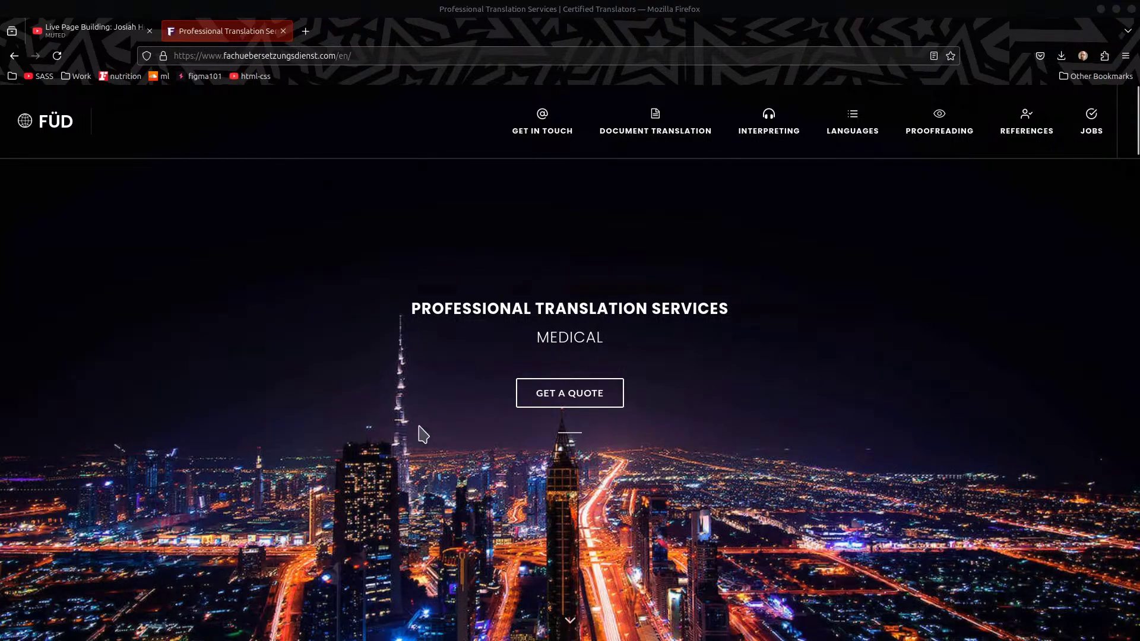
- Copy the web address of the Professional Translation Services page
left_click(280, 56)
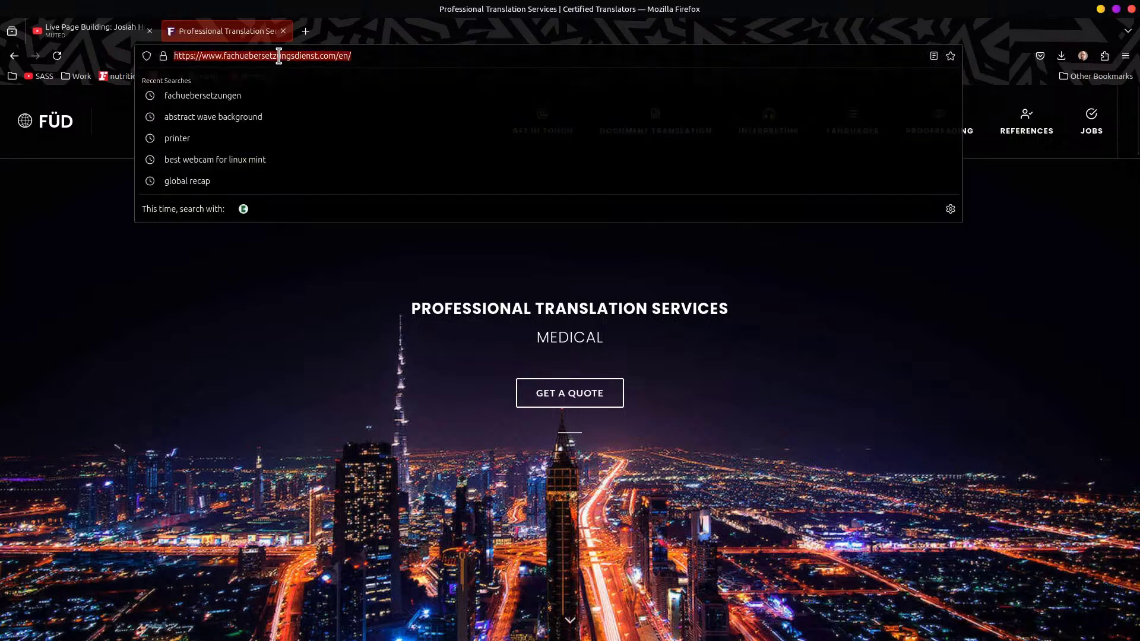
right_click(281, 56)
left_click(333, 118)
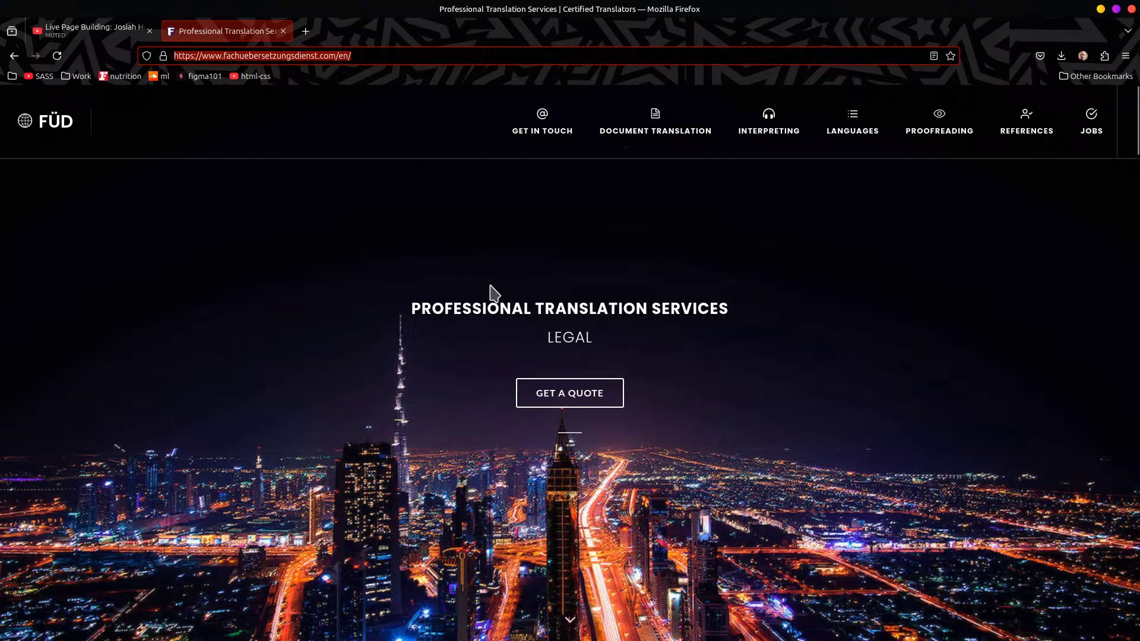
- Examine the translation site's homepage layout, from the sticky header and hero through the services, steps, client logos, testimonials and statistics sections
scroll(345, 185, "down", 3)
scroll(901, 339, "up", 3)
scroll(600, 297, "down", 3)
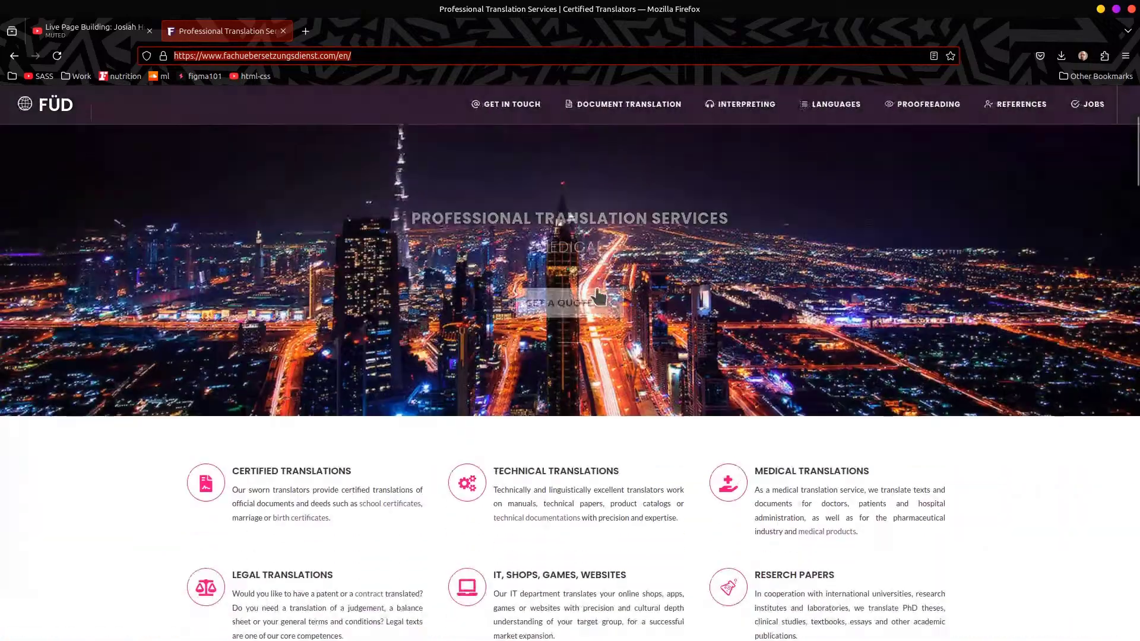
scroll(613, 296, "up", 3)
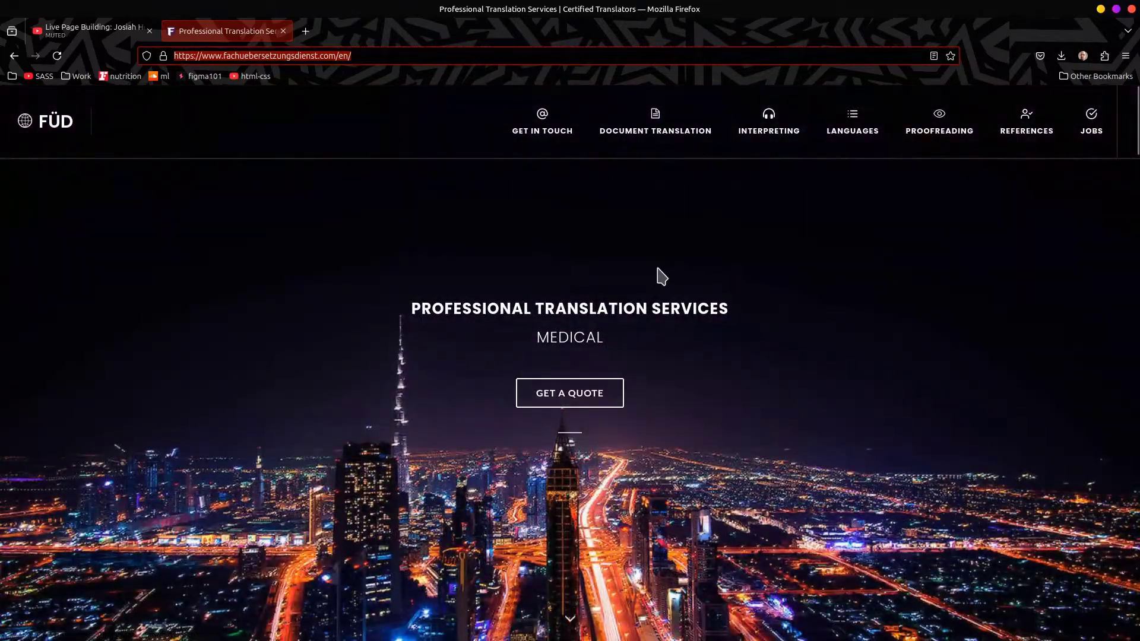
scroll(639, 311, "down", 5)
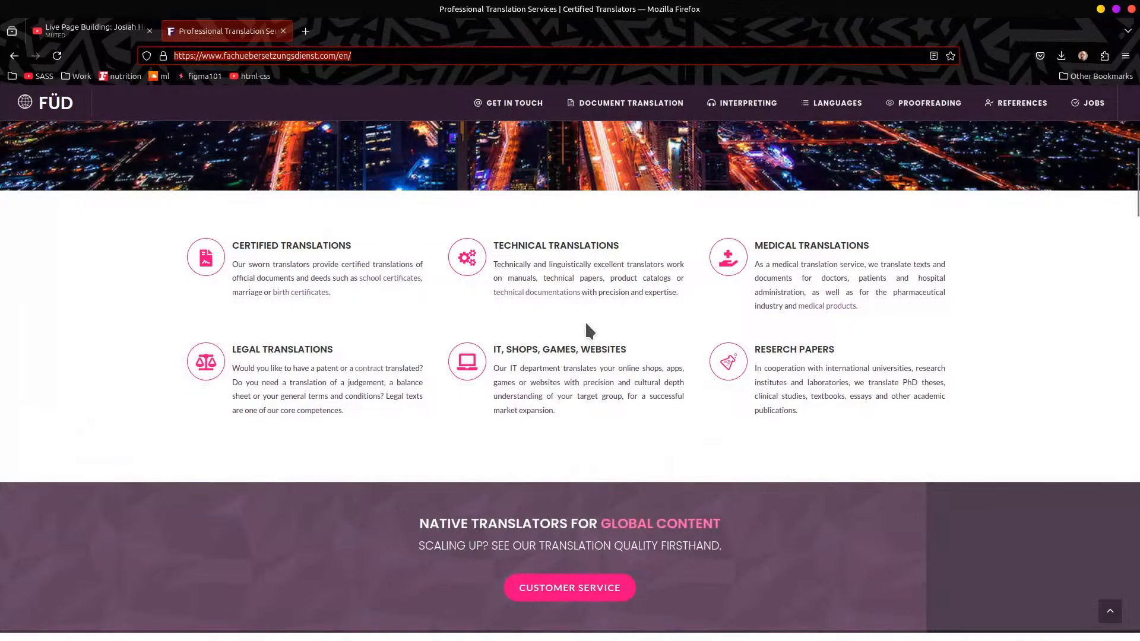
scroll(588, 326, "down", 4)
scroll(382, 298, "down", 4)
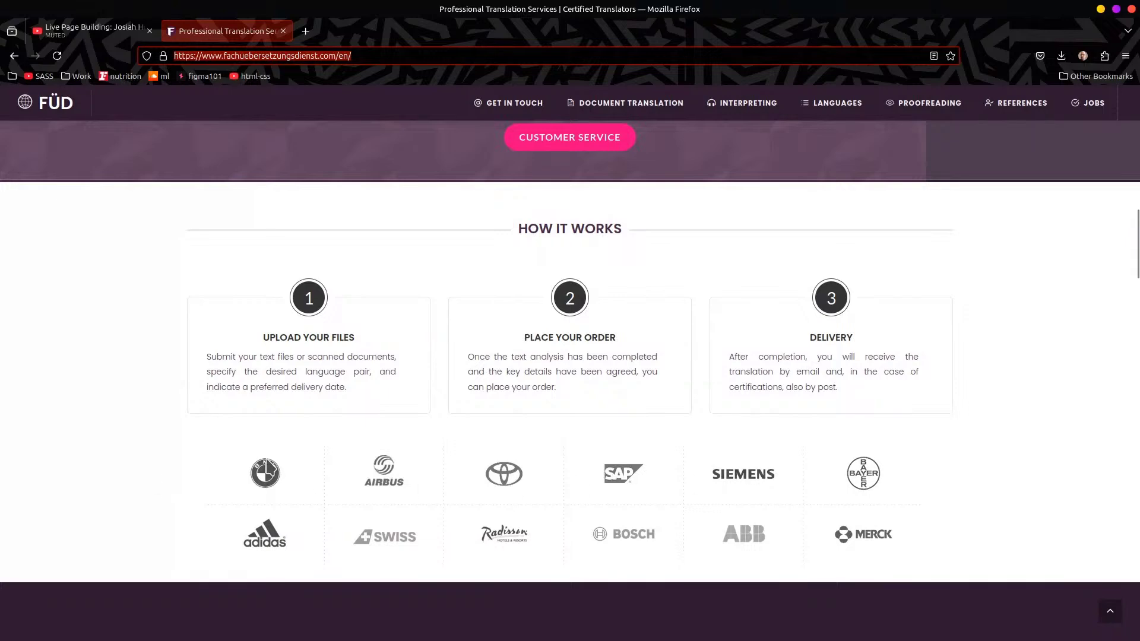
scroll(398, 468, "down", 8)
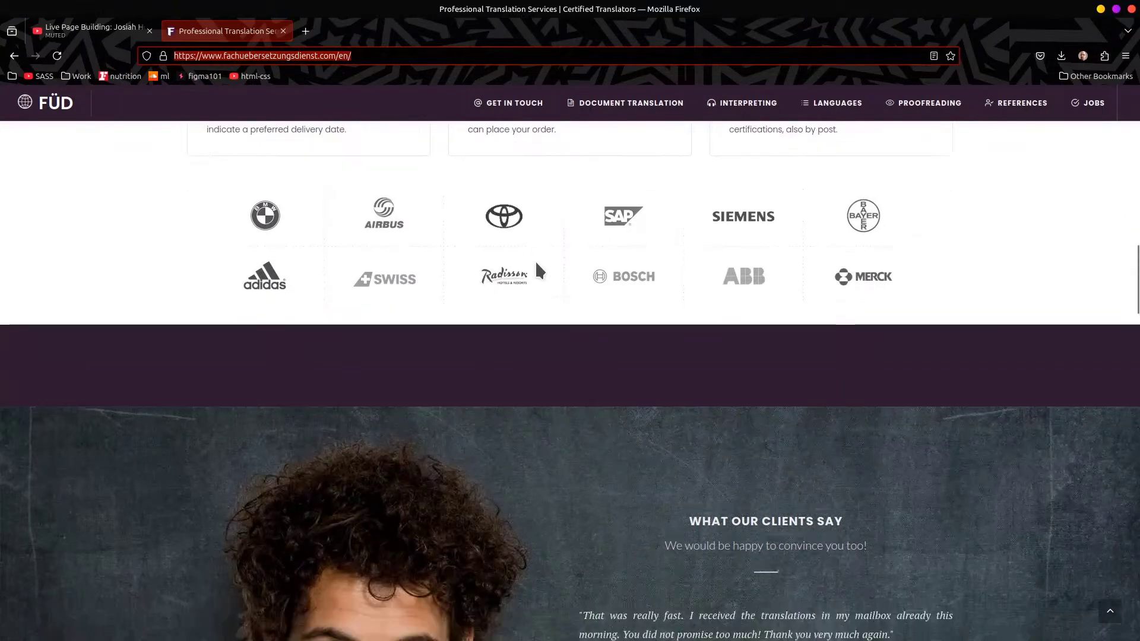
scroll(436, 391, "up", 4)
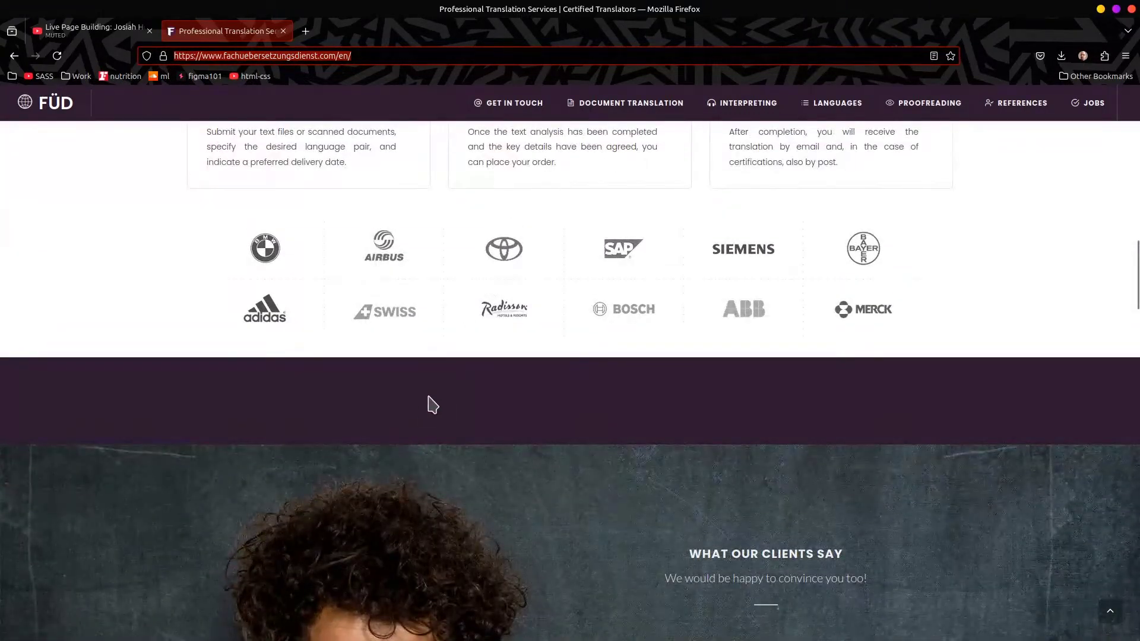
scroll(432, 421, "down", 4)
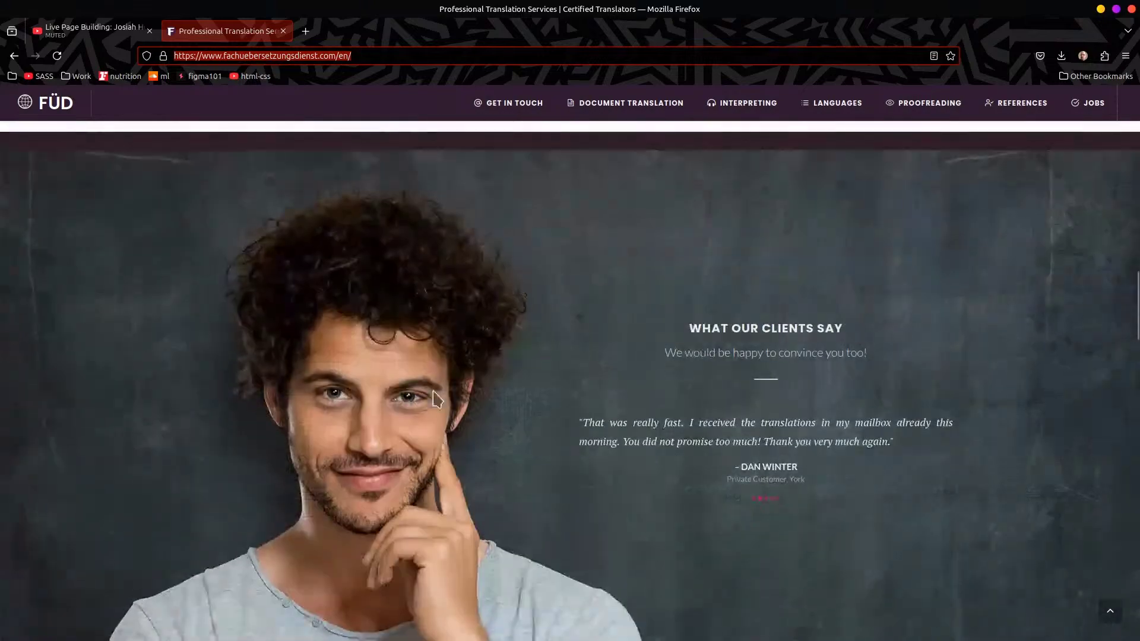
scroll(693, 323, "down", 10)
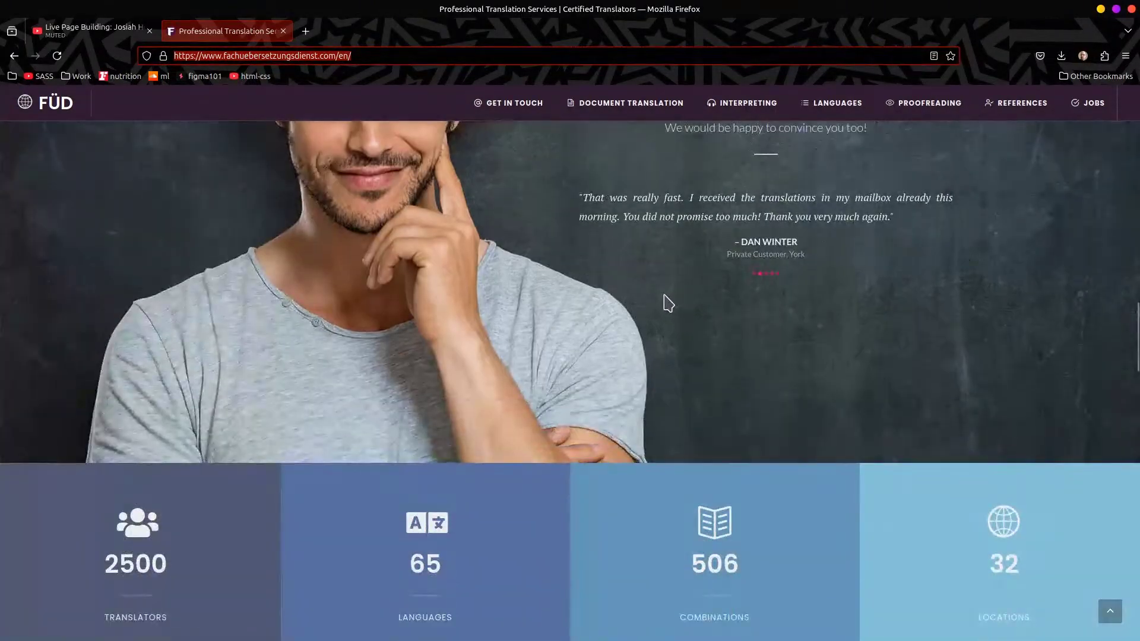
scroll(643, 295, "down", 12)
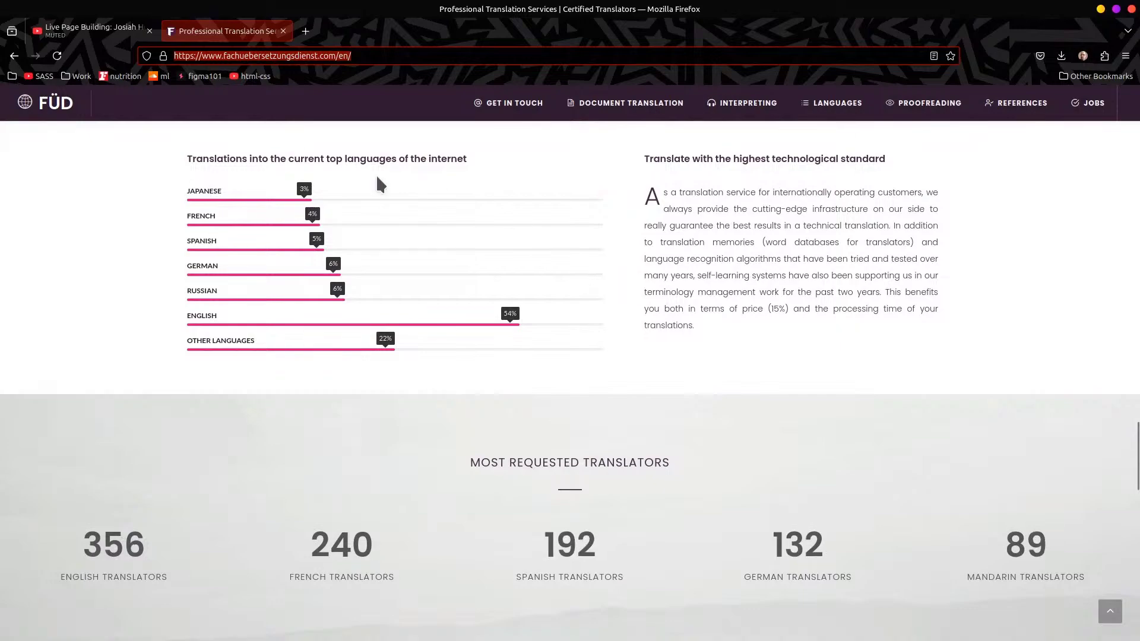
scroll(701, 285, "up", 14)
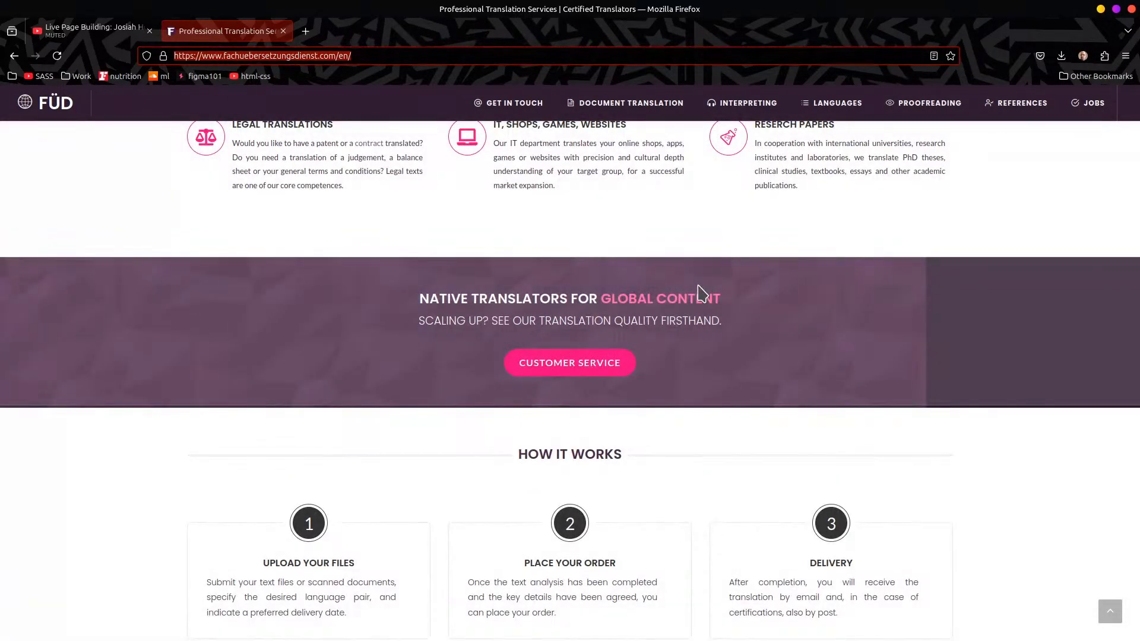
scroll(683, 325, "down", 15)
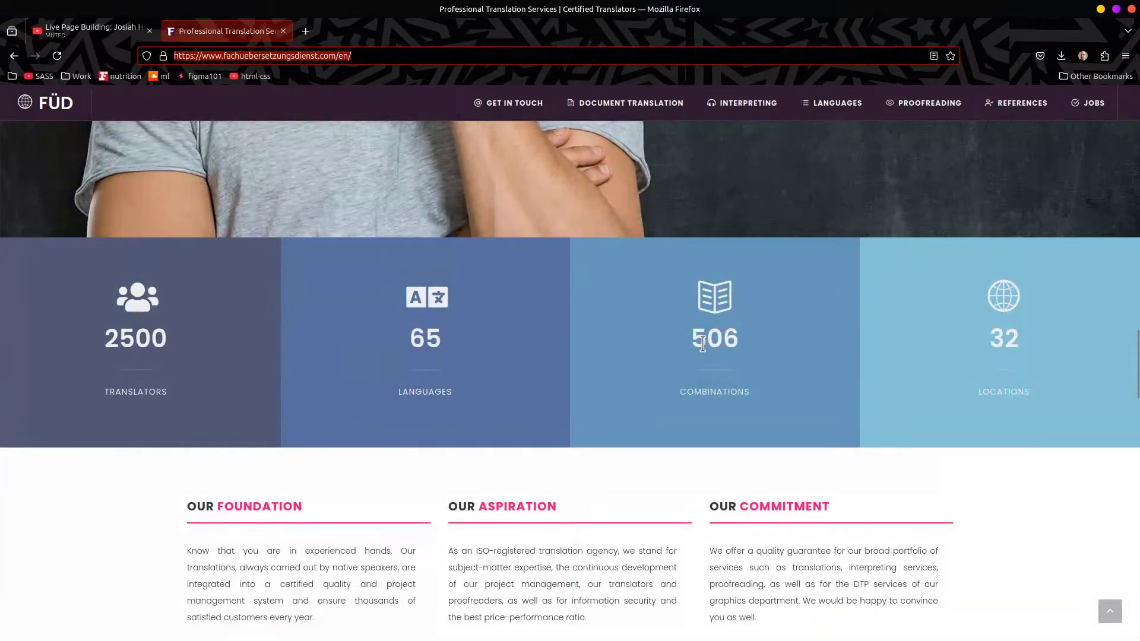
scroll(701, 345, "up", 8)
scroll(706, 352, "up", 15)
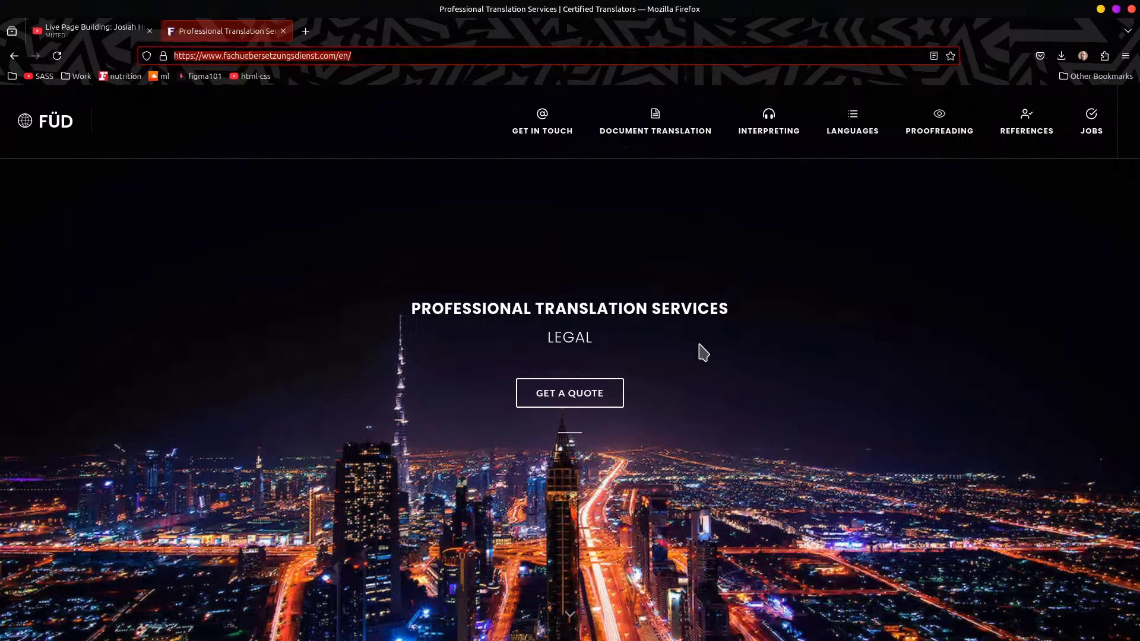
scroll(704, 353, "down", 15)
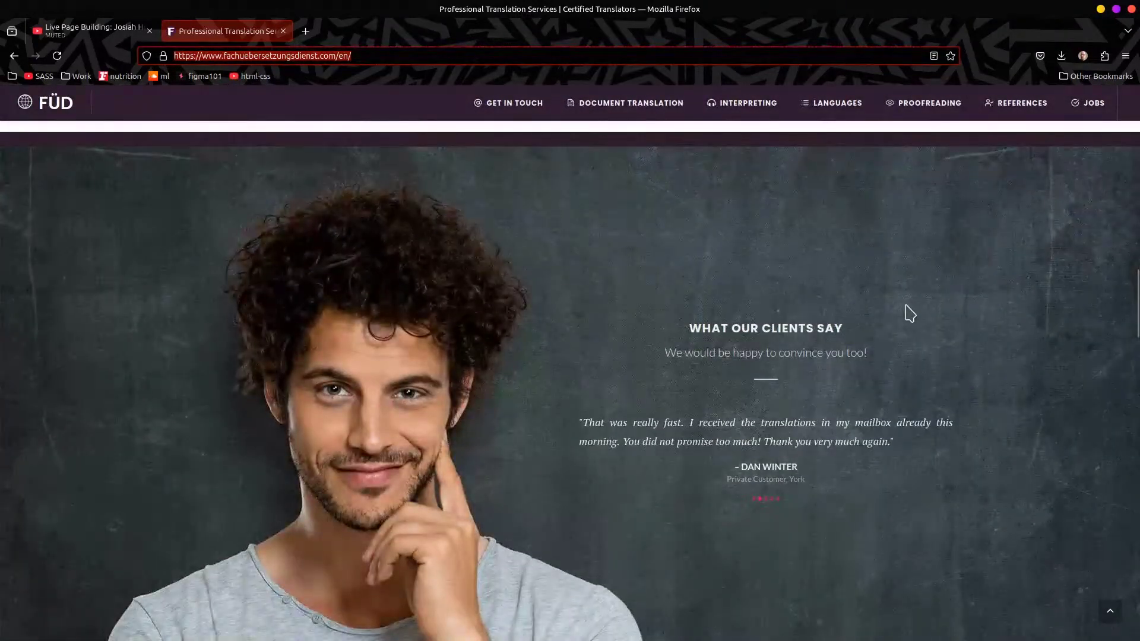
scroll(330, 391, "down", 4)
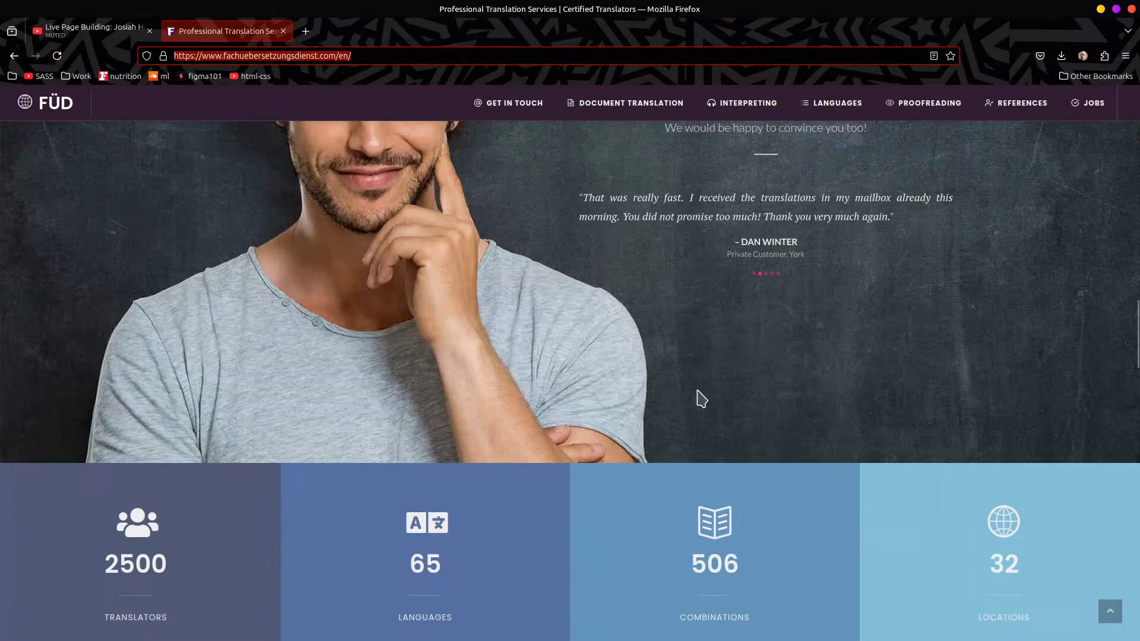
scroll(698, 398, "up", 5)
scroll(697, 397, "up", 10)
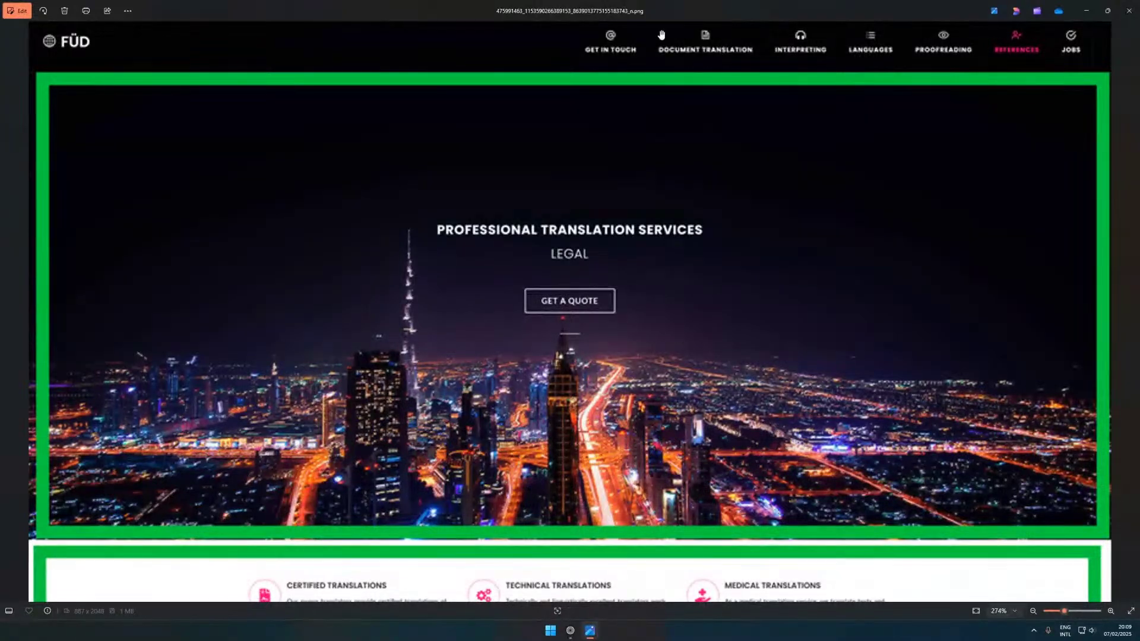
- Restore the reference image to a smaller window, switch to the browser and open greenshiftwp.com in a new tab
double_click(967, 17)
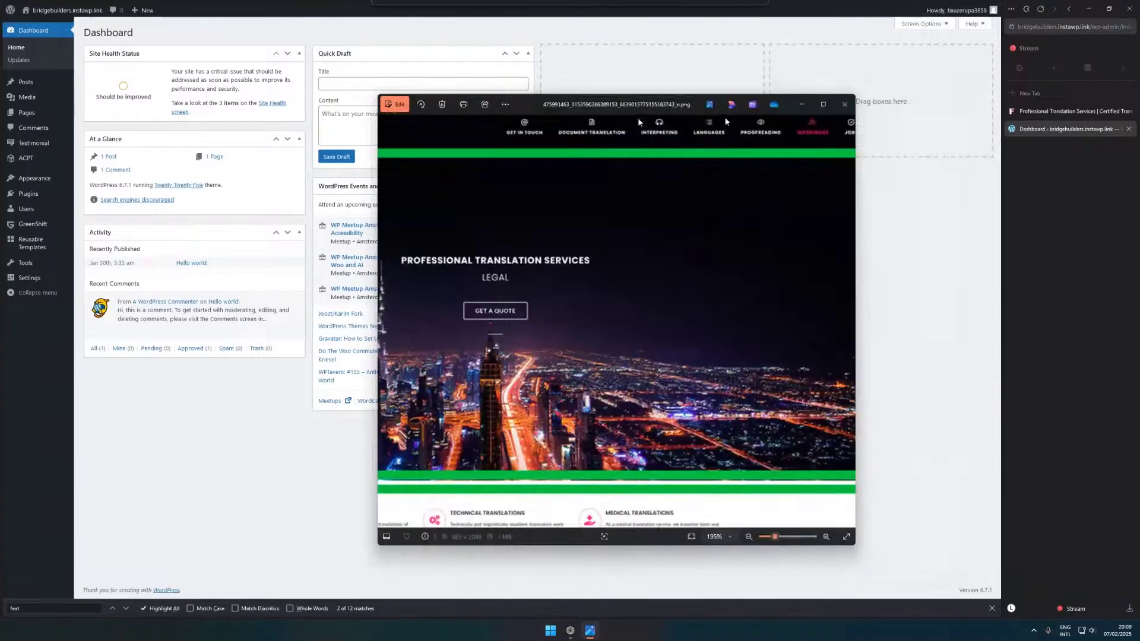
left_click(1073, 260)
key("ctrl+t")
type("greenshiftwp.com")
key("Return")
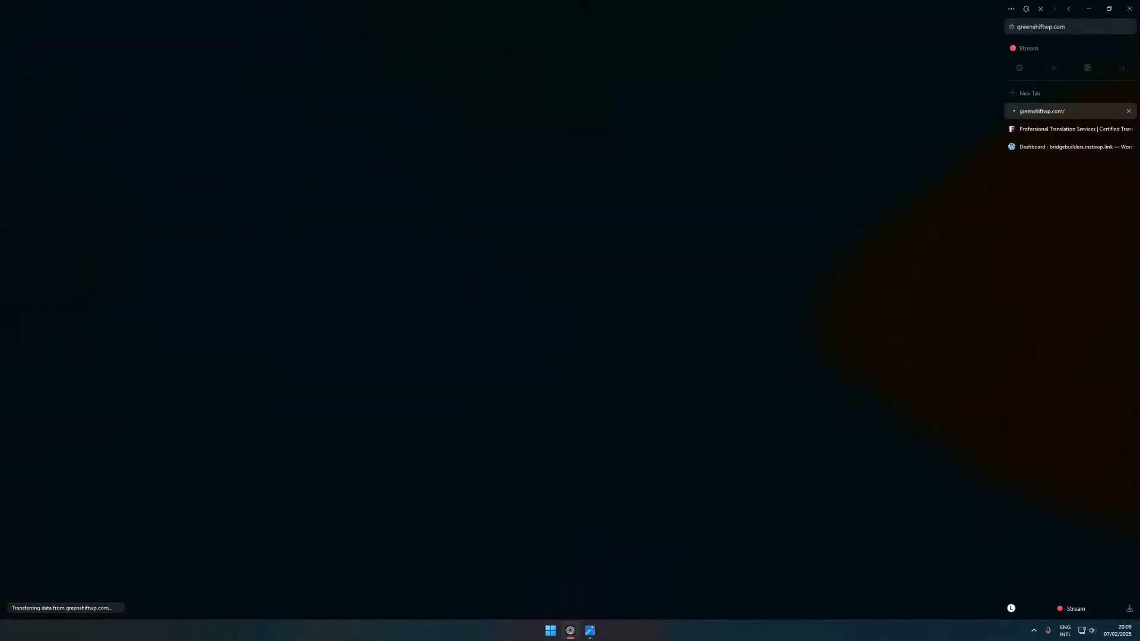
- Open facebook.com in another tab and go to the Greenshift Wordpress Community group
type("facebook.com")
key("Return")
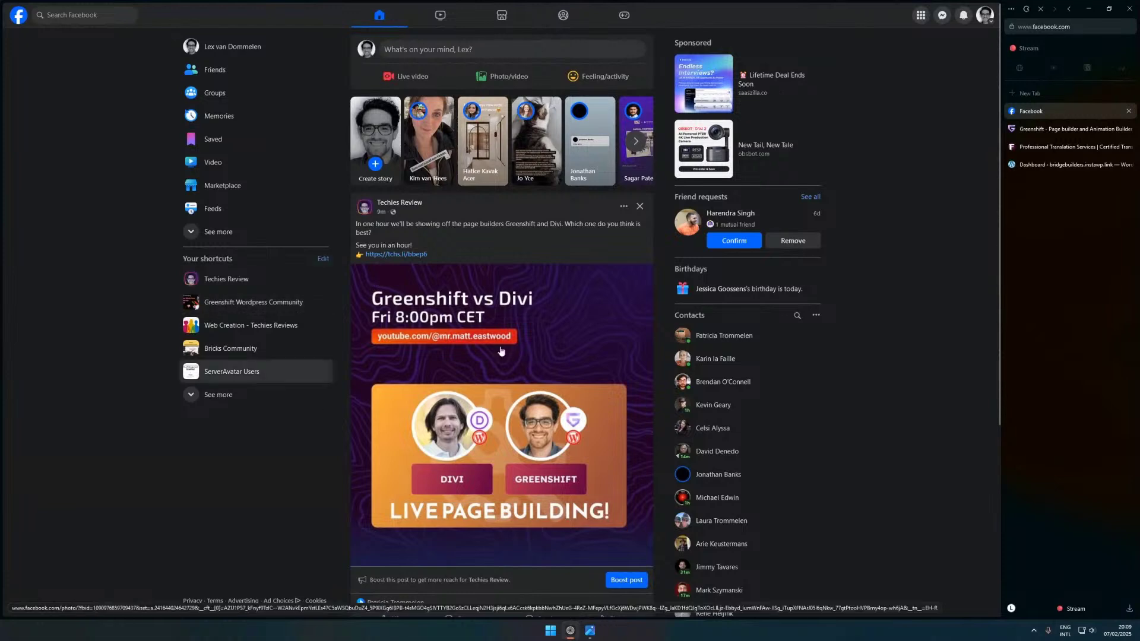
left_click(231, 303)
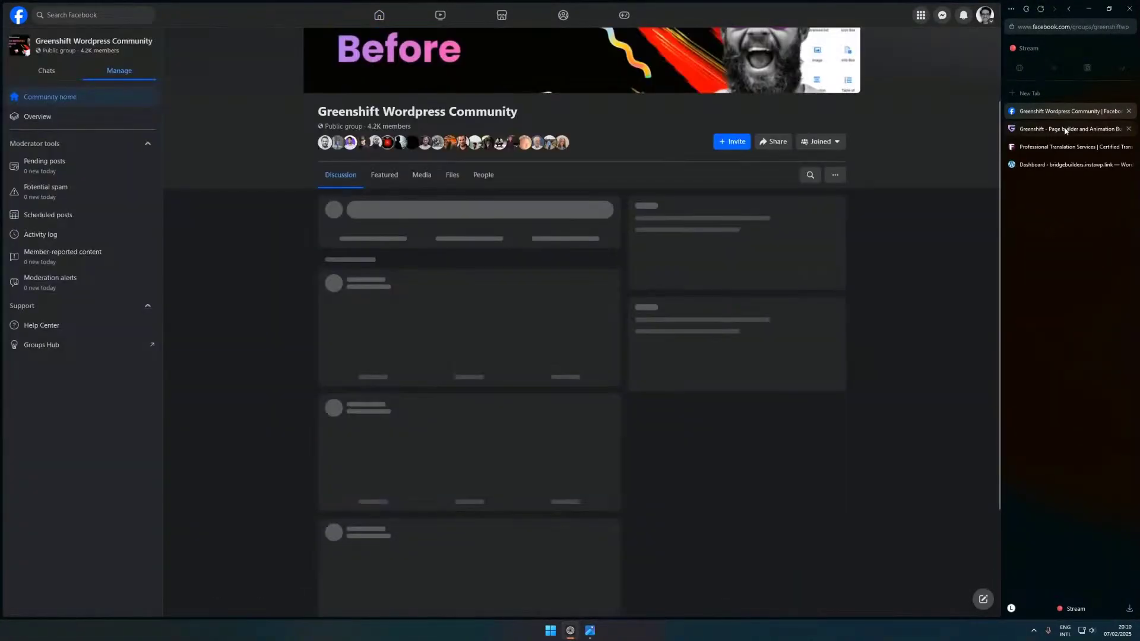
- Open the Greenshift site's Pricing page, highlight the All in One bundle's title and switch the plans to Lifetime pricing
left_click(1064, 129)
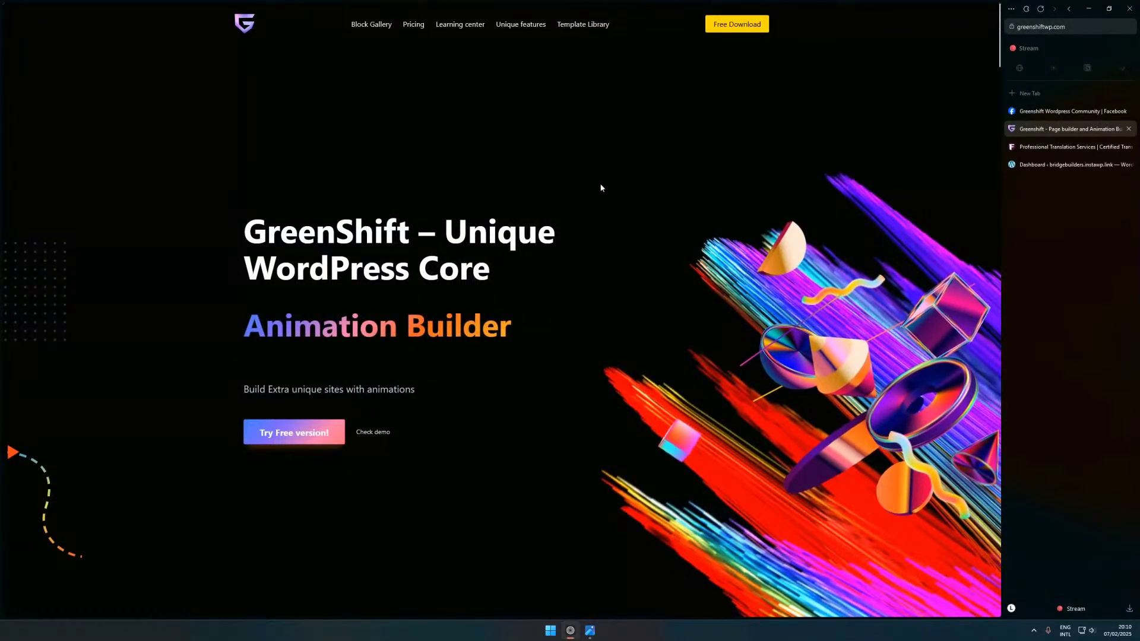
left_click(410, 25)
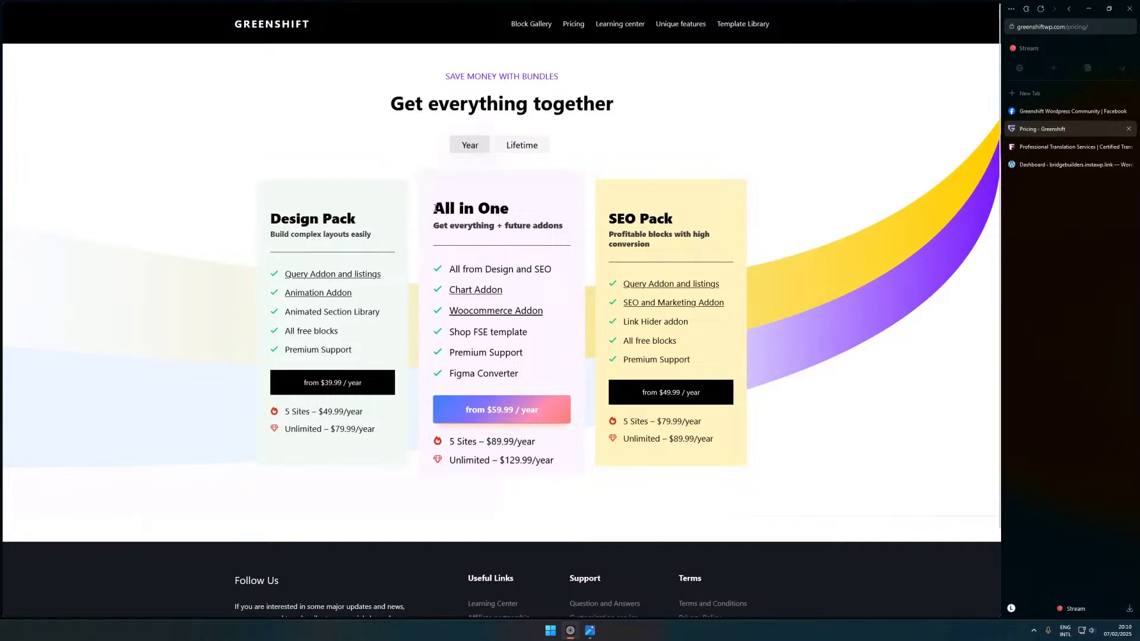
left_click_drag(436, 207, 526, 214)
left_click(521, 147)
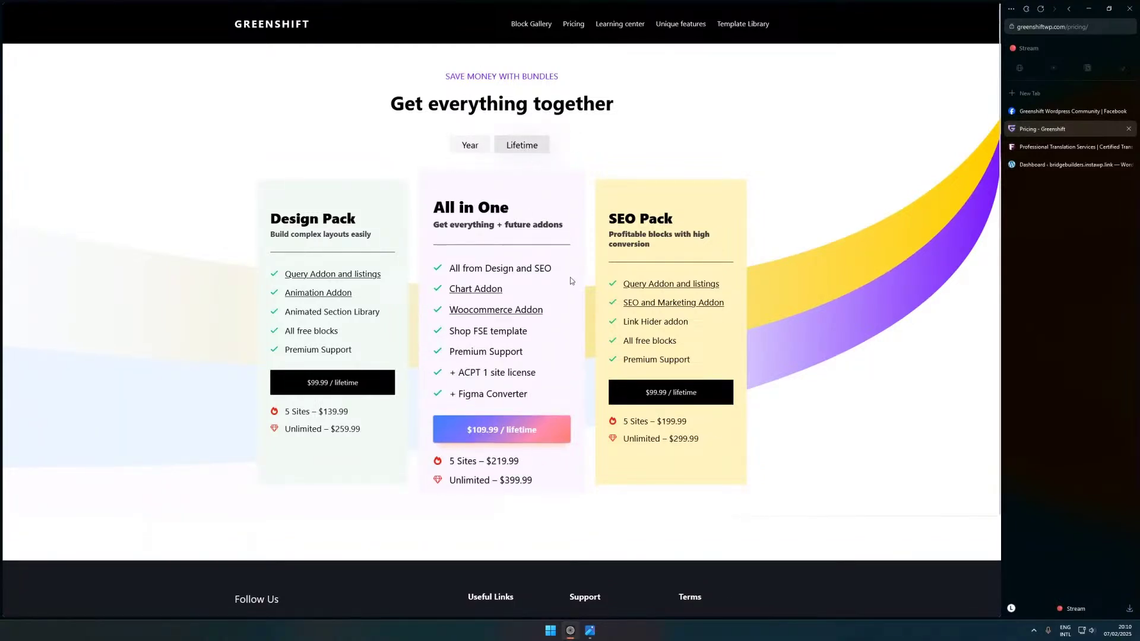
- Review the lifetime bundles on the enlarged page, highlighting the All in One Unlimited price and the Design Pack's Query and Animation addons
left_click_drag(540, 486, 498, 480)
left_click_drag(381, 300, 256, 264)
key("ctrl+plus")
key("ctrl+plus")
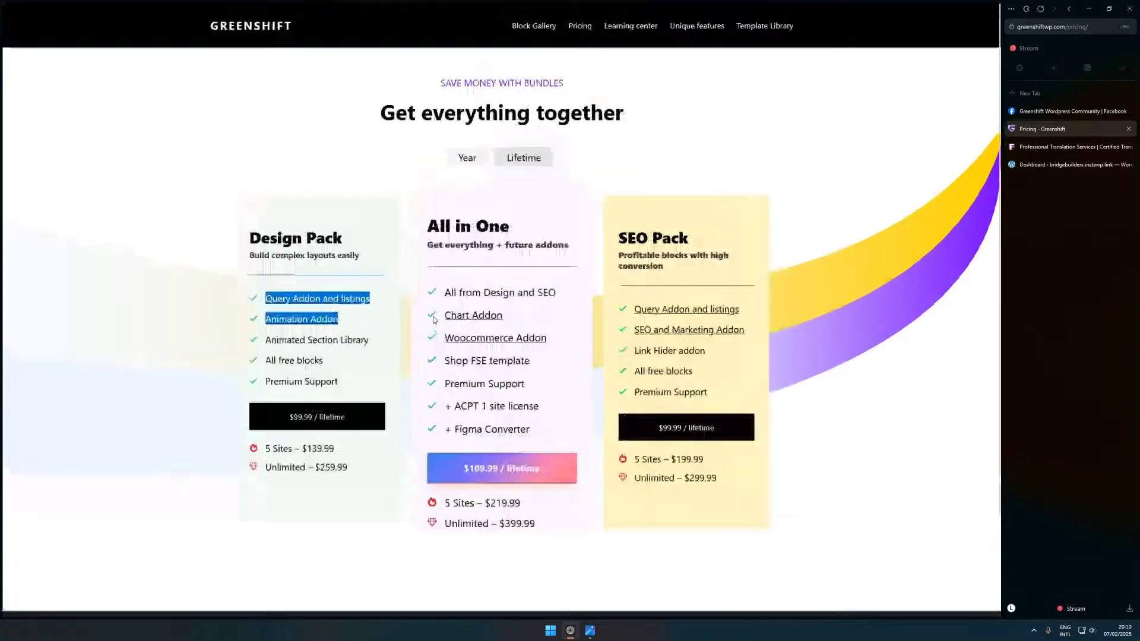
key("ctrl+plus")
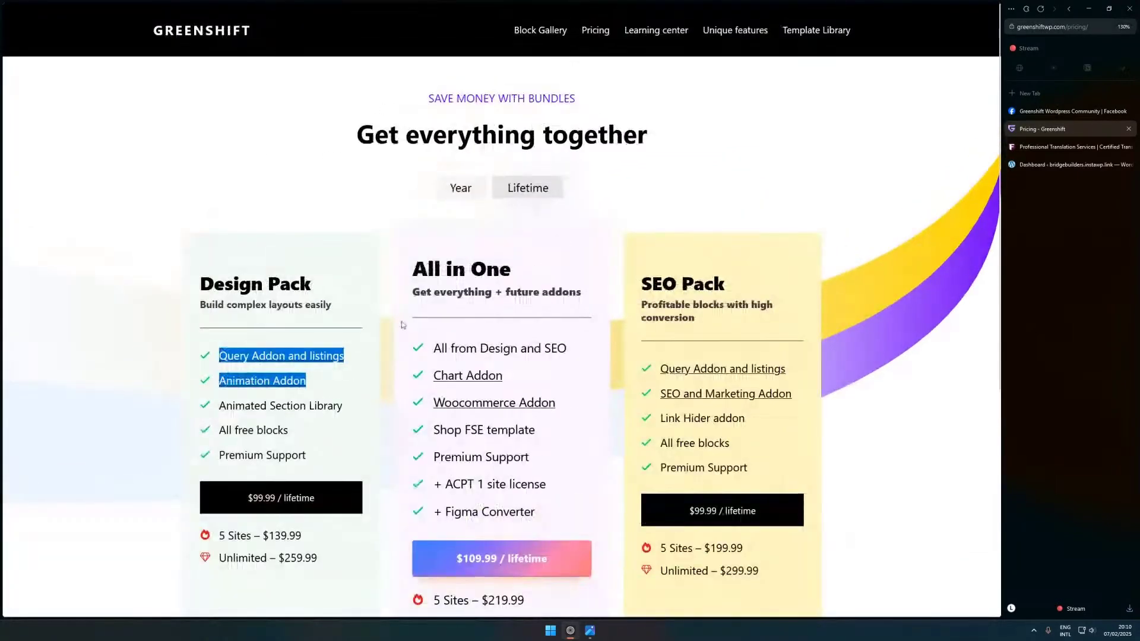
scroll(402, 321, "down", 2)
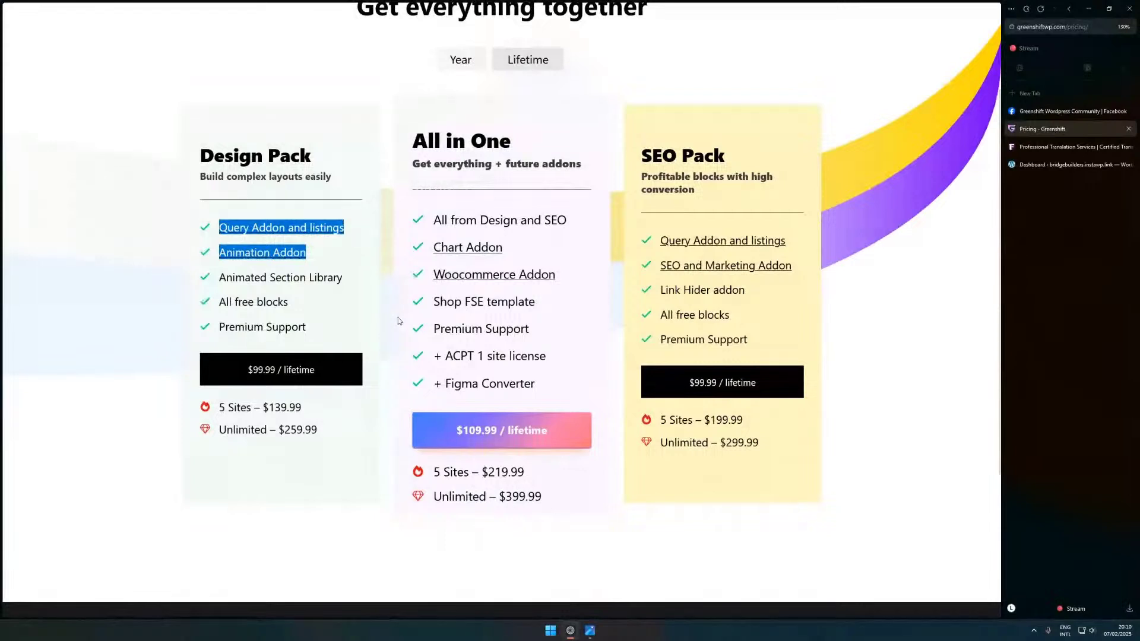
left_click(336, 254)
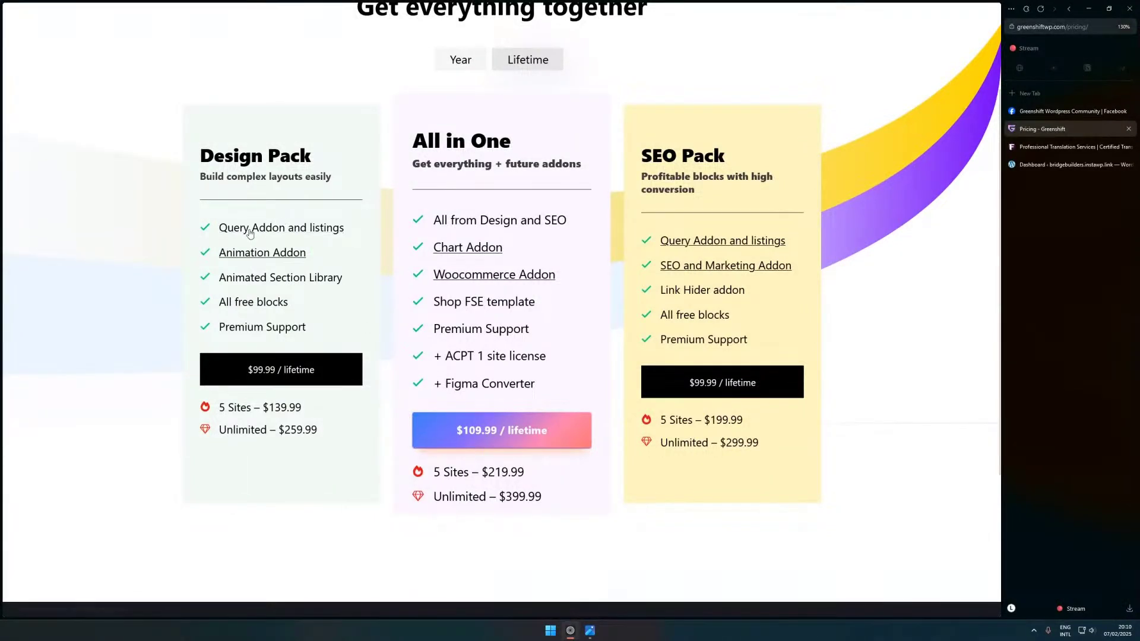
left_click_drag(215, 228, 345, 229)
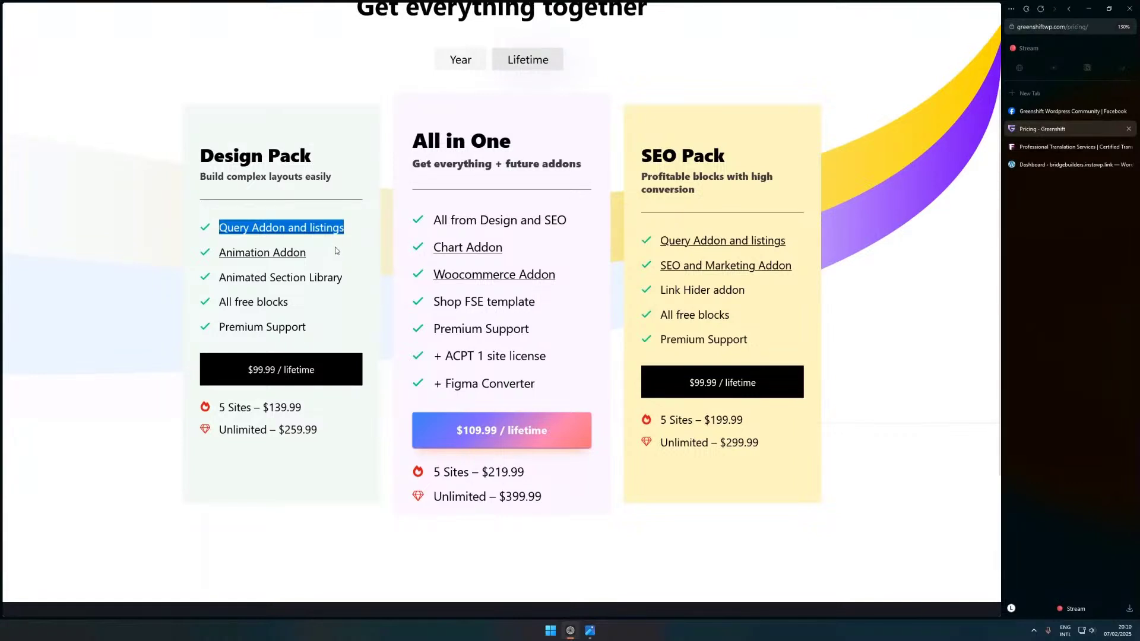
left_click_drag(334, 251, 213, 246)
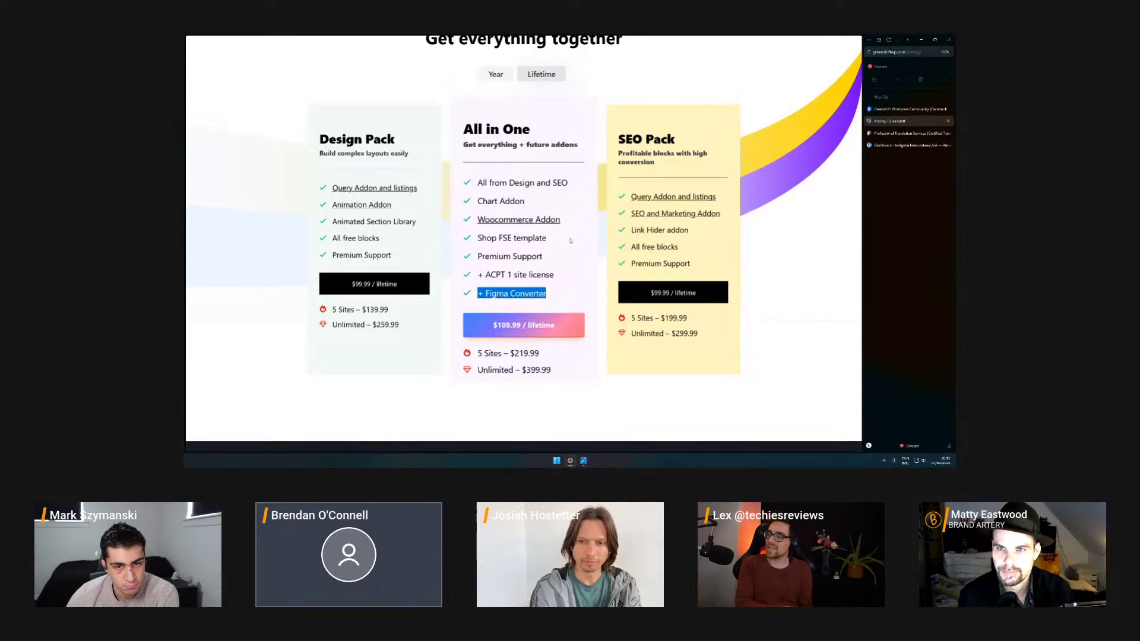
- Switch to the Greenshift Wordpress Community group and view its featured and recent posts at a larger page size
scroll(570, 240, "up", 2)
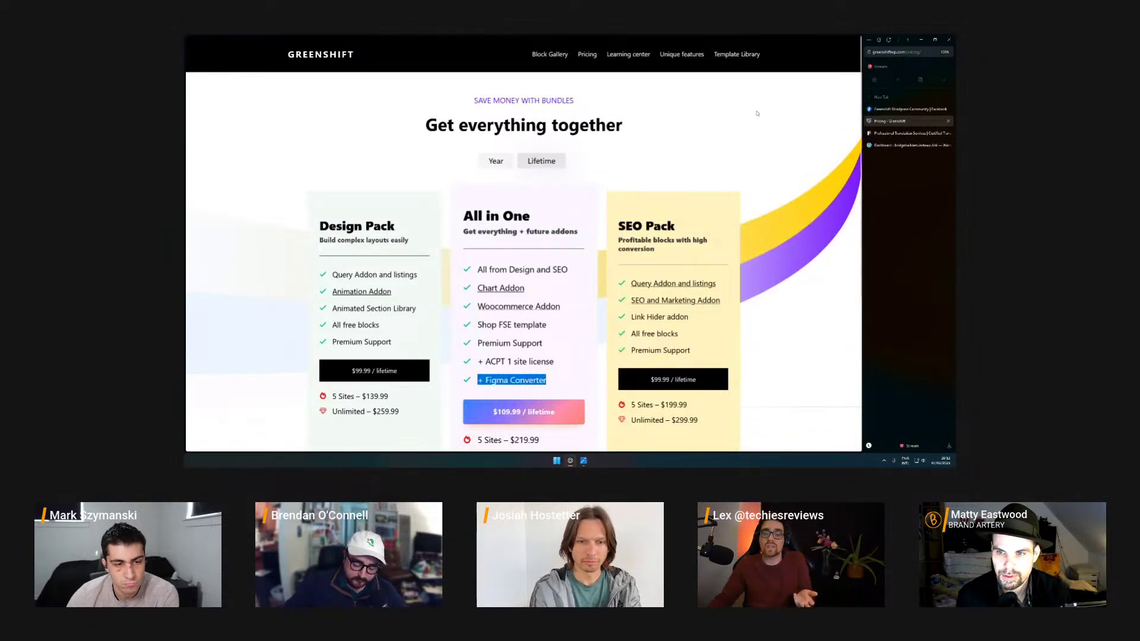
key("ctrl+shift+Tab")
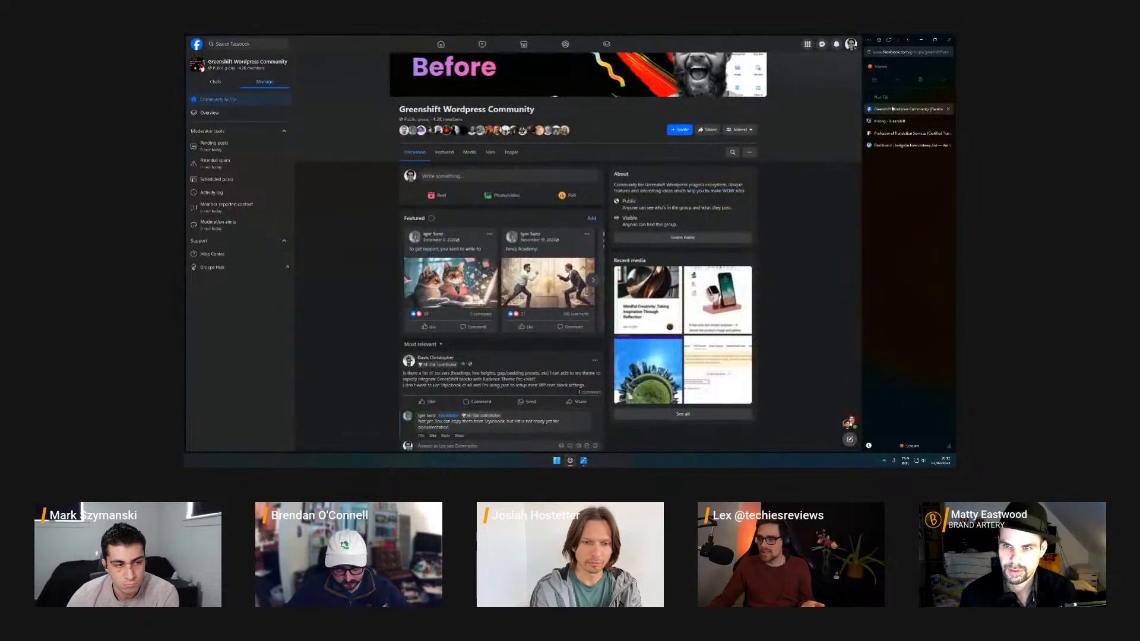
scroll(813, 180, "down", 1)
scroll(814, 181, "down", 1)
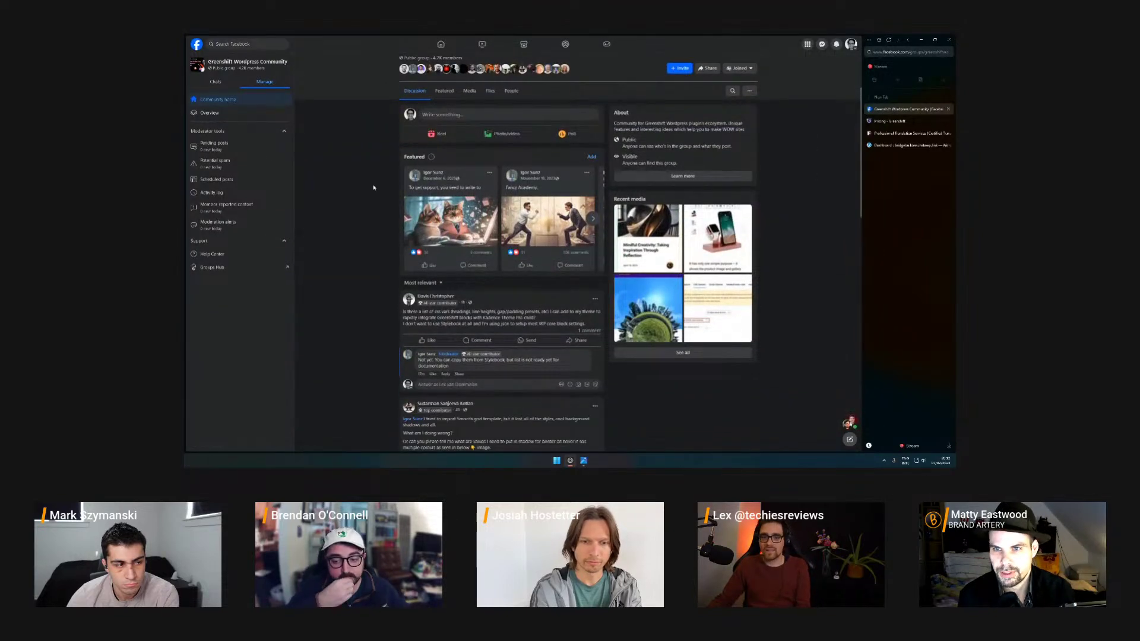
key("ctrl+plus")
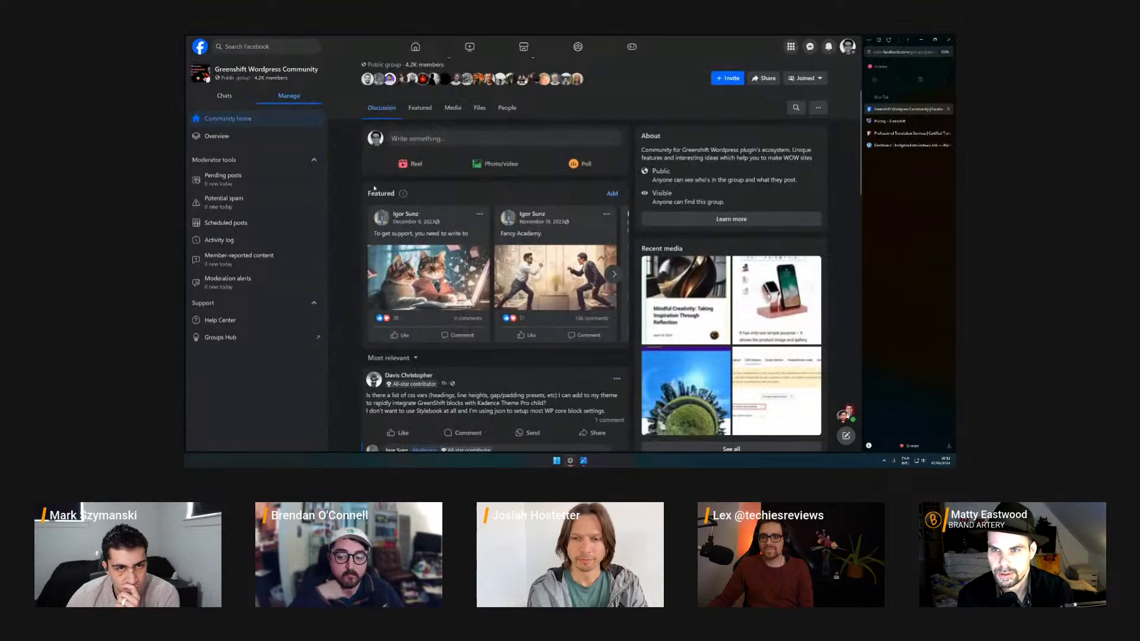
- Return to the Greenshift Pricing page and view the three lifetime bundle cards
left_click(903, 121)
scroll(583, 290, "down", 2)
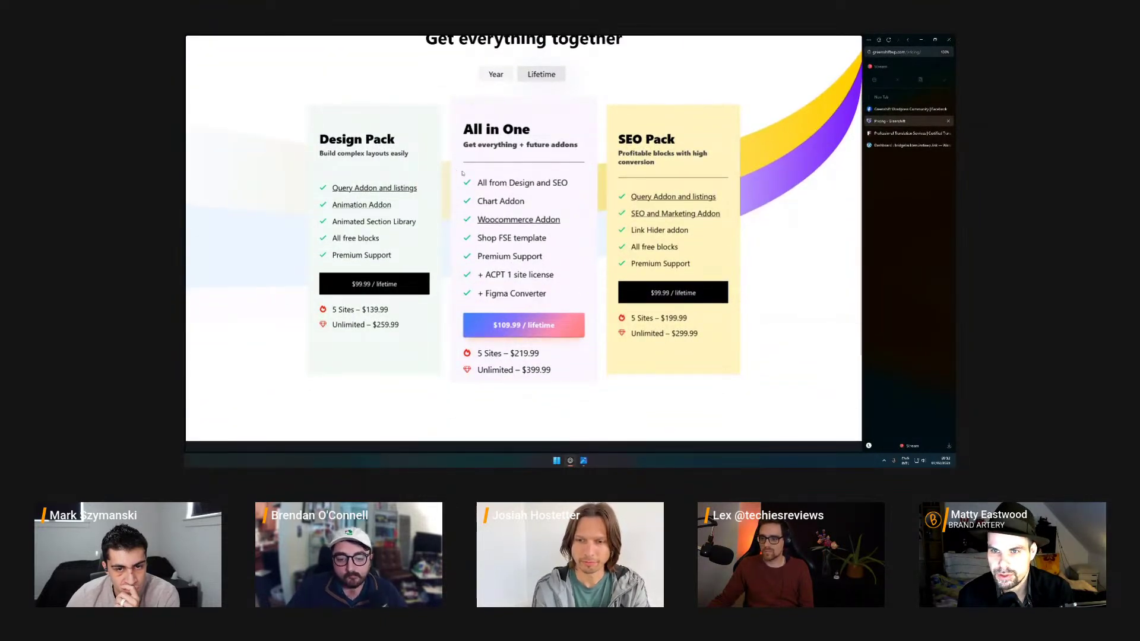
- Highlight the ACPT 1 site license in the All in One bundle and look over the pricing page down to its footer
left_click_drag(476, 274, 561, 280)
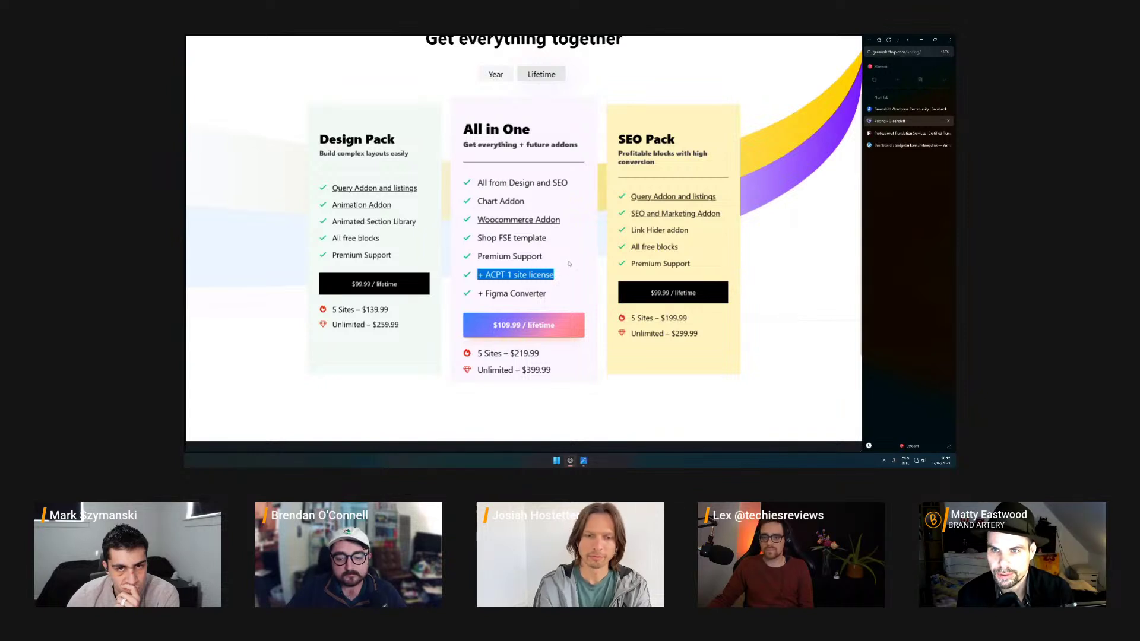
left_click(568, 273)
triple_click(569, 276)
triple_click(567, 277)
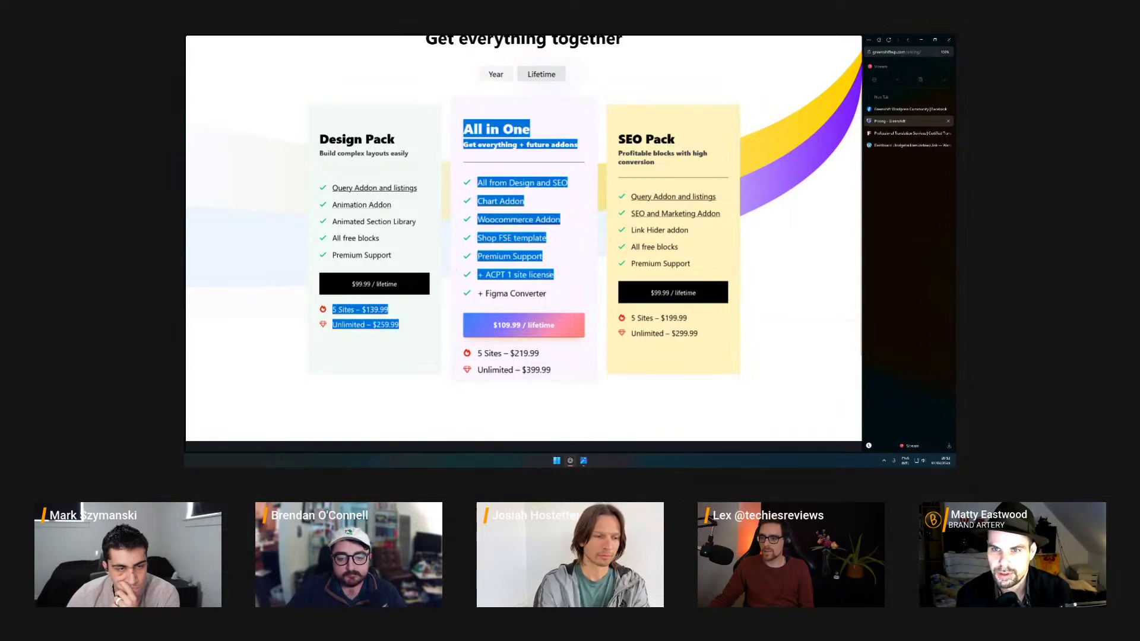
left_click(566, 278)
triple_click(568, 277)
left_click(585, 278)
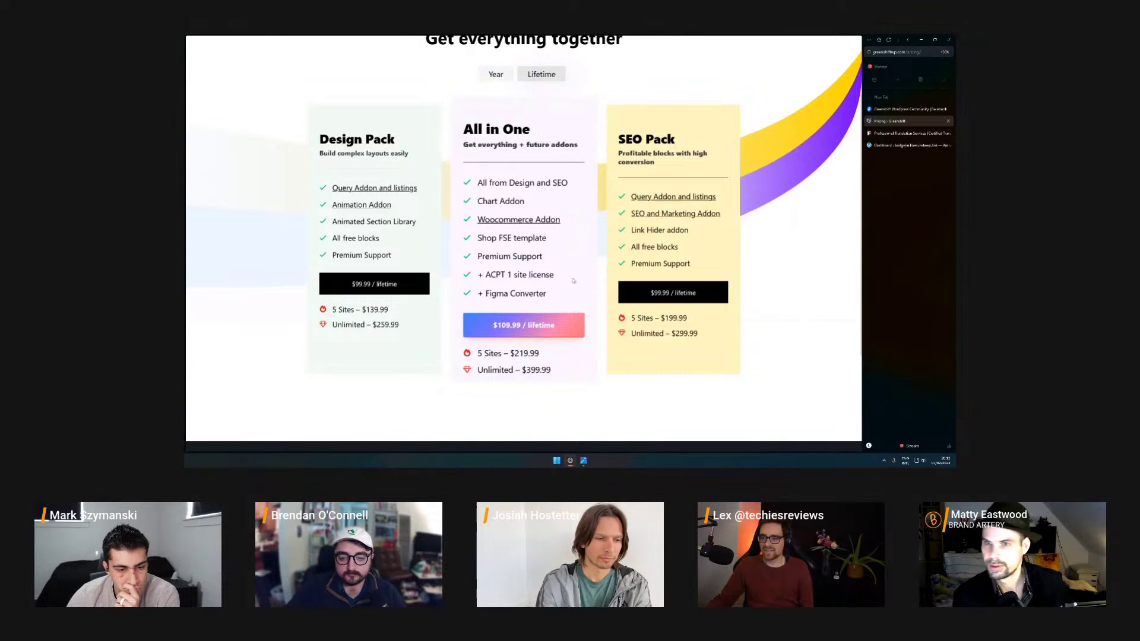
triple_click(574, 279)
left_click_drag(555, 275, 463, 284)
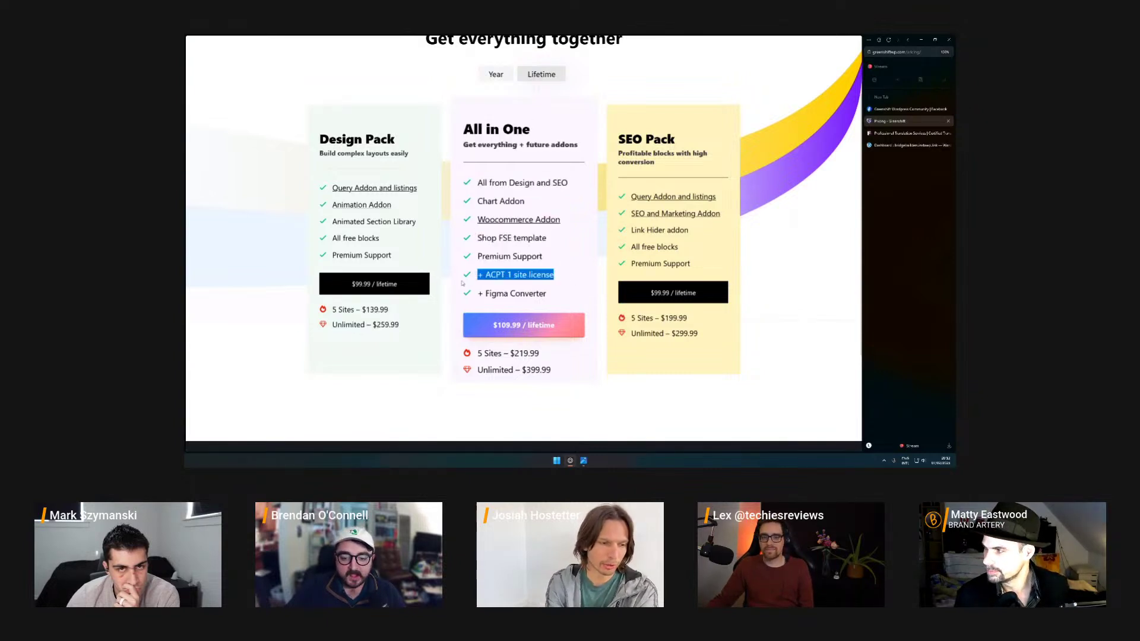
left_click(463, 283)
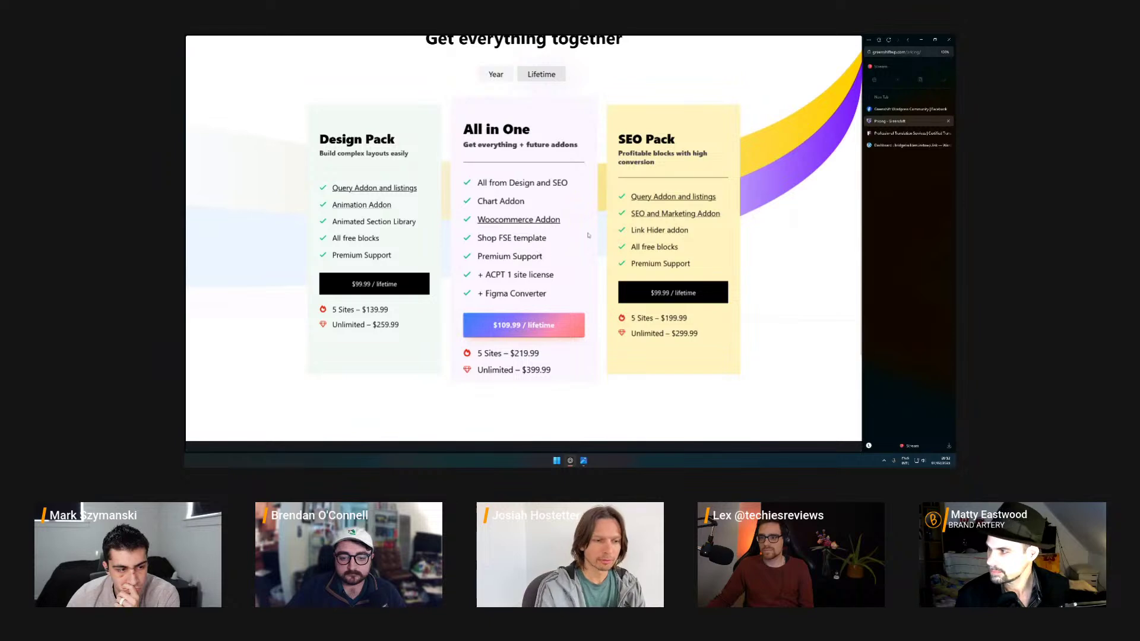
scroll(588, 236, "up", 2)
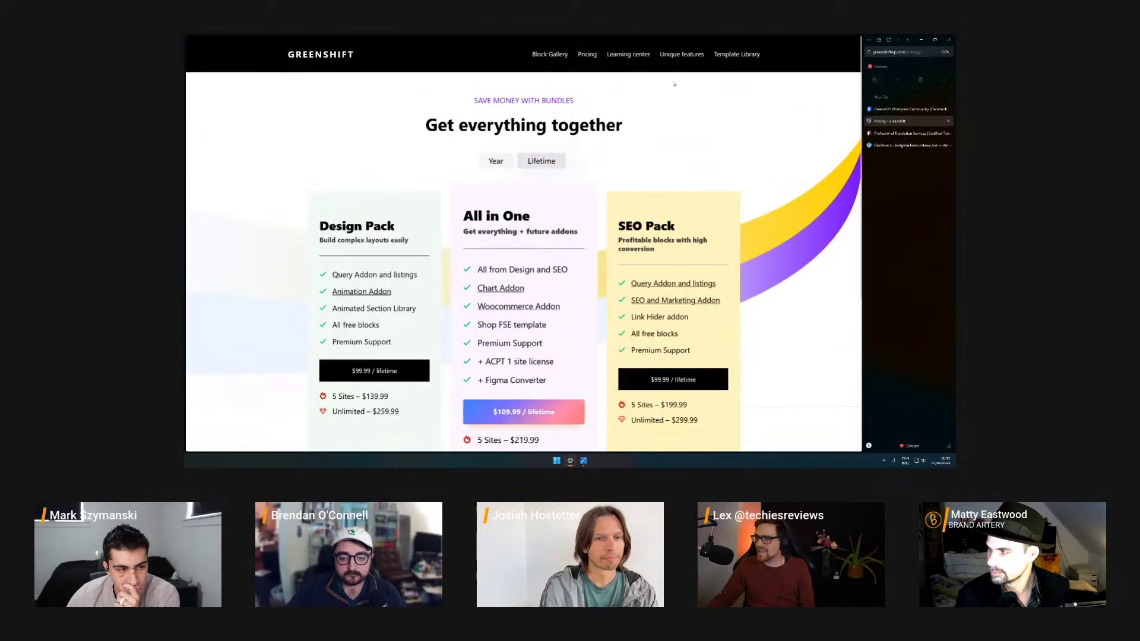
scroll(673, 96, "down", 5)
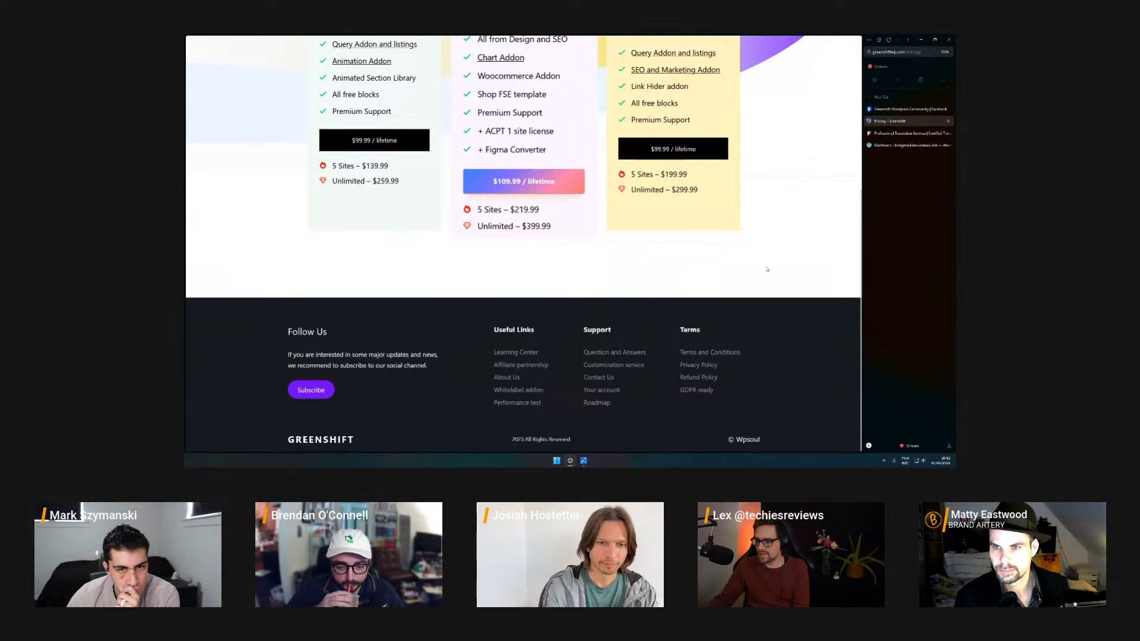
- Switch to the Greenshift Wordpress Community group and read the recent posts about CSS variables and the Smooth grid template
mouse_move(903, 111)
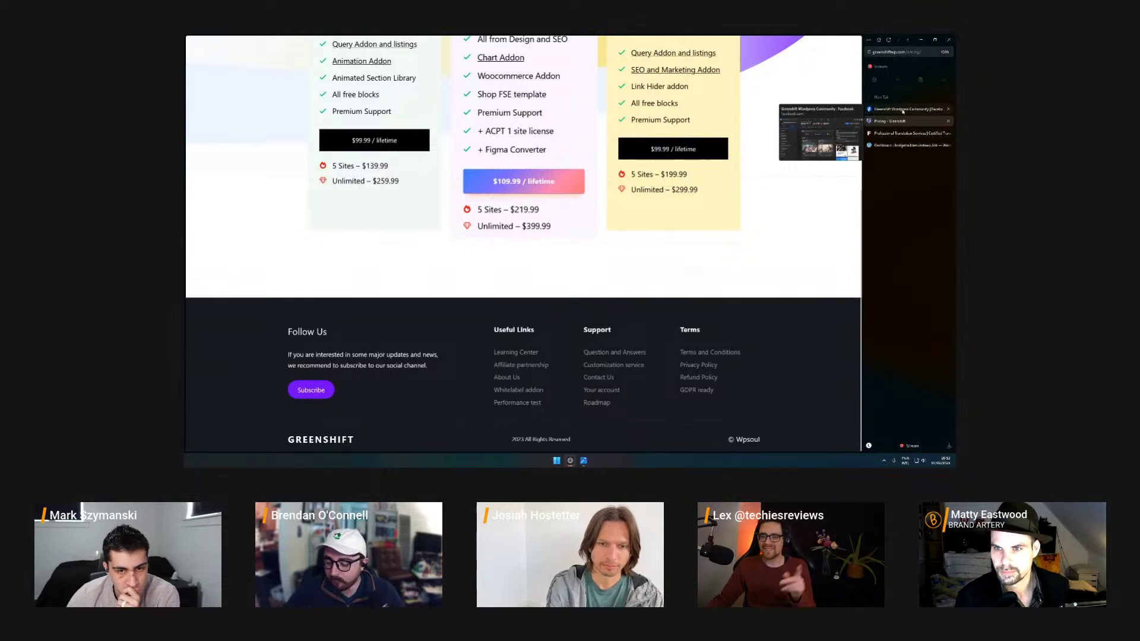
left_click(903, 111)
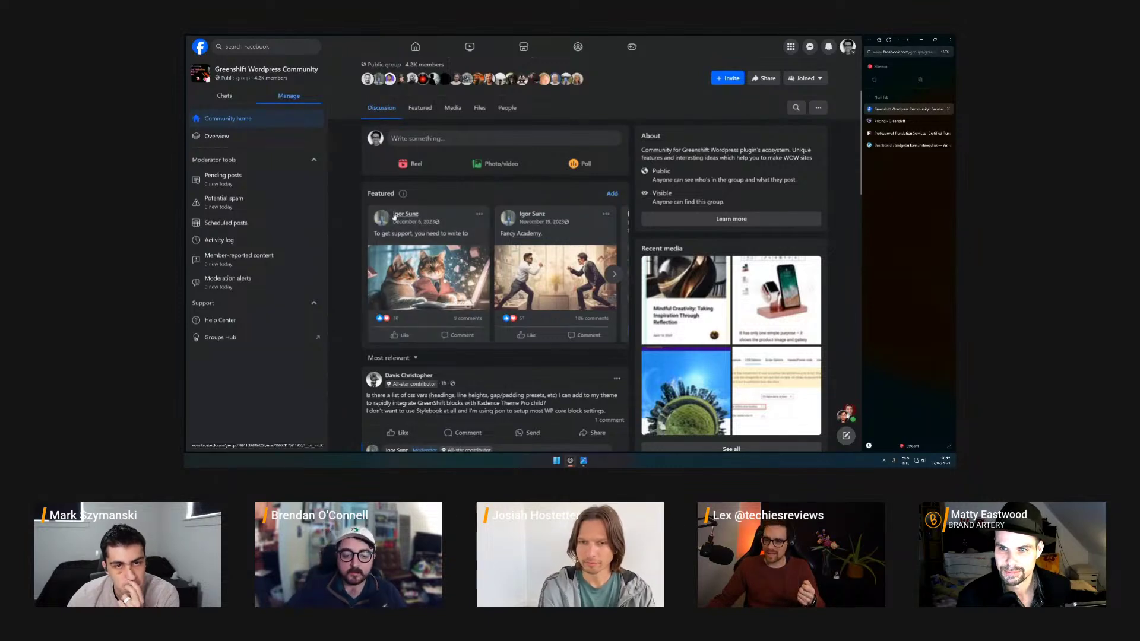
scroll(544, 195, "down", 2)
scroll(544, 196, "down", 5)
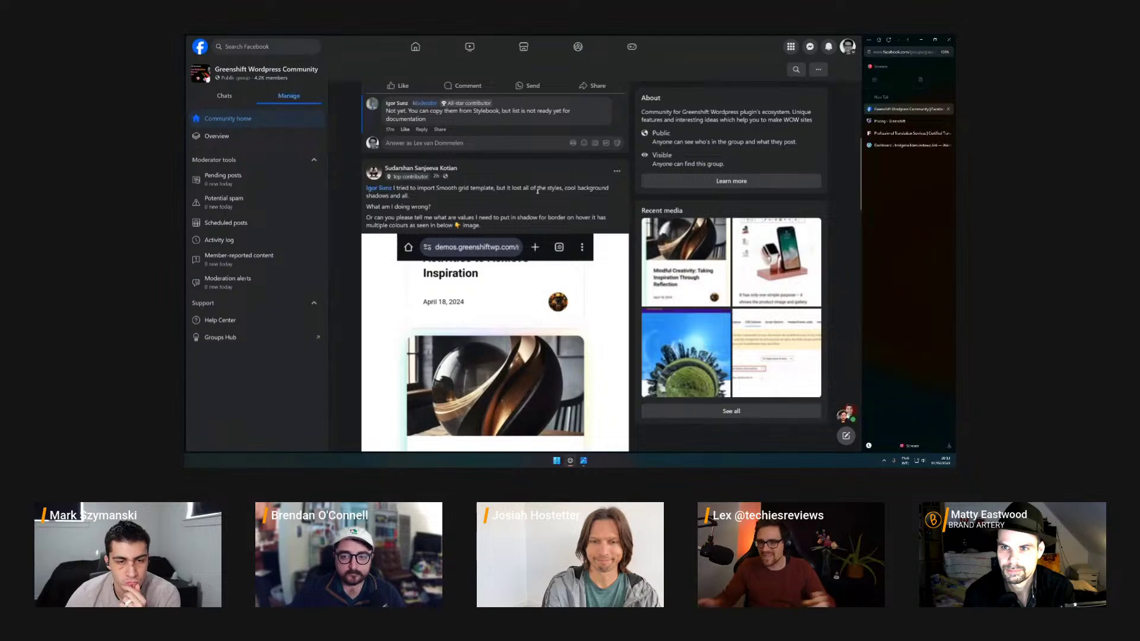
scroll(538, 191, "up", 2)
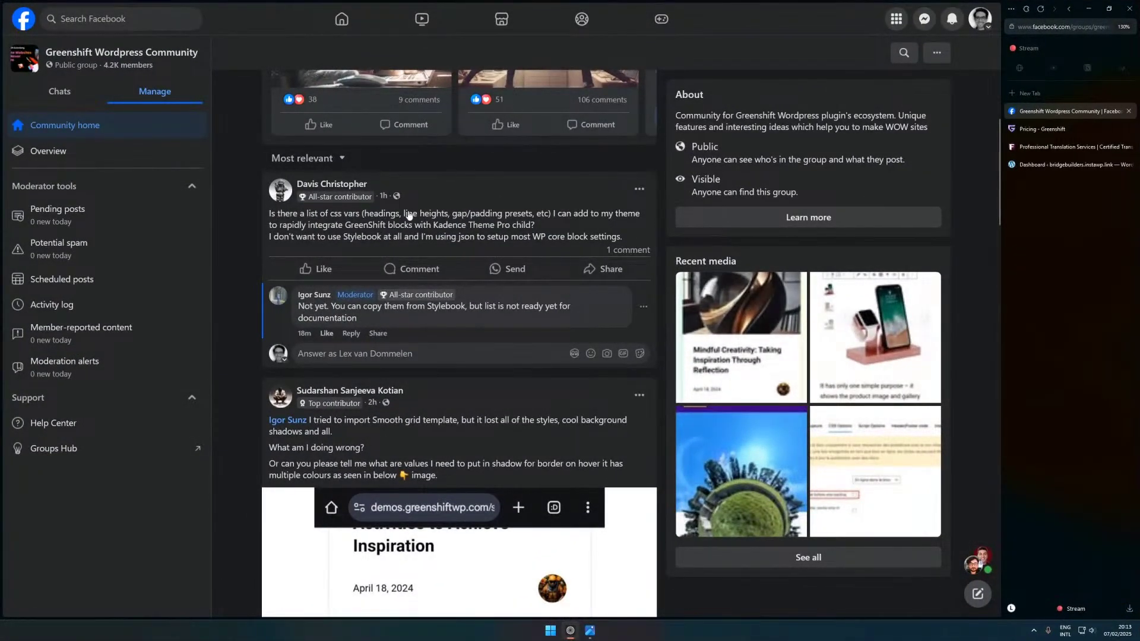
scroll(534, 205, "down", 2)
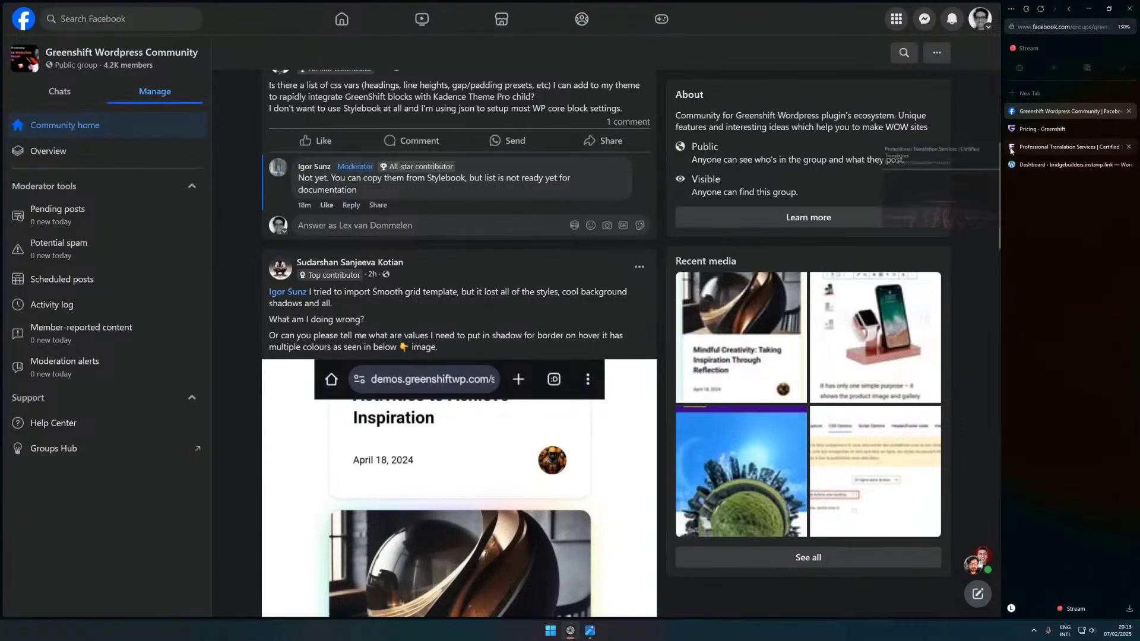
- Return to the Greenshift Pricing page and highlight the text "ACPT 1 site license" in the All in One bundle
left_click(1077, 136)
scroll(534, 326, "up", 3)
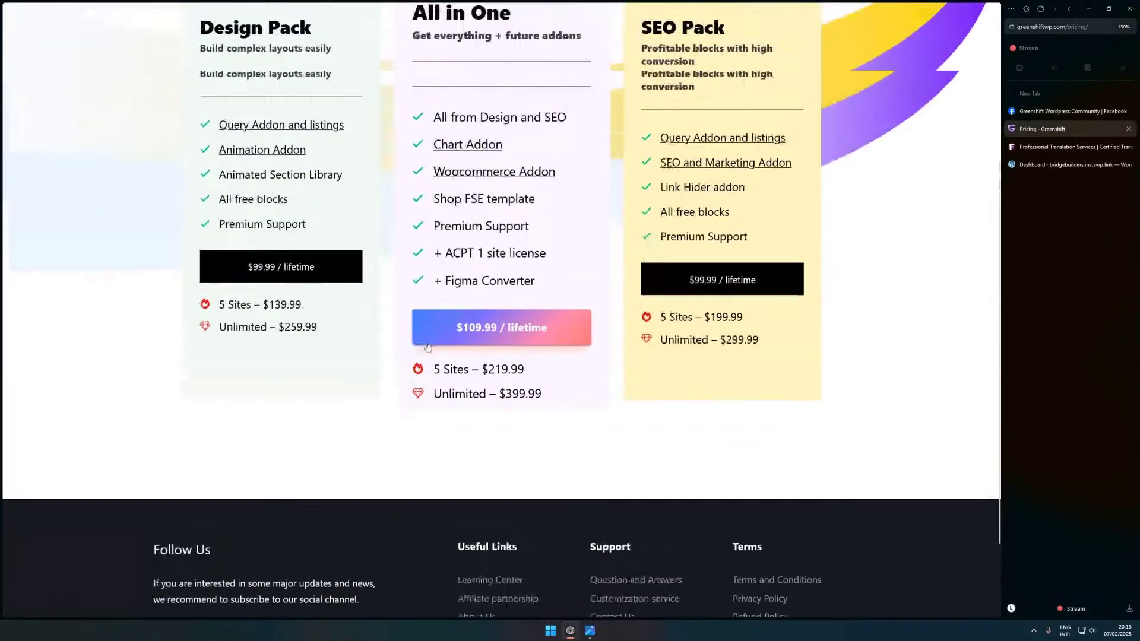
left_click_drag(434, 336, 533, 328)
left_click(556, 334)
triple_click(538, 336)
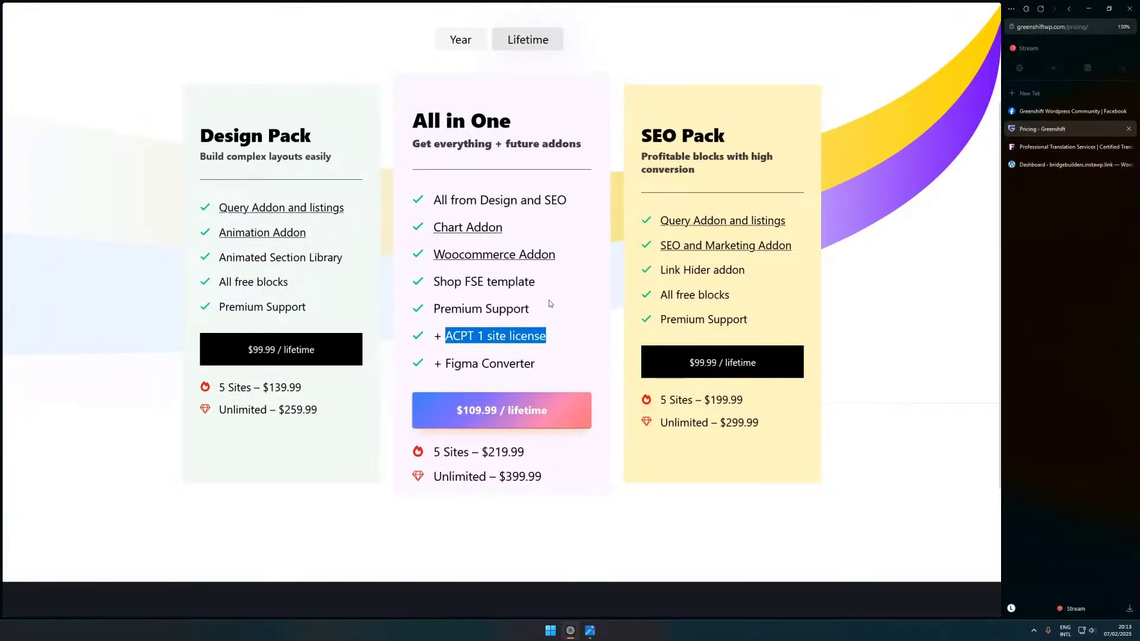
- Reopen the Greenshift Wordpress Community group and browse its feed down to the Greenshift vs Divi announcement post
mouse_move(1046, 153)
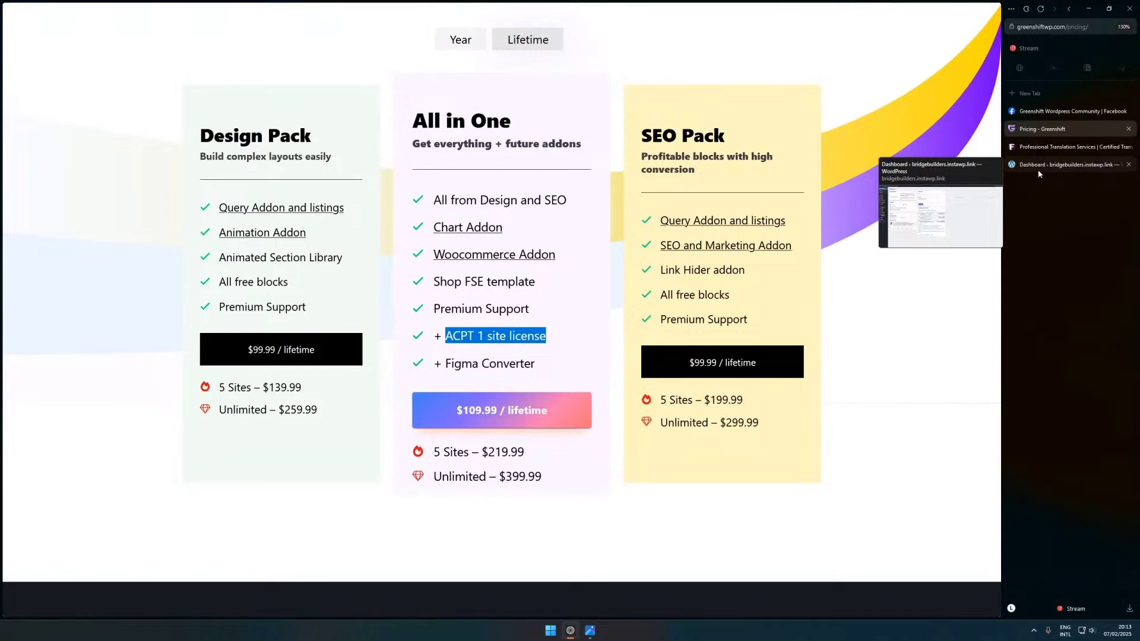
mouse_move(1042, 114)
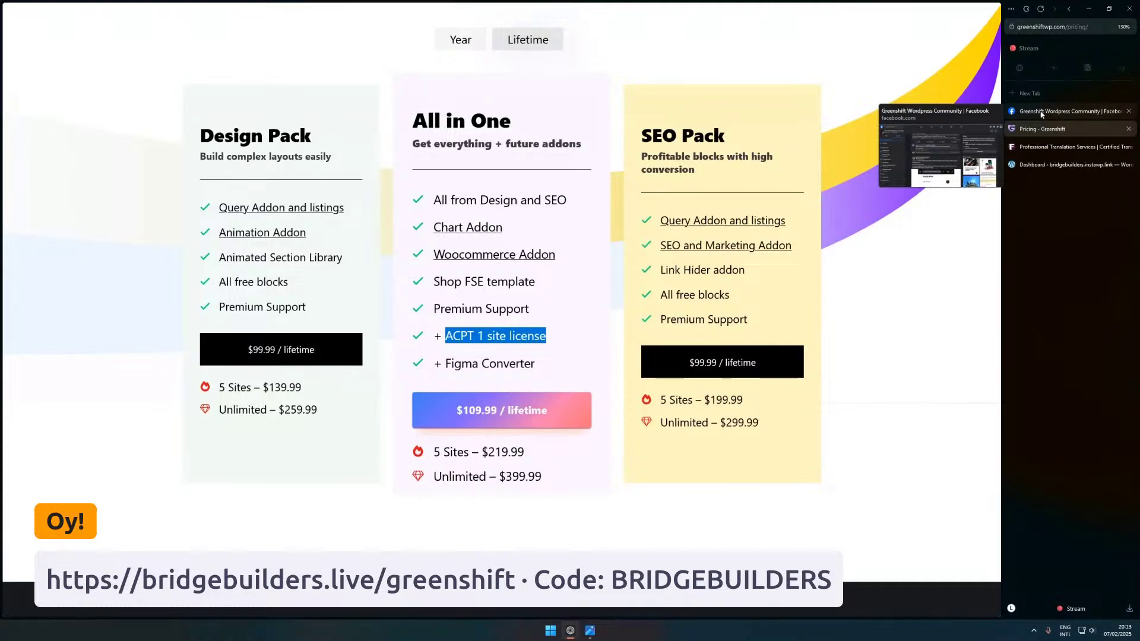
left_click(1041, 112)
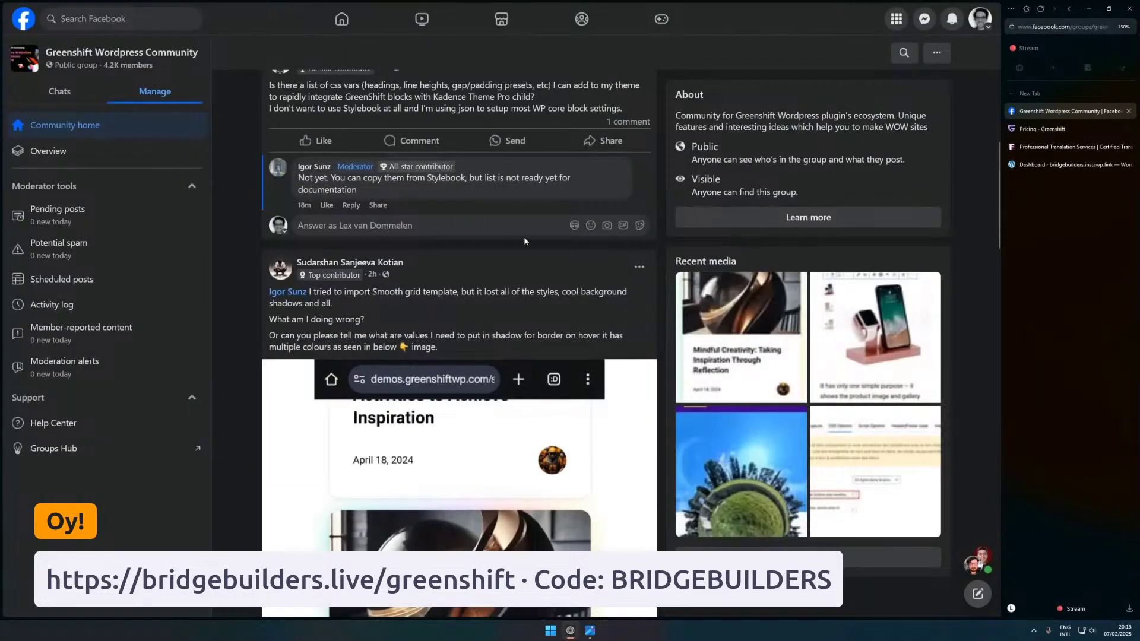
scroll(529, 233, "up", 5)
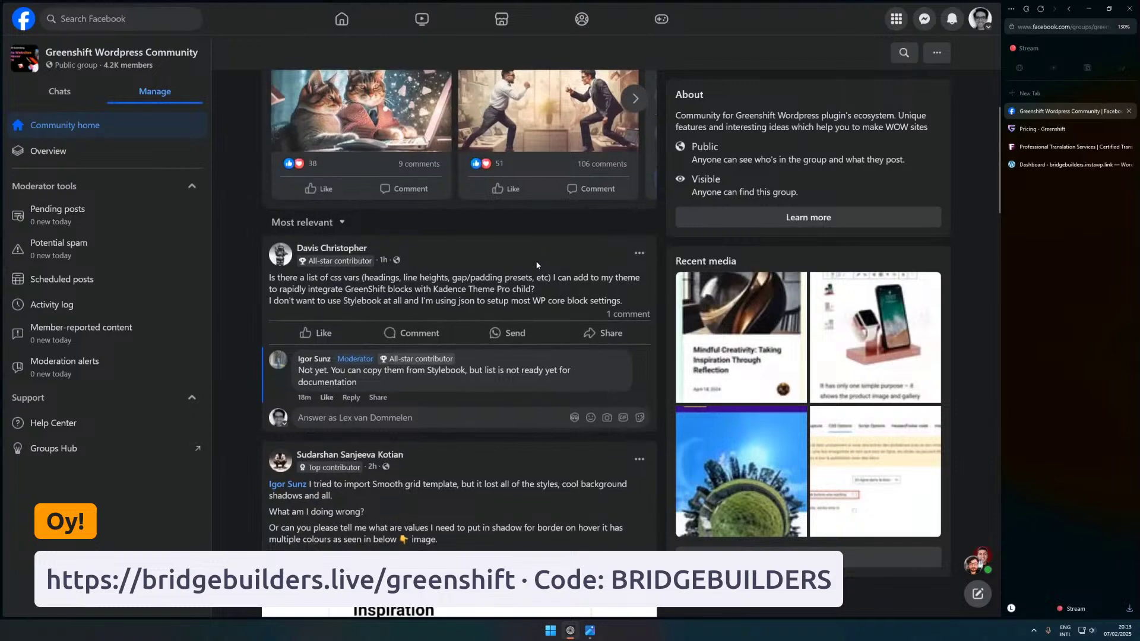
scroll(525, 378, "down", 8)
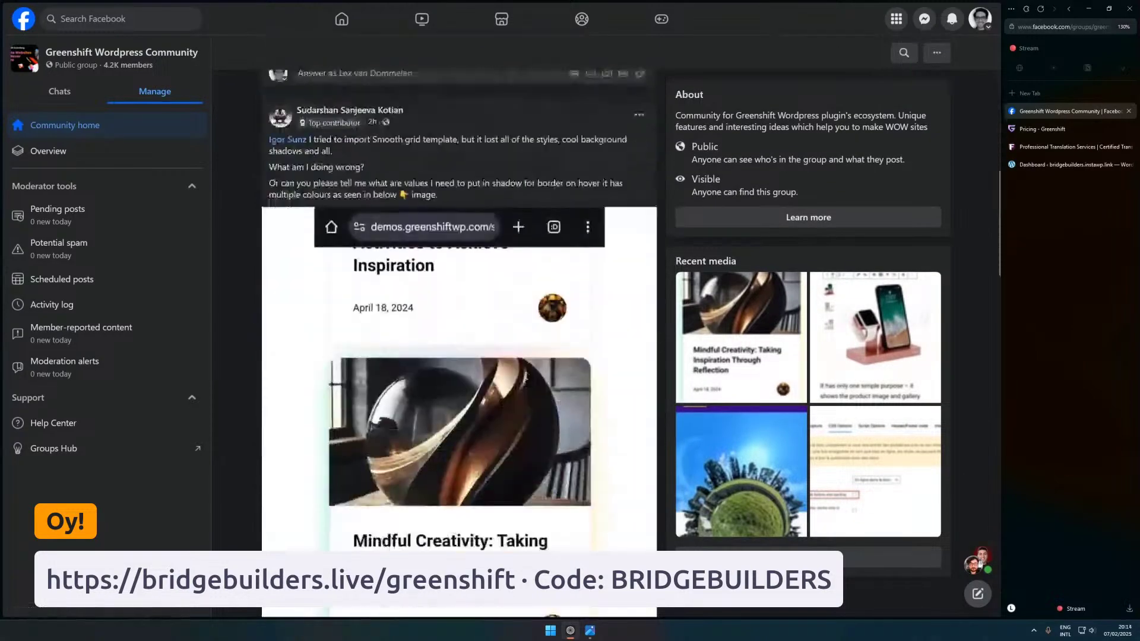
scroll(526, 380, "down", 10)
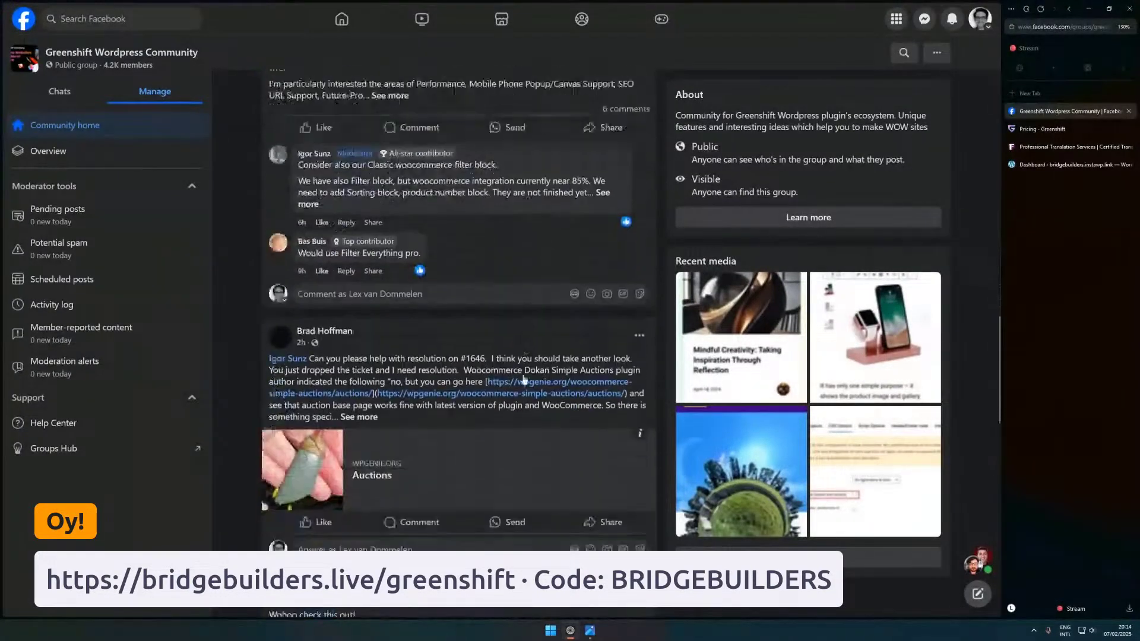
scroll(549, 349, "down", 5)
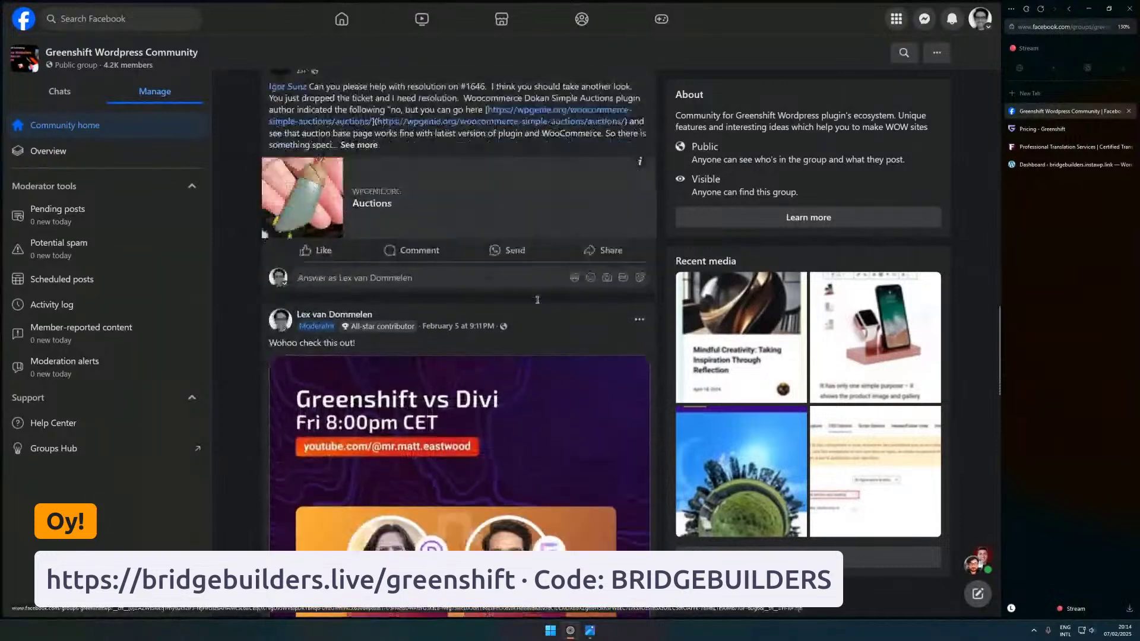
scroll(594, 120, "up", 5)
- Close the Facebook group page and move the bridgebuilders WordPress Dashboard to the front of the open pages
left_click(1129, 111)
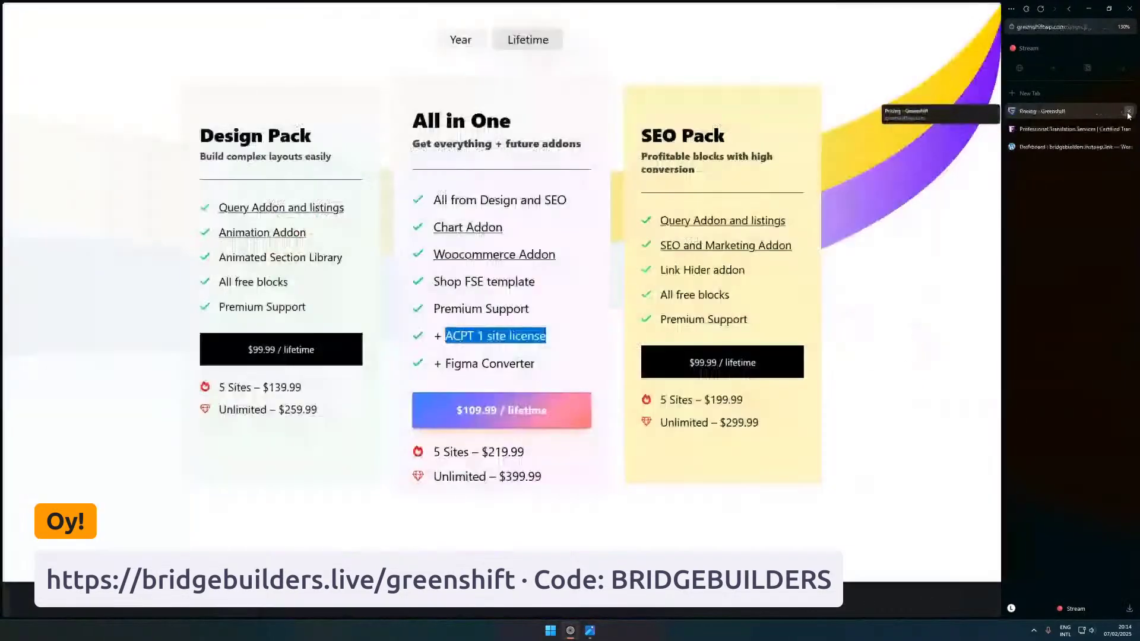
left_click_drag(1067, 149, 1080, 111)
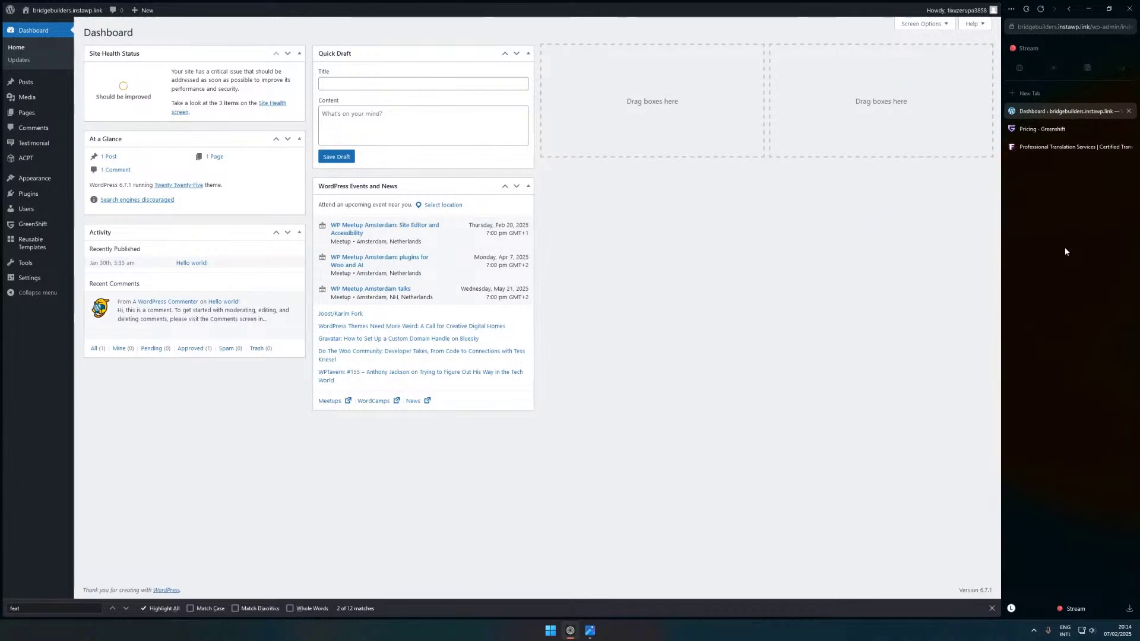
- Revisit the Greenshift Pricing page briefly, return to the WordPress Dashboard and enlarge the dashboard view
left_click(1046, 131)
left_click_drag(468, 271, 791, 313)
left_click(1068, 111)
key("ctrl+plus")
key("ctrl+plus")
key("ctrl+plus")
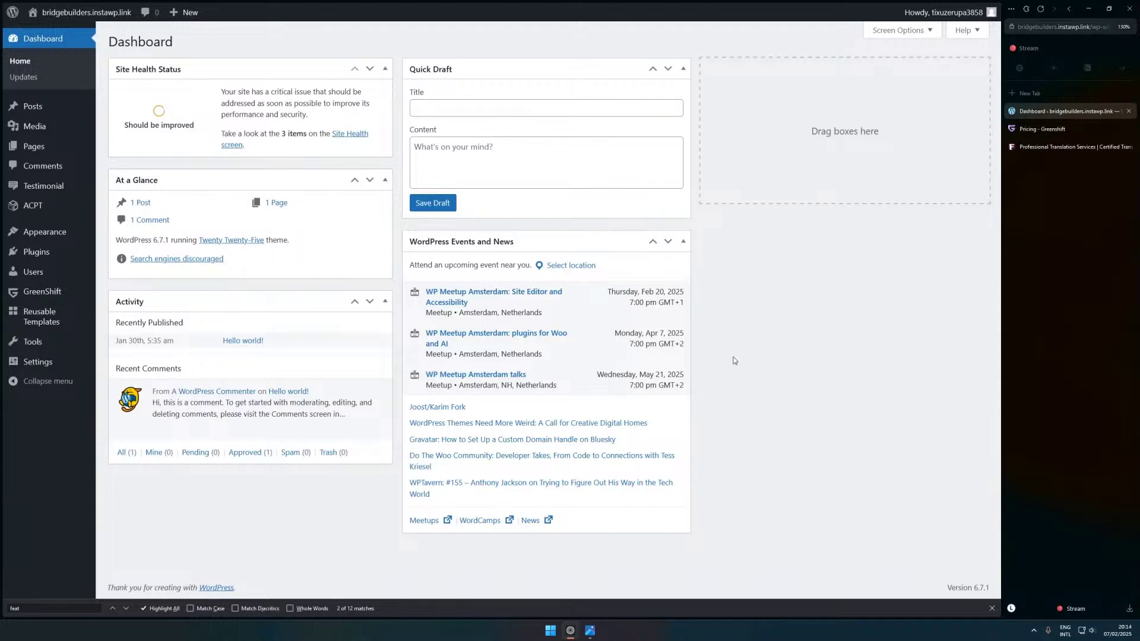
- Search the web for "blocksy" in a new page and open the Blocksy WordPress theme site, checking its web address
key("ctrl+t")
type("blocksy")
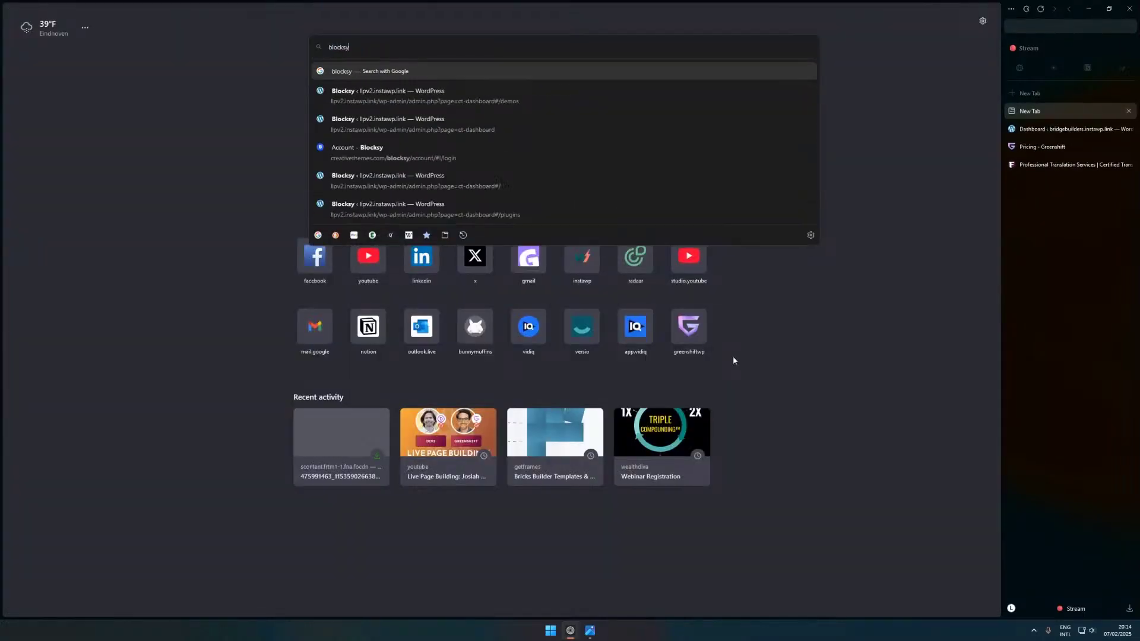
key("Return")
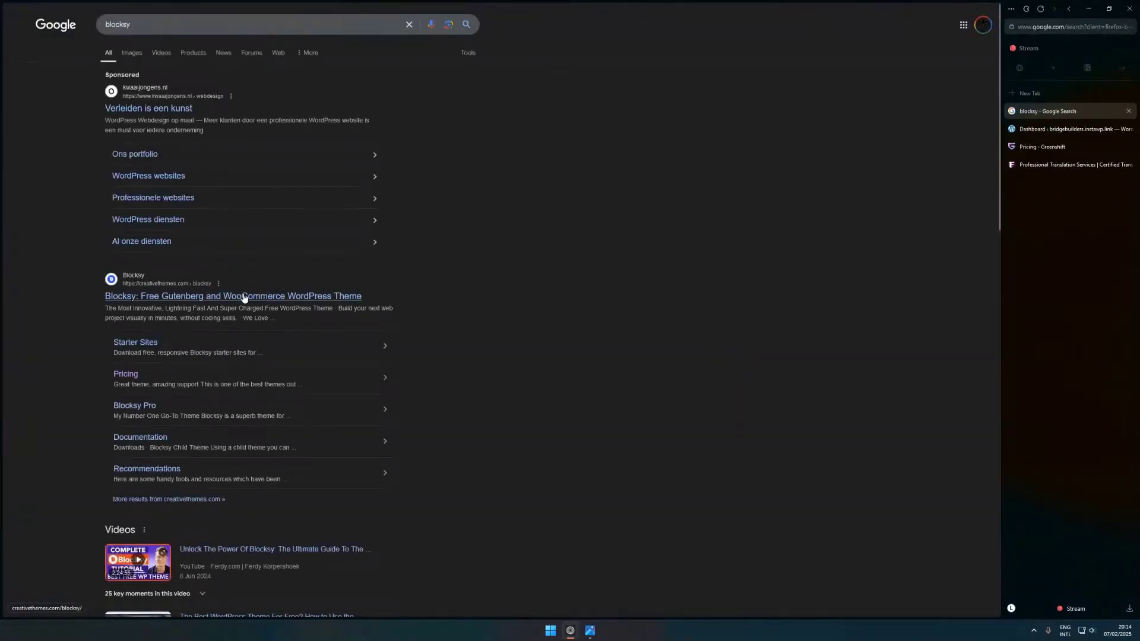
left_click(244, 298)
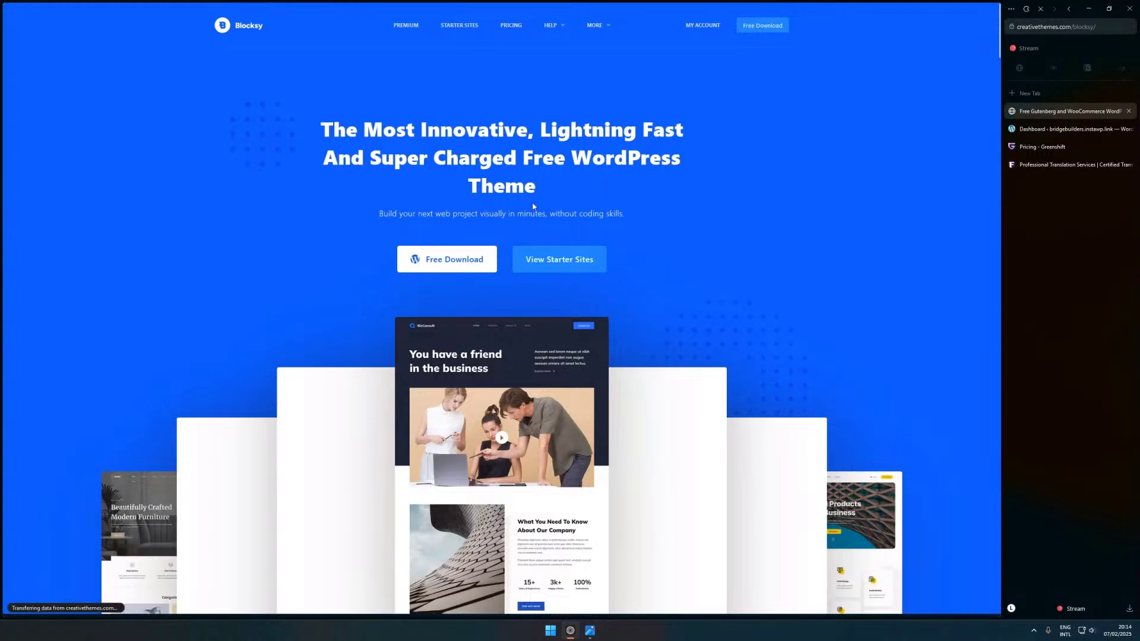
left_click(1068, 25)
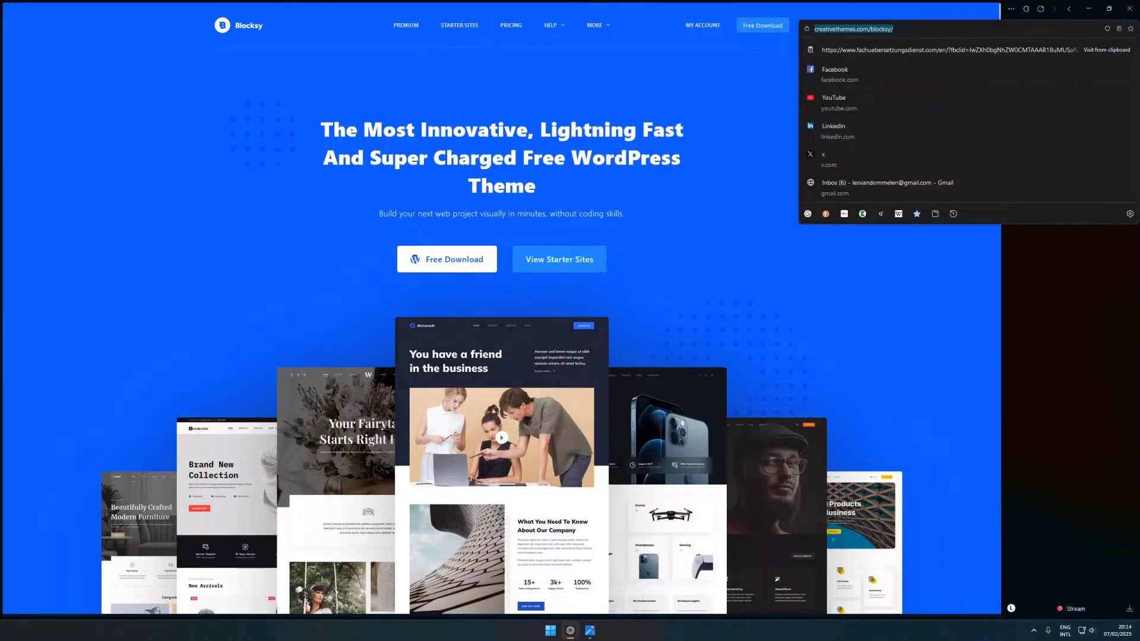
key("Escape")
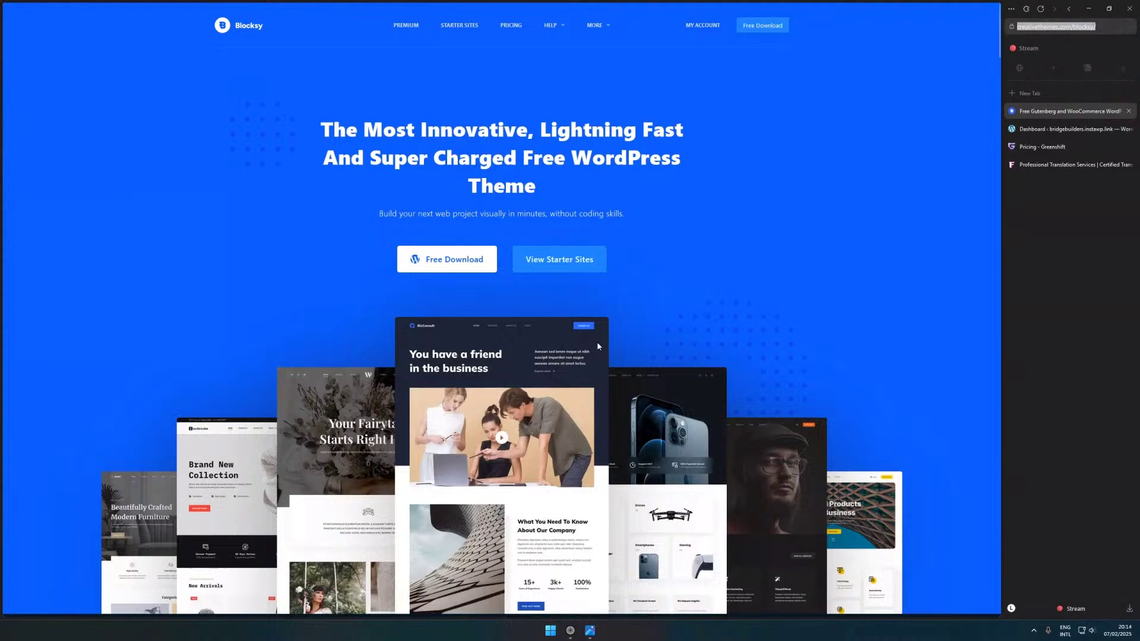
left_click(744, 183)
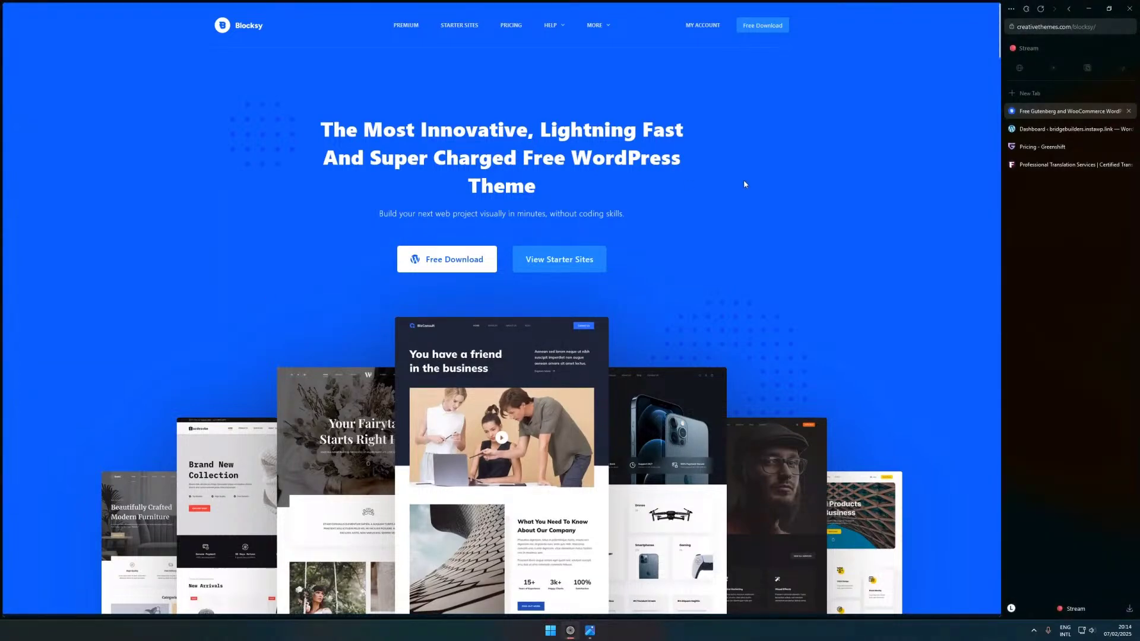
- Open Blocksy's Starter Sites page and review the Consultant, Furniture, E-Bike and Pottery templates at 140% page size
left_click(456, 26)
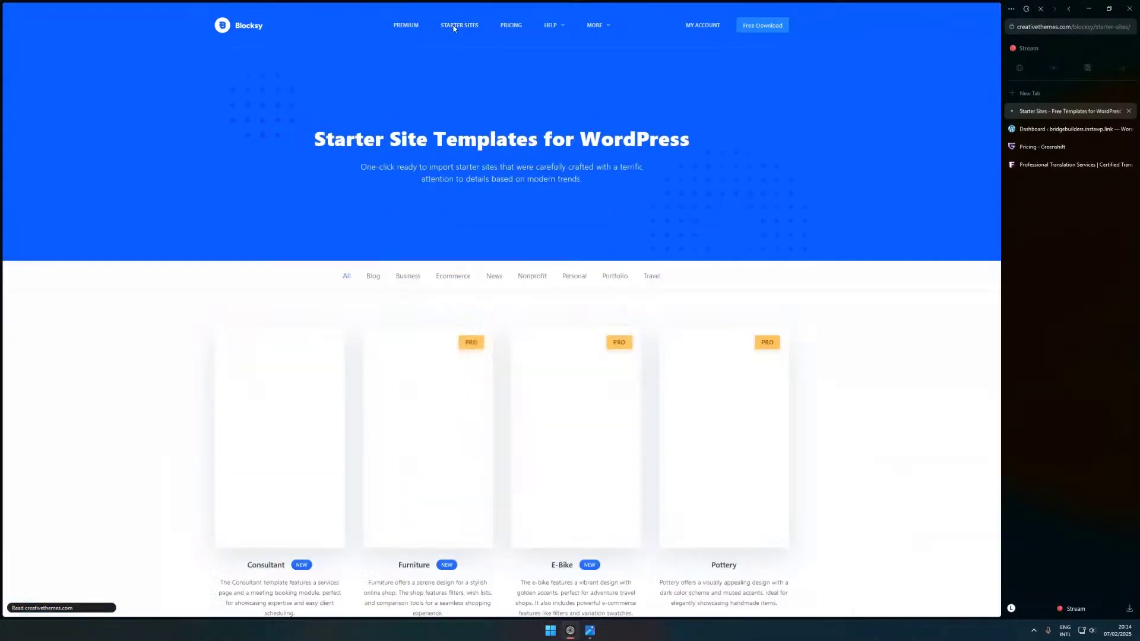
scroll(890, 262, "down", 2)
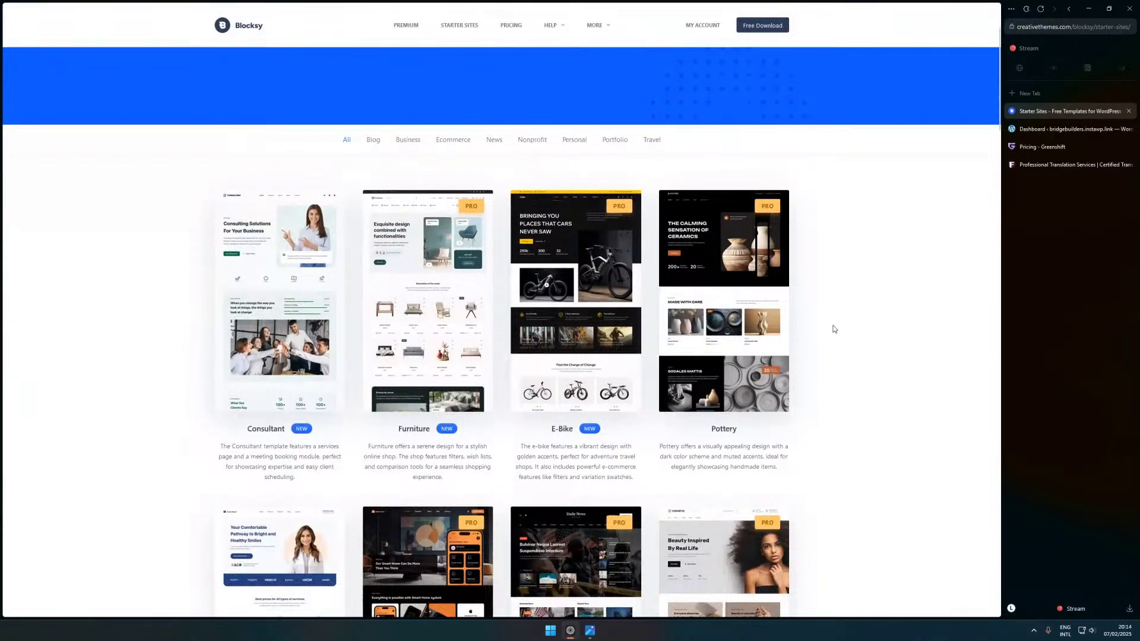
scroll(847, 398, "down", 3)
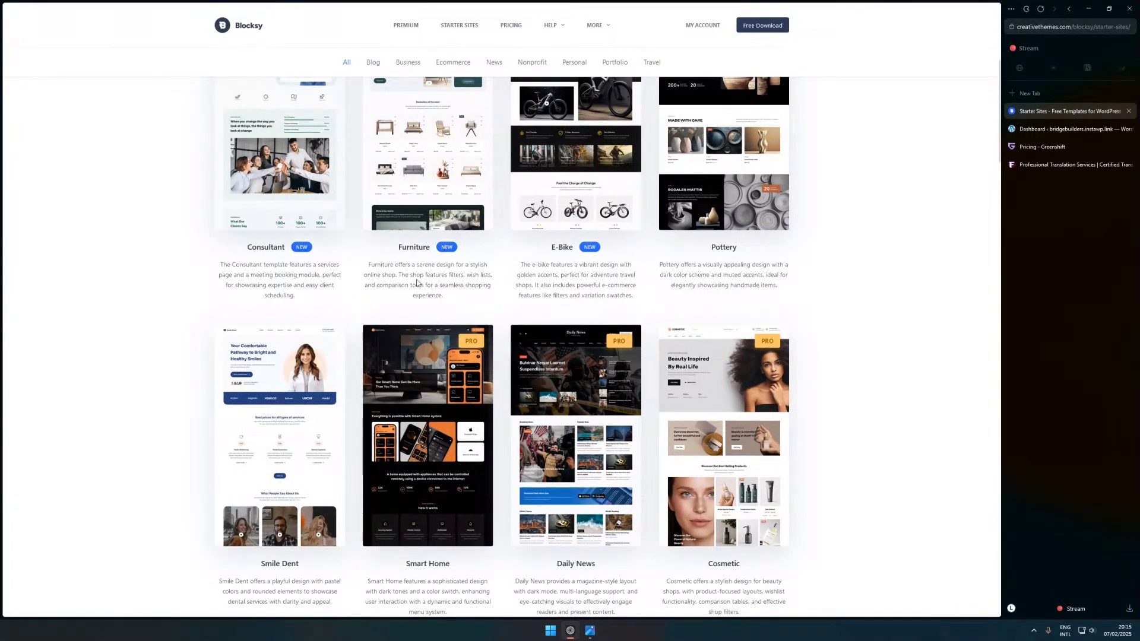
scroll(501, 363, "up", 3, "ctrl")
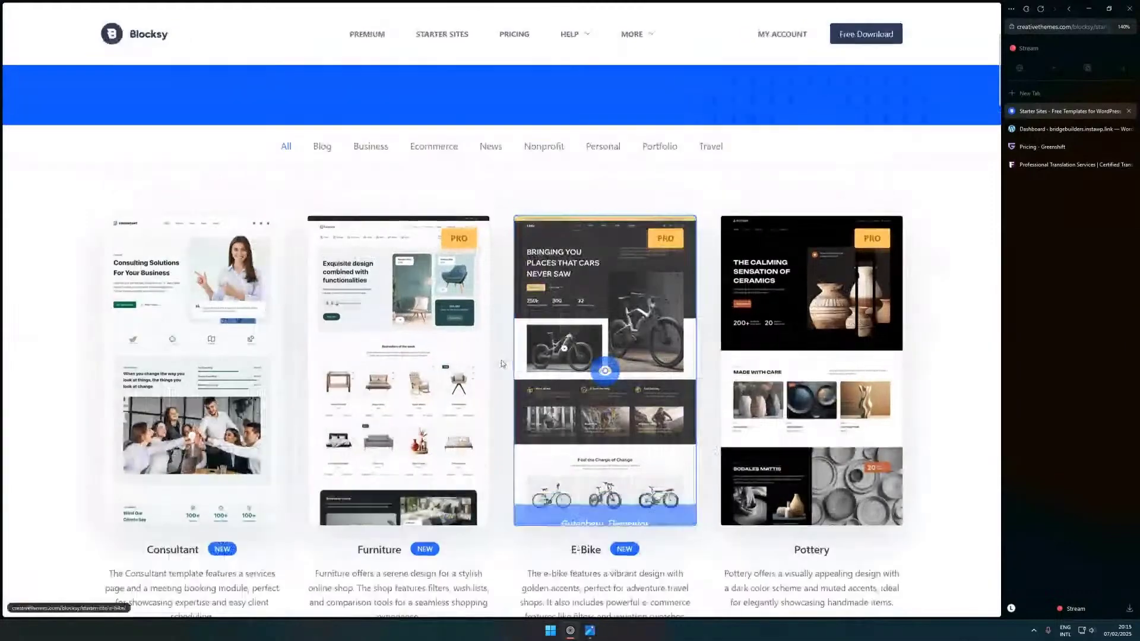
scroll(501, 361, "down", 1)
scroll(501, 360, "up", 1, "ctrl")
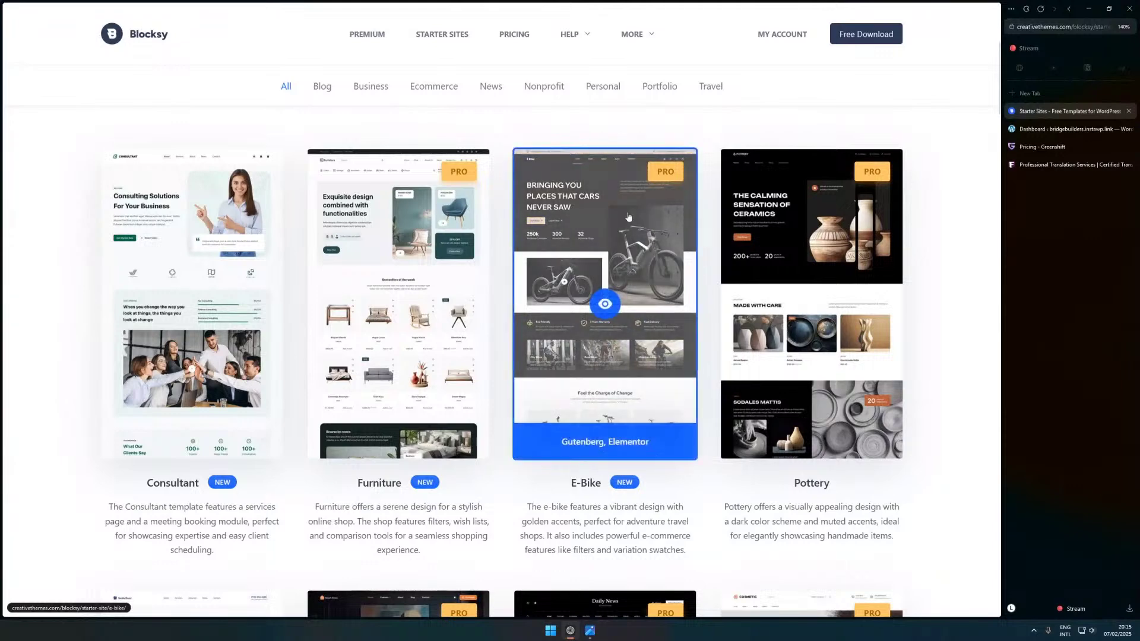
- Finish browsing the Blocksy starter sites, close the Starter Sites and Greenshift Pricing pages, and return to the WordPress Dashboard
scroll(955, 375, "down", 2)
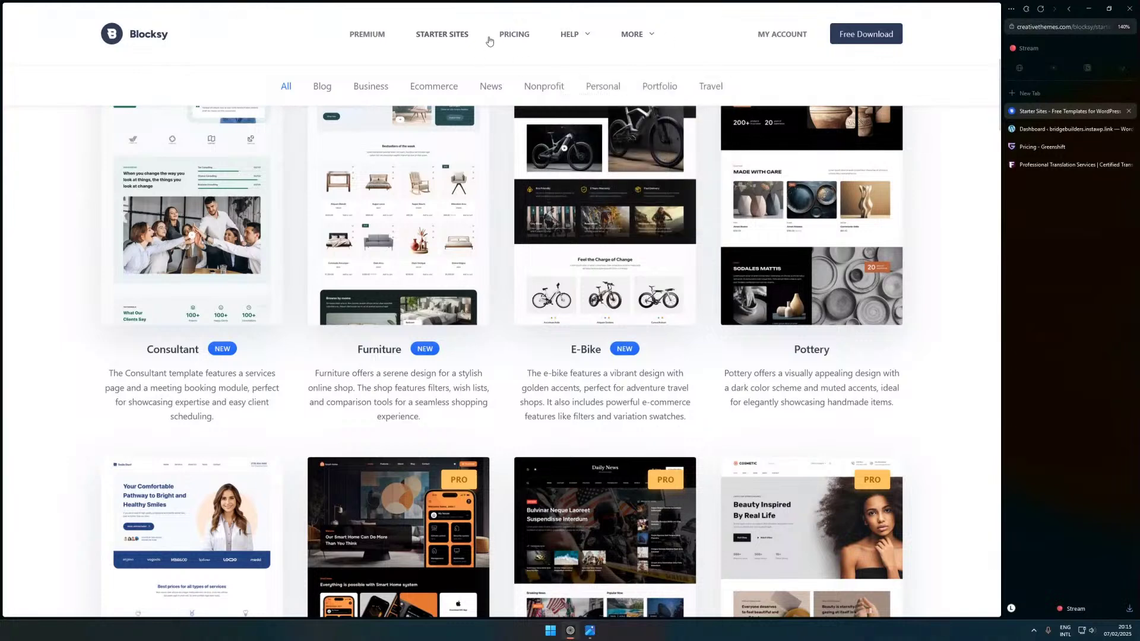
mouse_move(569, 37)
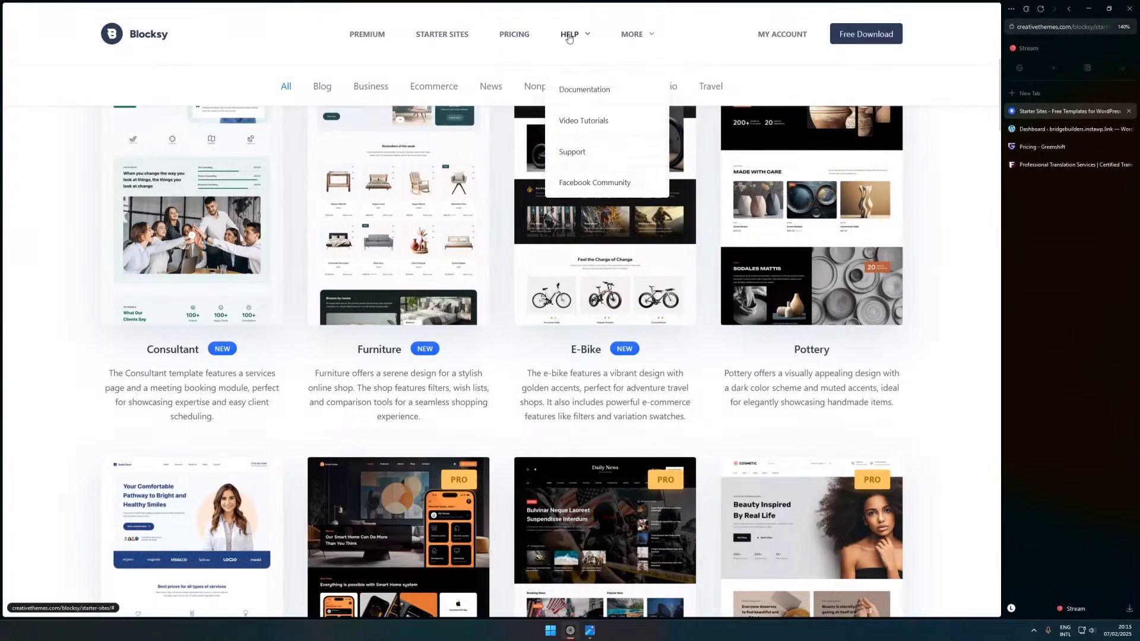
left_click(1061, 148)
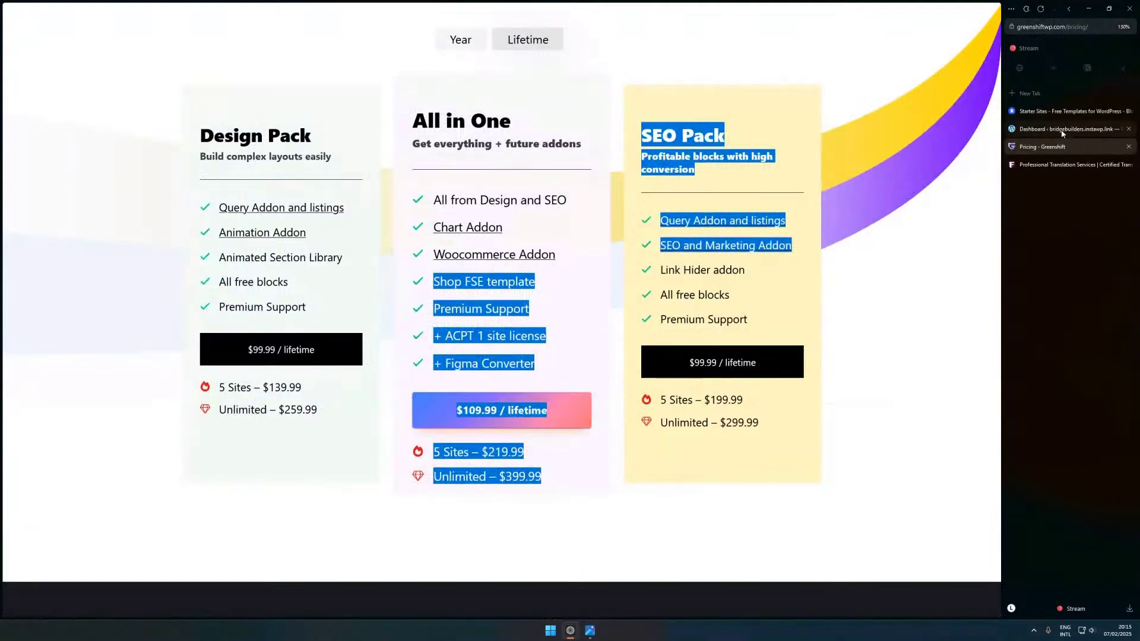
left_click(1071, 112)
key("ctrl+w")
key("ctrl+w")
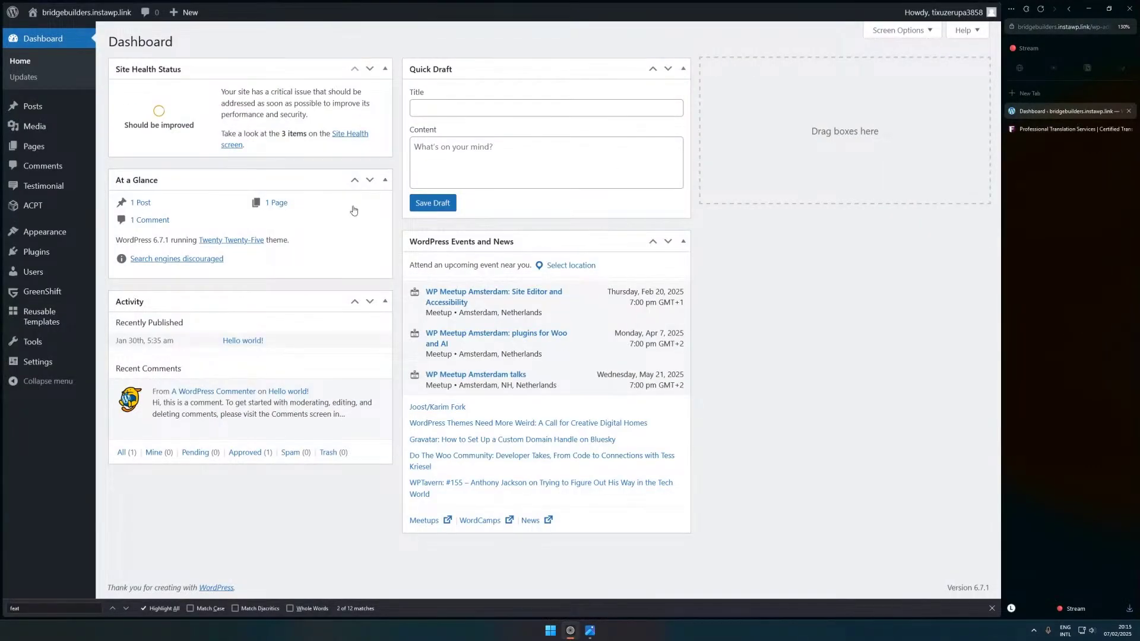
- Search the WordPress theme directory for "greenshift" and install the Greenshift theme
mouse_move(89, 232)
left_click(132, 234)
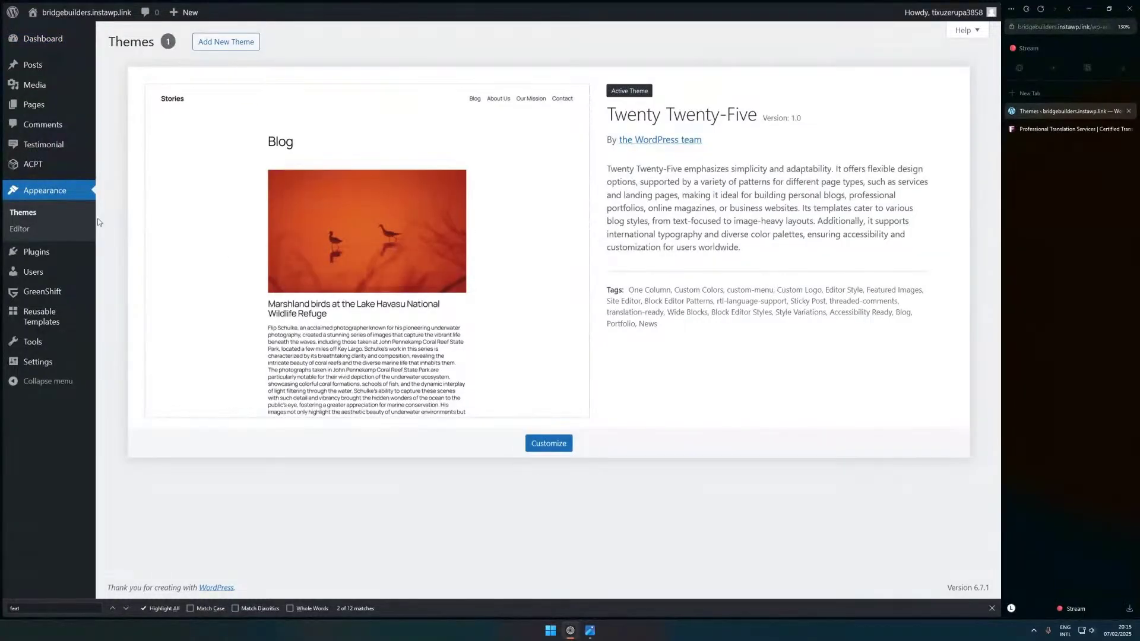
left_click(225, 43)
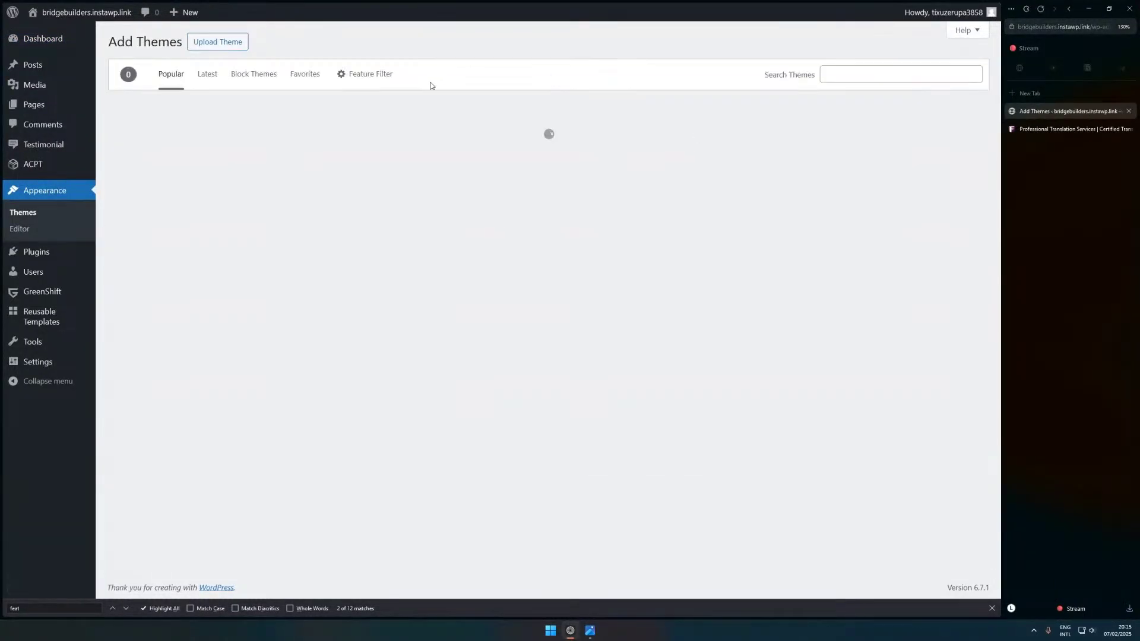
left_click(855, 74)
type("greenshift")
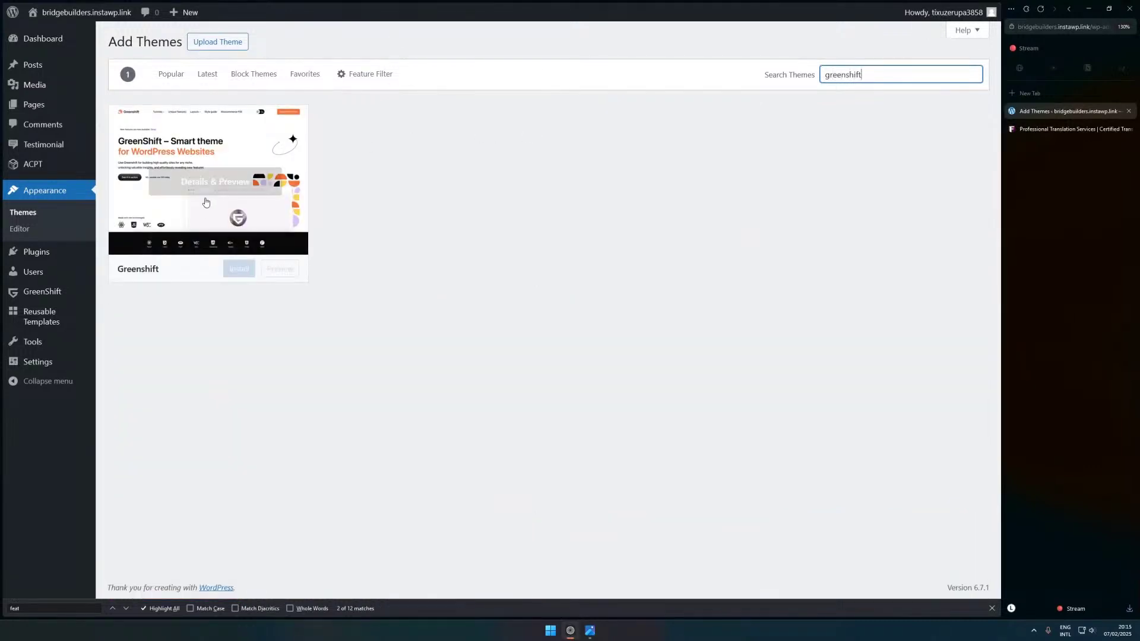
left_click(229, 269)
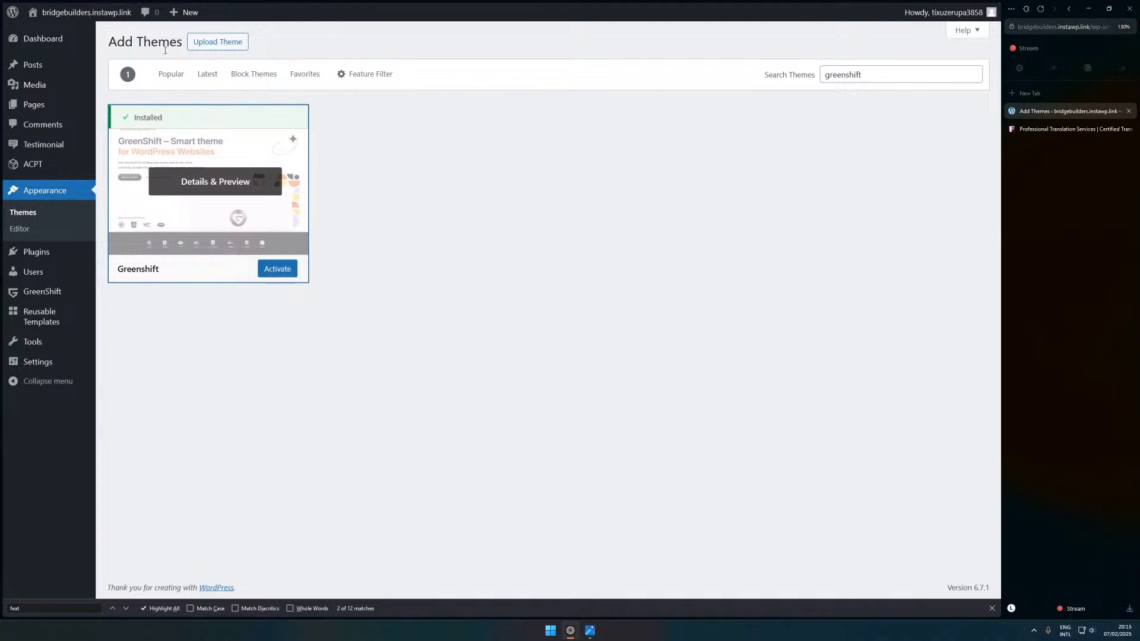
- Activate the Greenshift theme from the installed themes and dismiss the browser's find bar
left_click(46, 215)
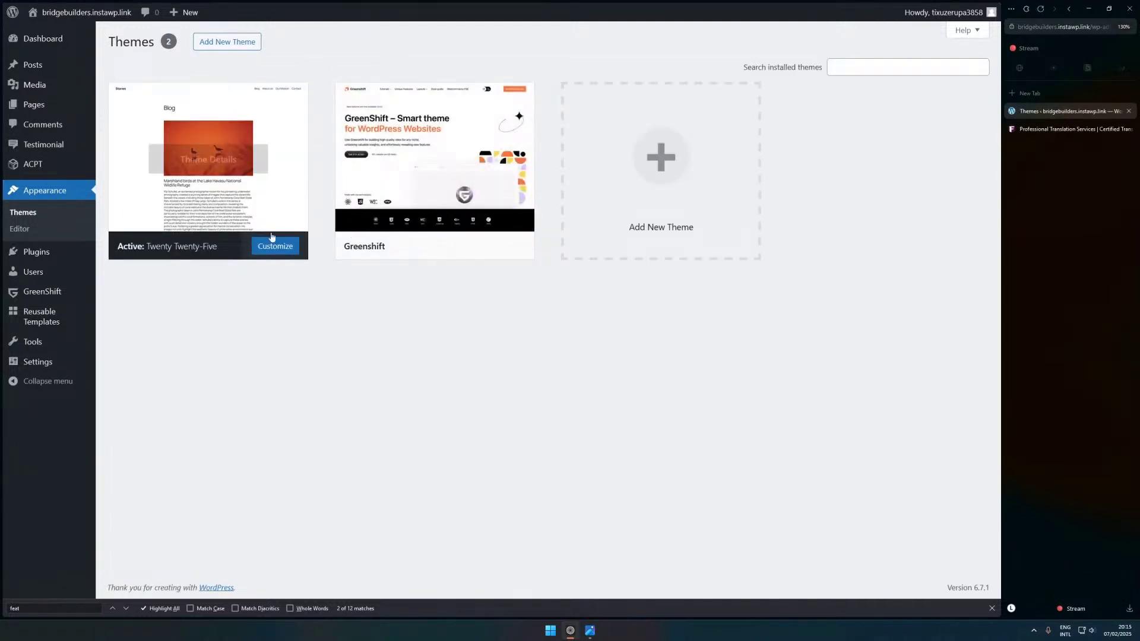
left_click(440, 251)
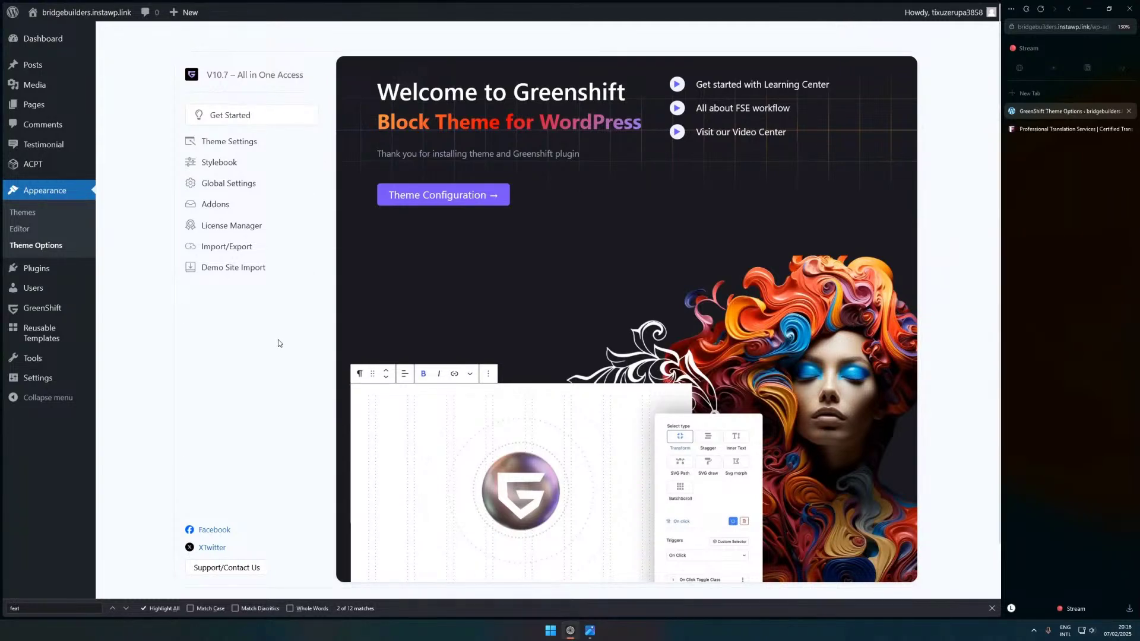
scroll(282, 344, "down", 1)
scroll(283, 347, "up", 1)
left_click(992, 608)
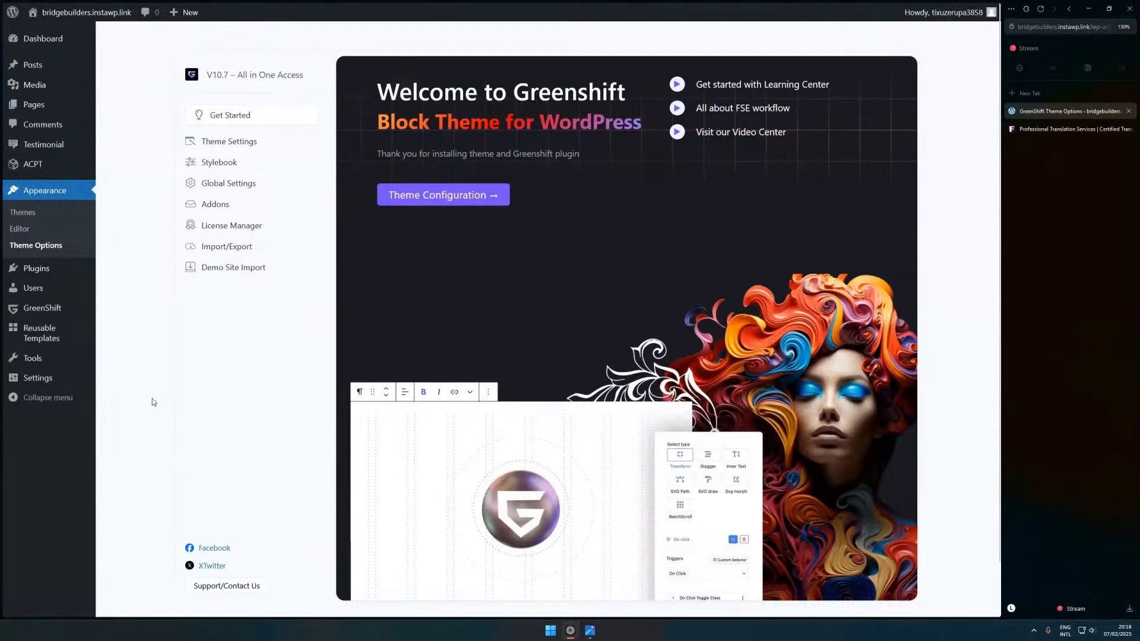
- Open the installed plugins list and point out the Greenshift Query and Meta Addon and the Advanced Animation Addon
mouse_move(69, 272)
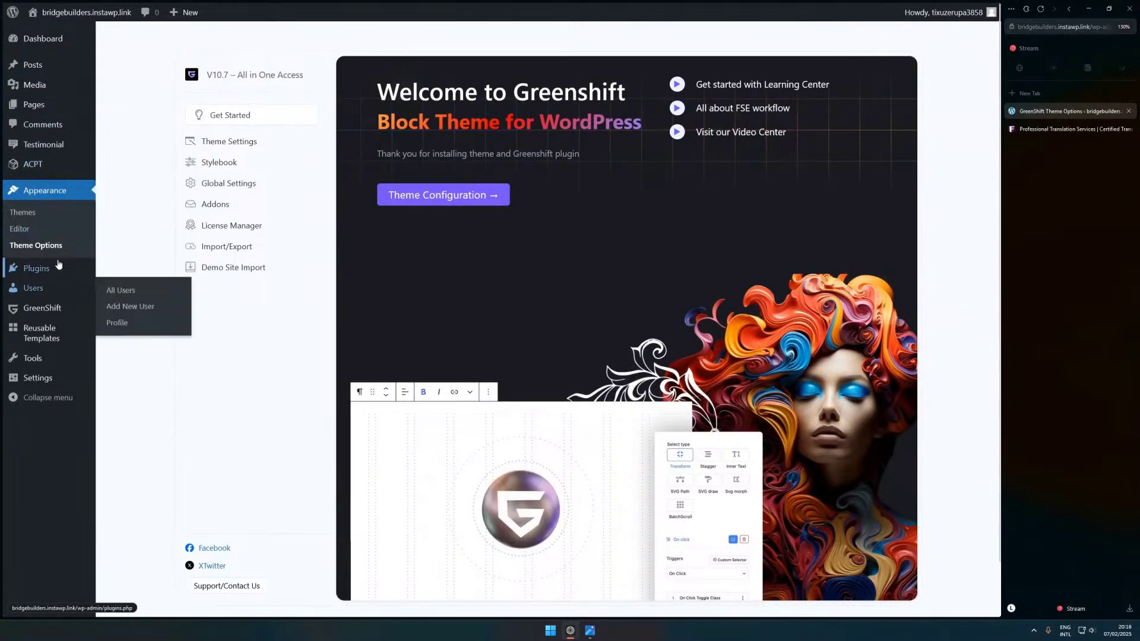
left_click(123, 274)
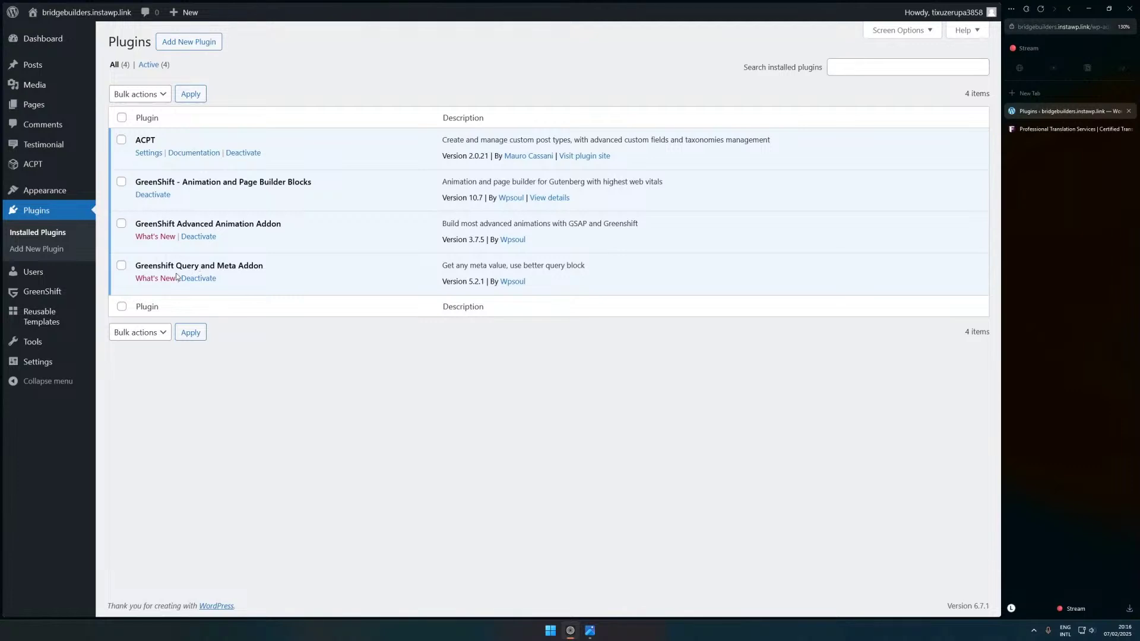
left_click_drag(176, 276, 274, 271)
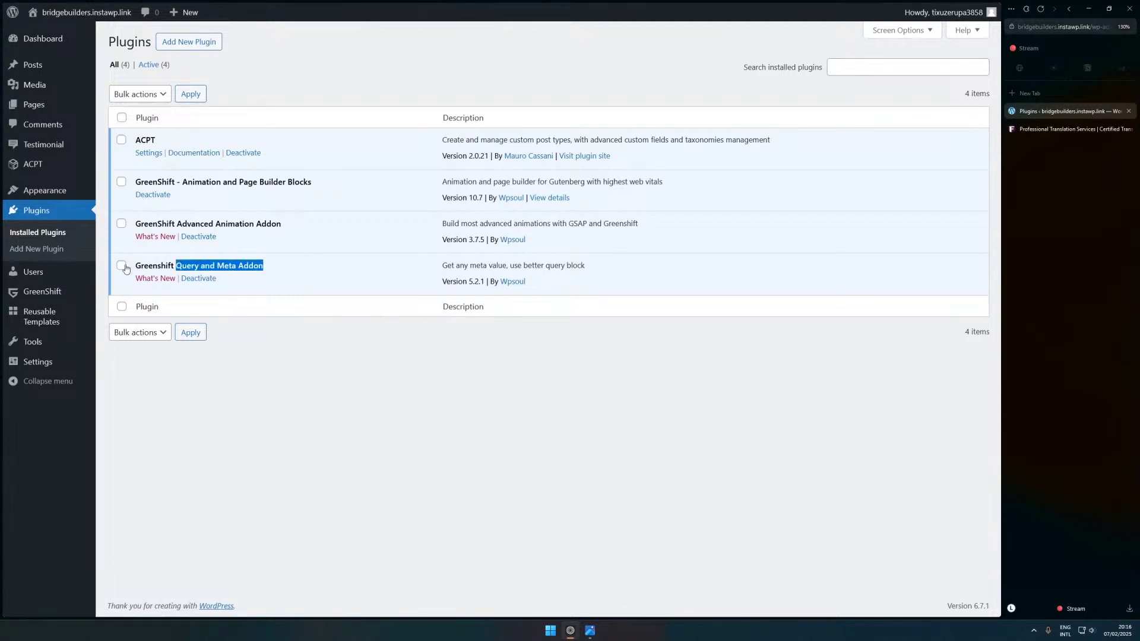
left_click_drag(157, 224, 274, 225)
left_click(317, 221)
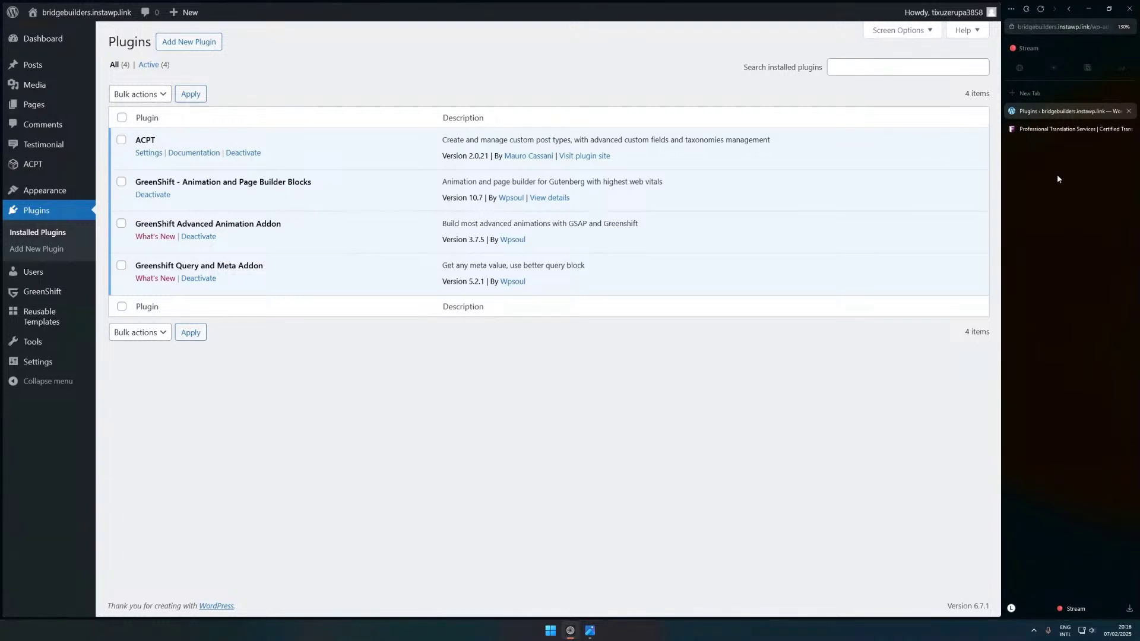
- Open motion.dev in a new page, enlarge the page view and go to the Simple animation section
key("ctrl+t")
type("motion.dev")
key("Return")
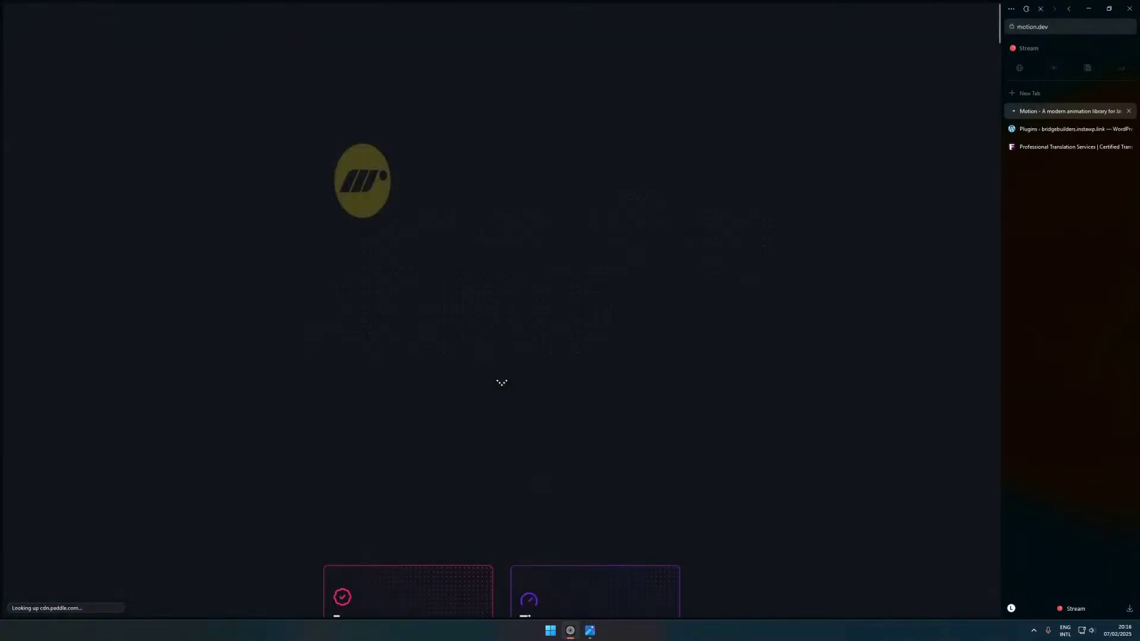
scroll(705, 208, "down", 5)
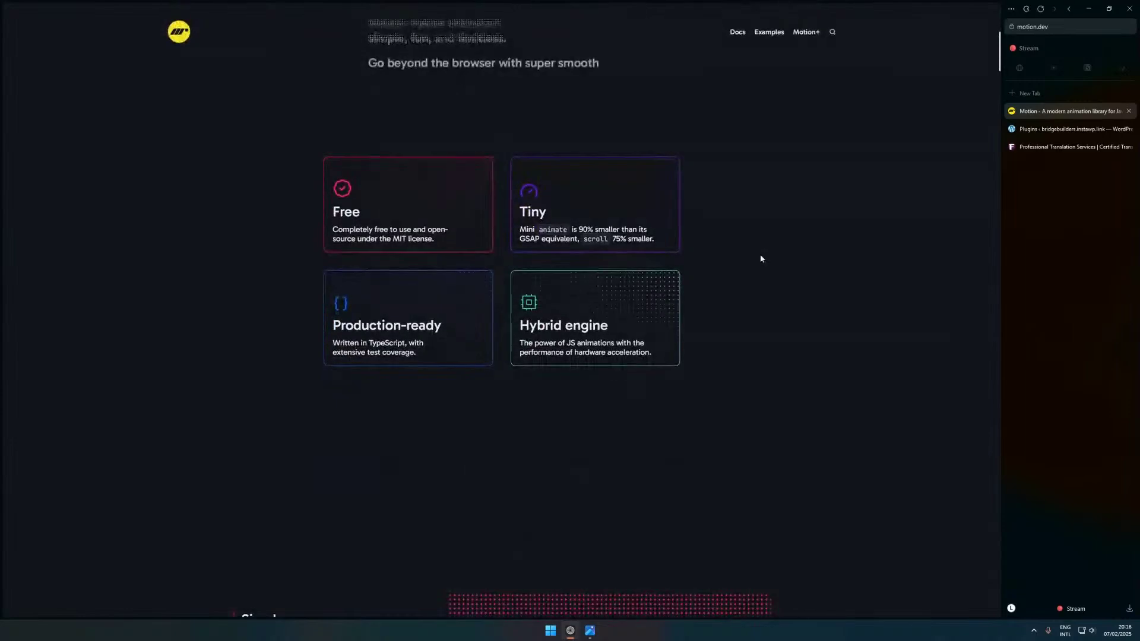
key("ctrl+plus")
key("ctrl+plus")
key("ctrl+plus")
scroll(818, 241, "down", 7)
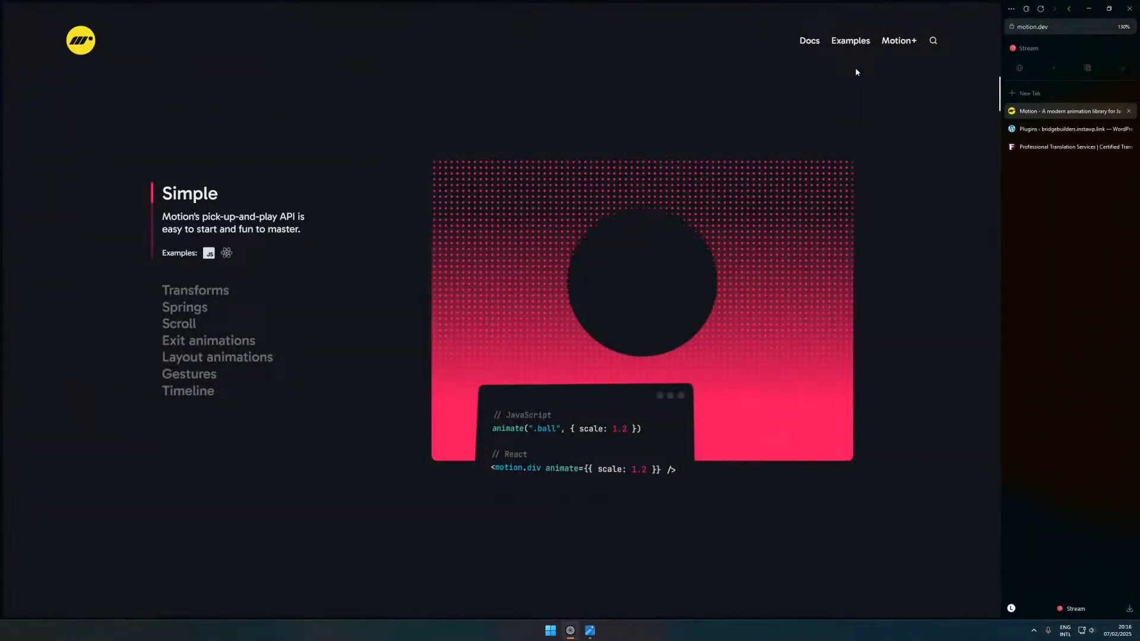
- Examine Motion's scale code example and its feature sections through Premium components, then close the Motion page
triple_click(646, 429)
left_click(646, 447)
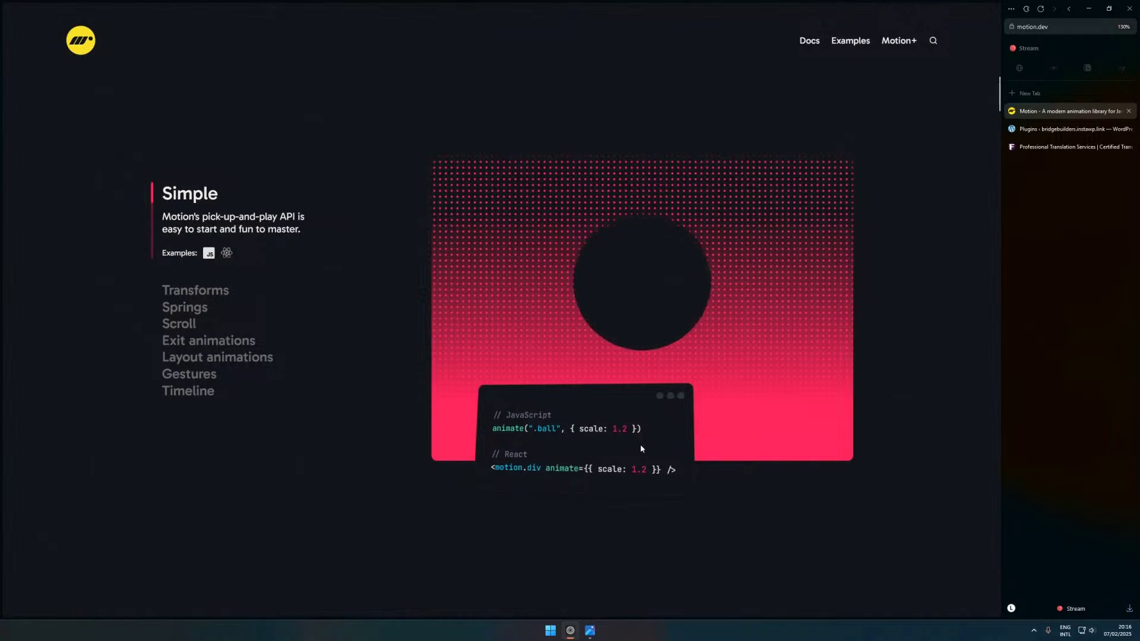
left_click_drag(613, 428, 628, 429)
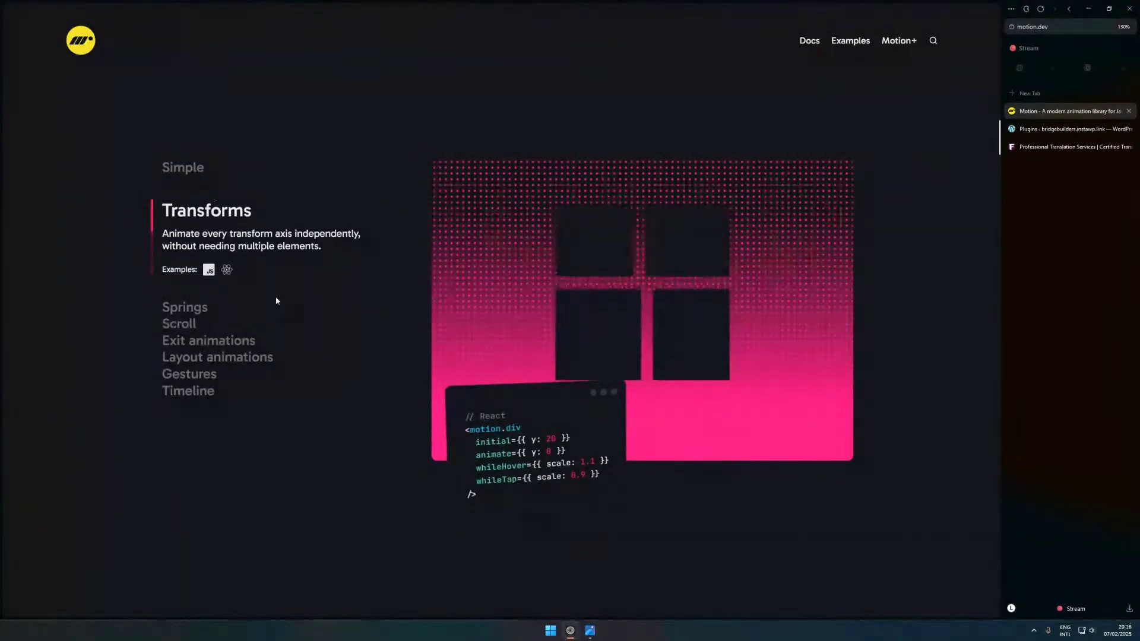
scroll(202, 303, "down", 6)
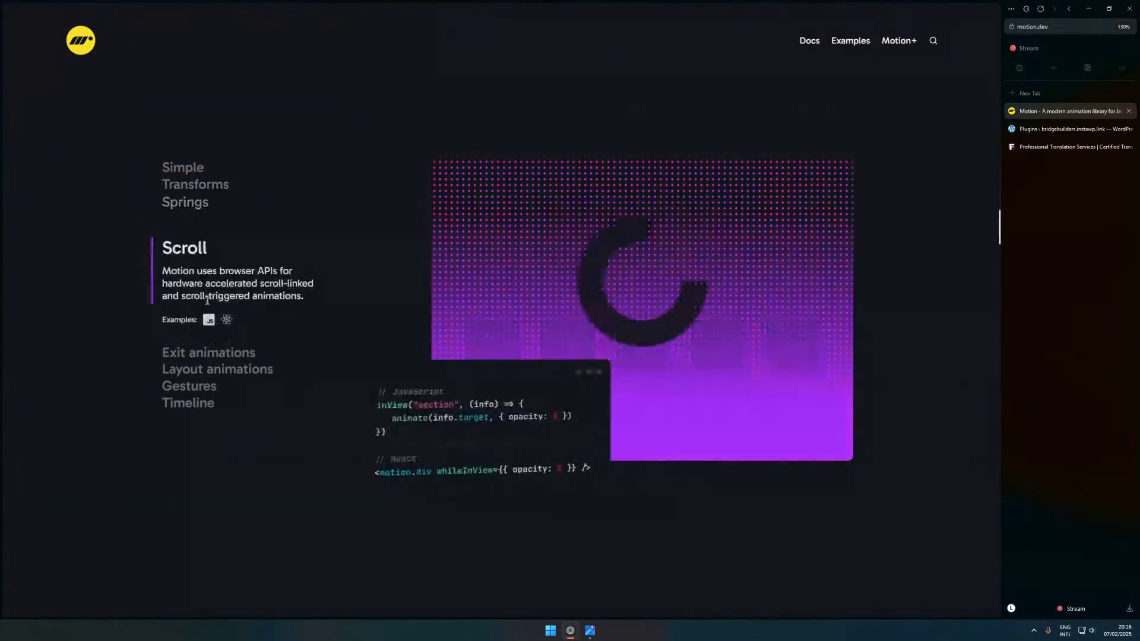
scroll(217, 312, "down", 8)
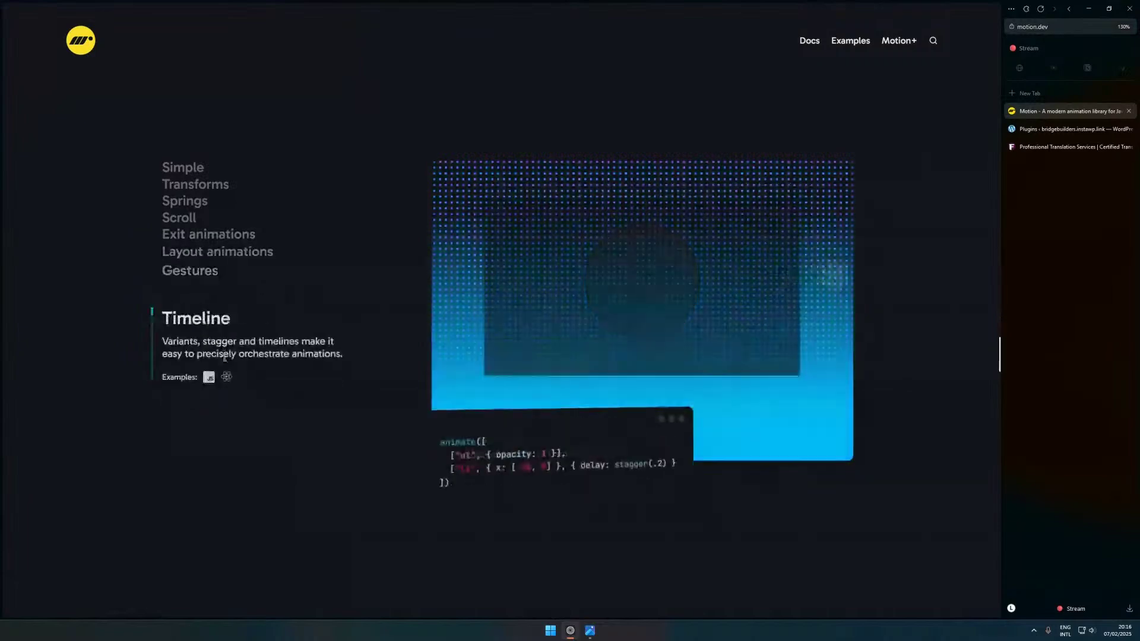
scroll(324, 430, "down", 6)
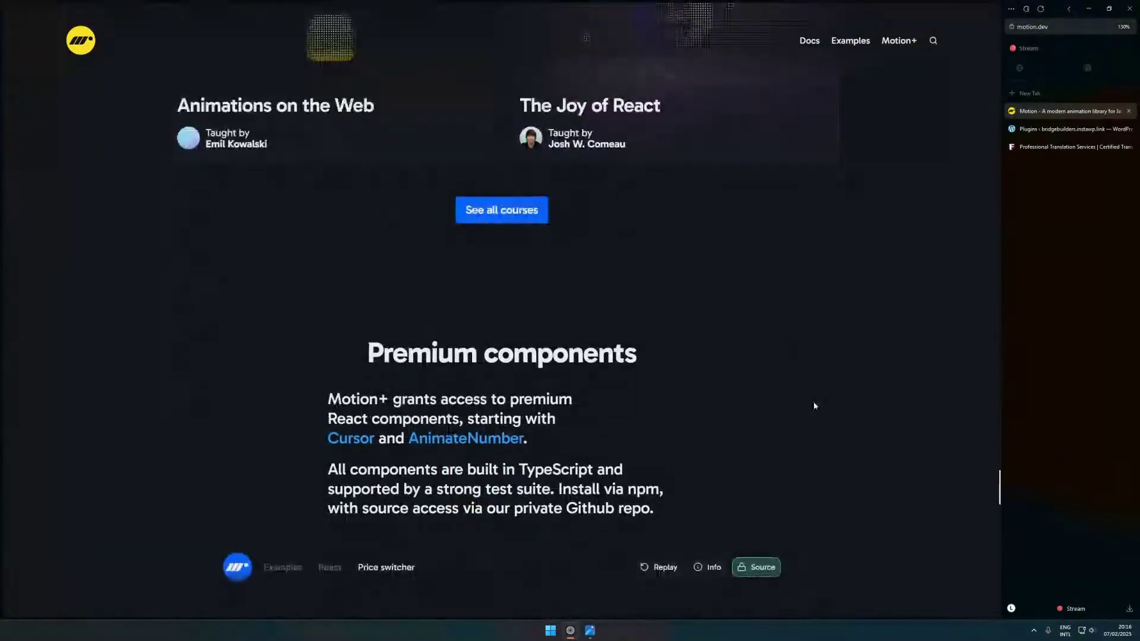
scroll(814, 402, "up", 18)
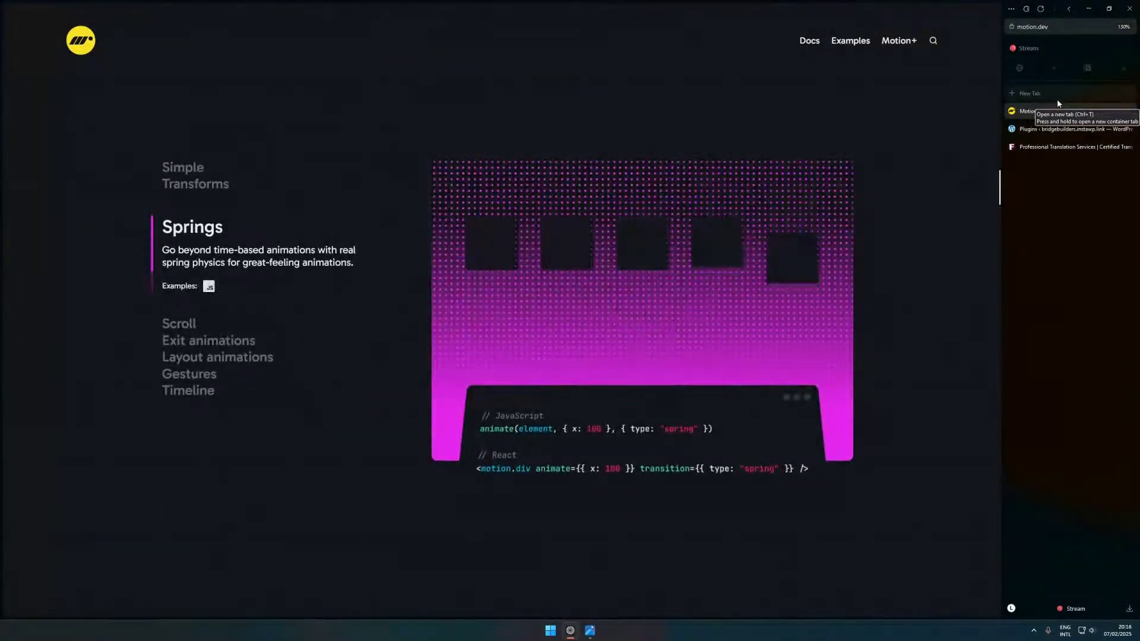
left_click(1129, 111)
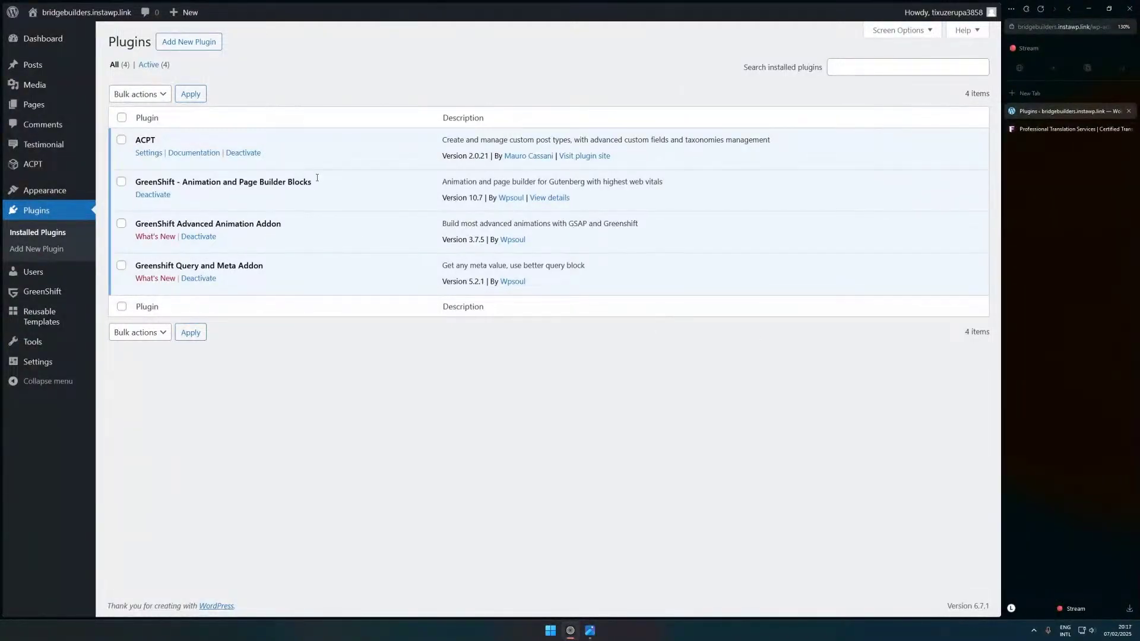
- Compare the GreenShift Animation and Page Builder Blocks plugin with the two Greenshift addons by highlighting their names in the plugins list
left_click_drag(317, 180, 185, 182)
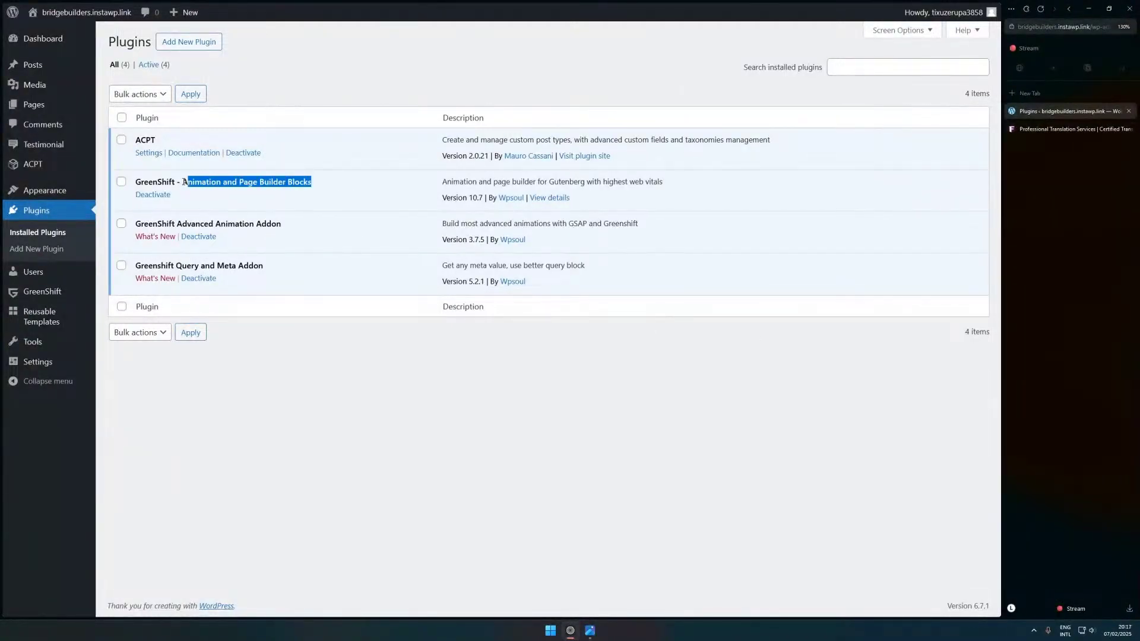
left_click(396, 242)
left_click_drag(177, 225, 297, 223)
left_click(478, 478)
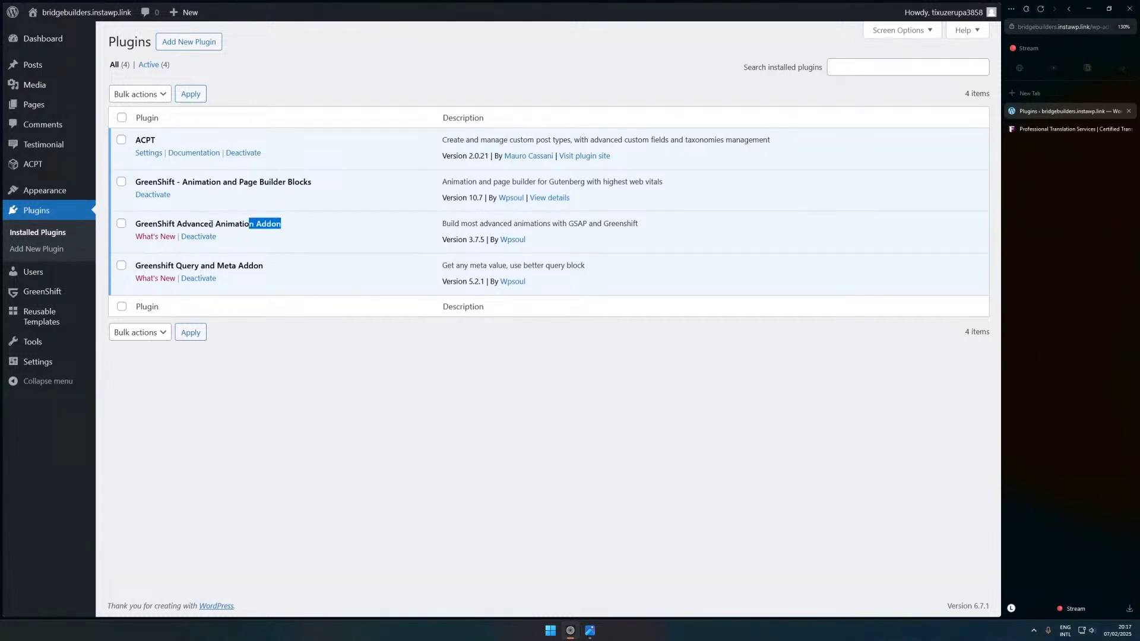
left_click_drag(211, 224, 136, 225)
left_click(382, 421)
left_click_drag(214, 181, 494, 370)
left_click(479, 410)
triple_click(258, 226)
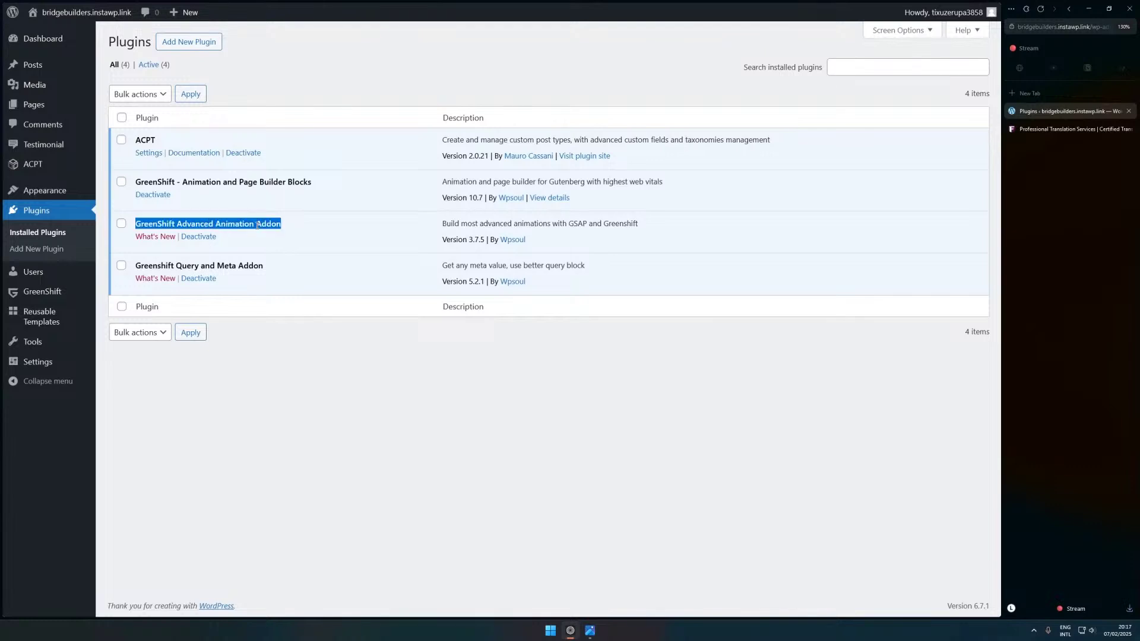
left_click_drag(280, 268, 127, 261)
left_click(336, 264)
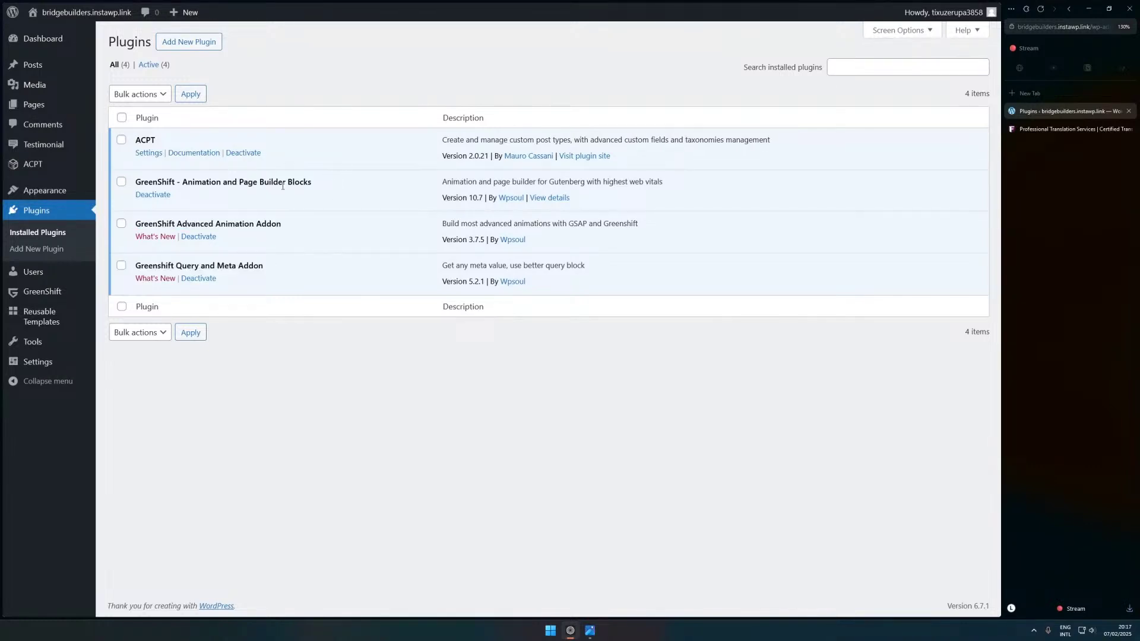
left_click_drag(283, 186, 122, 184)
left_click(333, 392)
- Deactivate the GreenShift Advanced Animation Addon and the Greenshift Query and Meta Addon
left_click(198, 237)
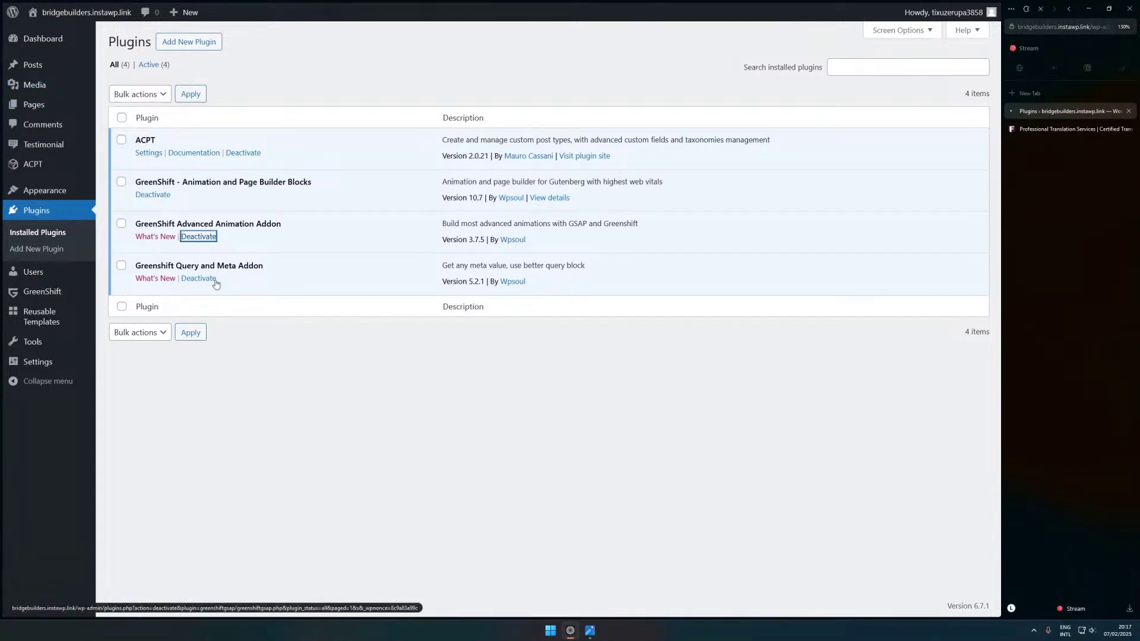
left_click(202, 314)
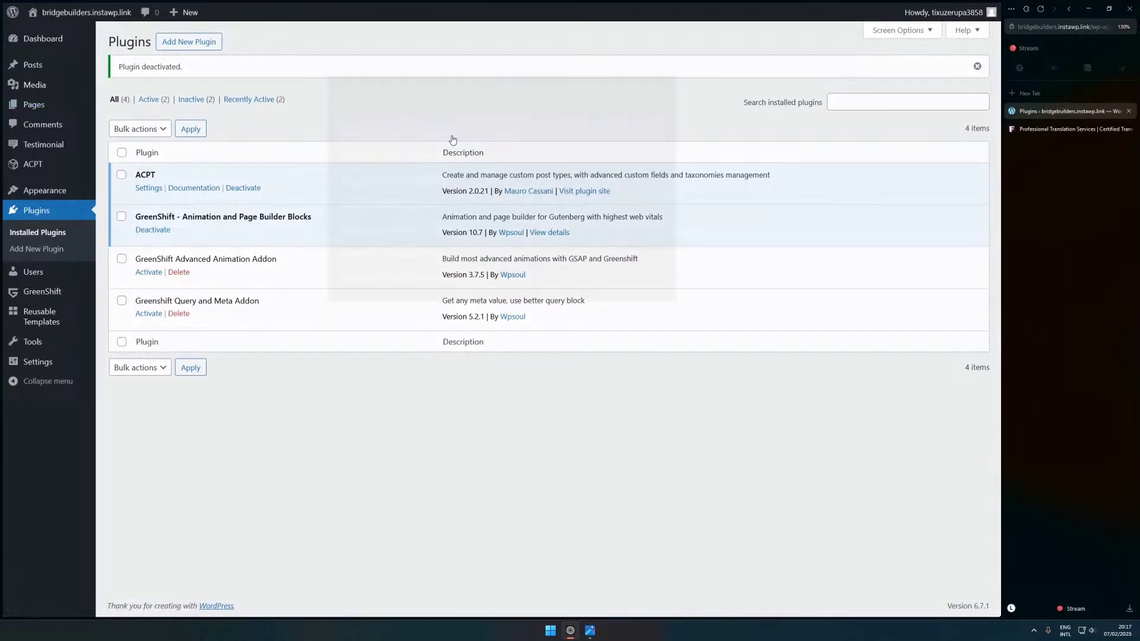
- Create a new page and browse the Greenlight layout and content elements in the block library
key("ctrl+k")
type("new")
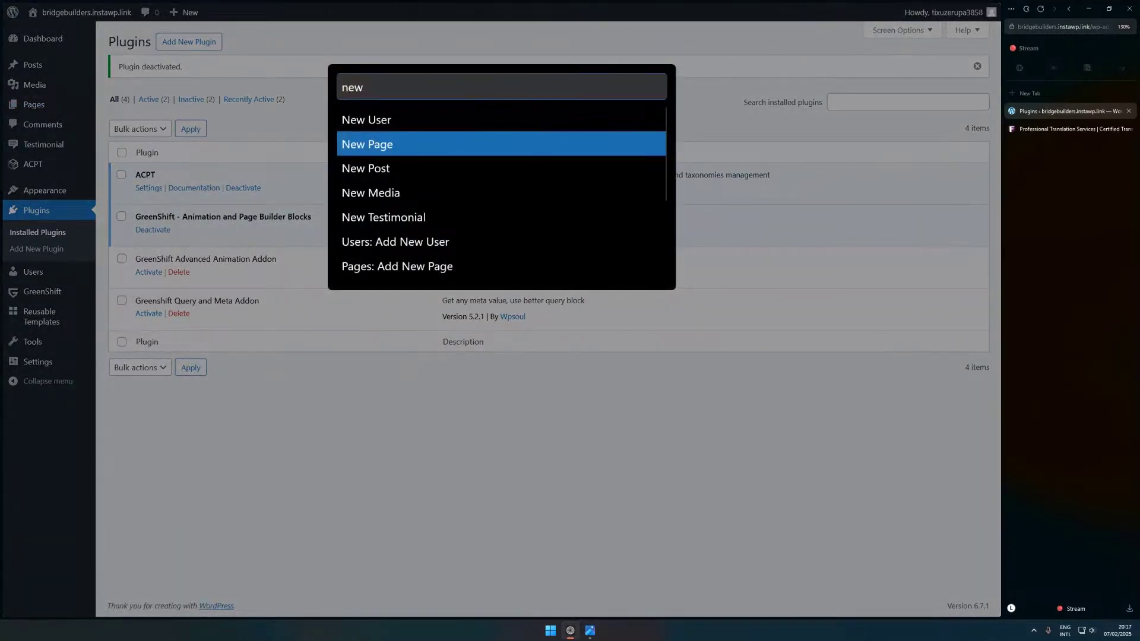
key("Return")
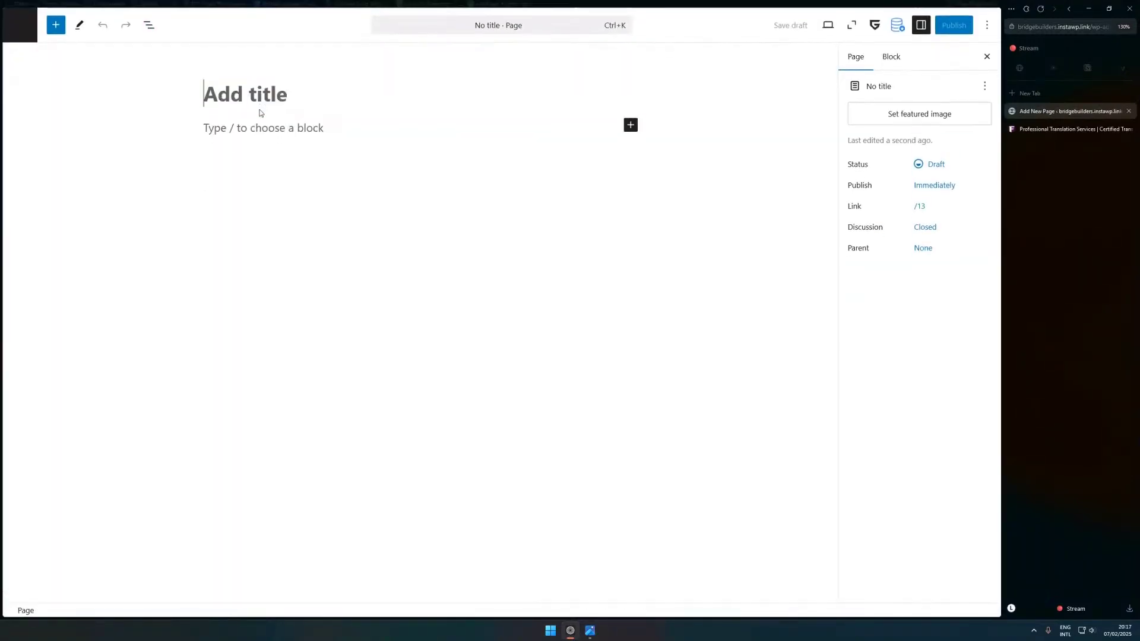
left_click(56, 20)
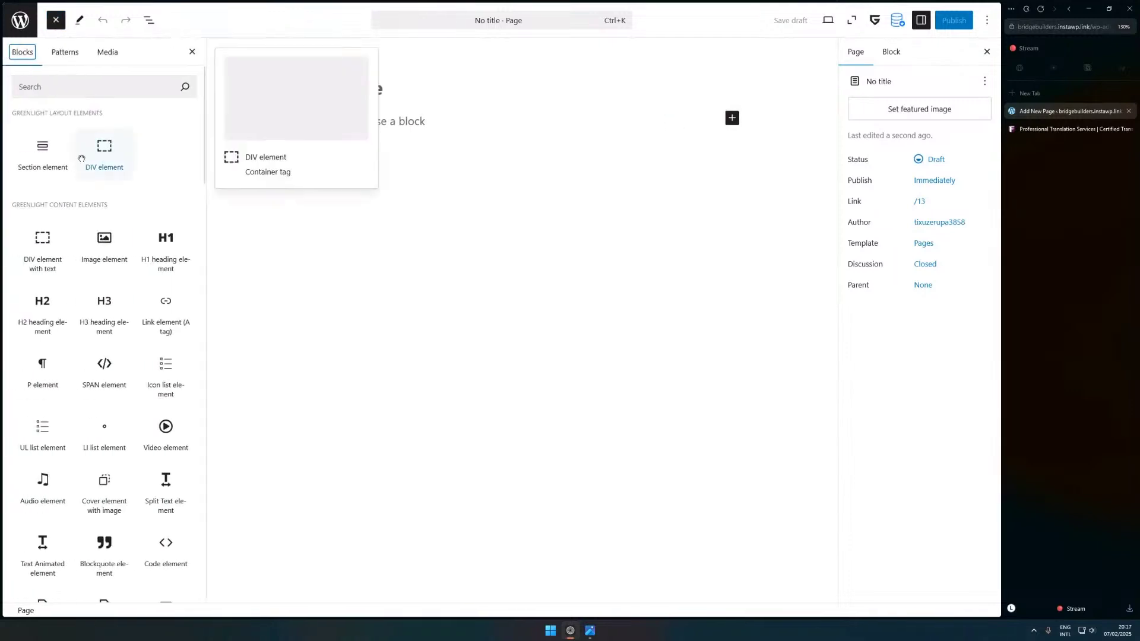
scroll(190, 199, "down", 2)
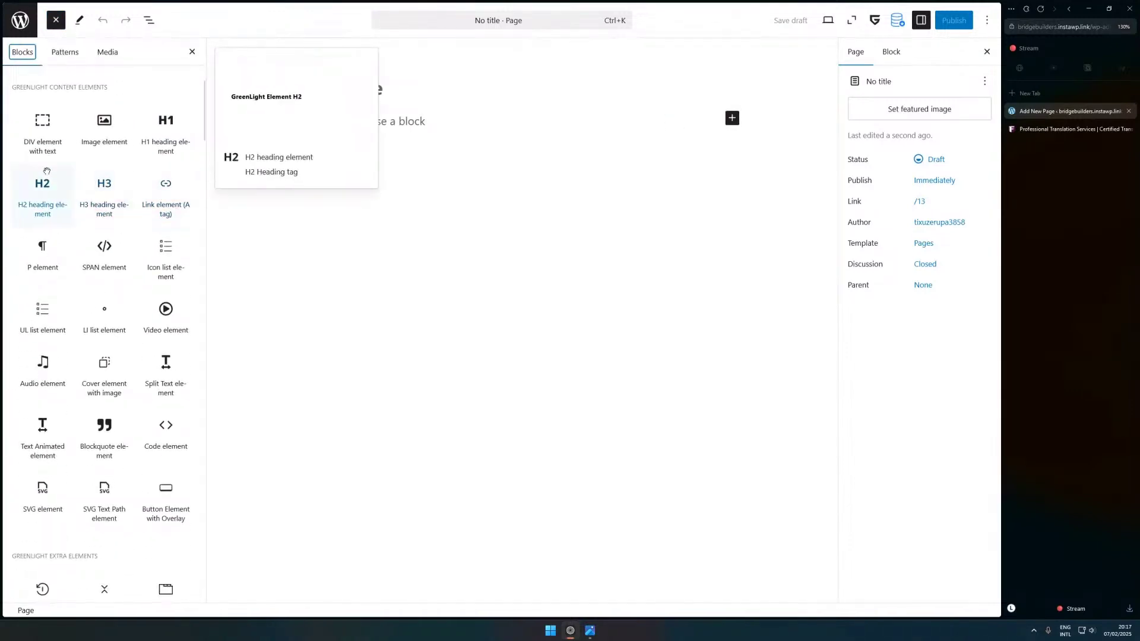
- Compare the Greenlight element groups with the Greenshift Layout Blocks group in the block library
scroll(136, 357, "down", 7)
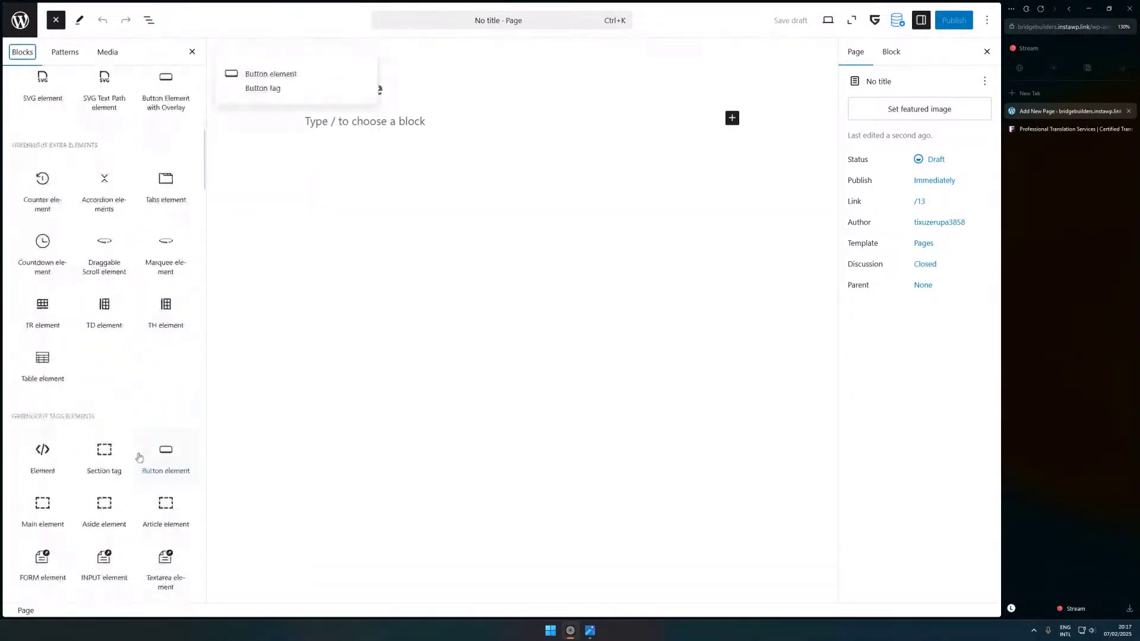
scroll(101, 315, "up", 6)
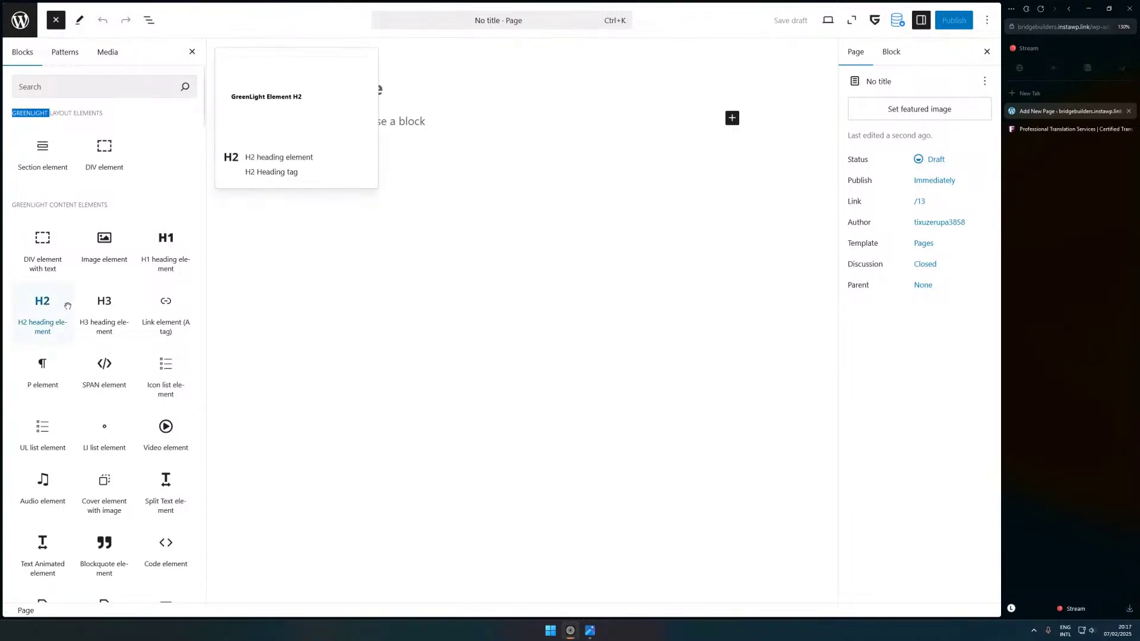
scroll(127, 204, "down", 8)
scroll(132, 276, "down", 8)
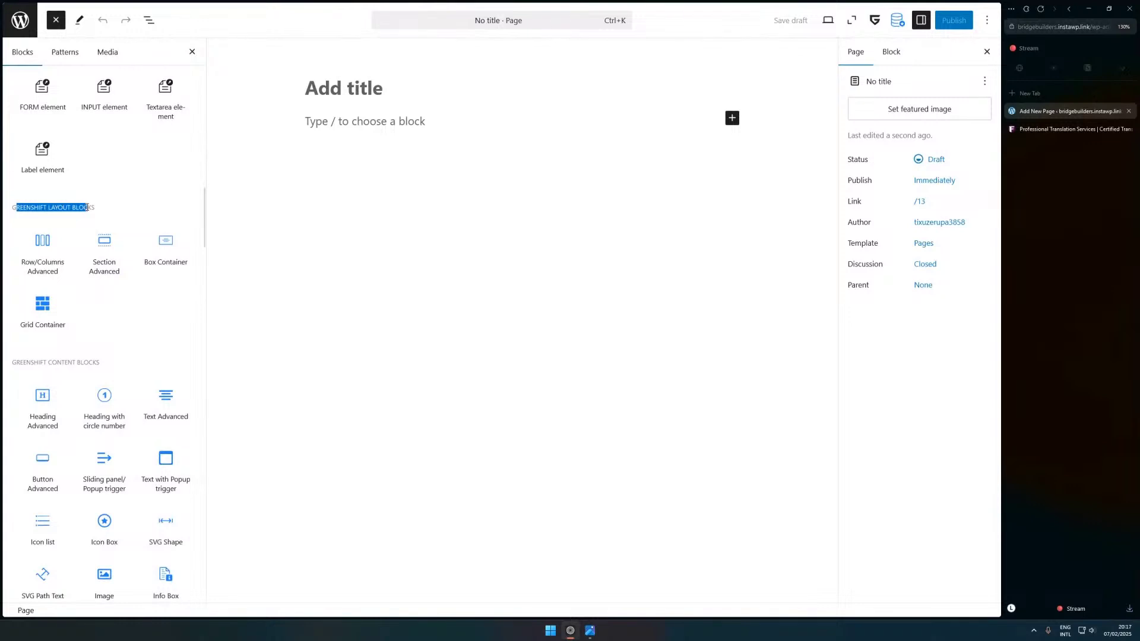
left_click(20, 207)
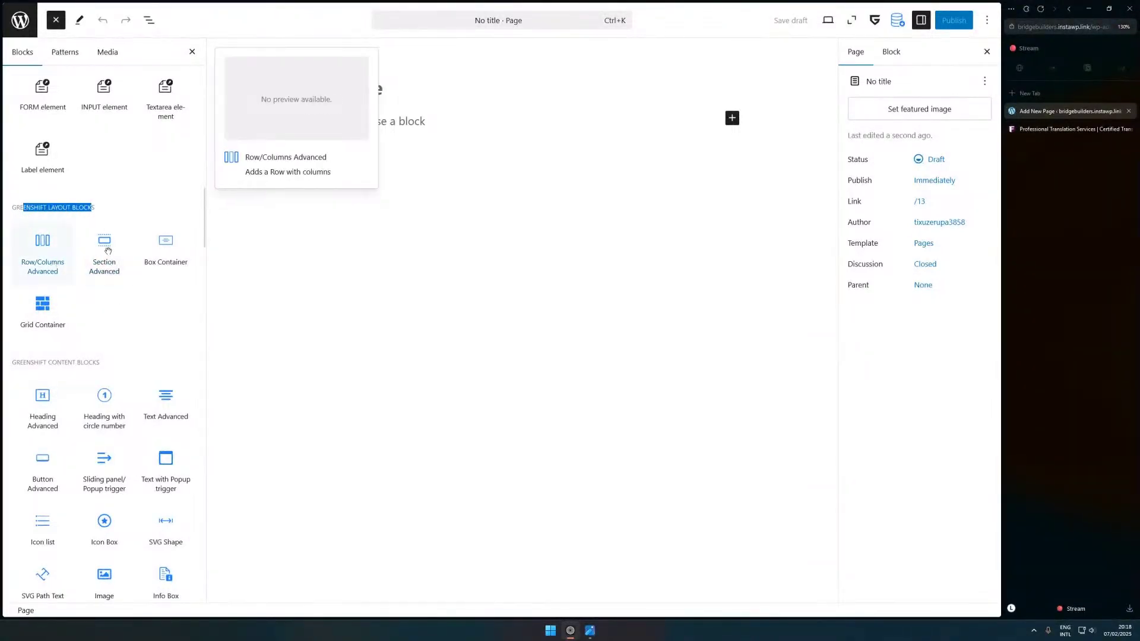
- Insert a Section Advanced block on the page and a three-column Grid Container below it
left_click_drag(104, 246, 423, 123)
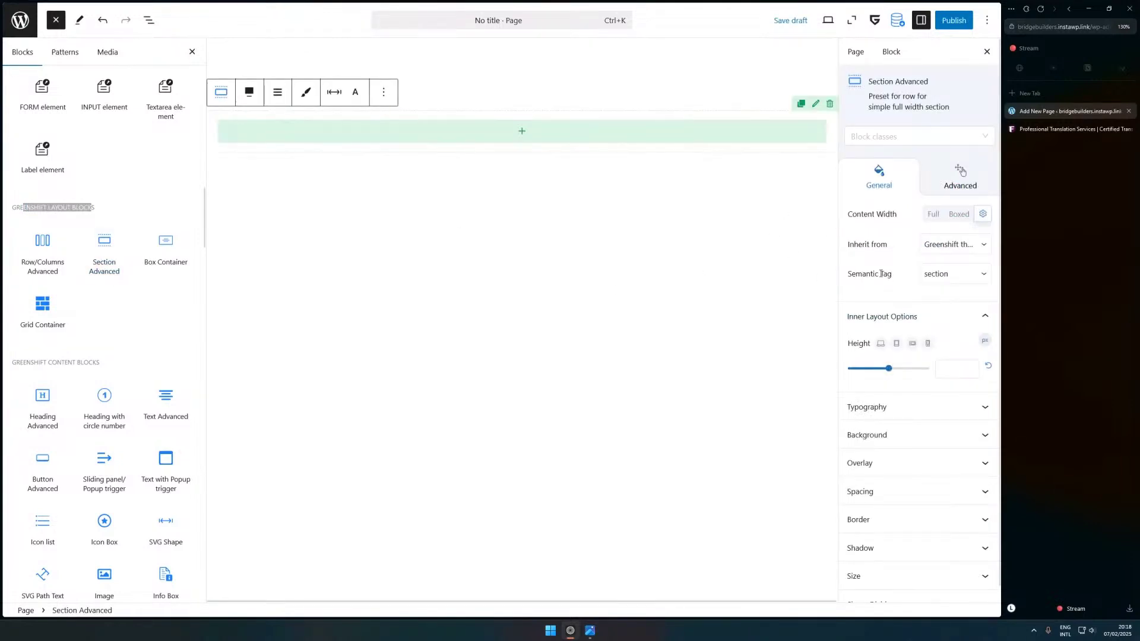
scroll(882, 274, "down", 1)
left_click_drag(42, 304, 451, 158)
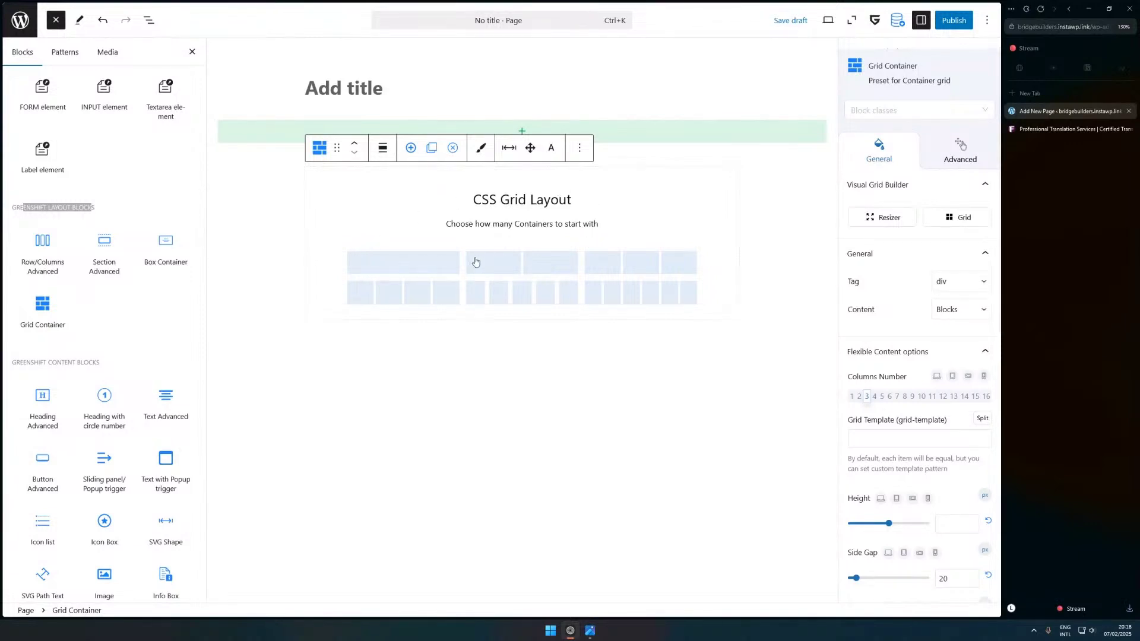
left_click(661, 267)
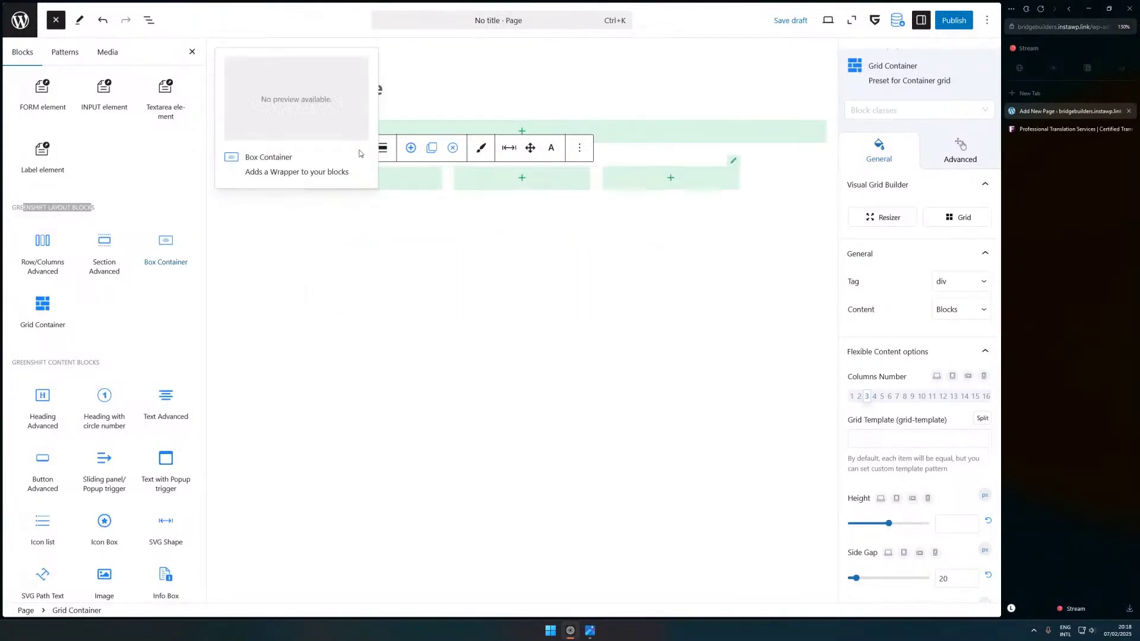
- Insert a Greenlight Section element below the grid and view the HTML tags available for it
scroll(106, 309, "up", 5)
scroll(107, 309, "up", 10)
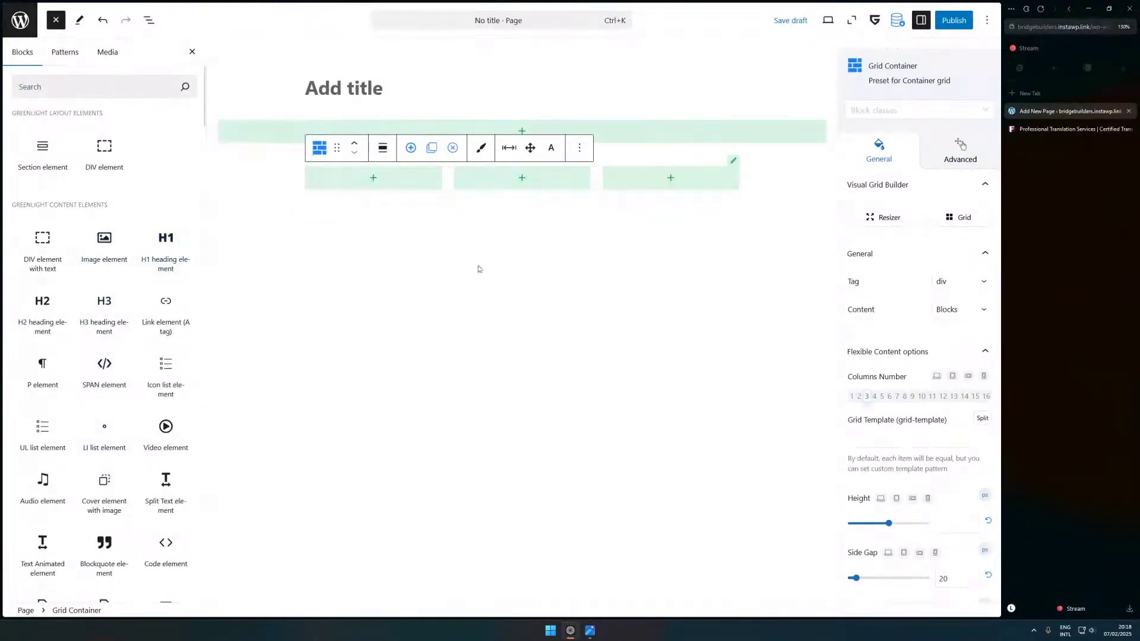
scroll(123, 275, "down", 4)
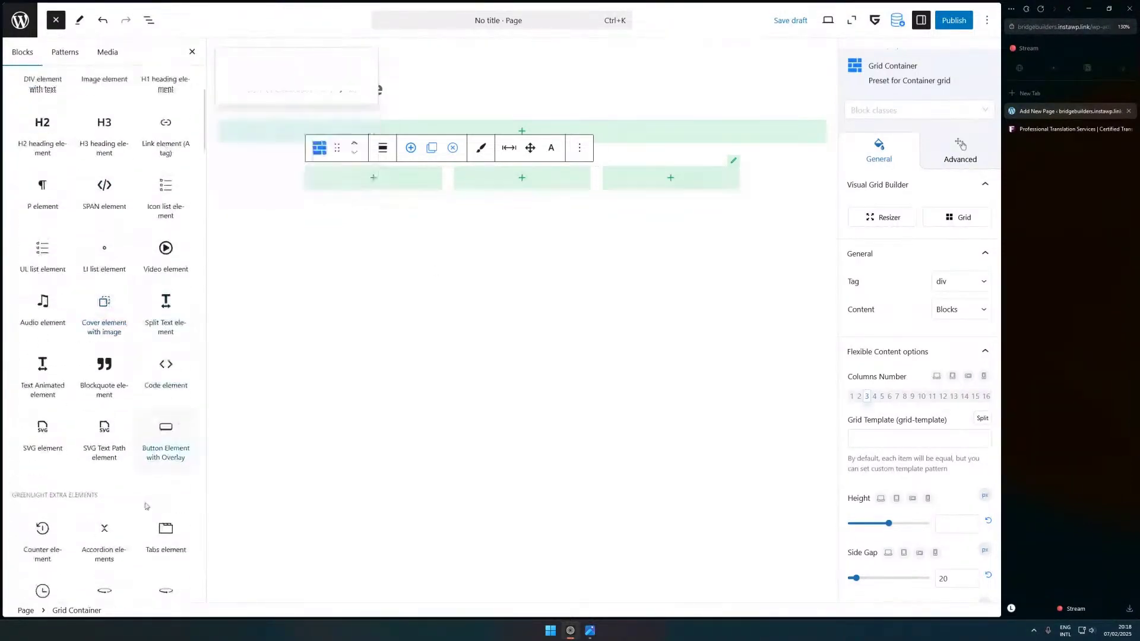
scroll(116, 282, "down", 4)
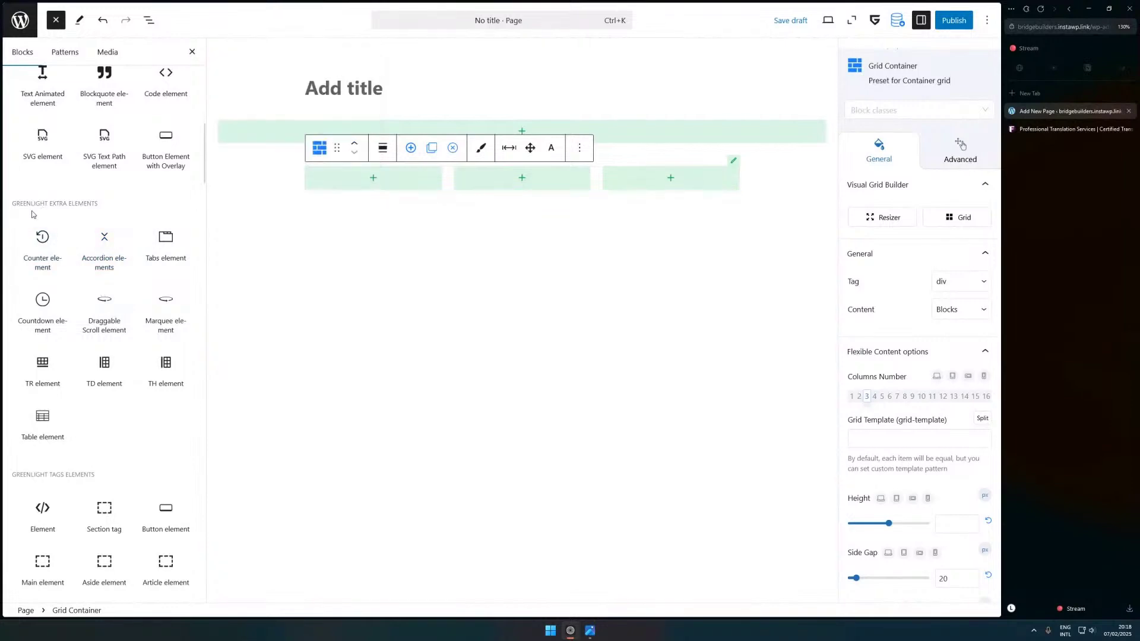
scroll(149, 409, "down", 4)
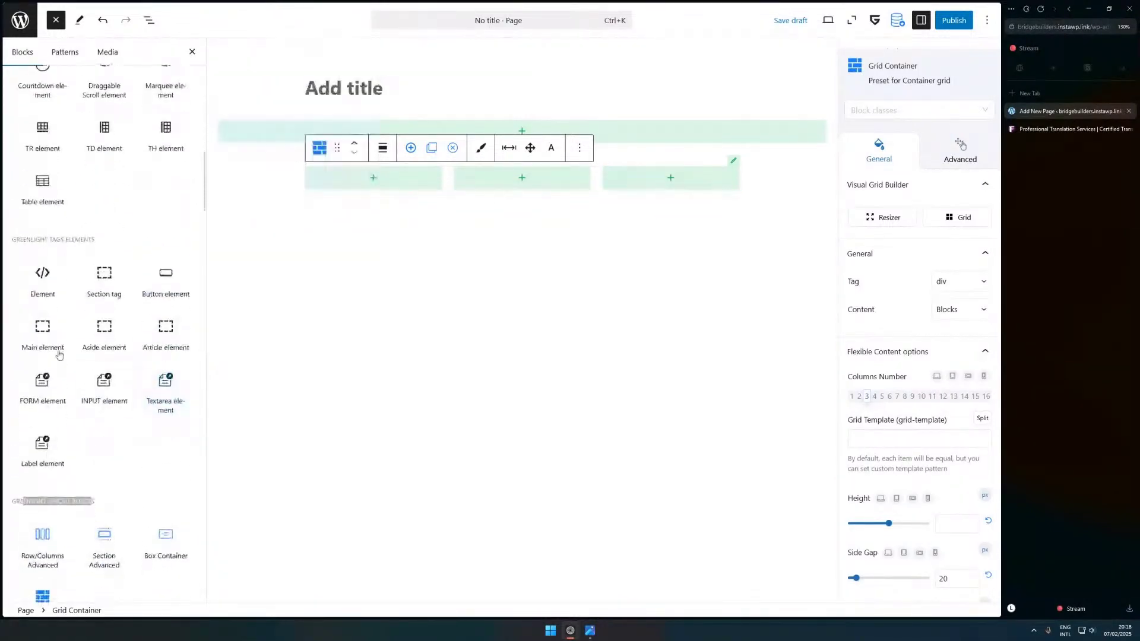
scroll(140, 458, "up", 5)
scroll(140, 458, "up", 6)
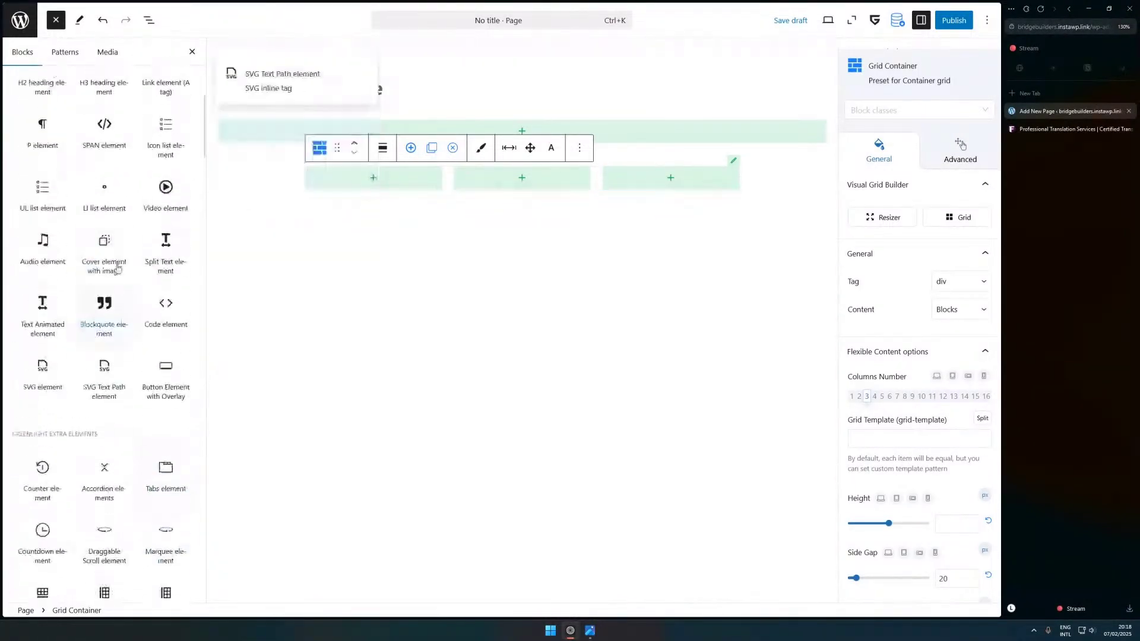
left_click_drag(42, 151, 458, 224)
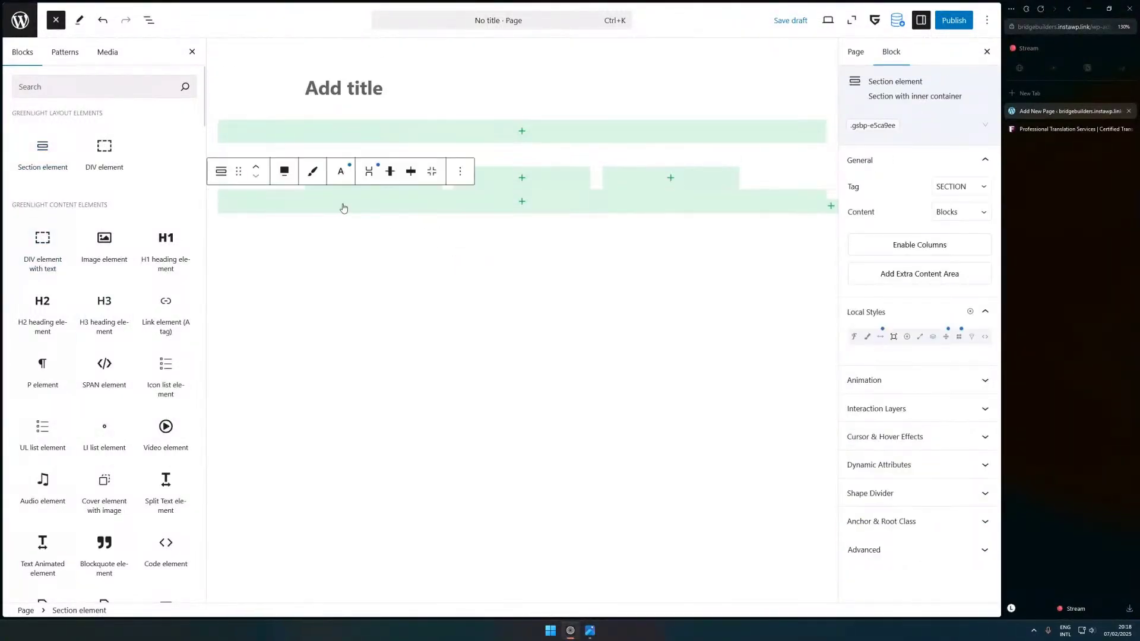
left_click(959, 187)
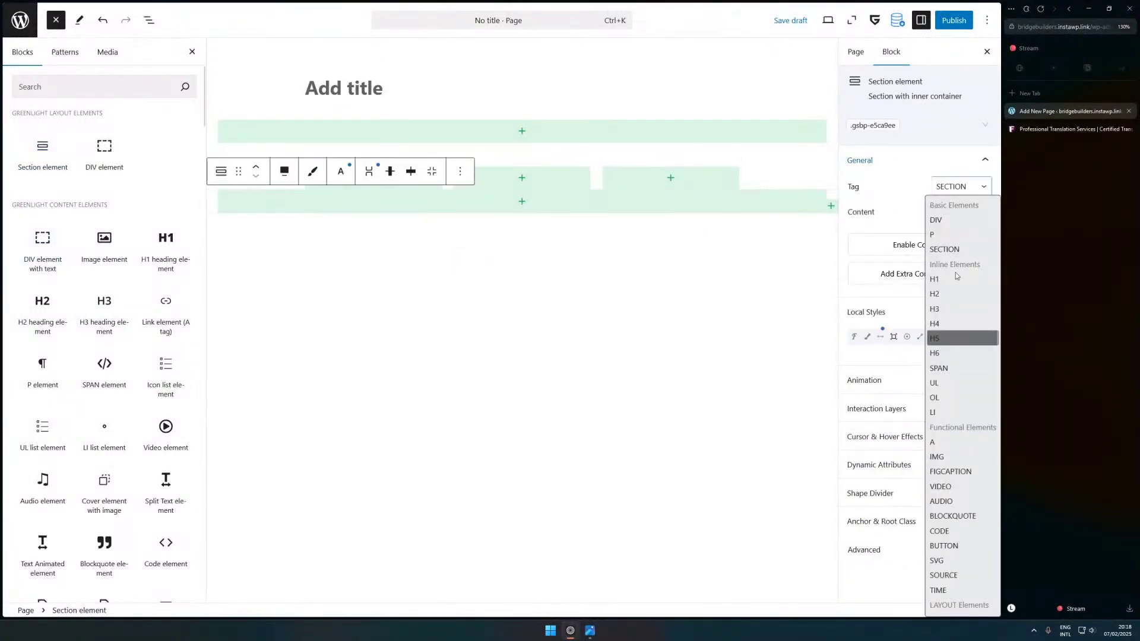
left_click(756, 176)
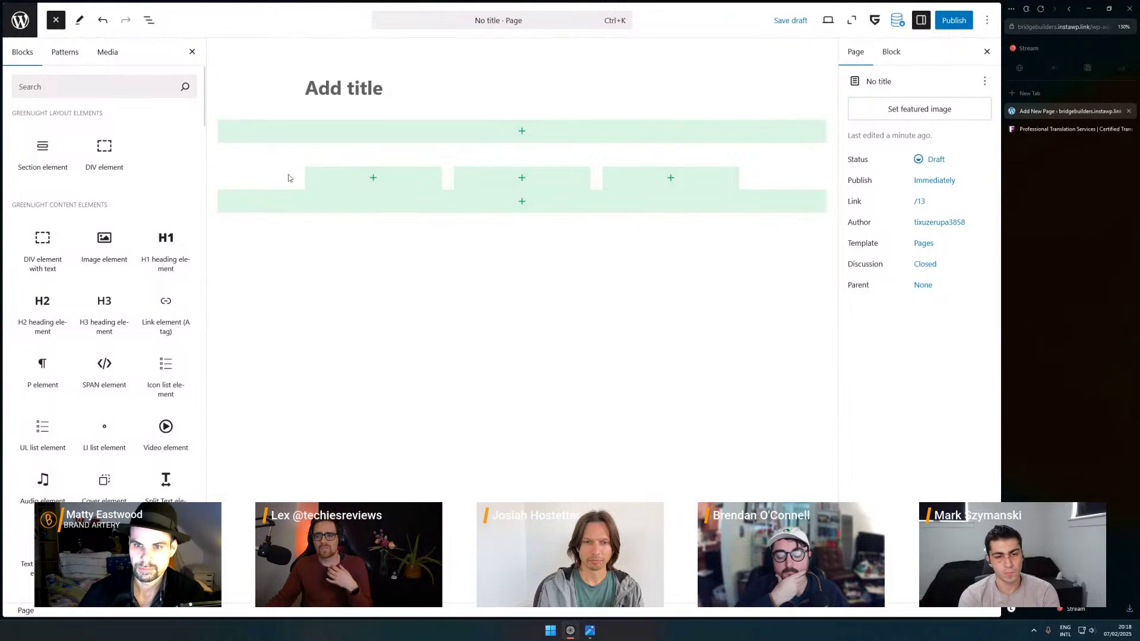
- In the Grid Container's visual Grid Builder, move item 2 to the third column and item 3 directly below item 1
left_click(156, 22)
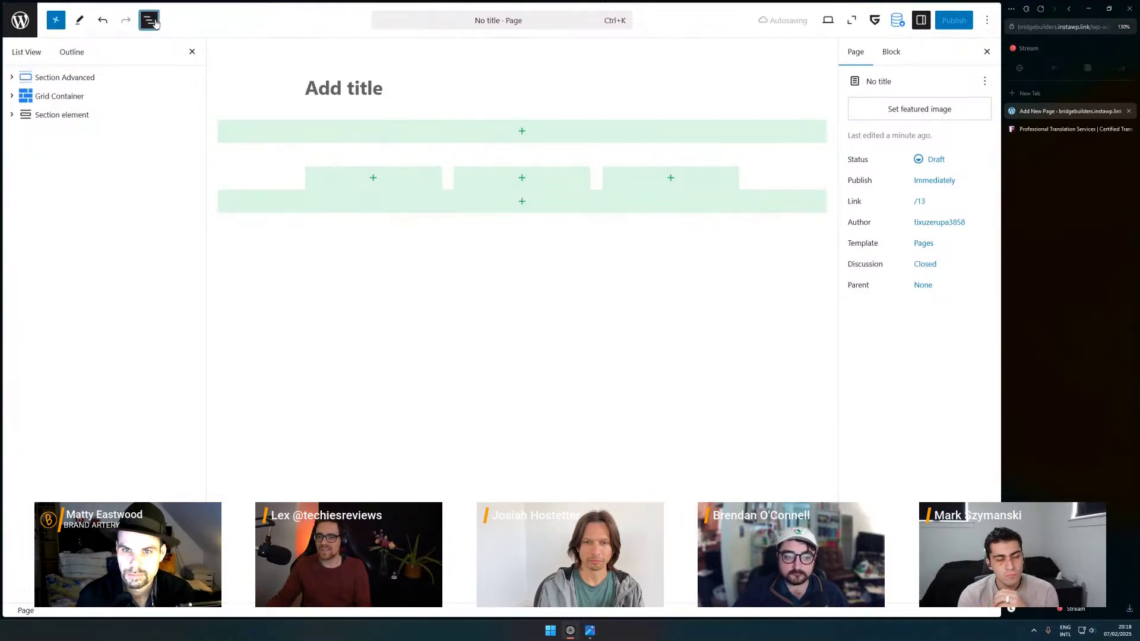
left_click(136, 95)
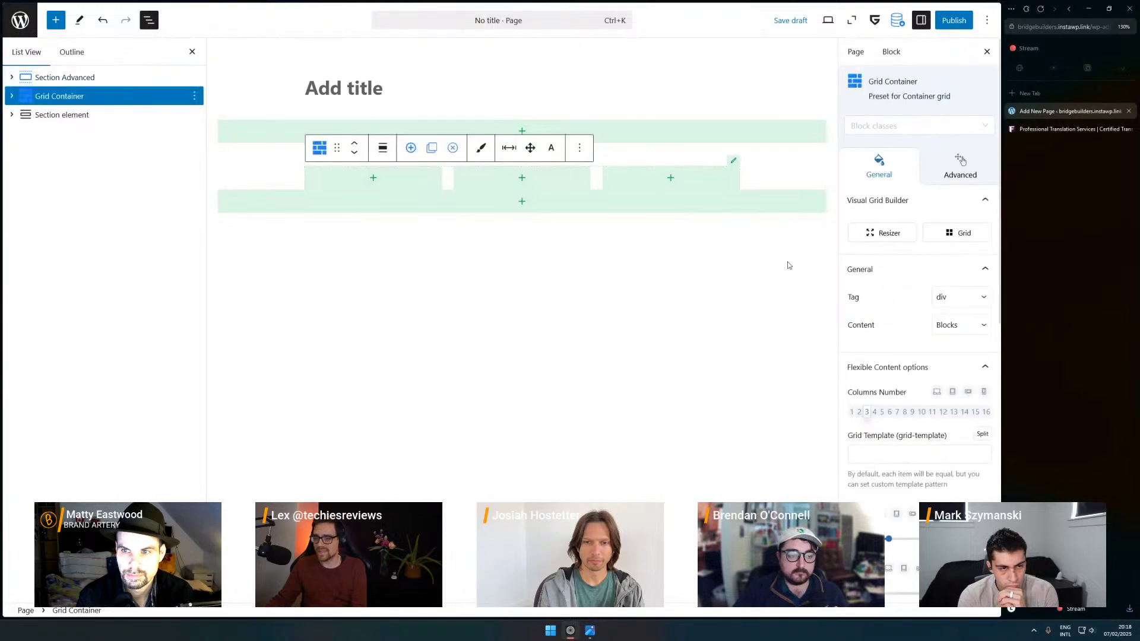
left_click(958, 233)
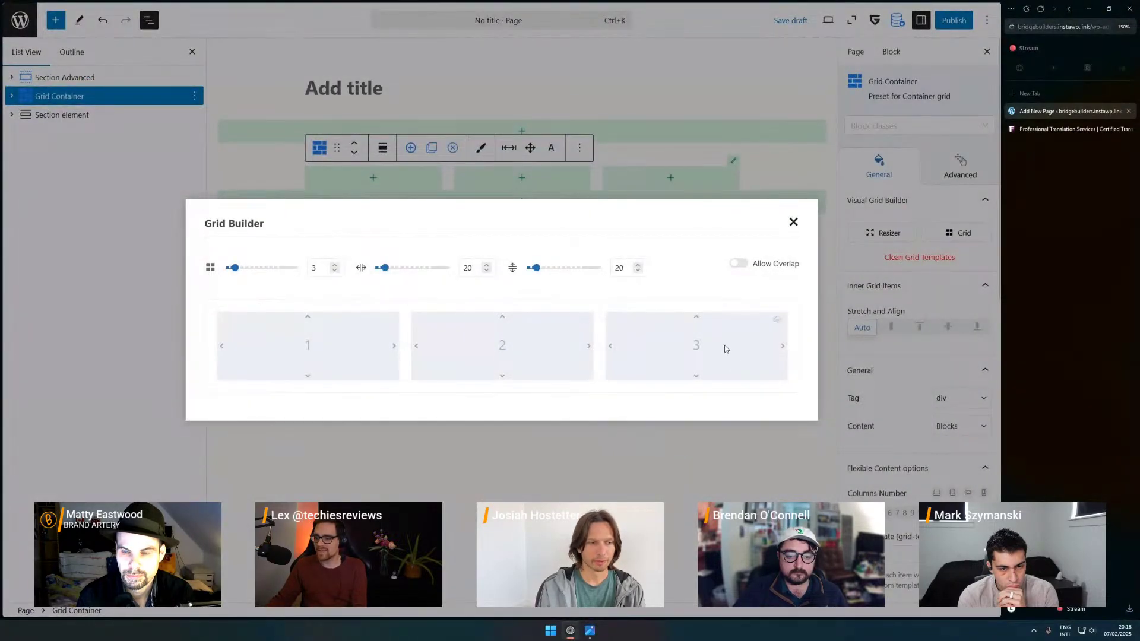
left_click_drag(725, 348, 300, 226)
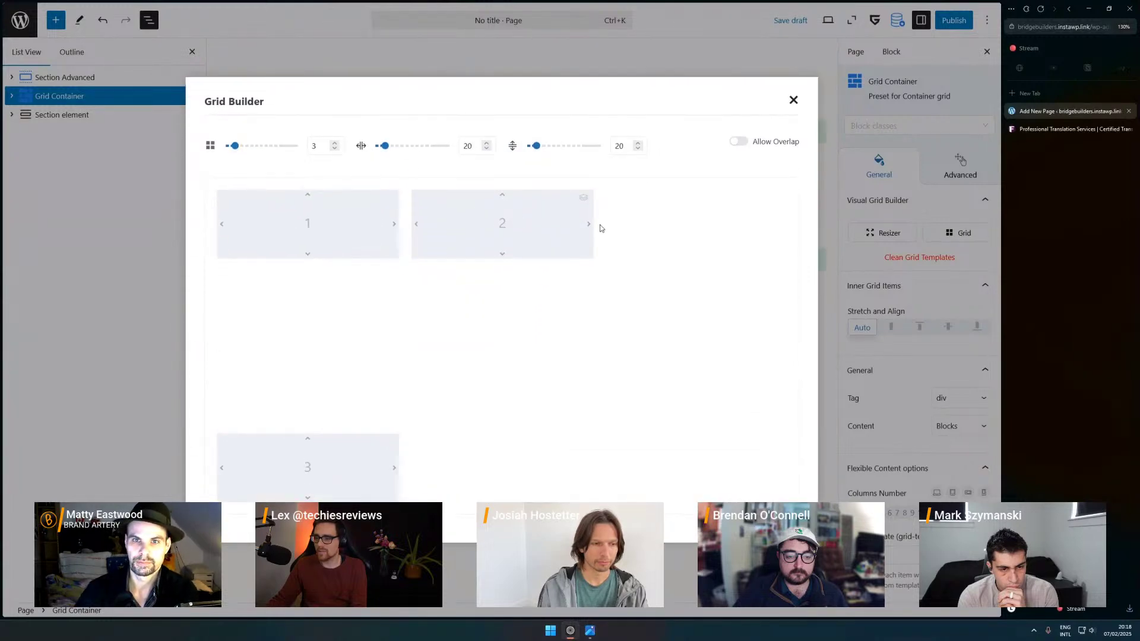
left_click_drag(562, 233, 689, 226)
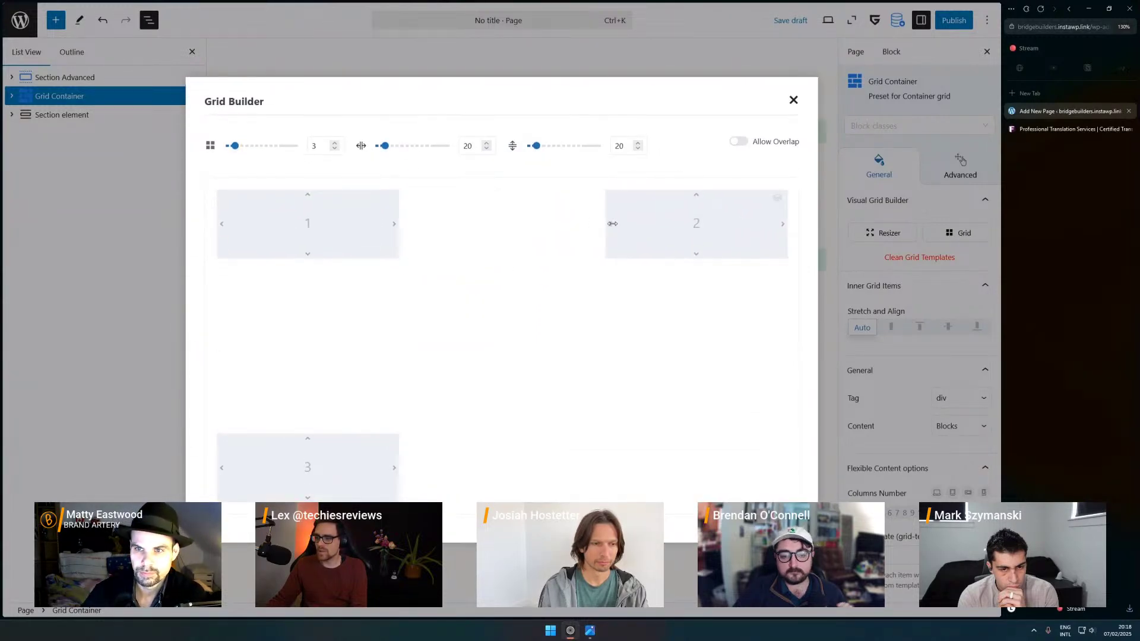
mouse_move(612, 224)
left_mouse_down()
mouse_move(464, 244)
mouse_move(612, 238)
left_mouse_up()
left_click_drag(307, 467, 326, 365)
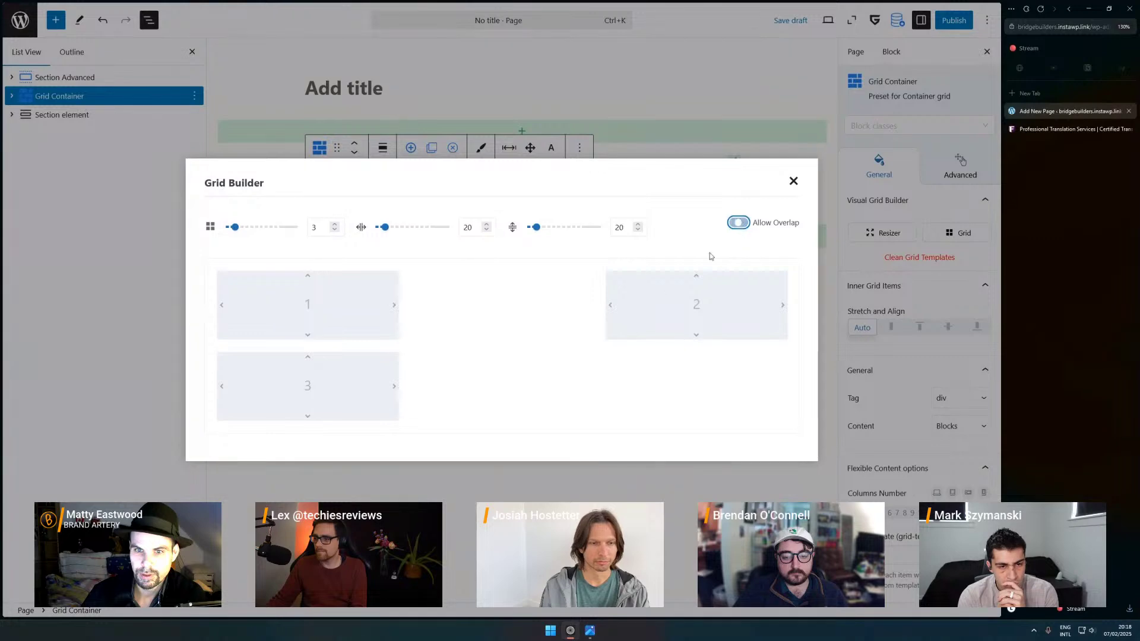
- Allow overlap in the Grid Builder and stretch item 2 across two columns and both rows
left_click_drag(614, 304, 434, 311)
left_click_drag(597, 337, 599, 418)
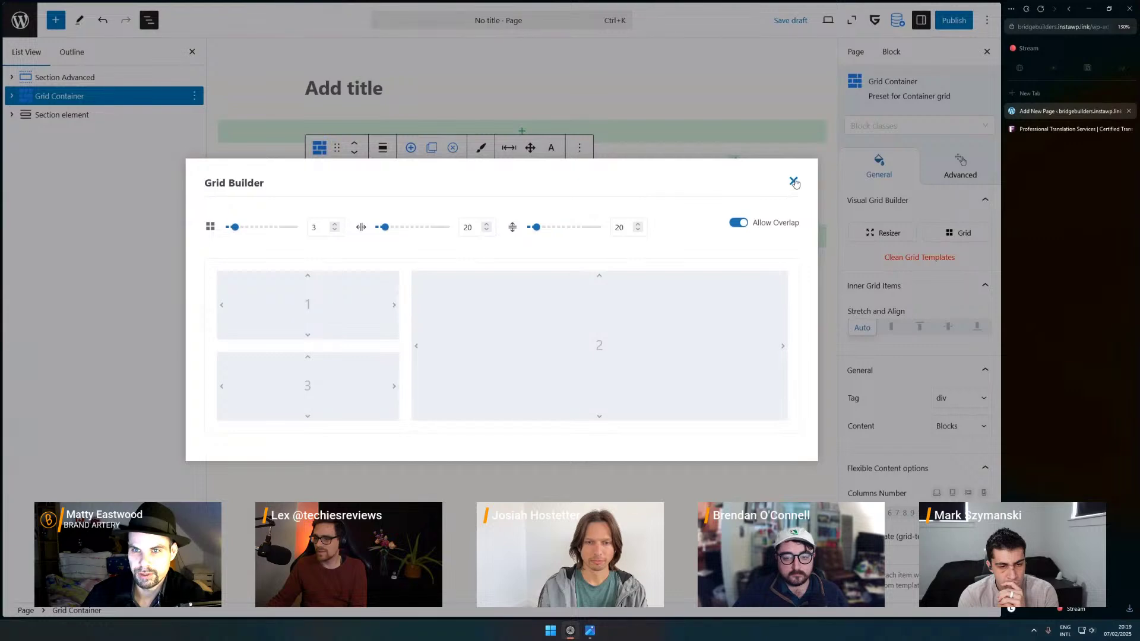
left_click(794, 182)
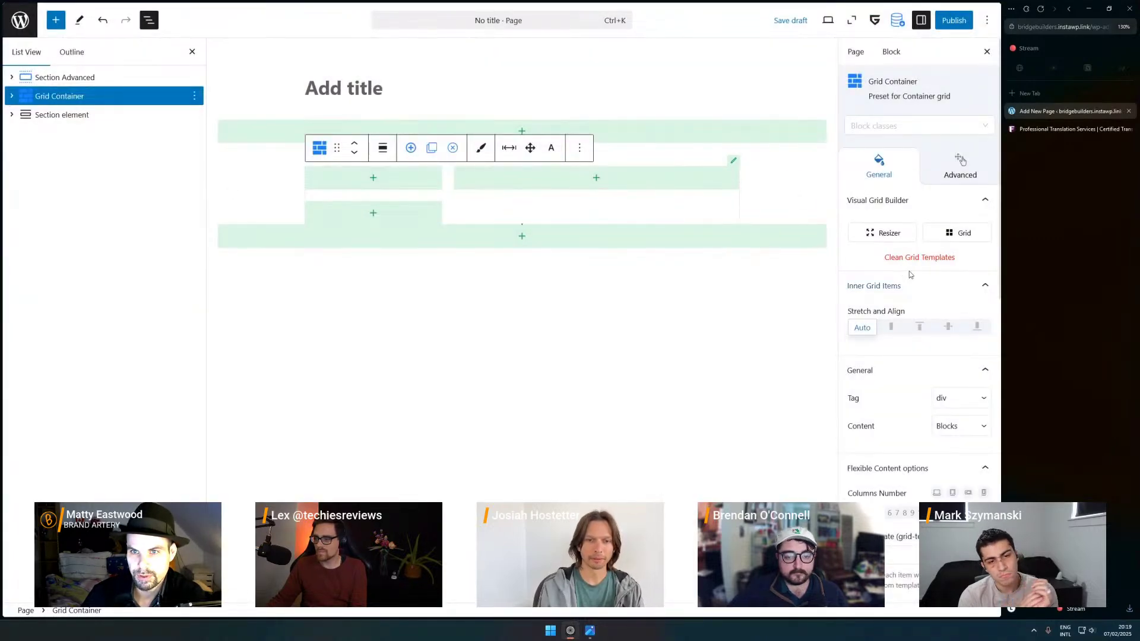
left_click(952, 241)
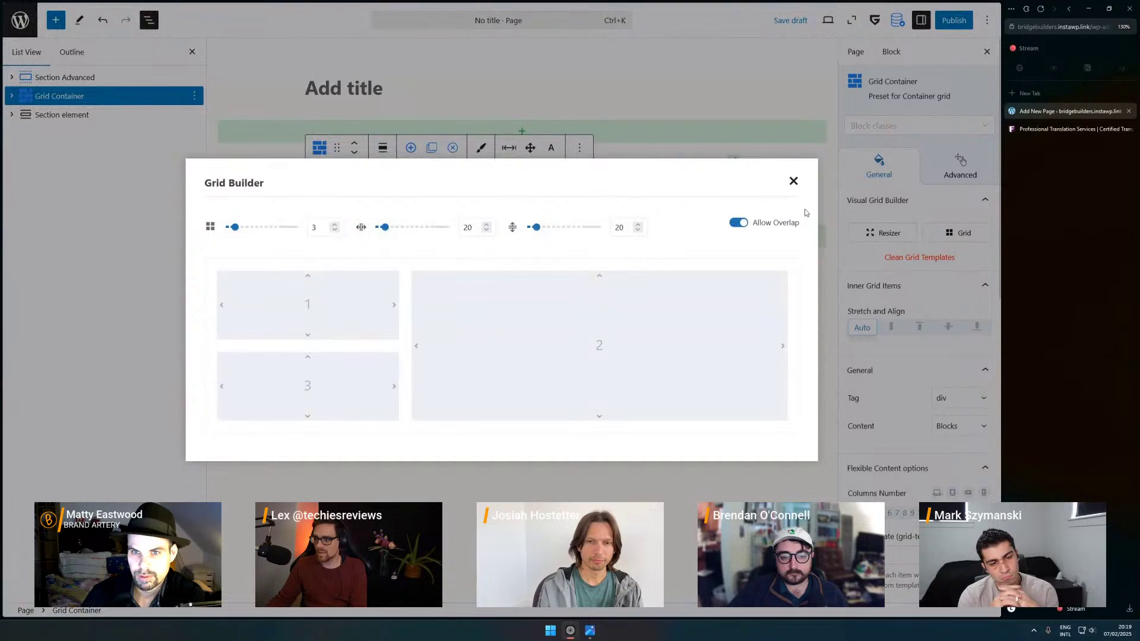
left_click(794, 181)
- Check the Grid Container's layout in the Grid Builder for the Mobile view, and clean its grid templates
left_click(829, 22)
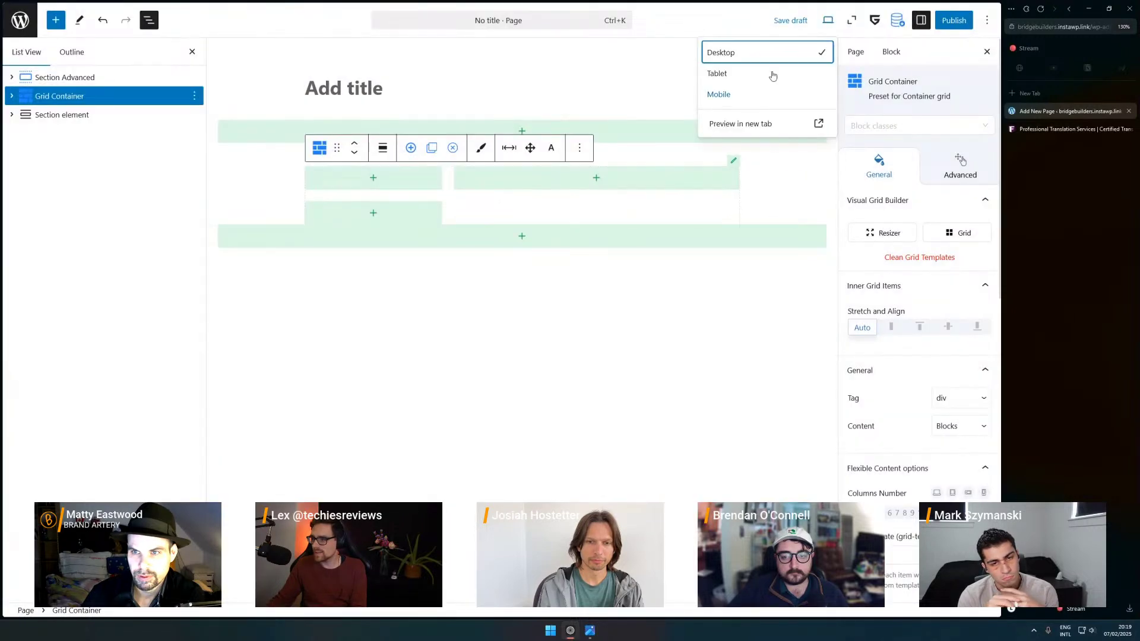
left_click(813, 95)
left_click(958, 233)
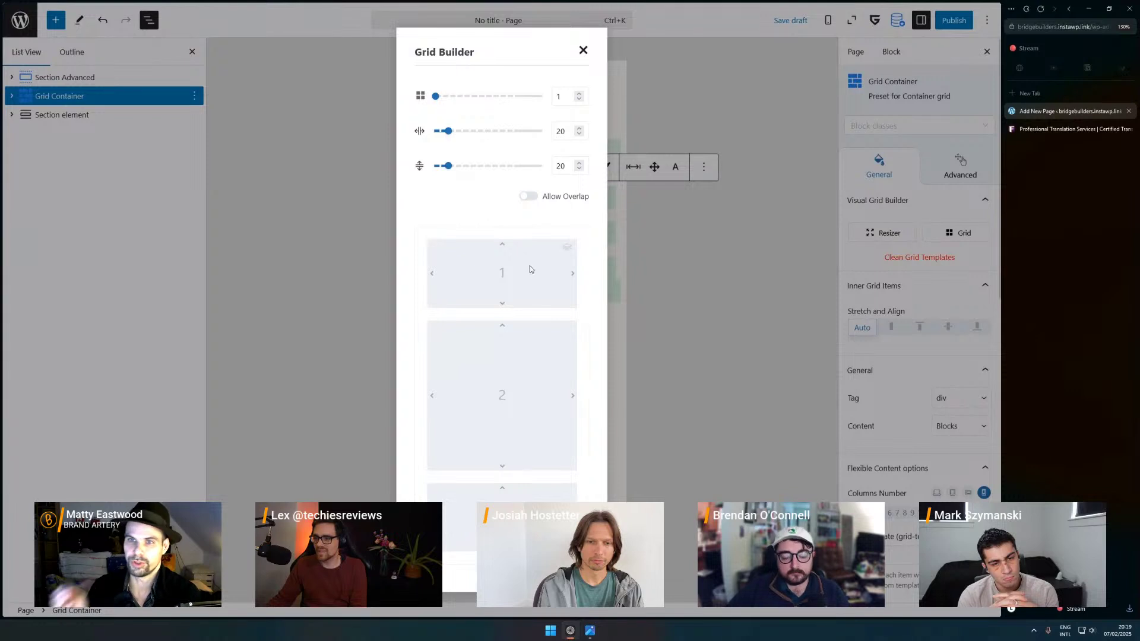
left_click_drag(531, 270, 484, 254)
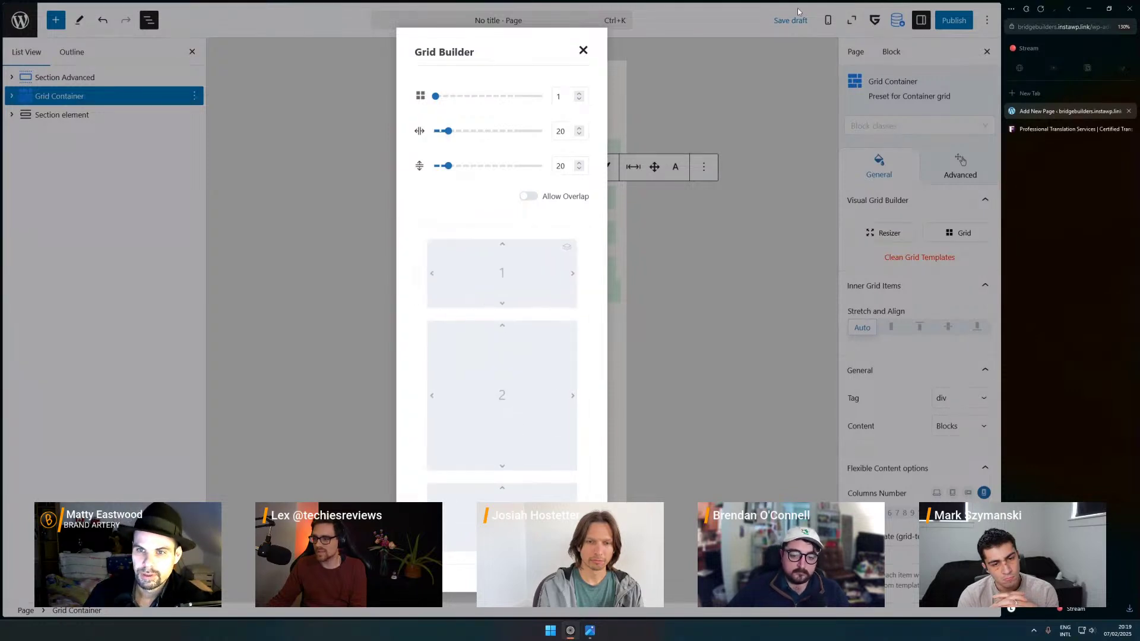
left_click(583, 52)
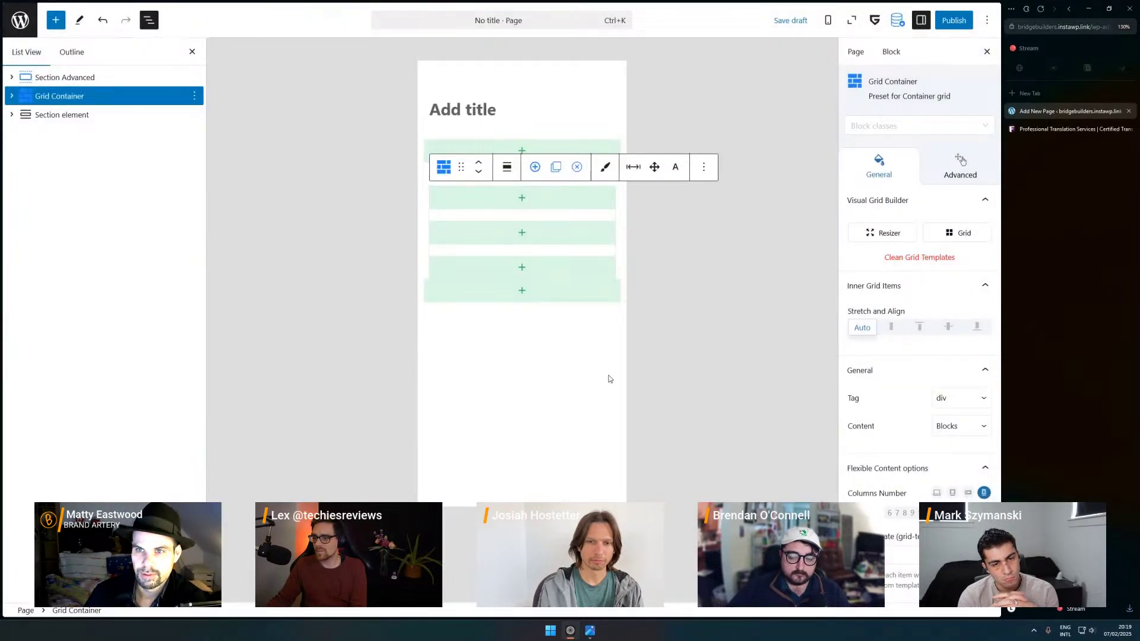
left_click(895, 259)
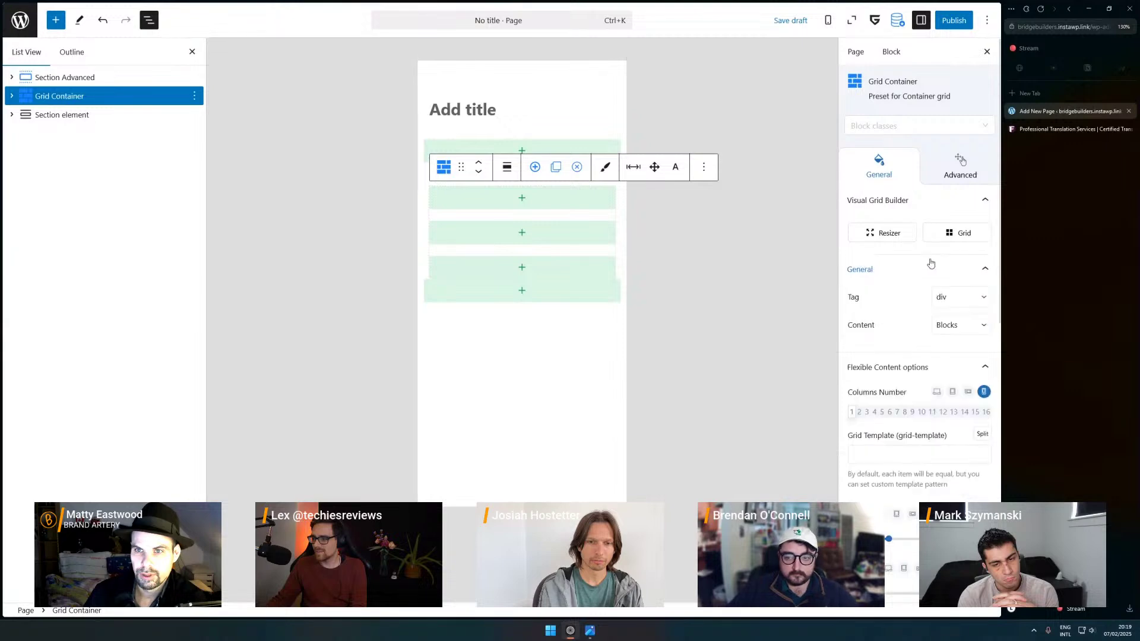
- Examine the Section element's layout styles for mobile and briefly view the page zoomed out
left_click(148, 114)
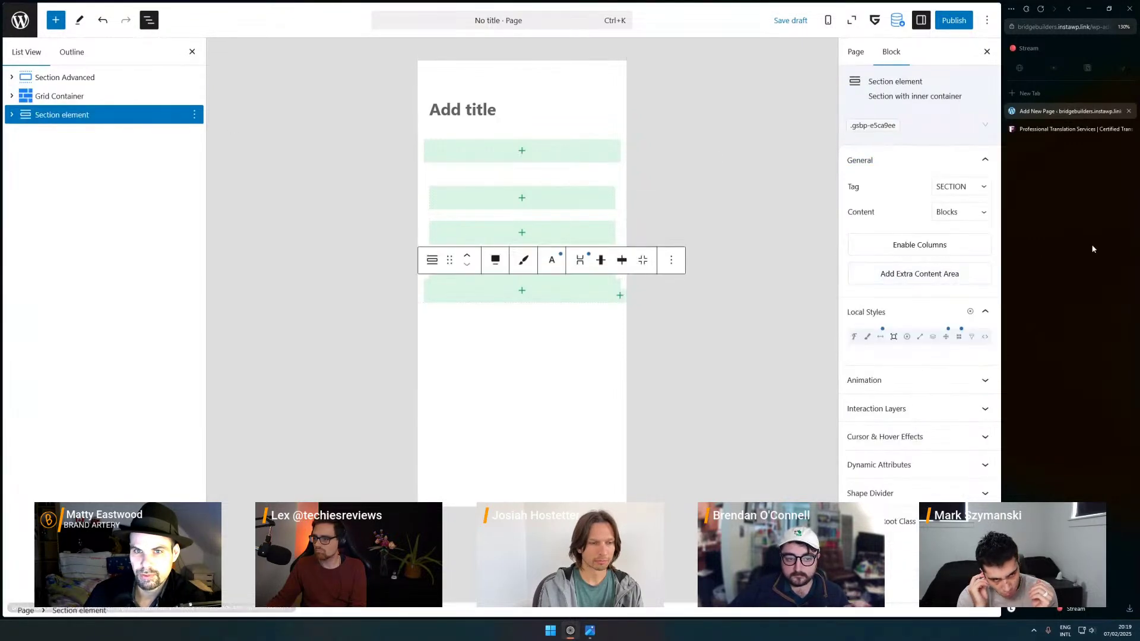
left_click(960, 337)
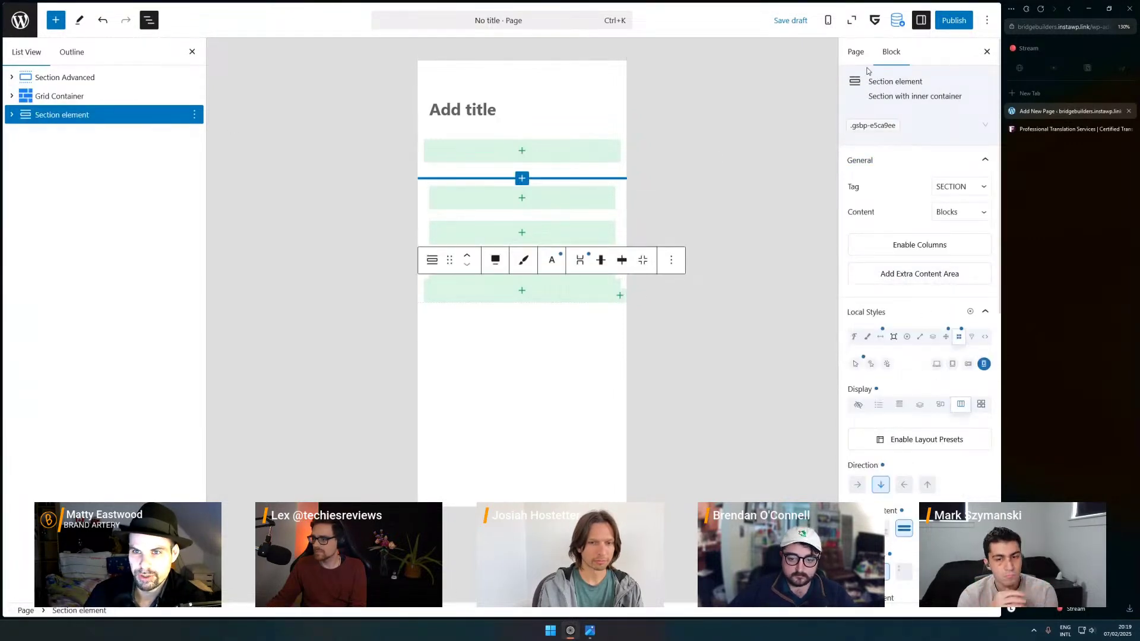
left_click(853, 21)
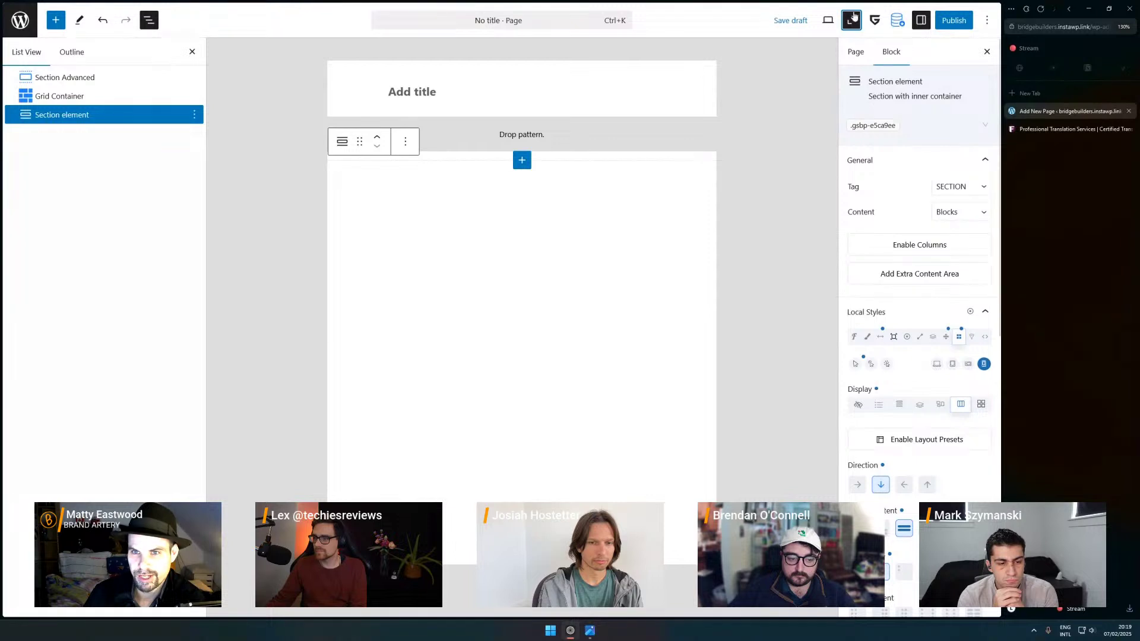
left_click(852, 21)
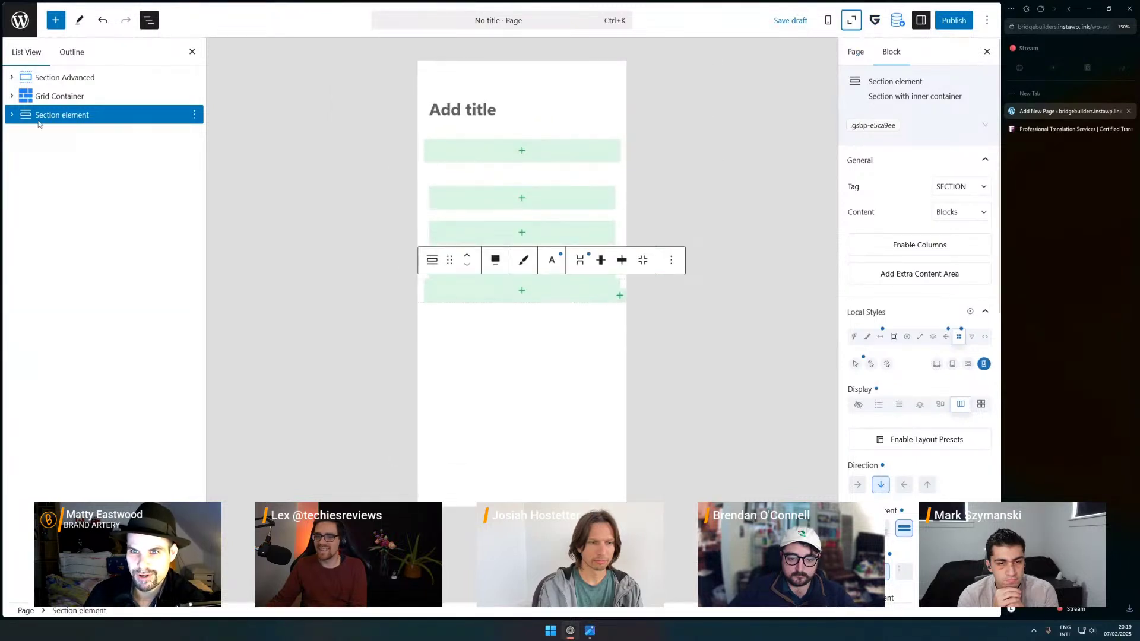
- Review the Grid Container's settings, return the preview to Desktop, and show the Section Advanced block's settings
left_click(60, 98)
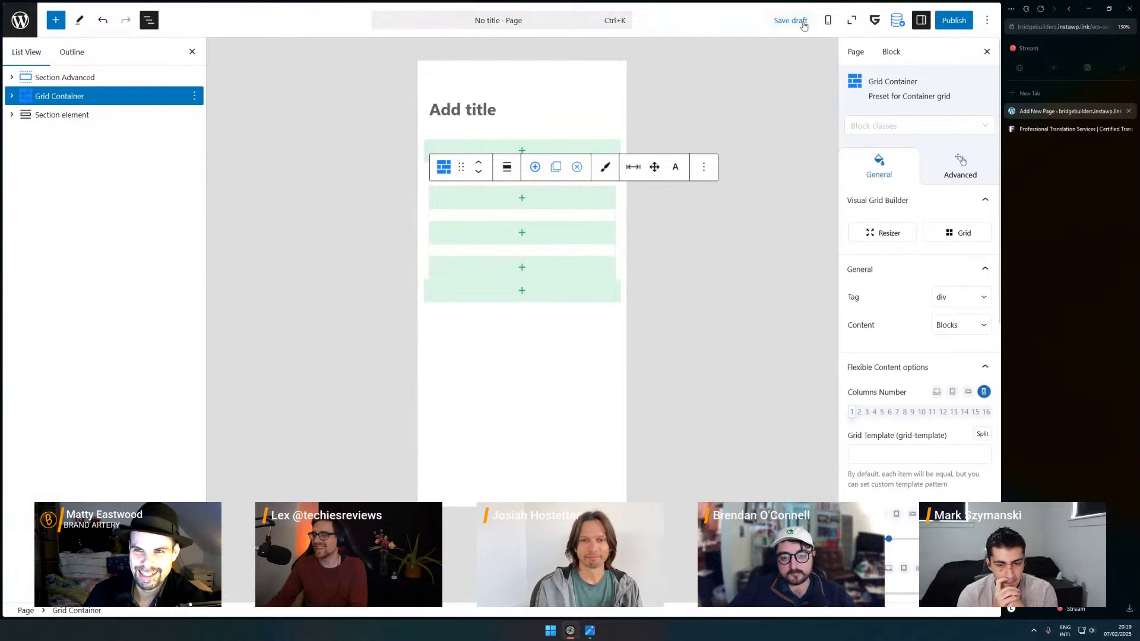
left_click(828, 21)
left_click(799, 56)
left_click(138, 85)
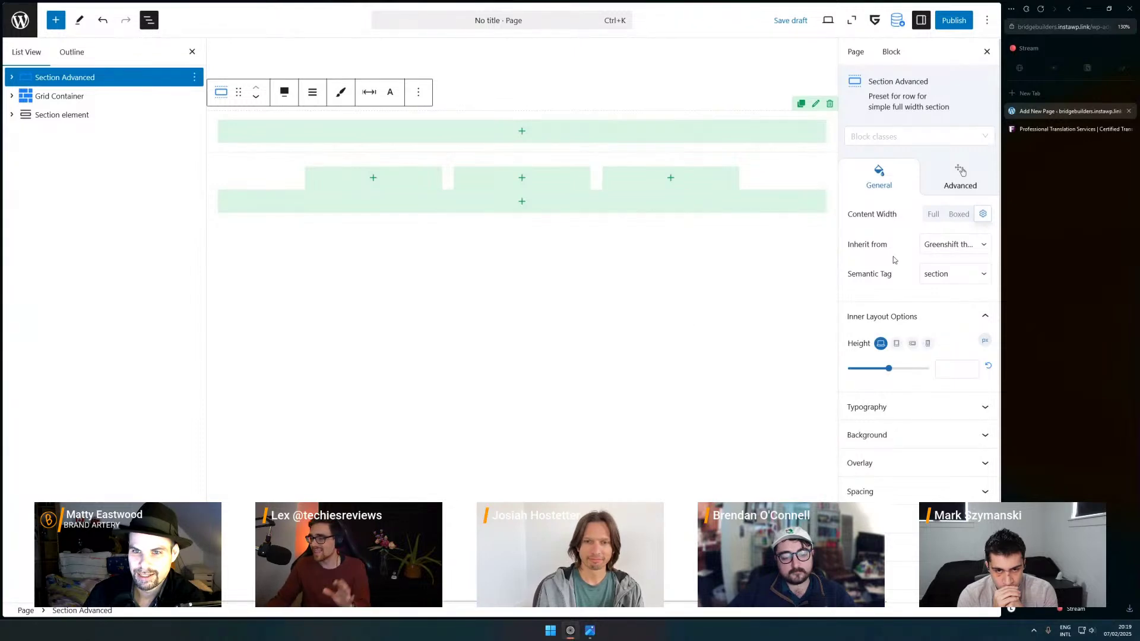
- Insert a Query Loop block below the existing sections using the "Featured section with cover images" pattern
scroll(893, 257, "down", 1)
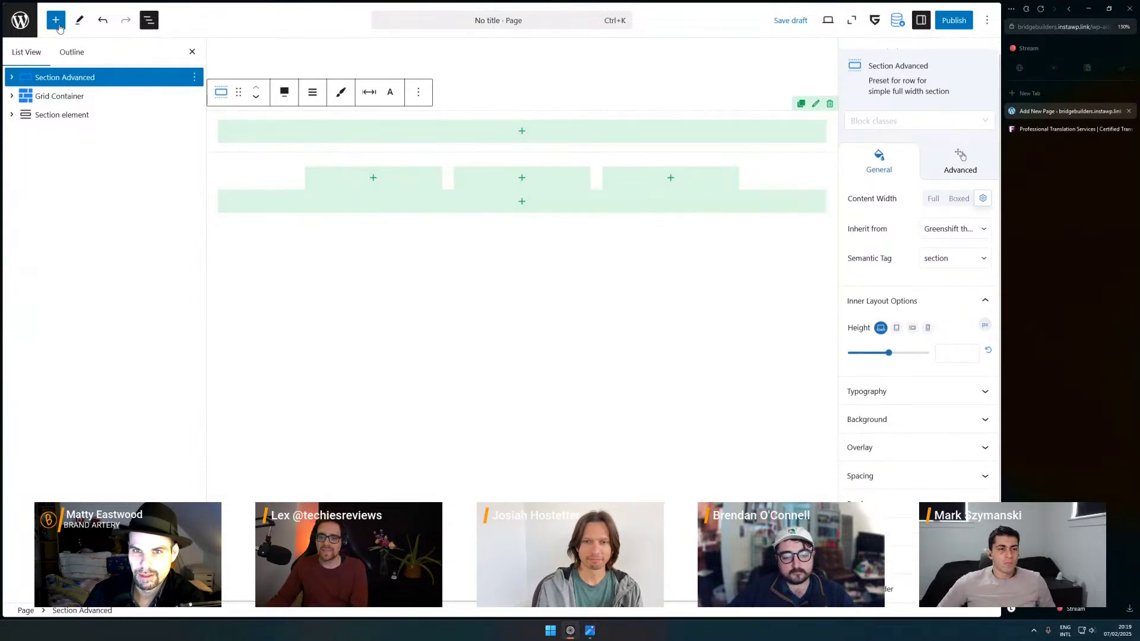
left_click(57, 22)
type("q")
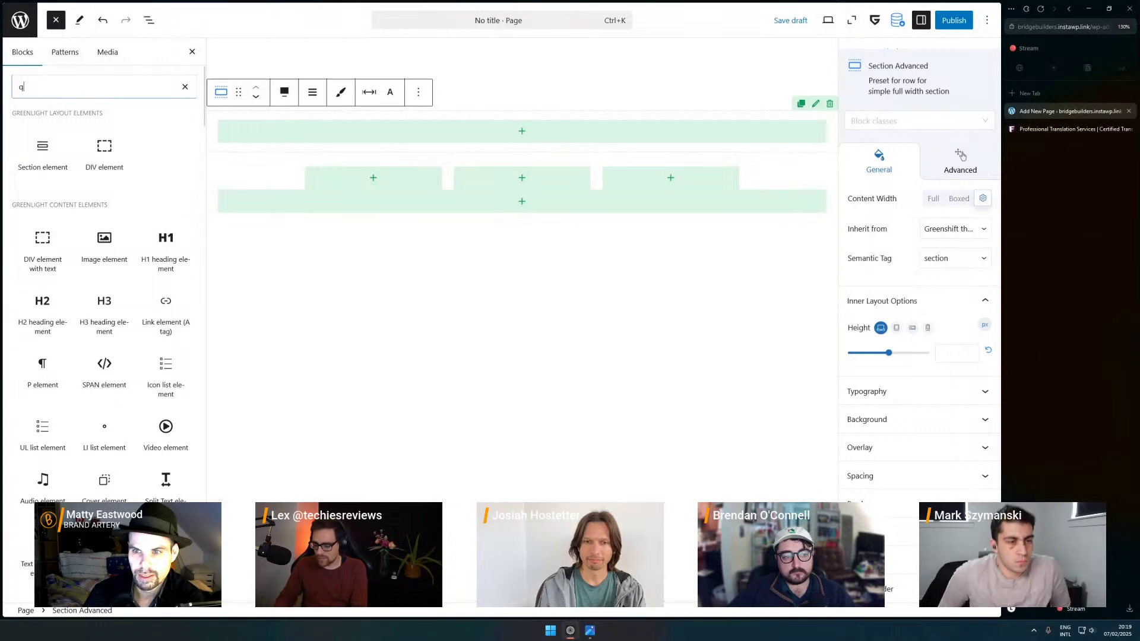
type("uery7")
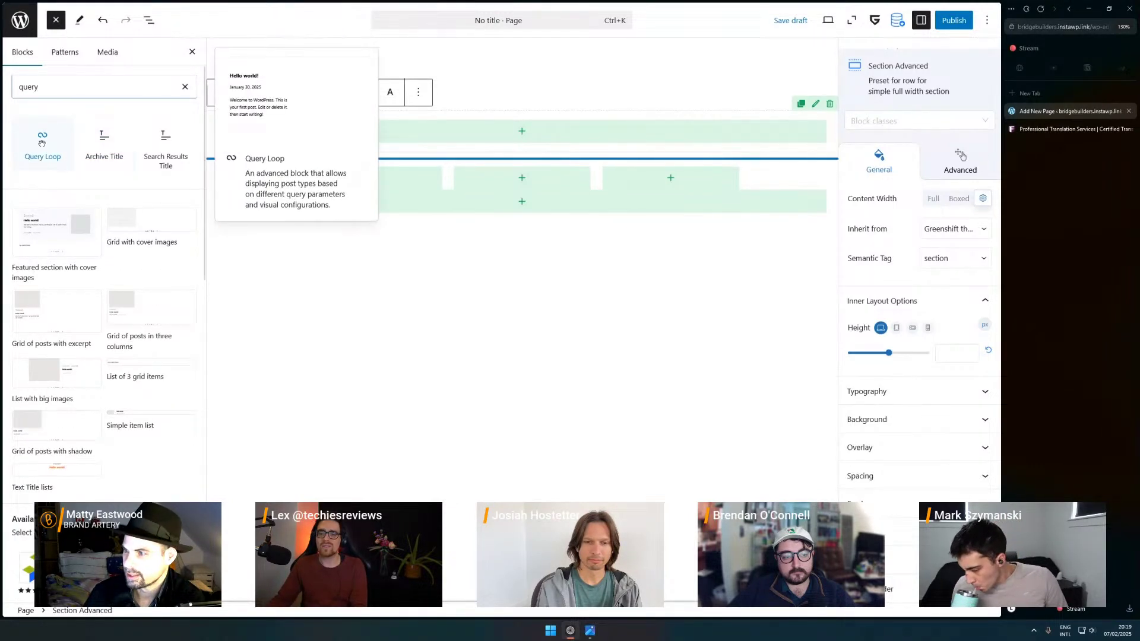
left_click_drag(43, 144, 413, 286)
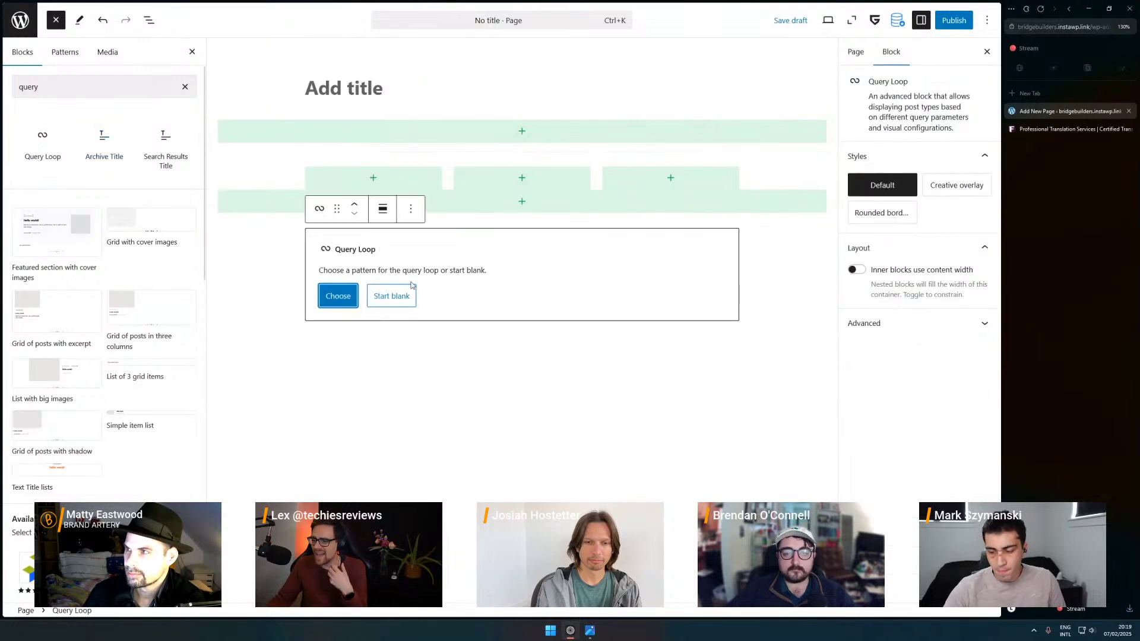
left_click(341, 300)
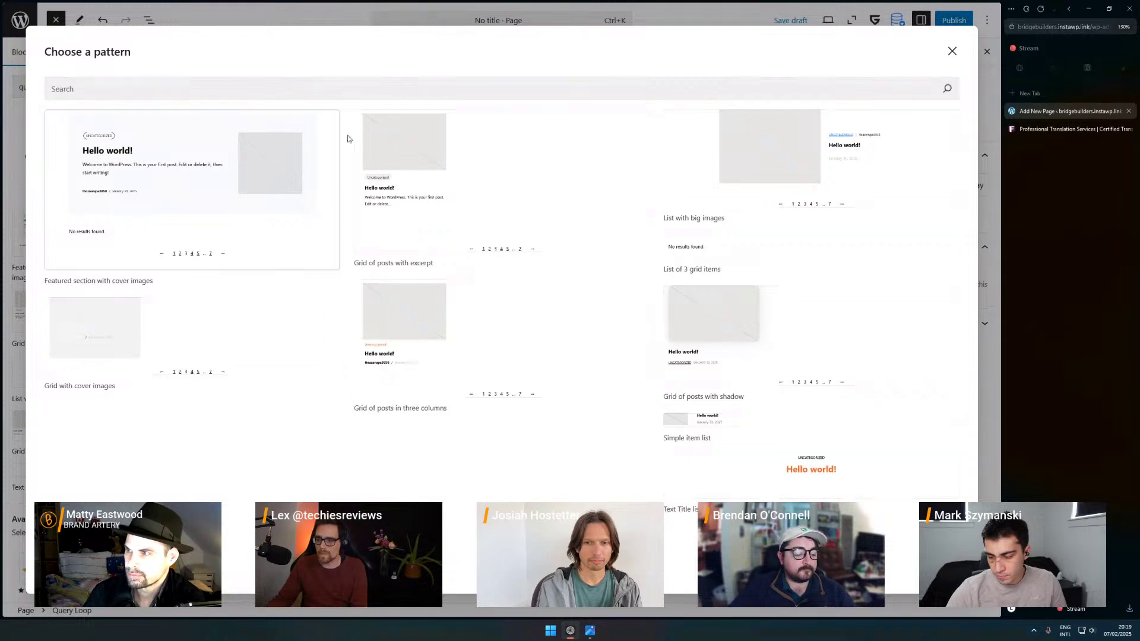
left_click(224, 196)
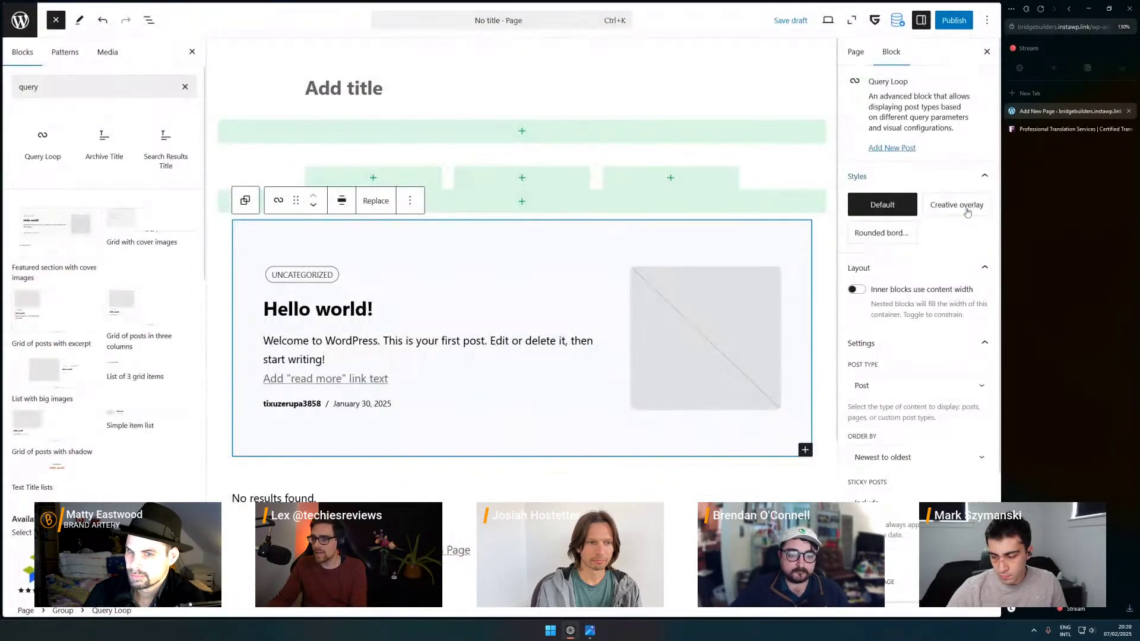
- Examine the Query Loop's settings, including the available post types, ordering and sticky post options
scroll(886, 237, "down", 3)
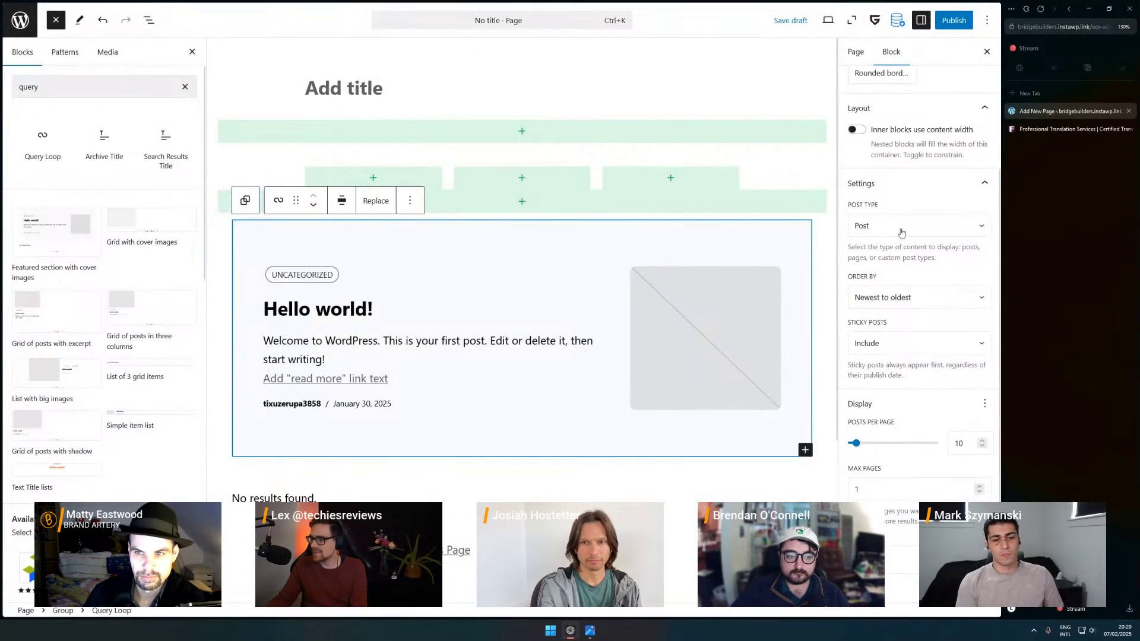
left_click(902, 227)
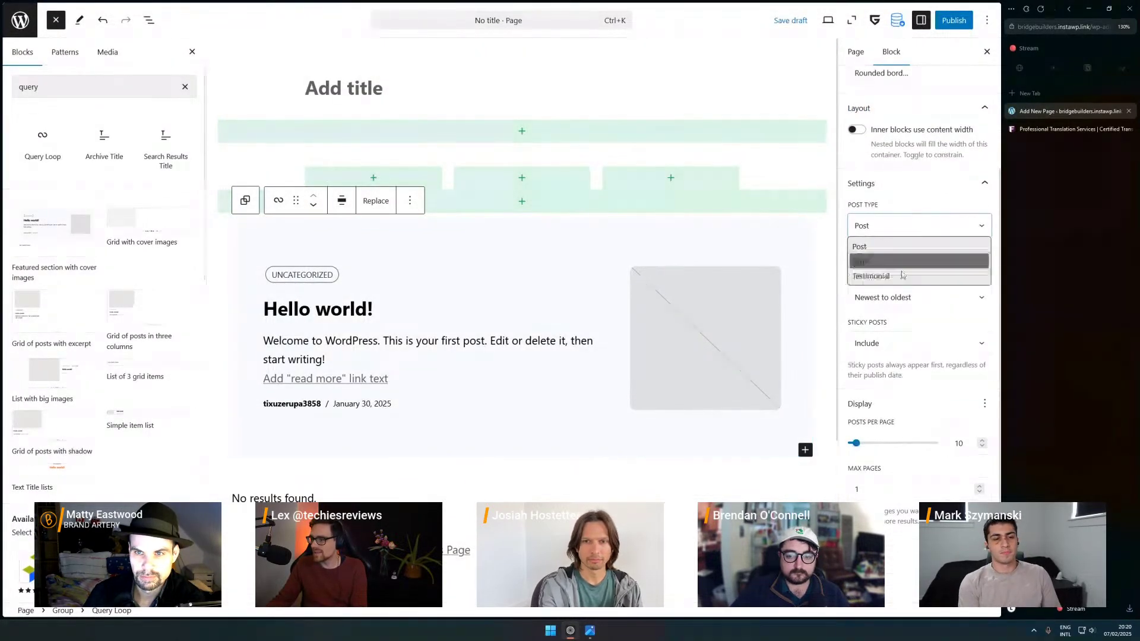
left_click(891, 186)
left_click(913, 345)
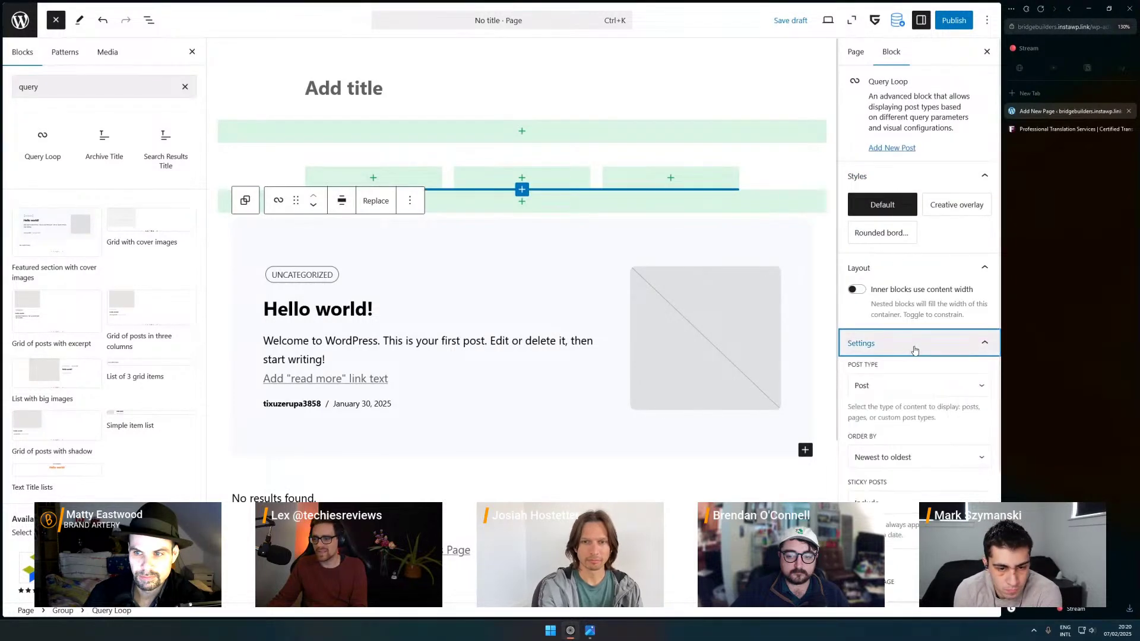
scroll(911, 365, "down", 3)
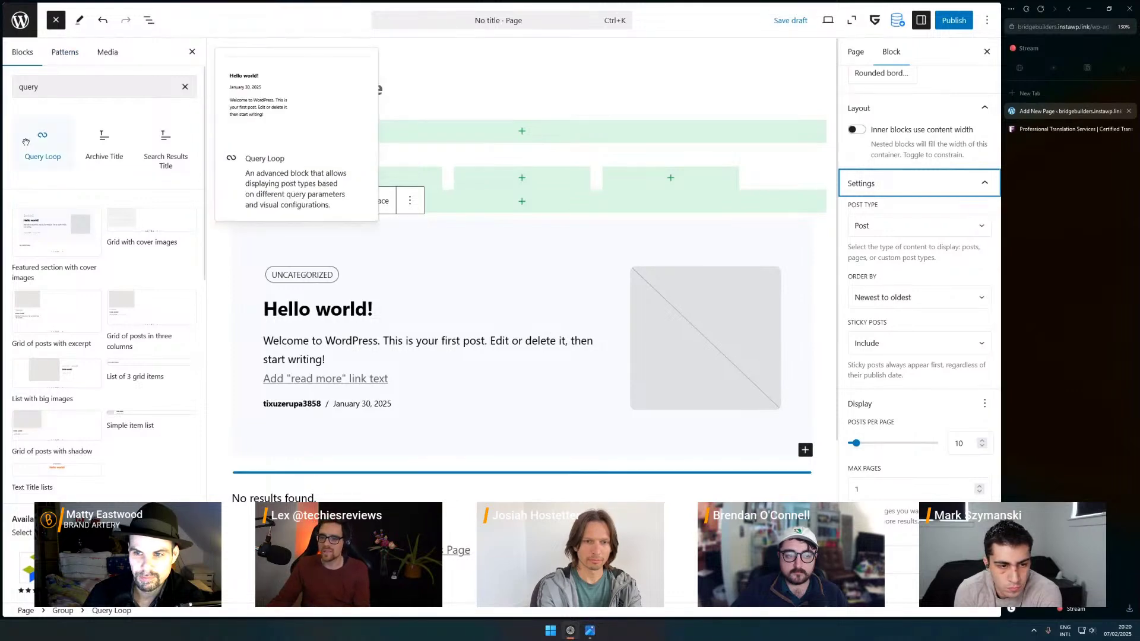
- Delete the Query Loop block and the "Featured section with cover images" group left around it
left_click(410, 201)
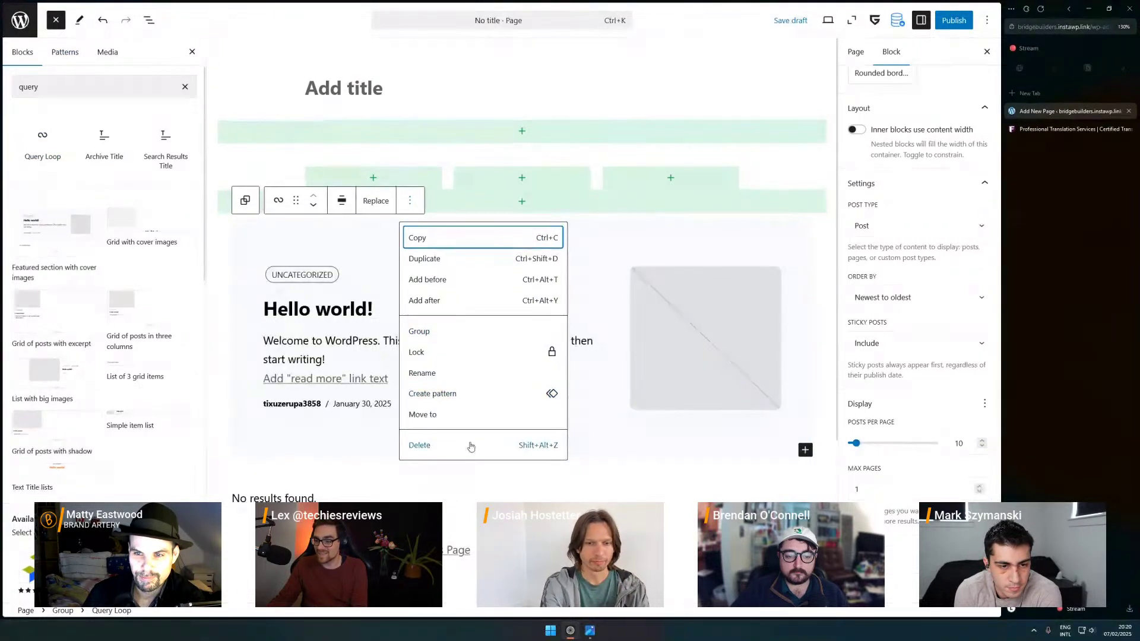
left_click(471, 446)
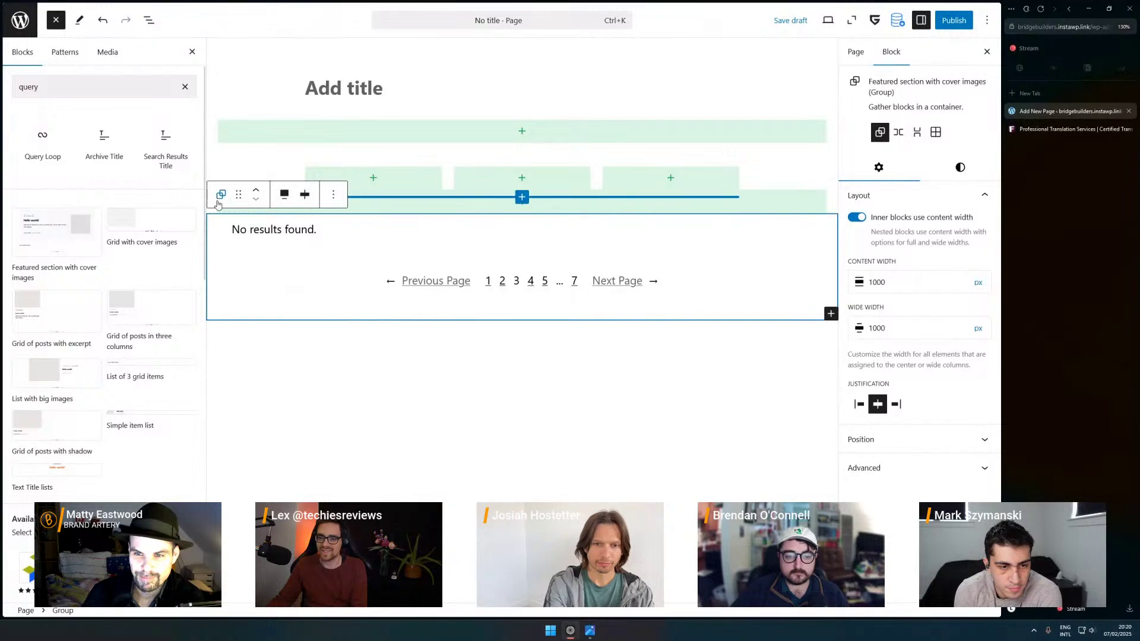
left_click(334, 194)
left_click(224, 129)
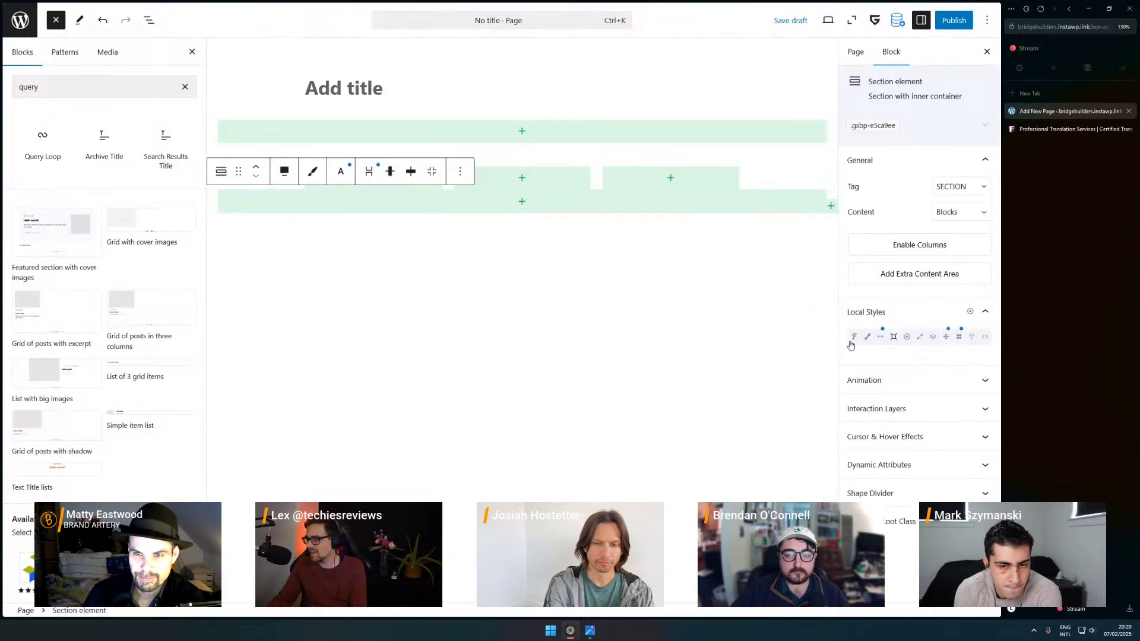
- Examine the Section element's animation settings, down to the notice about the Animation Addon
left_click(798, 174)
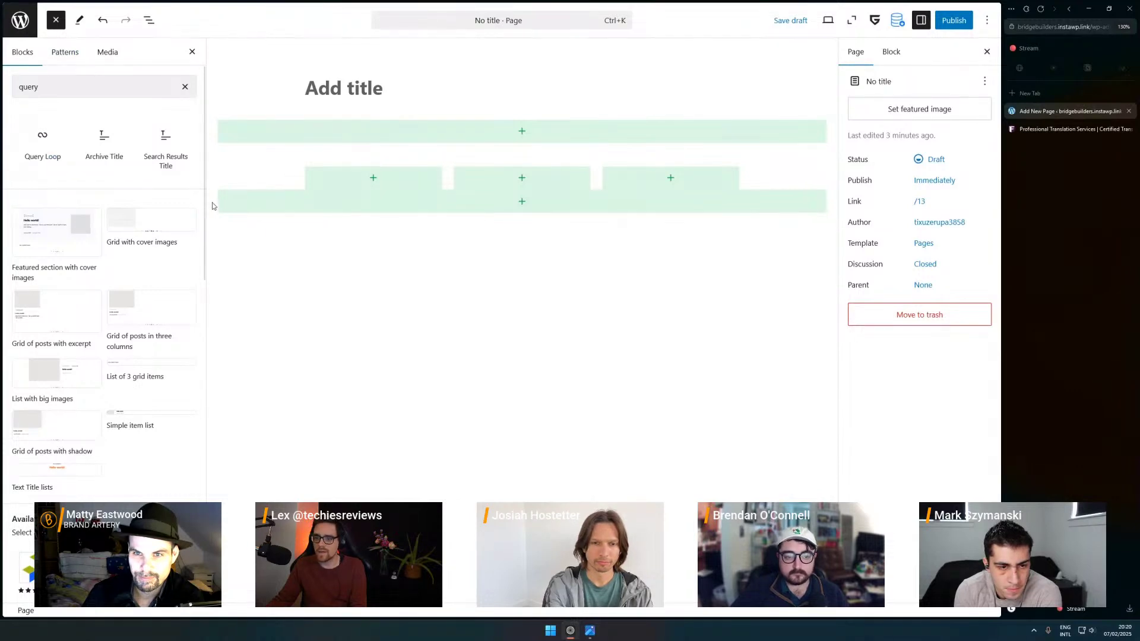
left_click(824, 186)
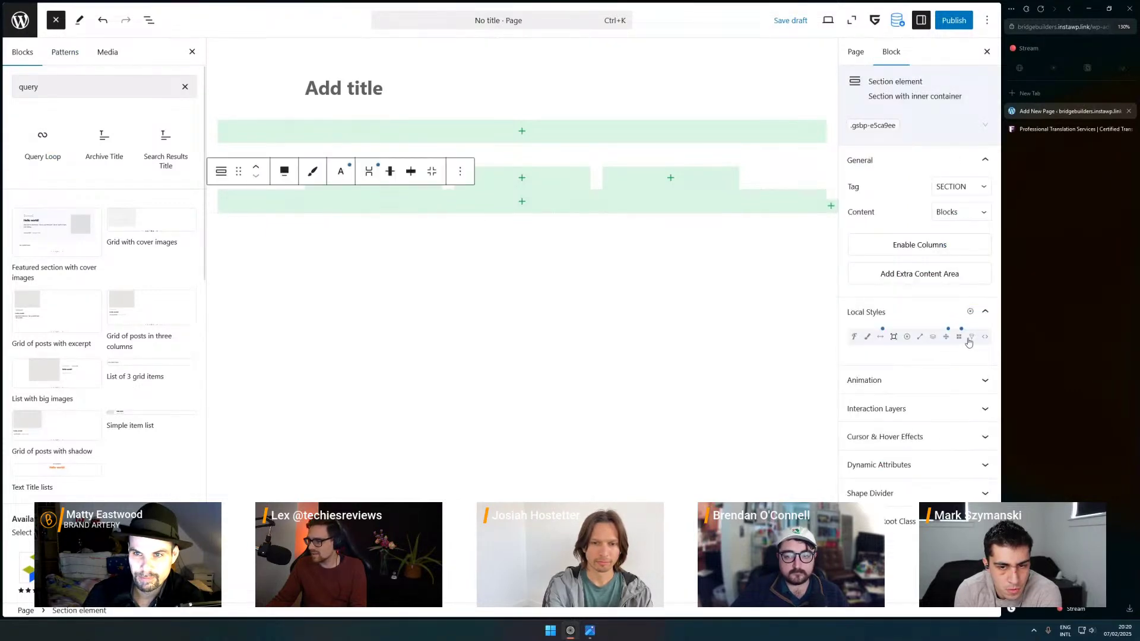
left_click(926, 380)
scroll(909, 285, "down", 3)
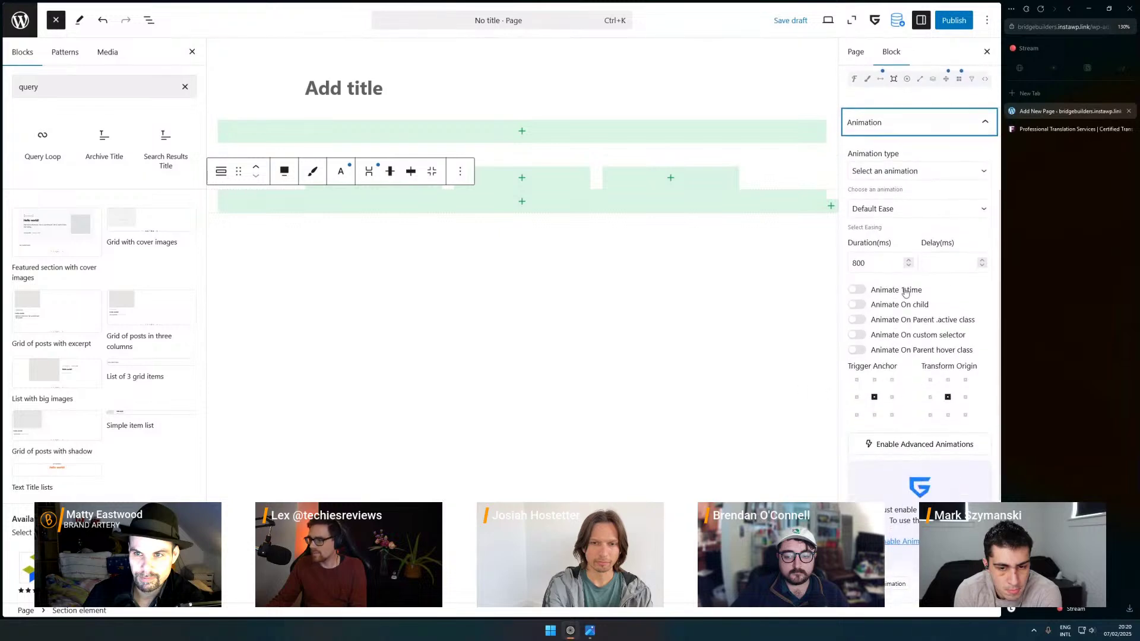
scroll(873, 273, "down", 2)
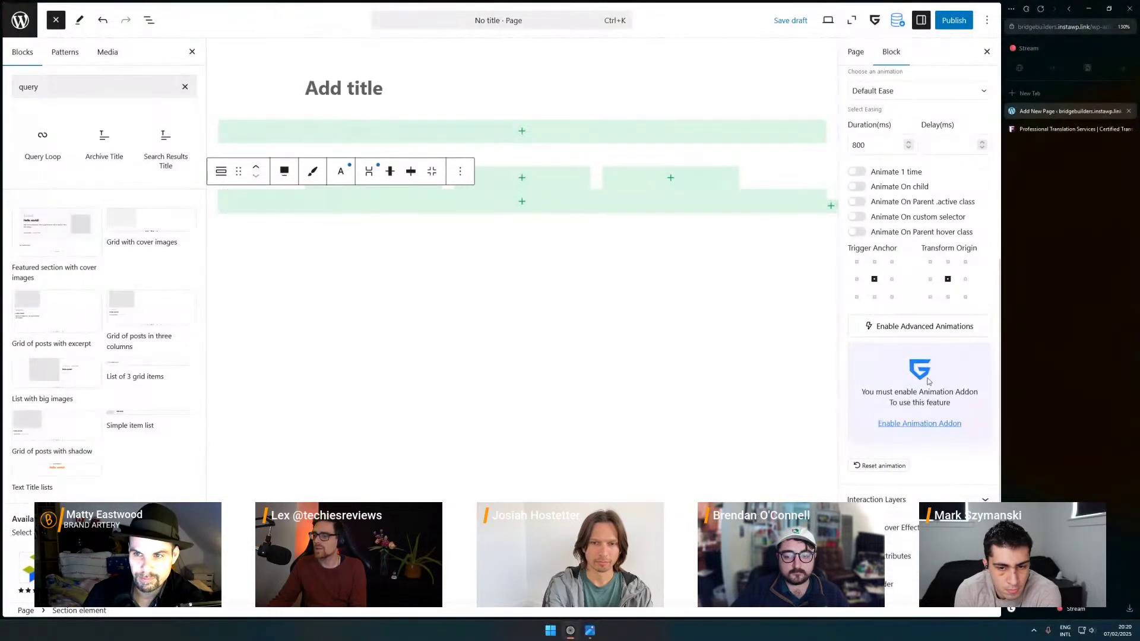
left_click_drag(929, 381, 960, 422)
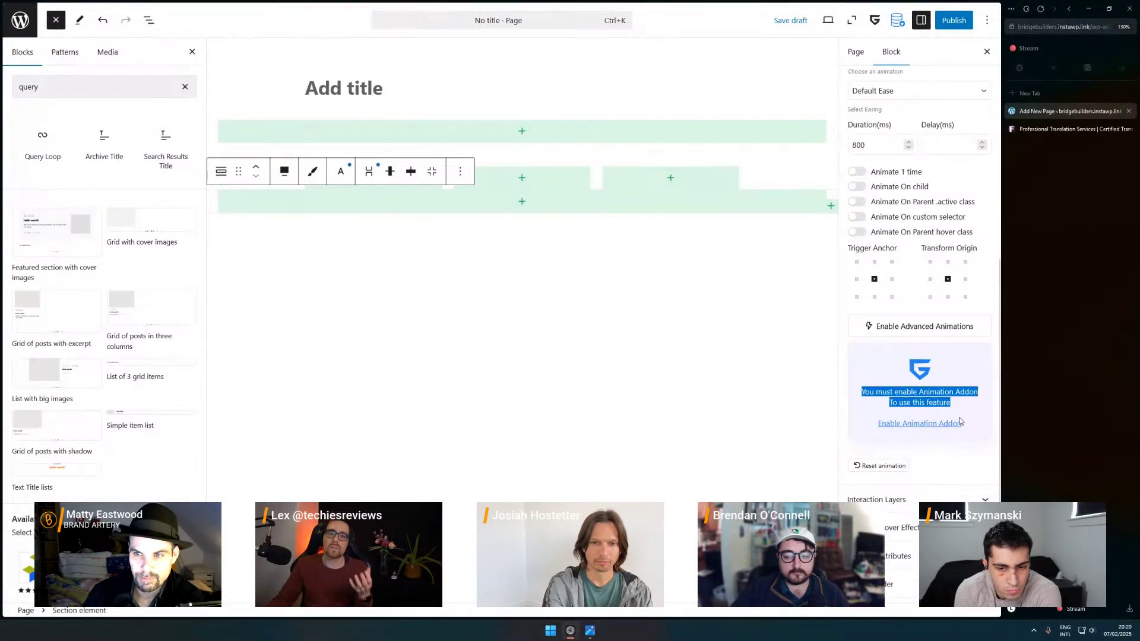
scroll(931, 416, "up", 5)
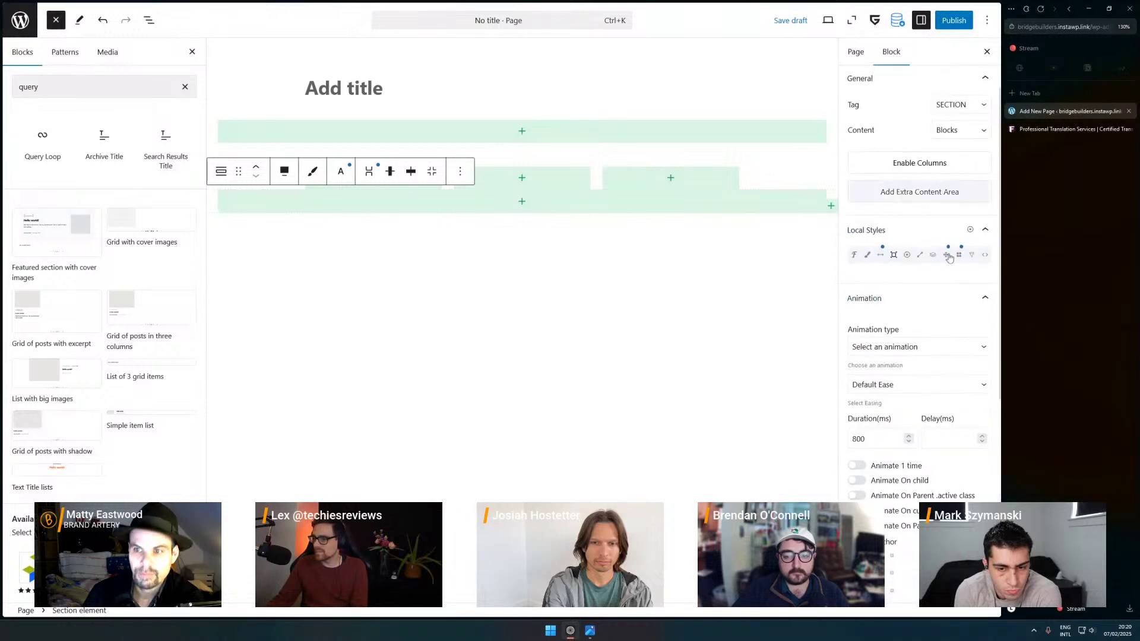
- Try the Fade animation type on the Section element, reset it to no animation, and collapse the animation settings
scroll(919, 202, "down", 3)
left_click(915, 170)
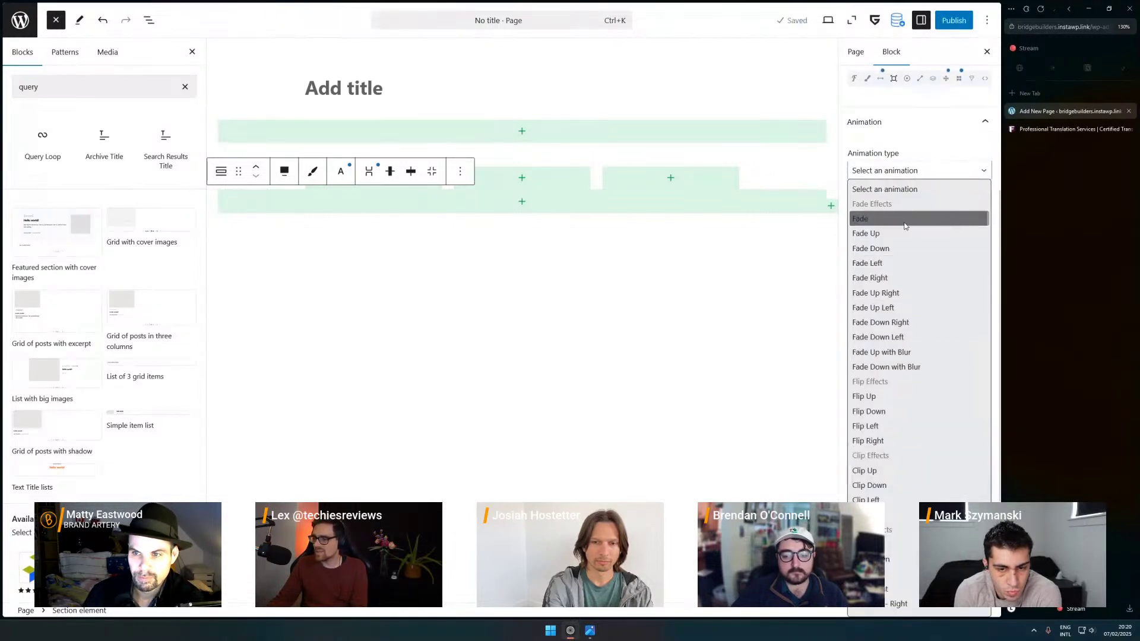
key("Escape")
left_click(915, 170)
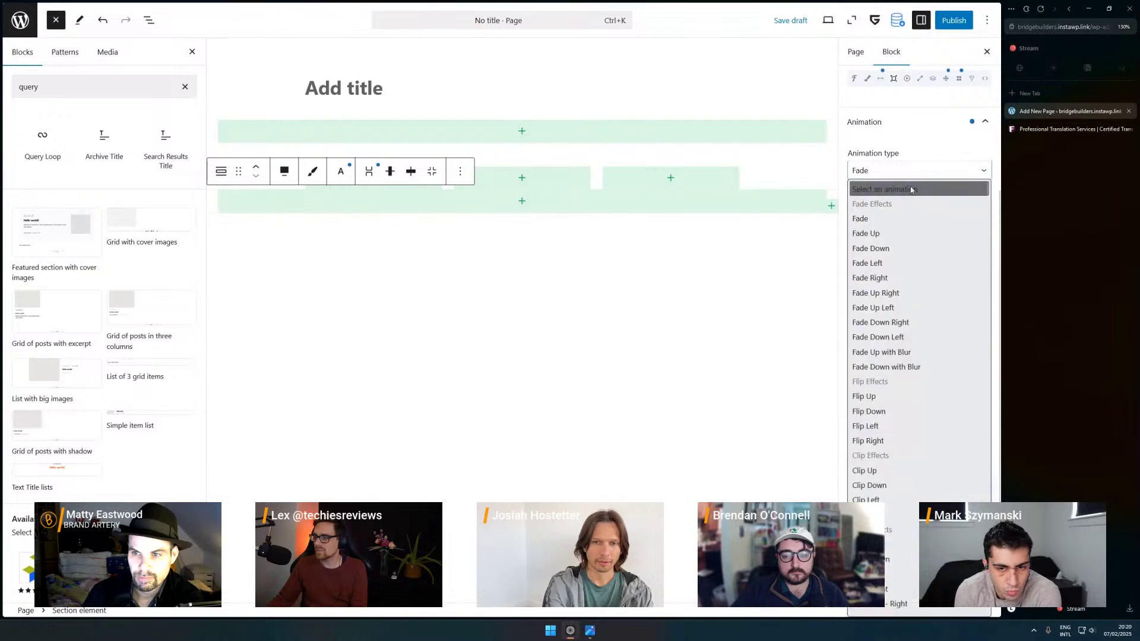
left_click(796, 221)
scroll(880, 264, "down", 3)
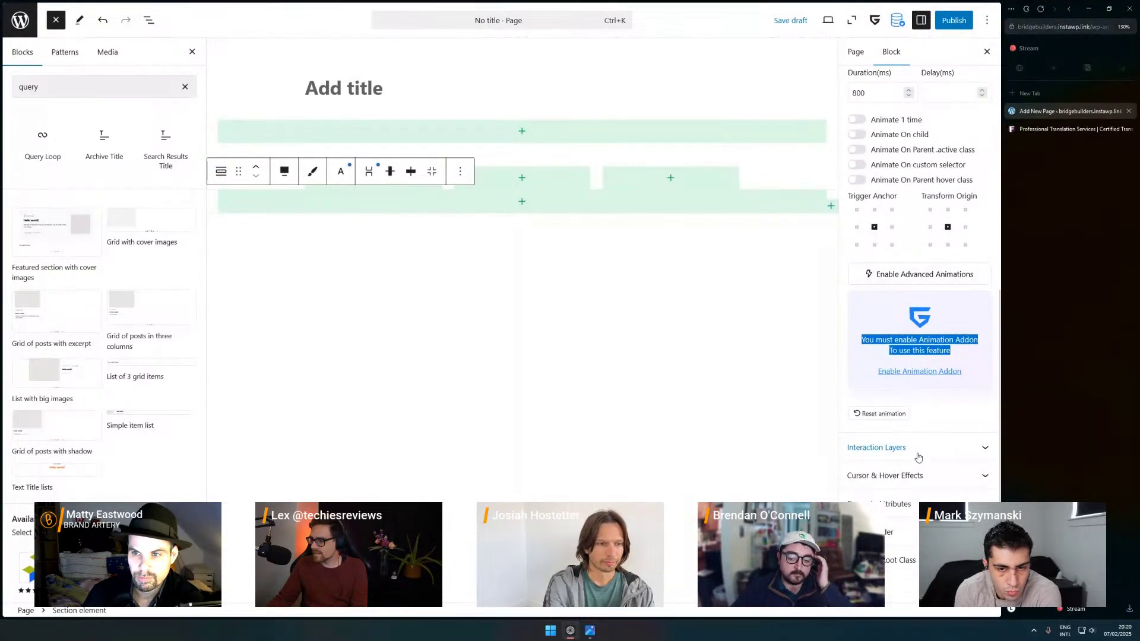
scroll(917, 451, "up", 3)
left_click(920, 128)
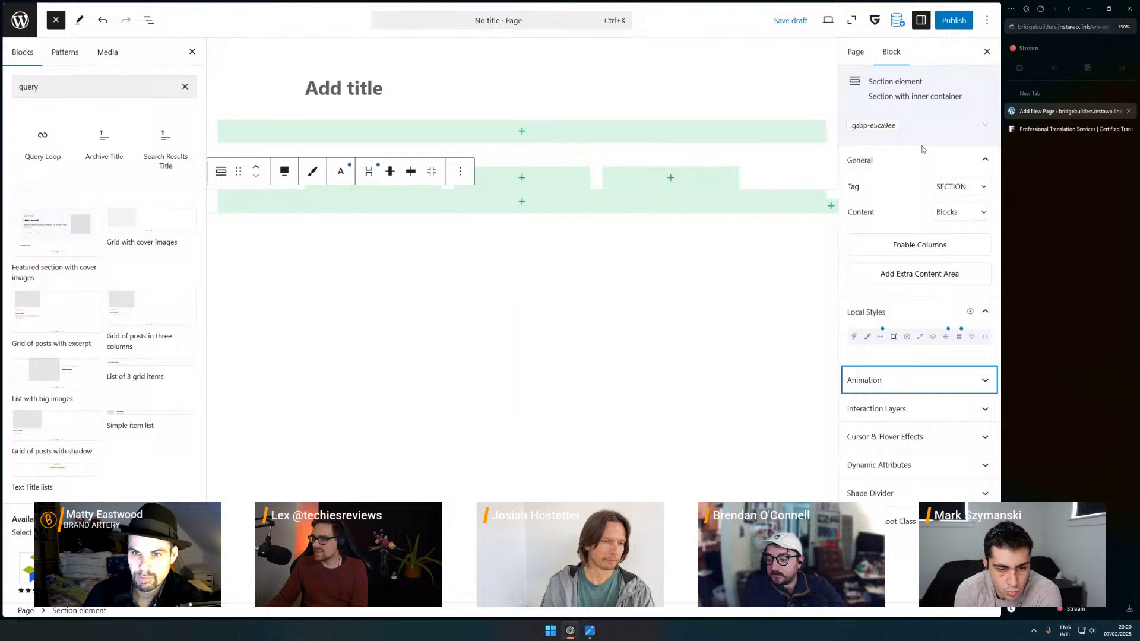
- Add an interaction layer to the Section element and look through its trigger types
left_click(915, 411)
left_click(920, 433)
scroll(902, 404, "down", 1)
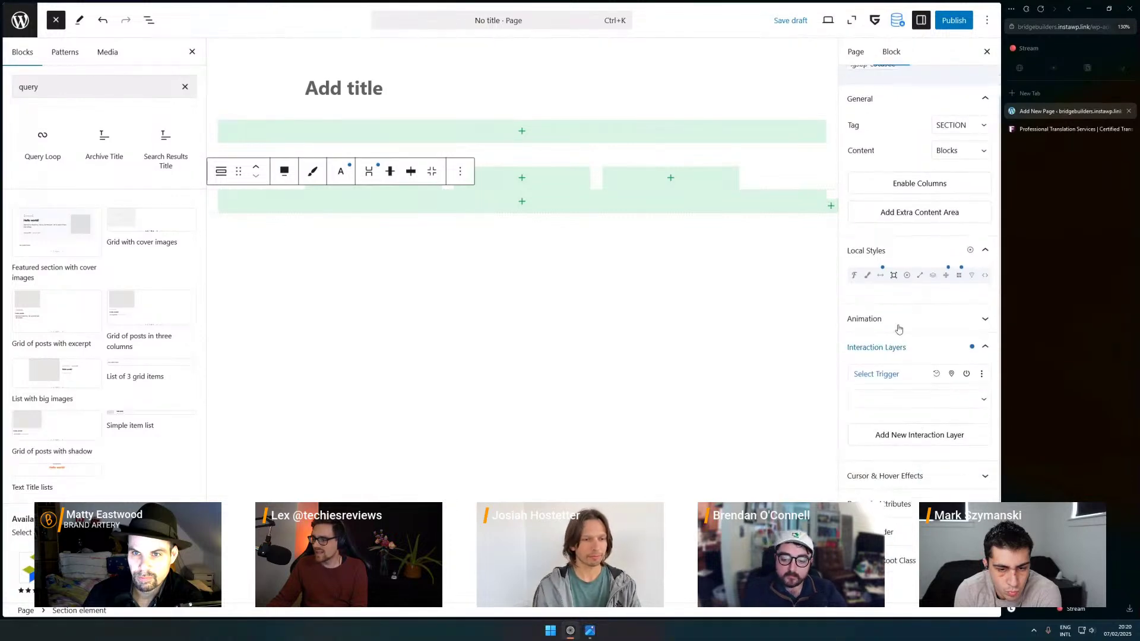
left_click(983, 375)
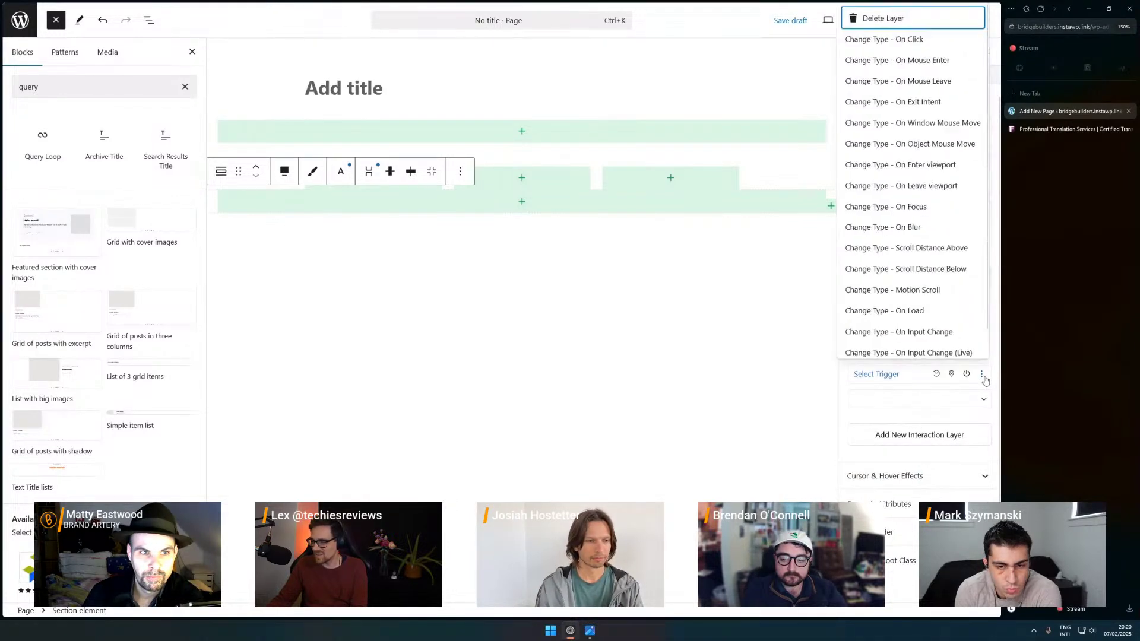
left_click(909, 399)
left_click(455, 311)
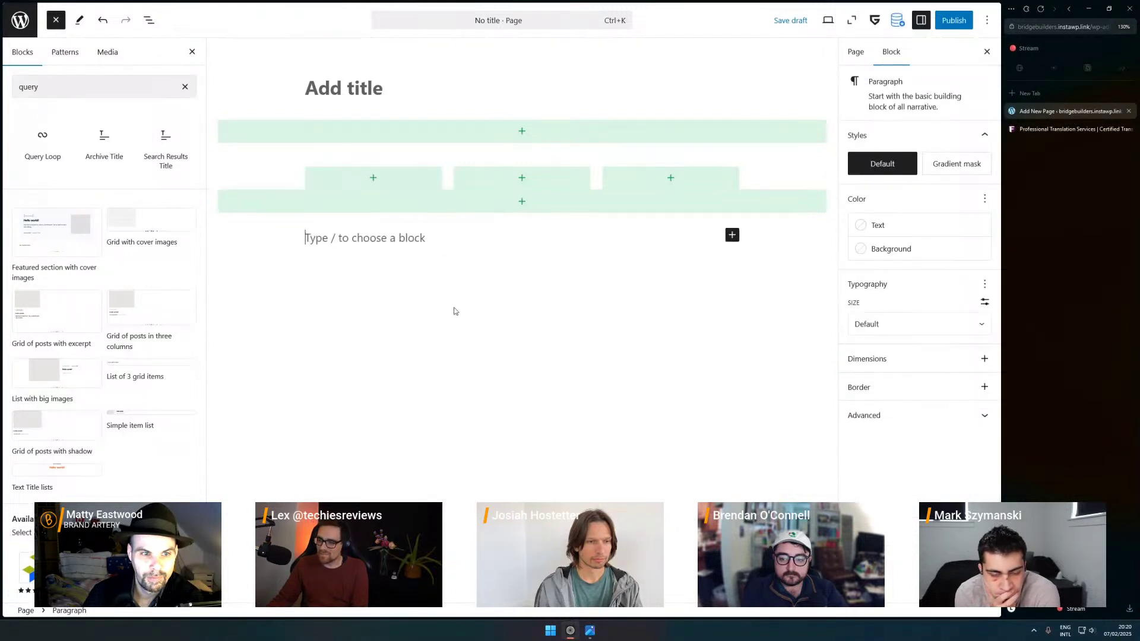
- Delete the Section element, the Grid Container and the Section Advanced block to empty the page
left_click(213, 200)
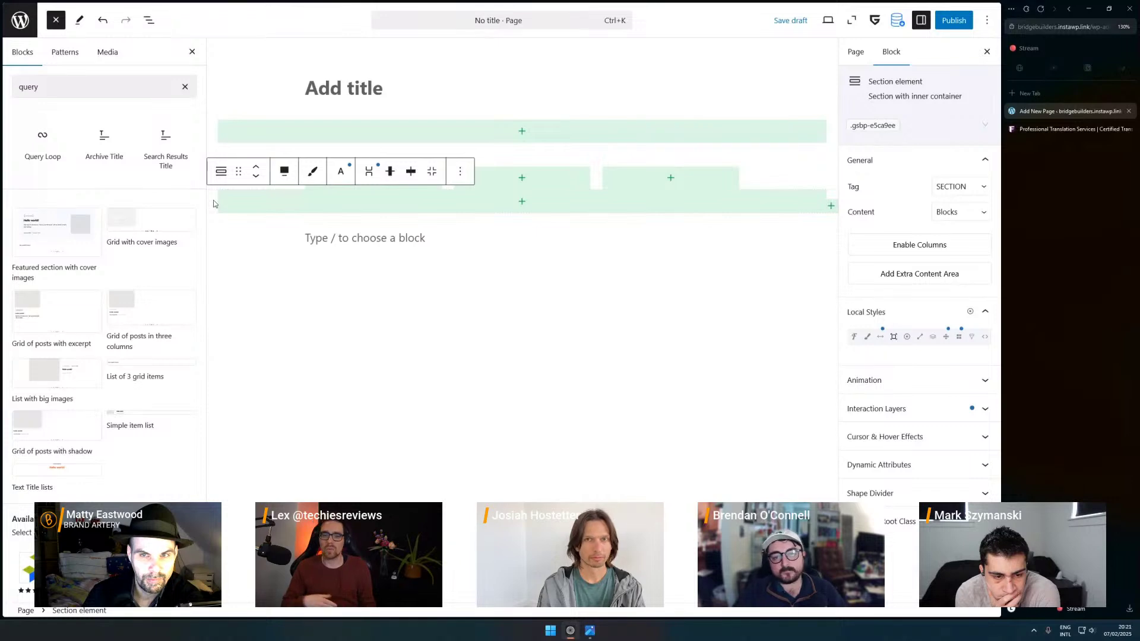
left_click(461, 173)
left_click(470, 438)
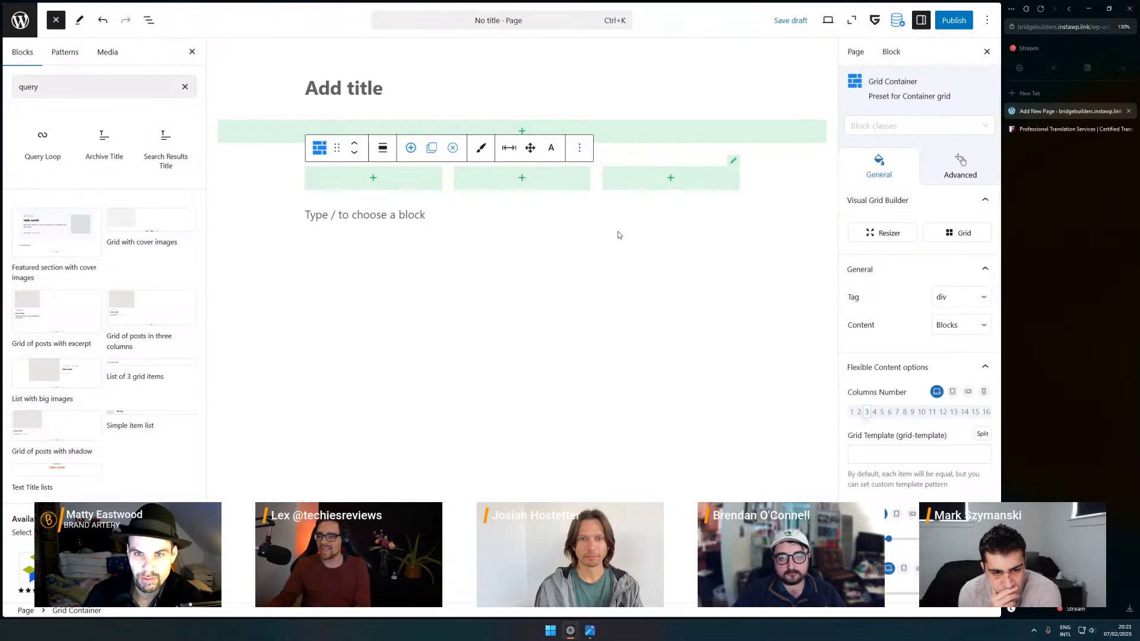
left_click(579, 151)
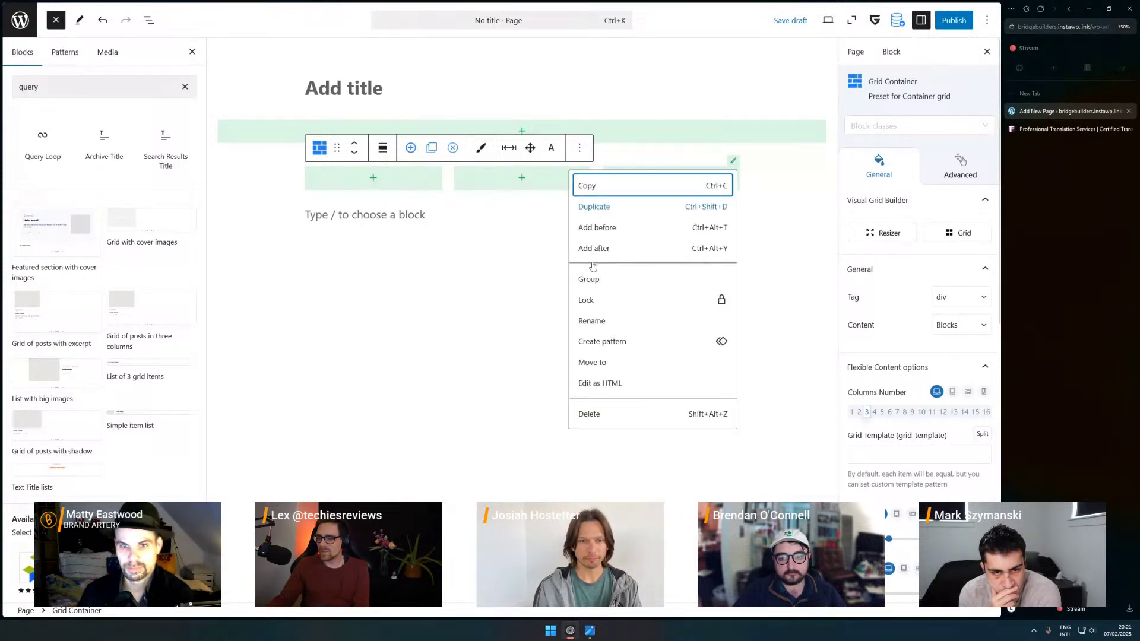
left_click(613, 412)
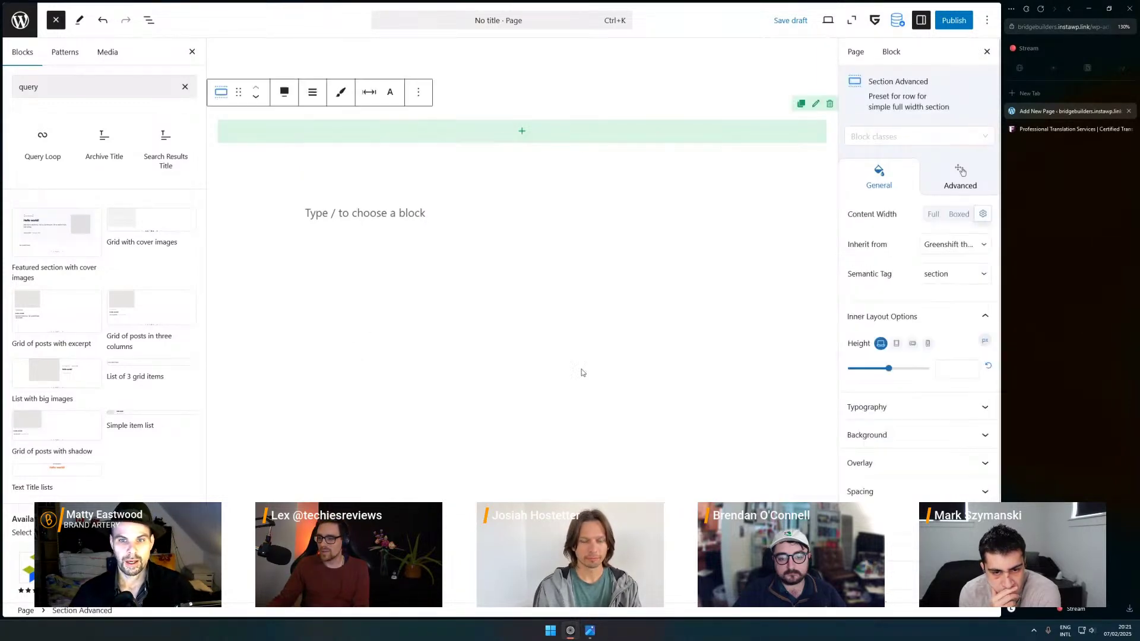
left_click(355, 230)
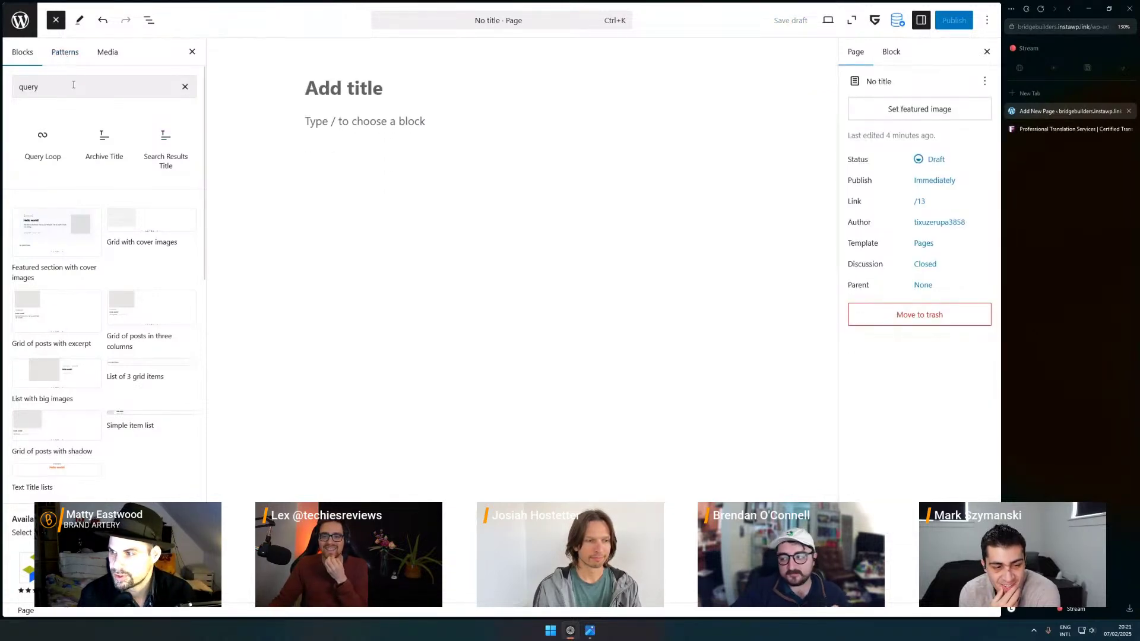
- Leave the page editor and activate the GreenShift Advanced Animation Addon and the Greenshift Query and Meta Addon plugins
left_click(20, 19)
left_click(523, 332)
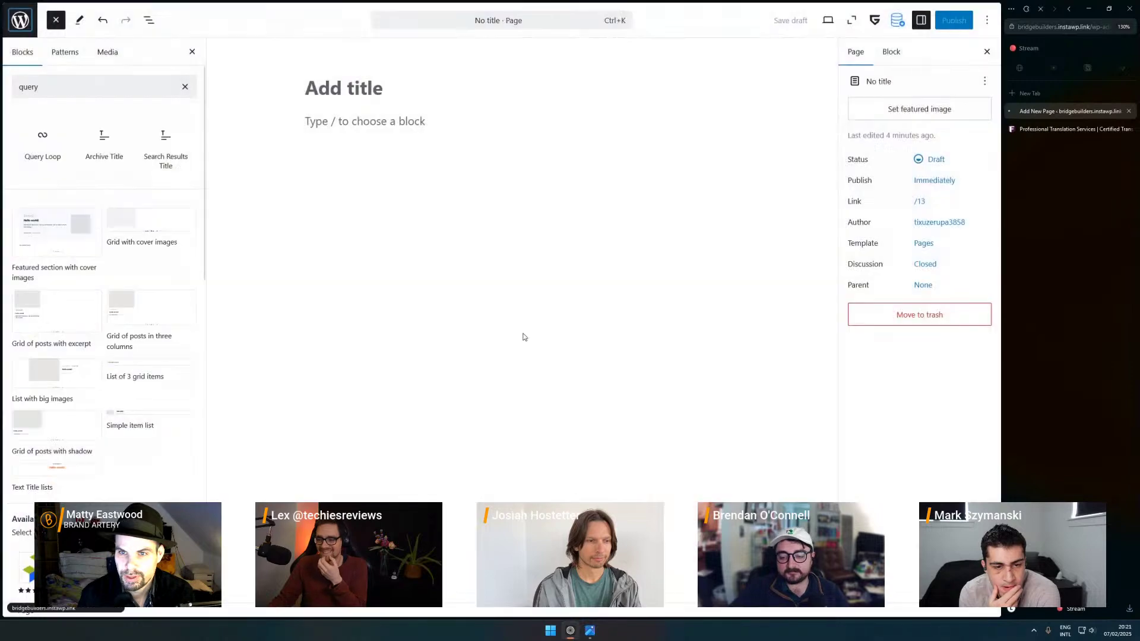
mouse_move(60, 253)
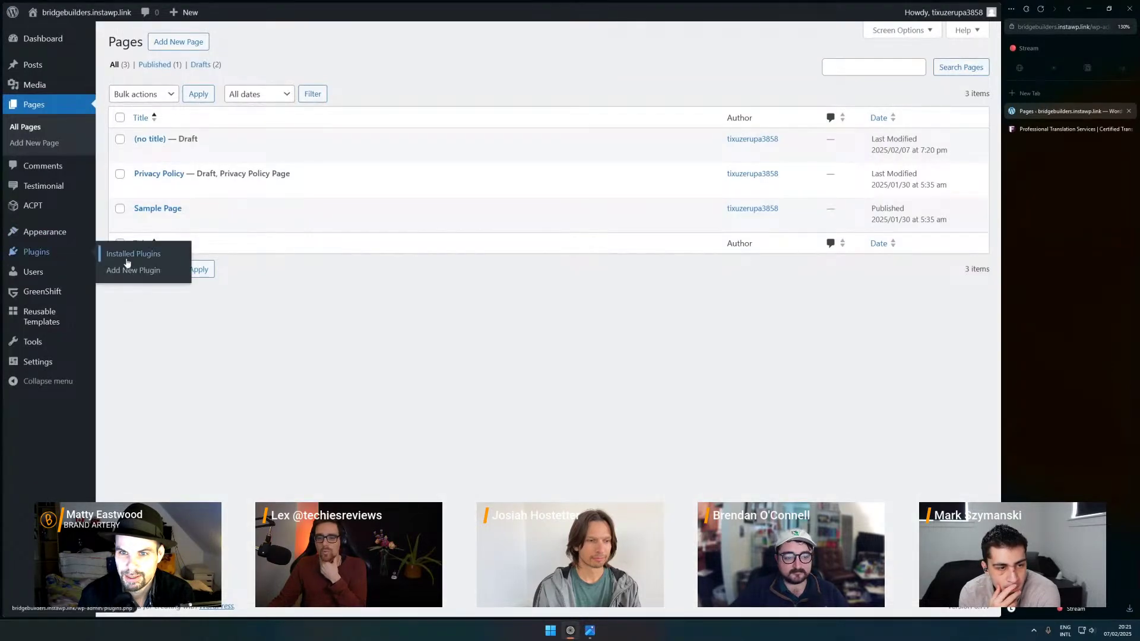
left_click(131, 262)
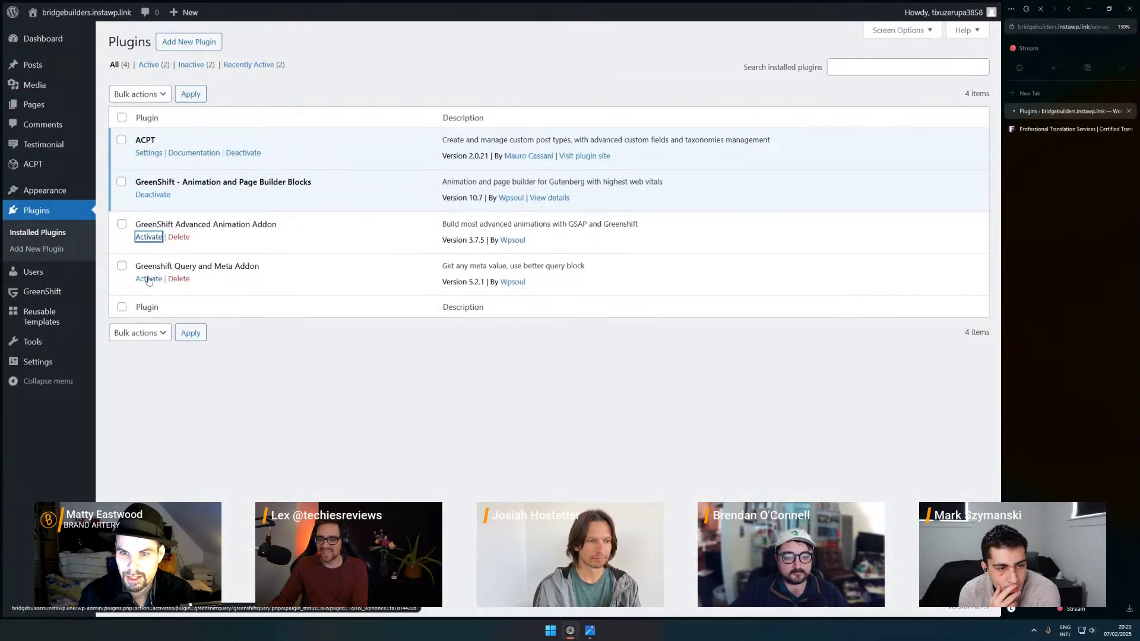
left_click(148, 236)
left_click(149, 314)
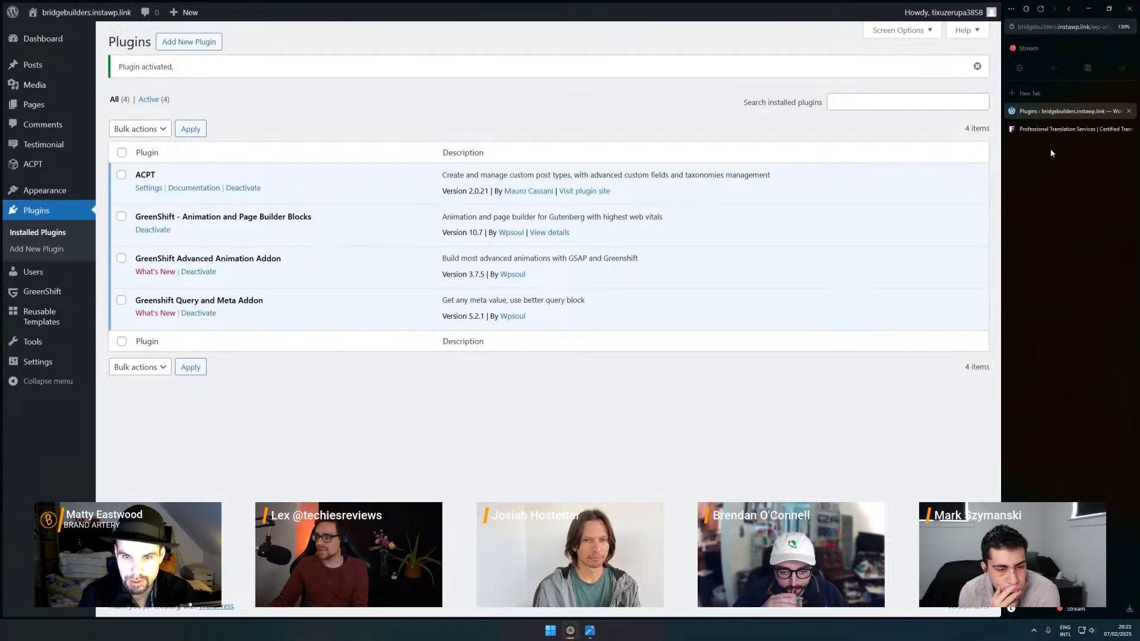
- Search the web for CodeCanyon in a new tab and open the CodeCanyon marketplace
left_click(1057, 129)
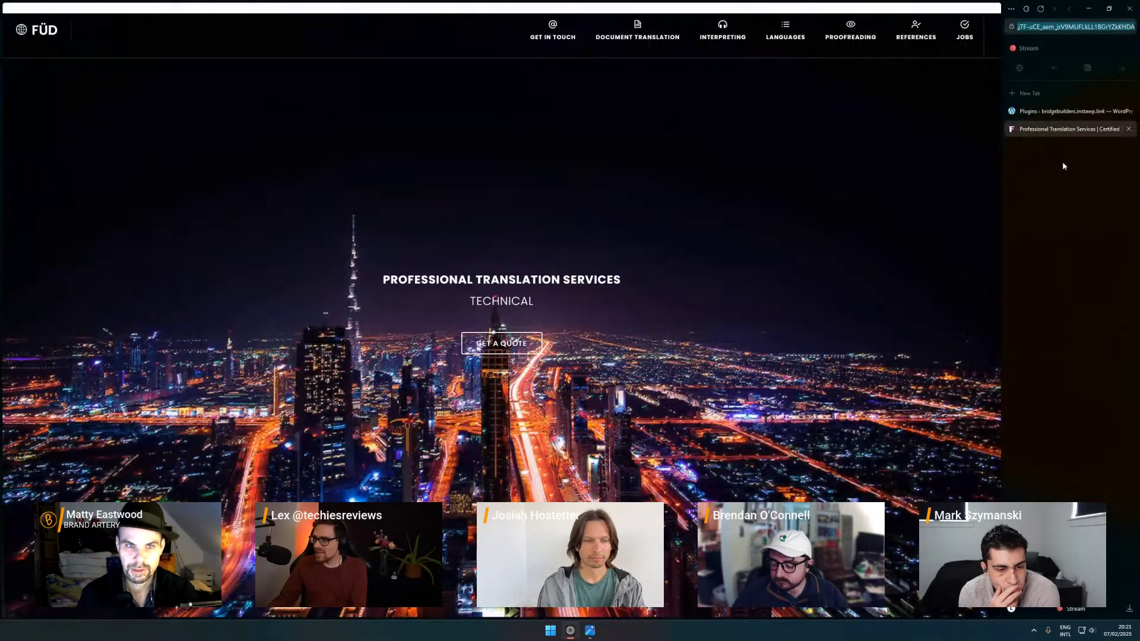
key("ctrl+t")
type("code")
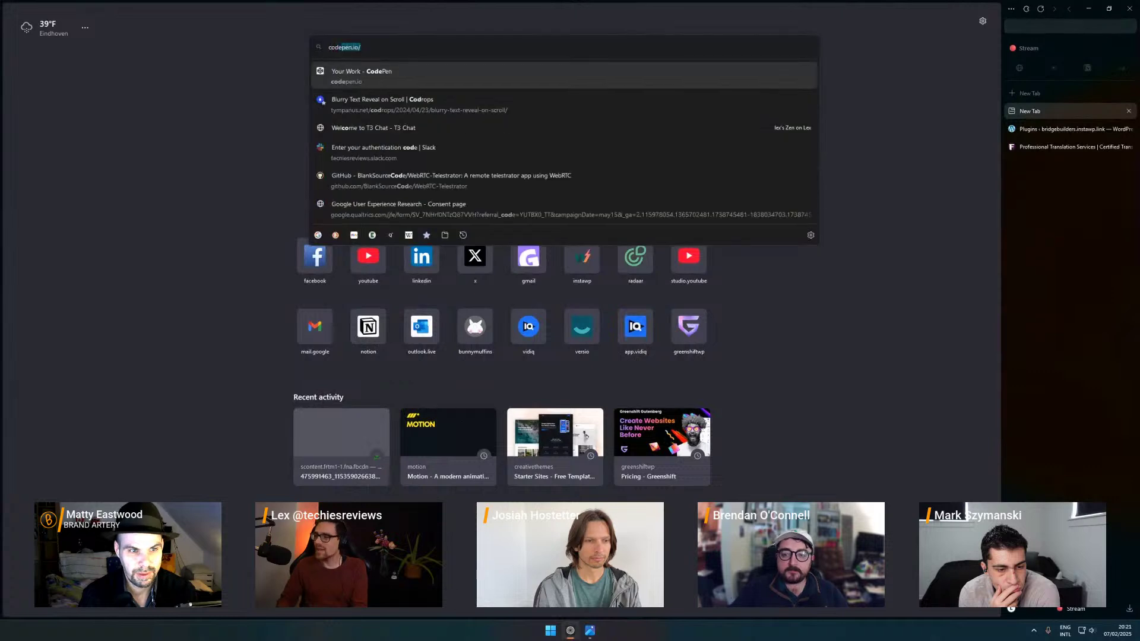
type("can")
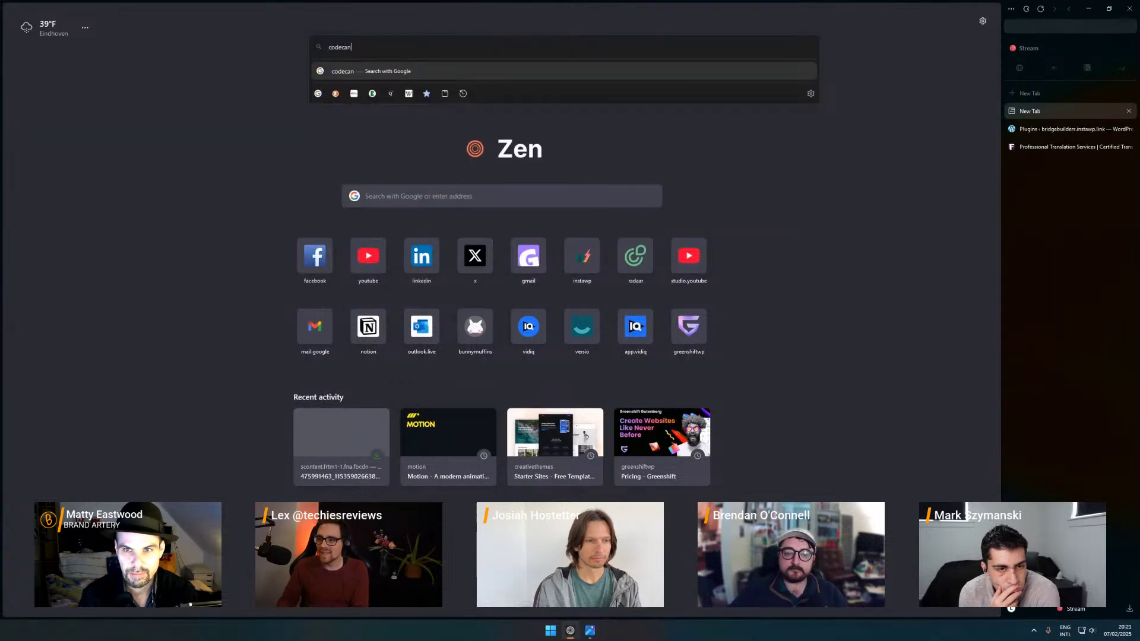
type("yon")
key("Return")
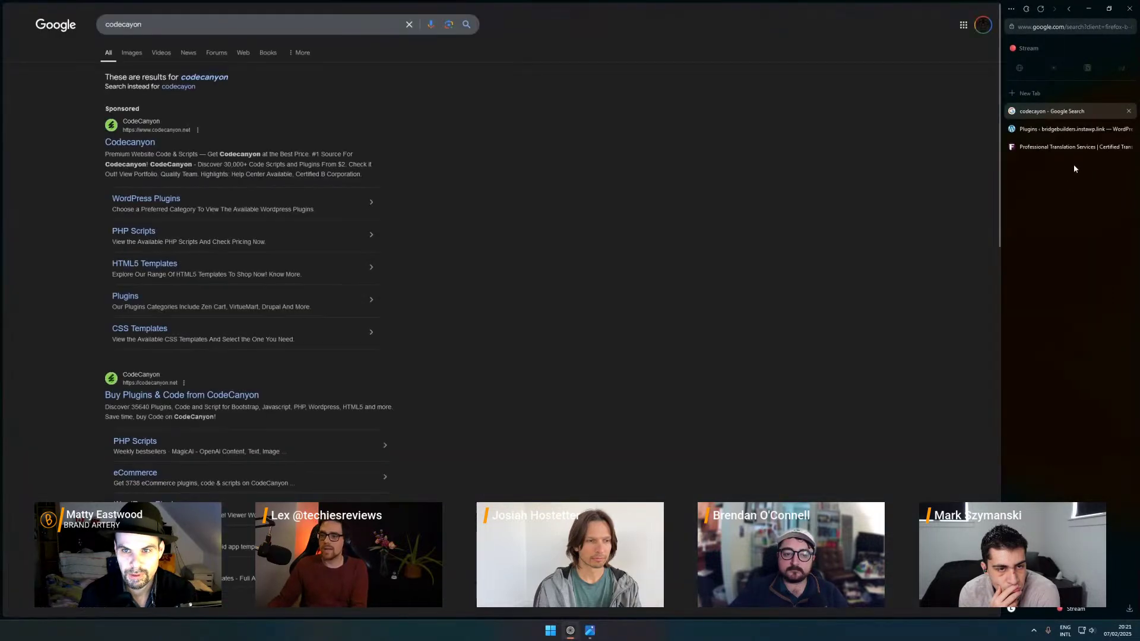
left_click(145, 147)
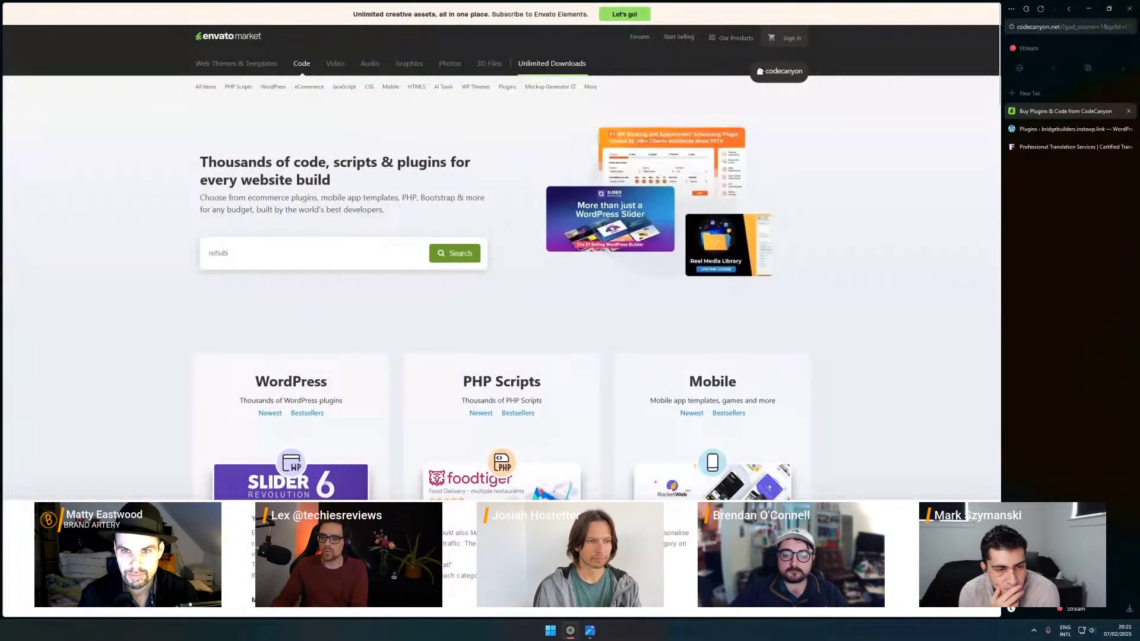
- Search CodeCanyon for "rehub", and search the web themes and templates for "rehub theme"
key("Return")
left_click(254, 122)
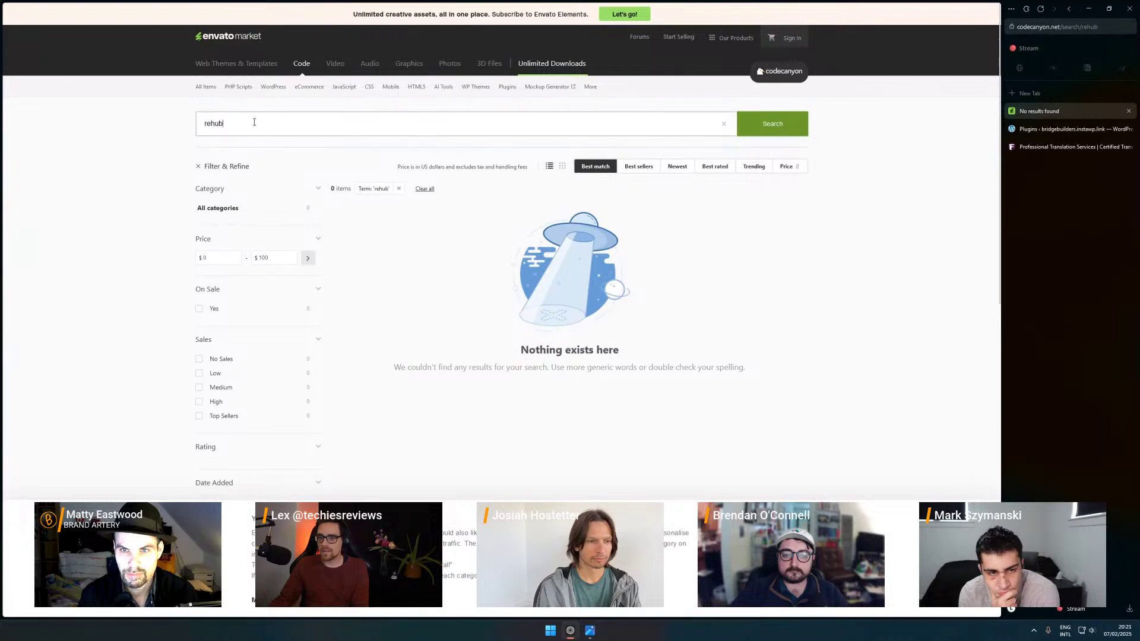
key("ctrl+a")
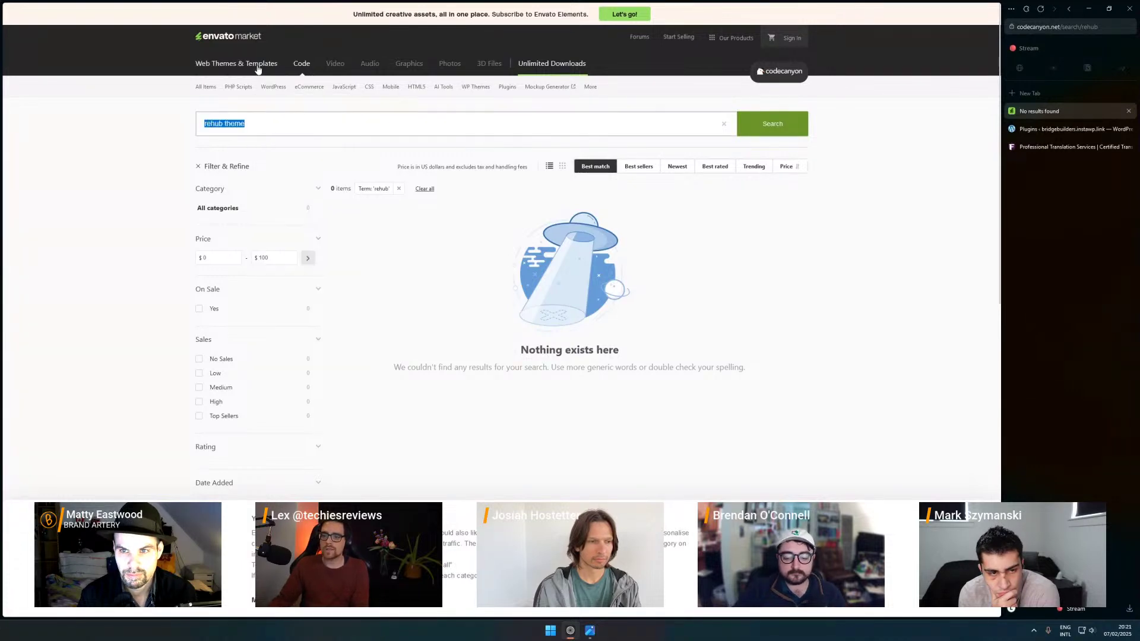
left_click(236, 63)
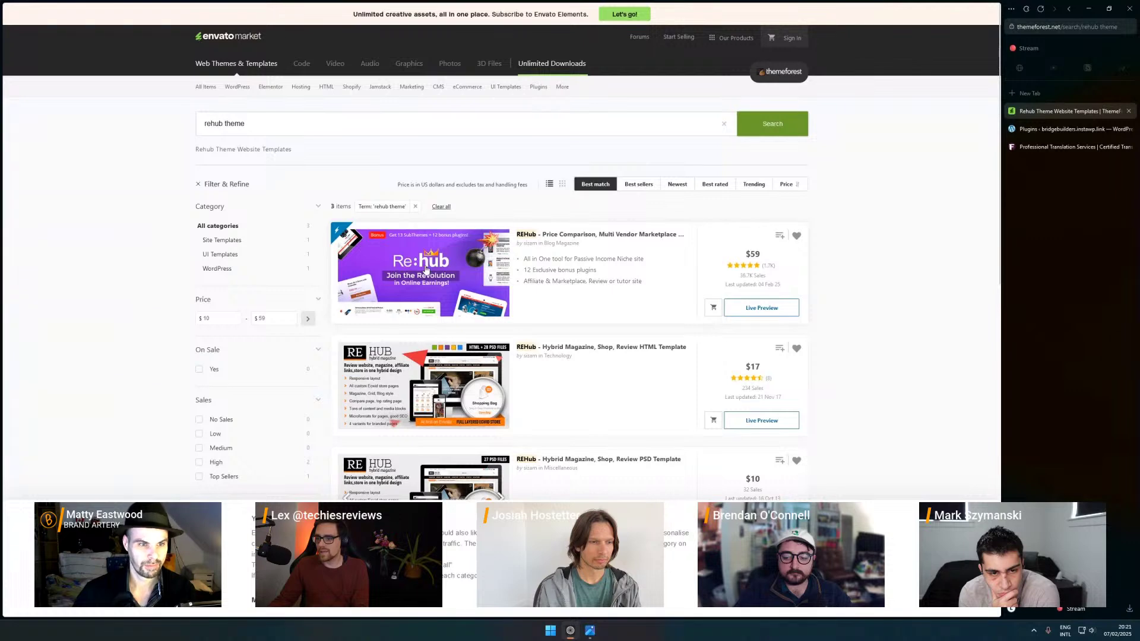
- Open the REHub price comparison and multi-vendor theme's page and examine its description through the Full Site Editing and Gutencon sections
left_click(742, 248)
scroll(307, 288, "down", 2)
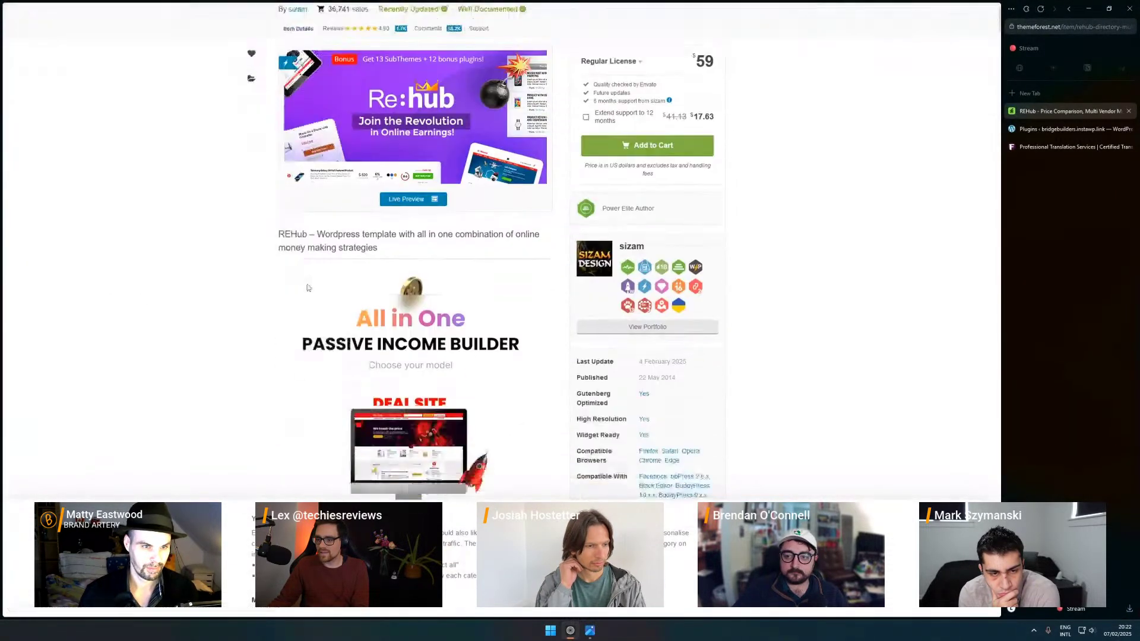
scroll(308, 288, "down", 5)
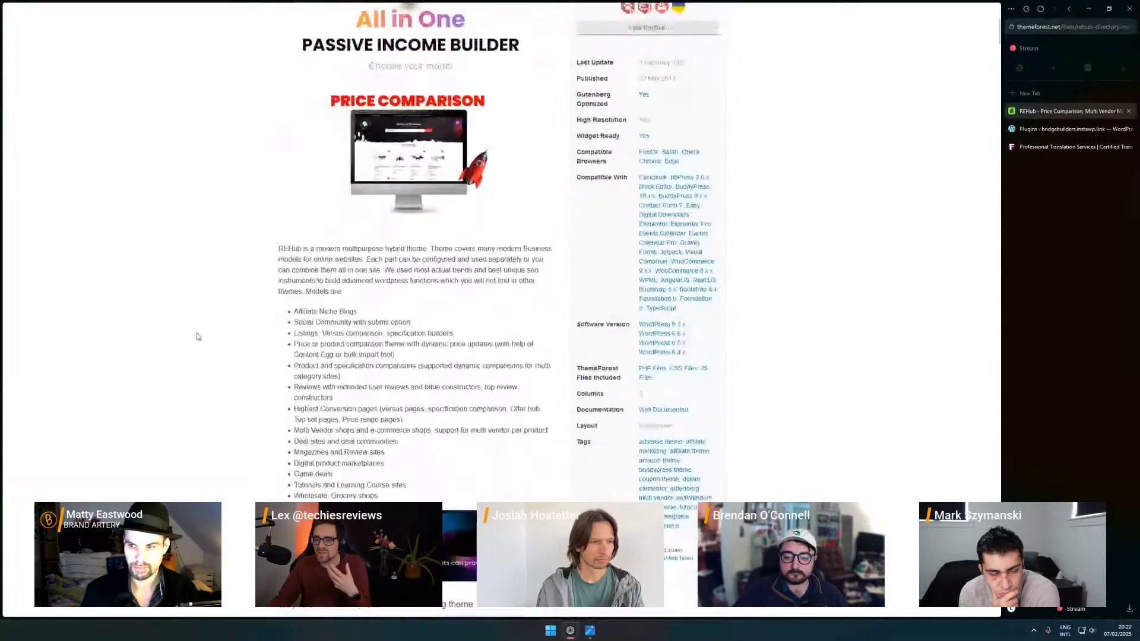
scroll(198, 337, "down", 13)
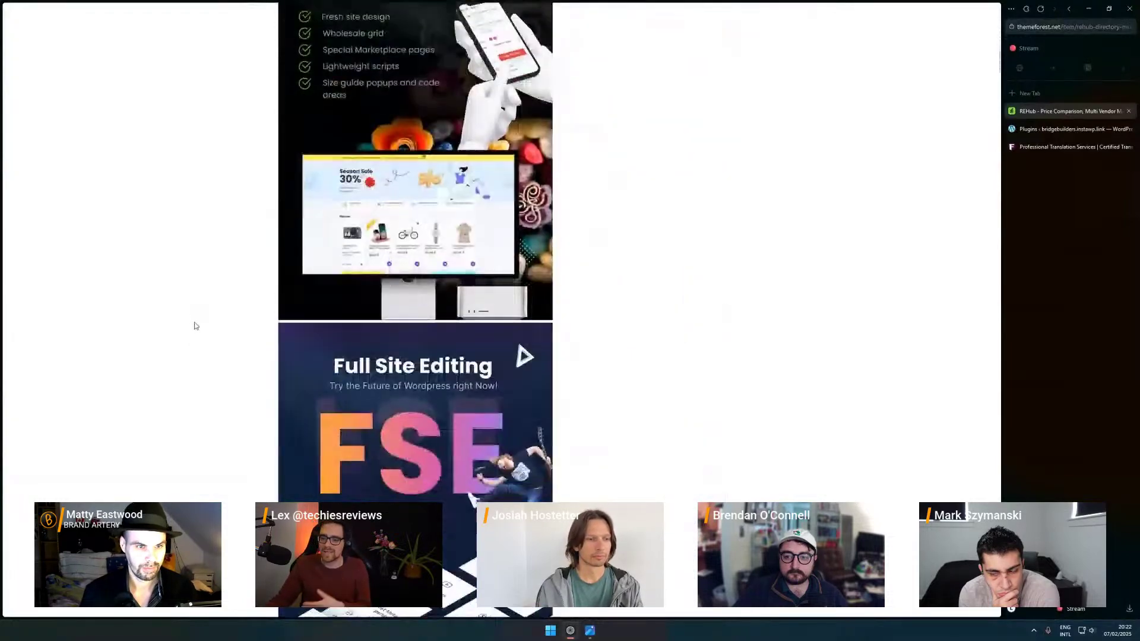
scroll(189, 318, "down", 3)
scroll(189, 318, "up", 2)
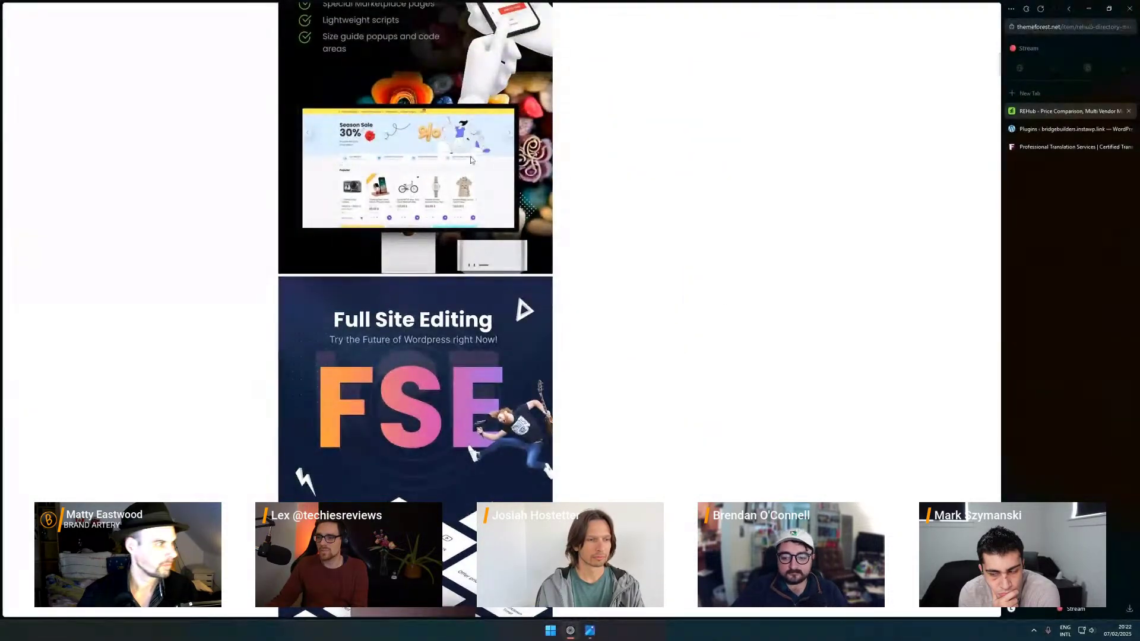
scroll(496, 175, "up", 3, "ctrl")
scroll(514, 202, "down", 12)
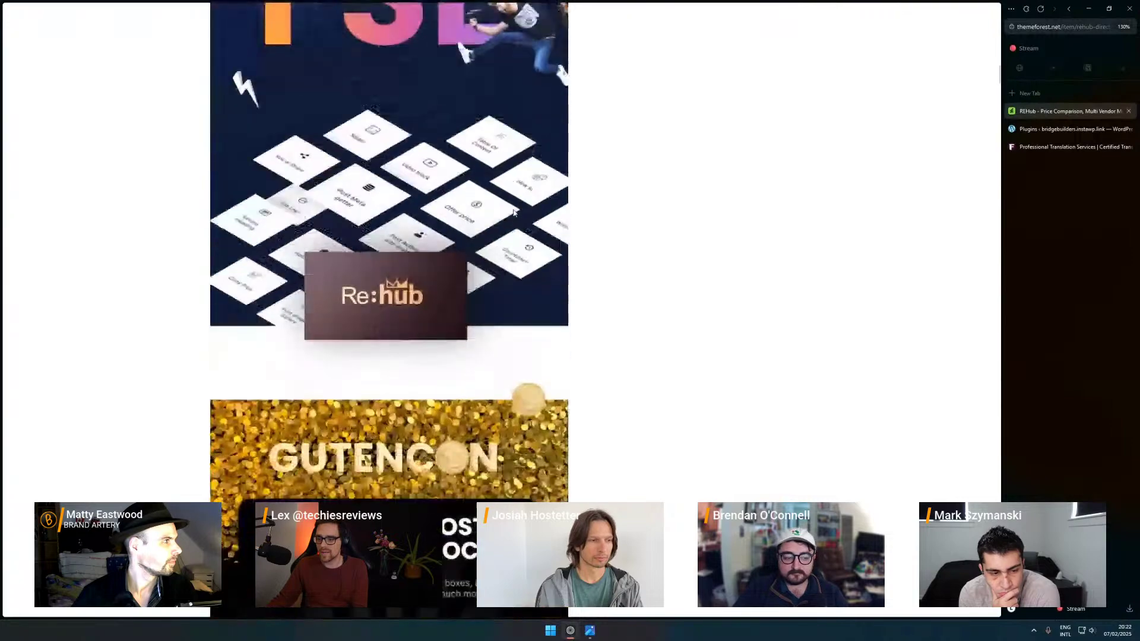
scroll(514, 215, "down", 10)
scroll(219, 214, "up", 12)
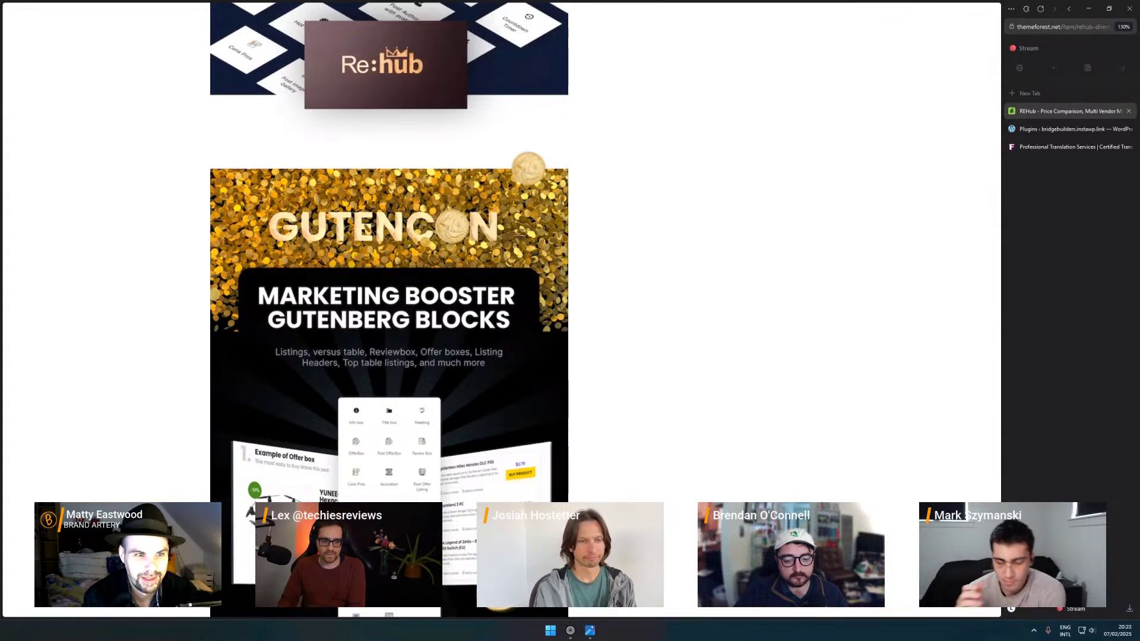
- Close the REHub theme page and create a new WordPress page
left_click(1131, 111)
left_click(1099, 112)
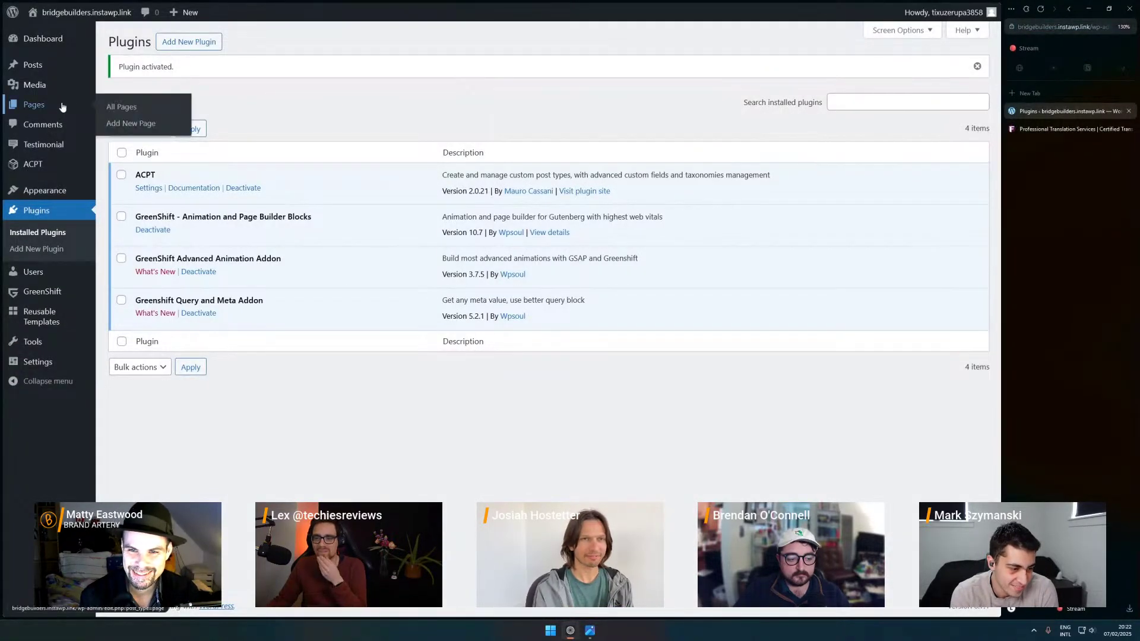
key("ctrl+k")
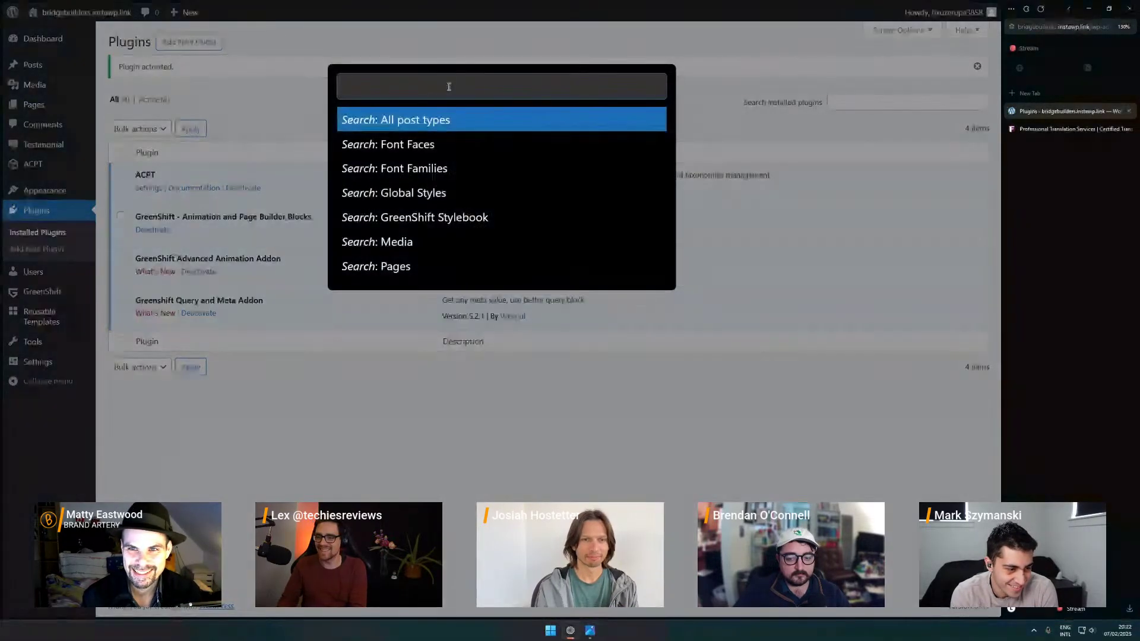
type("new pag")
key("Return")
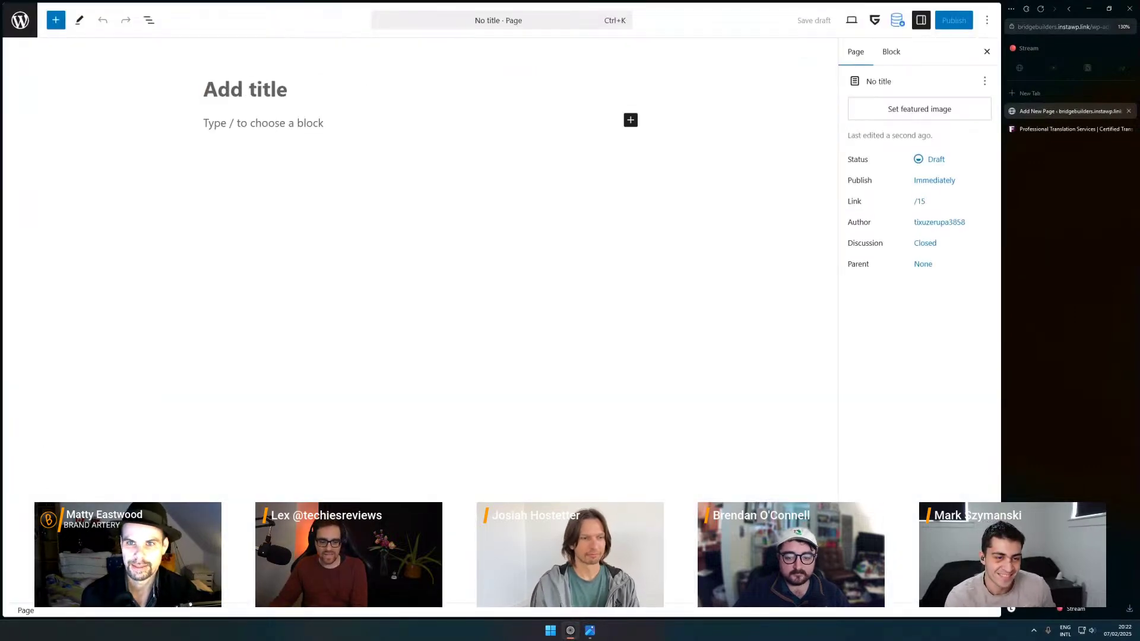
- Examine the annotated design image of the translation services homepage, covering its header, hero and services sections, and close the image
left_click(591, 632)
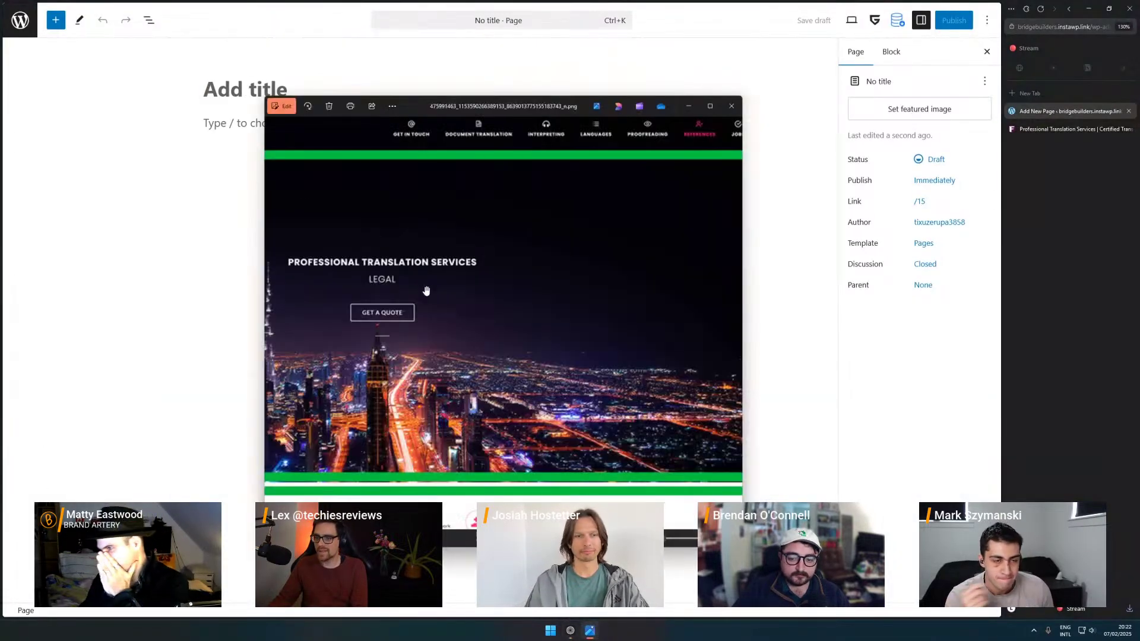
left_click_drag(468, 274, 410, 257)
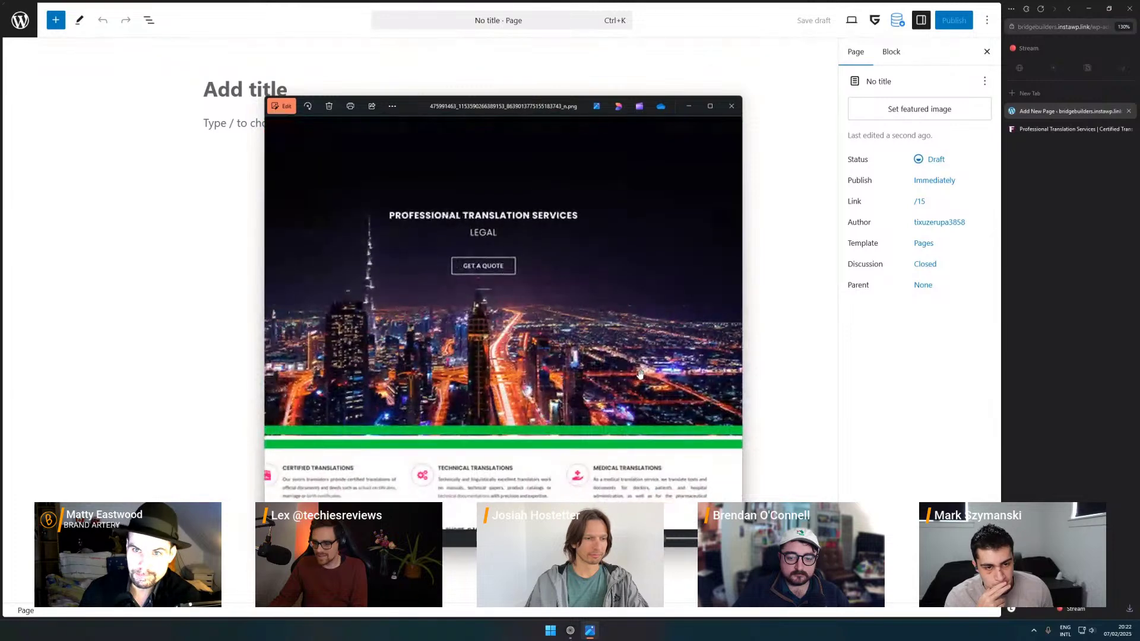
key("super")
type("figma")
key("Return")
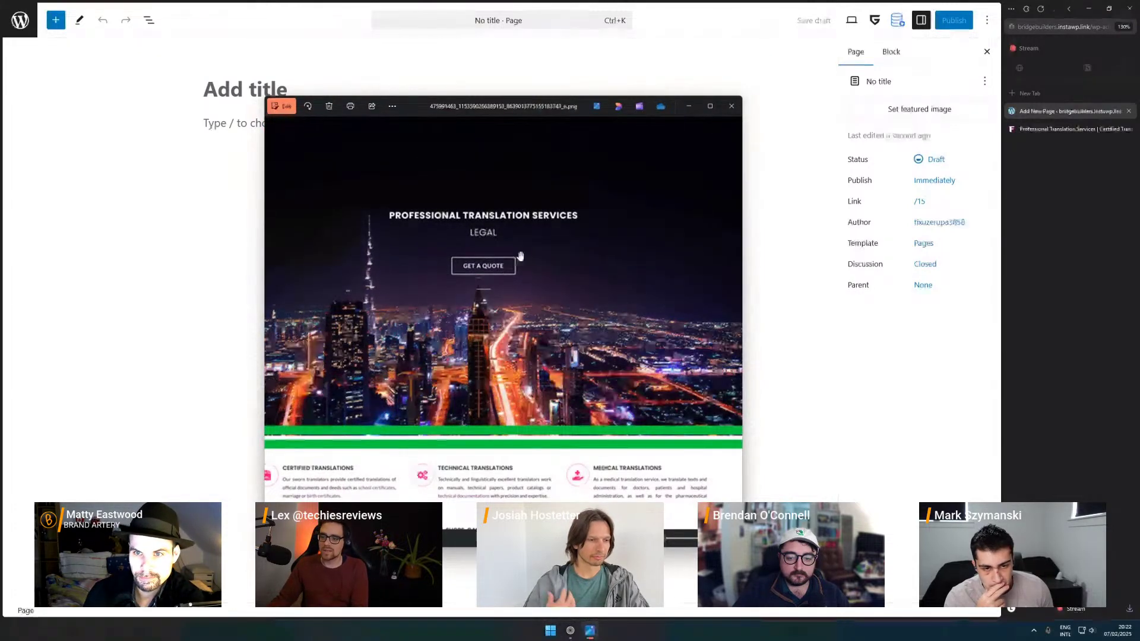
left_click_drag(351, 200, 478, 256)
scroll(538, 272, "down", 3)
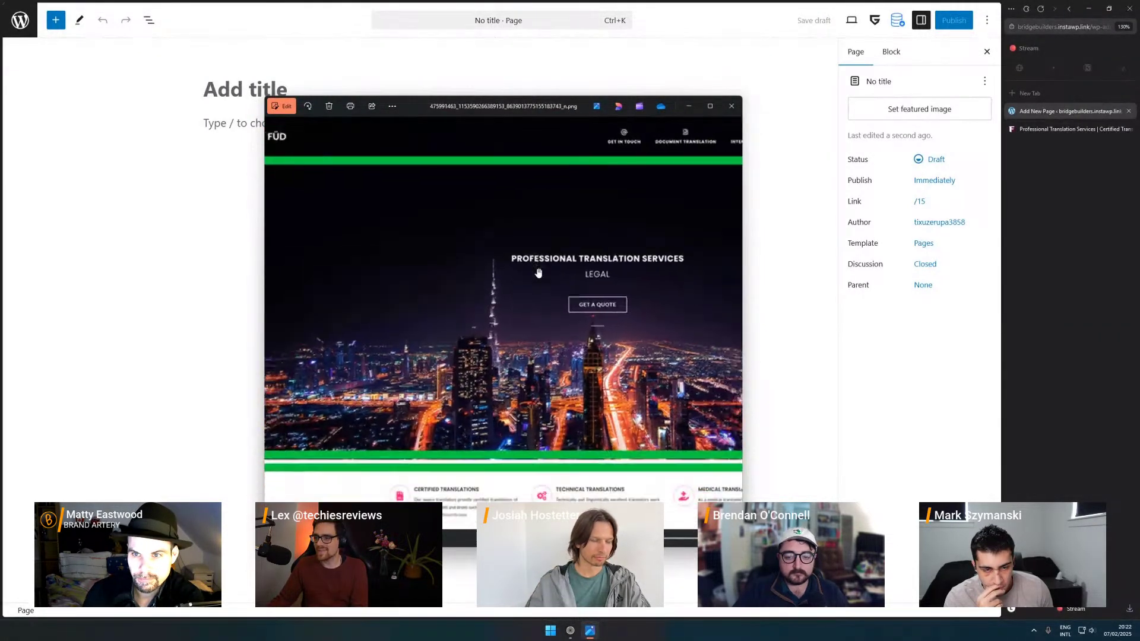
scroll(638, 291, "down", 2)
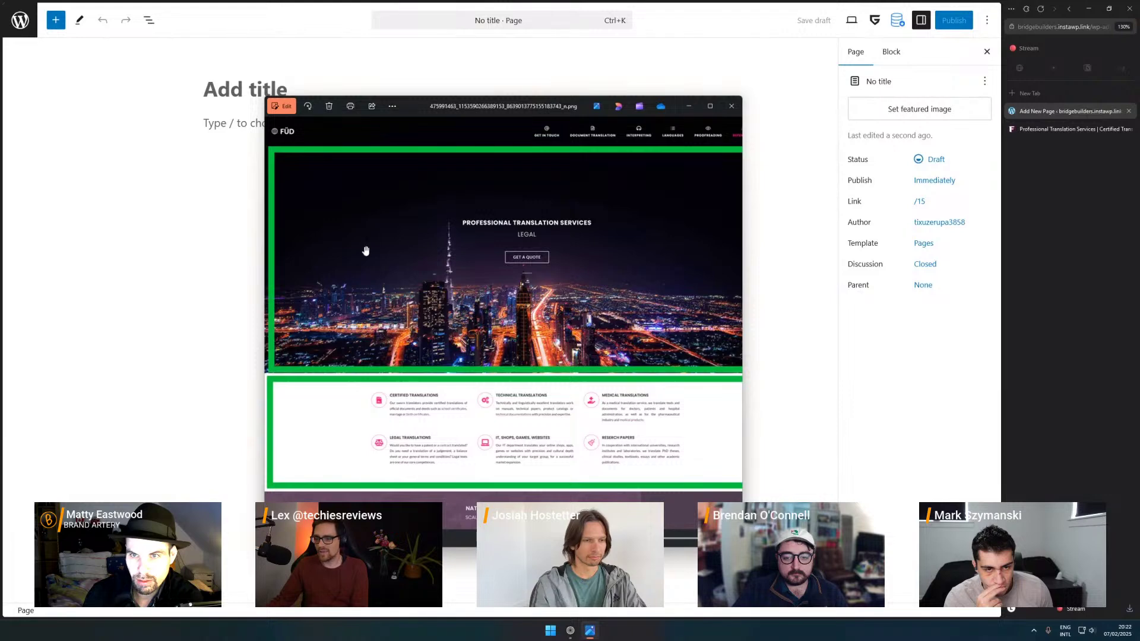
key("alt+F4")
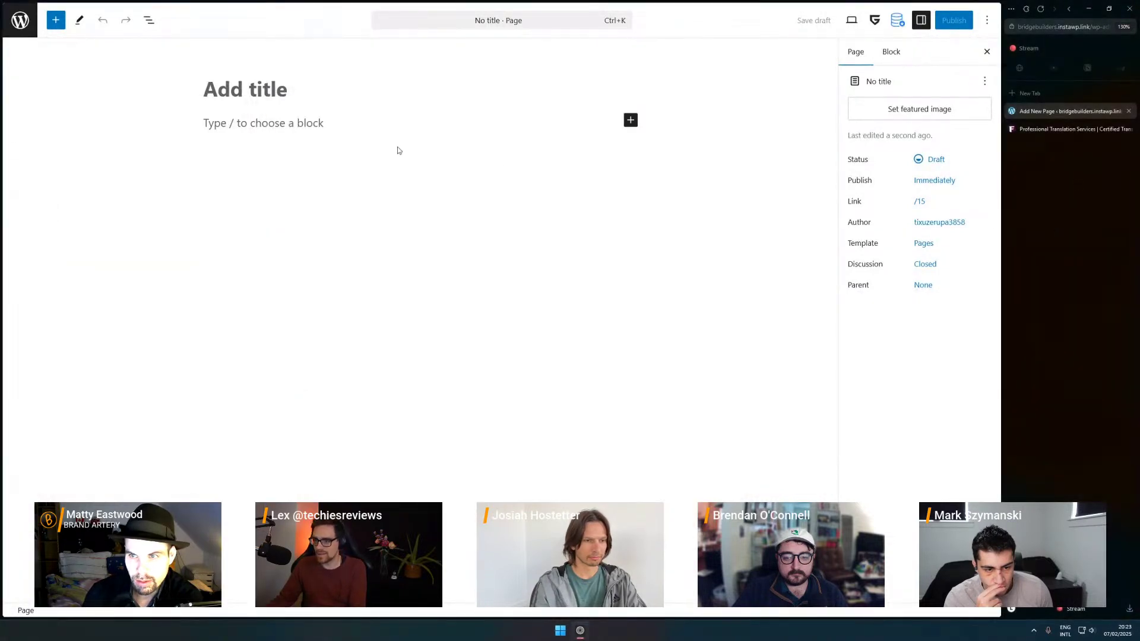
- Search the web for Unsplash in a new tab and open the Unsplash site
key("ctrl+t")
type("unspl")
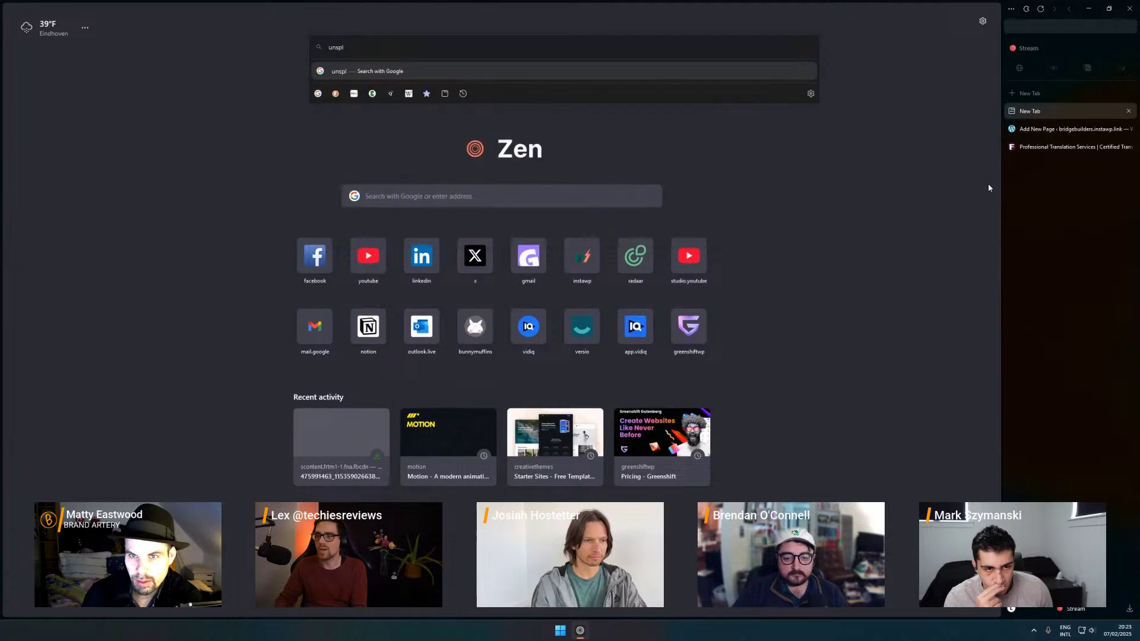
type("ash")
key("Return")
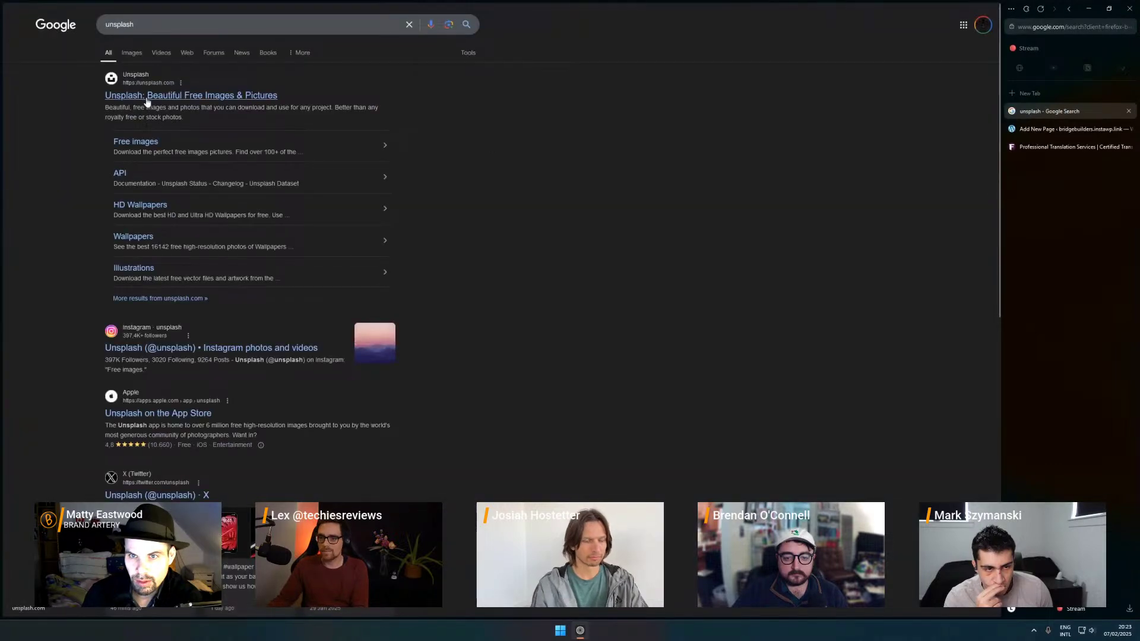
left_click(148, 105)
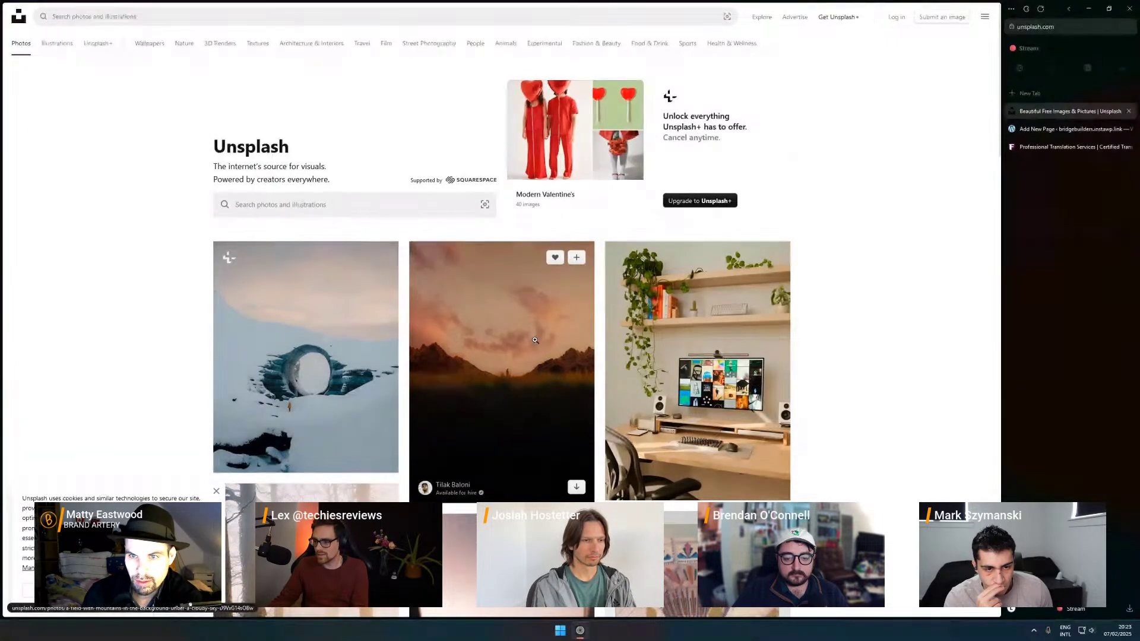
- Open the photo of the desk with a computer monitor and plants and save it to the Downloads folder
left_click(771, 465)
right_click(428, 263)
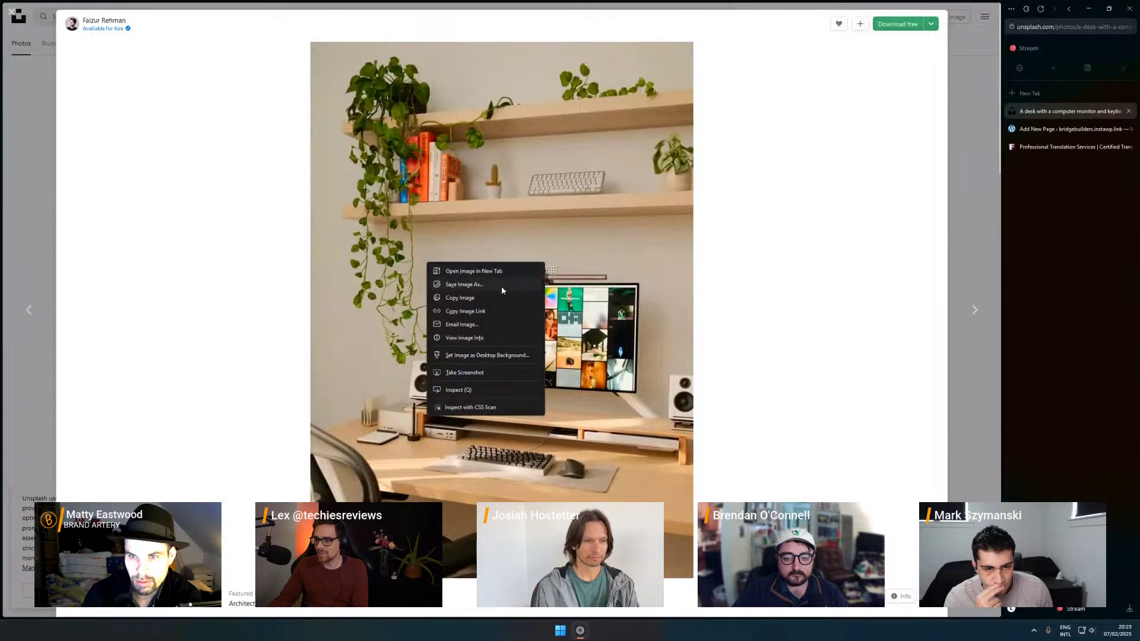
left_click(486, 281)
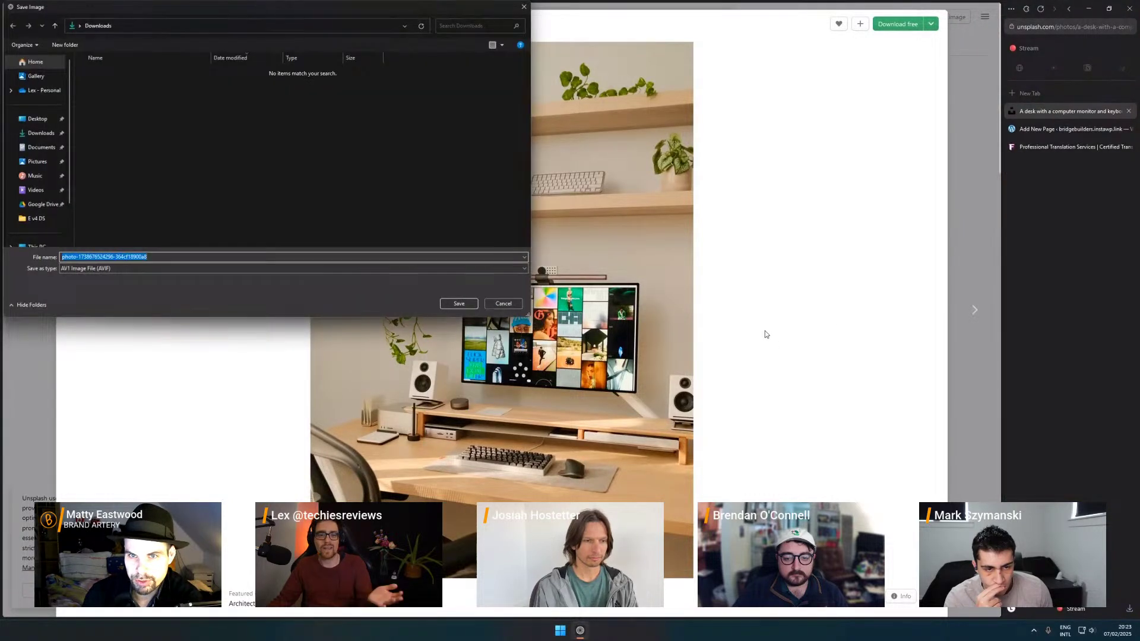
left_click(459, 304)
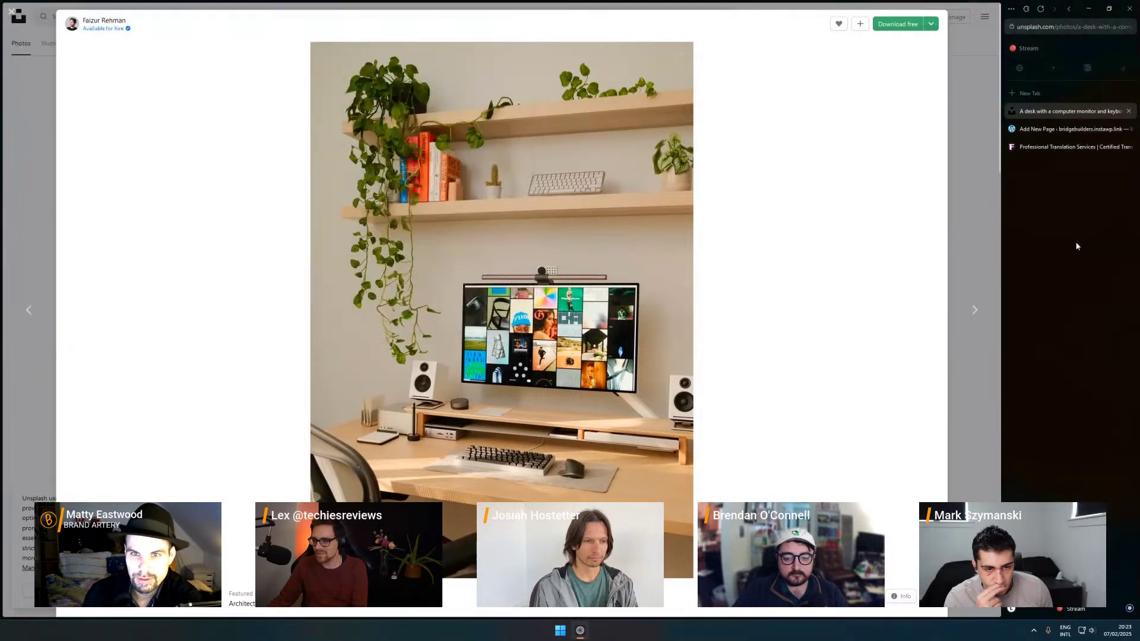
- Switch back to the new WordPress page and bring up the quick block suggestions in the empty paragraph
left_click(1076, 127)
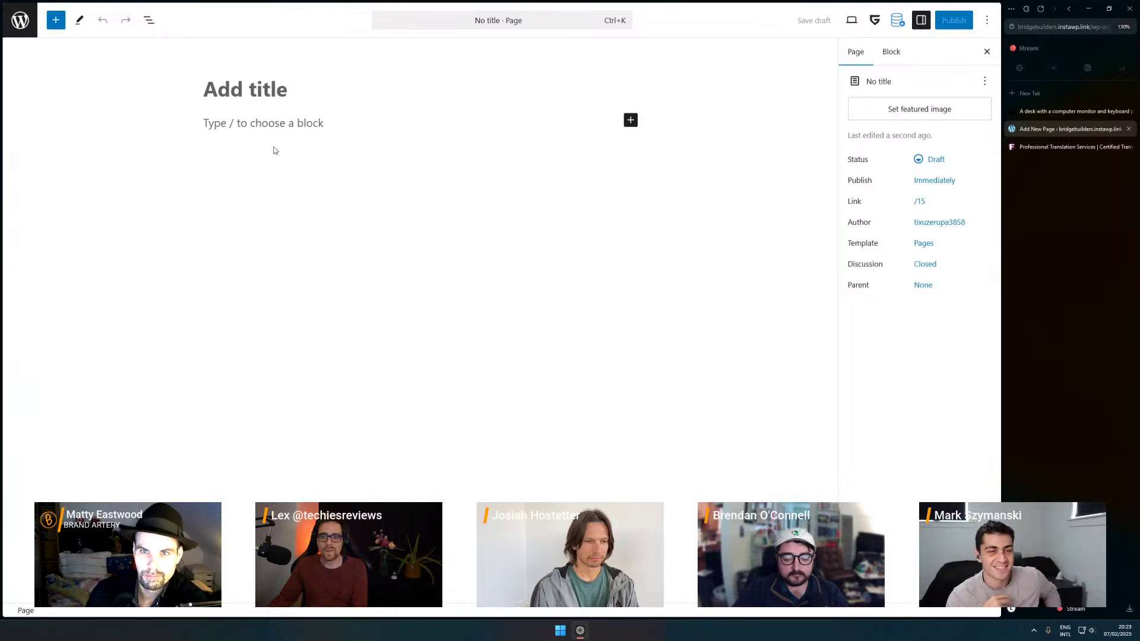
left_click(236, 122)
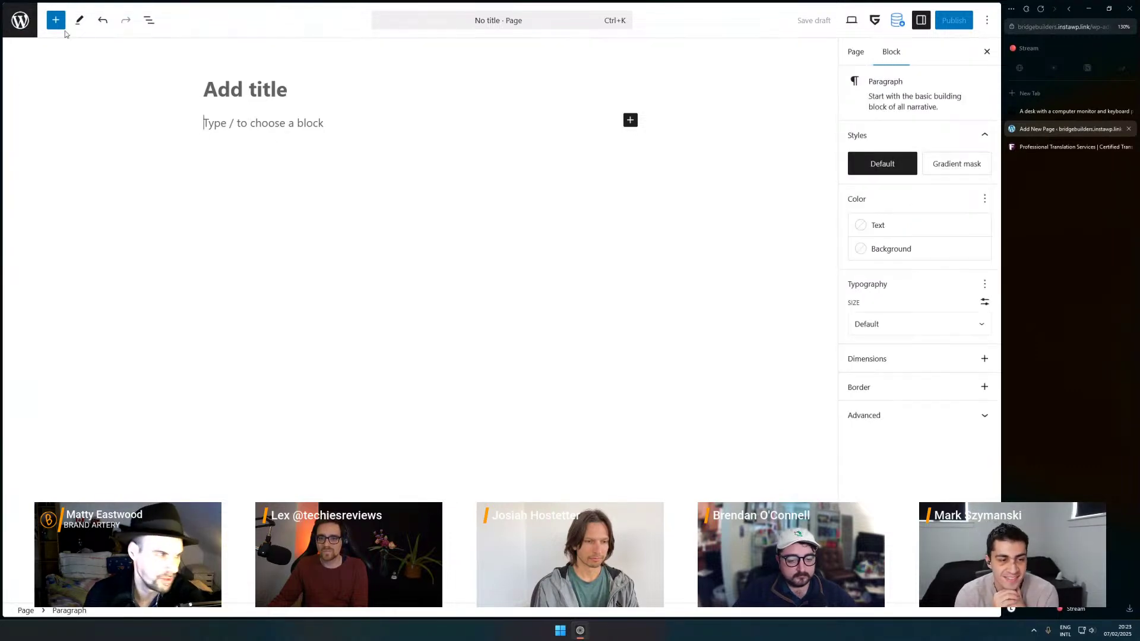
key("ctrl+k")
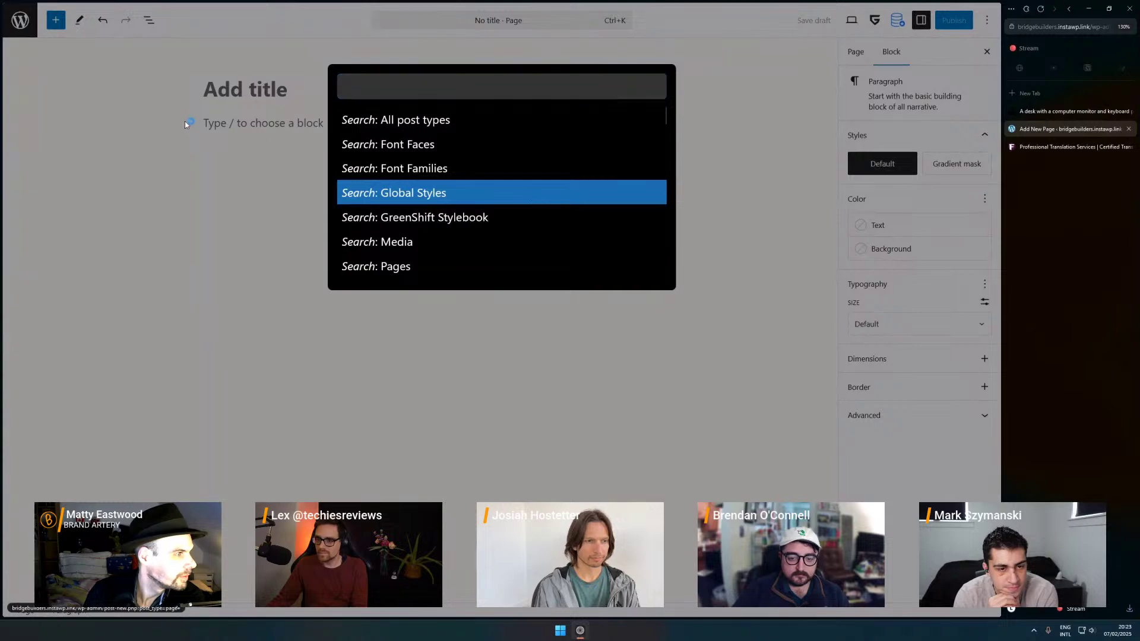
left_click(268, 126)
type("/")
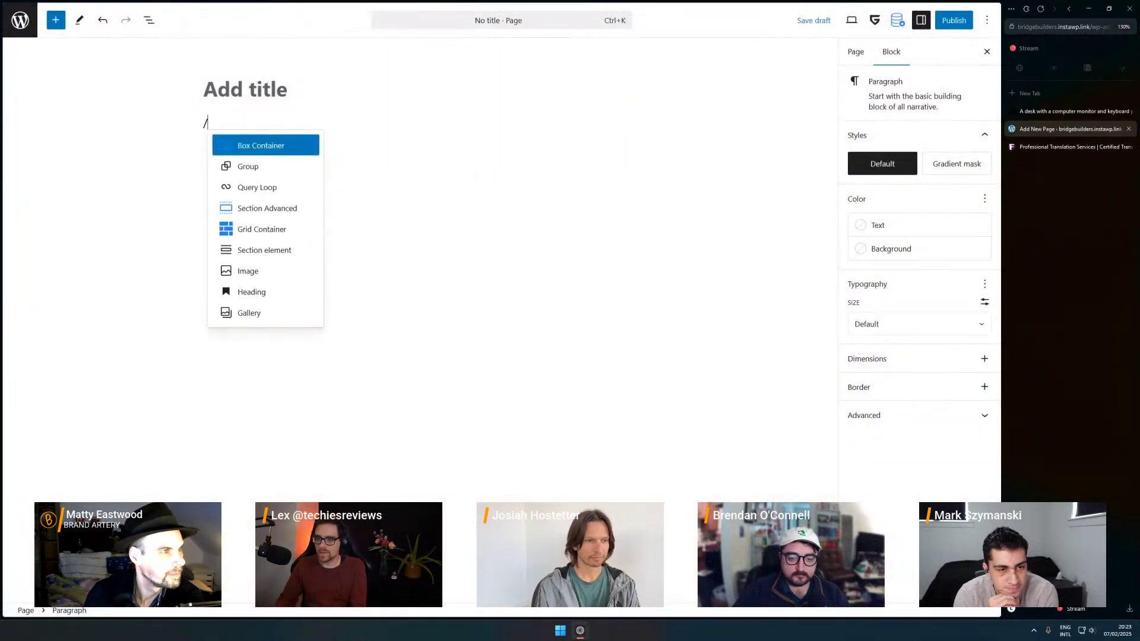
key("Down")
key("BackSpace")
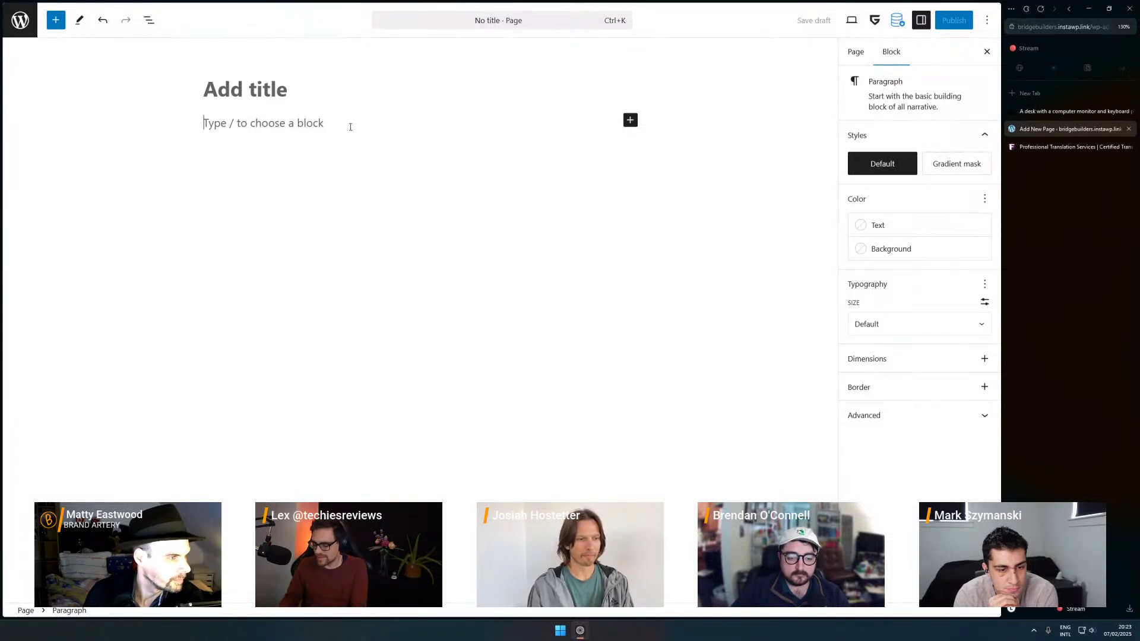
type("/")
key("BackSpace")
type("/")
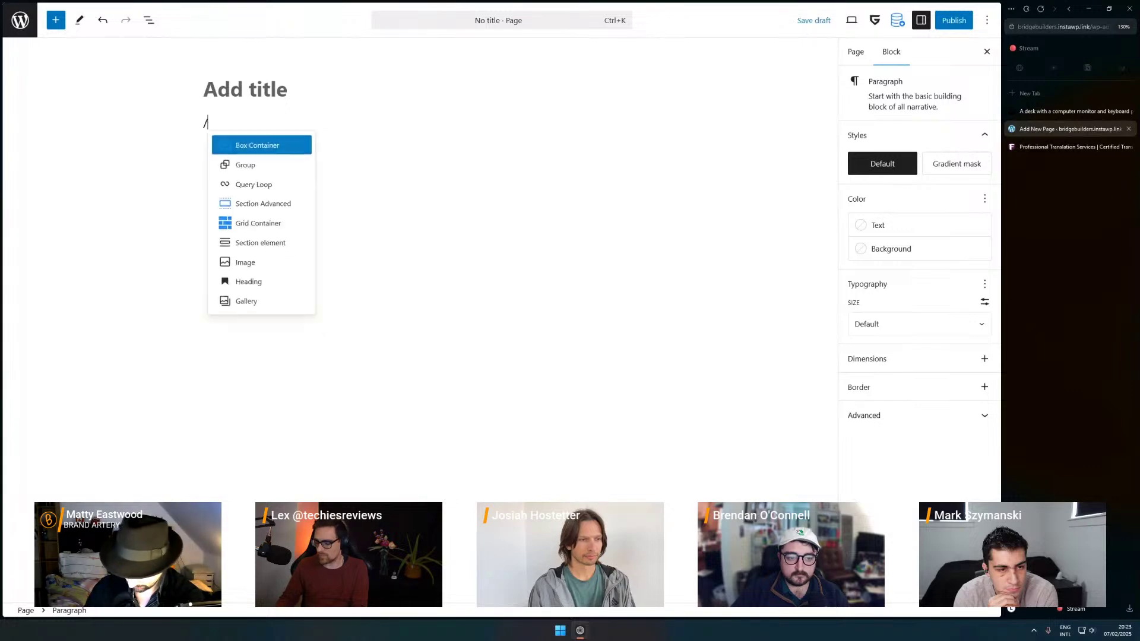
- Add a Greenlight Section element to the page and delete the leftover paragraph containing the slash
left_click(59, 28)
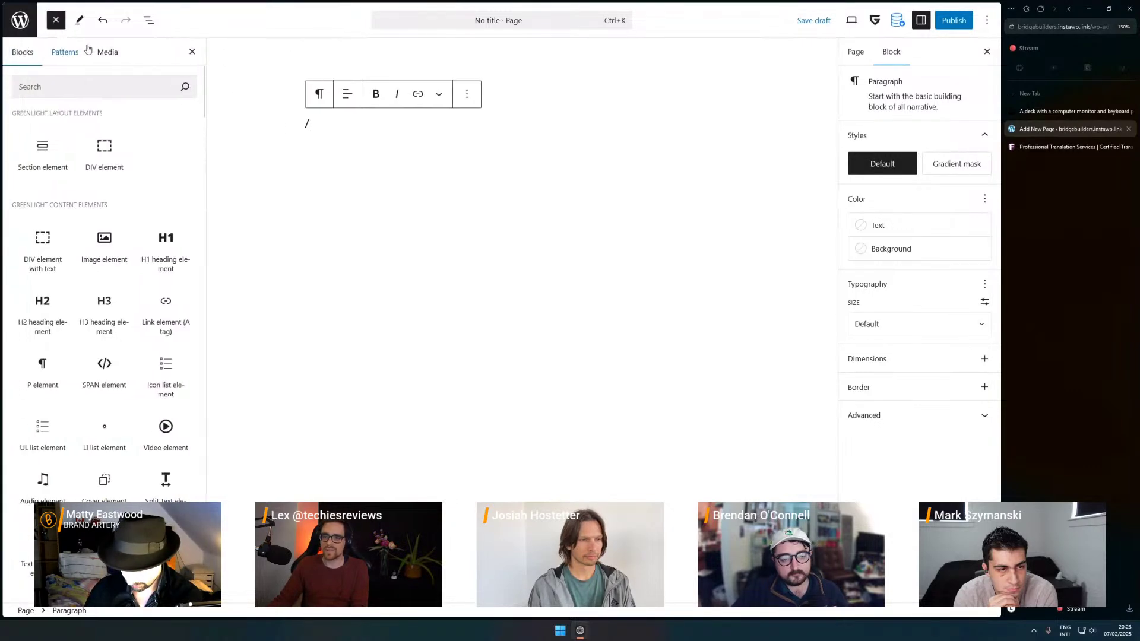
left_click_drag(43, 146, 450, 196)
left_click(336, 152)
key("BackSpace")
key("BackSpace")
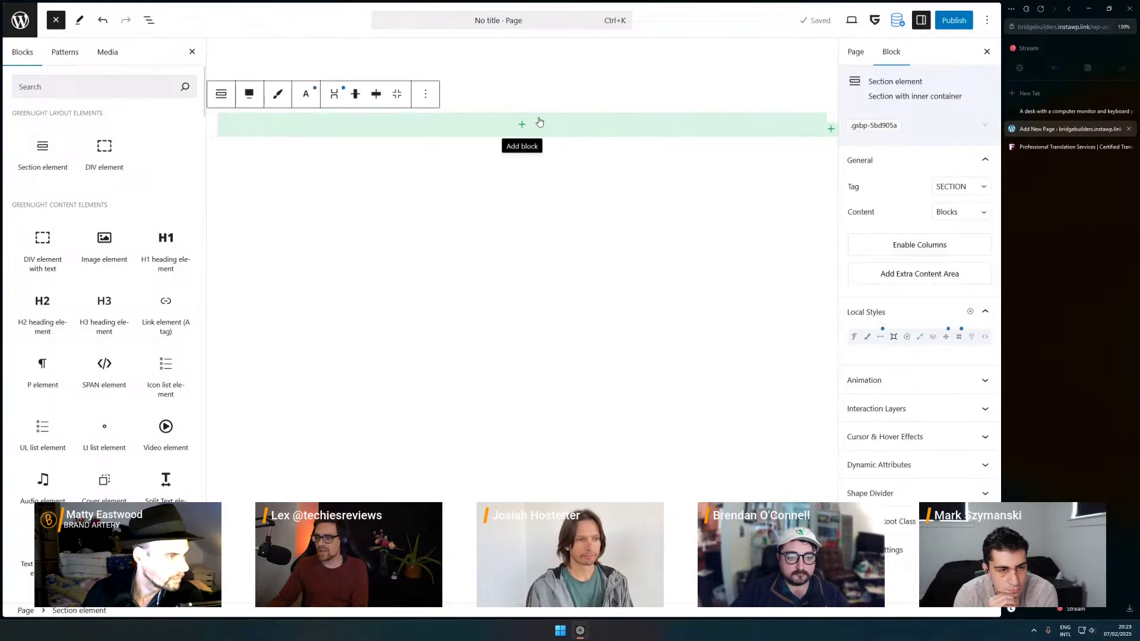
left_click(621, 129)
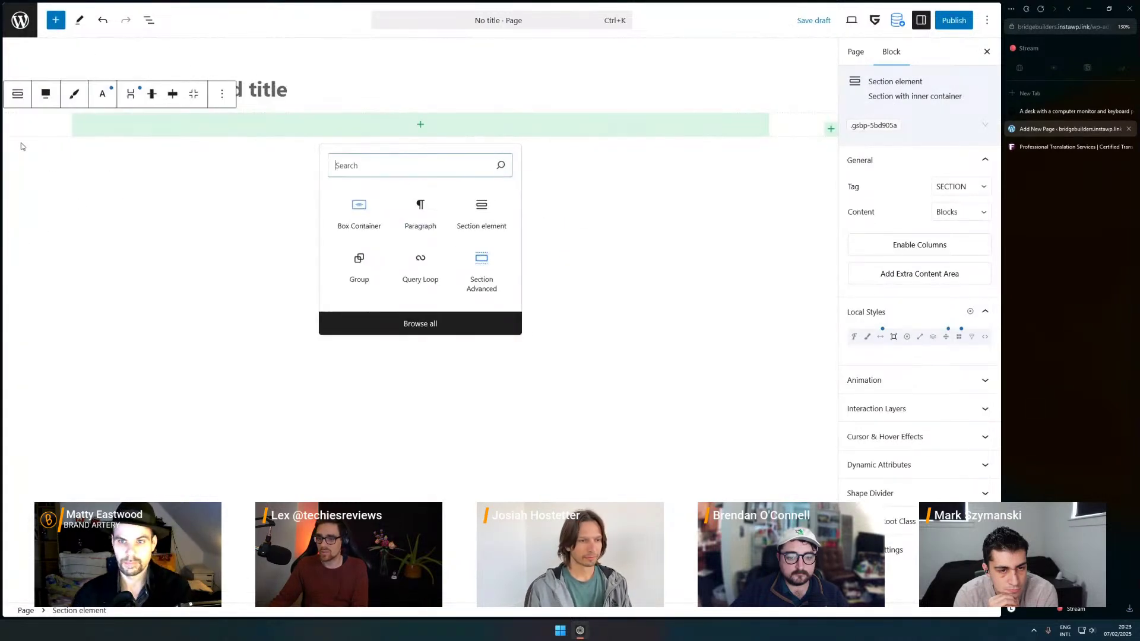
key("Escape")
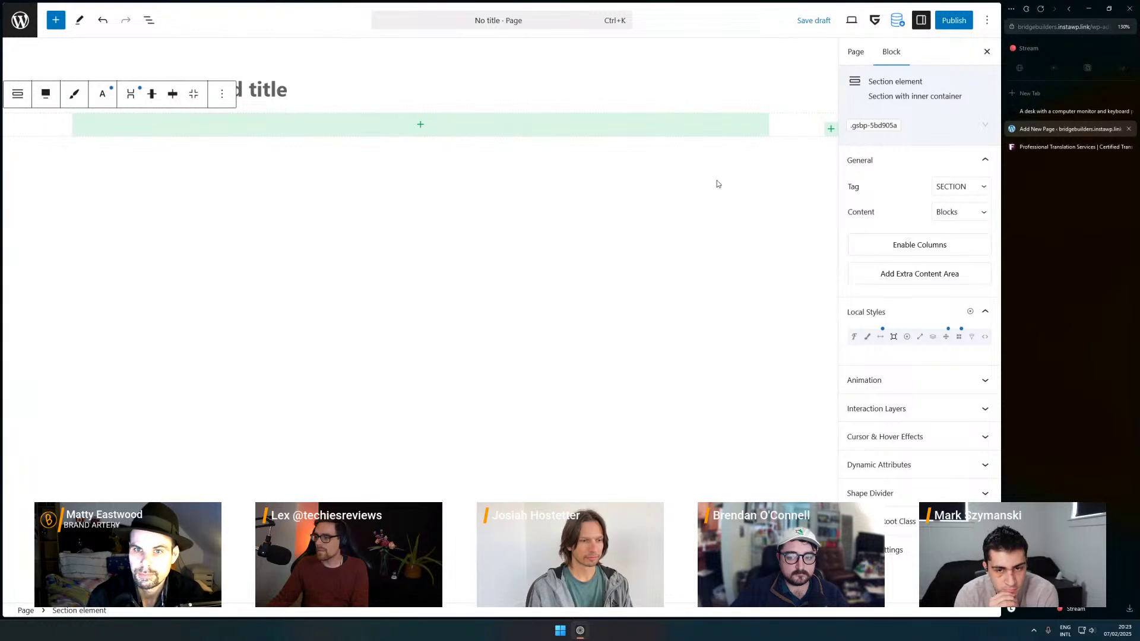
- Browse the Greenlight and Greenshift layout blocks and try to upload the downloaded AVIF desk photo as the section's background image
left_click(56, 23)
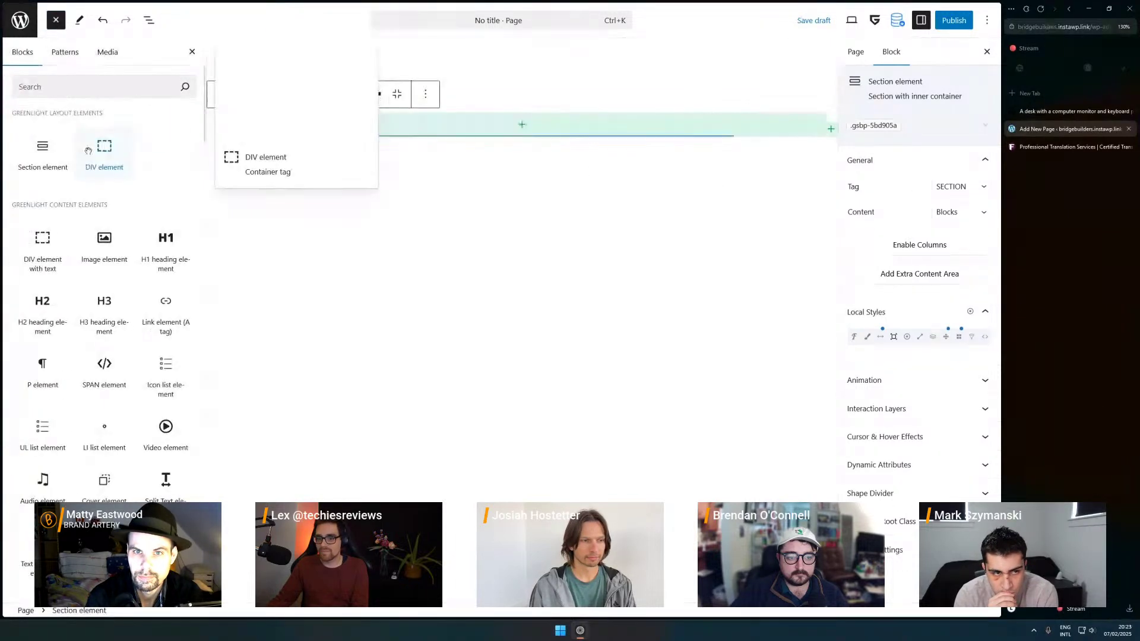
left_click(869, 338)
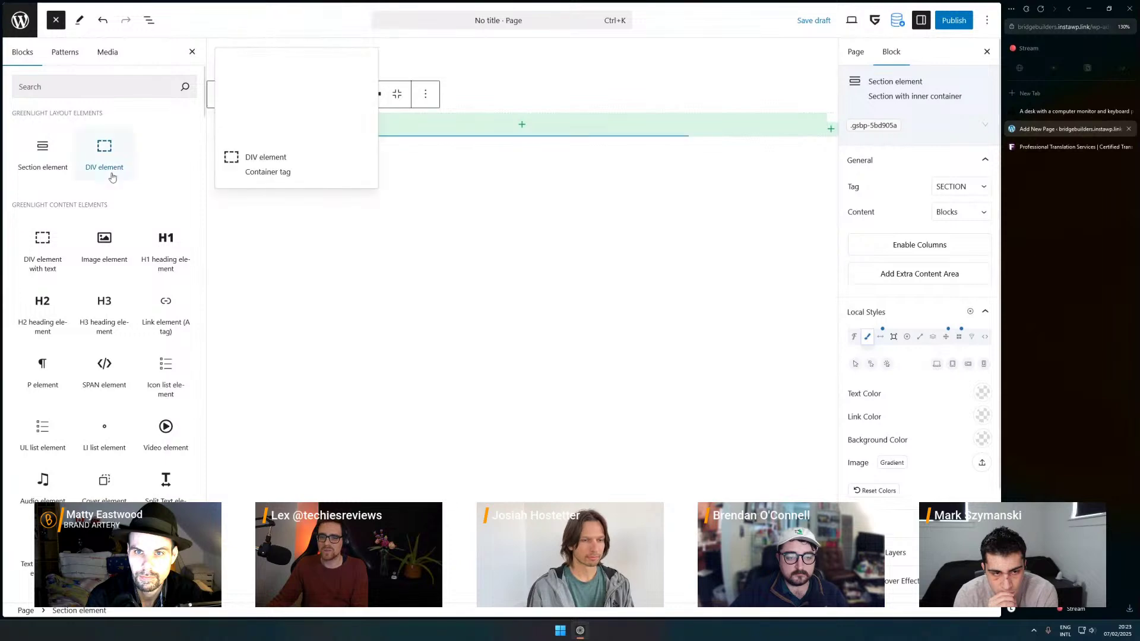
scroll(119, 178, "down", 5)
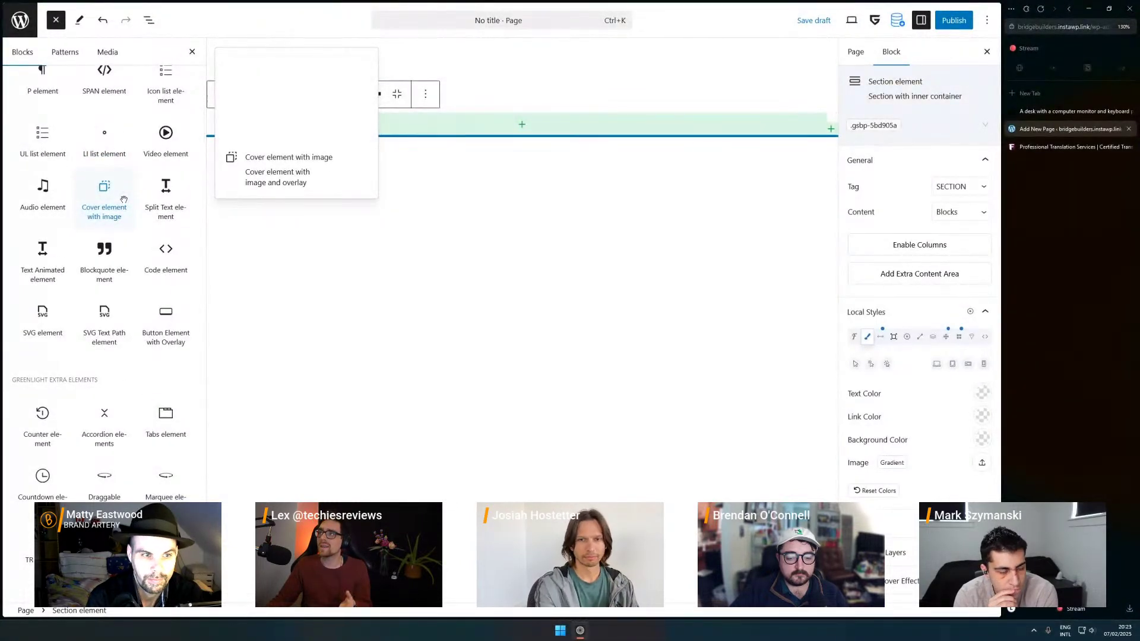
scroll(89, 285, "down", 15)
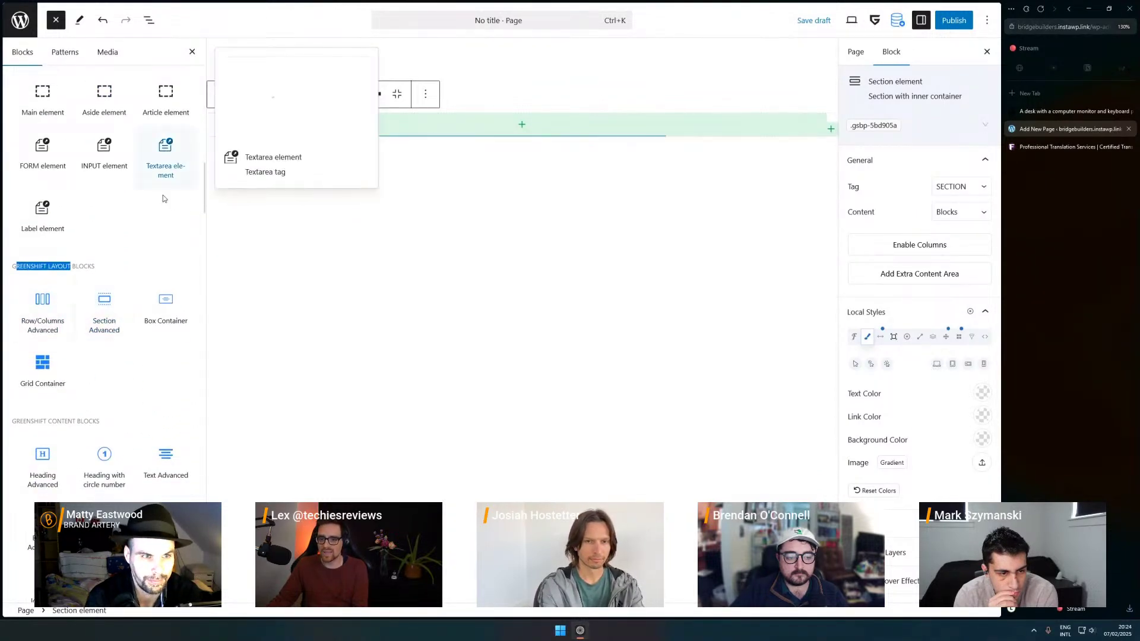
scroll(148, 249, "up", 20)
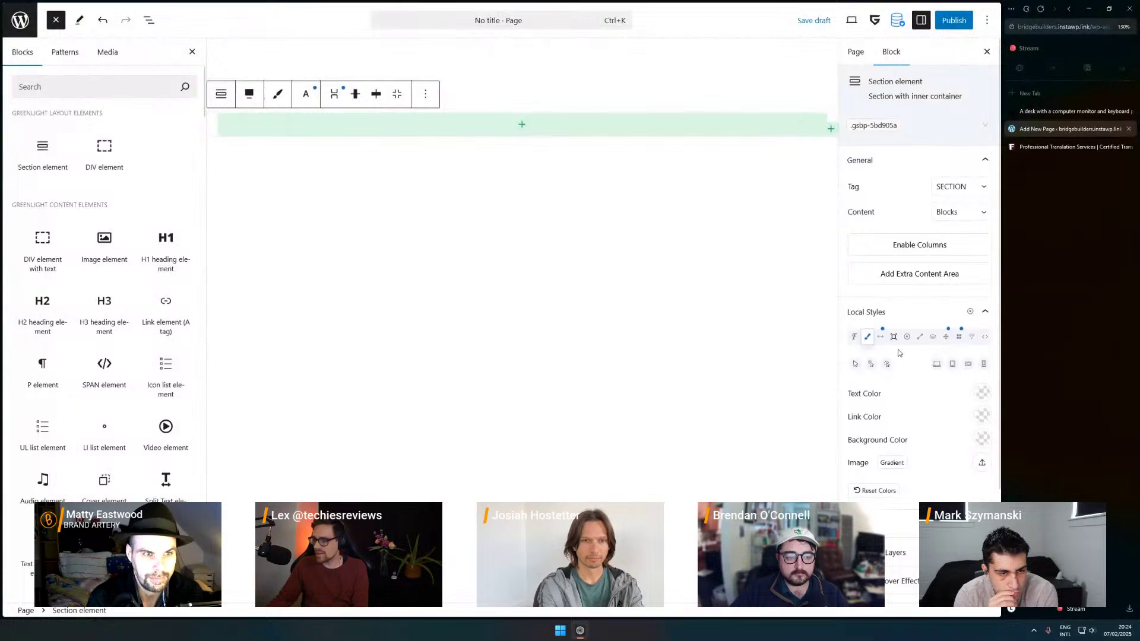
left_click(982, 464)
left_click(859, 493)
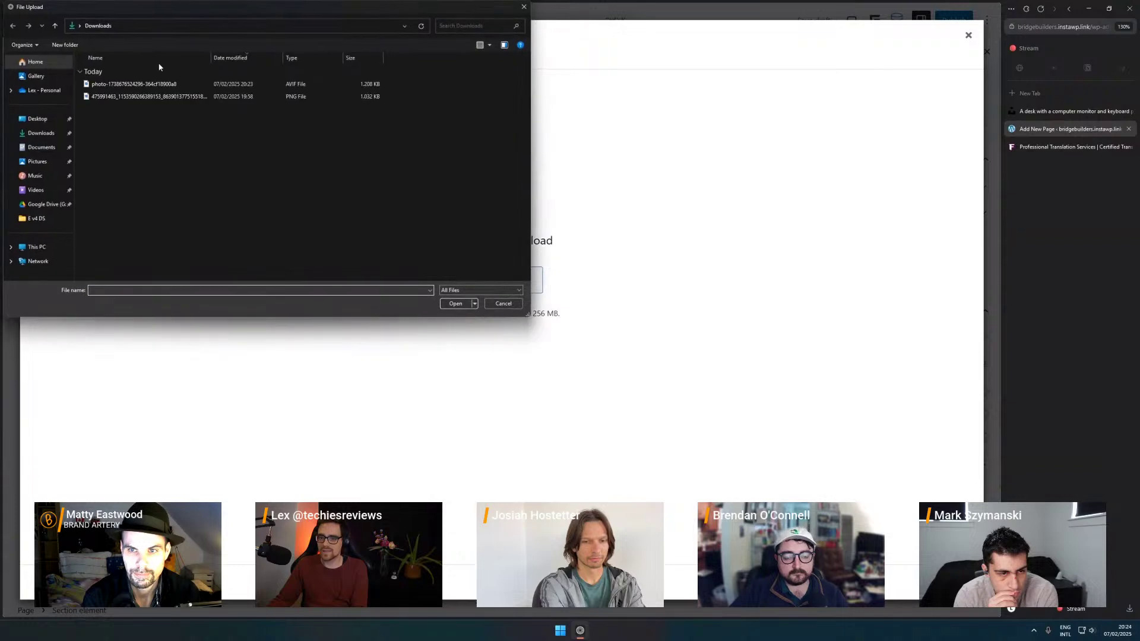
left_click(170, 83)
key("Return")
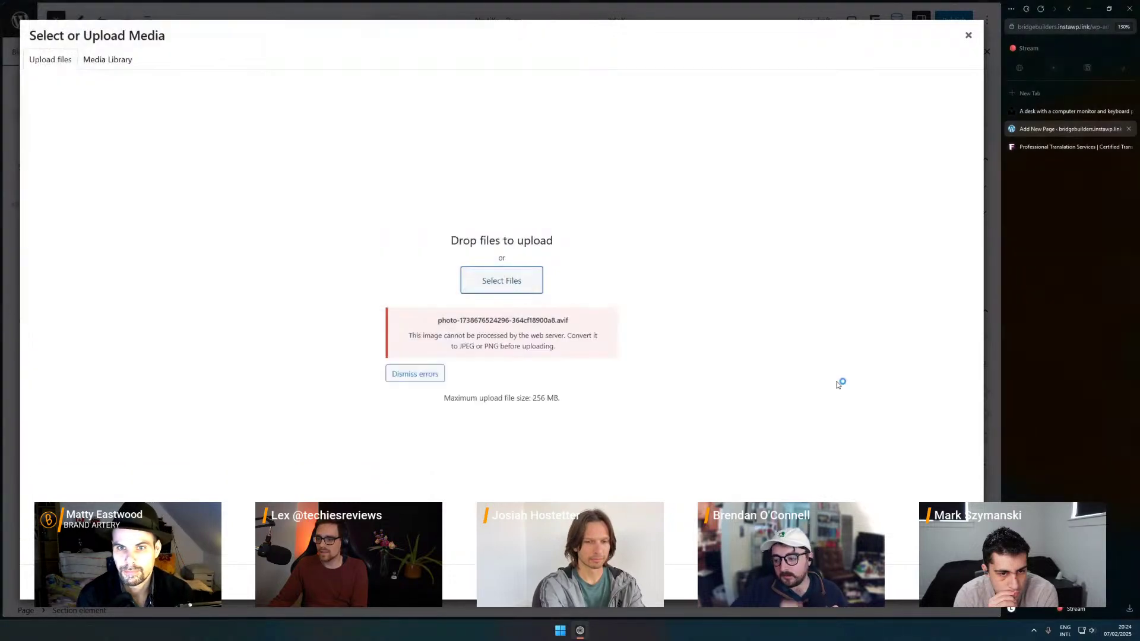
- Upload the PNG design image from the Downloads folder and use it as the section's background image
left_click(502, 280)
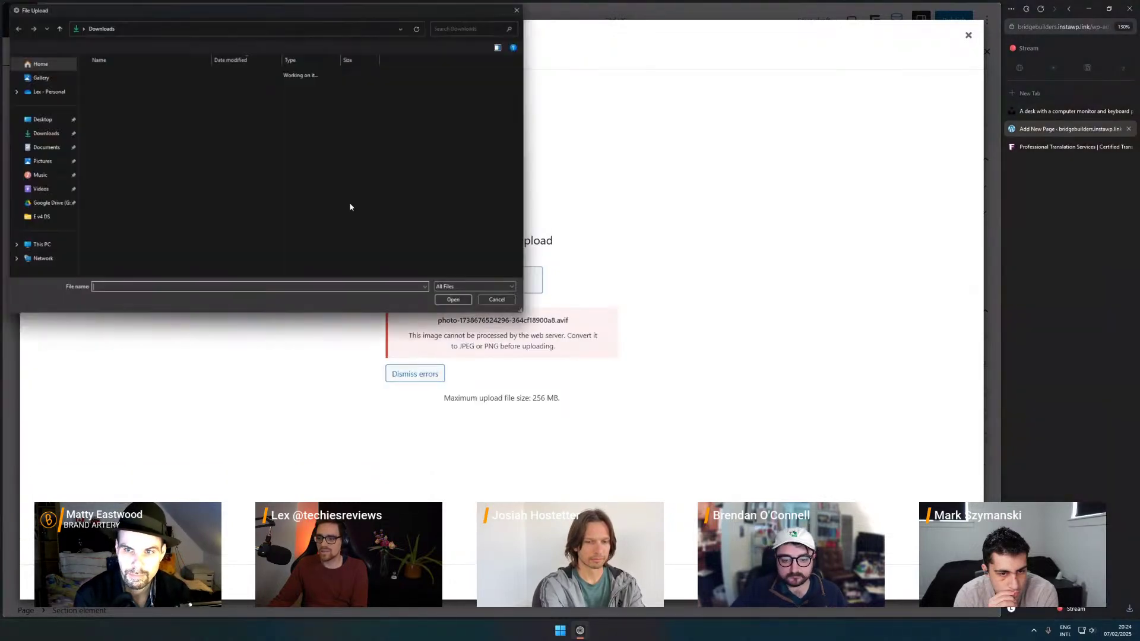
left_click(160, 97)
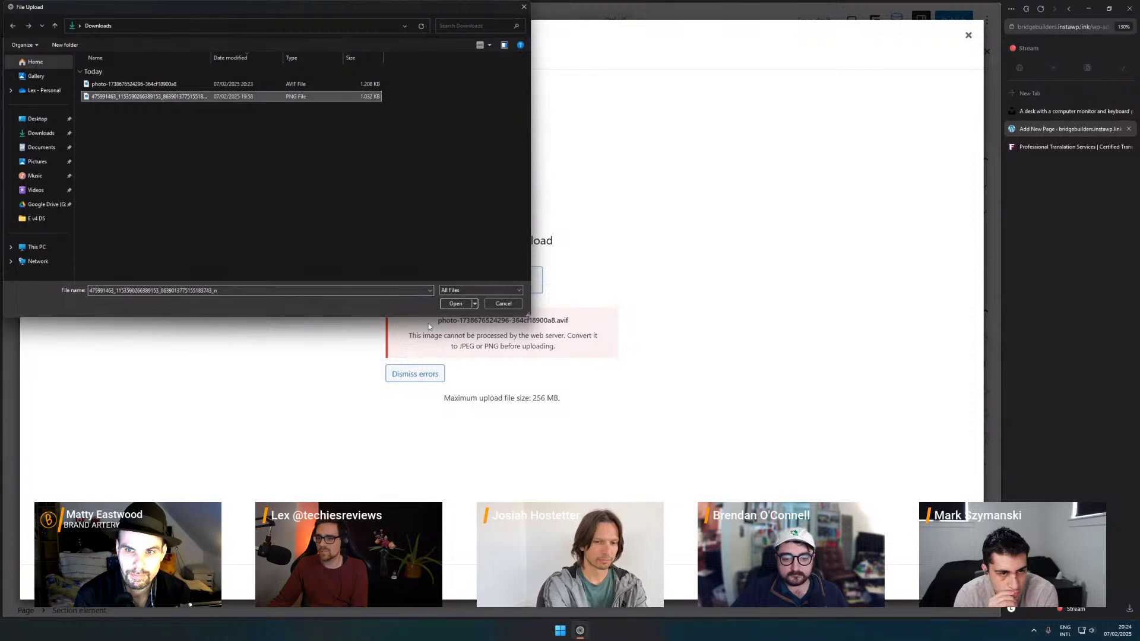
left_click(455, 304)
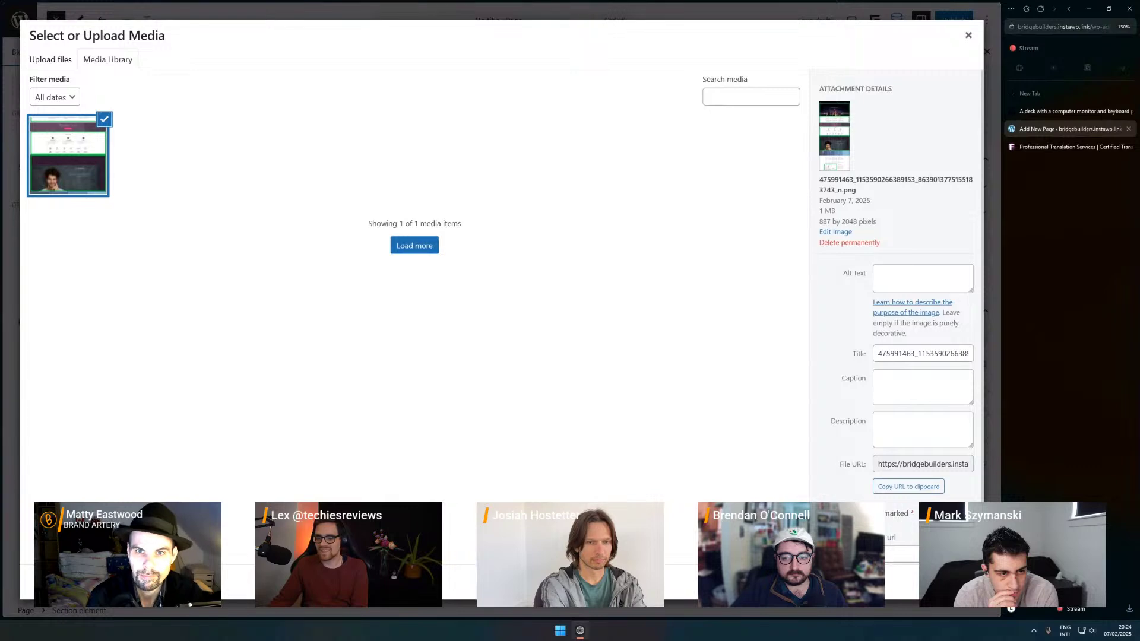
left_click(944, 585)
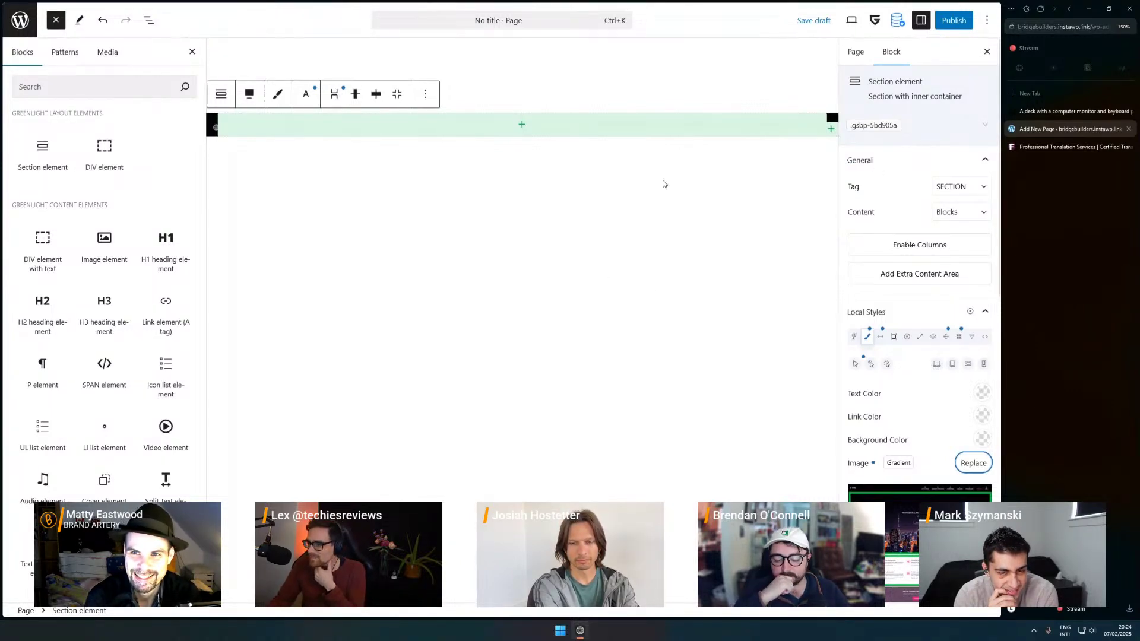
- Examine the section's background image settings and the hero area of the annotated design image, and close the image
scroll(961, 410, "down", 2)
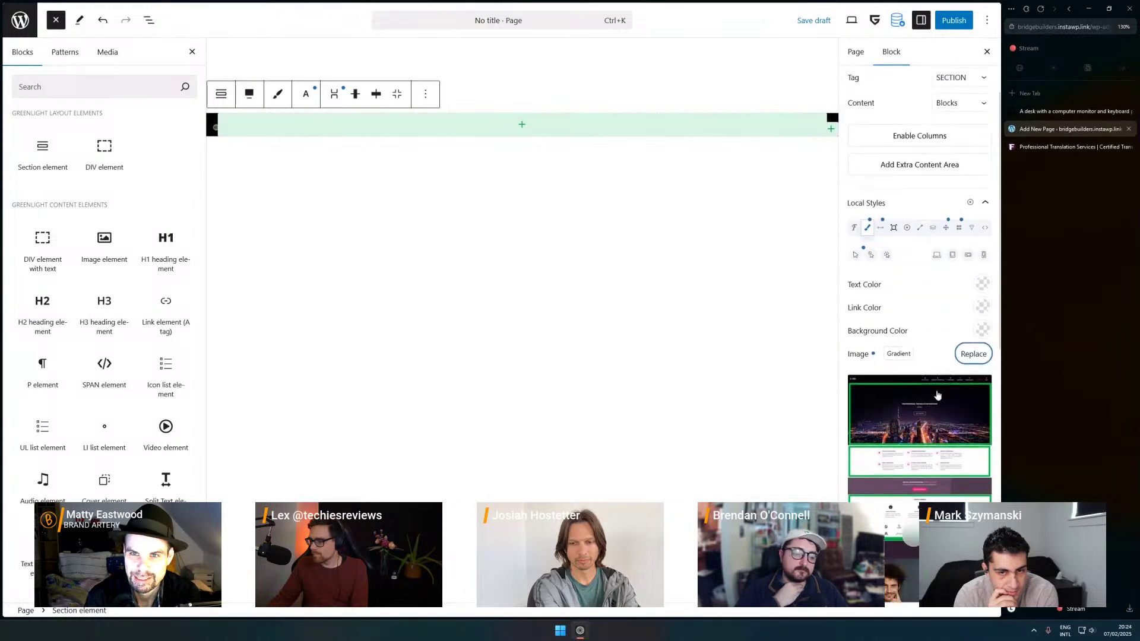
scroll(951, 404, "down", 4)
scroll(935, 391, "up", 3)
scroll(935, 391, "up", 1)
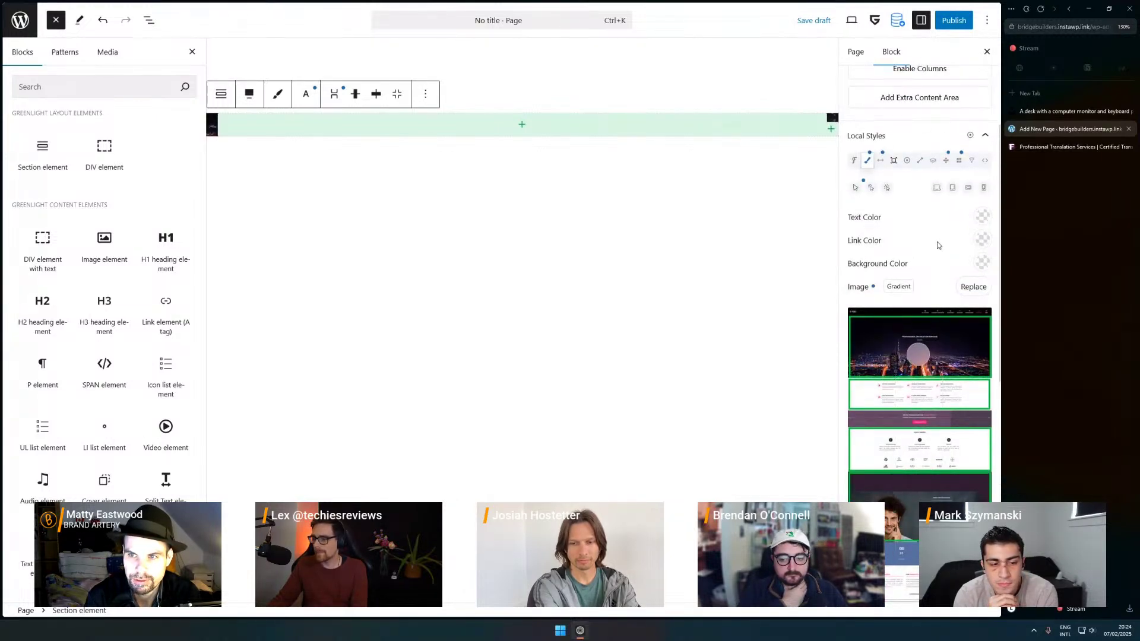
scroll(939, 247, "up", 2)
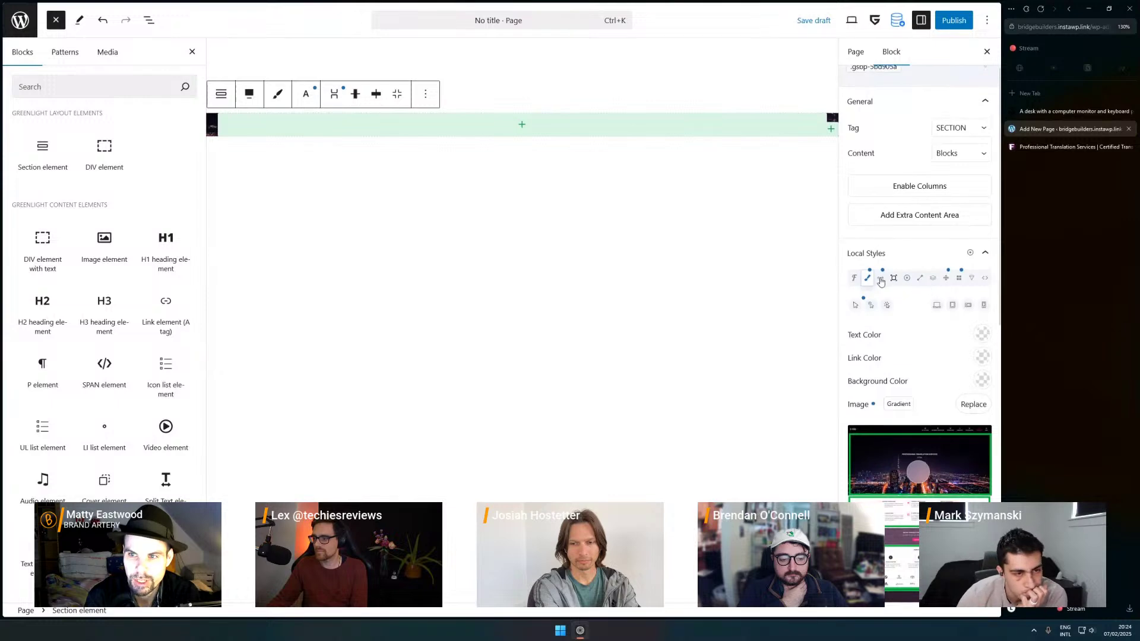
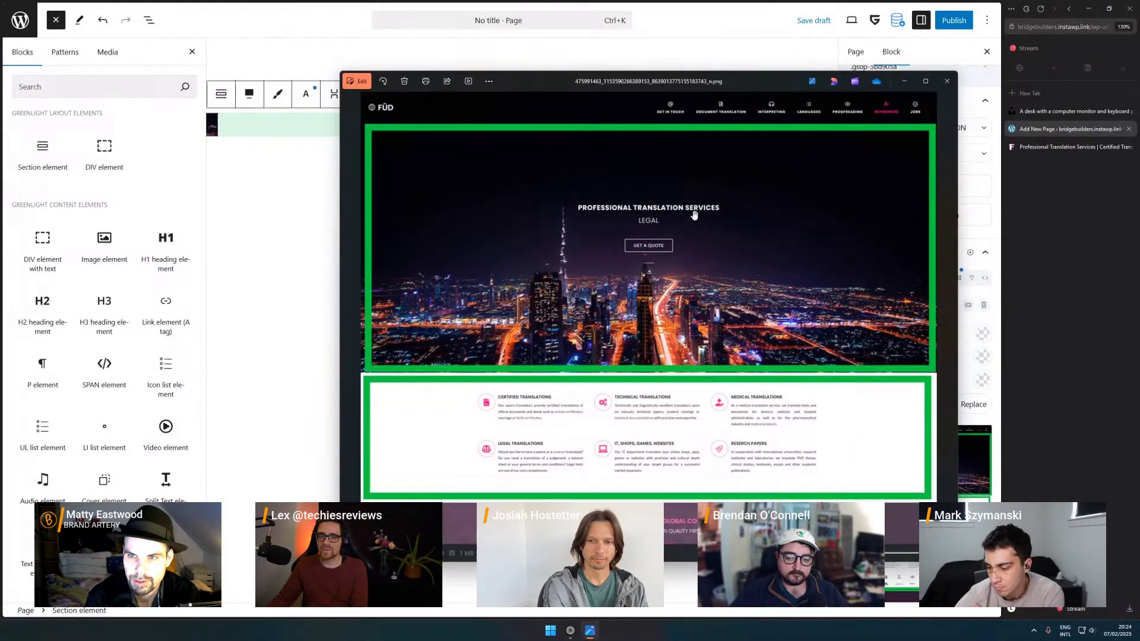
scroll(679, 234, "up", 1)
scroll(539, 223, "down", 1)
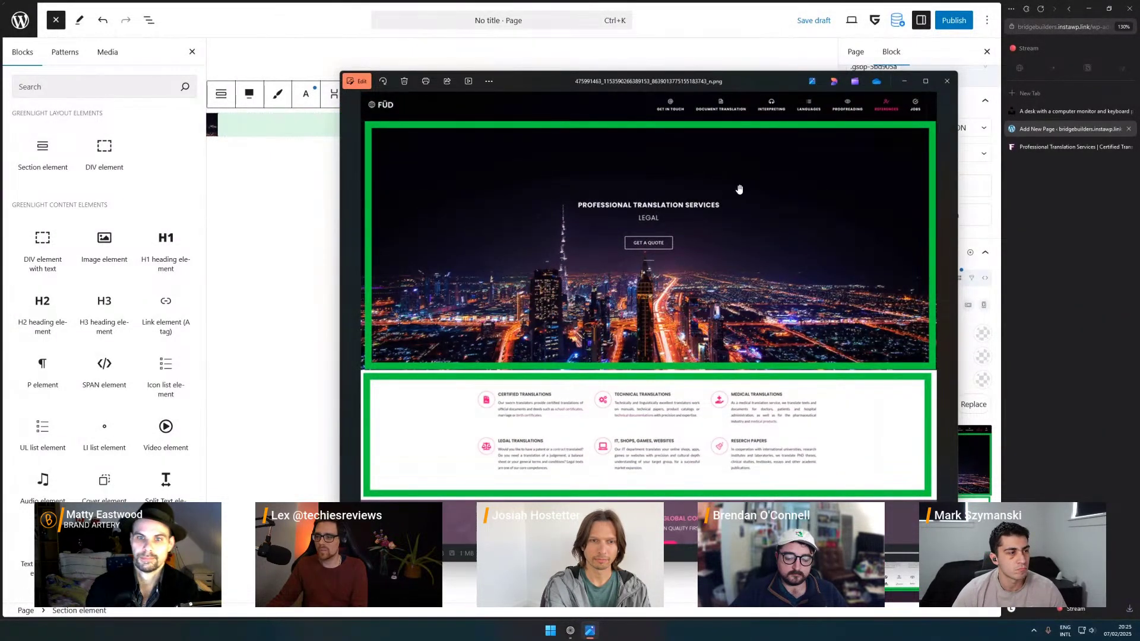
key("alt+F4")
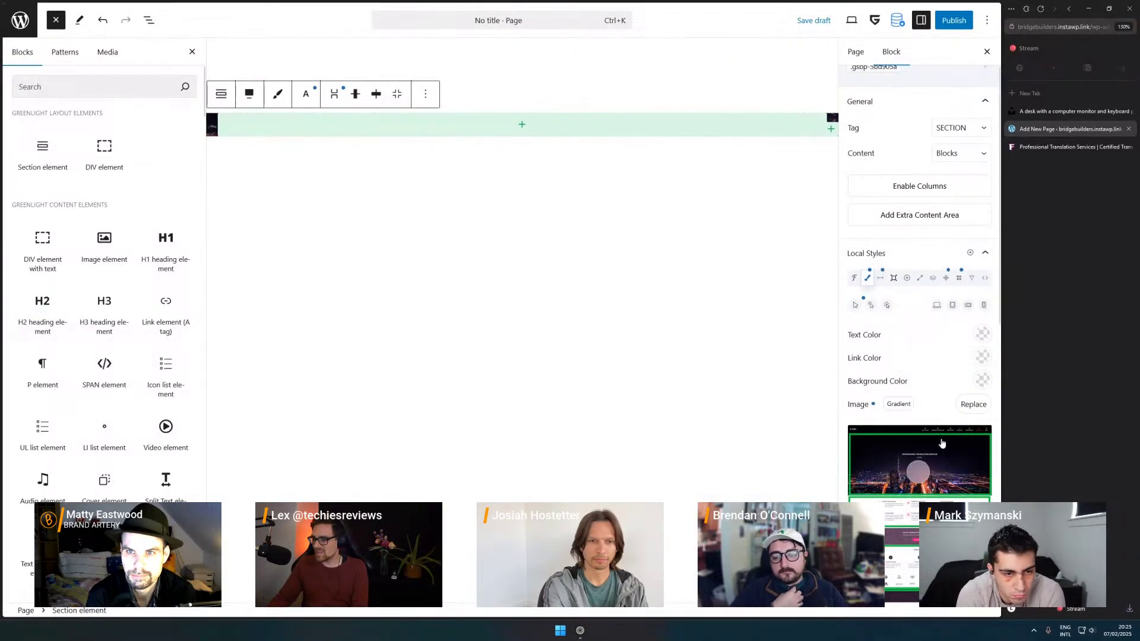
- Check the hero on the live translation services site and set the section's height to 100 vh
scroll(924, 356, "down", 4)
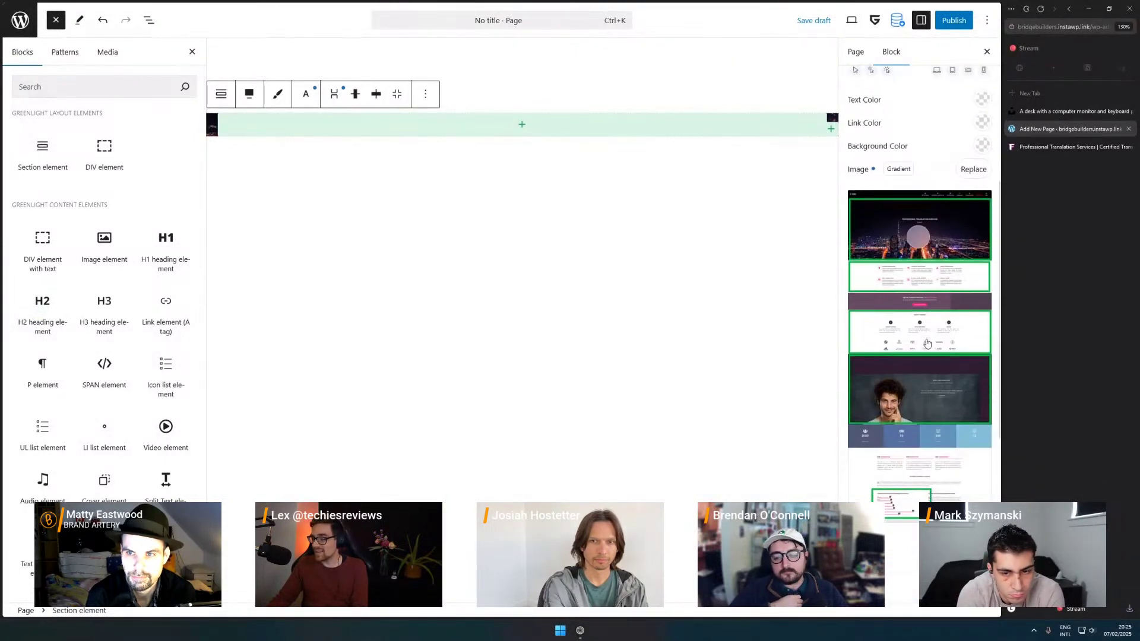
scroll(920, 355, "up", 1)
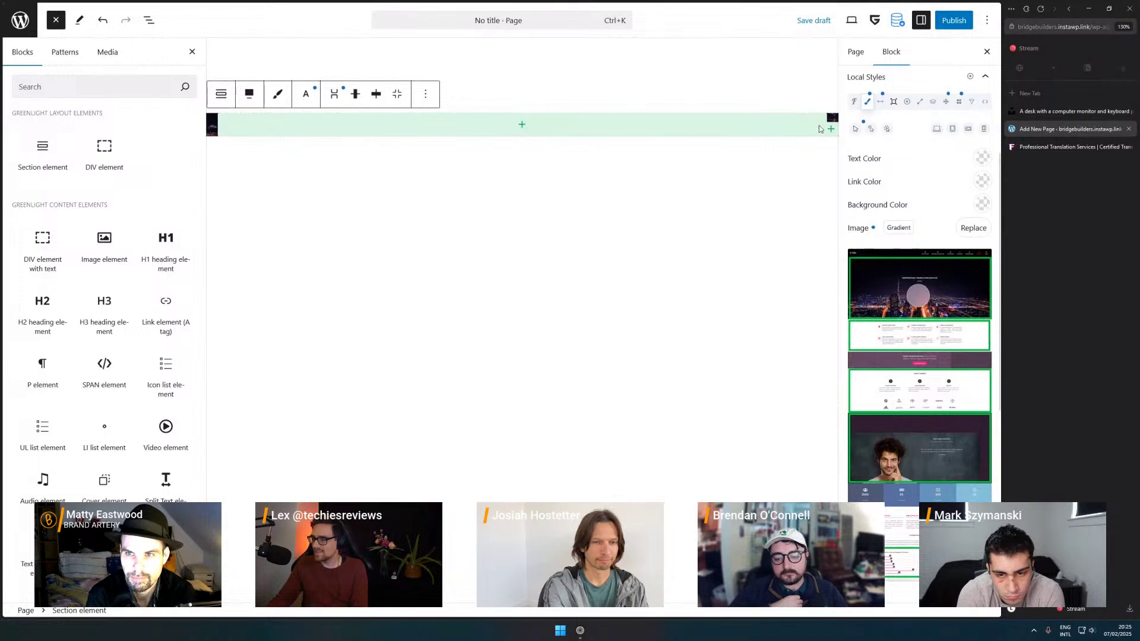
left_click(944, 103)
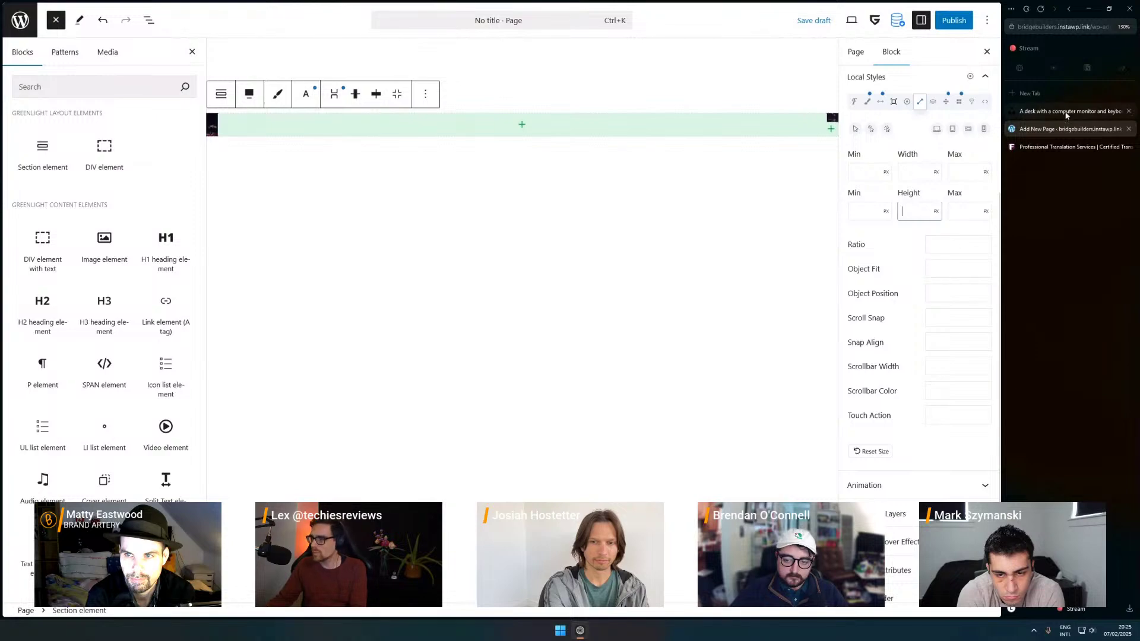
left_click(1069, 147)
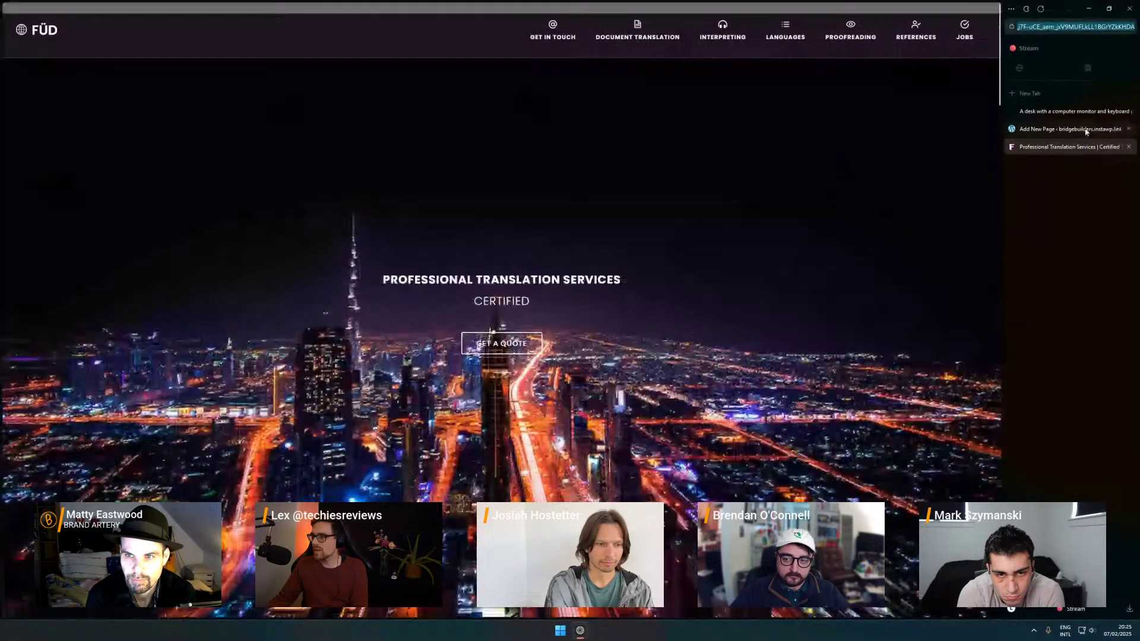
left_click(1087, 131)
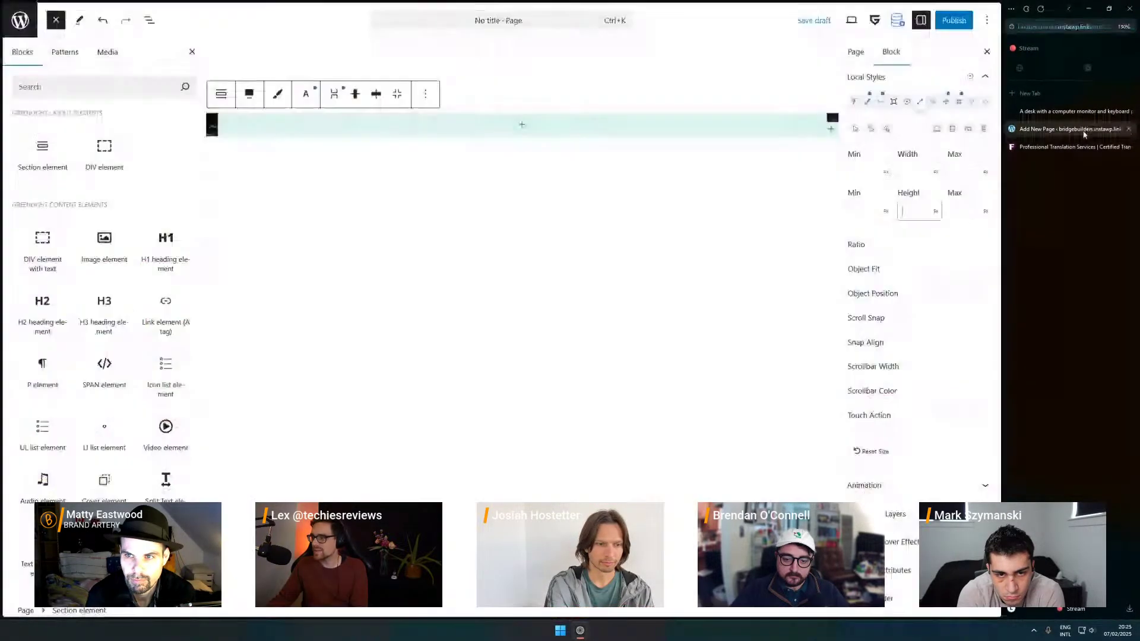
key("Tab")
key("v")
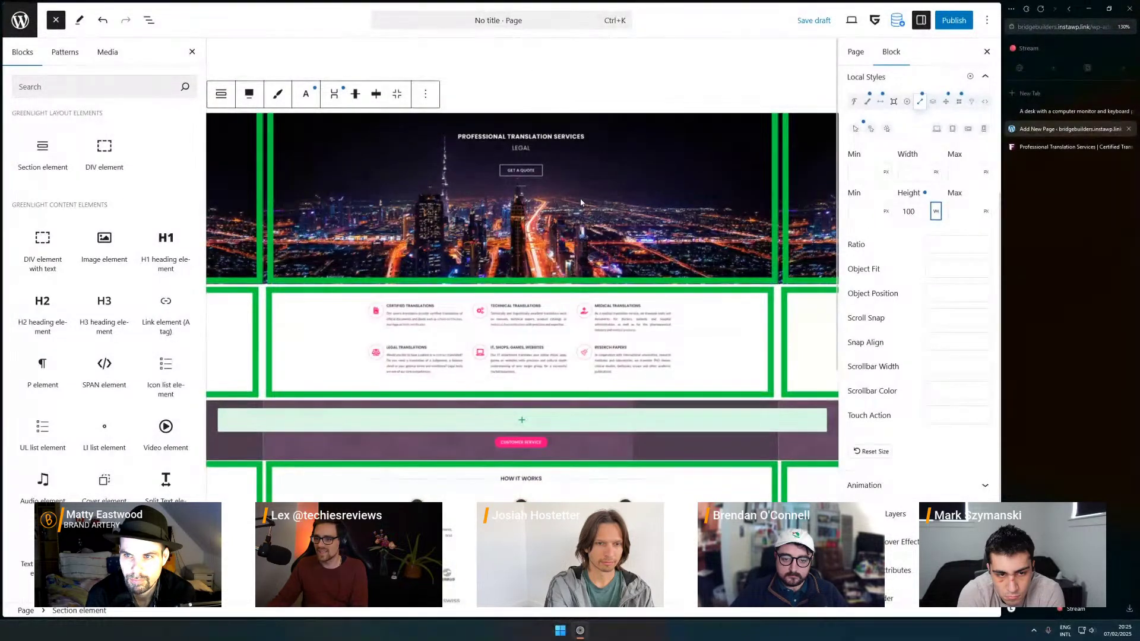
scroll(896, 238, "down", 2)
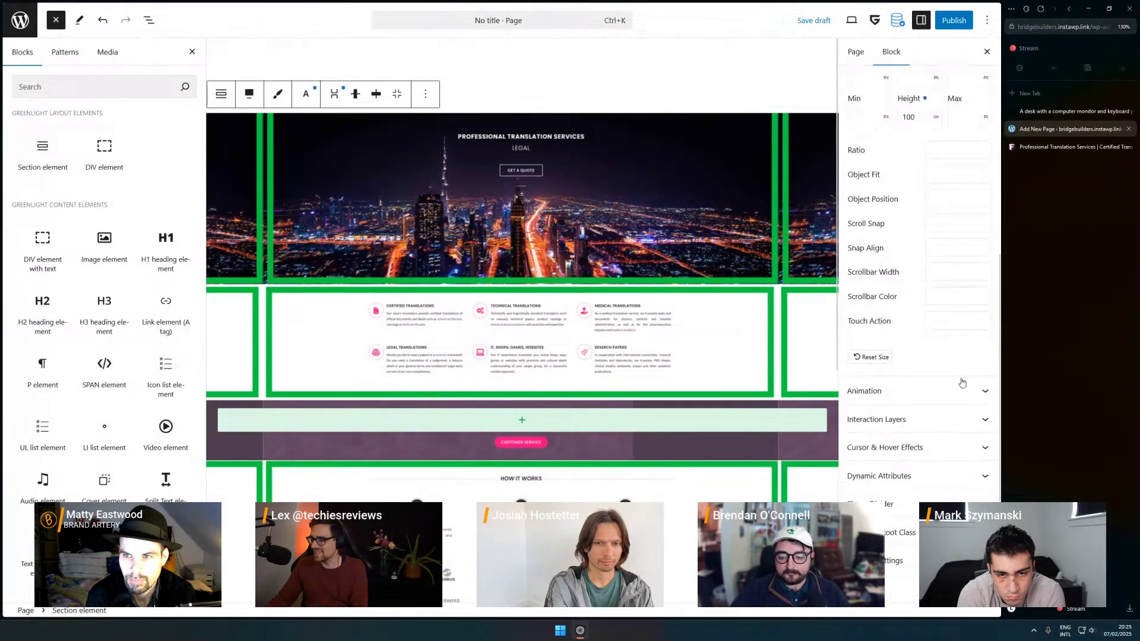
scroll(929, 362, "up", 5)
scroll(928, 363, "up", 2)
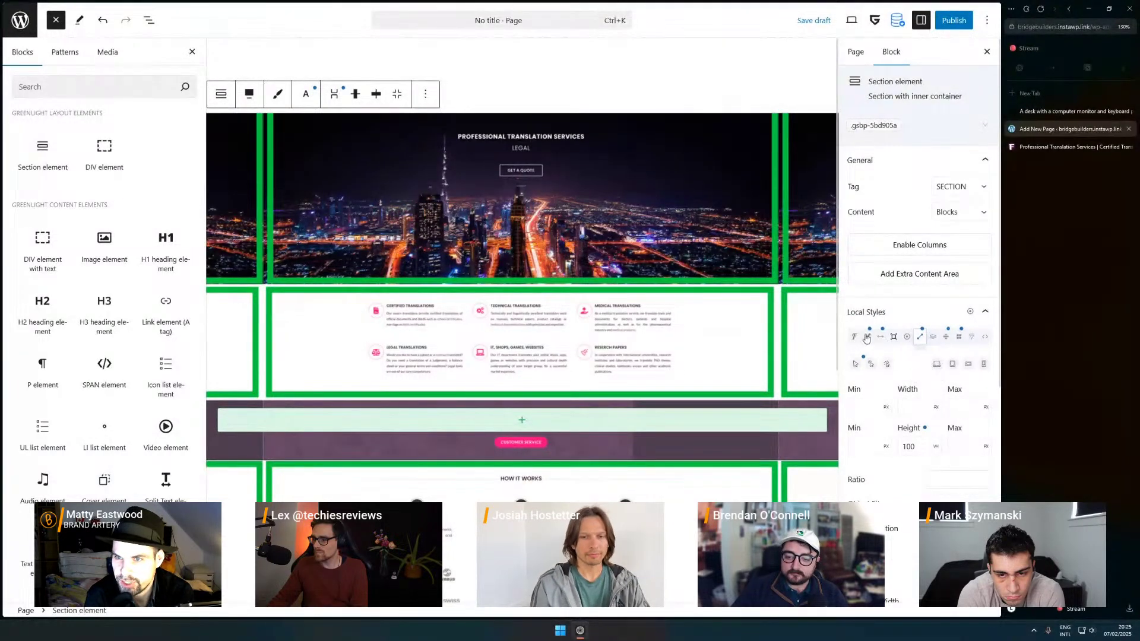
- Move the focal point of the section's background image to the upper centre and look through the remaining image settings
left_click(867, 337)
scroll(908, 333, "down", 3)
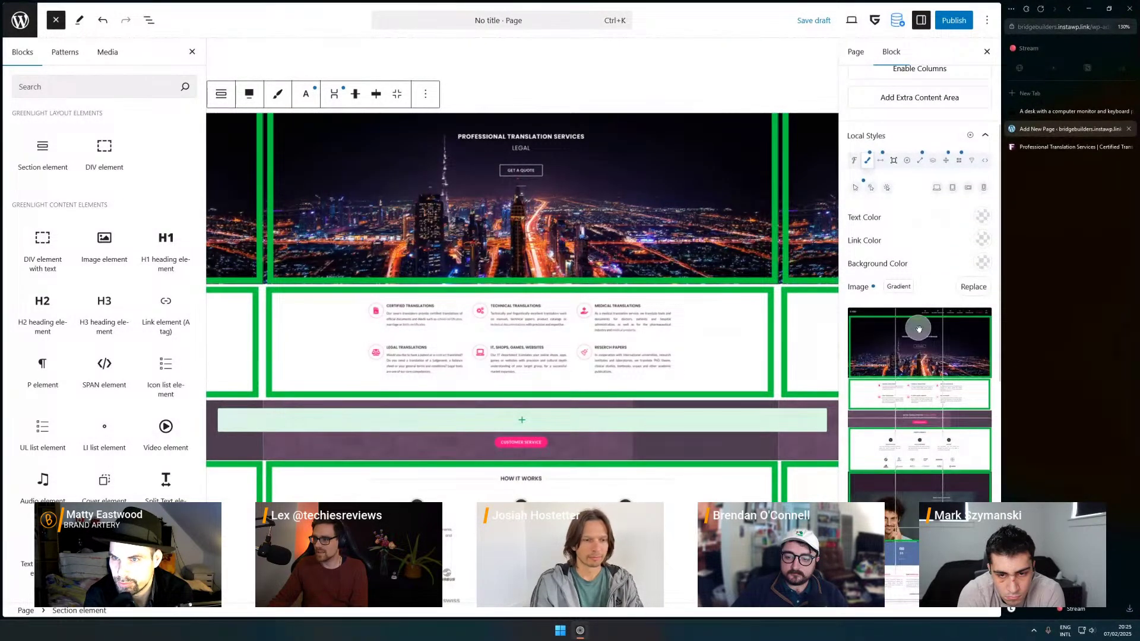
left_click_drag(920, 329, 921, 328)
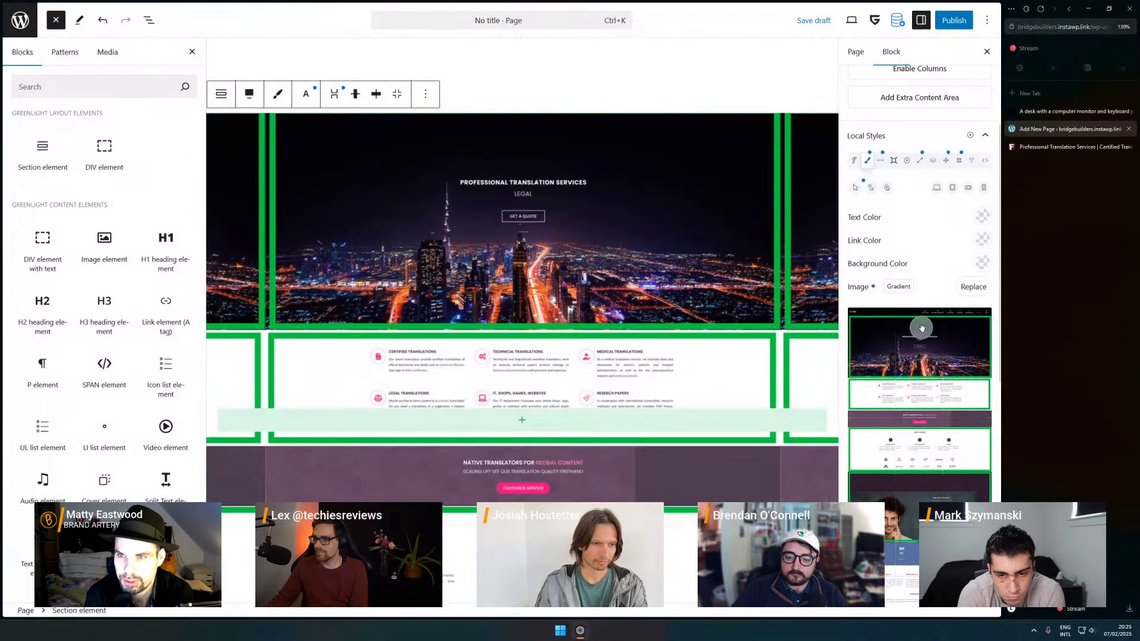
scroll(937, 279, "down", 6)
scroll(924, 237, "up", 7)
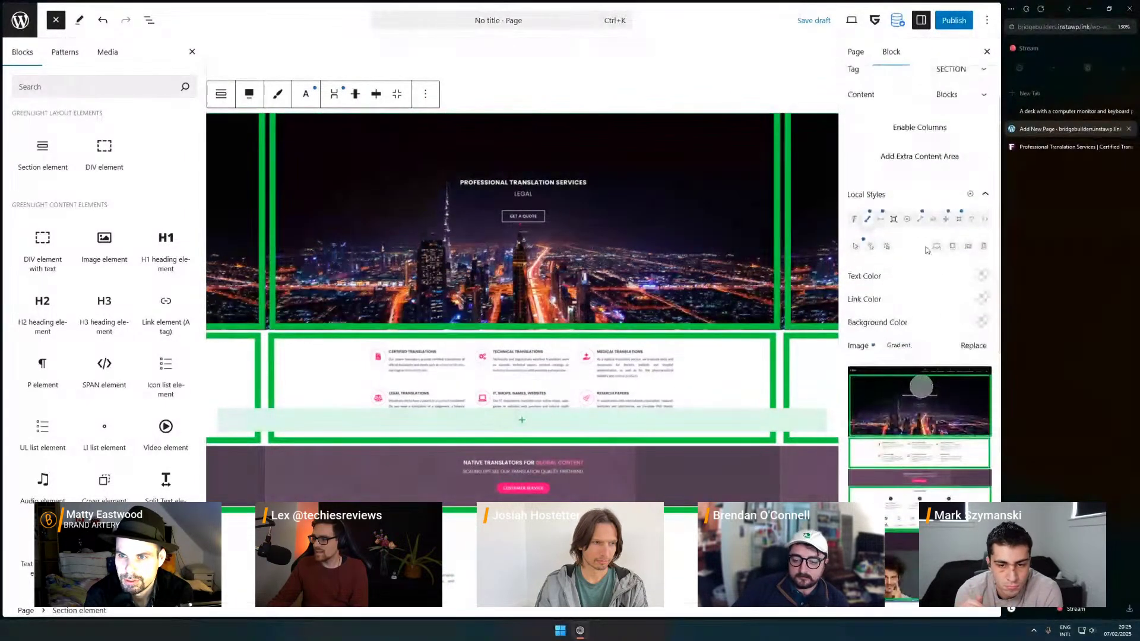
- Check the section's size settings and remove its background image
left_click(921, 220)
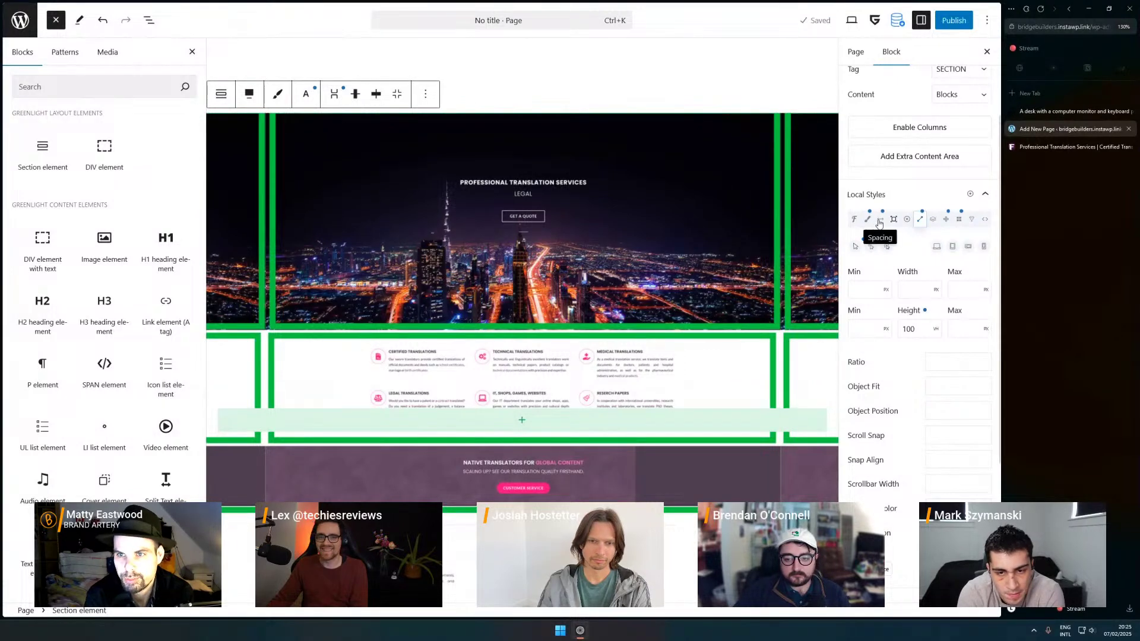
left_click(868, 219)
scroll(889, 301, "down", 1)
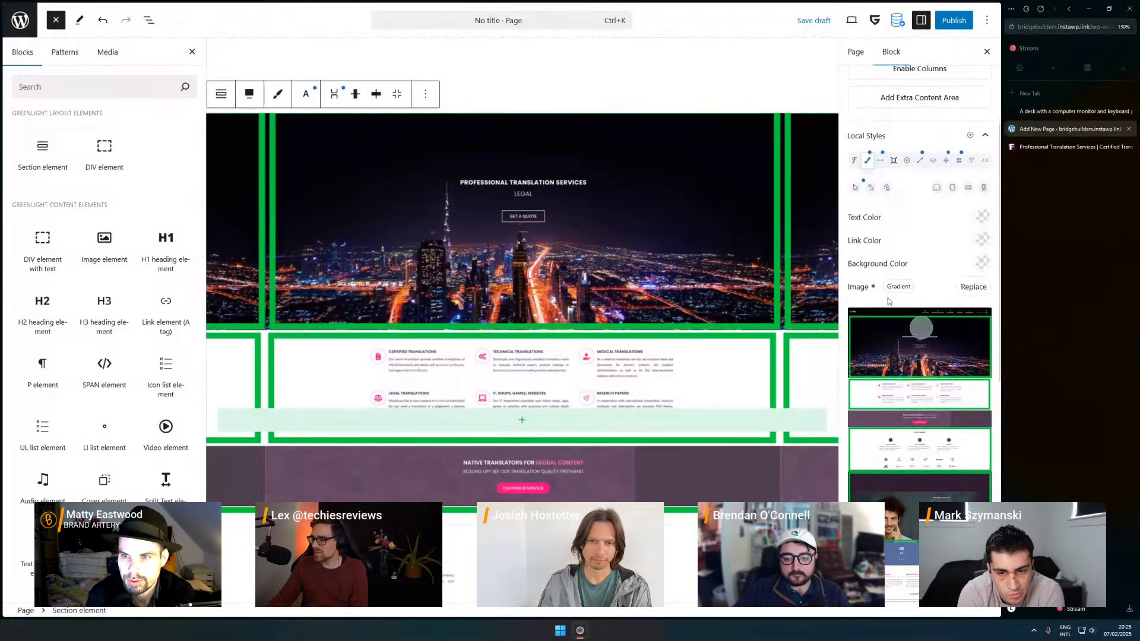
left_click(874, 288)
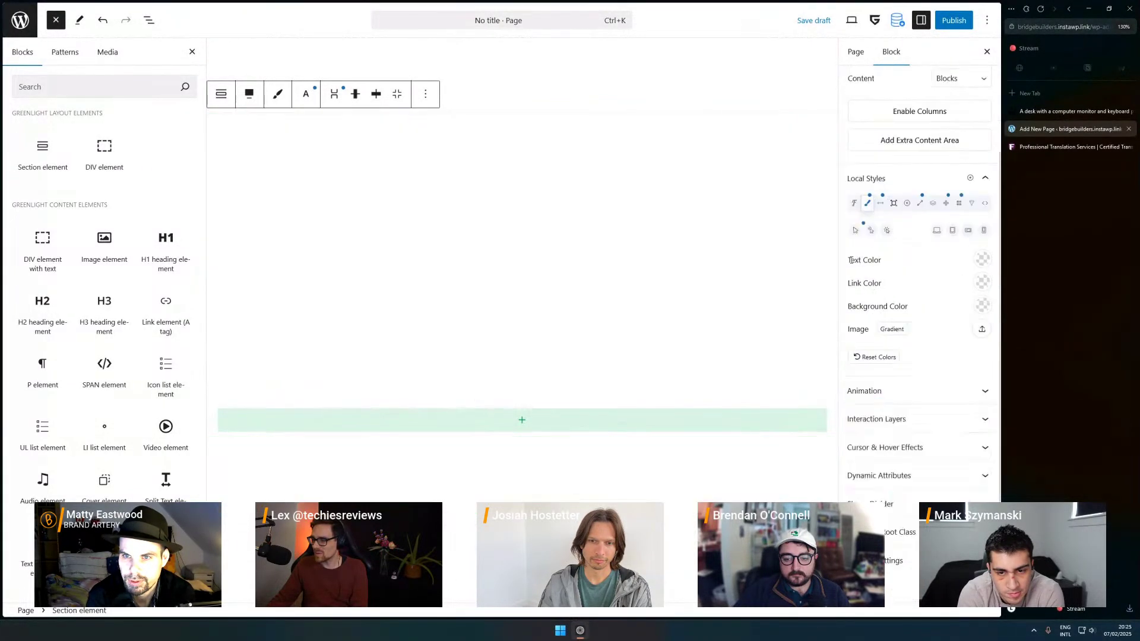
- Set the section's background color to black, #000000
left_click(982, 306)
left_click(858, 419)
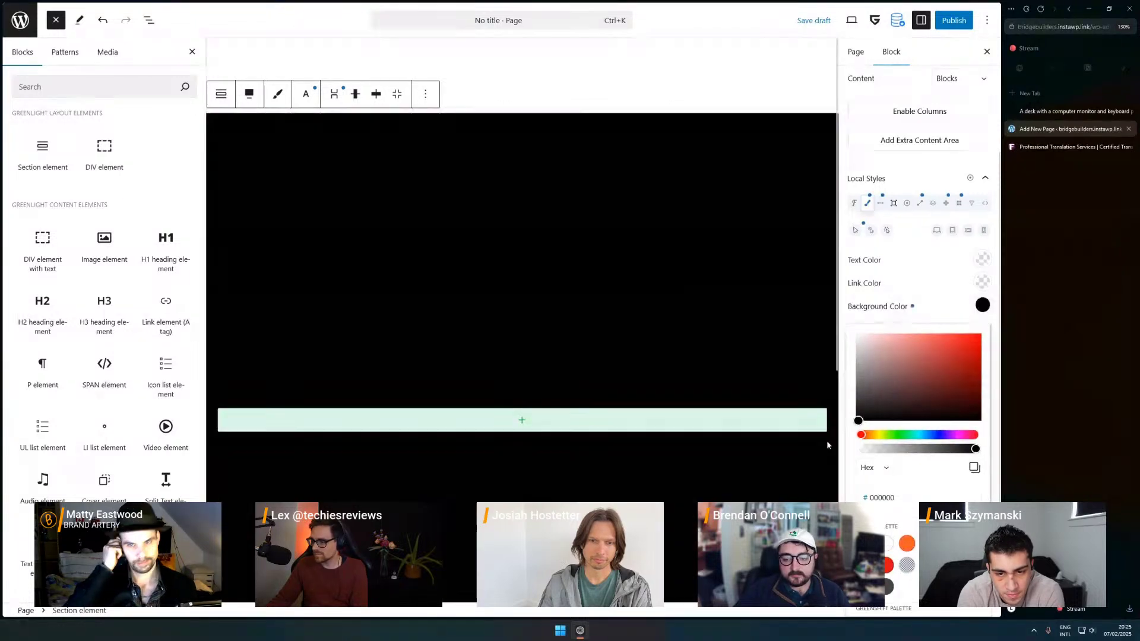
scroll(948, 449, "down", 1)
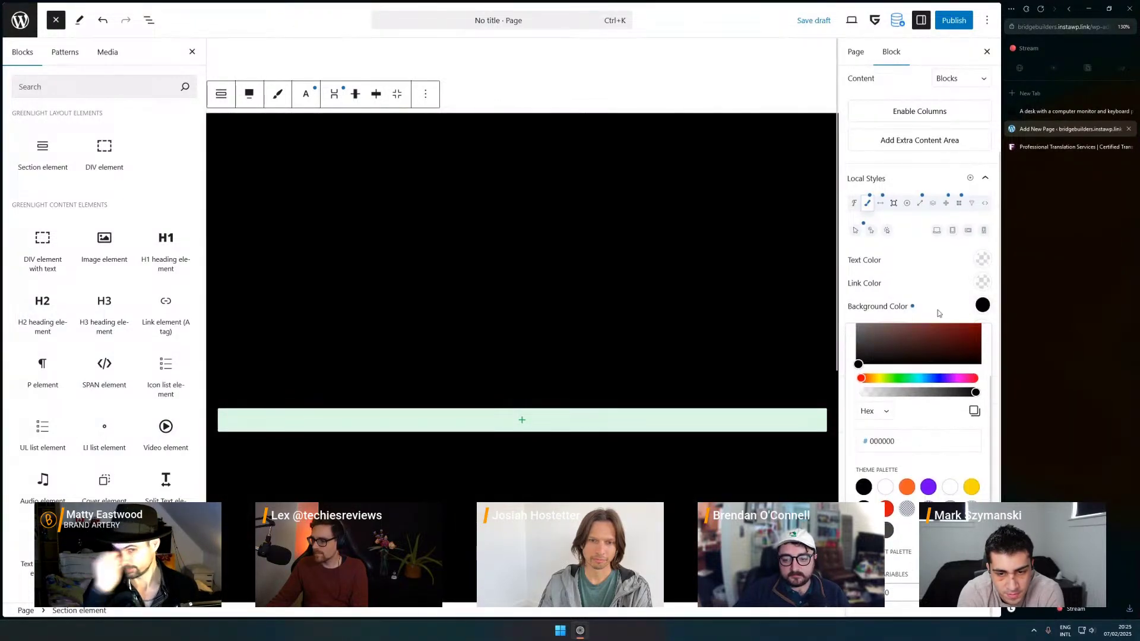
left_click(930, 262)
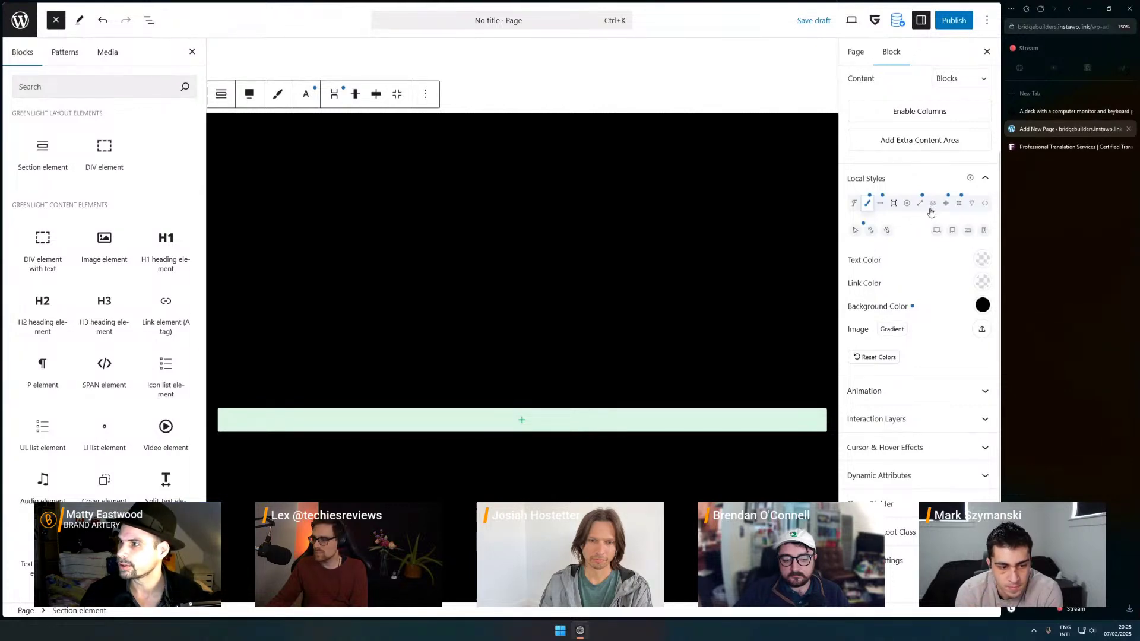
scroll(624, 267, "down", 3)
scroll(695, 296, "up", 3)
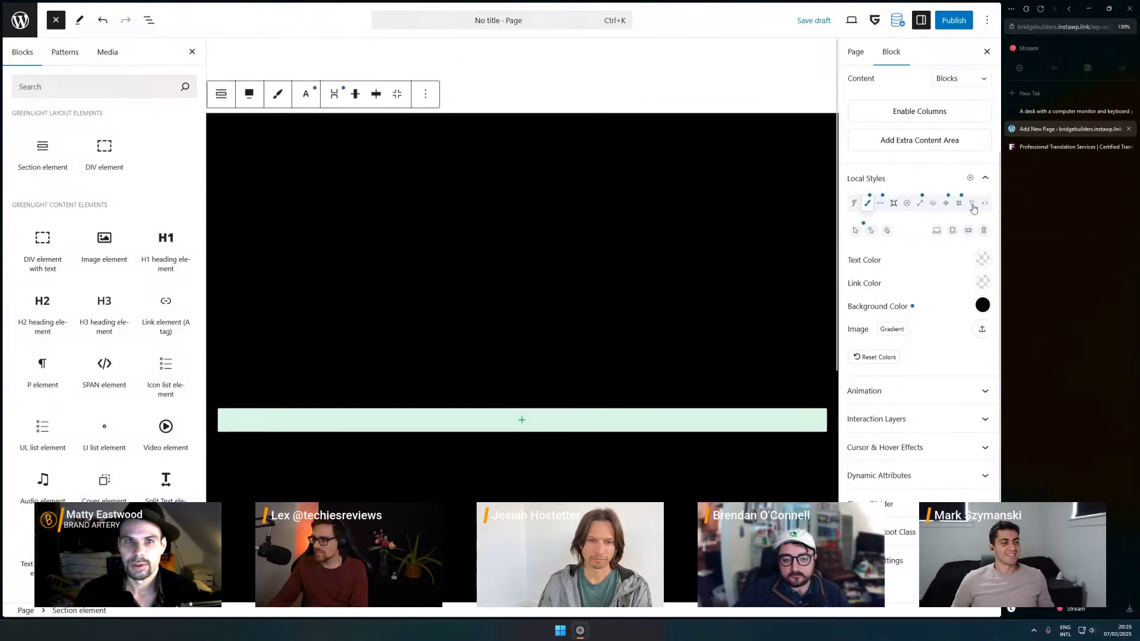
- Add an H1 heading element inside the section with the text "Profgressional translation services"
left_click(192, 52)
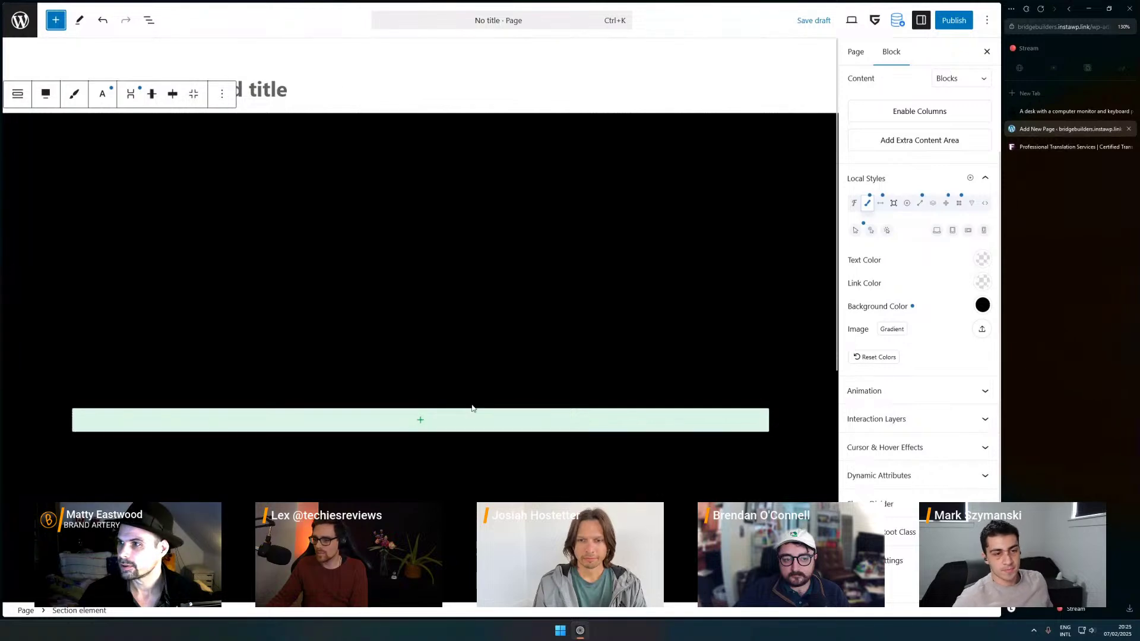
left_click(421, 420)
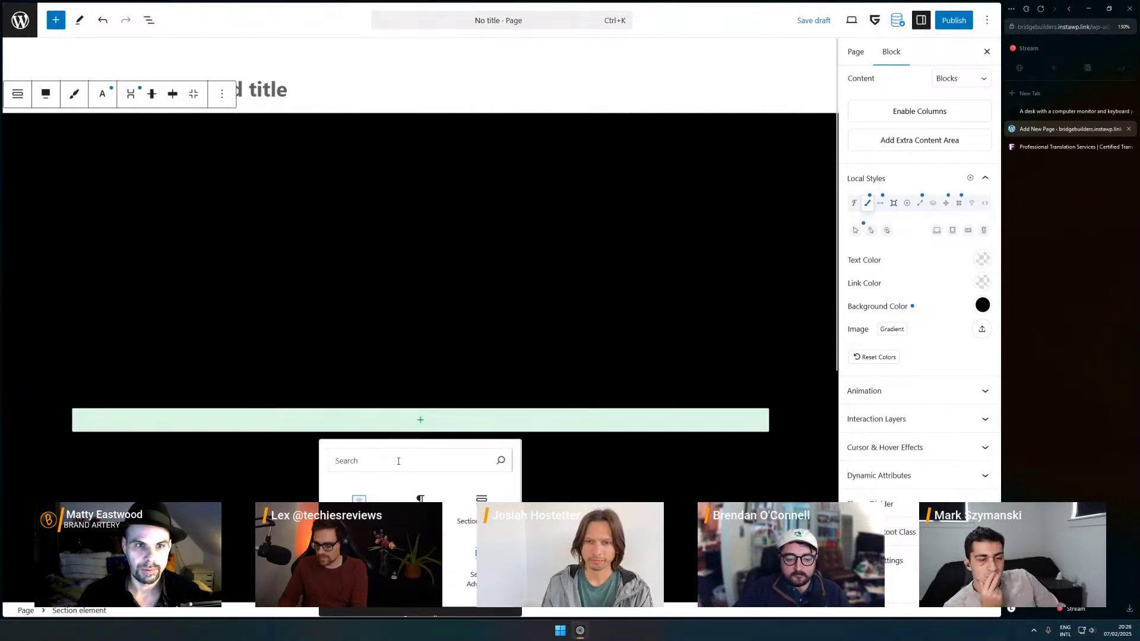
type("h1")
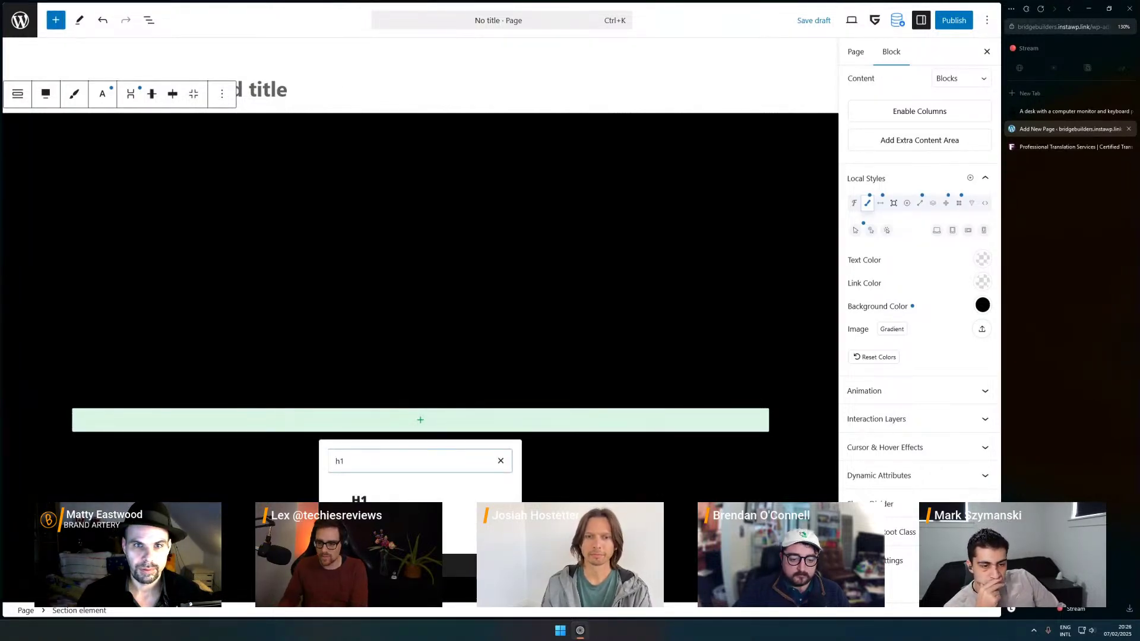
left_click(359, 504)
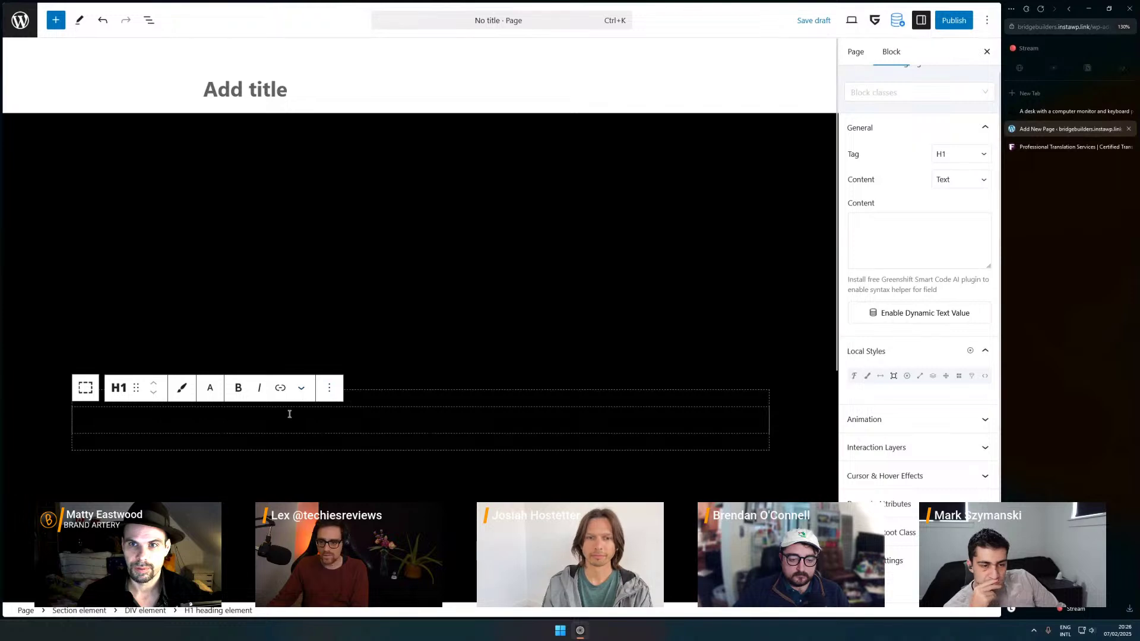
type("Profgre")
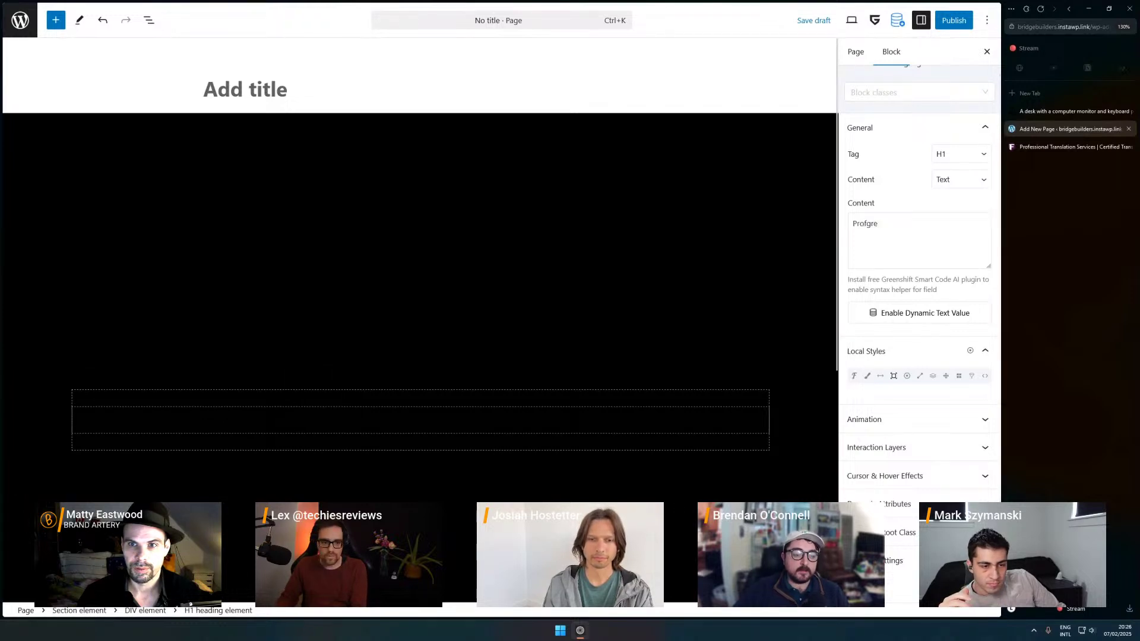
type("ssional translation services")
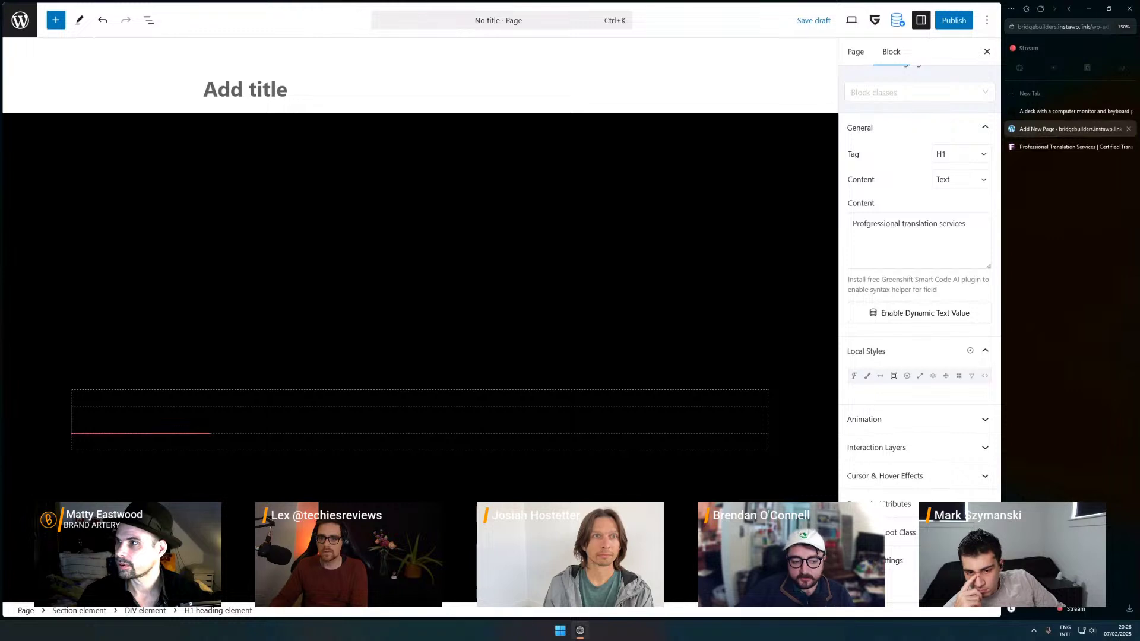
- Set the H1 heading's text color to the white of the theme palette, #FFFFFE
key("ctrl+a")
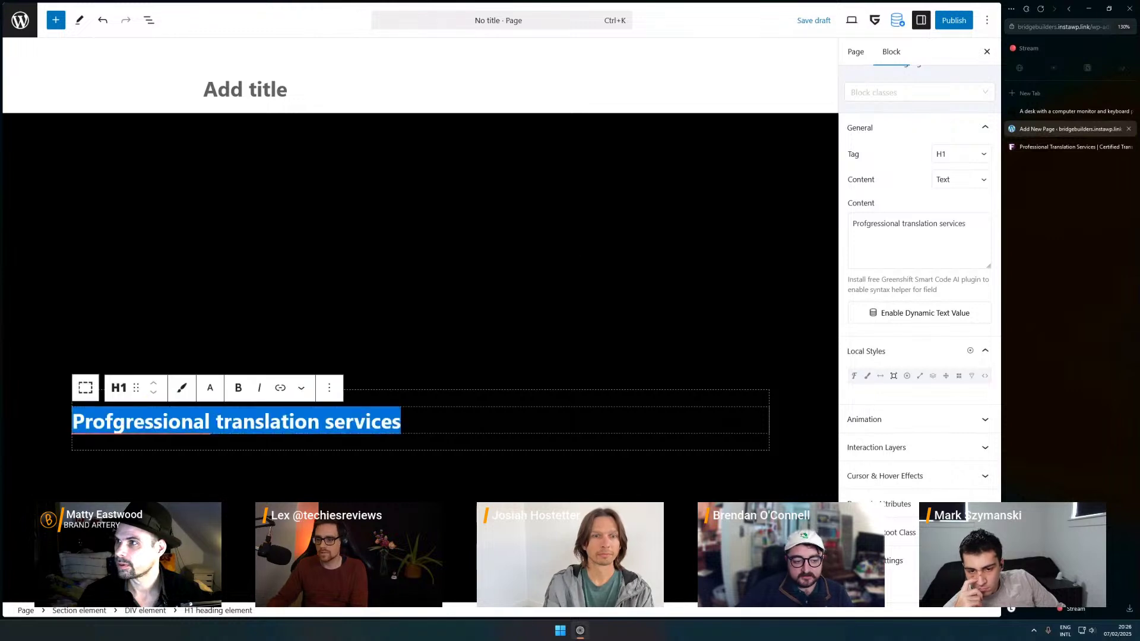
left_click(869, 378)
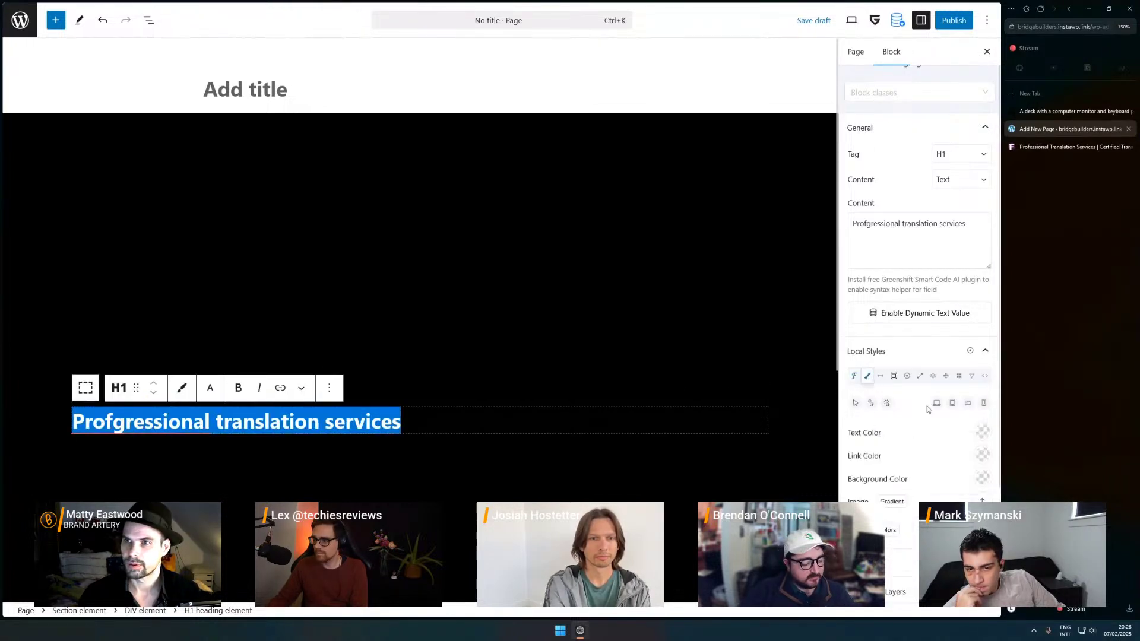
left_click(983, 432)
left_click(886, 283)
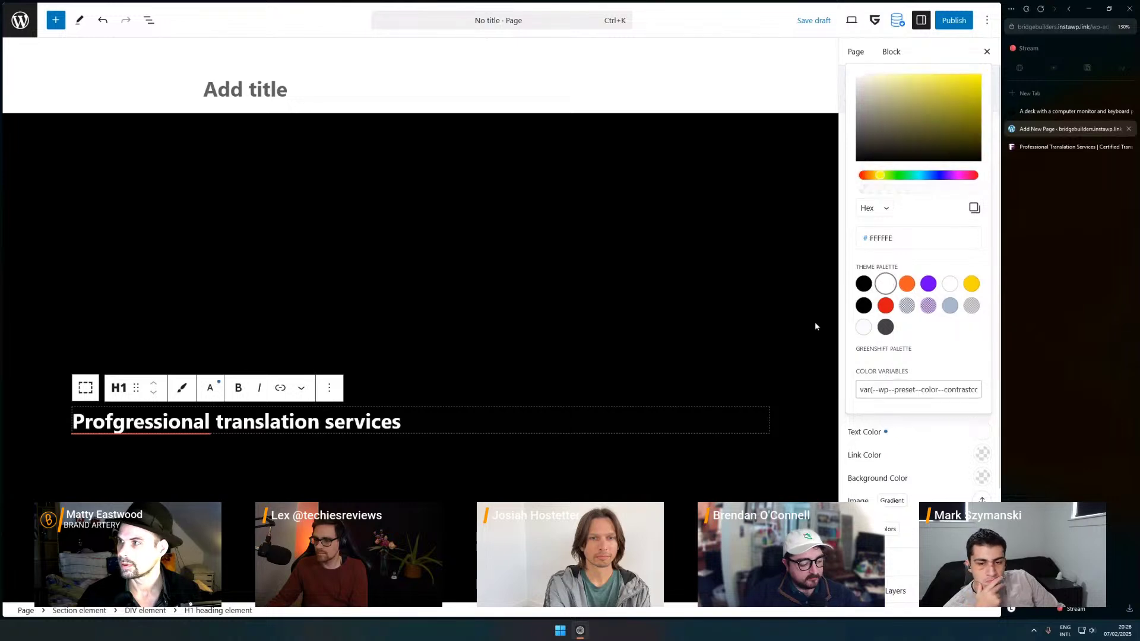
- Apply the suggested spelling "Progressional" to the heading's first word and replace its g with f
left_click(122, 422)
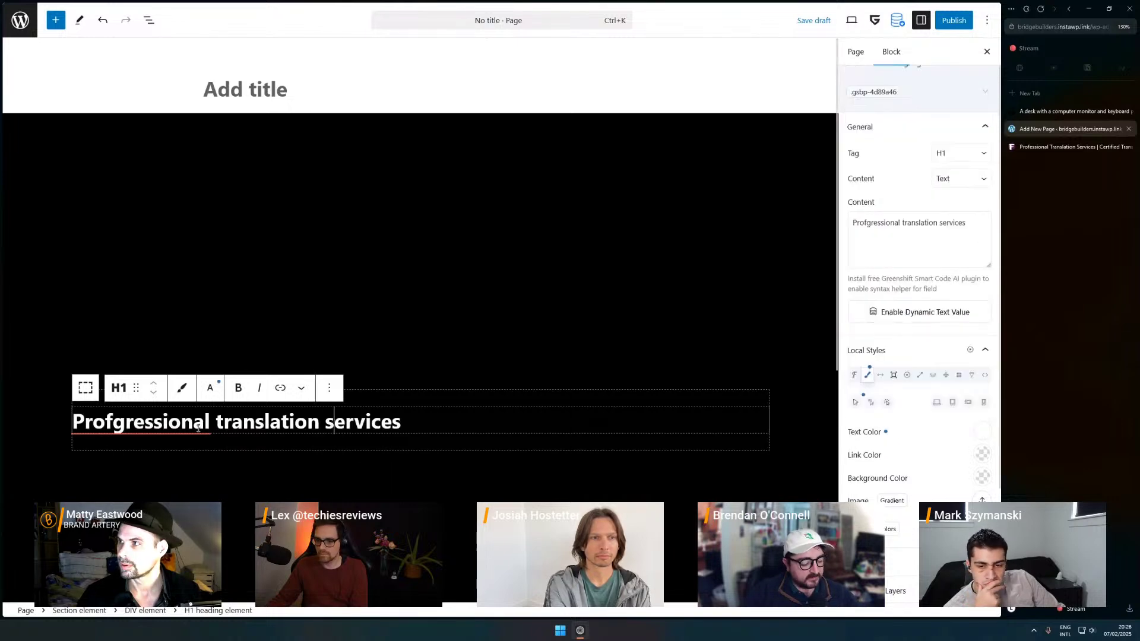
left_click(126, 422)
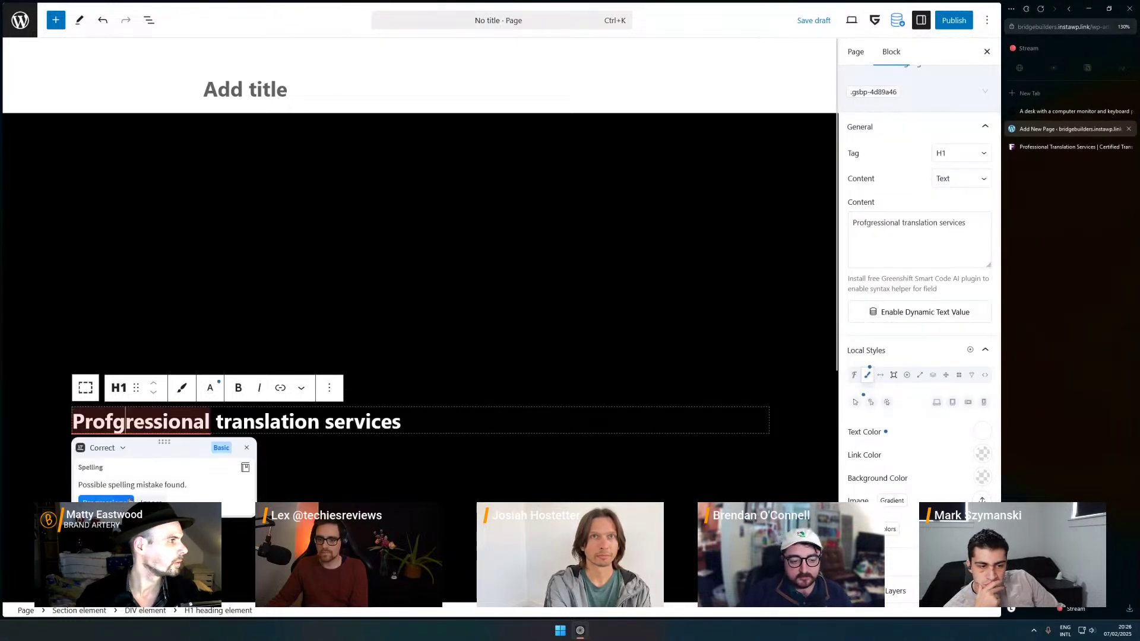
left_click(129, 501)
left_click(114, 422)
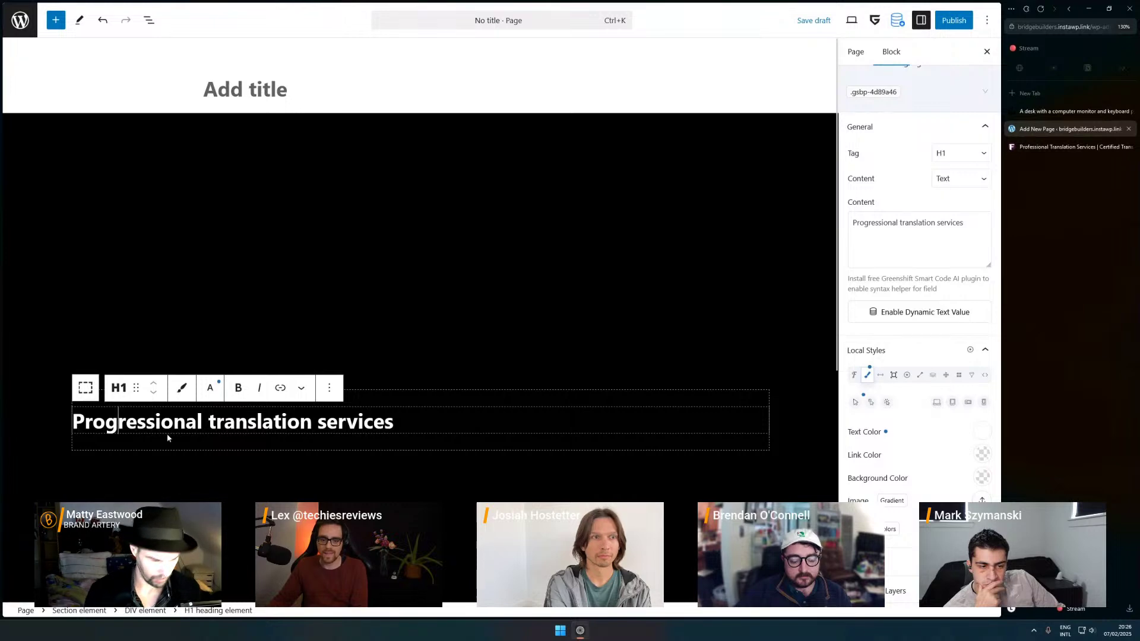
key("BackSpace")
type("f")
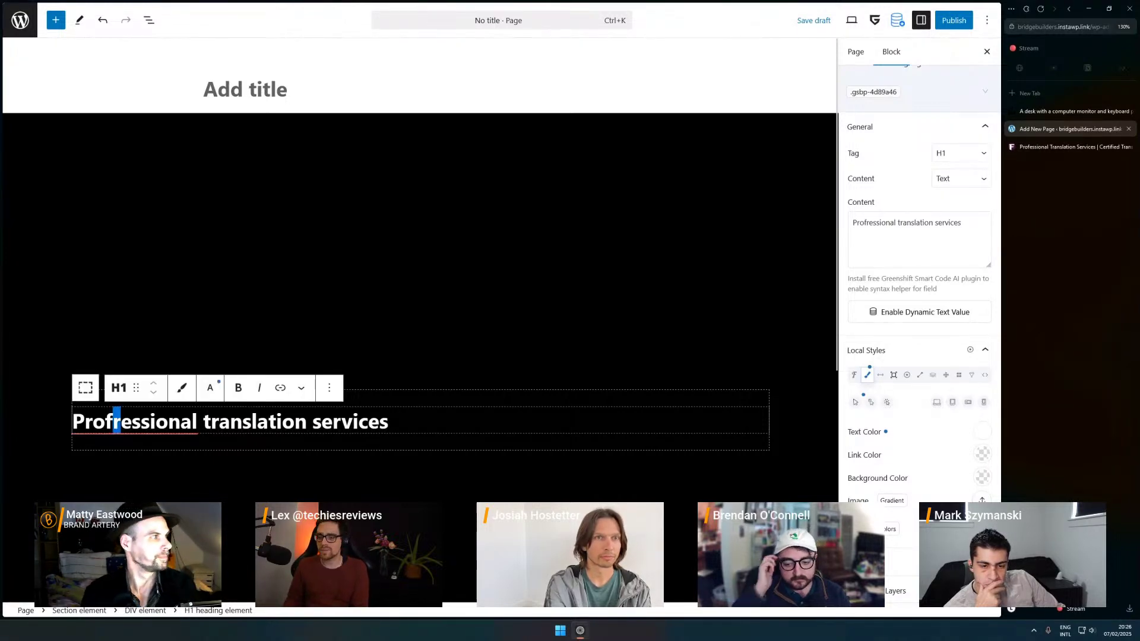
- Retype the rest of the heading's first word and accept the spelling correction so it reads "Professionals translation services"
left_click_drag(121, 422, 180, 422)
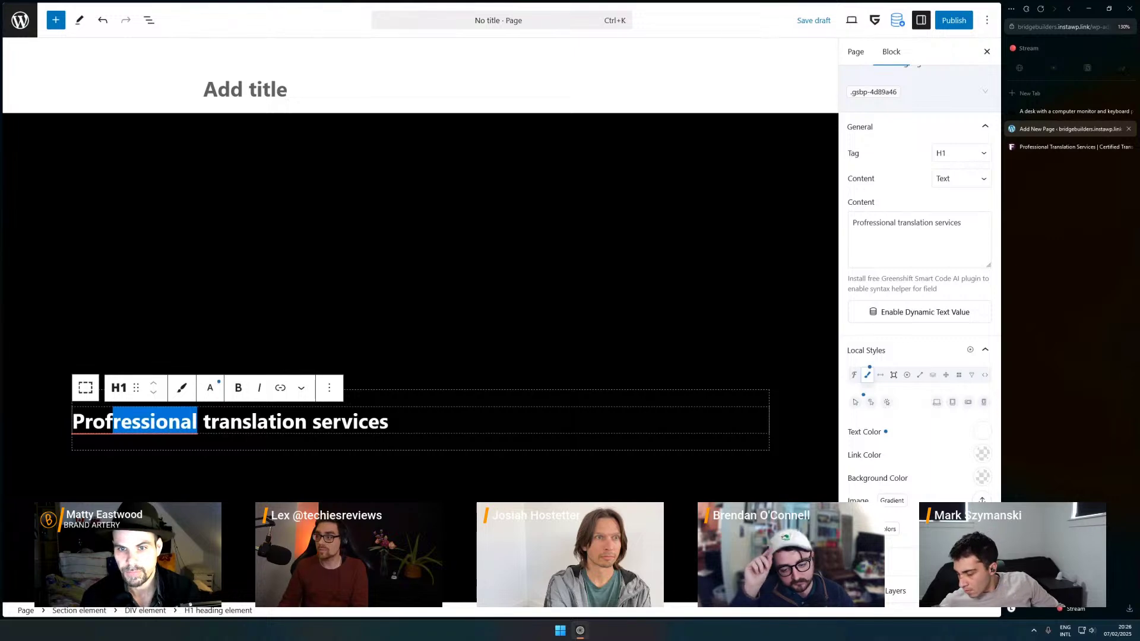
key("BackSpace")
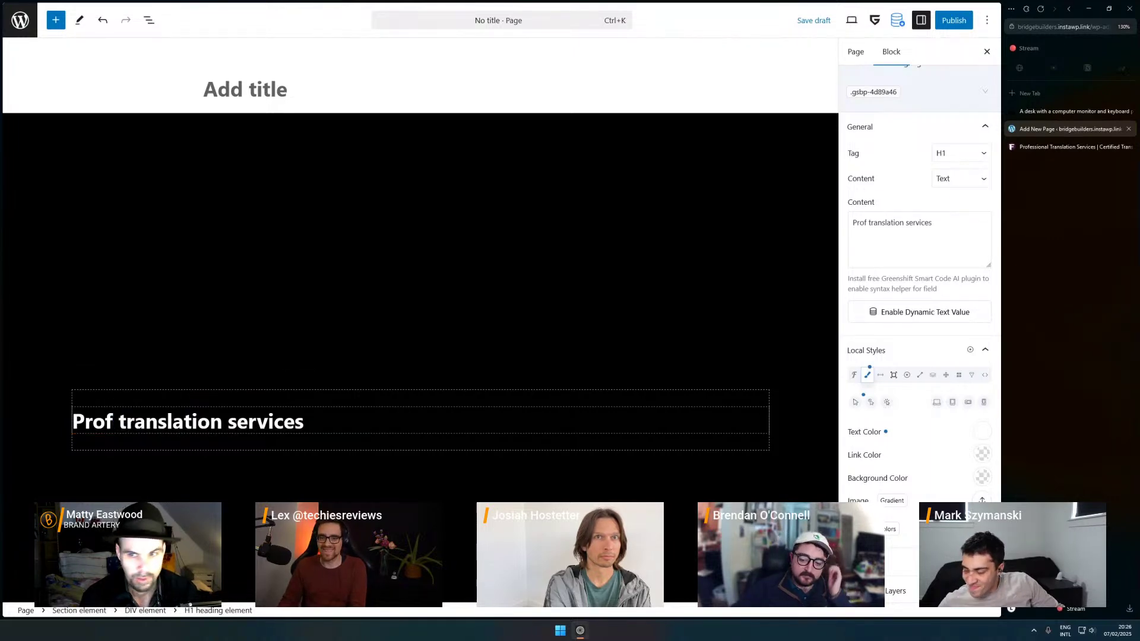
type("fessi")
key("BackSpace")
key("BackSpace")
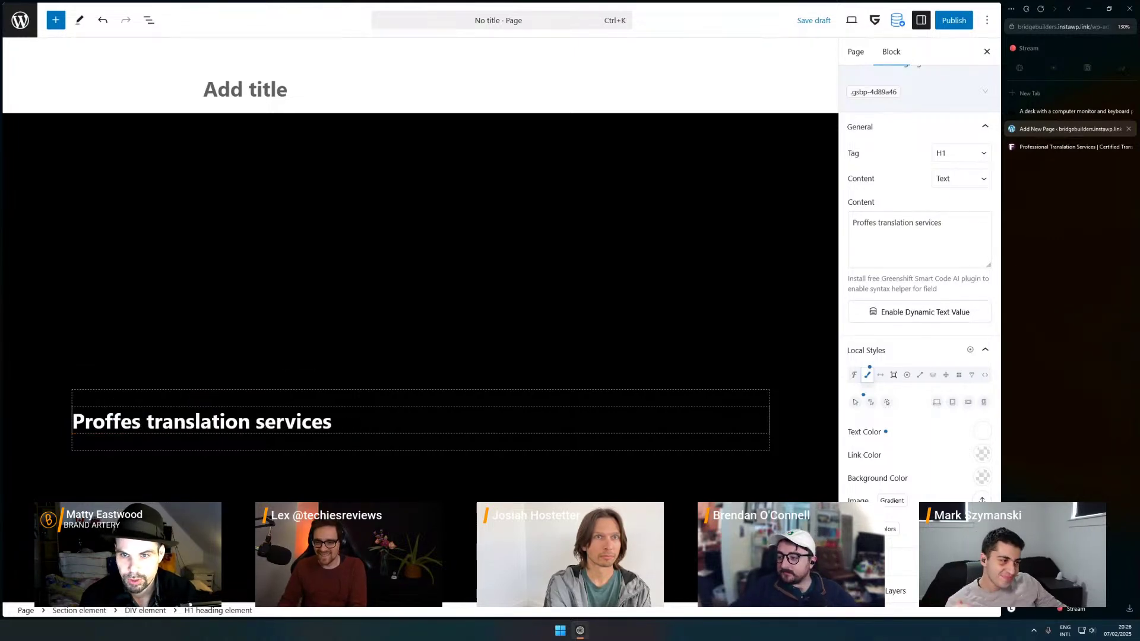
type("ionals")
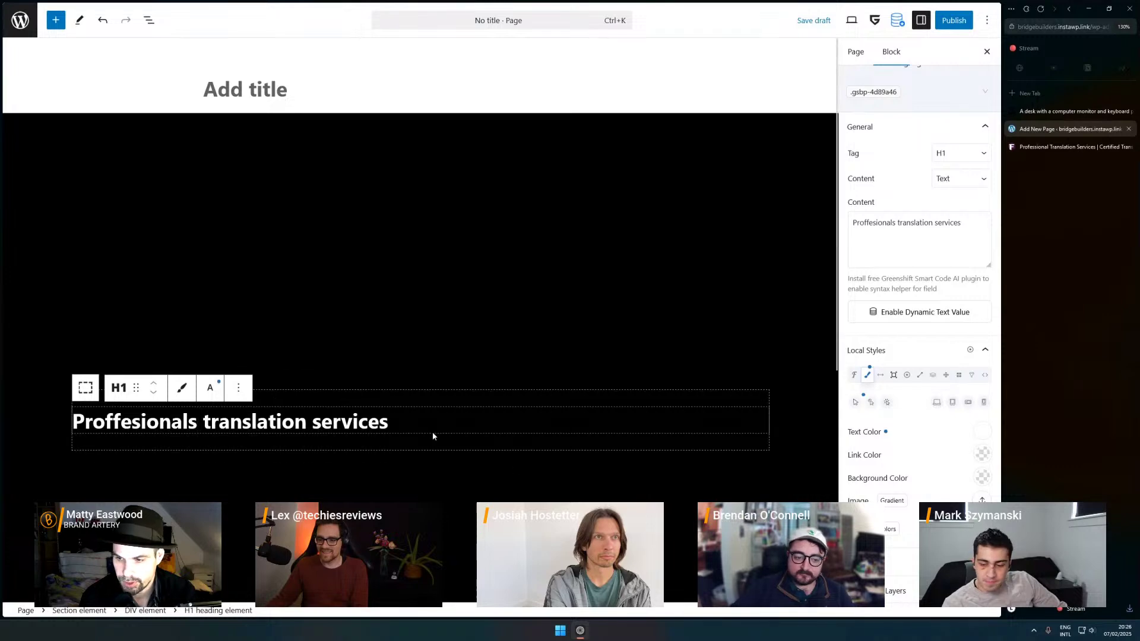
double_click(137, 422)
key("ctrl+a")
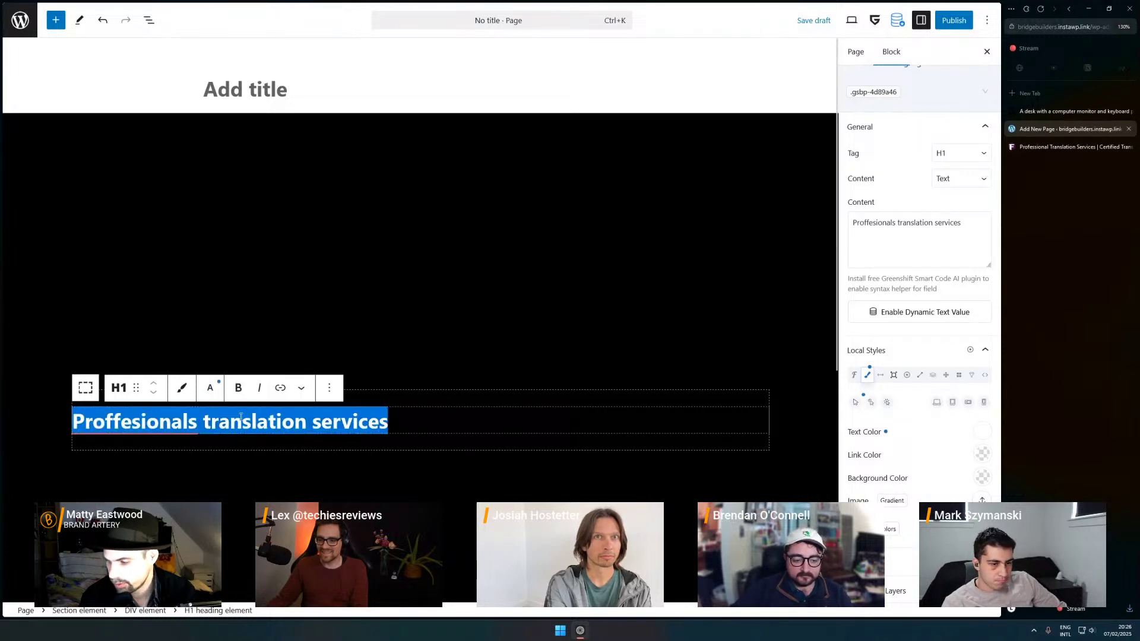
left_click(182, 423)
left_click(105, 502)
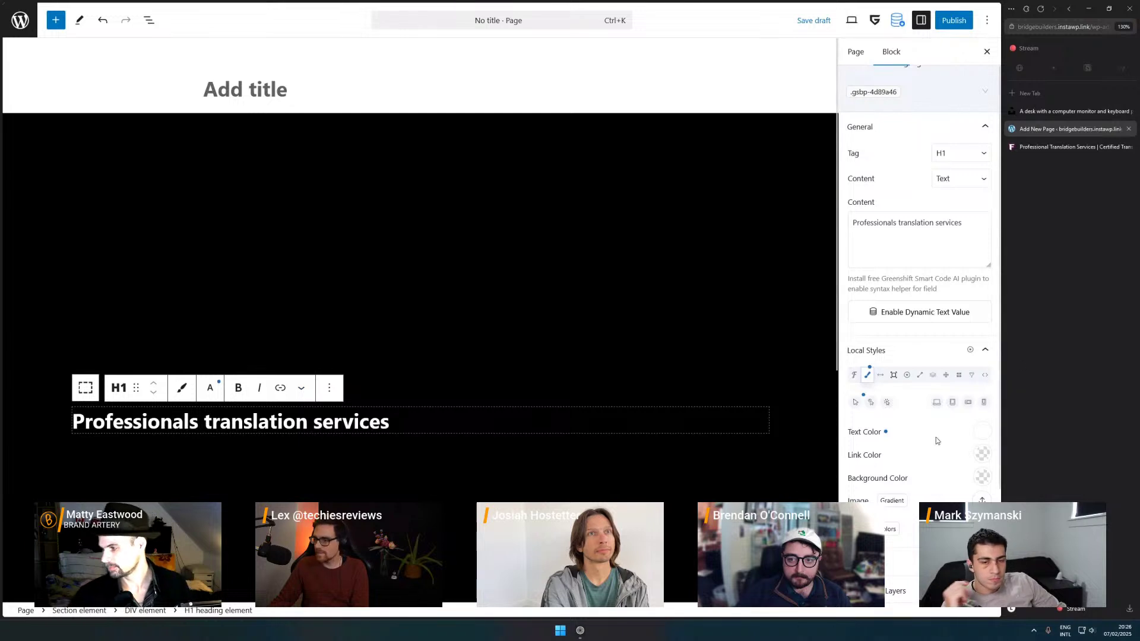
- Upload fachuebersetzungsdienst.jpg from the file explorer to the media library and use it as the heading's background image
scroll(903, 400, "down", 2)
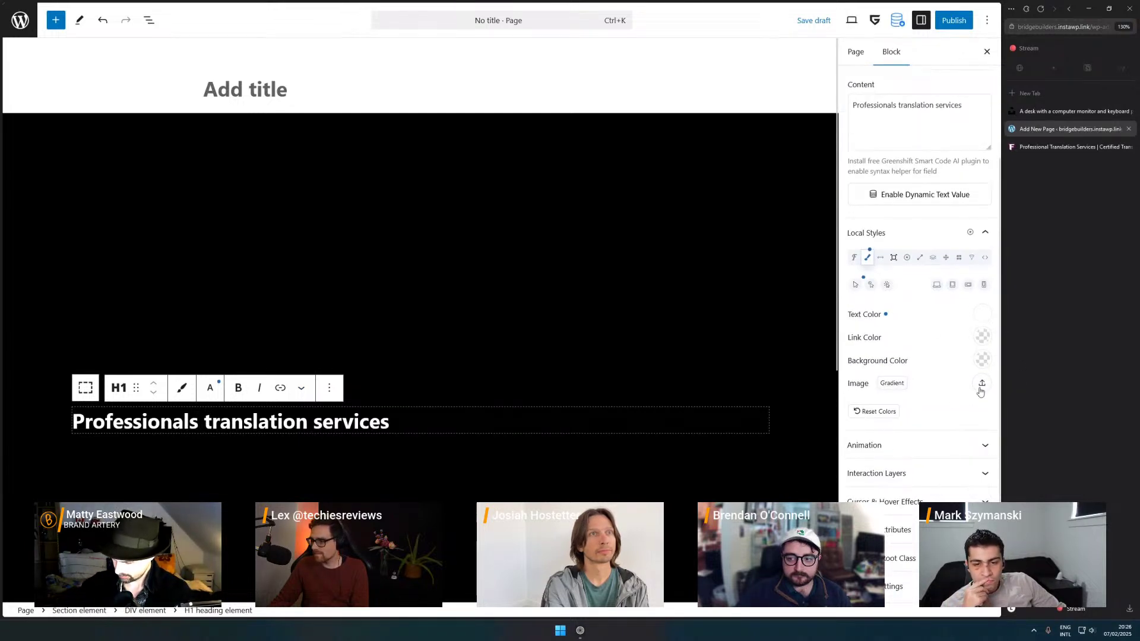
left_click(982, 385)
left_click(840, 413)
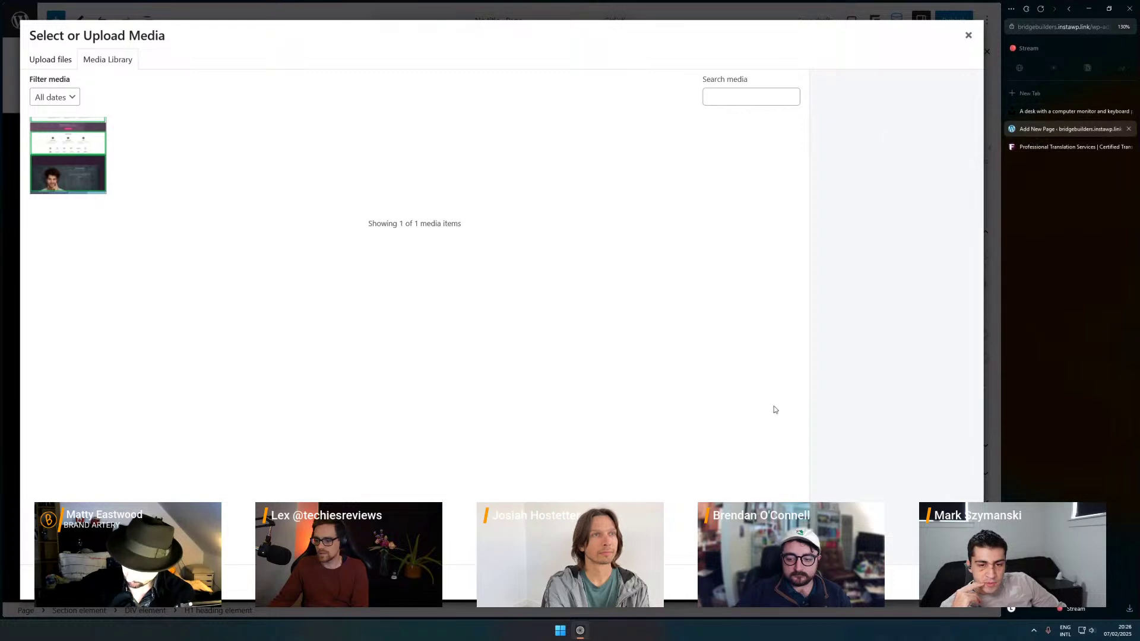
key("super")
type("file")
key("Escape")
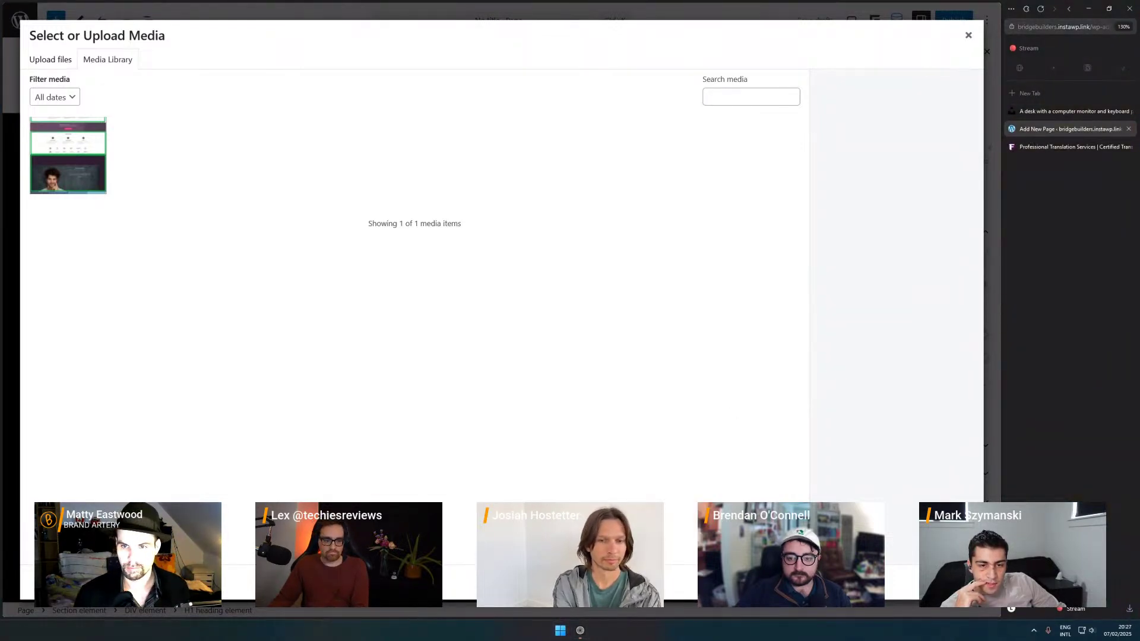
left_click_drag(6, 356, 273, 377)
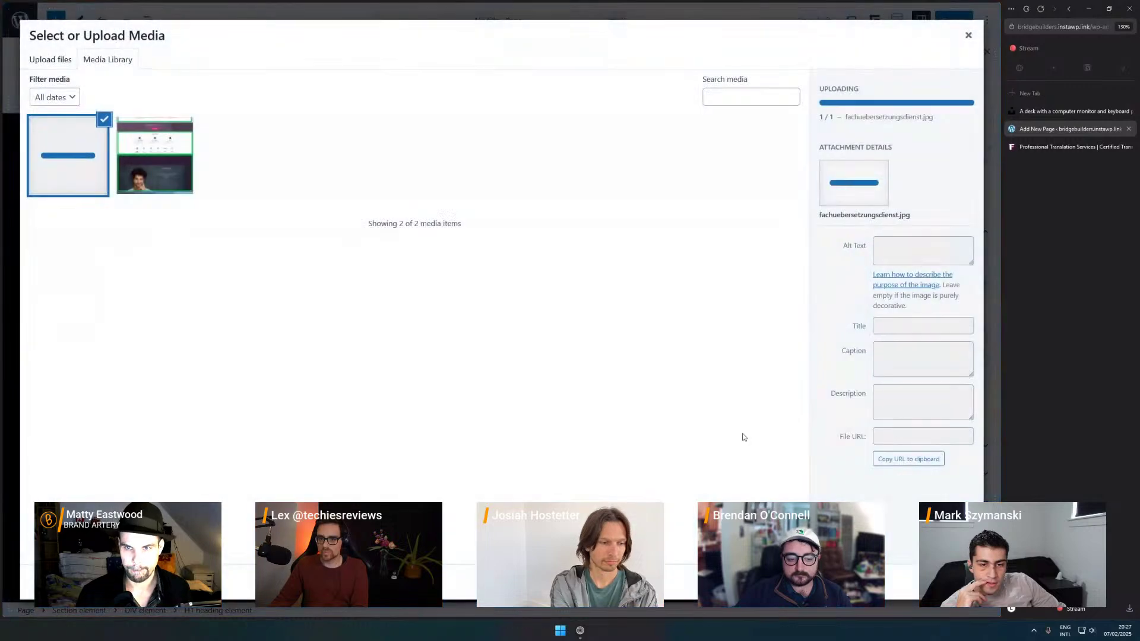
left_click(951, 585)
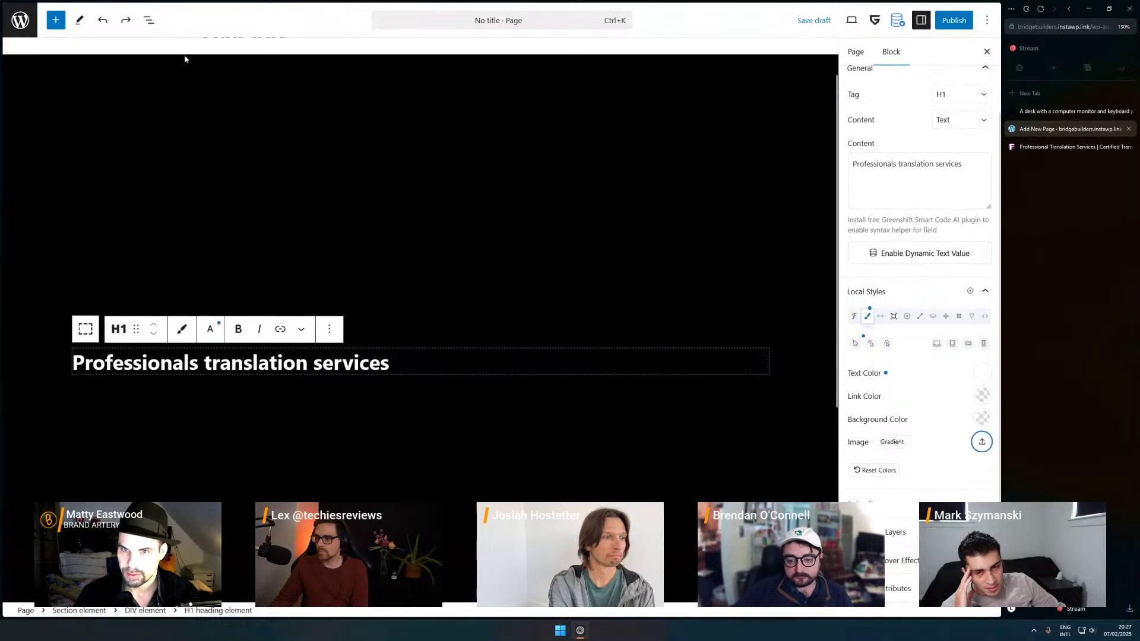
- Use fachuebersetzungsdienst.jpg from the media library as the hero section's background image
left_click(251, 87)
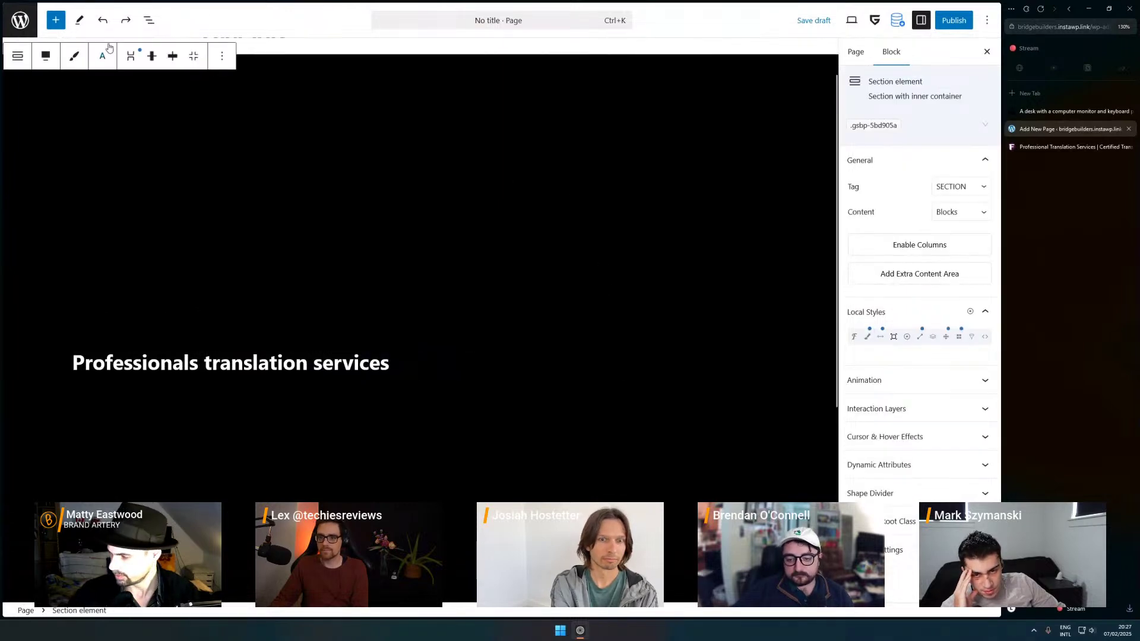
left_click(868, 337)
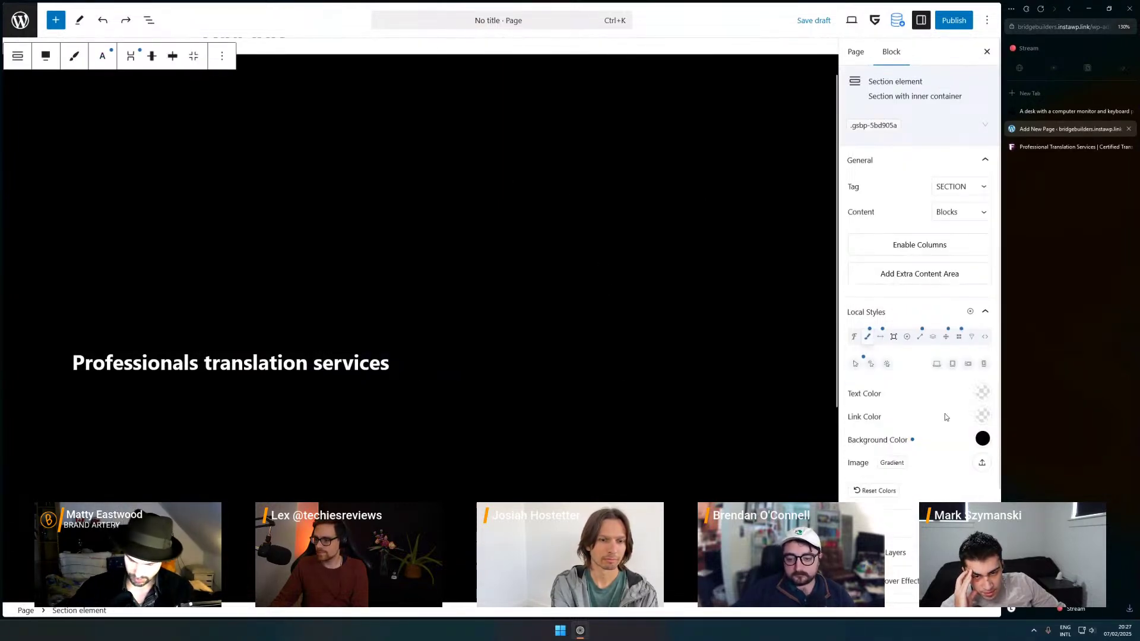
scroll(950, 386, "down", 2)
left_click(982, 345)
left_click(843, 378)
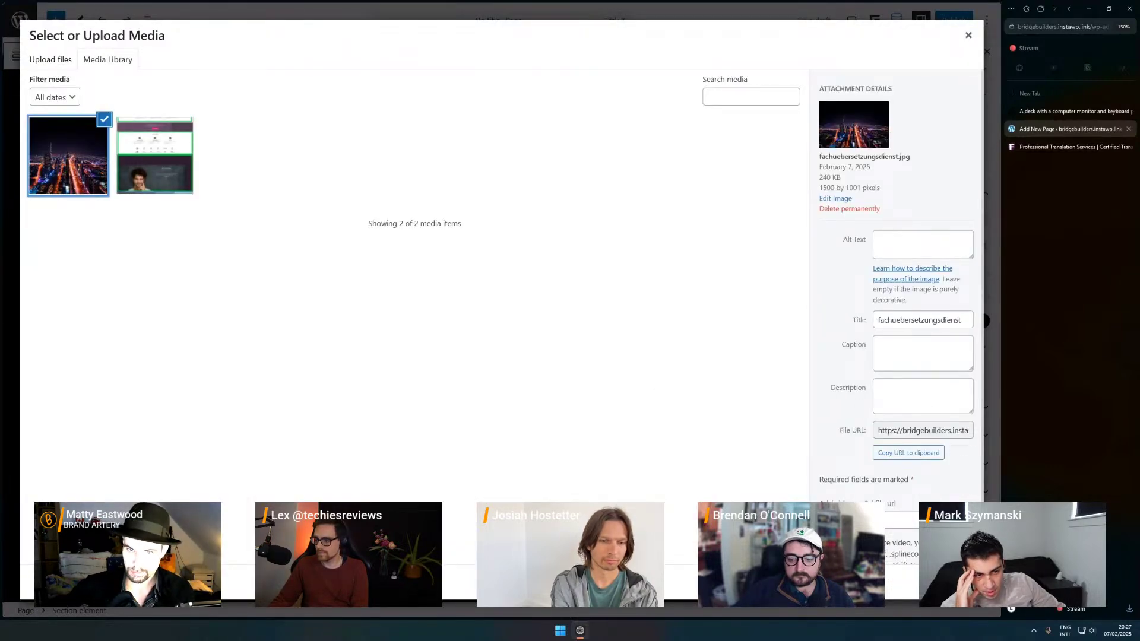
left_click(944, 585)
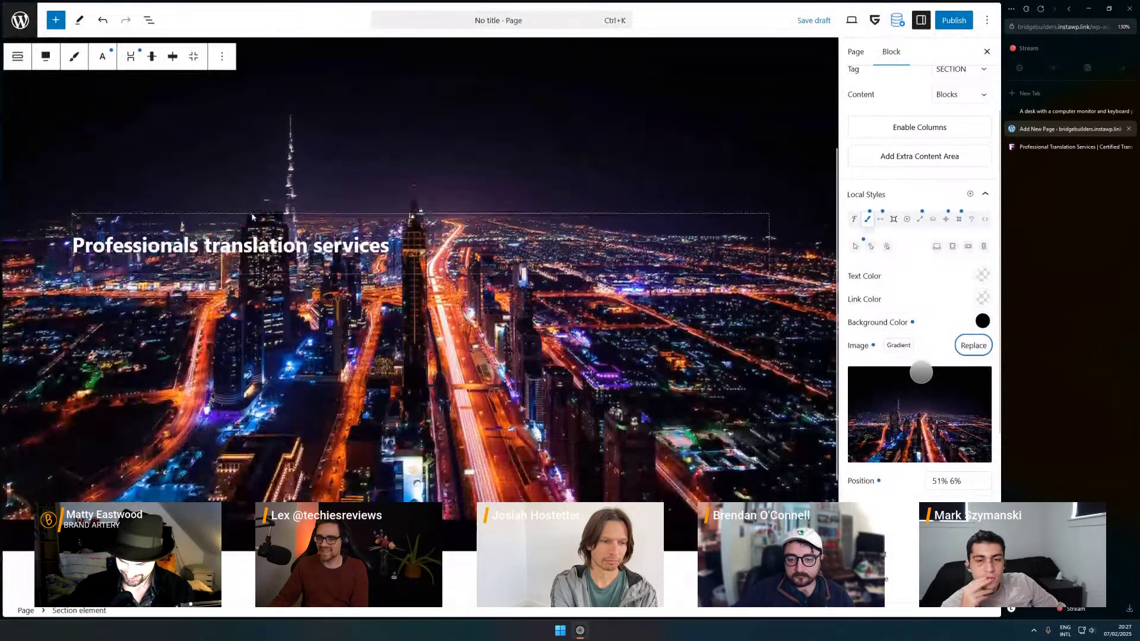
- Center-align the text in the hero's content area DIV
left_click(441, 271)
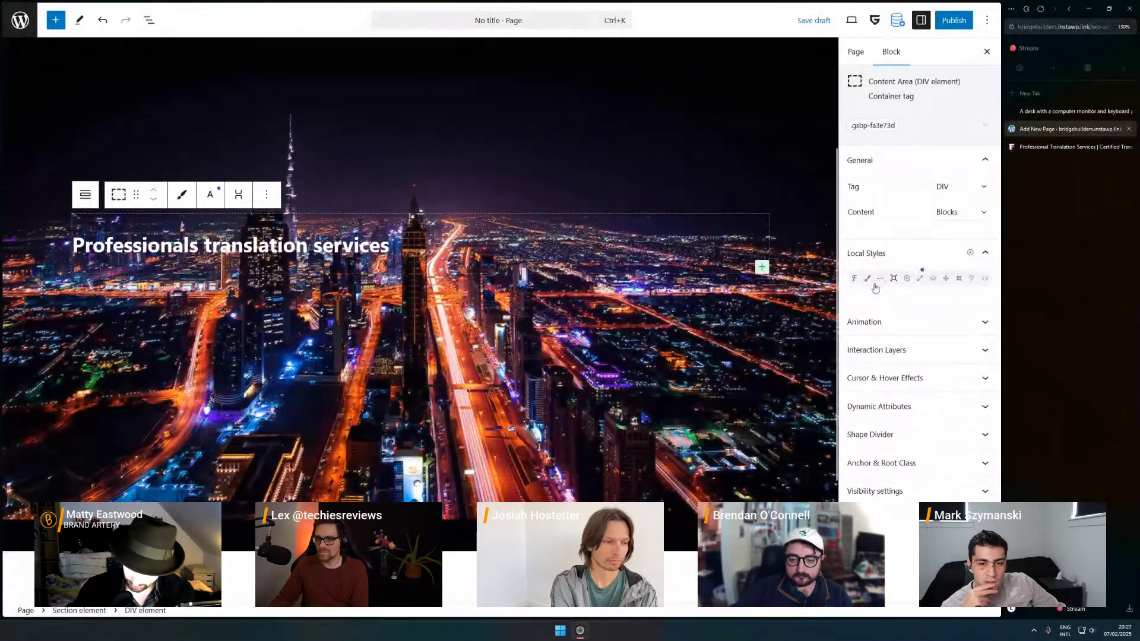
left_click(856, 280)
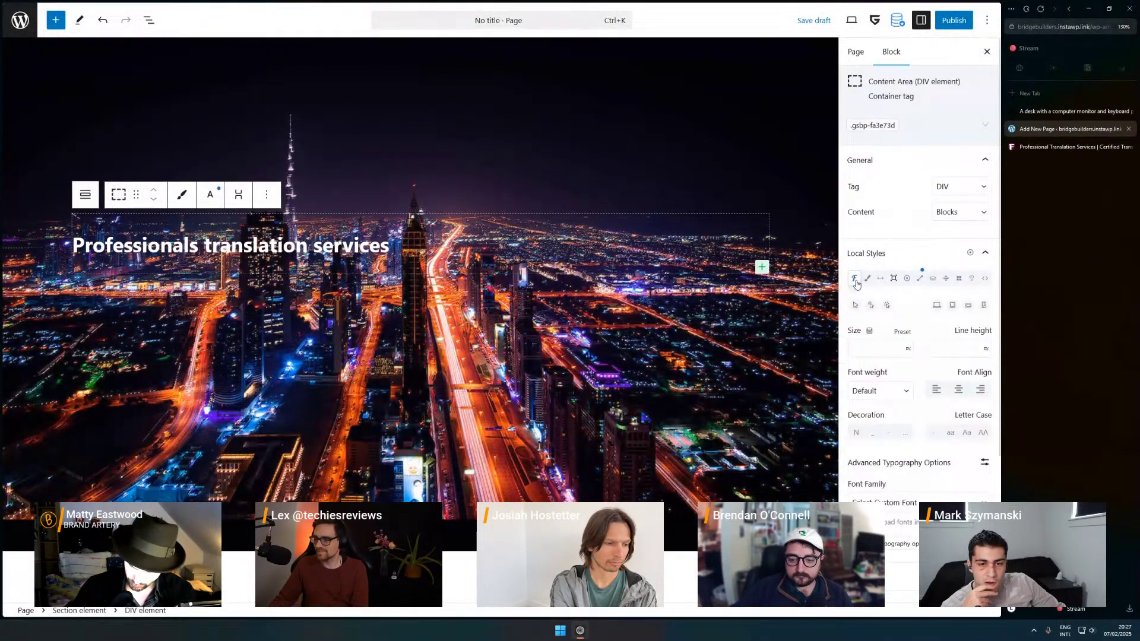
left_click(959, 389)
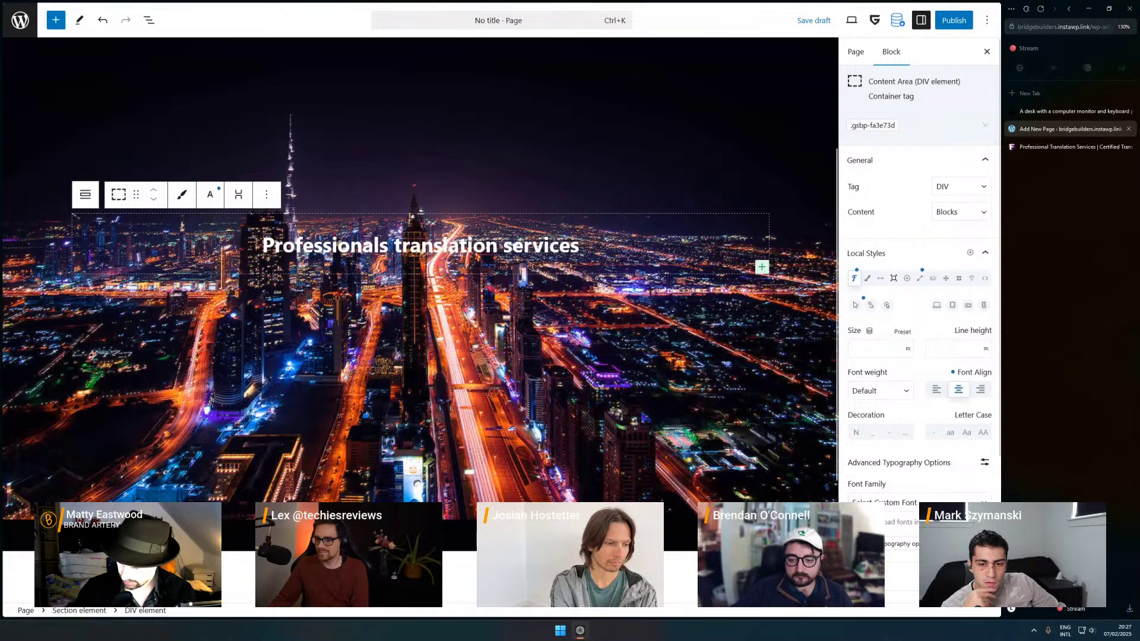
- Insert a P element block directly after the H1 heading in the hero's content area
left_click(356, 245)
left_click(329, 211)
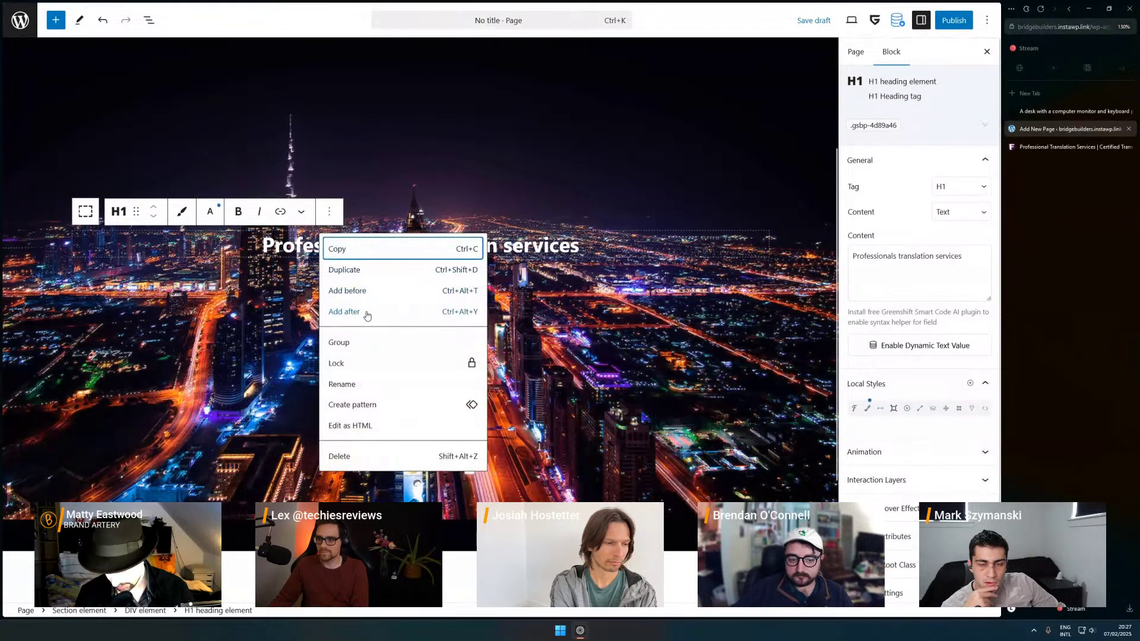
left_click(345, 311)
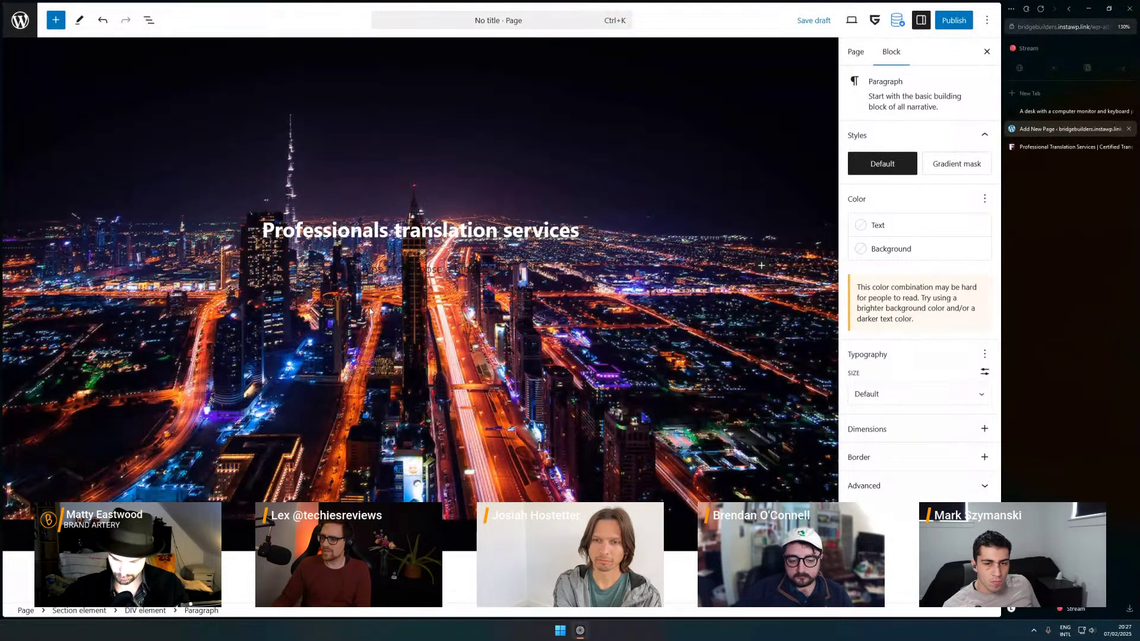
scroll(370, 310, "down", 1)
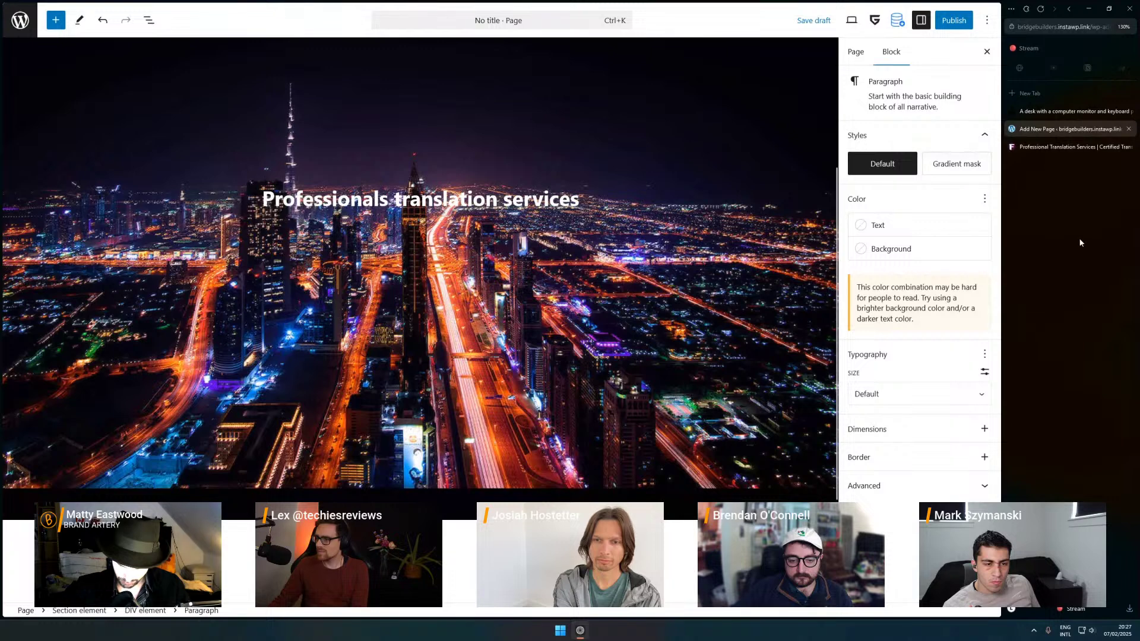
key("ctrl+s")
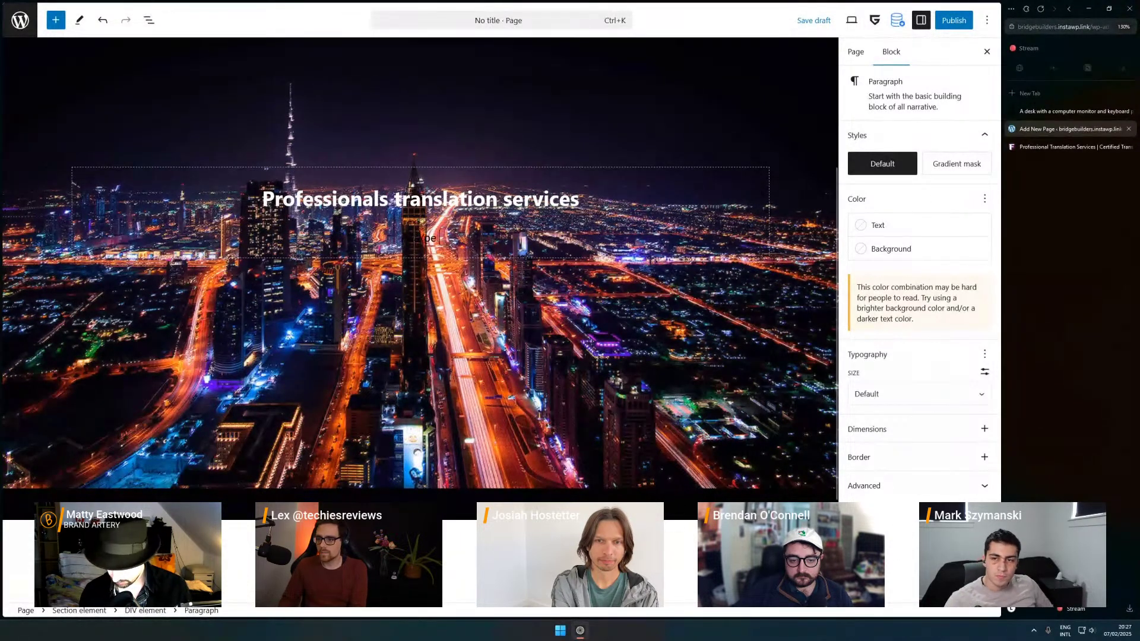
type("p")
key("BackSpace")
key("BackSpace")
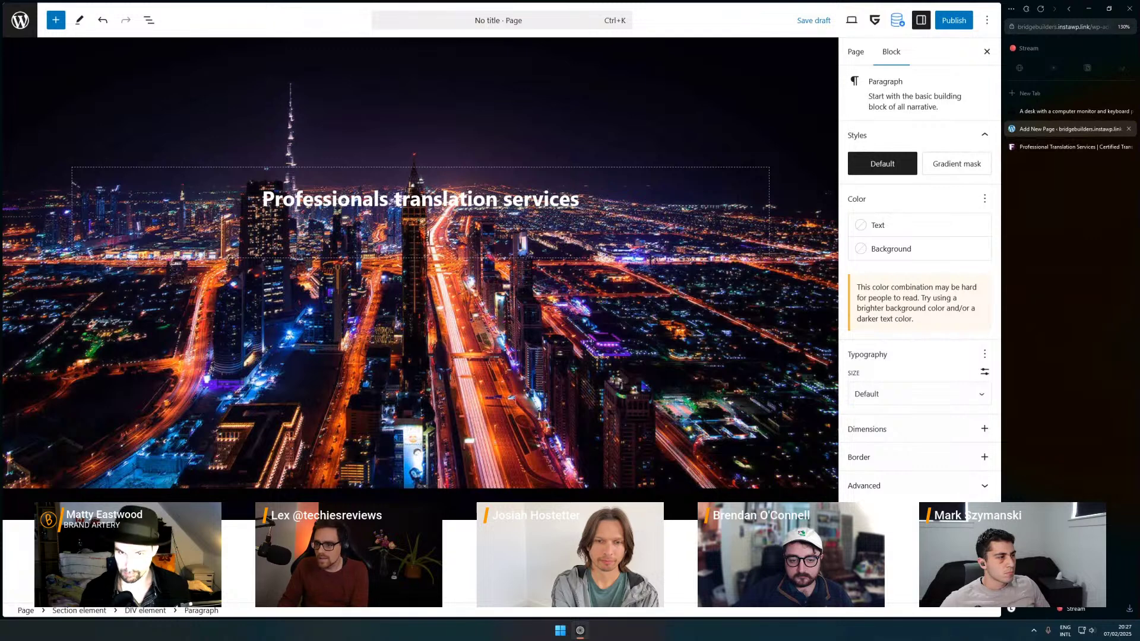
type("/p el")
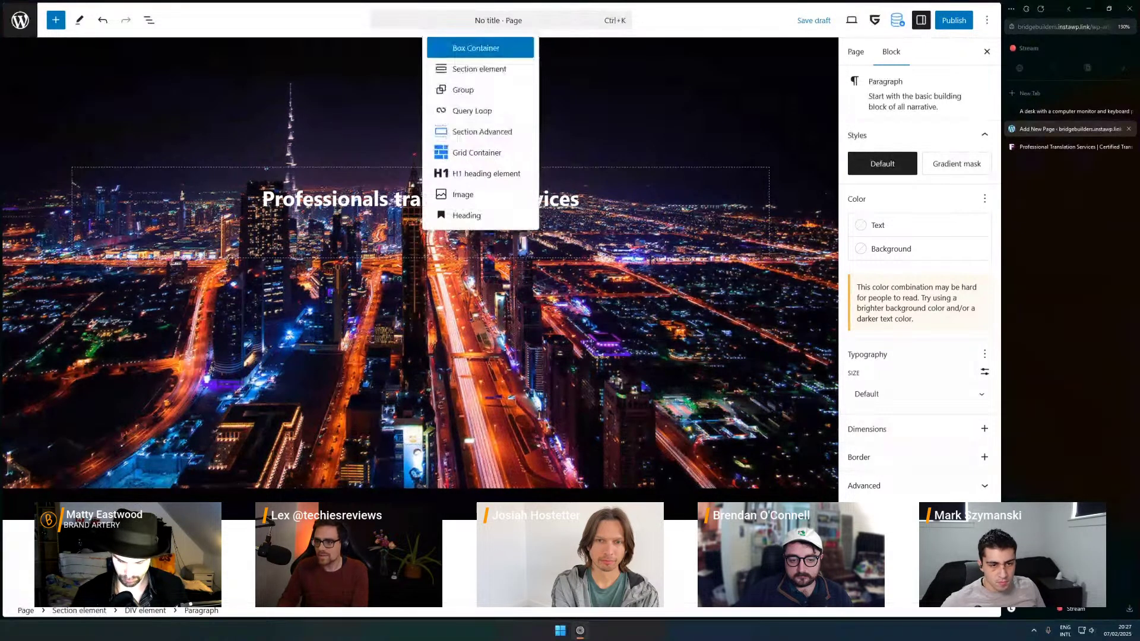
key("Return")
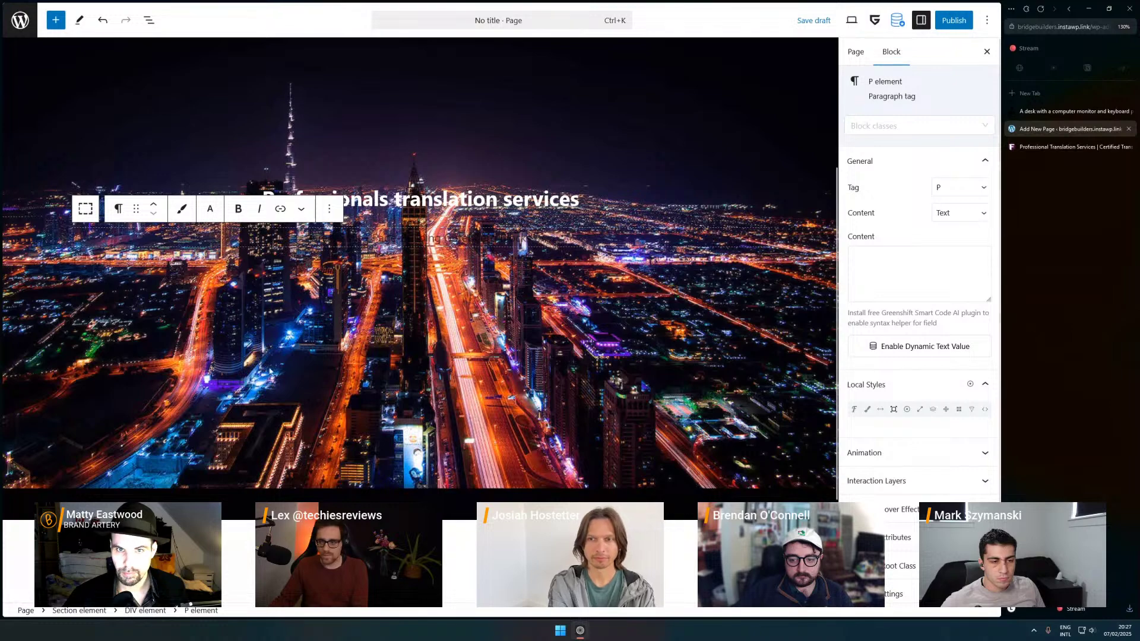
- Check the subtitle on the original translation services site and enter "Certified" as the new P element's text
left_click(1090, 150)
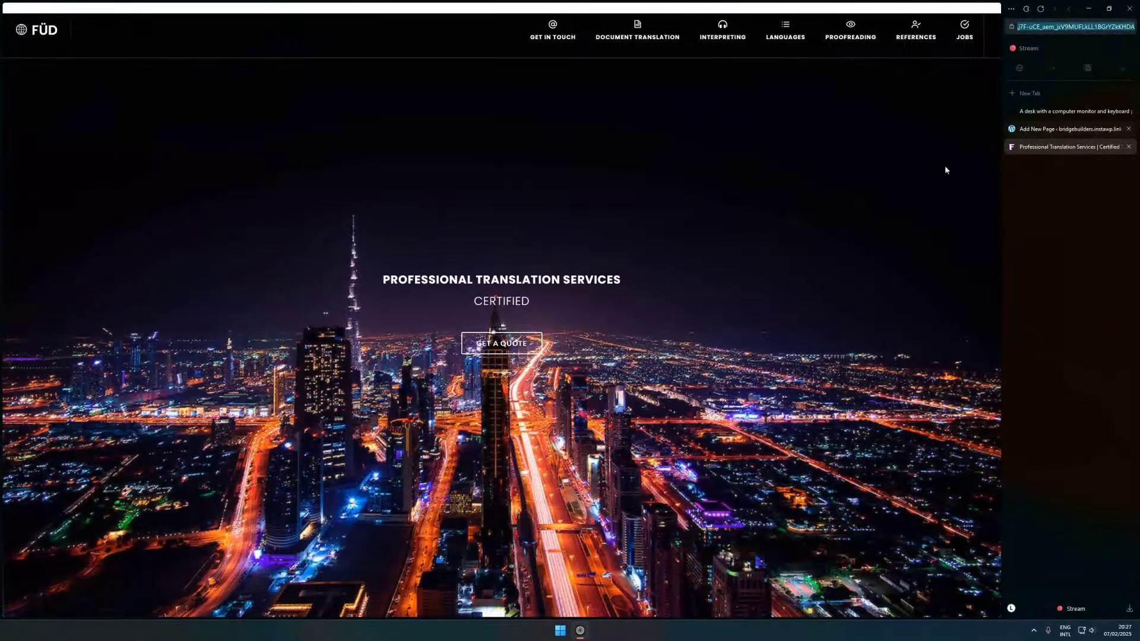
double_click(517, 300)
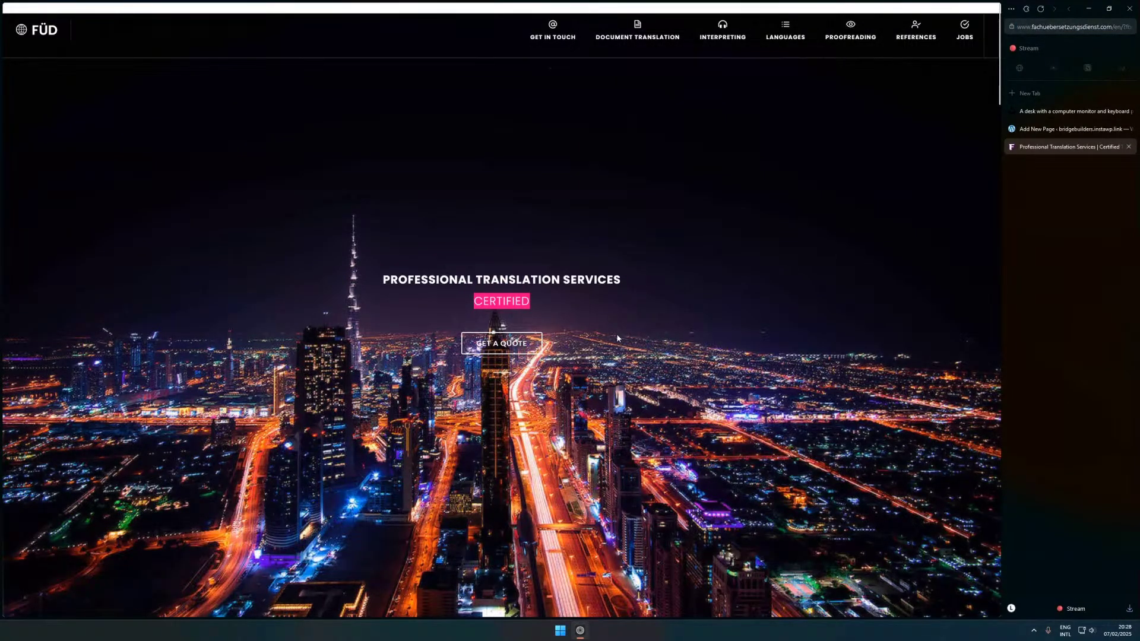
left_click(1097, 130)
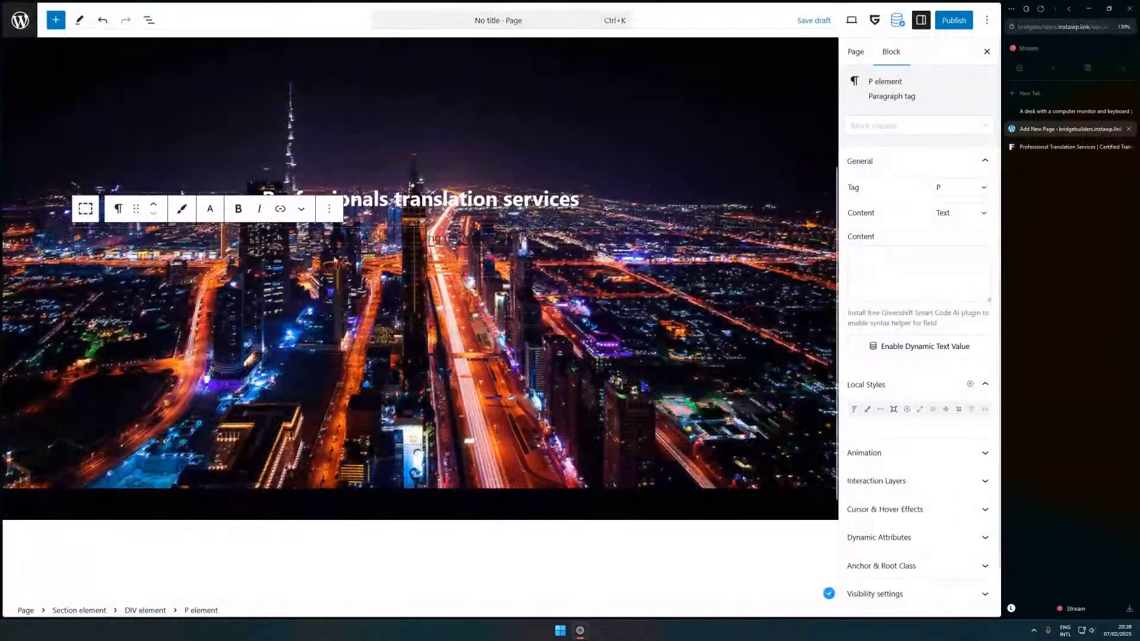
type("Certified")
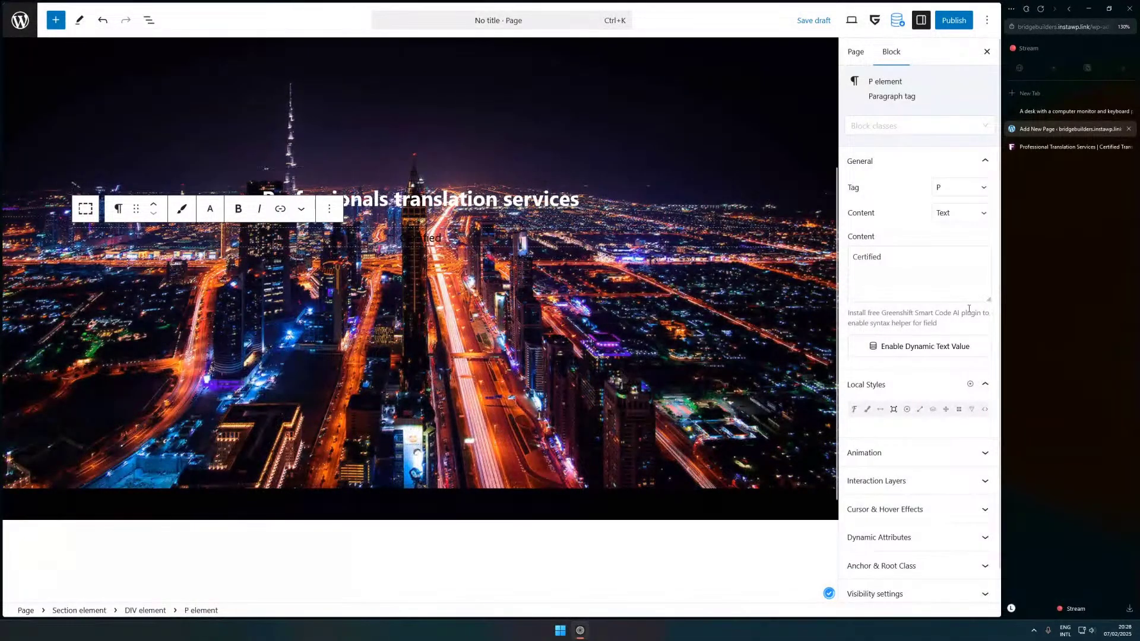
- Set the P element's text color to the theme palette white, #FFFFFE, and select the hero section
left_click(869, 411)
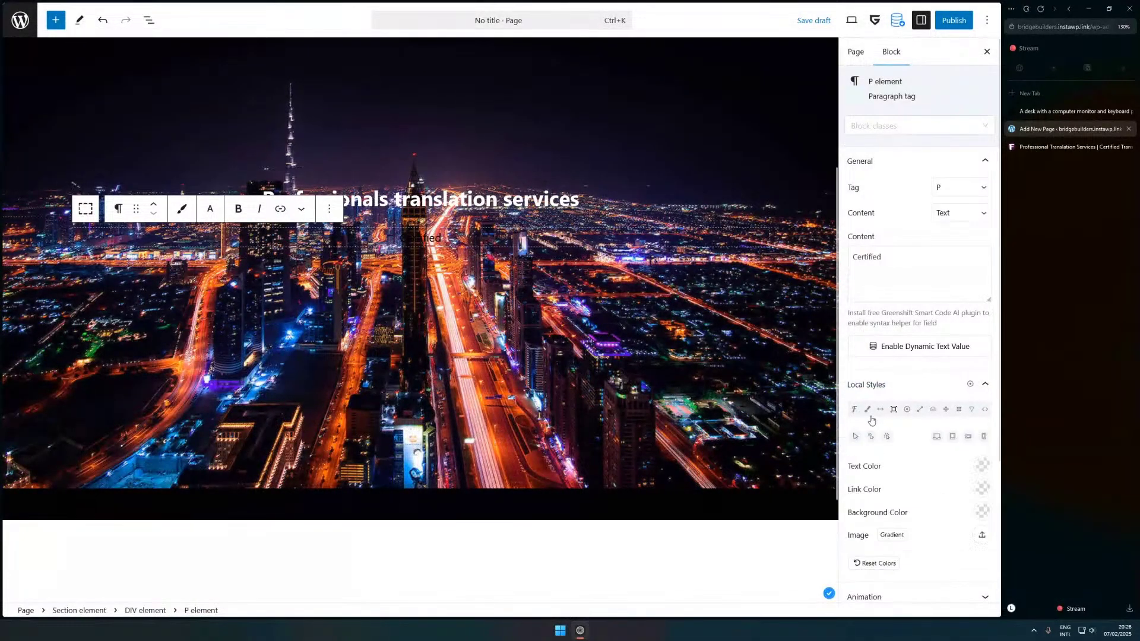
left_click(981, 466)
left_click(885, 318)
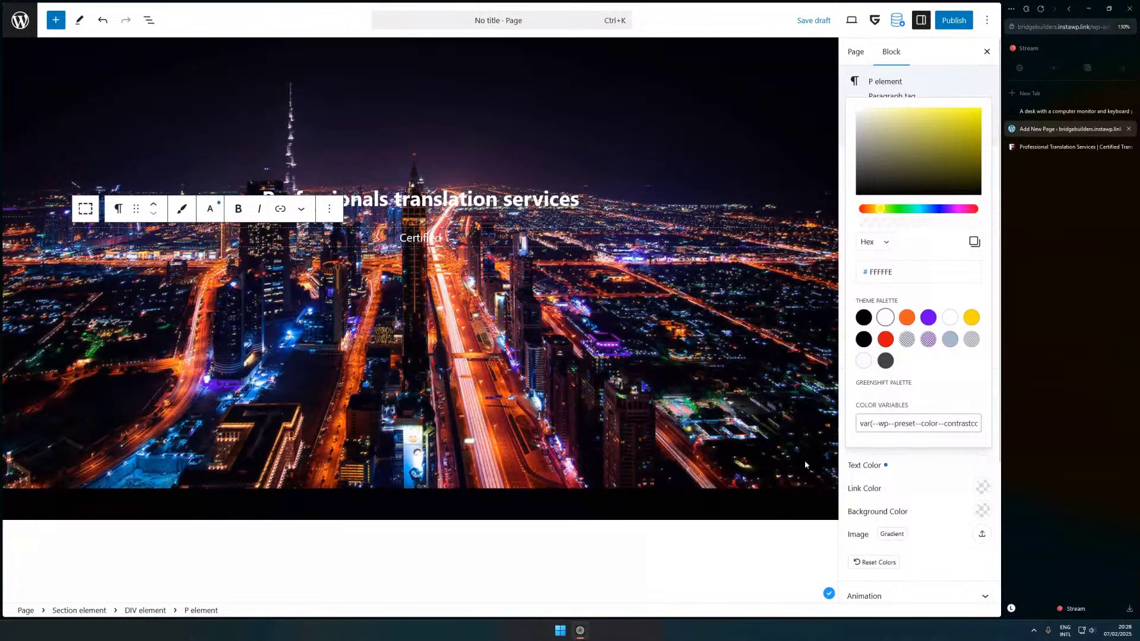
left_click(594, 172)
scroll(402, 186, "up", 3)
left_click(134, 90)
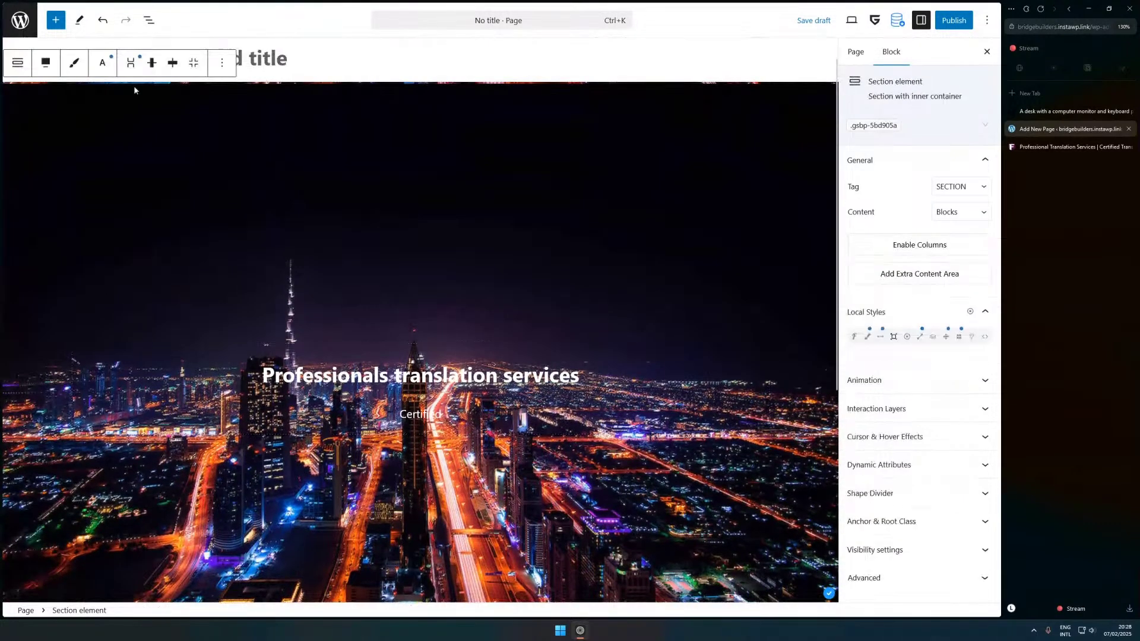
left_click(985, 340)
scroll(927, 416, "down", 1)
left_click(926, 488)
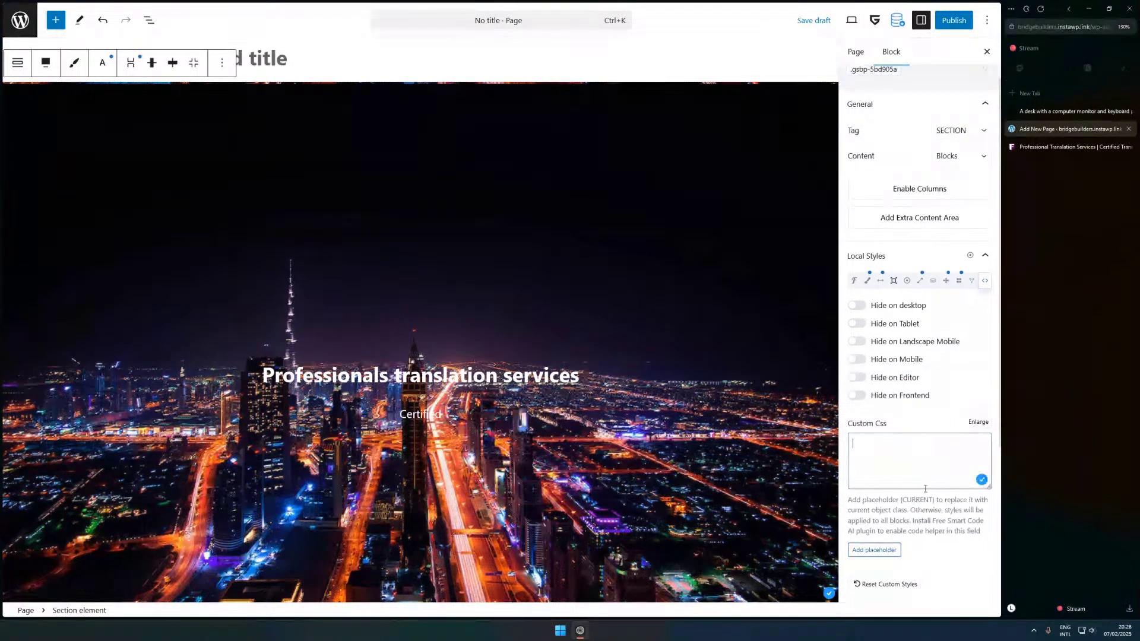
left_click_drag(898, 502, 932, 500)
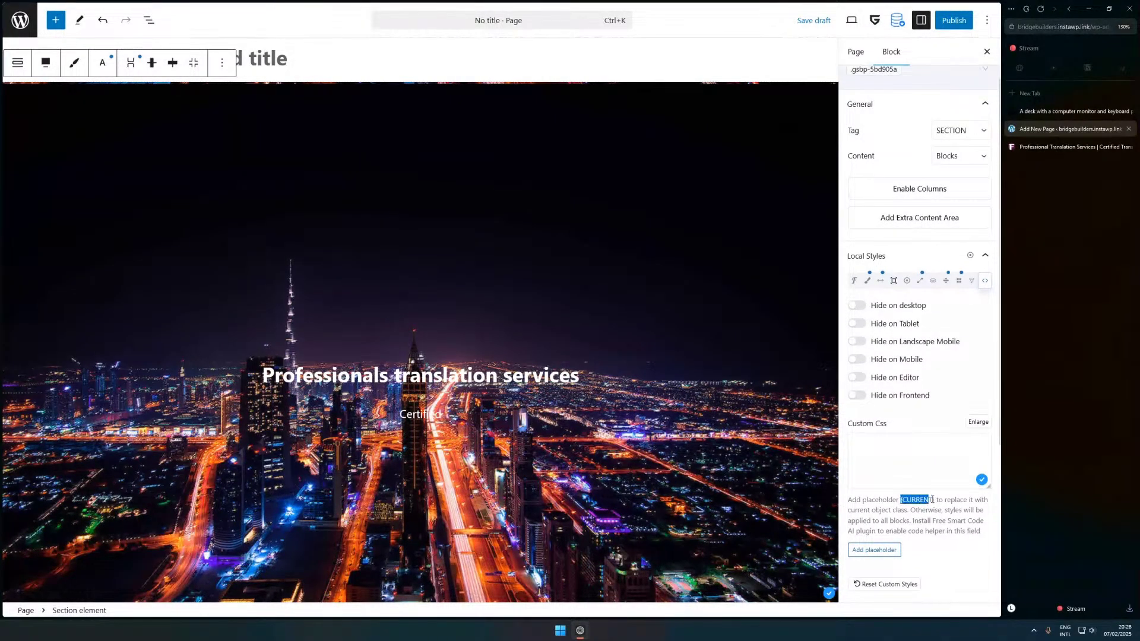
left_click(927, 462)
type("{CURRENT}")
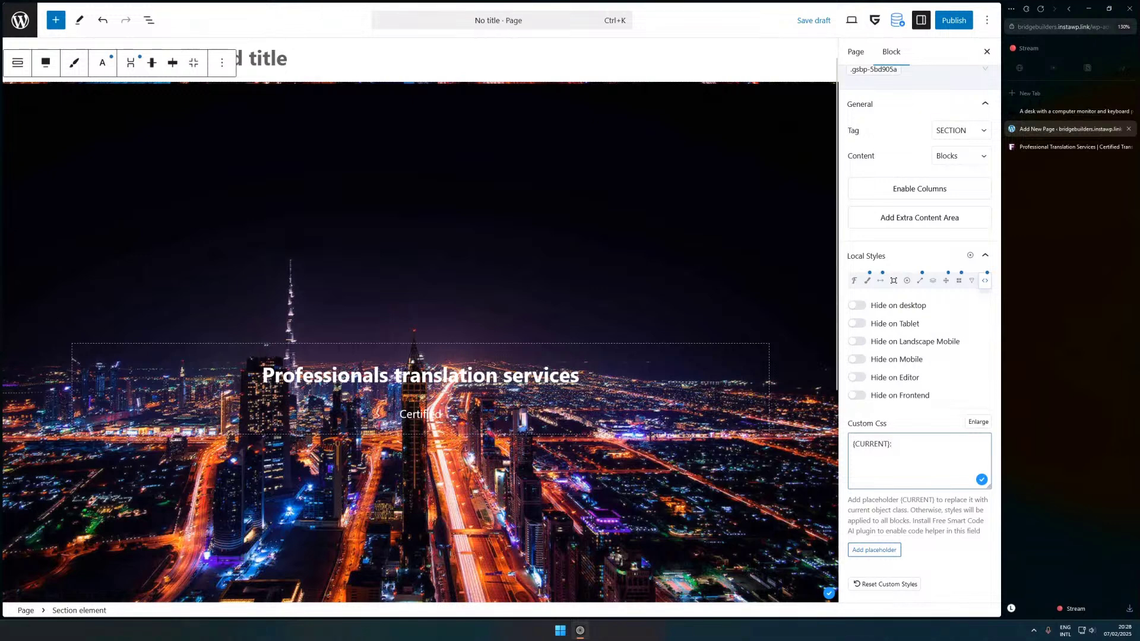
mouse_move(980, 483)
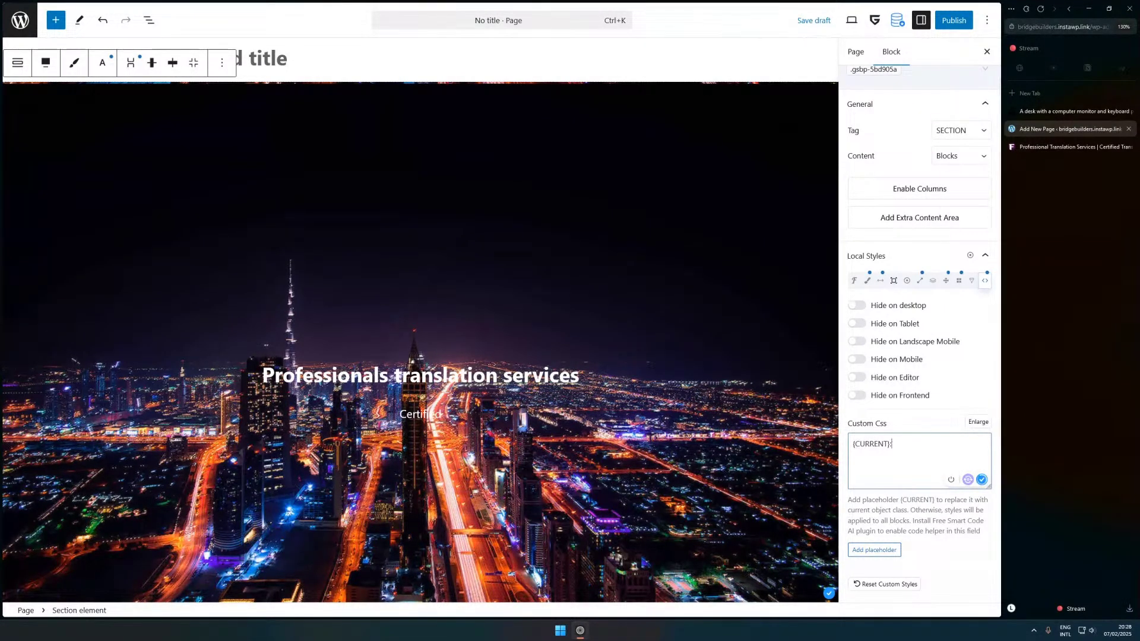
type(":after")
key("ctrl+a")
key("ctrl+s")
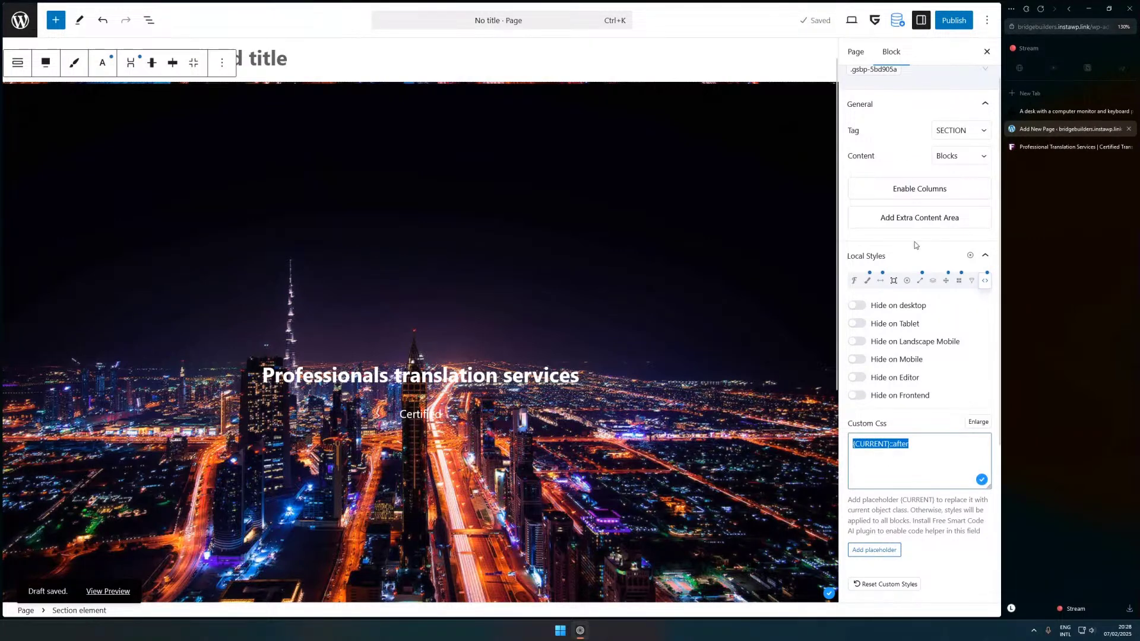
key("BackSpace")
- Add a new global class named hero to the section element and select it for styling
scroll(891, 178, "up", 1)
left_click(886, 125)
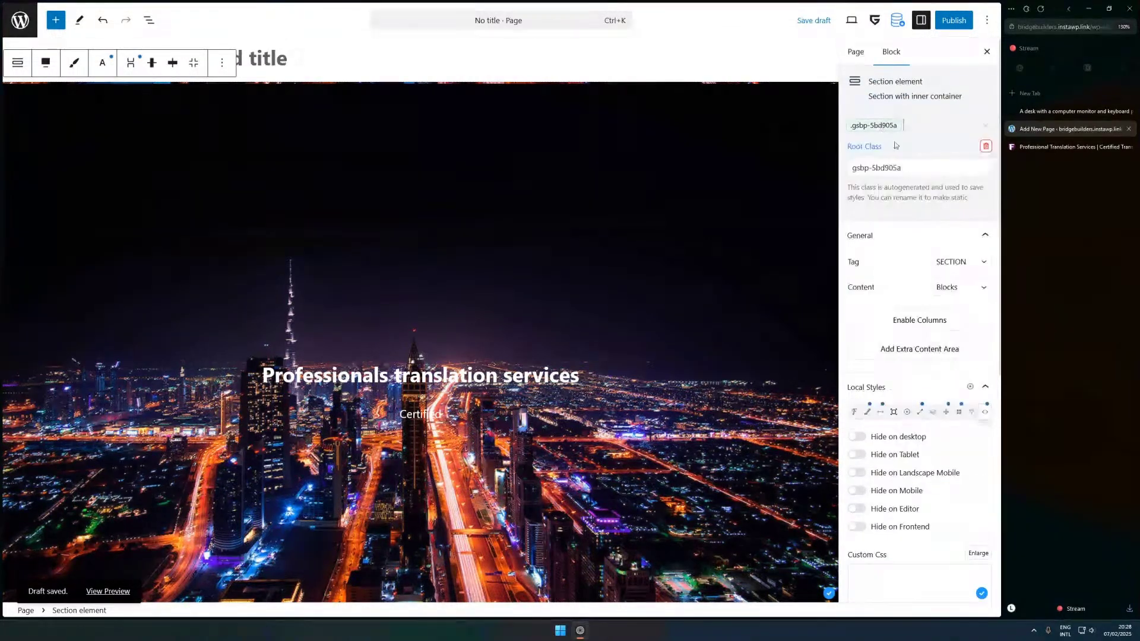
left_click(929, 126)
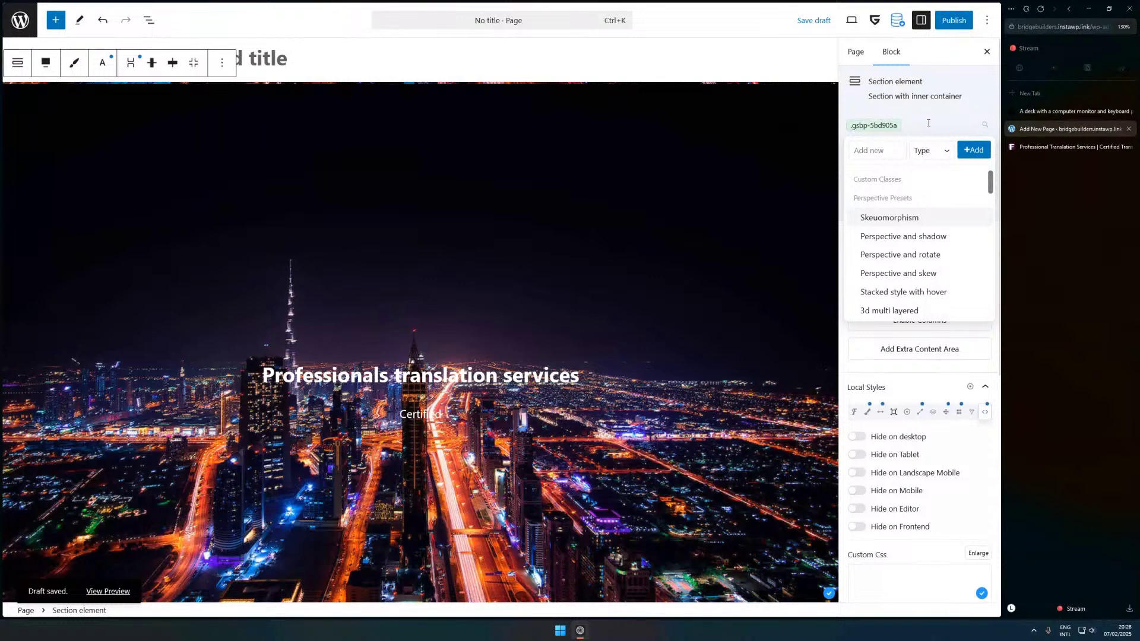
type("hero")
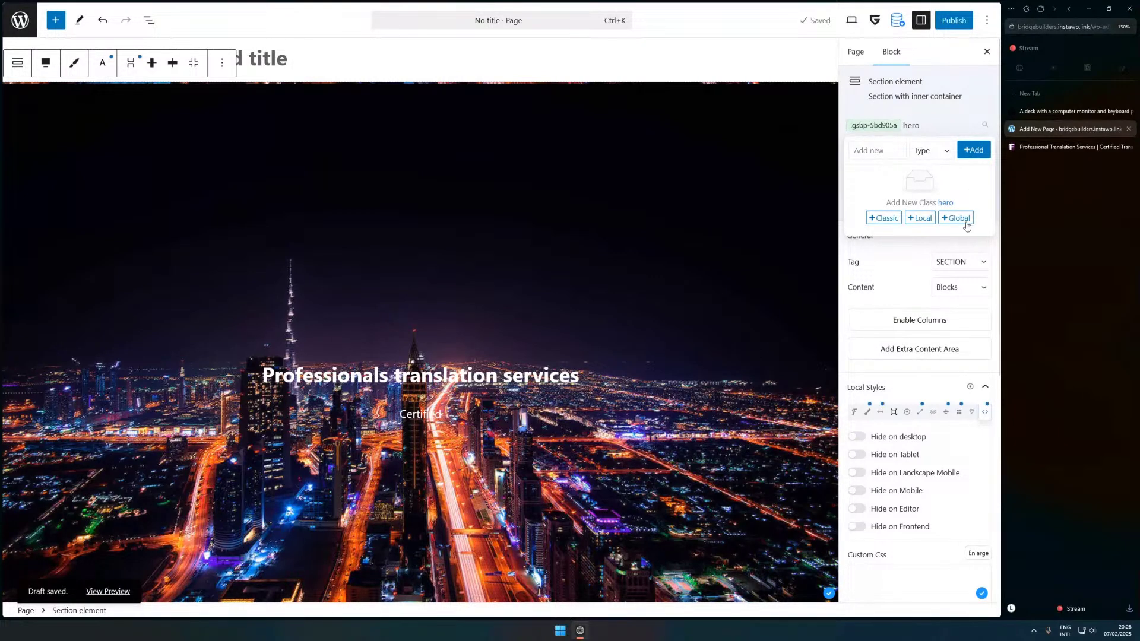
left_click(956, 218)
left_click(858, 125)
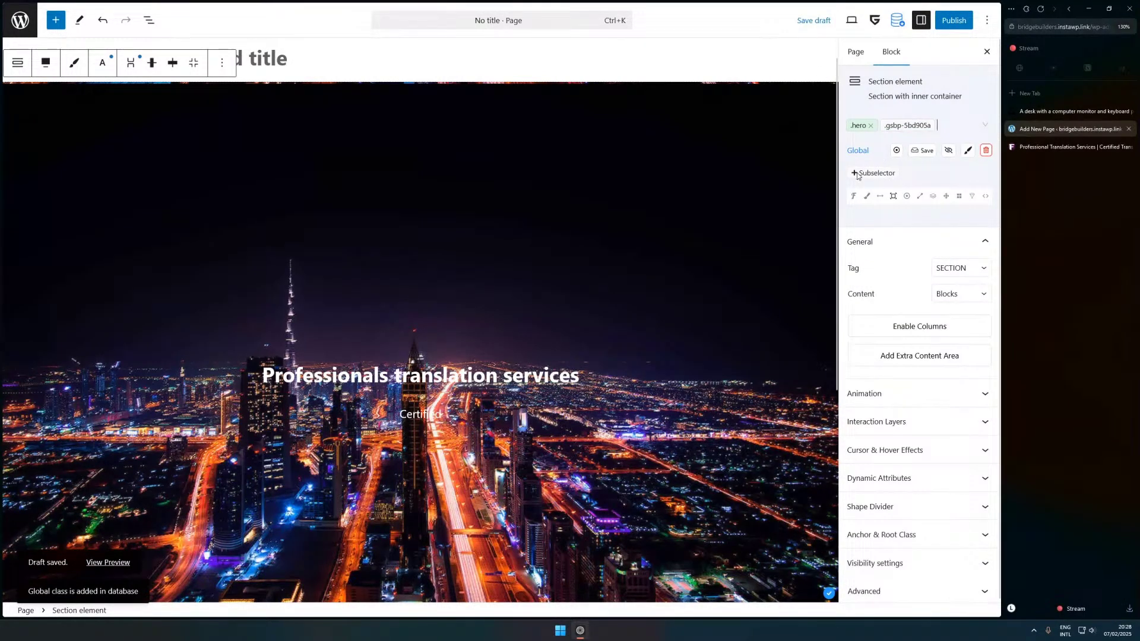
- Add an ::after subselector to the hero class and open its effects settings
left_click(882, 173)
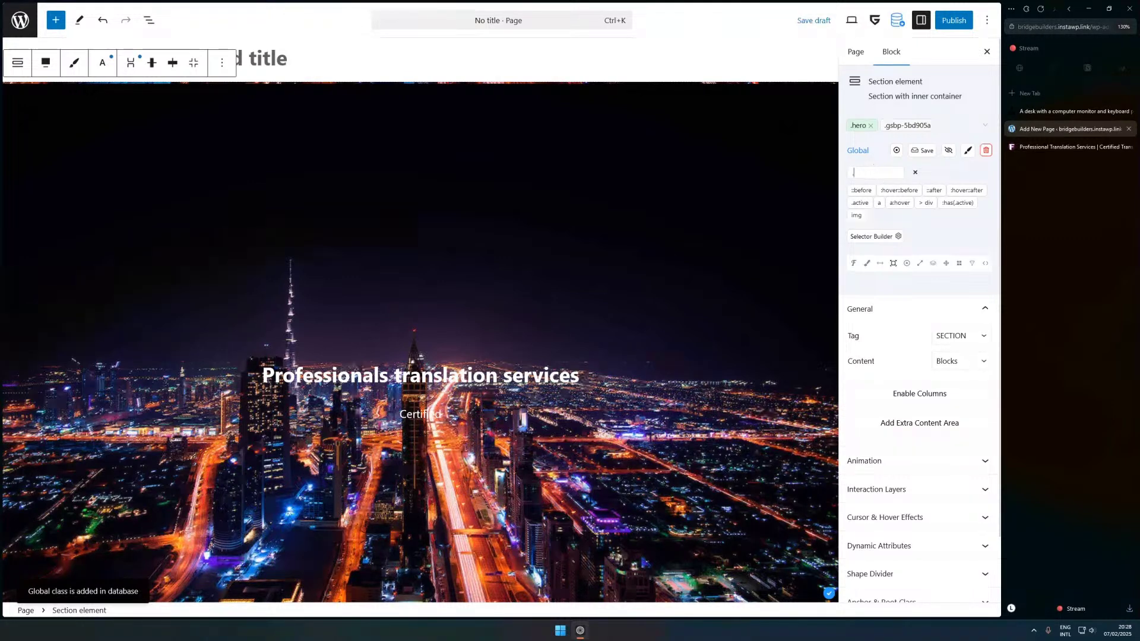
type(".ca")
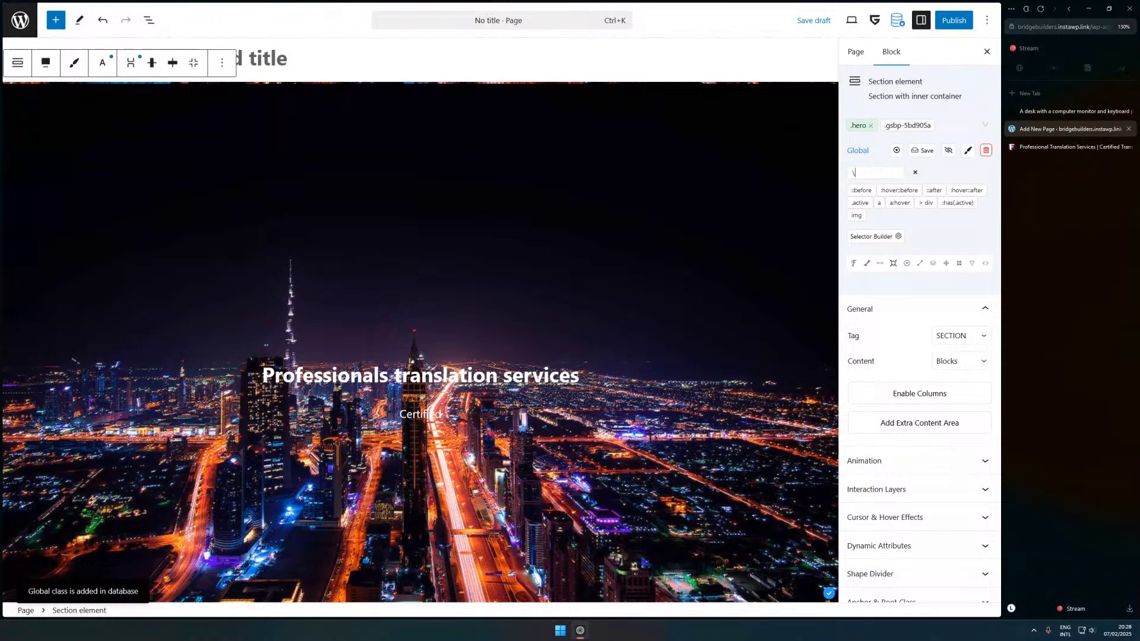
left_click(931, 191)
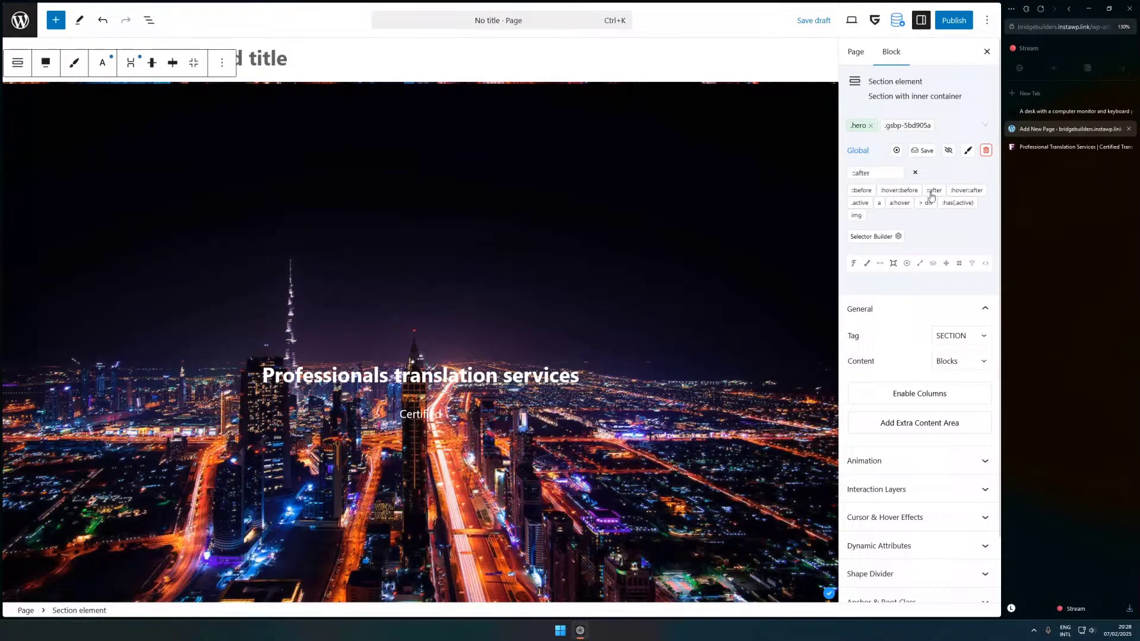
key("Return")
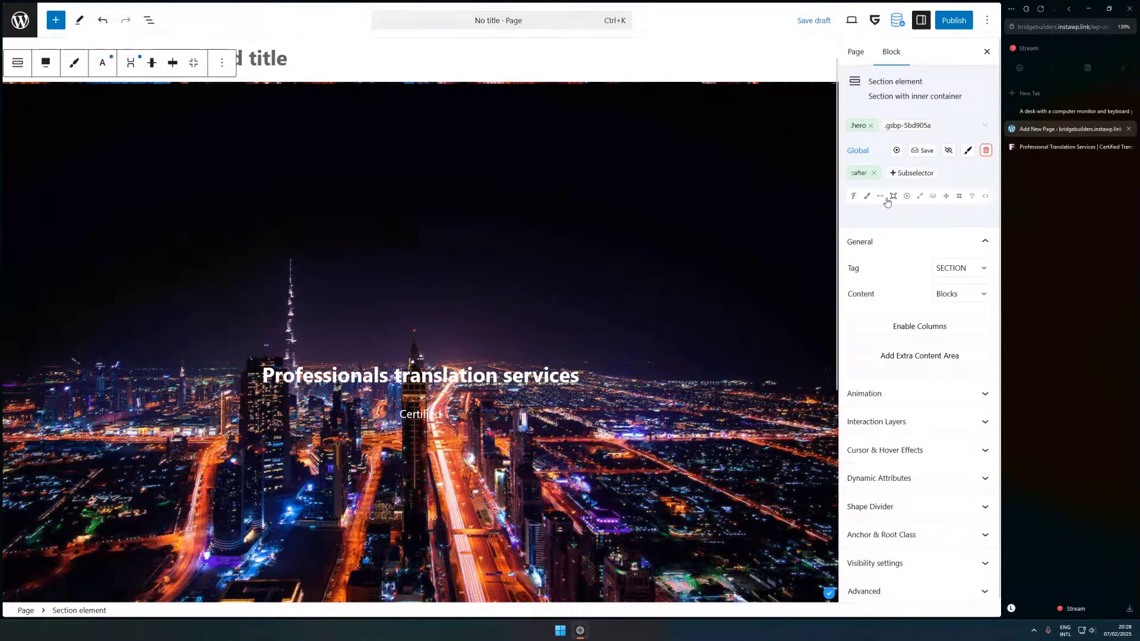
left_click(960, 197)
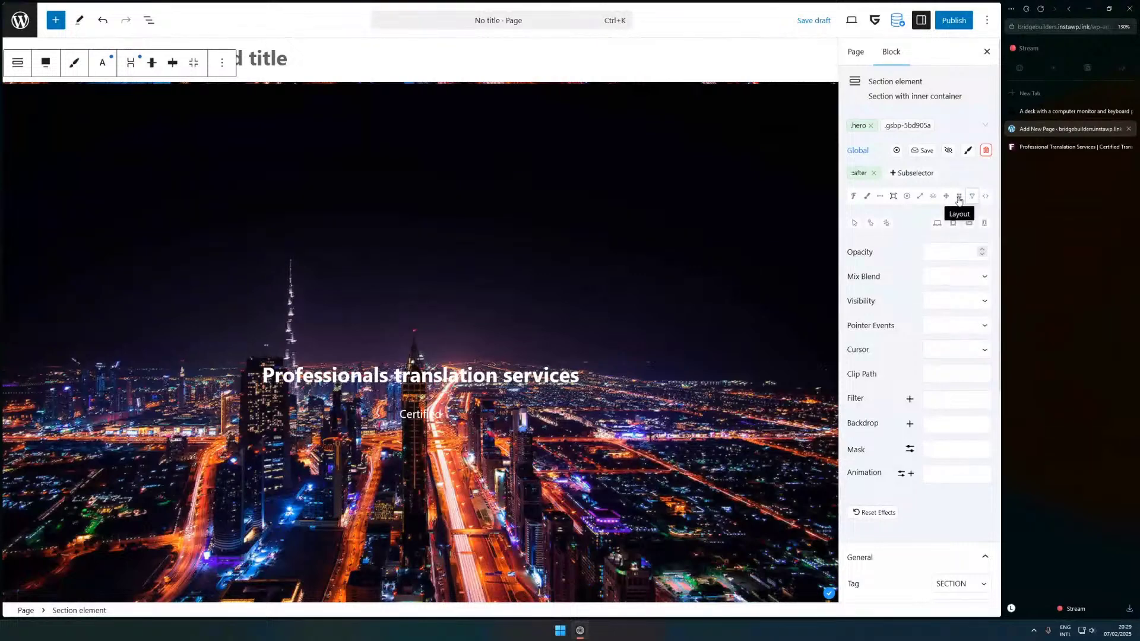
- Set the ::after subselector's position to absolute with 0 px offsets on all four sides
left_click(947, 199)
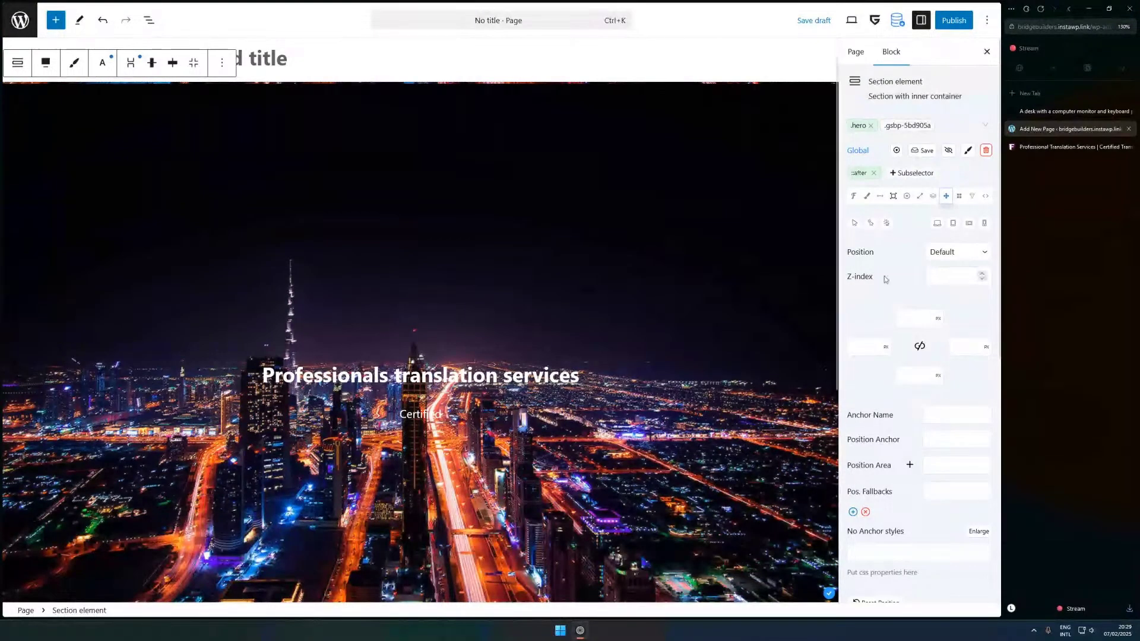
left_click(981, 254)
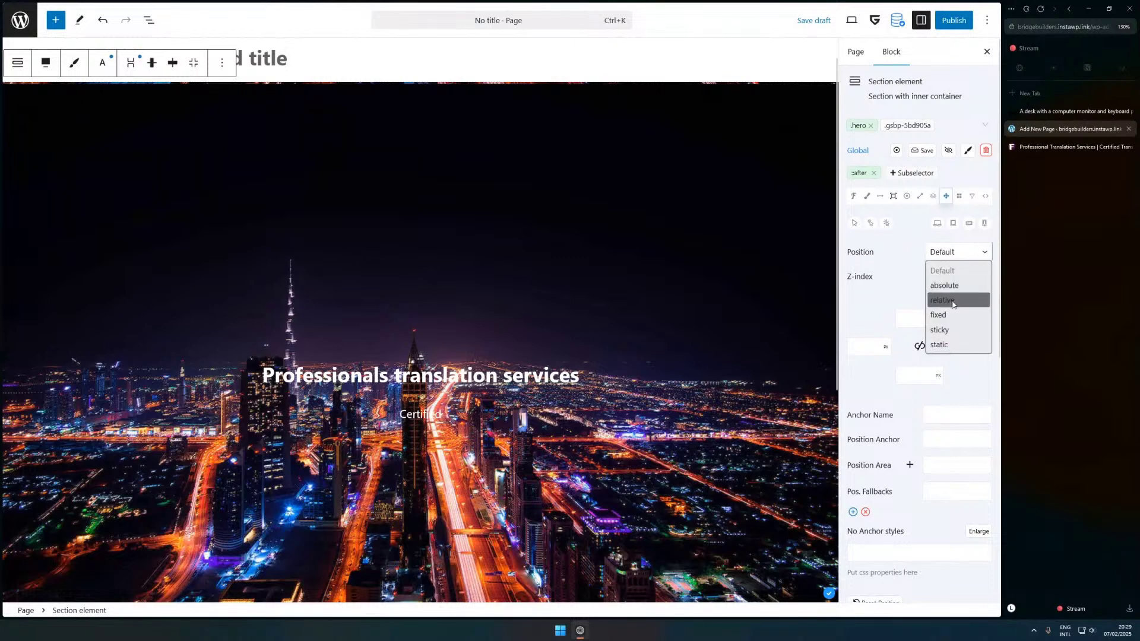
left_click(957, 271)
left_click(918, 318)
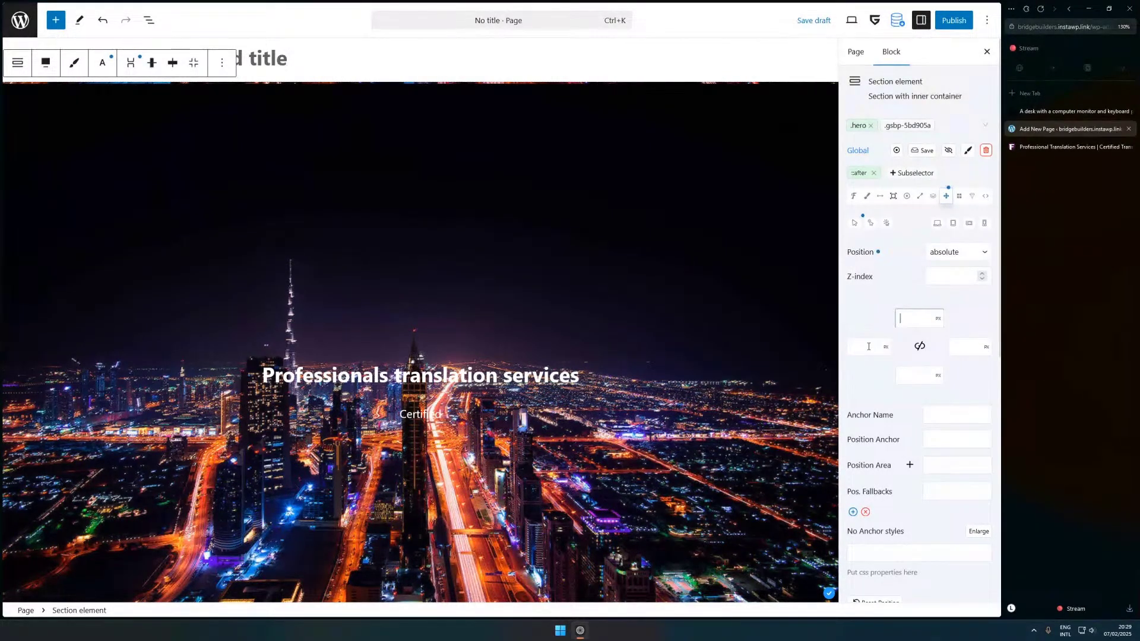
type("0")
key("Tab")
type("0")
key("Tab")
type("0")
key("Tab")
type("0")
- Set the ::after subselector's background color to black from the theme palette
left_click(868, 197)
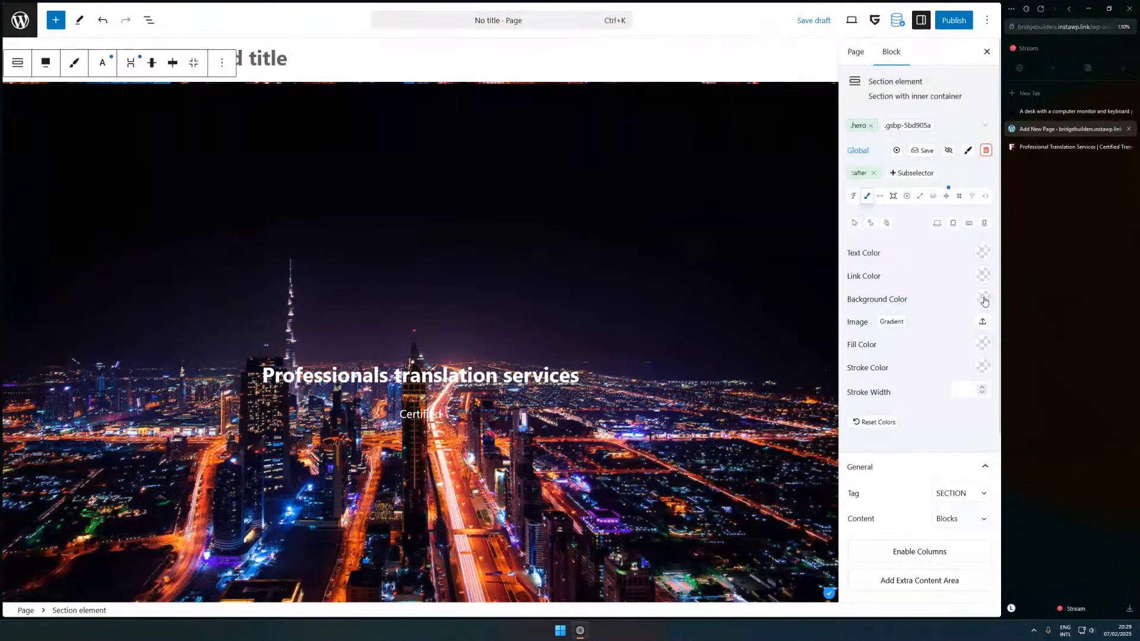
left_click(984, 298)
left_click(865, 536)
left_click(938, 240)
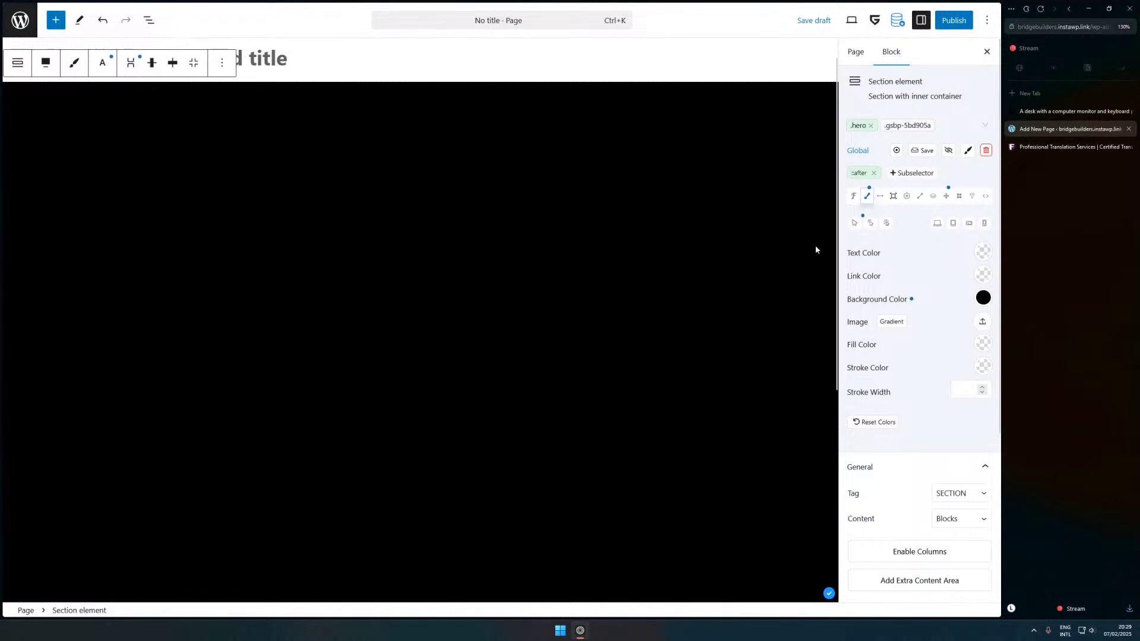
- Review the ::after subselector's position settings, deselect it, and set the hero class's own position to relative
left_click(859, 125)
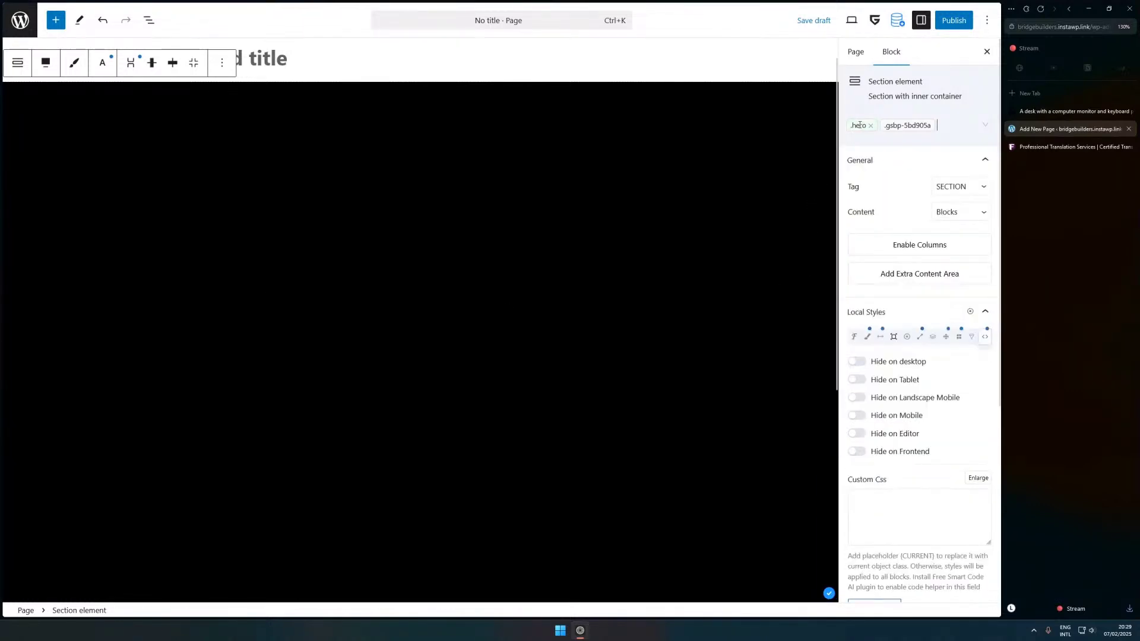
left_click(859, 125)
left_click(948, 199)
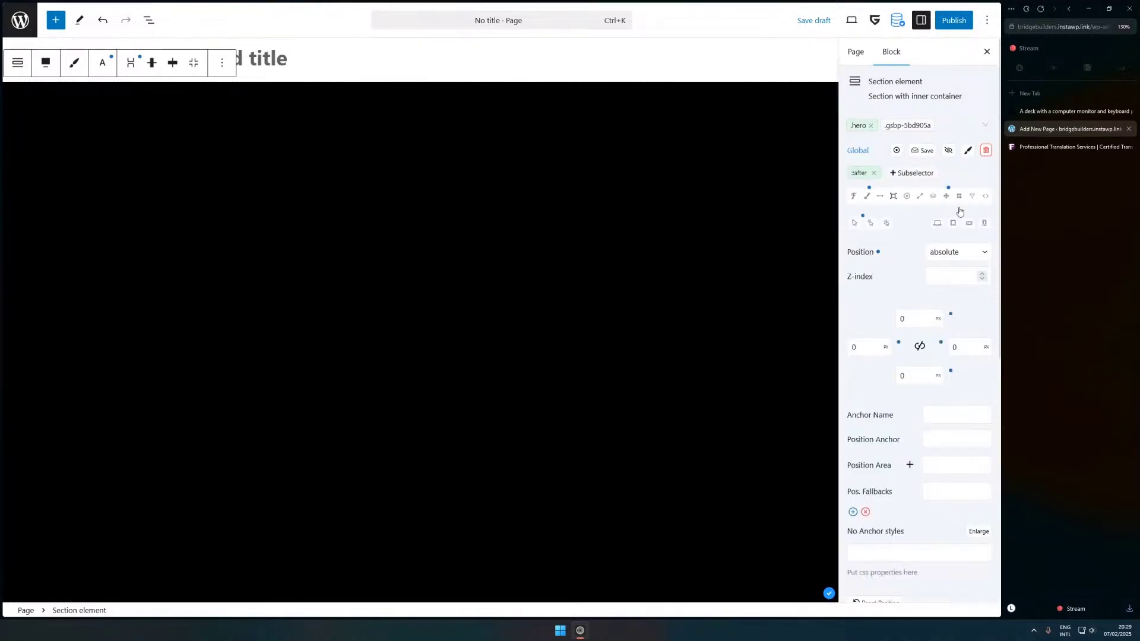
left_click(955, 258)
left_click(941, 254)
left_click(860, 176)
left_click(941, 253)
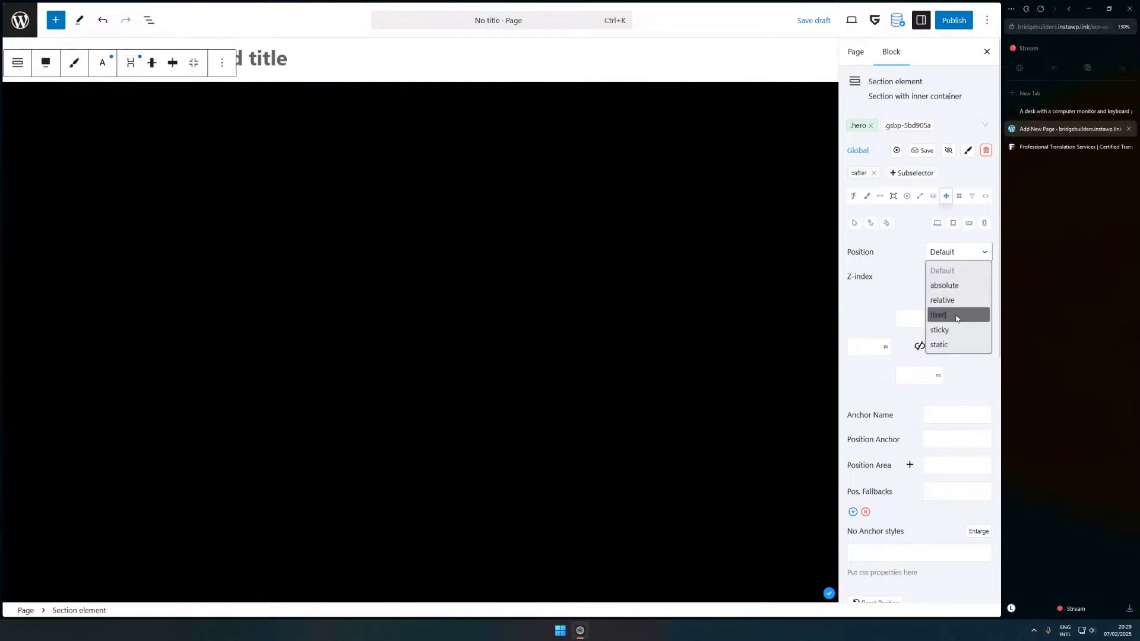
left_click(960, 300)
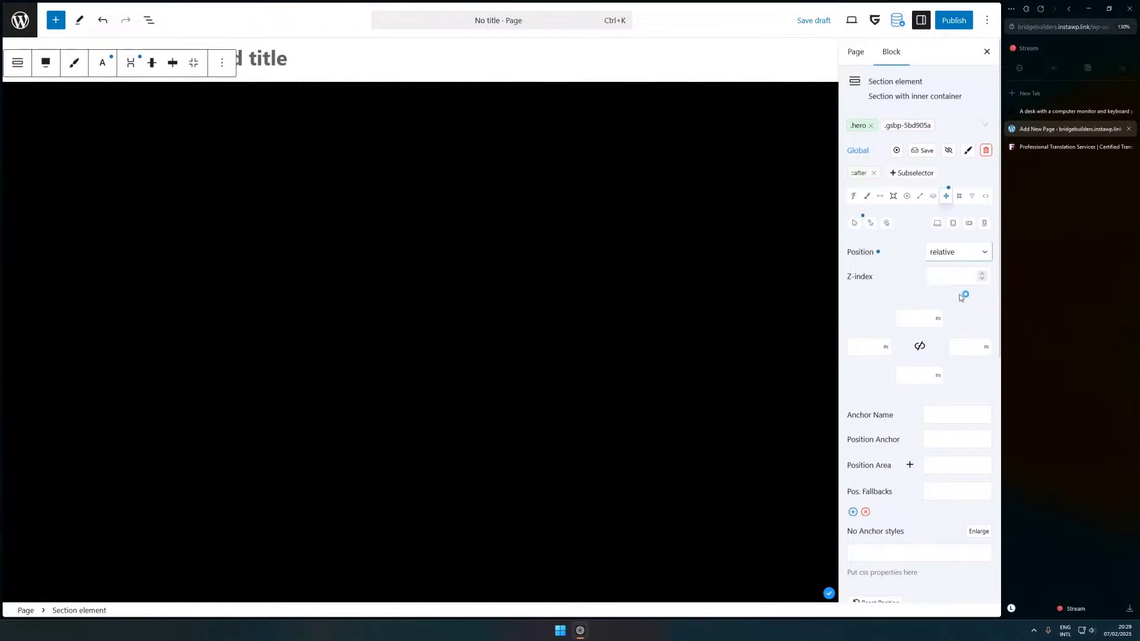
- Save the hero global class and publish the page
left_click(918, 151)
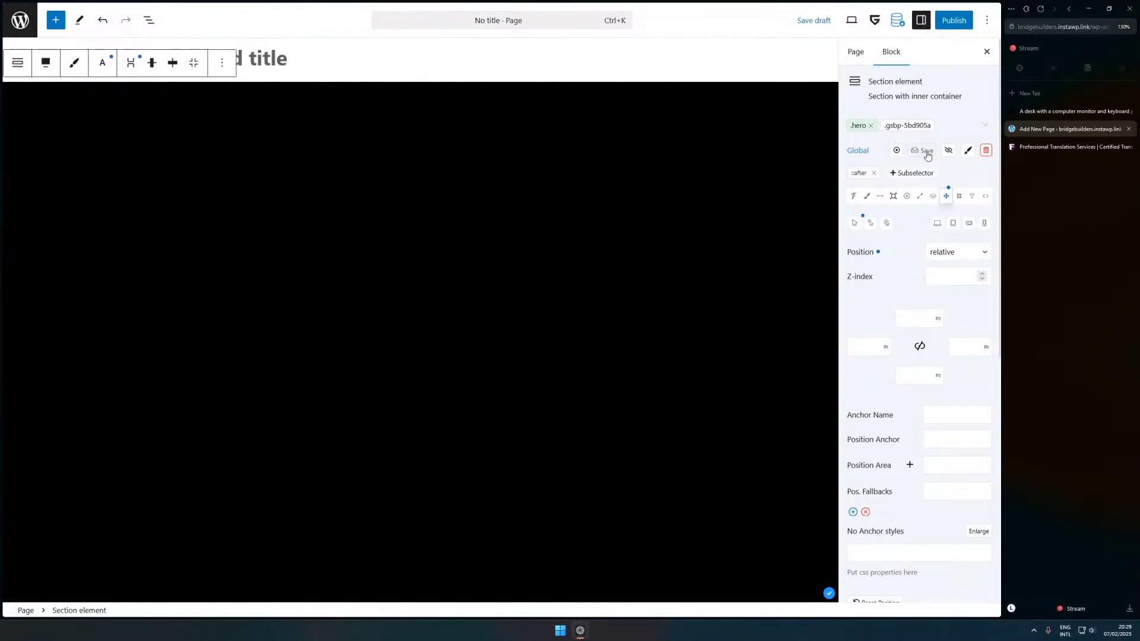
left_click(927, 152)
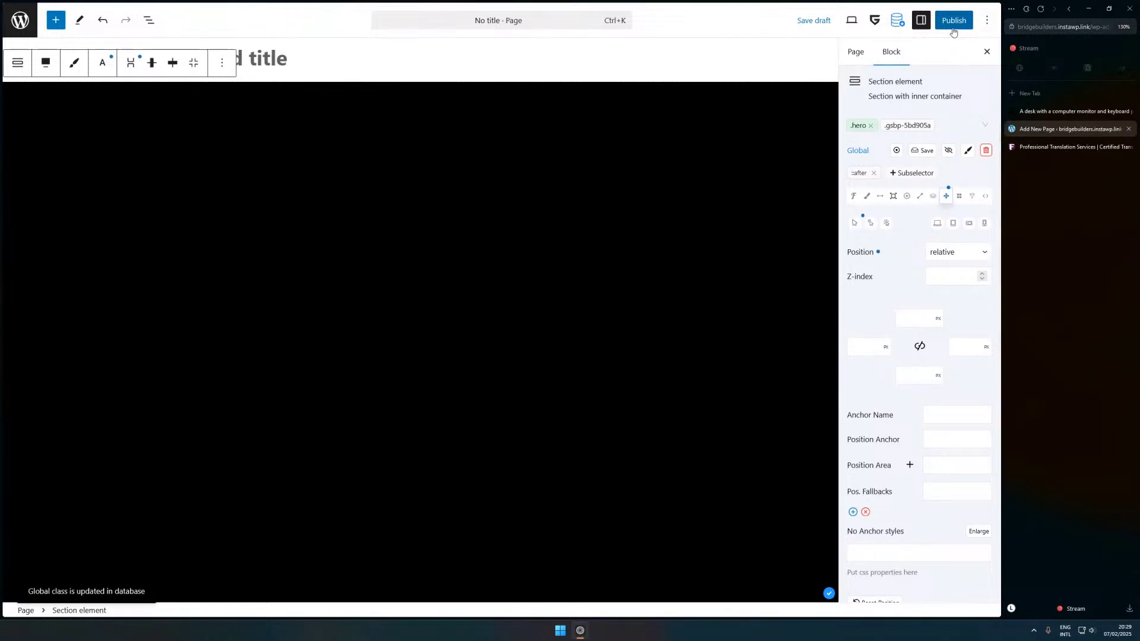
left_click(953, 24)
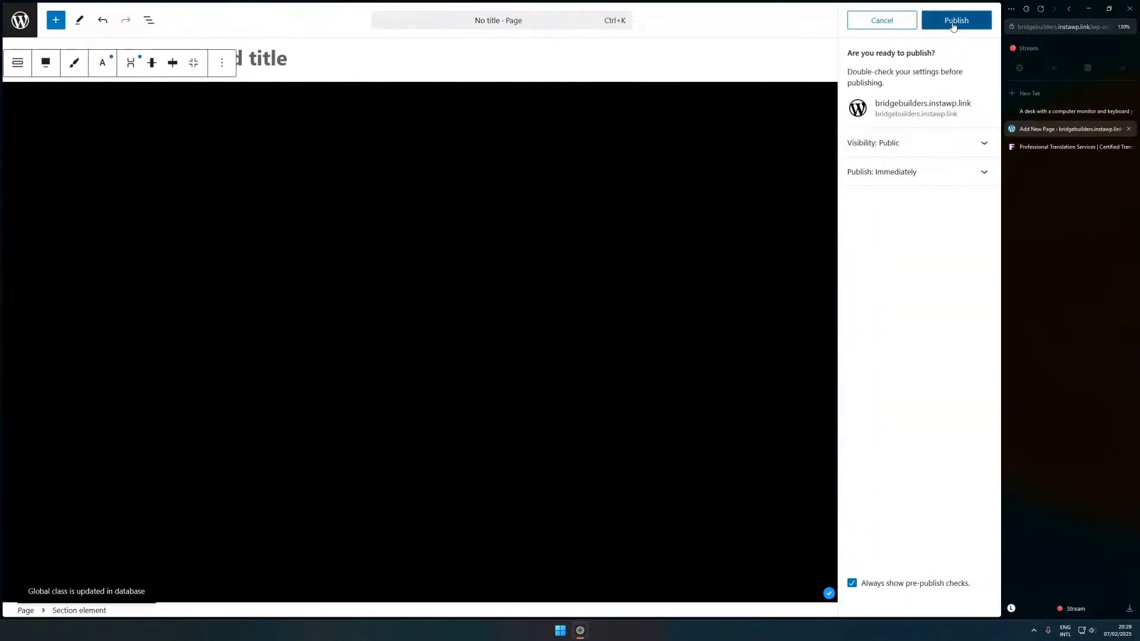
left_click(955, 24)
left_click(982, 20)
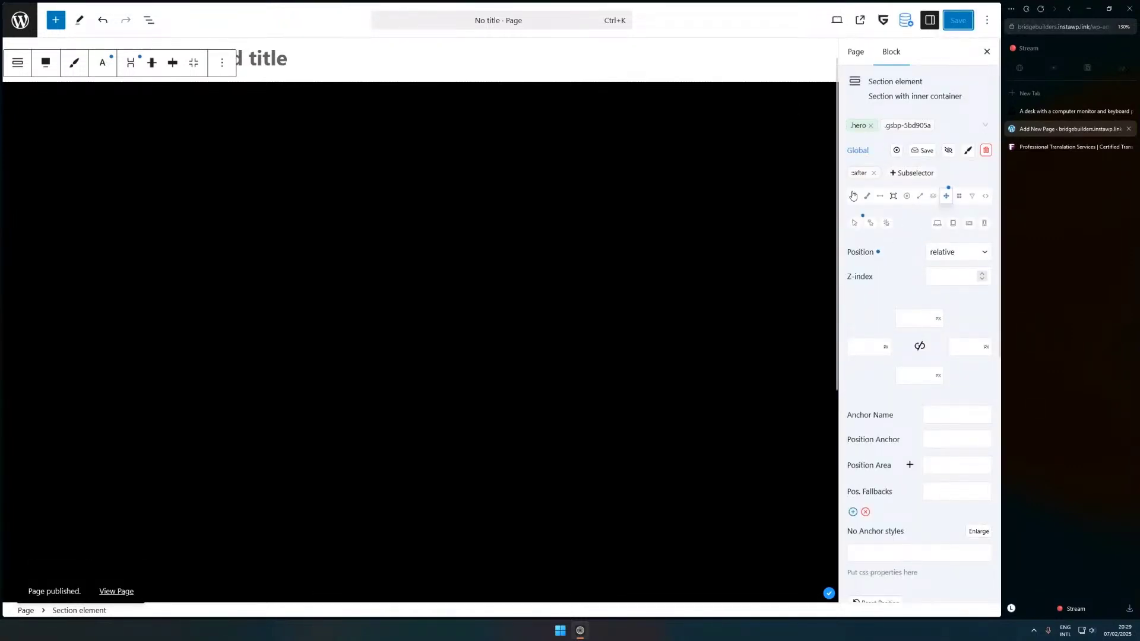
- Select the Content Area inside the section element and set its Z-index to 1
left_click(859, 173)
left_click(860, 173)
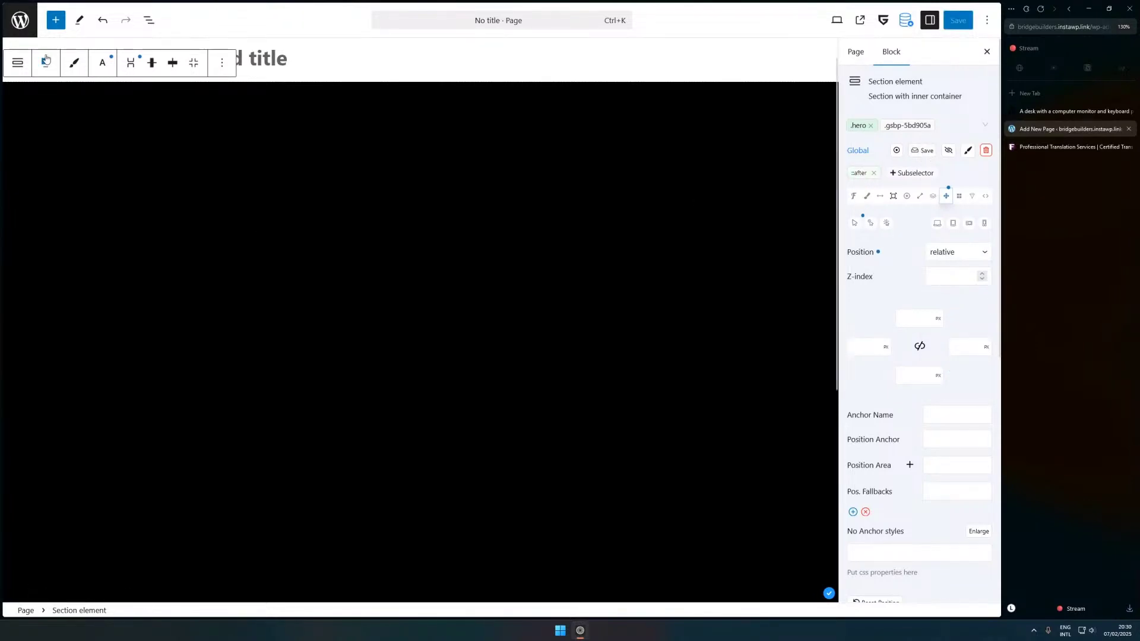
left_click(149, 20)
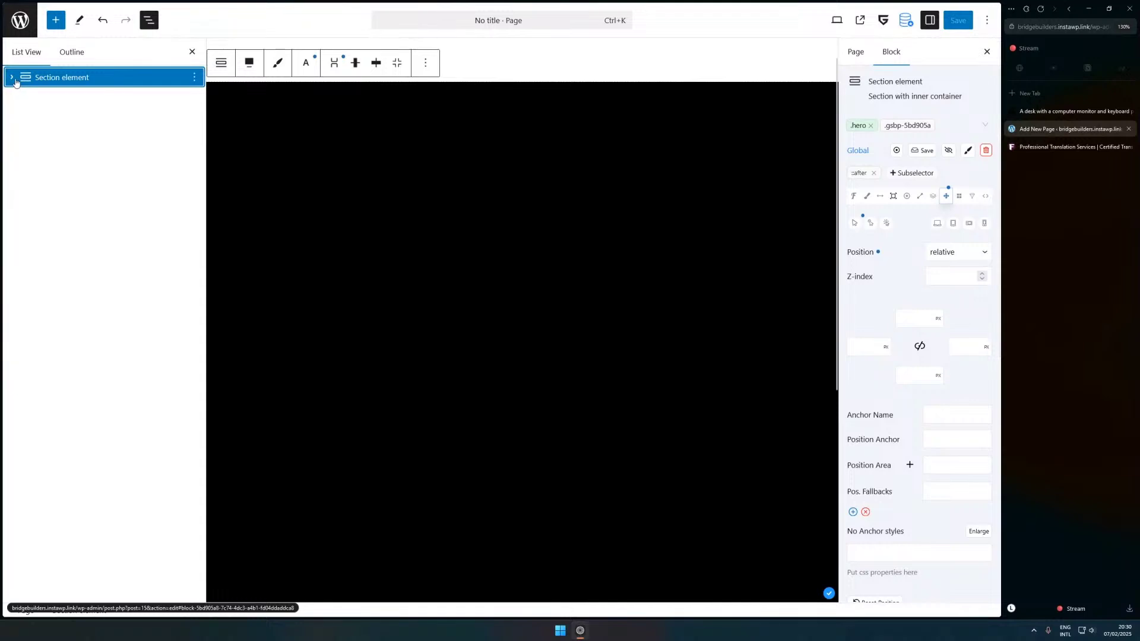
left_click(70, 102)
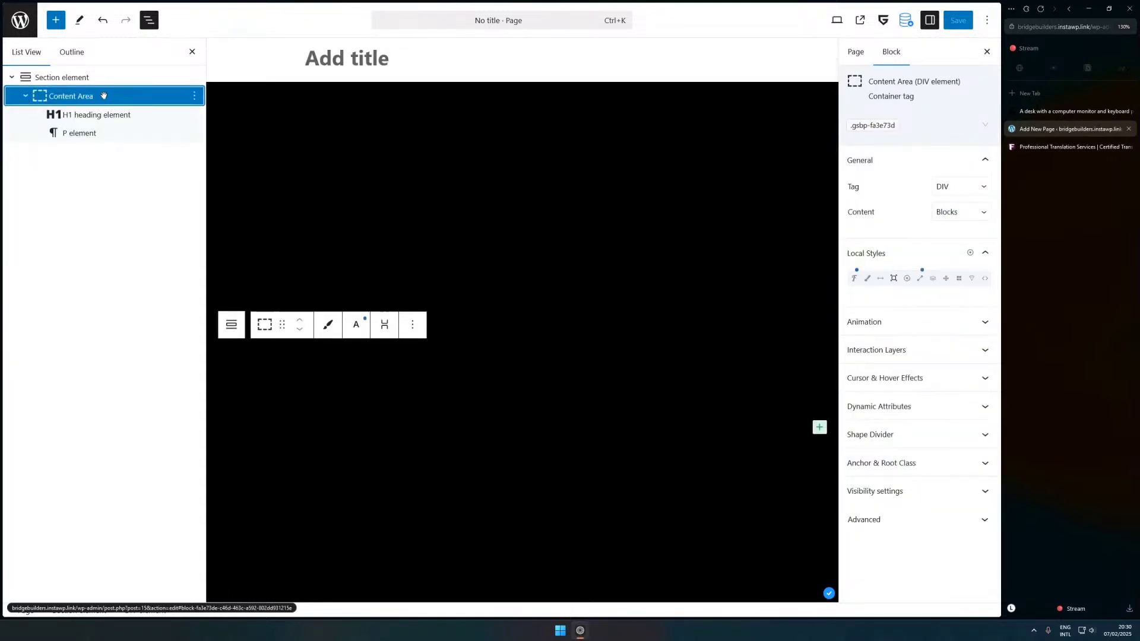
left_click(961, 279)
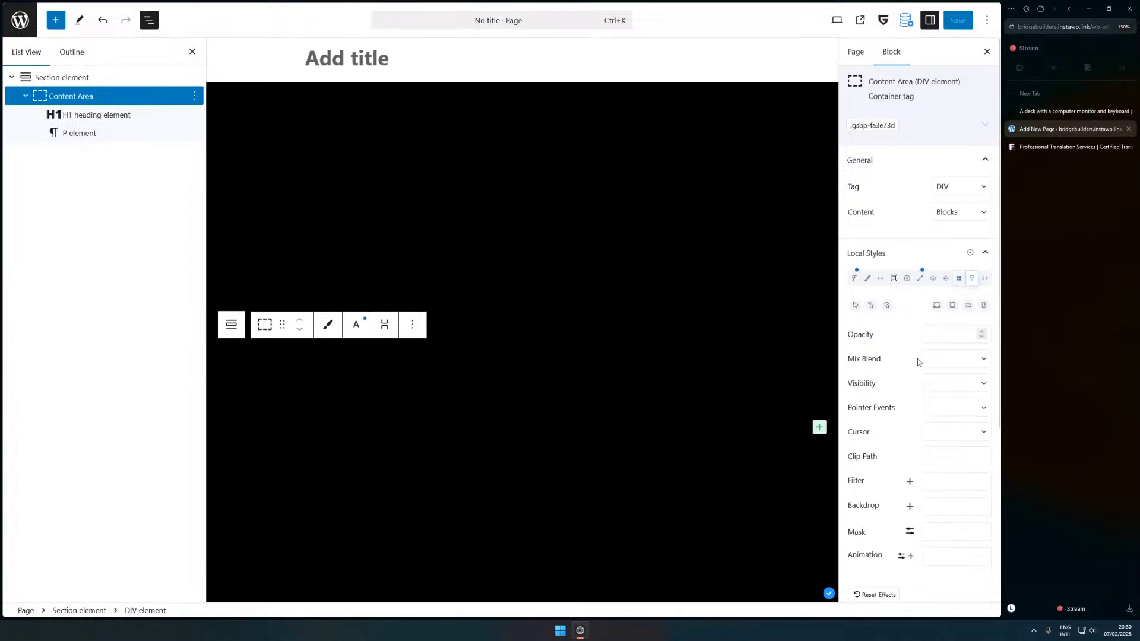
left_click(946, 279)
left_click(951, 359)
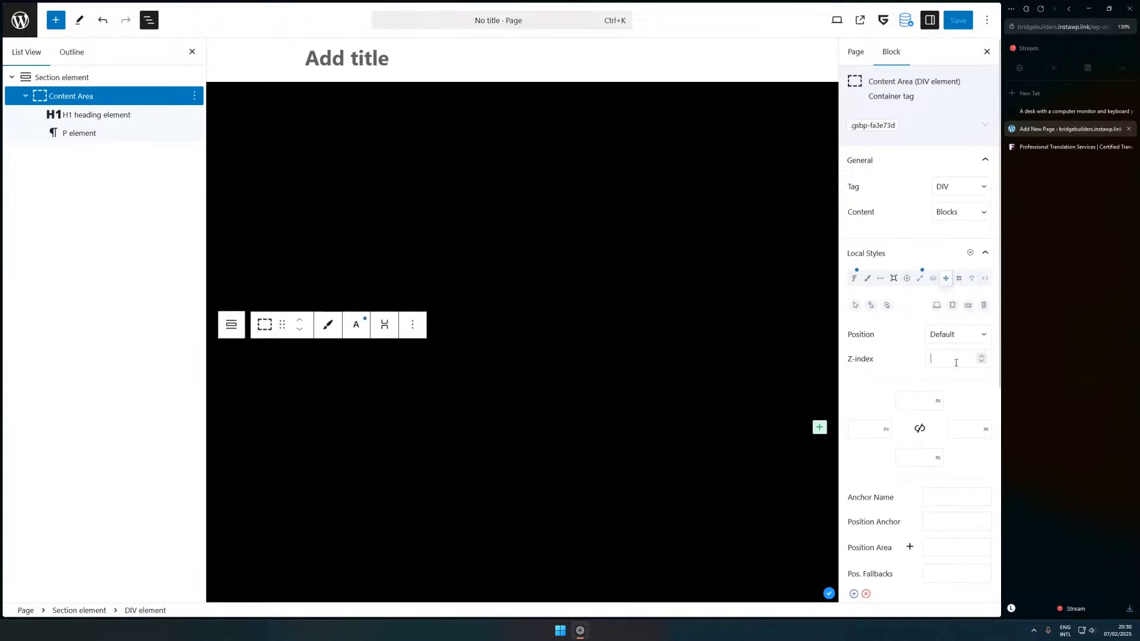
type("1")
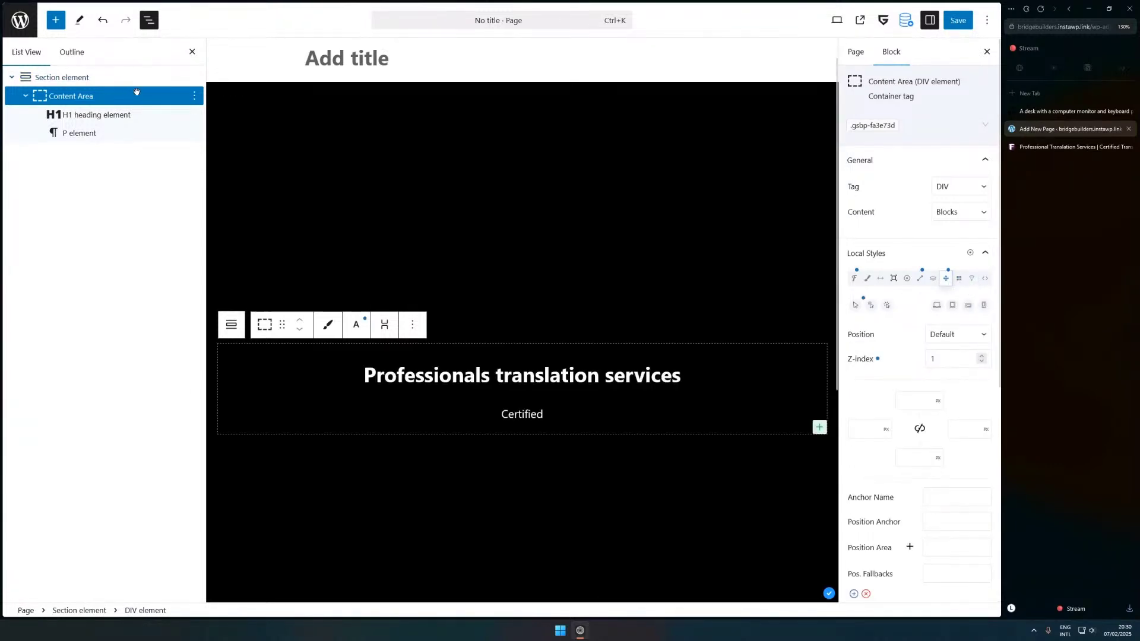
- Make the hero ::after background color semi-transparent black, #00000069
left_click(132, 82)
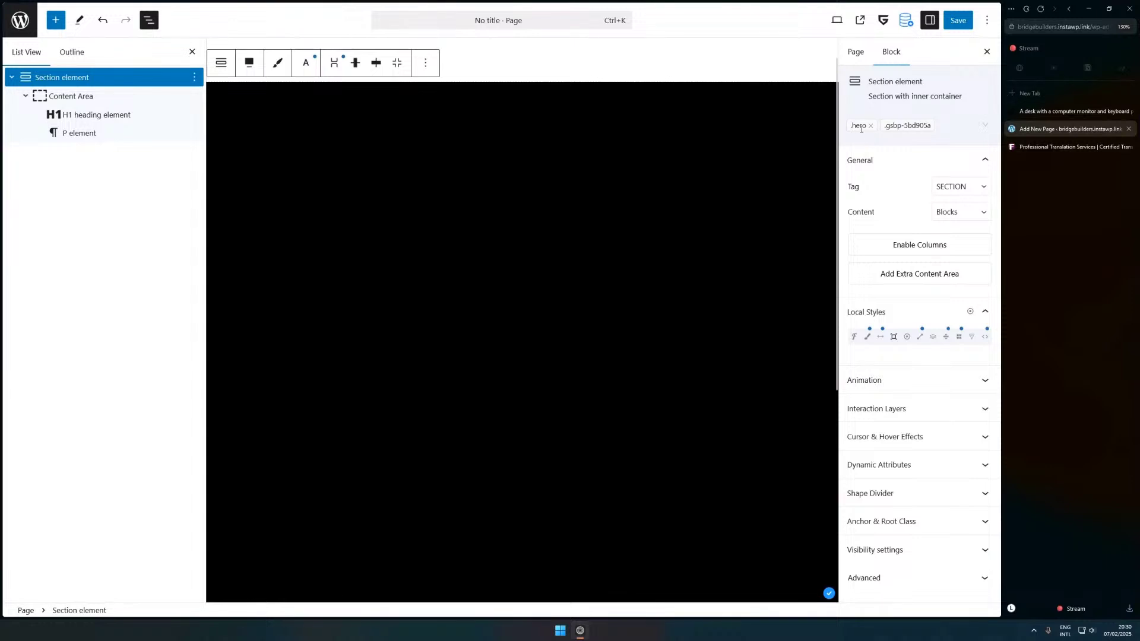
left_click(867, 197)
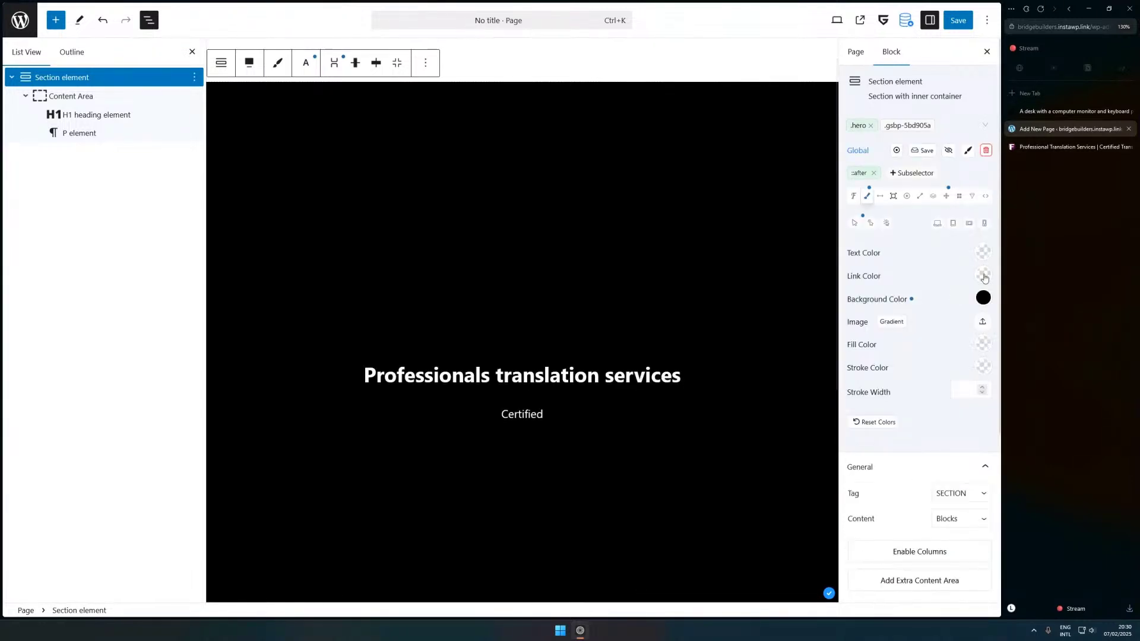
left_click(983, 297)
left_click_drag(976, 445, 911, 450)
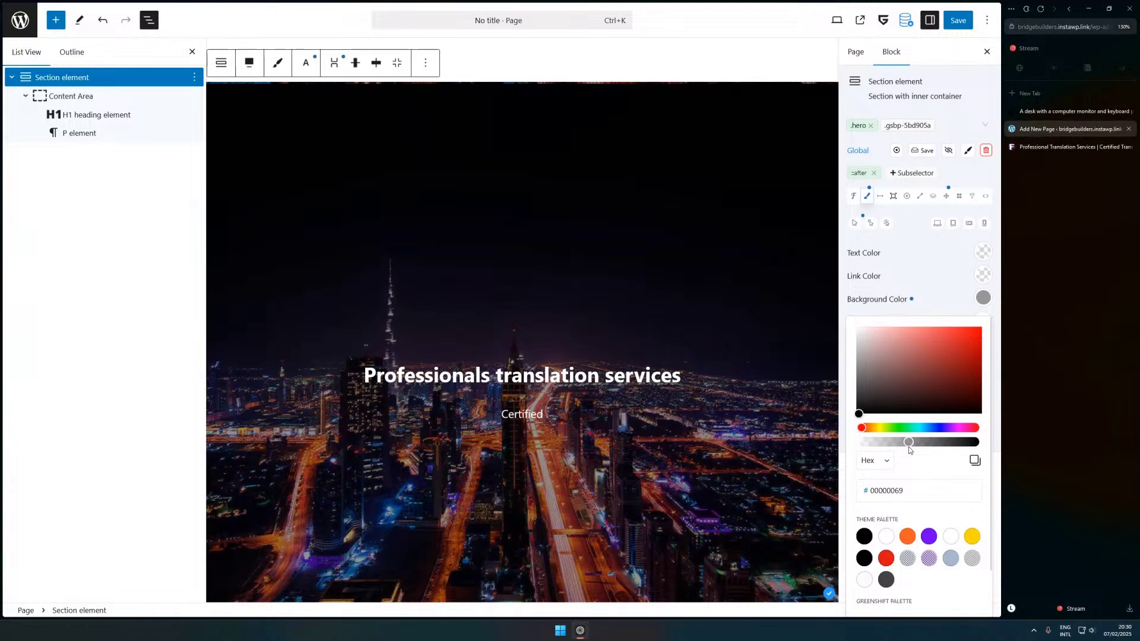
- Add a Link element (A tag) after the "Certified" P element in the hero's Content Area
left_click(613, 416)
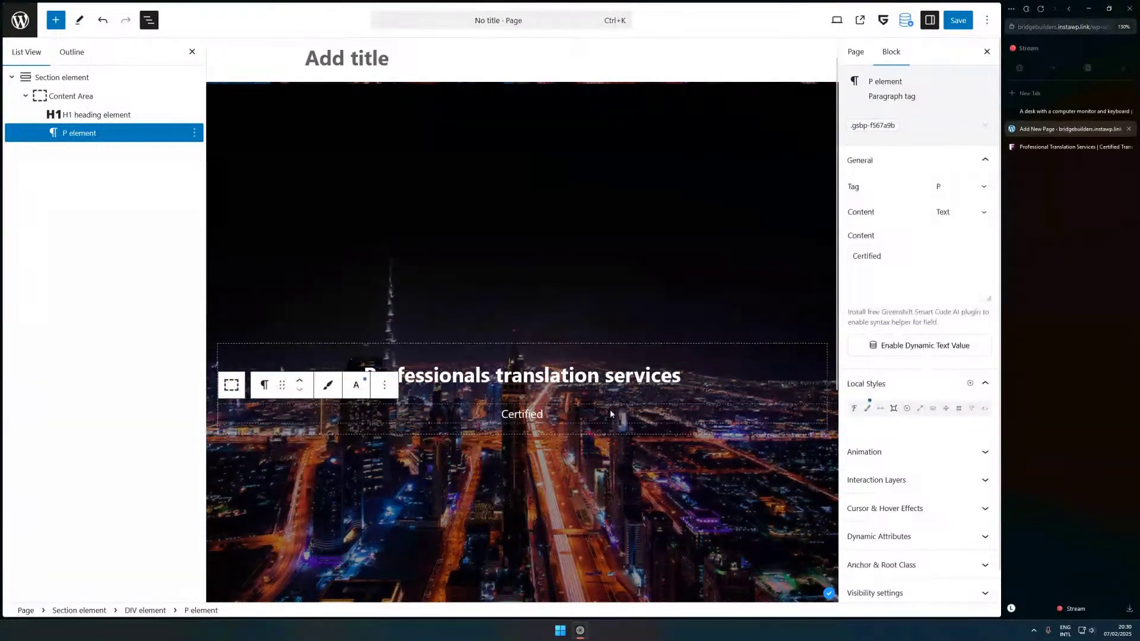
left_click(385, 385)
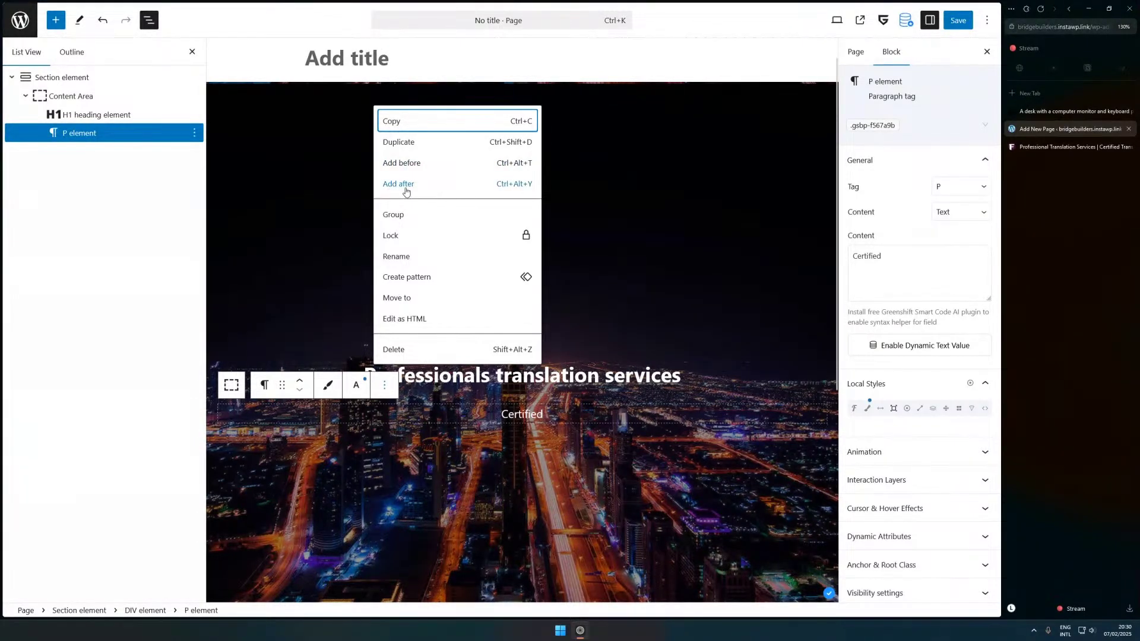
left_click(529, 184)
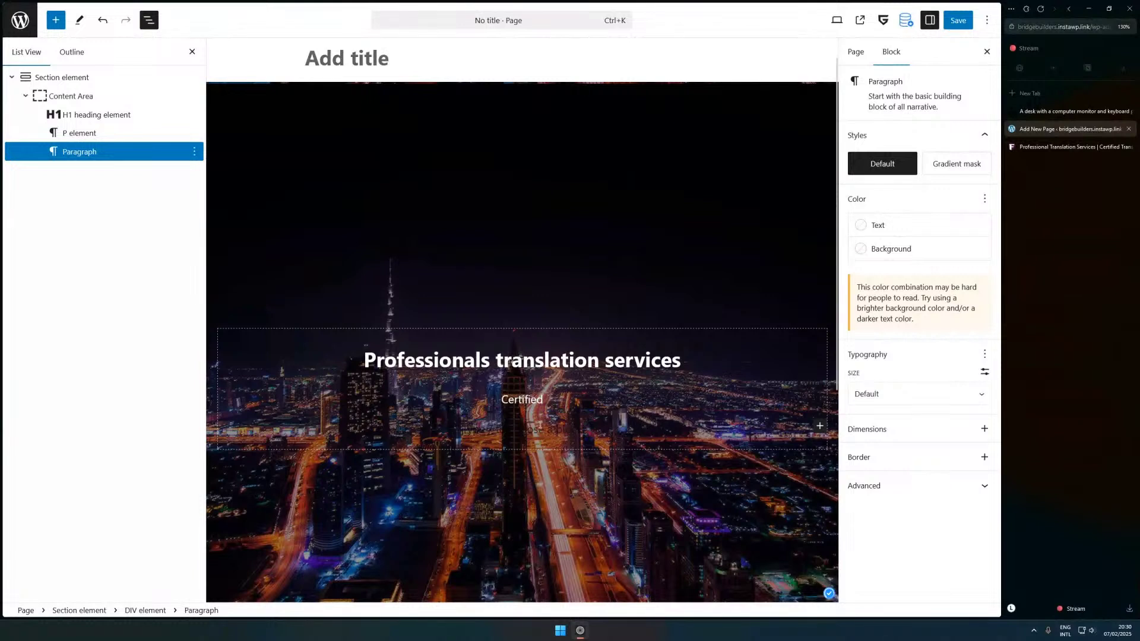
type("/a")
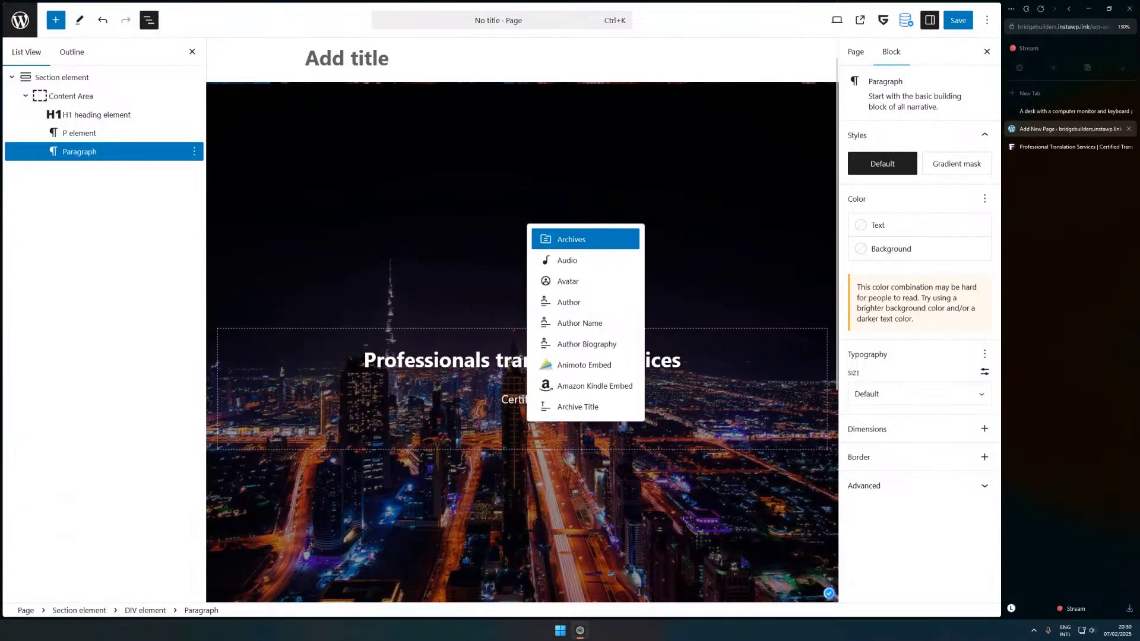
type(" el")
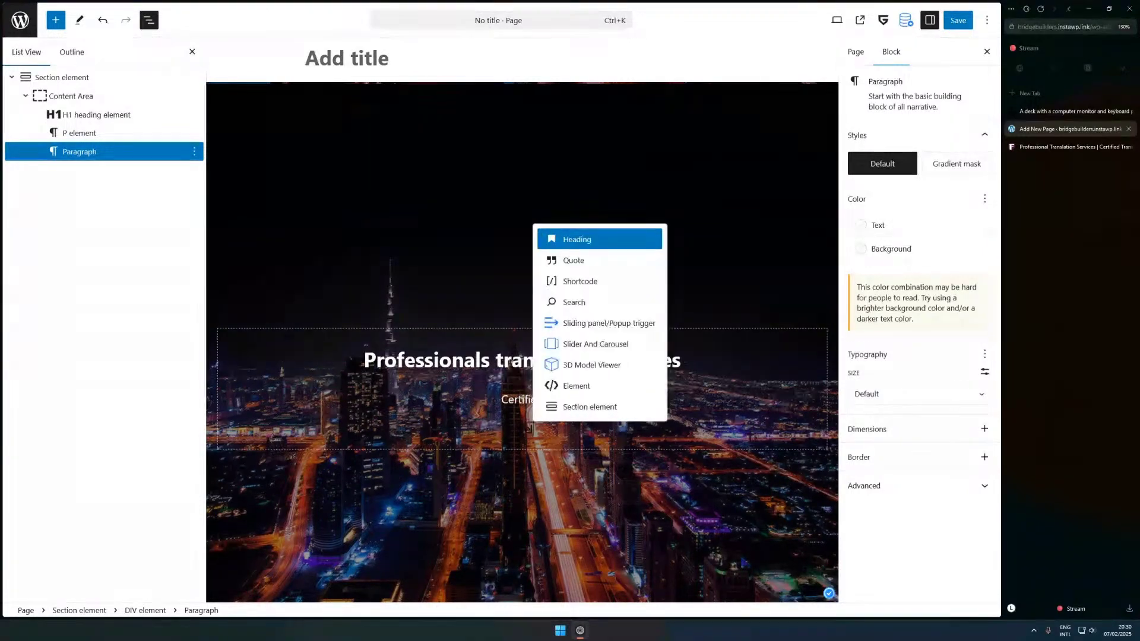
type("emen")
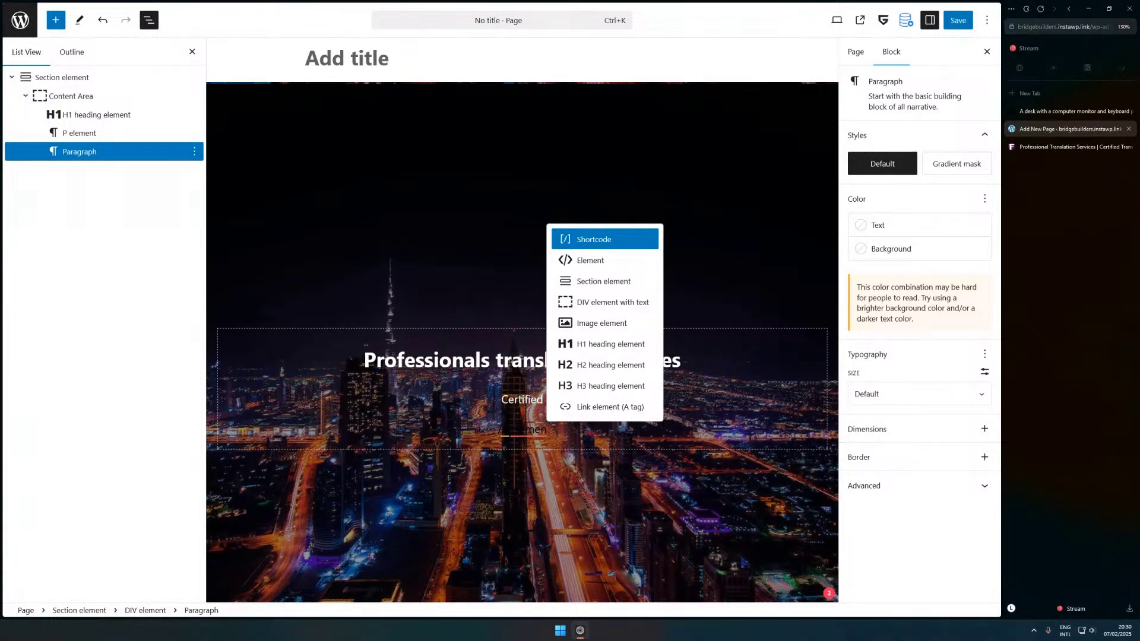
key("Up")
key("Return")
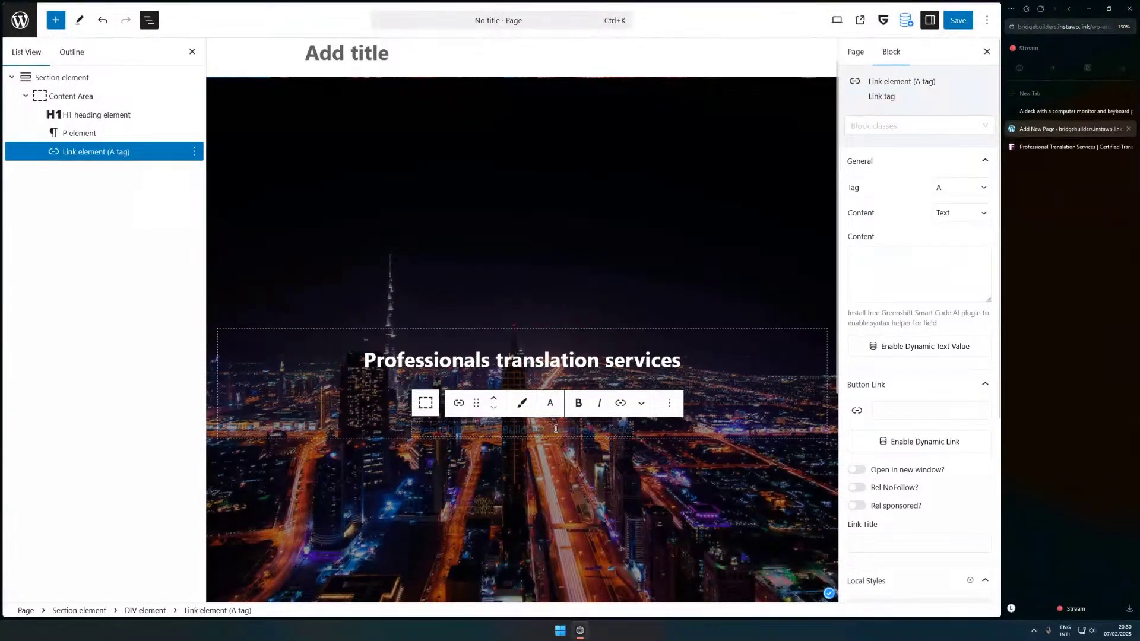
- Enter "Get a qoute" as the link element's text content
left_click(904, 286)
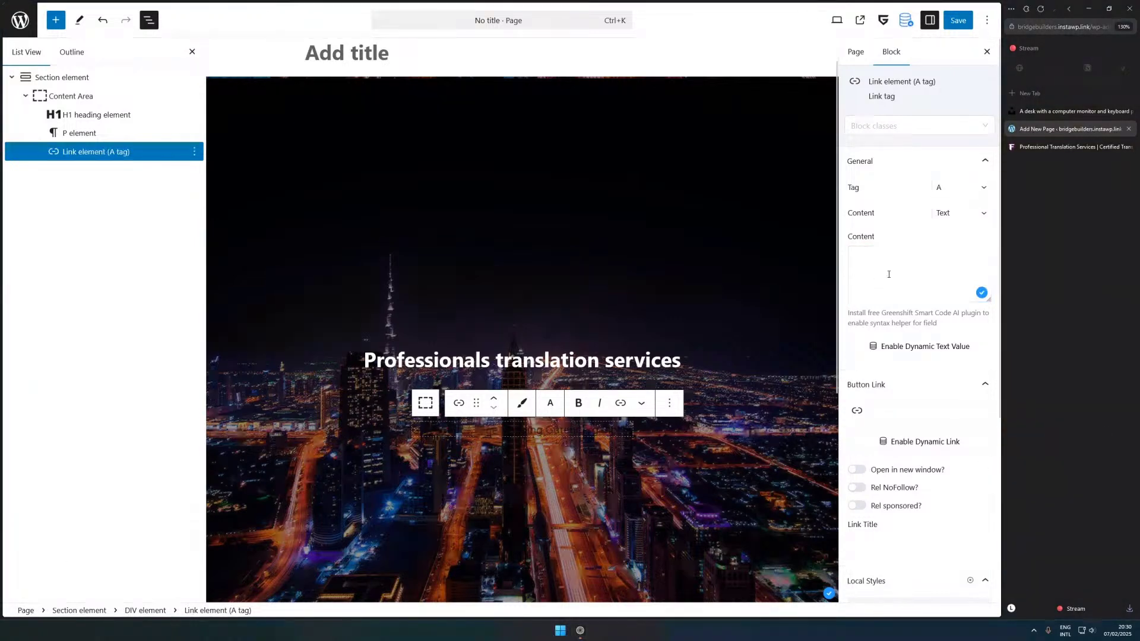
left_click(889, 275)
type("Get a q")
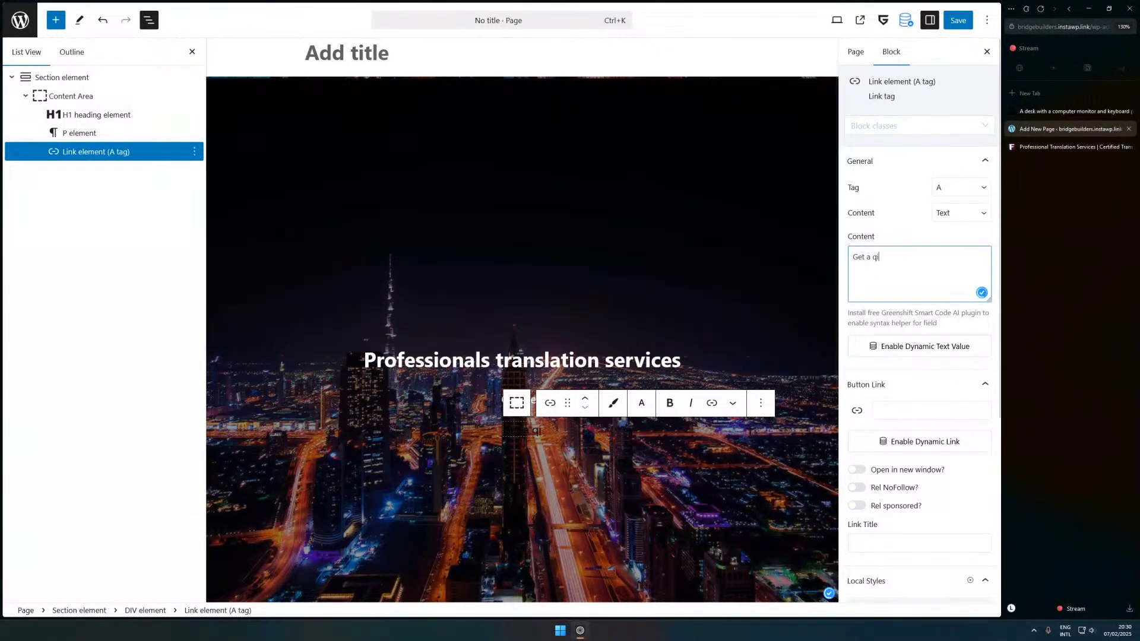
type("oute")
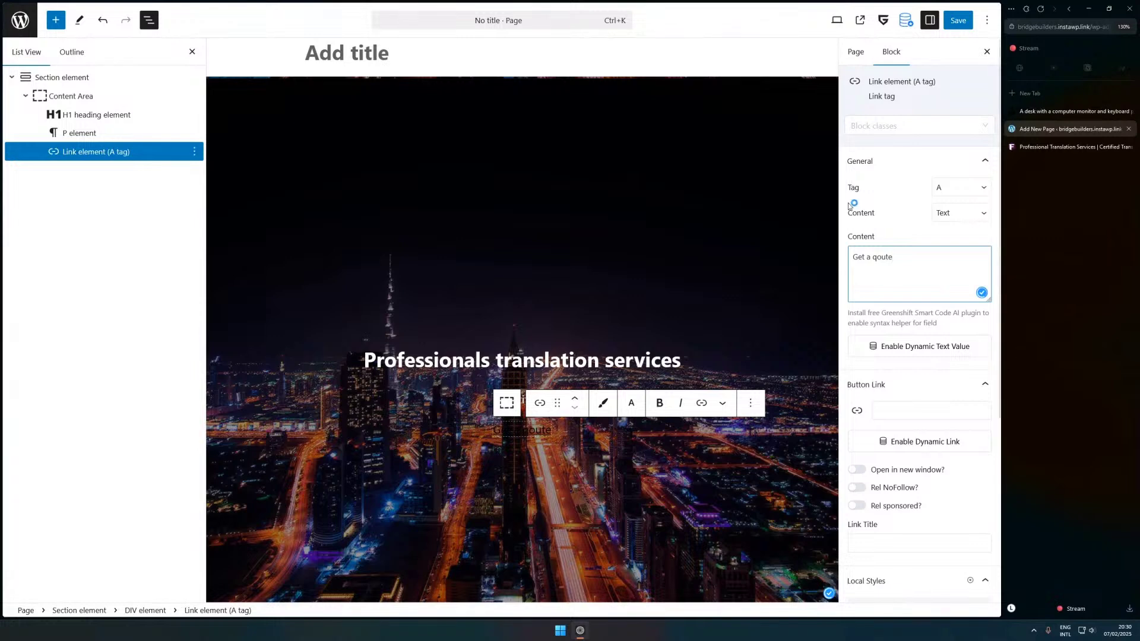
left_click(899, 124)
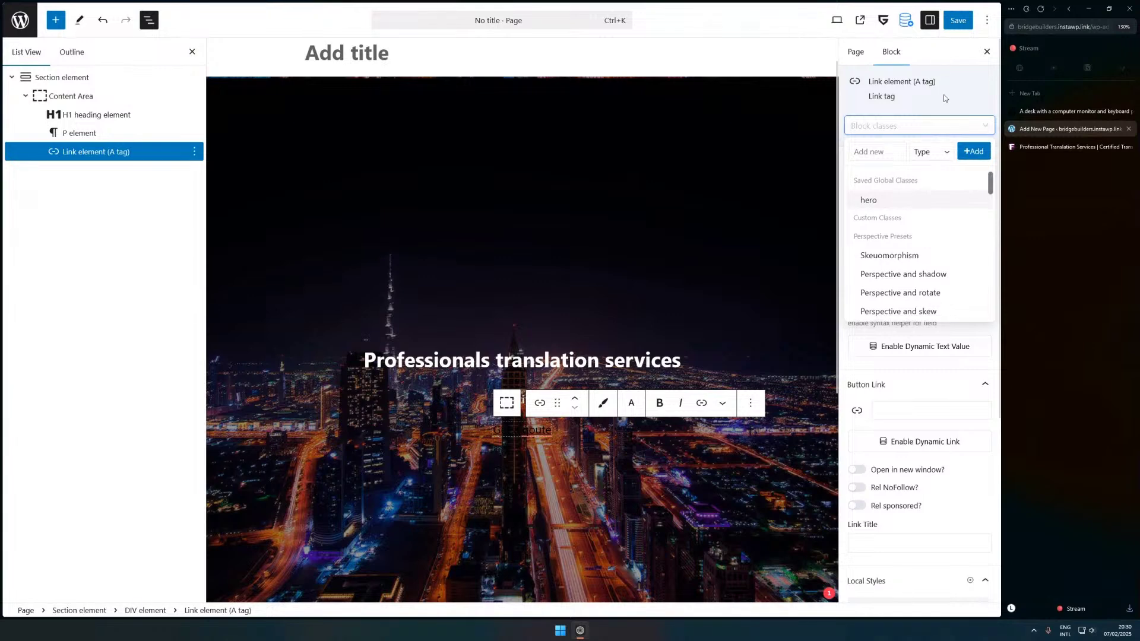
left_click(939, 79)
left_click(955, 188)
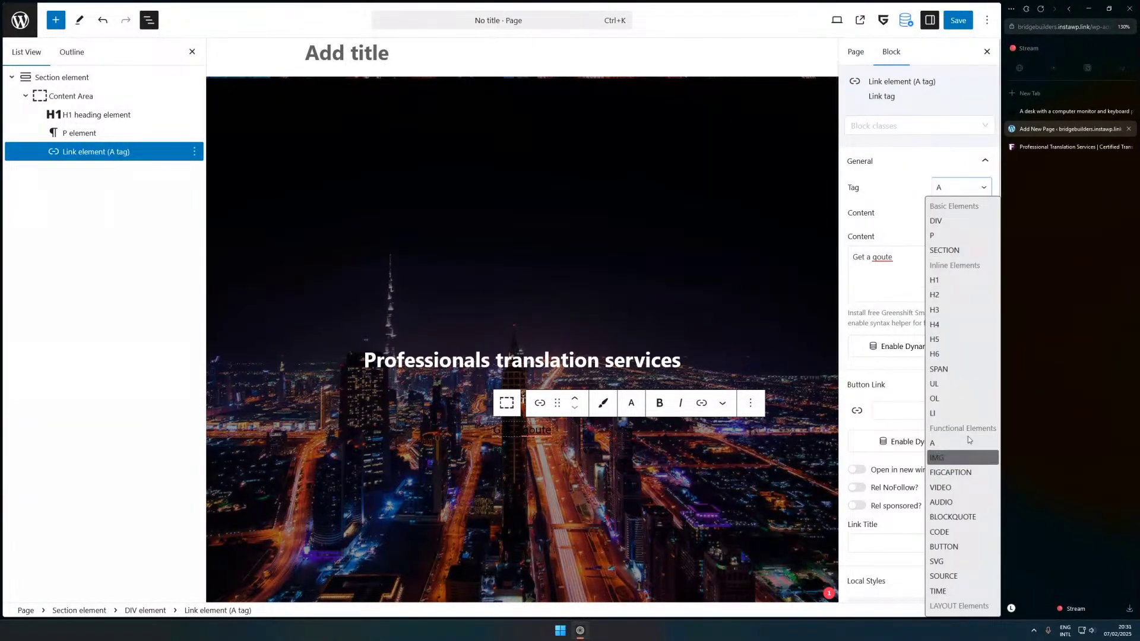
key("Escape")
left_click(961, 188)
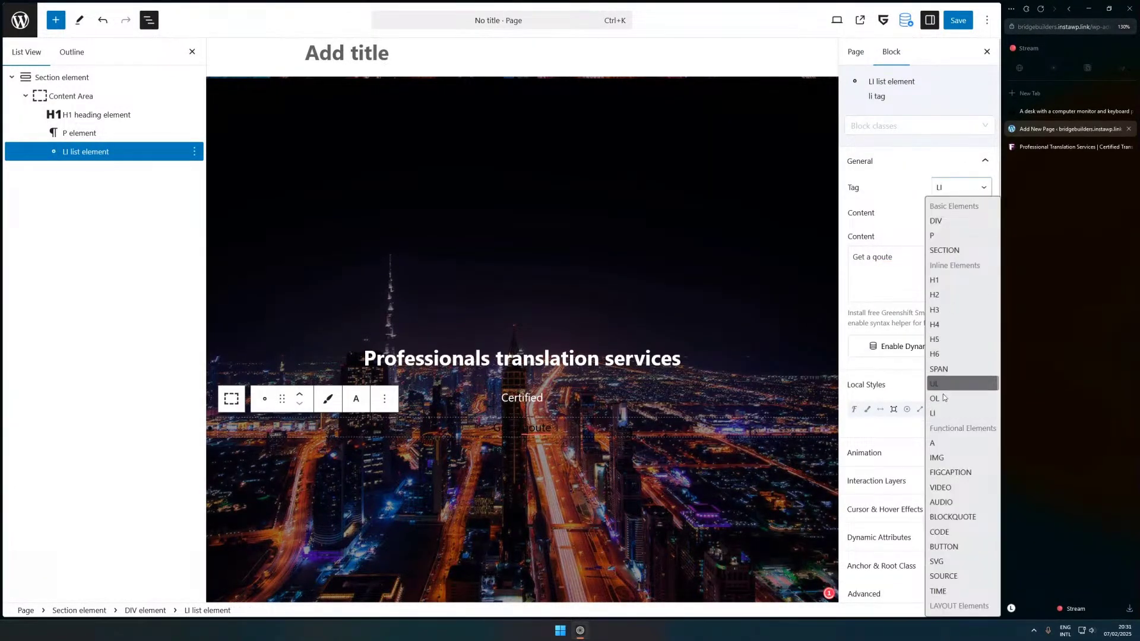
left_click(898, 145)
- Create a new global class named button on the "Get a qoute" link element
left_click(886, 126)
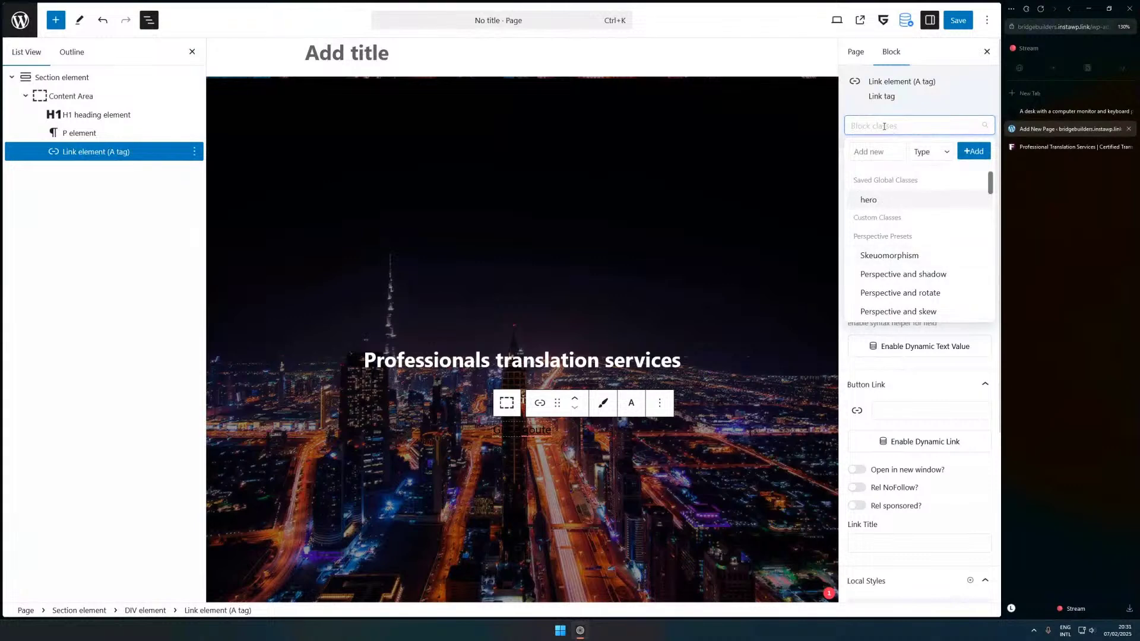
type("button")
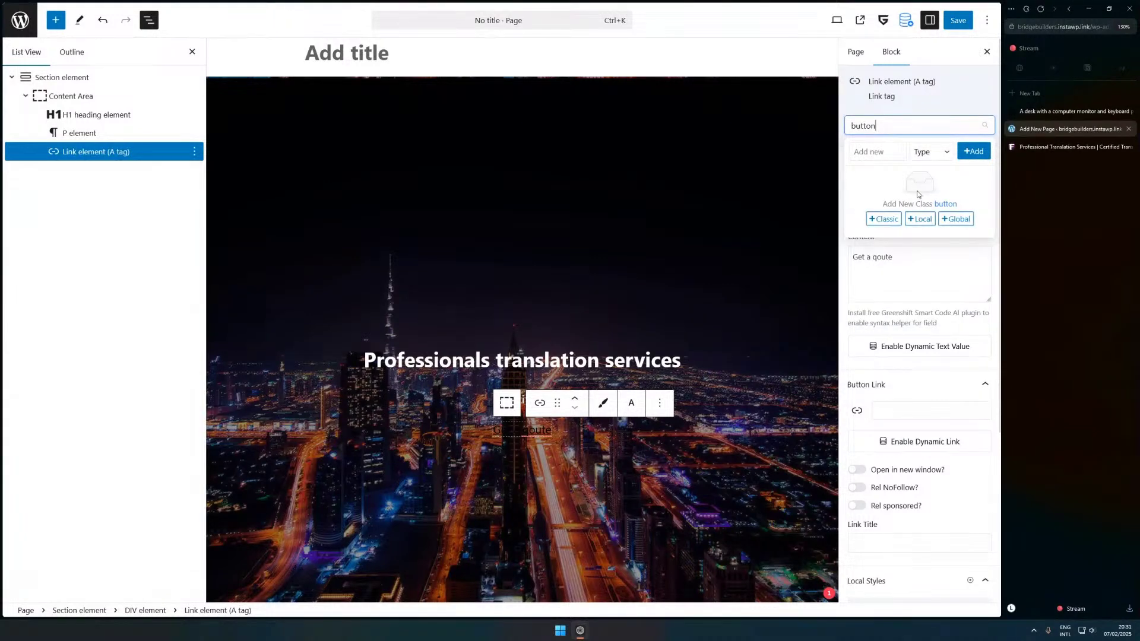
left_click(955, 219)
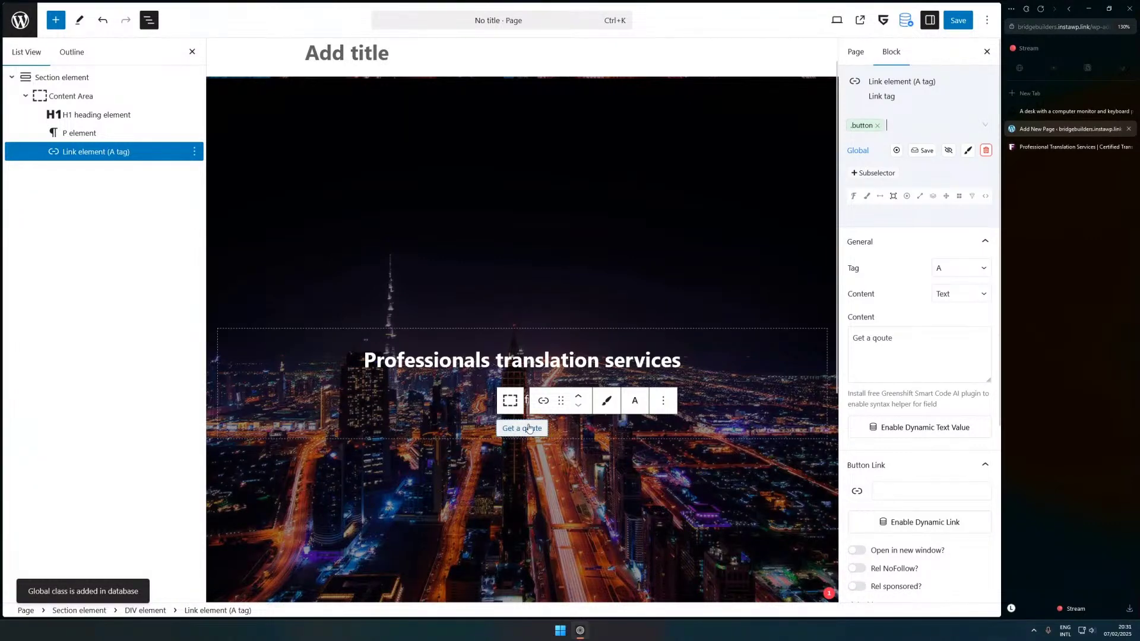
- Replace the link element's class with a new global class named btn
left_click(885, 126)
double_click(891, 126)
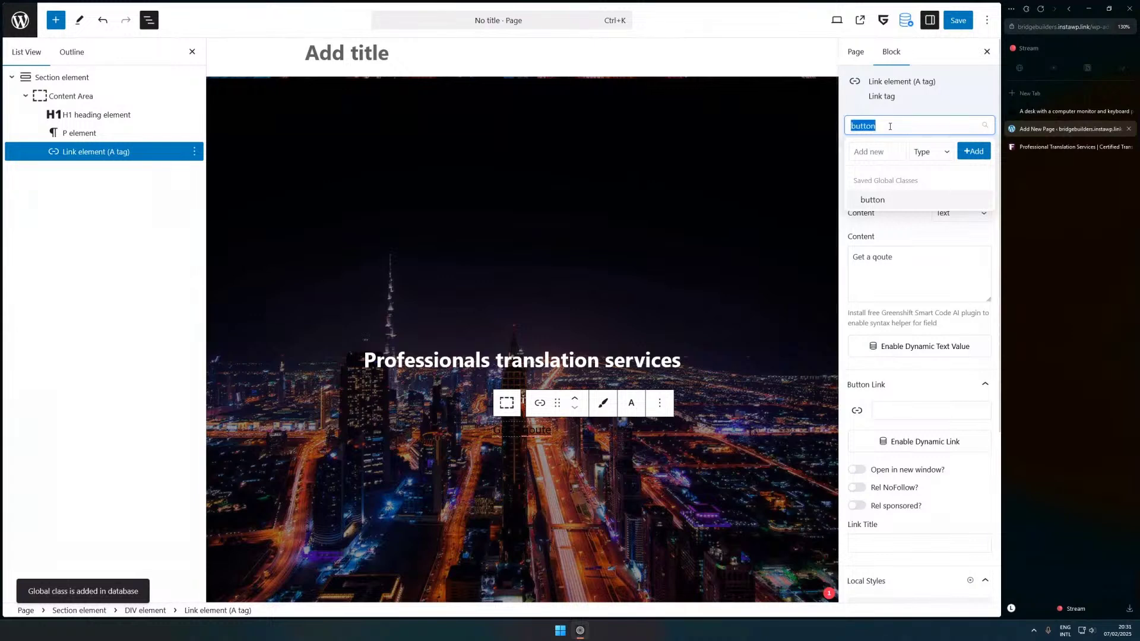
type("btn")
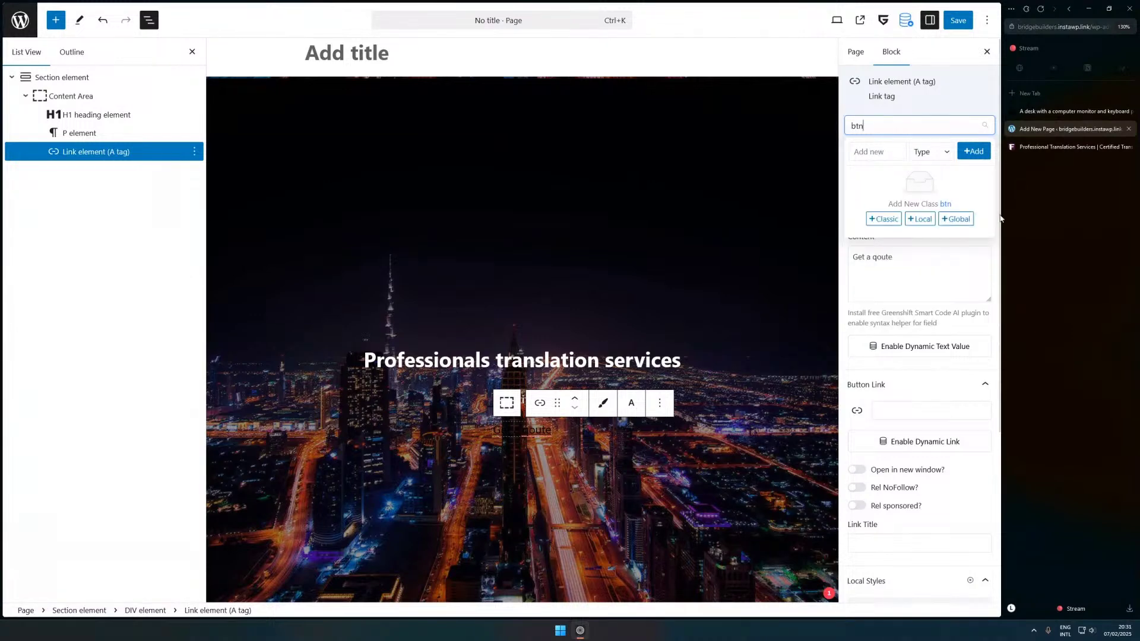
left_click(957, 218)
- Set the btn class's text color to white and save the global class
left_click(857, 125)
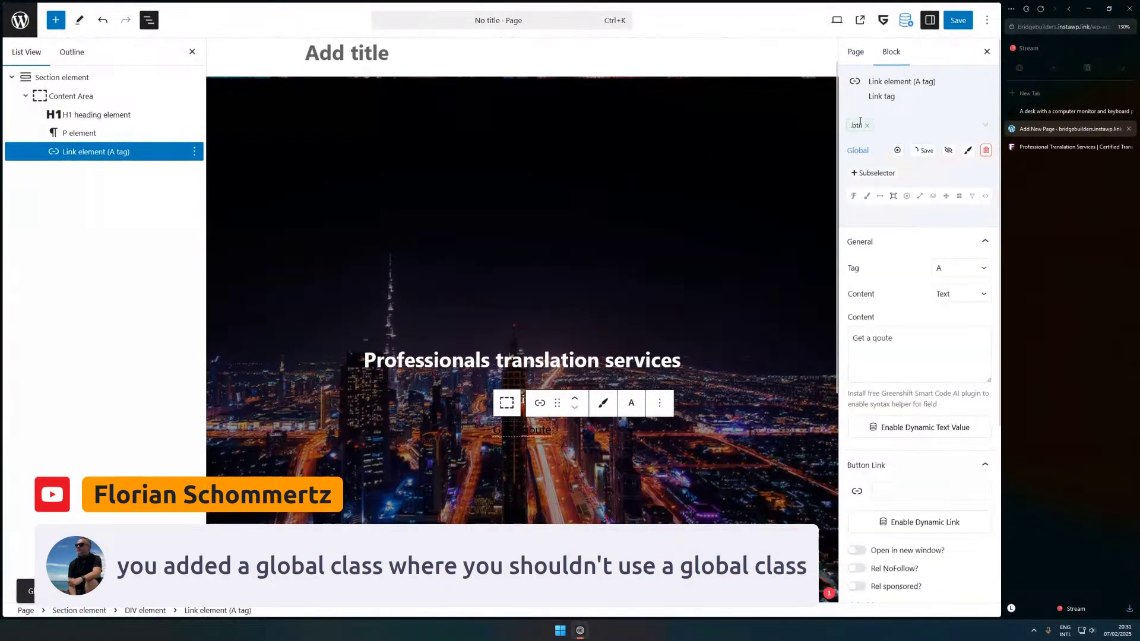
left_click(867, 197)
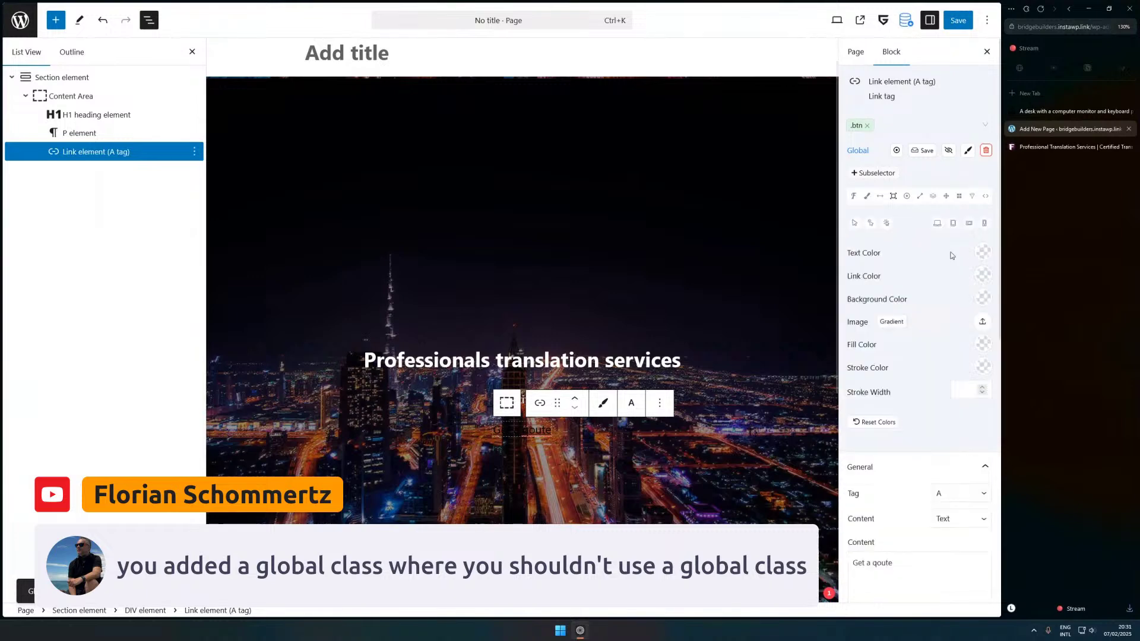
left_click(983, 252)
left_click(940, 254)
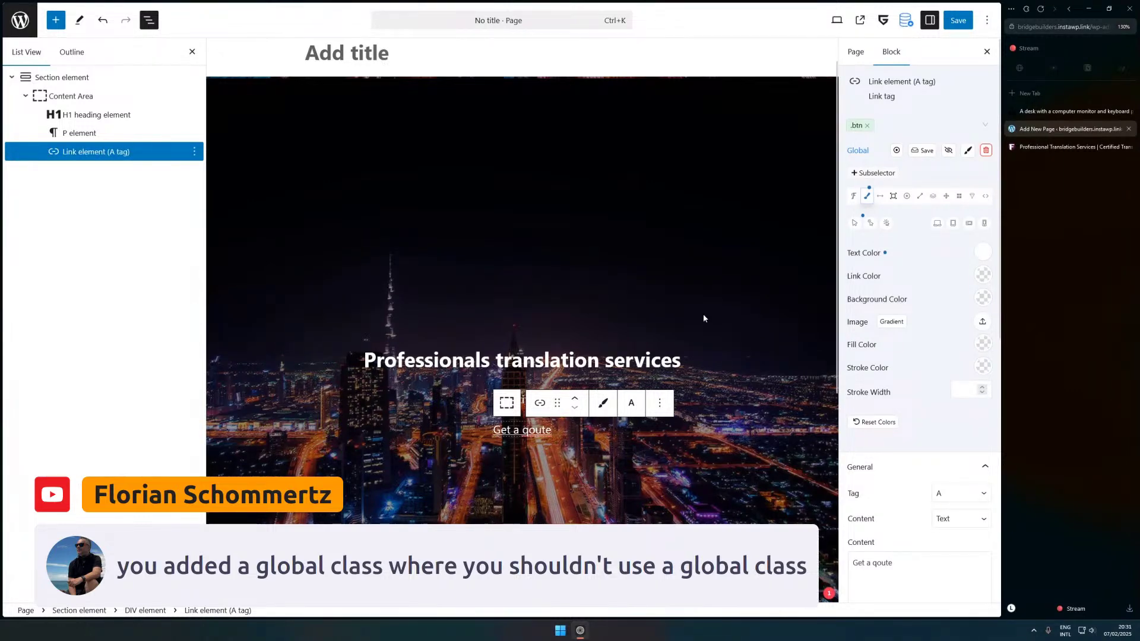
left_click(925, 151)
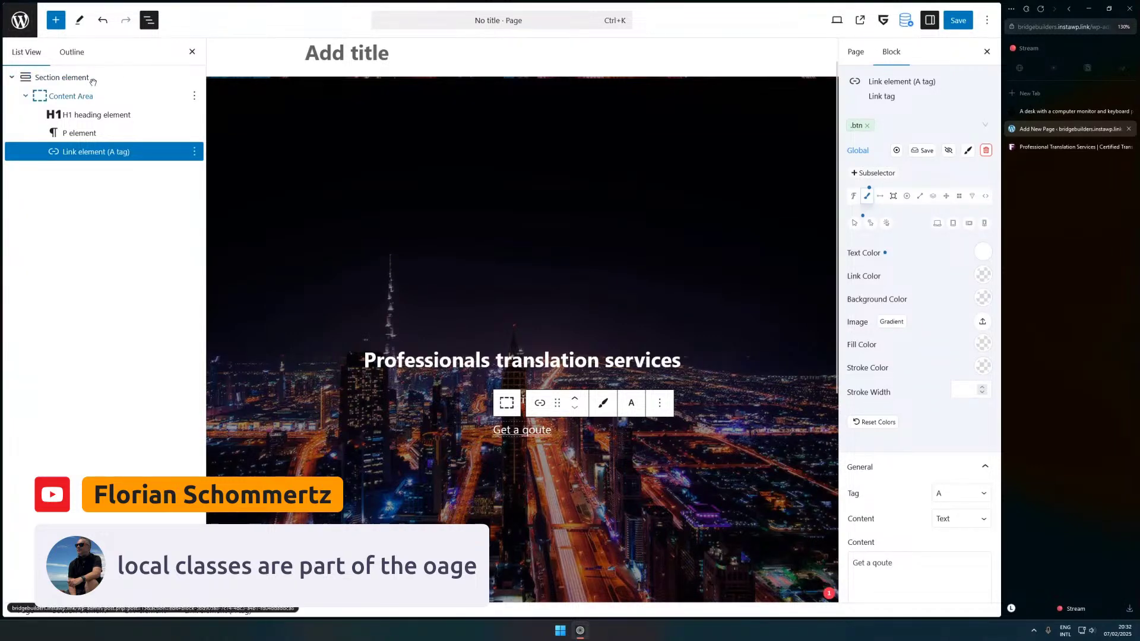
- Examine the hero global class on the section element and return to the link element's settings
left_click(62, 77)
left_click(858, 125)
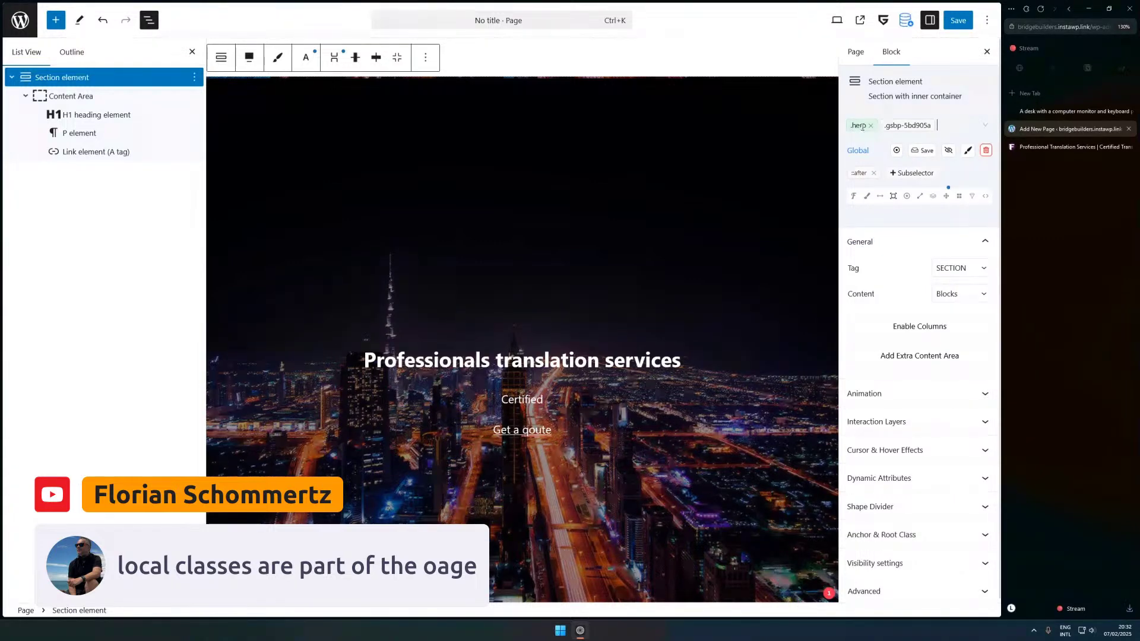
left_click(126, 152)
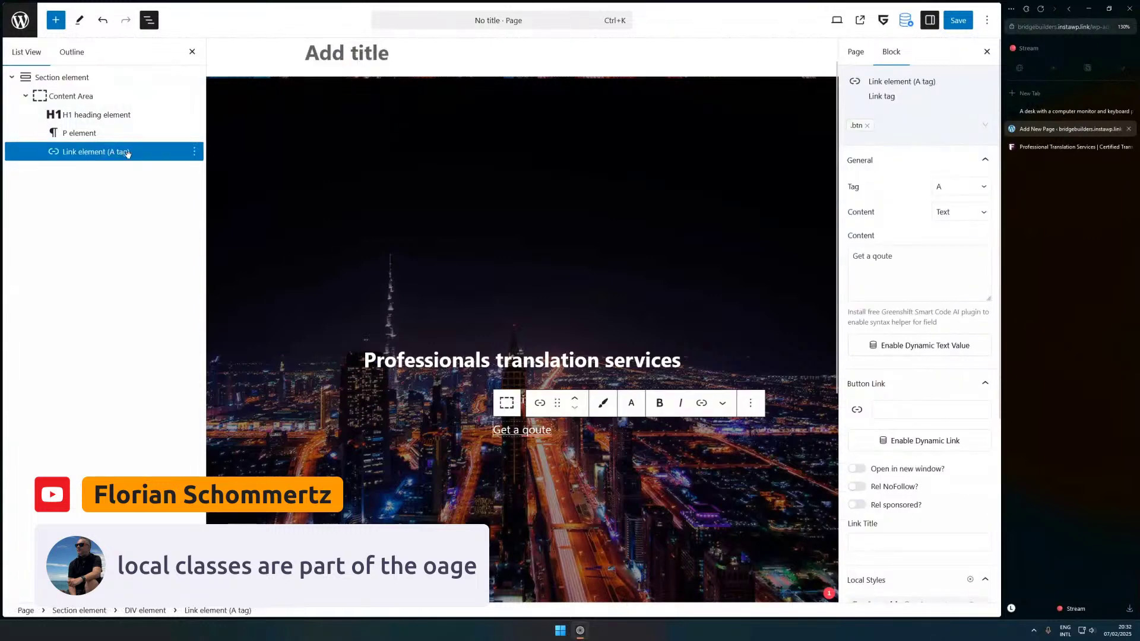
left_click(915, 264)
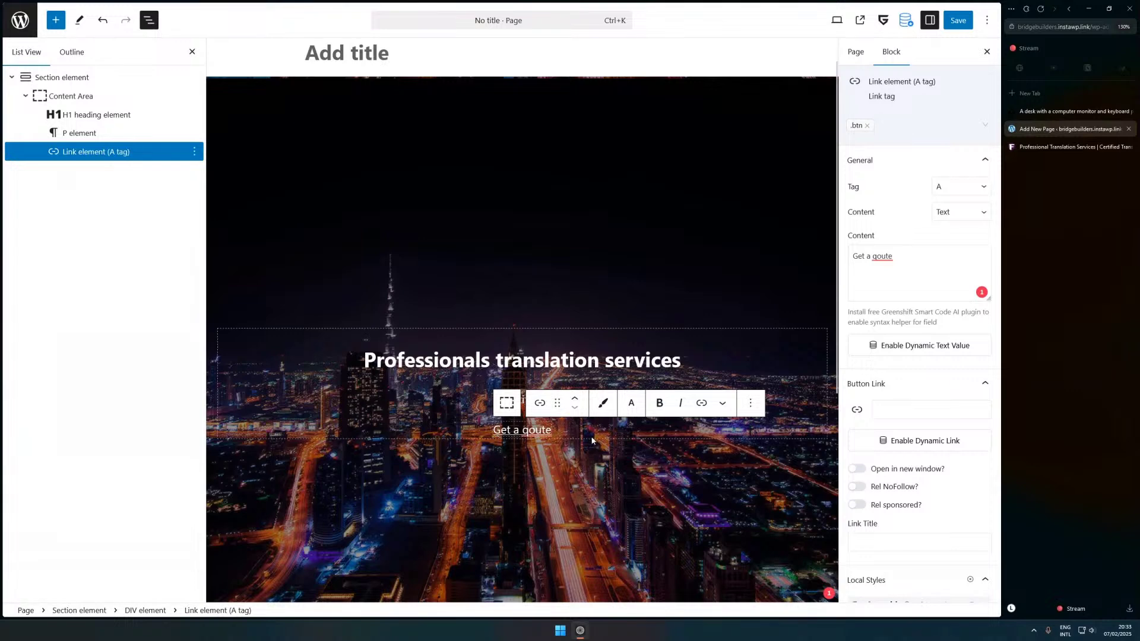
- Add a local class named link to the link element alongside btn
left_click(906, 123)
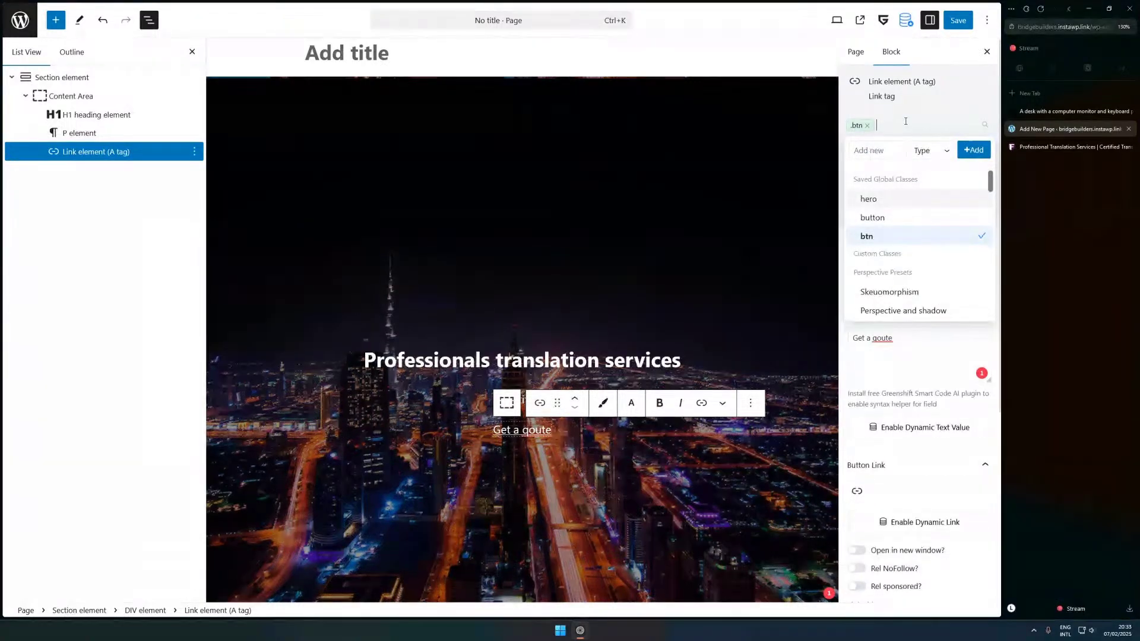
type("link")
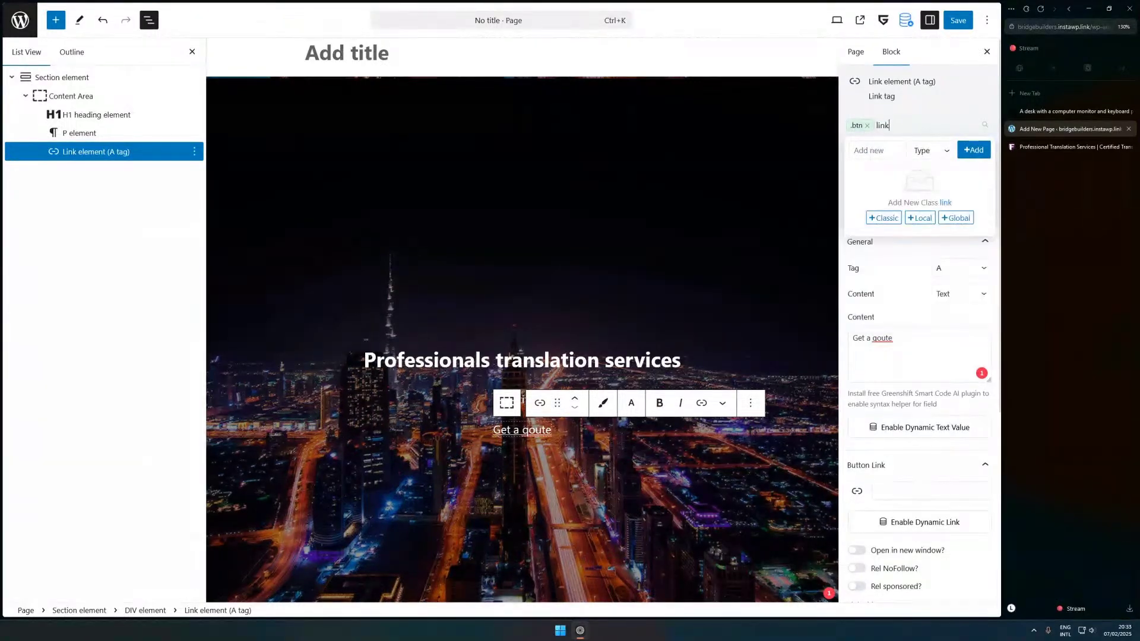
left_click(920, 218)
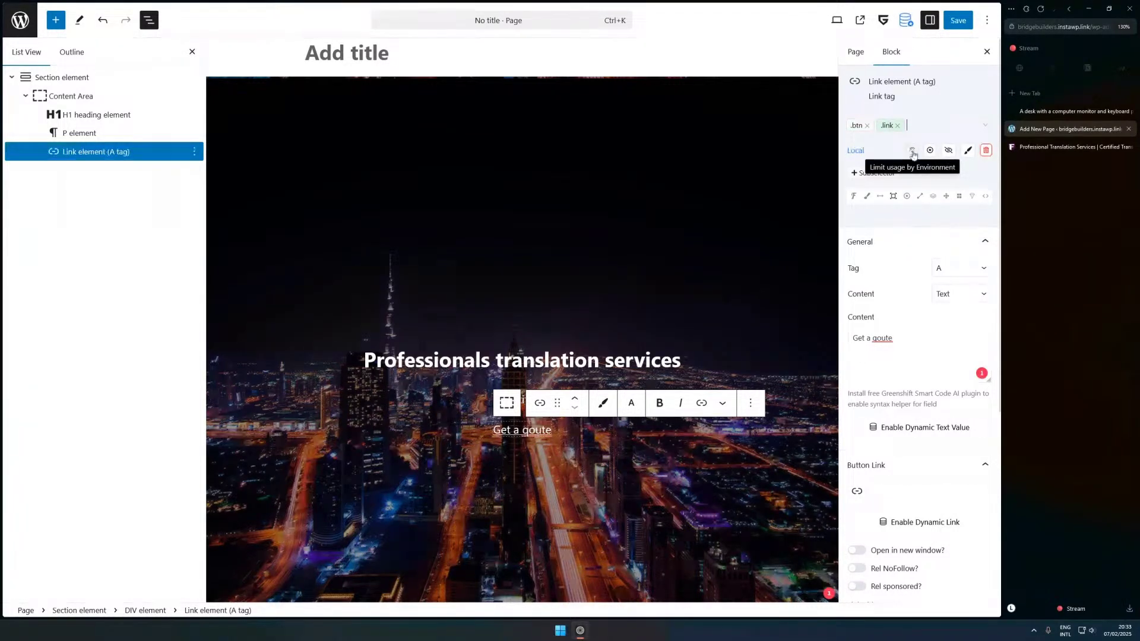
- Examine the local link class's environment limits, its toggle option and its style actions such as Copy Styles and Rename Class
left_click(913, 152)
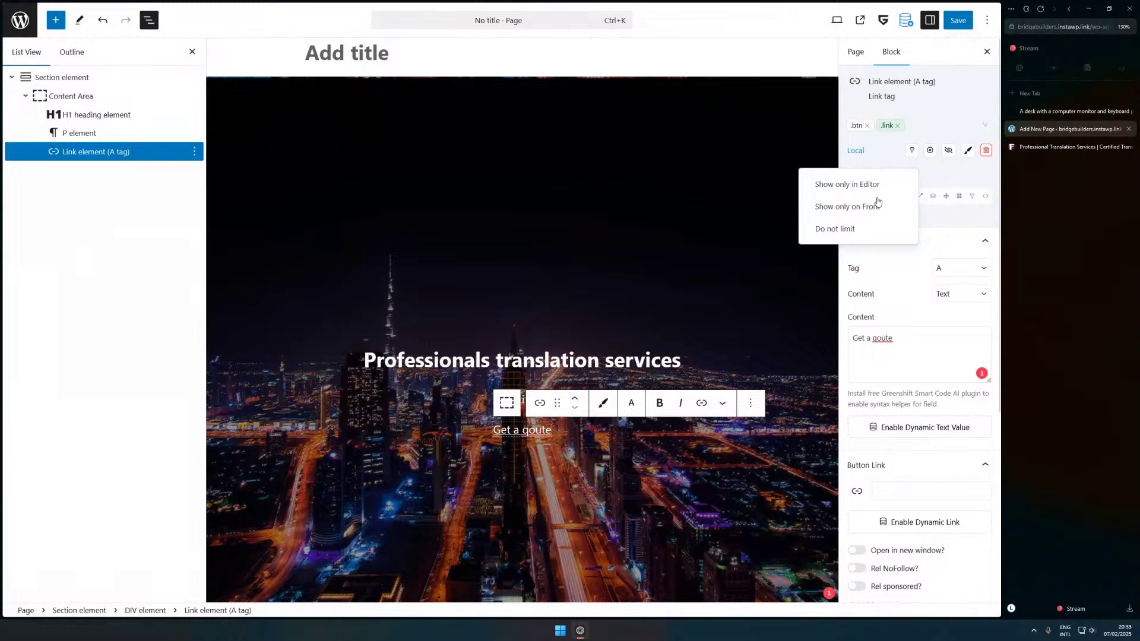
left_click(907, 155)
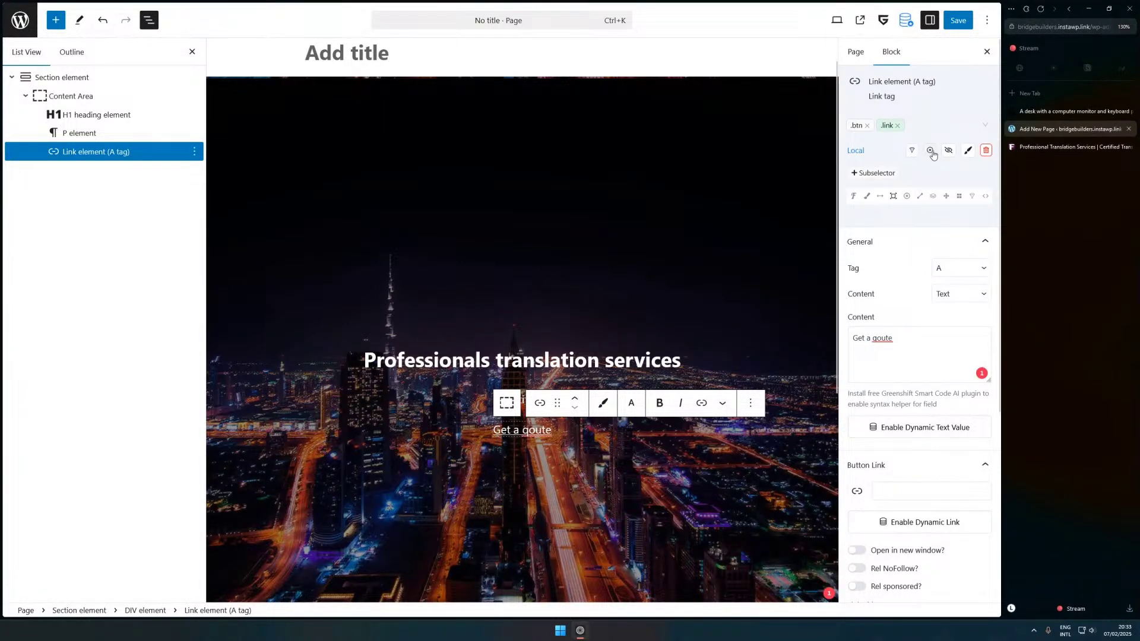
left_click(934, 155)
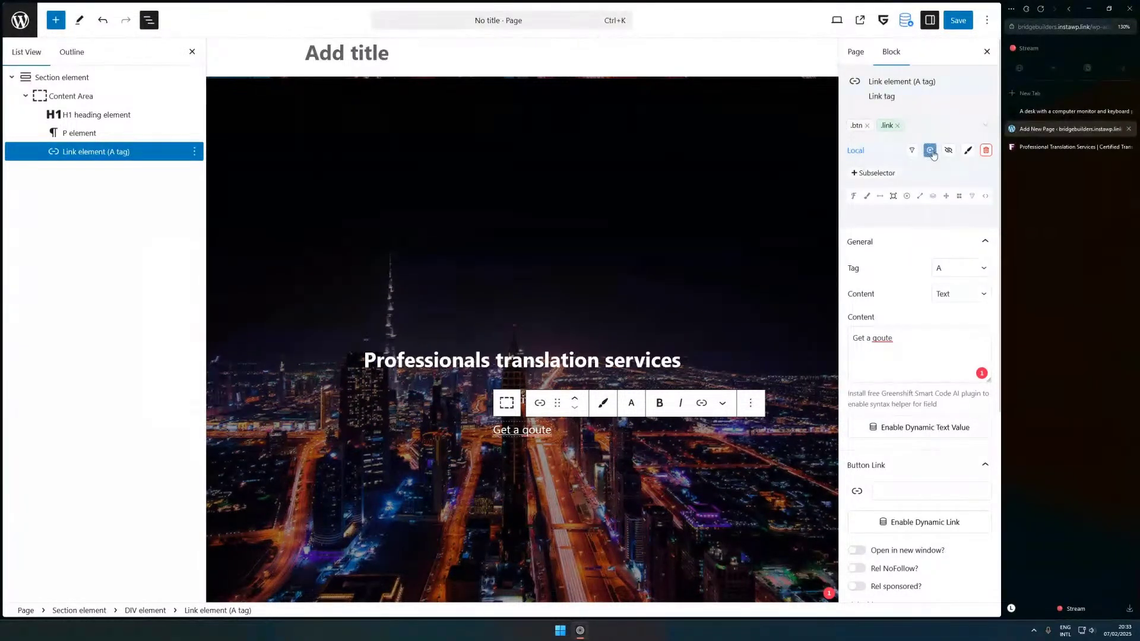
left_click(934, 154)
left_click(931, 151)
left_click(930, 152)
left_click(968, 150)
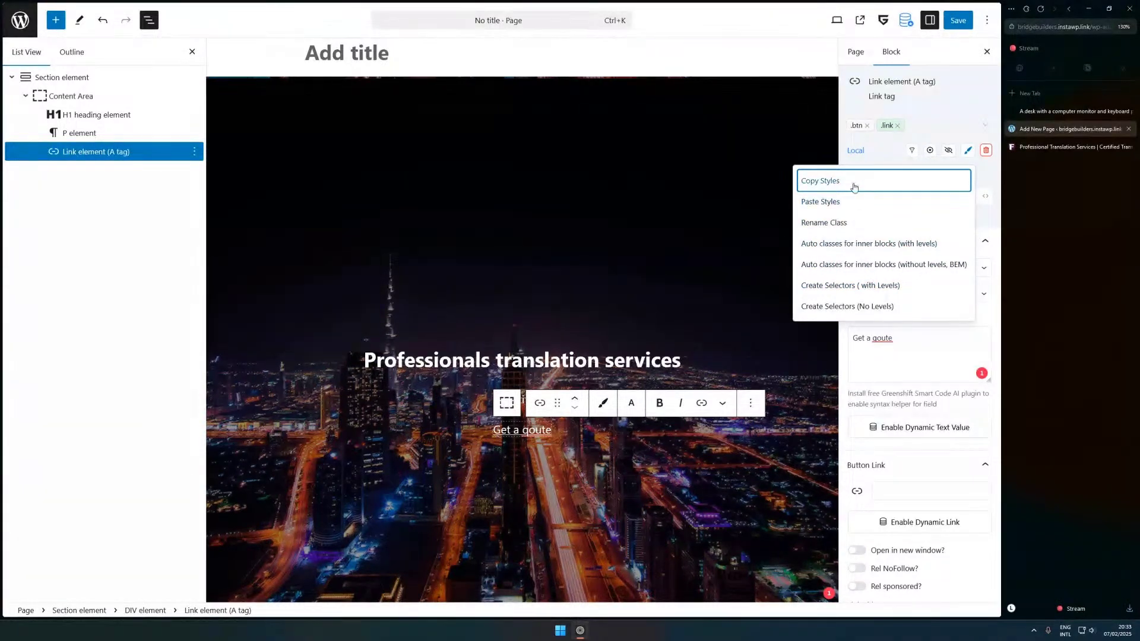
- Remove the local link class from the block and database, and try yea as another class name
left_click(895, 126)
left_click(895, 126)
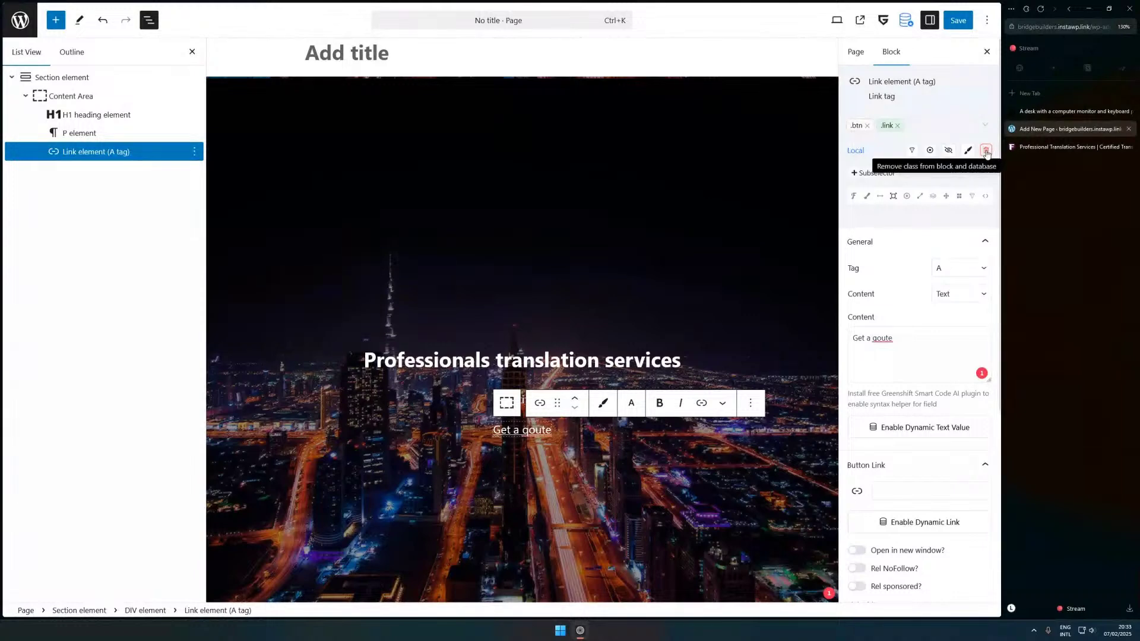
left_click(986, 152)
left_click(910, 123)
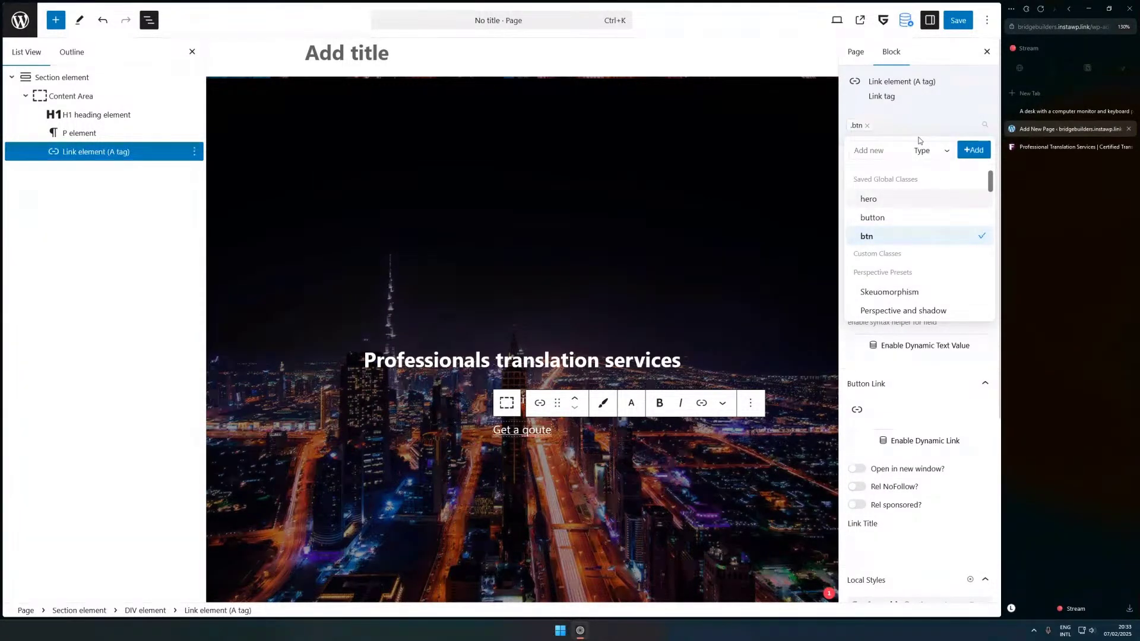
type("yea")
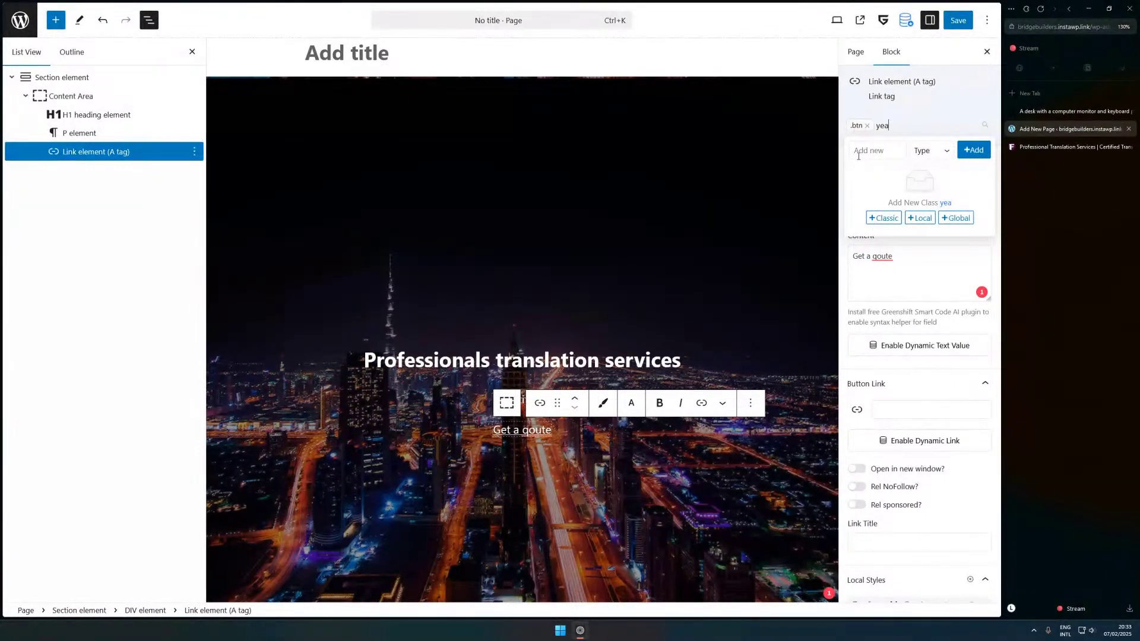
- Examine the section element's hero global class actions and its autogenerated root class settings
left_click(61, 78)
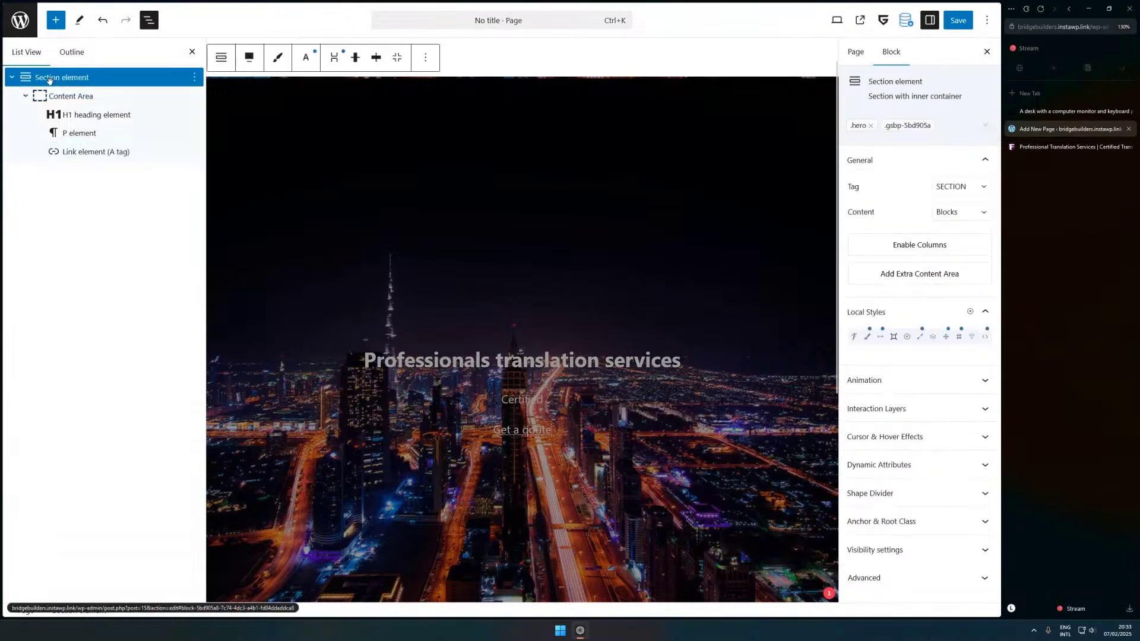
left_click(925, 126)
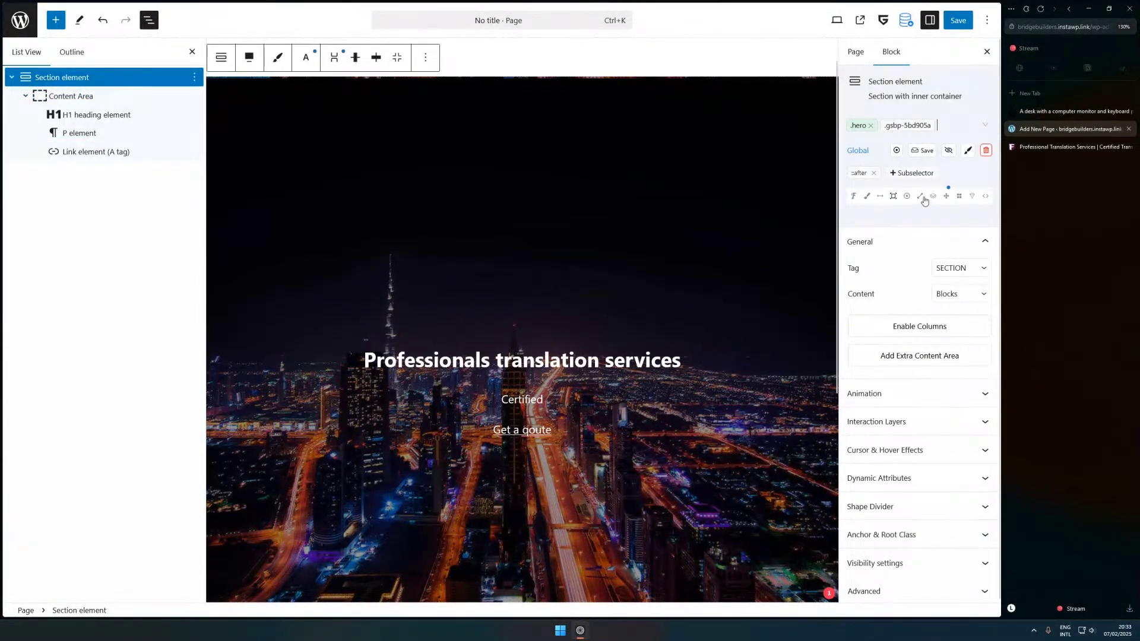
left_click(968, 150)
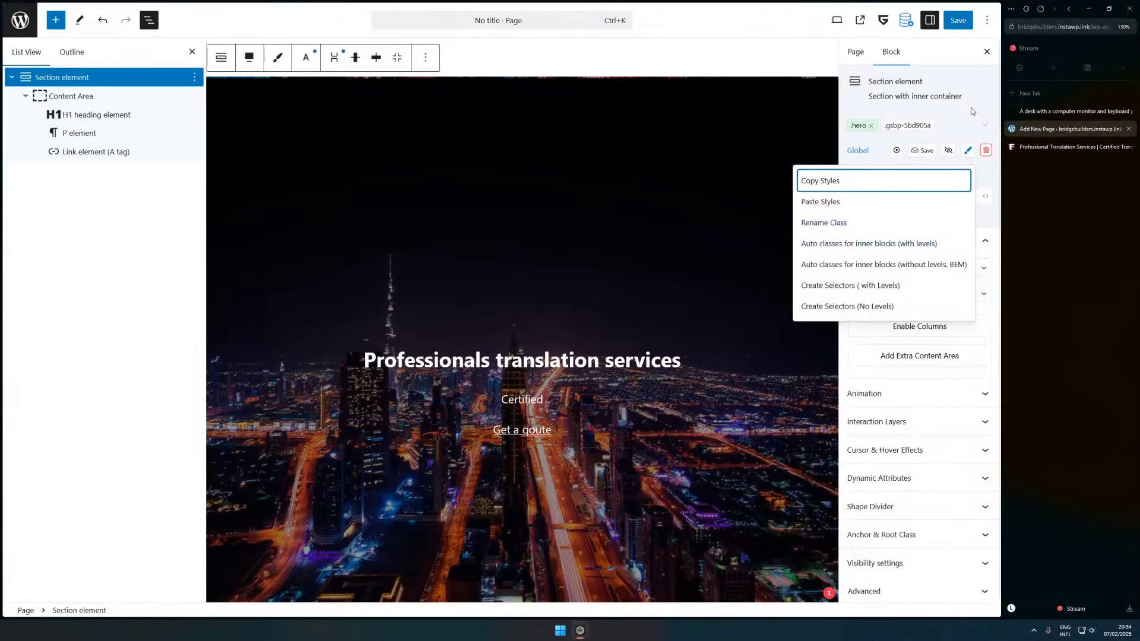
left_click(954, 111)
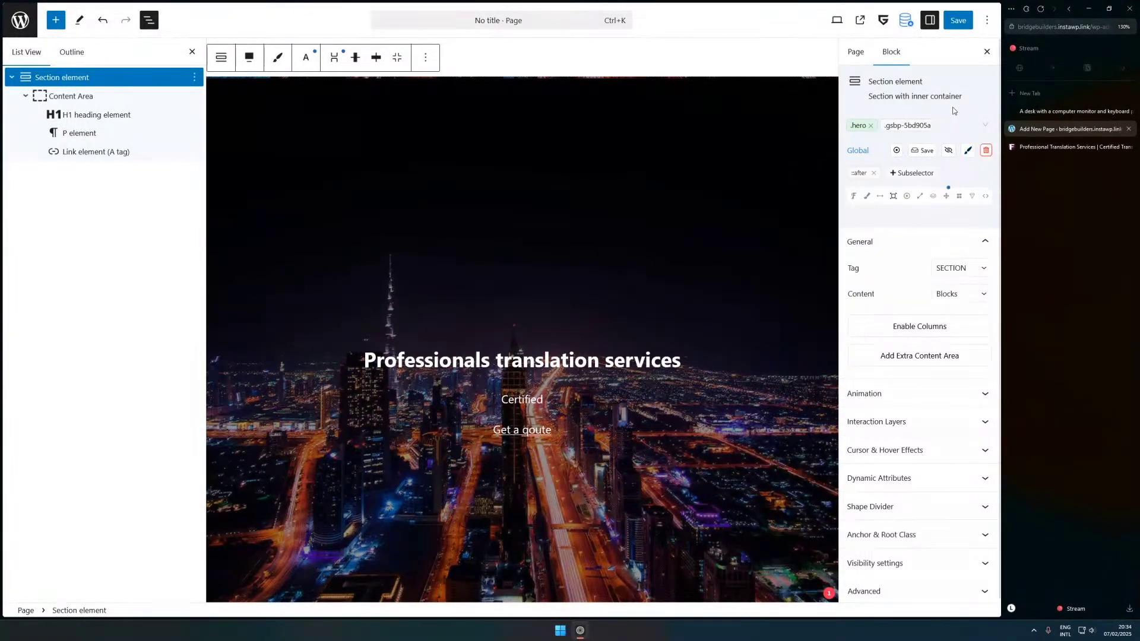
left_click(910, 127)
left_click(911, 127)
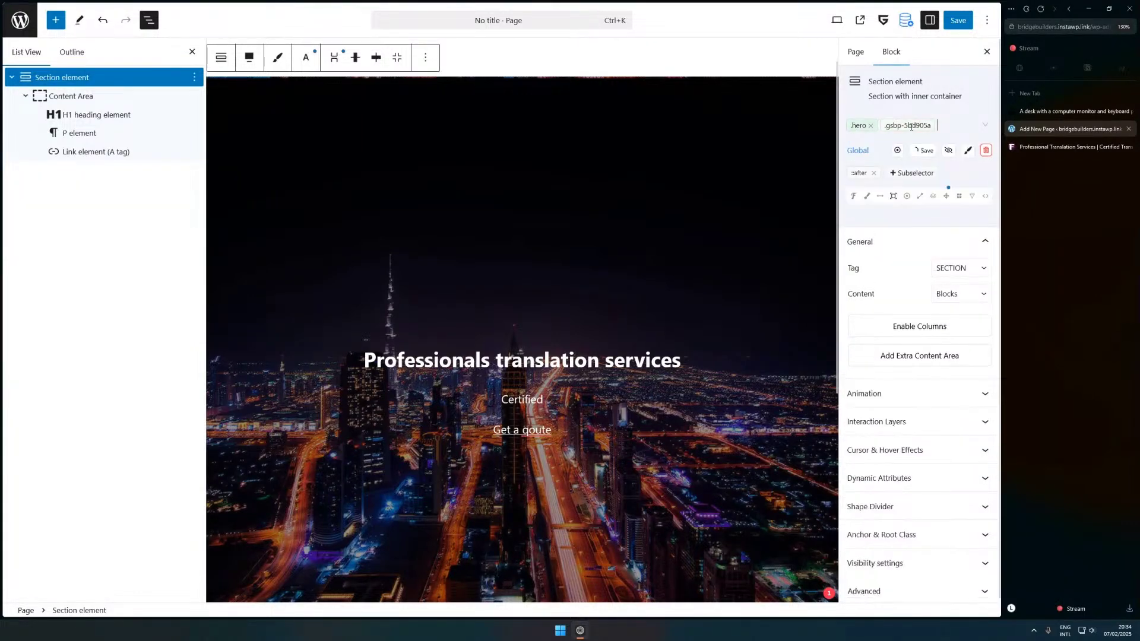
left_click(912, 127)
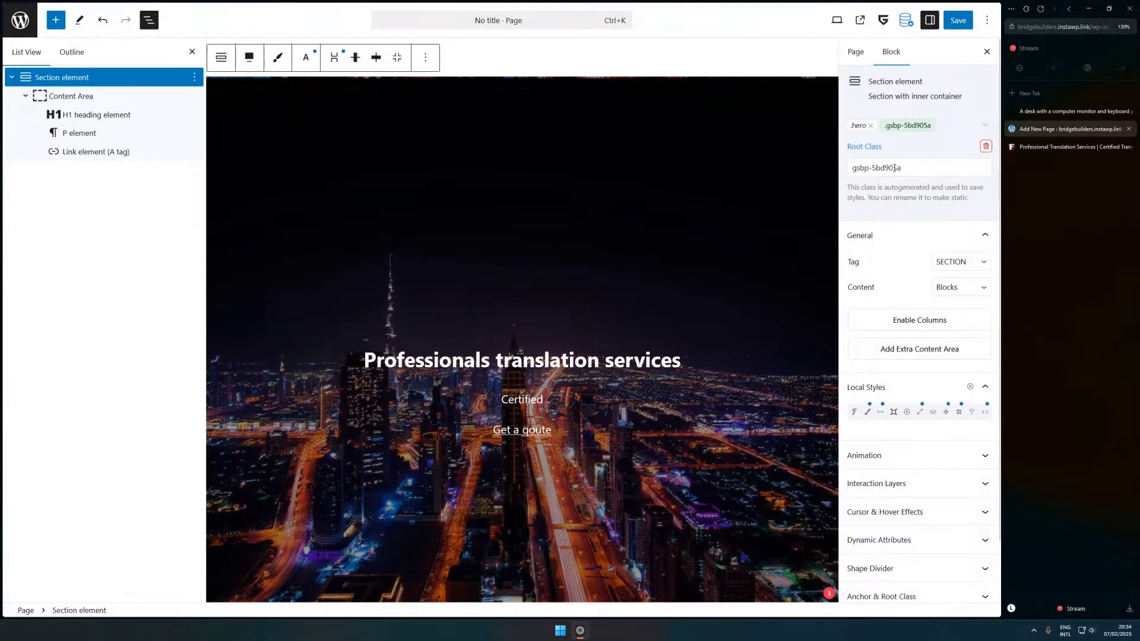
left_click_drag(849, 147, 885, 149)
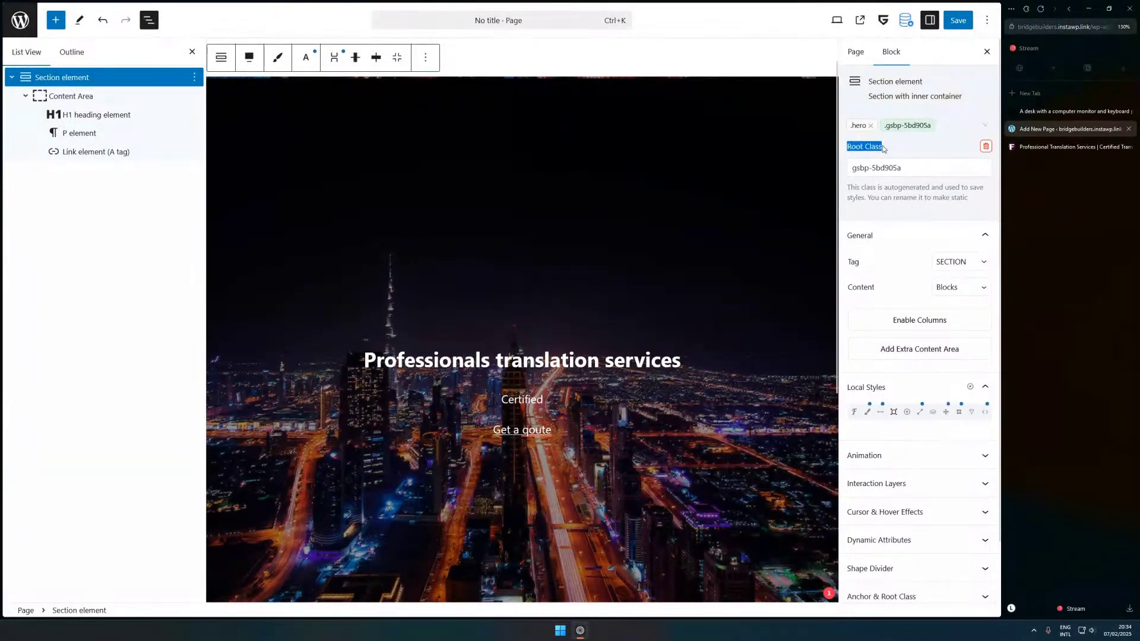
left_click(904, 155)
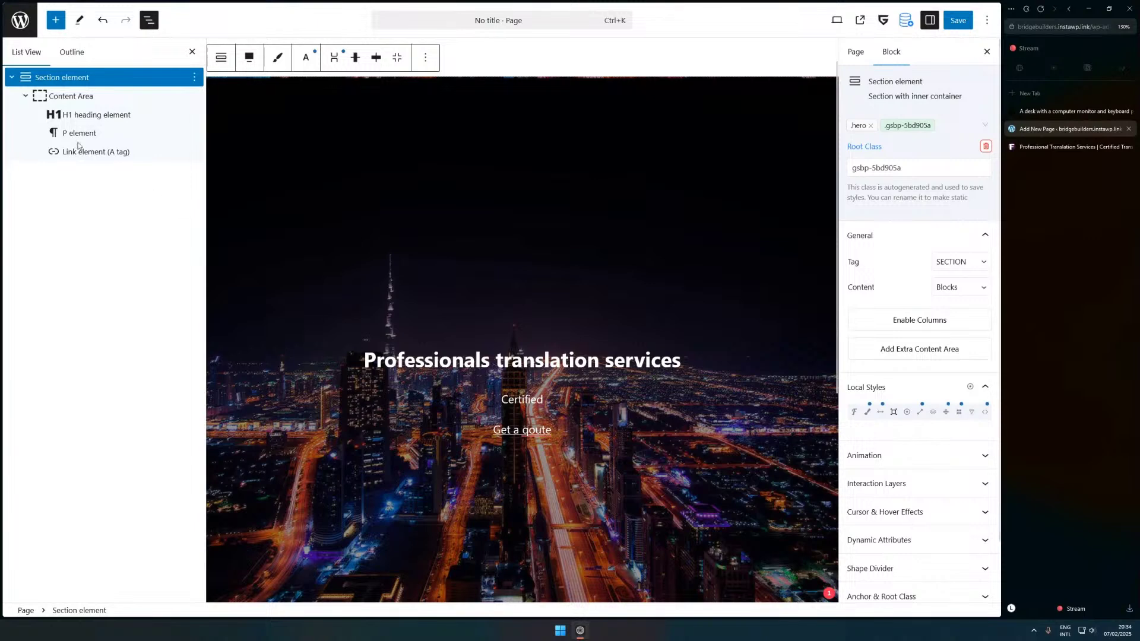
- Insert an H2 heading element between the "Certified" P element and the quote link in the hero's Content Area
left_click(55, 20)
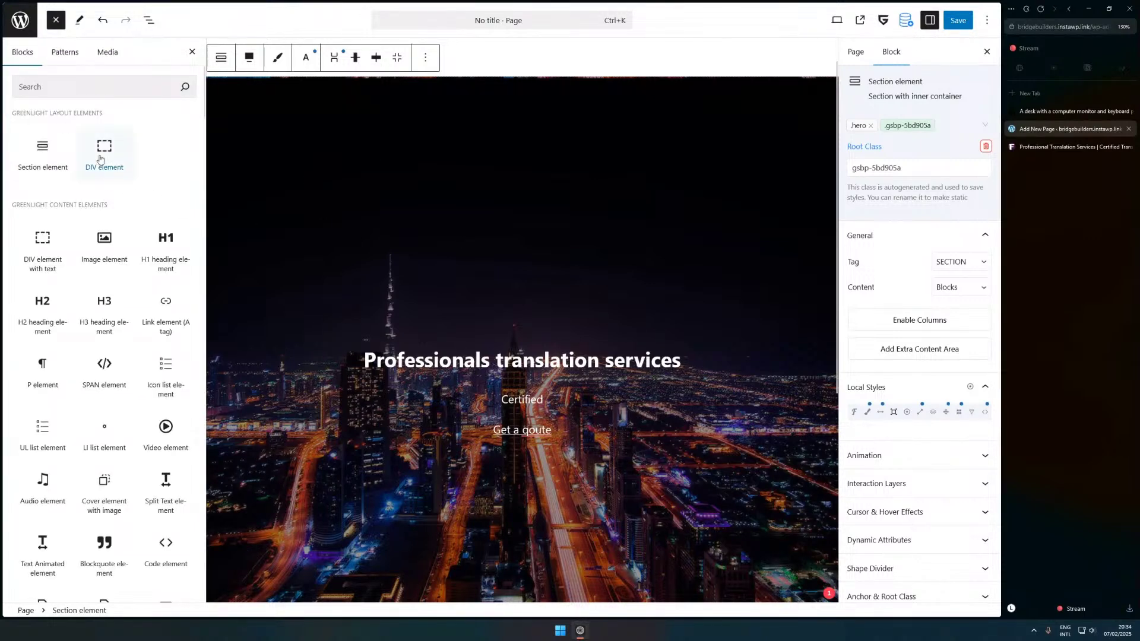
left_click_drag(38, 311, 558, 426)
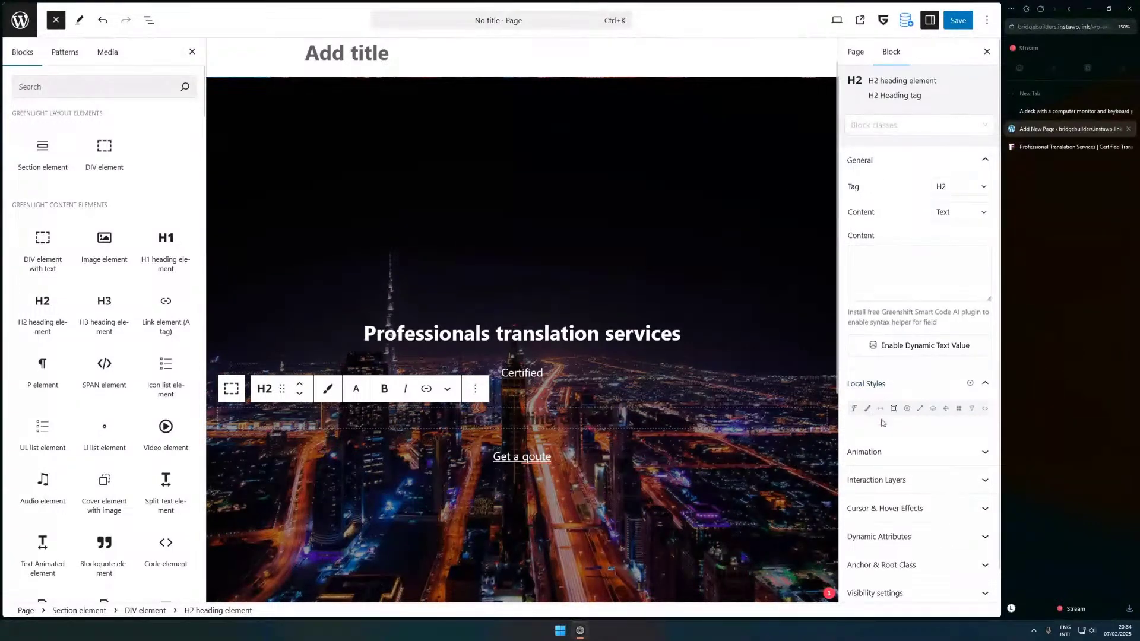
- Set the H2 heading's local text color to the white swatch from the theme palette
scroll(871, 382, "down", 1)
left_click(867, 377)
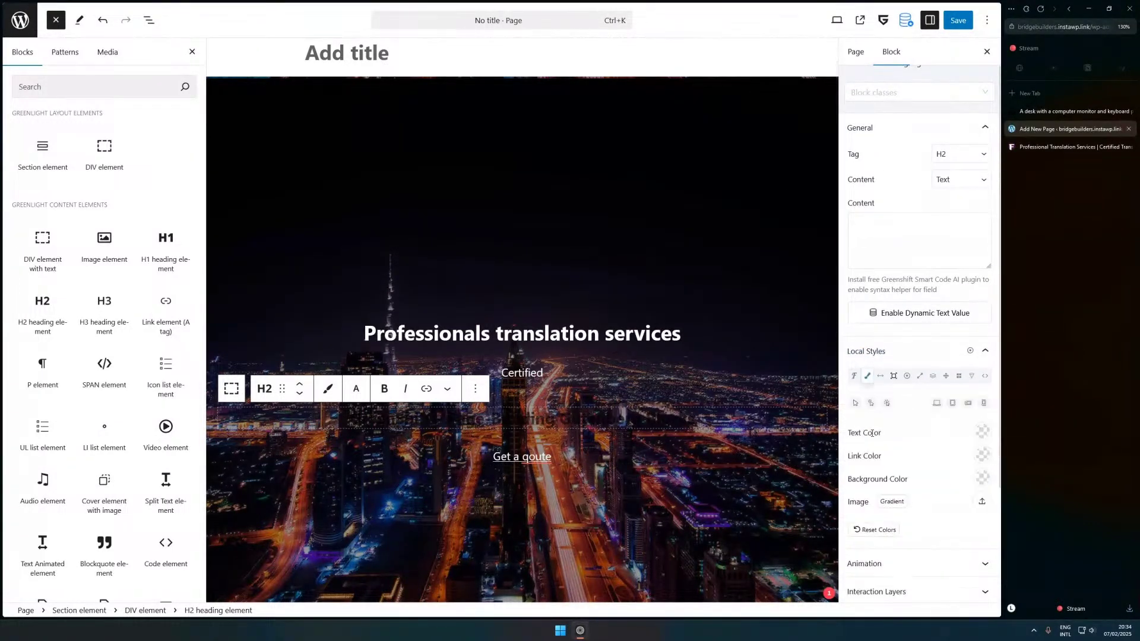
left_click(983, 430)
left_click(889, 283)
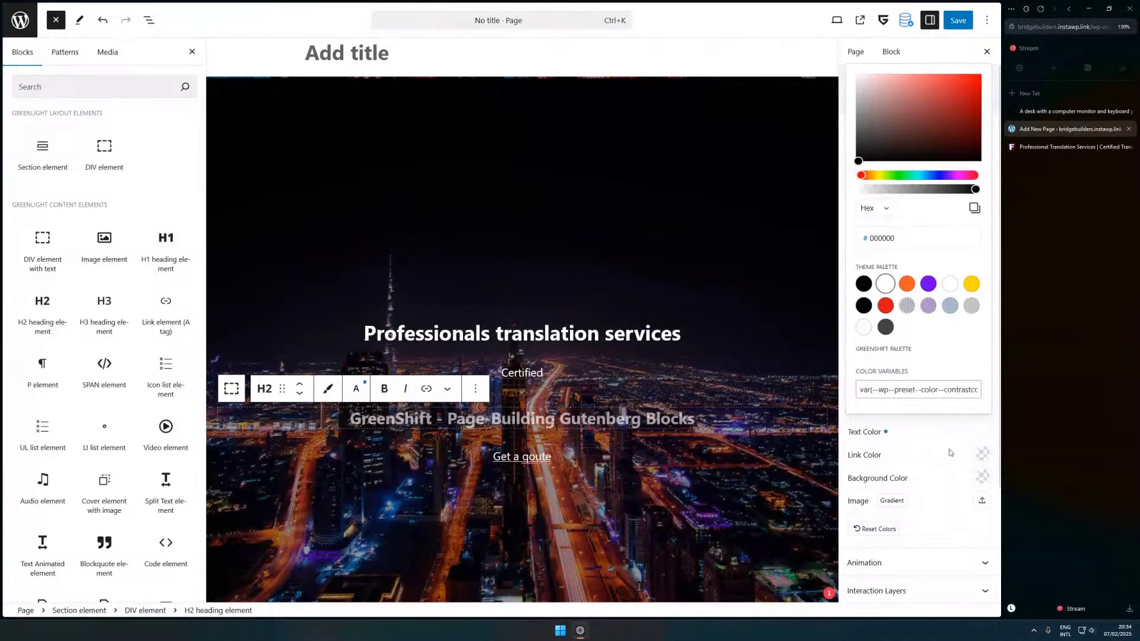
- Remove the H2 heading's autogenerated root class and delete the heading element from the hero's Content Area
scroll(891, 249, "up", 1)
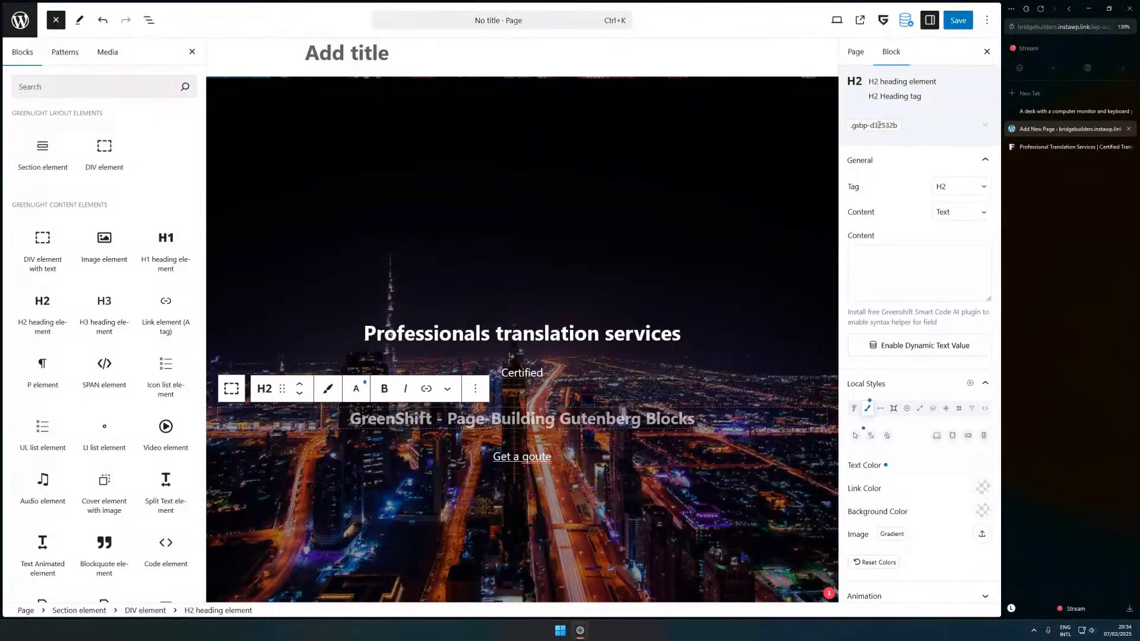
left_click(922, 121)
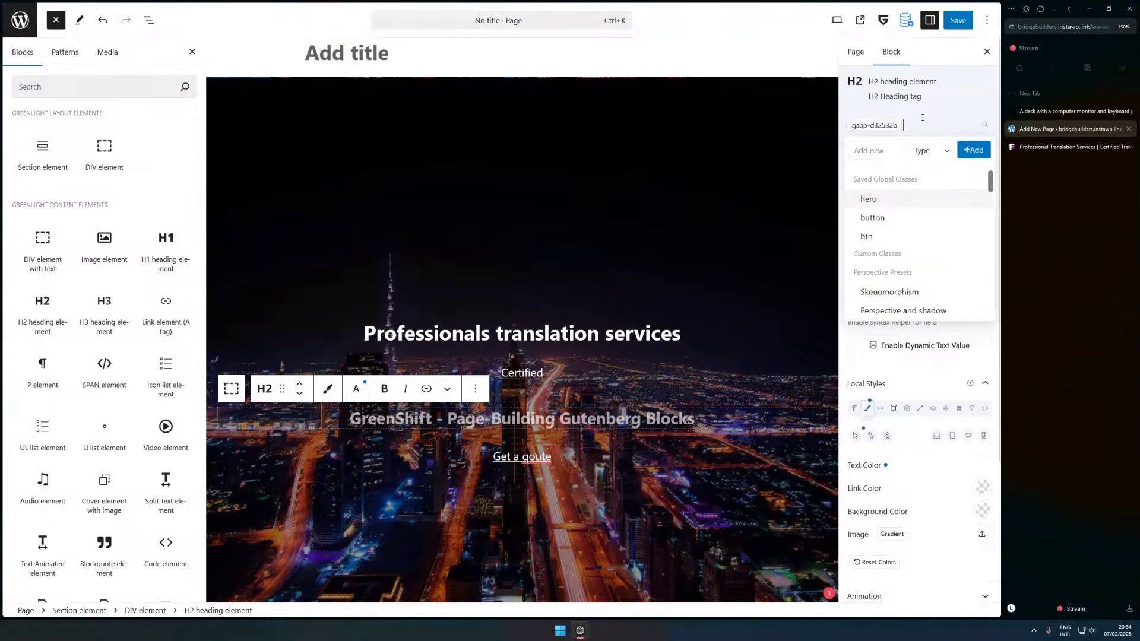
left_click(885, 127)
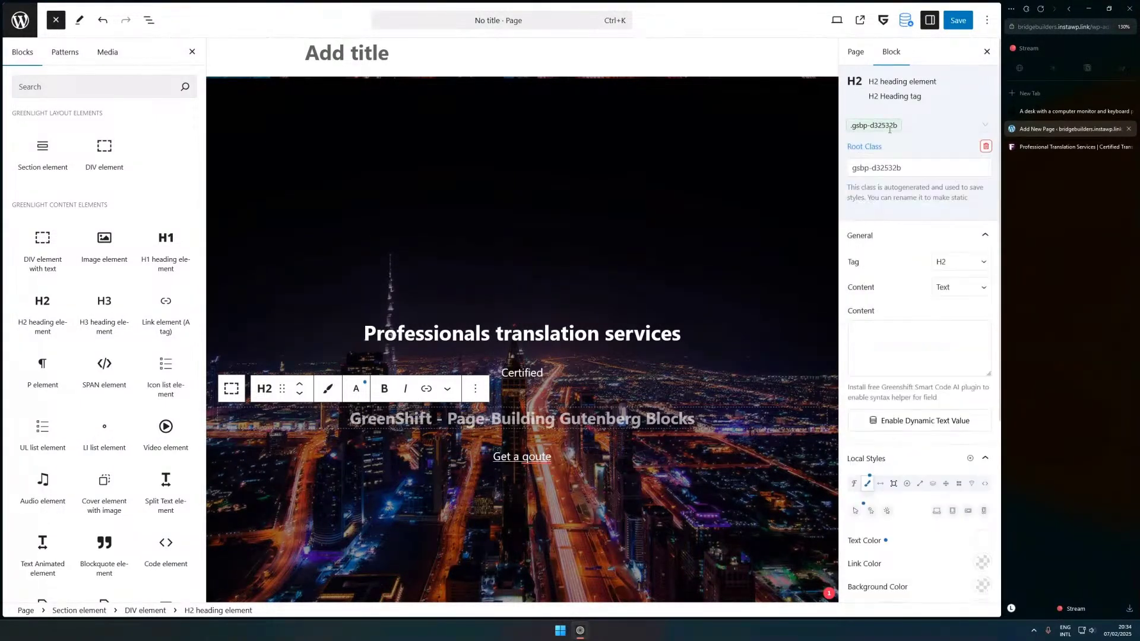
left_click(985, 146)
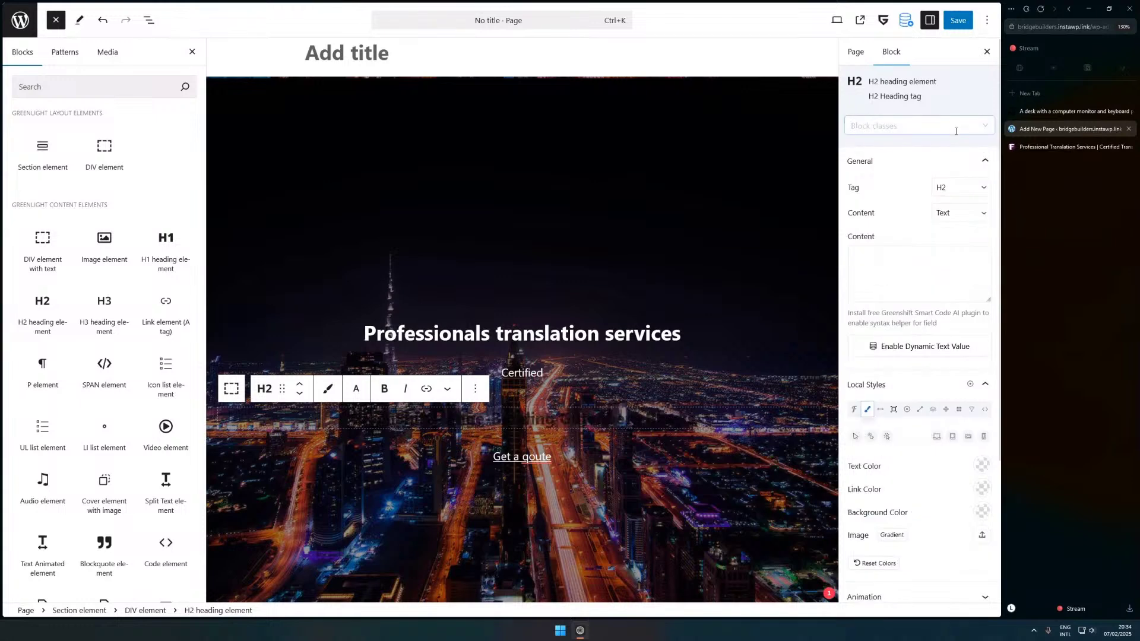
left_click(475, 388)
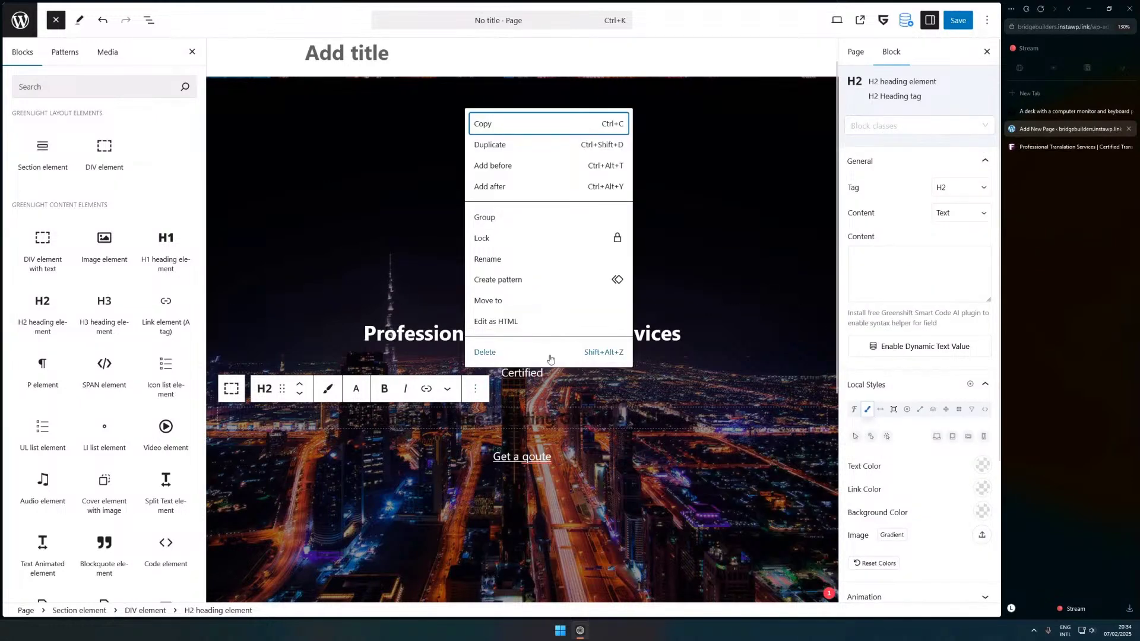
left_click(550, 357)
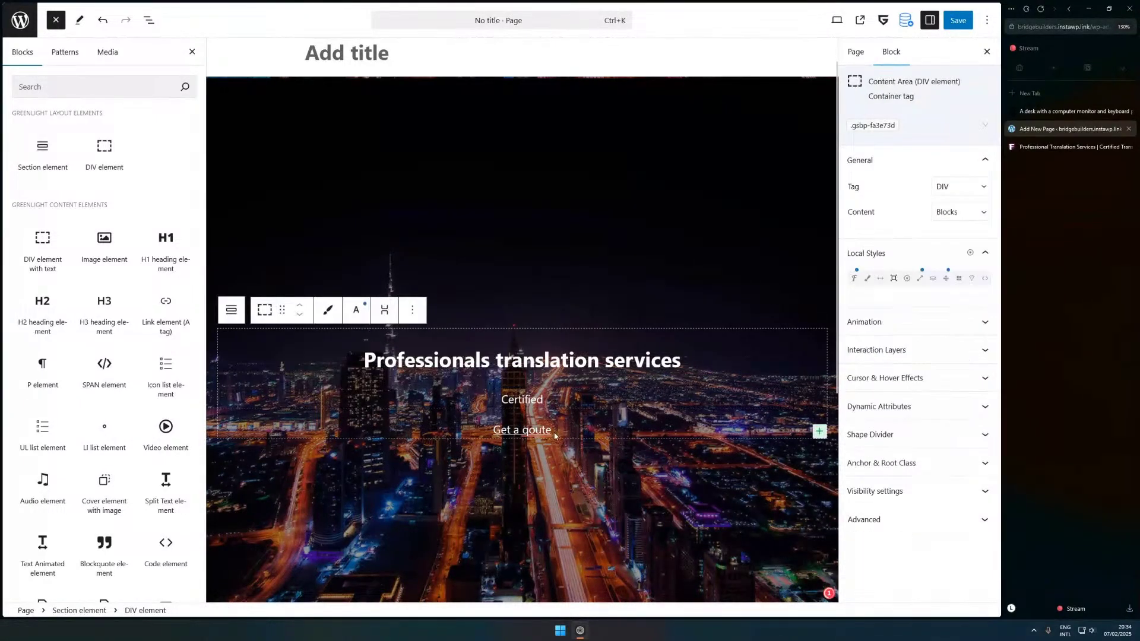
- Examine the quote link's available block classes and its content, link and Local Styles settings
left_click(538, 430)
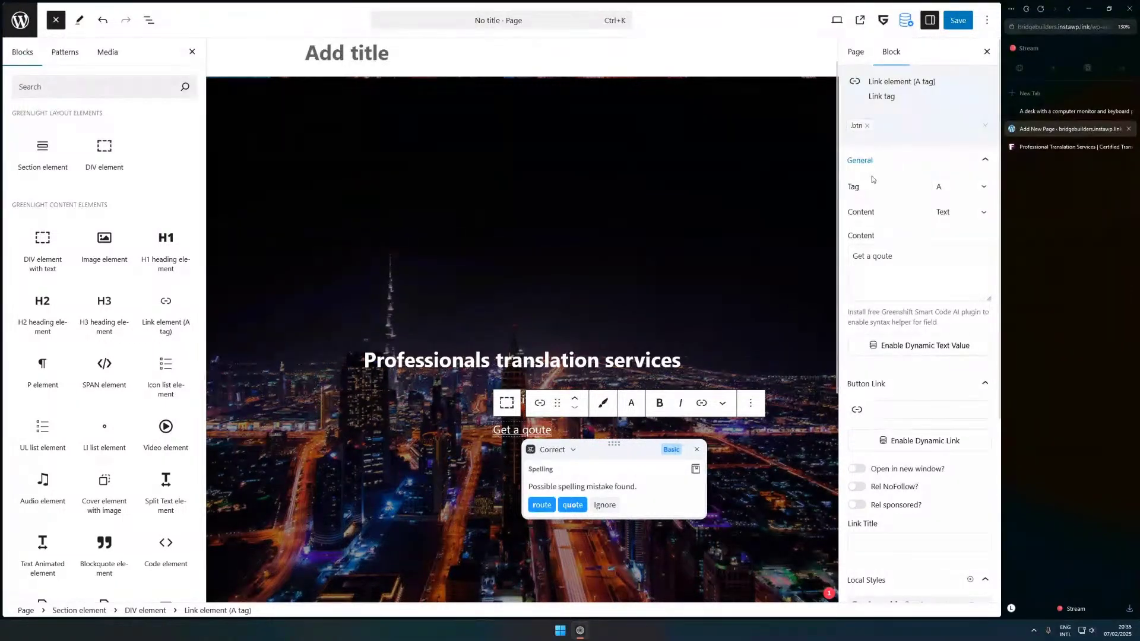
left_click(893, 122)
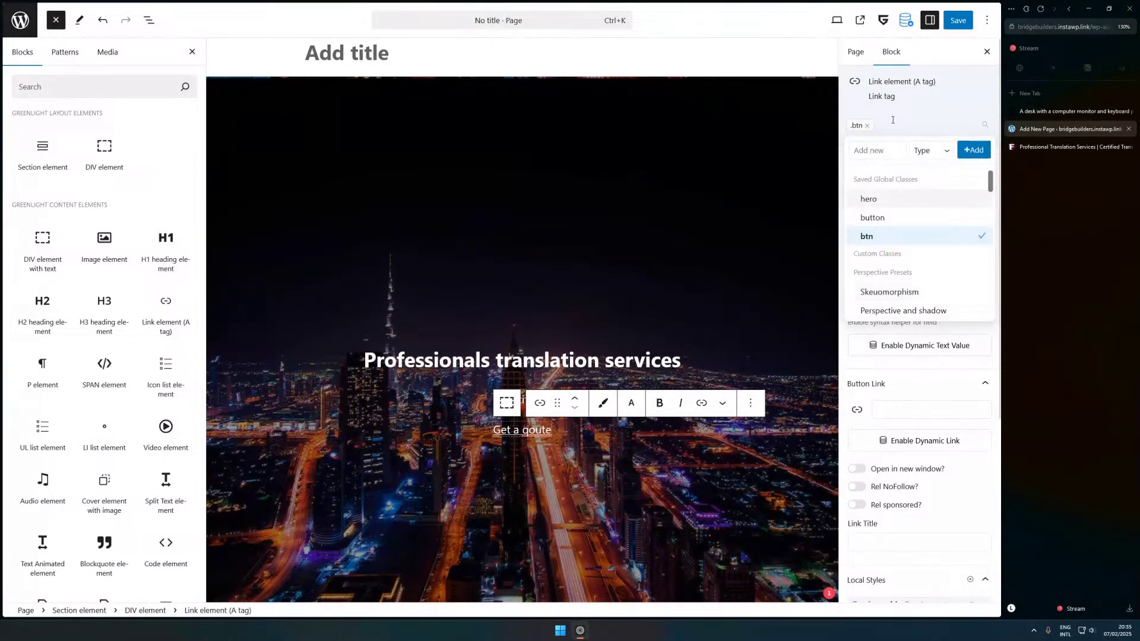
left_click(932, 113)
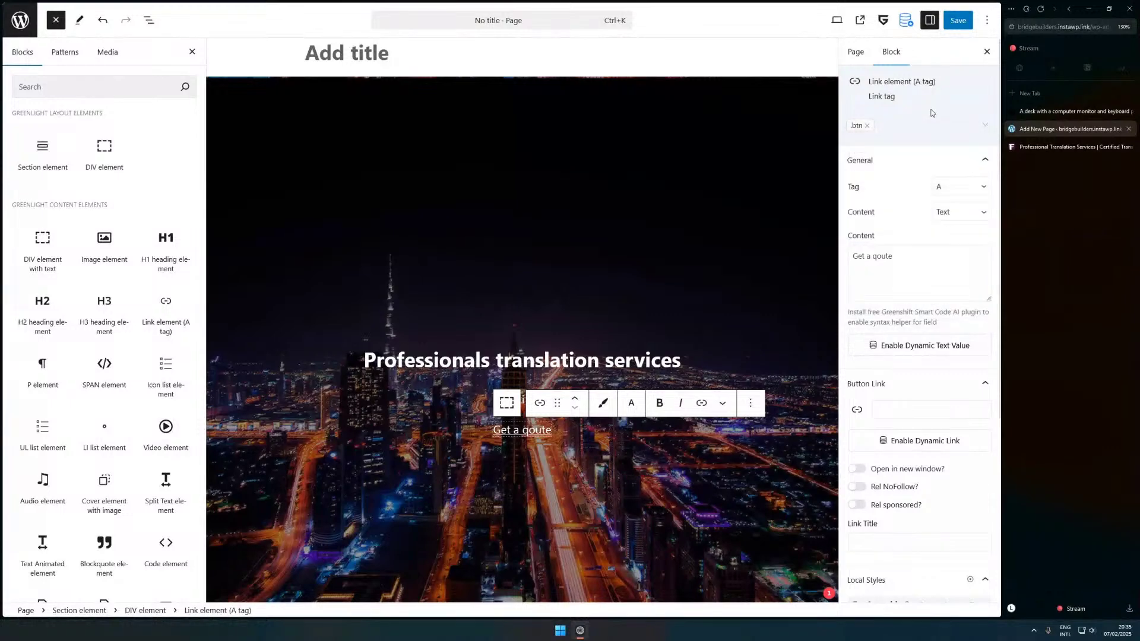
scroll(925, 215, "down", 3)
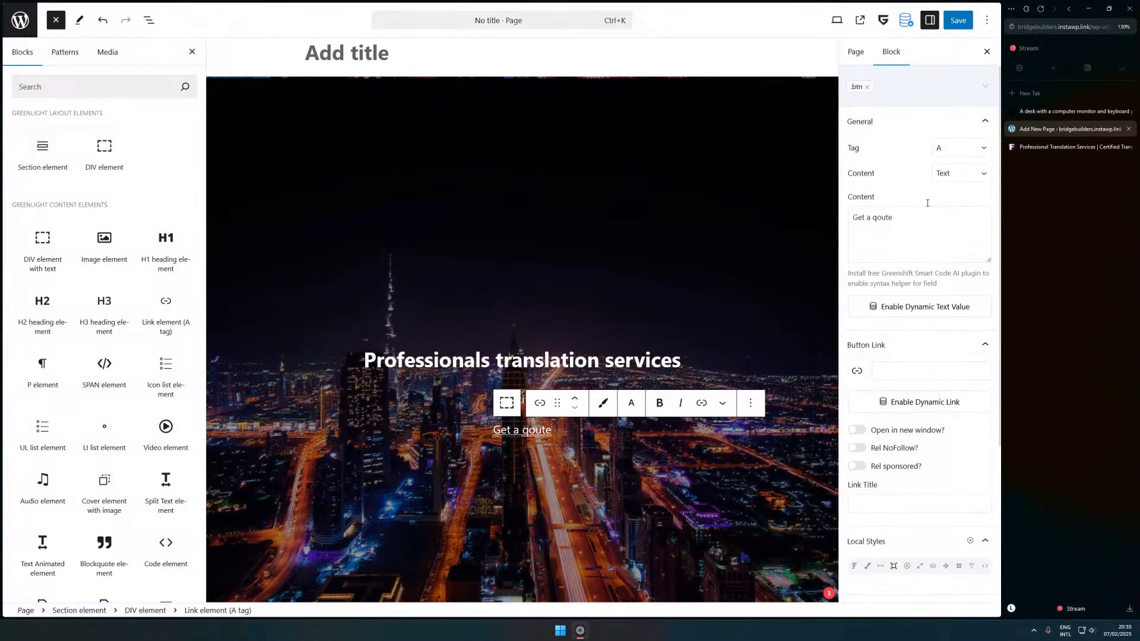
scroll(923, 206, "up", 3)
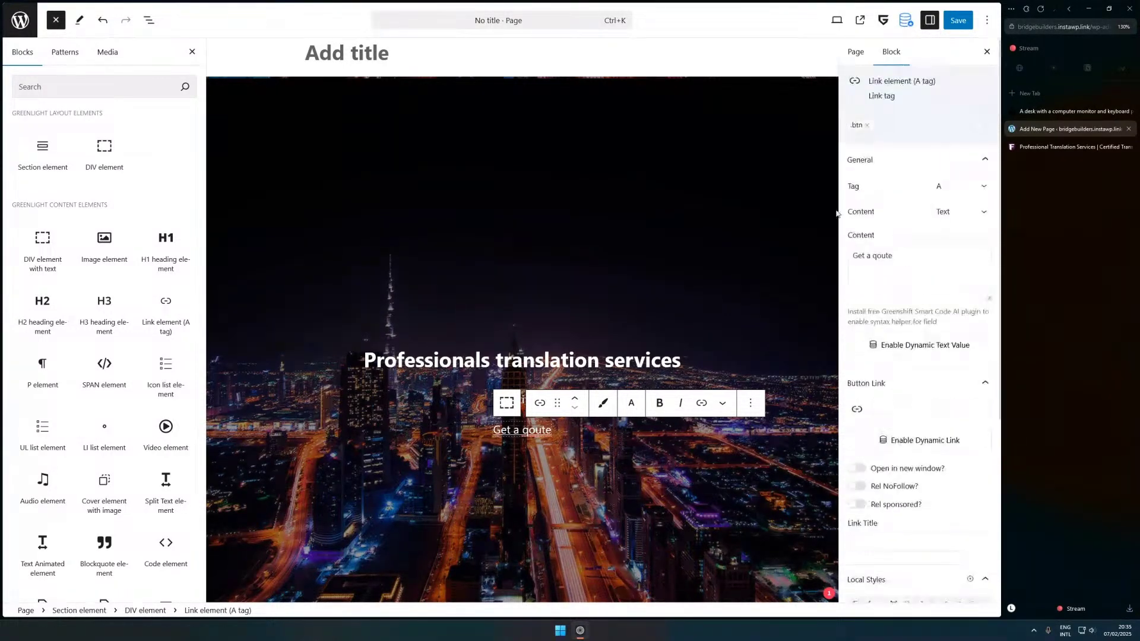
left_click(915, 126)
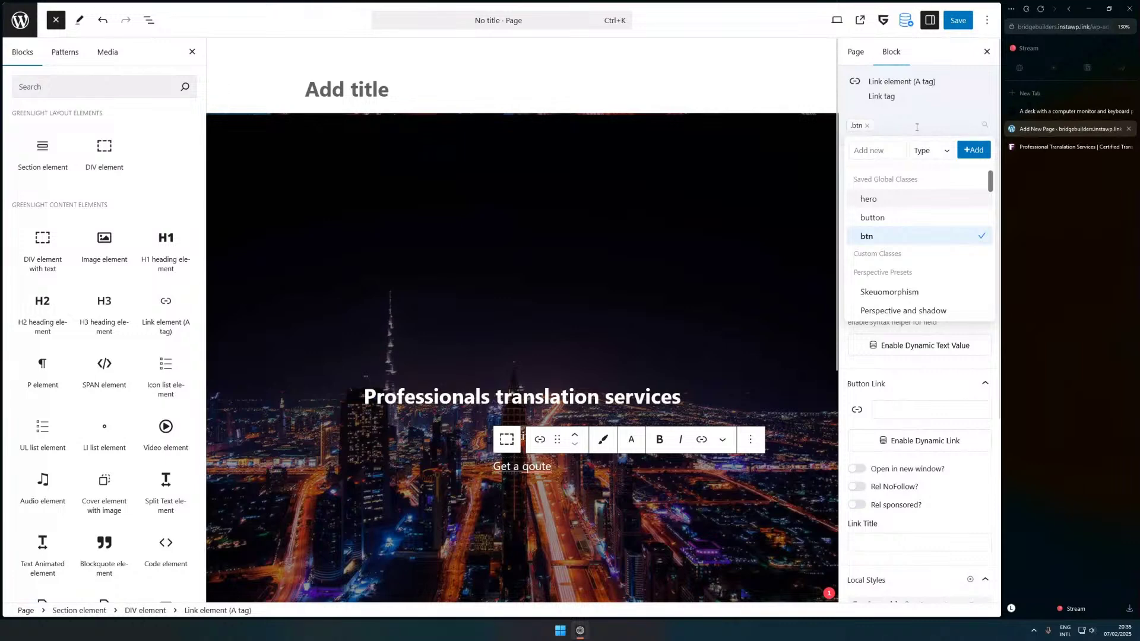
left_click(917, 128)
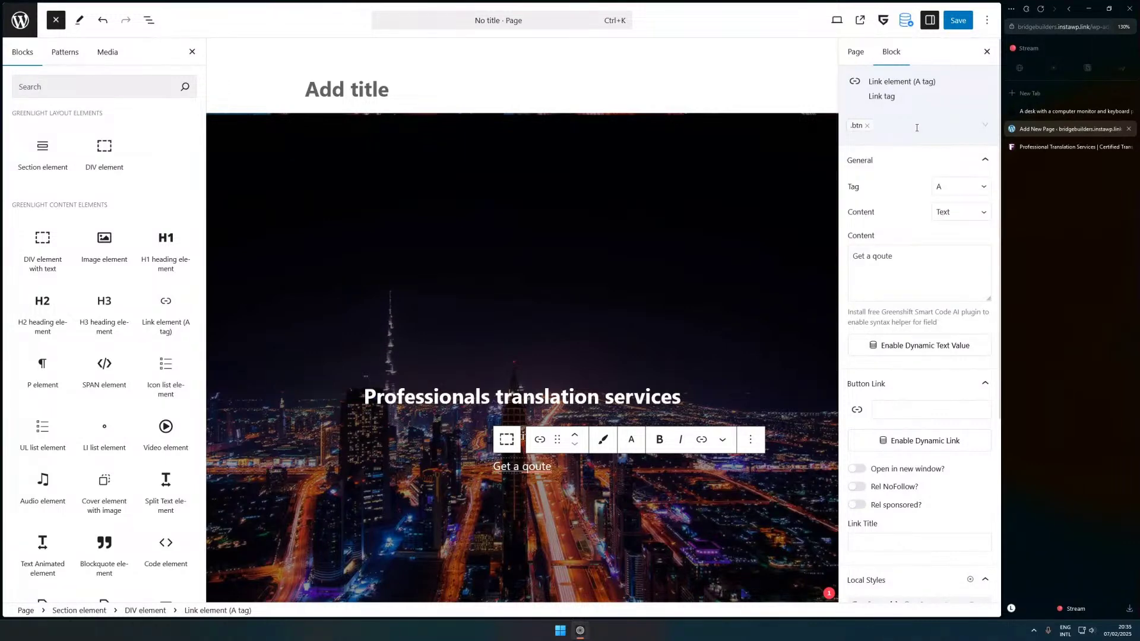
scroll(889, 226, "down", 5)
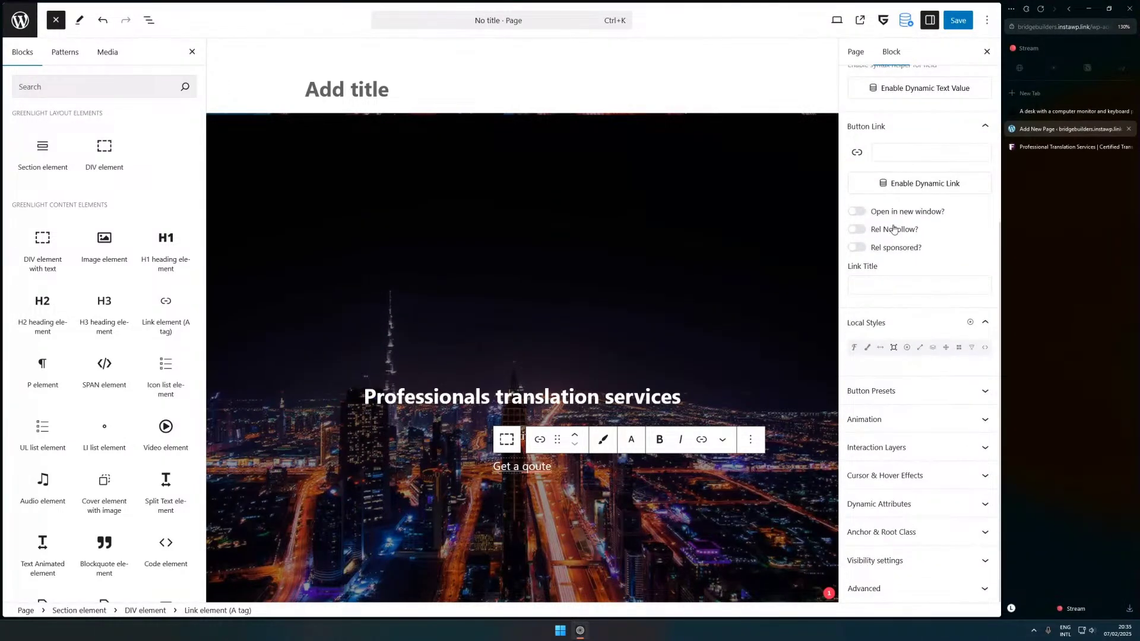
- Examine the link element's additional CSS class, dynamic attributes, visibility and other block settings for a way to style the button
left_click(908, 589)
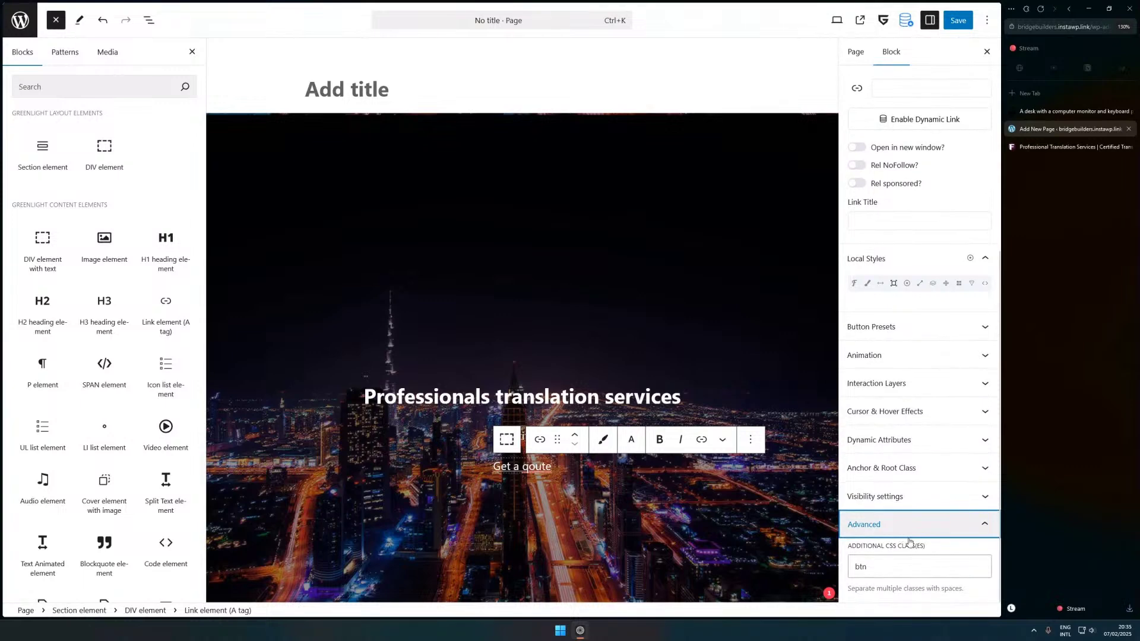
left_click(923, 526)
left_click(927, 514)
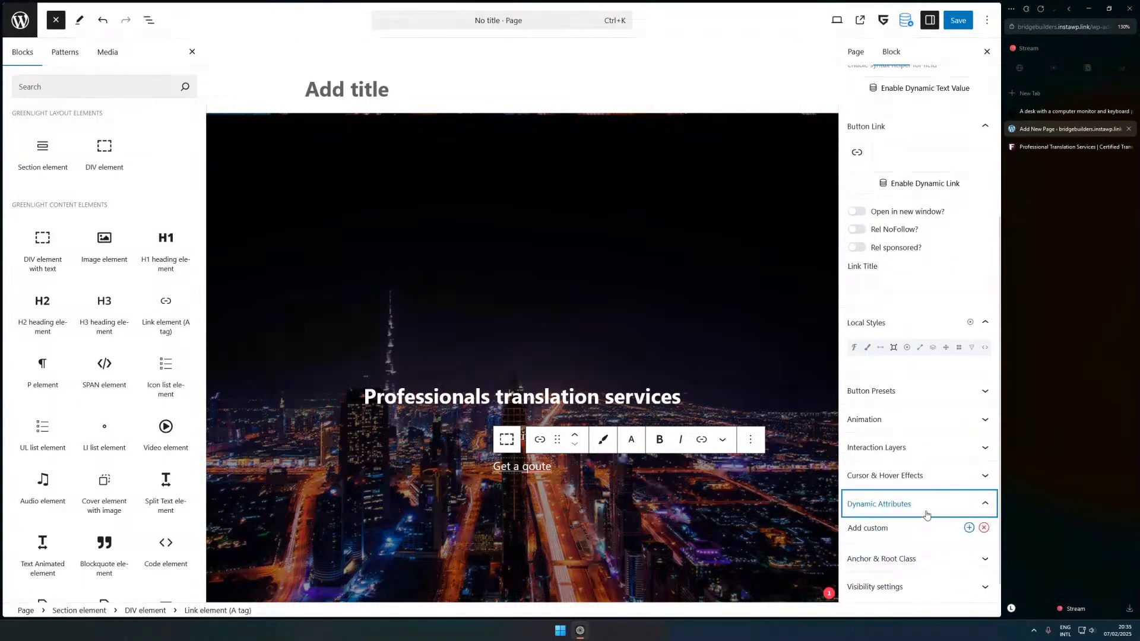
left_click(928, 508)
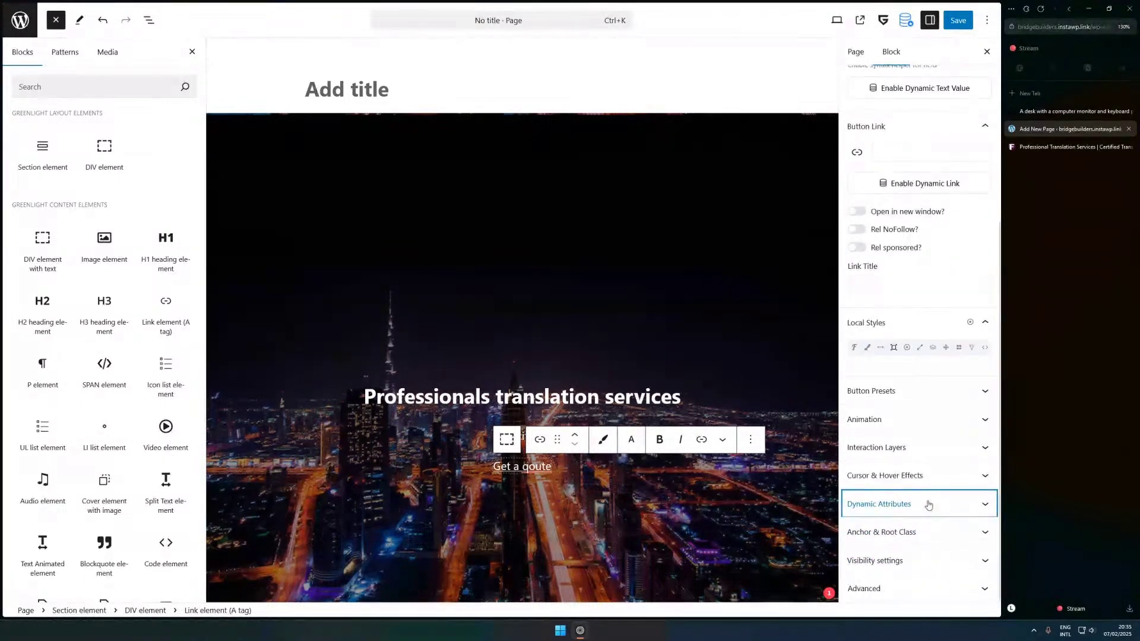
left_click(928, 567)
left_click(932, 561)
scroll(923, 523, "up", 3)
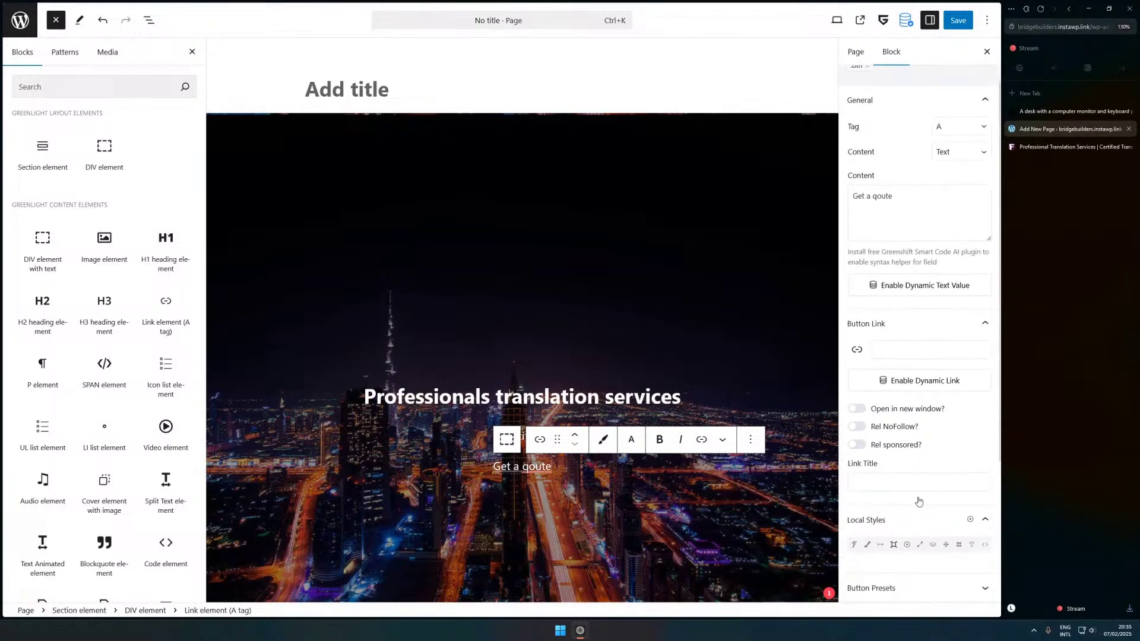
scroll(919, 502, "down", 3)
scroll(920, 489, "down", 1)
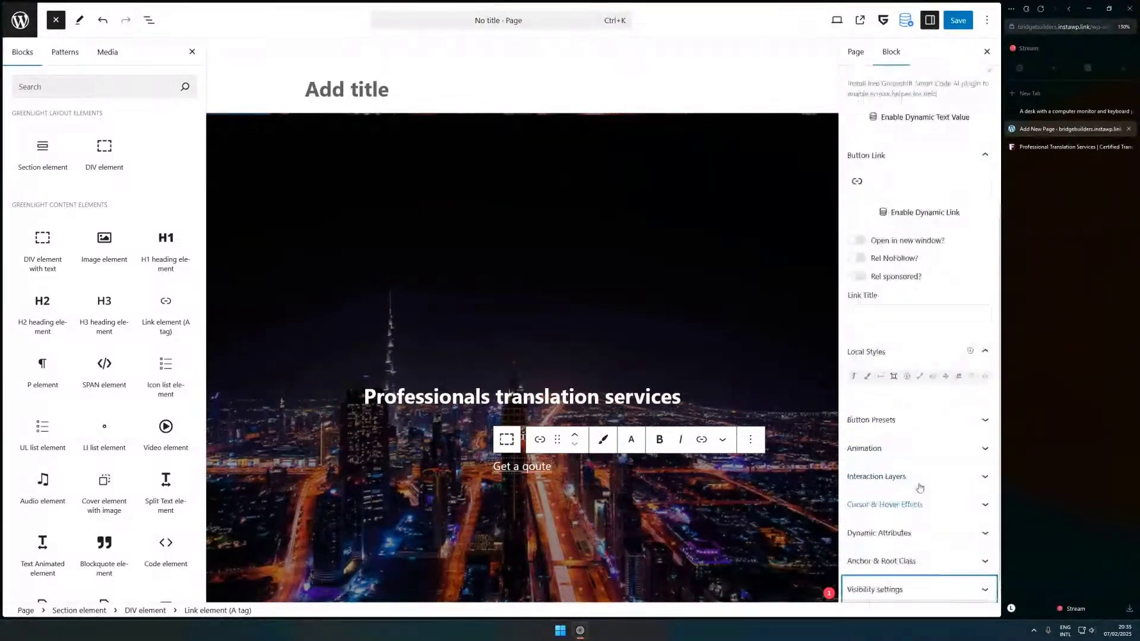
scroll(920, 488, "up", 4)
- Try adding a global class named #btn to the link element, and remove it from the link again
left_click(906, 126)
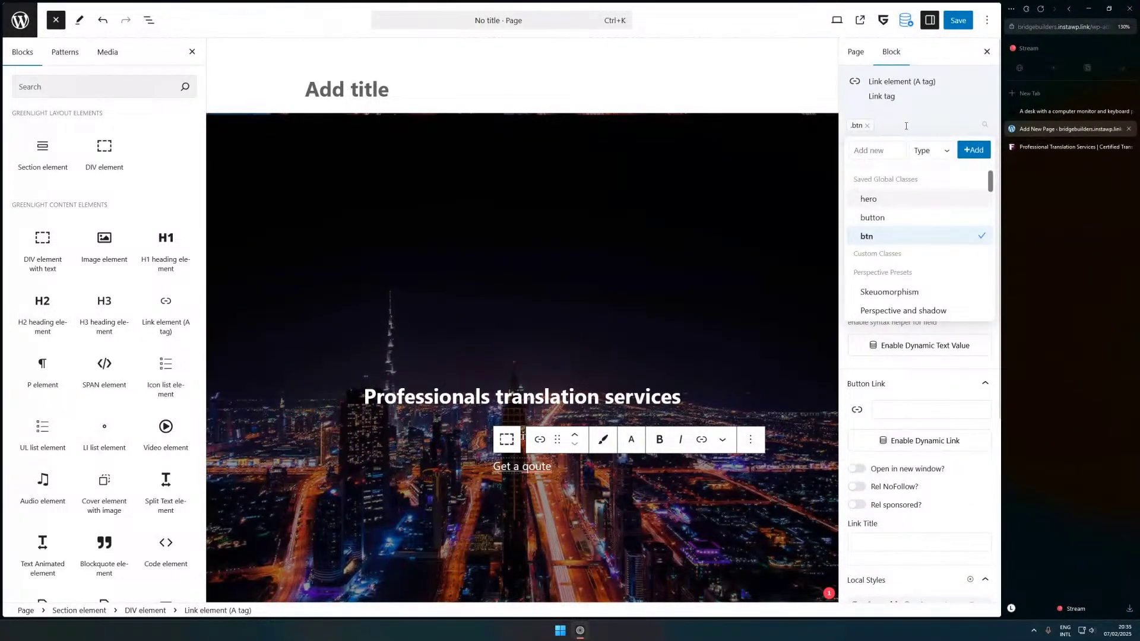
type("#btn")
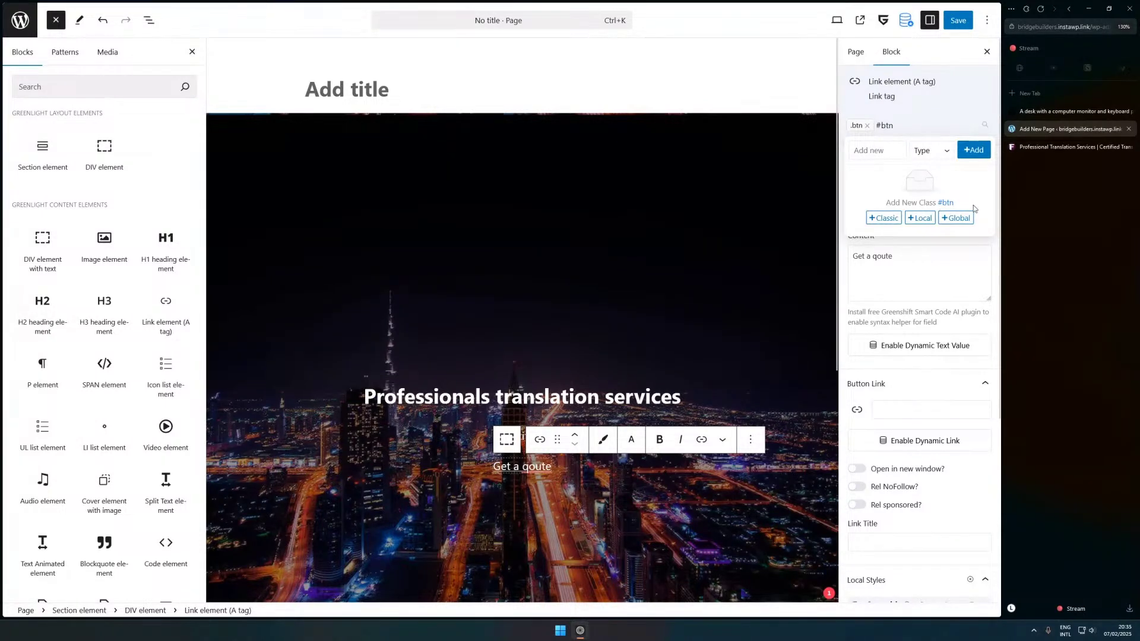
left_click(956, 218)
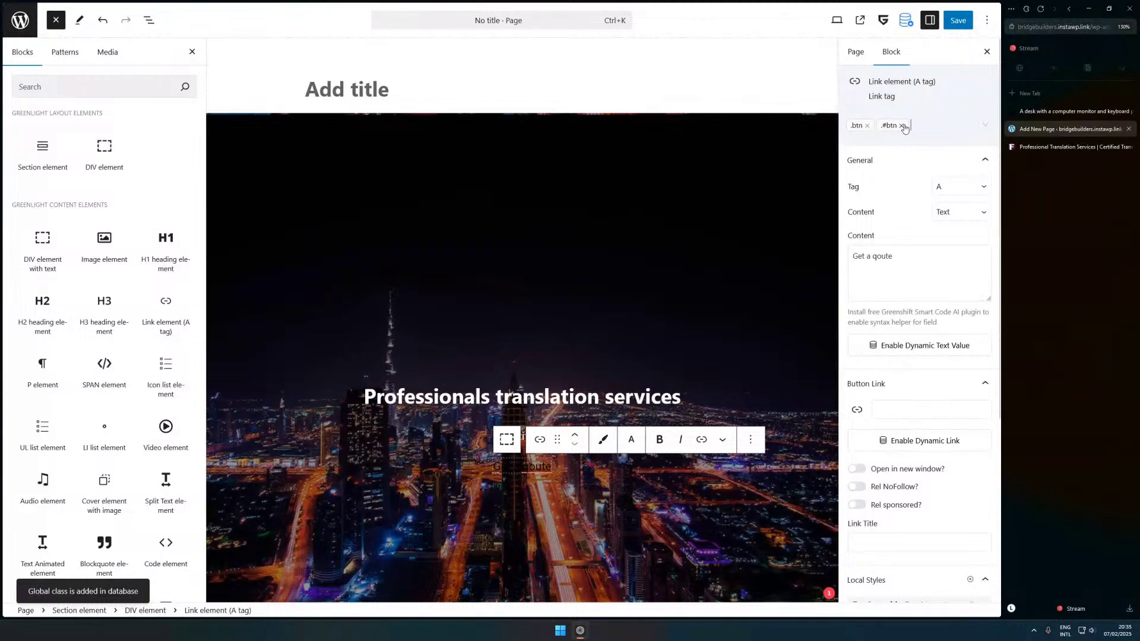
left_click(903, 129)
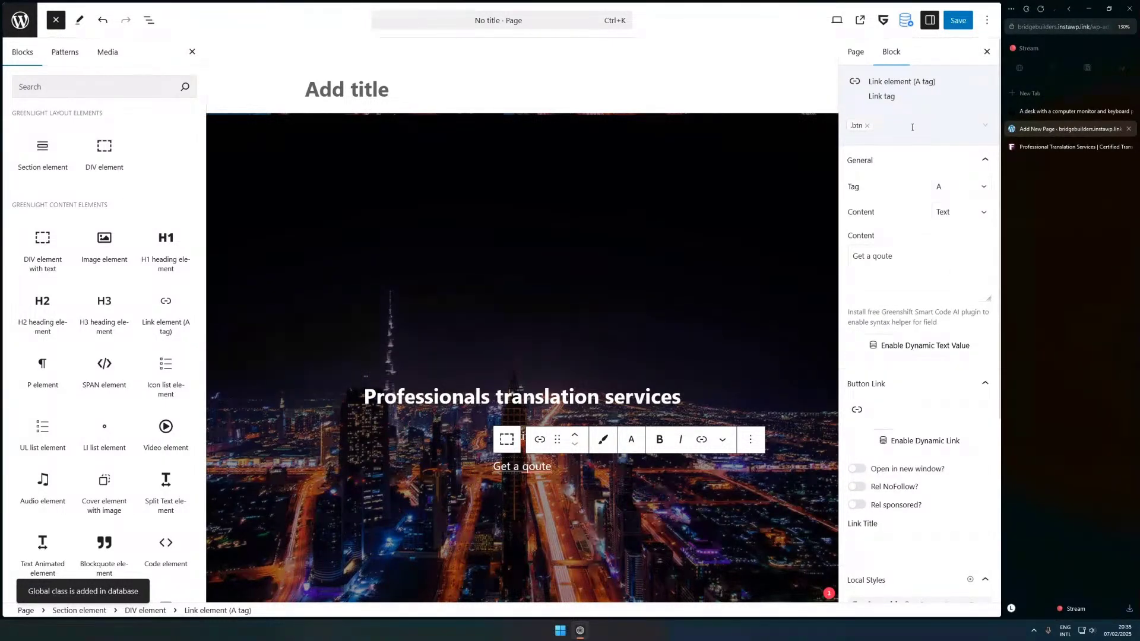
triple_click(530, 466)
left_click(531, 467)
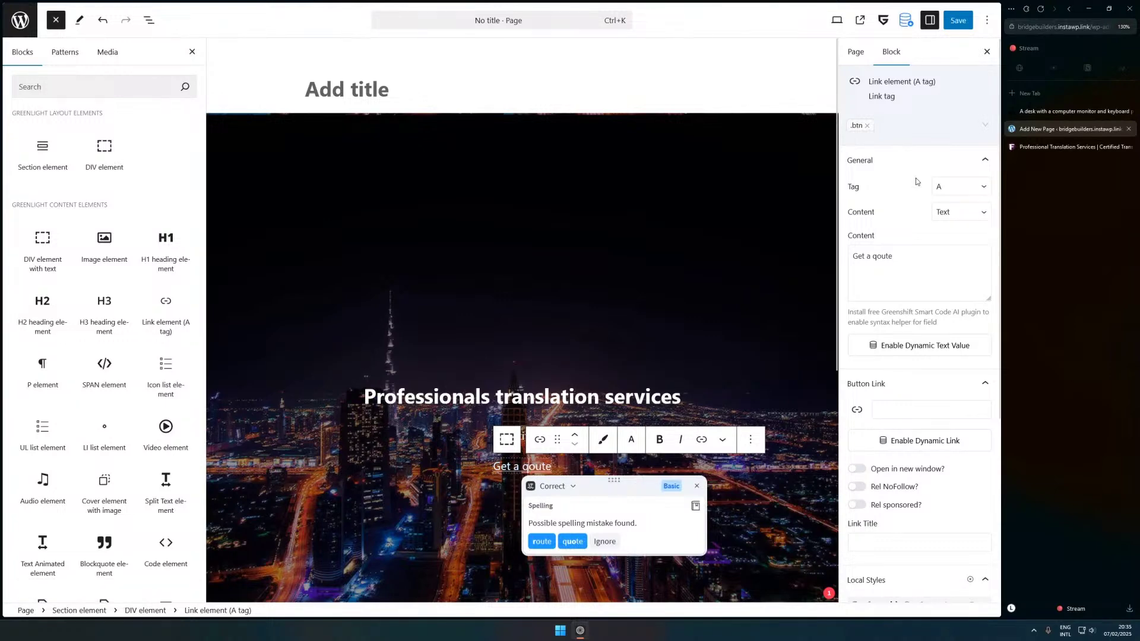
triple_click(518, 462)
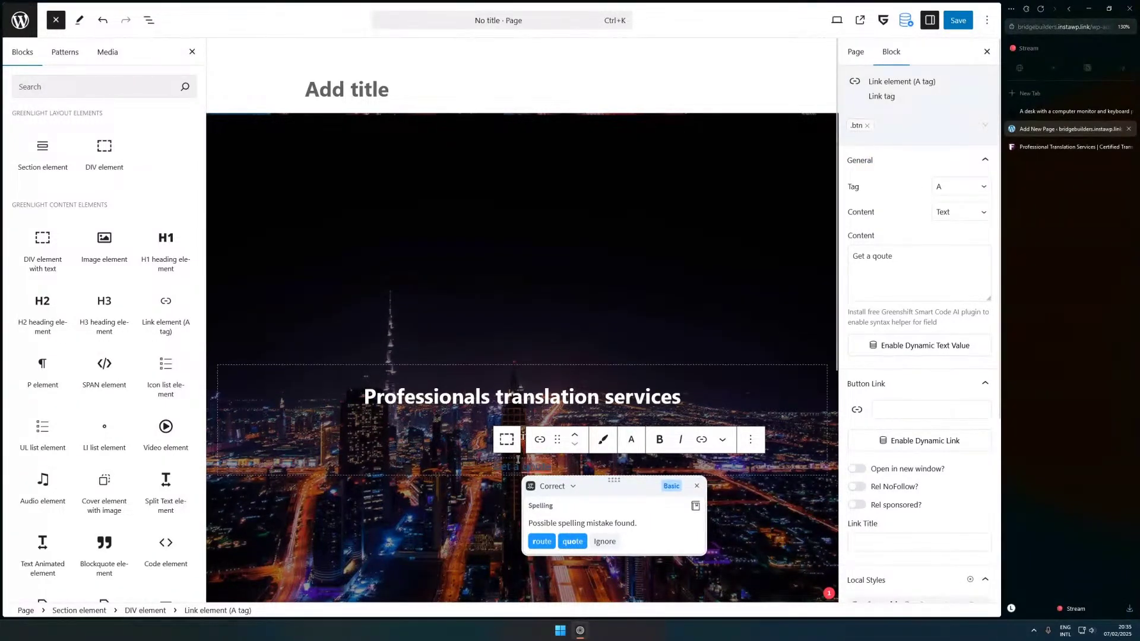
- Give the link's global .btn class a solid white border with a width of 1
left_click(861, 137)
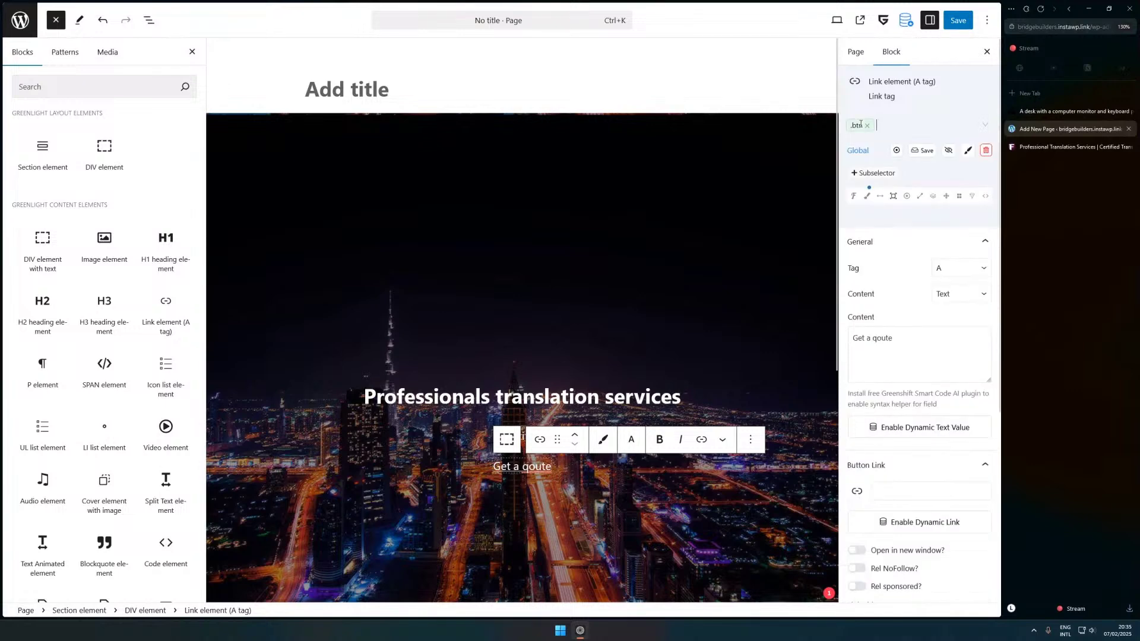
left_click(867, 197)
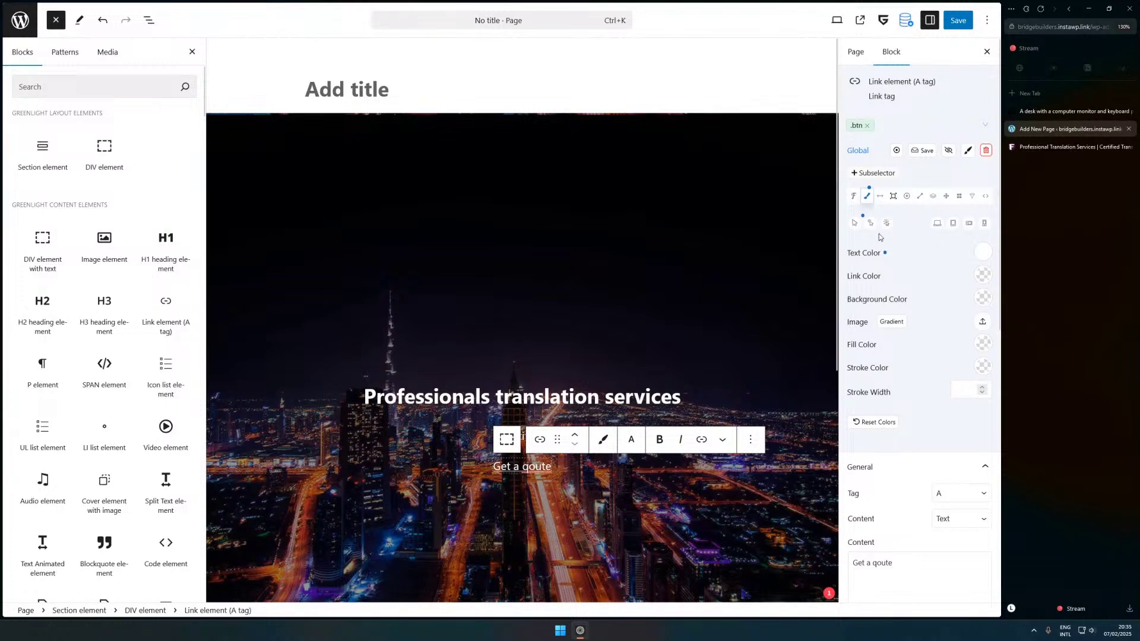
left_click(894, 197)
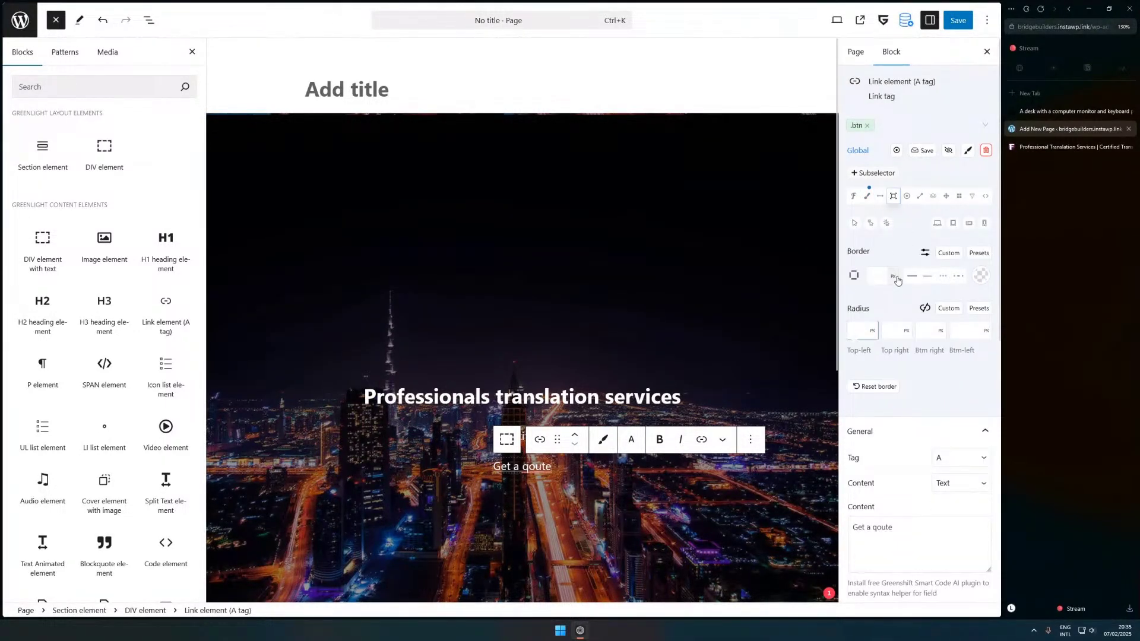
left_click(913, 276)
left_click(981, 275)
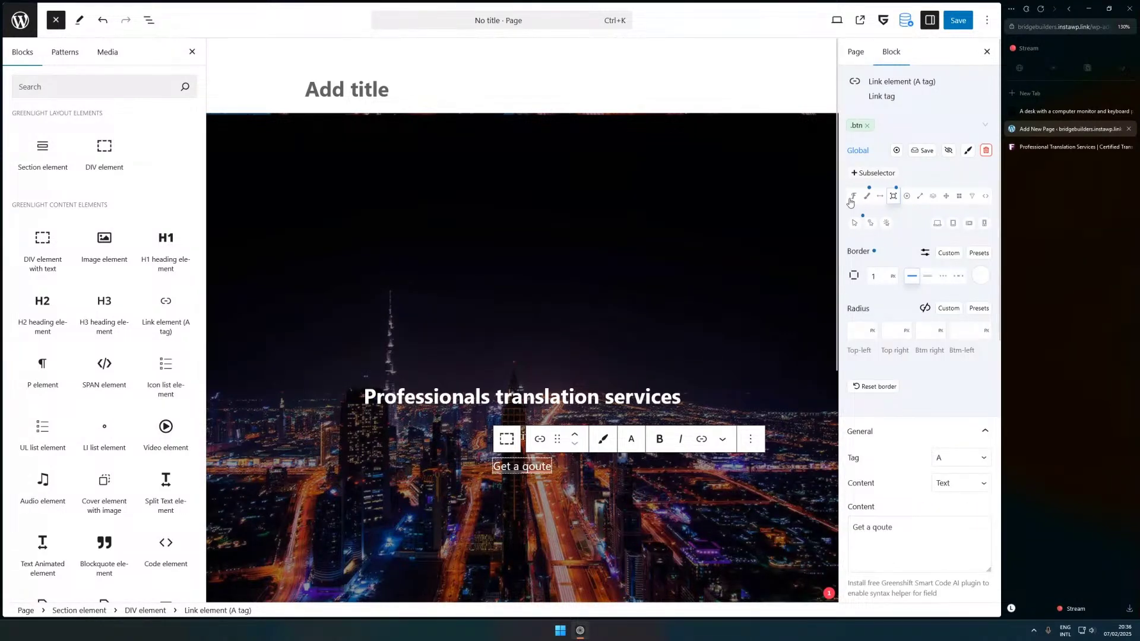
- Set the .btn class typography to no text decoration and an all-uppercase letter case
left_click(854, 198)
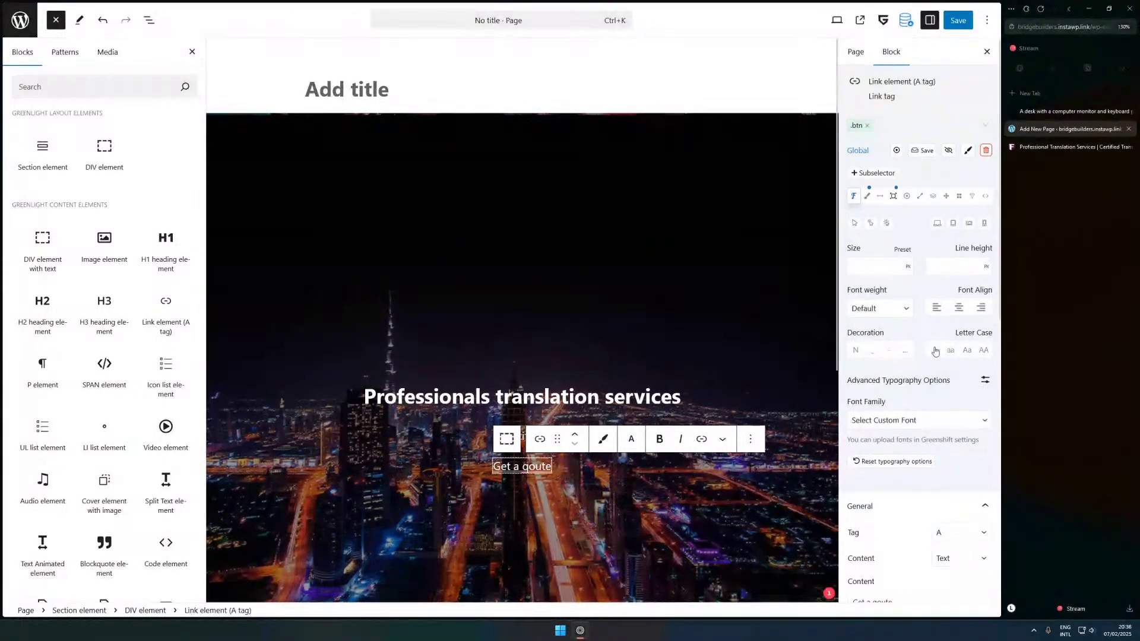
left_click(856, 351)
scroll(984, 297, "down", 1)
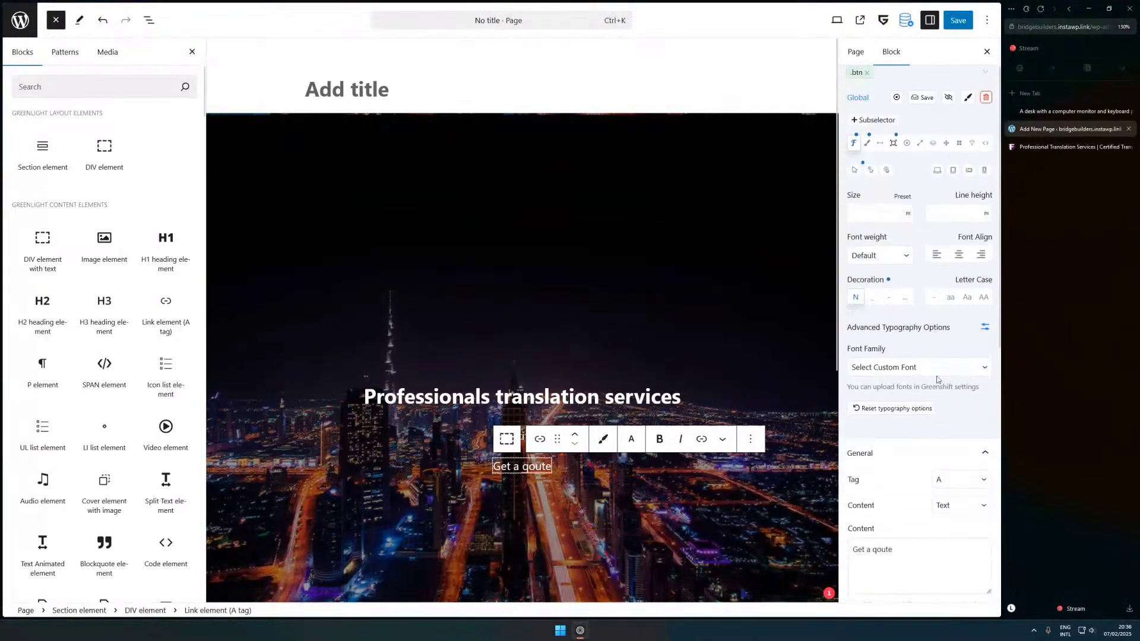
left_click(984, 294)
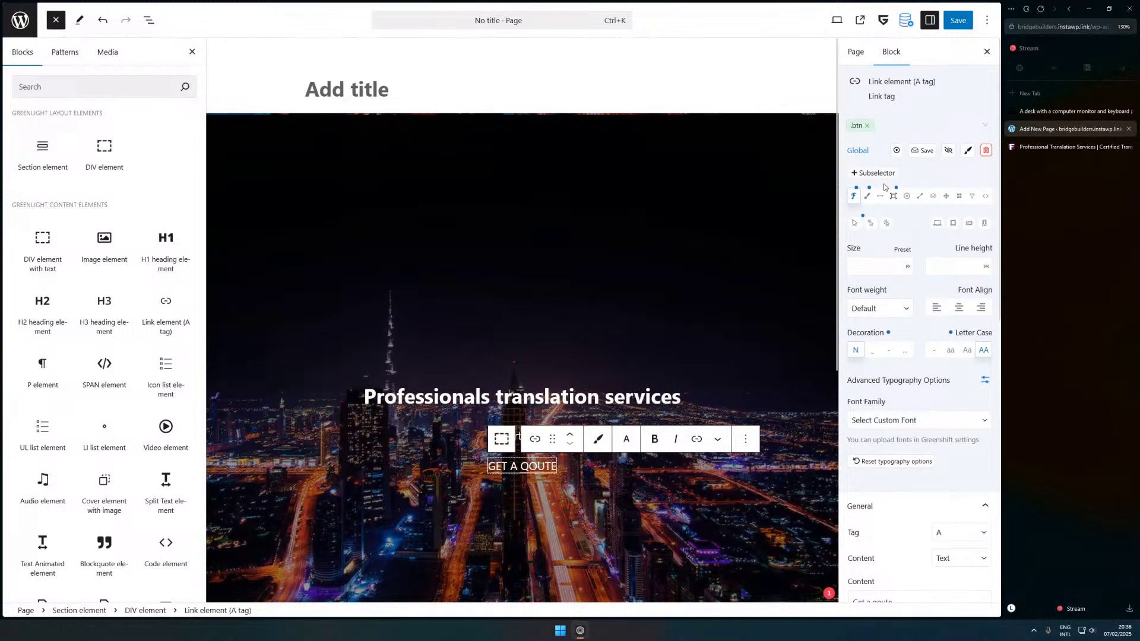
- Browse the variable presets available for the .btn class's top padding
left_click(881, 196)
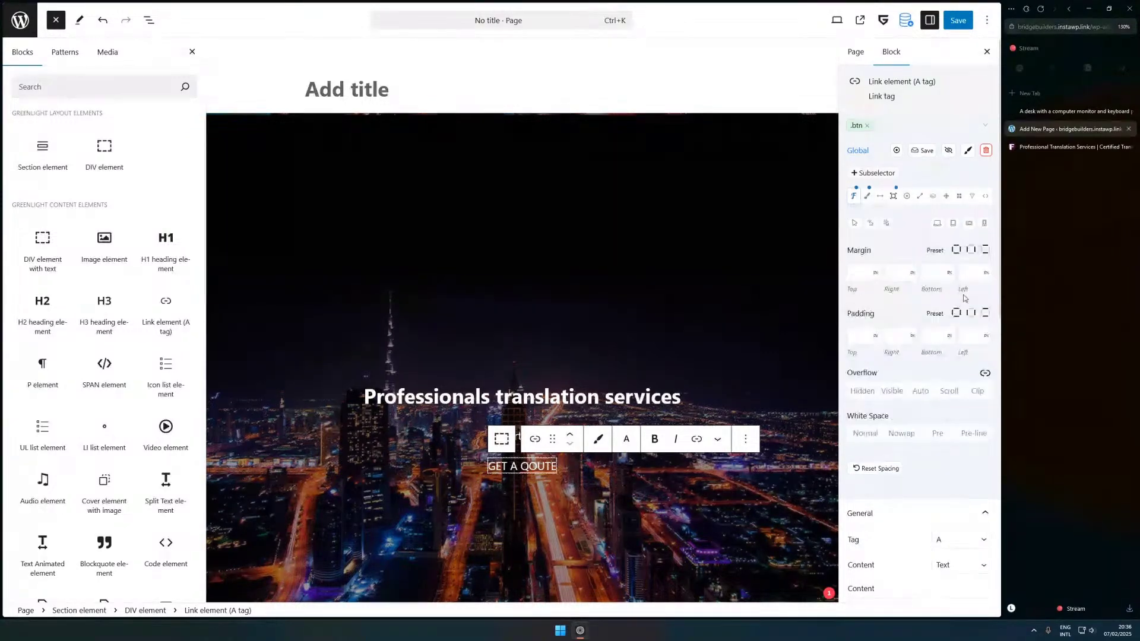
left_click(861, 336)
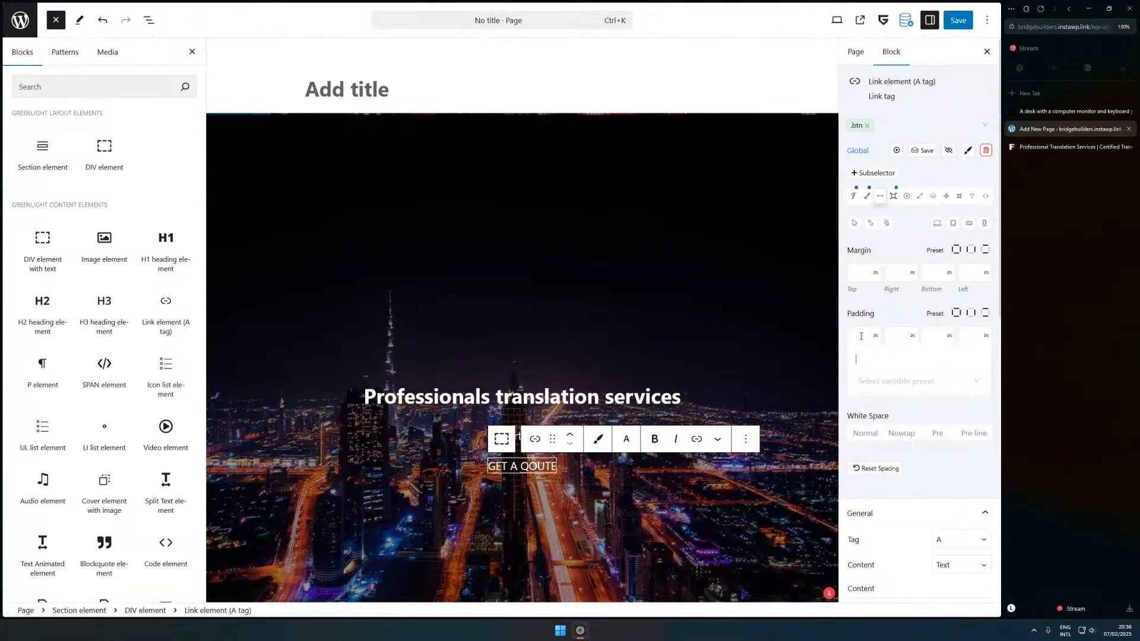
left_click(878, 387)
scroll(930, 470, "down", 5)
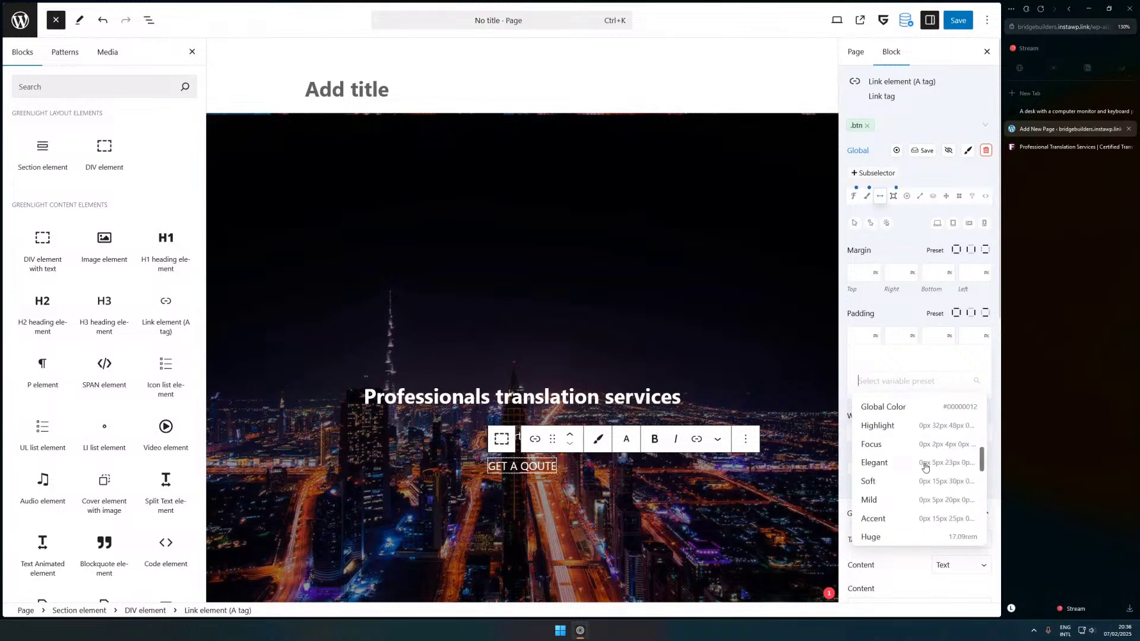
scroll(930, 472, "up", 6)
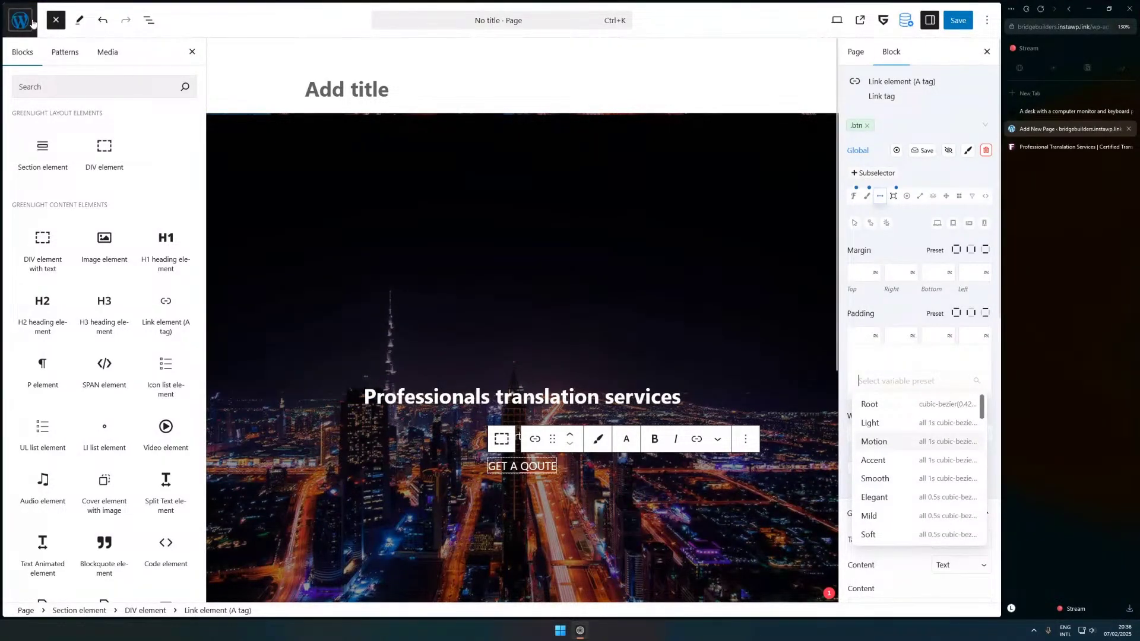
left_click(840, 194)
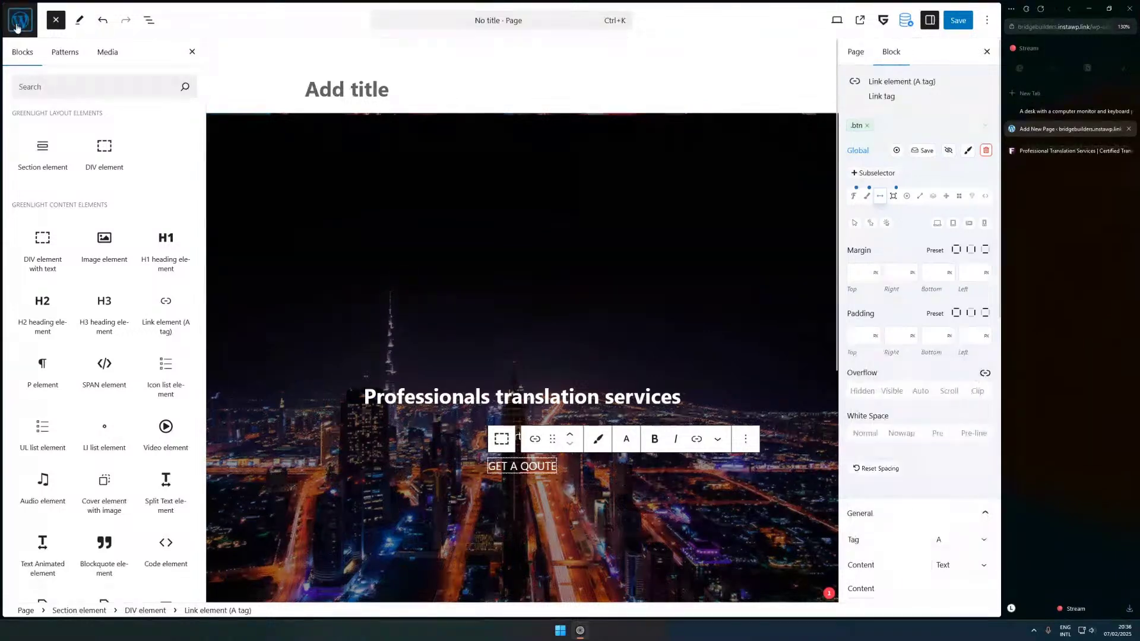
- Open the GreenShift Stylebook in a separate browser tab and view the H1 heading element's style options
left_click(1031, 149)
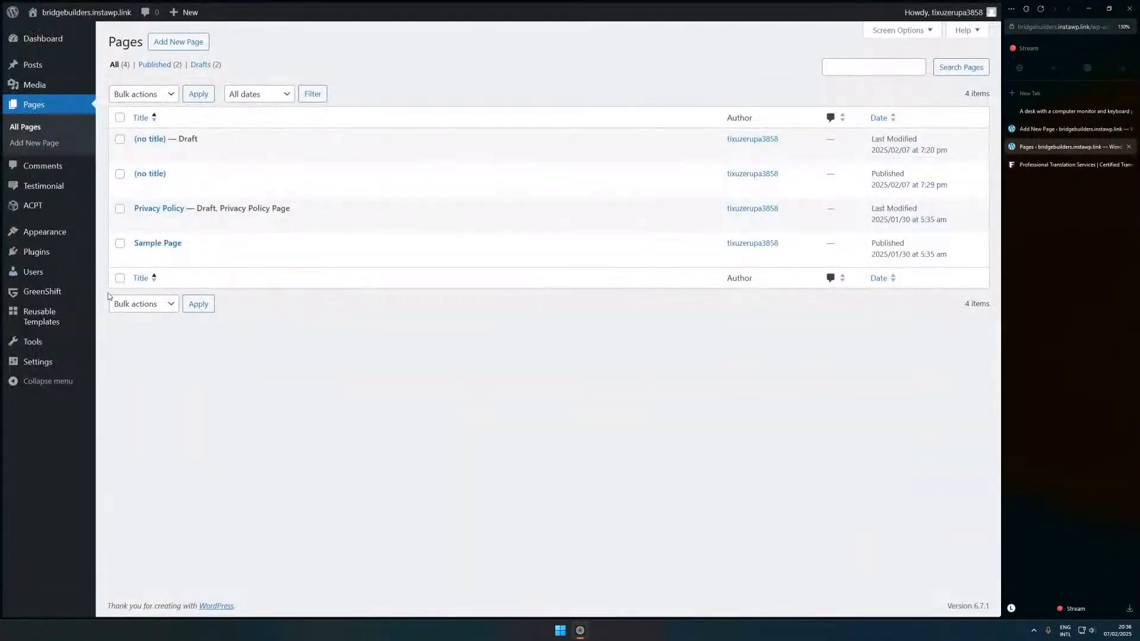
mouse_move(93, 302)
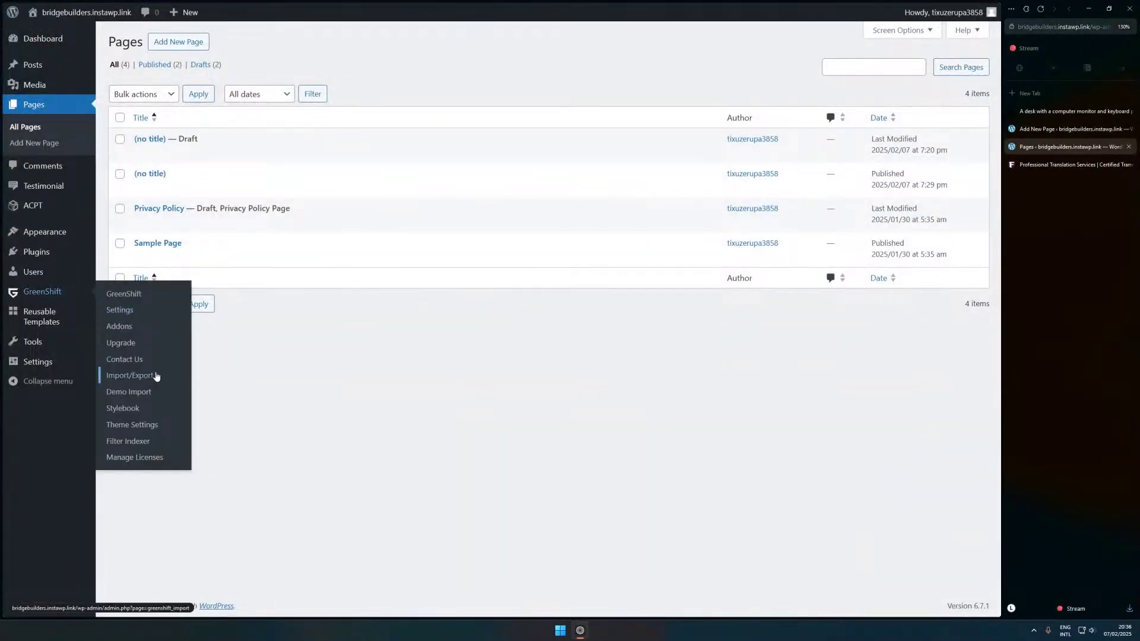
left_click(160, 408)
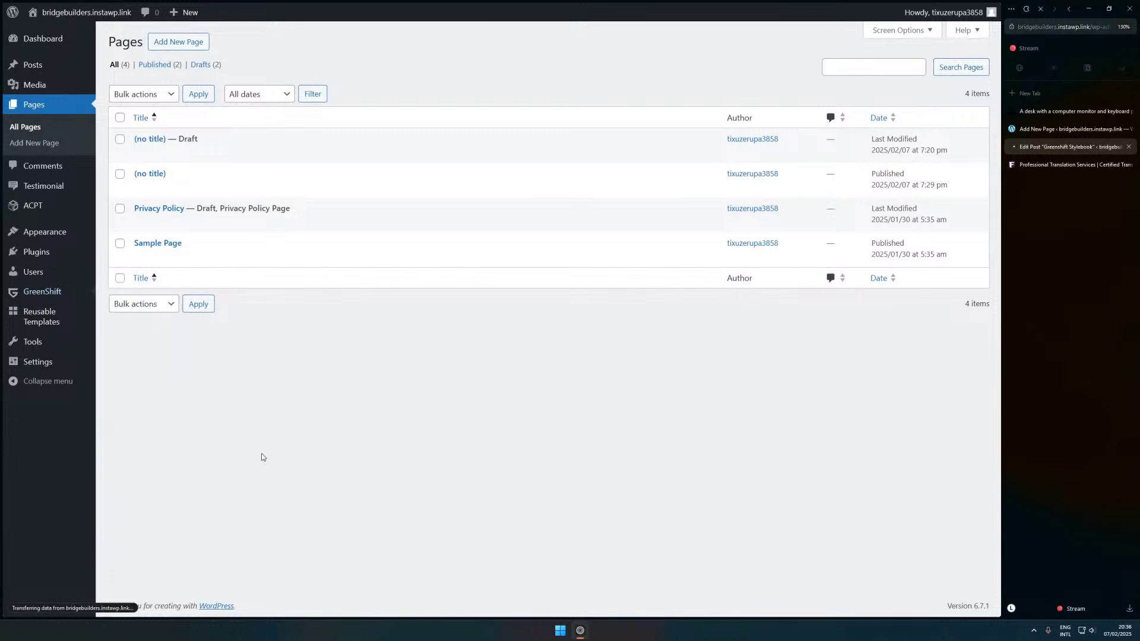
left_click(293, 89)
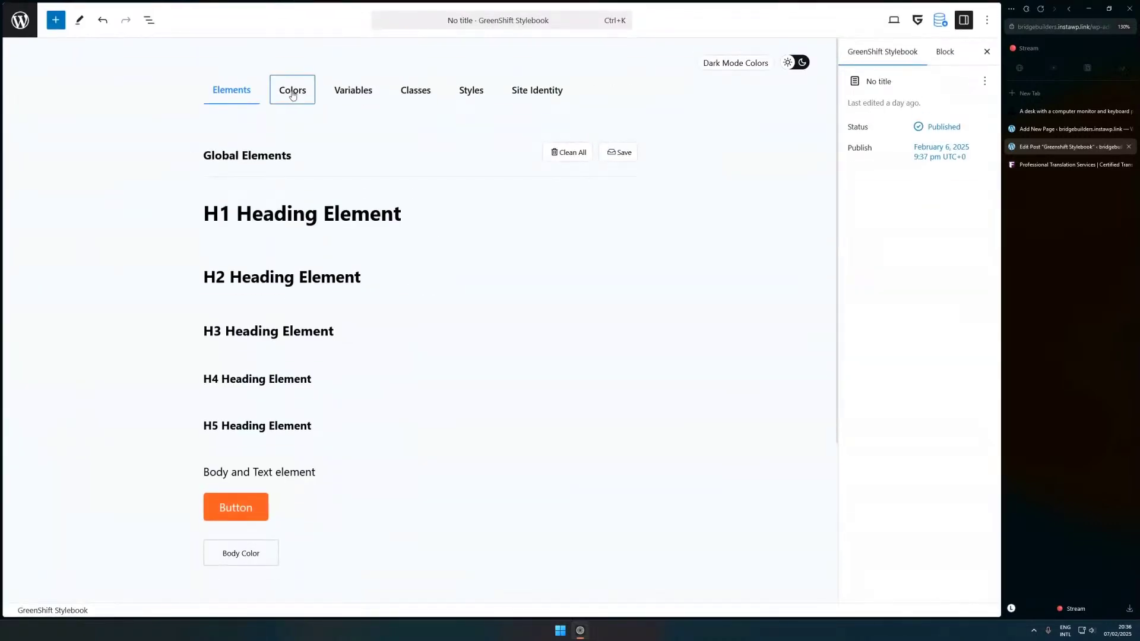
left_click(244, 92)
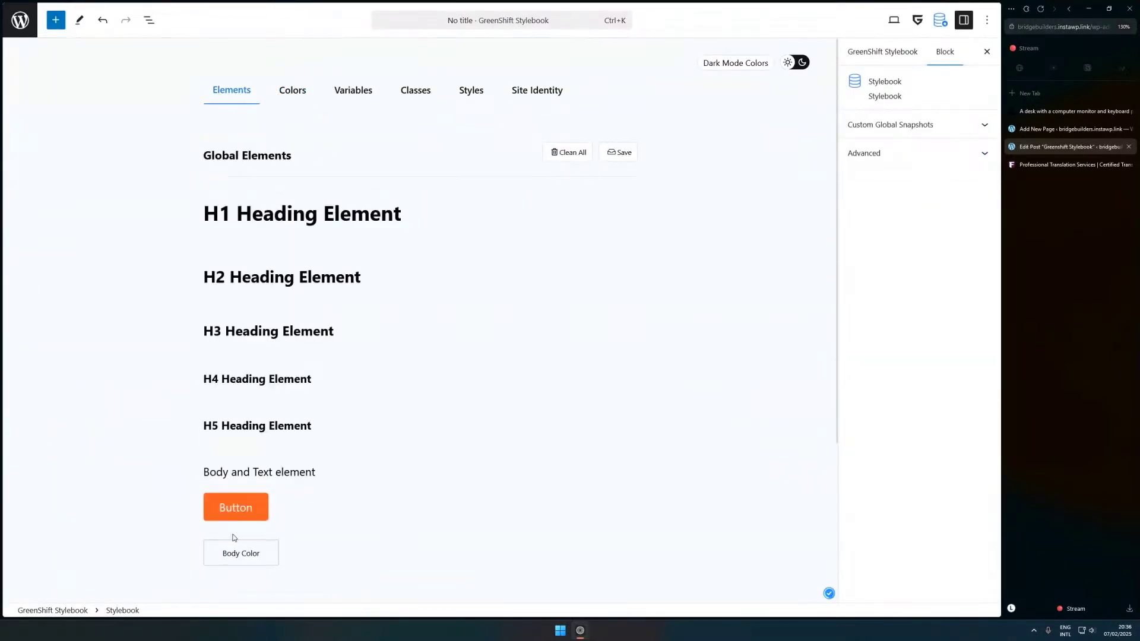
left_click(328, 215)
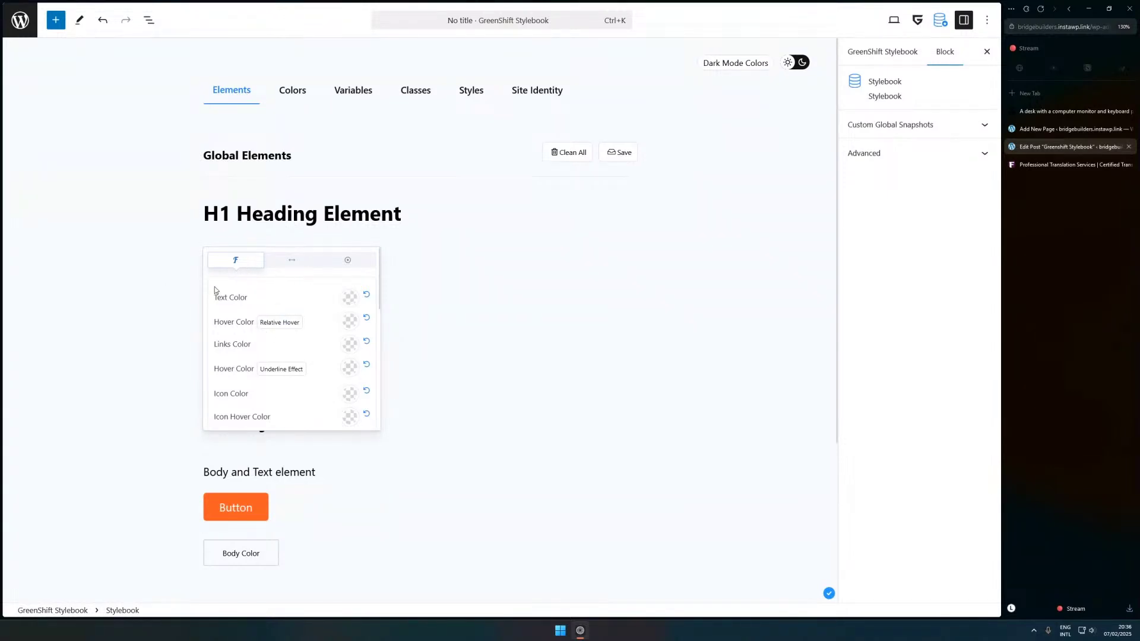
- Examine the Stylebook's theme colors and its color and gradient presets
left_click(304, 86)
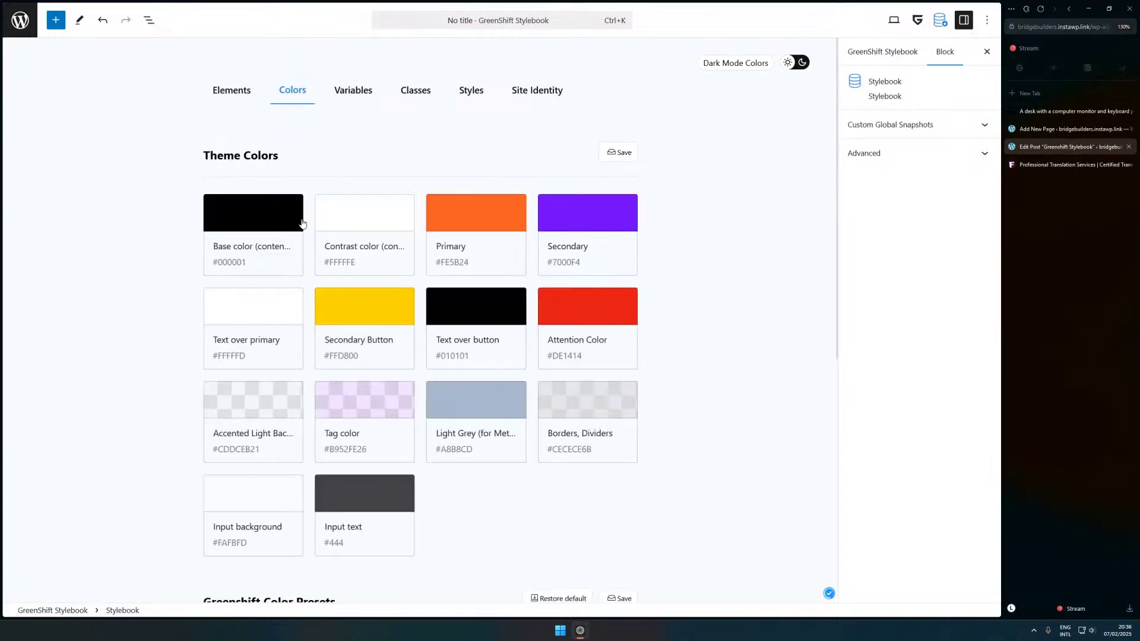
scroll(756, 316, "down", 3)
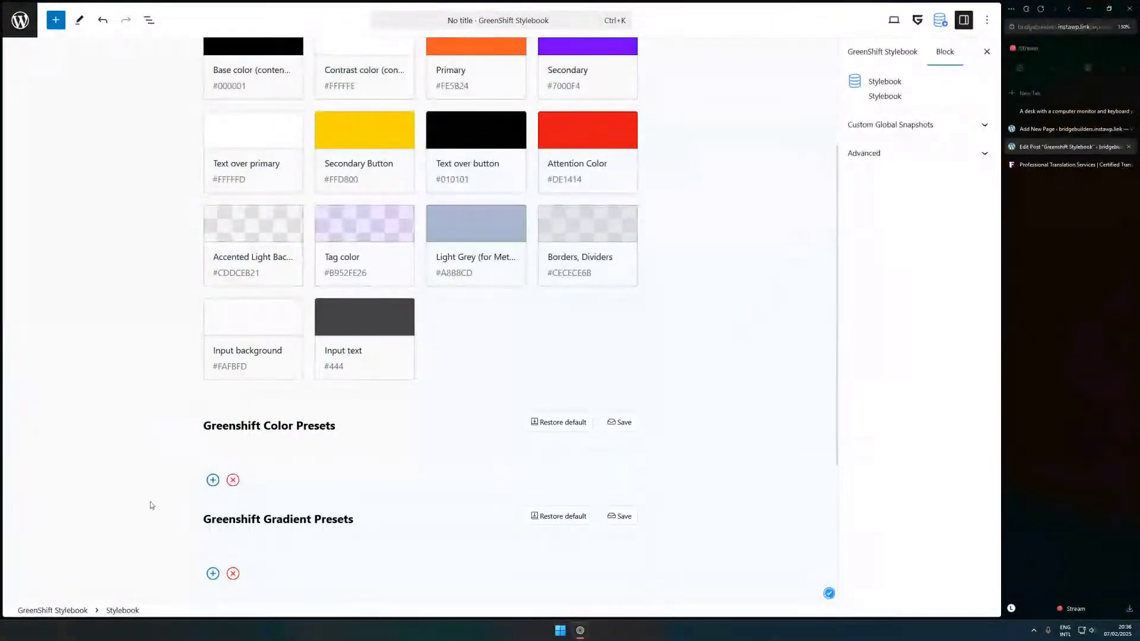
scroll(485, 408, "up", 3)
scroll(461, 402, "down", 3)
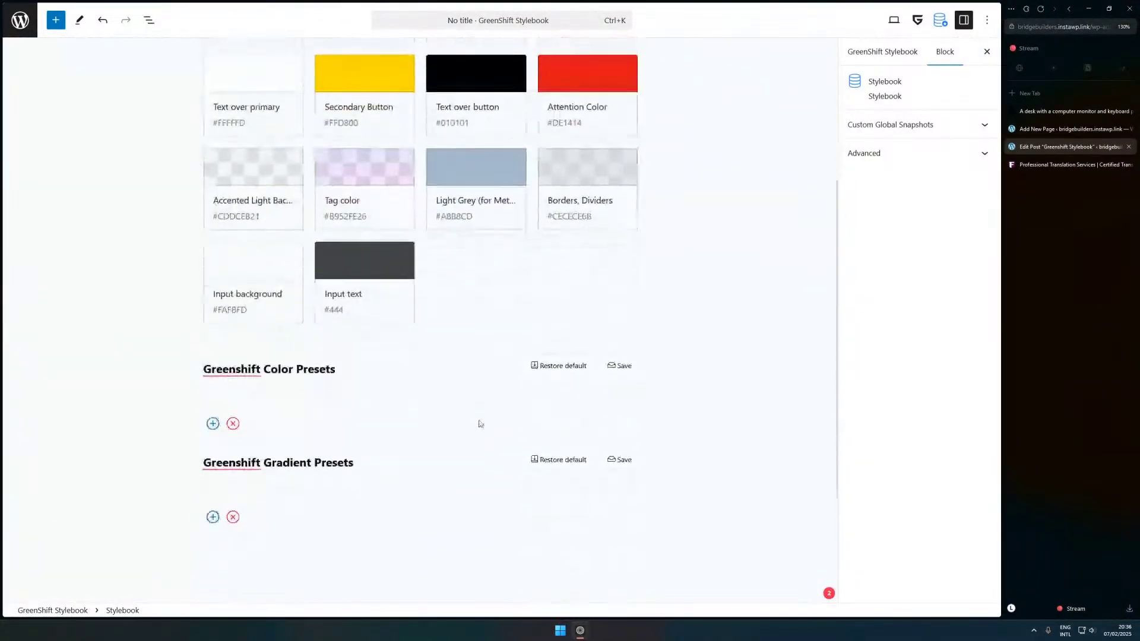
scroll(478, 422, "up", 3)
- Check the Stylebook's global variables and leave the Stylebook without saving
left_click(358, 90)
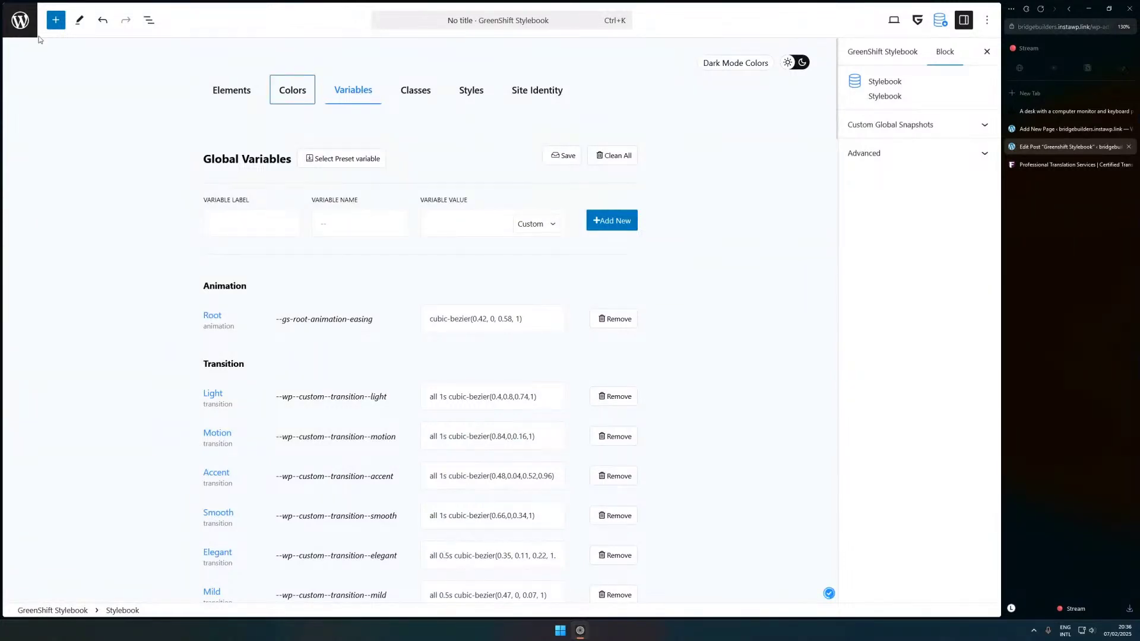
left_click(20, 21)
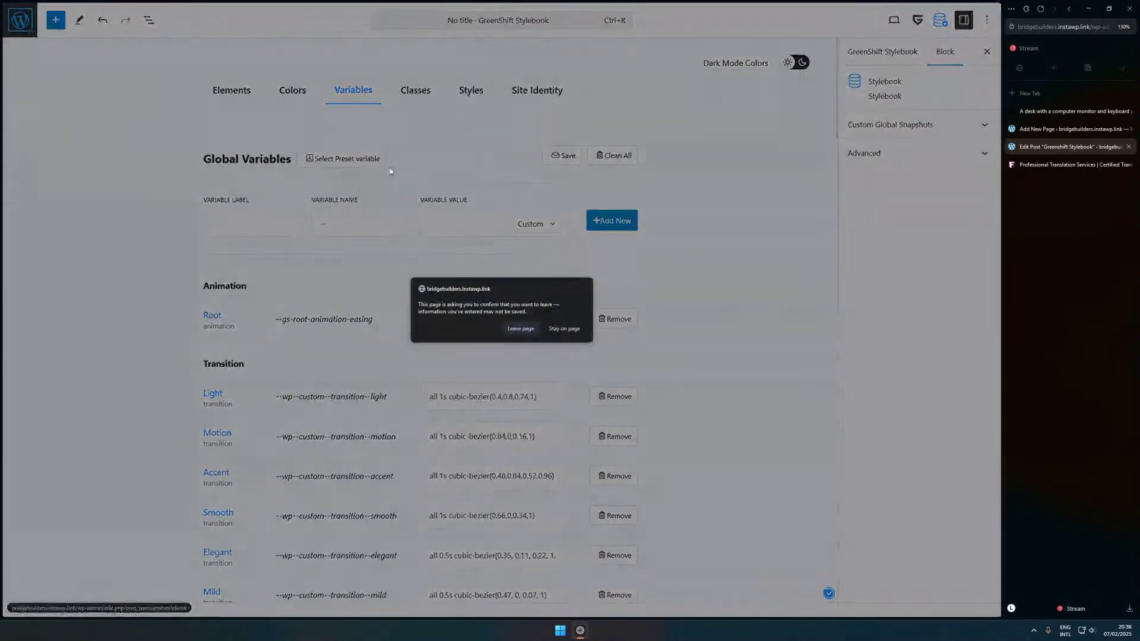
left_click(521, 328)
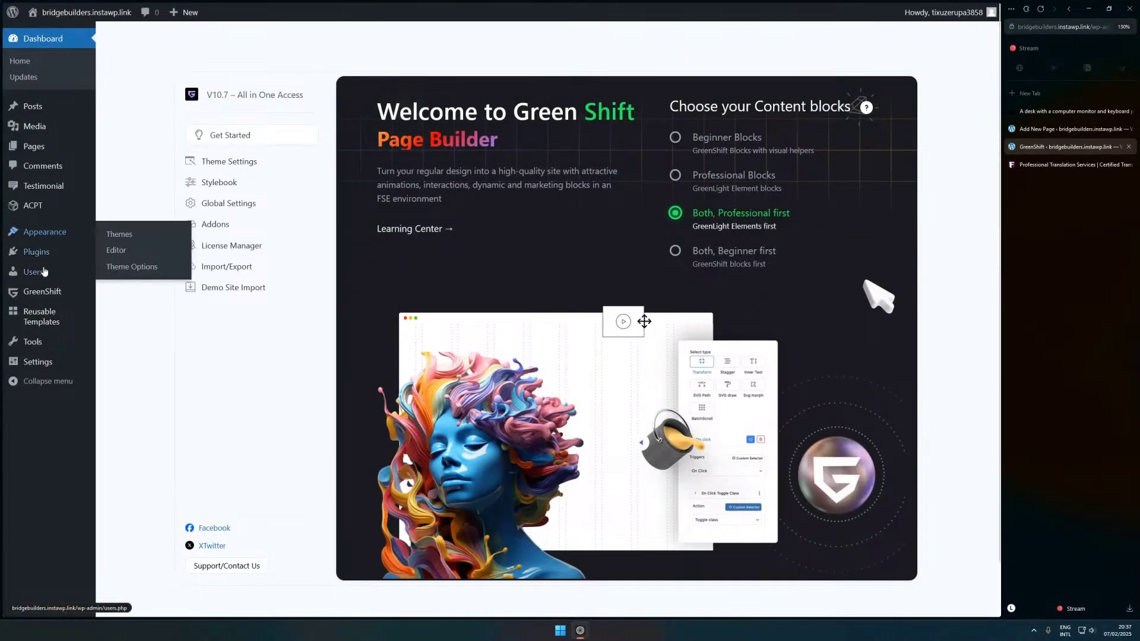
- Reopen the GreenShift Stylebook and view its theme colors
mouse_move(58, 294)
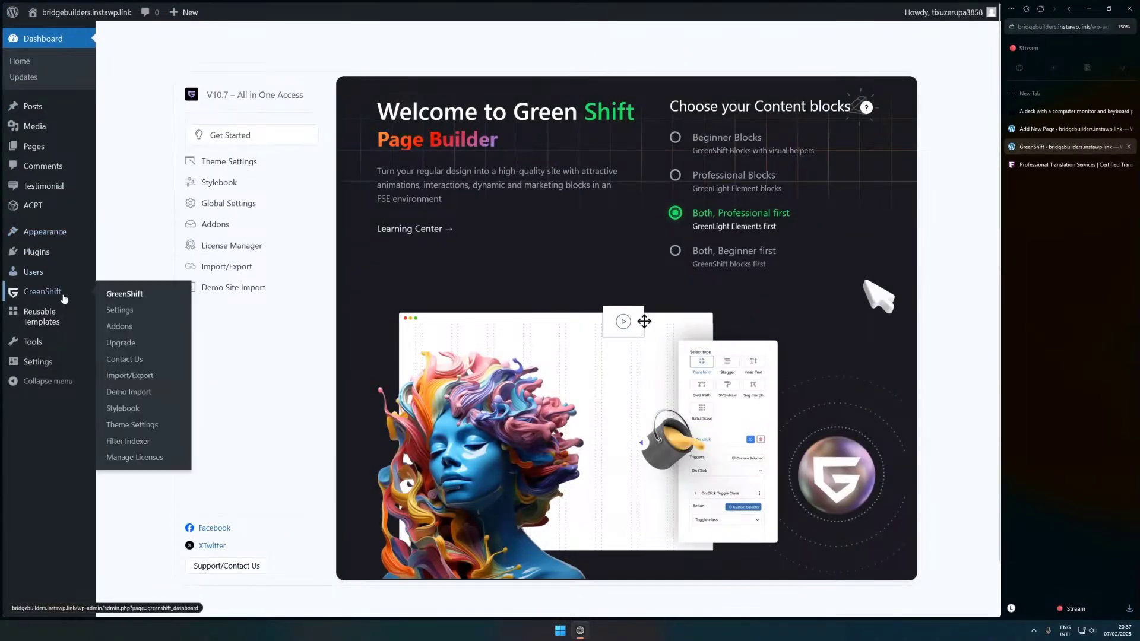
left_click(112, 414)
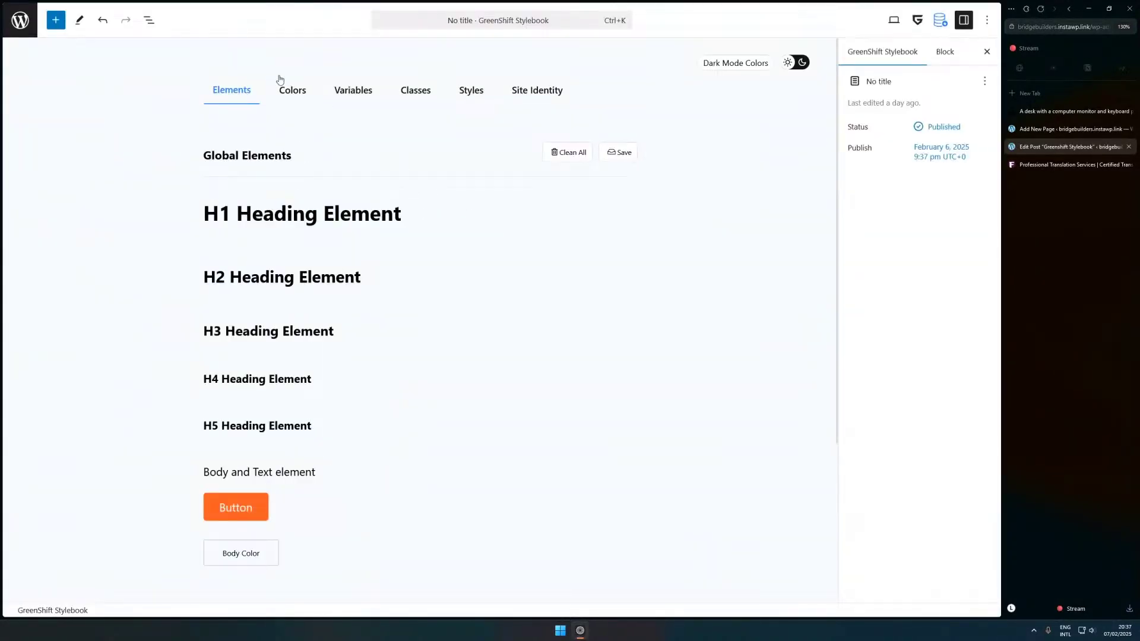
left_click(281, 83)
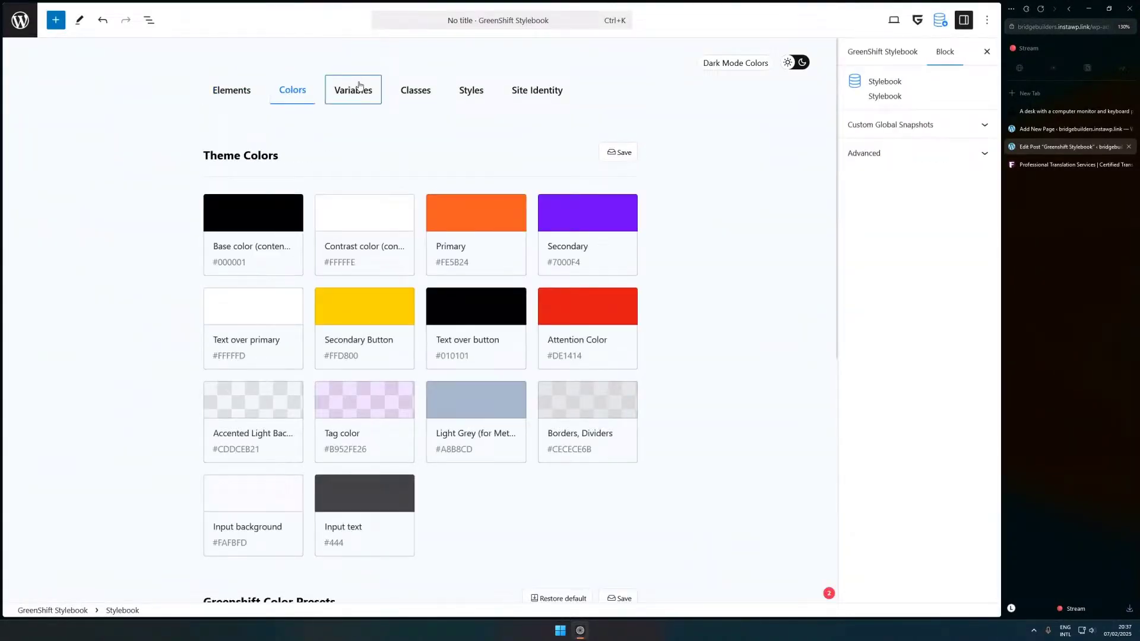
- Examine the Stylebook's global variables, including the animation and transition entries
left_click(359, 87)
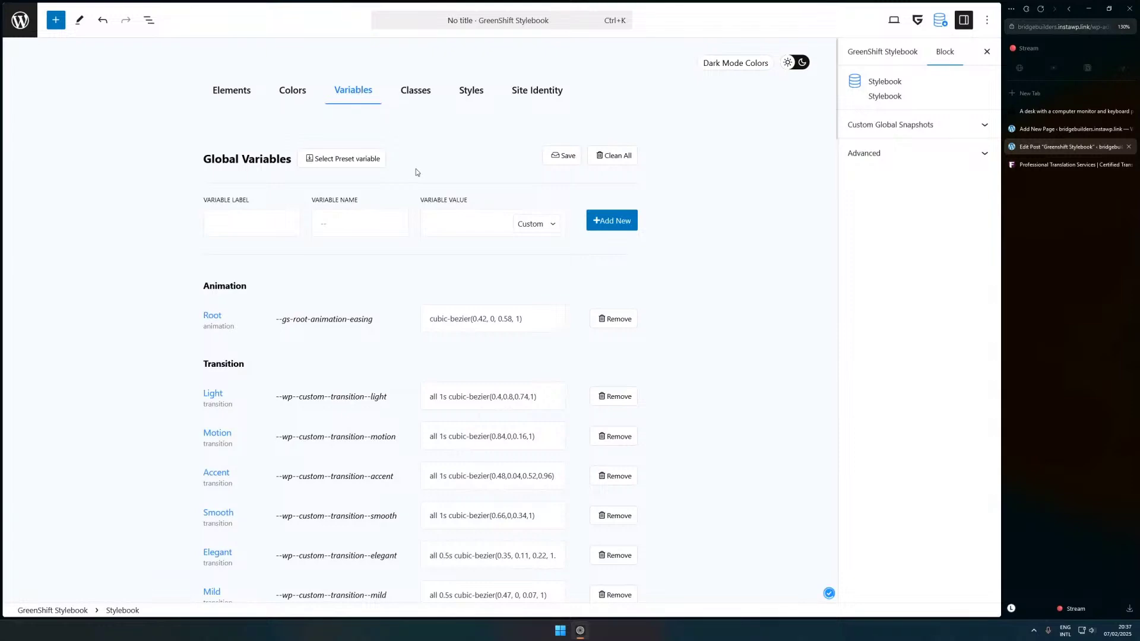
scroll(417, 178, "down", 3)
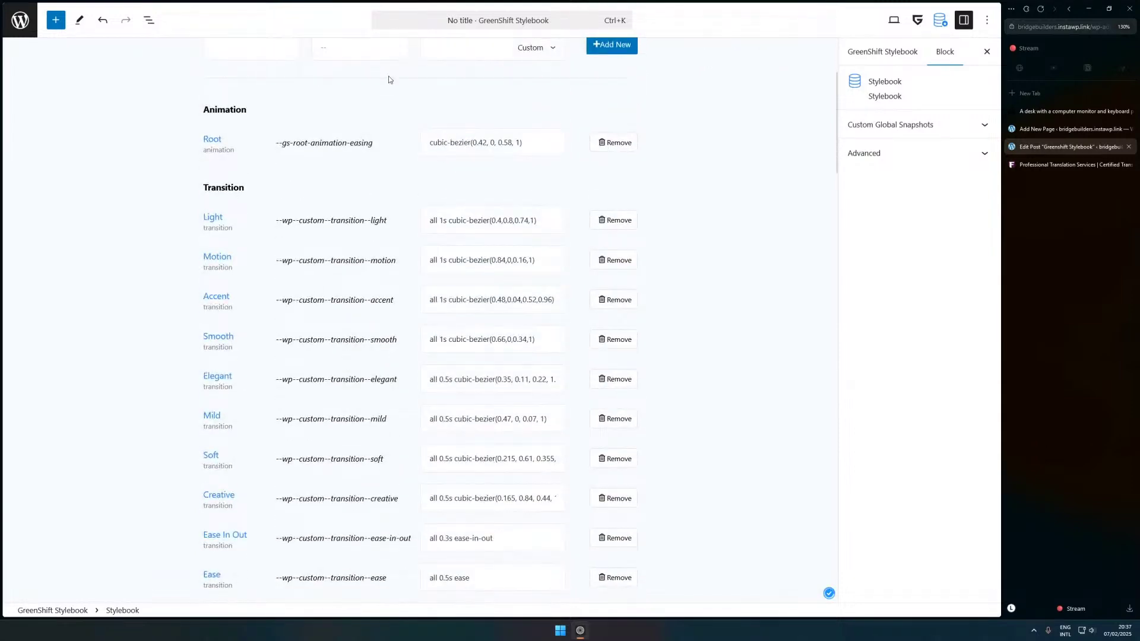
mouse_move(332, 3)
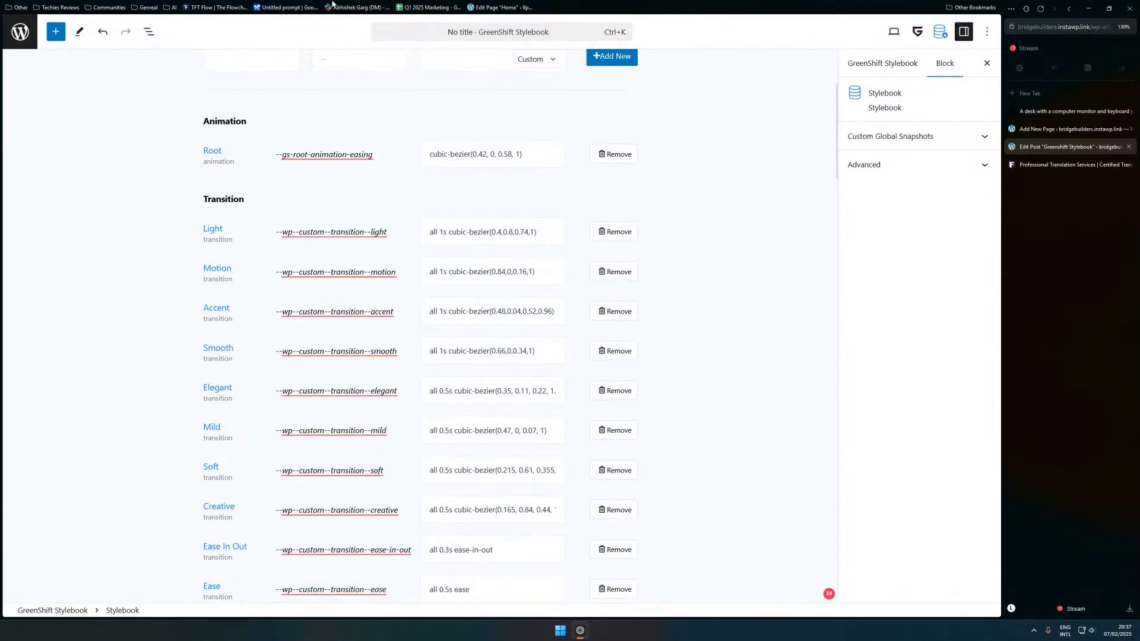
scroll(475, 267, "up", 3)
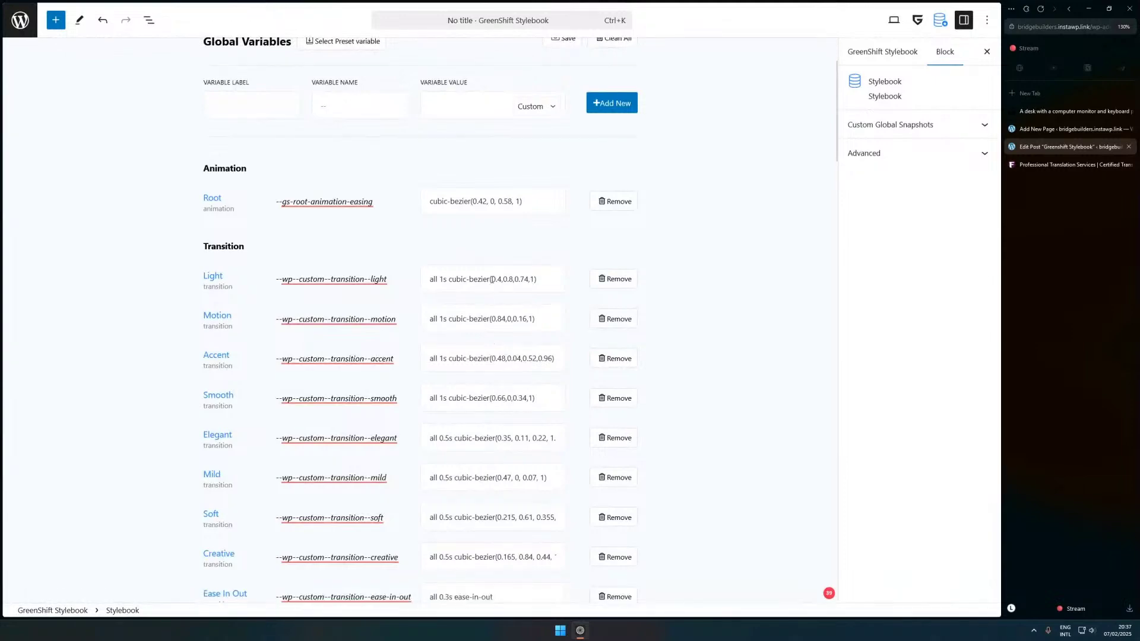
scroll(425, 209, "down", 3)
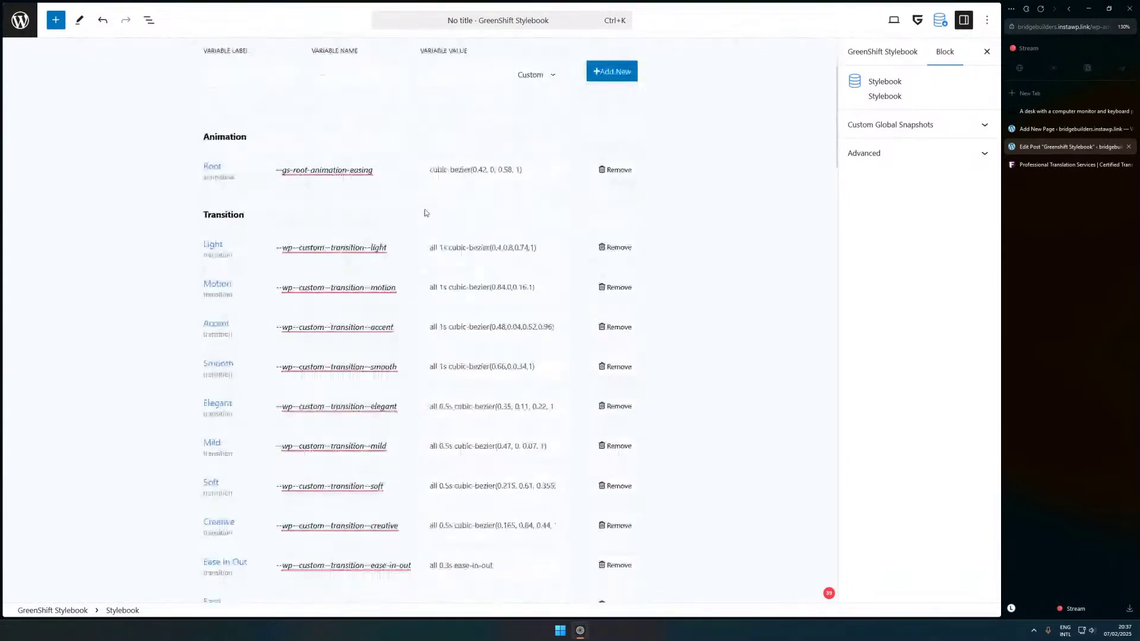
scroll(422, 196, "up", 3)
scroll(420, 187, "down", 1)
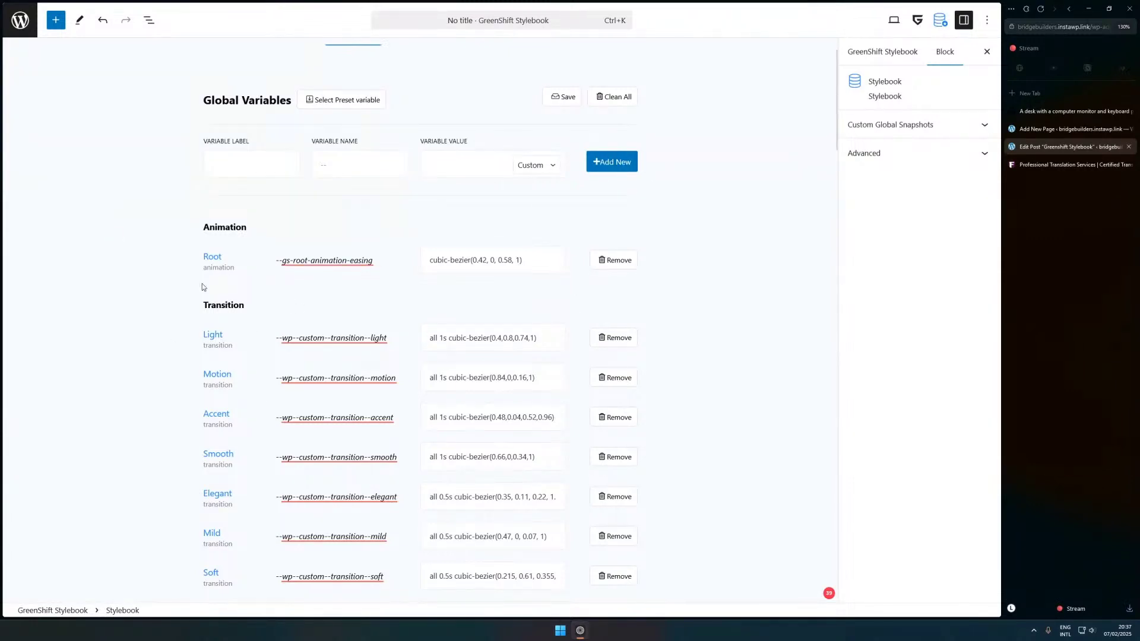
left_click(121, 198)
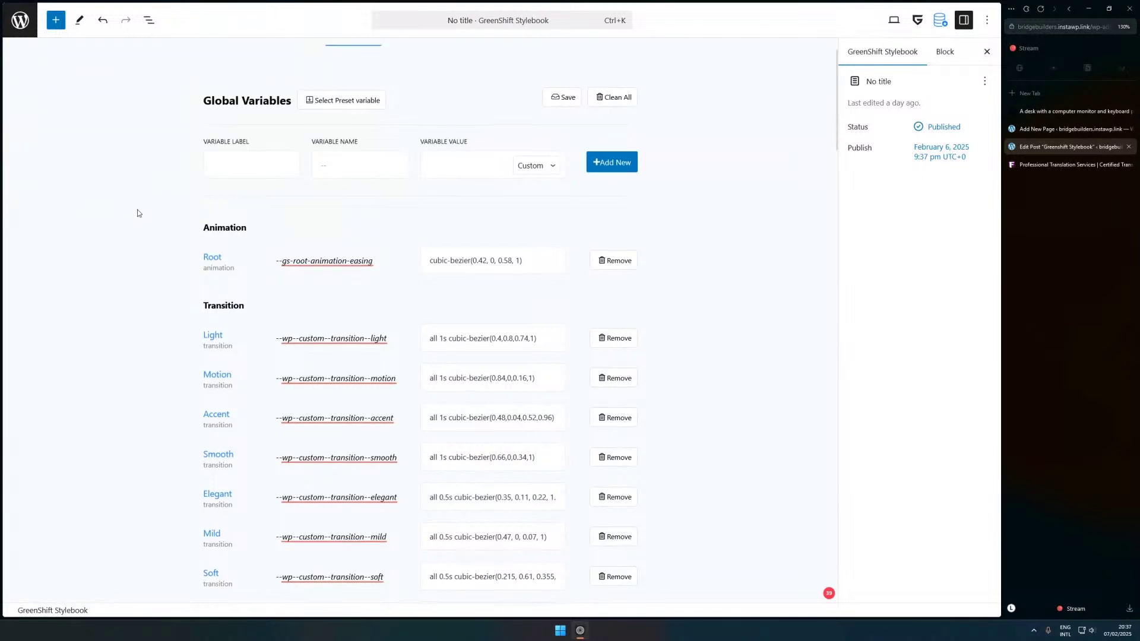
scroll(137, 212, "up", 1)
- Fill in the new global variable's label, name and value from the X Small size preset
left_click(349, 160)
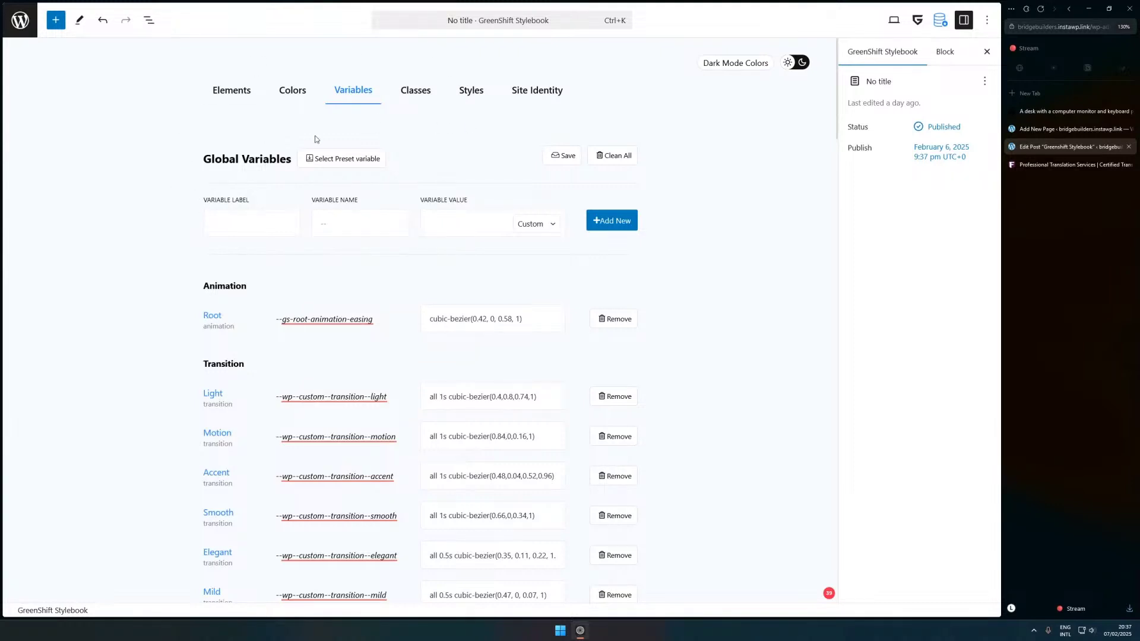
left_click(336, 158)
left_click(306, 166)
left_click(310, 164)
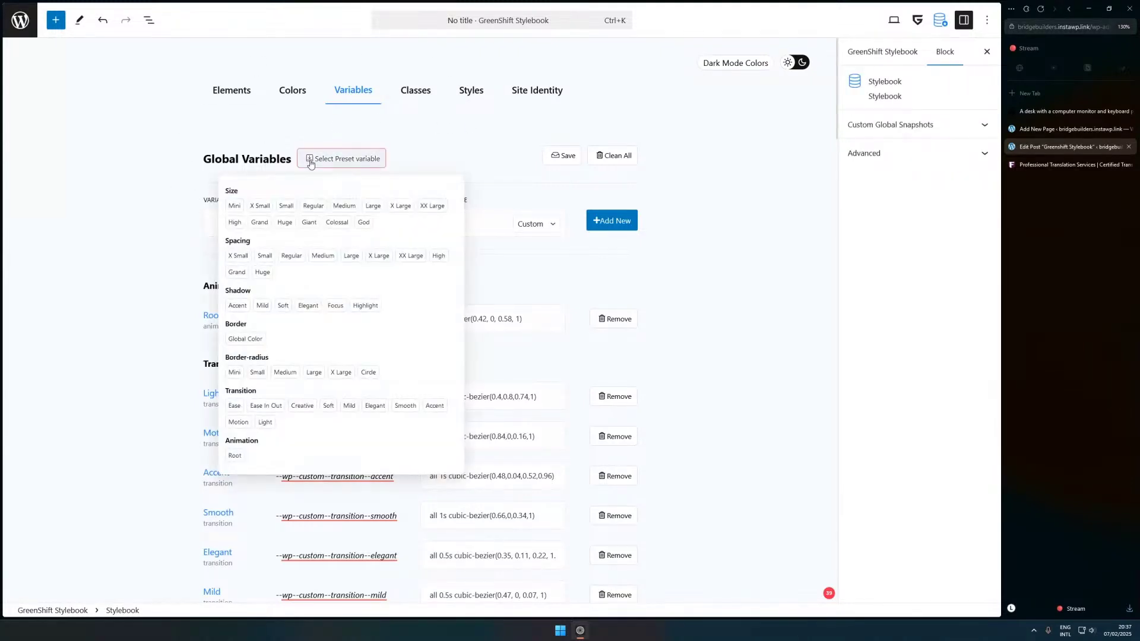
left_click(265, 209)
left_click(342, 164)
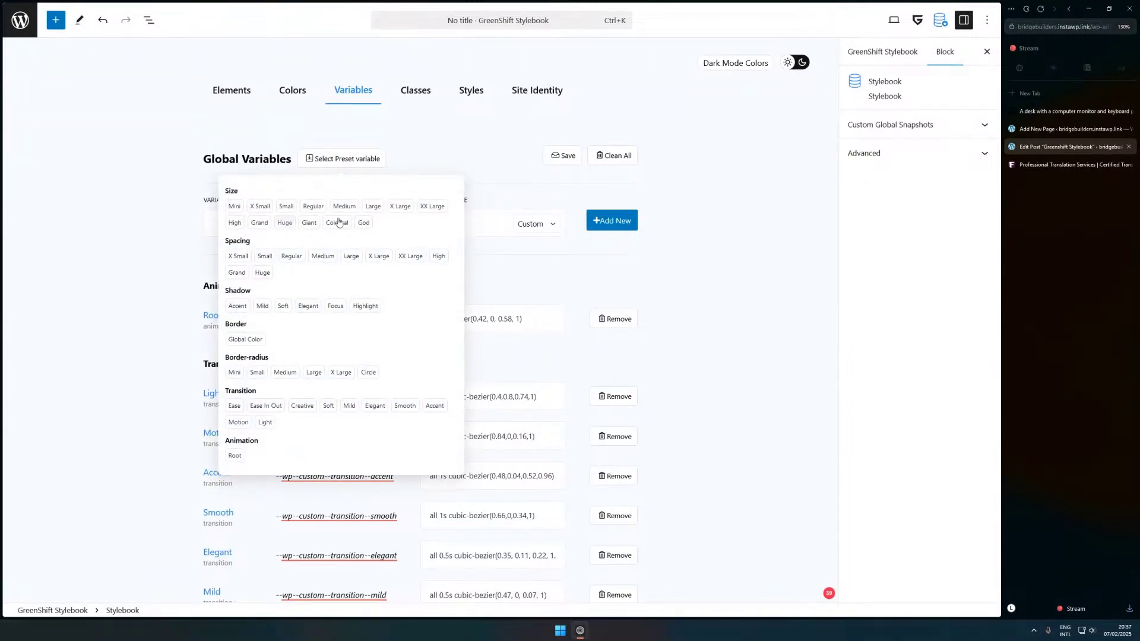
left_click(264, 209)
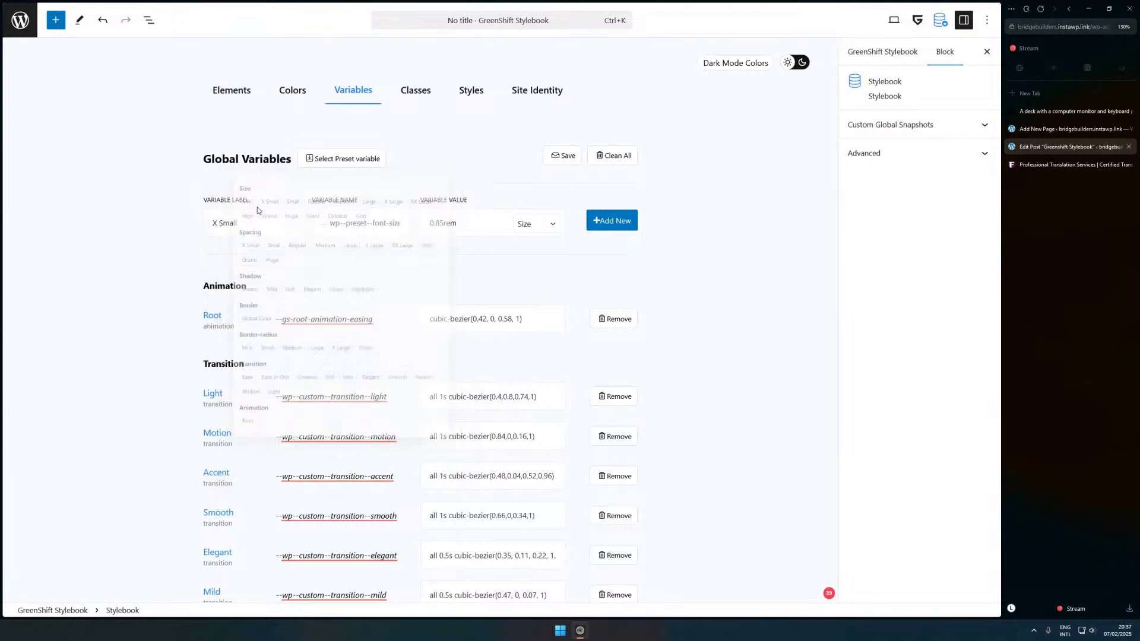
left_click(445, 223)
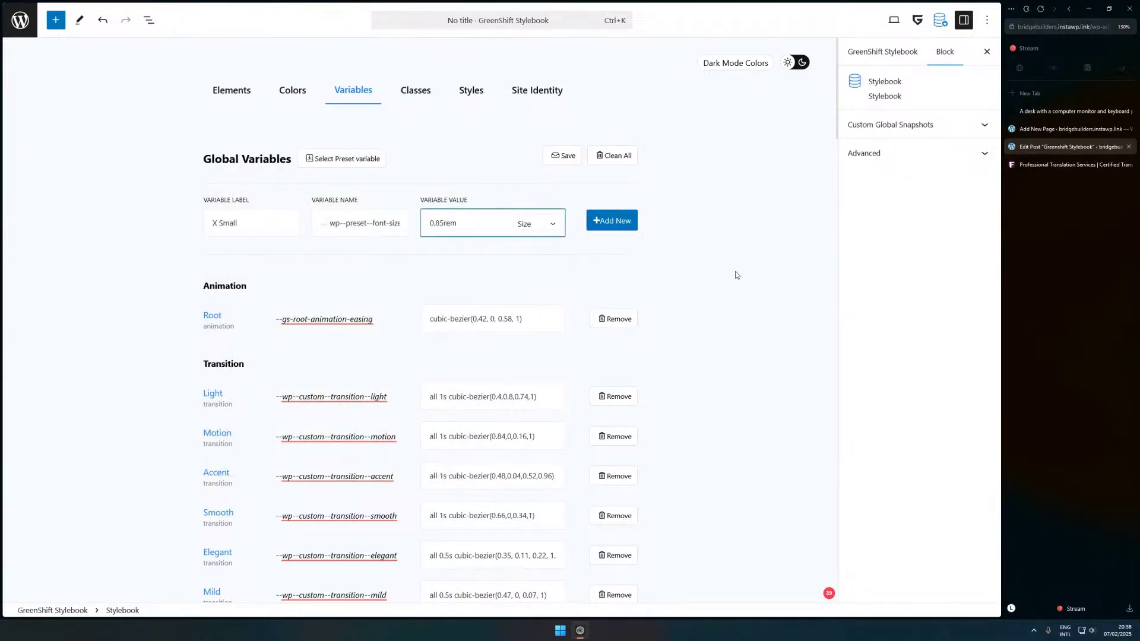
- Look through the remaining global variables down to the CSS code import section
scroll(737, 275, "down", 20)
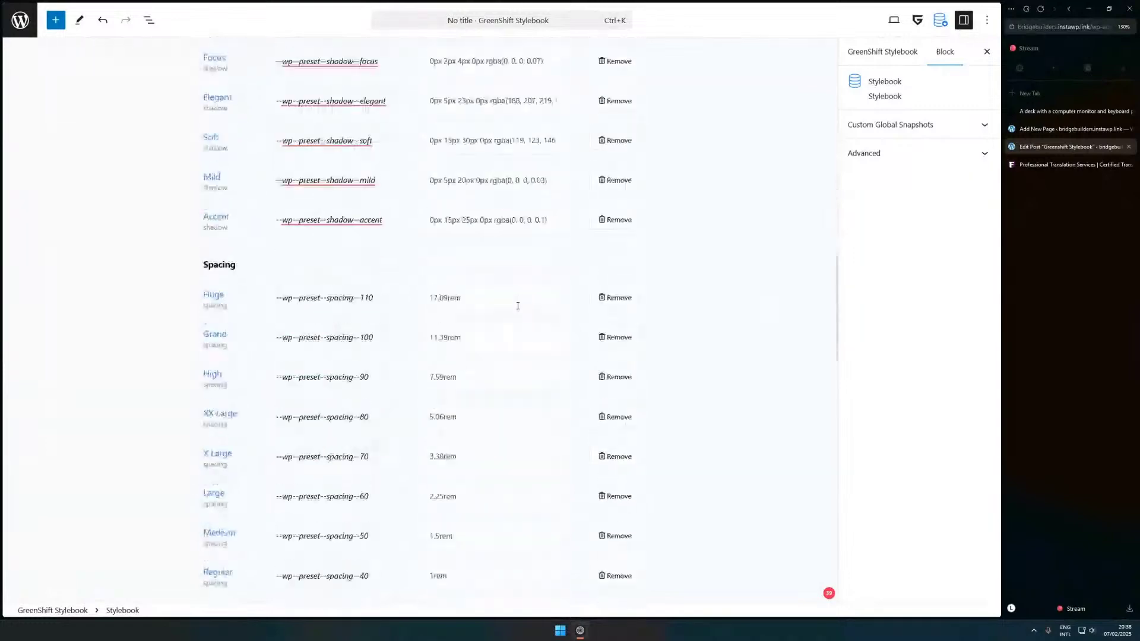
scroll(517, 306, "down", 15)
left_click(720, 380)
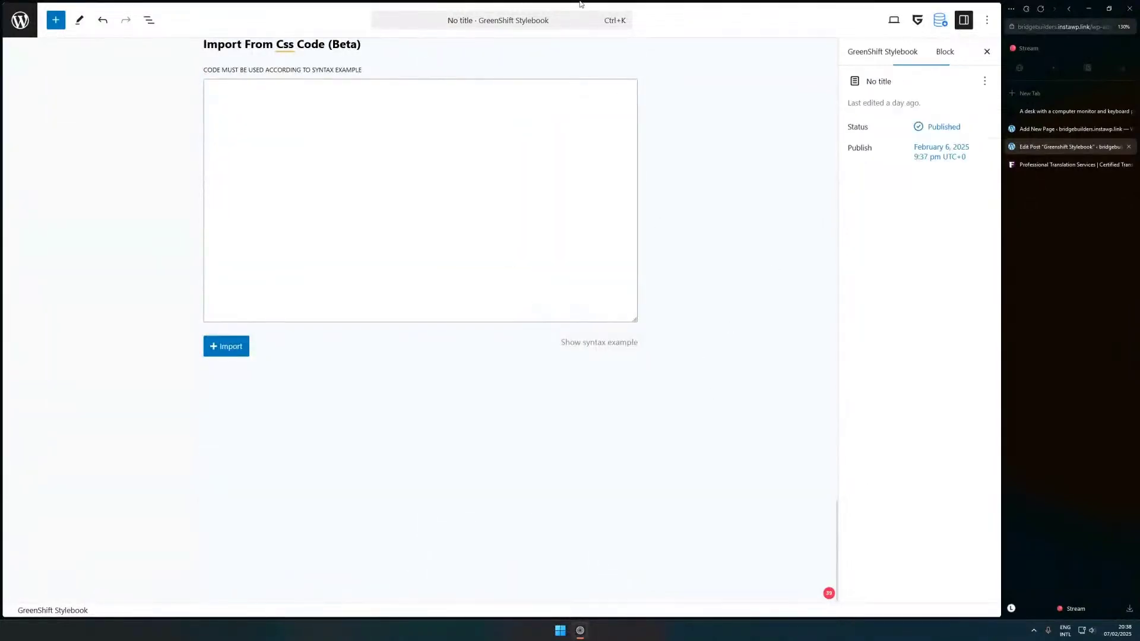
scroll(692, 303, "up", 20)
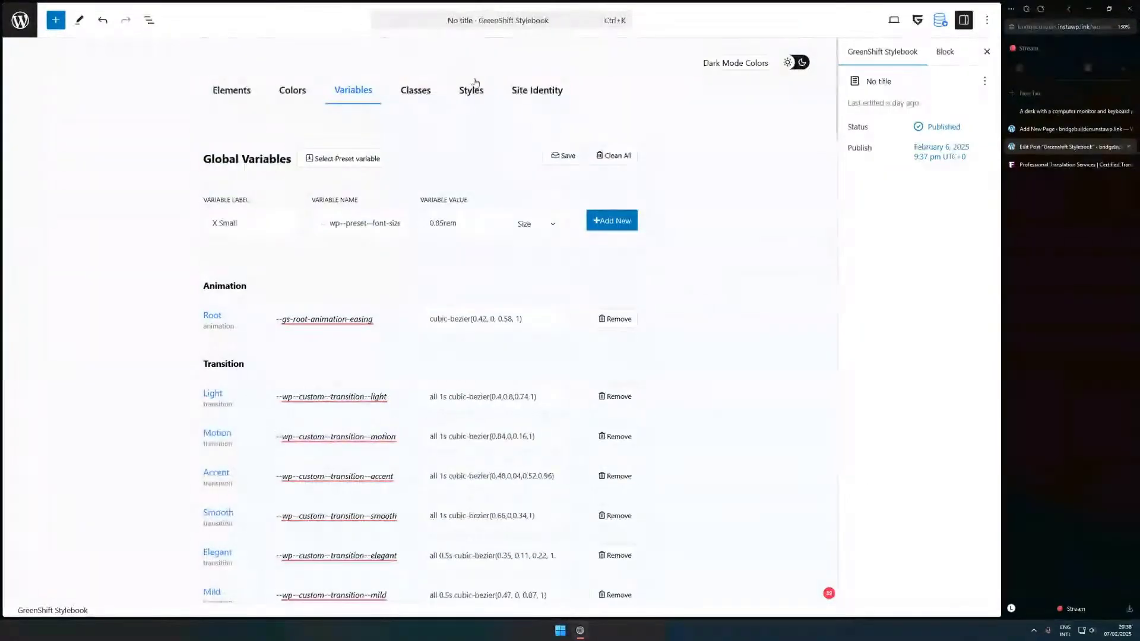
- Remove the global class named "button" from the A Elements in the Stylebook's component classes
left_click(416, 90)
scroll(364, 394, "down", 3)
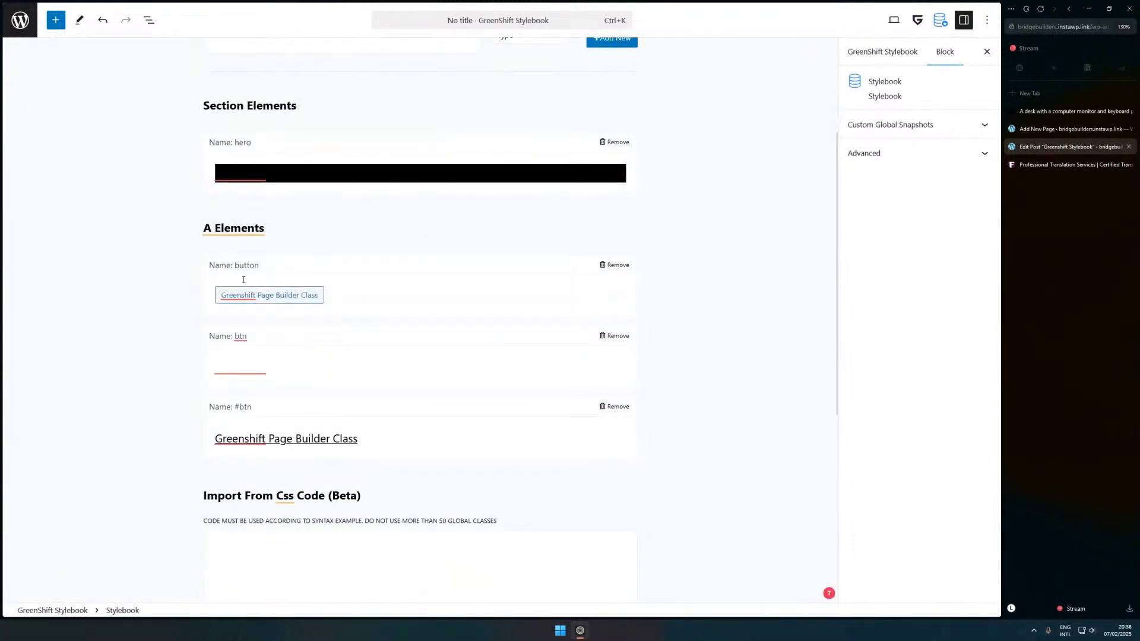
left_click_drag(227, 266, 246, 266)
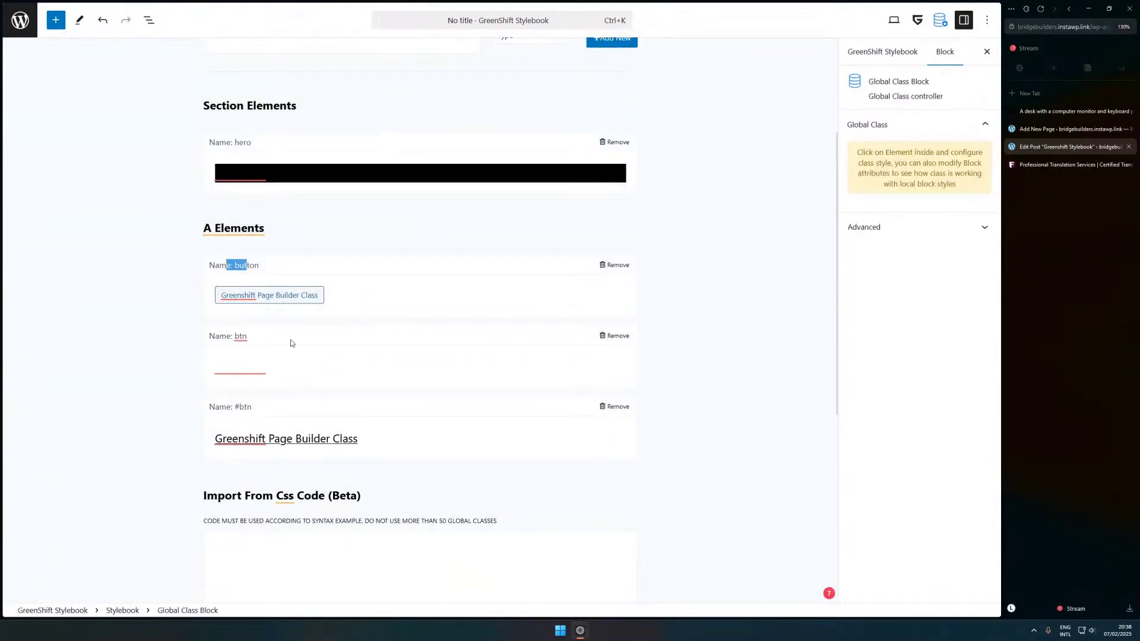
left_click(614, 267)
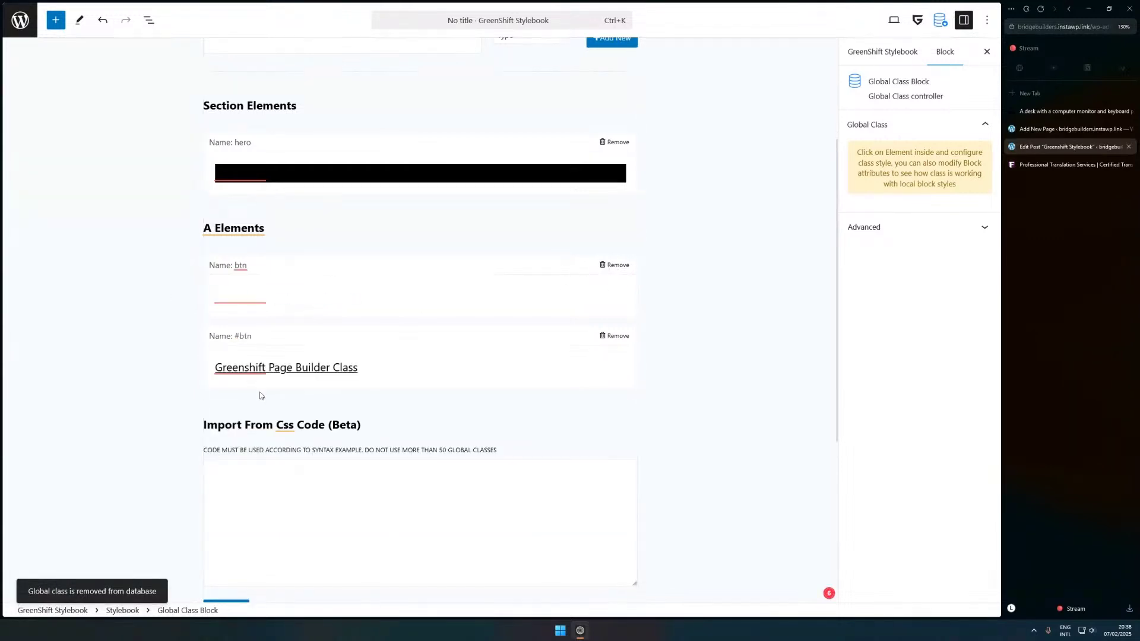
- Check the Stylebook's styles and global elements, and leave the Stylebook without saving
scroll(614, 295, "up", 3)
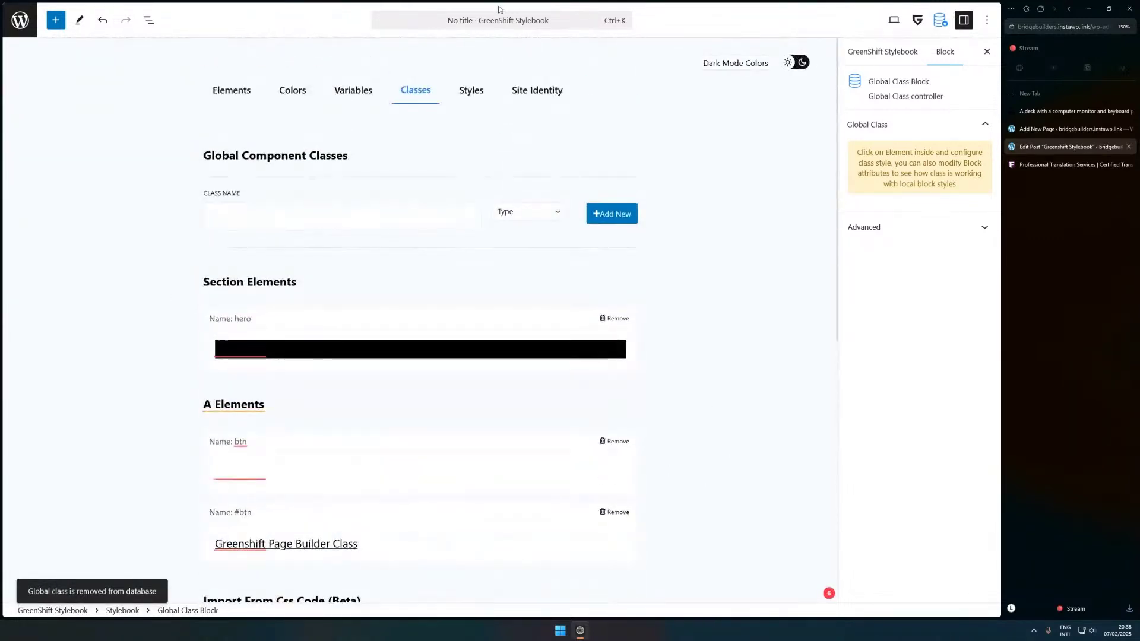
left_click(471, 89)
left_click(233, 101)
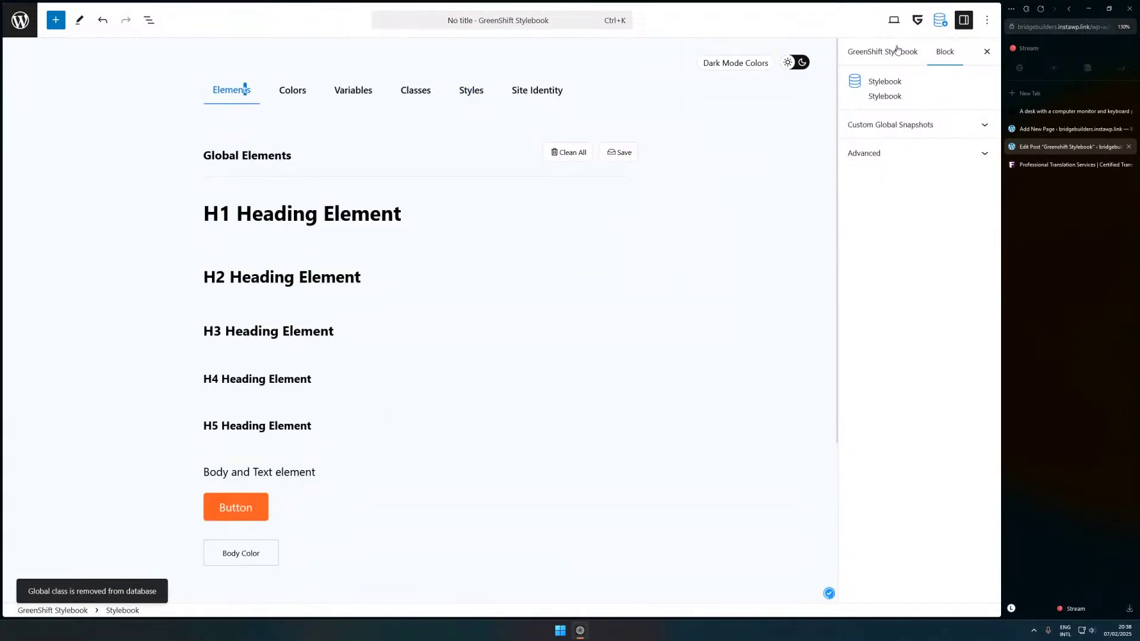
left_click(25, 21)
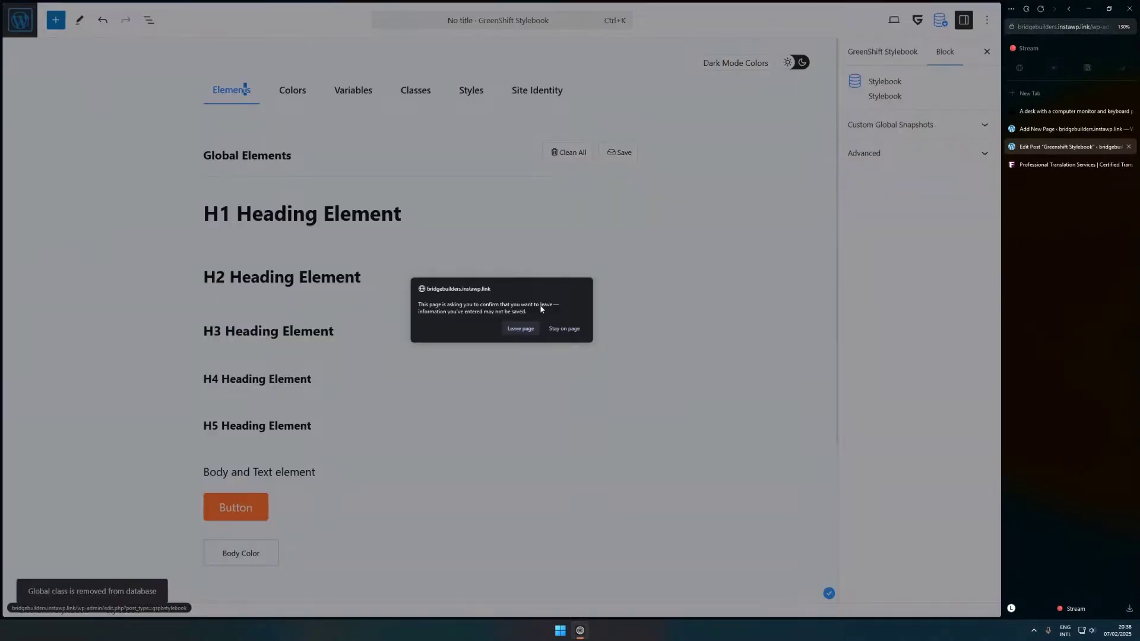
left_click(520, 329)
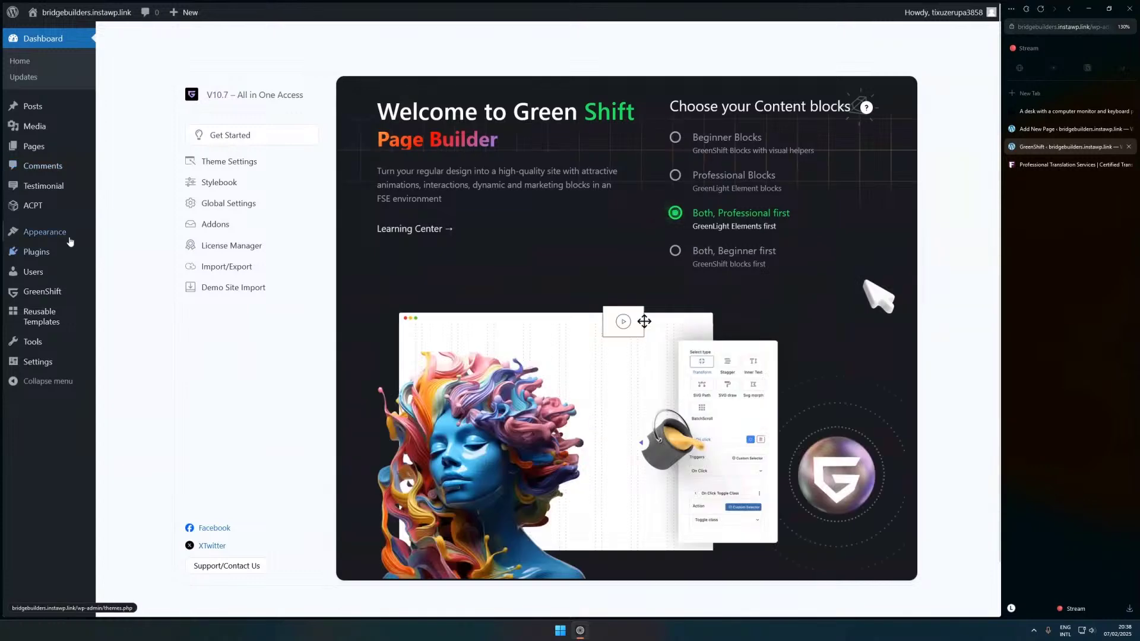
- View the installed WordPress themes and return to the GreenShift dashboard
left_click(116, 236)
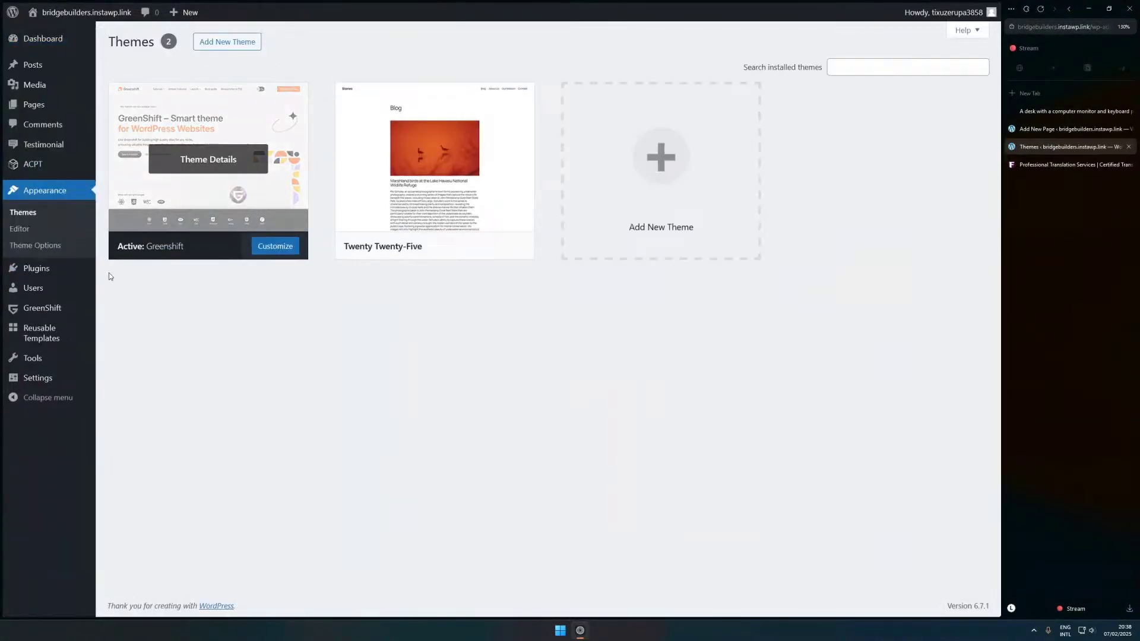
mouse_move(42, 309)
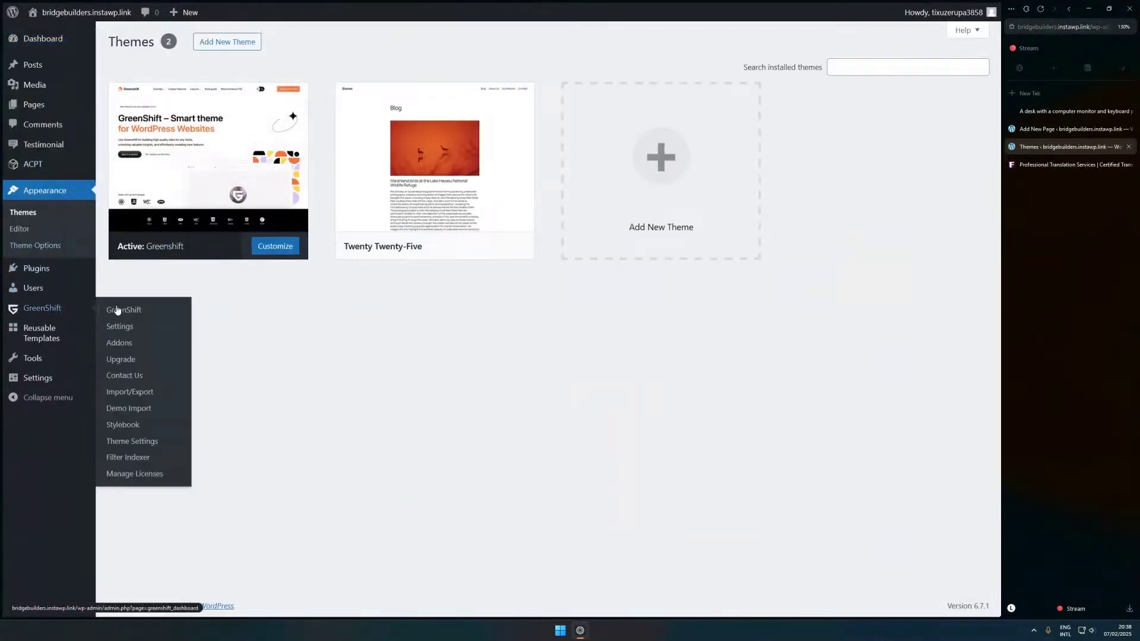
left_click(152, 311)
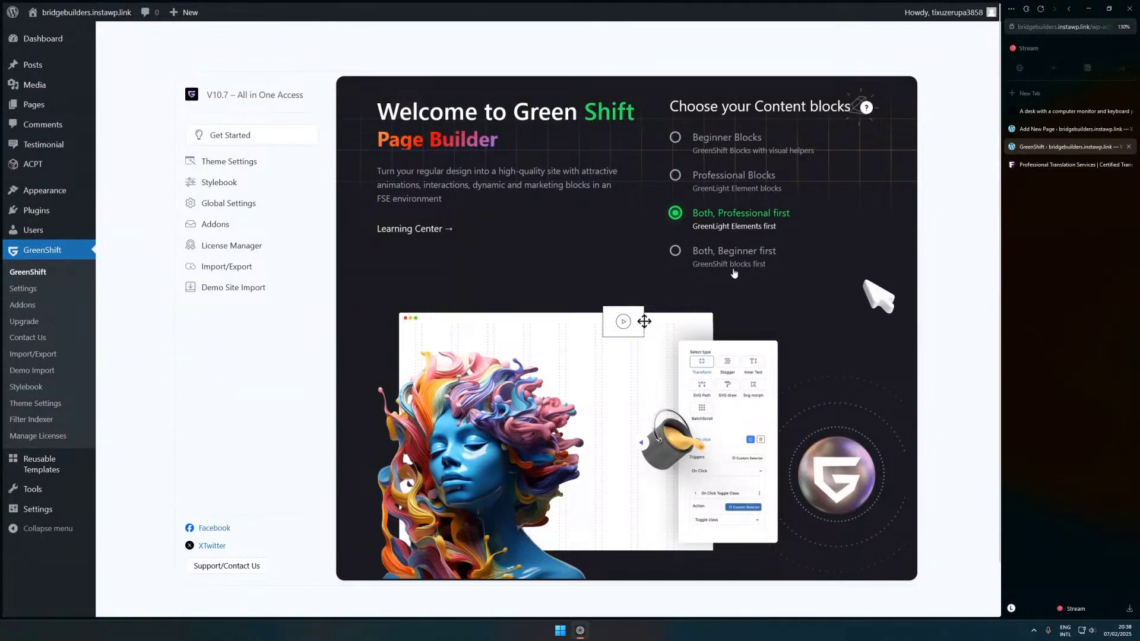
- Open GreenShift's theme settings and examine the brand settings for site title, description, logo and icon
left_click(238, 162)
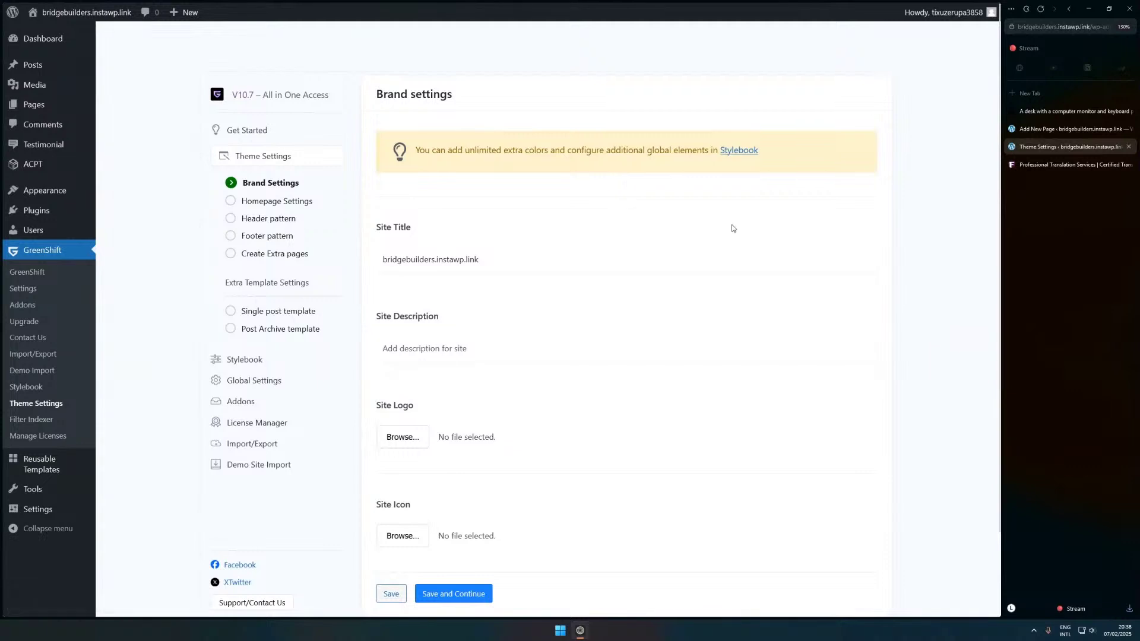
left_click_drag(202, 176, 329, 338)
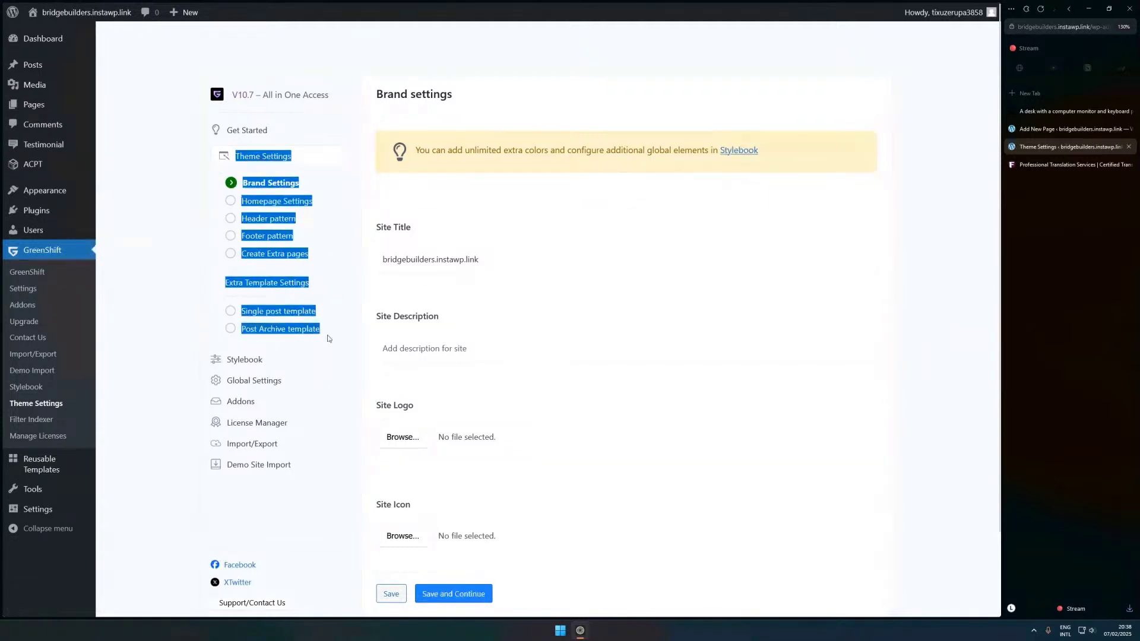
left_click(725, 239)
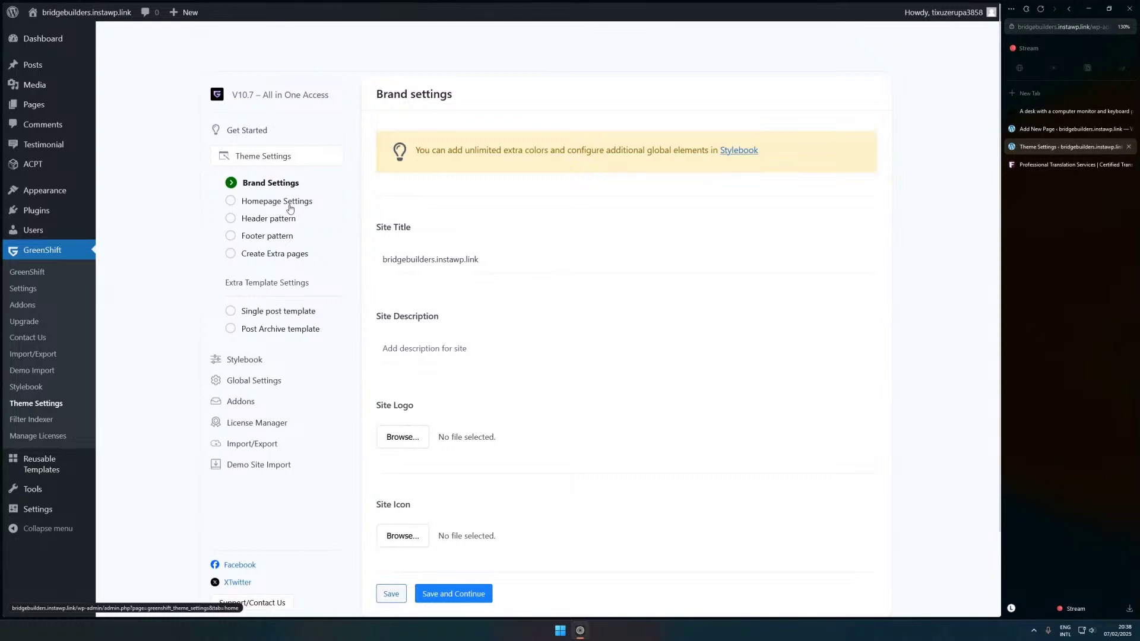
scroll(596, 275, "down", 2)
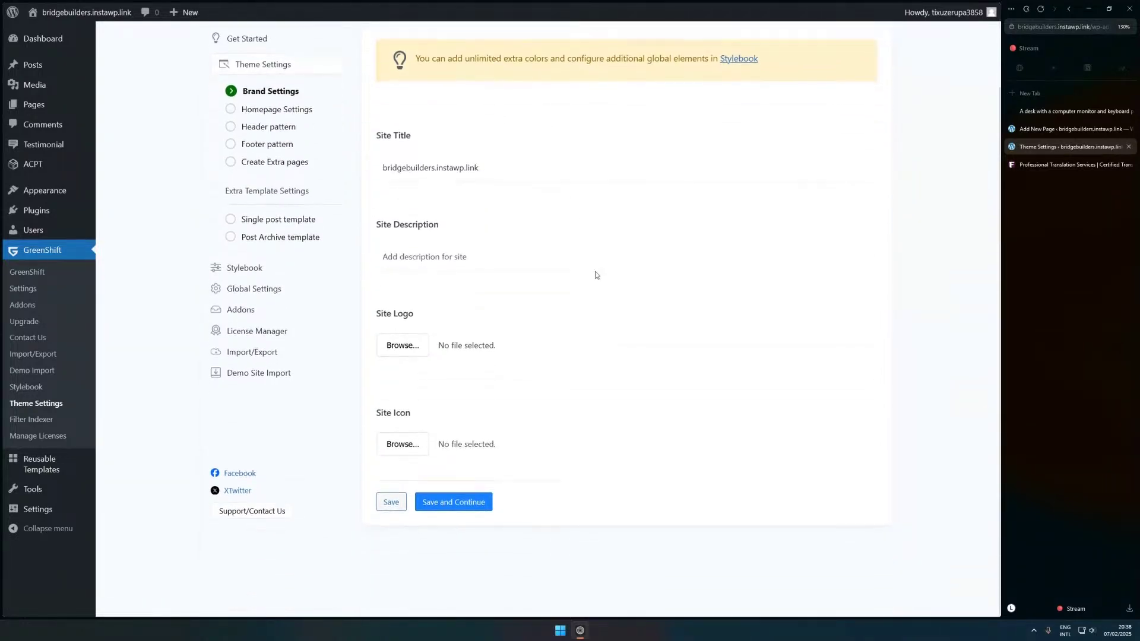
scroll(596, 275, "up", 2)
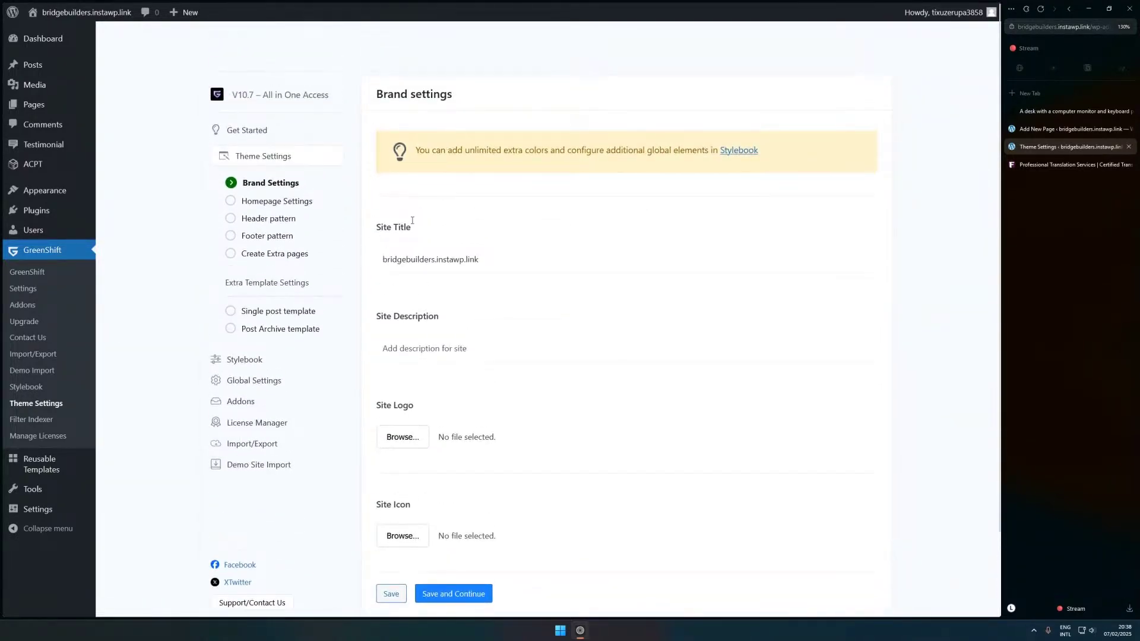
triple_click(453, 228)
left_click_drag(391, 325, 490, 413)
- Set the homepage display to "A custom page and template library" in the homepage settings
left_click(279, 201)
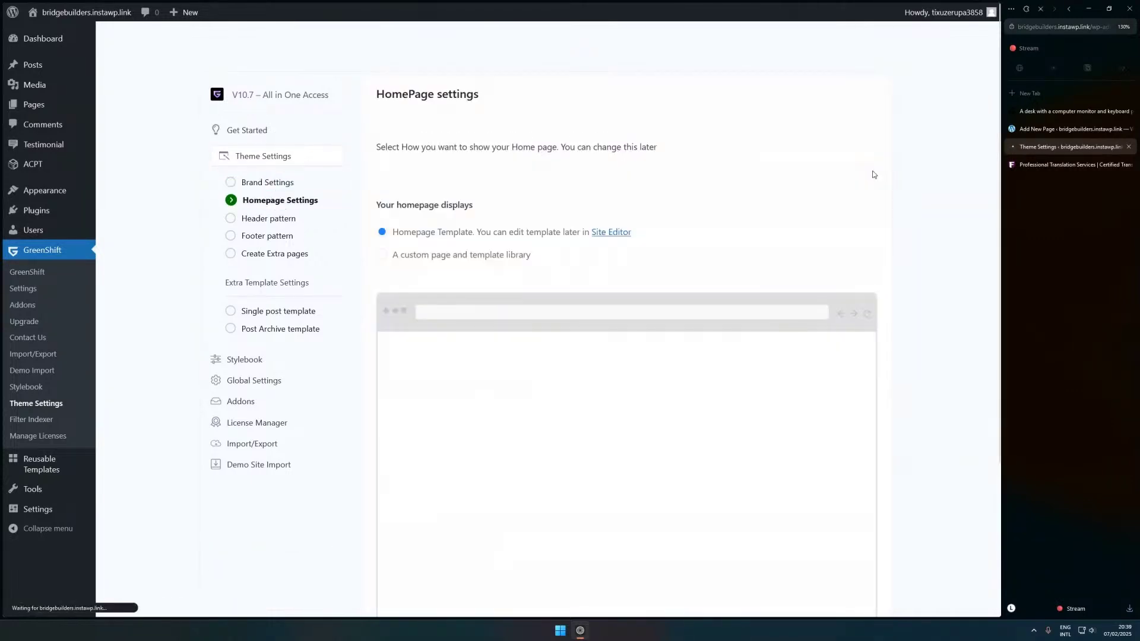
scroll(656, 188, "down", 2)
left_click(419, 127)
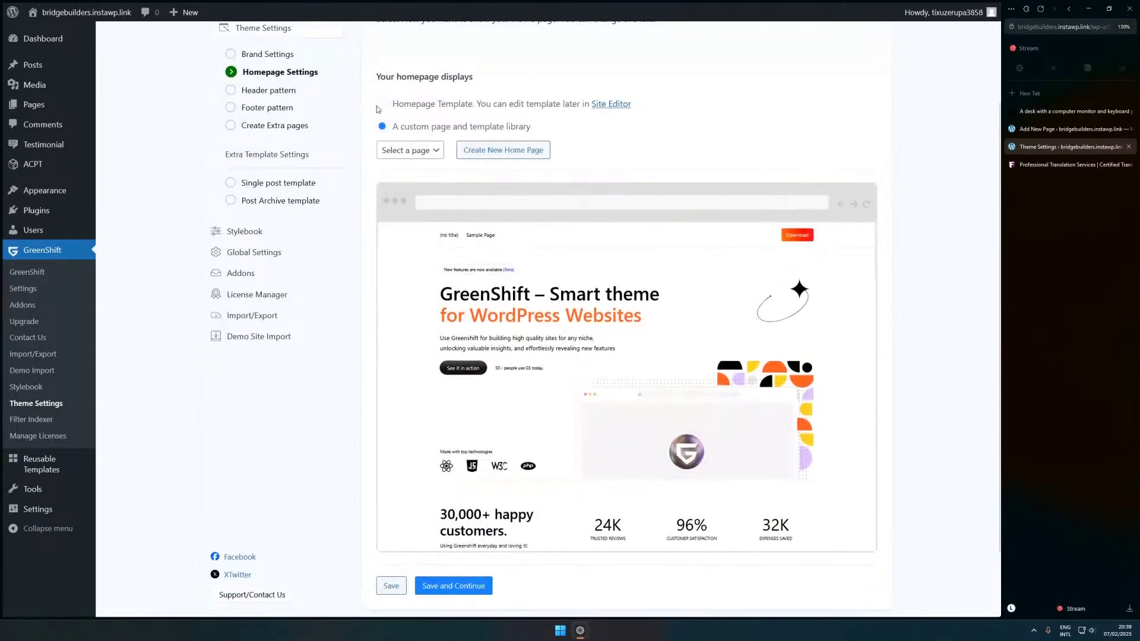
- Check which pages can serve as homepage and review the header and footer pattern options in the theme settings
left_click(410, 150)
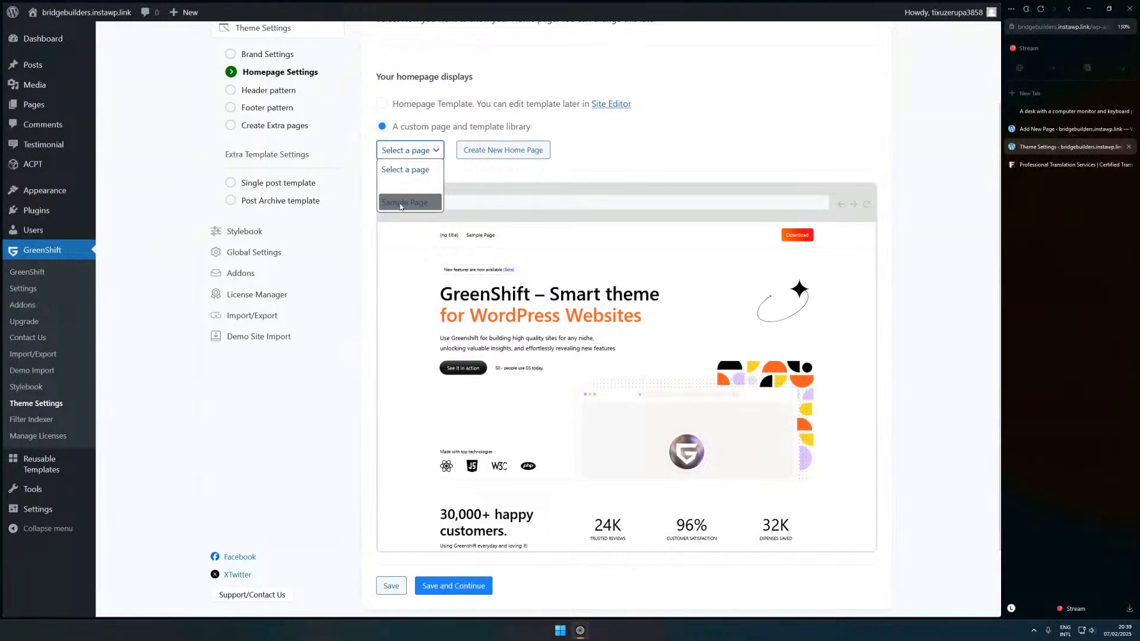
left_click(695, 135)
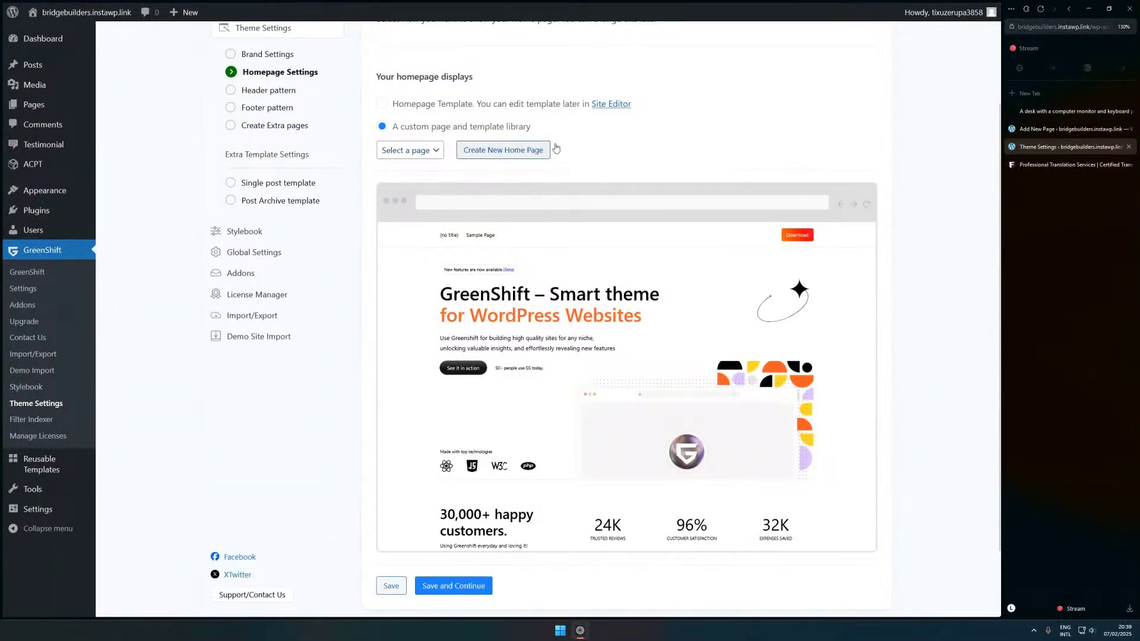
left_click(281, 91)
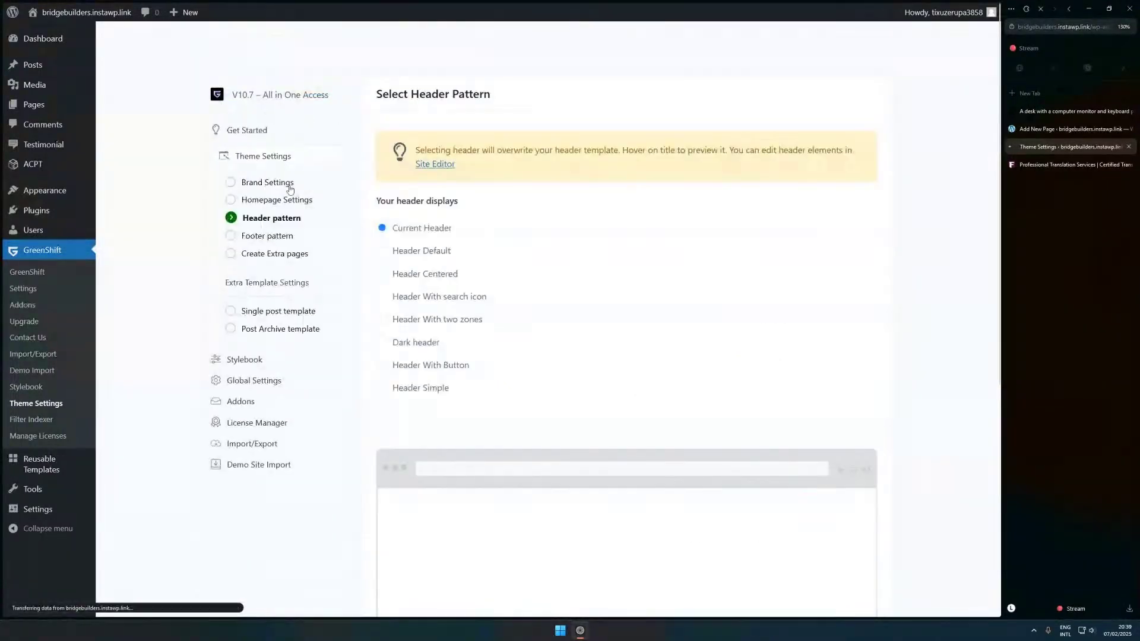
mouse_move(430, 305)
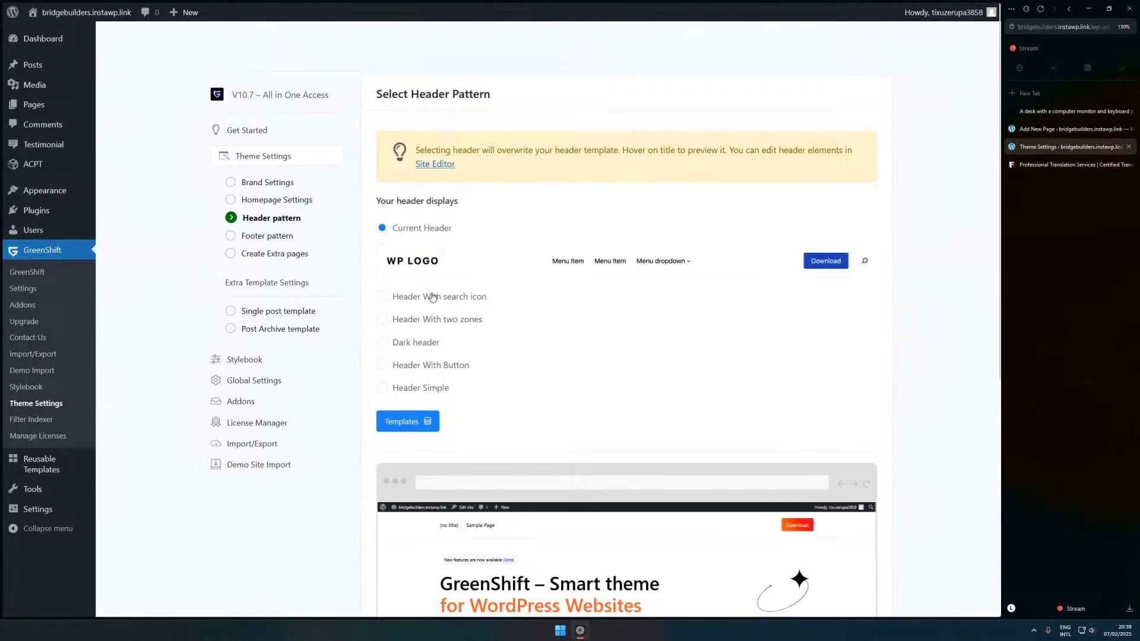
left_click(270, 236)
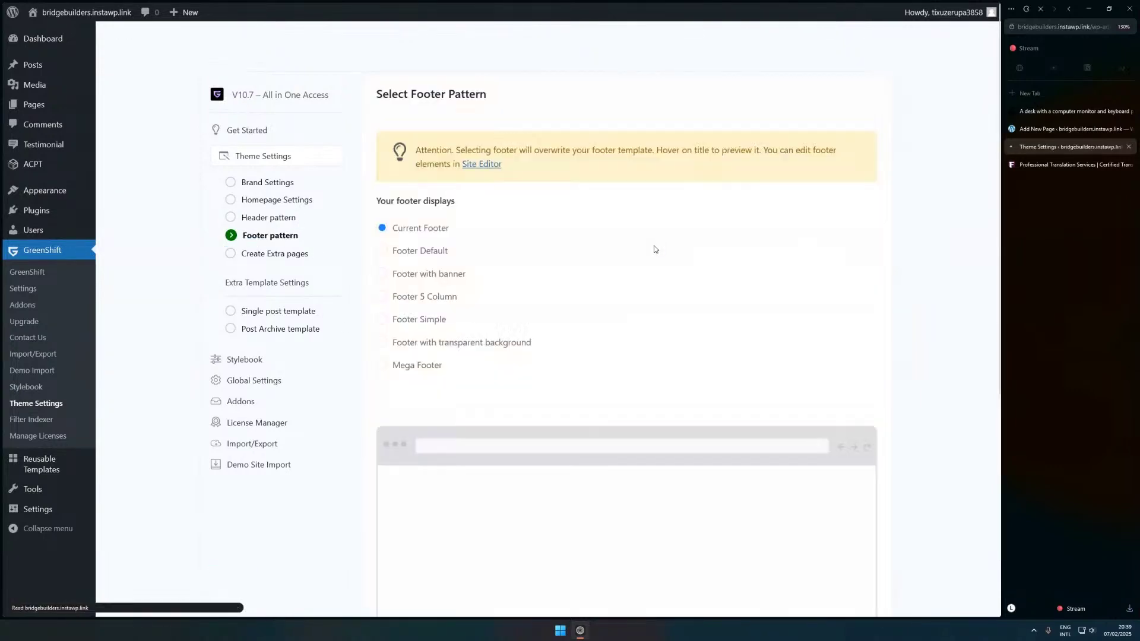
mouse_move(406, 262)
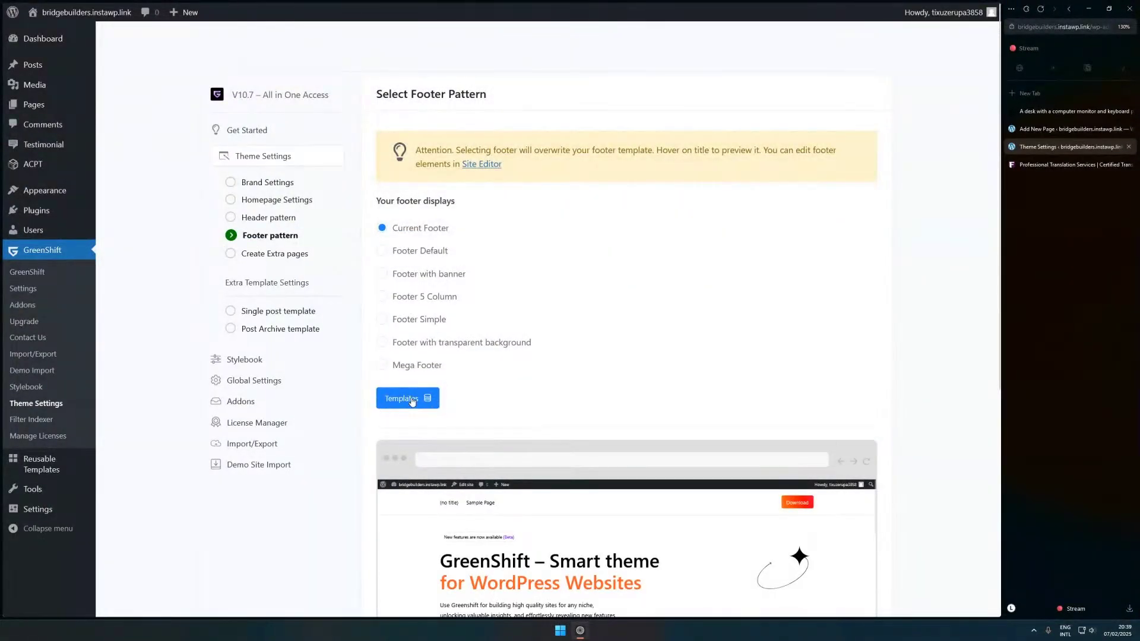
- Switch back to the page being edited and browse the sections in the GreenShift template library
left_click(1057, 129)
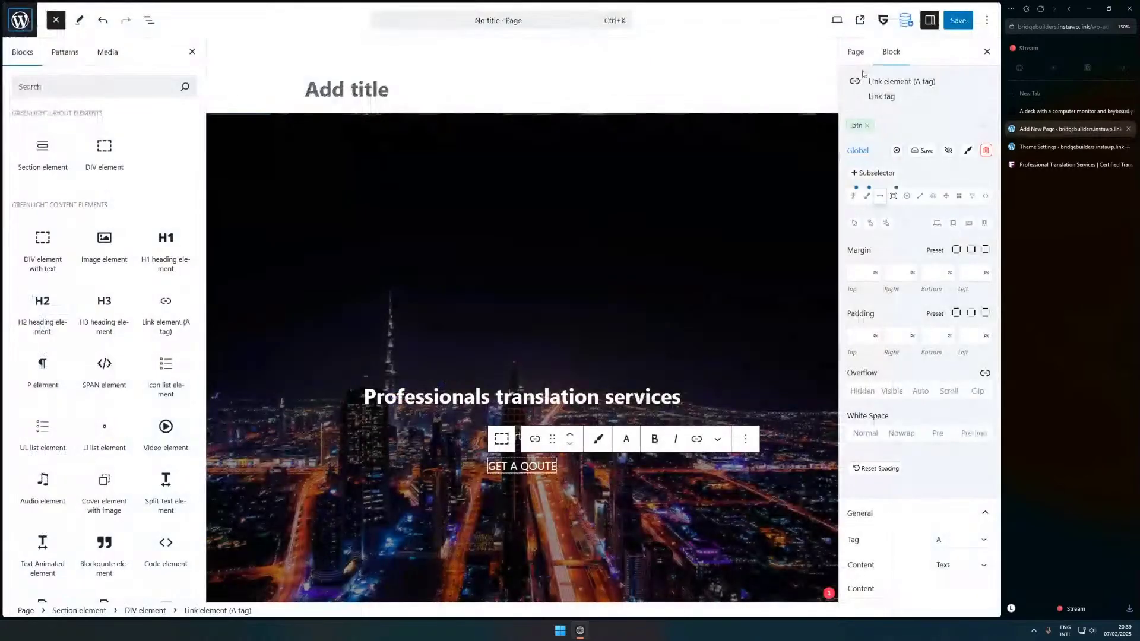
left_click(905, 21)
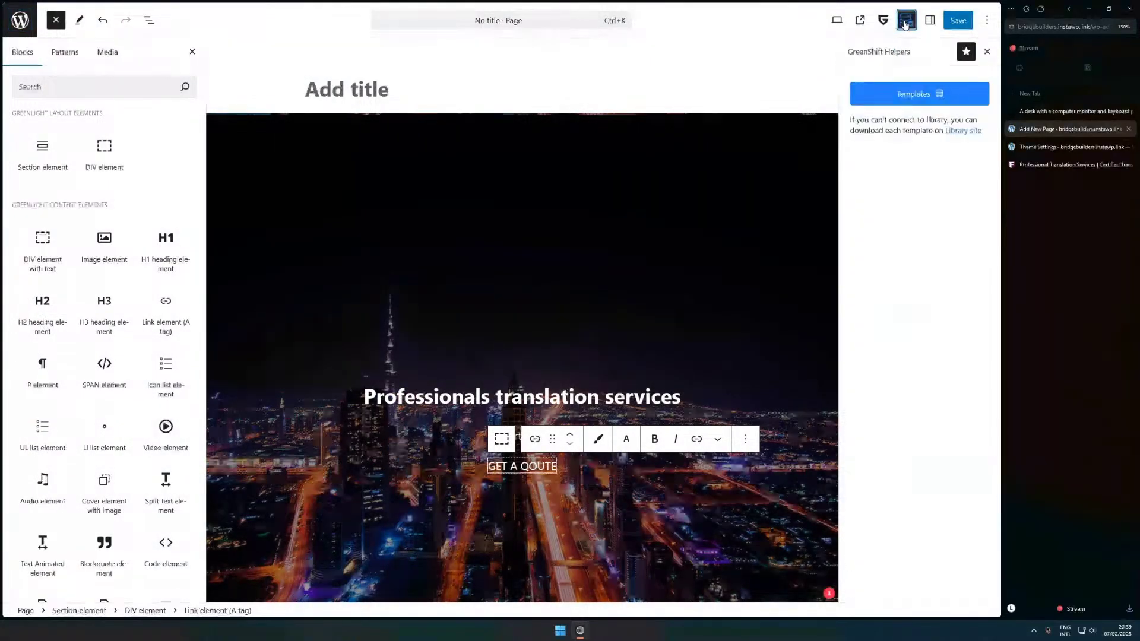
left_click(901, 96)
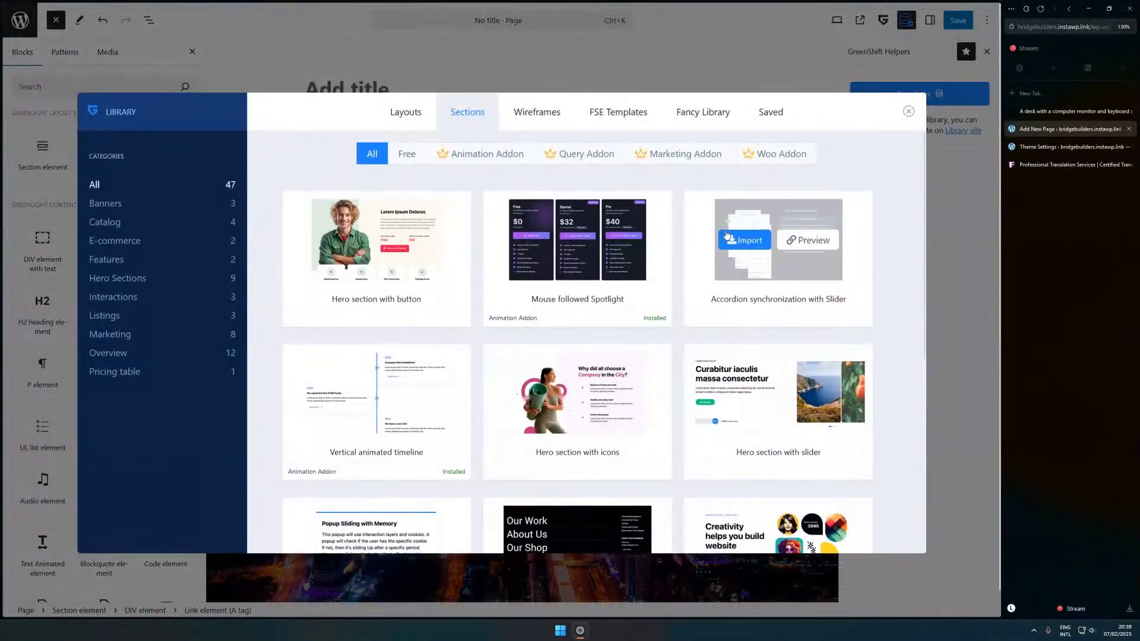
scroll(627, 200, "down", 5)
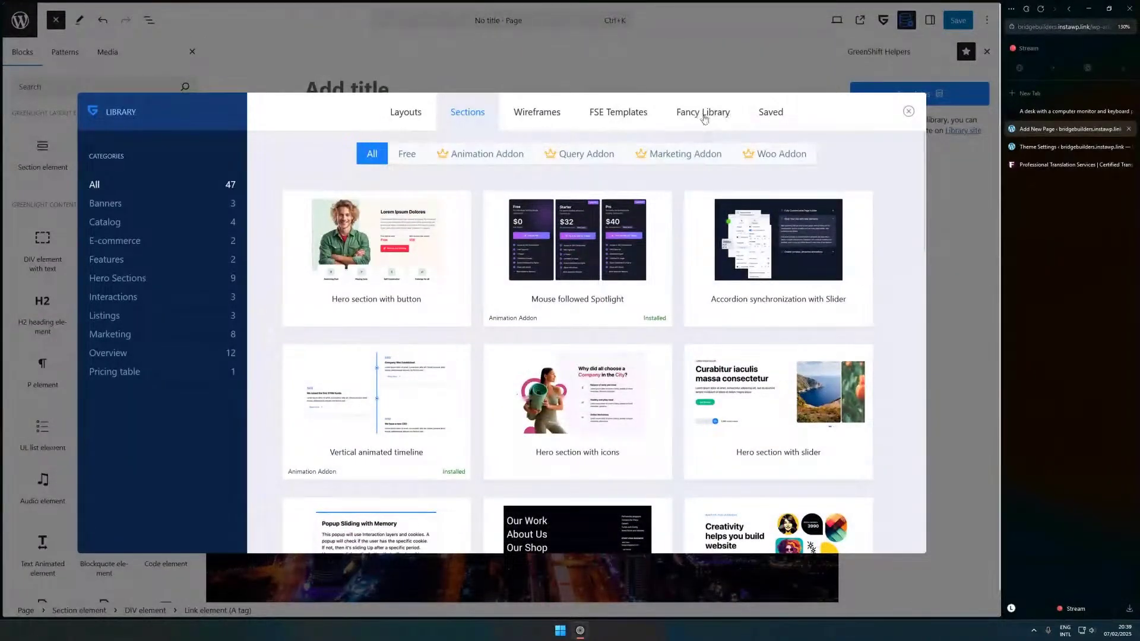
- Browse the Fancy Library templates and preview the MacDock toolbar, closing the preview when done
left_click(705, 119)
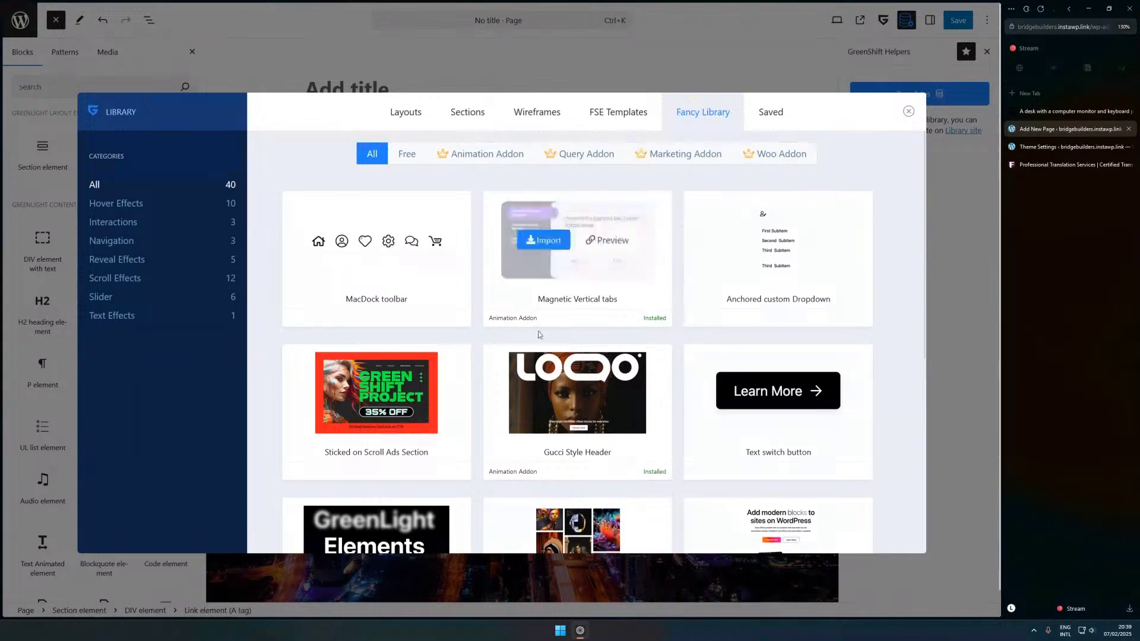
scroll(539, 335, "down", 3)
scroll(274, 231, "up", 2)
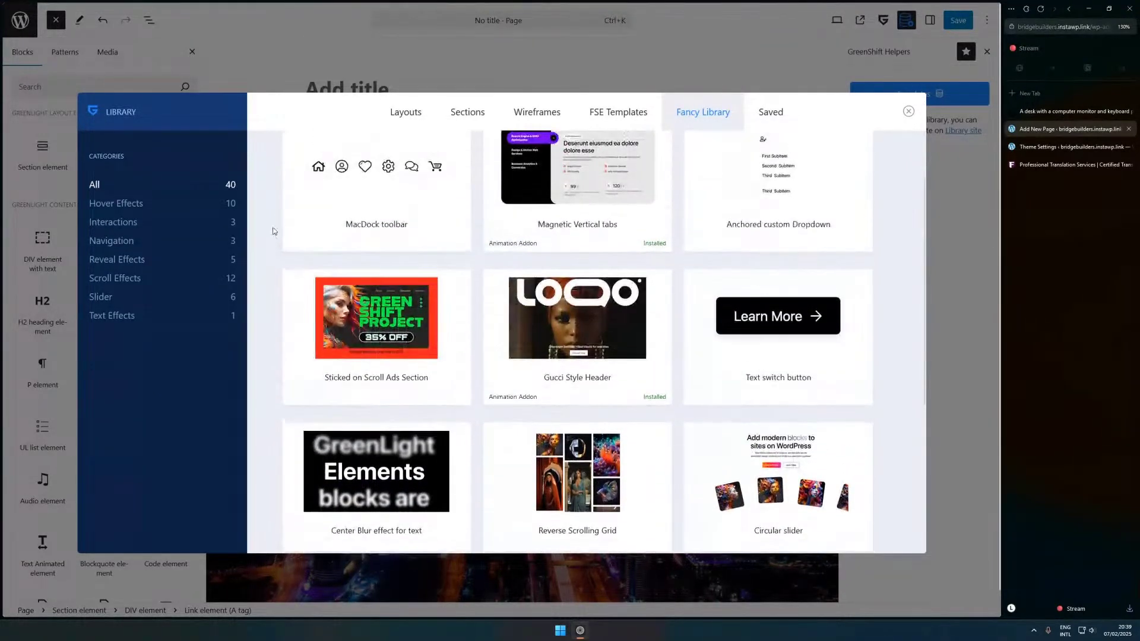
left_click_drag(346, 224, 411, 224)
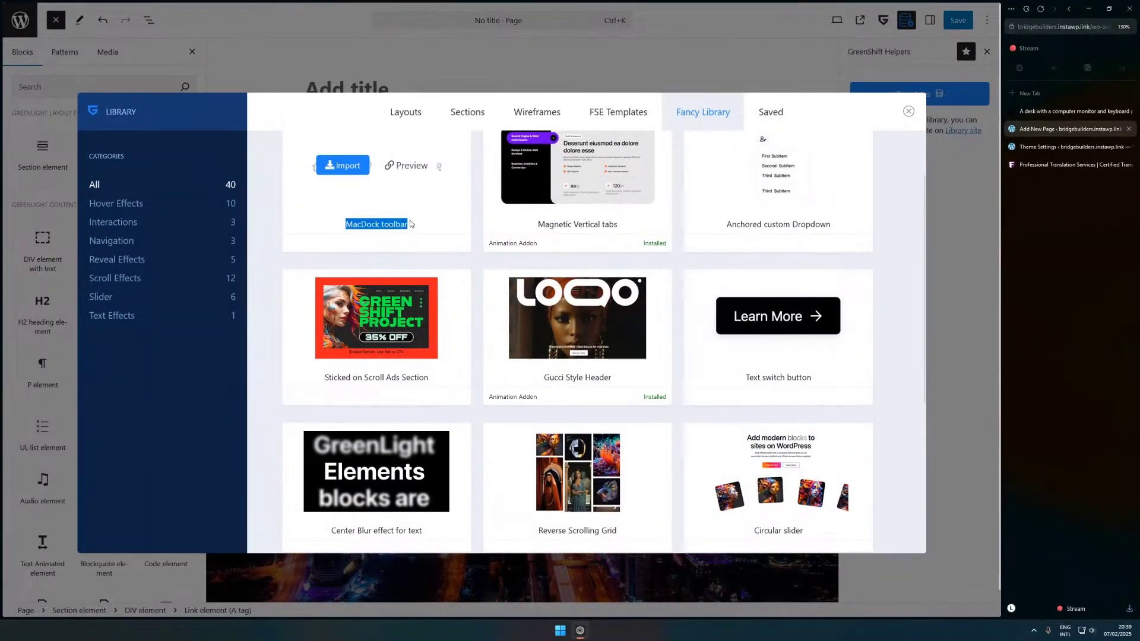
left_click(409, 166)
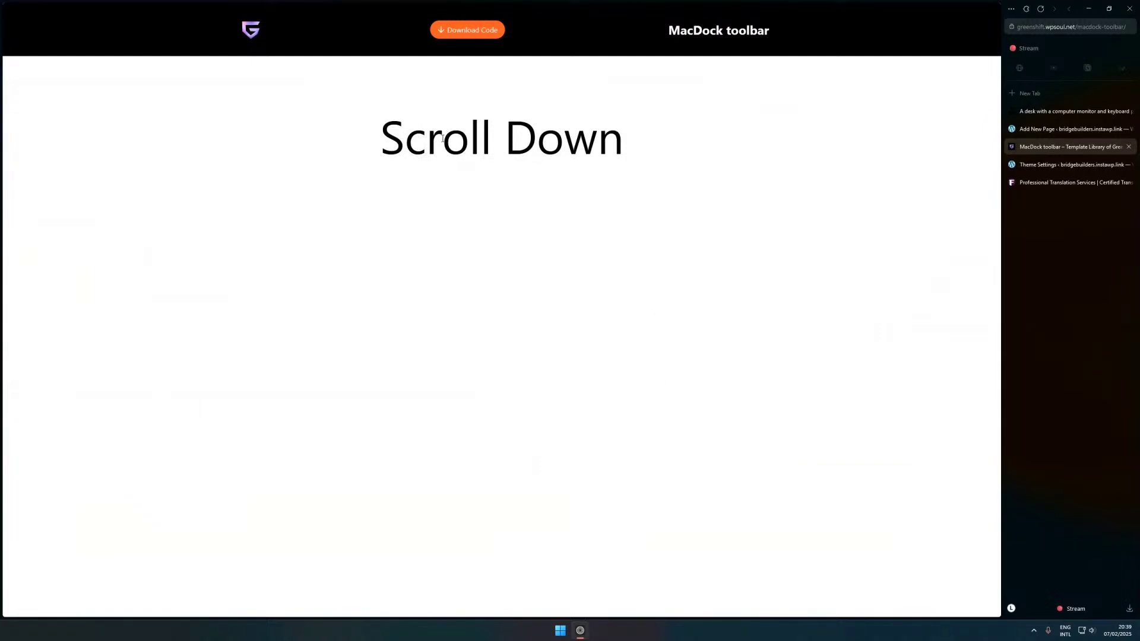
left_click(1129, 147)
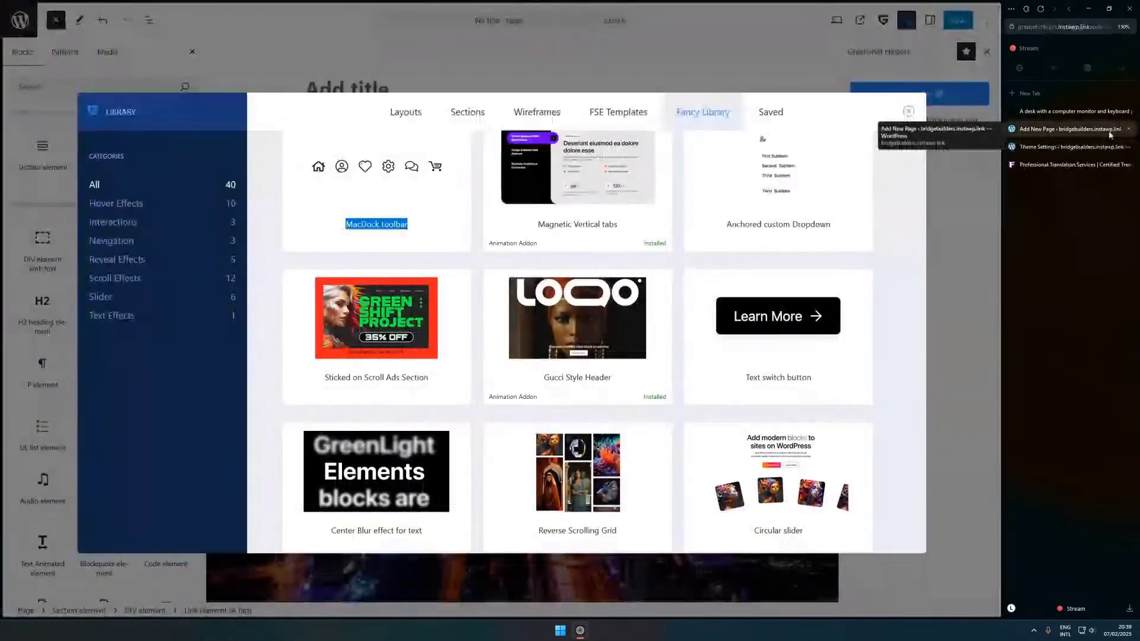
- Preview the Magnetic Vertical tabs template, switch between its vertical tabs, and close the preview
left_click(609, 167)
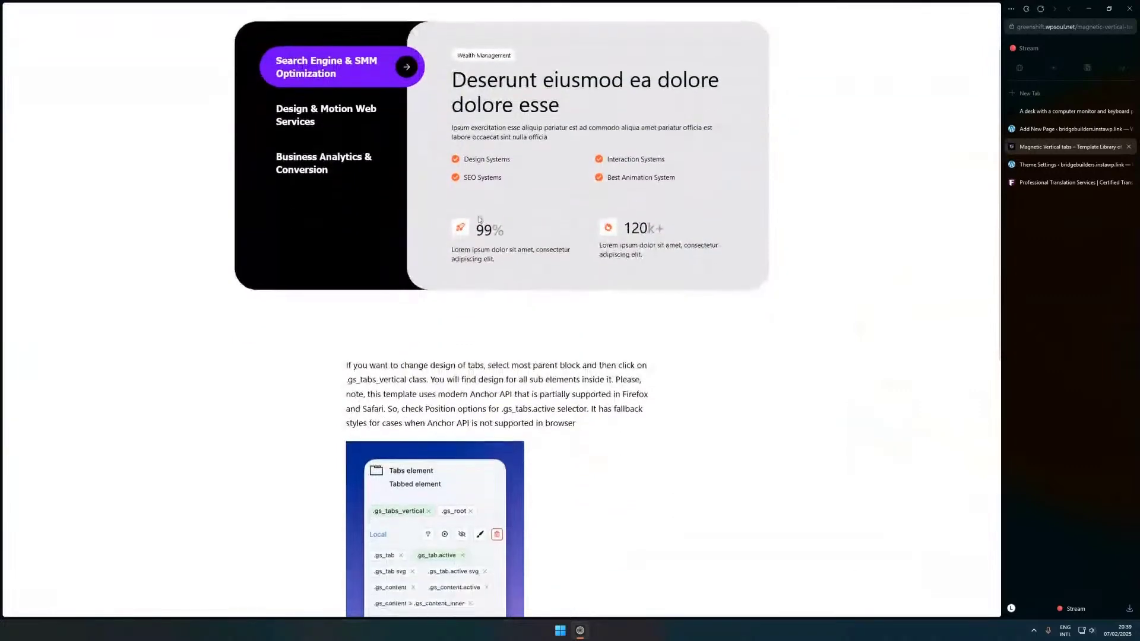
left_click(321, 203)
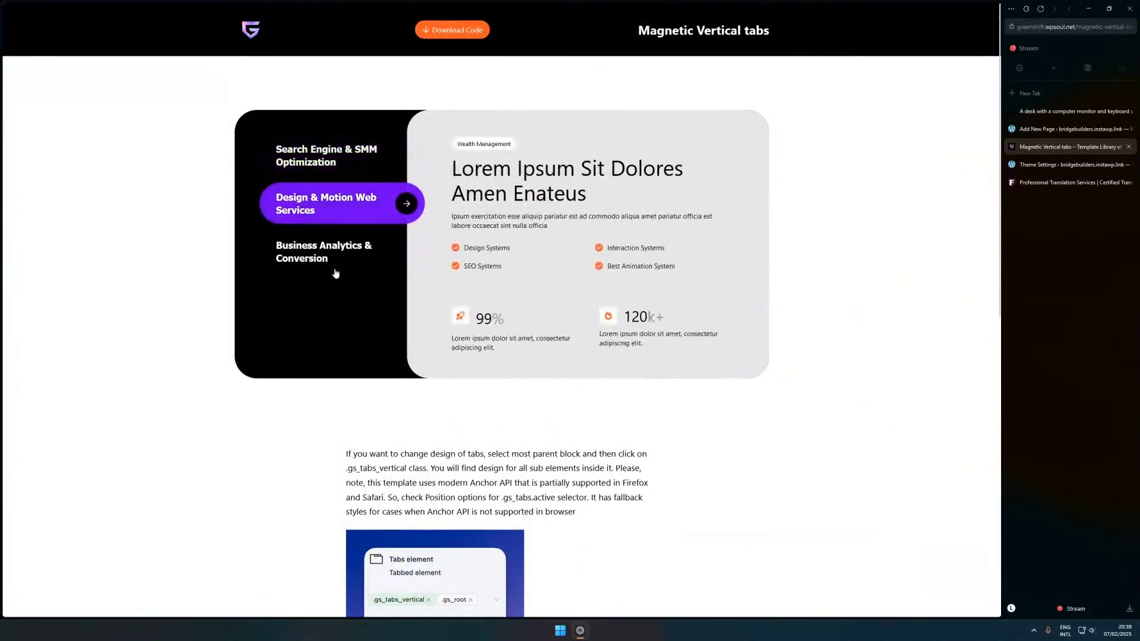
left_click(339, 240)
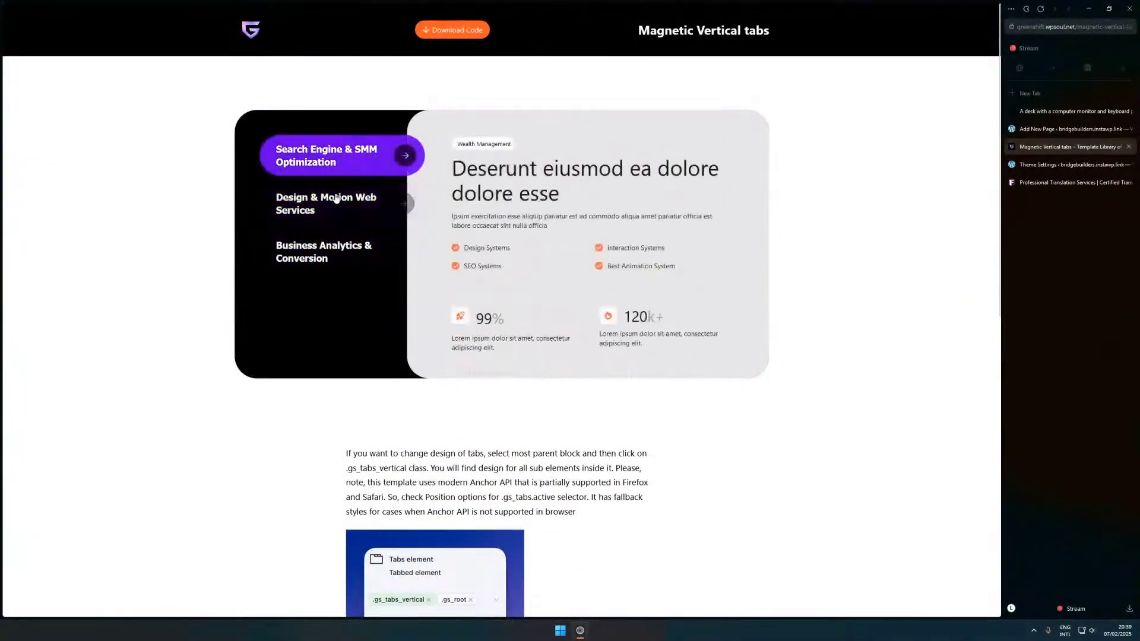
left_click(330, 249)
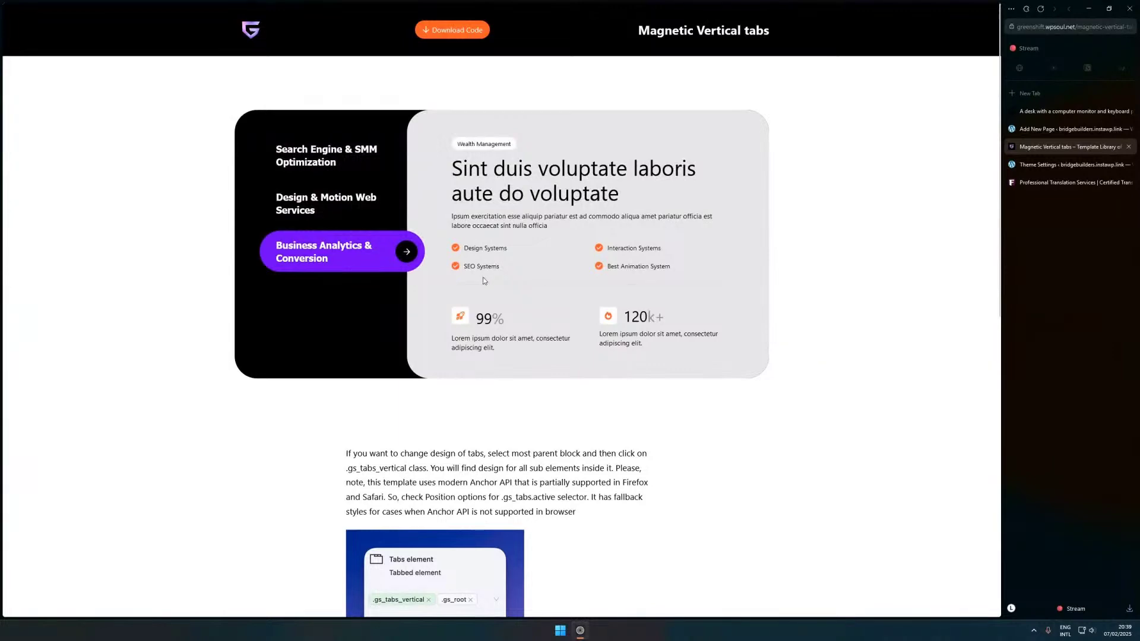
scroll(484, 280, "down", 3)
scroll(769, 270, "up", 3)
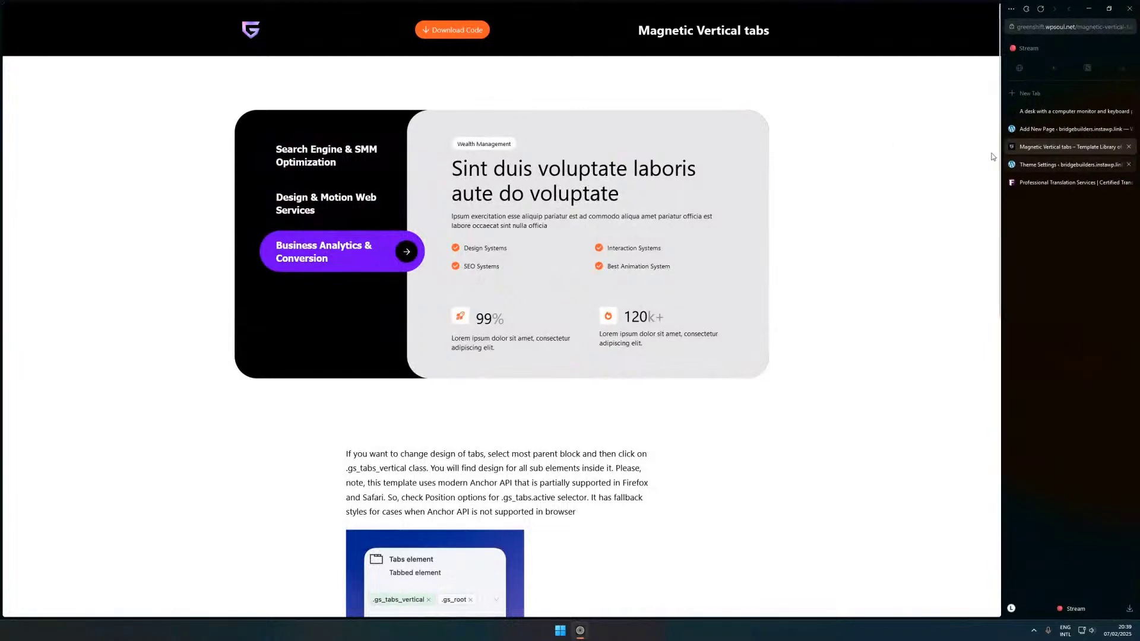
left_click(1129, 147)
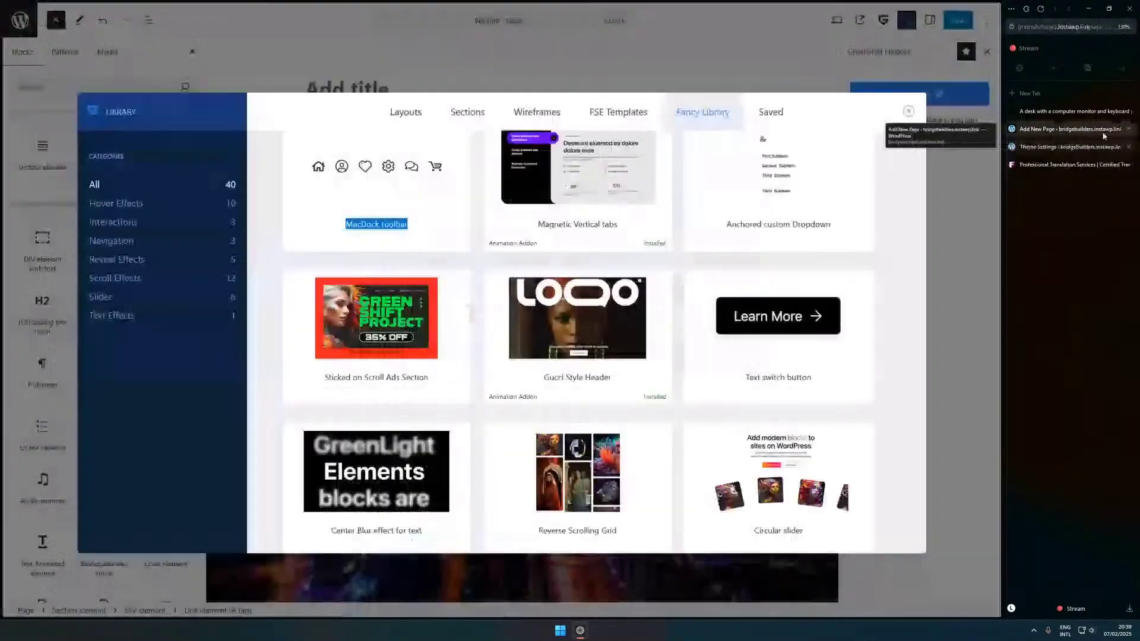
- Close the template library and view GreenShift's global colors, elements and variables for the page
mouse_move(605, 195)
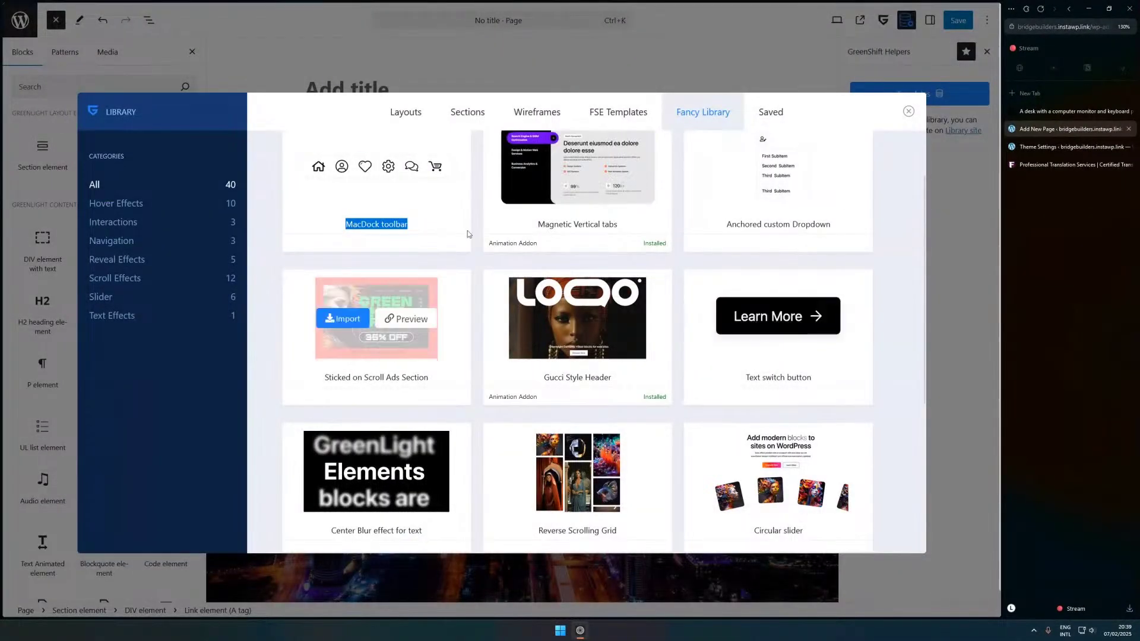
left_click(985, 303)
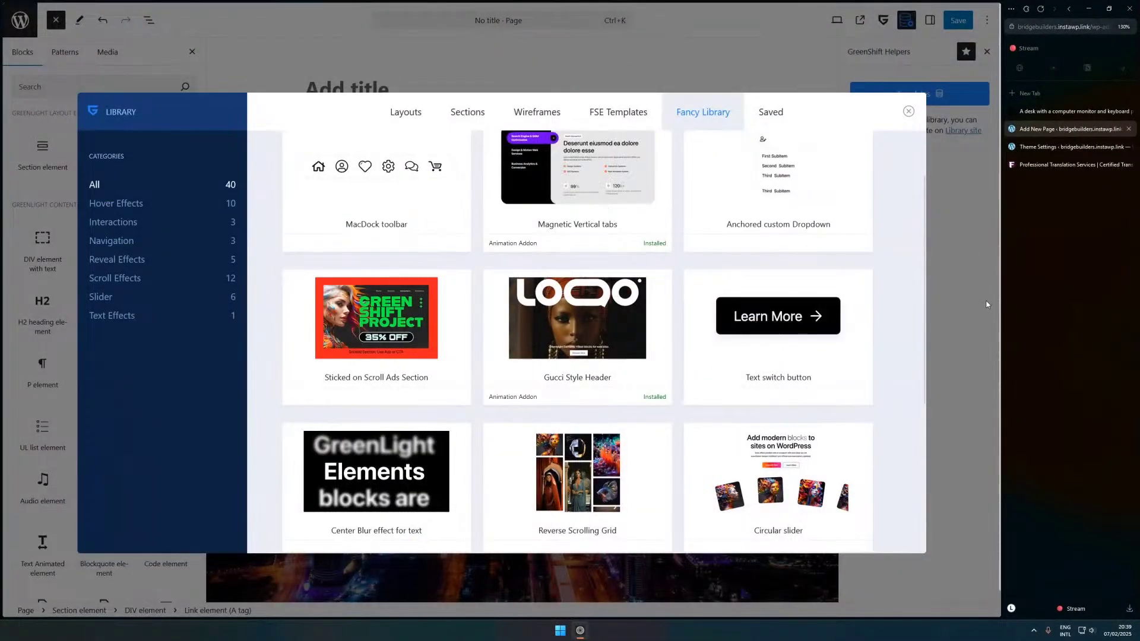
left_click(908, 111)
scroll(622, 325, "down", 2)
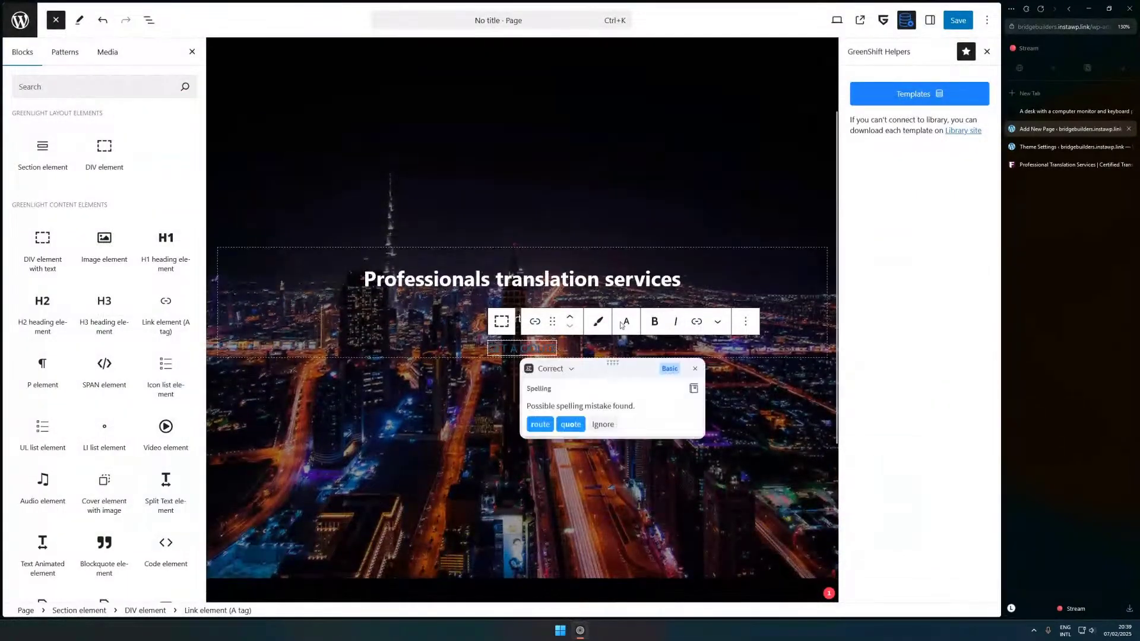
left_click(883, 19)
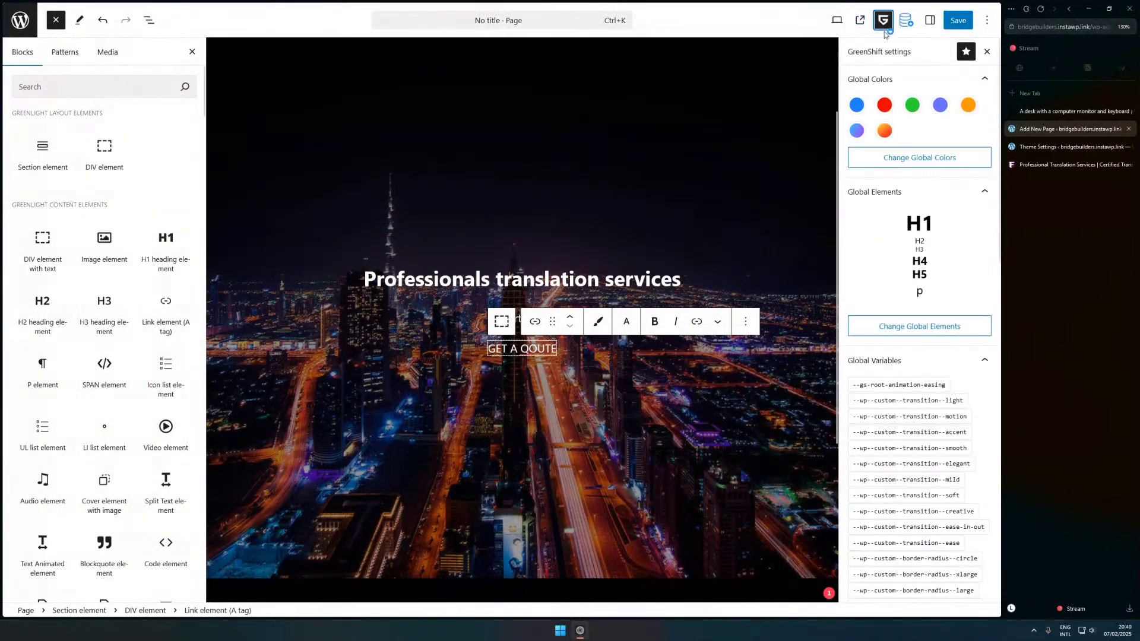
- Return to the block settings of the quote link element and review its content, link and local style options
left_click(930, 20)
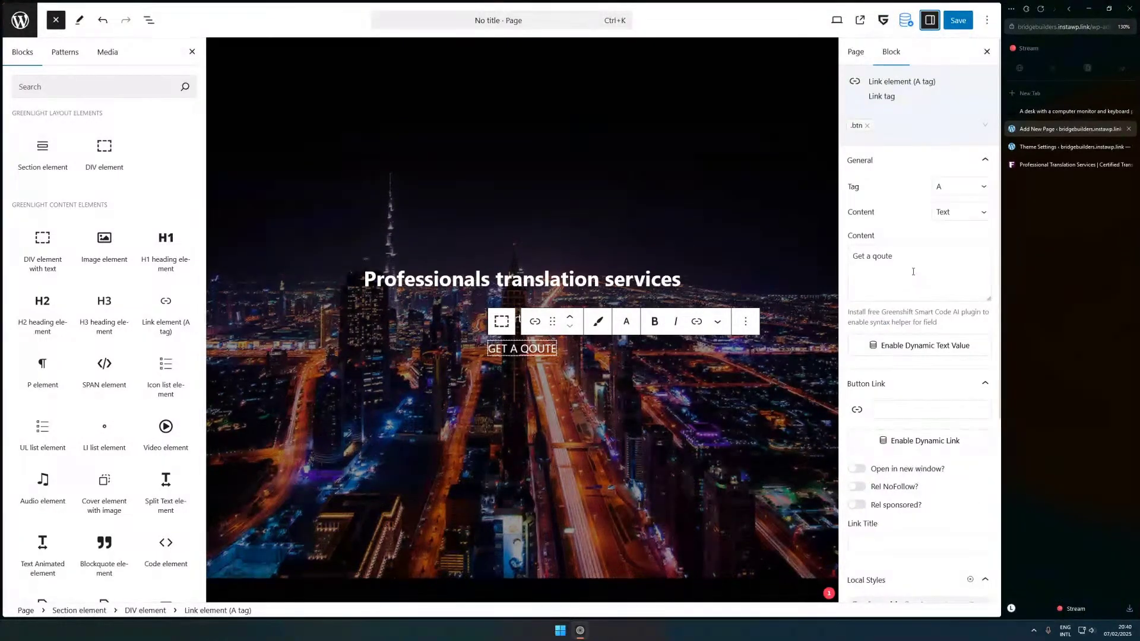
scroll(914, 291, "down", 3)
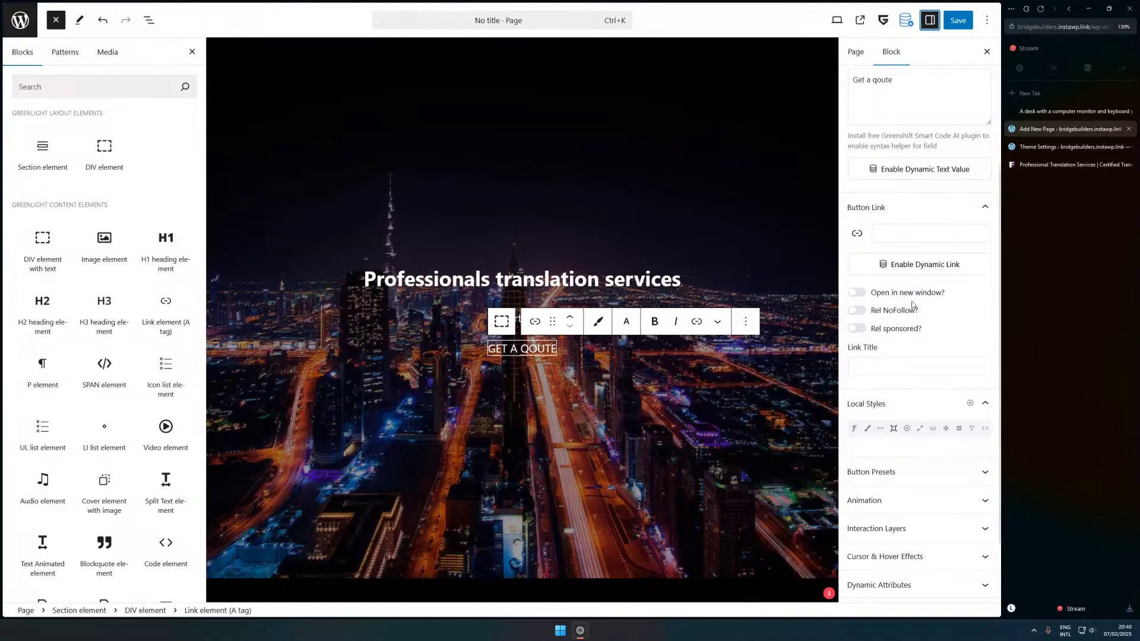
scroll(896, 287, "down", 2)
scroll(859, 108, "up", 5)
- Select the link's global btn class and examine its border settings and border presets
left_click(859, 107)
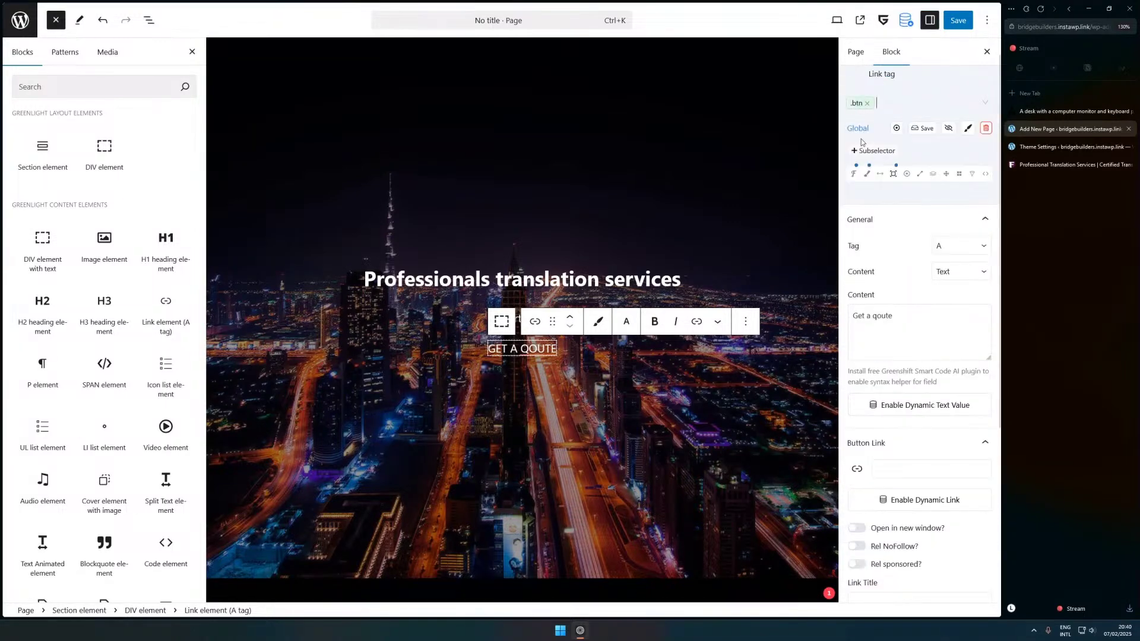
left_click(894, 176)
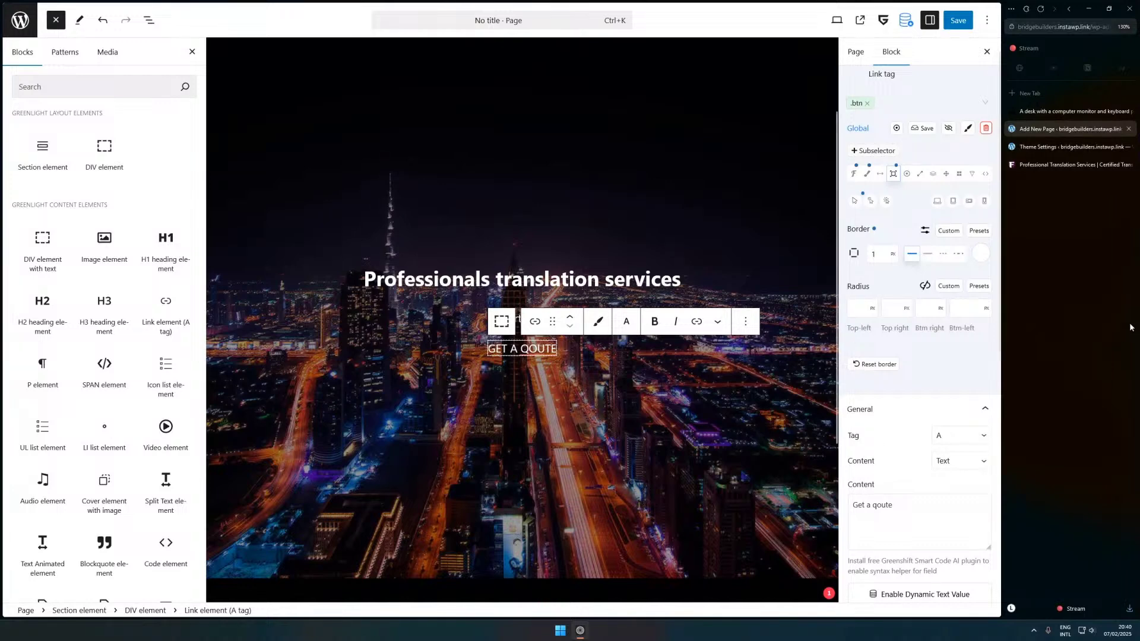
left_click(969, 231)
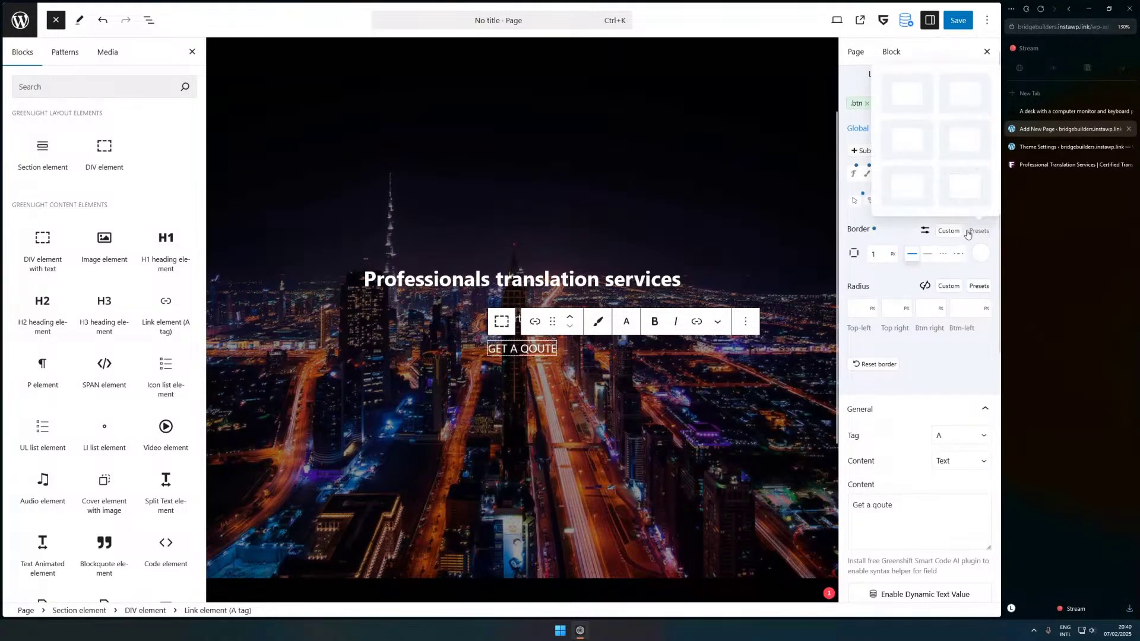
left_click(914, 268)
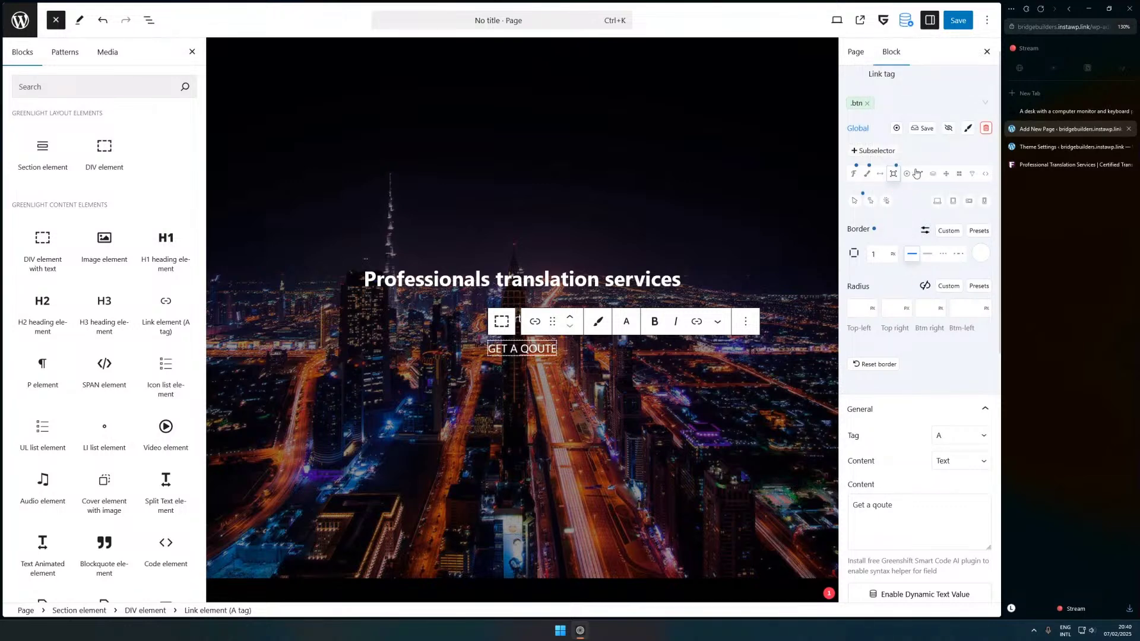
- Search the variable presets for spacing and set the btn class's top padding to Medium
left_click(879, 174)
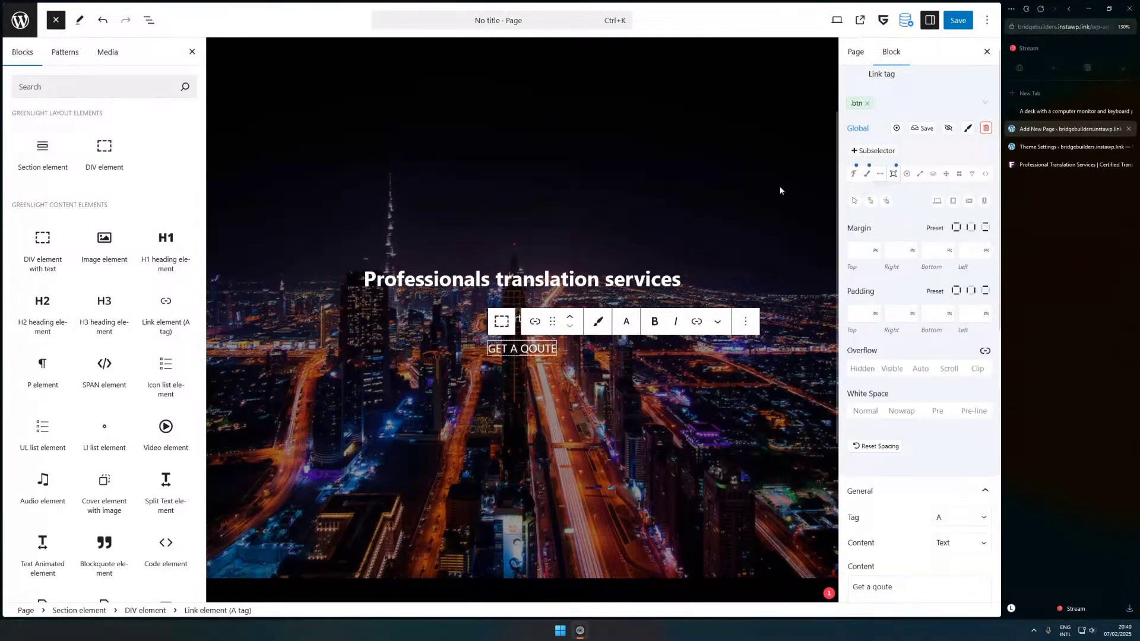
left_click(939, 314)
left_click(897, 355)
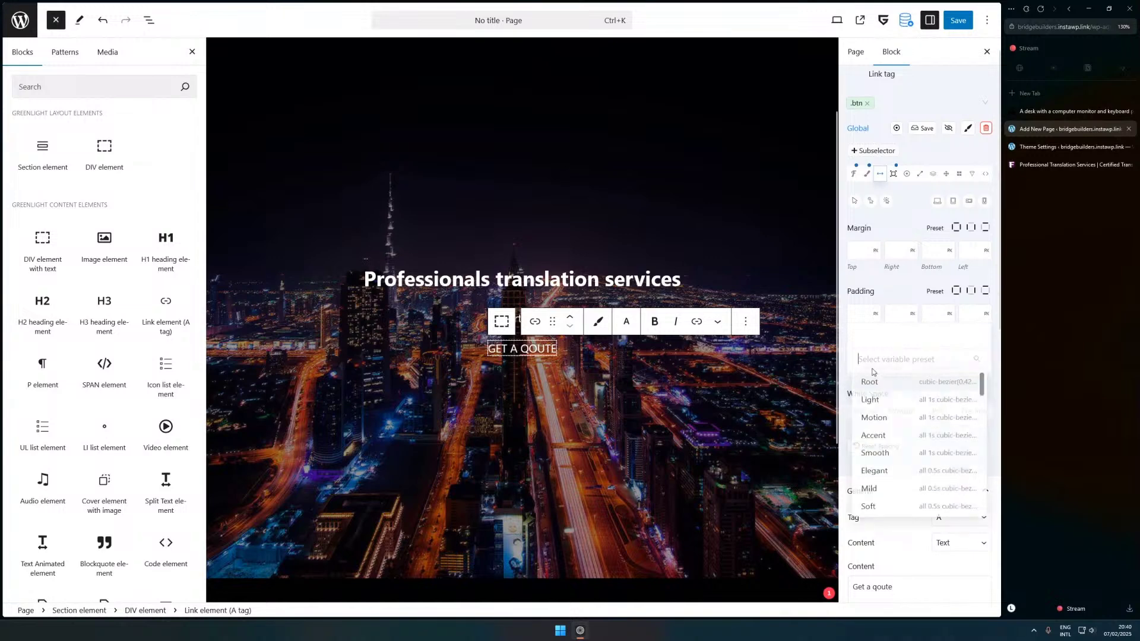
scroll(921, 437, "down", 5)
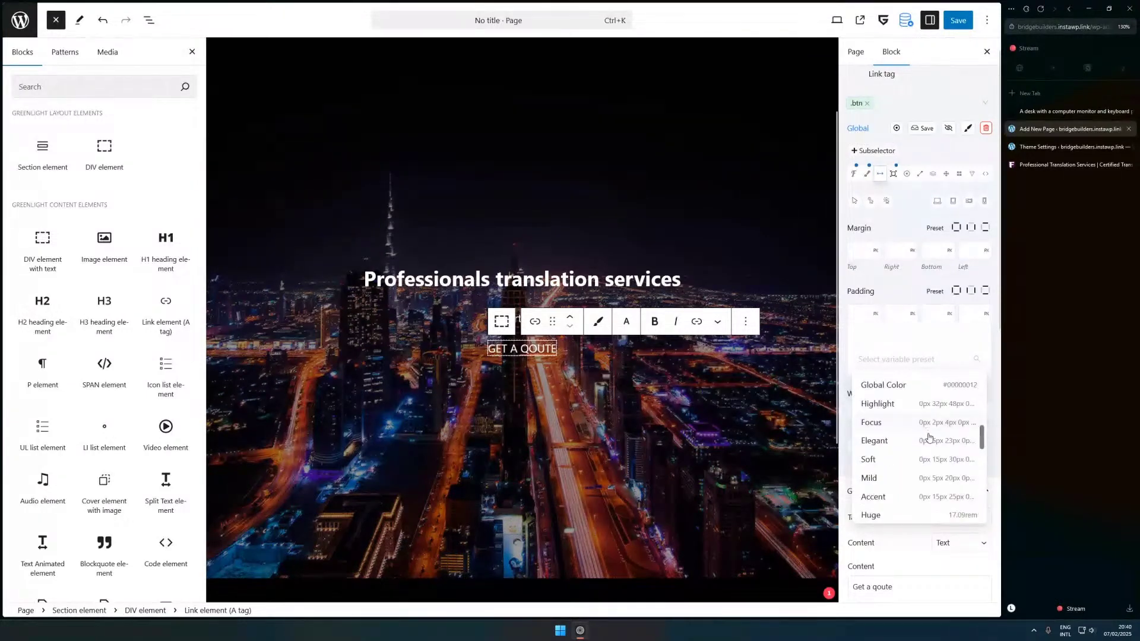
scroll(921, 439, "up", 3)
scroll(930, 454, "down", 1)
left_click_drag(981, 419, 978, 463)
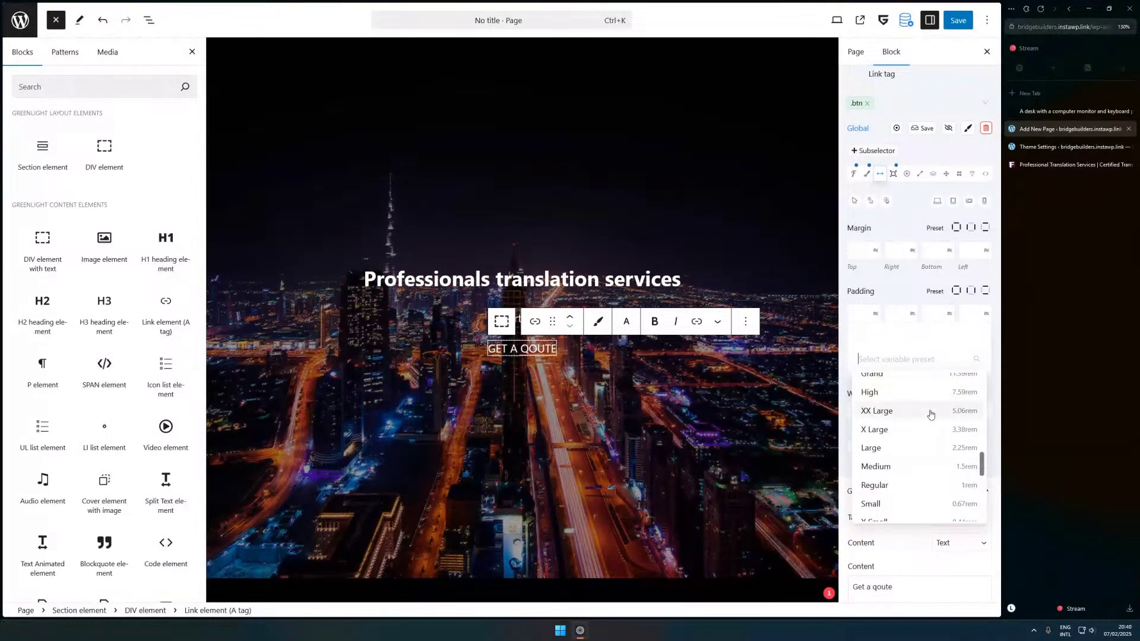
type("spacinbg")
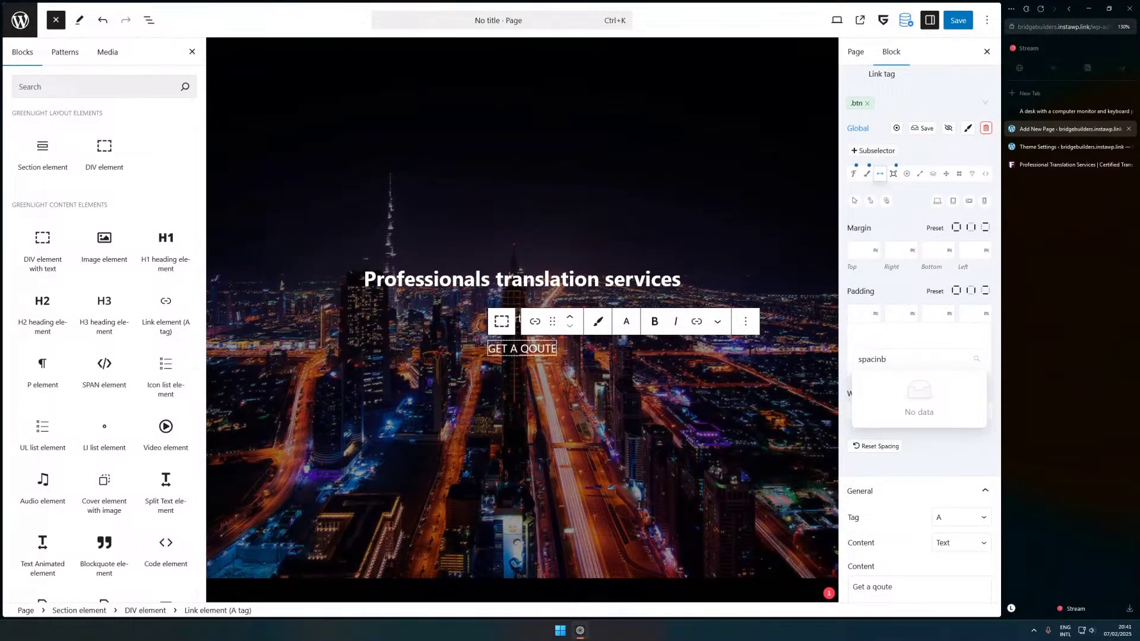
key("BackSpace")
type("g")
scroll(939, 415, "down", 1)
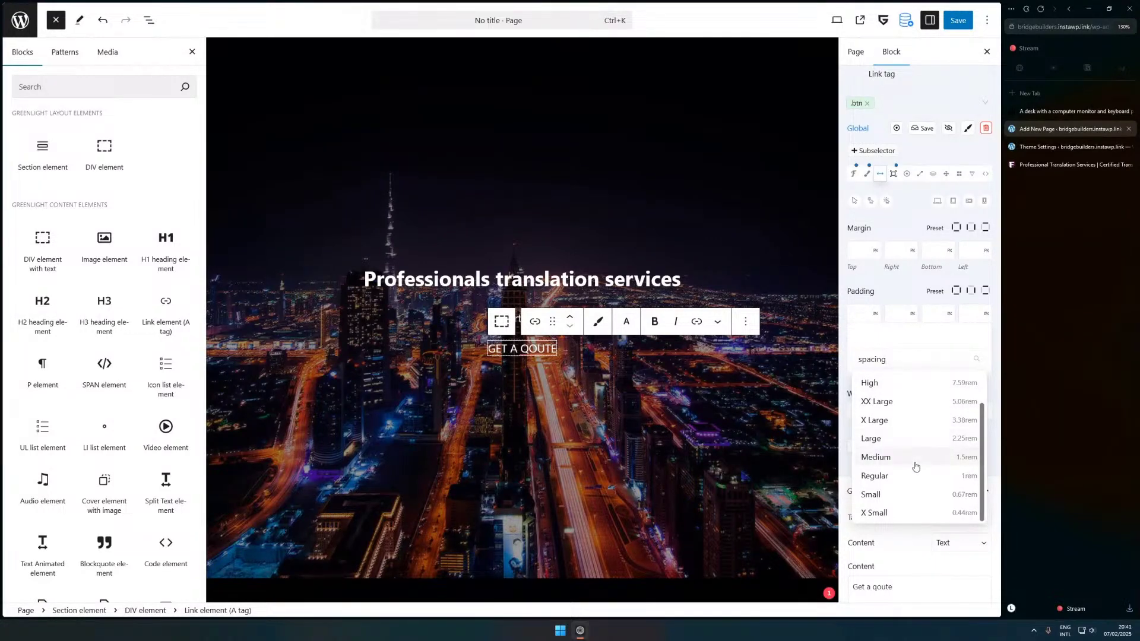
left_click(916, 462)
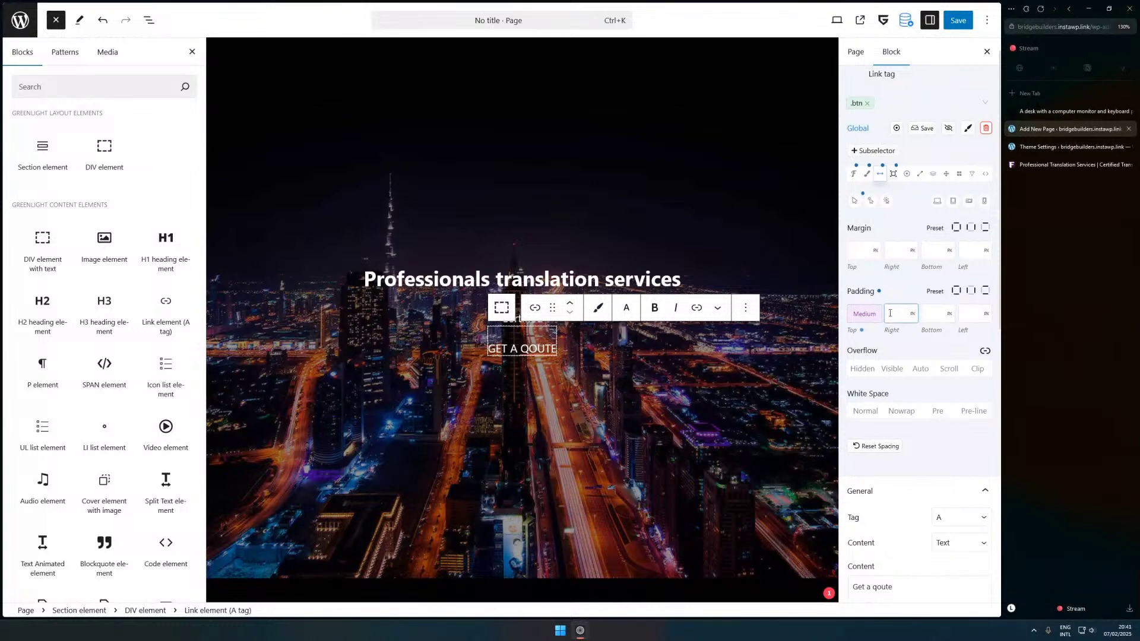
- Apply the same Medium spacing preset to the btn class's right, bottom and left padding
left_click(832, 358)
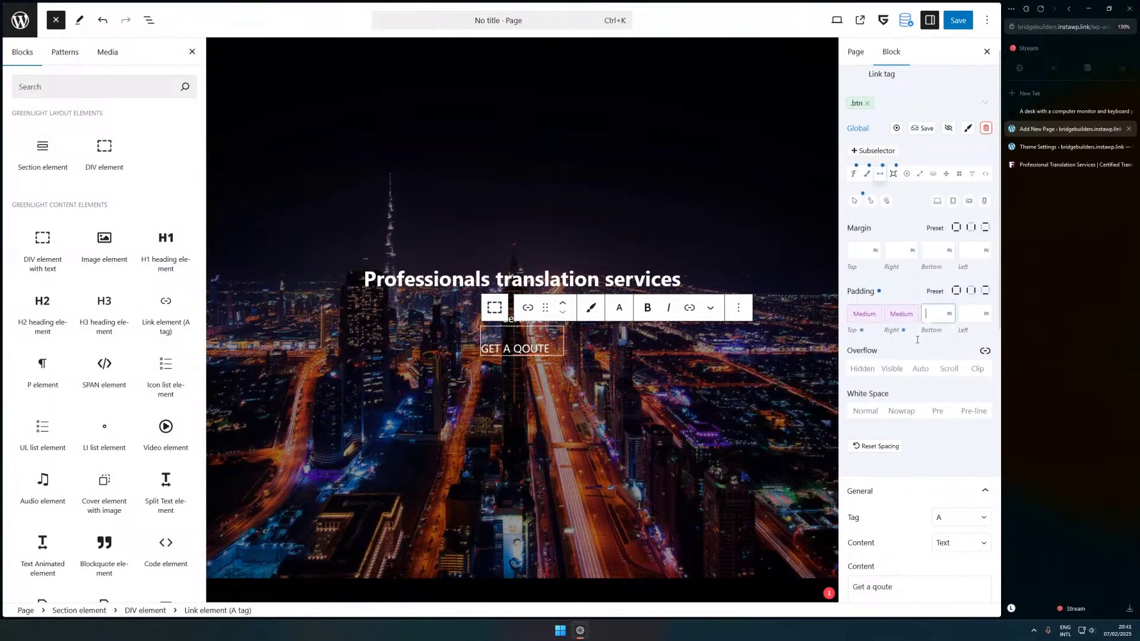
left_click(931, 323)
left_click(969, 315)
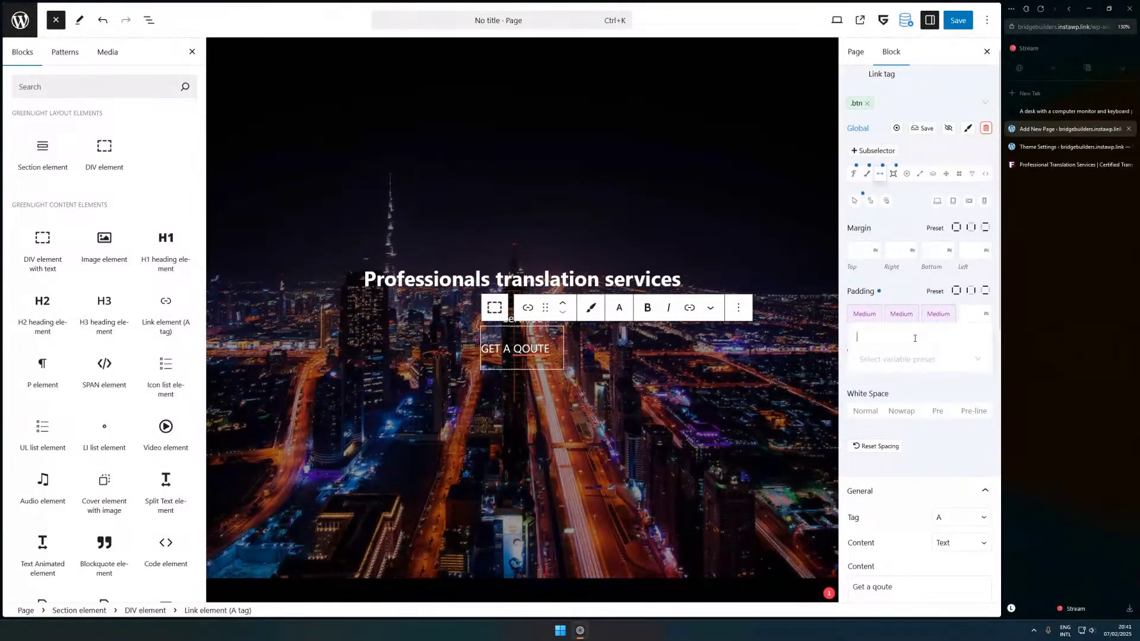
right_click(915, 341)
left_click(938, 404)
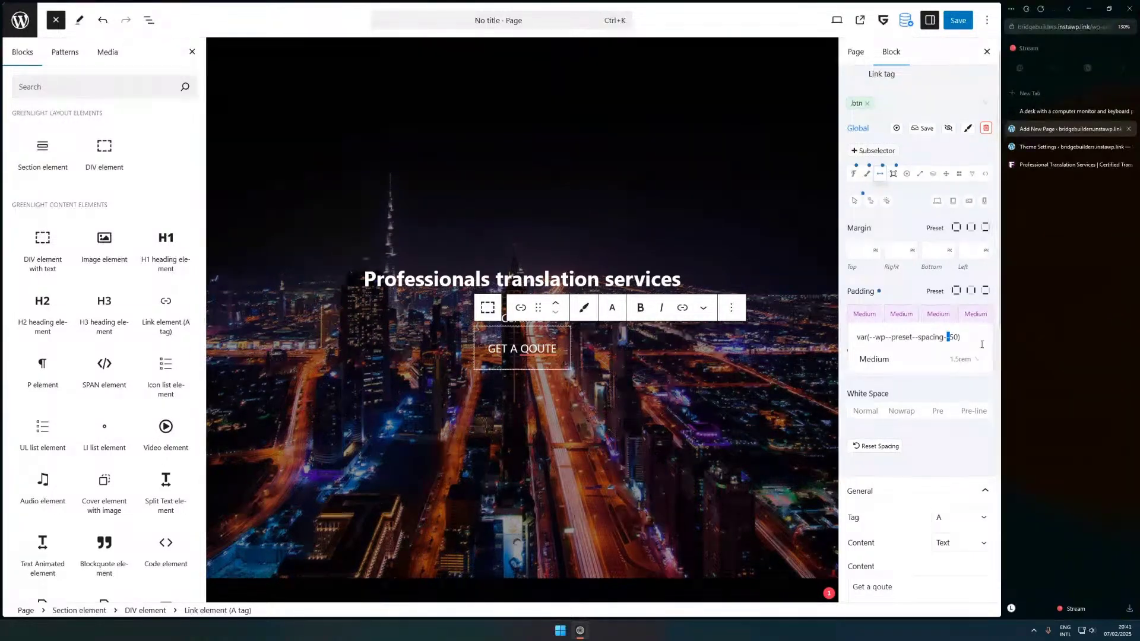
- Set the btn class's padding to the Regular preset on all four sides and save the page
left_click(878, 311)
left_click(917, 360)
scroll(907, 473, "down", 3)
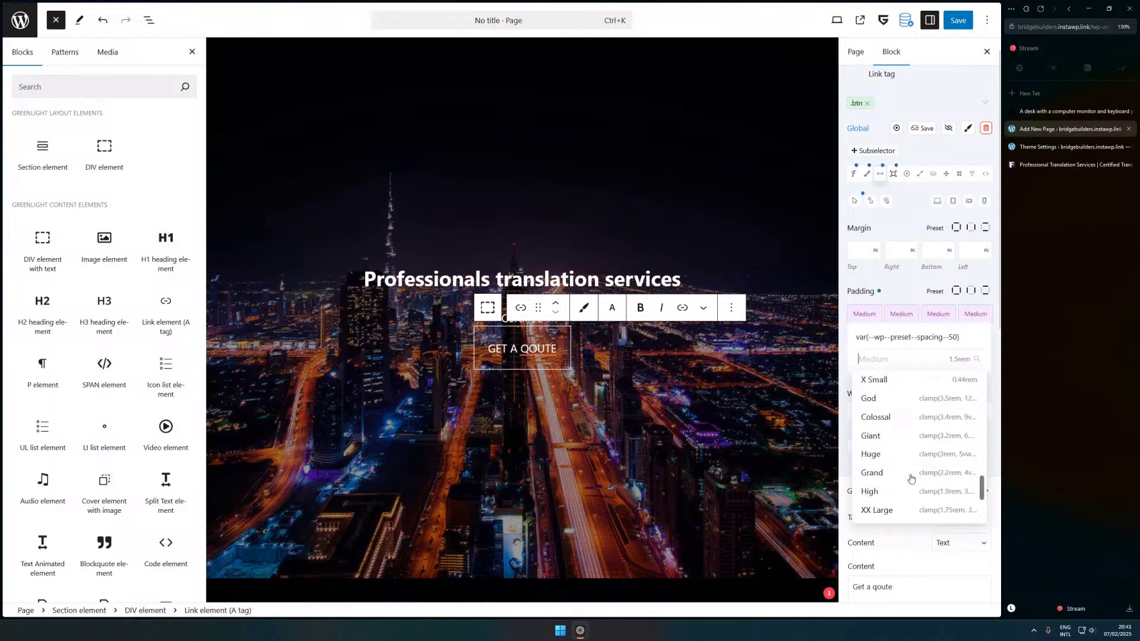
scroll(938, 439, "up", 2)
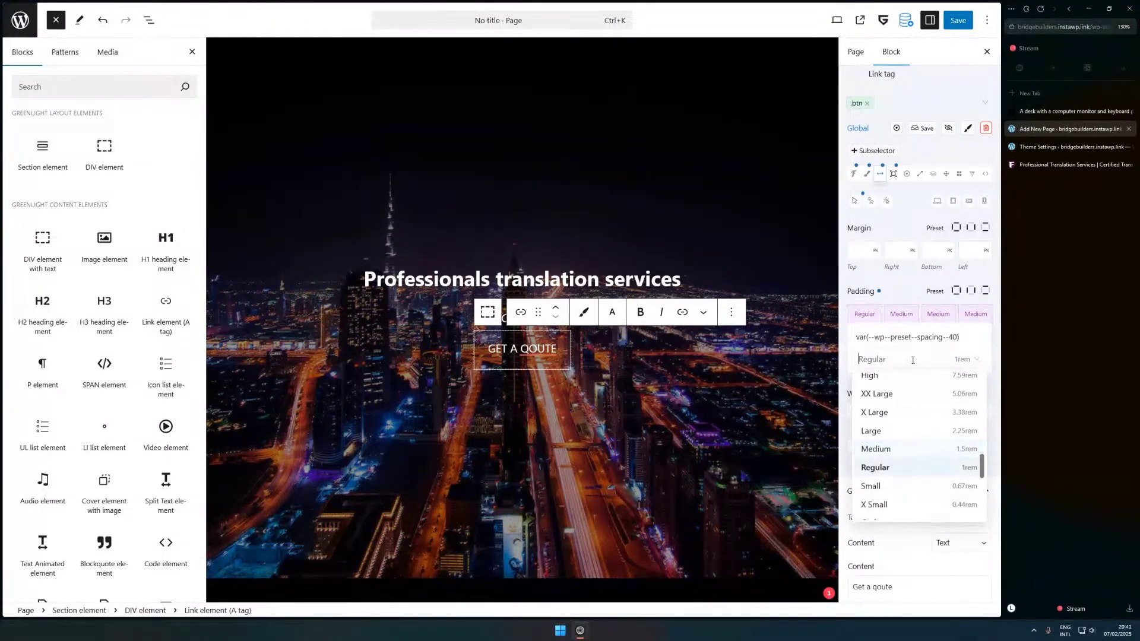
left_click(945, 474)
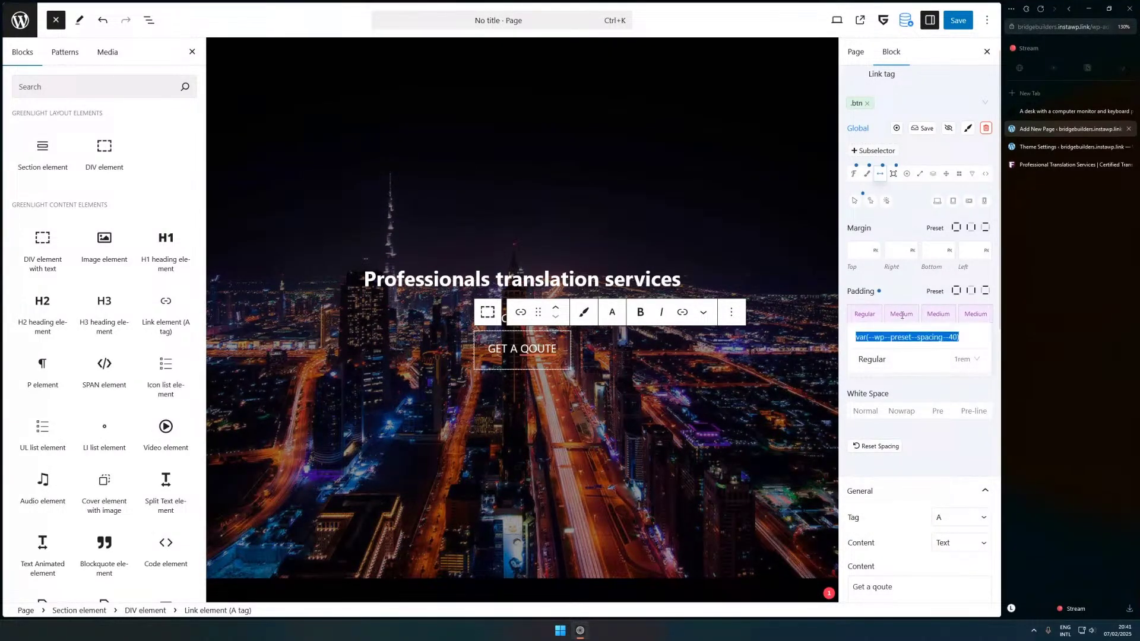
left_click(903, 315)
left_click(938, 313)
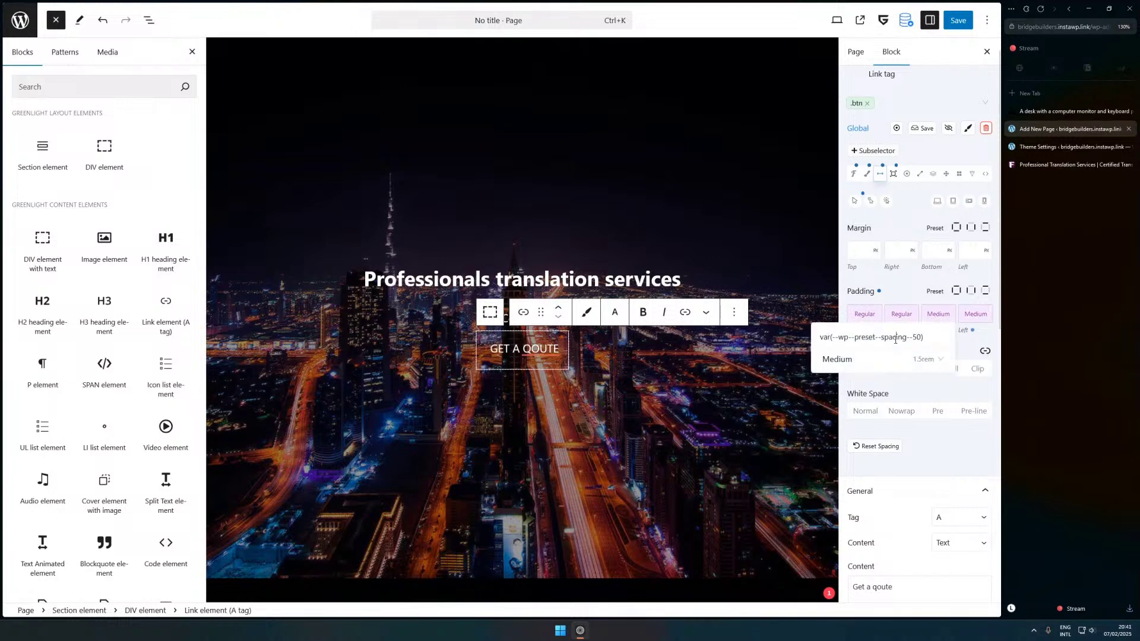
left_click(975, 314)
left_click(929, 359)
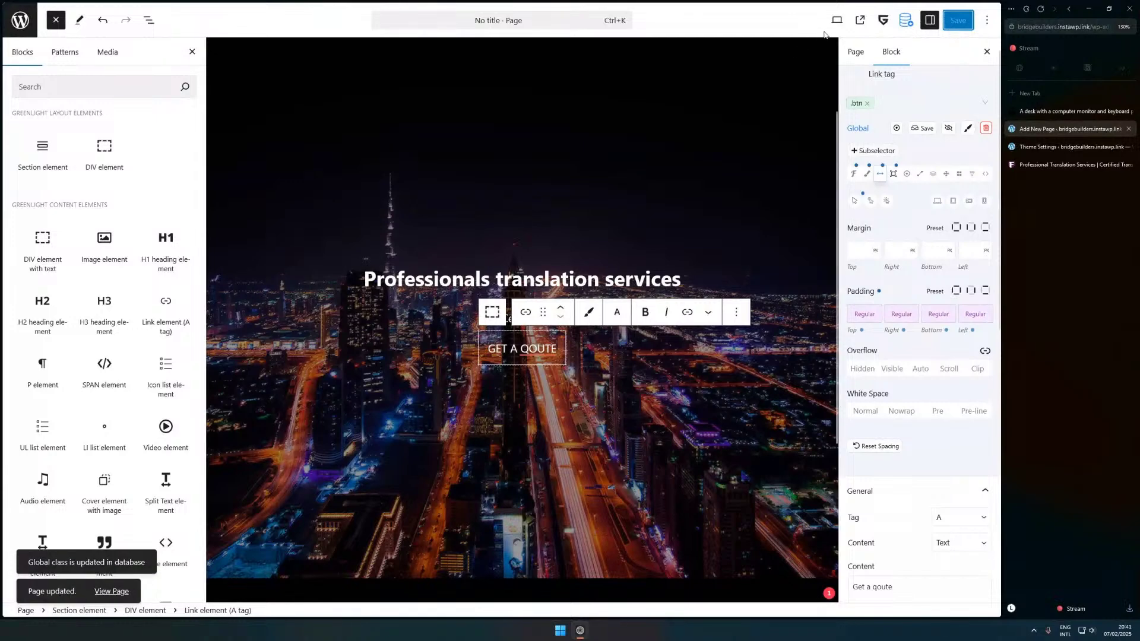
- View the saved page on the live site, close the duplicate page tab and return to the page editor
left_click(862, 21)
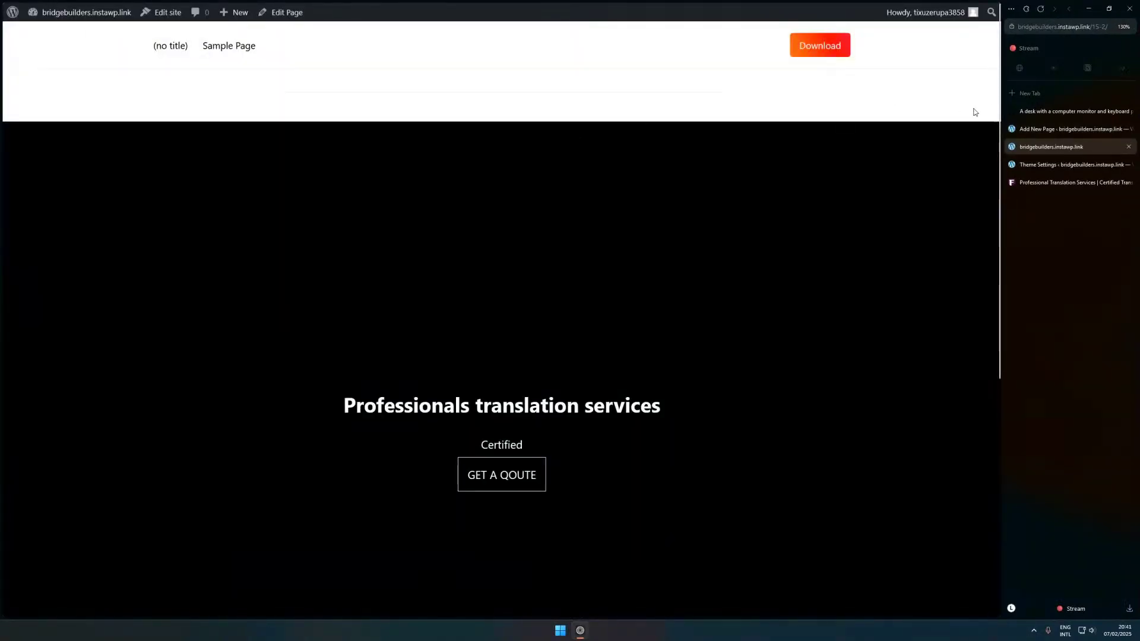
left_click(1045, 128)
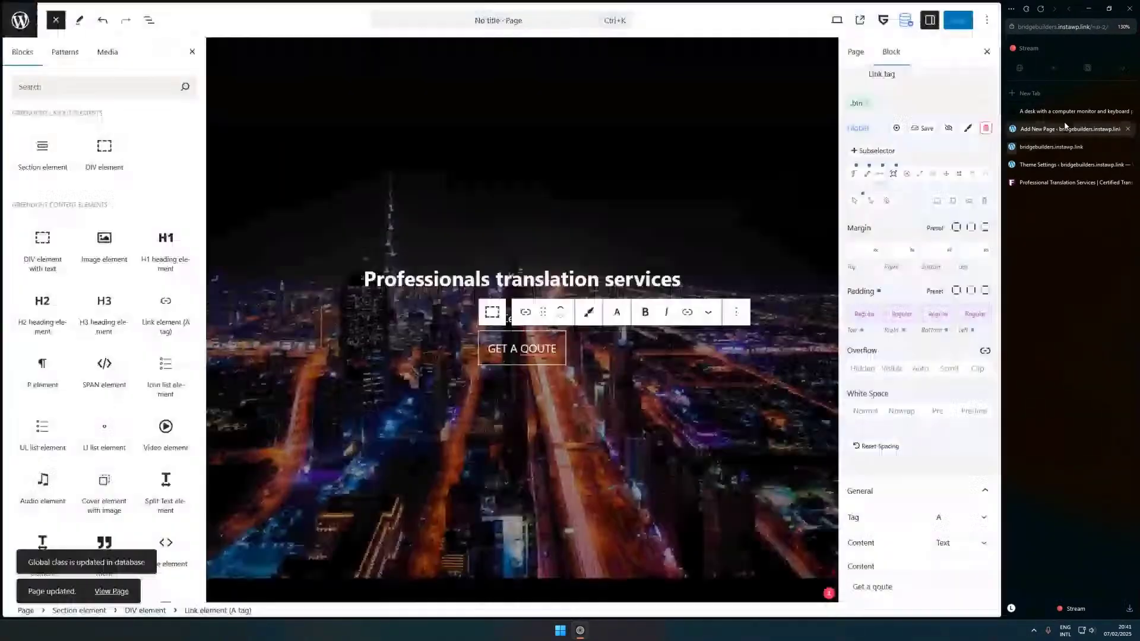
left_click(861, 27)
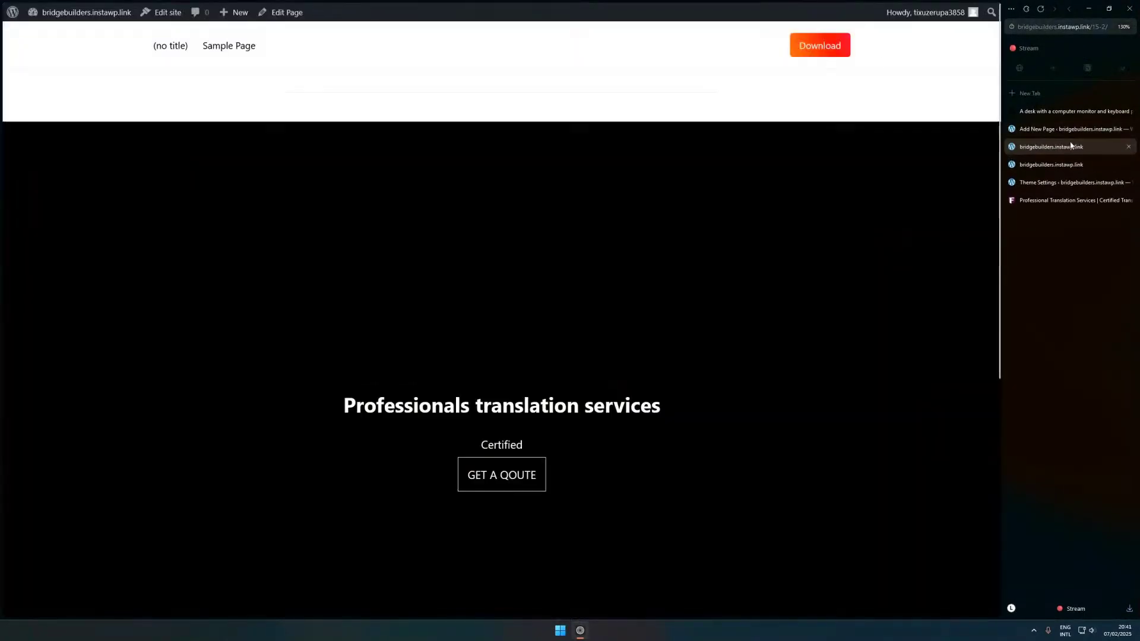
left_click(1129, 147)
left_click(1096, 28)
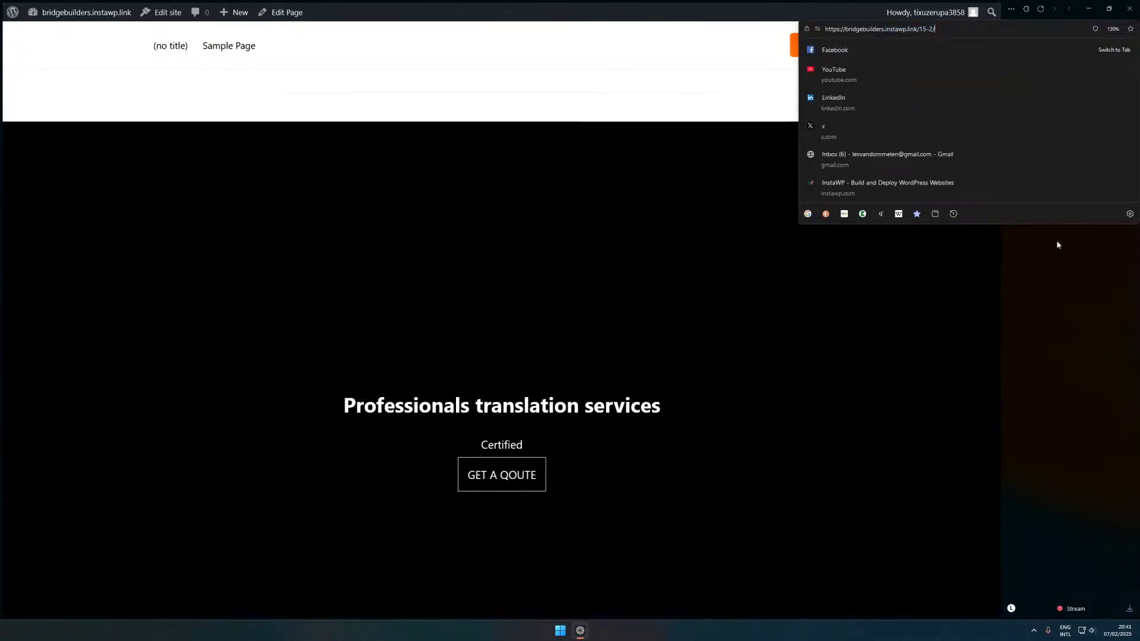
left_click(1067, 130)
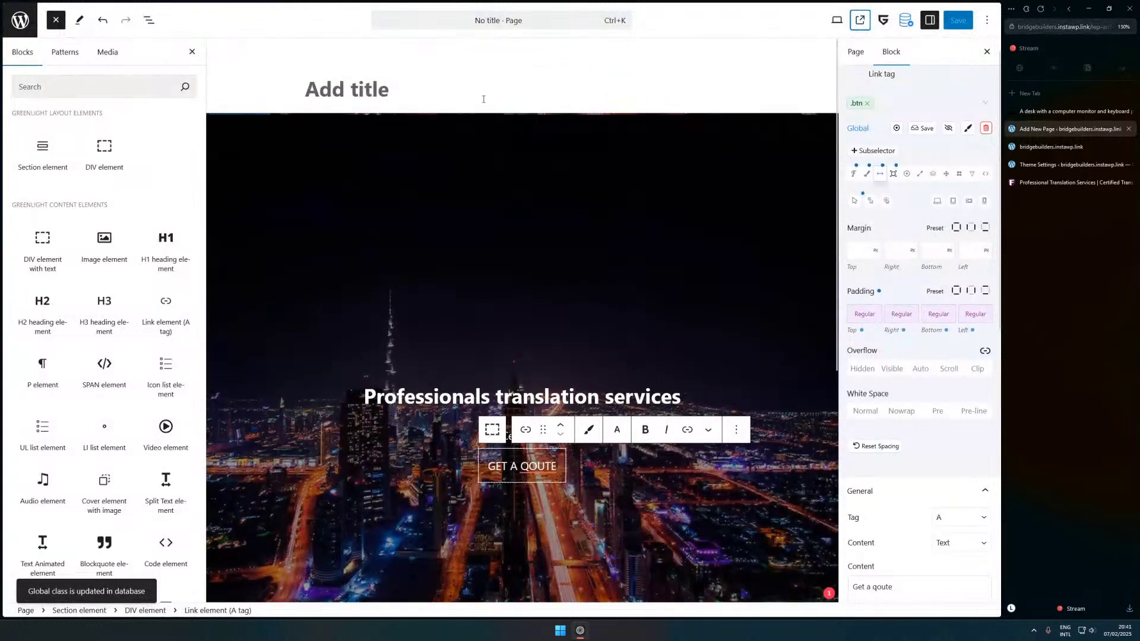
- Title the page "test", save it and view the updated page on the live site
left_click(372, 91)
type("test")
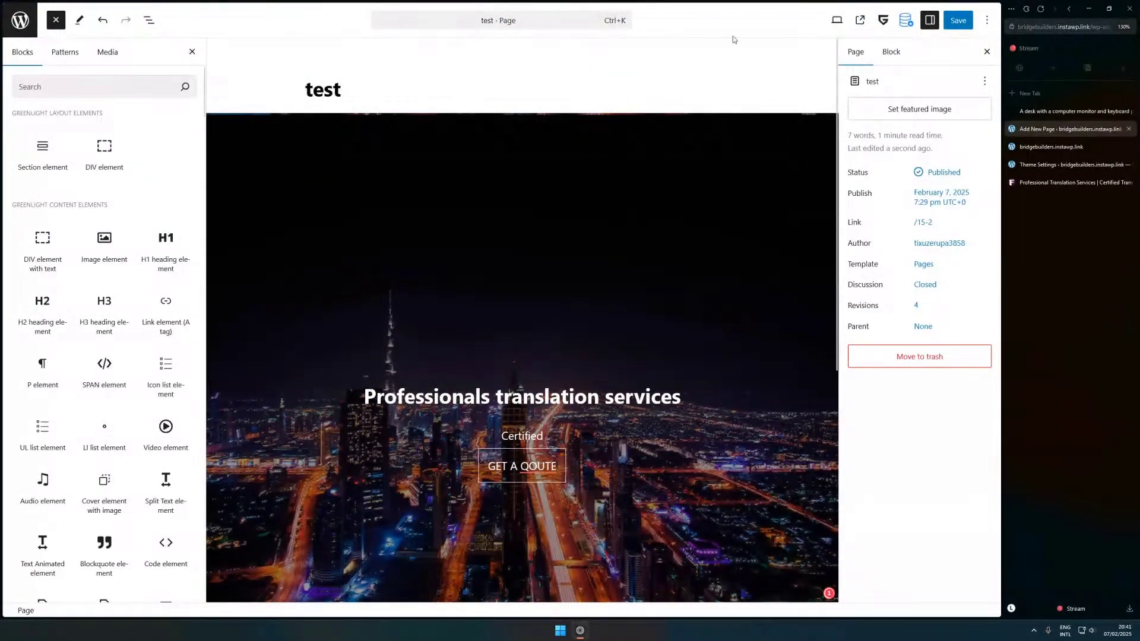
left_click(1051, 147)
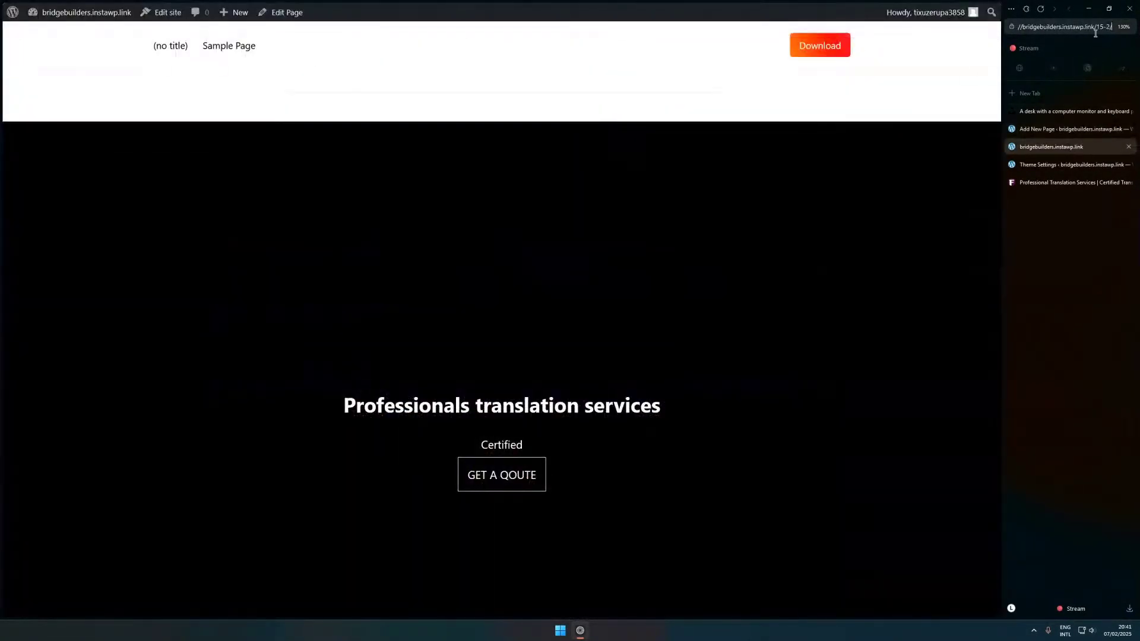
left_click(1076, 112)
left_click(1063, 128)
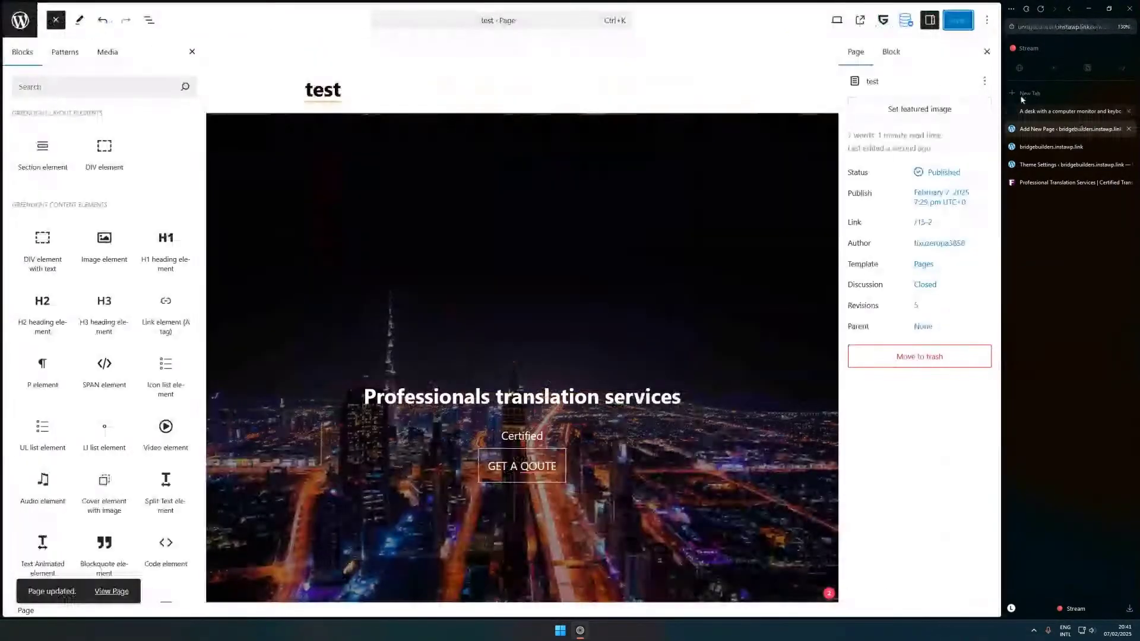
left_click(879, 23)
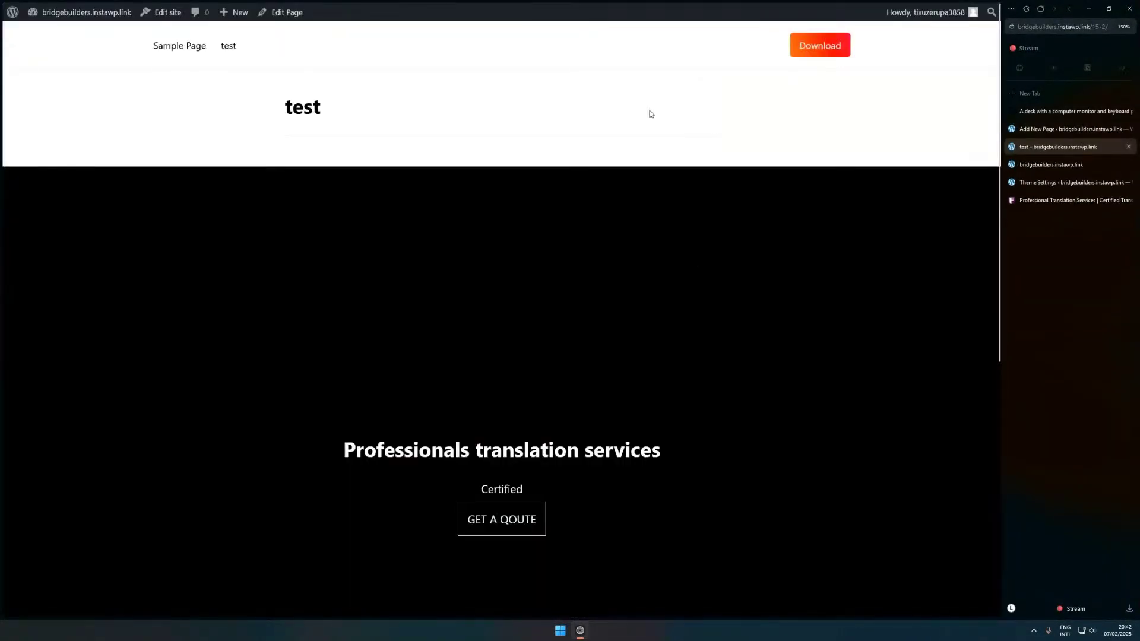
left_click(1041, 11)
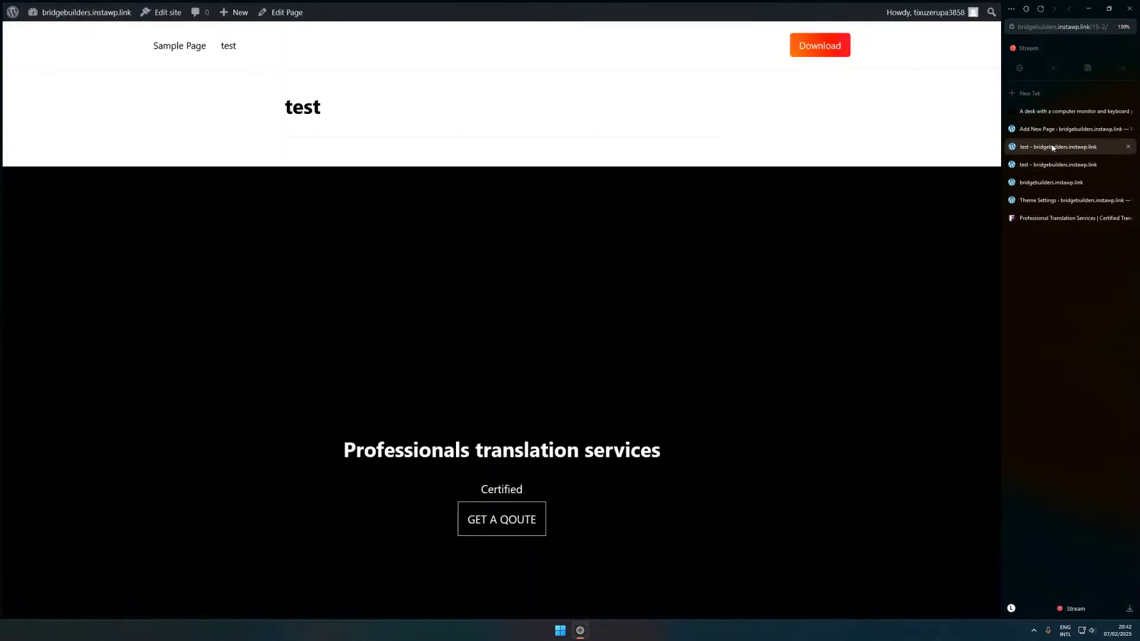
- In the page editor, clear the page's custom URL slug so its link becomes /test, and save the page
left_click(1069, 128)
left_click(922, 222)
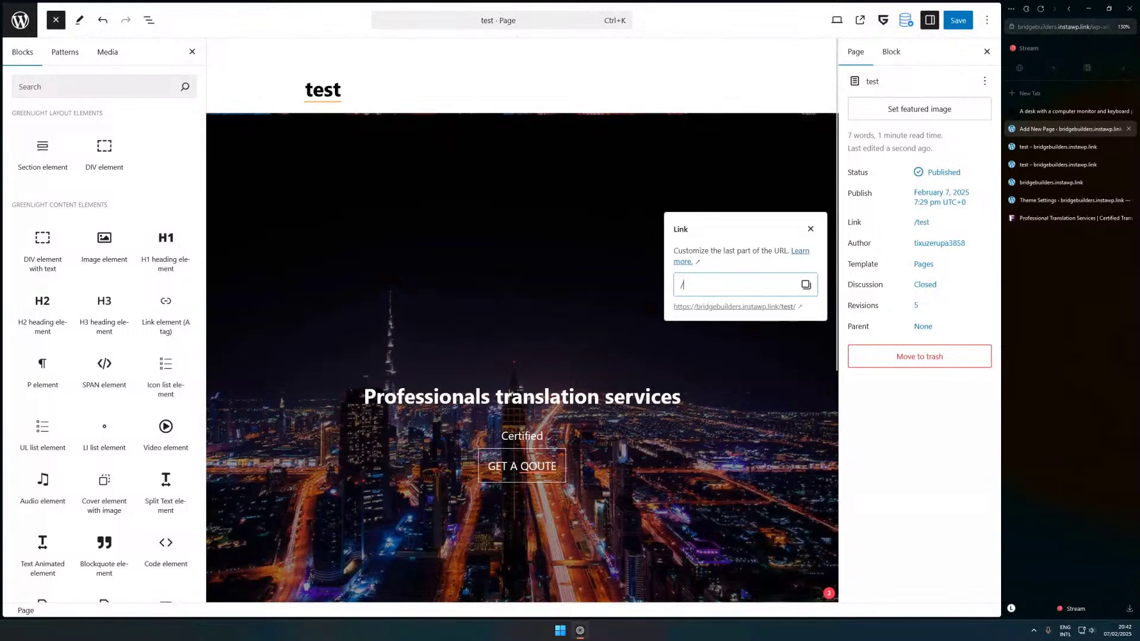
left_click(997, 528)
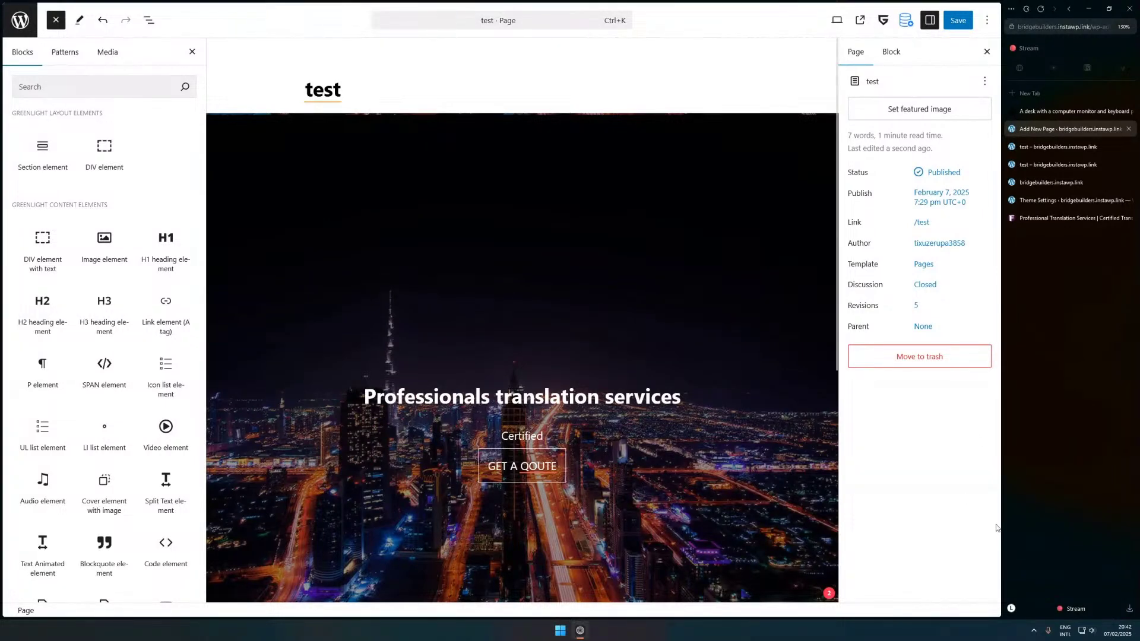
left_click(957, 20)
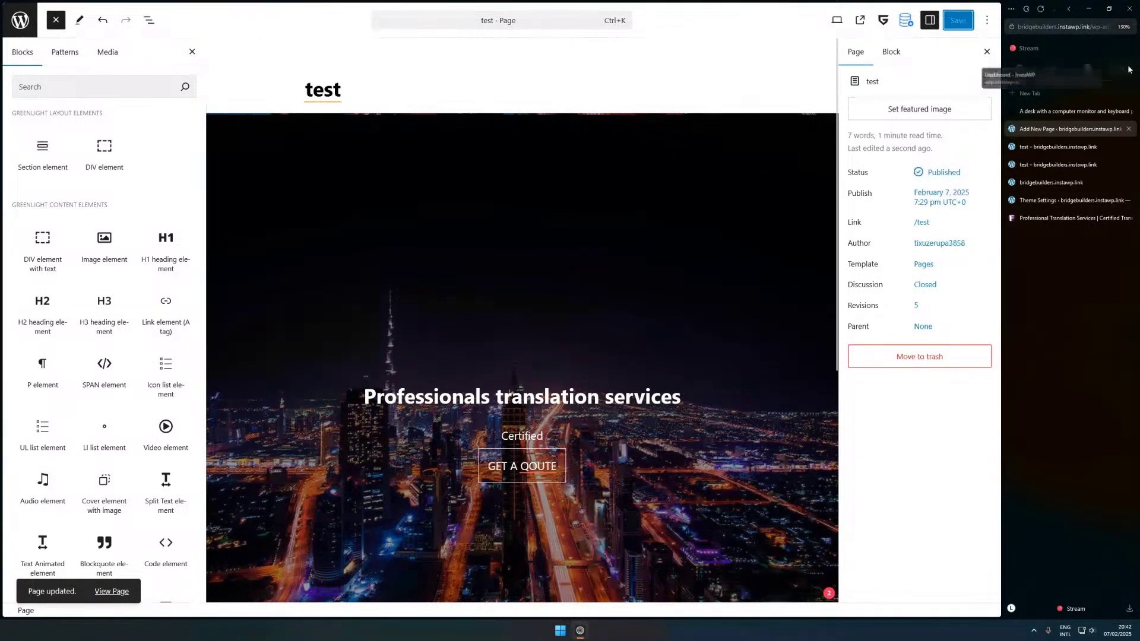
- Load the live page at its new address, bridgebuilders.instawp.link/test
left_click(1110, 148)
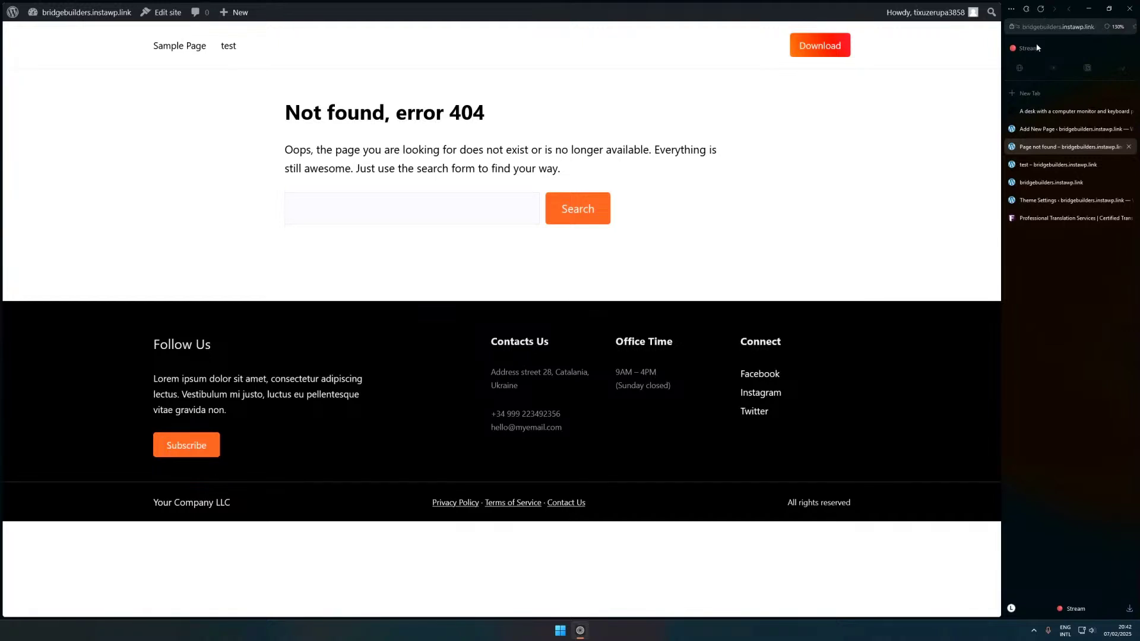
left_click(1059, 27)
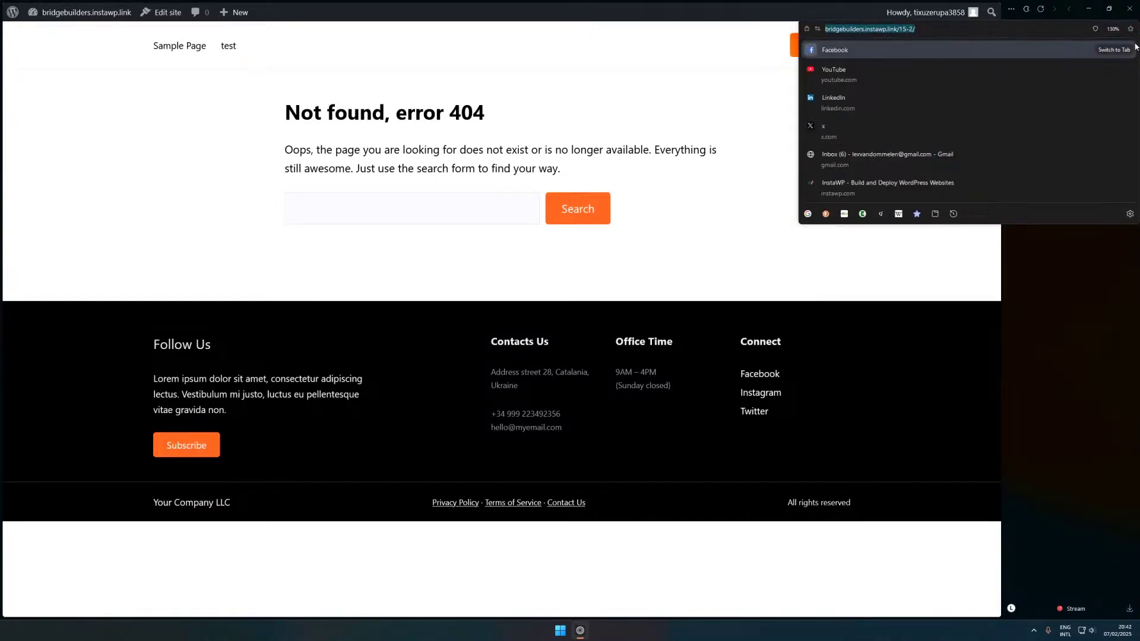
type(".test")
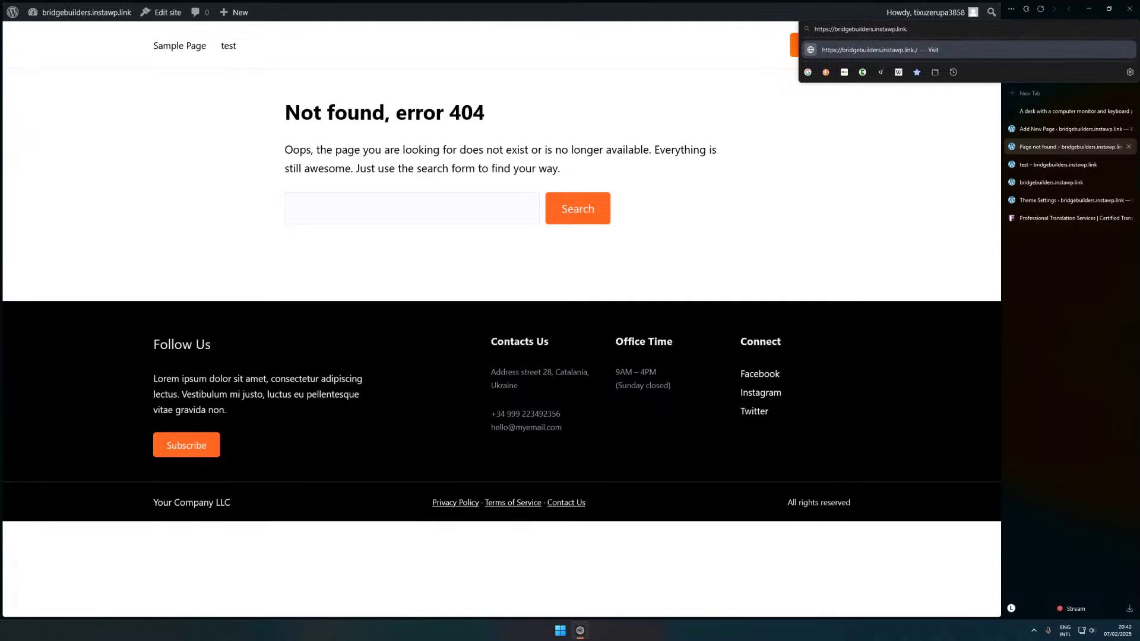
key("BackSpace")
type("/t4est")
key("Return")
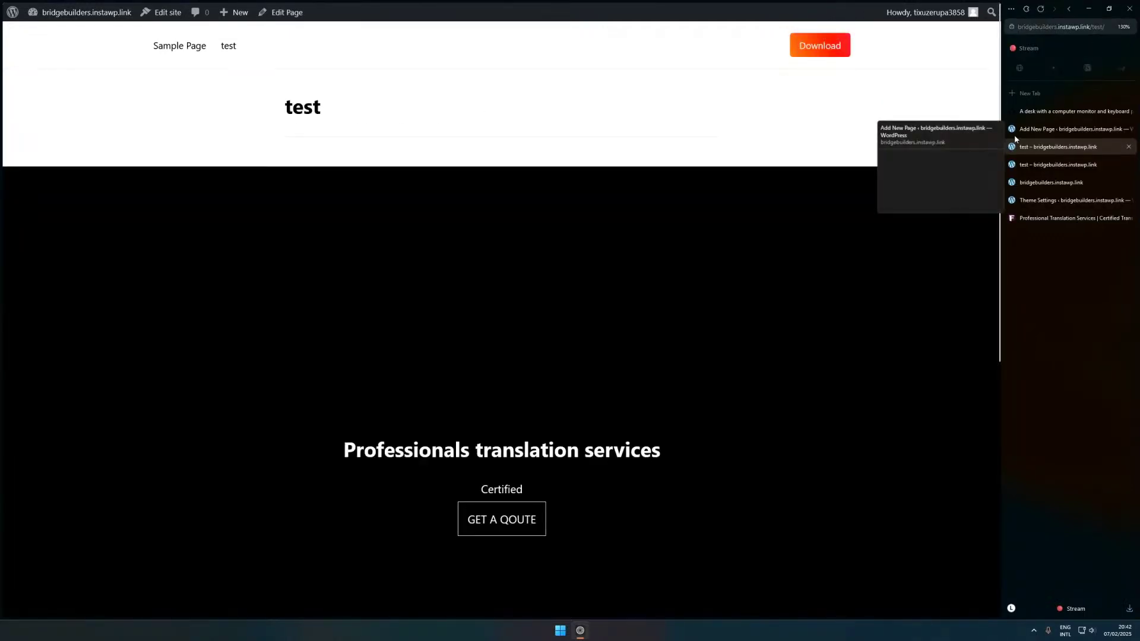
- Return to the page editor, select the hero section element and show the page's block structure in List View
left_click(1055, 132)
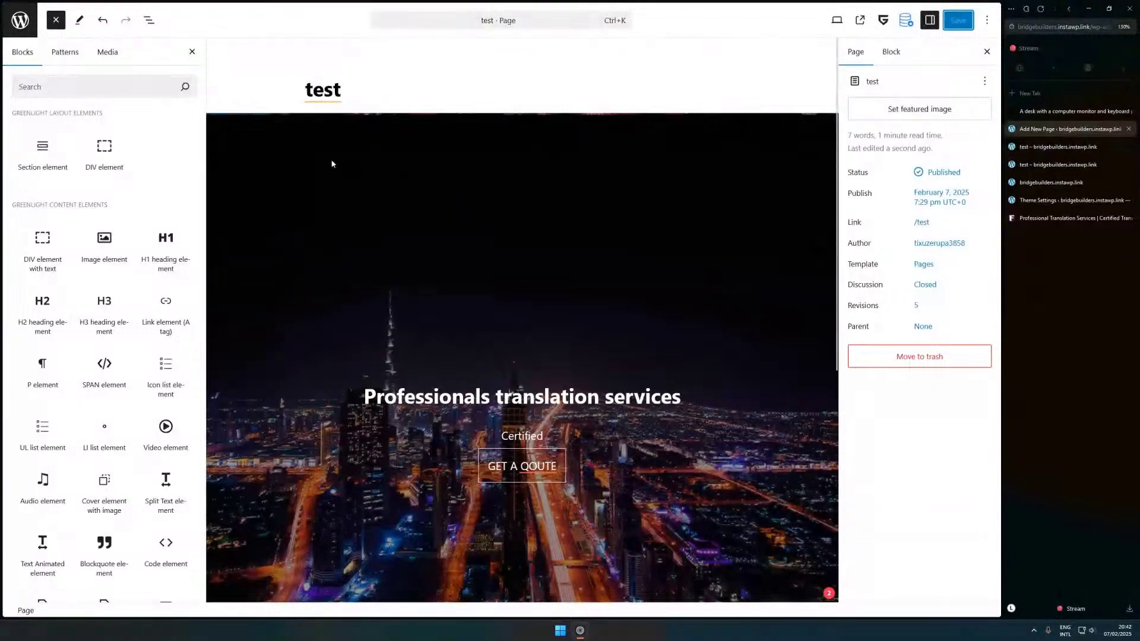
left_click(310, 164)
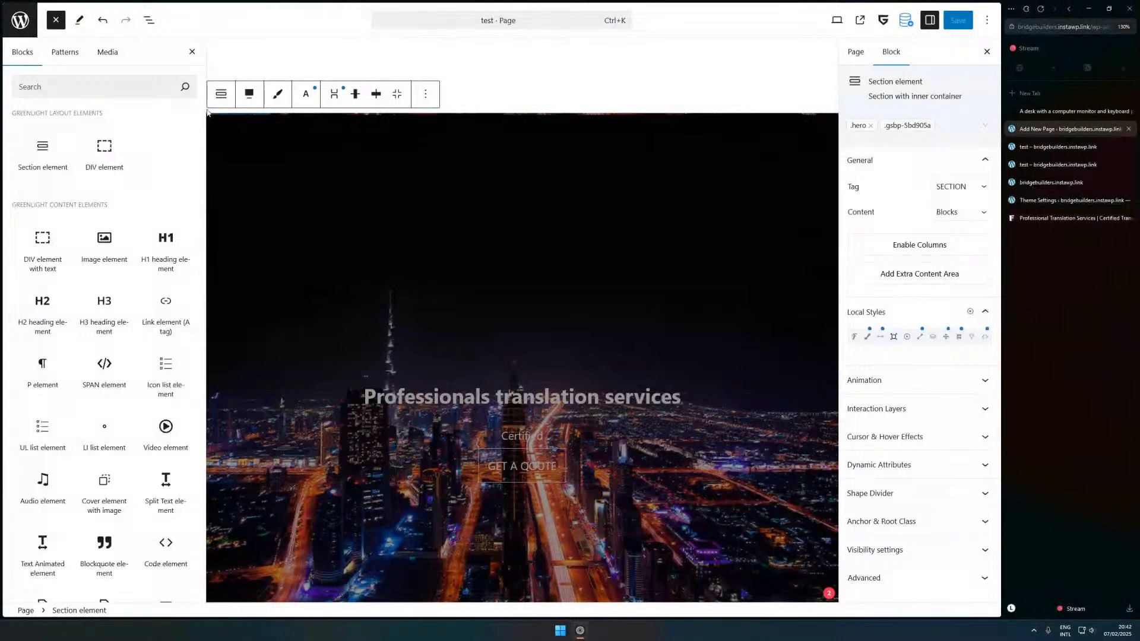
left_click(157, 22)
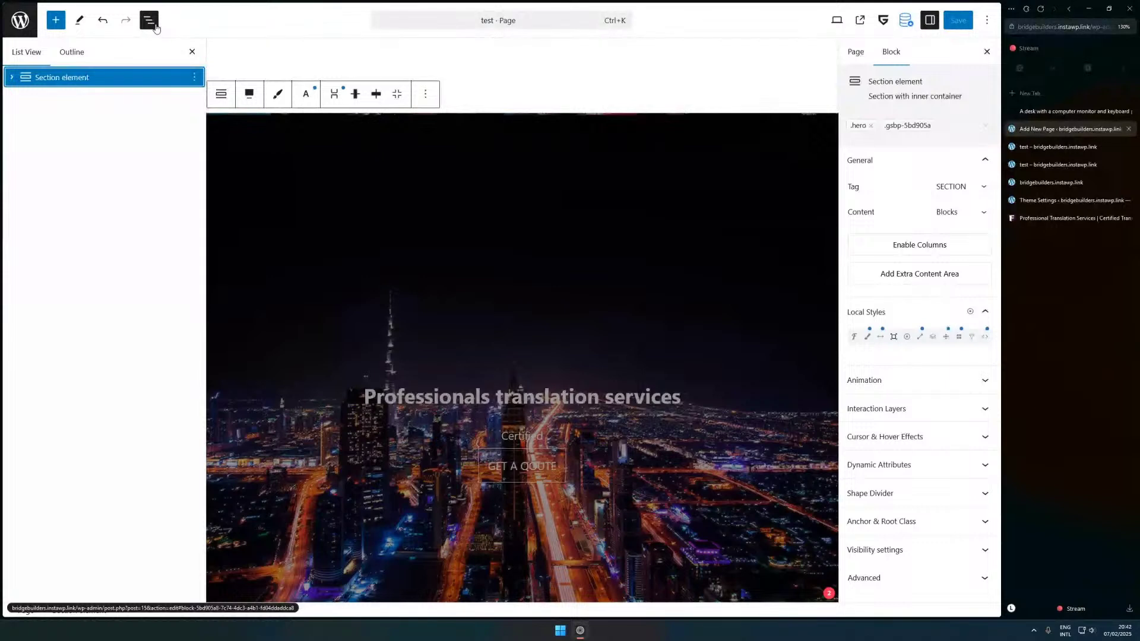
- Copy the hero section element to the clipboard
left_click(425, 94)
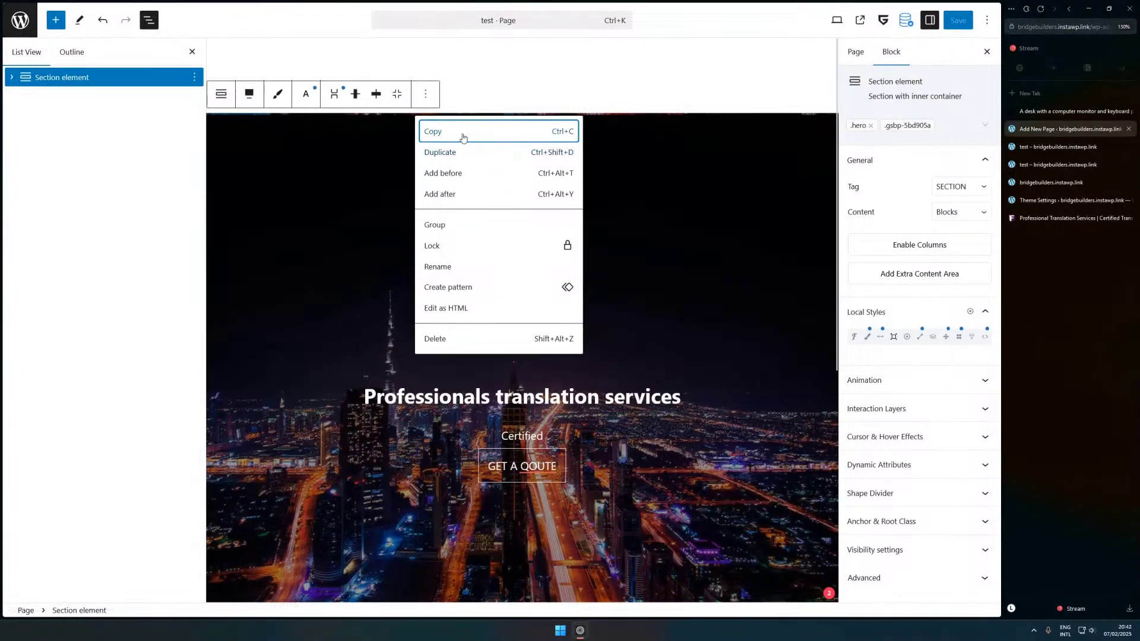
left_click(464, 137)
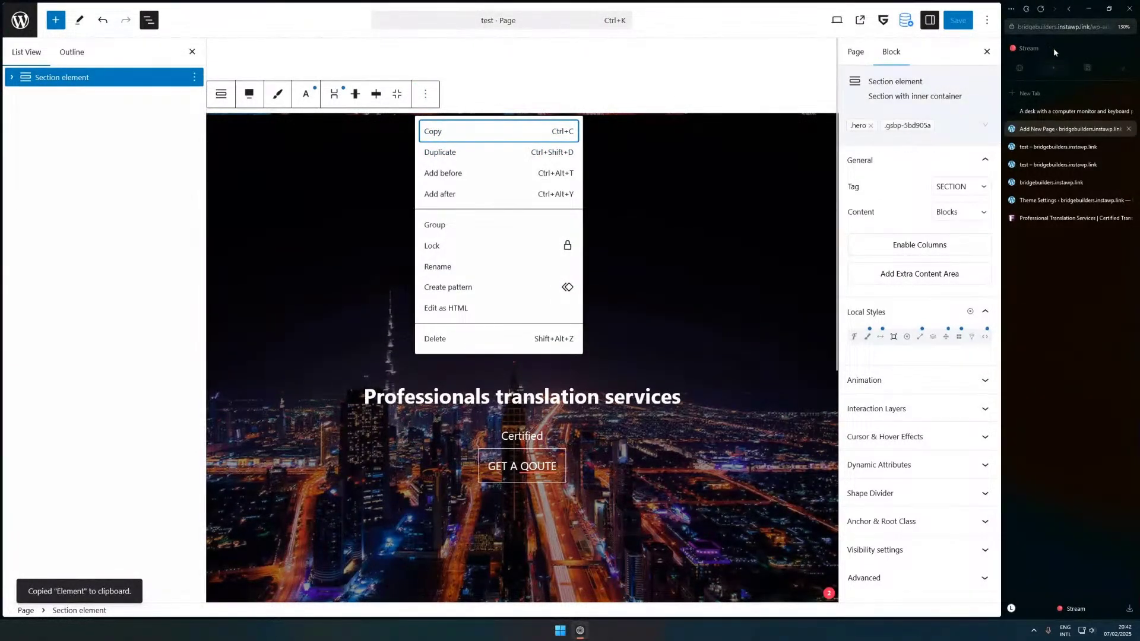
left_click(1068, 26)
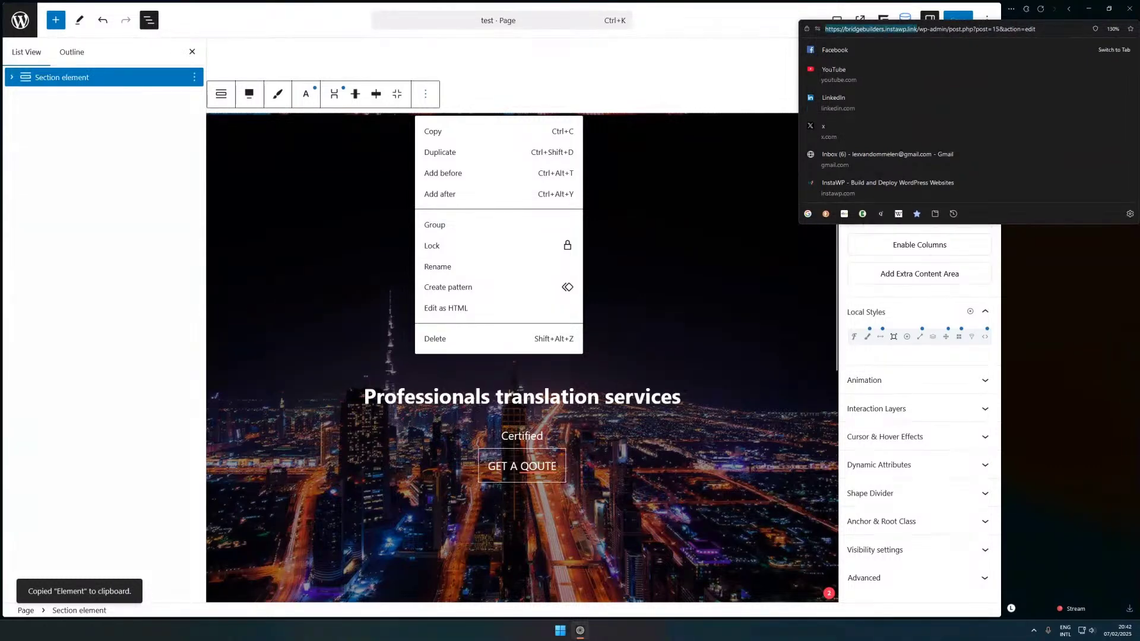
key("Escape")
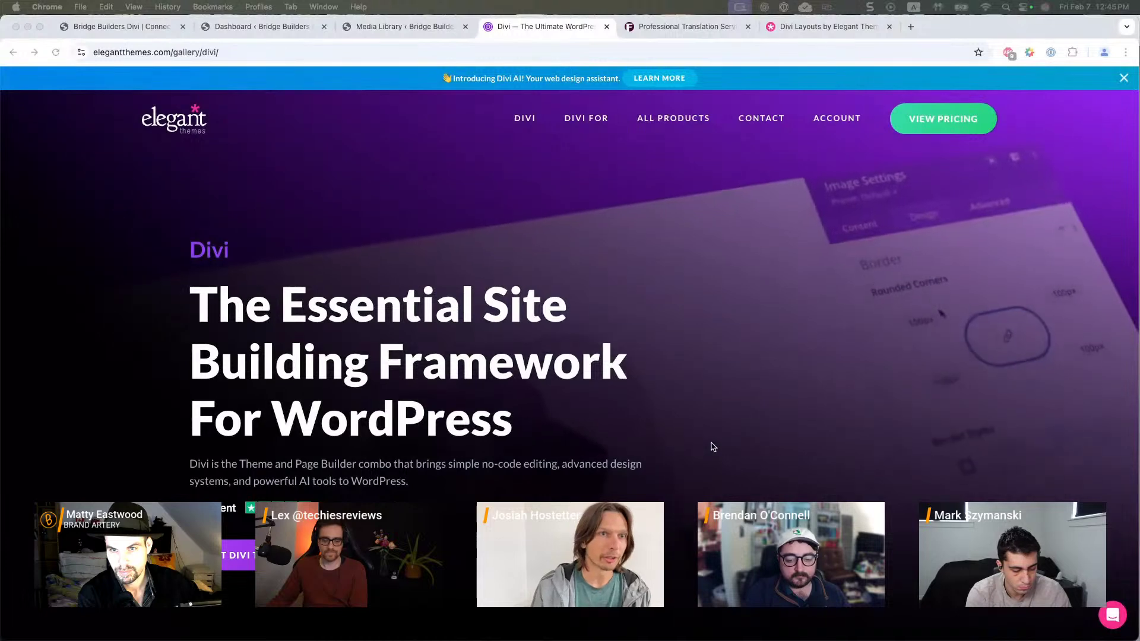
- On the Elegant Themes Divi product page in Chrome, examine the visual editing, layout library, professional tools and team features
scroll(492, 445, "down", 3)
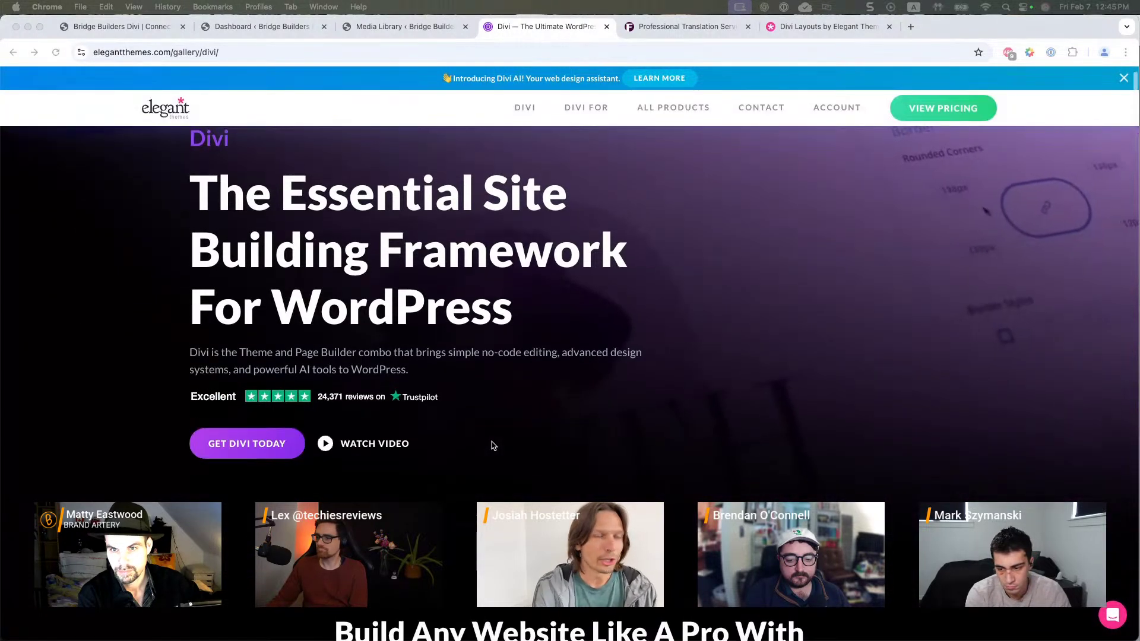
scroll(505, 473, "down", 2)
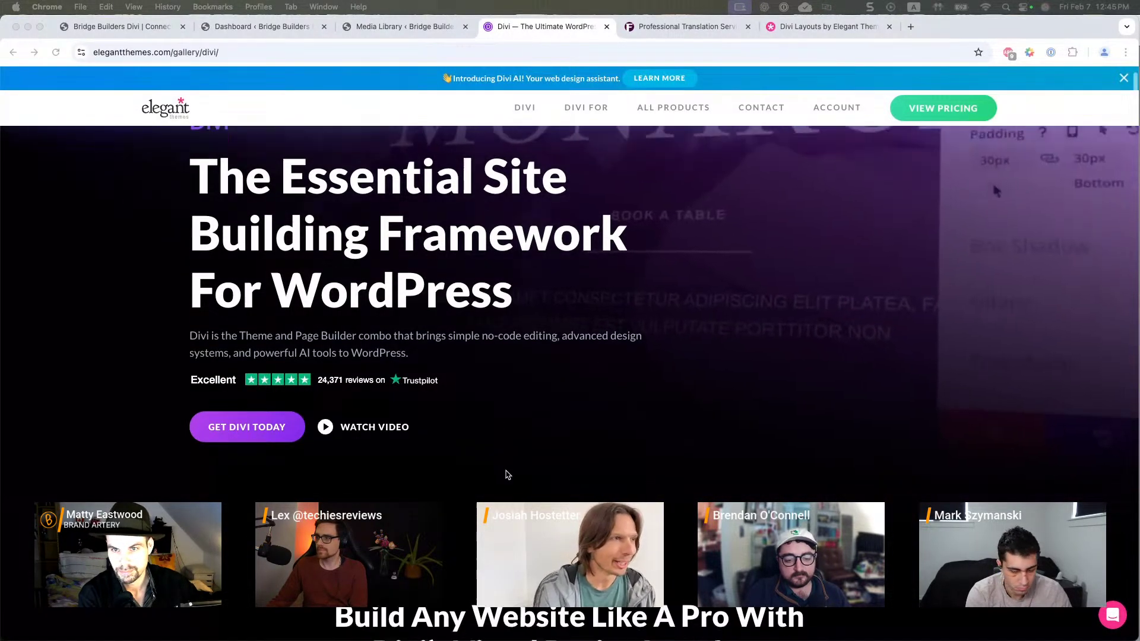
scroll(507, 474, "down", 10)
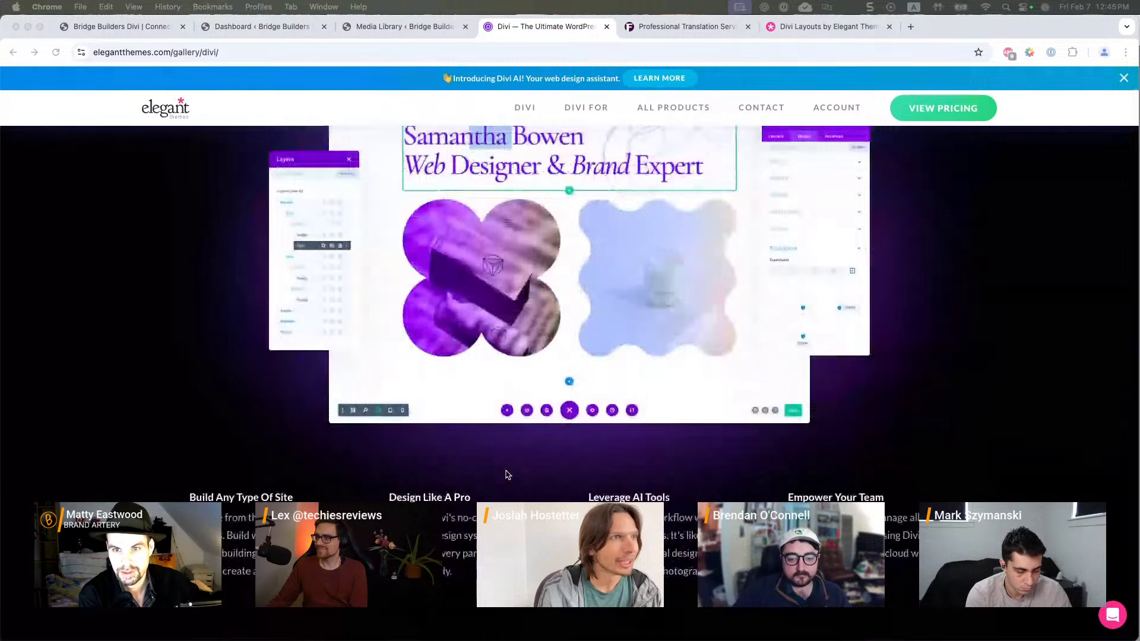
scroll(507, 474, "up", 2)
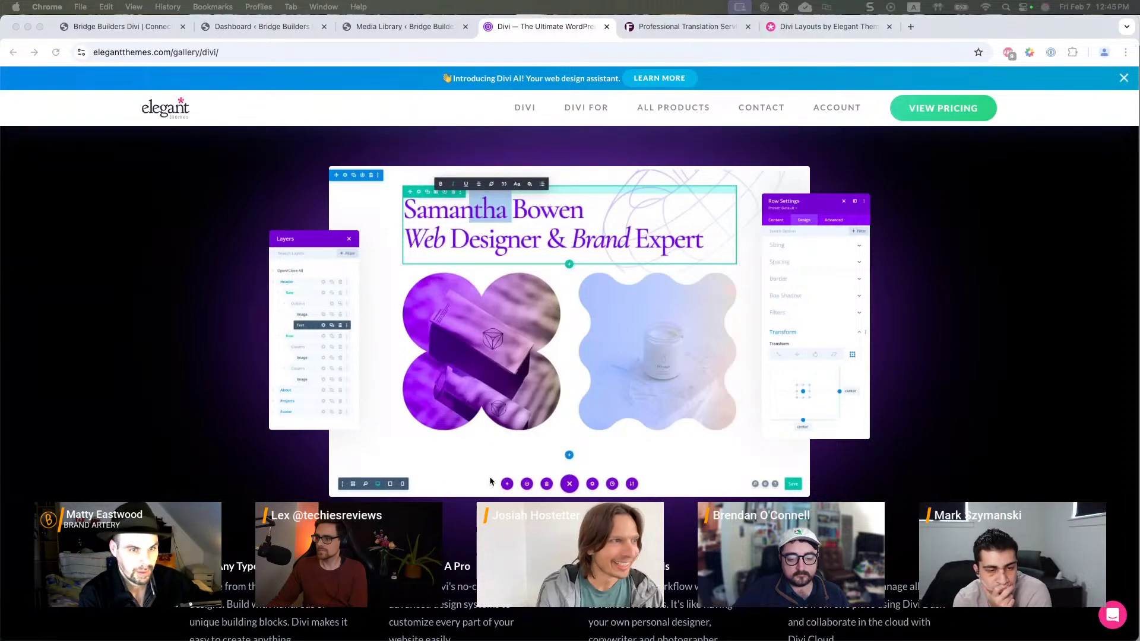
scroll(490, 481, "down", 10)
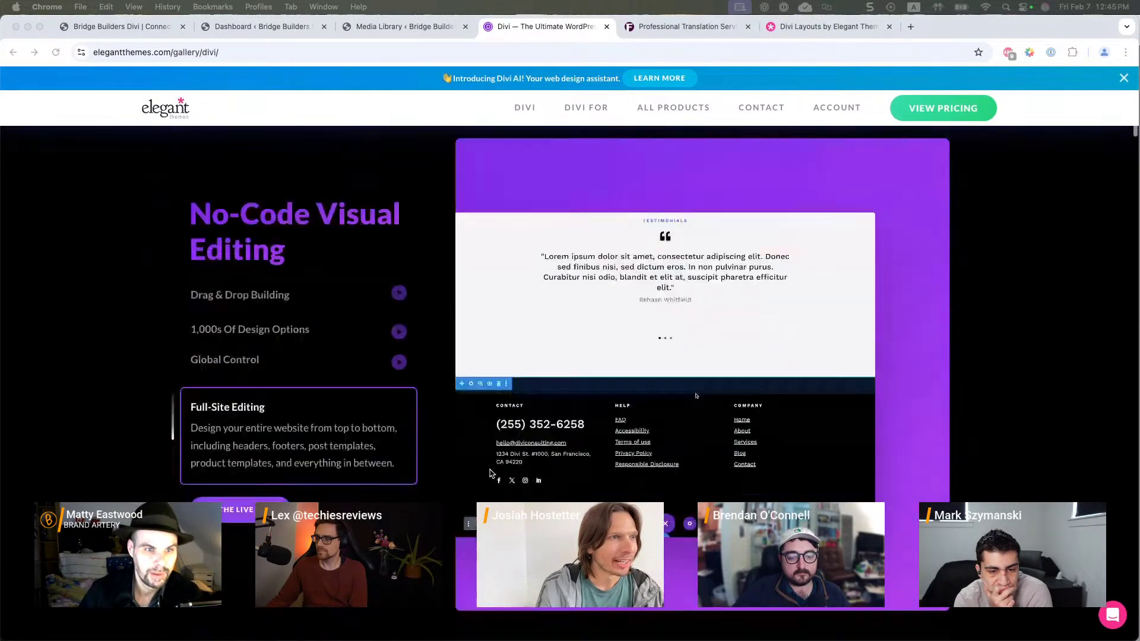
scroll(490, 473, "down", 15)
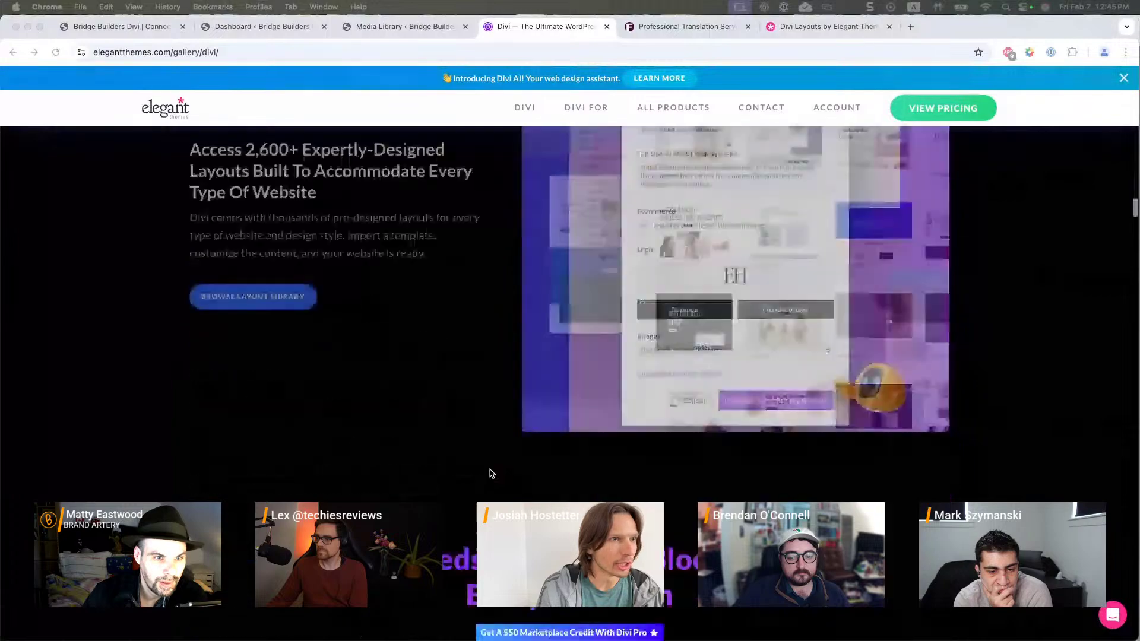
scroll(491, 473, "down", 15)
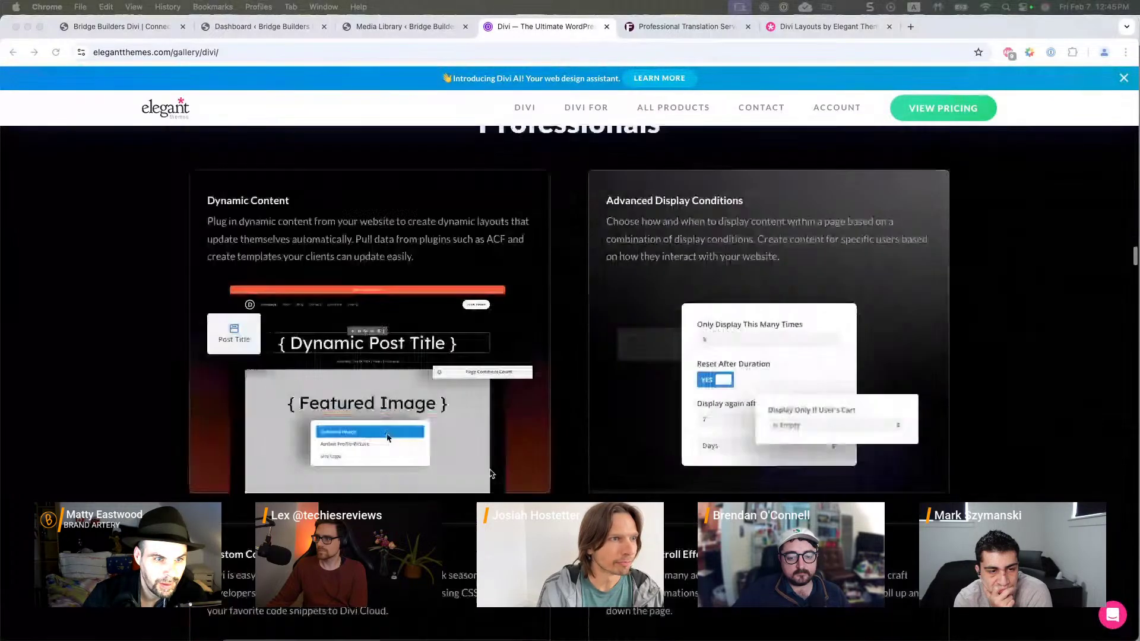
scroll(491, 474, "down", 15)
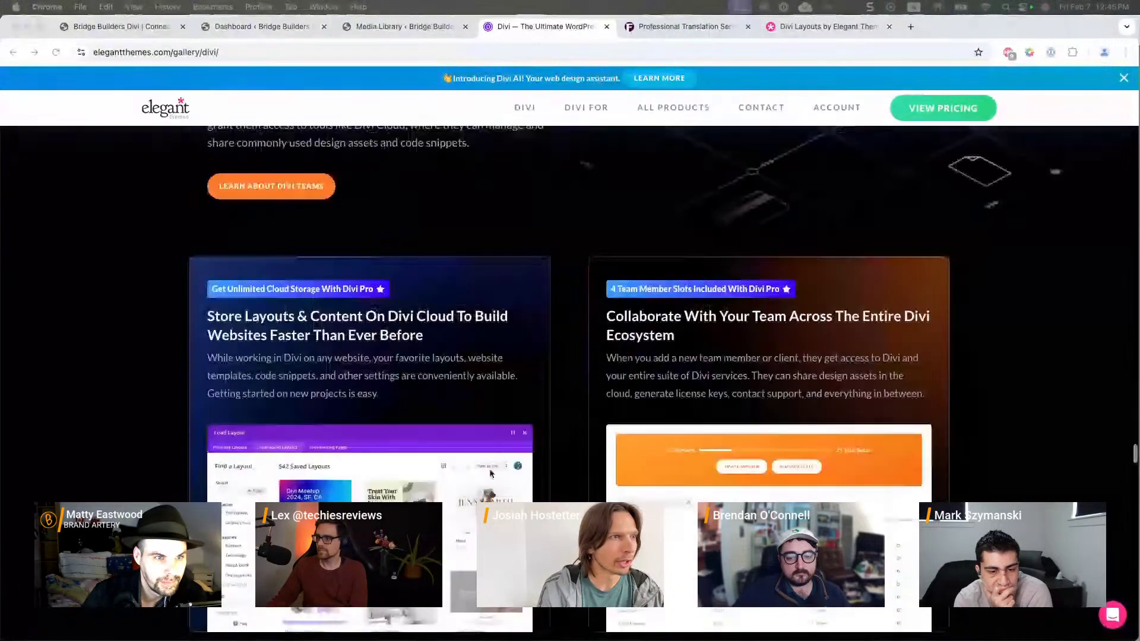
- Examine Divi's lifetime pricing plans and what each one includes
scroll(490, 474, "down", 20)
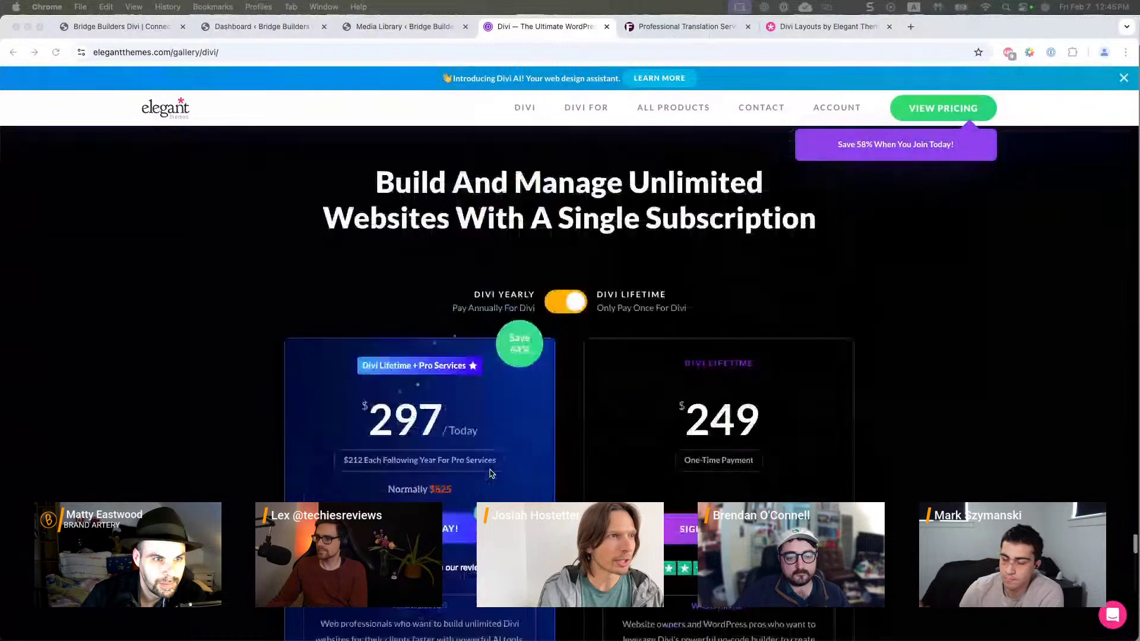
scroll(491, 473, "up", 1)
scroll(491, 474, "down", 3)
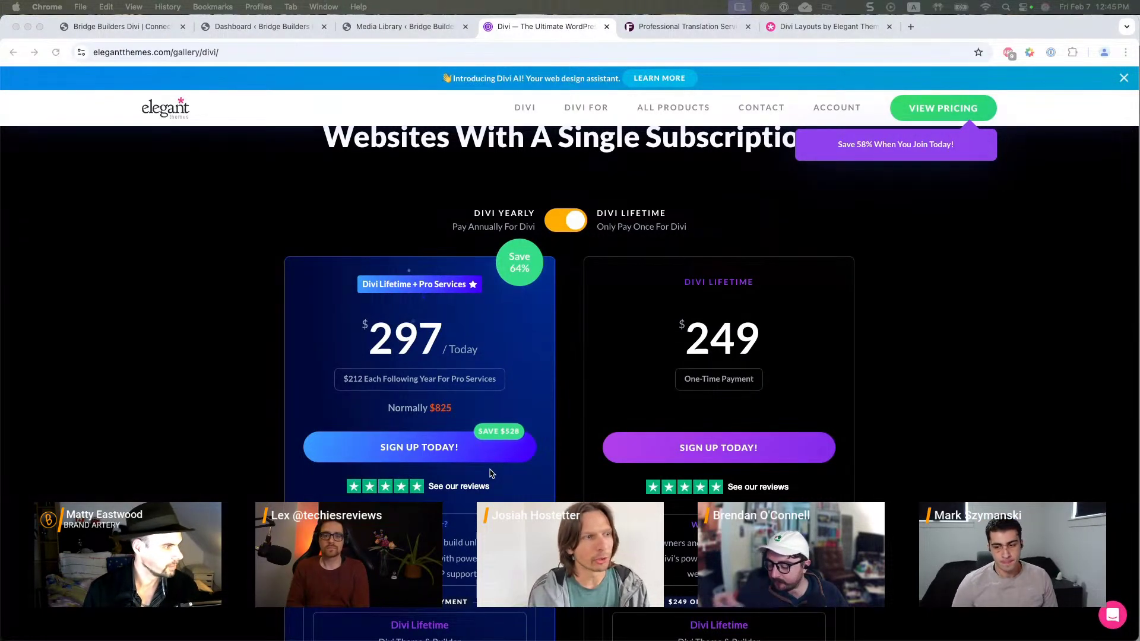
scroll(491, 473, "down", 2)
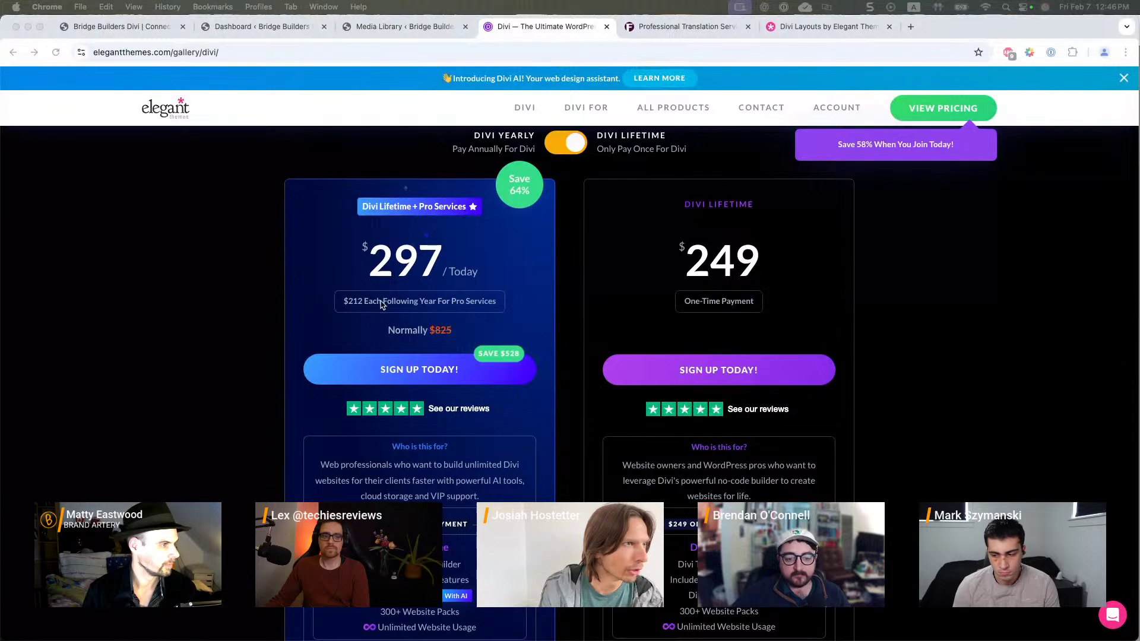
scroll(437, 386, "down", 2)
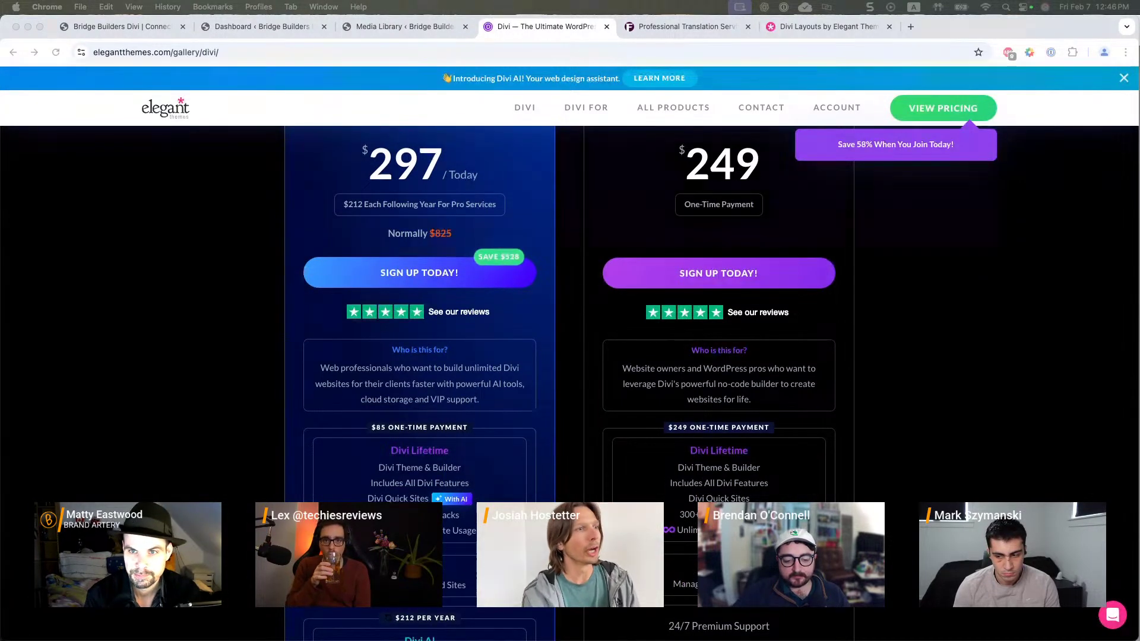
scroll(570, 380, "down", 3)
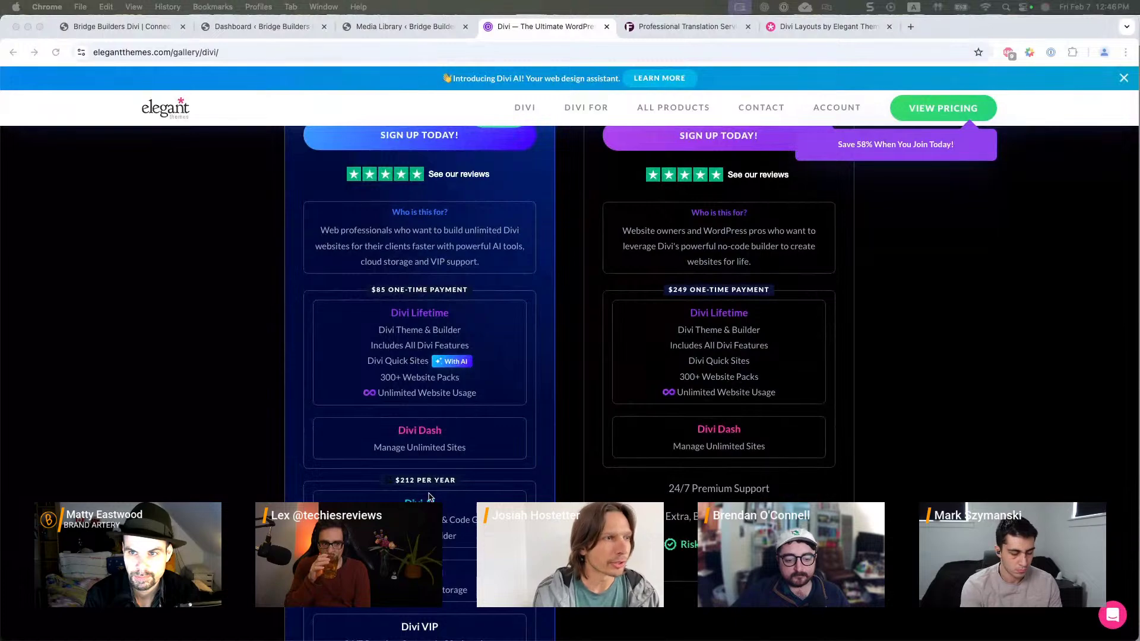
scroll(430, 498, "down", 2)
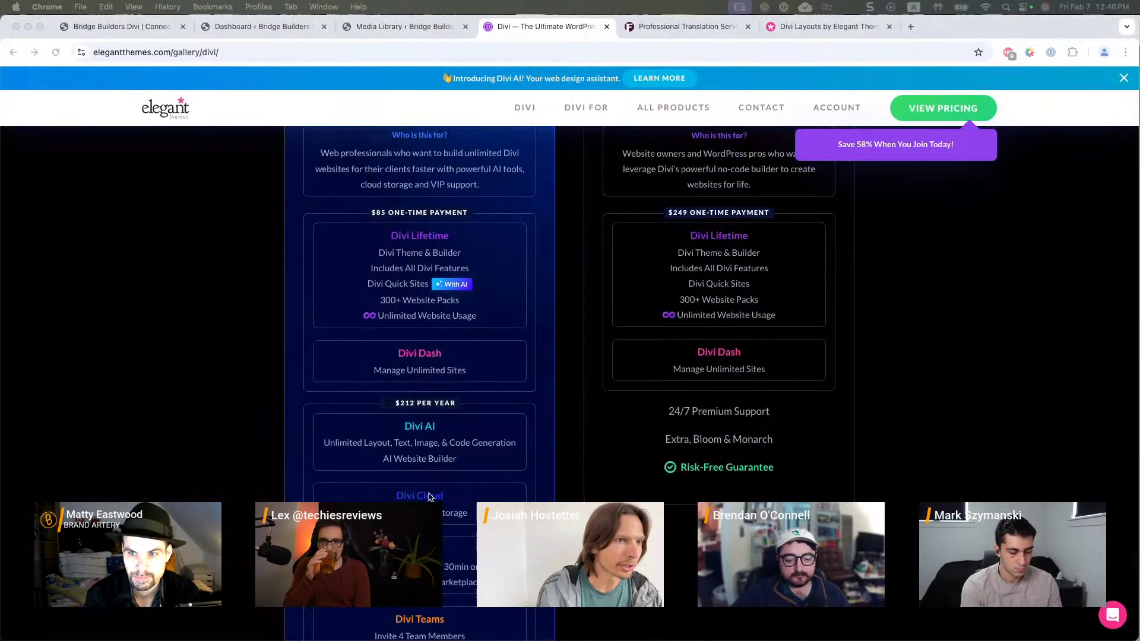
scroll(430, 497, "up", 15)
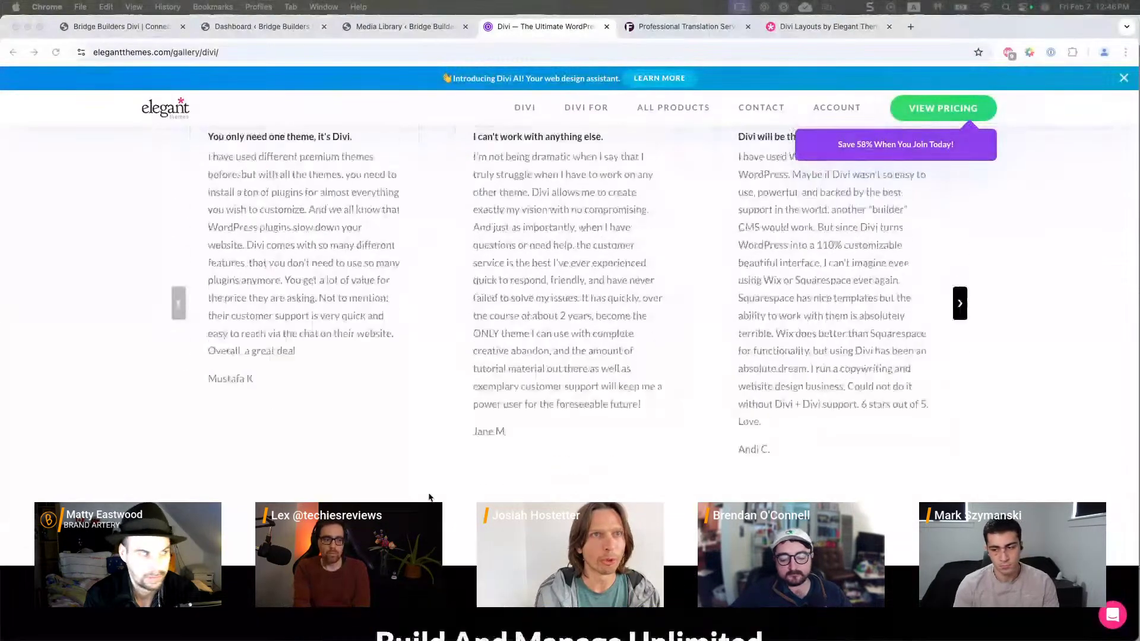
scroll(430, 497, "up", 5)
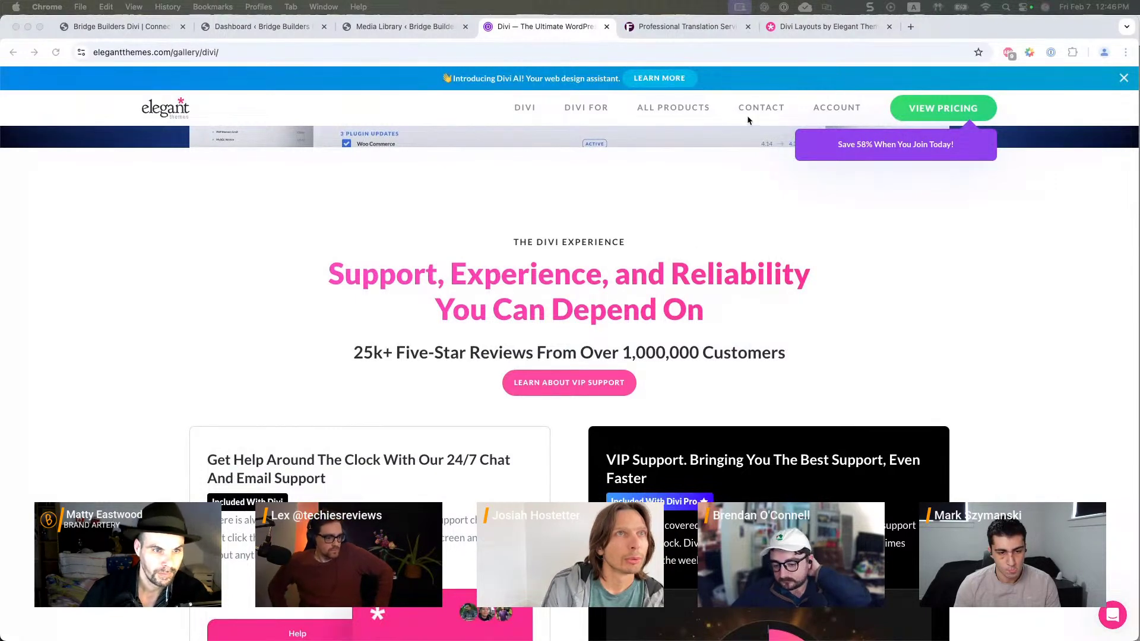
- Switch to the Divi Layouts & Layout Packs page and browse the available layout packs
left_click(792, 33)
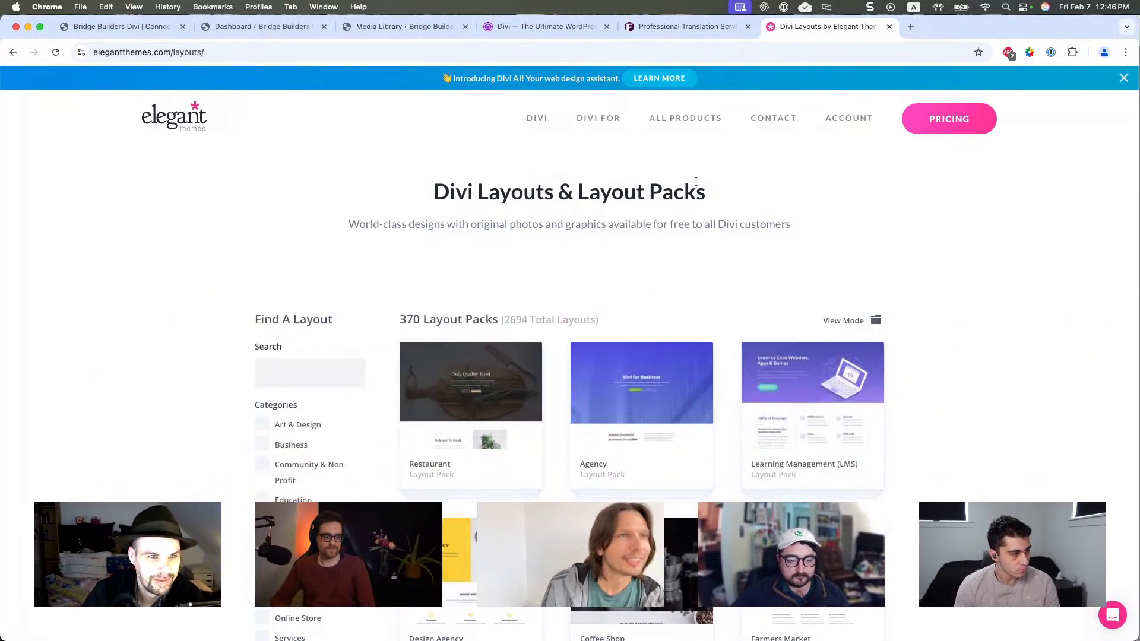
mouse_move(656, 144)
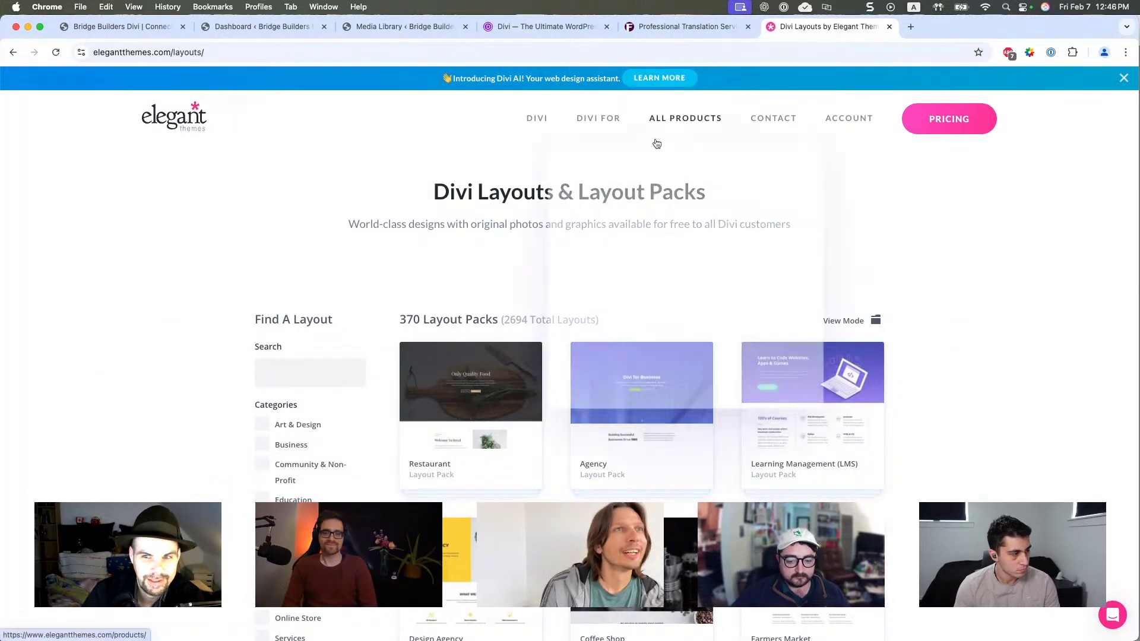
scroll(364, 289, "down", 1)
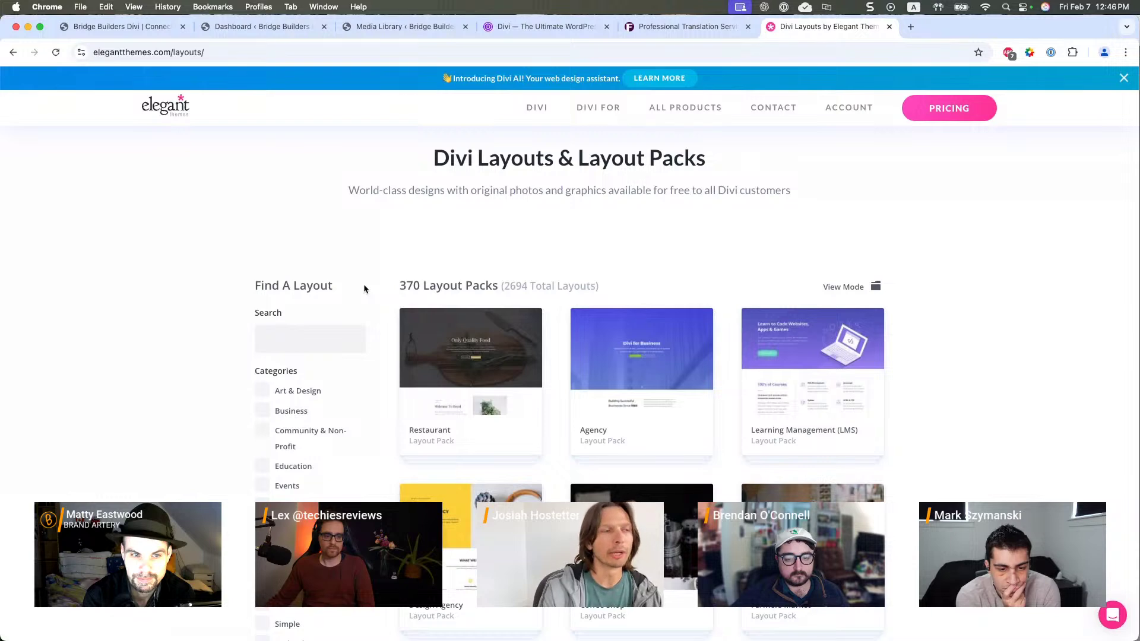
scroll(499, 402, "down", 3)
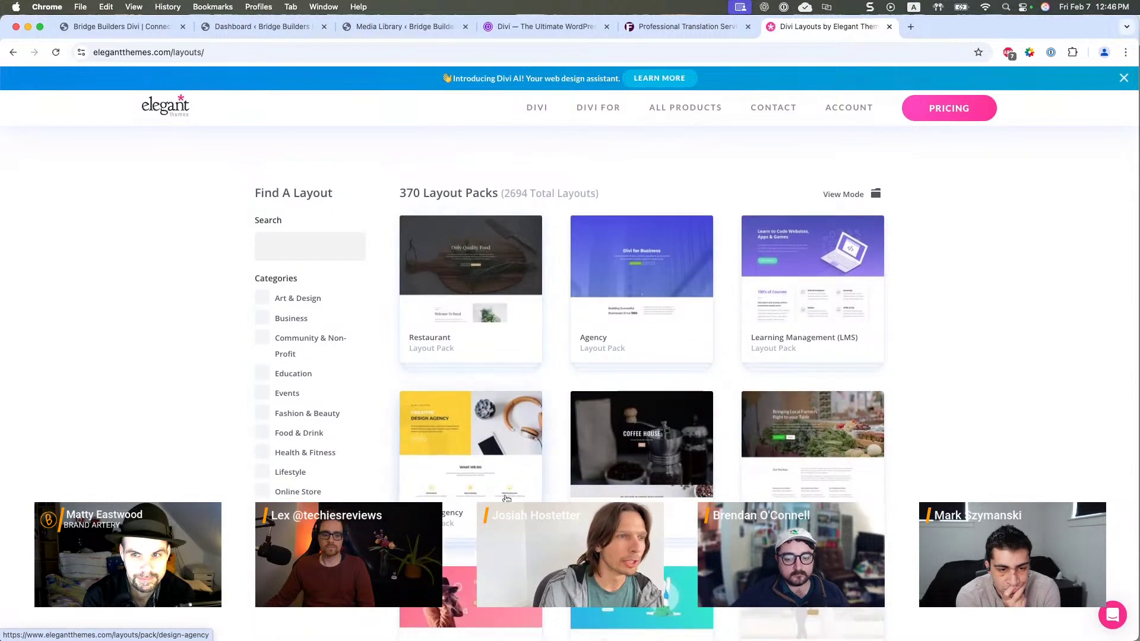
scroll(506, 498, "down", 20)
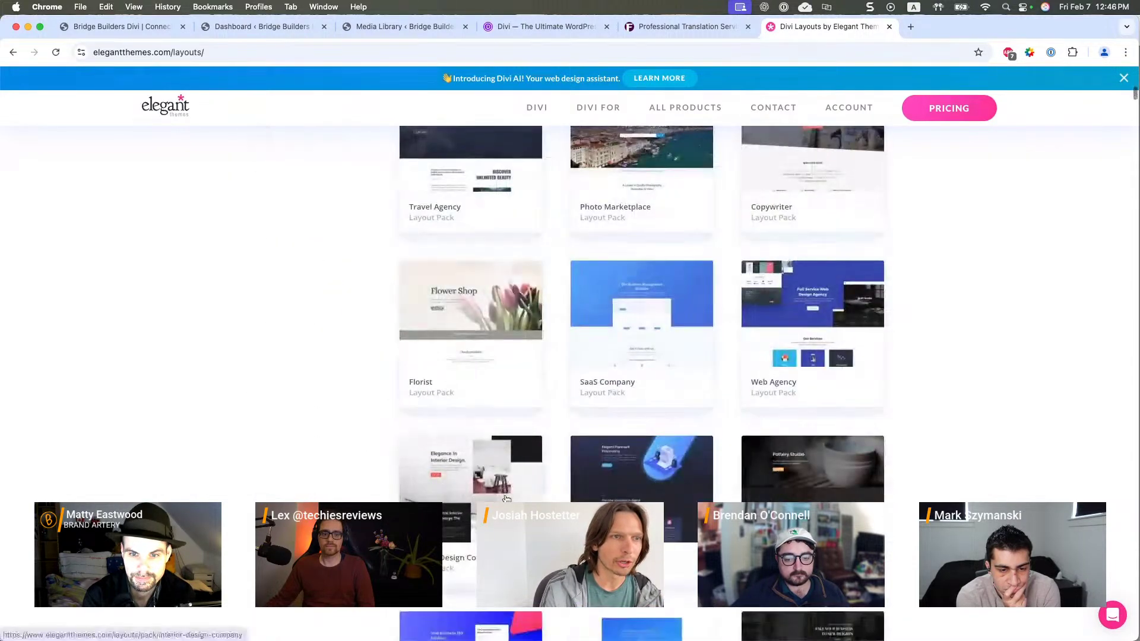
scroll(506, 499, "up", 1)
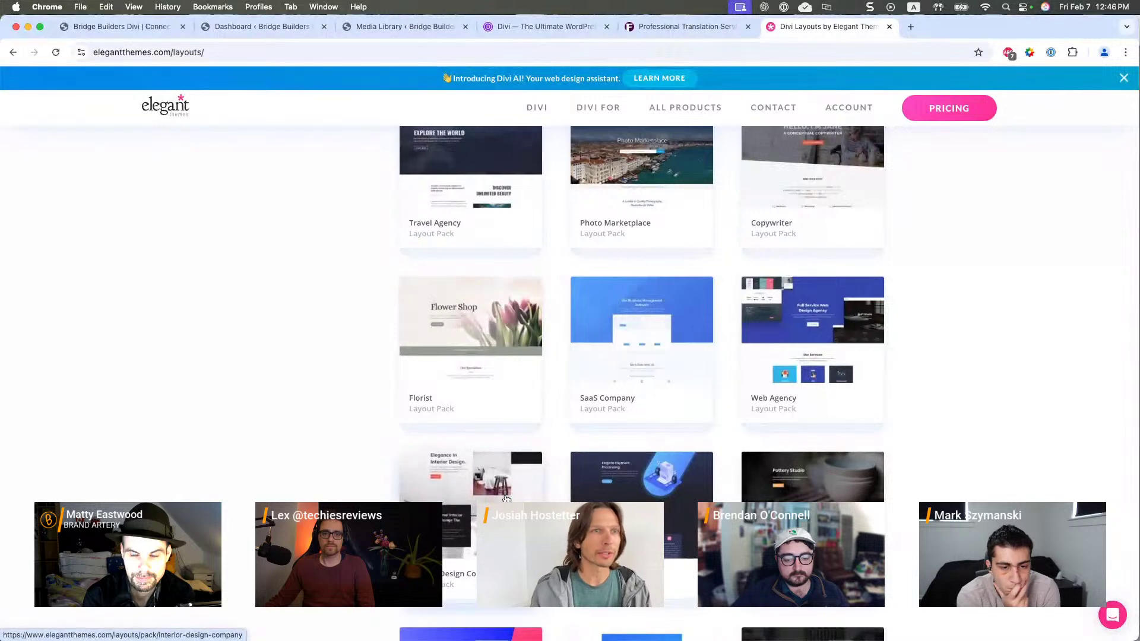
scroll(507, 499, "down", 5)
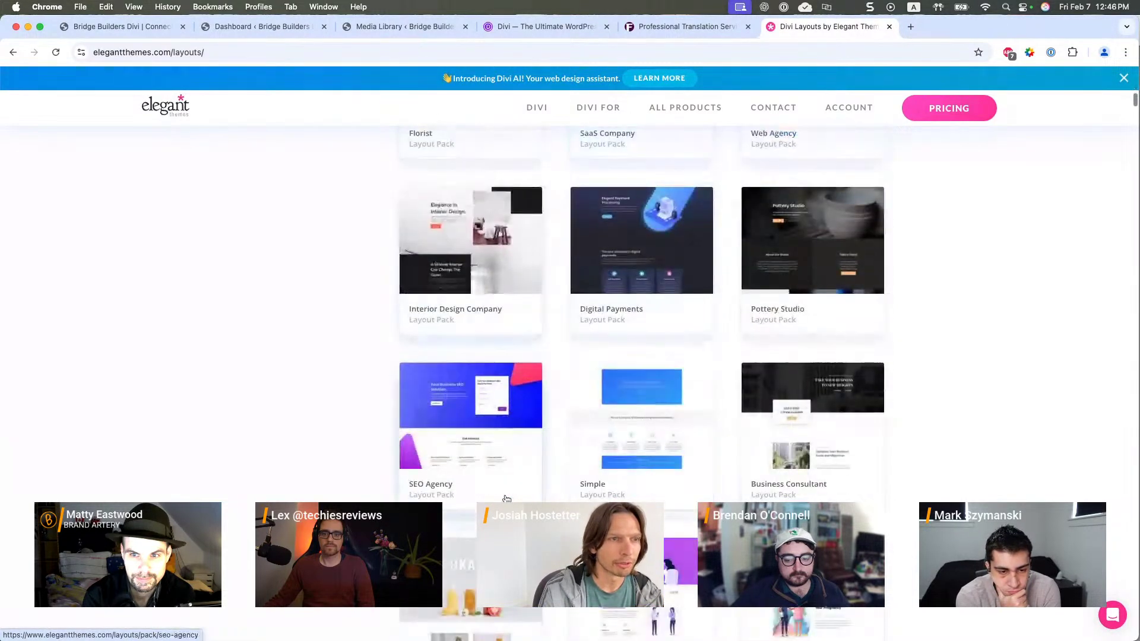
scroll(506, 499, "up", 20)
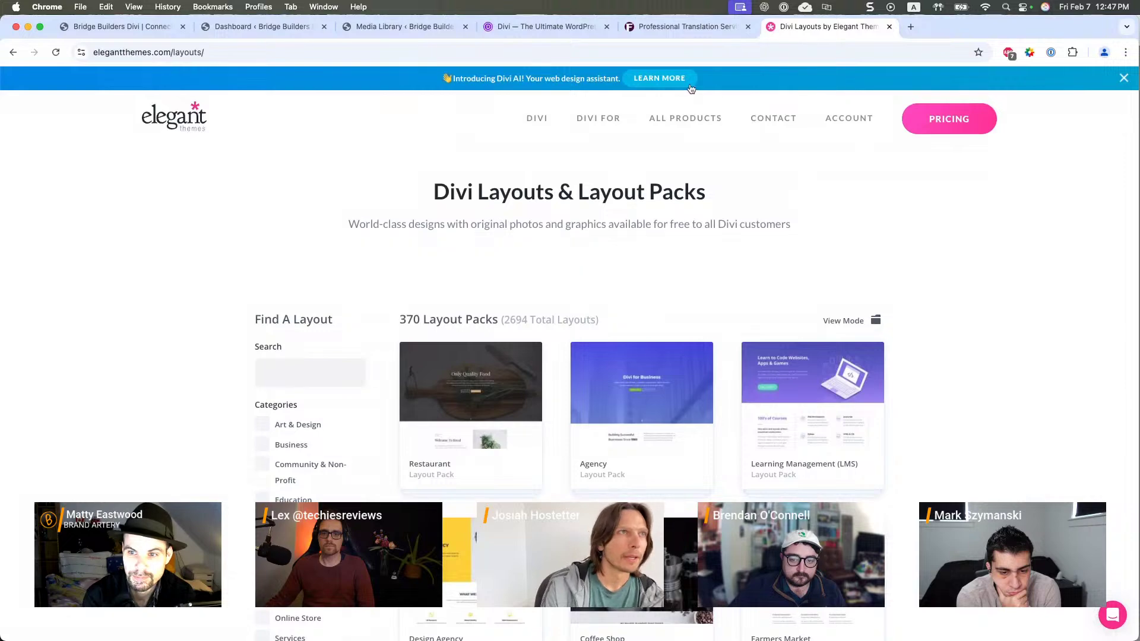
- Return to the Divi product page and open the page about Divi 5.0 from its new-version announcement
mouse_move(551, 121)
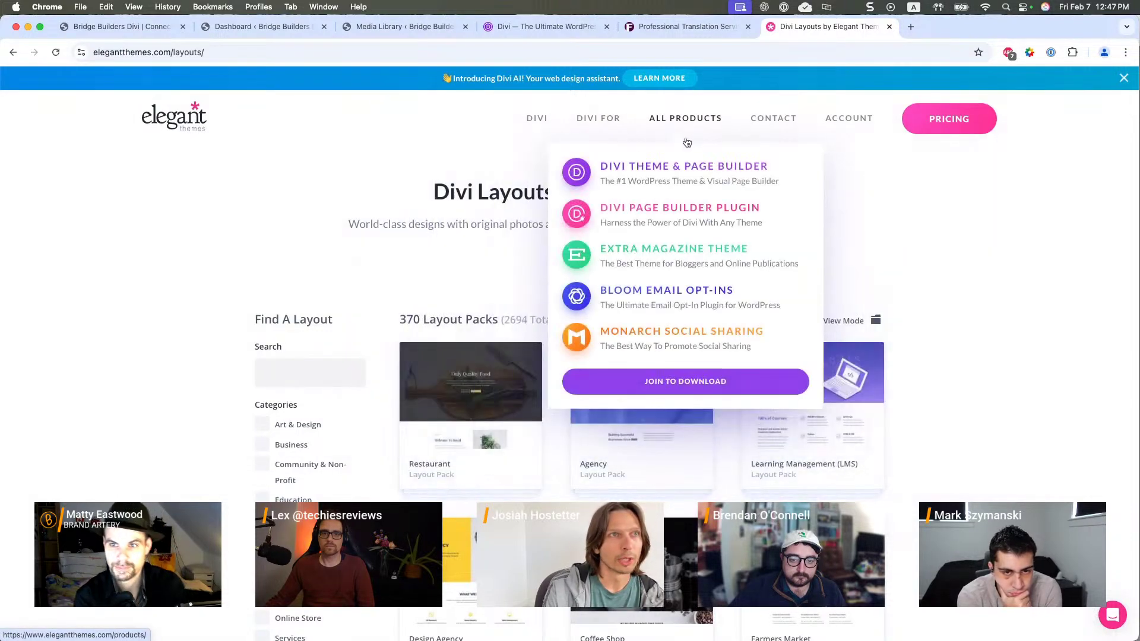
left_click(545, 26)
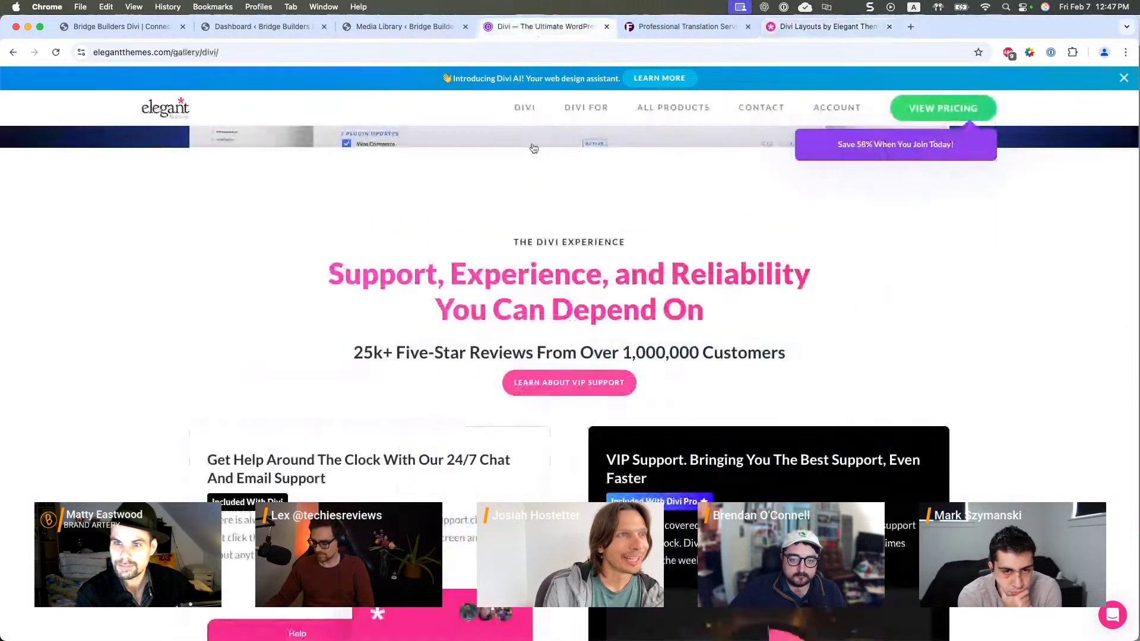
scroll(530, 291, "up", 20)
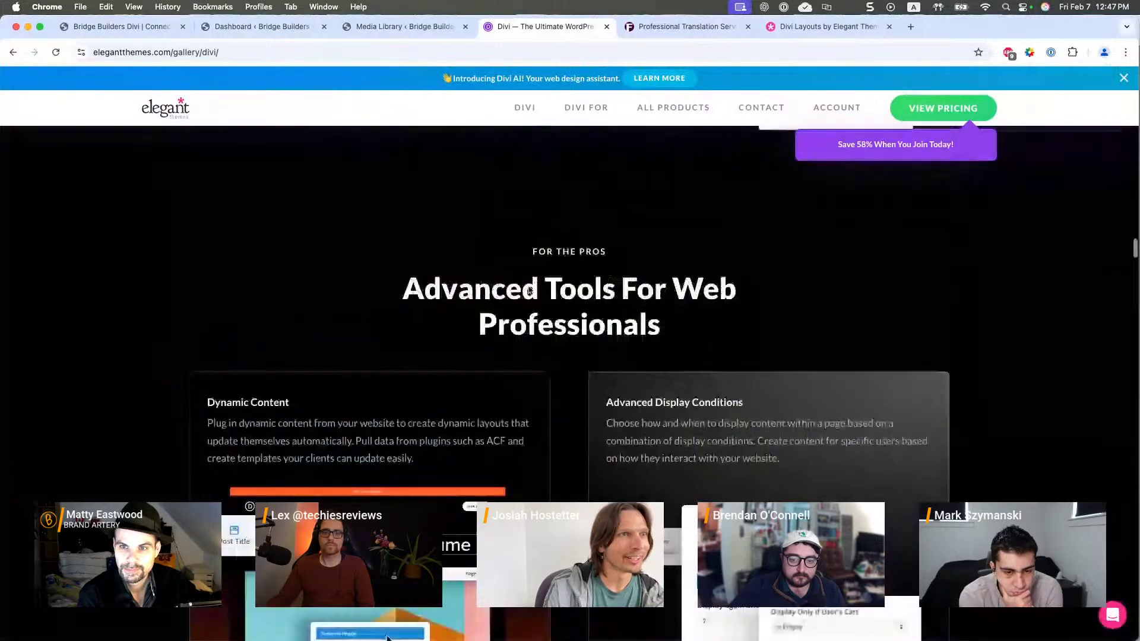
scroll(531, 291, "up", 10)
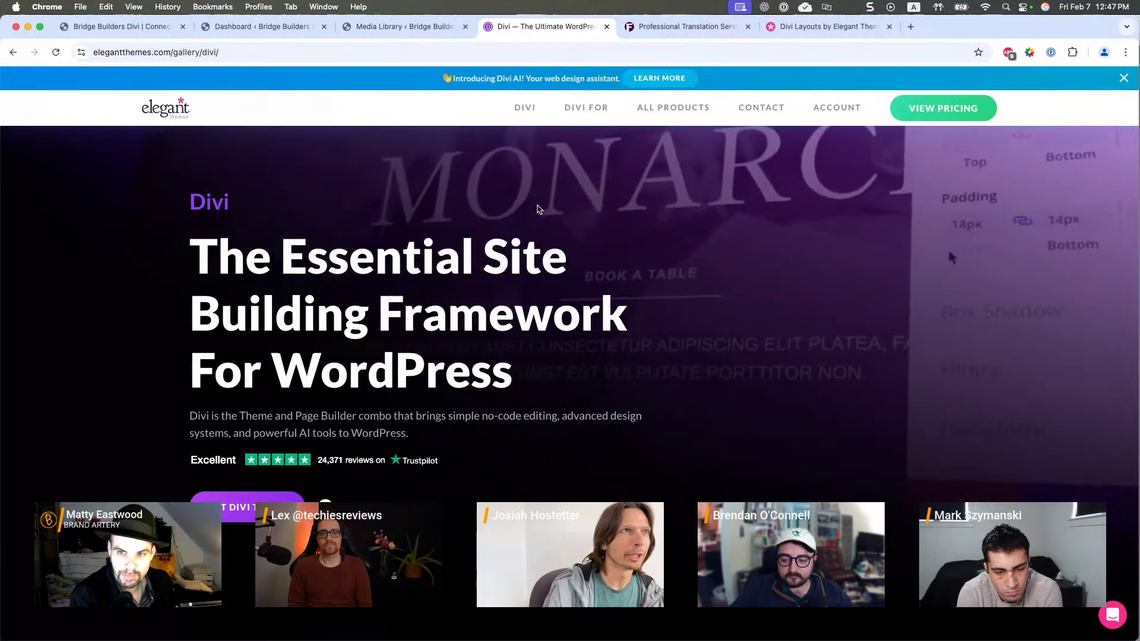
scroll(550, 245, "down", 6)
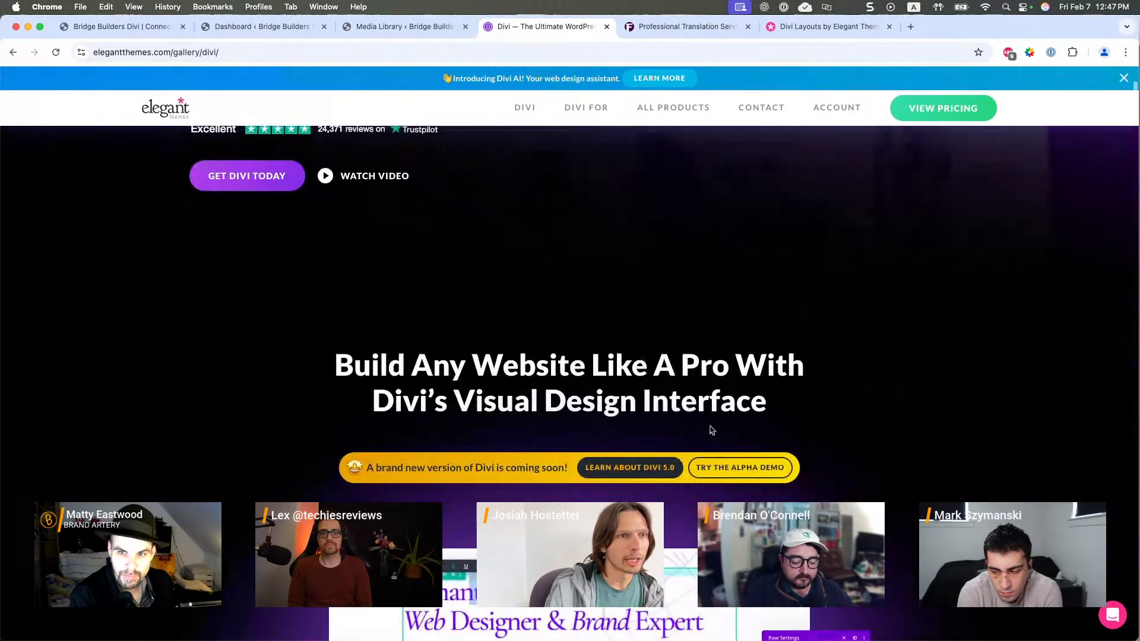
left_click(635, 468)
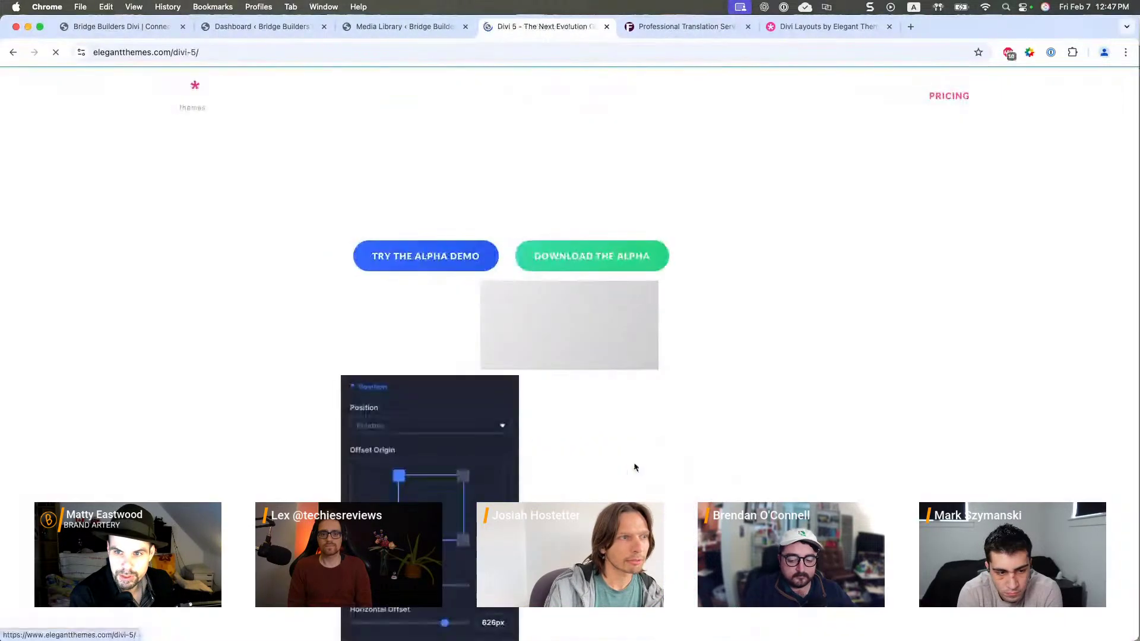
scroll(634, 467, "down", 3)
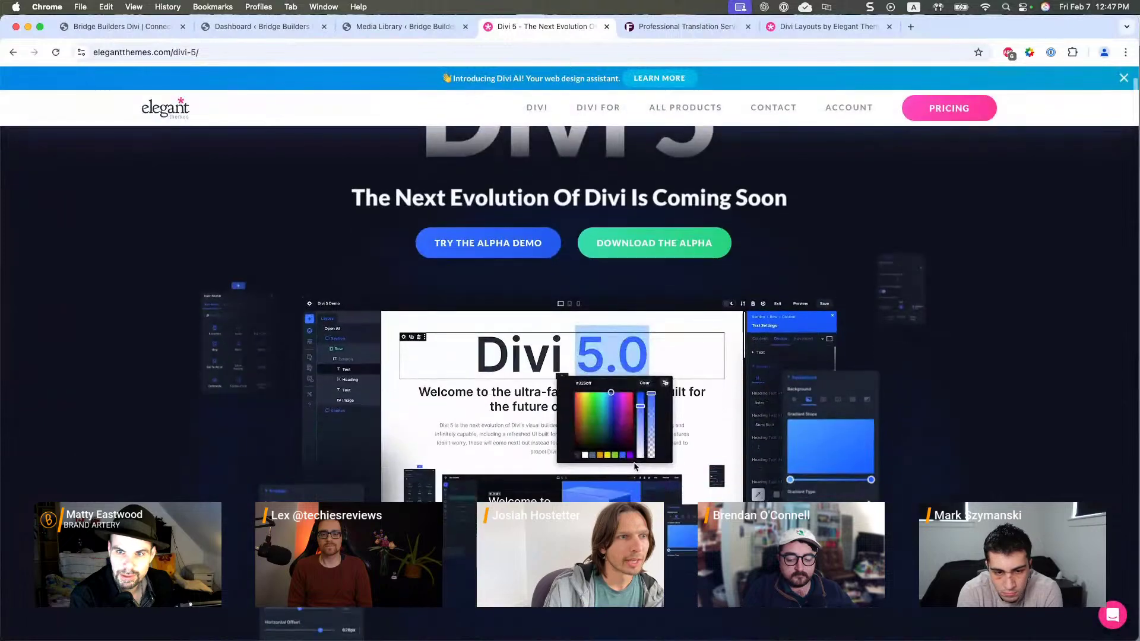
- Examine the Divi 5 page, from its builder preview through the sections on the rebuilt foundation, speed and the move away from shortcodes
scroll(634, 467, "up", 1)
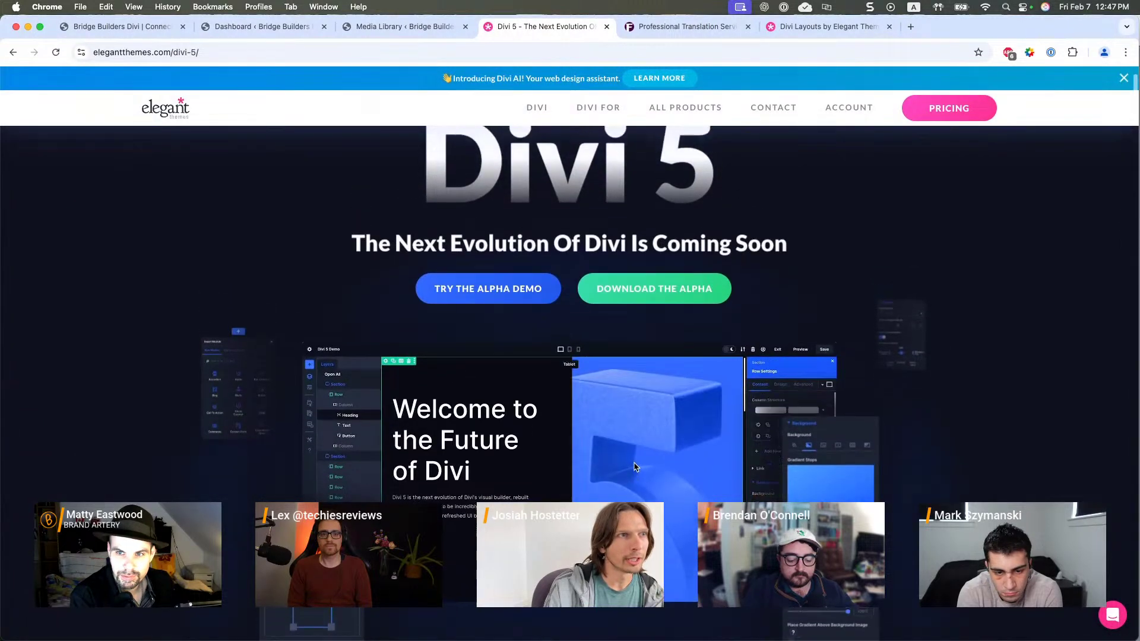
scroll(635, 467, "down", 3)
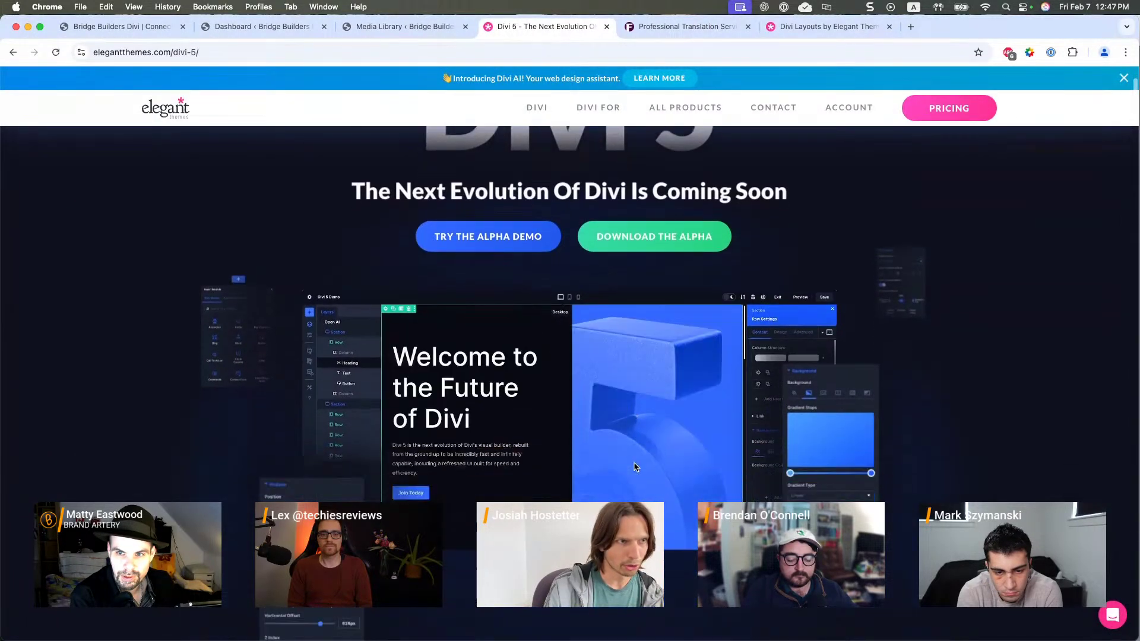
scroll(635, 467, "down", 1)
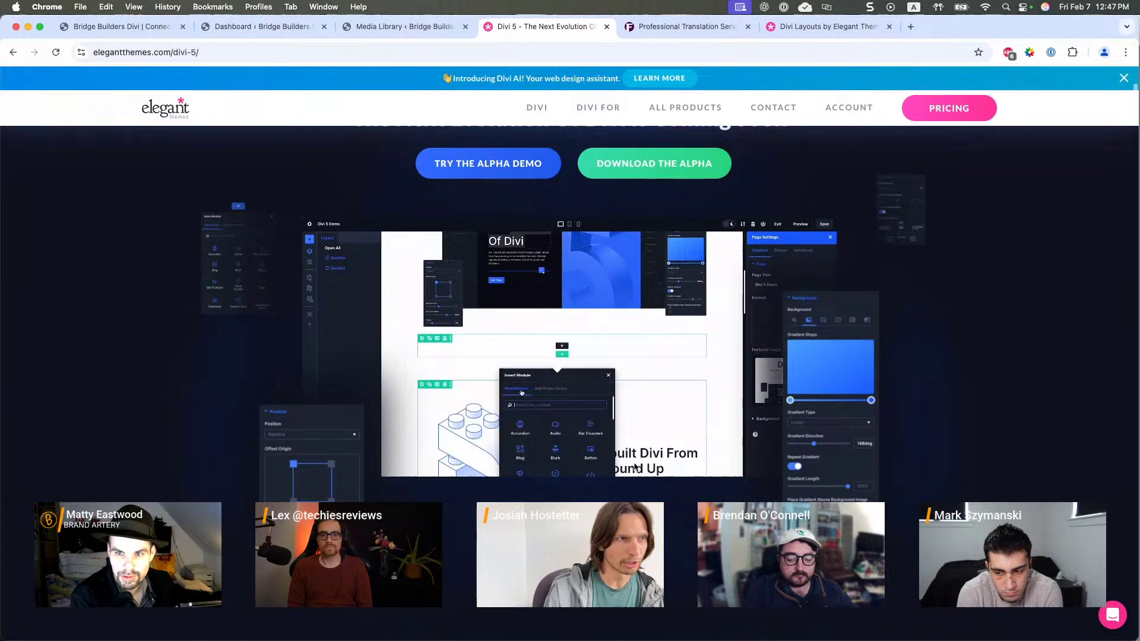
scroll(634, 467, "up", 1)
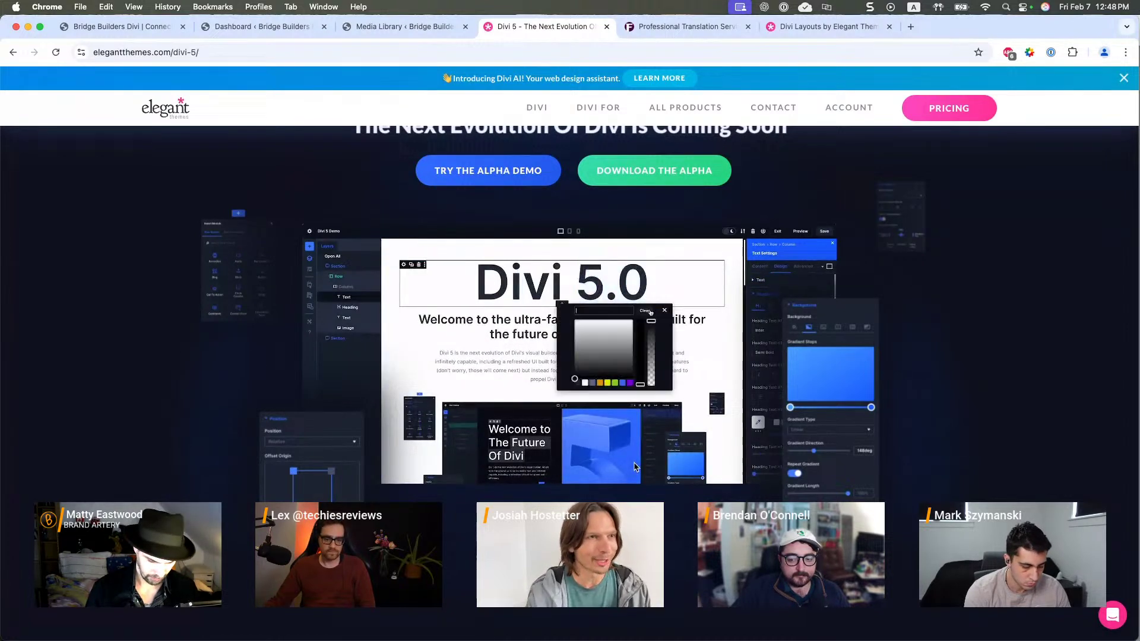
scroll(635, 468, "down", 4)
scroll(577, 504, "down", 5)
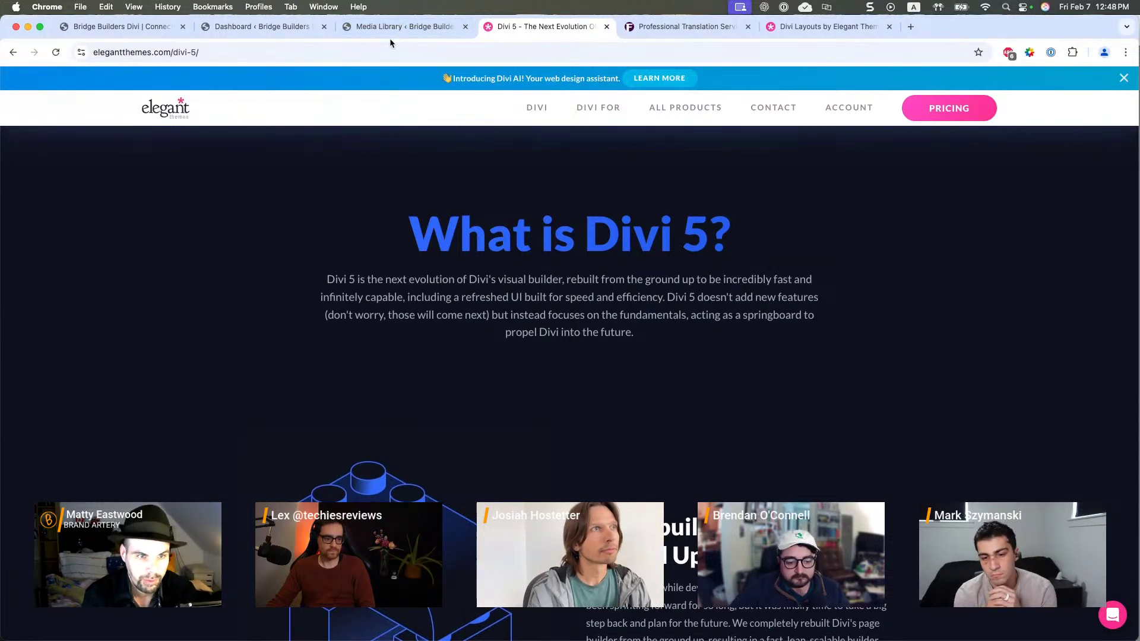
scroll(401, 179, "down", 5)
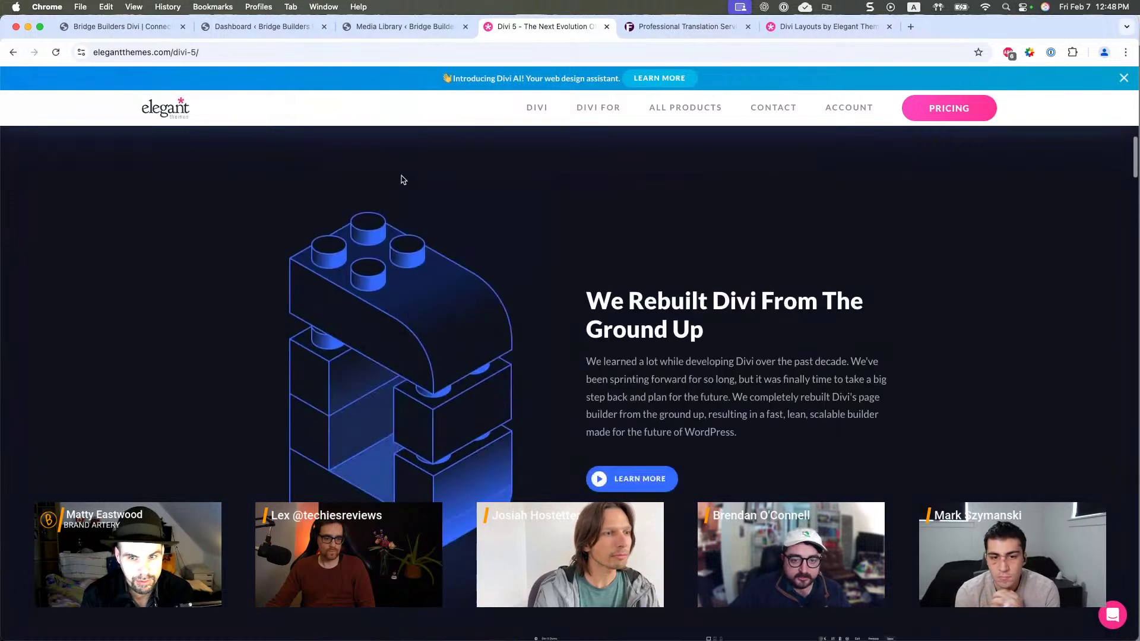
scroll(402, 179, "down", 3)
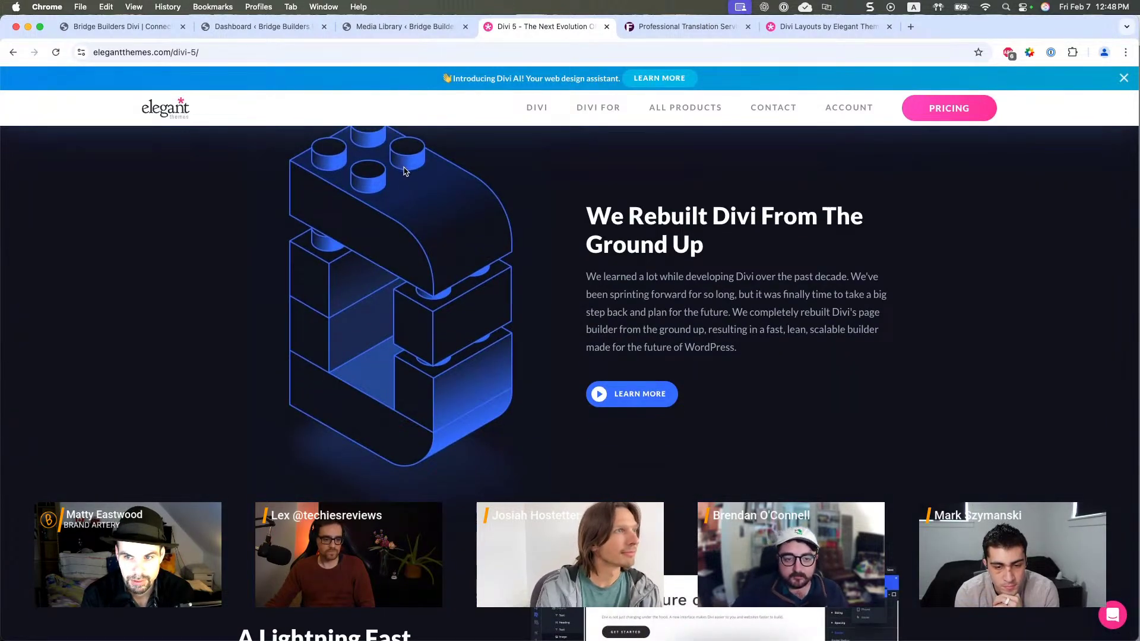
scroll(404, 172, "down", 10)
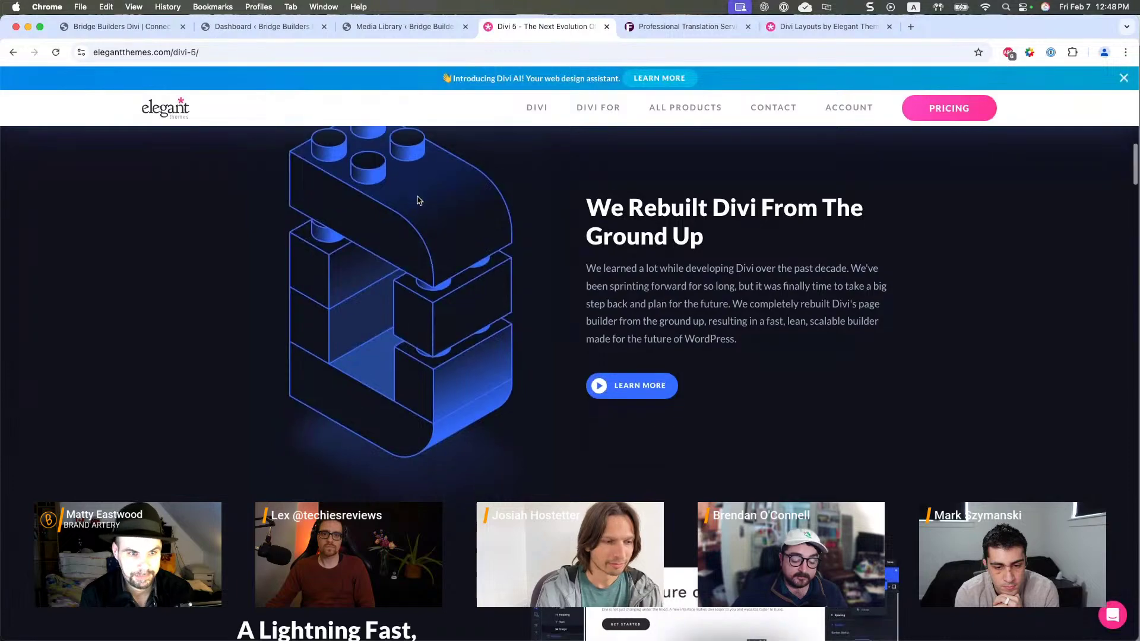
scroll(417, 196, "down", 15)
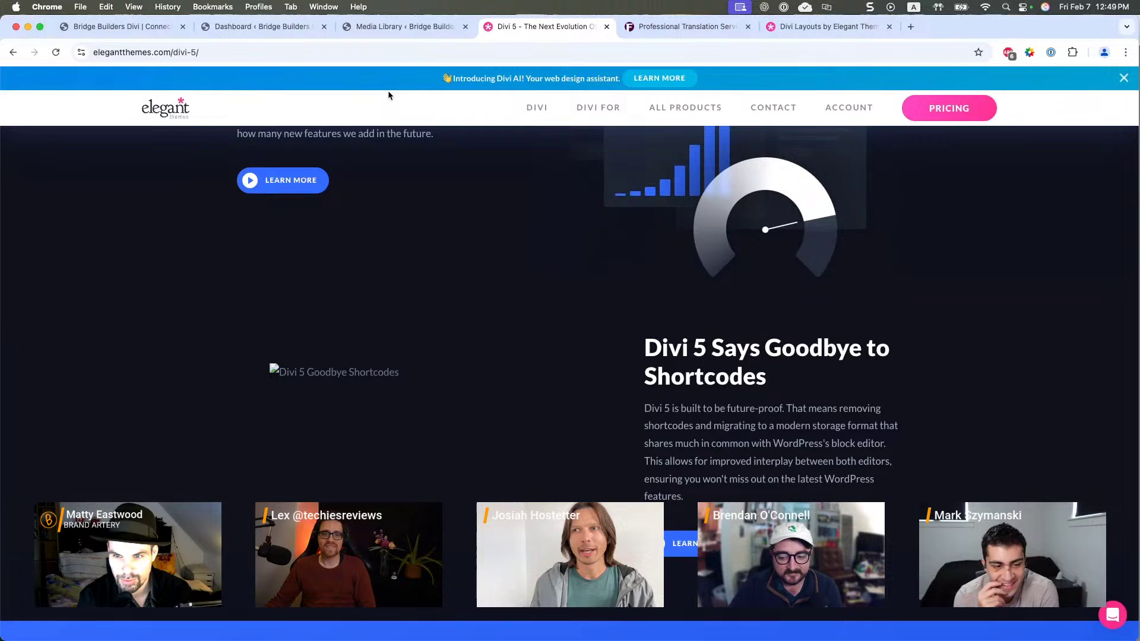
- Dismiss the reactions notification, switch to the Bridge Builders Divi site and narrow the browser window to reveal the reference screenshot beside it
mouse_move(601, 111)
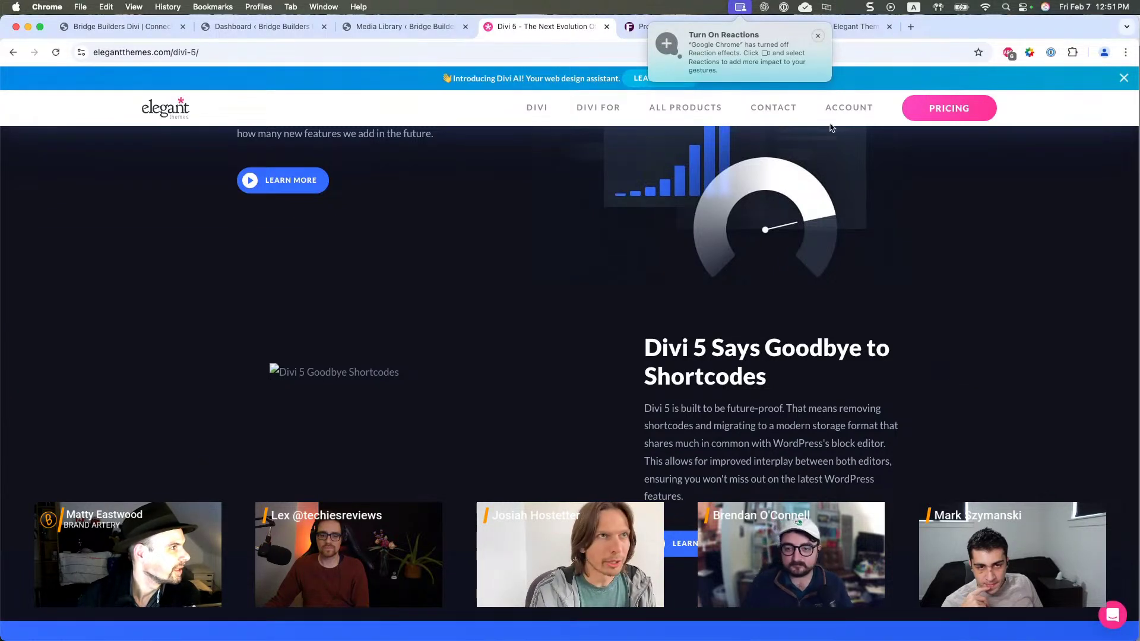
left_click(818, 36)
left_click(102, 32)
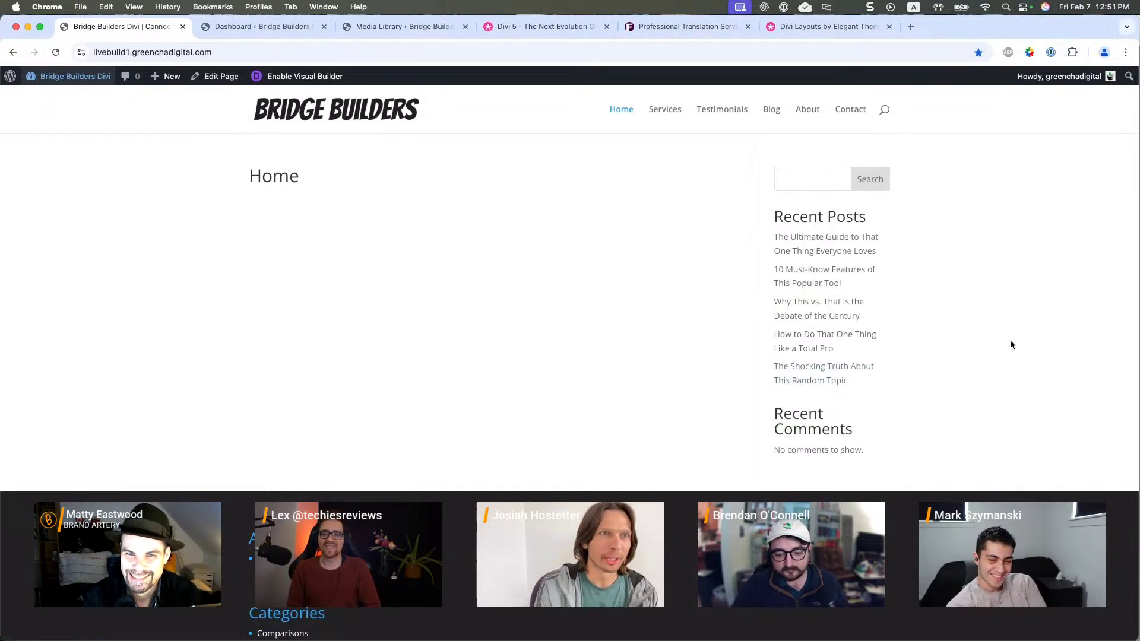
left_click_drag(1138, 328, 768, 325)
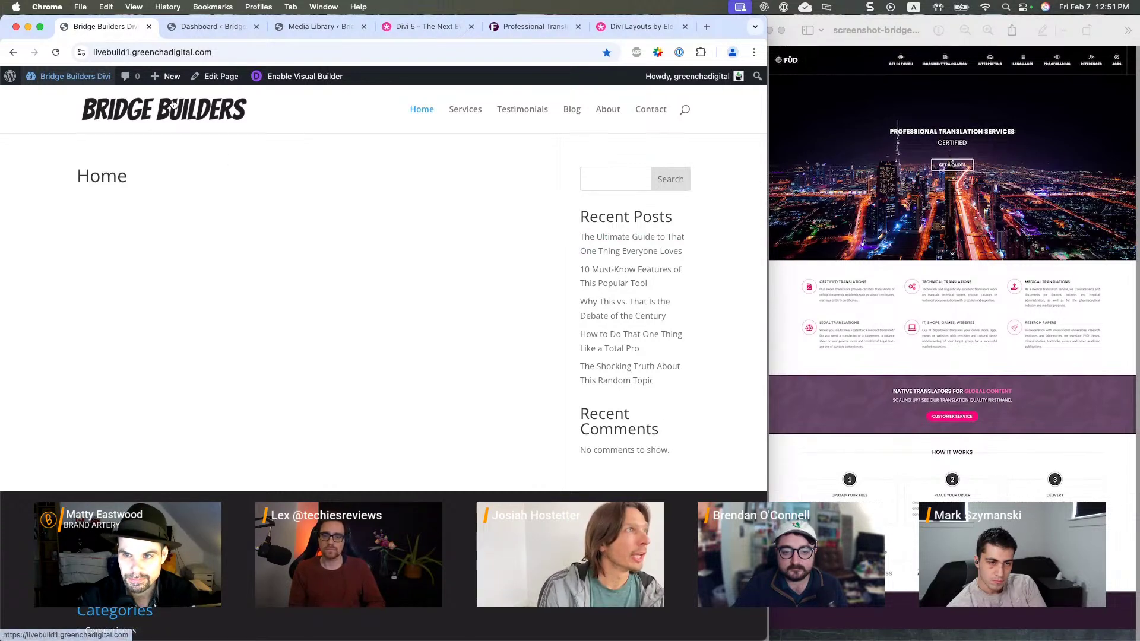
- Go to the site's WordPress dashboard and view the Divi Theme Builder
mouse_move(74, 81)
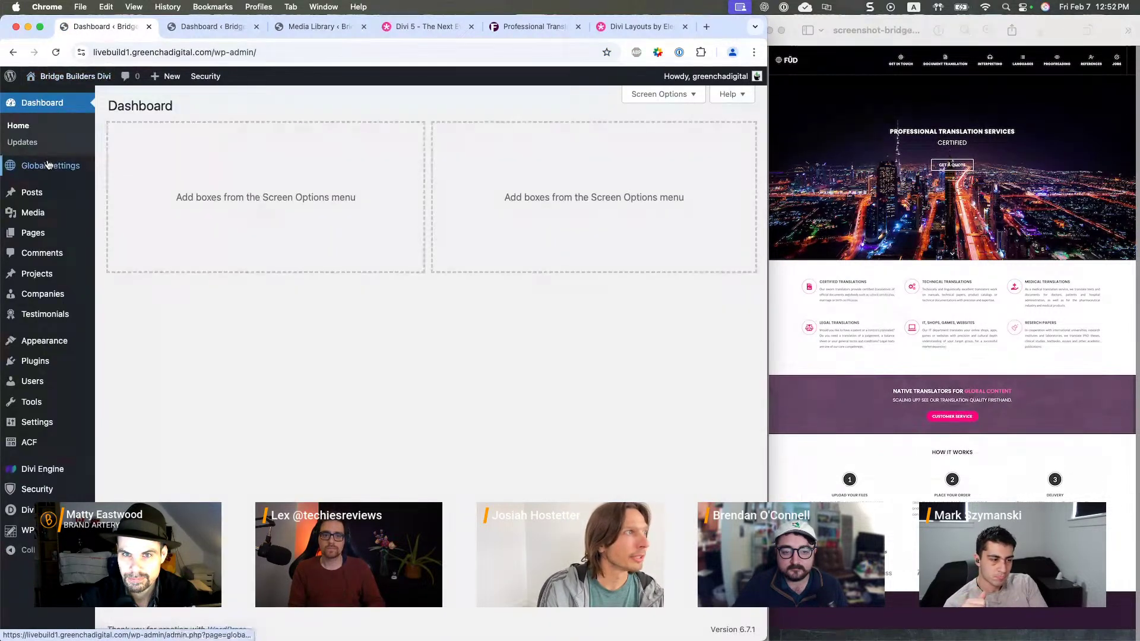
mouse_move(48, 233)
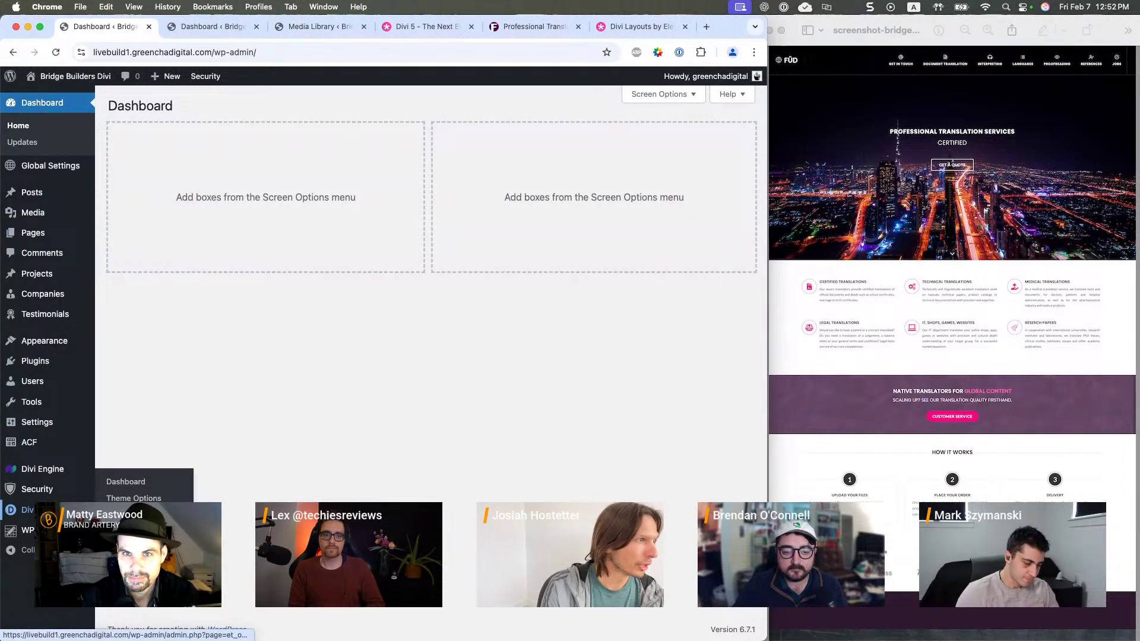
mouse_move(27, 531)
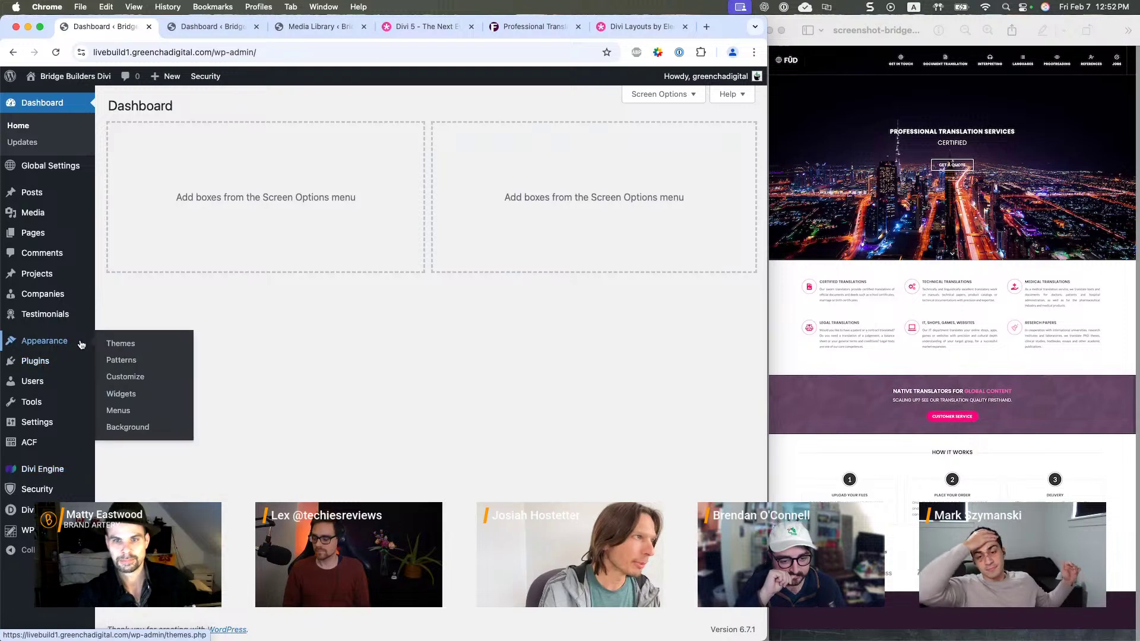
mouse_move(28, 509)
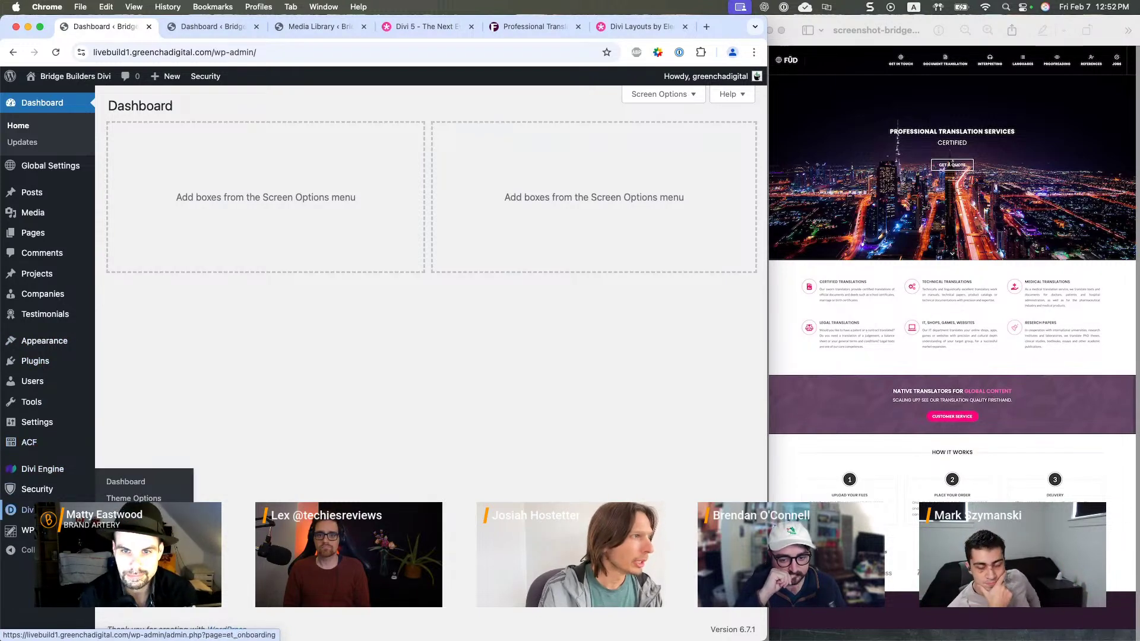
left_click(132, 515)
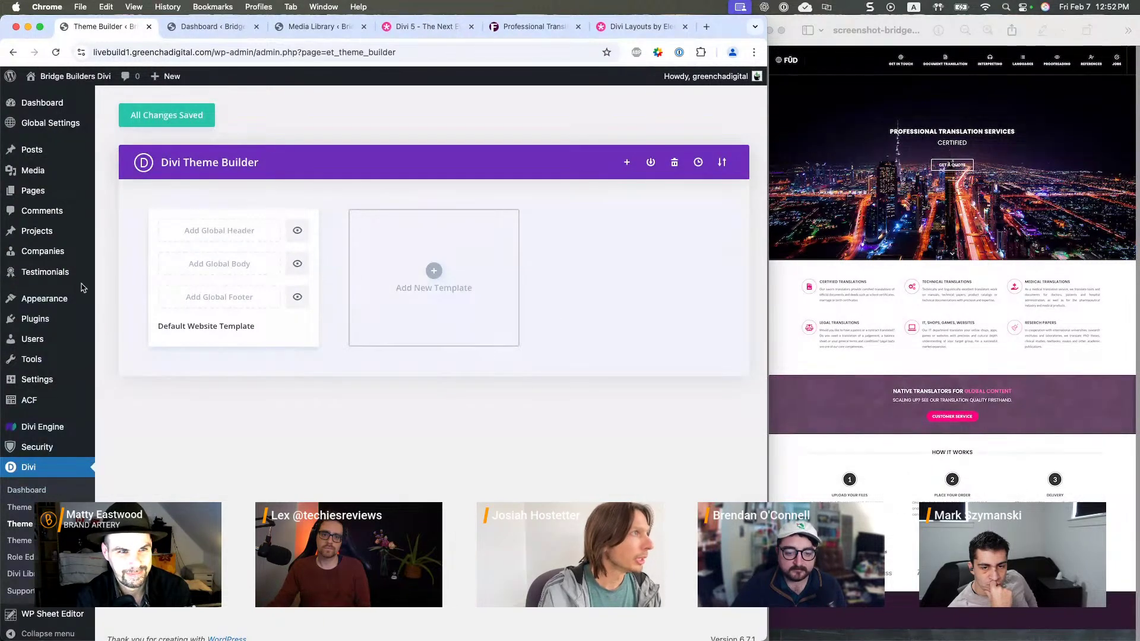
- Open the Home page from the list of all pages and edit it with the Divi Builder
mouse_move(71, 190)
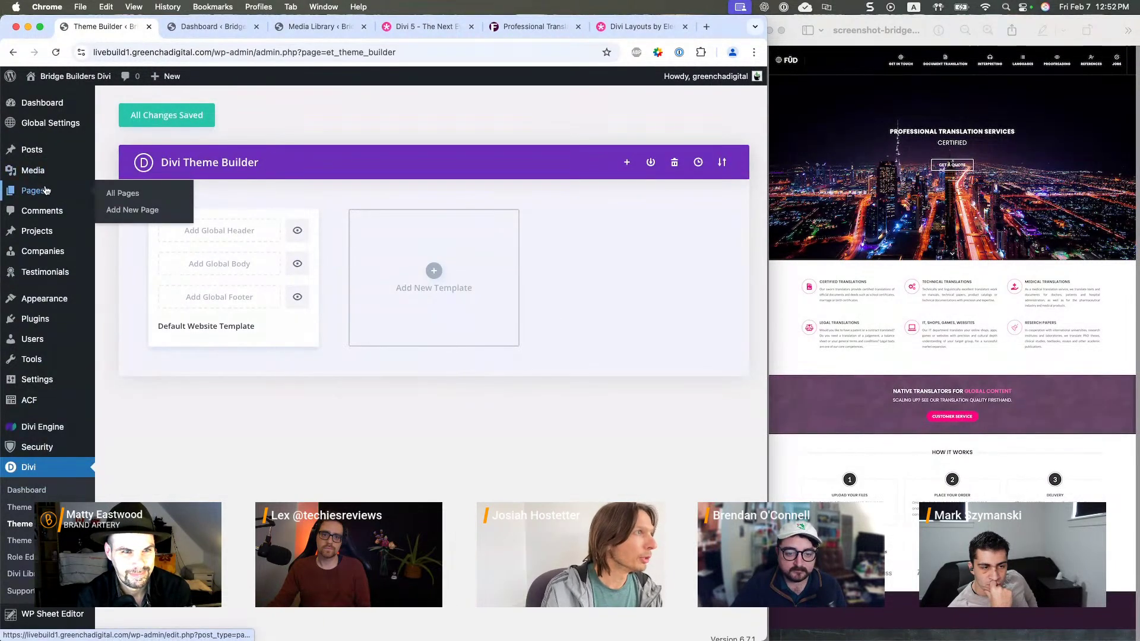
left_click(117, 196)
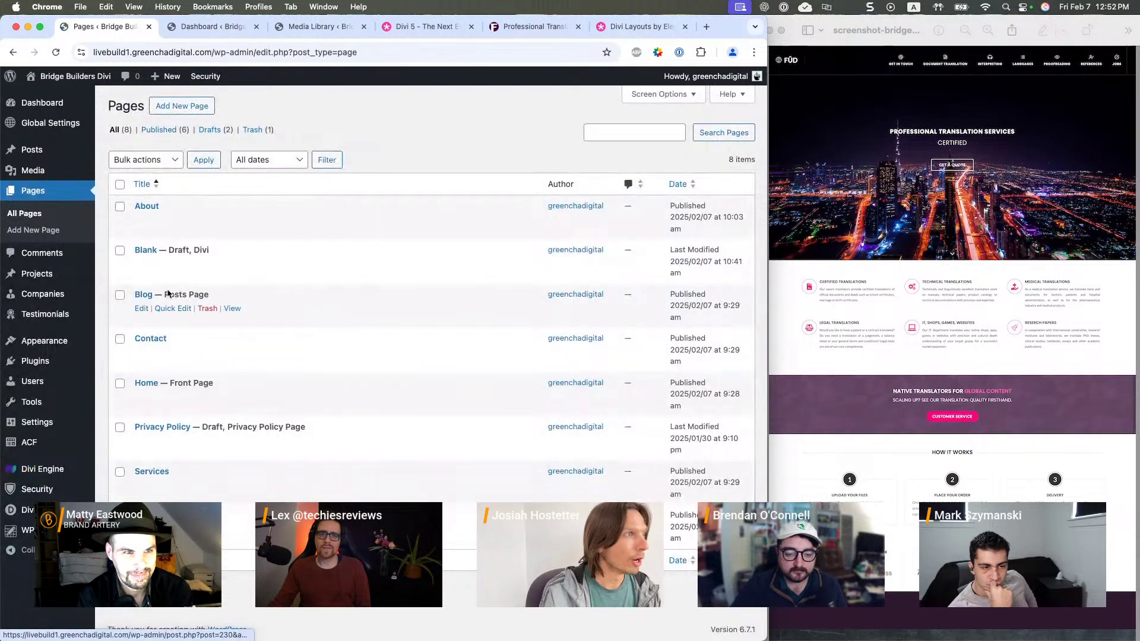
left_click(153, 384)
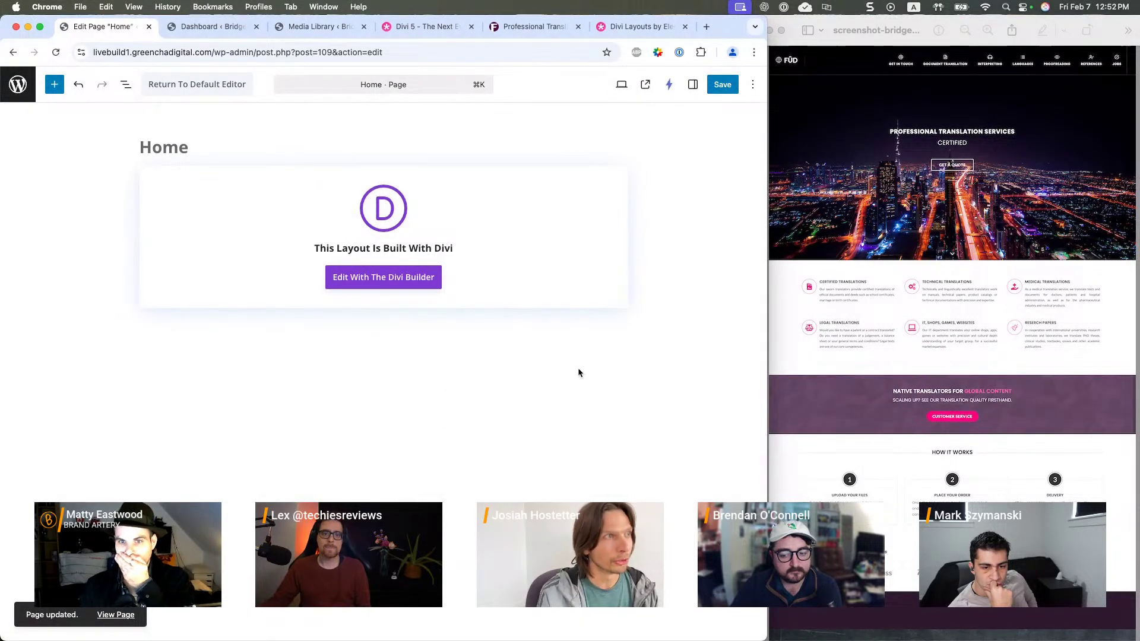
left_click(383, 280)
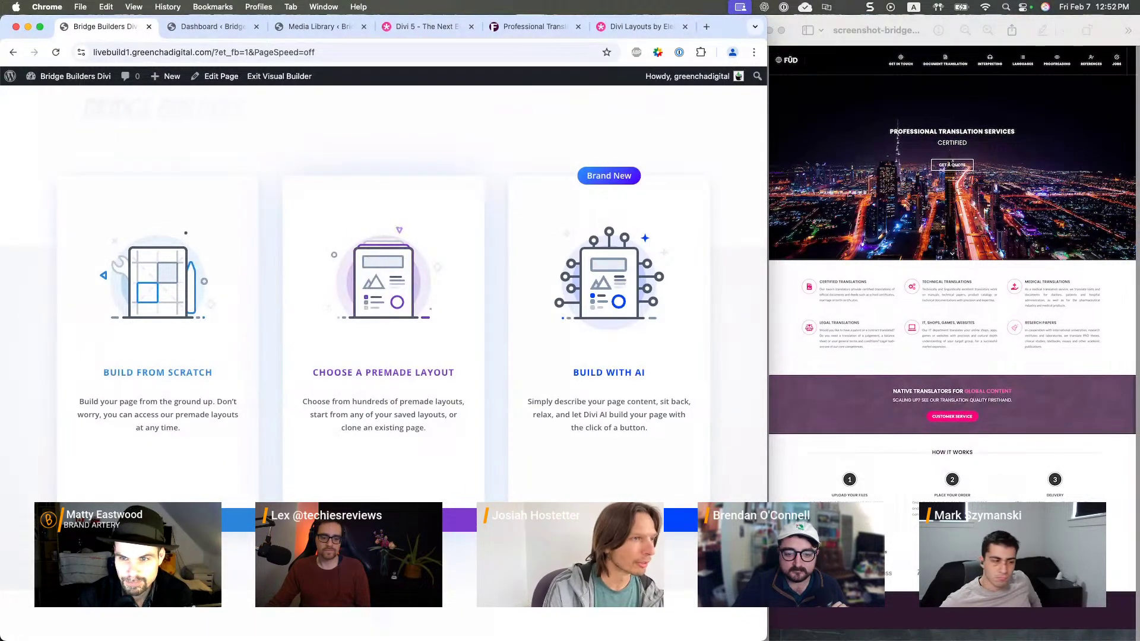
- Start from a premade layout and browse the layout packs in the Divi library
left_click(484, 369)
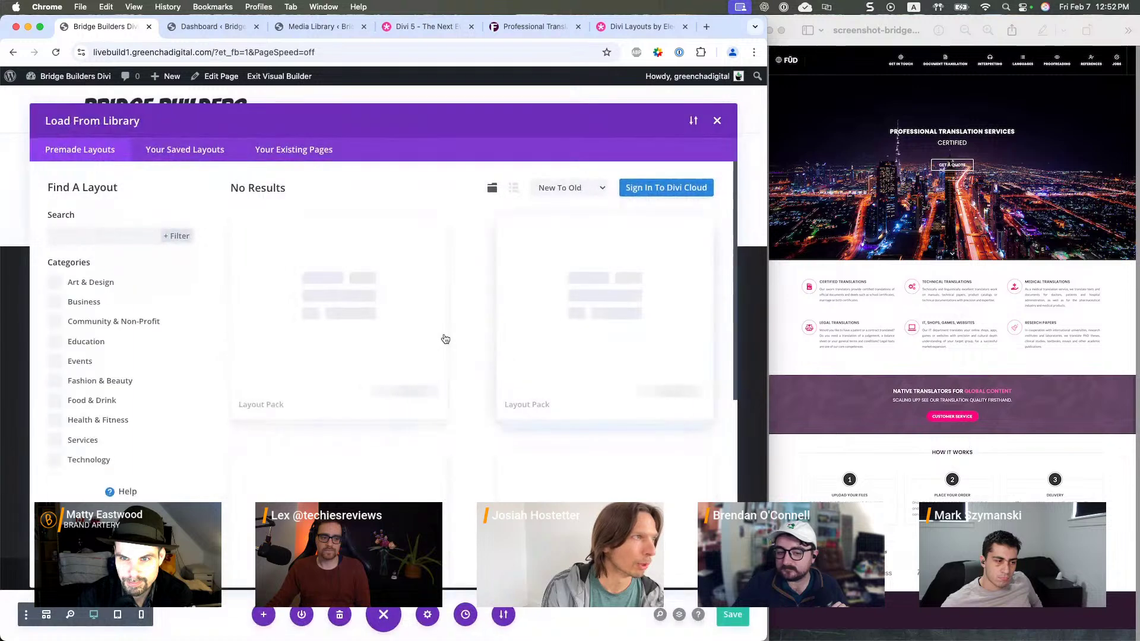
scroll(359, 416, "down", 10)
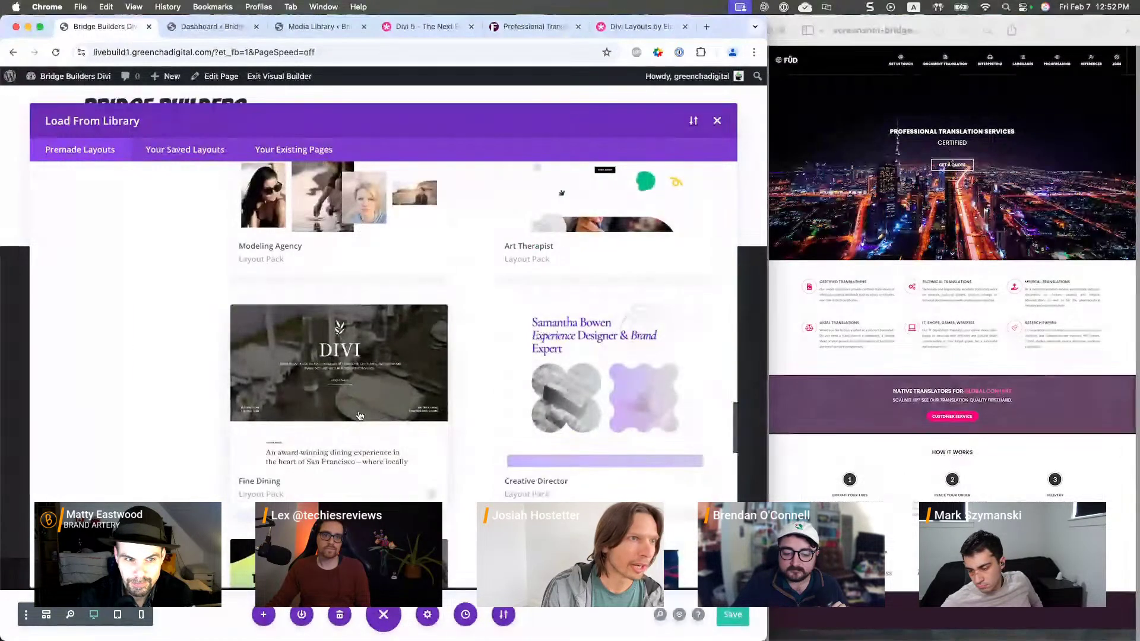
scroll(360, 416, "up", 3)
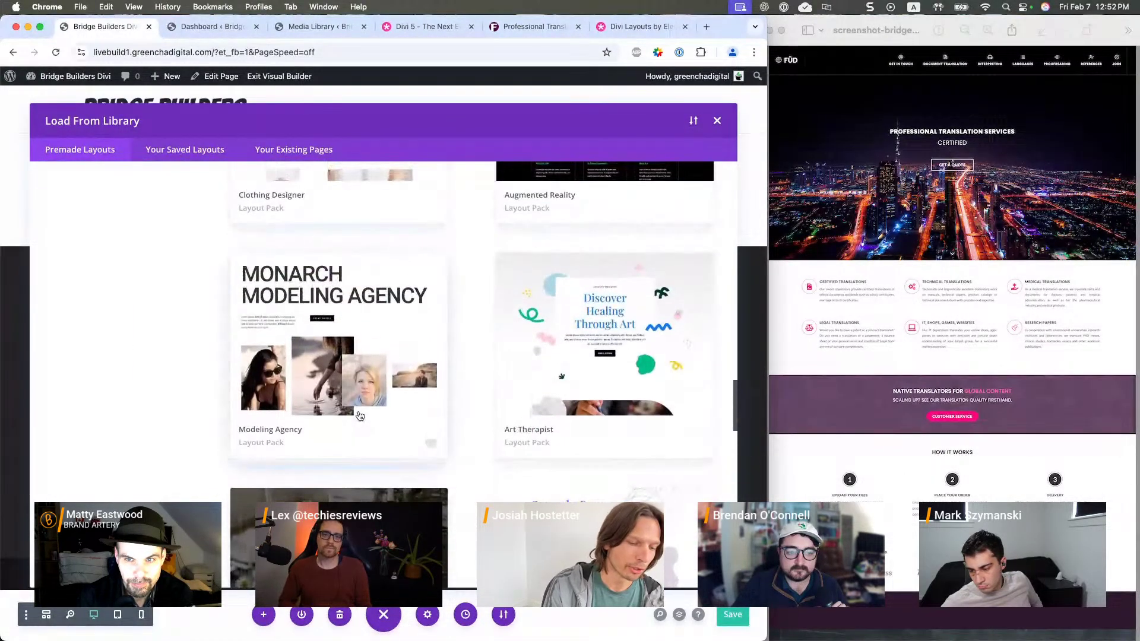
scroll(424, 363, "up", 5)
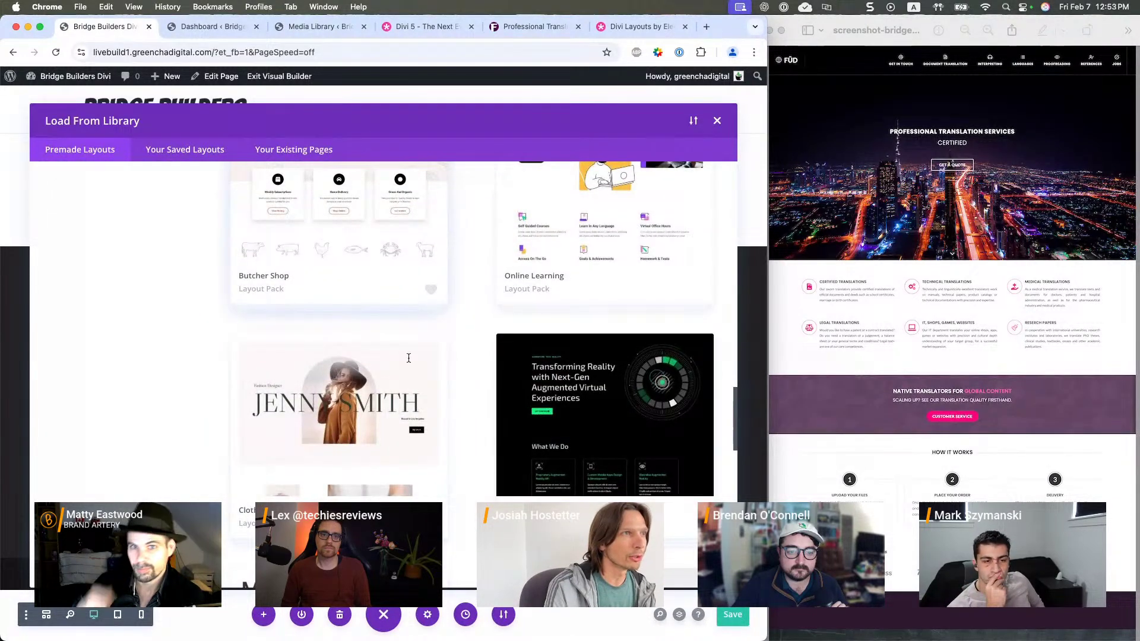
- Preview the About and Recipes pages of the Butcher Shop layout pack, and close the library without loading a layout
left_click(324, 235)
left_click(427, 386)
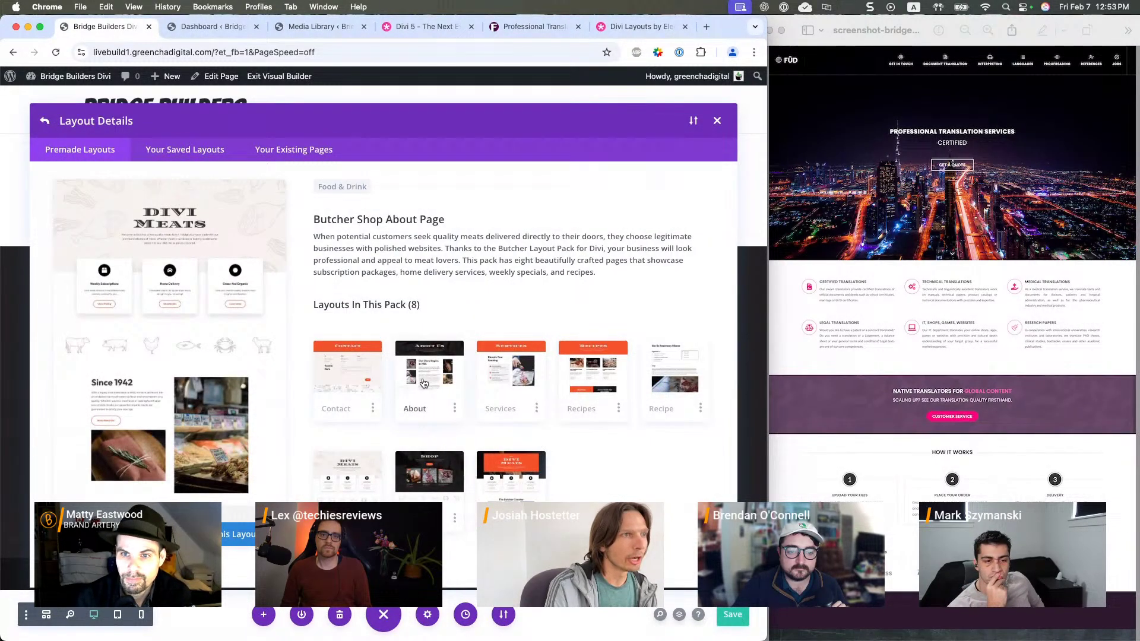
scroll(156, 440, "down", 5)
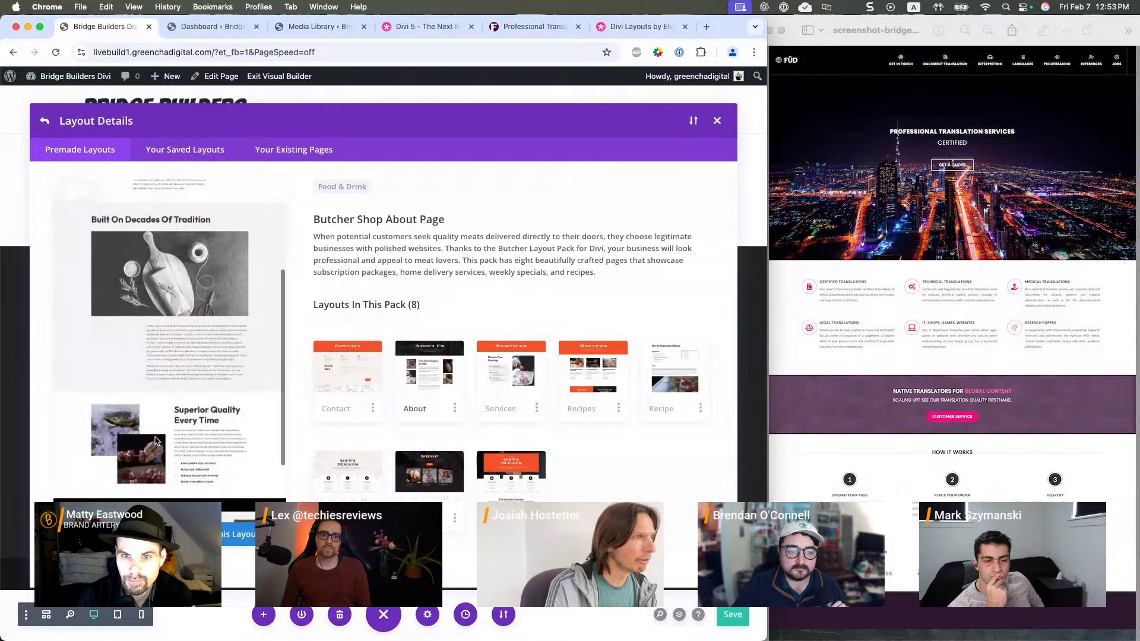
scroll(156, 440, "up", 5)
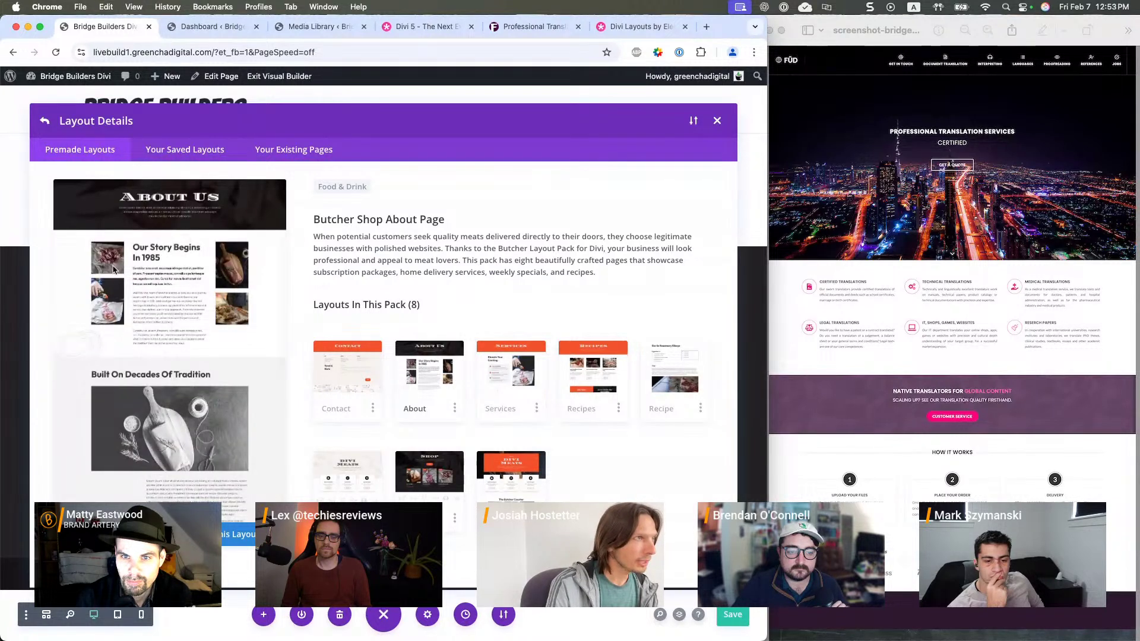
left_click(588, 389)
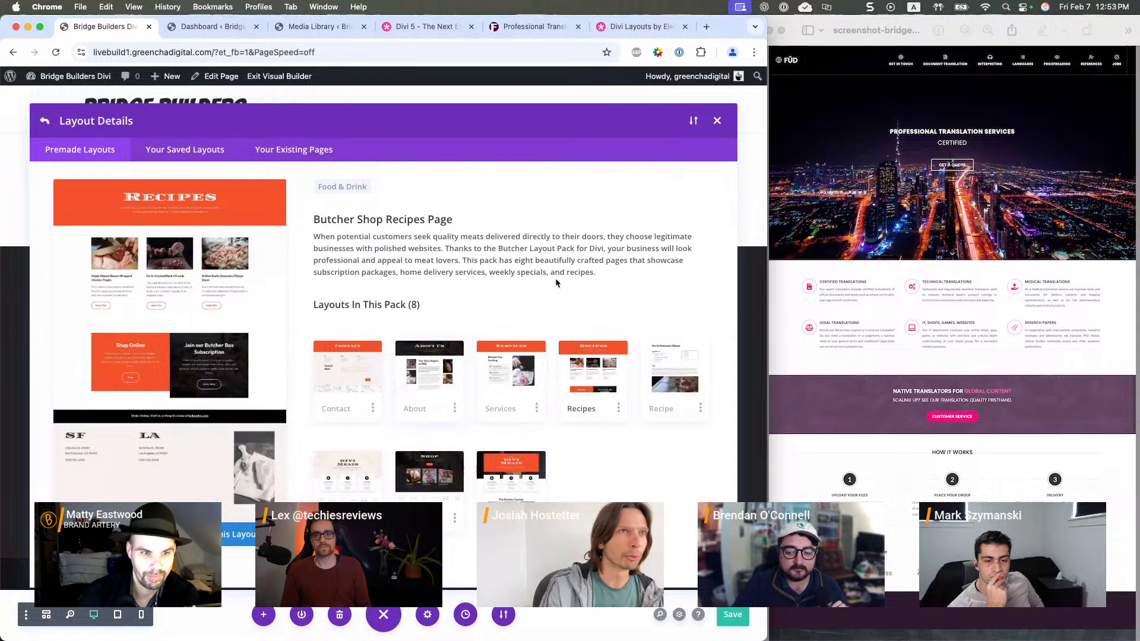
left_click(717, 121)
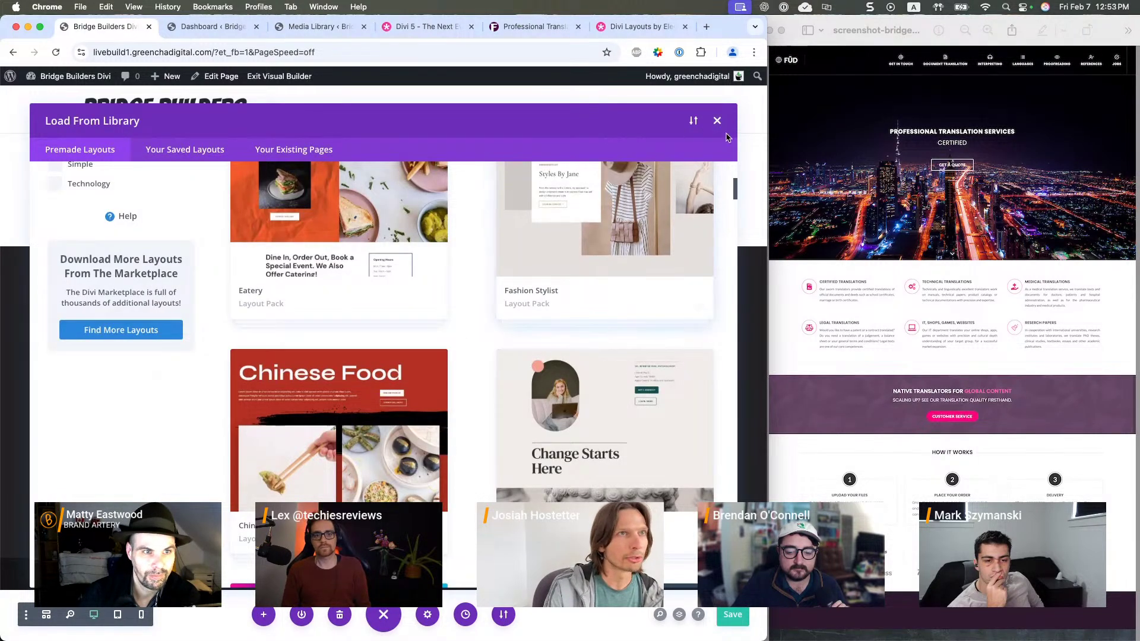
left_click(718, 121)
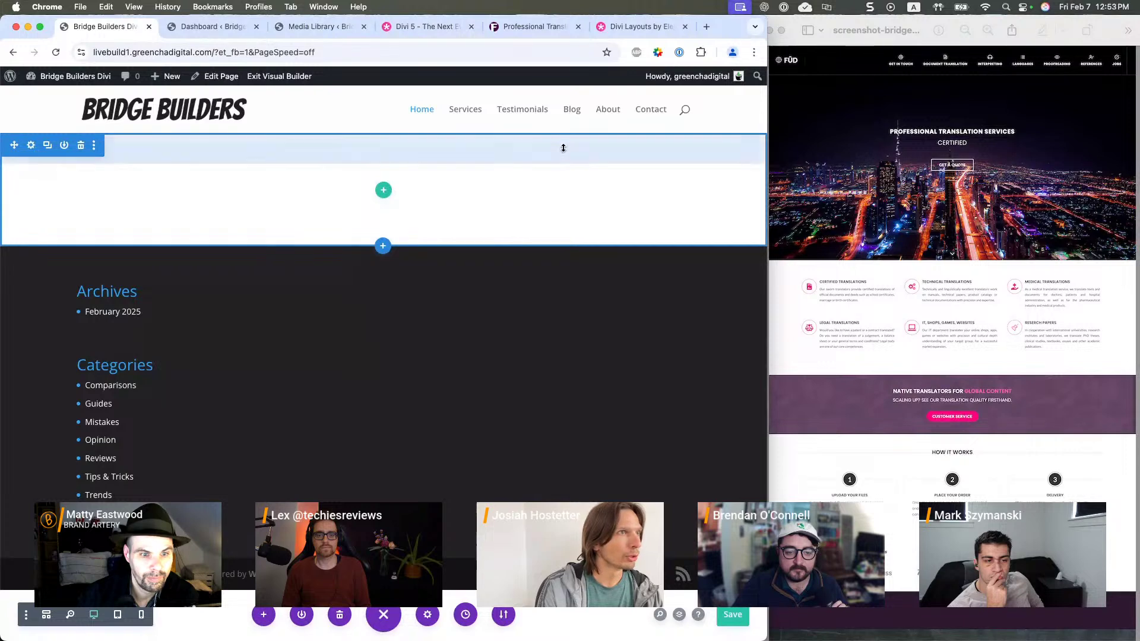
- View the row structures available for the empty section, and compare the page's wireframe and zoomed-out views, ending in wireframe
left_click(384, 190)
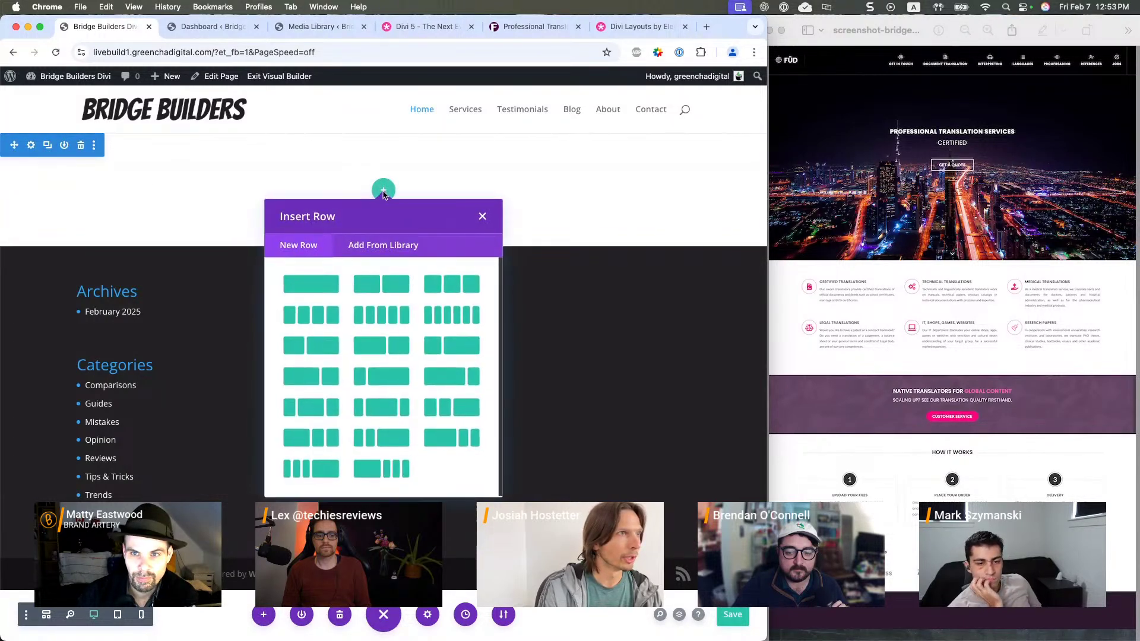
left_click(483, 216)
left_click(45, 615)
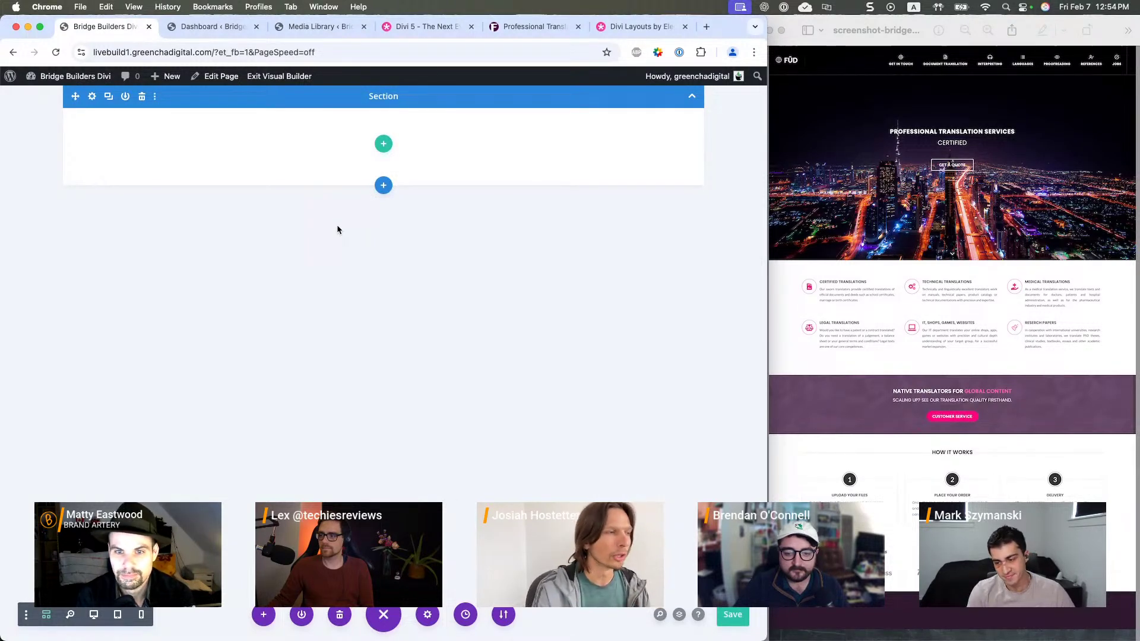
left_click(70, 615)
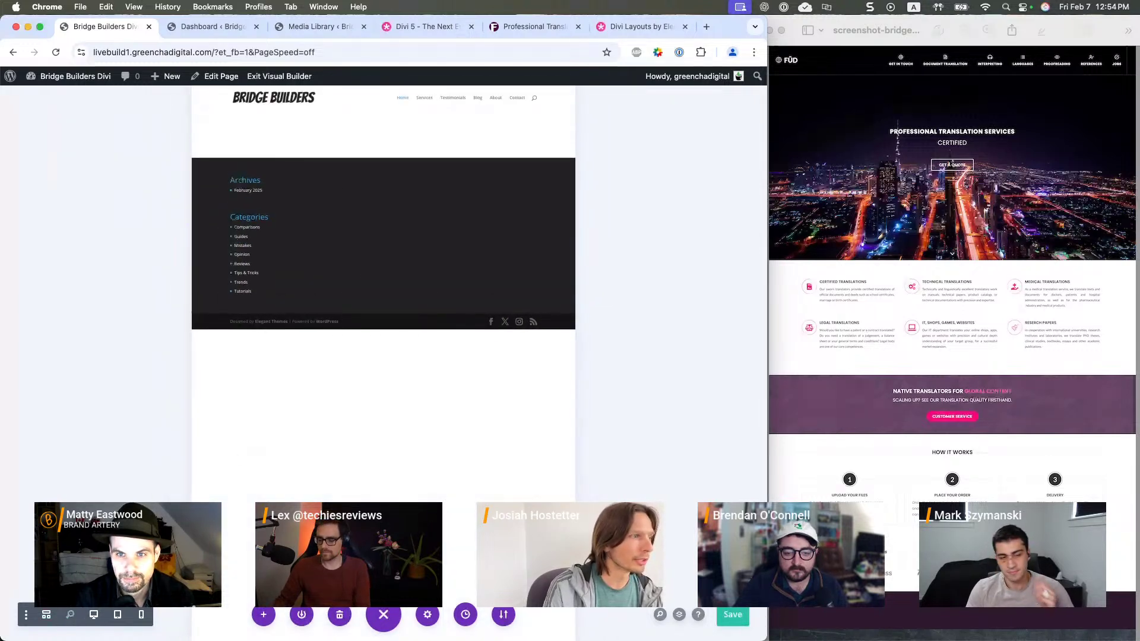
left_click(46, 616)
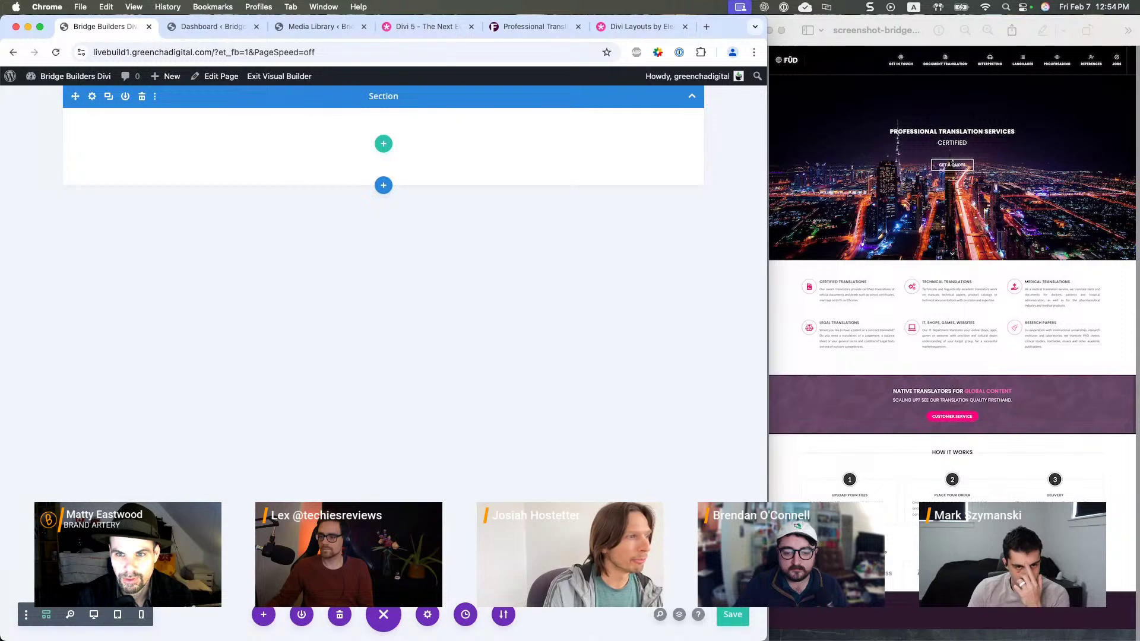
- Switch the builder to desktop view, and add the grid mode option to the builder settings toolbar
left_click(101, 615)
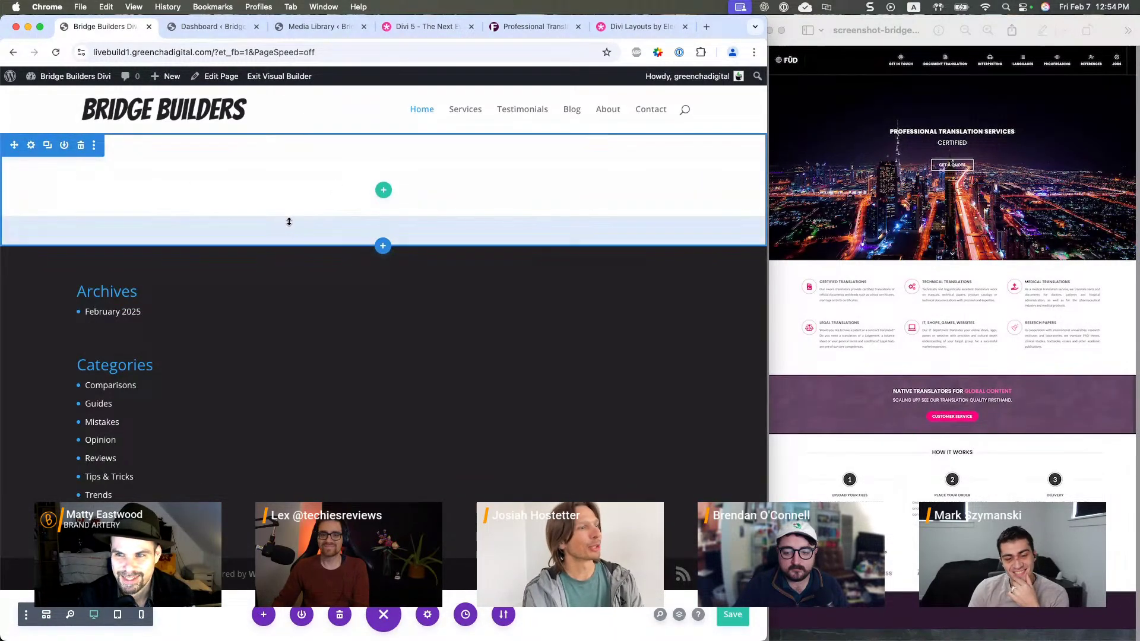
left_click(26, 615)
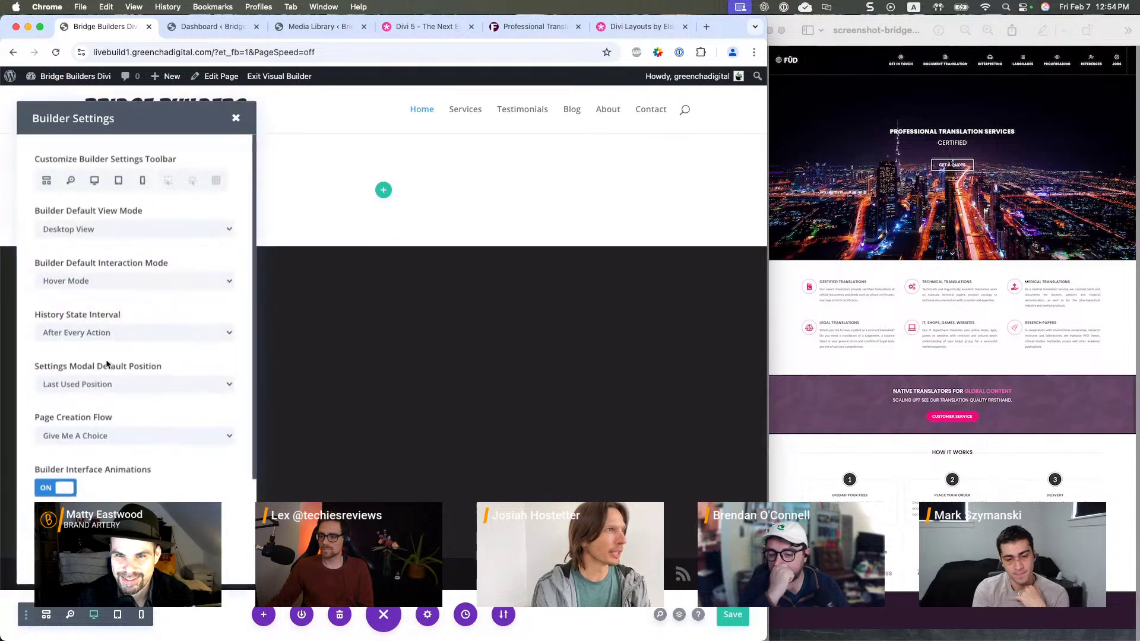
left_click(216, 181)
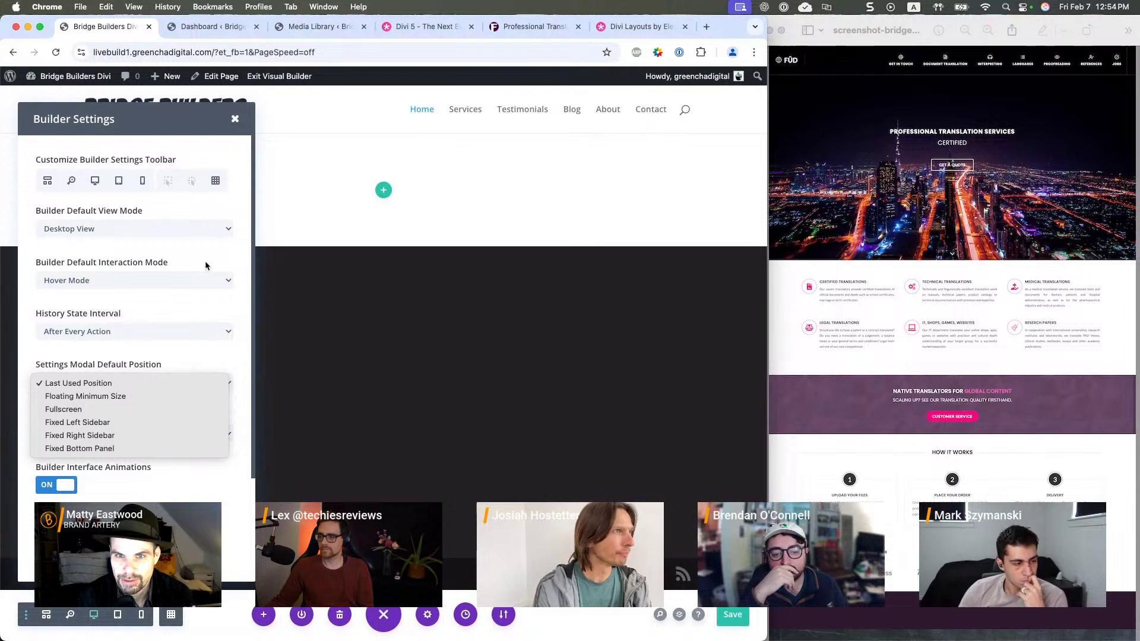
left_click(178, 484)
scroll(196, 487, "down", 4)
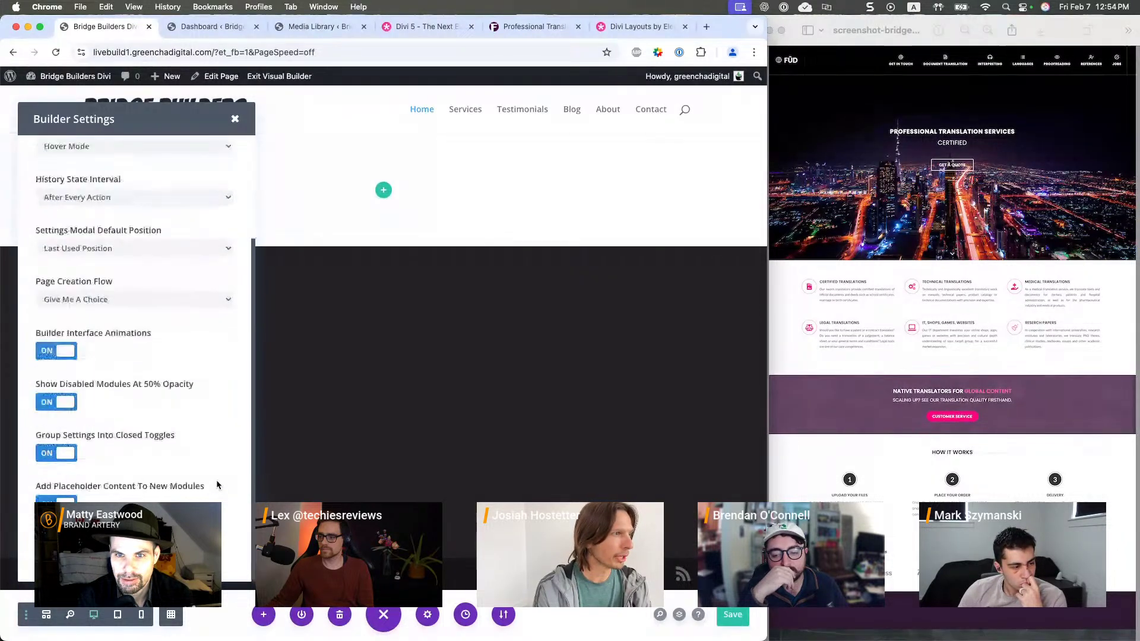
left_click(235, 119)
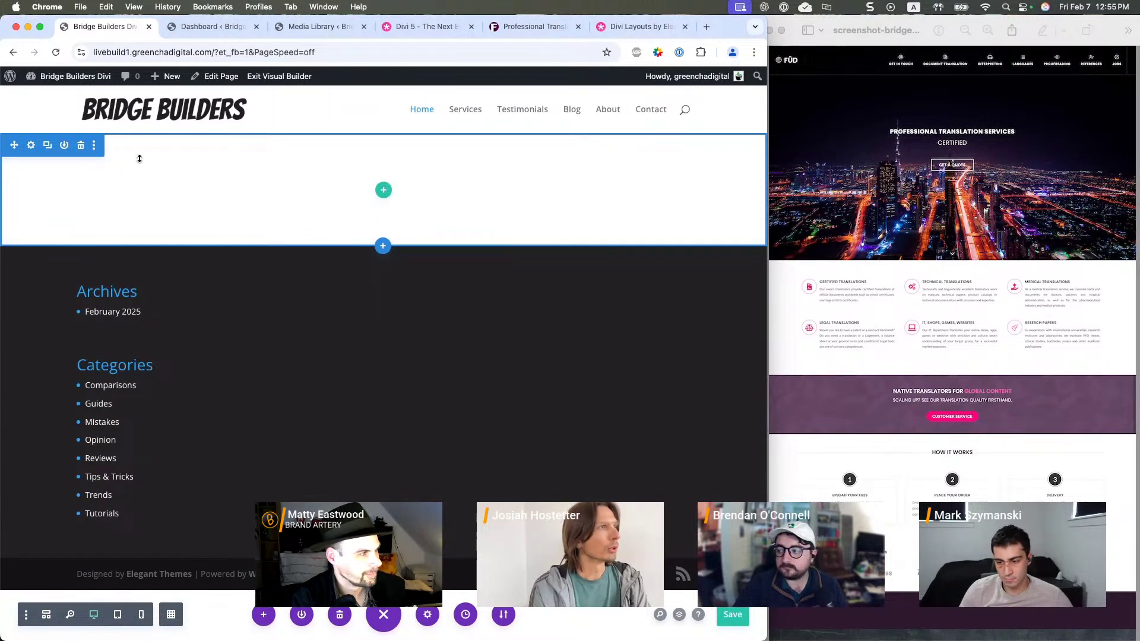
- Add a new section with a one-column row containing a Heading module that keeps its placeholder text
left_click(383, 246)
left_click(310, 340)
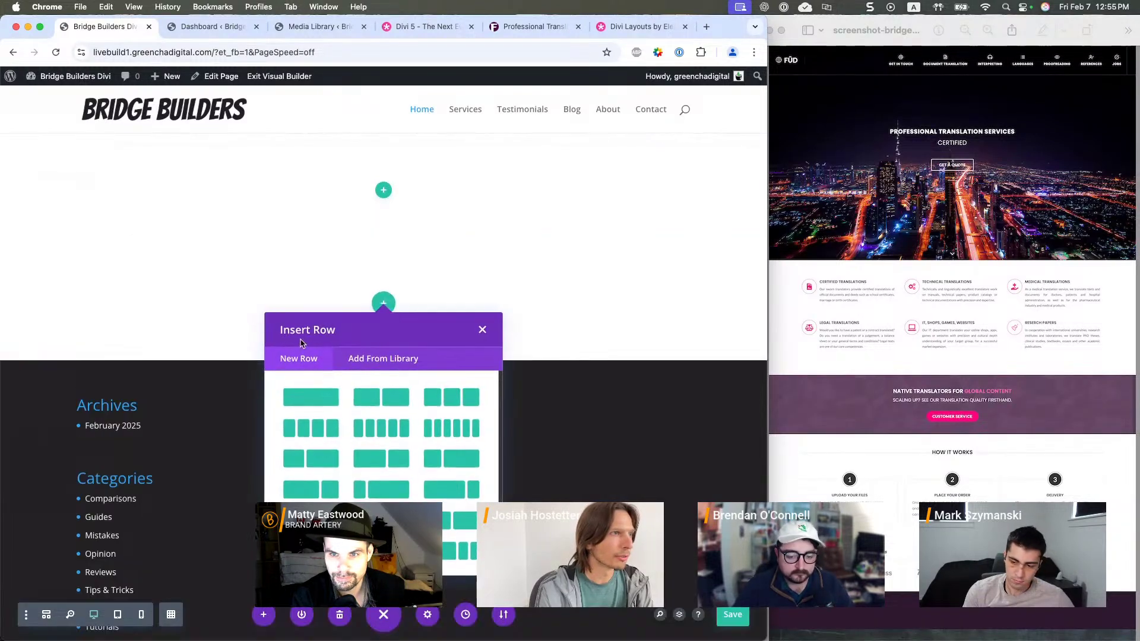
left_click(309, 398)
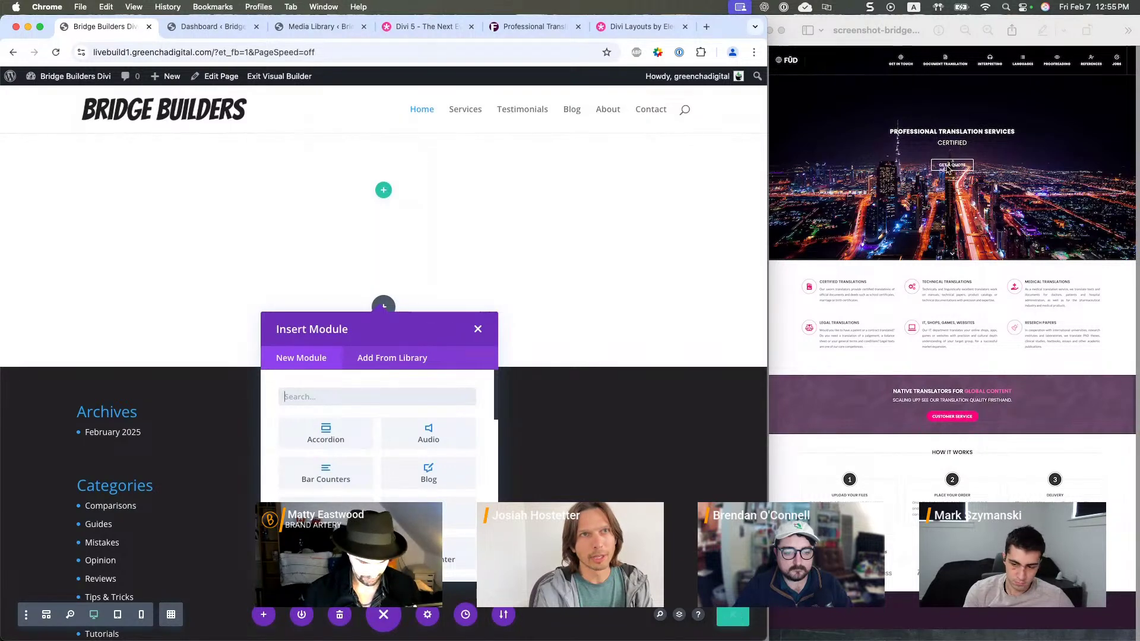
type("head")
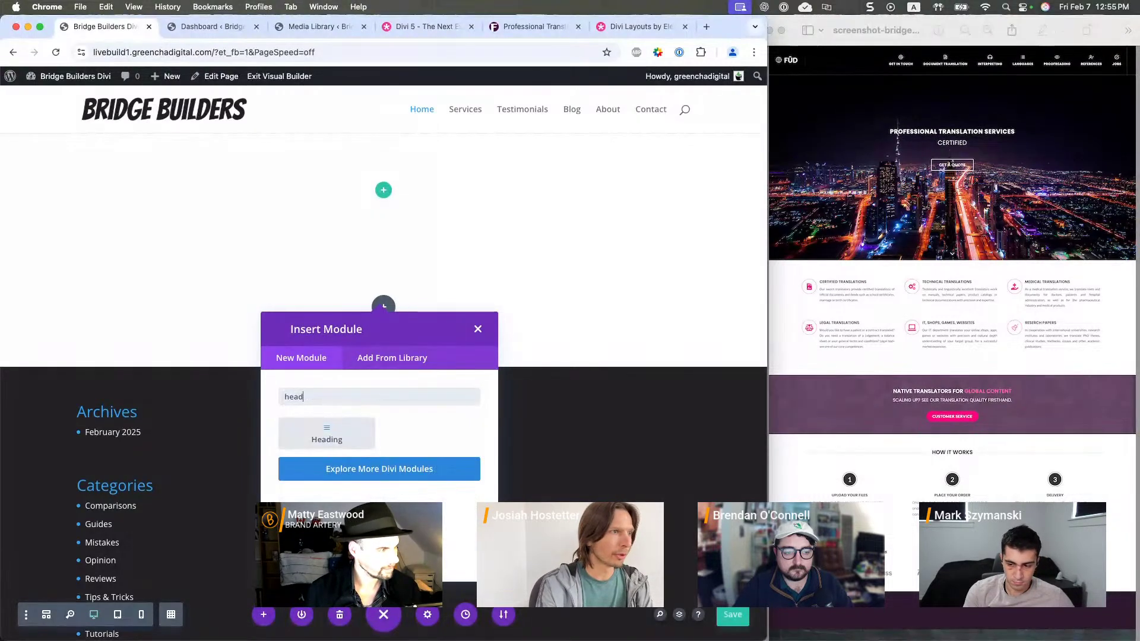
left_click(333, 440)
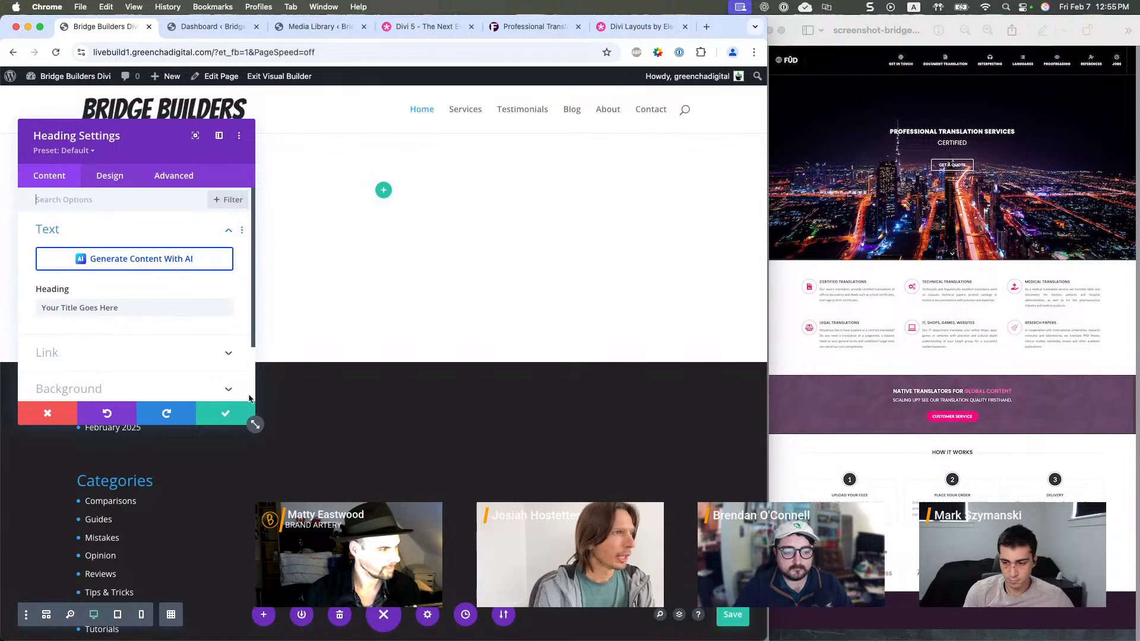
left_click(244, 411)
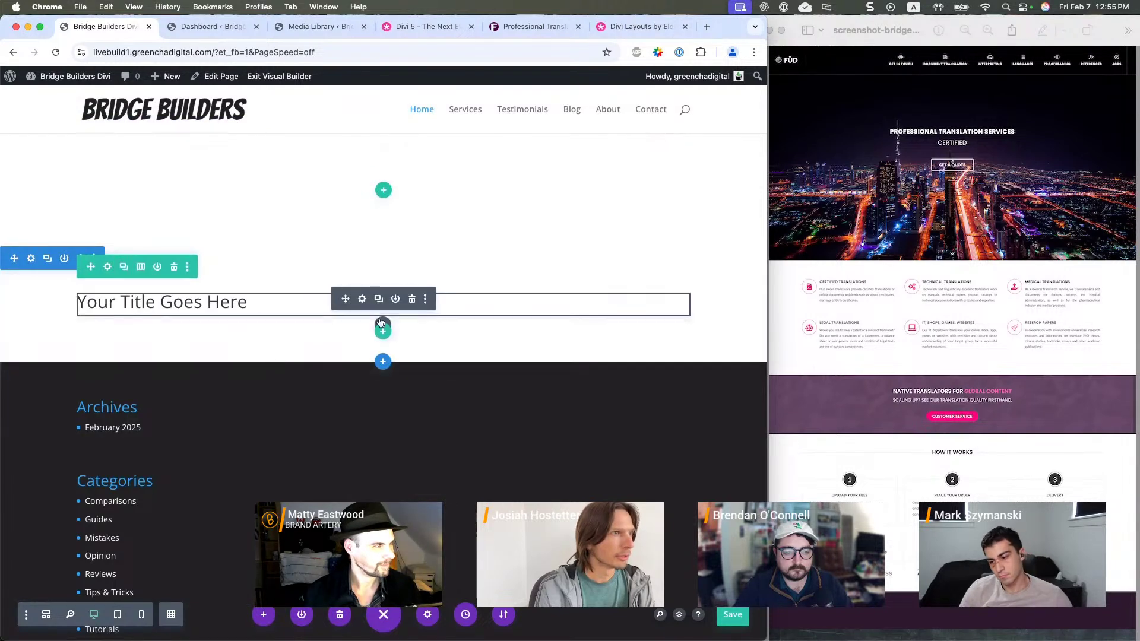
- Add a Button module with its default text below the heading, and delete the empty section above
left_click(383, 325)
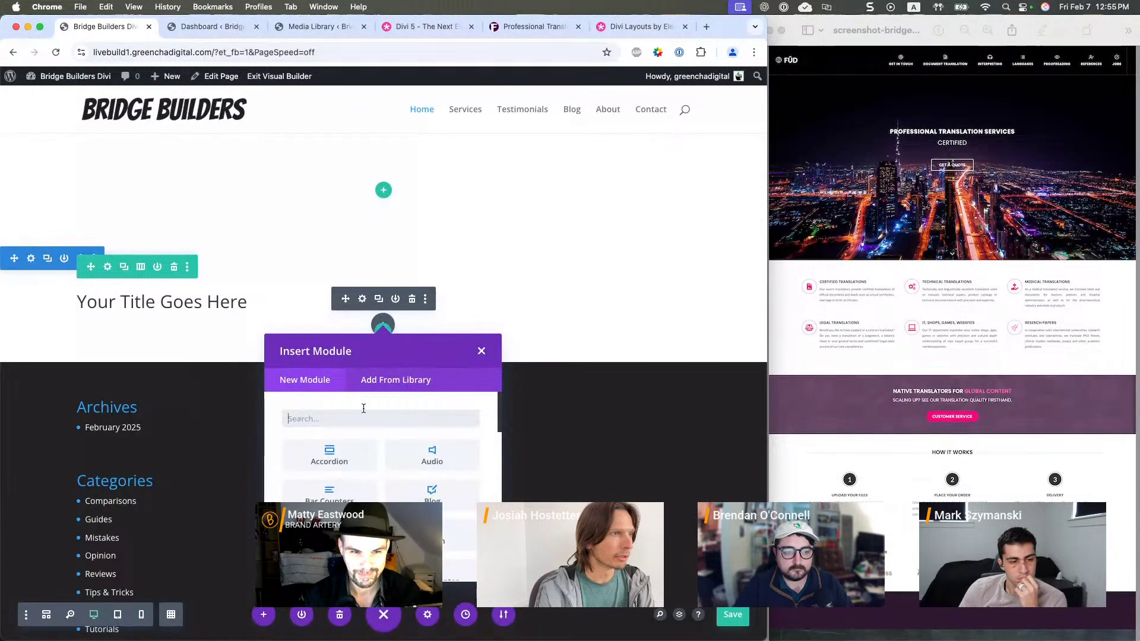
type("button")
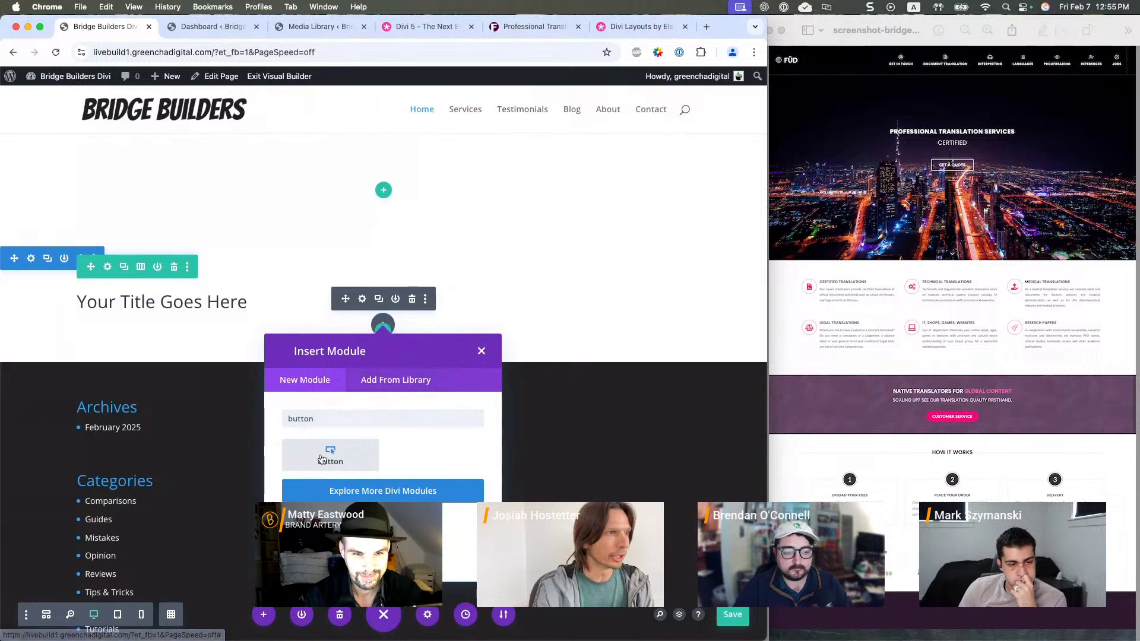
left_click(330, 455)
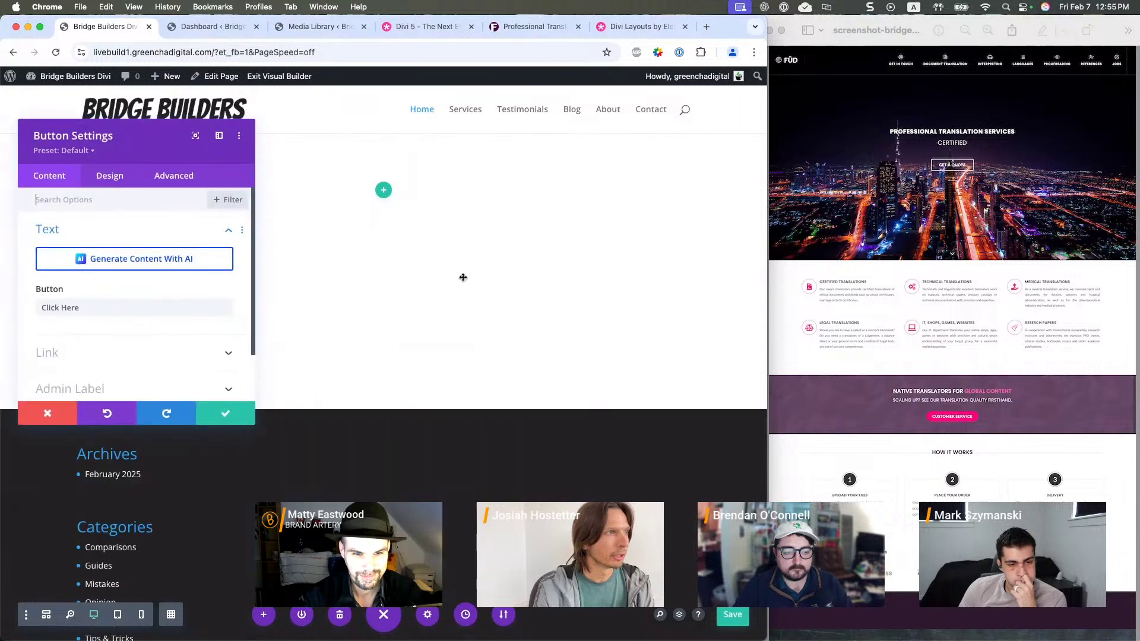
left_click(221, 415)
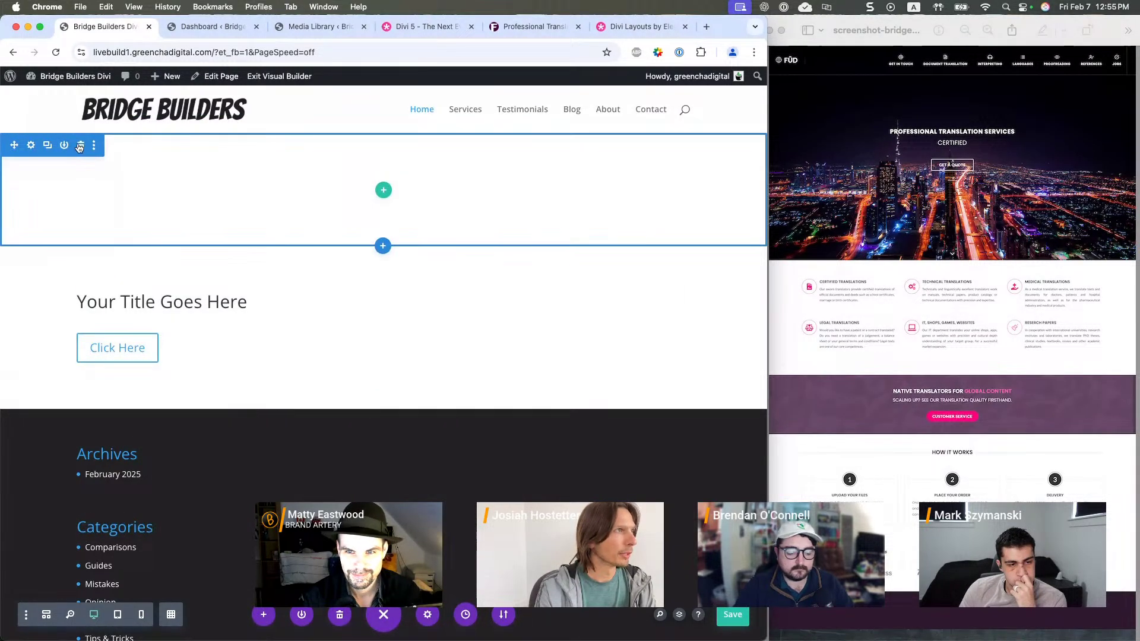
left_click(81, 145)
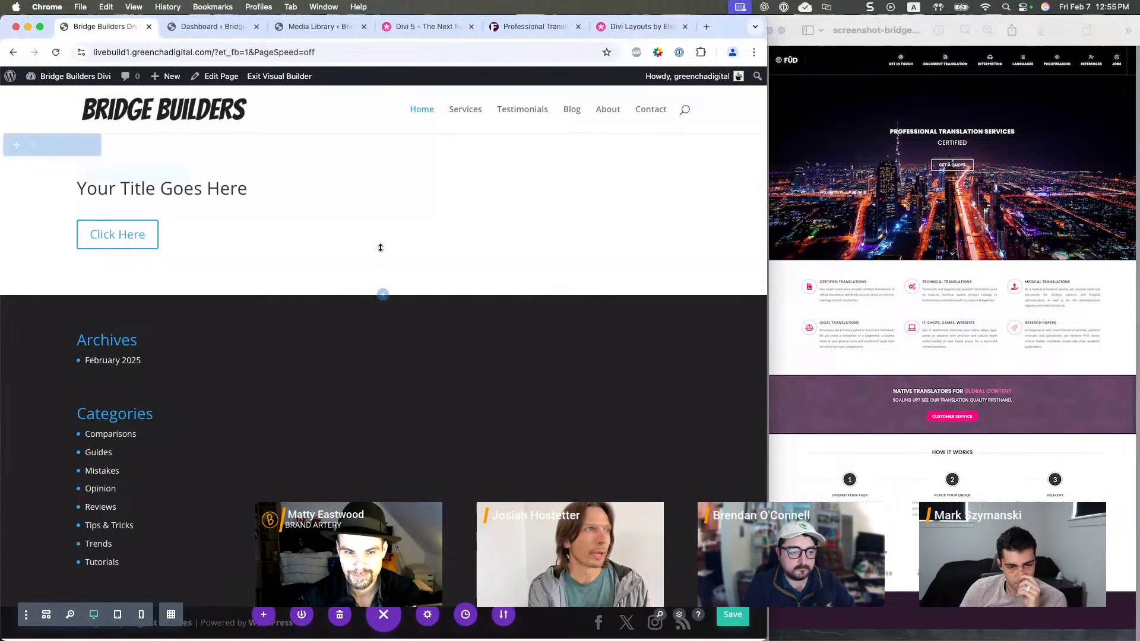
- Add a second section below the heading and button, holding two rows of three equal columns without modules
left_click(382, 294)
left_click(326, 389)
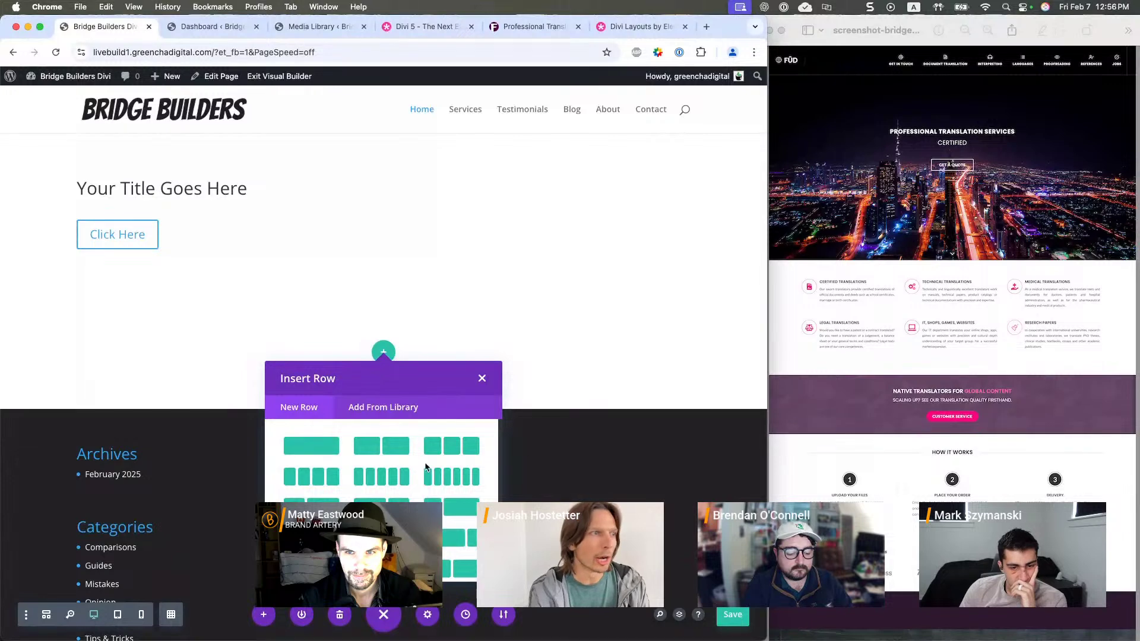
left_click(451, 446)
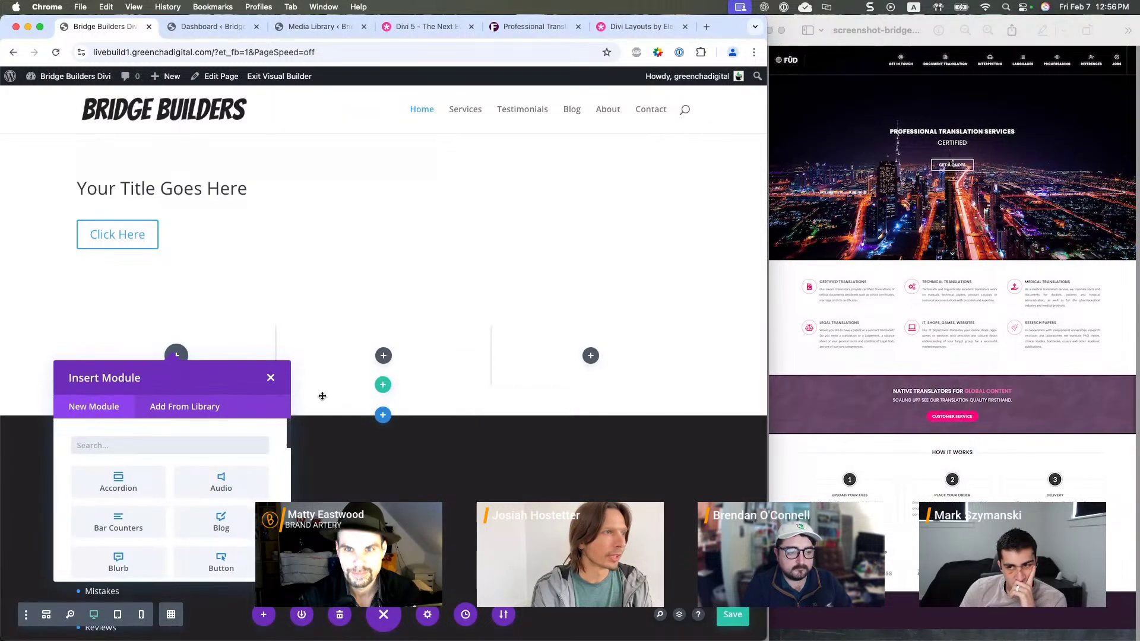
left_click(334, 344)
left_click(382, 385)
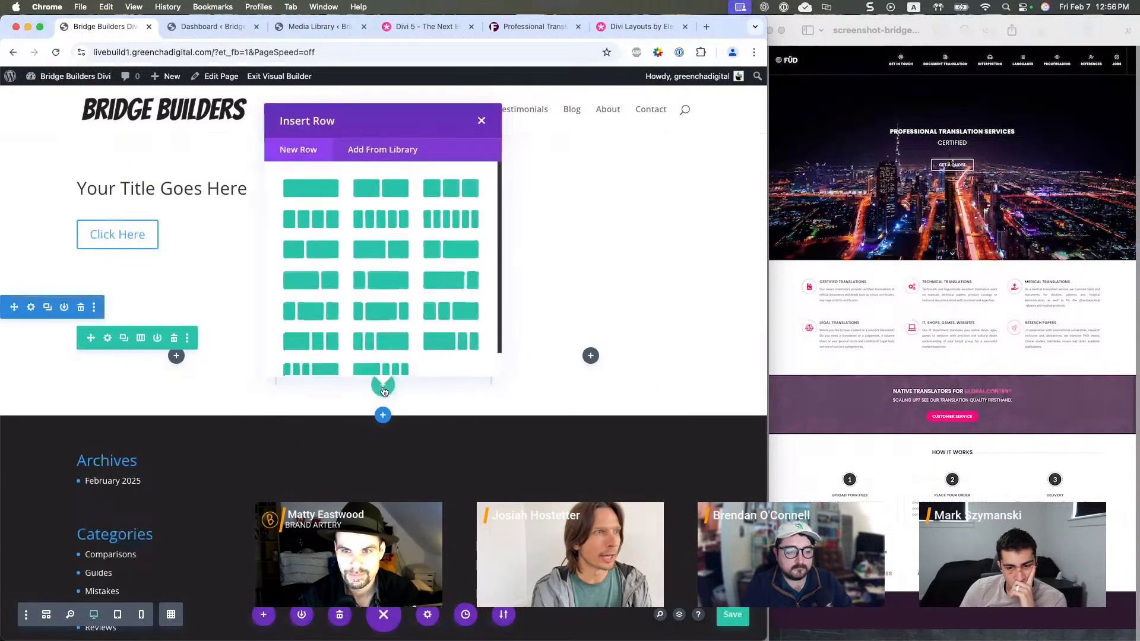
left_click(430, 194)
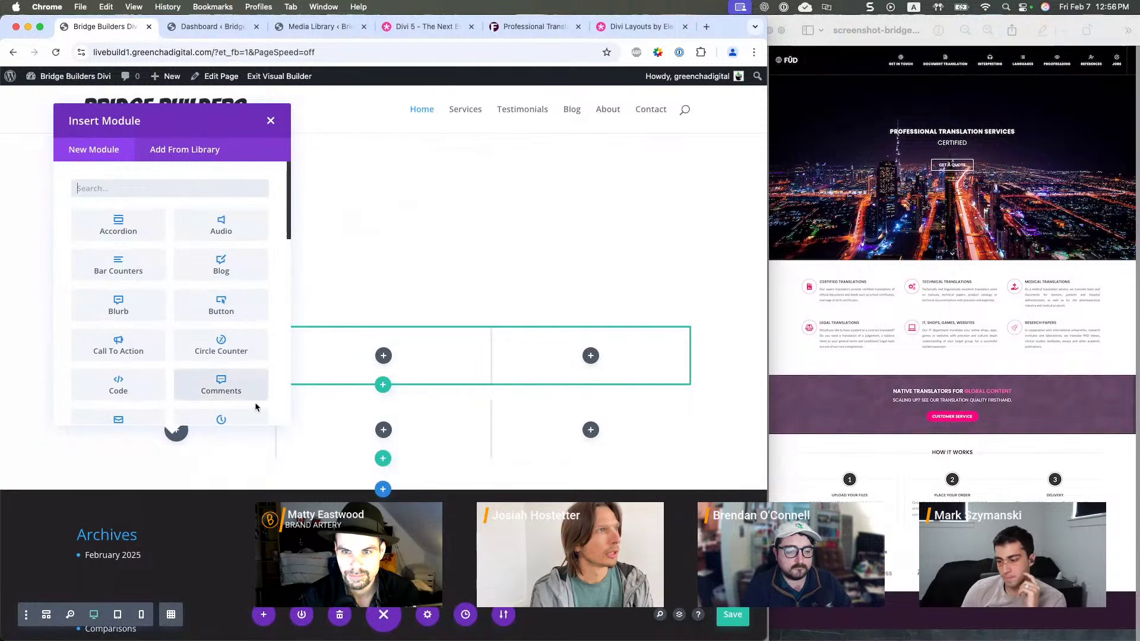
left_click(272, 120)
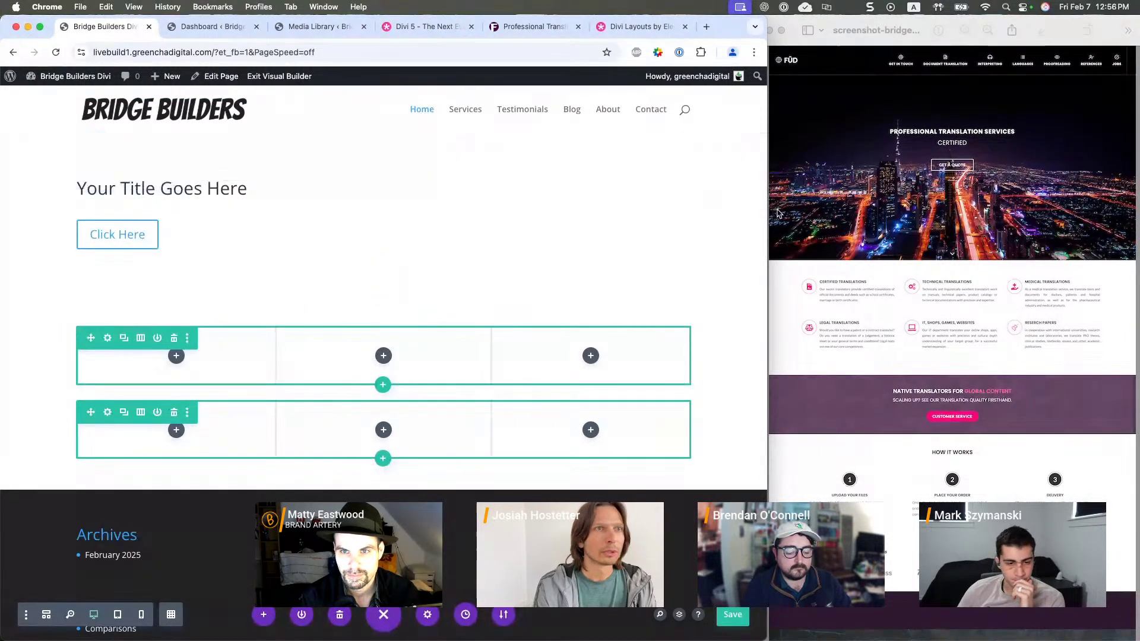
- Widen the browser window, and open the heading section's background settings in an enlarged settings window
left_click_drag(769, 210, 879, 211)
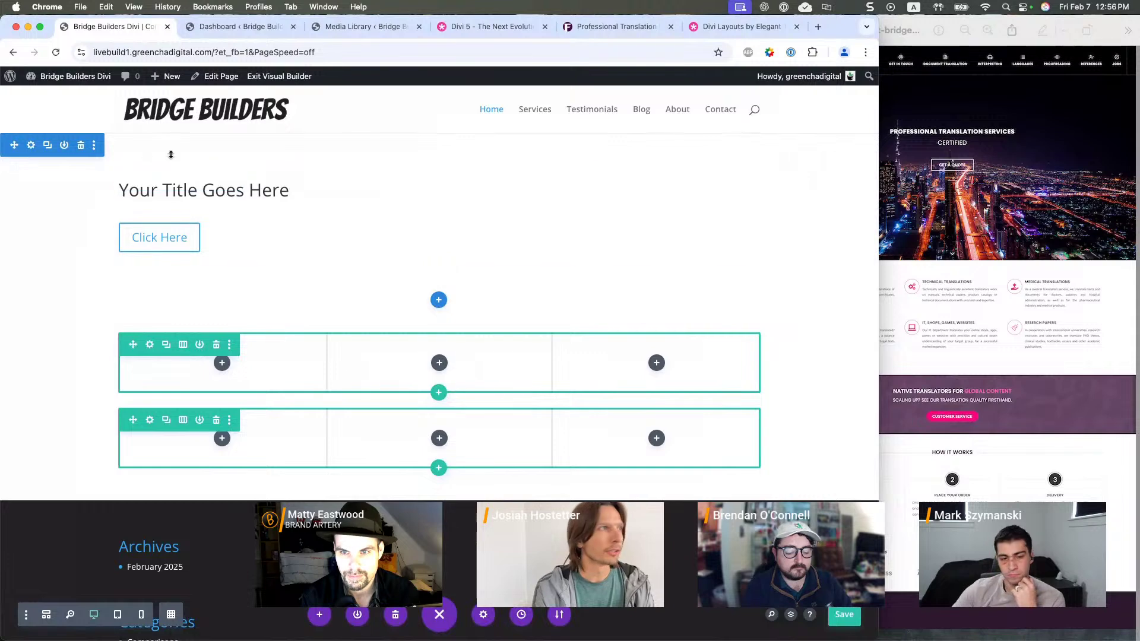
left_click(31, 146)
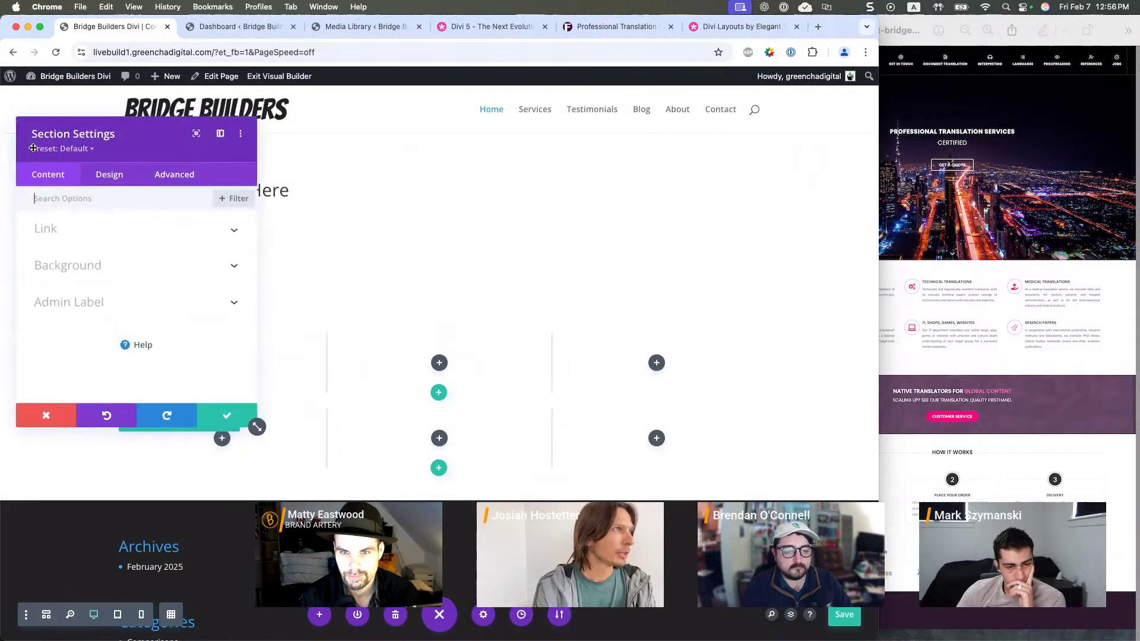
left_click(175, 273)
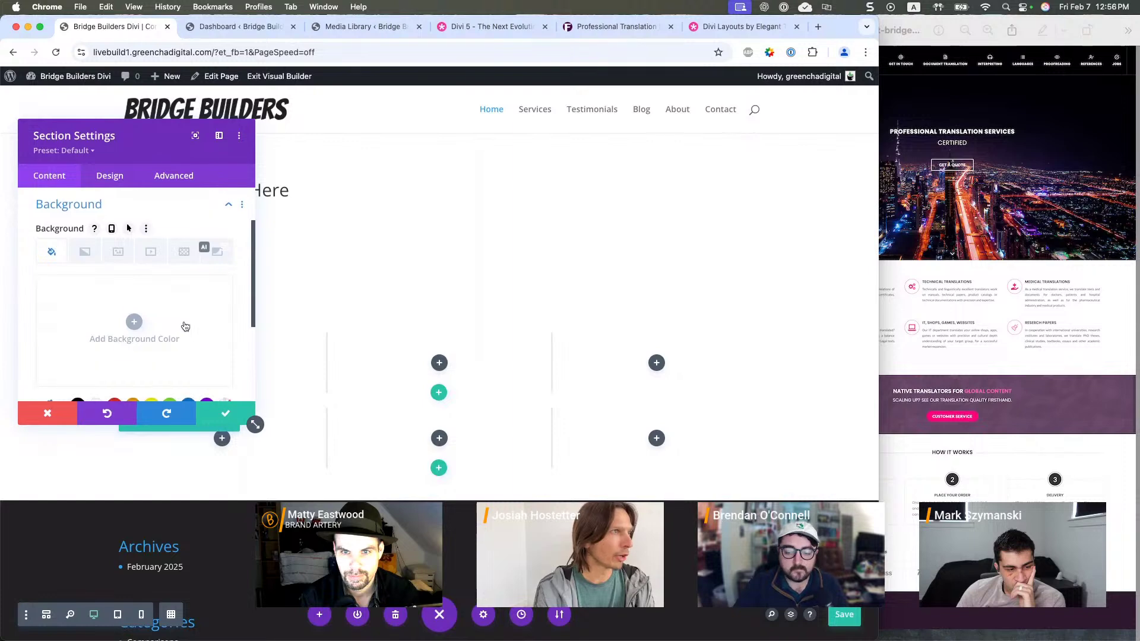
scroll(185, 324, "down", 1)
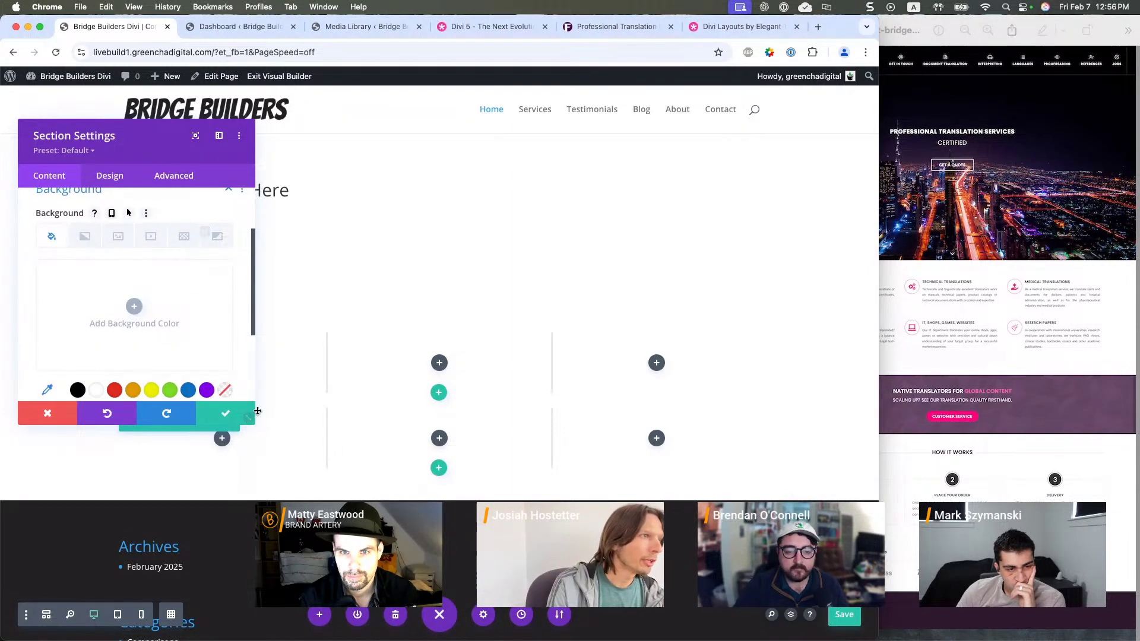
left_click_drag(258, 411, 256, 622)
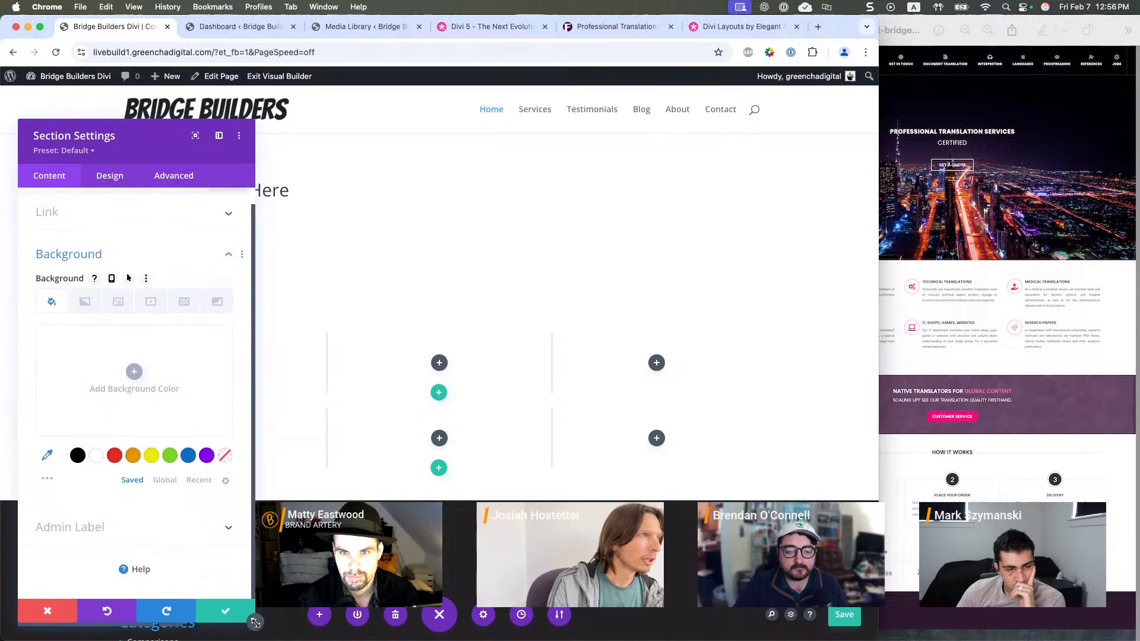
left_click_drag(132, 127, 132, 103)
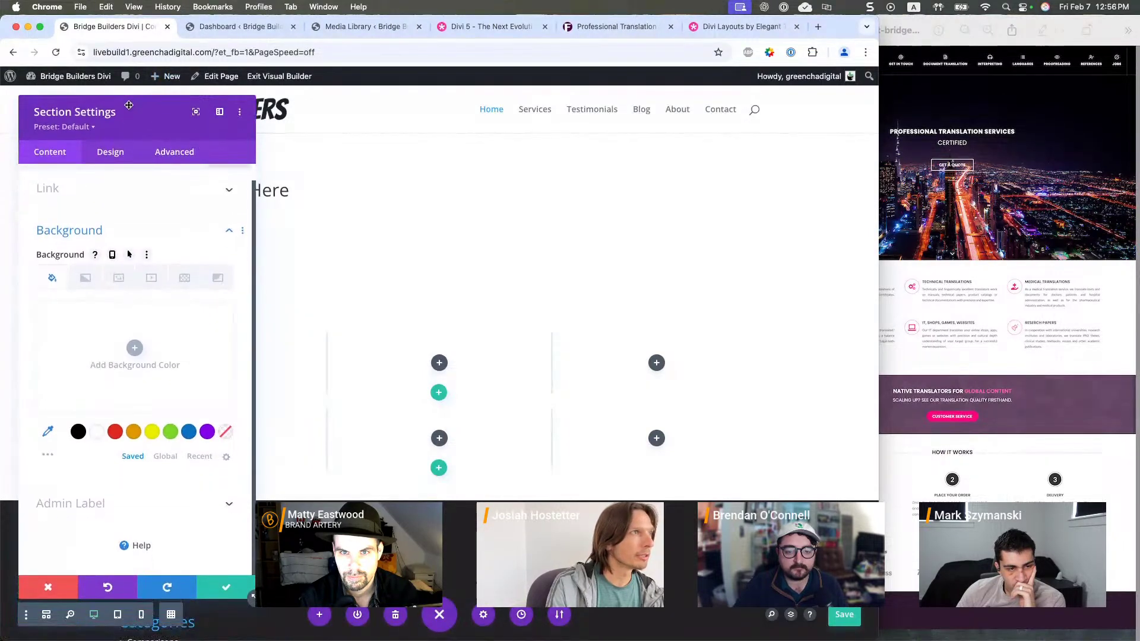
left_click_drag(252, 596, 270, 603)
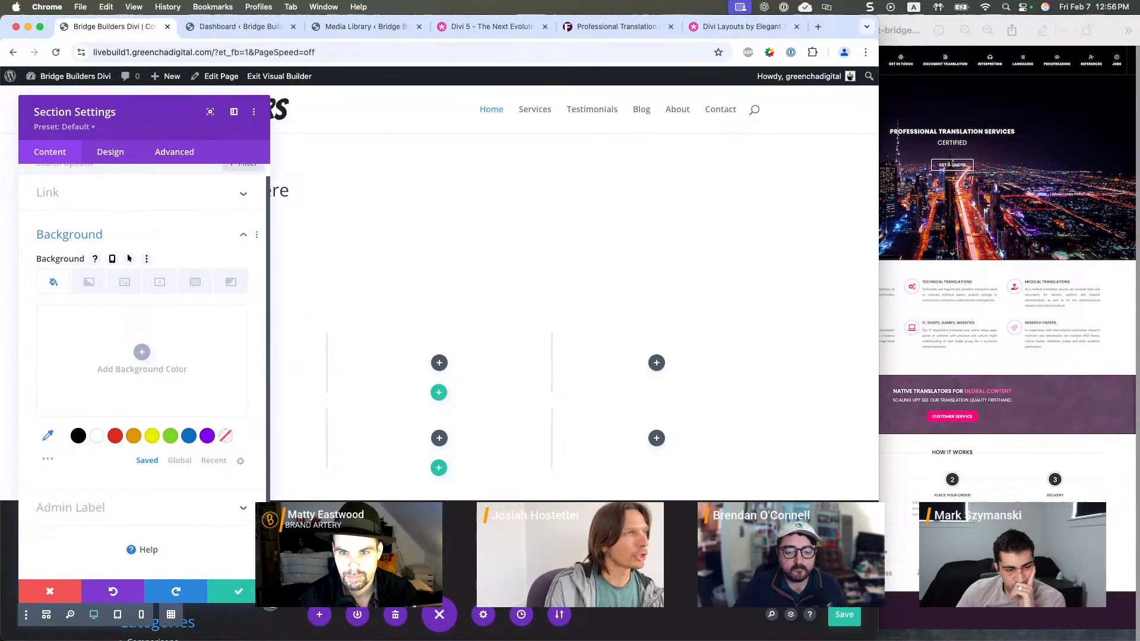
left_click_drag(165, 123, 164, 118)
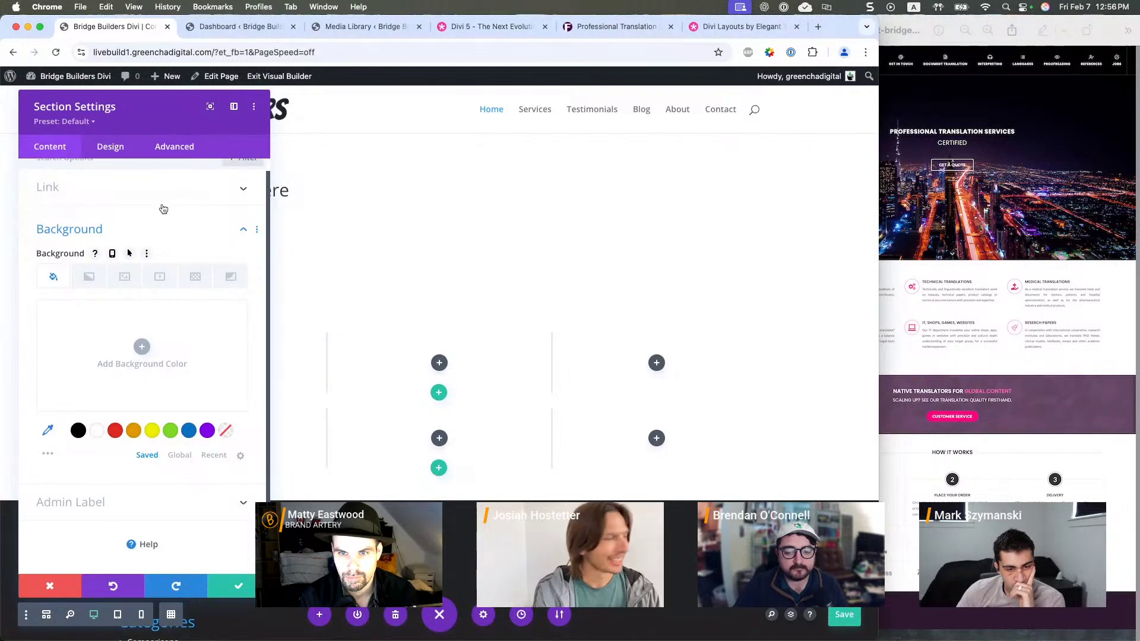
scroll(145, 272, "up", 1)
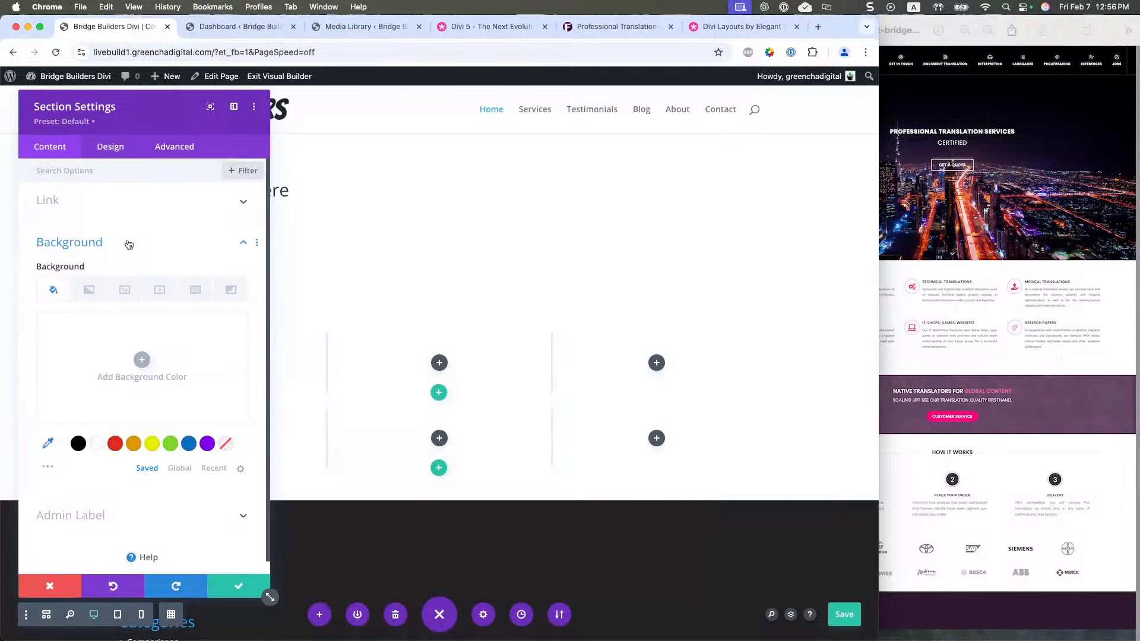
- Review the section's design and advanced options, including custom CSS, CSS ID and classes, and scroll effects, and return to its content settings
left_click(110, 148)
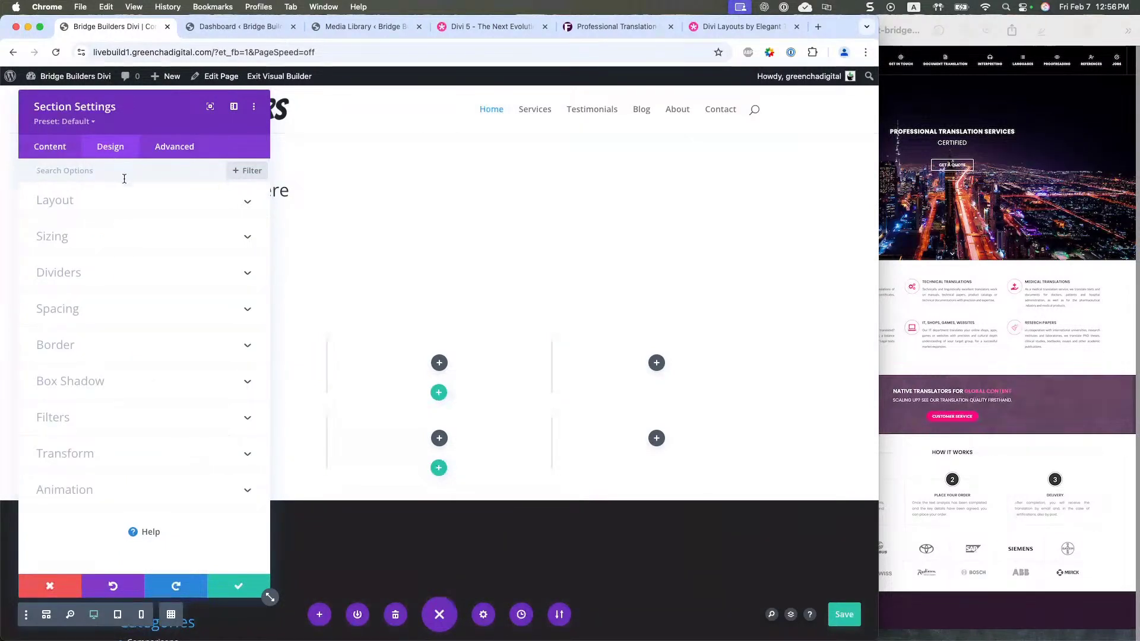
left_click(124, 179)
left_click(164, 155)
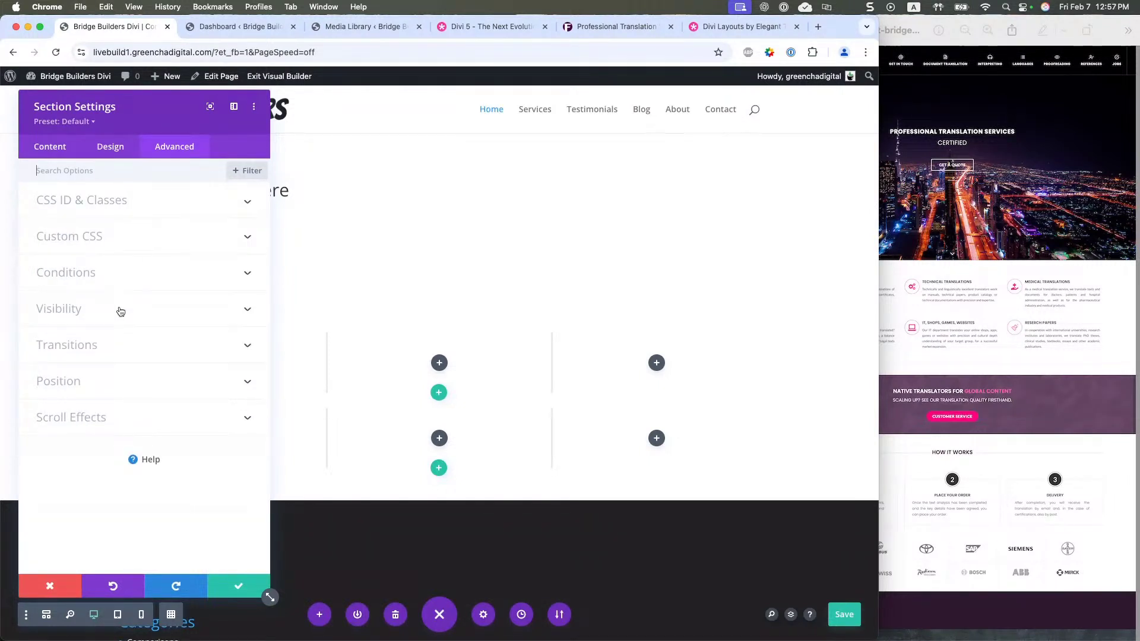
left_click(128, 237)
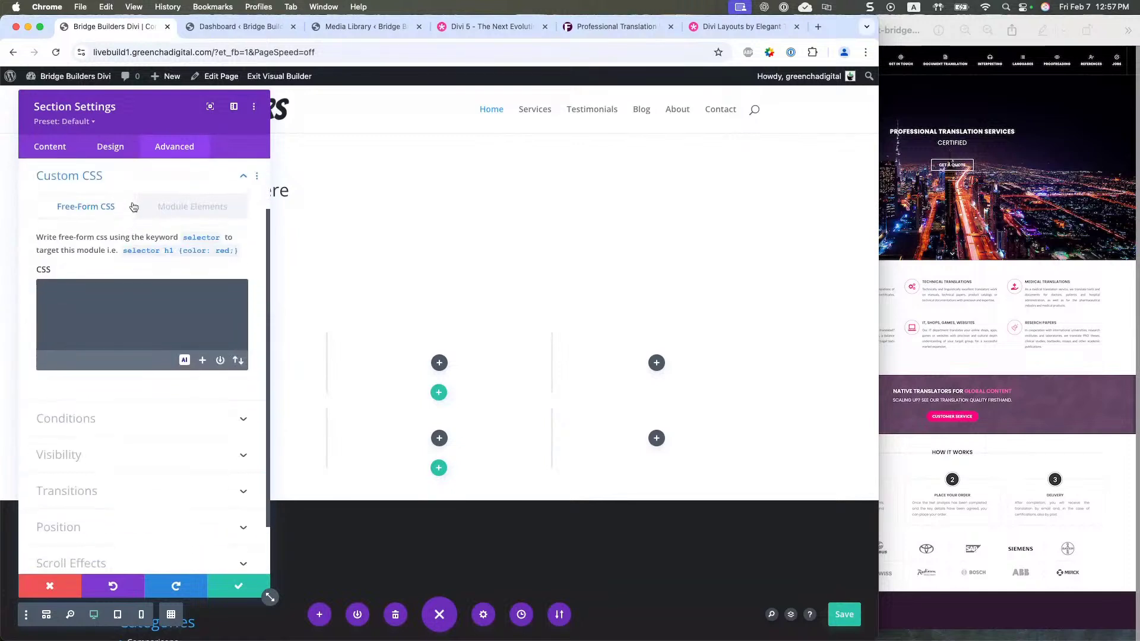
scroll(135, 197, "up", 1)
left_click(127, 204)
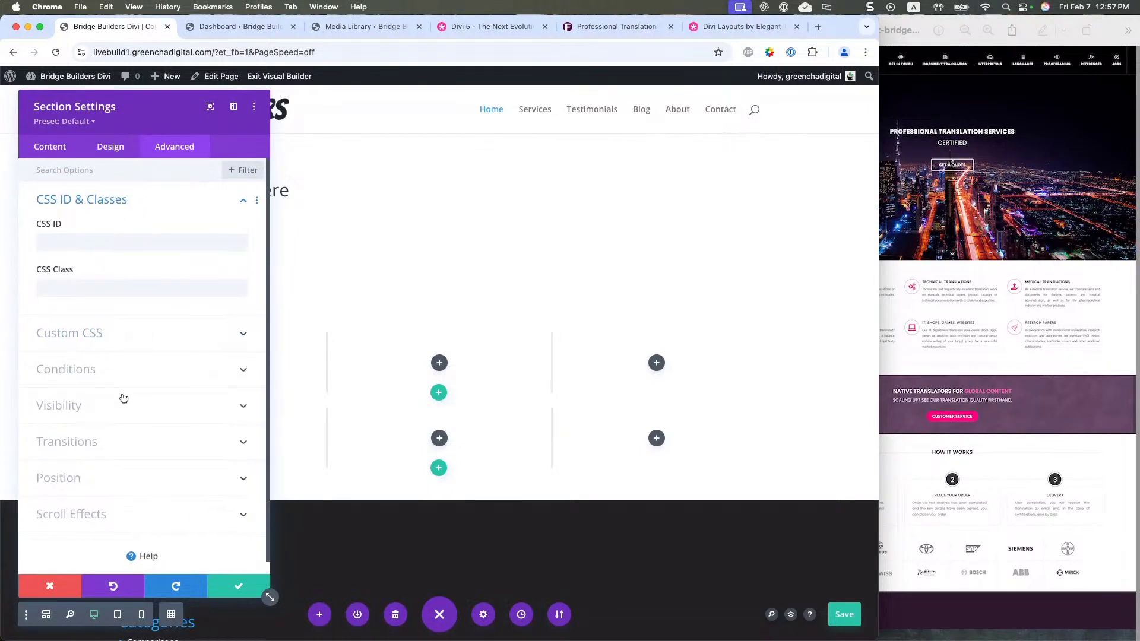
left_click(167, 503)
scroll(152, 416, "up", 5)
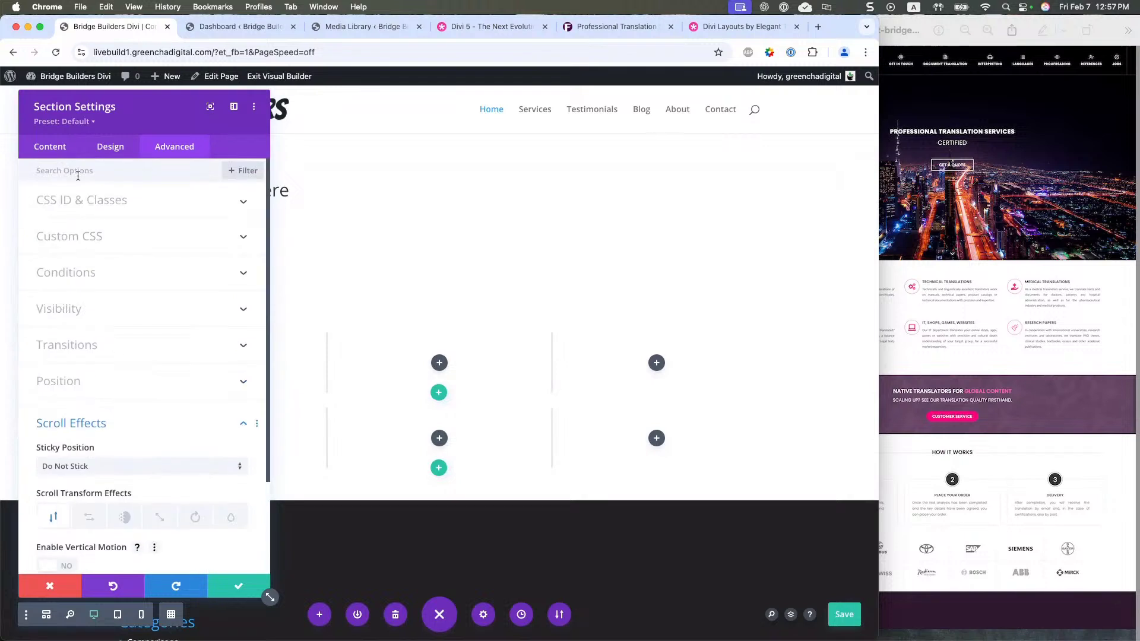
left_click(42, 149)
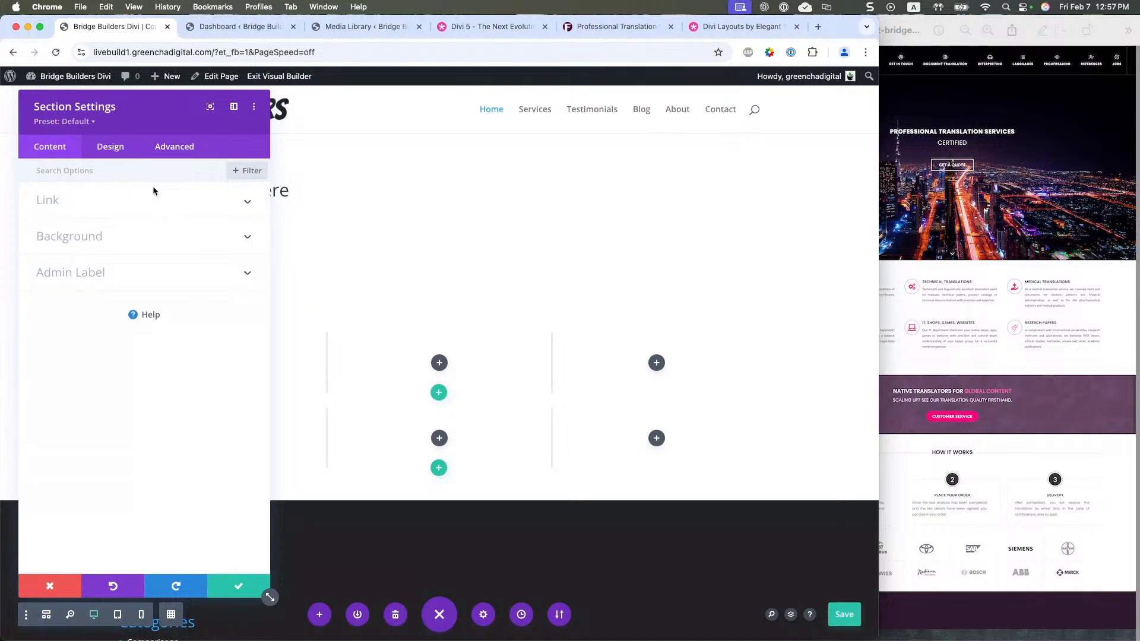
- Check the section's preset choices and the dynamic content sources available for its background image
left_click(92, 123)
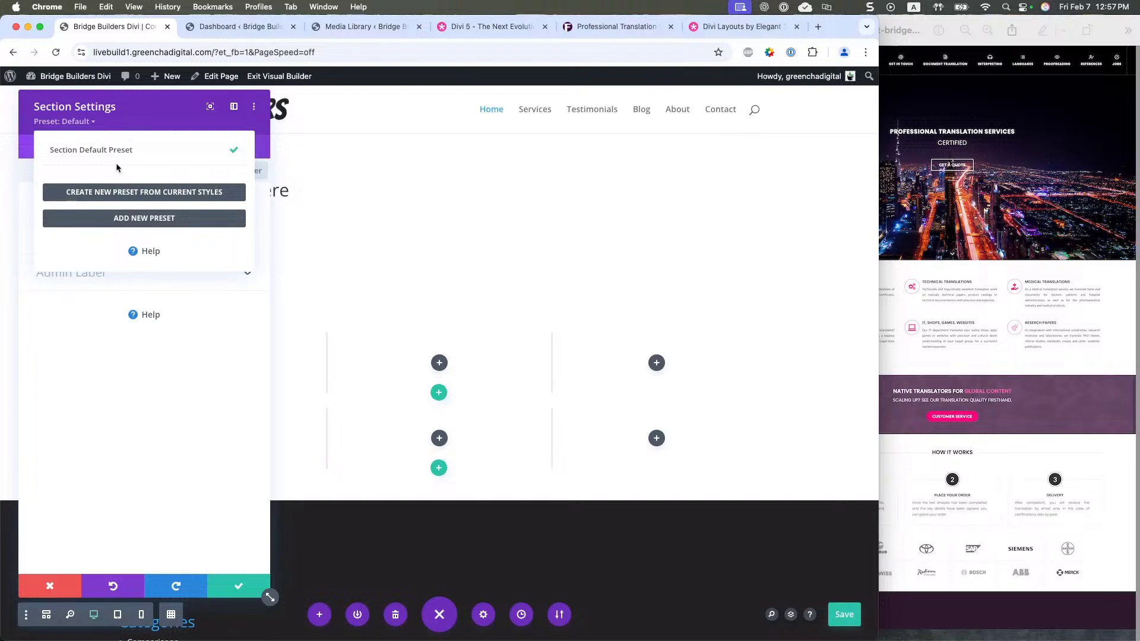
left_click(150, 113)
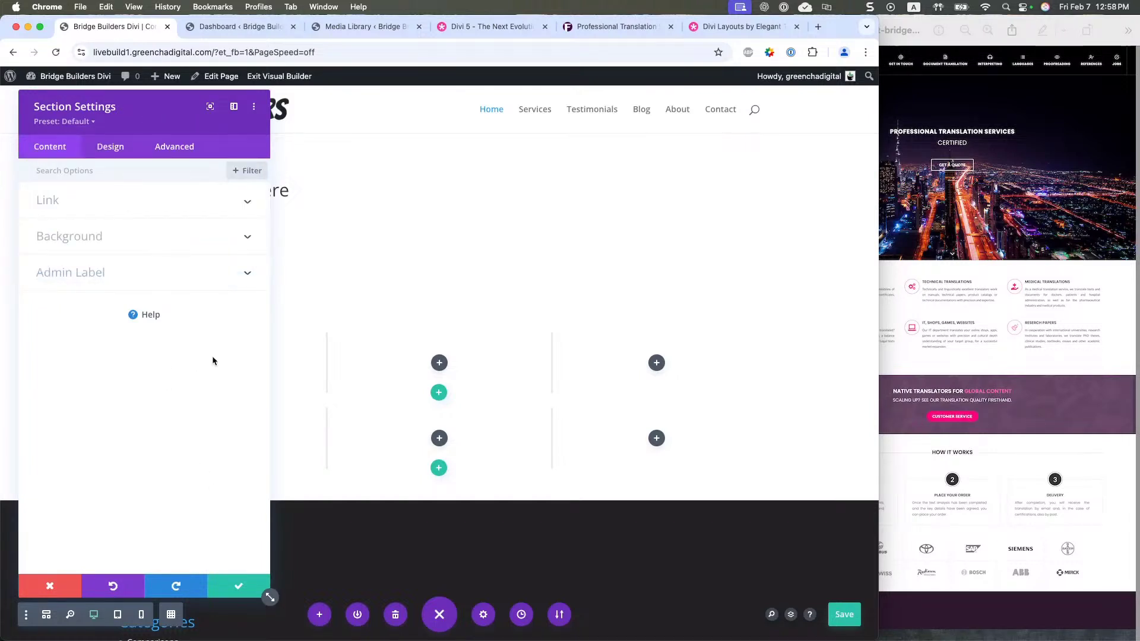
left_click(125, 236)
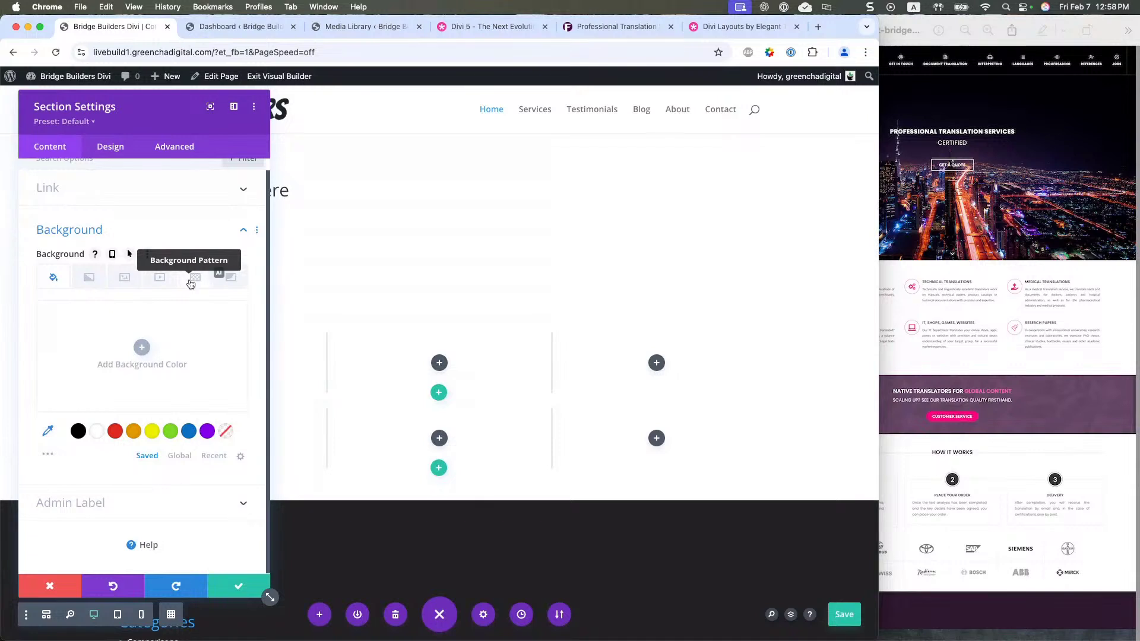
left_click(125, 278)
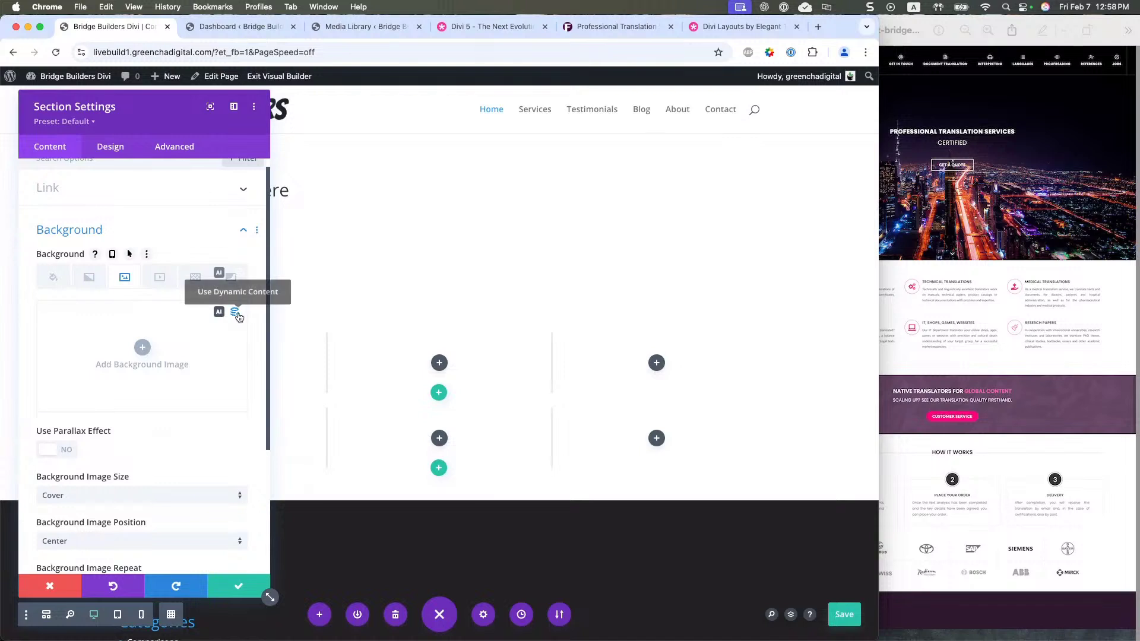
left_click(236, 315)
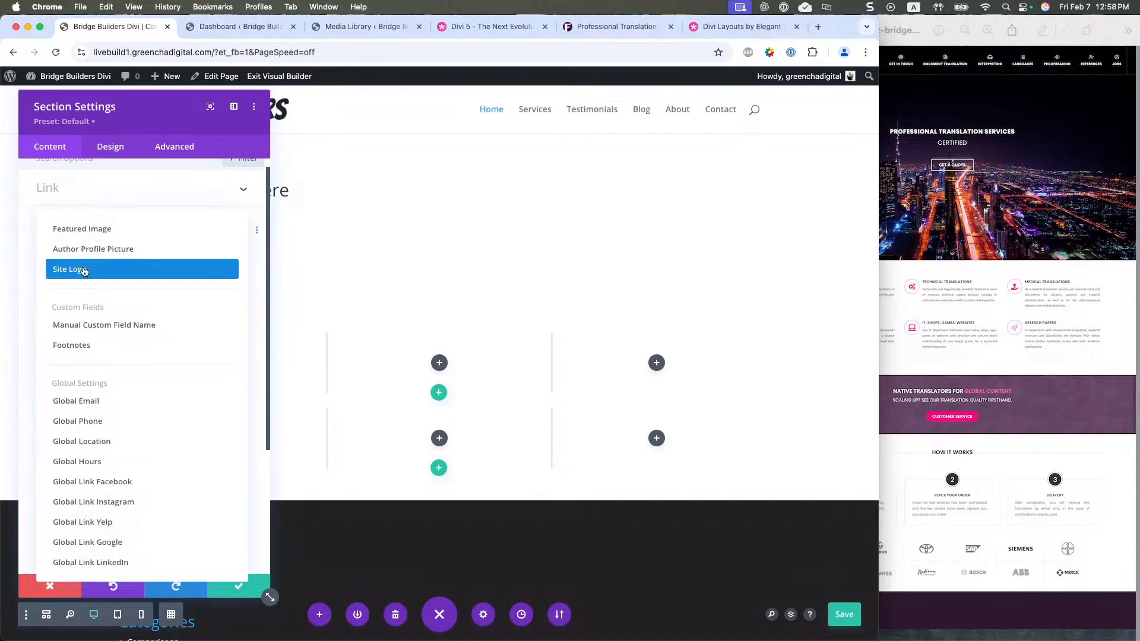
left_click(187, 207)
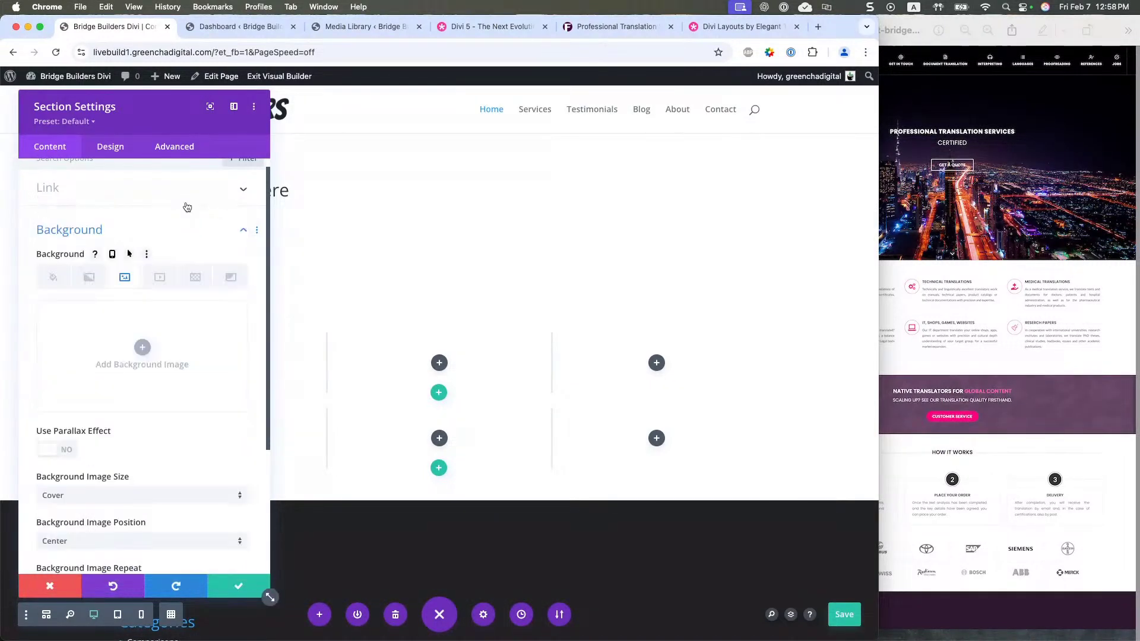
scroll(201, 398, "up", 1)
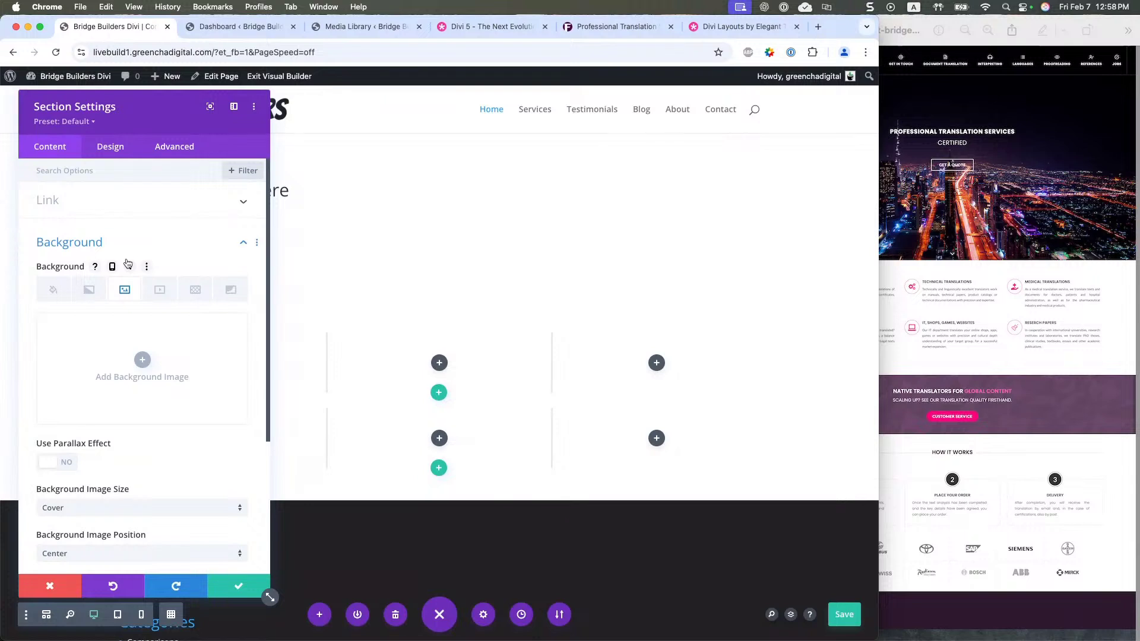
- Set fachuebersetzungsdienst.jpg from the Original Site Media folder as the section's background image, and save the section settings
mouse_move(234, 330)
left_click(142, 360)
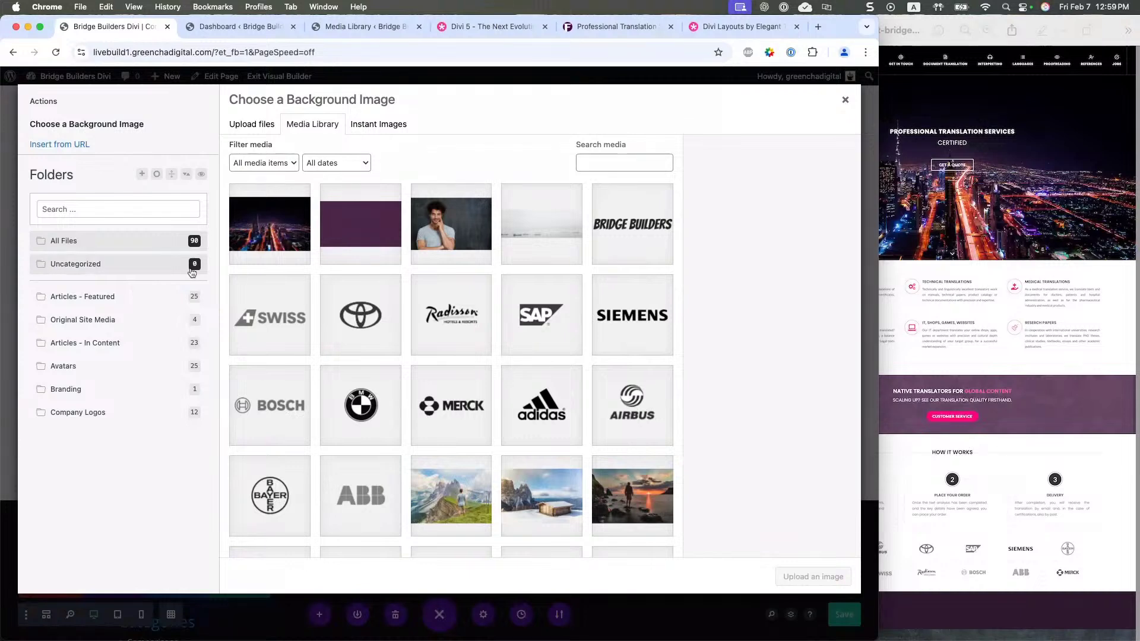
left_click(115, 343)
left_click(118, 320)
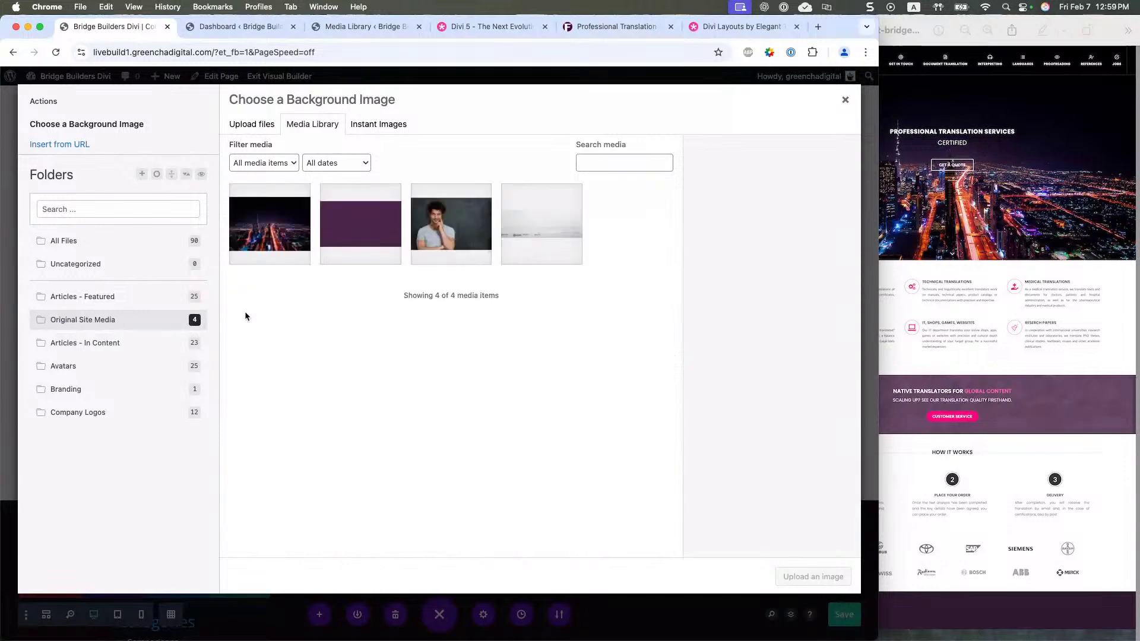
left_click(282, 248)
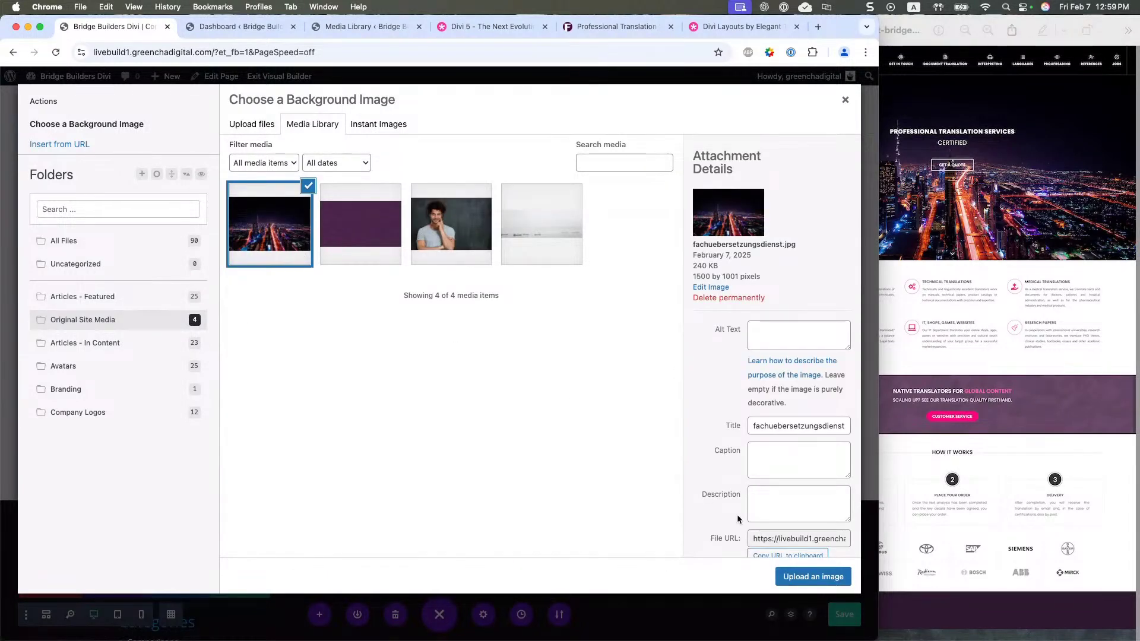
left_click(813, 576)
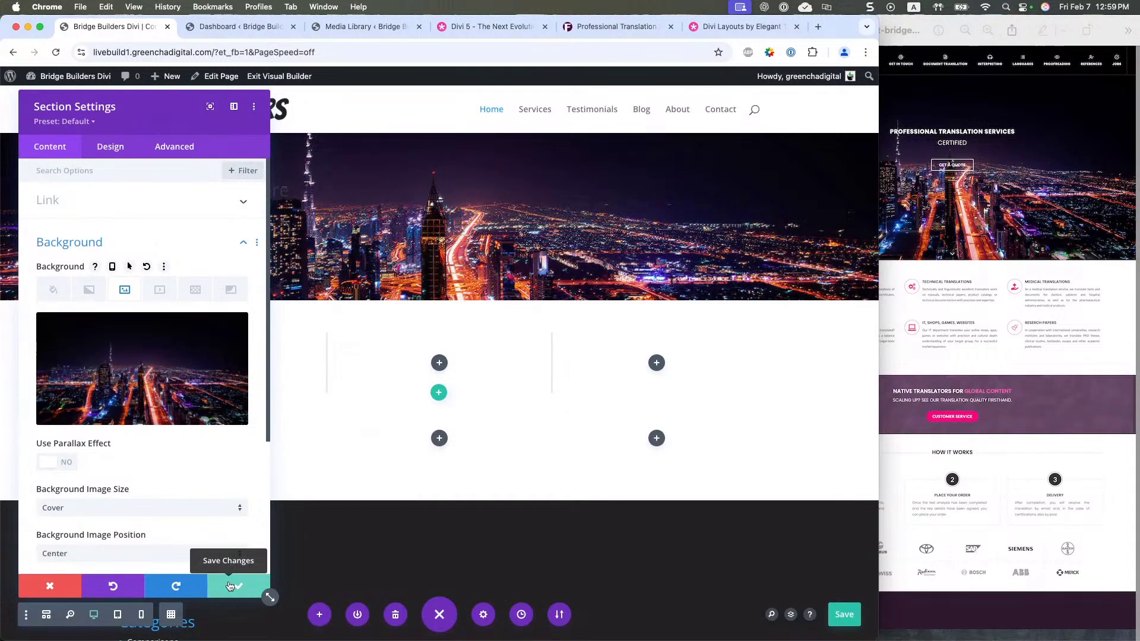
left_click(230, 587)
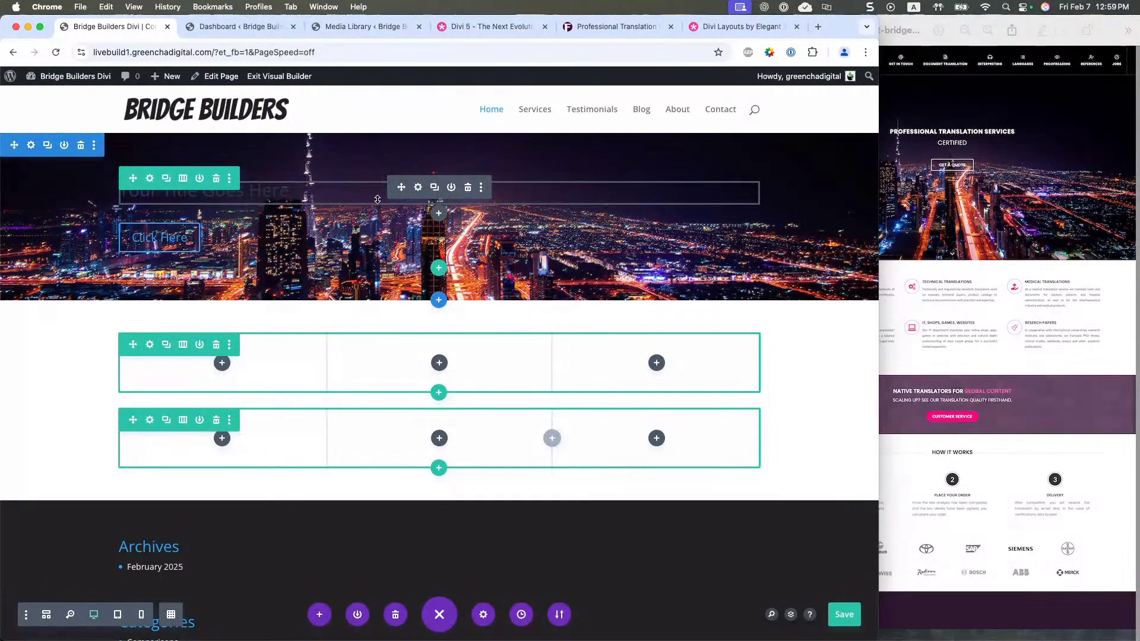
- Open the heading module's settings, shift the window toward the middle of the page, and start writing the heading with AI
left_click(419, 188)
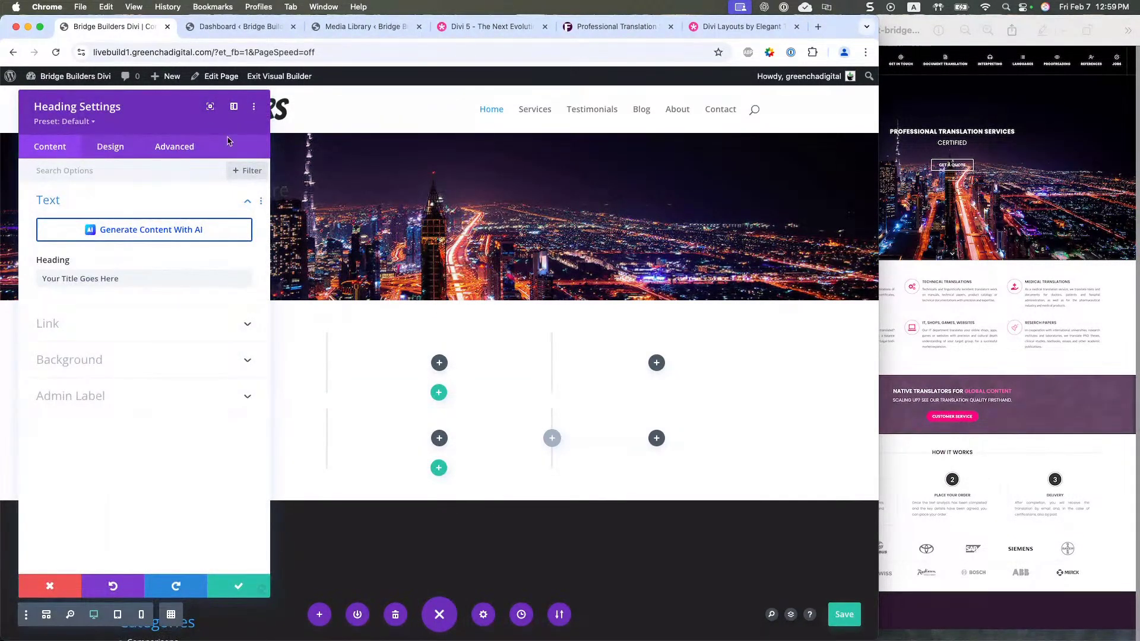
left_click_drag(138, 102, 379, 116)
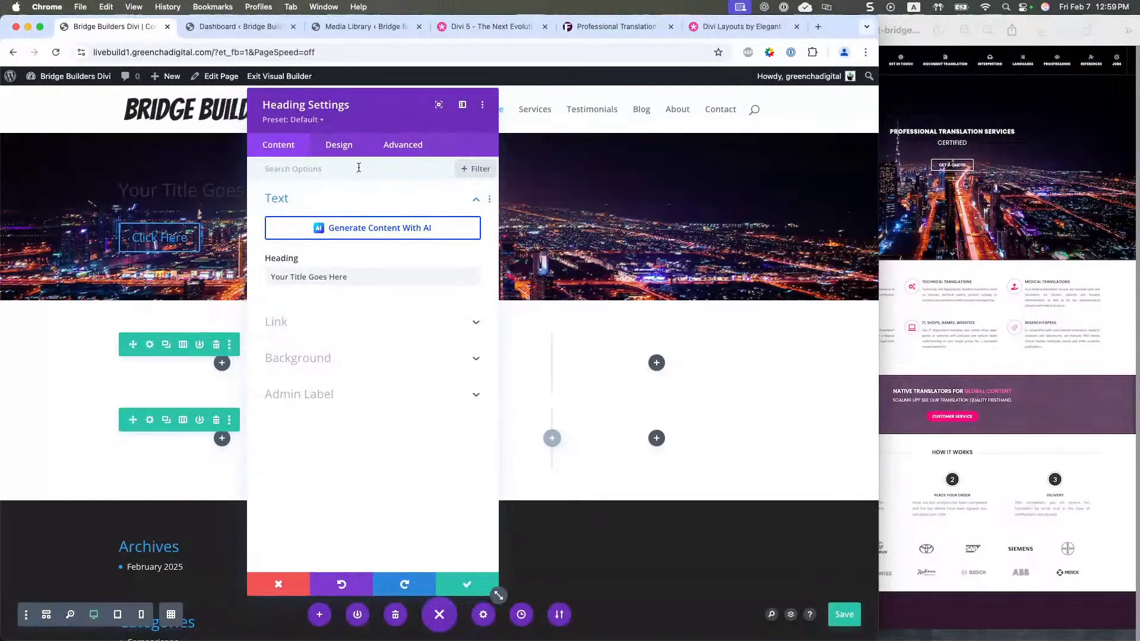
left_click(339, 147)
left_click(279, 146)
mouse_move(439, 276)
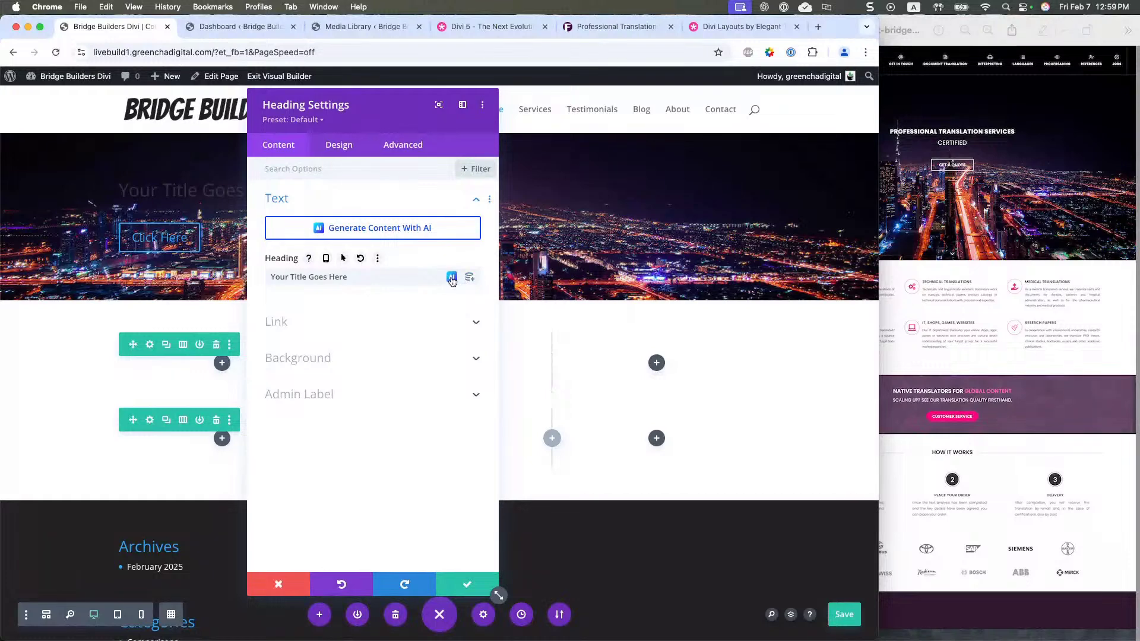
left_click(452, 278)
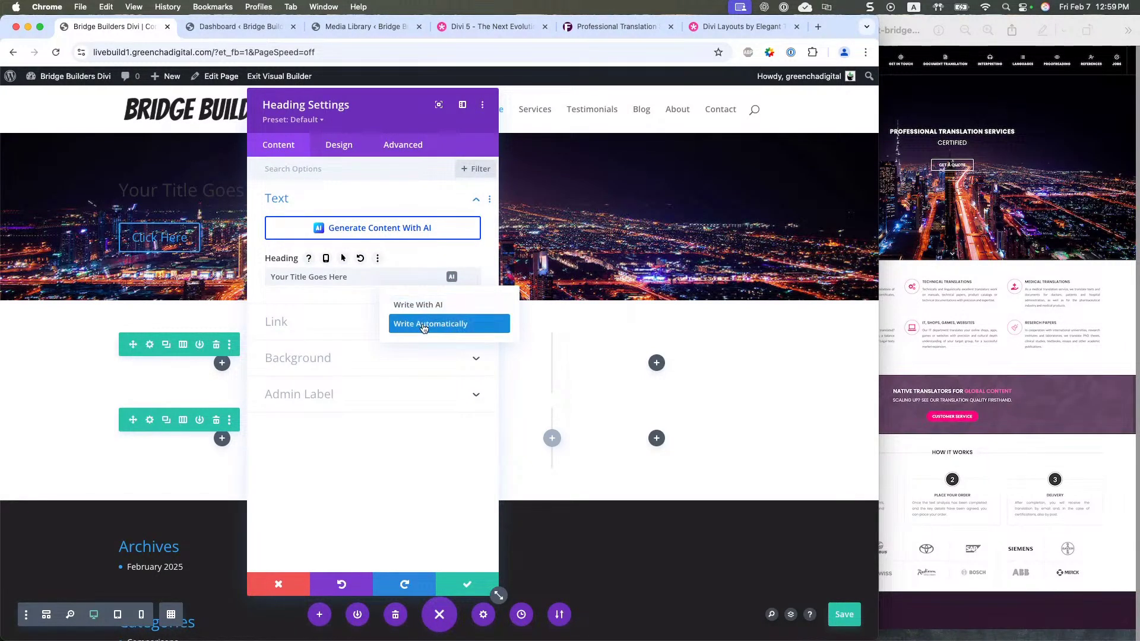
left_click(422, 306)
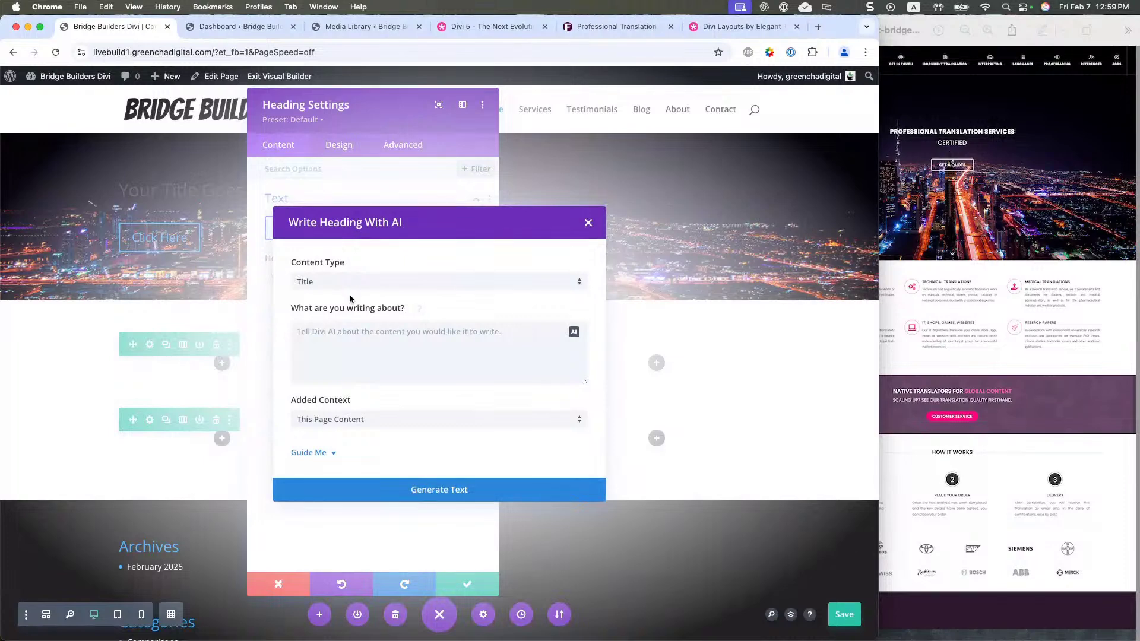
- Keep the AI content type as Title and enter the prompt "translation company page title"
left_click(343, 288)
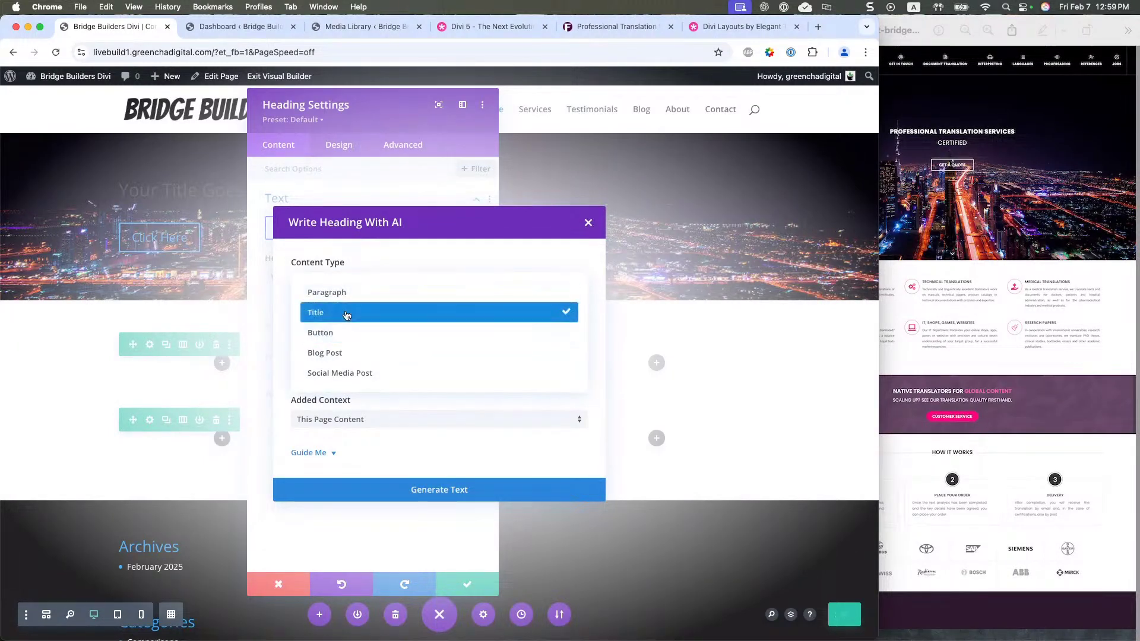
left_click(346, 311)
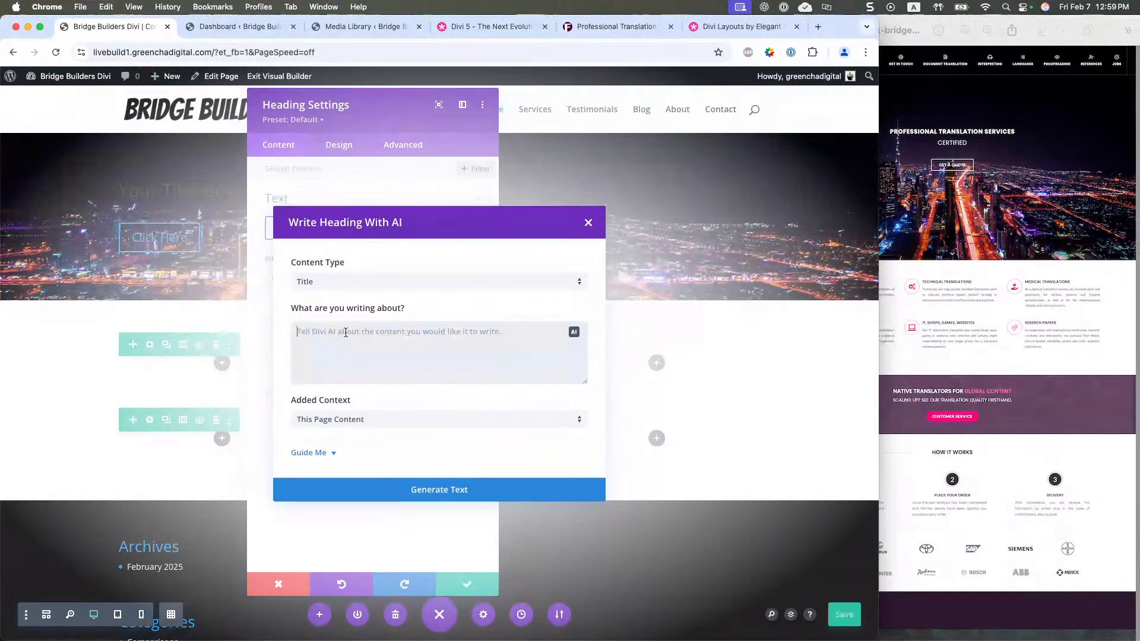
type("translat")
key("super+a")
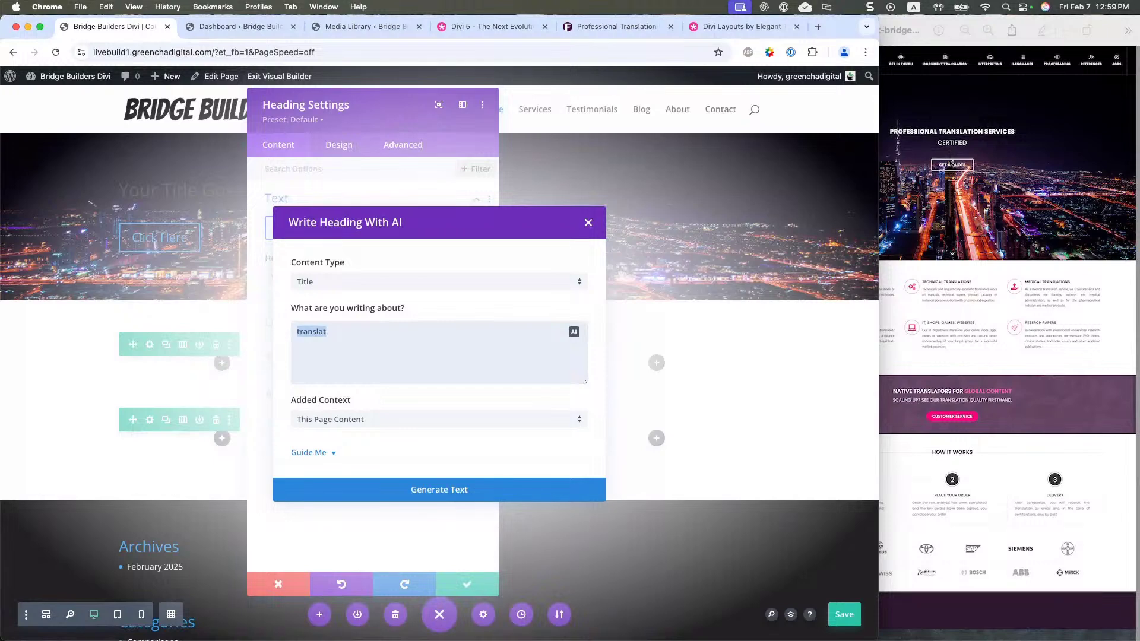
type("ion company page title")
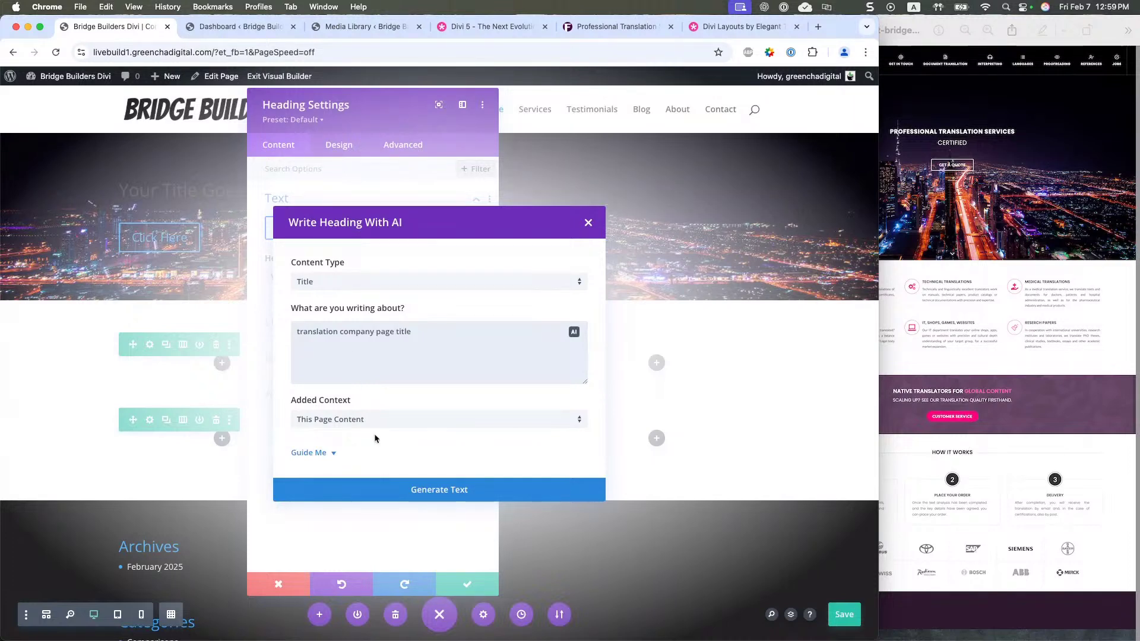
- Set the added context to No Context, and generate the title and use it as the heading text
left_click(357, 421)
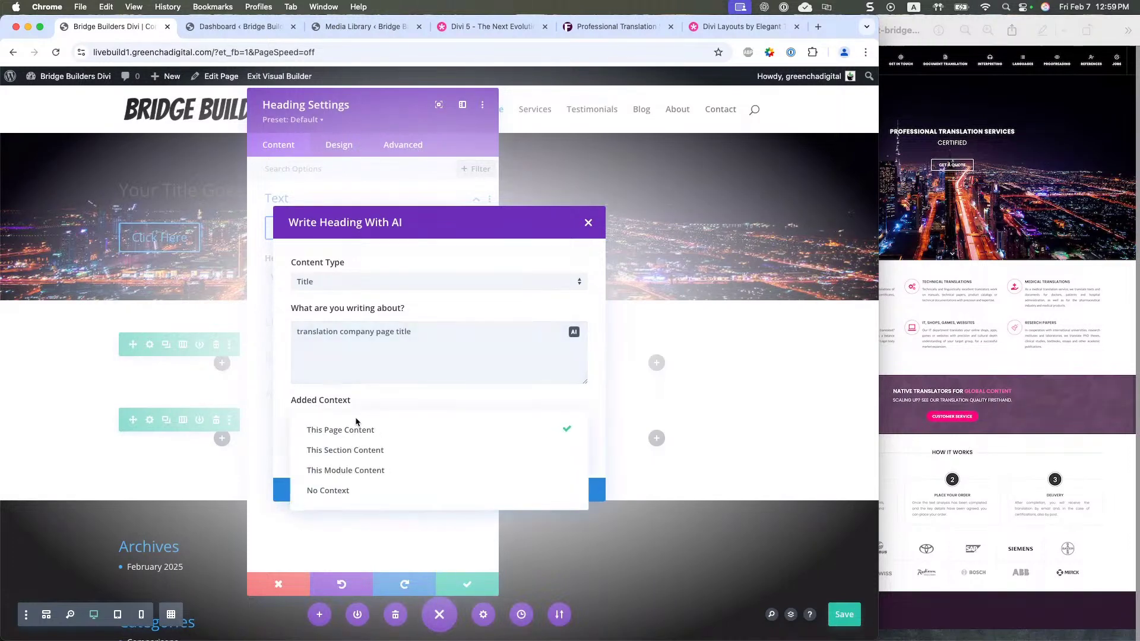
left_click(362, 491)
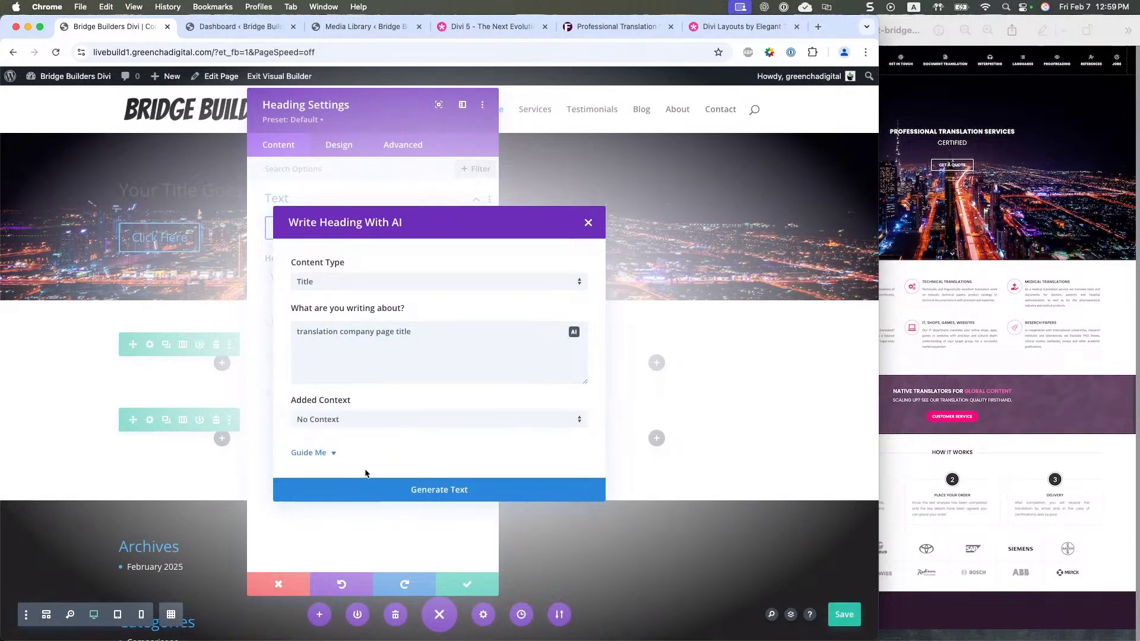
left_click(392, 419)
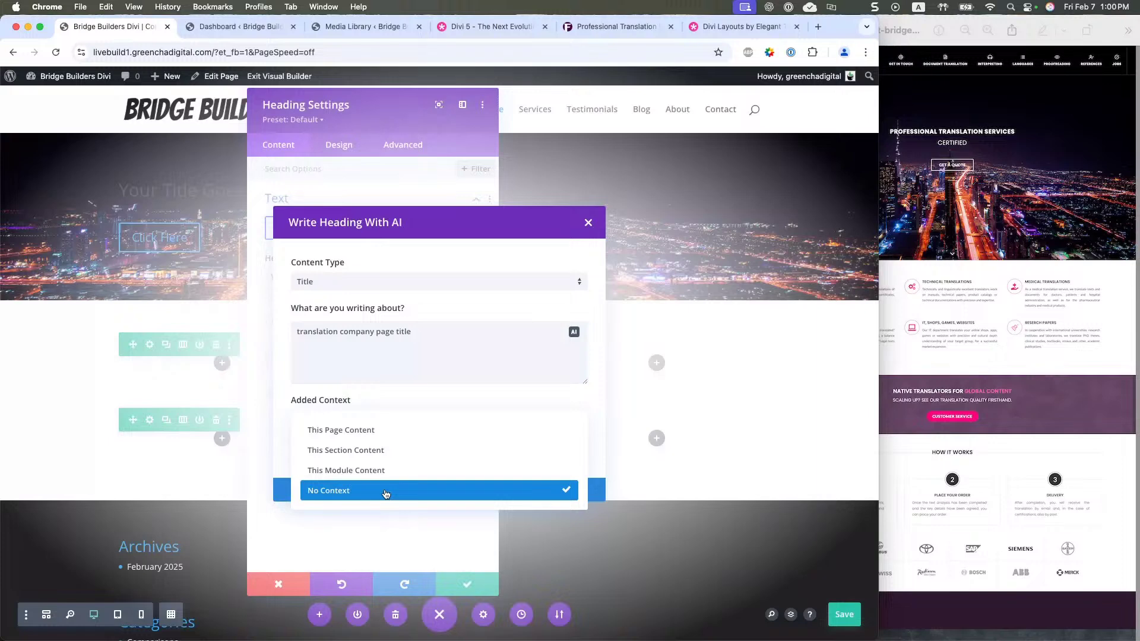
left_click(597, 452)
left_click(523, 491)
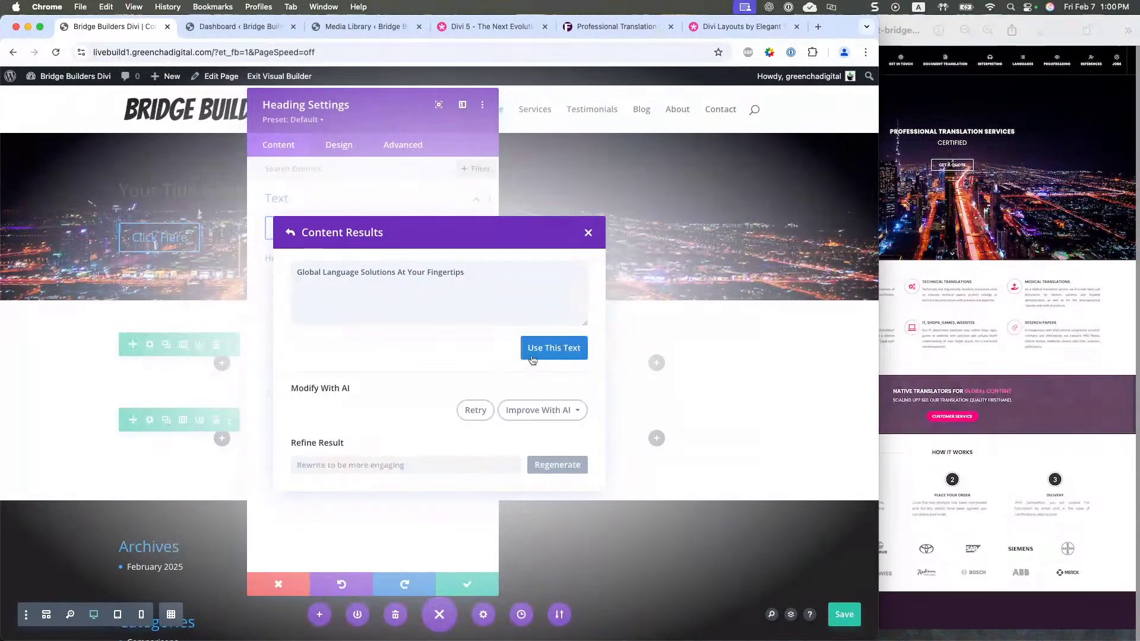
left_click(549, 348)
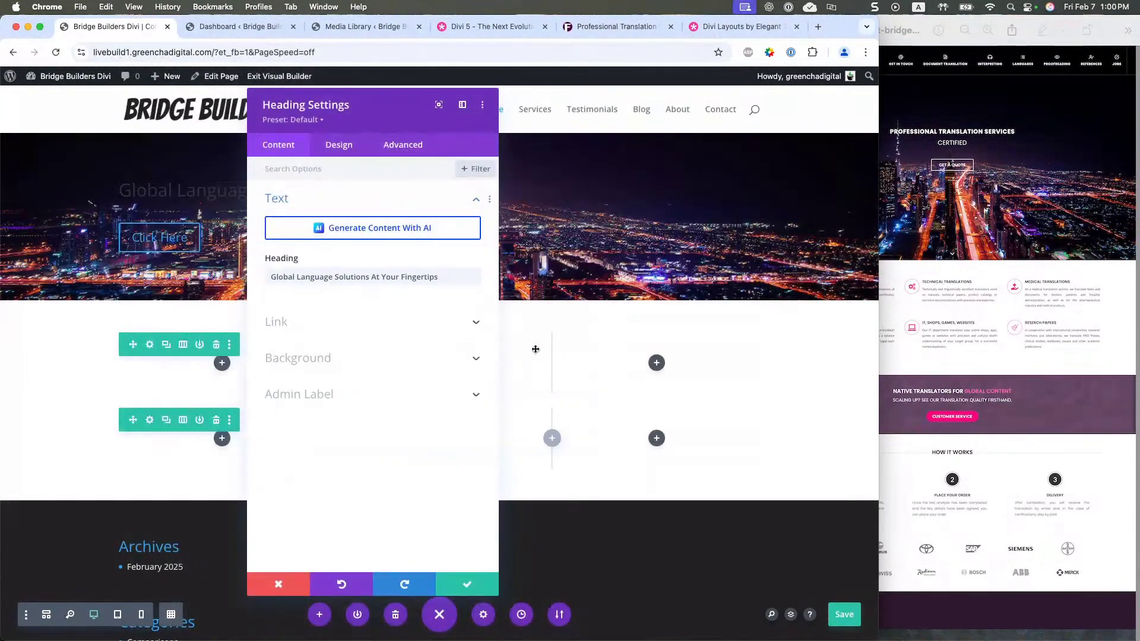
- Move the settings window clear of the heading, and set the heading text color to white (#ffffff) in its design options
left_click(339, 146)
left_click_drag(384, 114, 741, 117)
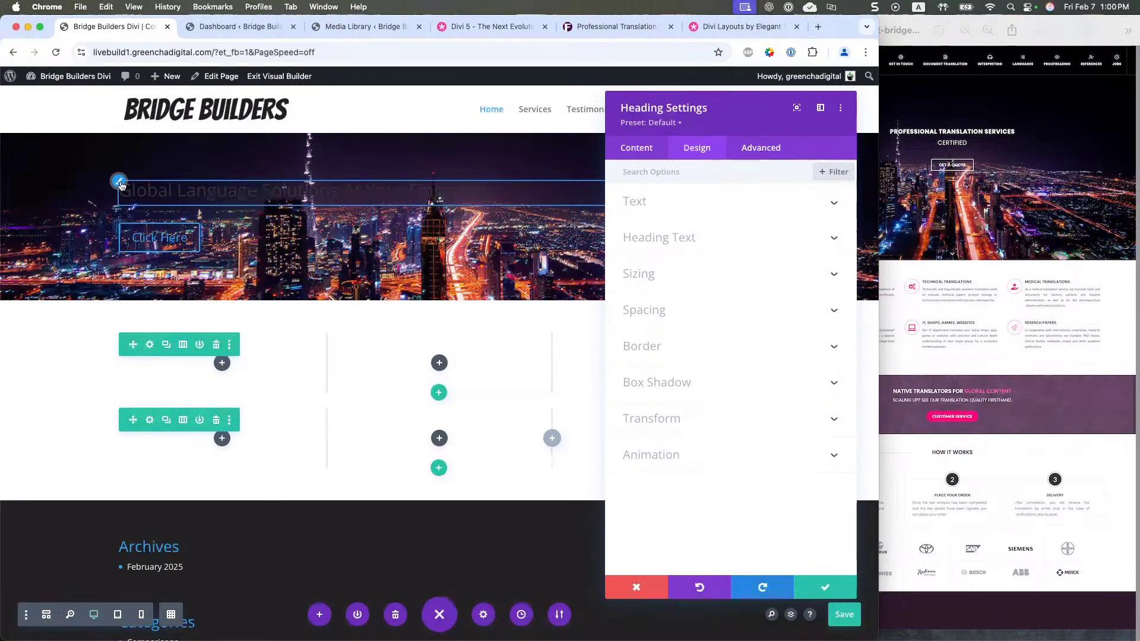
left_click(119, 185)
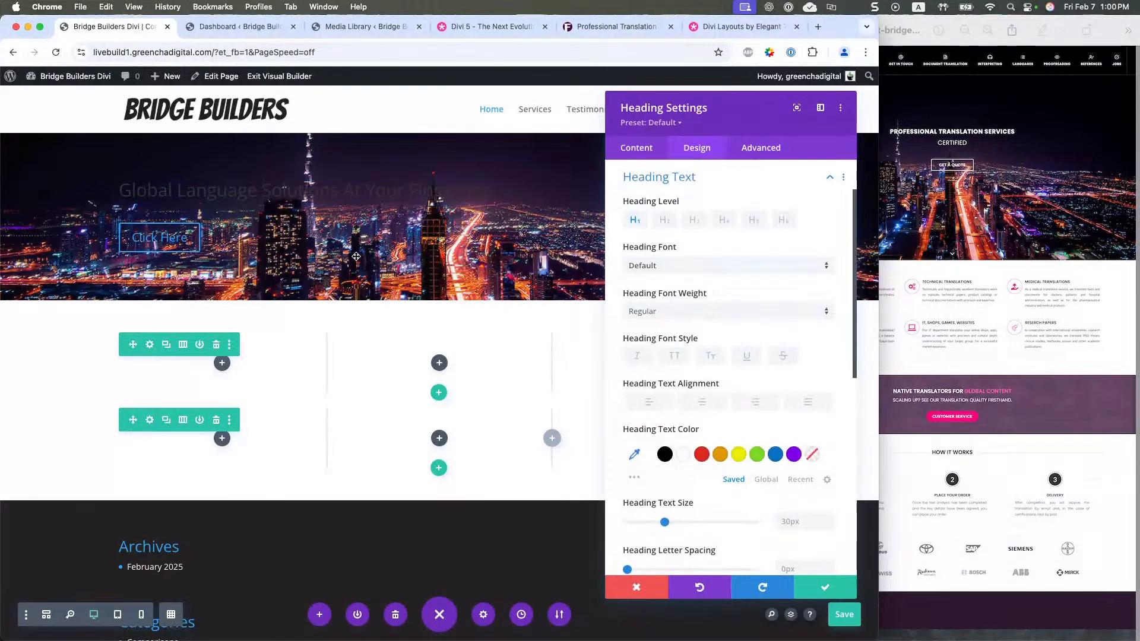
scroll(700, 178, "up", 2)
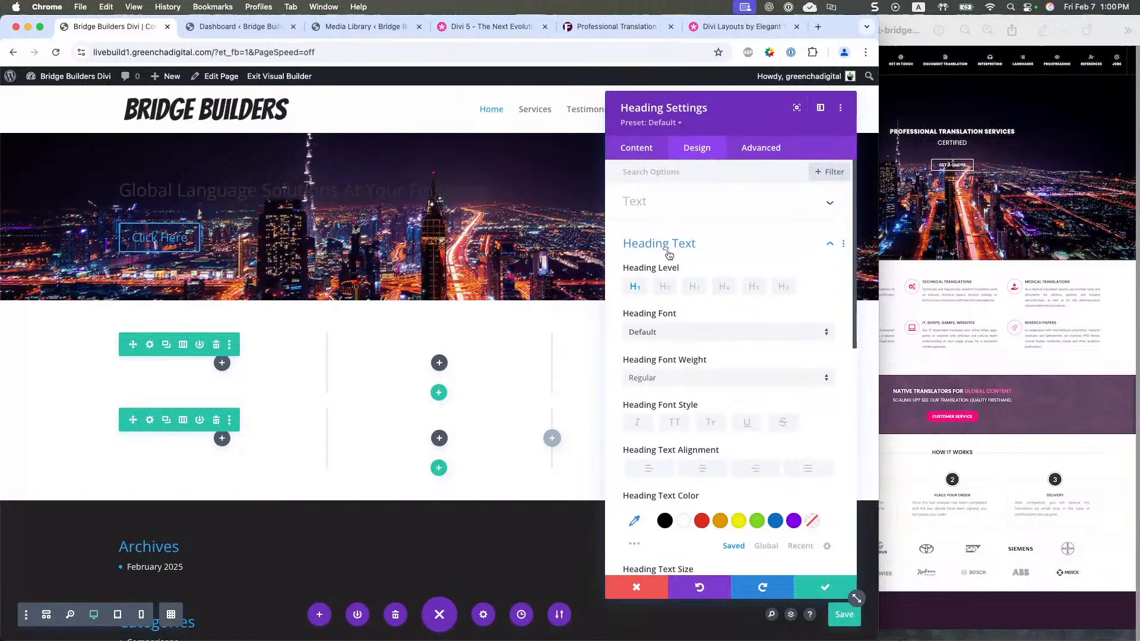
scroll(651, 371, "down", 2)
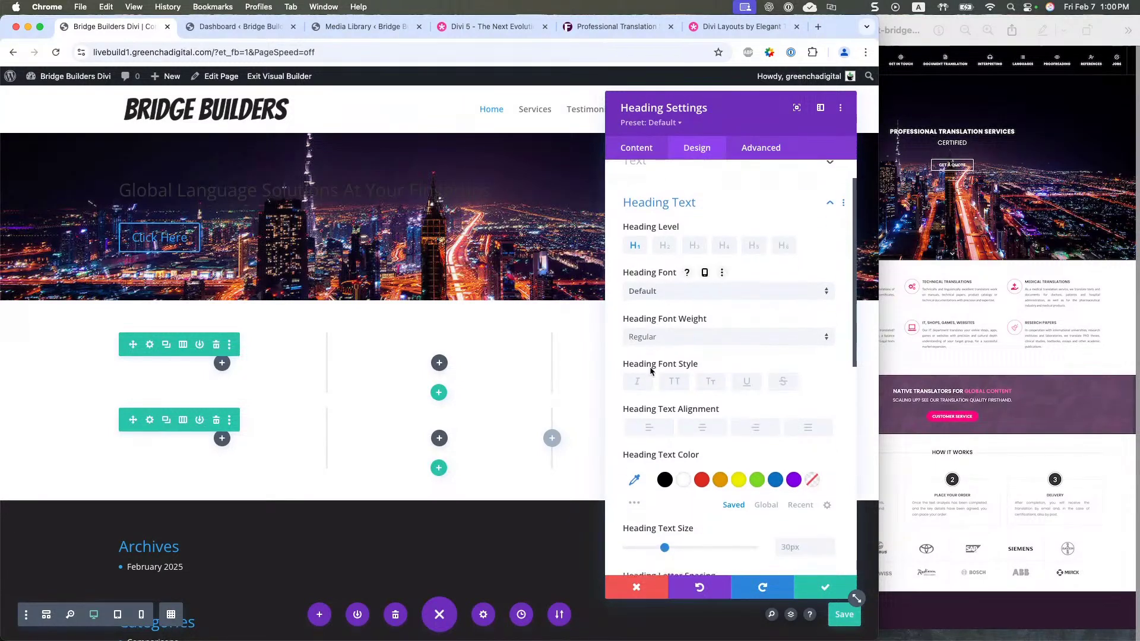
left_click(681, 484)
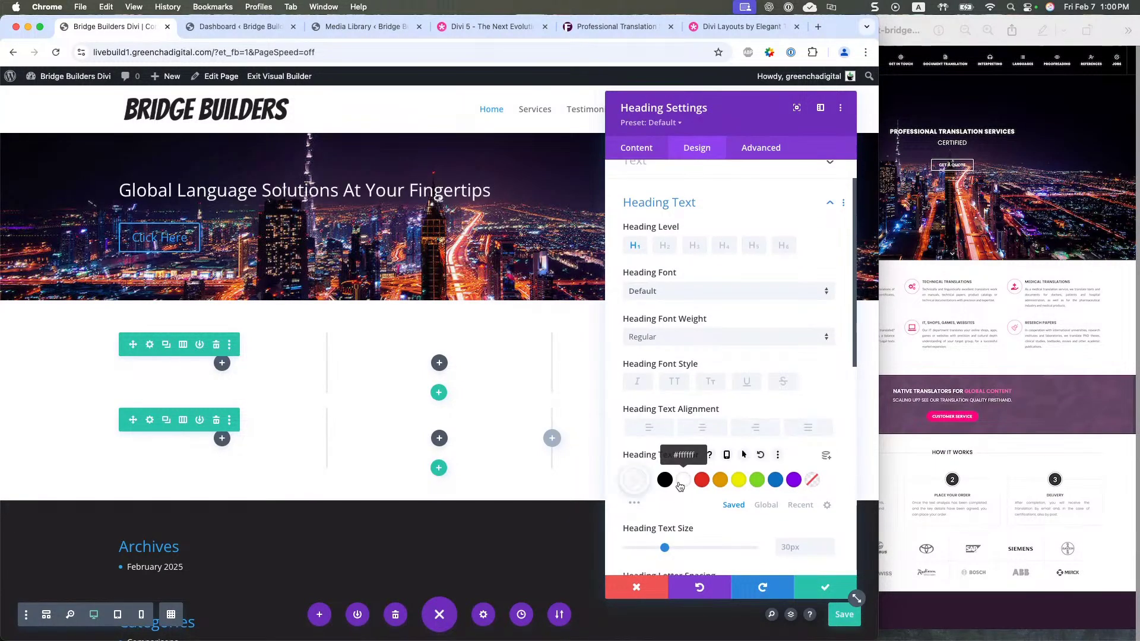
- Look through the remaining heading text options and the global color palette, and return to the saved colors
scroll(686, 497, "down", 1)
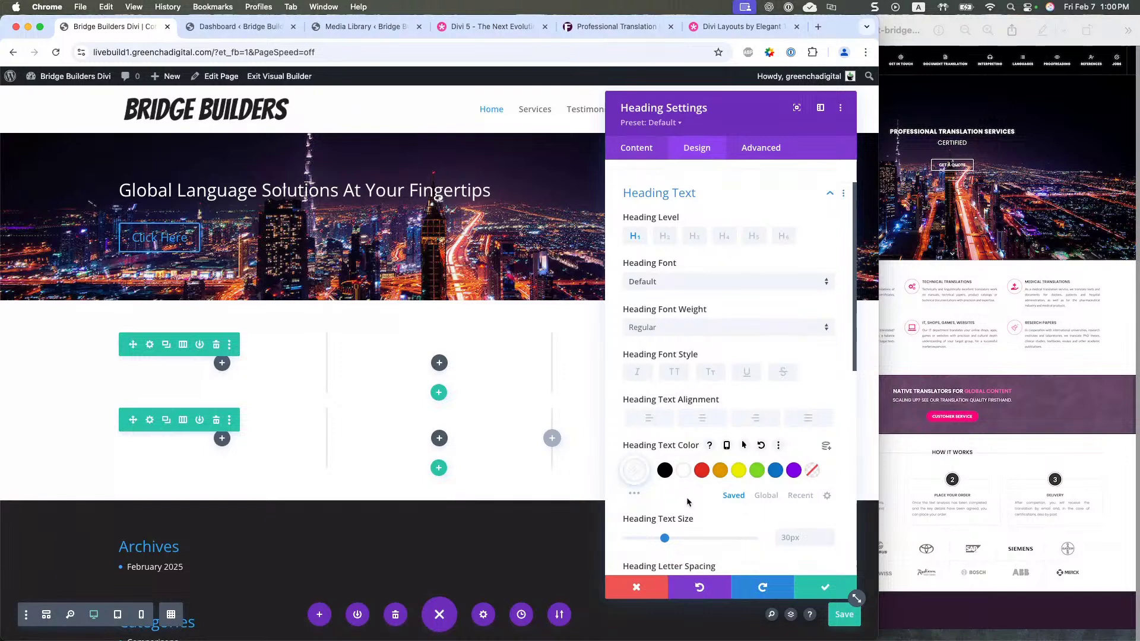
scroll(677, 493, "down", 4)
scroll(674, 488, "down", 1)
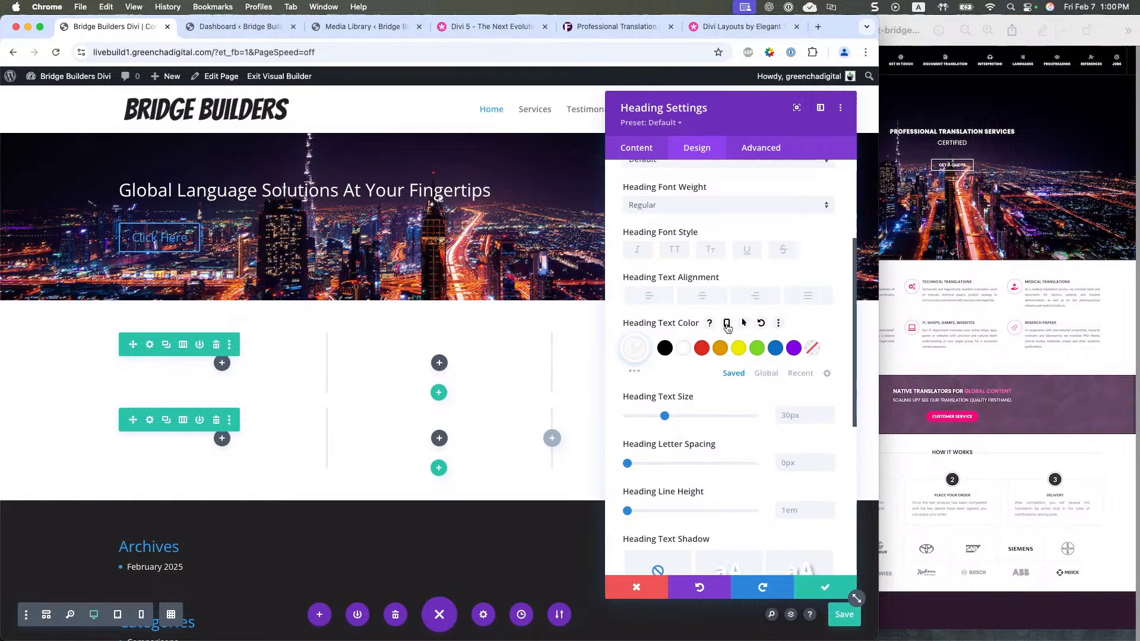
left_click(766, 376)
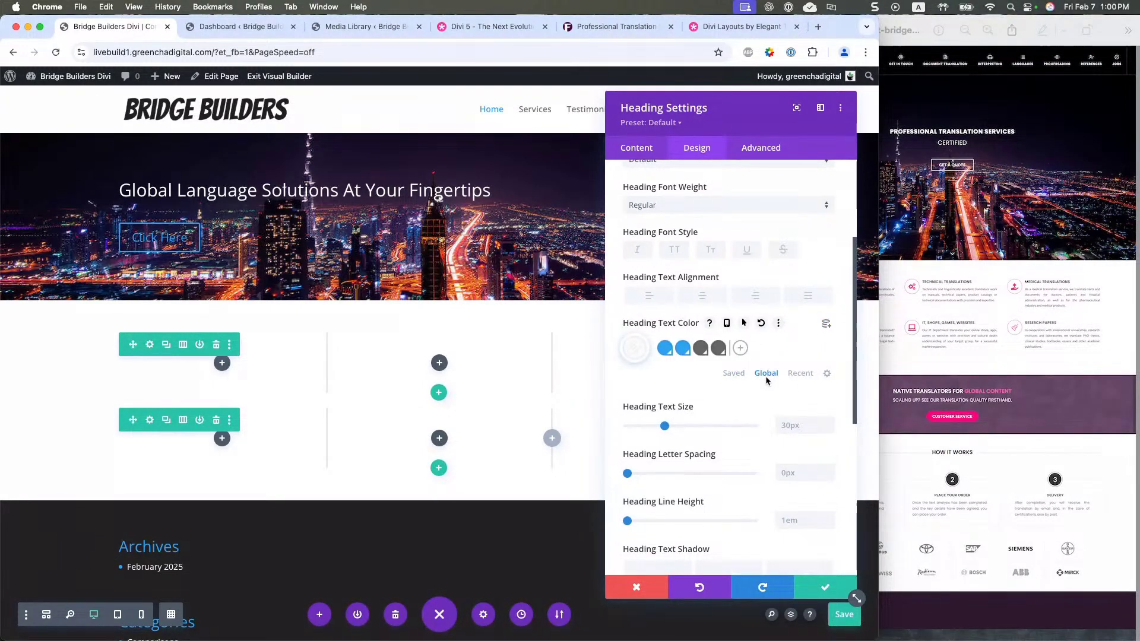
left_click(735, 374)
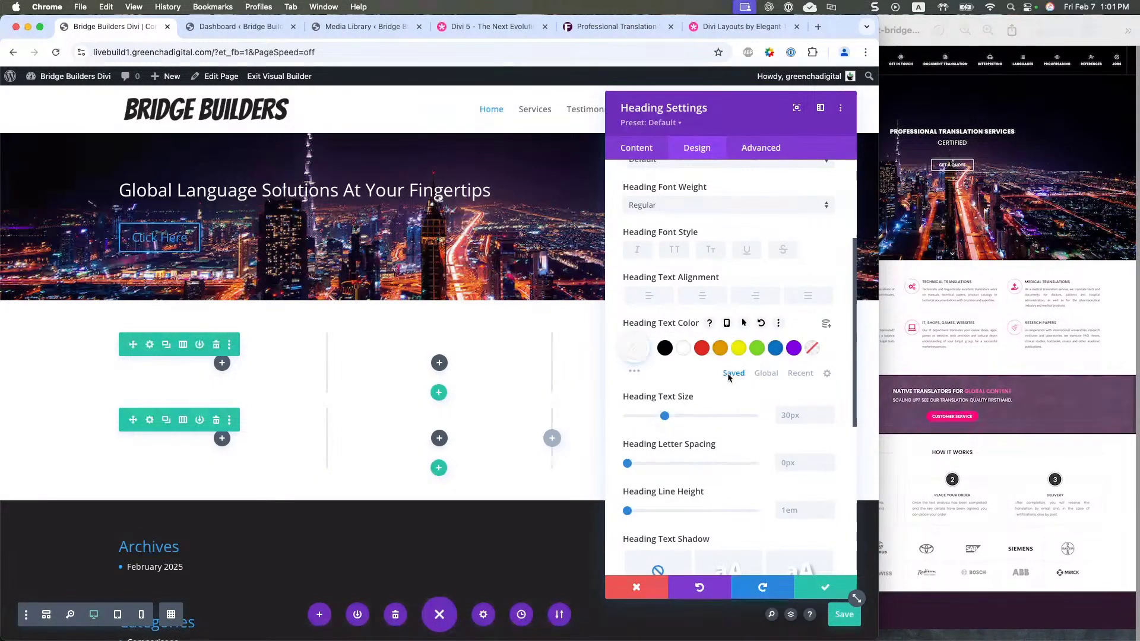
- Set the heading text size to 2rem and center the heading text
scroll(704, 406, "down", 2)
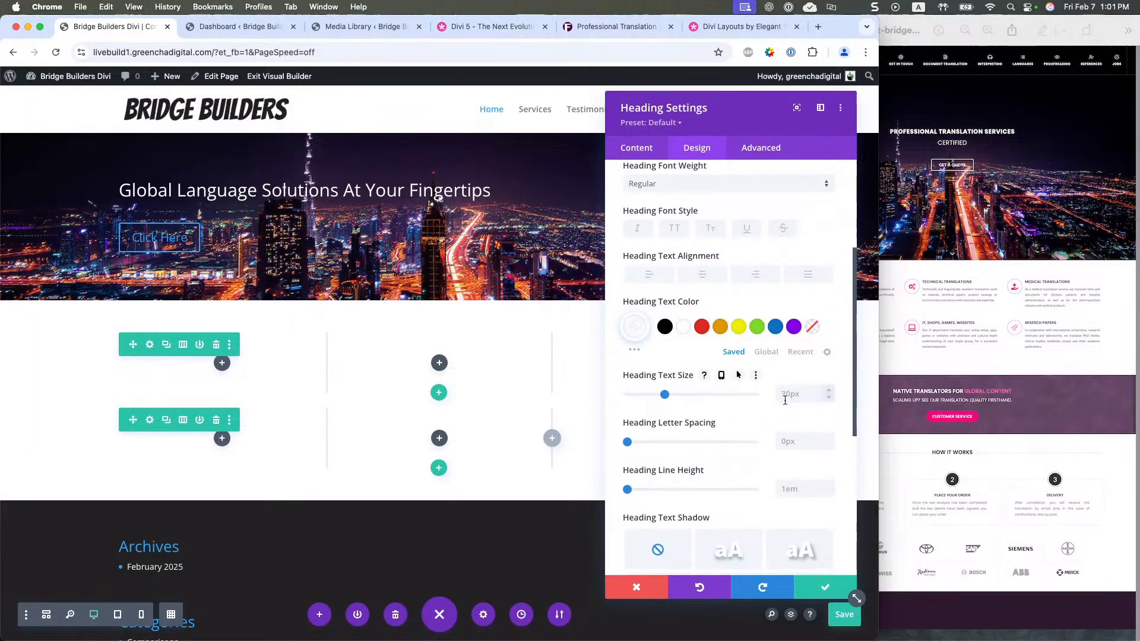
left_click(785, 396)
type("2rem")
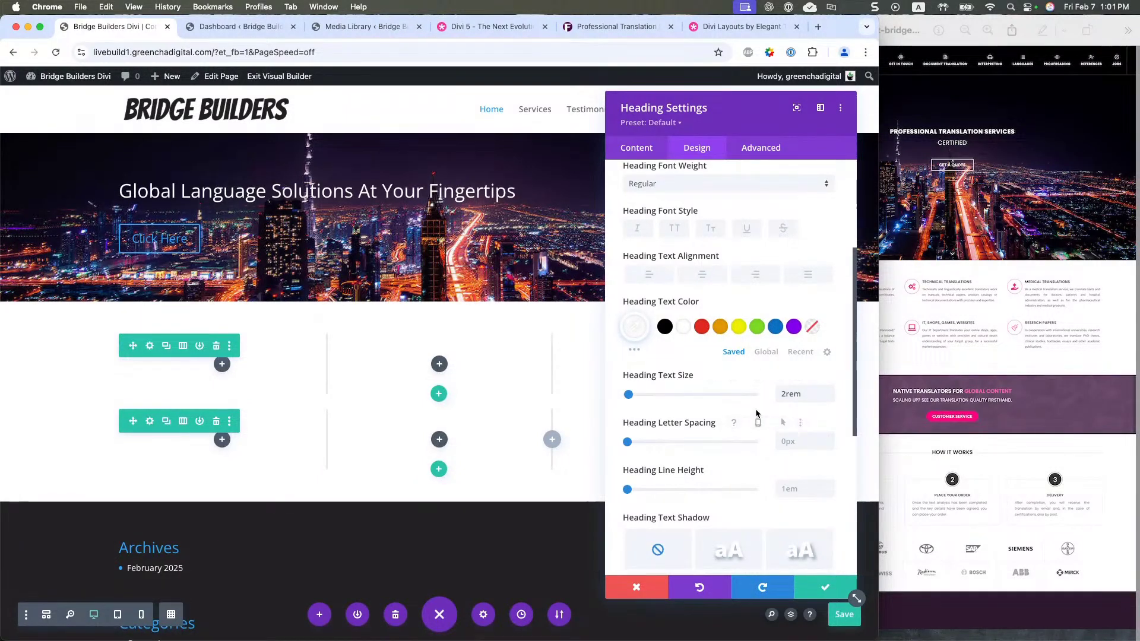
left_click(698, 276)
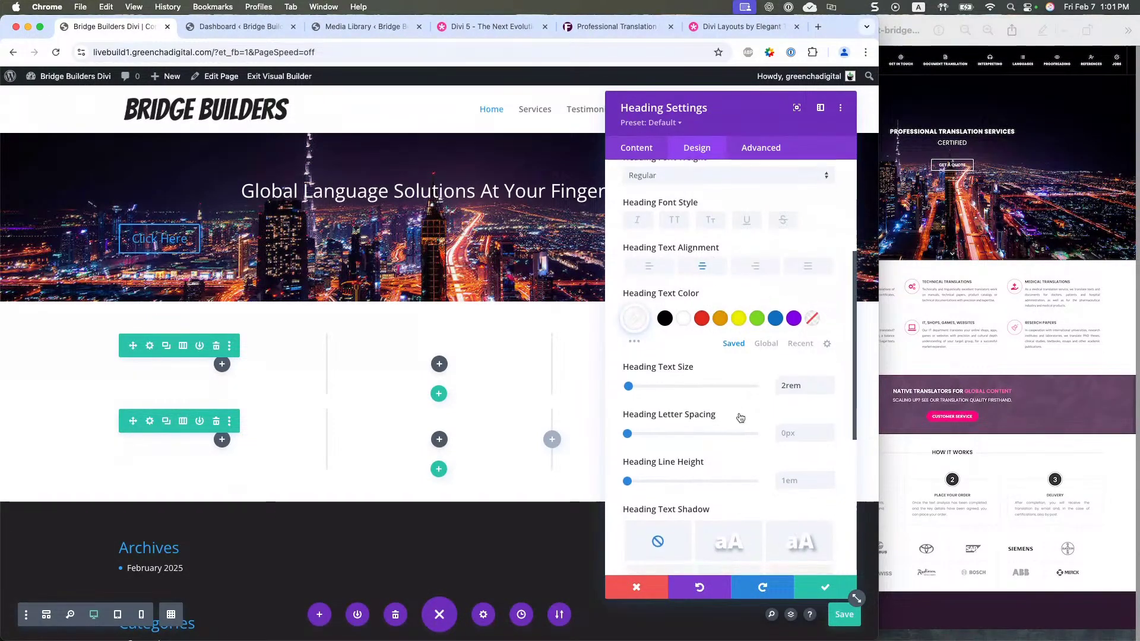
- Set the heading font weight to Bold
scroll(739, 412, "up", 2)
scroll(726, 382, "up", 2)
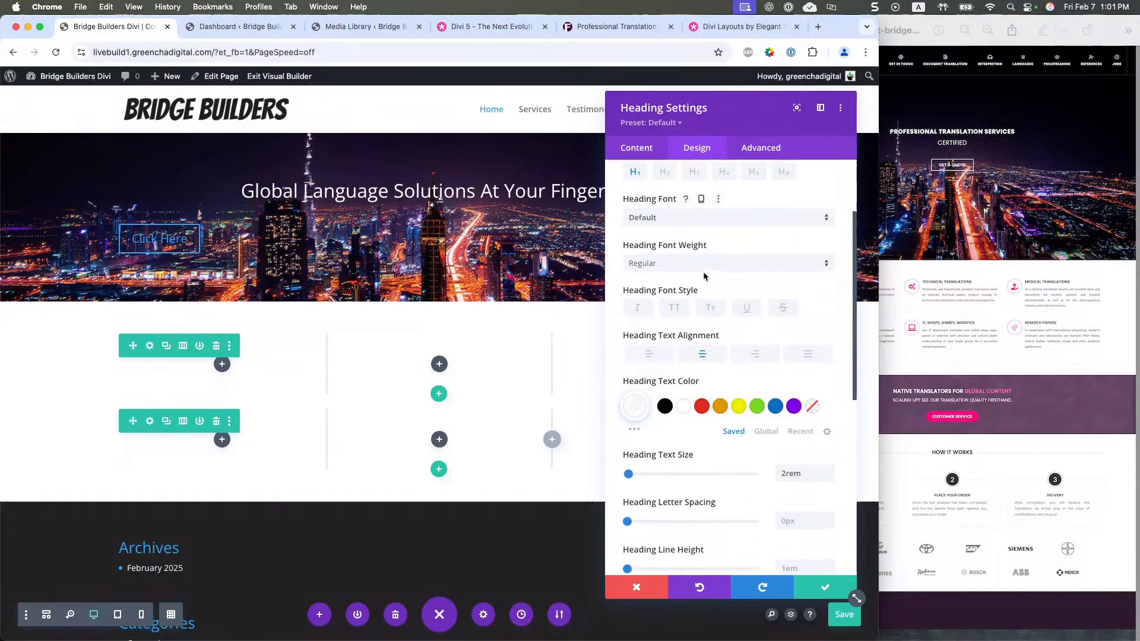
left_click(659, 275)
left_click(664, 415)
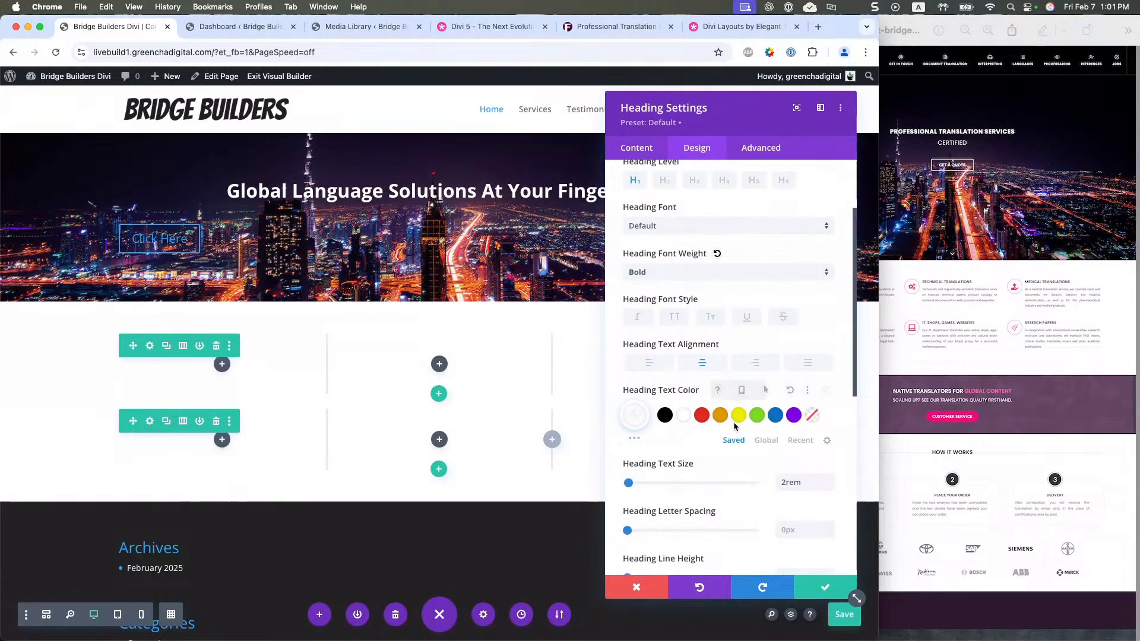
- Turn on the responsive options for the heading font and switch them to the tablet view
scroll(741, 531, "down", 8)
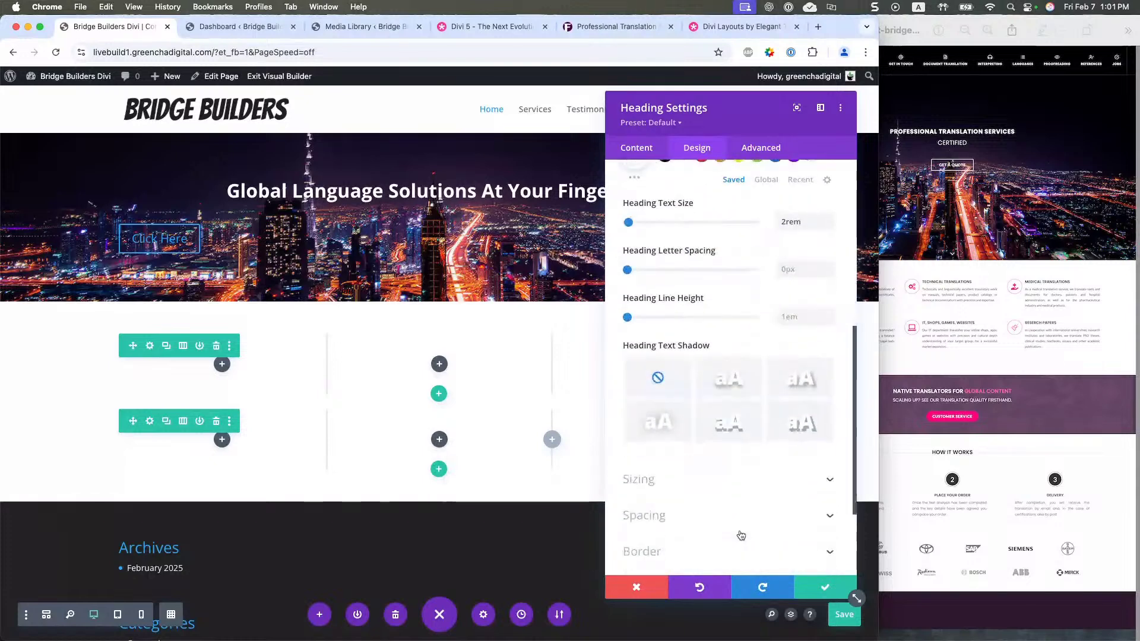
scroll(736, 422, "up", 10)
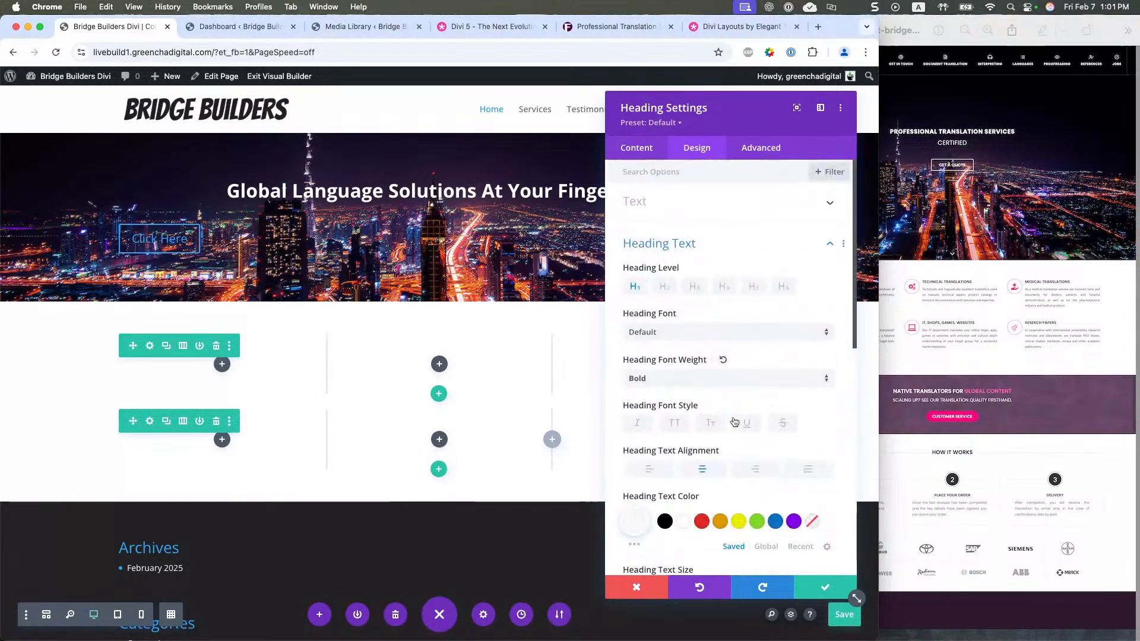
scroll(709, 390, "down", 2)
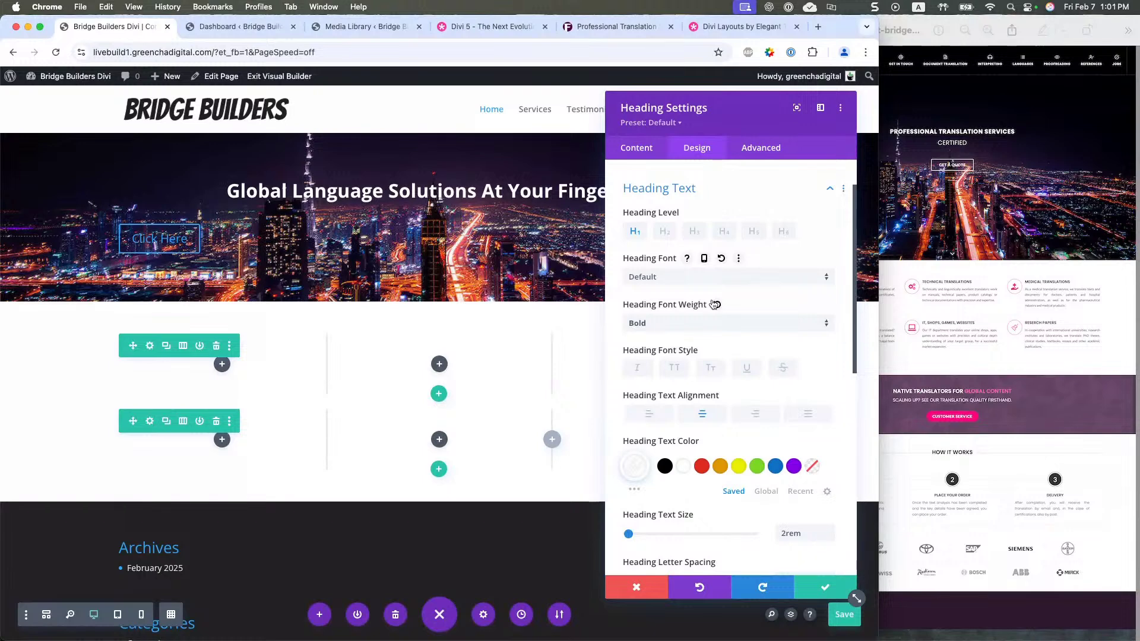
left_click(705, 260)
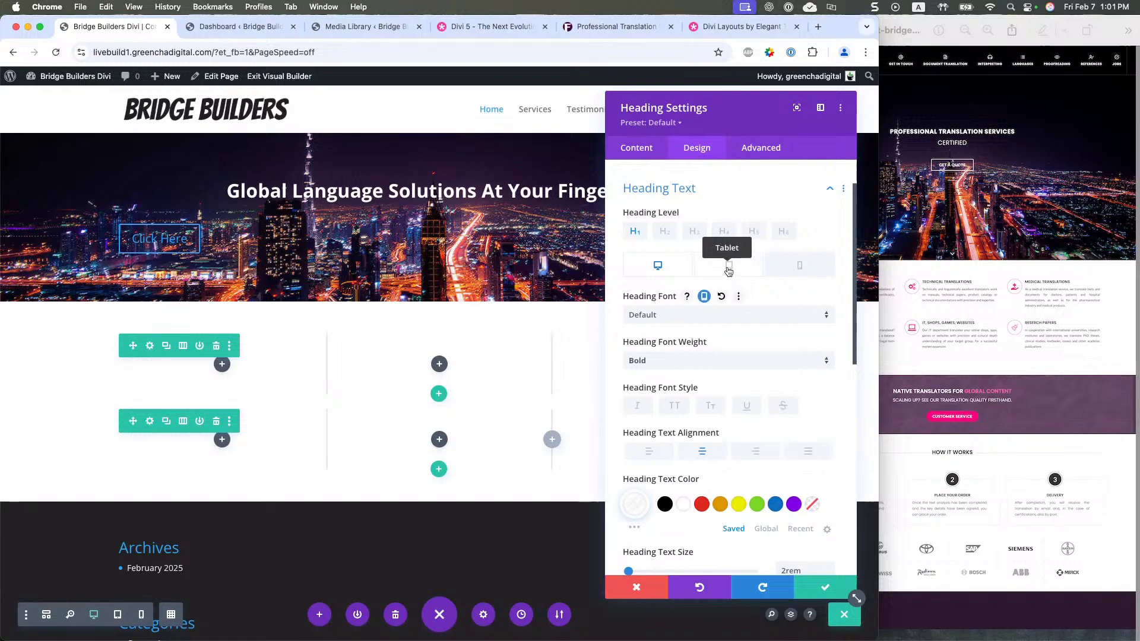
left_click(728, 268)
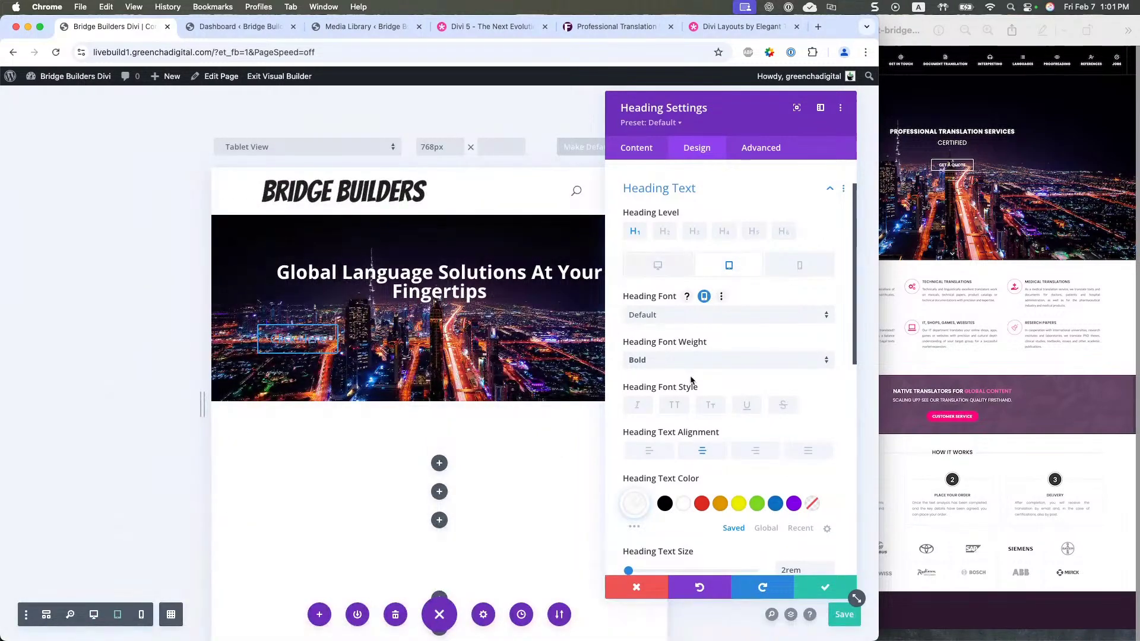
- Enable responsive values for the heading text size and set the tablet size to 1.5rem
scroll(713, 416, "down", 4)
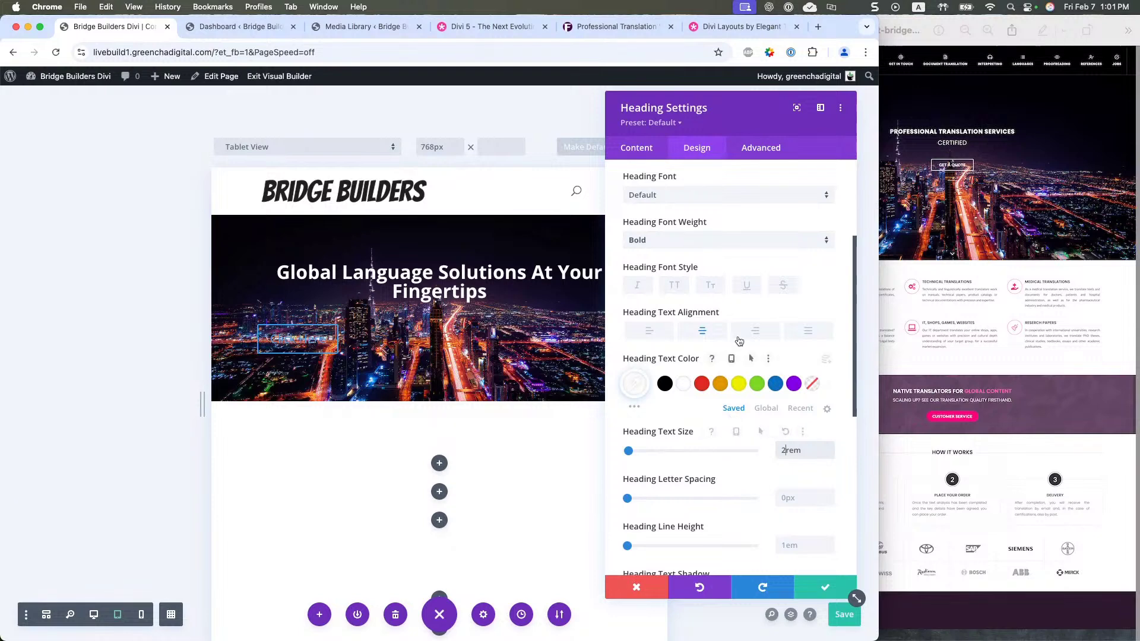
scroll(738, 338, "up", 1)
scroll(739, 340, "up", 2)
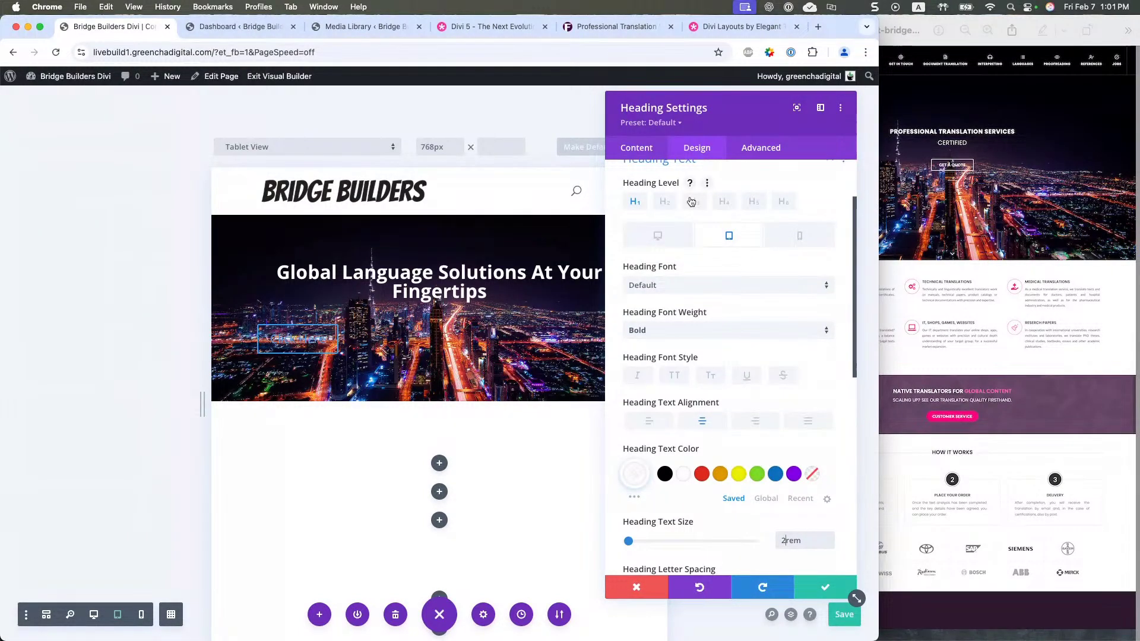
scroll(735, 298, "down", 6)
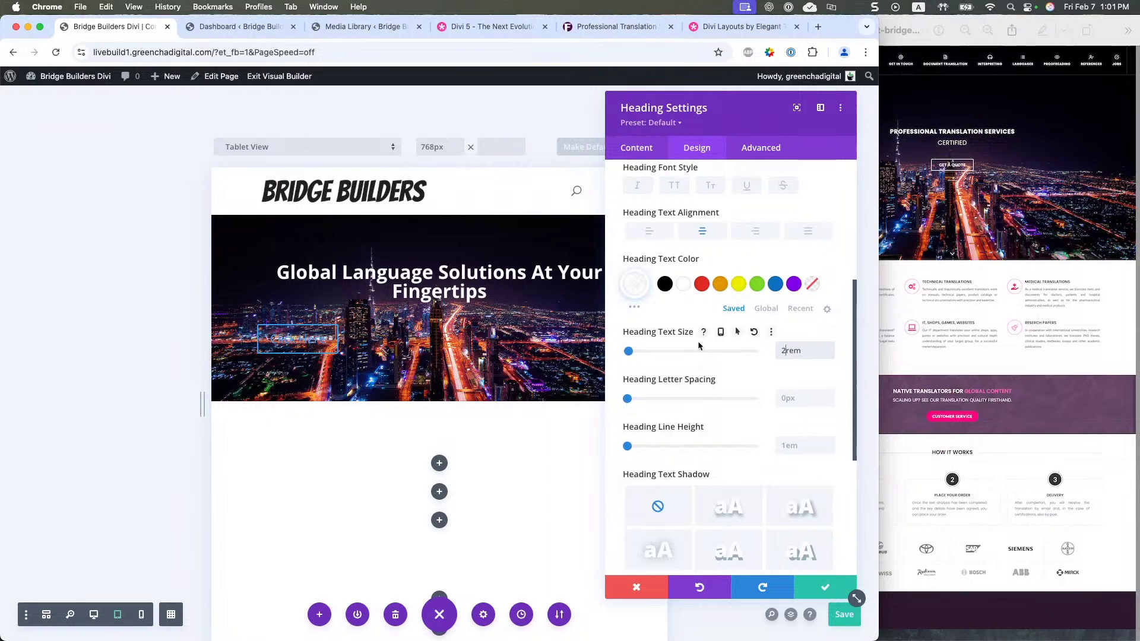
left_click(722, 332)
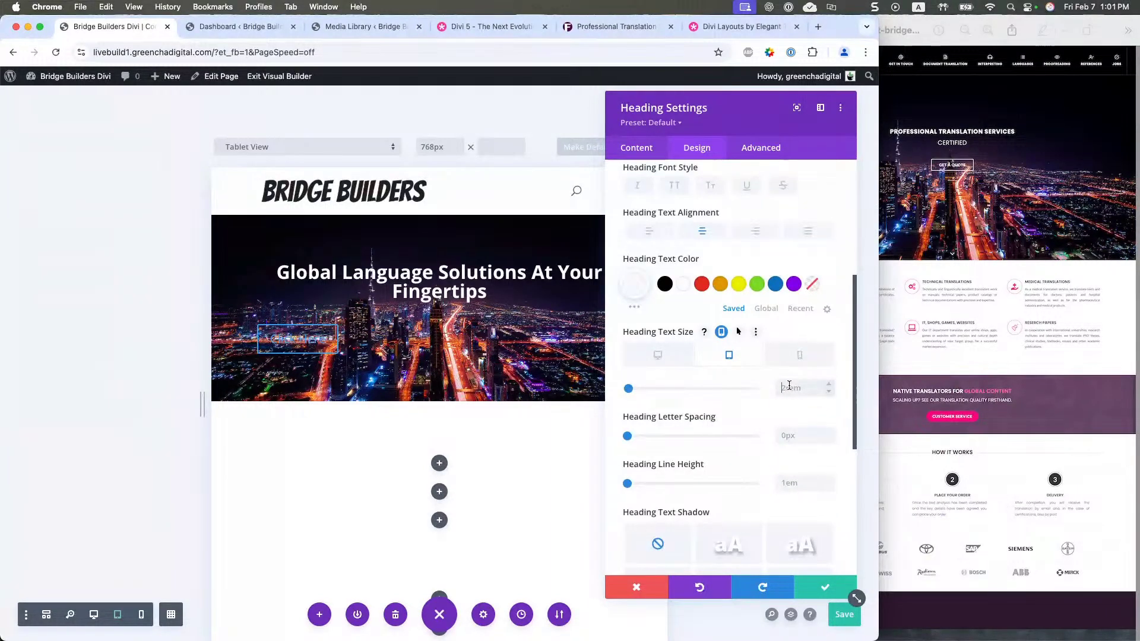
type("1.5rem")
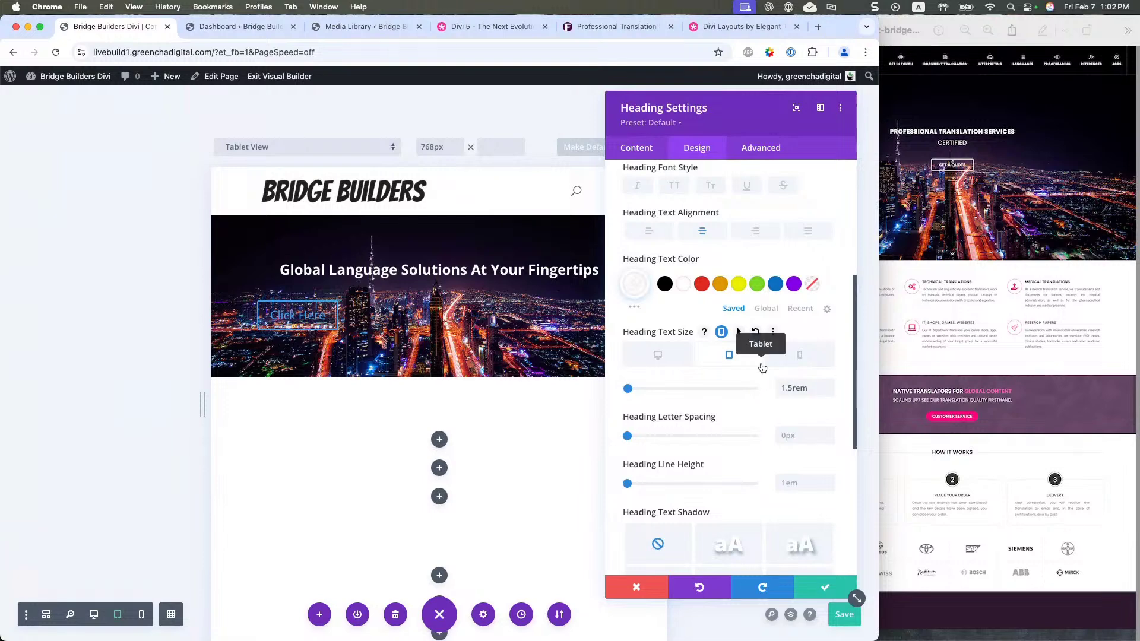
- Set the phone heading text size to 1.25rem and save the heading settings
left_click(791, 358)
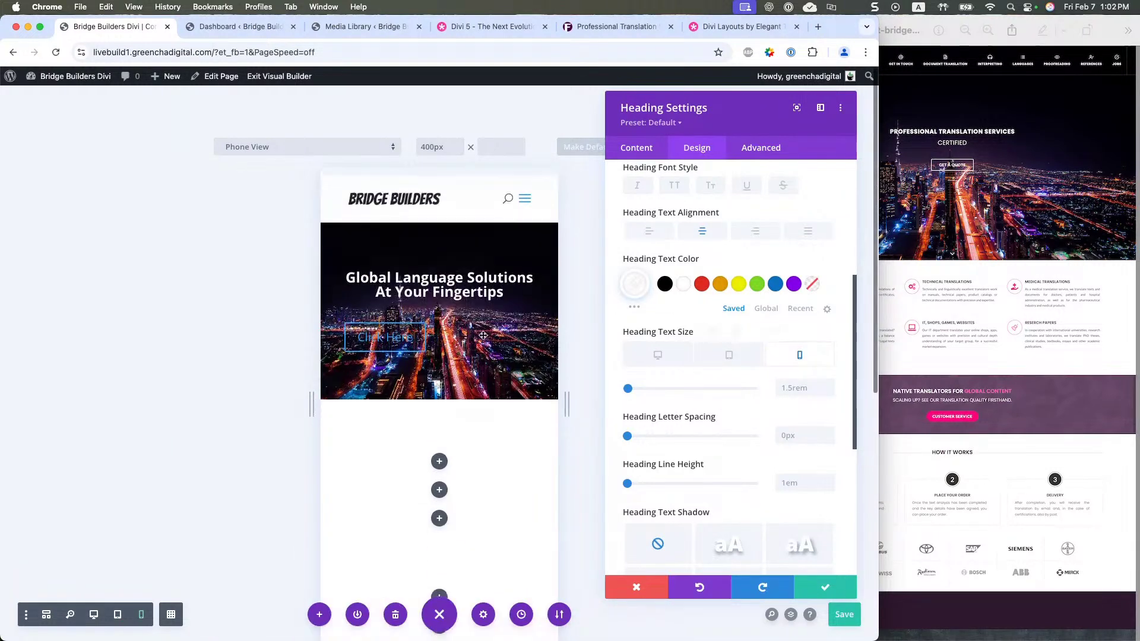
left_click(801, 387)
type("1.25rem")
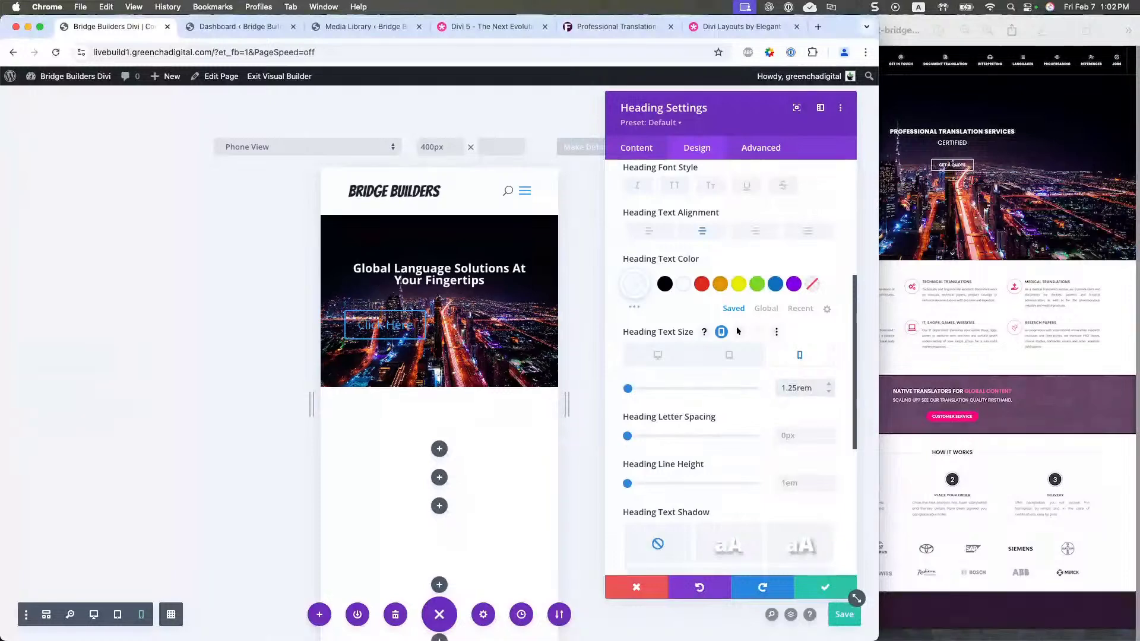
left_click(825, 587)
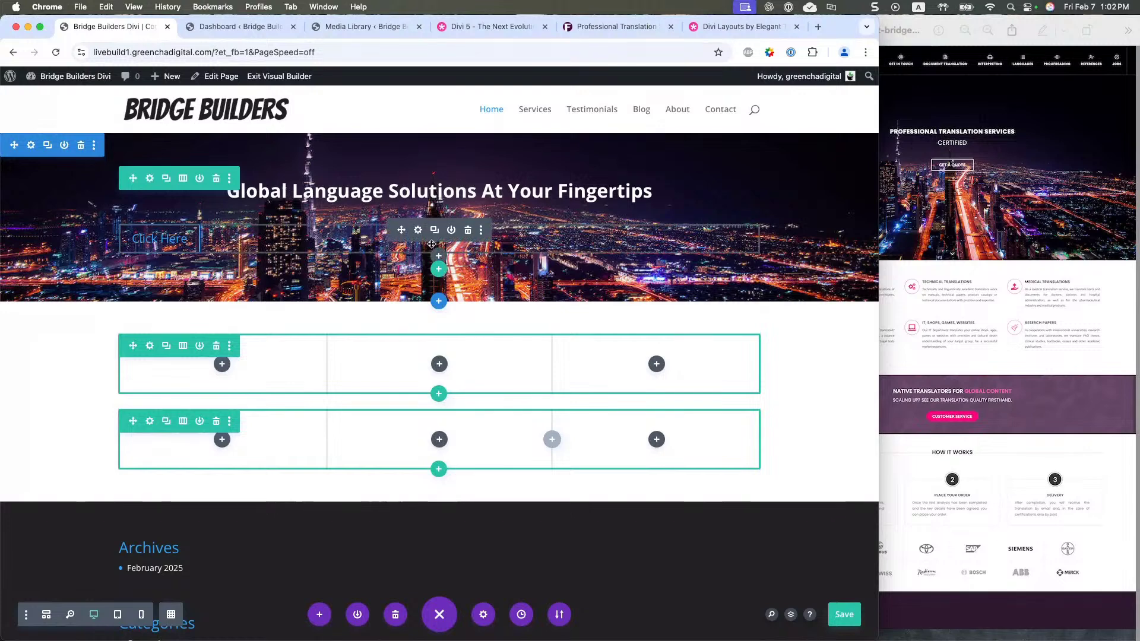
- Open the hero button's settings and change its text to "Get a Quote"
left_click(419, 232)
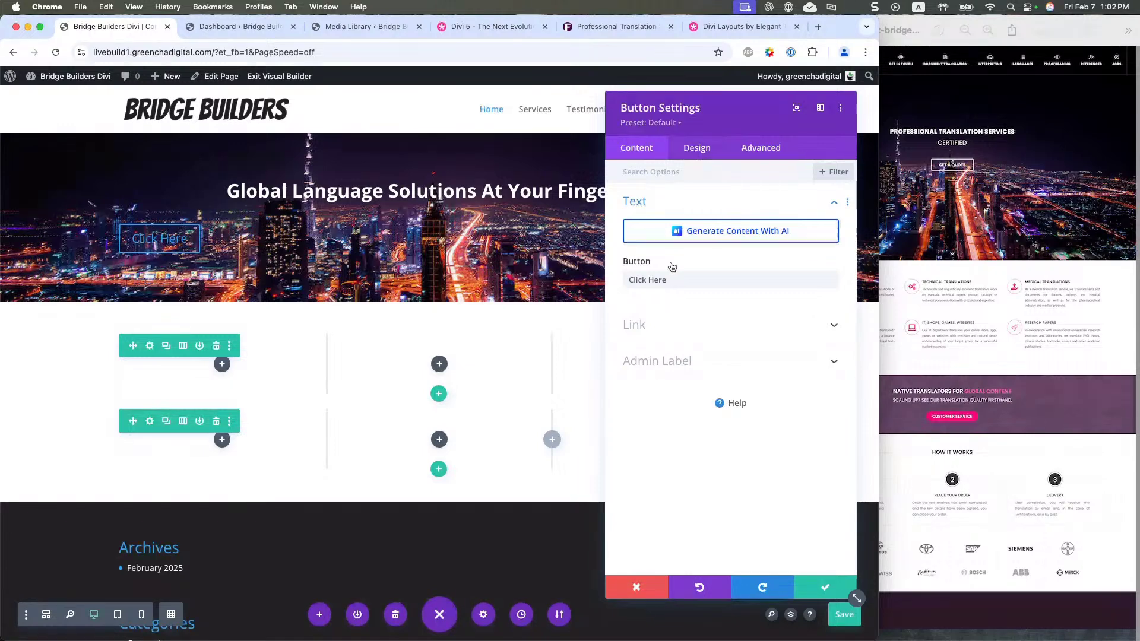
triple_click(808, 280)
type("Get")
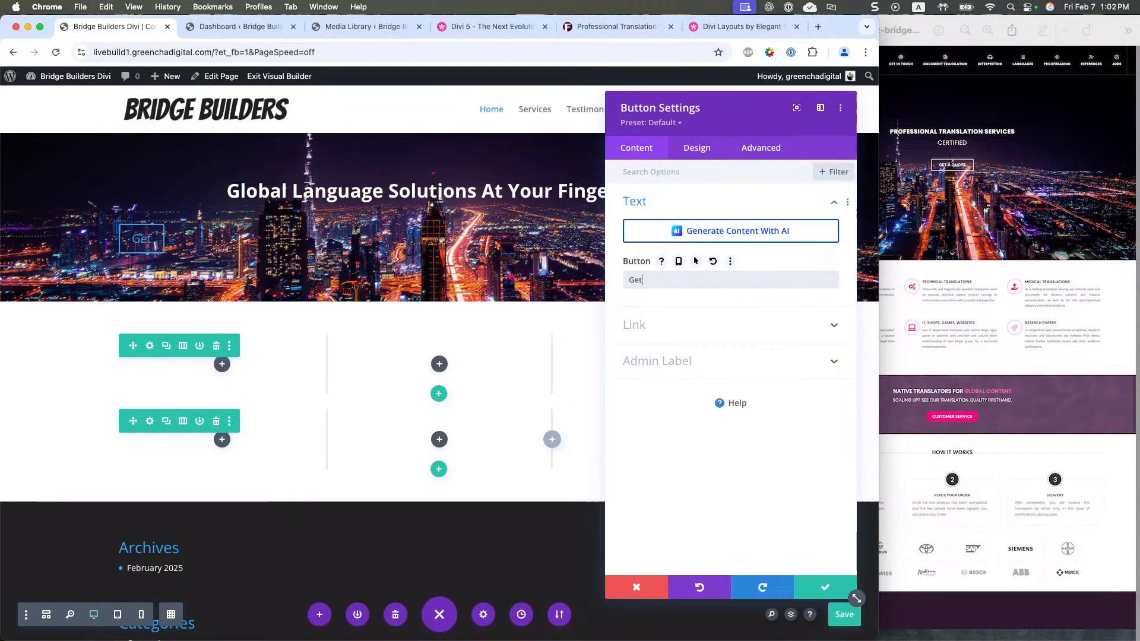
type(" a Qoute")
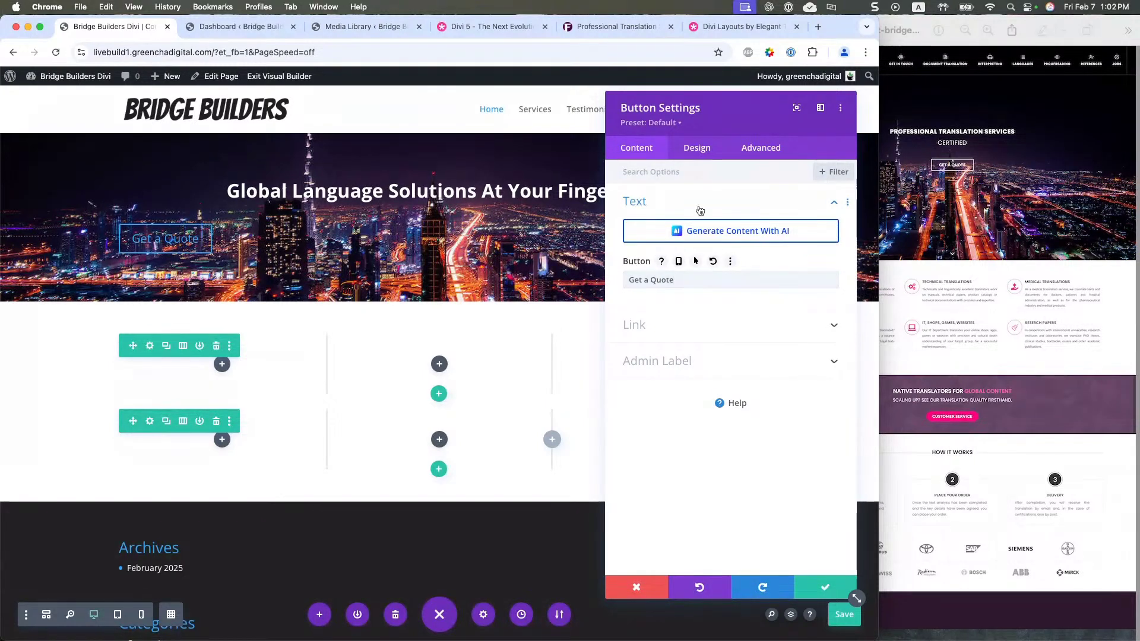
- Enable custom styles for the button in its design options and set the button text color to white
left_click(699, 156)
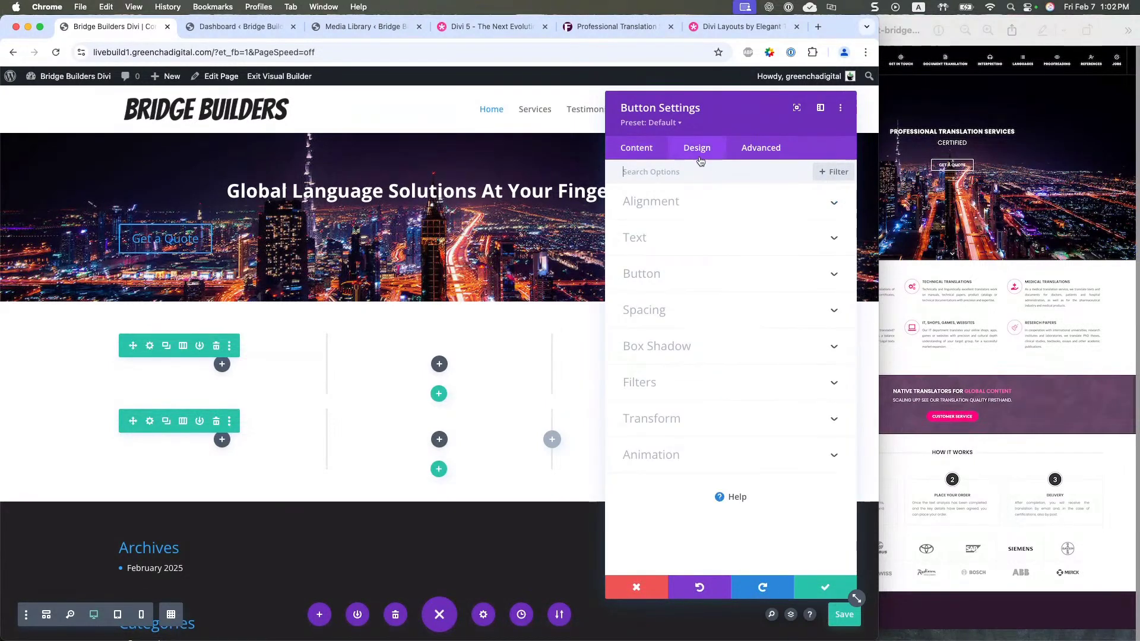
left_click(679, 246)
left_click(666, 323)
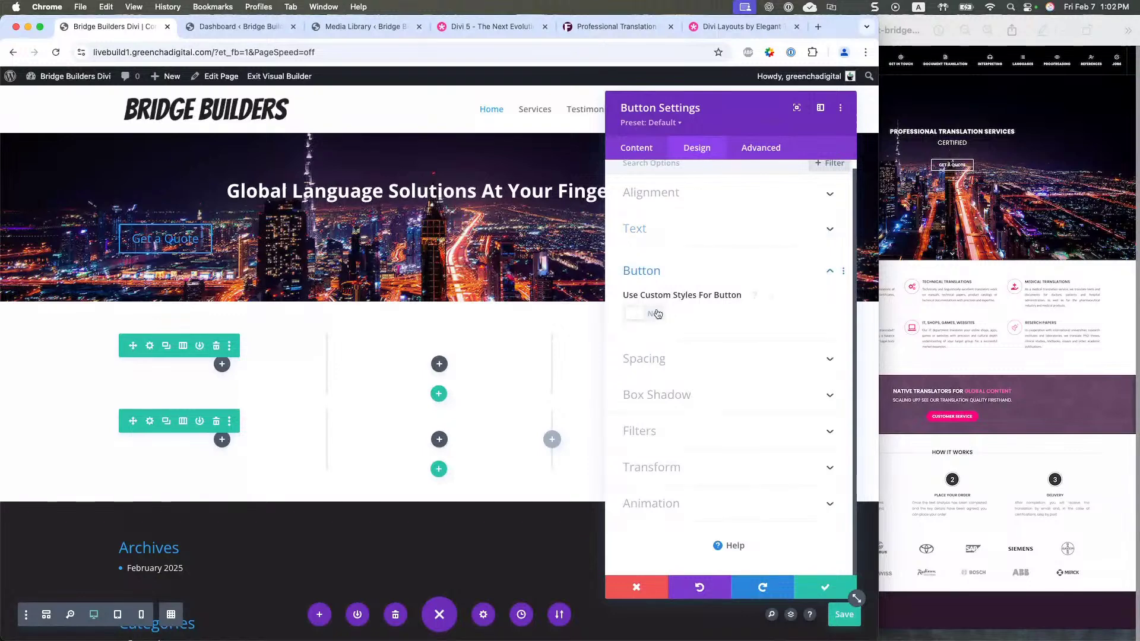
left_click(653, 320)
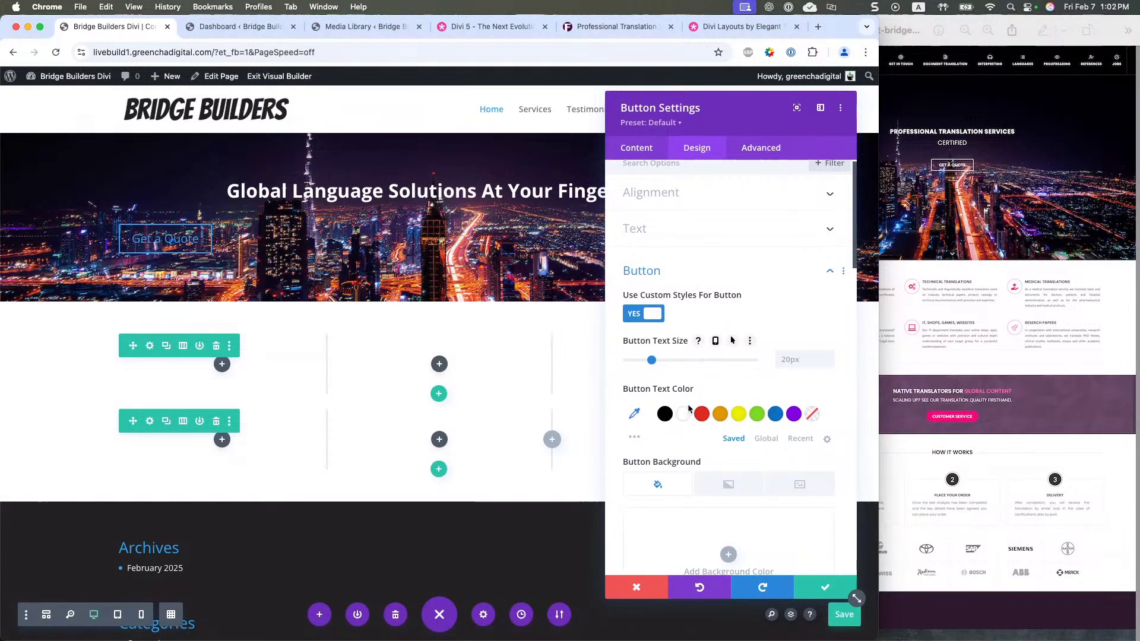
left_click(685, 415)
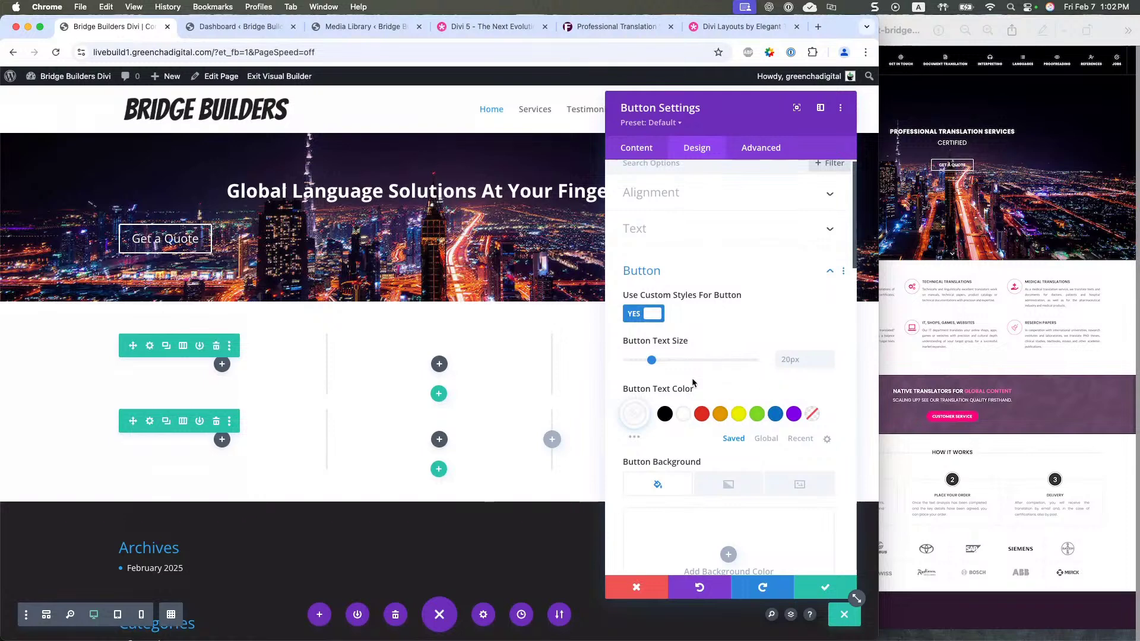
- Set the button border width to 3px and the border radius to 5px
scroll(696, 397, "down", 4)
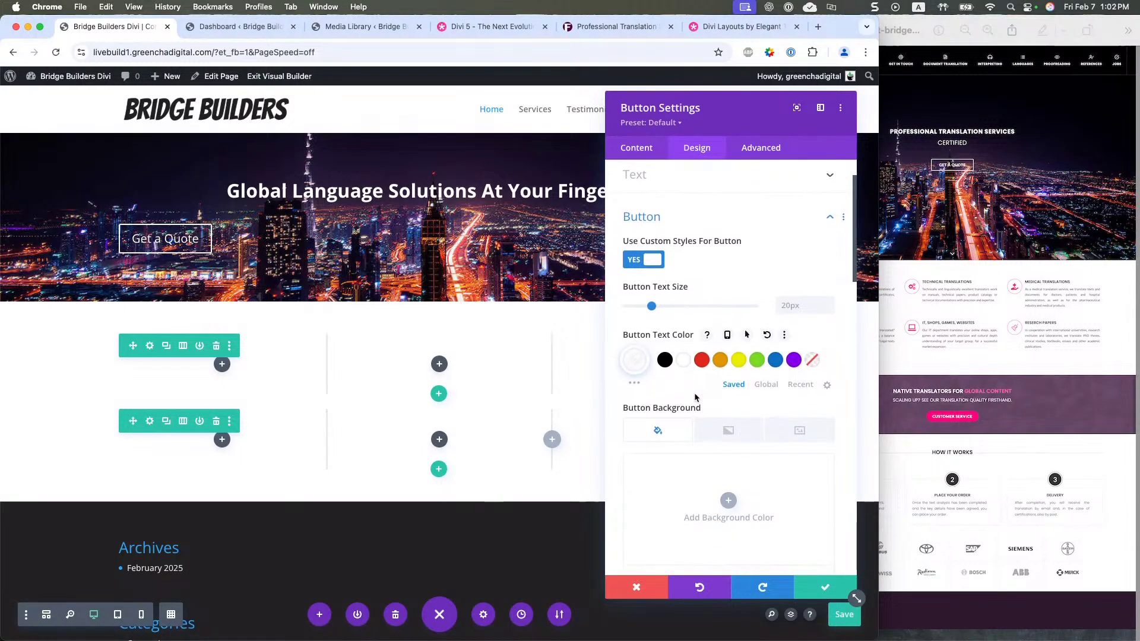
scroll(685, 335, "down", 12)
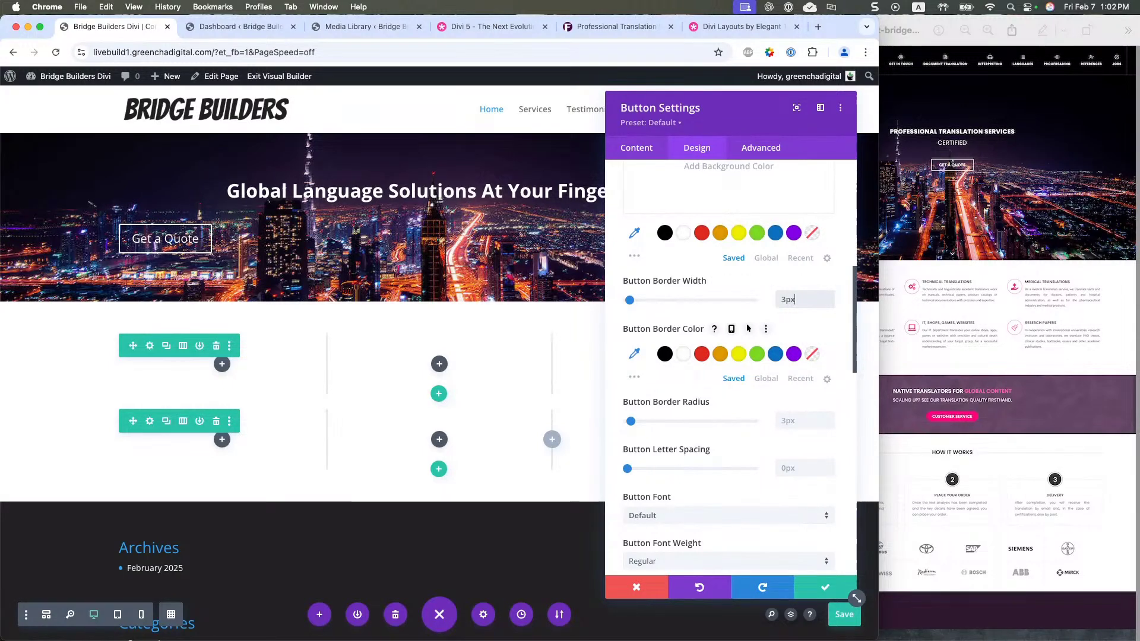
type("x")
scroll(698, 436, "down", 1)
scroll(698, 435, "up", 3)
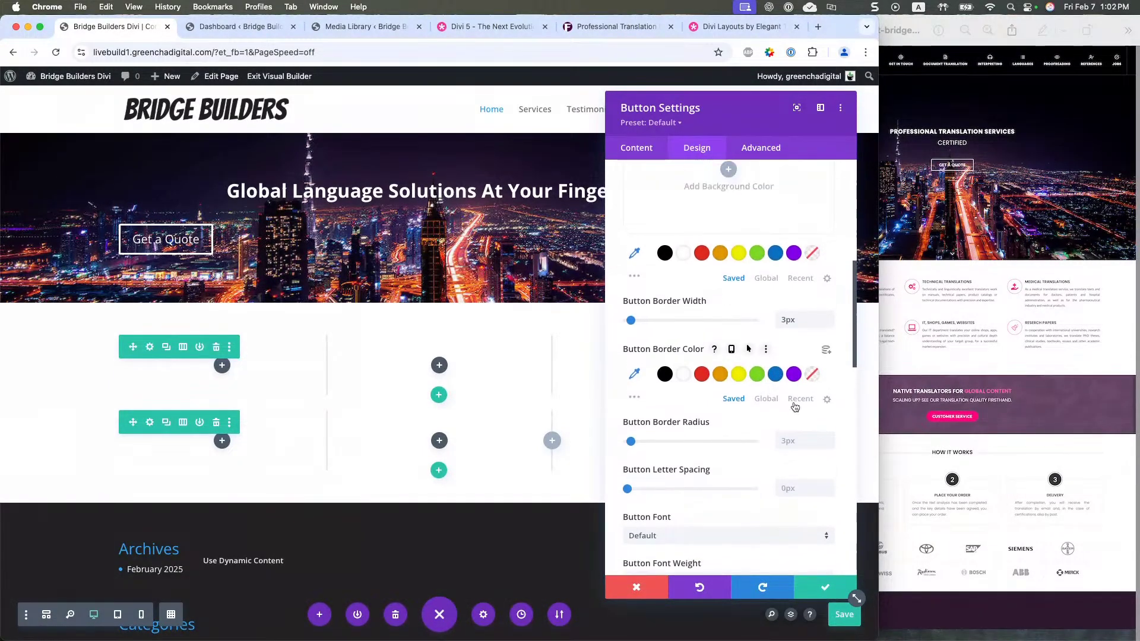
double_click(796, 444)
type("5px")
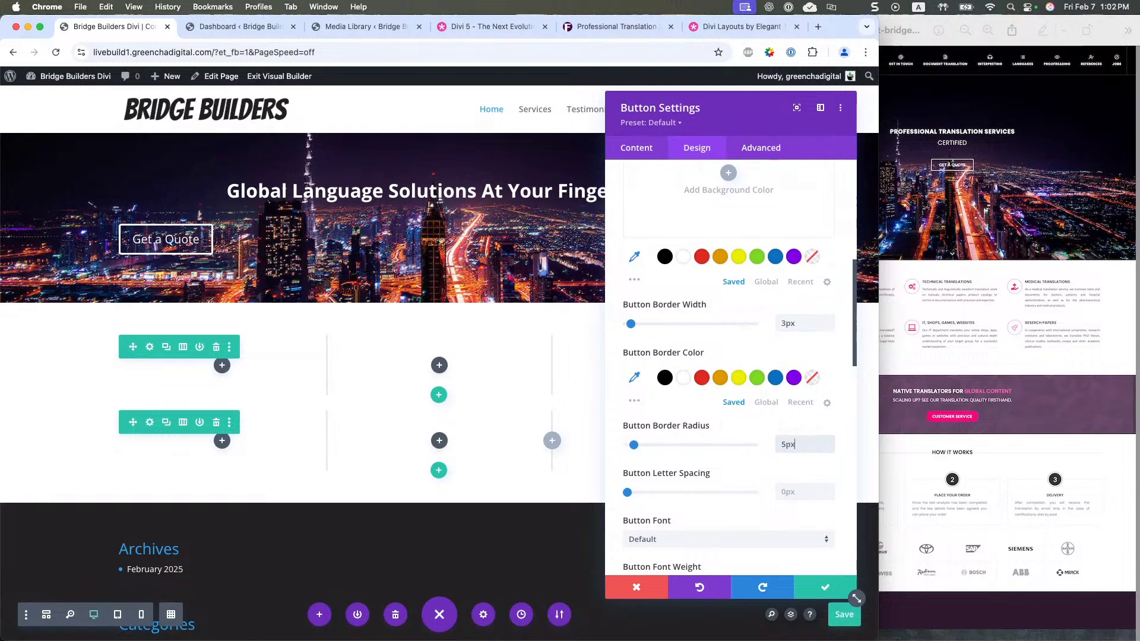
- Look through the button's remaining design options, including background, border, font and icon settings
scroll(788, 444, "down", 2)
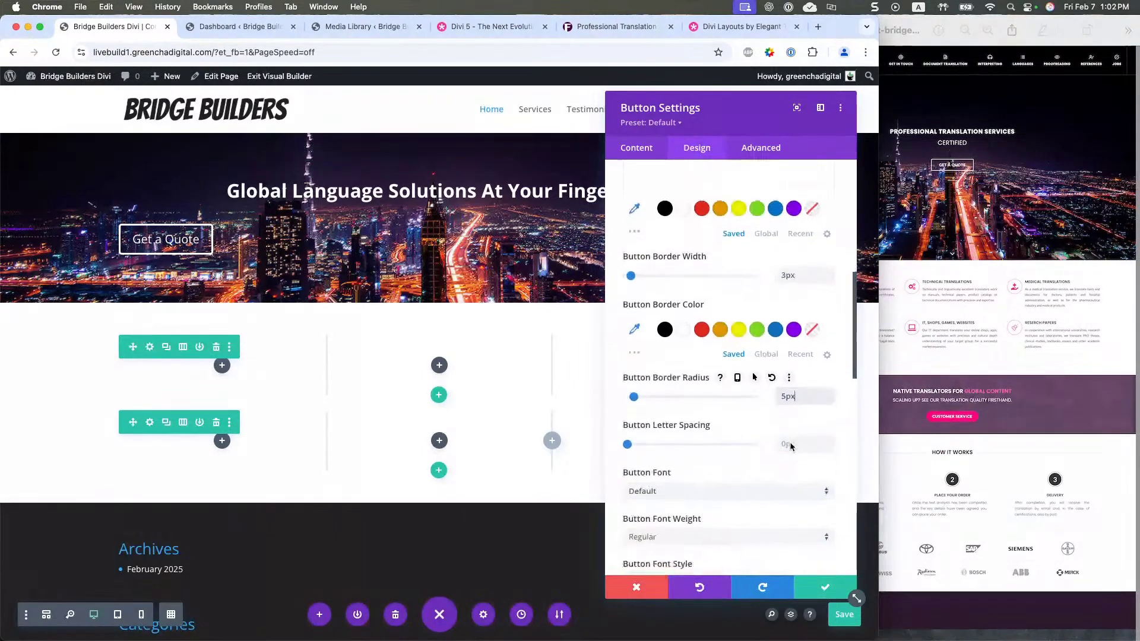
scroll(766, 381, "up", 10)
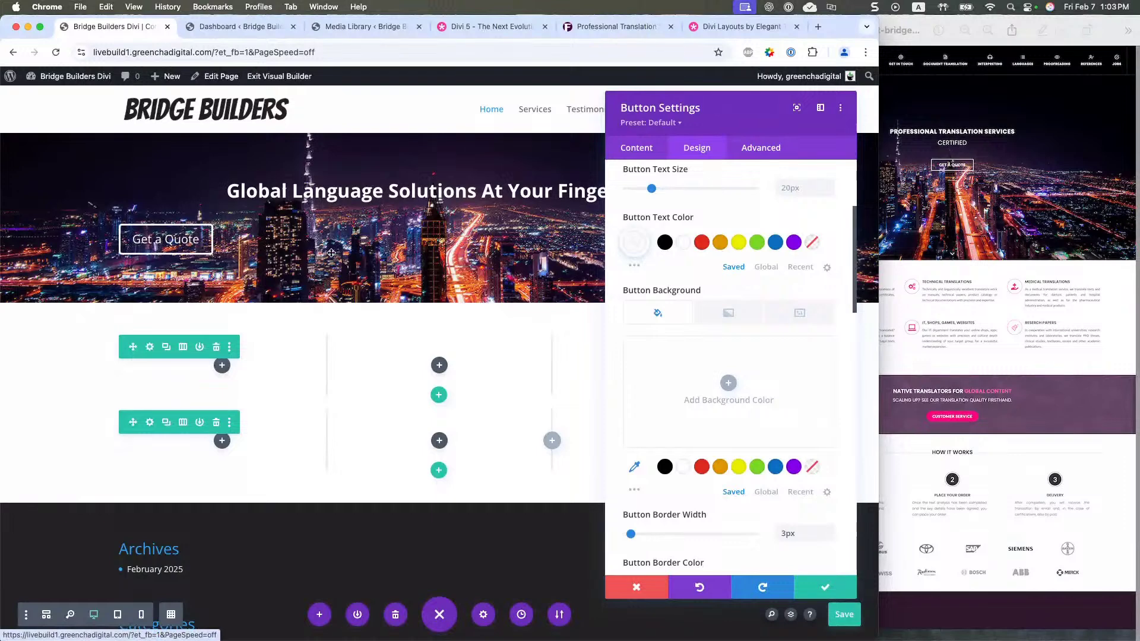
scroll(691, 387, "down", 15)
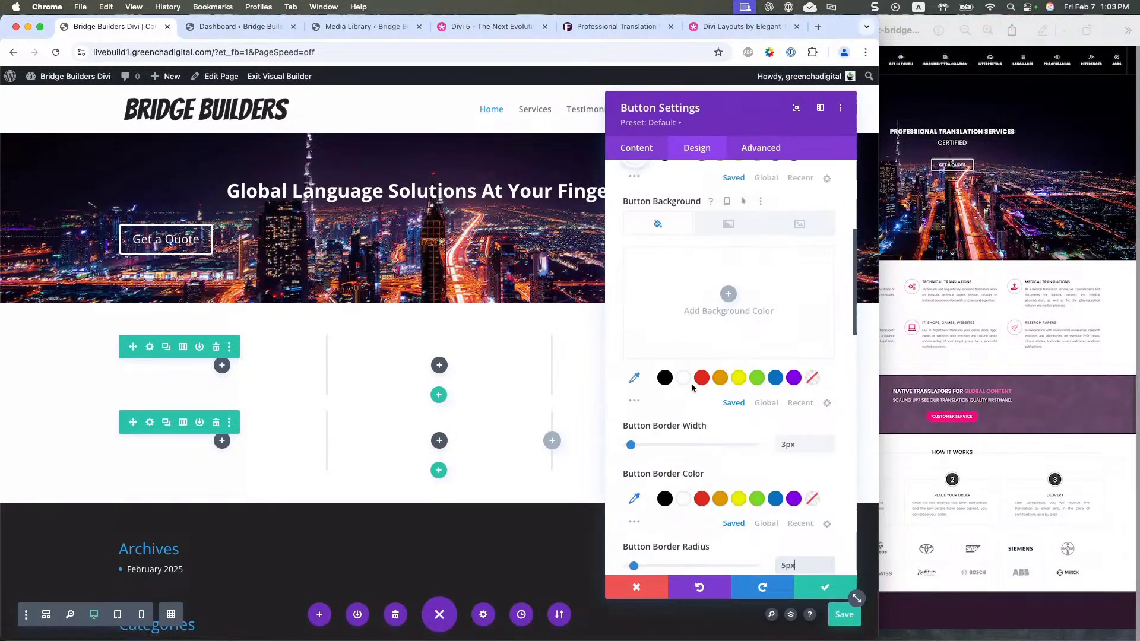
scroll(693, 392, "down", 8)
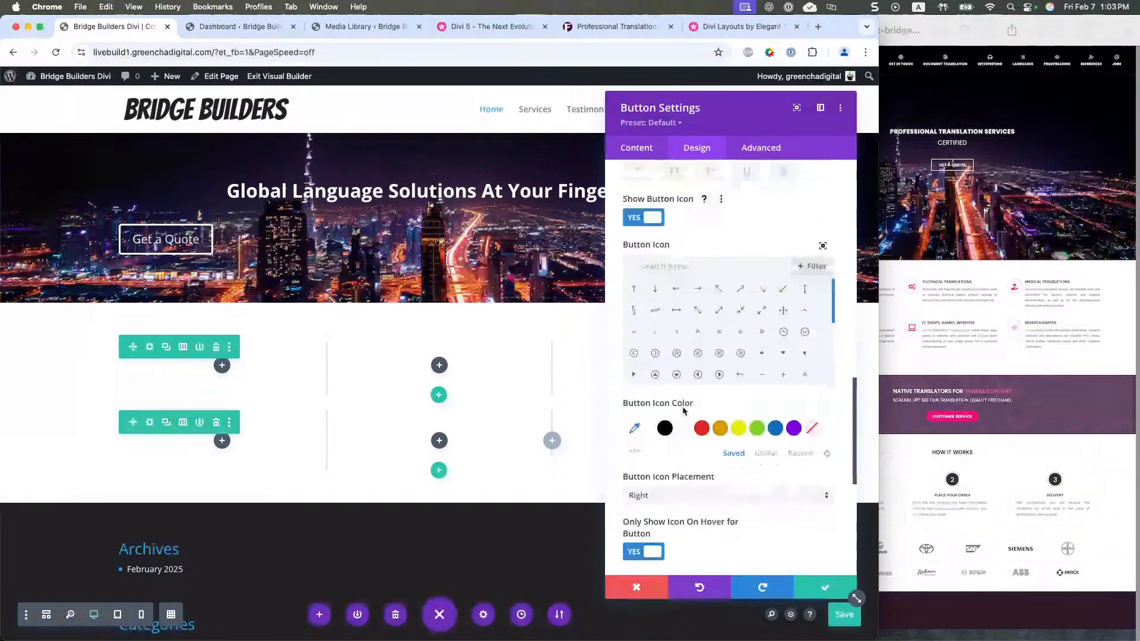
scroll(742, 290, "up", 8)
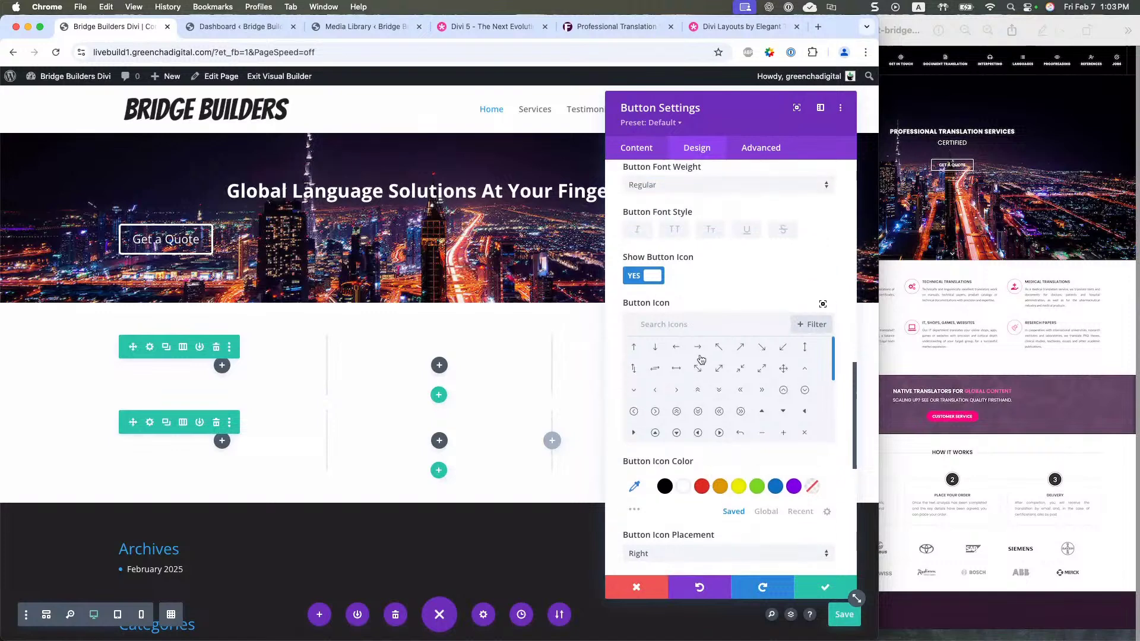
scroll(742, 289, "up", 10)
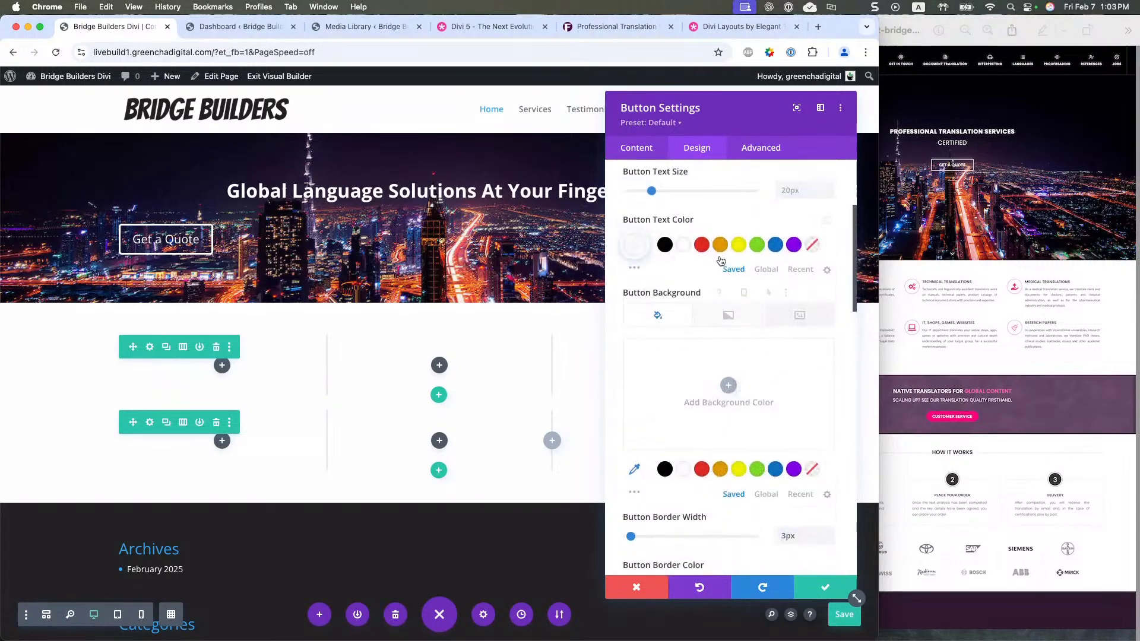
- Set the Get a Quote button's alignment to center in its design options
left_click(687, 240)
left_click(681, 202)
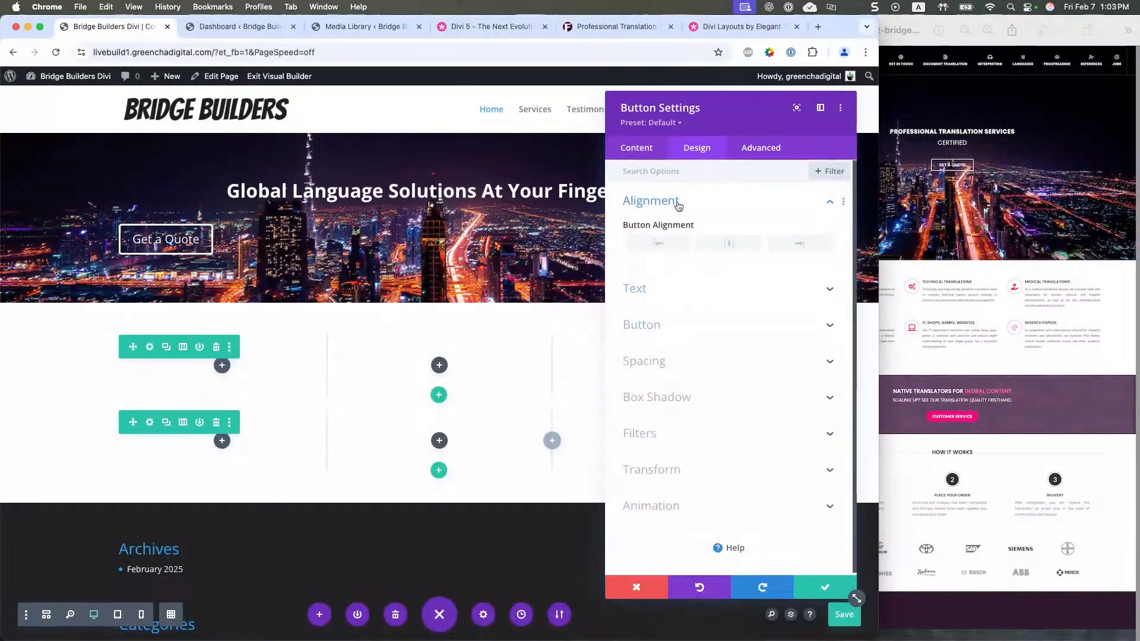
left_click(712, 245)
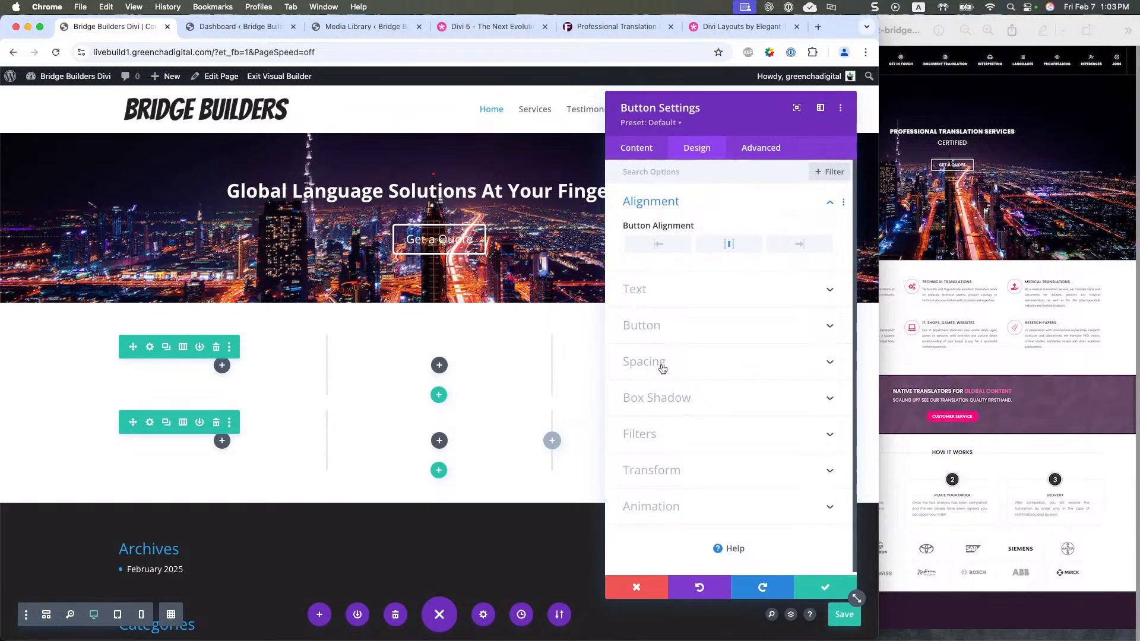
- Set the Get a Quote button's font style to uppercase and its font weight to Semi Bold
left_click(672, 325)
scroll(677, 333, "down", 5)
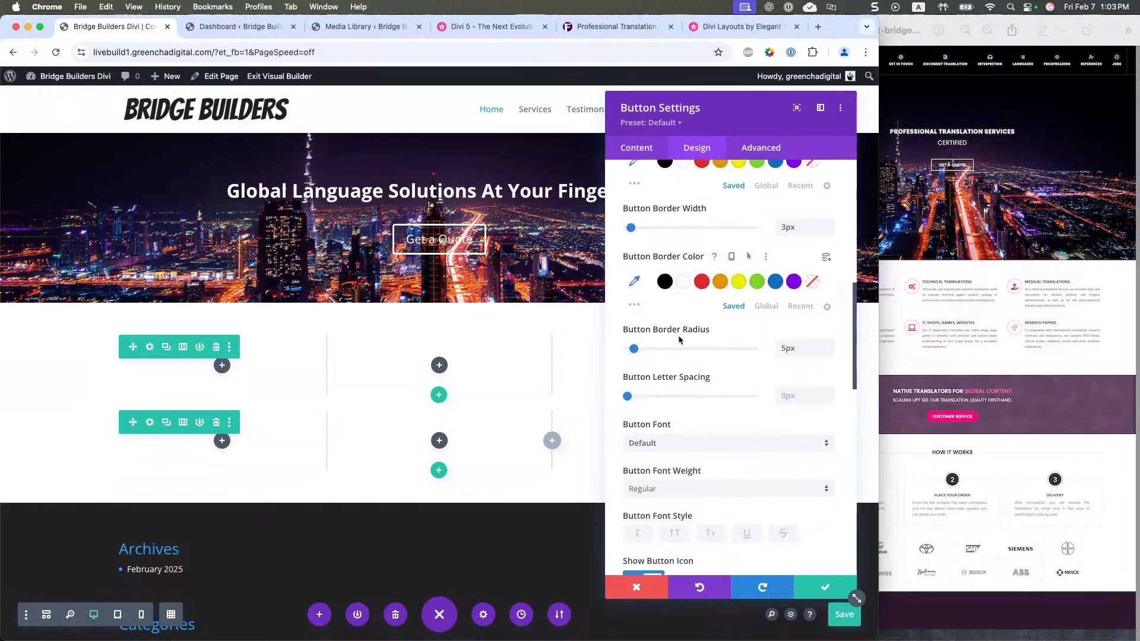
scroll(680, 340, "down", 3)
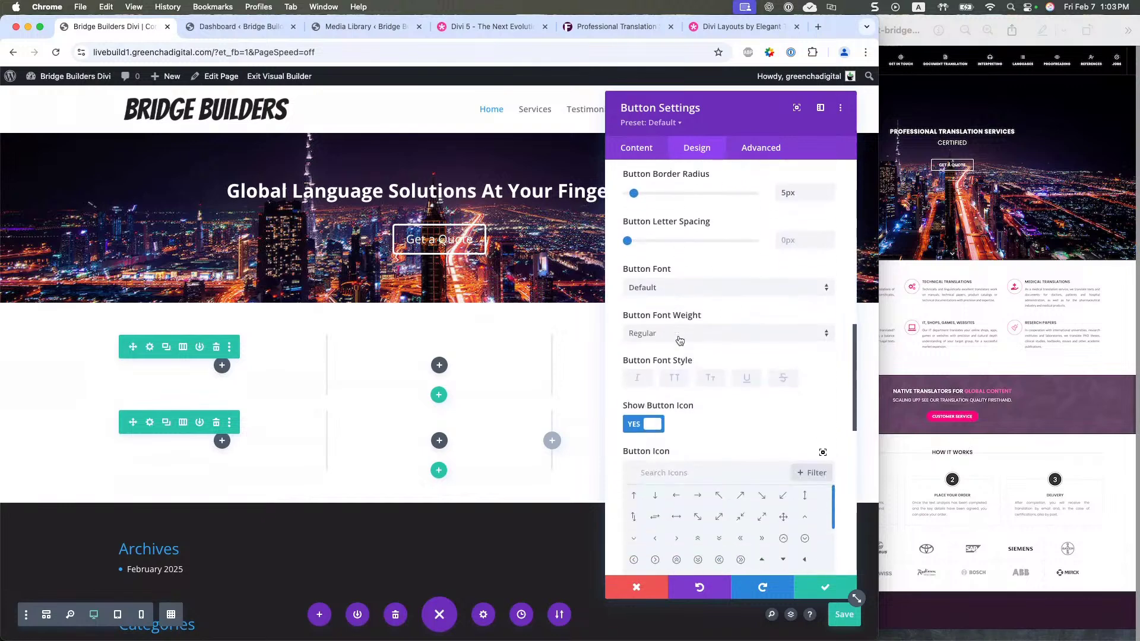
left_click(674, 379)
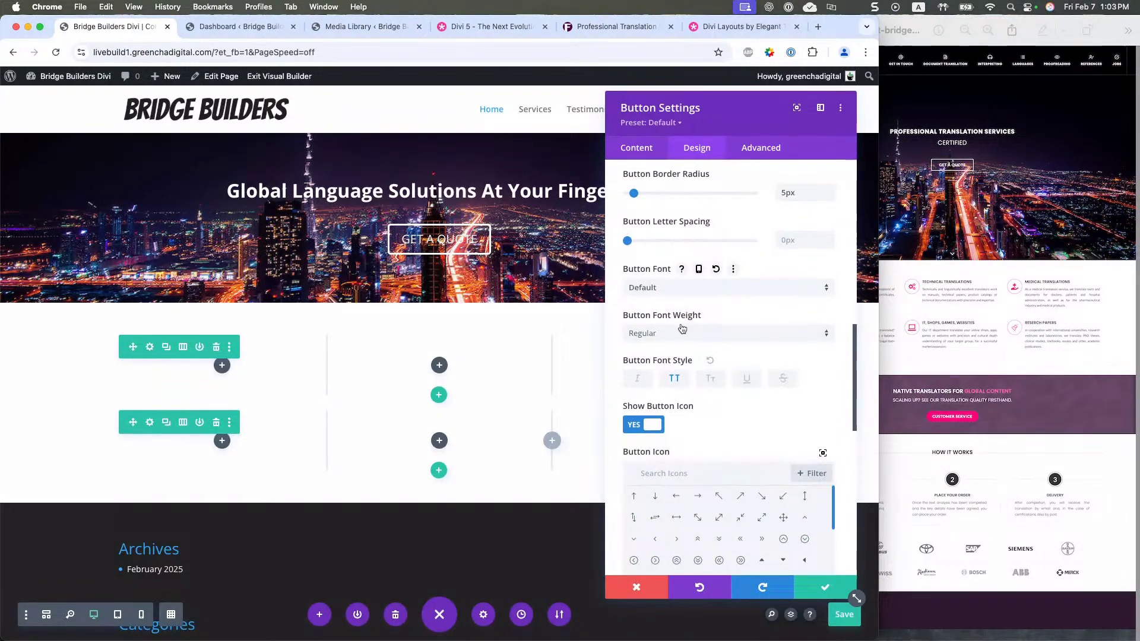
left_click(671, 291)
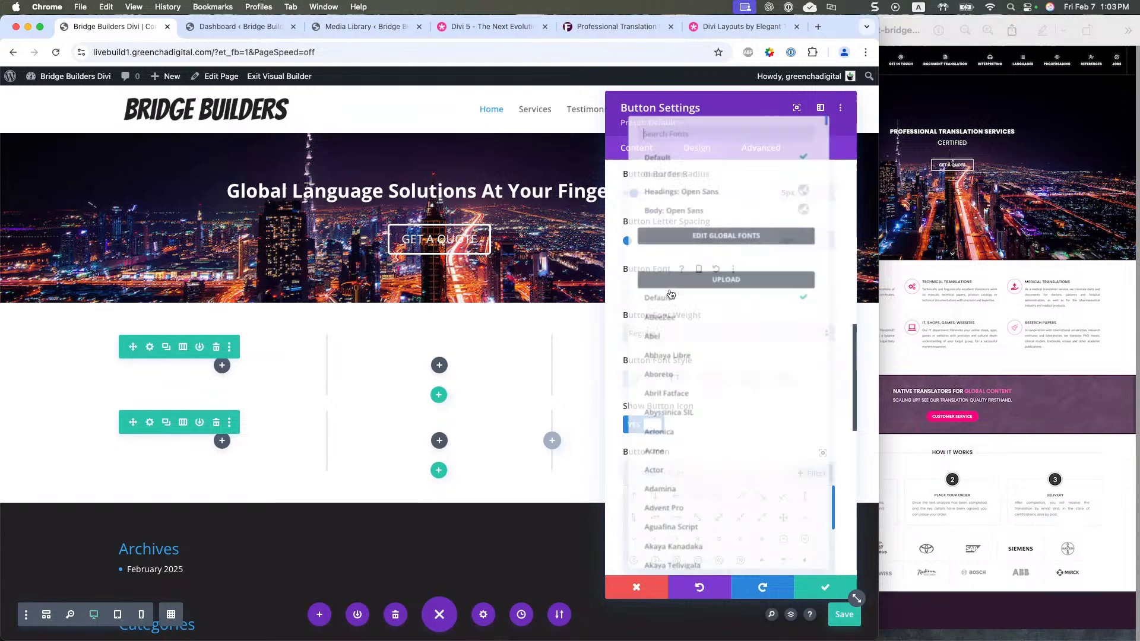
left_click(613, 241)
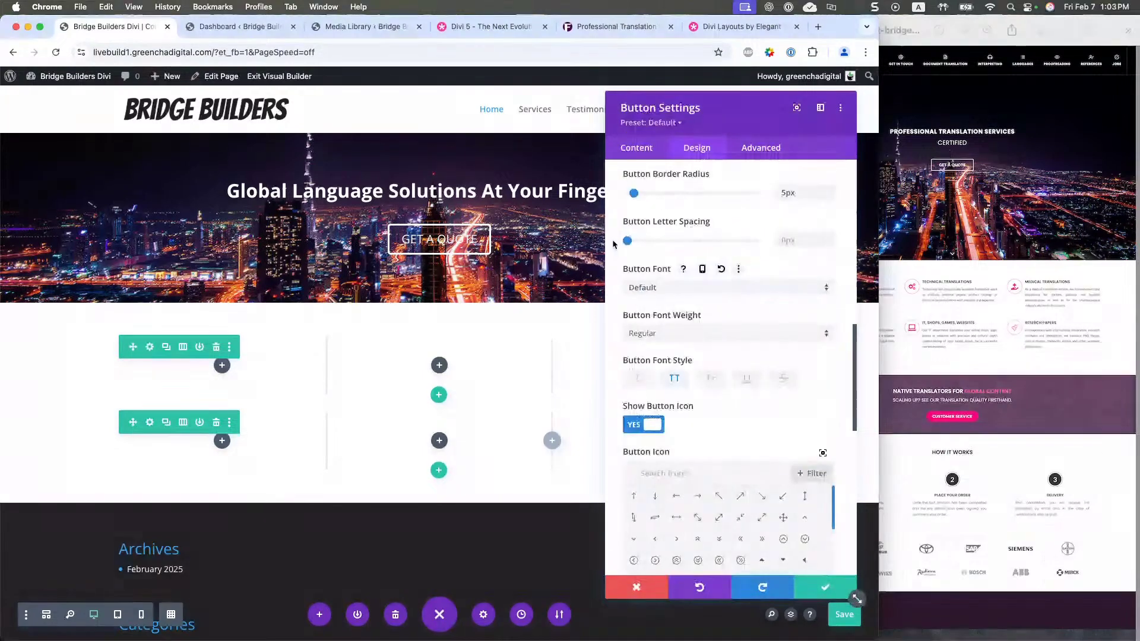
left_click(677, 333)
left_click(675, 468)
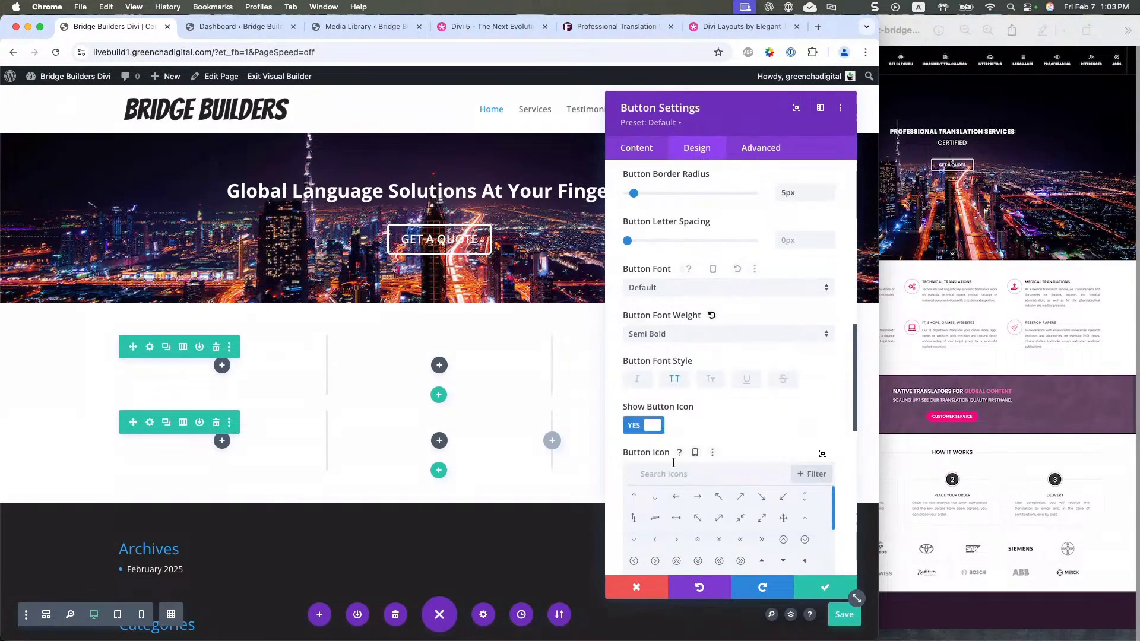
- Create a preset named "Button - White Outline" from the button's current styles, then save the button settings
left_click(679, 124)
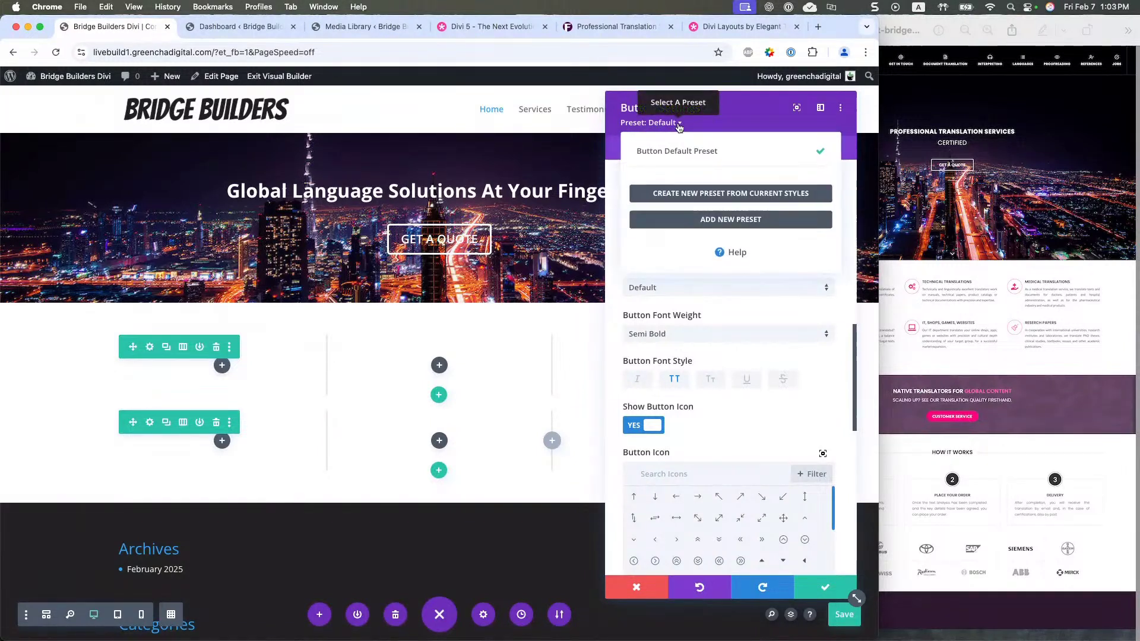
left_click(677, 194)
left_click(677, 191)
type("B")
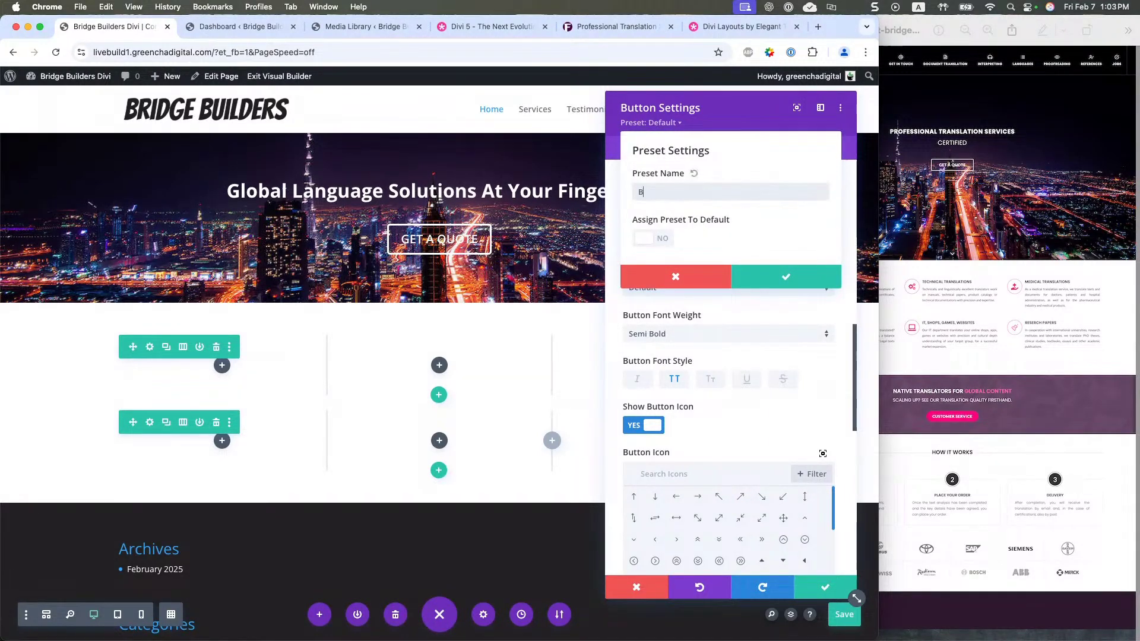
type("utton")
type("- White Outline")
left_click(754, 278)
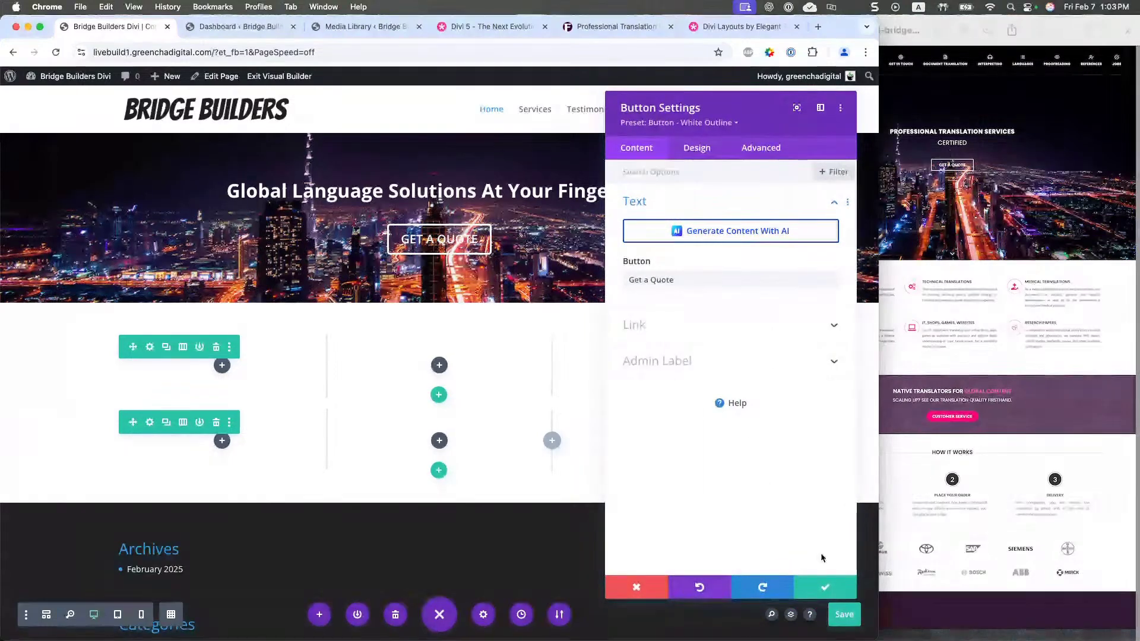
left_click(829, 588)
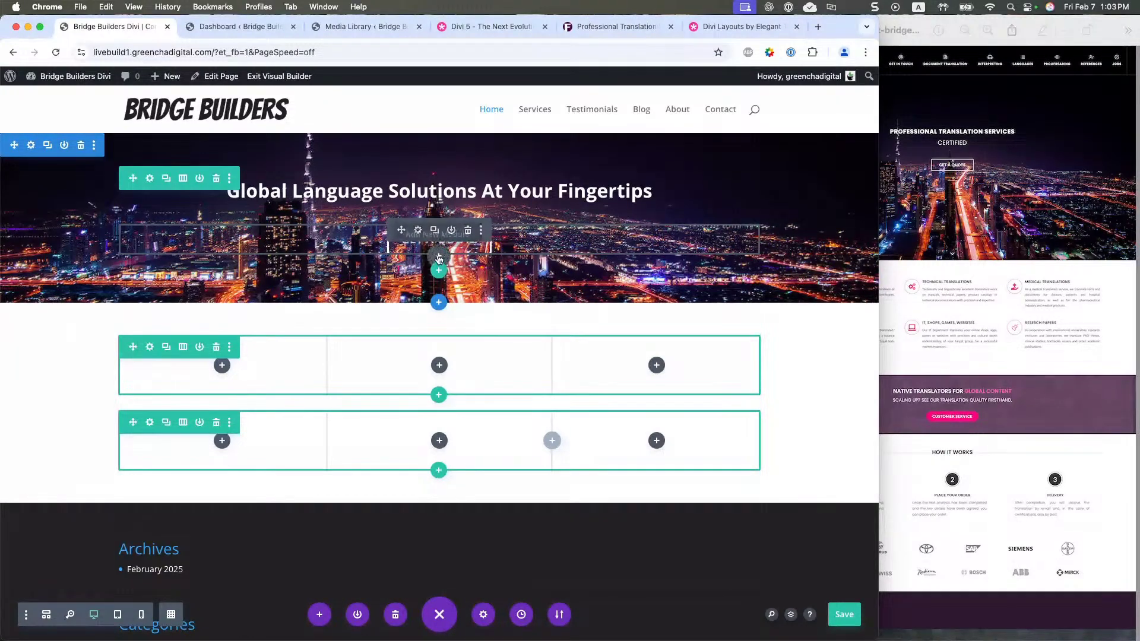
- Insert a second button module below Get a Quote and apply the "Button - White Outline" preset to it
left_click(439, 257)
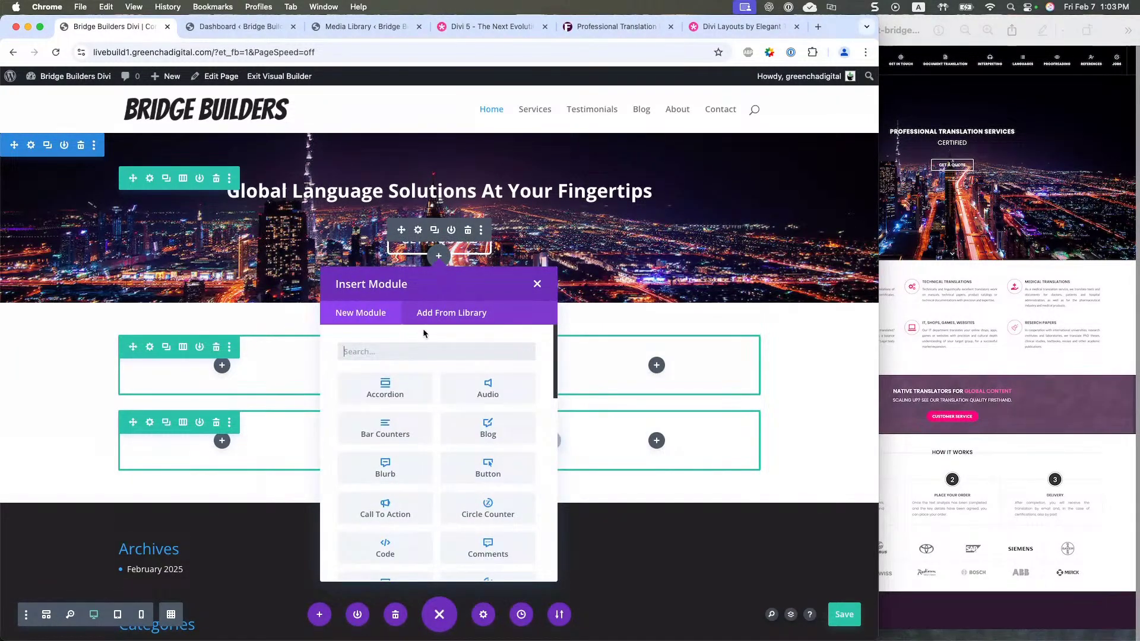
type("but")
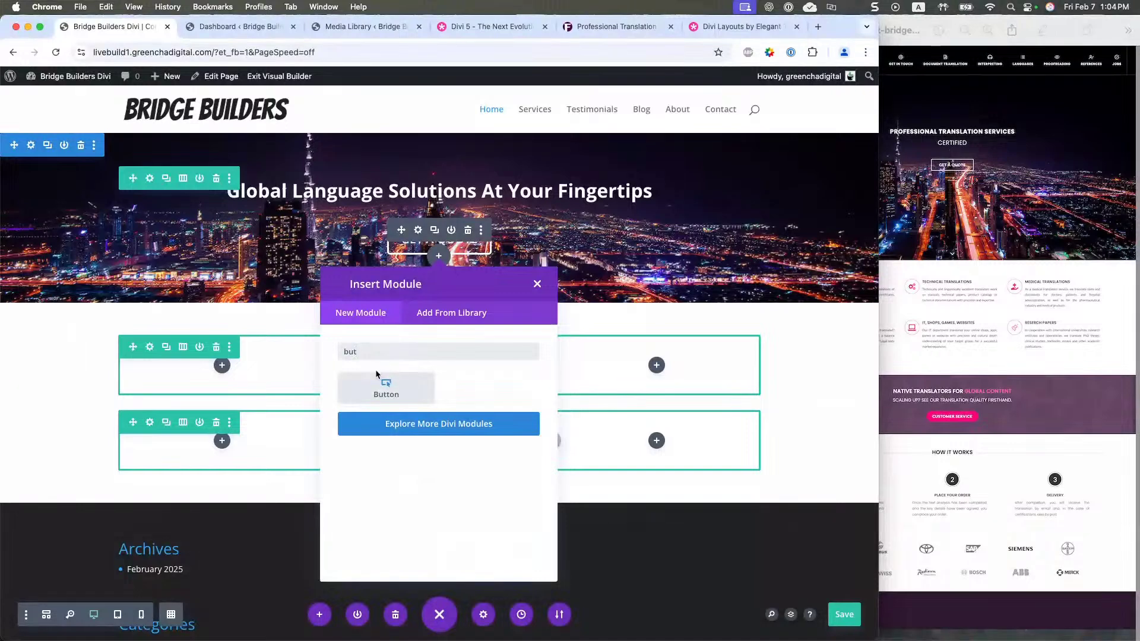
left_click(383, 386)
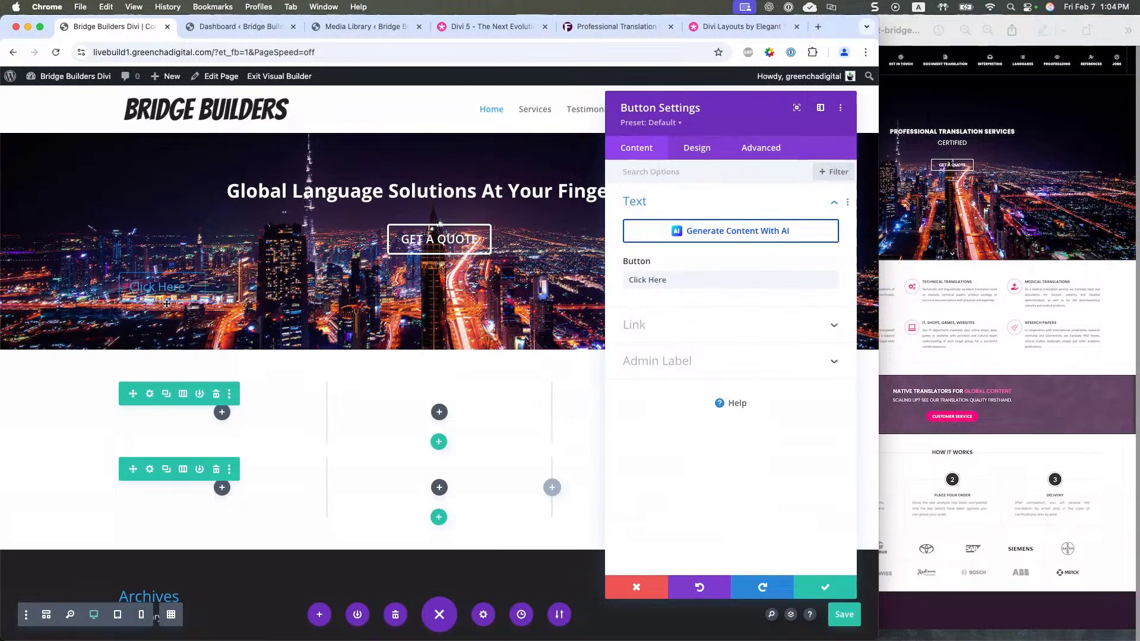
left_click(670, 126)
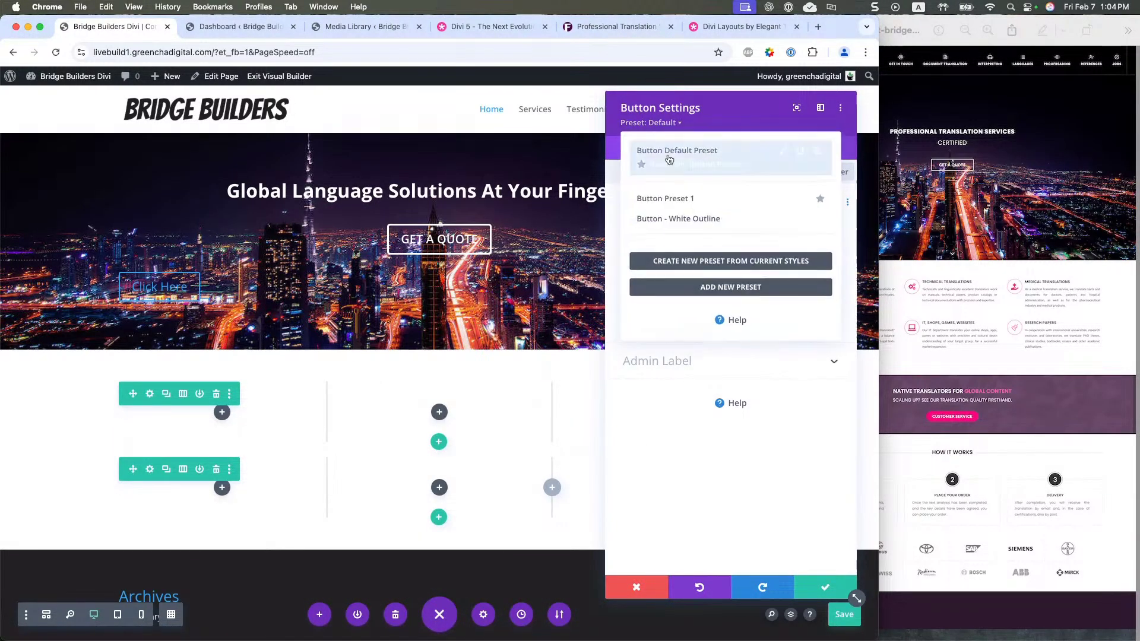
left_click(687, 219)
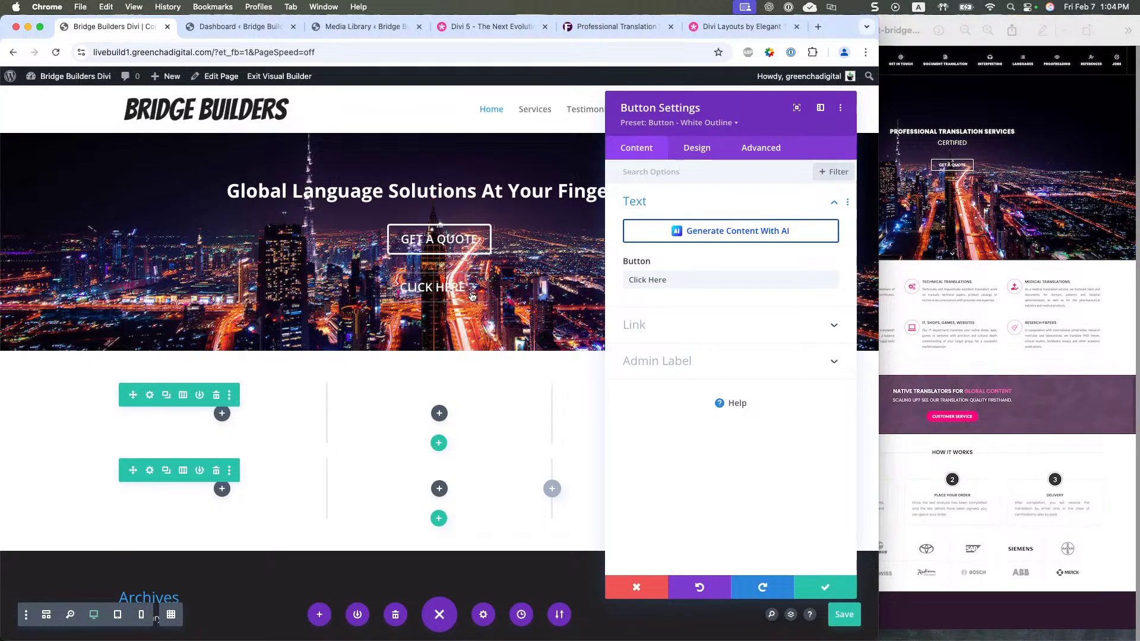
- Override the second button's text color with red in its design options
left_click(697, 149)
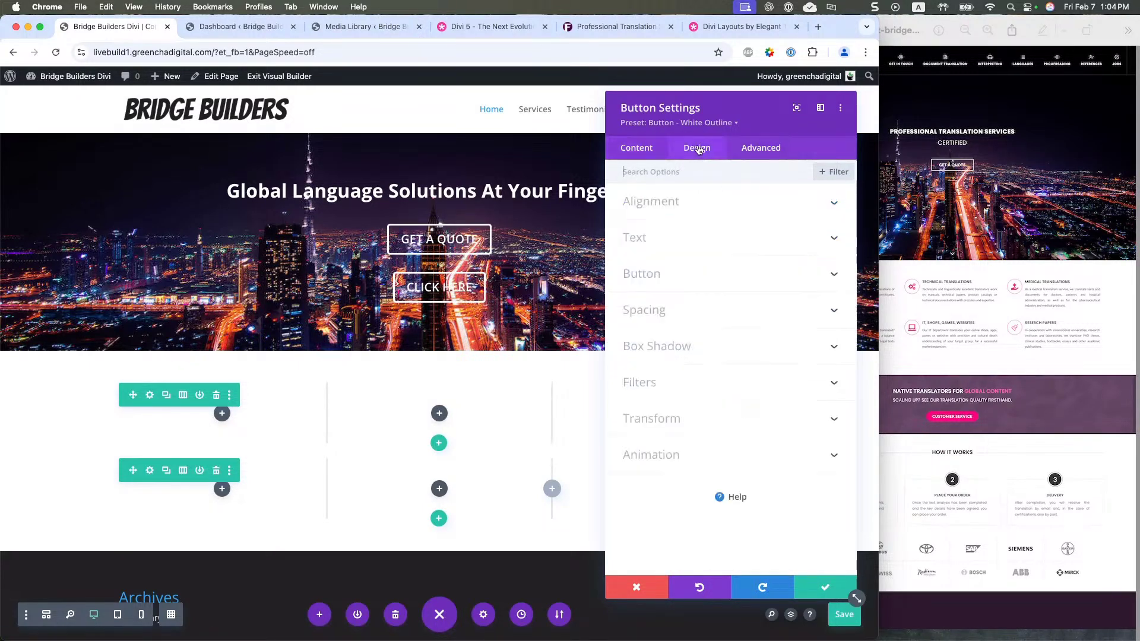
left_click(683, 273)
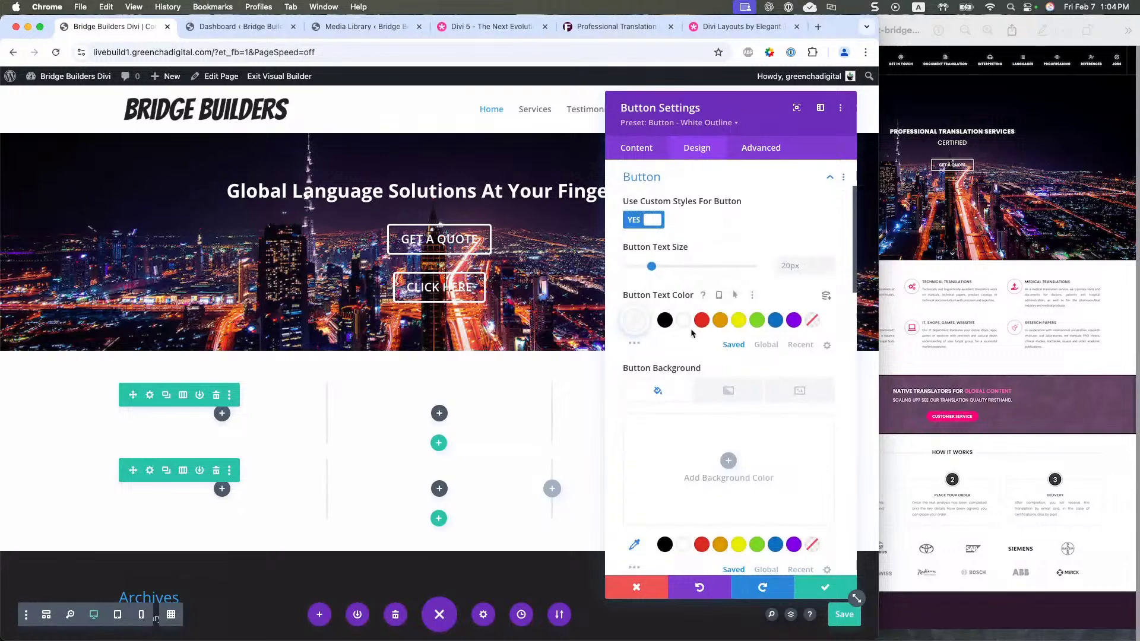
left_click(700, 321)
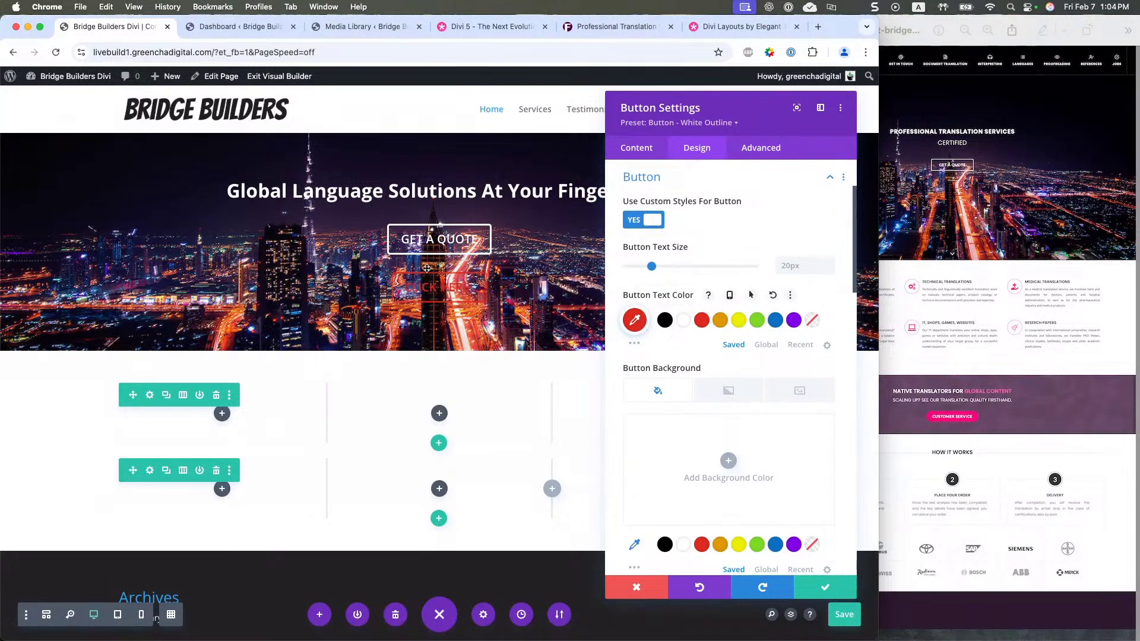
scroll(729, 267, "up", 2)
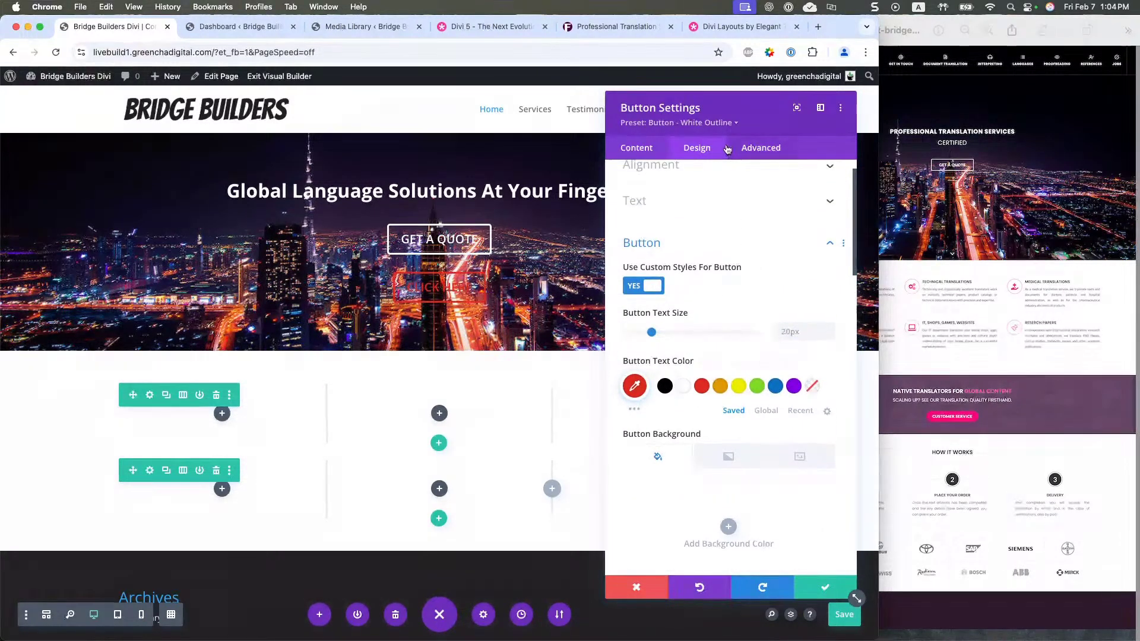
left_click(735, 123)
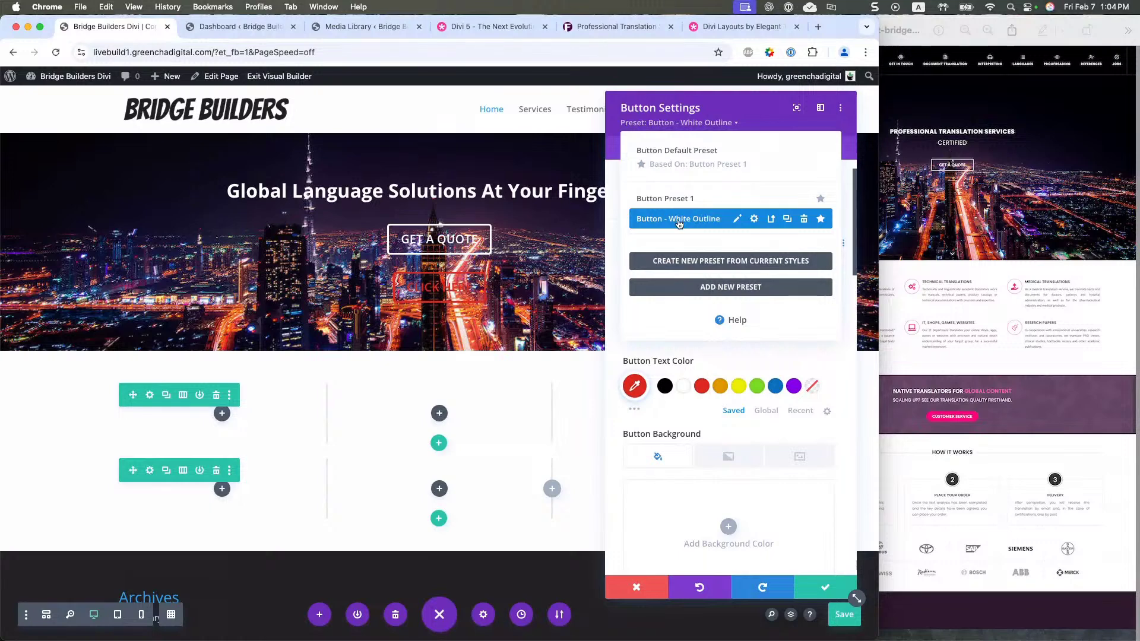
left_click(754, 220)
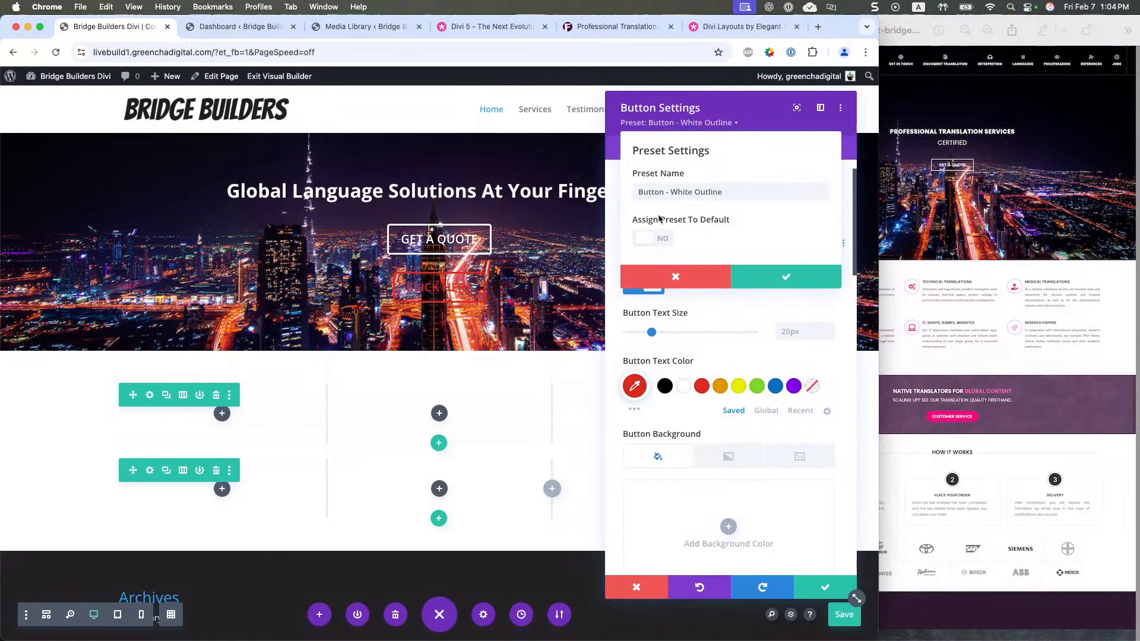
left_click(688, 279)
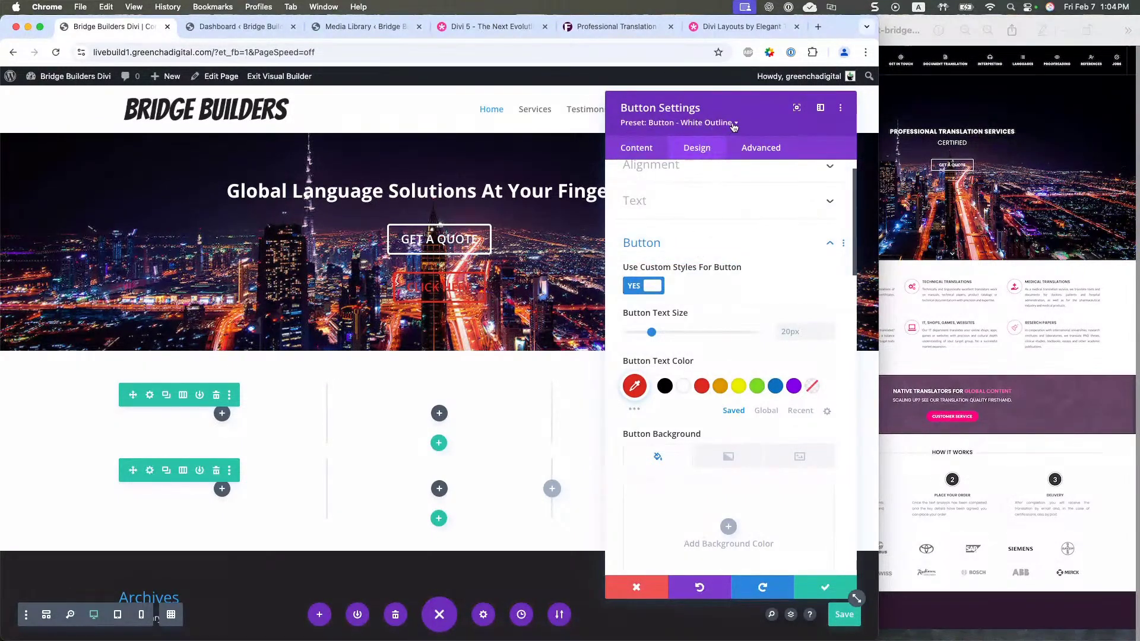
- Edit the "Button - White Outline" preset's styles, set its button border width to 2, and save the preset and button settings
left_click(737, 123)
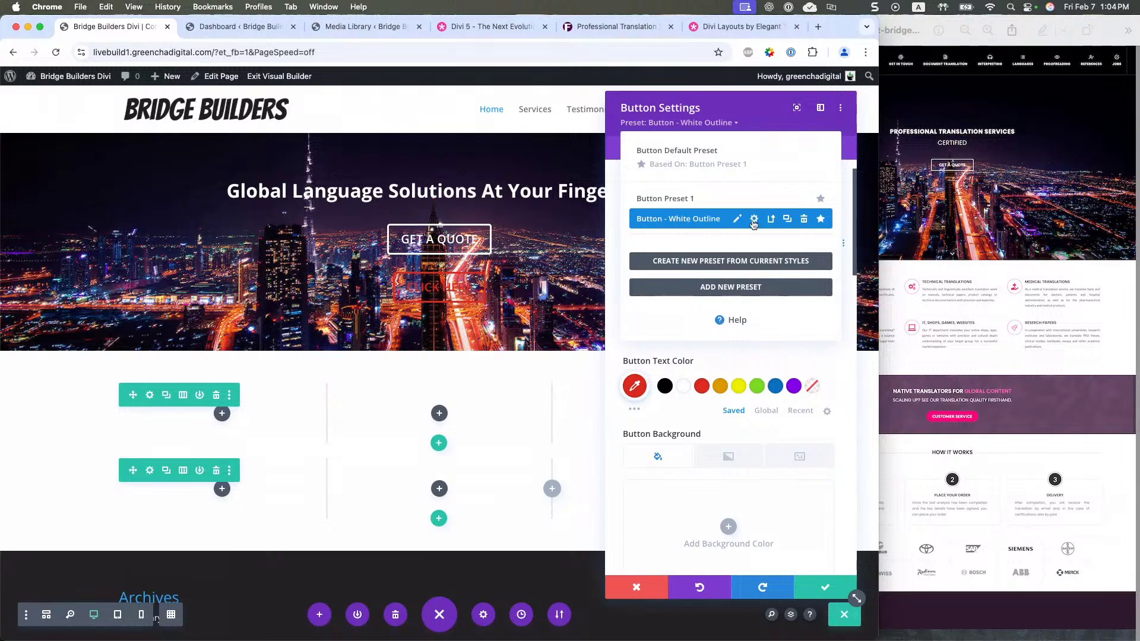
left_click(737, 220)
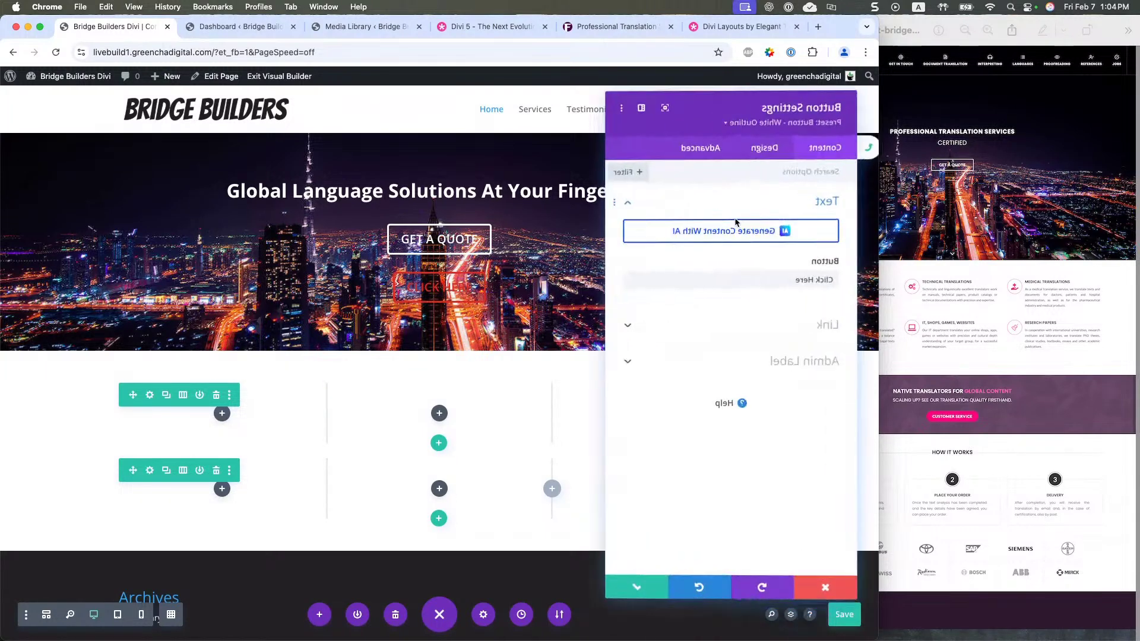
left_click(697, 149)
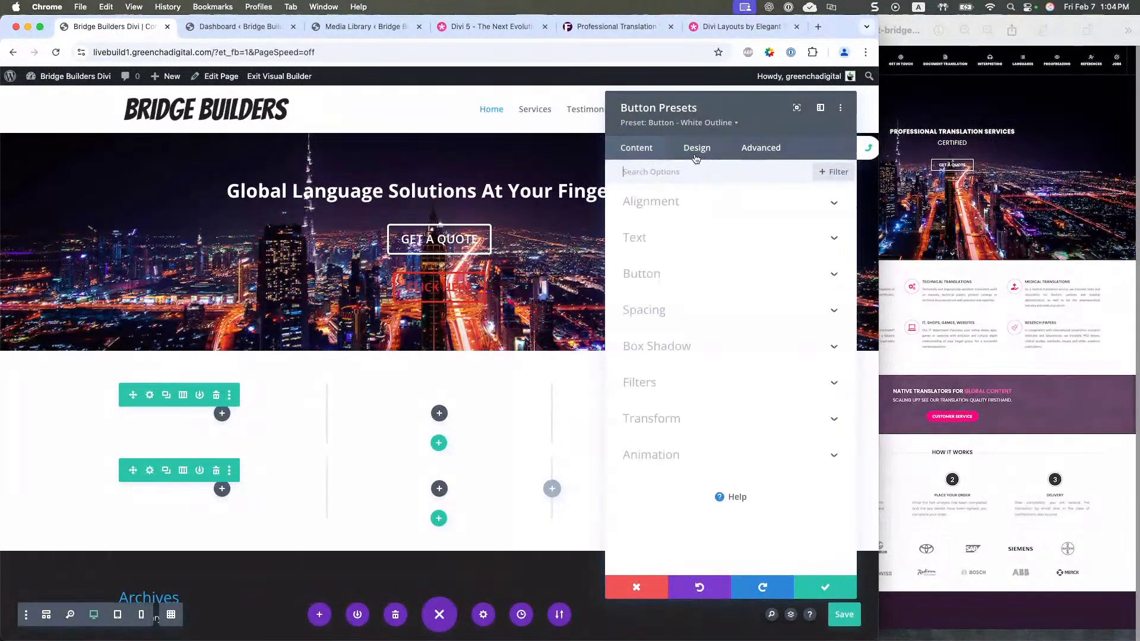
left_click(697, 240)
left_click(680, 333)
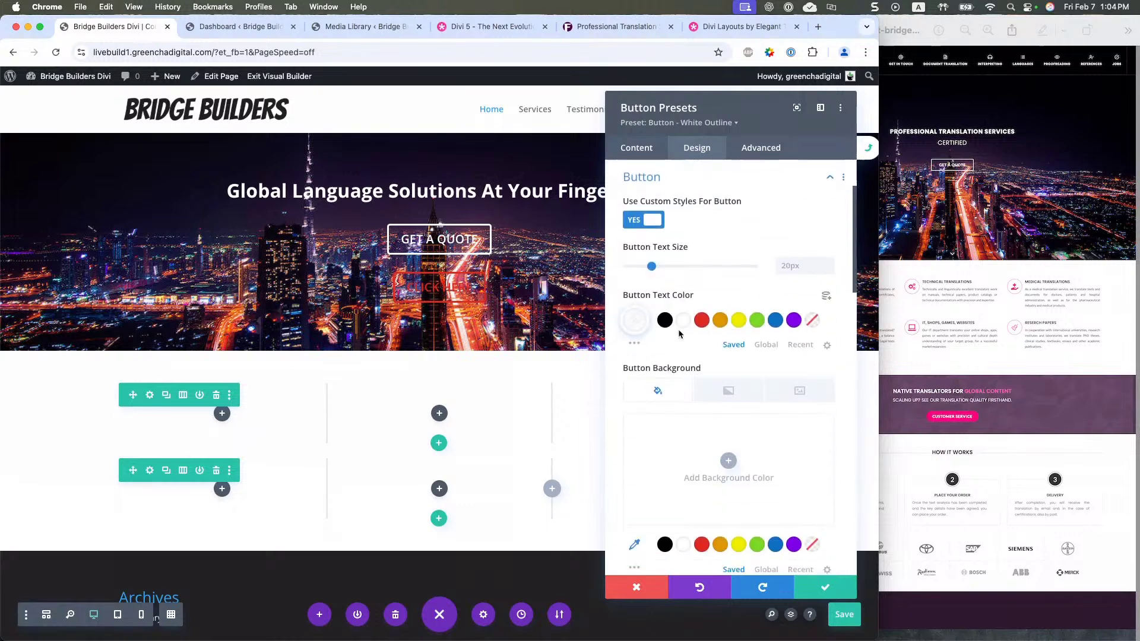
scroll(702, 329, "down", 3)
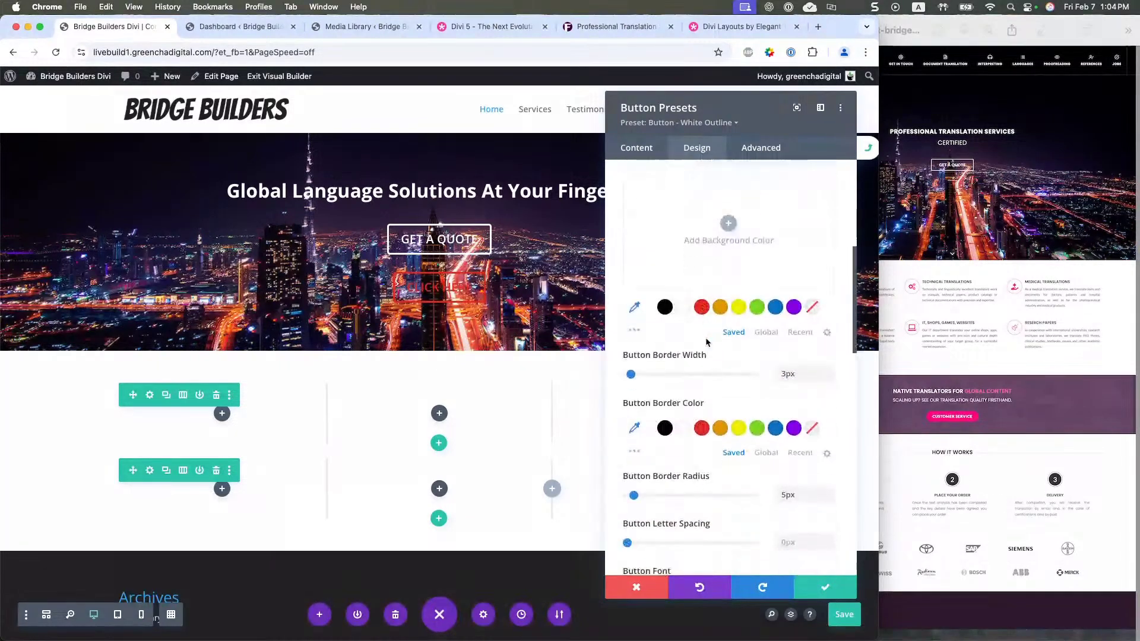
double_click(781, 372)
type("2")
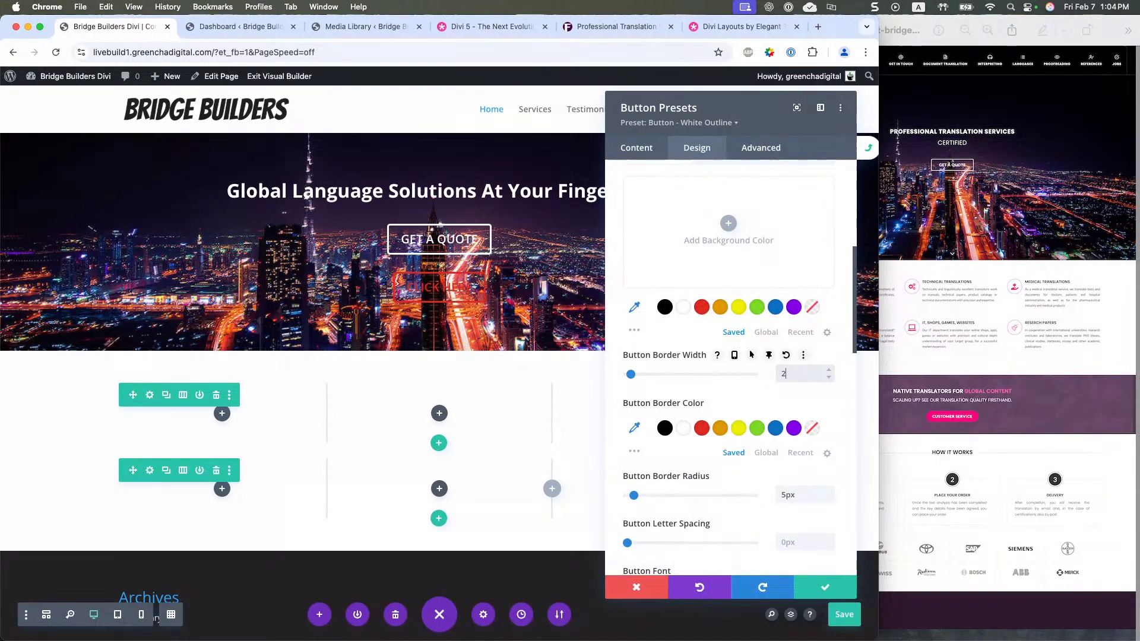
left_click(822, 588)
left_click(805, 591)
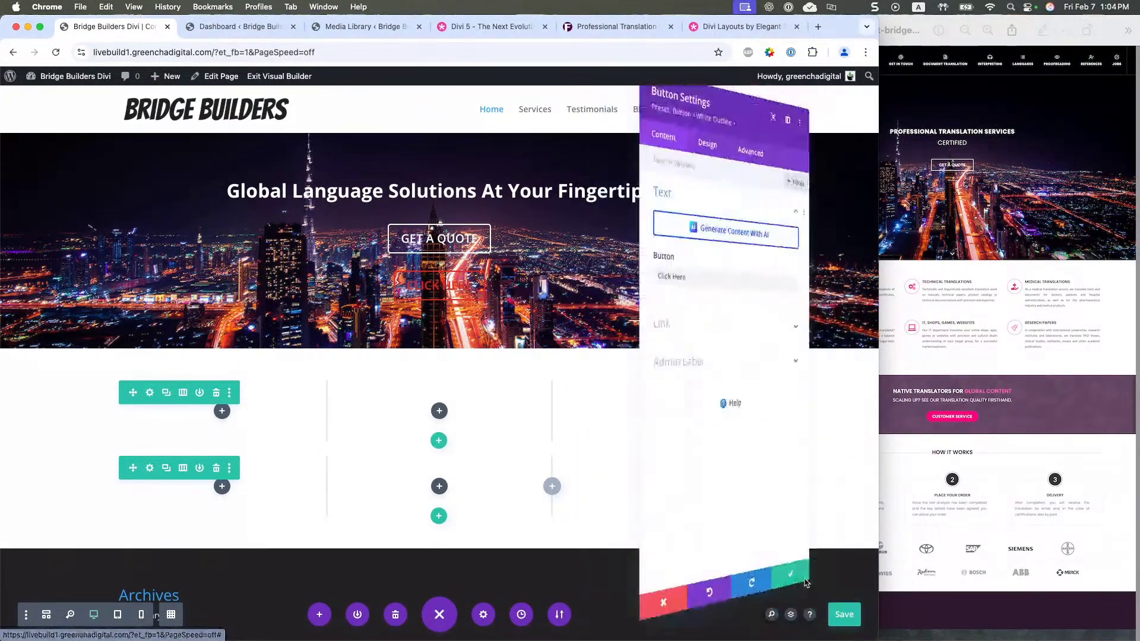
left_click(818, 589)
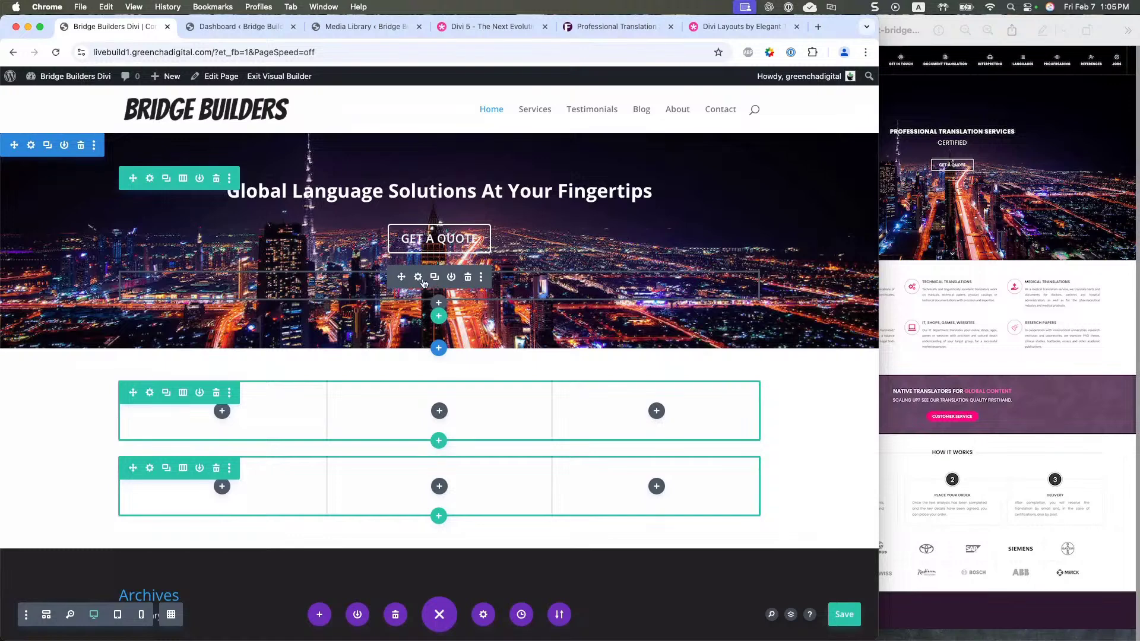
- Delete the second button from the hero and open the hero section's settings
left_click(470, 279)
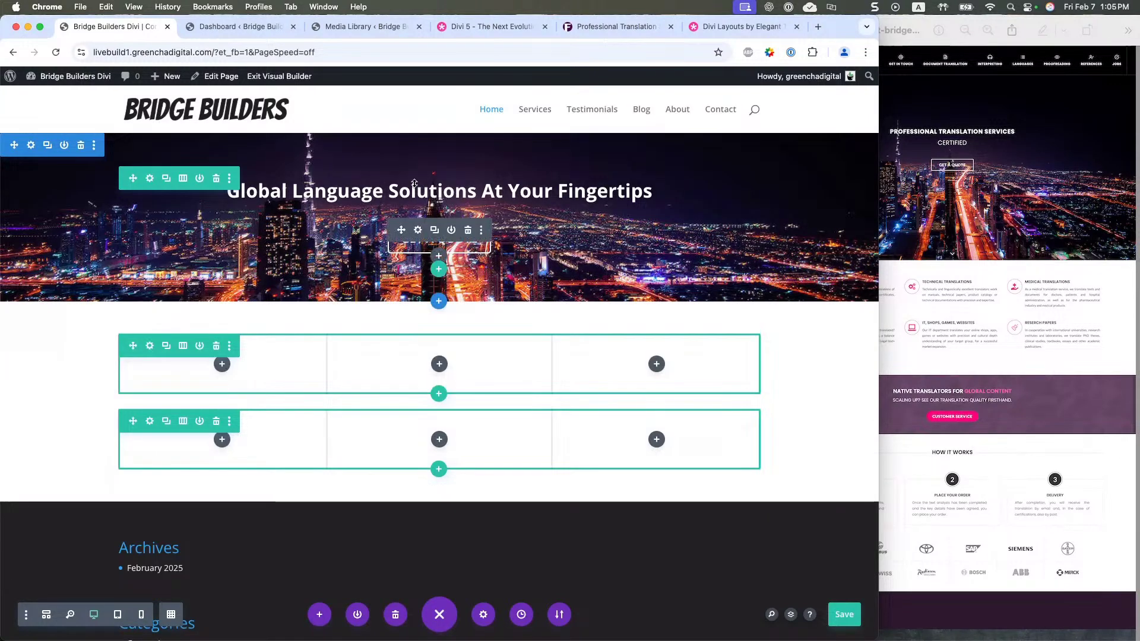
left_click(31, 145)
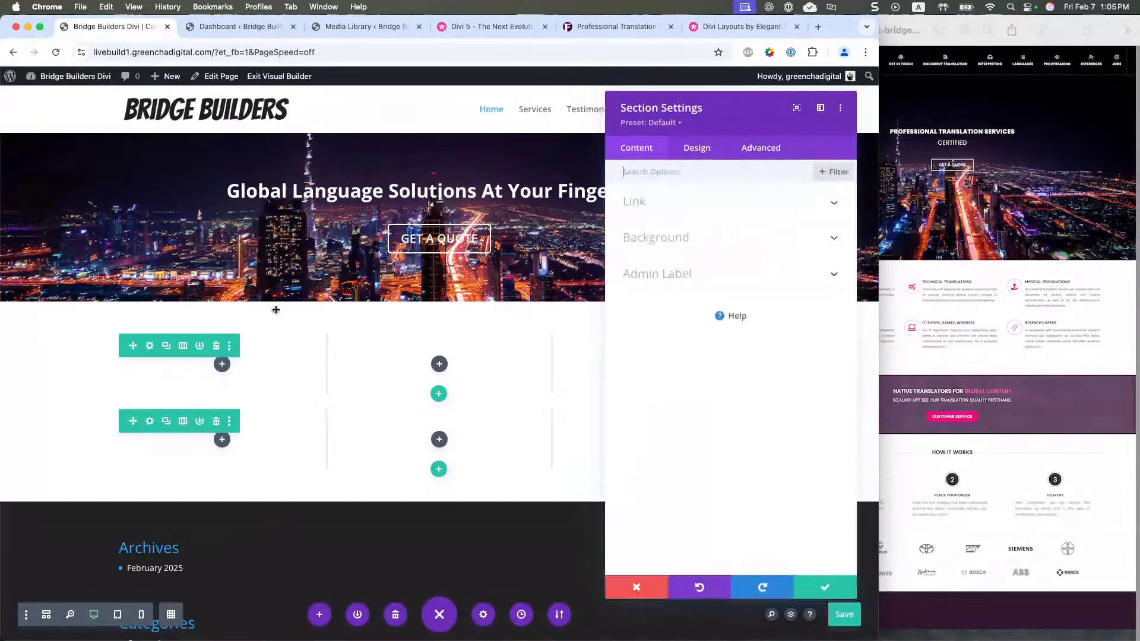
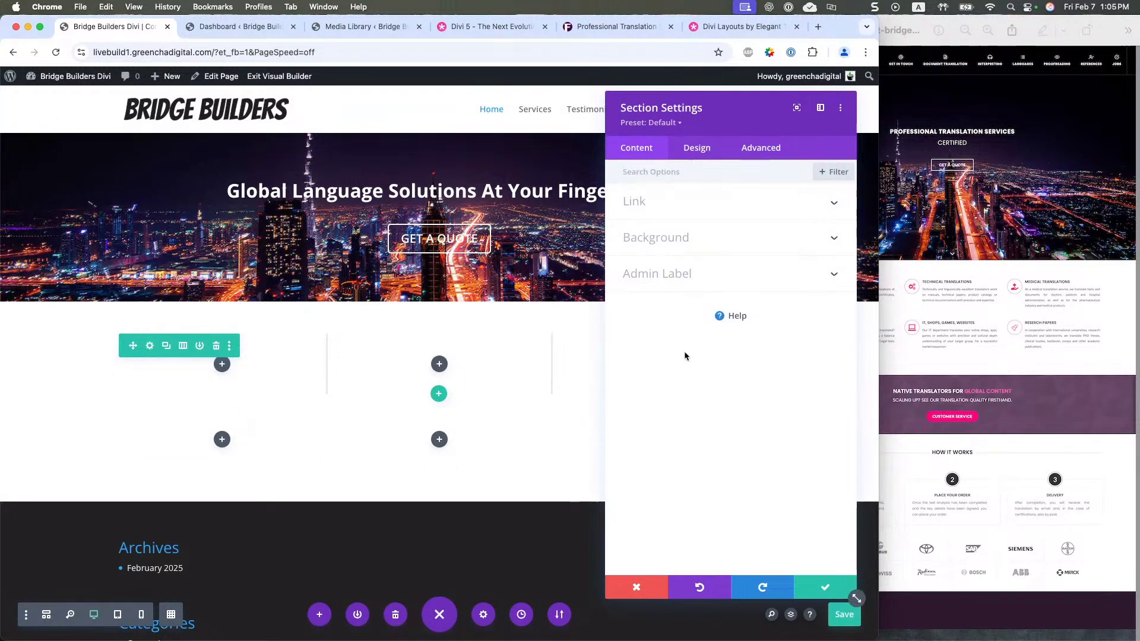
- Set the hero section's minimum height to 70vh in its sizing design options
left_click(698, 150)
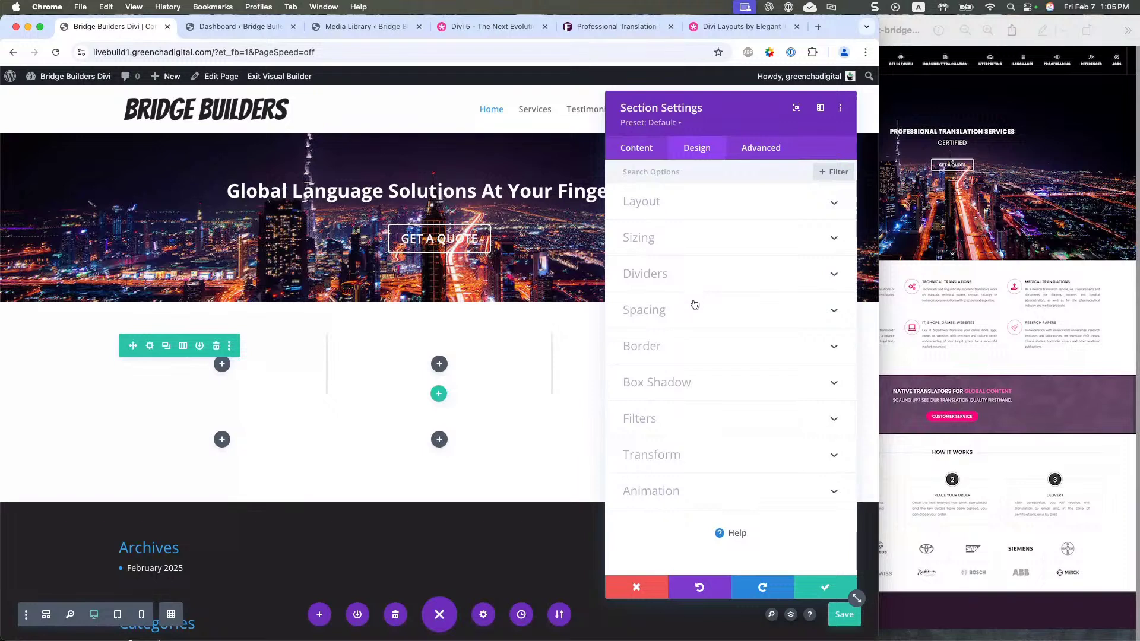
left_click(691, 204)
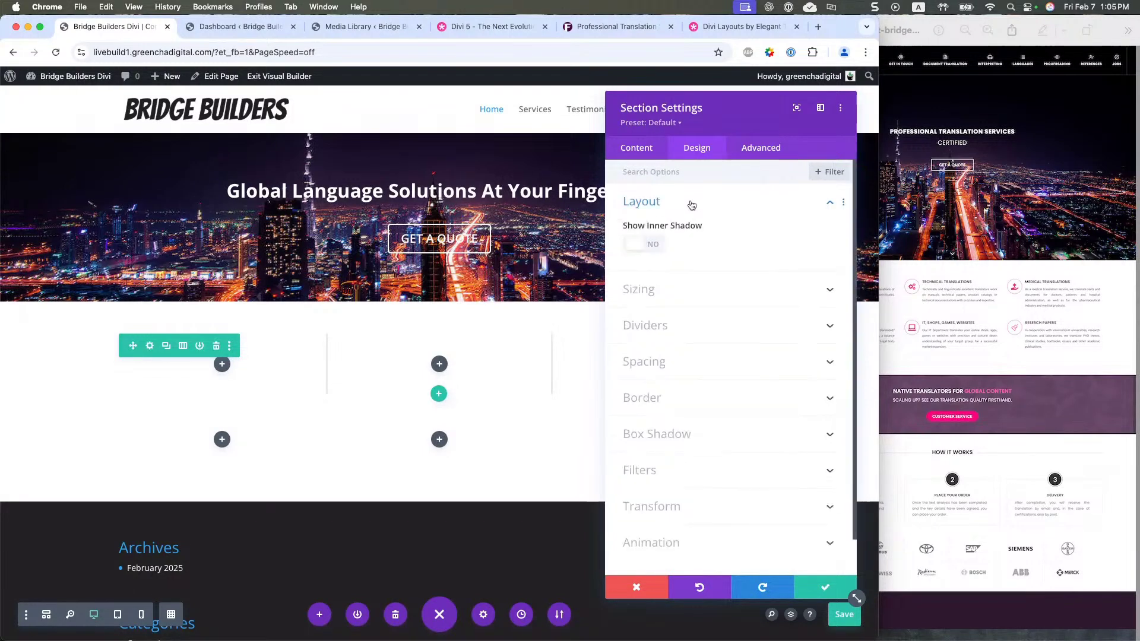
left_click(692, 205)
left_click(691, 249)
scroll(703, 261, "down", 1)
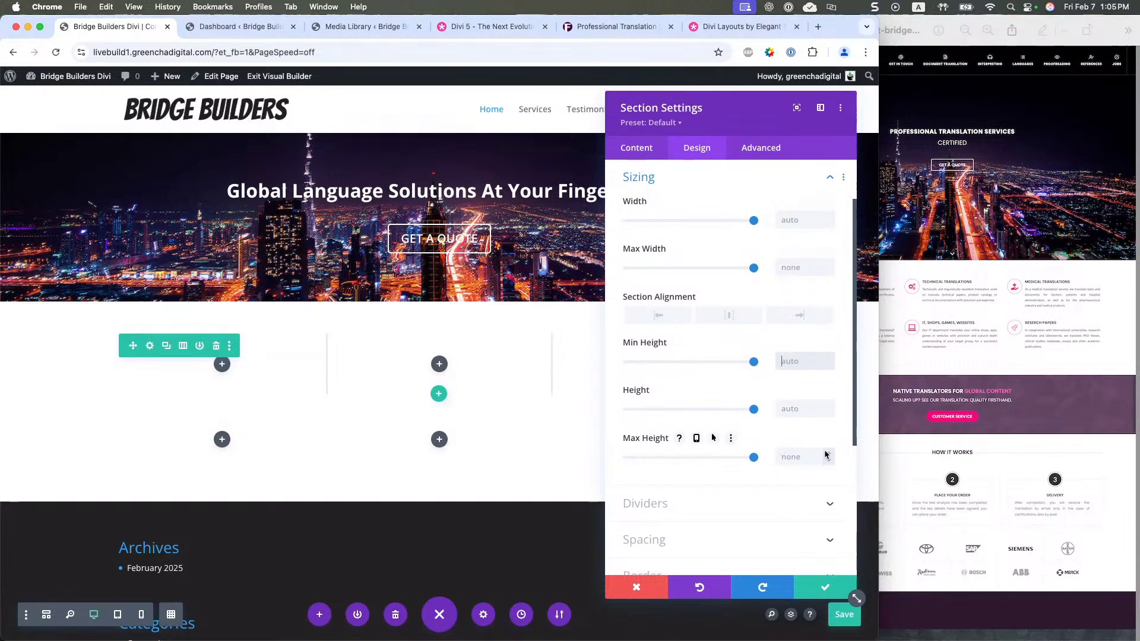
type("70vh")
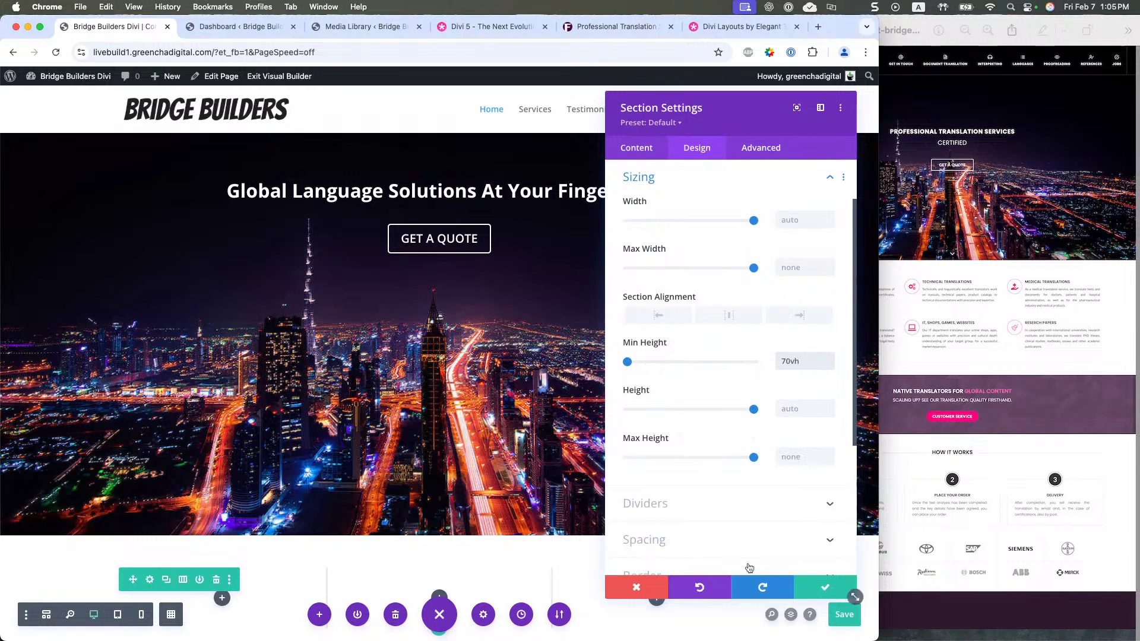
- Try a minimum height of 80 for the hero section, and set it back to 70vh
scroll(670, 358, "up", 2)
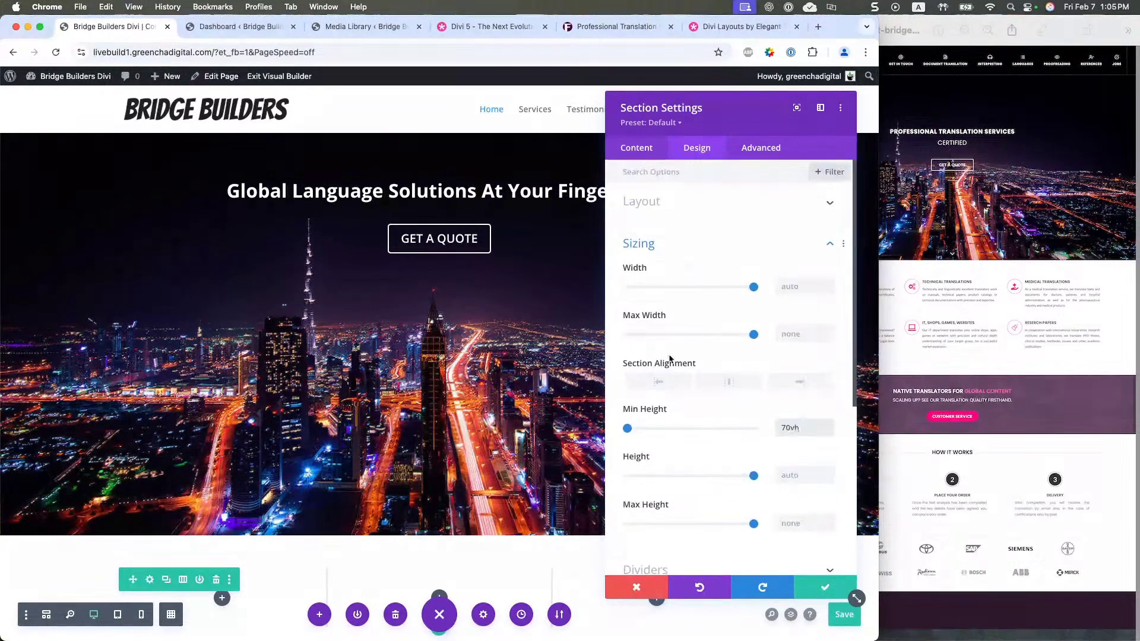
scroll(693, 381, "down", 1)
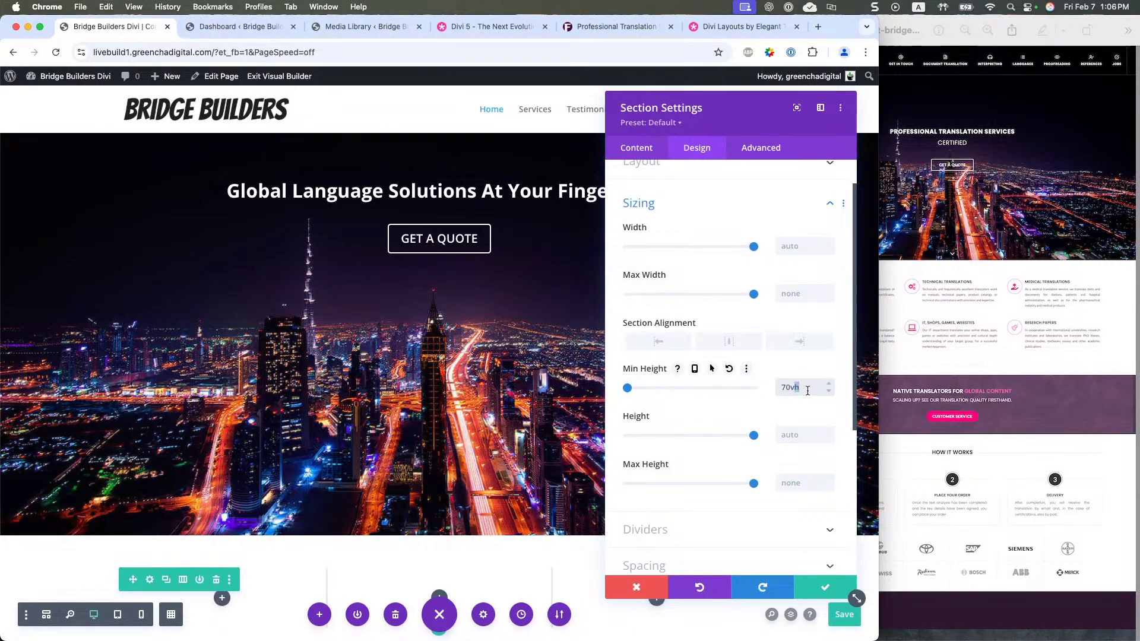
left_click_drag(806, 390, 775, 385)
key("Left")
type("80")
key("super+a")
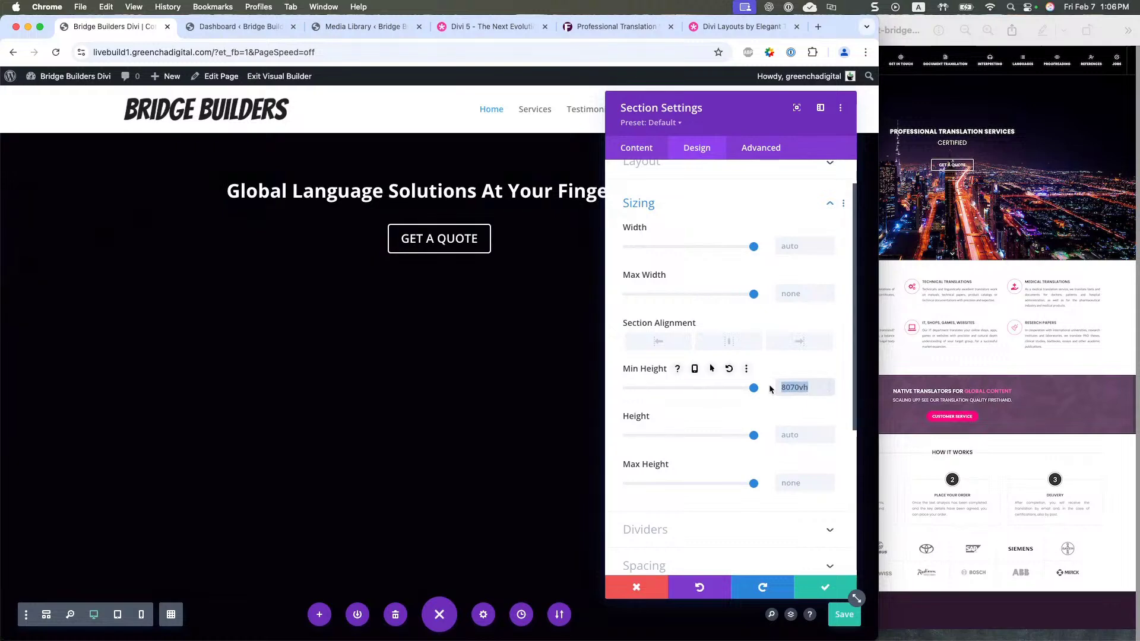
type("80")
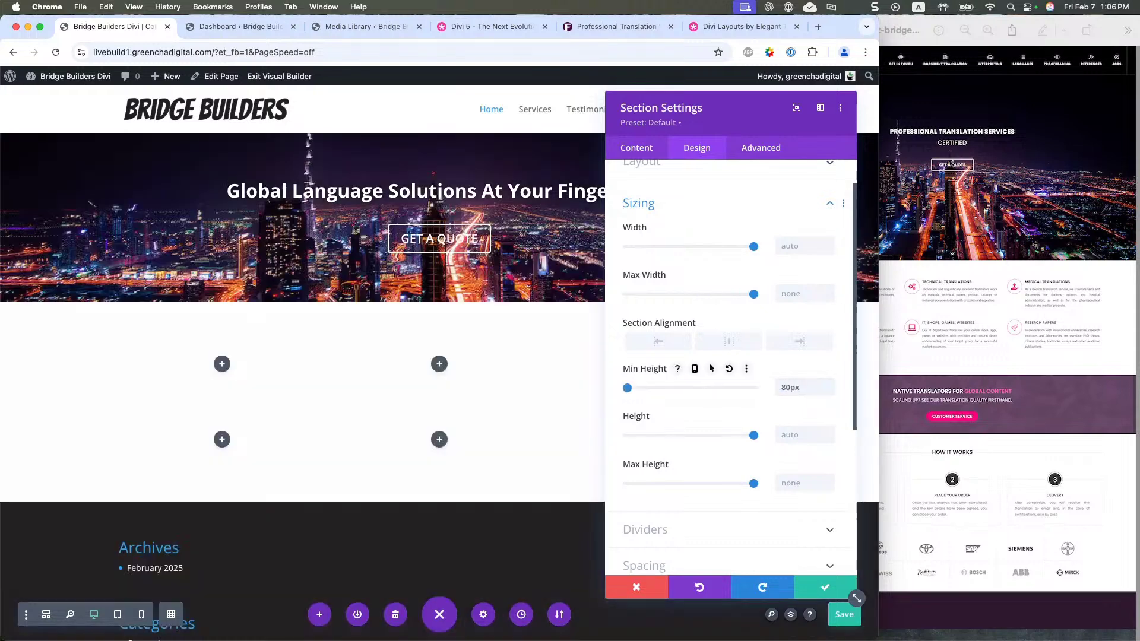
double_click(790, 388)
type("70vh")
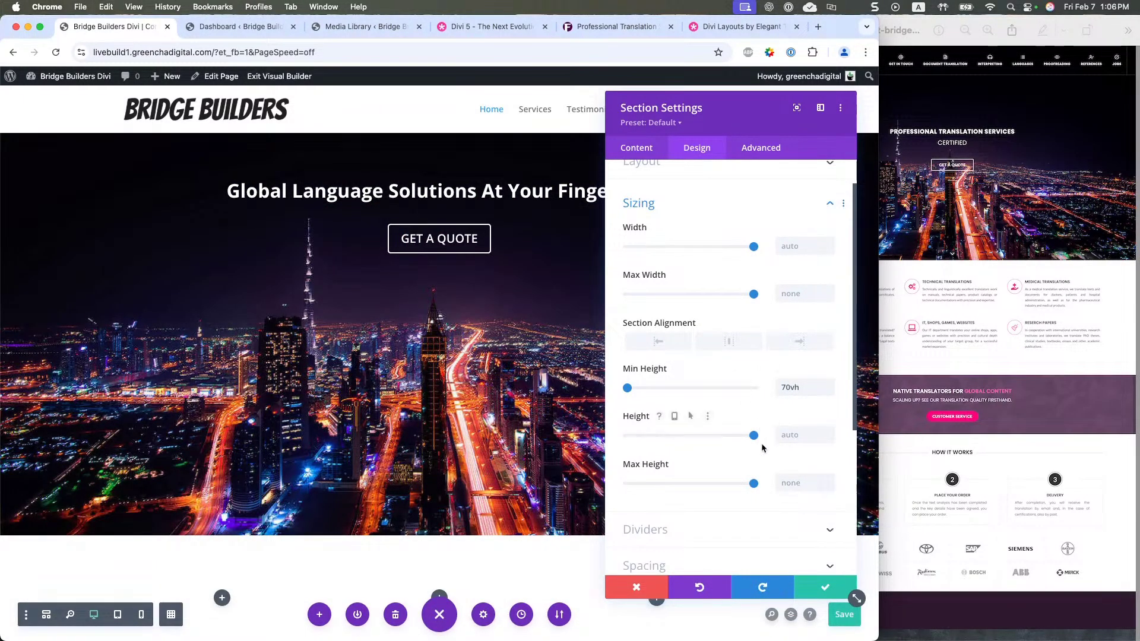
scroll(686, 525, "down", 1)
scroll(686, 525, "down", 8)
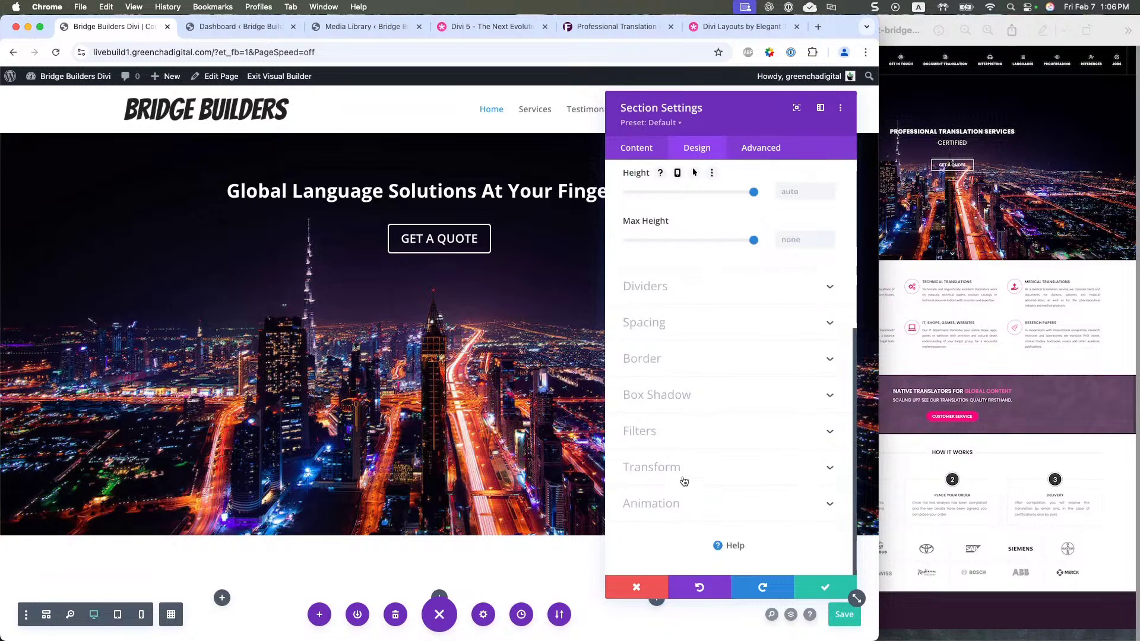
scroll(683, 521, "up", 10)
scroll(683, 476, "down", 5)
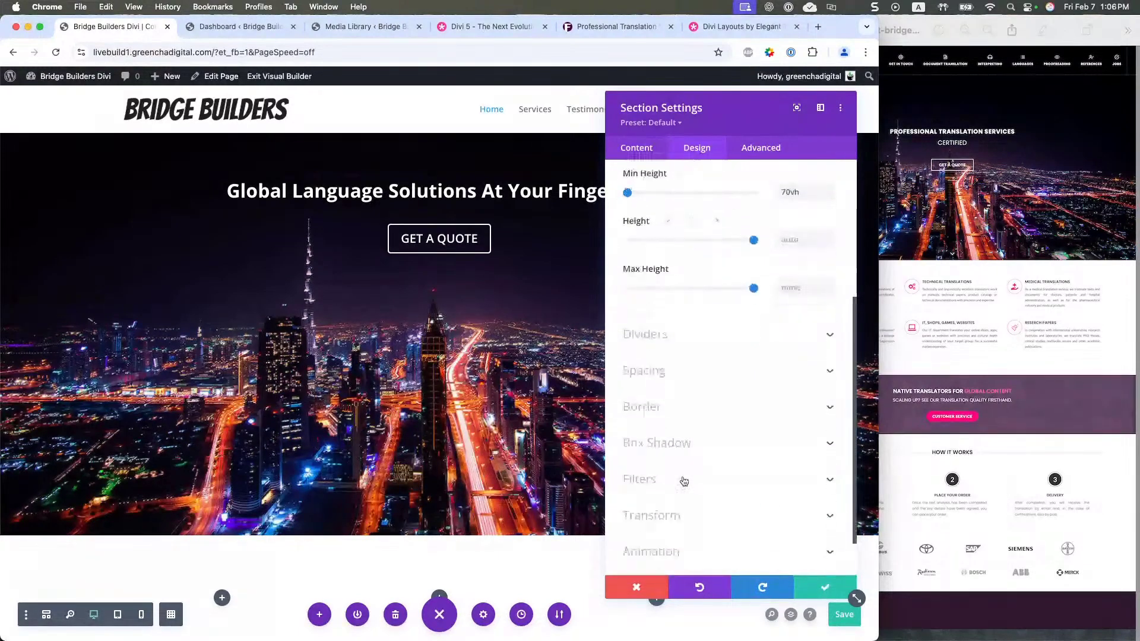
scroll(660, 356, "down", 3)
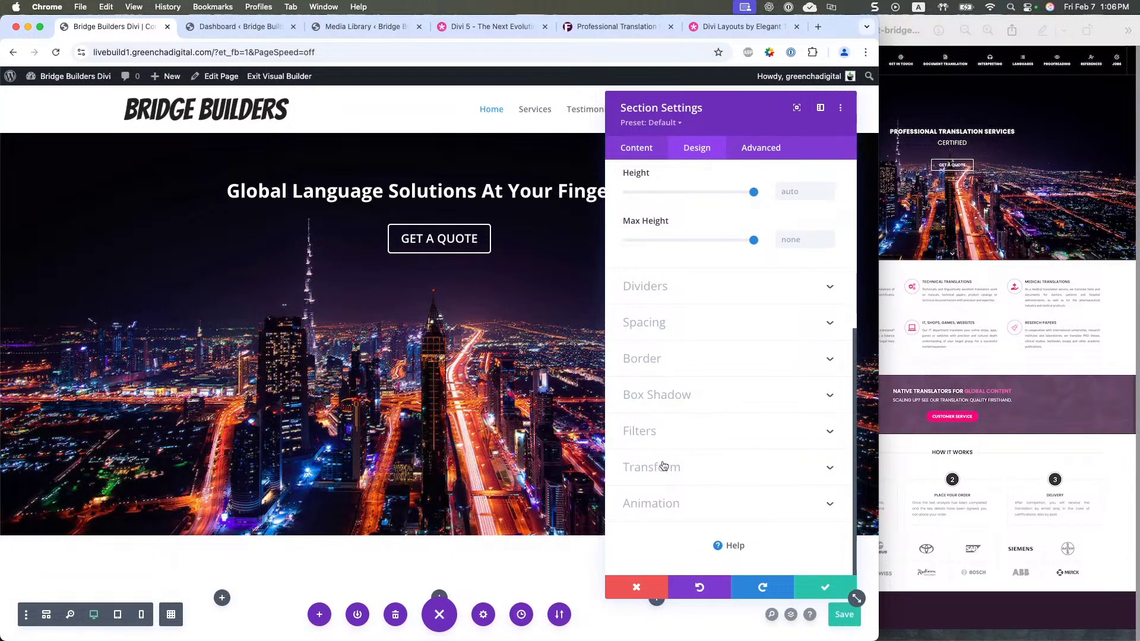
- Open the gradient options in the hero section's background settings
left_click(644, 151)
left_click(649, 250)
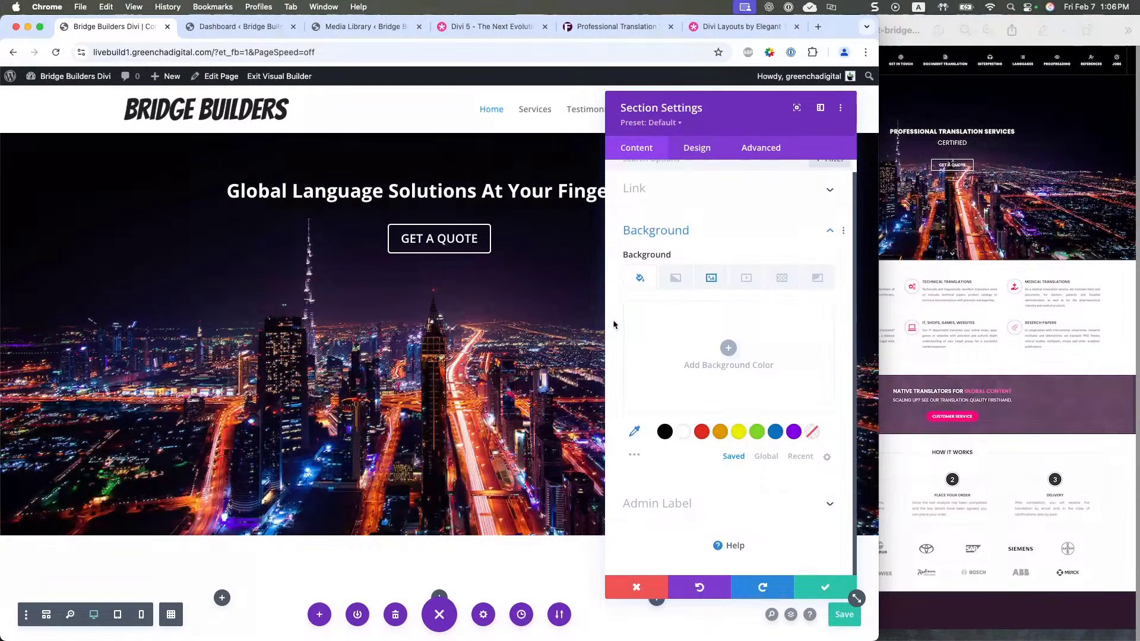
left_click(674, 285)
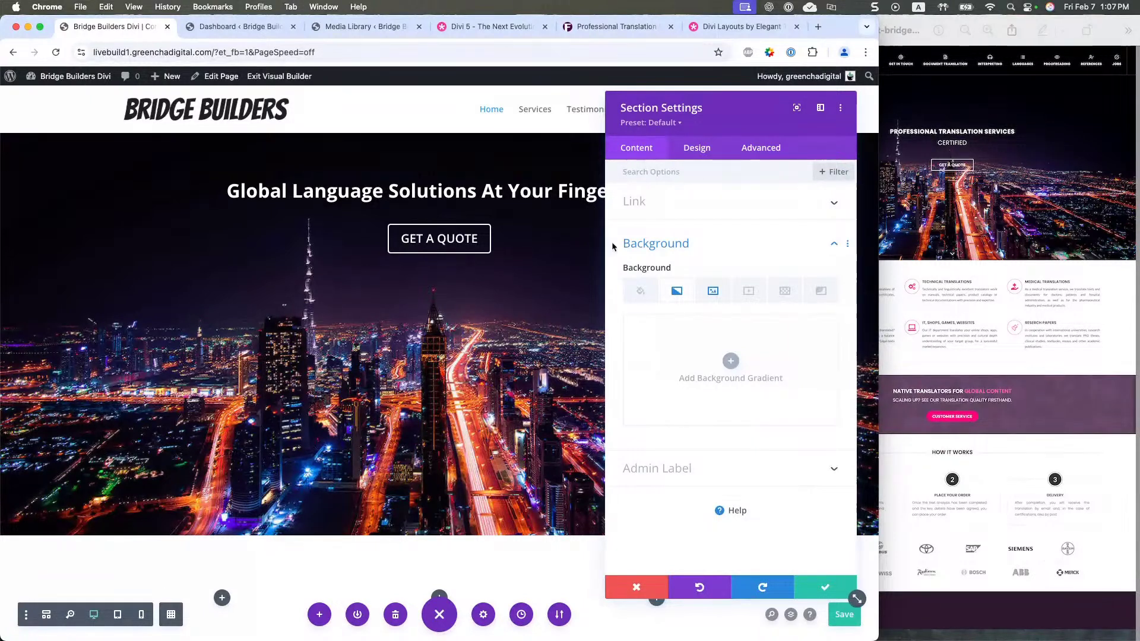
left_click(668, 123)
left_click(696, 124)
left_click(847, 244)
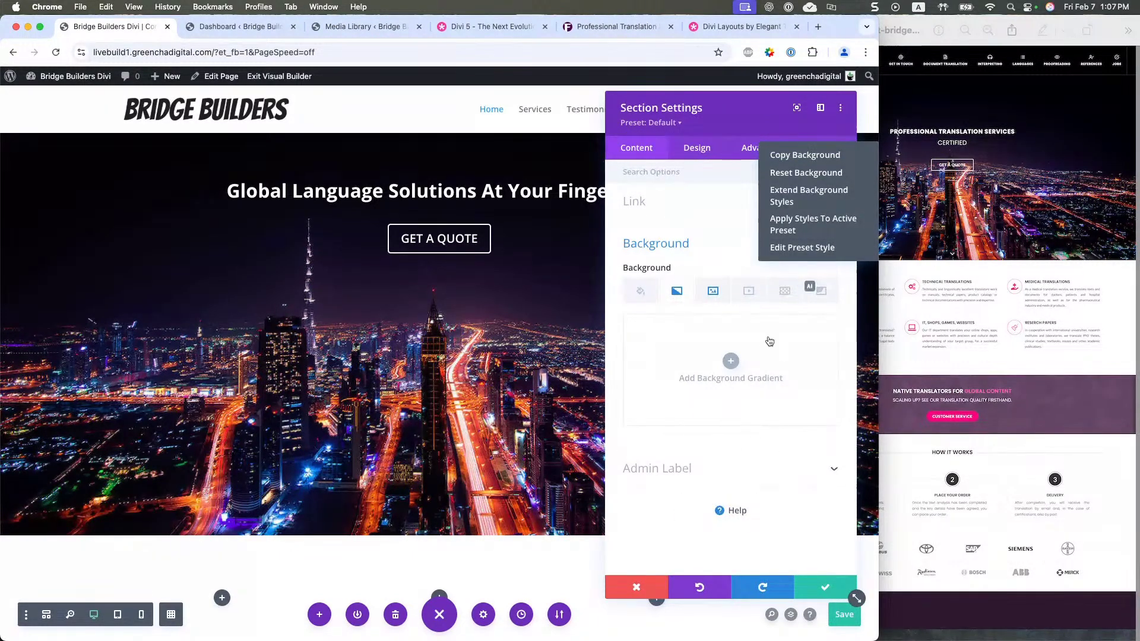
left_click(620, 235)
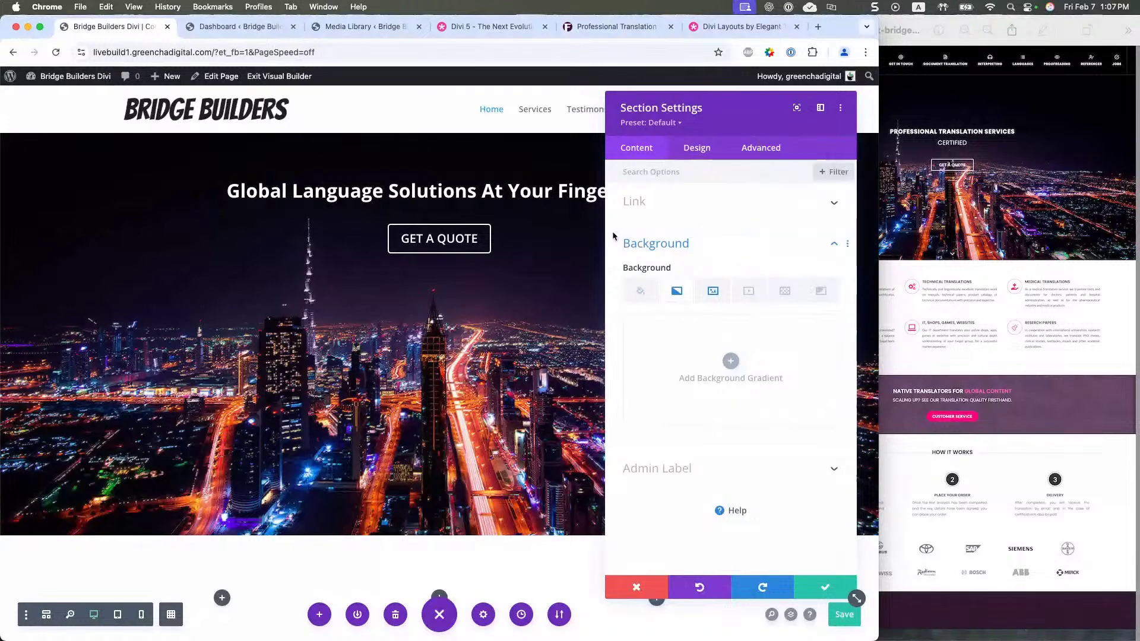
- Add a background gradient to the hero section and place it above the background image
left_click(731, 361)
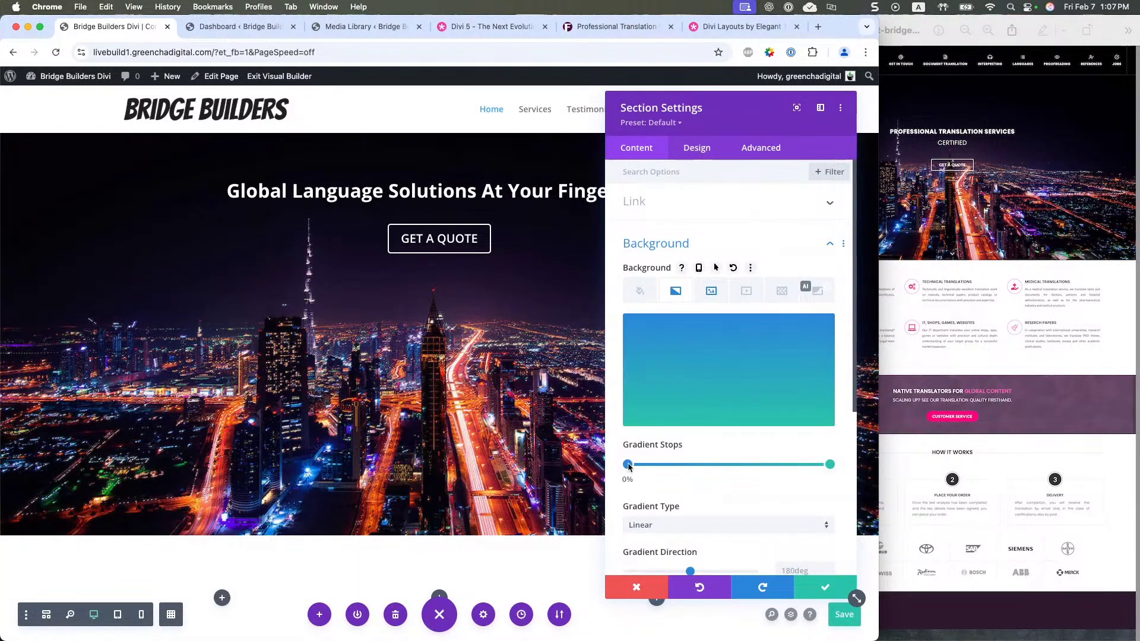
scroll(634, 468, "down", 2)
scroll(634, 465, "down", 4)
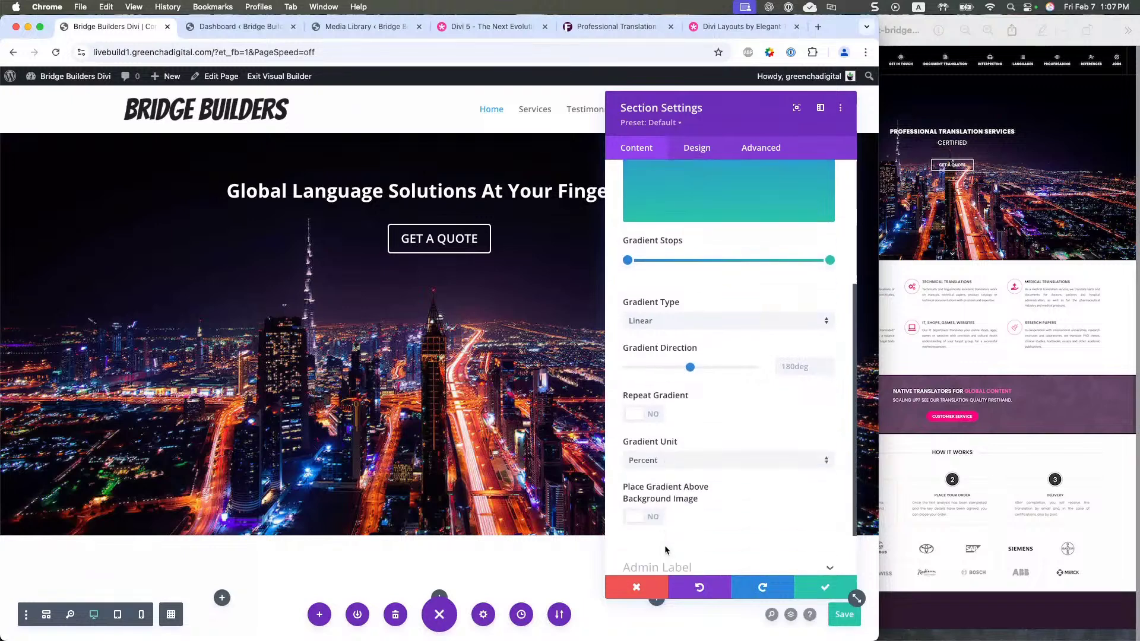
left_click(653, 515)
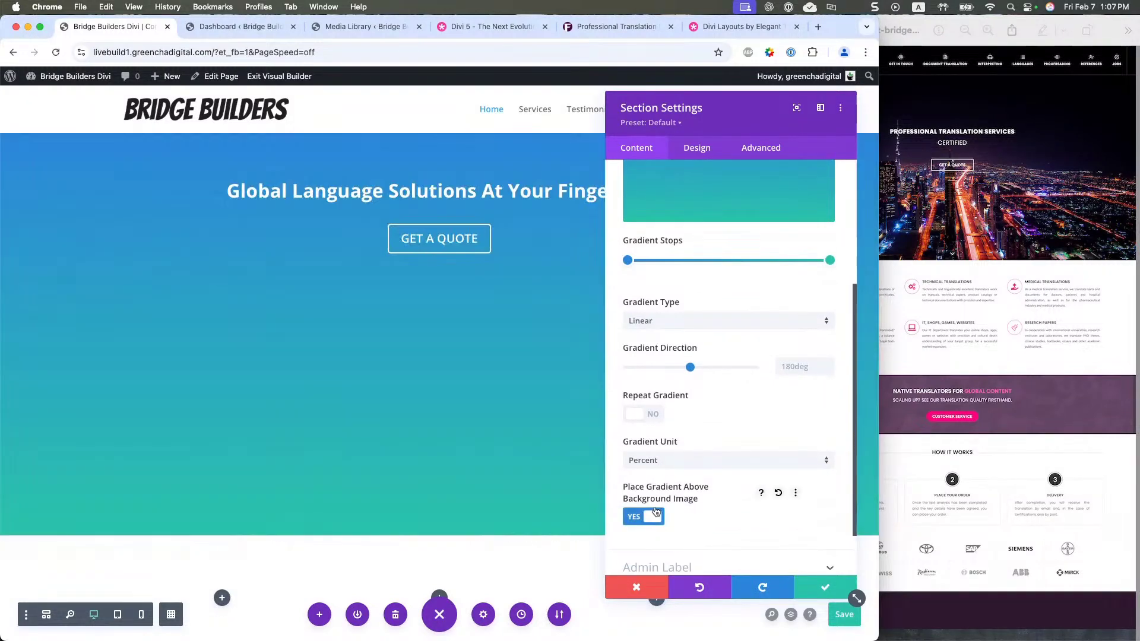
- Change both the start and end gradient stops to black (#000000)
scroll(682, 435, "up", 2)
scroll(682, 435, "up", 2)
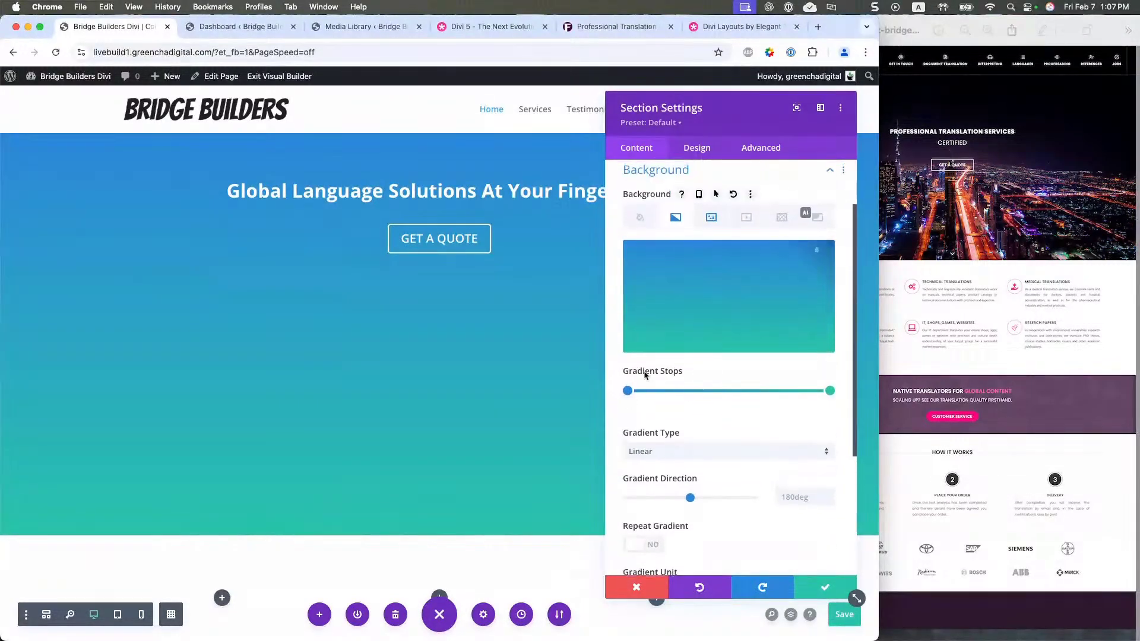
left_click(627, 390)
left_click(665, 372)
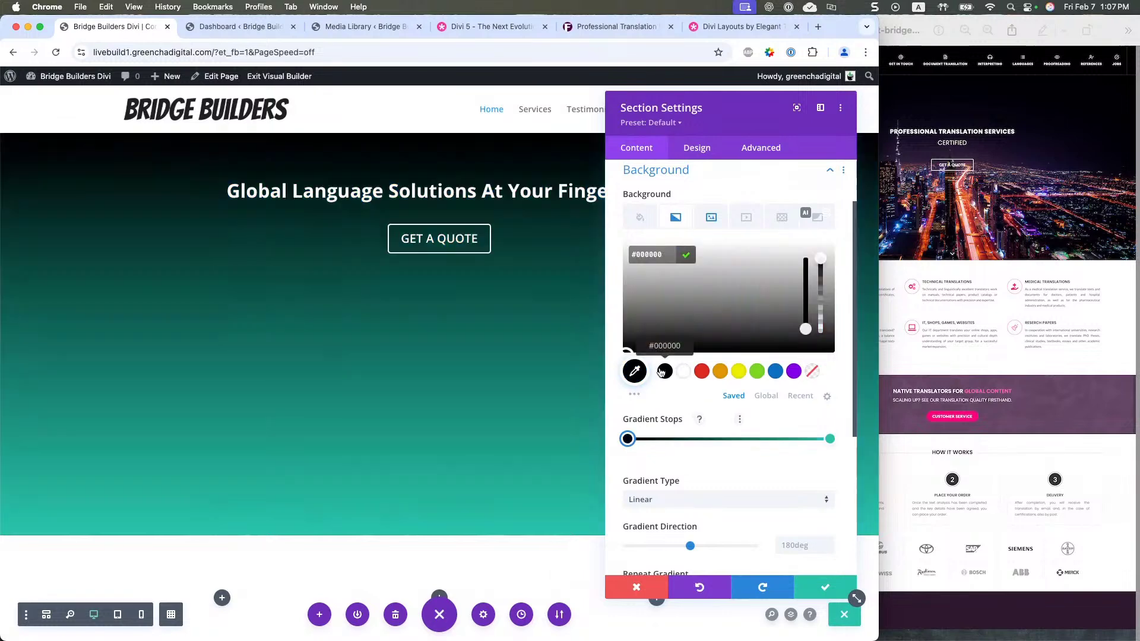
left_click(829, 439)
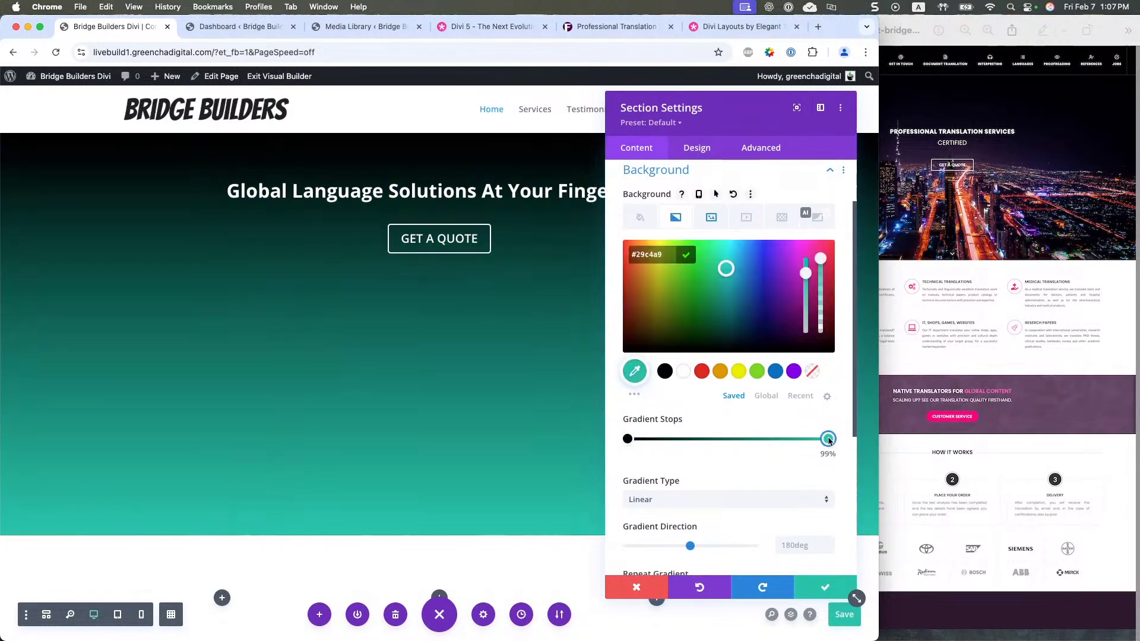
left_click(665, 371)
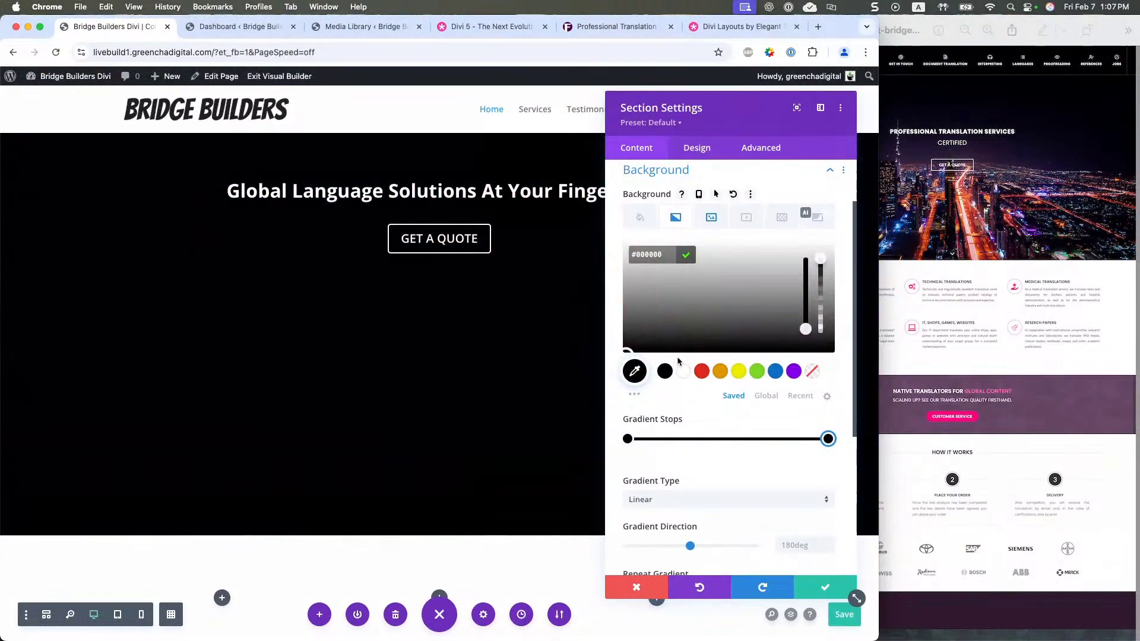
- Lower the opacity of the end gradient stop to about 0.51 and the start stop to about 0.12
left_click_drag(816, 257, 818, 301)
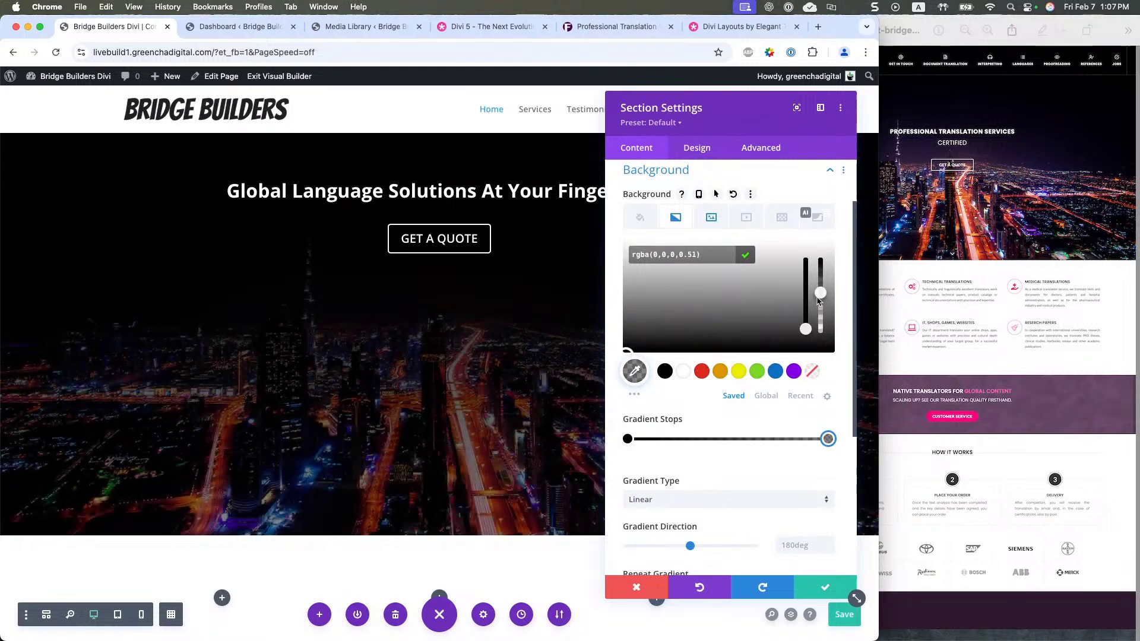
left_click(627, 439)
left_click_drag(823, 262, 822, 331)
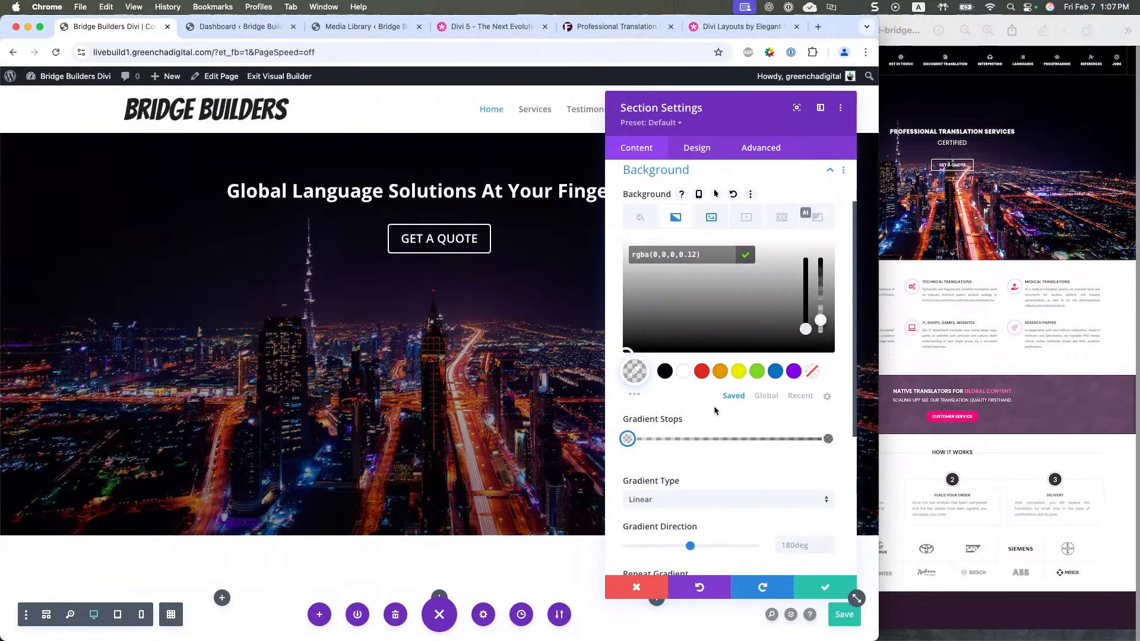
- Try the parallax effect on the section's background image and turn it back off
scroll(715, 410, "down", 2)
scroll(715, 408, "up", 2)
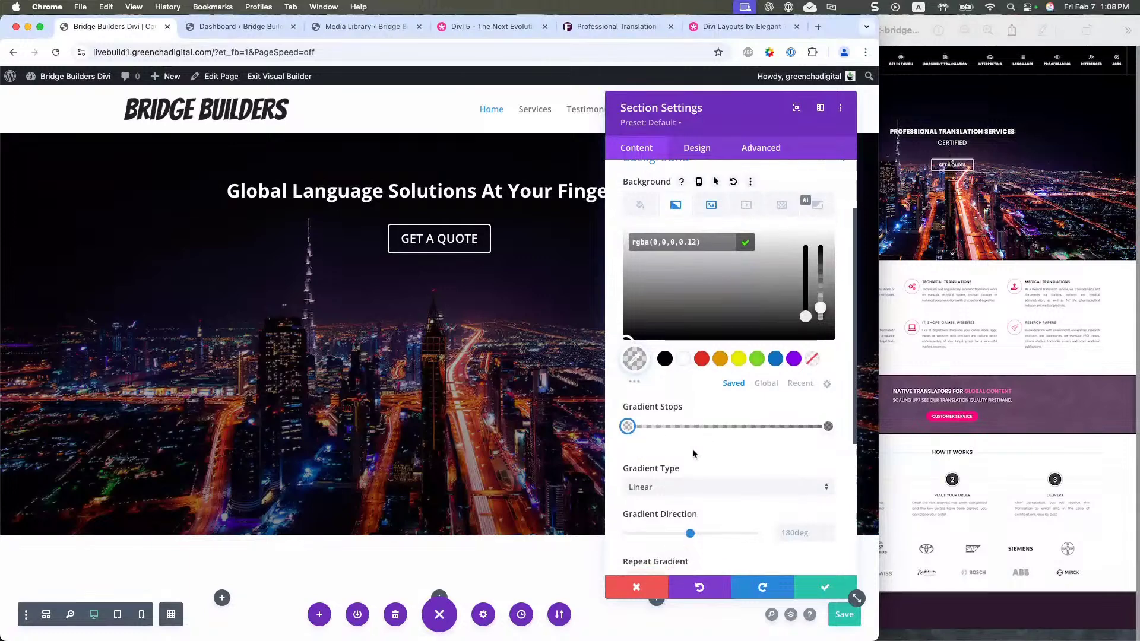
scroll(692, 449, "down", 3)
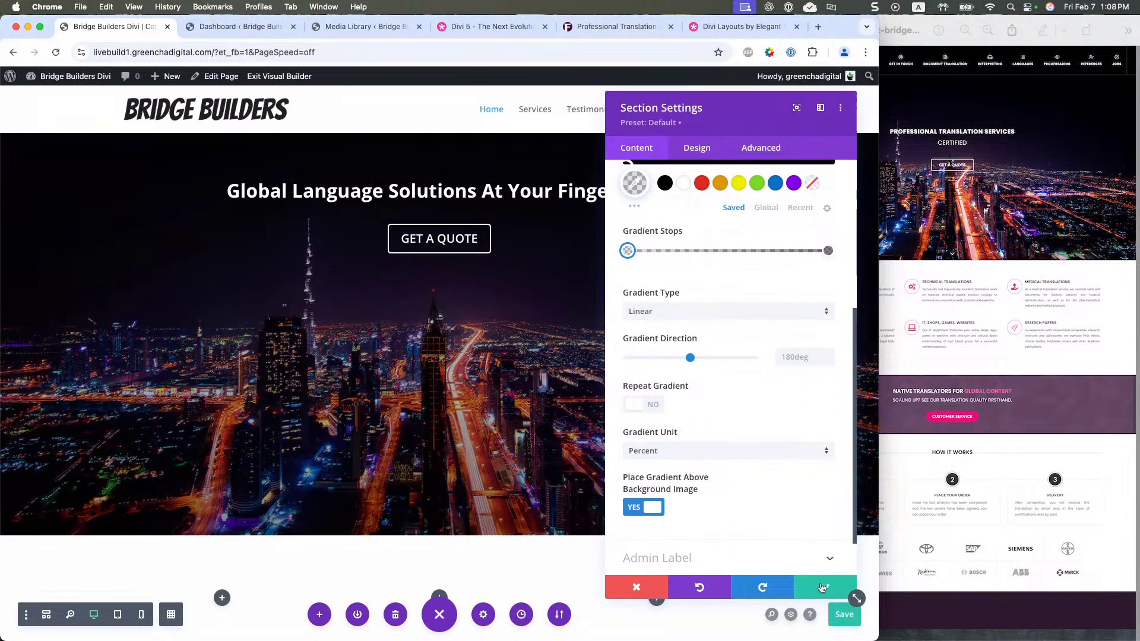
scroll(793, 502, "up", 5)
left_click(714, 294)
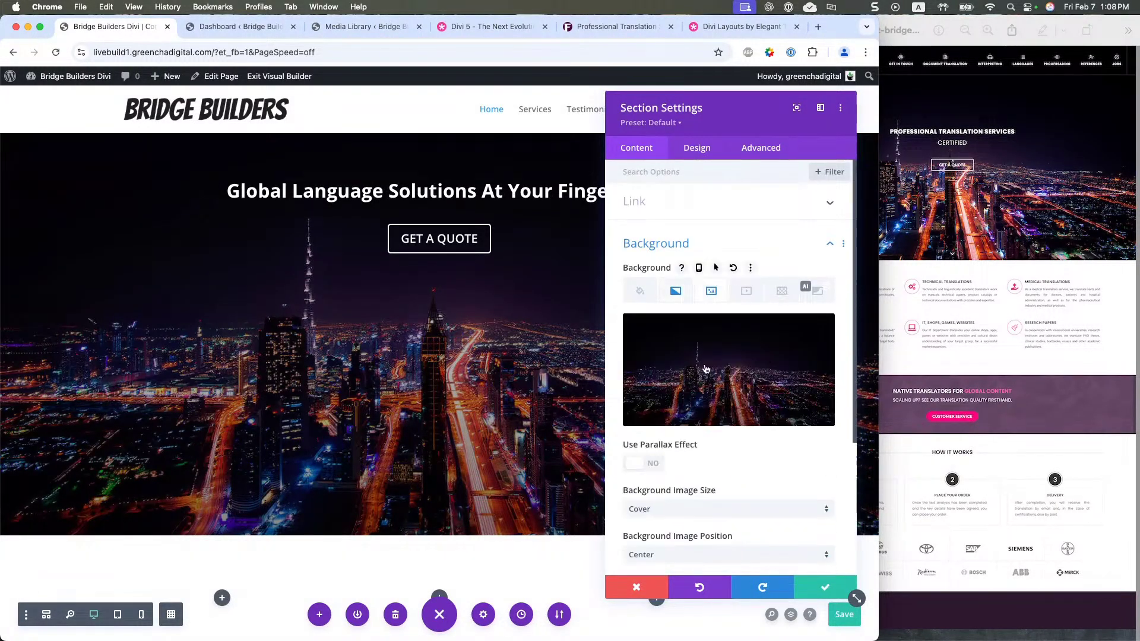
scroll(696, 433, "down", 2)
left_click(649, 380)
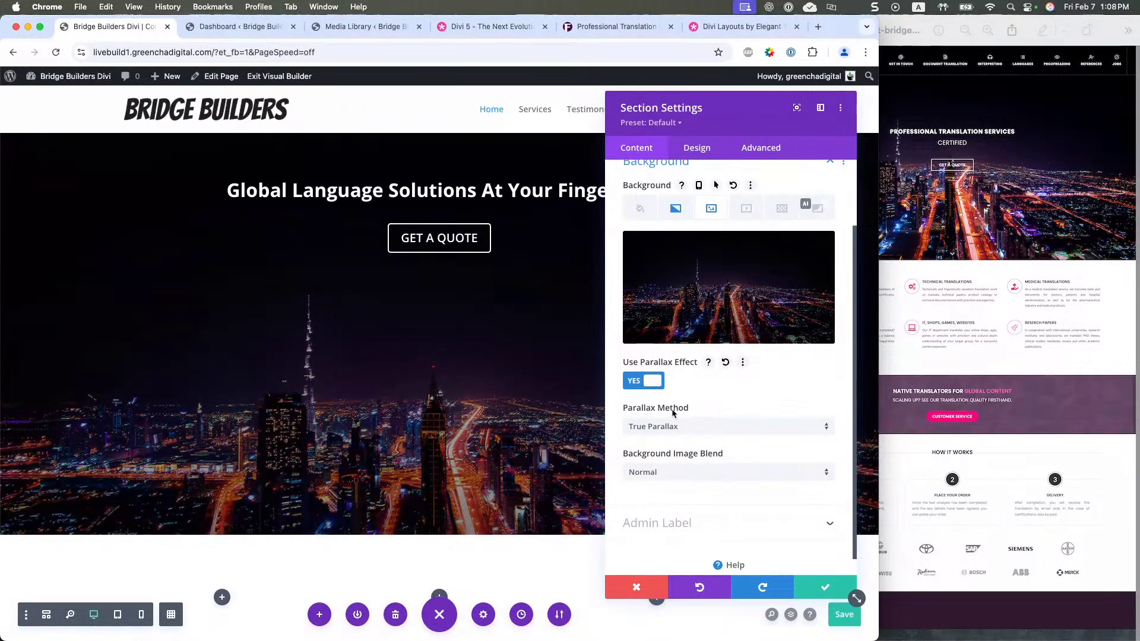
left_click(644, 380)
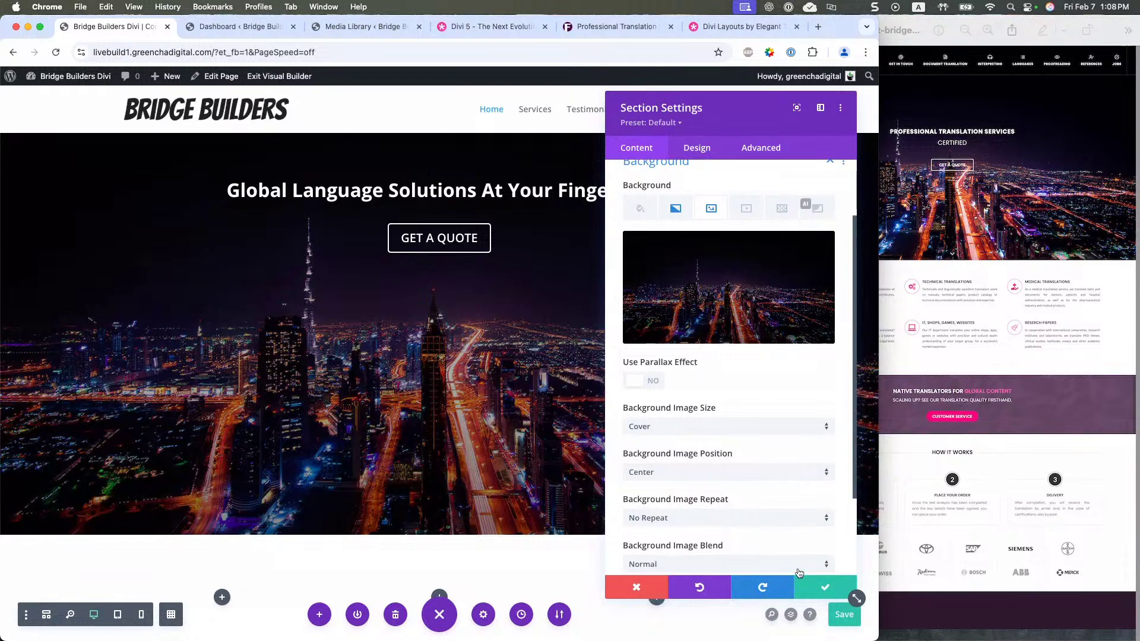
- Save the section settings and set the hero row's position to Absolute with the center location
left_click(824, 588)
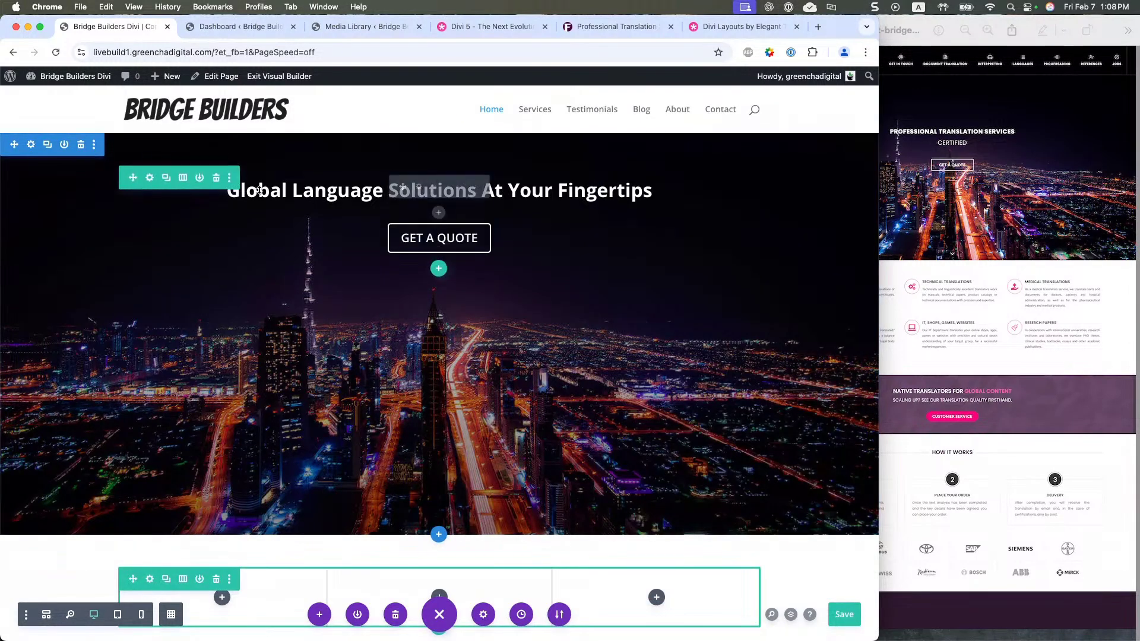
left_click(149, 178)
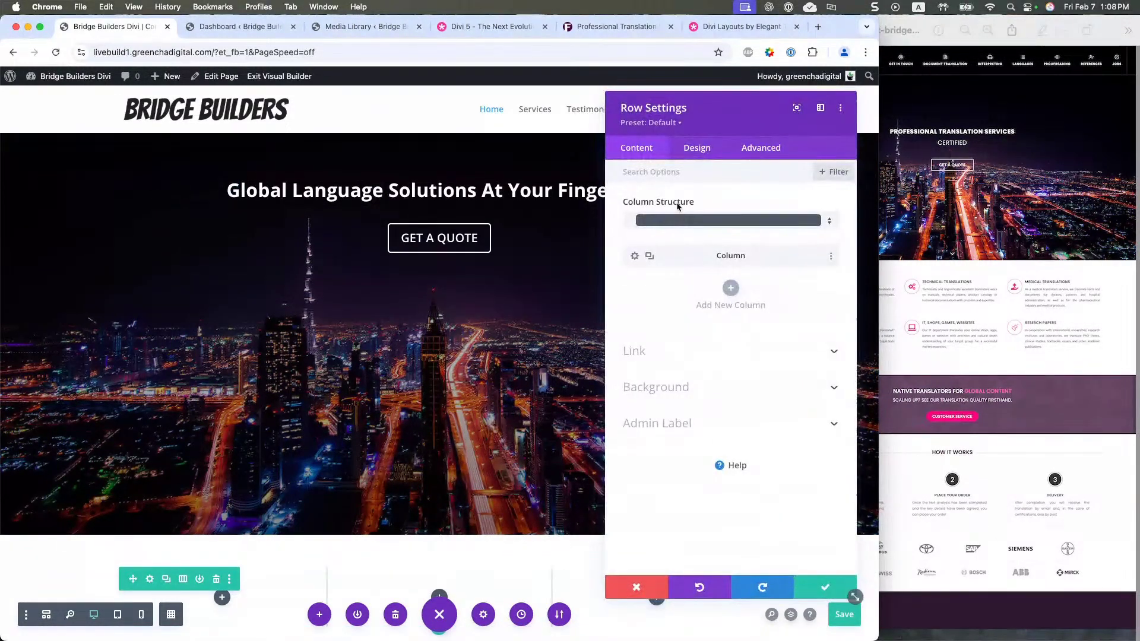
left_click(767, 150)
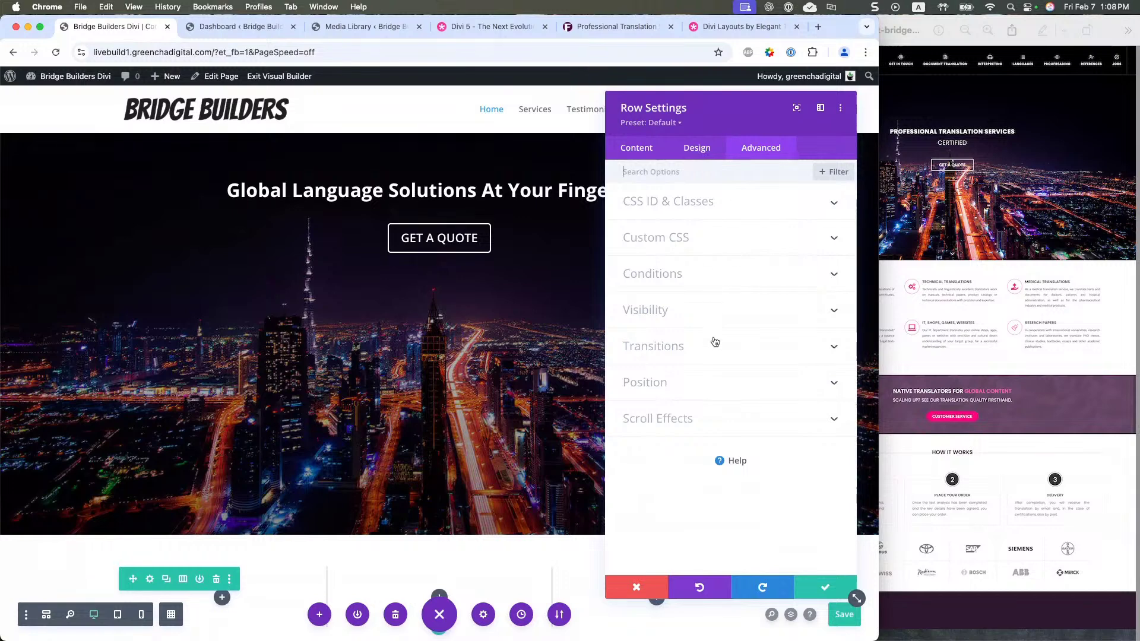
left_click(718, 382)
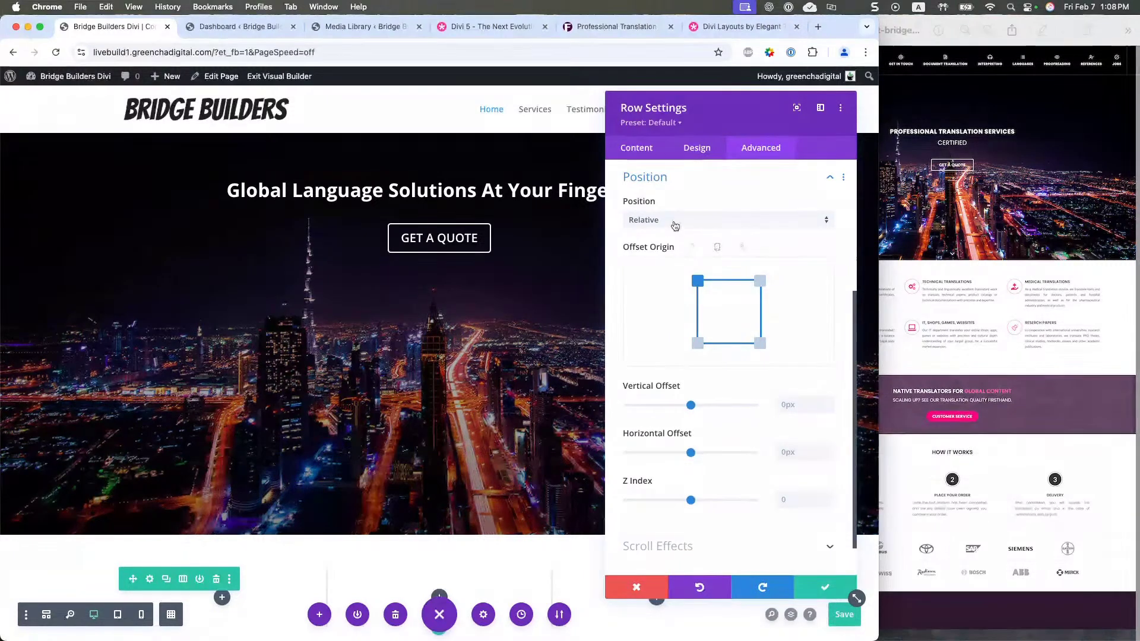
left_click(676, 223)
left_click(679, 271)
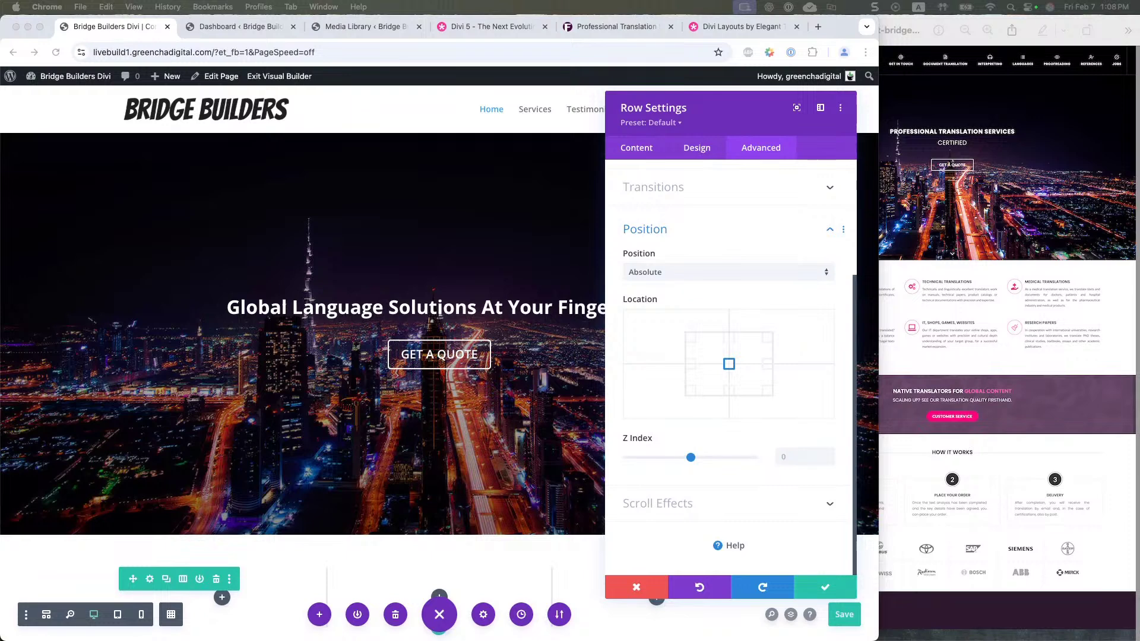
- Open the settings of the hero row's column and examine its free-form custom CSS option
left_click(527, 172)
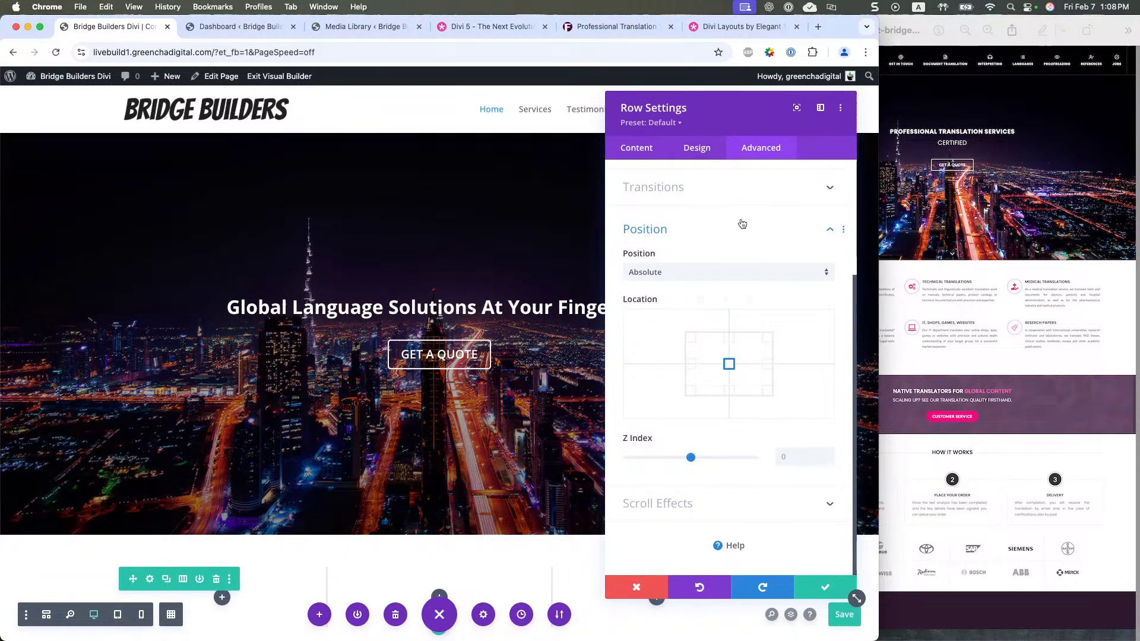
scroll(742, 223, "up", 3)
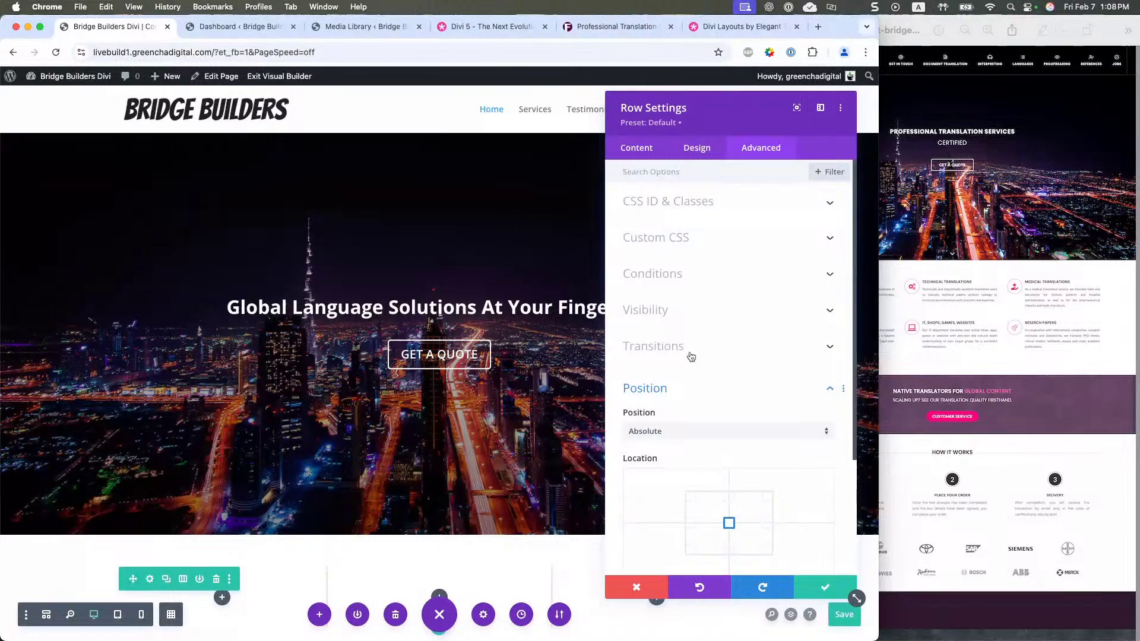
left_click(636, 148)
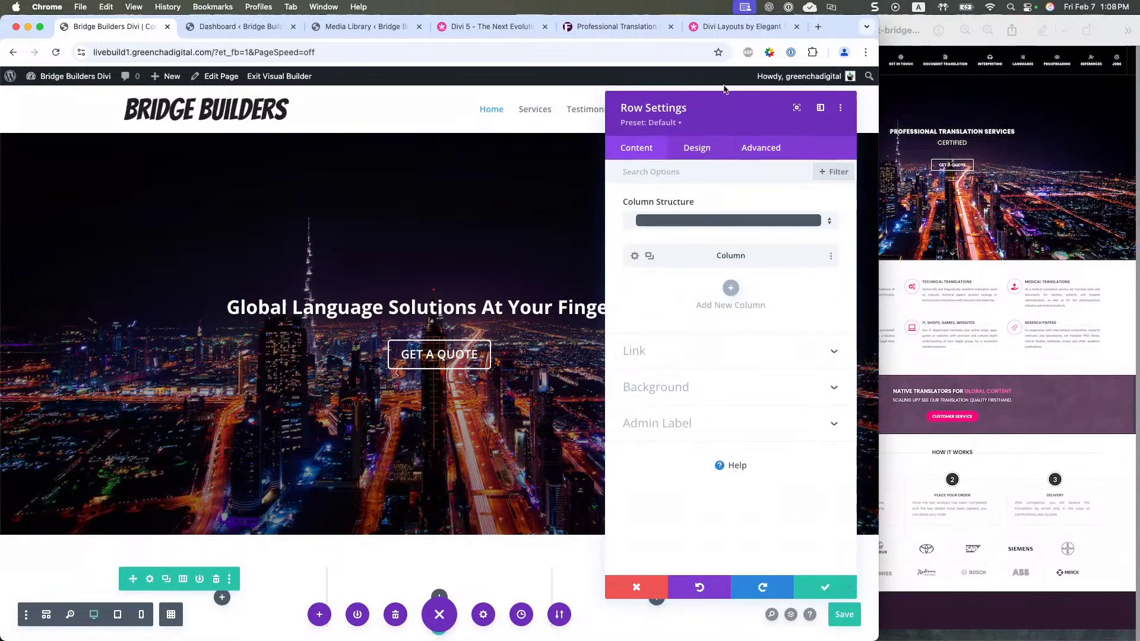
left_click(635, 255)
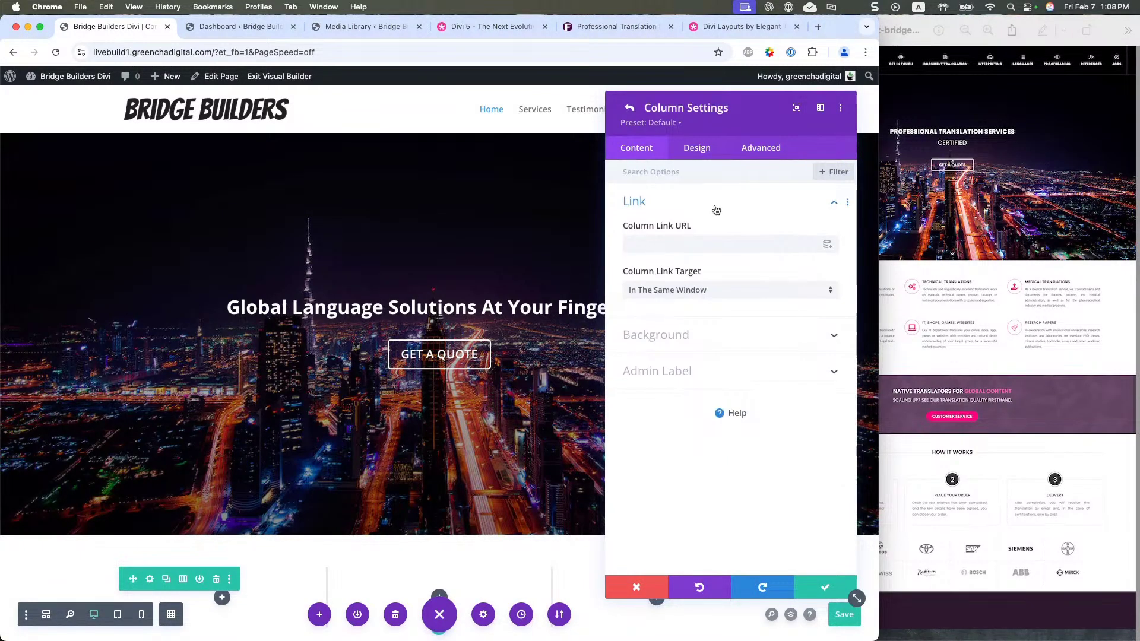
left_click(764, 153)
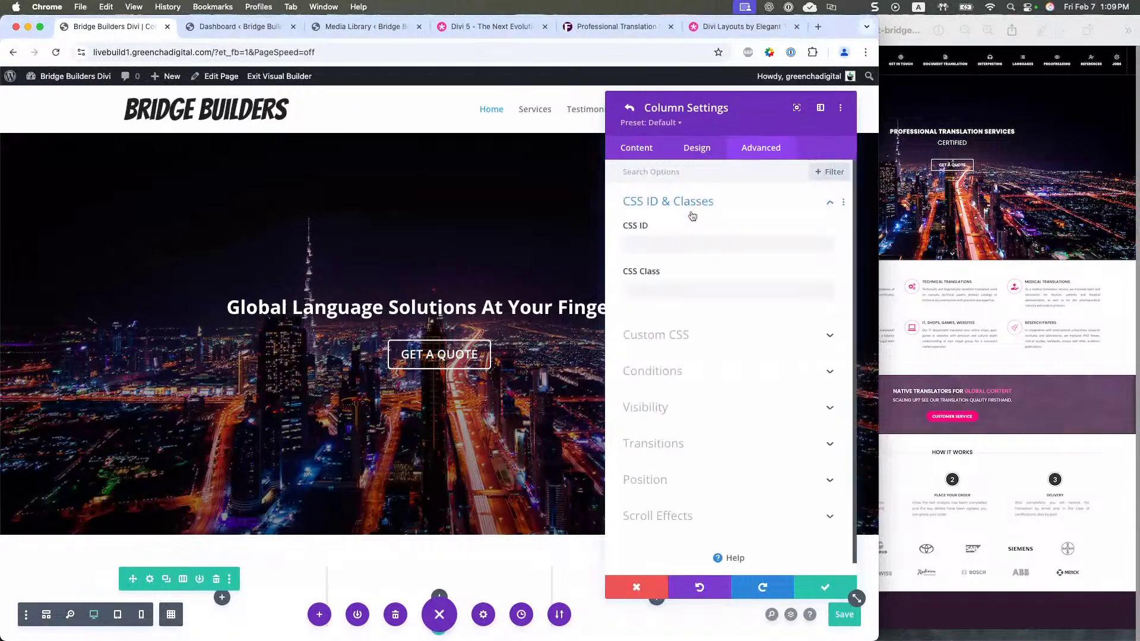
left_click(689, 333)
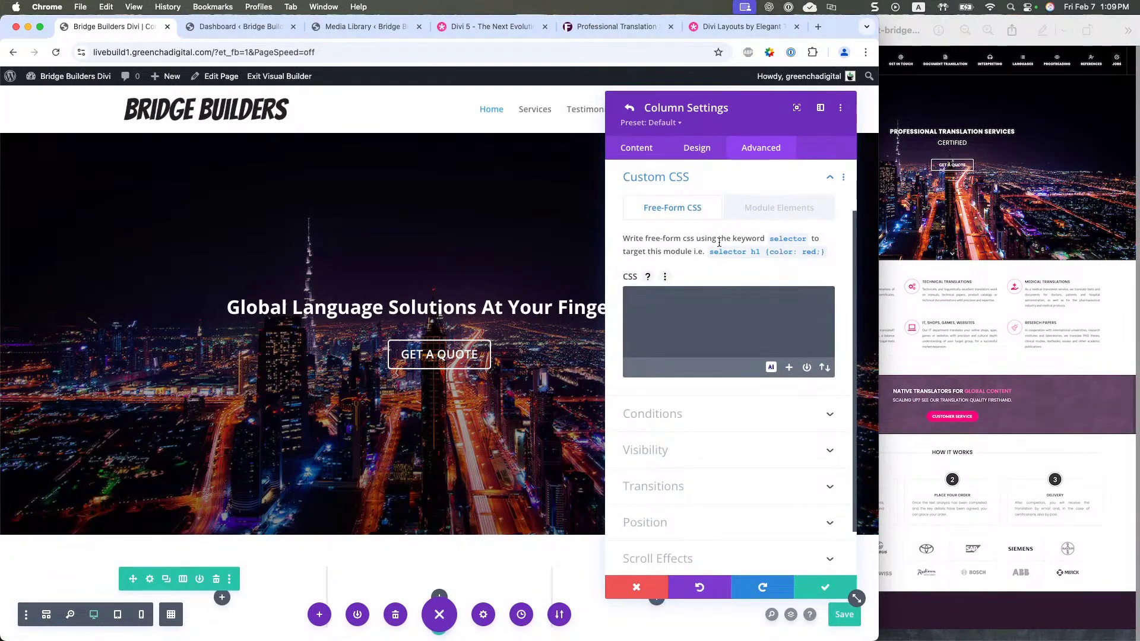
left_click_drag(710, 252, 741, 252)
left_click(757, 253)
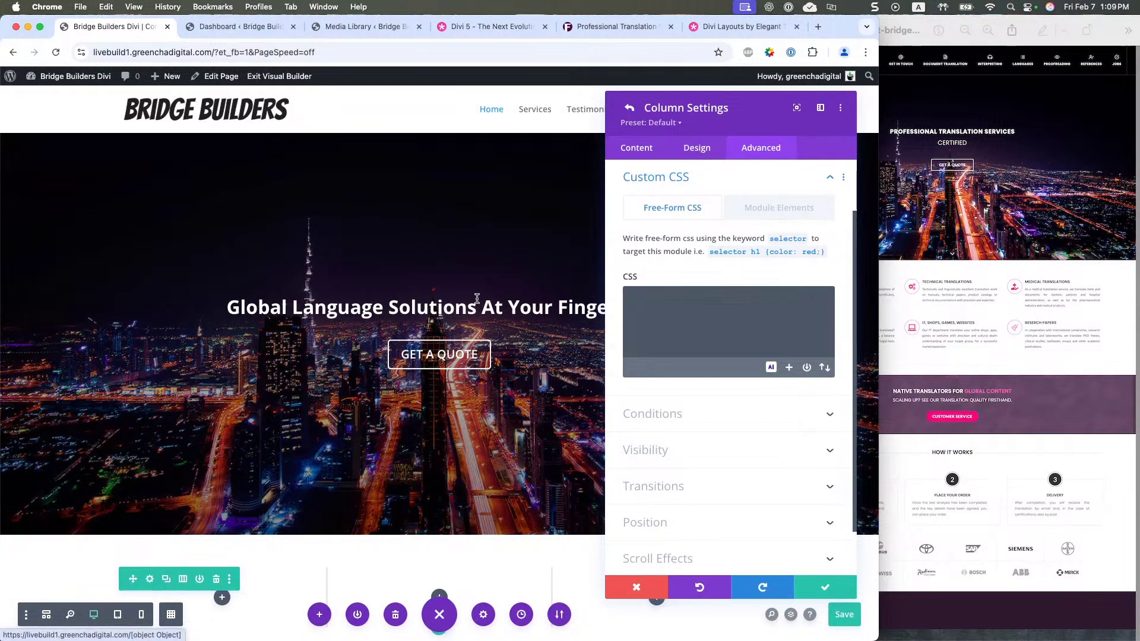
- Try the custom CSS "display: flex;" on the column's main element and clear it again
left_click(779, 207)
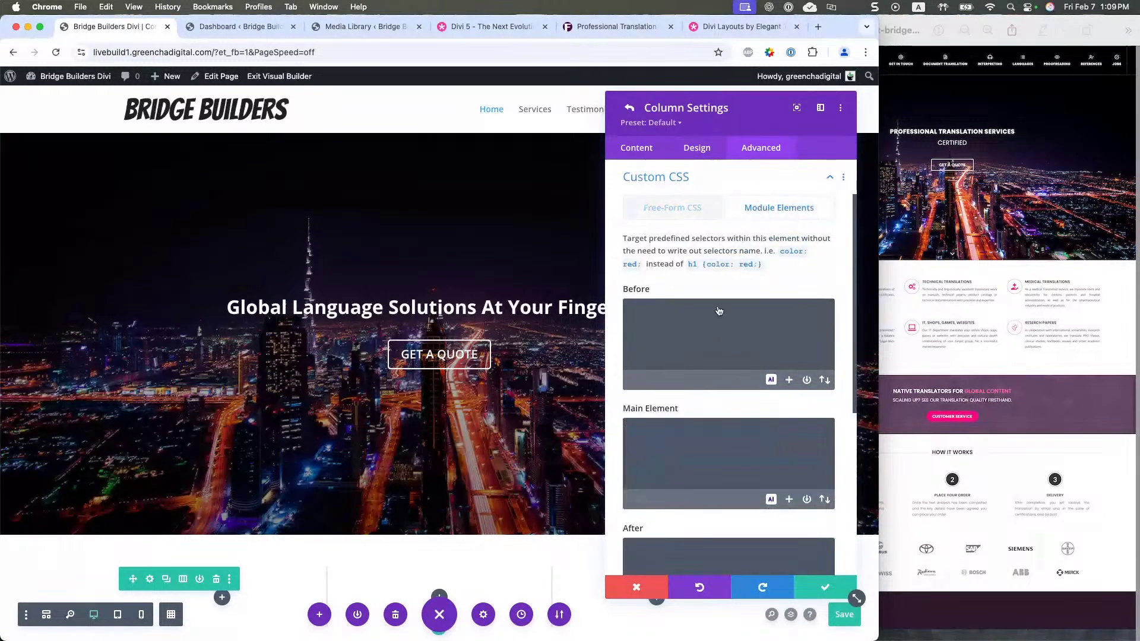
scroll(700, 285, "down", 4)
scroll(730, 374, "up", 3)
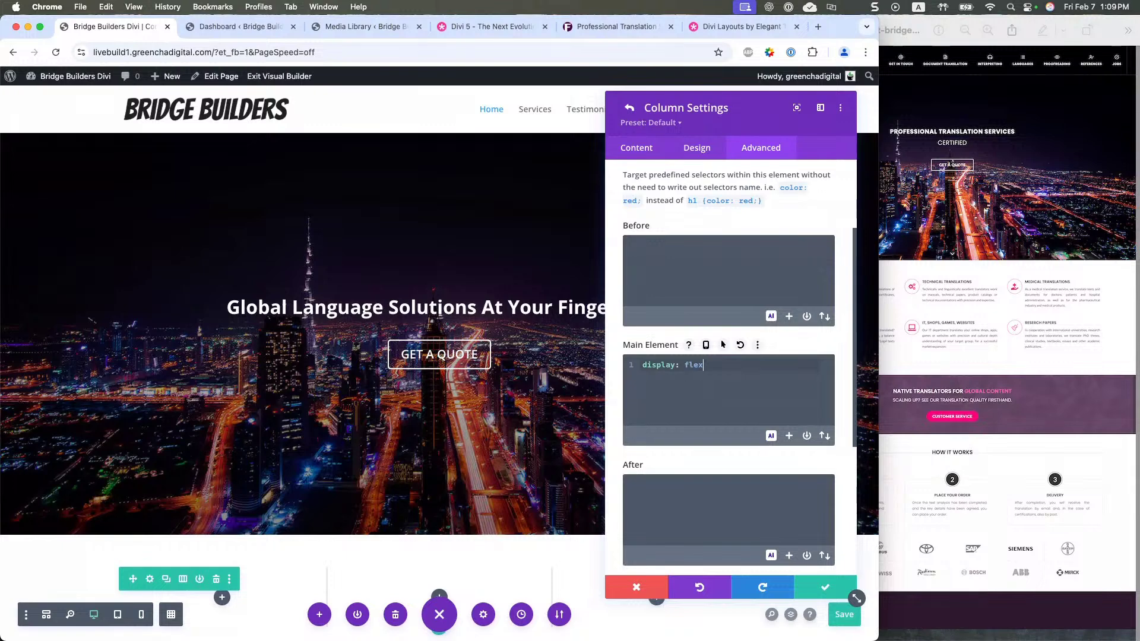
type(";")
key("super+a")
key("BackSpace")
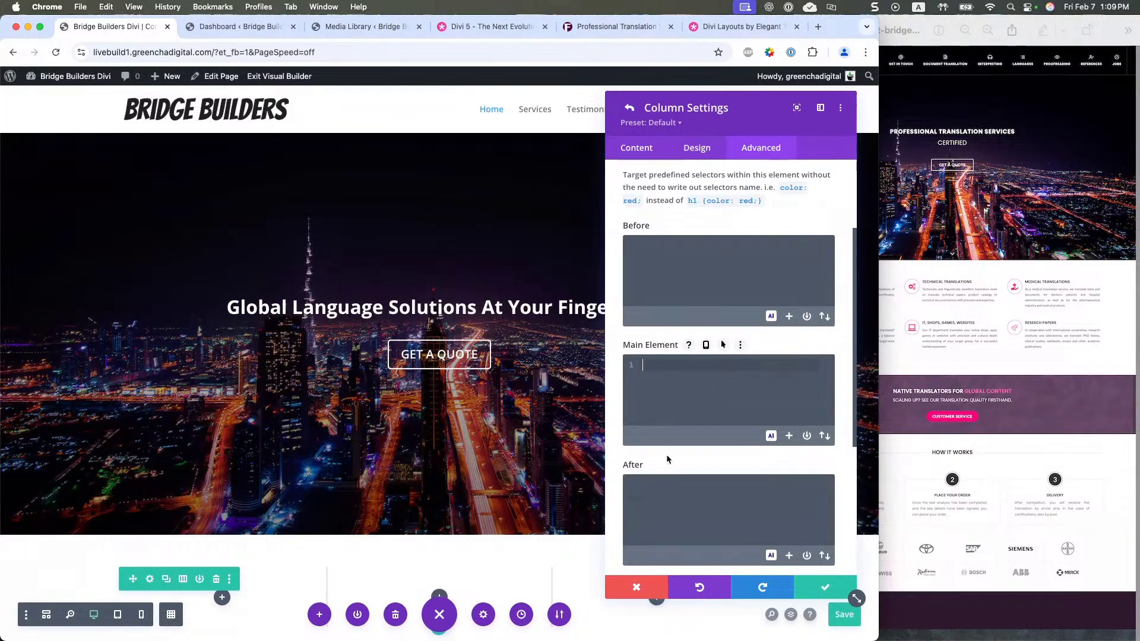
- Open the article at astucesdivi.com/en/flexbox-divi/ in a new browser tab
left_click(816, 29)
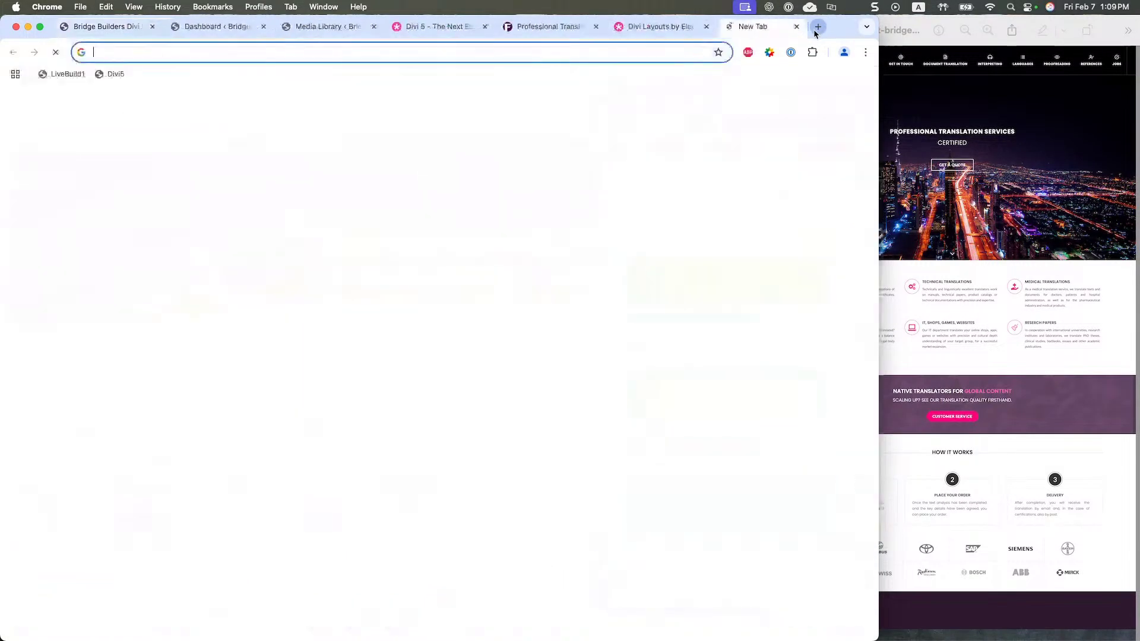
type("astucesdivi.com/en/flexbox-divi/")
key("Return")
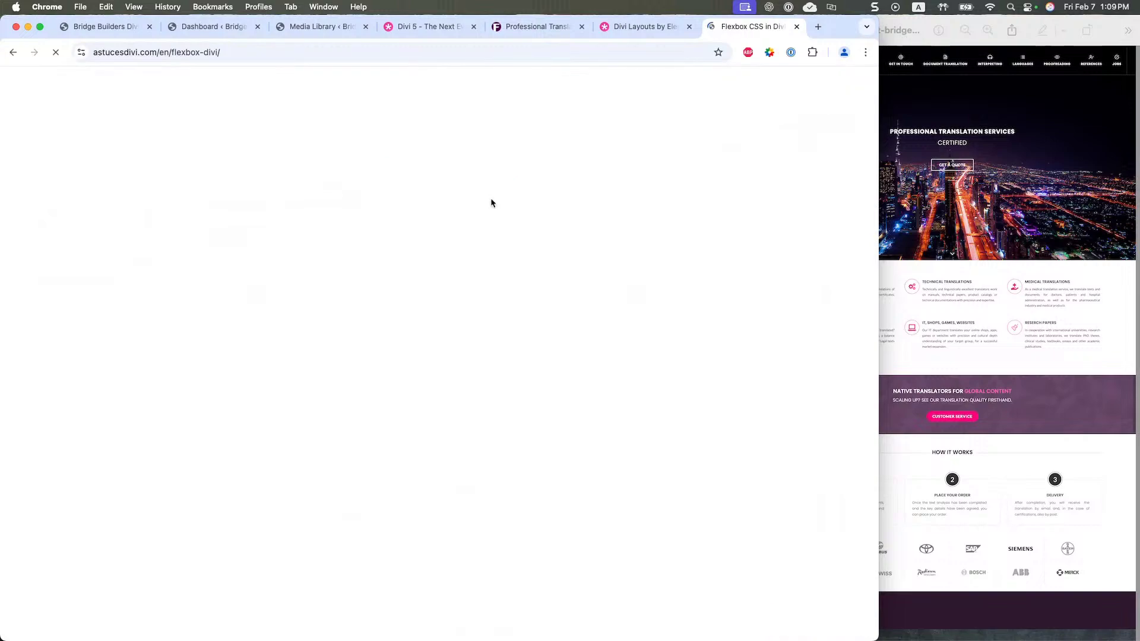
- Read through the flexbox article, examining the container properties such as flex direction, flex-wrap and the justify-content alignment examples
scroll(559, 377, "down", 1)
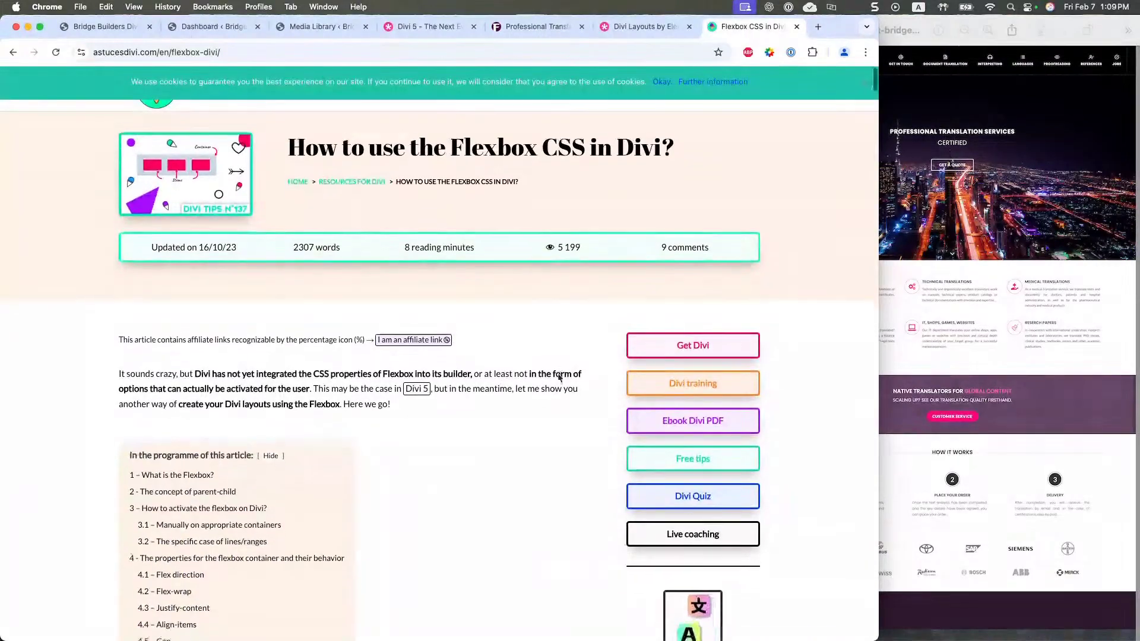
scroll(558, 378, "down", 10)
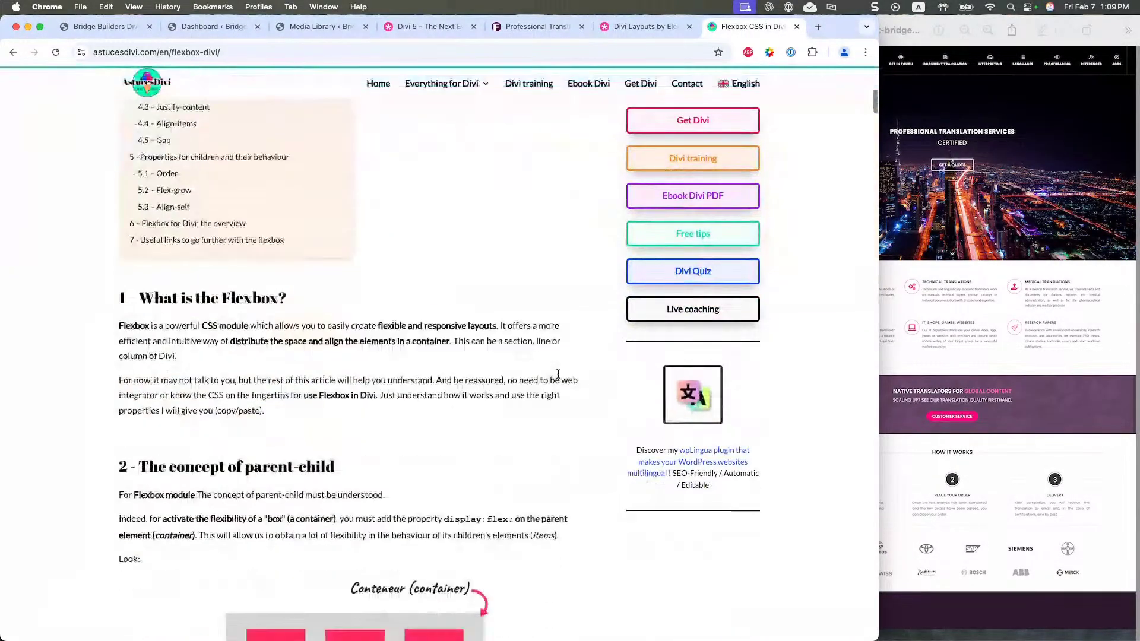
scroll(558, 378, "down", 4)
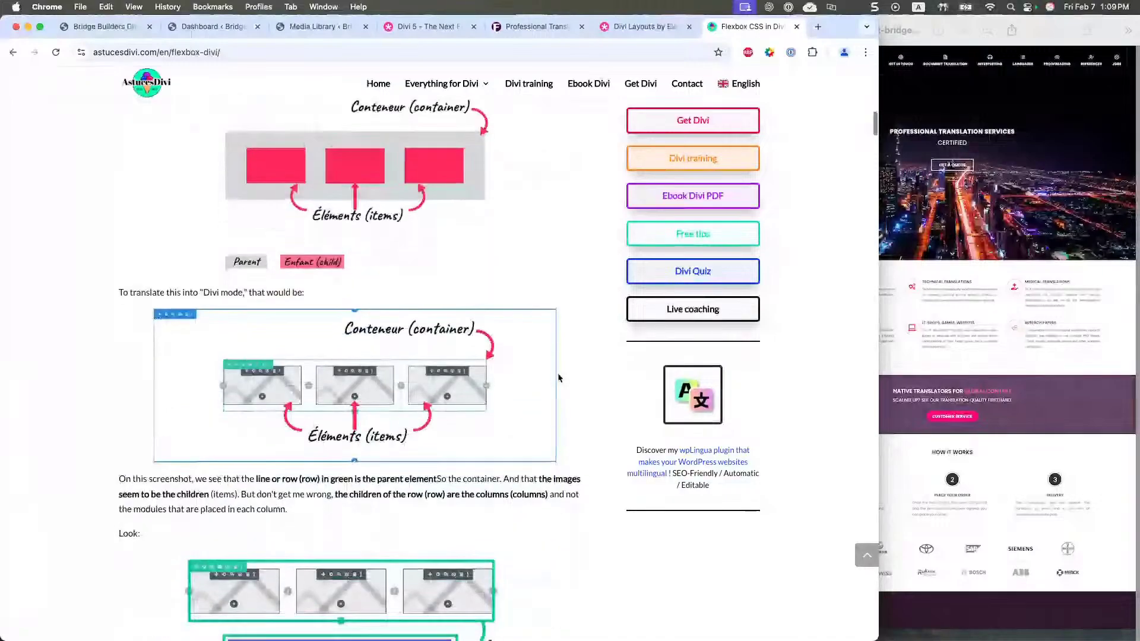
scroll(558, 378, "down", 6)
scroll(558, 378, "down", 15)
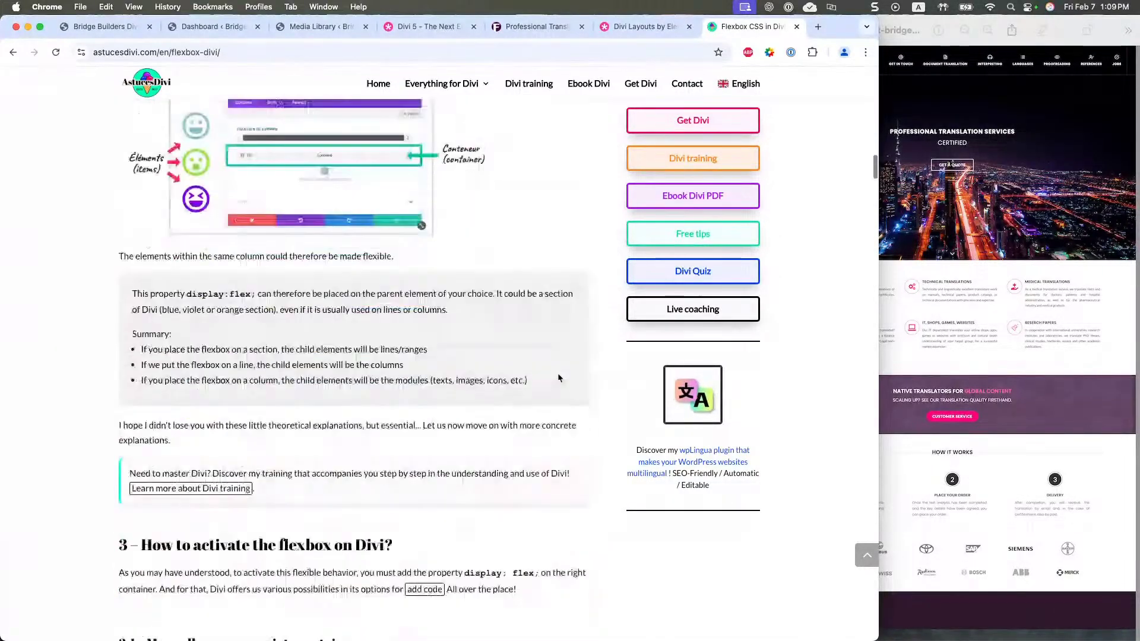
scroll(558, 378, "down", 15)
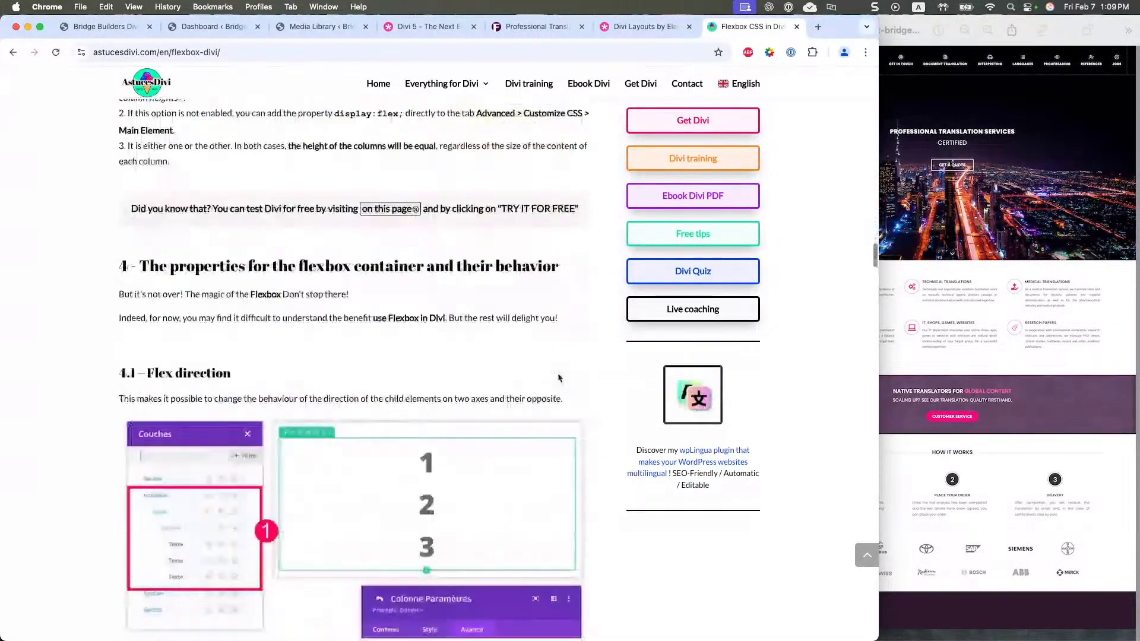
scroll(558, 378, "down", 3)
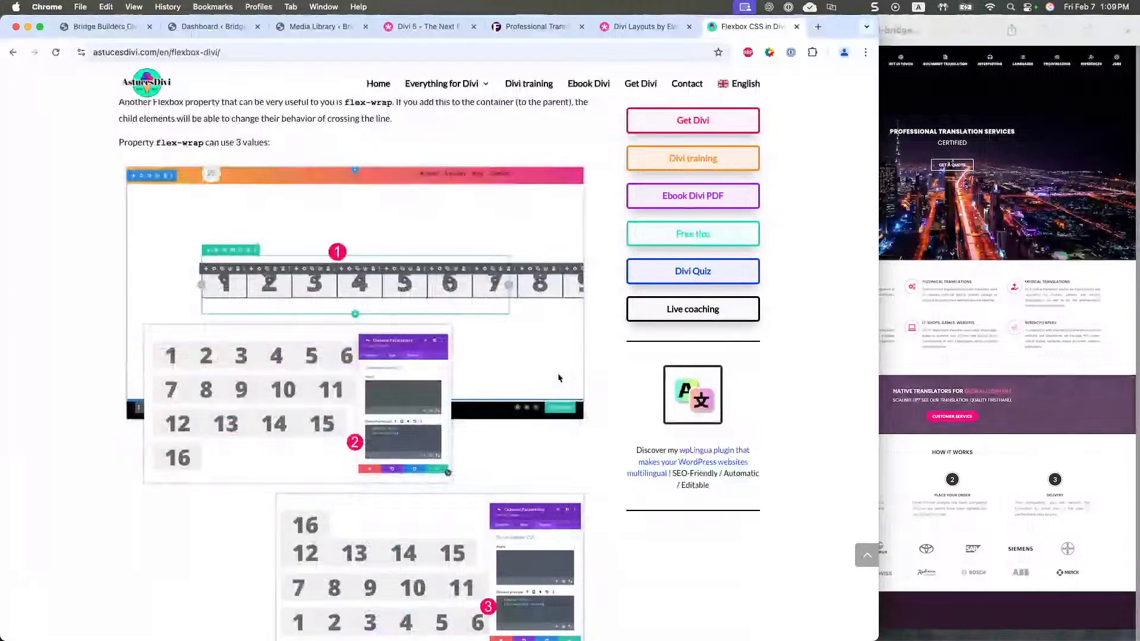
scroll(558, 378, "down", 8)
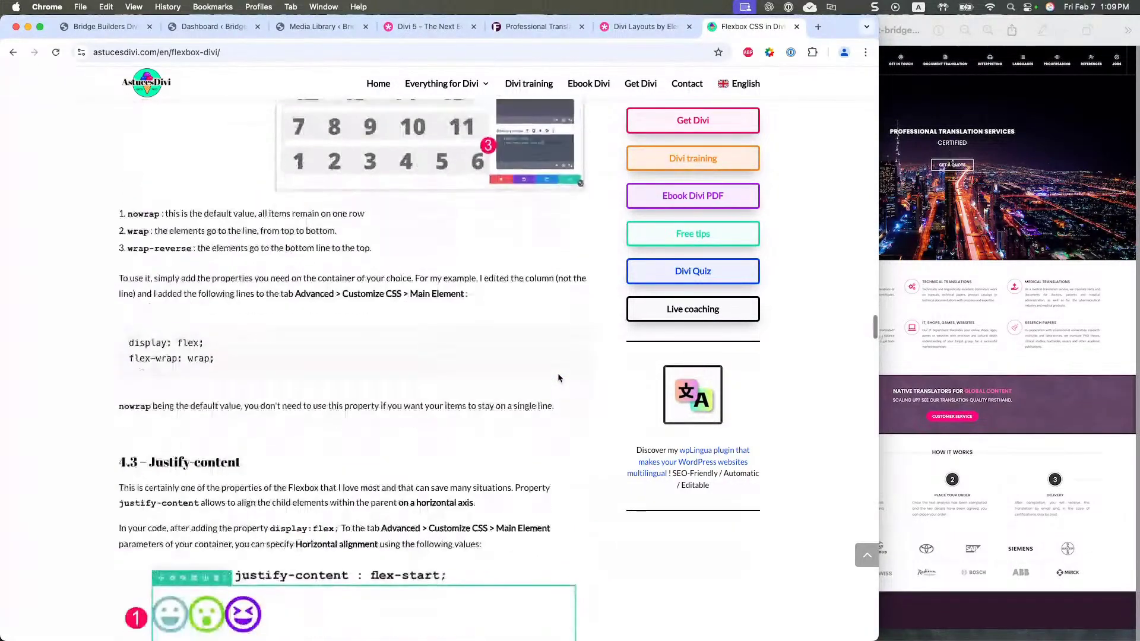
mouse_move(139, 344)
left_mouse_down()
mouse_move(194, 343)
mouse_move(135, 358)
left_mouse_up()
scroll(291, 481, "down", 9)
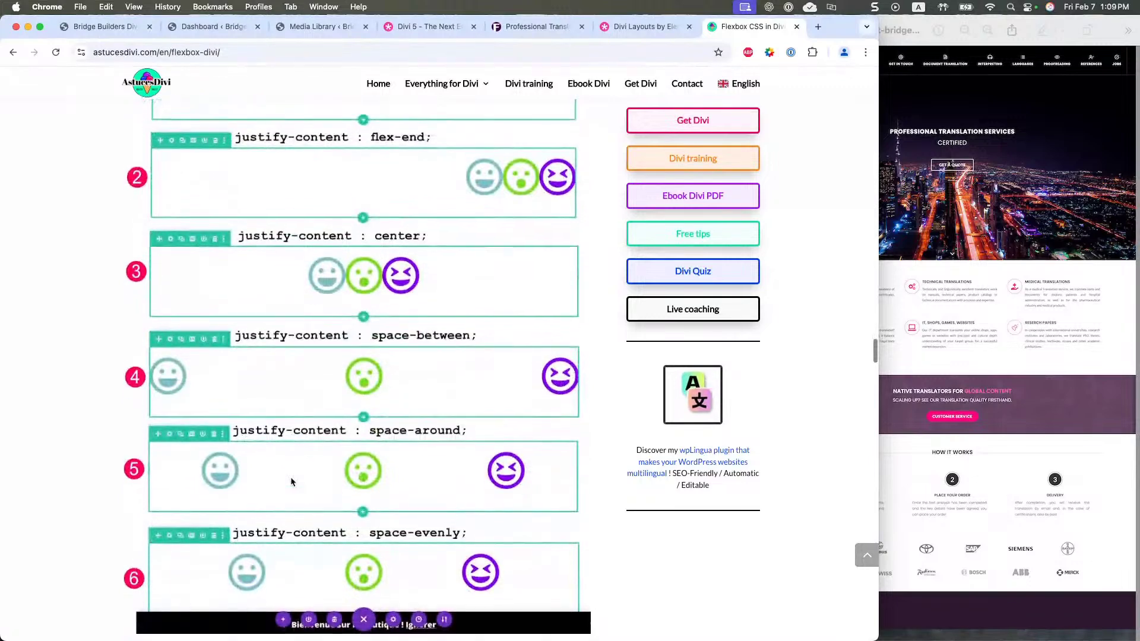
scroll(291, 482, "up", 2)
- Return to the Bridge Builders visual builder, accept the open column and row settings, and save the page
left_click(98, 26)
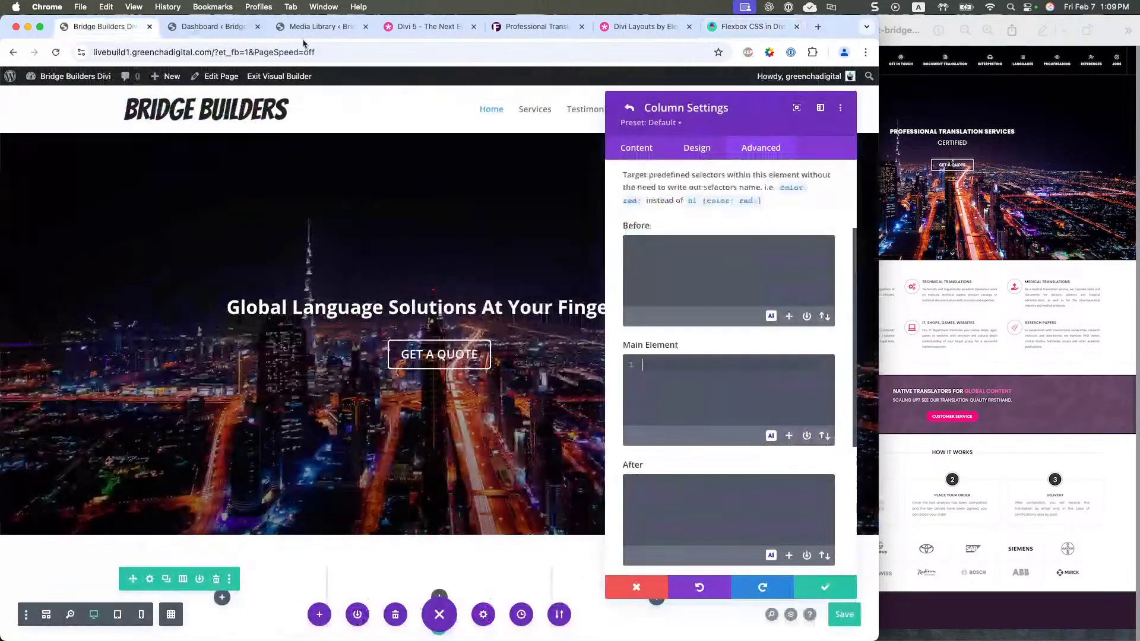
left_click(826, 588)
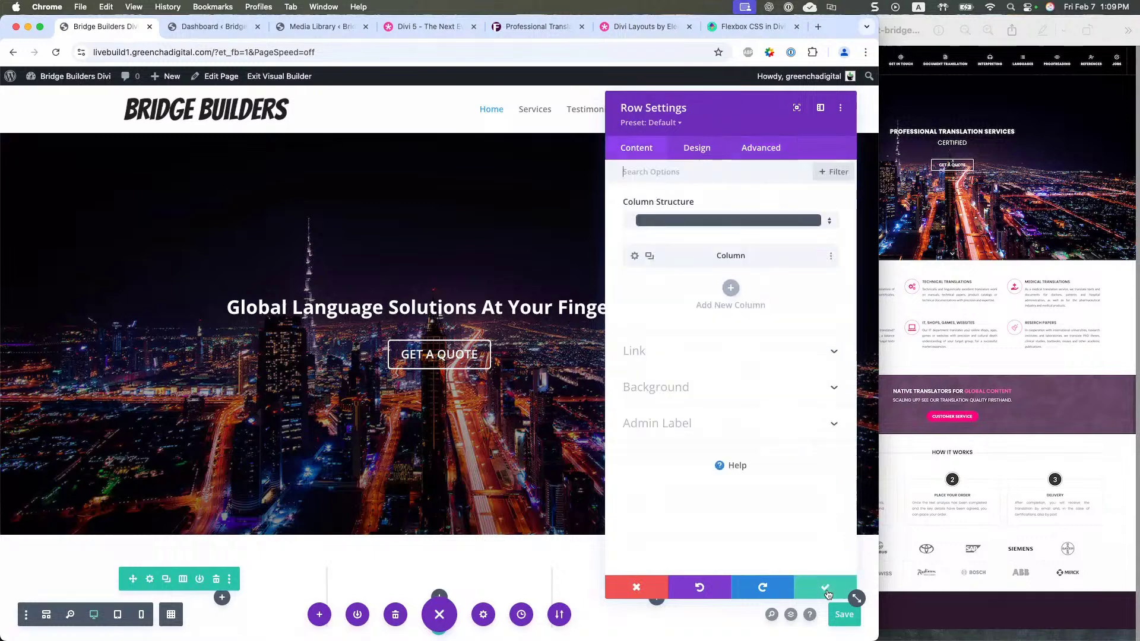
left_click(827, 588)
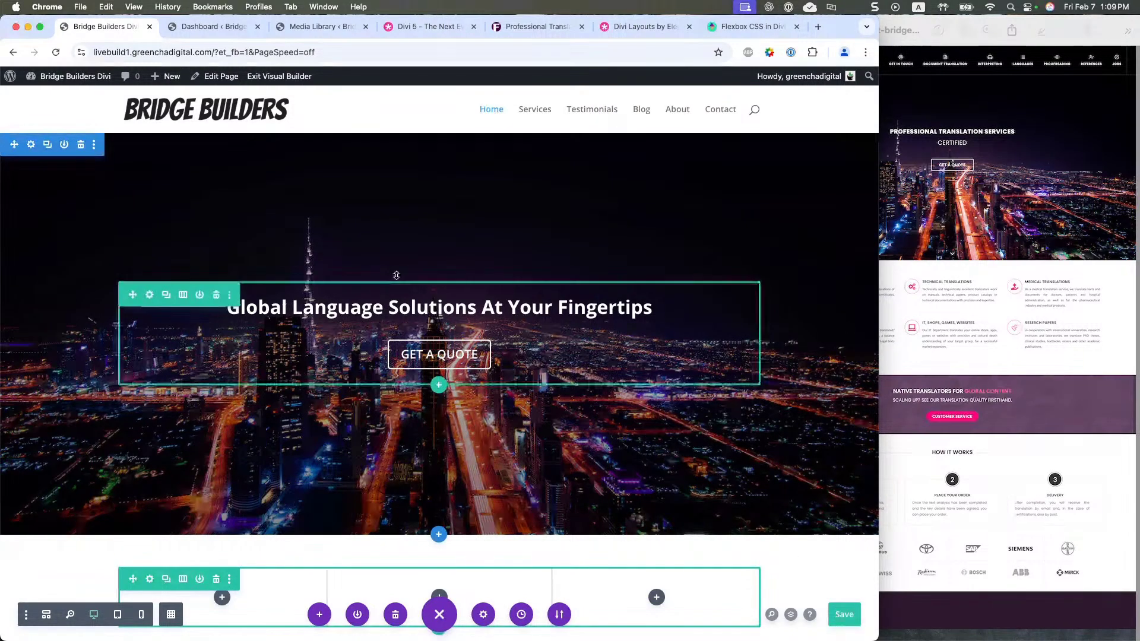
left_click(845, 616)
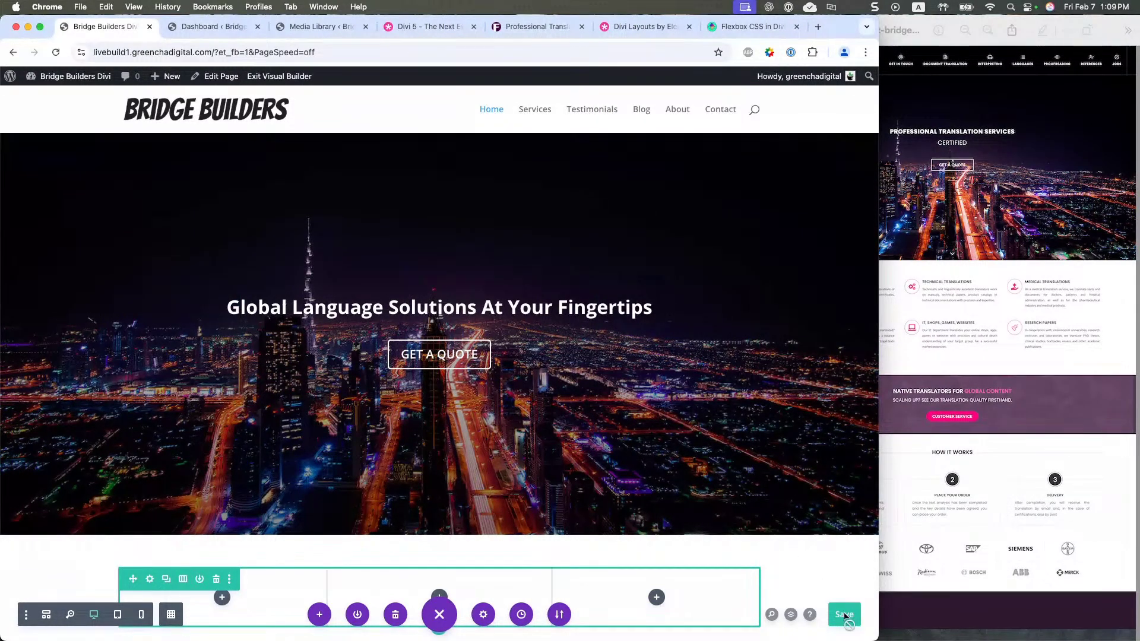
- Load the site's public home page, livebuild1.greenchadigital.com, in place of the WordPress dashboard and review the published hero section
left_click(214, 52)
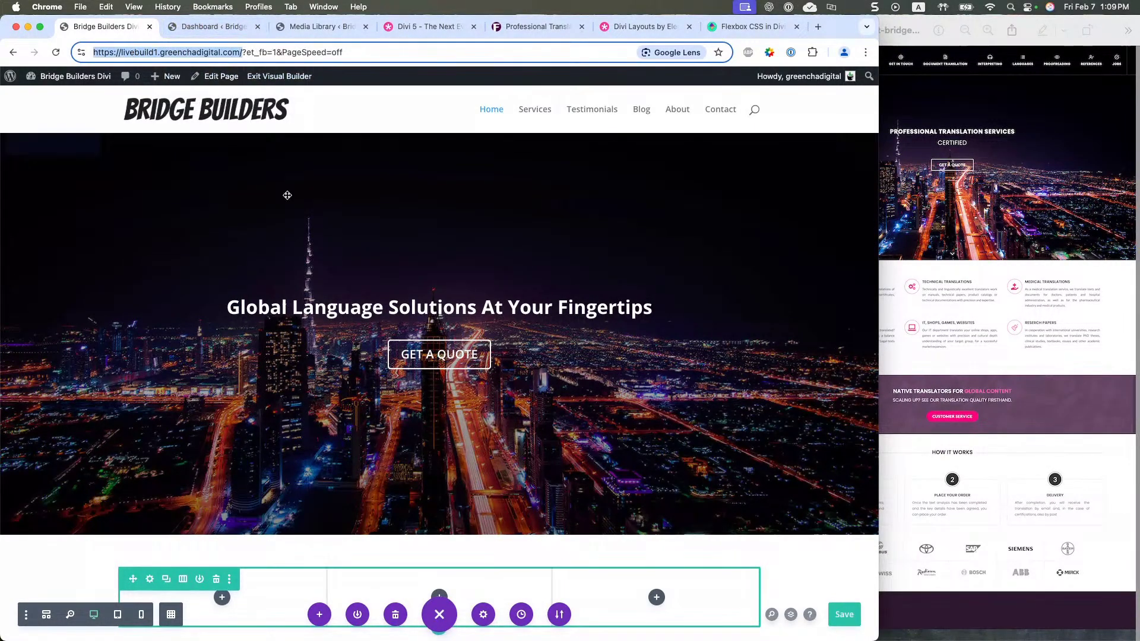
left_click(211, 27)
left_click(227, 53)
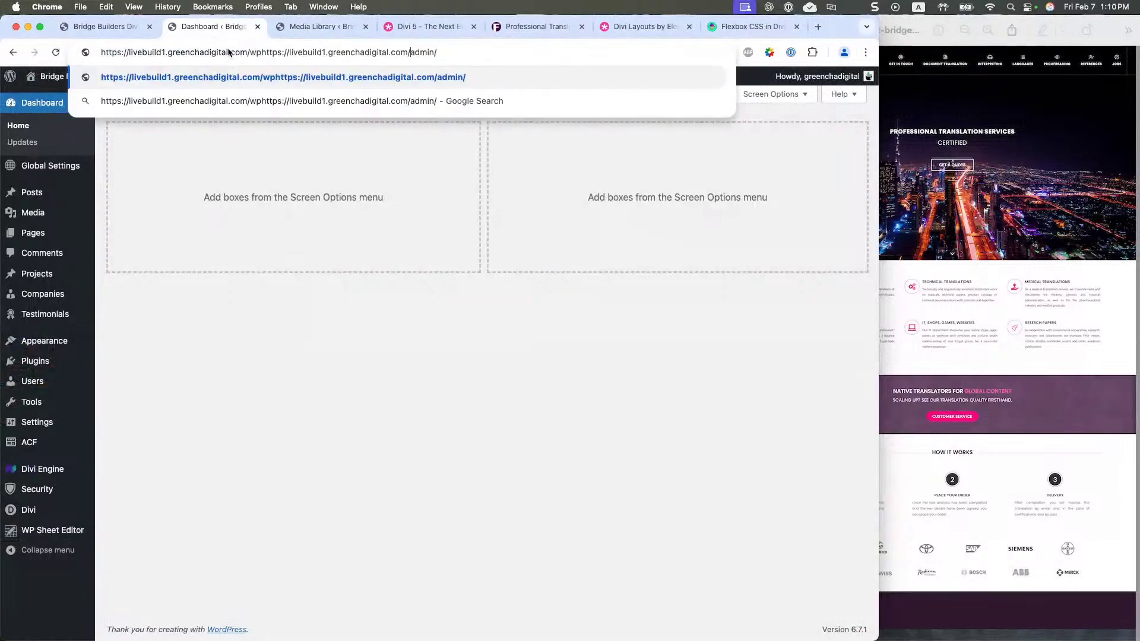
key("BackSpace")
key("BackSpace")
key("BackSpace")
key("BackSpace")
key("BackSpace")
key("BackSpace")
key("BackSpace")
key("BackSpace")
key("BackSpace")
key("Return")
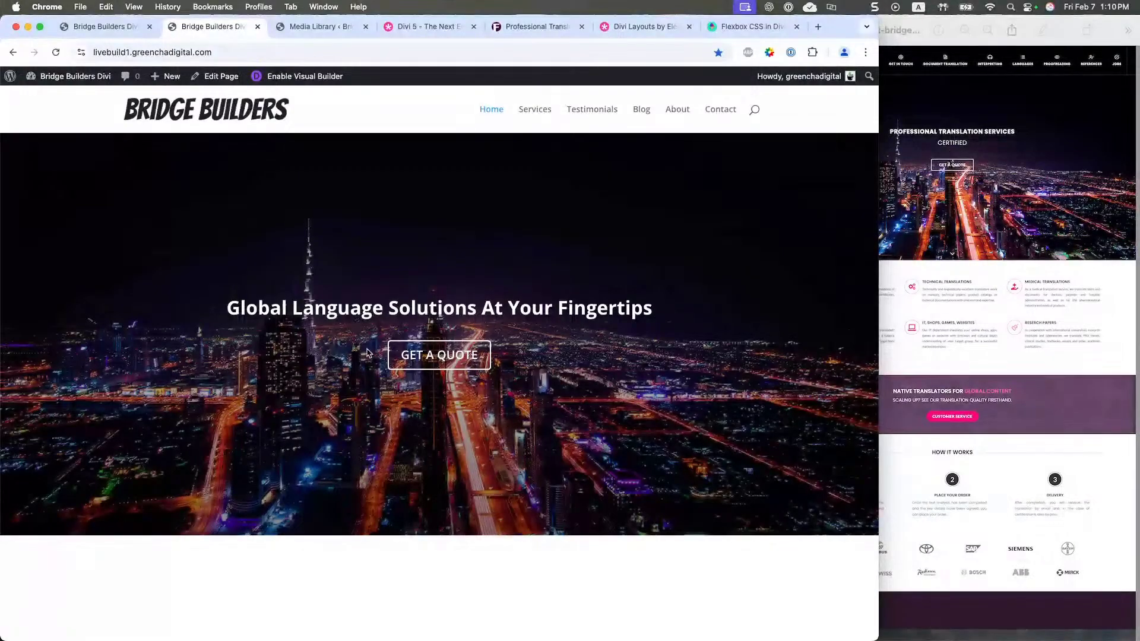
scroll(369, 353, "down", 6)
scroll(368, 354, "up", 6)
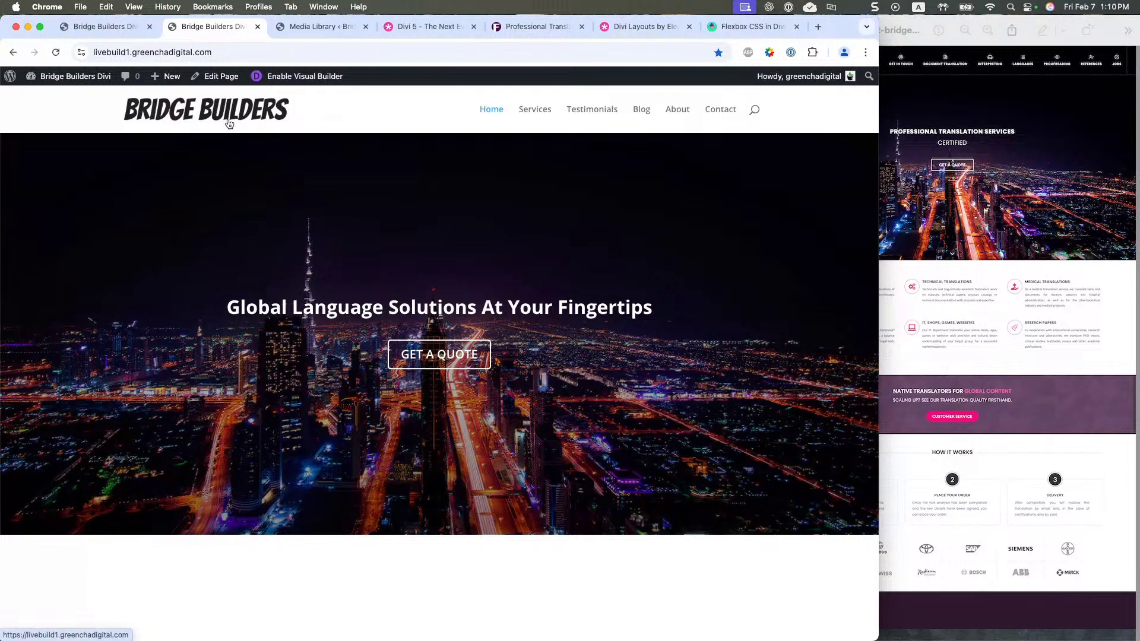
- Go back to the visual builder and inspect the hero heading's content and advanced settings, closing them without changes
left_click(106, 26)
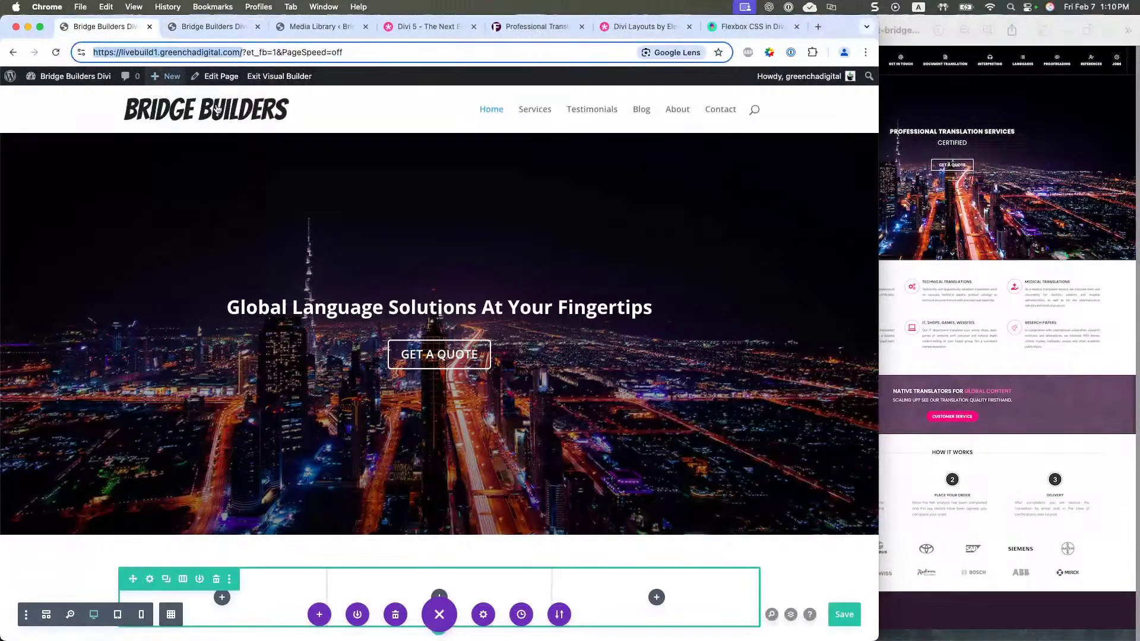
scroll(389, 420, "down", 3)
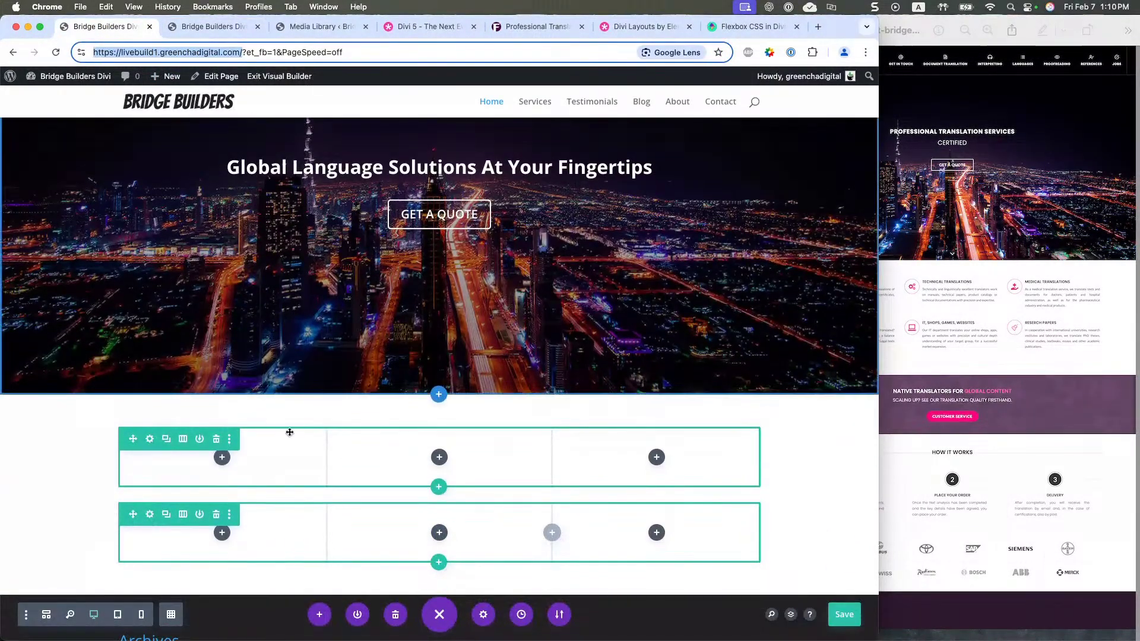
scroll(412, 448, "up", 1)
scroll(412, 449, "down", 7)
scroll(410, 450, "up", 7)
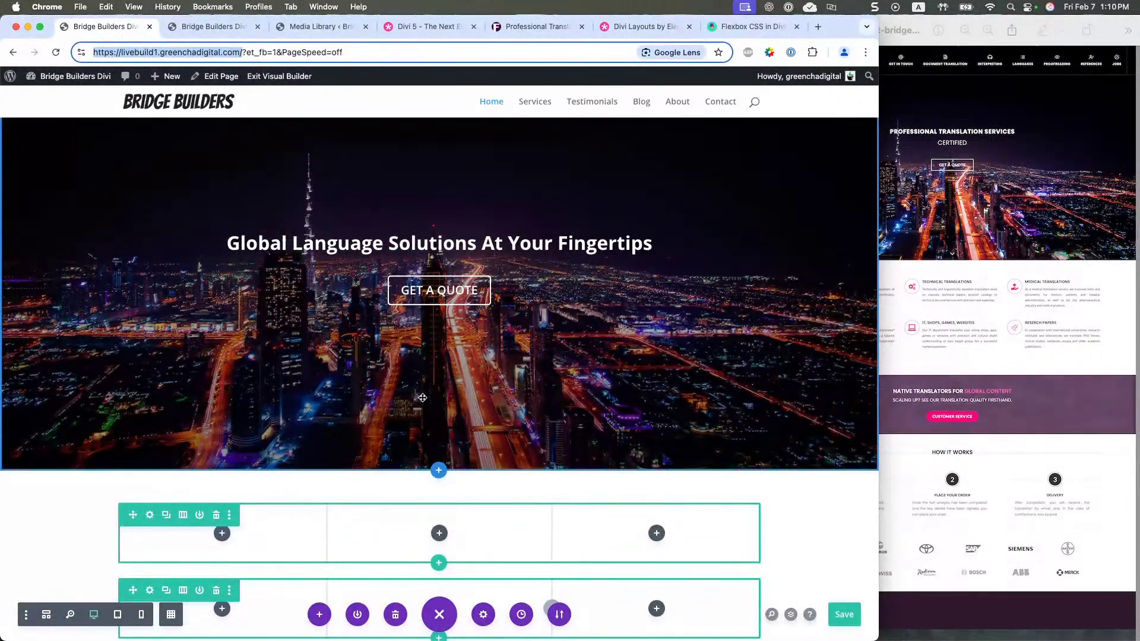
scroll(423, 398, "down", 1)
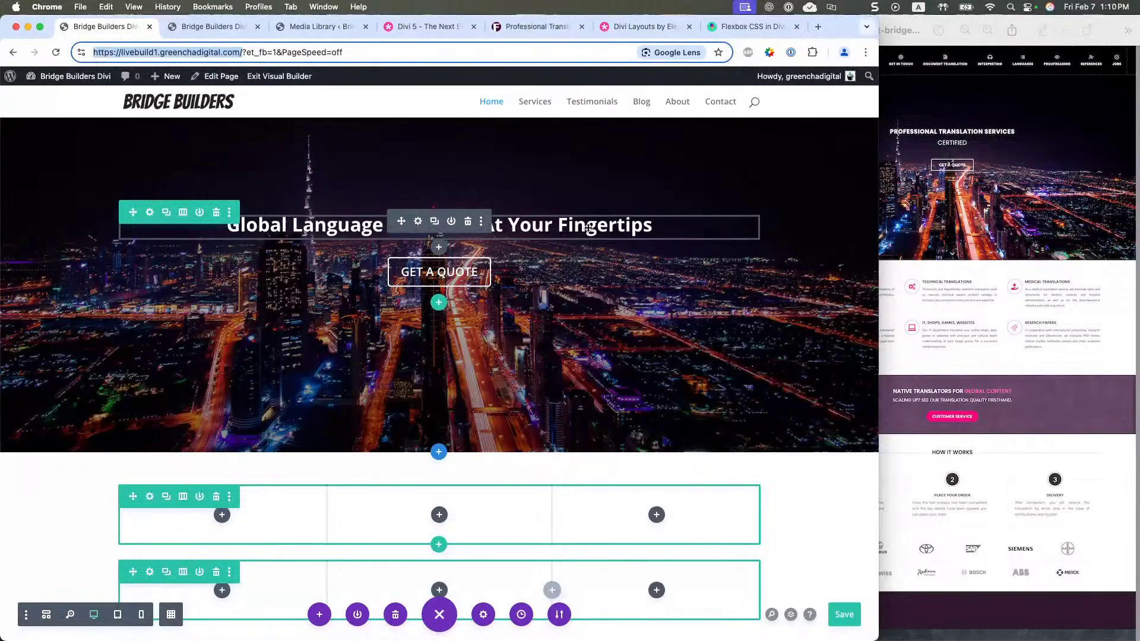
left_click(419, 222)
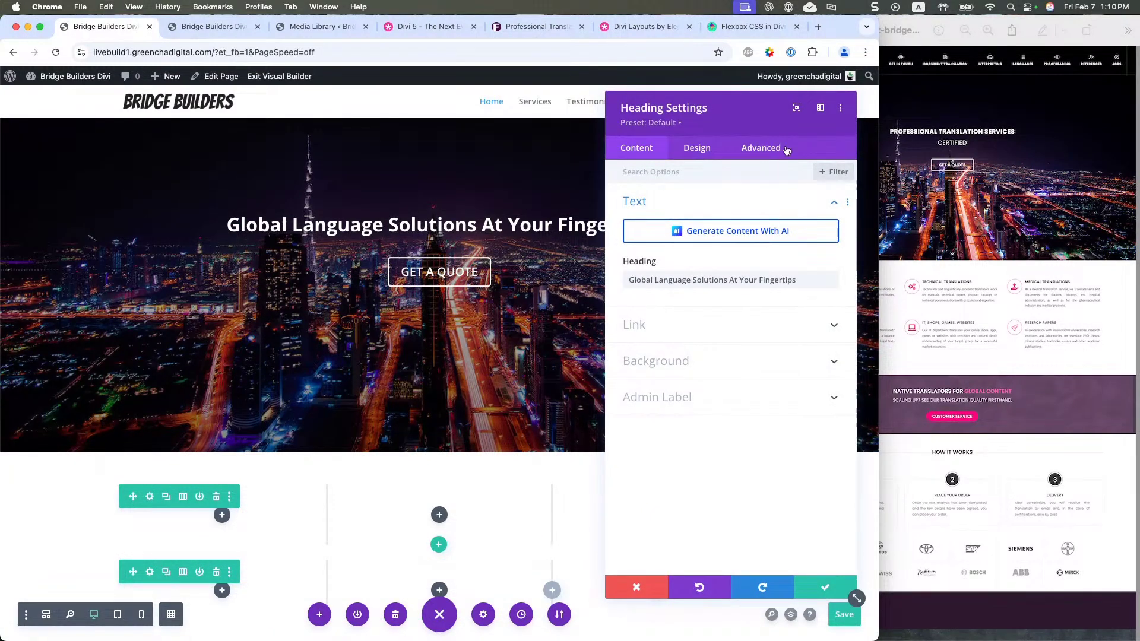
left_click(764, 149)
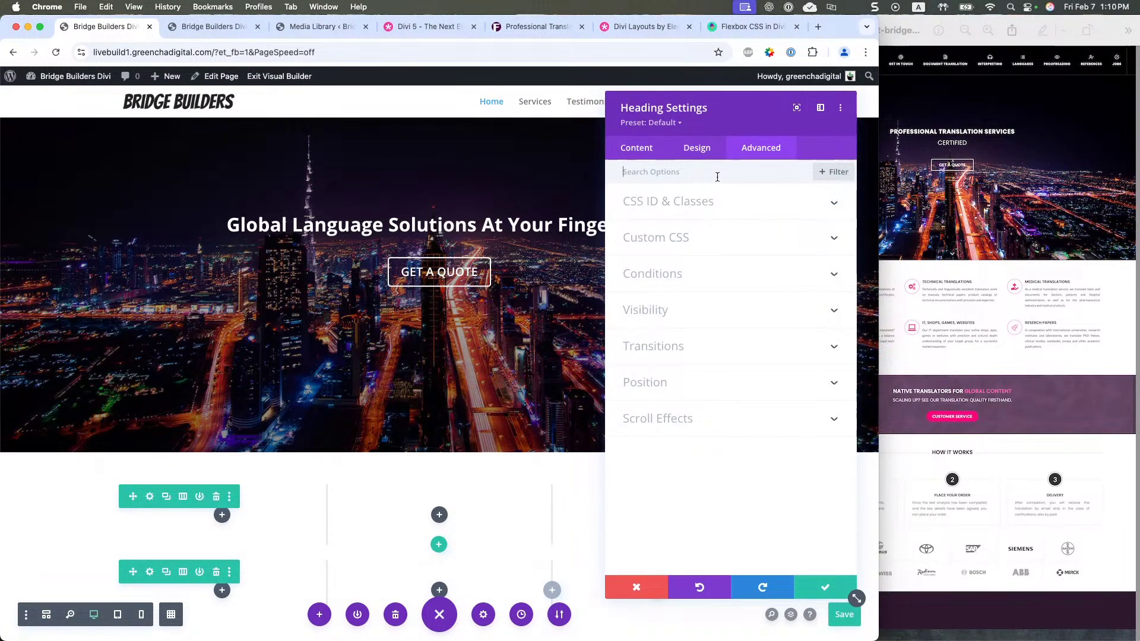
left_click(629, 149)
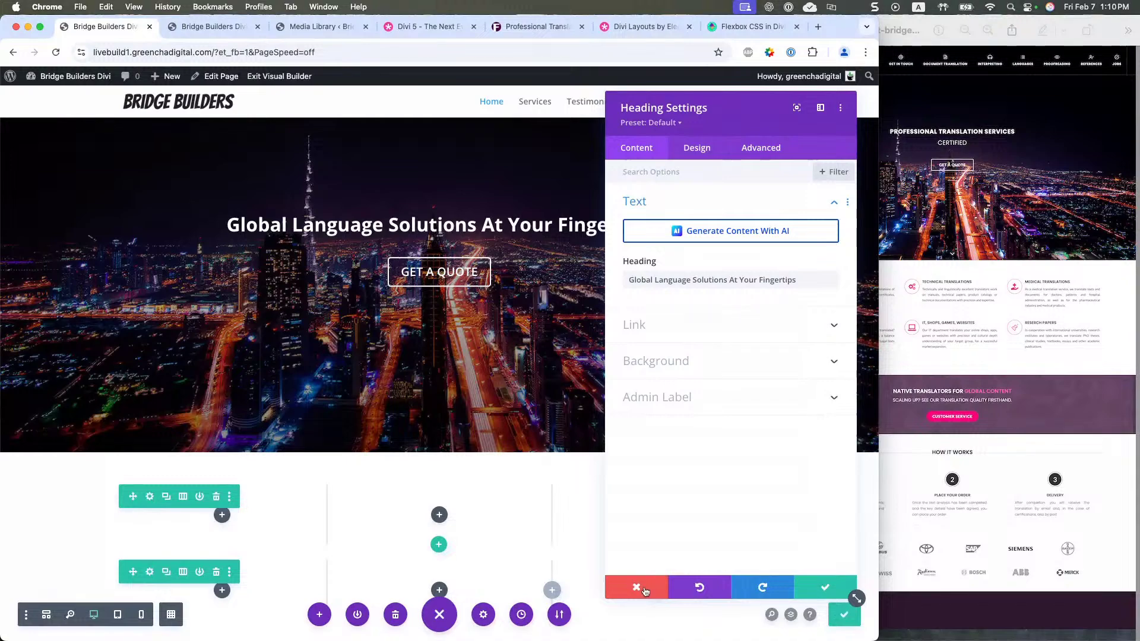
left_click(636, 588)
scroll(492, 338, "down", 5)
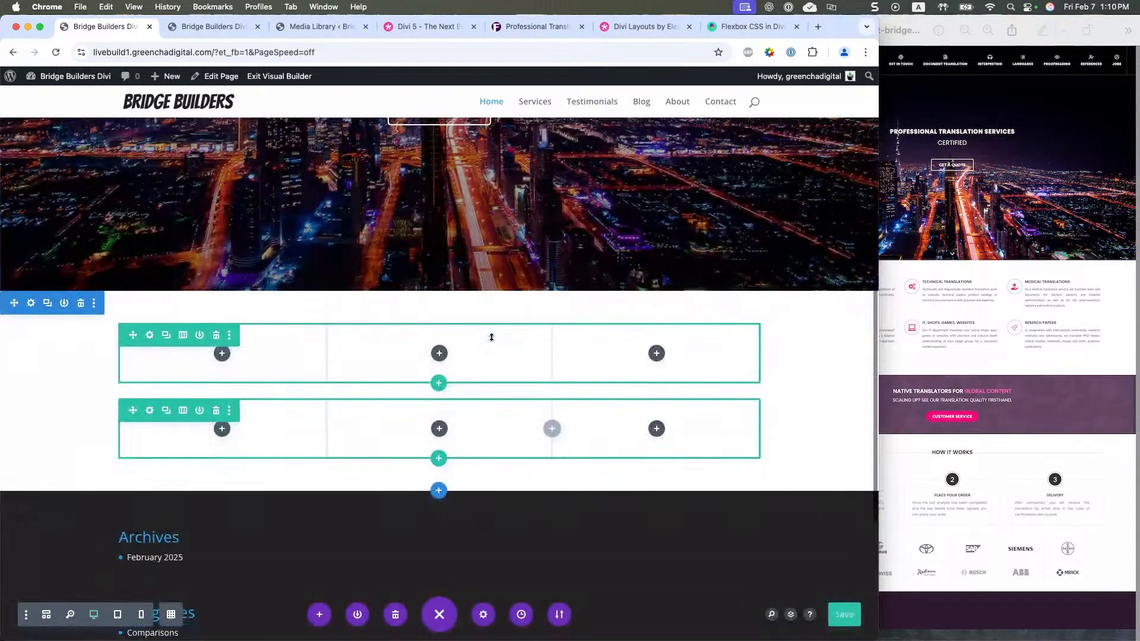
scroll(555, 306, "up", 5)
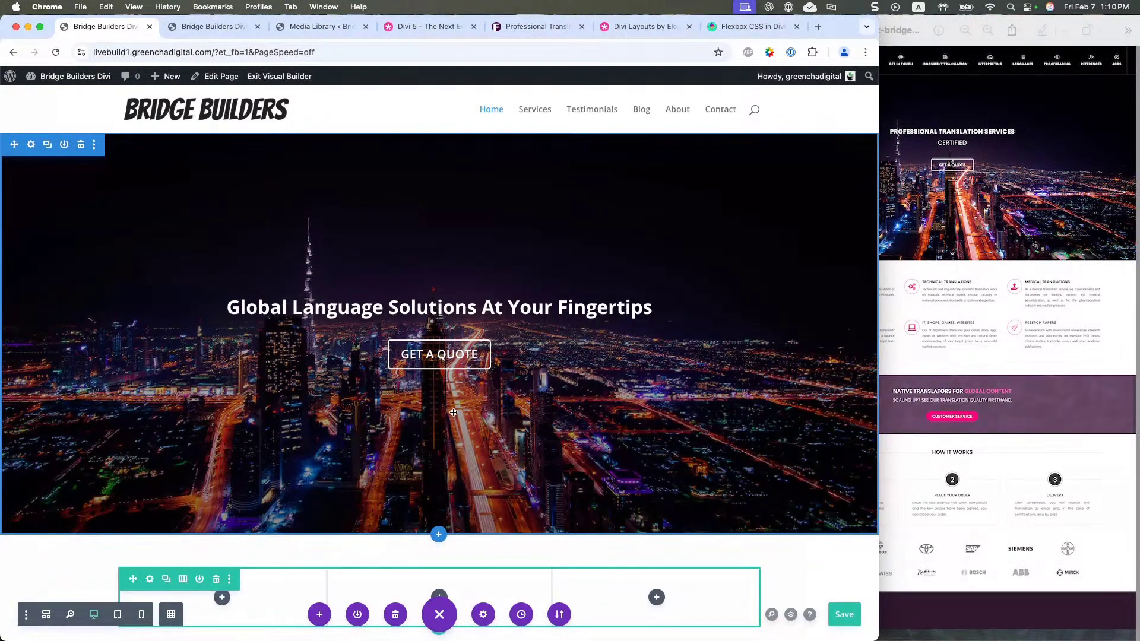
scroll(412, 460, "down", 5)
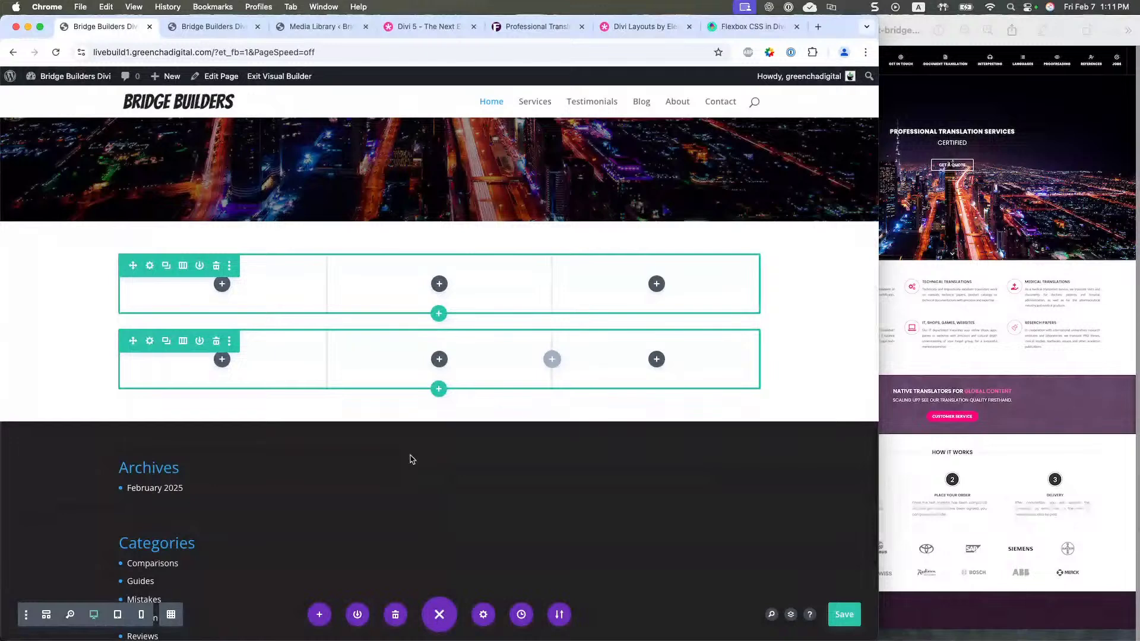
scroll(412, 460, "down", 1)
scroll(412, 459, "up", 1)
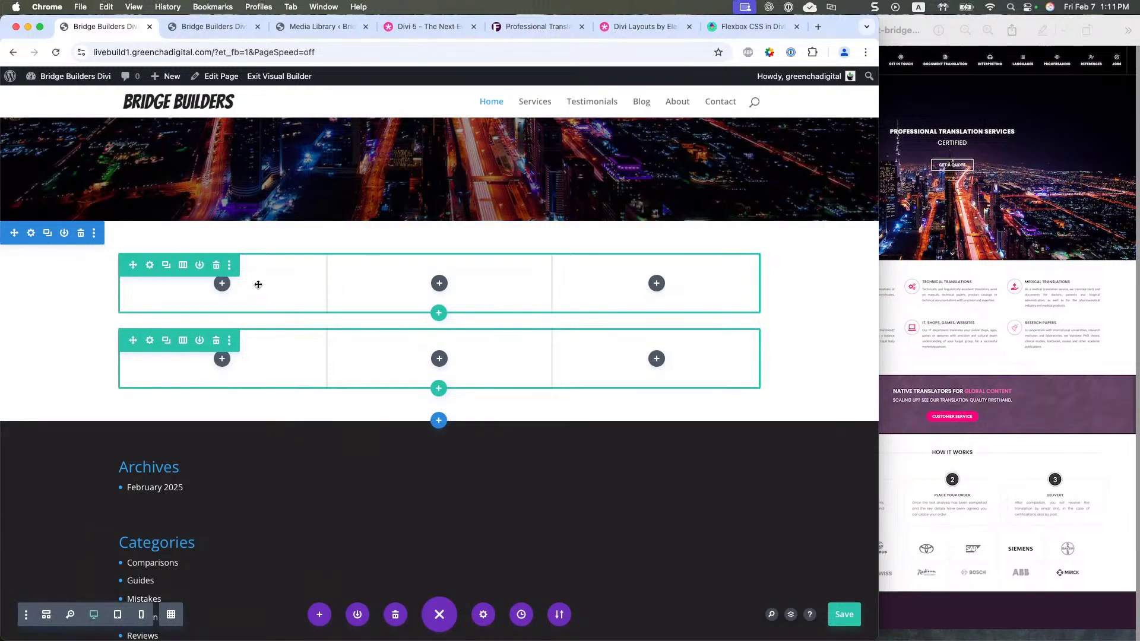
scroll(258, 293, "up", 5)
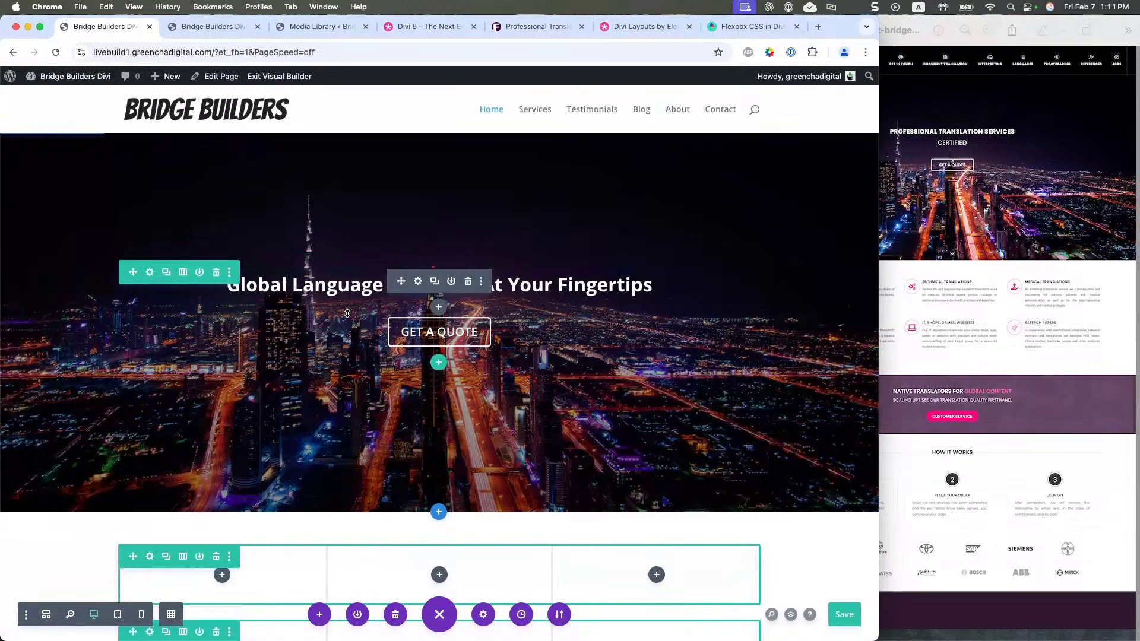
- Set the max width of the first three-column row beneath the hero section to 1600px
scroll(343, 285, "down", 5)
left_click(150, 362)
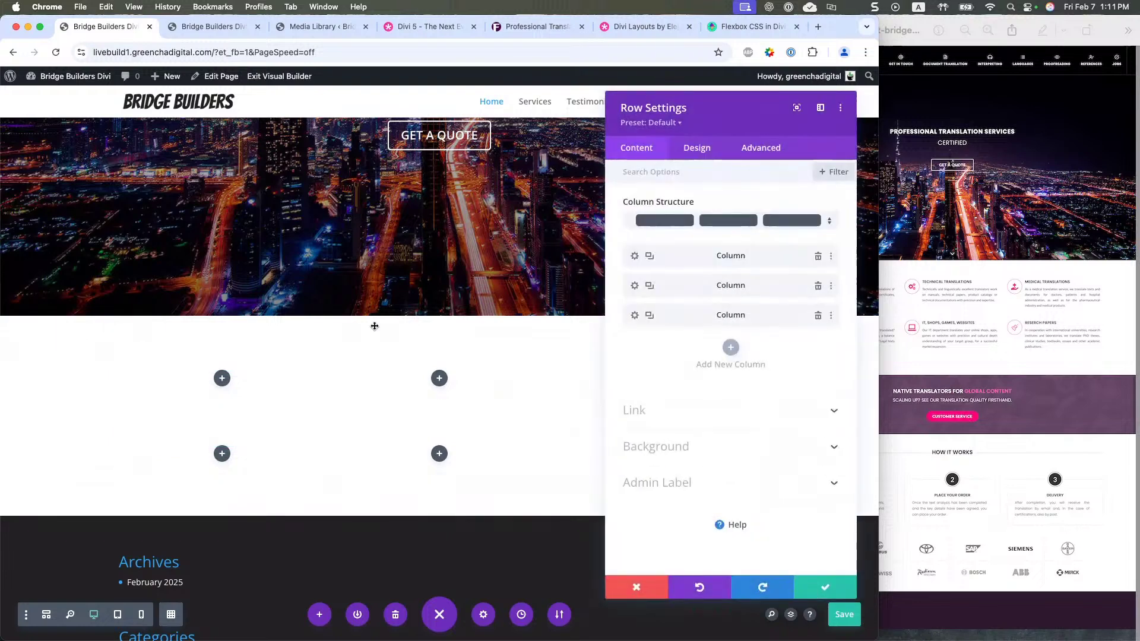
left_click(673, 125)
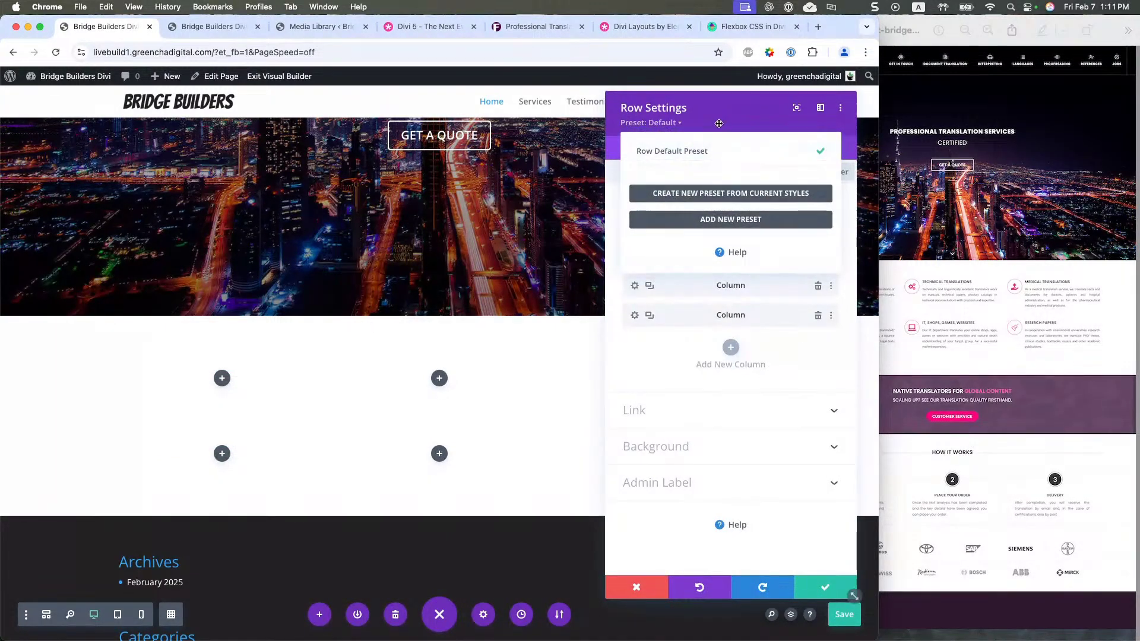
left_click(701, 149)
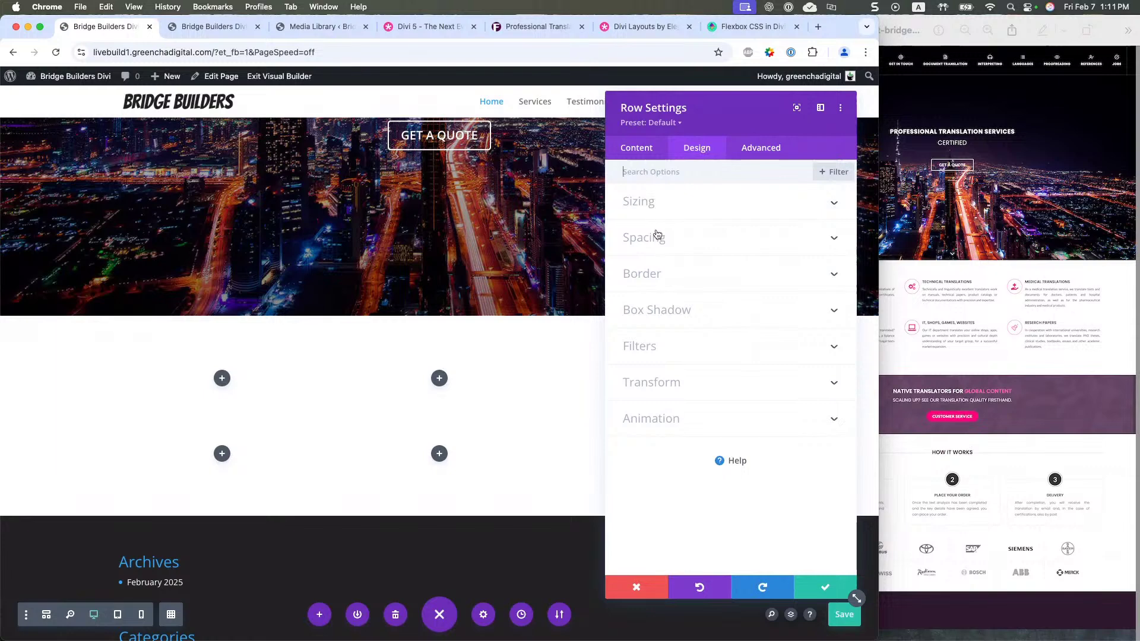
left_click(654, 206)
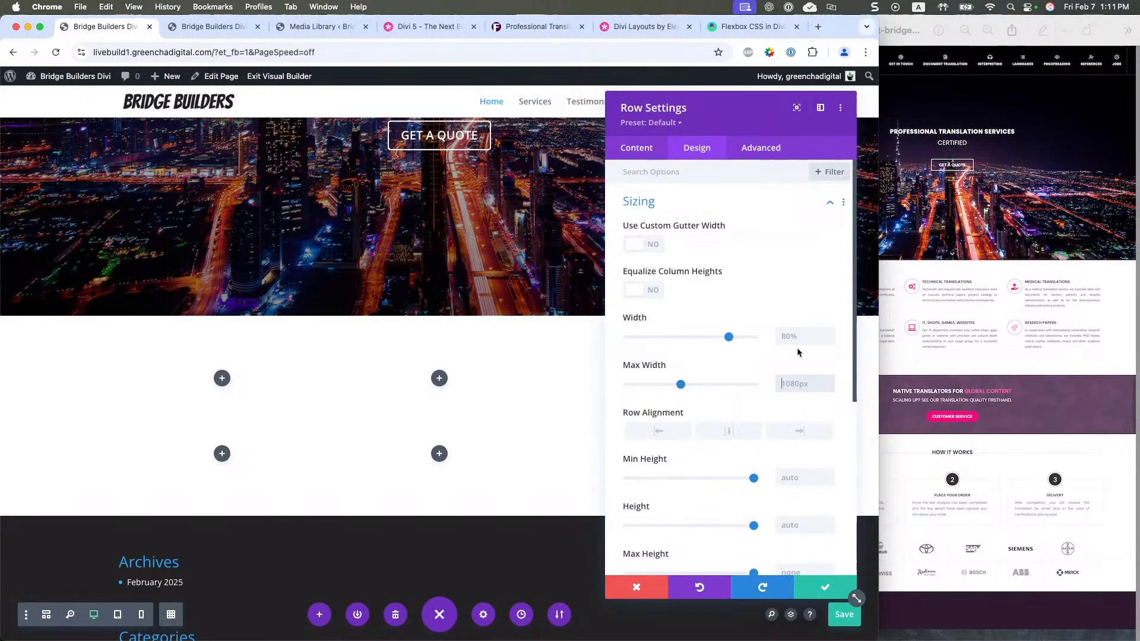
type("1600px")
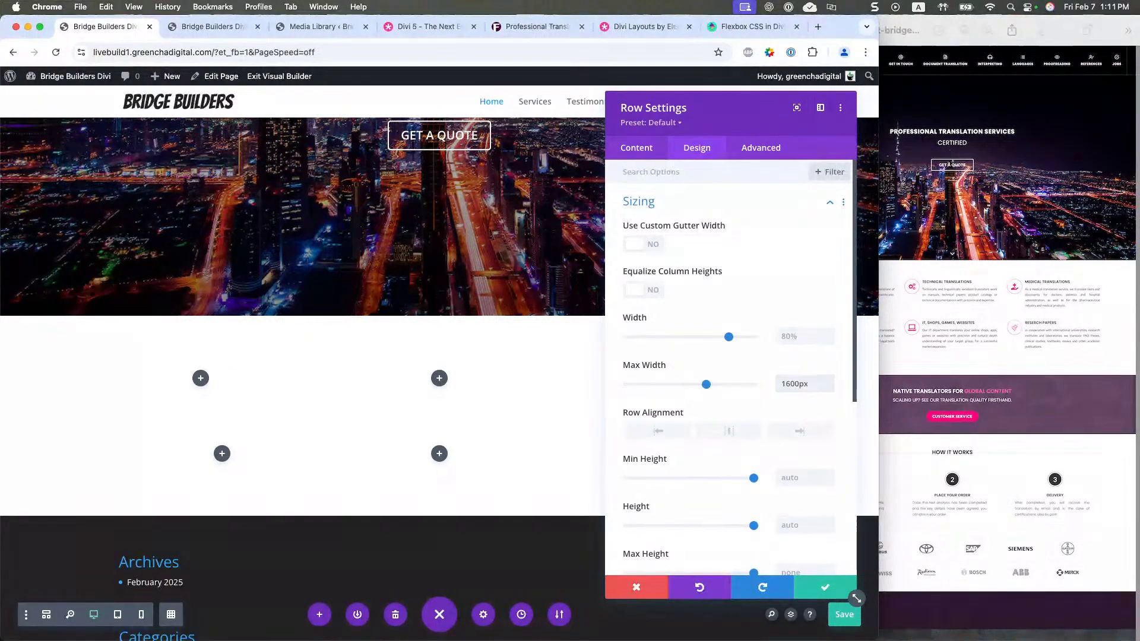
- Set the width of the first three-column row beneath the hero section to 90%
left_click(788, 340)
type("90")
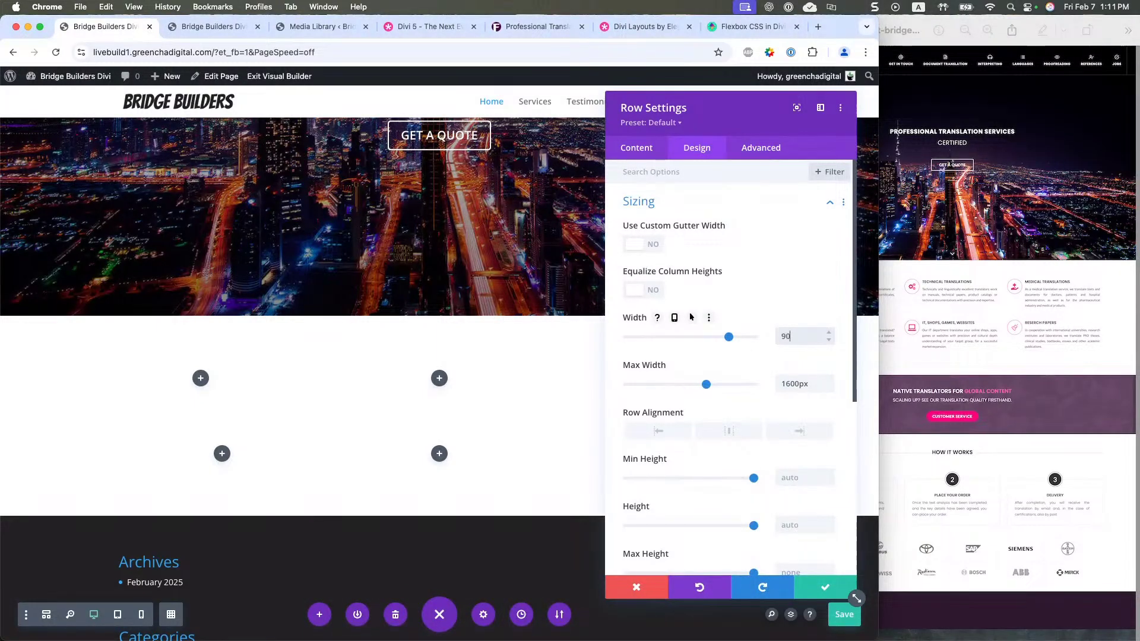
type("%")
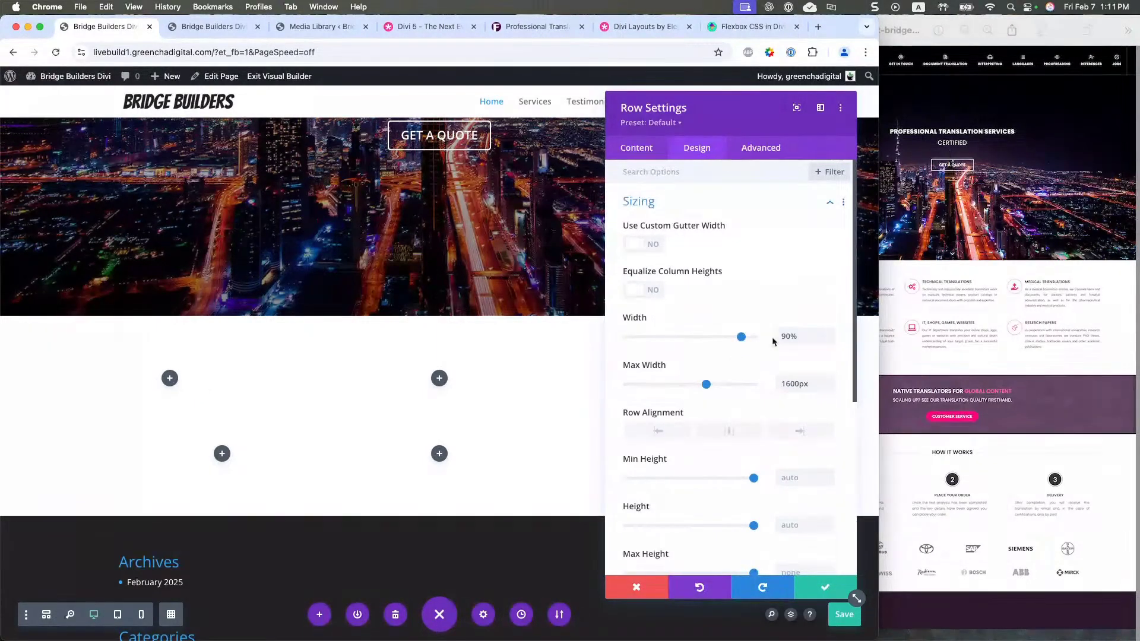
- Apply the row's current styles to the Row Default Preset across the entire site and accept the row settings
left_click(678, 122)
mouse_move(701, 156)
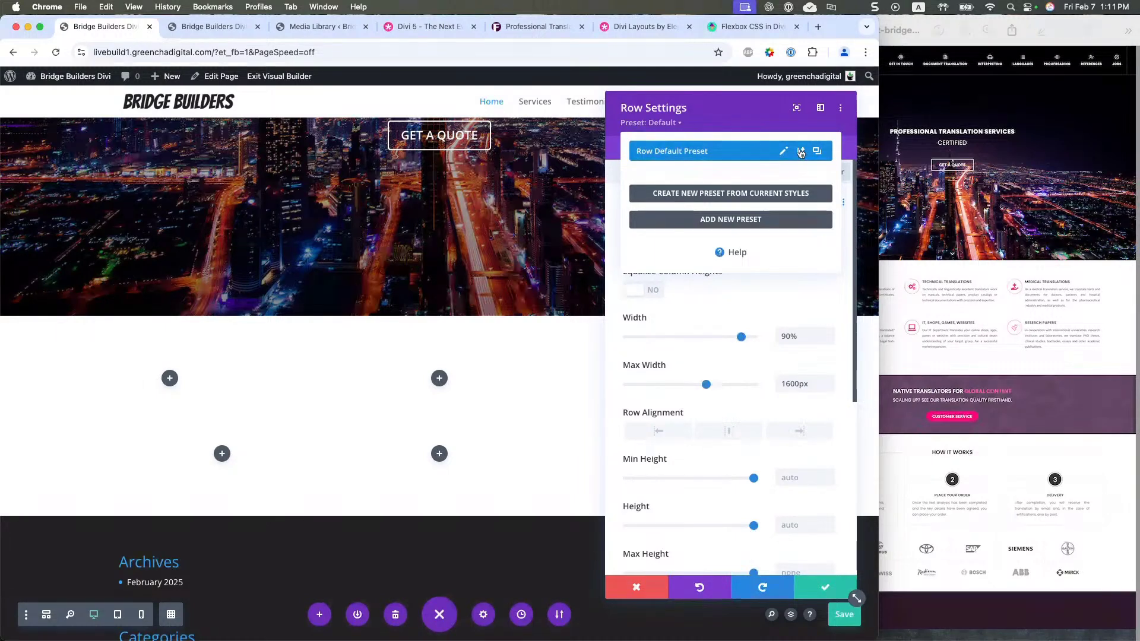
left_click(801, 152)
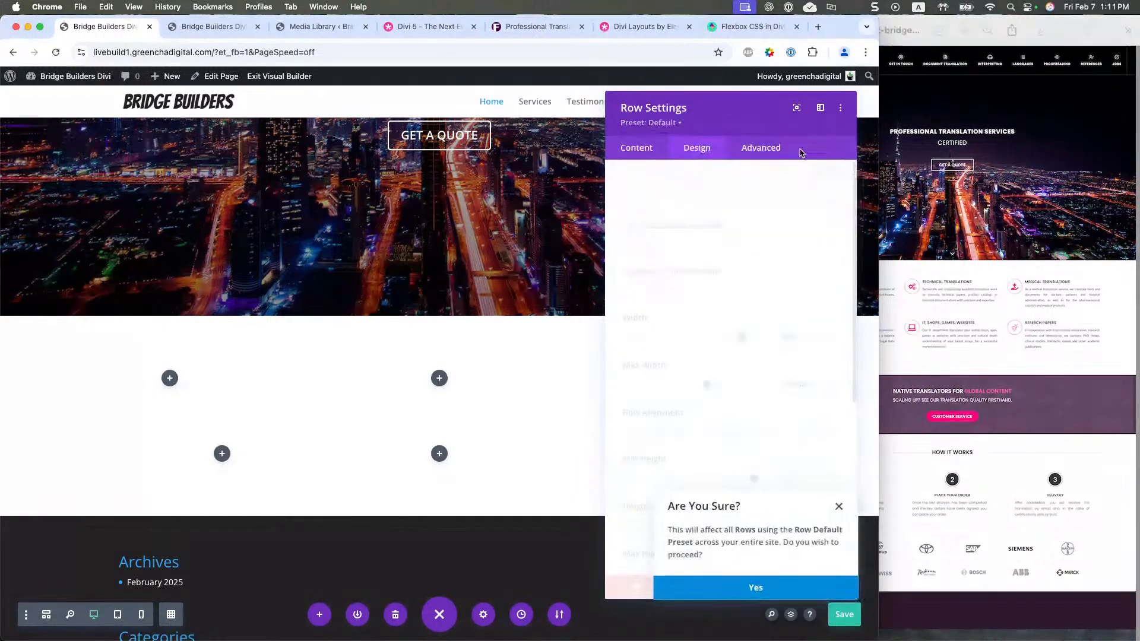
left_click(755, 585)
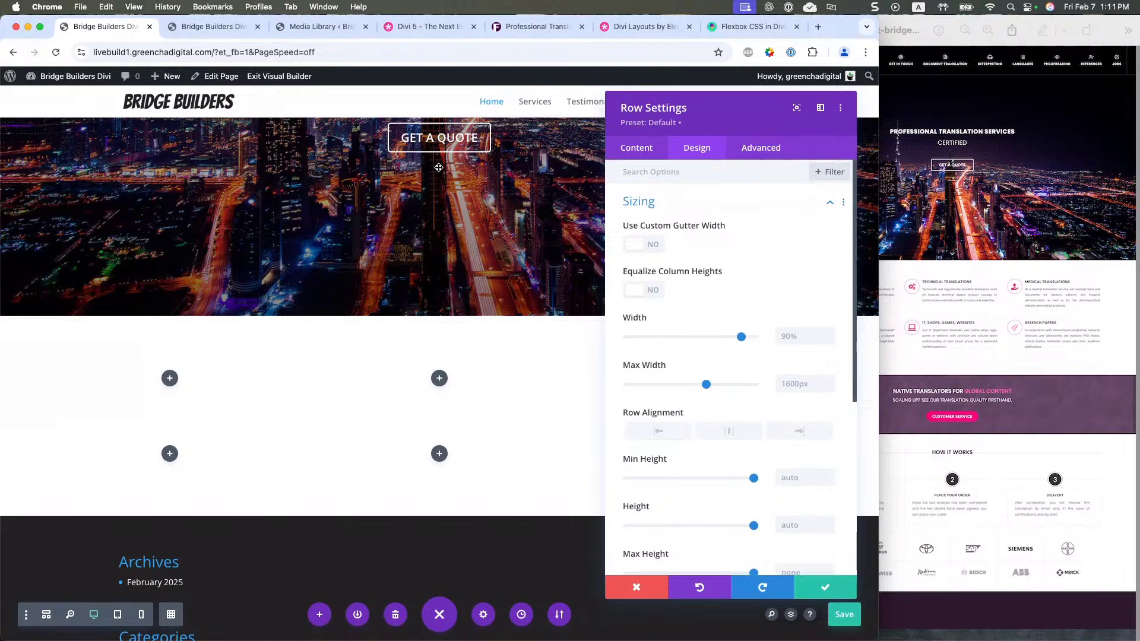
left_click(636, 149)
left_click(824, 587)
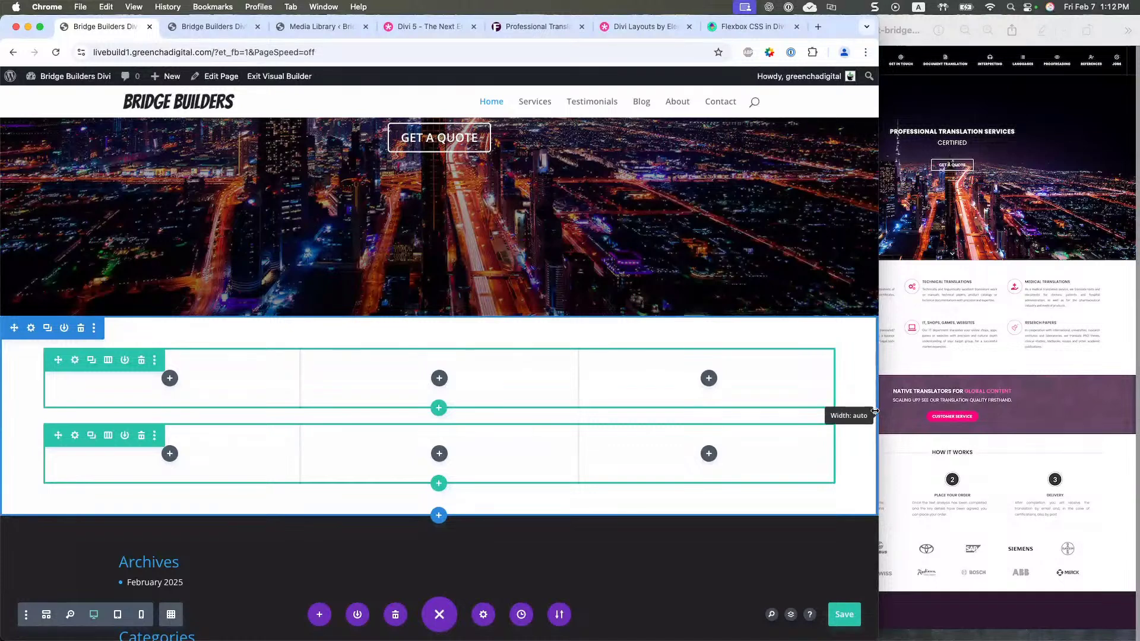
- Add a trial single-column row beneath the second three-column row, check its preset, and delete the row
left_click_drag(876, 411, 772, 407)
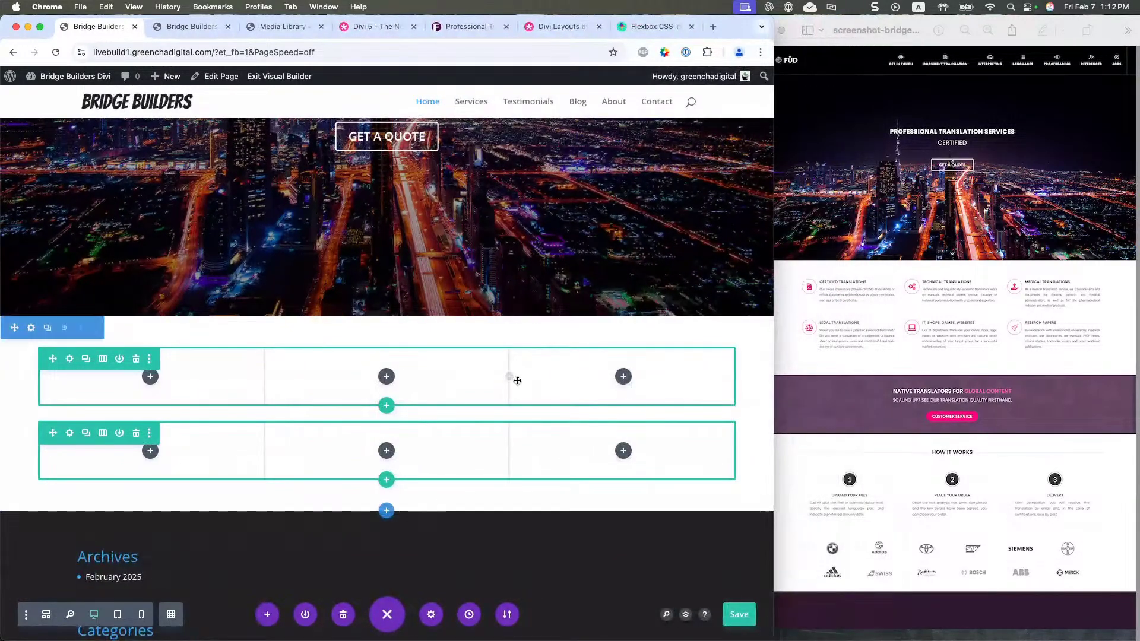
left_click(387, 481)
left_click(314, 258)
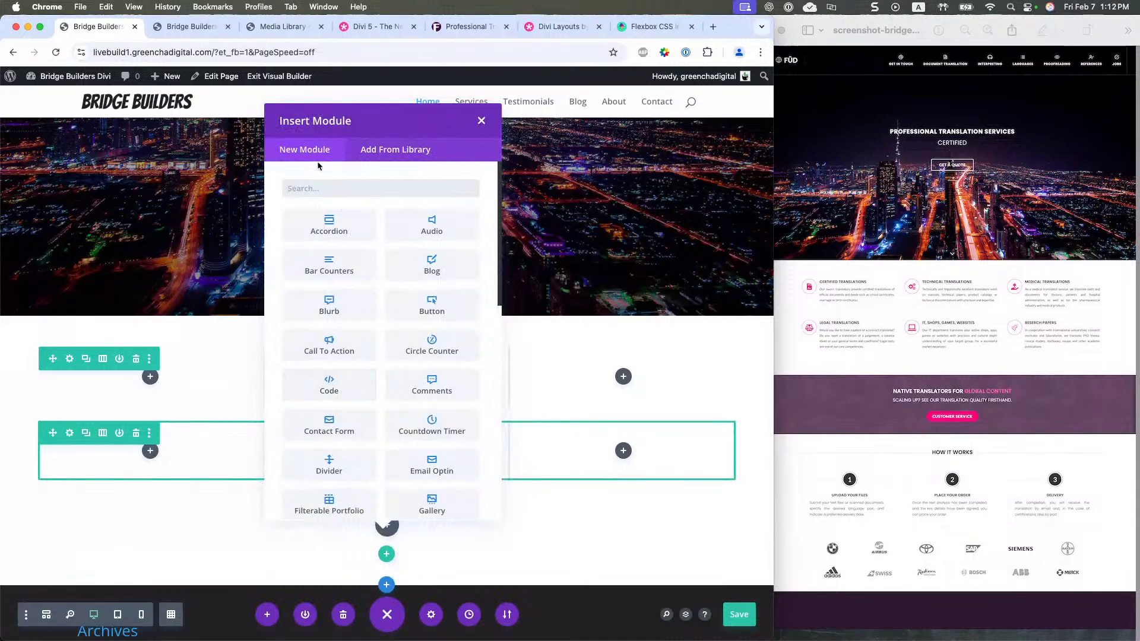
left_click(201, 442)
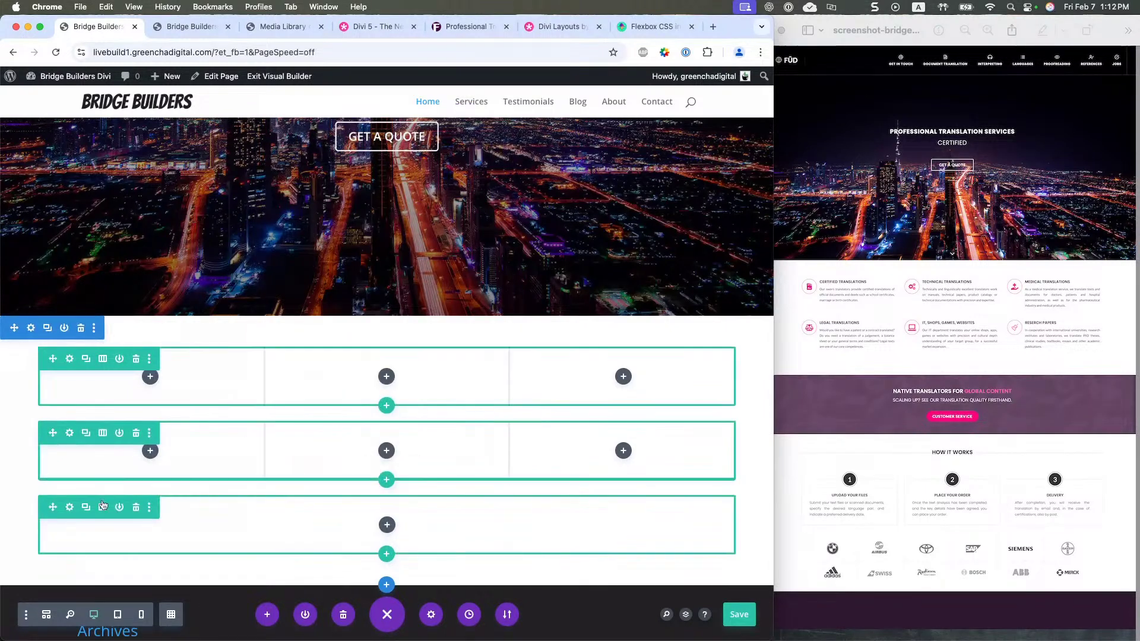
left_click(69, 508)
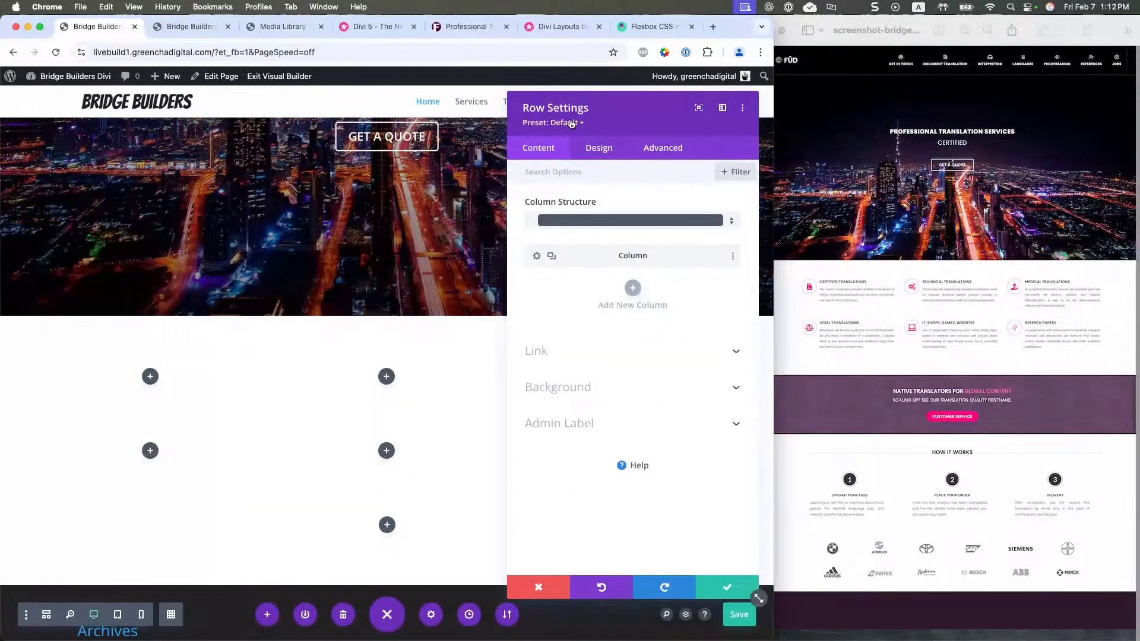
left_click(581, 123)
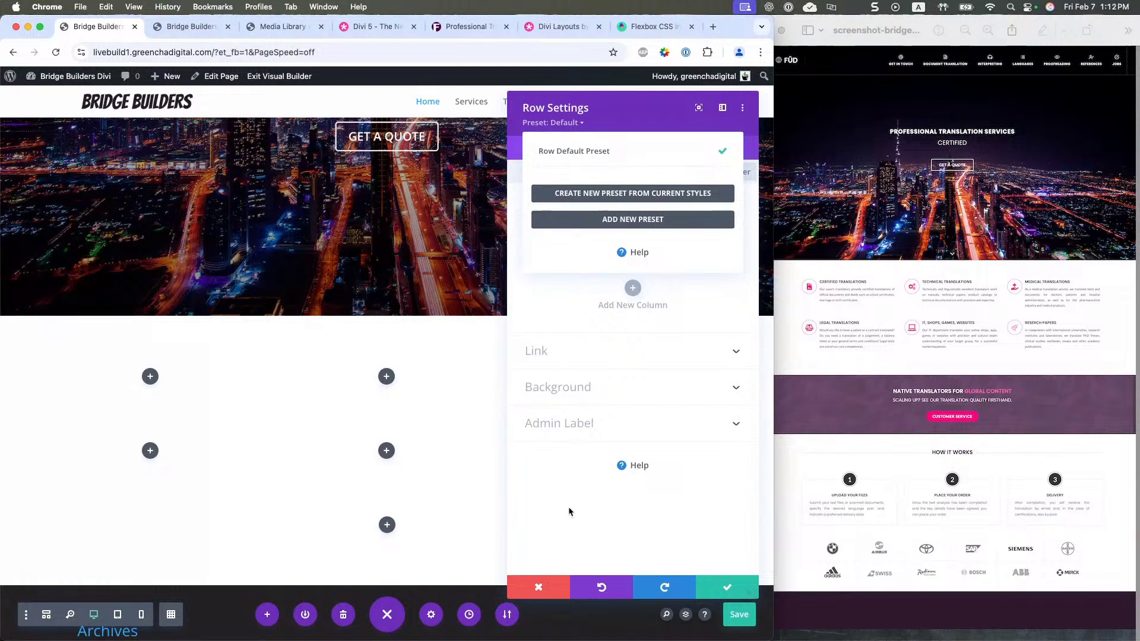
left_click(552, 588)
left_click(552, 588)
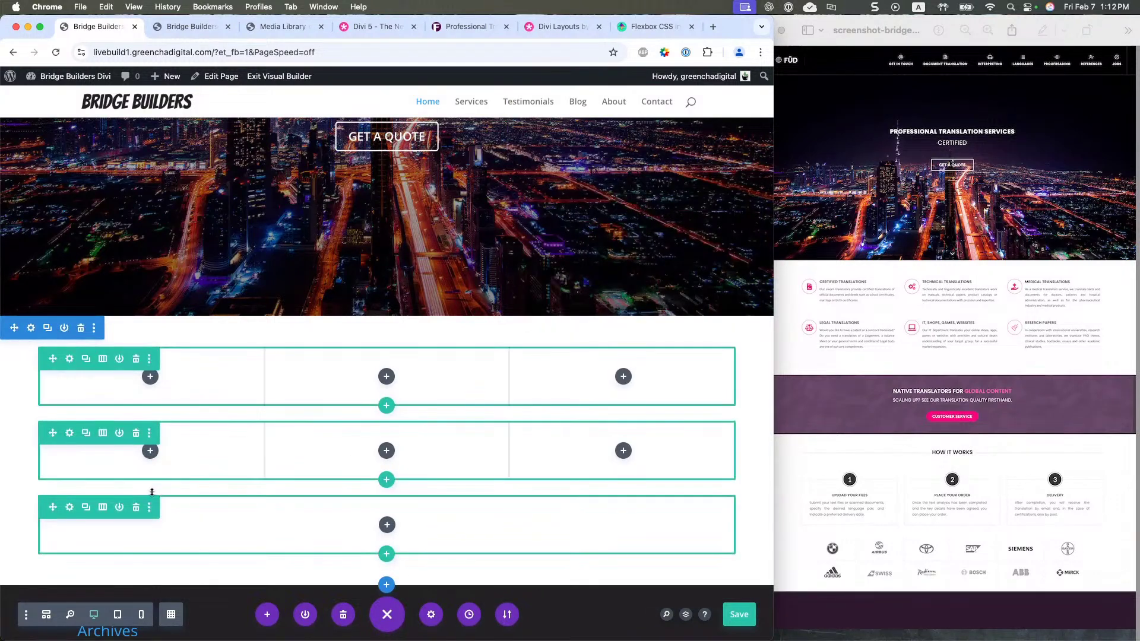
left_click(136, 508)
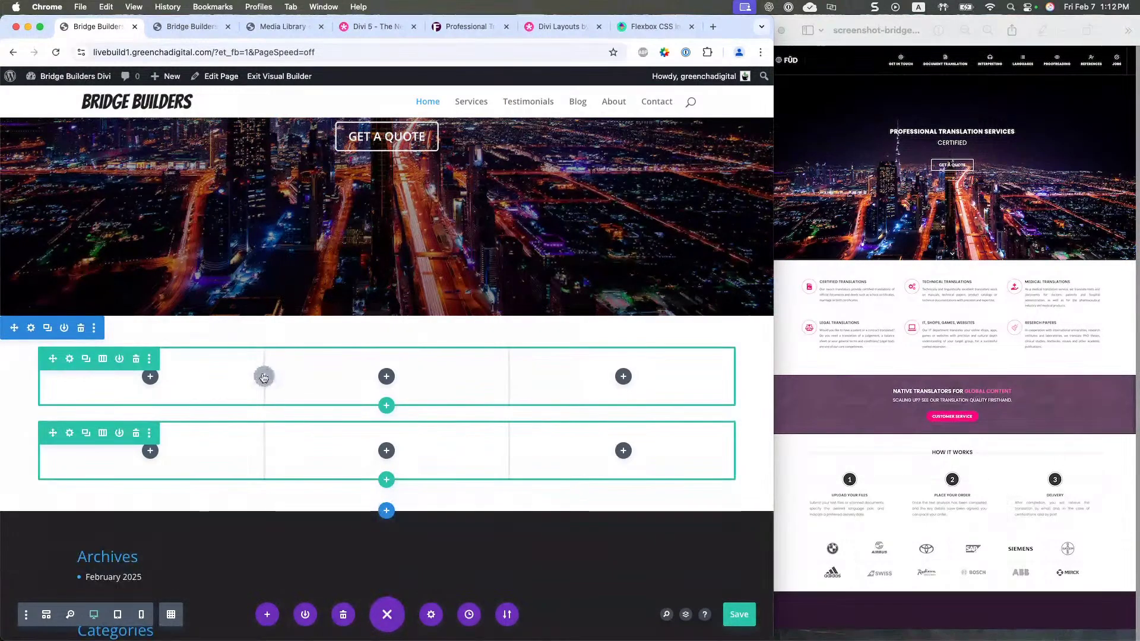
- Browse the modules available for the first column of the first three-column row, comparing them with the reference design's service items
left_click(150, 377)
left_click(823, 298)
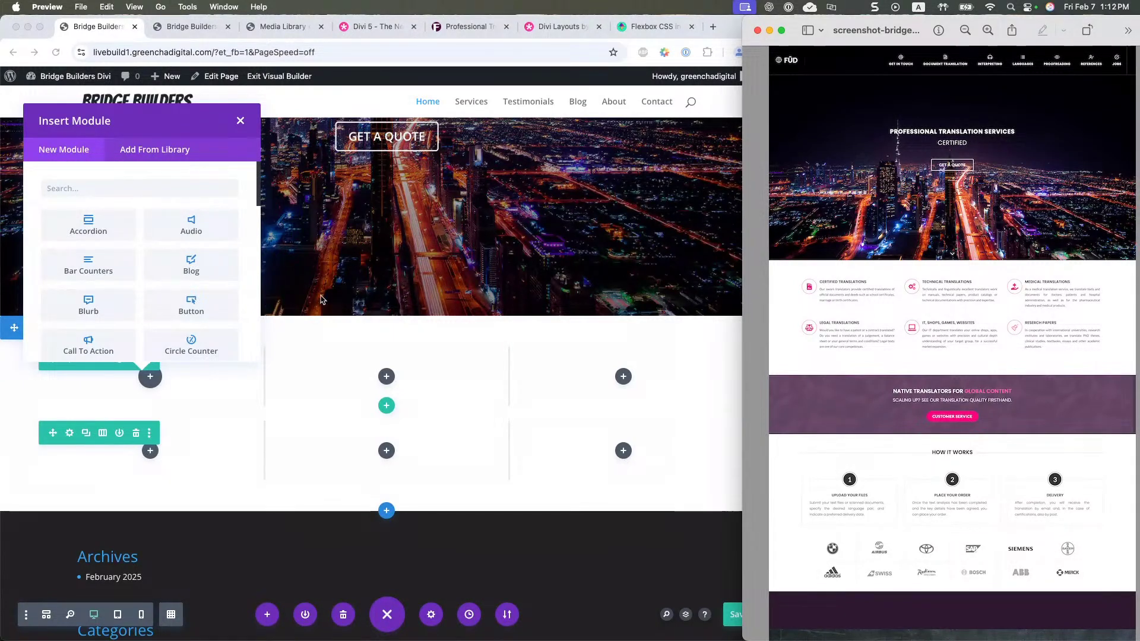
scroll(161, 288, "down", 3)
scroll(160, 288, "up", 2)
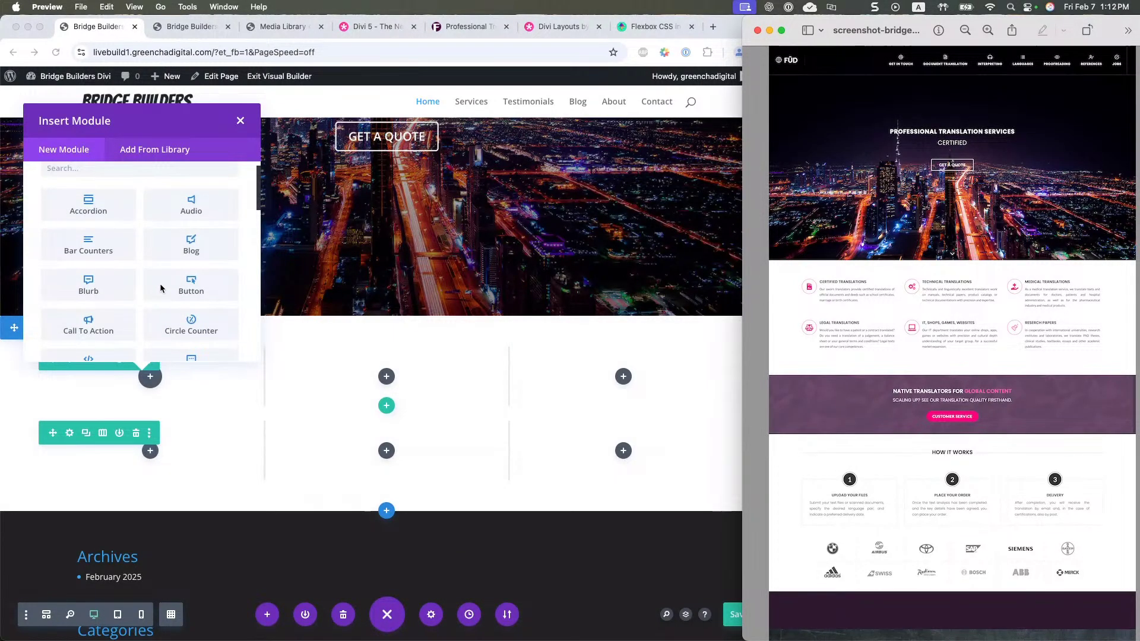
scroll(125, 236, "up", 1)
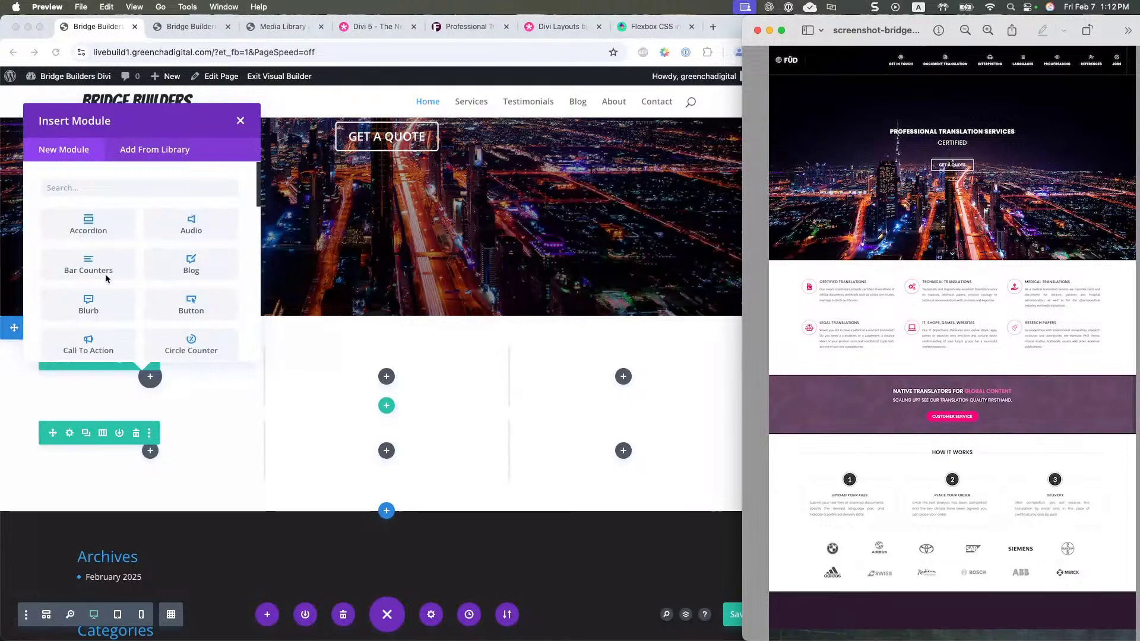
scroll(103, 288, "down", 1)
scroll(133, 291, "down", 2)
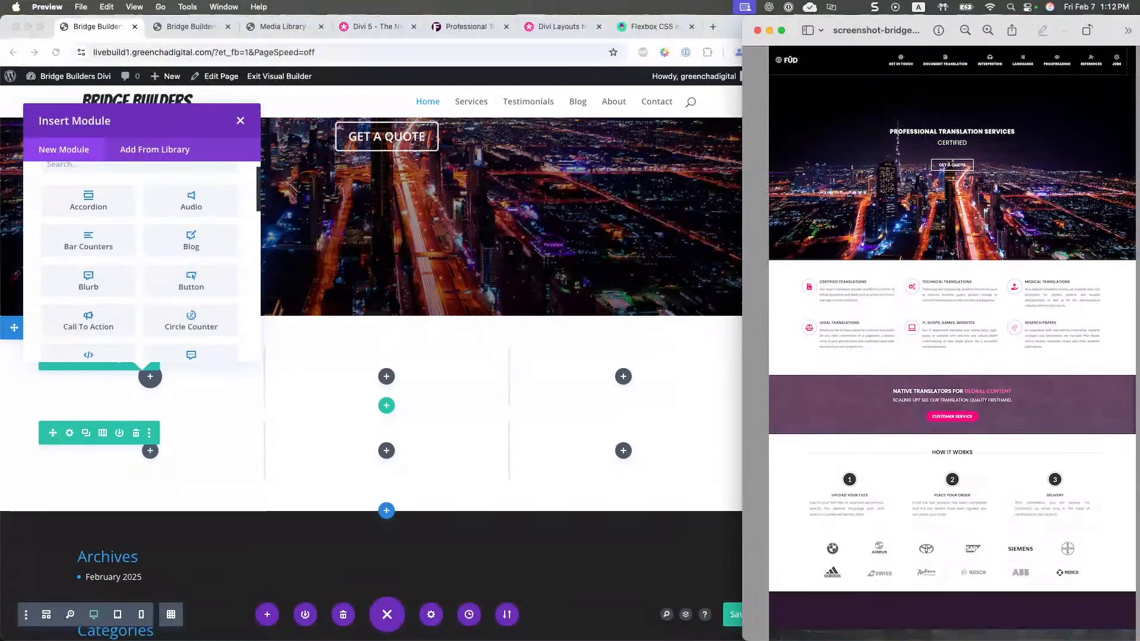
scroll(128, 287, "down", 5)
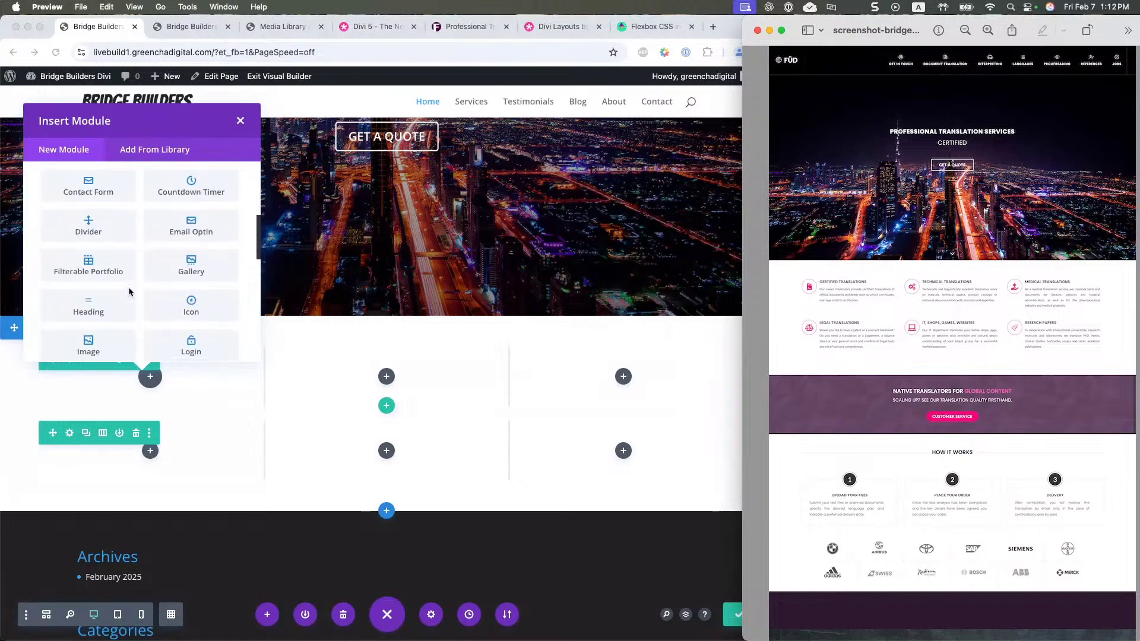
scroll(129, 287, "up", 6)
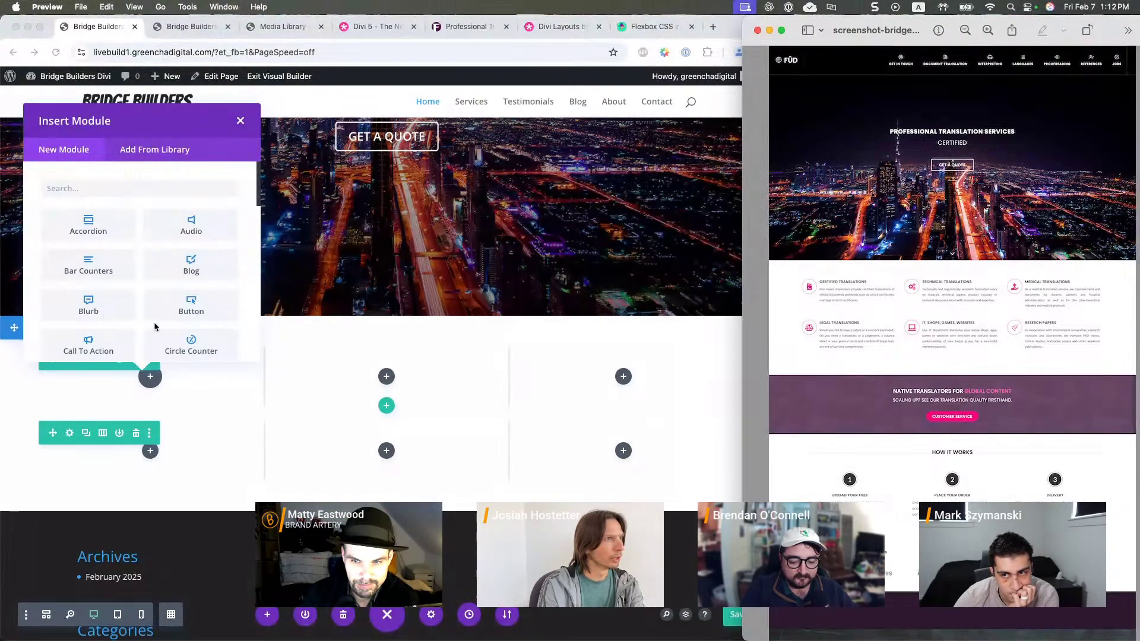
scroll(156, 326, "down", 1)
scroll(155, 325, "down", 3)
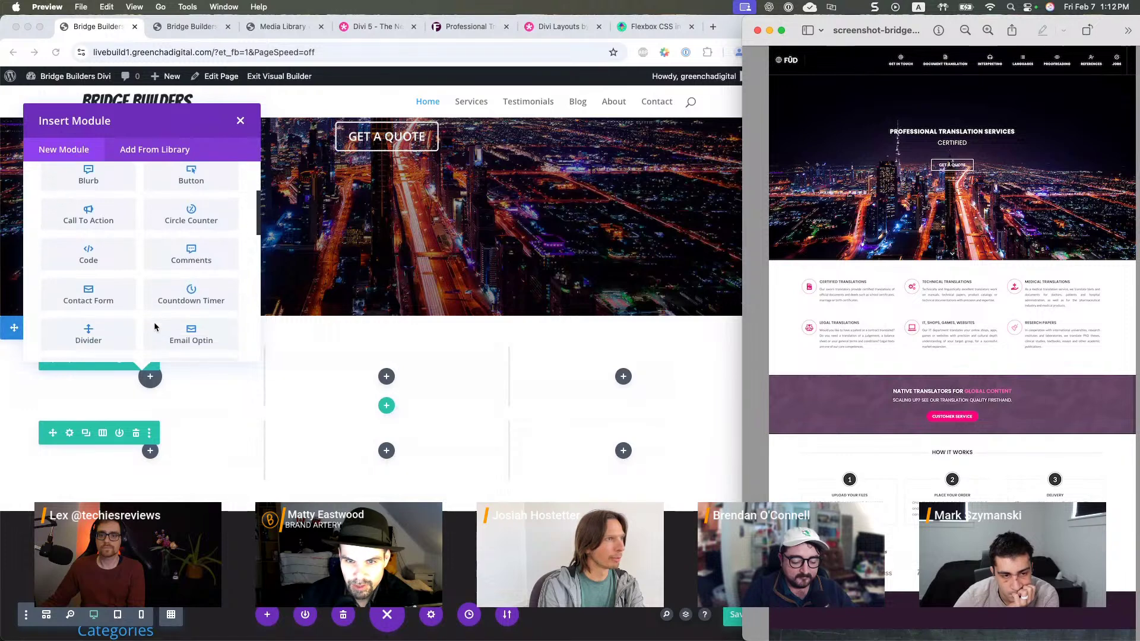
scroll(155, 325, "down", 4)
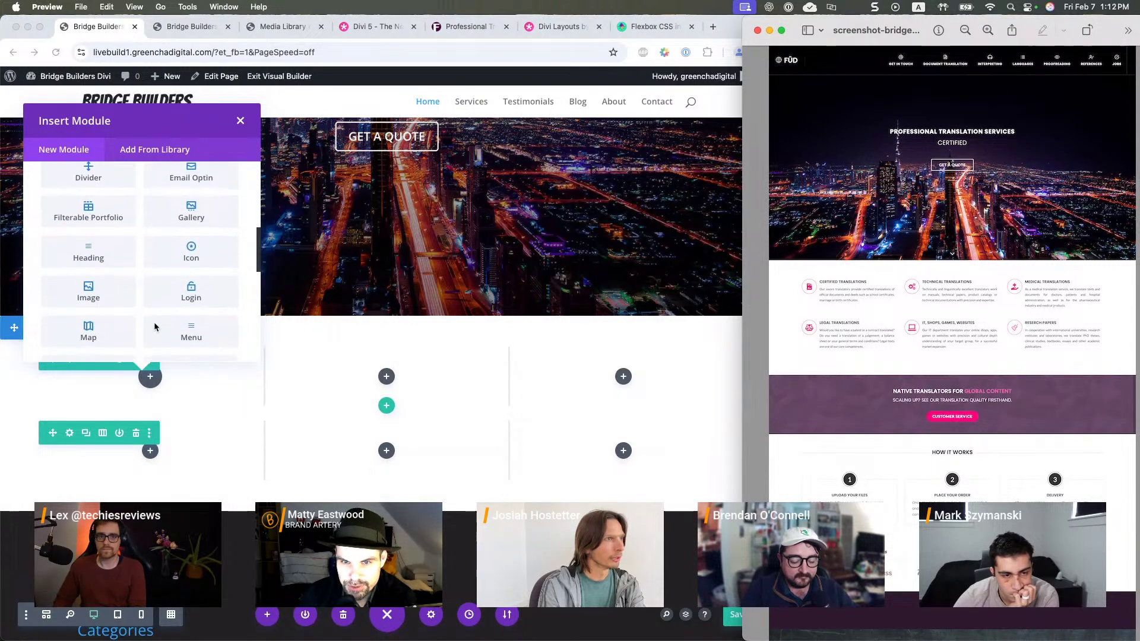
scroll(154, 326, "down", 4)
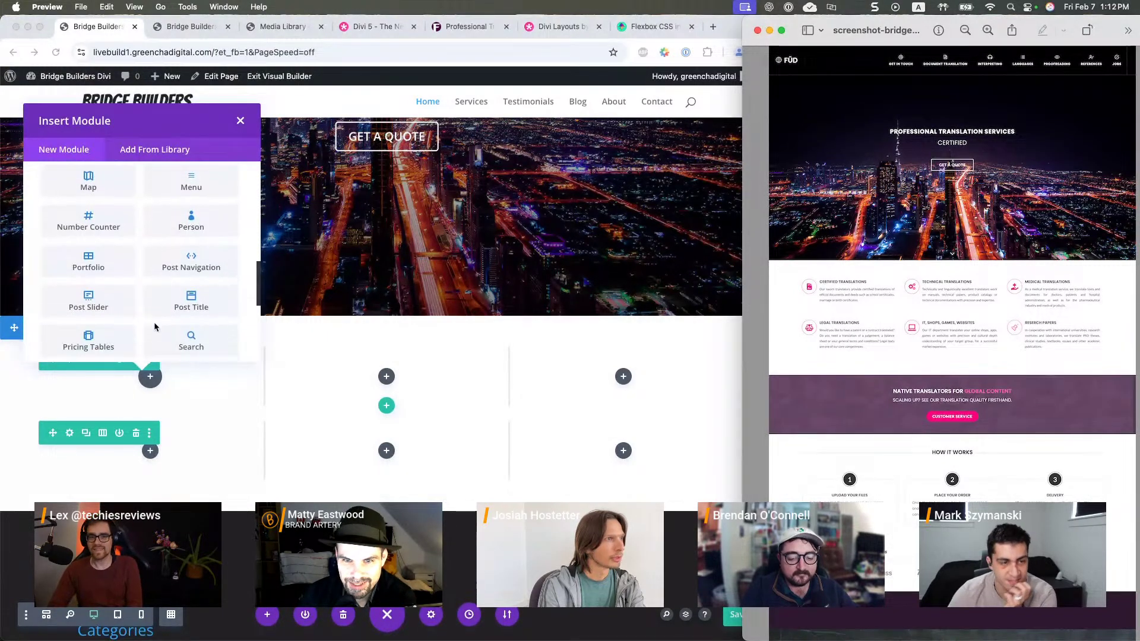
scroll(154, 327, "down", 4)
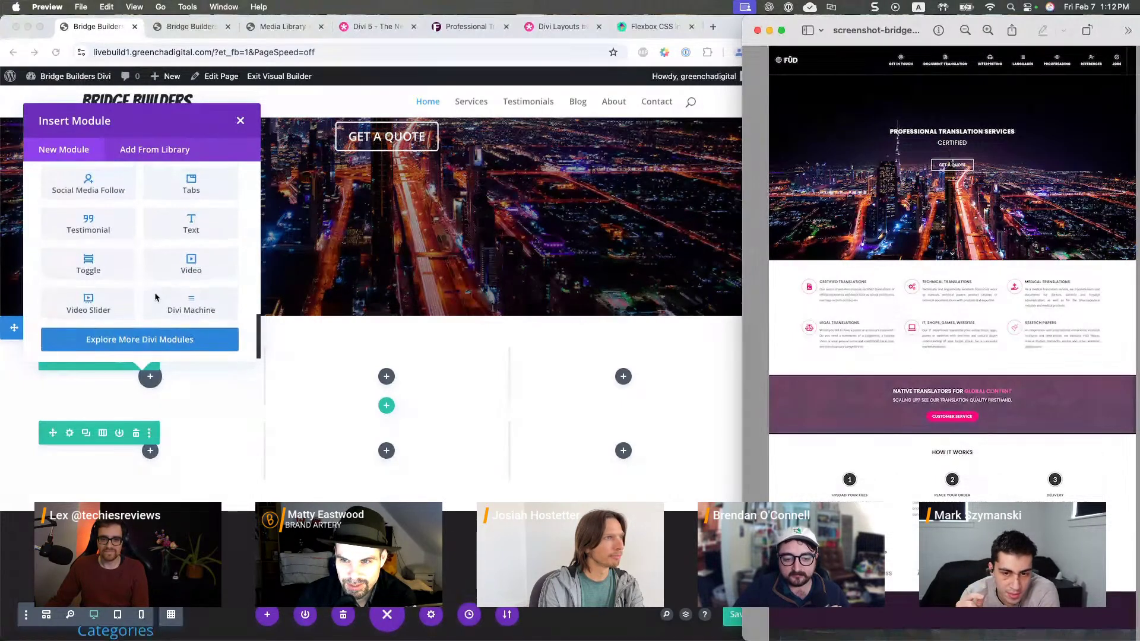
- Insert a Blurb module in the first column of the first three-column row and widen the browser window for editing its settings
scroll(155, 293, "up", 15)
left_click(89, 304)
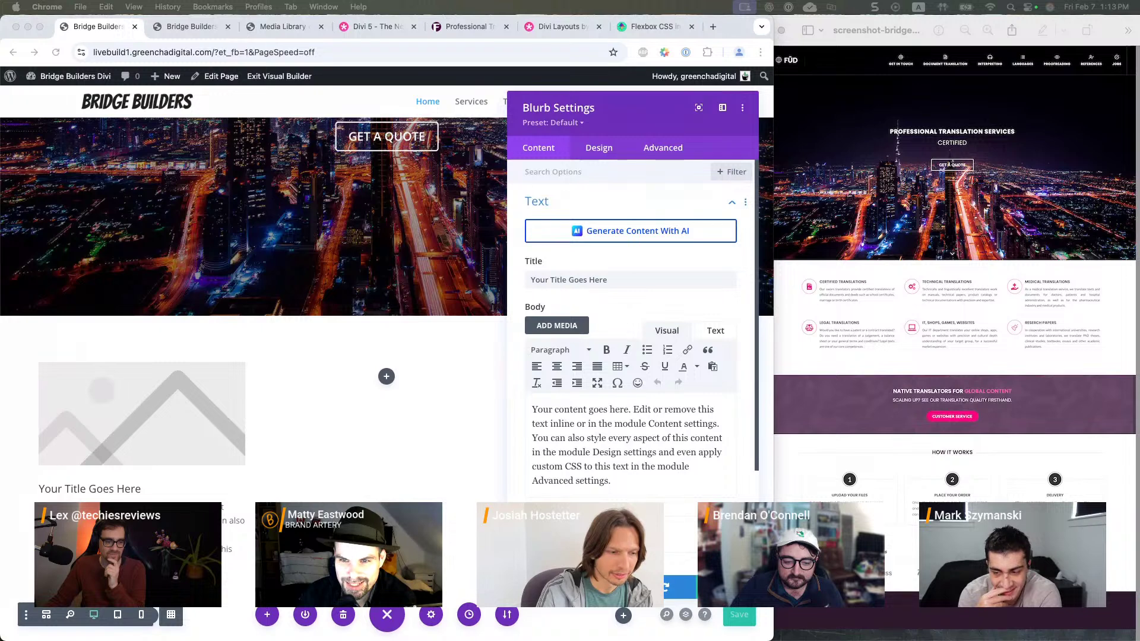
key("ctrl+s")
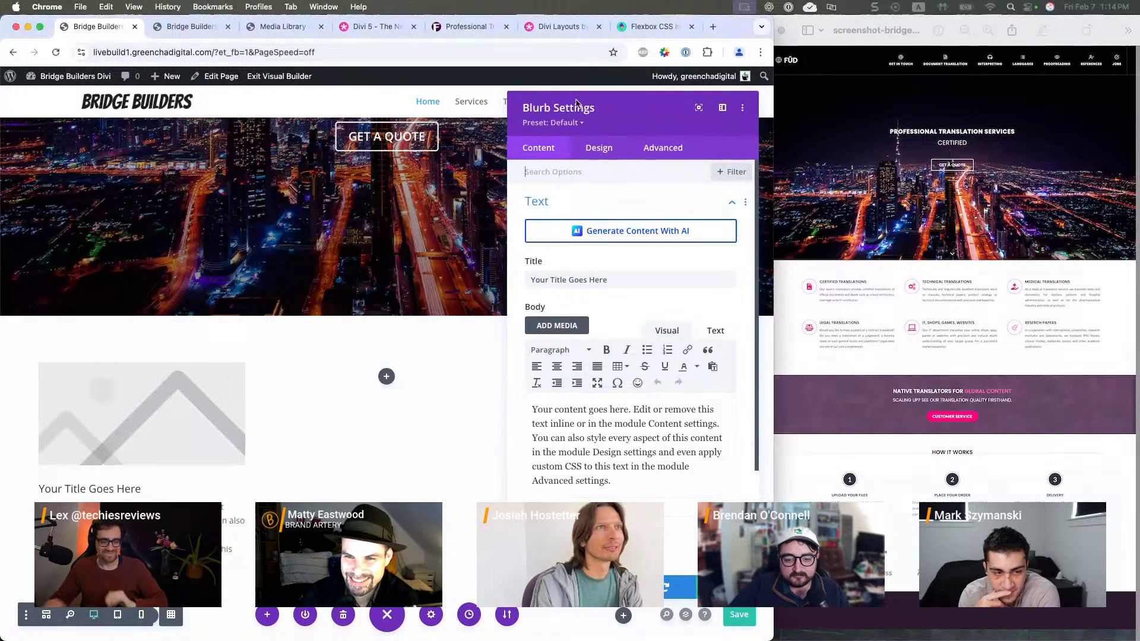
left_click_drag(614, 129, 499, 123)
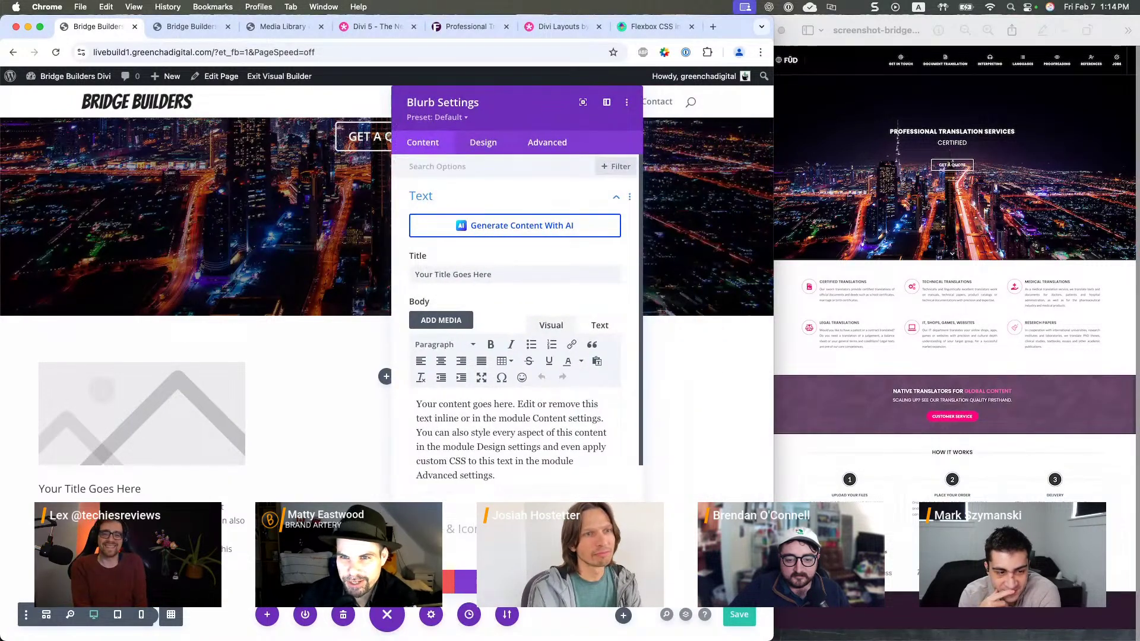
left_click_drag(780, 490, 890, 491)
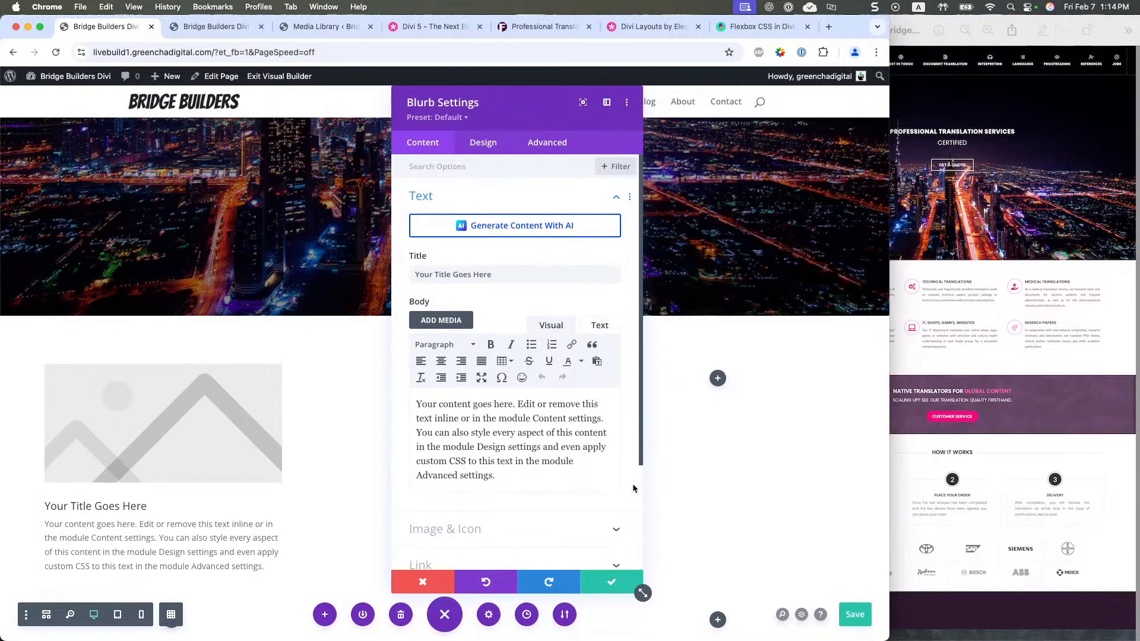
- Enable the icon option for the new blurb in place of its image and choose the solid circle icon with an X
scroll(562, 455, "down", 2)
scroll(716, 467, "down", 3)
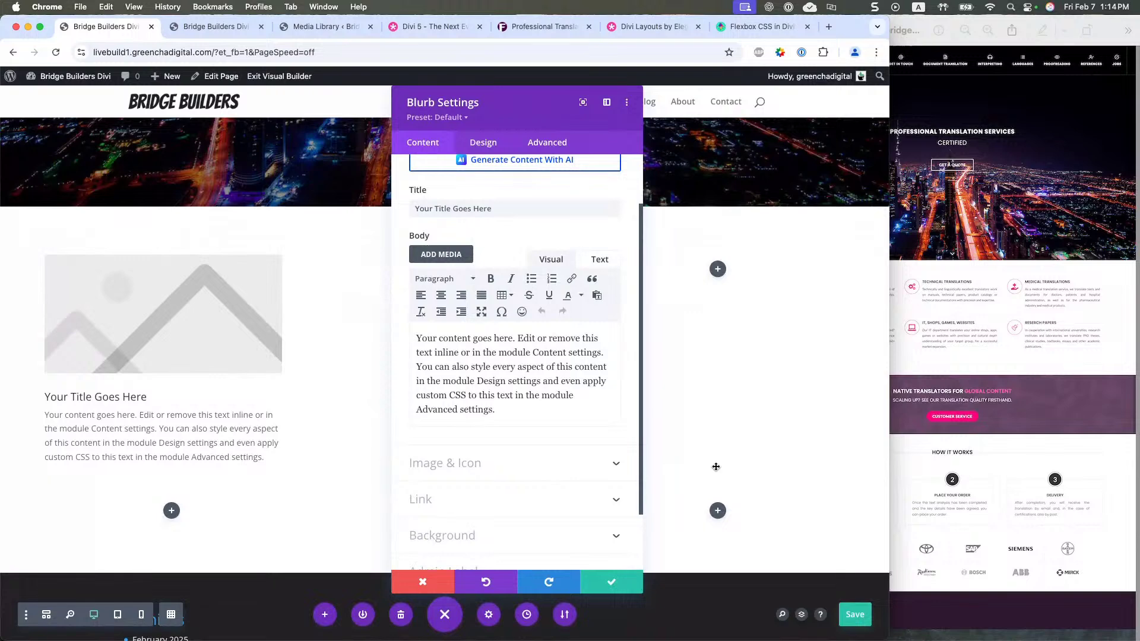
scroll(717, 467, "up", 1)
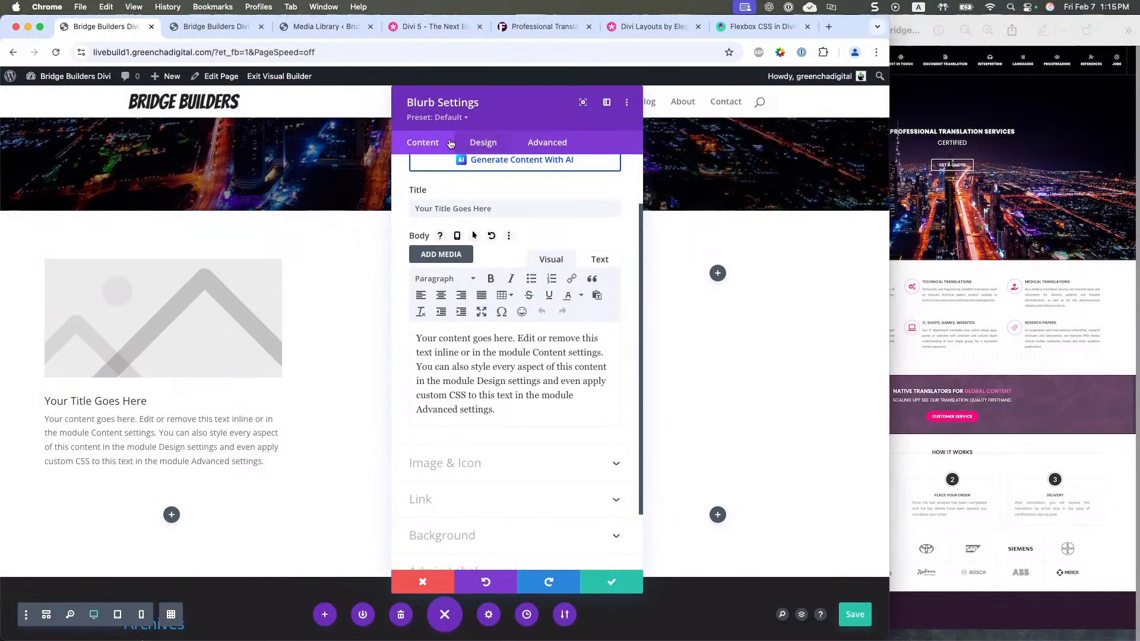
scroll(474, 427, "down", 2)
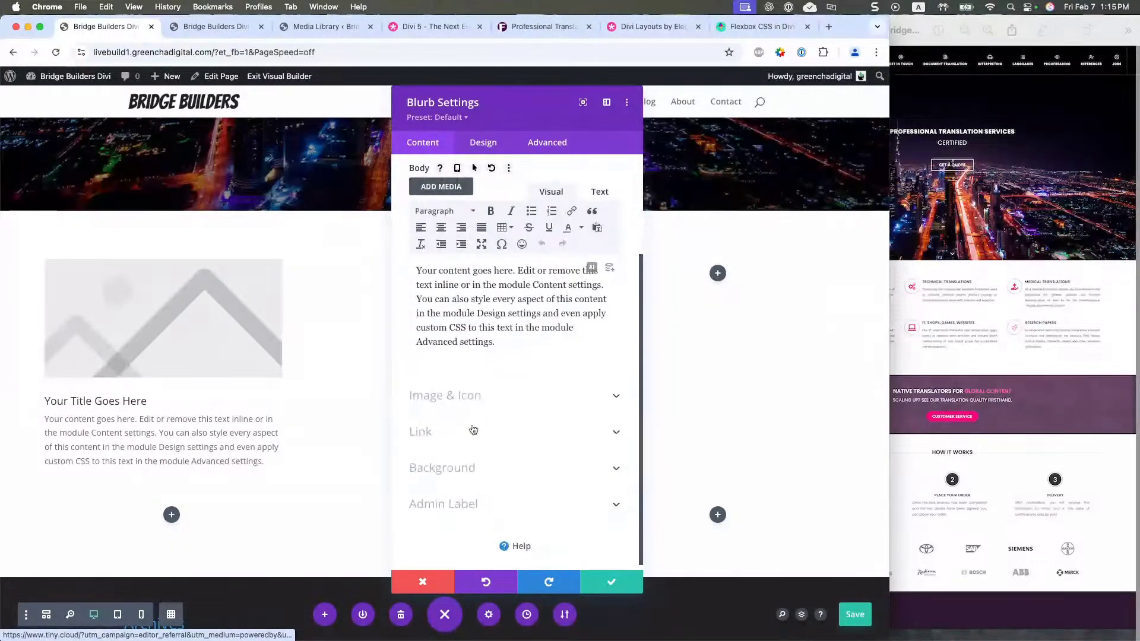
left_click(443, 396)
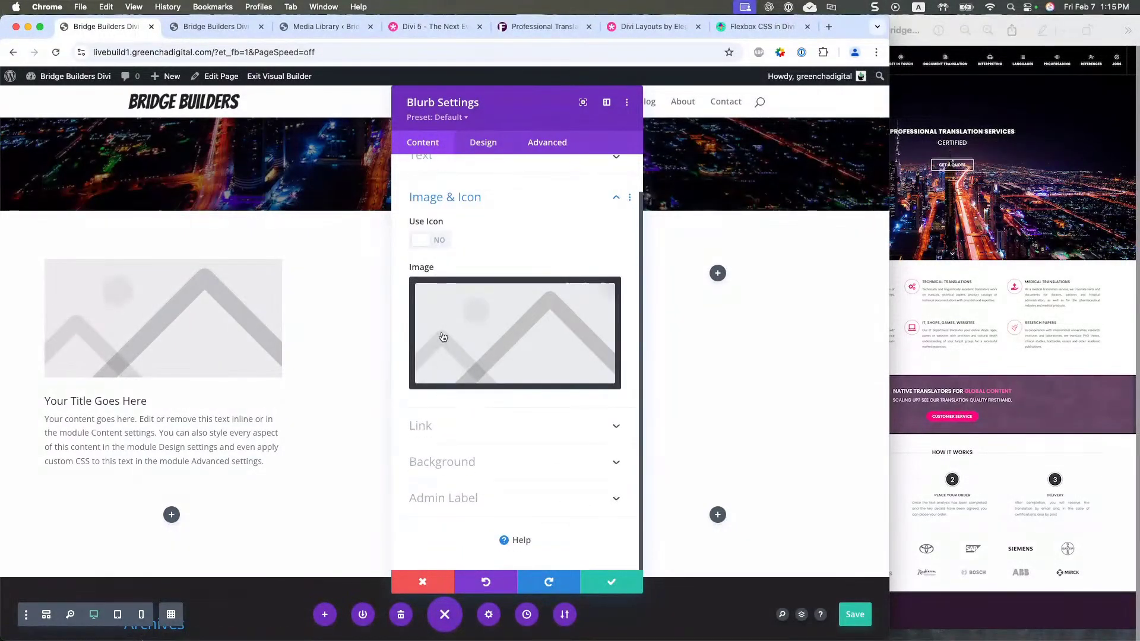
left_click(432, 244)
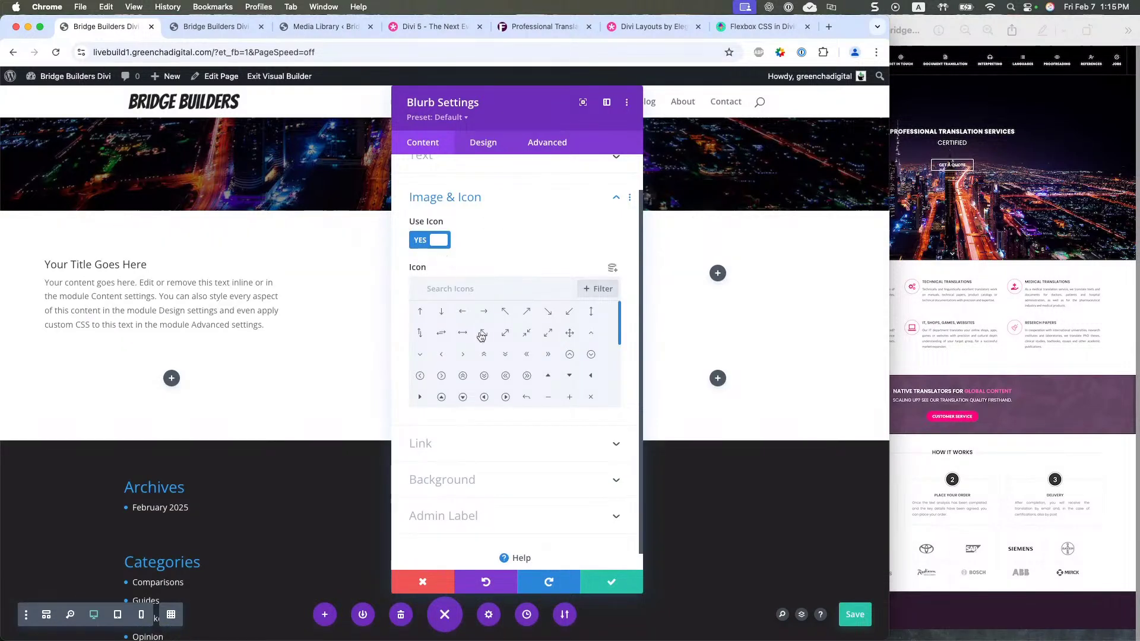
scroll(481, 351, "down", 5)
left_click(484, 367)
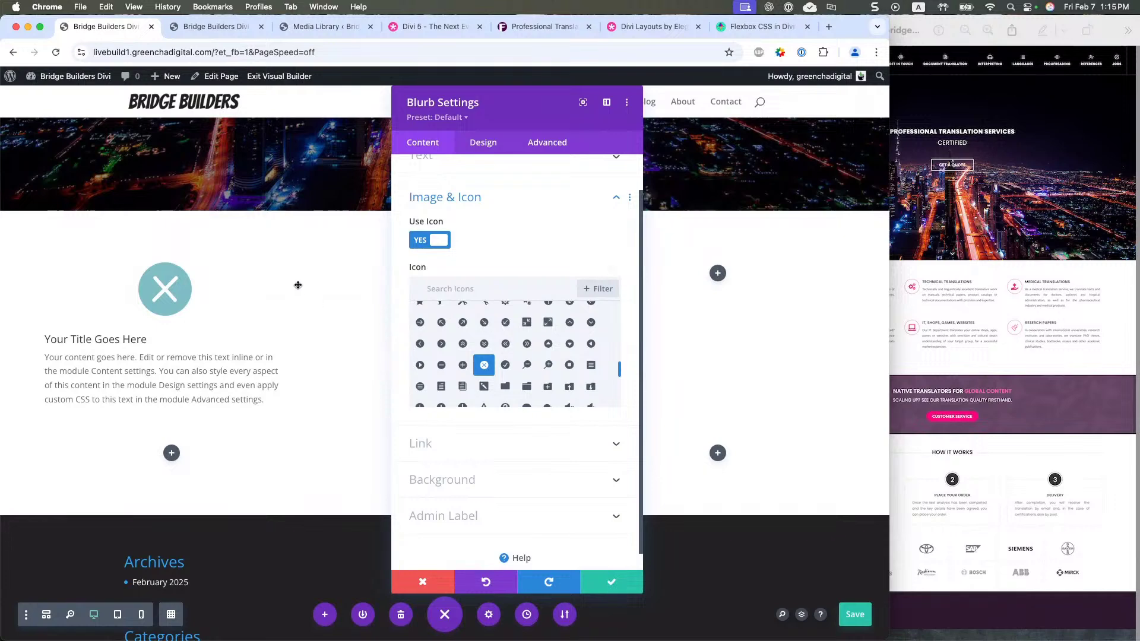
- Set the blurb's image/icon placement to Left so the icon sits beside the title and body text
left_click(483, 148)
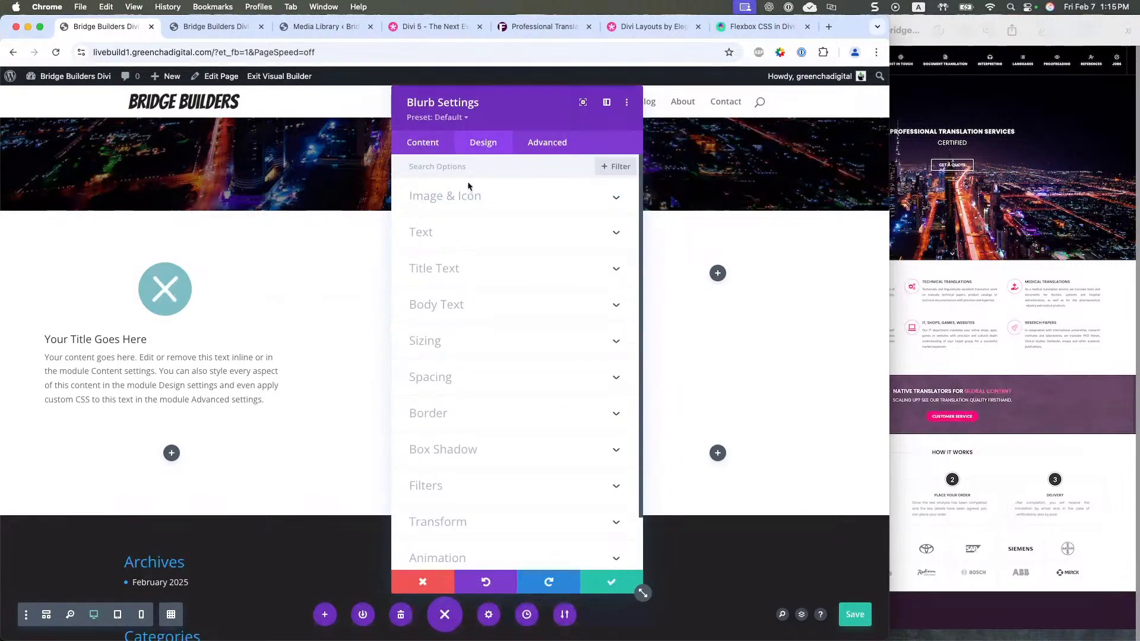
left_click(465, 202)
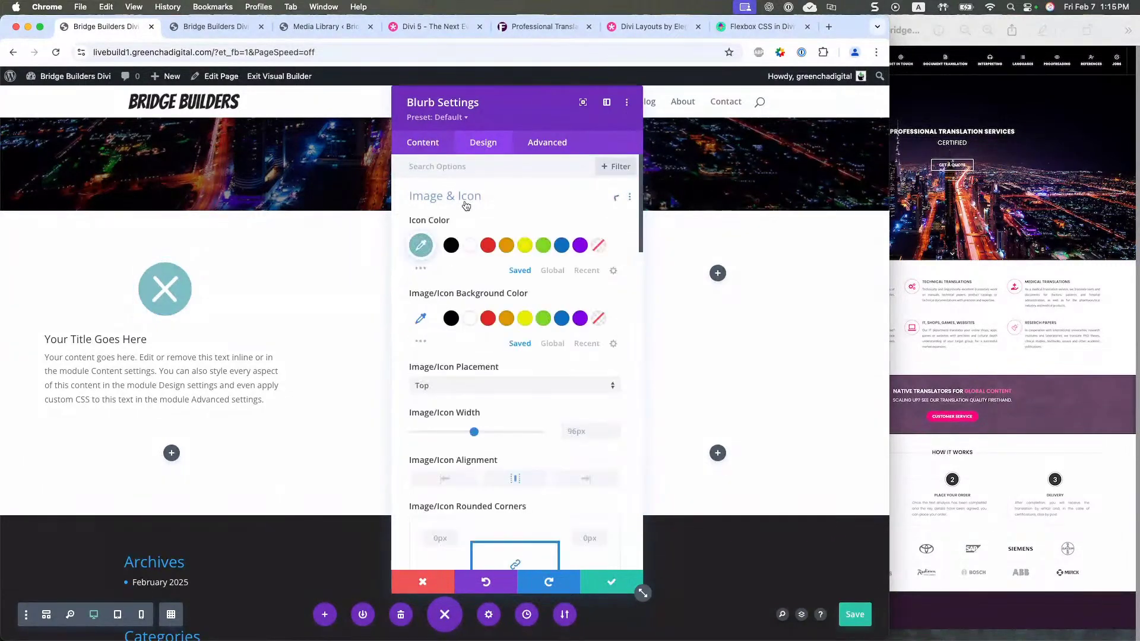
left_click(437, 386)
left_click(439, 416)
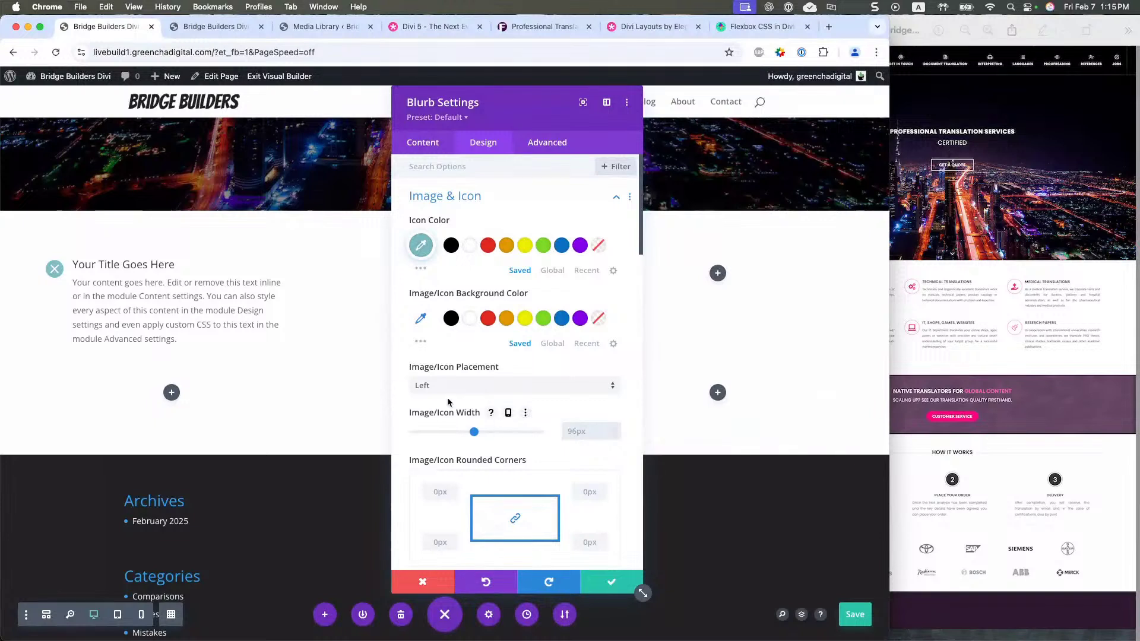
- Give the blurb's icon a 1px border on all sides and save the page
scroll(454, 439, "down", 3)
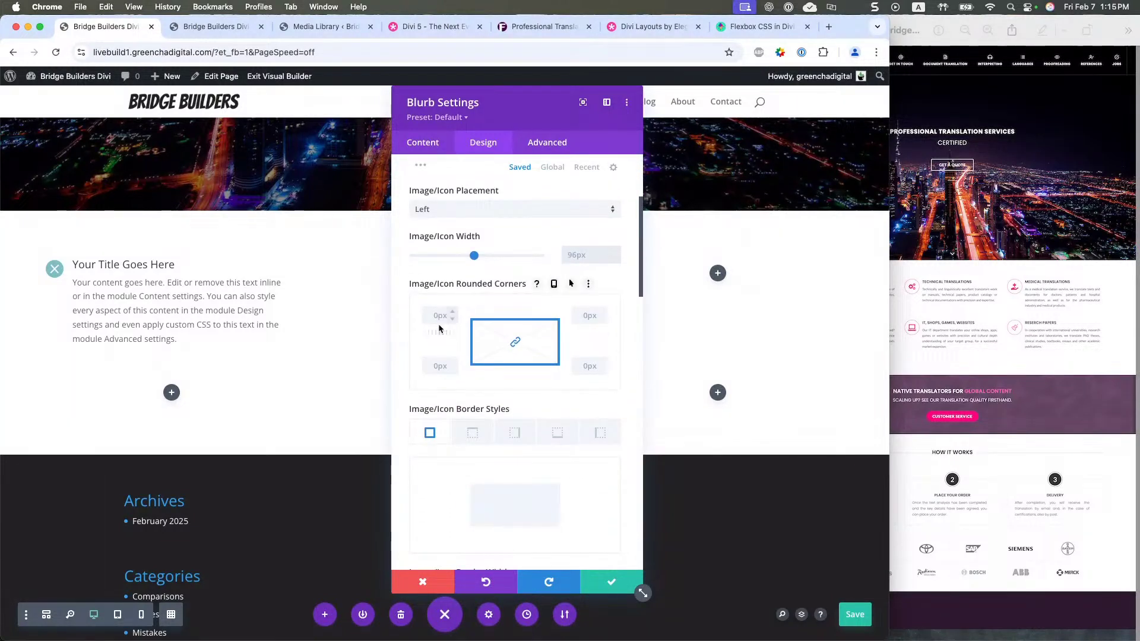
scroll(471, 400, "down", 3)
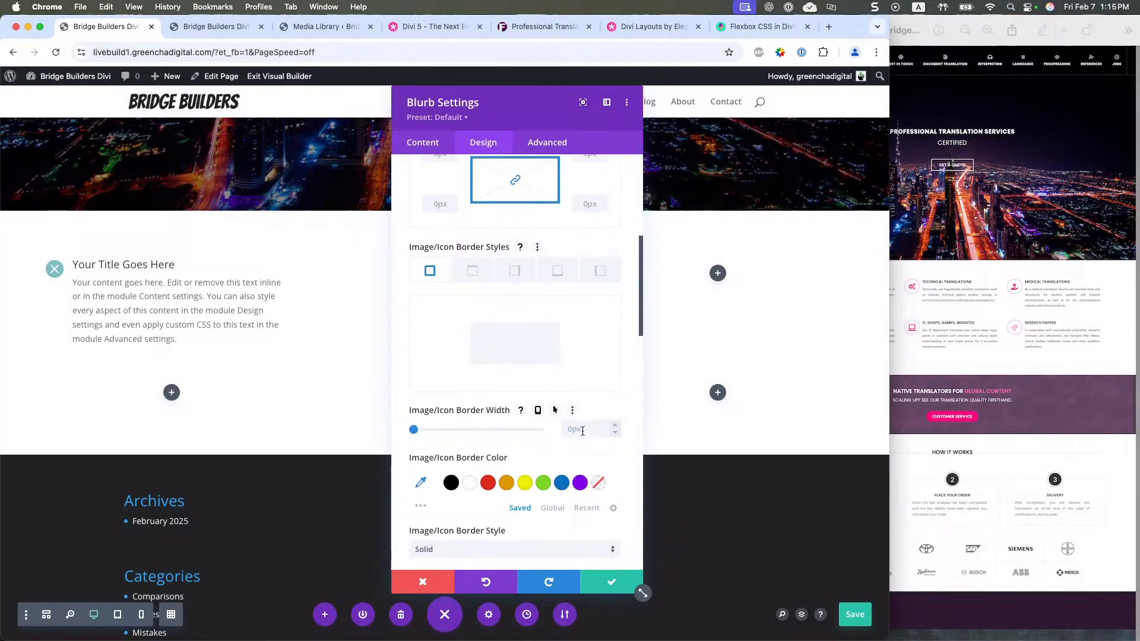
left_click(582, 431)
type("1")
scroll(487, 392, "down", 4)
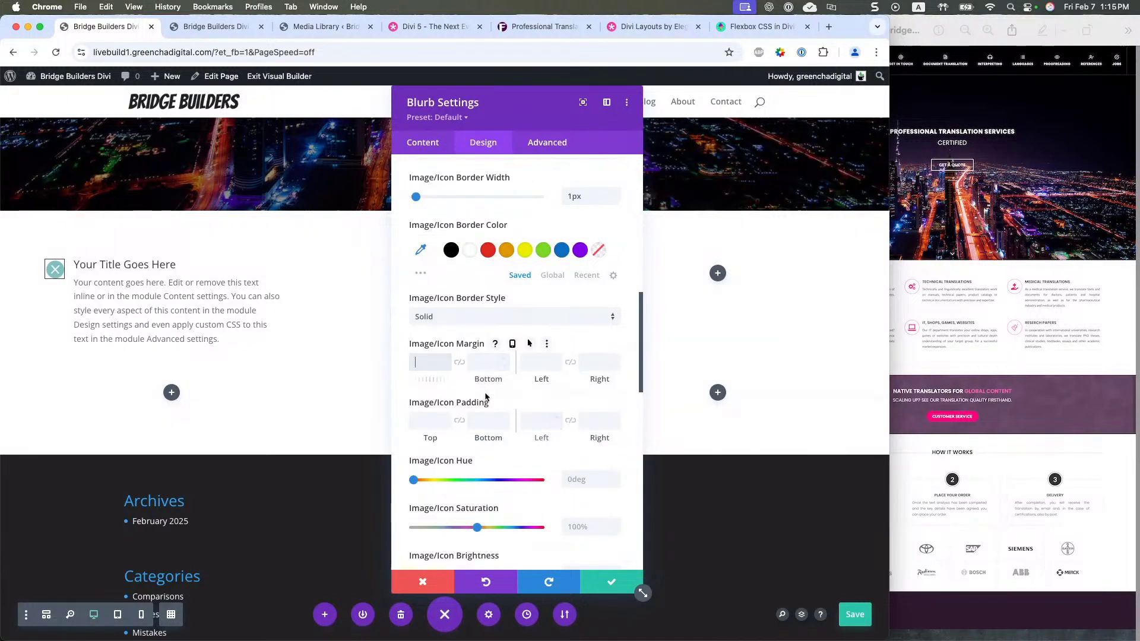
scroll(486, 395, "up", 4)
scroll(491, 452, "down", 2)
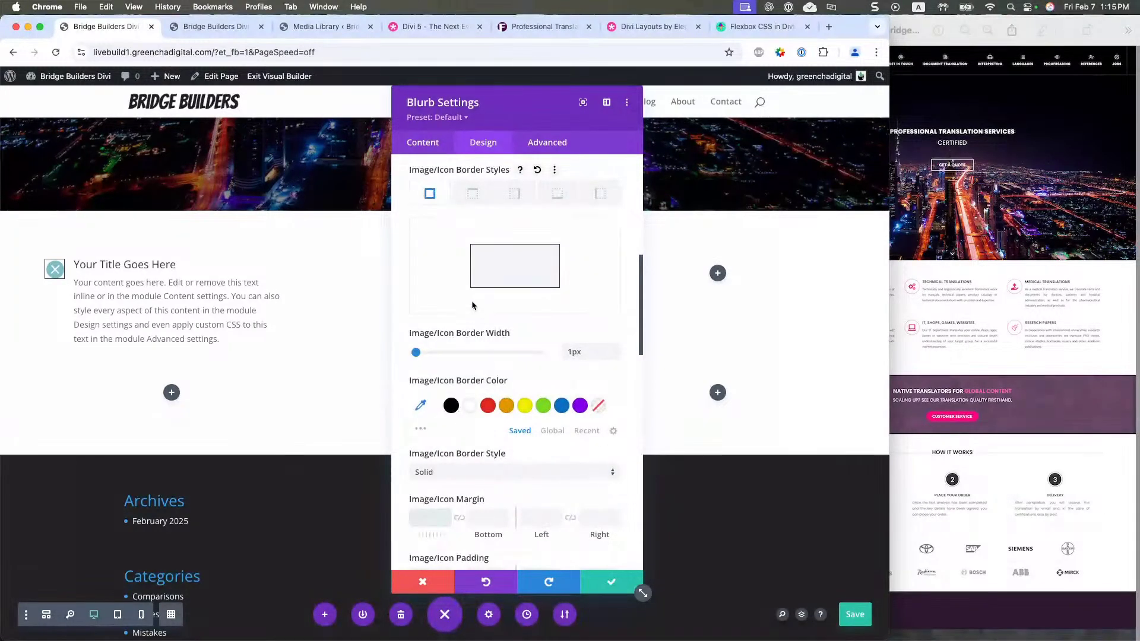
scroll(471, 300, "up", 4)
key("super+s")
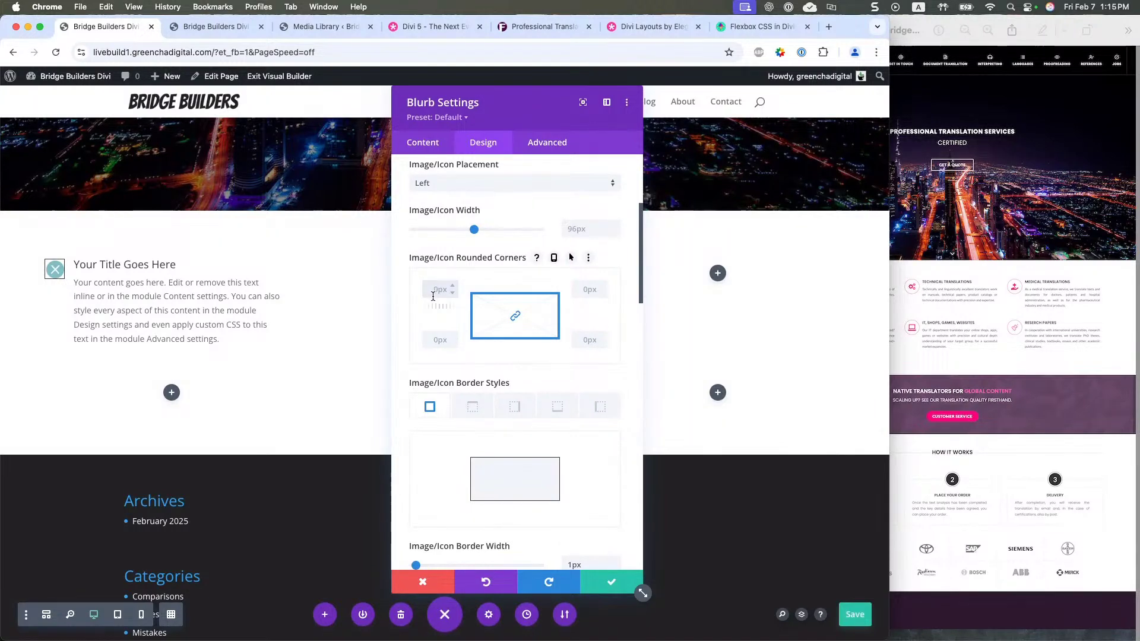
- Round all four corners of the blurb's icon, trying 100px before setting 50%, and close the blurb settings
left_click(432, 295)
key("Tab")
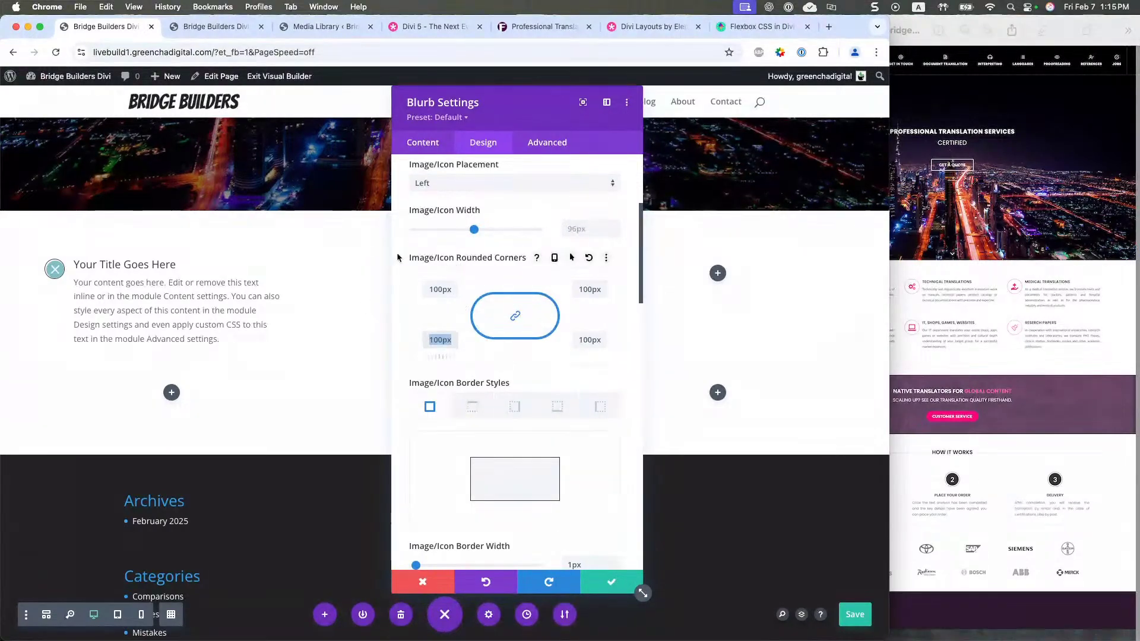
left_click(443, 289)
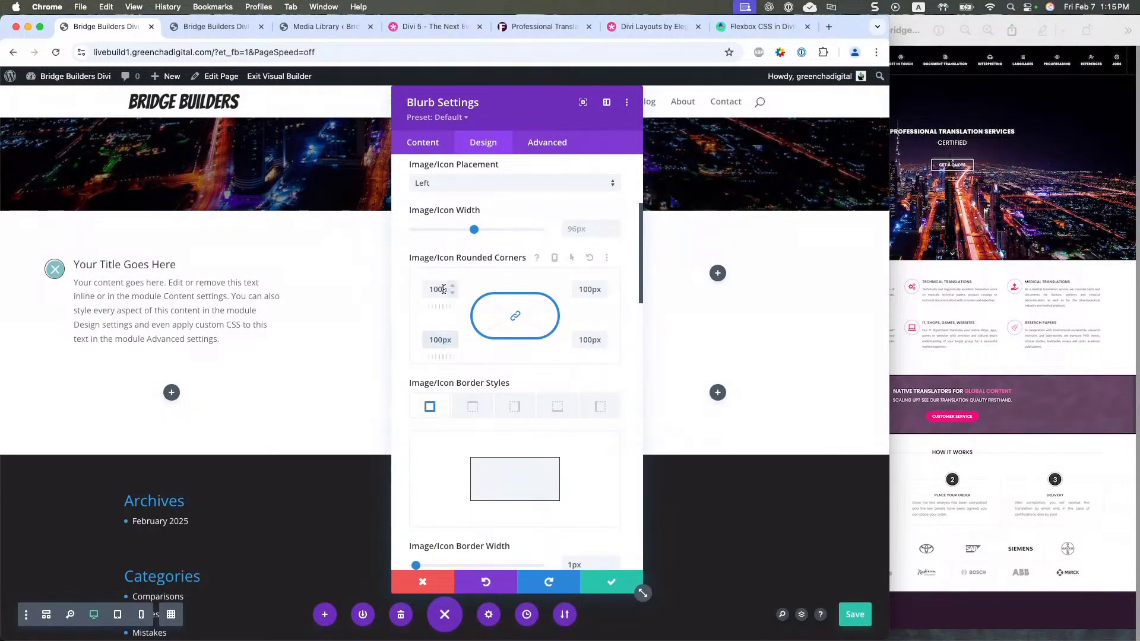
type("50%")
key("Tab")
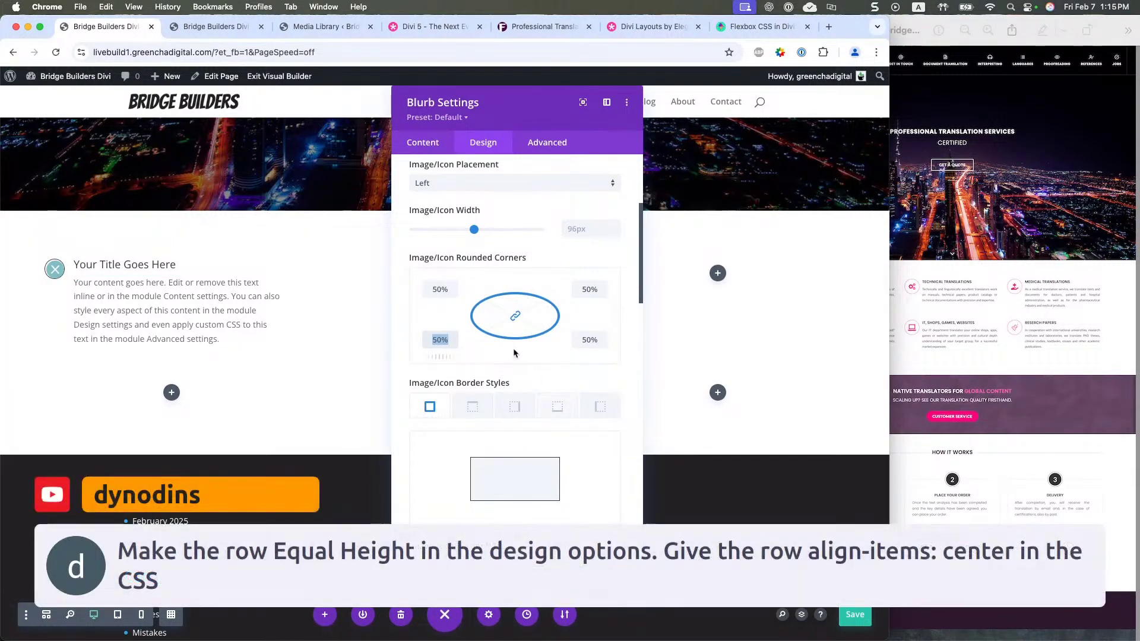
scroll(514, 353, "up", 5)
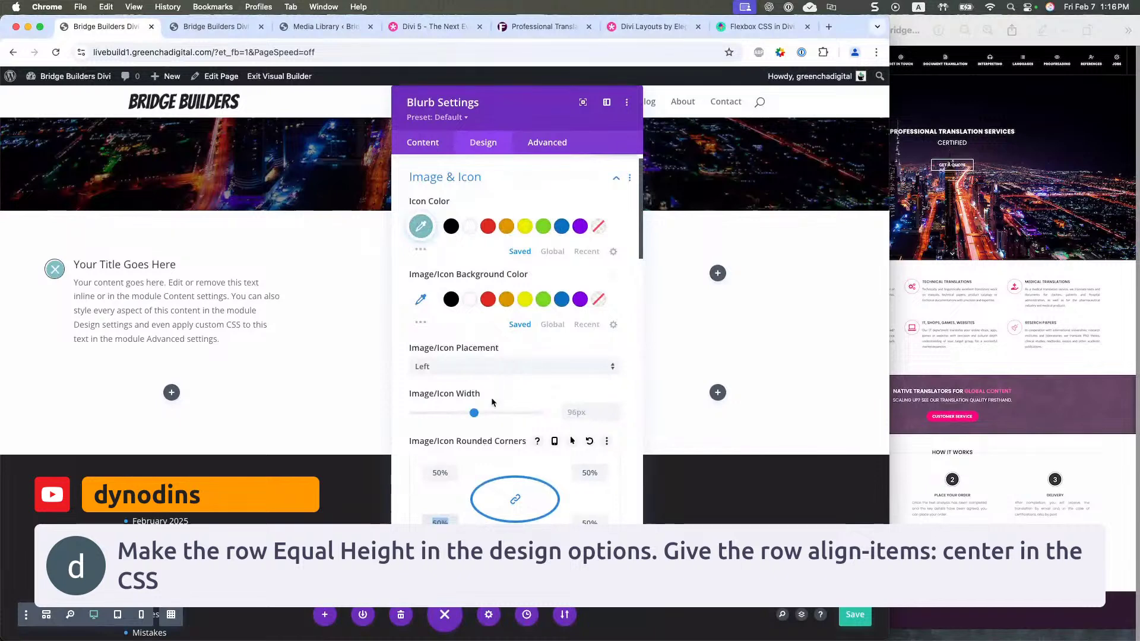
scroll(481, 401, "up", 1)
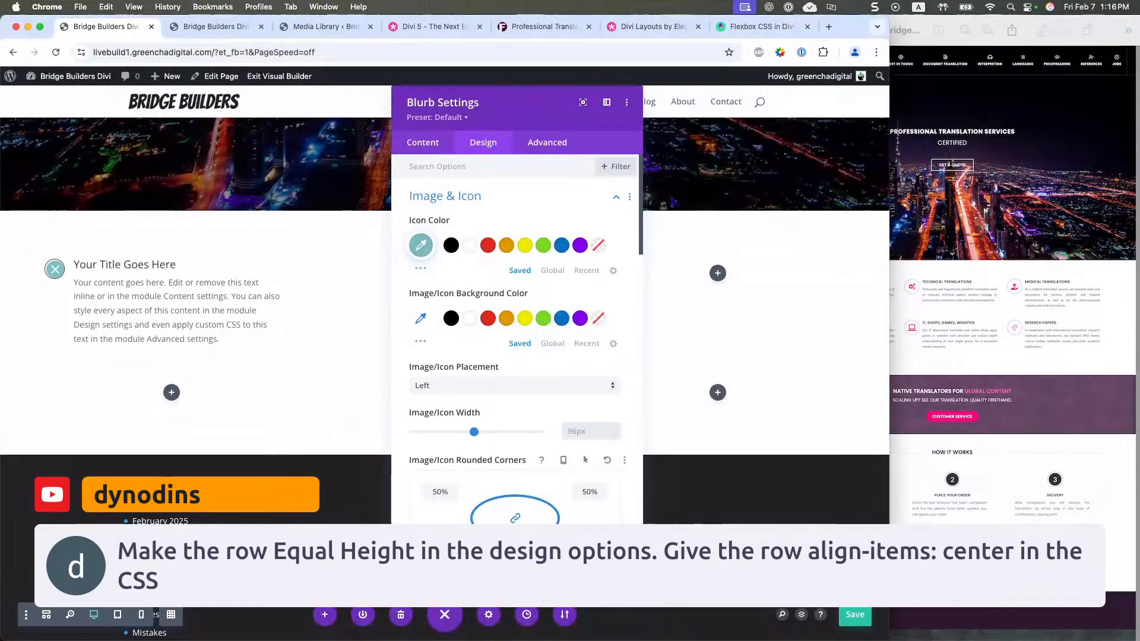
left_click(568, 431)
key("Escape")
- Turn on Equalize Column Heights for the hero section's row and accept the row settings
scroll(563, 435, "up", 6)
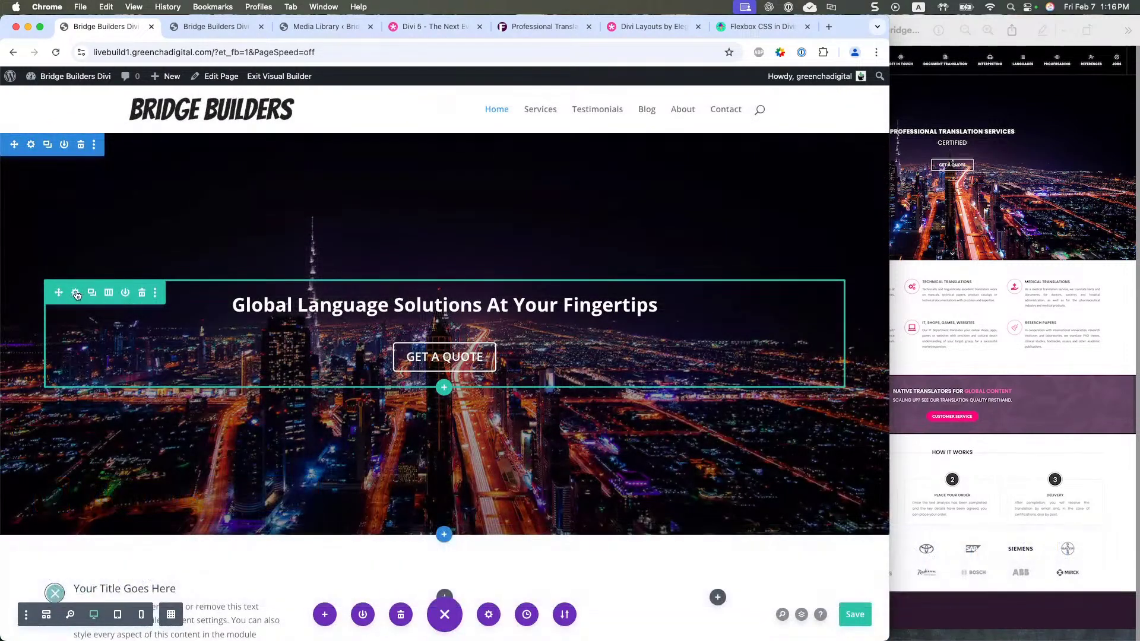
left_click(76, 293)
left_click(487, 144)
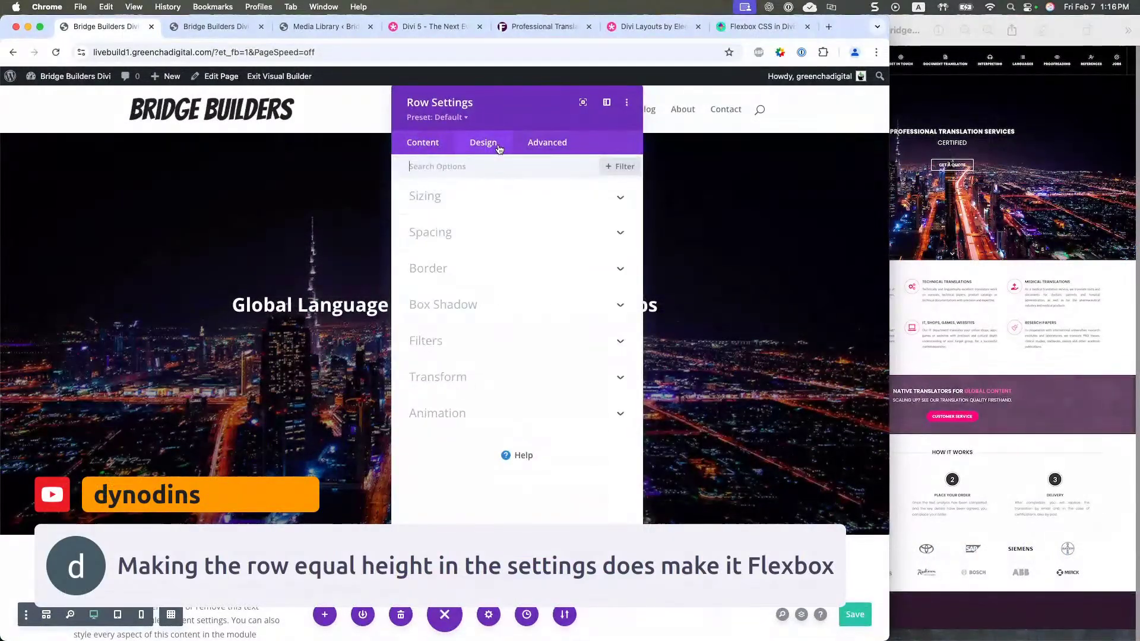
left_click(478, 197)
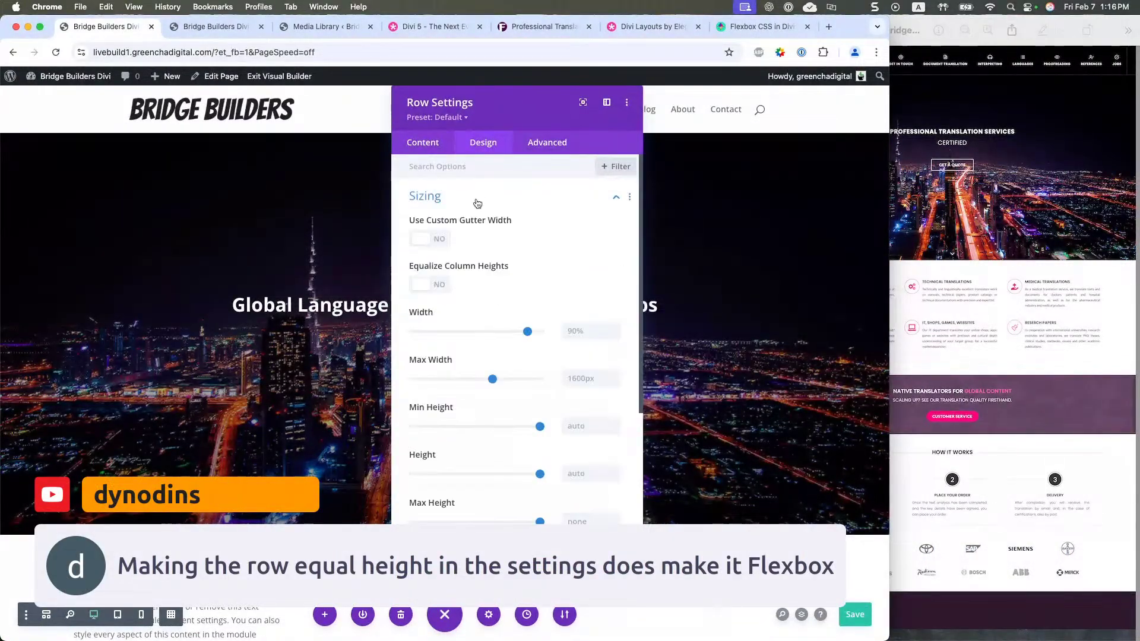
left_click(436, 288)
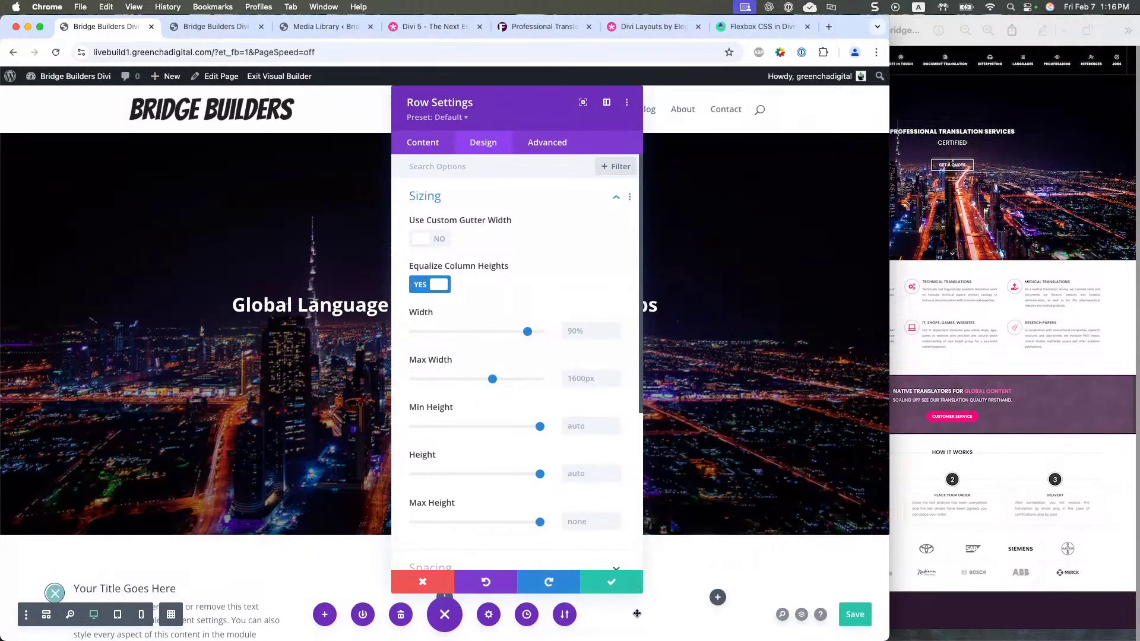
left_click(612, 587)
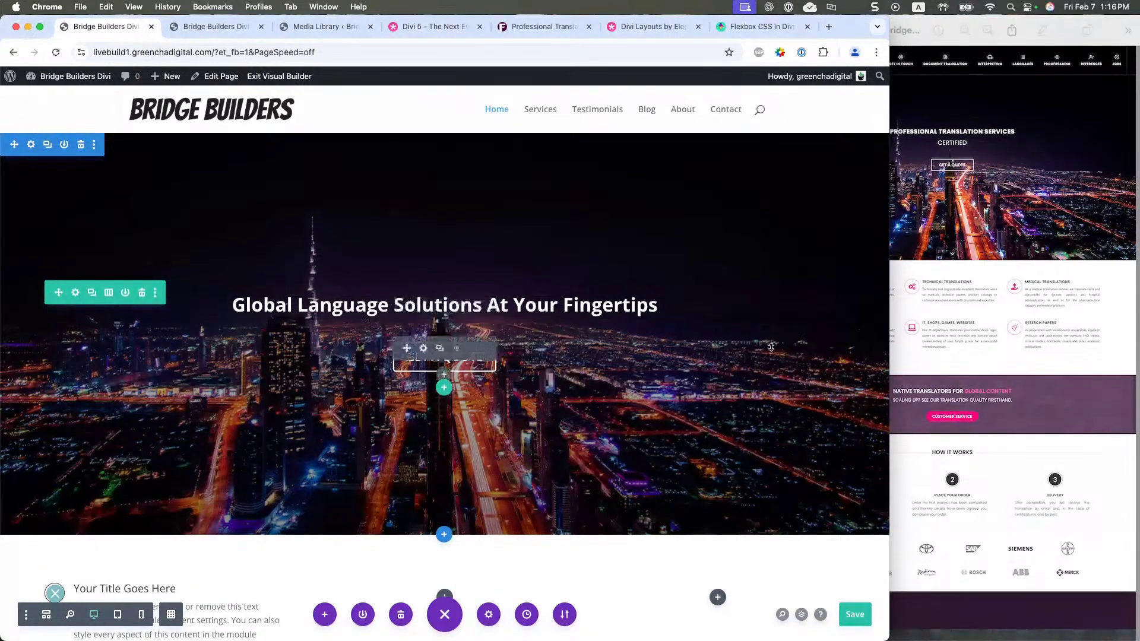
- Reopen the blurb's settings at the Image & Icon design options
scroll(445, 535, "down", 5)
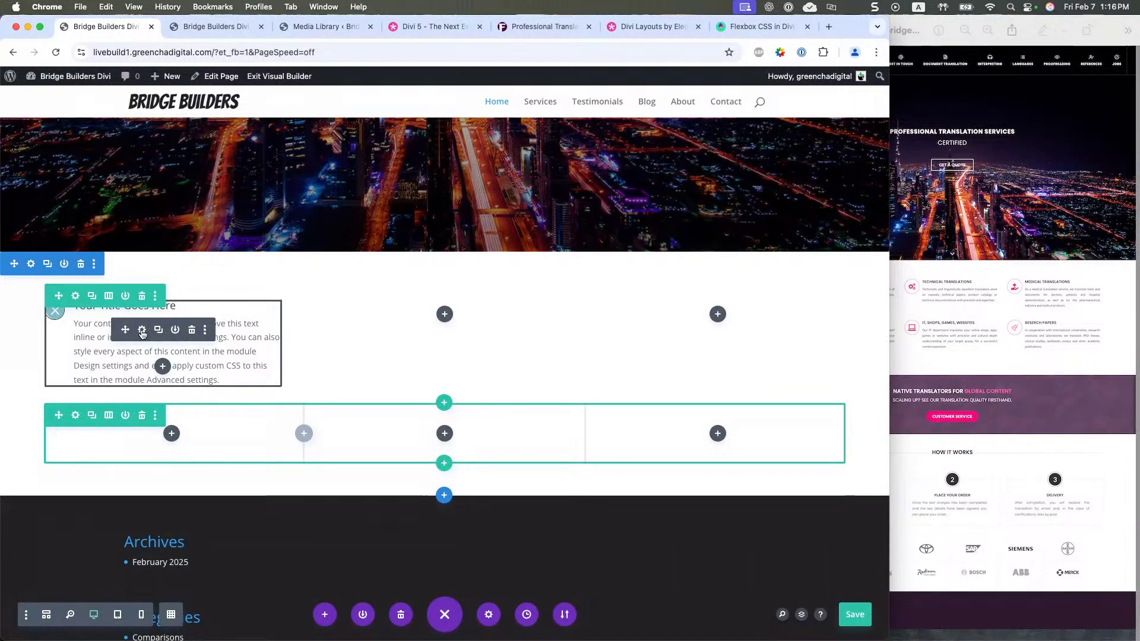
left_click(143, 331)
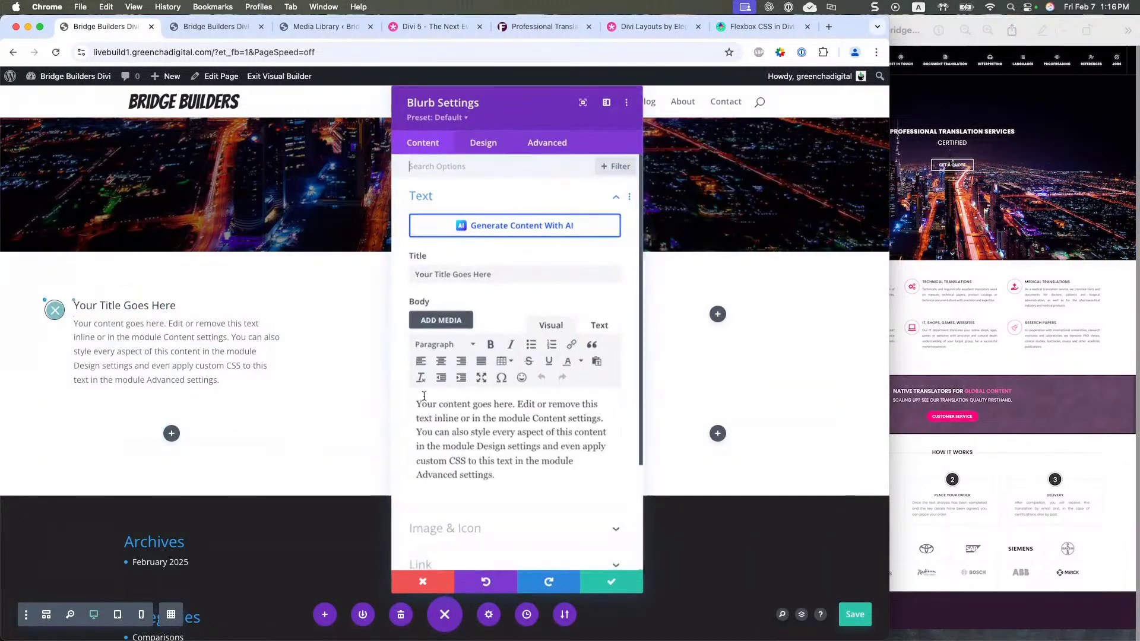
left_click(48, 307)
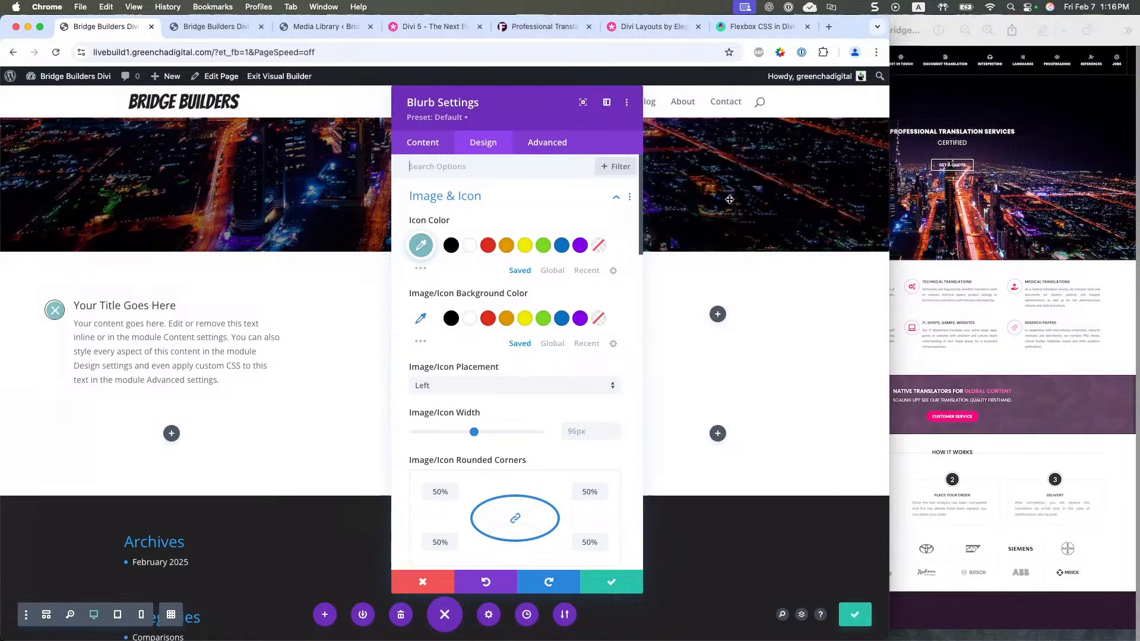
- Inspect the Certified Translations icon on the reference site and copy its colour code #ff0080
left_click(522, 27)
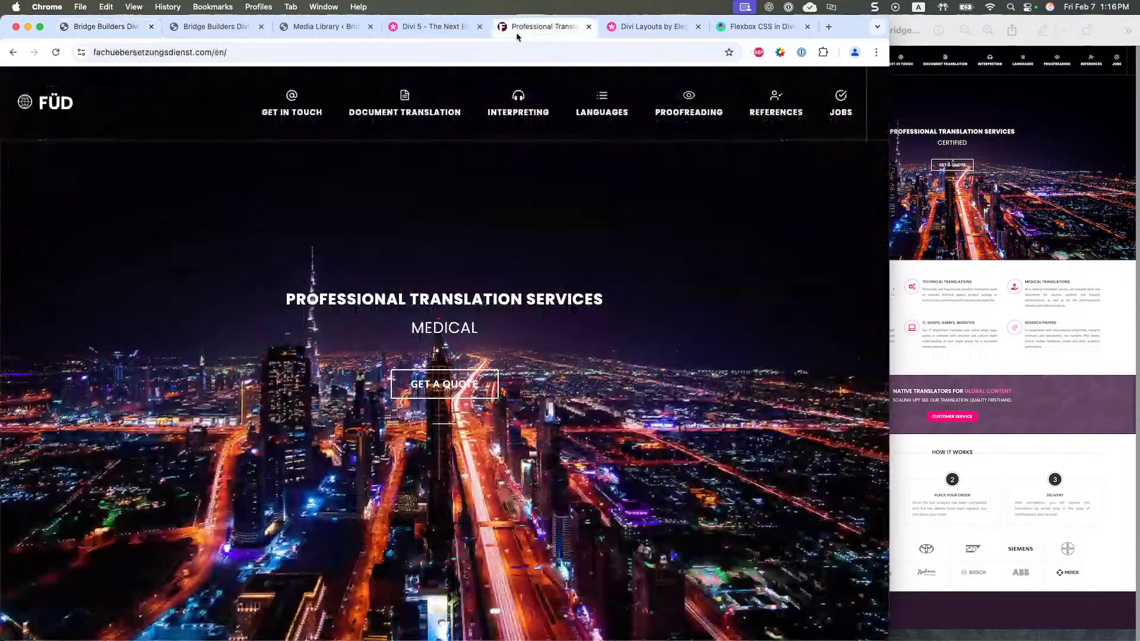
scroll(506, 300, "down", 10)
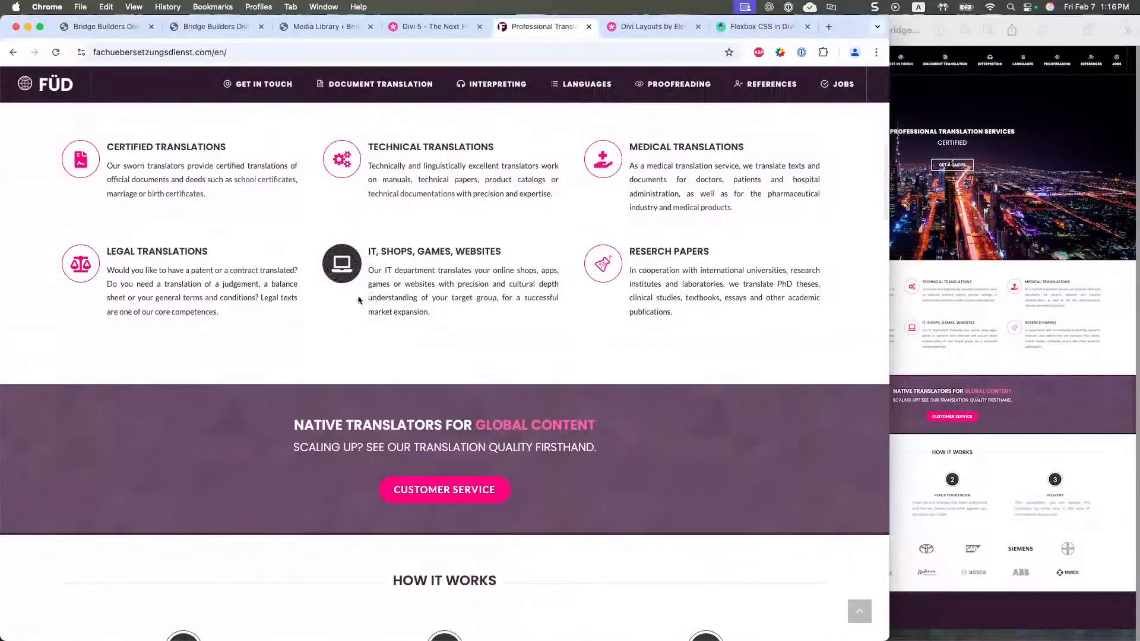
key("super+shift+c")
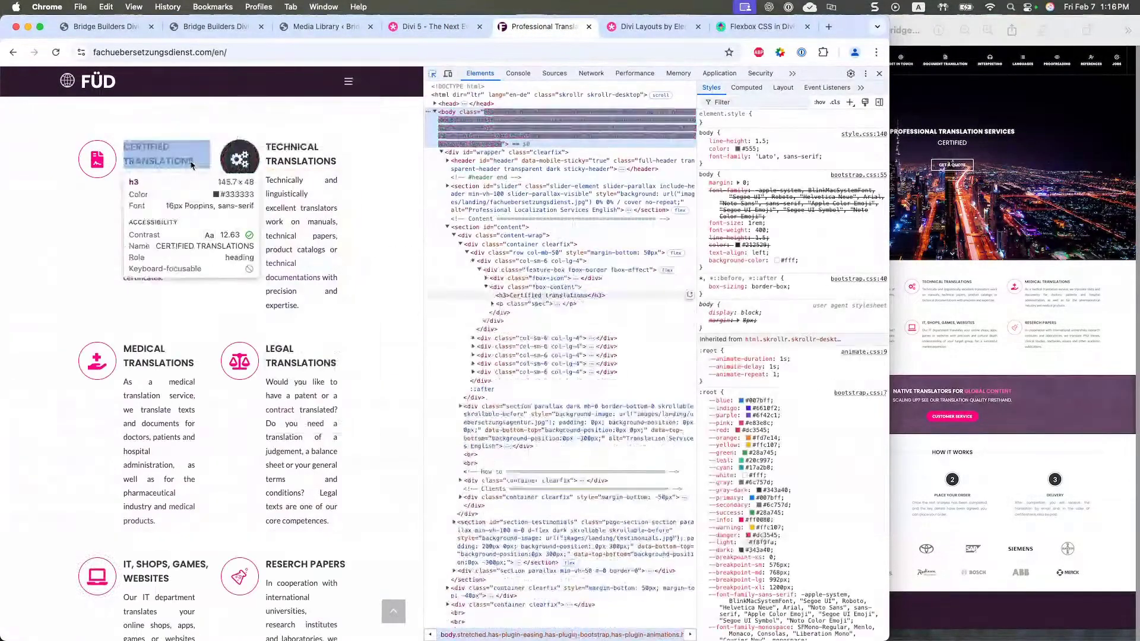
left_click(97, 159)
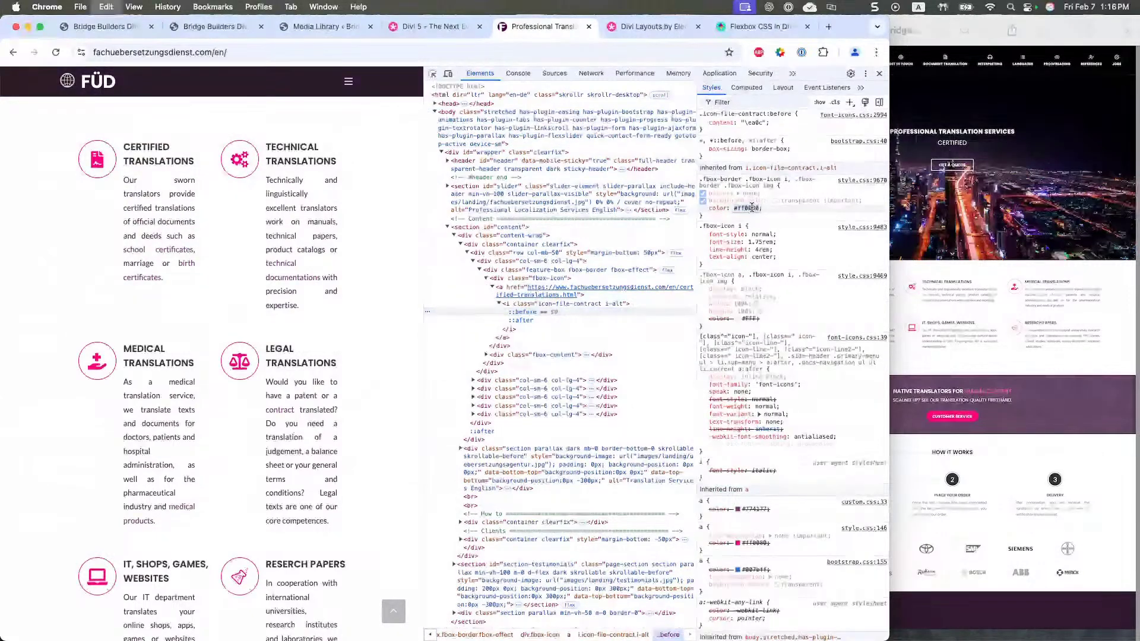
- Add #ff0080 to the global colours and apply that pink as the blurb's icon colour
left_click(104, 27)
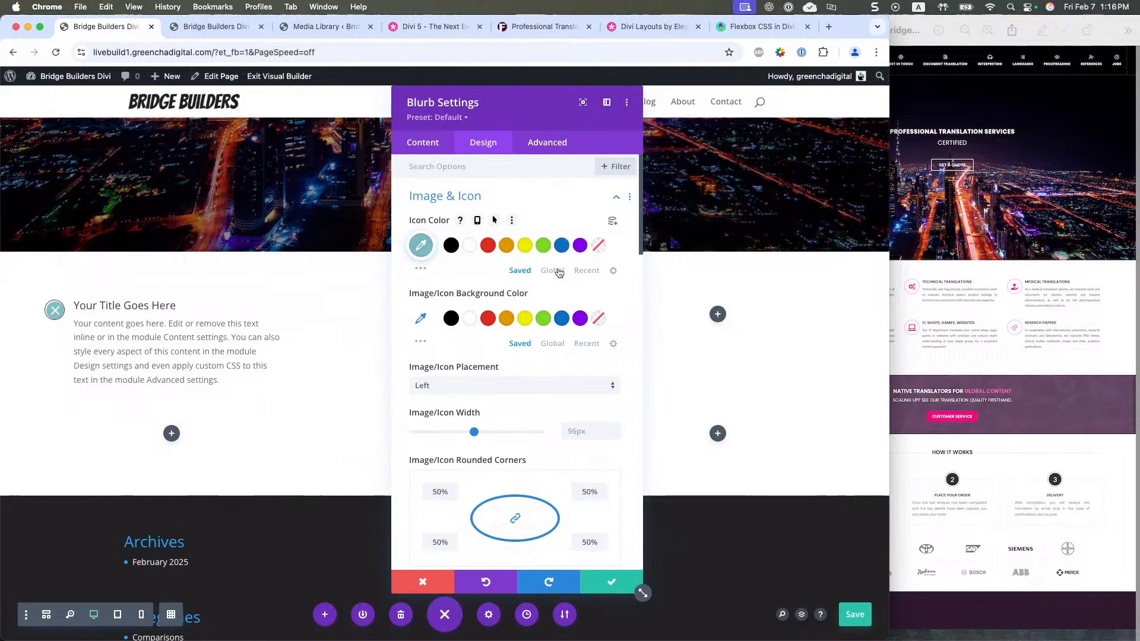
left_click(421, 245)
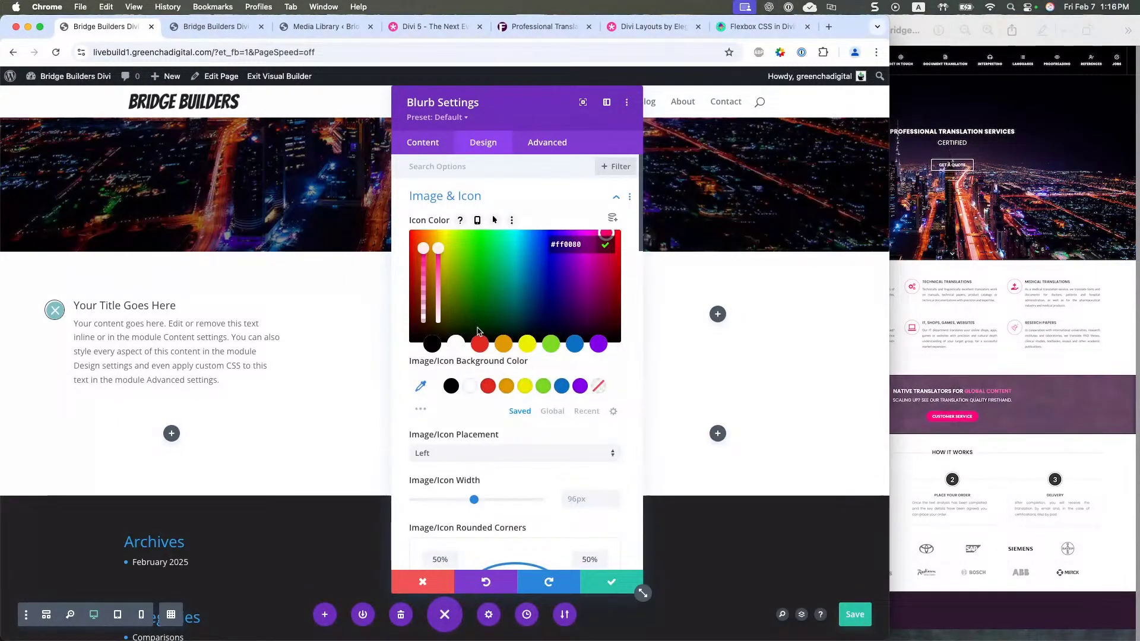
key("Return")
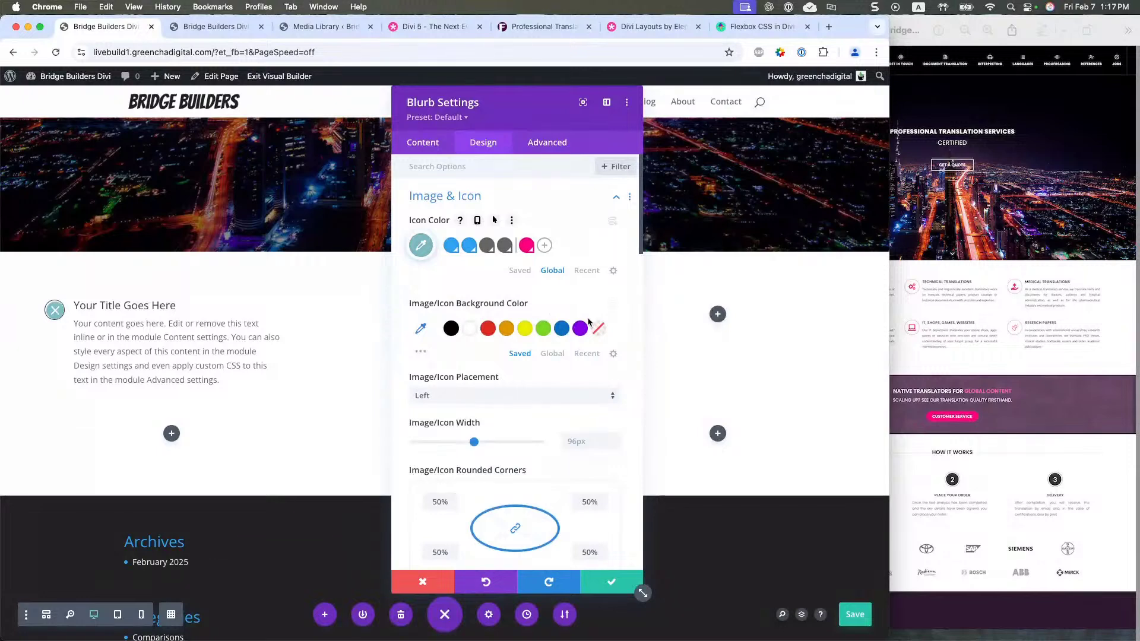
left_click(526, 245)
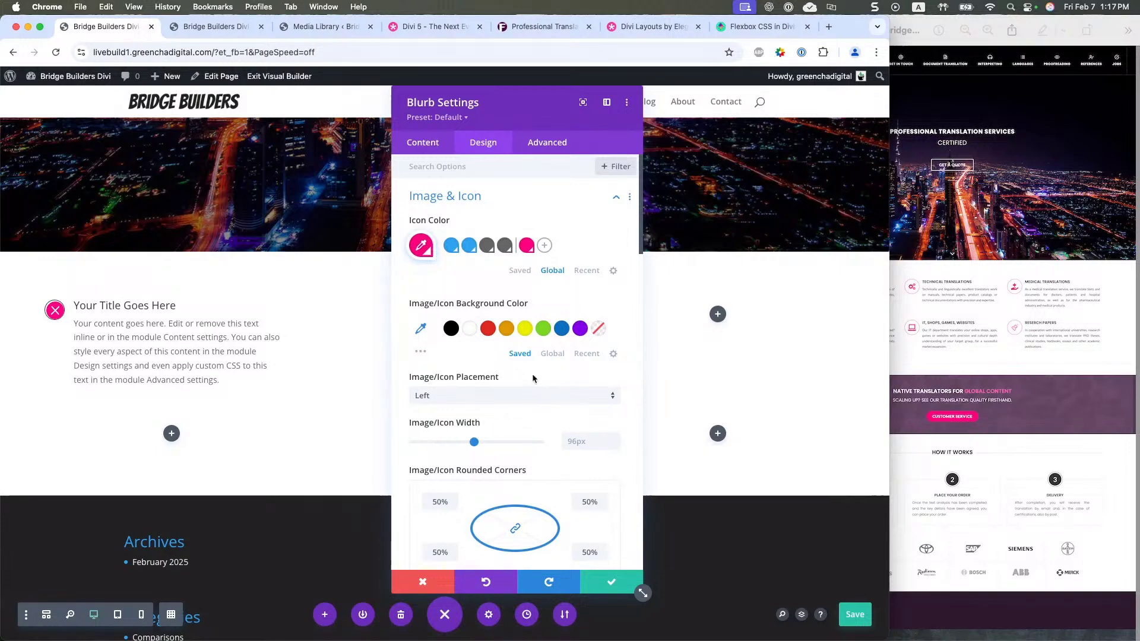
- Set the blurb's icon border colour to the global pink
scroll(499, 374, "down", 8)
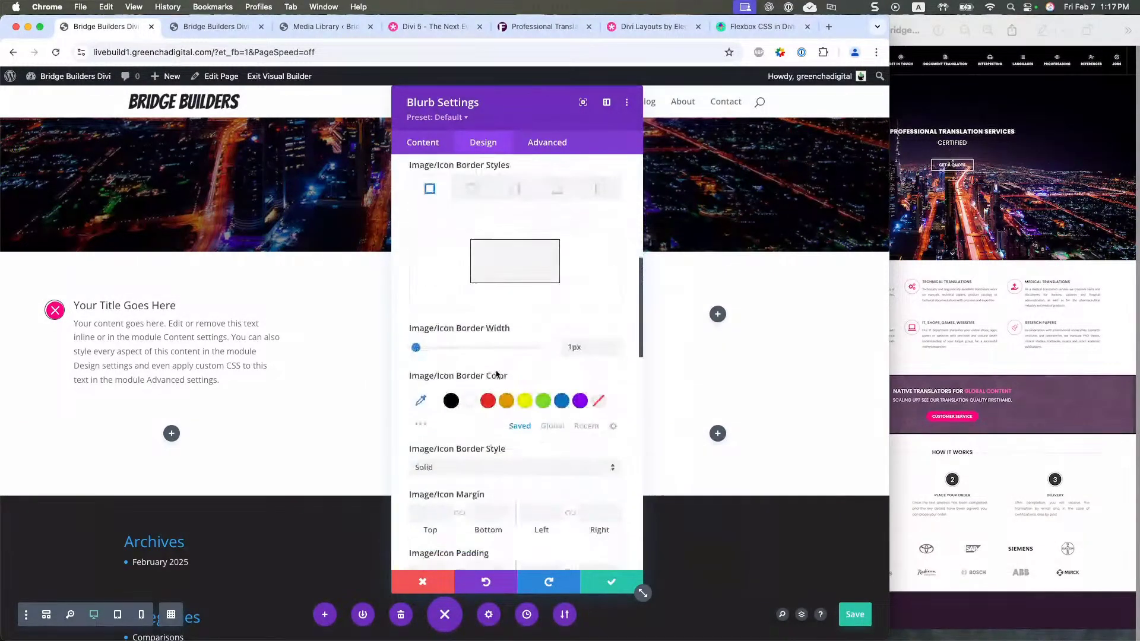
left_click(552, 426)
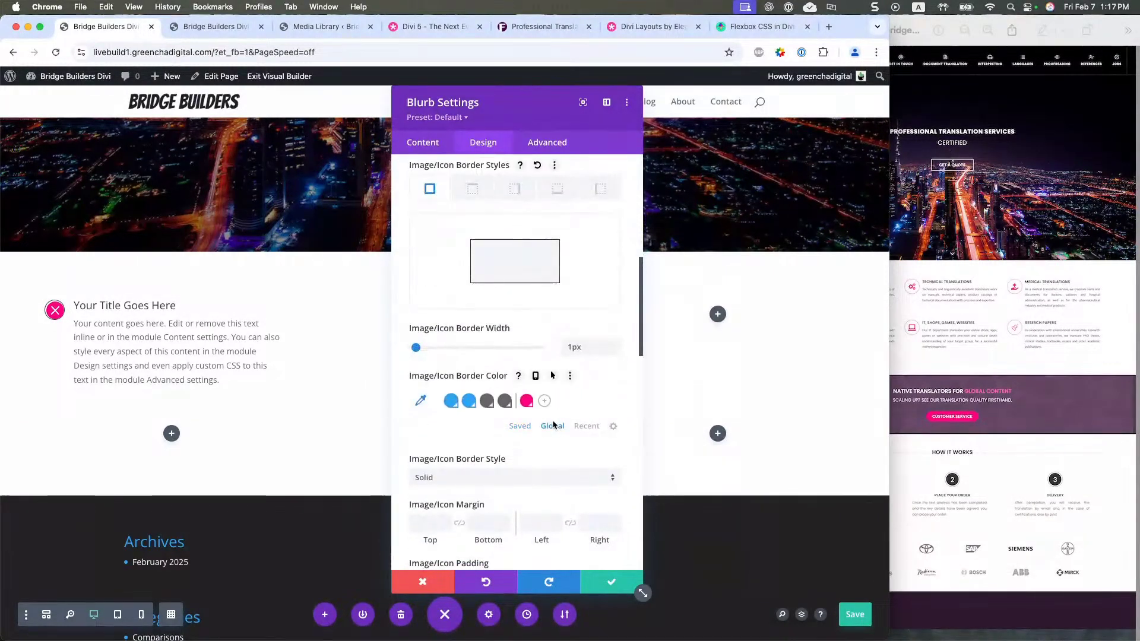
left_click(527, 401)
- Replace the blurb's icon with the four-way arrow icon and return to the blurb's design options
scroll(534, 357, "up", 5)
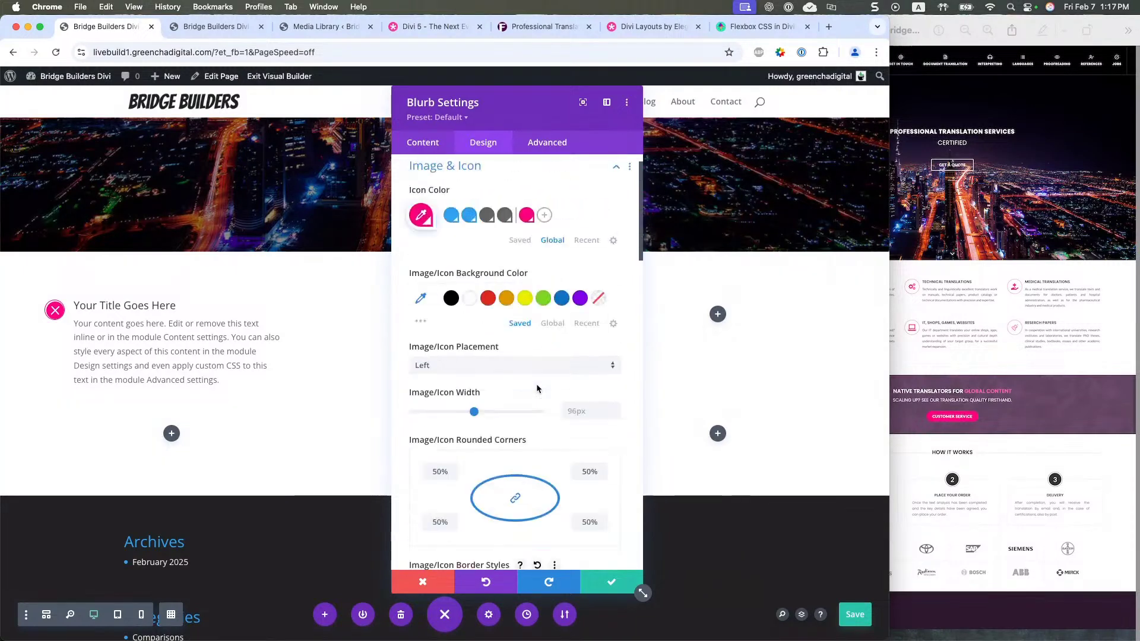
left_click(423, 143)
left_click(447, 233)
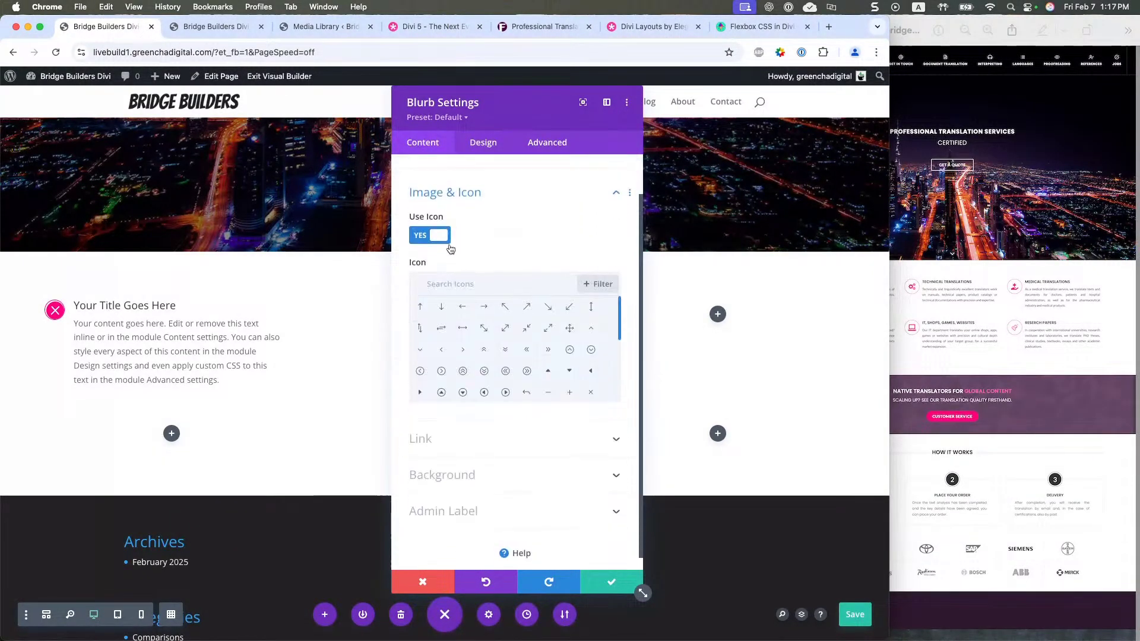
left_click(569, 353)
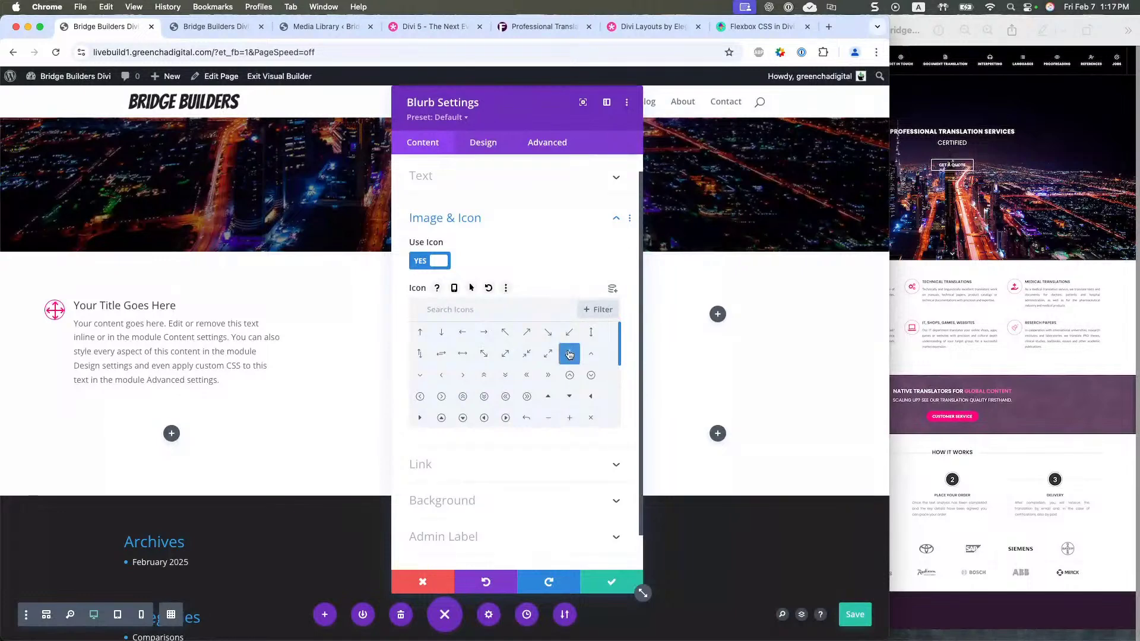
left_click(489, 147)
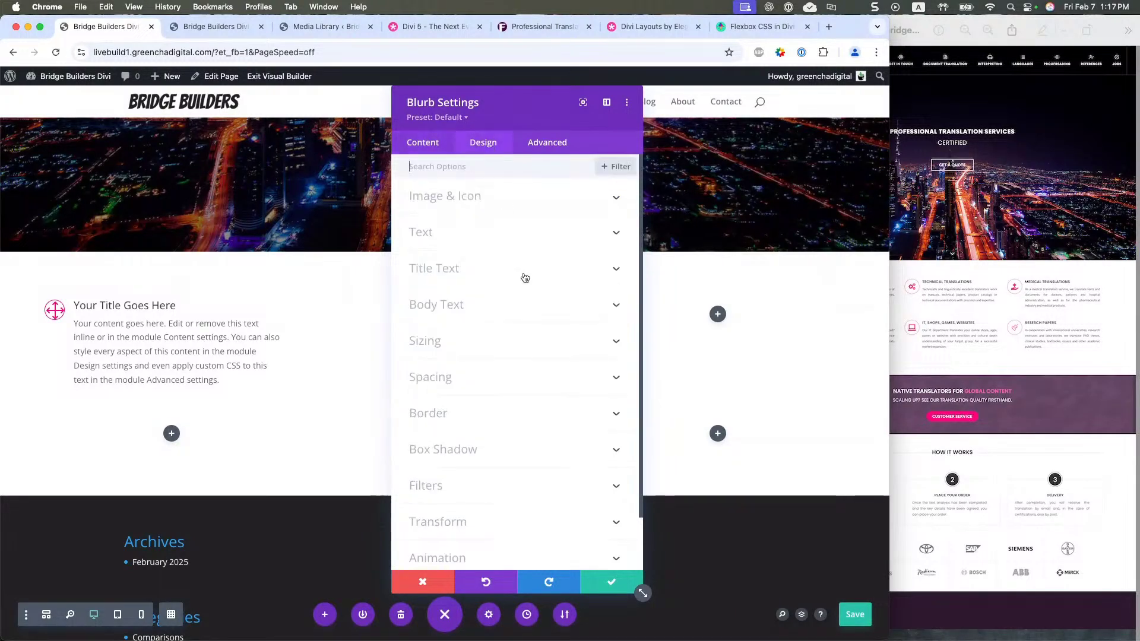
- Set the blurb icon's top and bottom padding to 5px, linking the top/bottom and left/right padding pairs
left_click(471, 211)
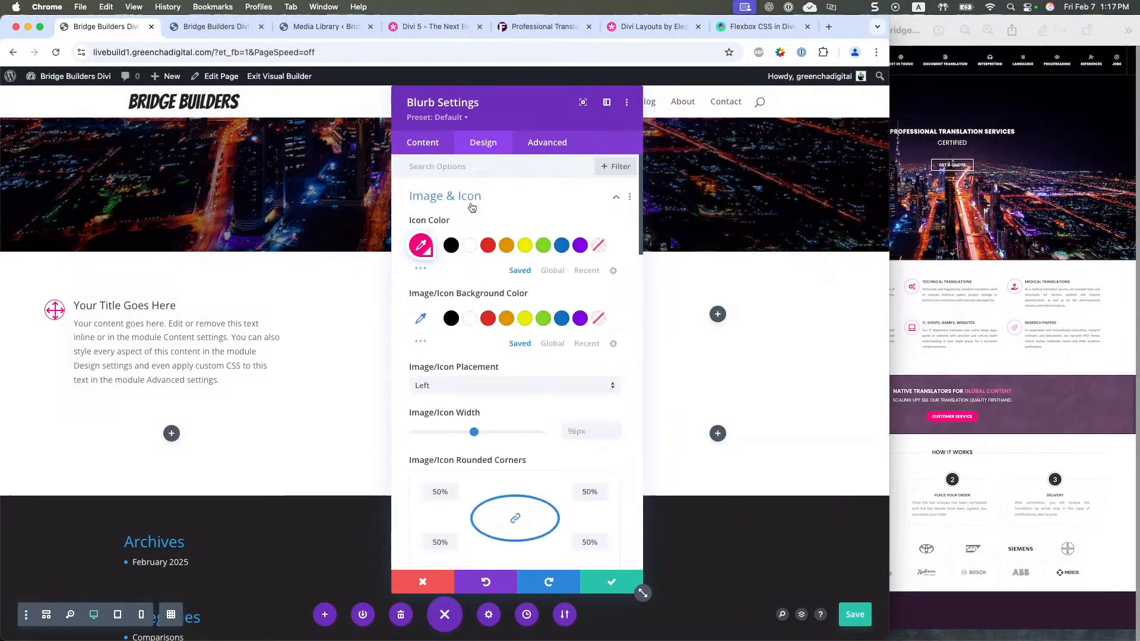
scroll(486, 462, "down", 5)
scroll(486, 462, "down", 5)
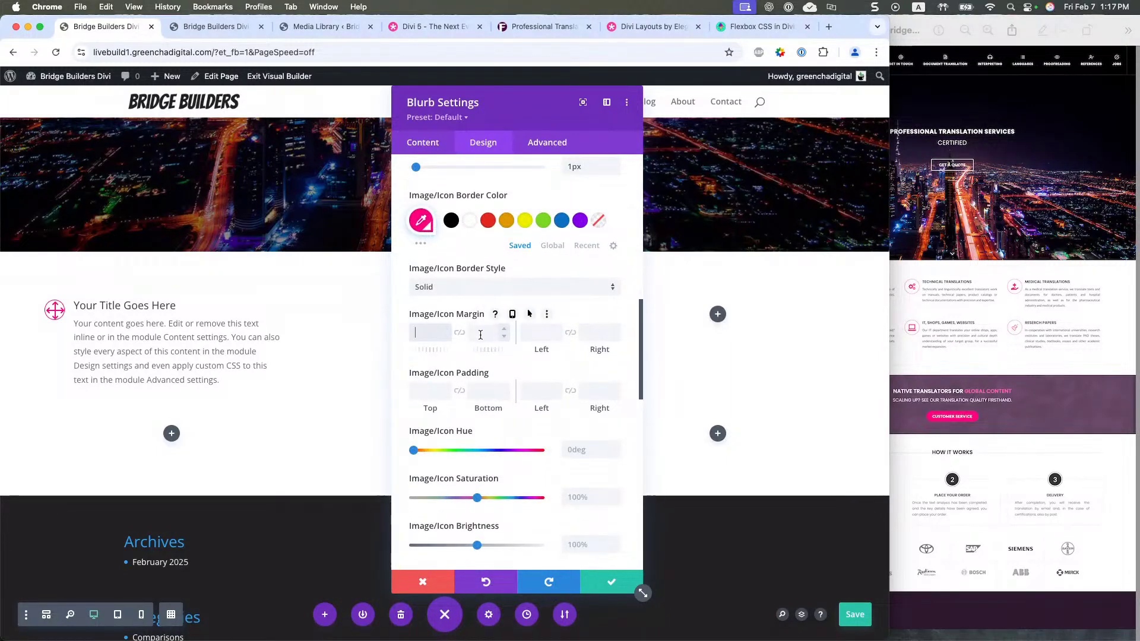
left_click(417, 392)
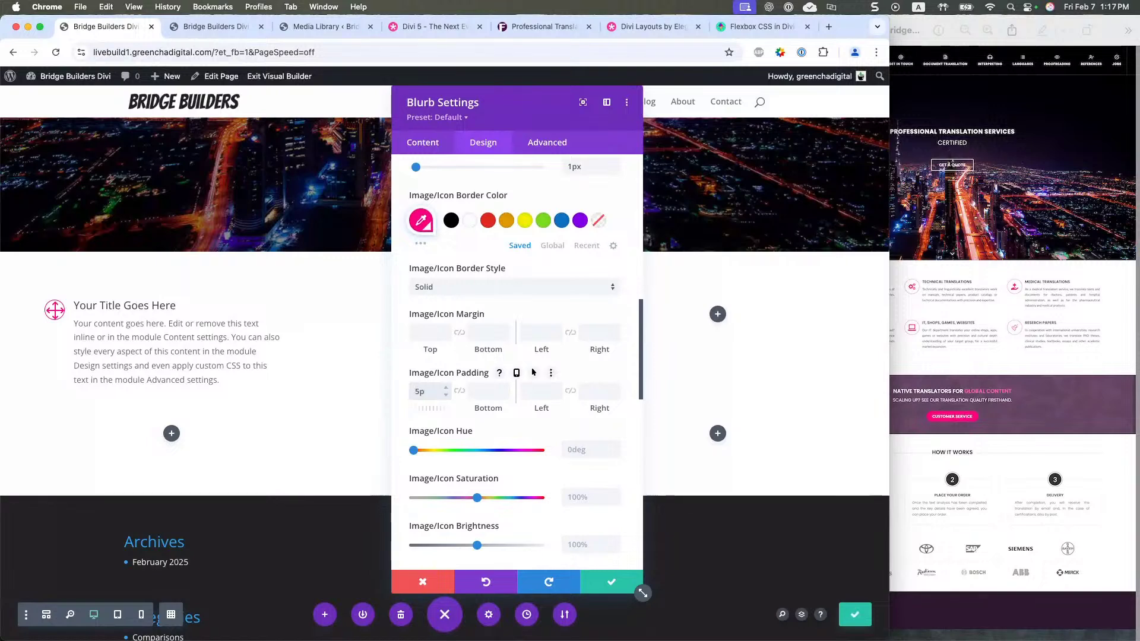
type("x")
key("Tab")
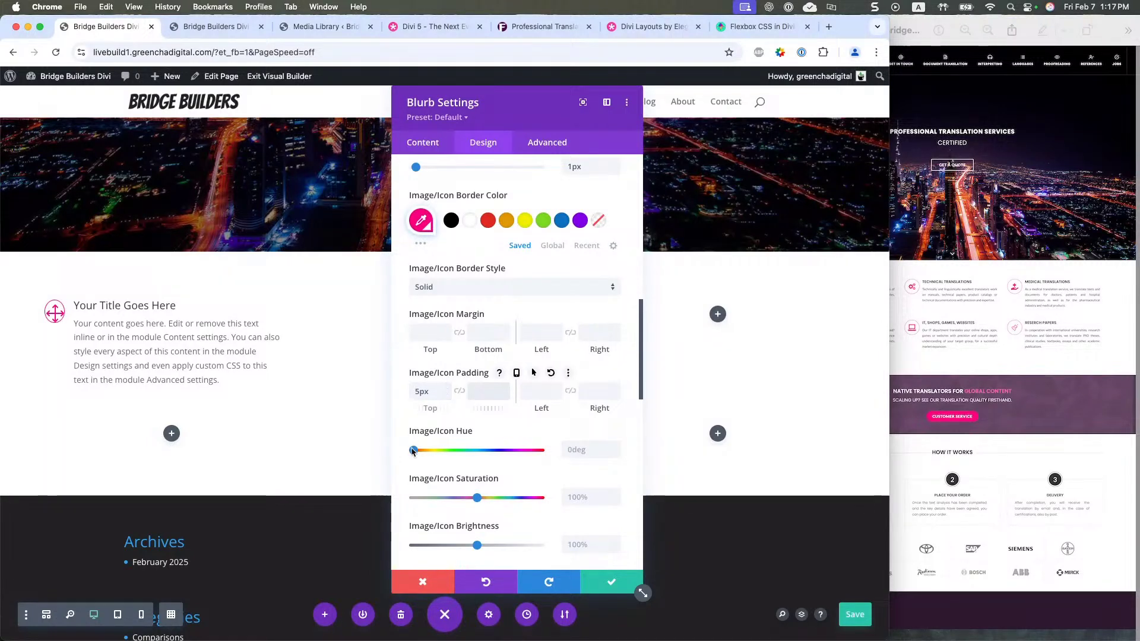
left_click(459, 391)
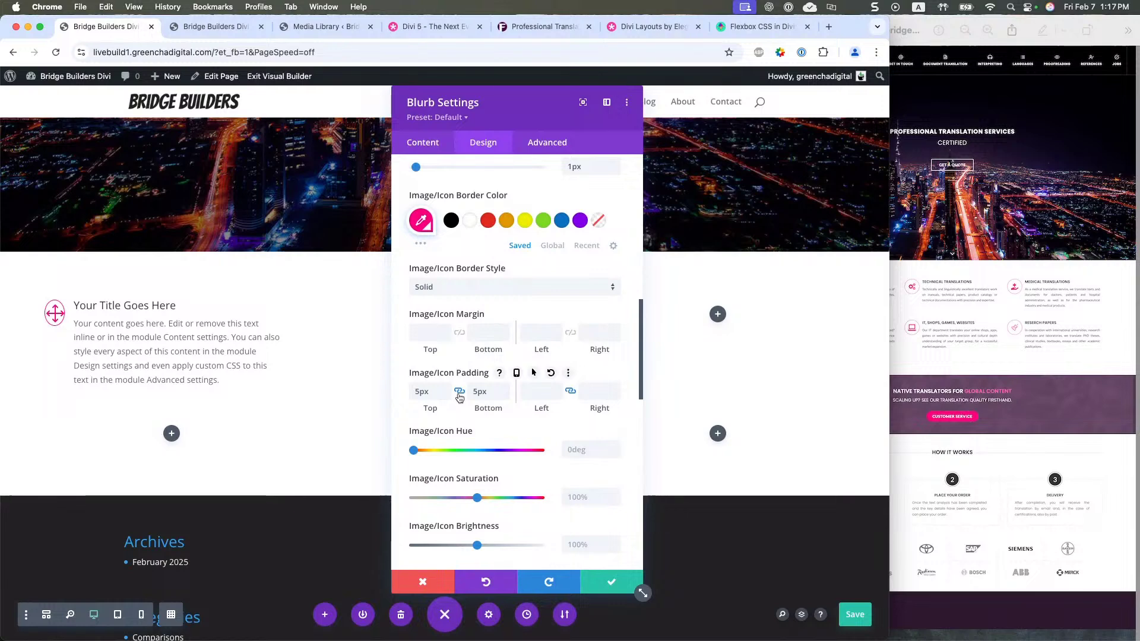
left_click(570, 392)
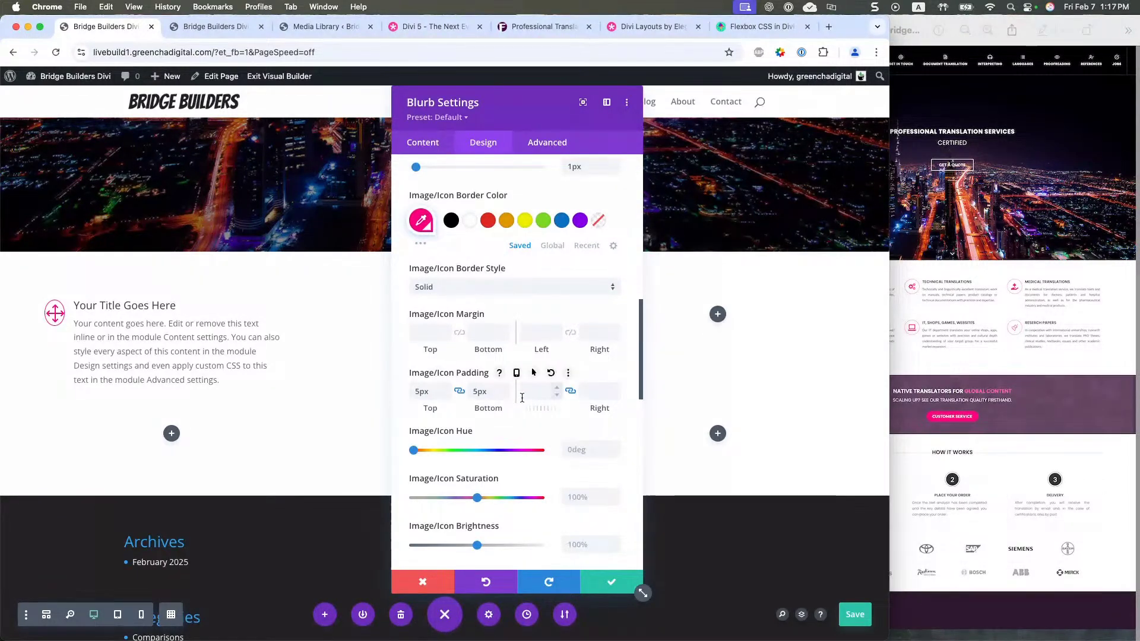
- Set all four rounded corners of the blurb icon to 30px
scroll(471, 364, "up", 5)
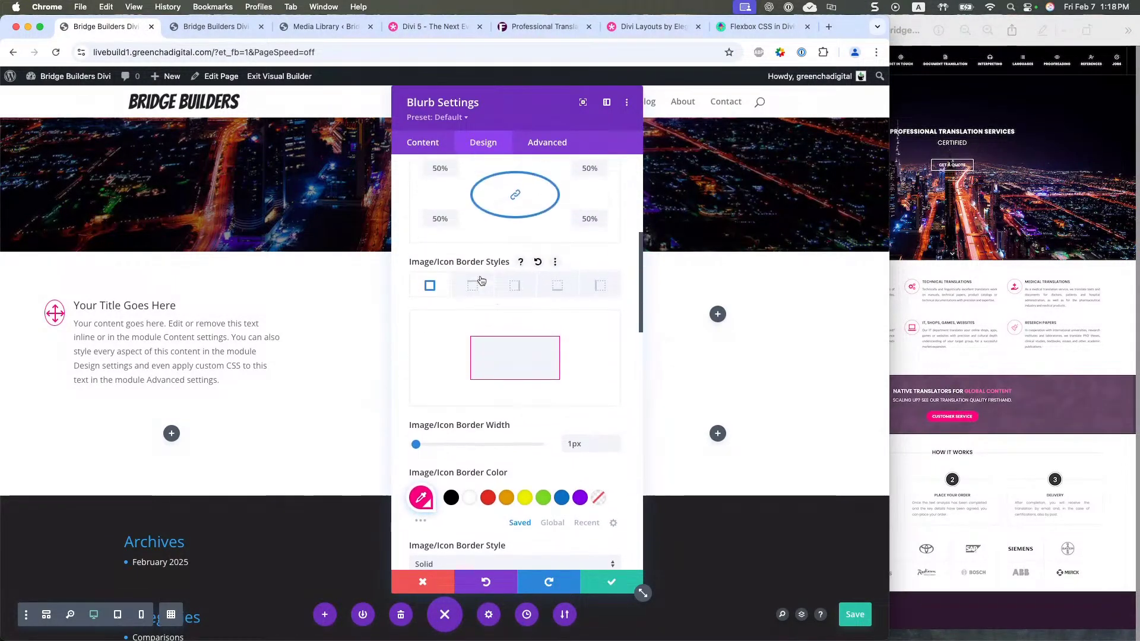
scroll(481, 280, "up", 2)
left_click(440, 231)
type("2")
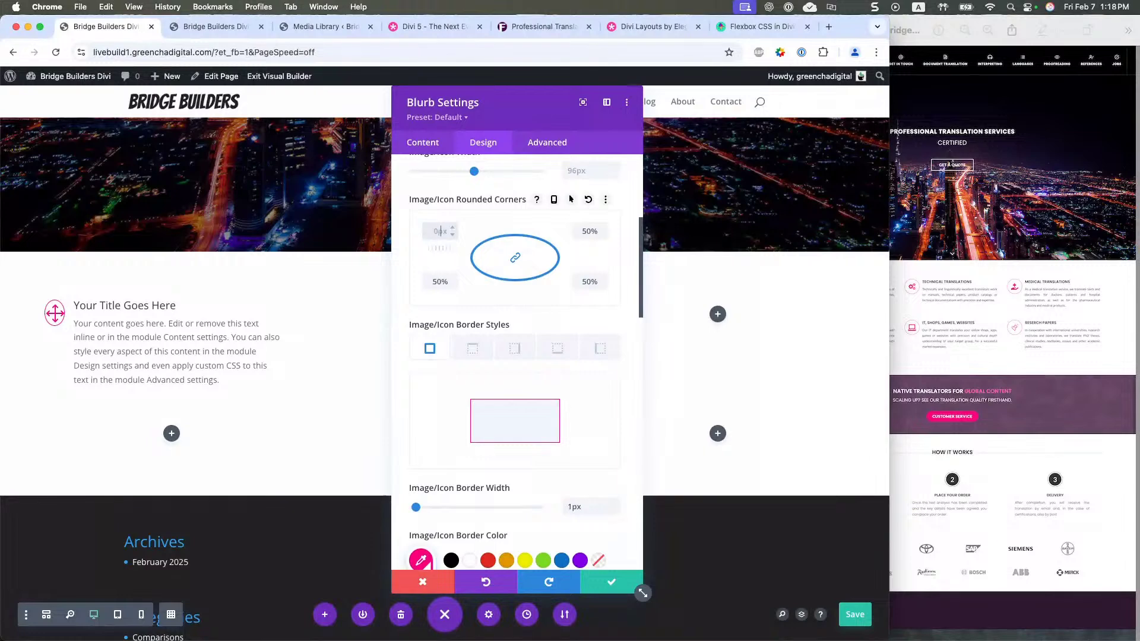
key("Tab")
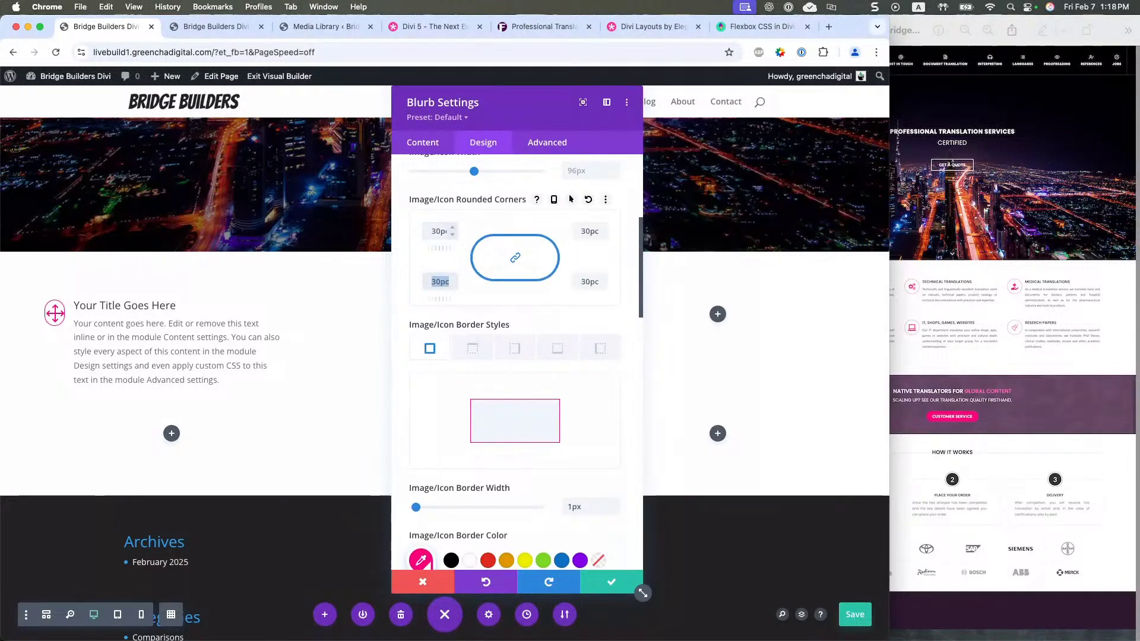
left_click(442, 233)
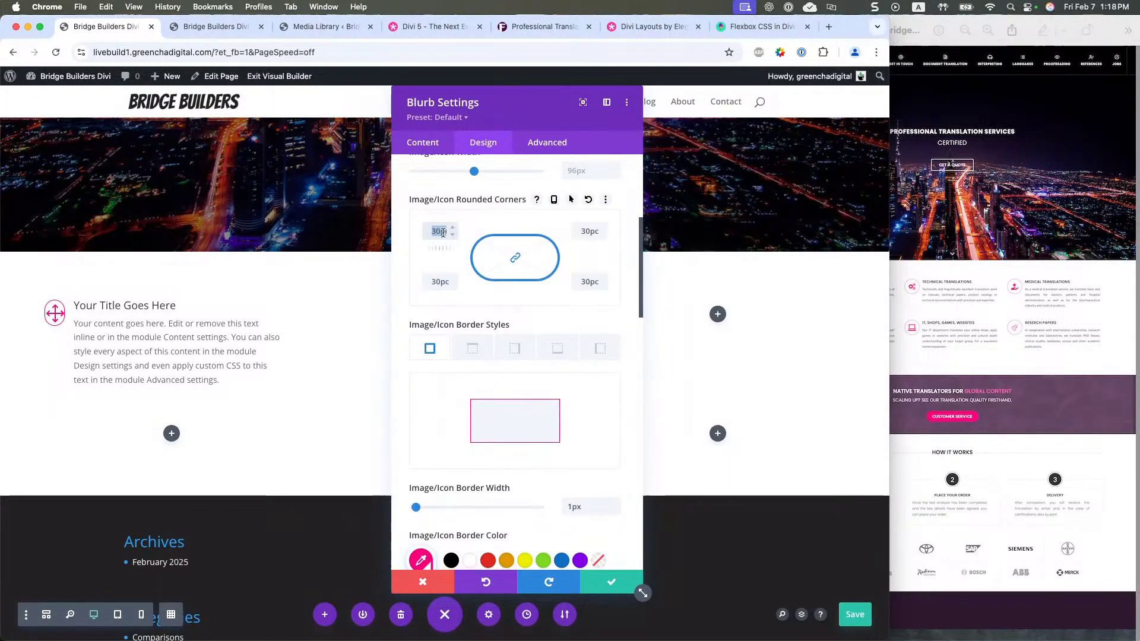
type("30px")
key("Tab")
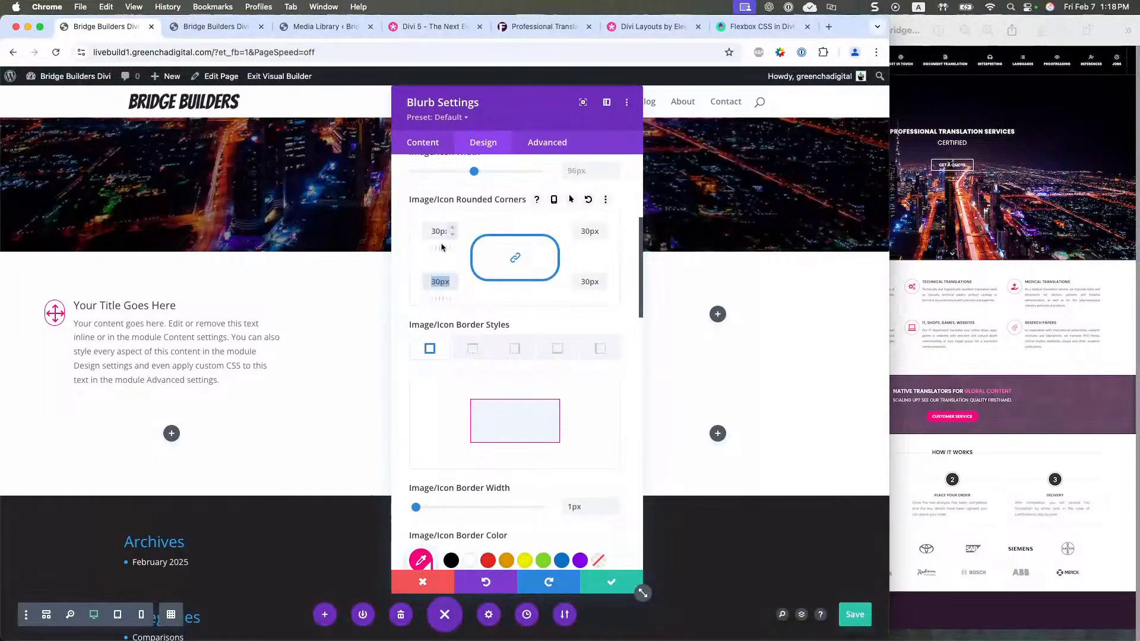
- Set the blurb icon's linked left and right padding to 5px
scroll(475, 297, "down", 10)
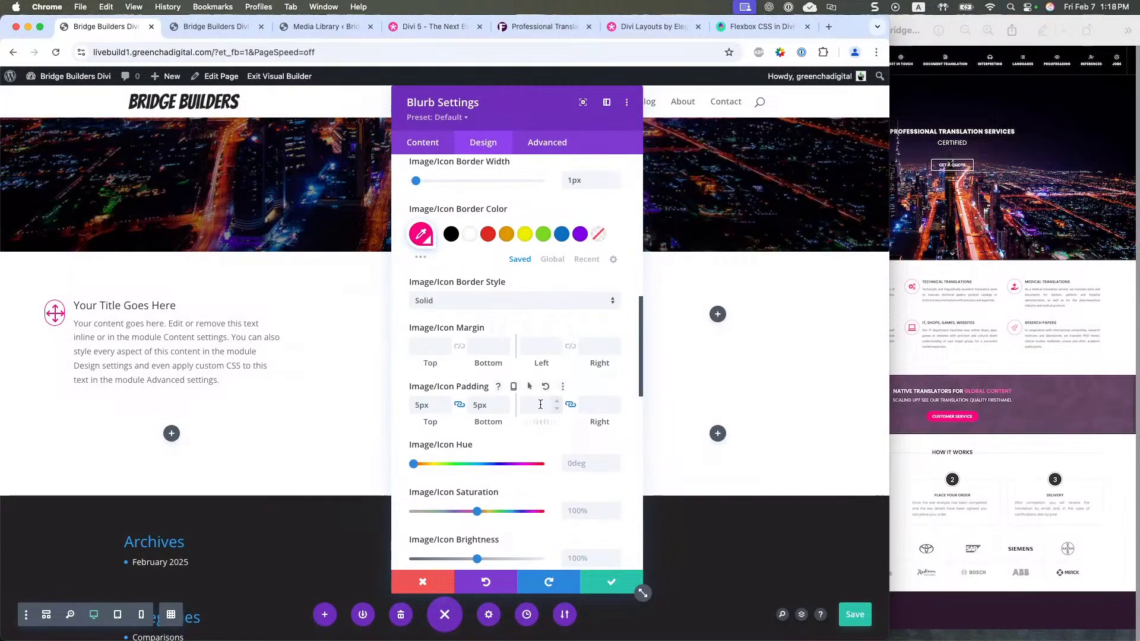
left_click(539, 407)
type("5pc")
key("Tab")
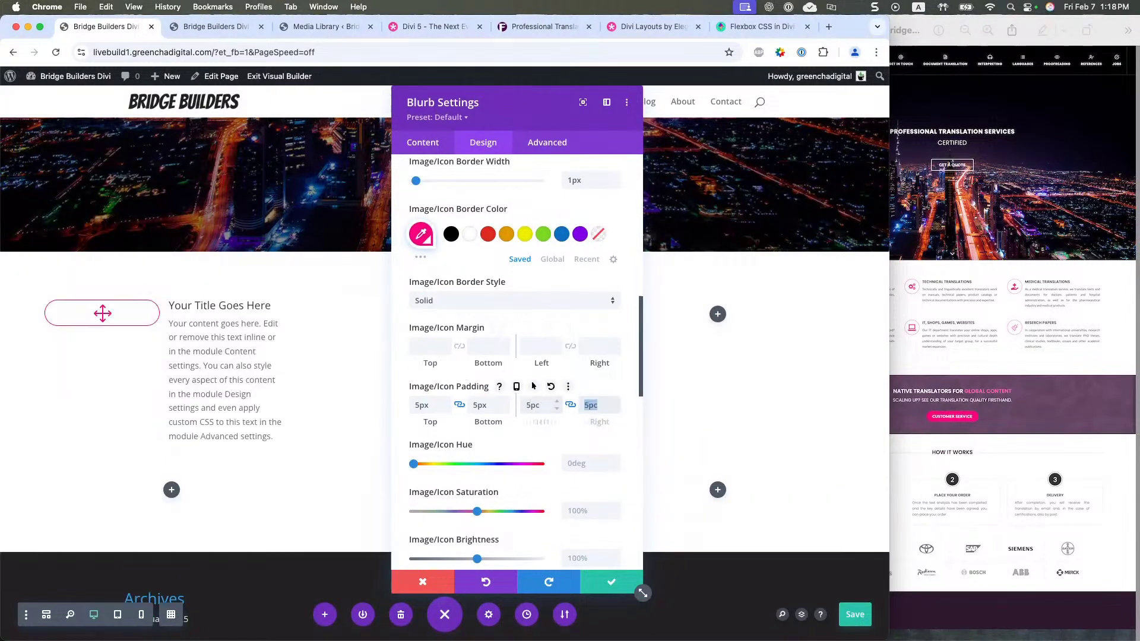
left_click(540, 406)
key("BackSpace")
type("x")
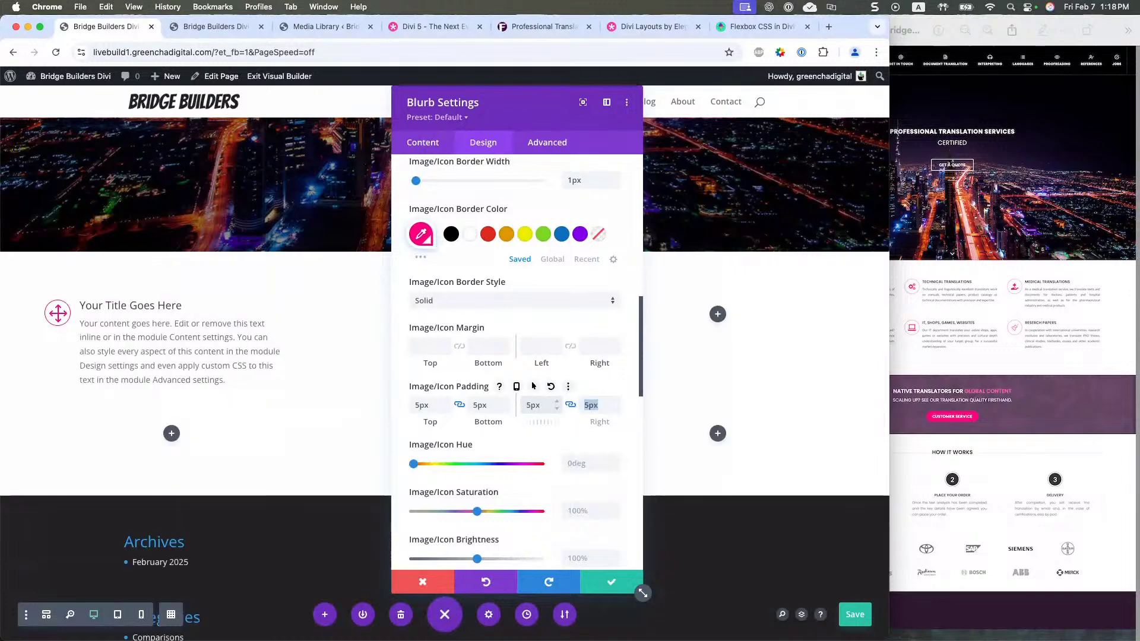
key("Tab")
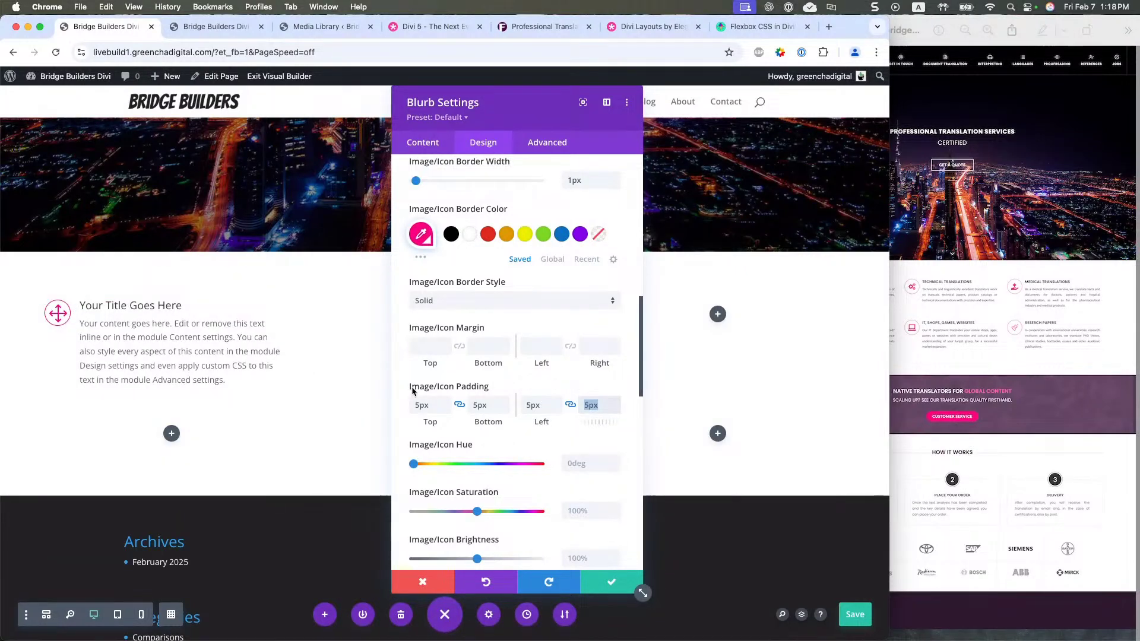
- Increase the blurb icon's padding to 7px on all four sides
left_click(447, 405)
key("Up")
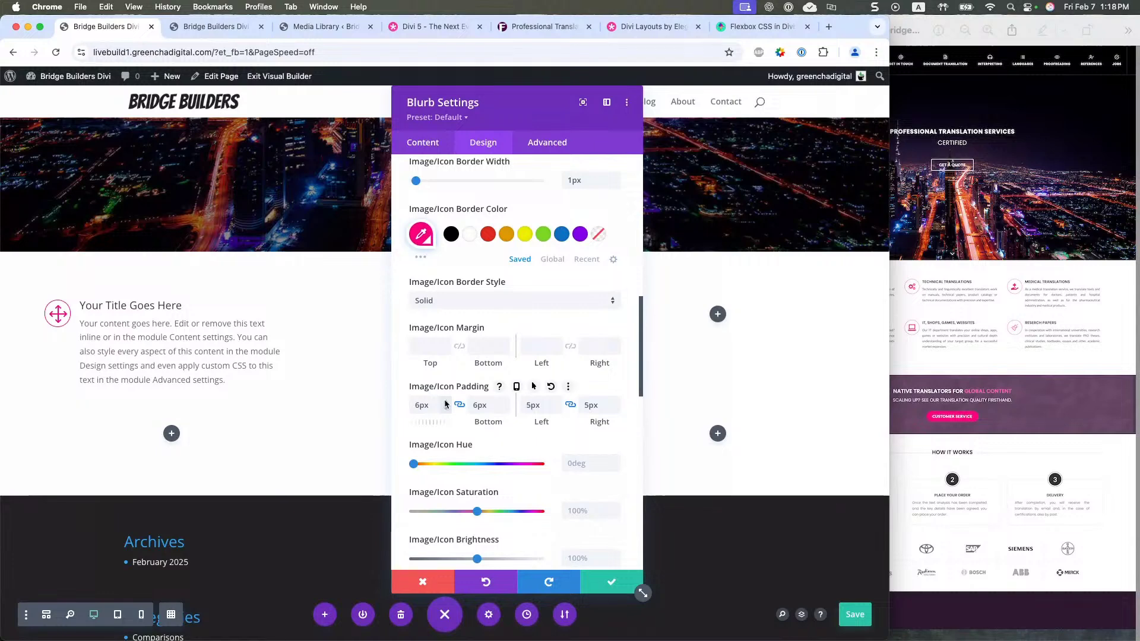
key("Up")
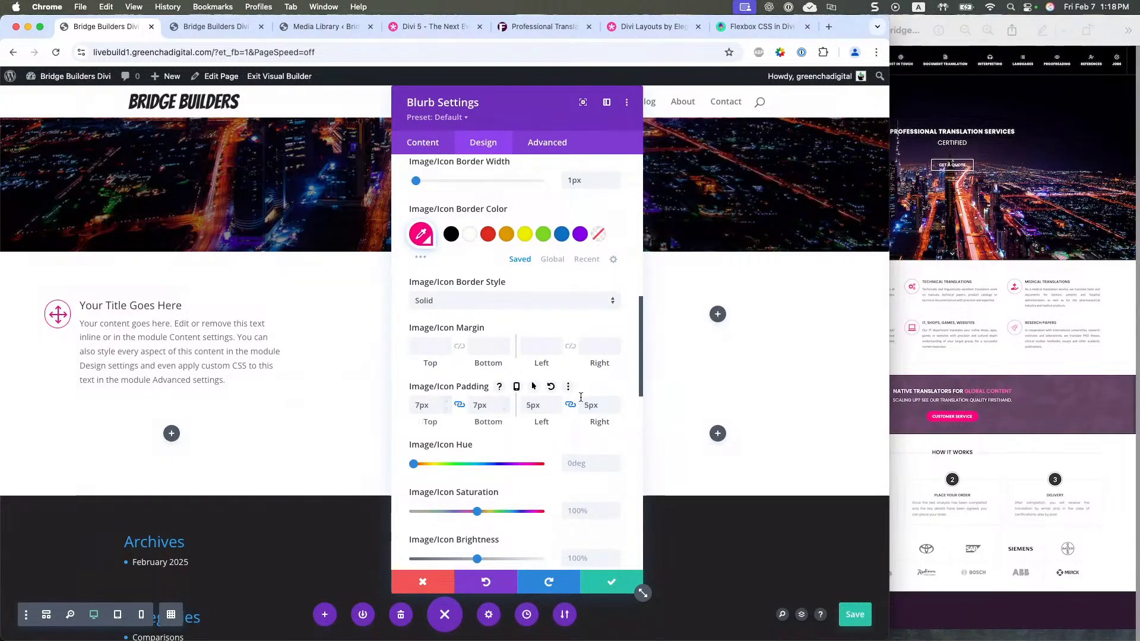
left_click(616, 404)
key("Up")
key("Up")
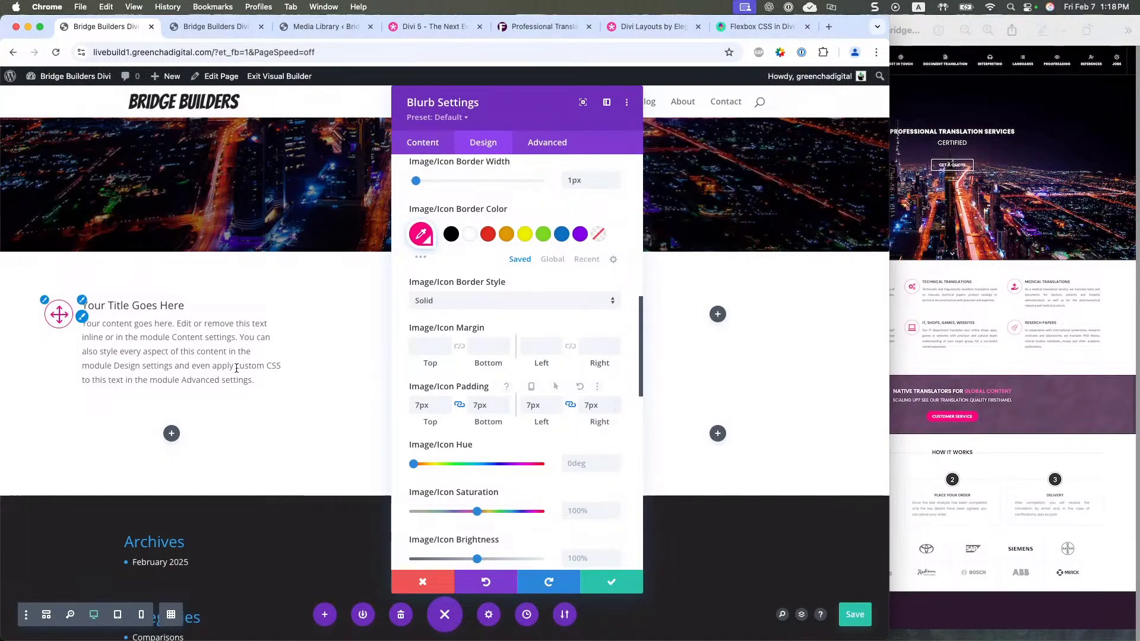
- Style the blurb's title text with Semi Bold weight and all-uppercase letters
left_click(179, 312)
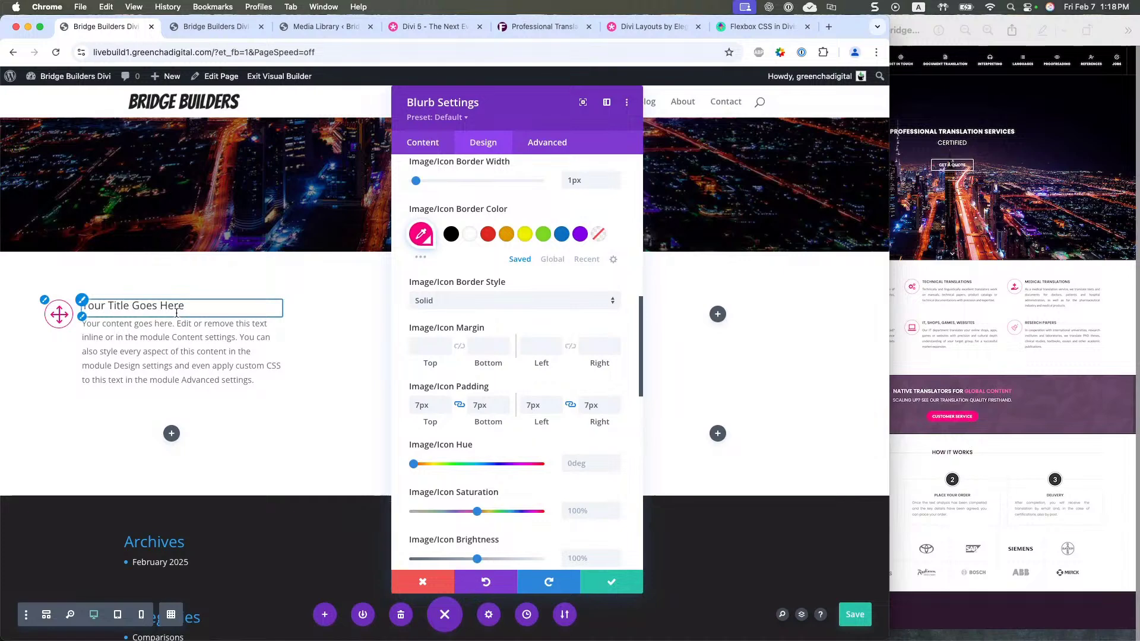
left_click(84, 301)
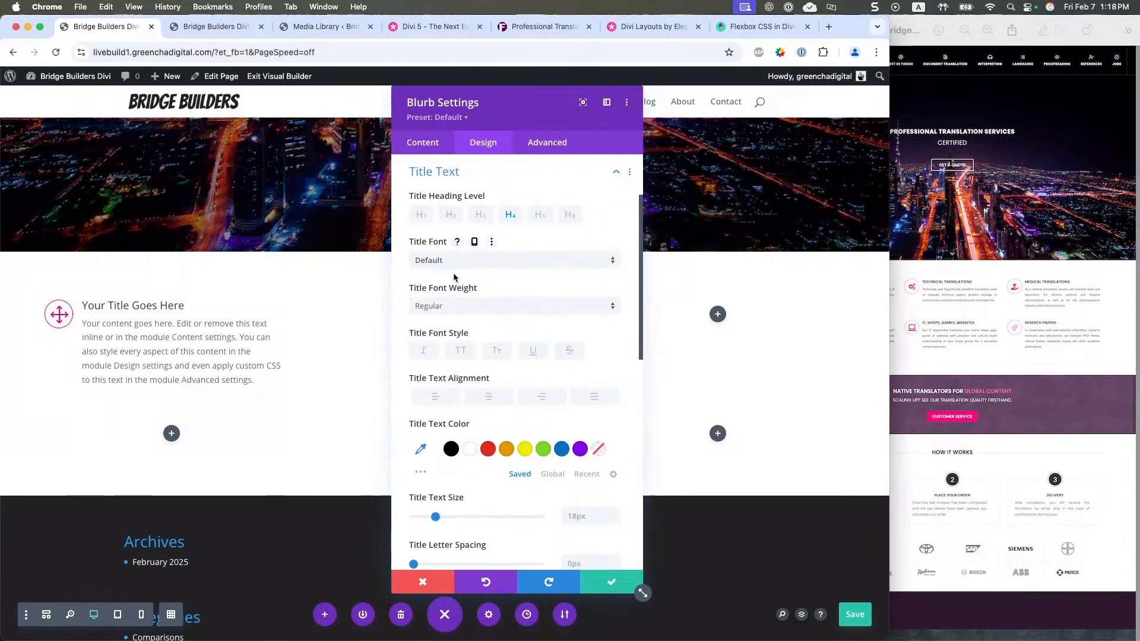
left_click(462, 306)
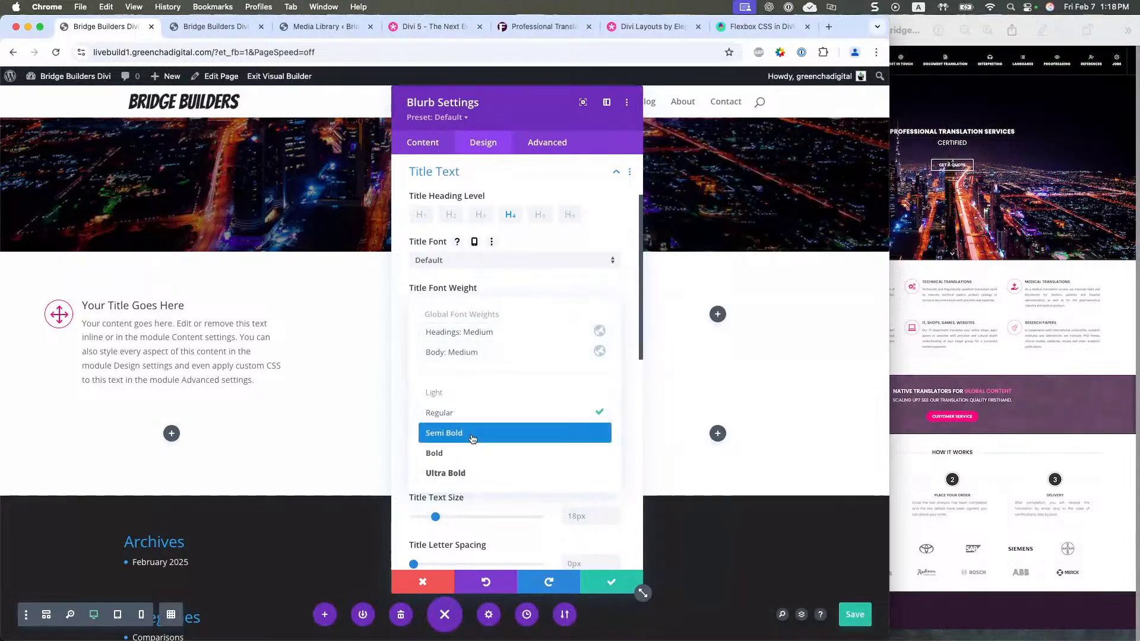
left_click(472, 435)
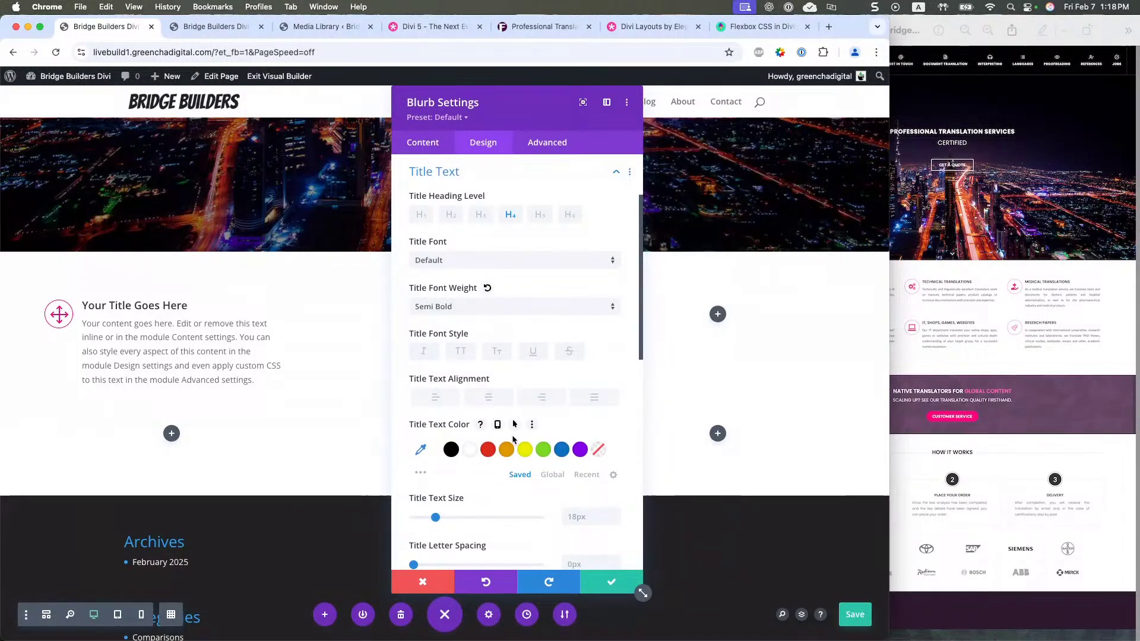
left_click(460, 353)
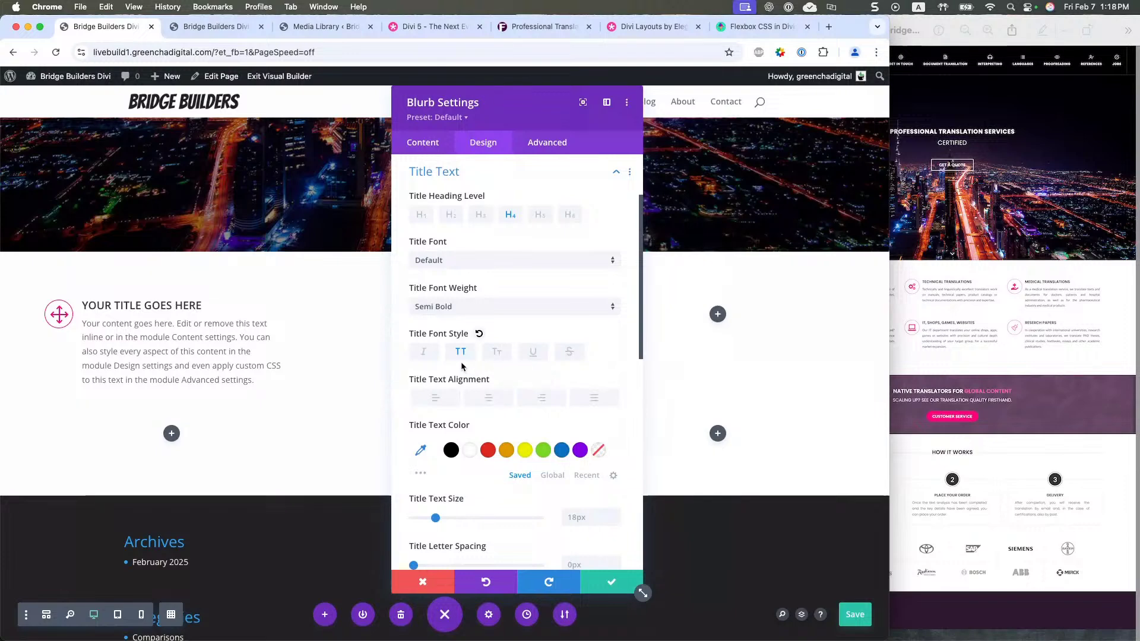
left_click(166, 307)
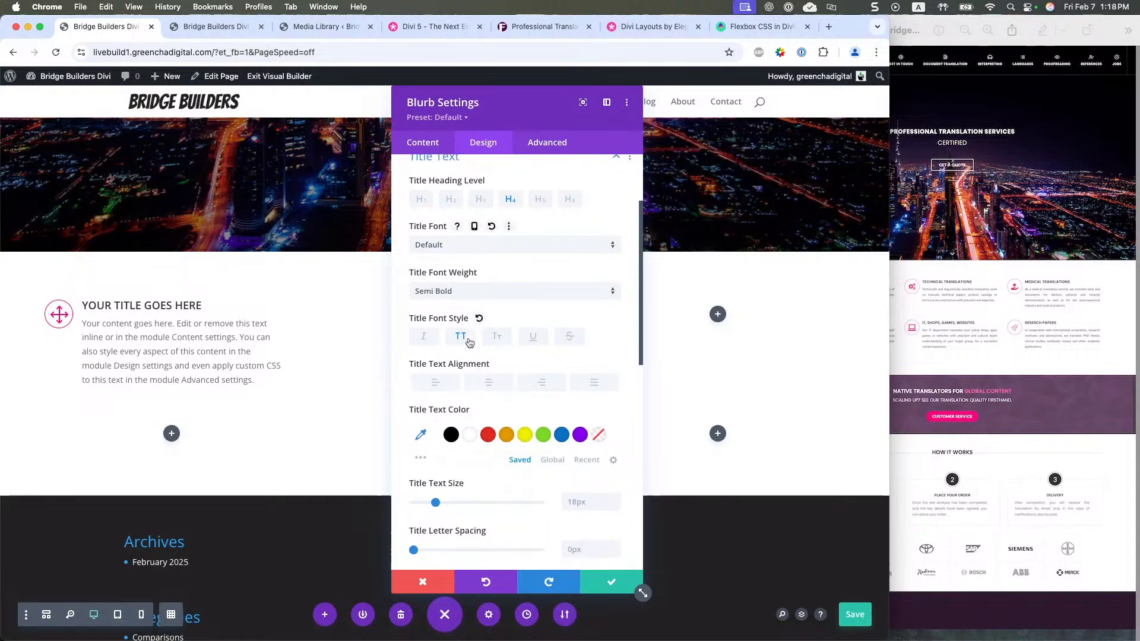
- Set the blurb's body line height to 1.9em and save the module settings
scroll(469, 342, "down", 5)
scroll(470, 341, "down", 8)
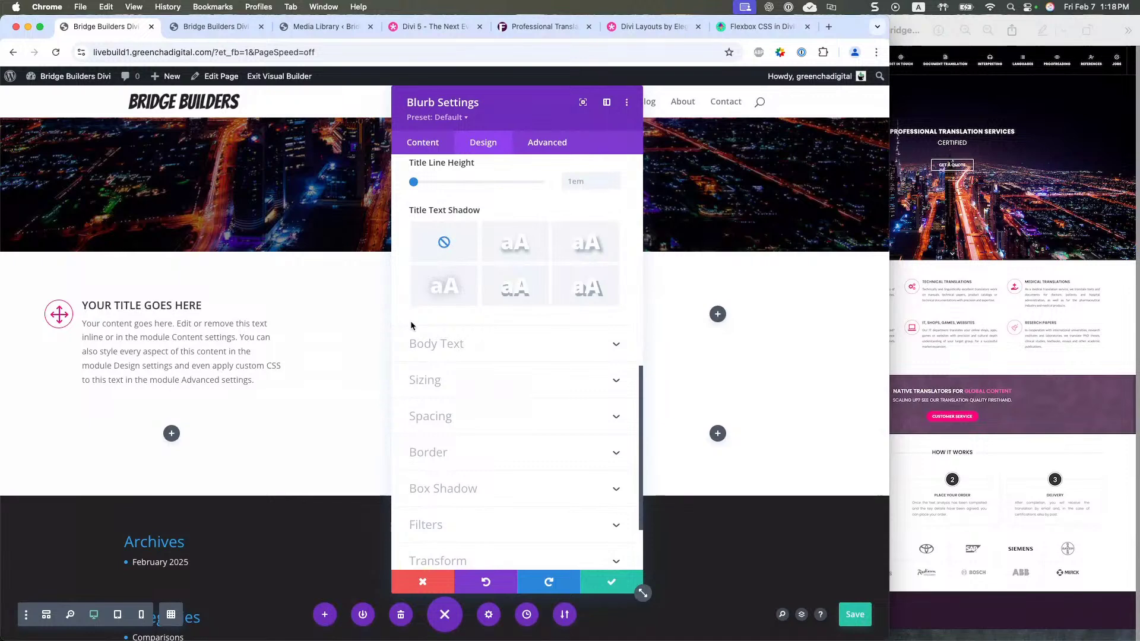
left_click(481, 344)
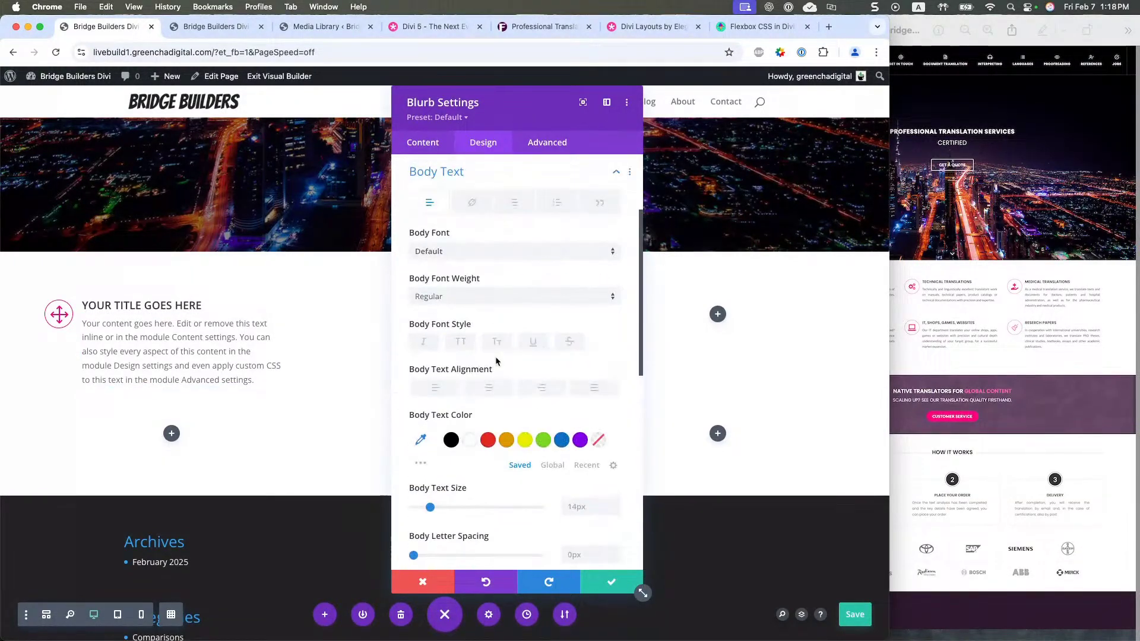
scroll(530, 420, "down", 3)
scroll(529, 421, "down", 2)
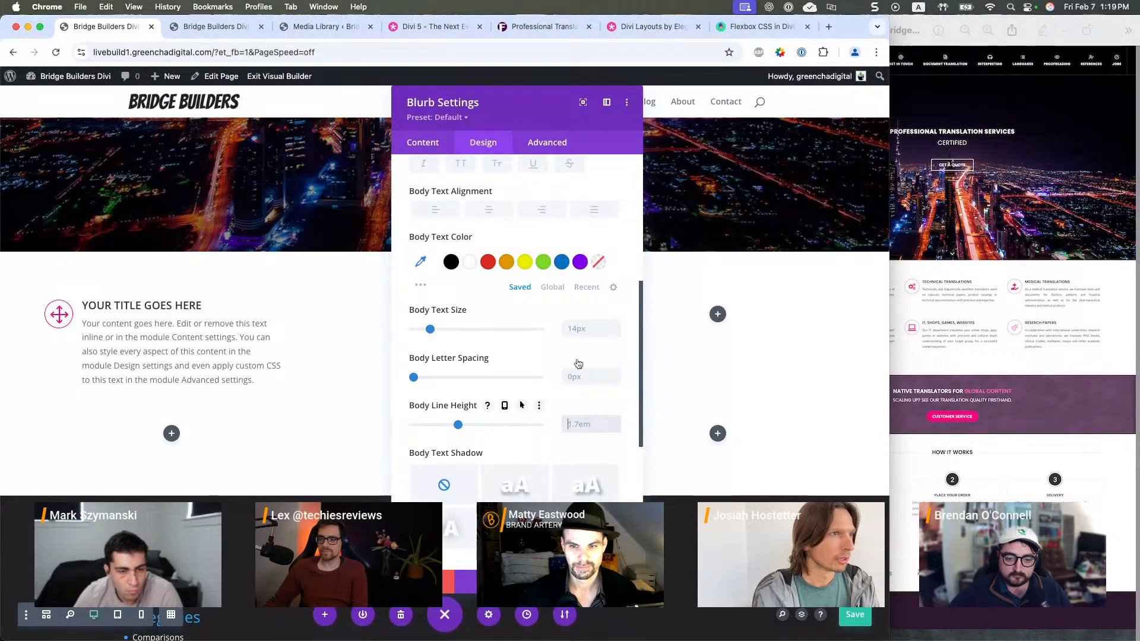
triple_click(596, 430)
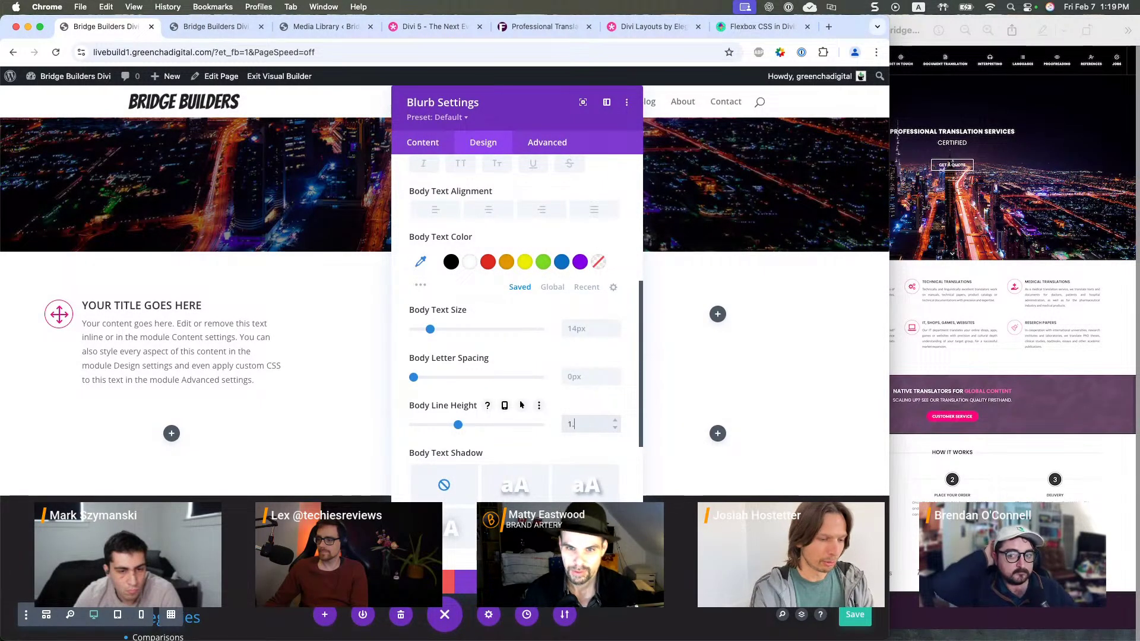
type("1.9em")
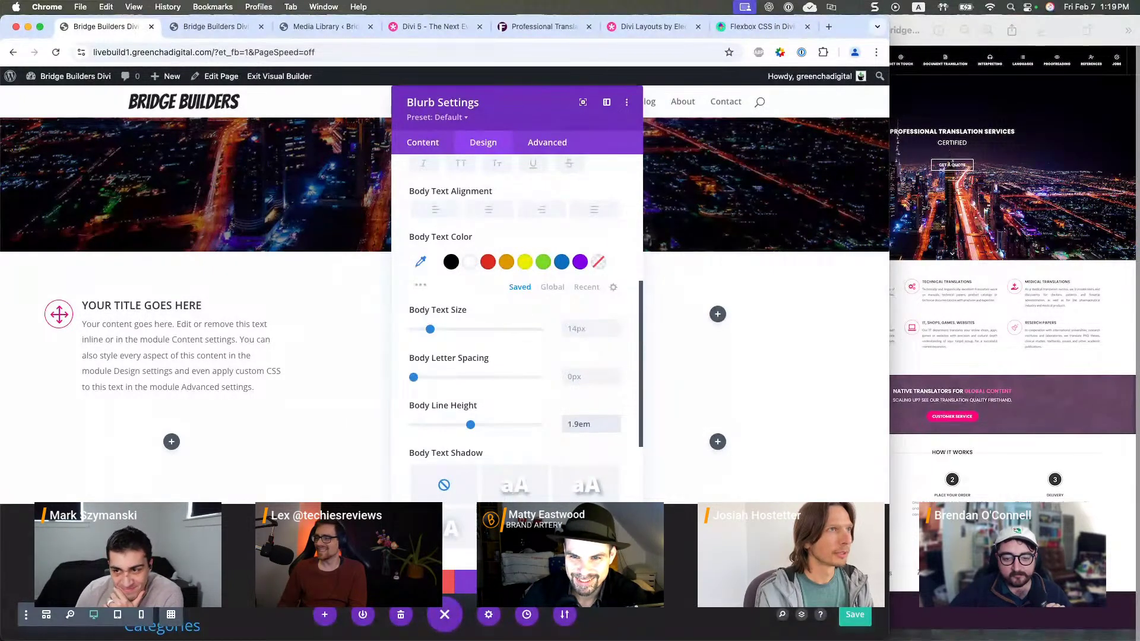
left_click(612, 582)
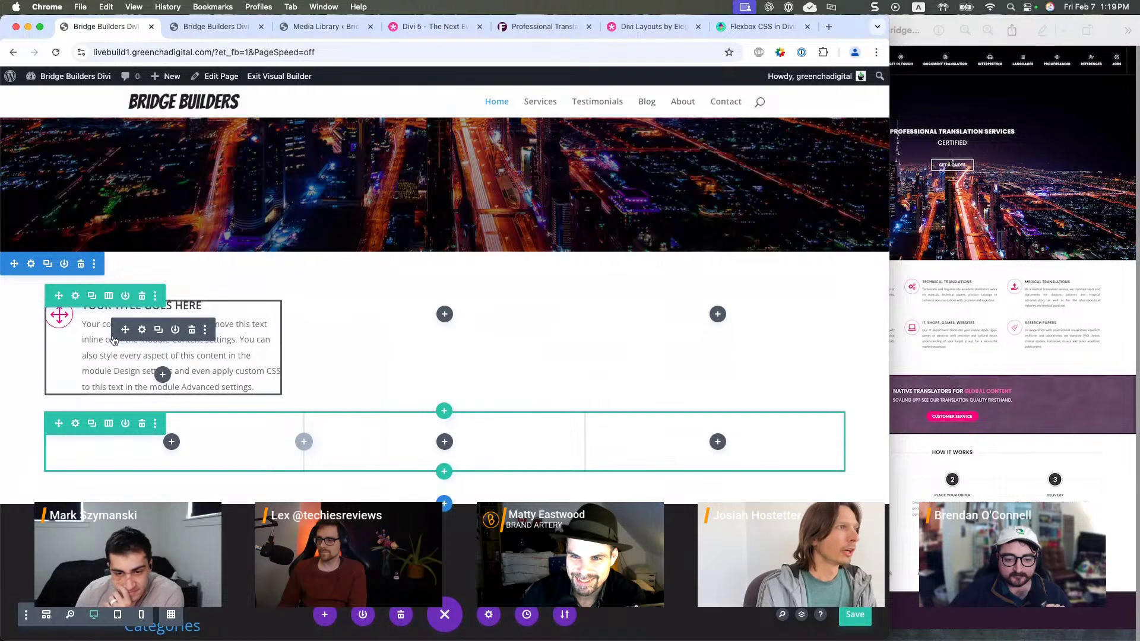
- Create a preset from the blurb's current styles named "Blurb - Services - Icon Left" and save the blurb settings
left_click(142, 330)
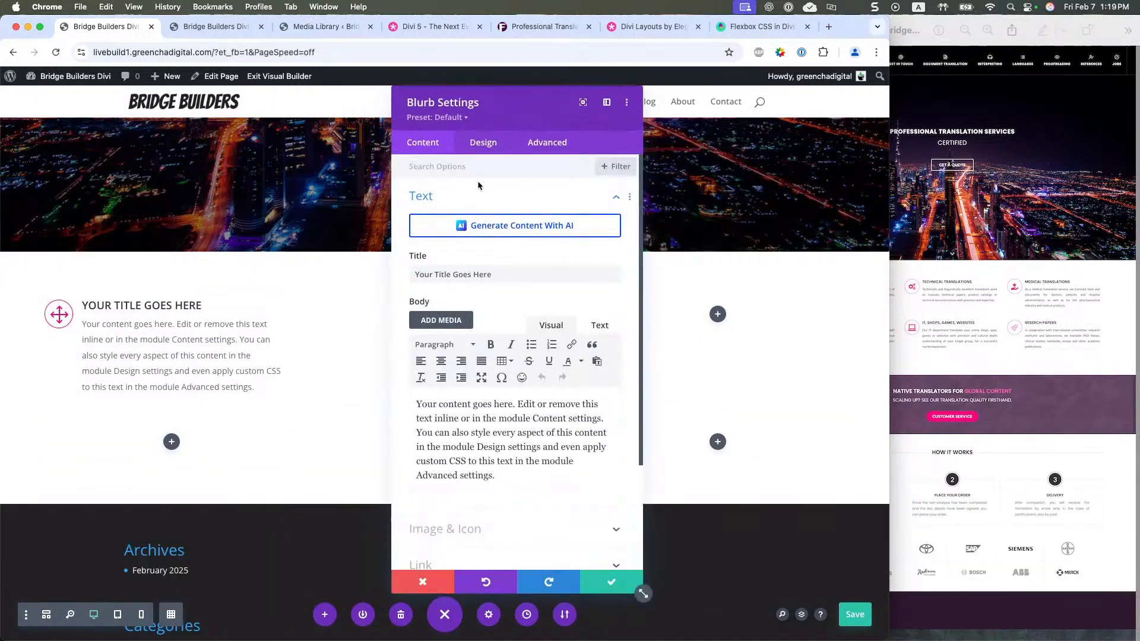
left_click(436, 117)
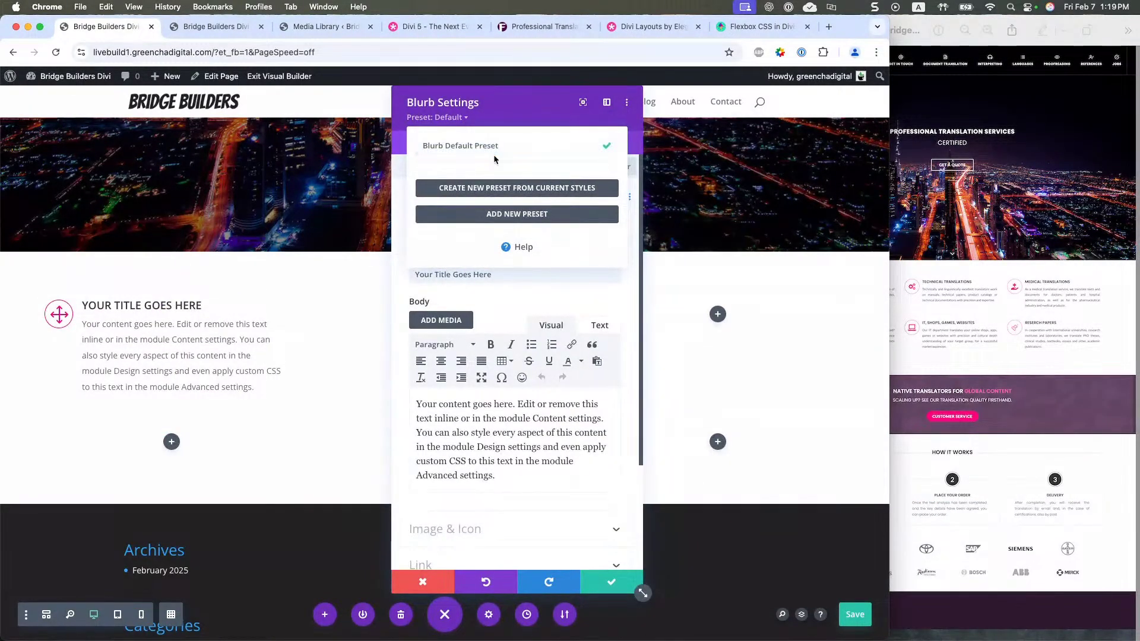
left_click(504, 189)
type("Blurb -")
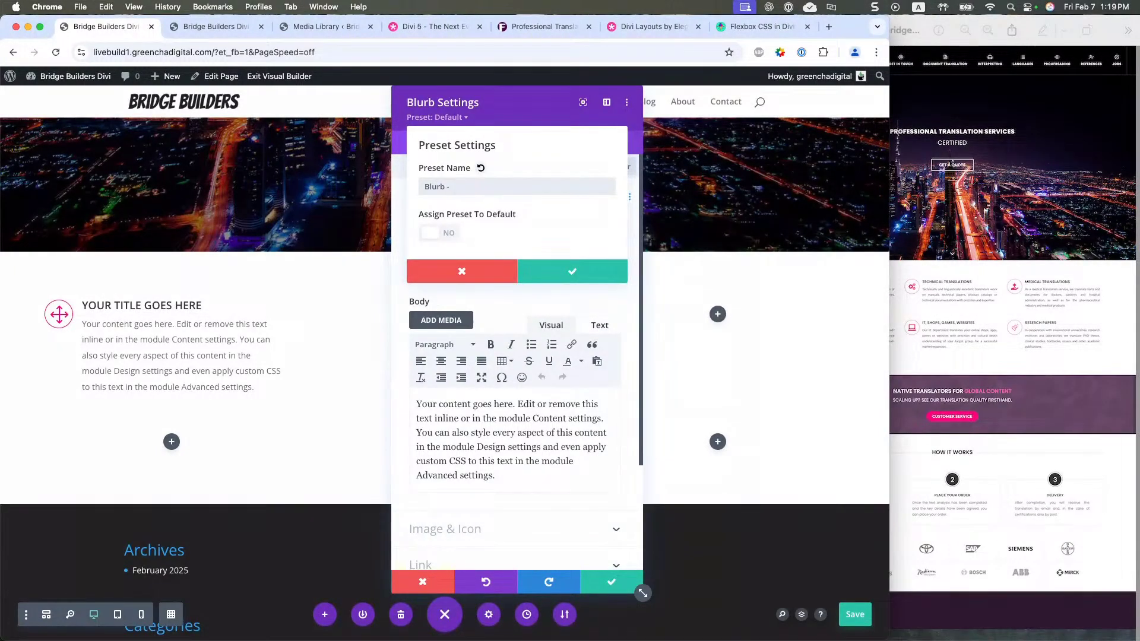
type("S")
type("ervices - Icon Left")
left_click(555, 272)
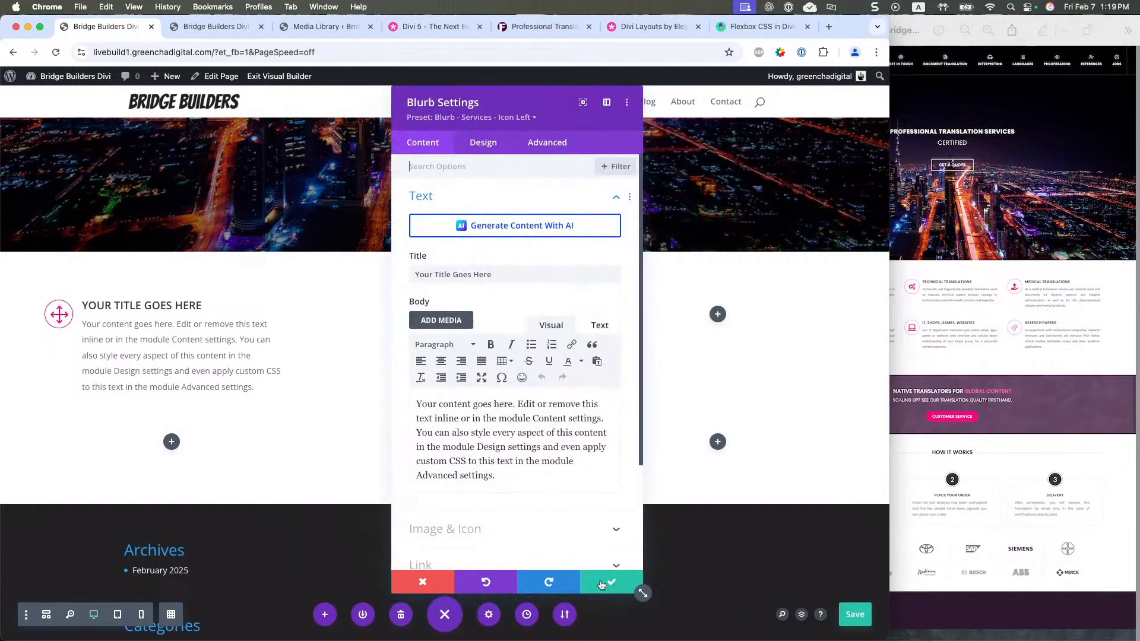
left_click(600, 585)
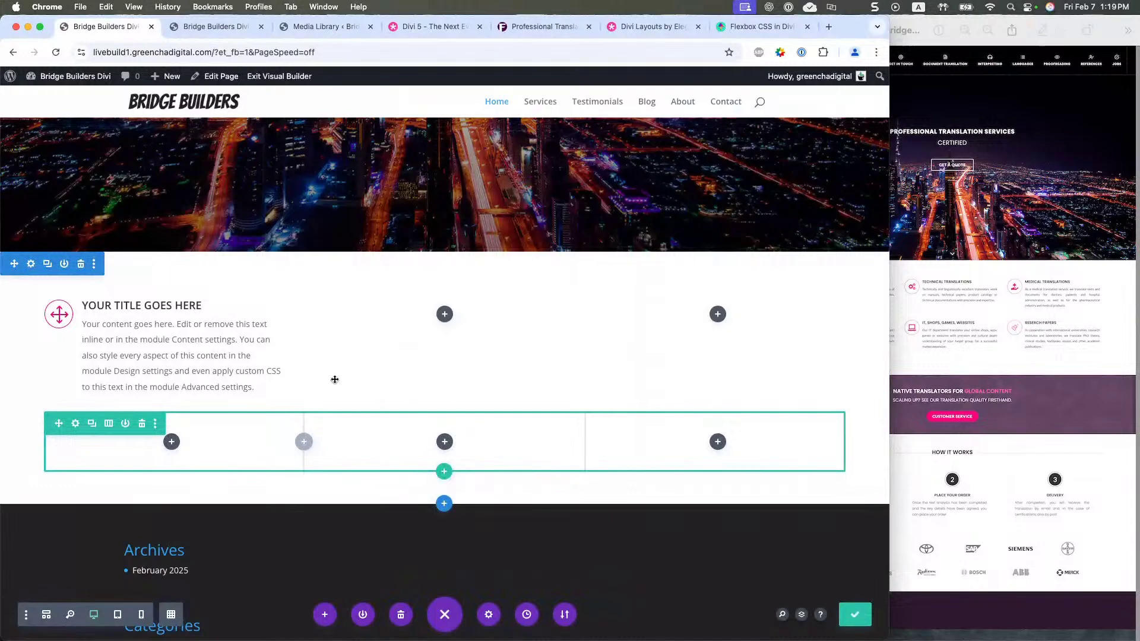
- Duplicate the styled blurb into the row's middle column and add a new default Blurb module to the third column
left_click(158, 330)
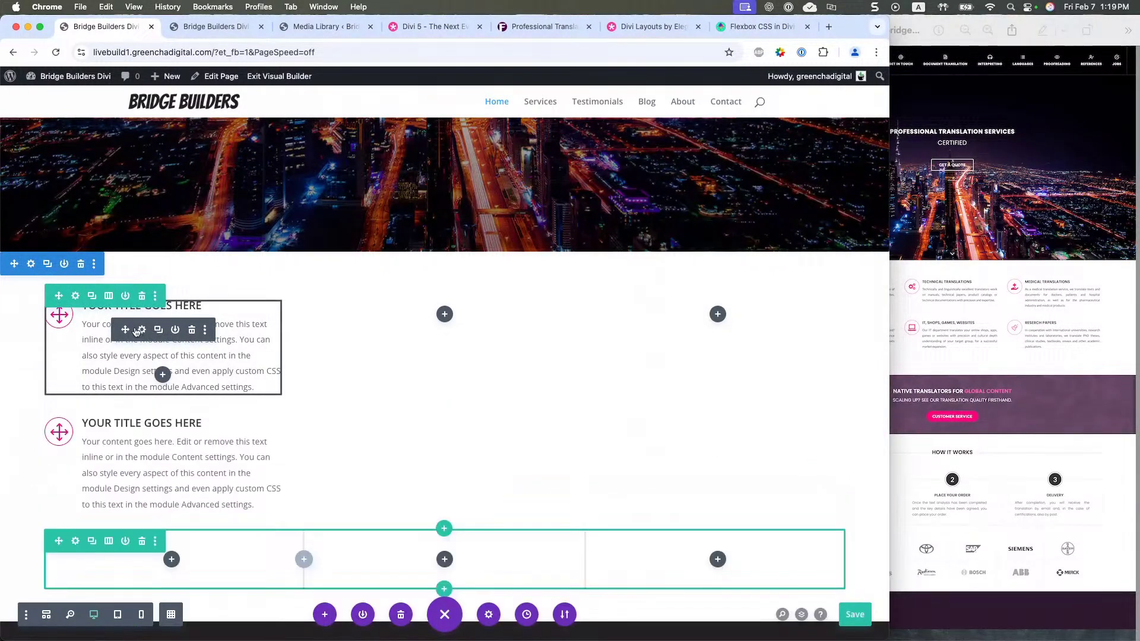
left_click_drag(158, 333, 442, 312)
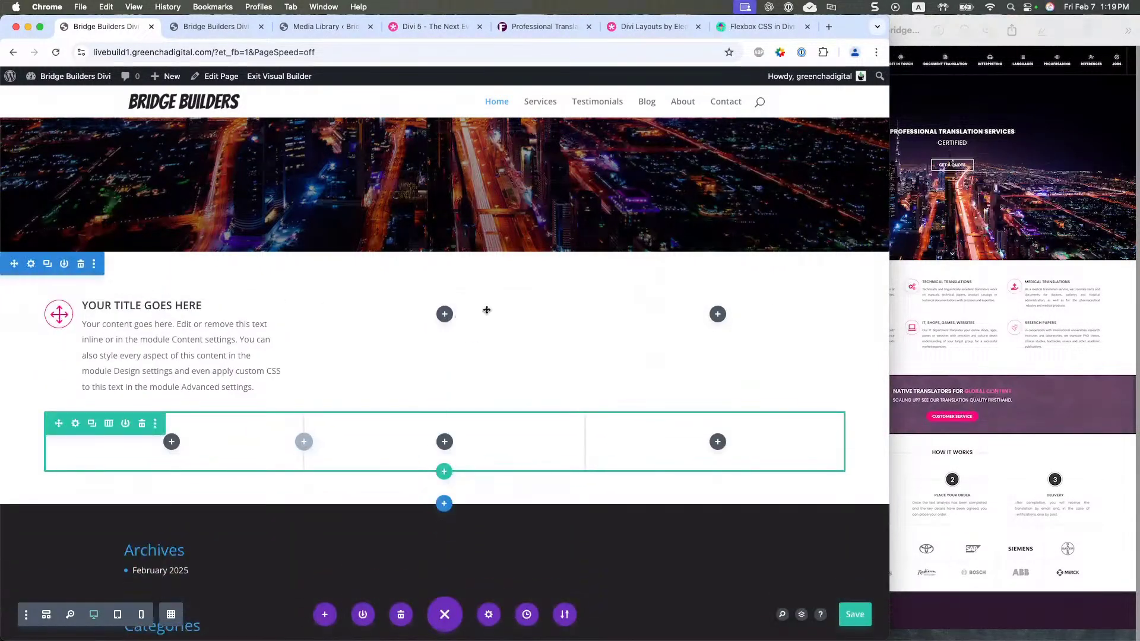
left_click(717, 314)
type("blur")
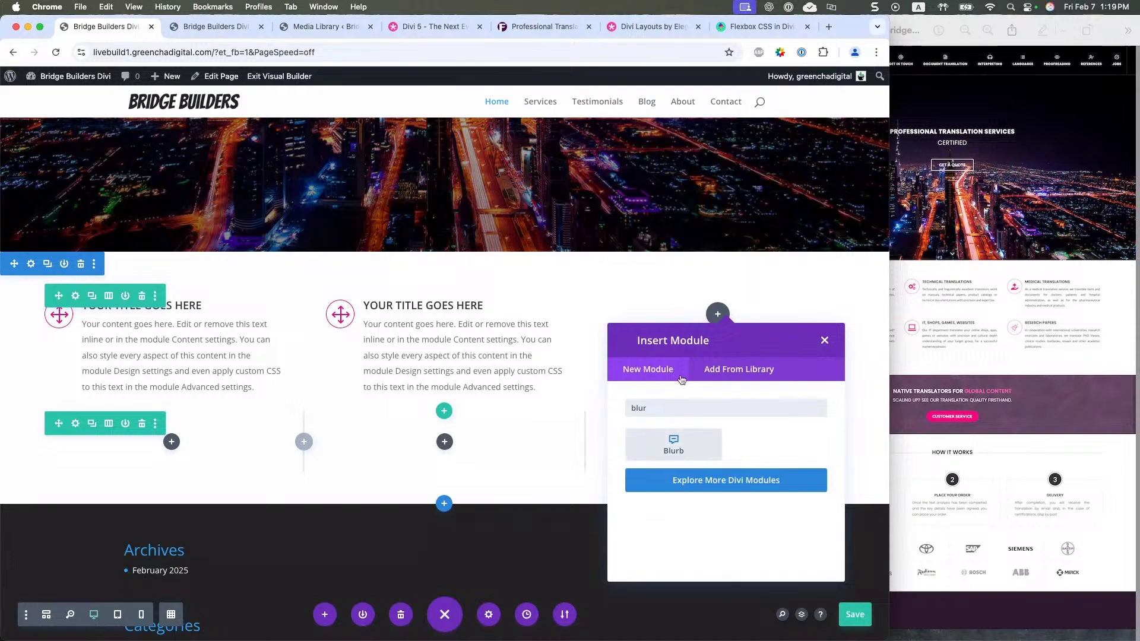
left_click(674, 445)
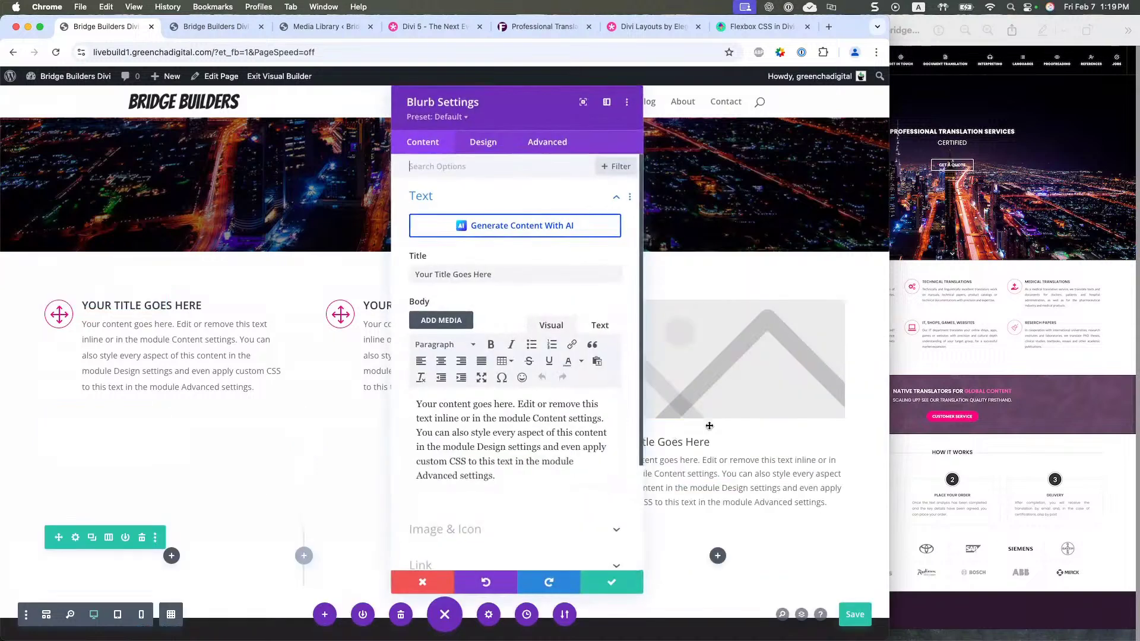
left_click(620, 585)
- Extend the first blurb's styles to all blurbs throughout This Row
mouse_move(201, 335)
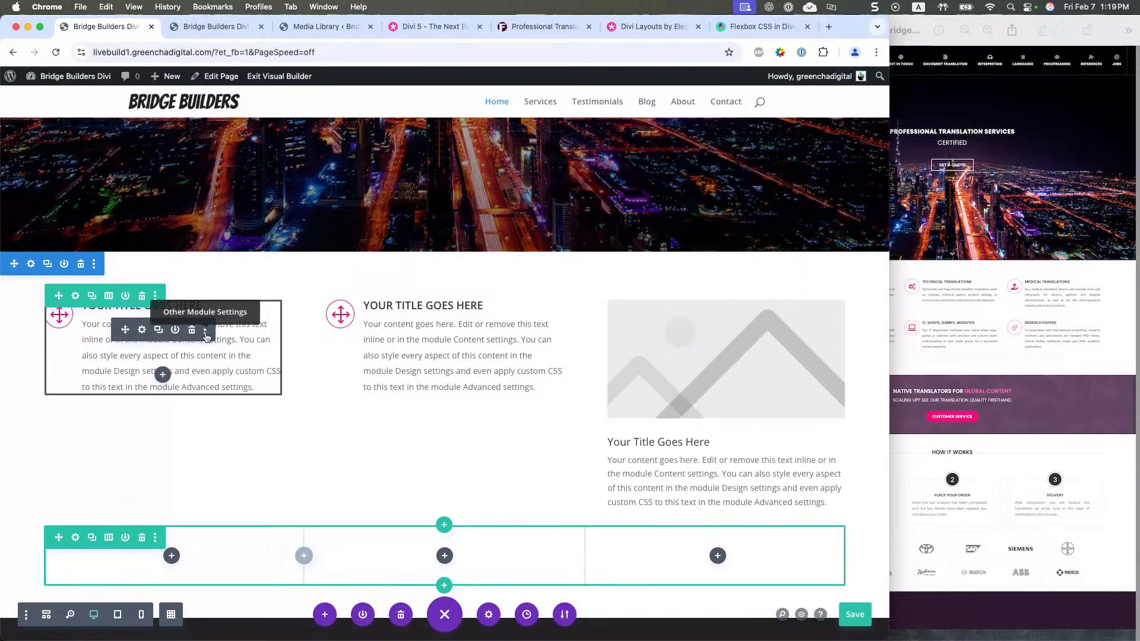
left_click(205, 331)
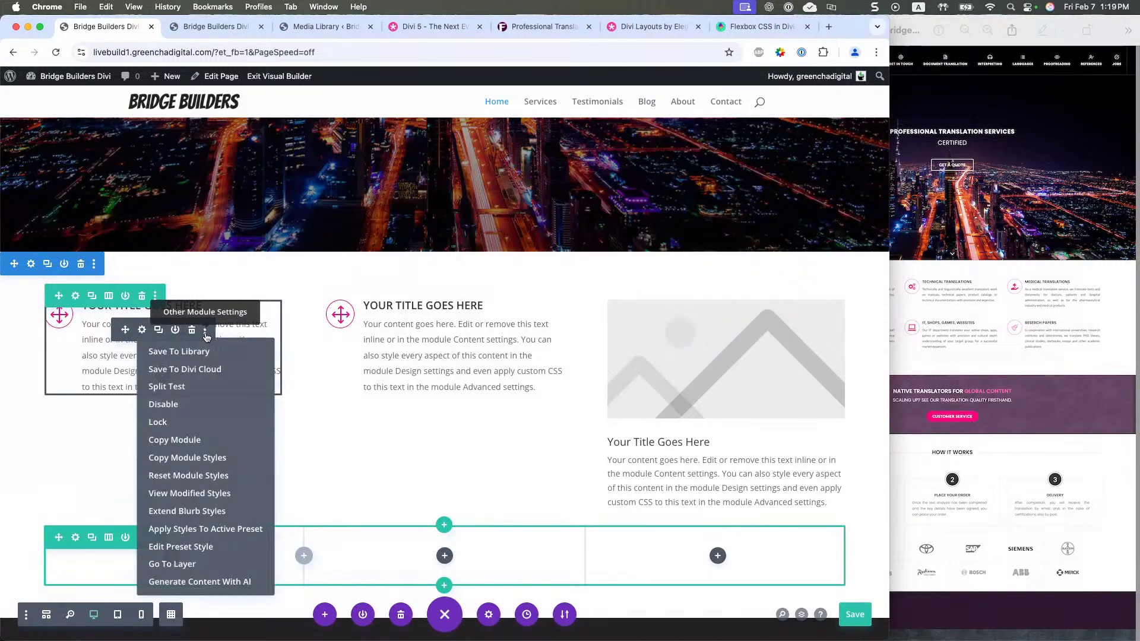
left_click(205, 512)
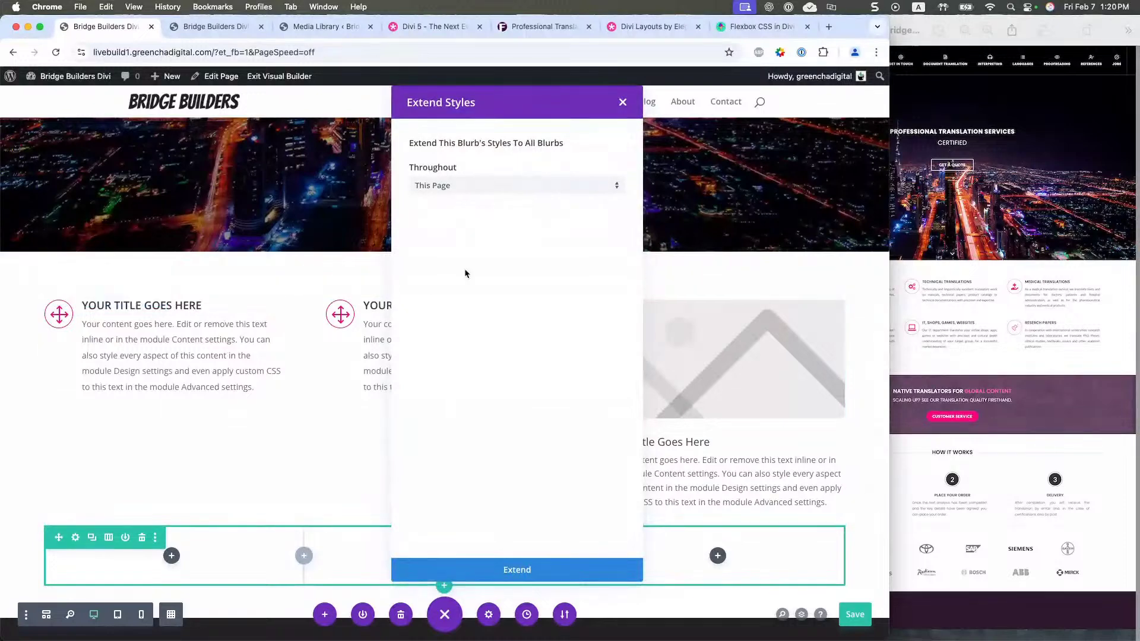
left_click(449, 192)
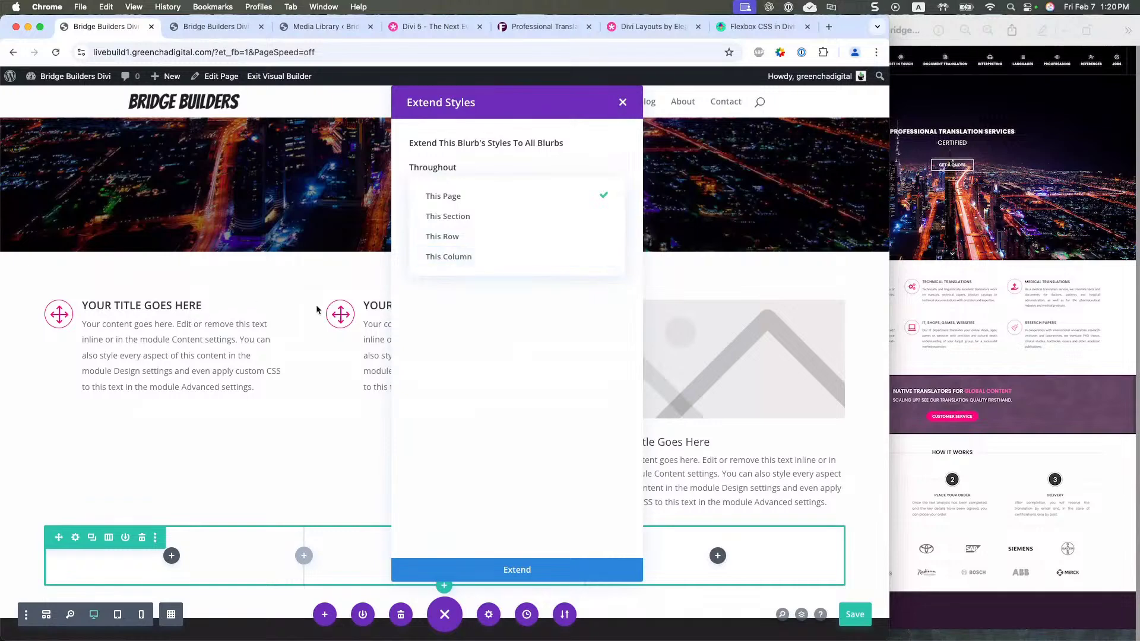
left_click(454, 238)
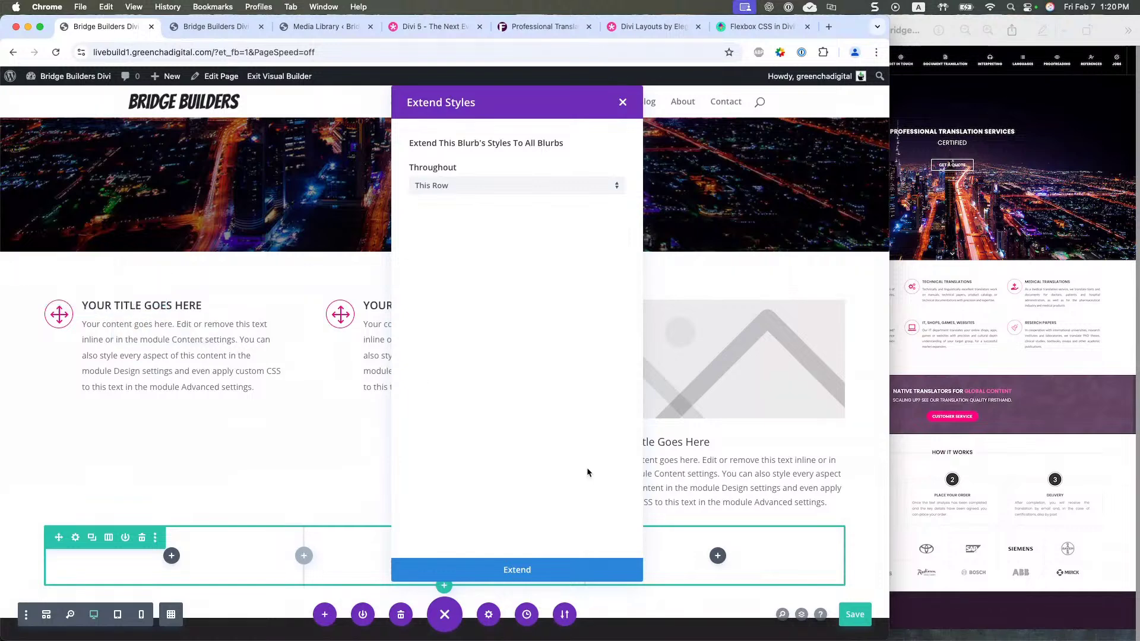
left_click(517, 570)
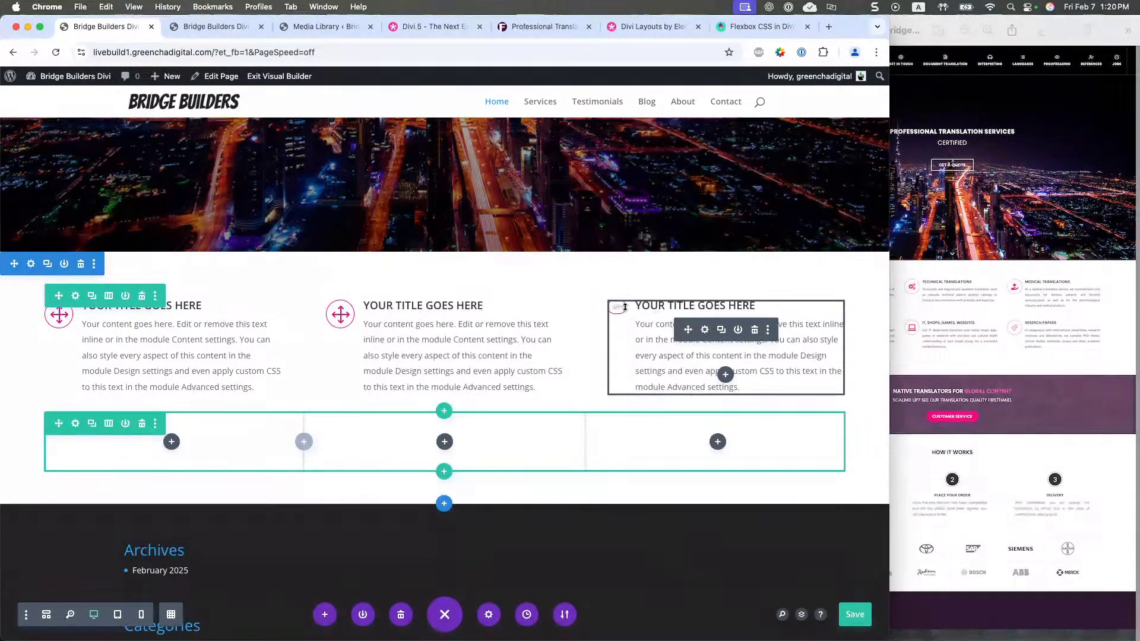
- Enable Use Icon on the third column's blurb and choose the solid upward triangle icon
left_click(705, 332)
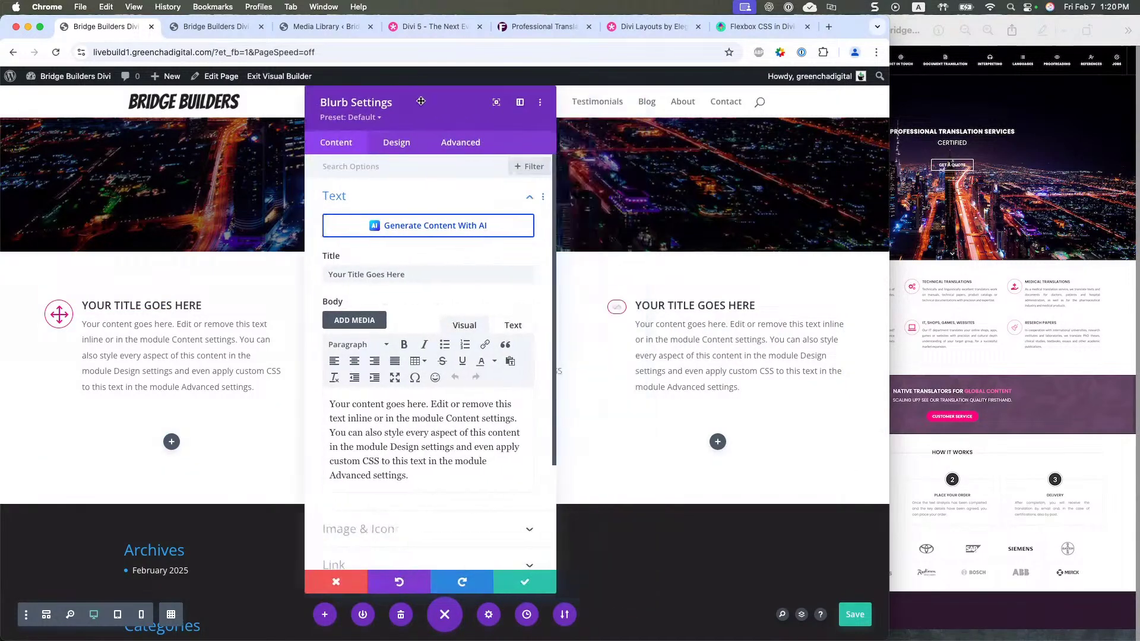
left_click(373, 117)
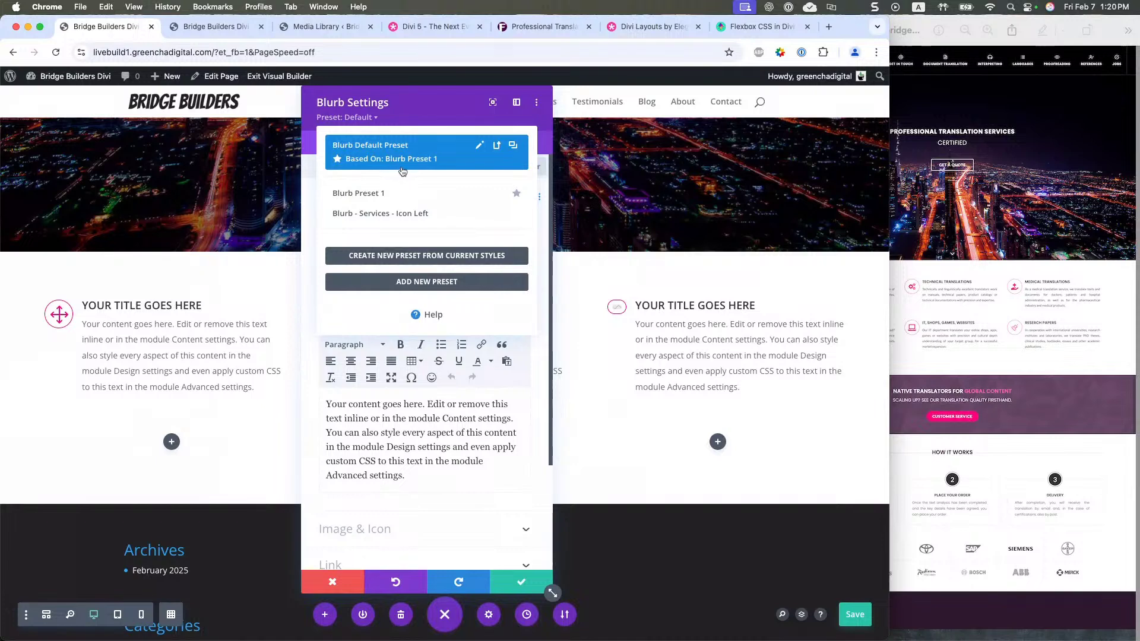
mouse_move(380, 161)
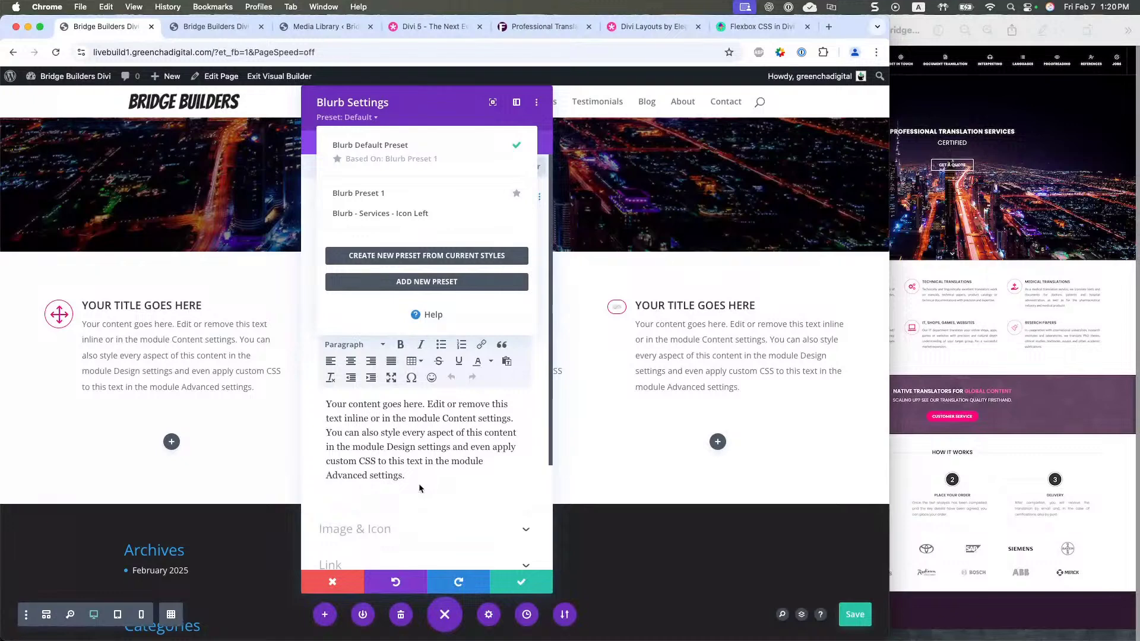
left_click(360, 545)
left_click(359, 530)
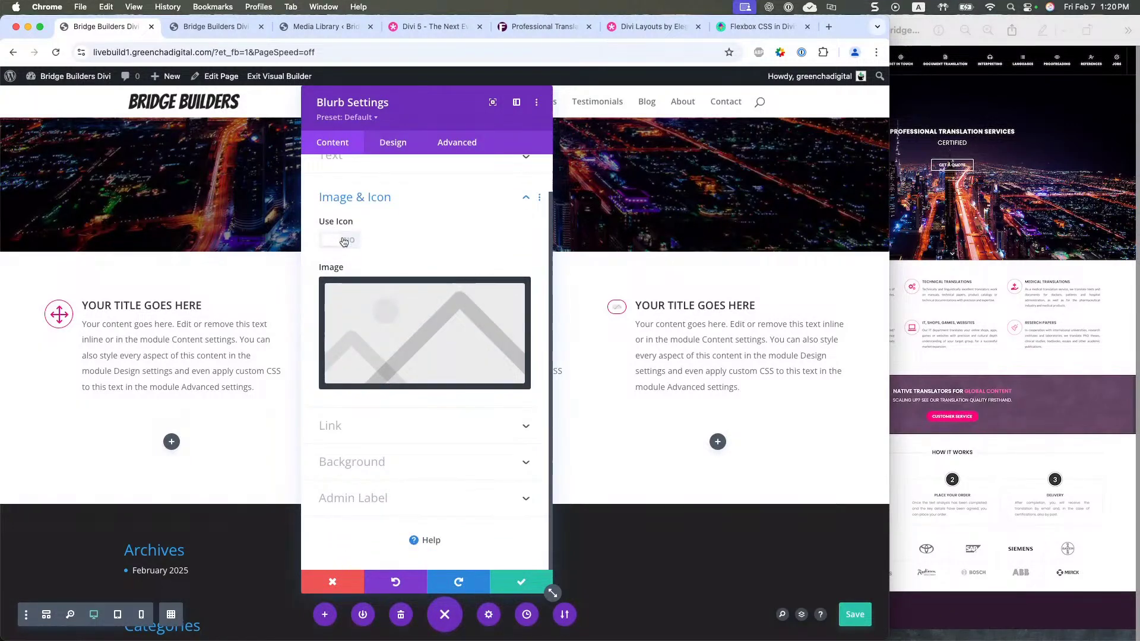
left_click(344, 241)
left_click(458, 376)
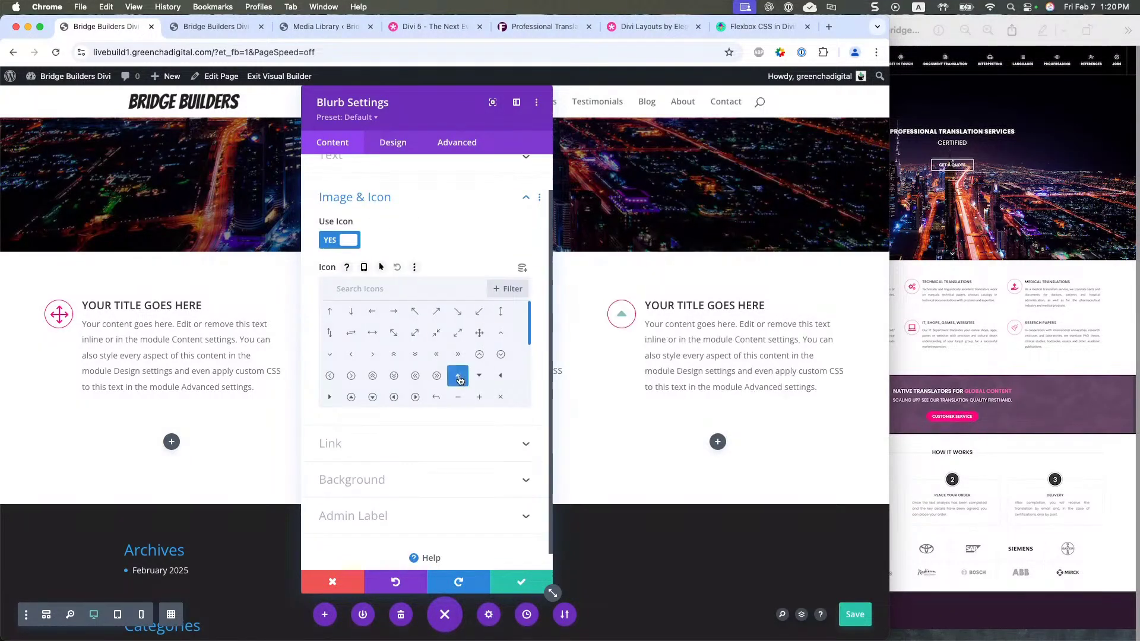
- Apply the "Blurb - Services - Icon Left" preset to the third column's blurb and save its settings
left_click(377, 119)
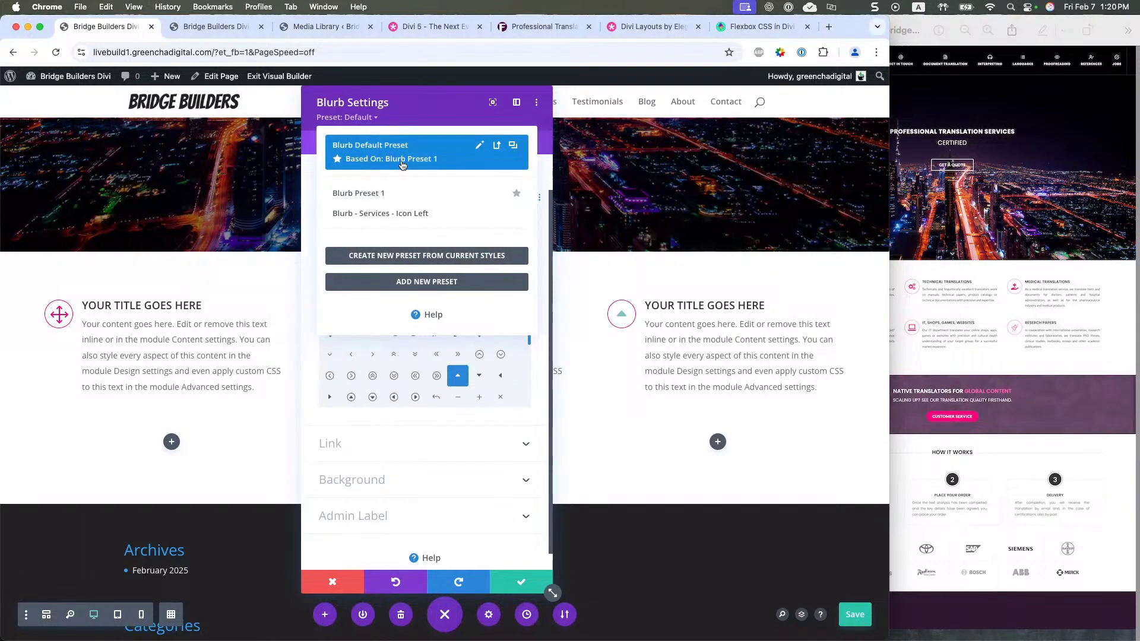
left_click(402, 165)
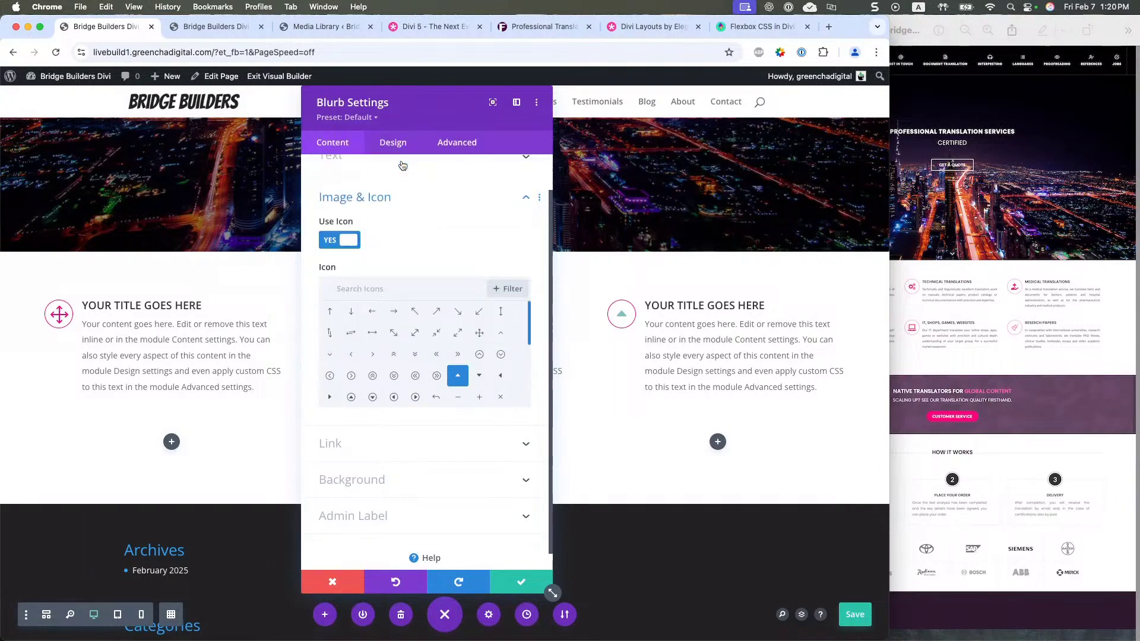
left_click(375, 119)
left_click(386, 215)
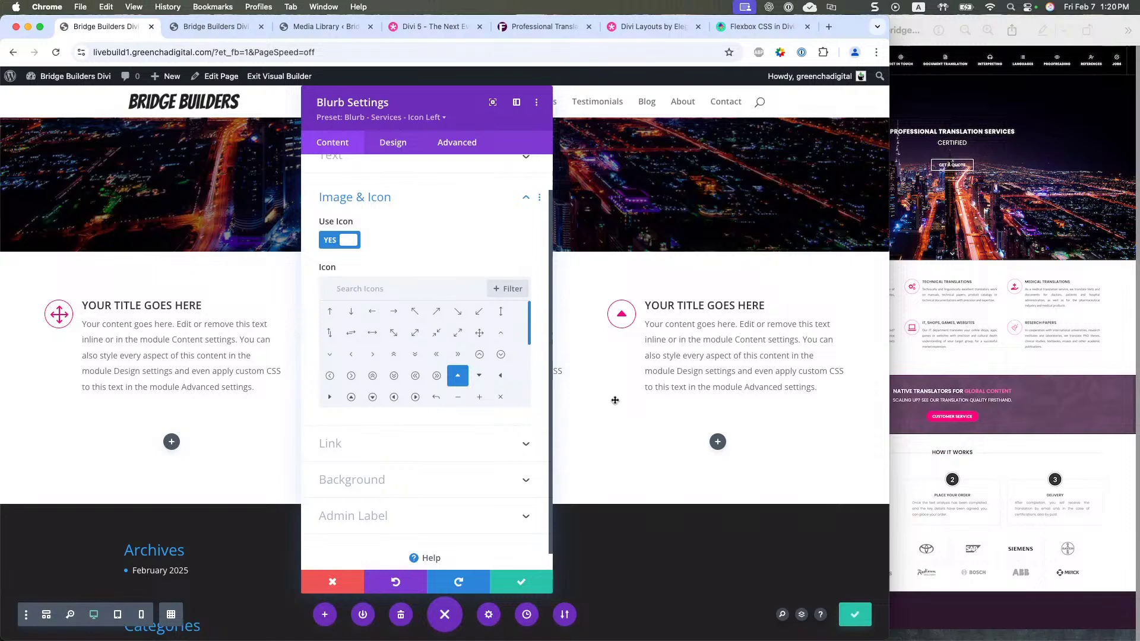
left_click(522, 582)
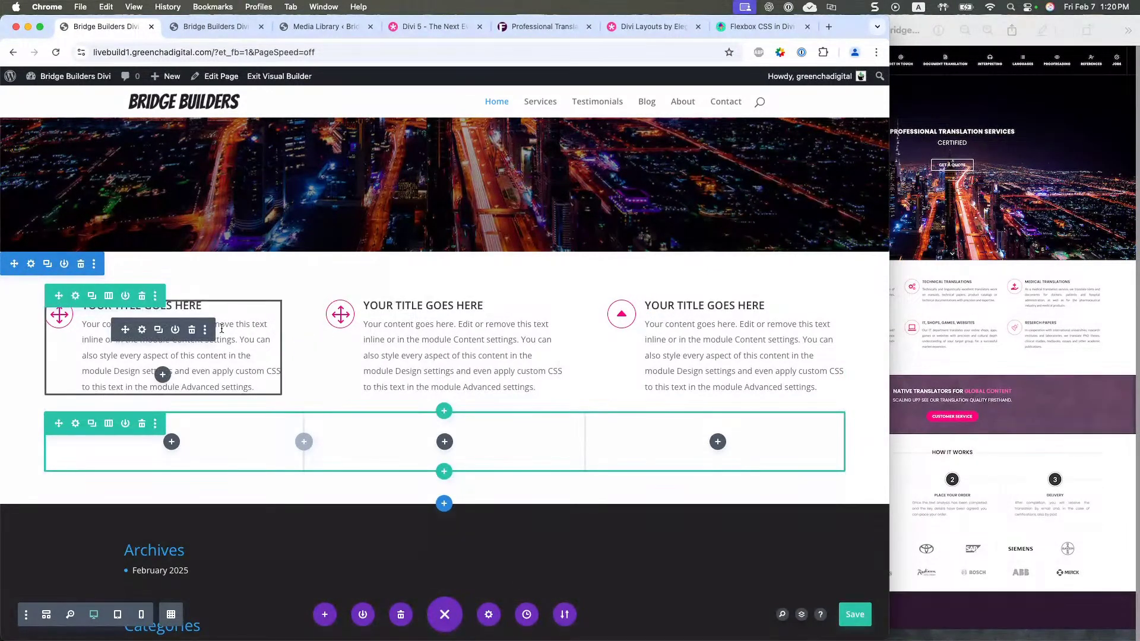
- Edit the "Blurb - Services - Icon Left" preset to set the body text size to 1rem, saving the preset and the first blurb
left_click(142, 330)
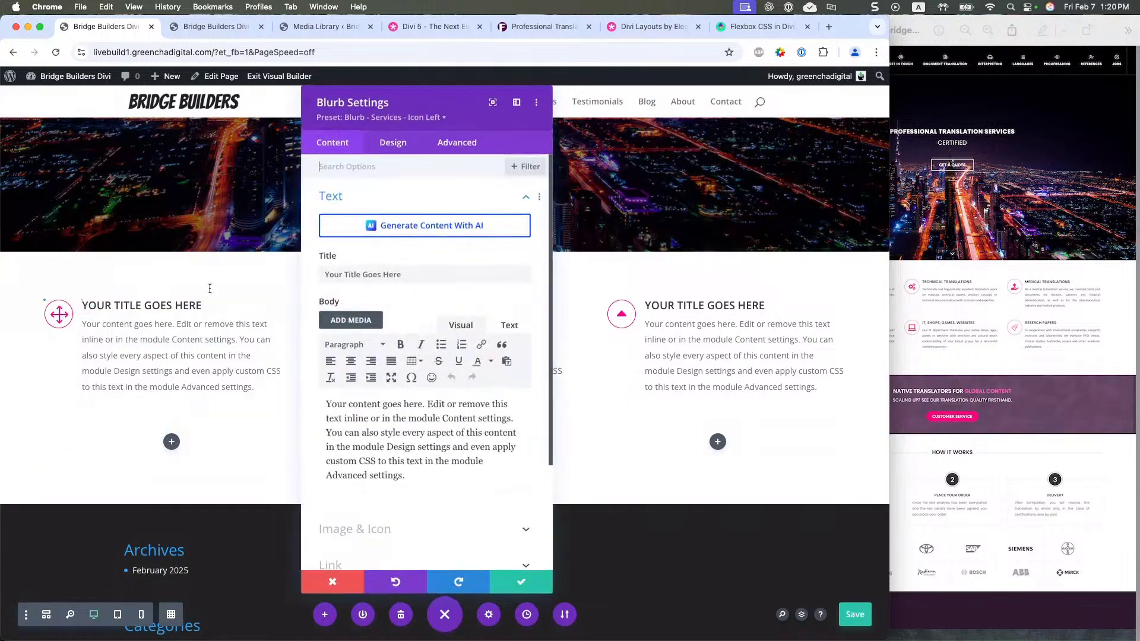
left_click(441, 118)
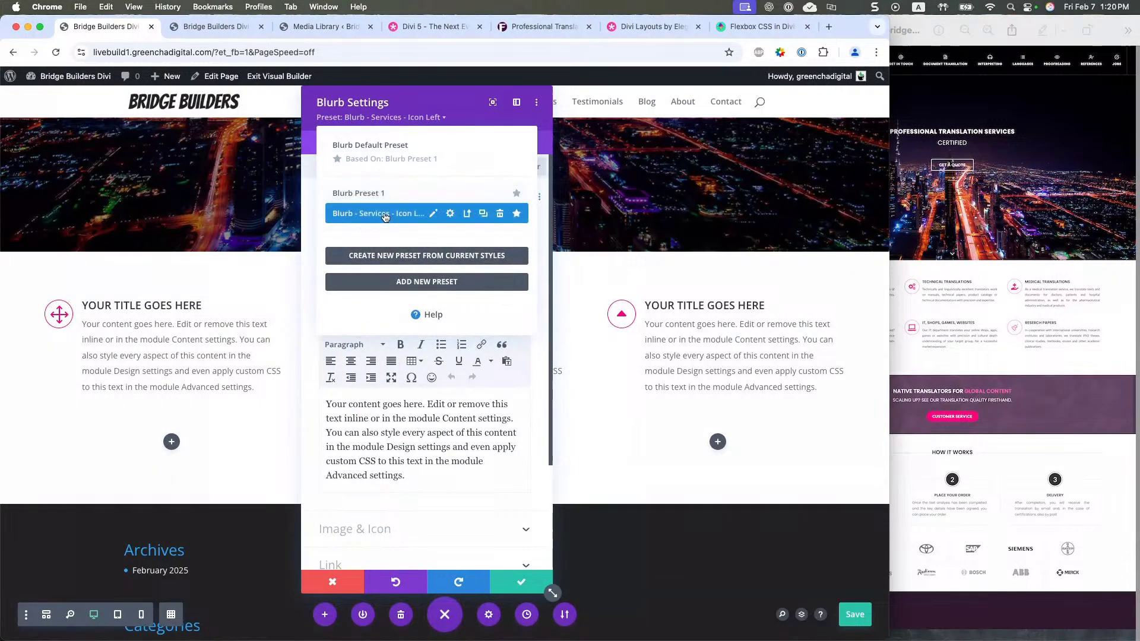
left_click(434, 215)
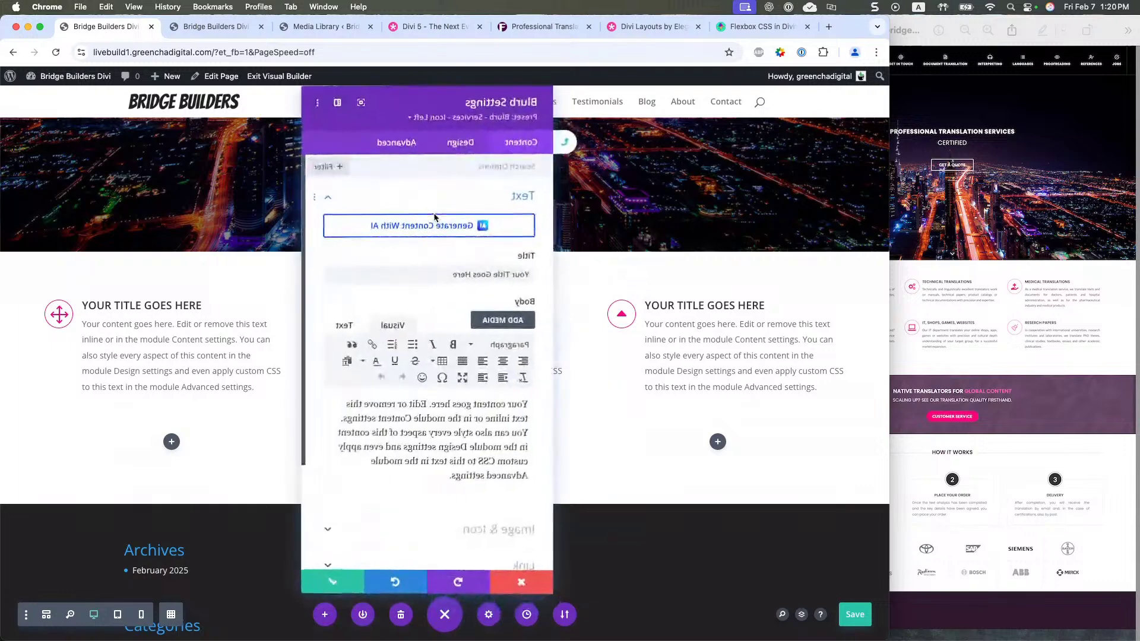
left_click(393, 144)
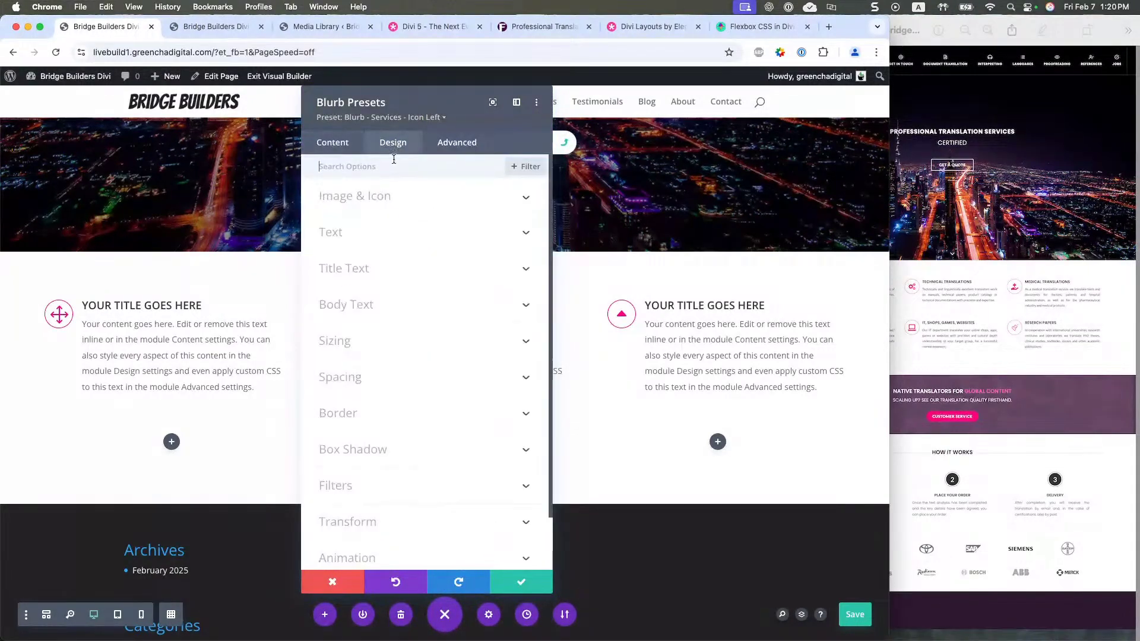
scroll(403, 414, "down", 2)
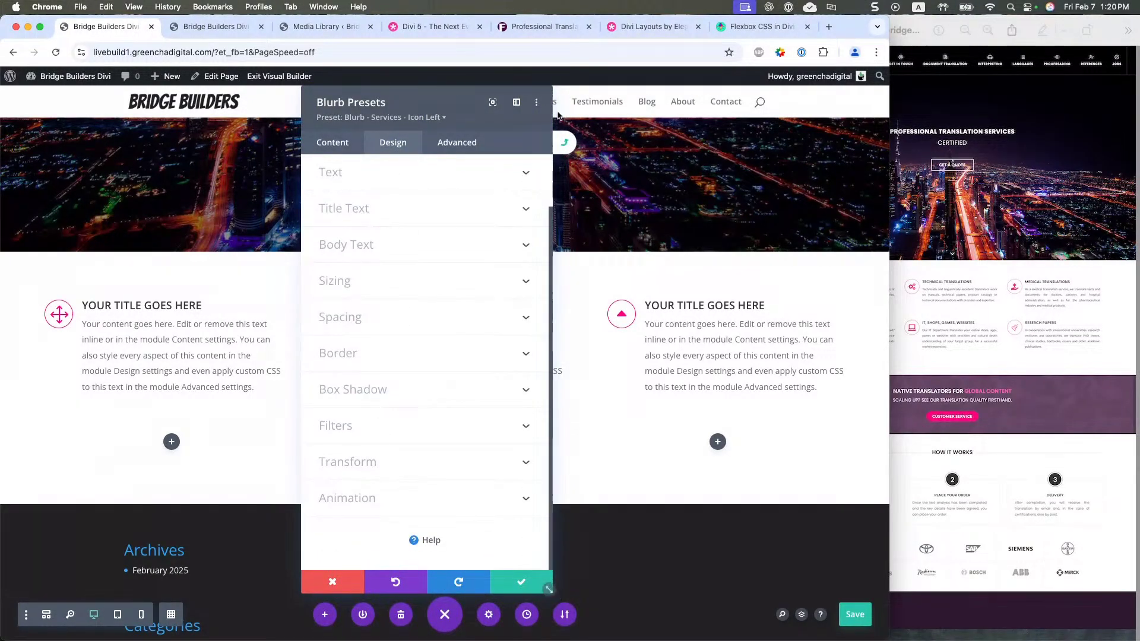
left_click(436, 147)
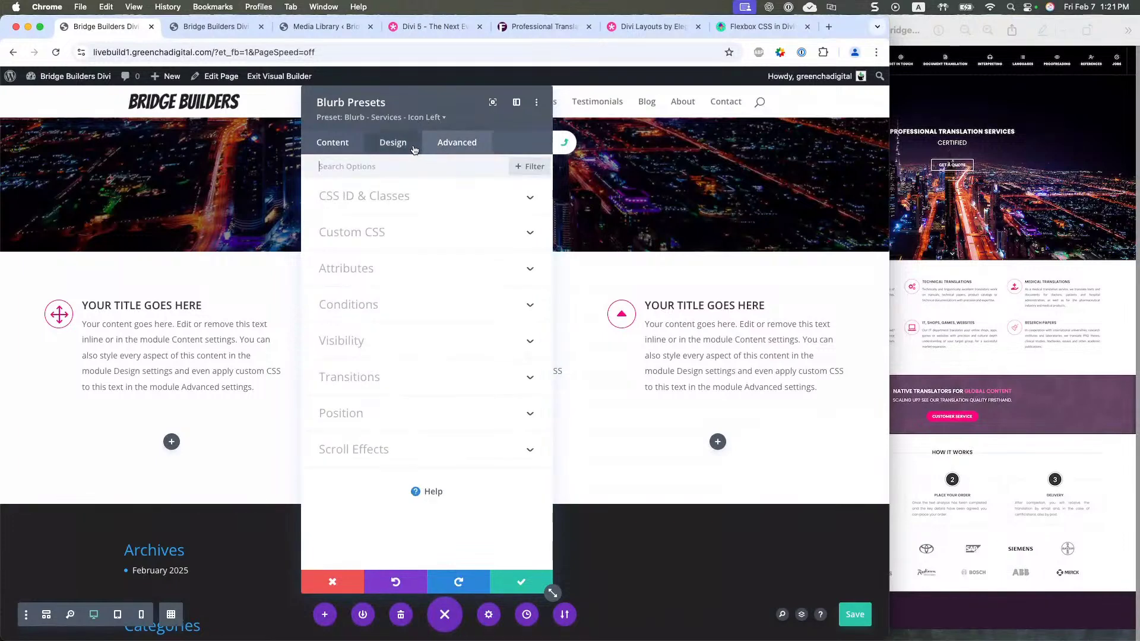
left_click(393, 143)
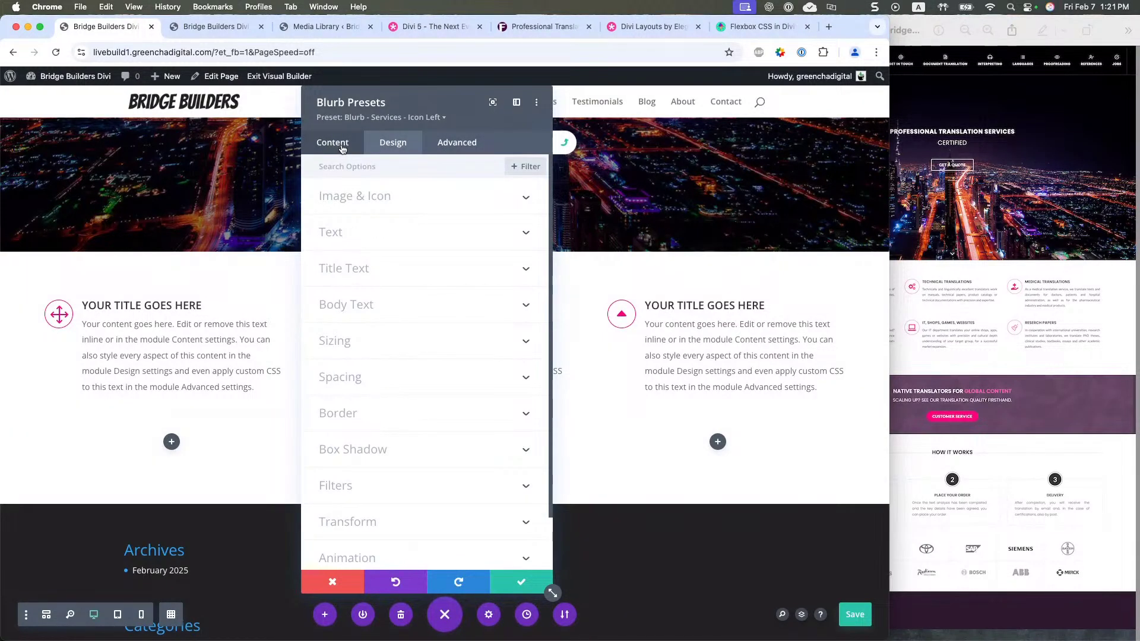
left_click(378, 304)
scroll(439, 446, "down", 1)
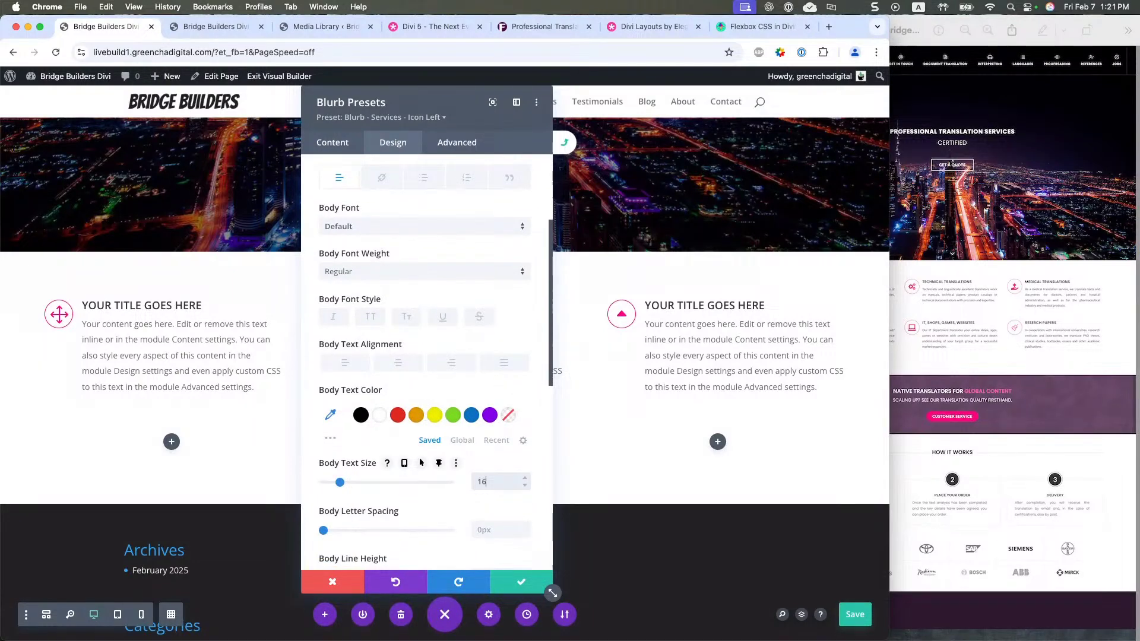
type("rem")
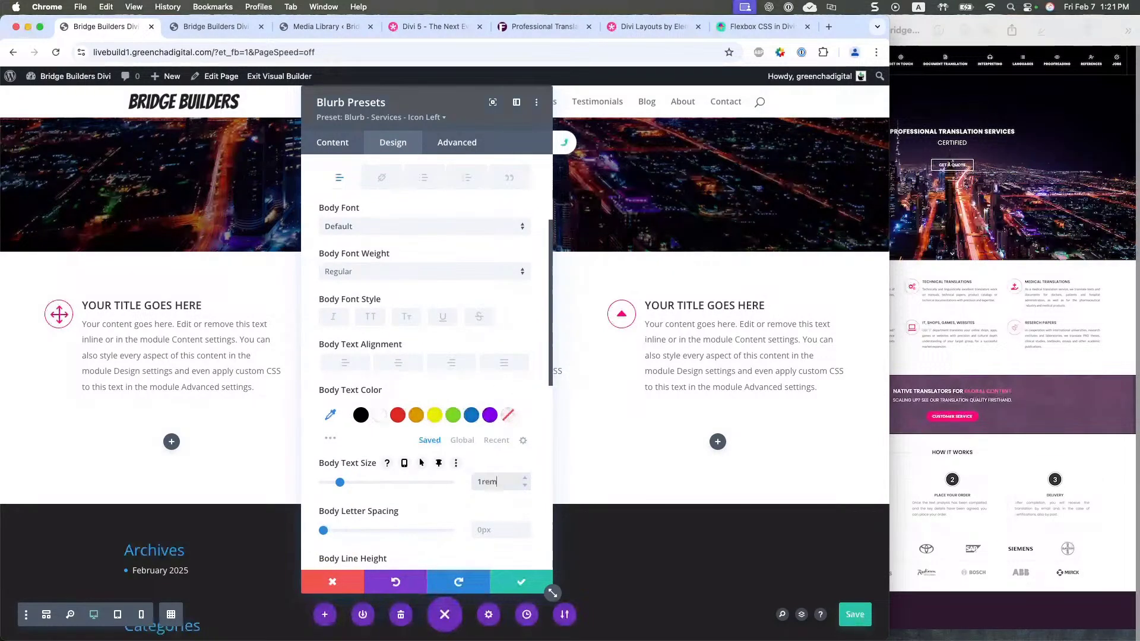
left_click(515, 587)
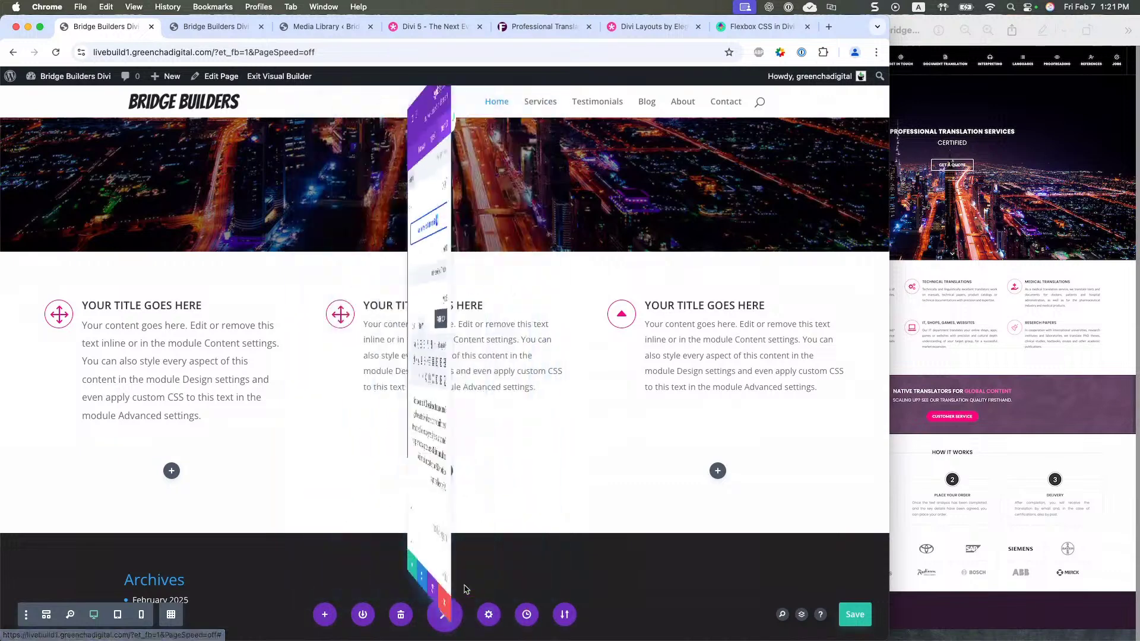
left_click(521, 583)
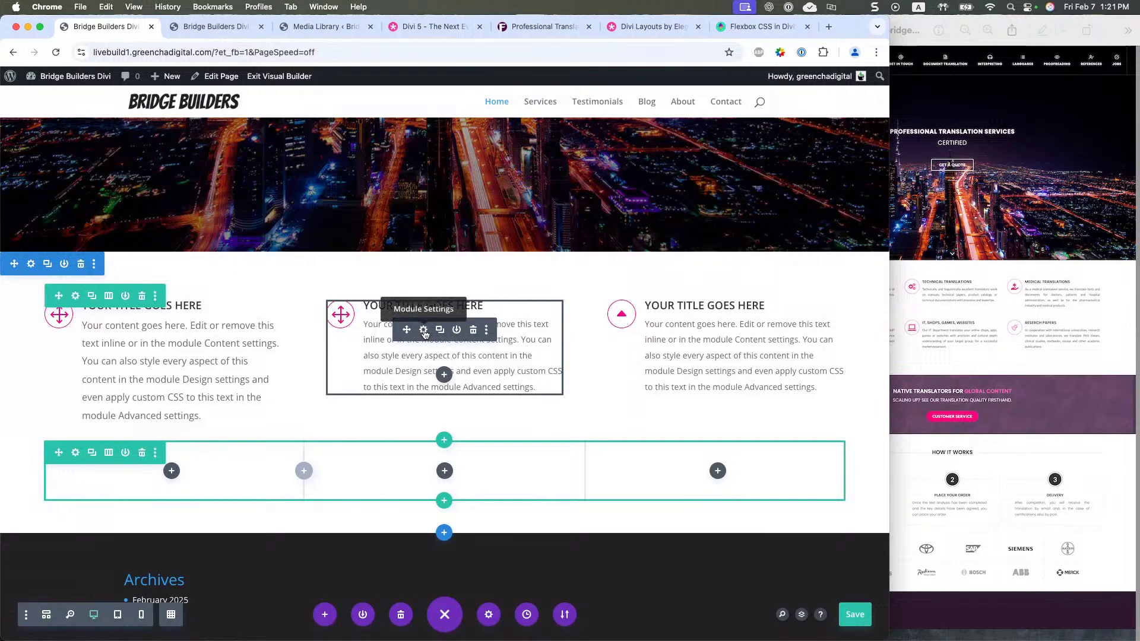
- Reset the module styles of the middle column's blurb and save its settings
left_click(424, 331)
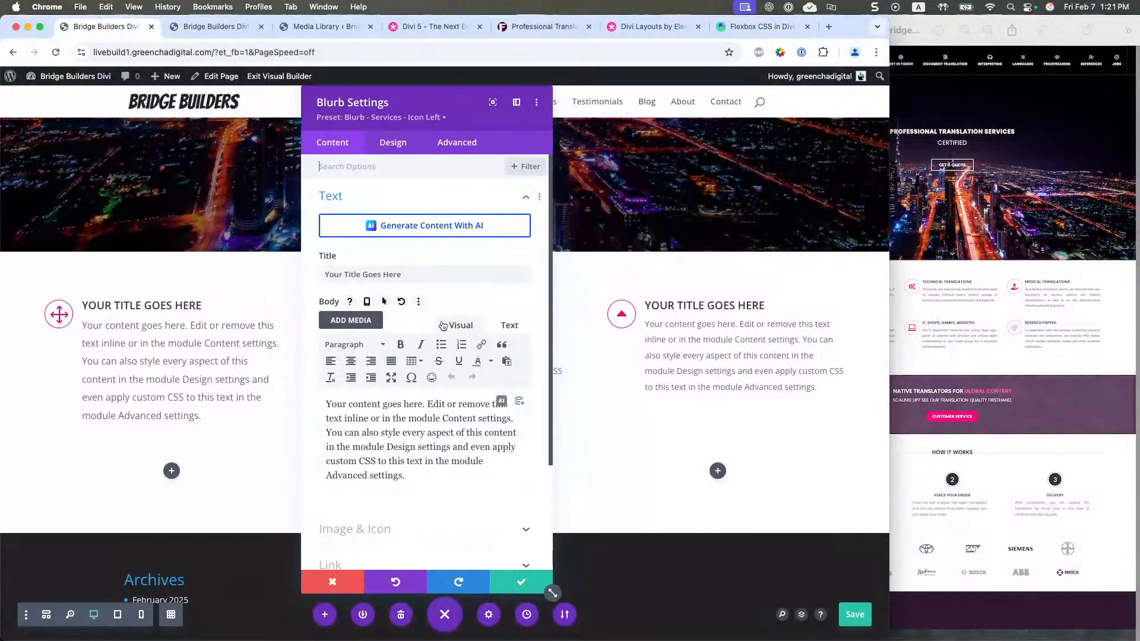
left_click(446, 118)
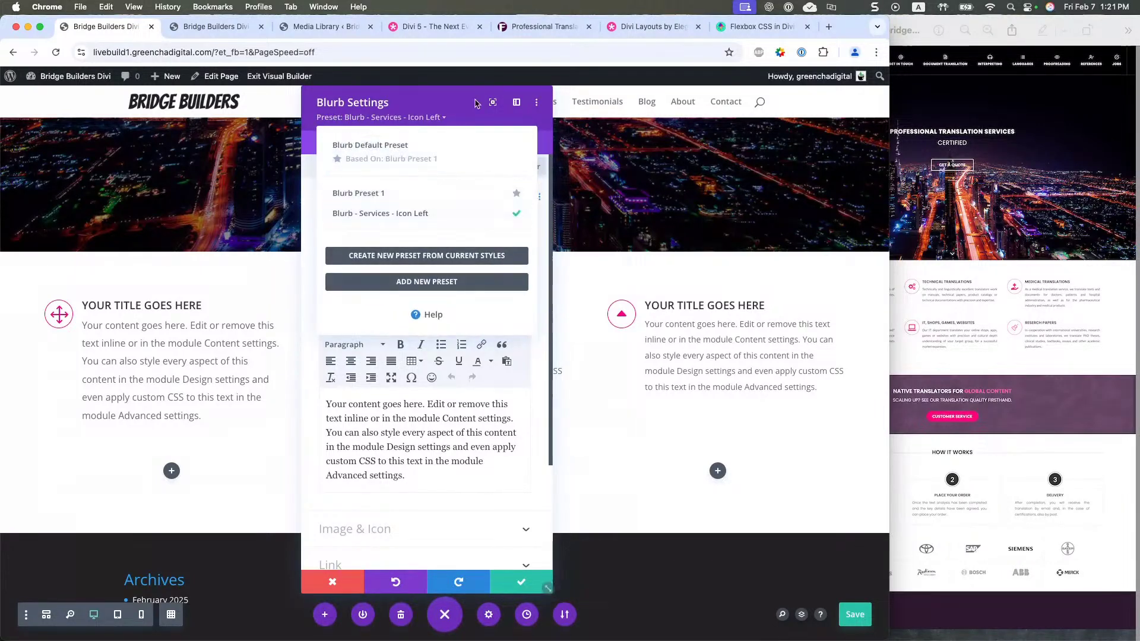
left_click(457, 99)
left_click(536, 102)
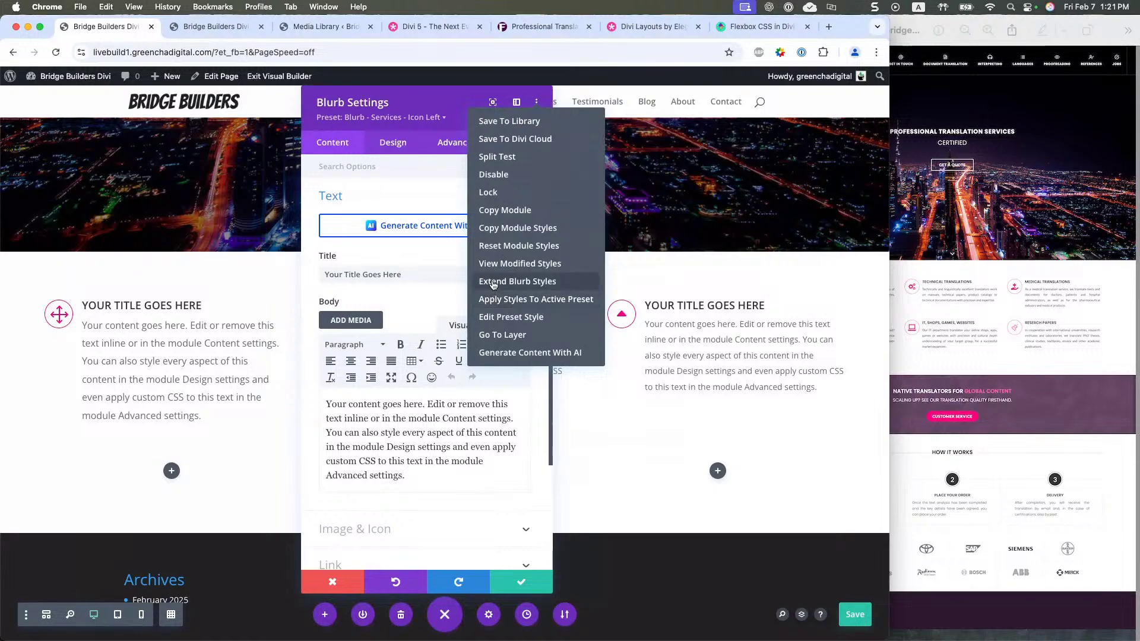
left_click(503, 247)
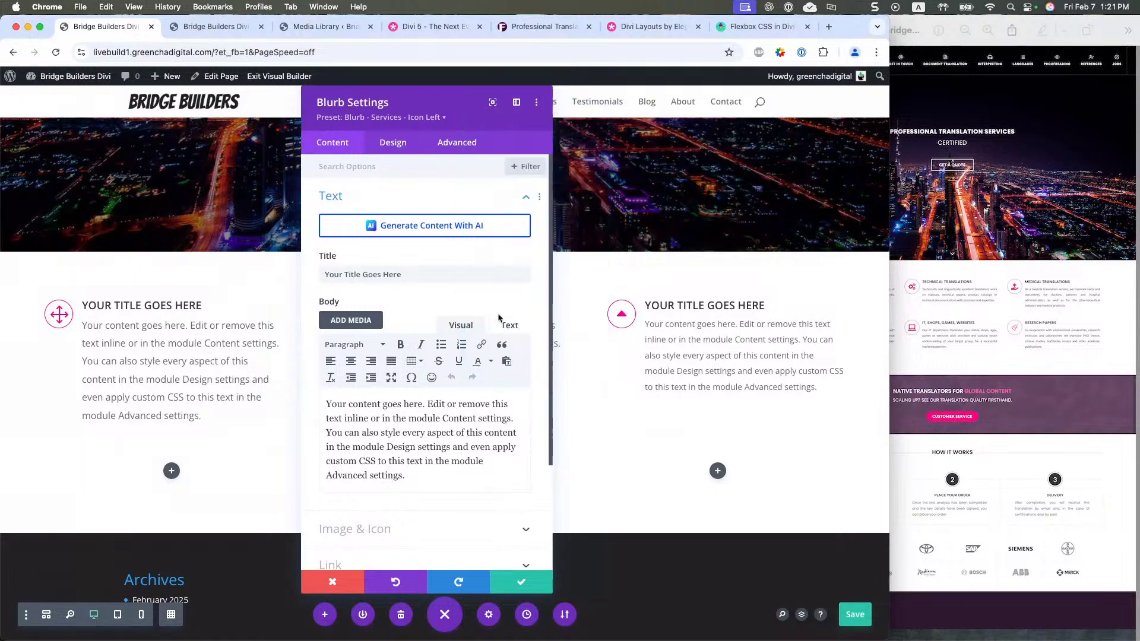
left_click(514, 574)
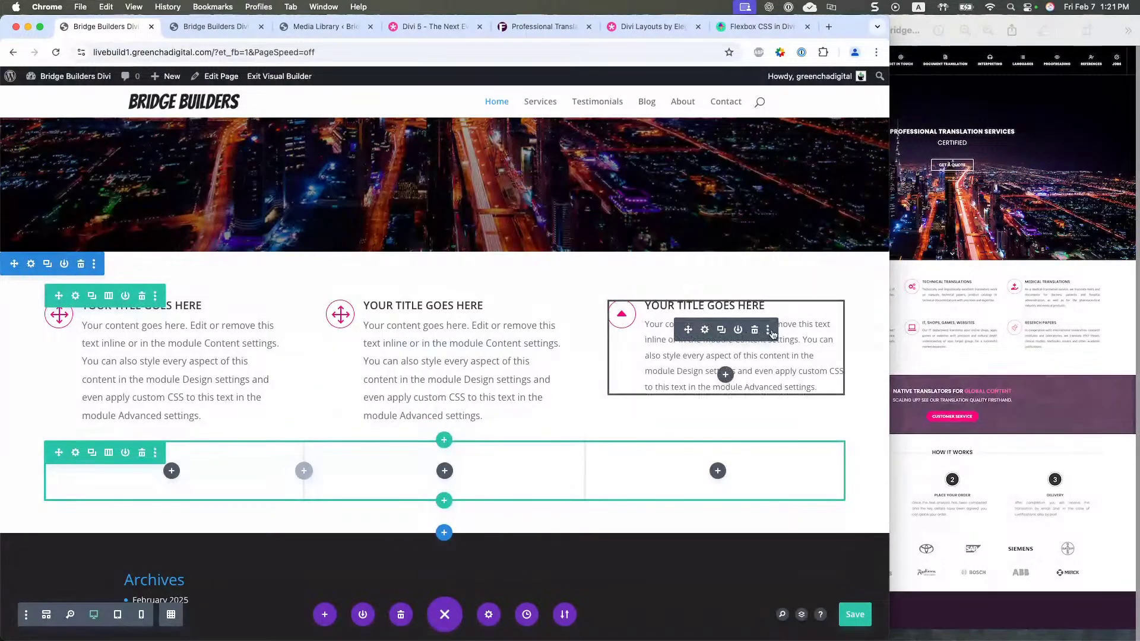
- Reset the module styles of the third and first columns' blurbs so they follow the preset
left_click(770, 332)
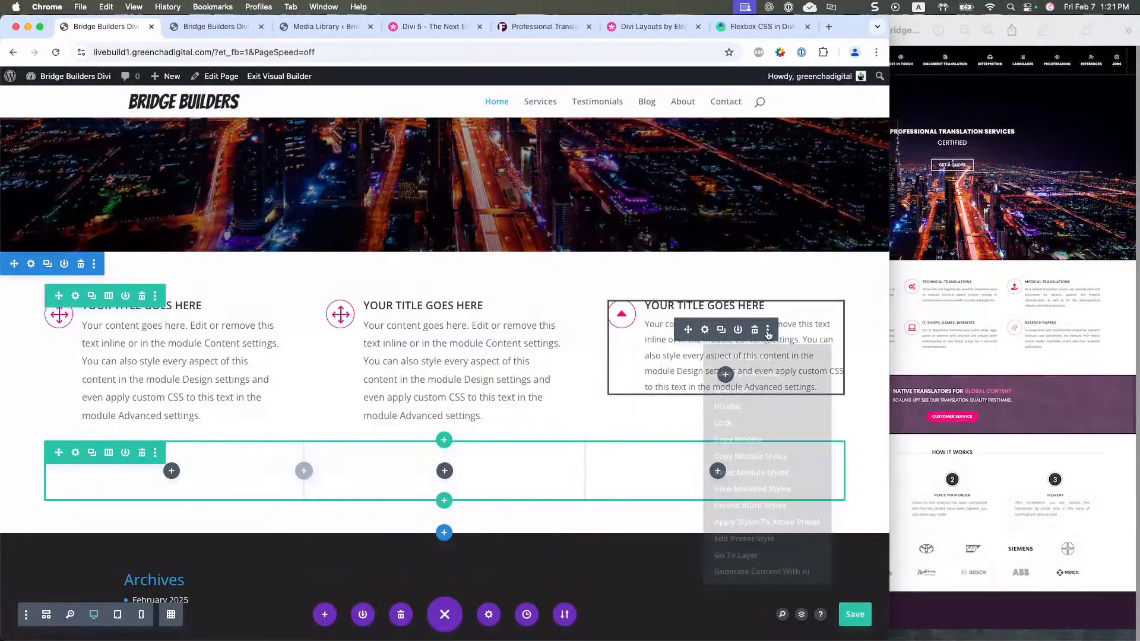
left_click(748, 475)
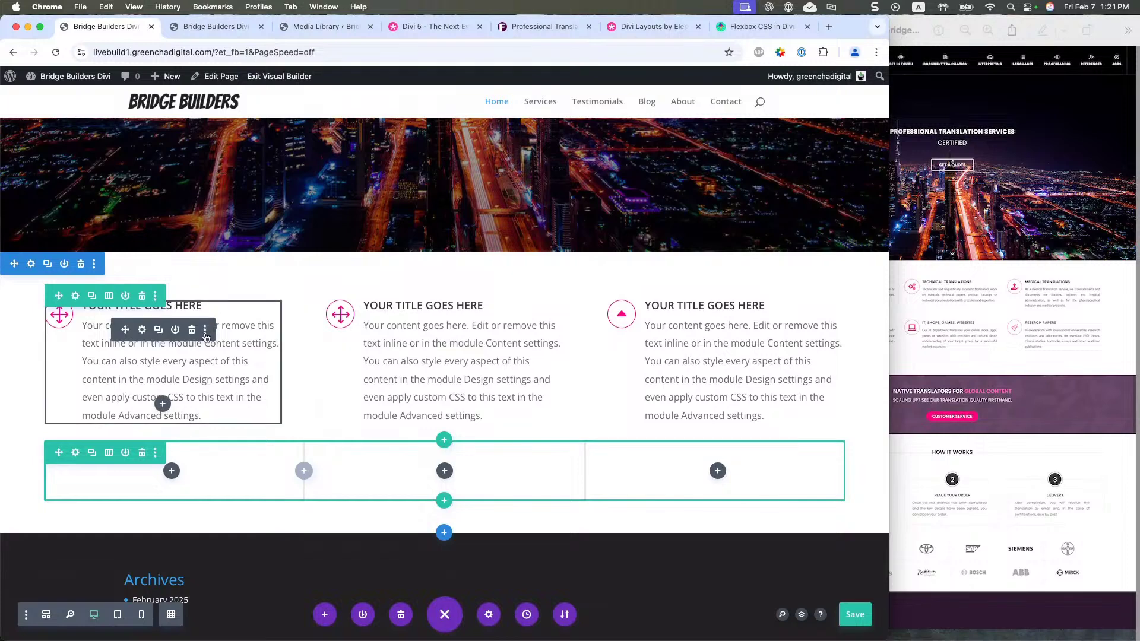
left_click(205, 330)
left_click(189, 475)
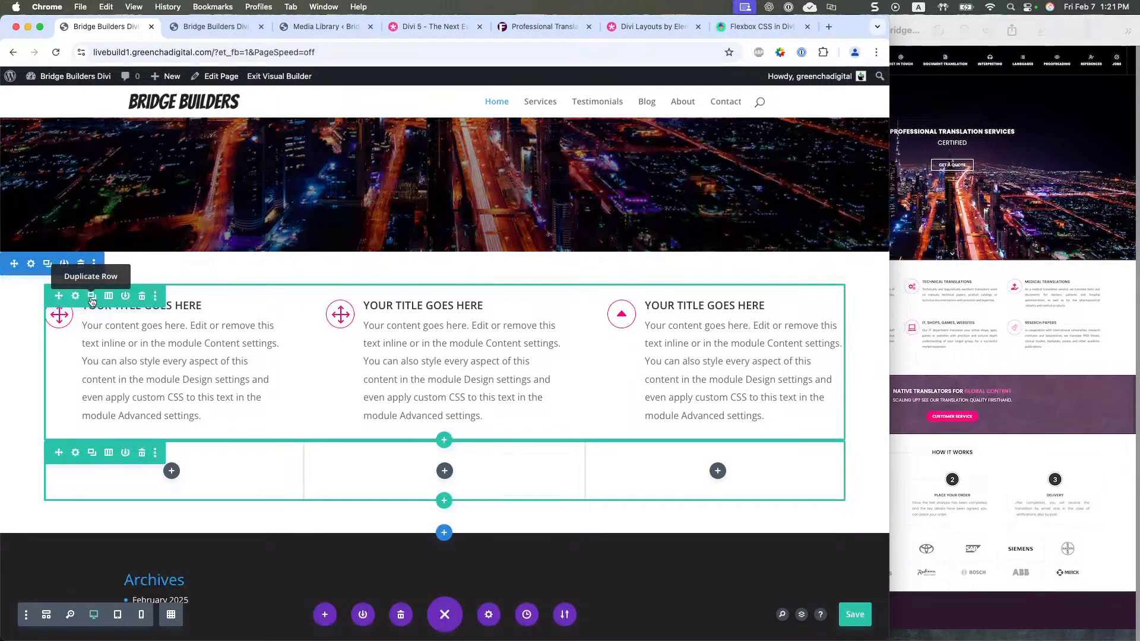
- Duplicate the row of three service blurbs and delete the empty three-column row beneath it
left_click(92, 297)
scroll(141, 525, "down", 3)
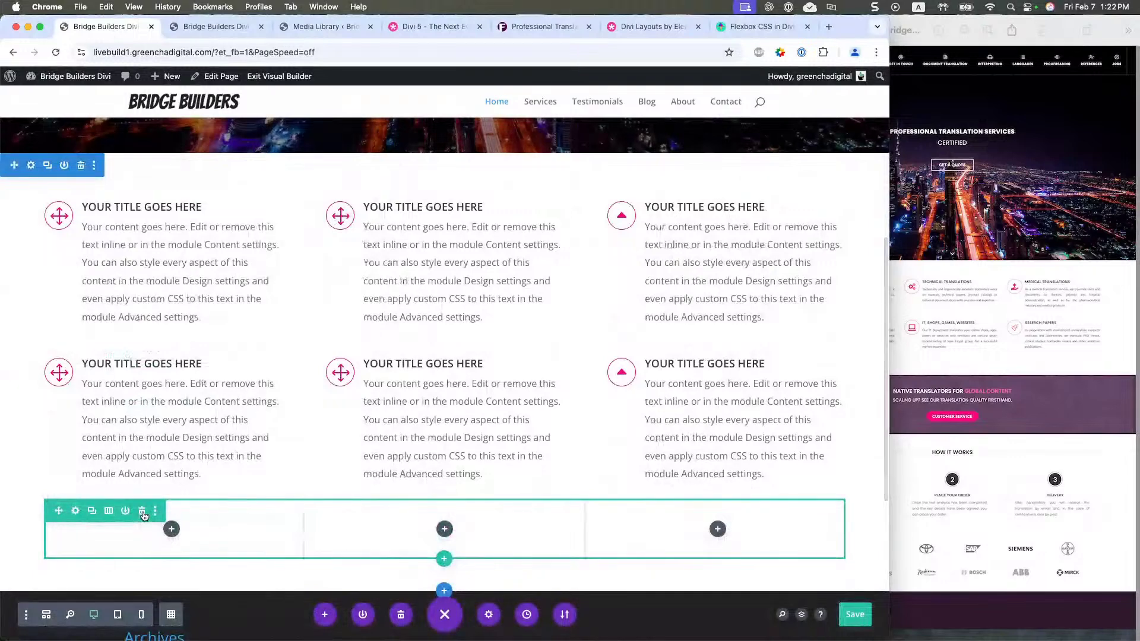
left_click(142, 511)
- Compare the two rows of service blurbs with the reference design and save the page
left_click(960, 287)
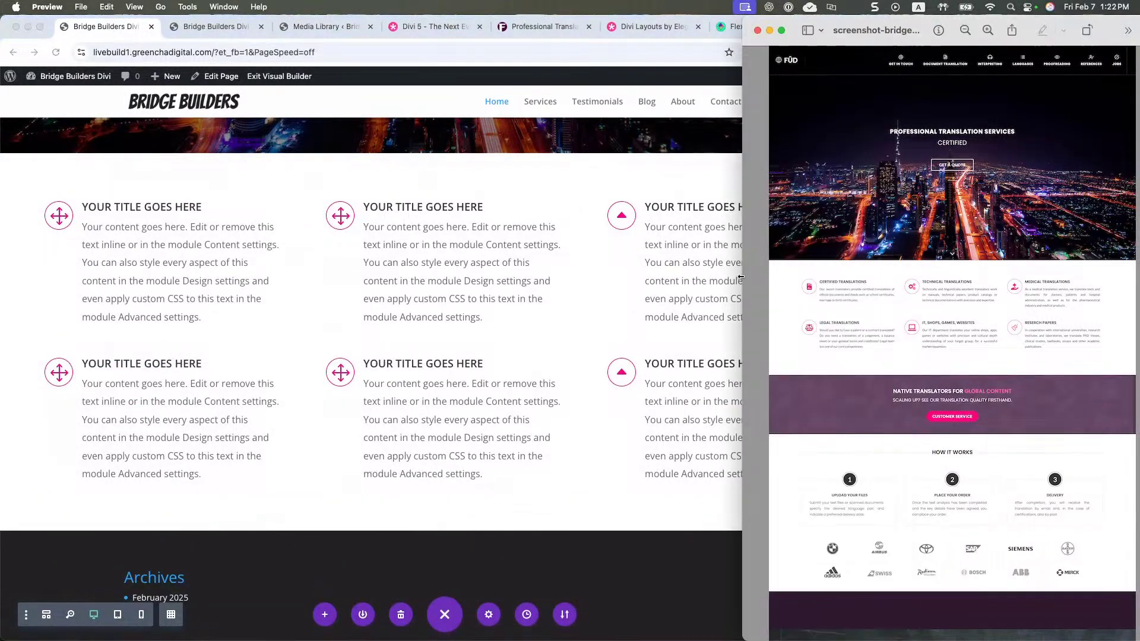
left_click(25, 217)
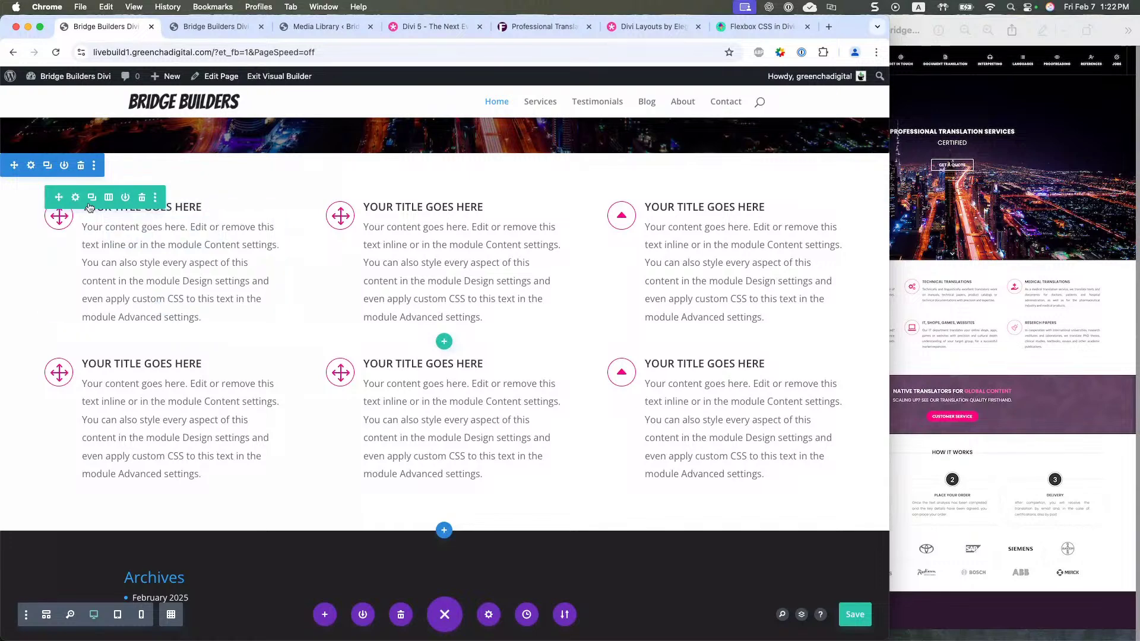
scroll(451, 369, "down", 4)
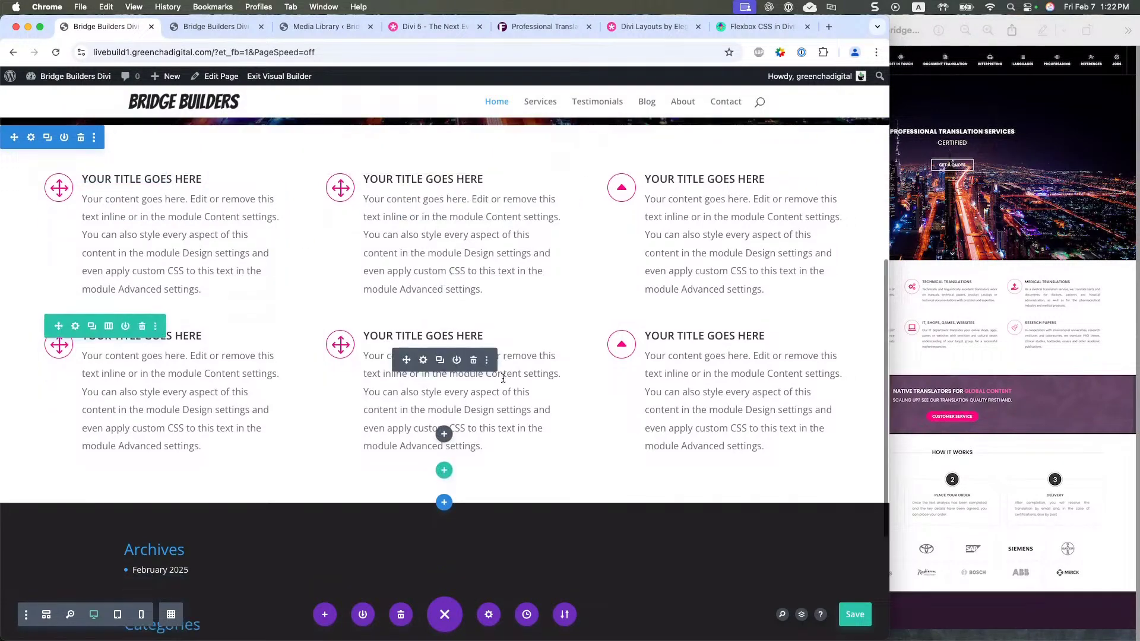
left_click(961, 336)
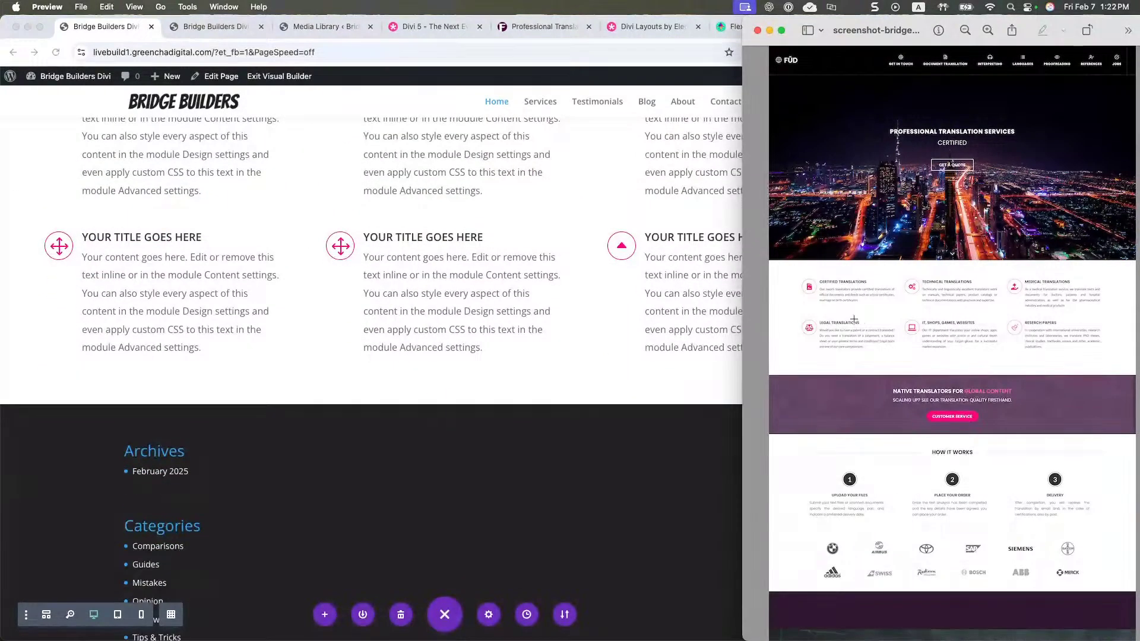
scroll(462, 274, "up", 10)
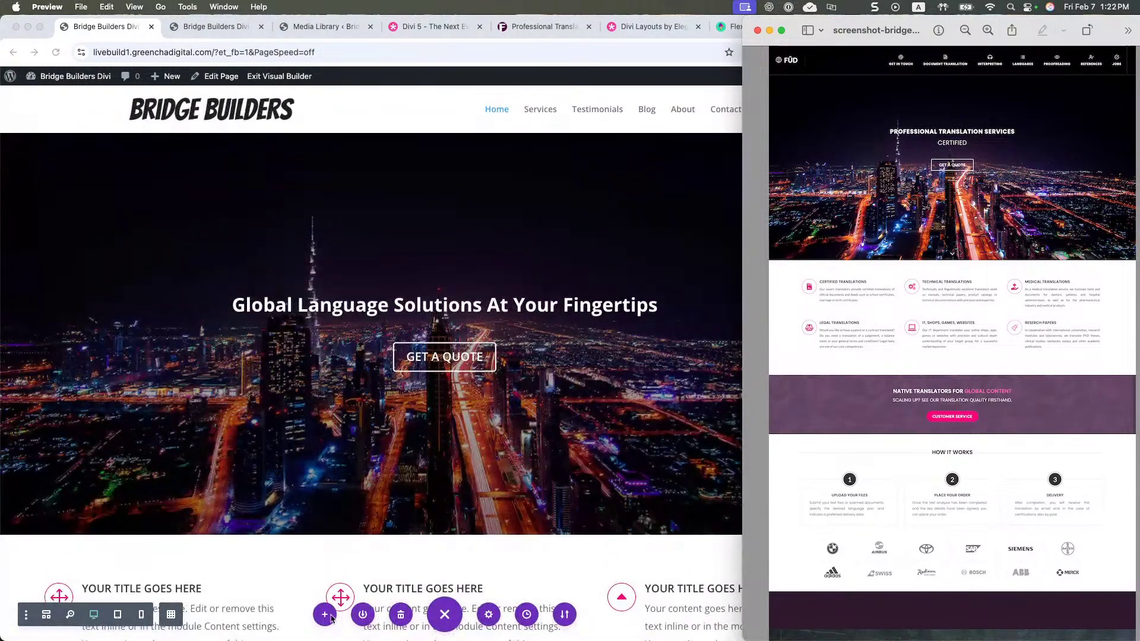
left_click(331, 618)
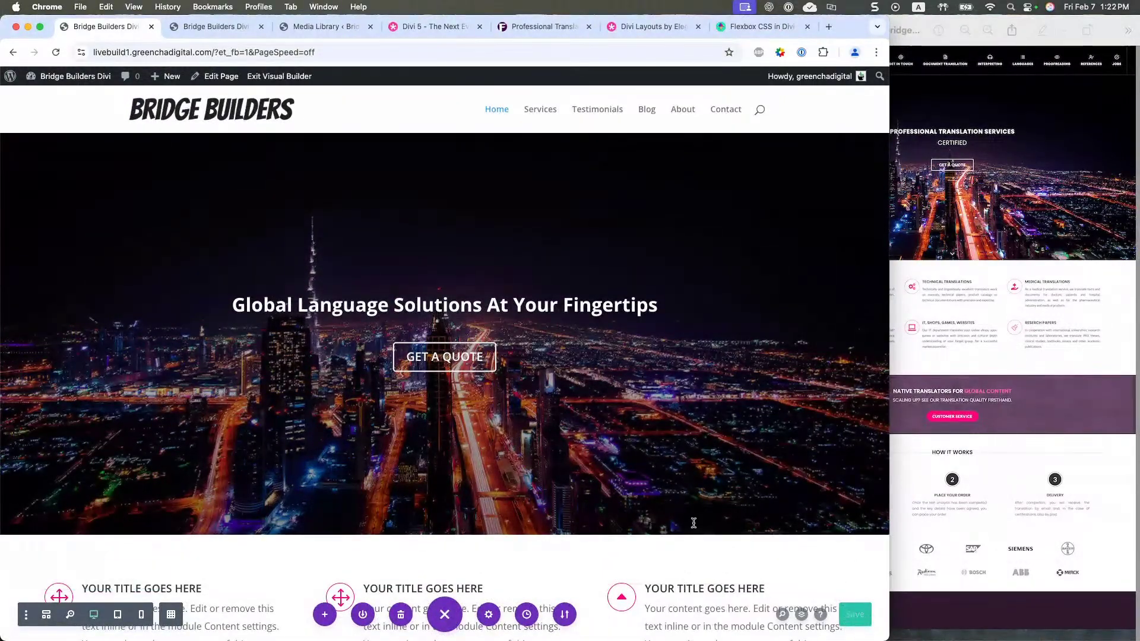
scroll(694, 523, "down", 10)
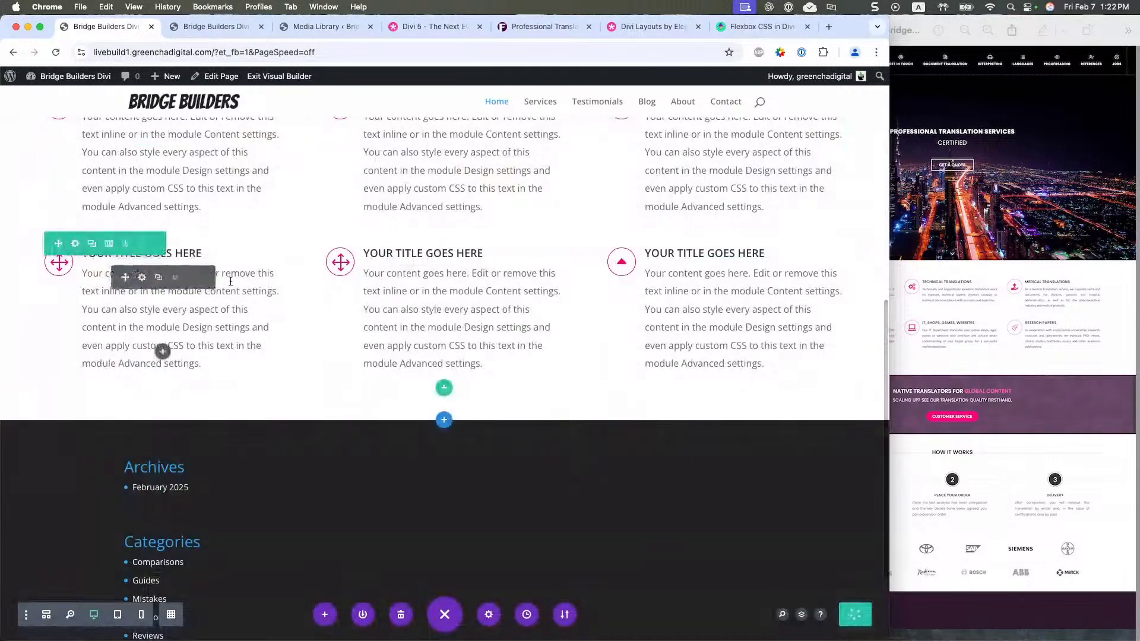
left_click(142, 277)
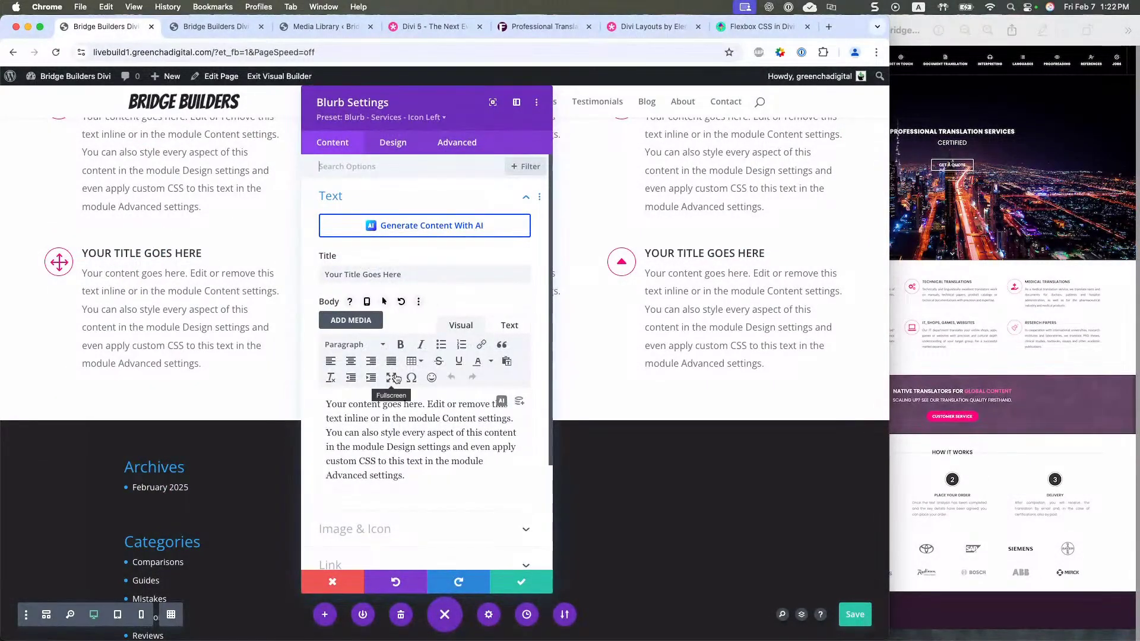
left_click(512, 407)
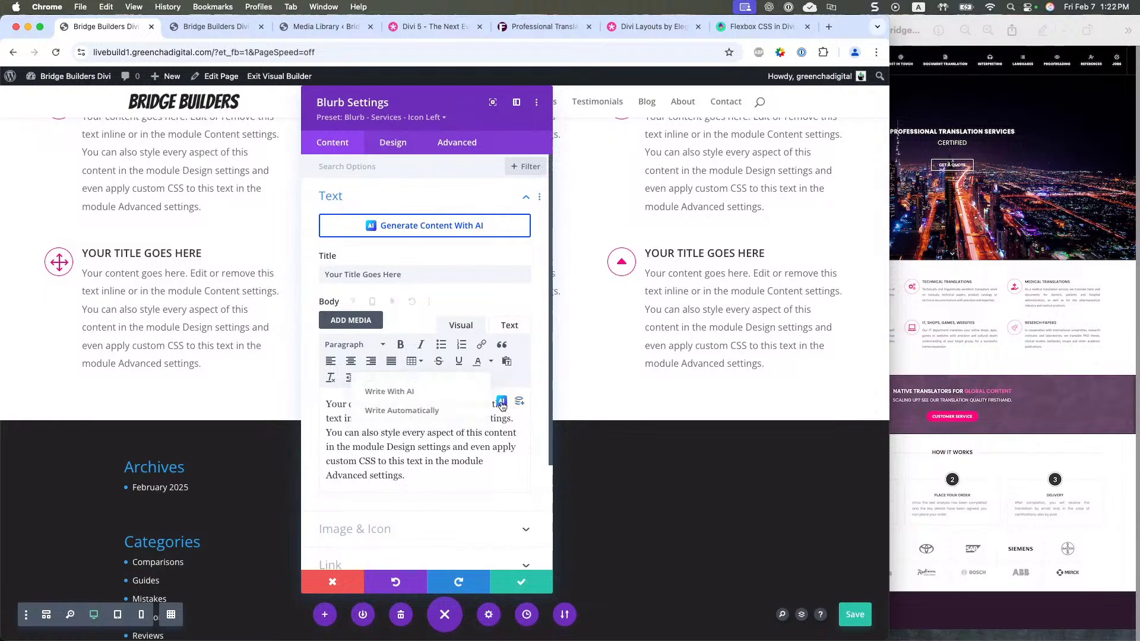
left_click_drag(364, 387, 451, 423)
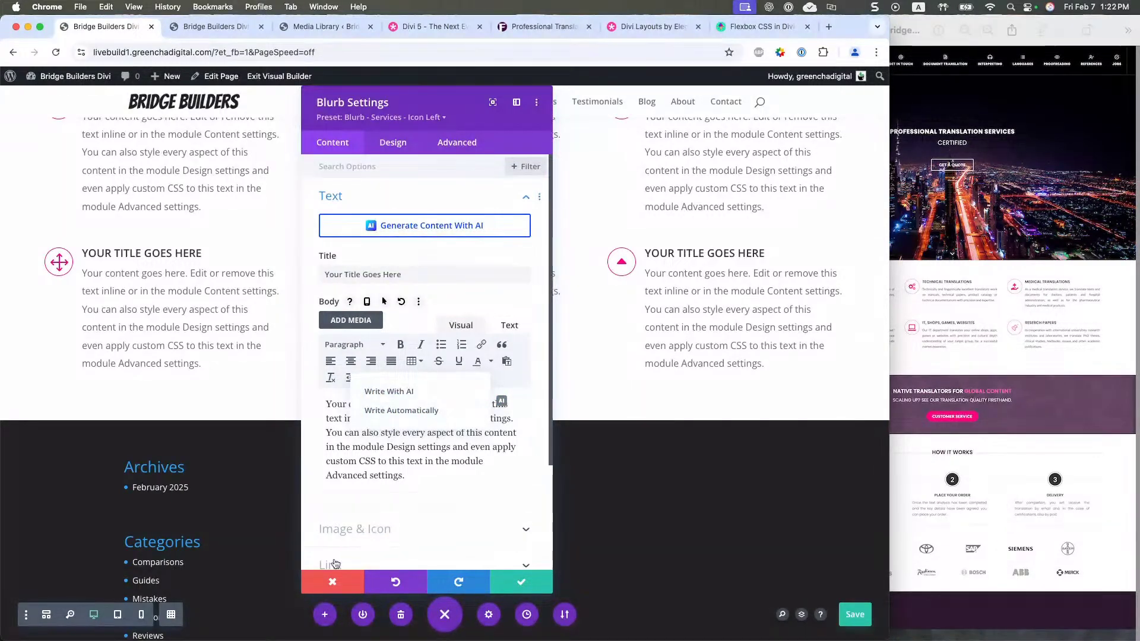
left_click(332, 582)
- Set the title of the second row's first blurb to "Legal Translations", following the reference design
left_click(163, 349)
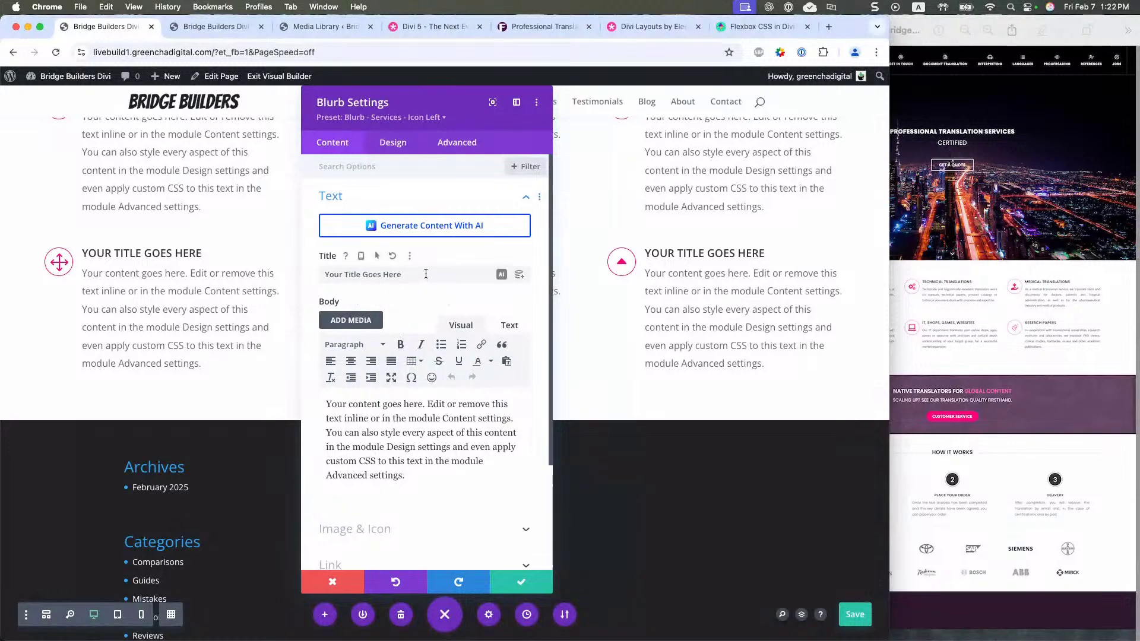
left_click(927, 323)
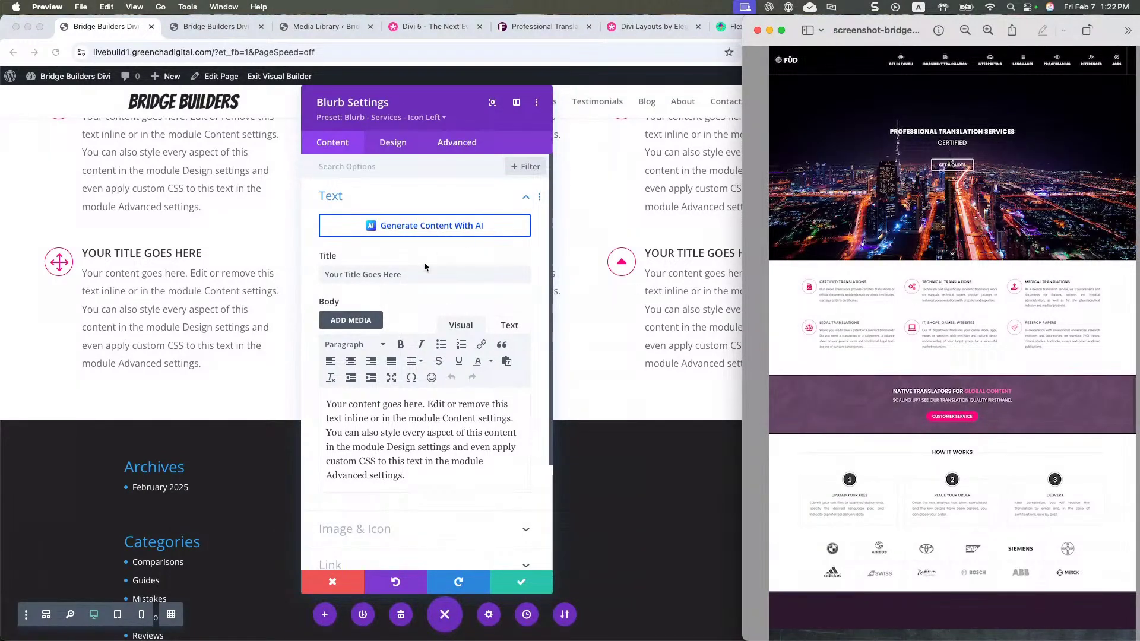
left_click(425, 267)
key("super+a")
type("Legal ")
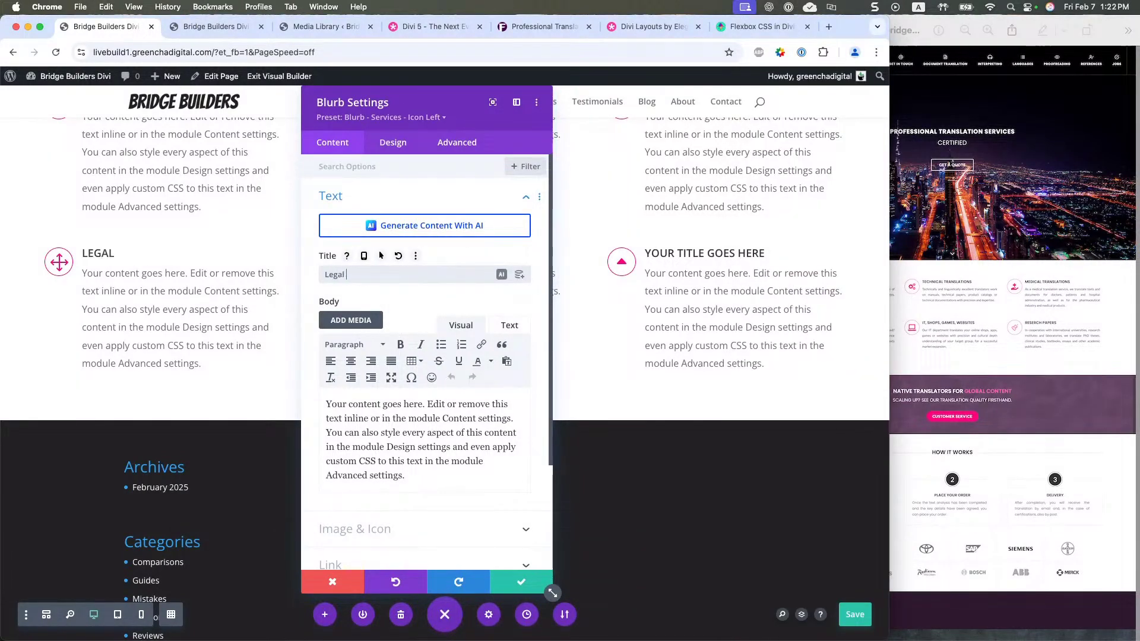
type("Translations")
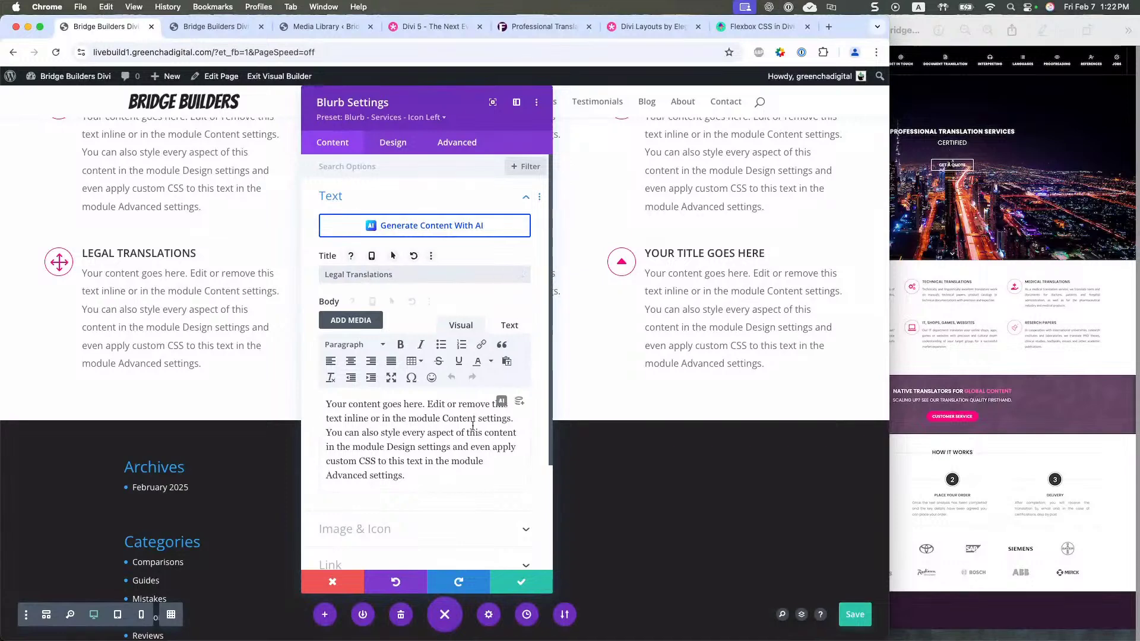
- Replace the Legal Translations blurb's body with automatically AI-written text, saving the blurb settings and the page
left_click(502, 401)
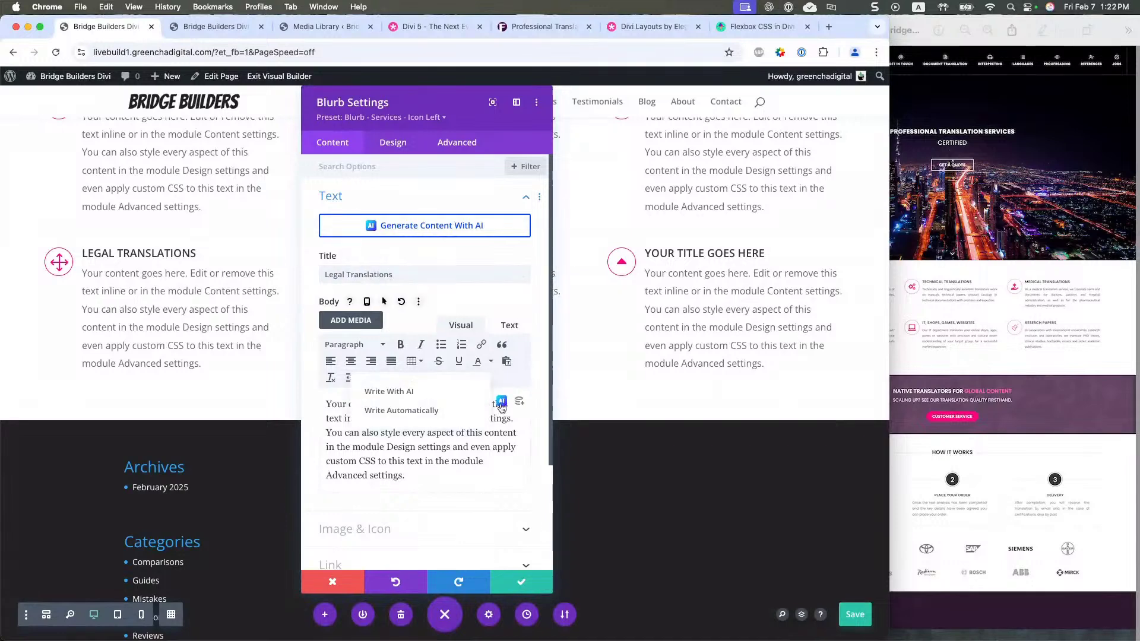
left_click(420, 411)
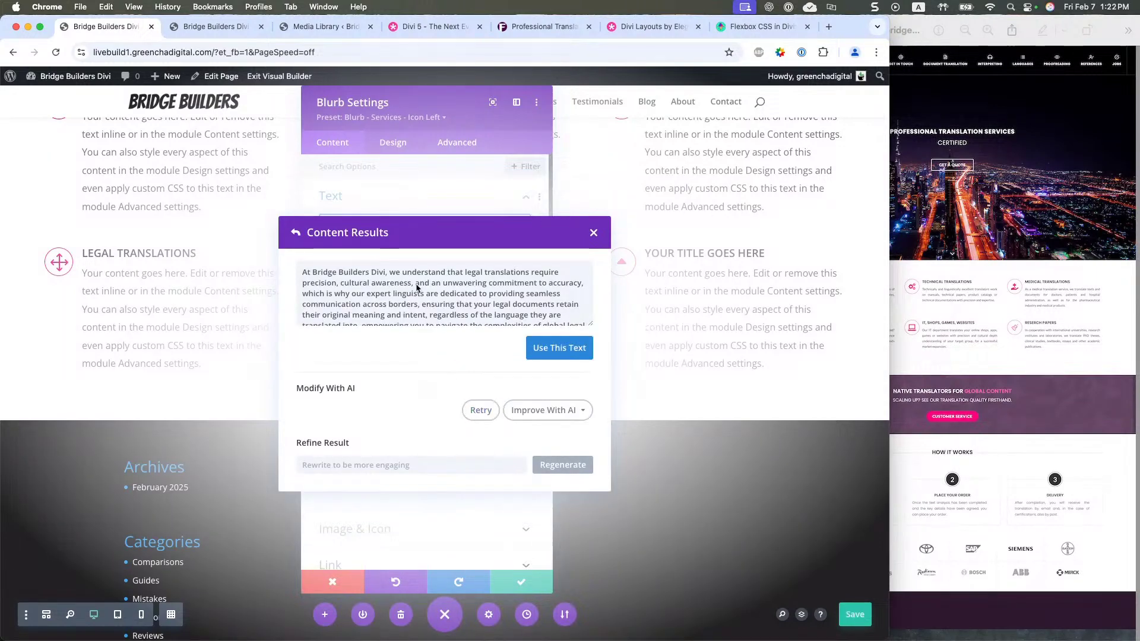
left_click(567, 349)
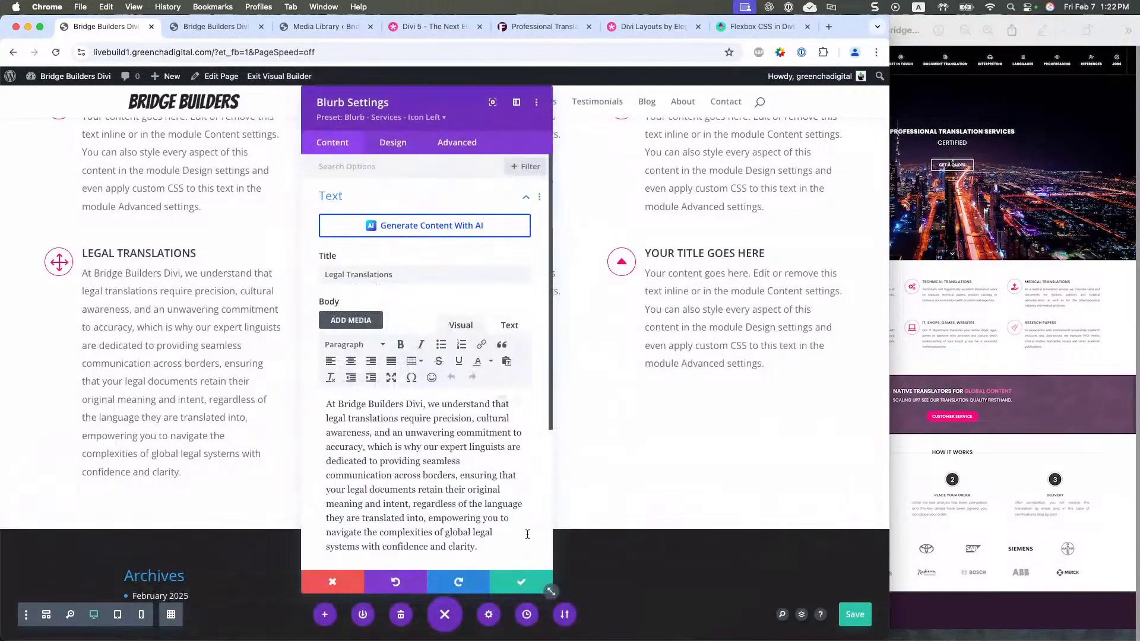
left_click(526, 578)
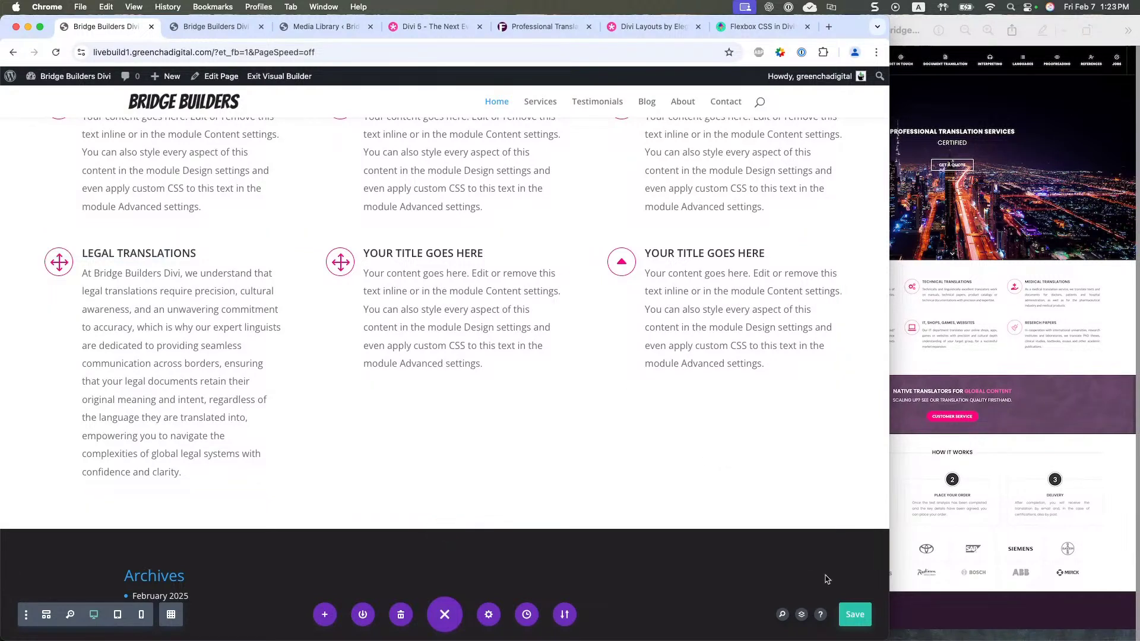
left_click(854, 614)
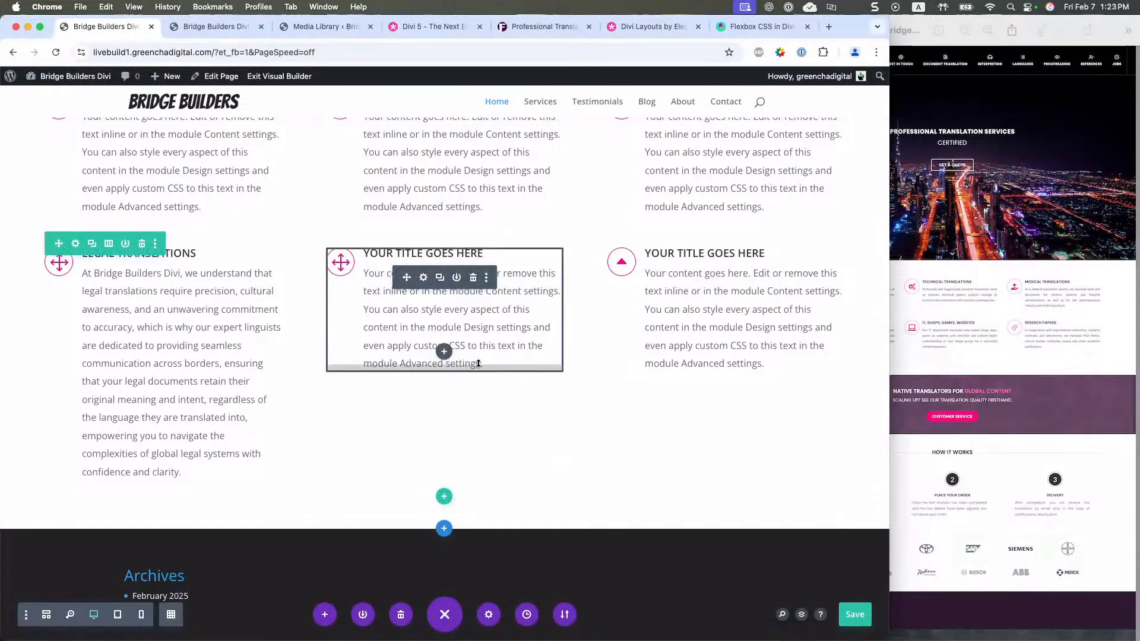
key("super+s")
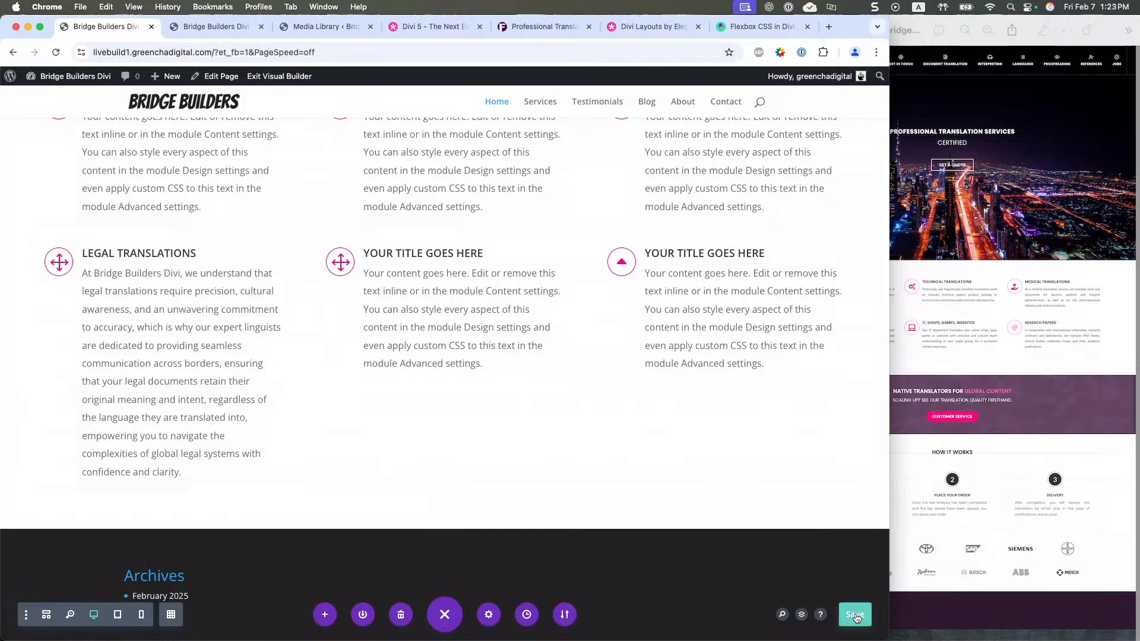
- Widen the browser window and check the hero and both service blurb rows at the larger width
scroll(795, 472, "up", 1)
scroll(795, 472, "up", 5)
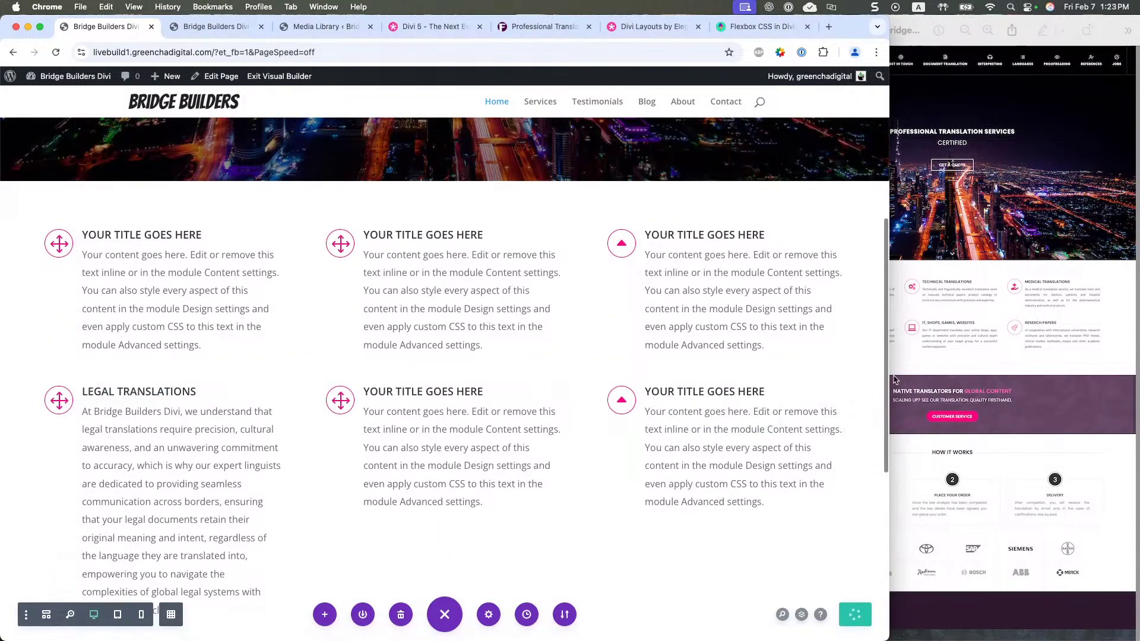
left_click_drag(891, 374, 1132, 378)
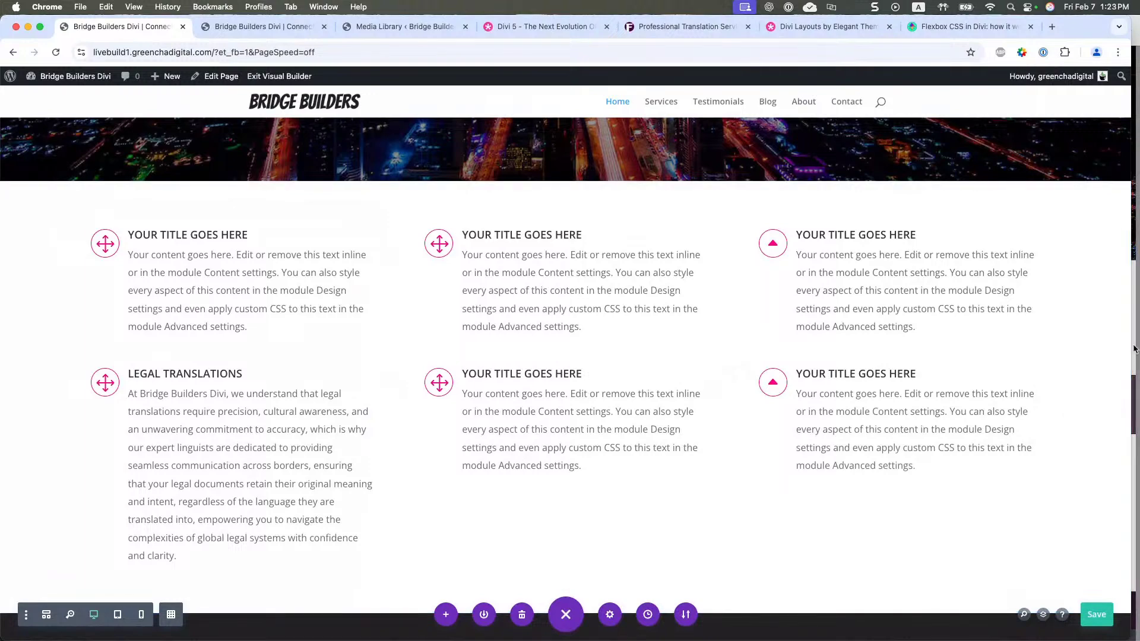
mouse_move(1116, 346)
left_mouse_down()
mouse_move(448, 349)
mouse_move(1110, 356)
left_mouse_up()
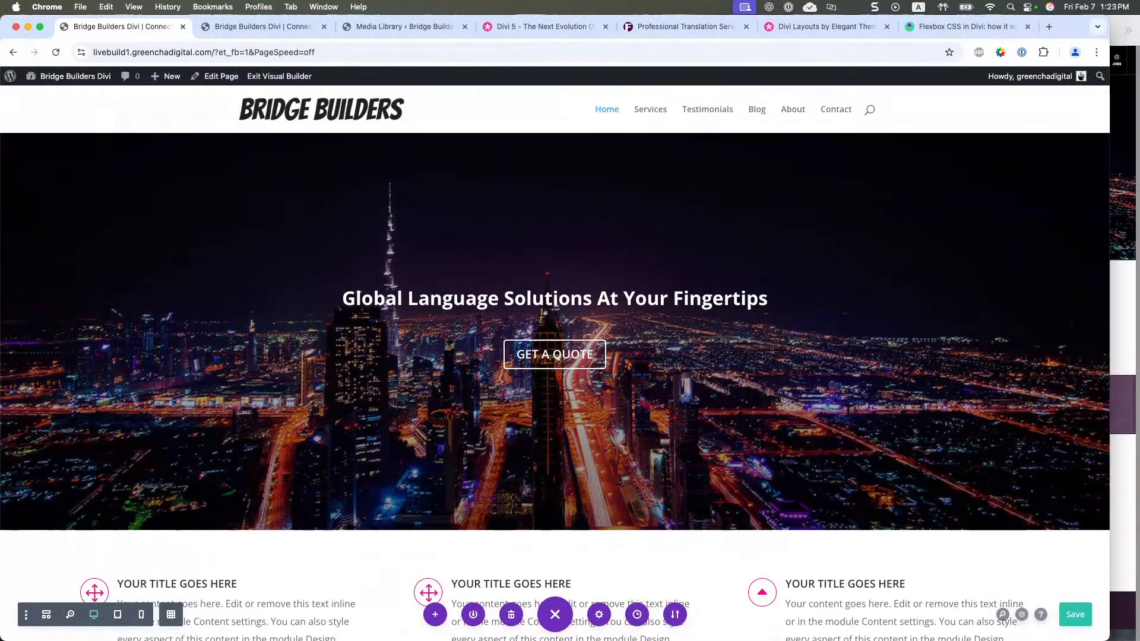
scroll(542, 491, "down", 3)
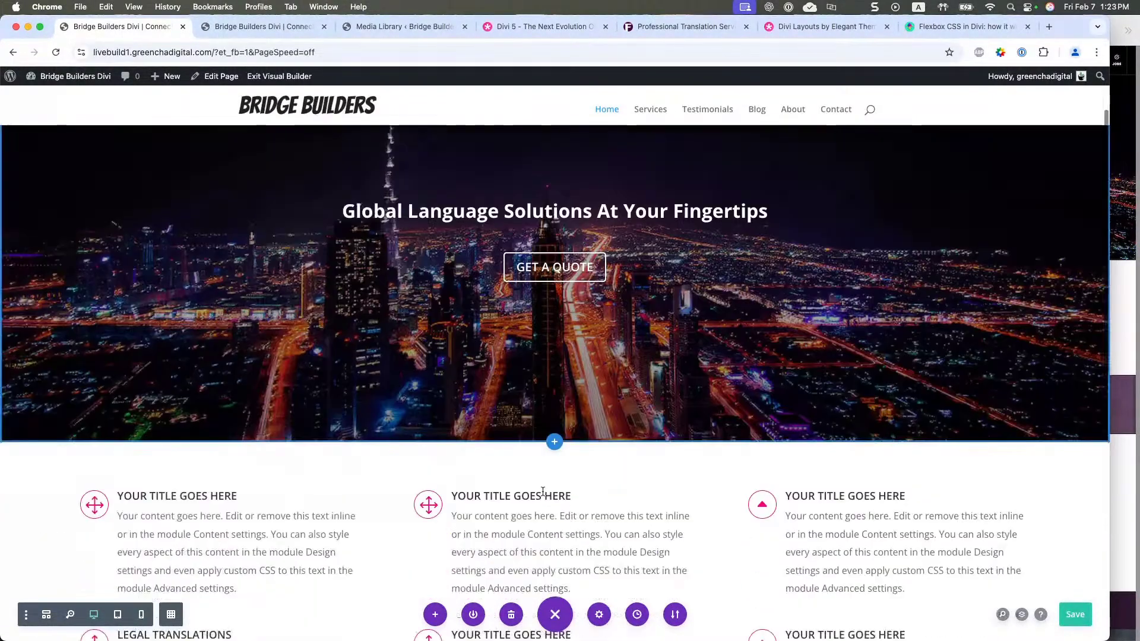
scroll(543, 491, "down", 10)
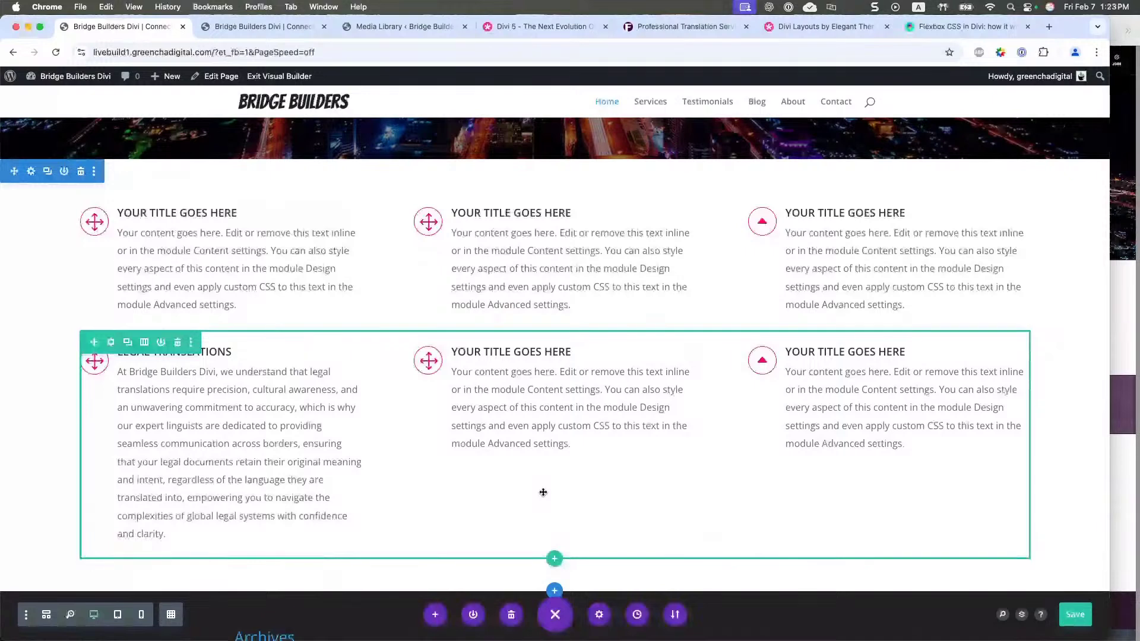
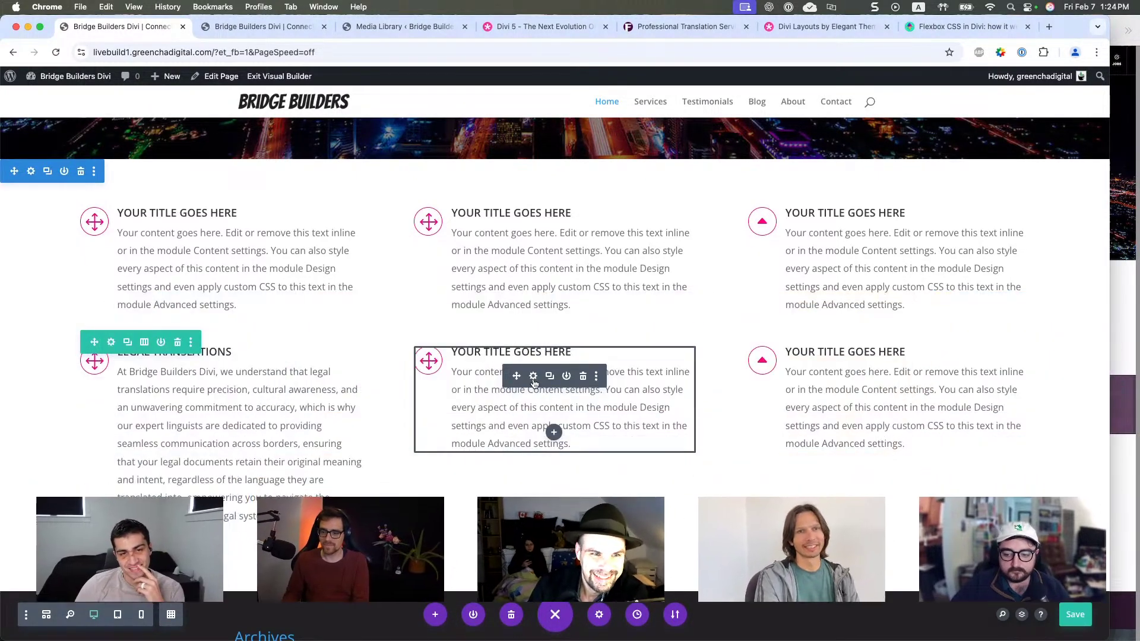
- Close the developer tools on the original translation services website and return to the Divi builder page
left_click_drag(1110, 348, 760, 345)
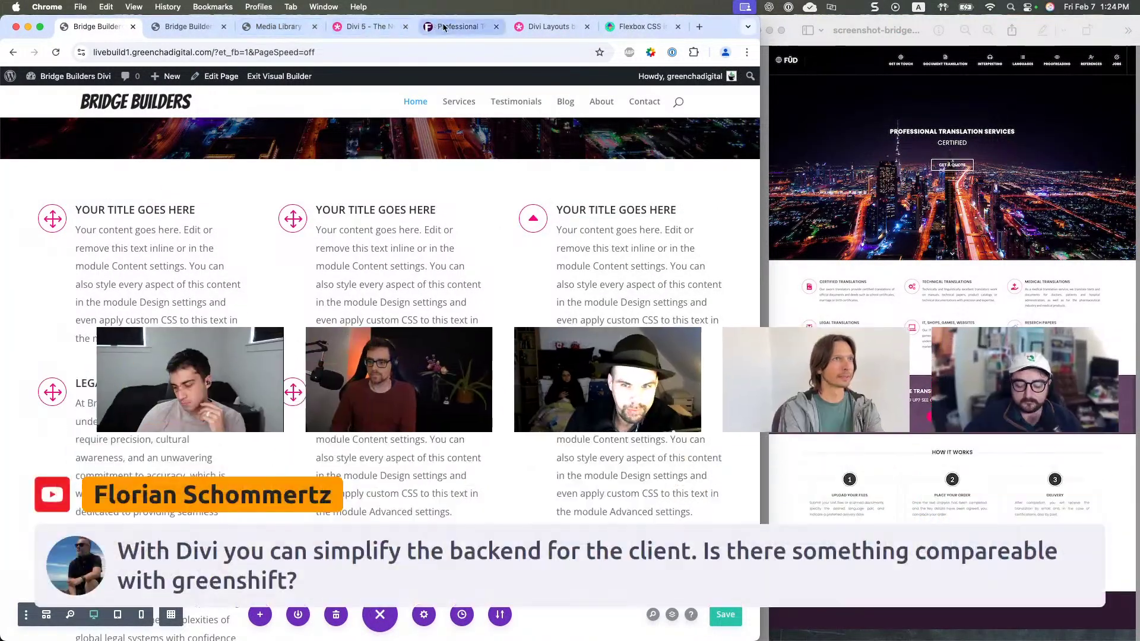
left_click(457, 26)
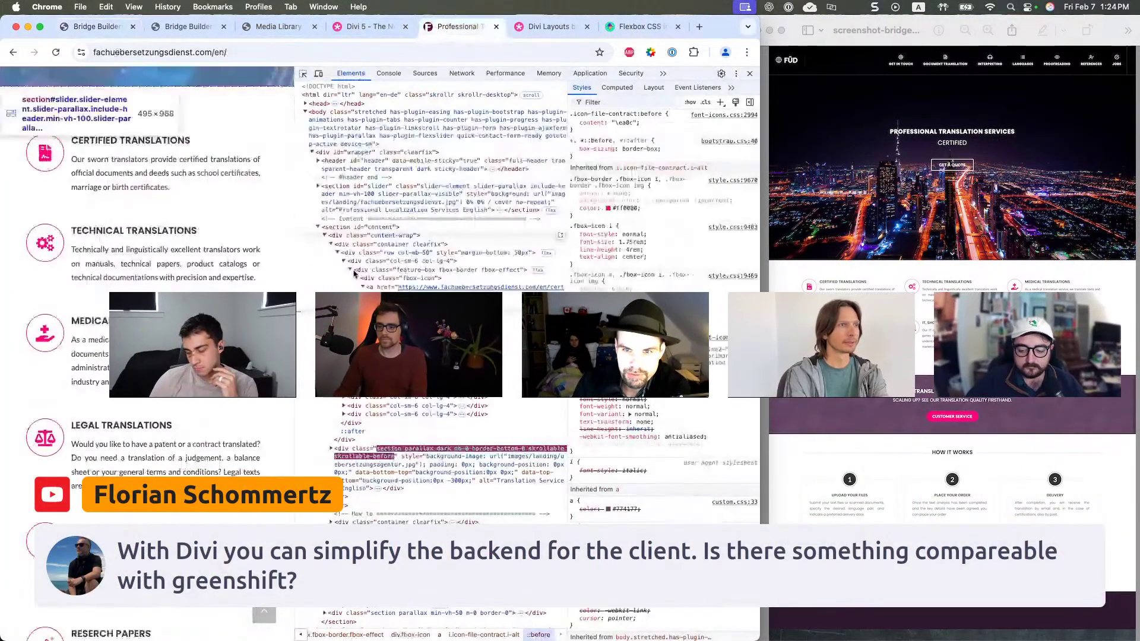
left_click(750, 73)
left_click(95, 26)
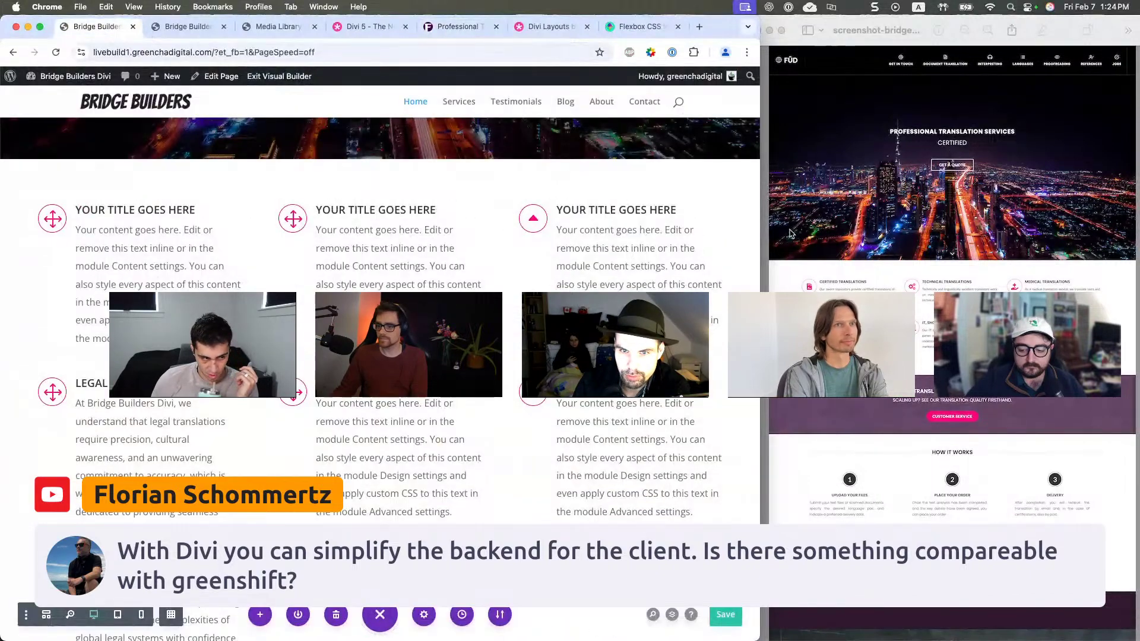
- Widen the browser window and open the Divi Role Editor from the site's WordPress dashboard, keeping the builder page open separately
left_click_drag(761, 210, 1137, 210)
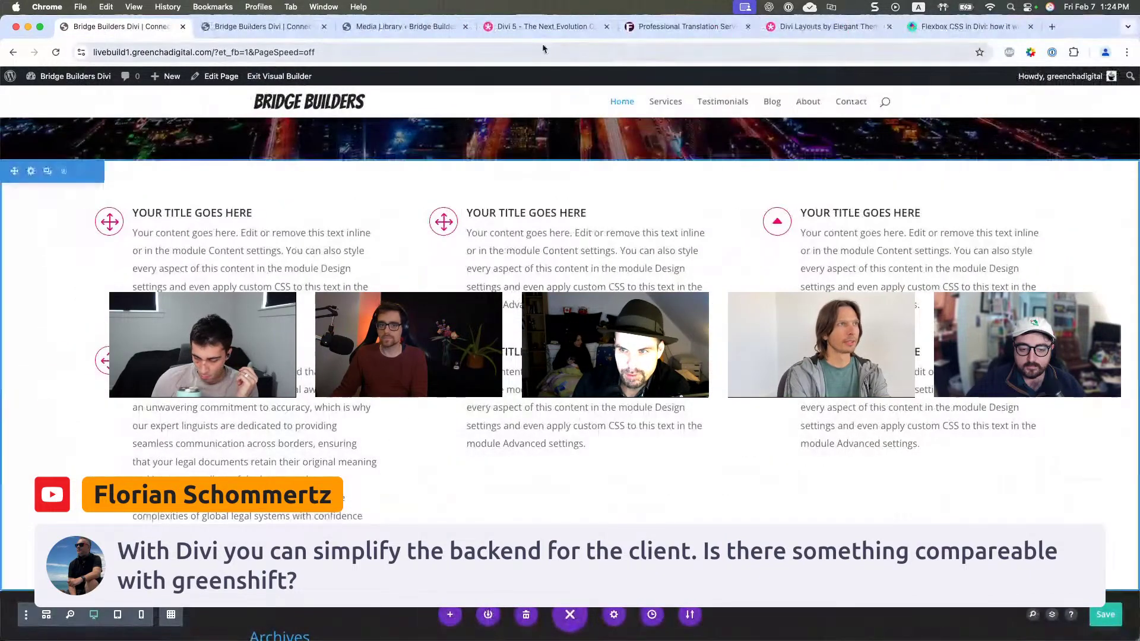
left_click(270, 26)
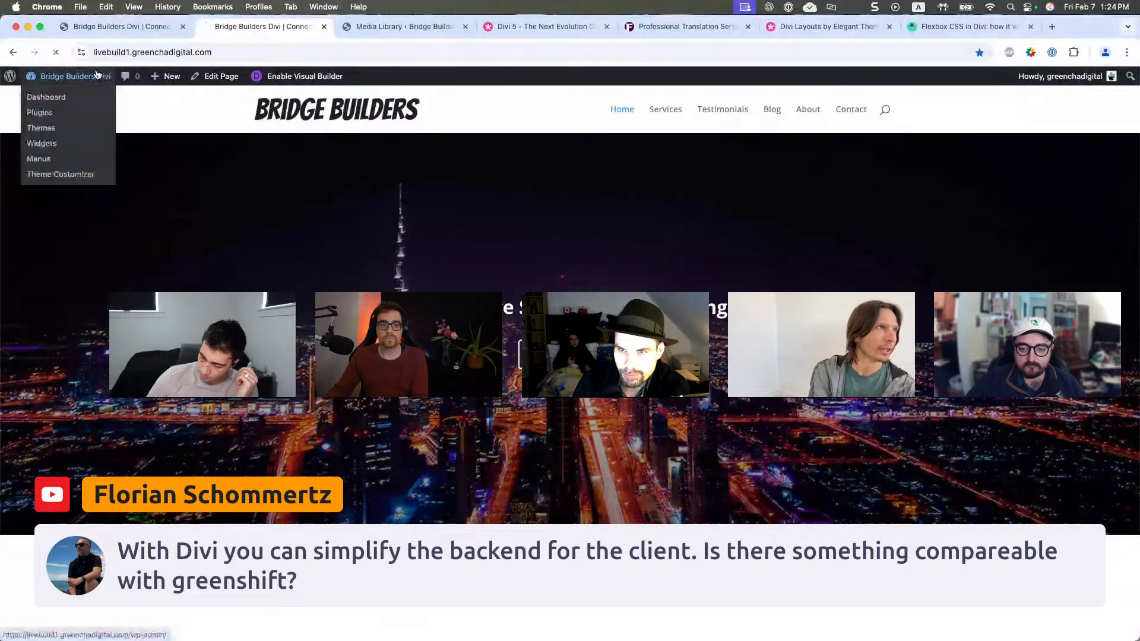
left_click(35, 94)
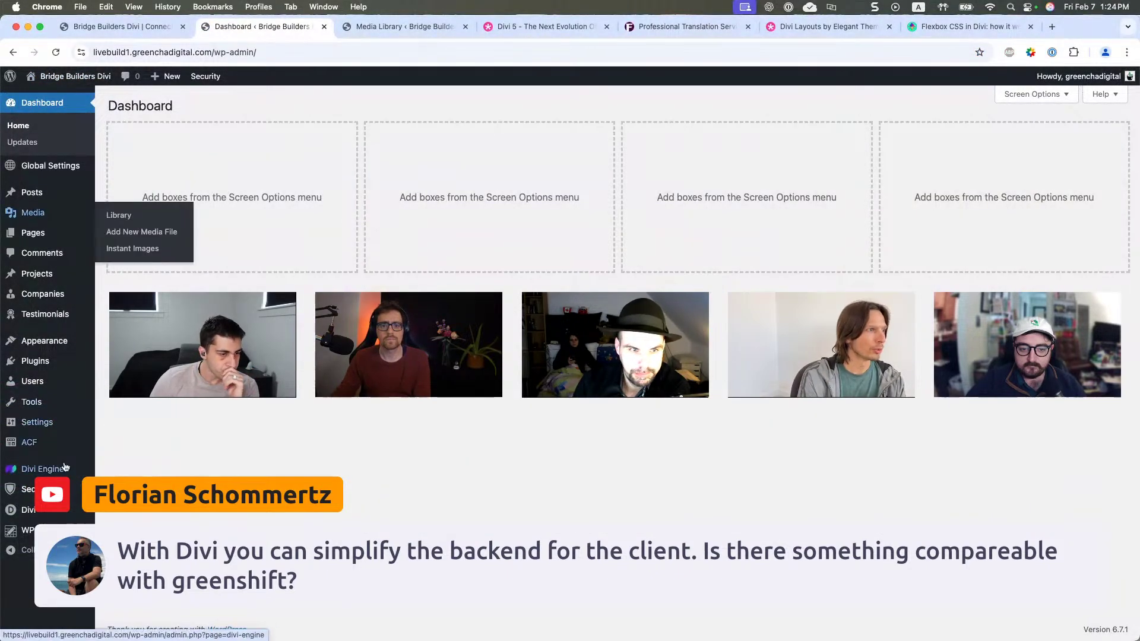
mouse_move(27, 510)
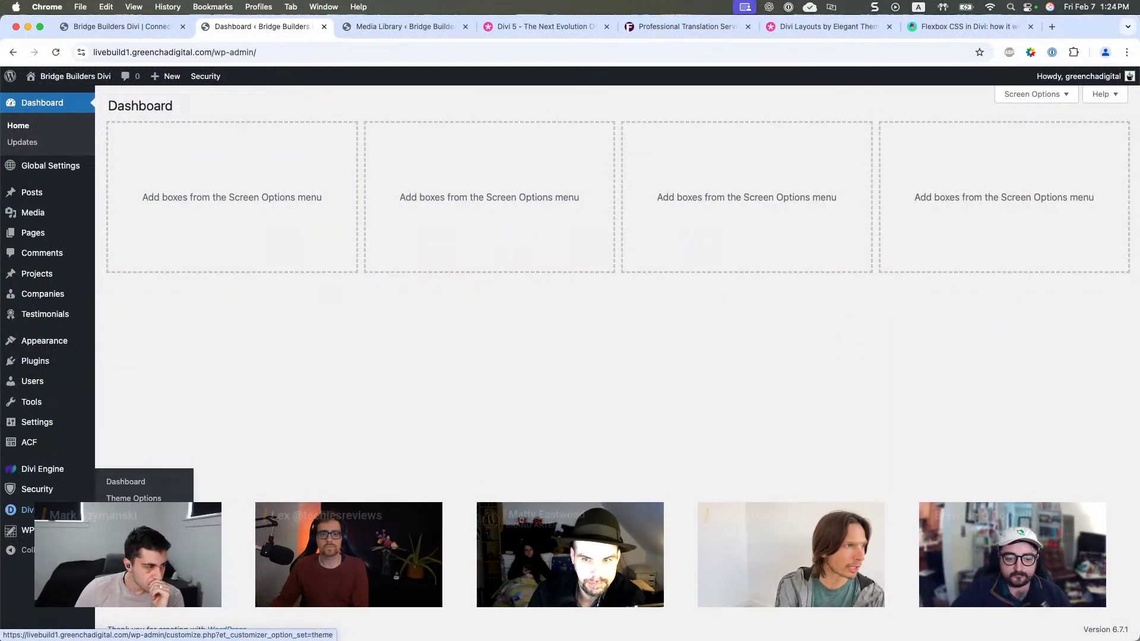
left_click(128, 548)
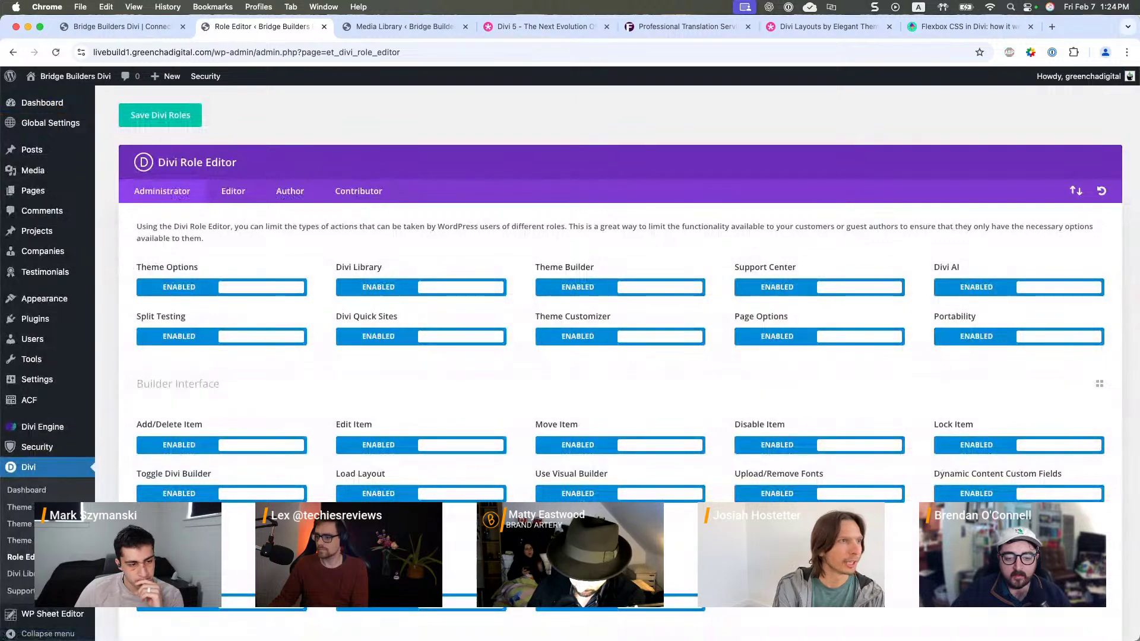
- Review the Administrator role's permissions in the Divi Role Editor, including the builder interface, library, settings and module use sections
scroll(288, 374, "down", 1)
scroll(286, 377, "down", 5)
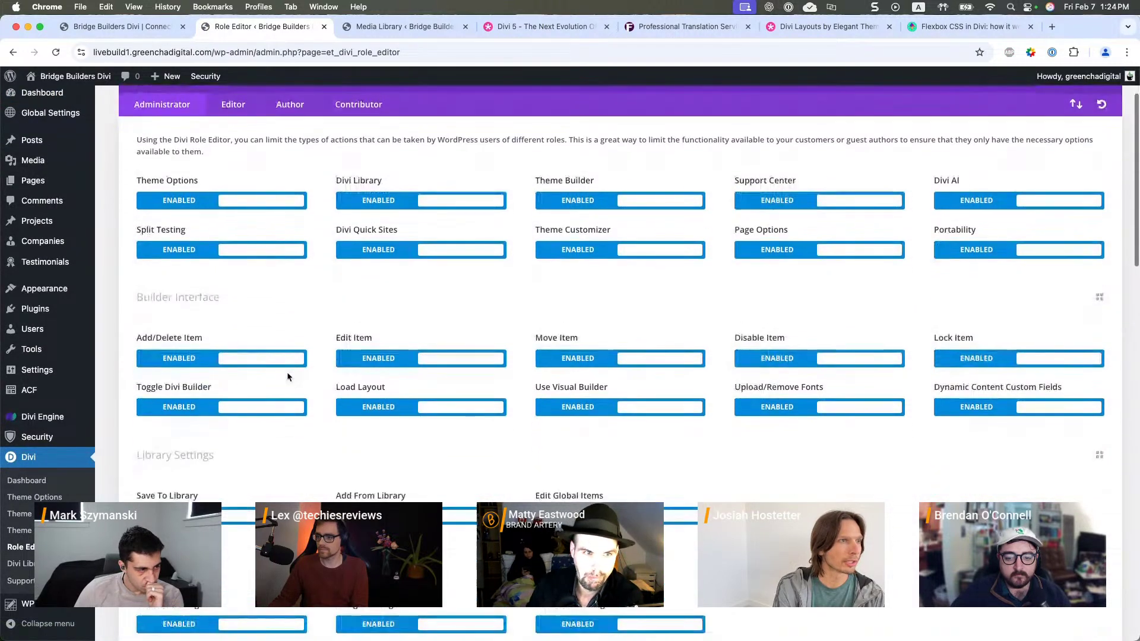
scroll(286, 377, "down", 10)
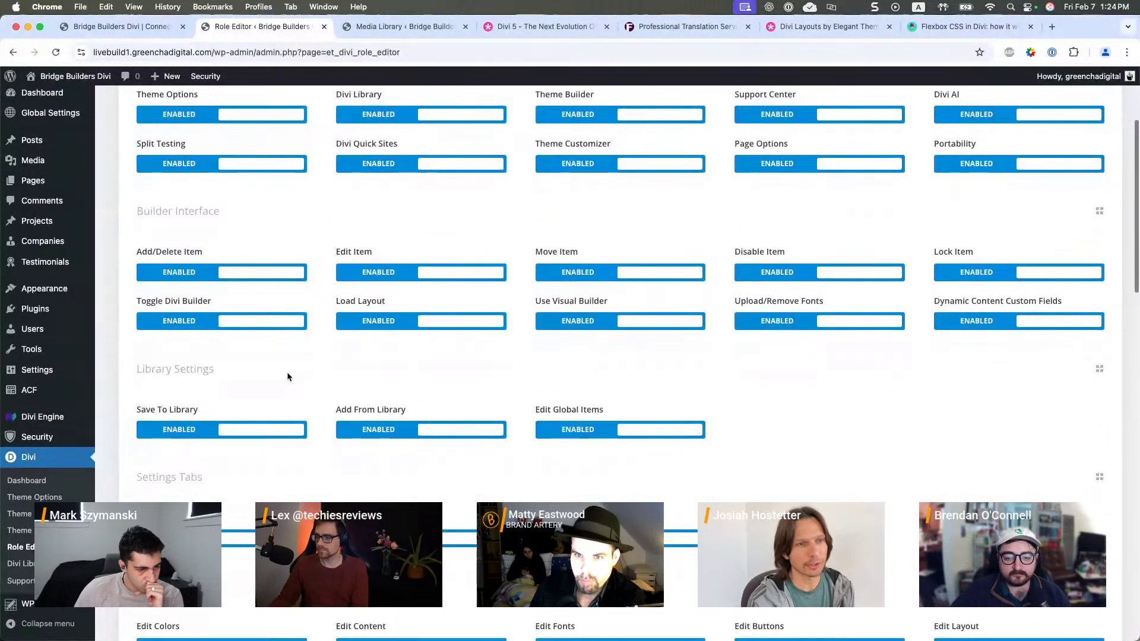
scroll(288, 376, "down", 2)
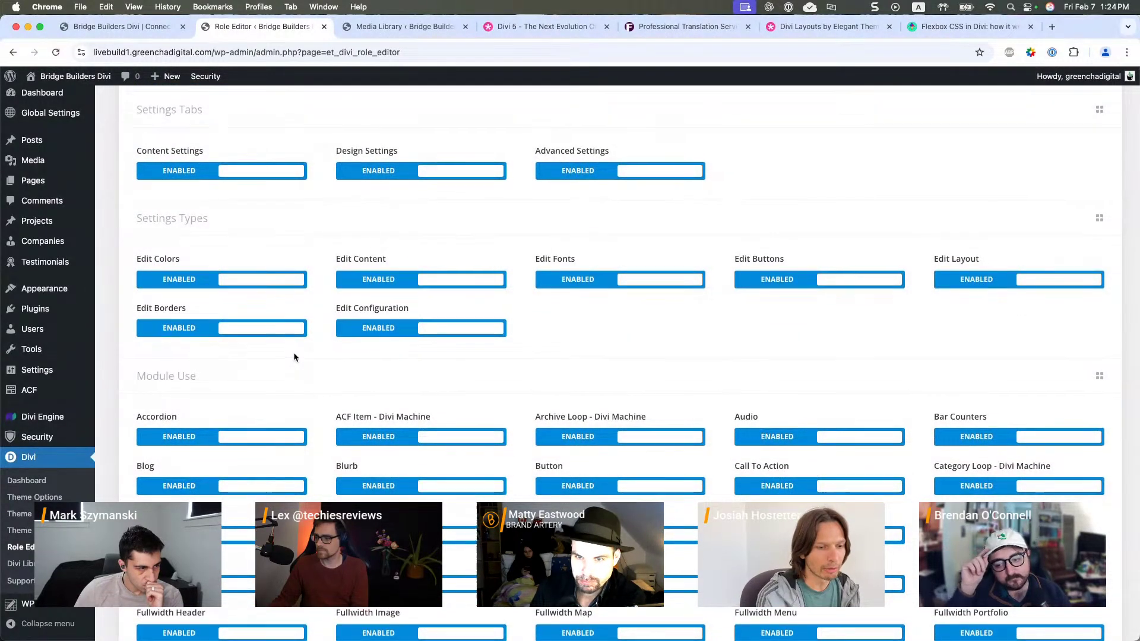
scroll(294, 357, "up", 12)
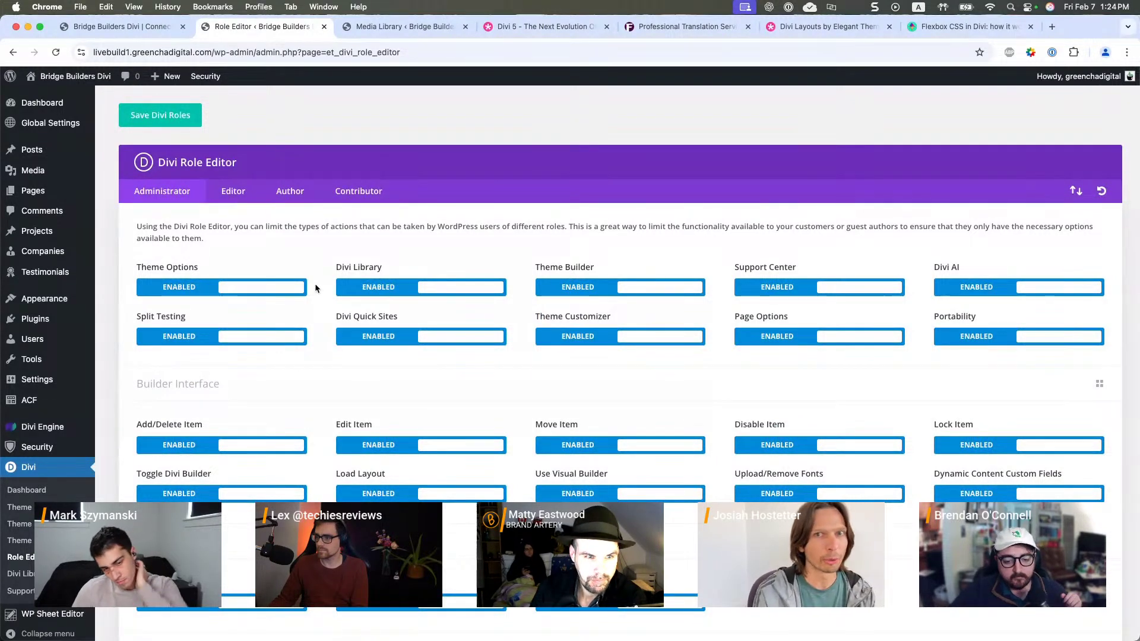
- Examine the Contributor role's permissions in the Divi Role Editor, from the general options through to module use
left_click(358, 191)
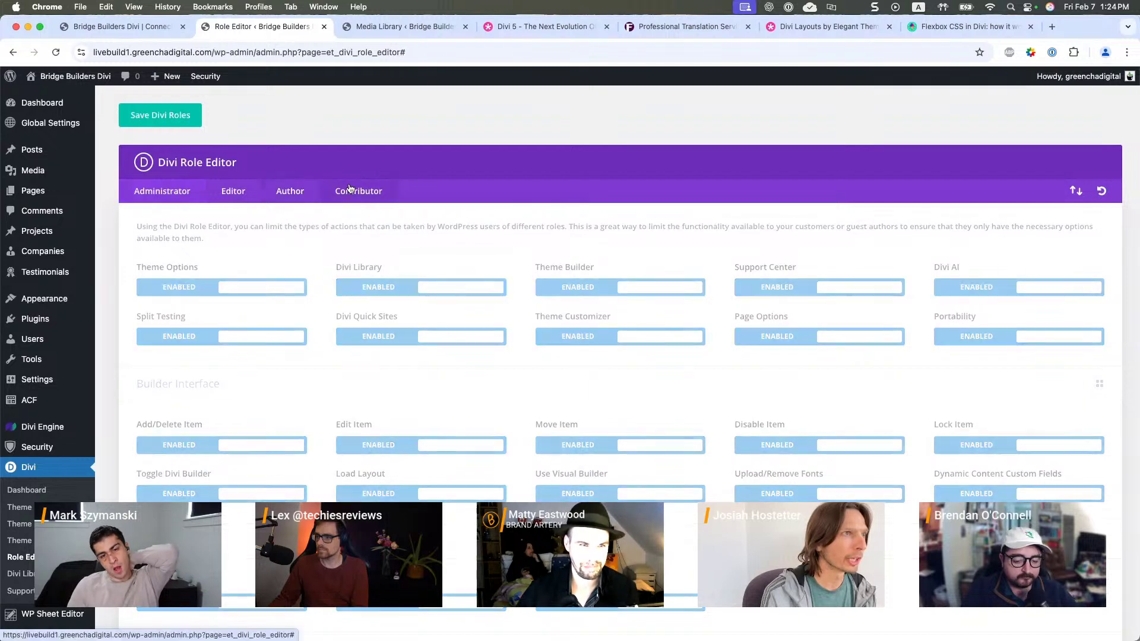
scroll(312, 367, "down", 1)
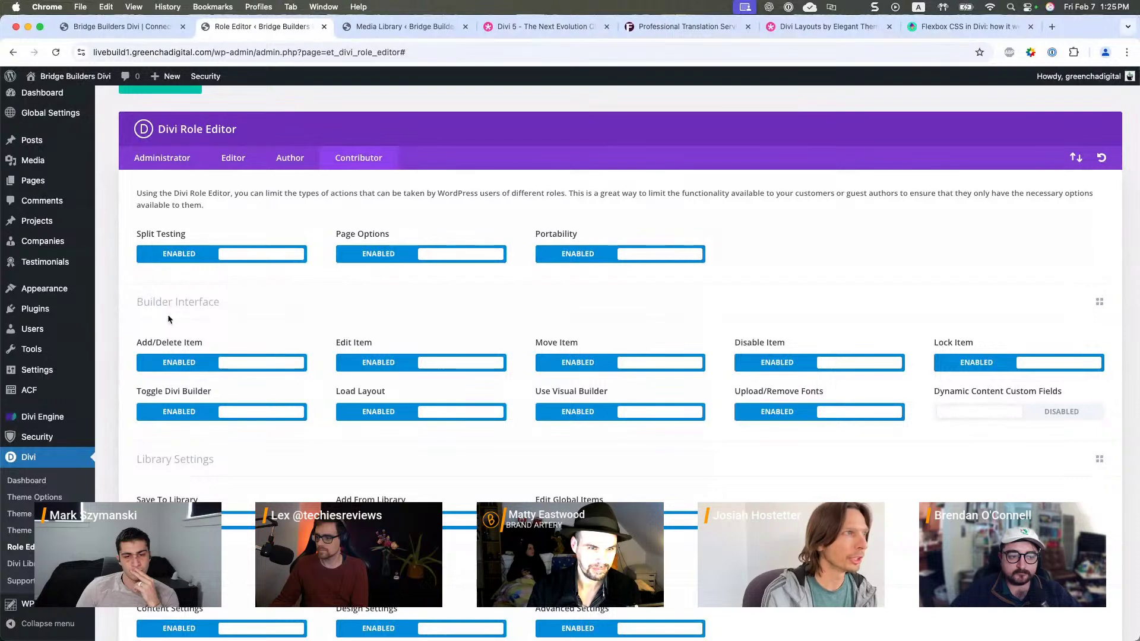
left_click(136, 461)
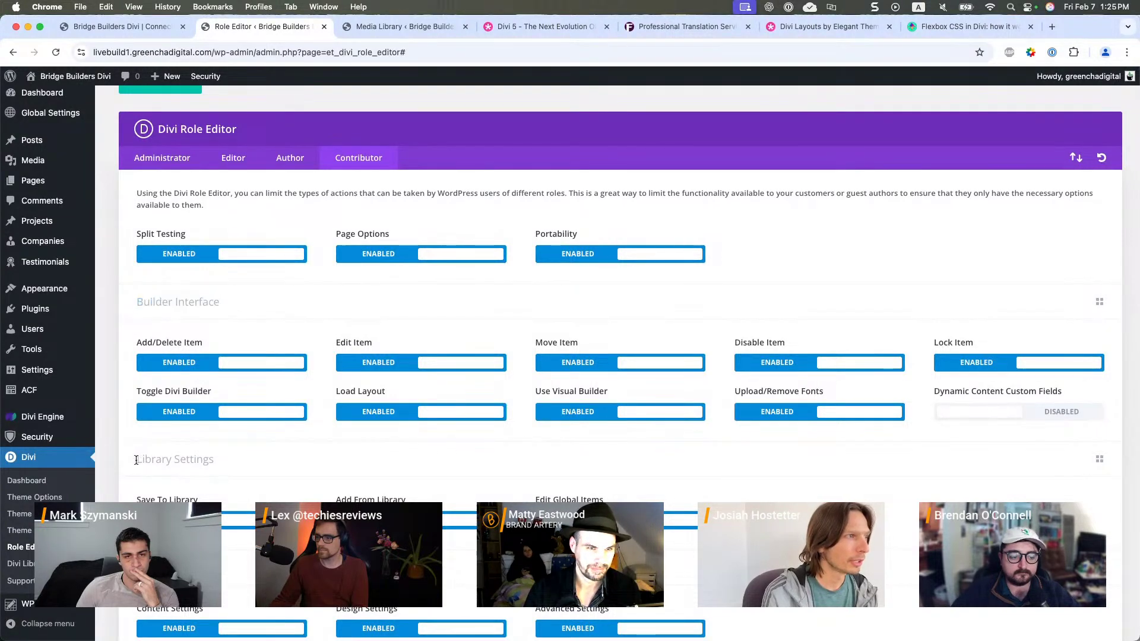
scroll(254, 610, "down", 3)
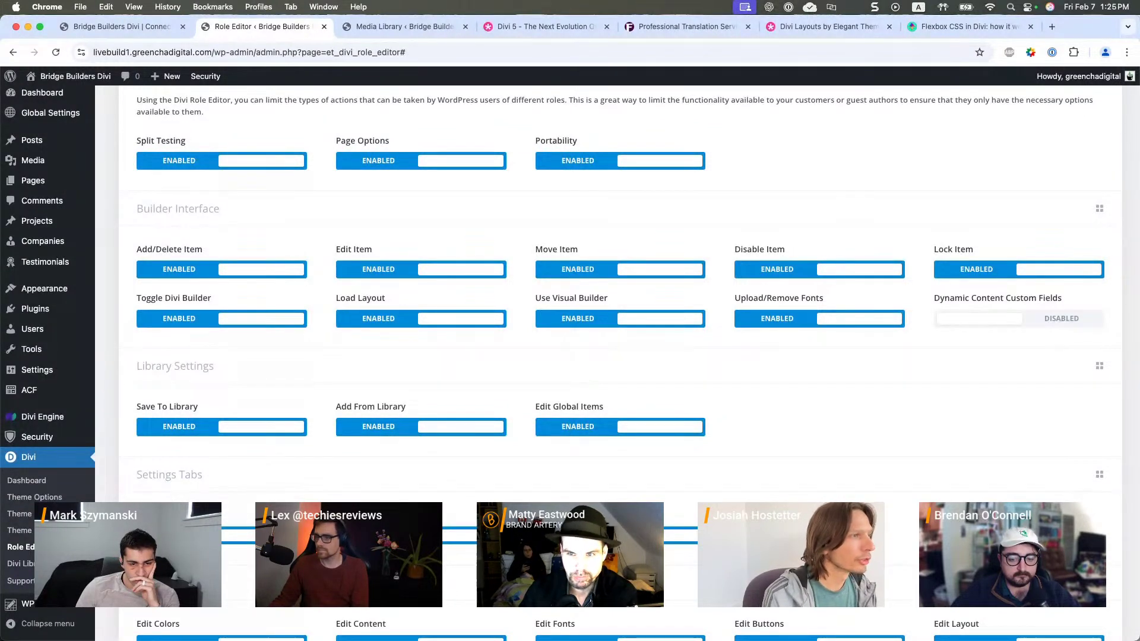
scroll(309, 389, "down", 12)
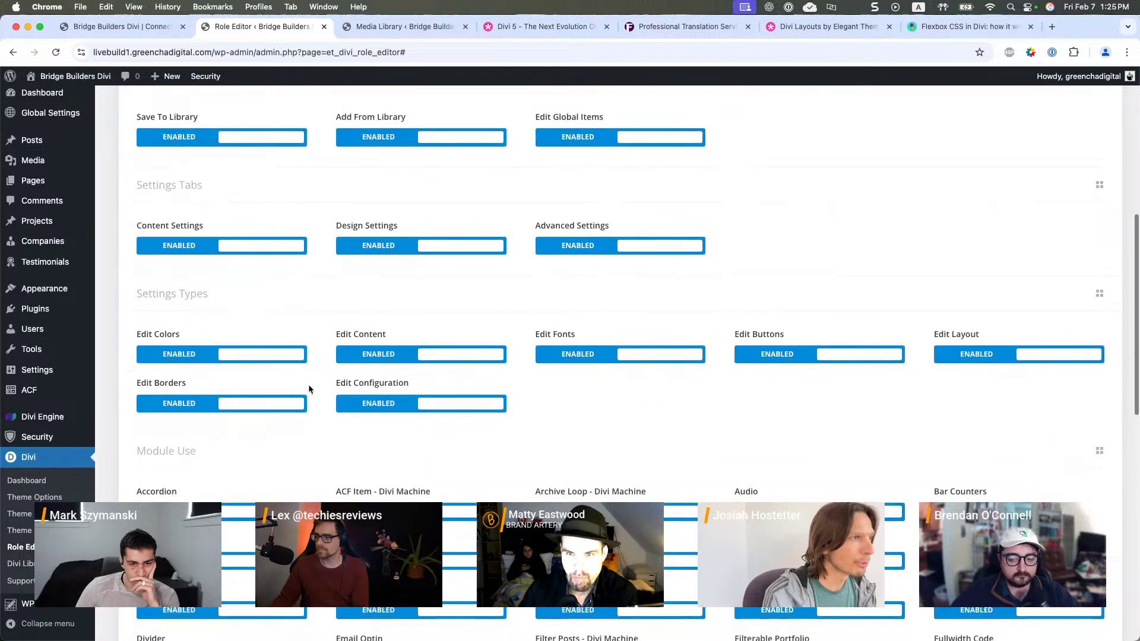
scroll(309, 389, "down", 10)
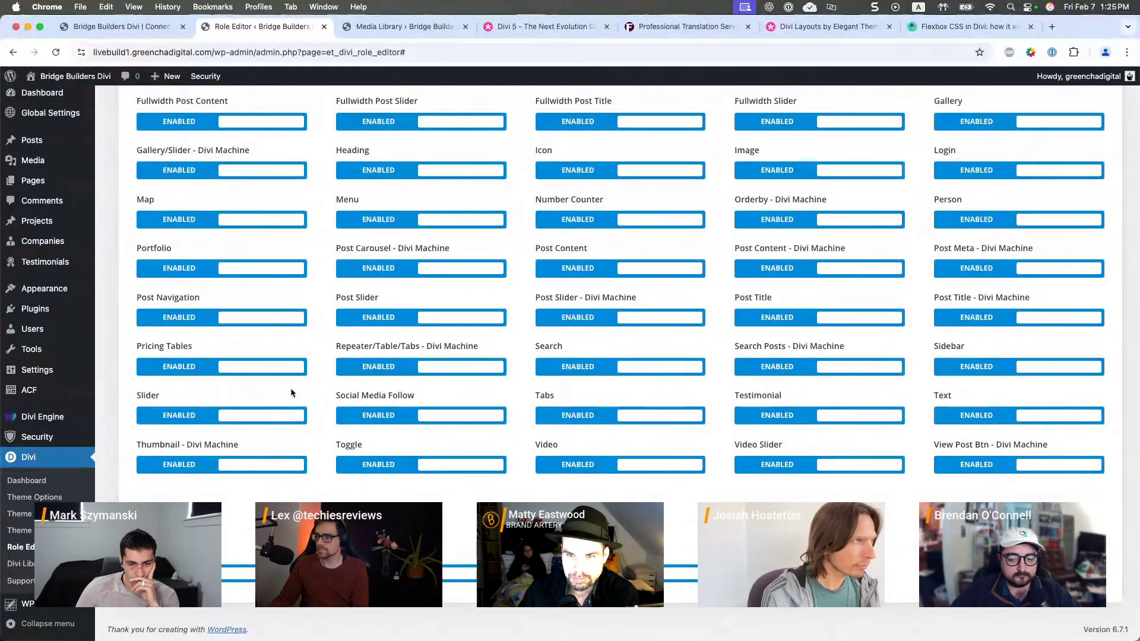
scroll(290, 392, "up", 10)
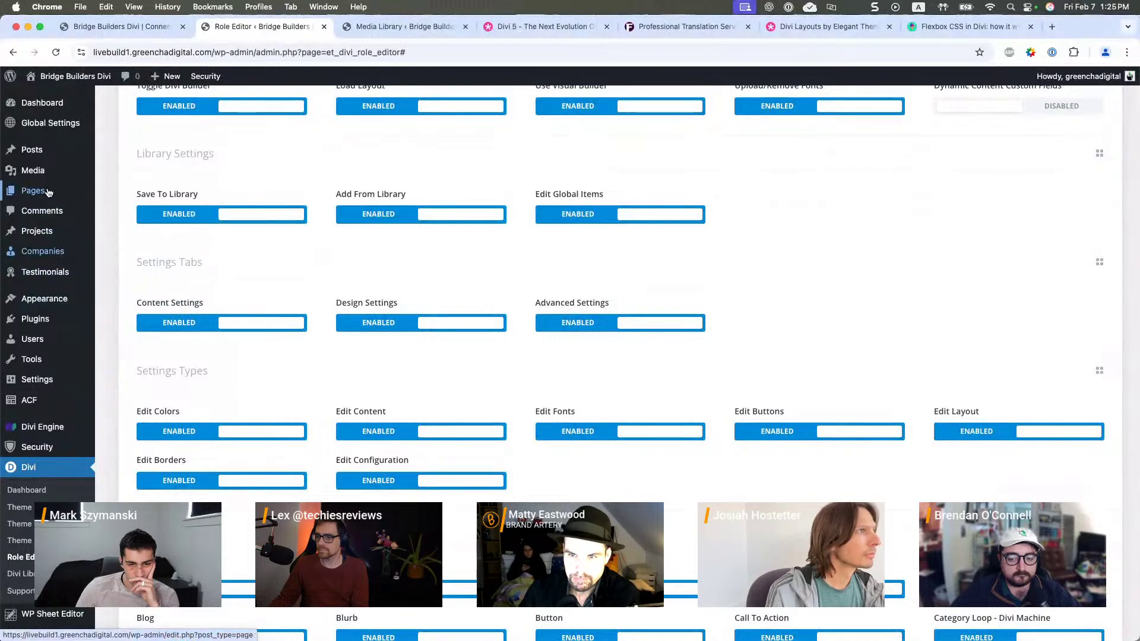
mouse_move(47, 193)
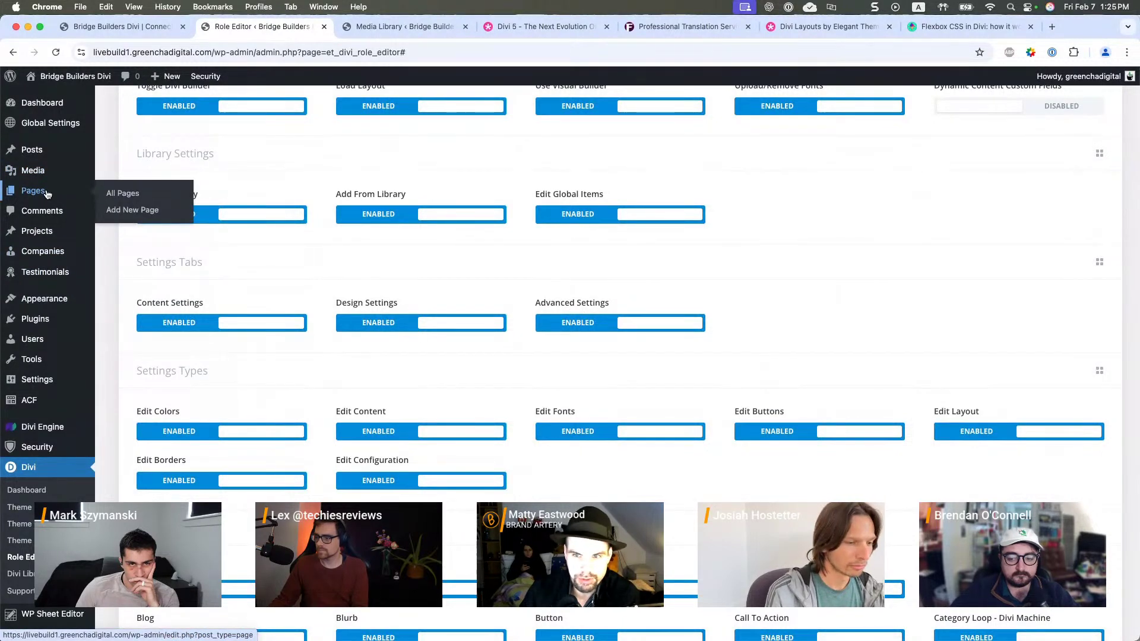
mouse_move(84, 183)
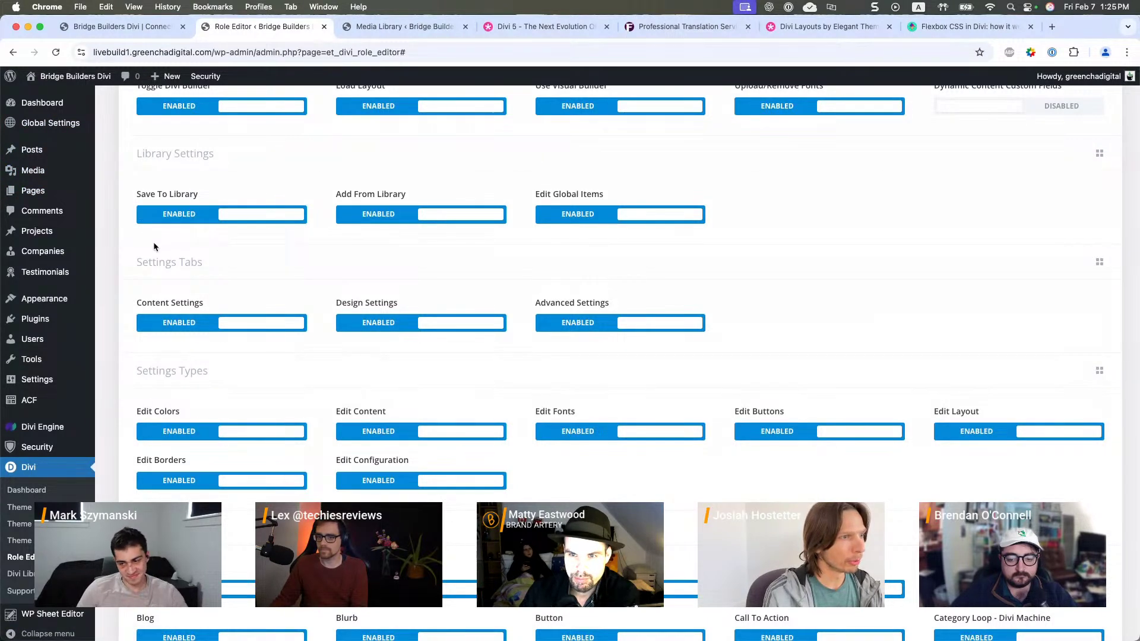
scroll(155, 265, "down", 1)
scroll(156, 269, "down", 3)
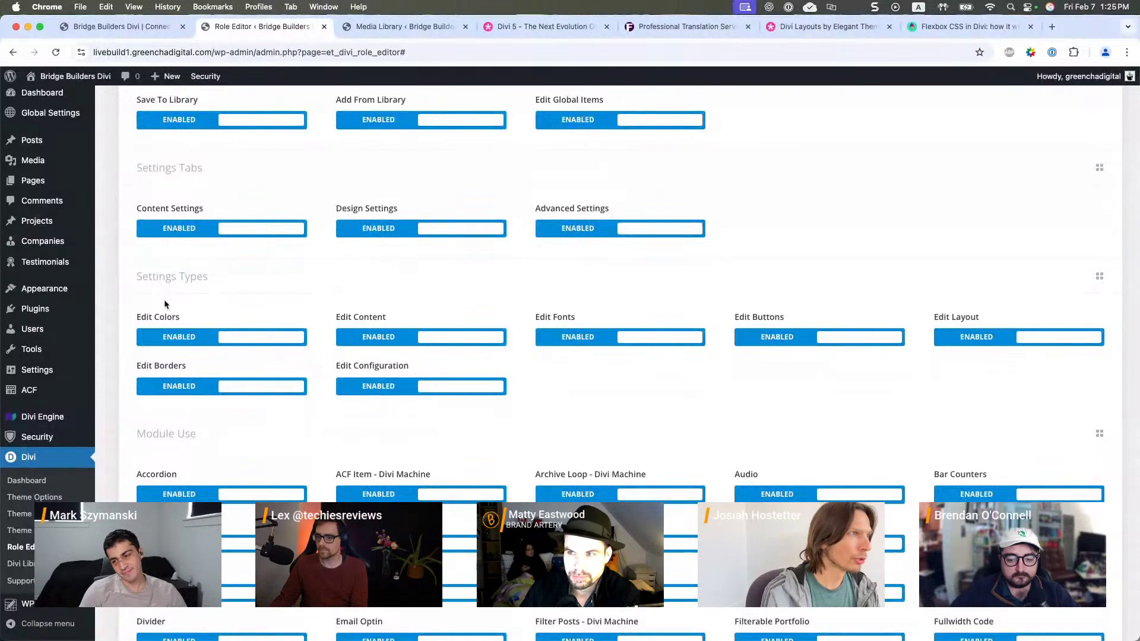
scroll(199, 325, "up", 2)
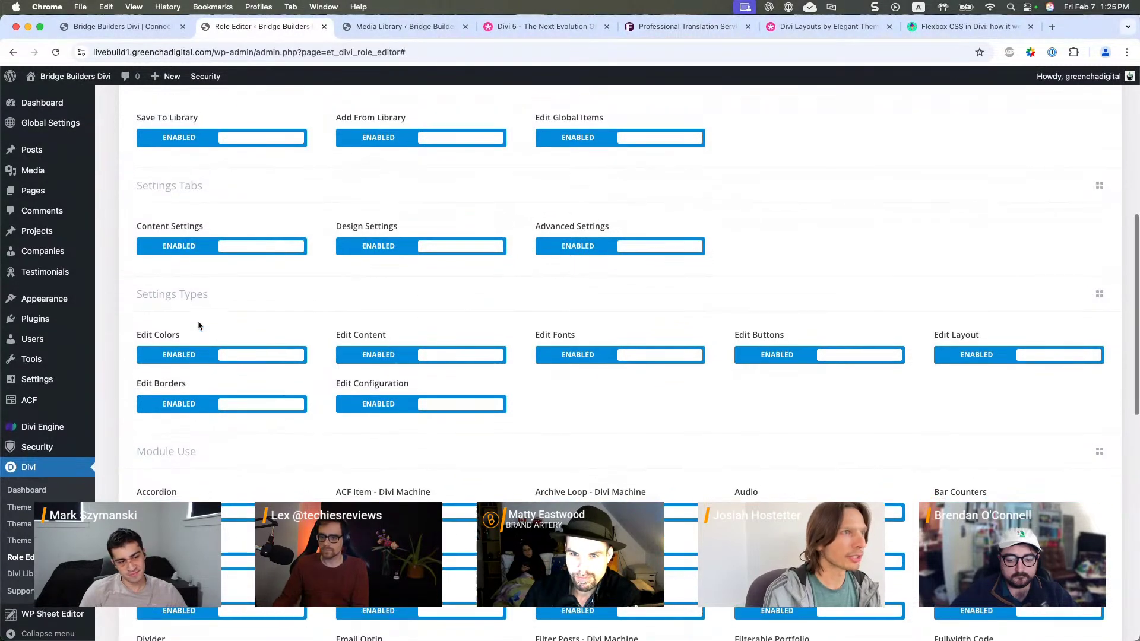
scroll(199, 321, "up", 10)
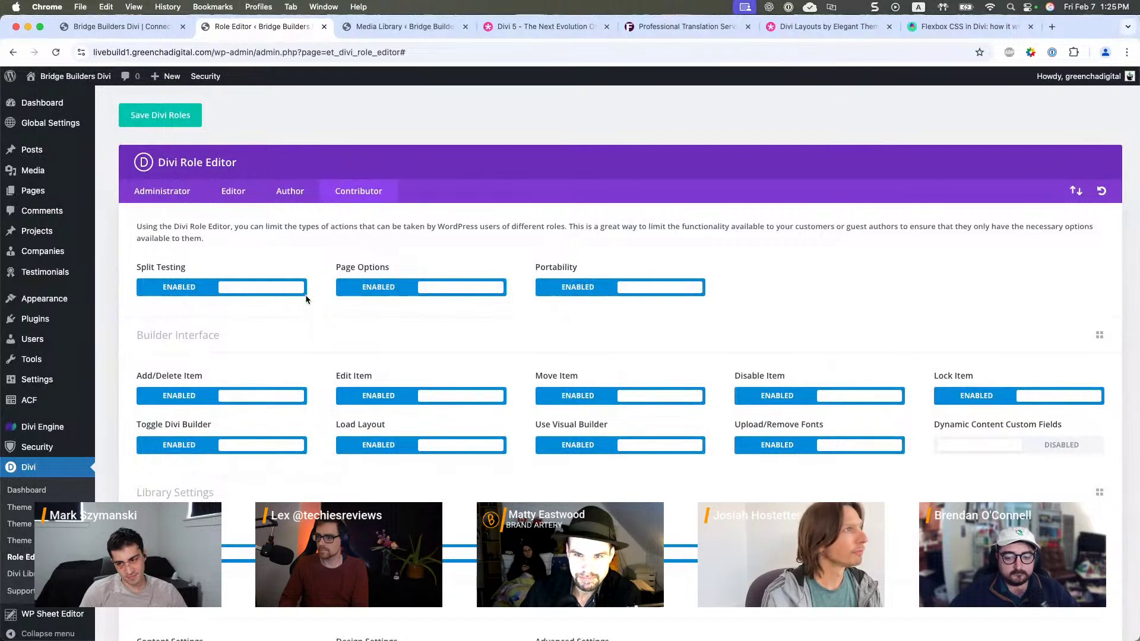
- Copy the "Certified Translations" heading from the original translation services website into the title of the first row's first blurb
left_click(125, 28)
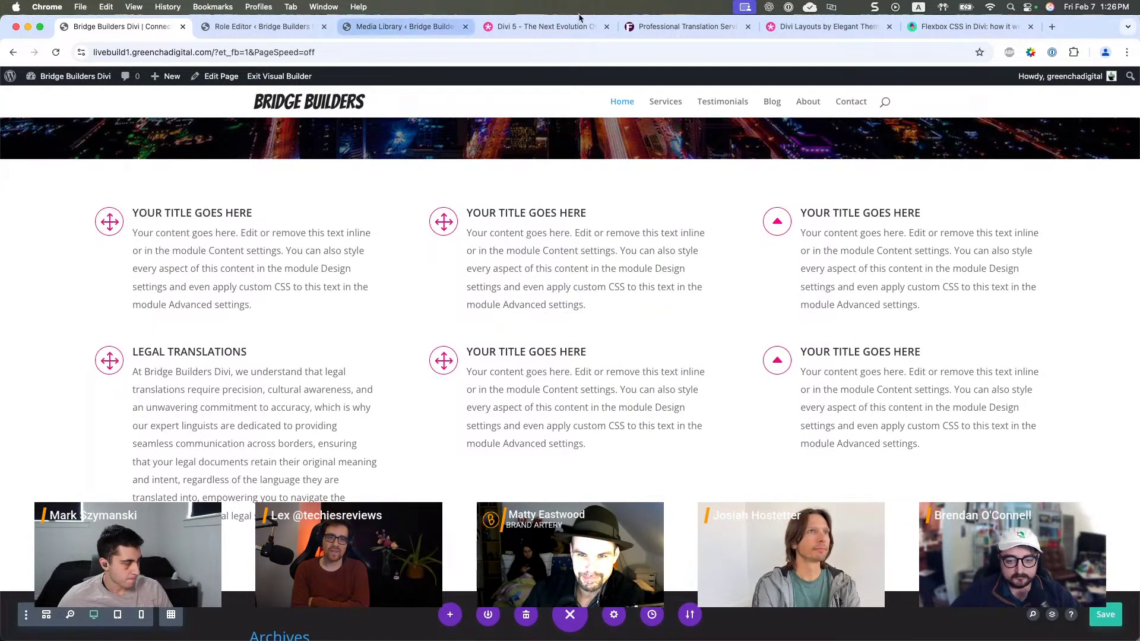
left_click(677, 26)
scroll(514, 157, "up", 3)
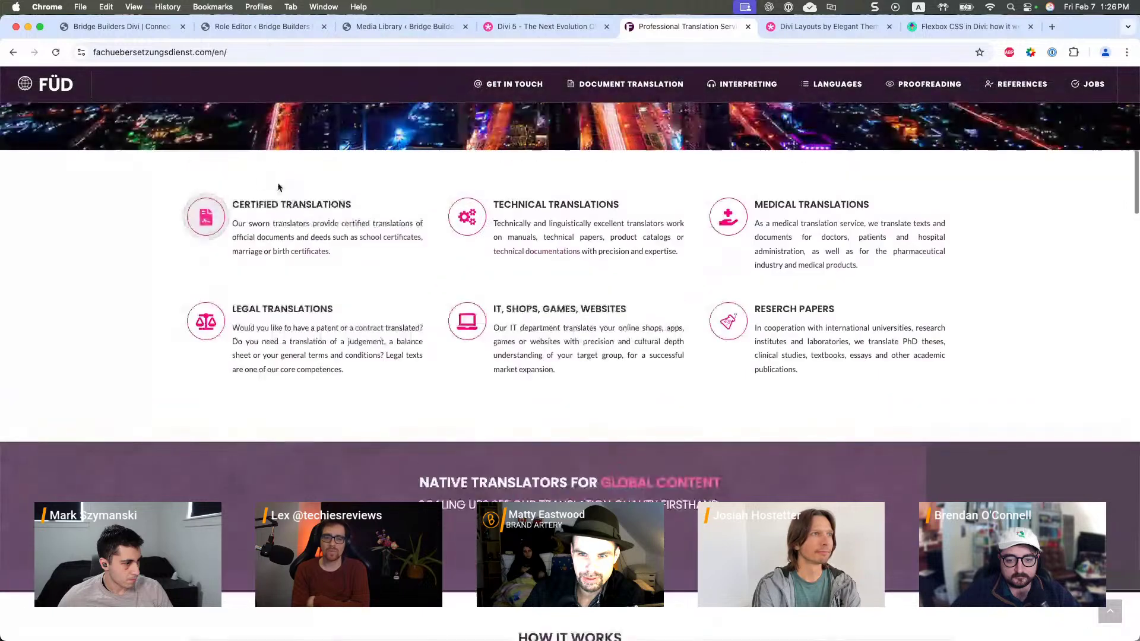
left_click_drag(232, 204, 374, 208)
key("super+c")
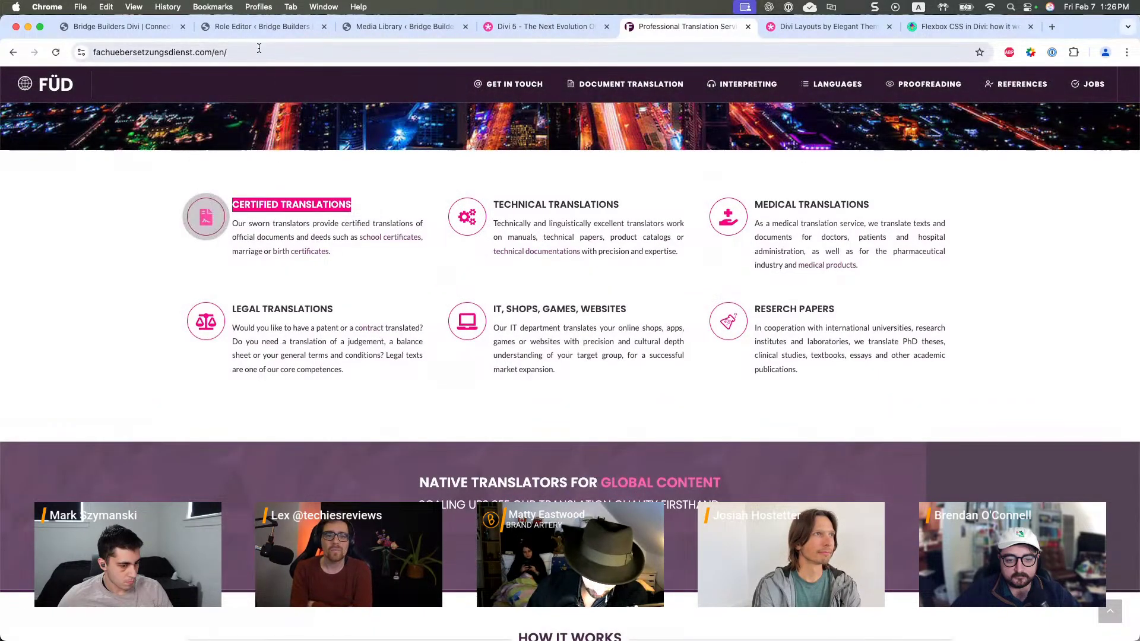
key("super+1")
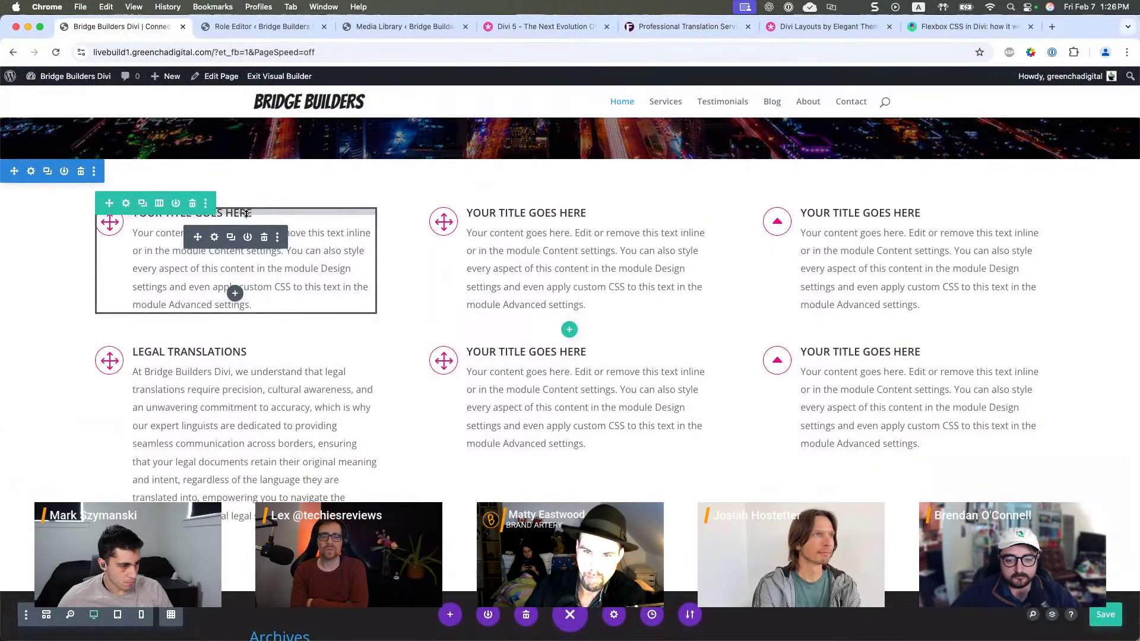
left_click(341, 245)
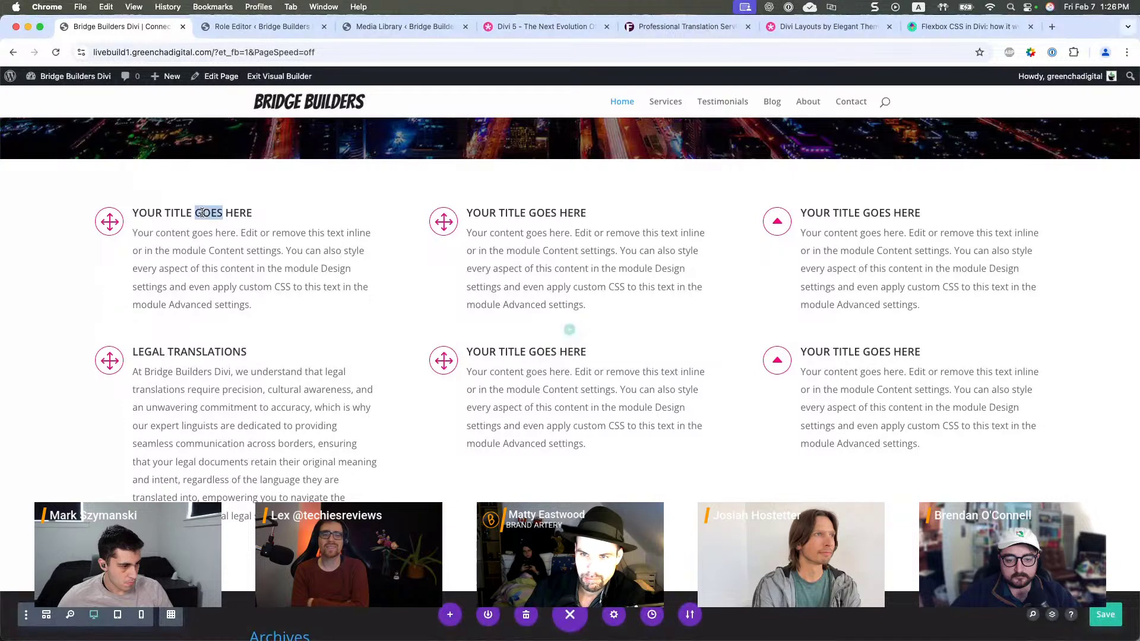
triple_click(202, 213)
key("super+v")
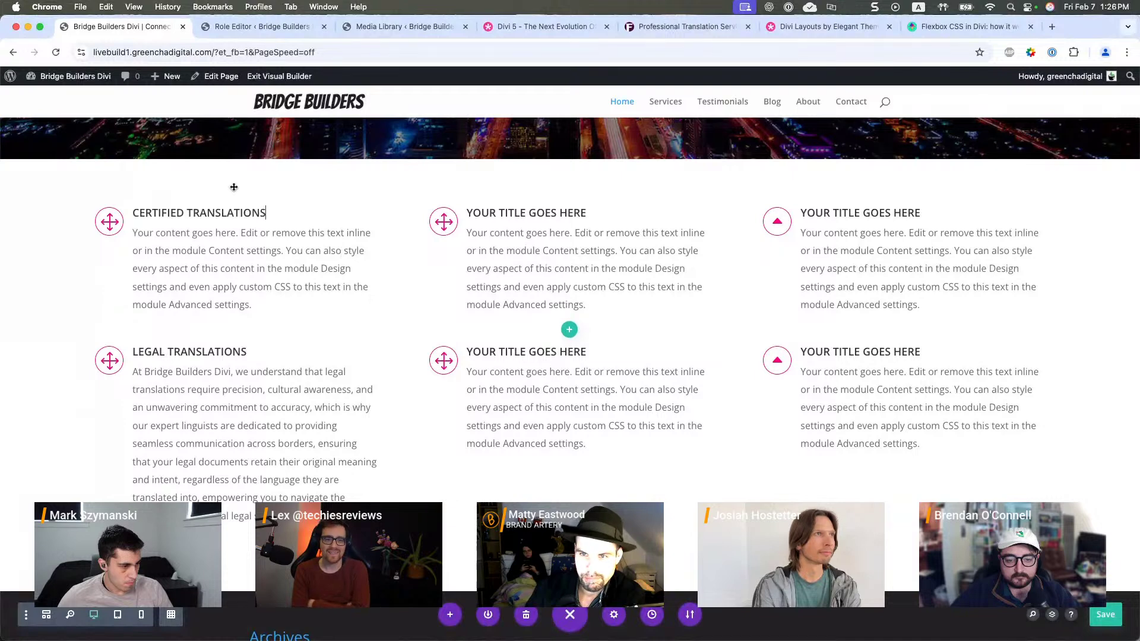
- Copy the "Technical Translations" heading from the original website into the title of the first row's second blurb
left_click(283, 29)
left_click(650, 28)
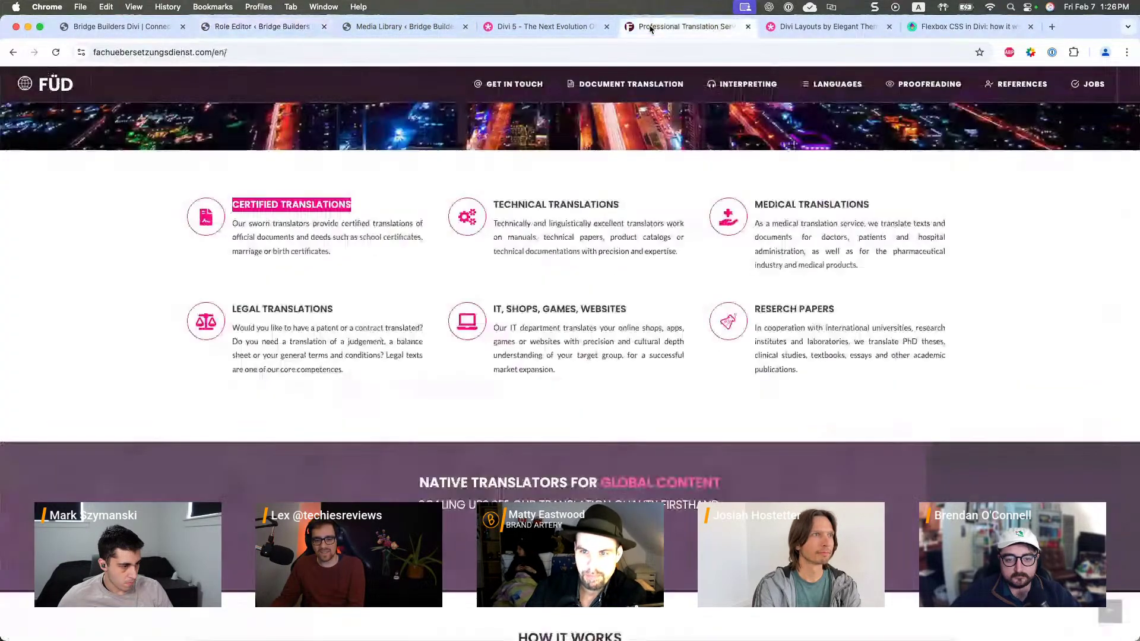
left_click_drag(494, 205, 615, 205)
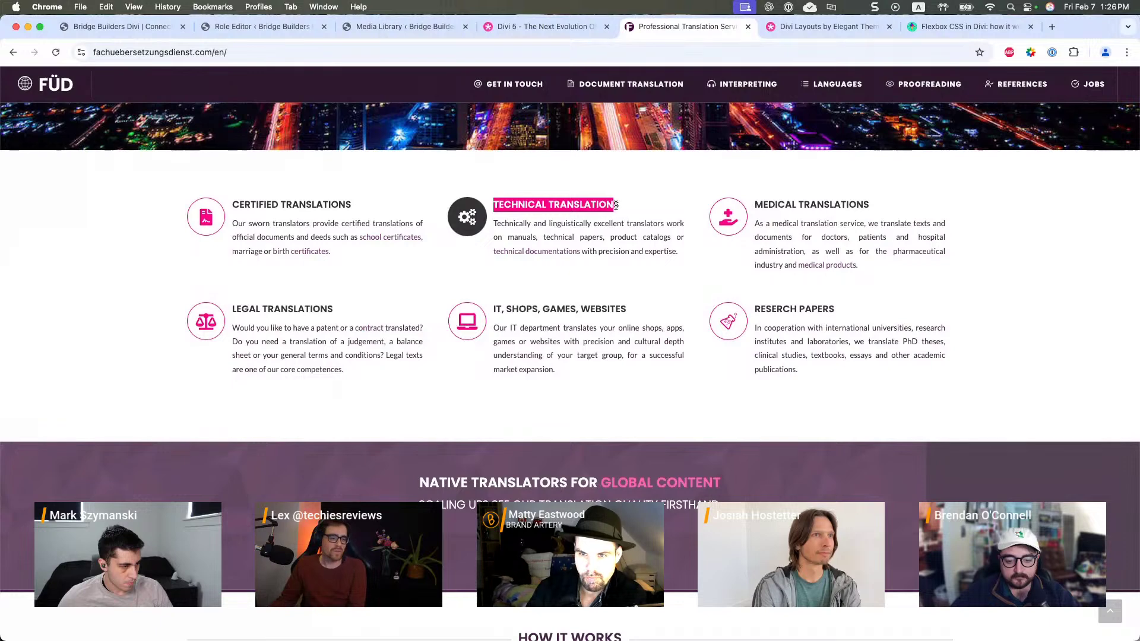
left_click(116, 27)
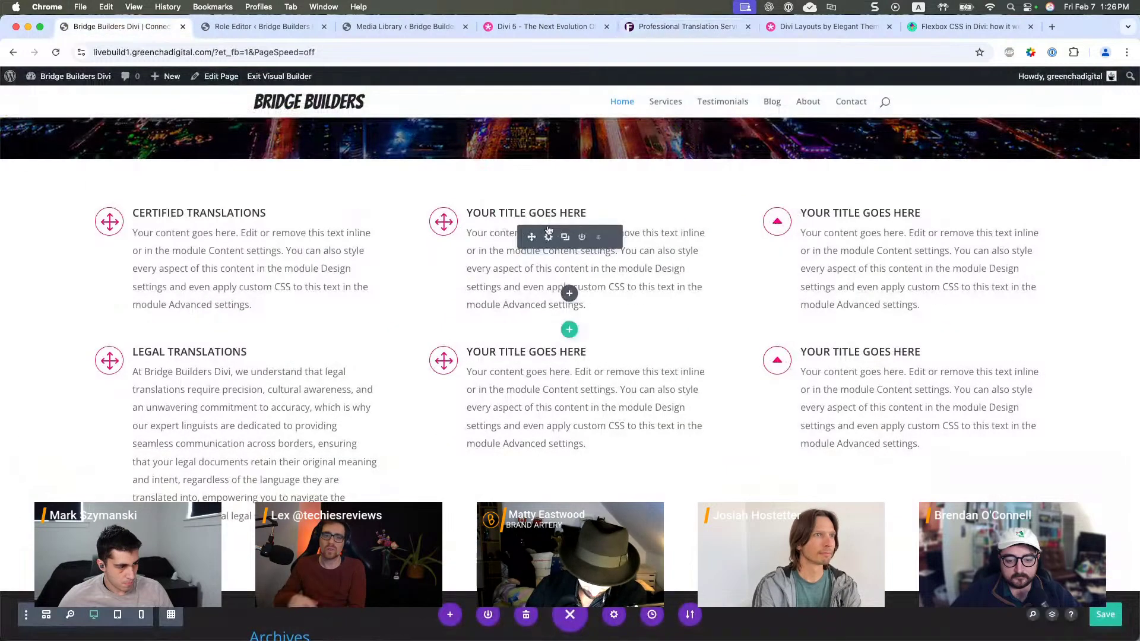
left_click(548, 236)
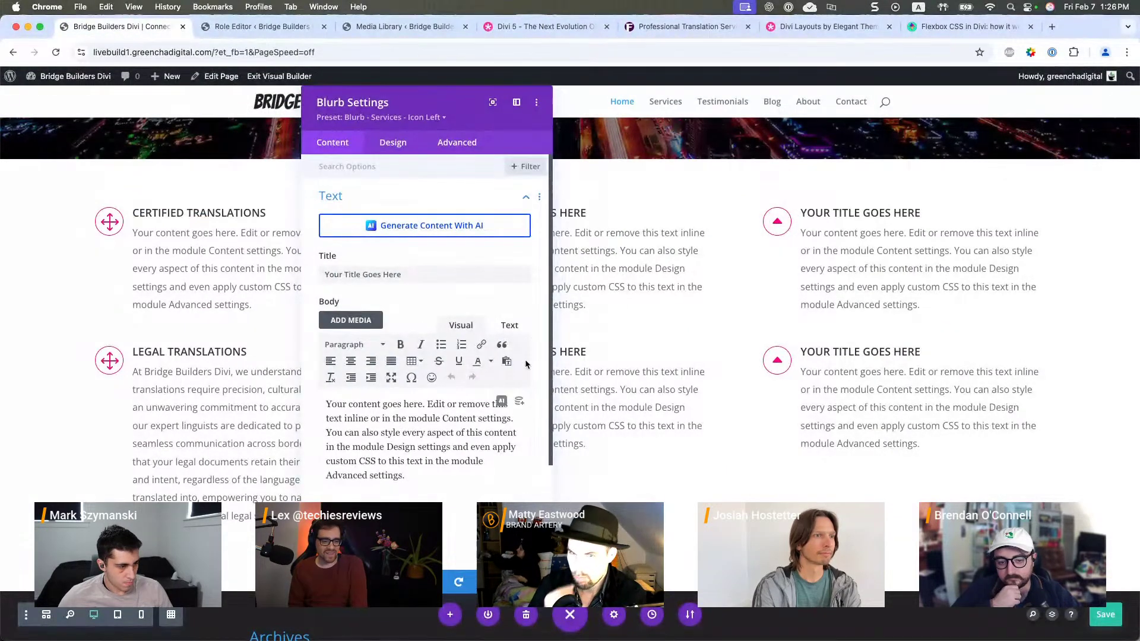
key("Escape")
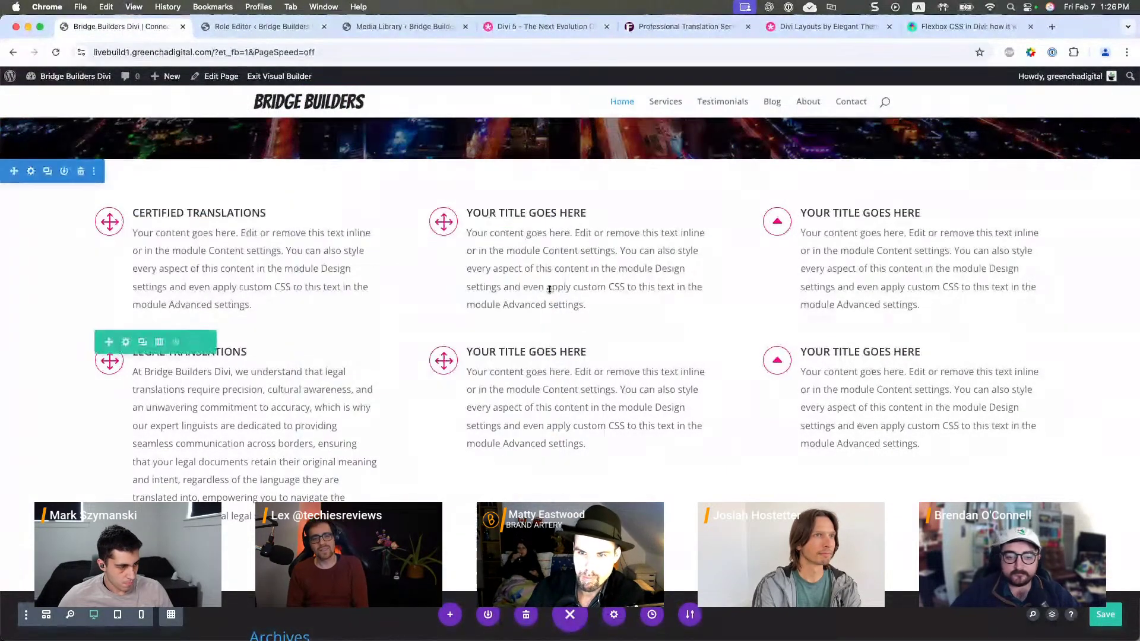
triple_click(510, 214)
type("TECHNICAL TRANSLATIONS")
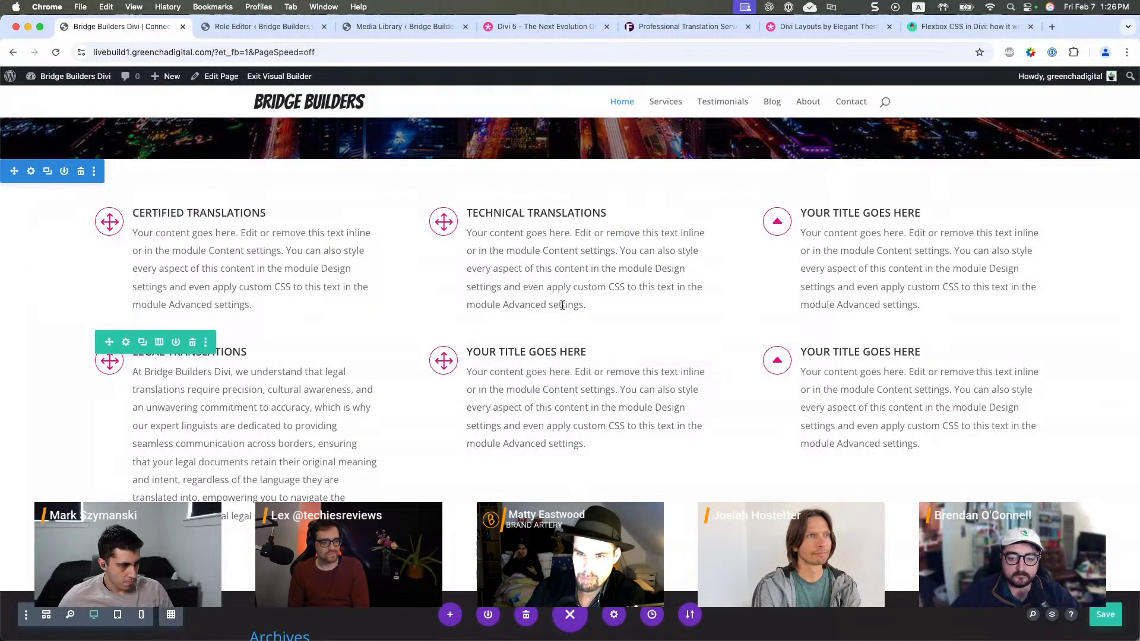
- Generate AI-written body text for the Certified Translations blurb and use the result
left_click(218, 235)
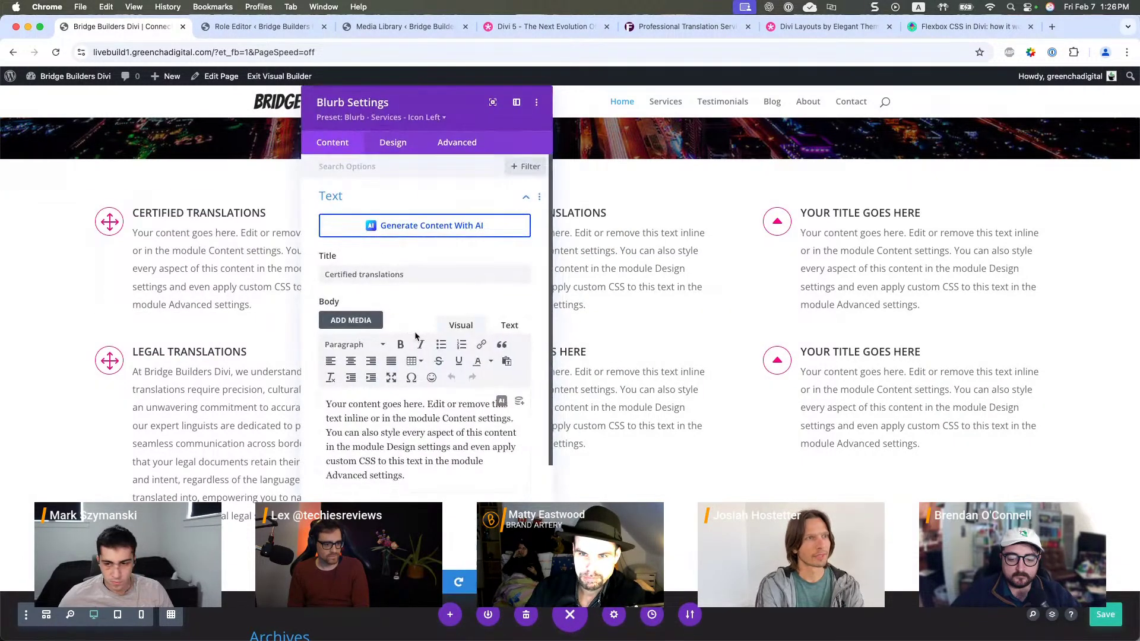
mouse_move(492, 404)
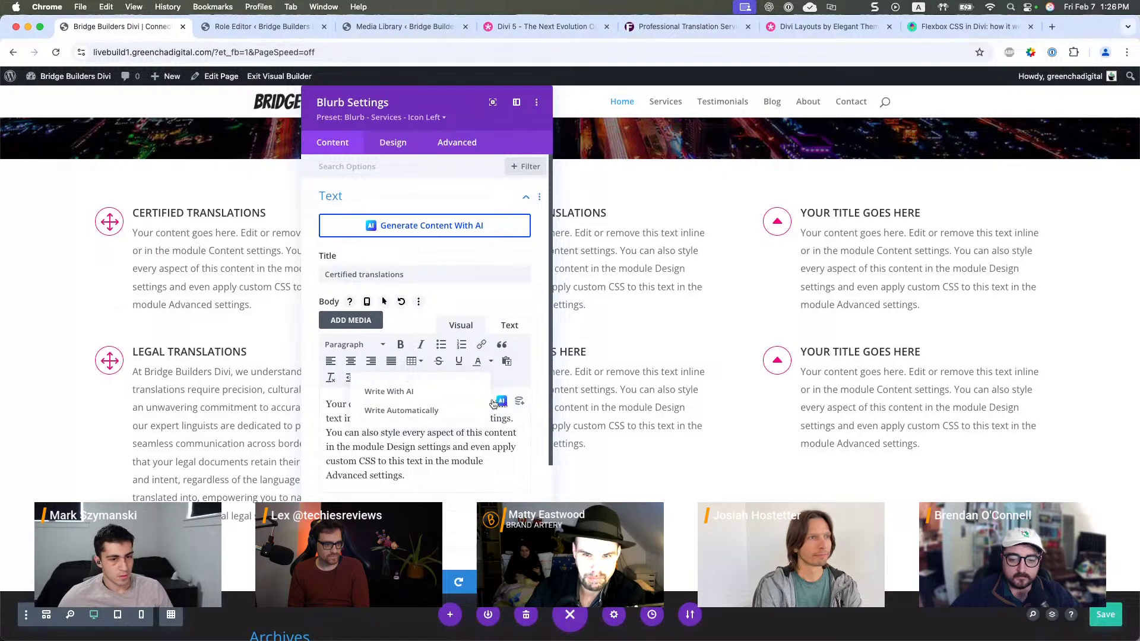
left_click(458, 410)
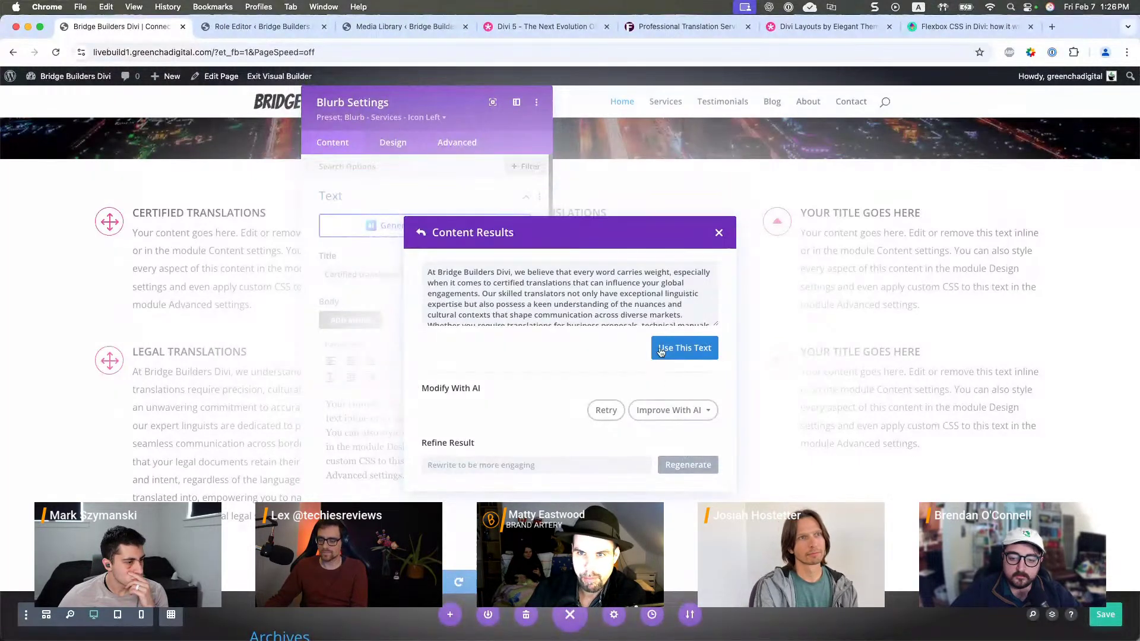
left_click(661, 350)
key("Escape")
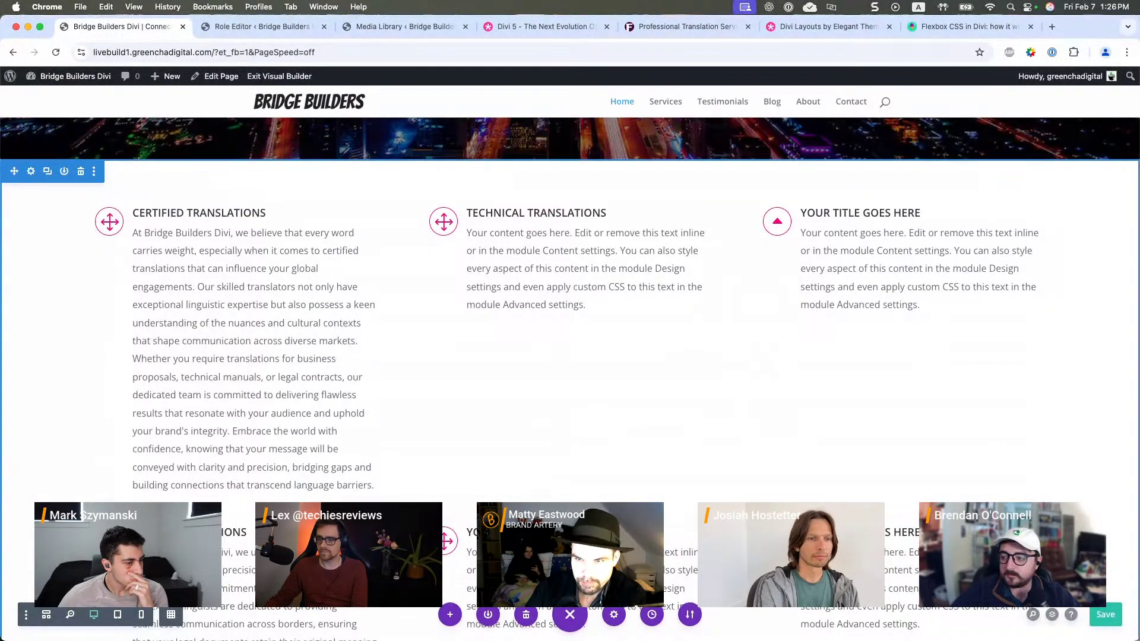
- Replace the Certified Translations blurb's body with the matching description copied from the original translation services website
left_click(677, 26)
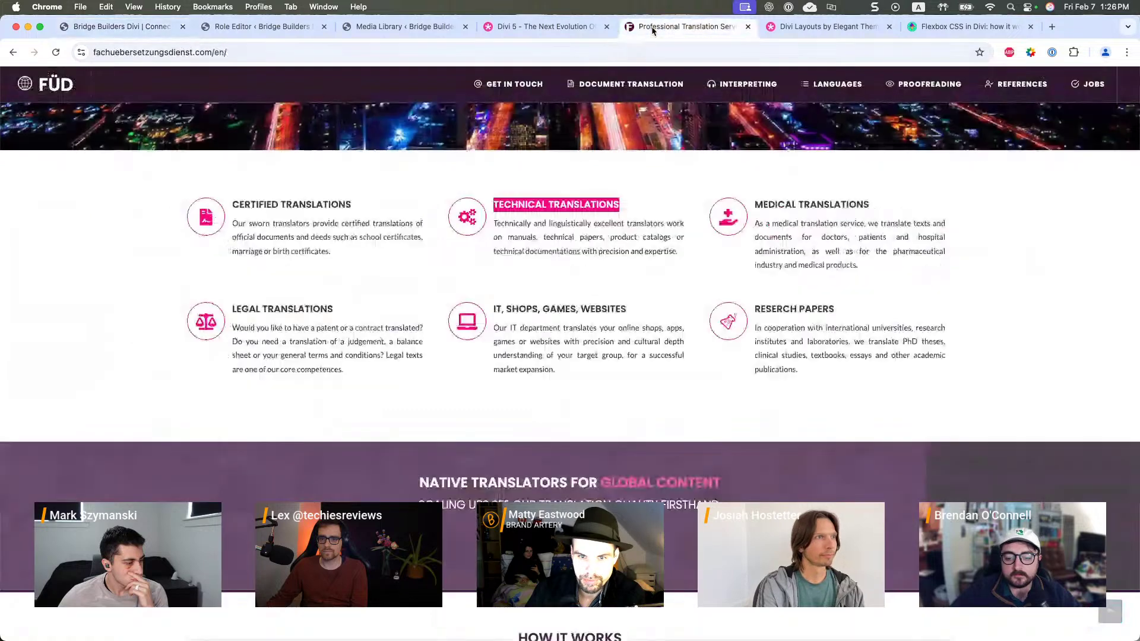
left_click_drag(331, 251, 240, 227)
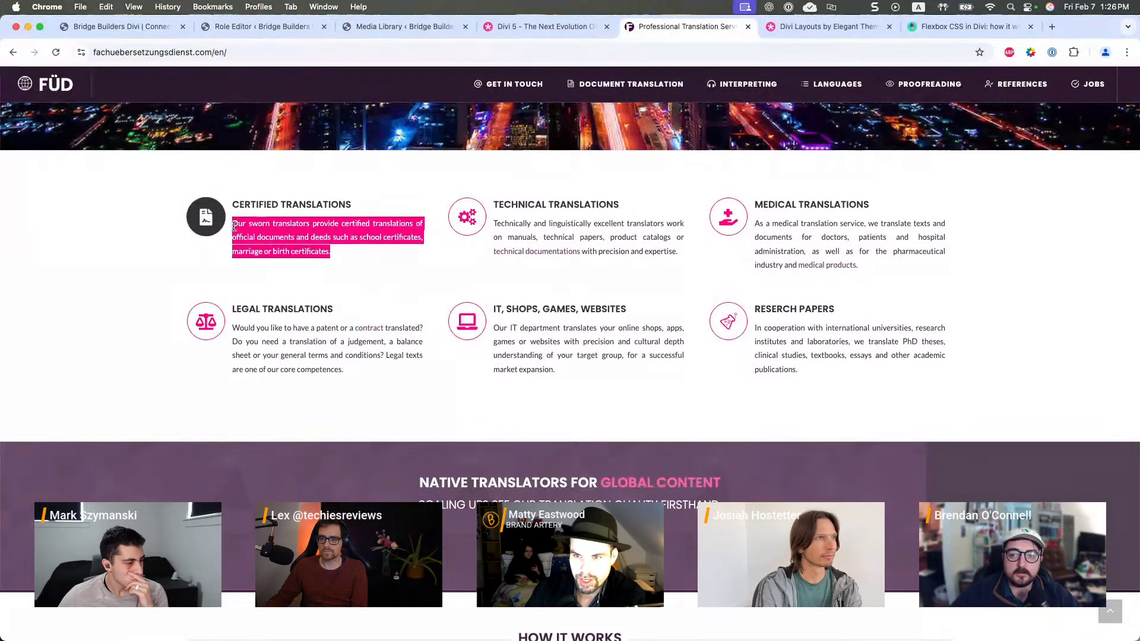
left_click(119, 26)
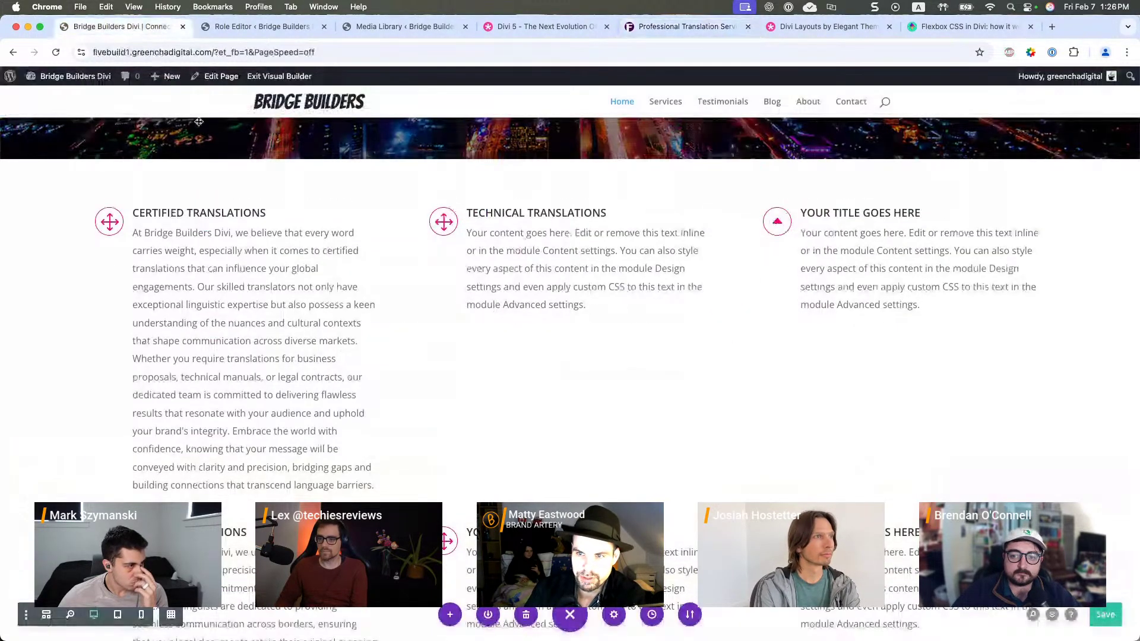
key("super+a")
type("Our sworn translators provide certified translations of official documents and deeds such as school certificates, marriage or birth certificates.")
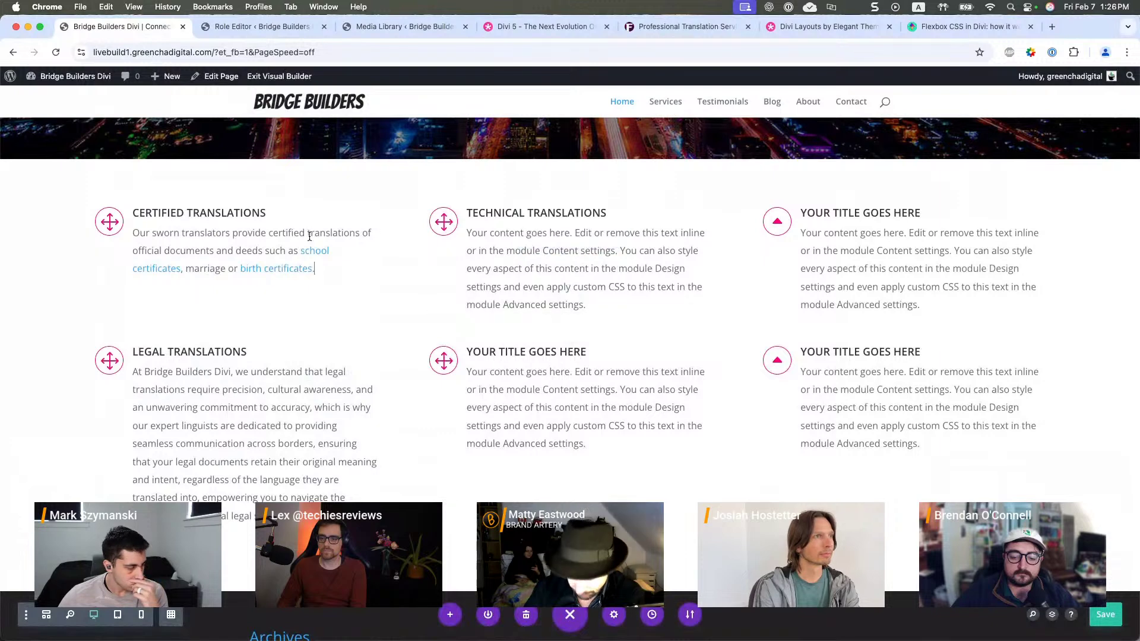
- Move the original translation website's browser tab directly beside the Divi page tab
left_click(286, 28)
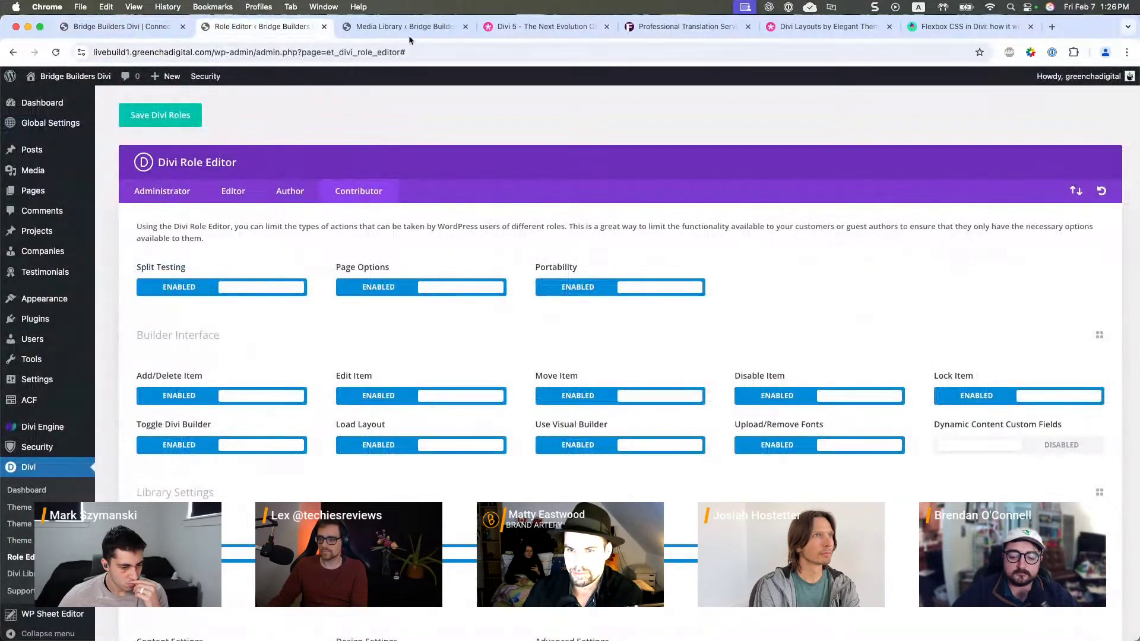
left_click(544, 26)
left_click_drag(683, 26, 264, 26)
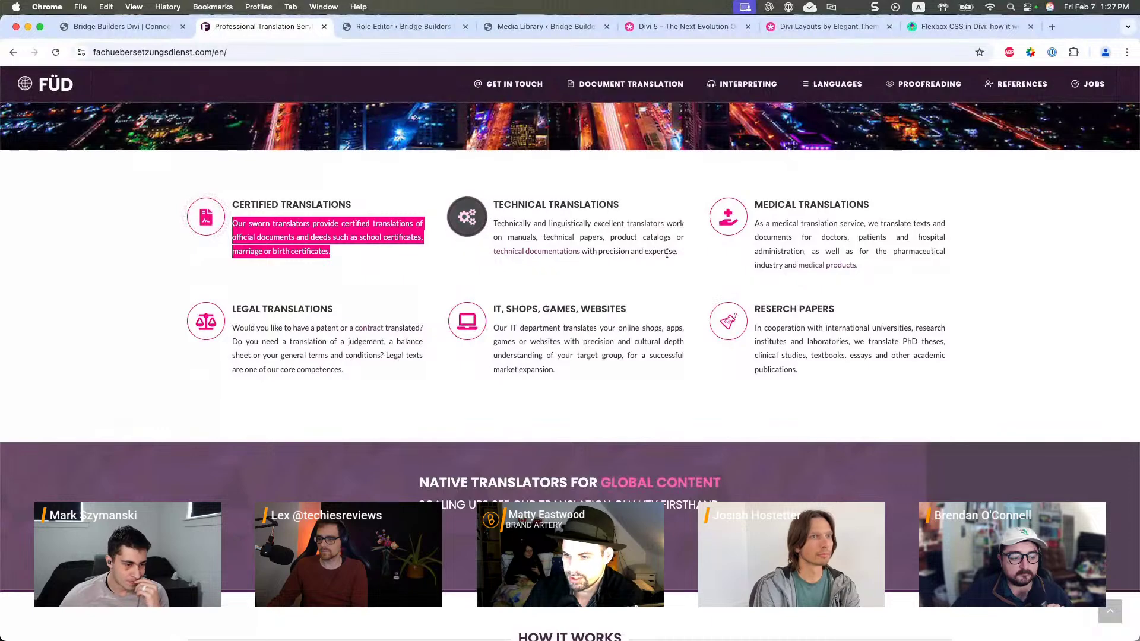
- Copy the original website's Technical Translations description into the body of the matching blurb
left_click_drag(678, 252, 493, 223)
key("cmd+c")
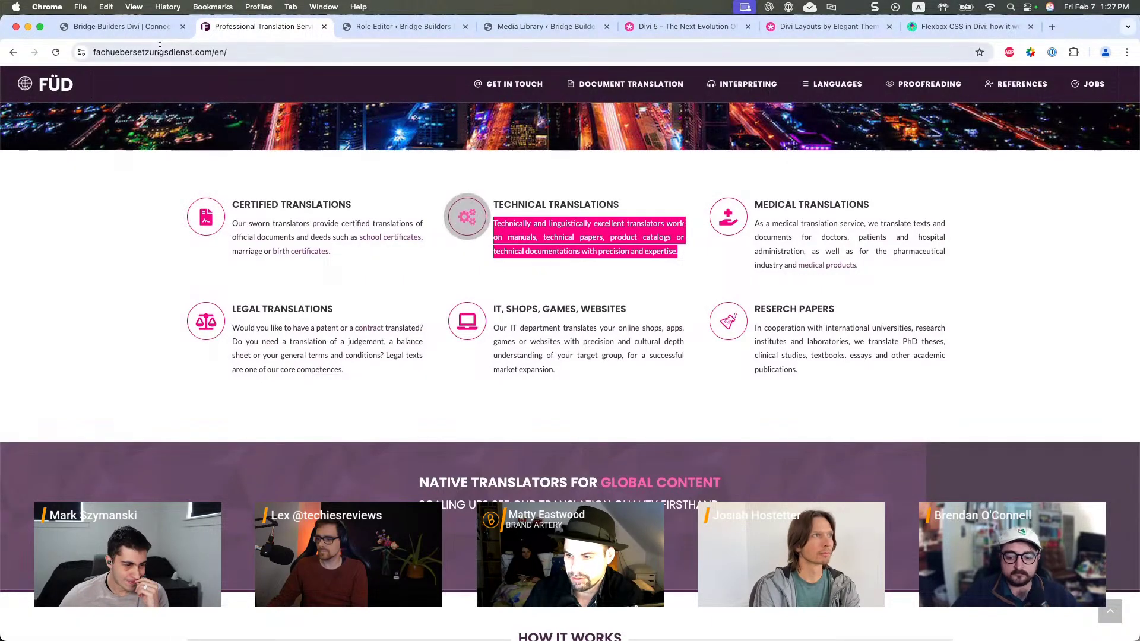
key("ctrl+shift+Tab")
triple_click(520, 260)
key("cmd+v")
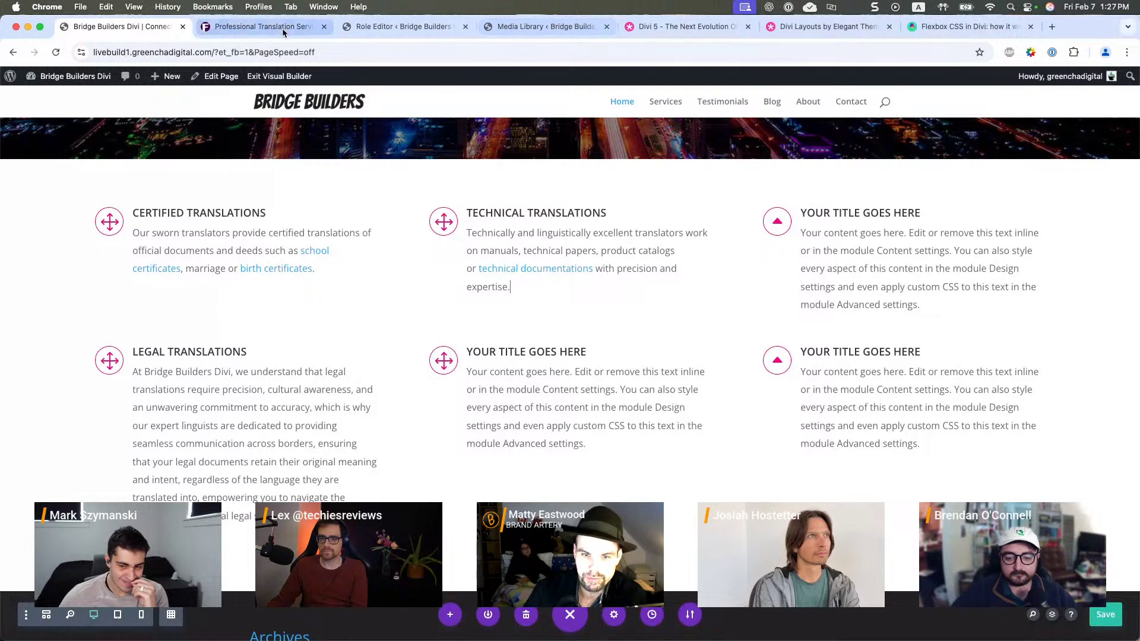
- Copy the original website's Medical Translations description over the body text of the Legal Translations blurb
left_click(261, 26)
left_click_drag(865, 264, 758, 226)
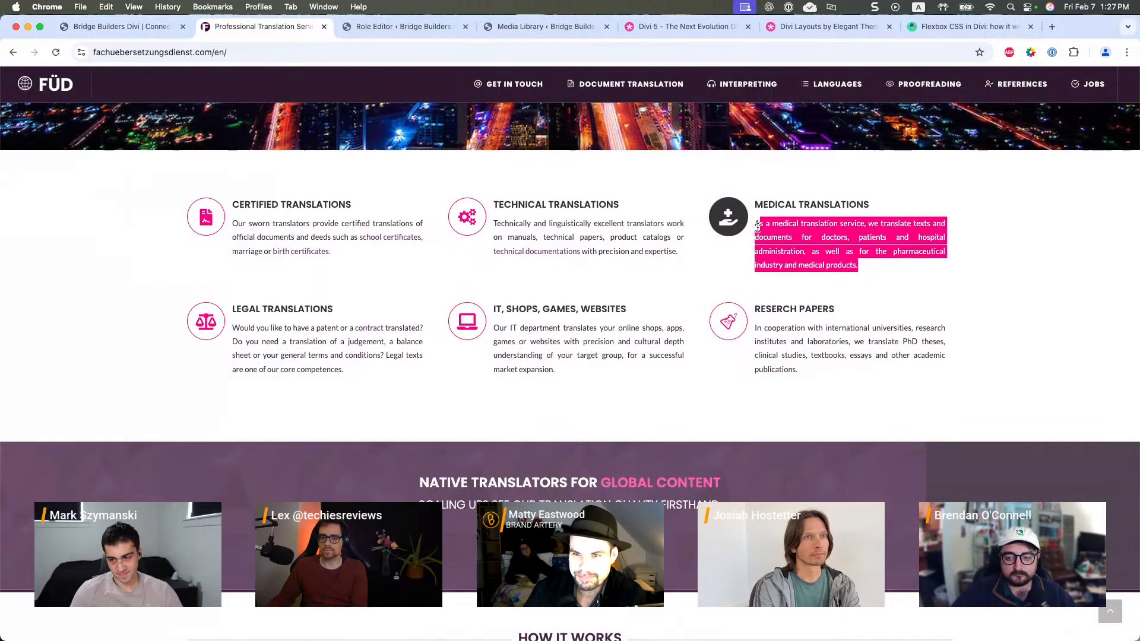
key("cmd+c")
left_click(122, 26)
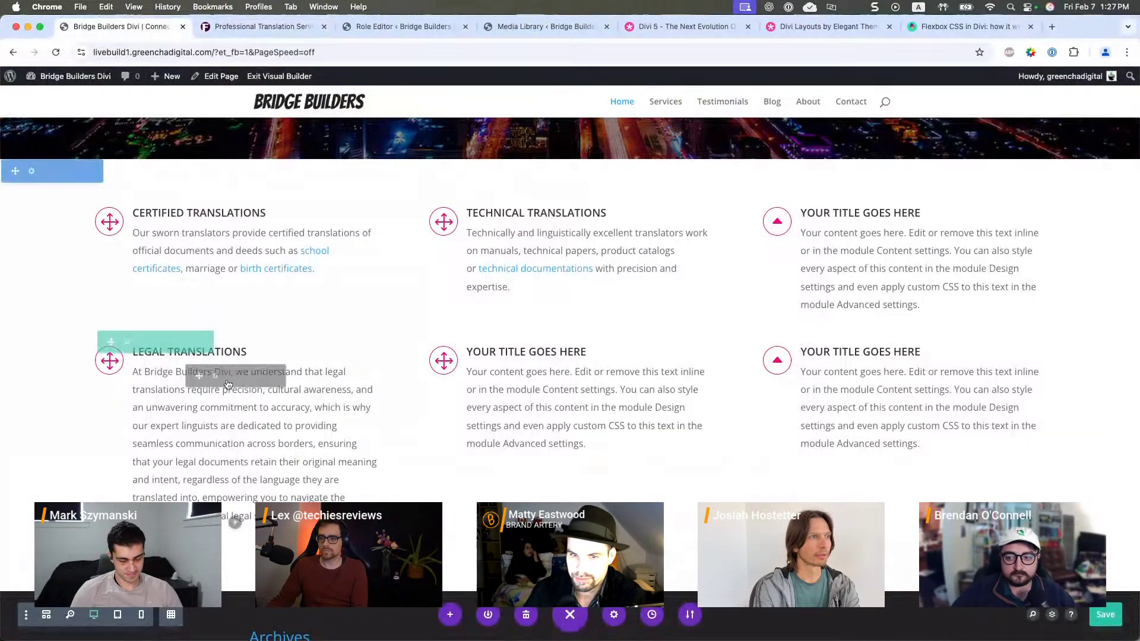
triple_click(226, 405)
key("super+v")
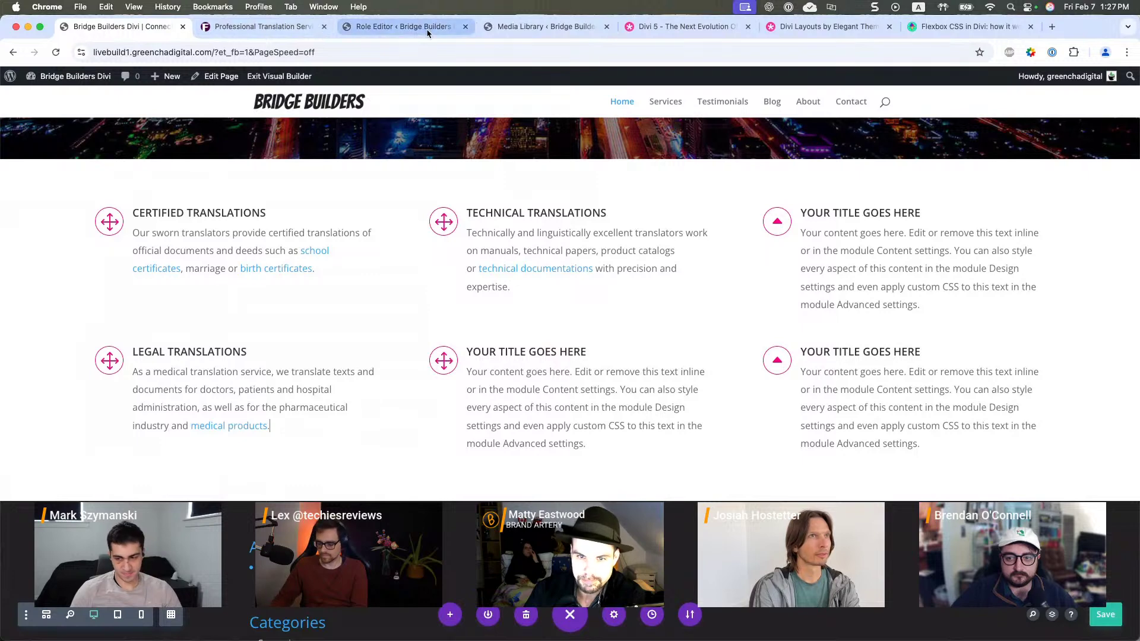
- Copy the "IT, Shops, Games, Websites" description from the original website into the body of the second row's middle blurb
left_click(642, 31)
left_click(267, 26)
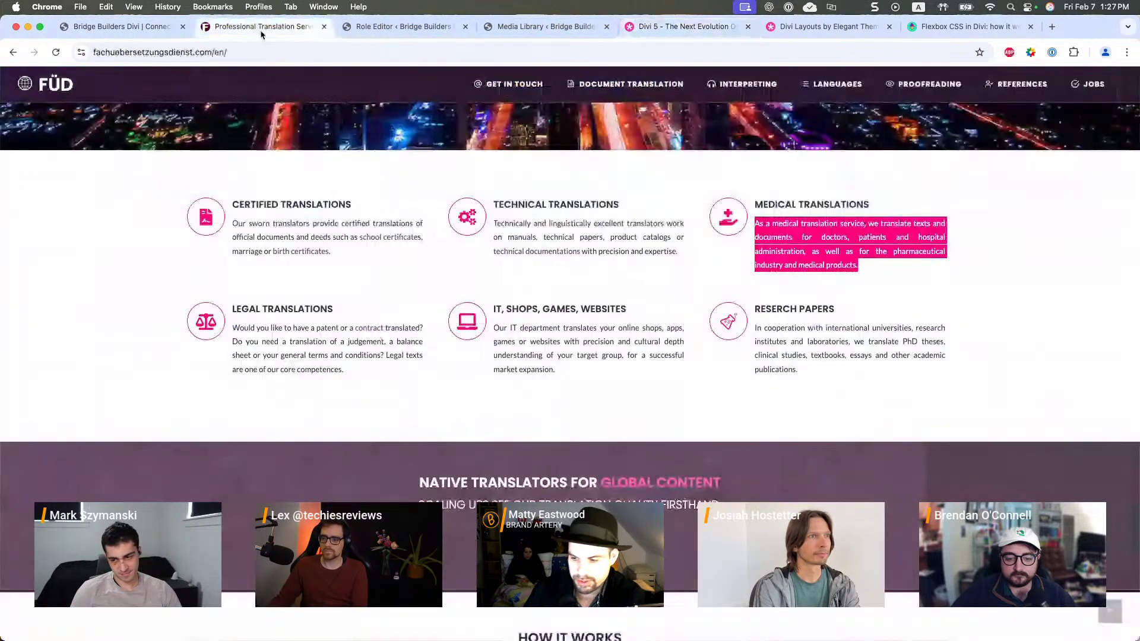
left_click_drag(584, 374, 495, 332)
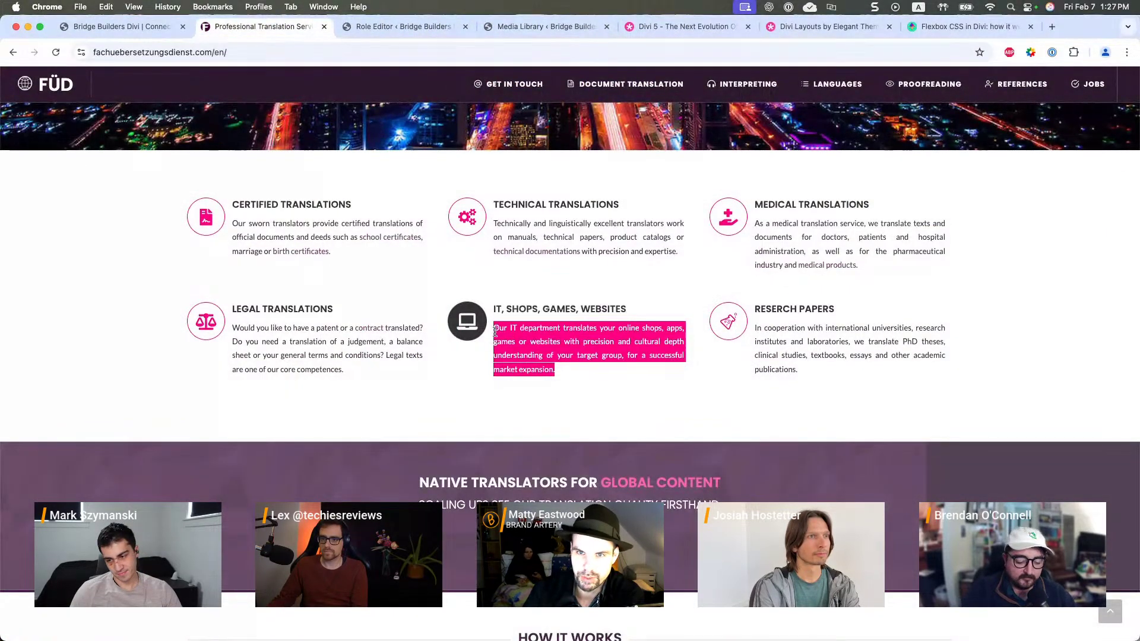
left_click(119, 26)
left_click(515, 408)
key("super+a")
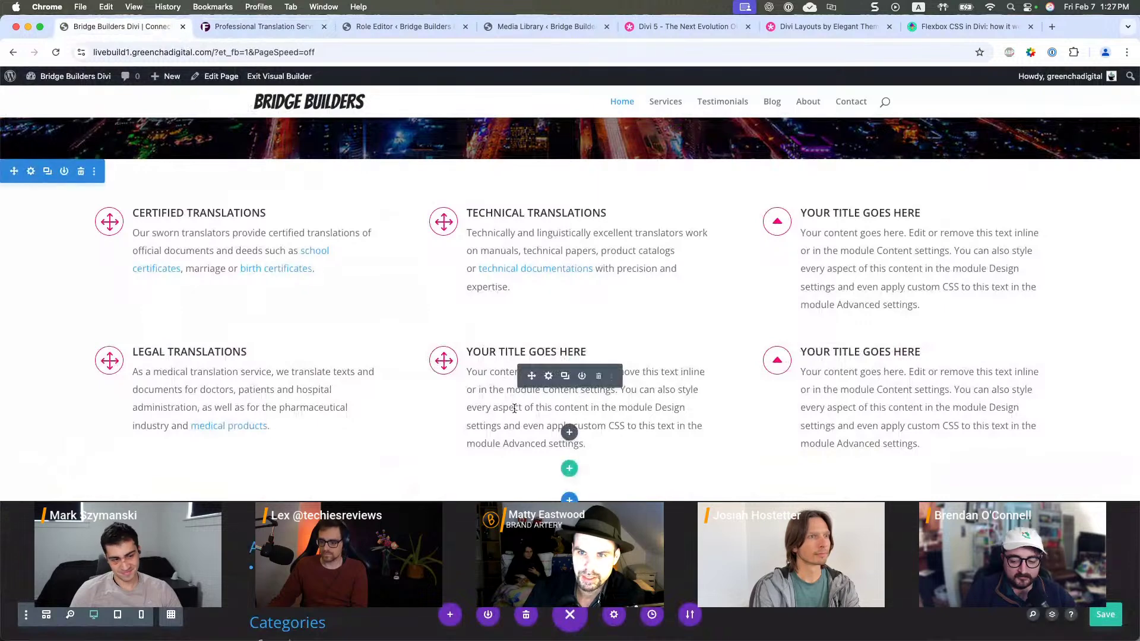
key("super+v")
- Select the research papers description on the original translation website
left_click(262, 26)
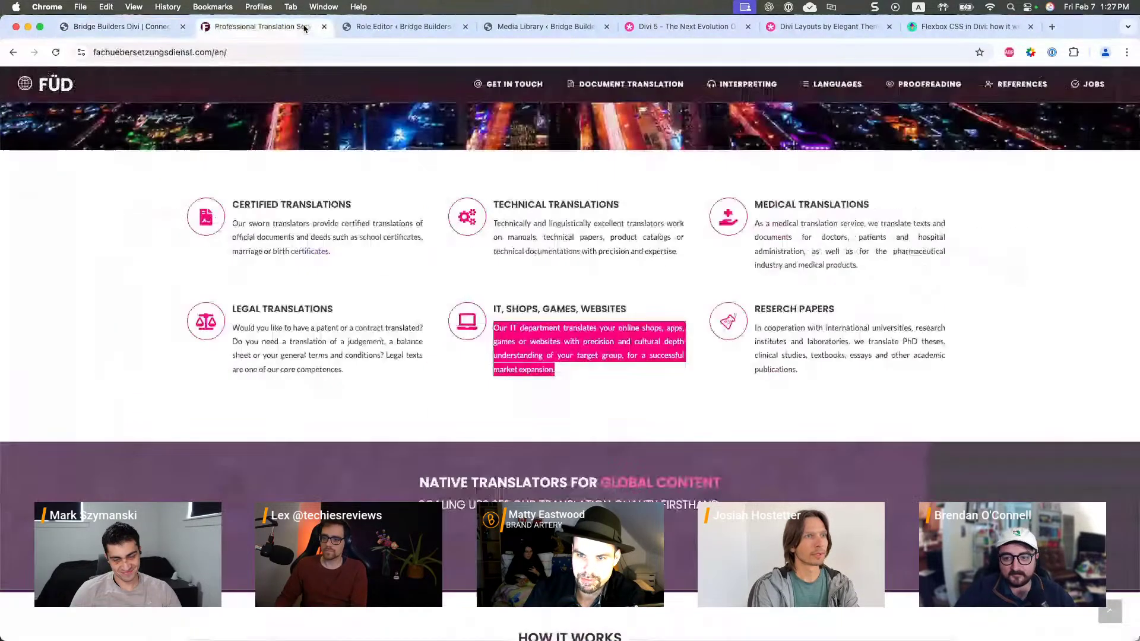
left_click_drag(799, 372, 755, 332)
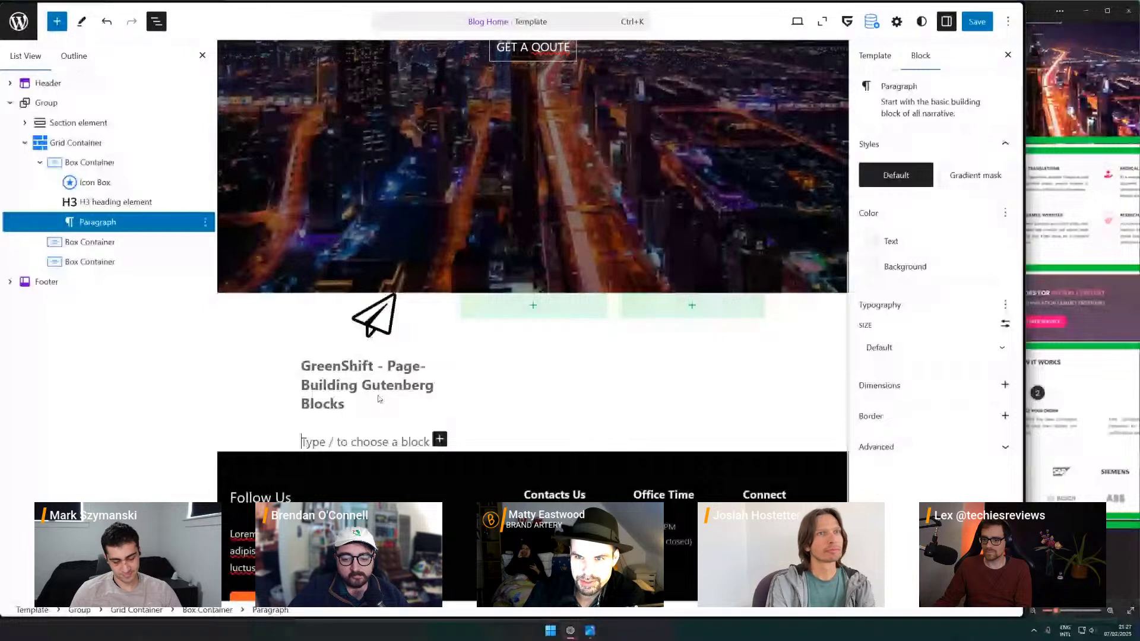
- In the WordPress site editor, replace the empty paragraph below the first box's H3 heading with a GreenShift P element
key("alt+Tab")
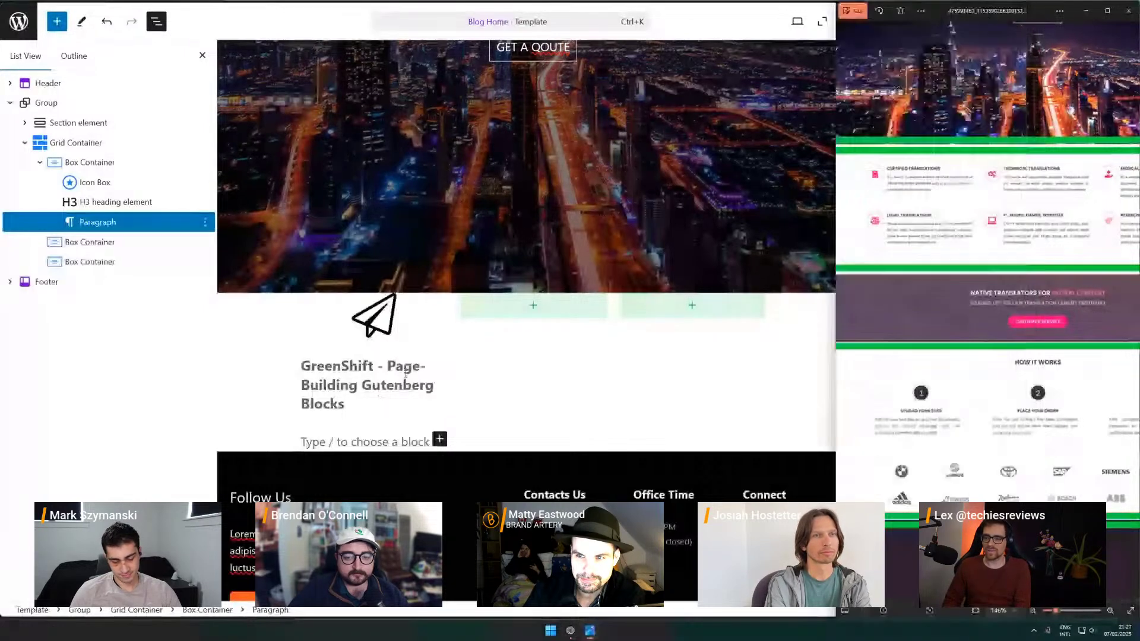
left_click(315, 445)
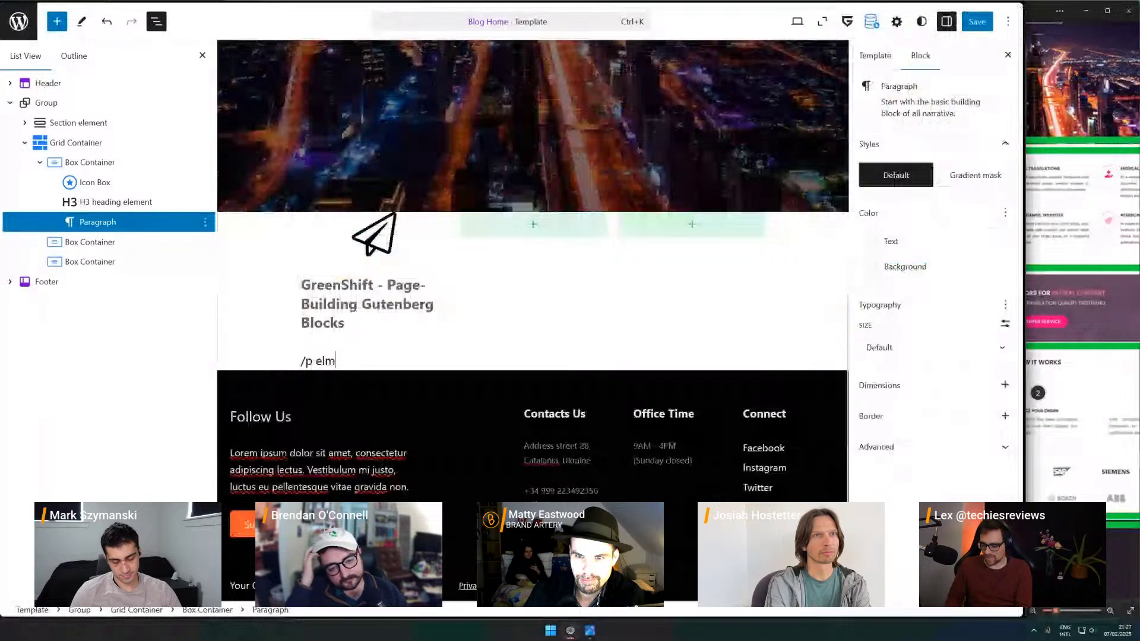
key("Return")
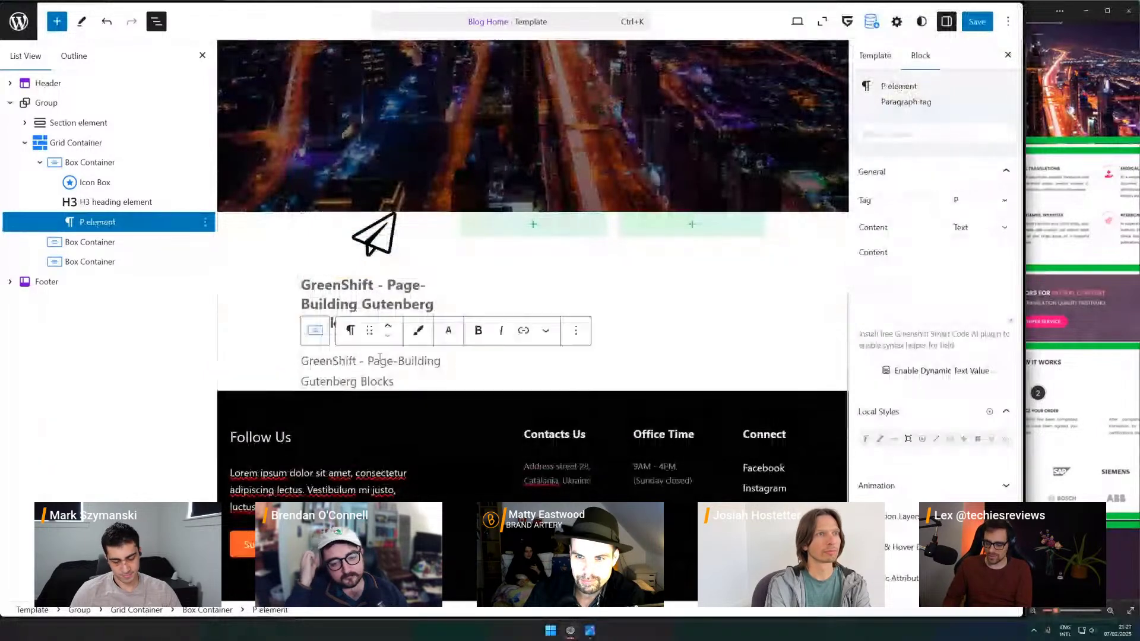
- Change the first box's H3 heading to "Subscribe to Mr" followed by the presenter's first name
triple_click(337, 288)
type("Subr")
key("BackSpace")
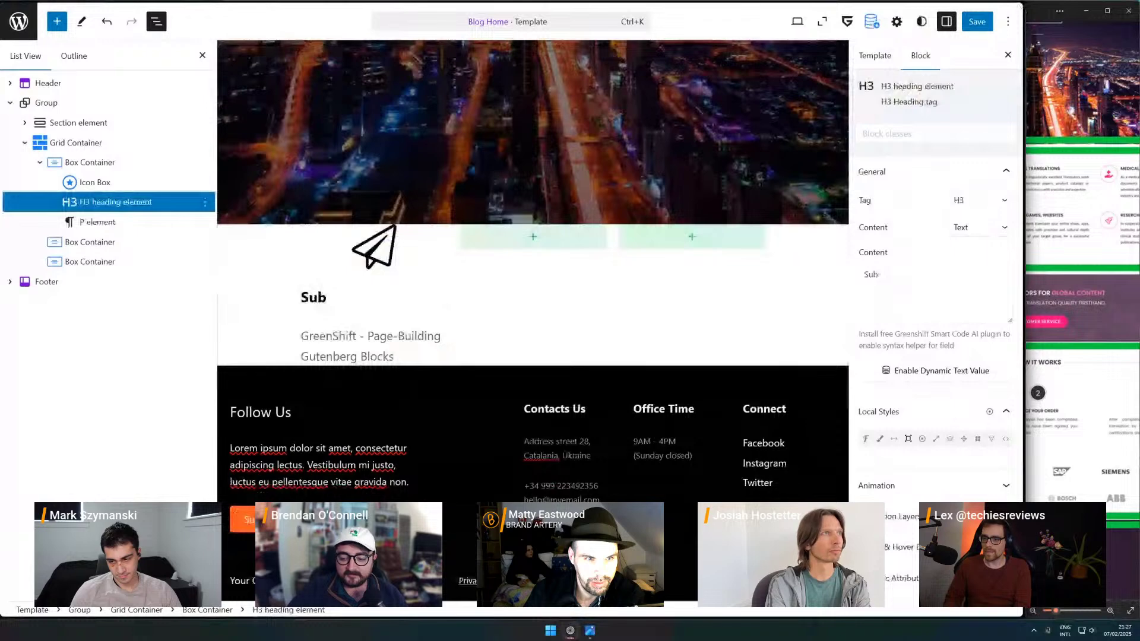
type("scribe")
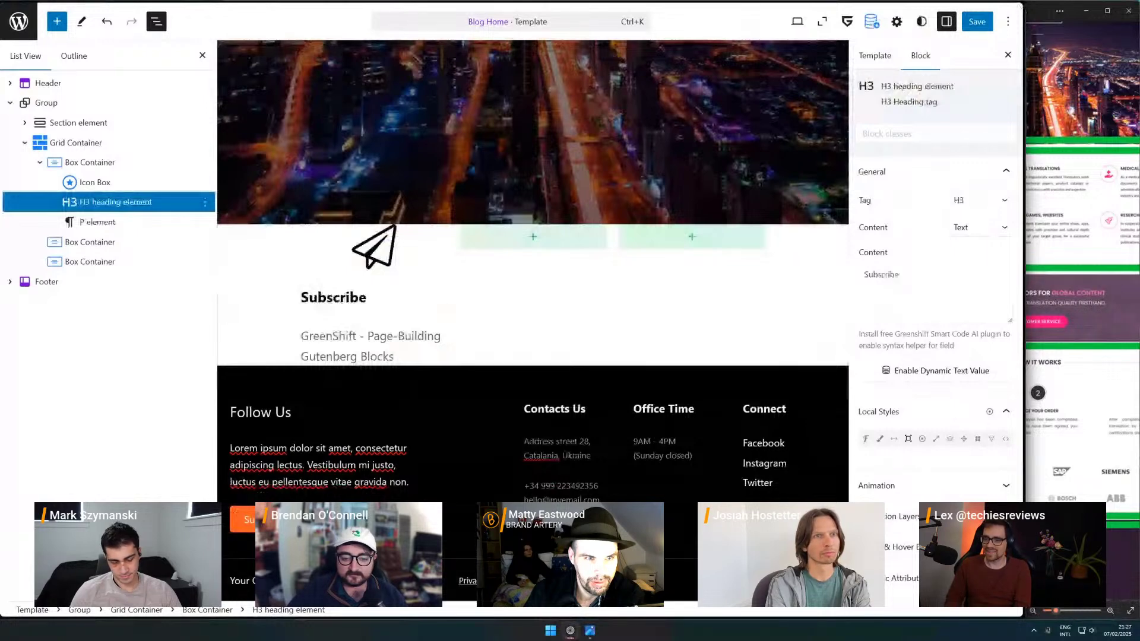
type(" to")
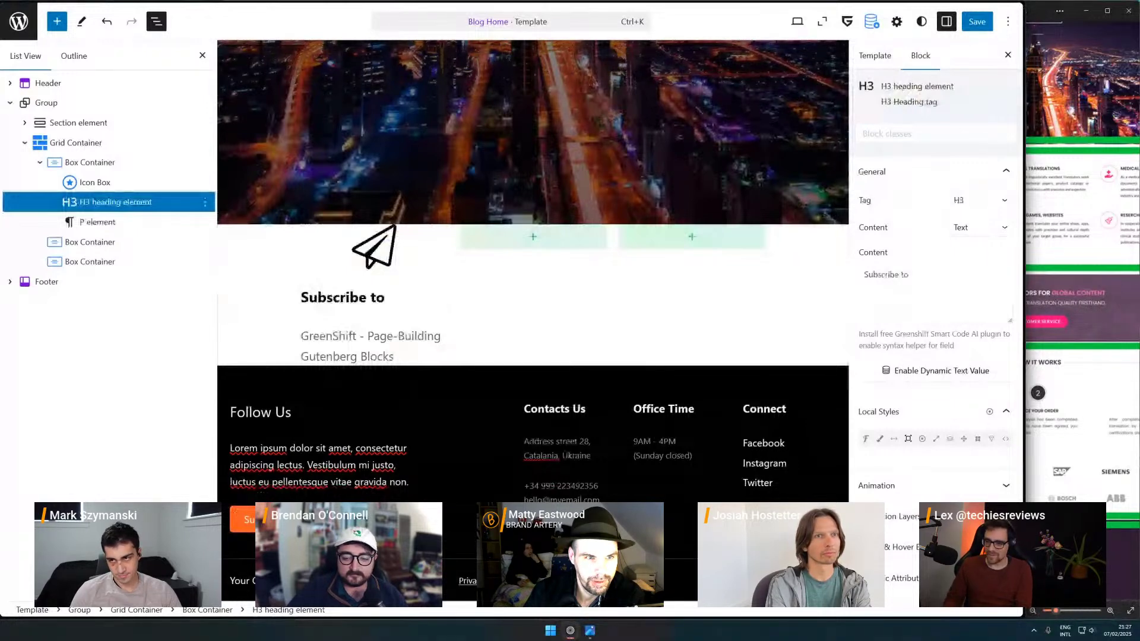
type(" Bridge")
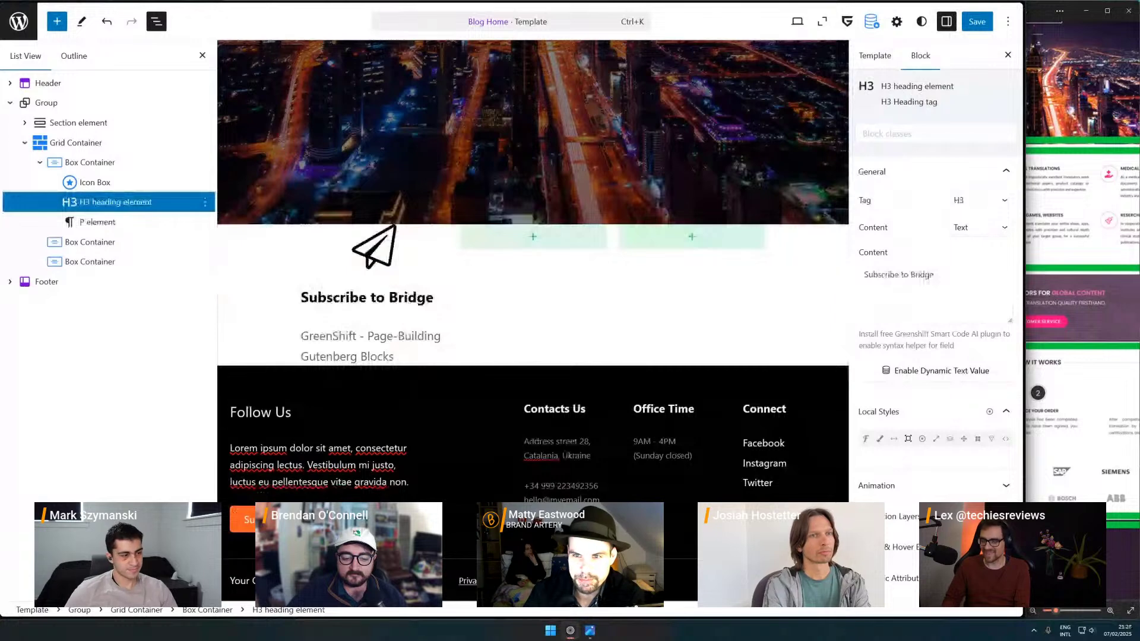
type(" Bu")
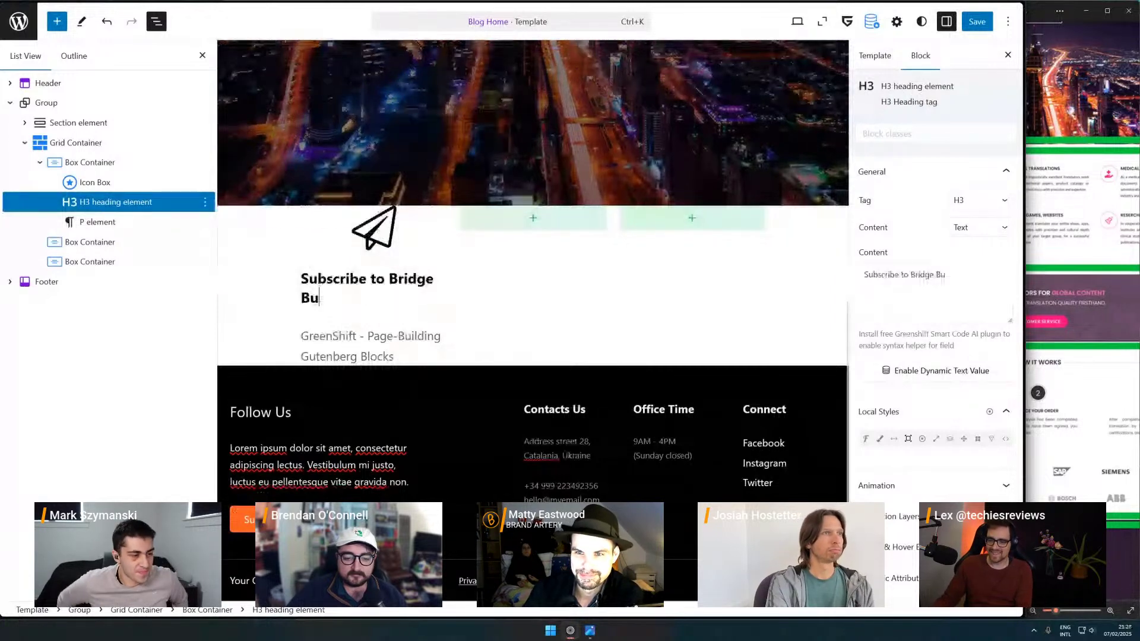
key("BackSpace")
key("BackSpace")
key("BackSpace")
key("BackSpace")
key("BackSpace")
key("BackSpace")
key("BackSpace")
key("BackSpace")
key("BackSpace")
type("Mr")
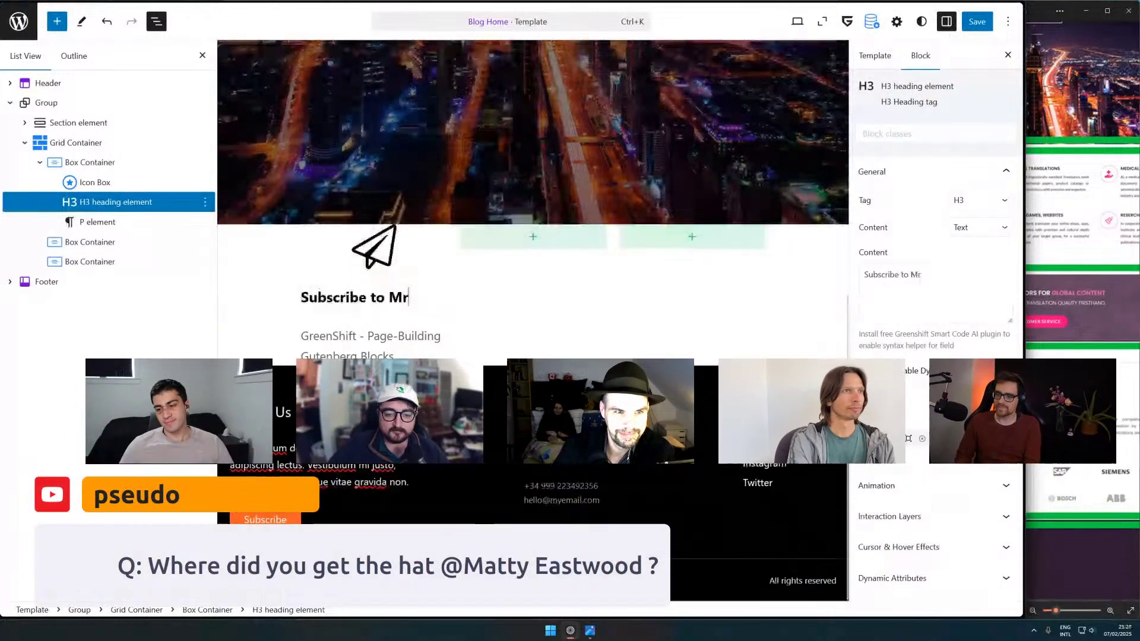
type(" Matty")
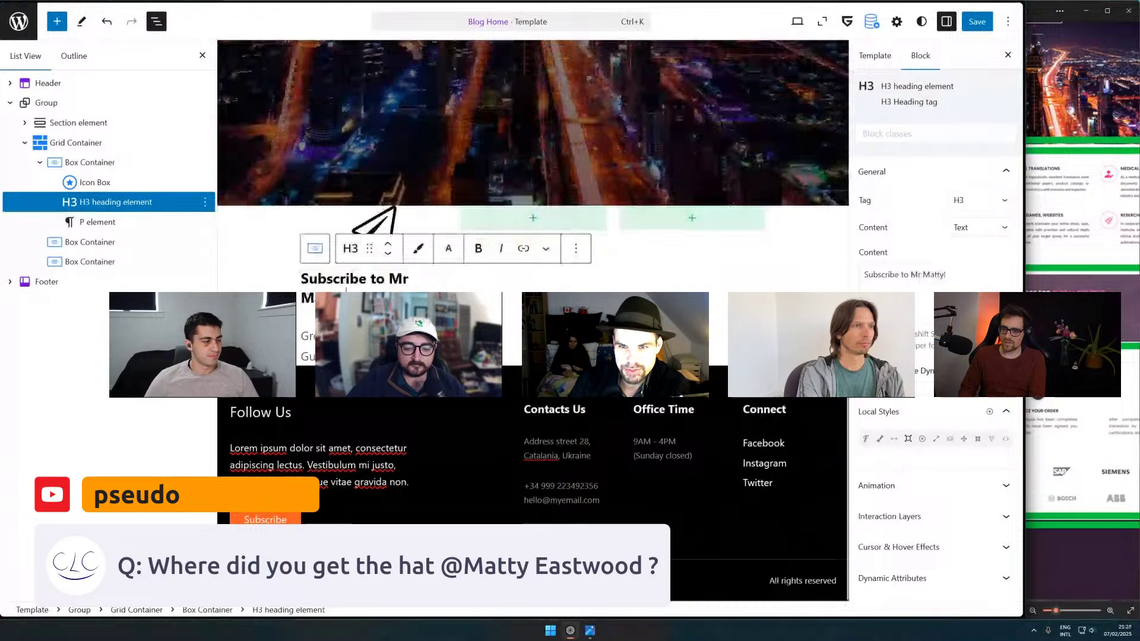
- Set the text of the first box's P element to "Don't miss out on any bridge builder awesomeness"
left_click(98, 222)
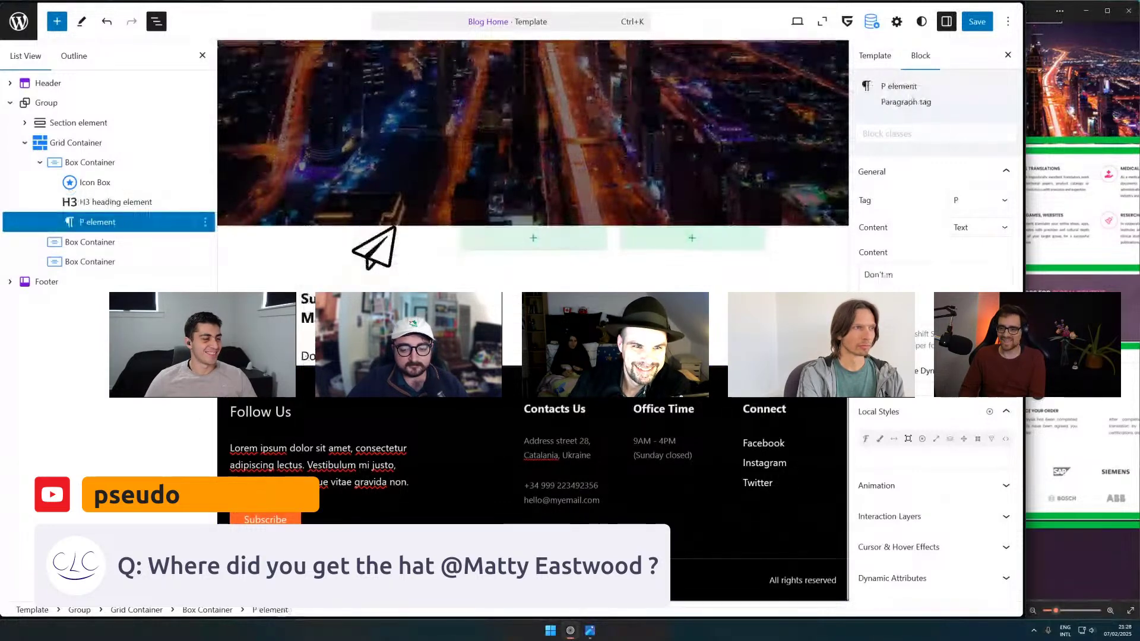
type("miss out")
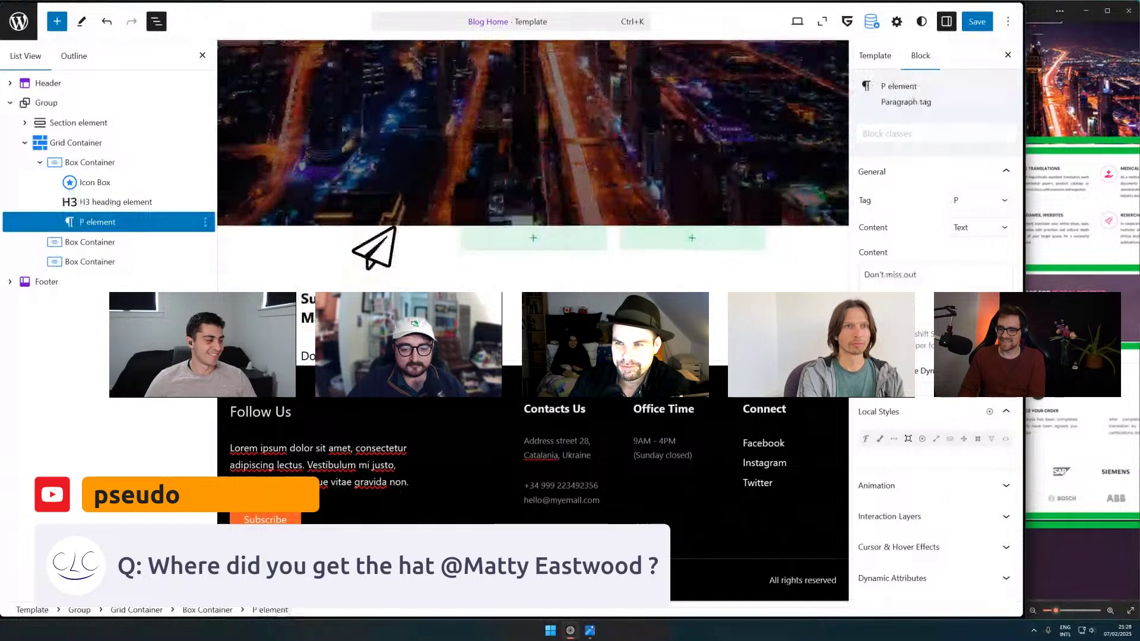
type(" on a")
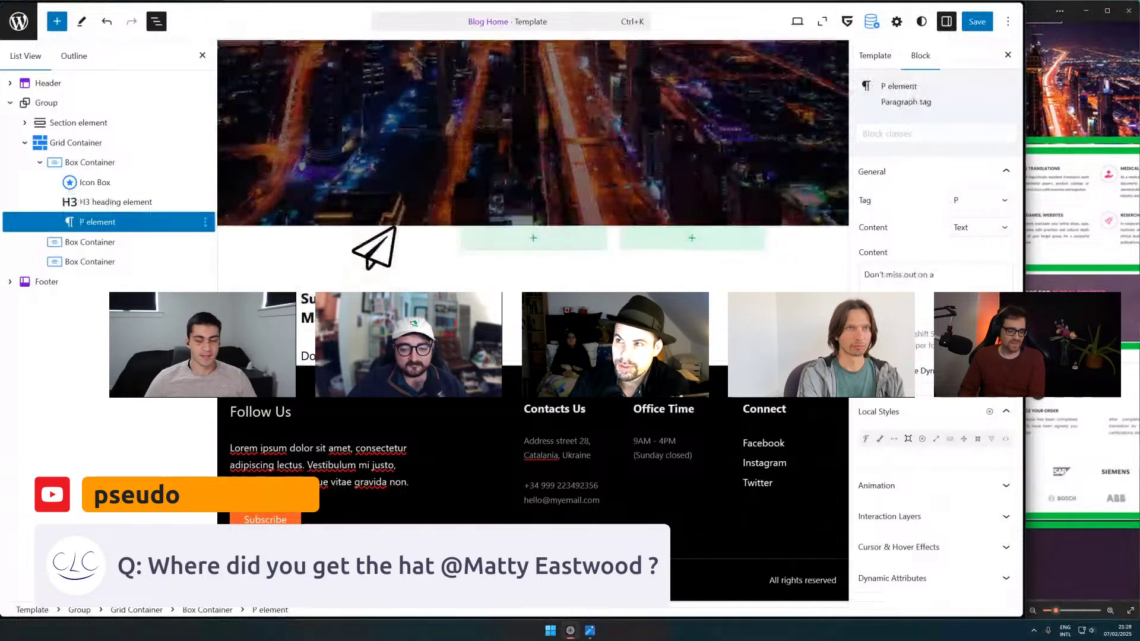
type("ny")
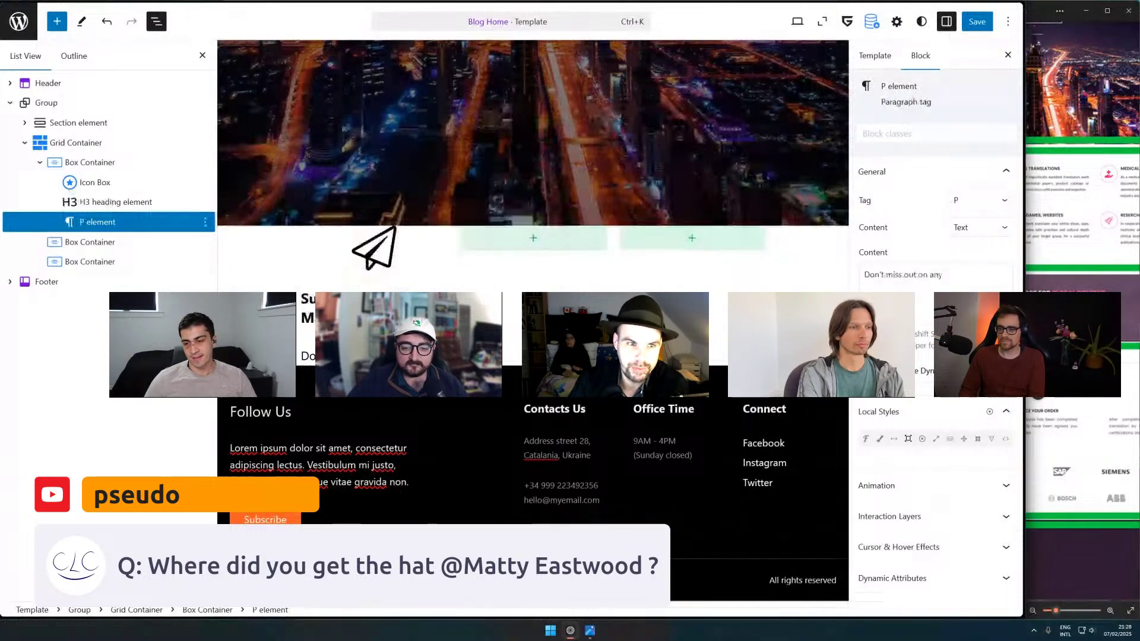
type(" bridge builder awesom")
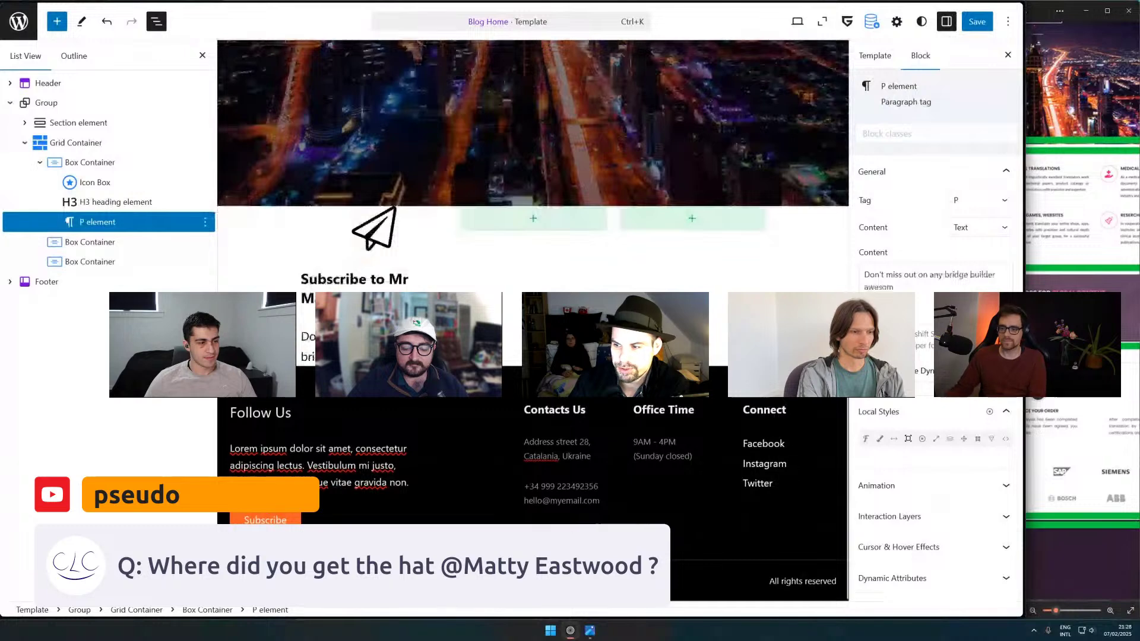
type("eness")
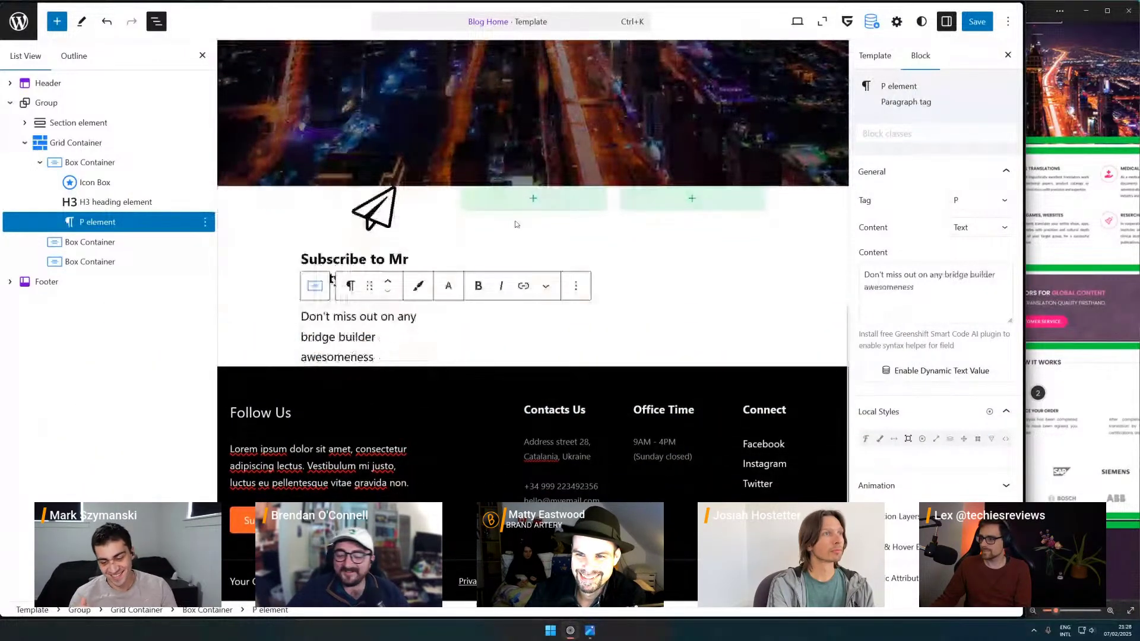
- Give the first box container a grid layout with two columns
left_click(104, 140)
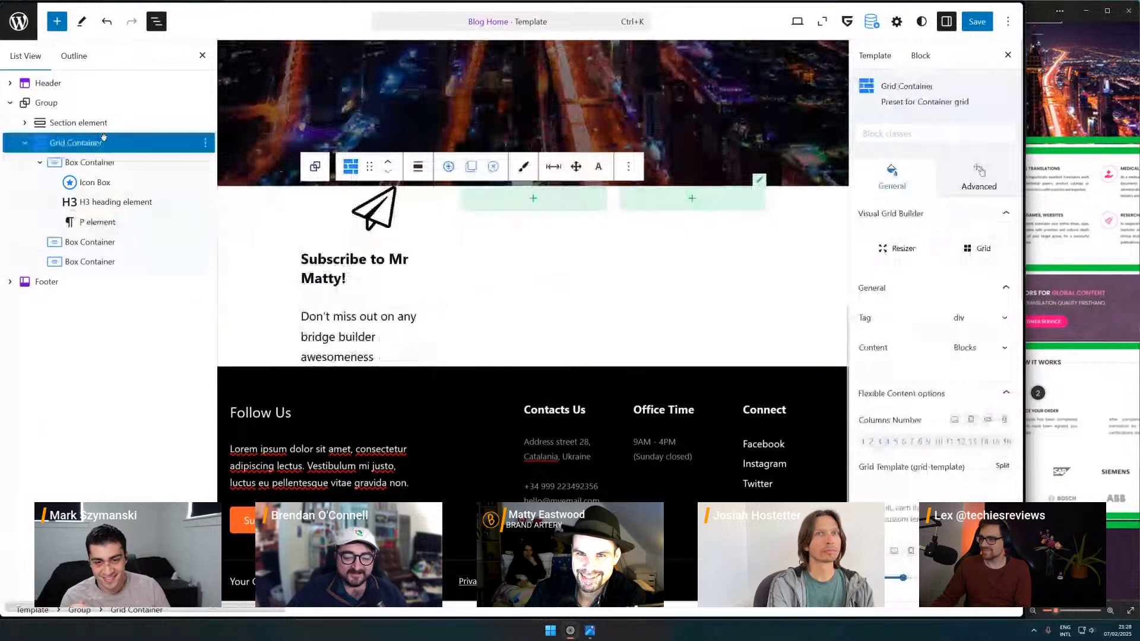
left_click(101, 162)
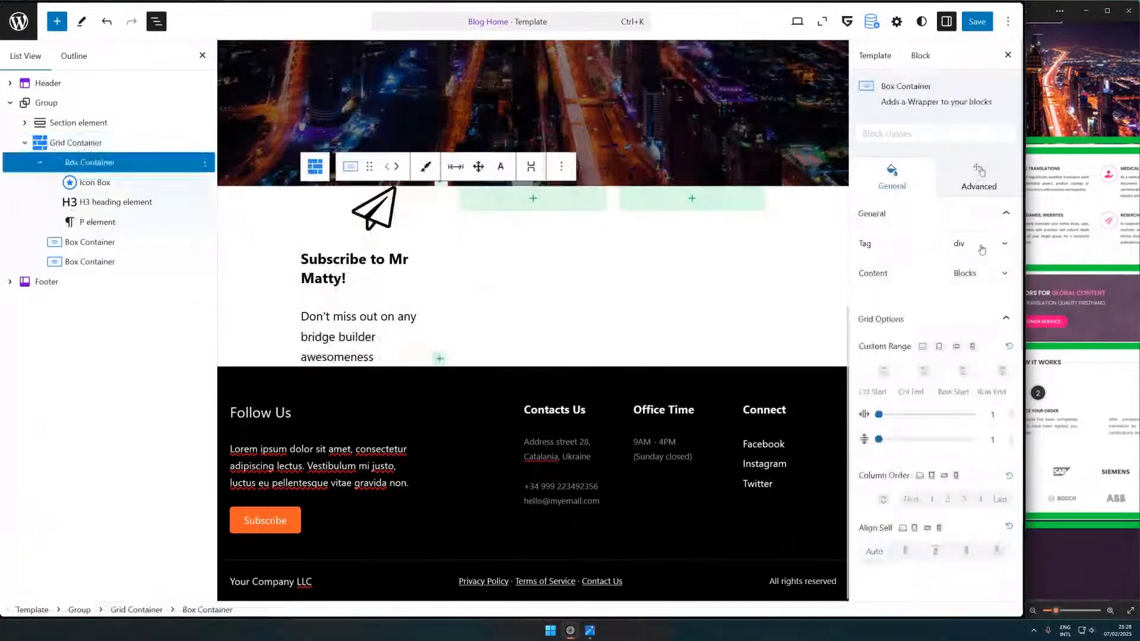
left_click(972, 208)
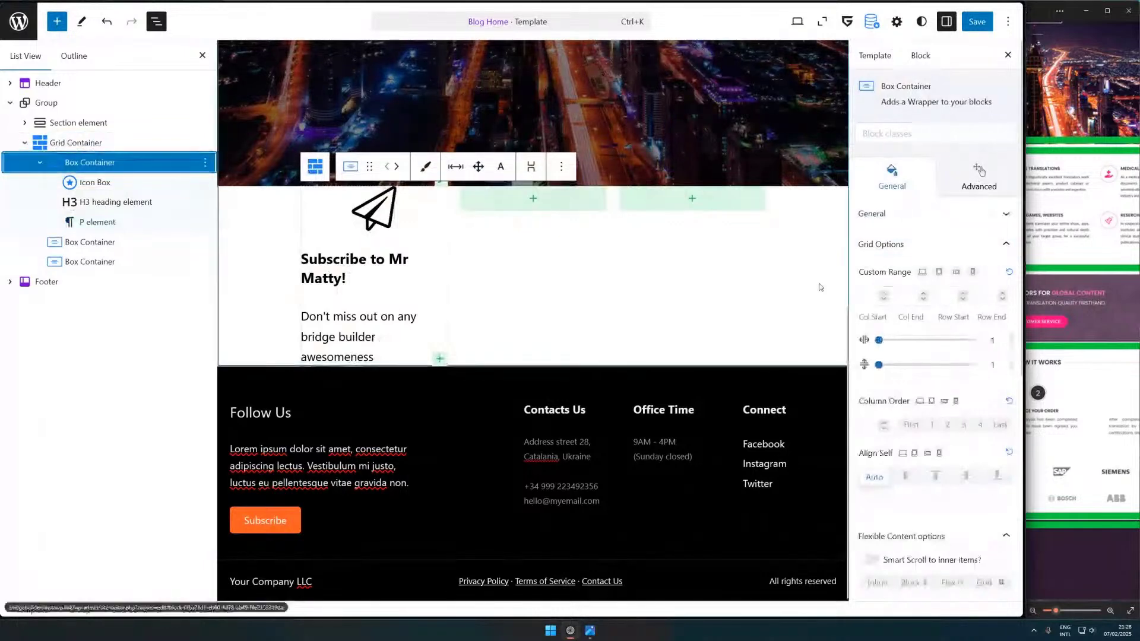
scroll(903, 332, "down", 3)
mouse_move(948, 375)
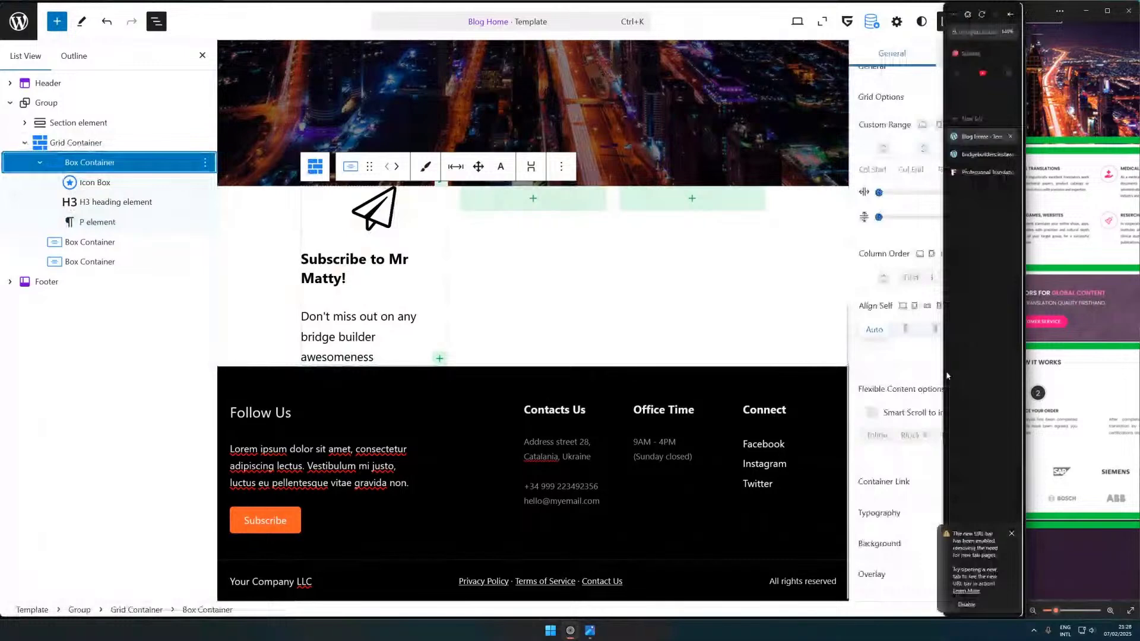
scroll(947, 416, "down", 3)
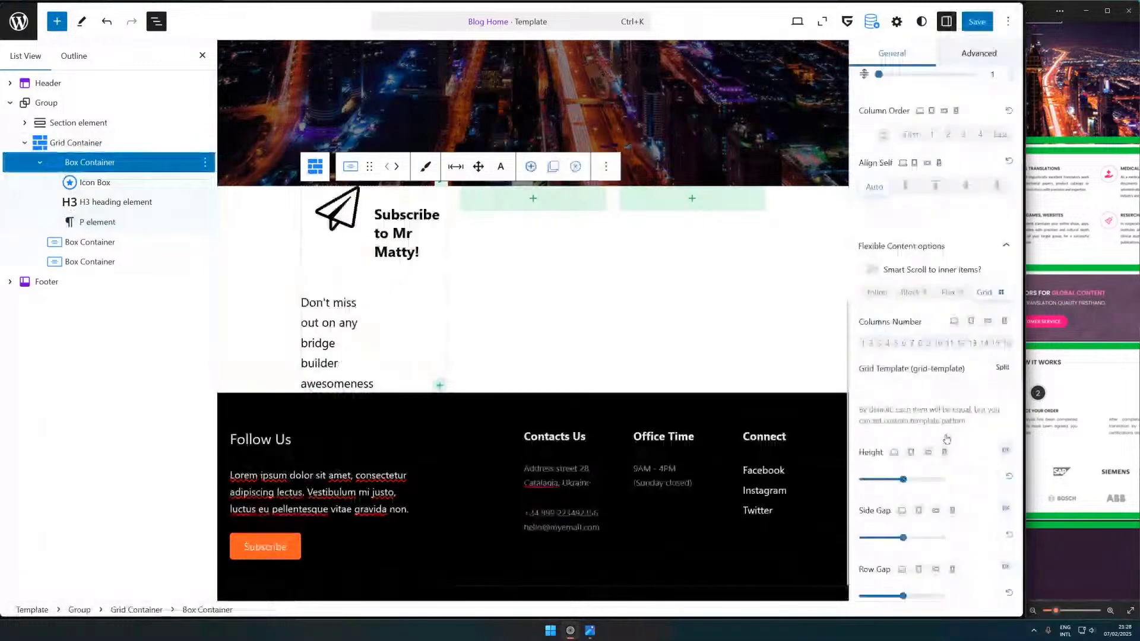
scroll(946, 439, "down", 3)
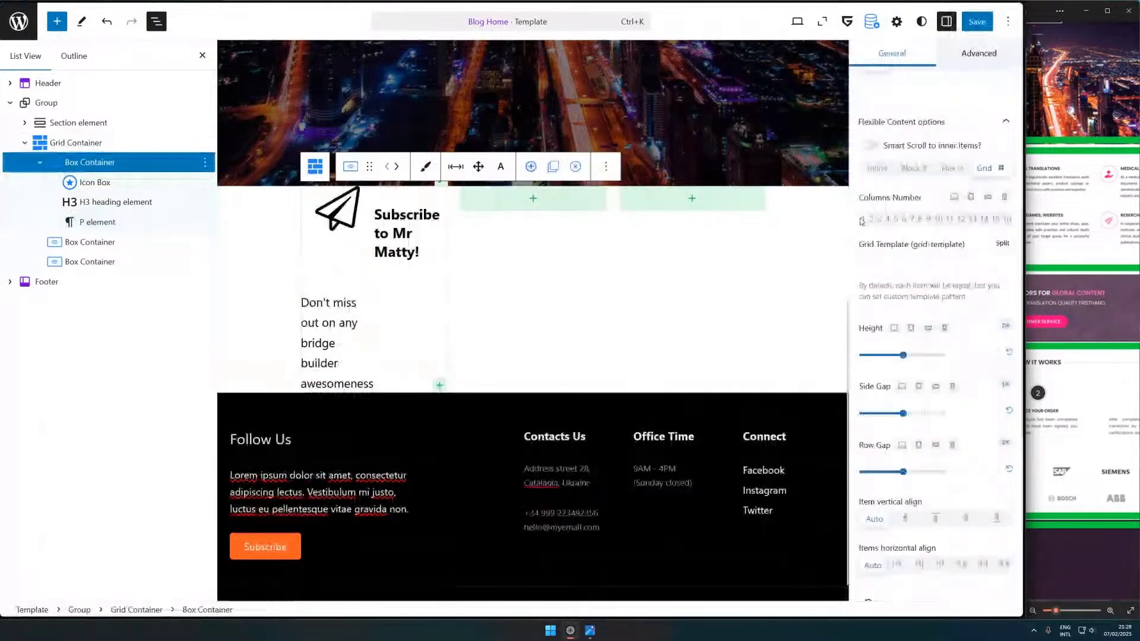
- Set the first box container's custom grid template to "auto / 1fr 1fr"
left_click(916, 271)
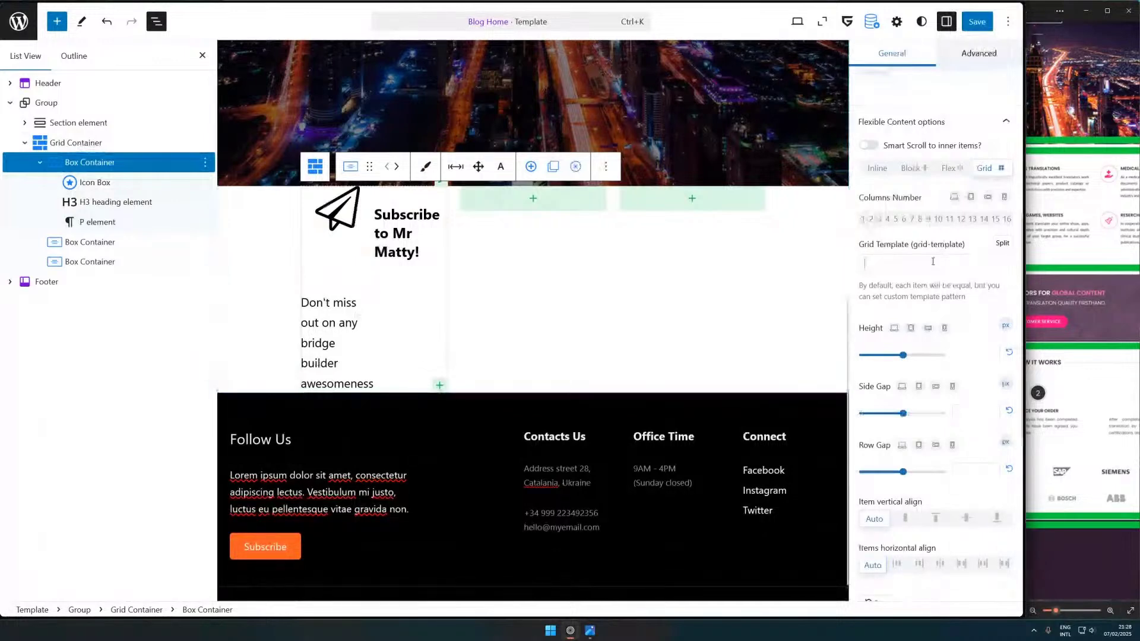
type("auto /")
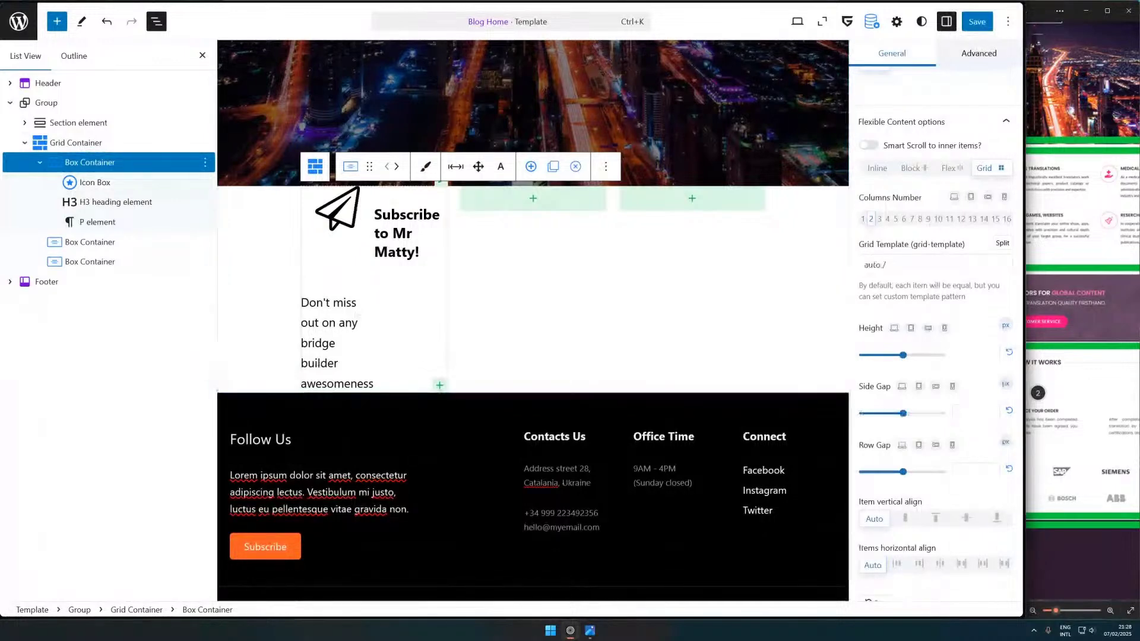
type(" 1fr")
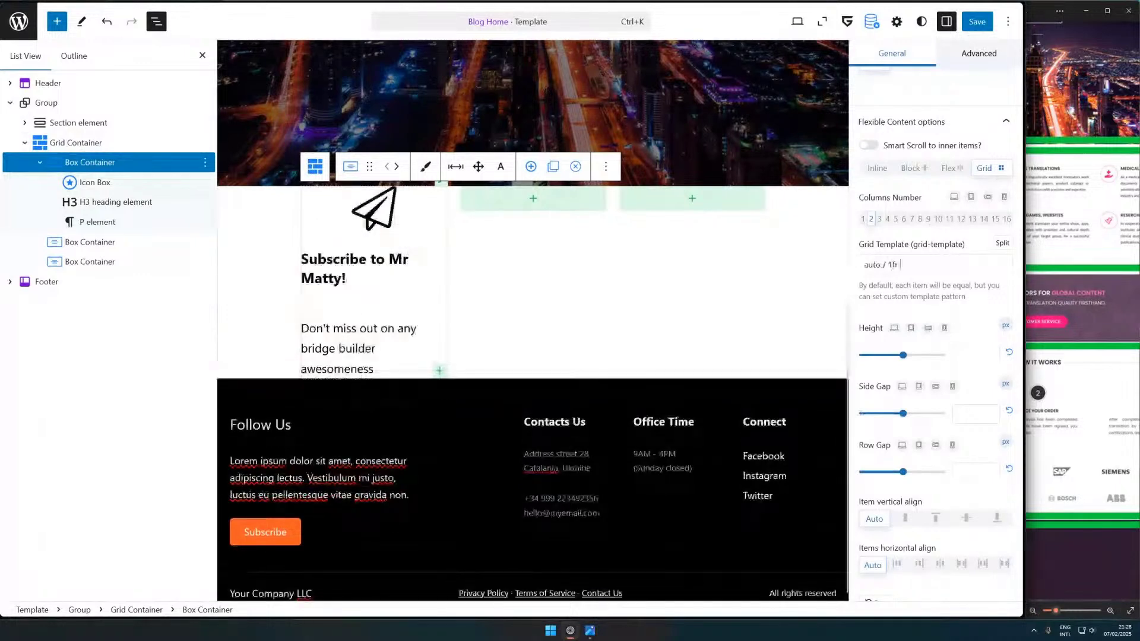
type(" 1fr")
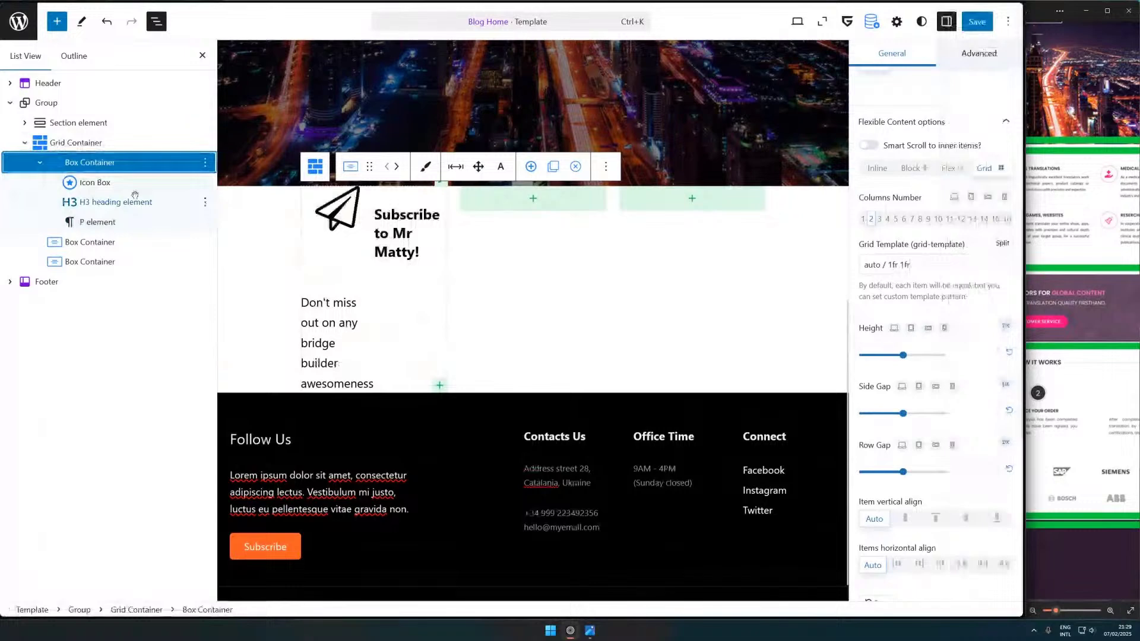
triple_click(951, 266)
scroll(492, 307, "up", 1)
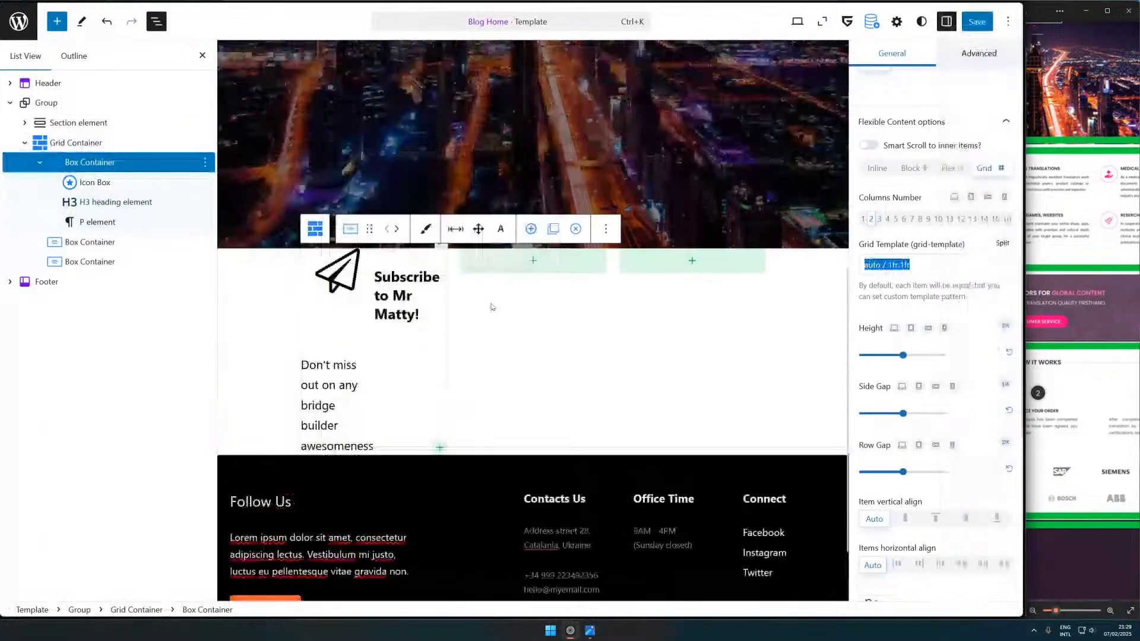
scroll(492, 307, "up", 1)
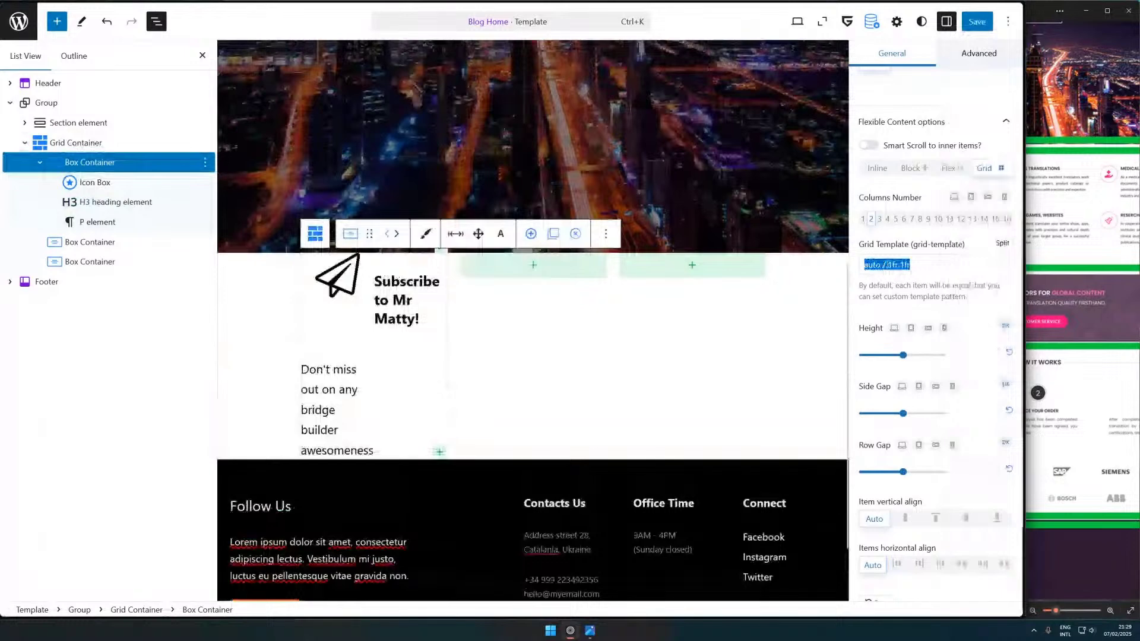
left_click_drag(911, 265, 889, 264)
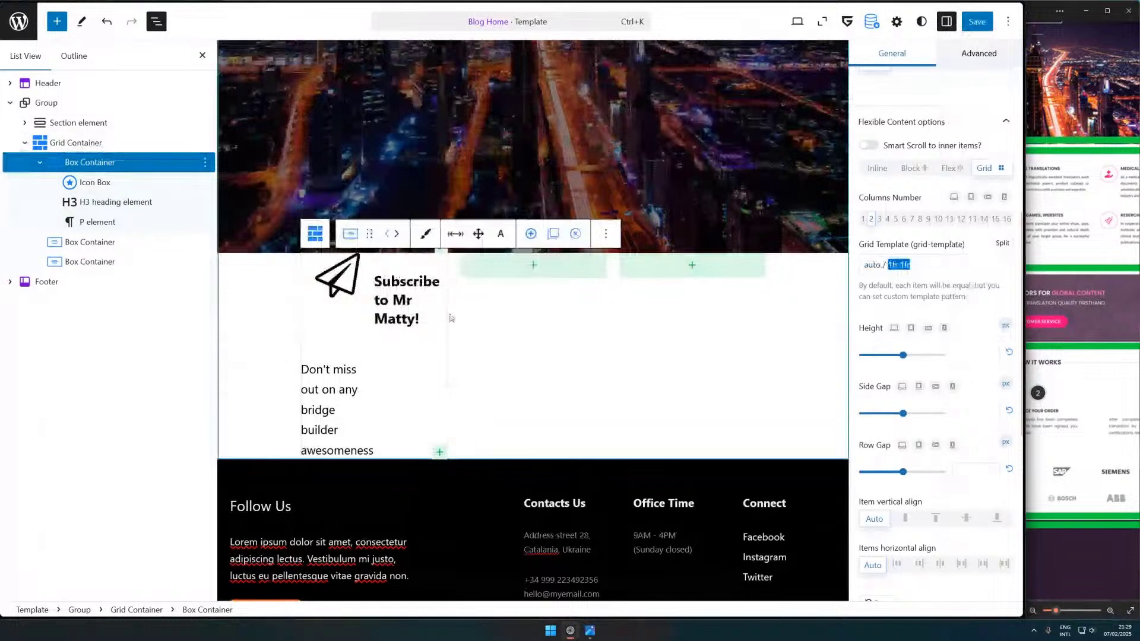
left_click(390, 286)
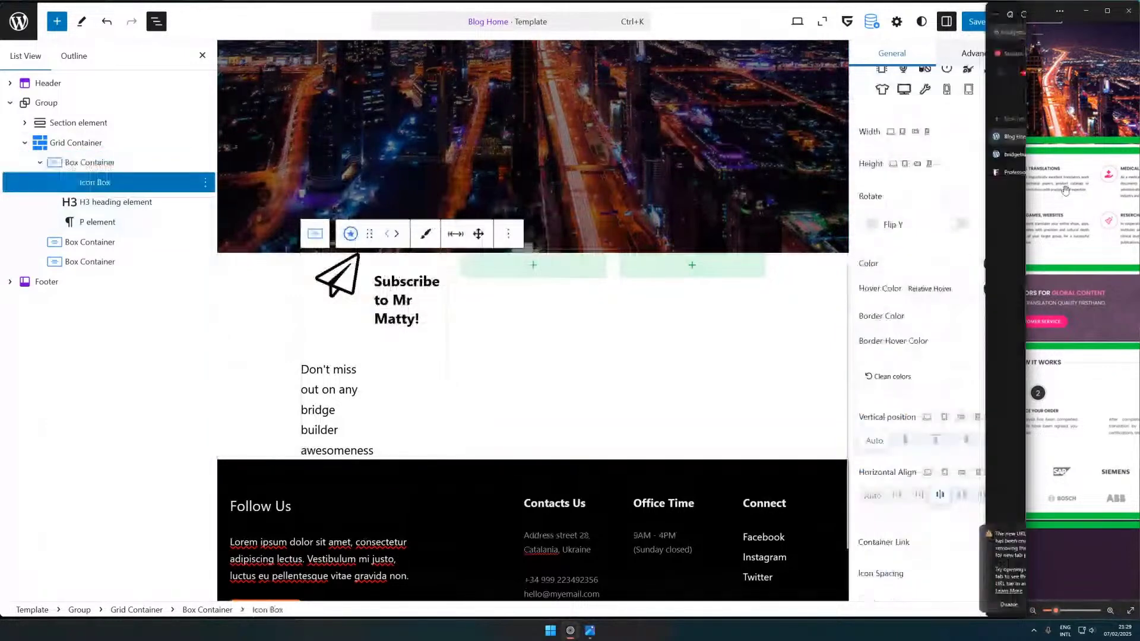
left_click(351, 235)
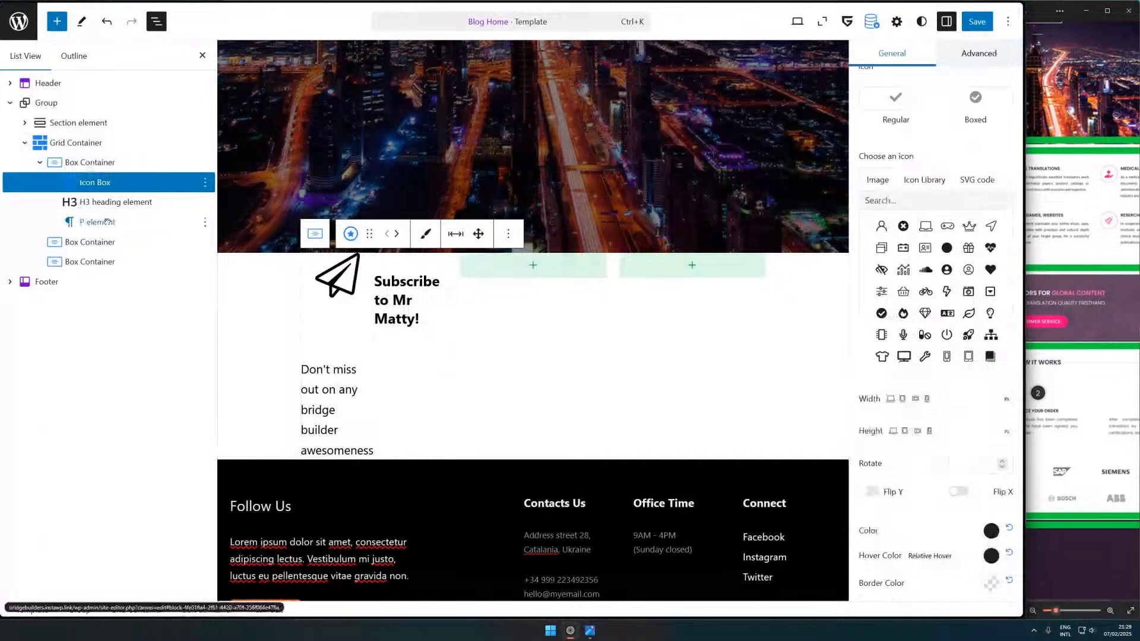
left_click(122, 163)
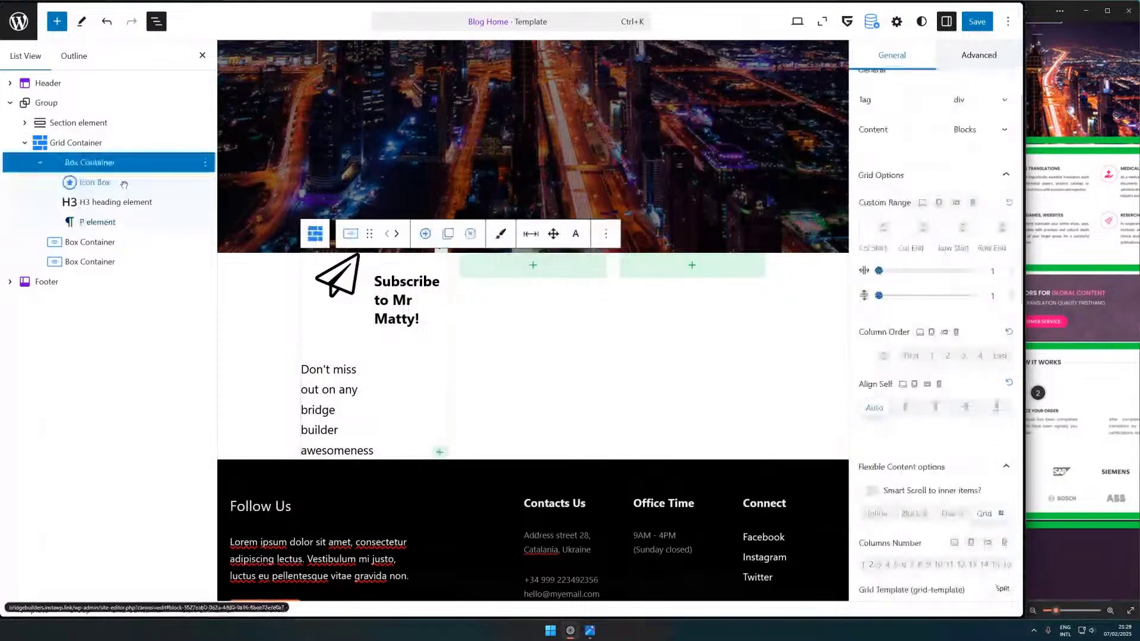
key("Down")
key("Down")
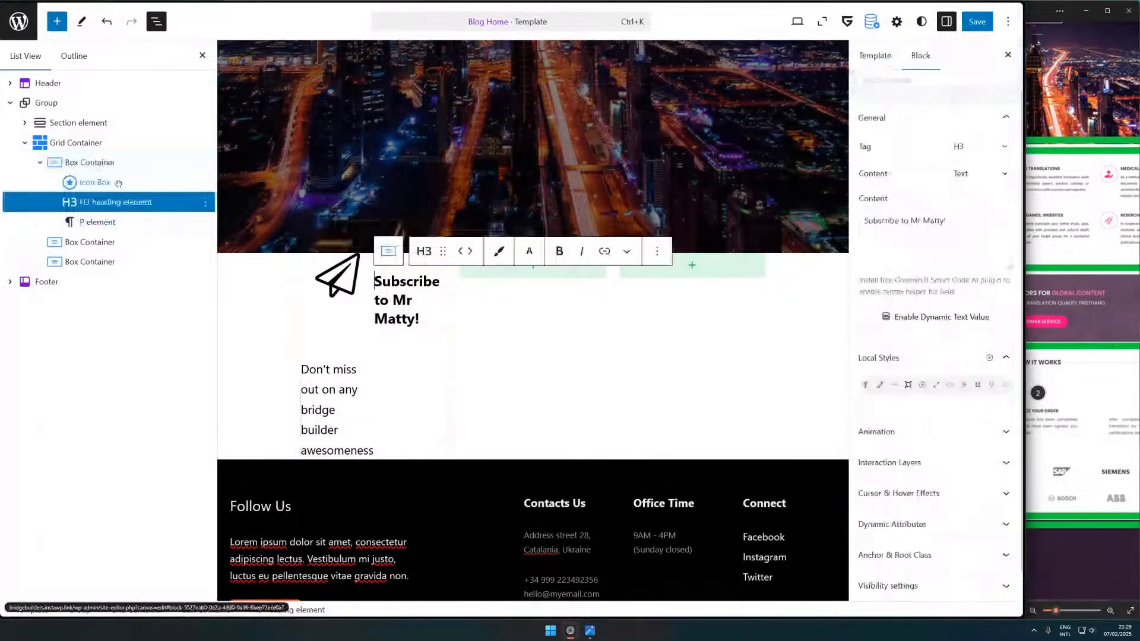
left_click(118, 183)
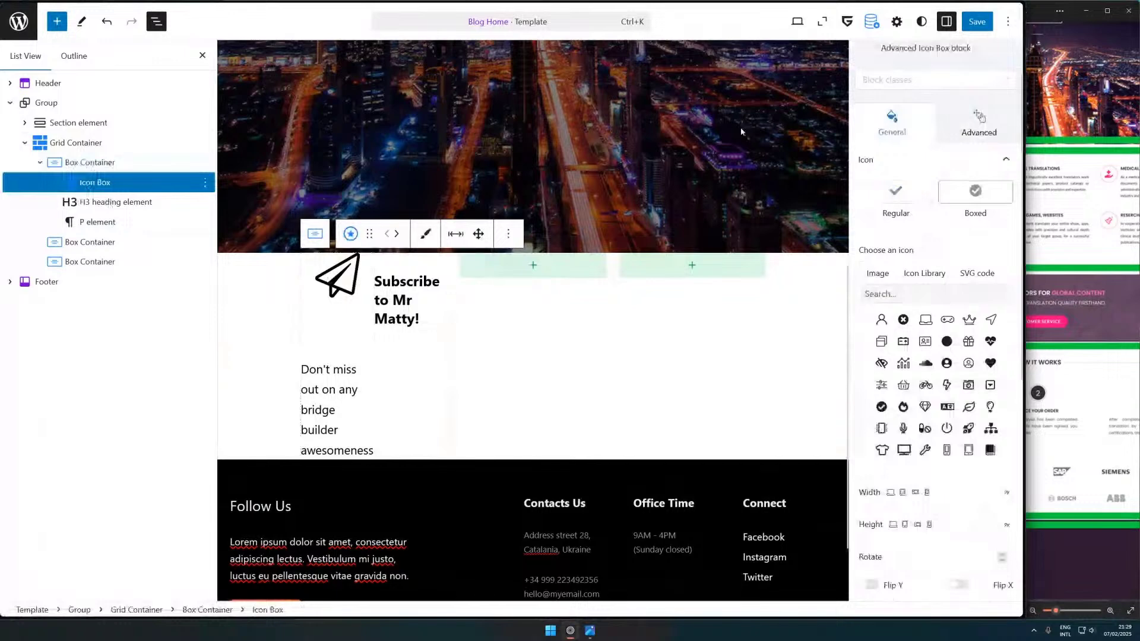
- Examine the parent Grid Container's column layout in the visual Grid Builder and close it
left_click(85, 146)
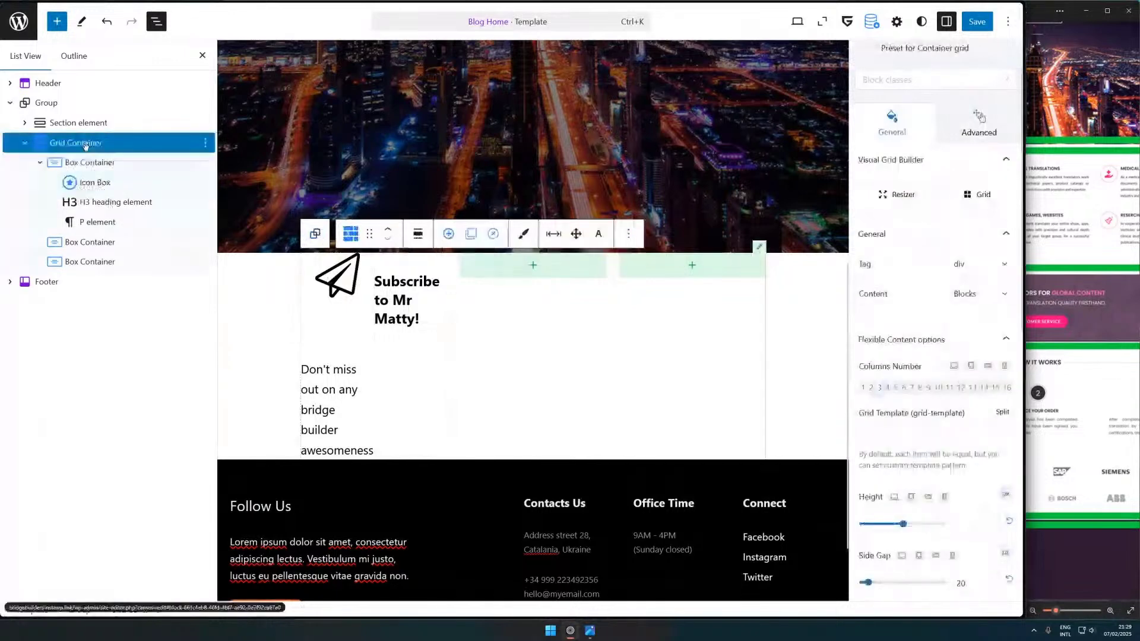
left_click(976, 197)
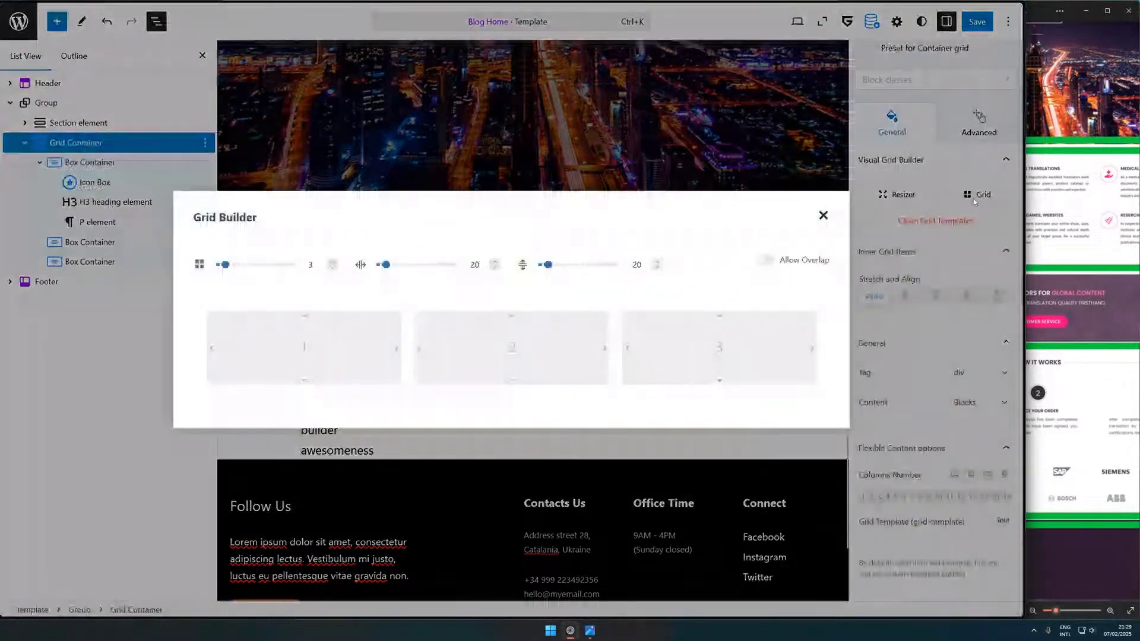
key("Escape")
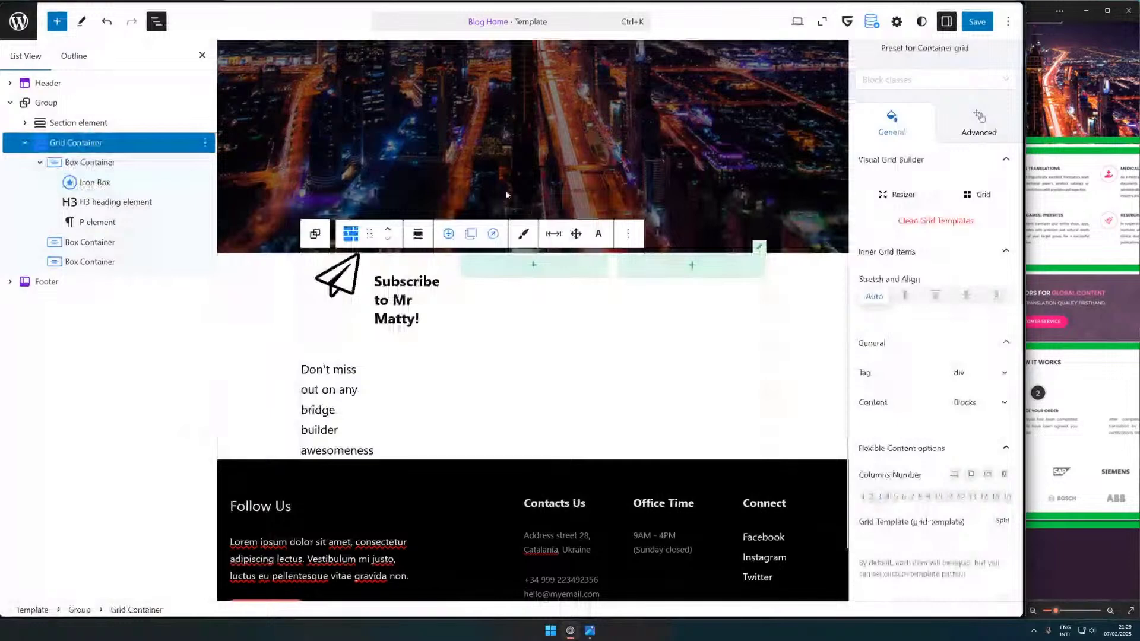
- Switch the first box's paper-plane icon to the Boxed style and set its width to 20
left_click(119, 162)
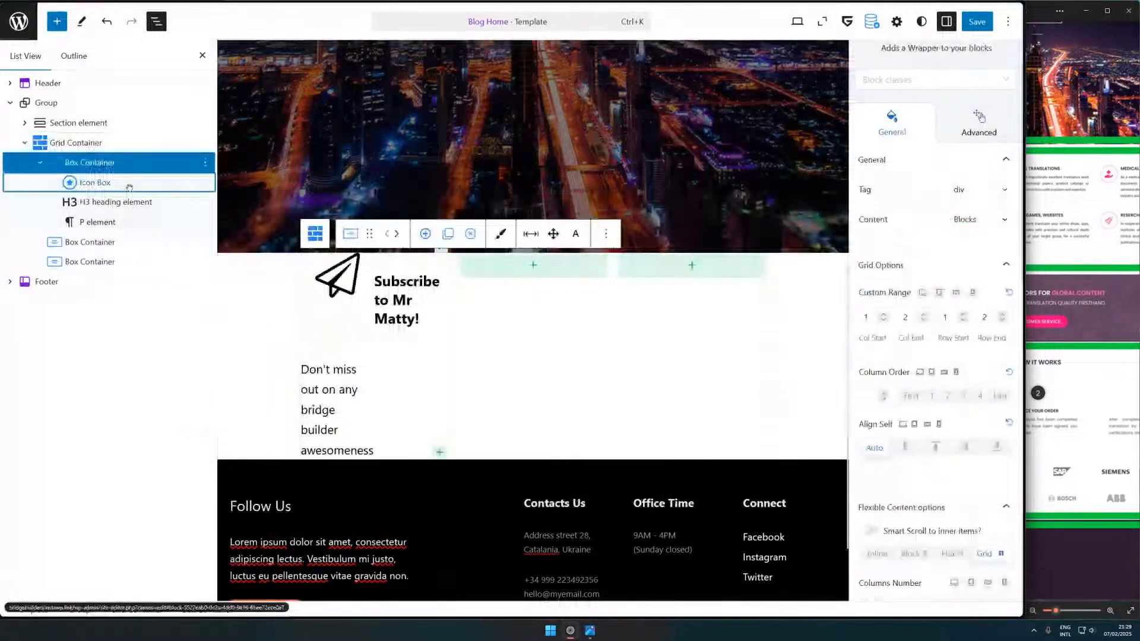
left_click(95, 183)
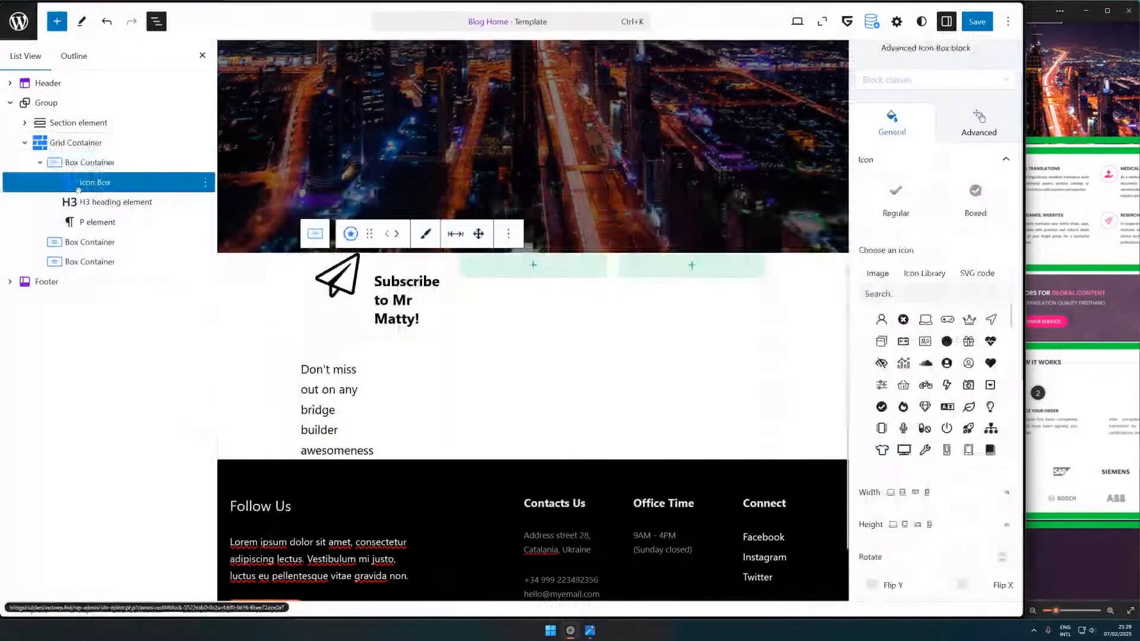
left_click(979, 194)
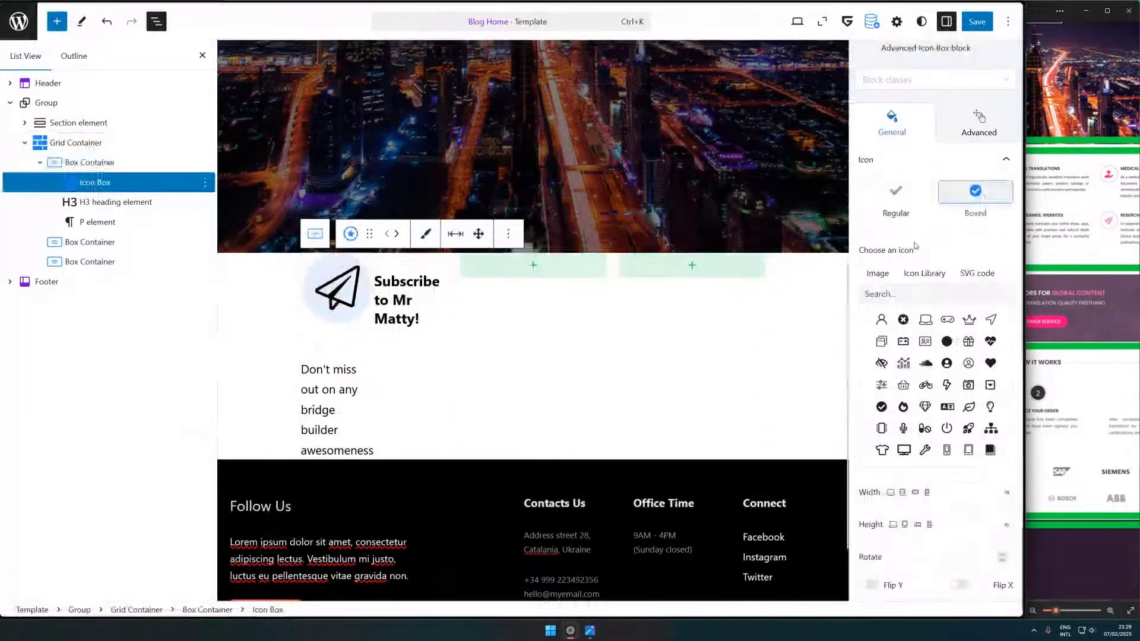
scroll(916, 246, "down", 5)
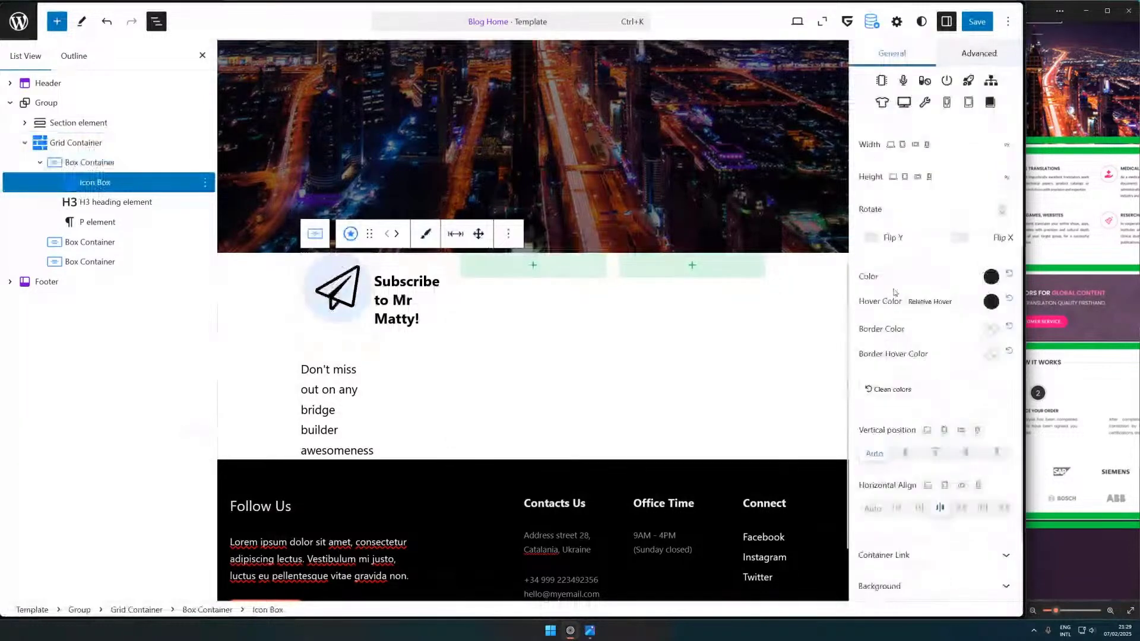
left_click(974, 145)
type("20")
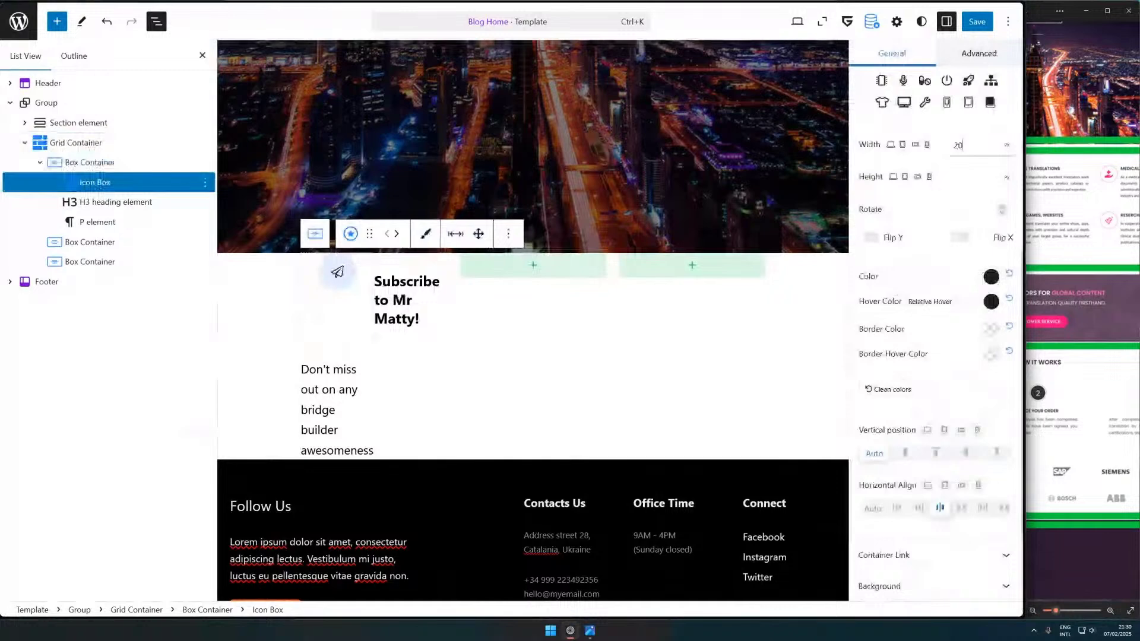
- Inspect a service icon on the reference translation page, copy its colour value, and return to the Blog Home template editor
scroll(971, 274, "down", 2)
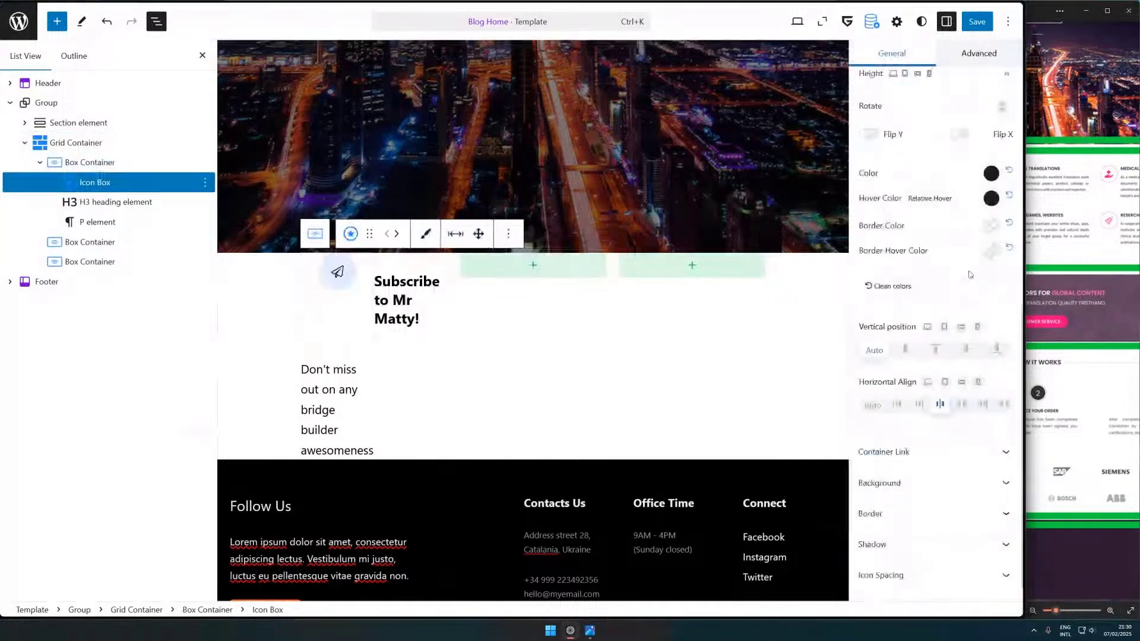
left_click(991, 174)
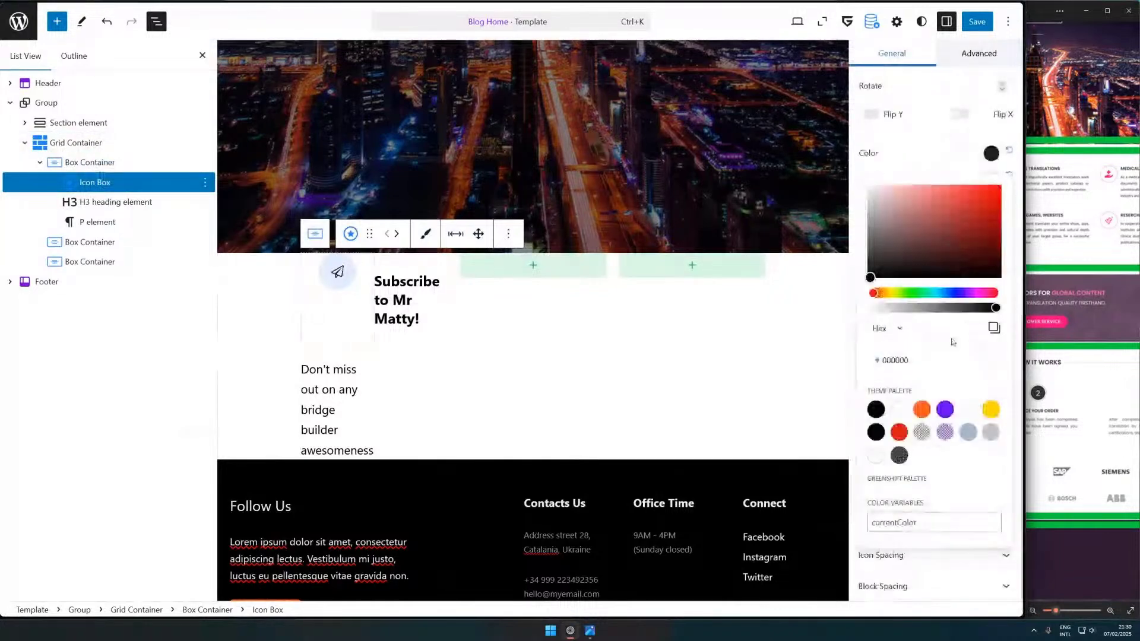
left_click(1097, 280)
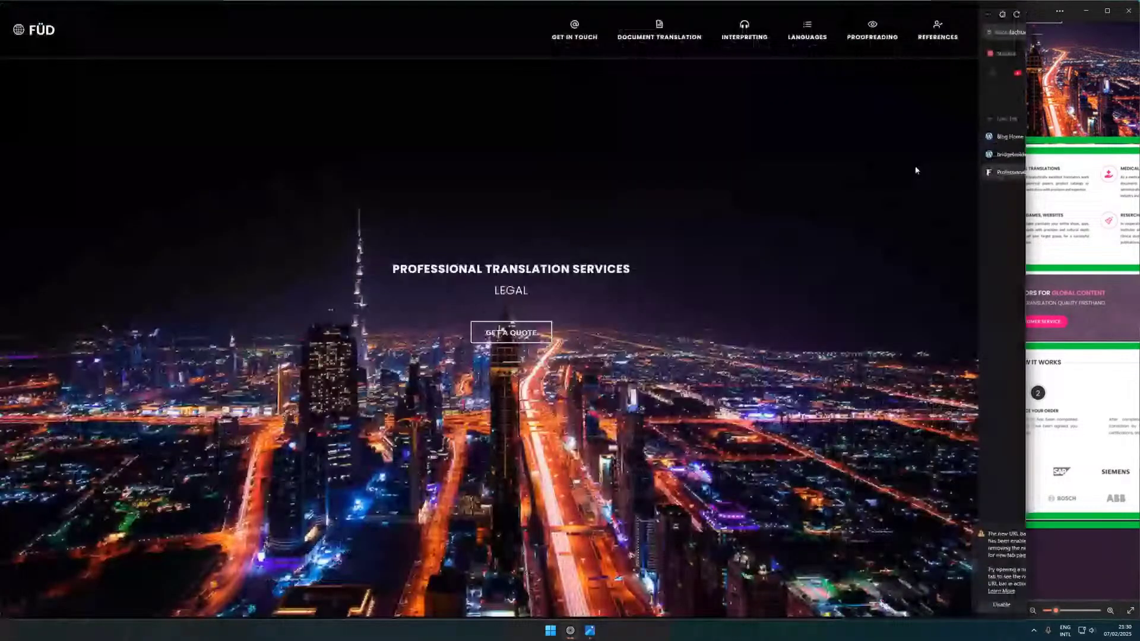
scroll(398, 305, "down", 5)
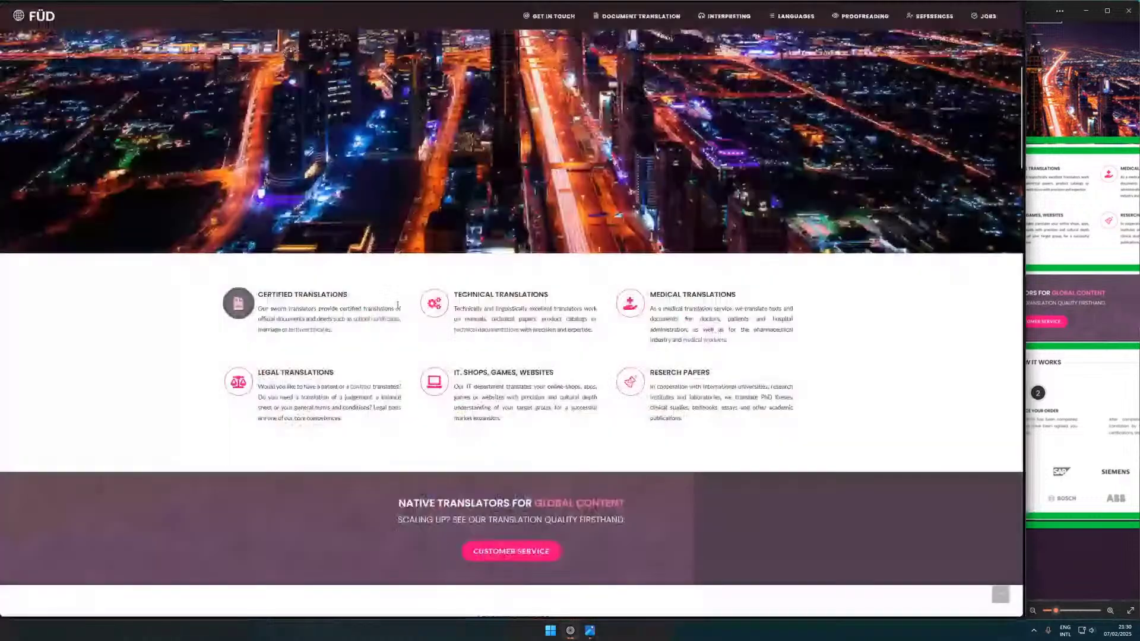
key("F12")
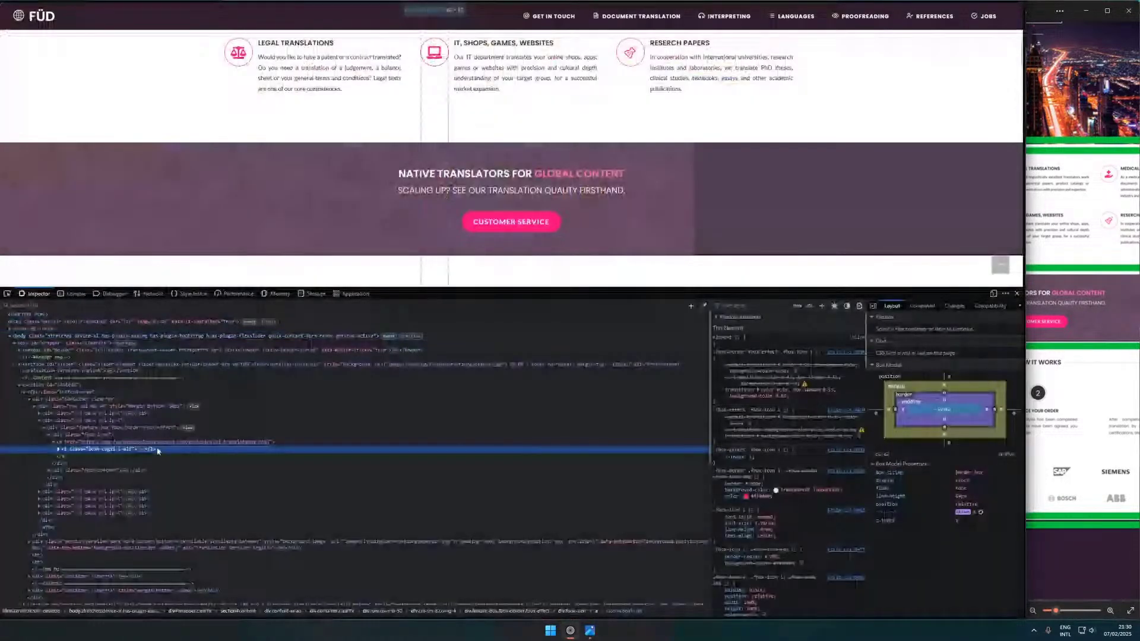
left_click(764, 498)
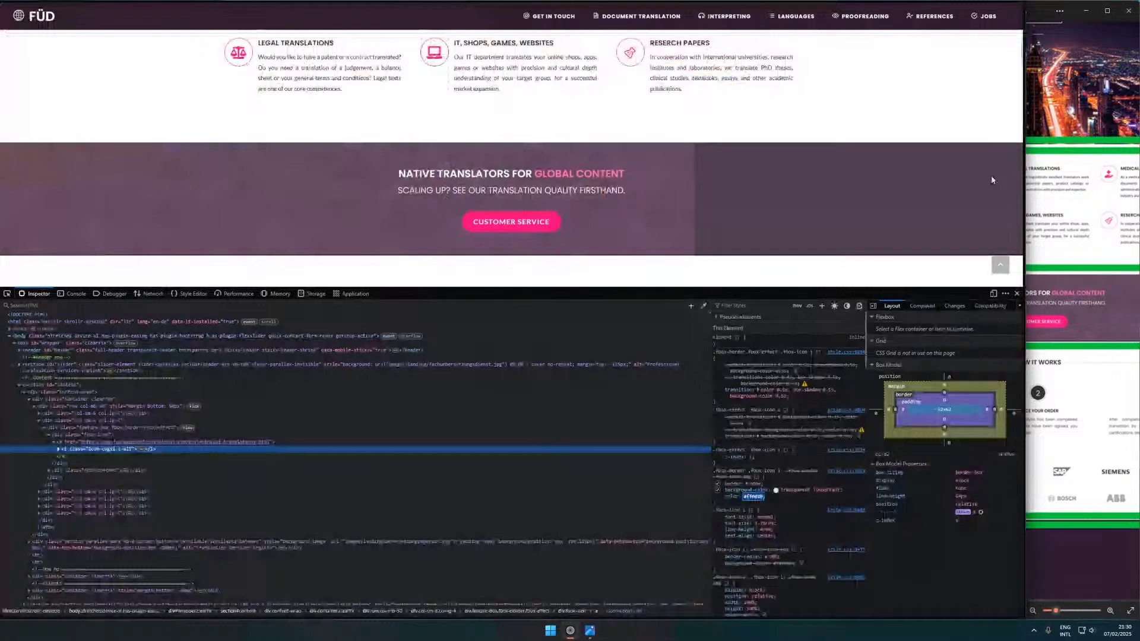
left_click(986, 153)
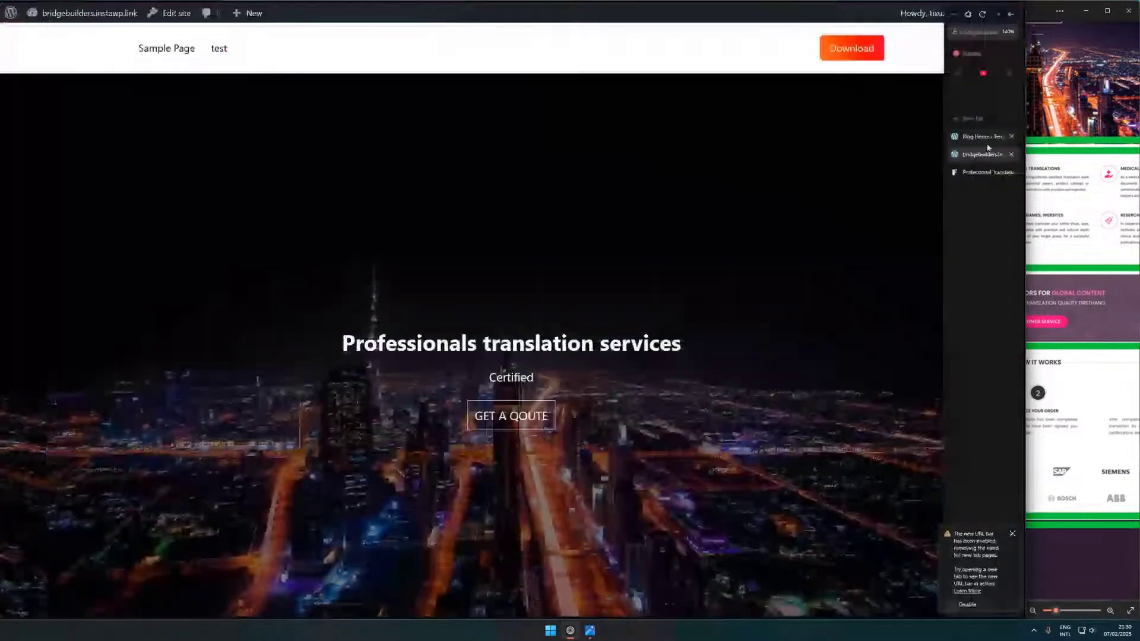
left_click(987, 139)
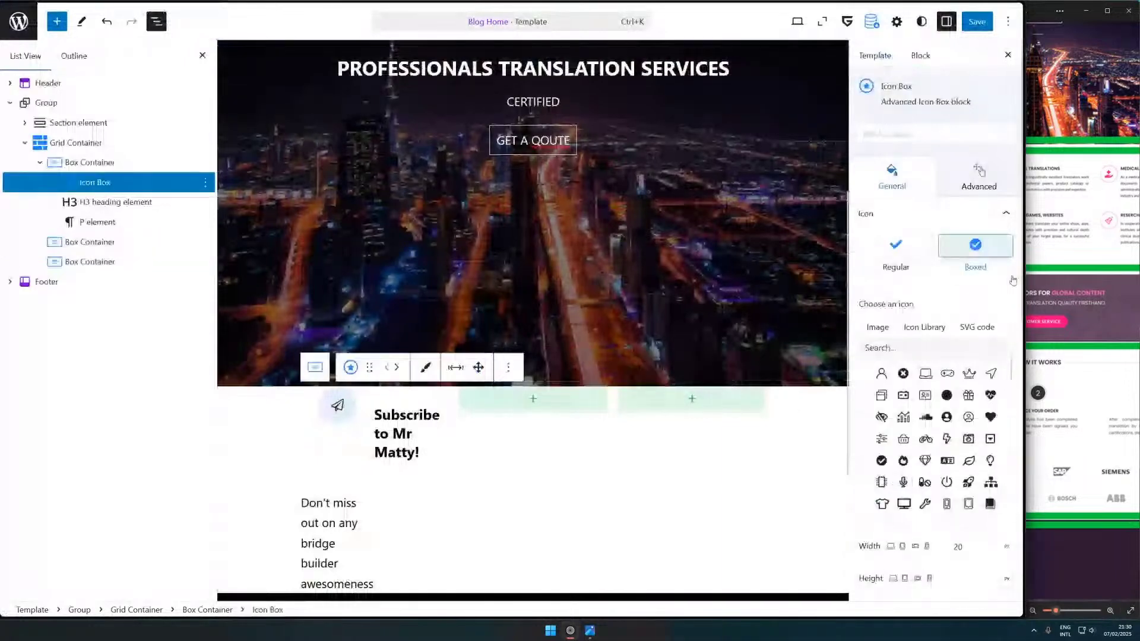
- Set the first box's paper-plane icon colour to FF0080
scroll(1004, 250, "down", 8)
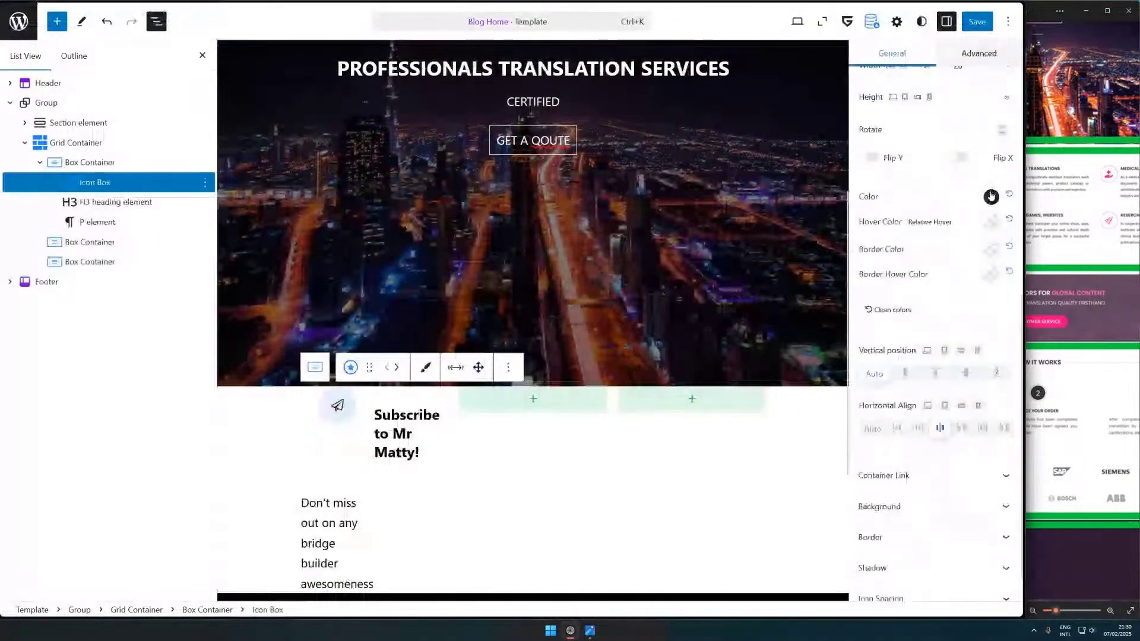
left_click(991, 197)
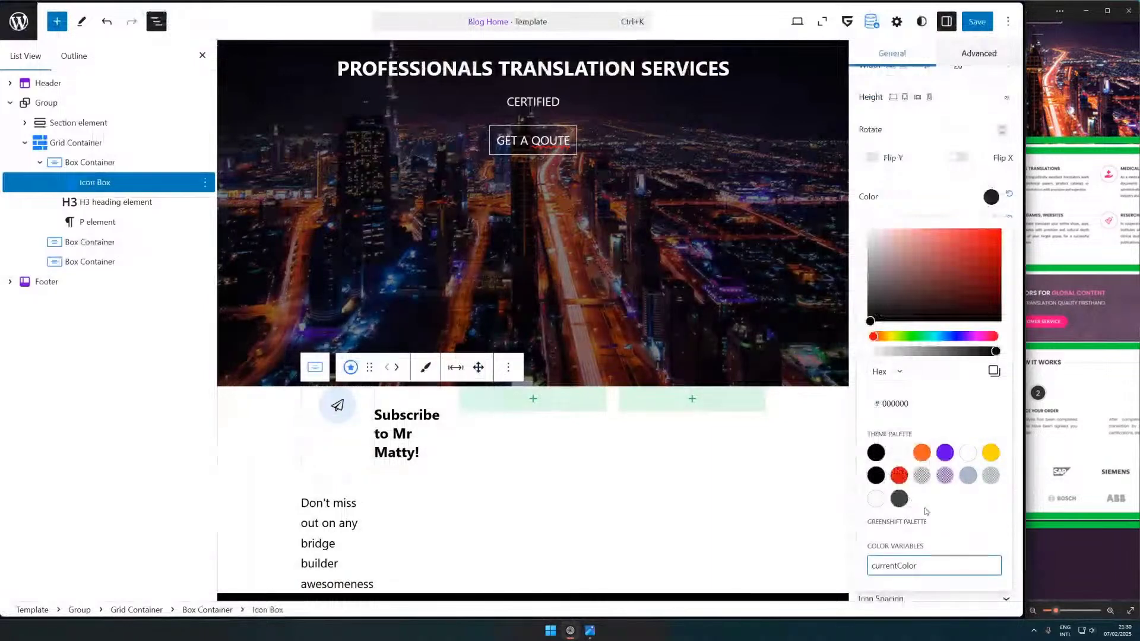
key("ctrl+a")
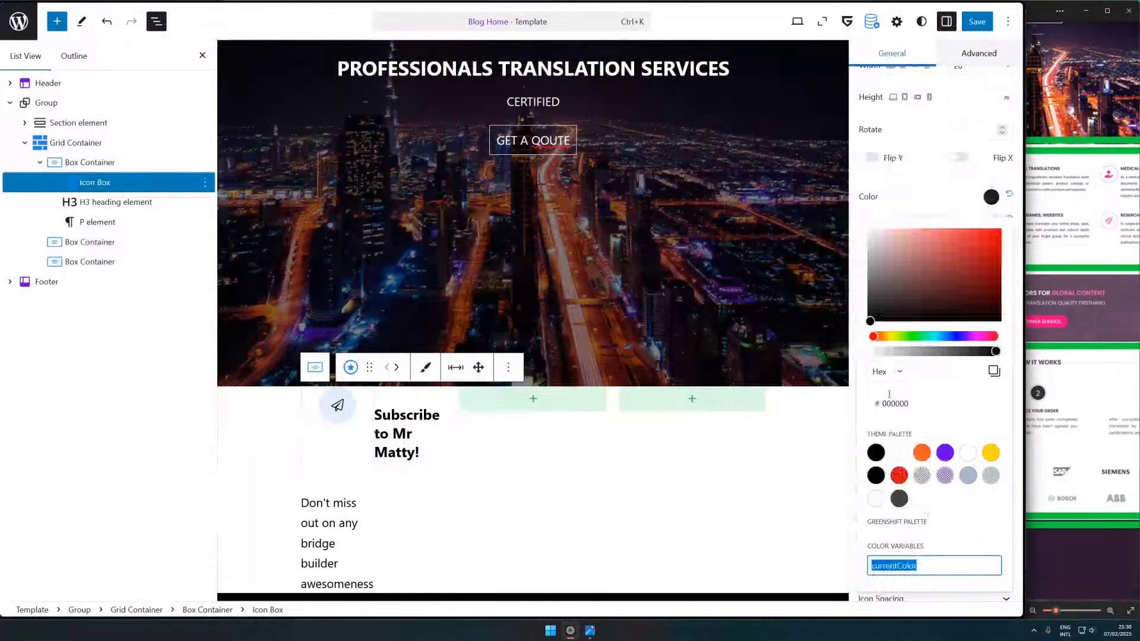
left_click(914, 409)
key("ctrl+a")
type("FF0080")
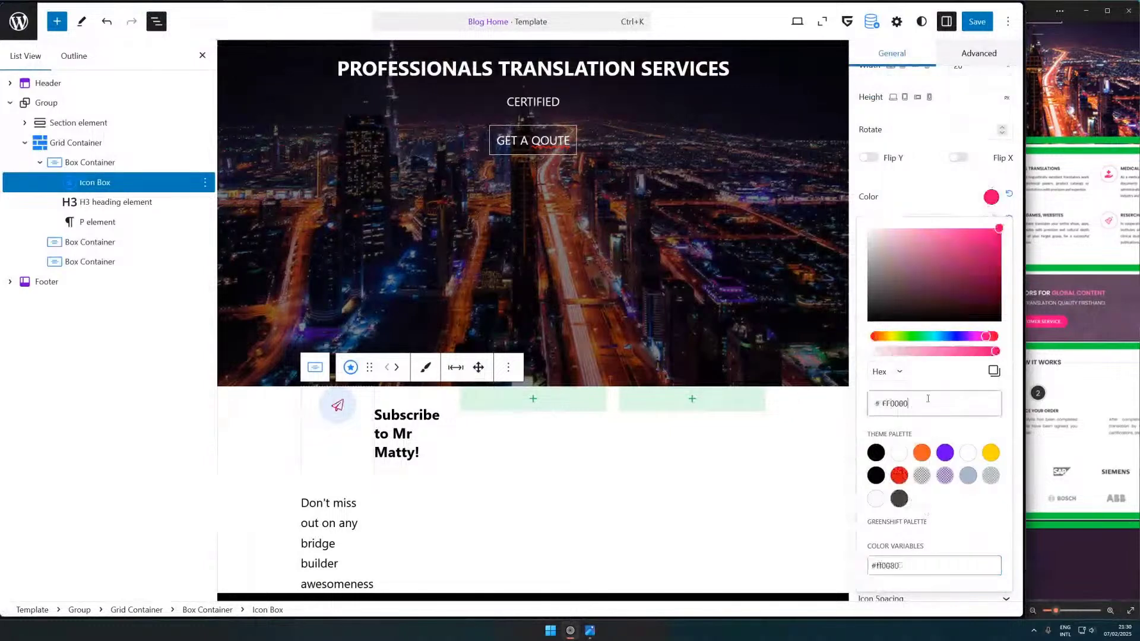
left_click(930, 569)
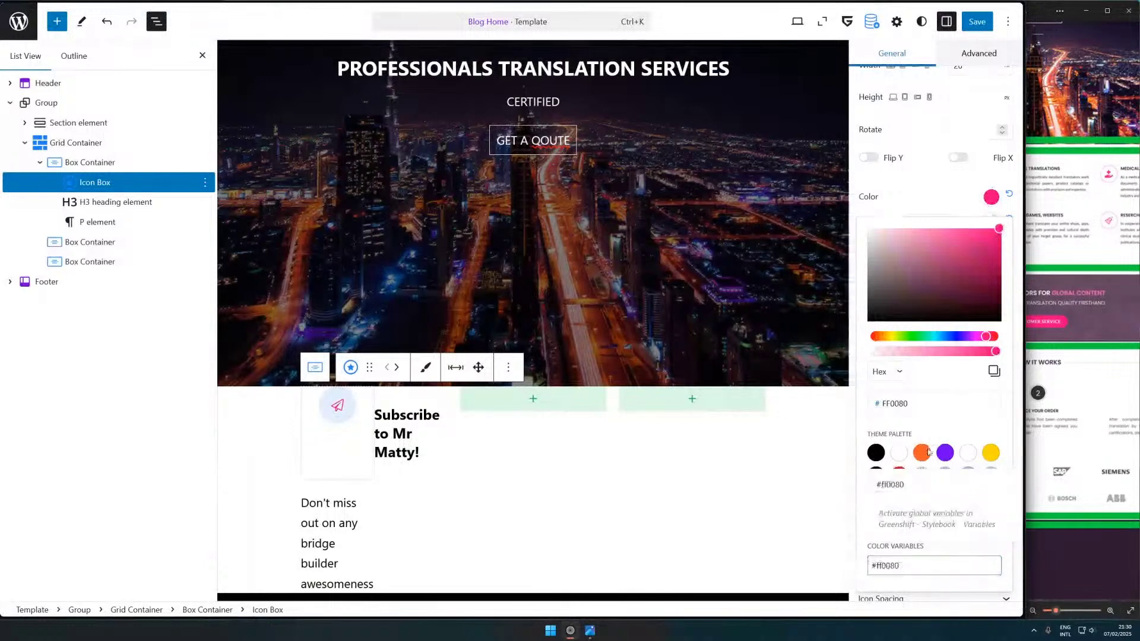
left_click(932, 574)
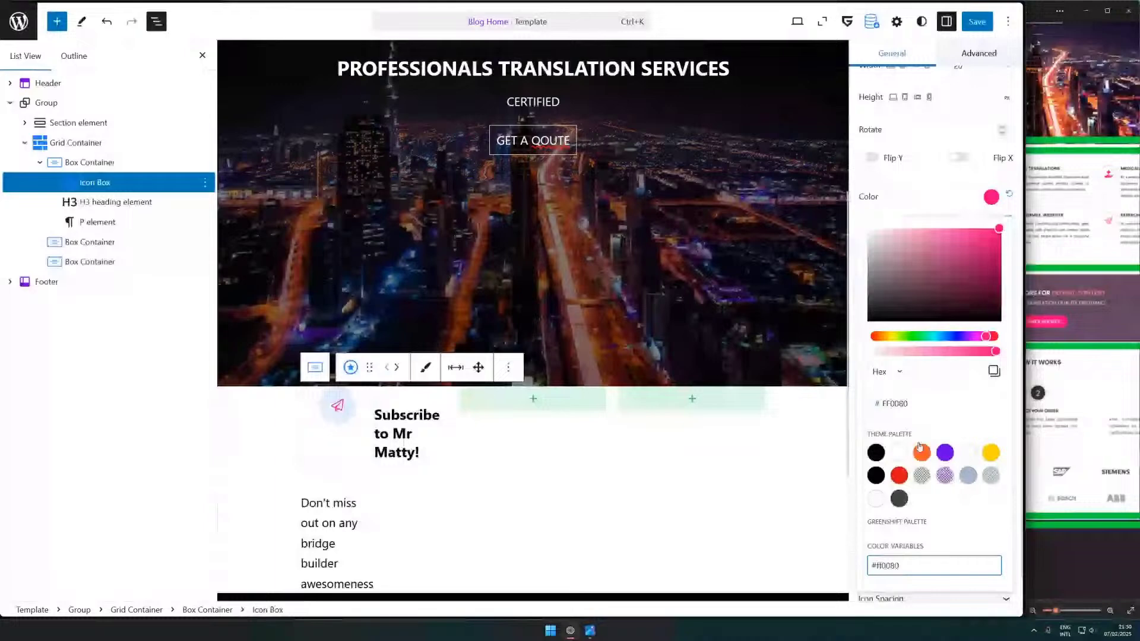
left_click(942, 196)
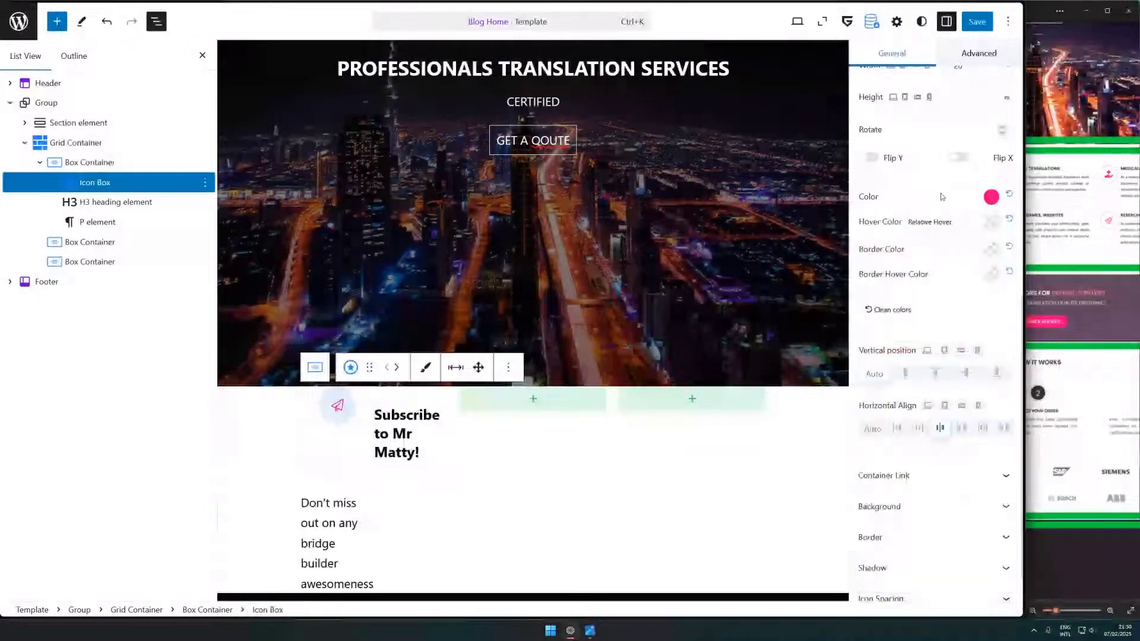
- Apply the fully rounded border preset with a 50% radius on all corners to the Icon Box
scroll(941, 197, "down", 1)
left_click(936, 494)
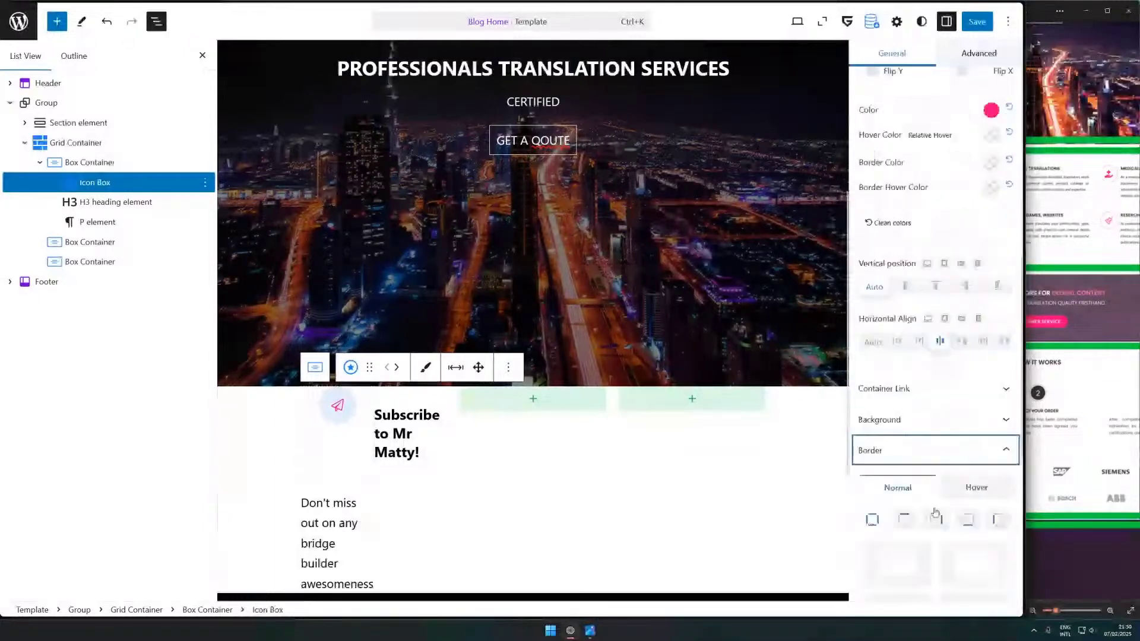
scroll(983, 400, "down", 5)
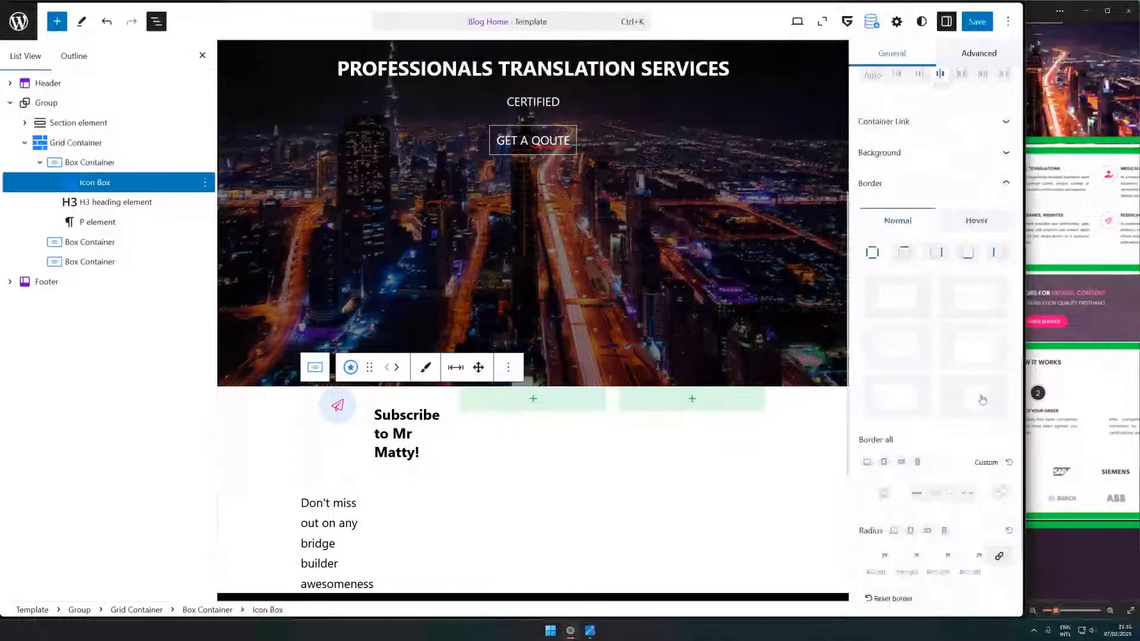
left_click(983, 400)
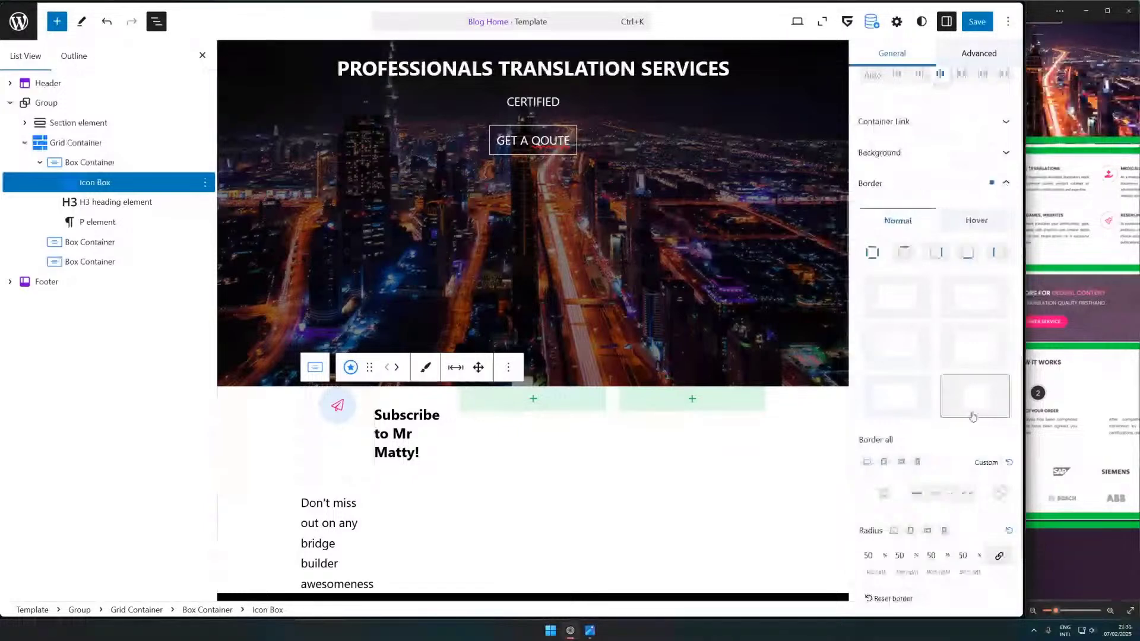
- Make the Icon Box's normal background colour fully transparent
scroll(980, 369, "up", 2)
left_click(997, 287)
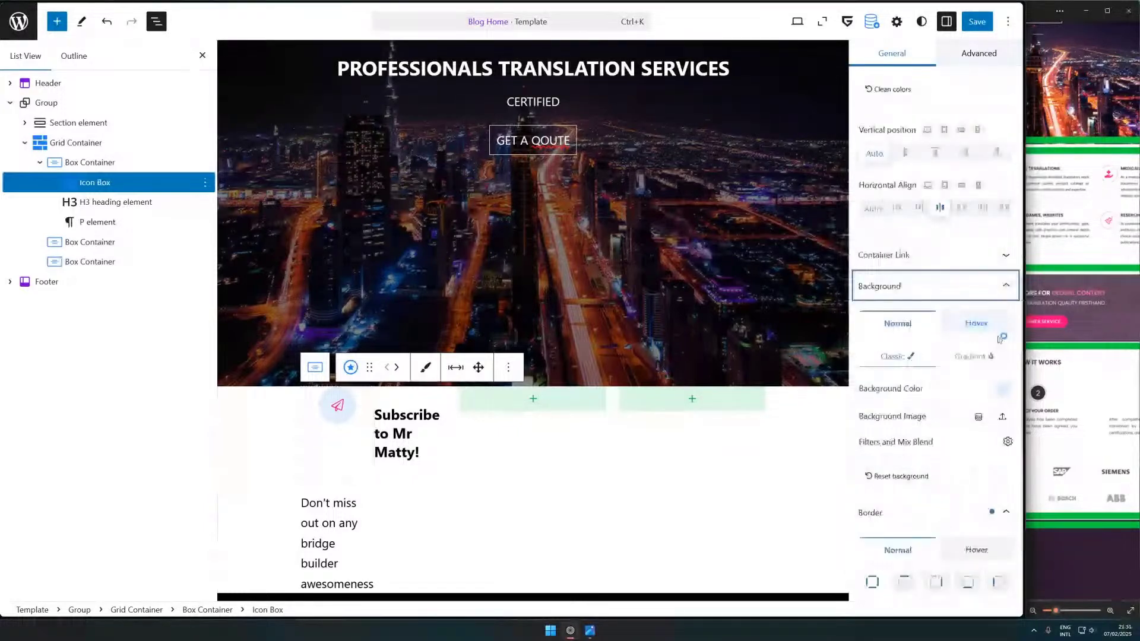
left_click(1003, 389)
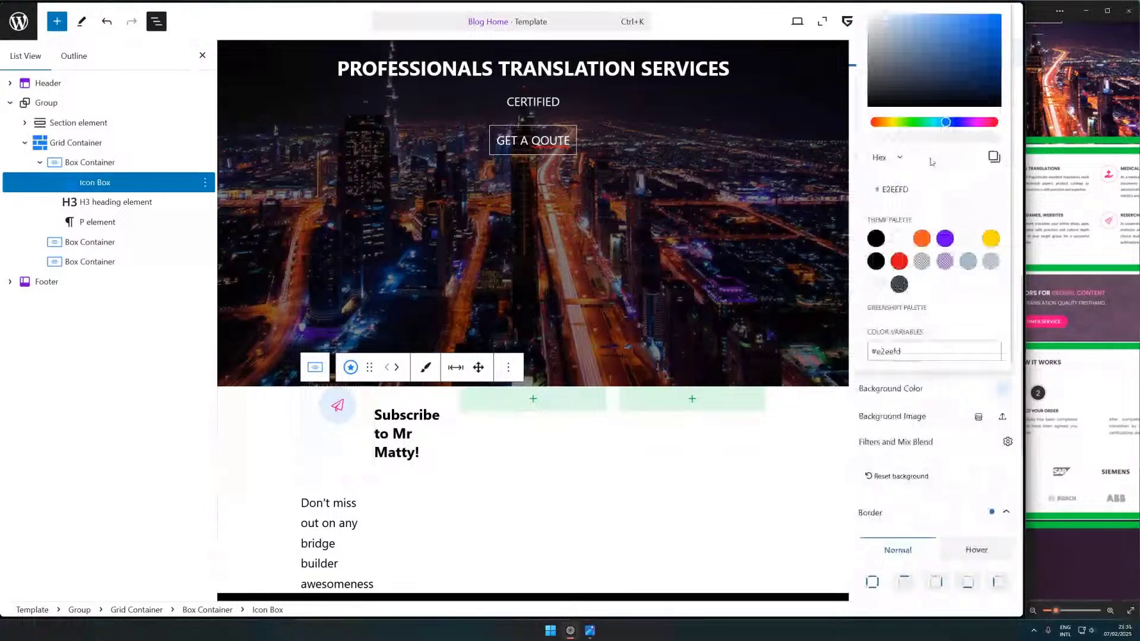
left_click_drag(933, 136, 833, 150)
left_click(949, 424)
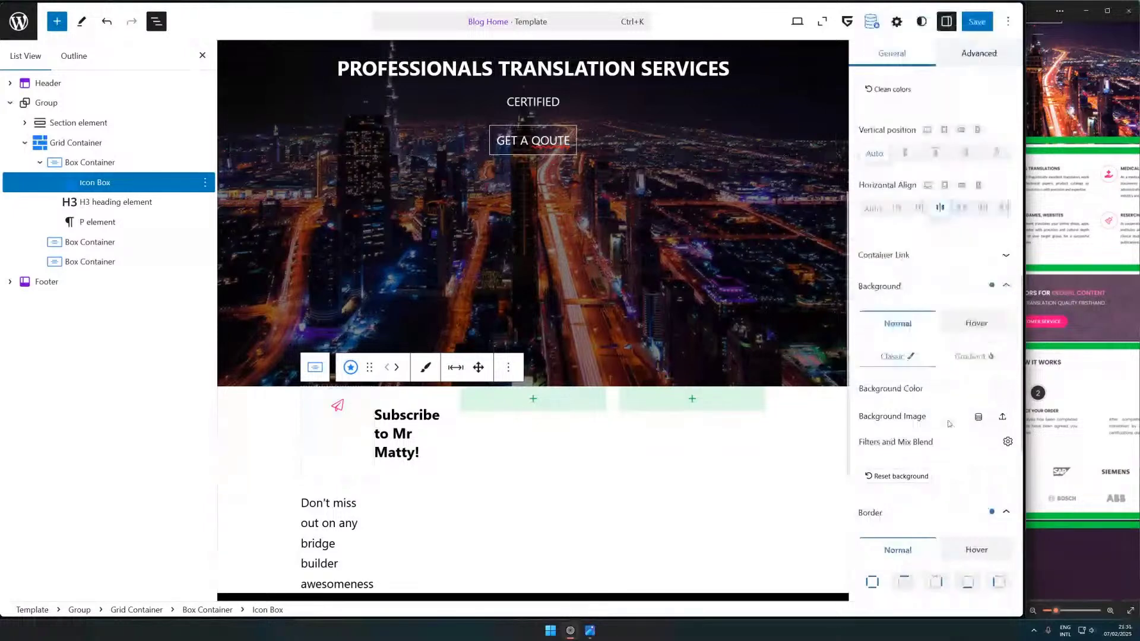
- Give the Icon Box a solid border of width 2 on all sides, in semi-transparent pink #ff008066
scroll(948, 423, "down", 7)
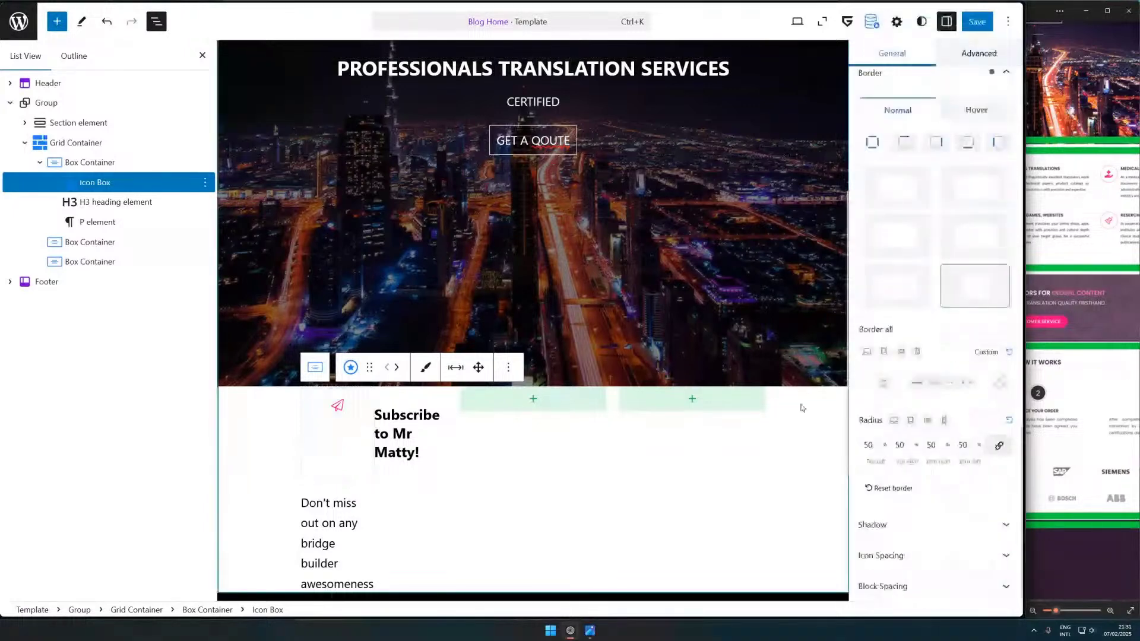
left_click(998, 384)
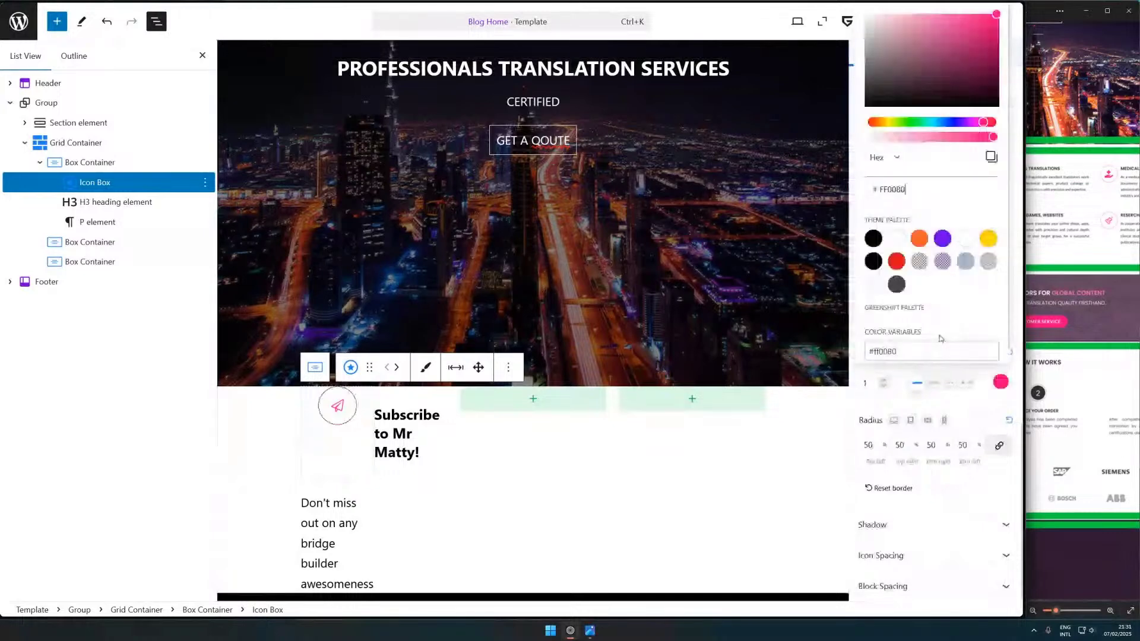
left_click(918, 385)
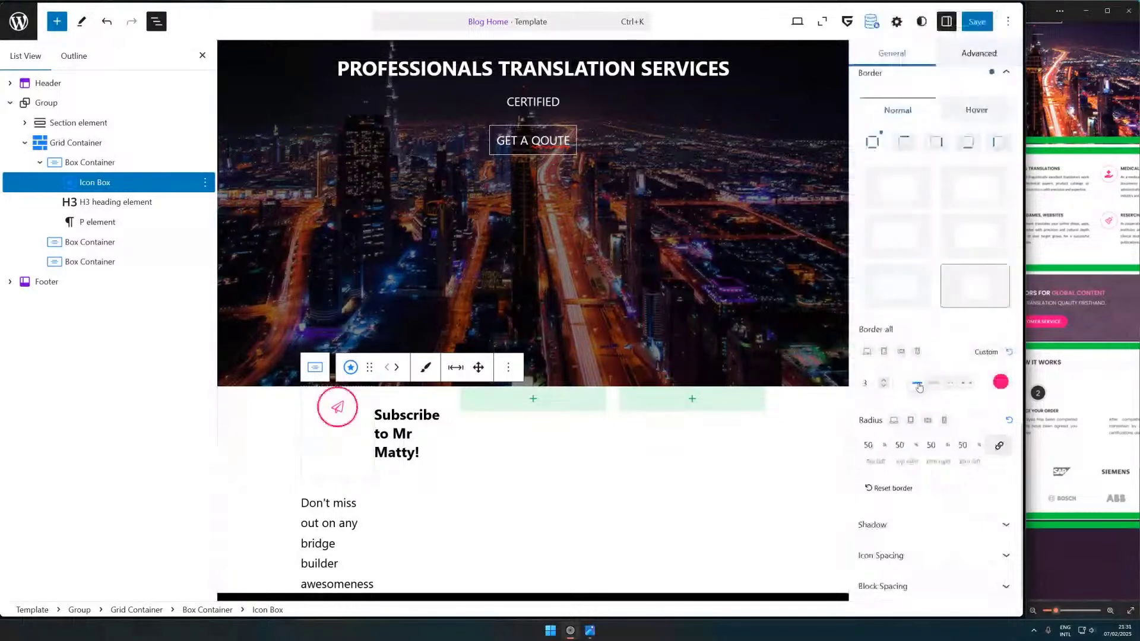
left_click(1001, 383)
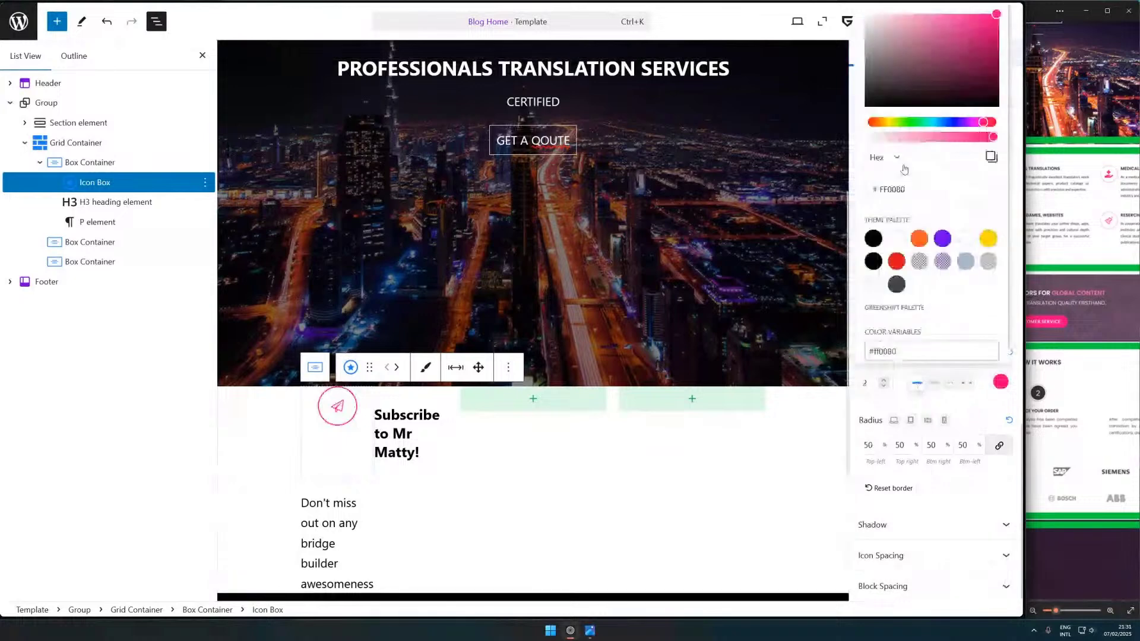
mouse_move(927, 137)
left_mouse_down()
mouse_move(917, 137)
mouse_move(926, 138)
left_mouse_up()
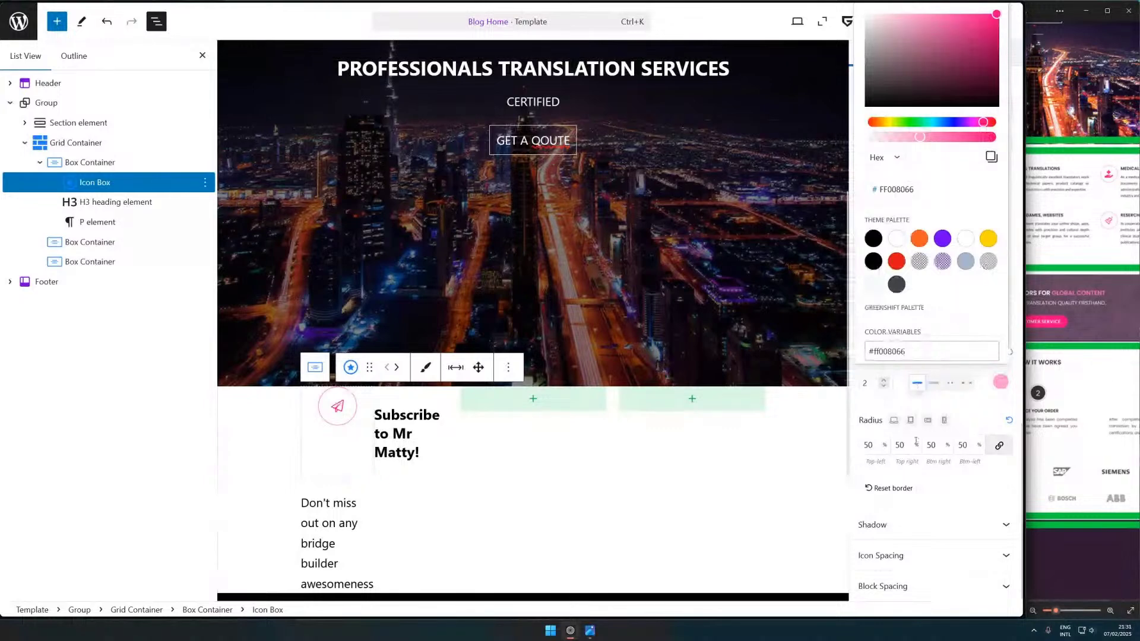
left_click(873, 445)
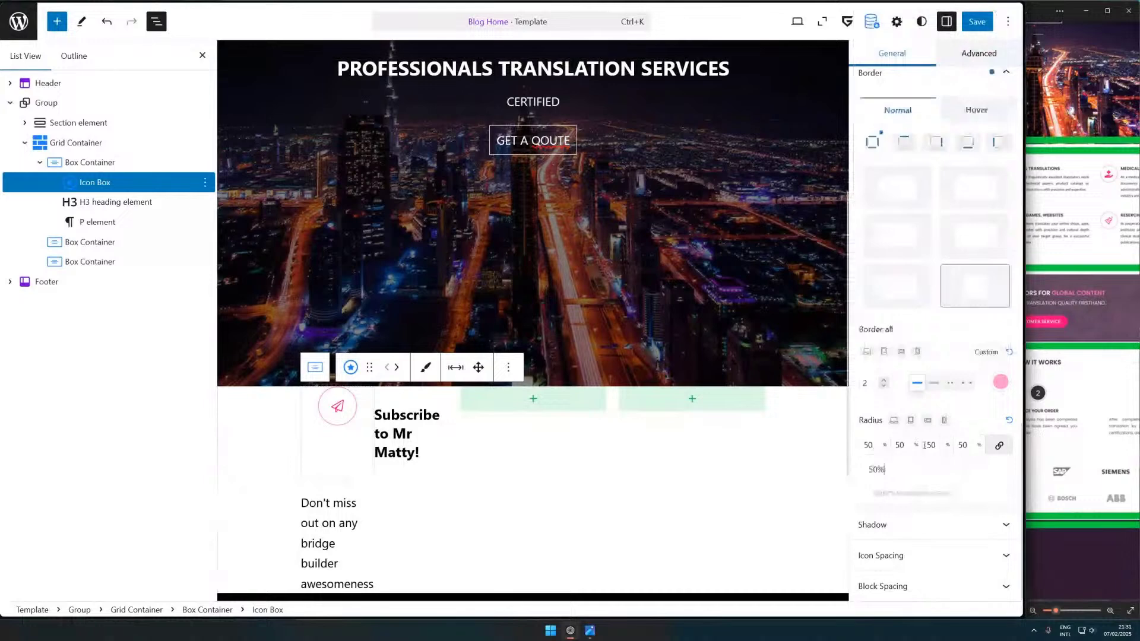
left_click(940, 409)
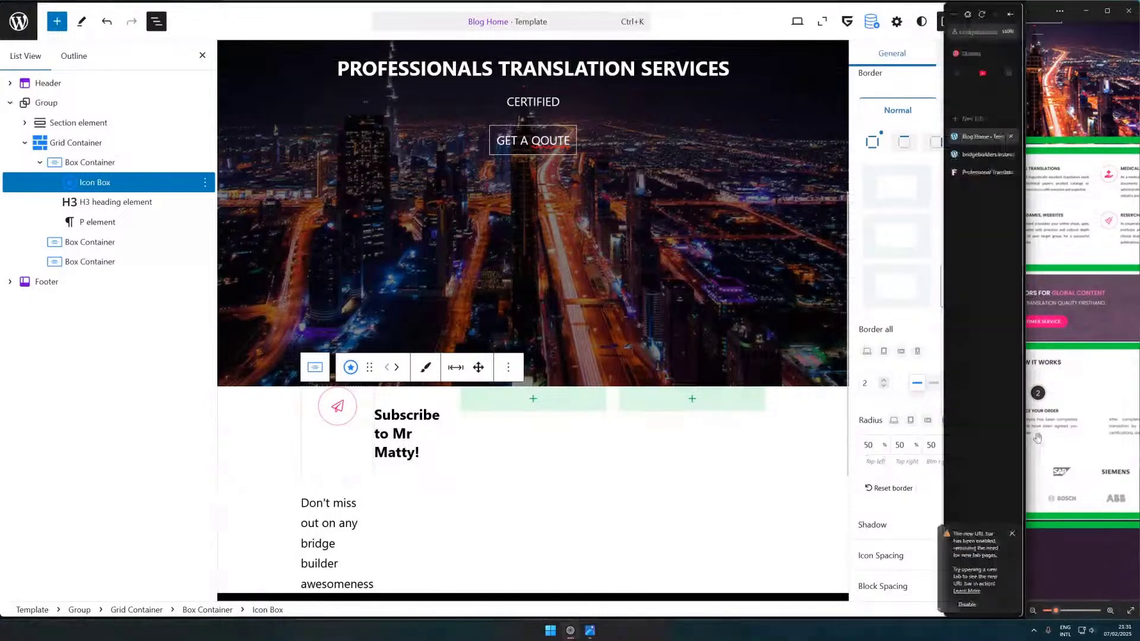
- Review the grid and flexible content options of the first Box Container in the Grid Container
left_click(404, 440)
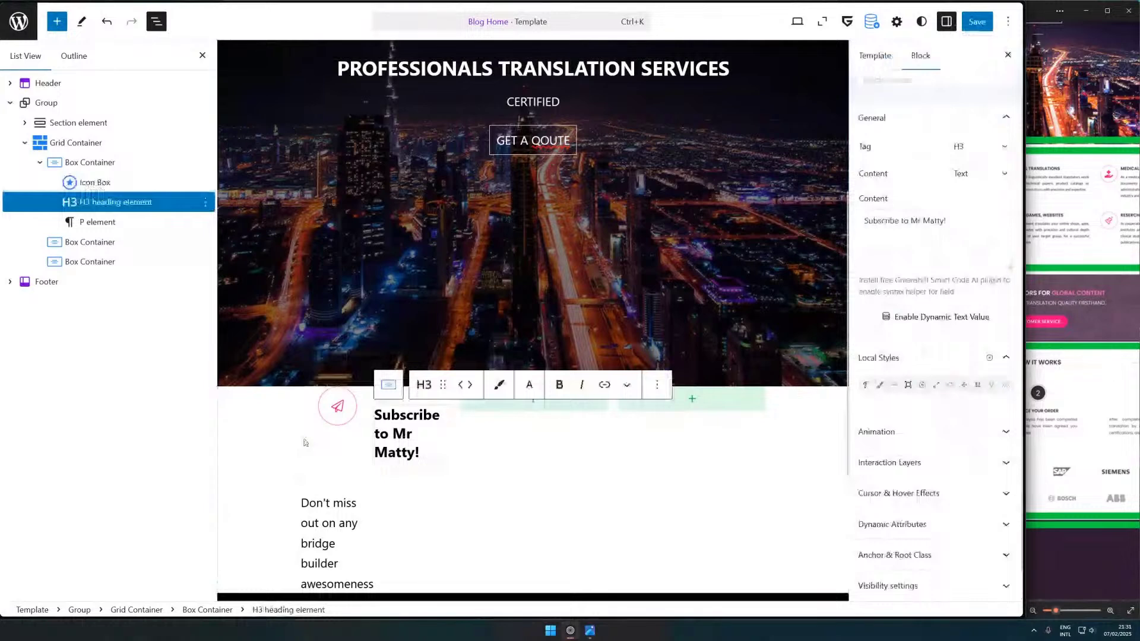
left_click(89, 162)
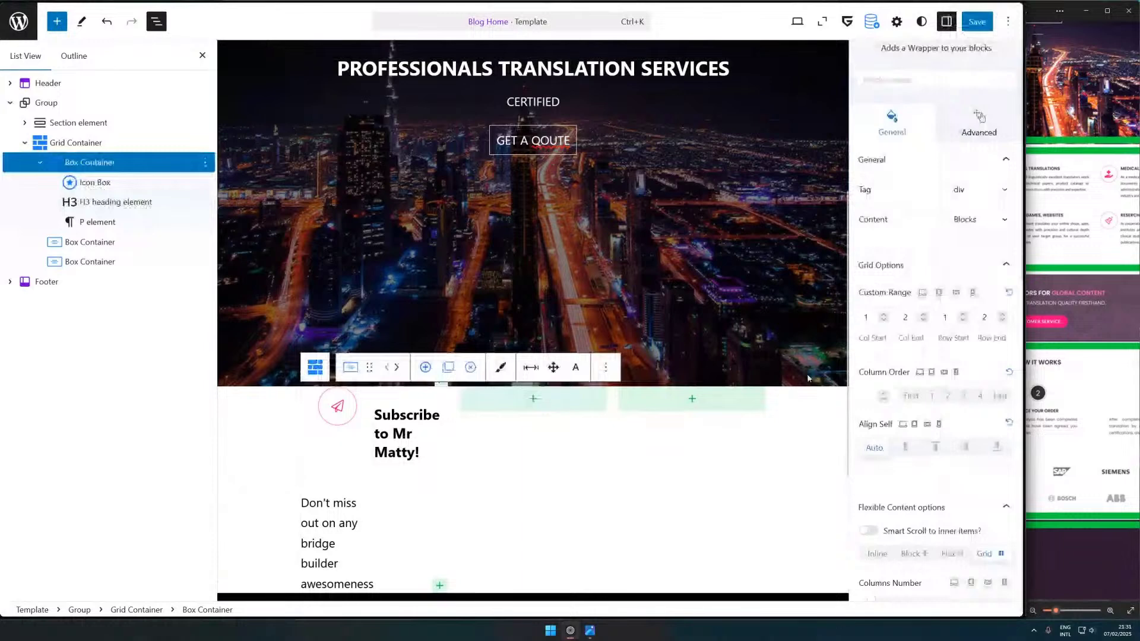
scroll(1005, 339, "down", 4)
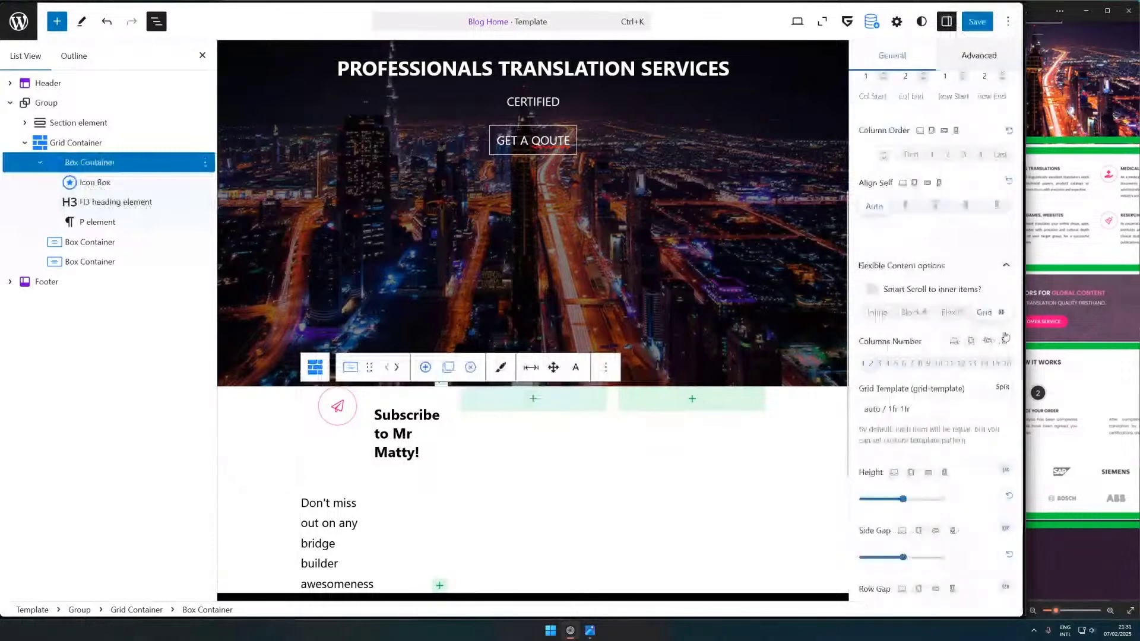
scroll(937, 266, "down", 1)
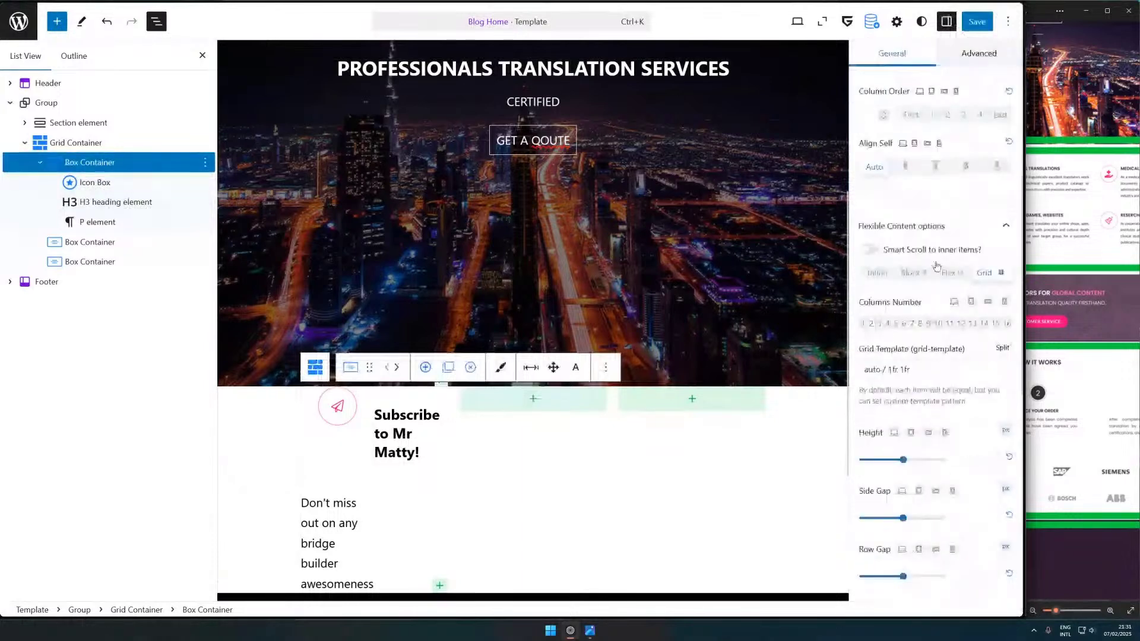
- Add a {CURRENT} rule placeholder to the custom CSS of the paragraph in the first Box Container
left_click(349, 451)
scroll(936, 299, "down", 1)
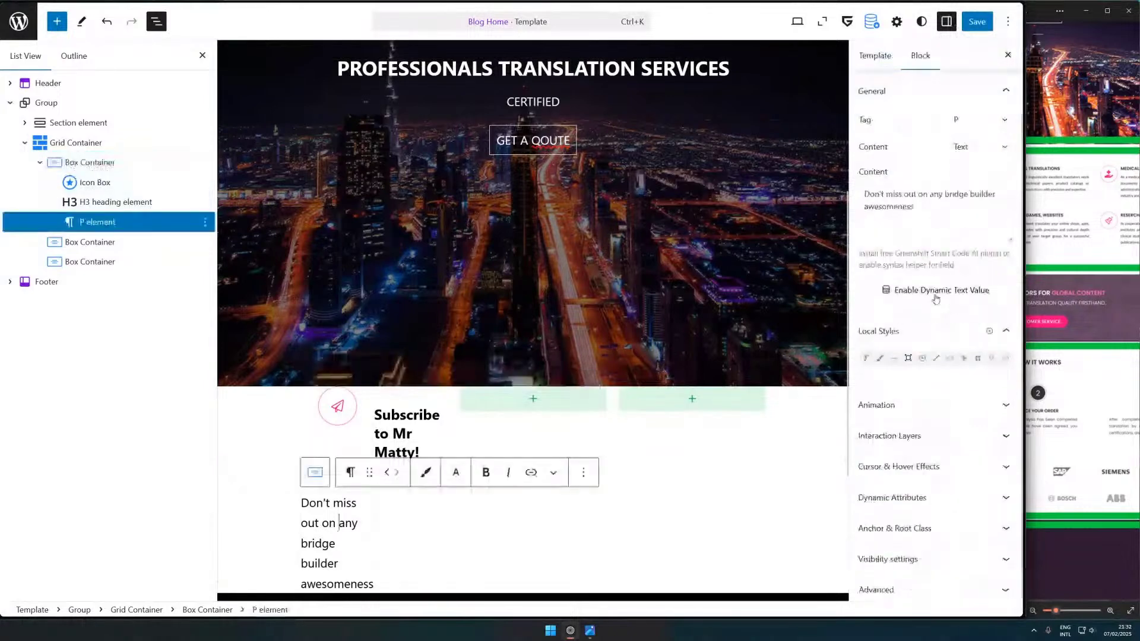
scroll(926, 430, "down", 5)
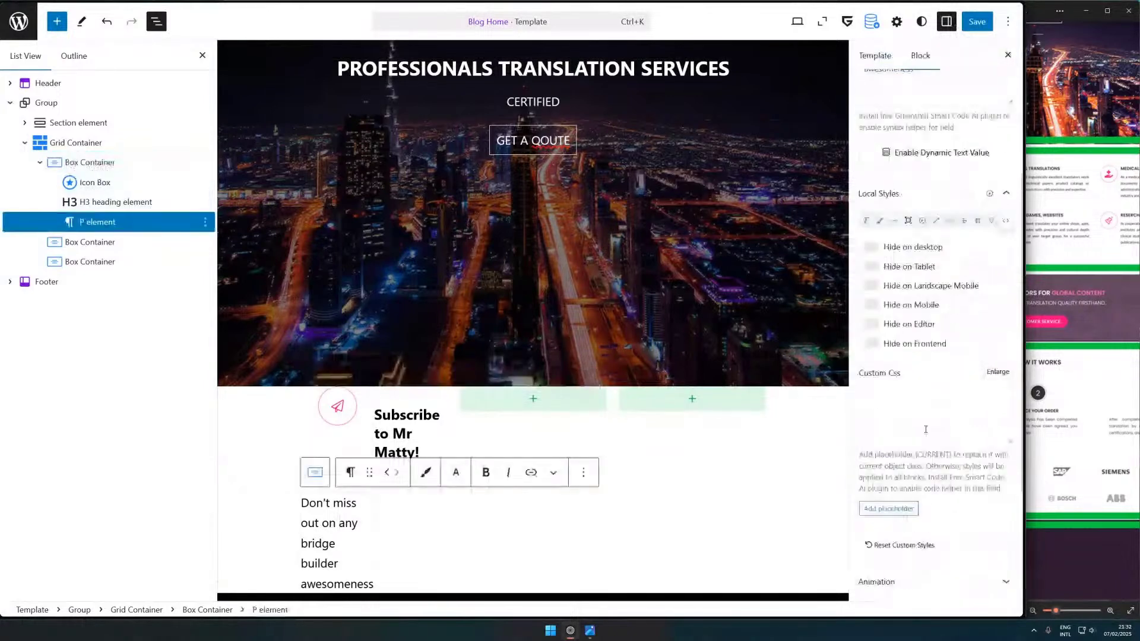
left_click(925, 431)
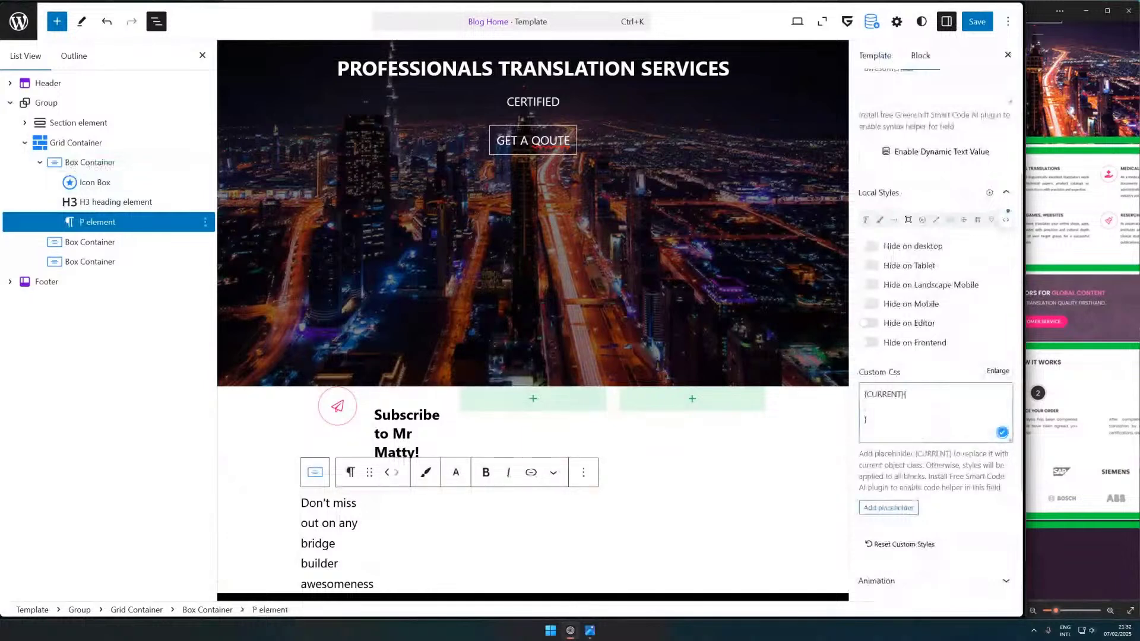
- Try the declaration "grid-template-row: 1 span" inside the paragraph's {CURRENT} custom CSS rule
type("spaa")
key("BackSpace")
key("BackSpace")
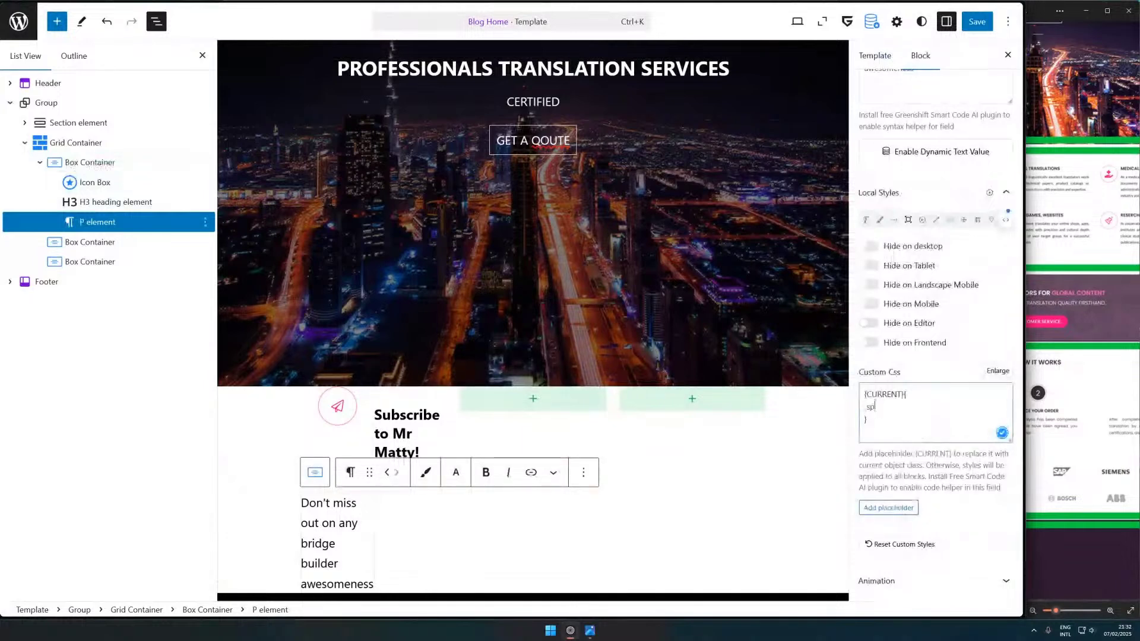
key("BackSpace")
key("BackSpace")
type("grid-template-row:")
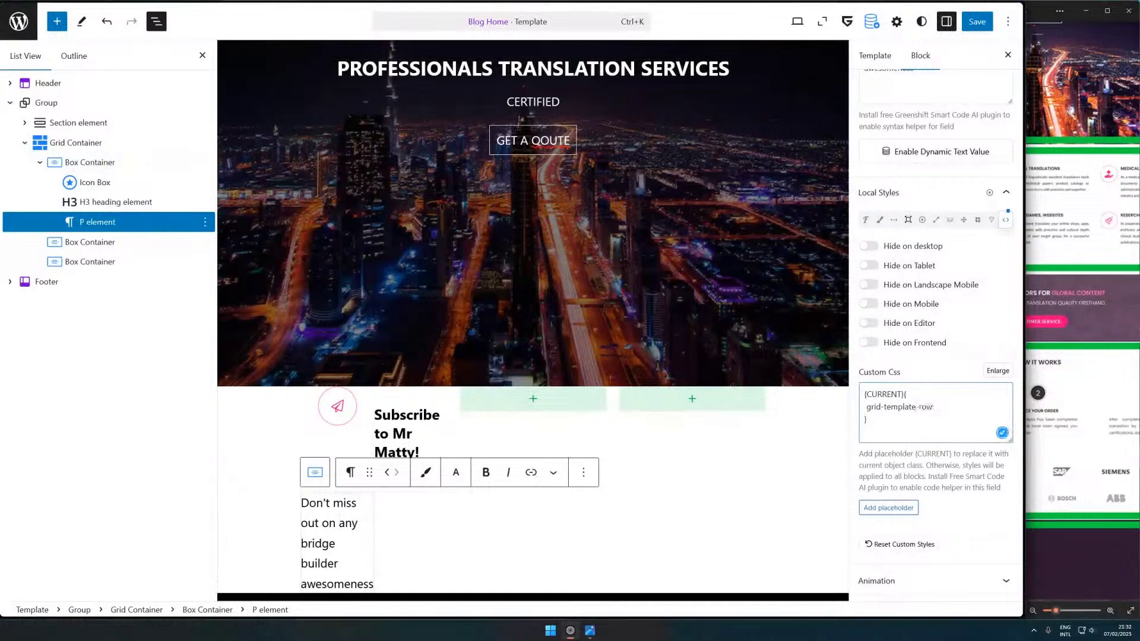
type(" 1 span")
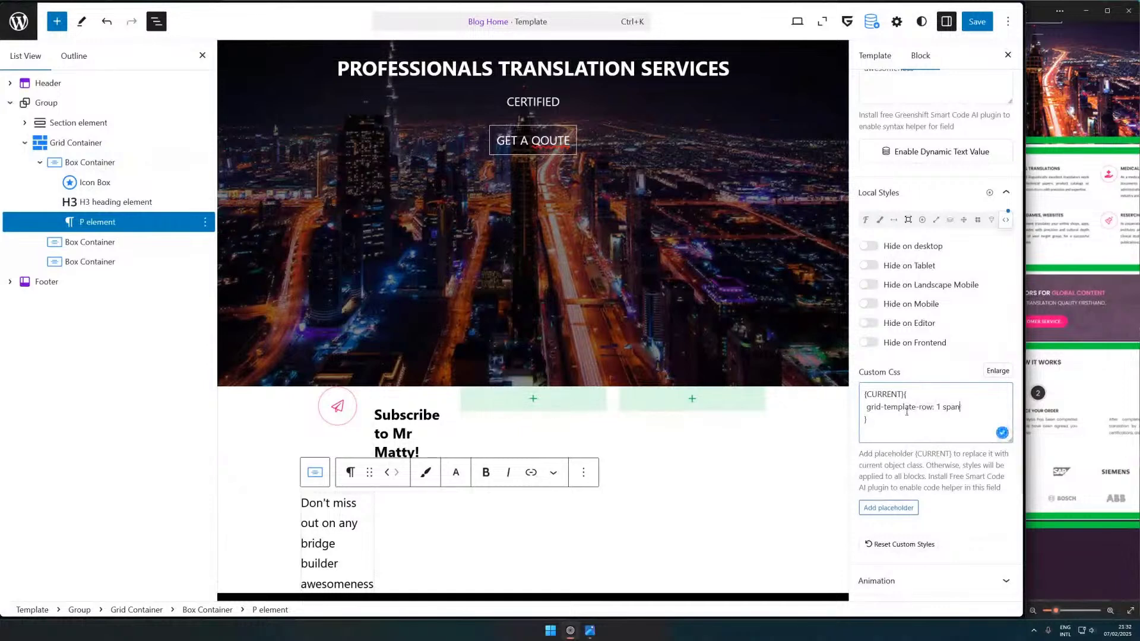
- Look up "grid" in the browser and open the CSS-Tricks CSS Grid Layout Guide
key("ctrl+l")
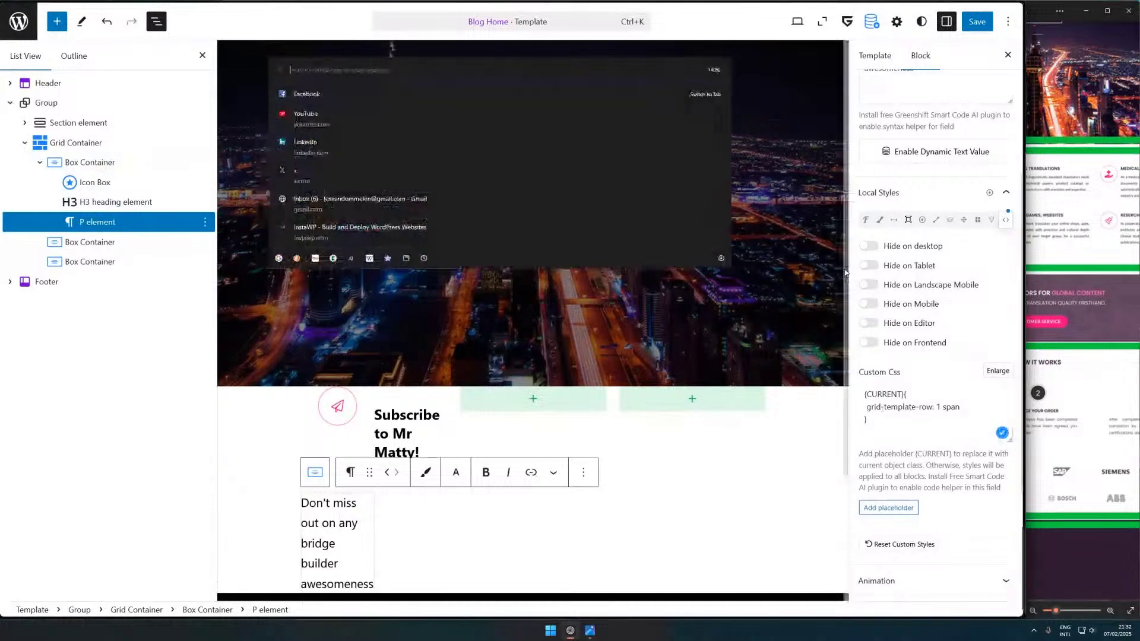
type("grid")
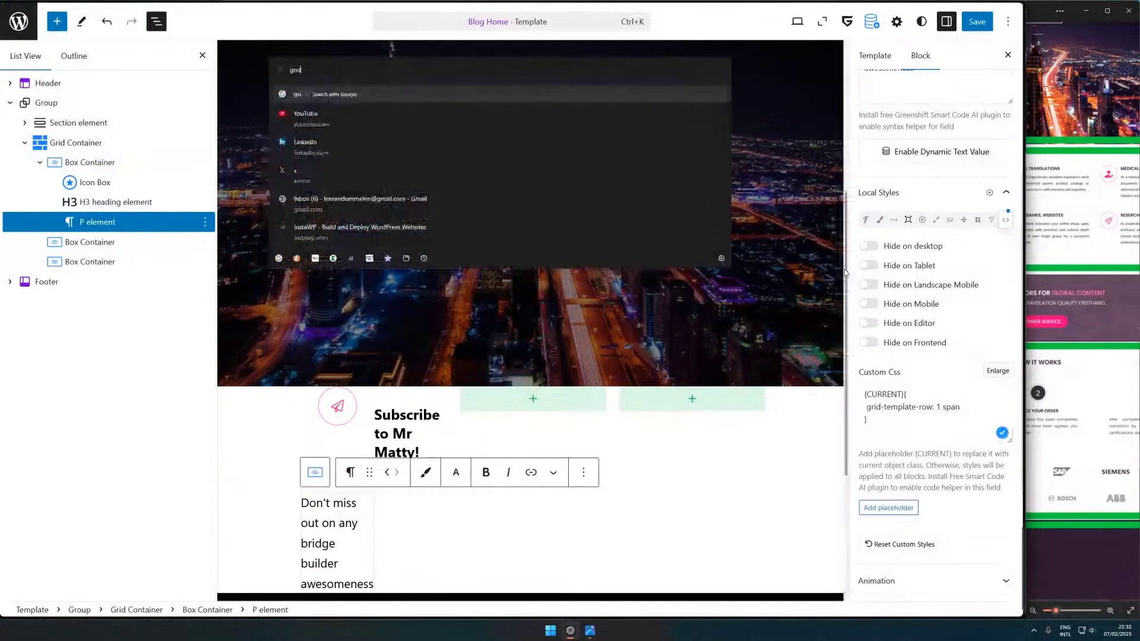
key("BackSpace")
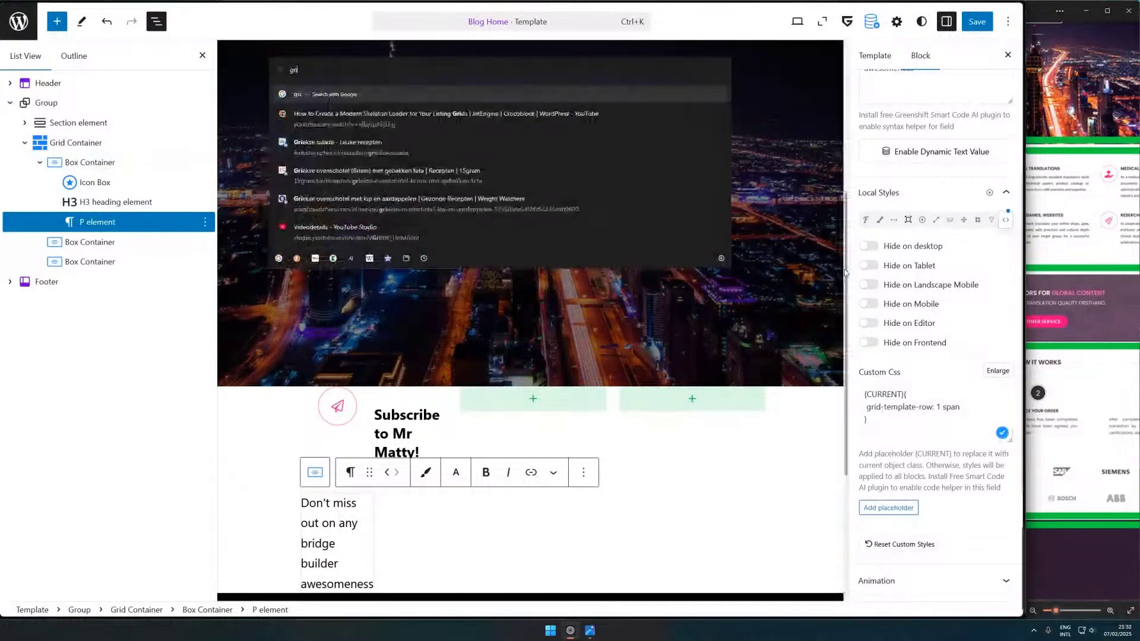
type("d")
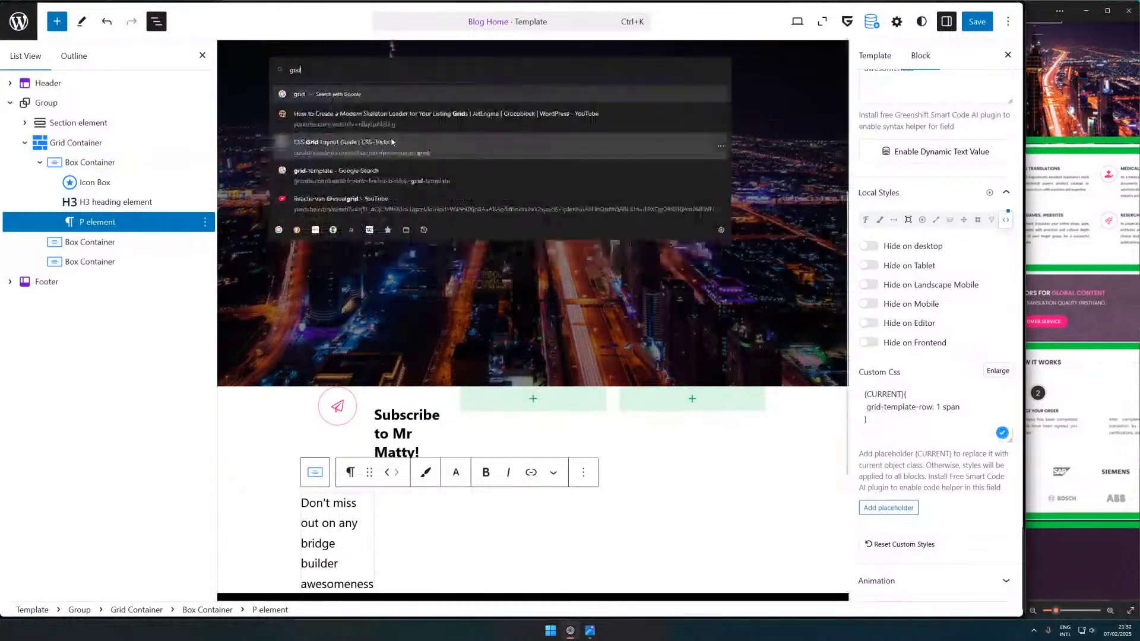
left_click(341, 156)
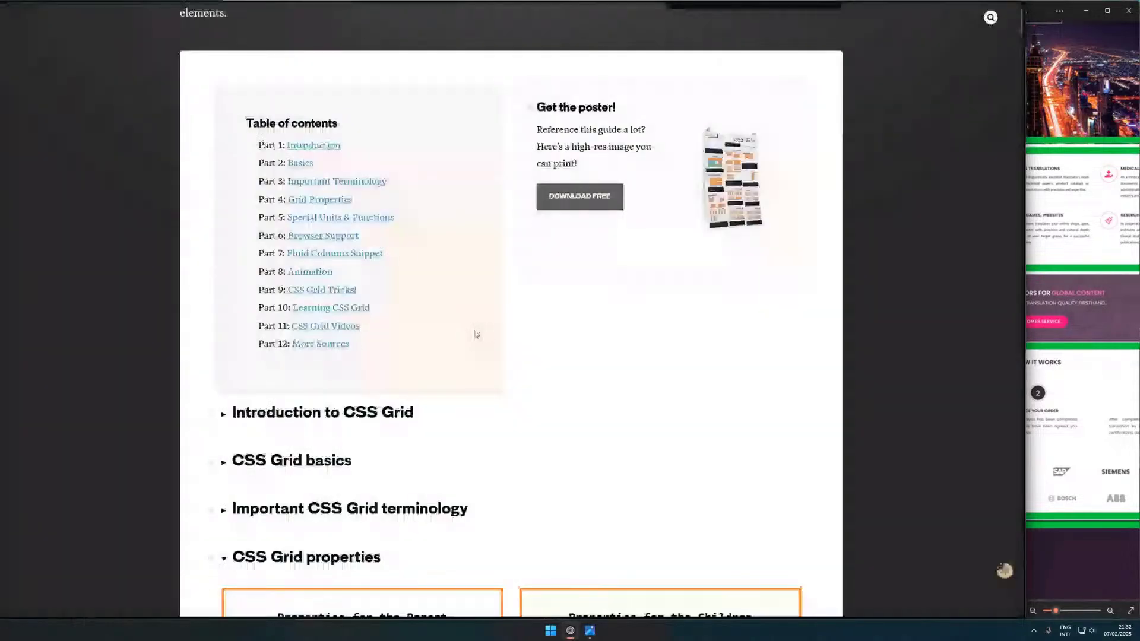
- Read the guide's CSS Grid properties for parents and children down to the grid-column and grid-row shorthand
scroll(475, 334, "down", 7)
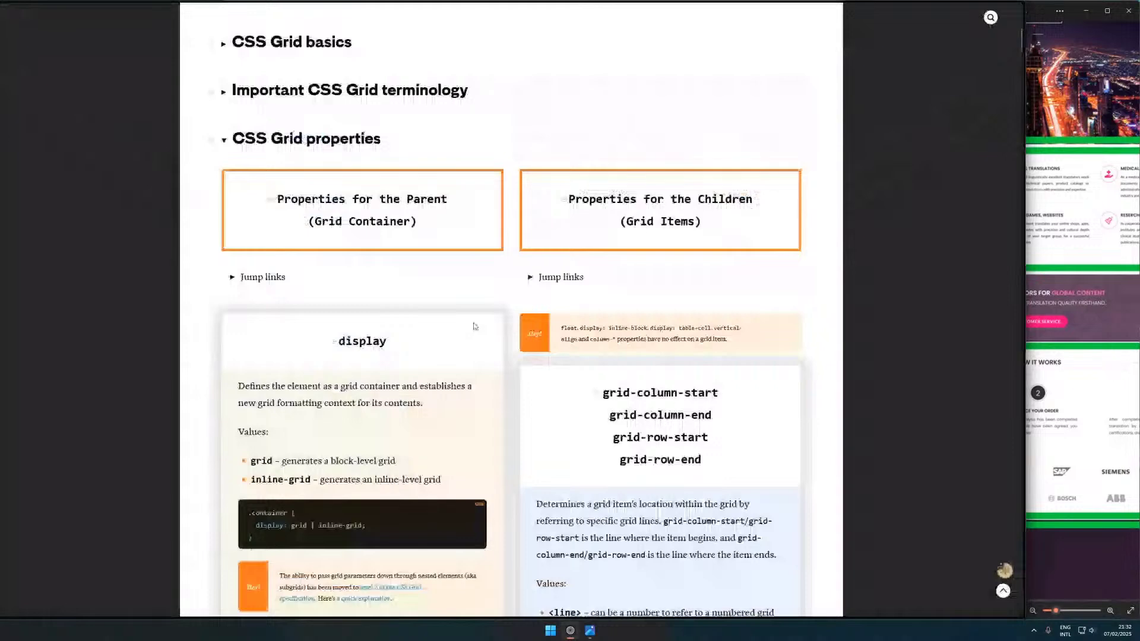
scroll(676, 252, "down", 4)
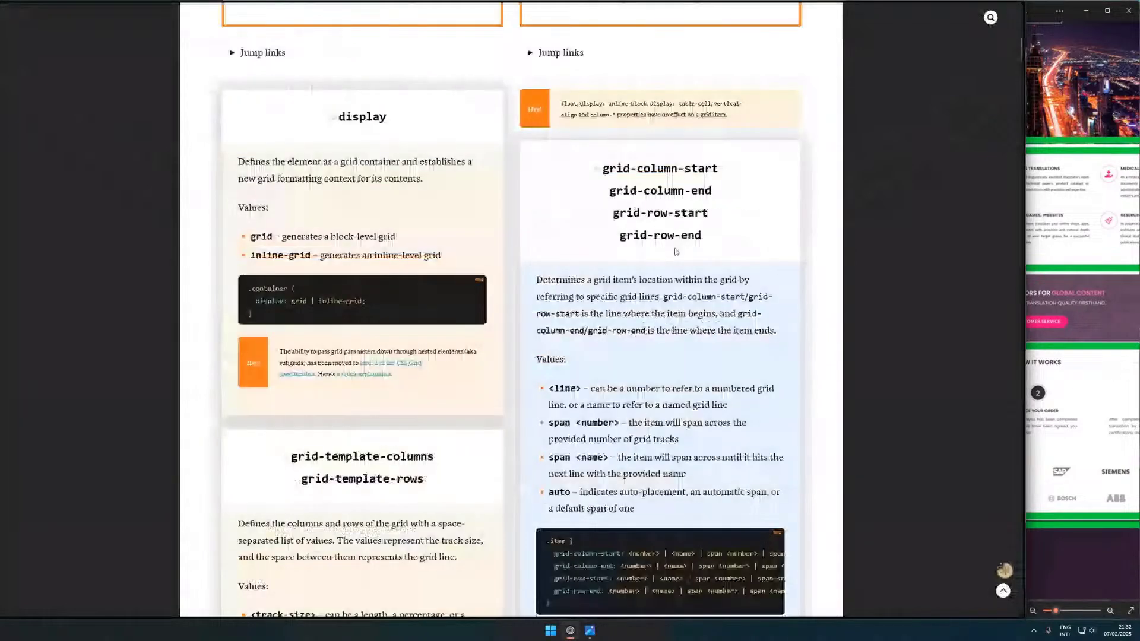
scroll(449, 114, "down", 7)
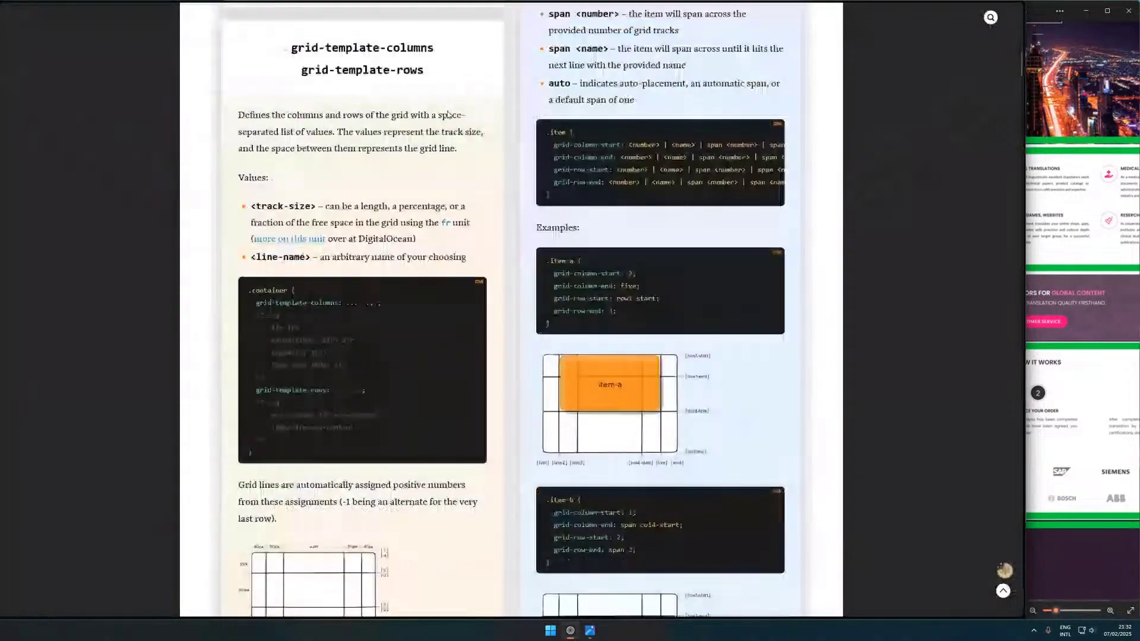
scroll(474, 189, "down", 1)
scroll(506, 346, "down", 7)
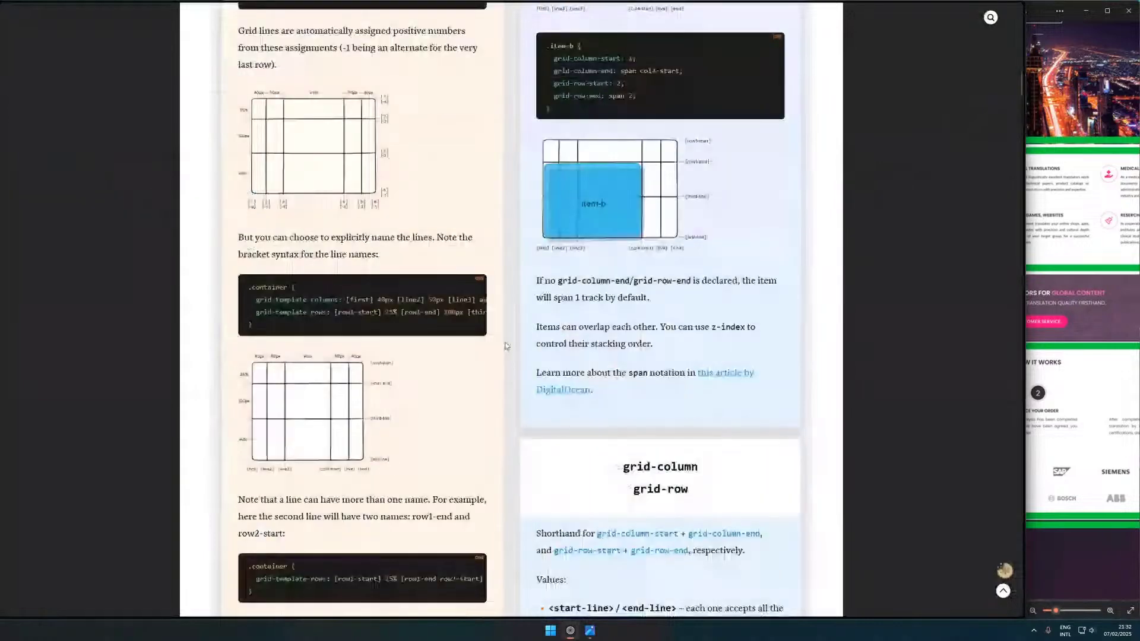
scroll(506, 346, "down", 3)
scroll(558, 348, "down", 1)
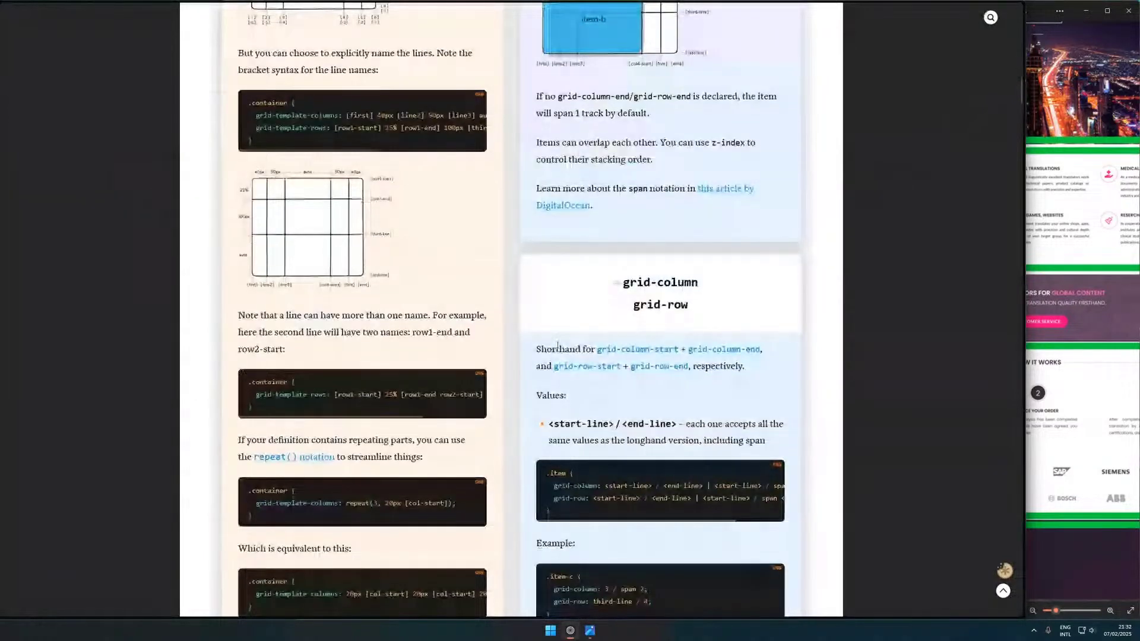
- Compare the paragraph's custom CSS rule in the Blog Home template with the guide's grid-row examples
left_click(1003, 172)
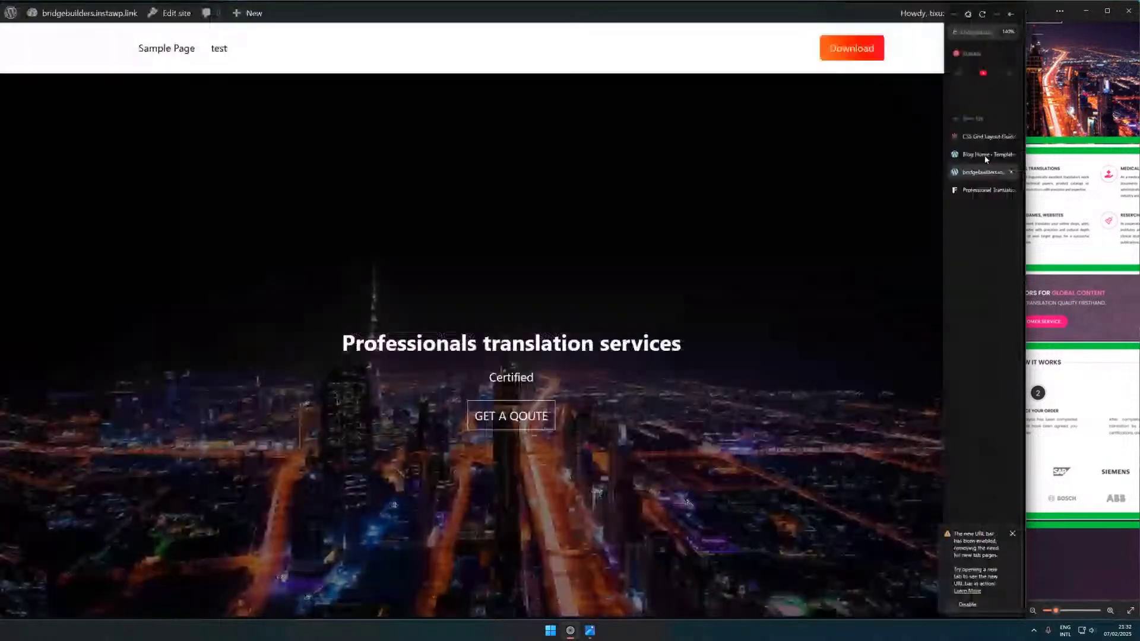
left_click(987, 156)
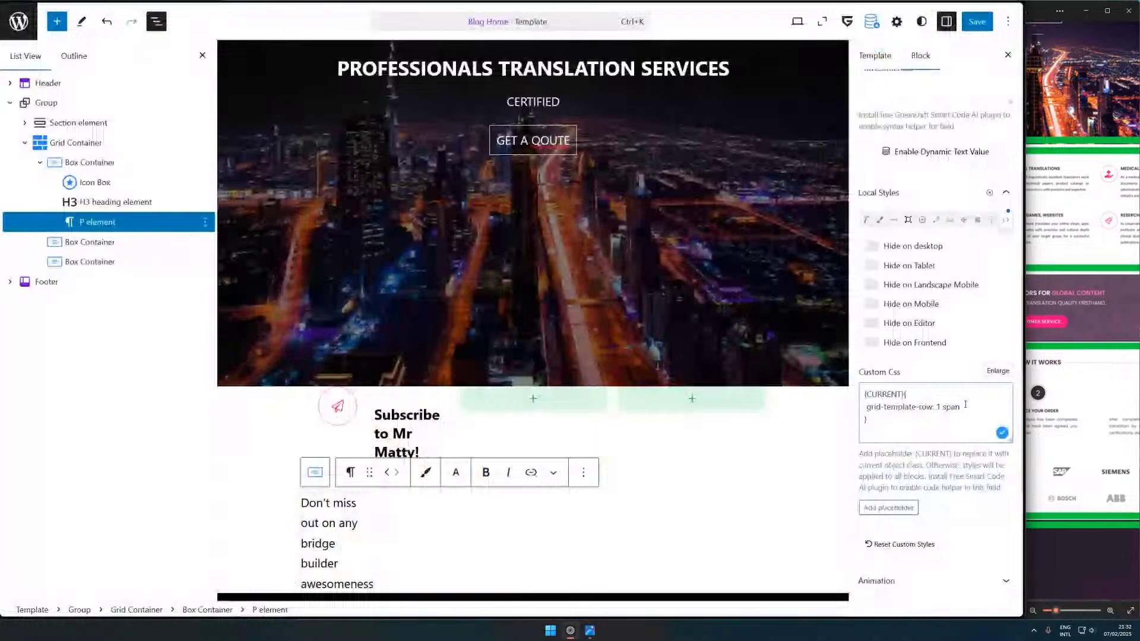
mouse_move(966, 272)
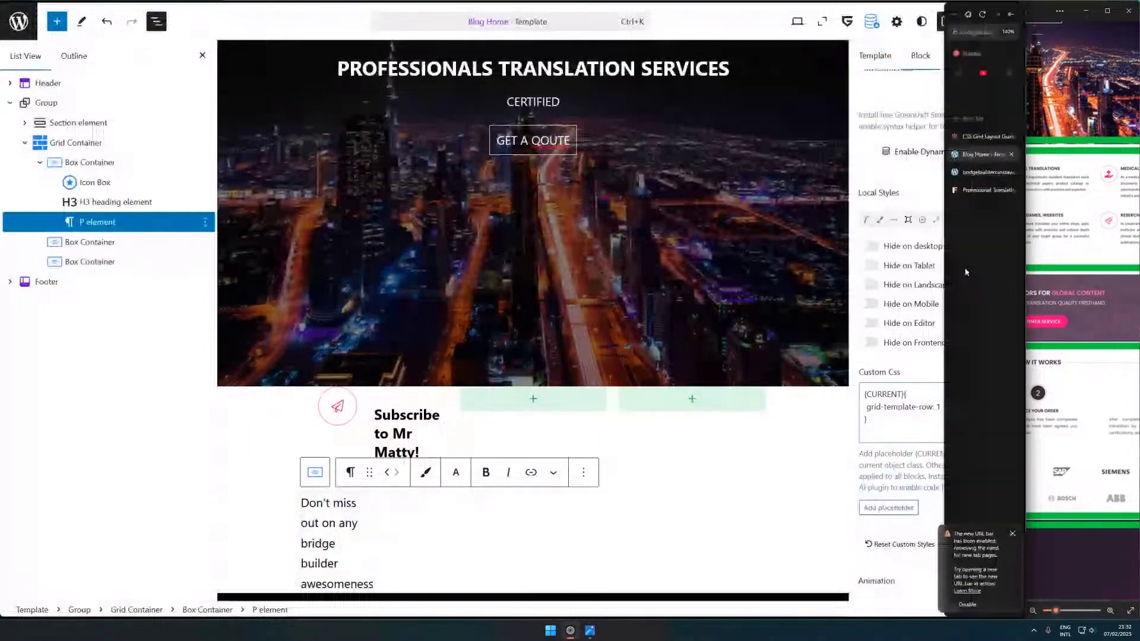
left_click(982, 137)
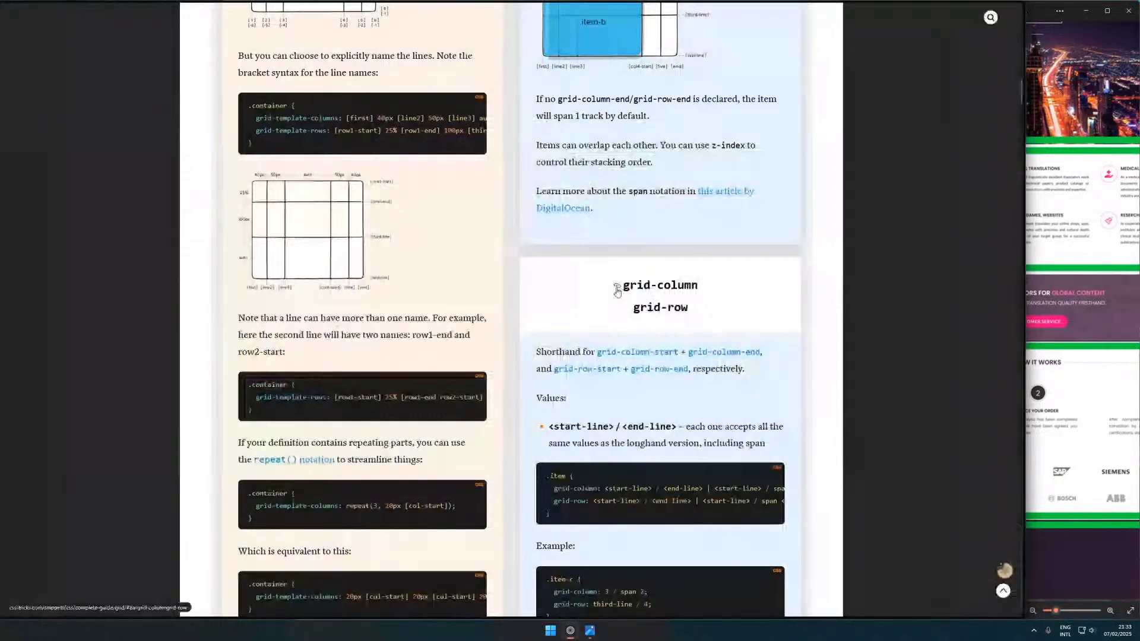
scroll(618, 291, "down", 3)
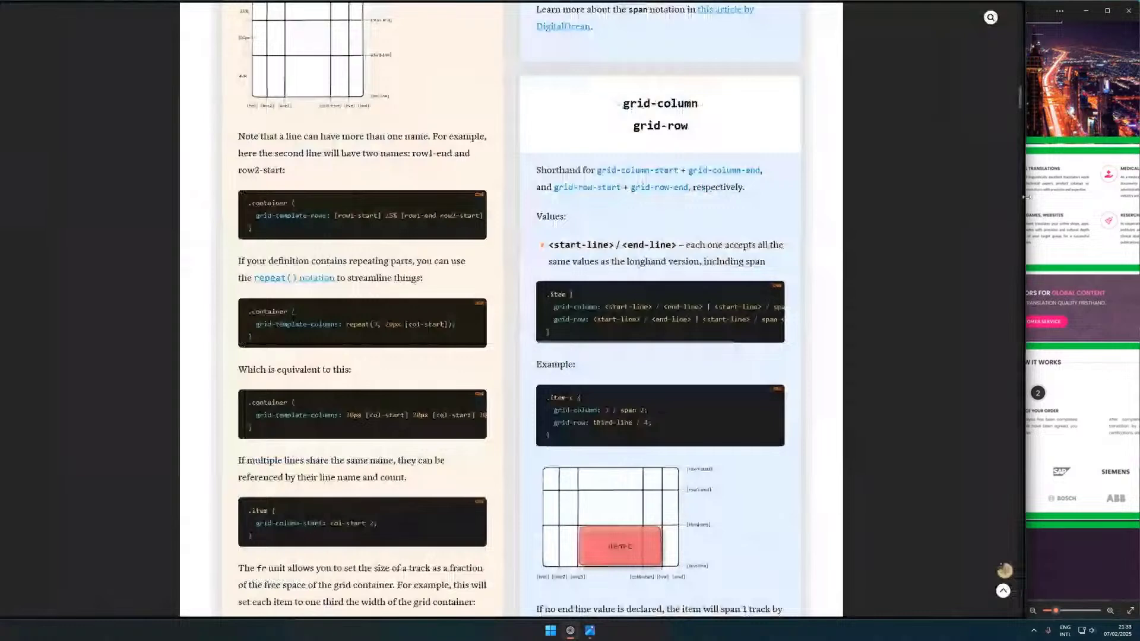
key("ctrl+Tab")
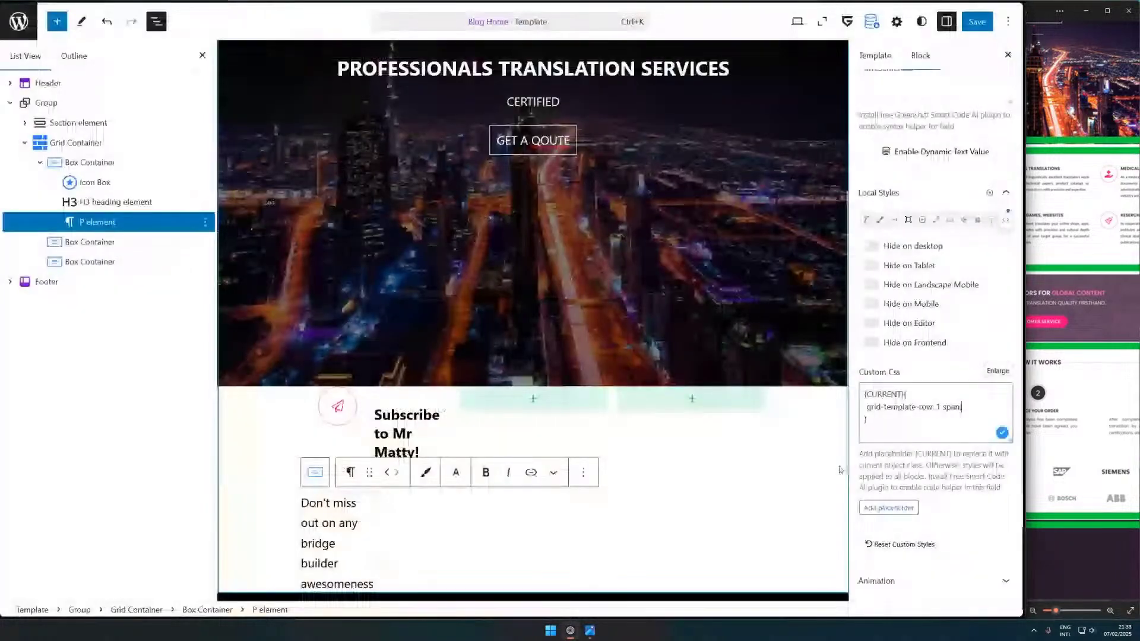
left_click(876, 406)
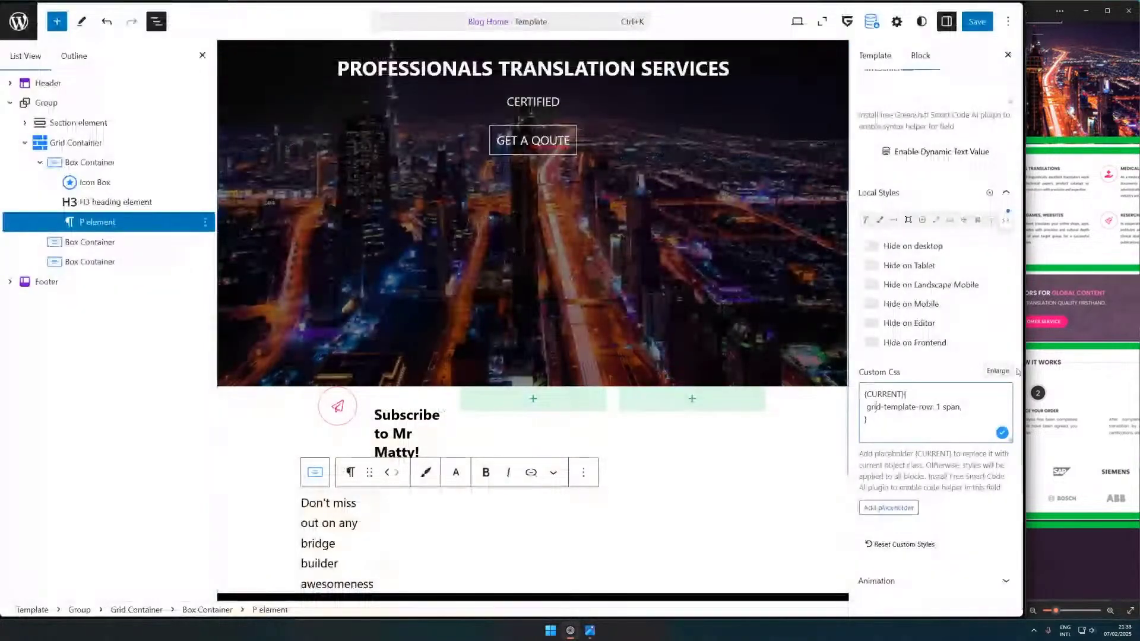
- Search the CSS Grid guide for "span" and highlight "grid-row" in the grid item syntax example
key("ctrl+Tab")
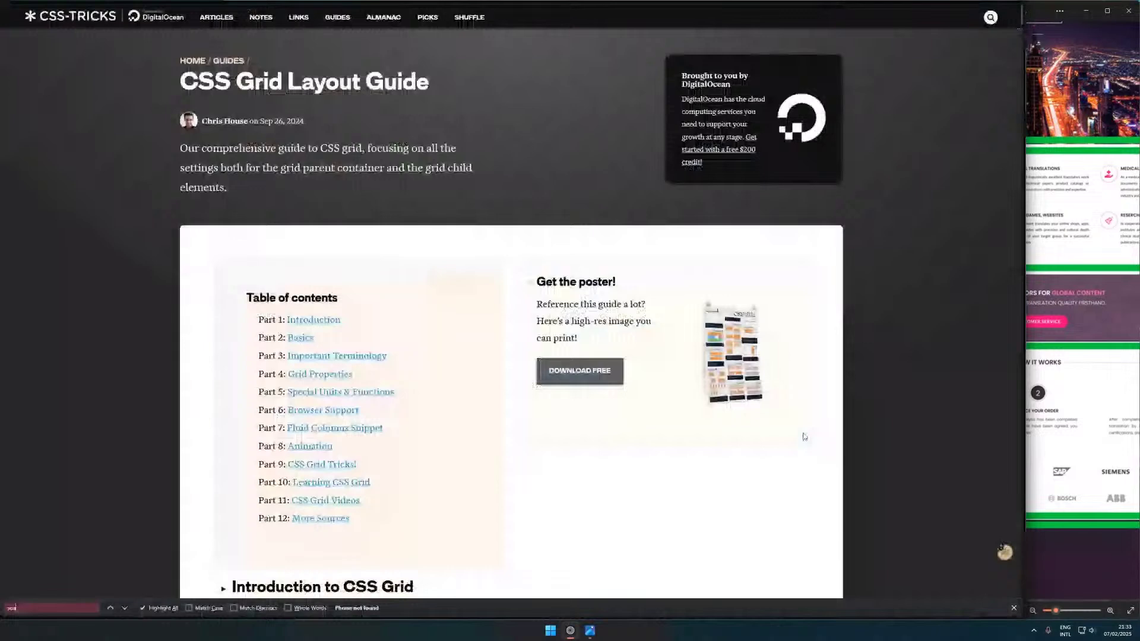
key("BackSpace")
type("an")
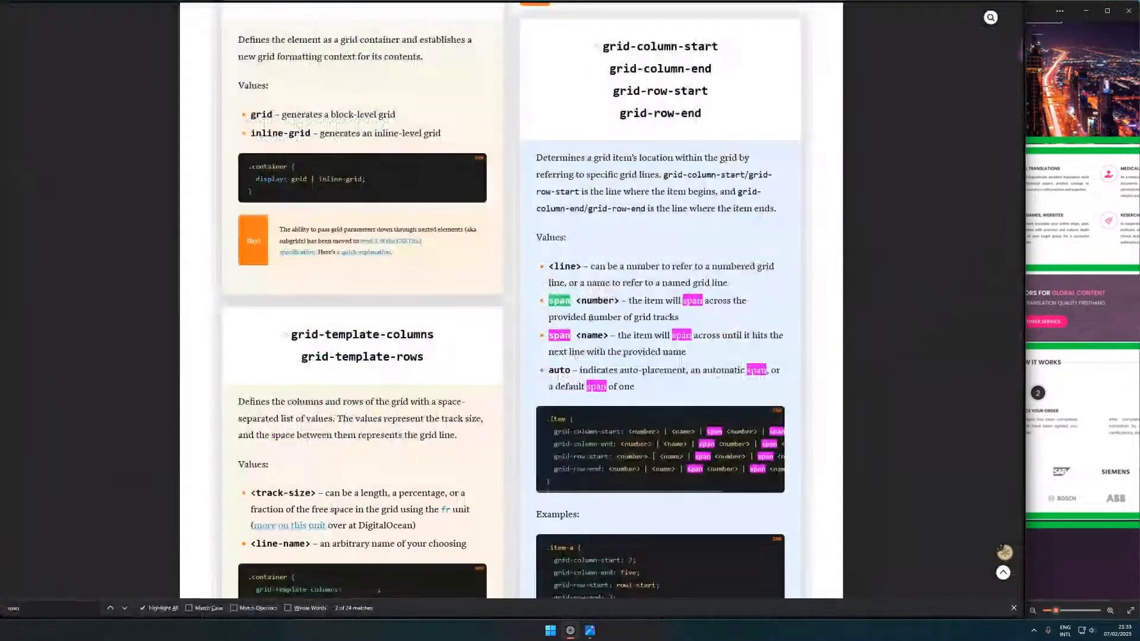
scroll(594, 321, "down", 2)
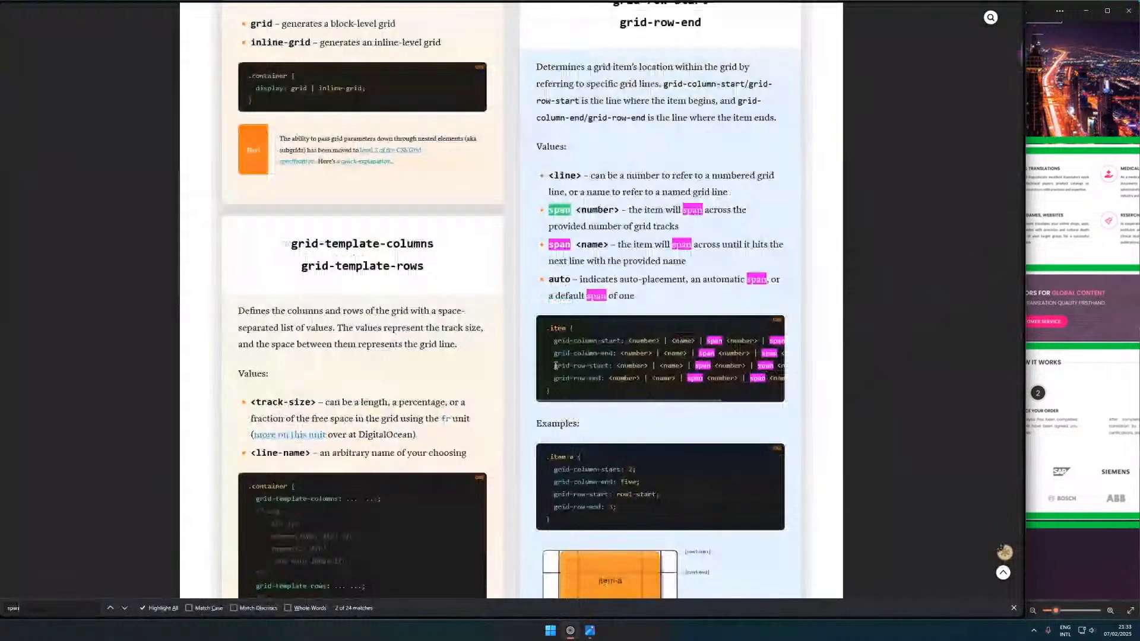
left_click_drag(555, 366, 584, 365)
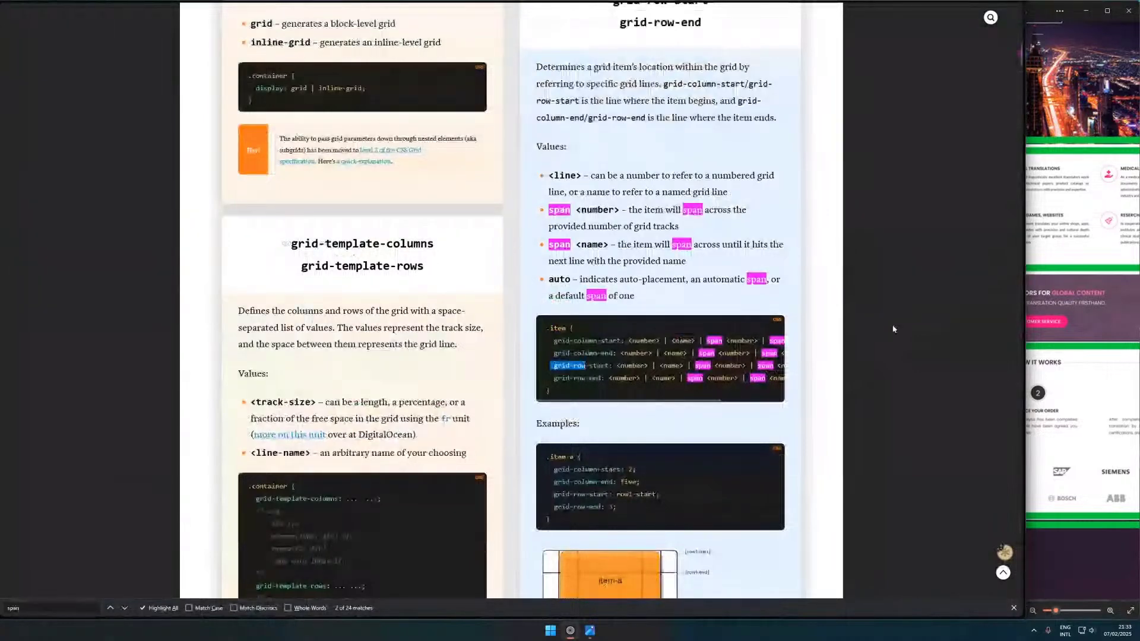
- Return to the Blog Home template and replace the paragraph's custom CSS declaration with "grid-row: span 3"
mouse_move(991, 161)
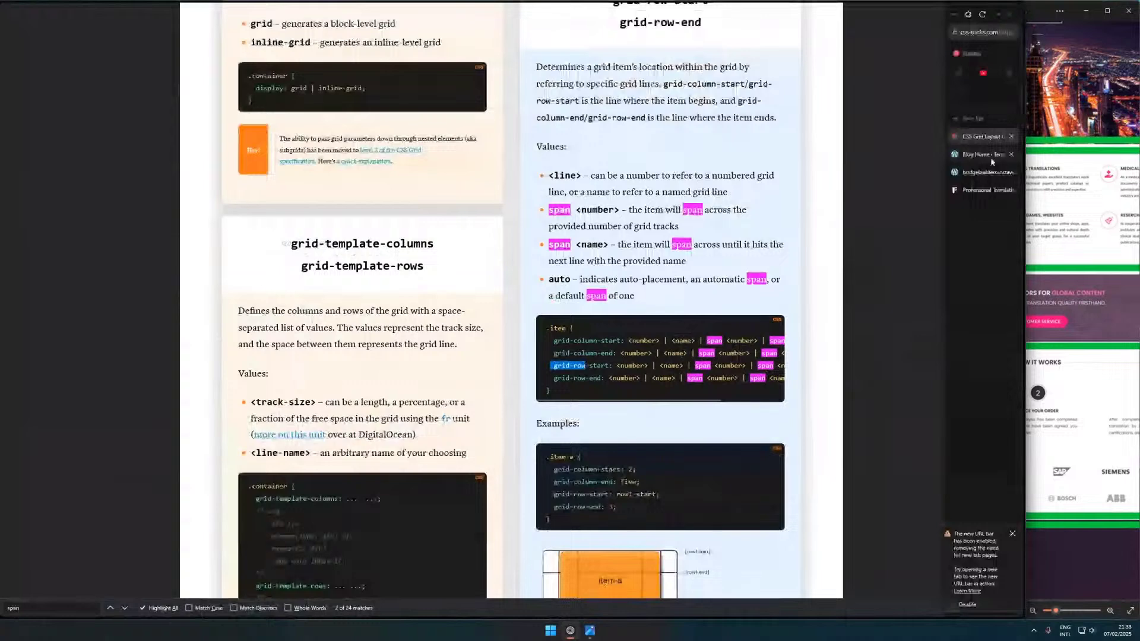
left_click(990, 157)
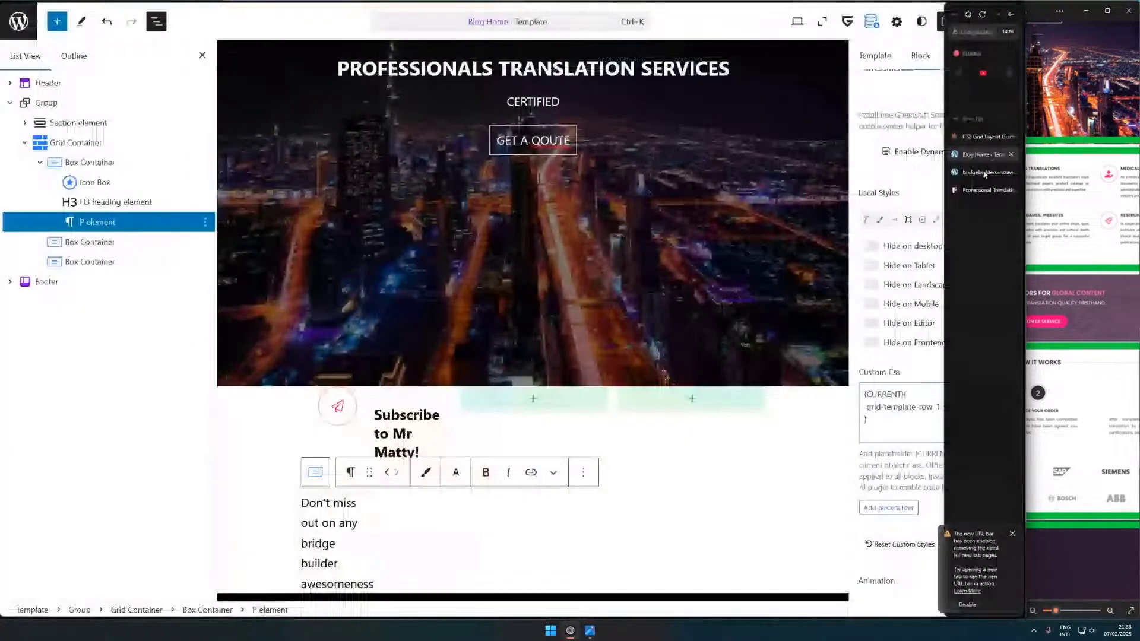
left_click_drag(962, 407, 866, 407)
type("grid-row")
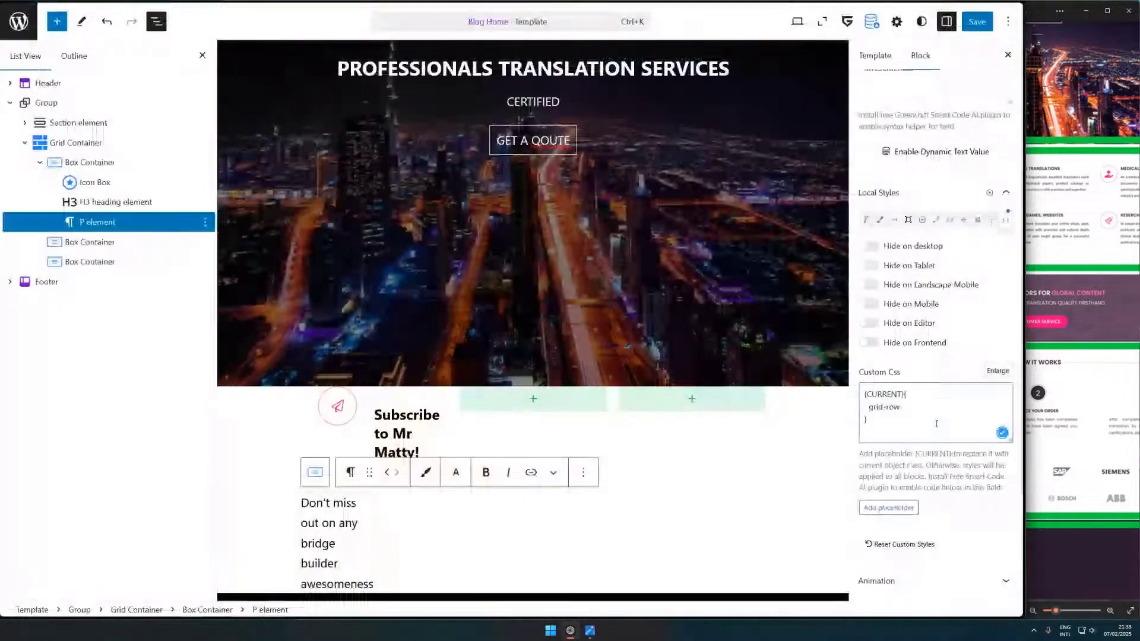
type(": span ")
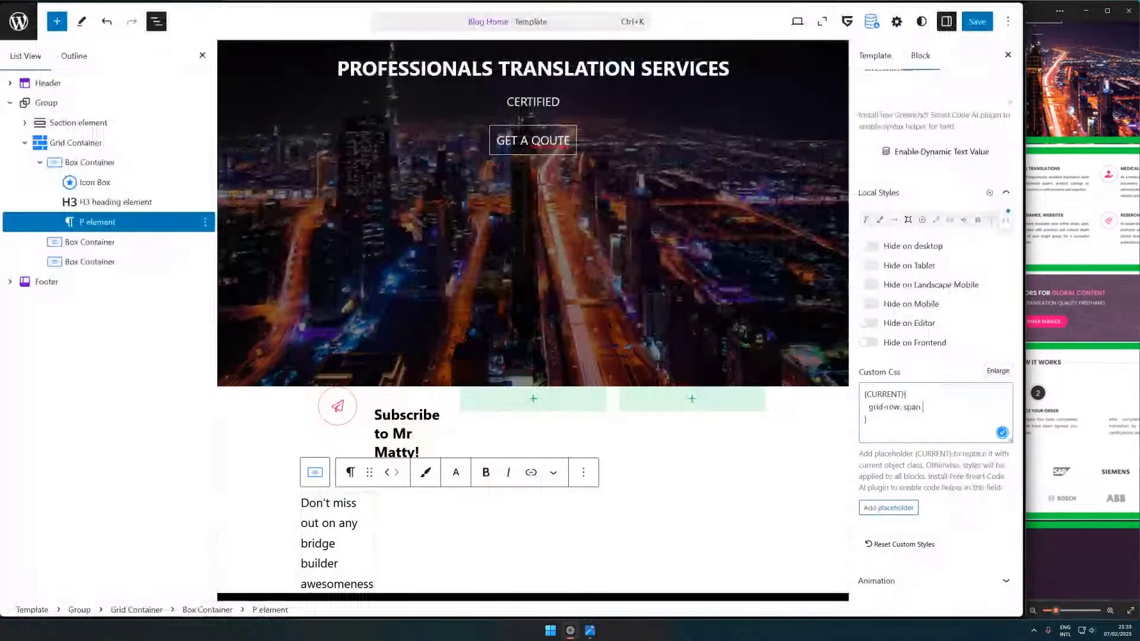
type("2;")
key("BackSpace")
key("BackSpace")
type("3;")
key("BackSpace")
- Change the paragraph's custom CSS declaration to "grid-row: 1;"
mouse_move(1021, 373)
key("Left")
key("BackSpace")
key("BackSpace")
key("BackSpace")
key("BackSpace")
key("BackSpace")
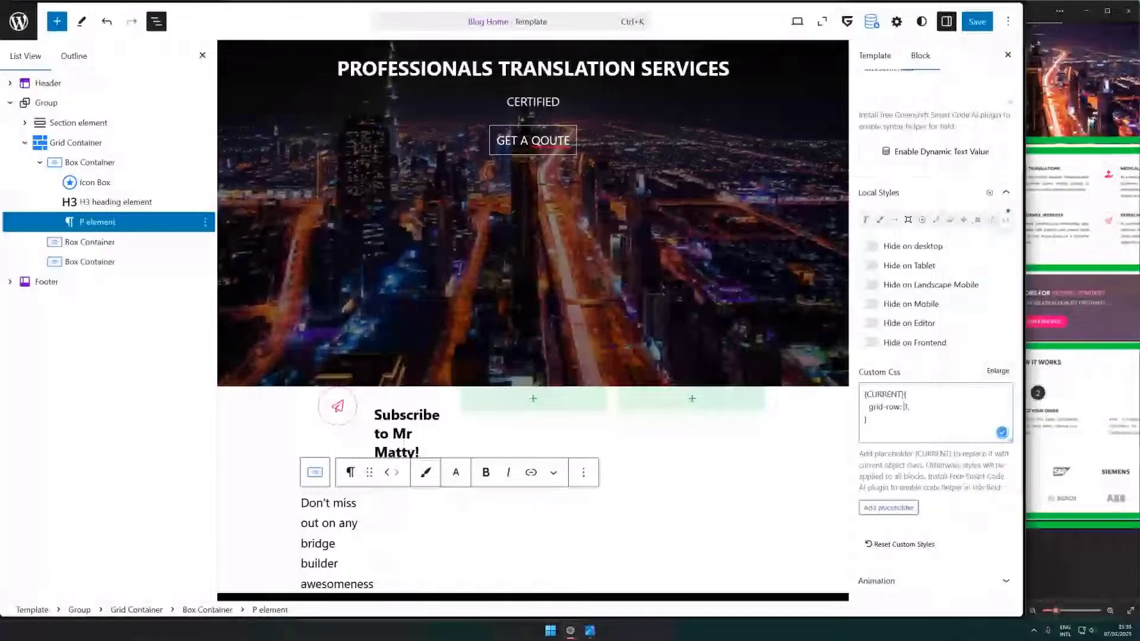
key("Delete")
type("1")
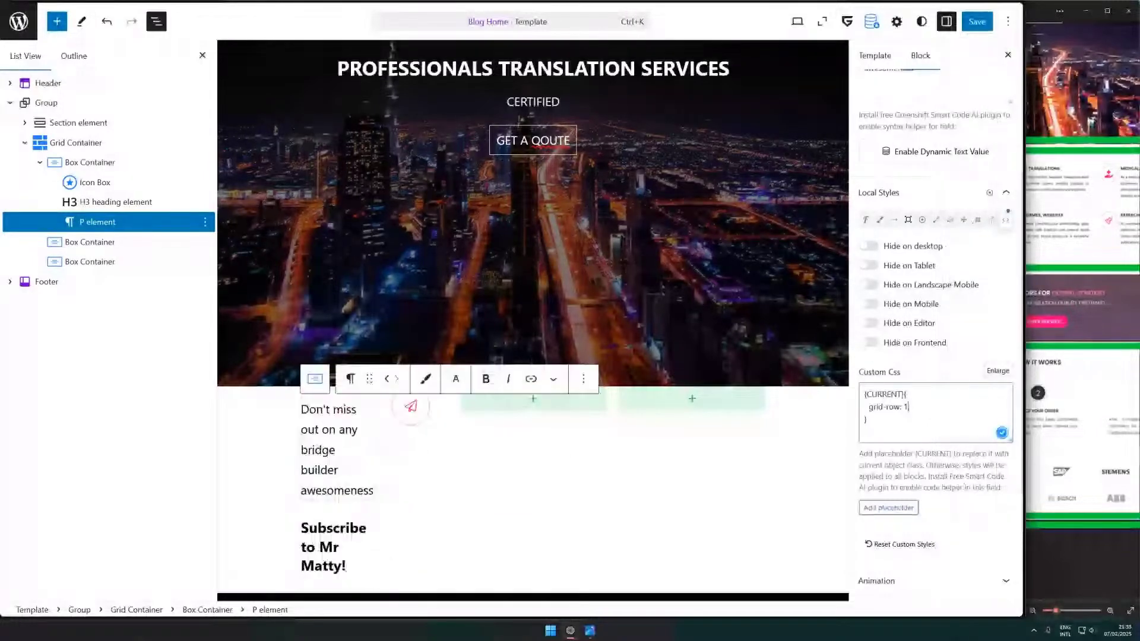
type(";")
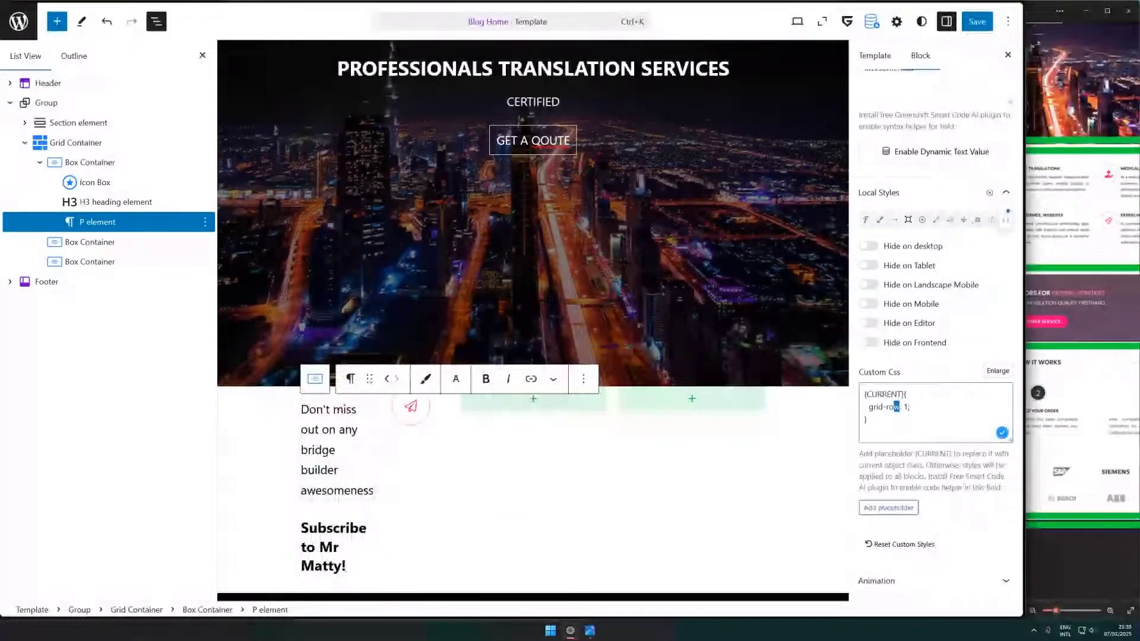
- Change the paragraph's custom CSS declaration to "grid-column: span 2;" so the text spans two grid columns
key("shift+Left")
key("shift+Left")
type("column: ")
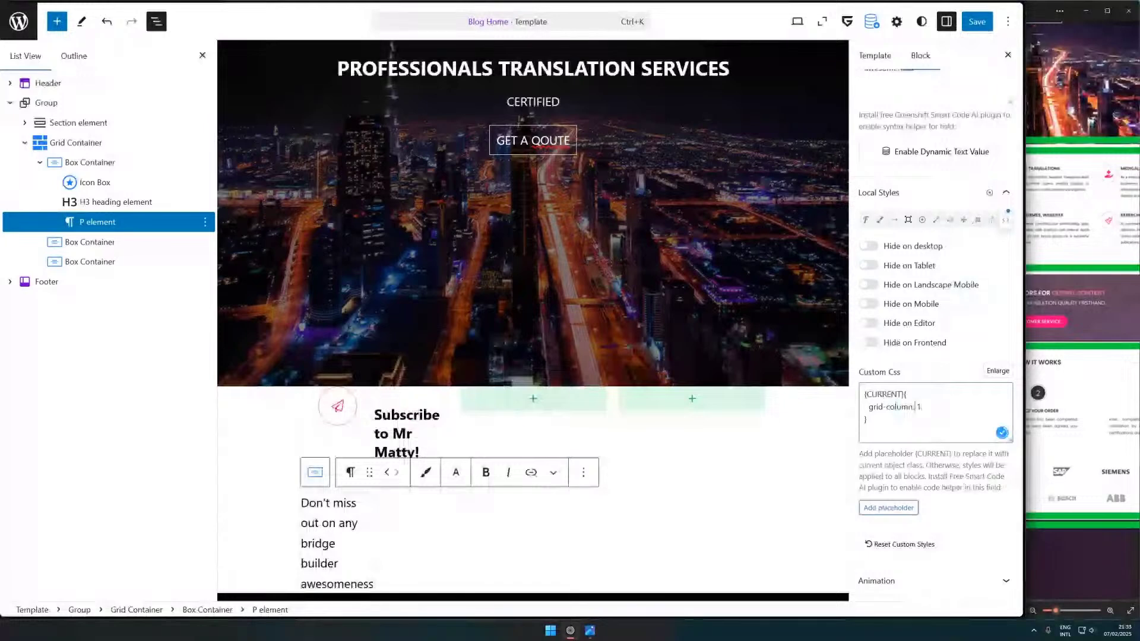
type("sp")
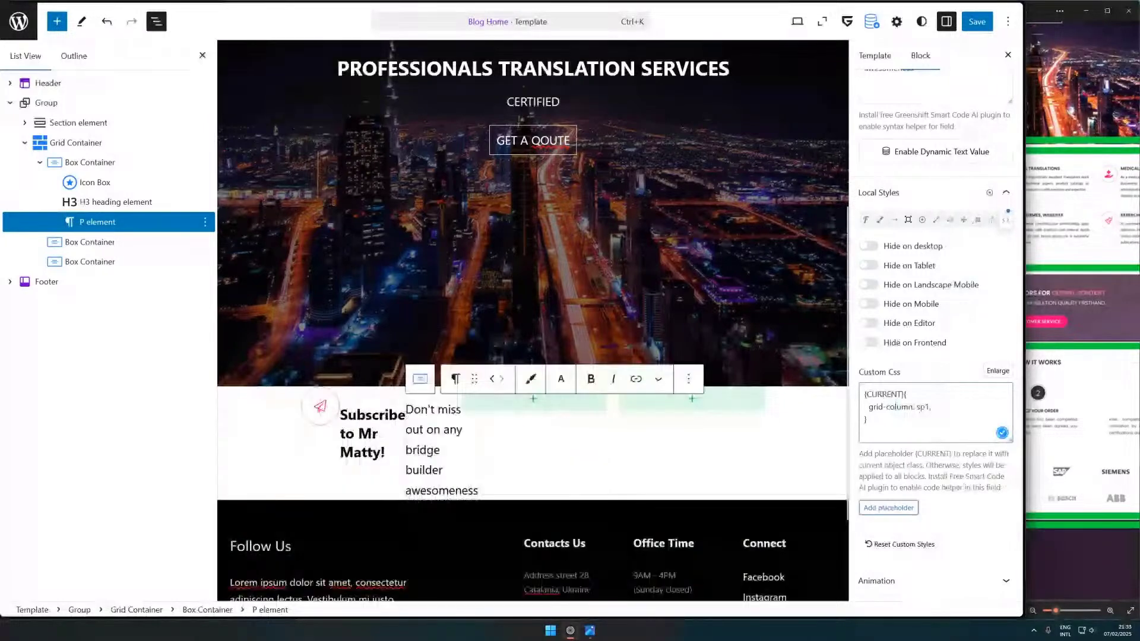
type("an 2")
key("Delete")
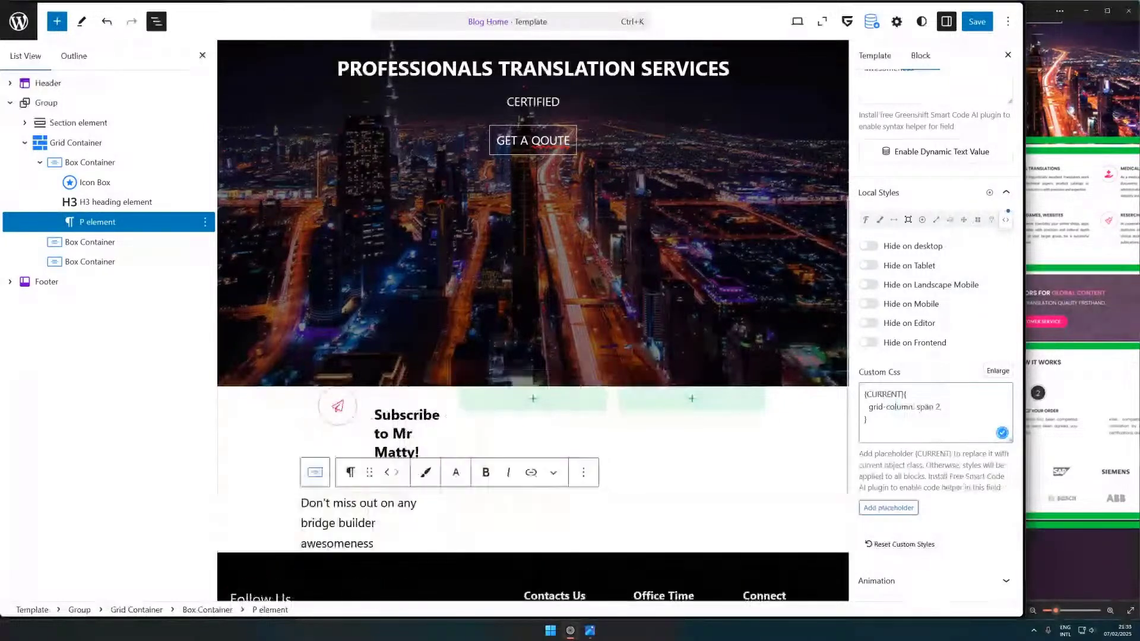
- Check the reference design's icon layout and set the icon box's vertical position to centered
left_click(1072, 197)
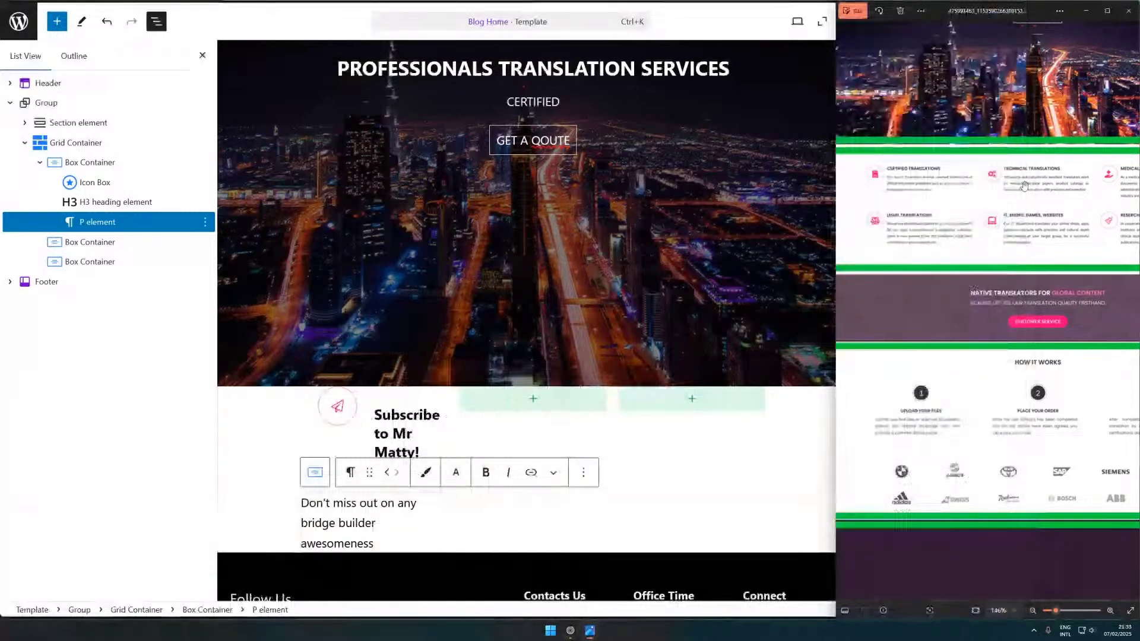
left_click(444, 421)
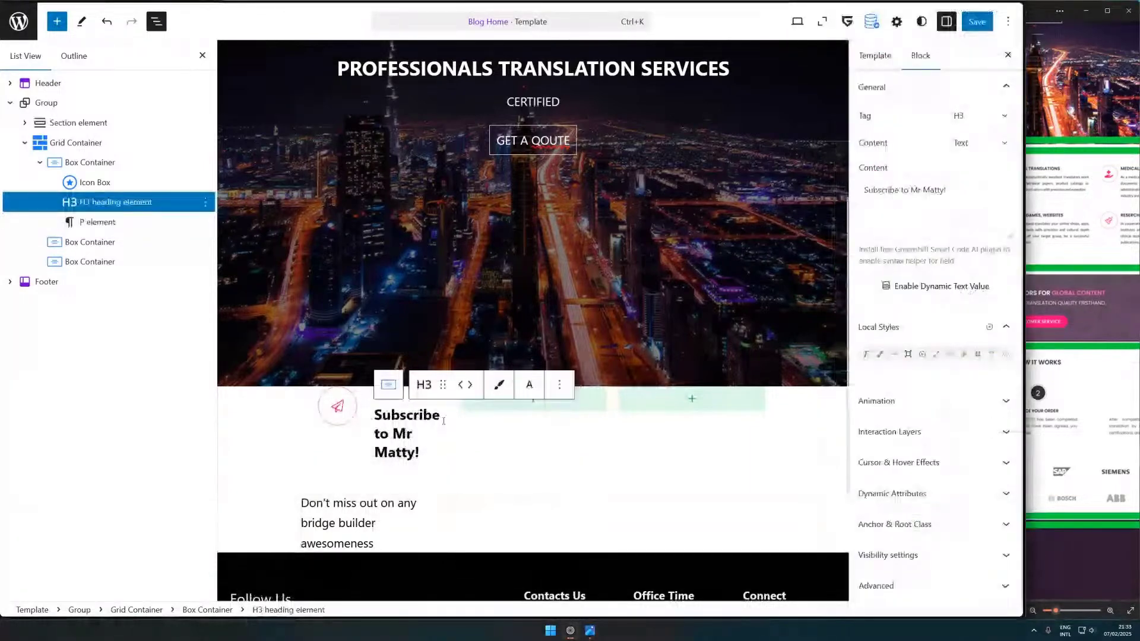
left_click(349, 399)
mouse_move(931, 106)
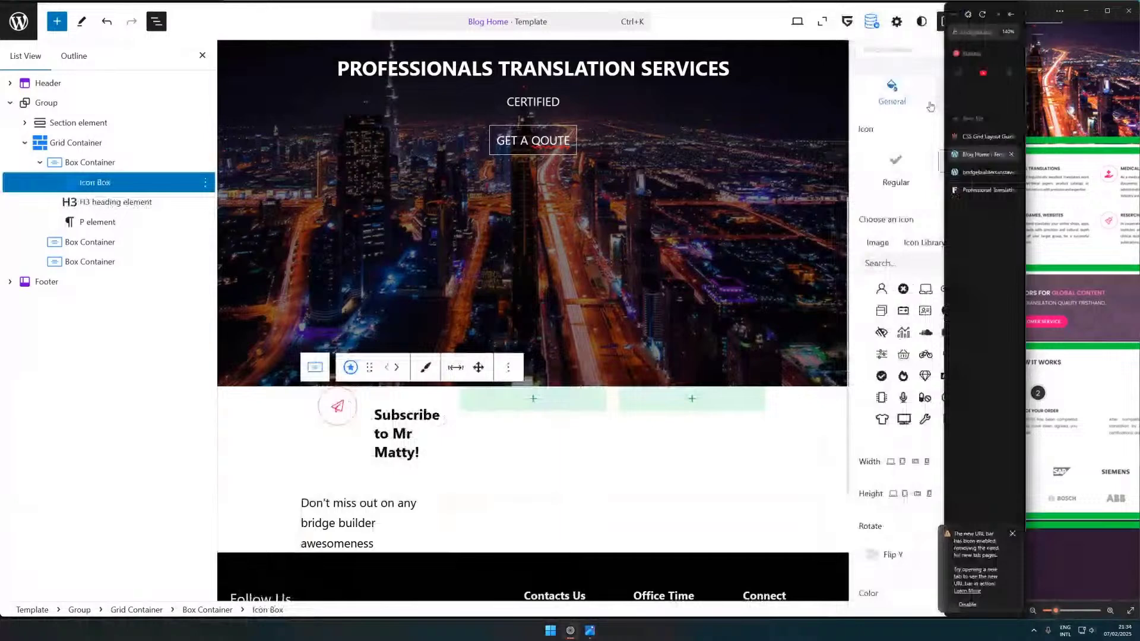
scroll(952, 374, "down", 6)
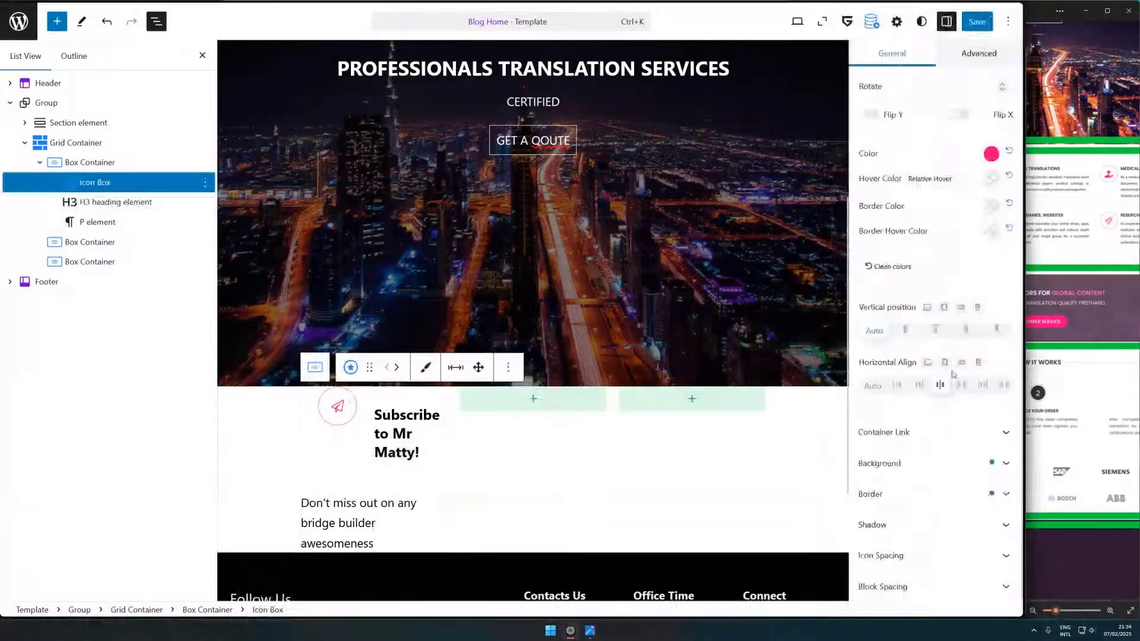
left_click(966, 332)
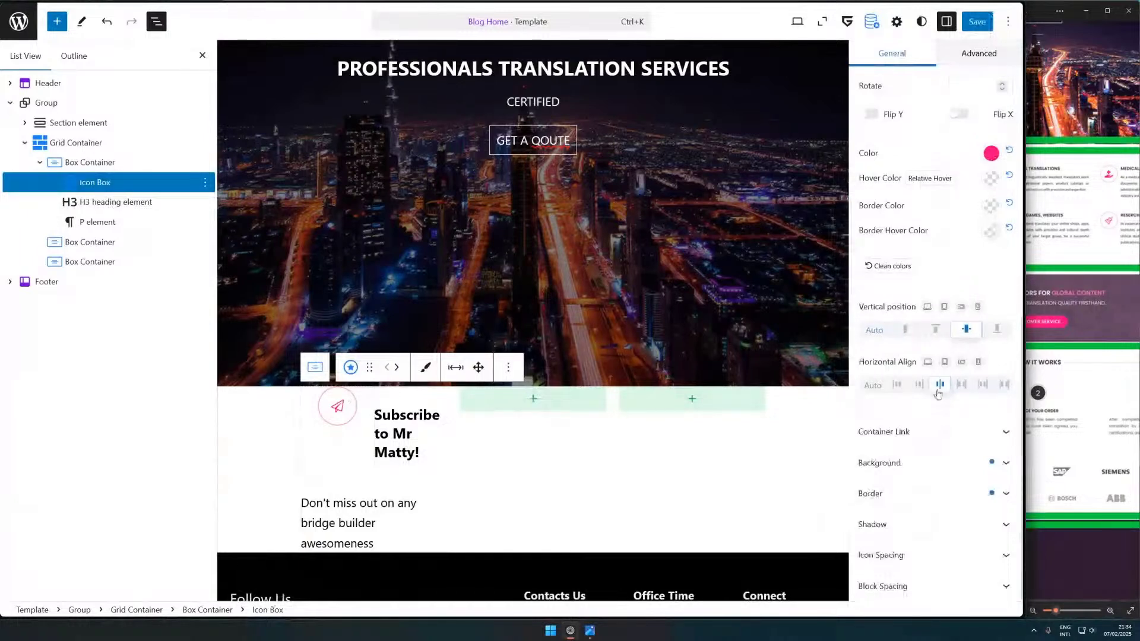
scroll(936, 356, "up", 8)
scroll(962, 208, "up", 1)
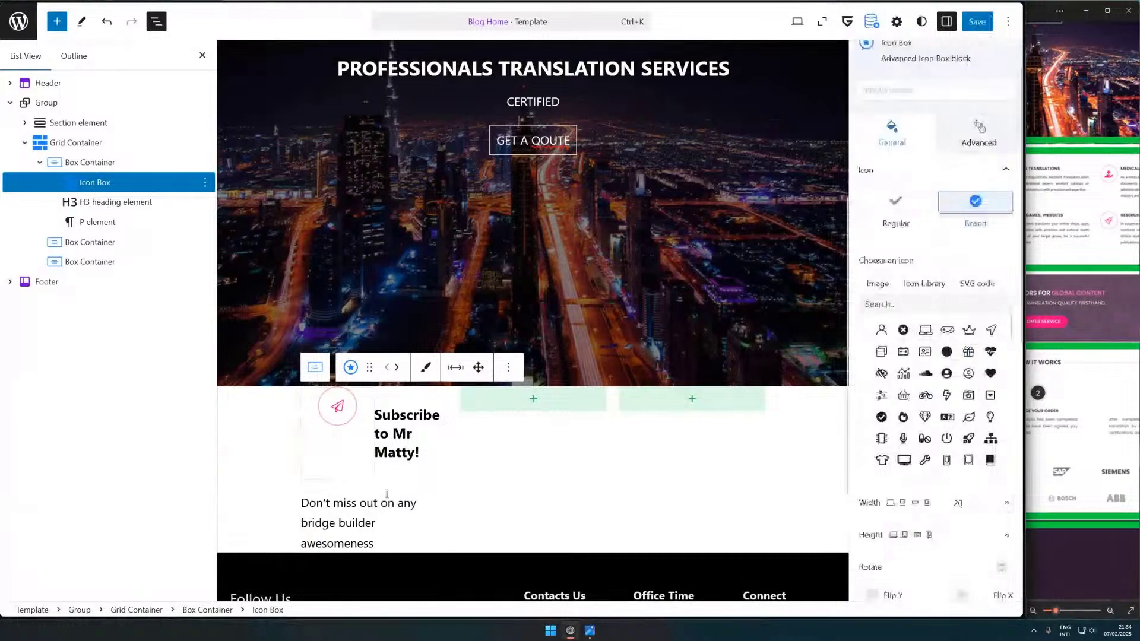
- Set the H3 heading's font size preset to Small in its local typography styles
key("alt+Tab")
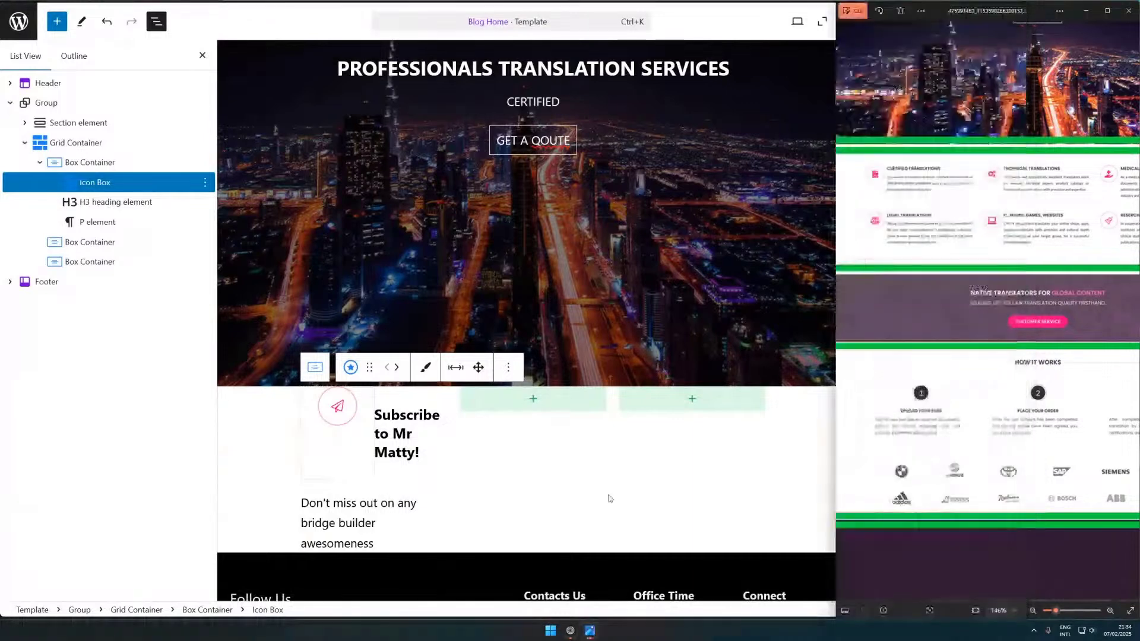
left_click(401, 427)
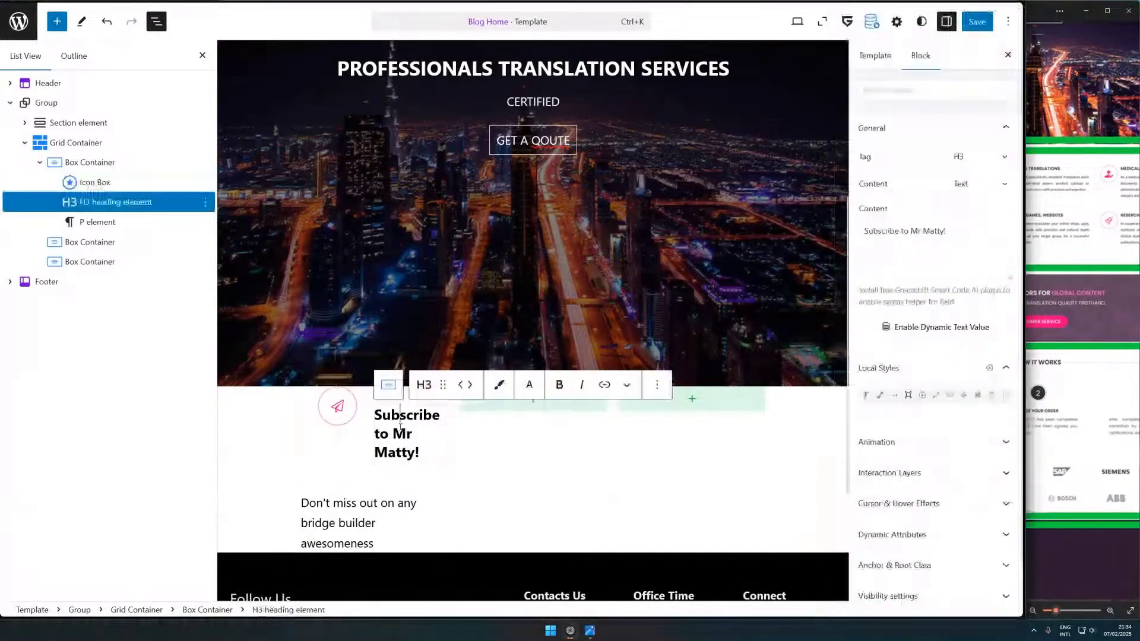
left_click(388, 385)
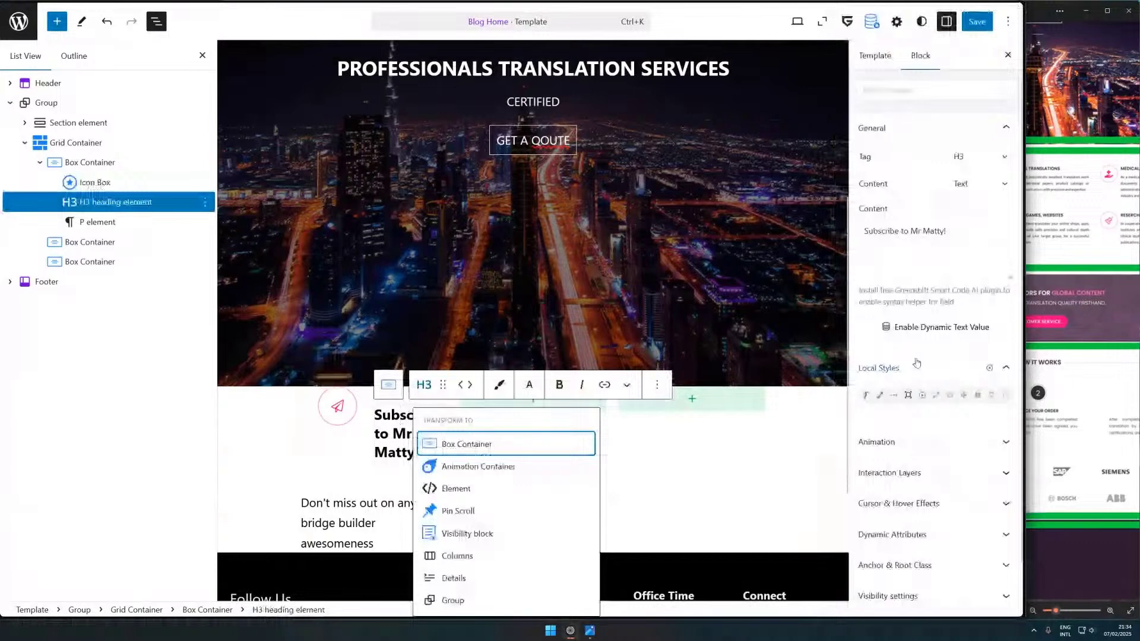
scroll(917, 363, "down", 2)
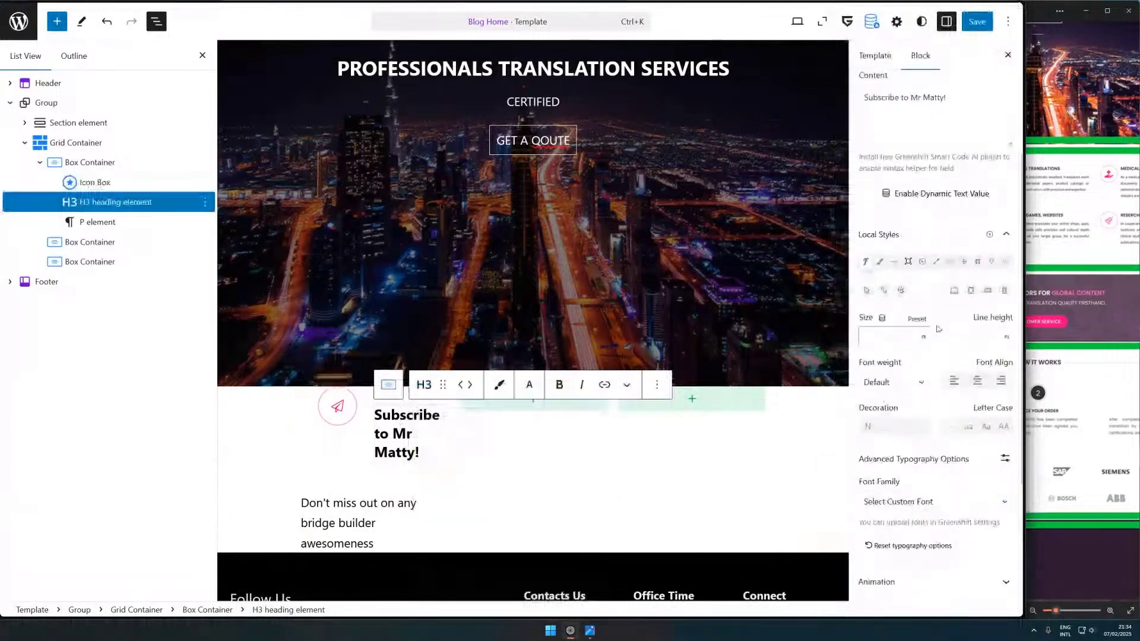
left_click(898, 338)
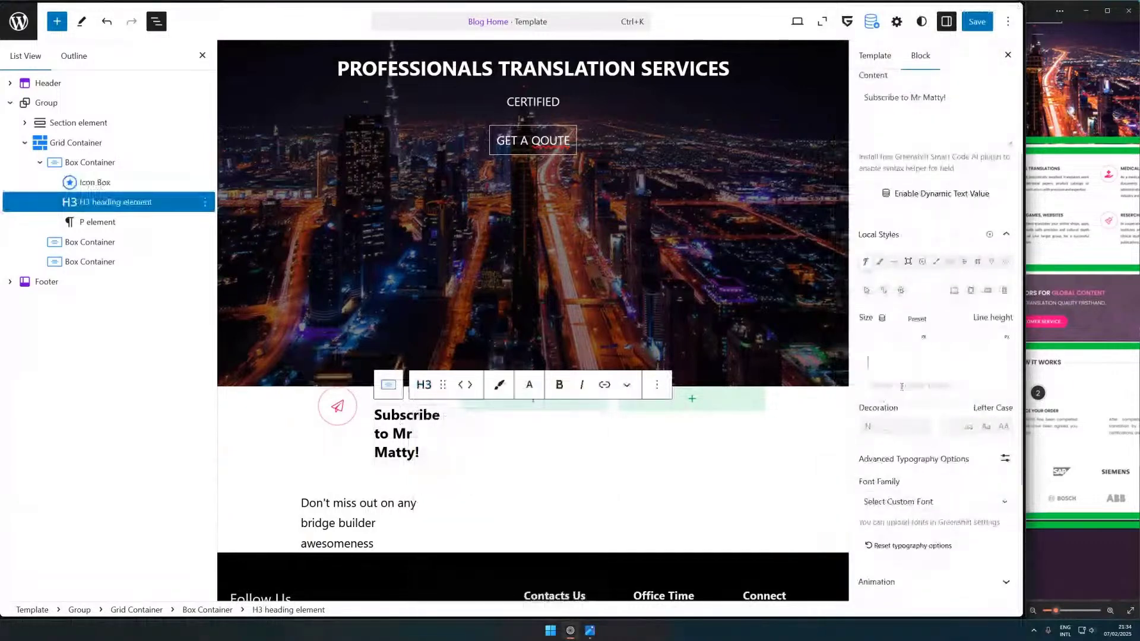
left_click(902, 387)
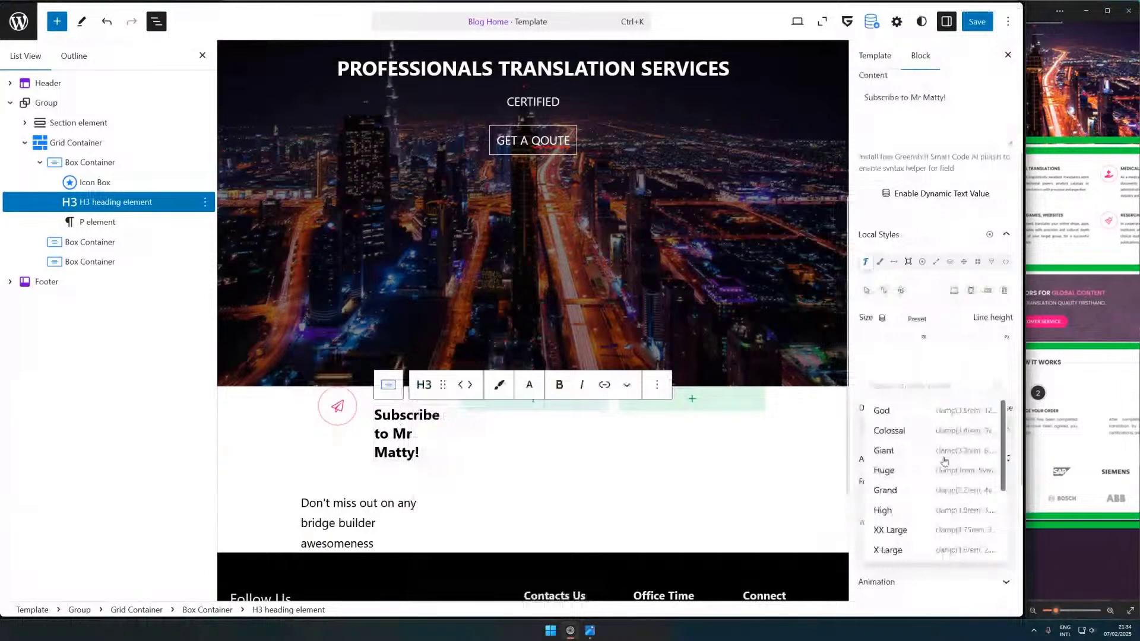
scroll(920, 519, "down", 3)
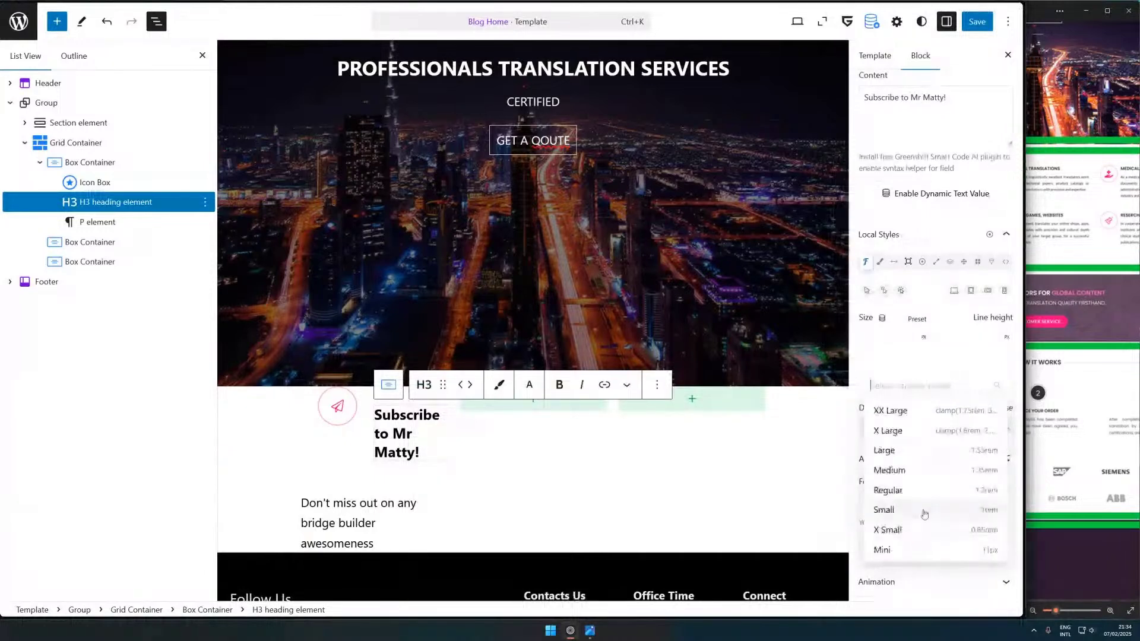
left_click(924, 514)
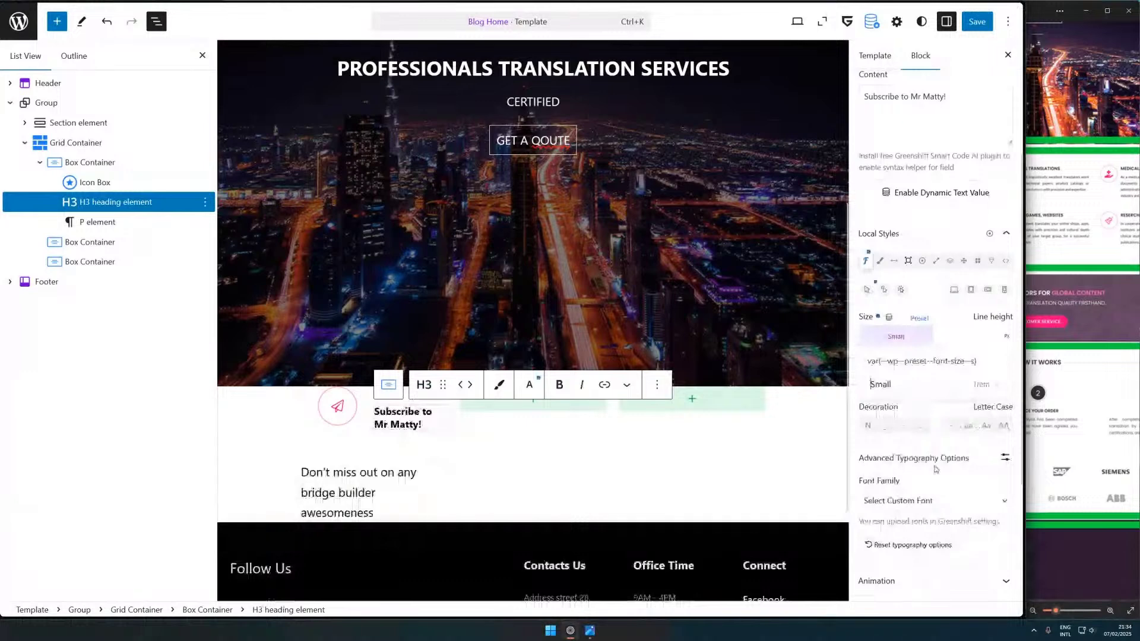
- Compare the heading with the enlarged reference design and set the H3 font size preset to Regular
key("alt+Tab")
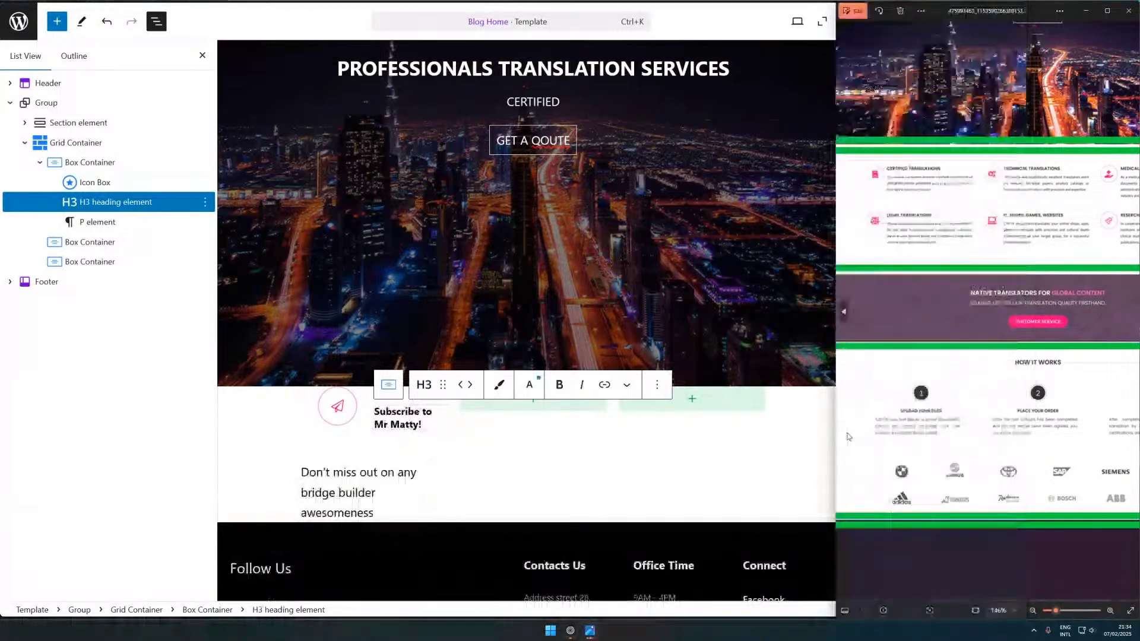
scroll(938, 215, "up", 3)
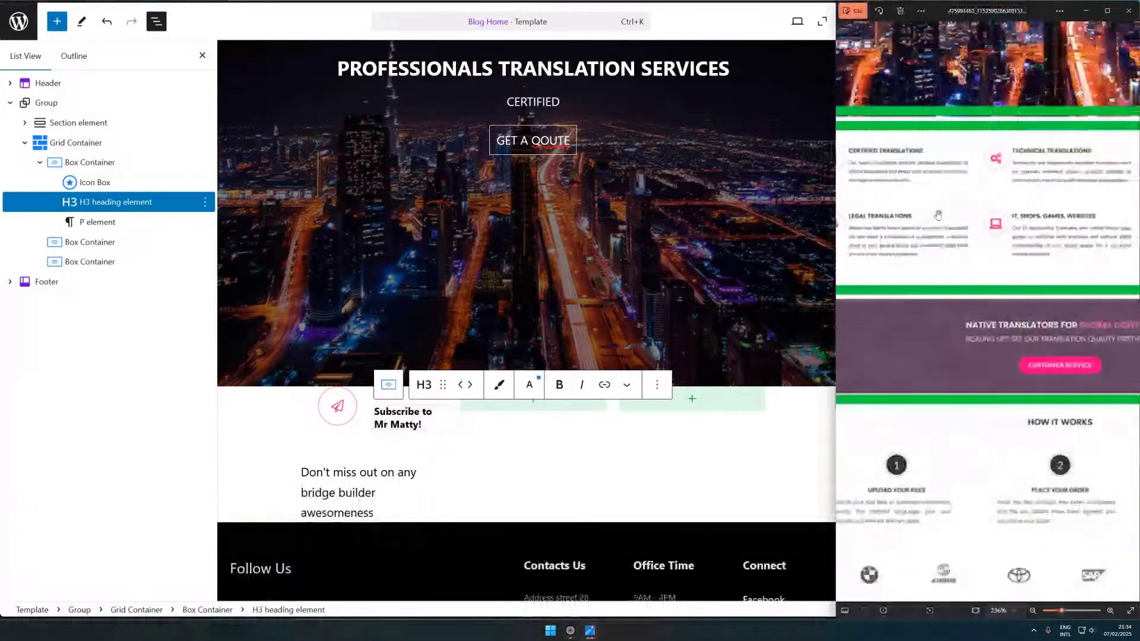
key("alt+Tab")
left_click(895, 337)
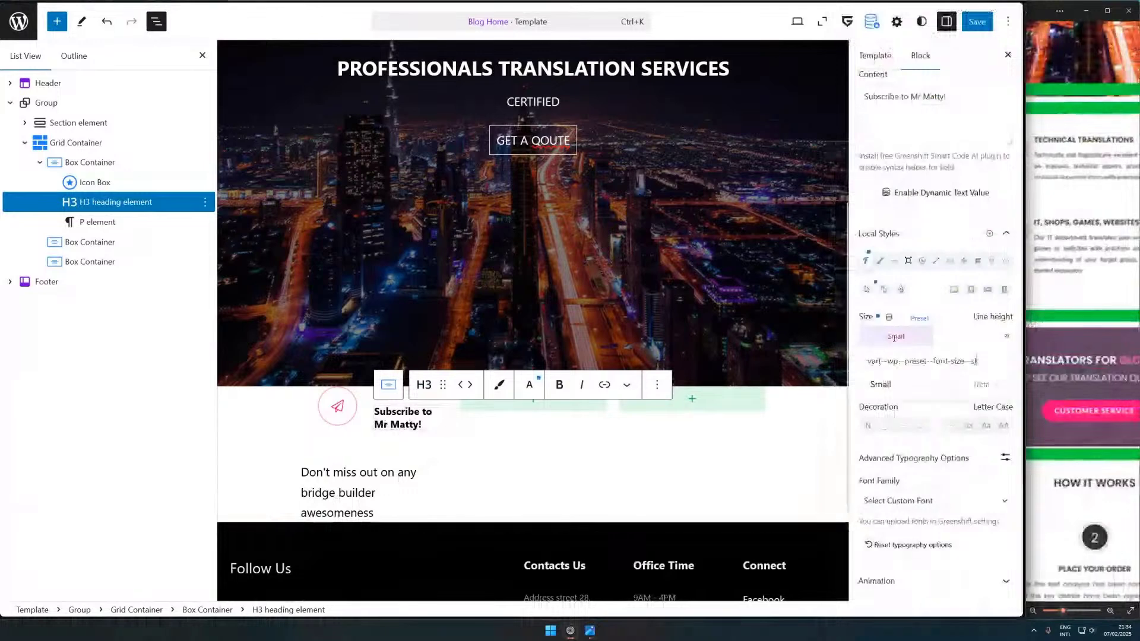
right_click(883, 385)
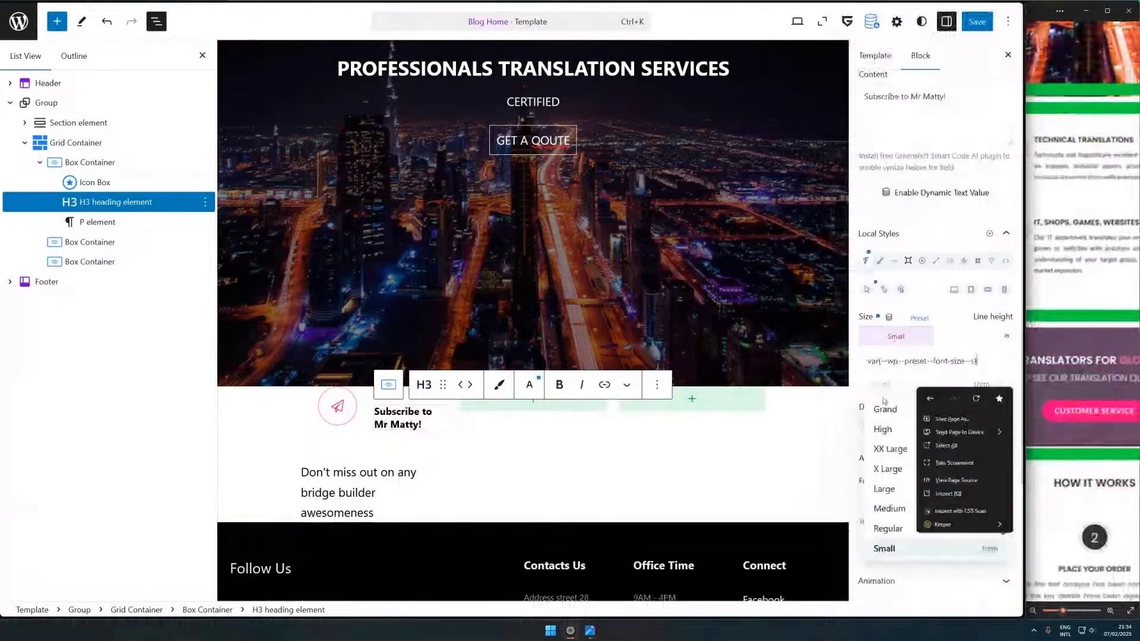
left_click(888, 528)
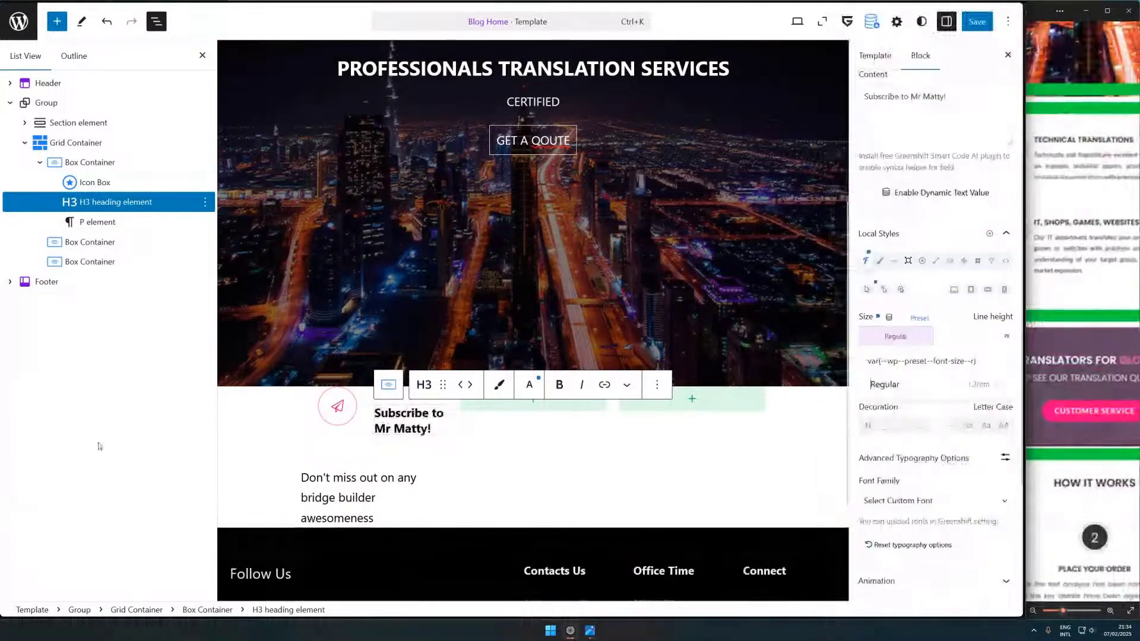
- Select the icon box and open its icon width for editing
left_click(371, 407)
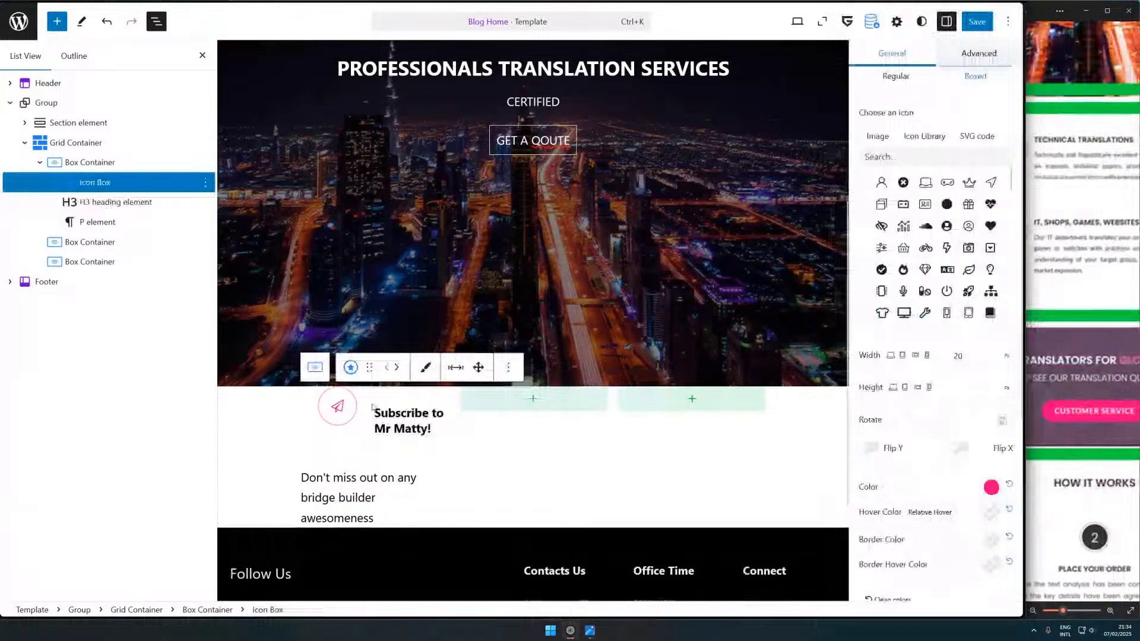
left_click(944, 355)
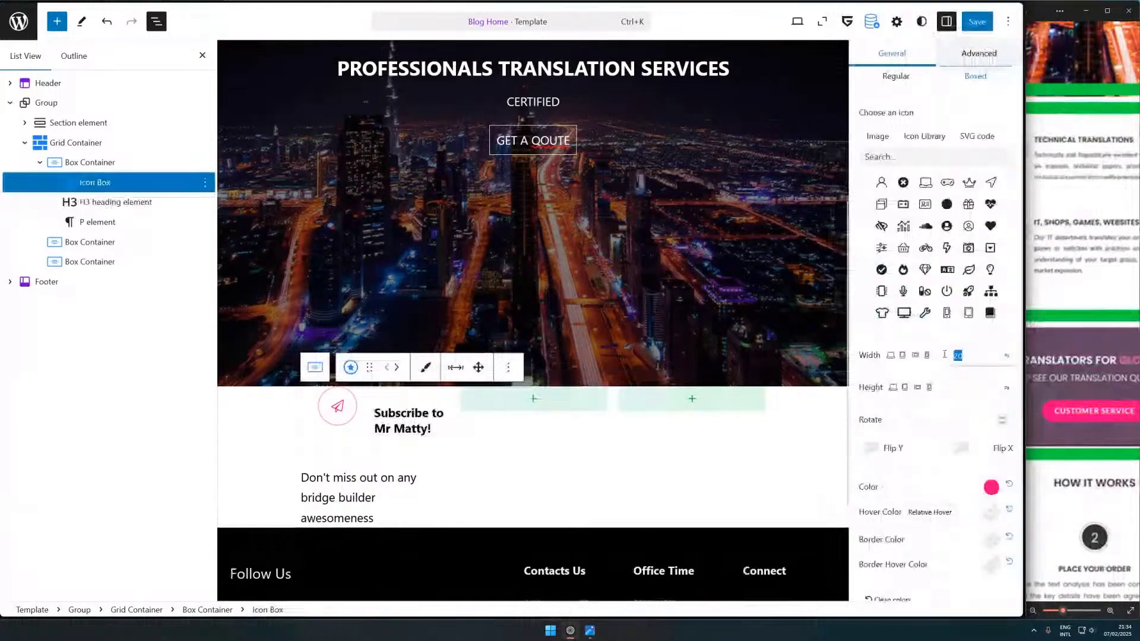
- Set the width of the icon in the Icon Box to 20
type("1")
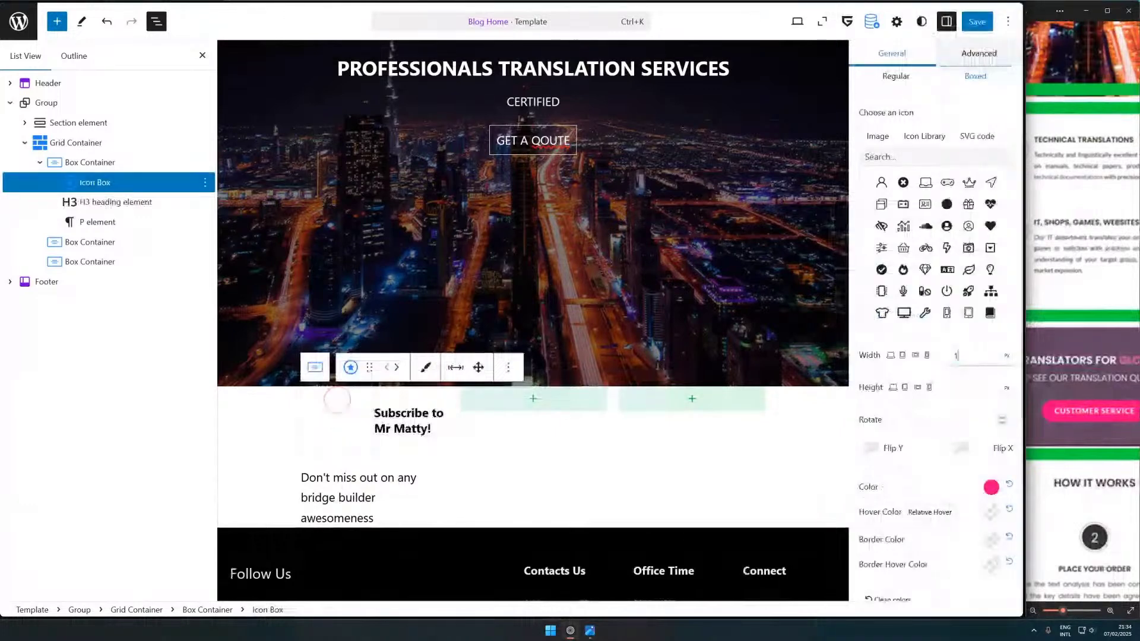
key("BackSpace")
type("20")
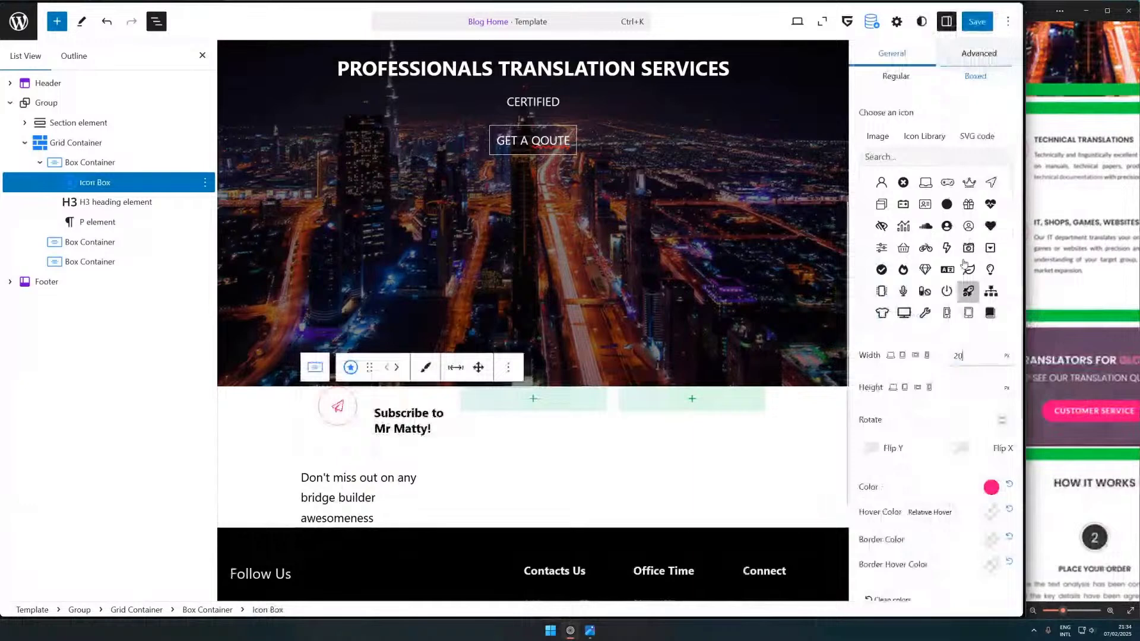
- Open the Icon Box's block spacing settings to reach its margin and padding values
scroll(945, 333, "down", 4)
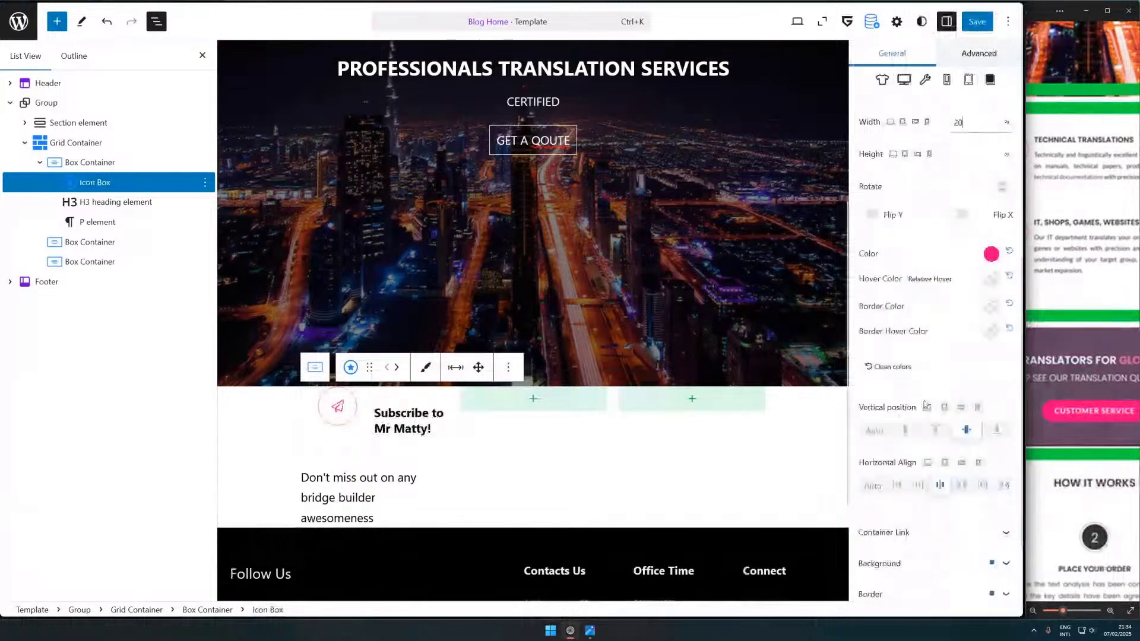
scroll(925, 406, "up", 6)
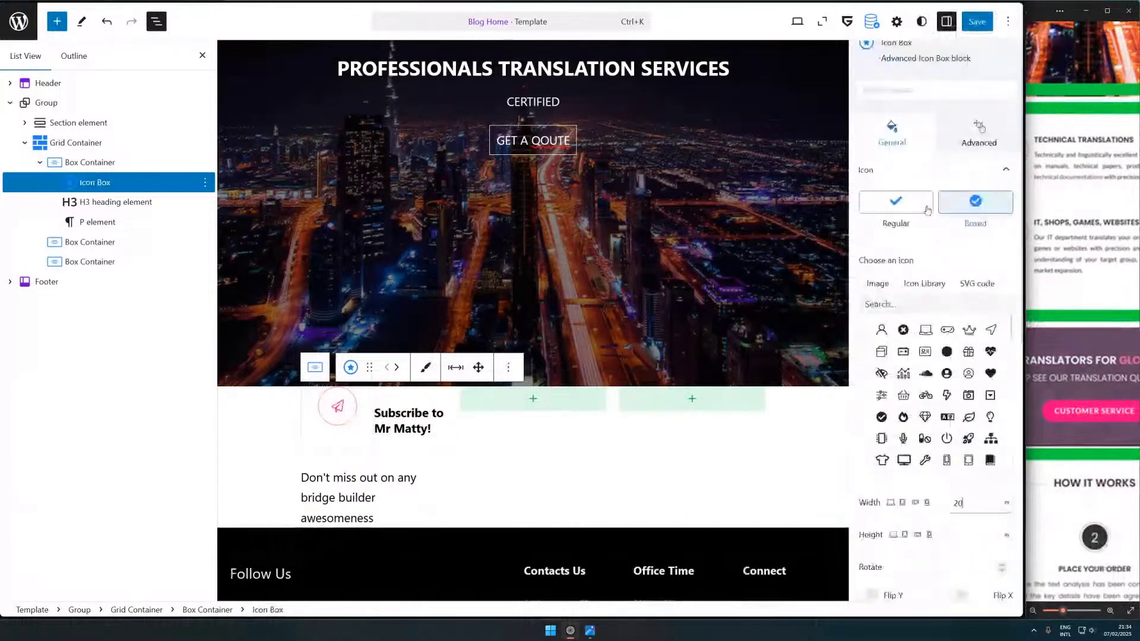
scroll(915, 525, "down", 4)
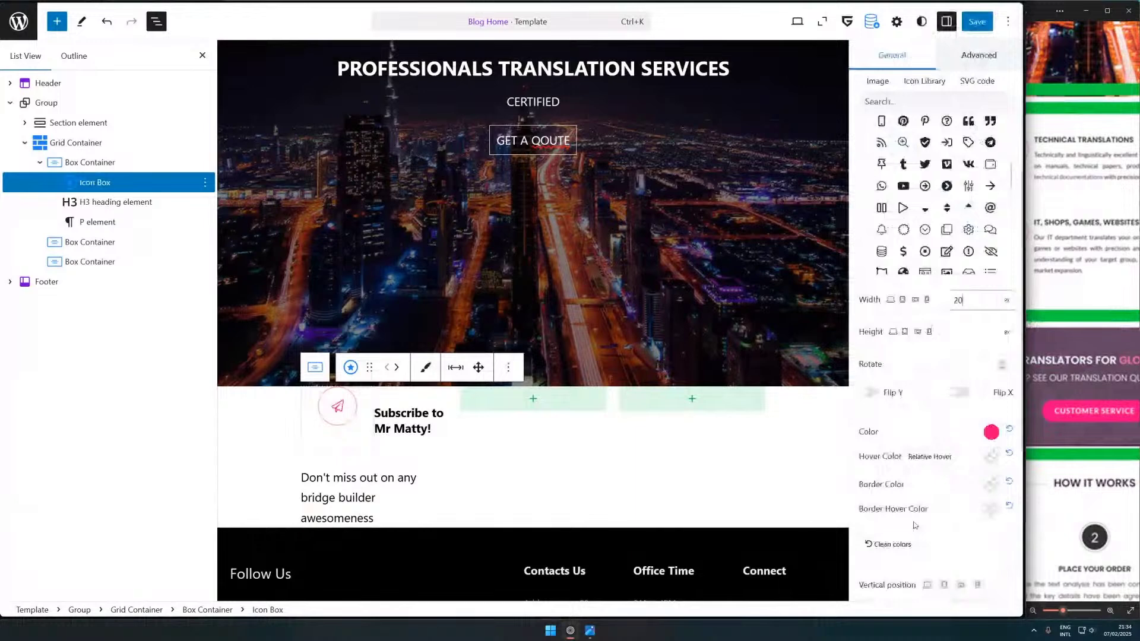
scroll(915, 526, "down", 5)
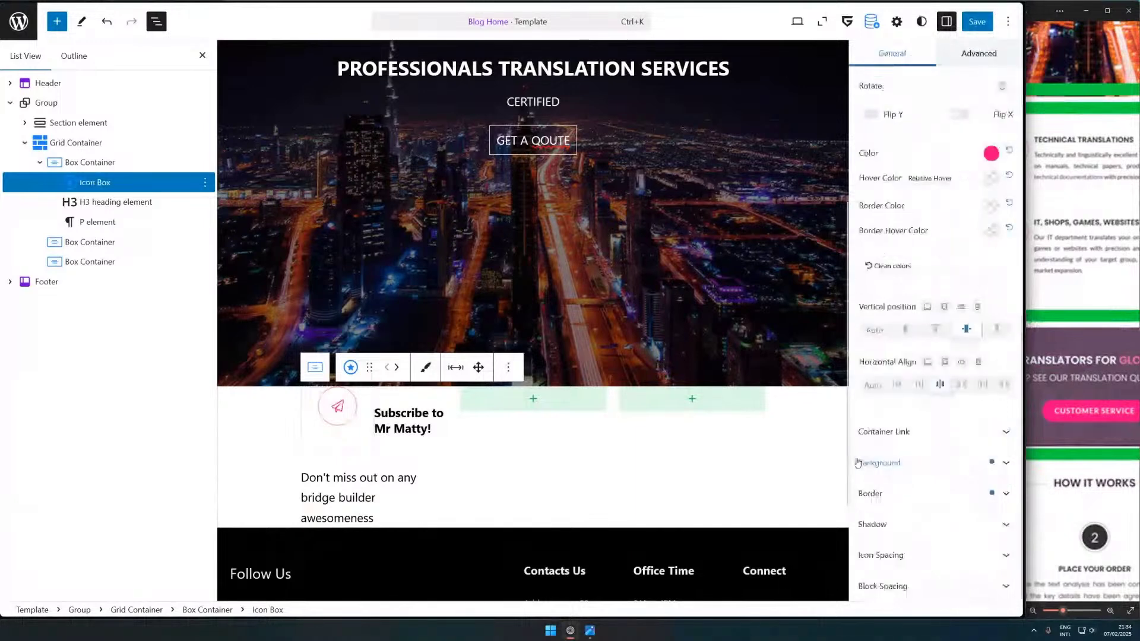
left_click(937, 586)
scroll(937, 587, "down", 3)
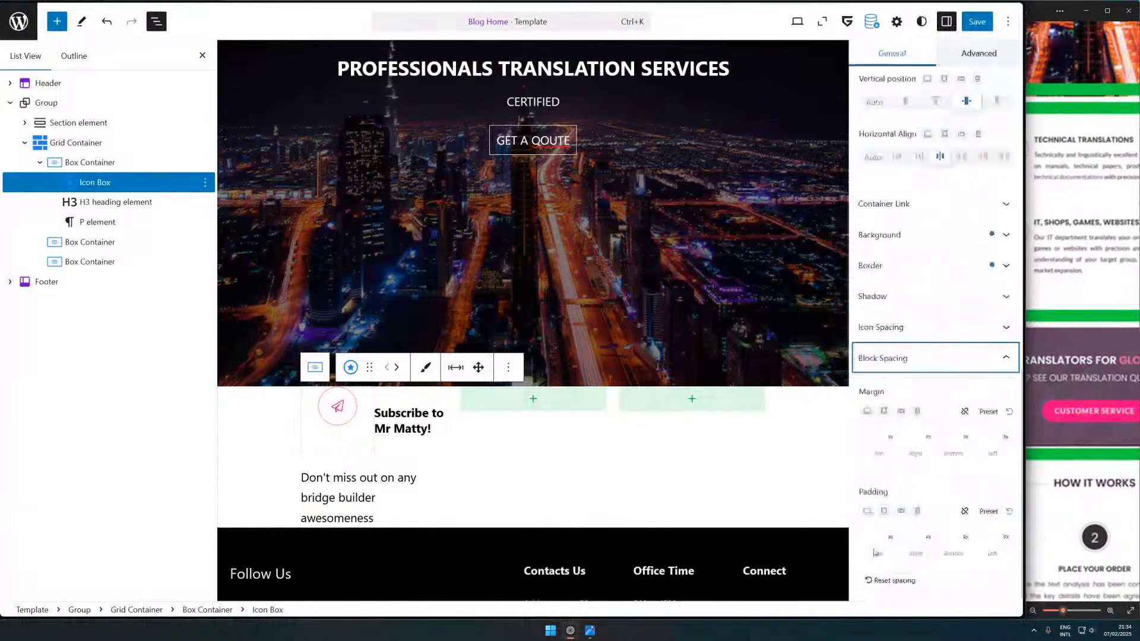
left_click(876, 541)
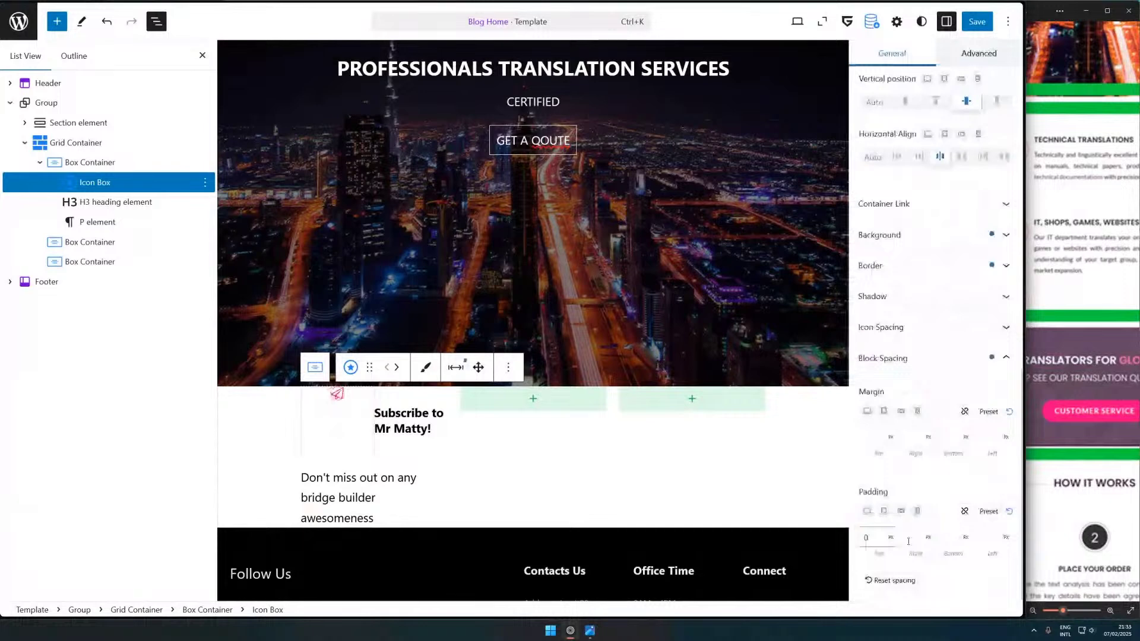
key("BackSpace")
left_click(899, 586)
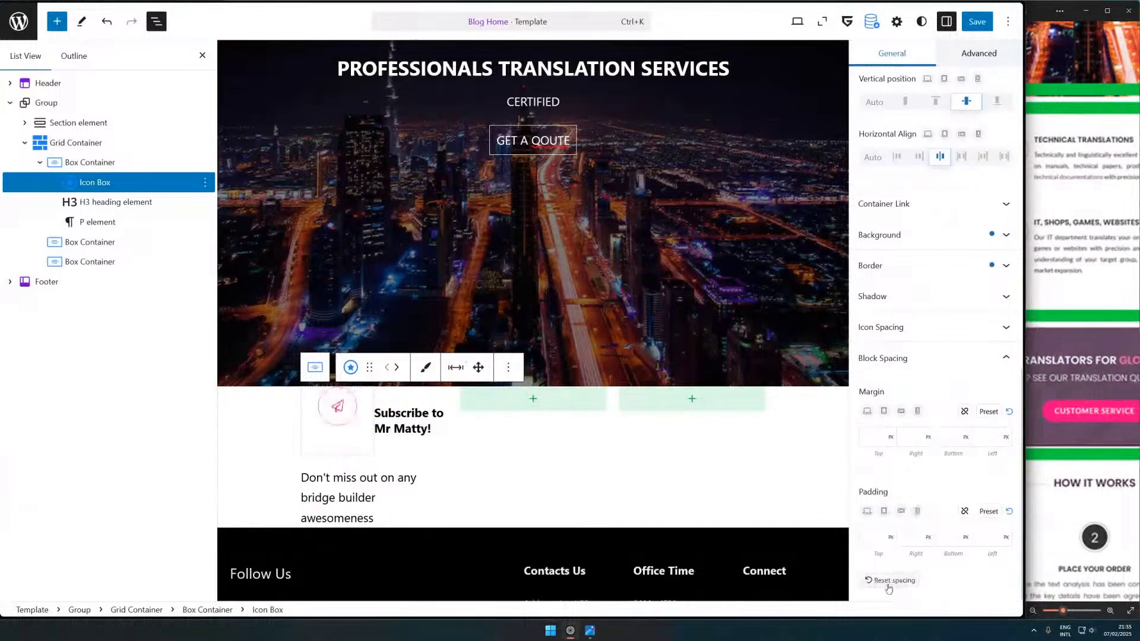
- Set the Icon Box's top and right padding to 0.5 em and link the padding of its sides
left_click(872, 539)
type("6")
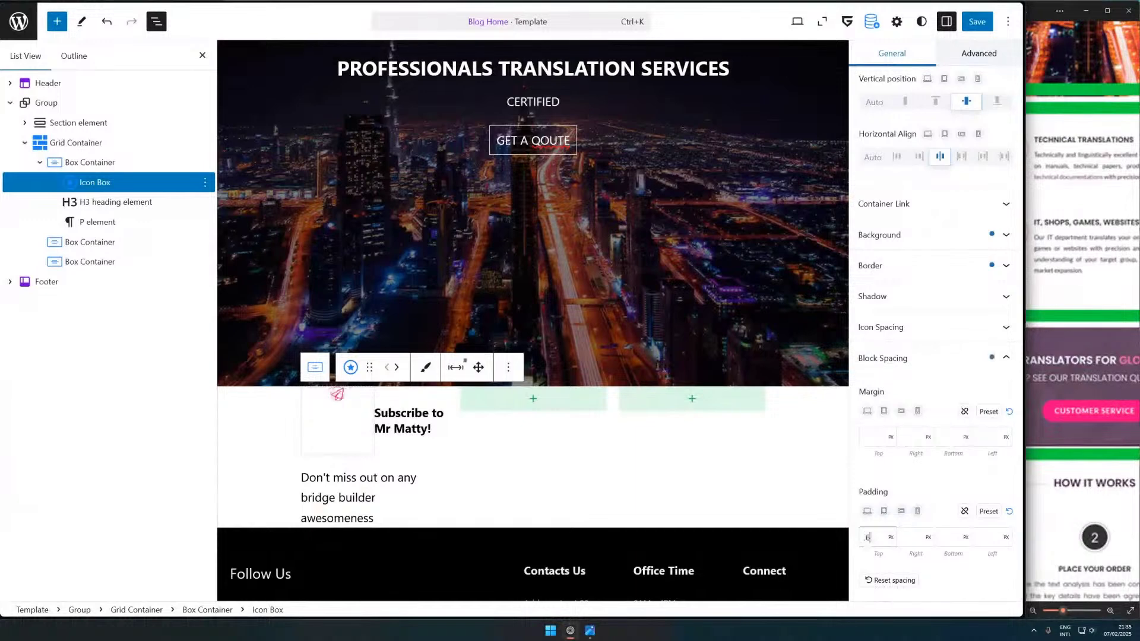
key("BackSpace")
type(".5")
left_click(891, 537)
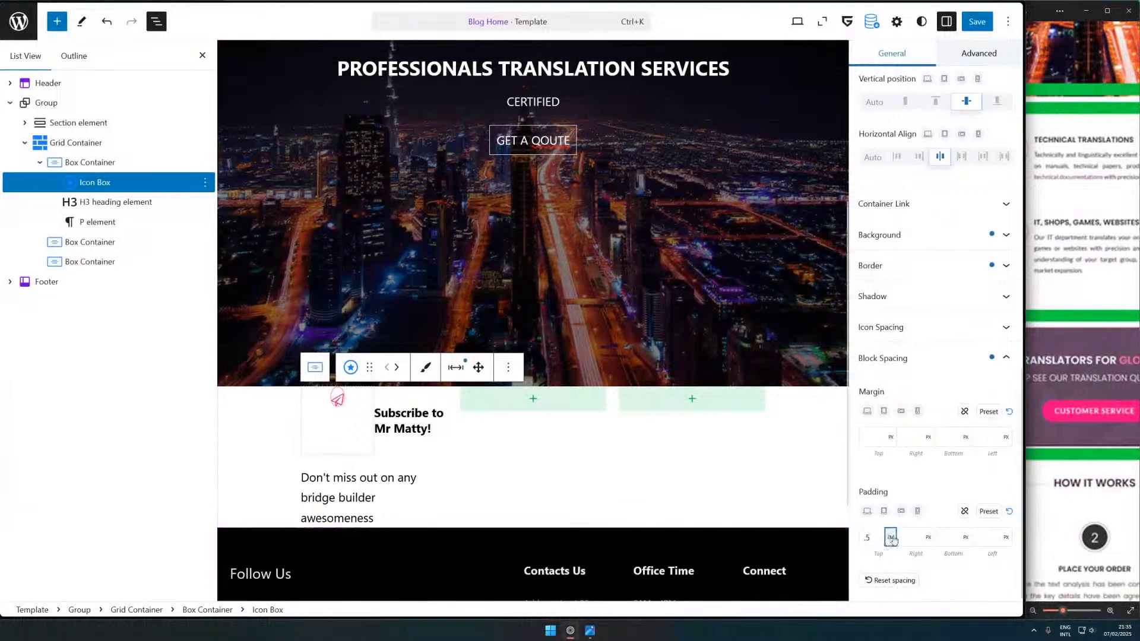
left_click(908, 537)
type(".5")
left_click(928, 538)
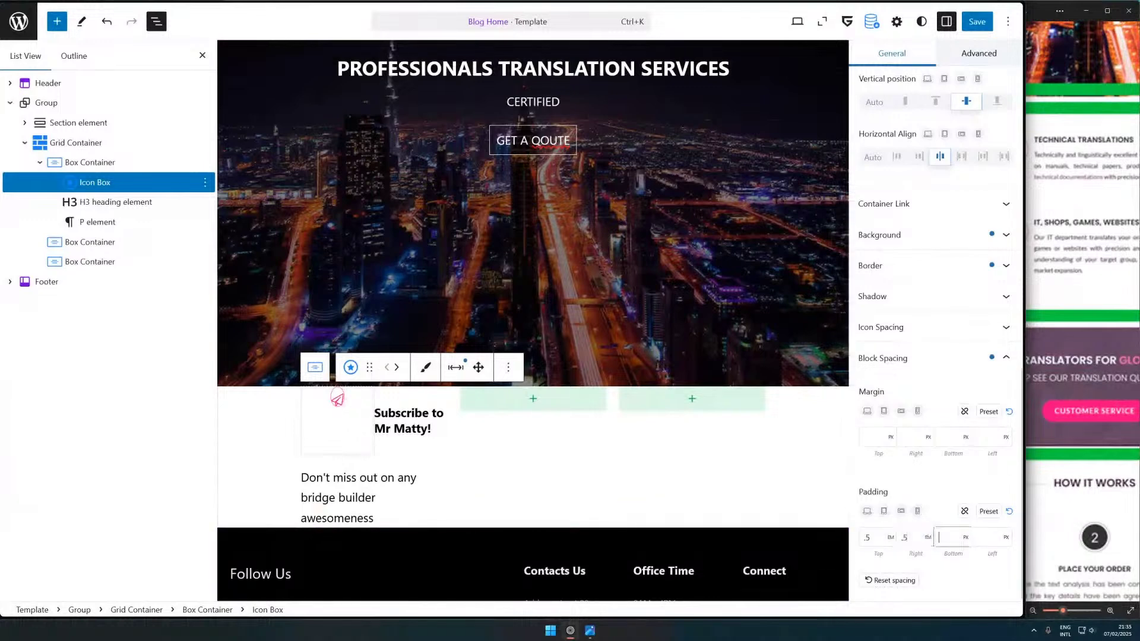
left_click(964, 511)
left_click(920, 541)
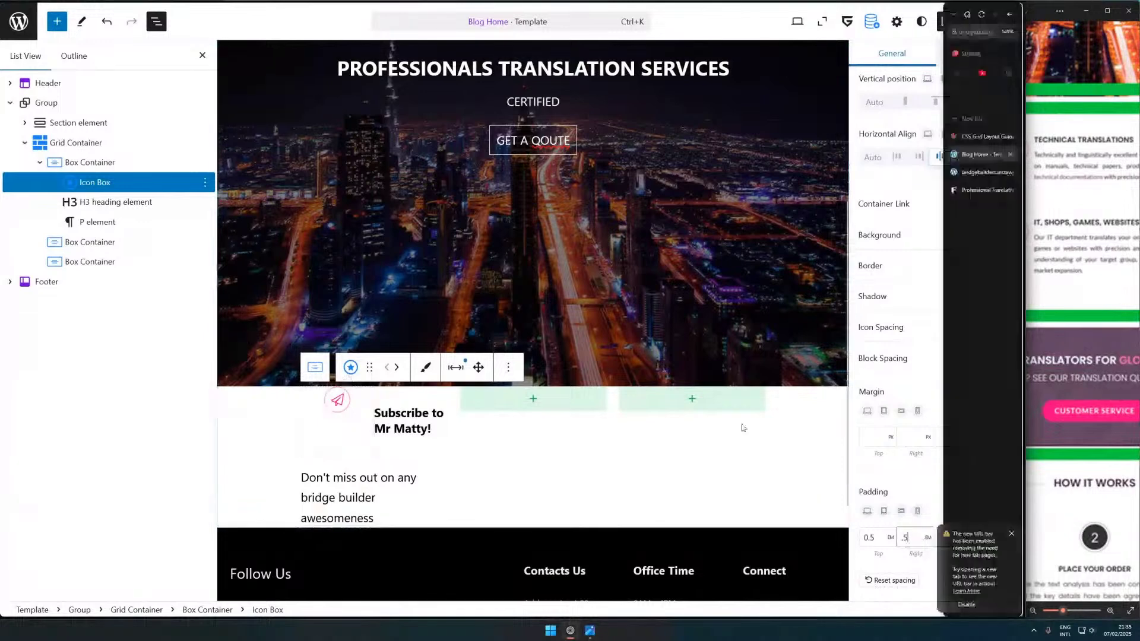
left_click(930, 359)
left_click(925, 555)
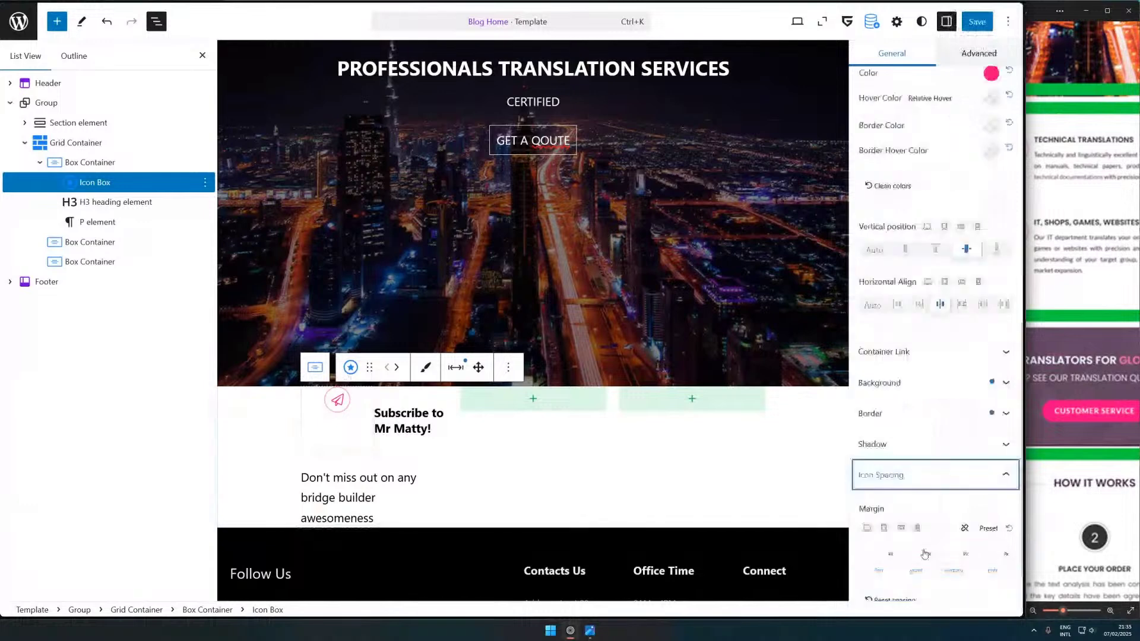
left_click(929, 476)
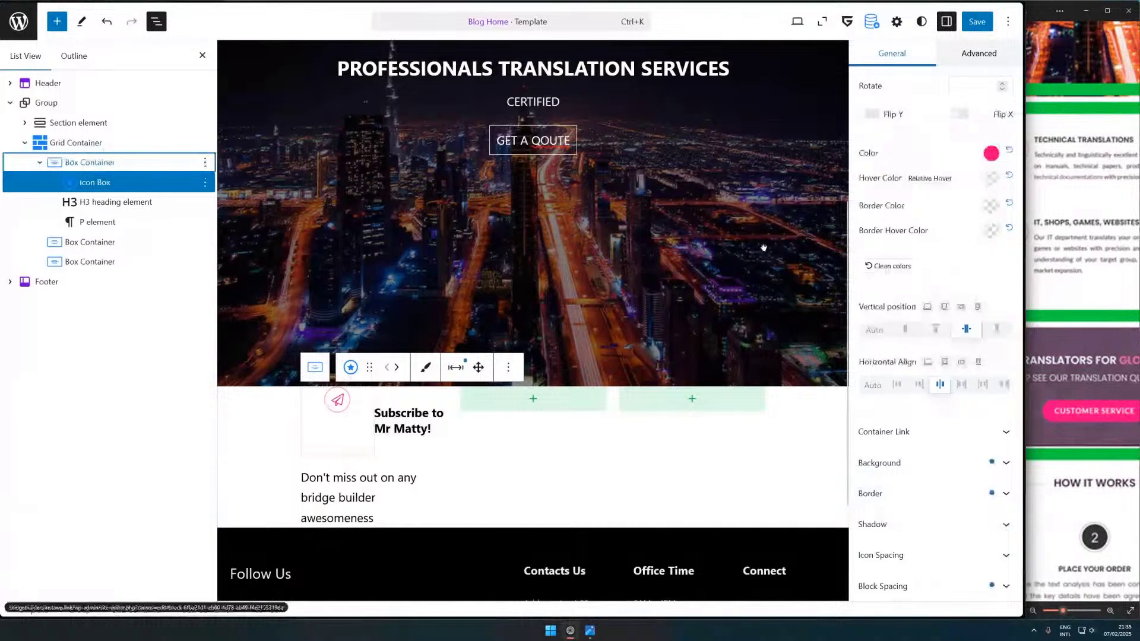
- Set the first Box Container's grid template to "auto / min-content 1fr" in its flexible content options
key("Return")
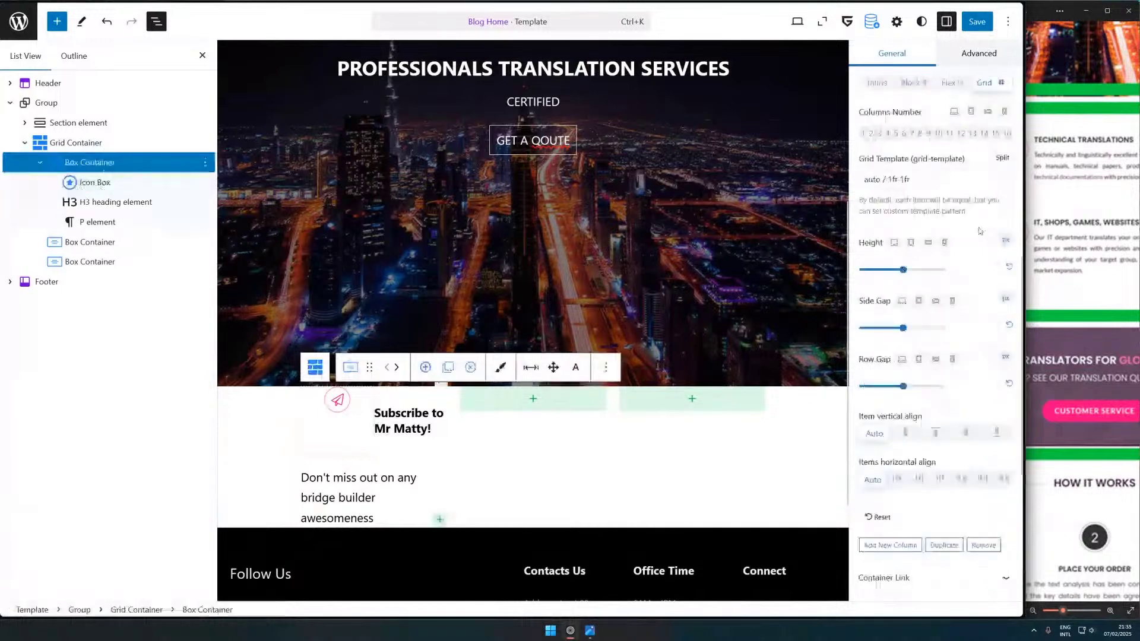
scroll(980, 230, "up", 3)
double_click(891, 380)
type("m")
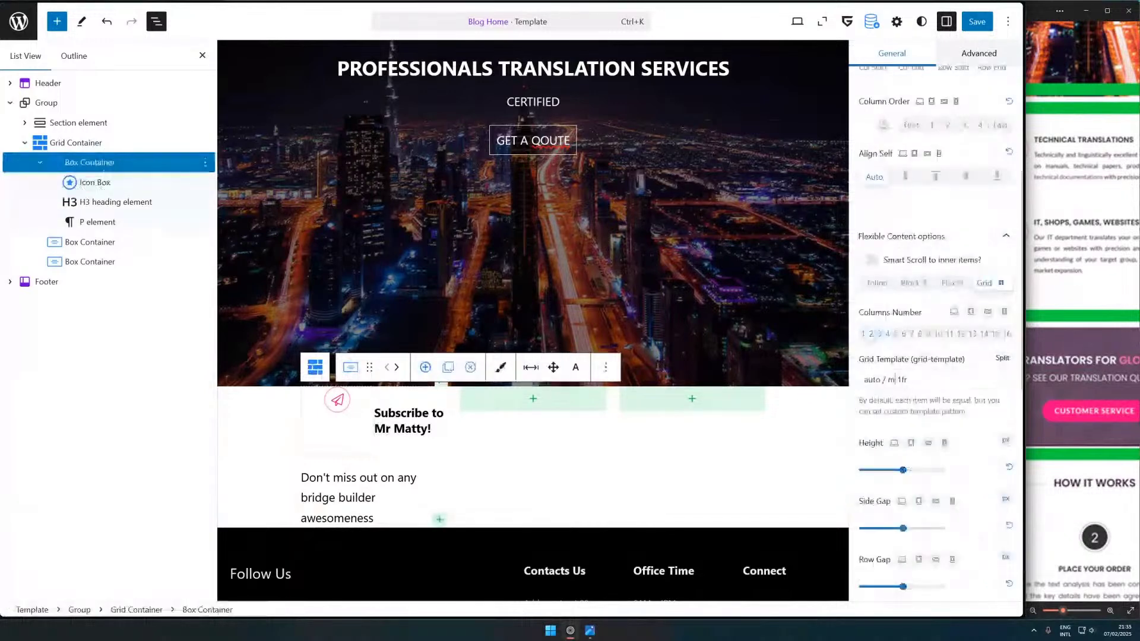
type("in-cont")
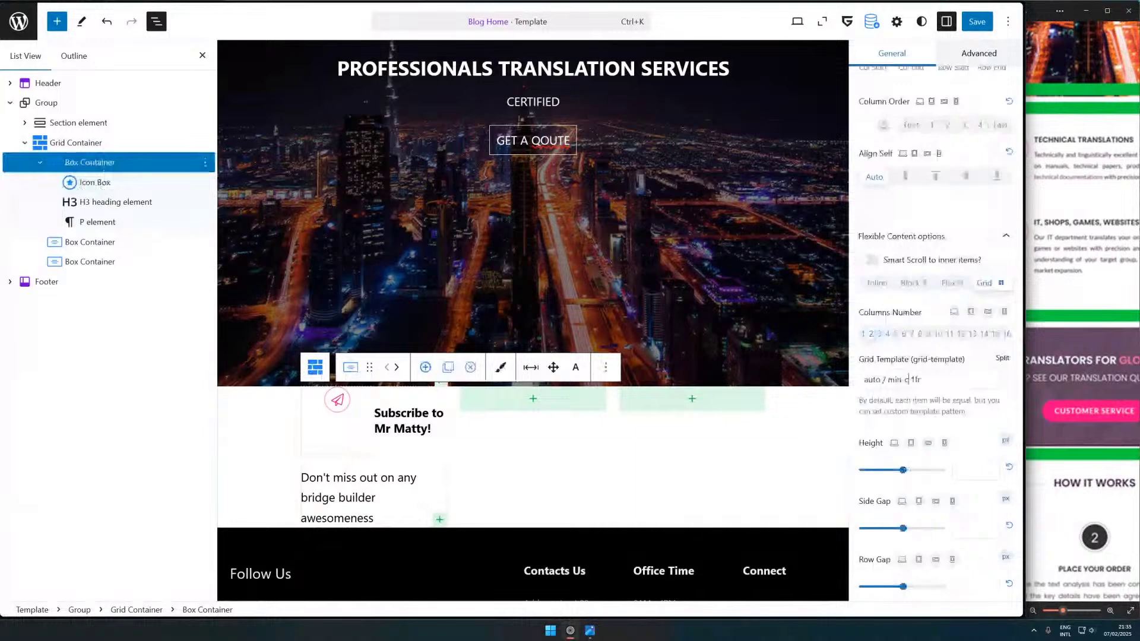
type("ent")
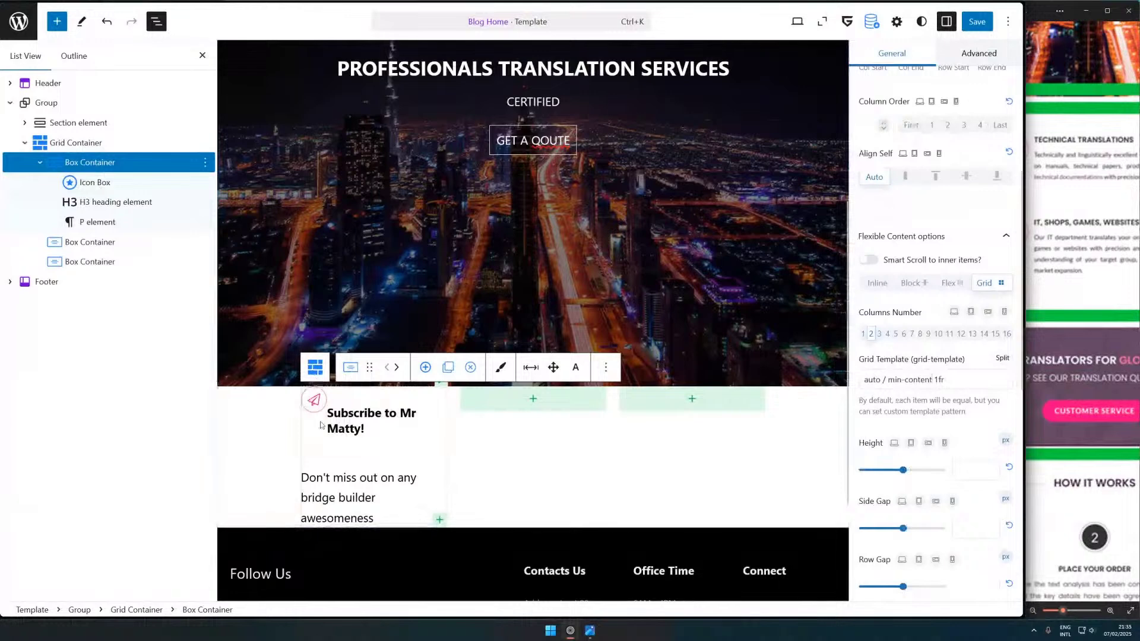
- Select the Icon Box and open its responsive and custom CSS settings
left_click(318, 404)
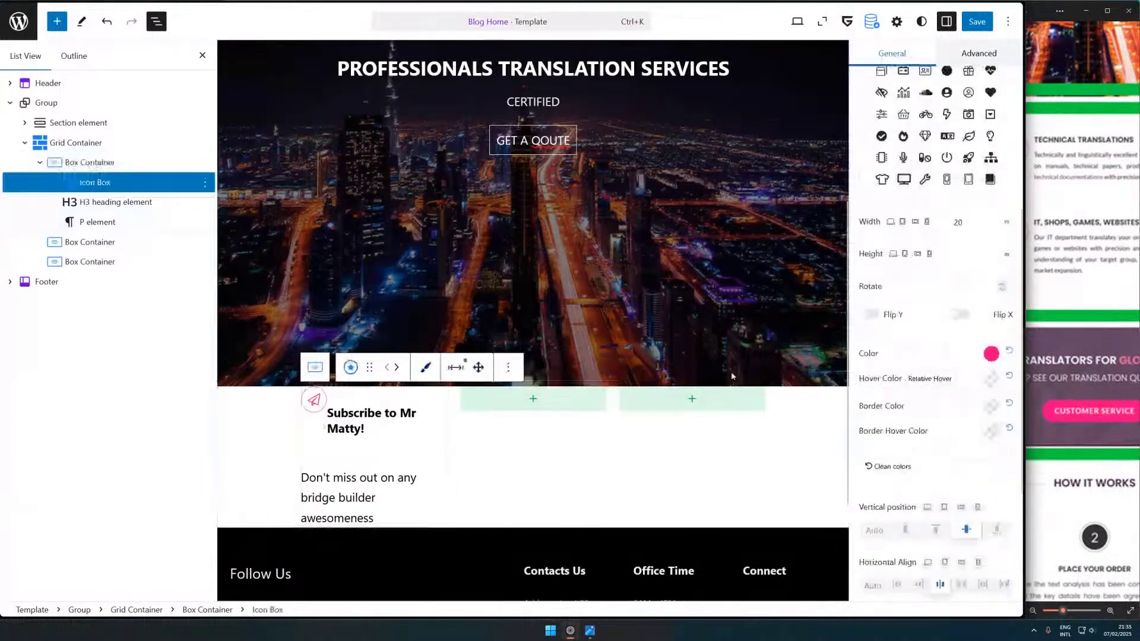
scroll(953, 355, "down", 3)
scroll(959, 386, "down", 4)
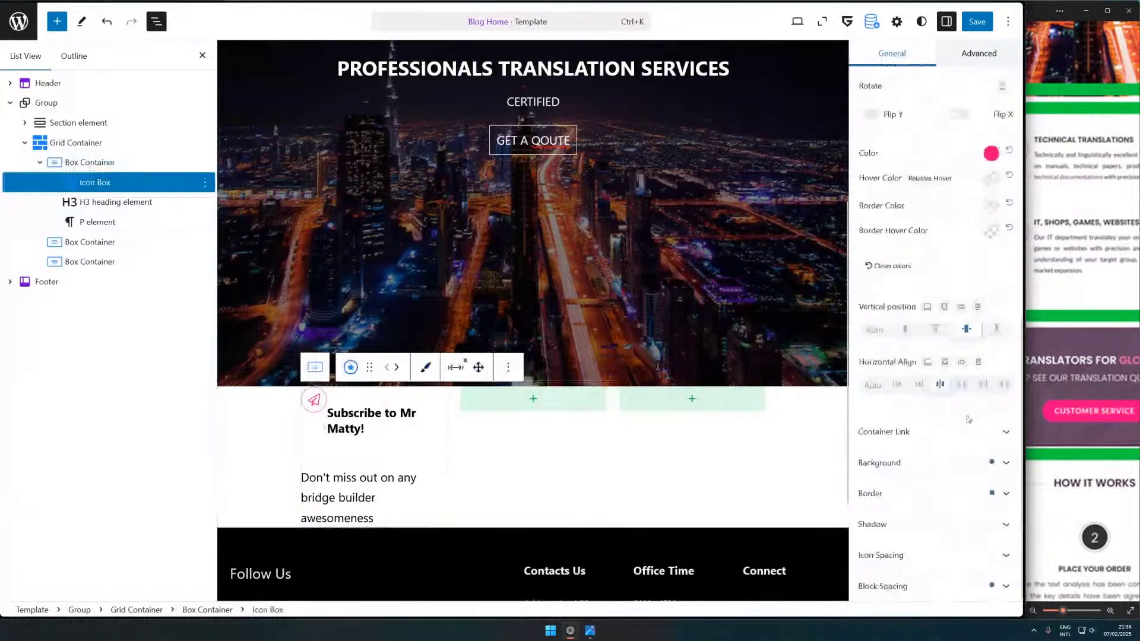
scroll(968, 420, "up", 10)
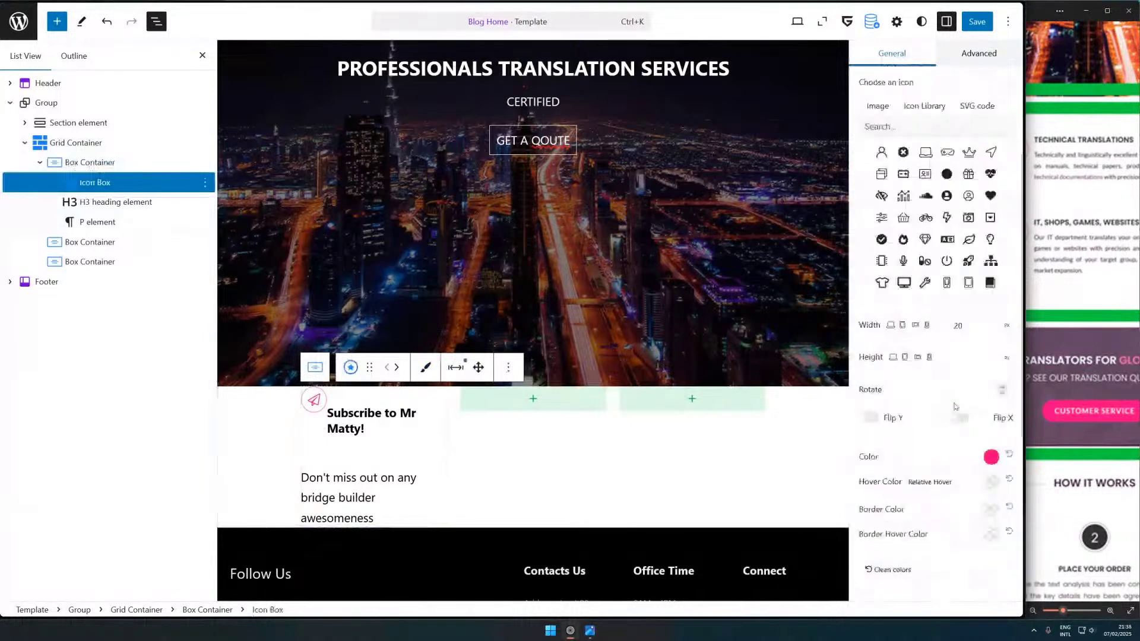
left_click(978, 53)
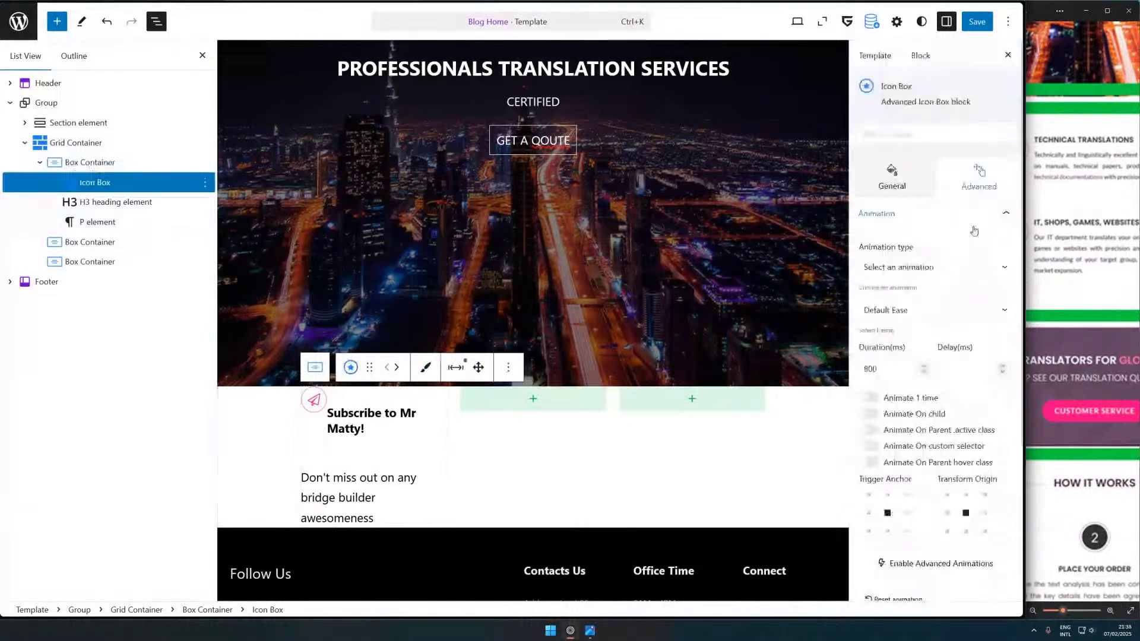
scroll(975, 231, "down", 7)
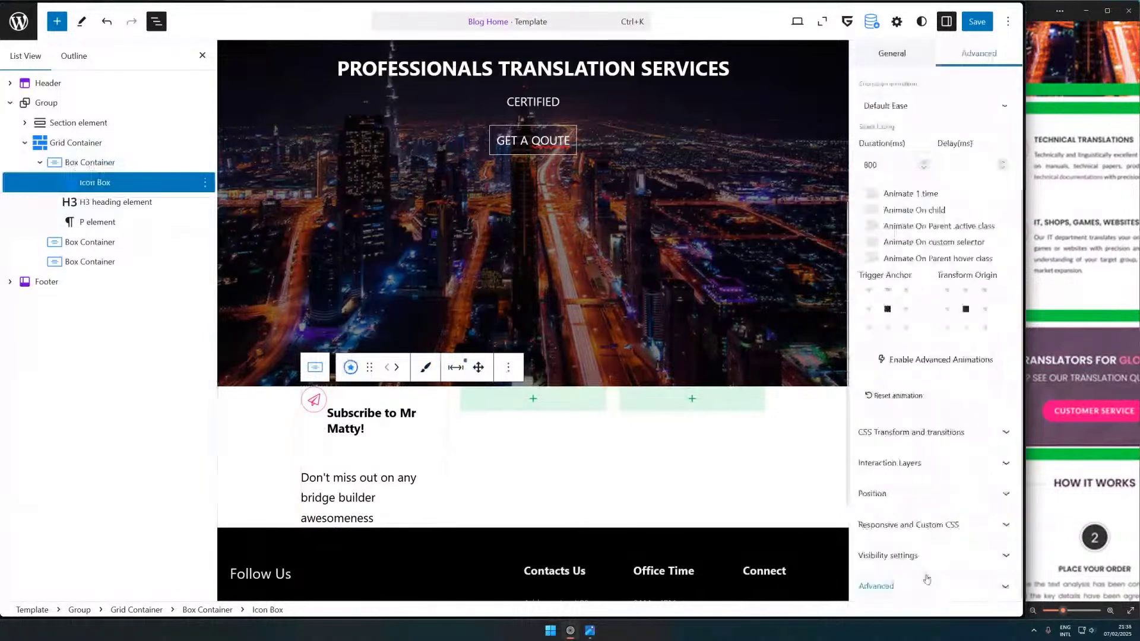
left_click(934, 532)
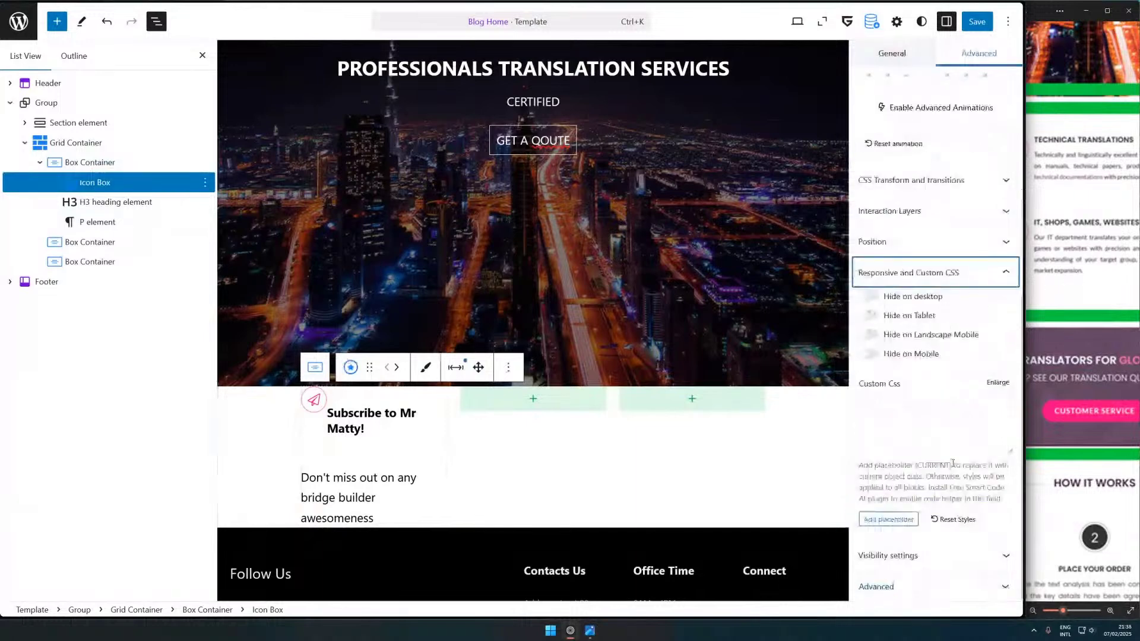
- Add the custom CSS rule "align-self: flex-center" to the Icon Box inside the {CURRENT} placeholder
left_click(915, 419)
type("al")
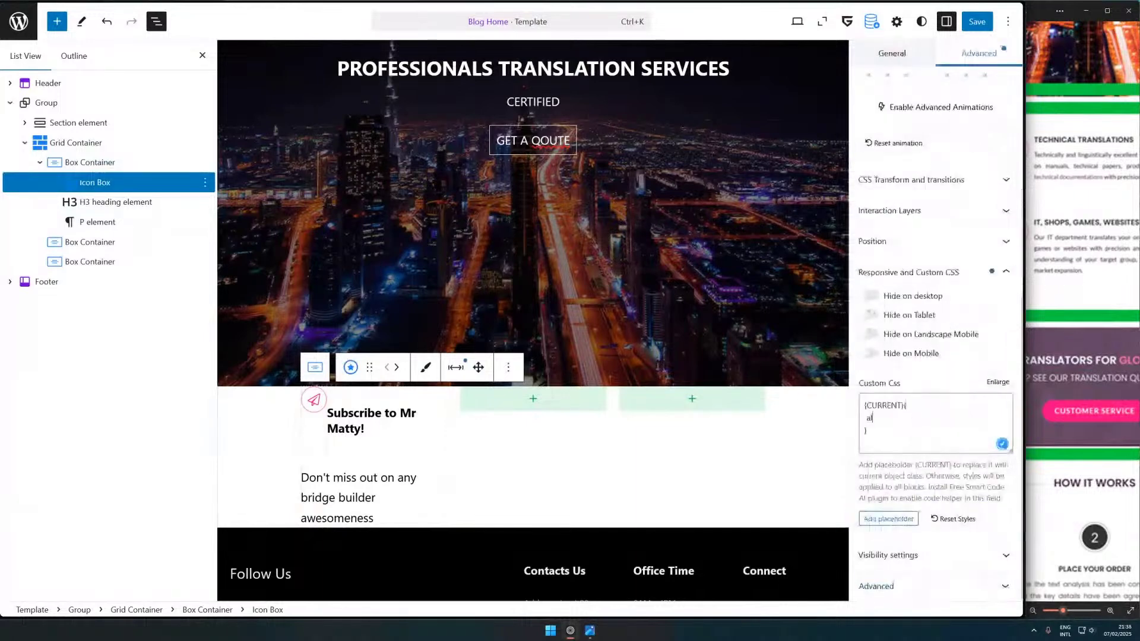
type("ign")
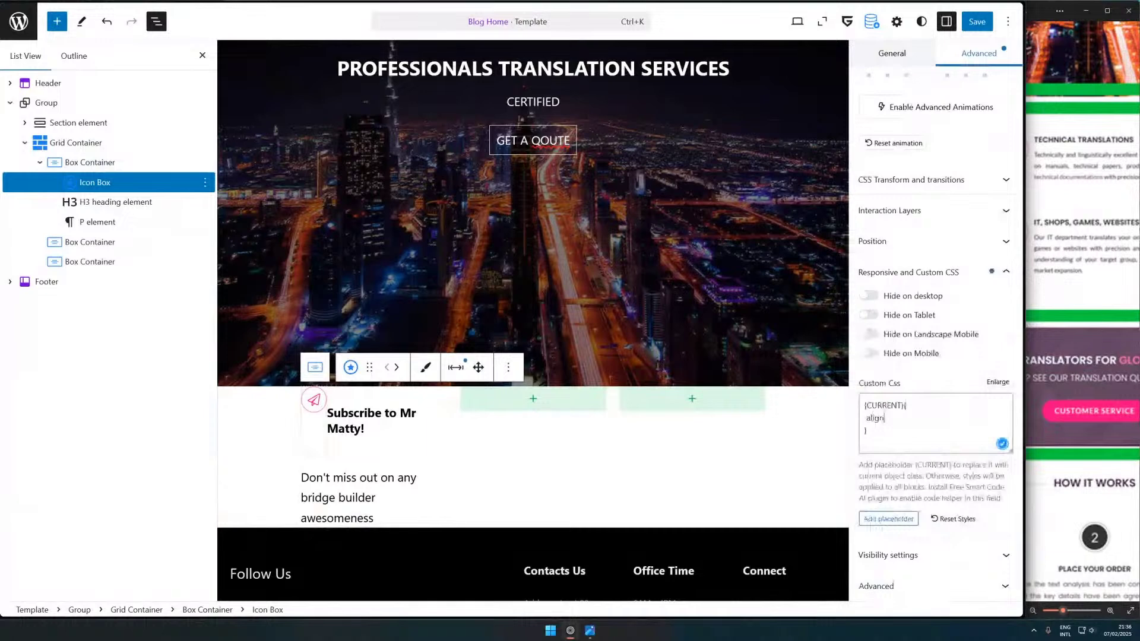
type("-self")
type(": f")
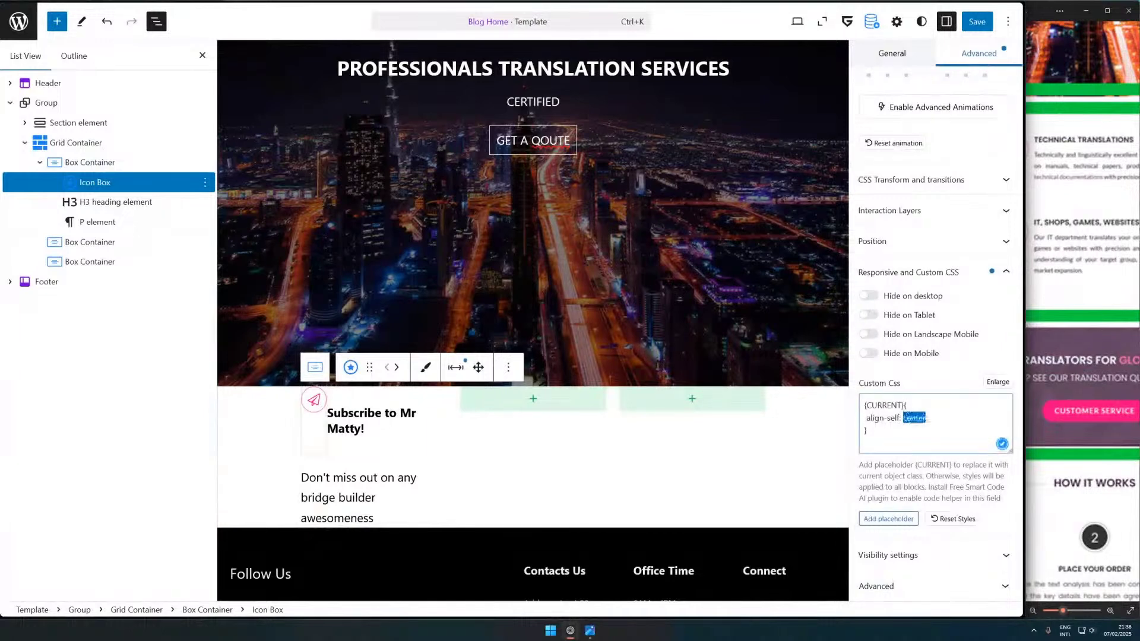
type("lex-")
key("Tab")
- Switch to the CSS Grid Layout Guide on CSS-Tricks and search the page for "flex" alignment values
mouse_move(1019, 203)
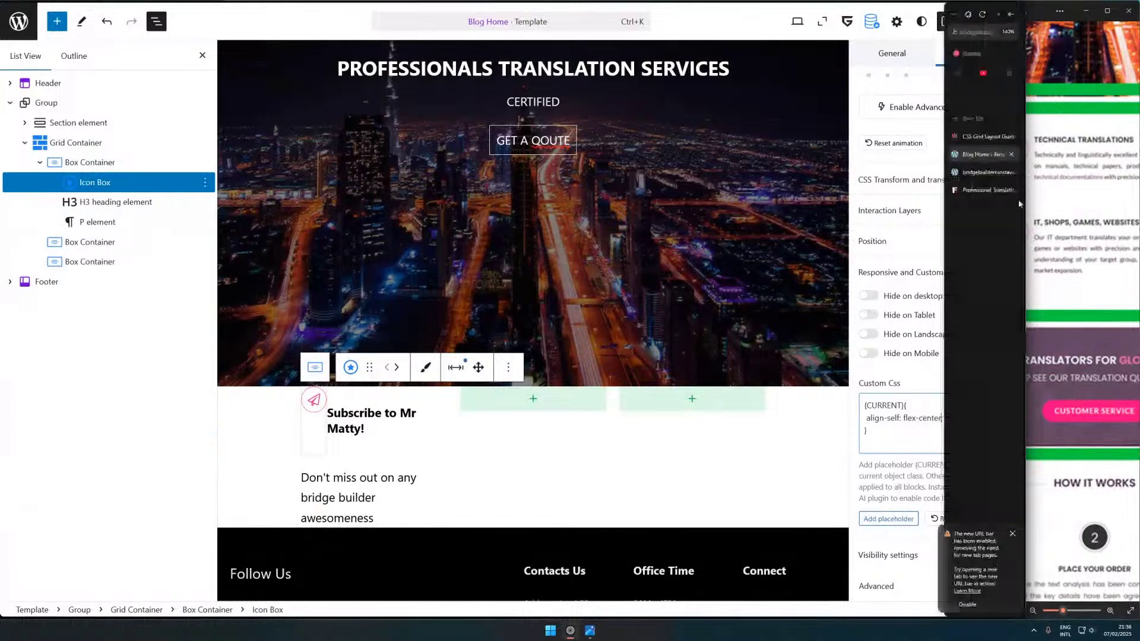
key("ctrl+shift+Tab")
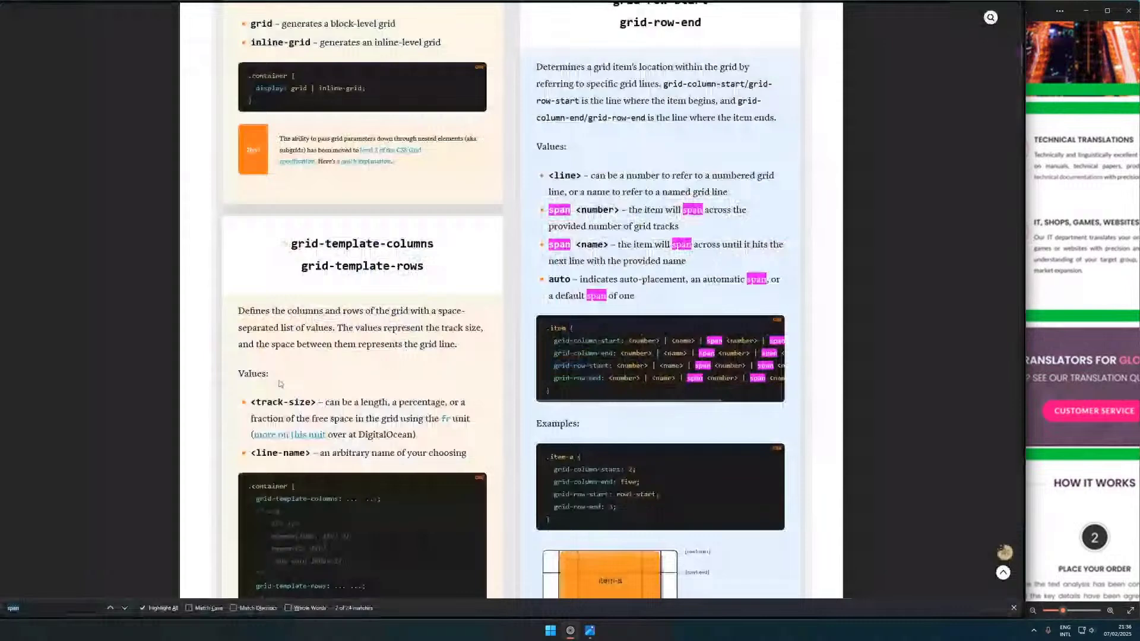
type("el")
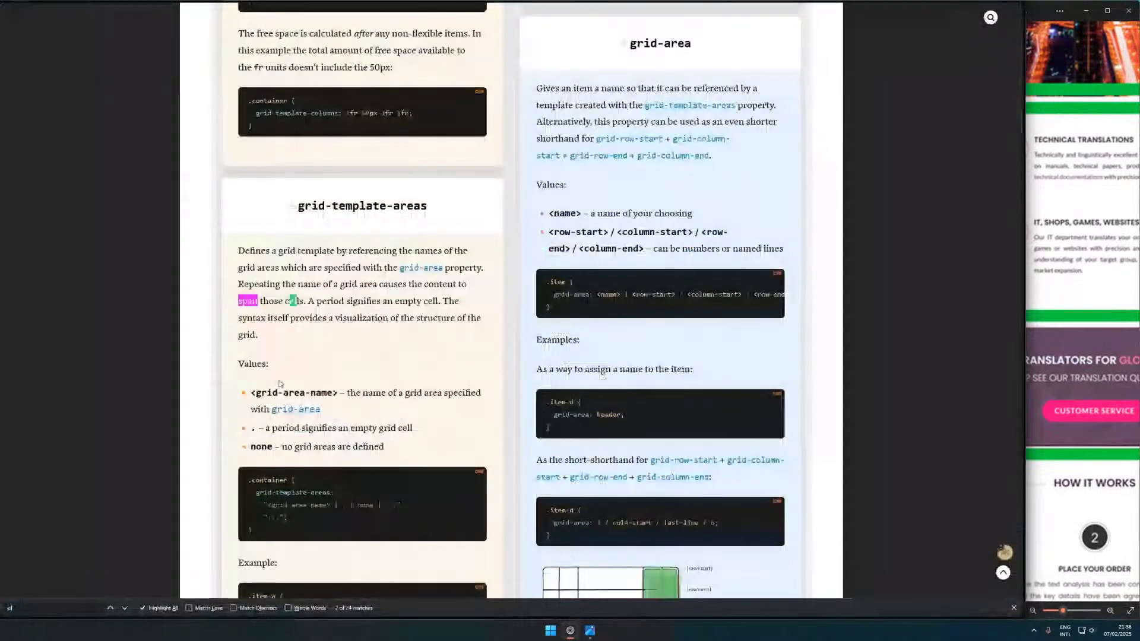
key("BackSpace")
key("BackSpace")
type("fle")
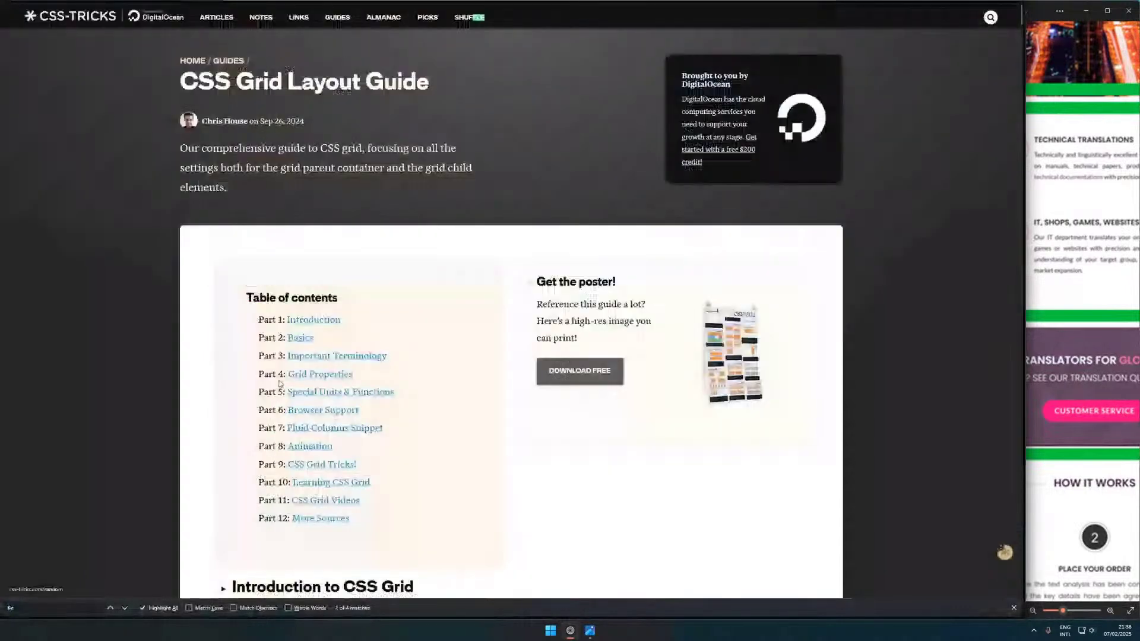
type("x")
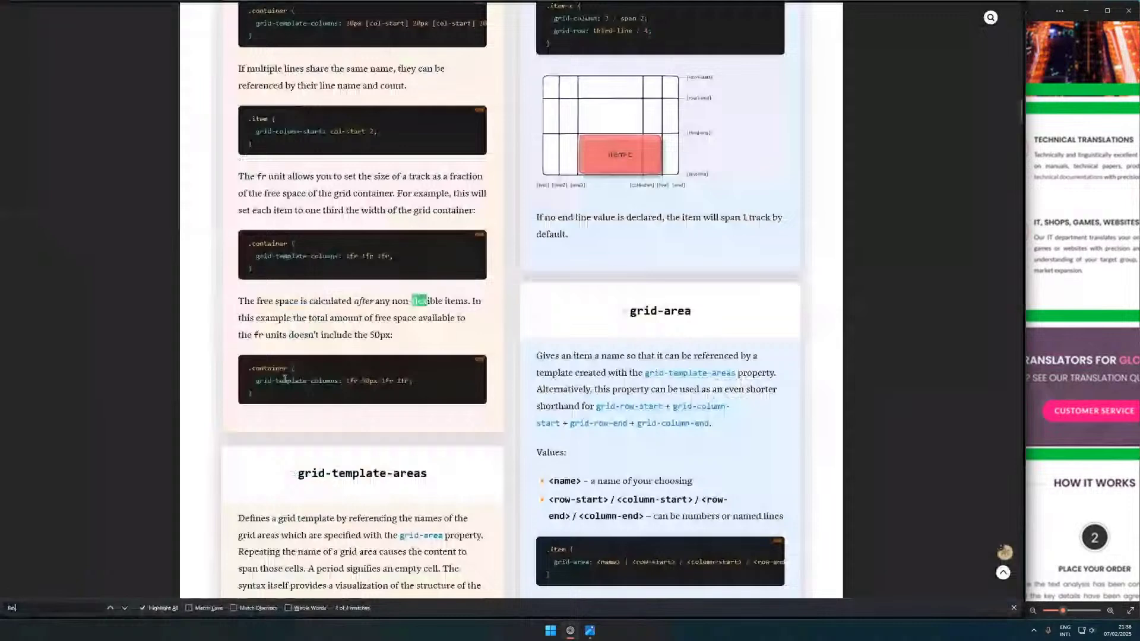
key("Return")
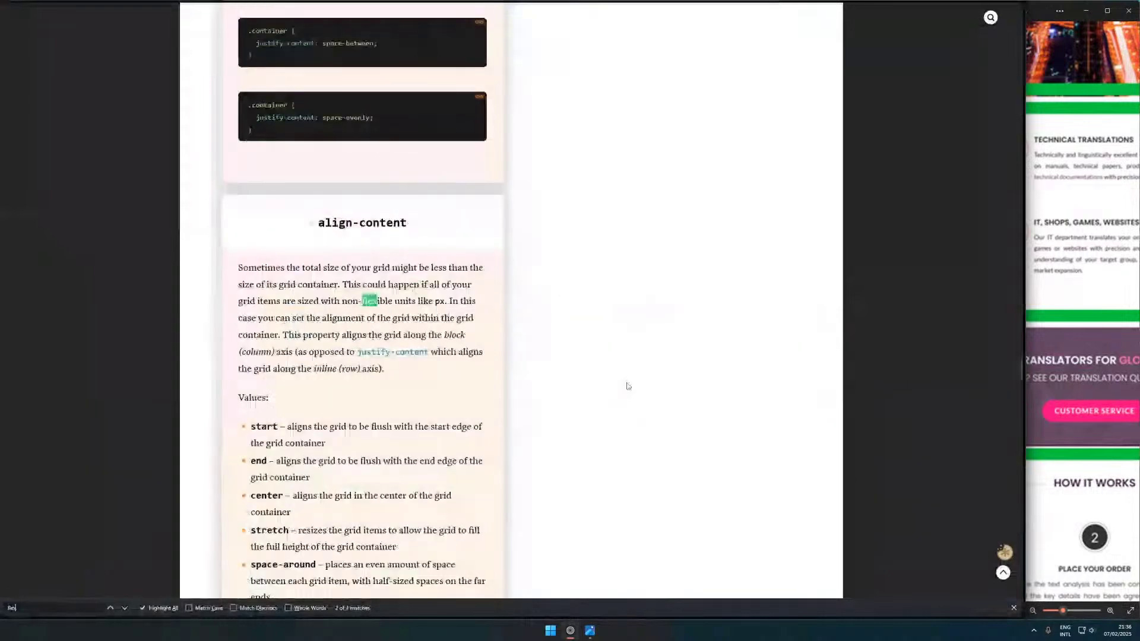
key("Return")
type("a")
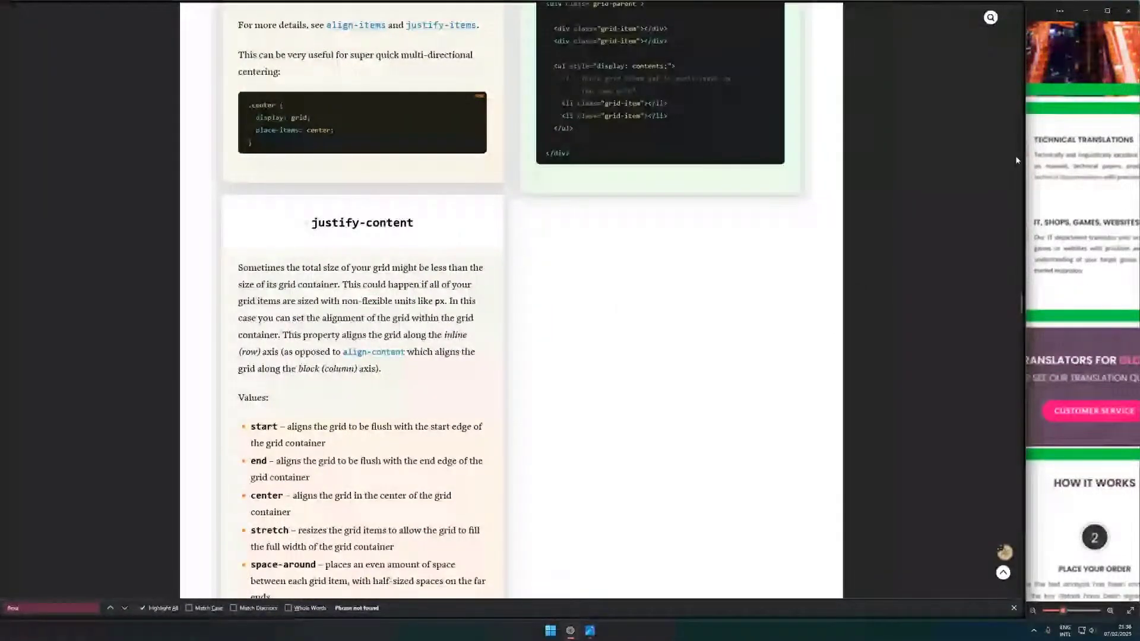
- Switch back to the WordPress template editor and examine the hero heading and the Icon Box's settings
key("ctrl+Tab")
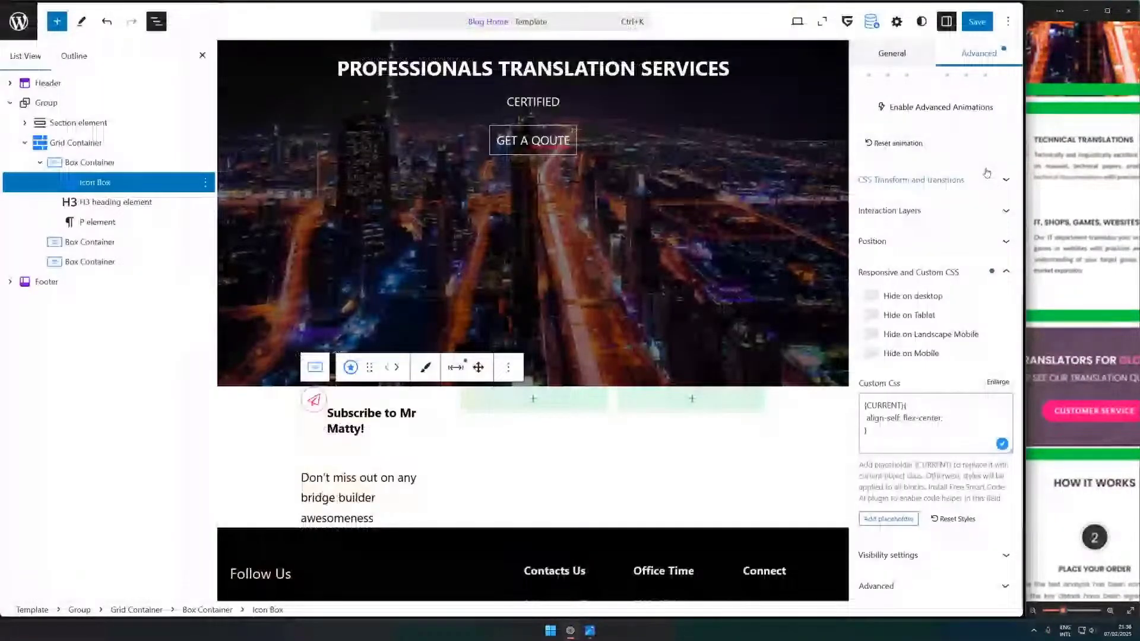
scroll(621, 269, "up", 3)
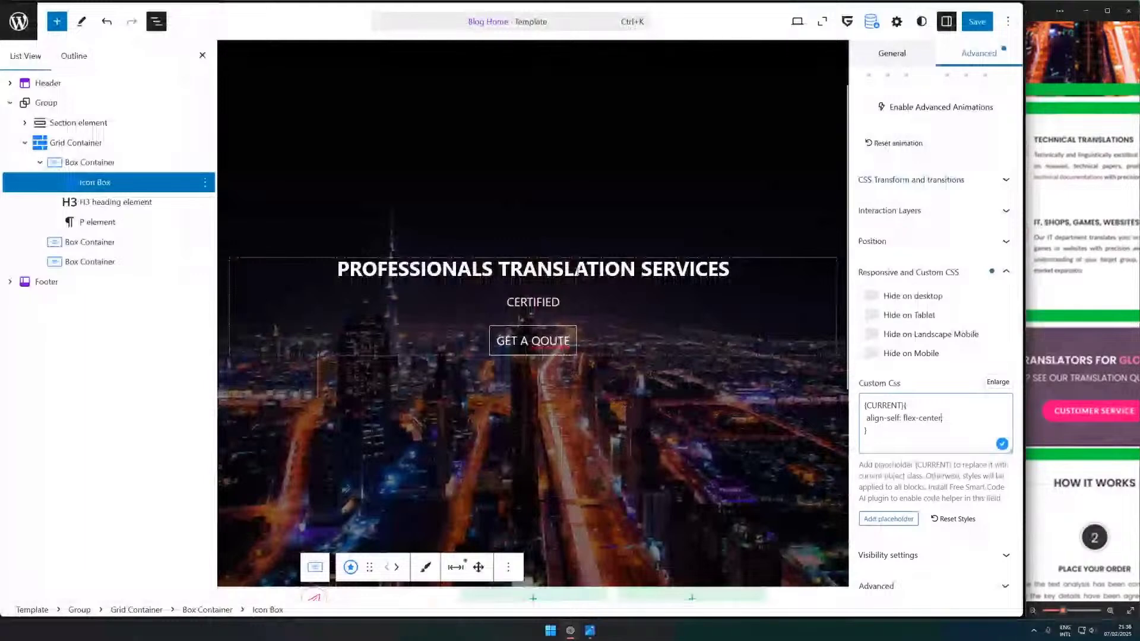
left_click(590, 261)
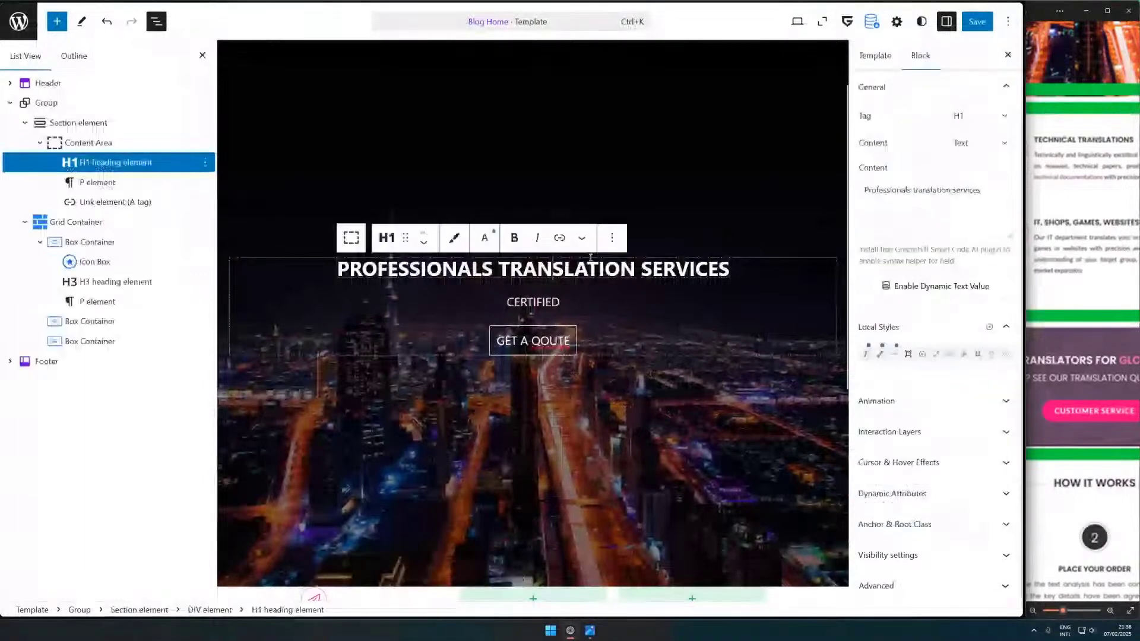
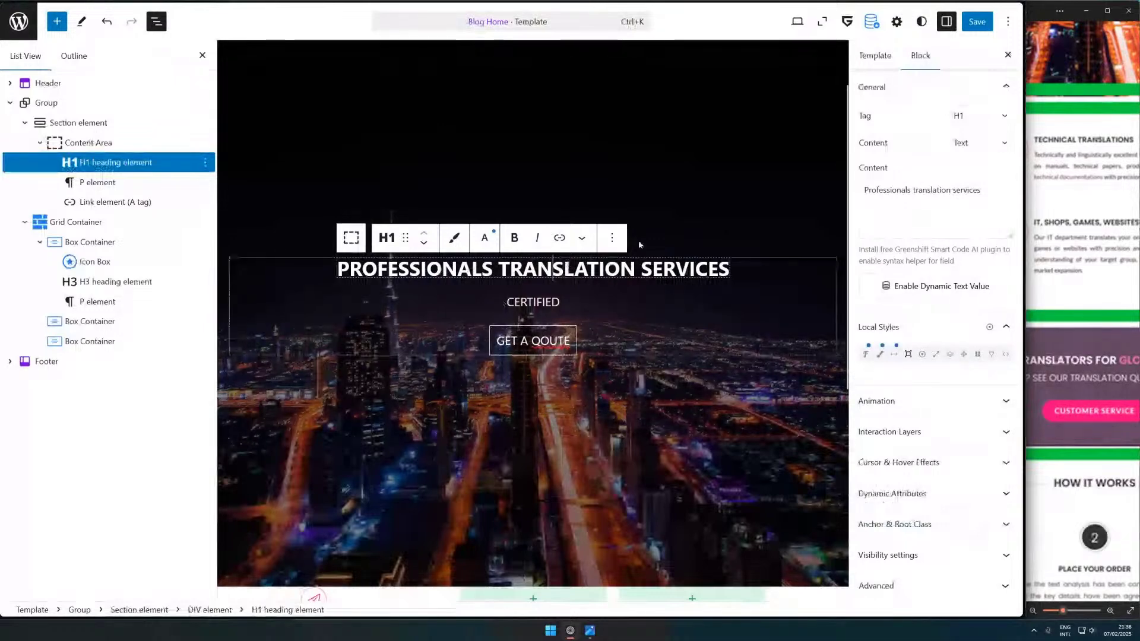
scroll(639, 240, "down", 2)
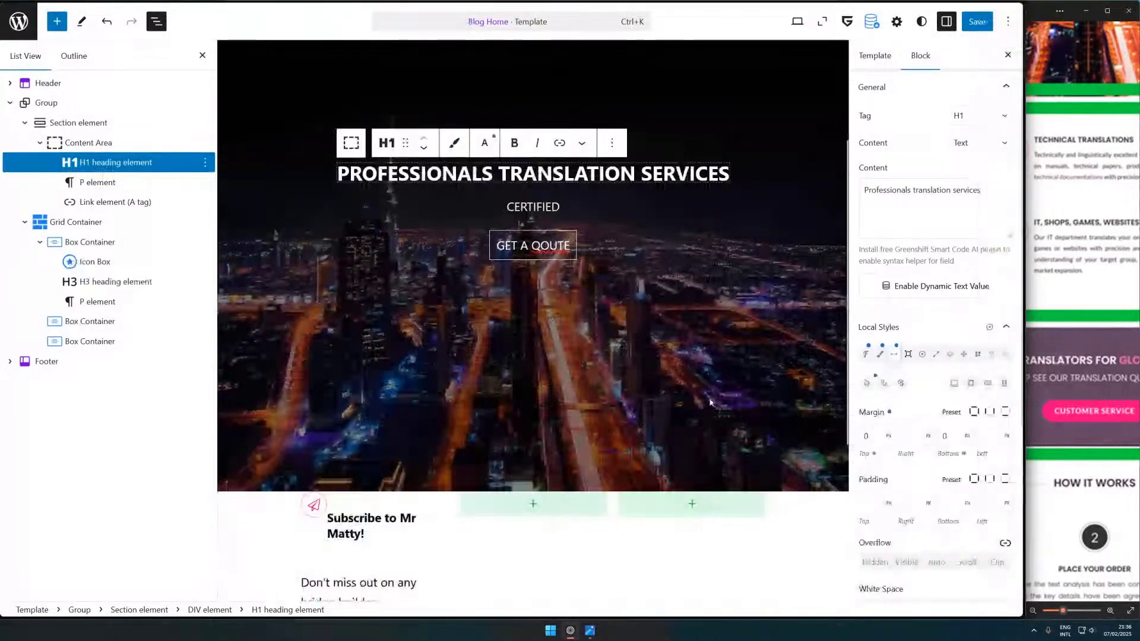
scroll(826, 468, "down", 5)
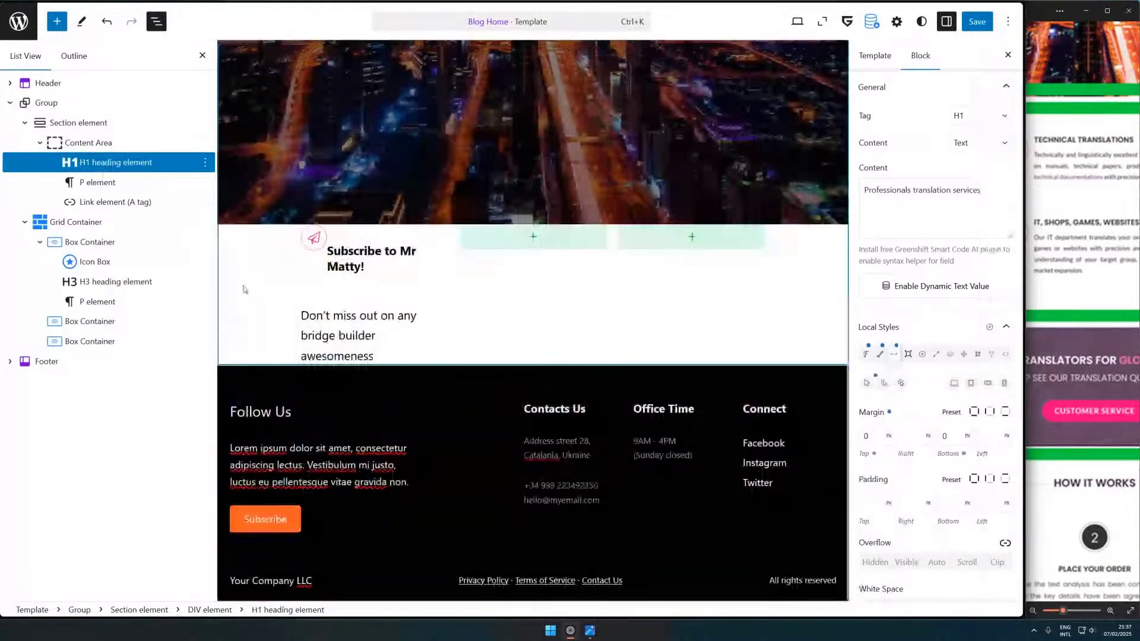
left_click(314, 239)
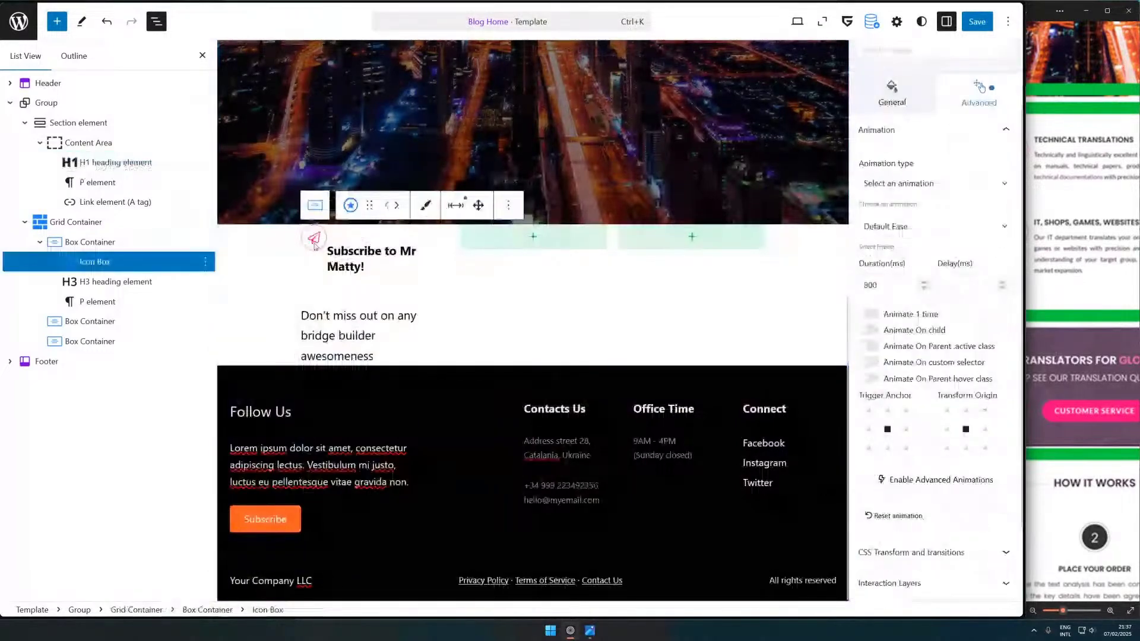
scroll(968, 336, "down", 1)
scroll(968, 336, "up", 3)
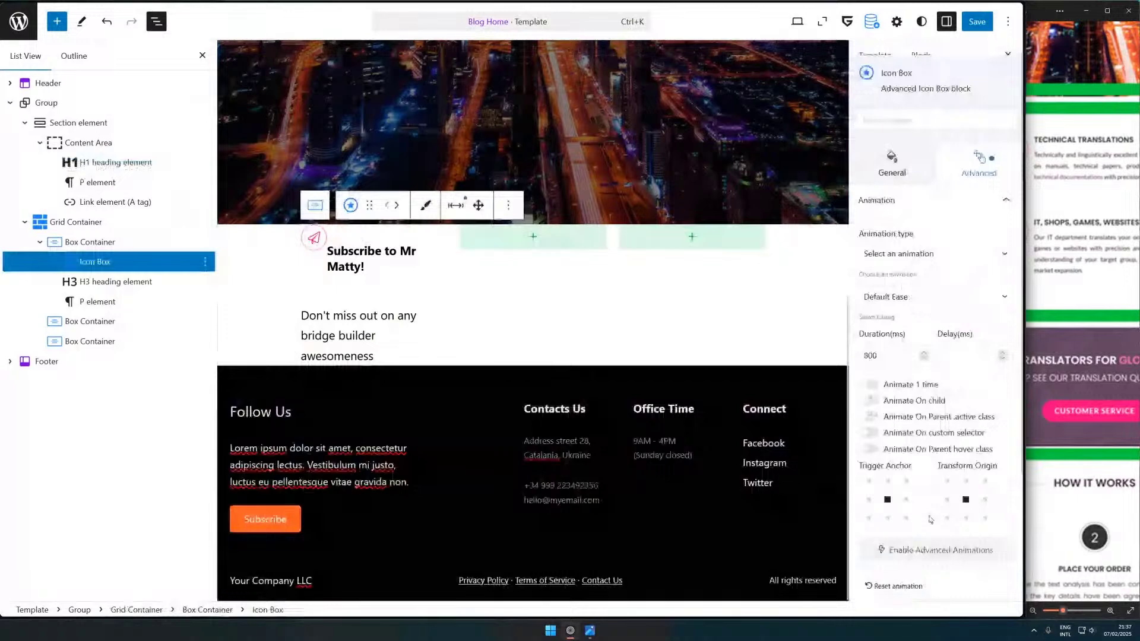
scroll(901, 179, "up", 1)
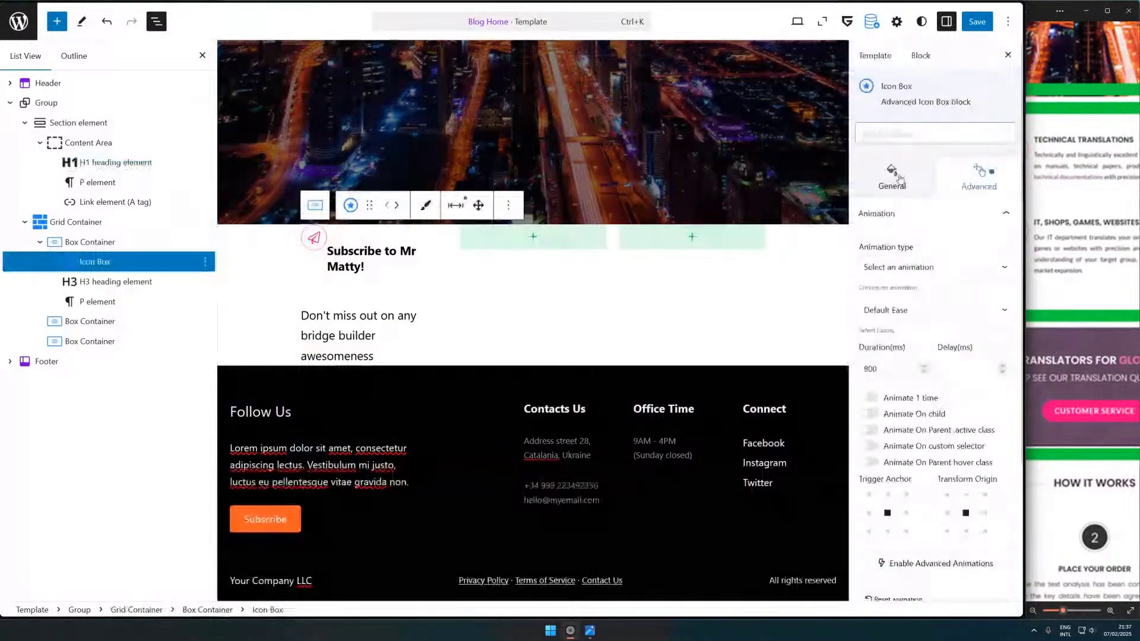
left_click(897, 177)
- Duplicate the first Box Container with its icon, heading and paragraph inside the Grid Container
left_click(112, 241)
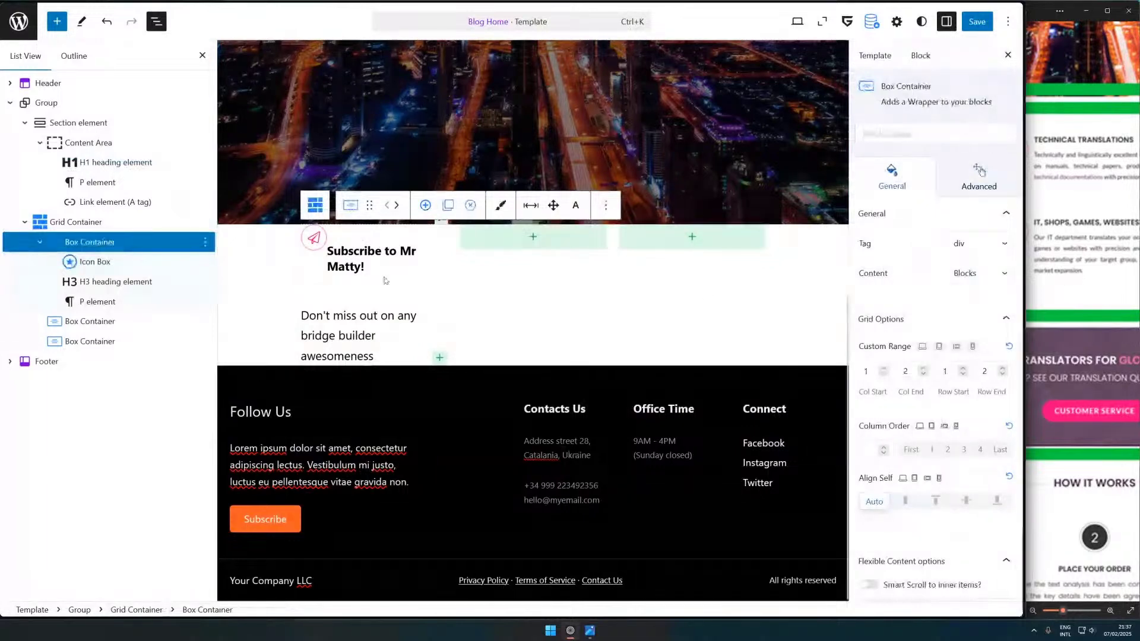
right_click(615, 229)
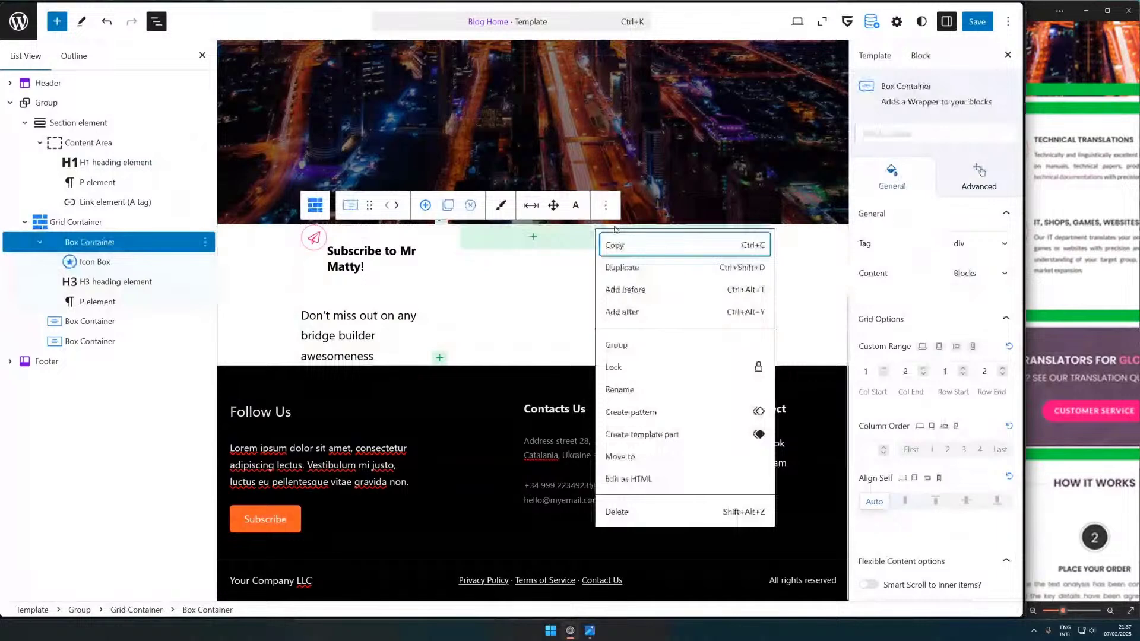
left_click(636, 269)
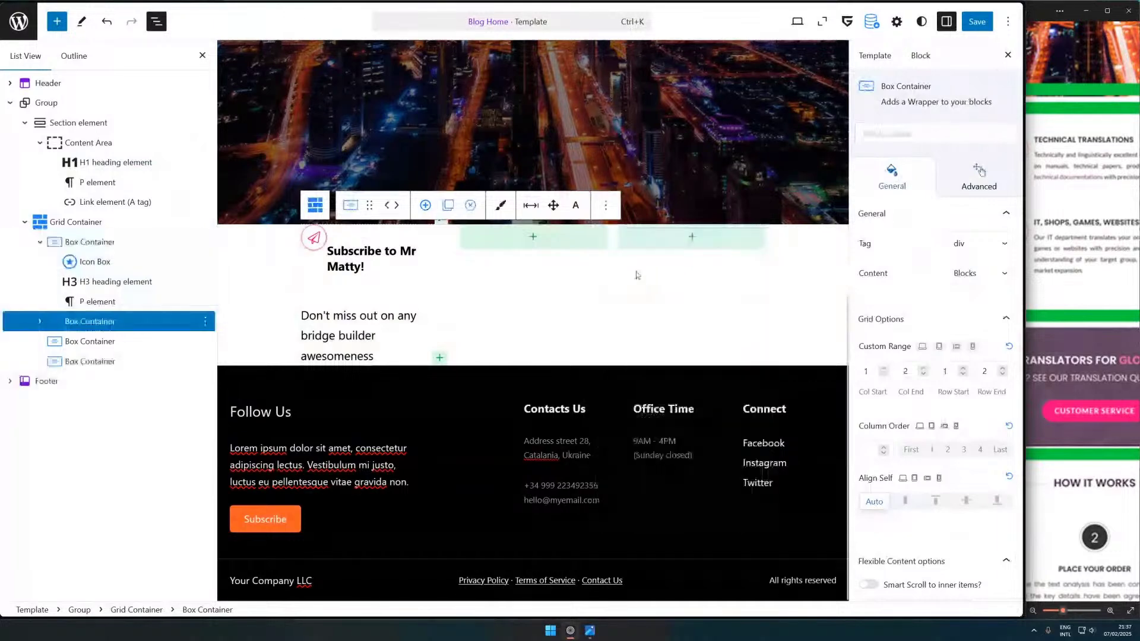
- Delete the two empty Box Containers from the Grid Container
left_click(147, 343)
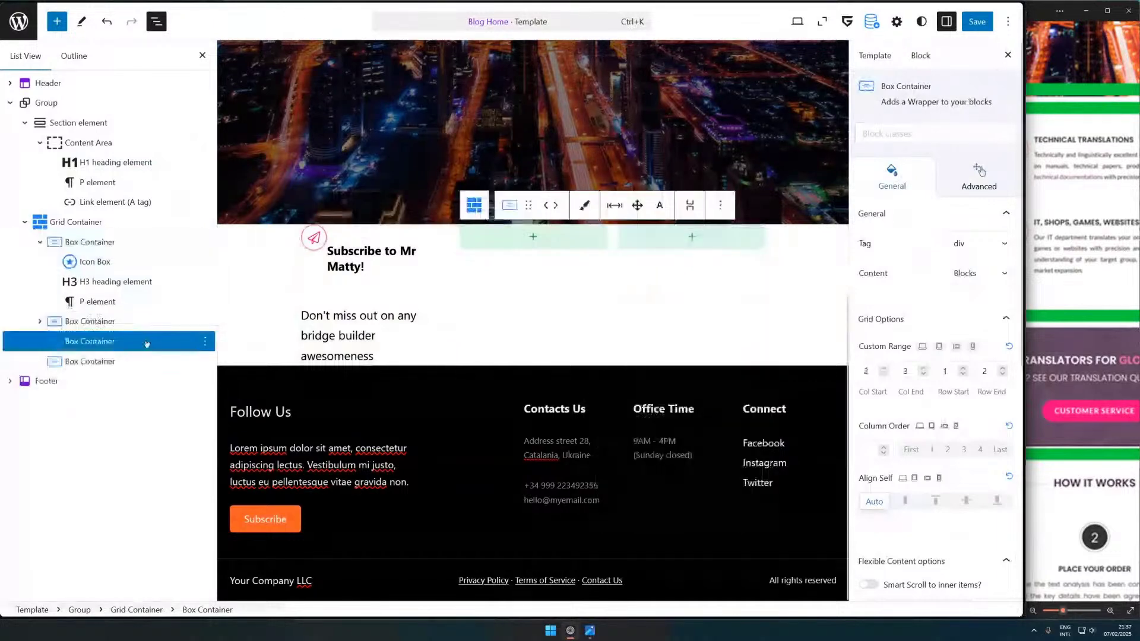
left_click(171, 340)
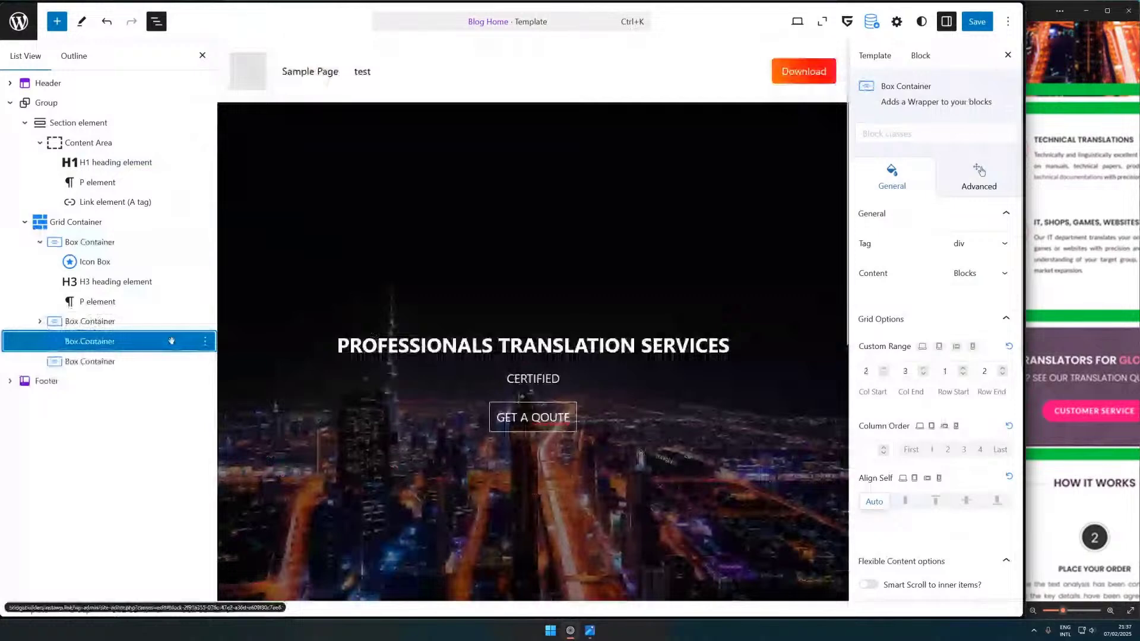
left_click_drag(172, 341, 153, 336)
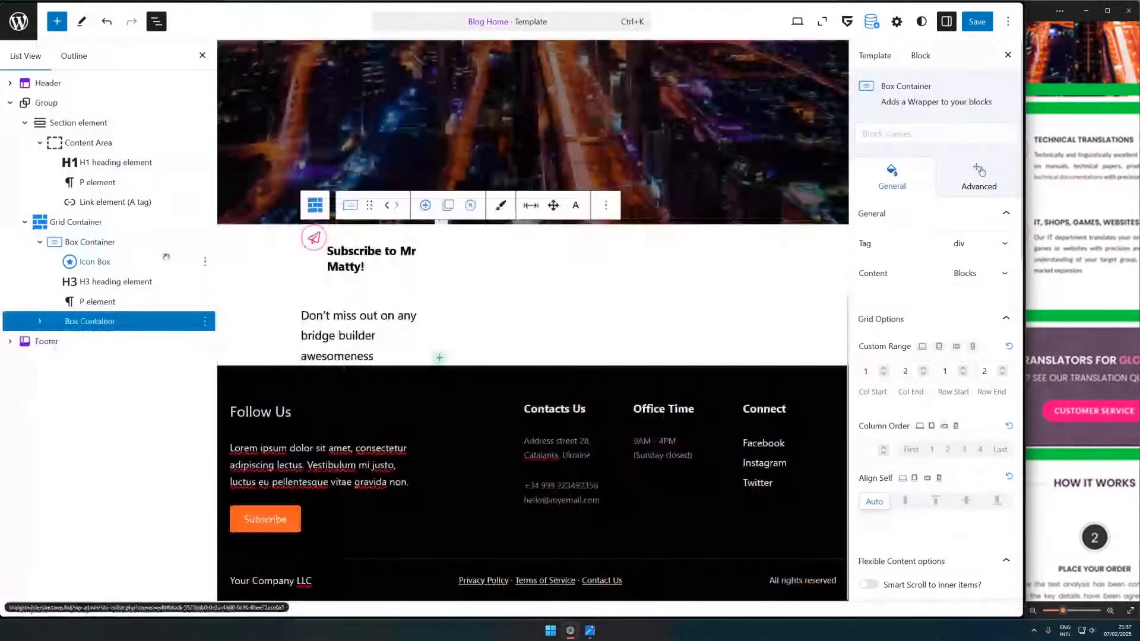
- Duplicate the filled Box Container once more and arrange the three boxes side by side in the Grid Builder
left_click(315, 205)
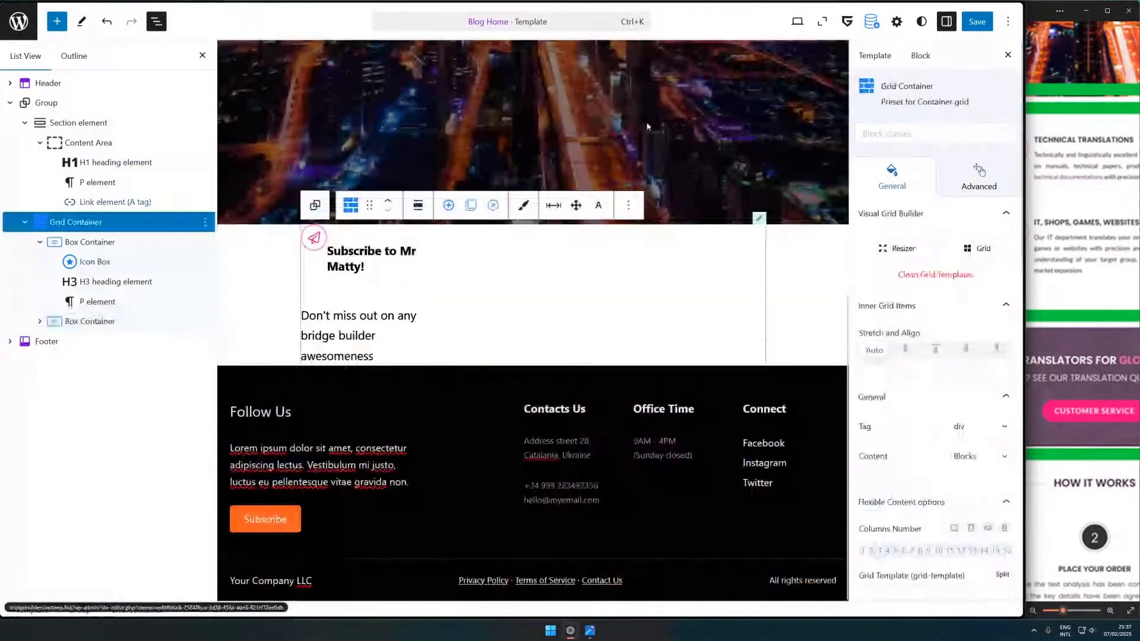
left_click(120, 235)
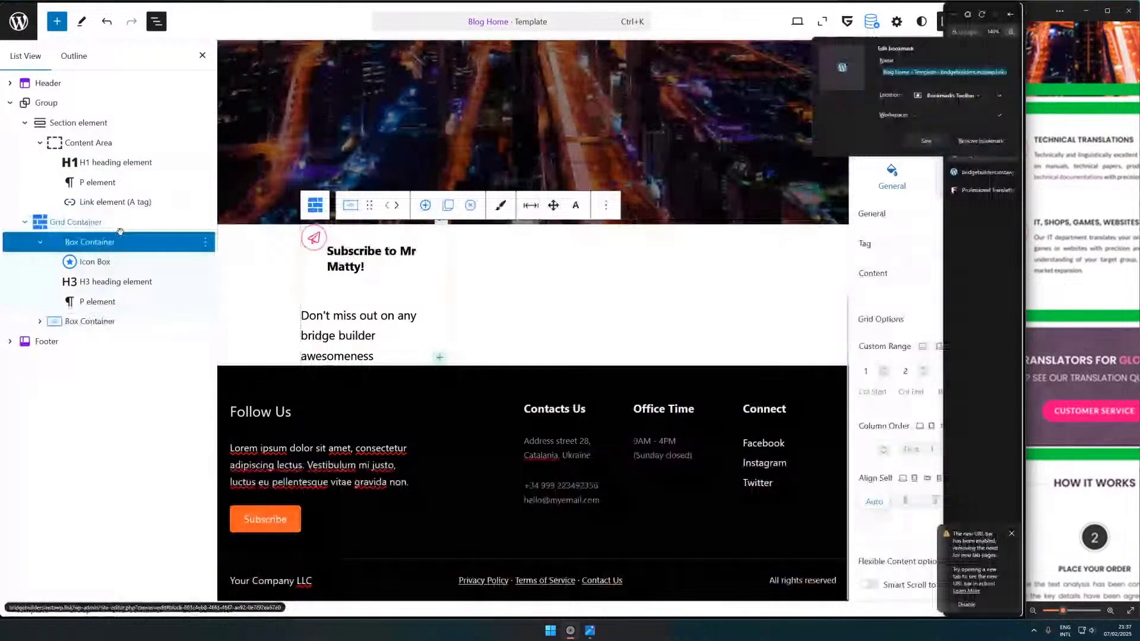
left_click(127, 227)
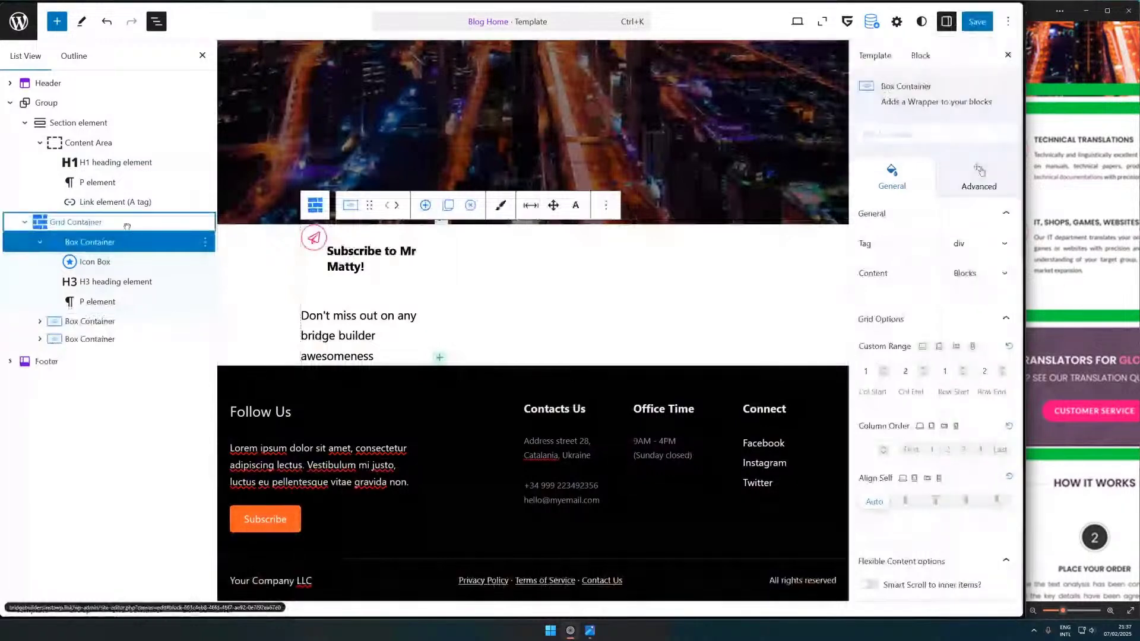
left_click(127, 227)
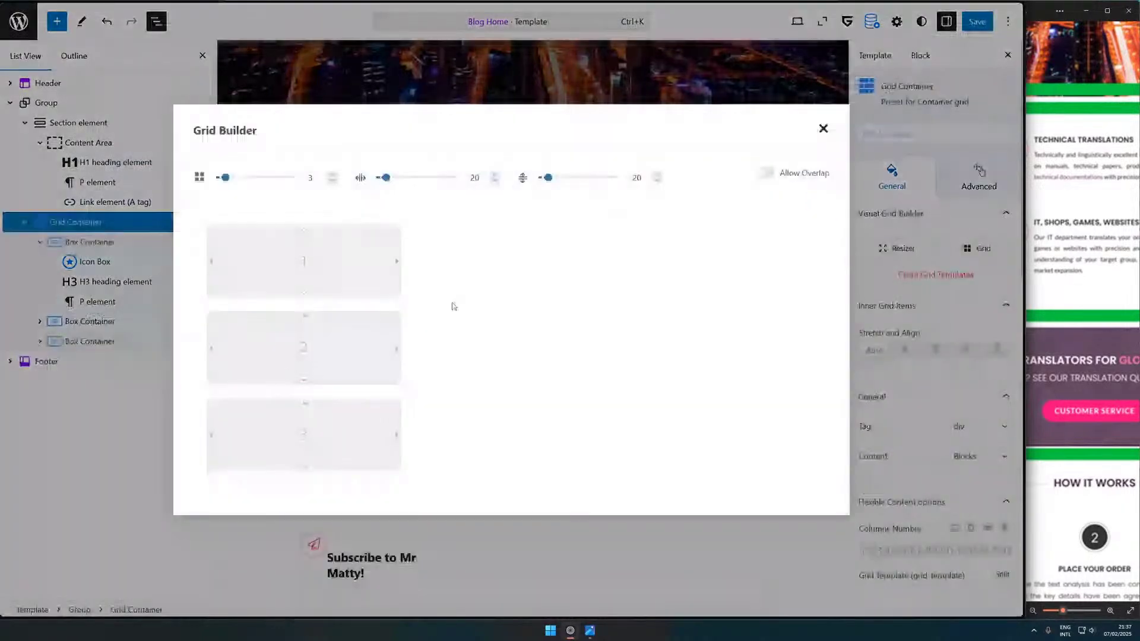
left_click_drag(719, 347, 820, 275)
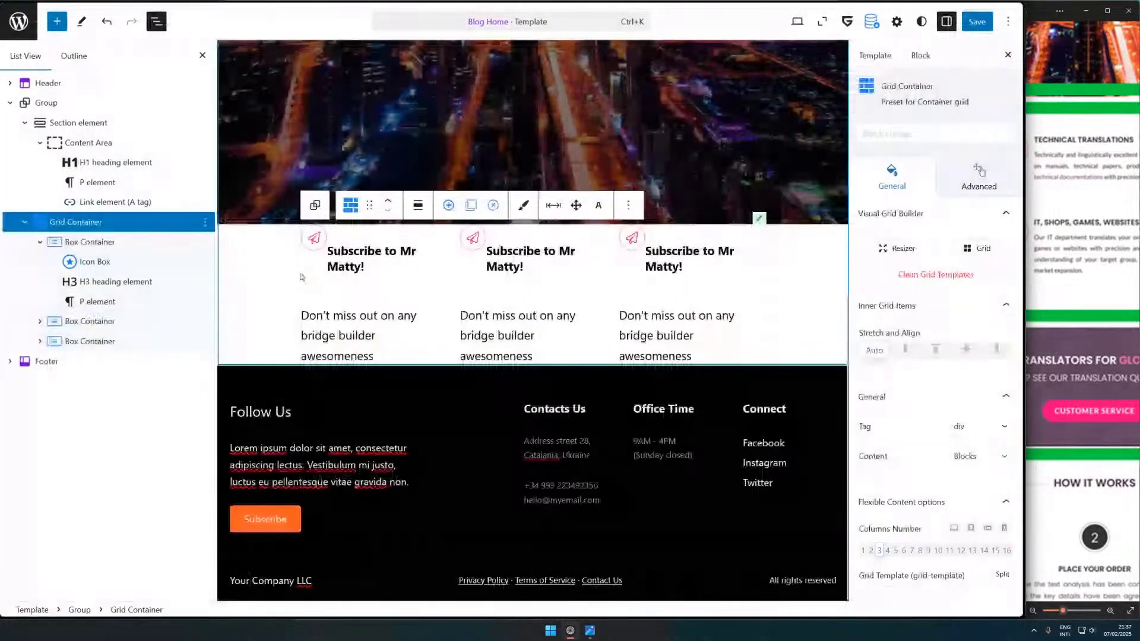
- Compare the three service boxes with the reference design and examine their container, heading and icon settings
left_click(1069, 226)
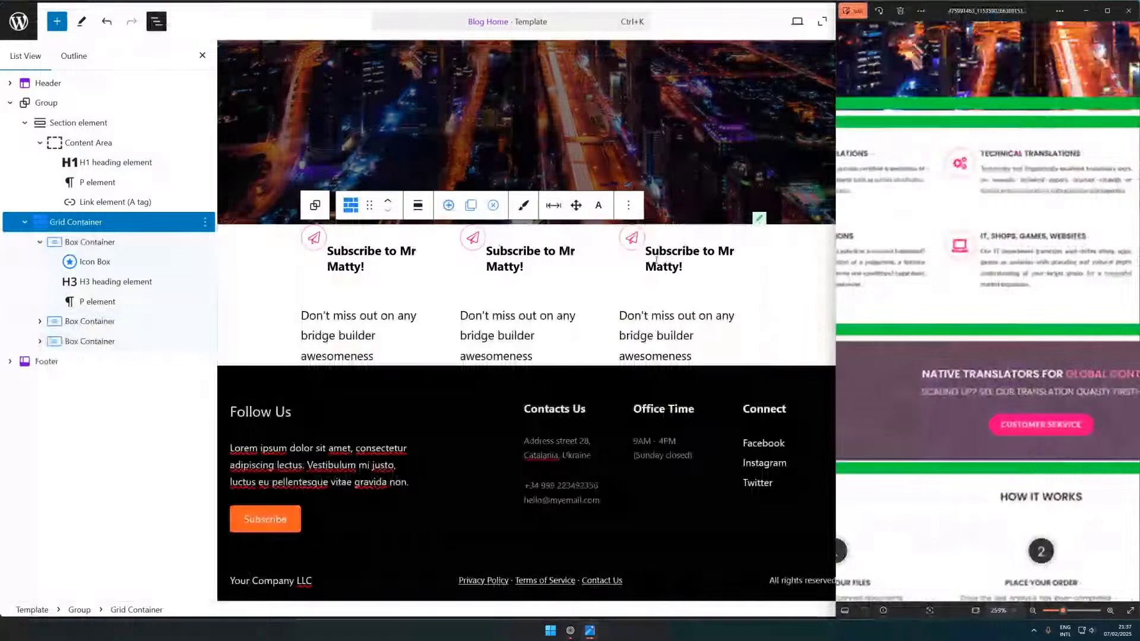
left_click(685, 268)
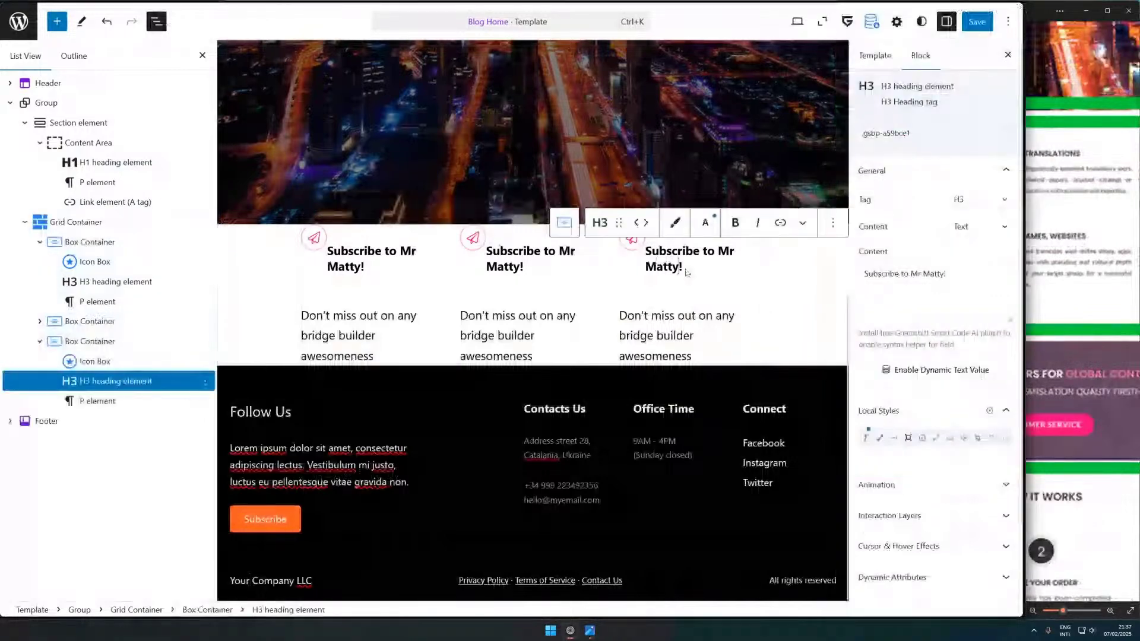
key("ctrl+a")
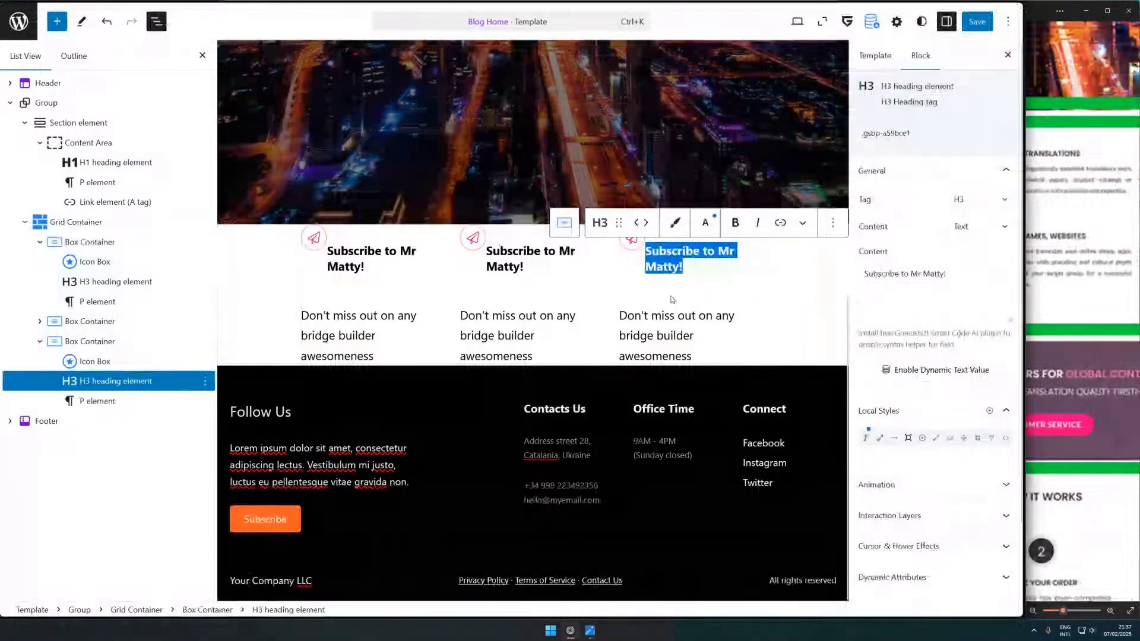
left_click(672, 299)
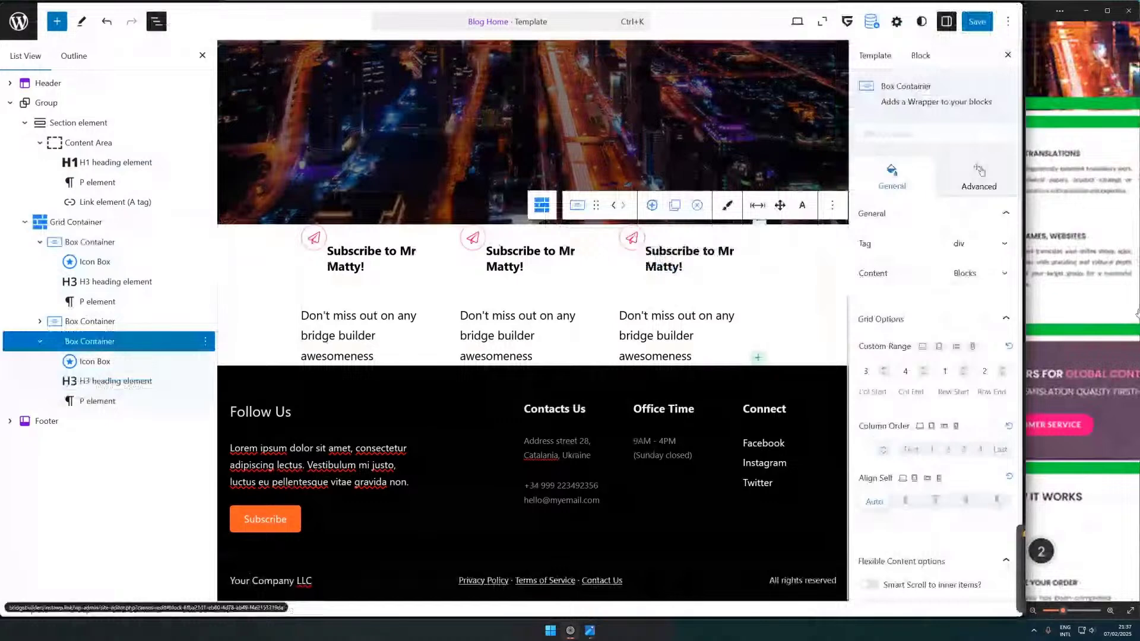
left_click(1138, 313)
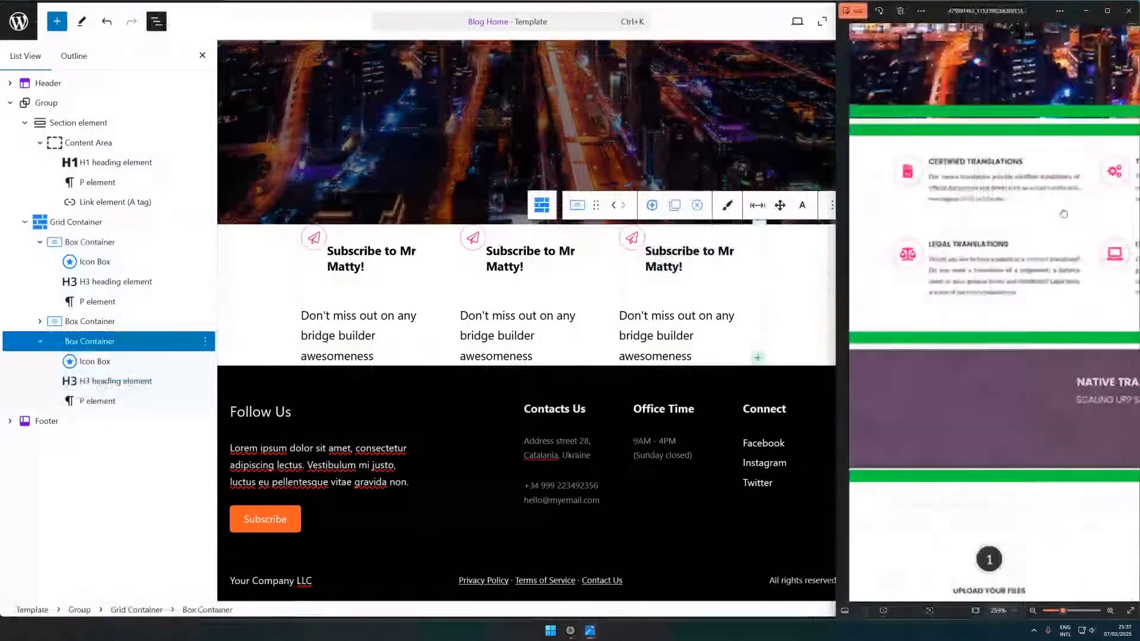
left_click_drag(1064, 213, 1043, 250)
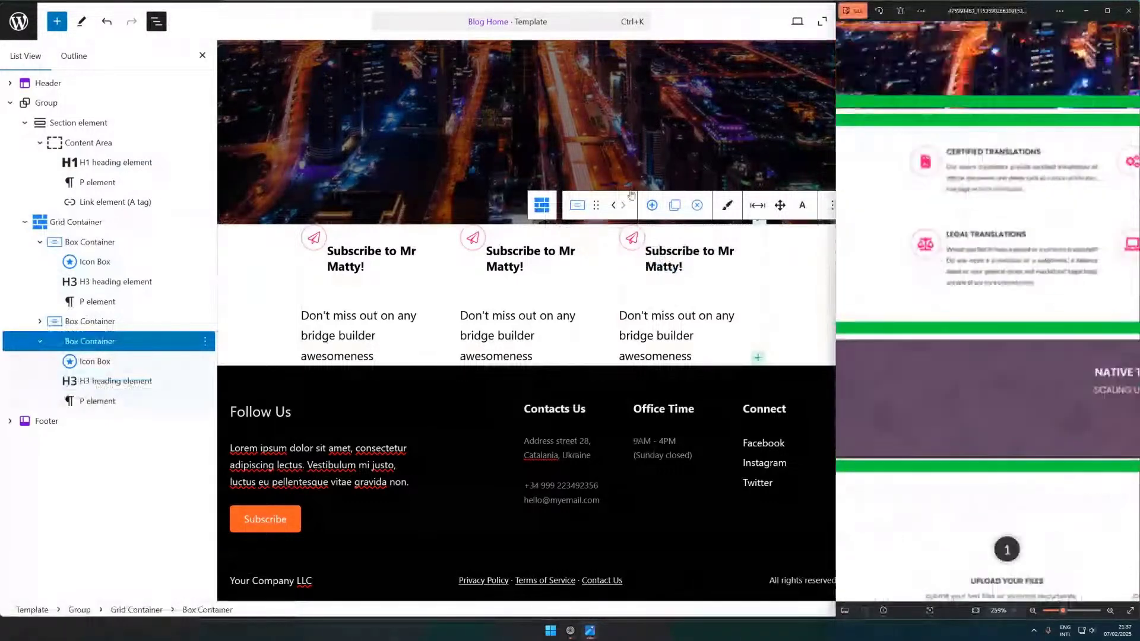
left_click(111, 228)
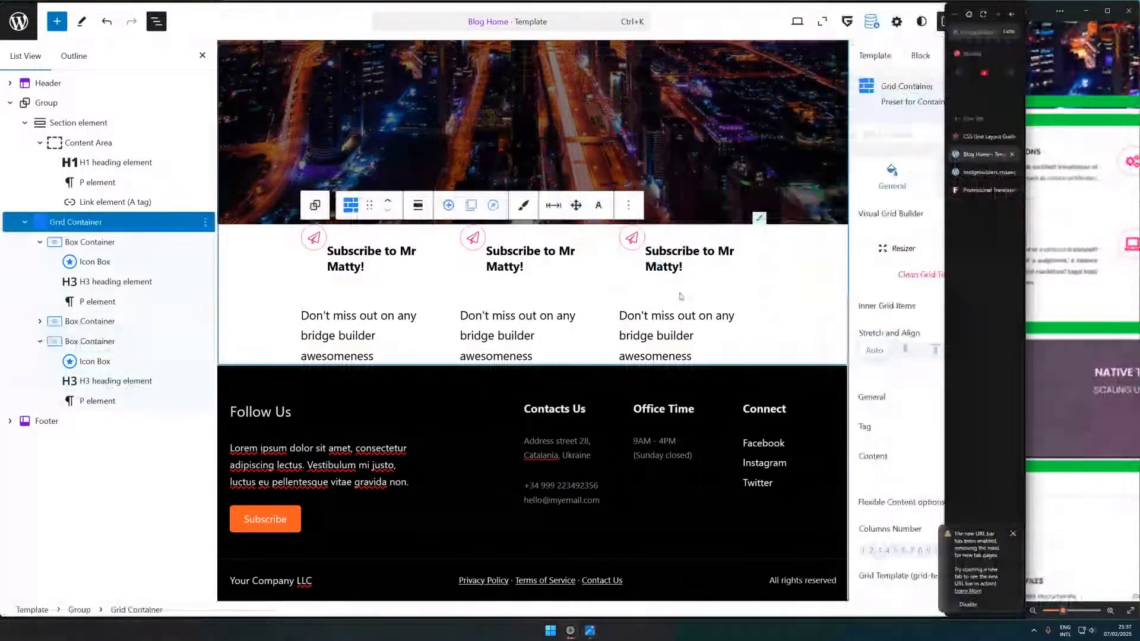
left_click(112, 243)
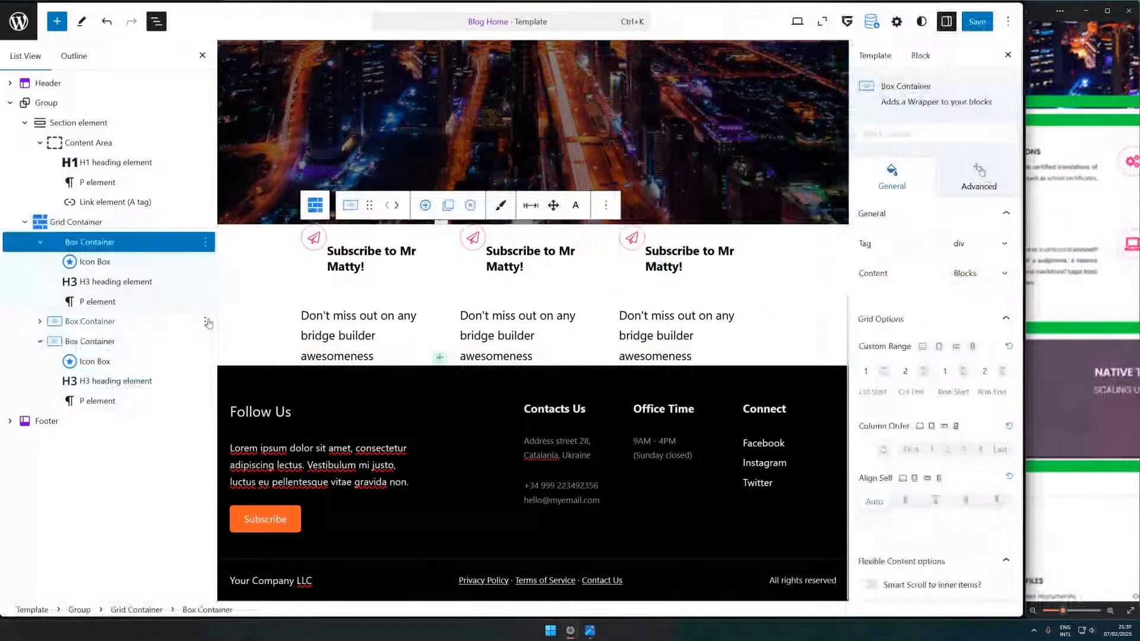
scroll(923, 352, "down", 4)
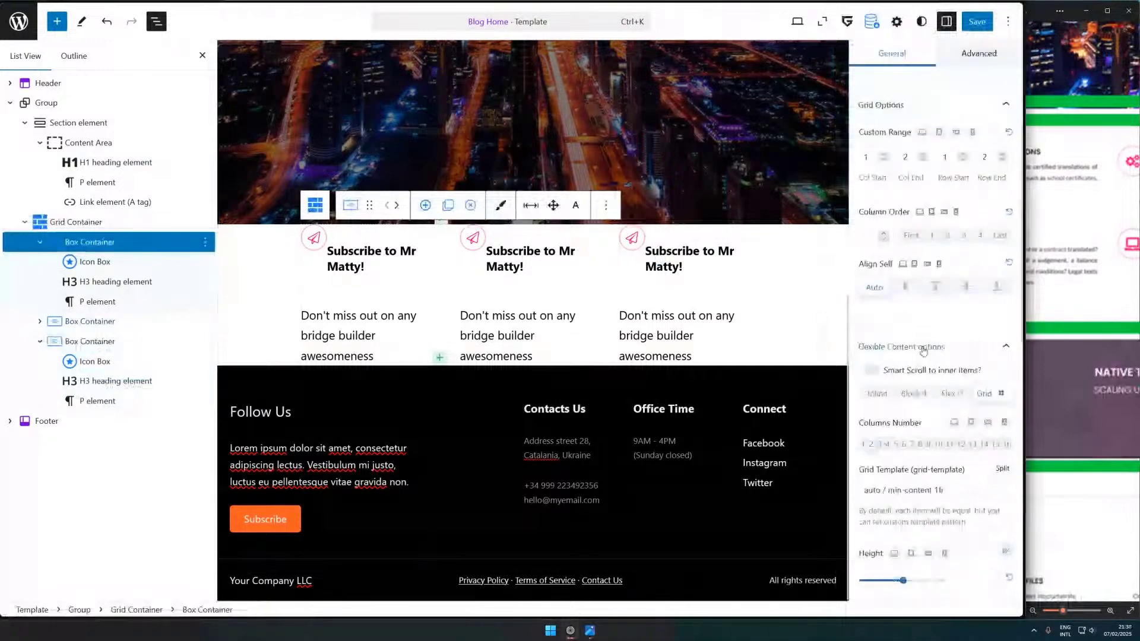
scroll(923, 351, "up", 4)
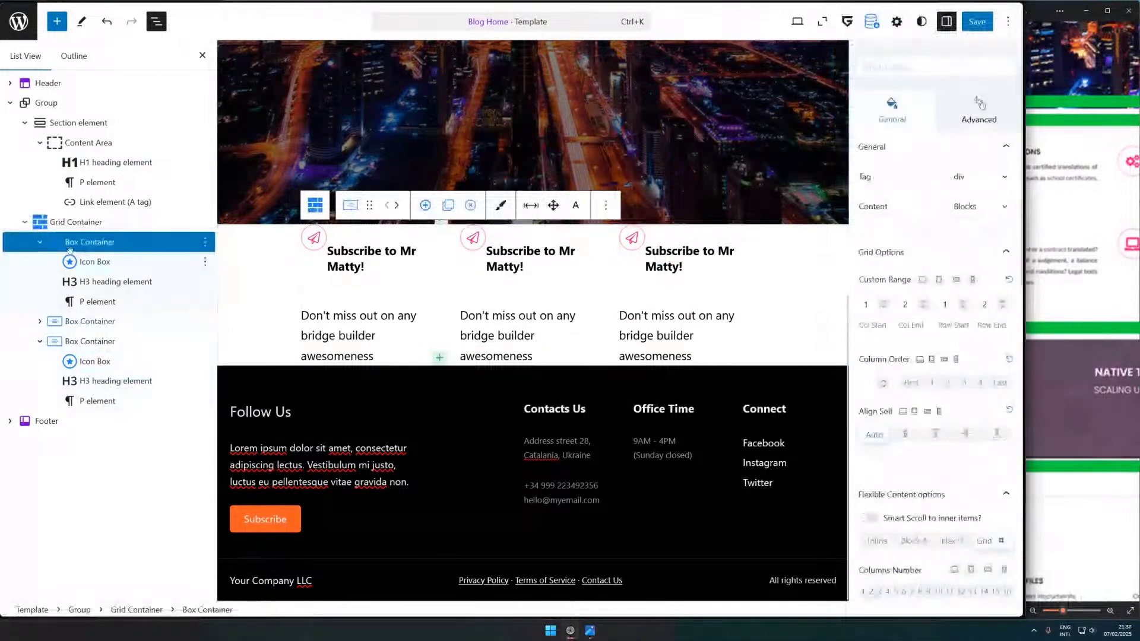
left_click(339, 258)
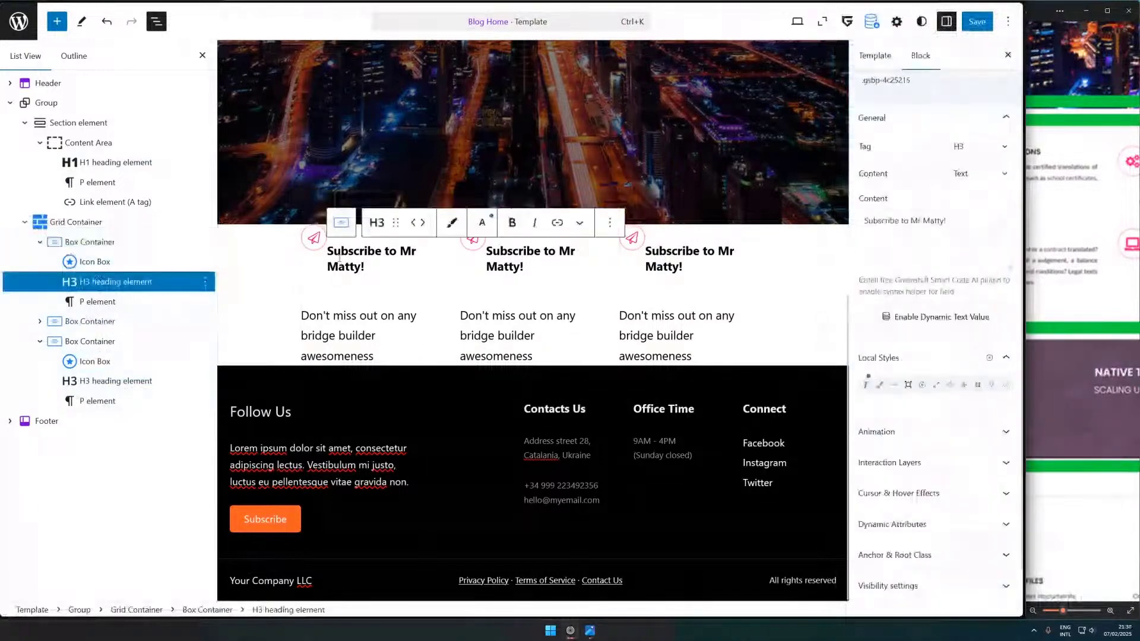
left_click(310, 242)
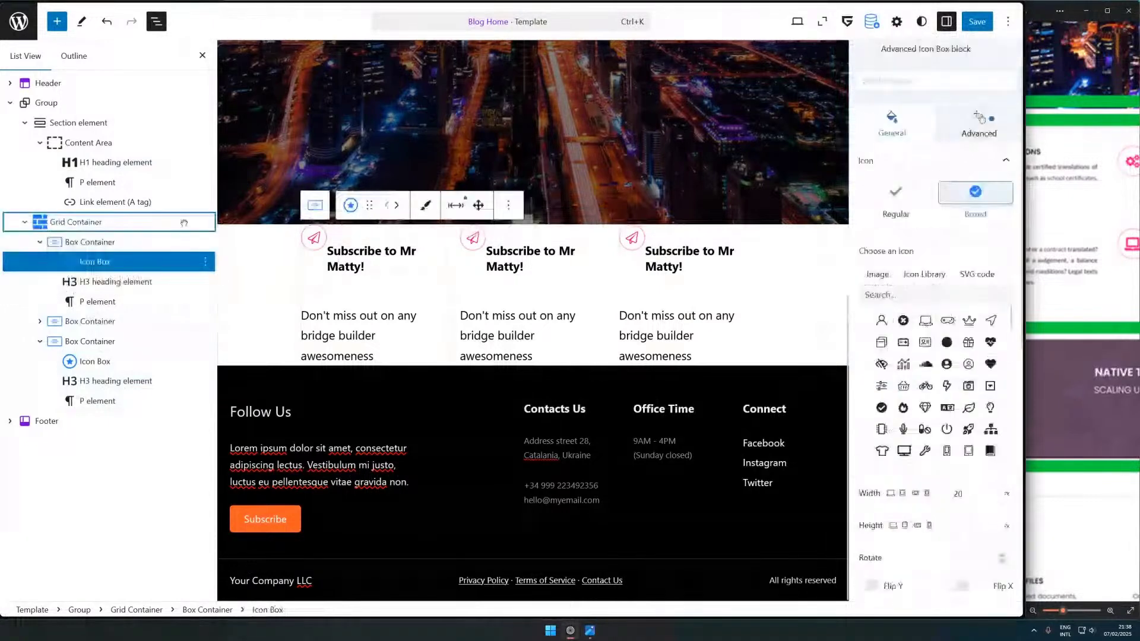
- Insert a Section element block below the Grid Container
left_click(699, 349)
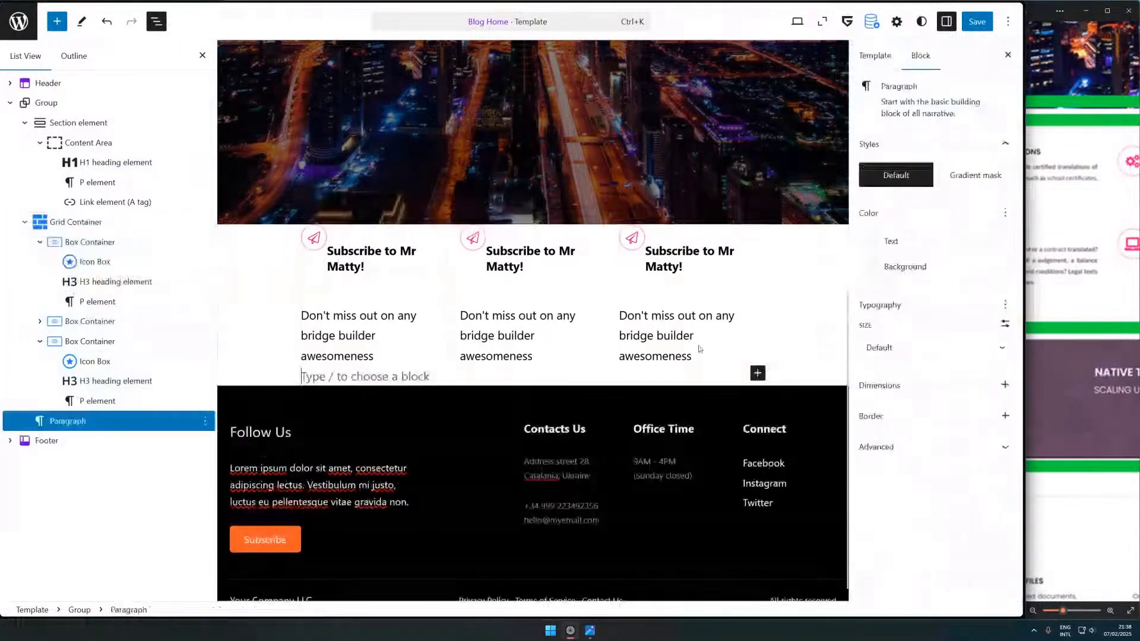
type("/sec")
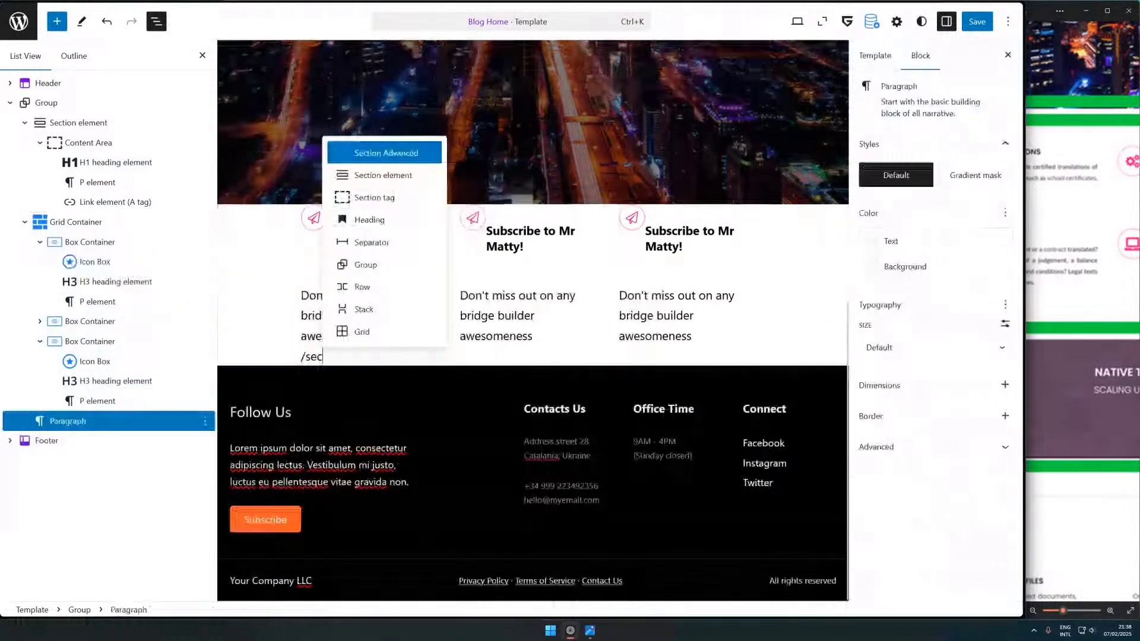
key("Return")
- Add a DIV element to the new section's content area, nest another DIV inside it and duplicate the inner one
left_click(533, 378)
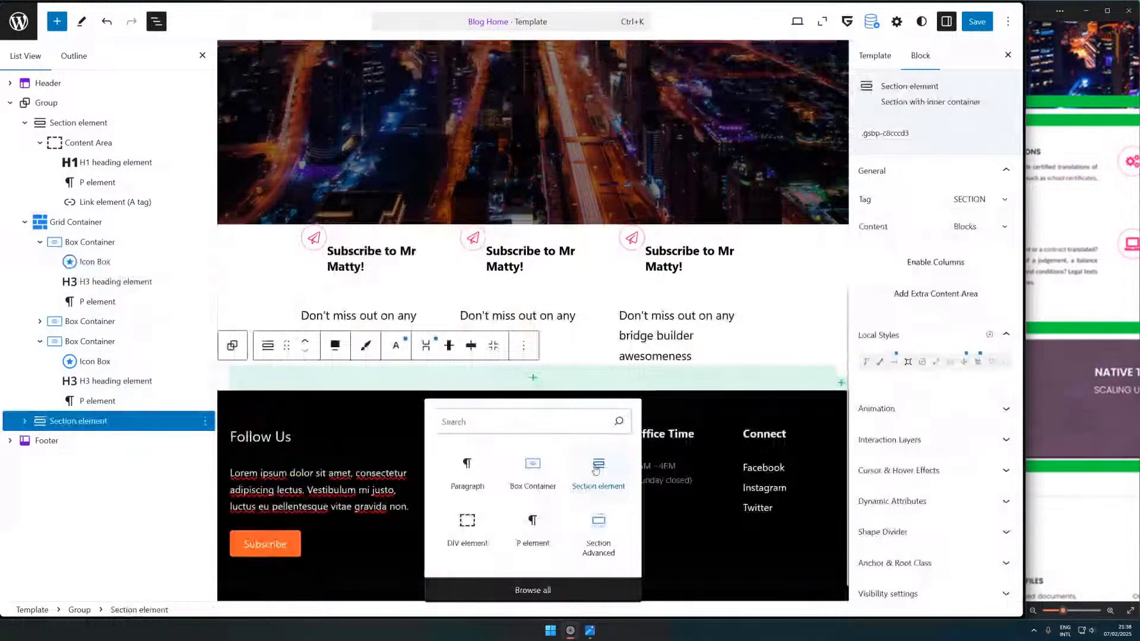
left_click(467, 521)
left_click(533, 378)
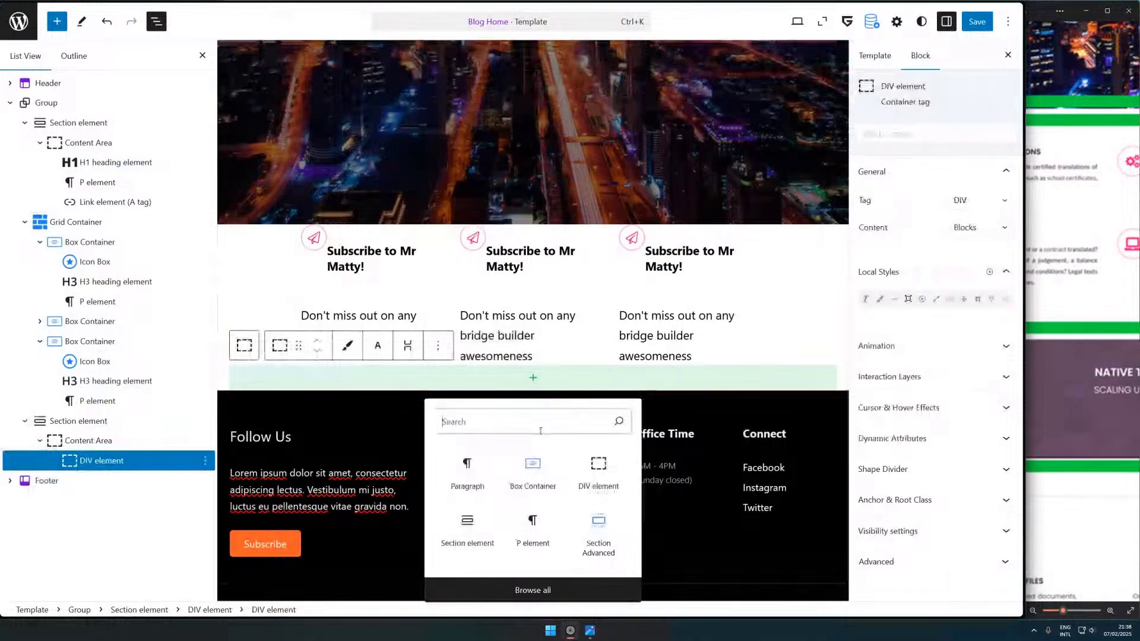
left_click(599, 475)
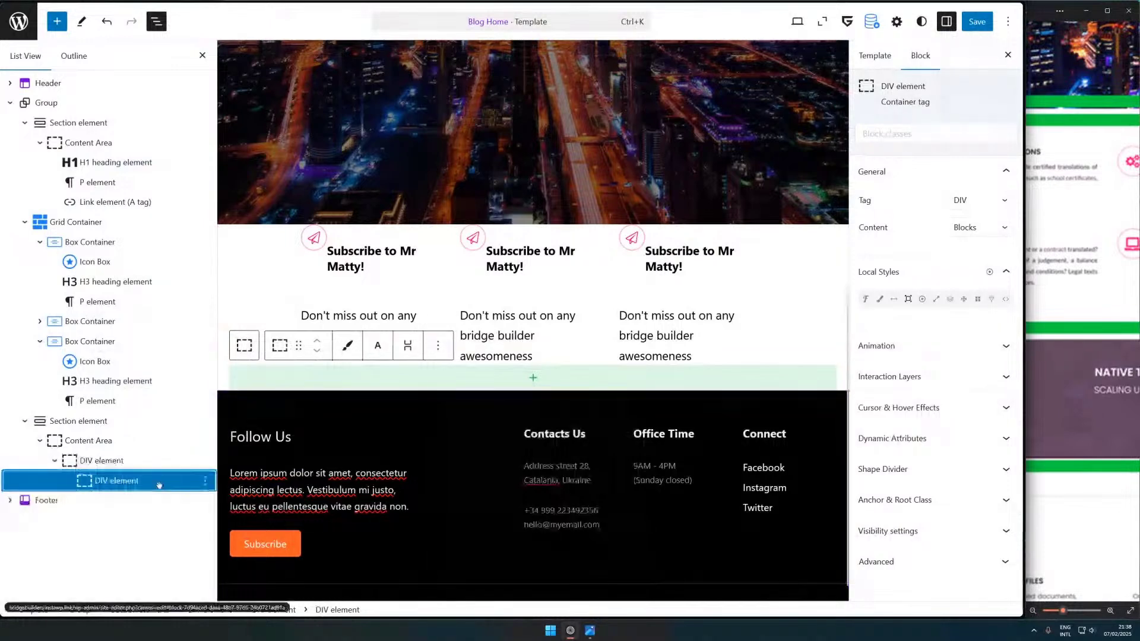
key("ctrl+shift+d")
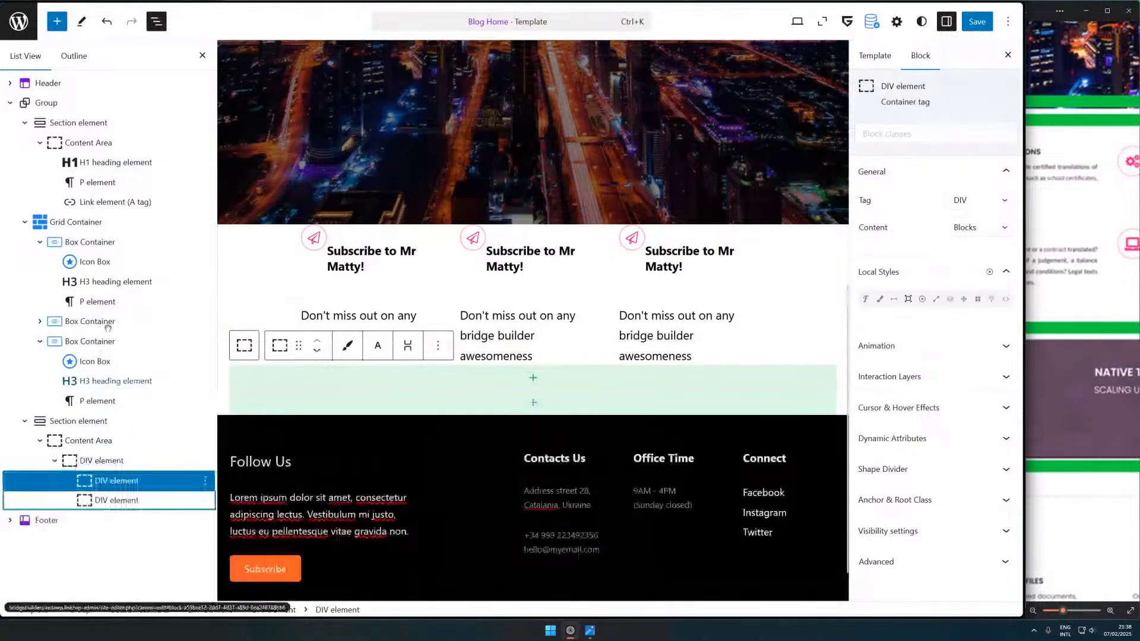
- Save the Blog Home template
left_click(324, 264)
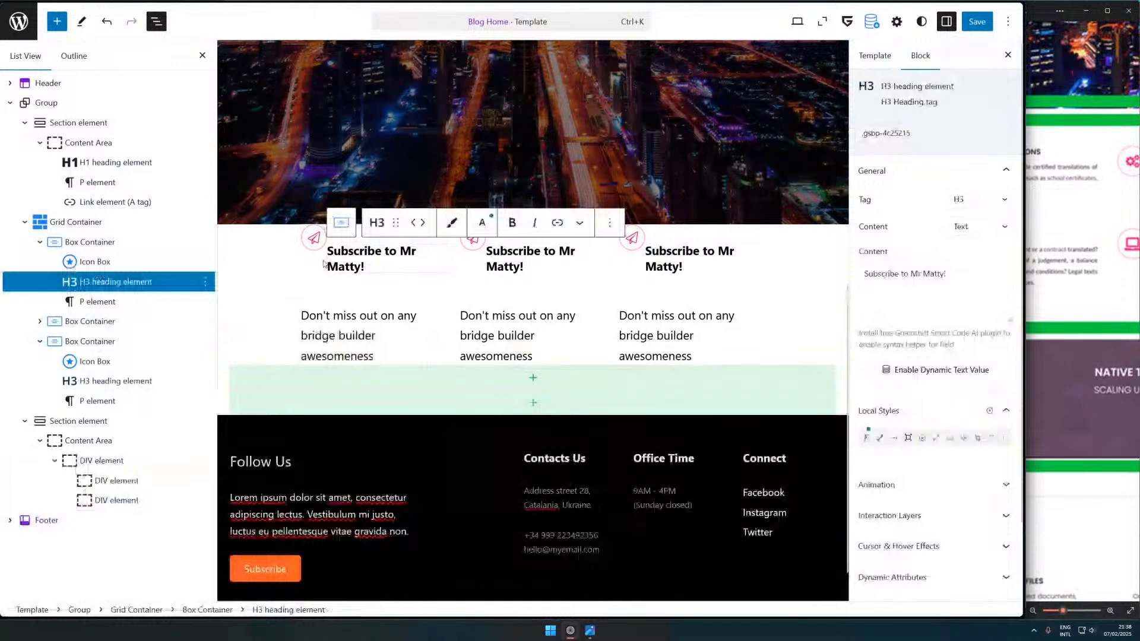
left_click(313, 253)
right_click(328, 243)
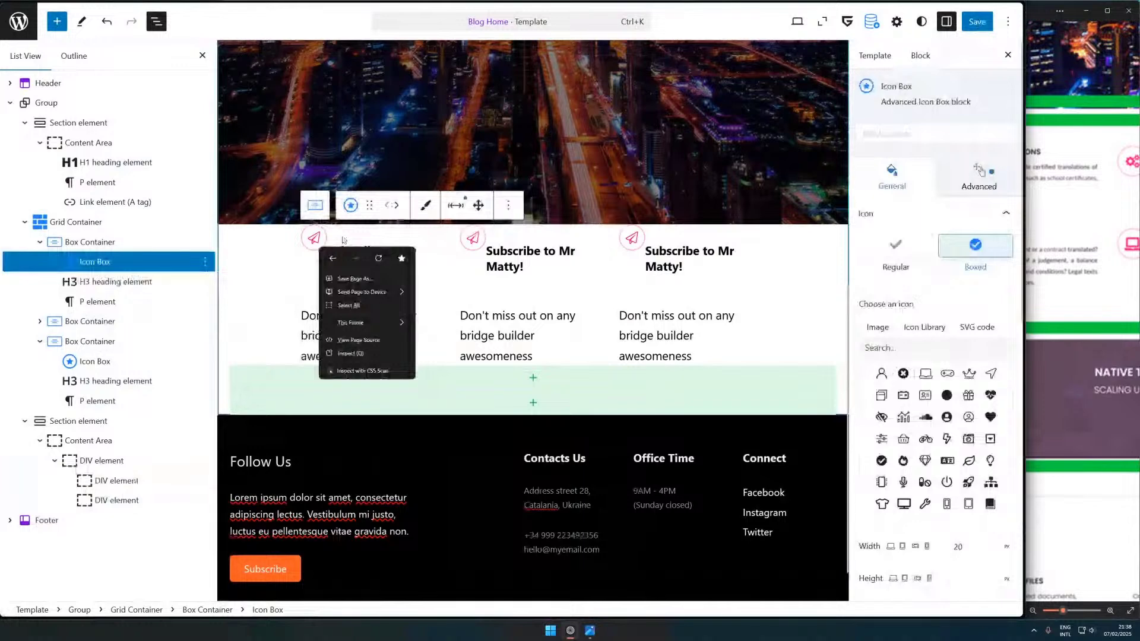
left_click(981, 24)
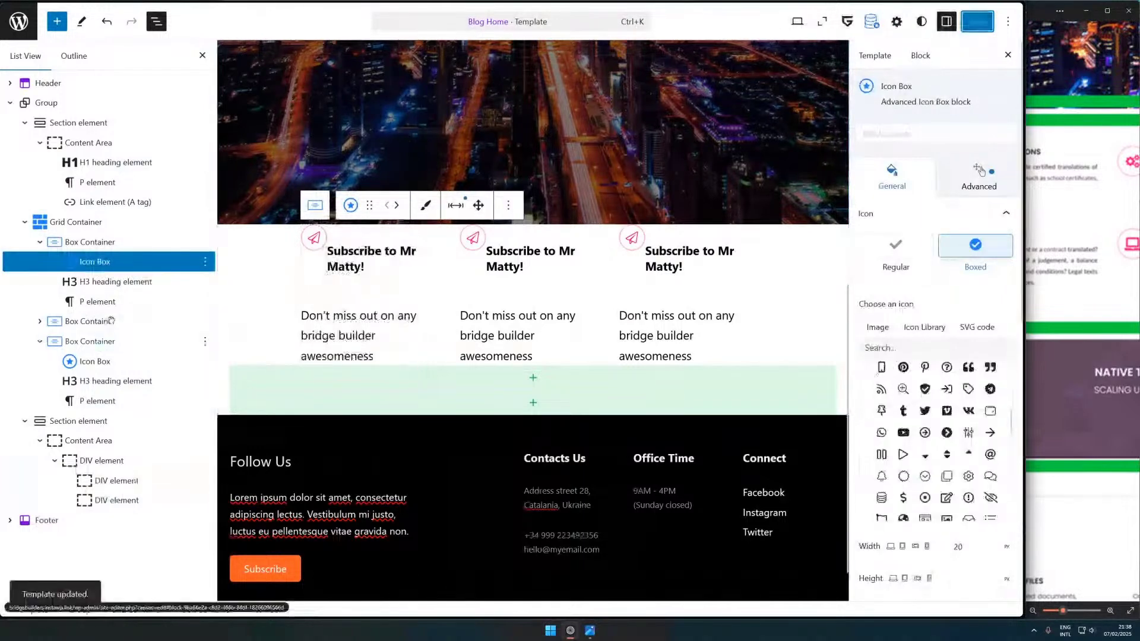
- Set the first Box Container's item vertical alignment to centre
left_click(89, 241)
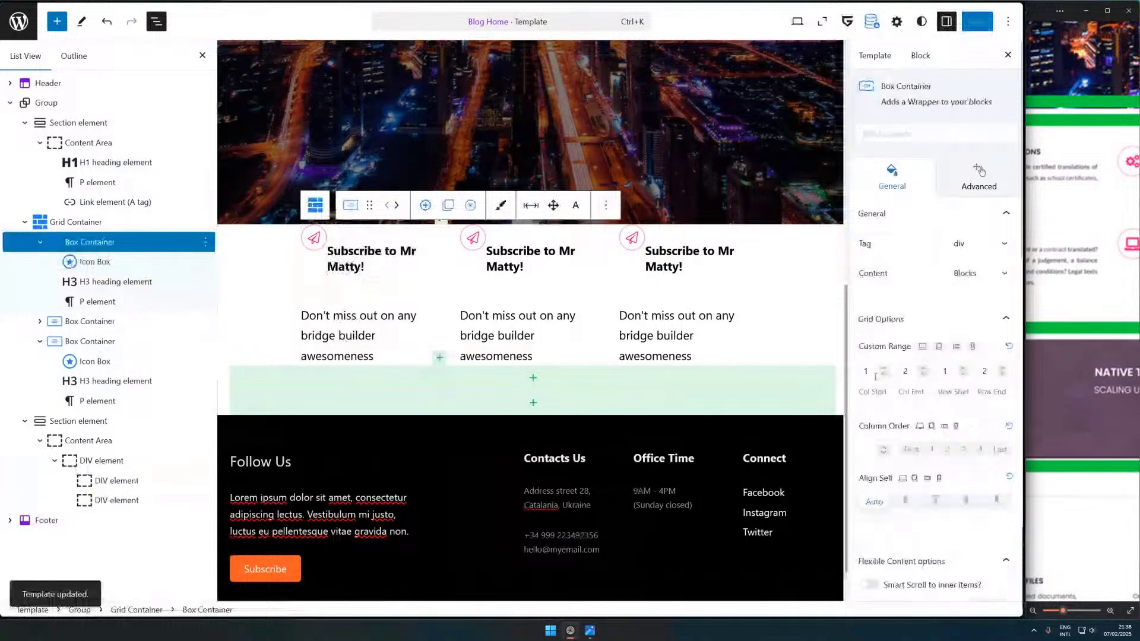
scroll(981, 171, "down", 3)
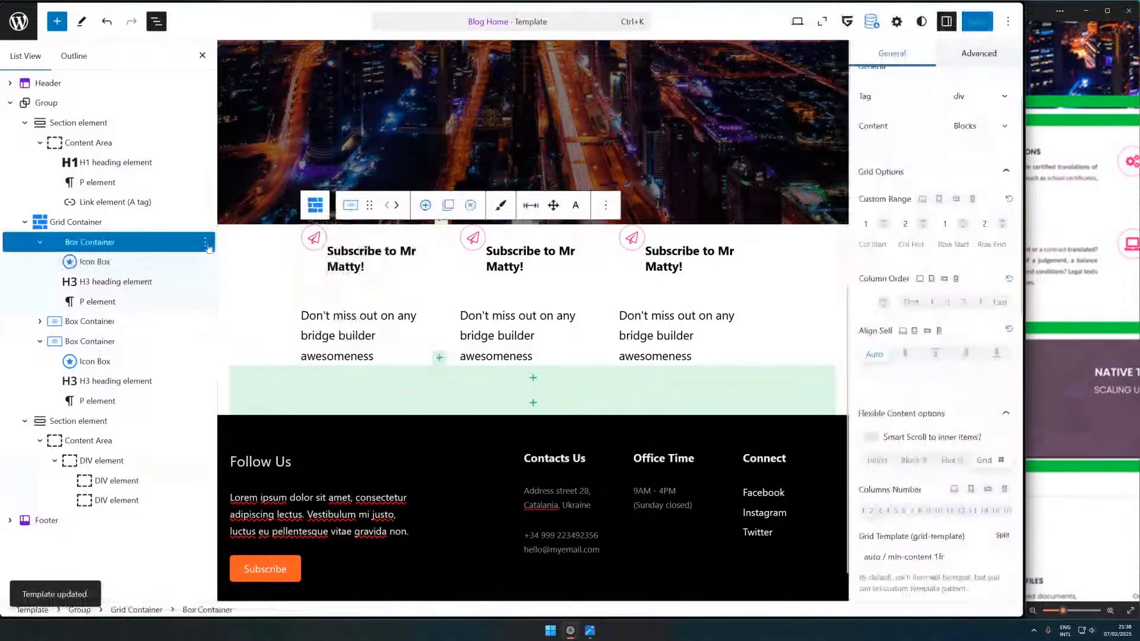
scroll(907, 444, "down", 6)
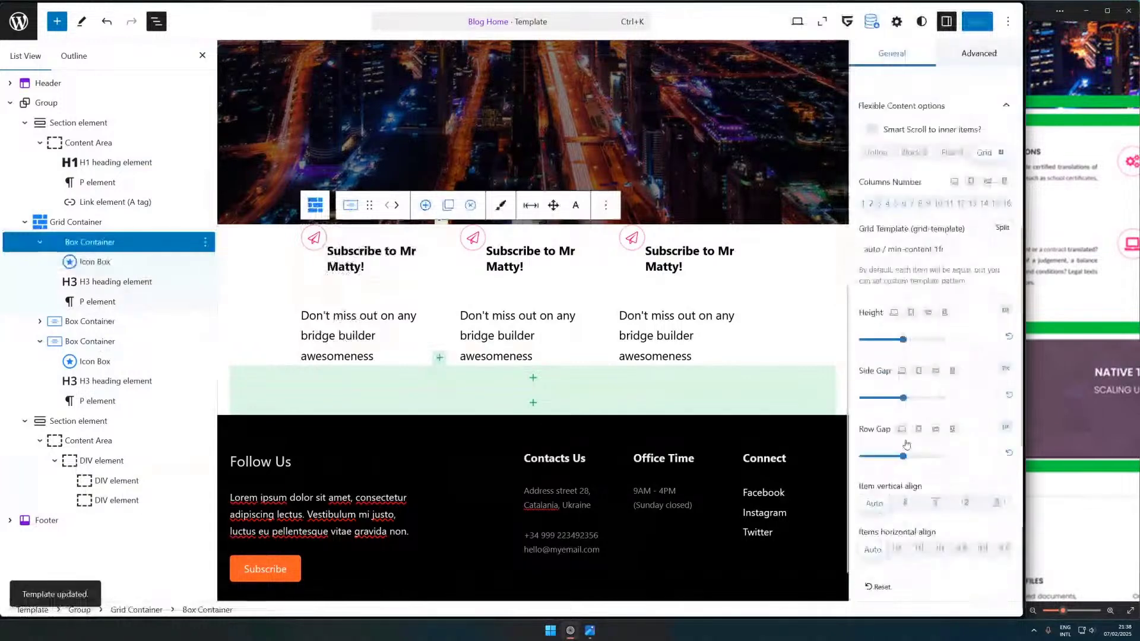
scroll(907, 445, "down", 2)
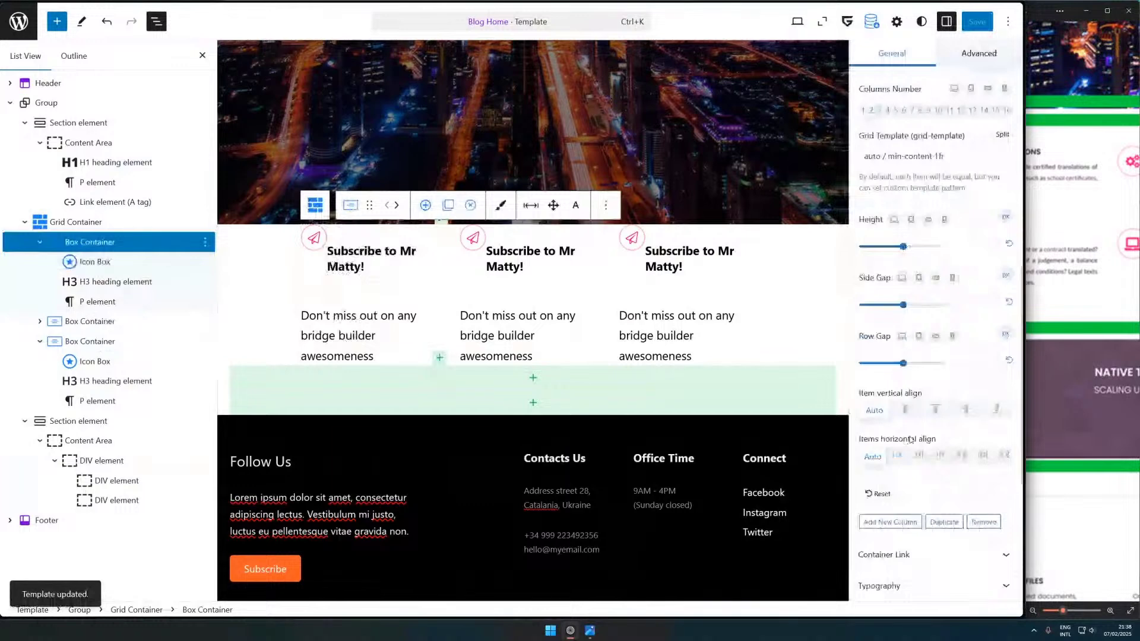
left_click(967, 412)
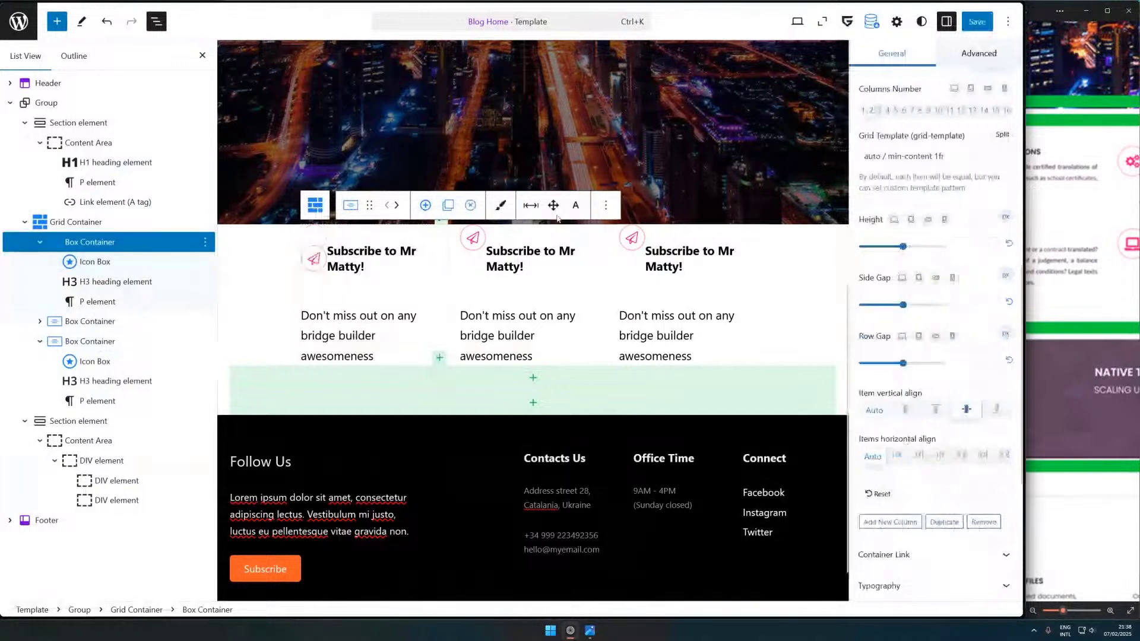
- Delete the new Section element below the Grid Container together with its nested DIVs
left_click(118, 424)
key("Delete")
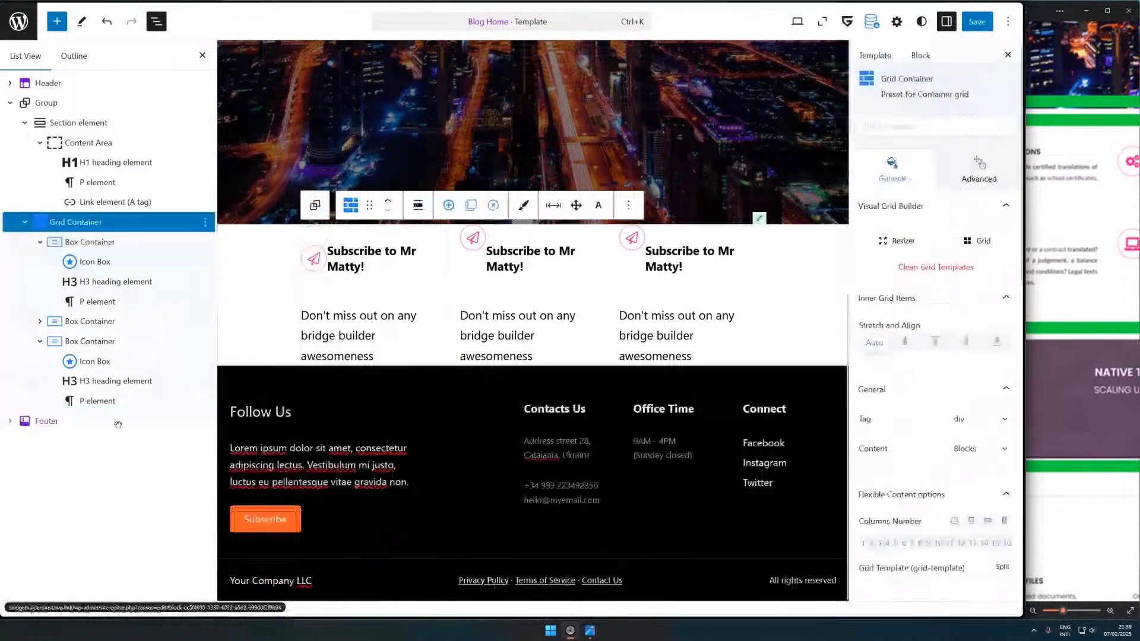
- Delete the second and third Box Containers from the Grid Container
left_click(386, 338)
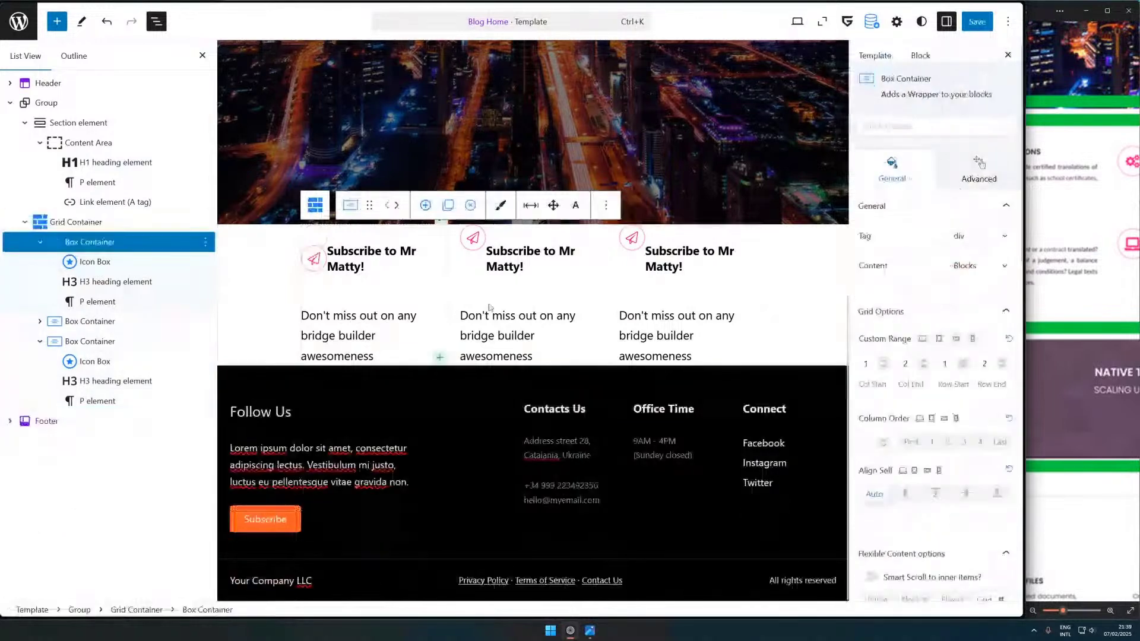
left_click(513, 265)
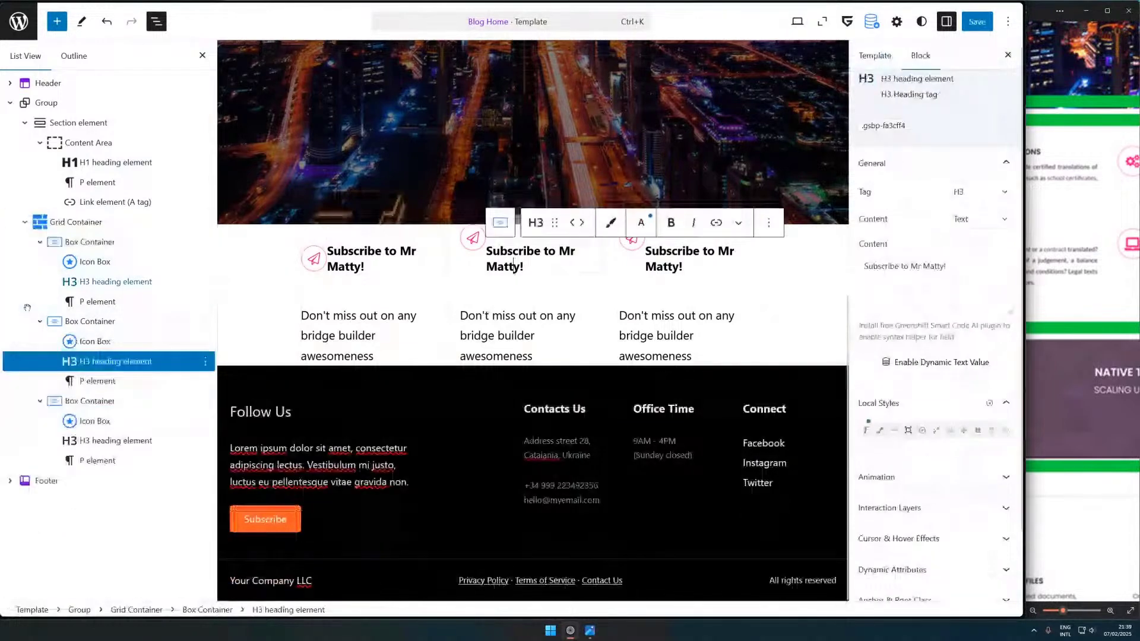
left_click(48, 321)
key("Delete")
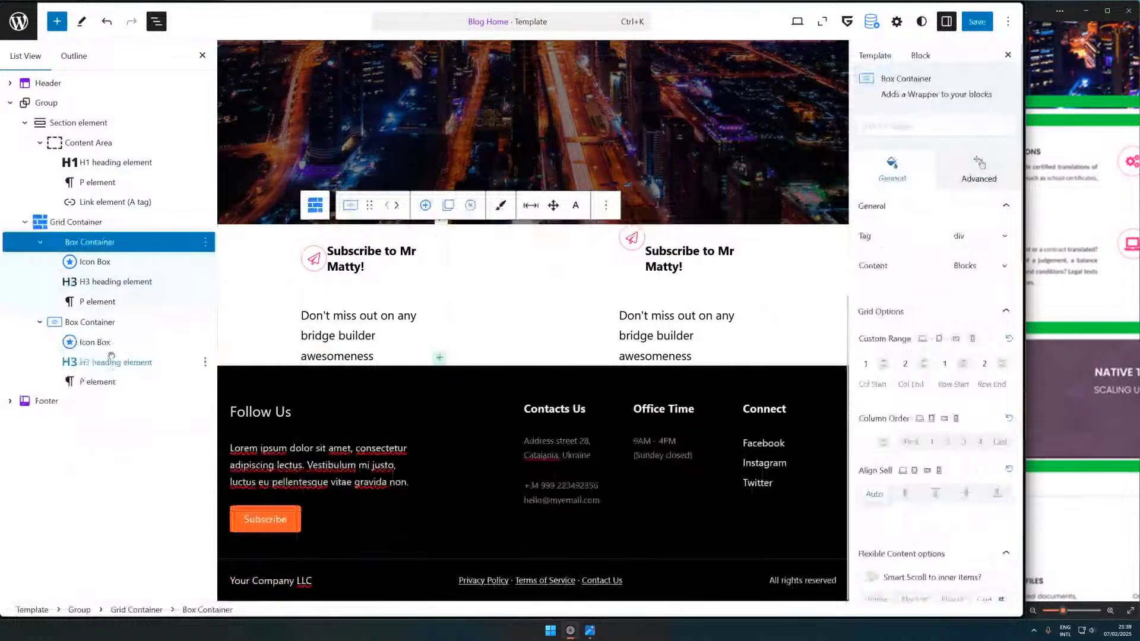
left_click(89, 322)
key("Delete")
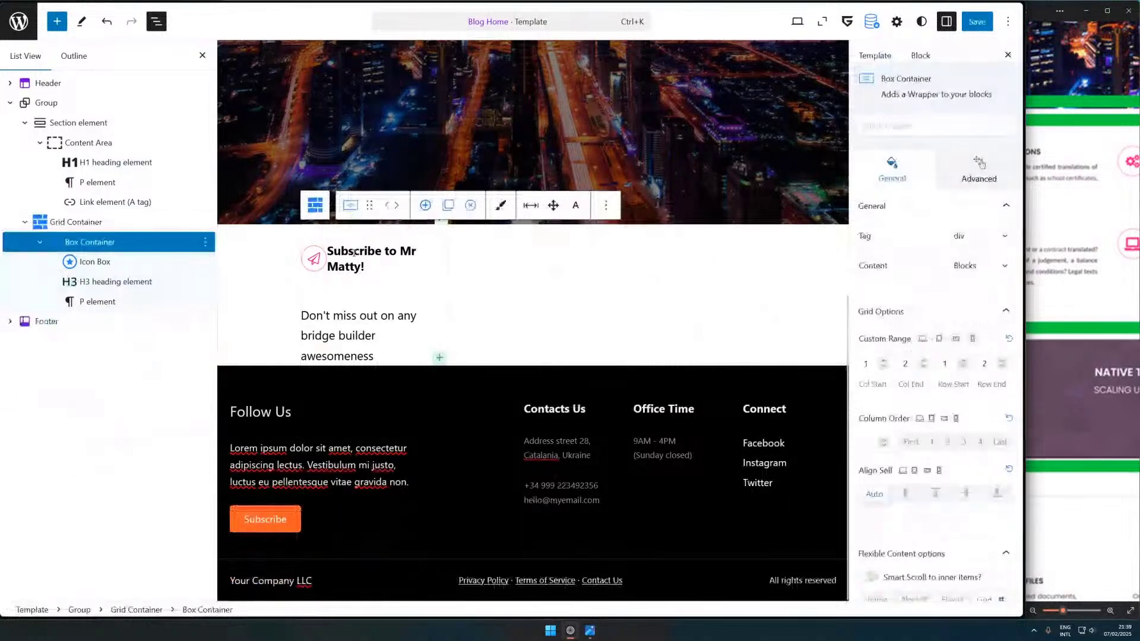
- Set the remaining Box Container's grid template to min-content 1fr / min-content 1fr
left_click(354, 252)
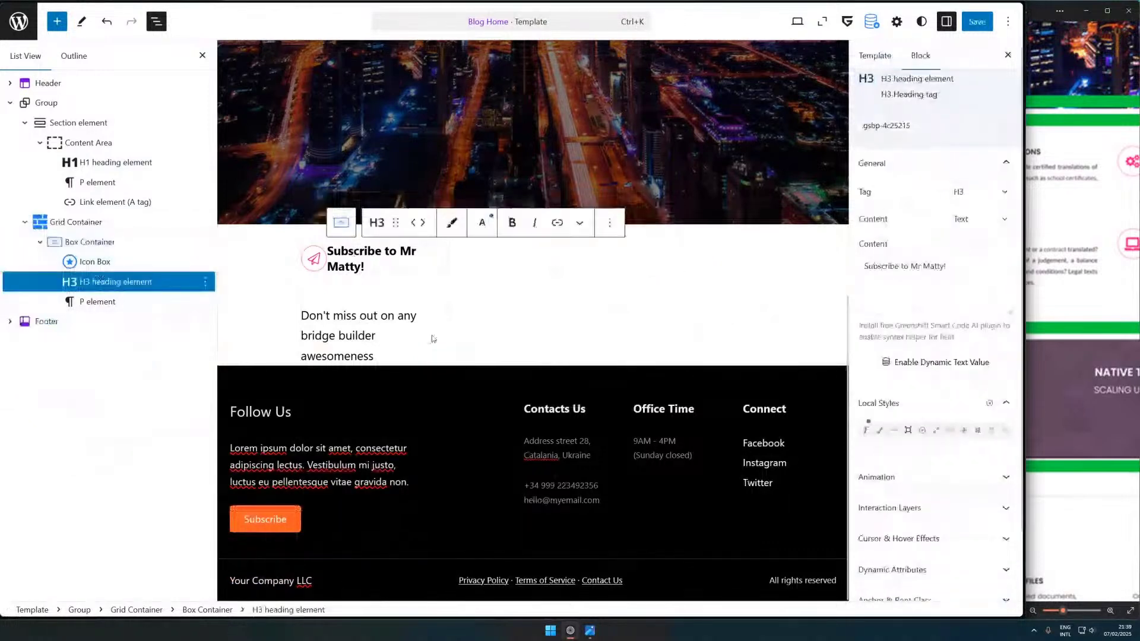
left_click(98, 261)
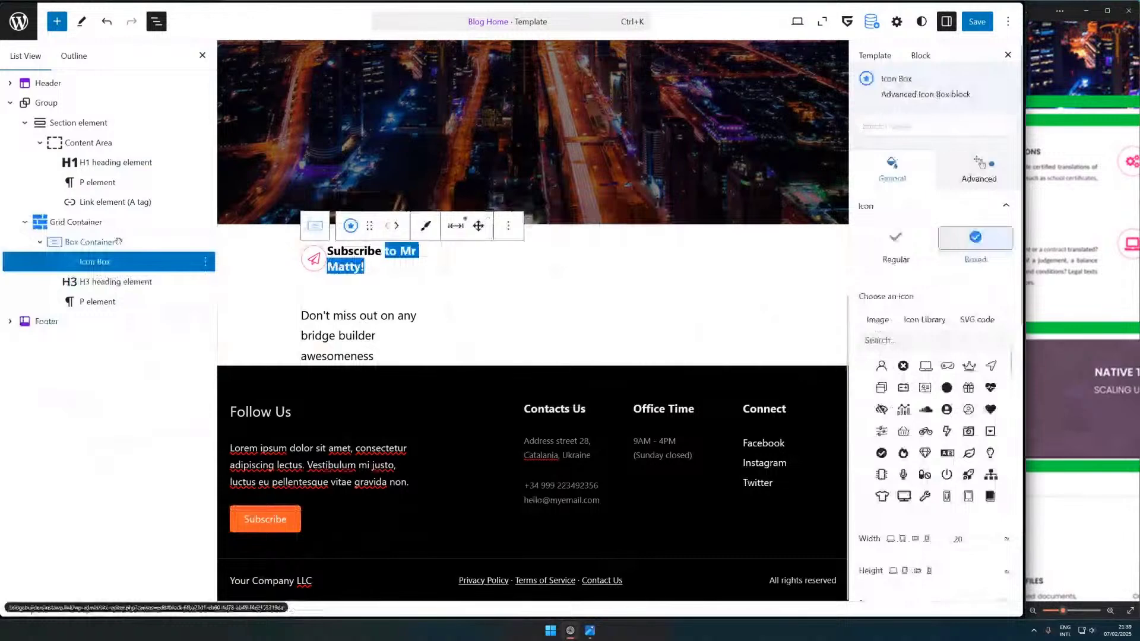
left_click(119, 241)
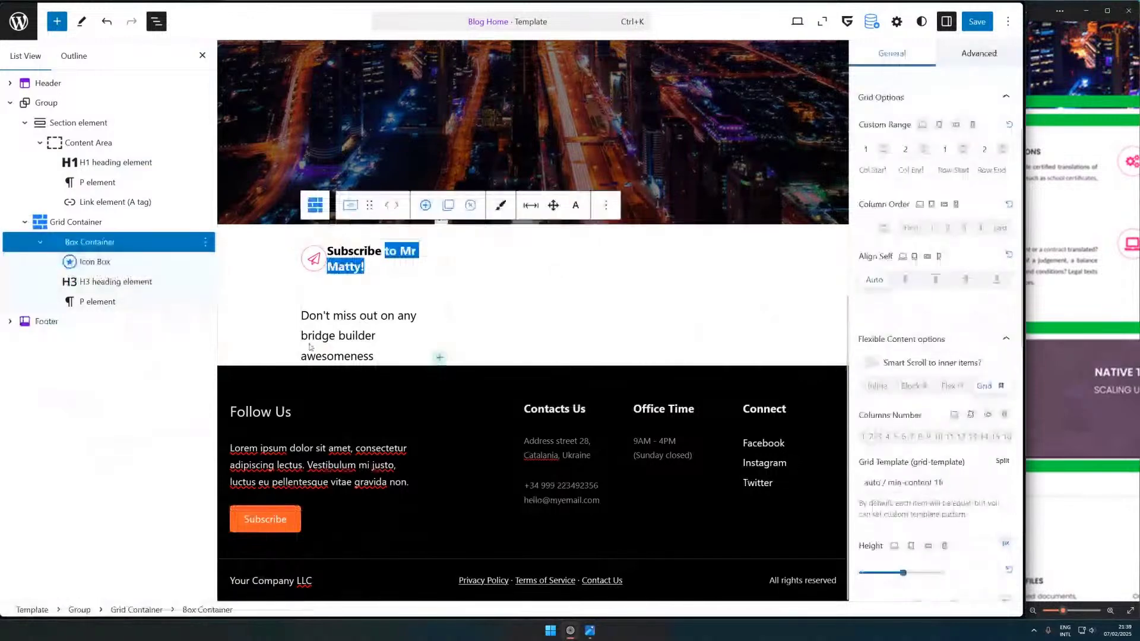
scroll(873, 282, "down", 3)
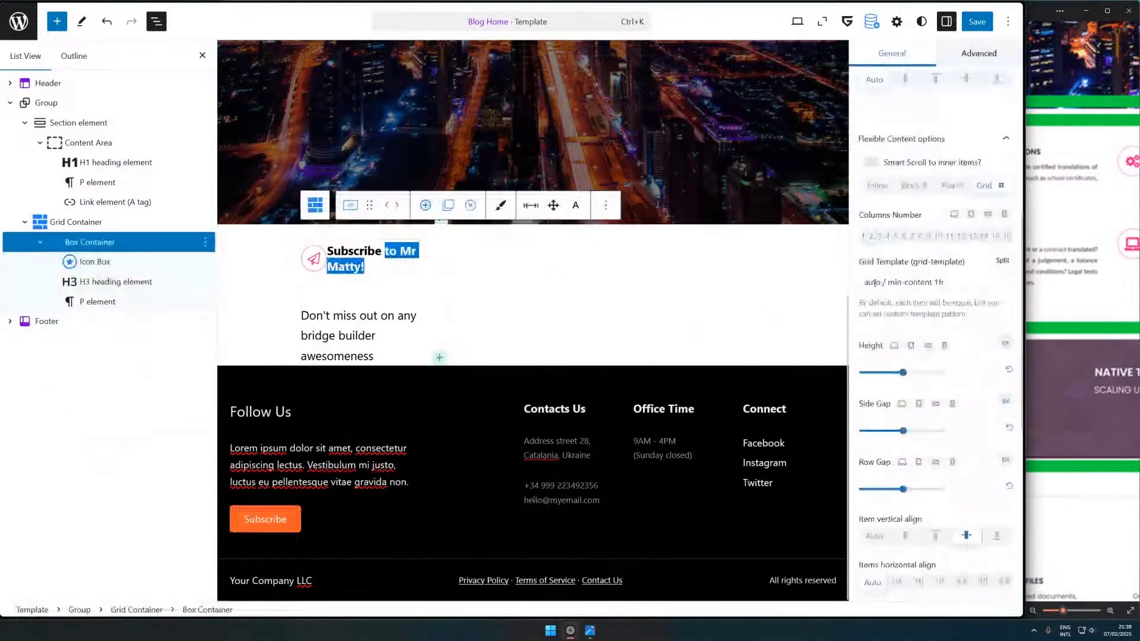
double_click(871, 282)
type("min-co")
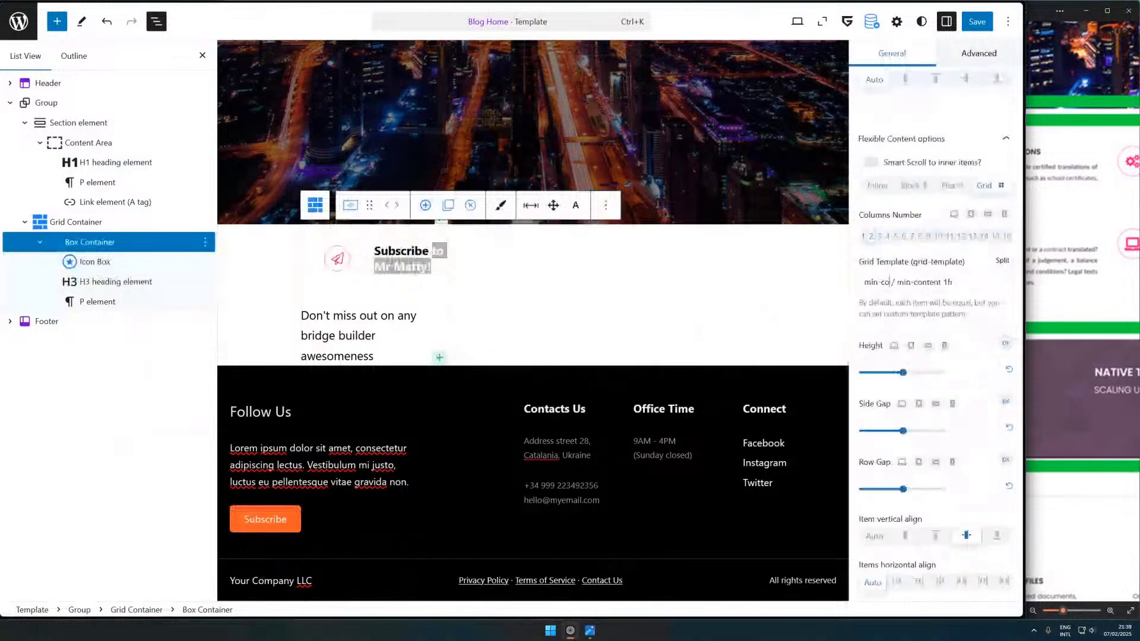
type("ntent")
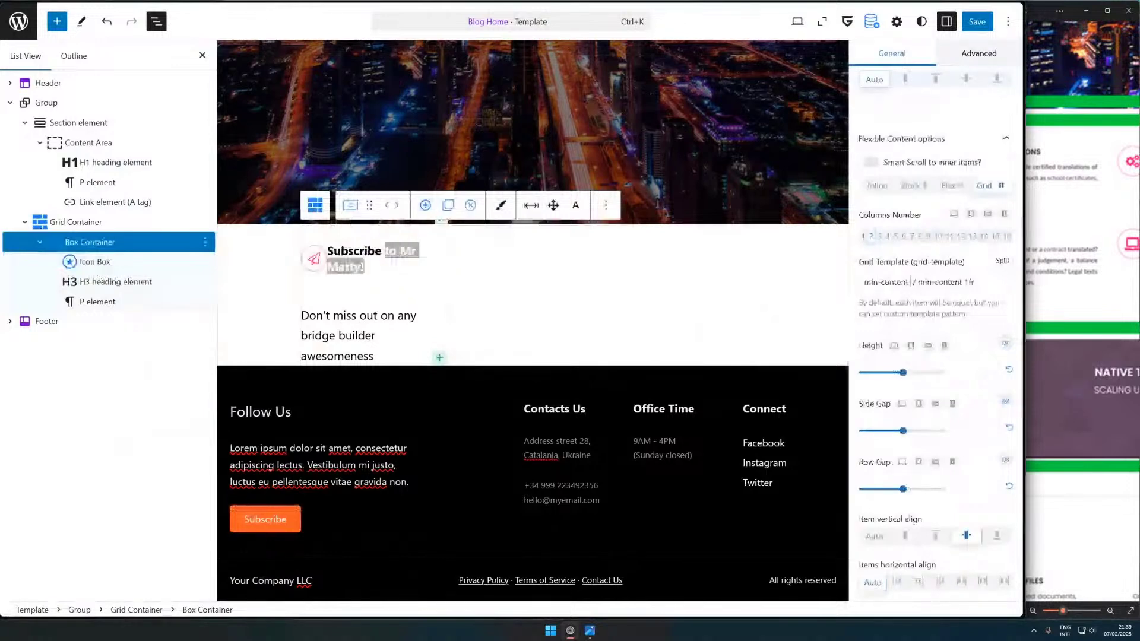
type(" 1fr")
left_click(909, 283)
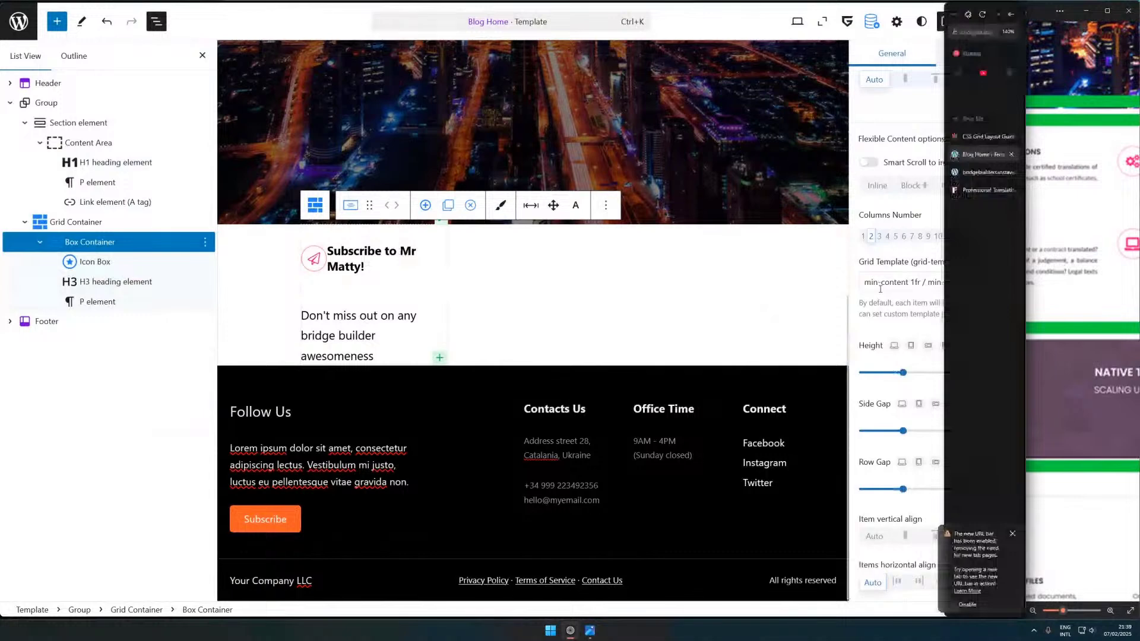
key("BackSpace")
key("BackSpace")
key("BackSpace")
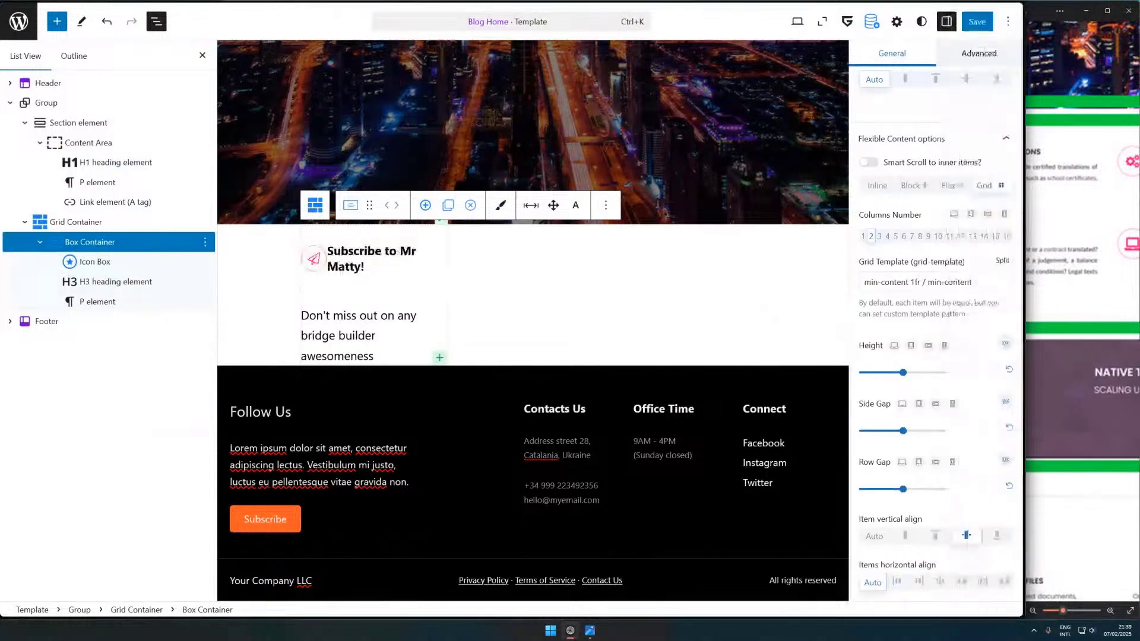
type("mas")
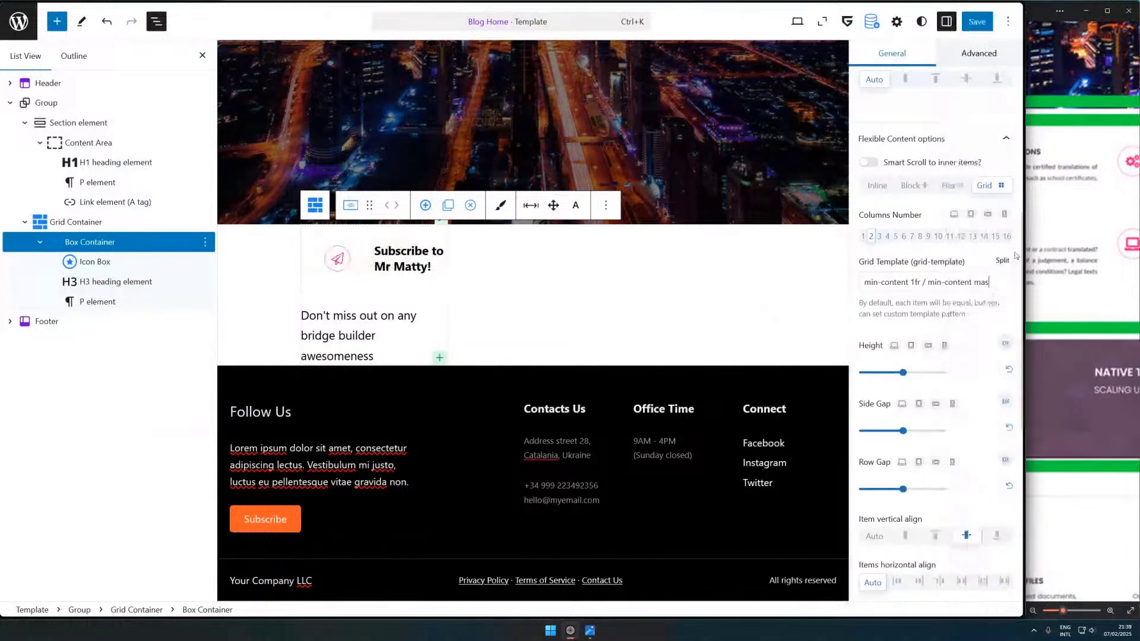
- Split the Box Container's grid template into separate columns and rows, entering 1fr 1fr for each
left_click(1001, 261)
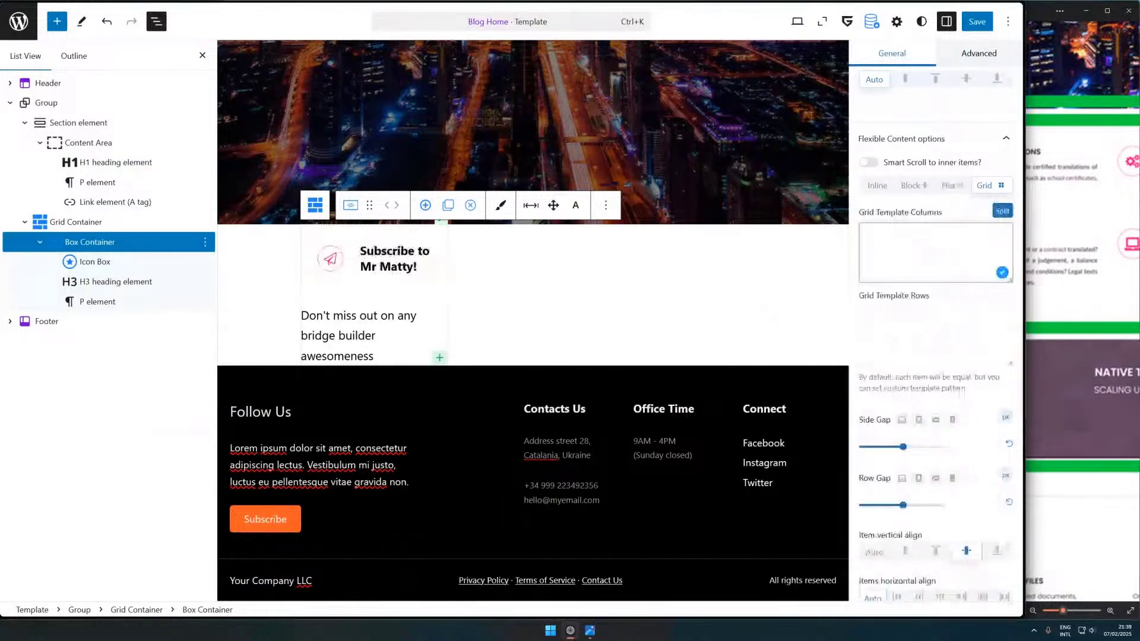
type("1fr 1fre")
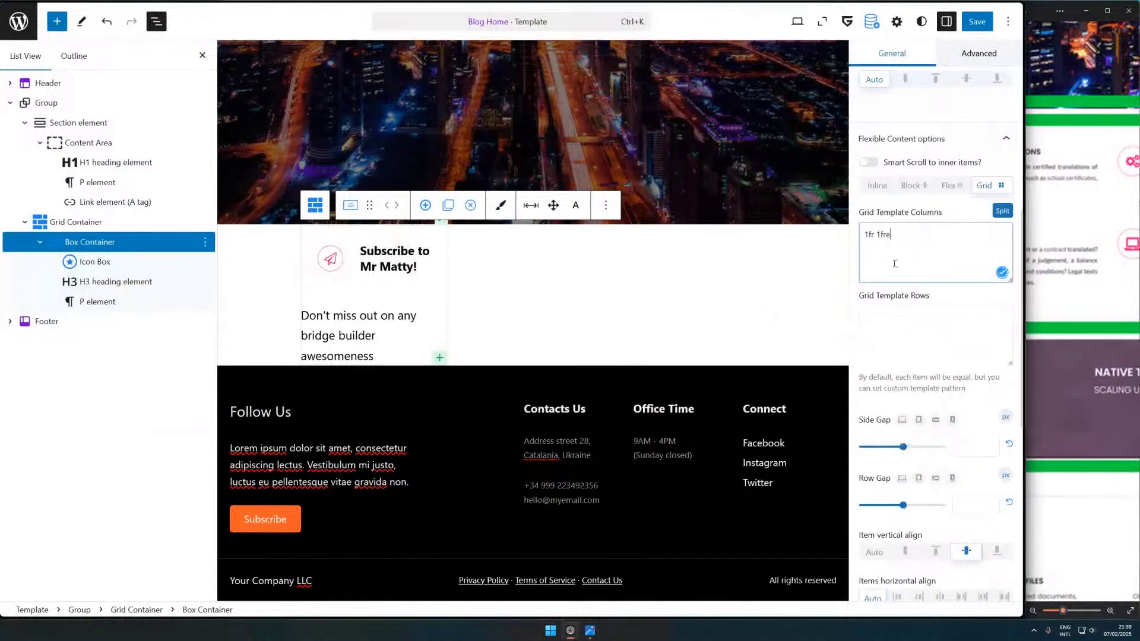
key("BackSpace")
left_click(899, 338)
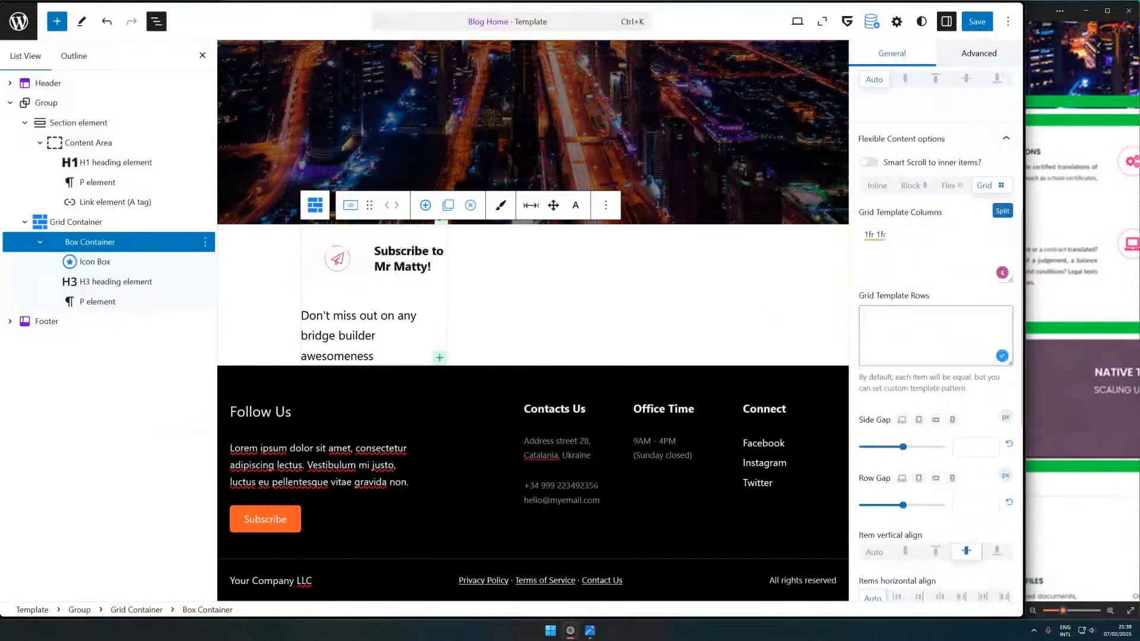
type("1fr 1fr")
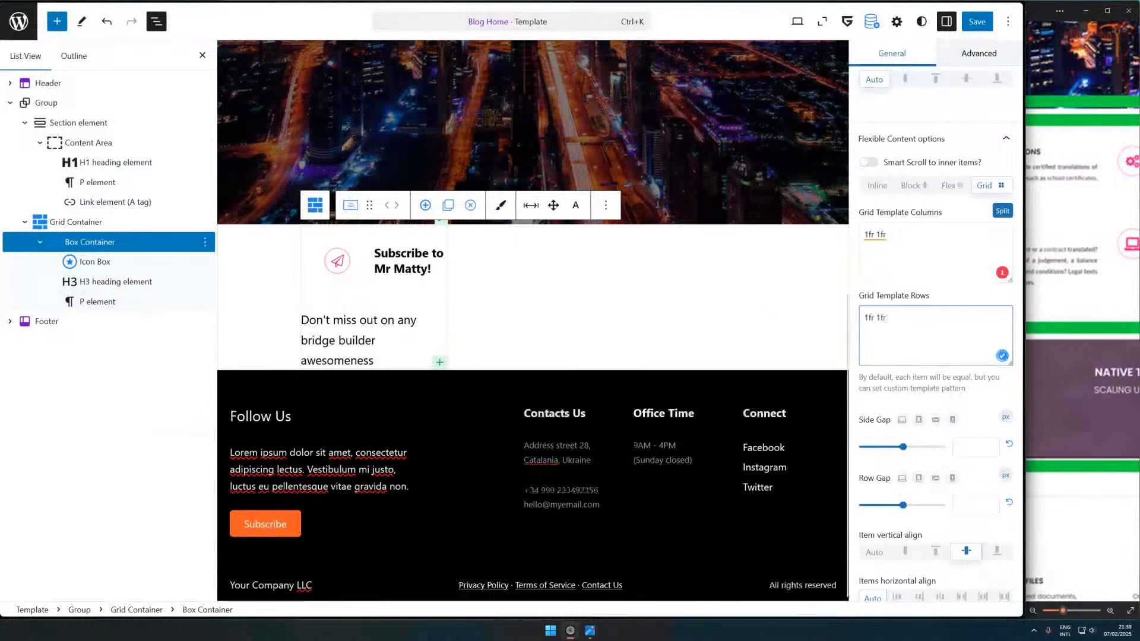
- Set the Box Container's grid template rows to min-content 1fr
double_click(911, 322)
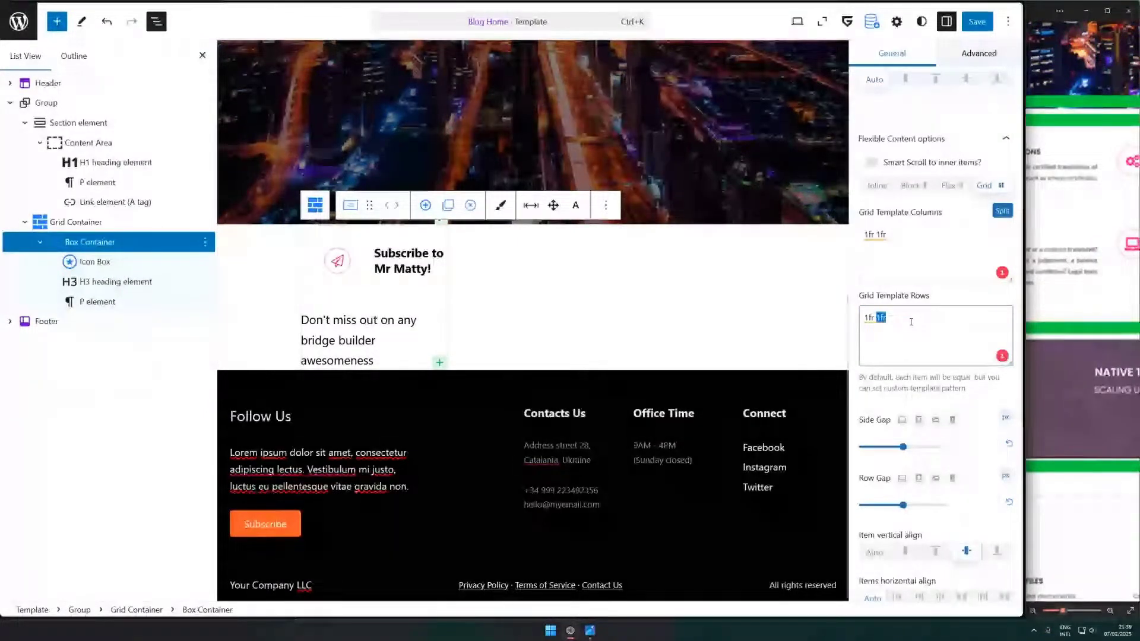
left_click(872, 318)
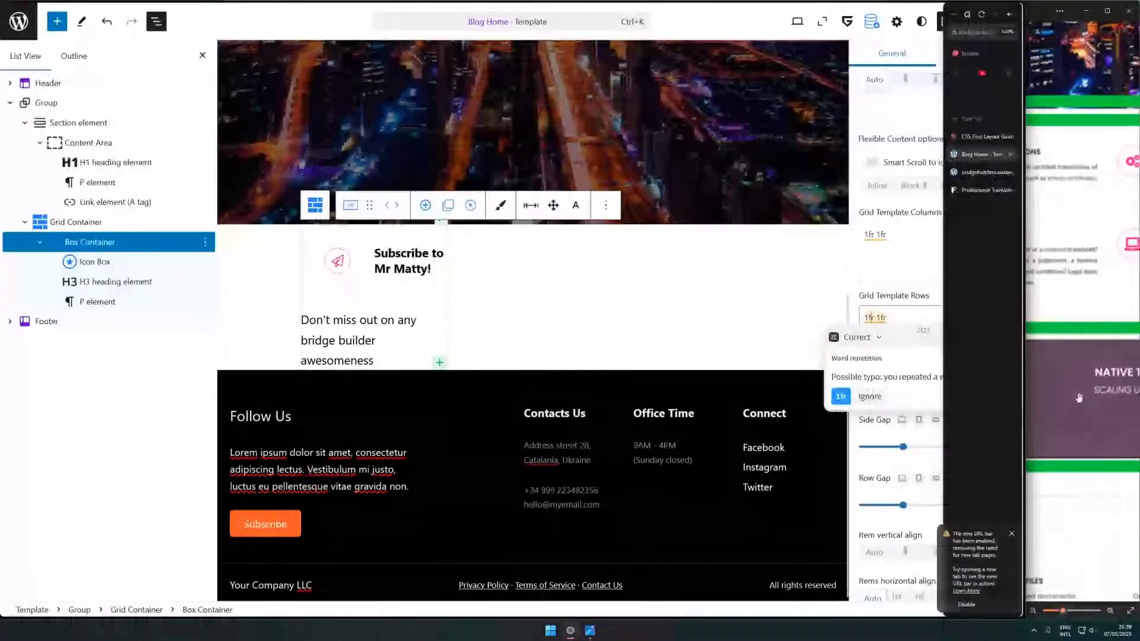
key("BackSpace")
key("BackSpace")
key("BackSpace")
type("min-content")
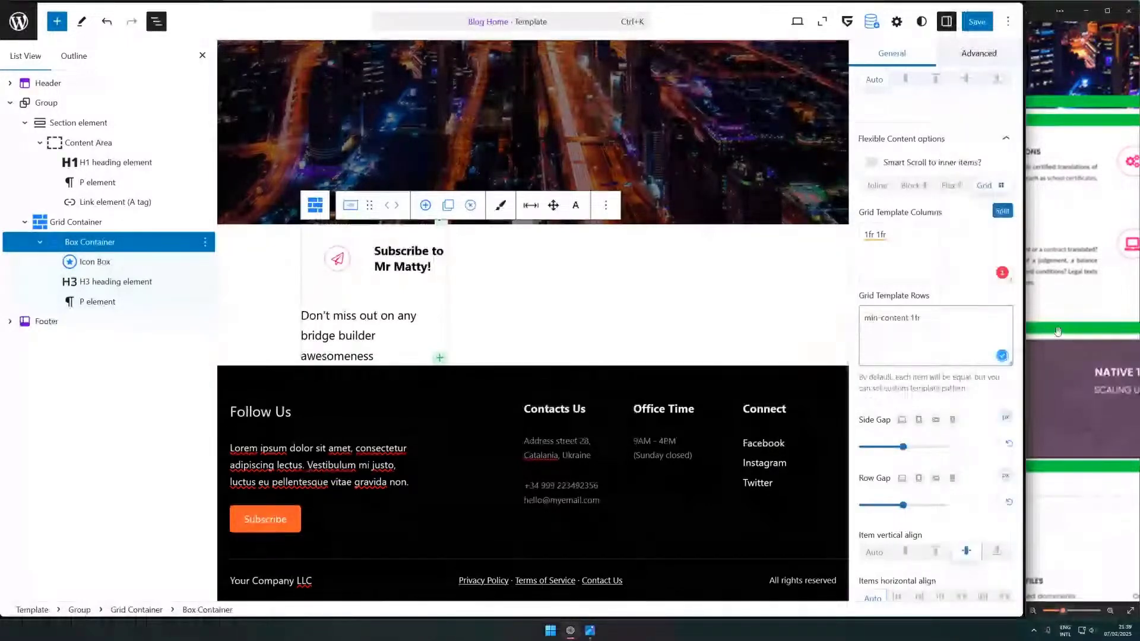
- Set the Box Container's grid template columns to min-content 1fr
left_click(895, 240)
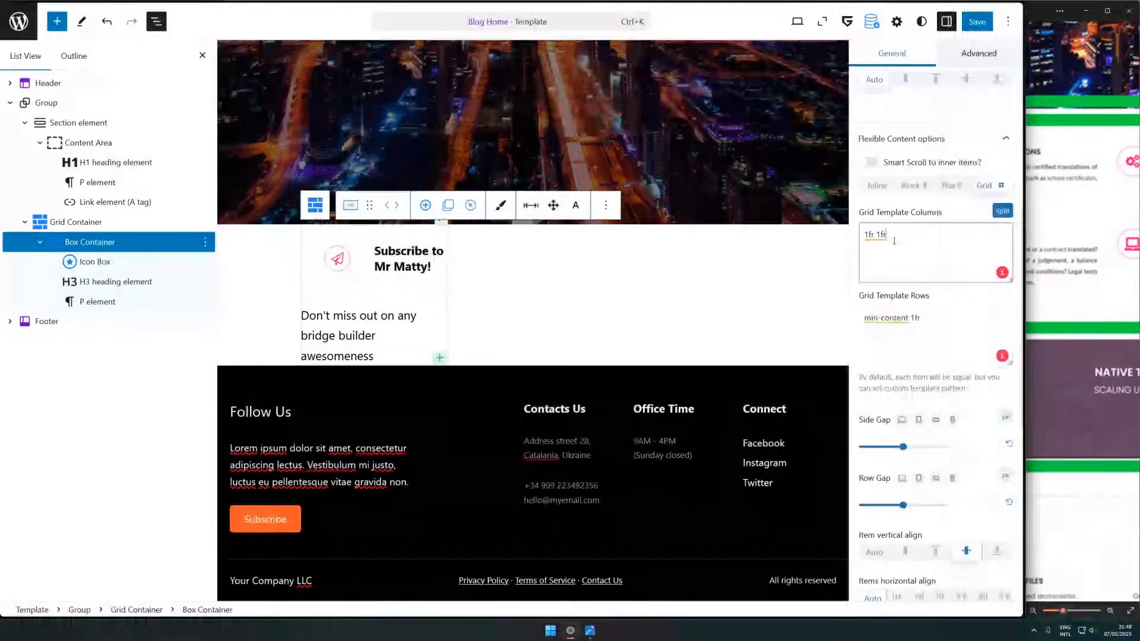
key("Left")
key("Left")
key("Left")
key("Left")
key("BackSpace")
key("BackSpace")
key("BackSpace")
type("min")
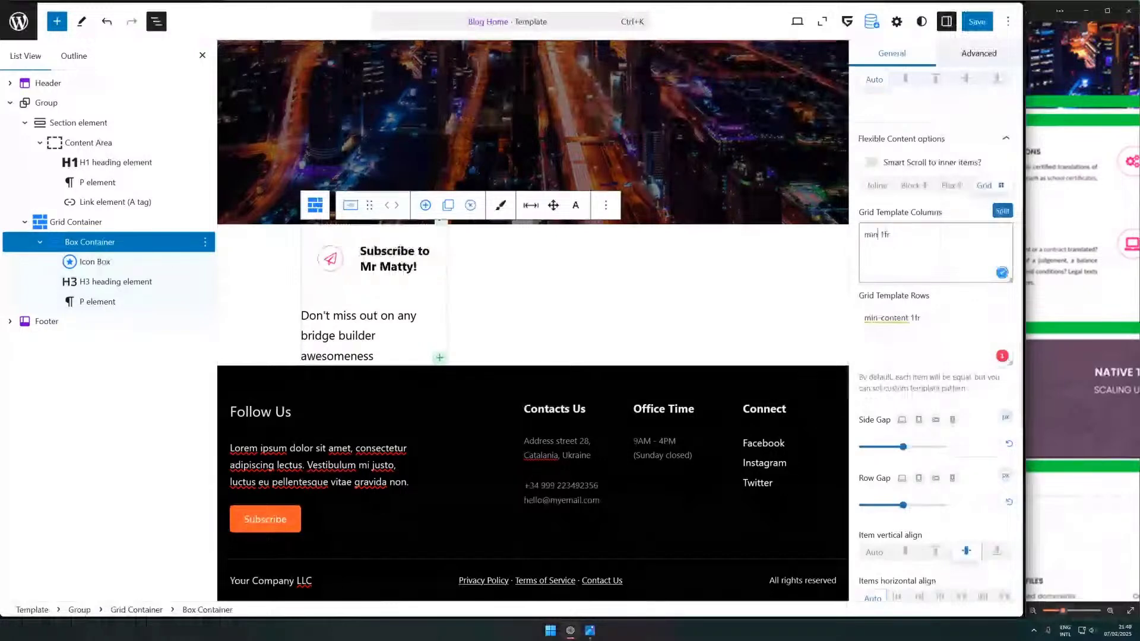
type("-content")
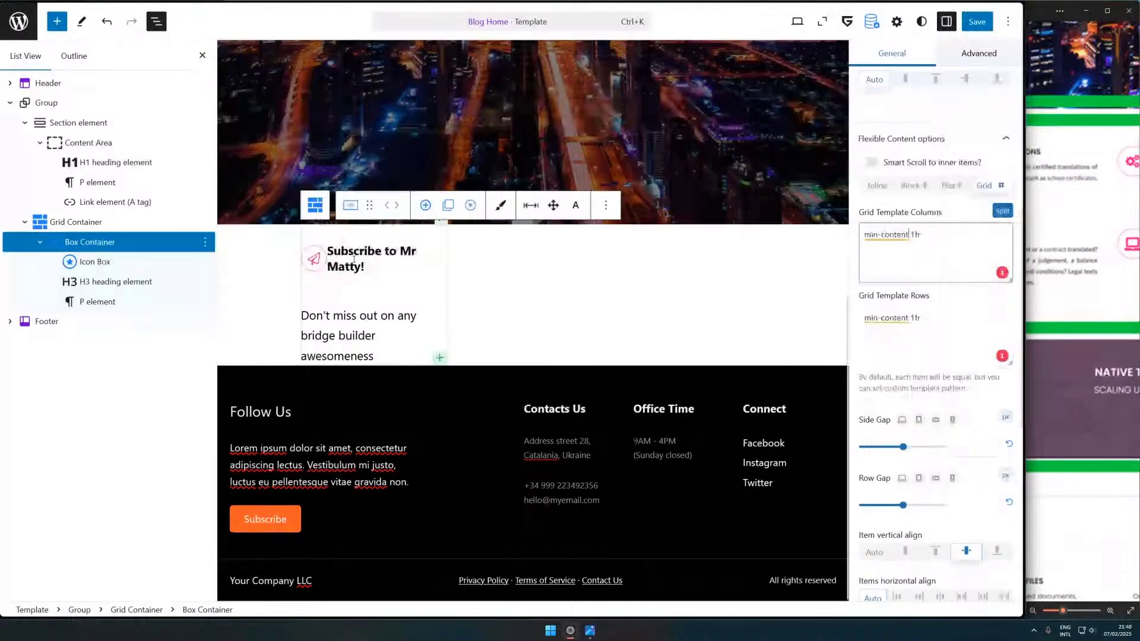
- Reduce the Box Container's row gap to the minimum and set its side gap to 10
left_click(354, 260)
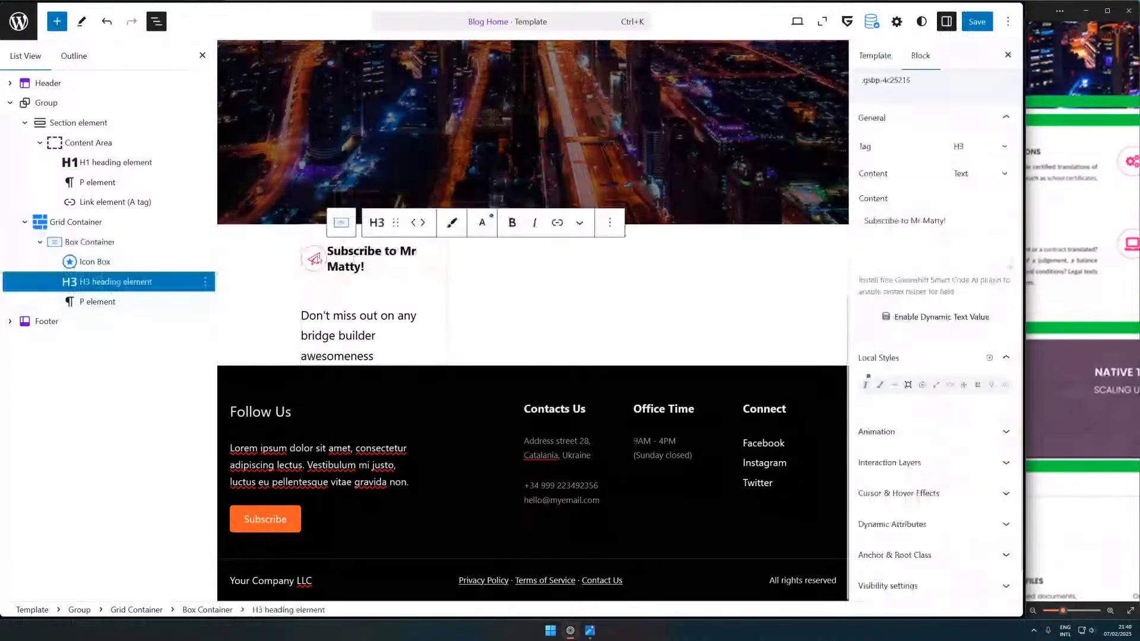
left_click(633, 233)
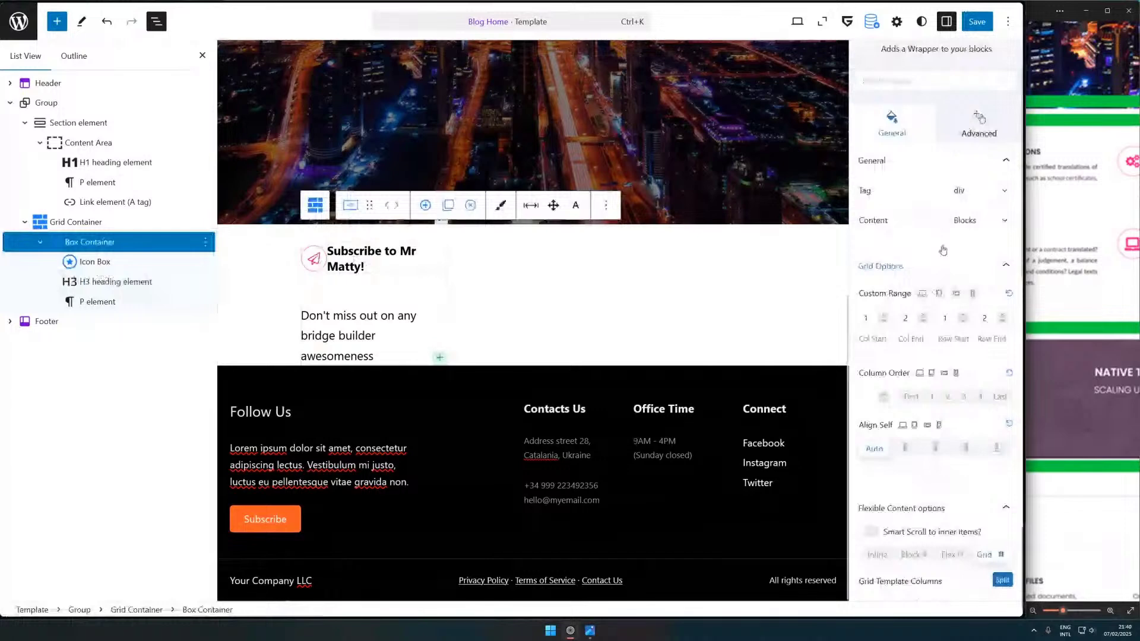
scroll(968, 273, "down", 5)
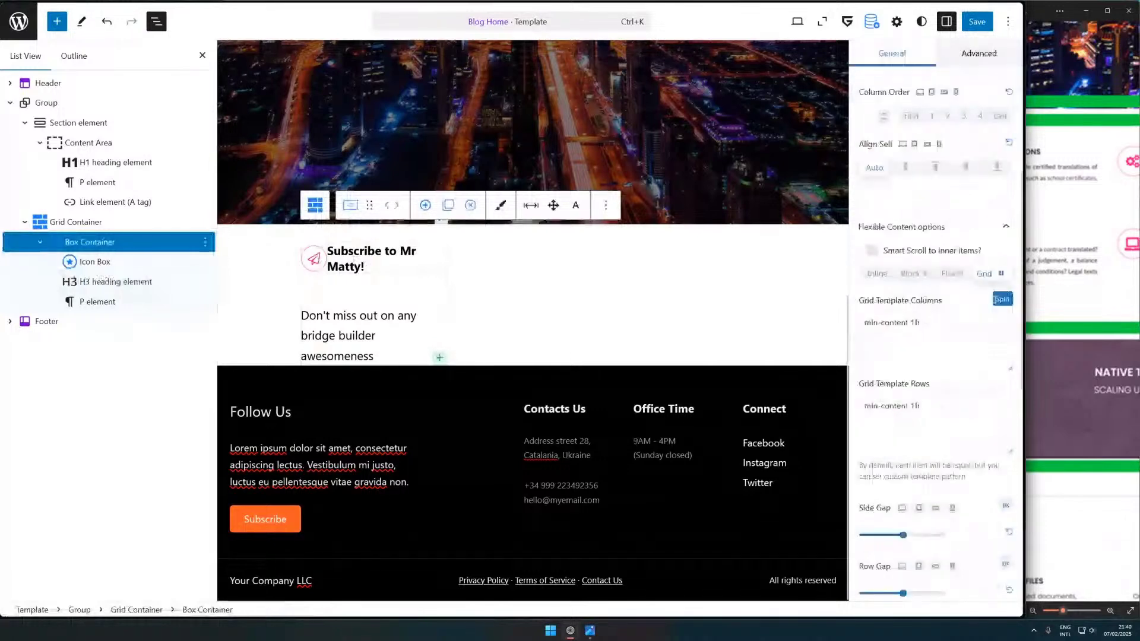
scroll(950, 267, "down", 6)
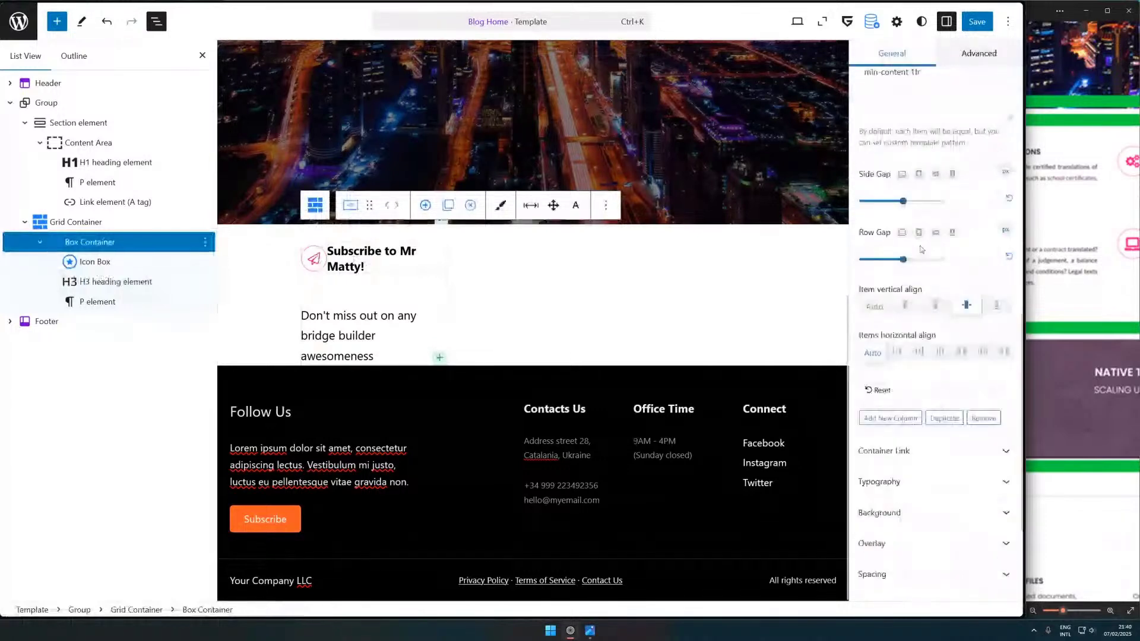
left_click_drag(903, 260, 855, 261)
left_click_drag(904, 201, 864, 203)
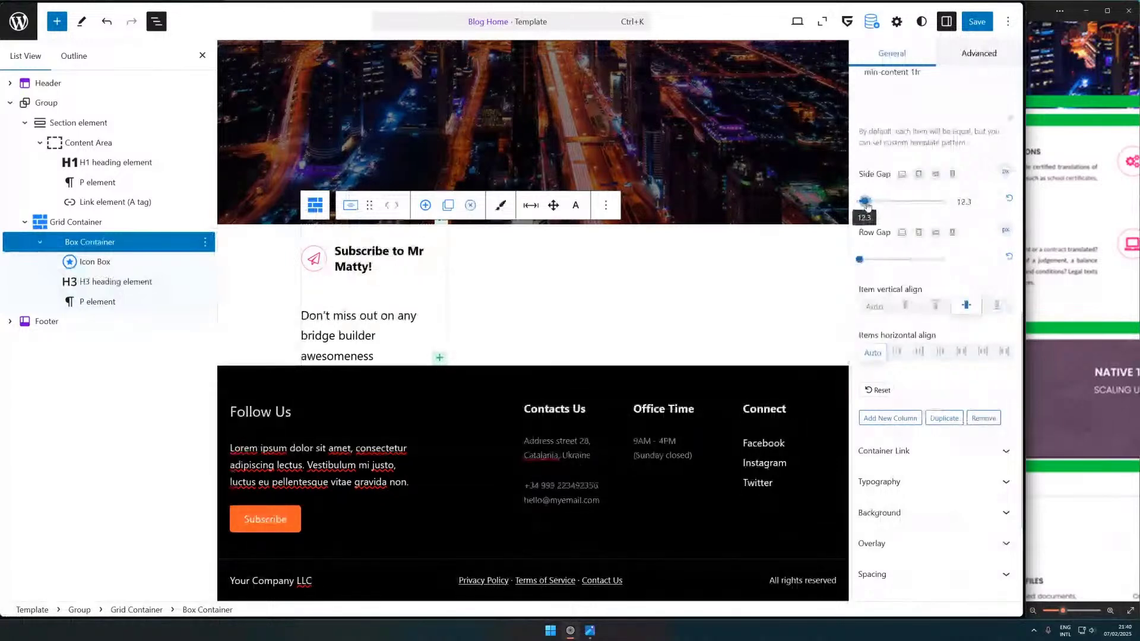
type("10")
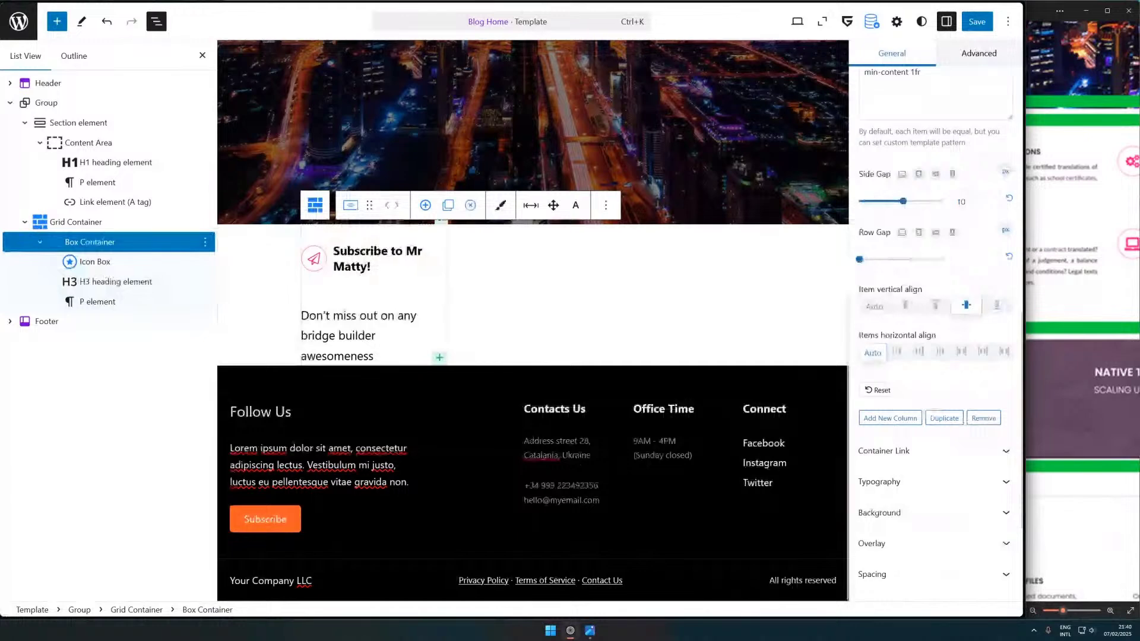
- Compare the icon, heading and paragraph arrangement with the Certified Translations item in the reference design, and review the Icon Box's settings
left_click(1051, 141)
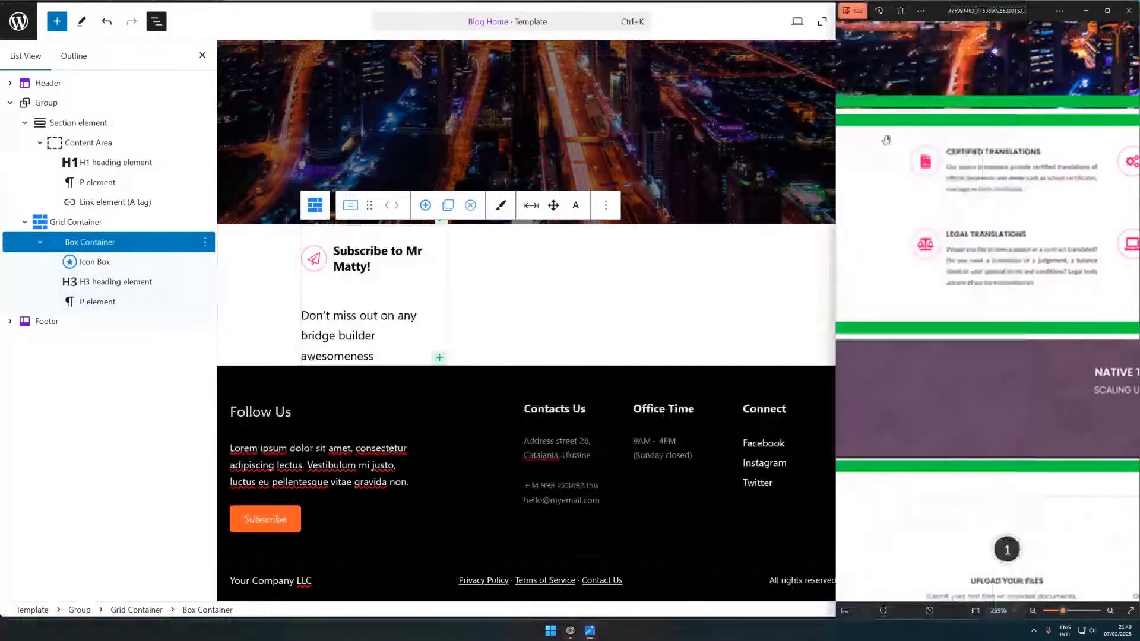
left_click(315, 261)
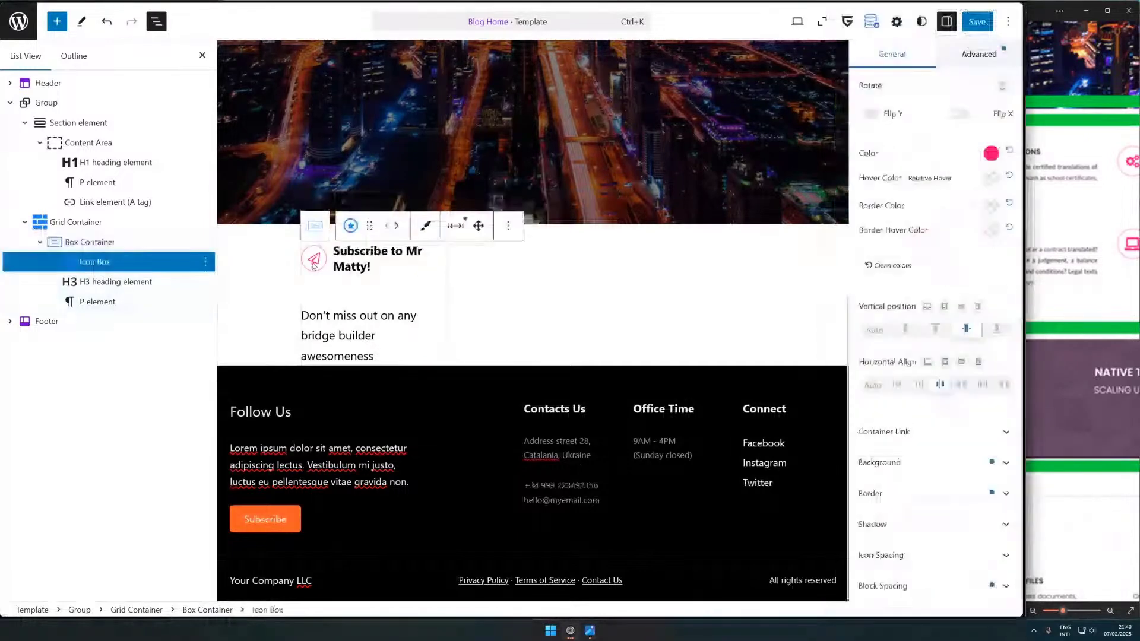
left_click(1045, 166)
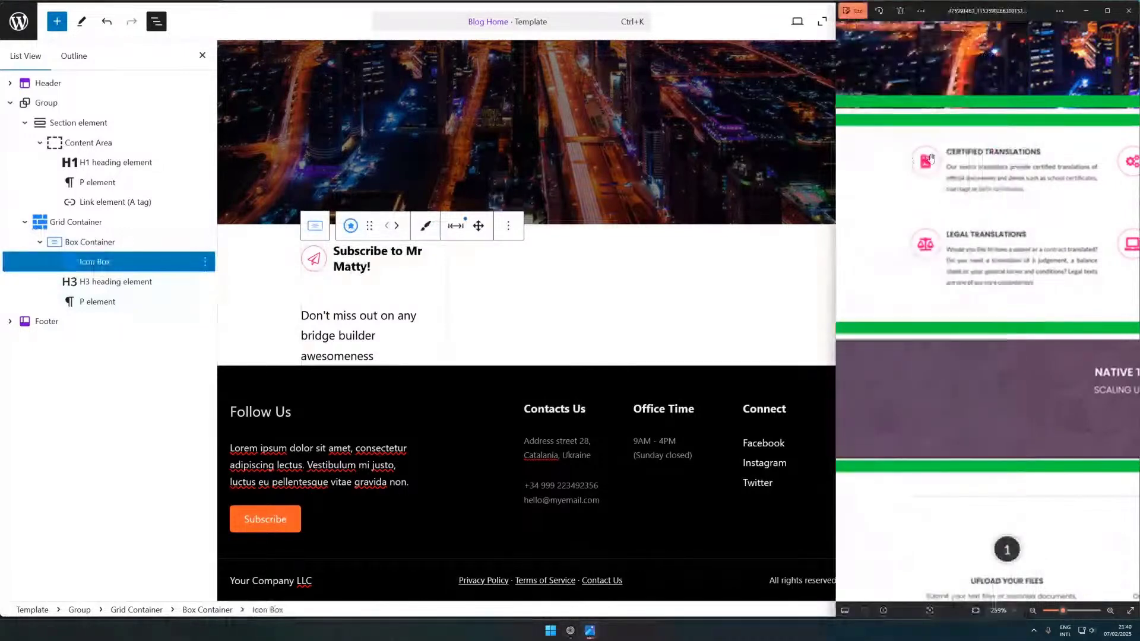
left_click(110, 252)
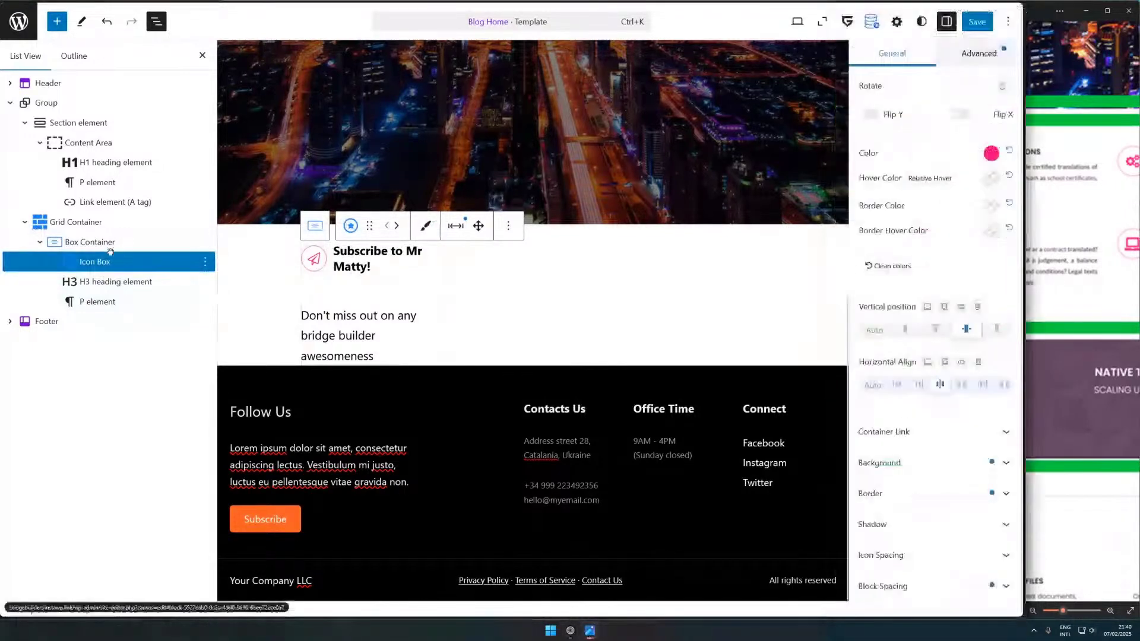
left_click(373, 317)
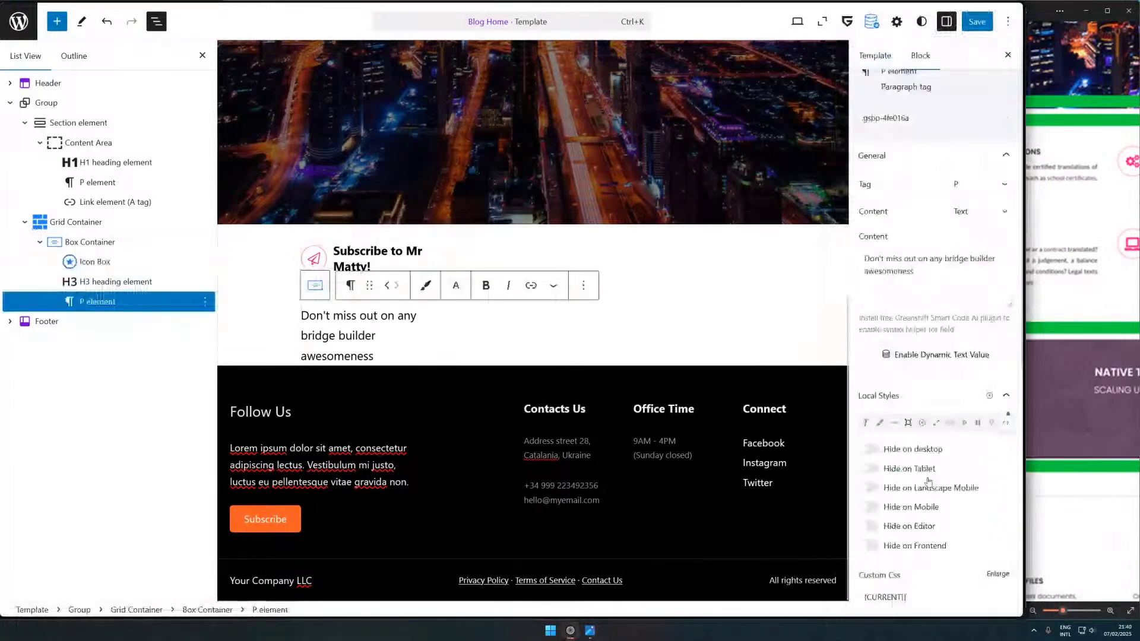
scroll(929, 481, "down", 4)
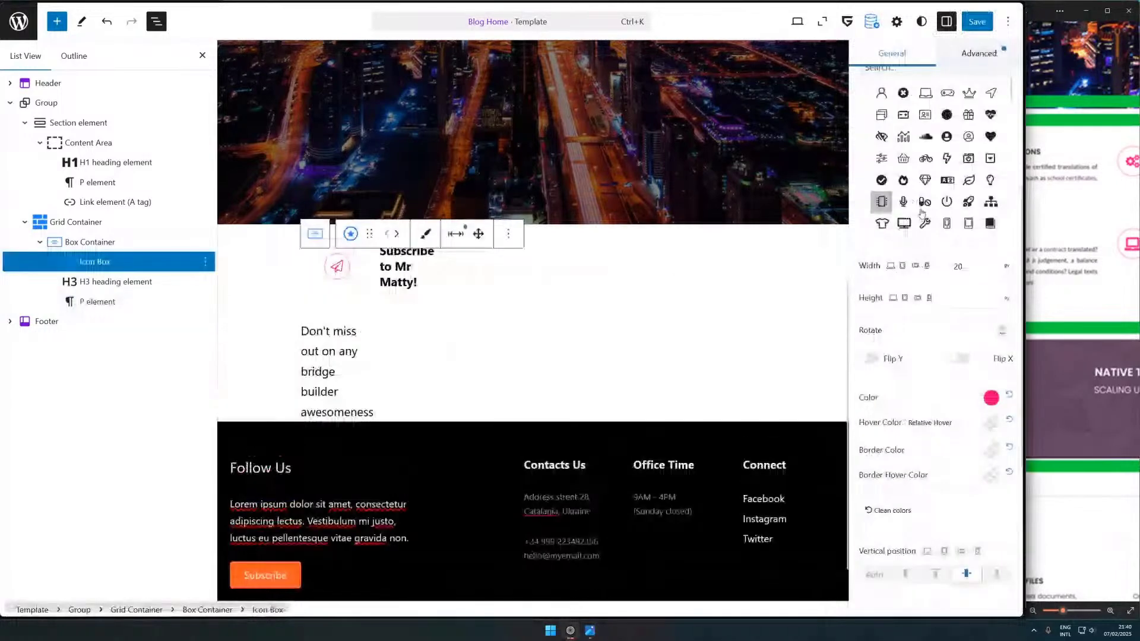
scroll(970, 462, "up", 4)
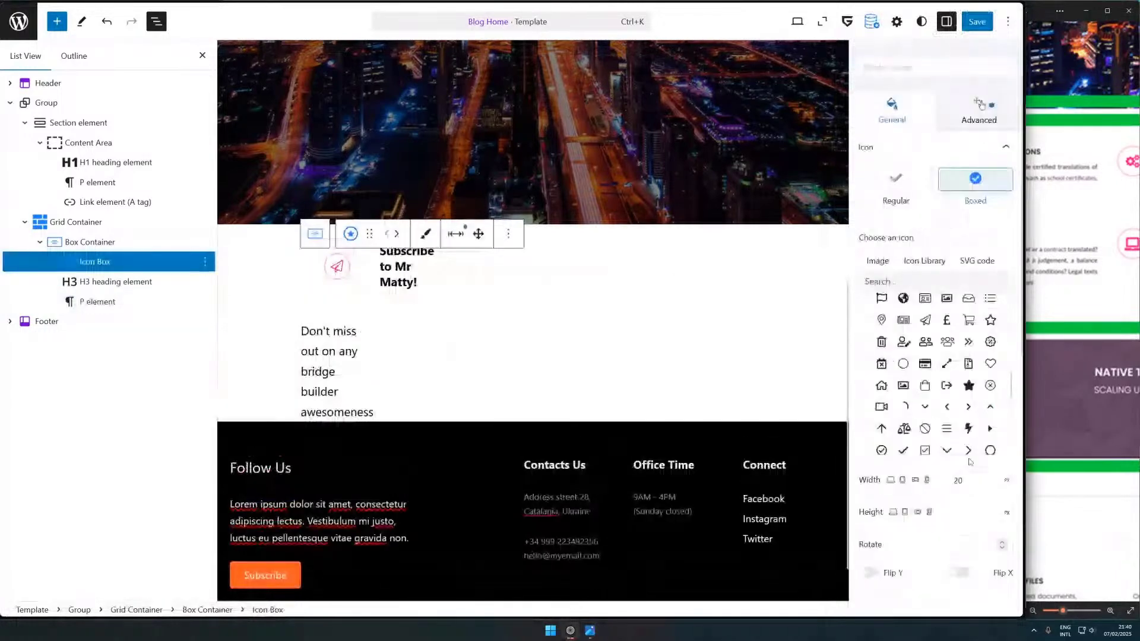
scroll(969, 462, "down", 8)
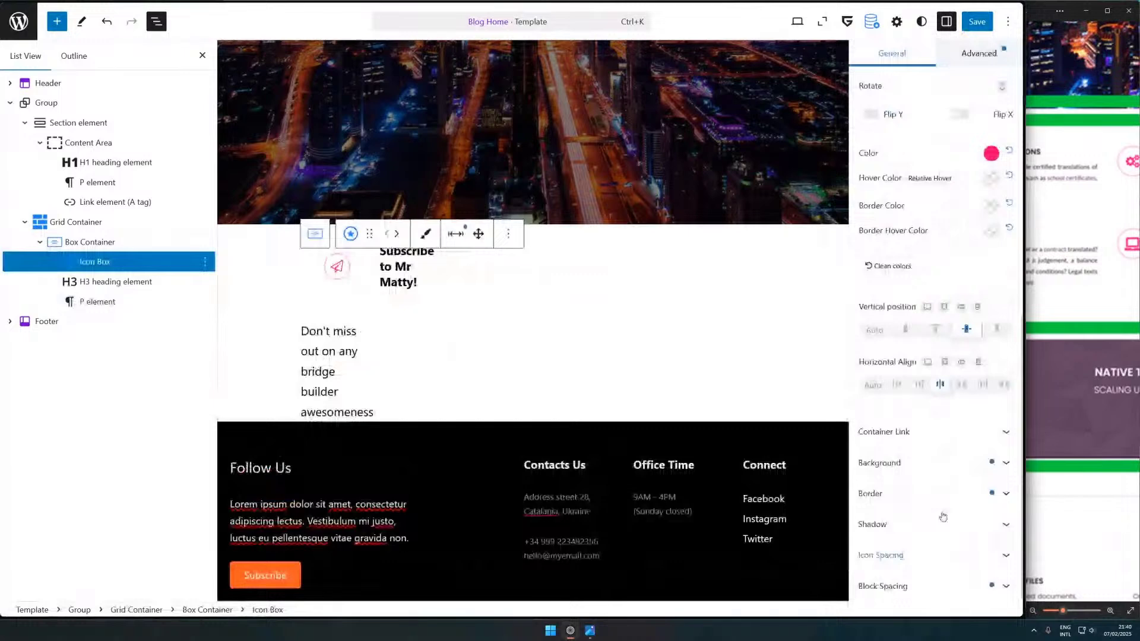
- Add the declaration grid-column: span 2; below align-self in the Icon Box's custom CSS
left_click(942, 385)
left_click(979, 54)
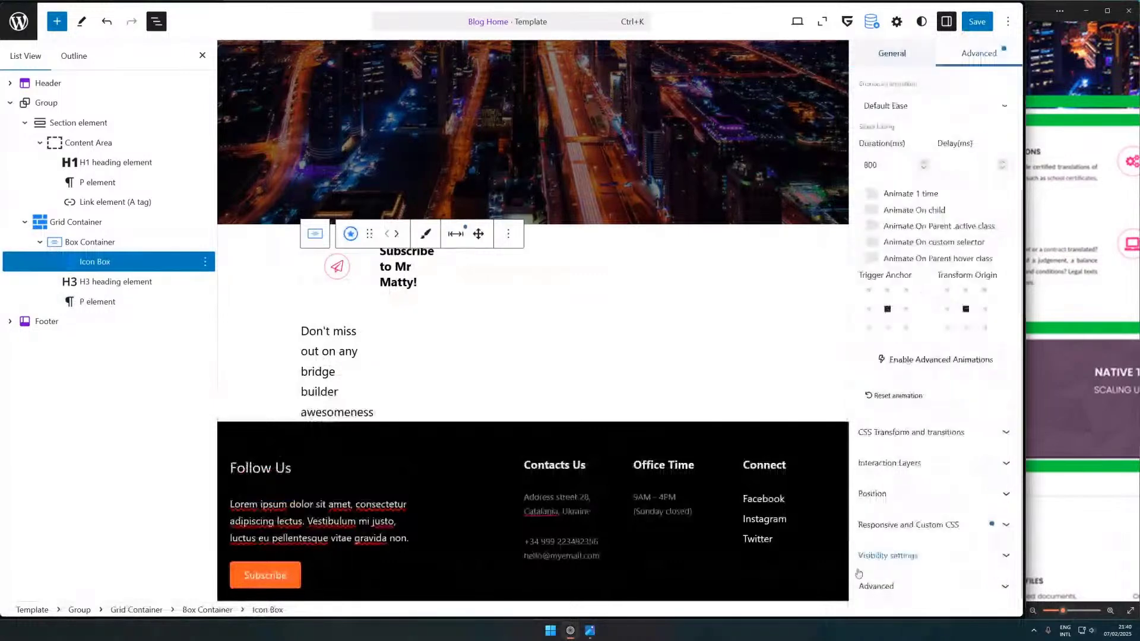
left_click(926, 525)
scroll(974, 479, "down", 3)
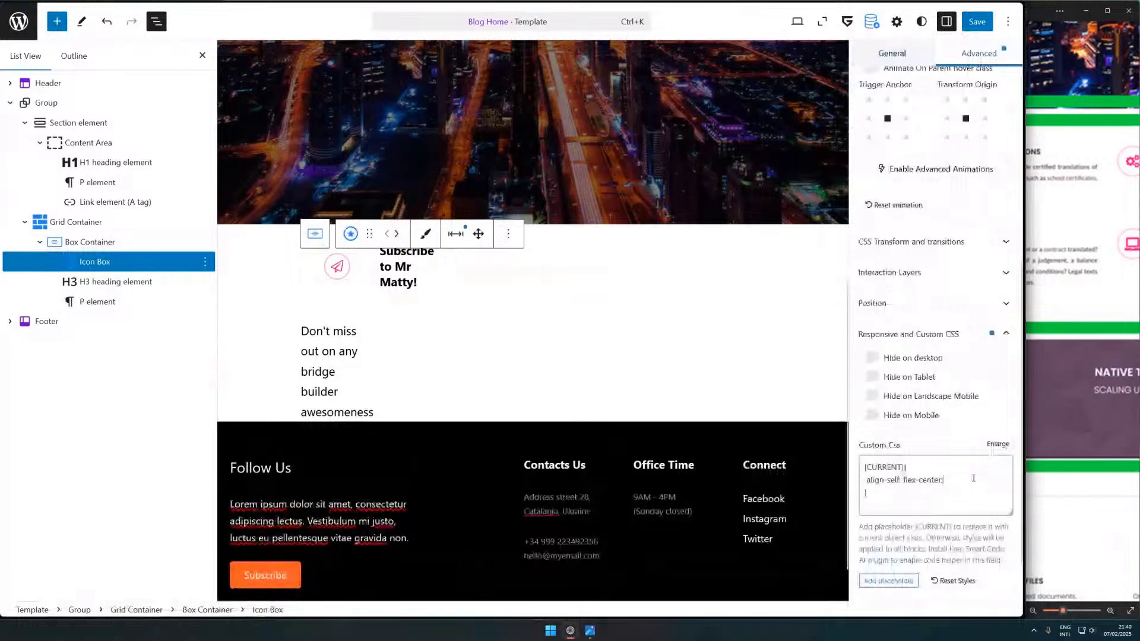
type(";")
key("Return")
type("gr")
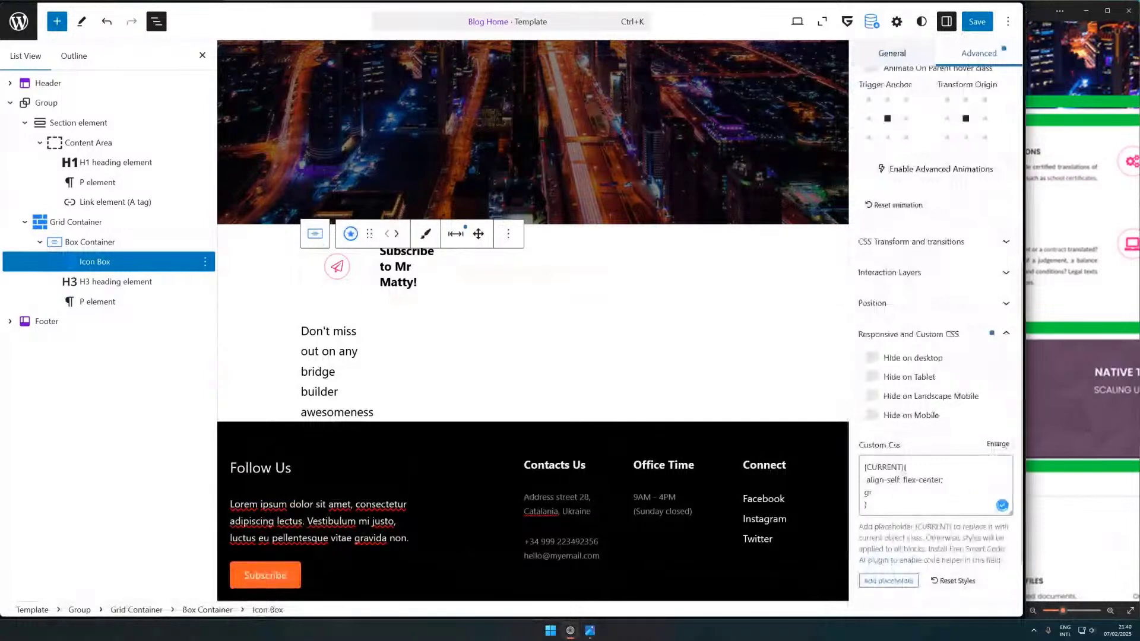
type("id-g")
type("olum")
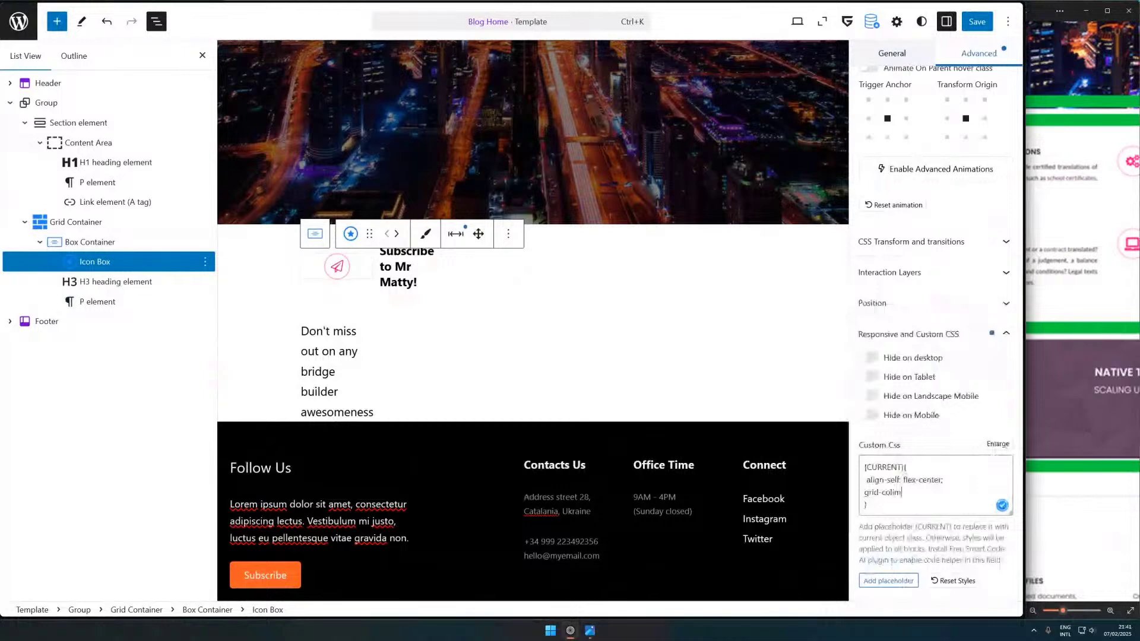
type("n")
type(": span 2;")
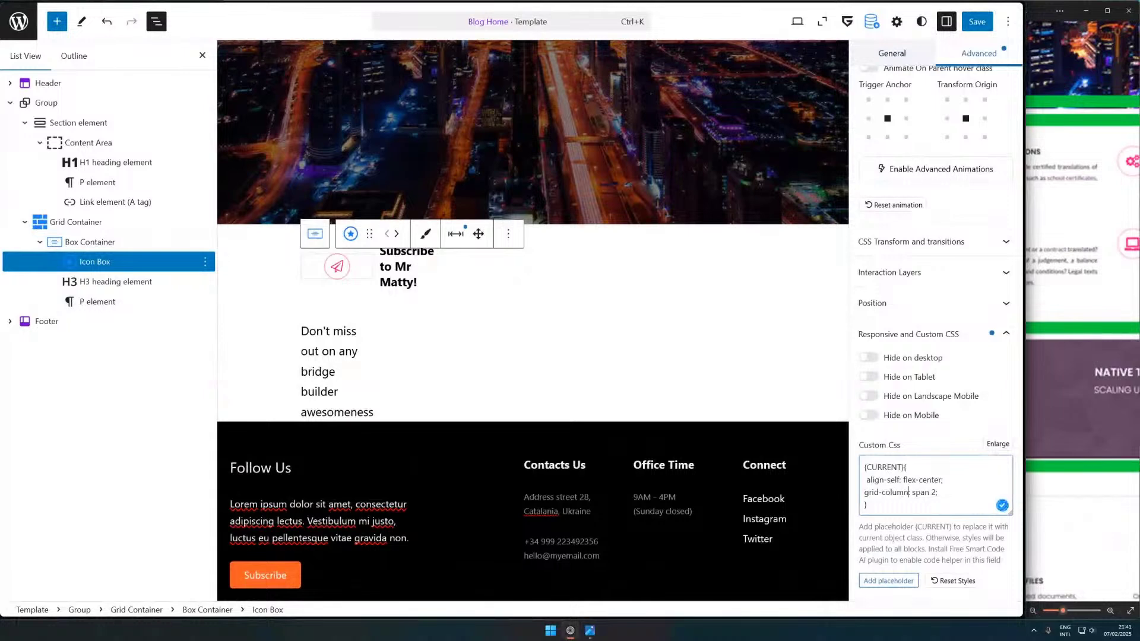
- Change the grid-column declaration in the Icon Box's custom CSS to grid-row: span 2; and indent the line
key("BackSpace")
key("BackSpace")
key("BackSpace")
key("BackSpace")
key("BackSpace")
key("BackSpace")
type("rows")
key("BackSpace")
left_click(862, 488)
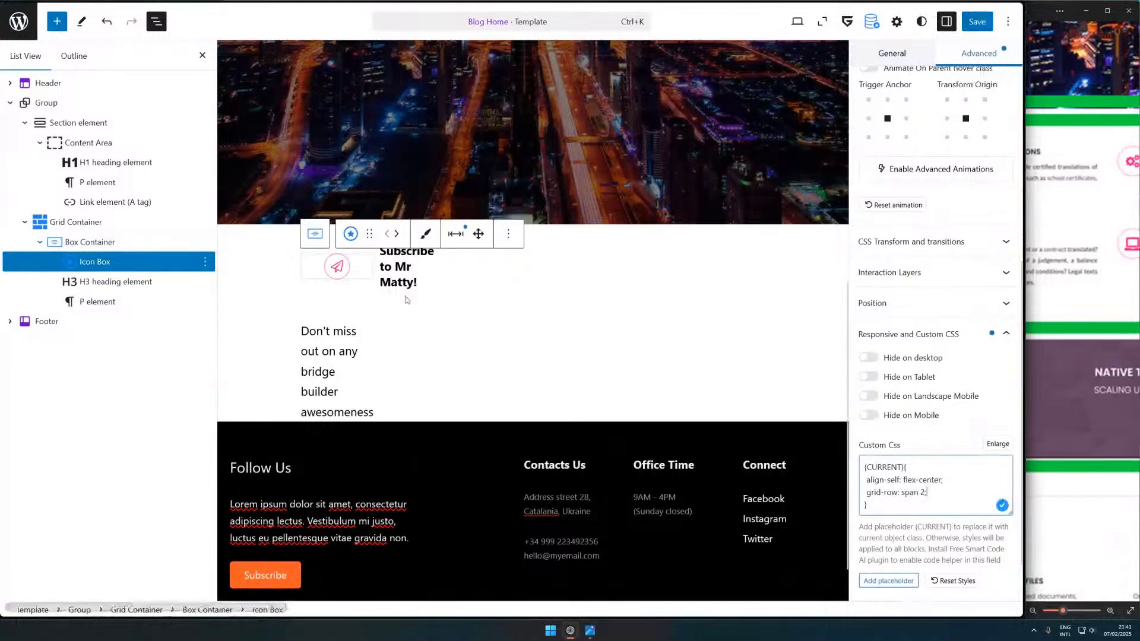
- Consult the CSS Grid Layout Guide page, and return to the template editor to recheck the Icon Box's custom CSS and general settings
mouse_move(1032, 318)
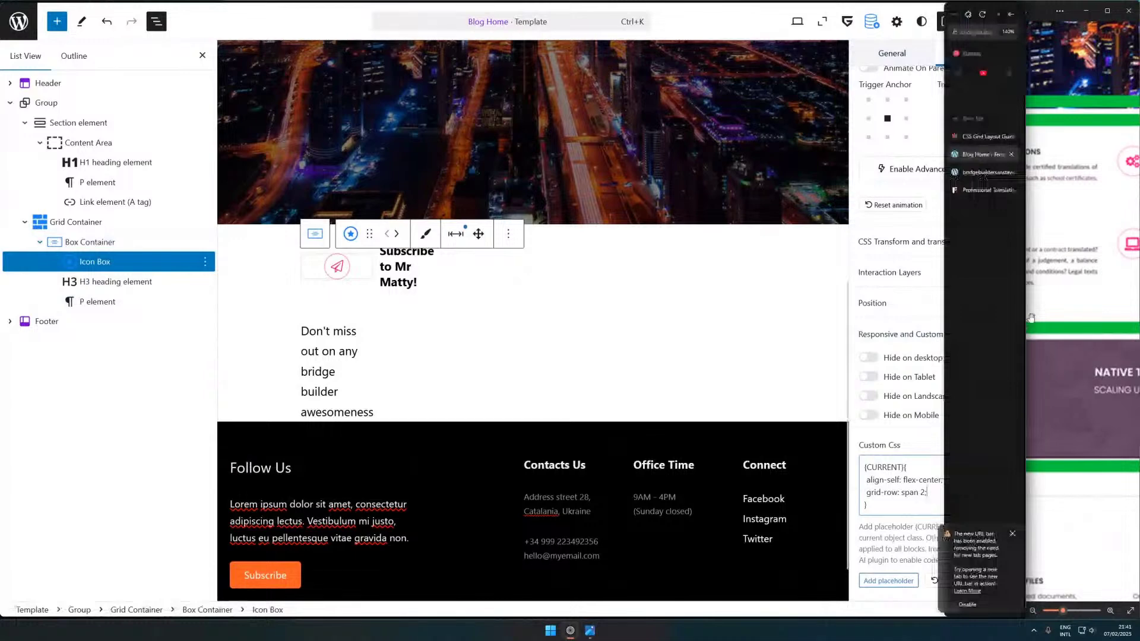
left_click(986, 136)
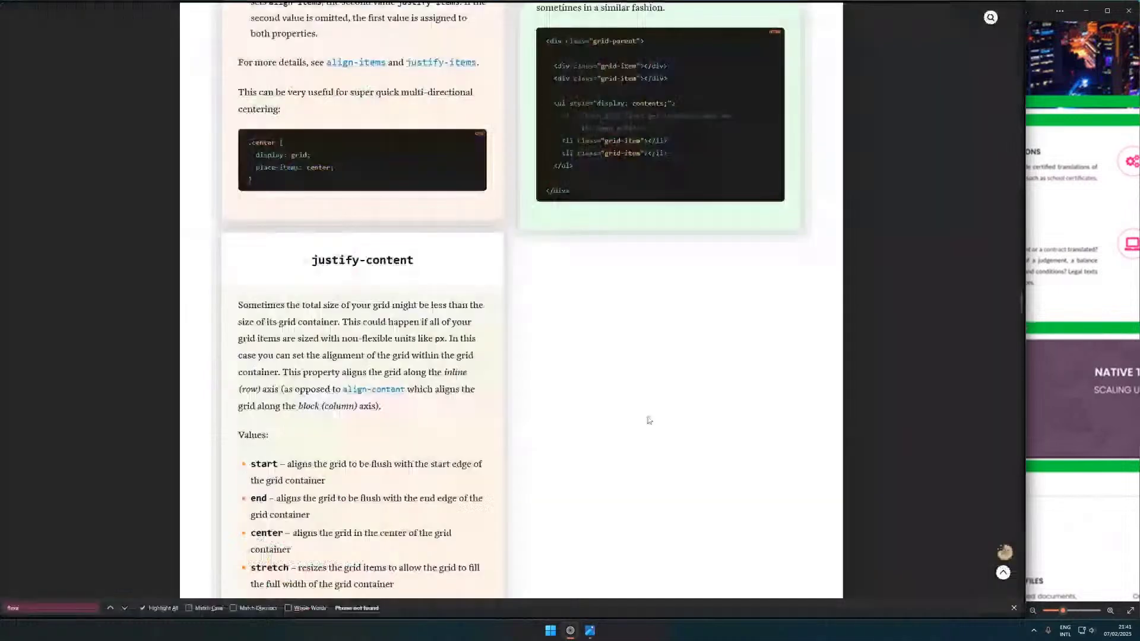
scroll(649, 421, "up", 3)
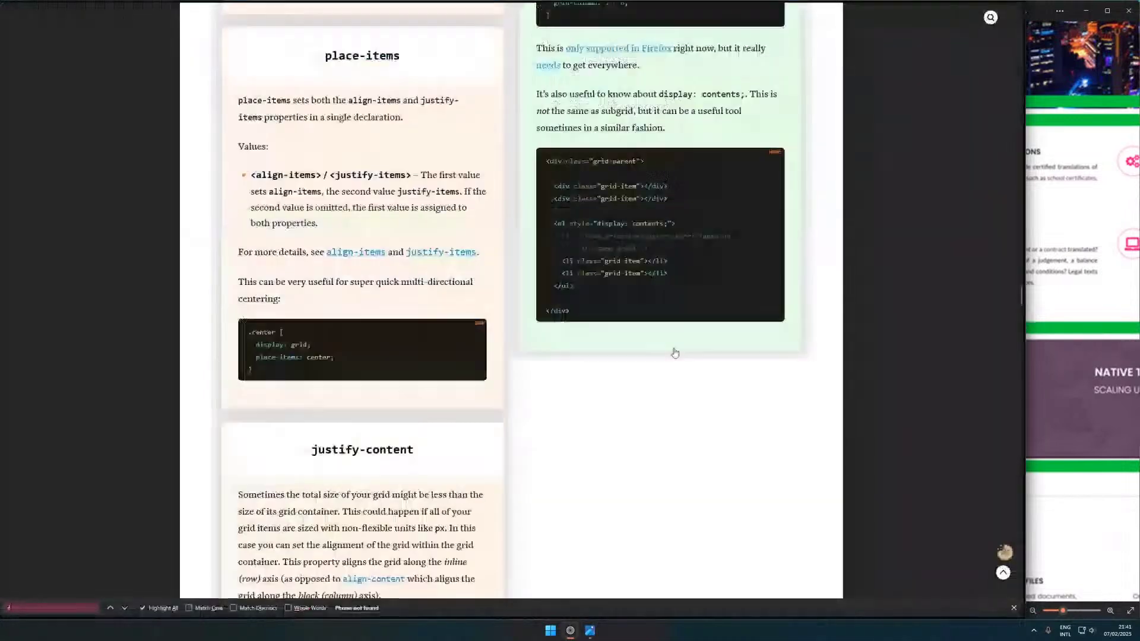
scroll(675, 353, "down", 10)
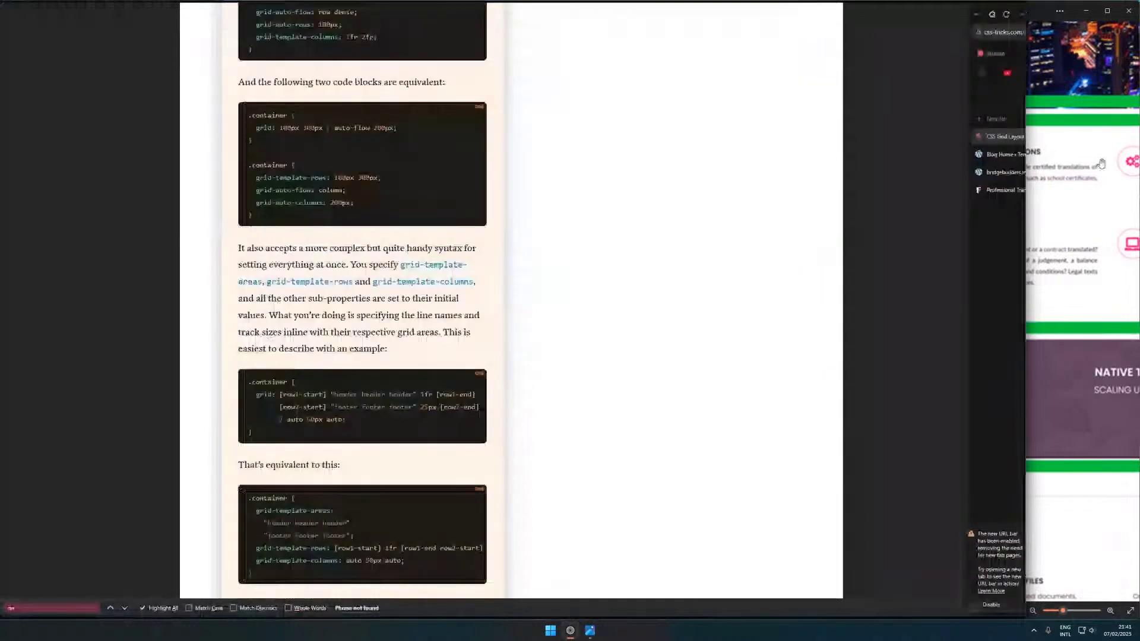
left_click(998, 154)
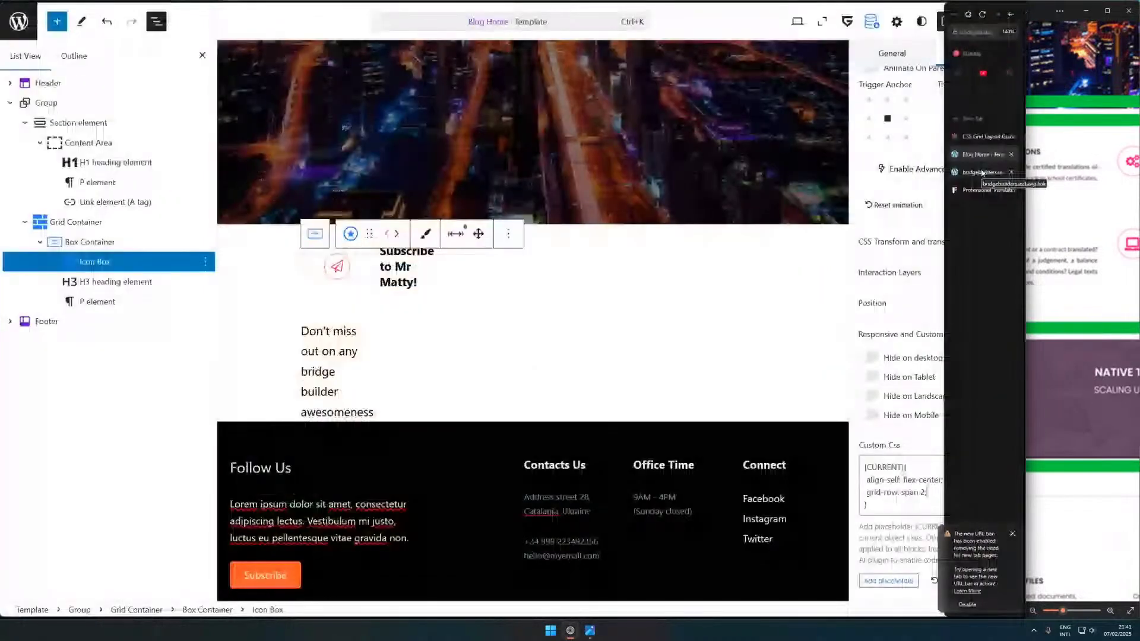
left_click(943, 492)
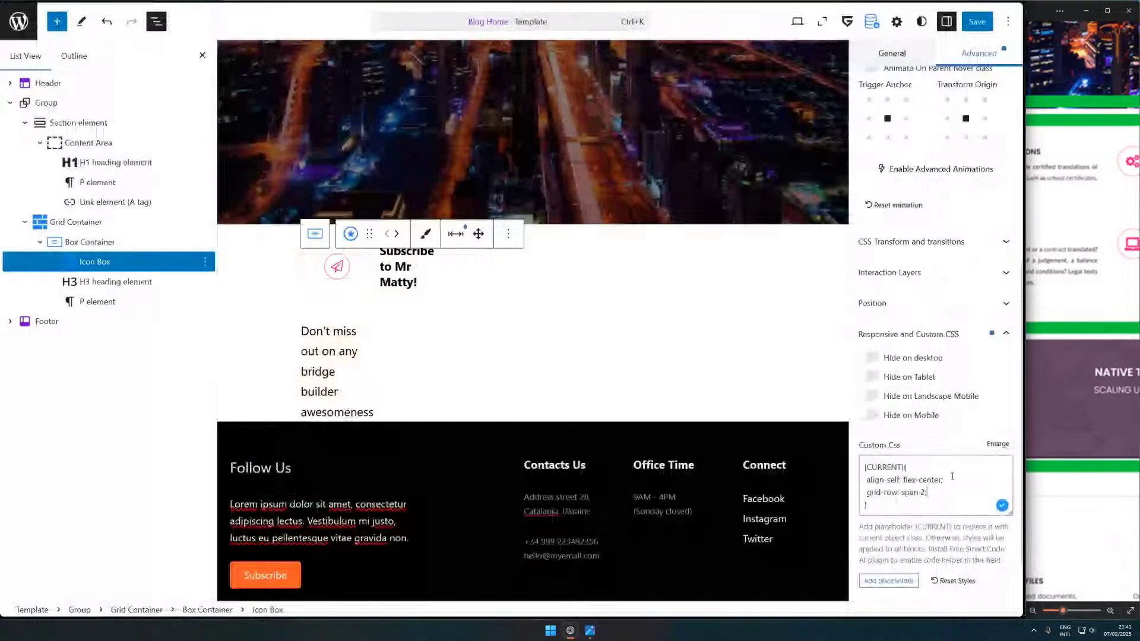
scroll(905, 203, "up", 6)
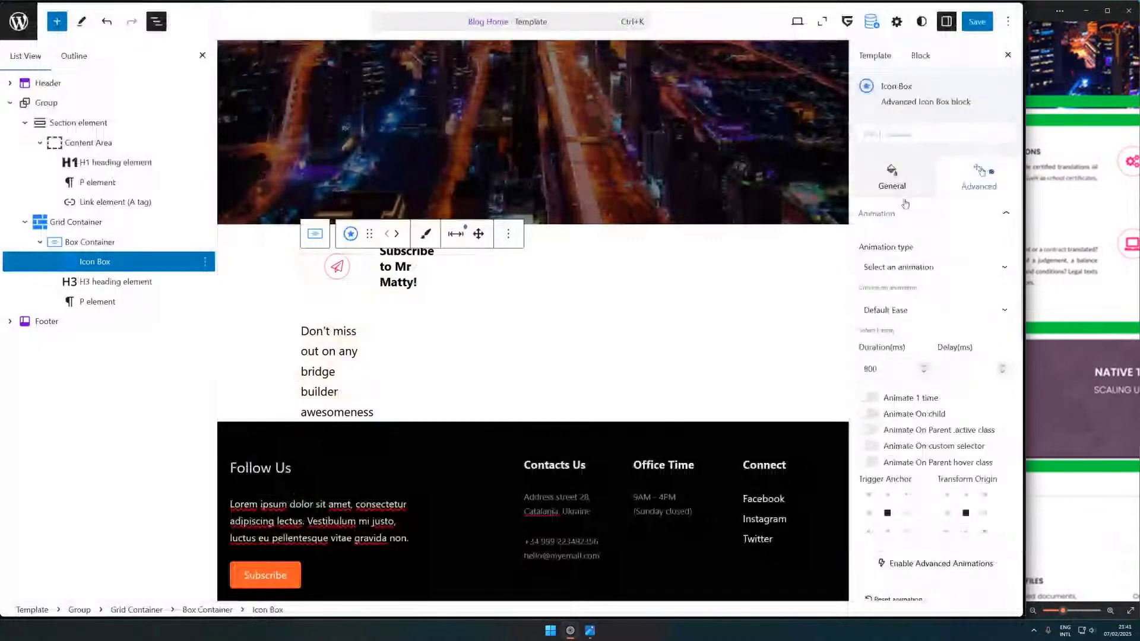
left_click(979, 177)
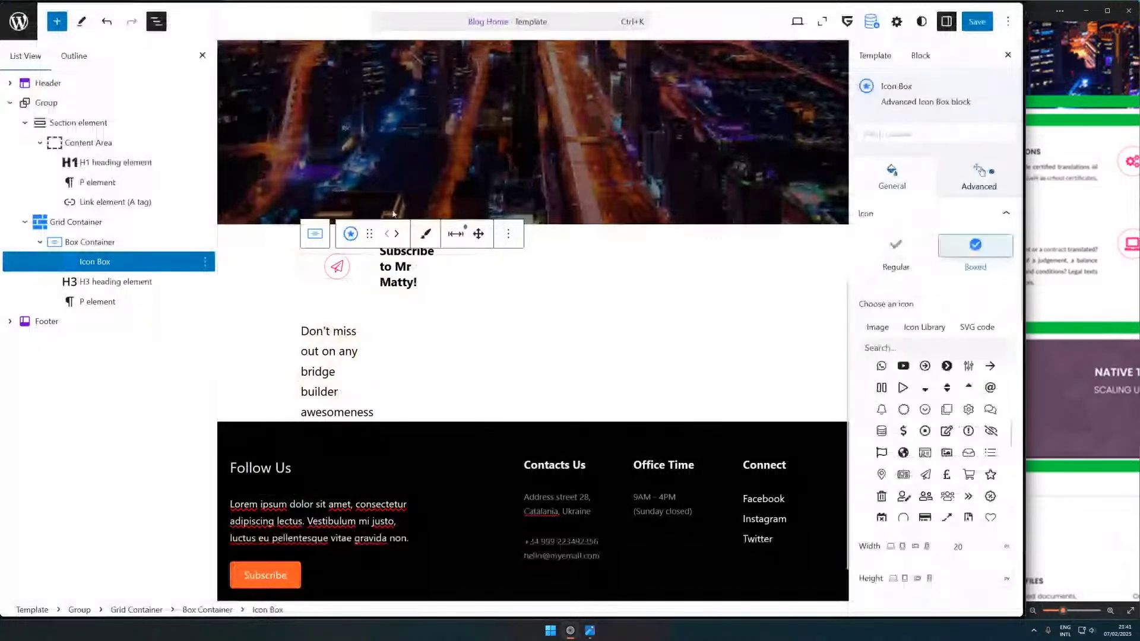
- Collapse the Grid Container in the block list and insert a Section element block directly after it
left_click(192, 248)
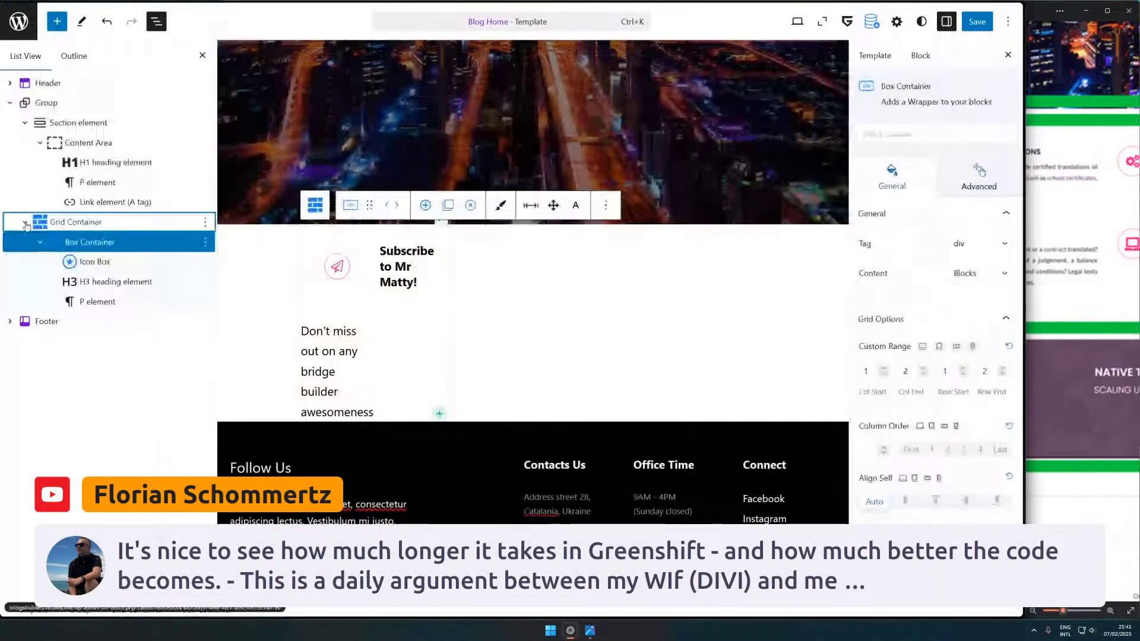
left_click(26, 225)
left_click(205, 222)
left_click(233, 319)
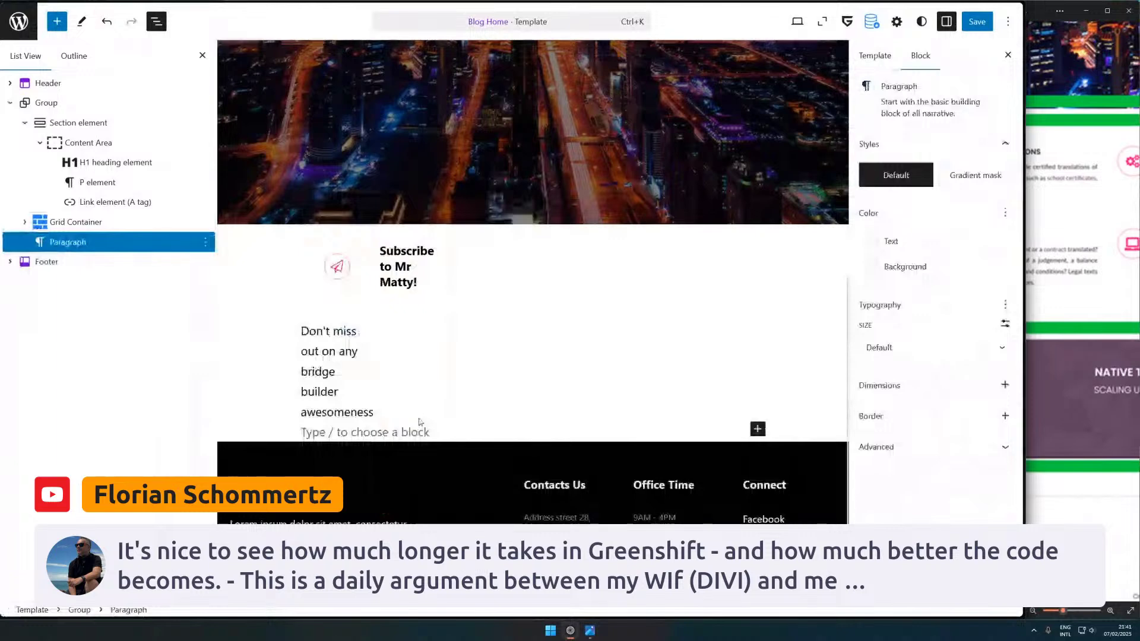
type("/")
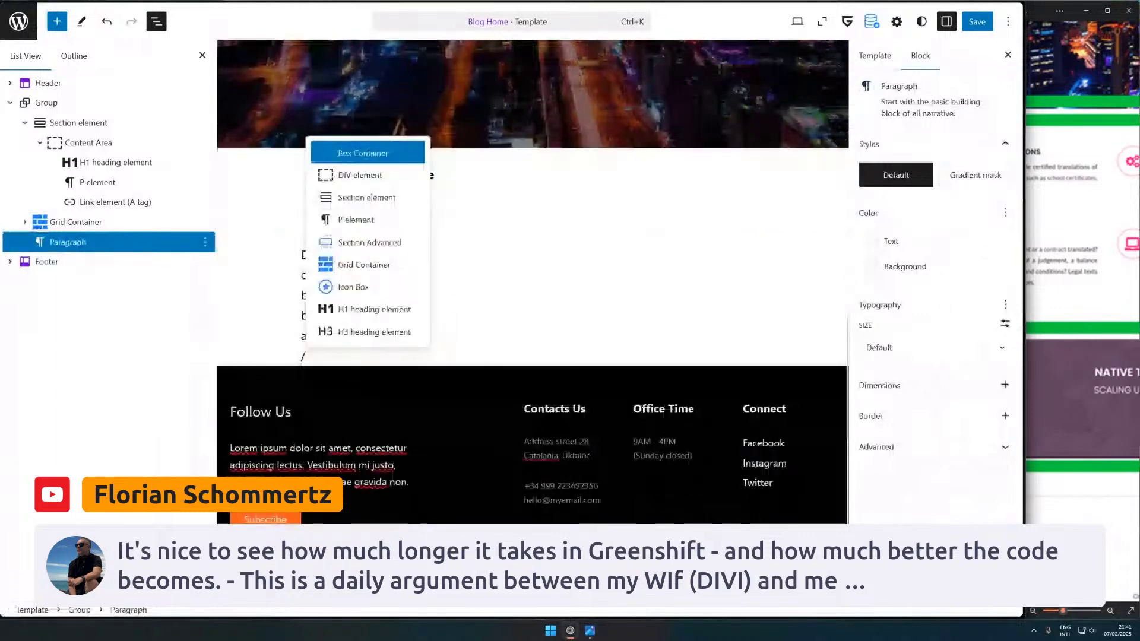
key("Return")
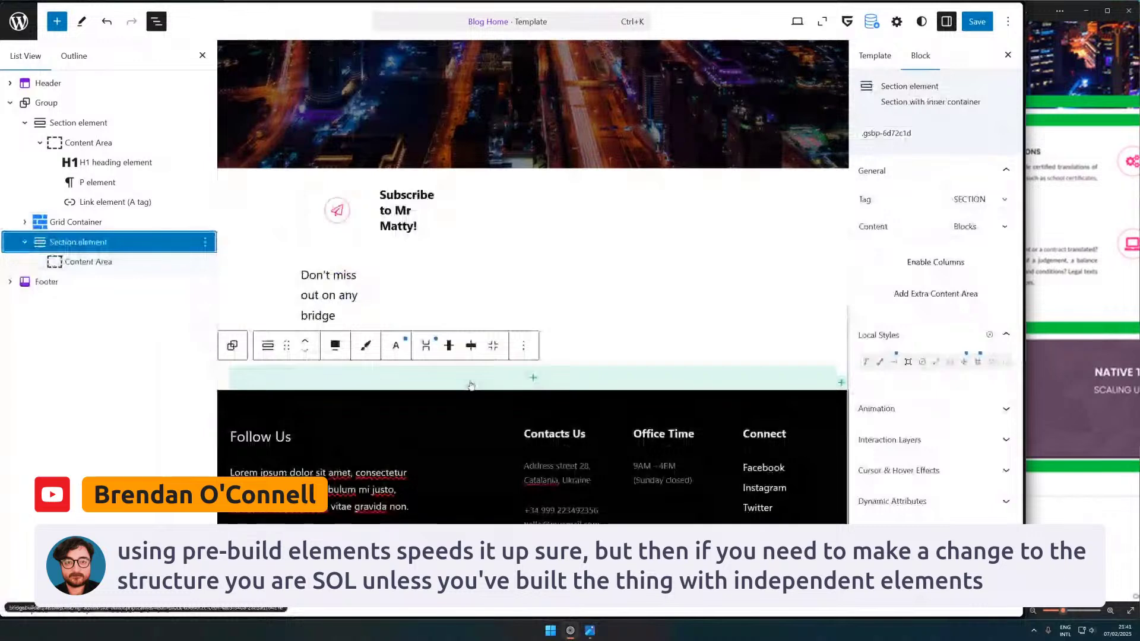
- Insert a DIV element into the new section's Content Area and duplicate it twice to make three columns
left_click(533, 378)
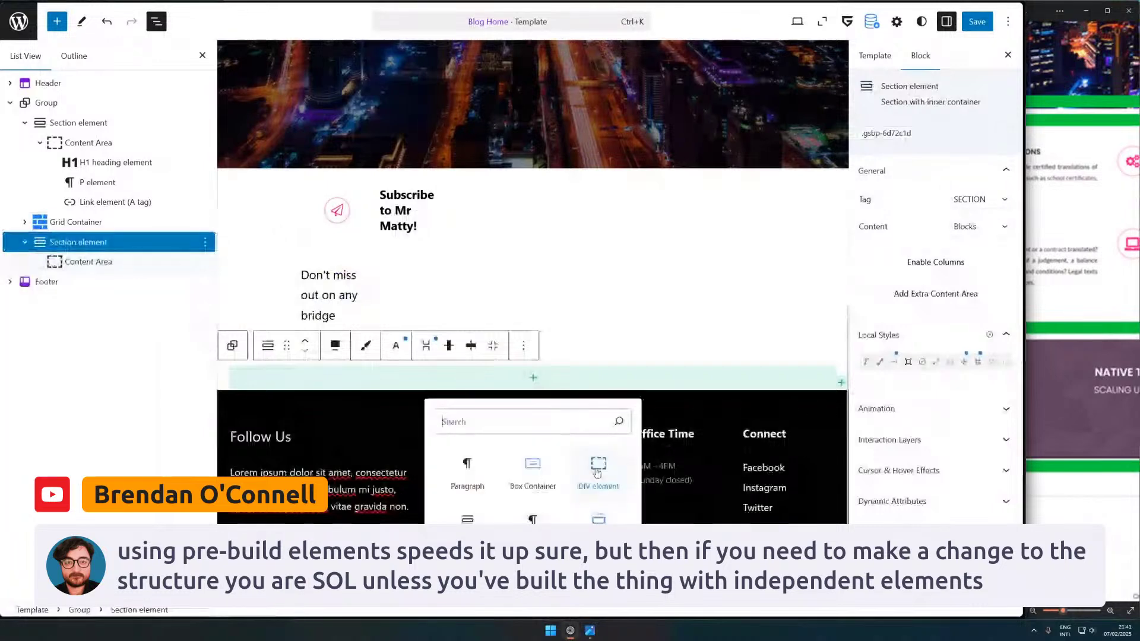
left_click(597, 472)
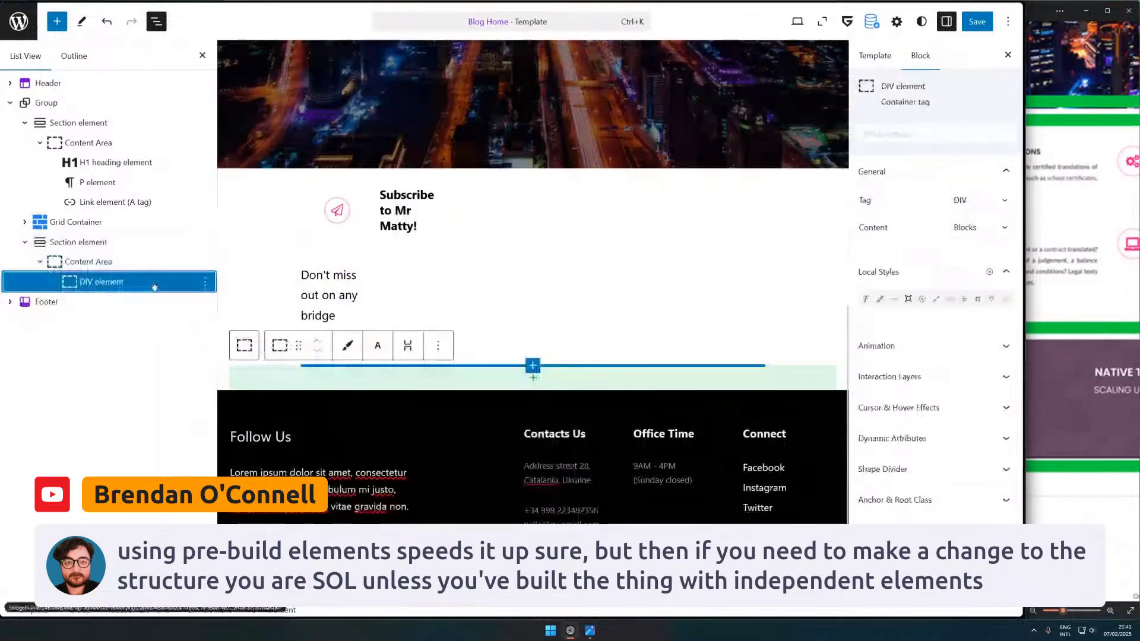
key("ctrl+shift+d")
key("ctrl+shift+d")
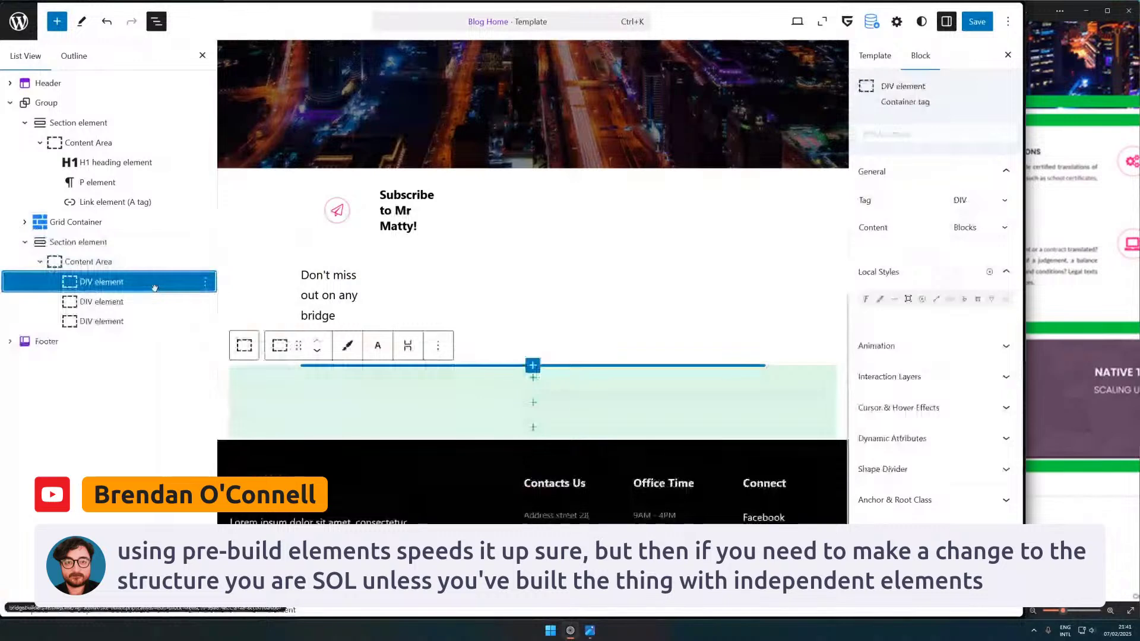
- Set the display of the new section's Content Area to FlexBox
left_click(77, 262)
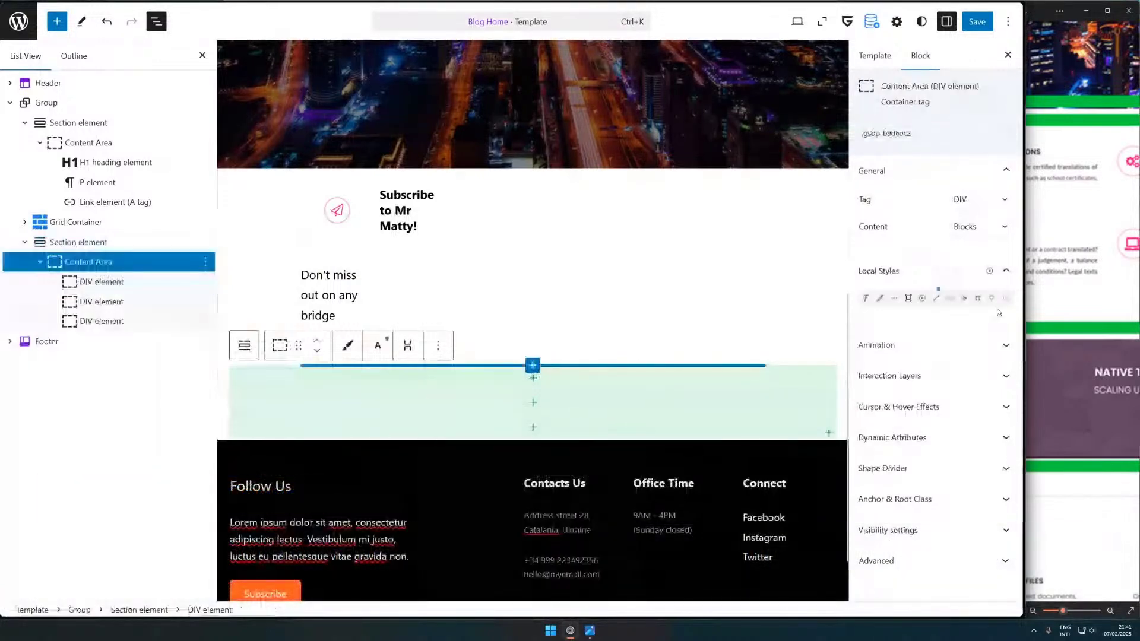
left_click(979, 298)
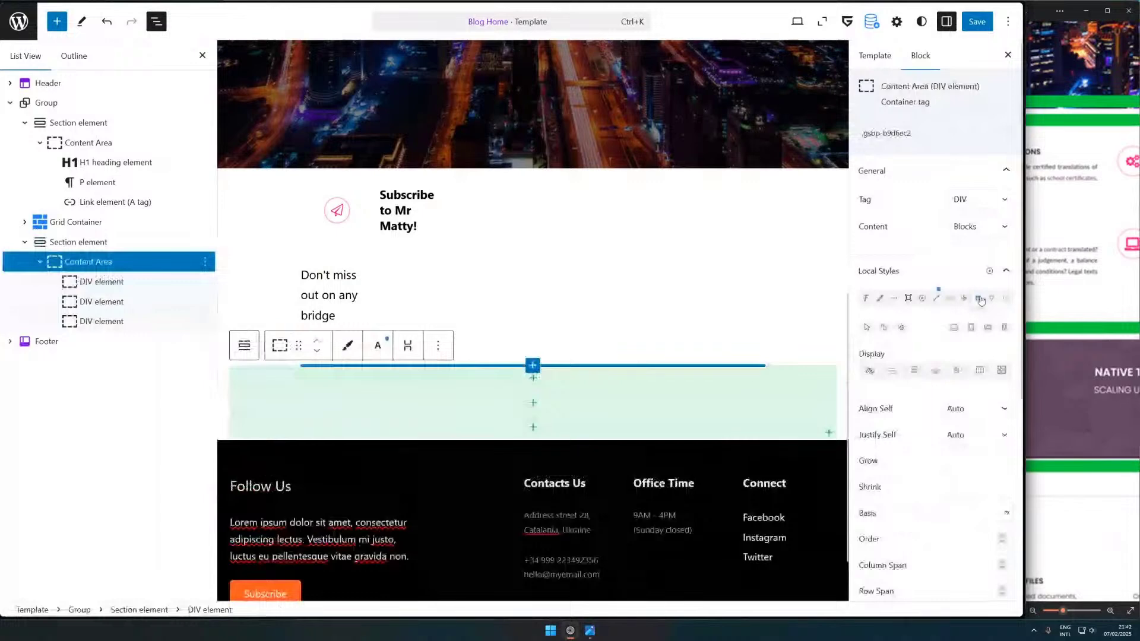
left_click(980, 370)
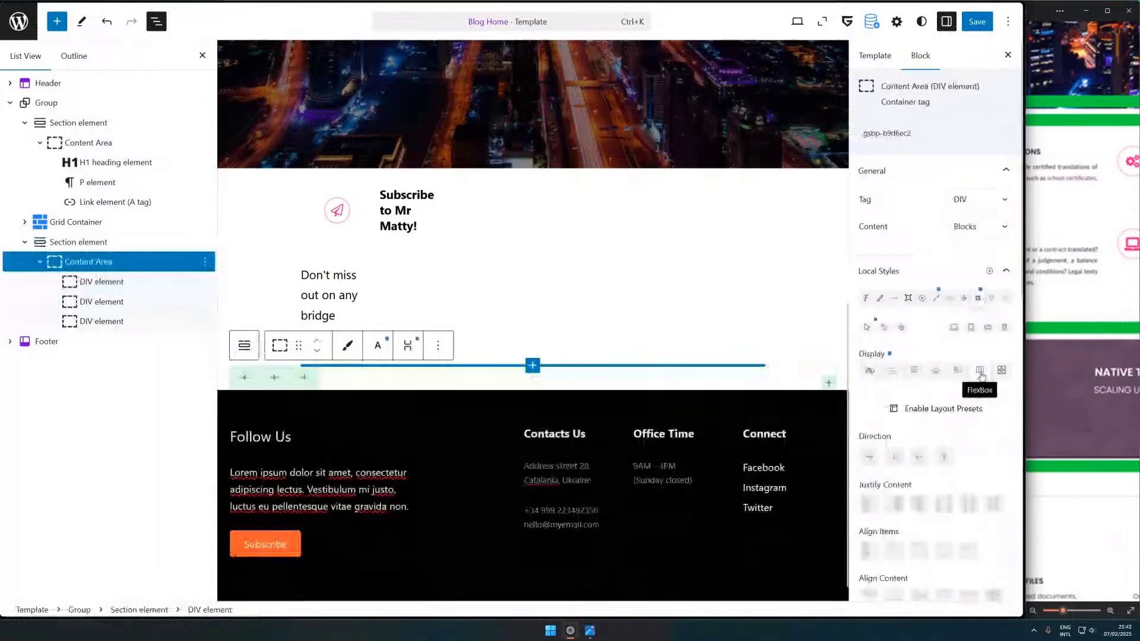
- Nest a DIV element inside the first column DIV, check the reference design, and duplicate the nested DIV once
left_click(113, 282)
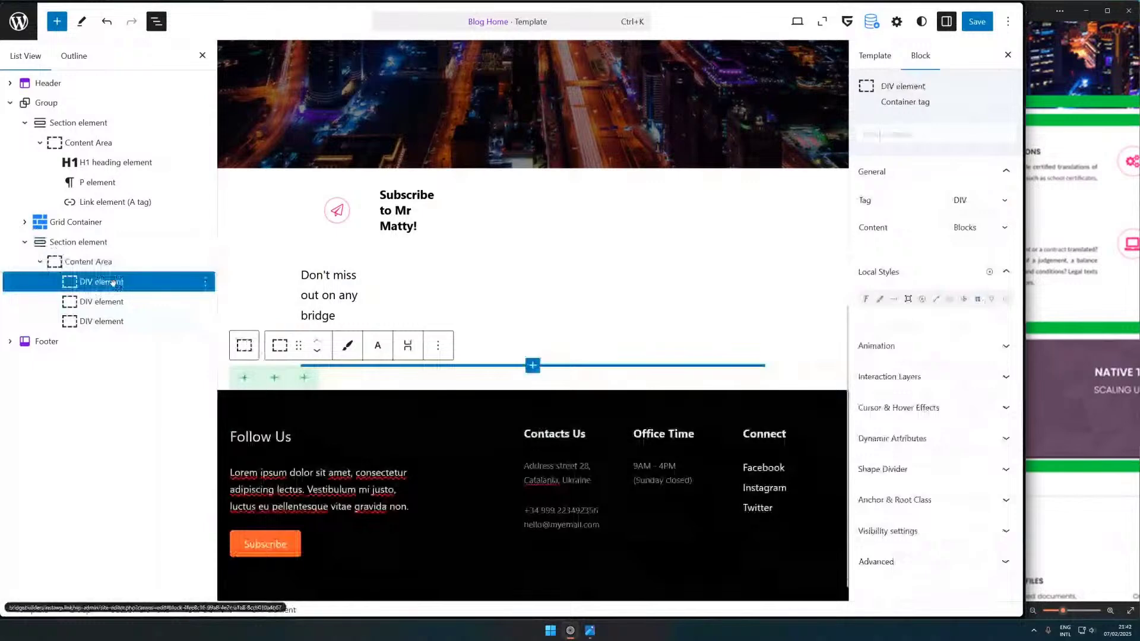
left_click(244, 378)
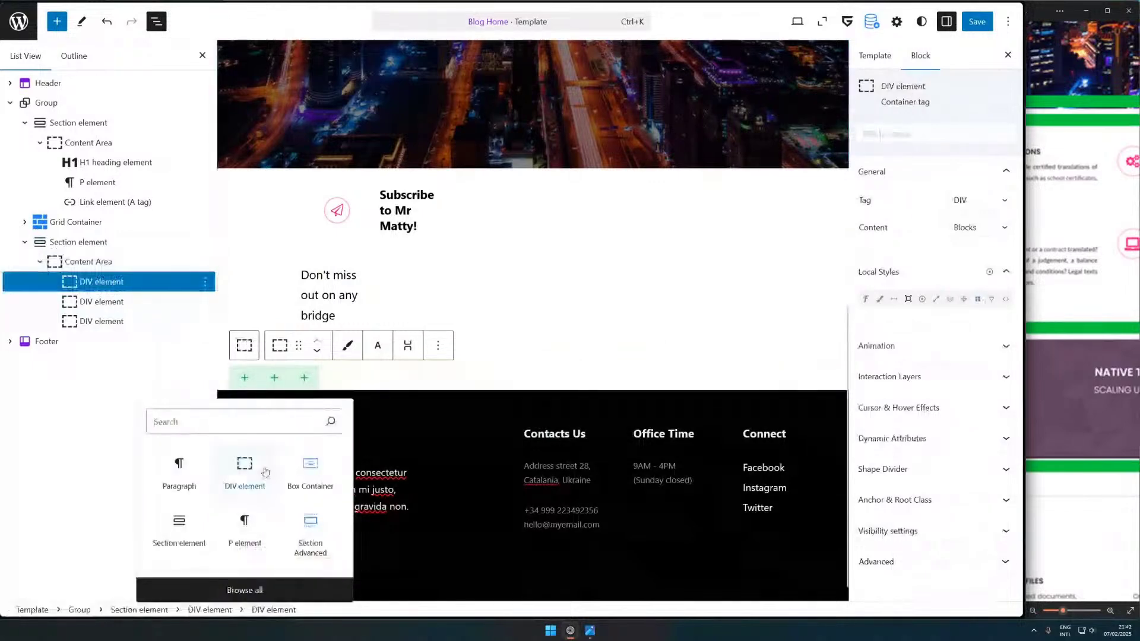
left_click(245, 469)
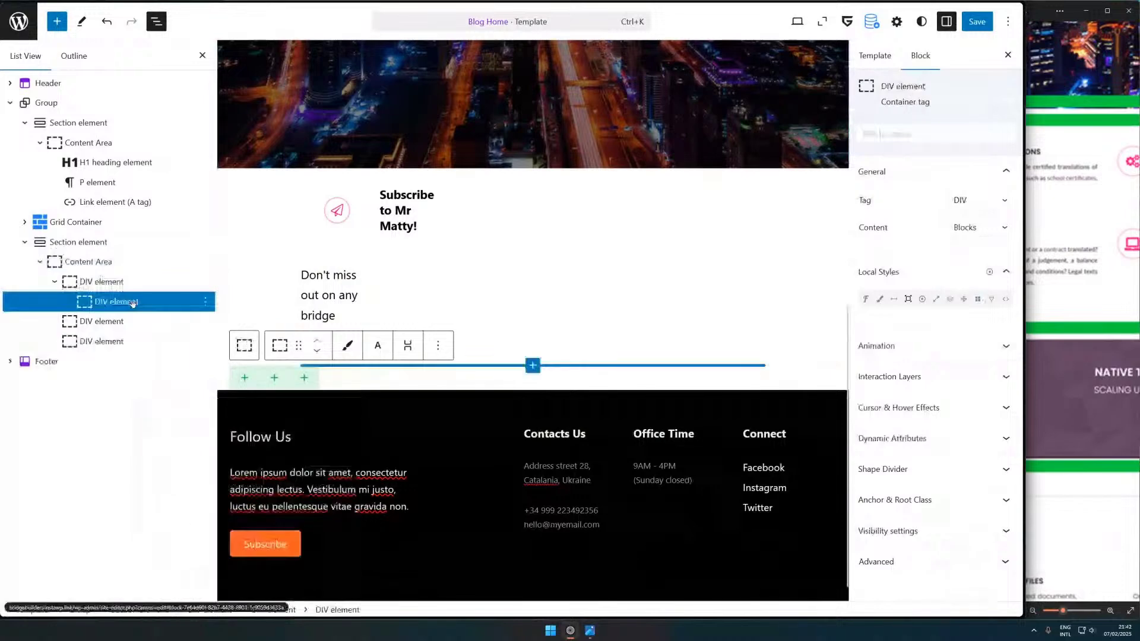
left_click(1095, 201)
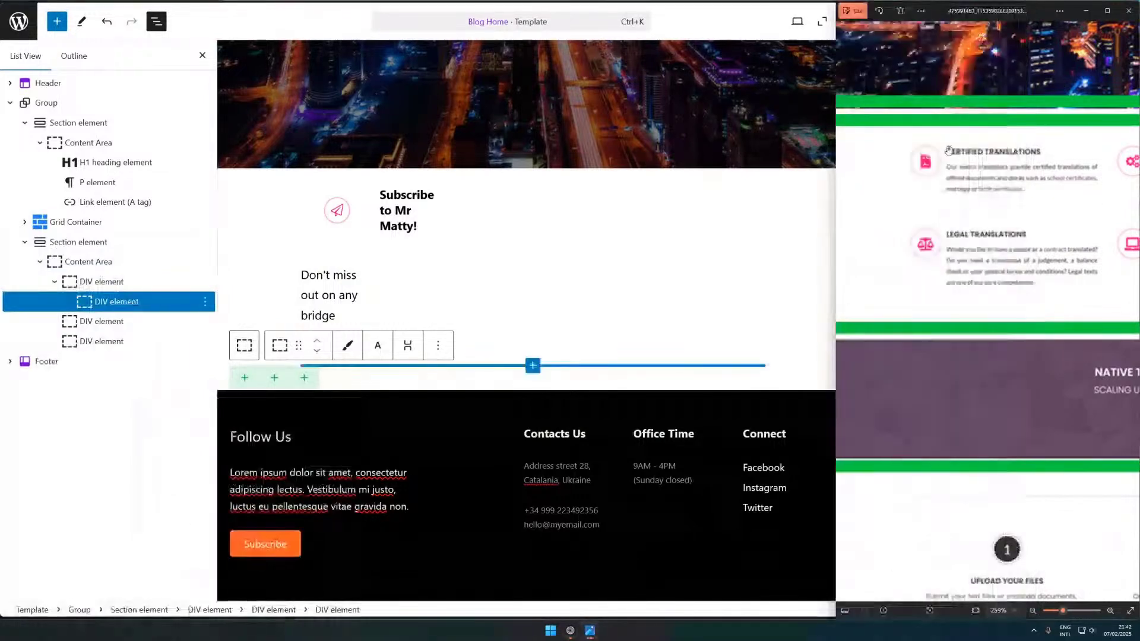
left_click(149, 308)
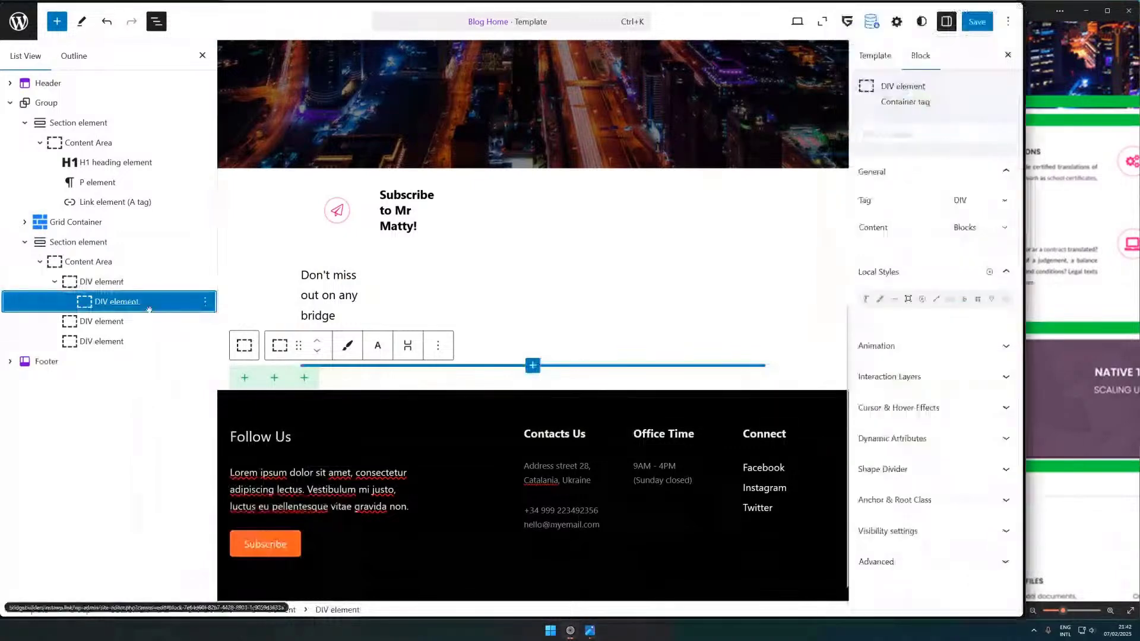
key("ctrl+shift+d")
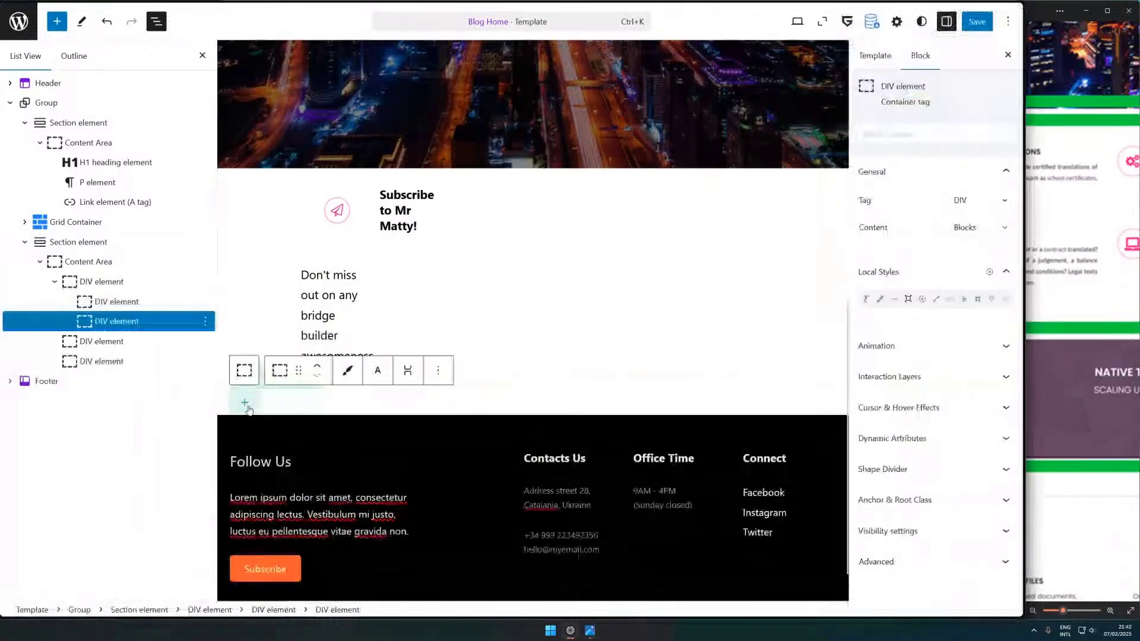
- Add an H3 heading element after the second nested DIV and place it inside that DIV
left_click(203, 327)
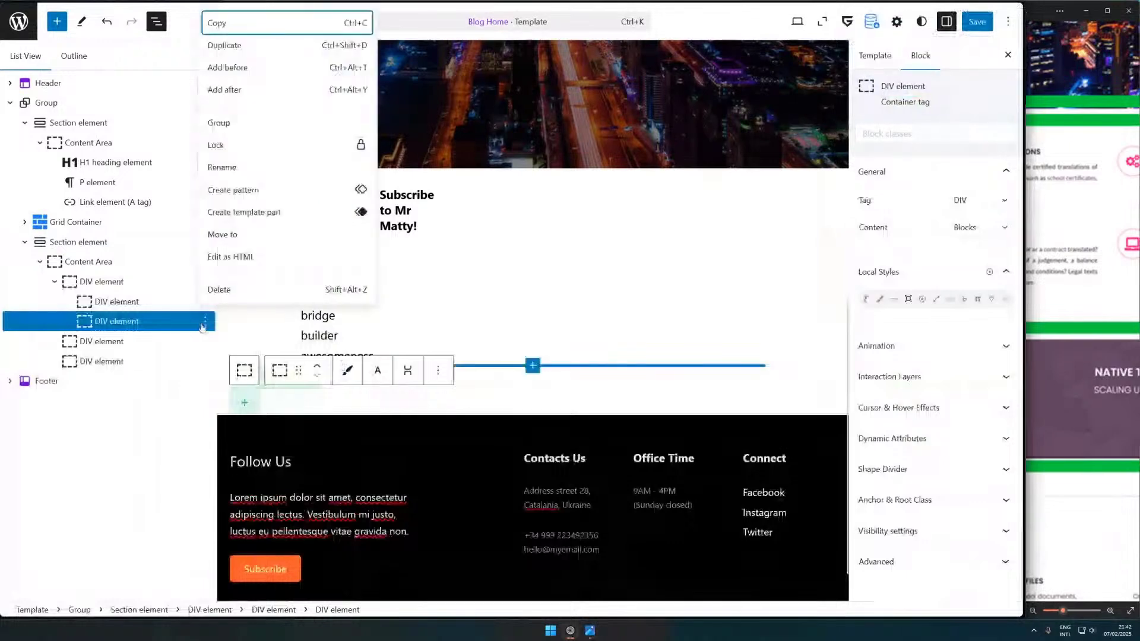
key("ctrl+alt+y")
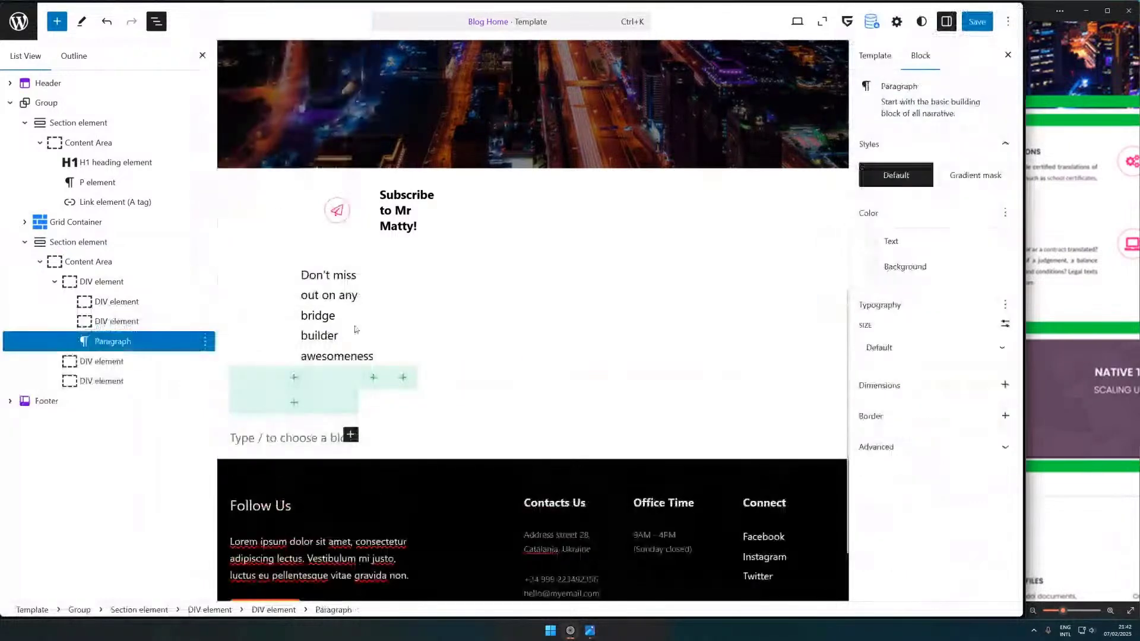
type("h3")
key("BackSpace")
key("BackSpace")
type("/3")
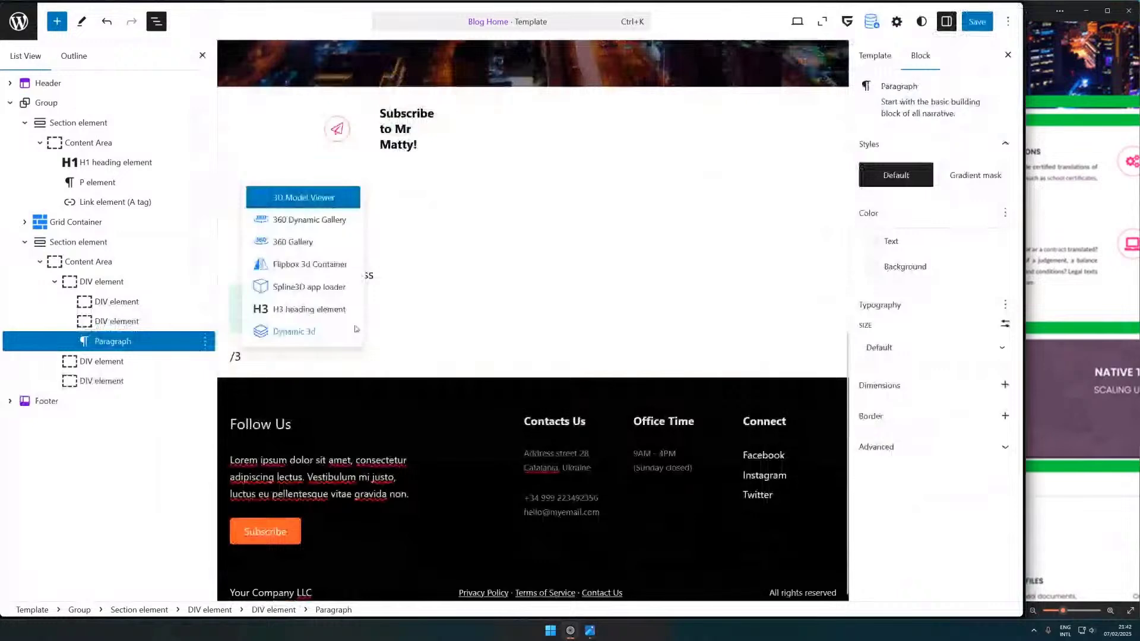
type("h")
left_click(356, 331)
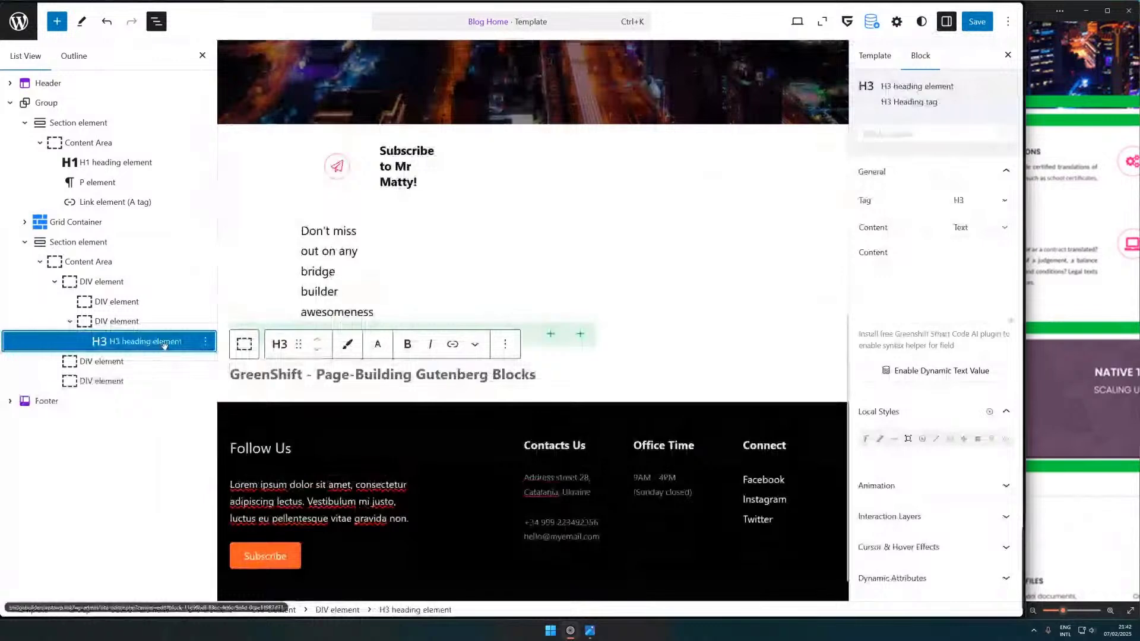
key("ctrl+shift+d")
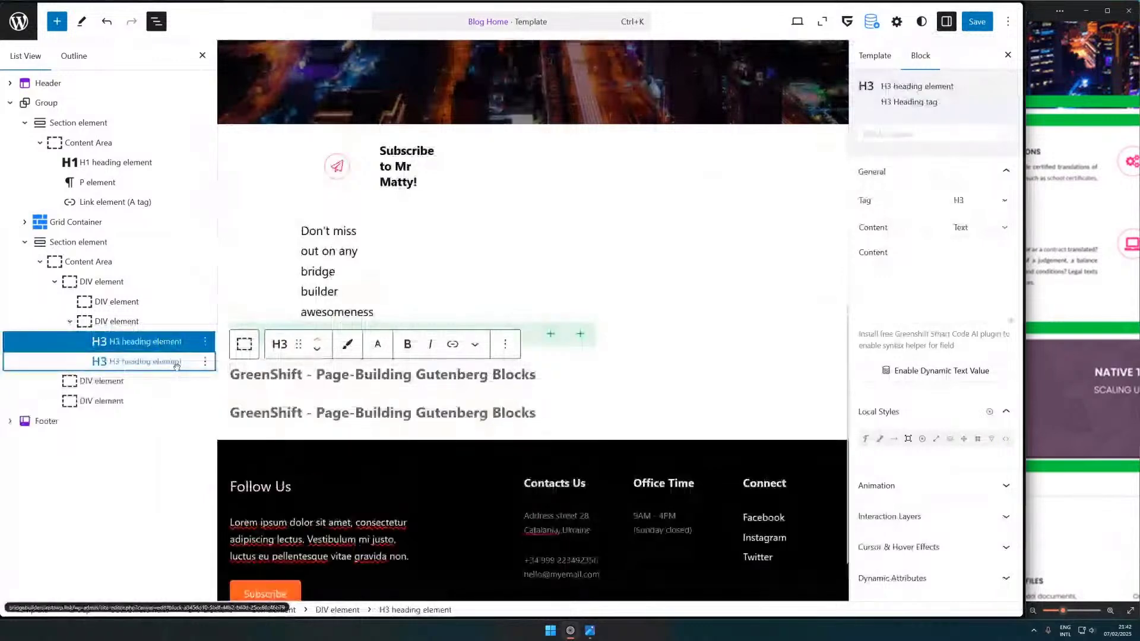
left_click(177, 366)
left_click(286, 389)
triple_click(206, 364)
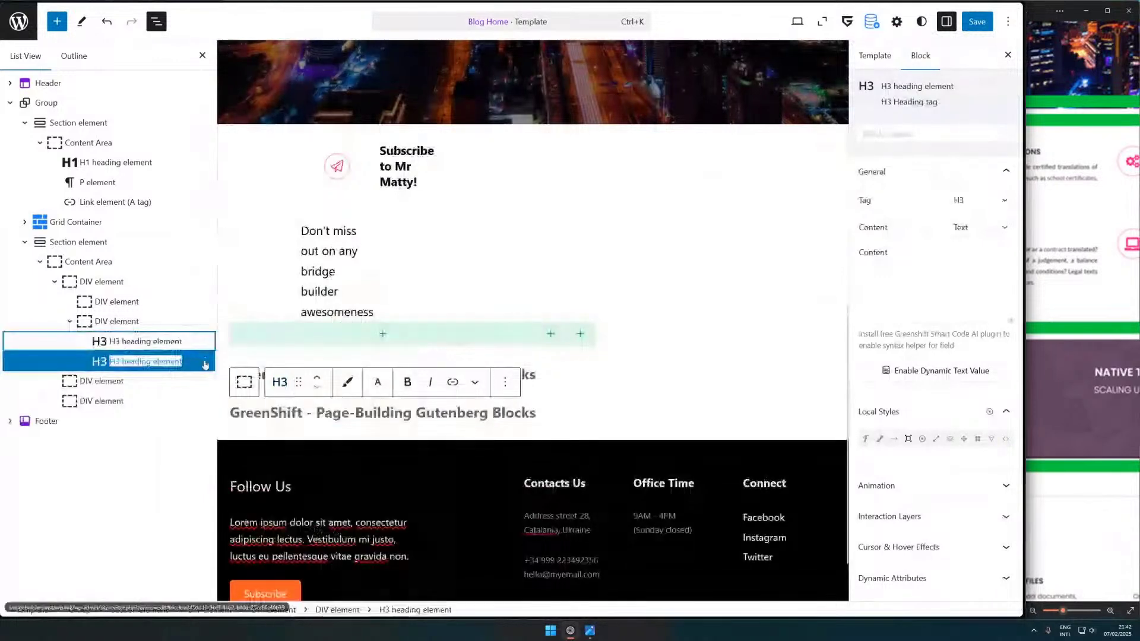
key("Delete")
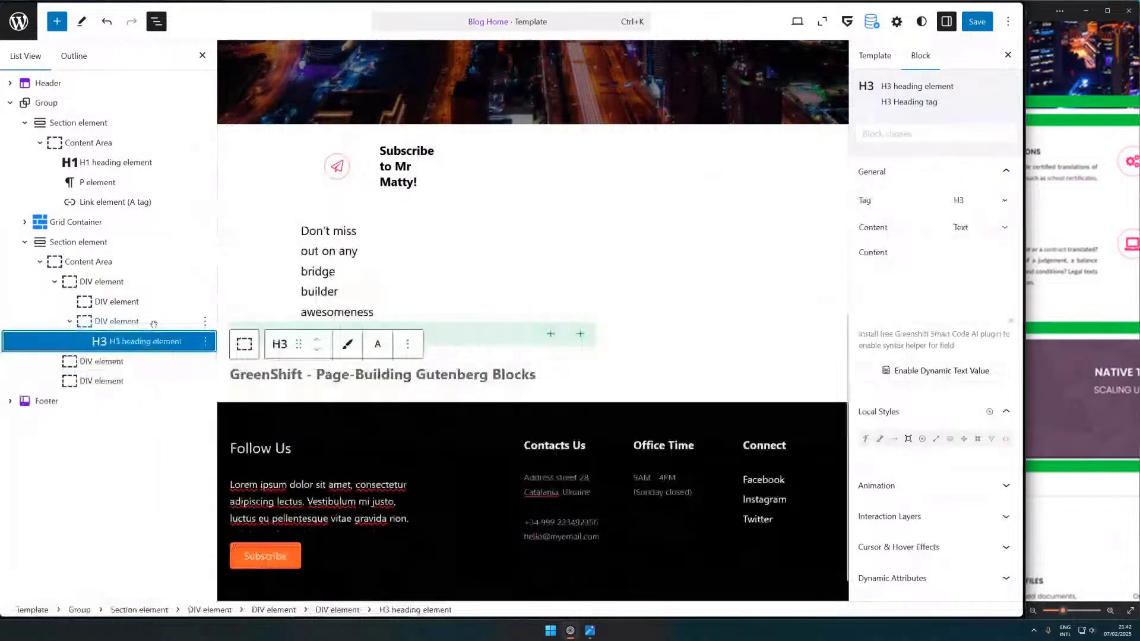
- Add a P element after the second nested DIV and move it inside, below the H3 heading
right_click(154, 325)
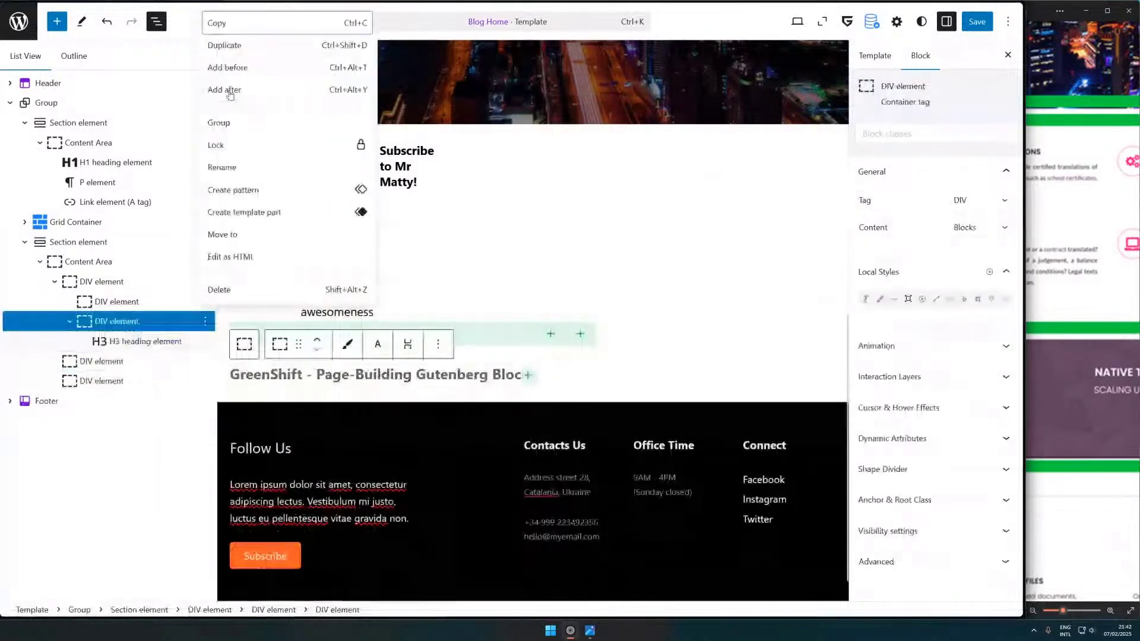
left_click(231, 93)
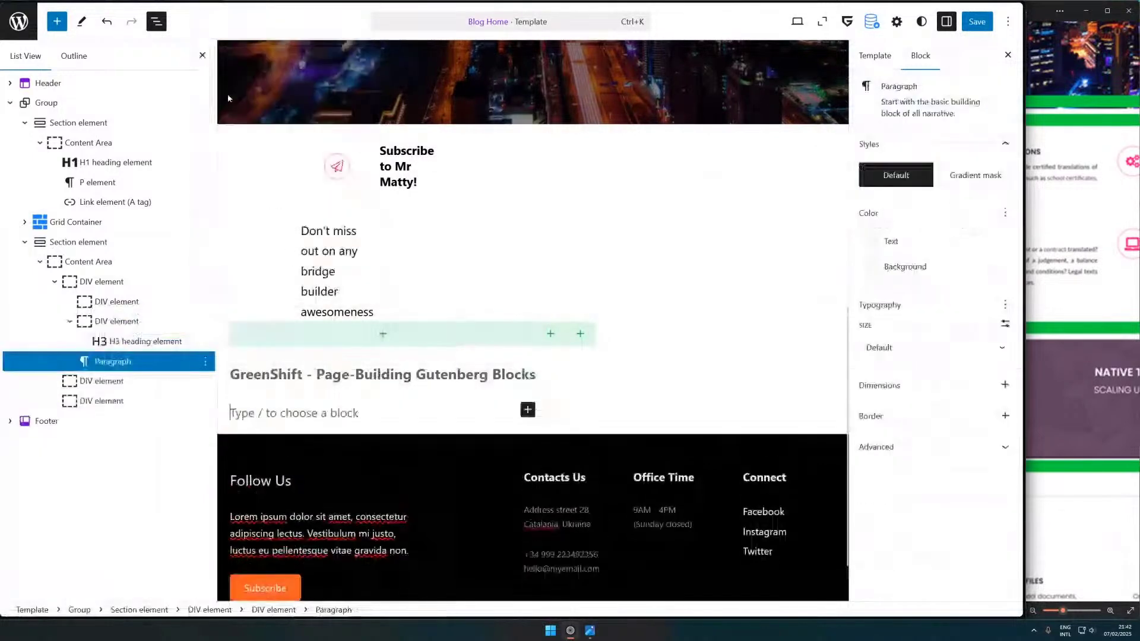
type("/p el")
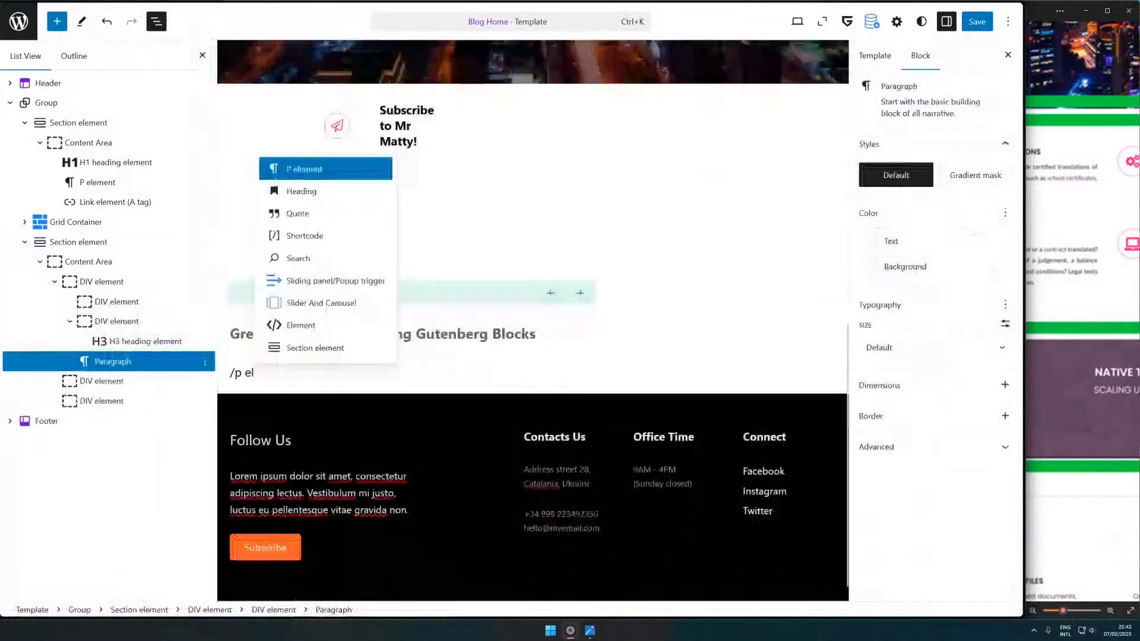
key("Return")
left_click_drag(112, 361, 120, 361)
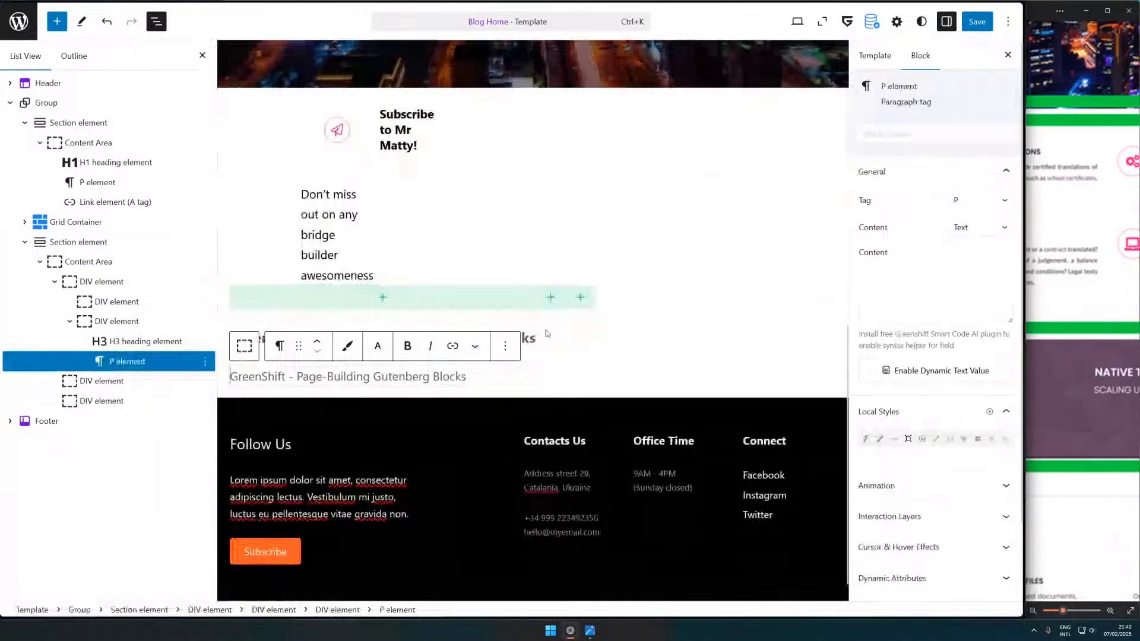
- Add an Icon Box after the first nested DIV and move it inside that DIV
left_click(197, 304)
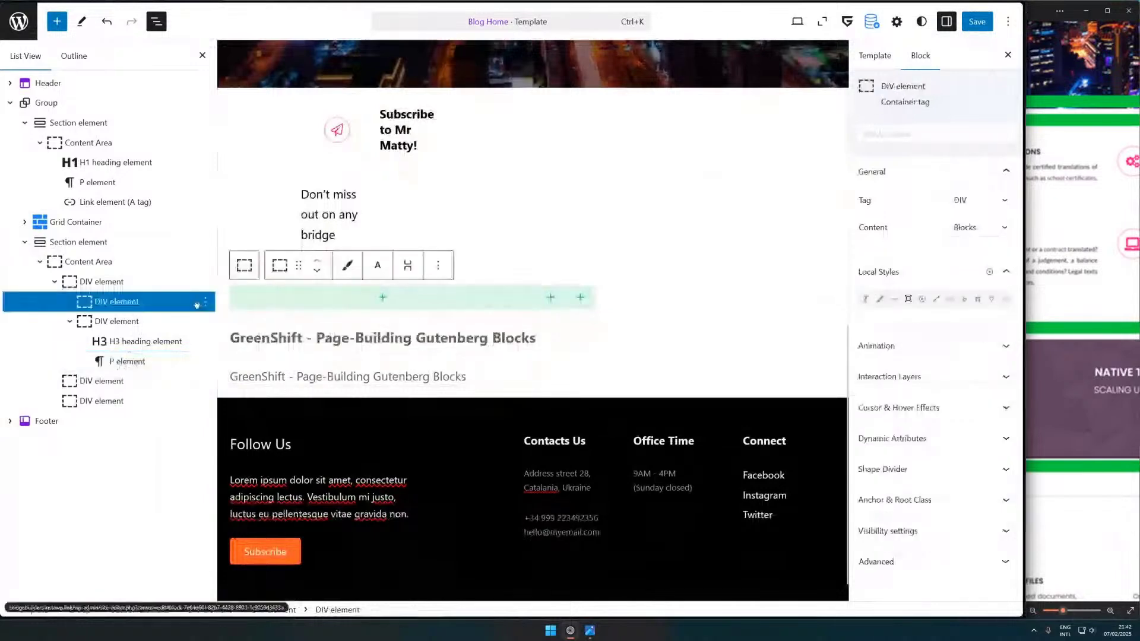
left_click(206, 303)
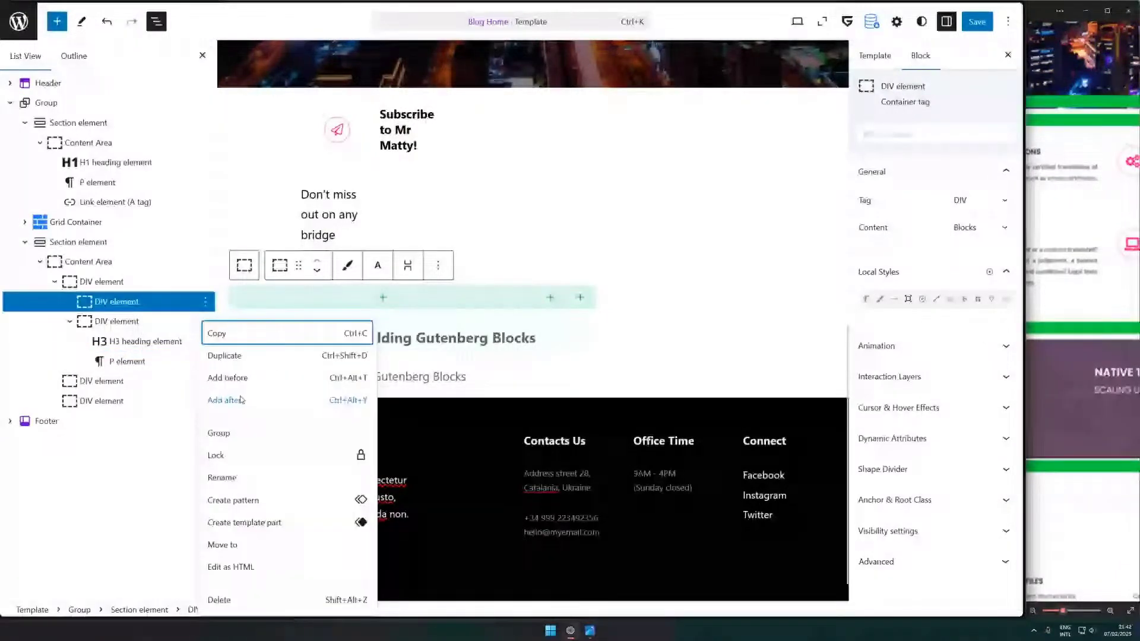
left_click(241, 400)
type("/icon")
key("Down")
key("Return")
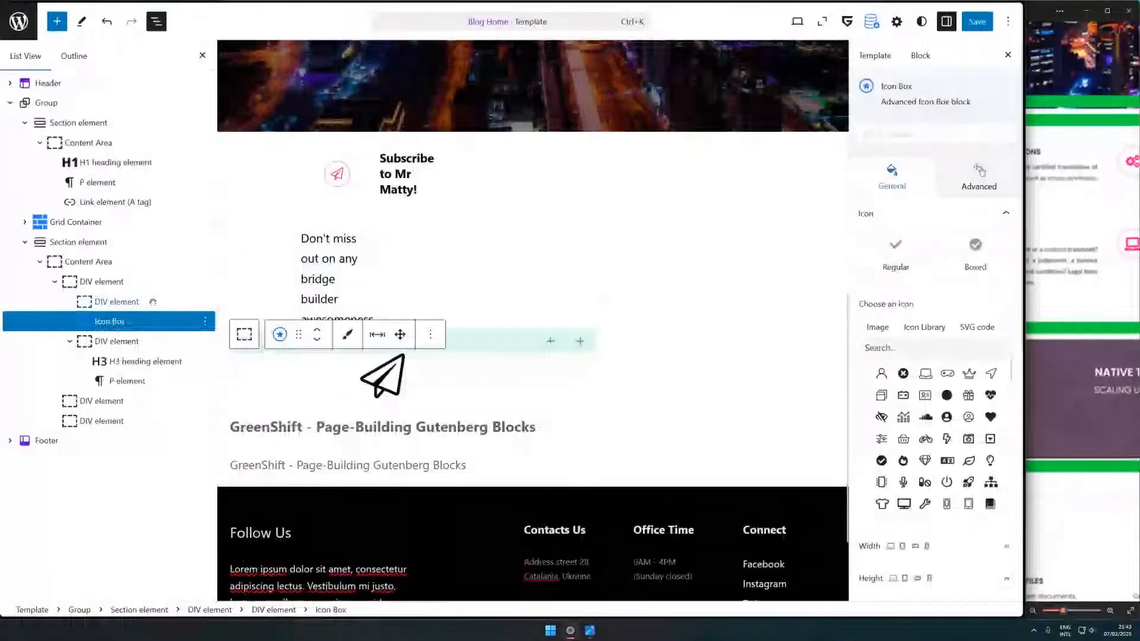
left_click_drag(136, 321, 153, 289)
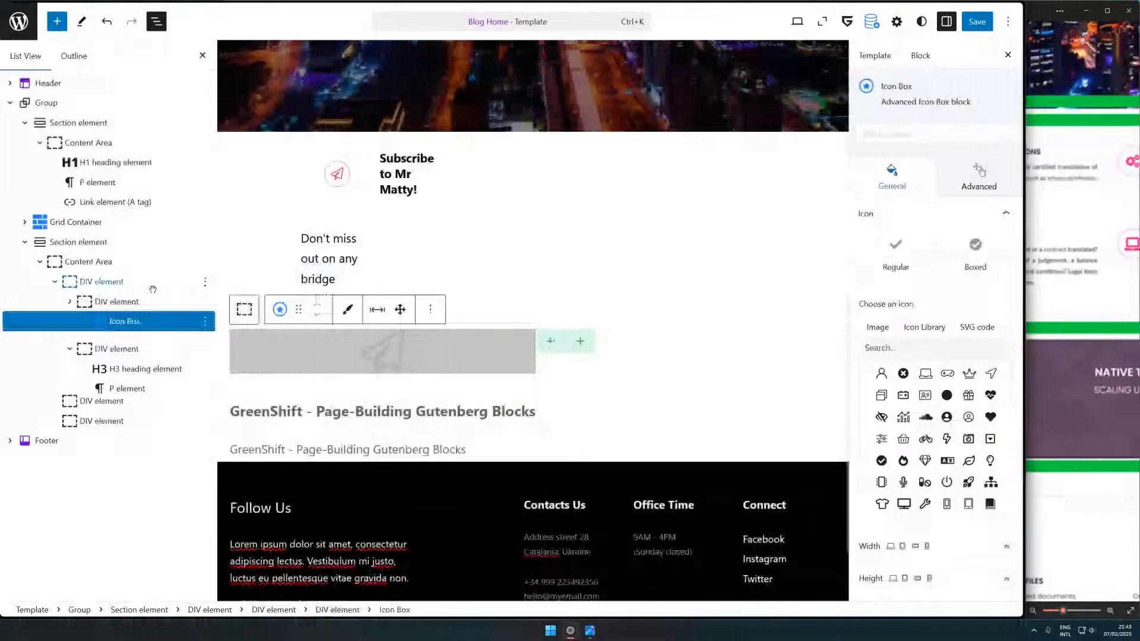
- Give the first column DIV a flex display so its icon and text DIVs sit side by side
left_click(153, 290)
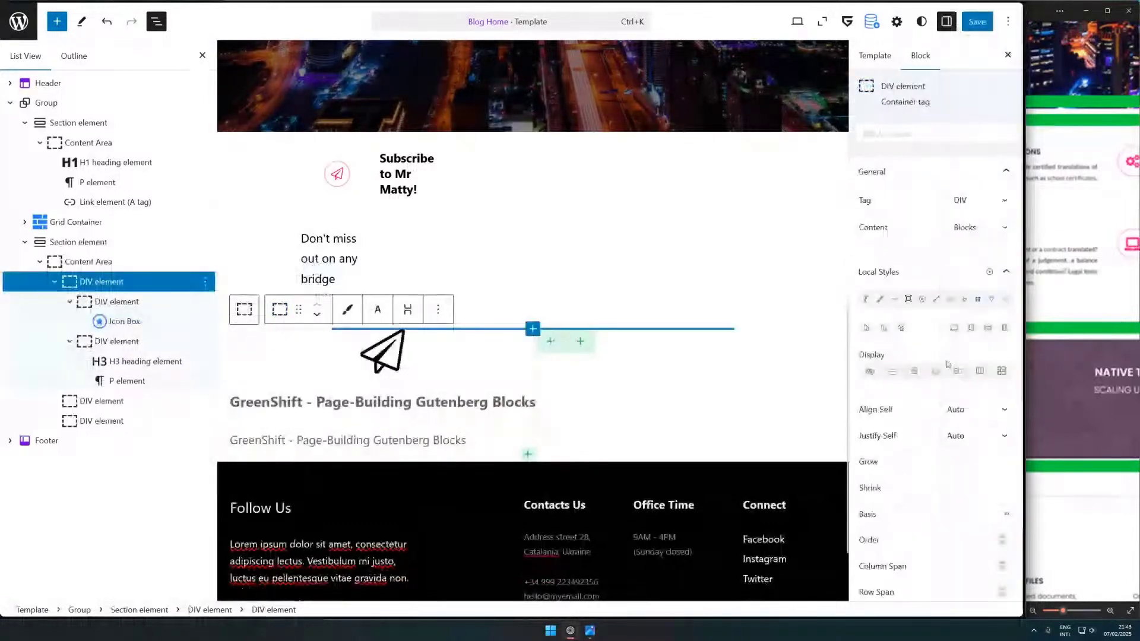
left_click(957, 370)
- Enter "Title" as the H3 heading text and "Some text" as the P element text in the first column
left_click(486, 372)
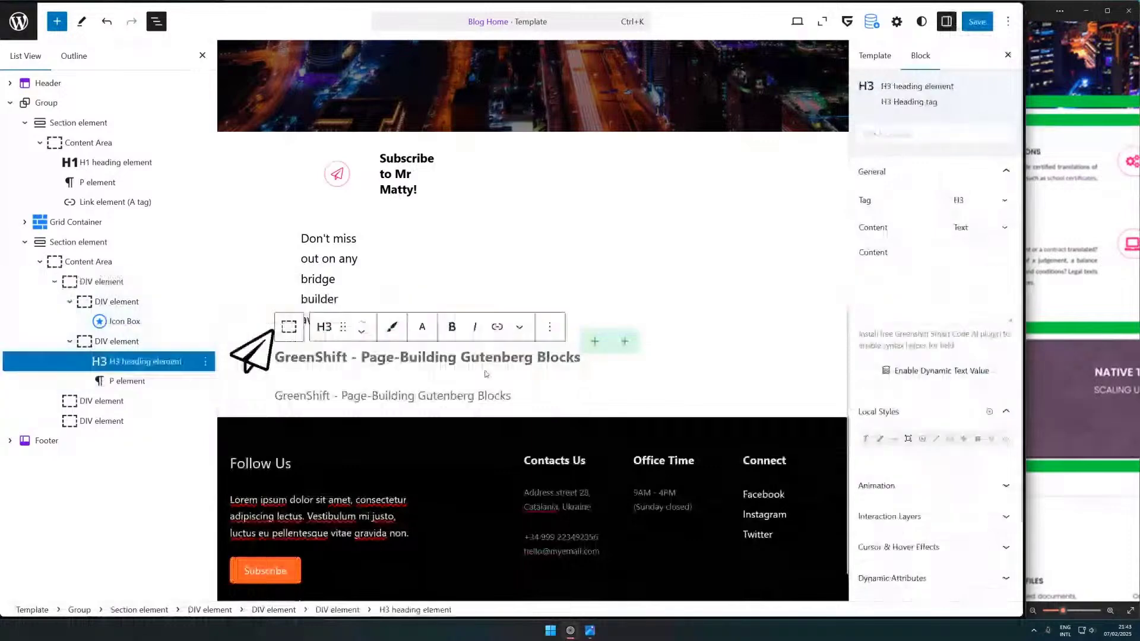
type("Tio")
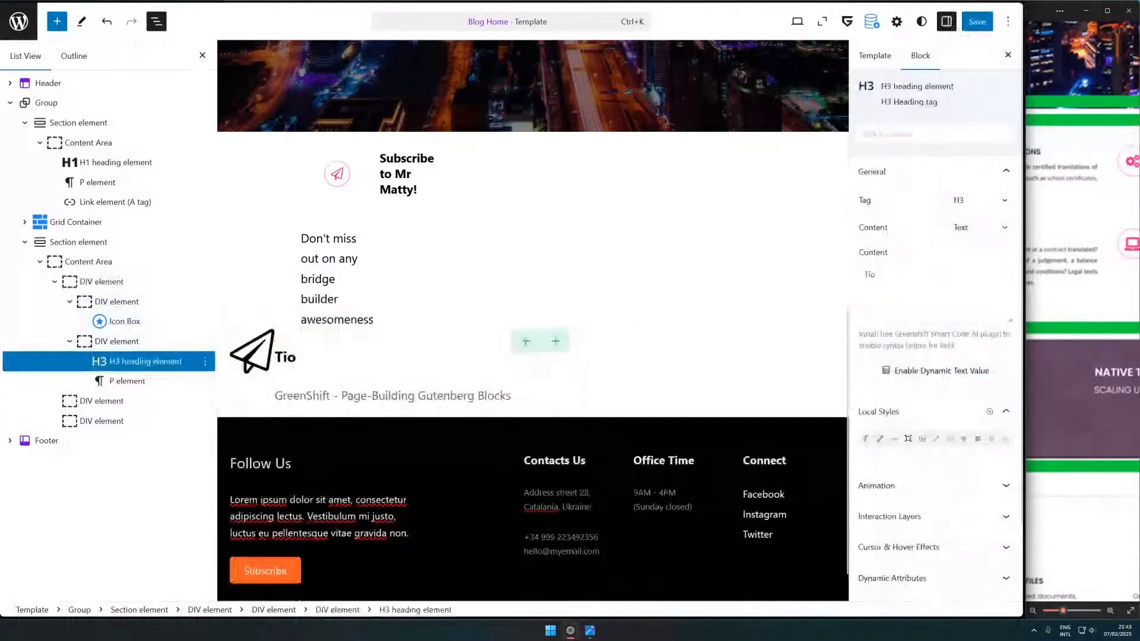
type("le")
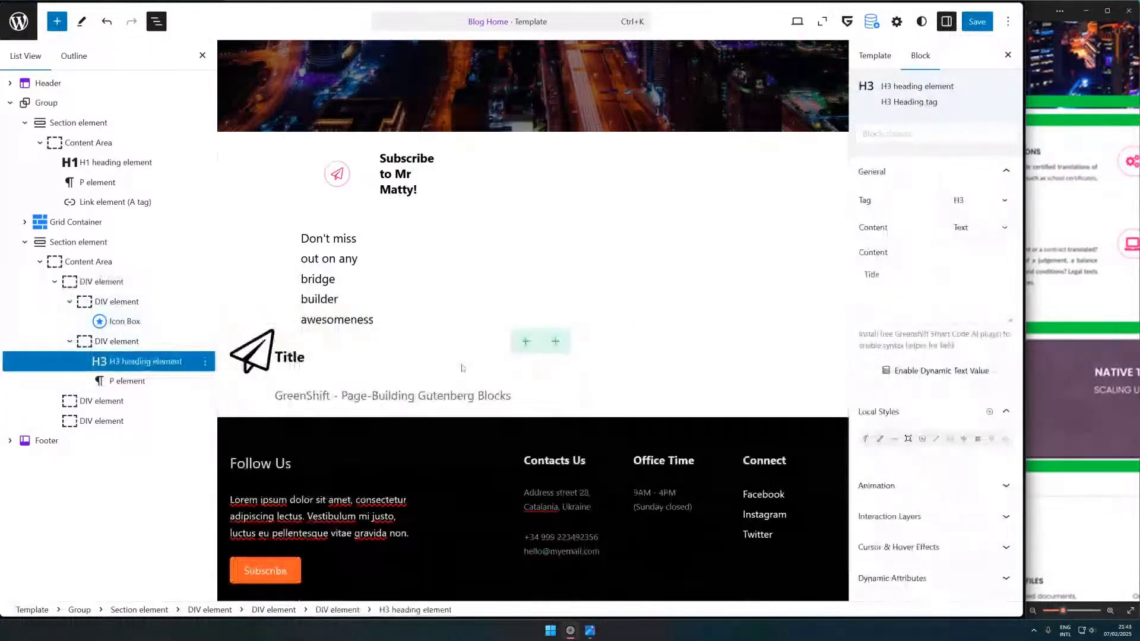
left_click(341, 392)
type("Some t")
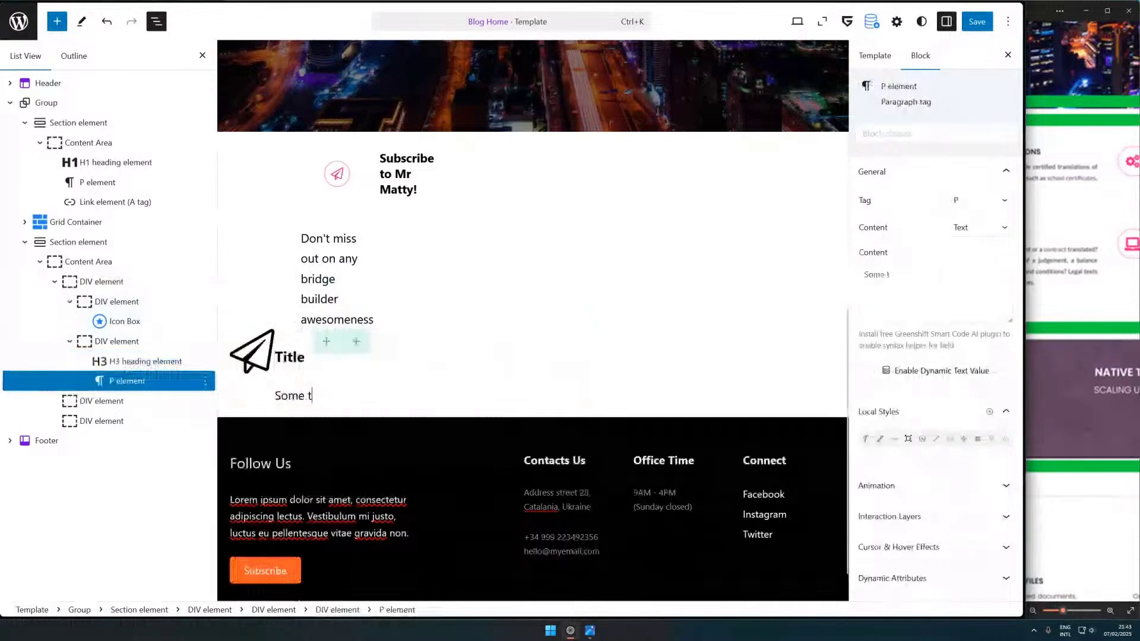
type("ext")
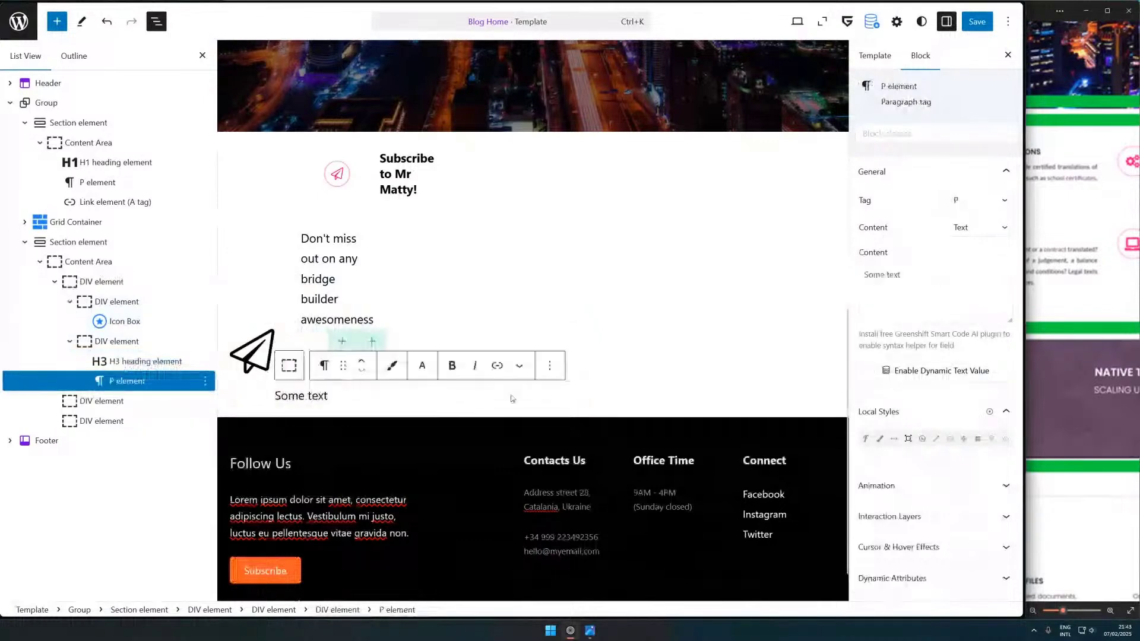
- Enable the Grid Builder on the Content Area that holds the three column DIVs
left_click(96, 283)
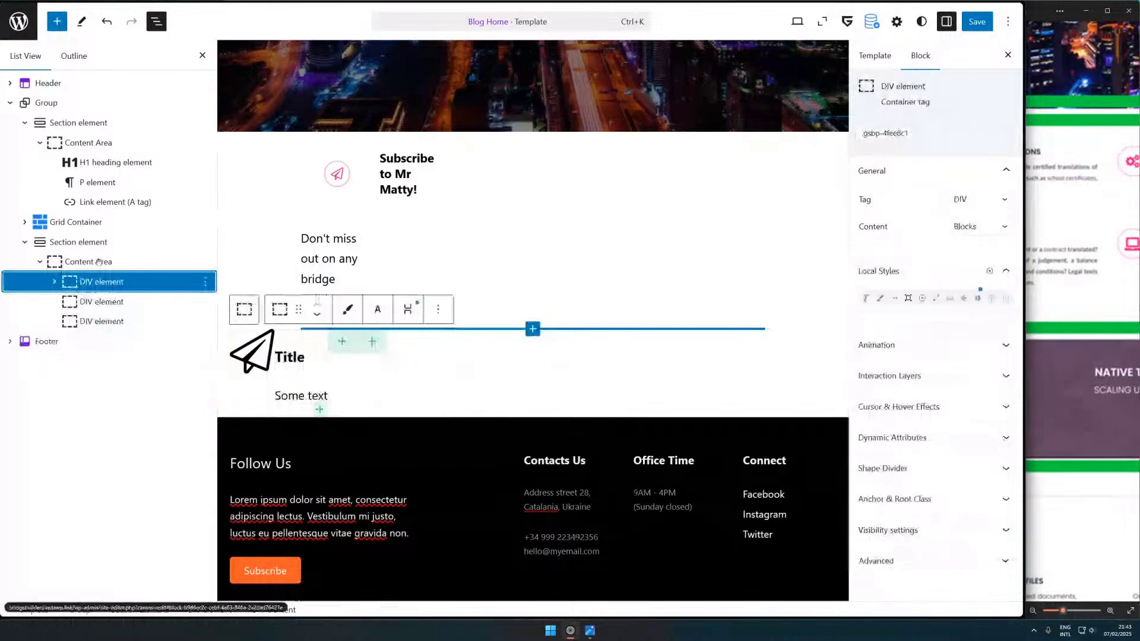
left_click(99, 262)
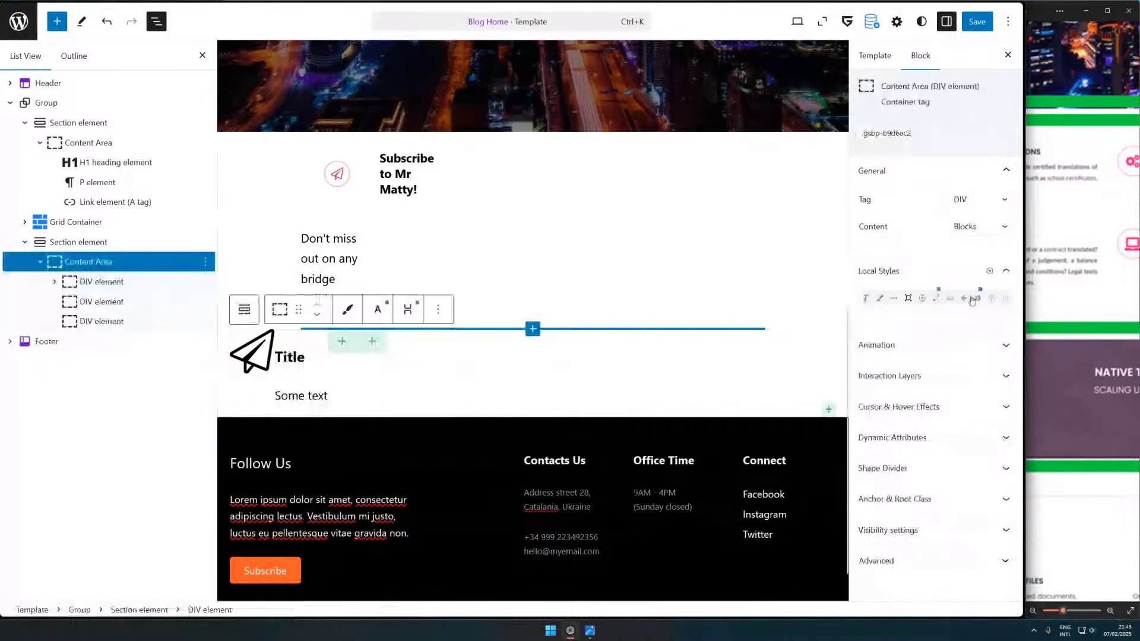
left_click(973, 299)
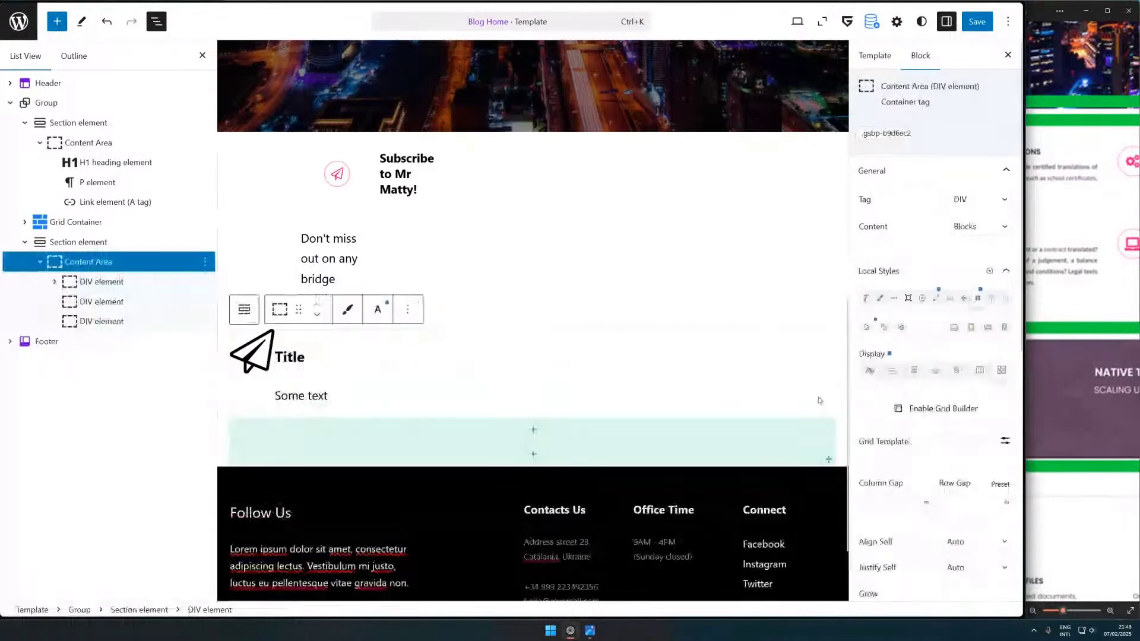
scroll(953, 287, "down", 2)
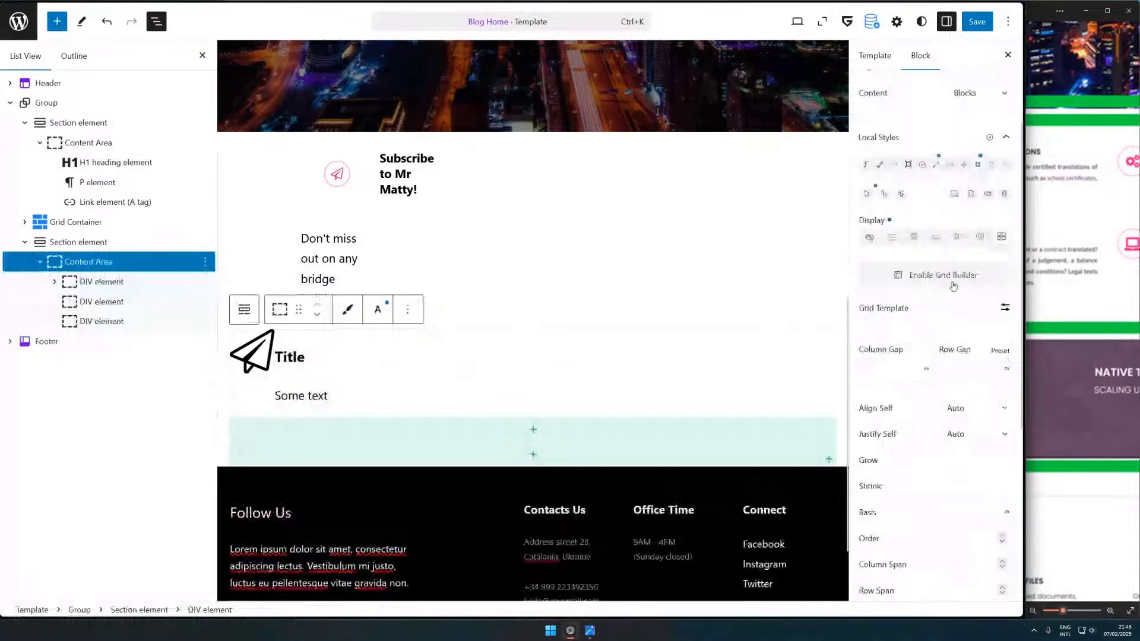
left_click(953, 287)
- Set the Content Area's grid template to auto / repeat(3, 1fr)
left_click(891, 231)
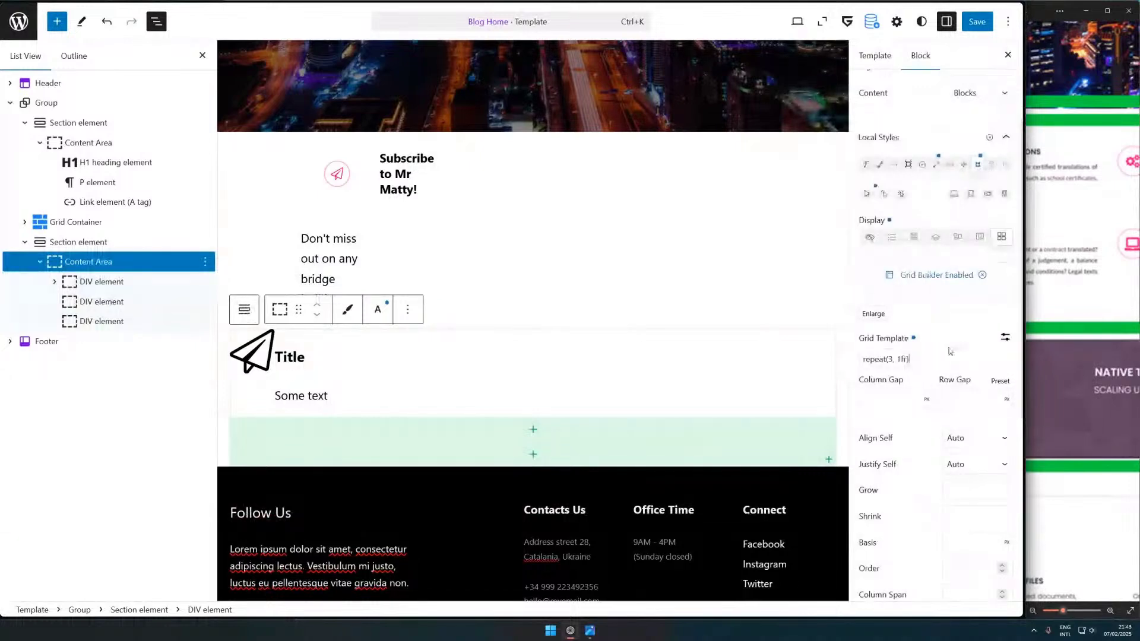
type("a")
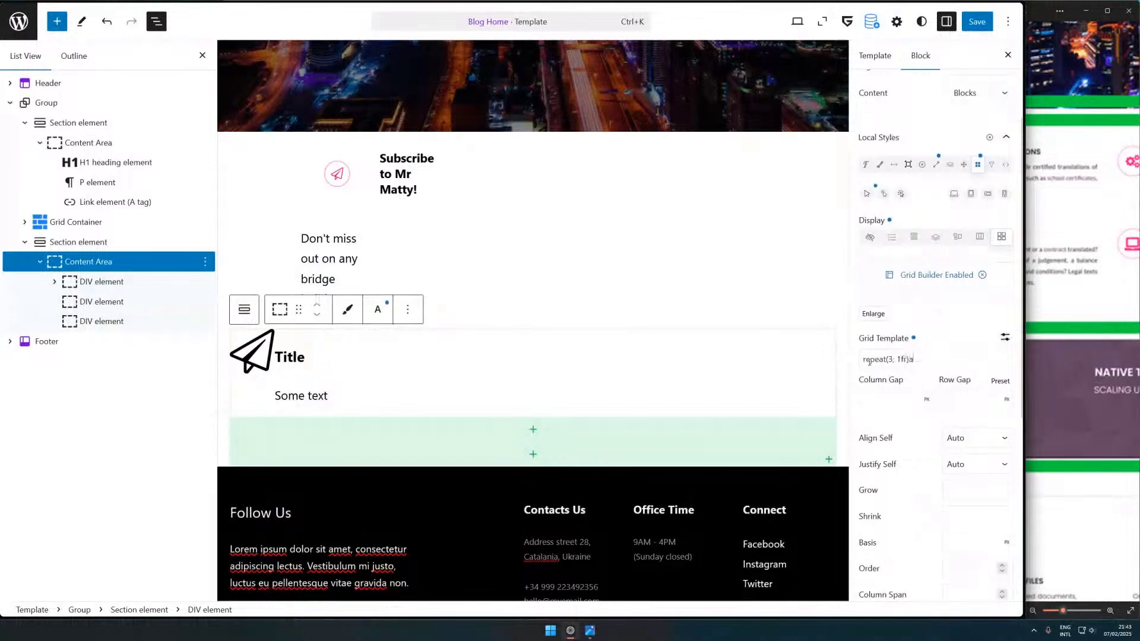
type("uto")
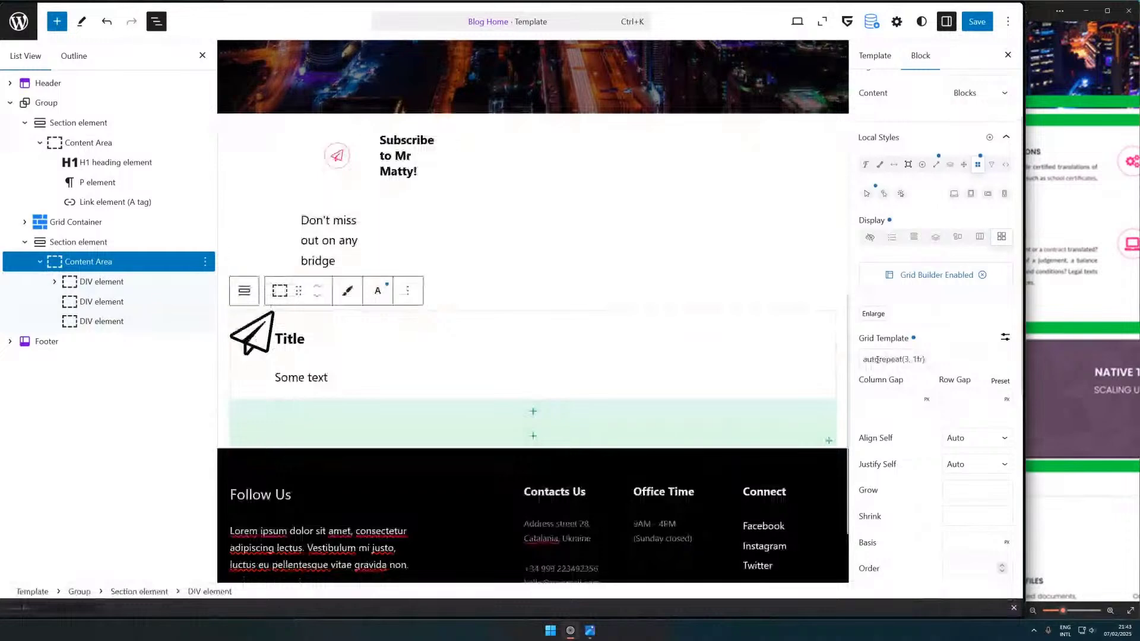
left_click(886, 366)
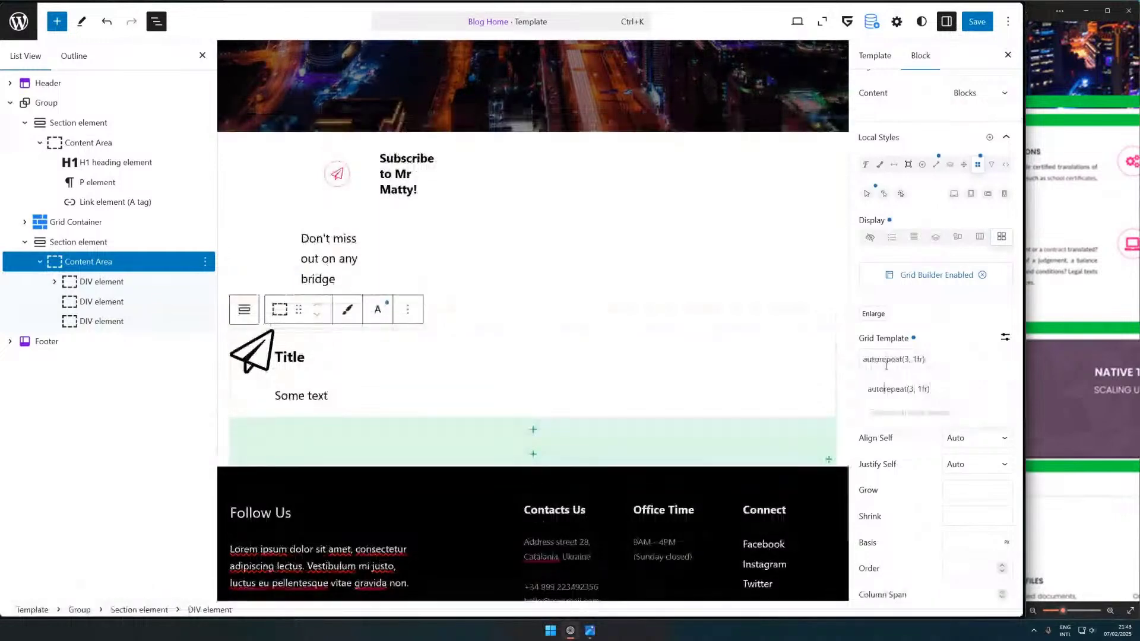
type("/")
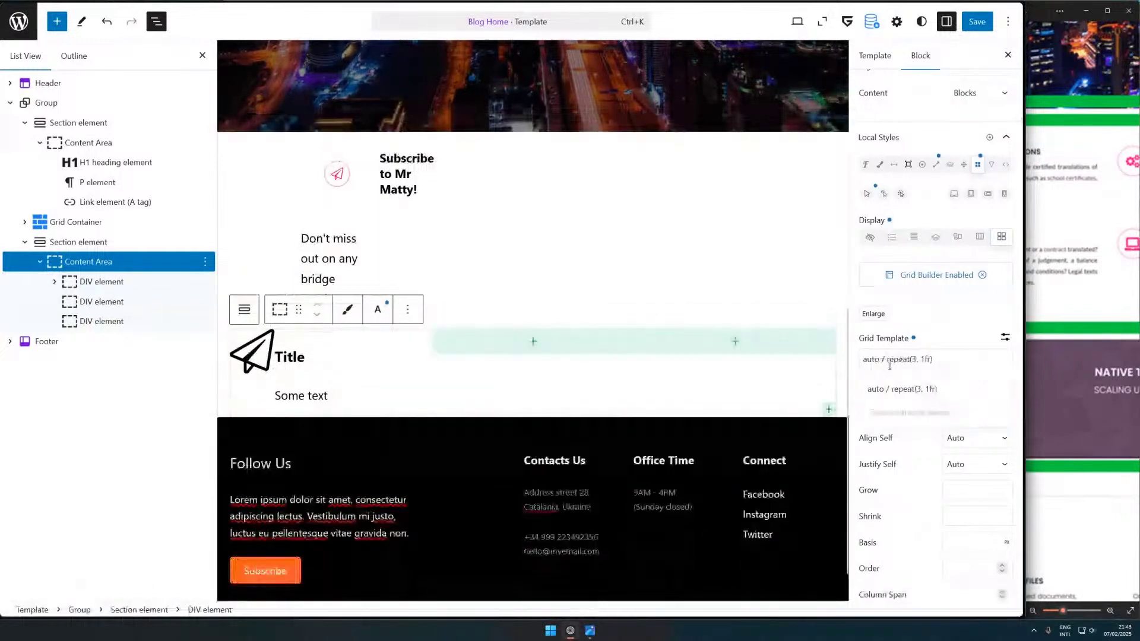
- Fill the second and third grid columns with copies of the first column's icon, title and text
left_click(250, 365)
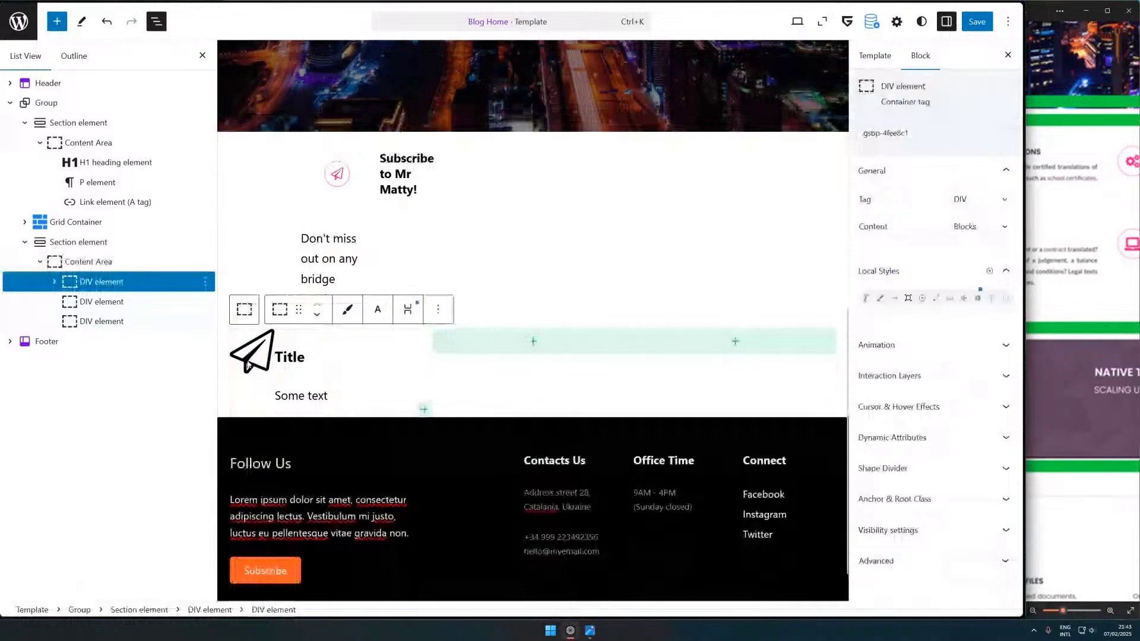
left_click(54, 282)
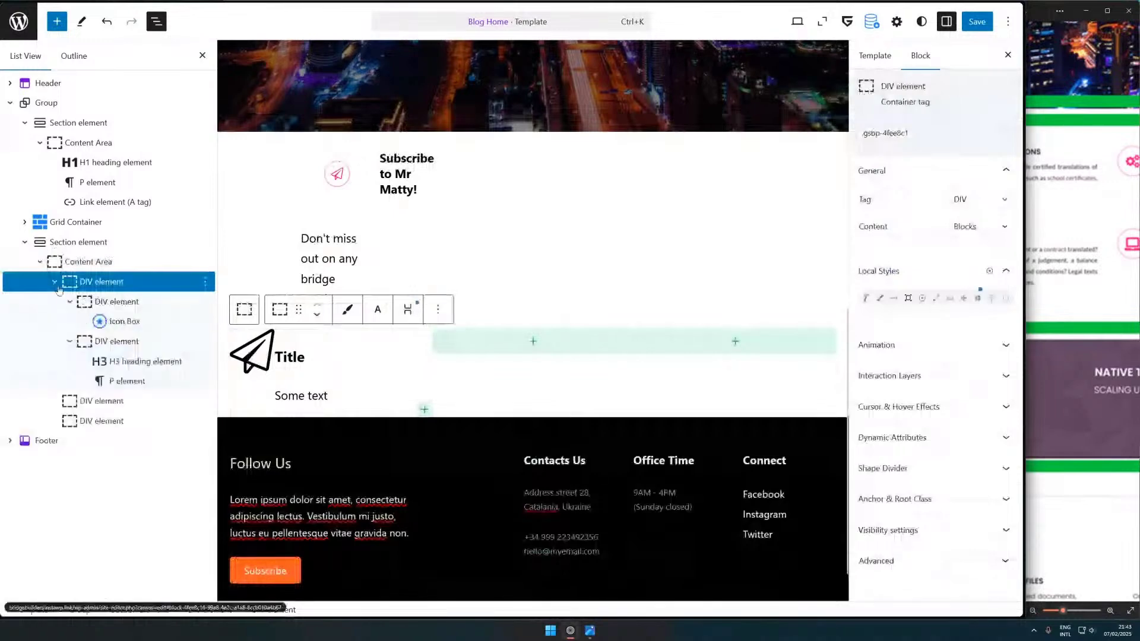
left_click_drag(59, 290, 586, 328)
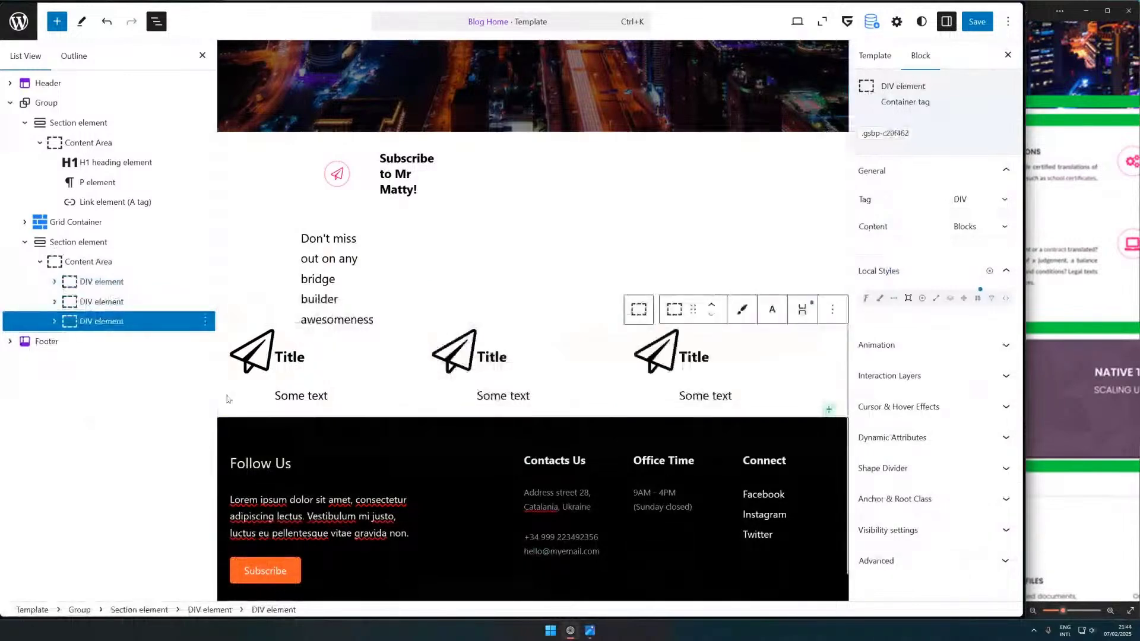
- Set the first column's Icon Box to the Regular style
left_click(251, 352)
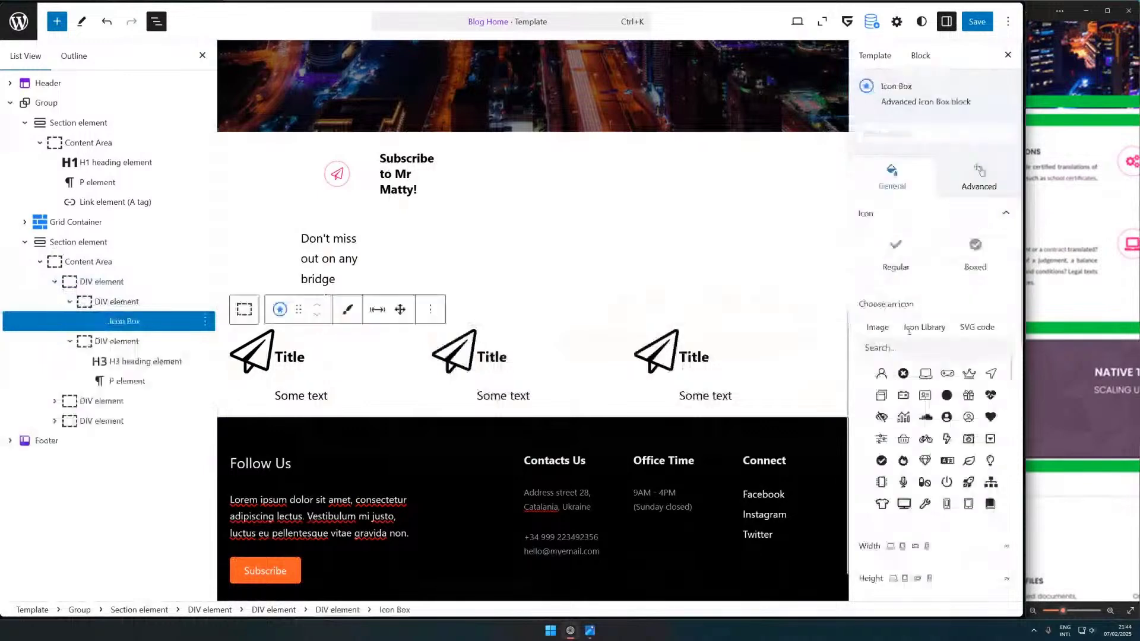
scroll(905, 503, "down", 15)
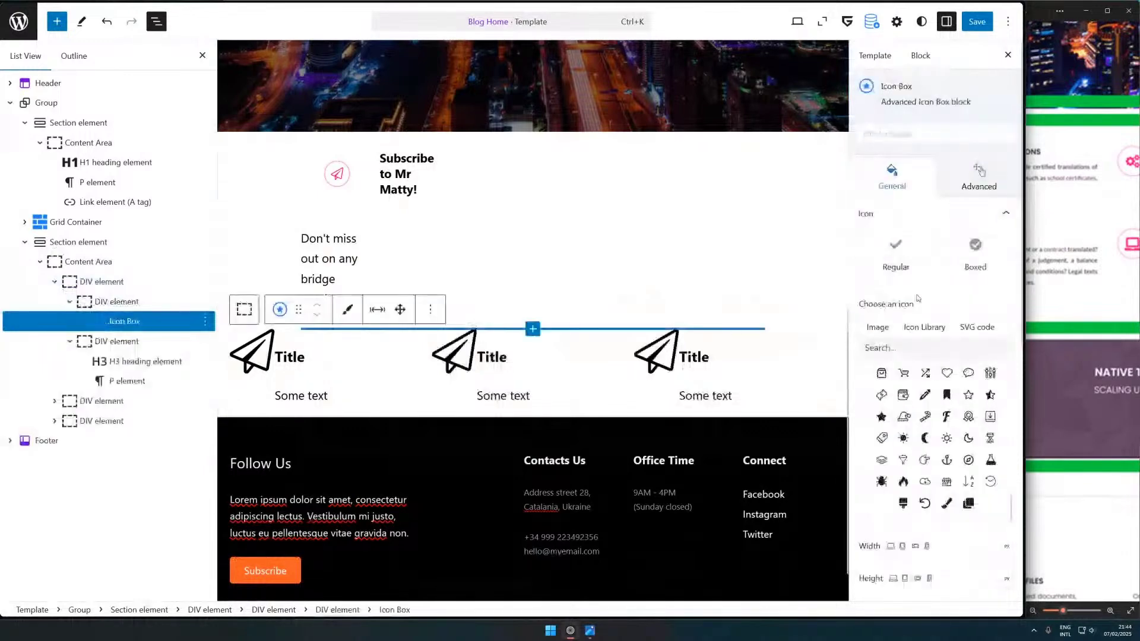
left_click(887, 273)
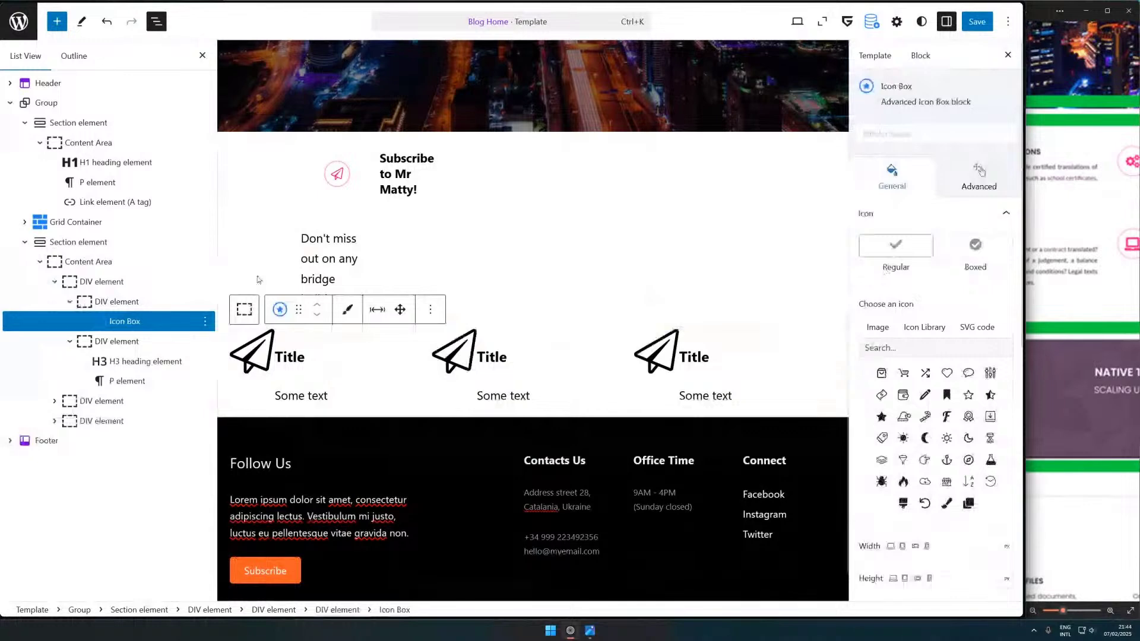
left_click(258, 279)
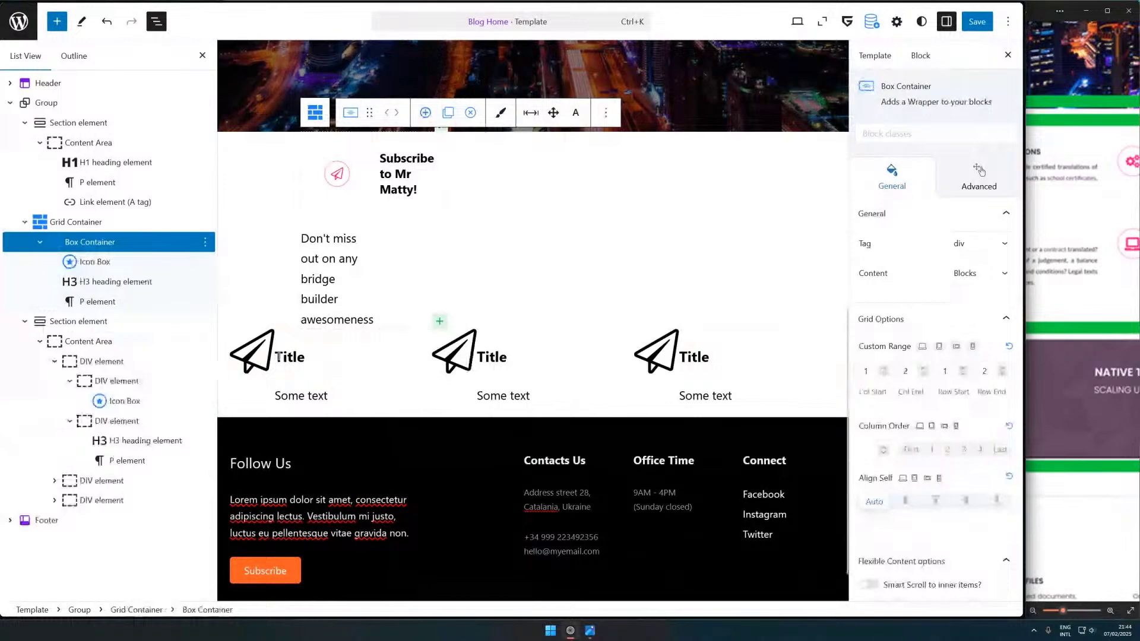
- Move the Icon Box out of its nested DIV directly into the first column DIV and drop the emptied wrapper
left_click(280, 356)
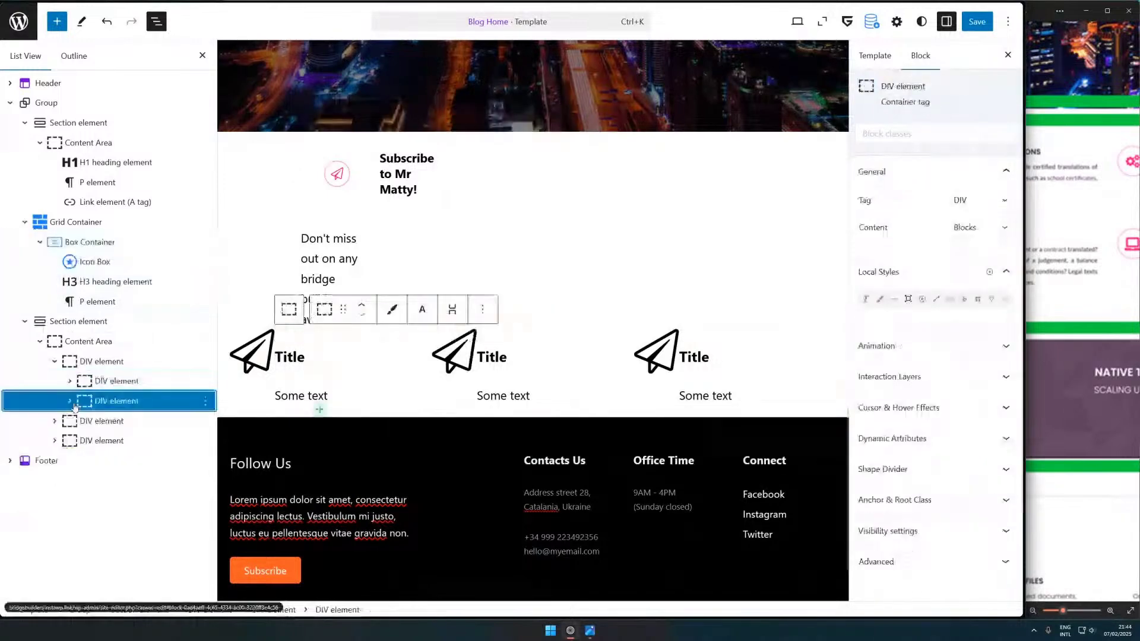
left_click(117, 382)
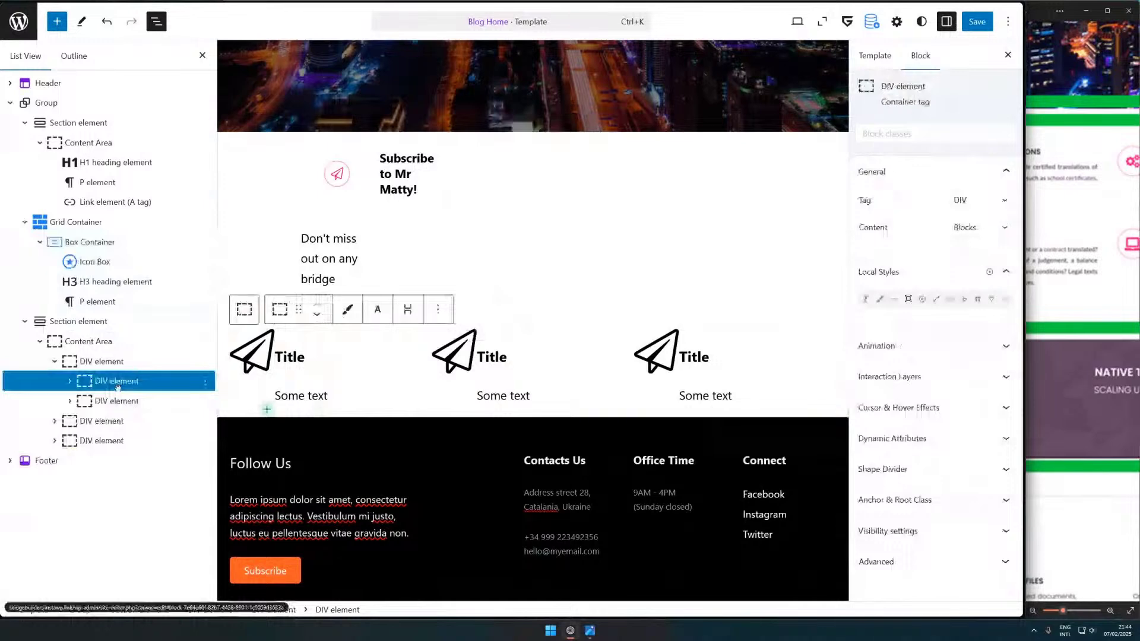
left_click(70, 383)
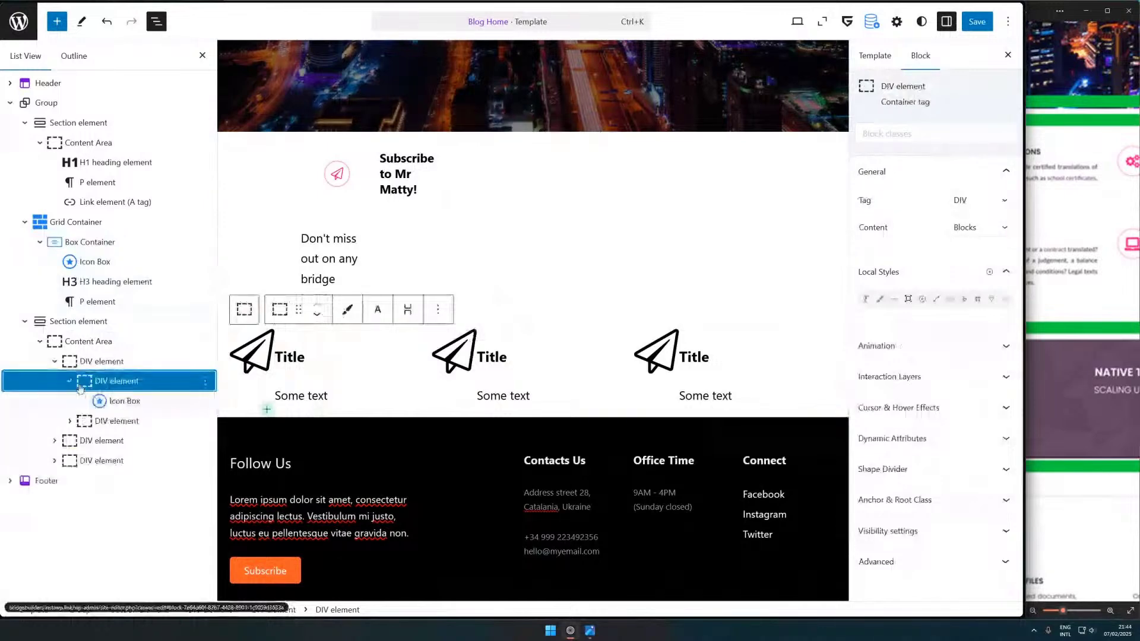
left_click_drag(116, 401, 118, 381)
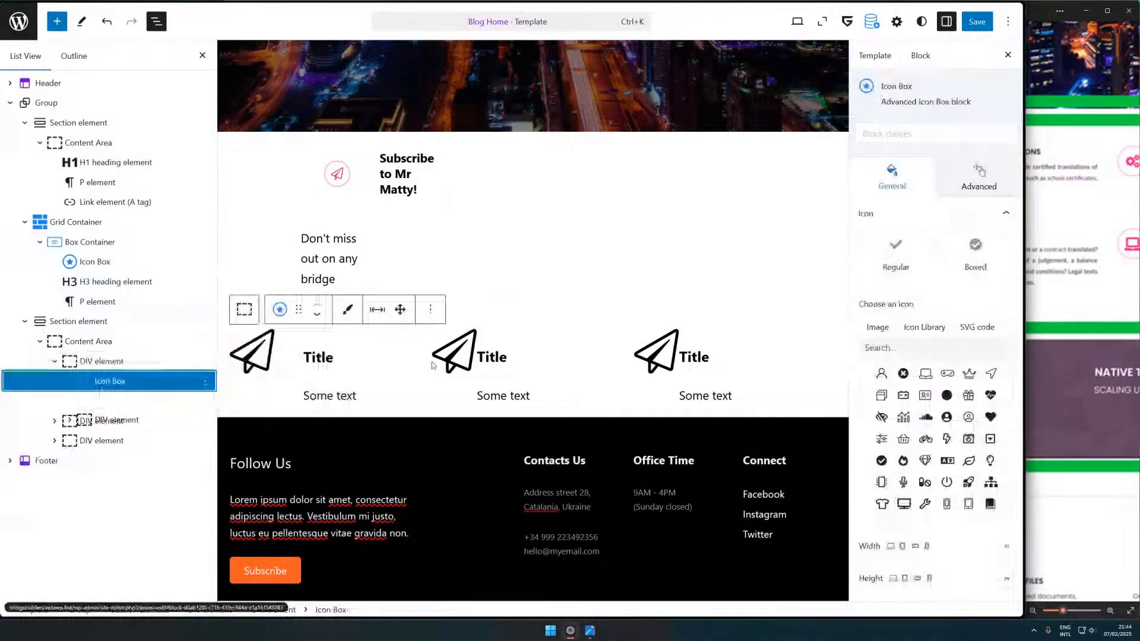
- Delete the second and third column DIVs, keeping only the first column
left_click(112, 421)
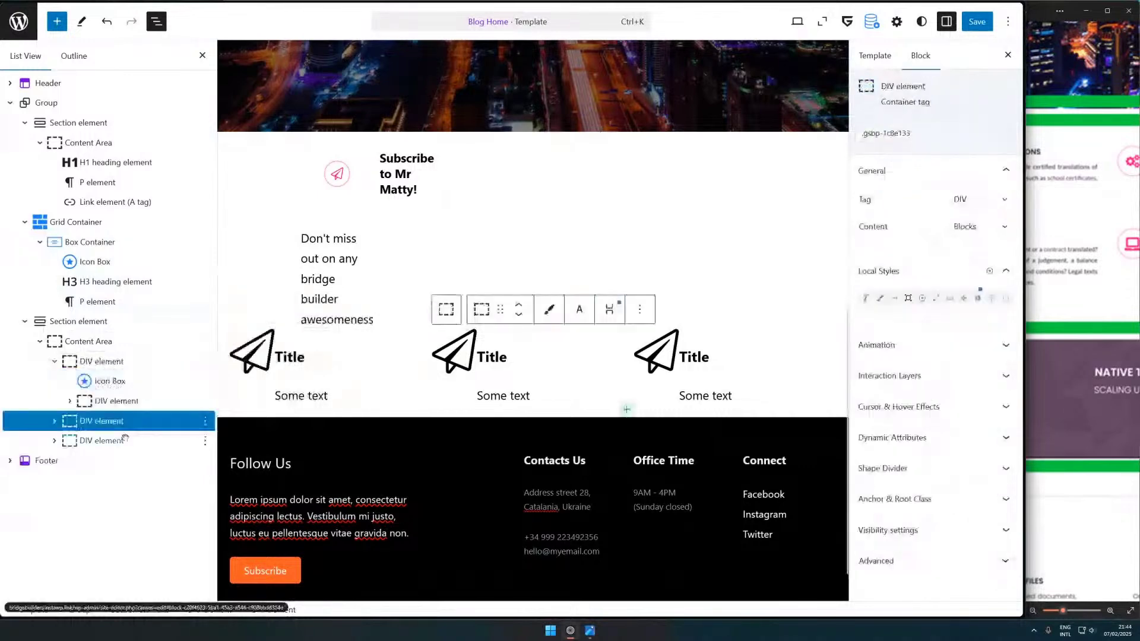
left_click(125, 438, "shift")
key("Delete")
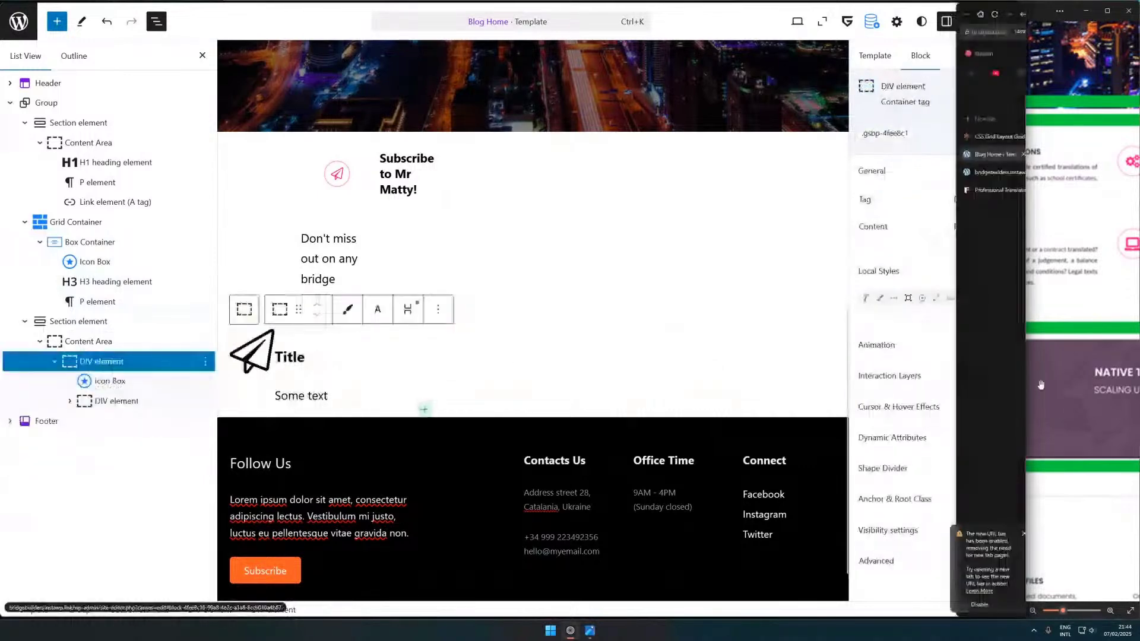
- Switch to the reference design image and widen its window to examine the "How it works" section
left_click(291, 357)
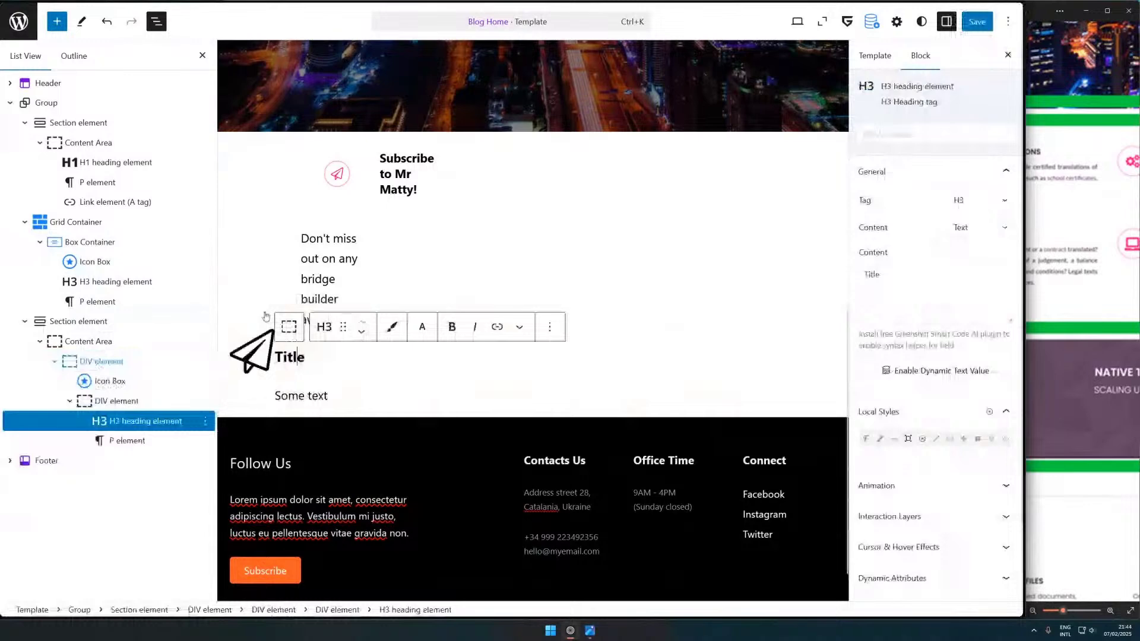
left_click(809, 202)
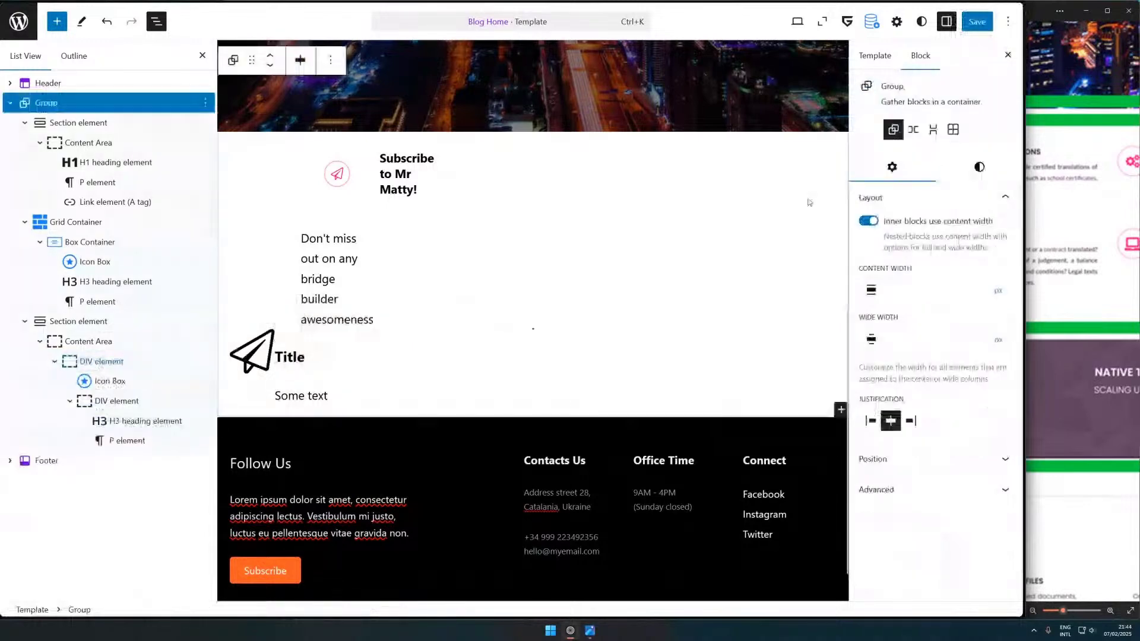
left_click(1042, 273)
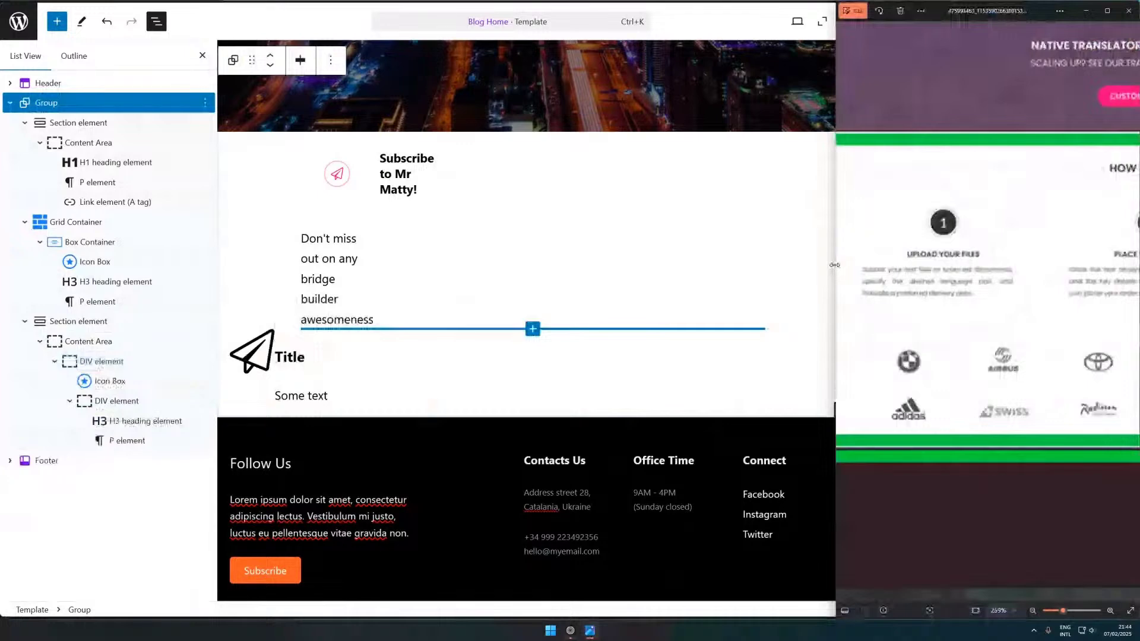
left_click_drag(835, 265, 774, 251)
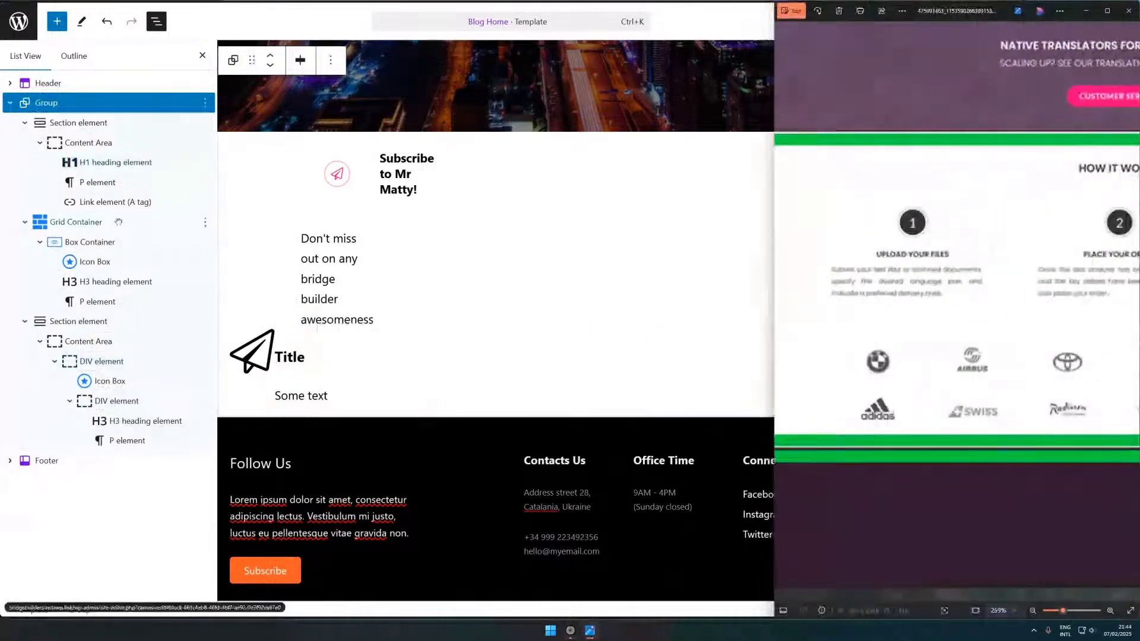
left_click(119, 222)
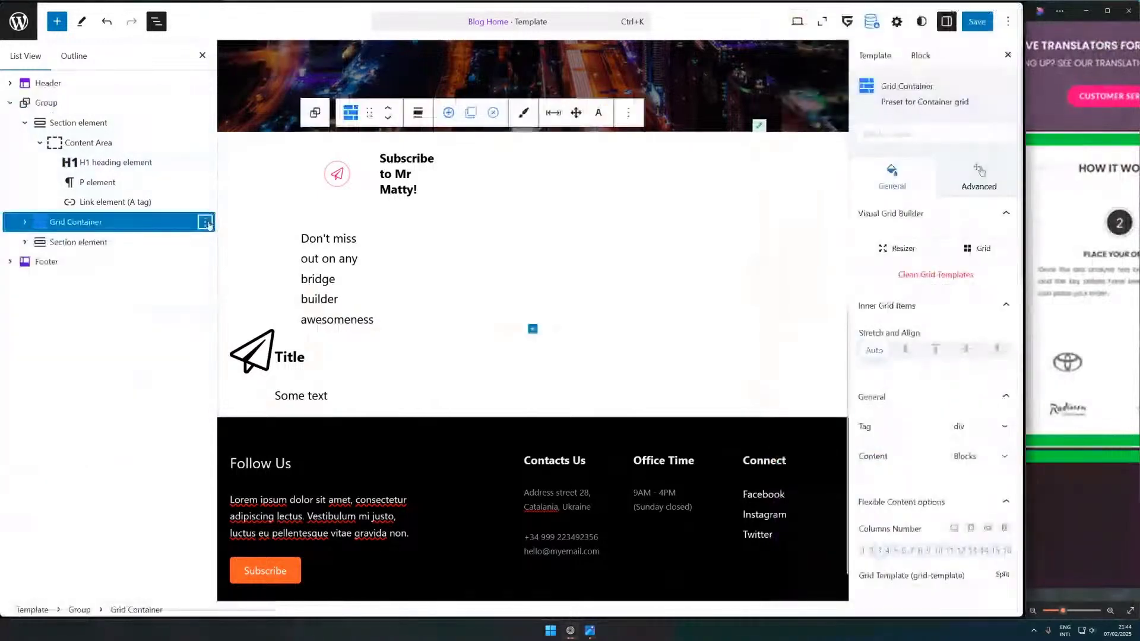
key("Delete")
right_click(209, 245)
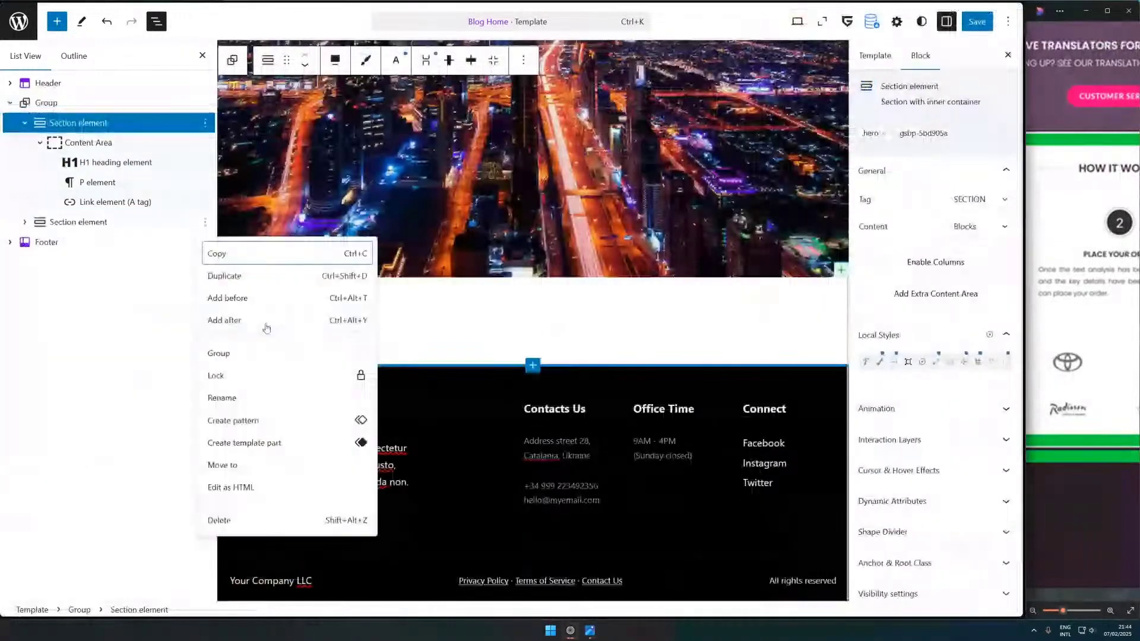
left_click(267, 329)
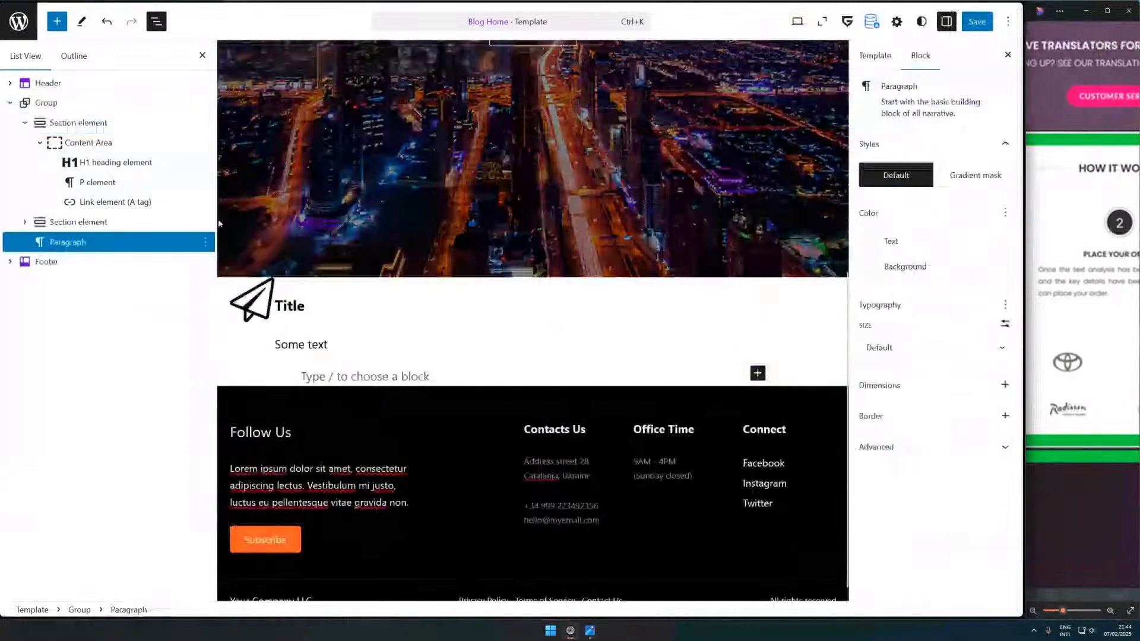
key("ctrl+z")
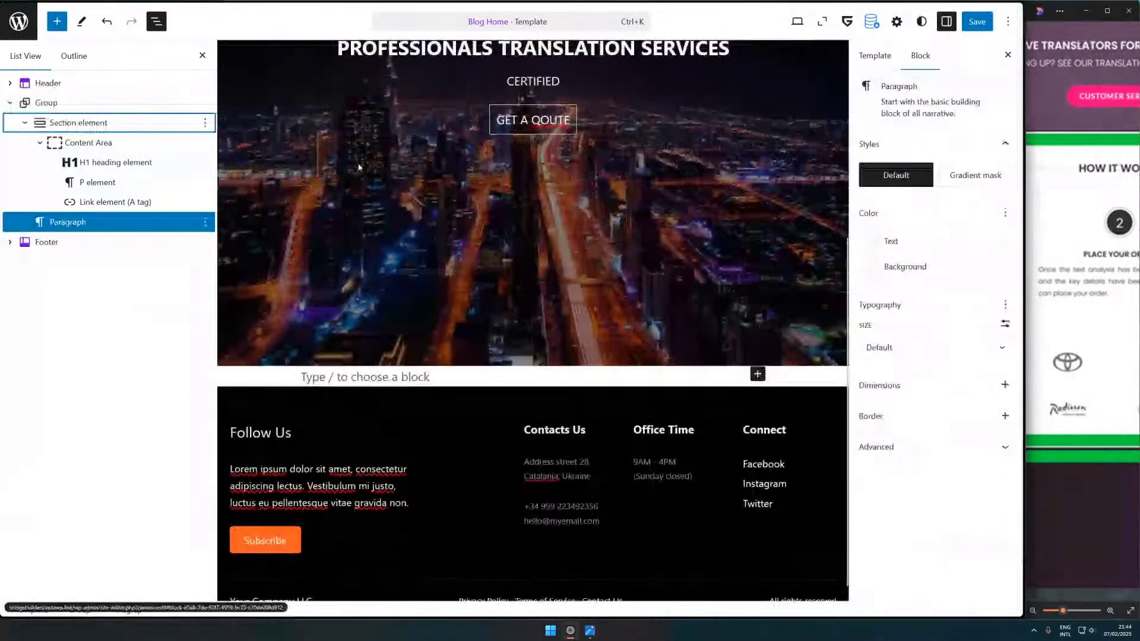
key("ctrl+z")
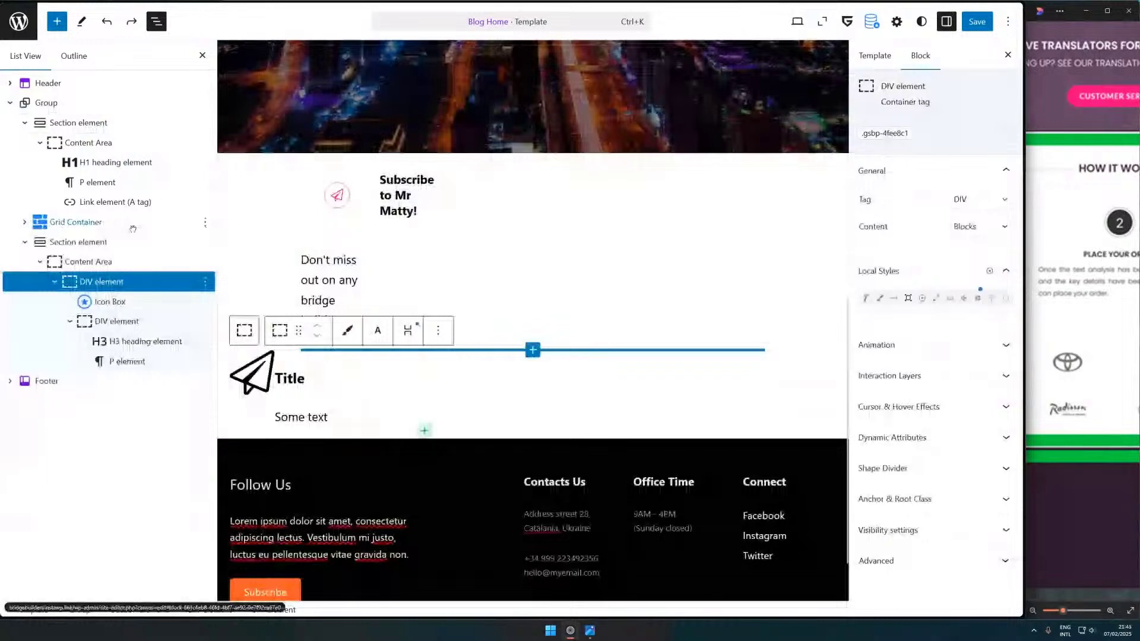
- Set the Icon Box beside the Title text to the Boxed style and open its colour value for editing
left_click(263, 379)
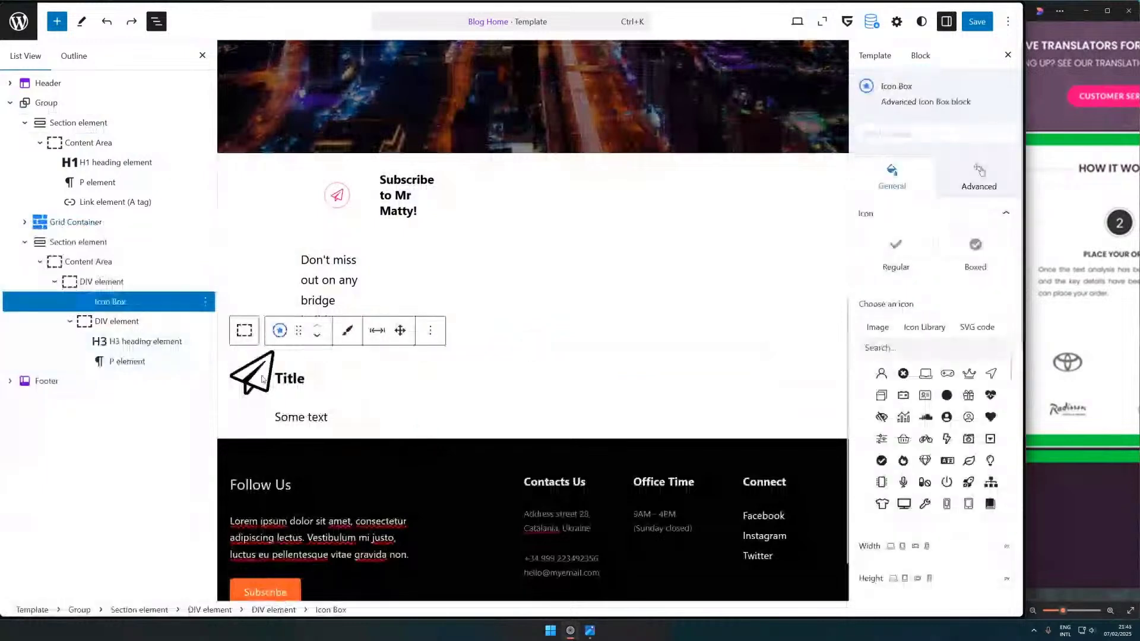
left_click(969, 266)
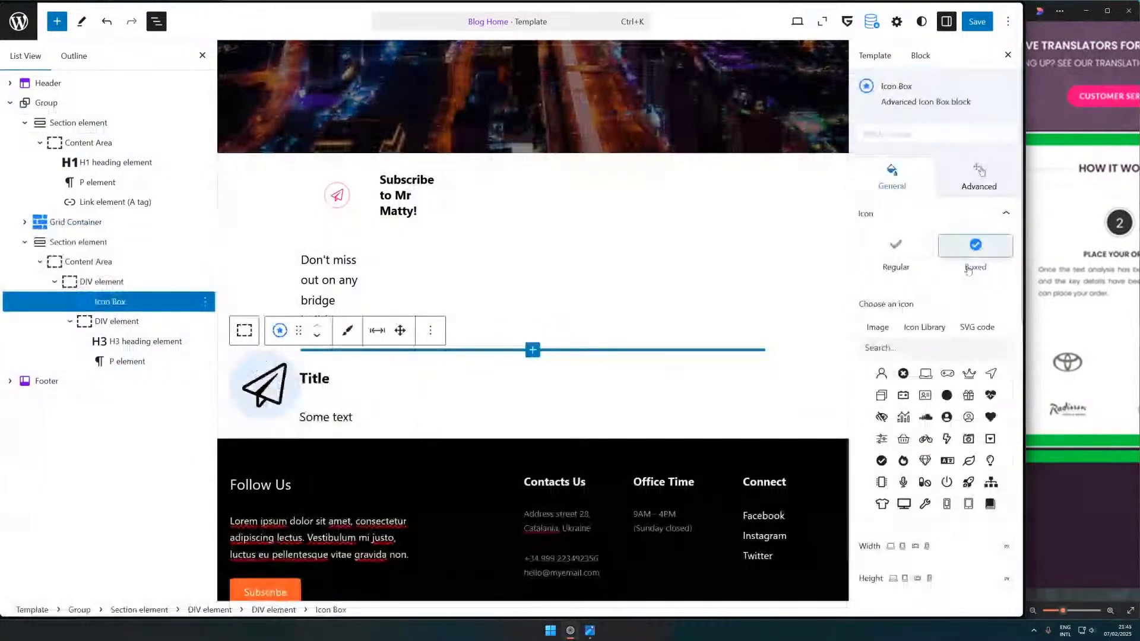
scroll(950, 321, "down", 5)
left_click(934, 365)
left_click(927, 189)
type("5")
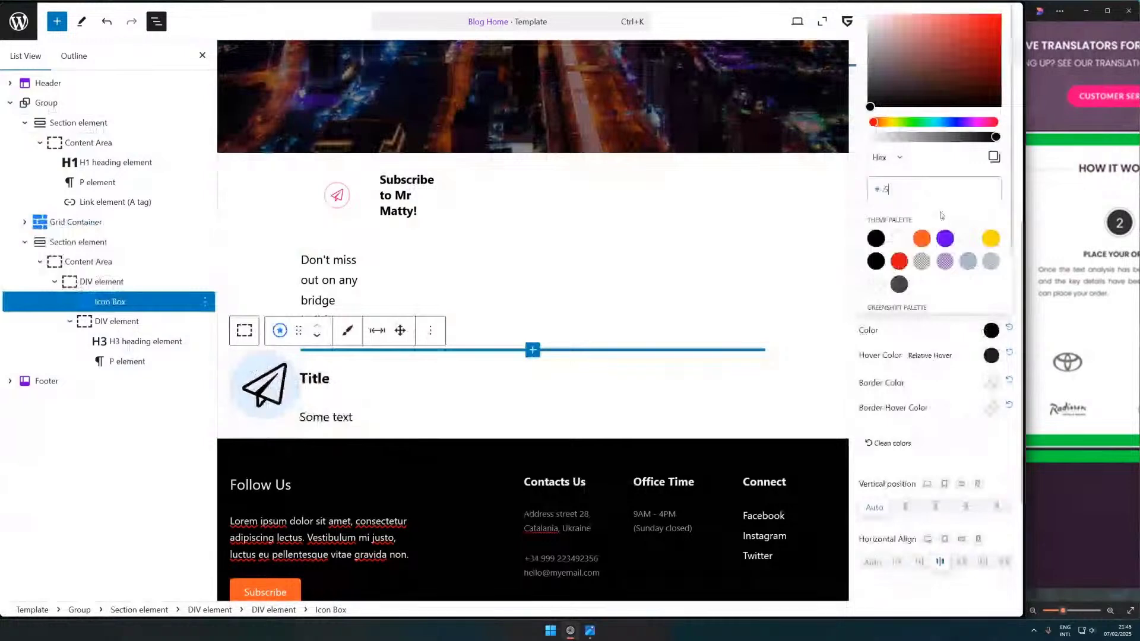
- Compare the reference image's "How it works" section, the live homepage and the reference site's inspected icon styles with the template
left_click_drag(1025, 527, 776, 528)
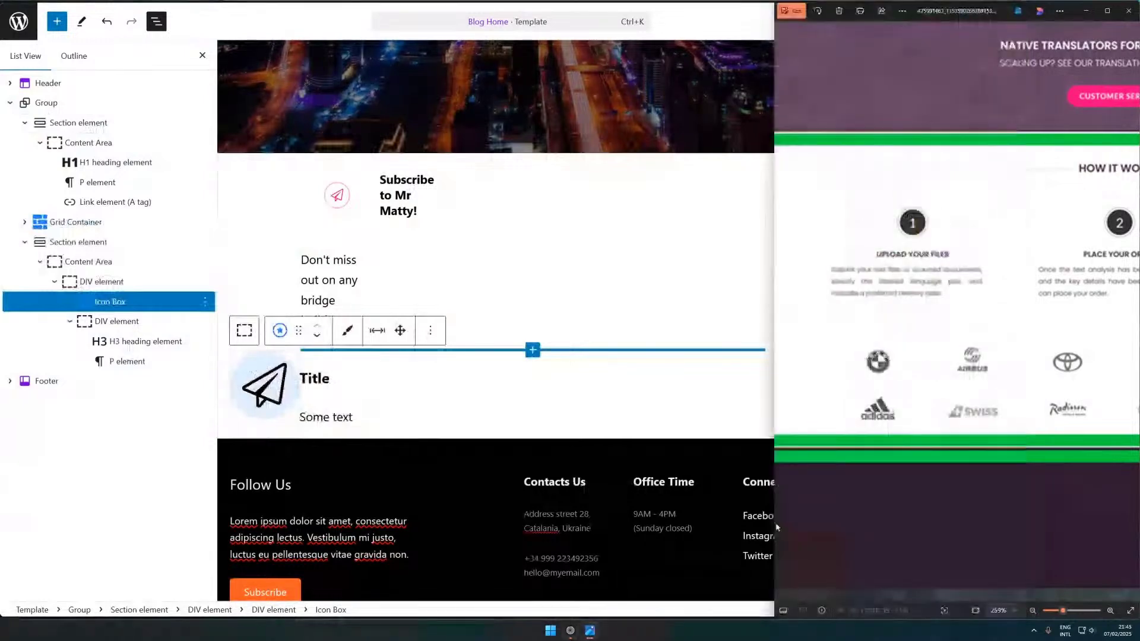
left_click(382, 181)
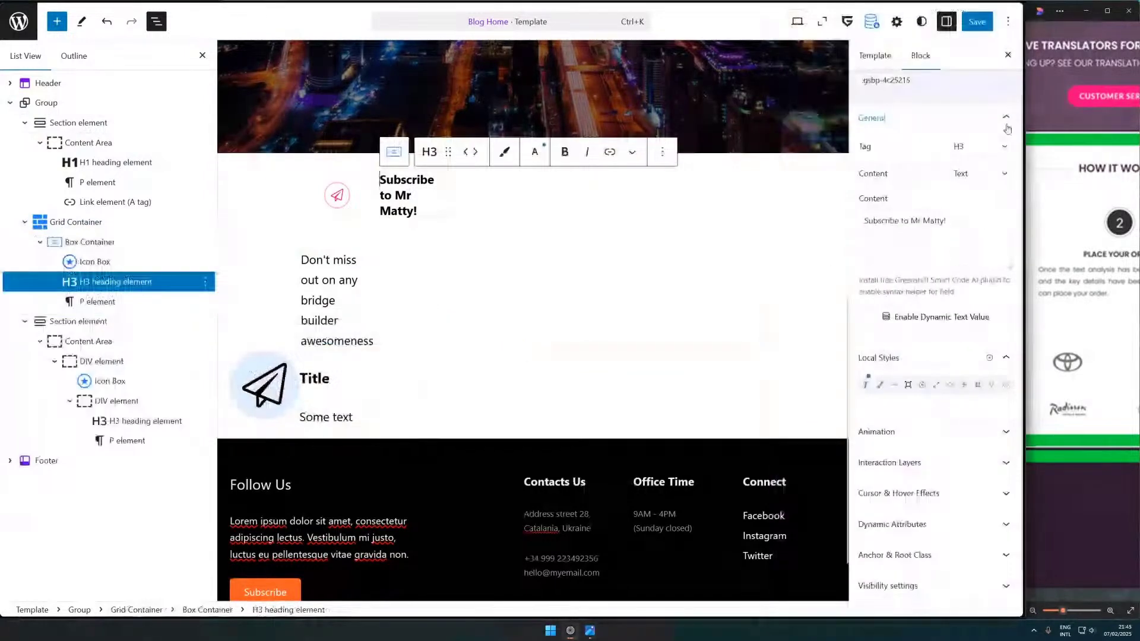
left_click(1003, 172)
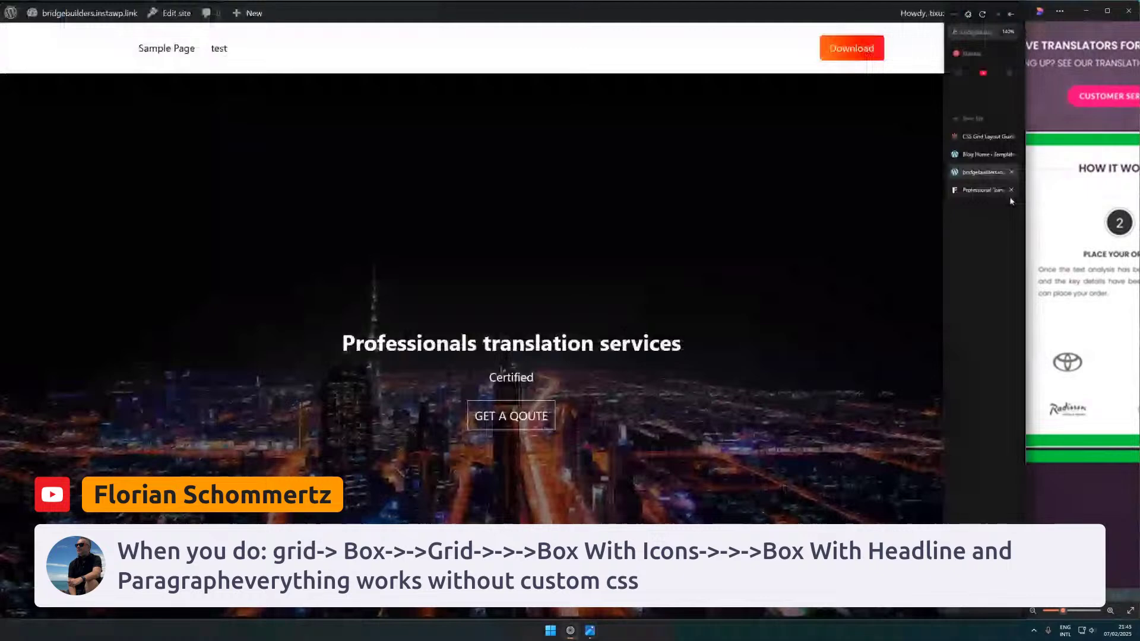
left_click(998, 190)
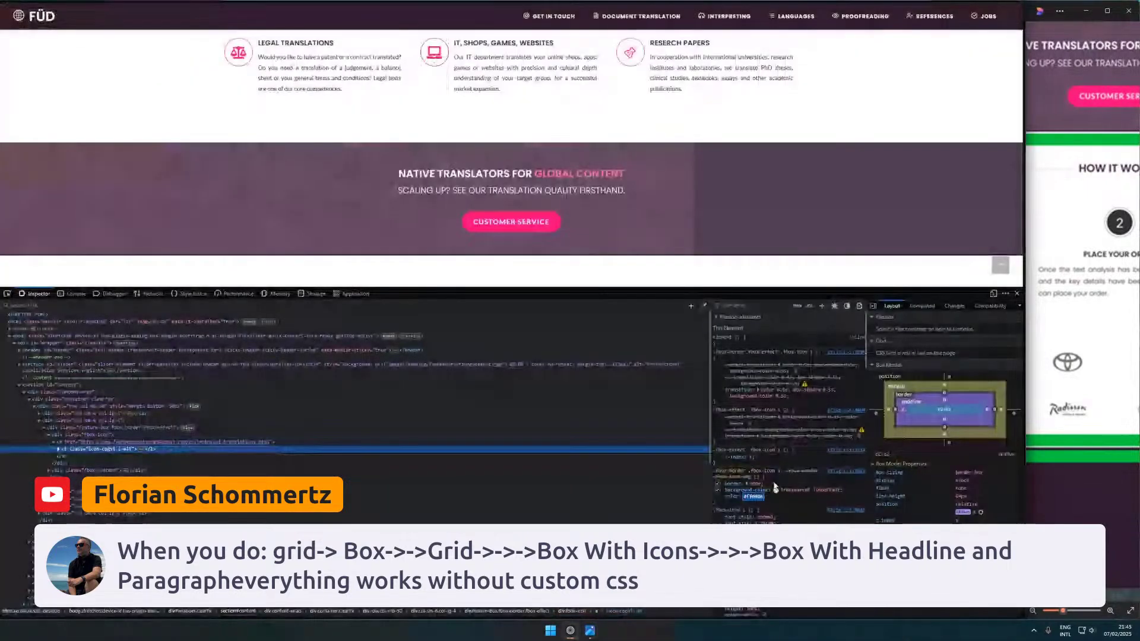
mouse_move(1013, 163)
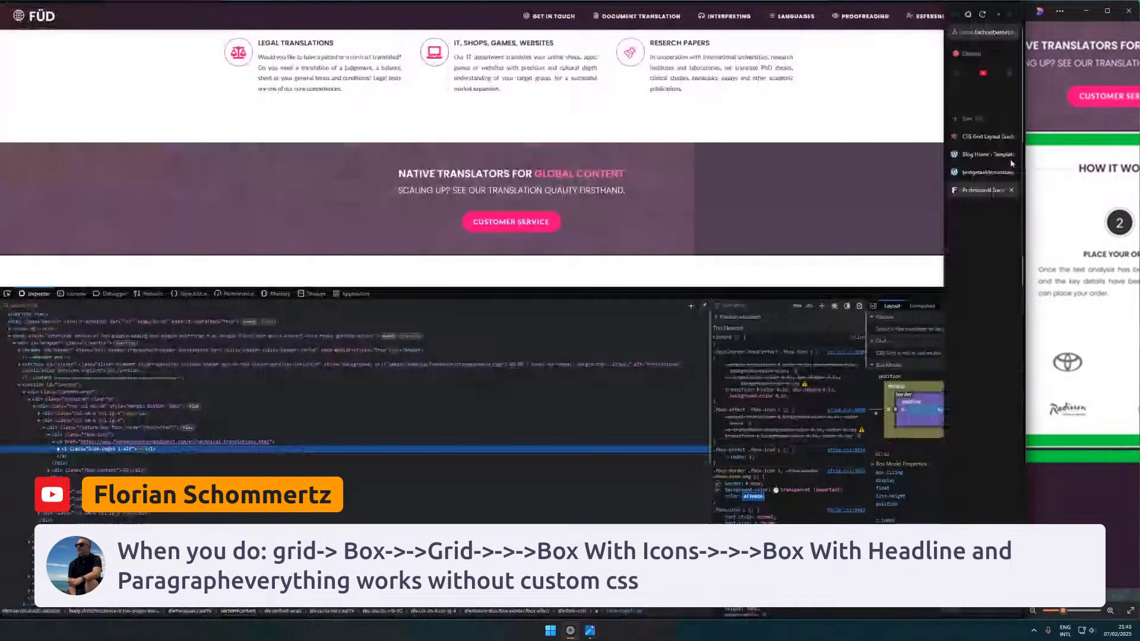
left_click(1011, 158)
- Try an Info Box found by searching the block library for "box" beside the Title text, and delete it
left_click(293, 373)
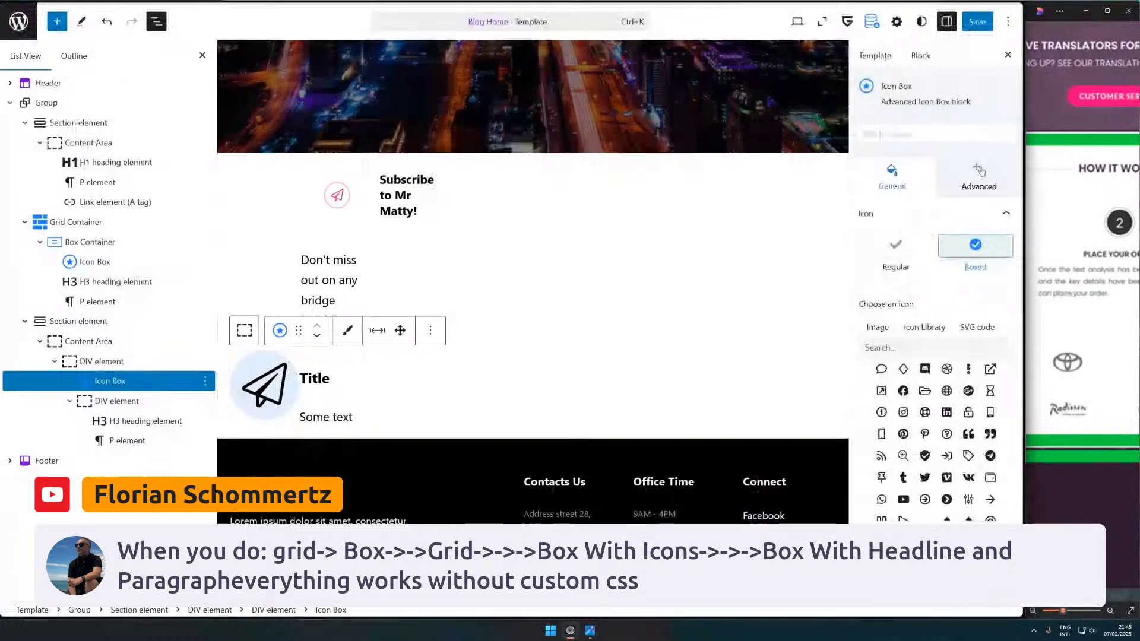
left_click(58, 20)
type("cu")
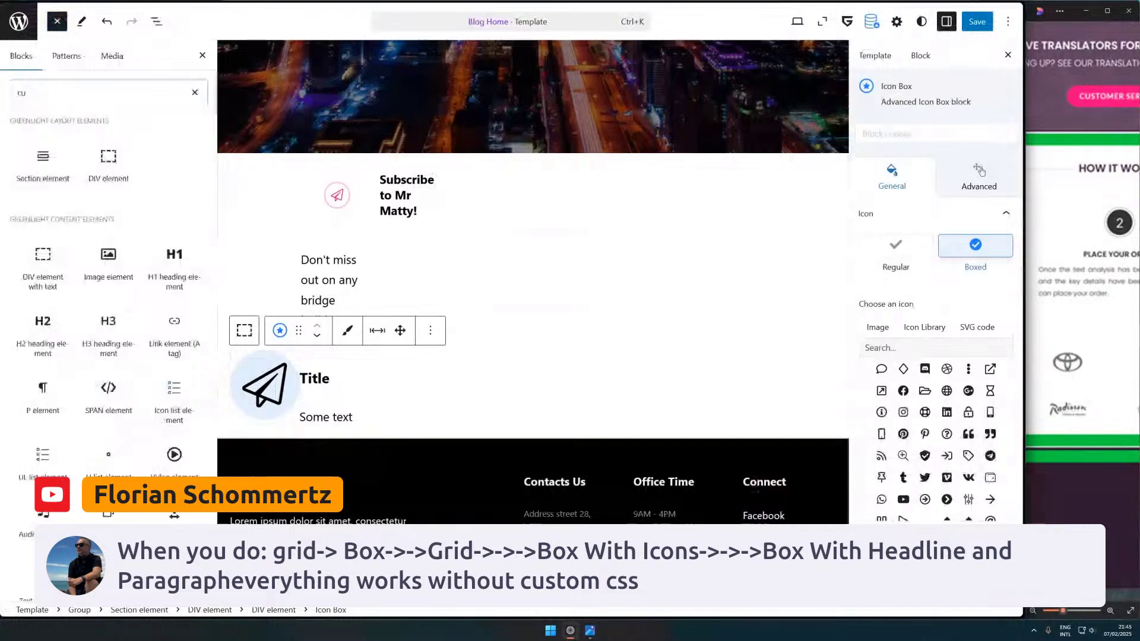
key("BackSpace")
key("BackSpace")
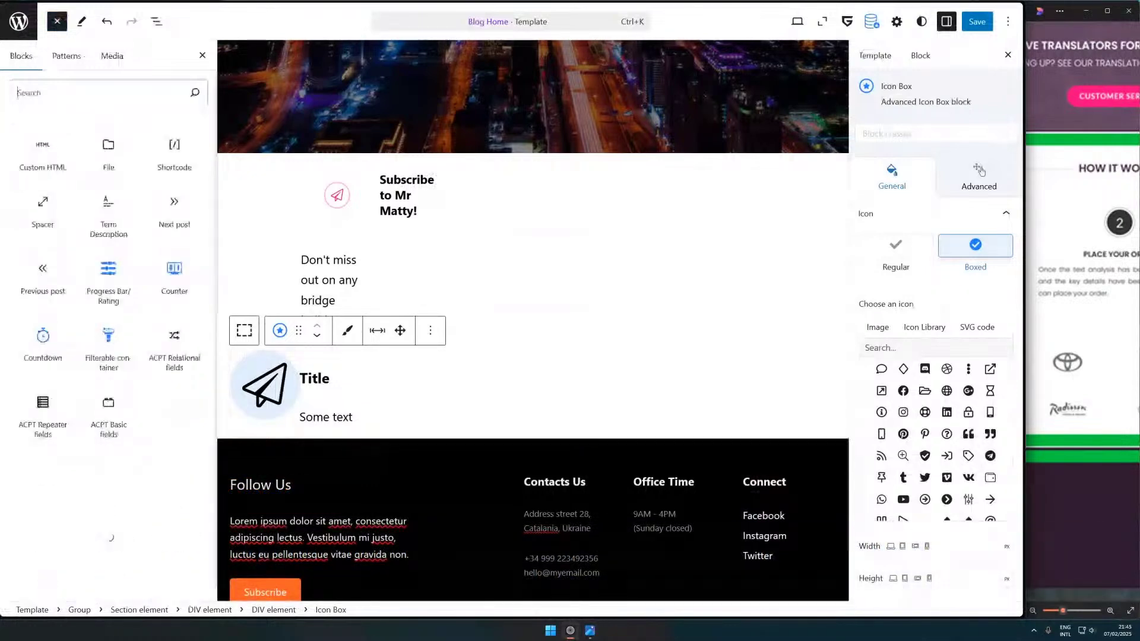
type("box")
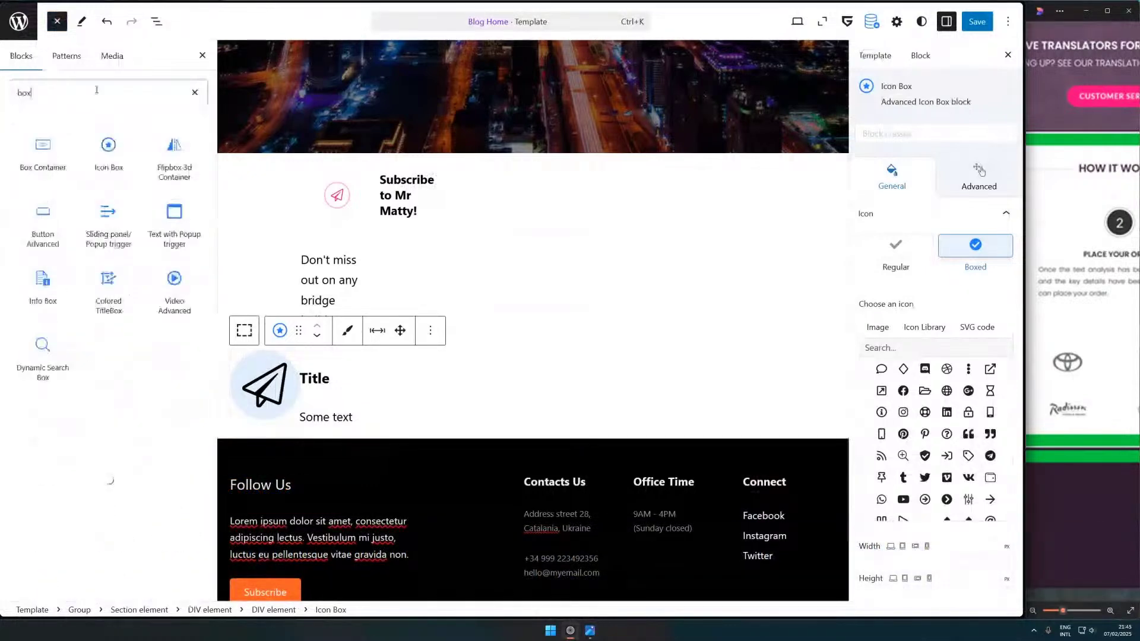
mouse_move(106, 154)
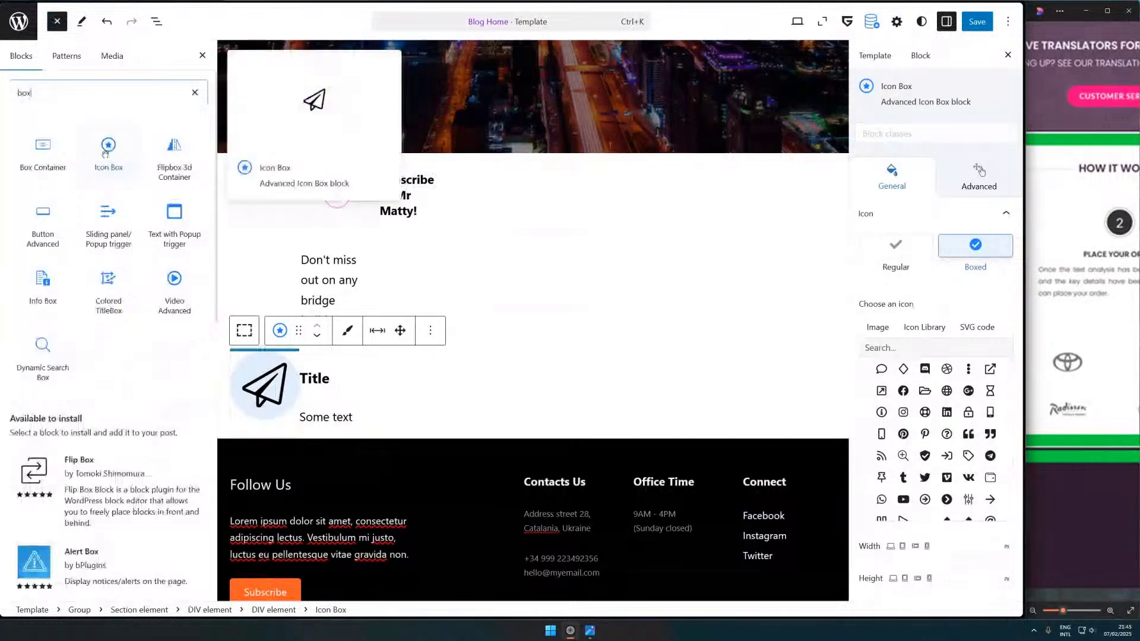
left_click_drag(105, 154, 51, 167)
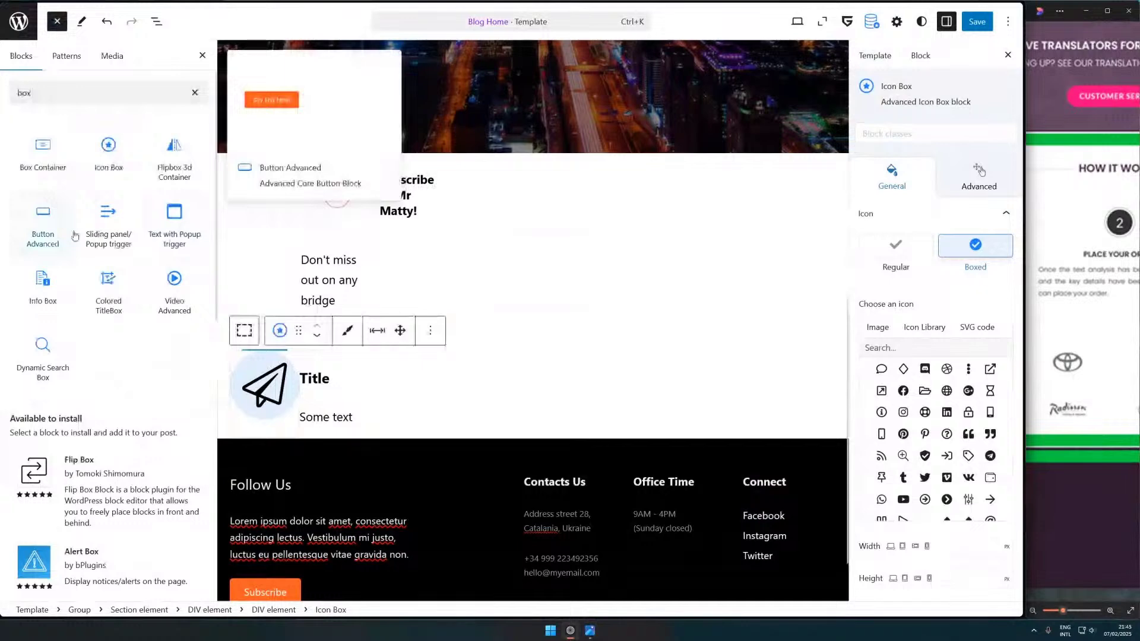
left_click_drag(43, 285, 381, 407)
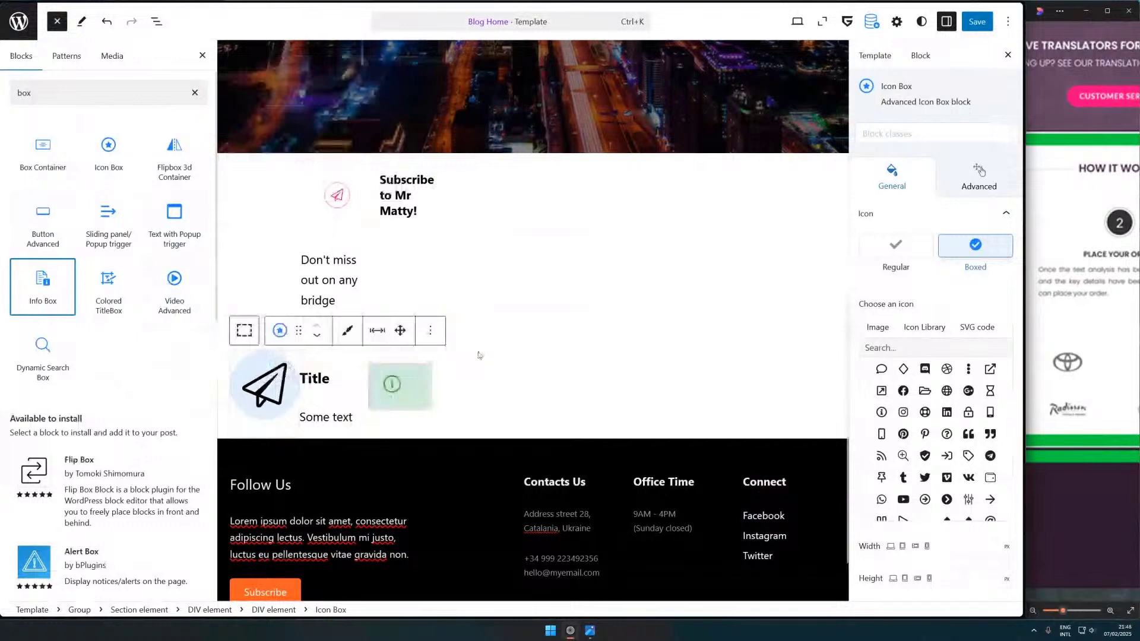
left_click(591, 354)
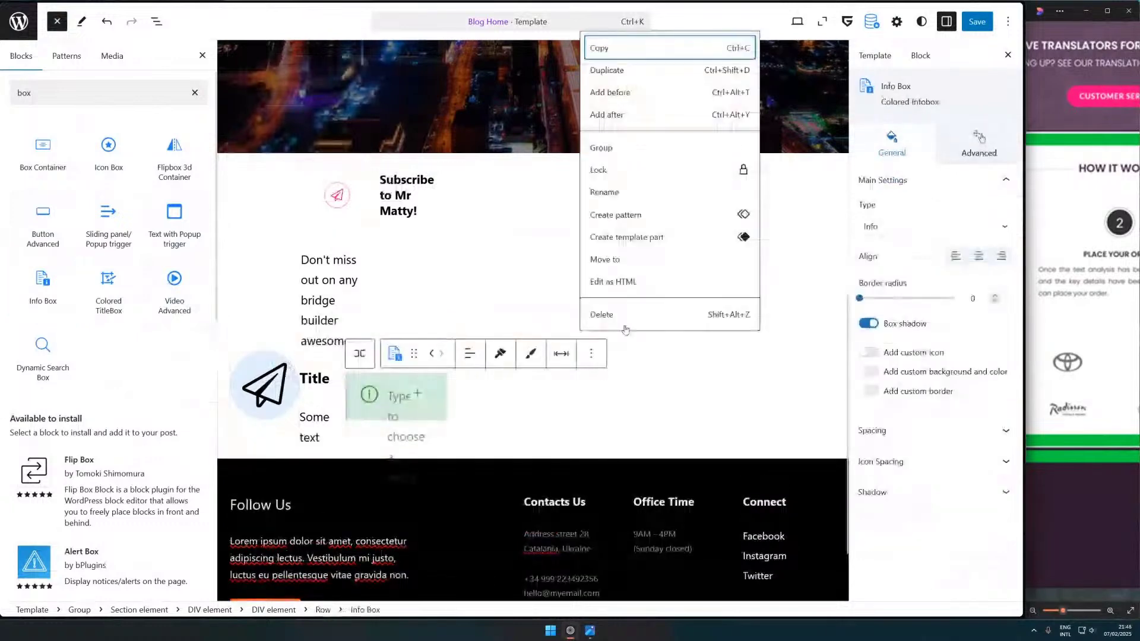
left_click(625, 325)
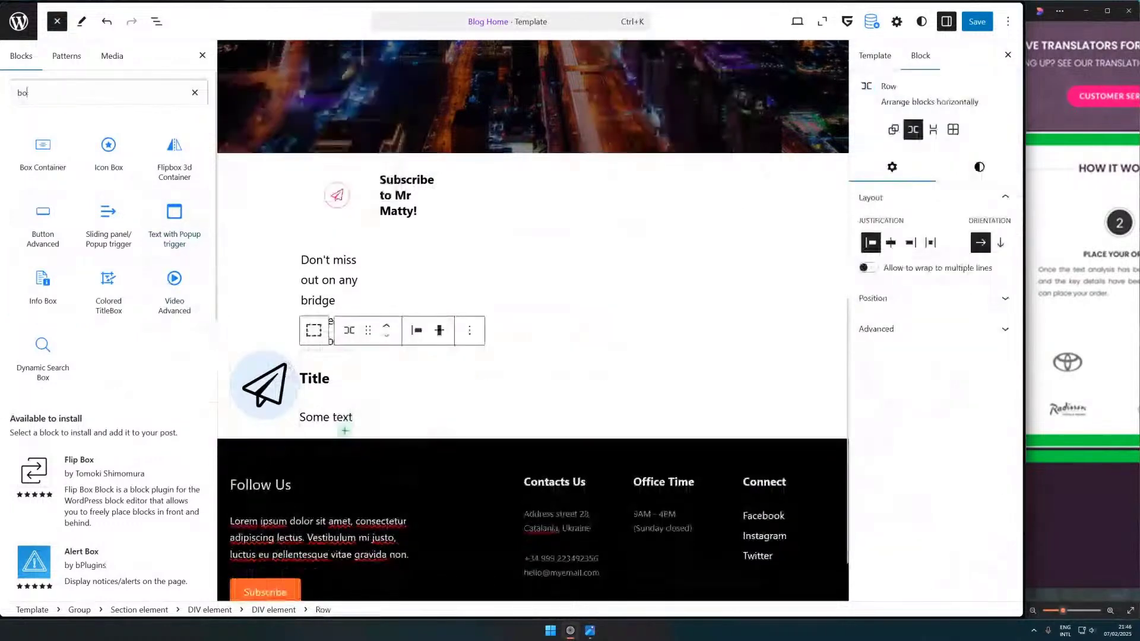
- Search the block library for "icon" and look over the available icon blocks
key("BackSpace")
key("BackSpace")
type("icon")
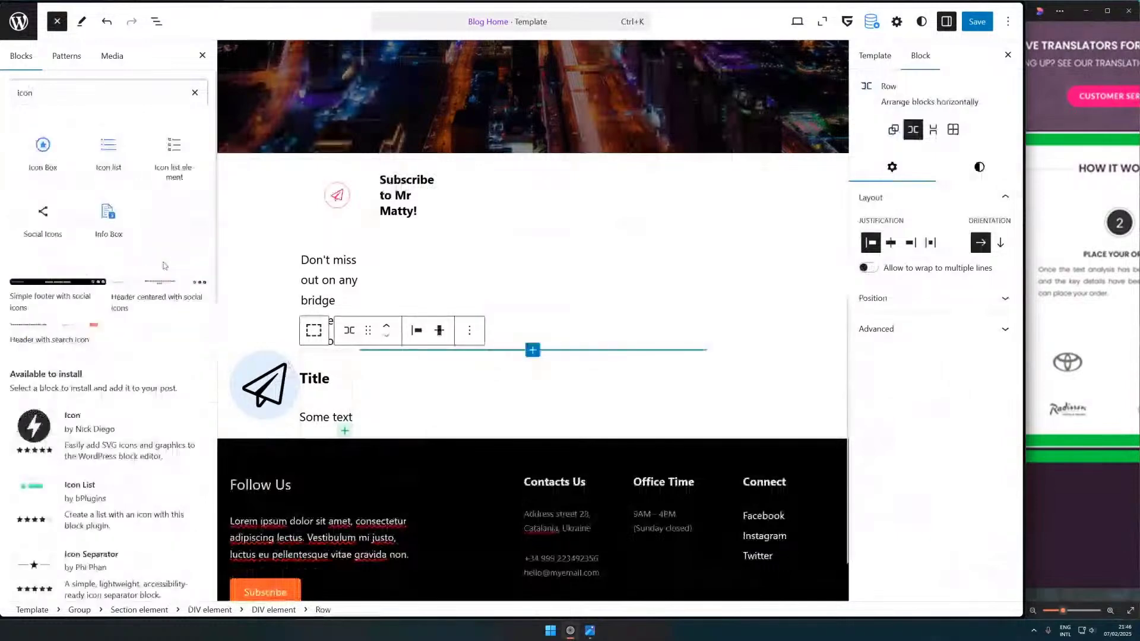
mouse_move(112, 217)
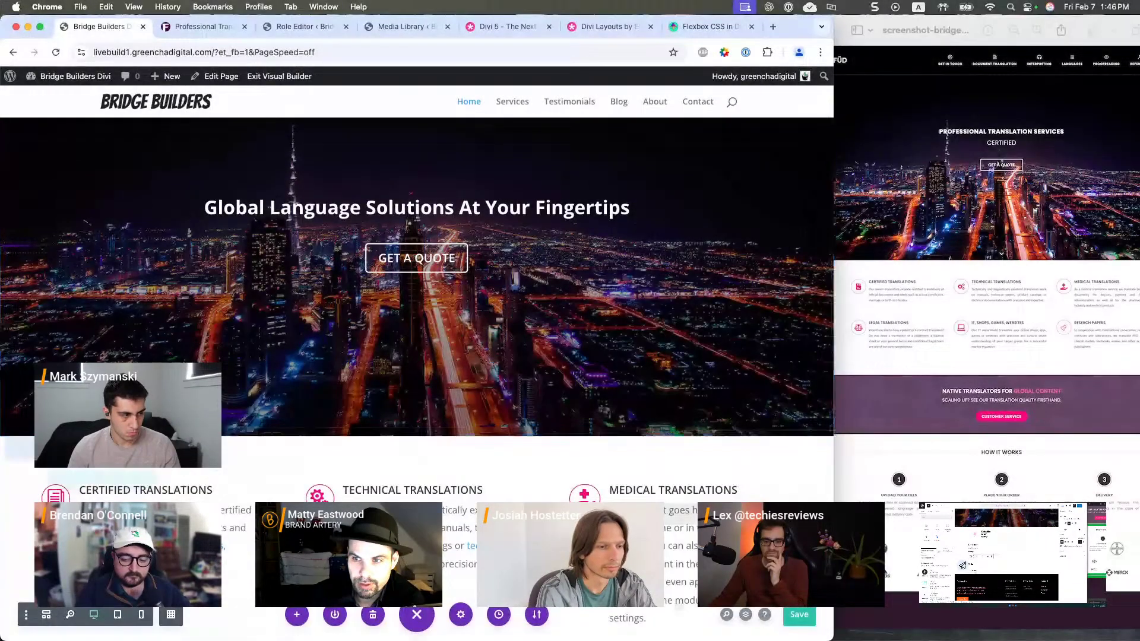
- Save the Bridge Builders Divi homepage and widen the browser window over the reference image
left_click(799, 615)
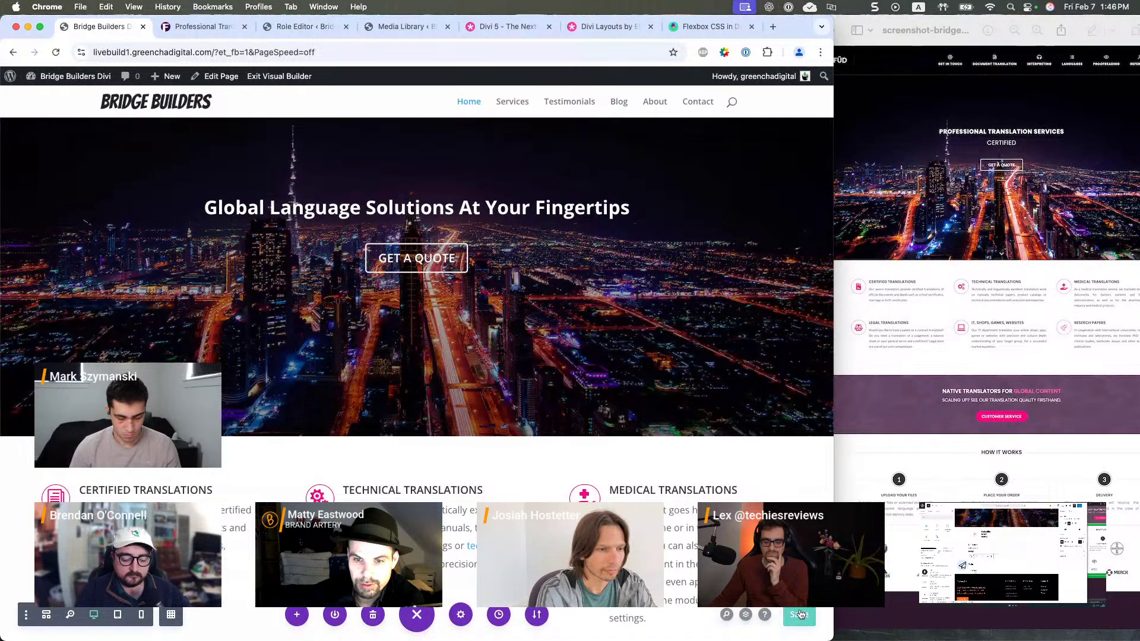
left_click_drag(834, 440, 1067, 440)
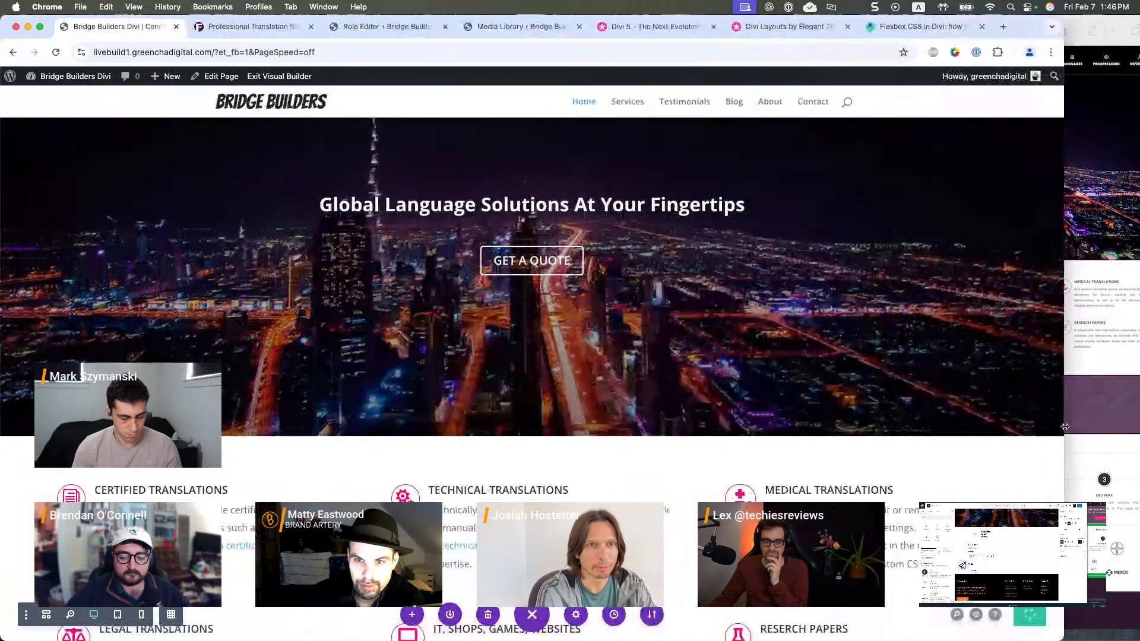
- Open the Testimonials post list in the Bridge Builders Divi admin and look through its entries
left_click(387, 26)
mouse_move(67, 253)
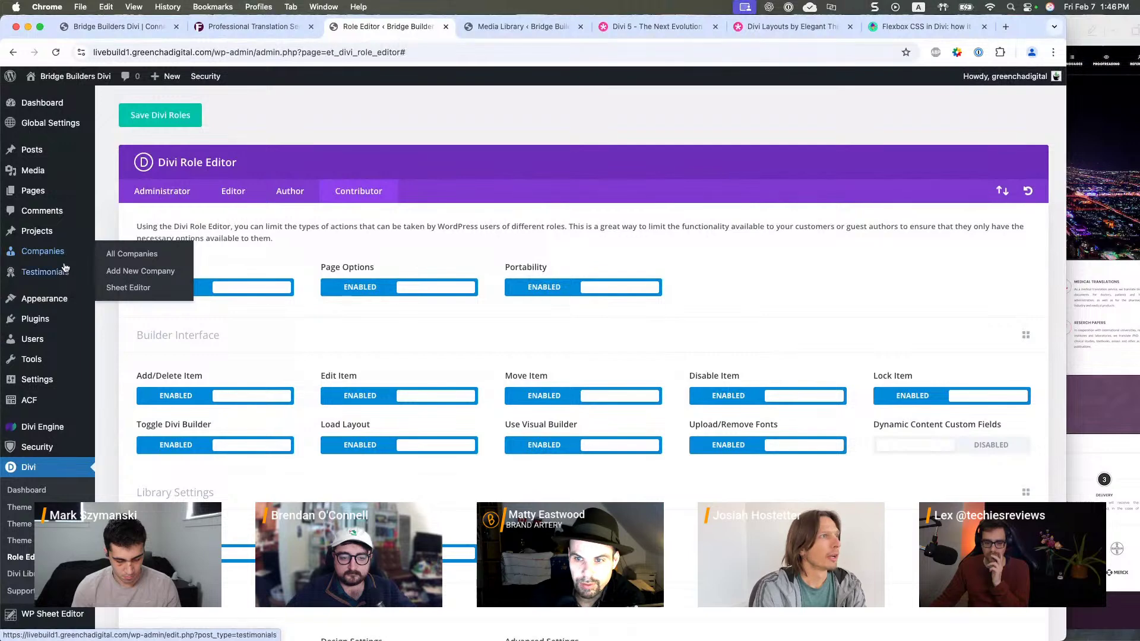
left_click(63, 273)
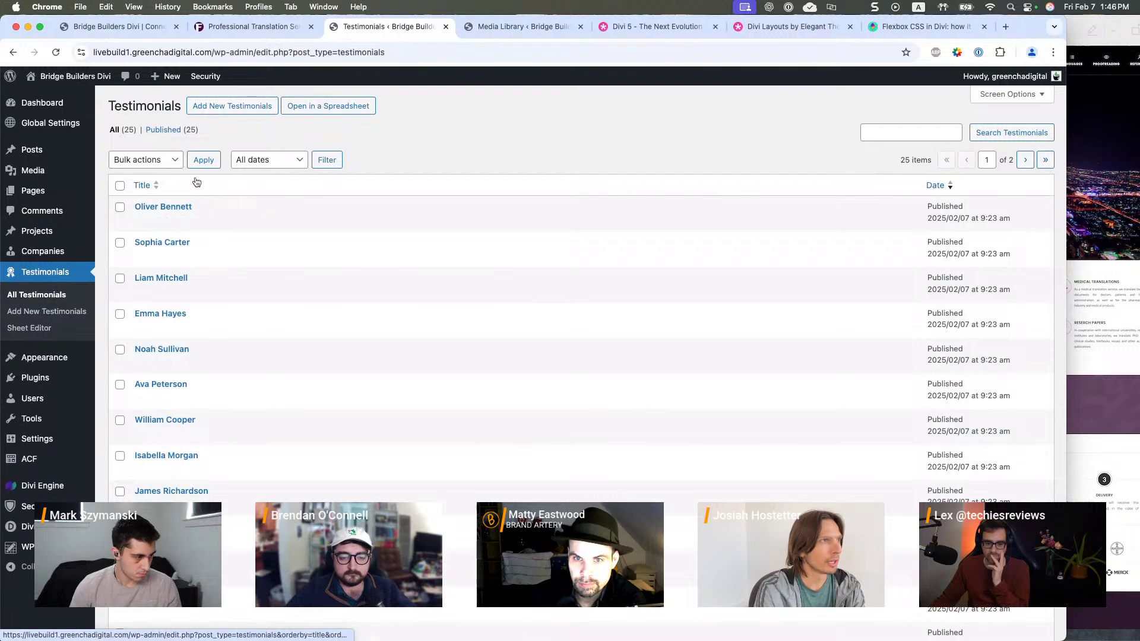
scroll(202, 471, "down", 5)
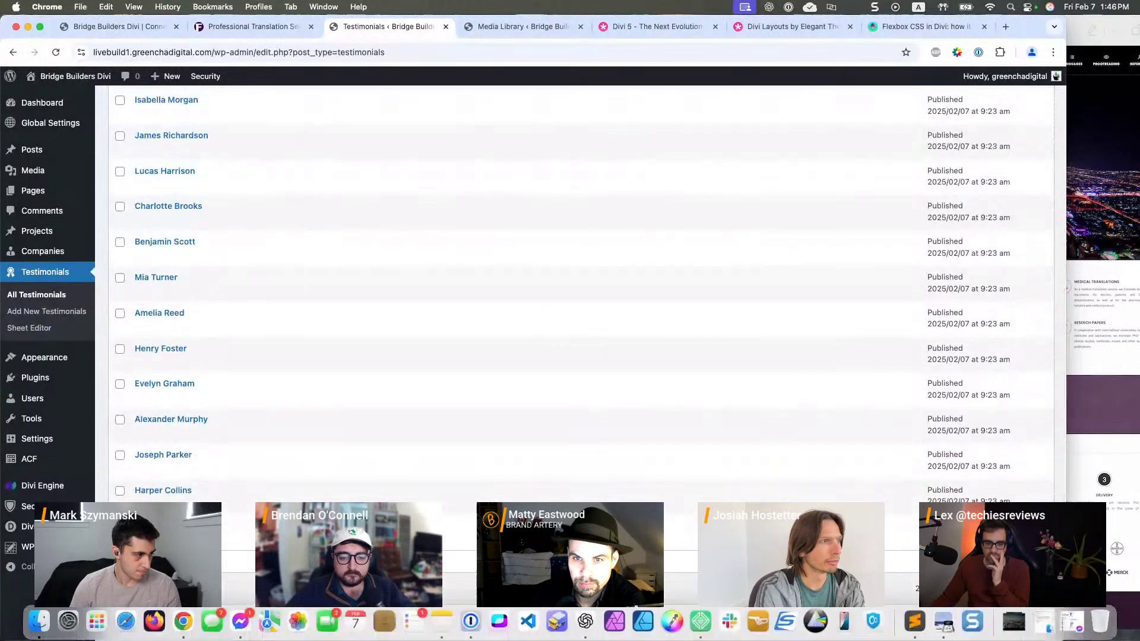
scroll(196, 332, "up", 6)
- Open the first testimonial, show its settings sidebar to examine the featured image, and return to the testimonials list
left_click(165, 208)
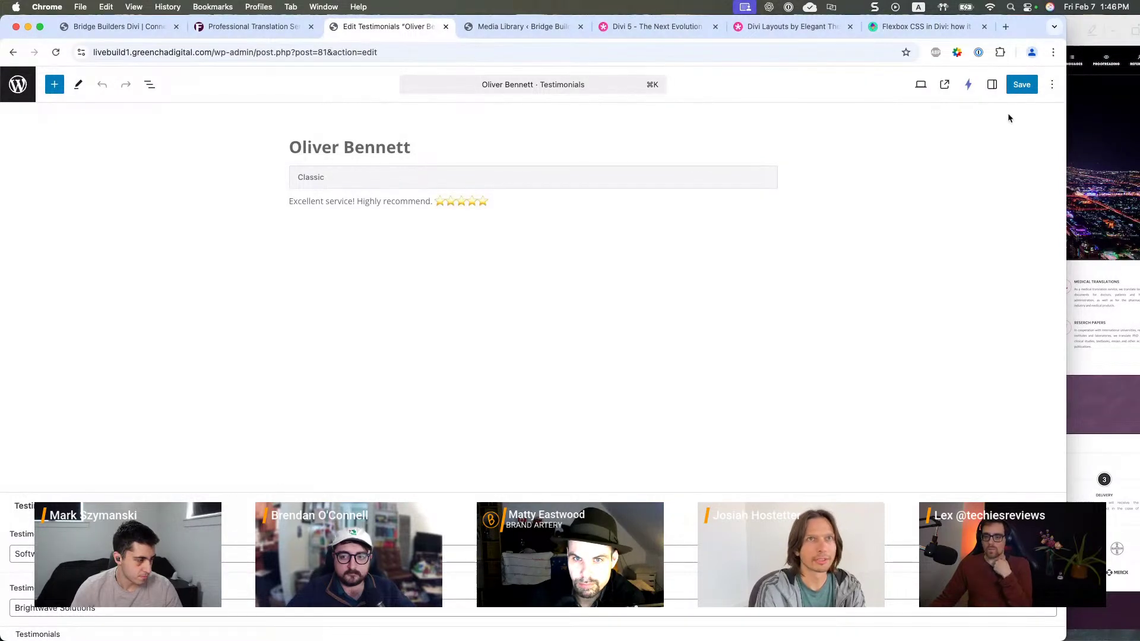
left_click(991, 88)
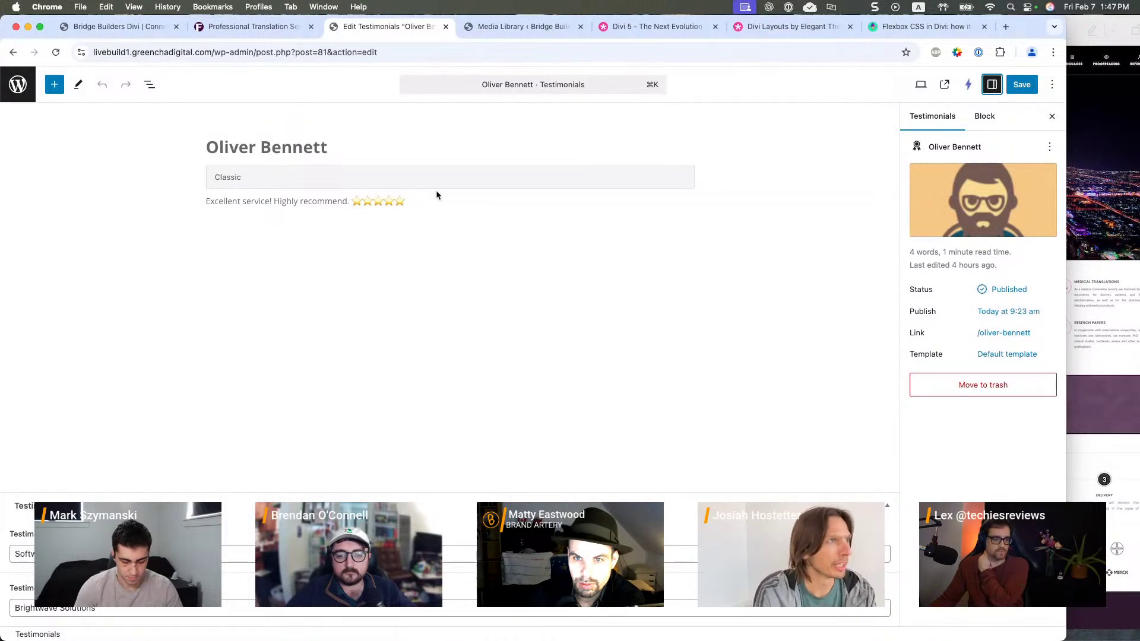
left_click(14, 53)
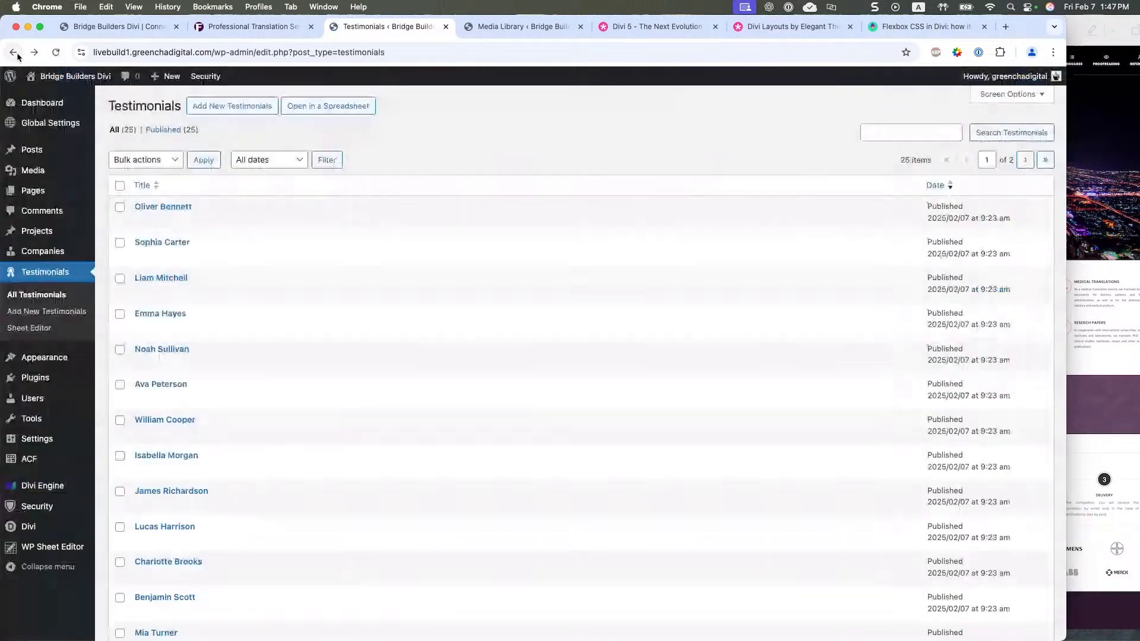
mouse_move(83, 116)
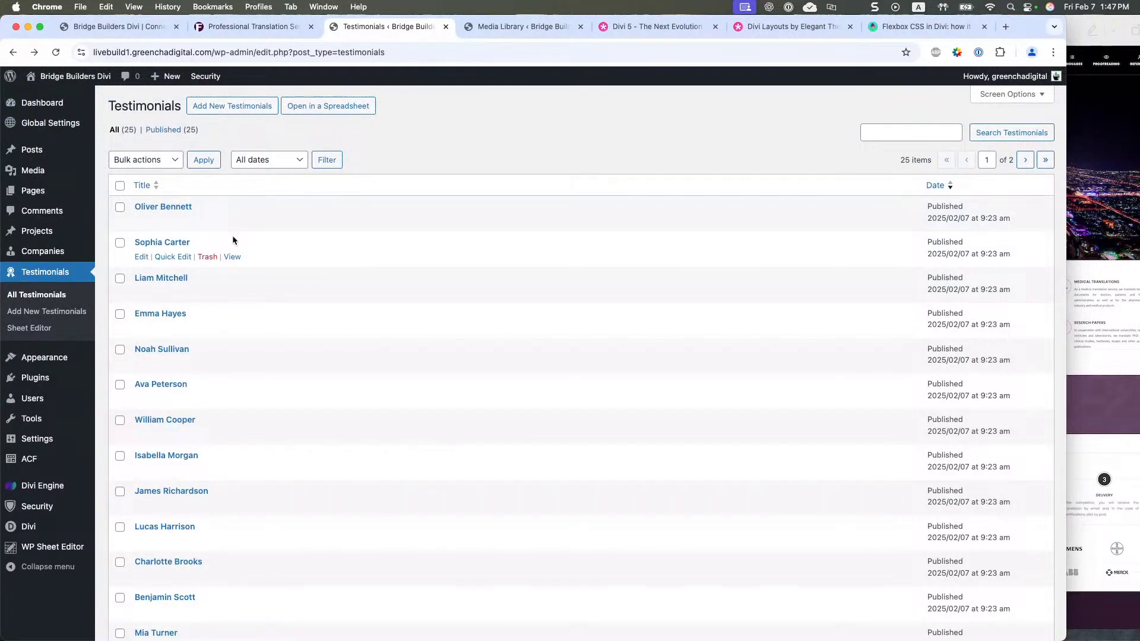
- Review the ACF Field Groups list and the ACF Post Types list
mouse_move(41, 440)
mouse_move(30, 460)
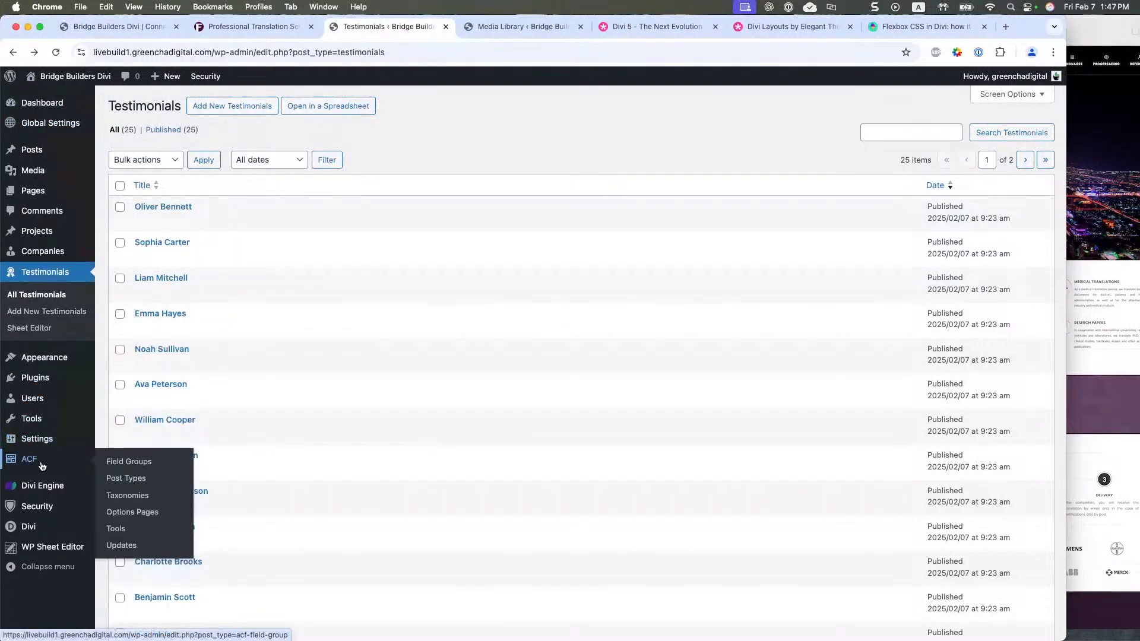
left_click(117, 462)
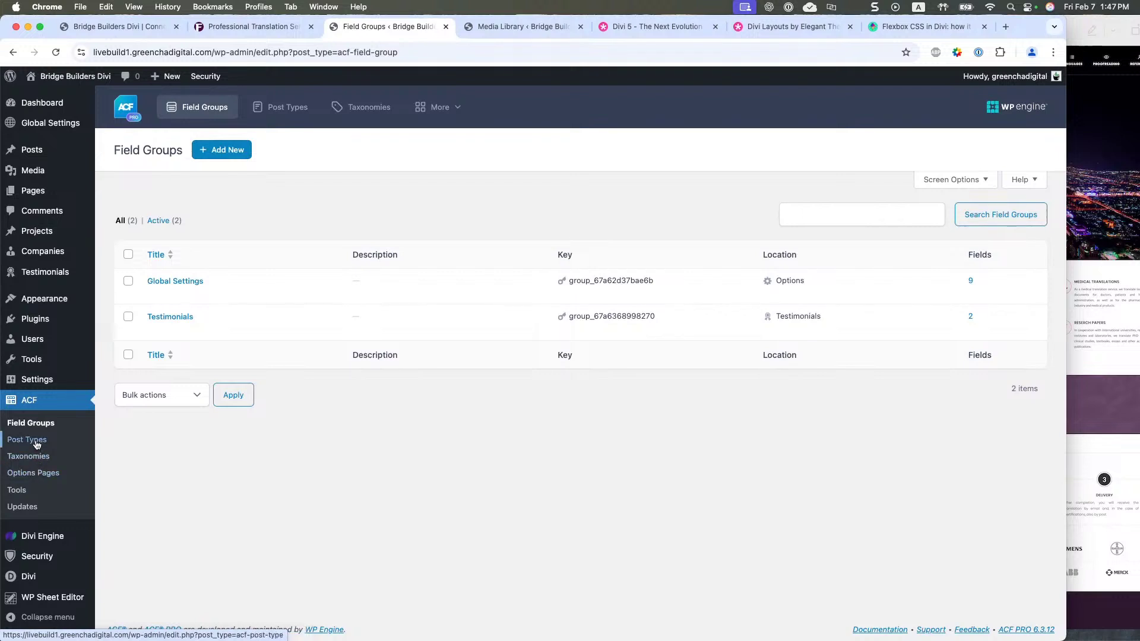
left_click(33, 441)
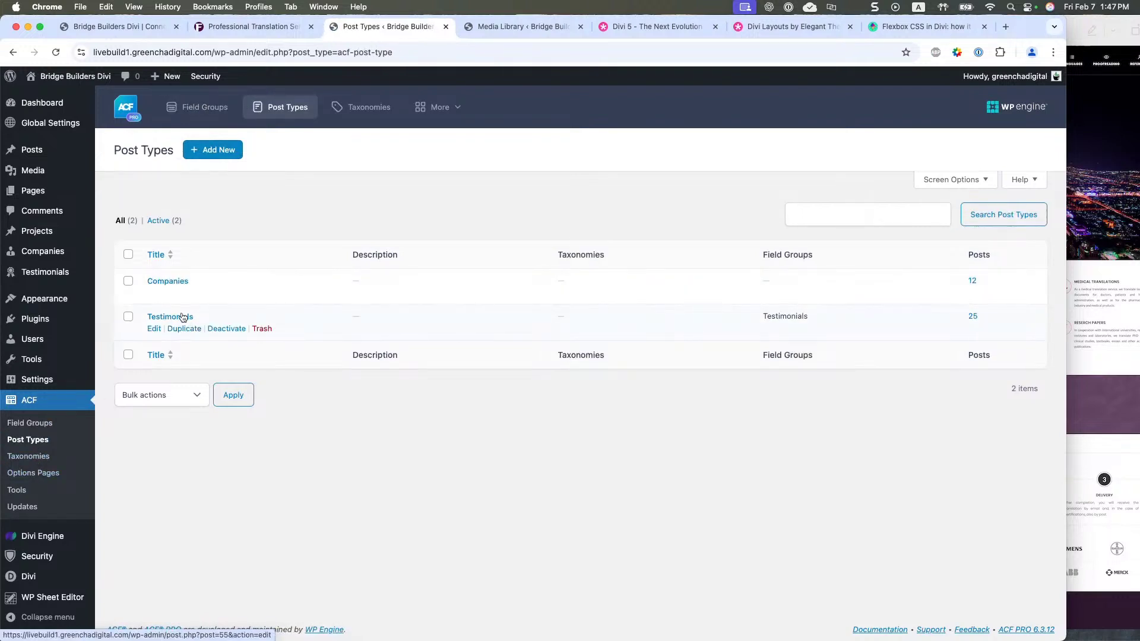
- Examine the fields and location rules of the Testimonials field group, and open the ACF Options Pages list
left_click(30, 423)
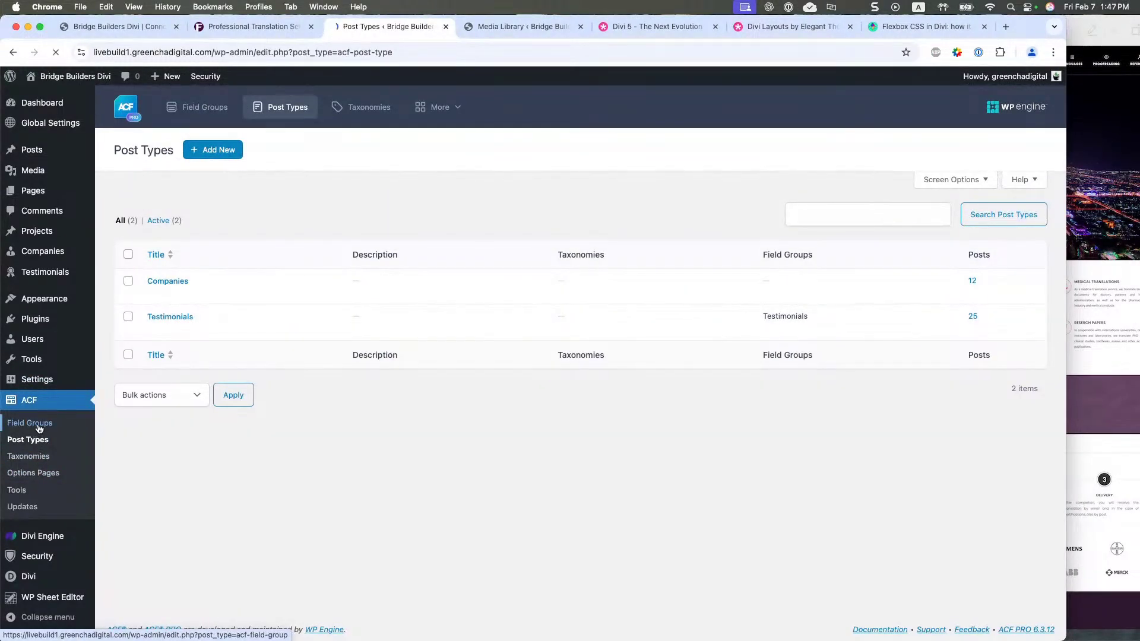
left_click(171, 318)
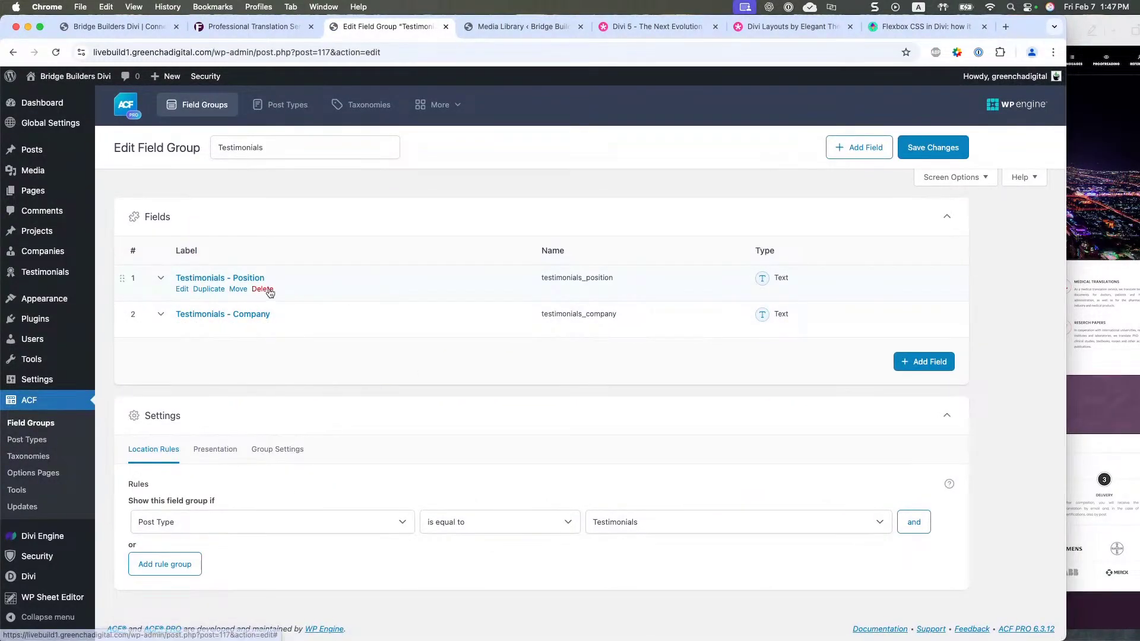
mouse_move(267, 326)
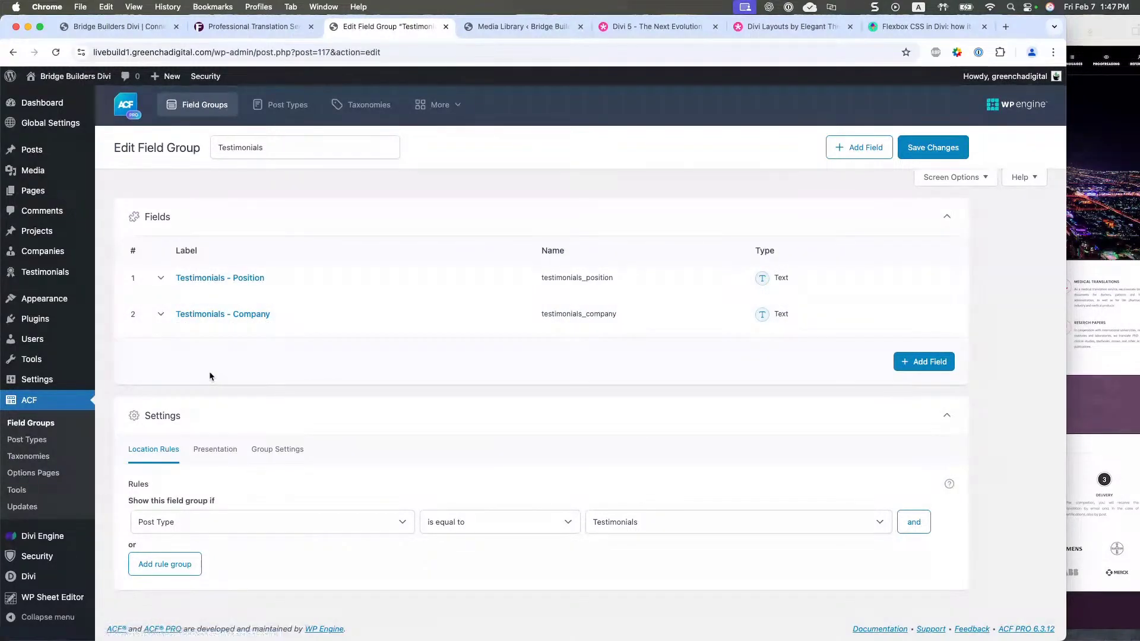
left_click(57, 475)
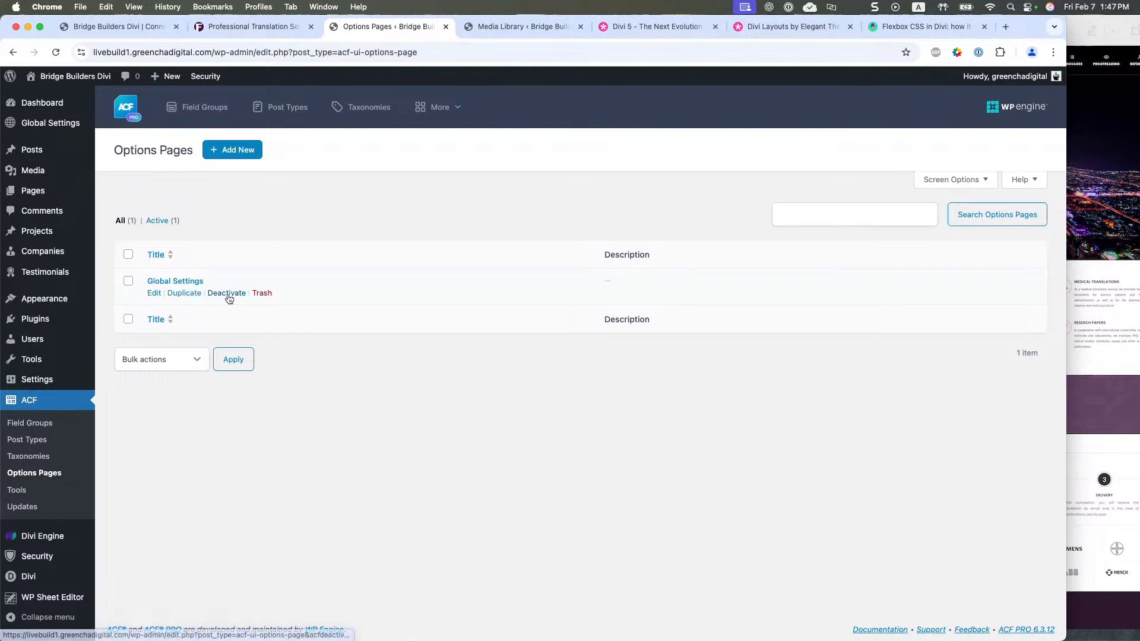
- Open the Global Settings options page and review its contact, location, hours and social link fields
left_click(57, 130)
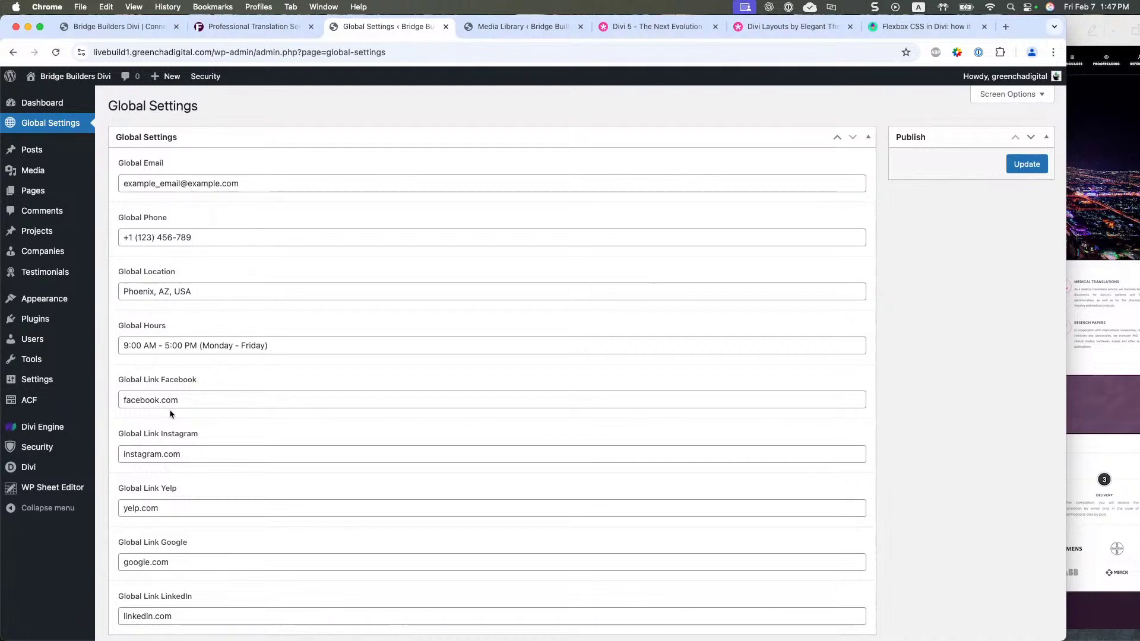
scroll(171, 414, "down", 2)
scroll(171, 414, "up", 2)
scroll(197, 402, "down", 2)
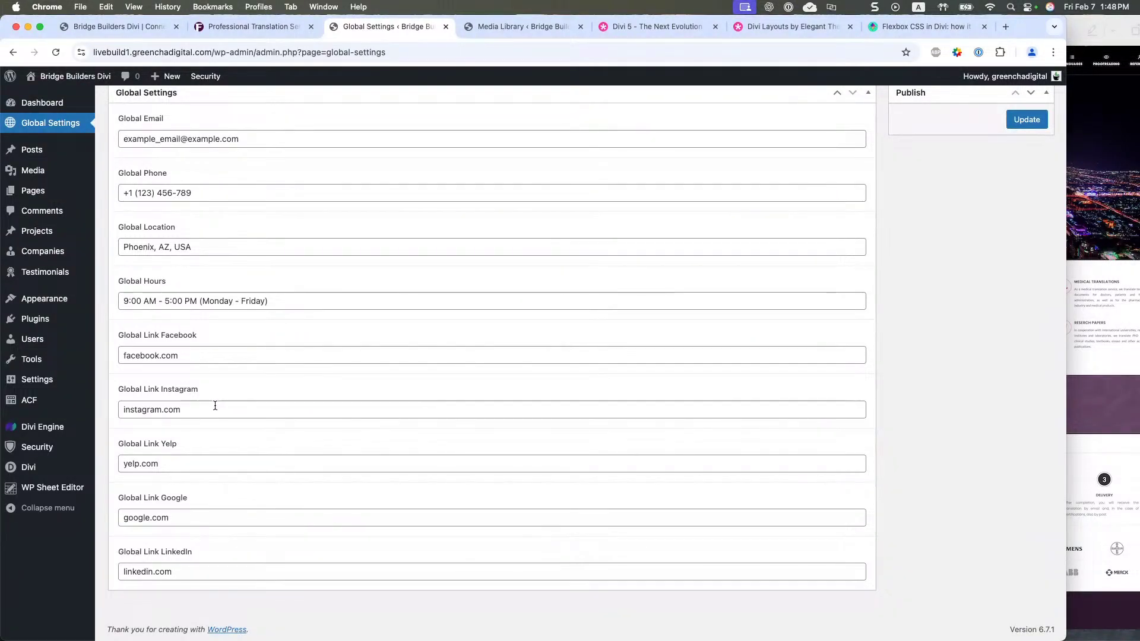
scroll(203, 348, "up", 2)
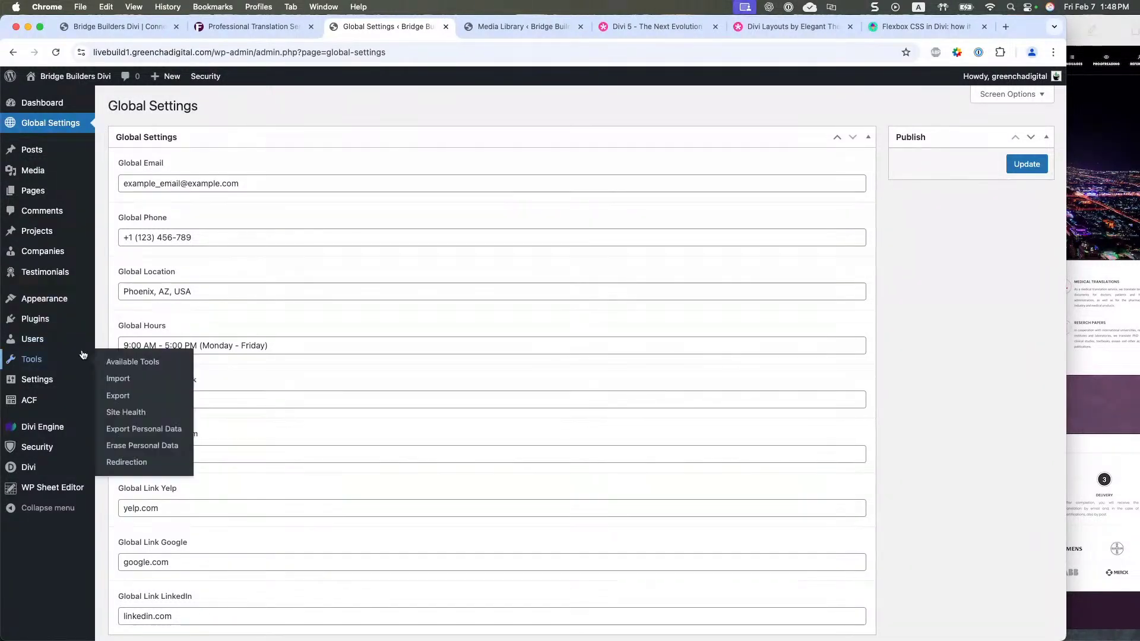
mouse_move(62, 342)
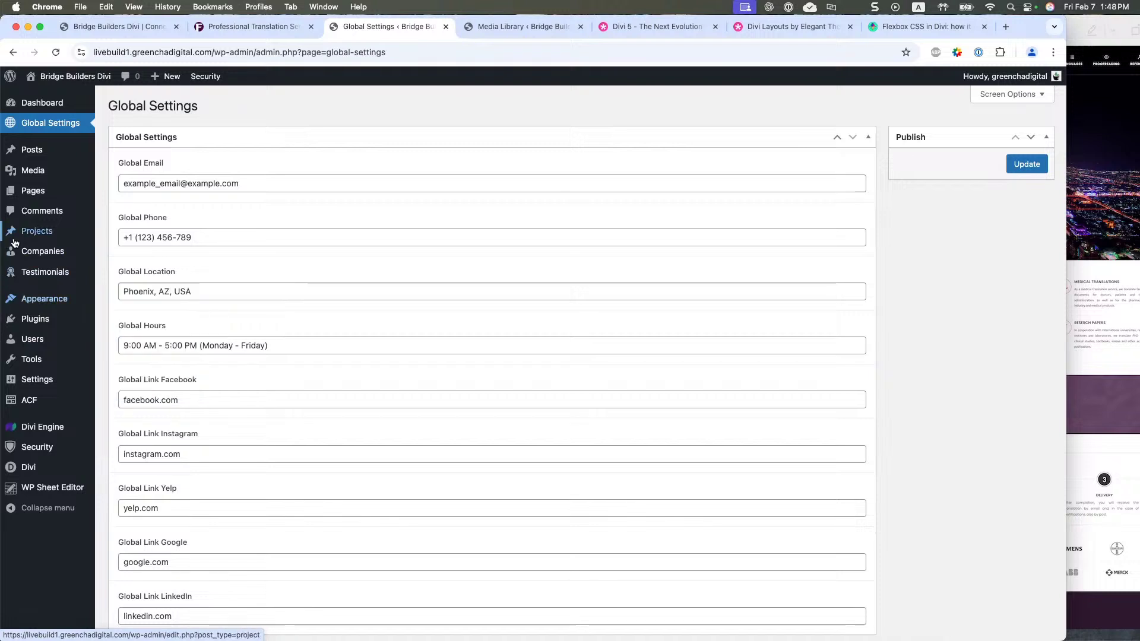
- Open the installed plugins list and examine the Divi Dynamic Content Extended and Divi Machine entries
mouse_move(44, 320)
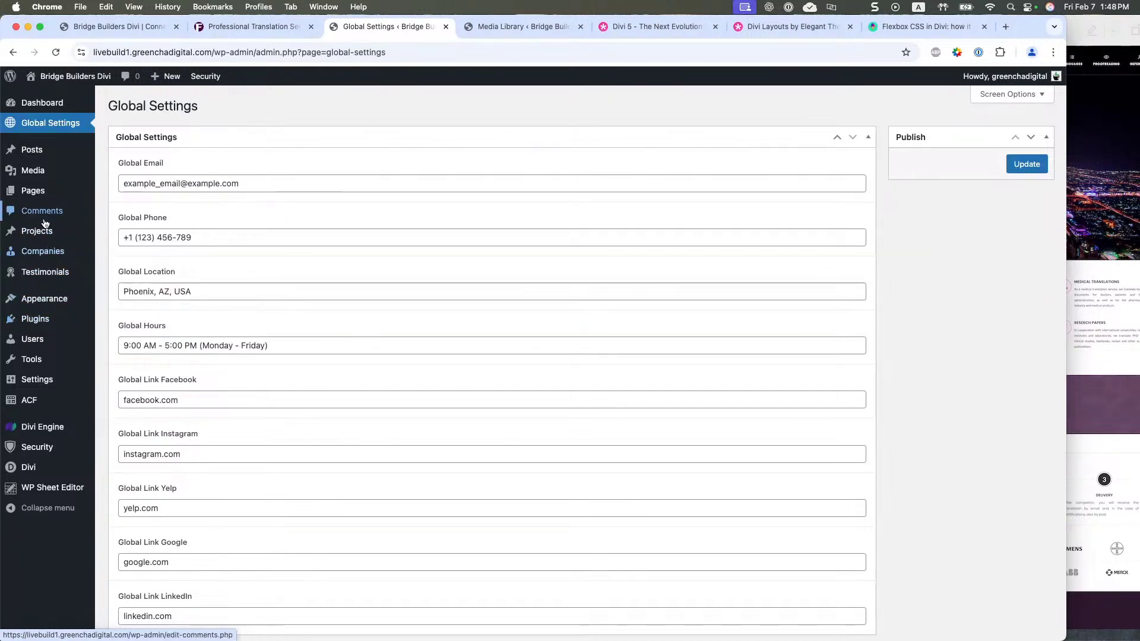
left_click(47, 327)
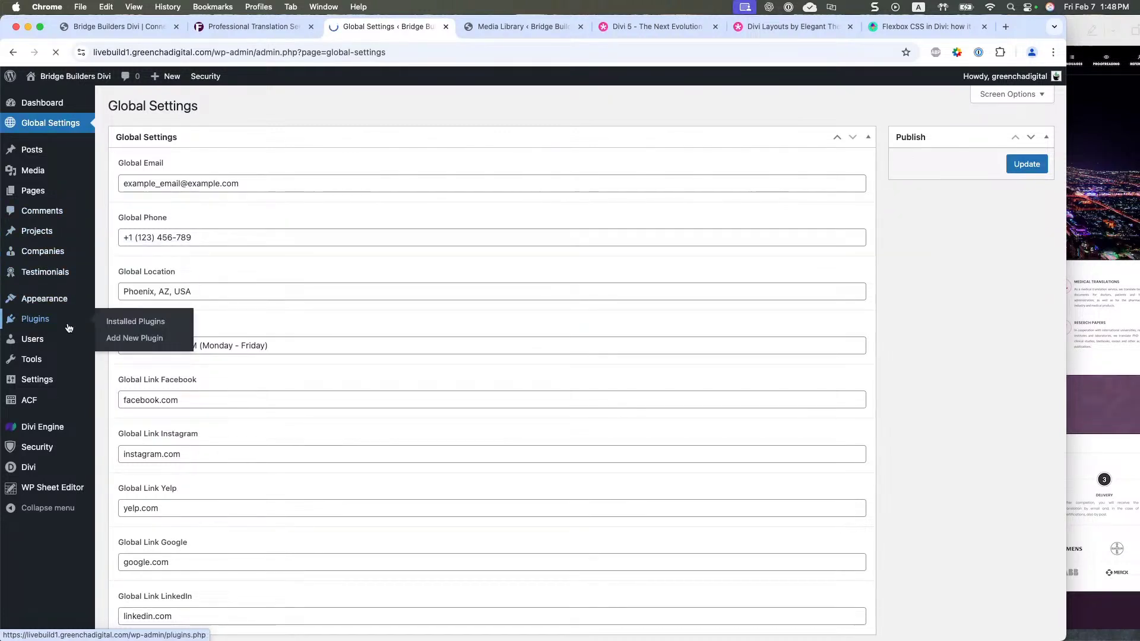
scroll(374, 446, "down", 1)
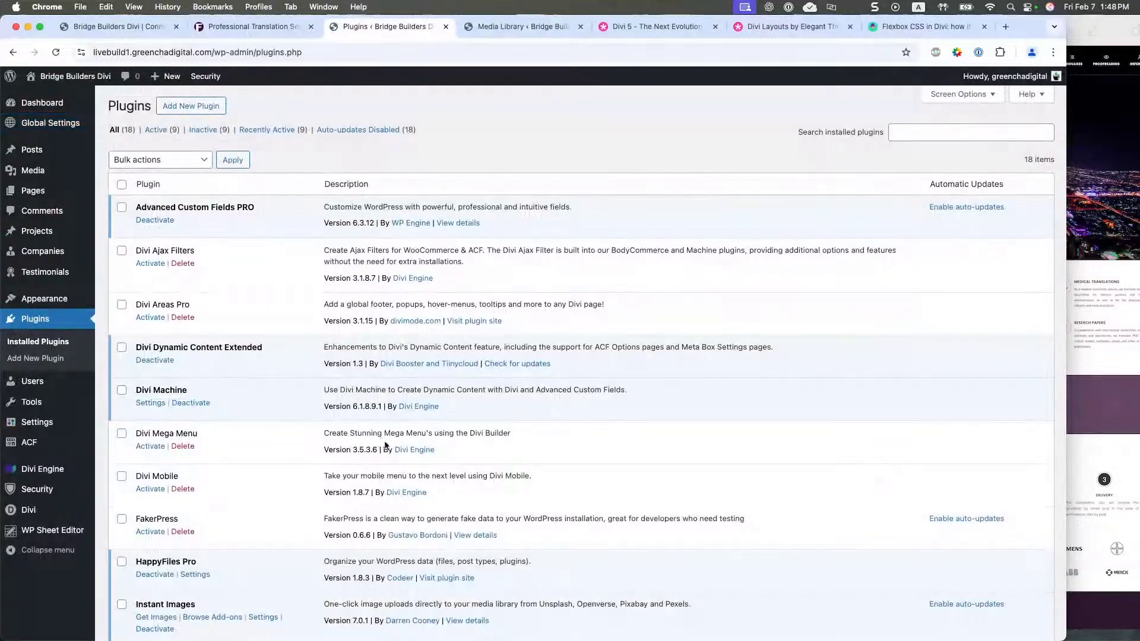
scroll(290, 432, "down", 2)
scroll(290, 432, "down", 3)
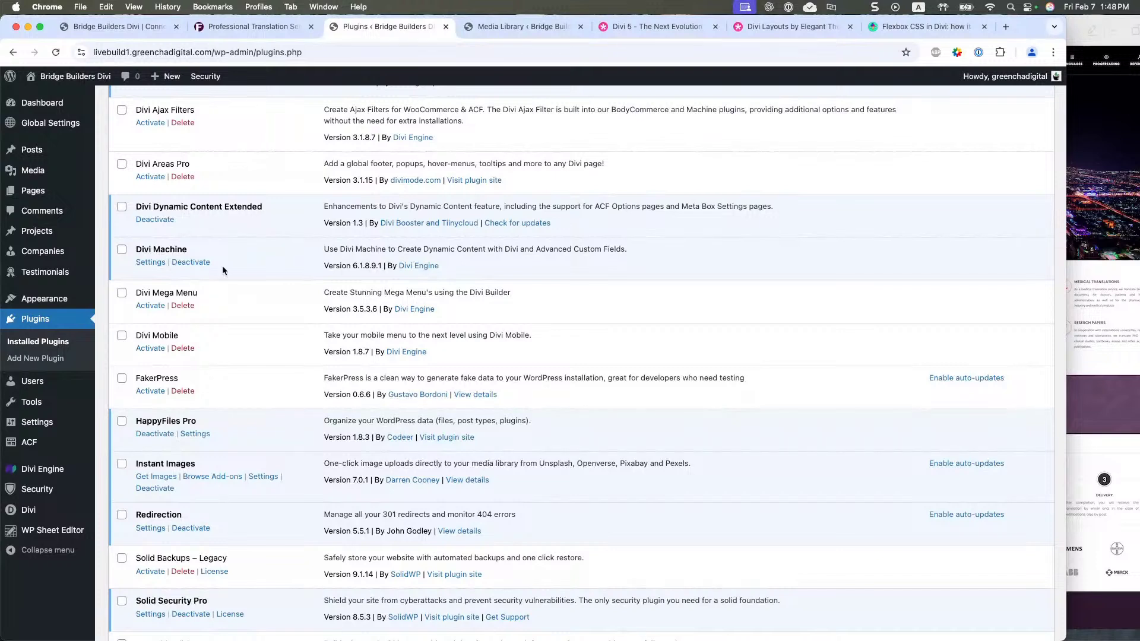
left_click_drag(135, 207, 272, 207)
left_click(327, 208)
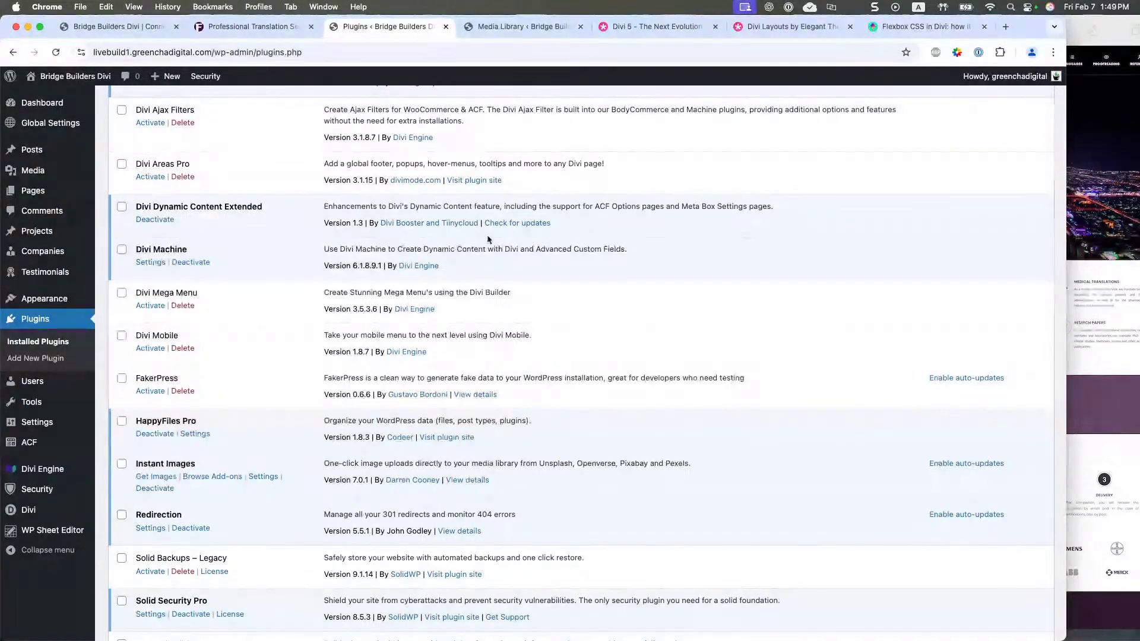
left_click_drag(587, 206, 706, 209)
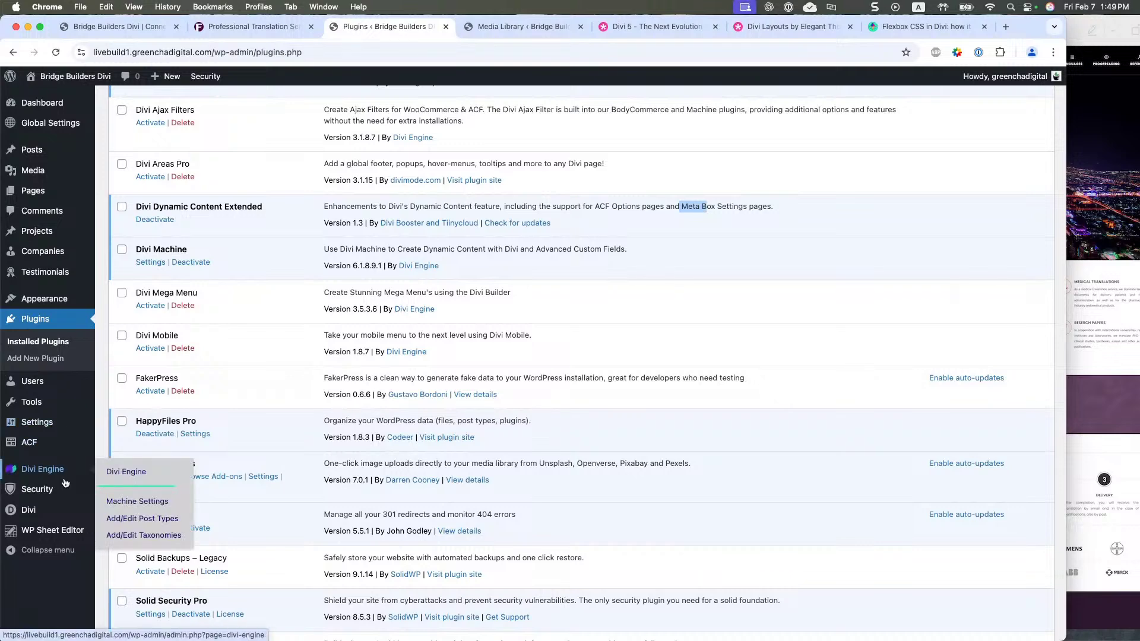
mouse_move(37, 428)
scroll(37, 434, "up", 3)
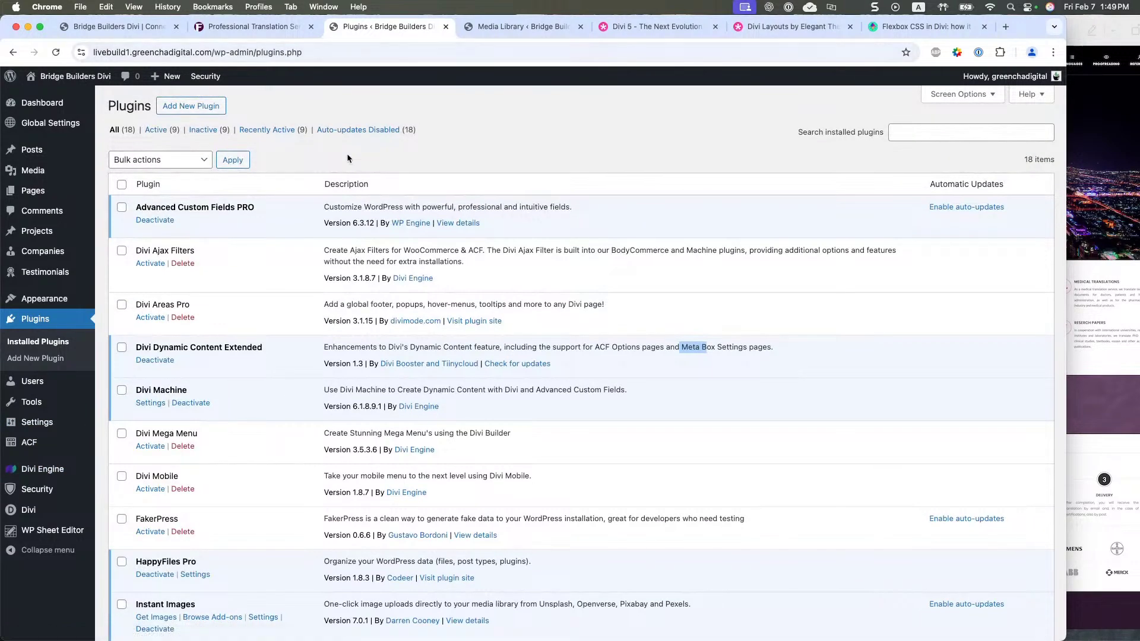
mouse_move(18, 296)
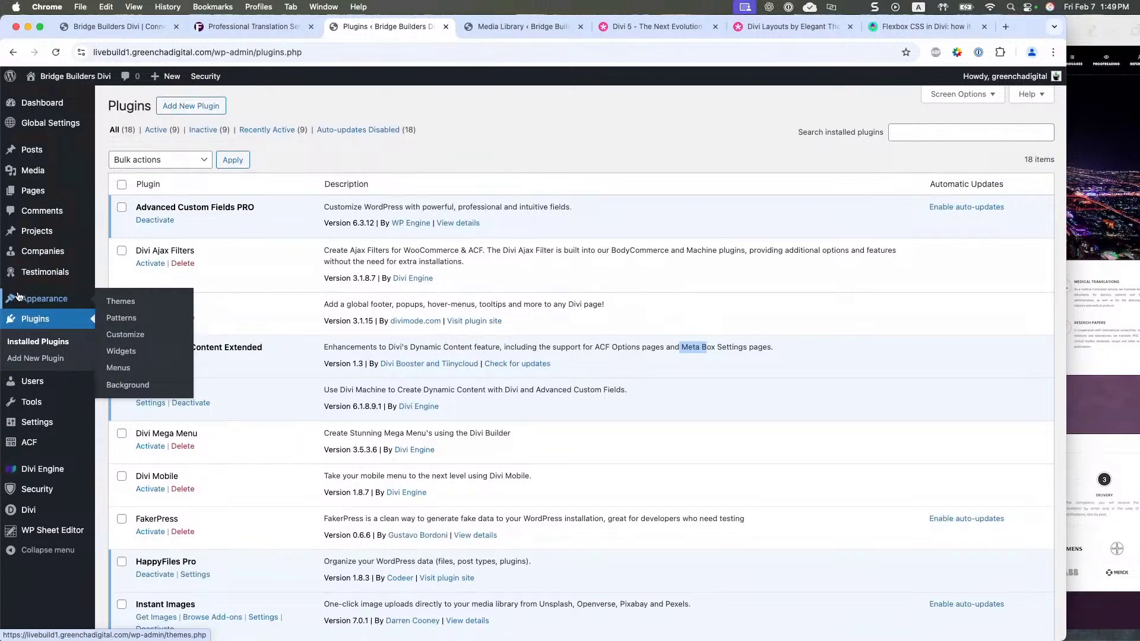
scroll(24, 356, "down", 3)
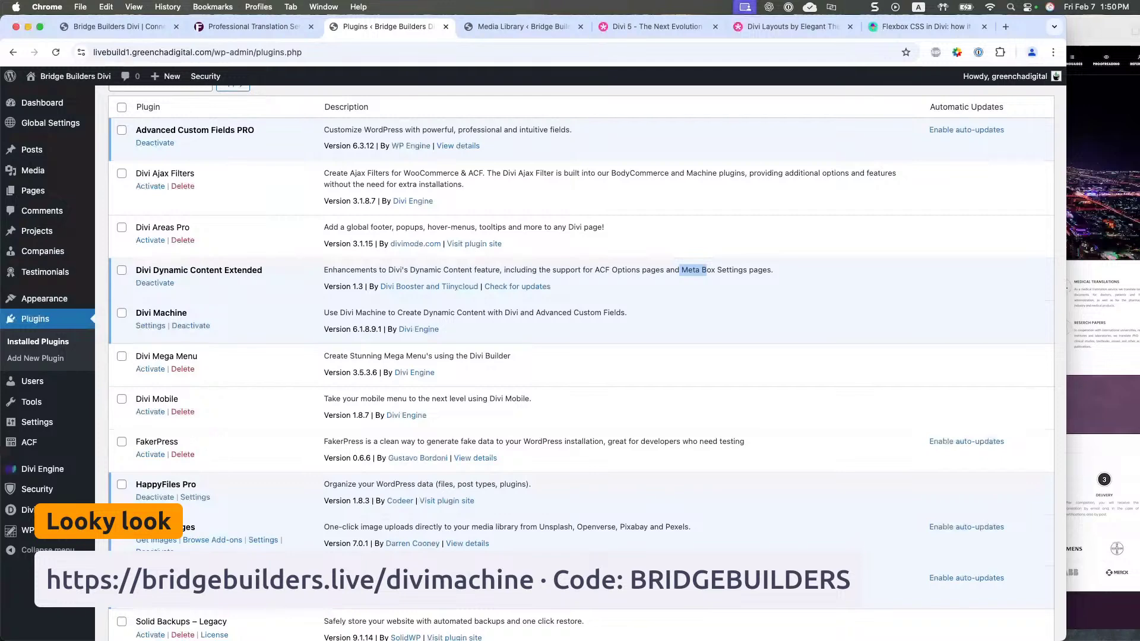
- Load diviengine.com in place of the Flexbox article, look over its plugin offering and open the all-access membership pricing page
left_click(921, 27)
left_click(811, 50)
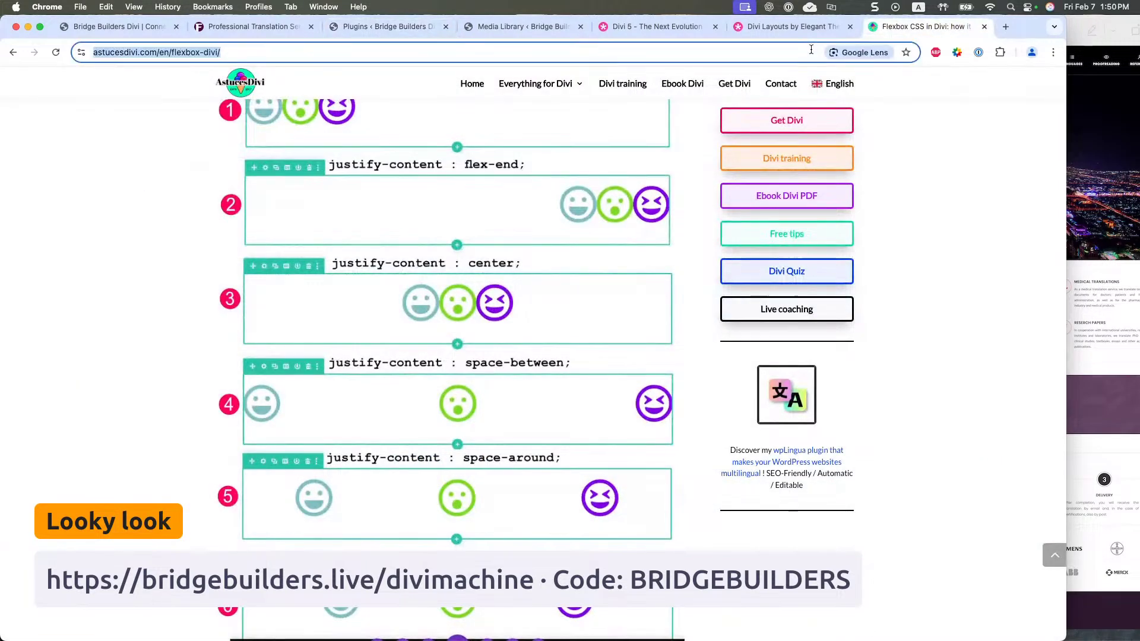
type("divieng")
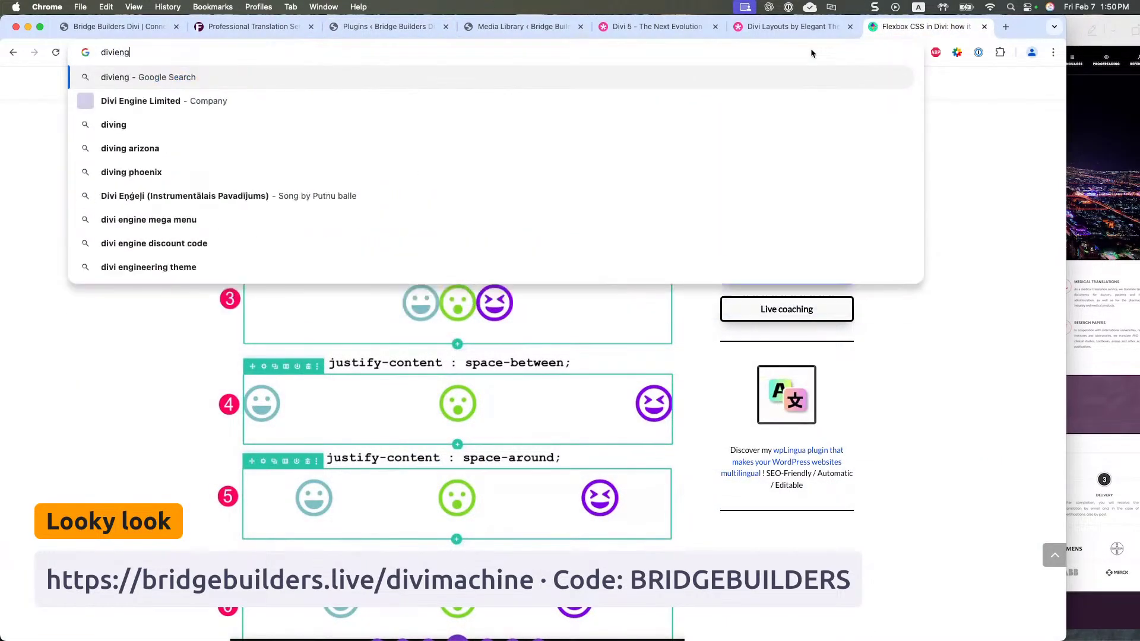
type("ine.com")
key("Return")
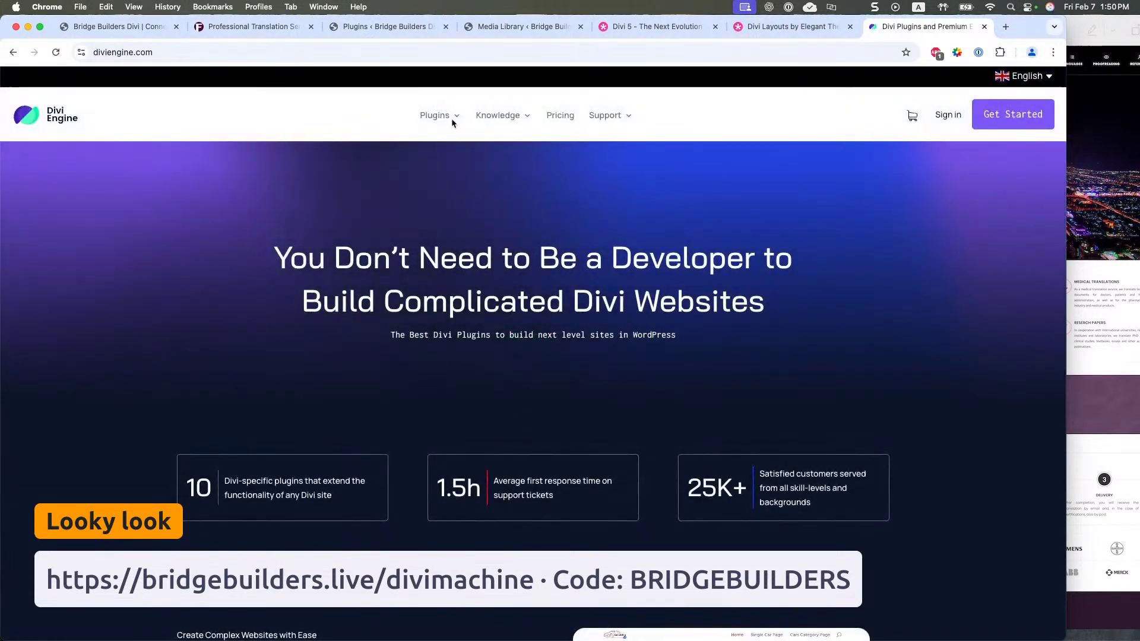
mouse_move(454, 121)
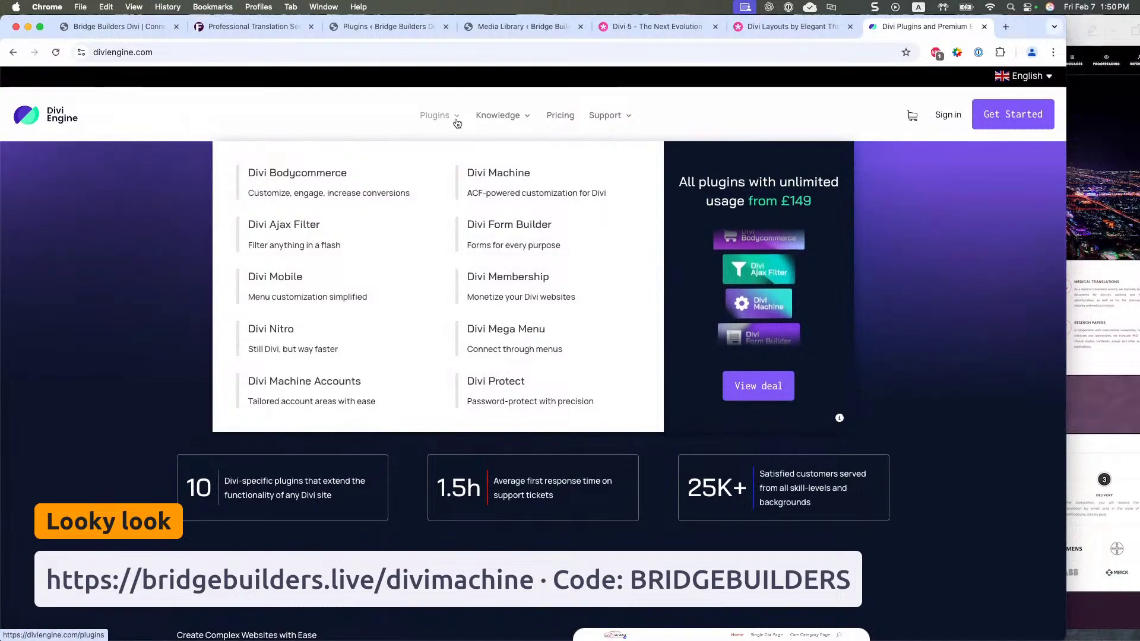
left_click(539, 374)
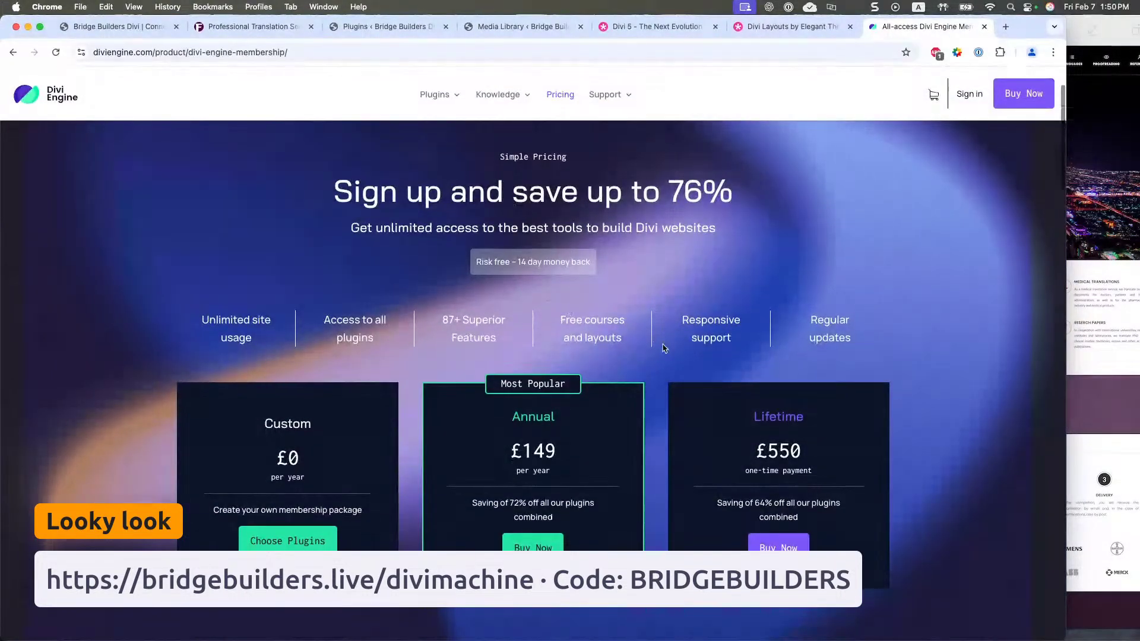
- Examine the plugins included in the membership comparison table, from Divi BodyCommerce through Divi Machine Accounts
scroll(663, 348, "down", 10)
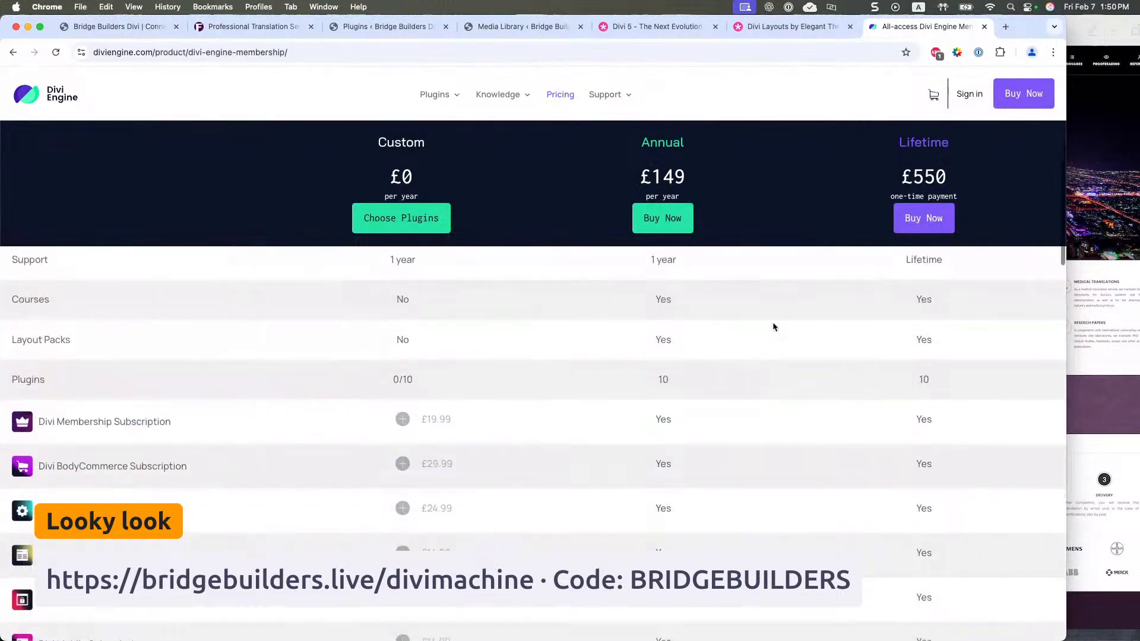
scroll(773, 327, "down", 3)
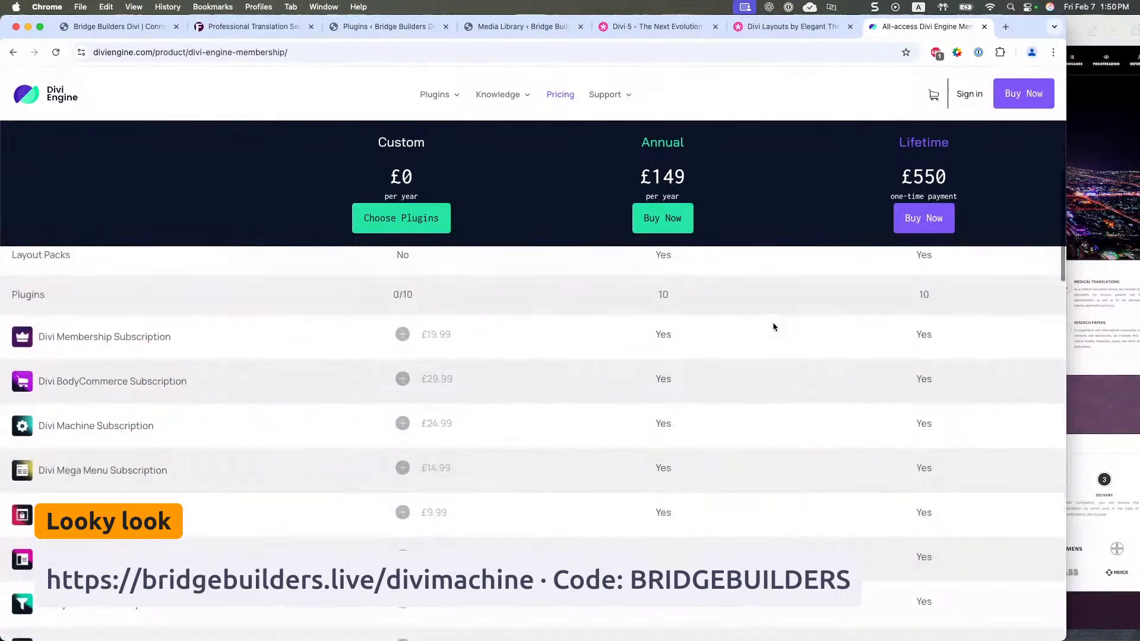
double_click(100, 382)
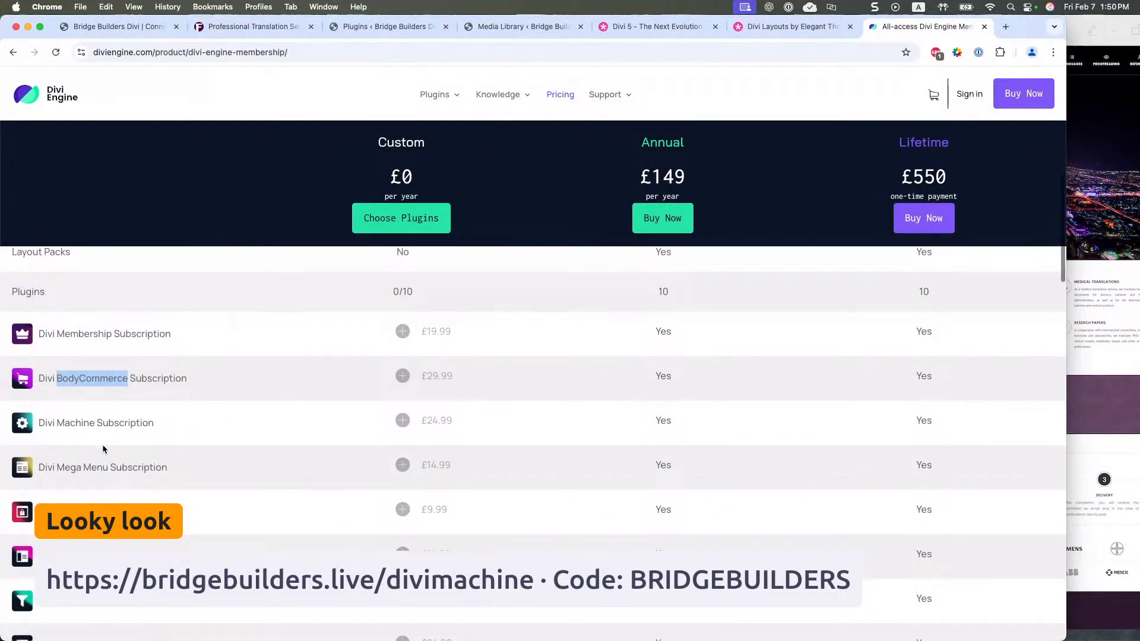
scroll(103, 450, "down", 1)
left_click_drag(89, 404, 41, 404)
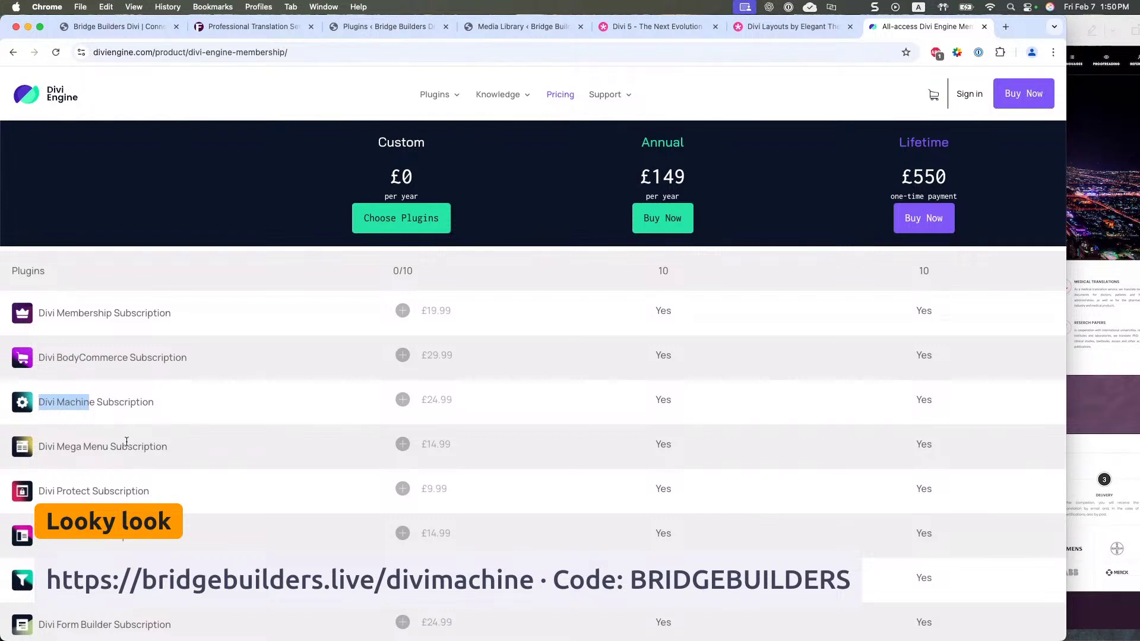
left_click_drag(167, 446, 79, 471)
scroll(172, 425, "down", 3)
left_click_drag(173, 425, 57, 421)
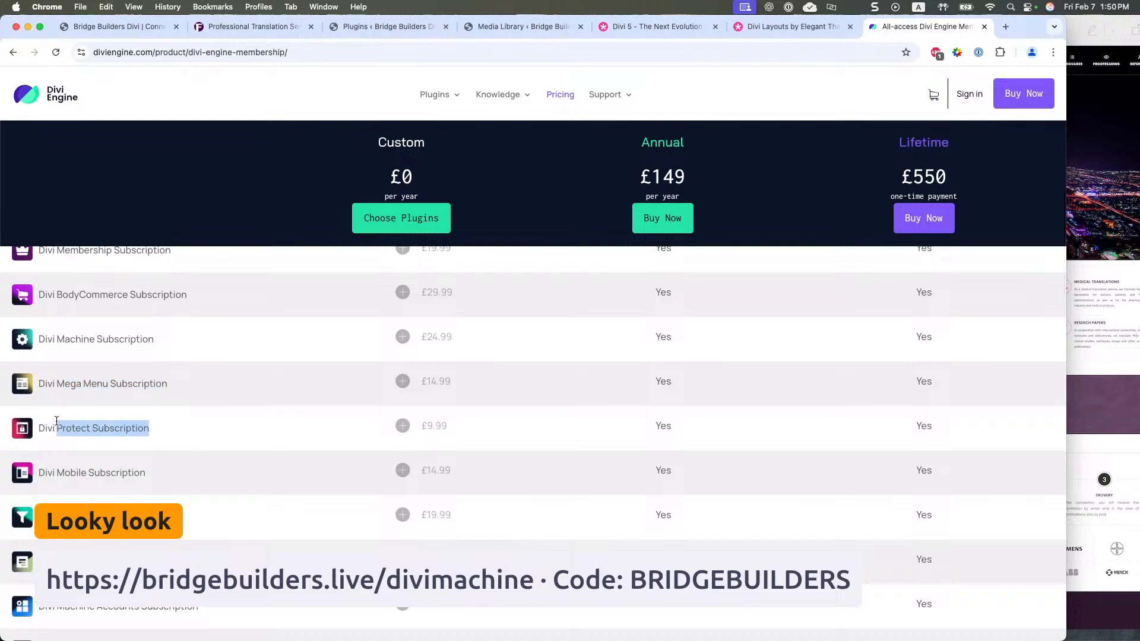
left_click_drag(155, 472, 61, 468)
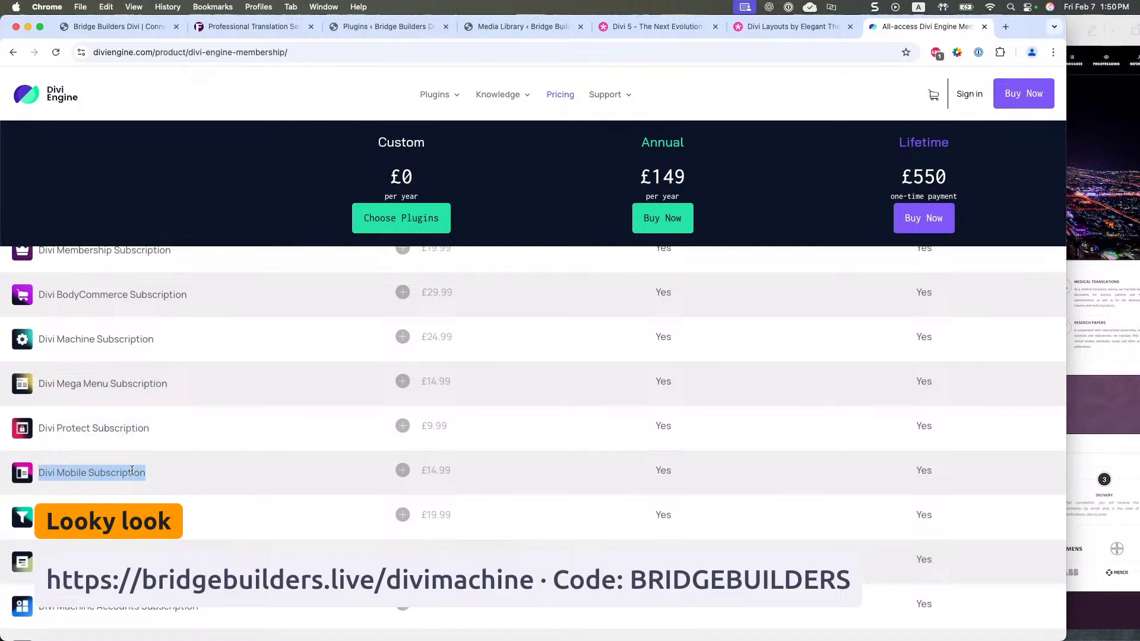
left_click_drag(187, 517, 66, 516)
scroll(66, 516, "down", 3)
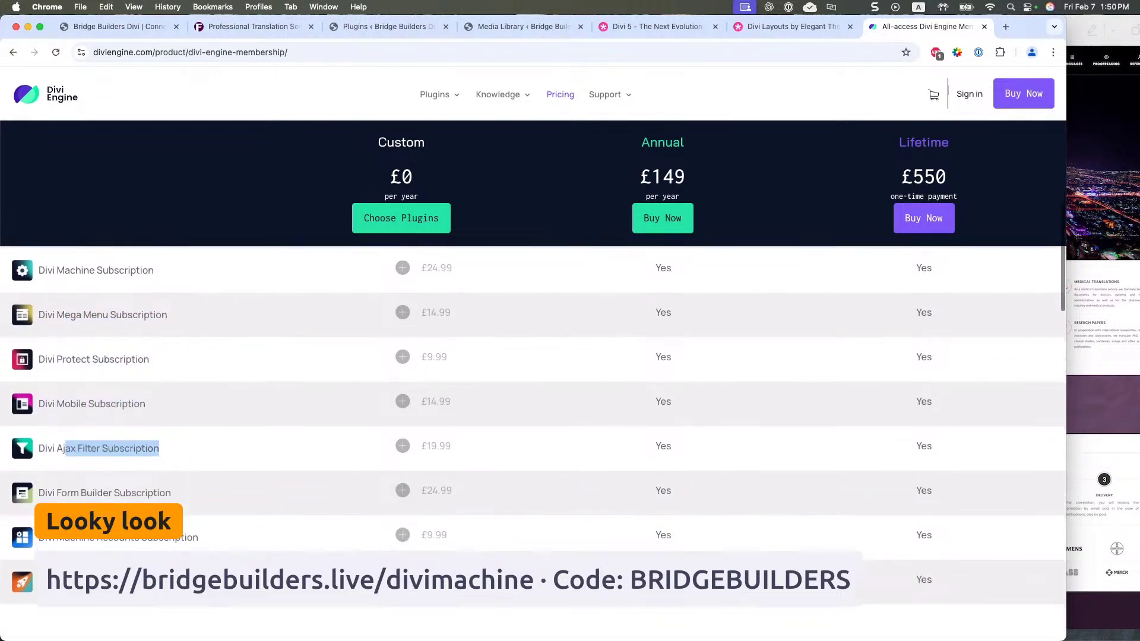
left_click_drag(178, 492, 67, 493)
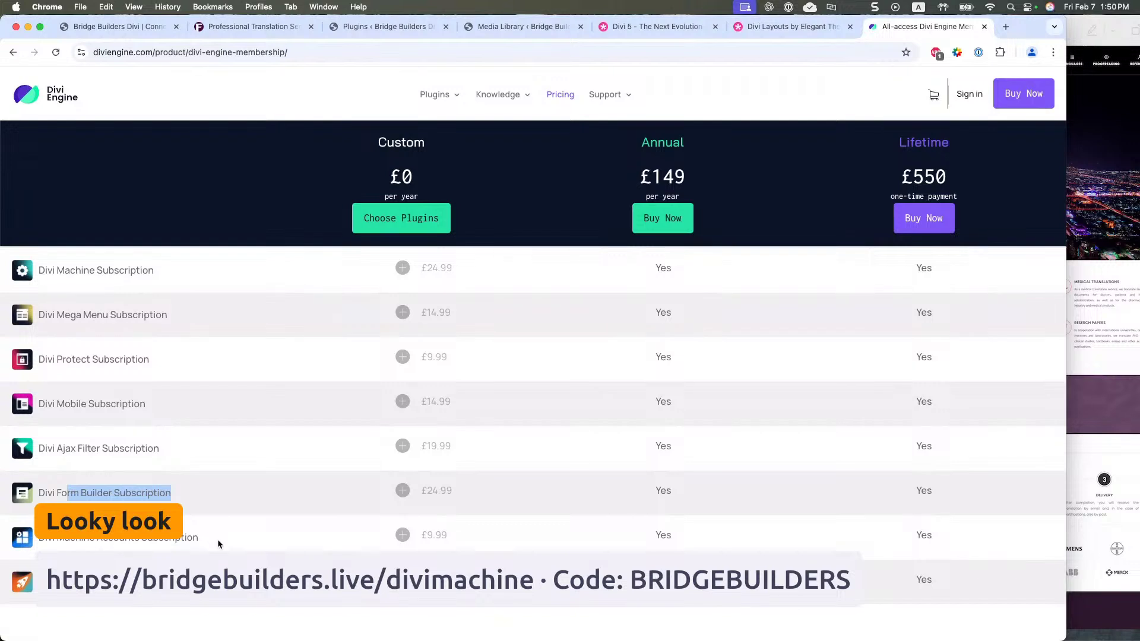
left_click_drag(207, 537, 109, 543)
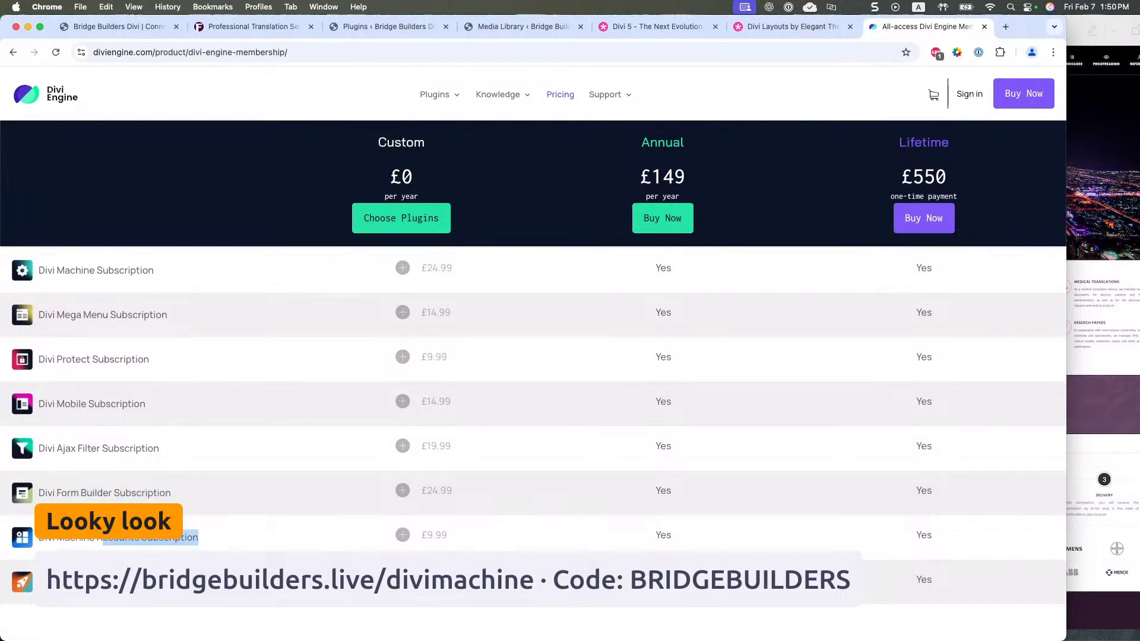
left_click(156, 579)
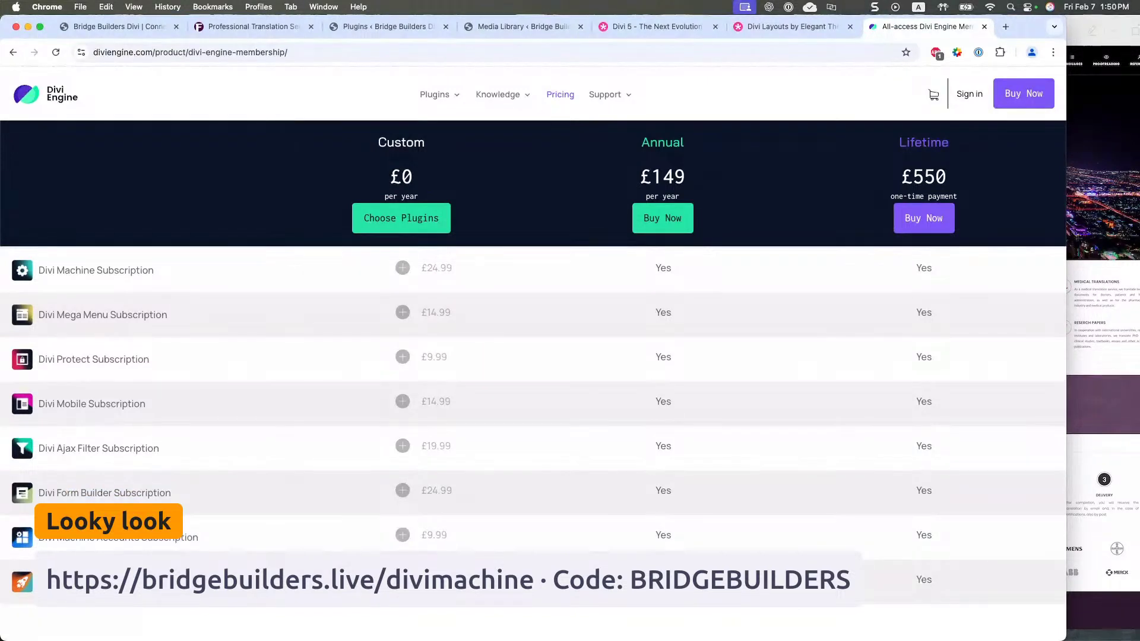
- Return to the Bridge Builders Divi site's Media Library admin page and open the Divi Library from there
left_click(113, 26)
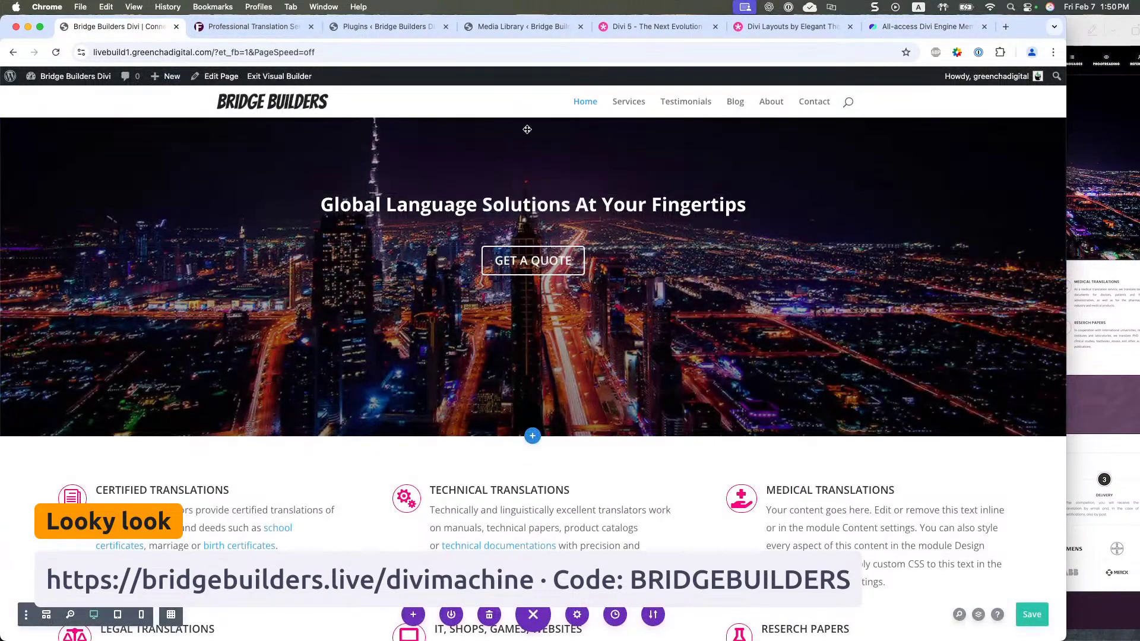
key("ctrl+Tab")
key("ctrl+Tab")
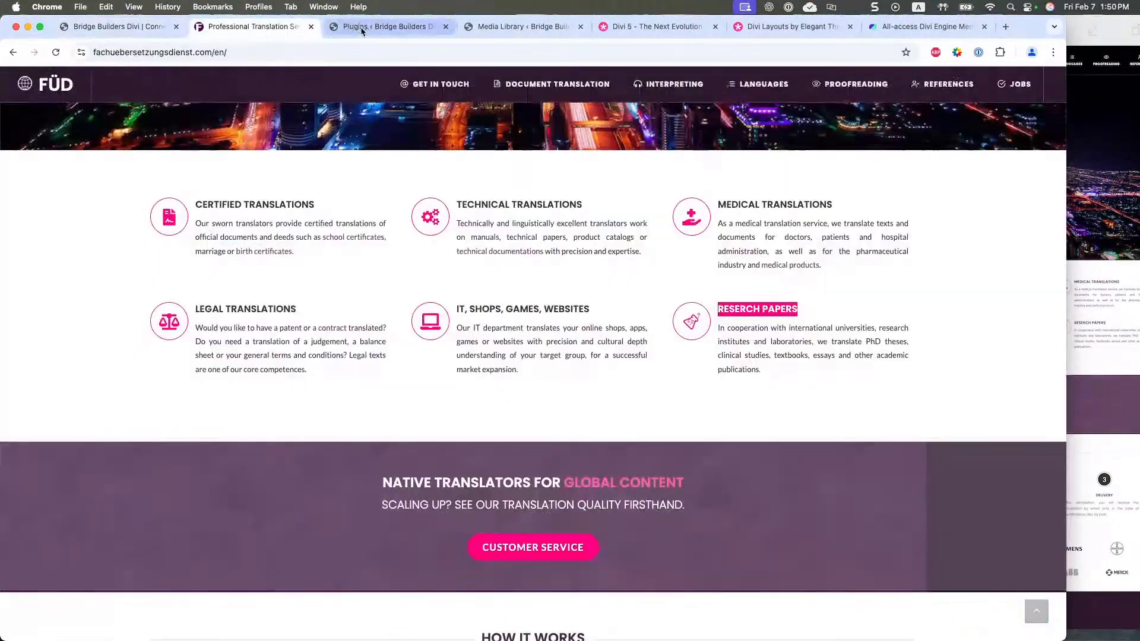
key("ctrl+Tab")
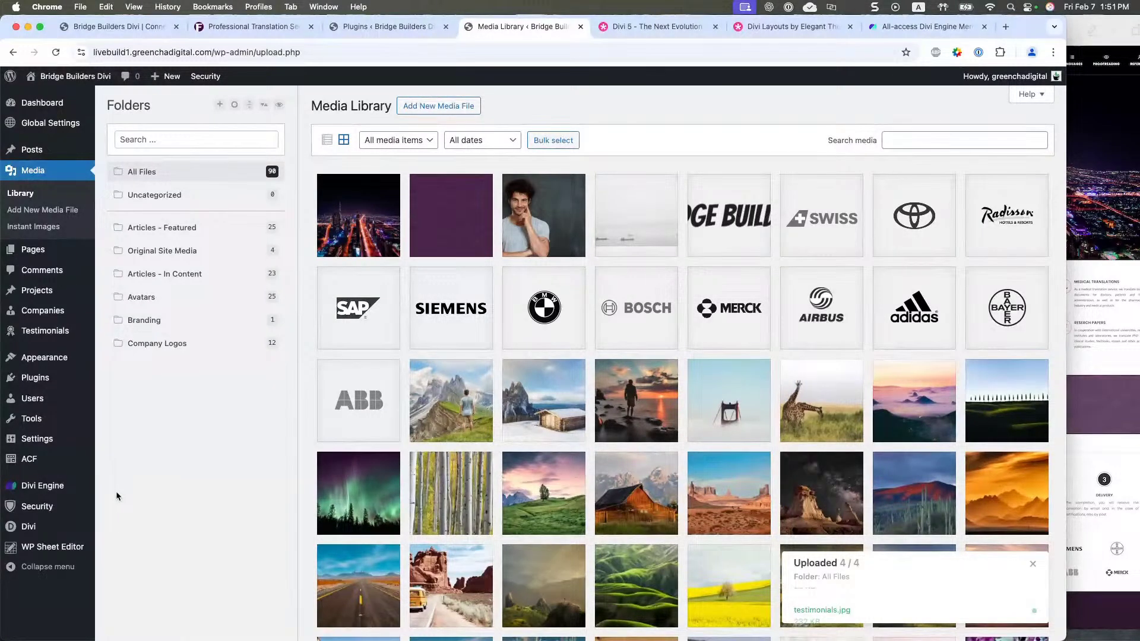
mouse_move(63, 526)
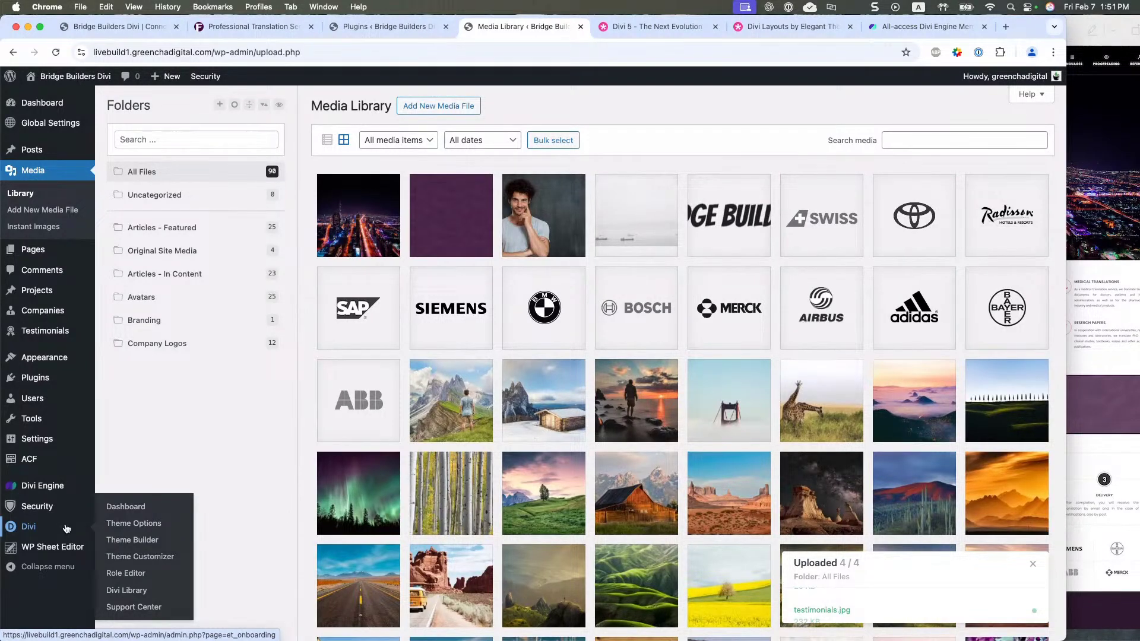
mouse_move(65, 457)
left_click(127, 591)
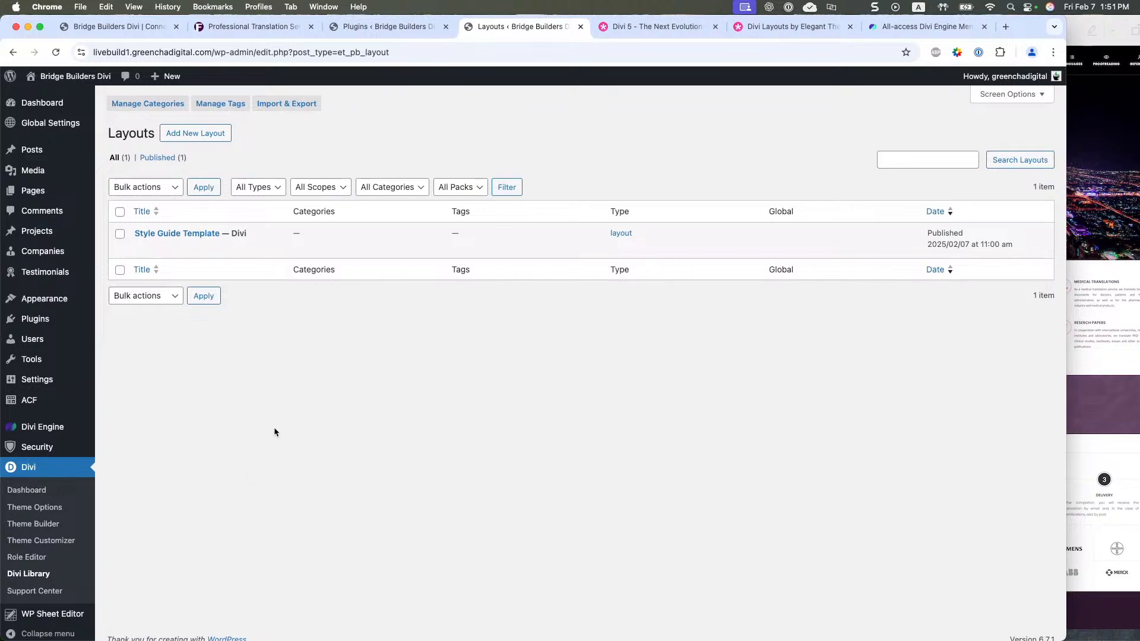
- Create a new Section-type library layout named "Loop Template - Testimonials" in a new category called Loop
left_click(222, 133)
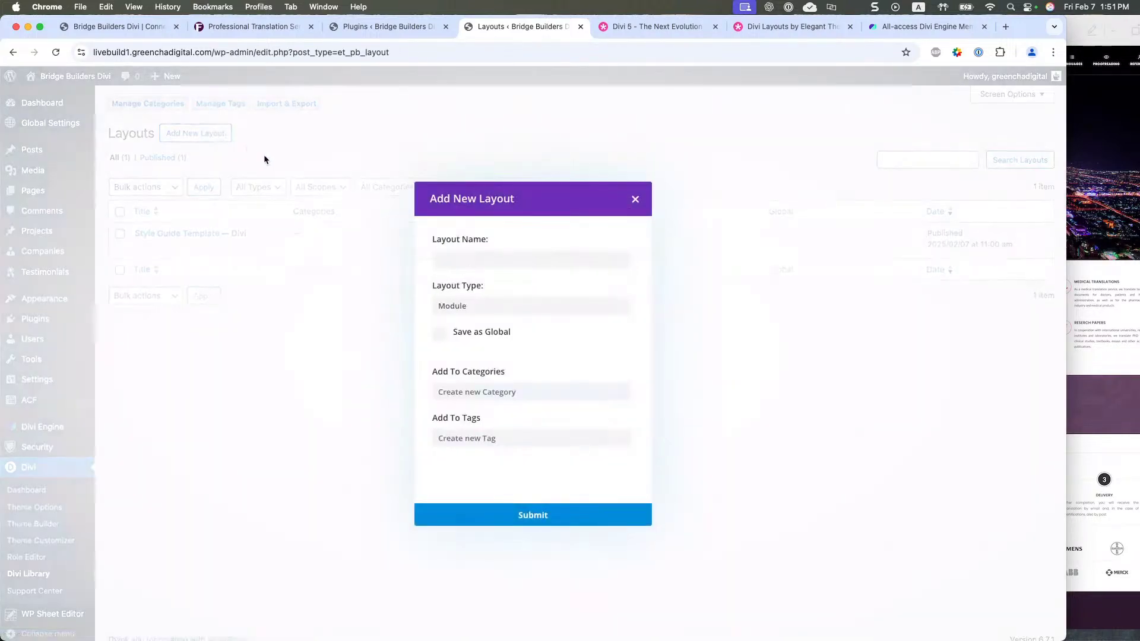
left_click(470, 306)
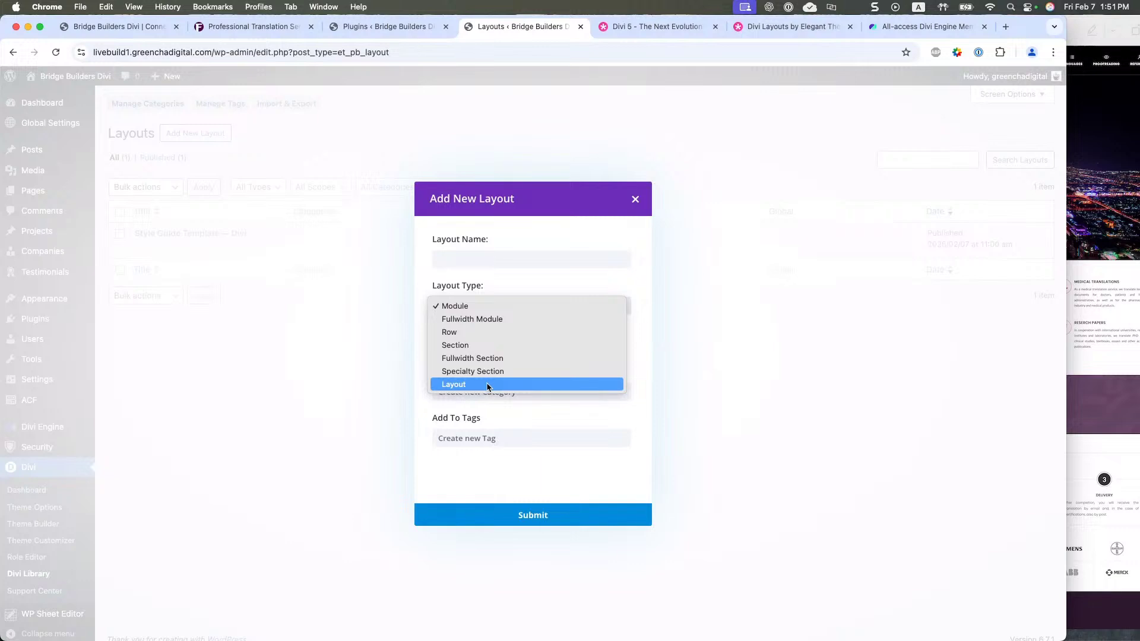
left_click(484, 345)
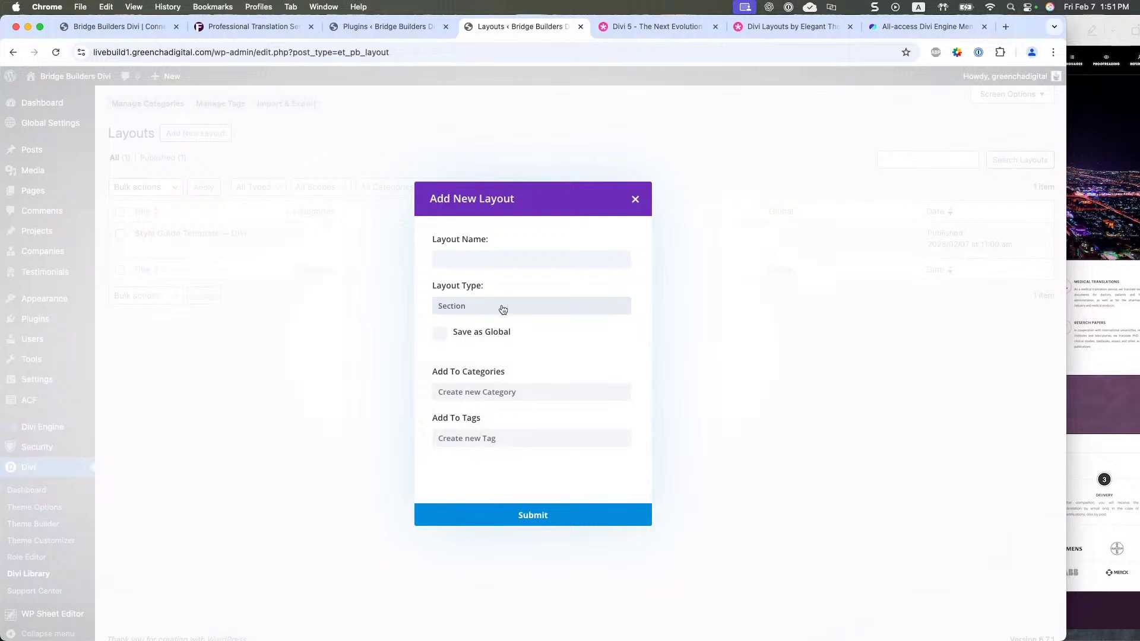
left_click(466, 260)
type("Loop ")
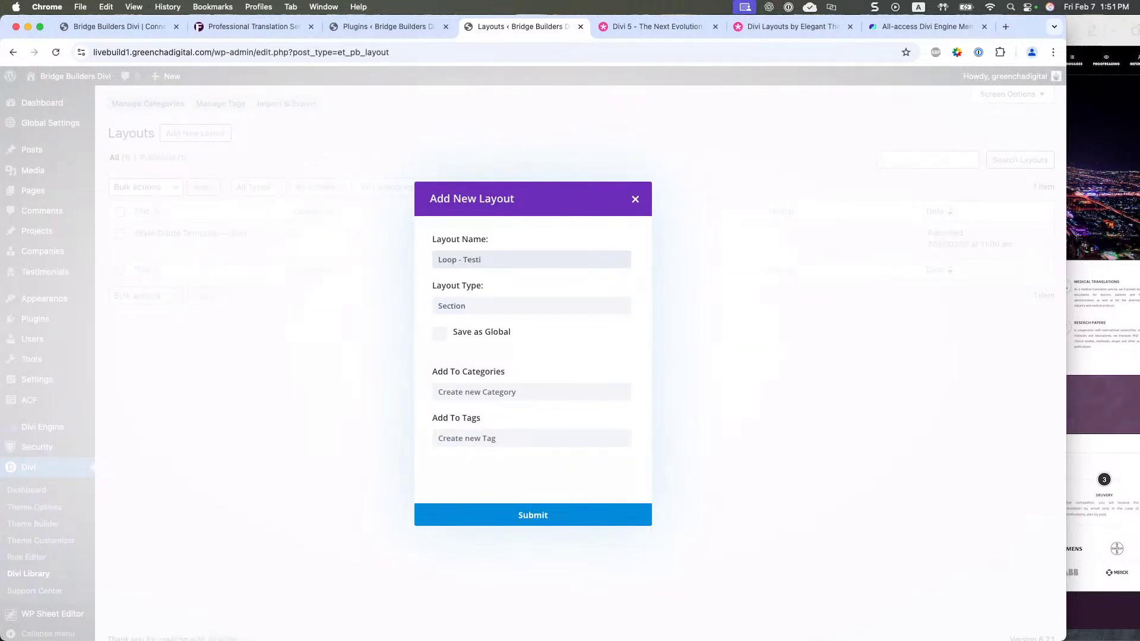
type("Template - Testi")
left_click(475, 392)
type("Loop")
left_click(535, 516)
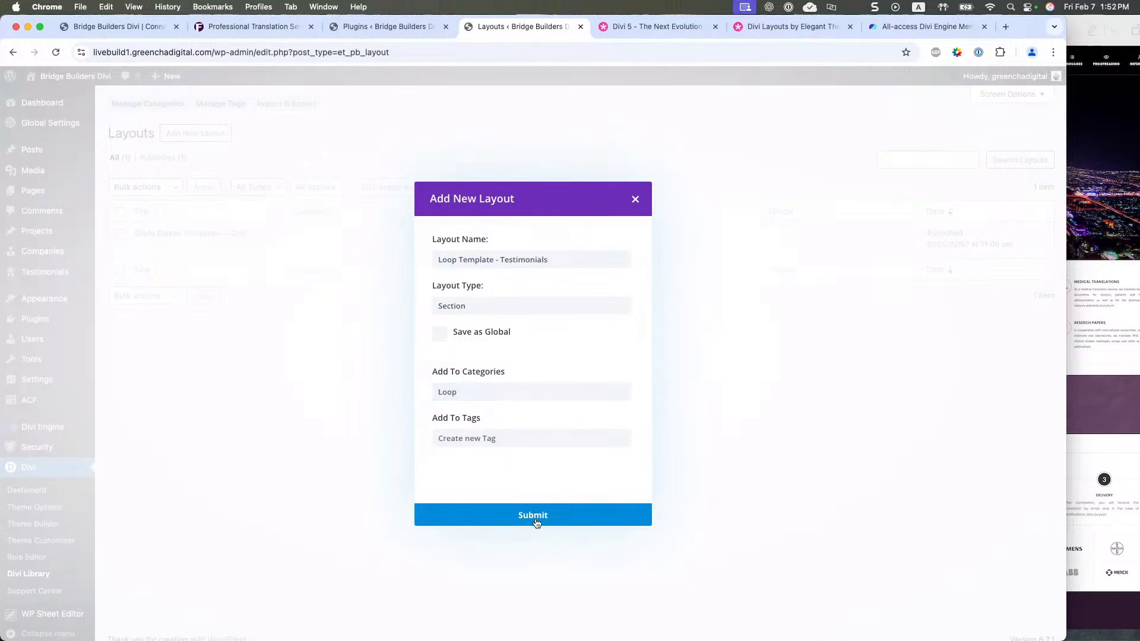
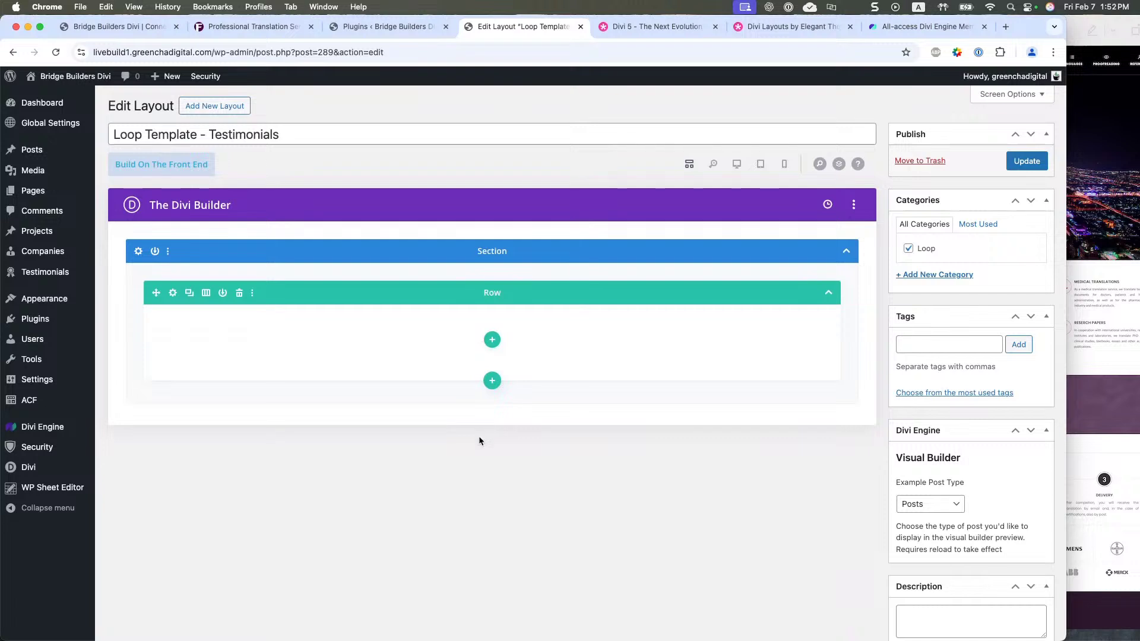
- Give the empty row a two-column structure with a narrower two-fifths column followed by a three-fifths column
left_click(493, 339)
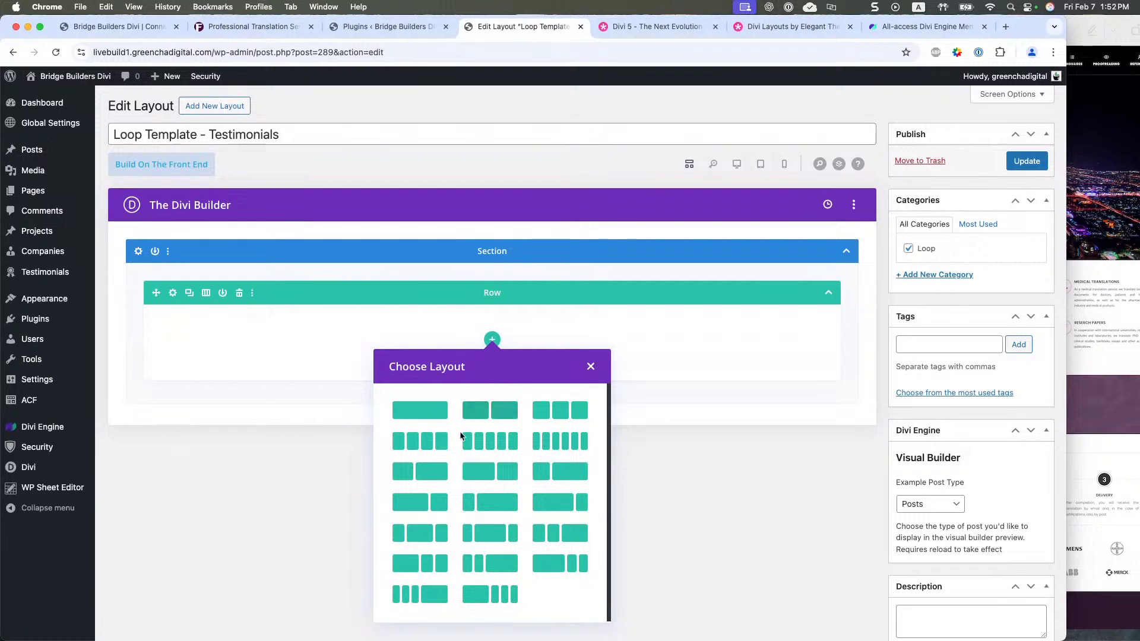
left_click(425, 480)
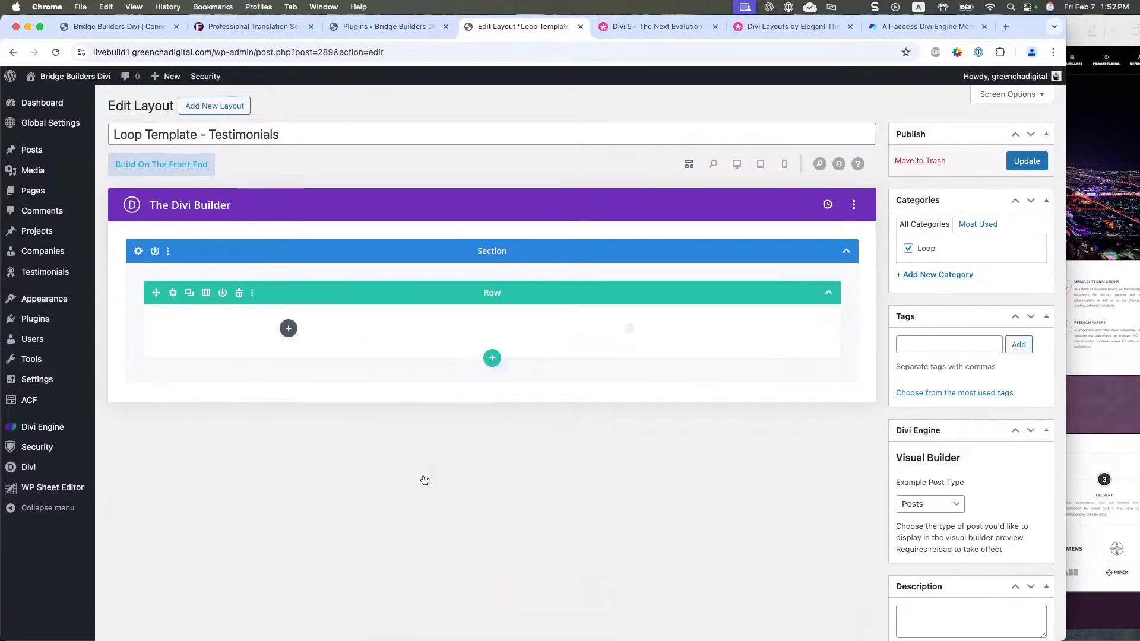
left_click(429, 427)
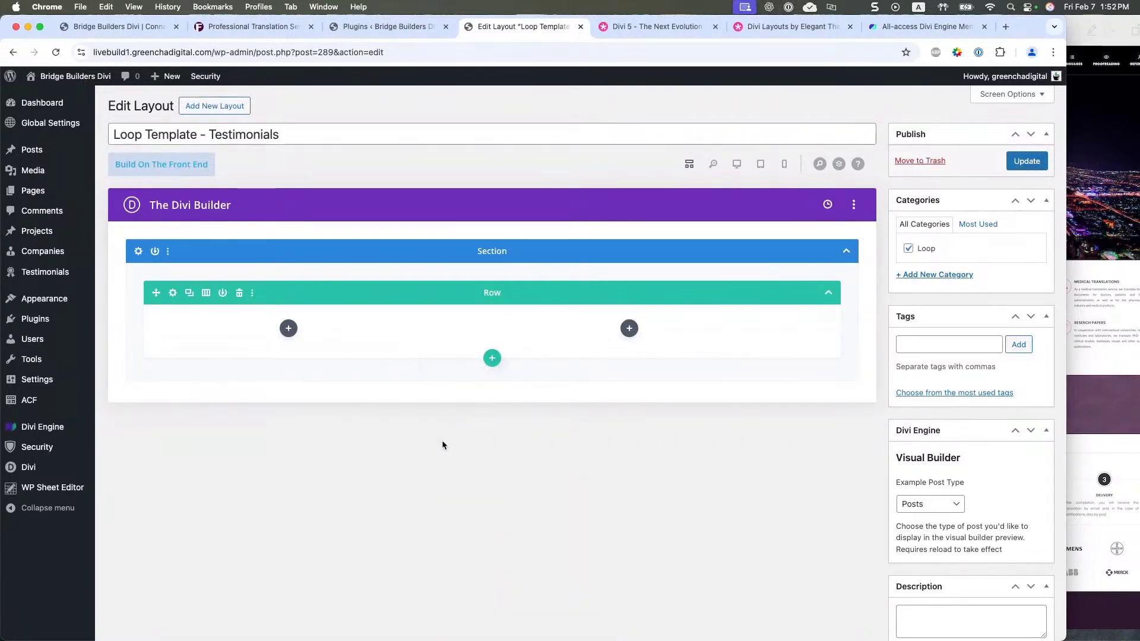
- Insert the Divi Machine Thumbnail module into the row's narrower column and save it with its default settings
left_click(289, 329)
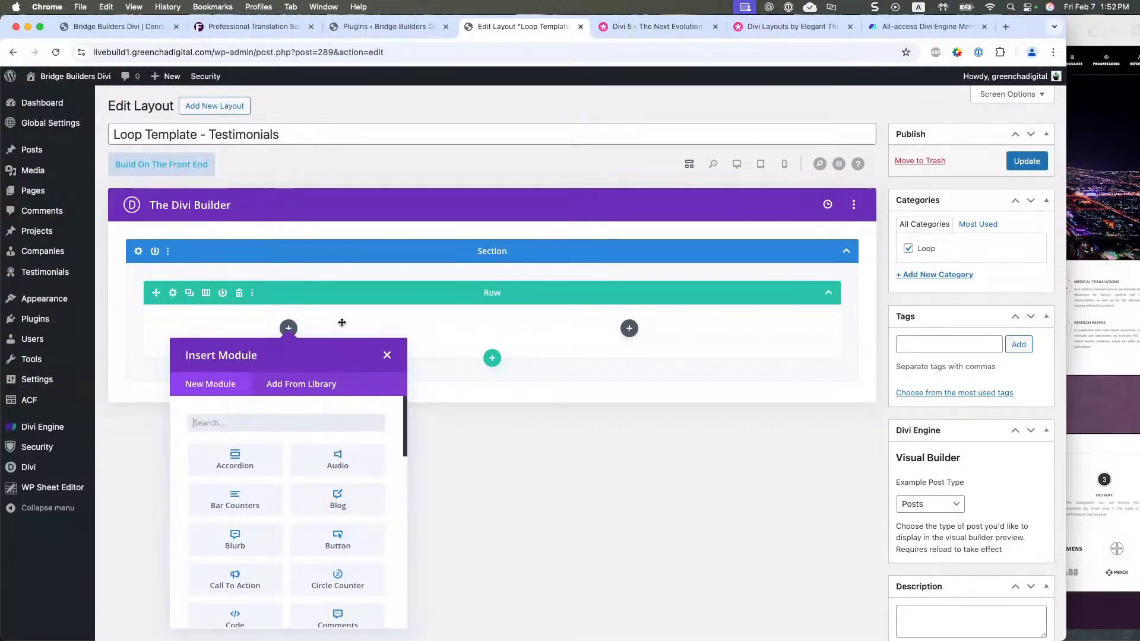
scroll(345, 308, "down", 3)
scroll(339, 431, "down", 2)
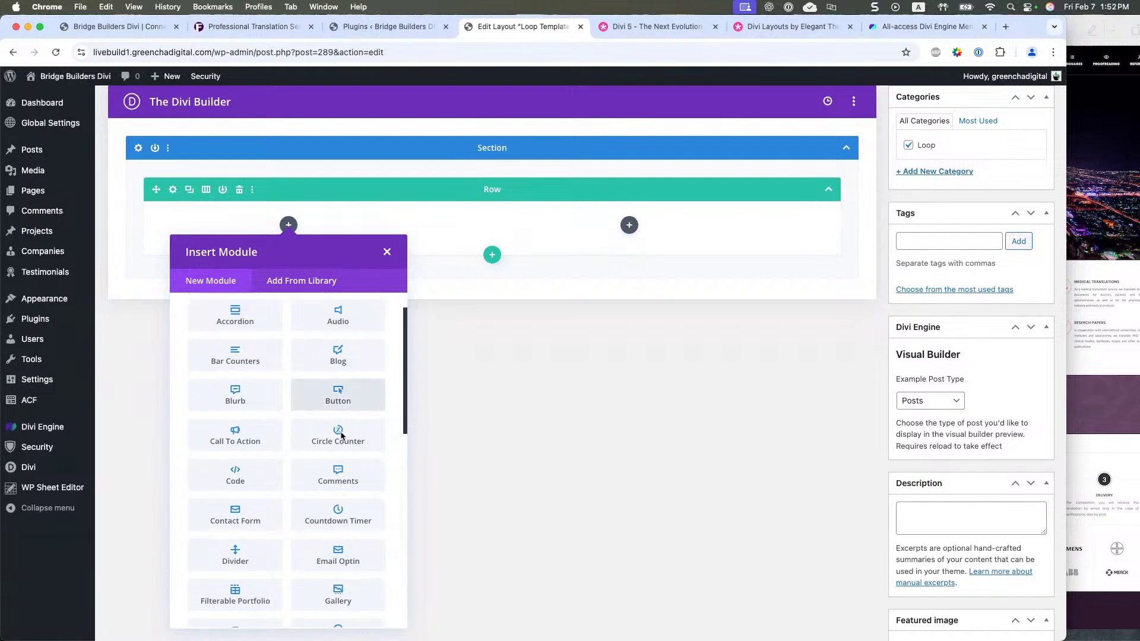
scroll(341, 437, "down", 10)
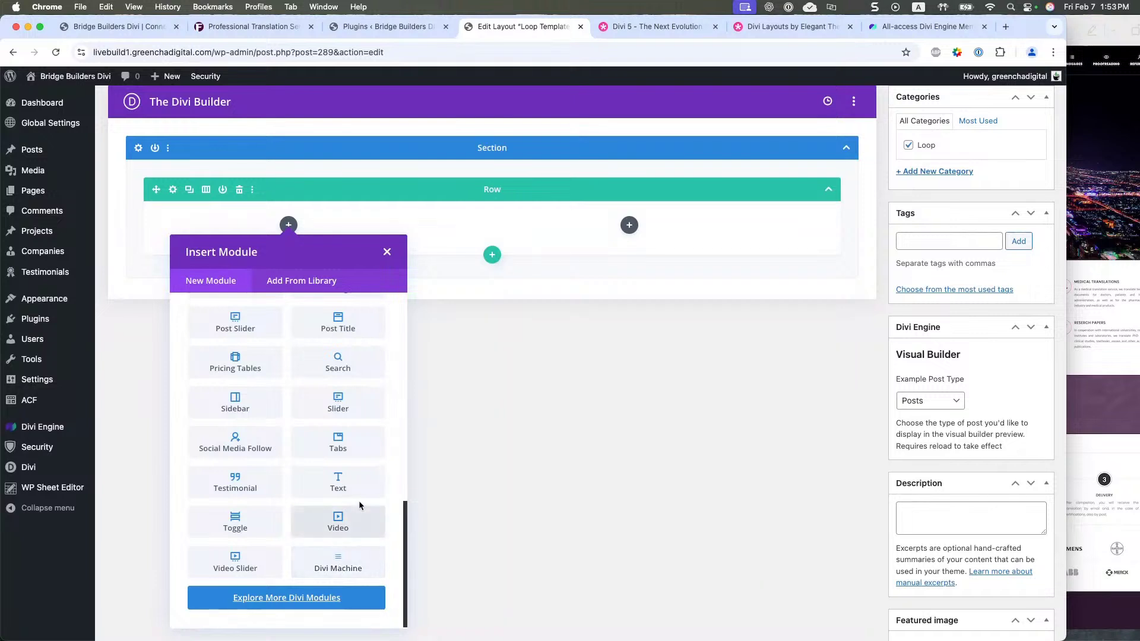
scroll(333, 475, "up", 5)
scroll(325, 393, "up", 3)
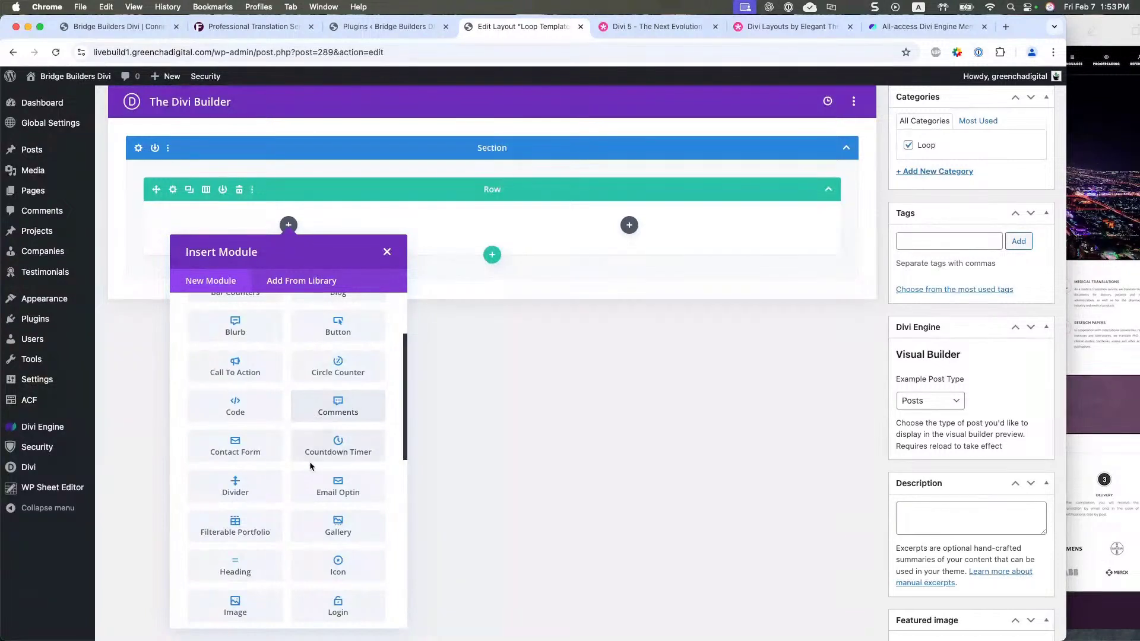
scroll(309, 461, "down", 6)
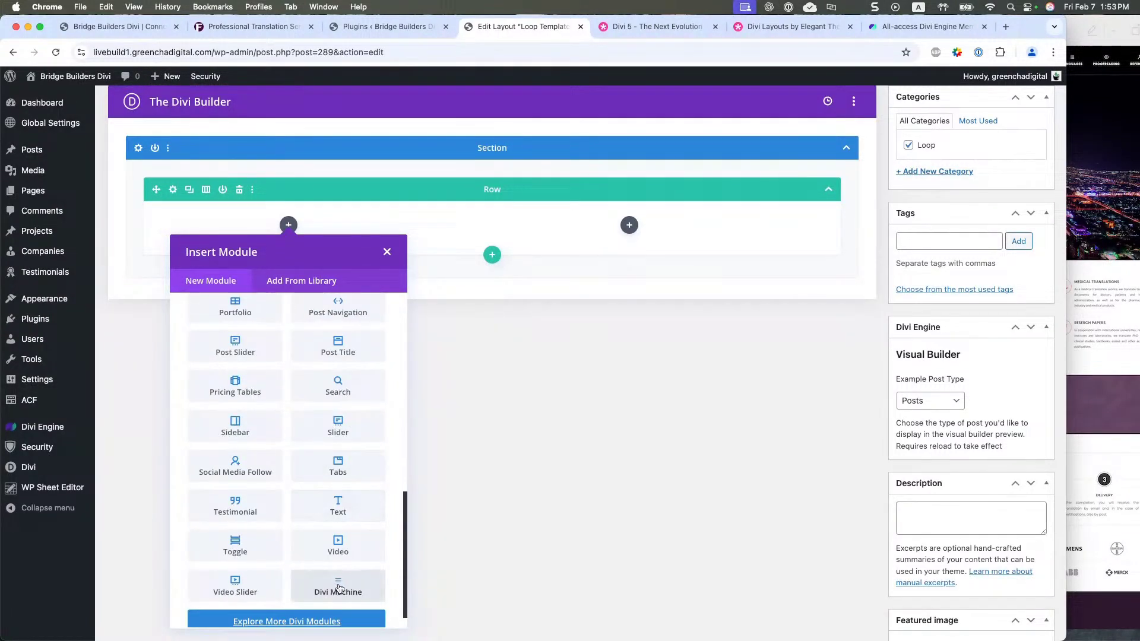
left_click(338, 588)
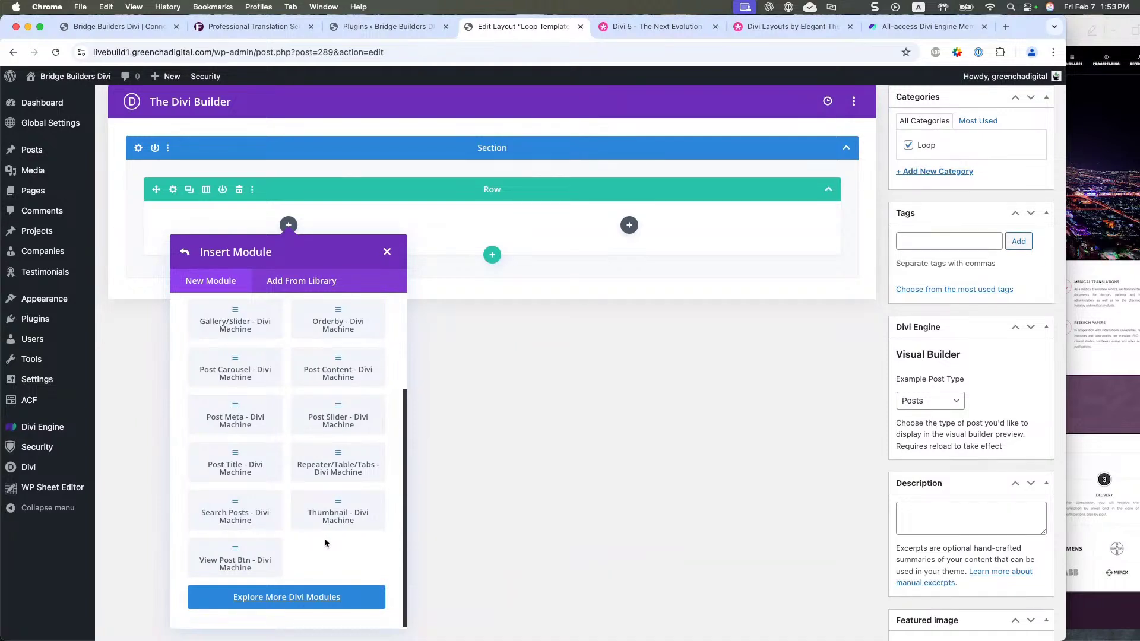
scroll(286, 422, "up", 3)
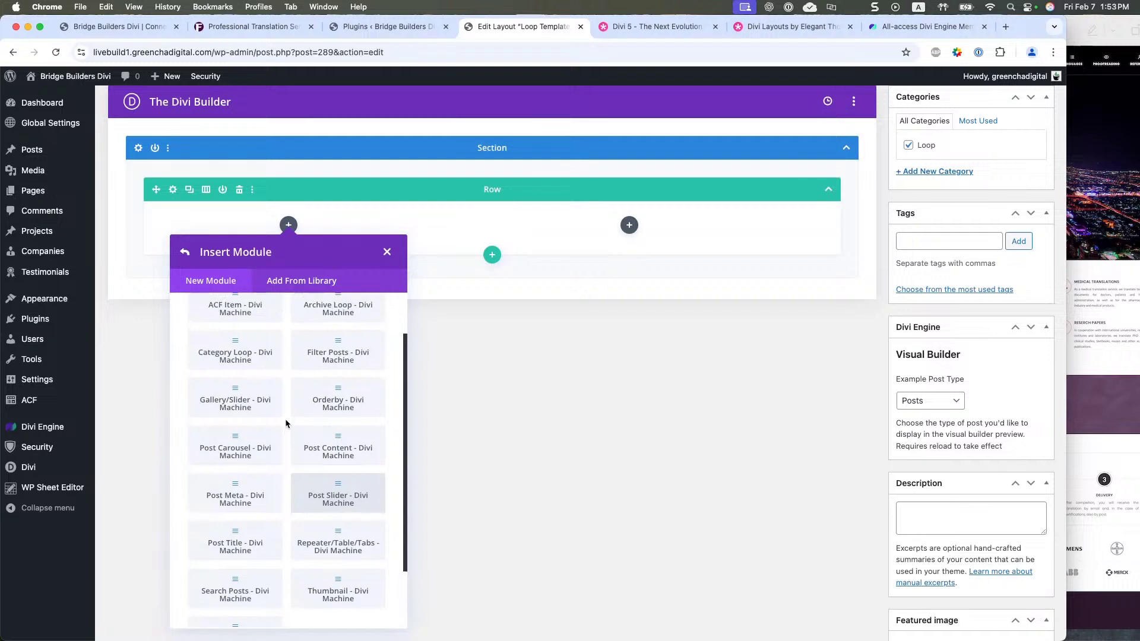
scroll(285, 423, "up", 1)
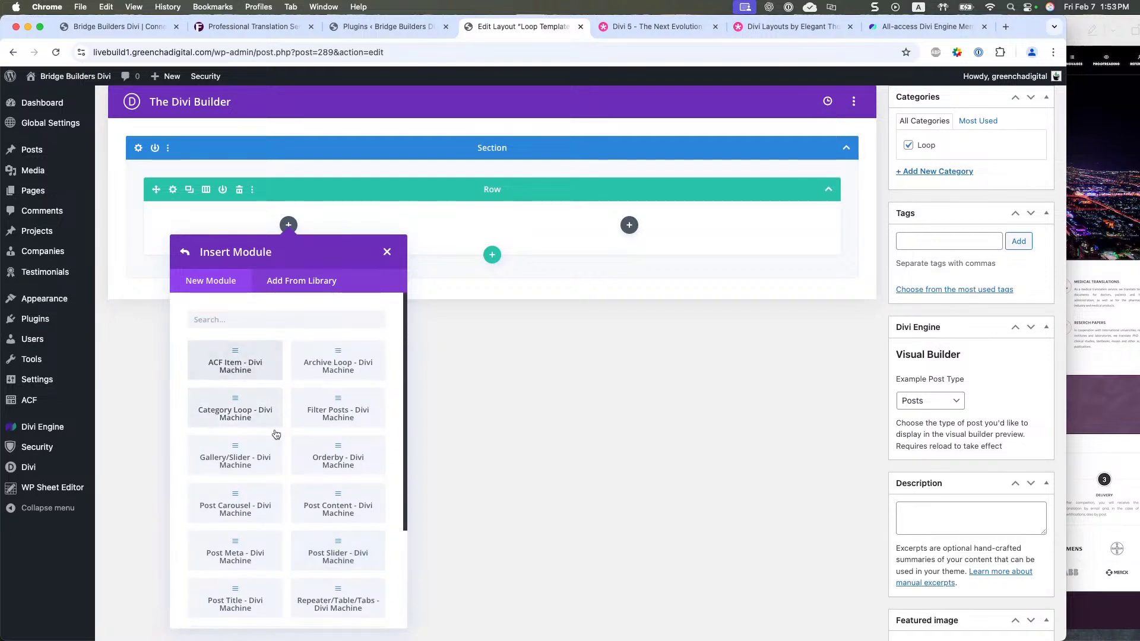
scroll(279, 513, "down", 3)
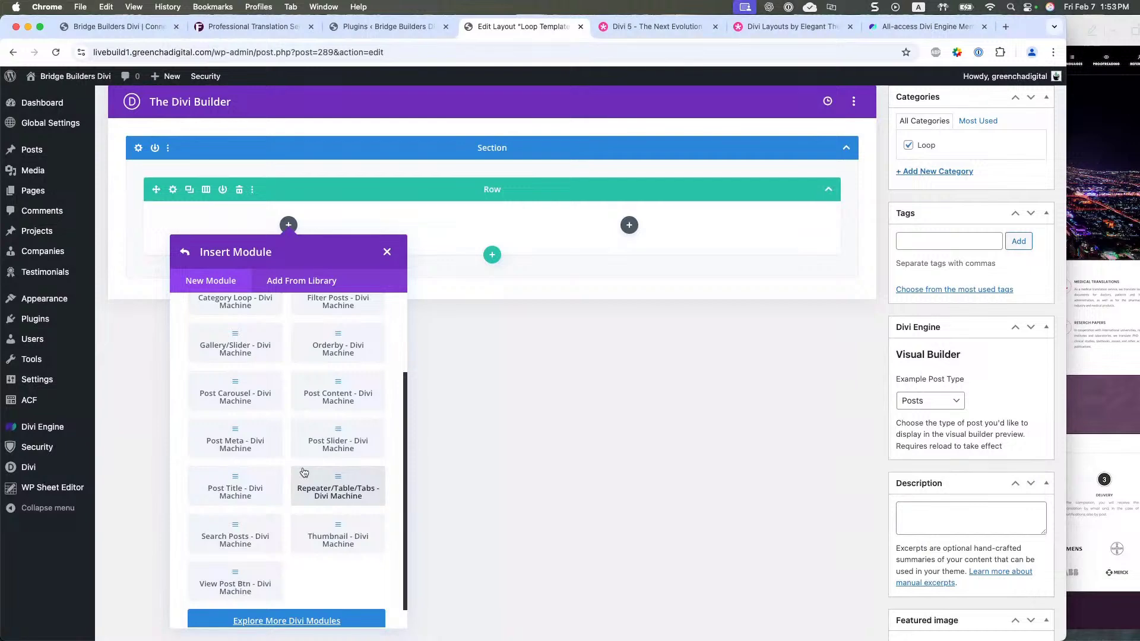
left_click(341, 541)
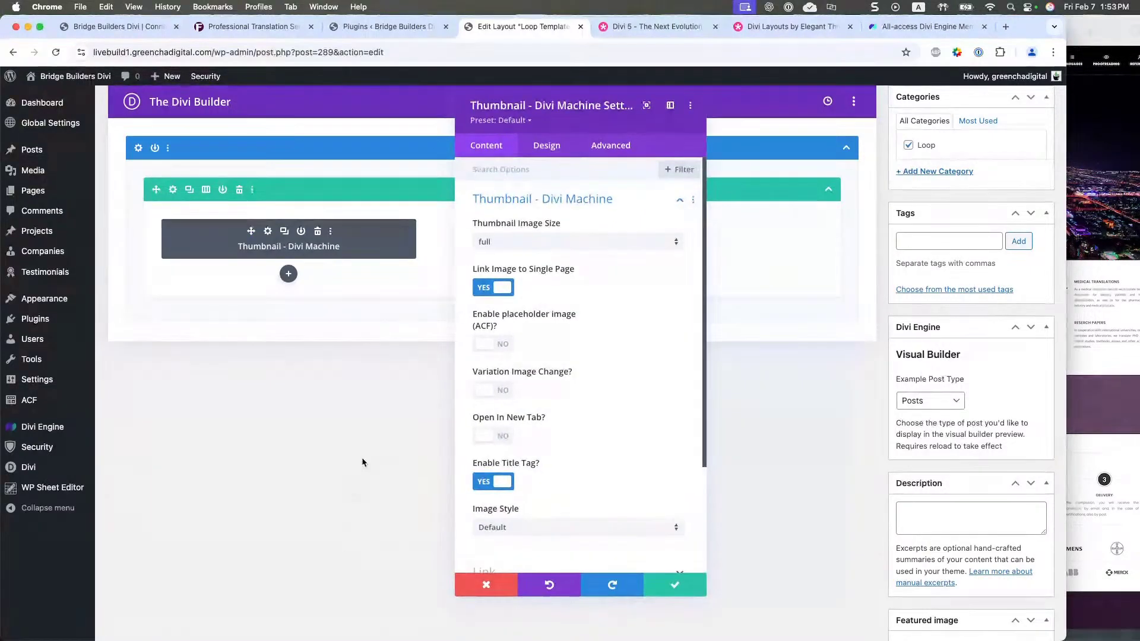
left_click(676, 585)
- Add the Divi Machine Post Title module to the wider column with its title HTML tag set to h3
left_click(629, 234)
scroll(600, 356, "down", 10)
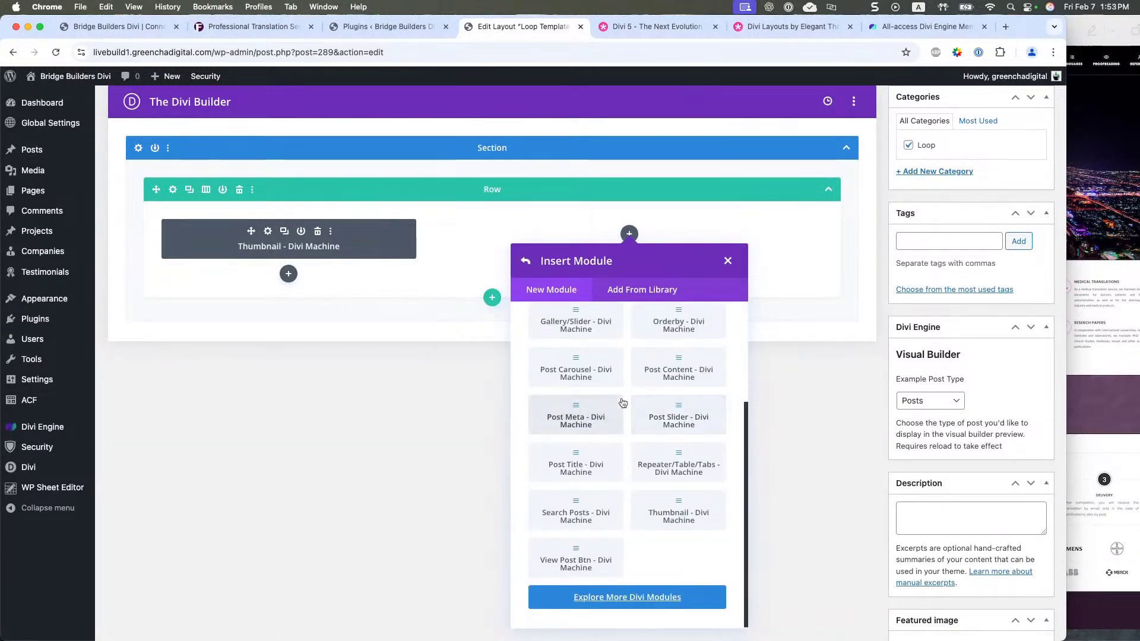
left_click(582, 467)
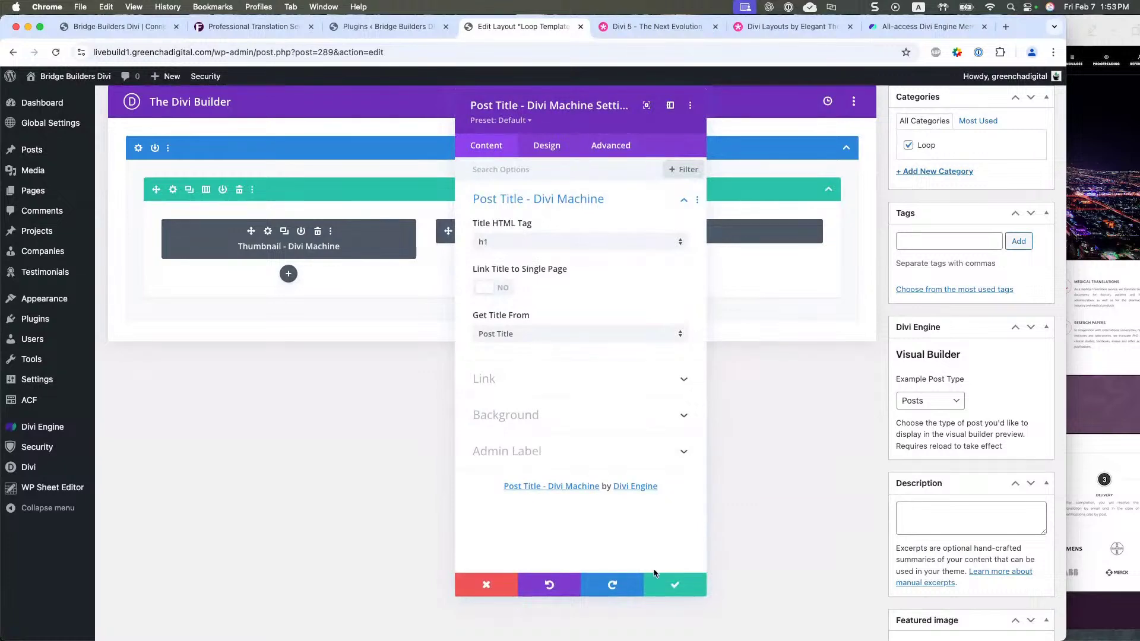
left_click(596, 244)
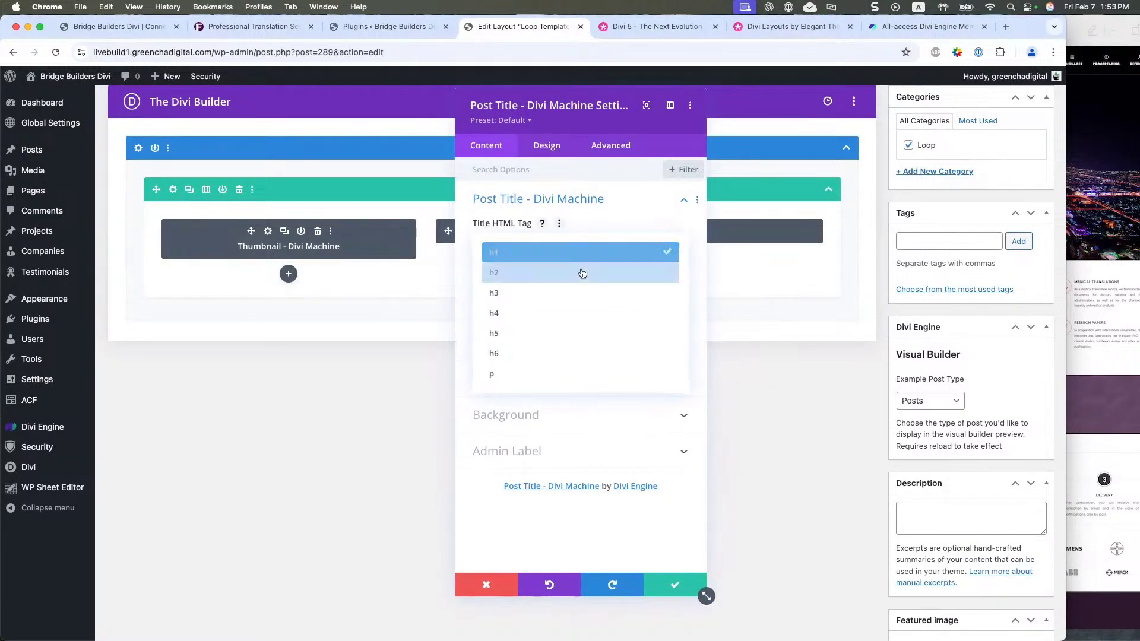
left_click(579, 295)
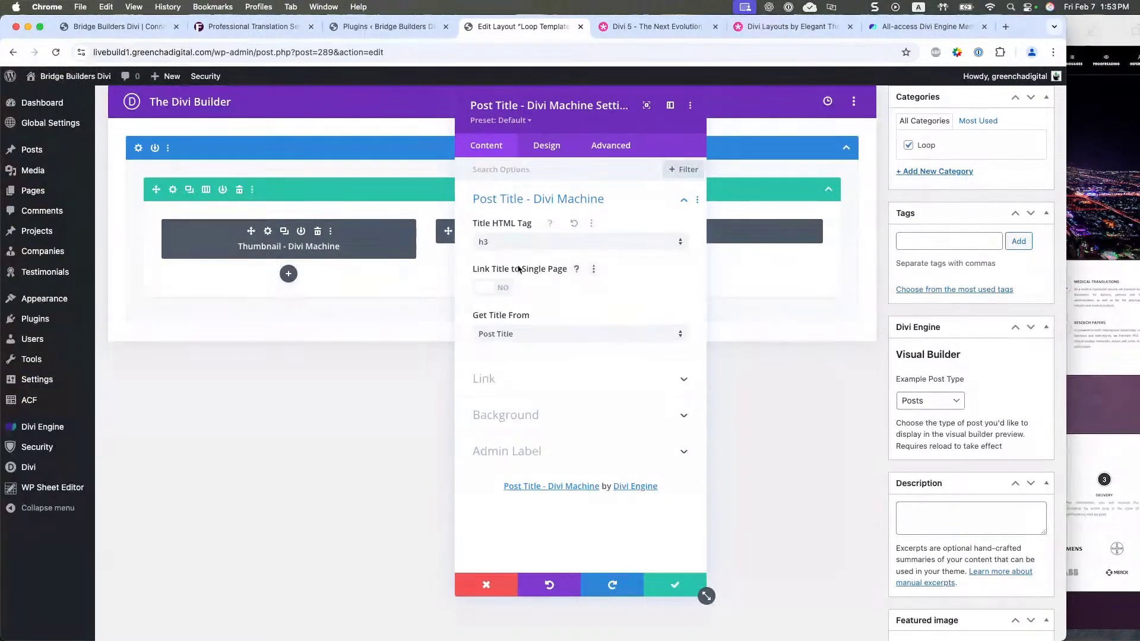
left_click(687, 585)
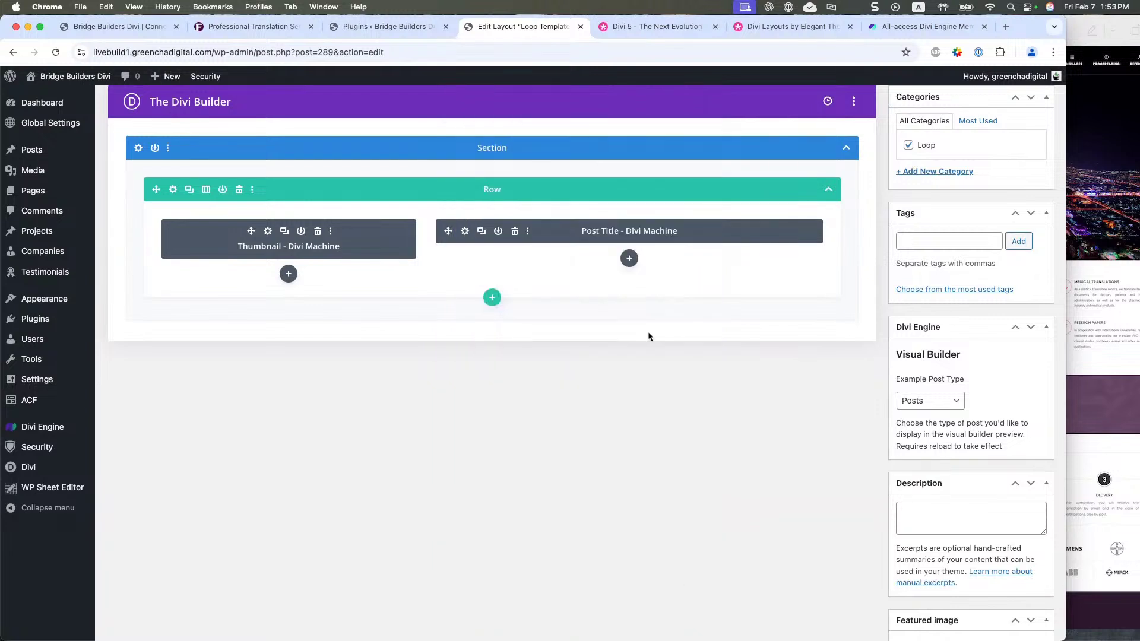
- Add the Divi Machine Post Content module below the post title, keeping "Content (what is in the editor)" as the content type
left_click(628, 258)
scroll(598, 403, "down", 20)
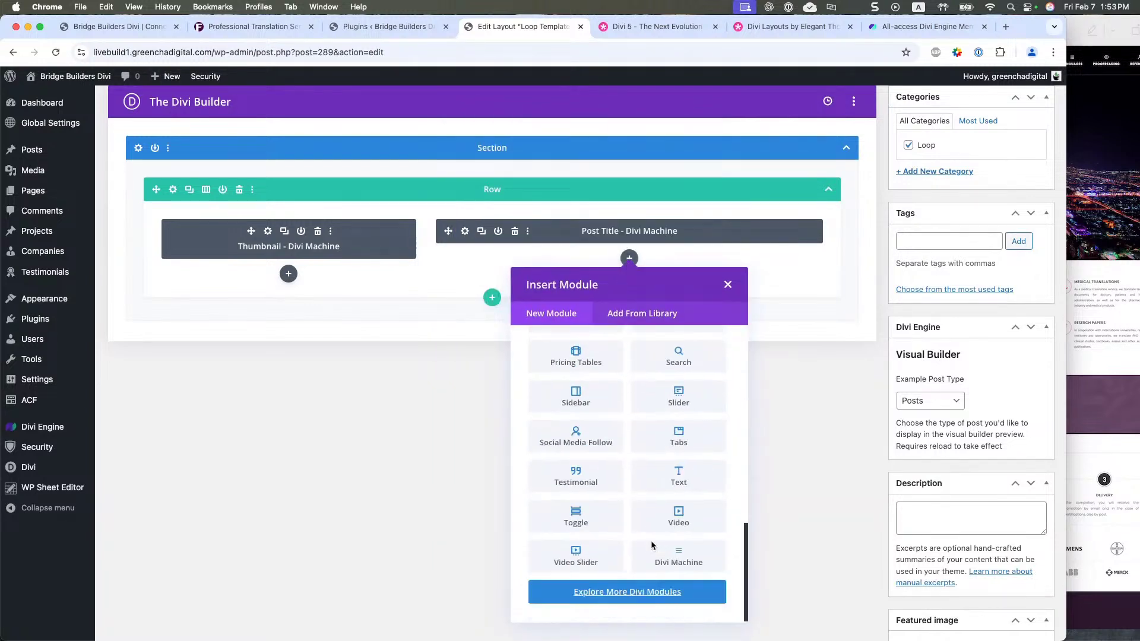
scroll(635, 414, "up", 1)
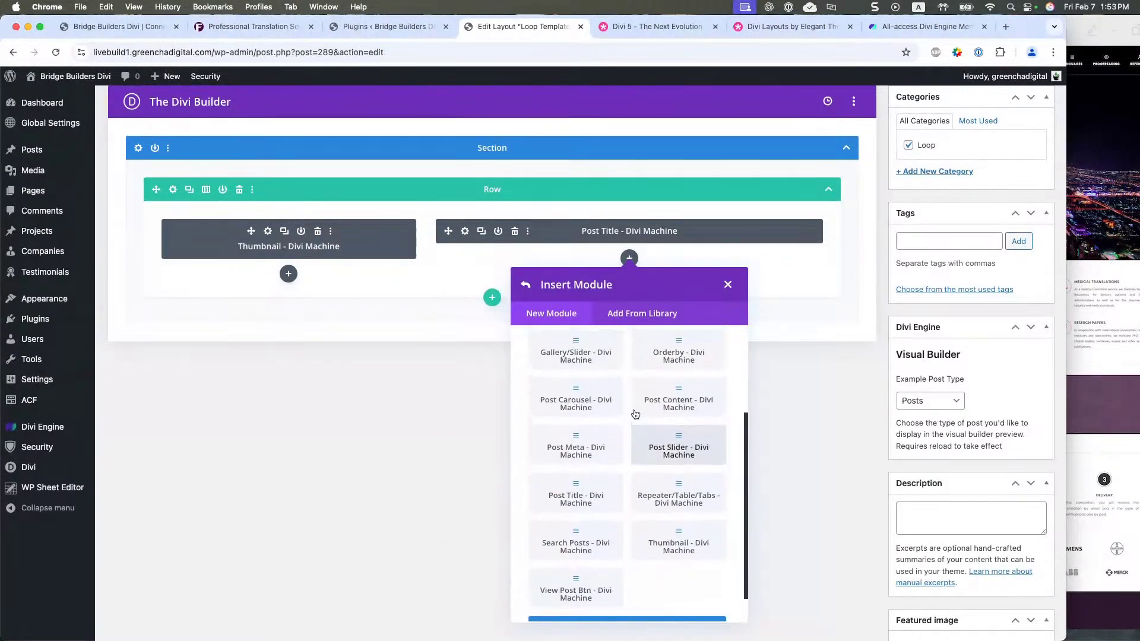
scroll(635, 414, "up", 3)
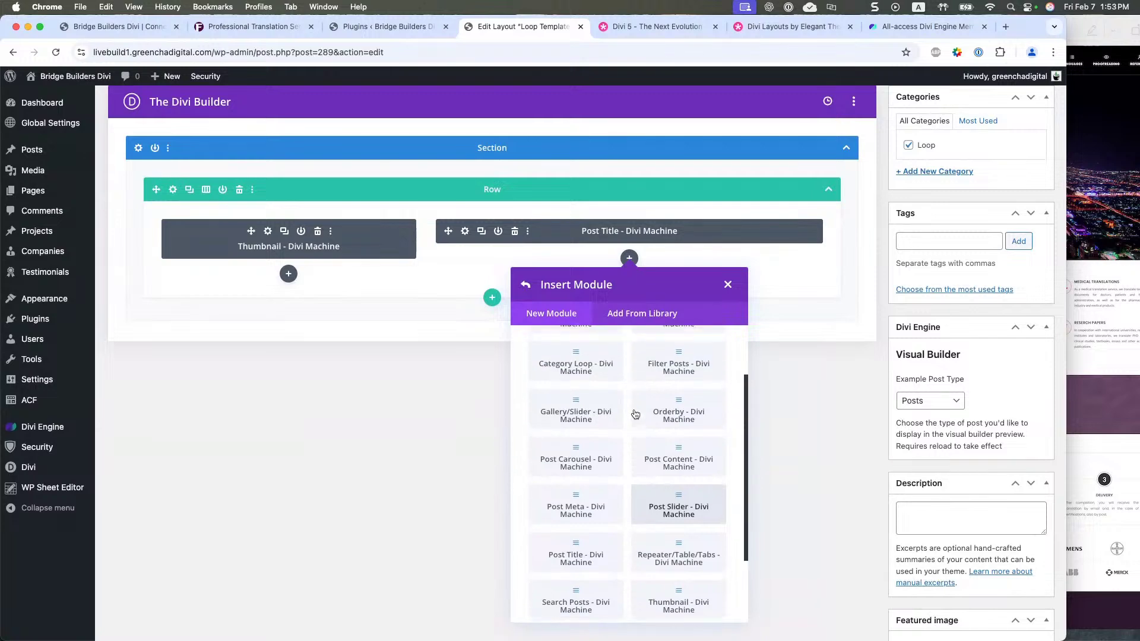
left_click(595, 334)
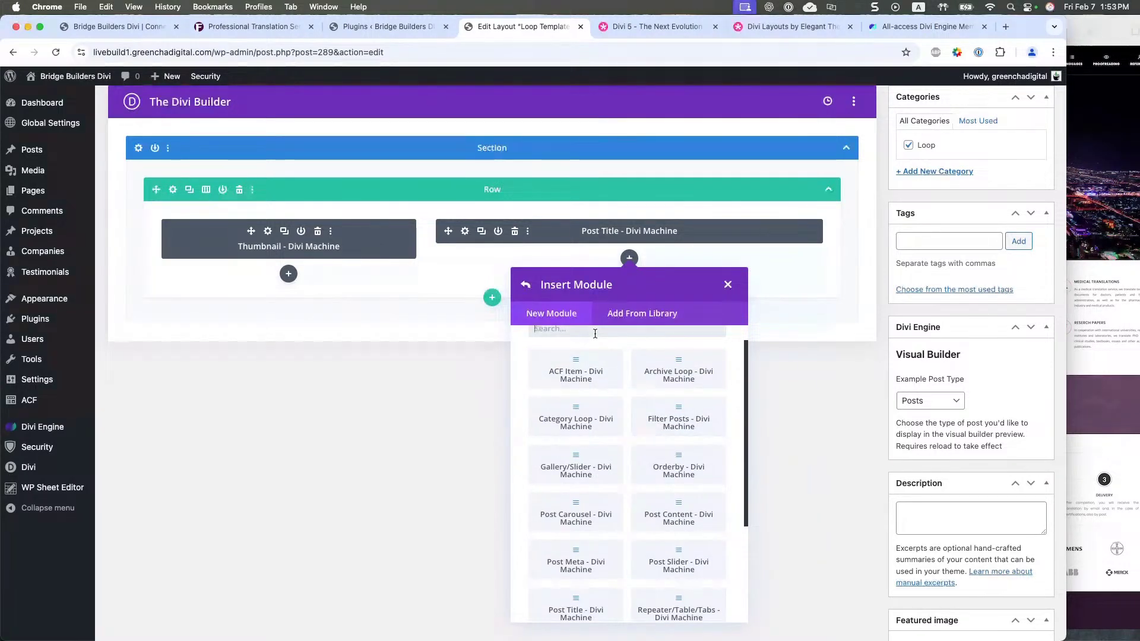
type("cont")
left_click(581, 400)
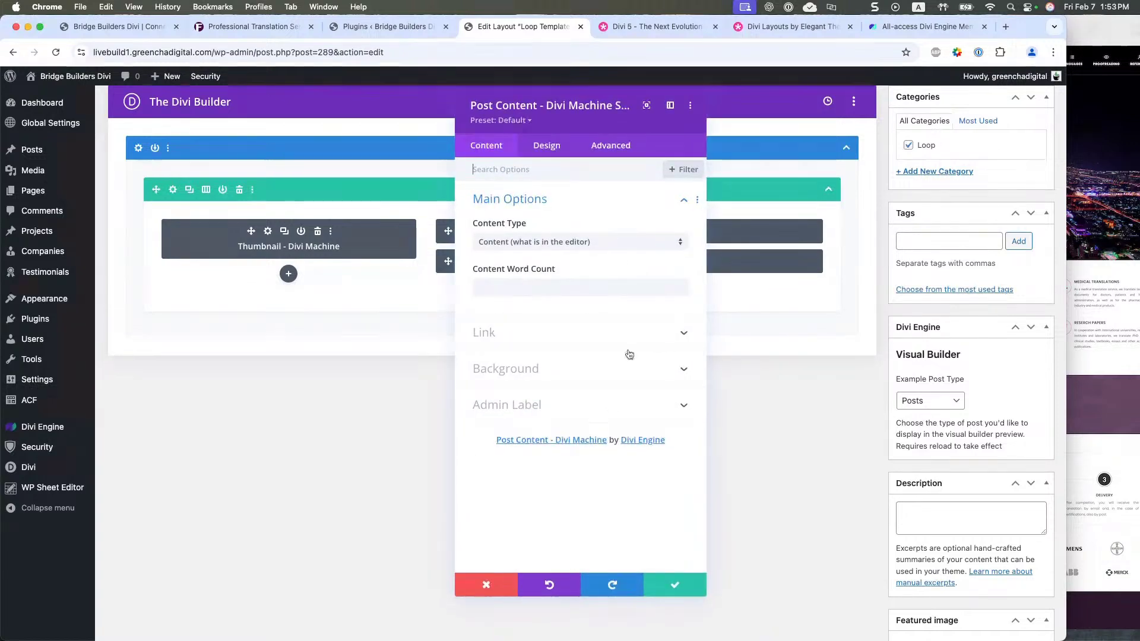
left_click(650, 241)
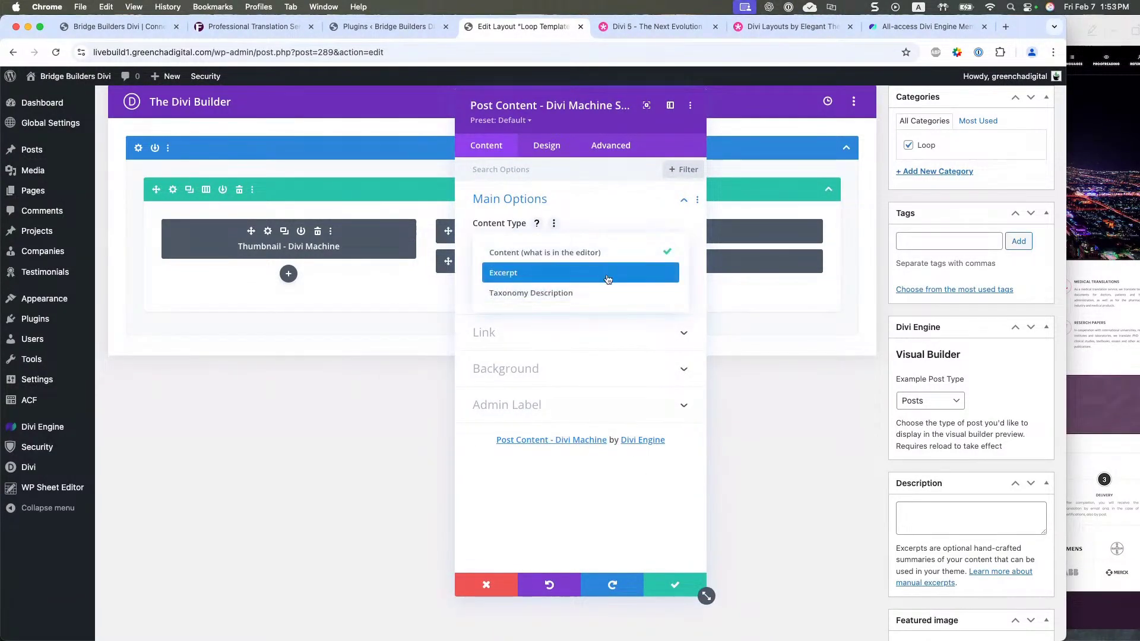
left_click(612, 253)
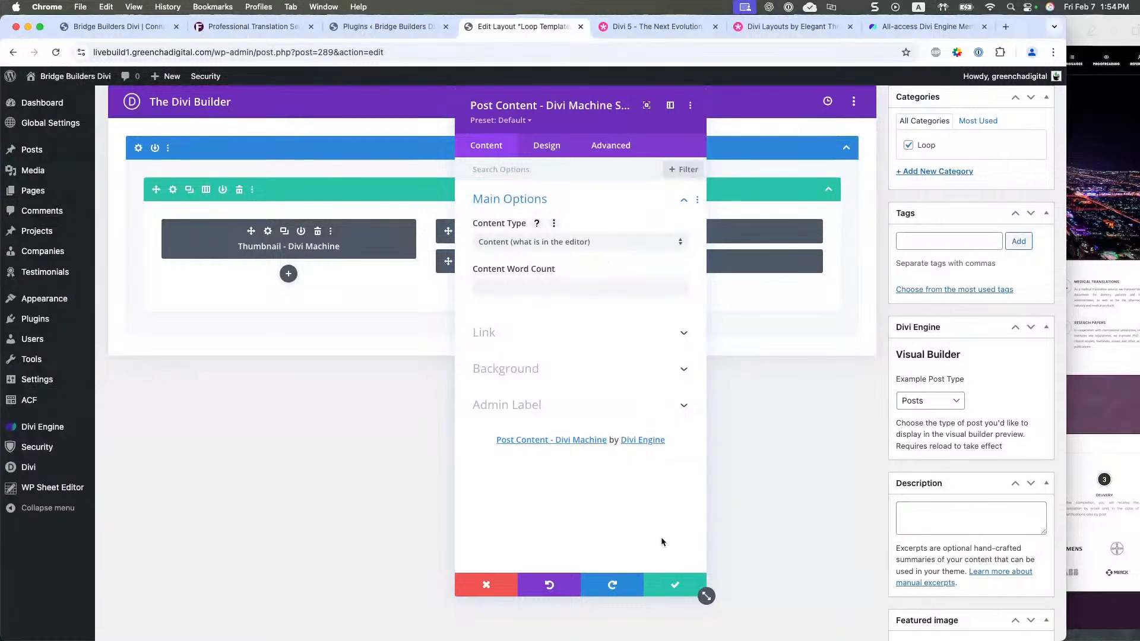
left_click(670, 585)
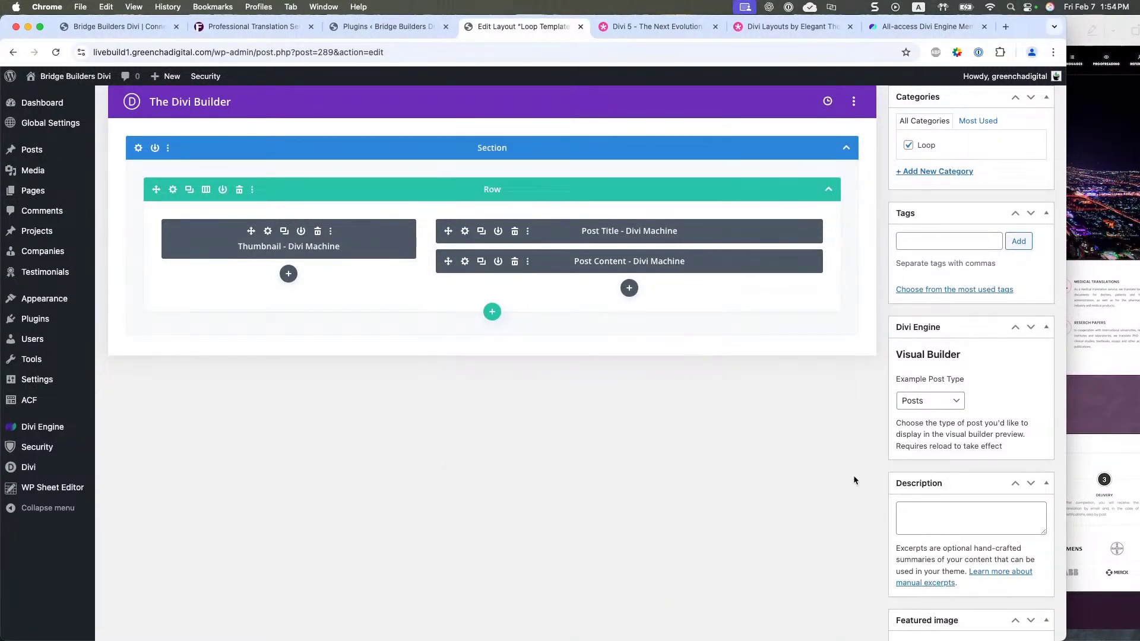
- Set the layout's Divi Engine example post type to Testimonials and update the layout
scroll(854, 478, "down", 3)
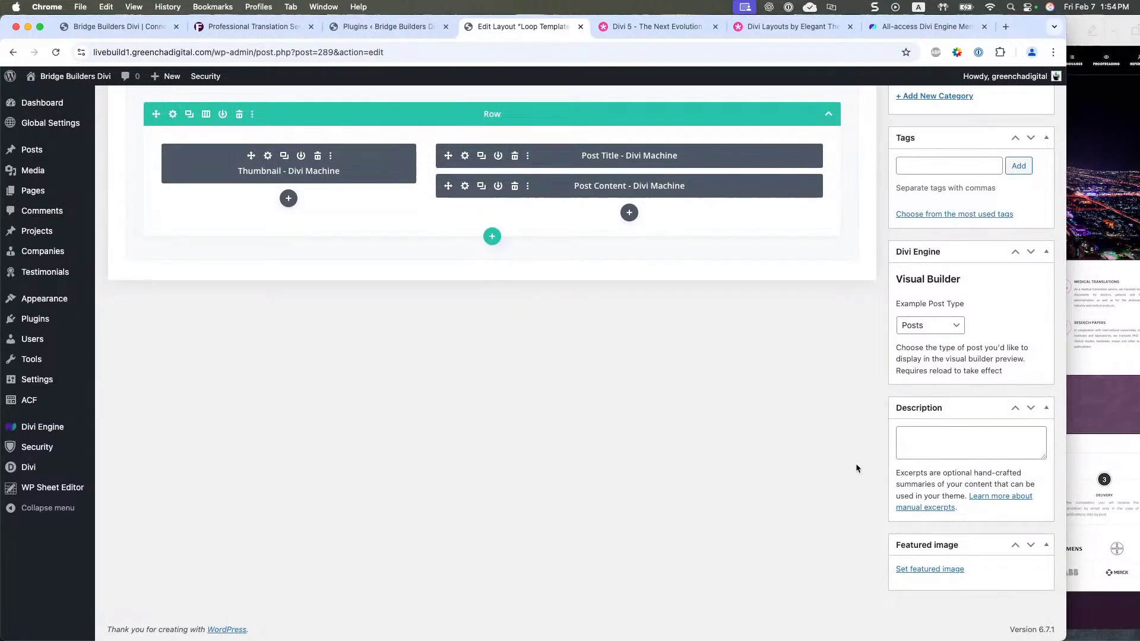
scroll(857, 469, "up", 2)
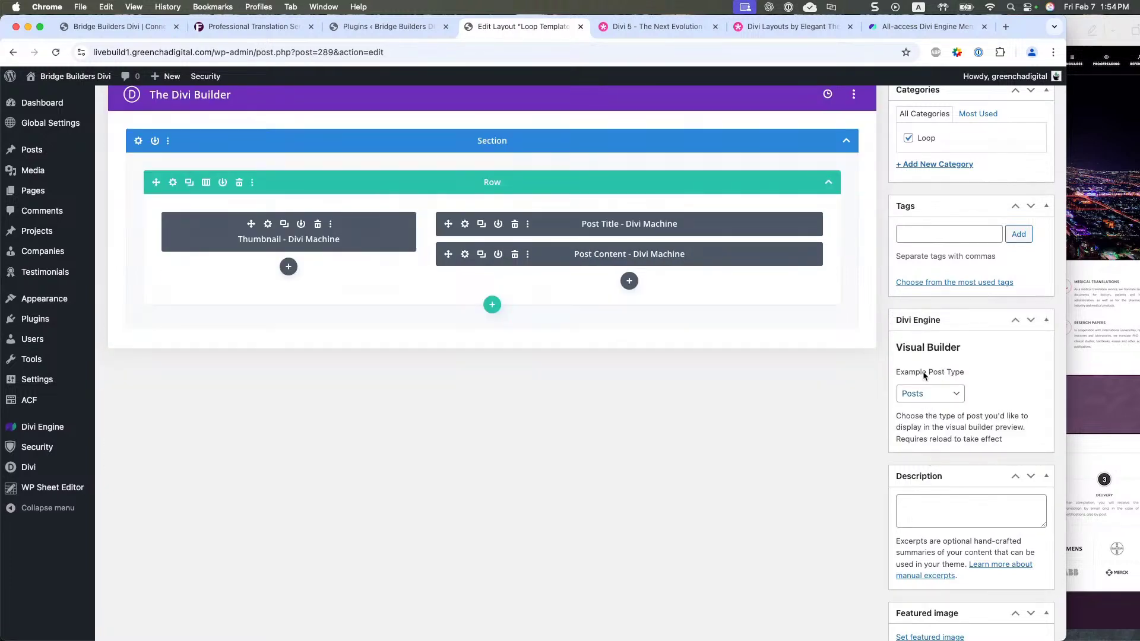
left_click(923, 394)
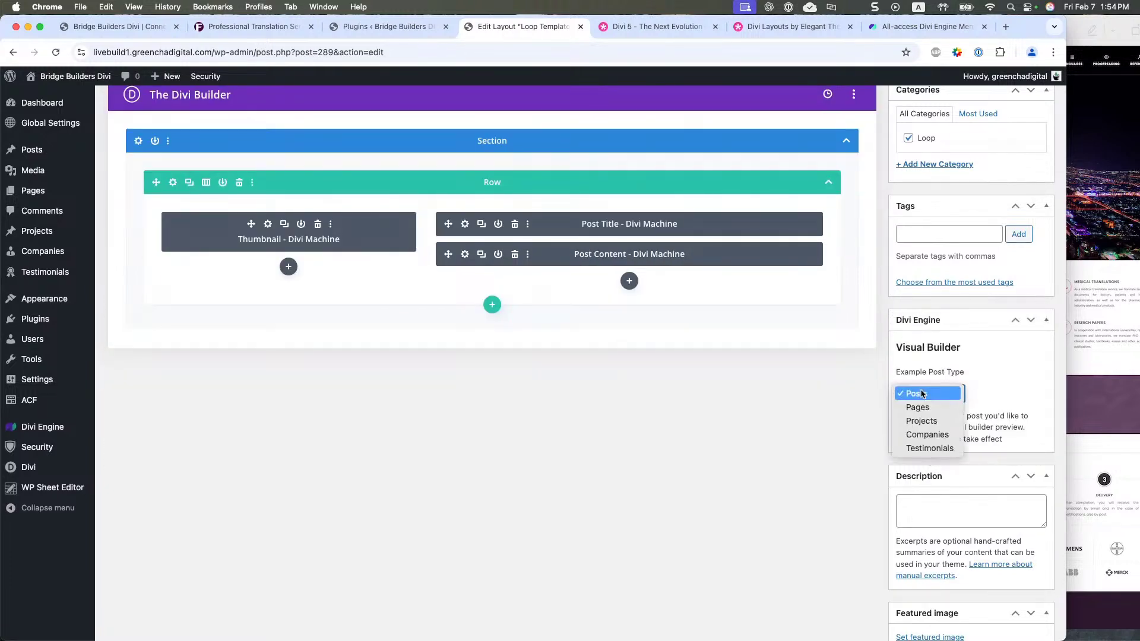
left_click(923, 450)
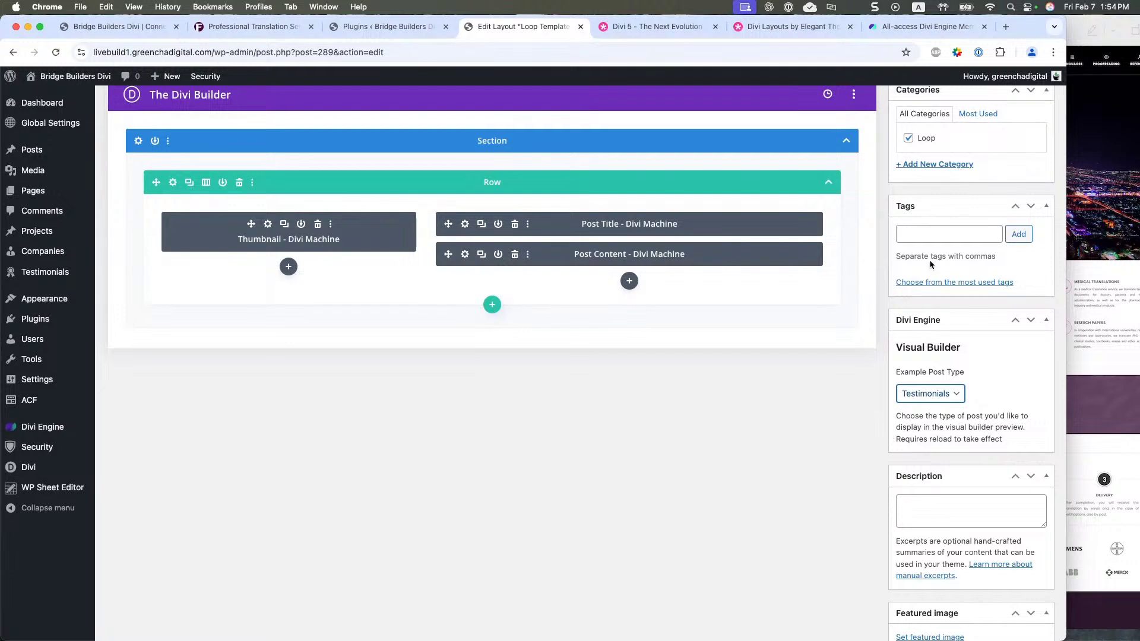
scroll(920, 234, "up", 3)
left_click(1023, 162)
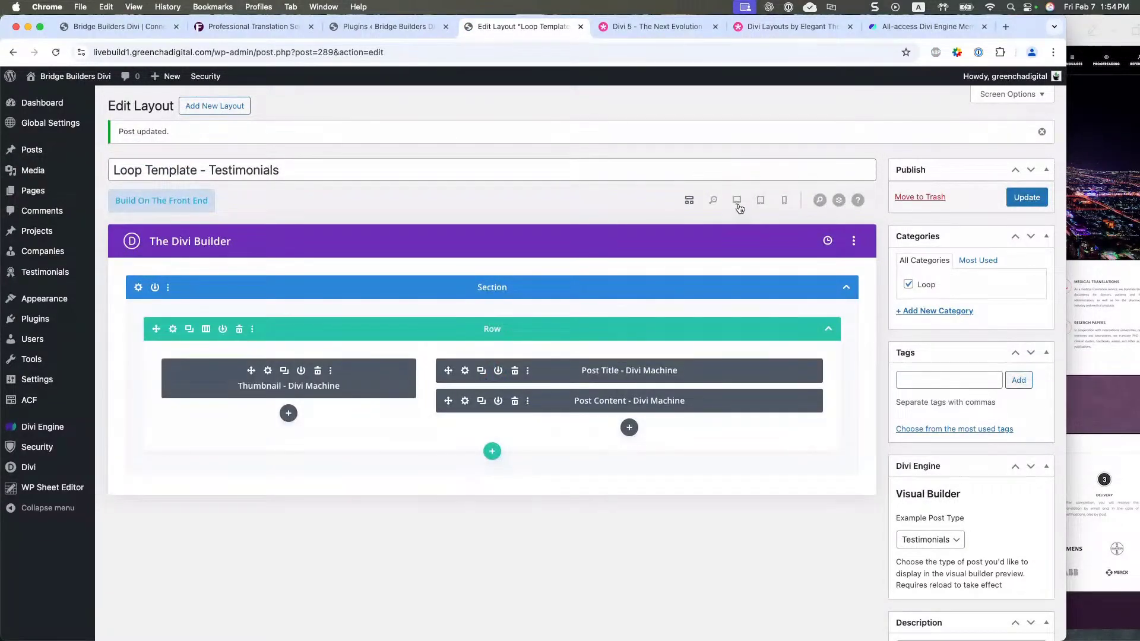
- Switch the builder from wireframe to the desktop visual view to preview the testimonial loop layout
left_click(737, 200)
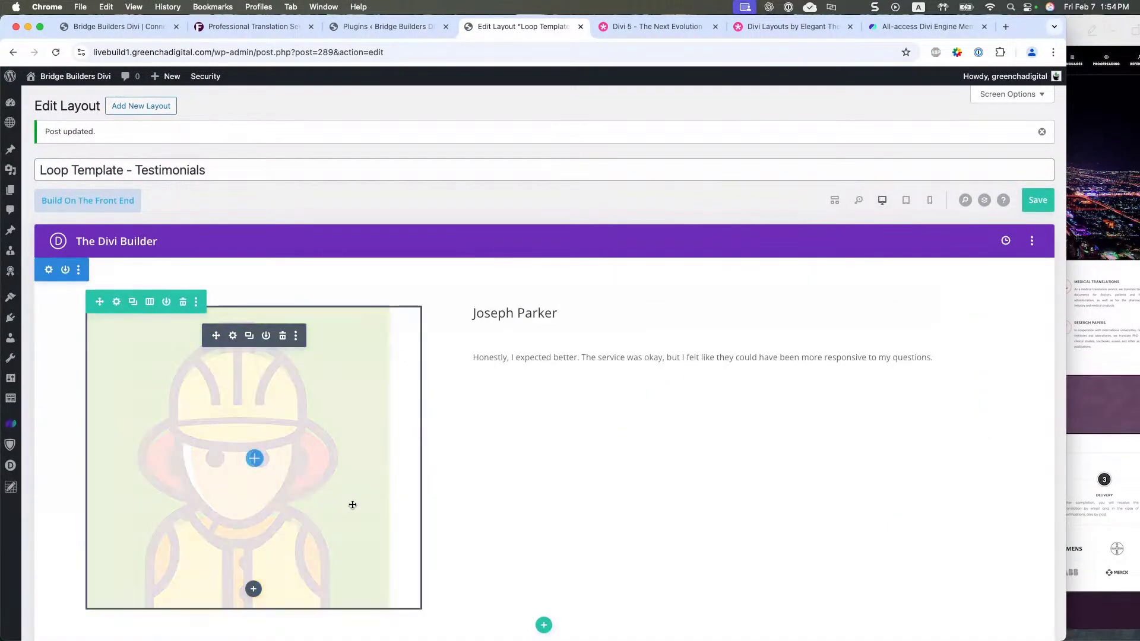
scroll(644, 453, "down", 1)
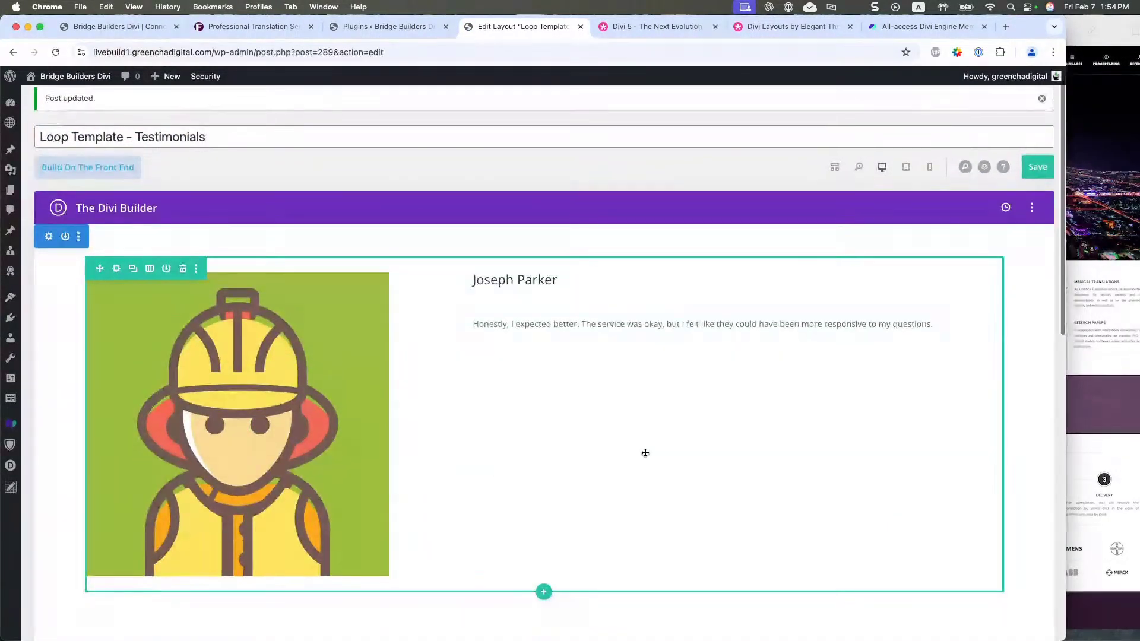
left_click(930, 168)
left_click(883, 168)
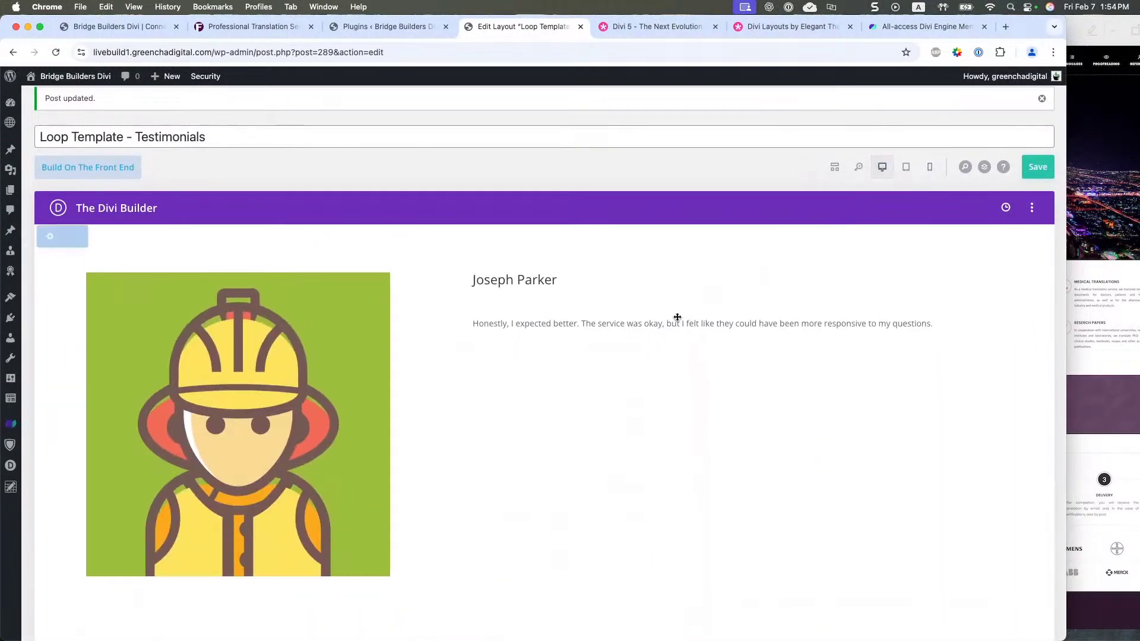
scroll(448, 380, "down", 2)
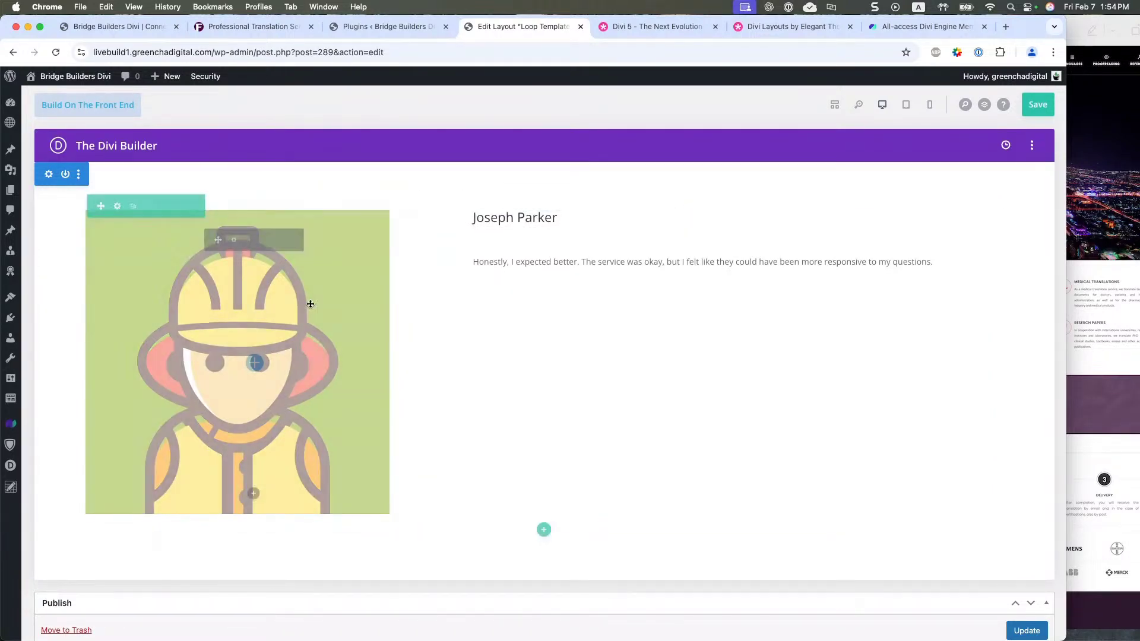
- Set the Thumbnail module's image style to "Image Only (no overlay)" and save the module
left_click(232, 240)
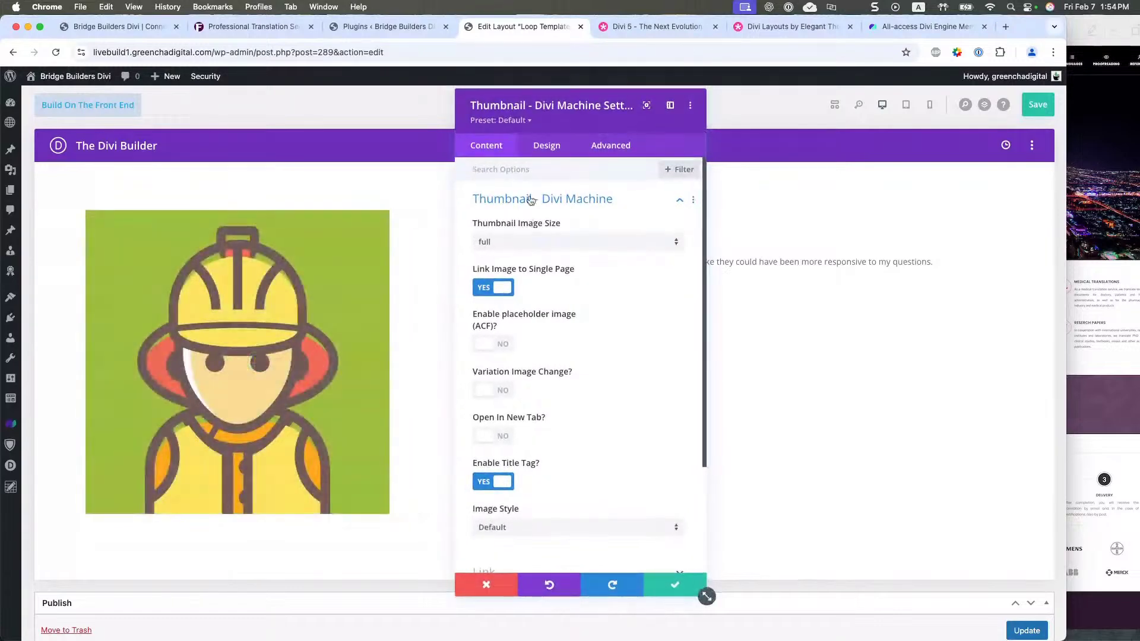
scroll(501, 328, "down", 1)
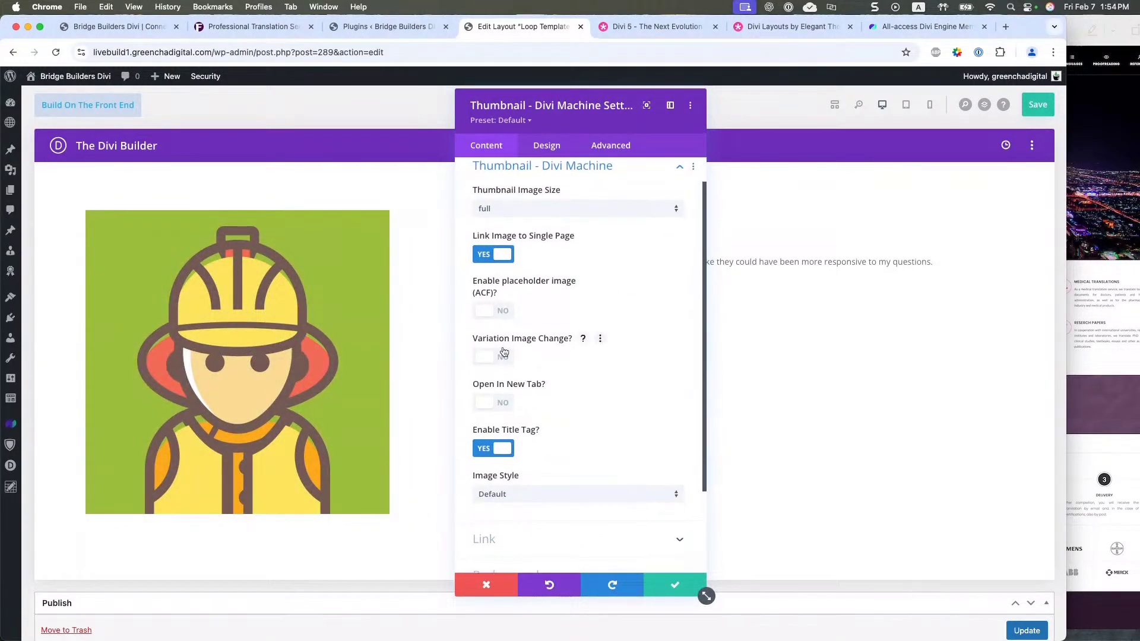
scroll(508, 351, "up", 1)
scroll(502, 386, "down", 3)
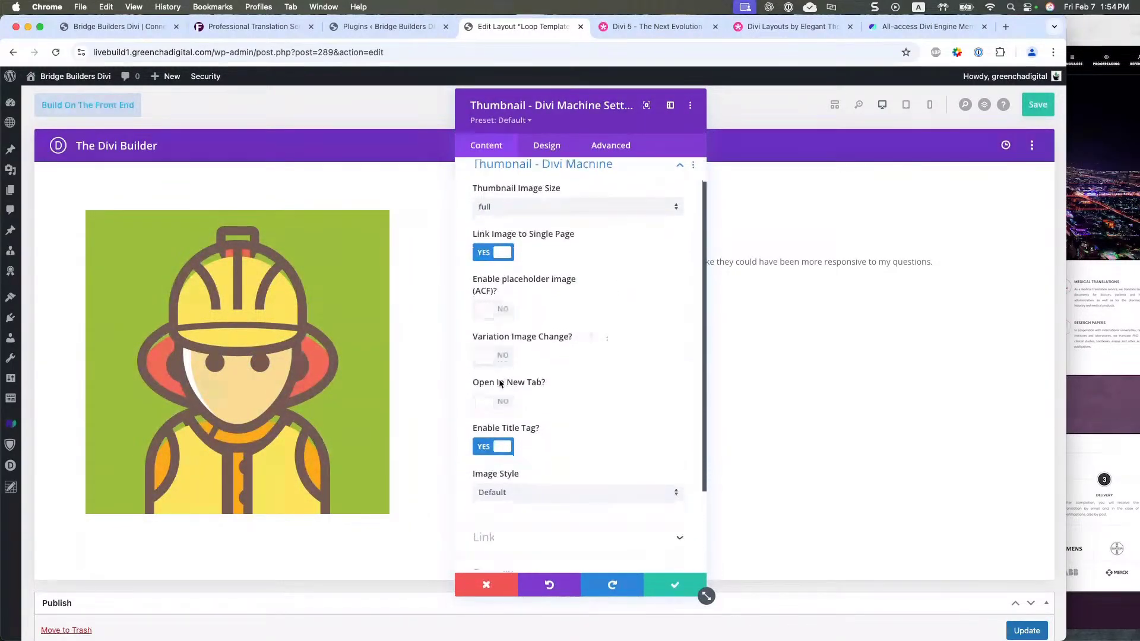
left_click(510, 431)
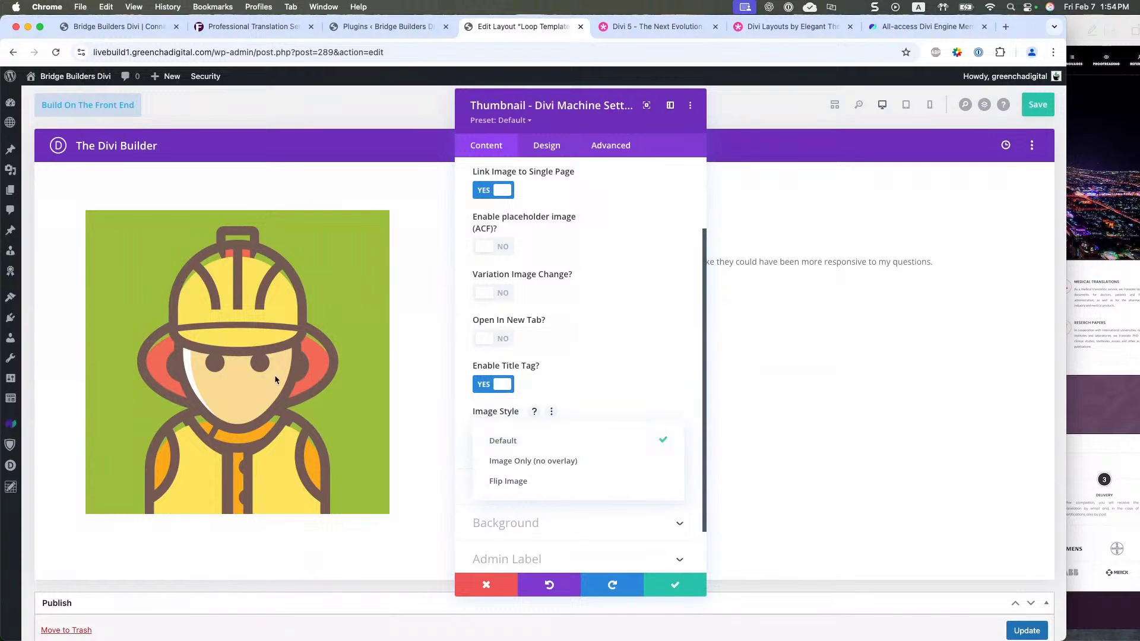
left_click(518, 470)
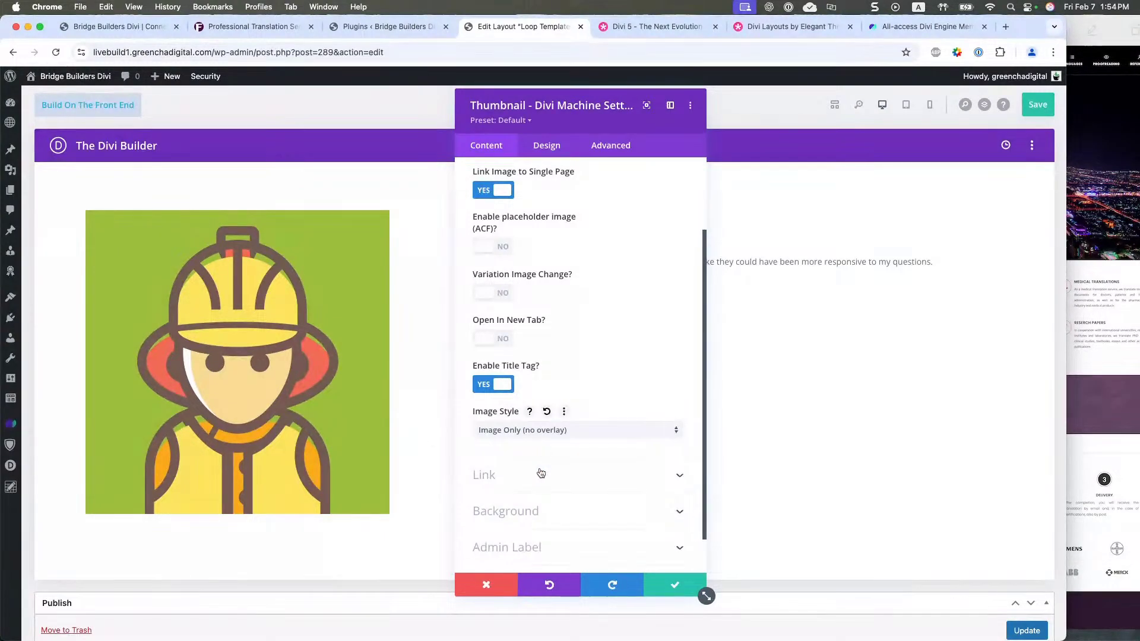
left_click(531, 474)
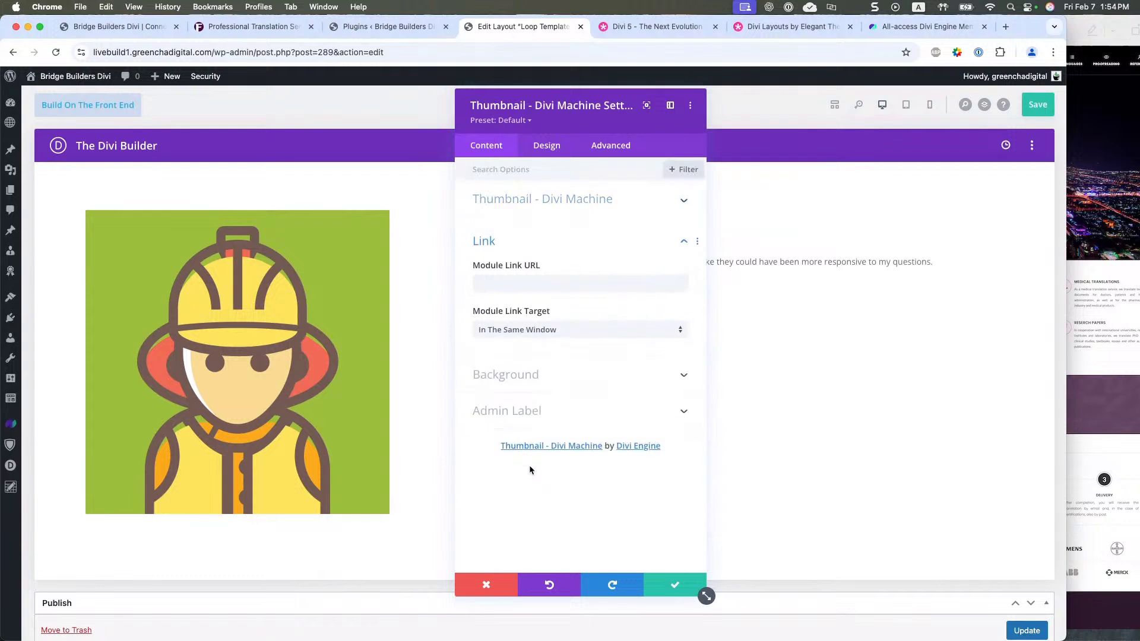
left_click(548, 148)
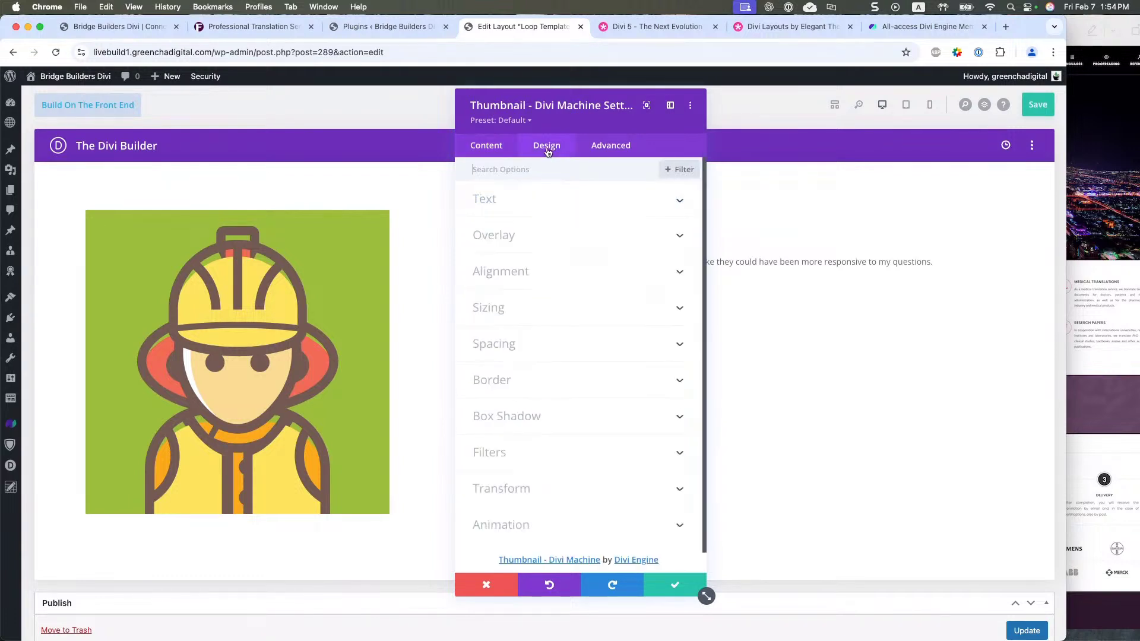
scroll(544, 372, "down", 1)
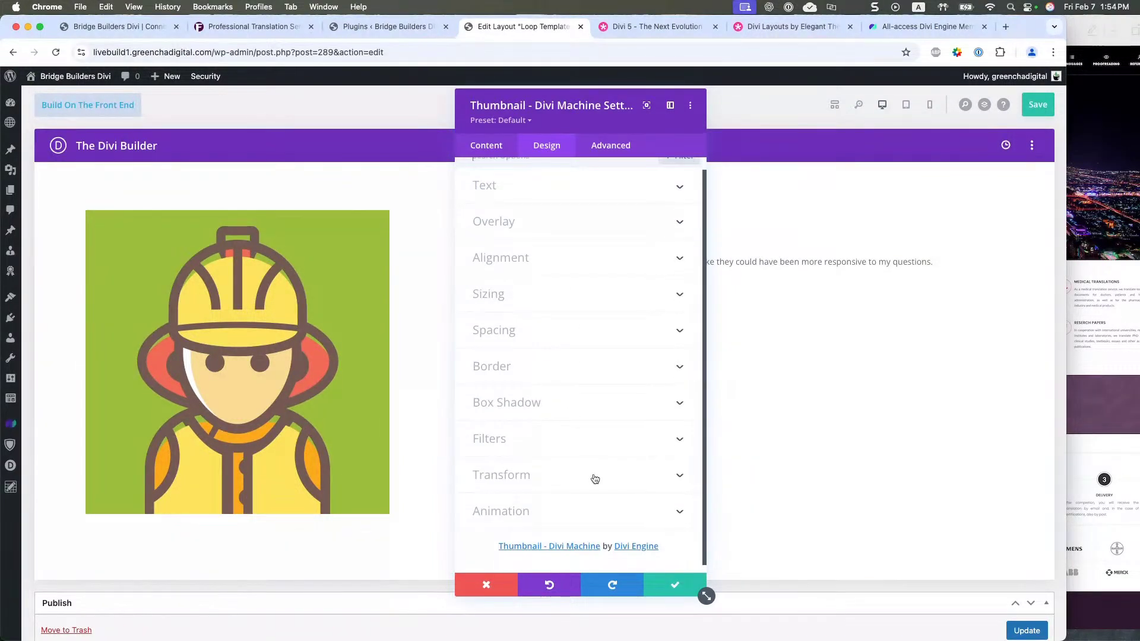
left_click(674, 587)
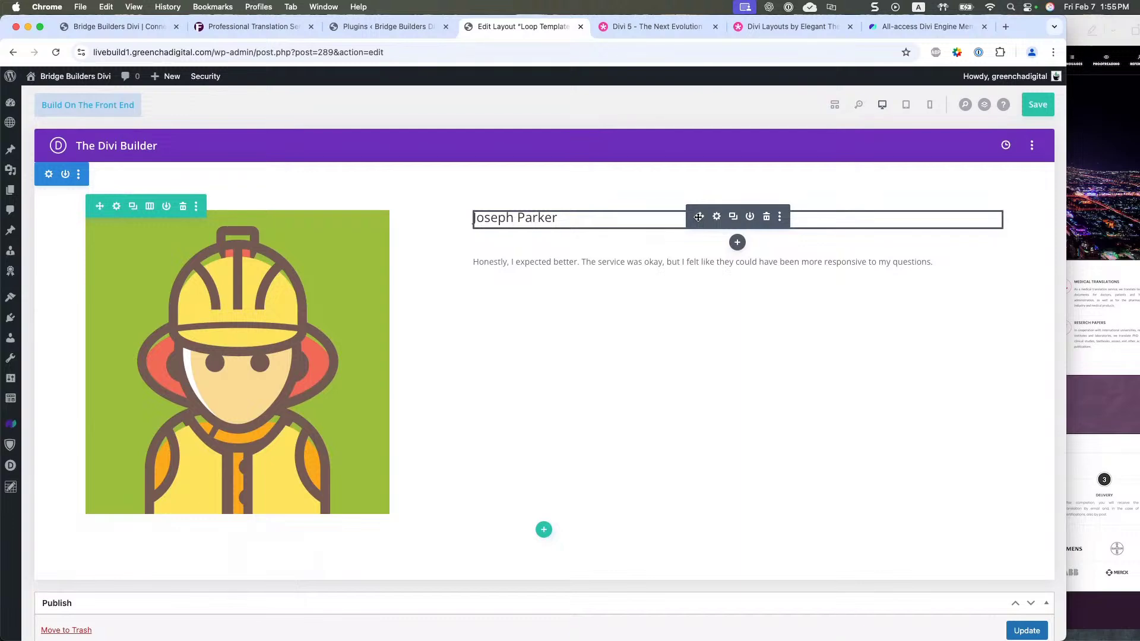
- Style the Post Title module's title text with a size of 1.5rem and Semi Bold weight, and save the module
left_click(717, 216)
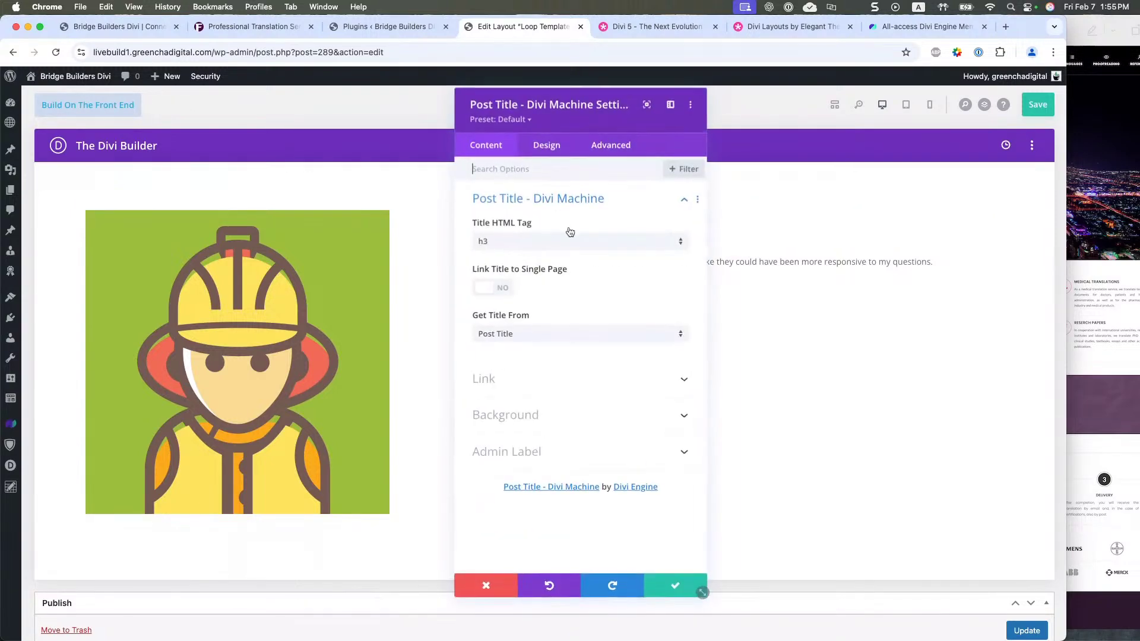
left_click_drag(546, 102, 263, 102)
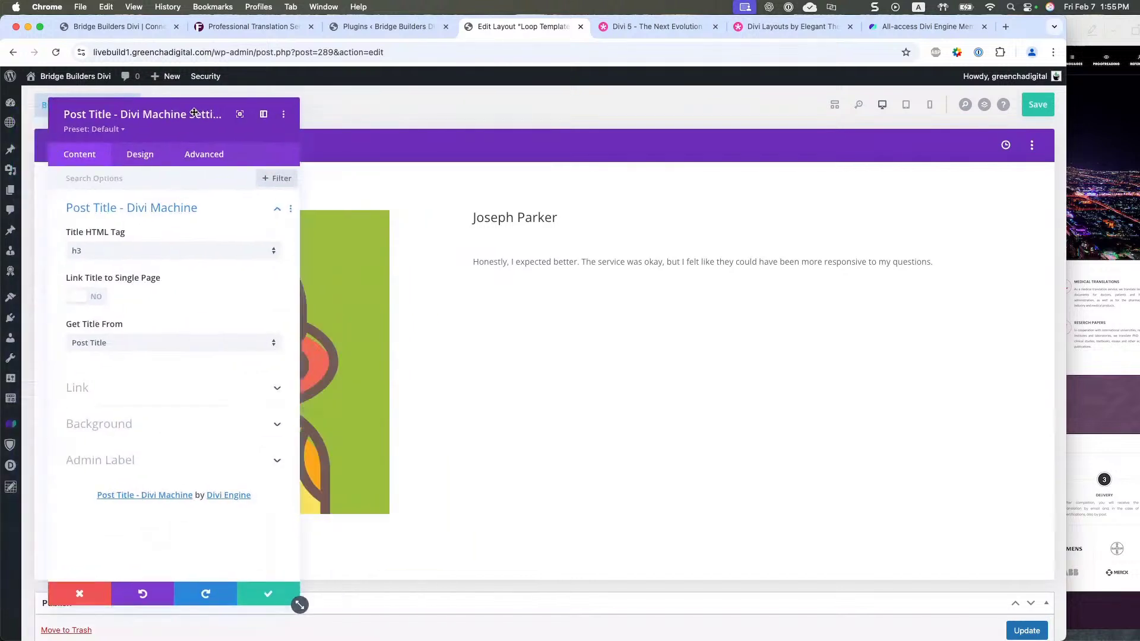
left_click(172, 152)
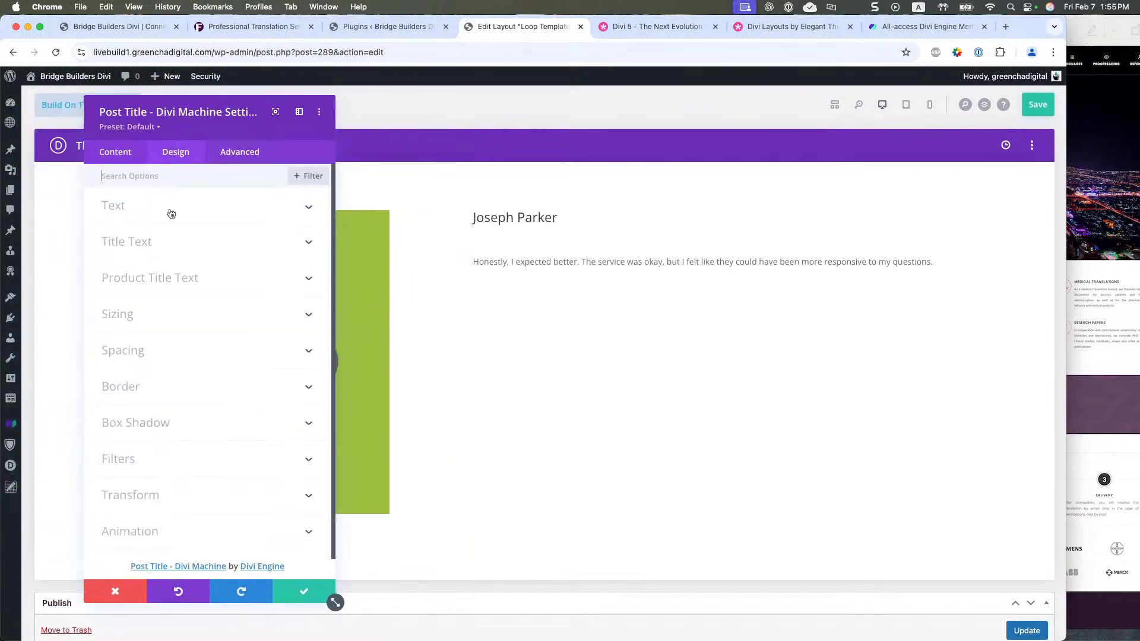
left_click(164, 247)
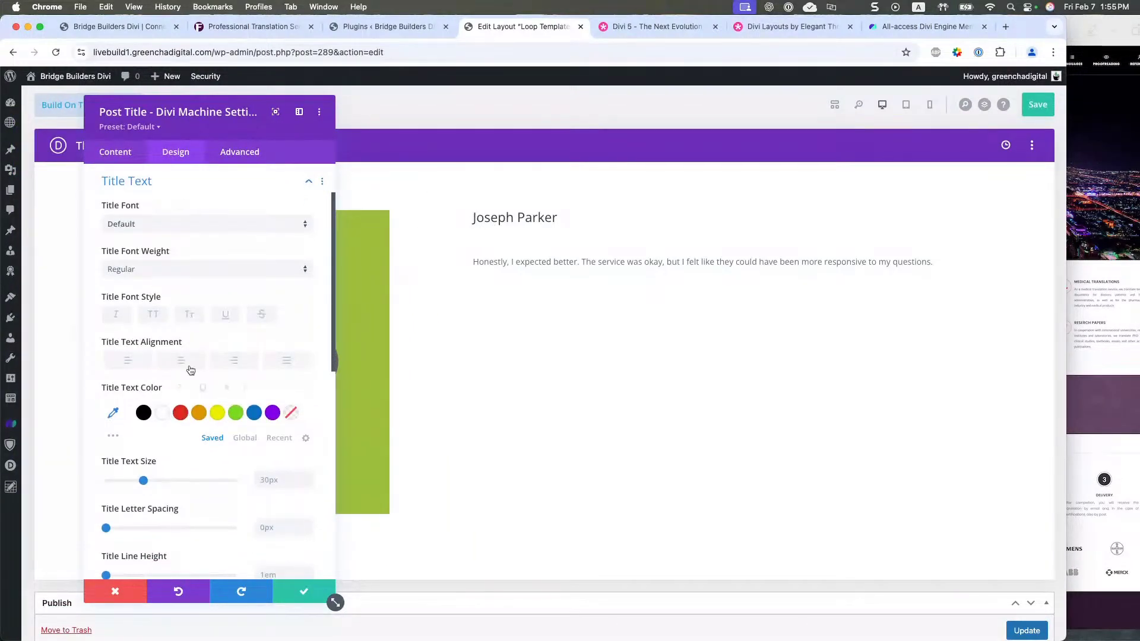
scroll(208, 469, "down", 1)
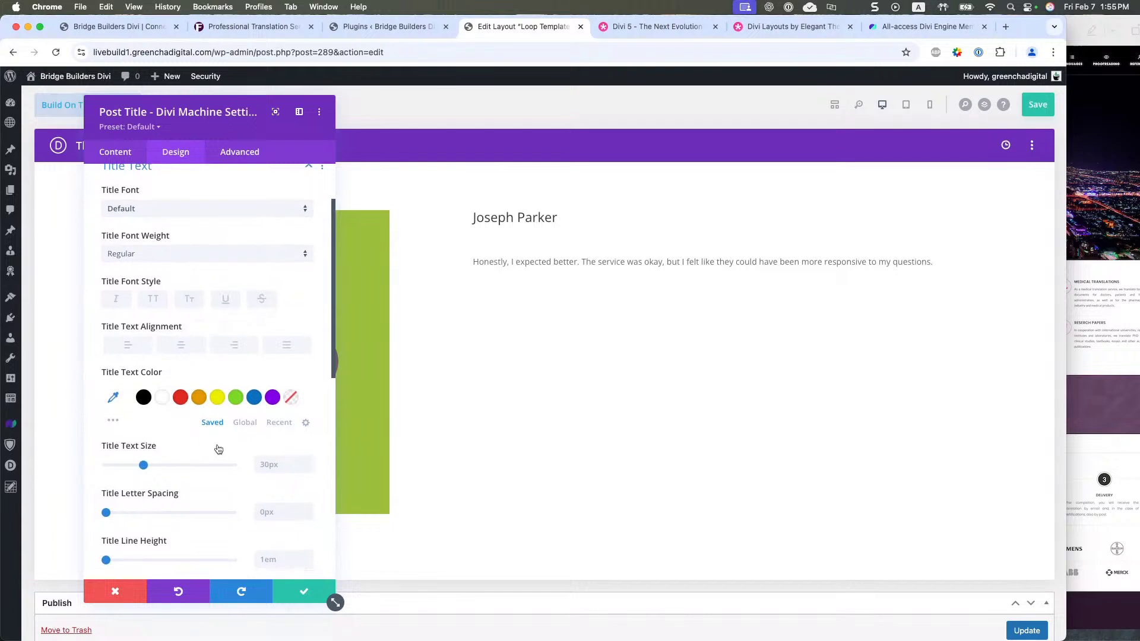
left_click(308, 475)
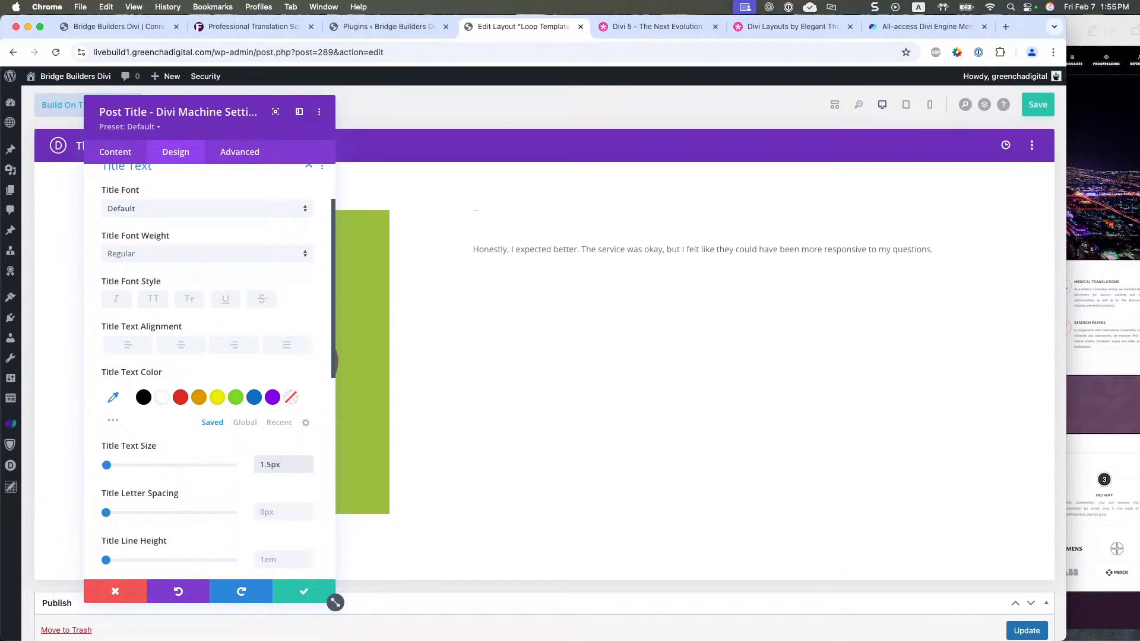
type("em")
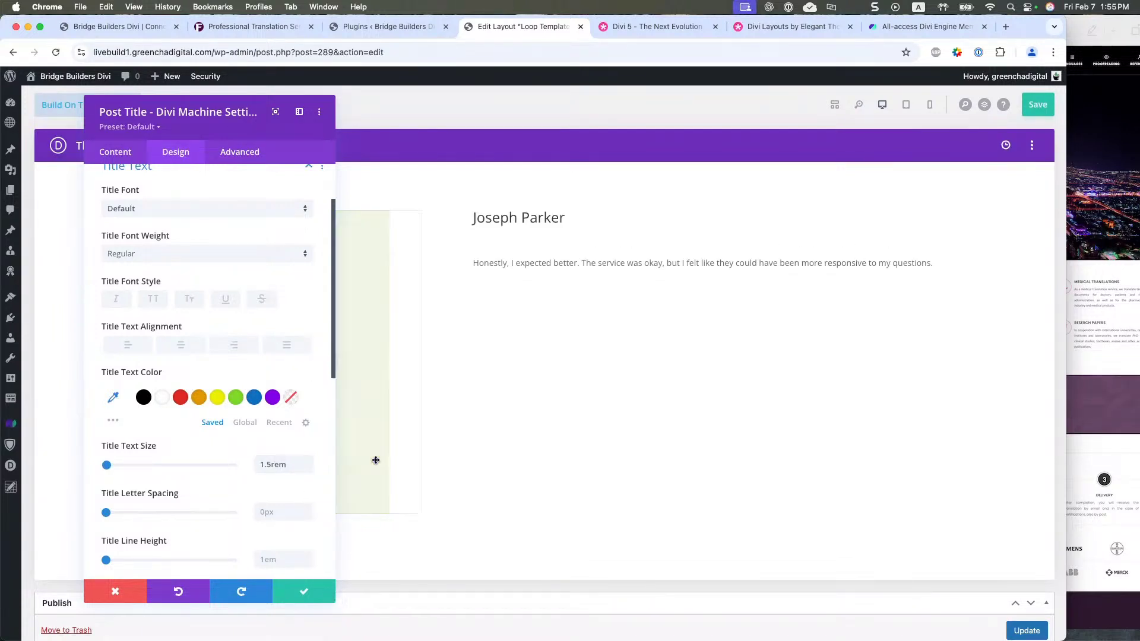
left_click(165, 254)
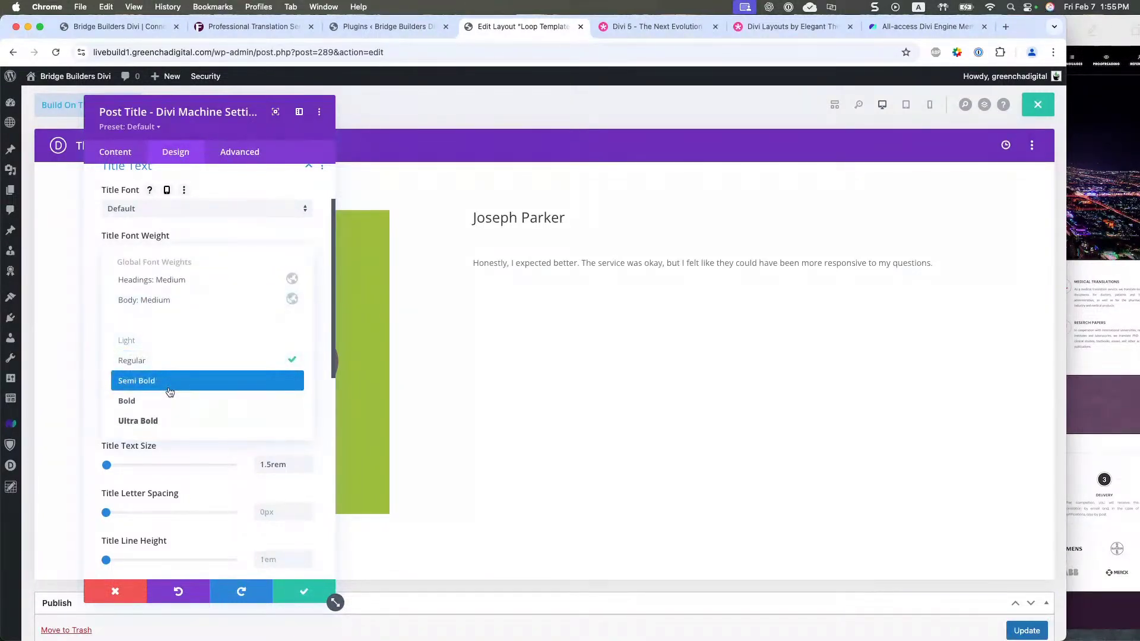
left_click(168, 383)
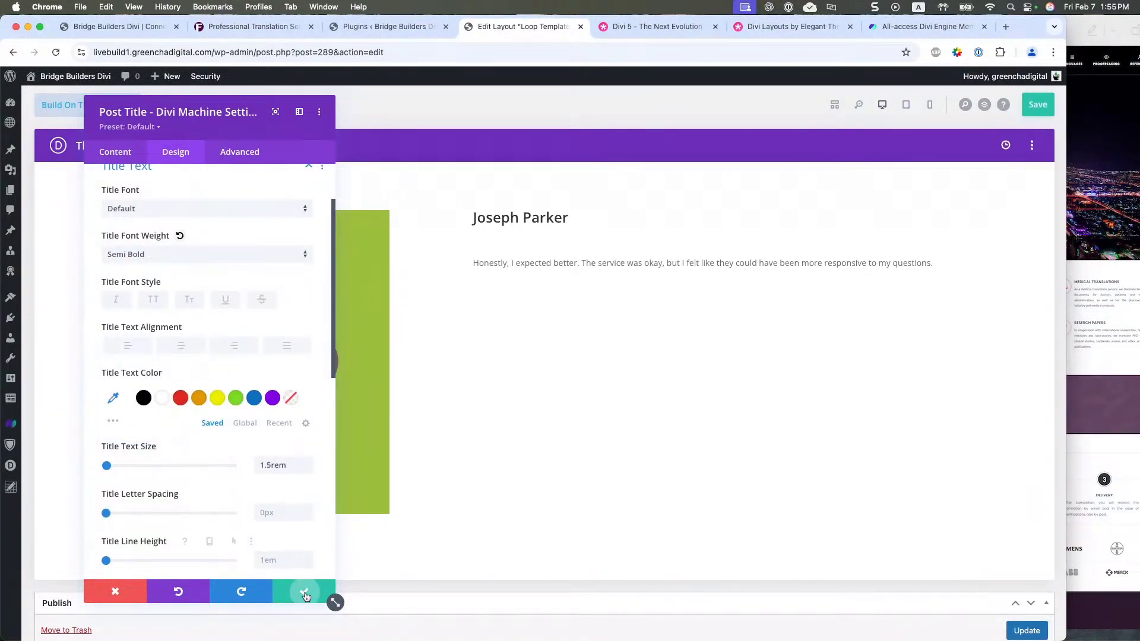
left_click(304, 591)
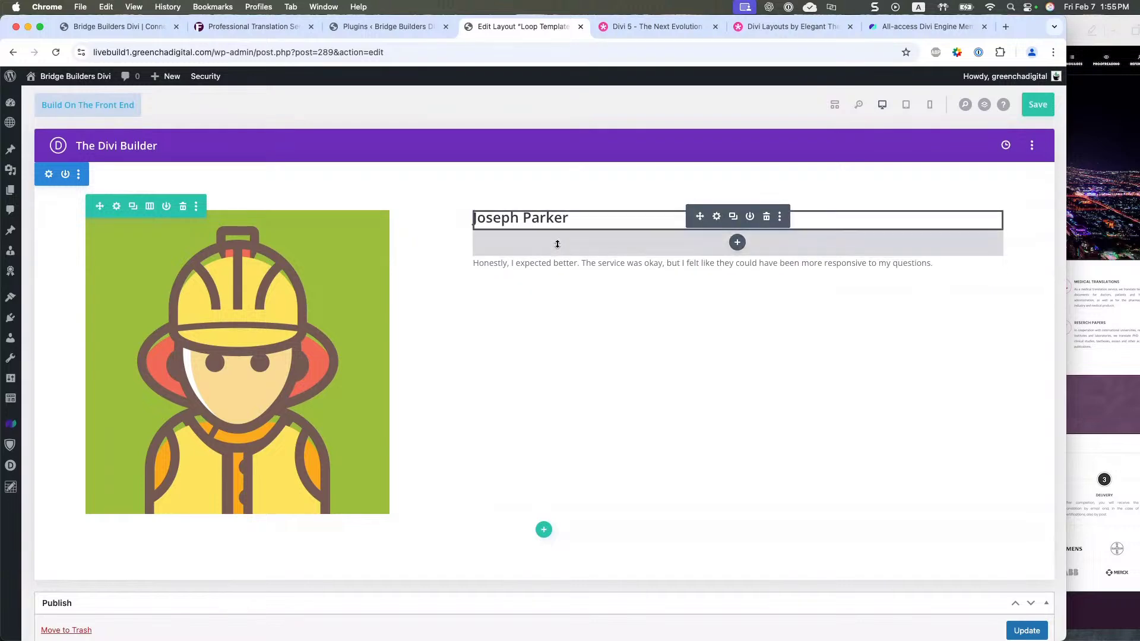
- Set the Post Title module's bottom padding and bottom margin to 0px
left_click(718, 217)
left_click(176, 152)
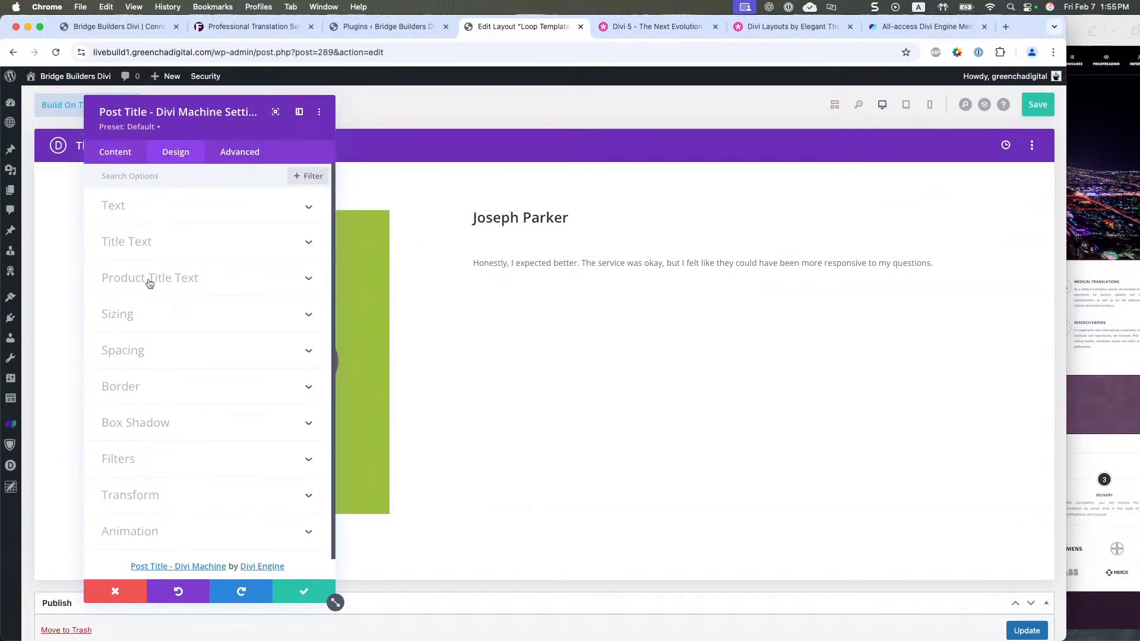
left_click(150, 360)
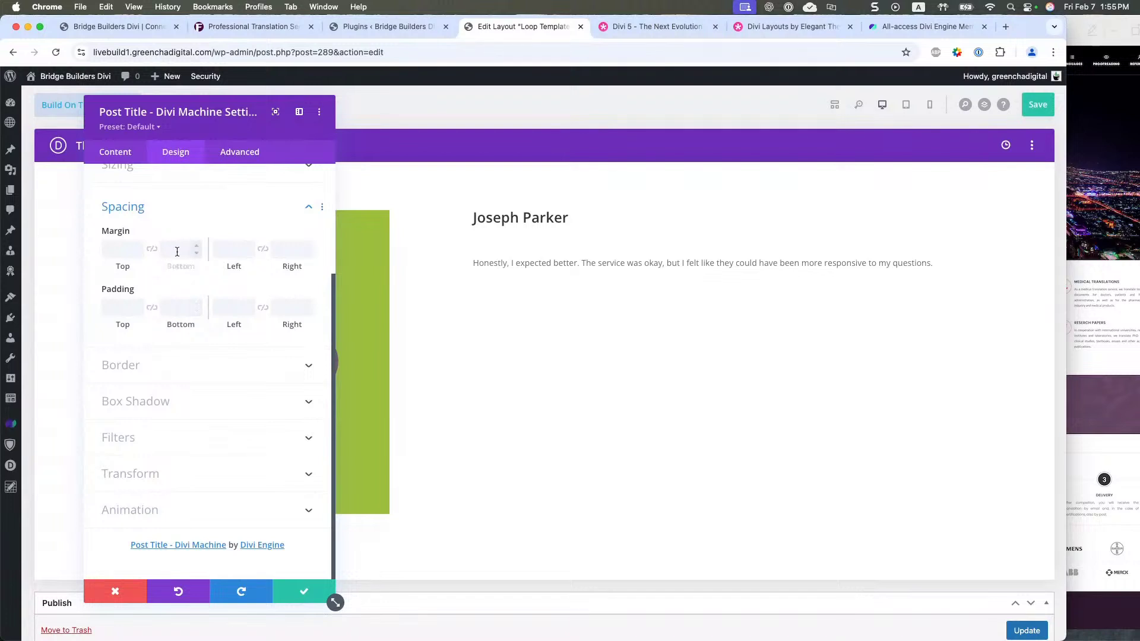
left_click(178, 253)
left_click(175, 307)
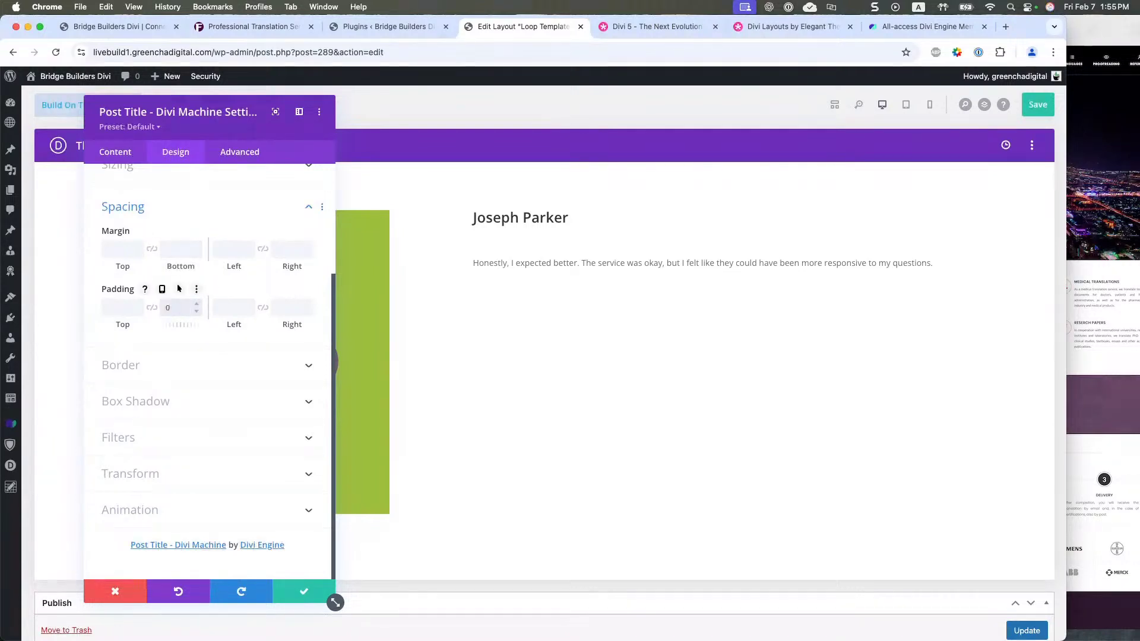
left_click(178, 249)
type("0")
key("Tab")
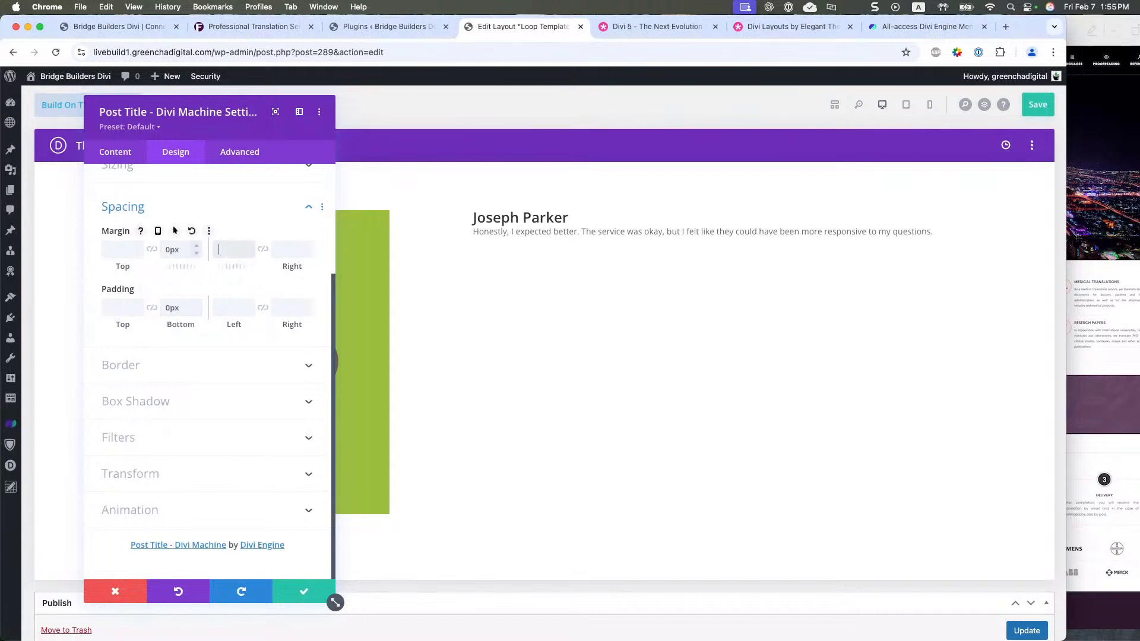
- Reset the Post Title module's padding, set its bottom margin to 1em, and save both the module and the layout
left_click(193, 289)
left_click_drag(179, 250, 160, 245)
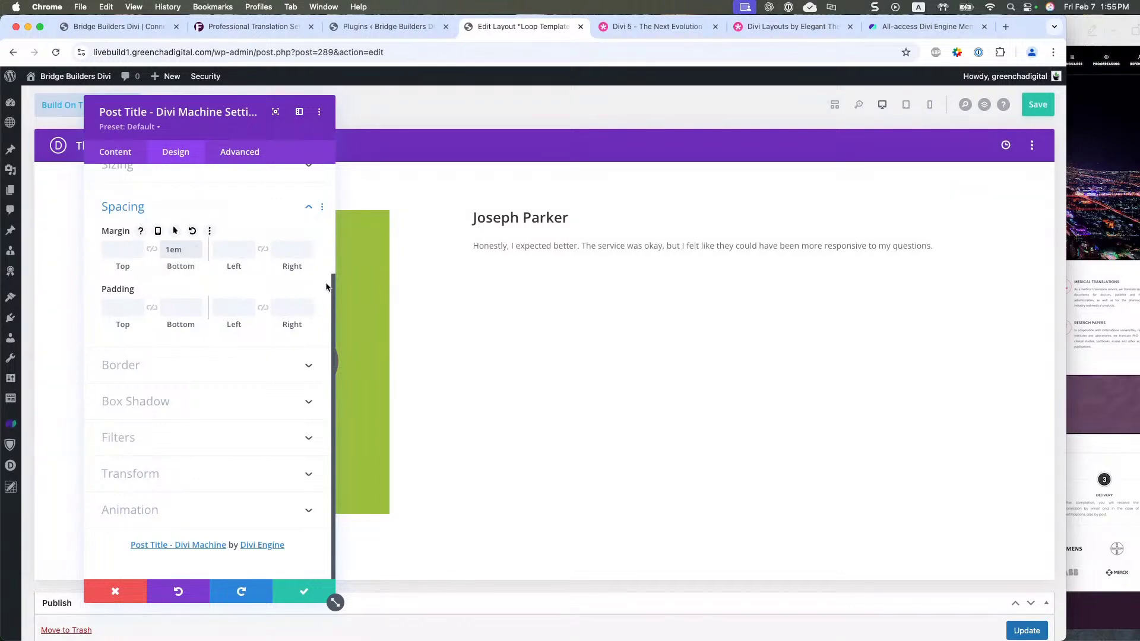
left_click(304, 592)
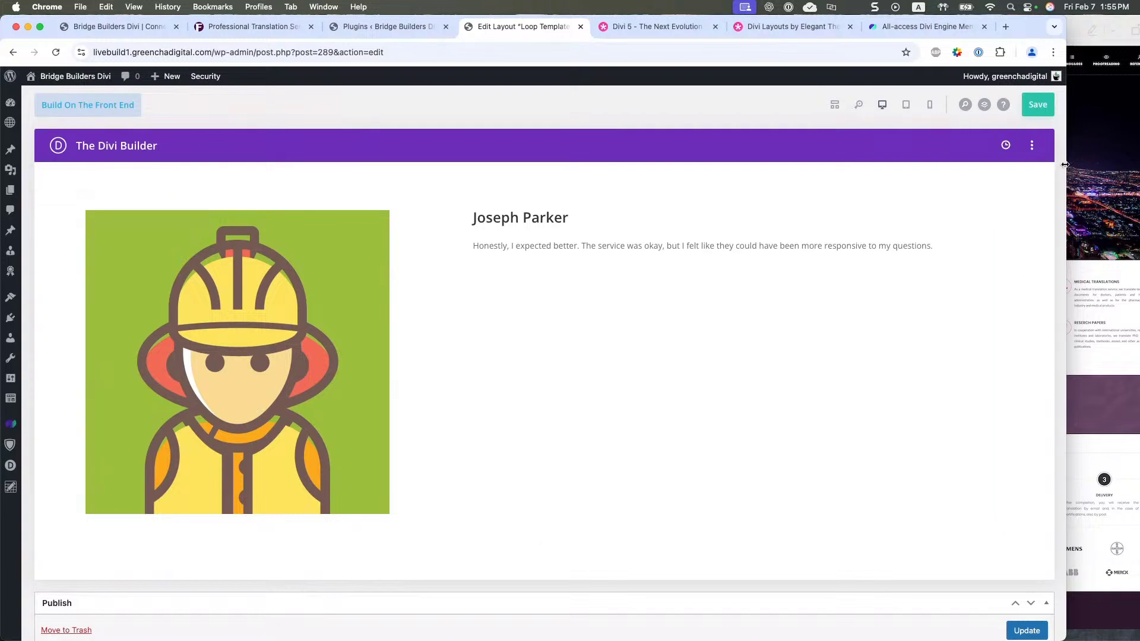
left_click(1038, 105)
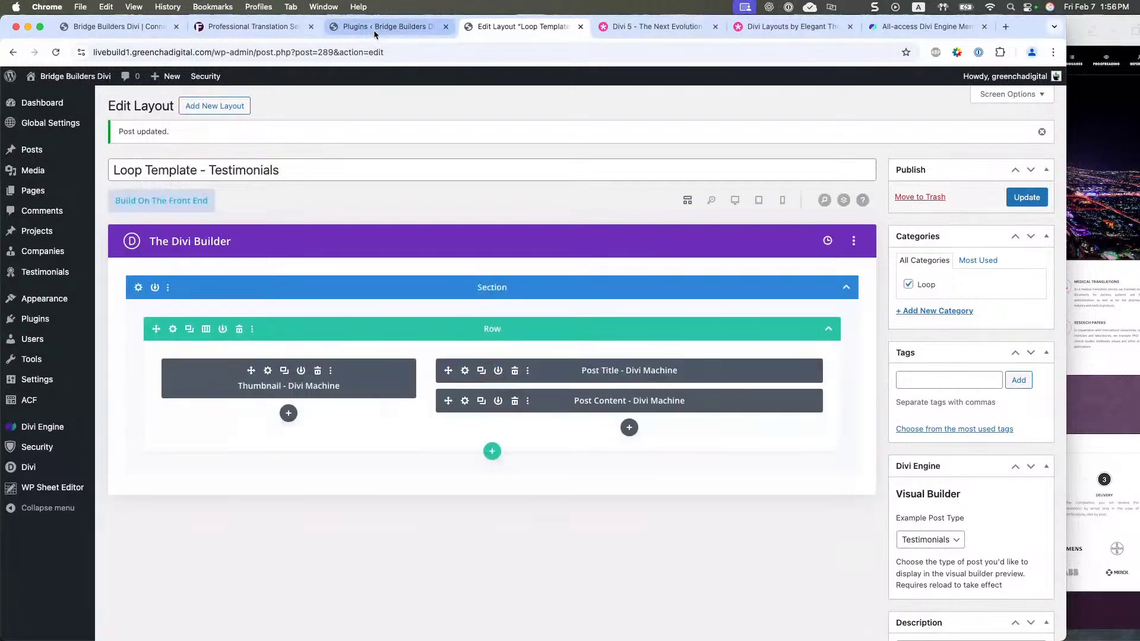
- Switch to the homepage open in the Divi Visual Builder and reload the page
left_click(142, 29)
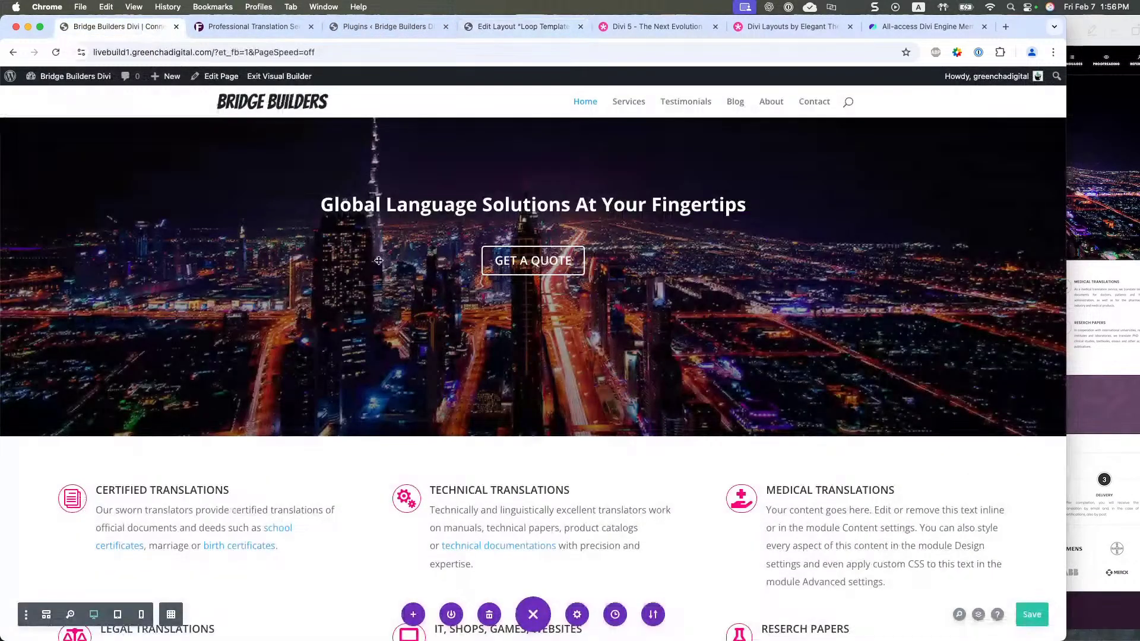
scroll(519, 362, "down", 5)
scroll(519, 362, "up", 2)
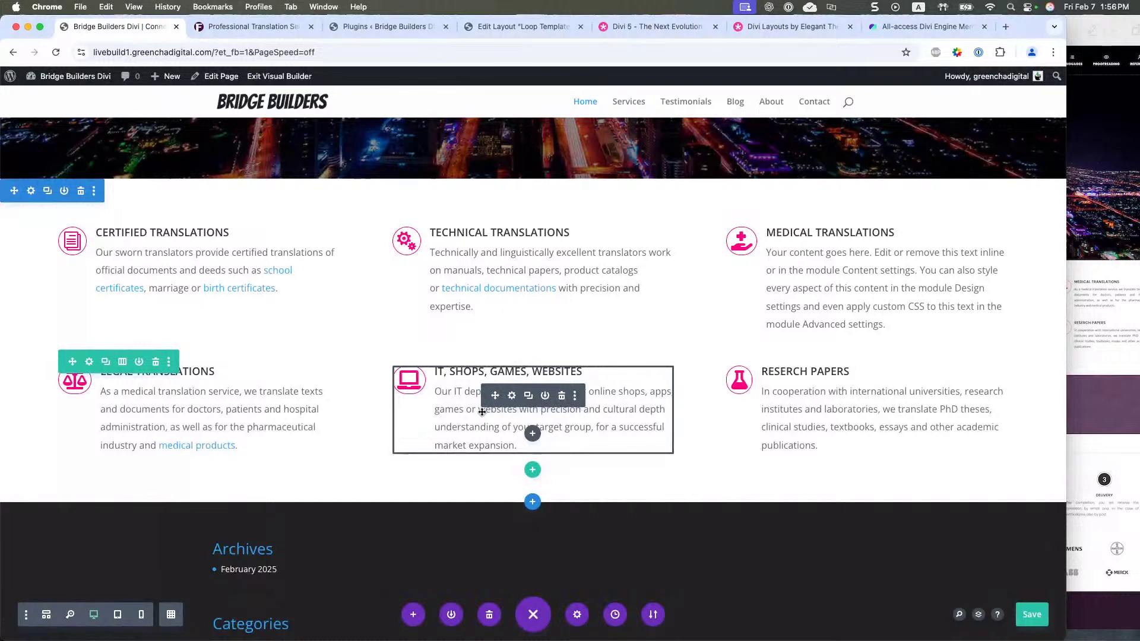
key("super+r")
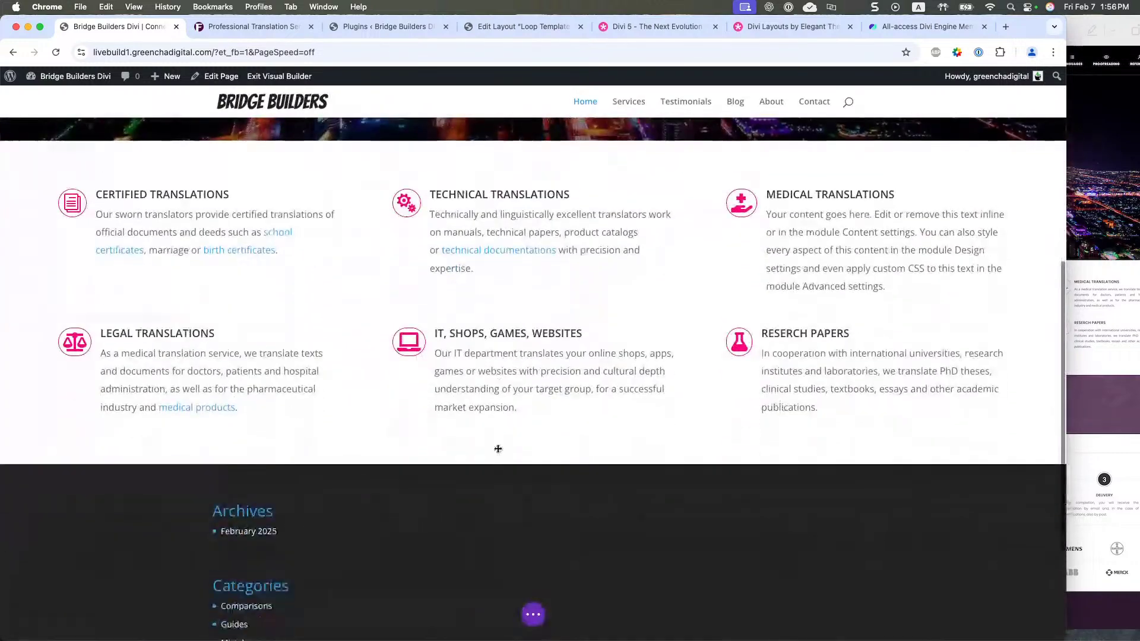
- Add a regular section with a single-column row below the translation services section
mouse_move(511, 445)
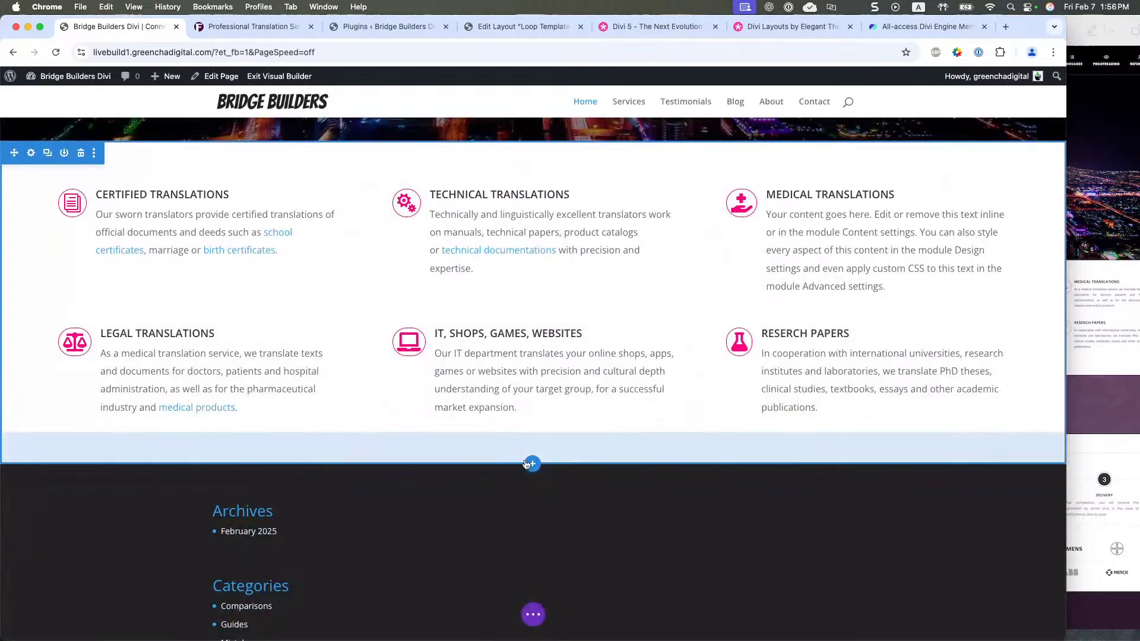
left_click(527, 464)
left_click(462, 399)
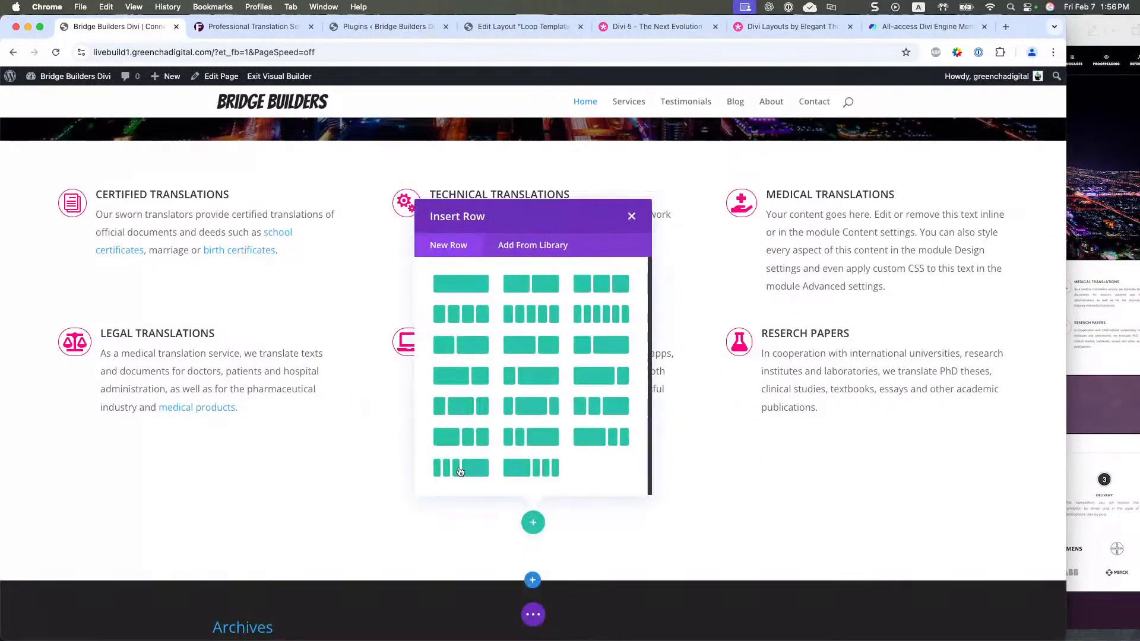
left_click(461, 285)
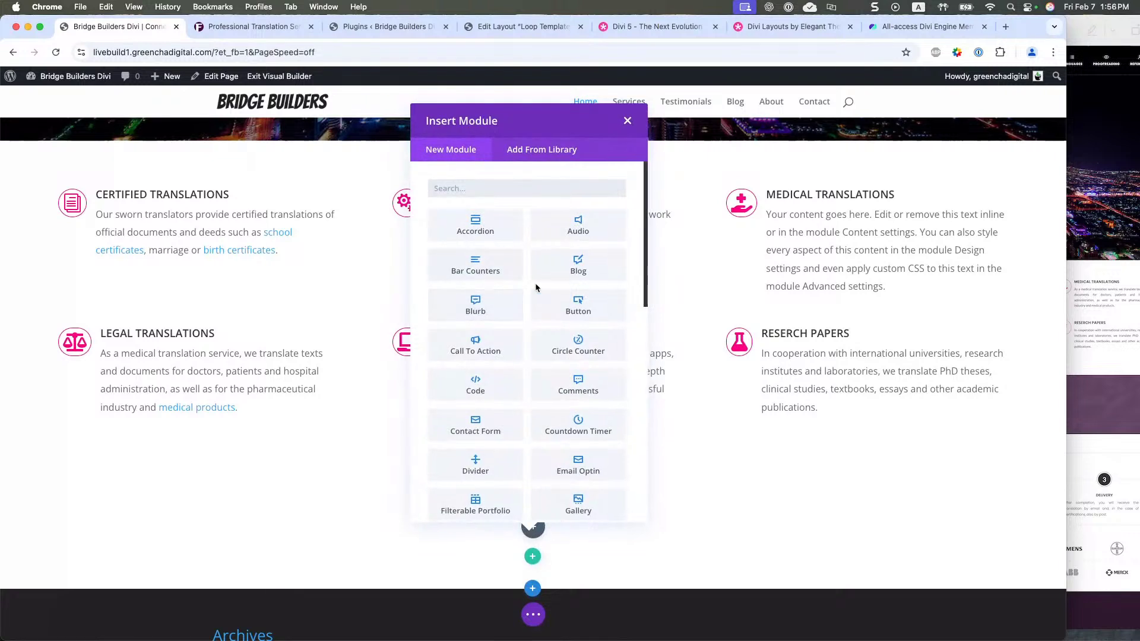
- Insert a Post Carousel - Divi Machine module into the new row and set its post type to Testimonials
scroll(525, 400, "down", 6)
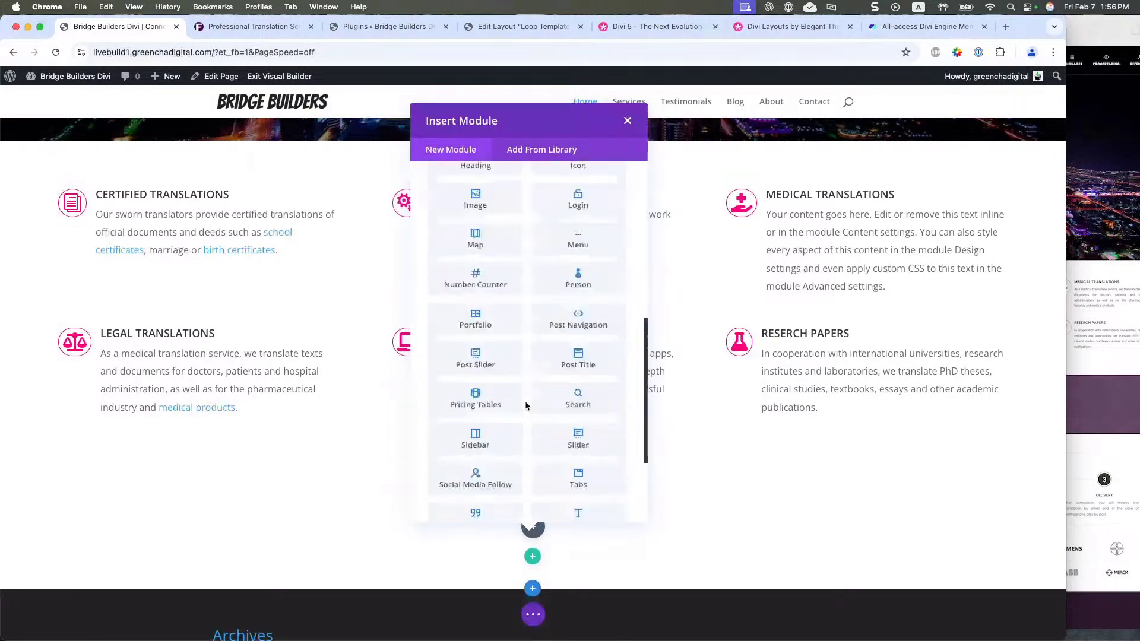
scroll(525, 401, "down", 10)
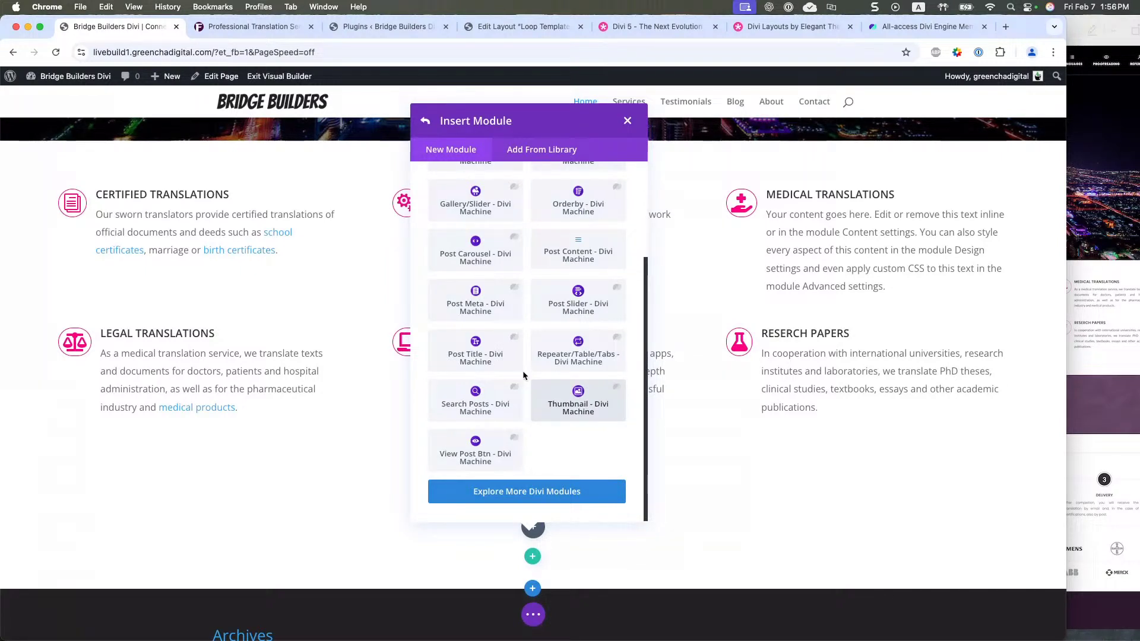
scroll(526, 349, "up", 1)
scroll(526, 349, "up", 2)
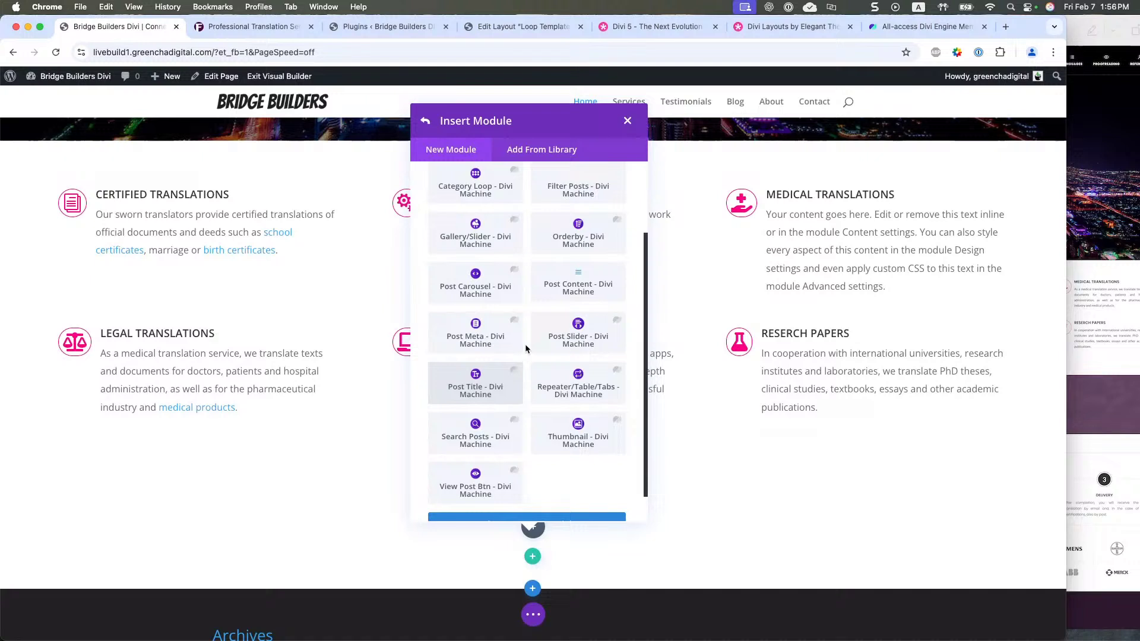
scroll(525, 344, "up", 1)
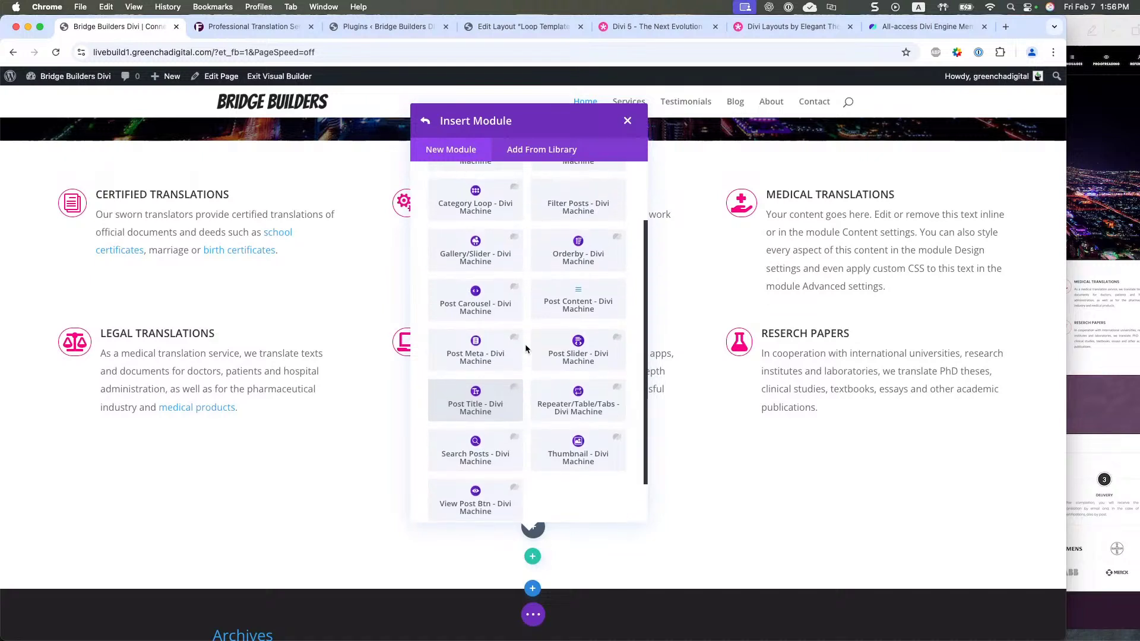
scroll(525, 344, "up", 2)
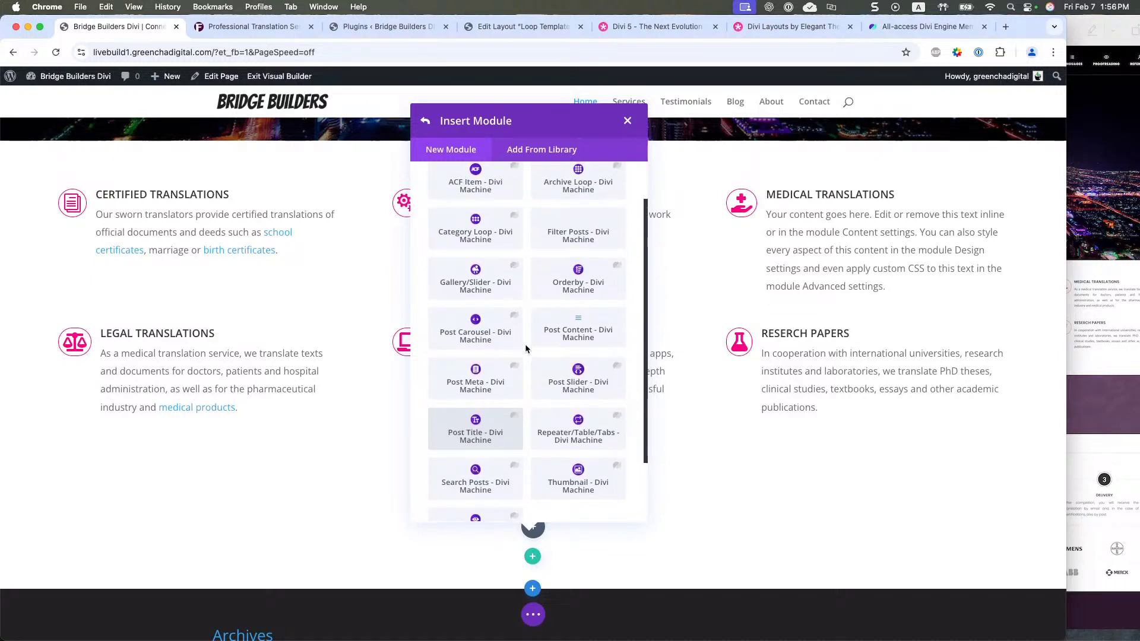
left_click(471, 325)
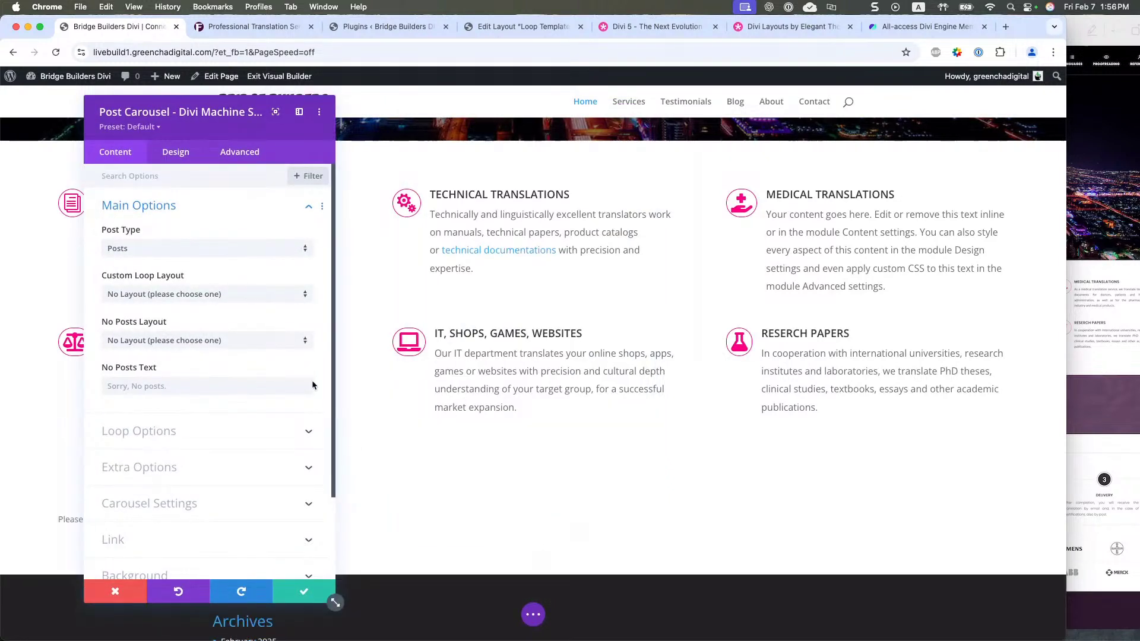
left_click(152, 251)
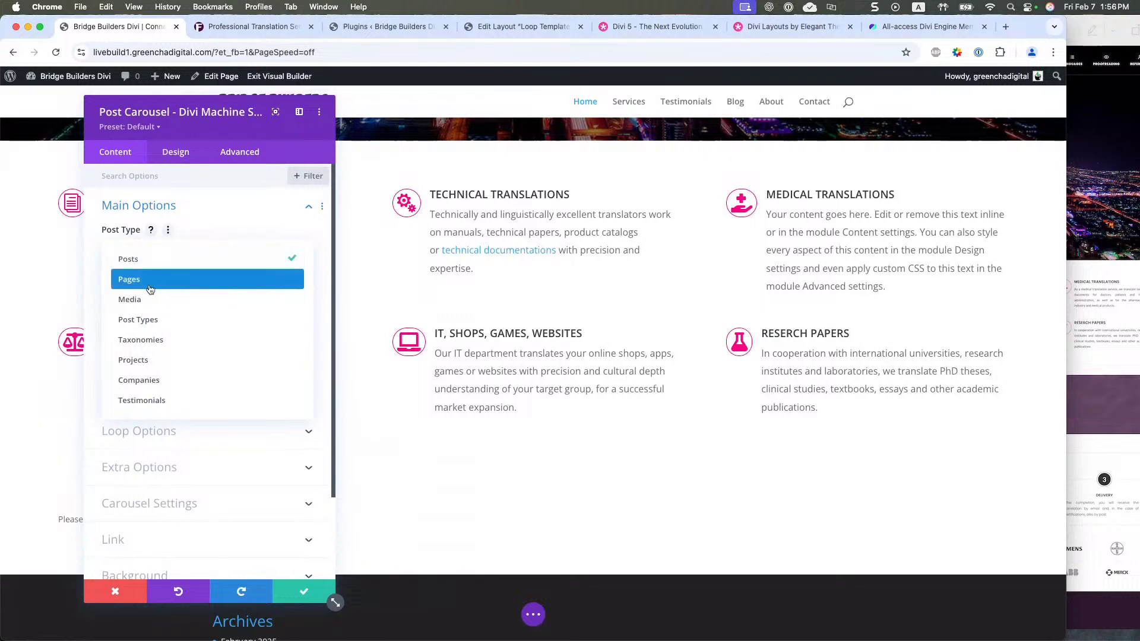
left_click(143, 400)
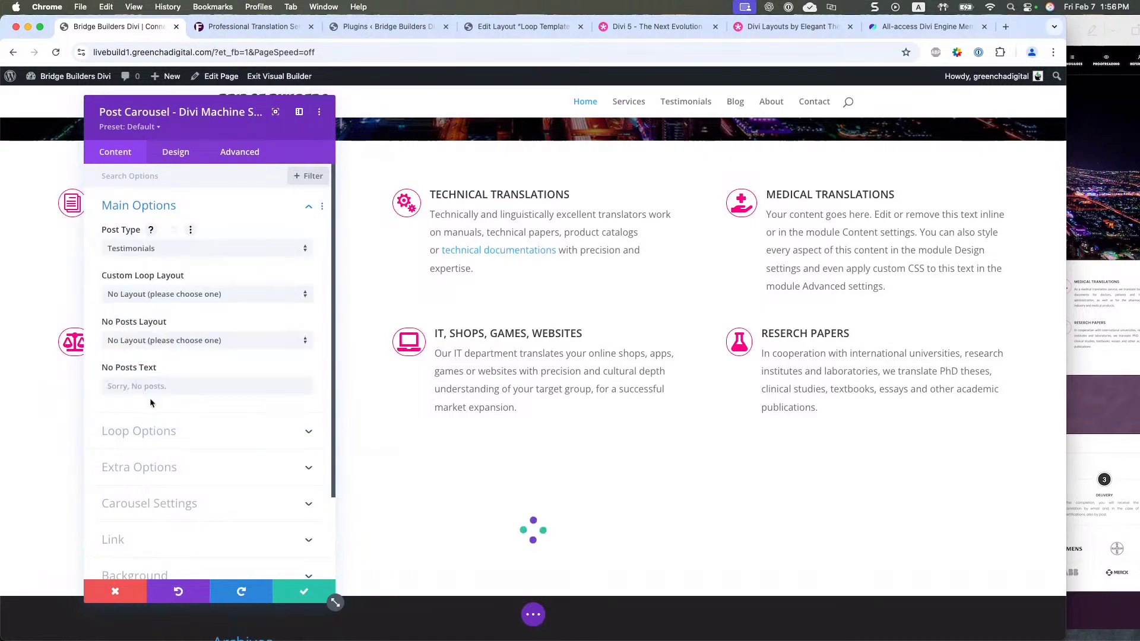
left_click(171, 346)
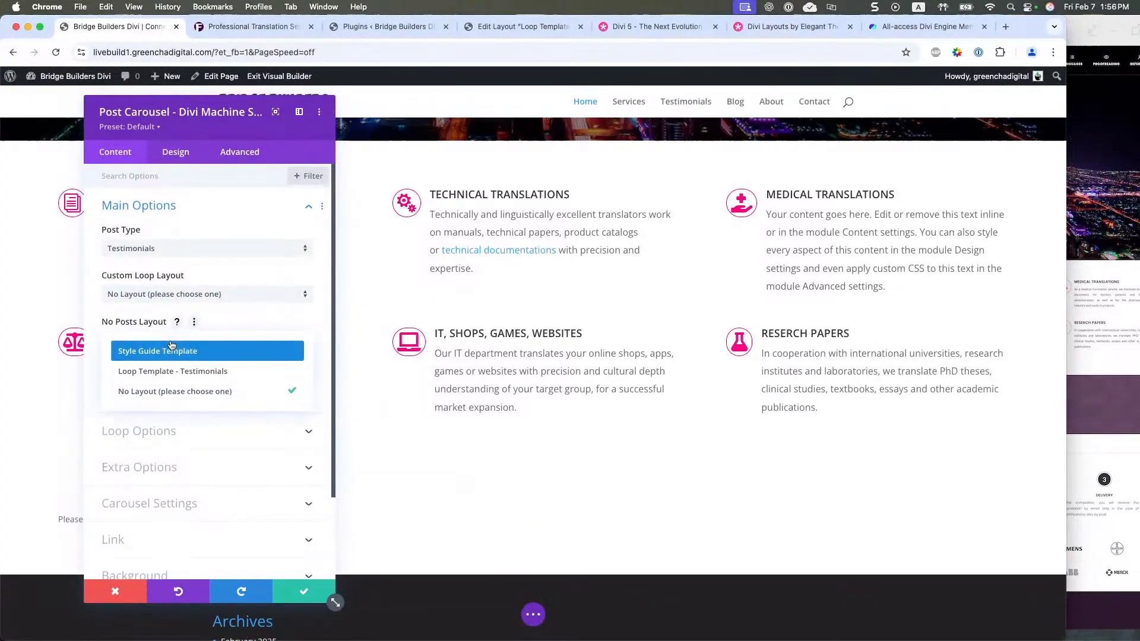
left_click(159, 372)
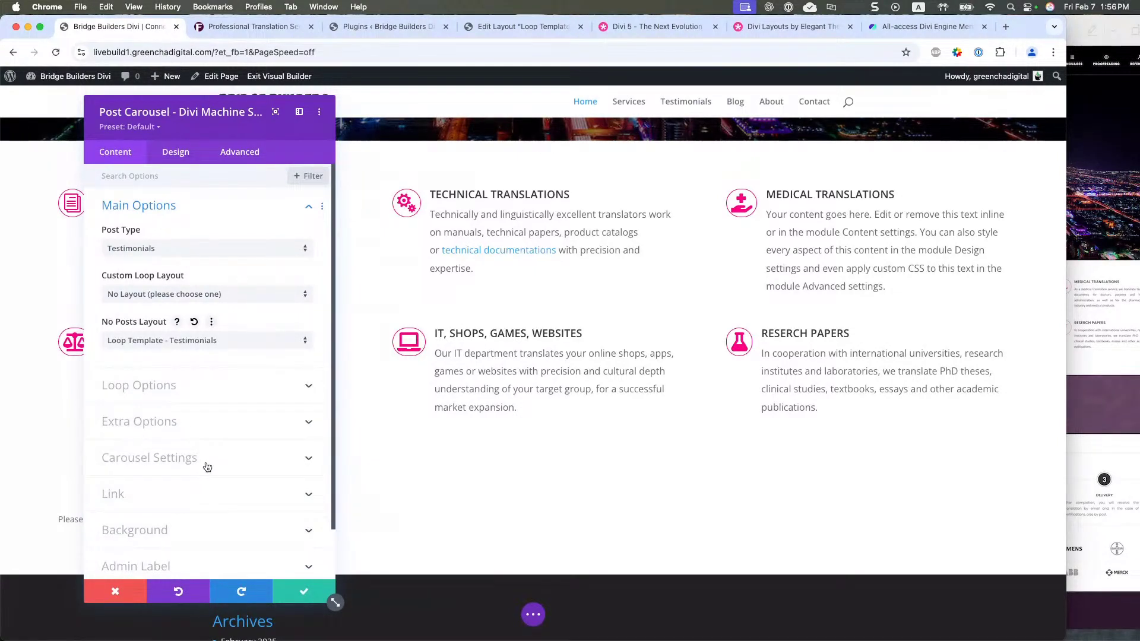
left_click_drag(227, 121, 443, 115)
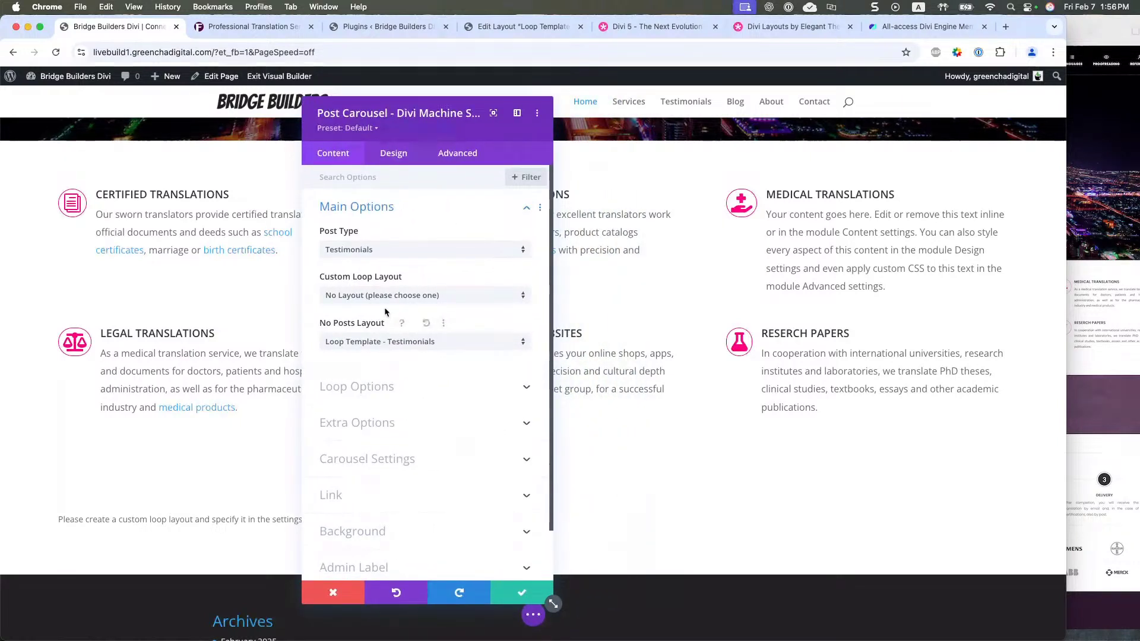
left_click(366, 340)
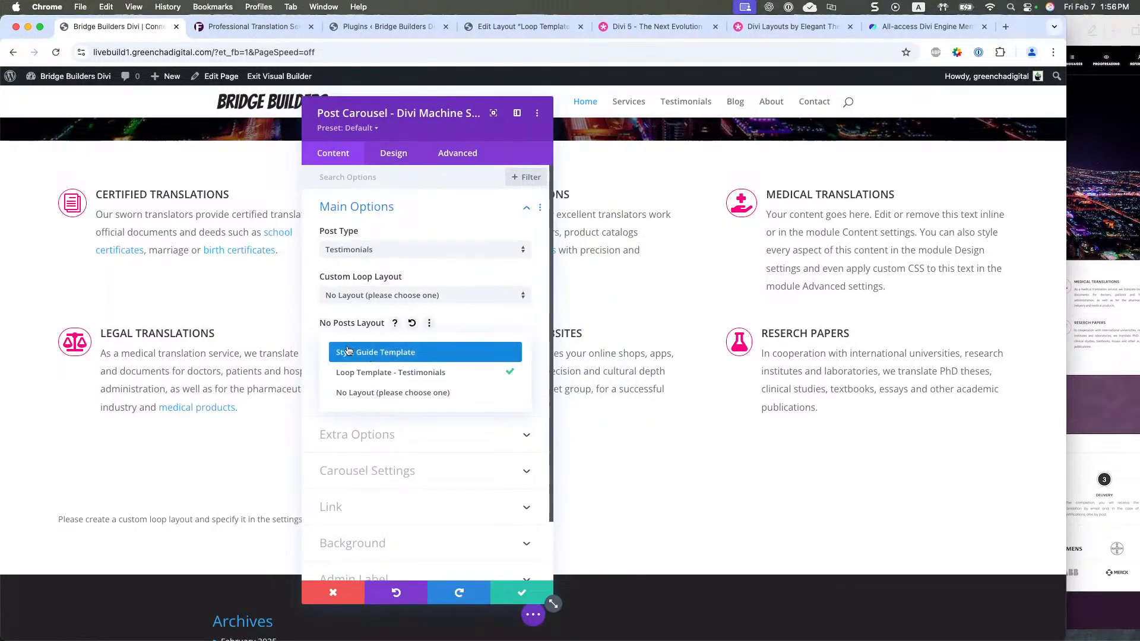
left_click(345, 353)
left_click(348, 337)
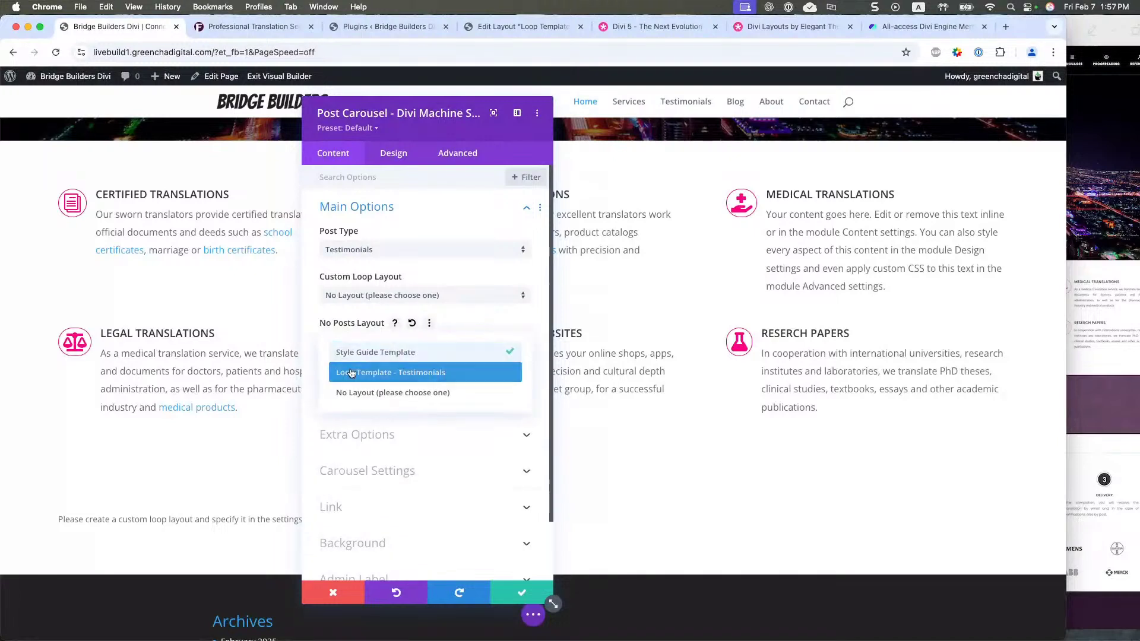
left_click(351, 378)
- Set the carousel's custom loop layout to "Loop Template - Testimonials" and save the module
left_click(362, 295)
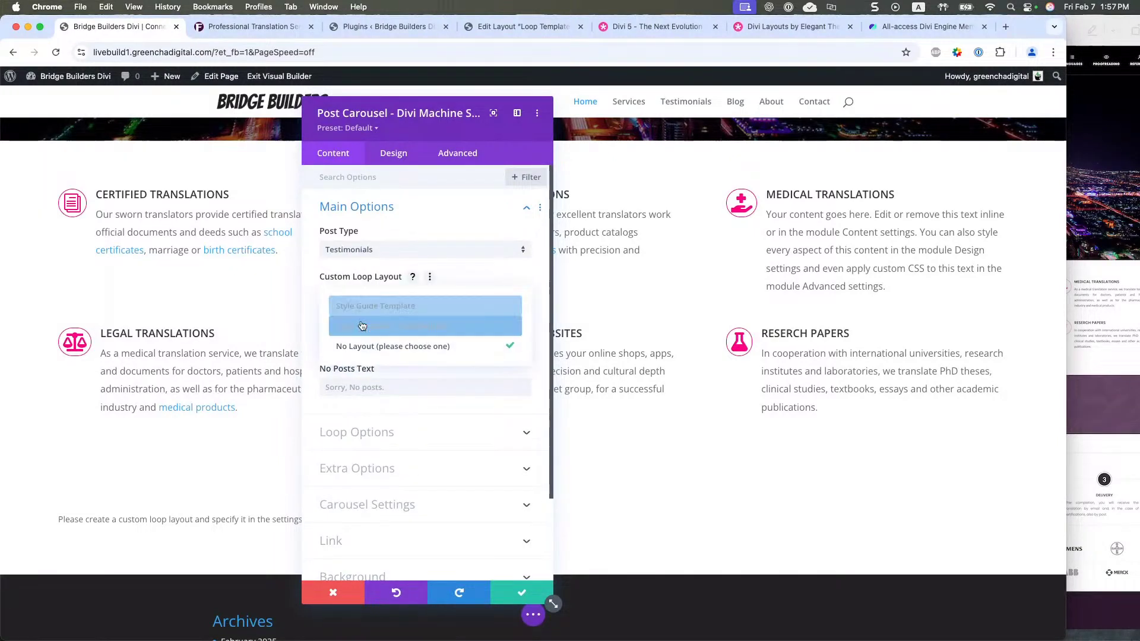
left_click(368, 328)
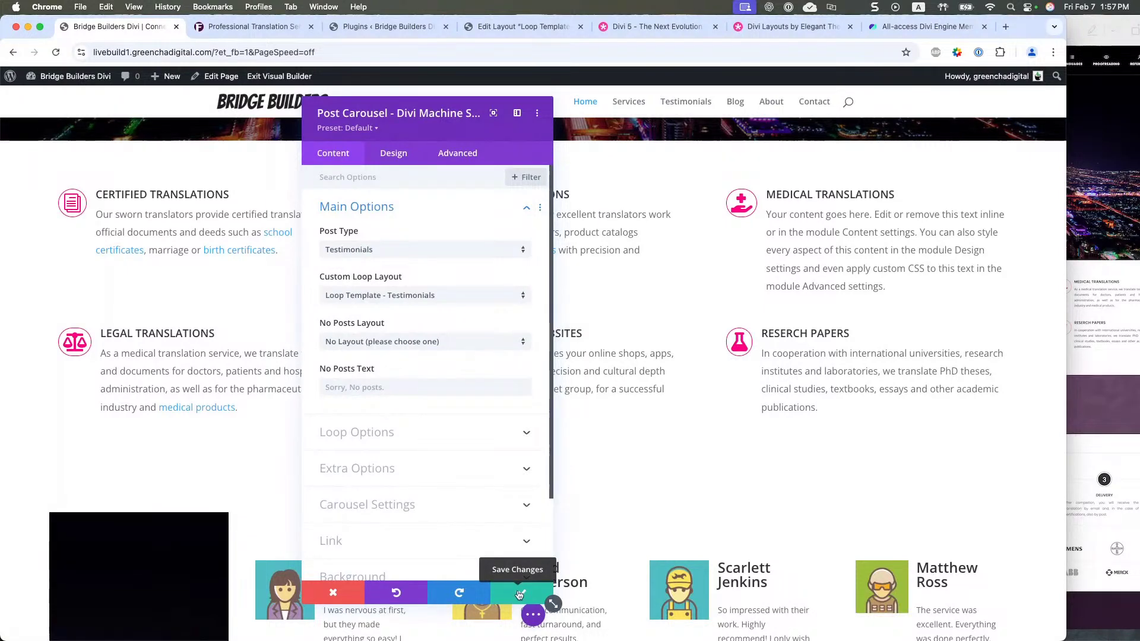
left_click(519, 595)
- Reopen the testimonials Post Carousel module's settings and move the dialog clear of most of the carousel preview
scroll(395, 465, "down", 5)
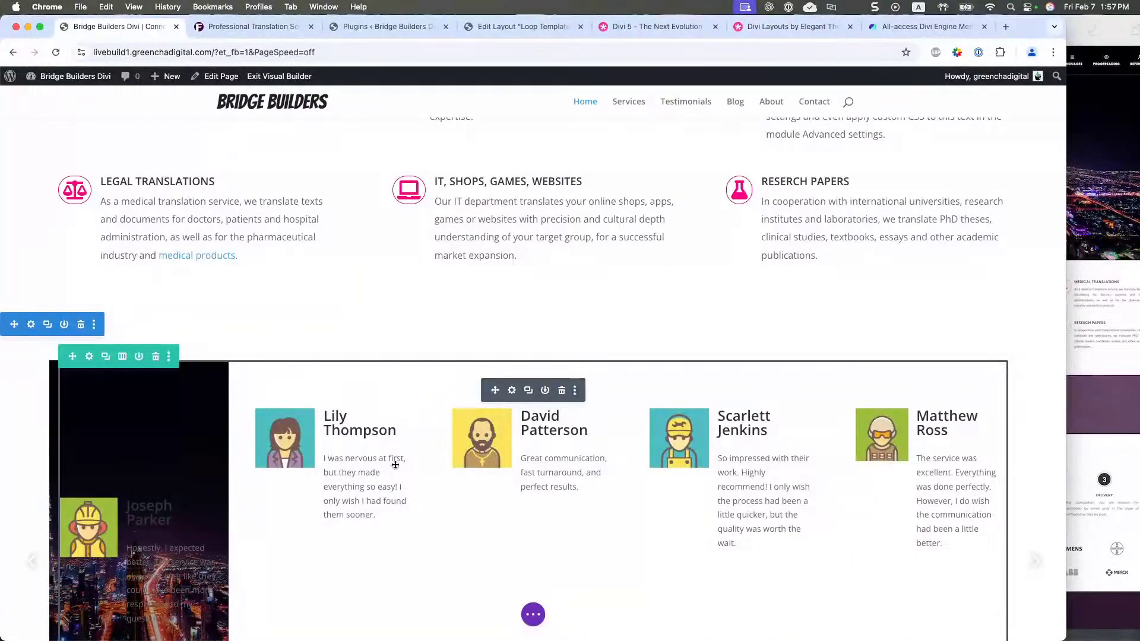
scroll(276, 502, "down", 1)
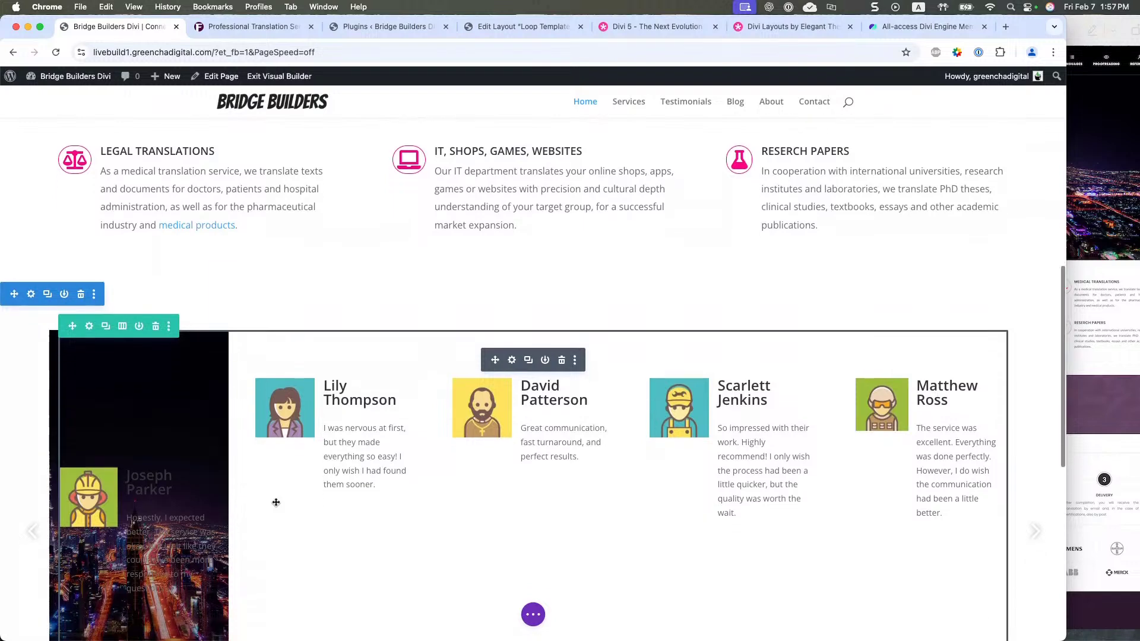
scroll(277, 503, "down", 5)
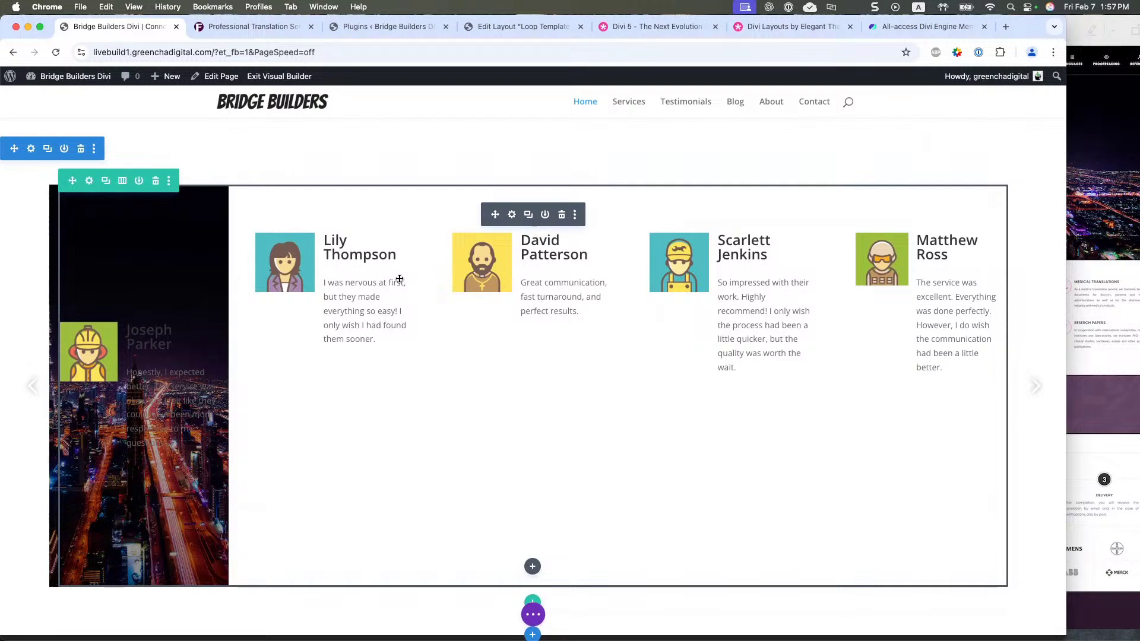
left_click(512, 214)
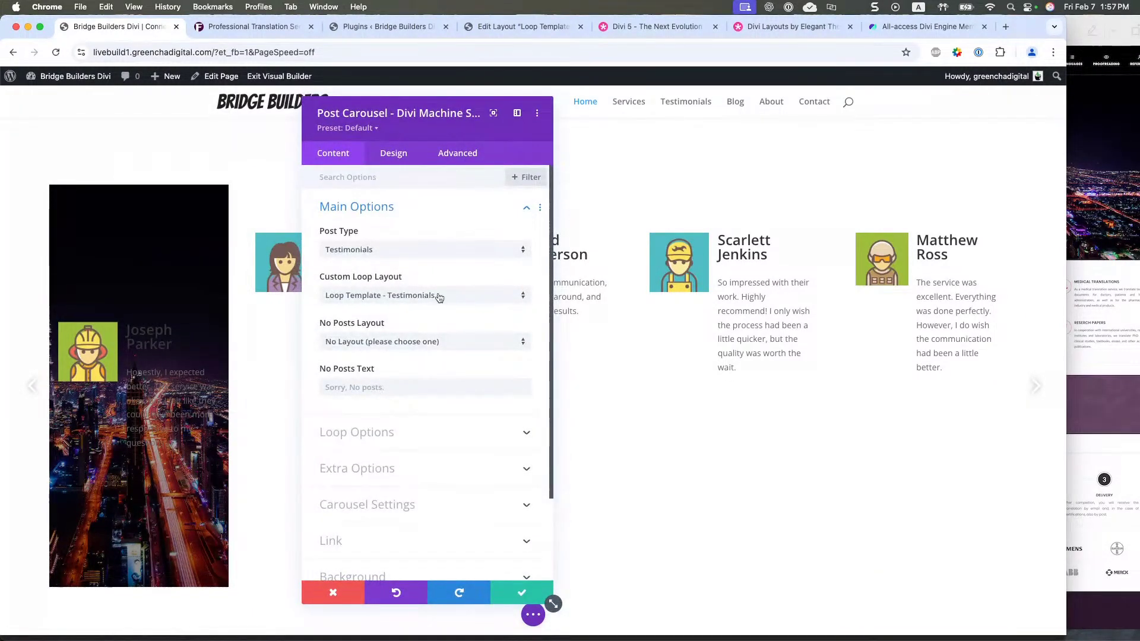
left_click_drag(422, 112, 205, 134)
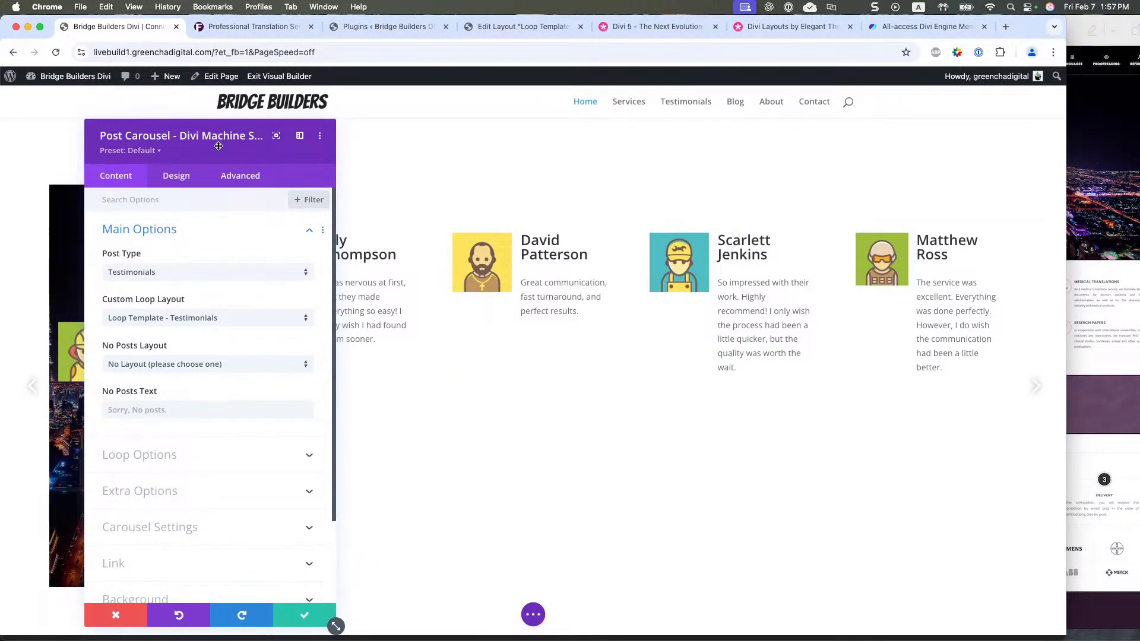
- Review the carousel's Loop Options, covering General, Include Terms and Sorting, as well as its Extra Options
left_click(163, 455)
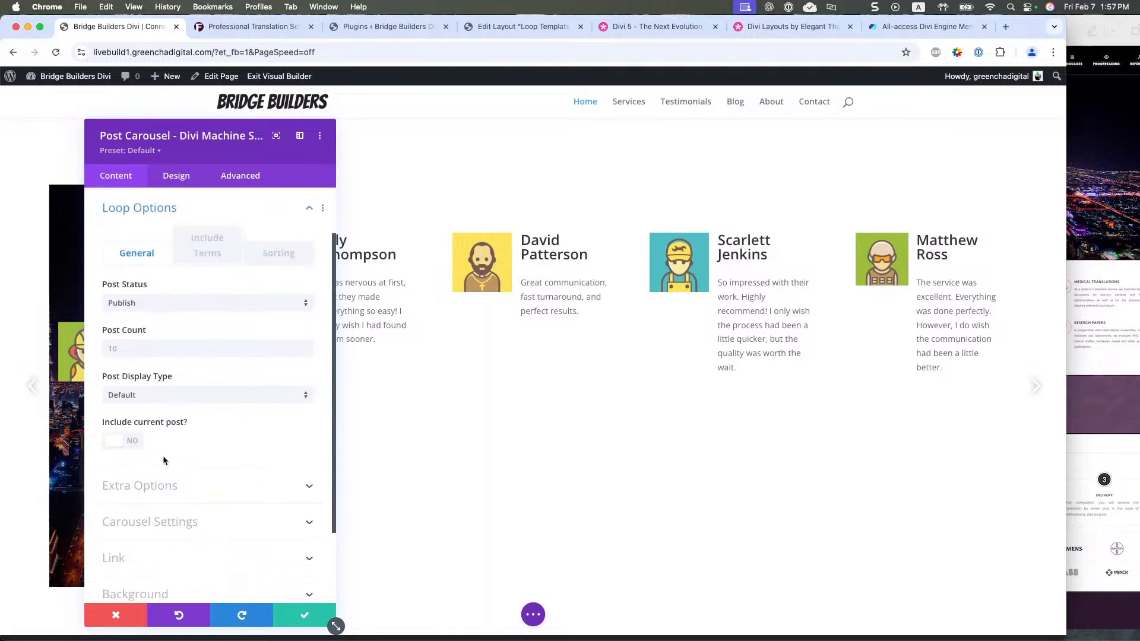
left_click(135, 345)
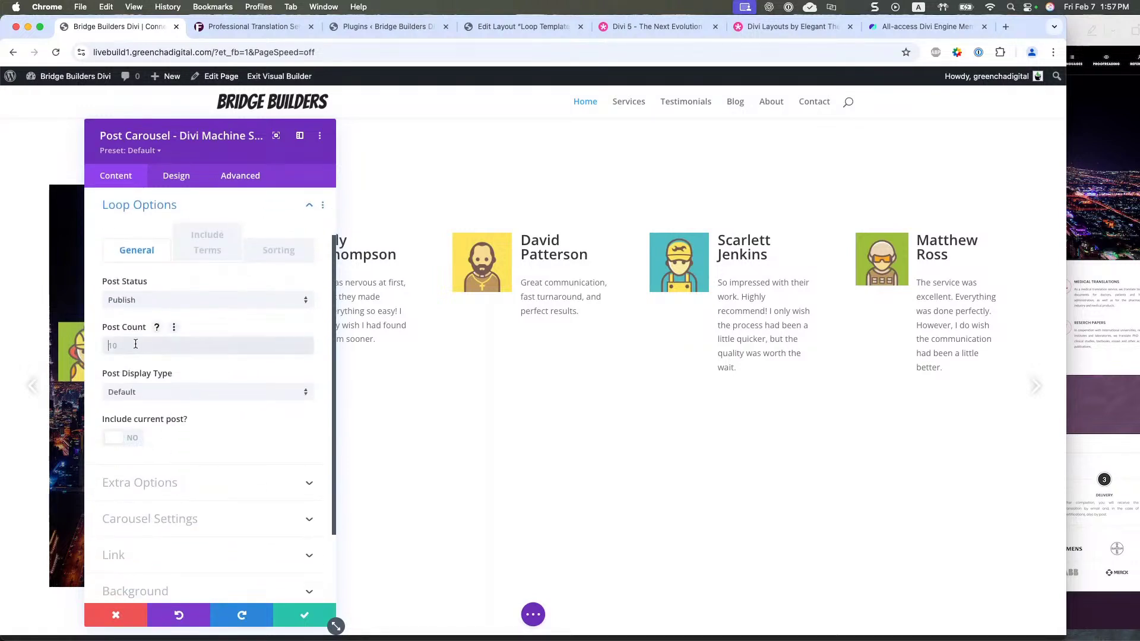
left_click(209, 250)
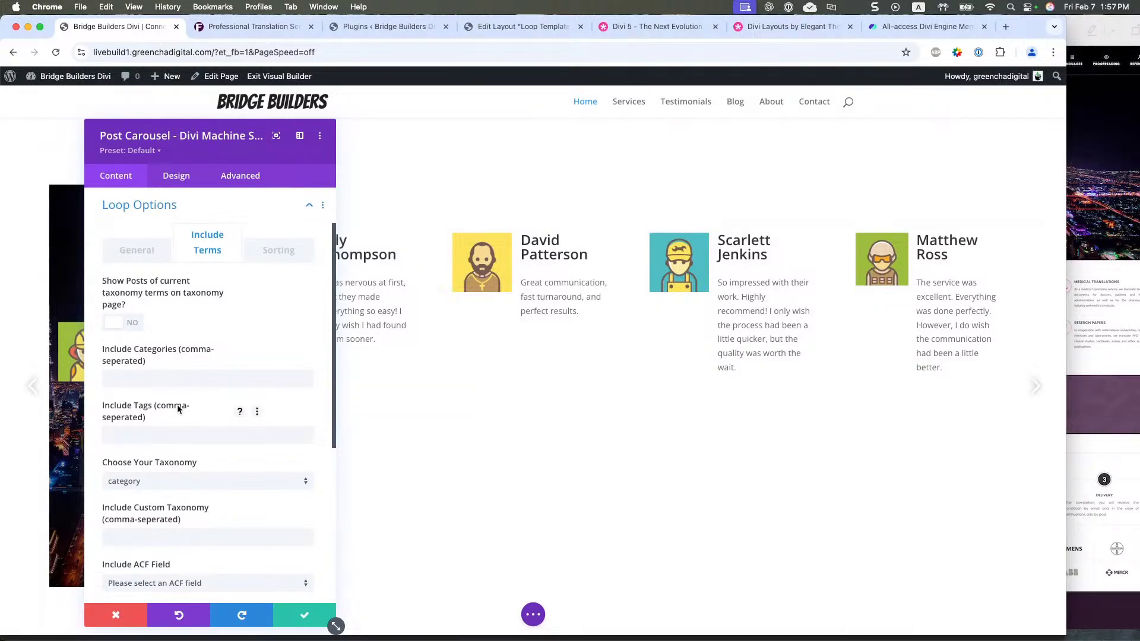
scroll(223, 380, "down", 3)
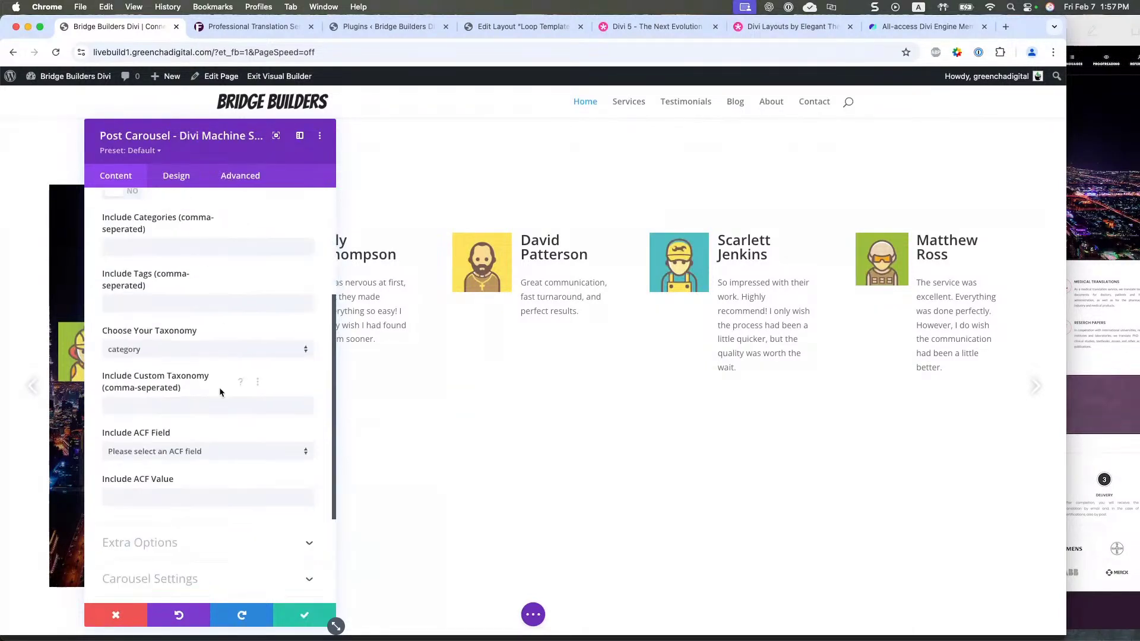
left_click(167, 552)
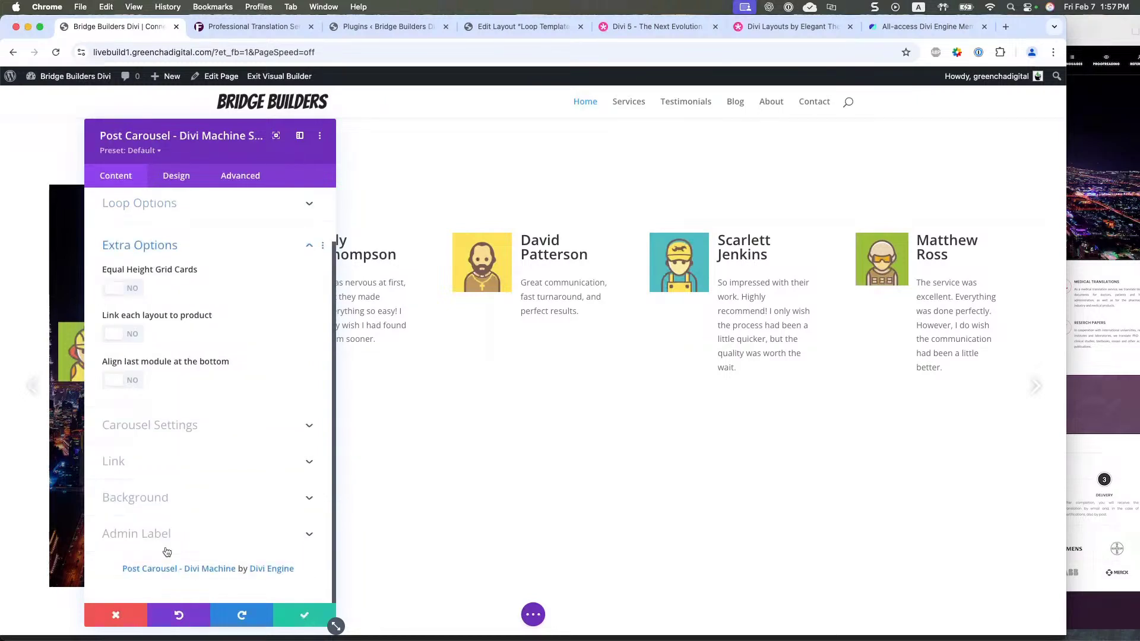
scroll(196, 321, "up", 3)
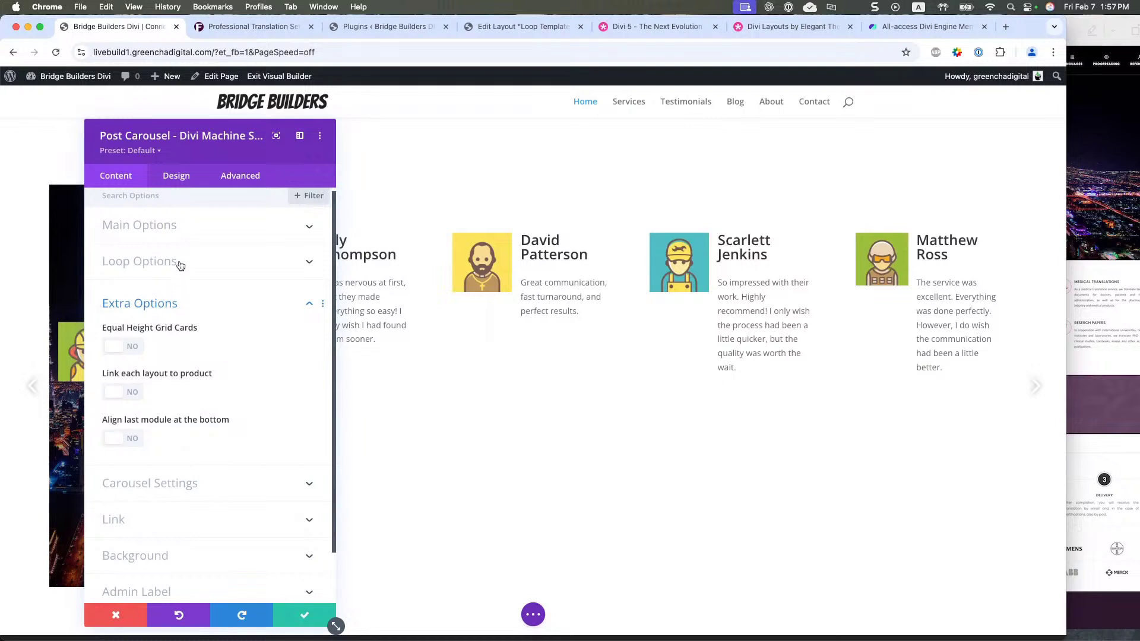
left_click(181, 263)
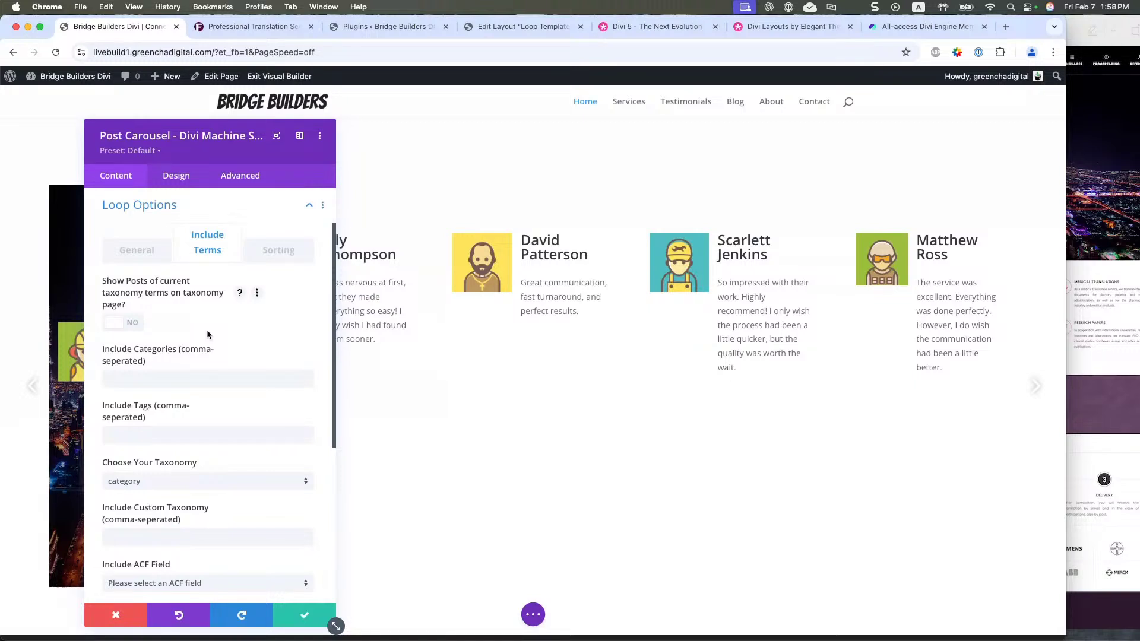
scroll(184, 505, "down", 2)
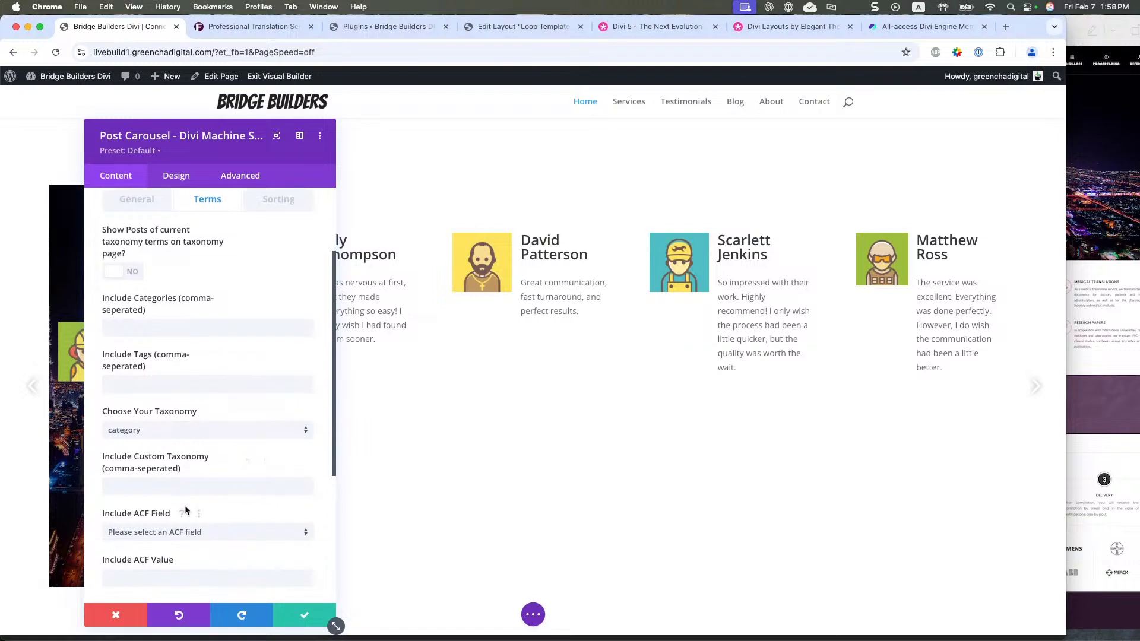
scroll(178, 407, "down", 5)
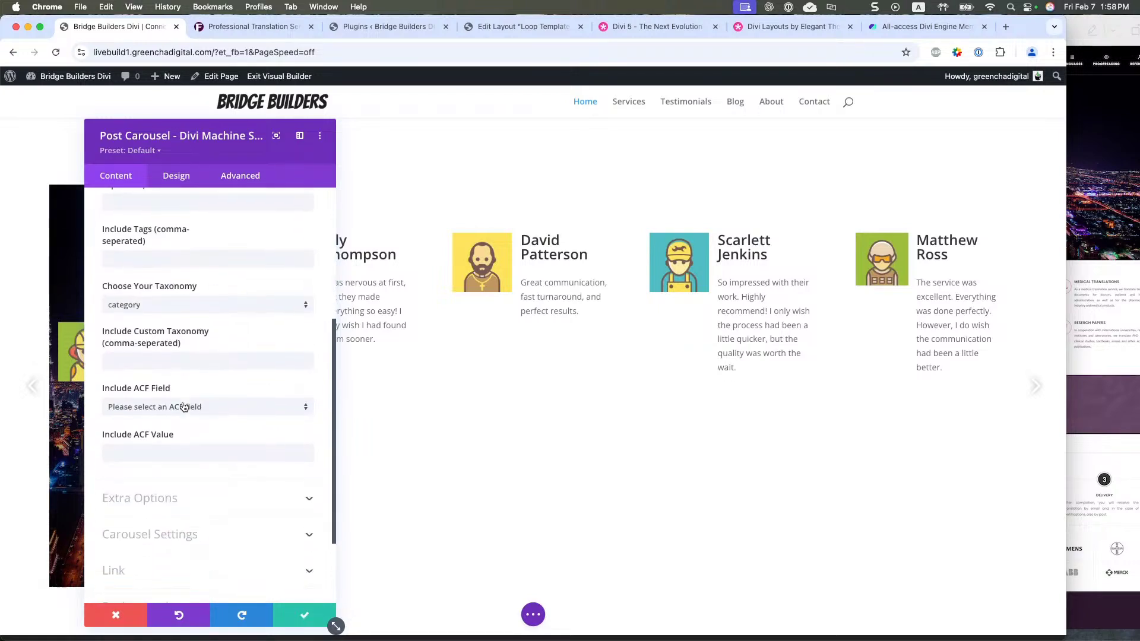
scroll(185, 401, "up", 6)
left_click(135, 298)
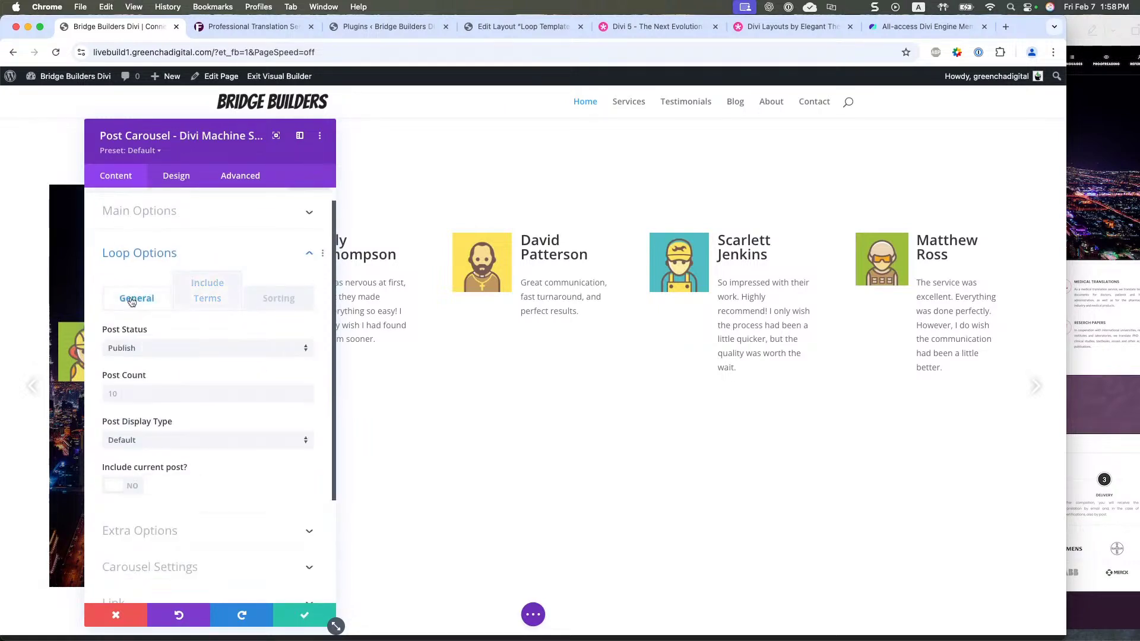
scroll(158, 377, "down", 3)
left_click(275, 214)
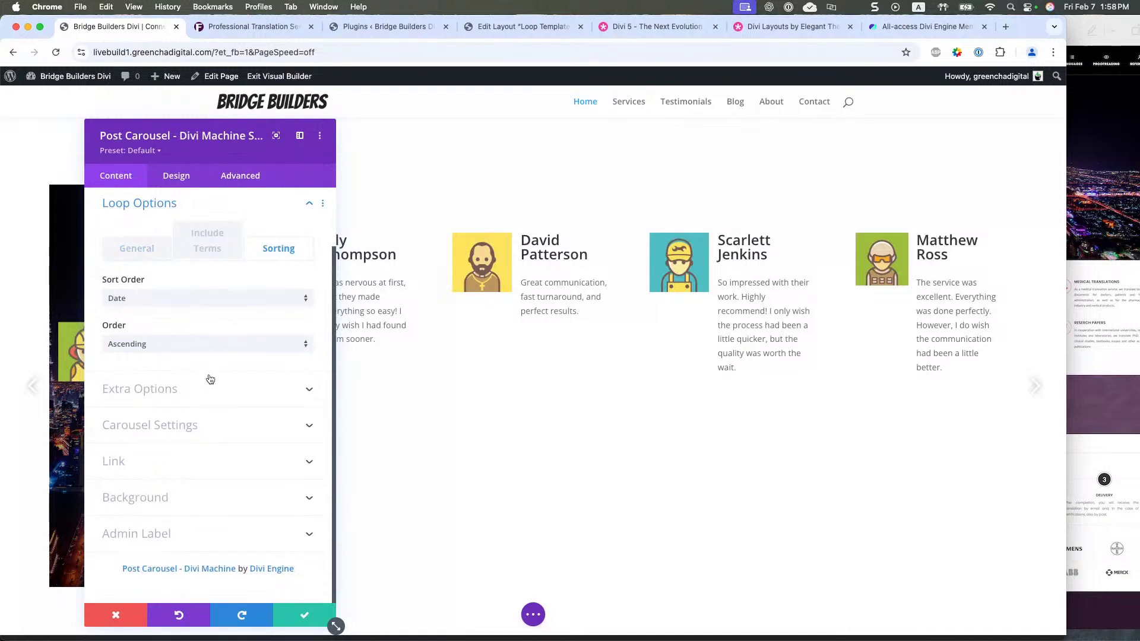
- Set the carousel's posts in view to 3 on desktop and 2 each on tablet portrait, tablet landscape and mobile
left_click(187, 424)
scroll(188, 424, "down", 2)
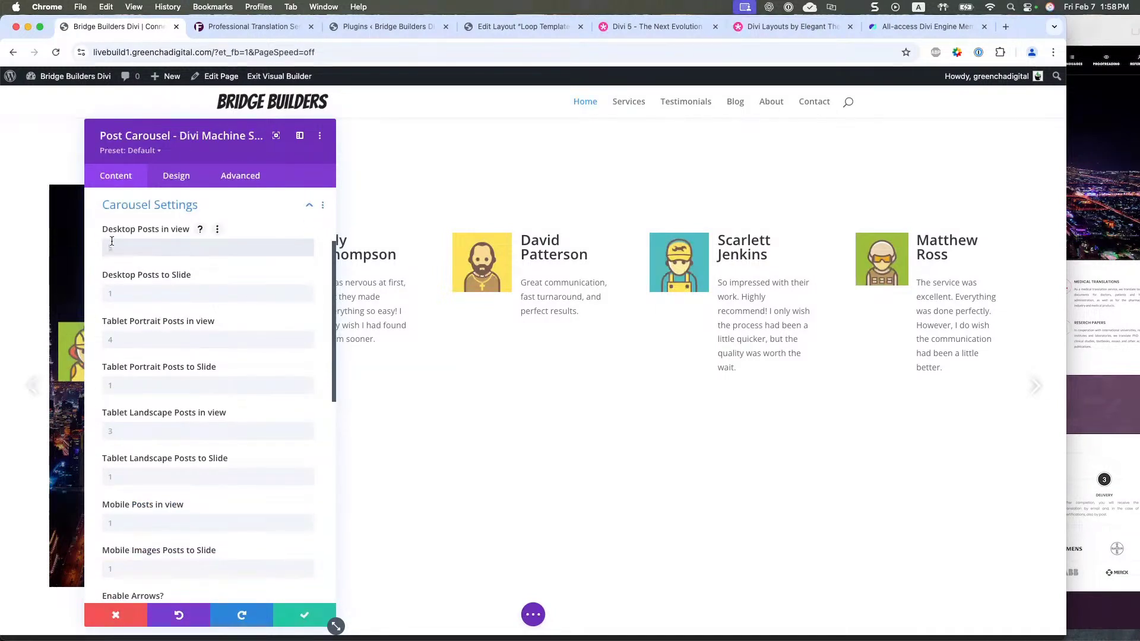
type("3")
left_click(140, 340)
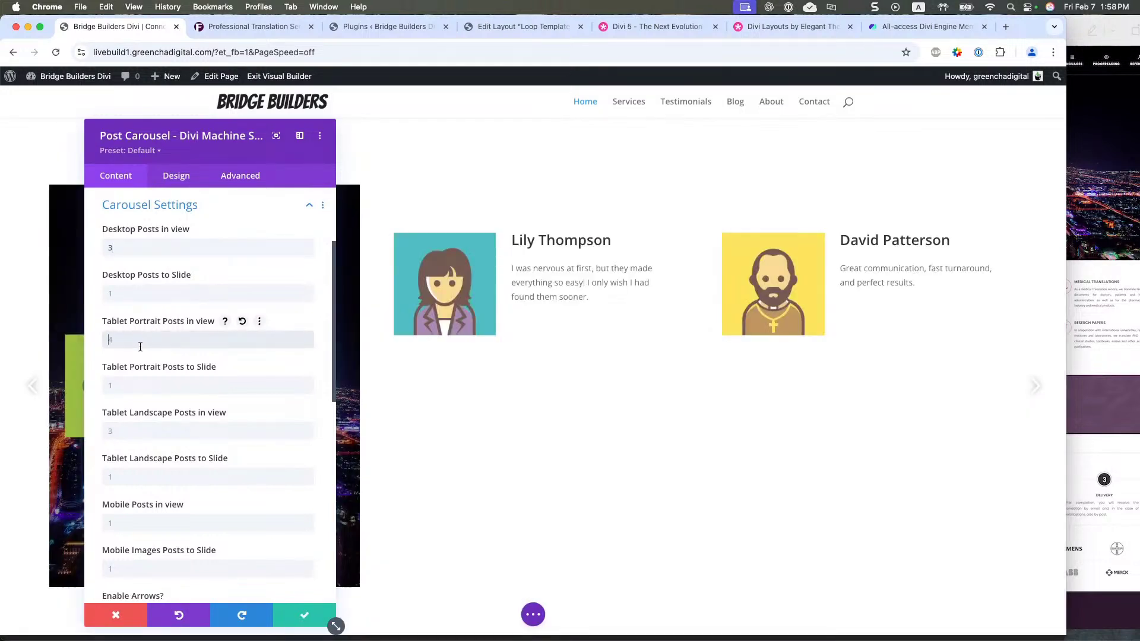
type("2")
left_click(148, 432)
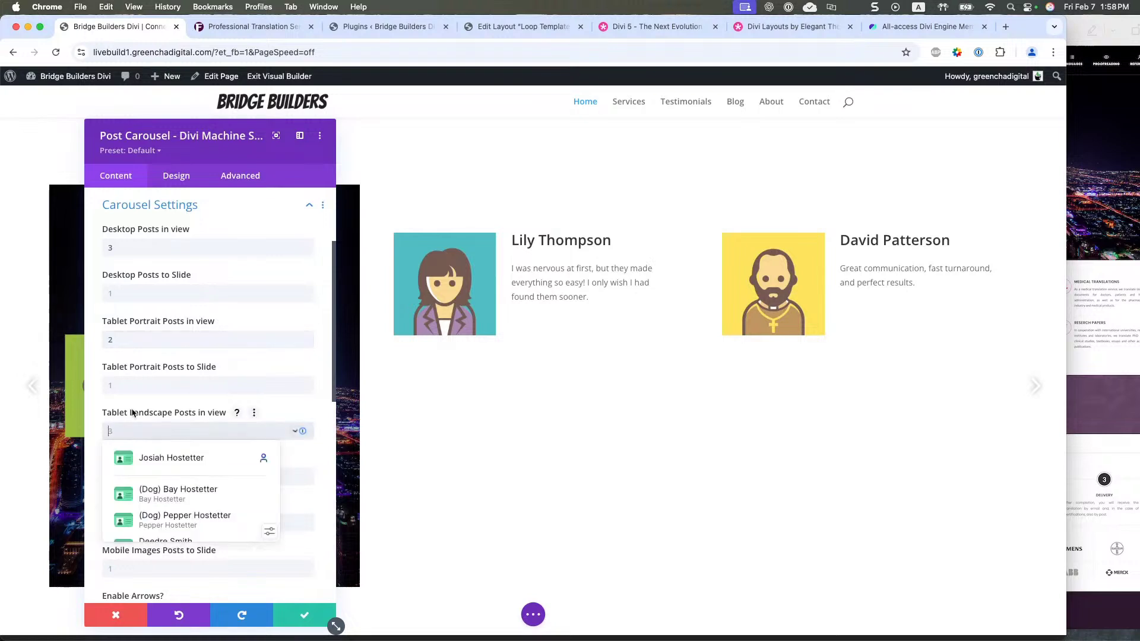
type("2")
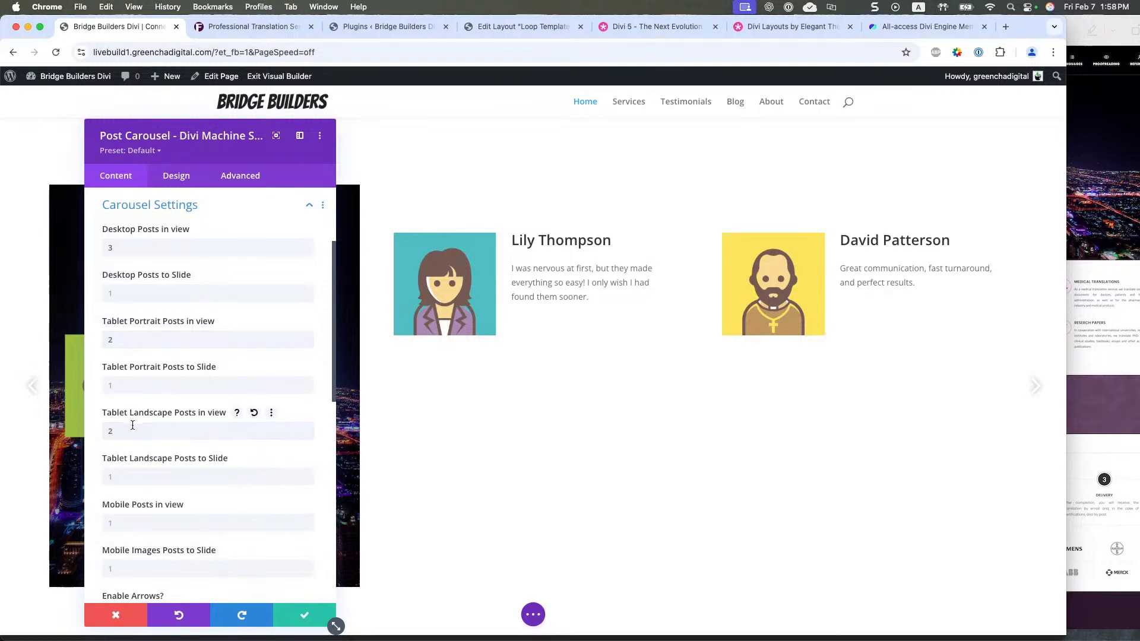
left_click(137, 522)
type("2")
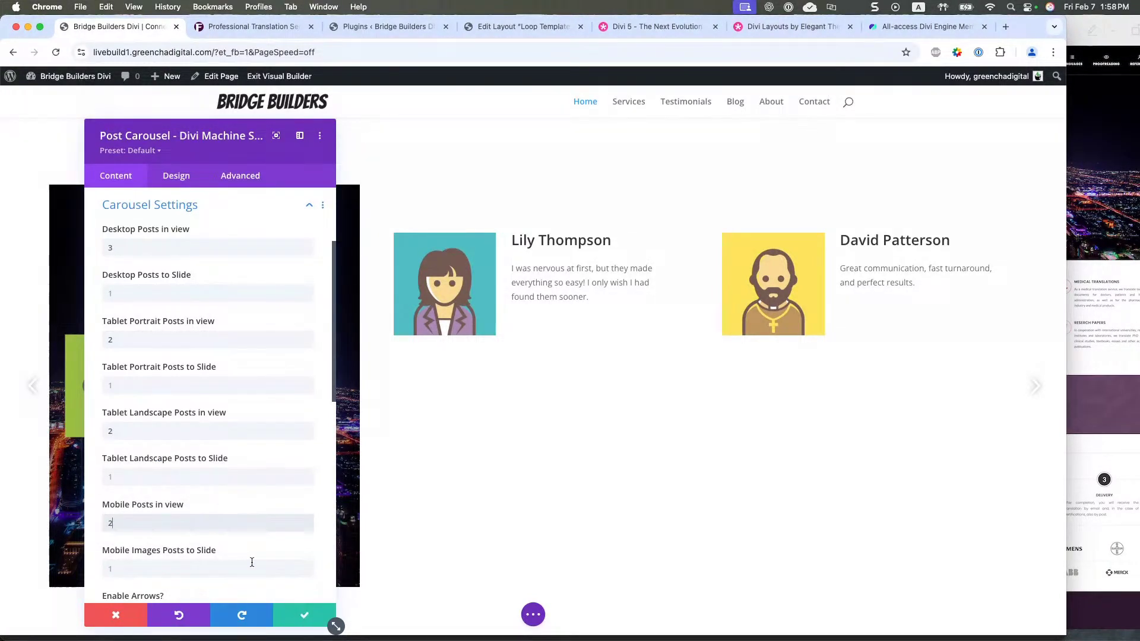
- Enable the carousel's dot navigation, center mode and infinite scrolling, and save the module and the page
scroll(248, 553, "down", 3)
scroll(117, 539, "down", 2)
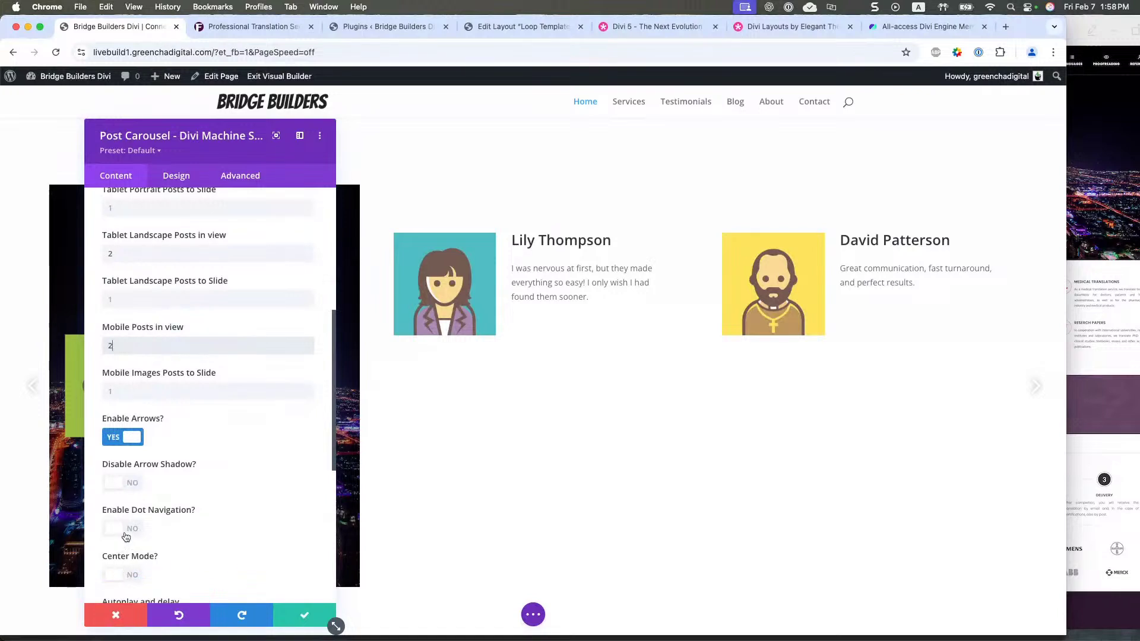
left_click(119, 528)
scroll(157, 559, "down", 3)
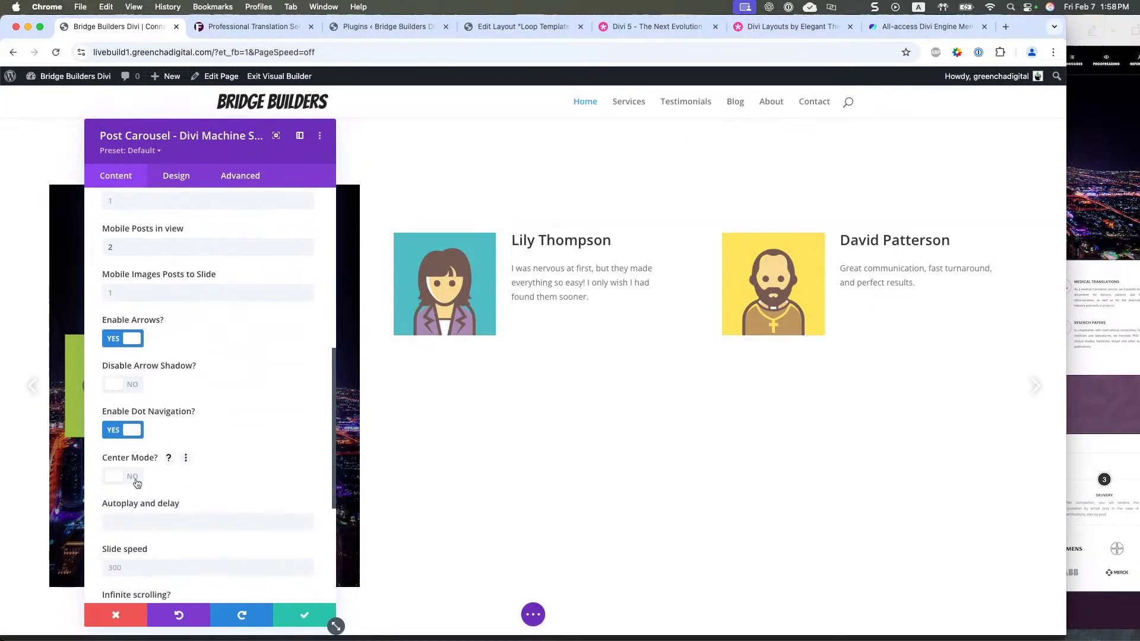
left_click(172, 458)
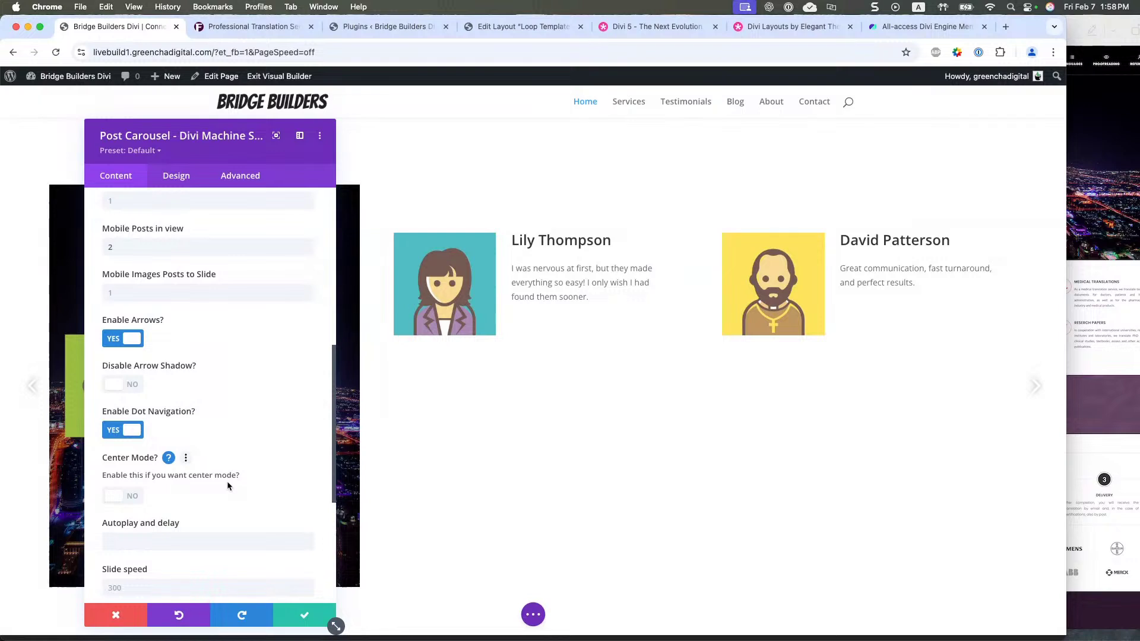
left_click(125, 497)
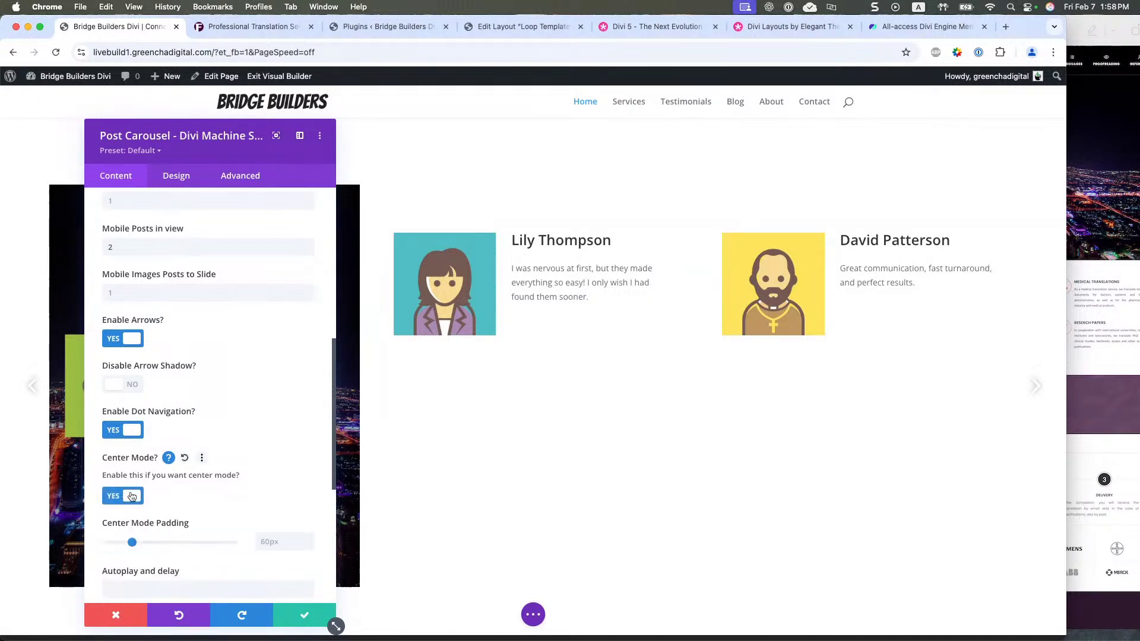
scroll(173, 547, "down", 4)
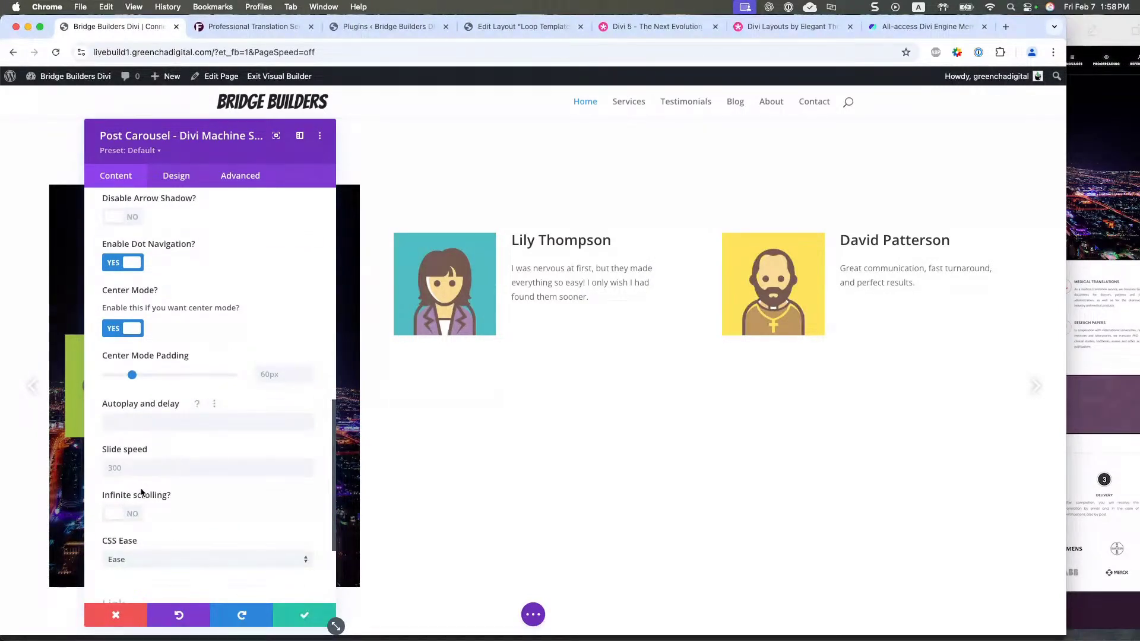
left_click(126, 515)
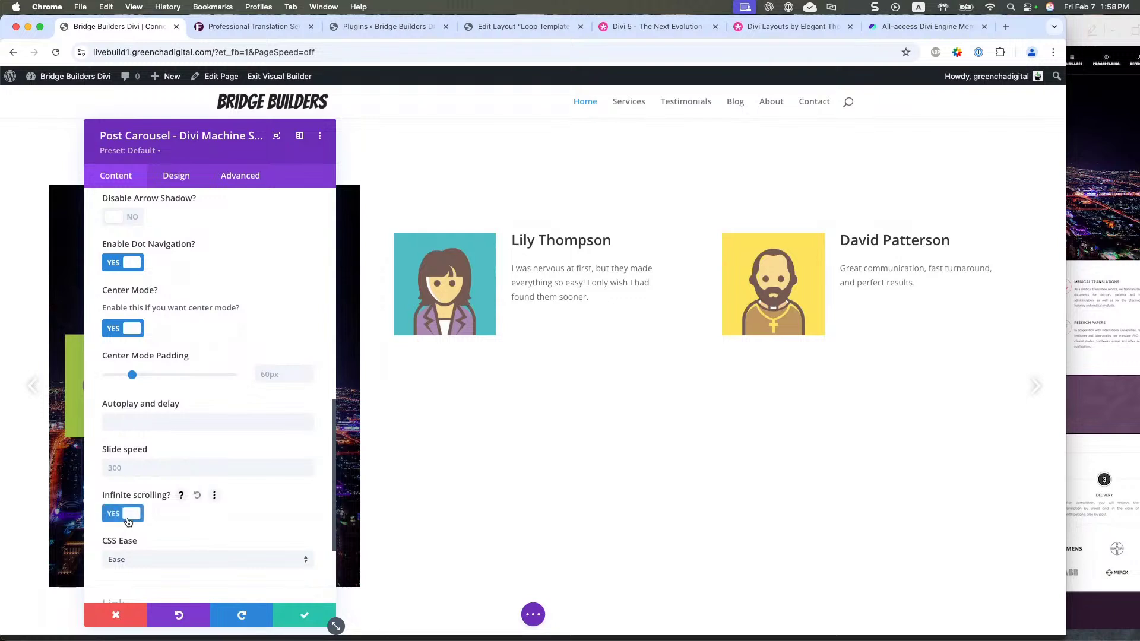
left_click(307, 615)
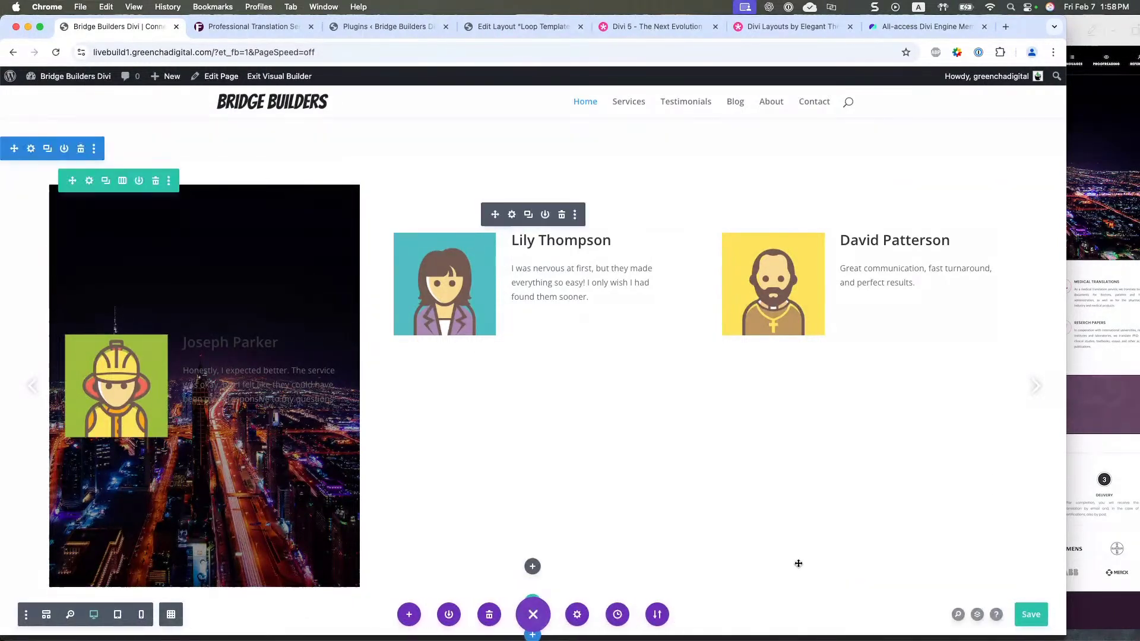
left_click(1026, 619)
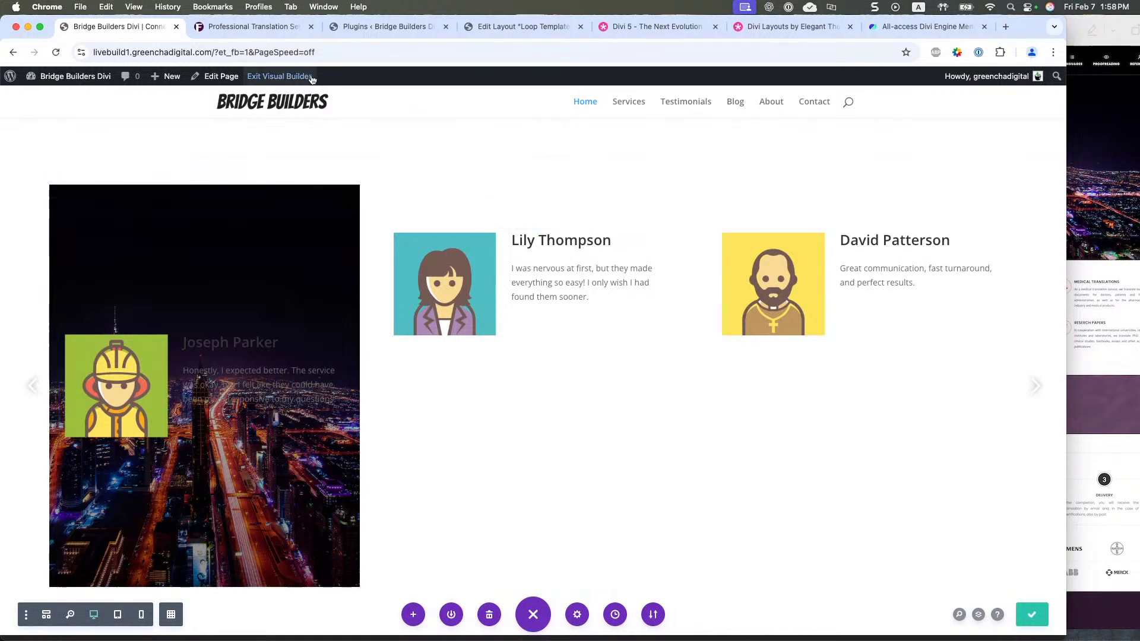
- Test the testimonial carousel on the live homepage by advancing its slides and narrowing the browser window to a mobile-like width
left_click(391, 27)
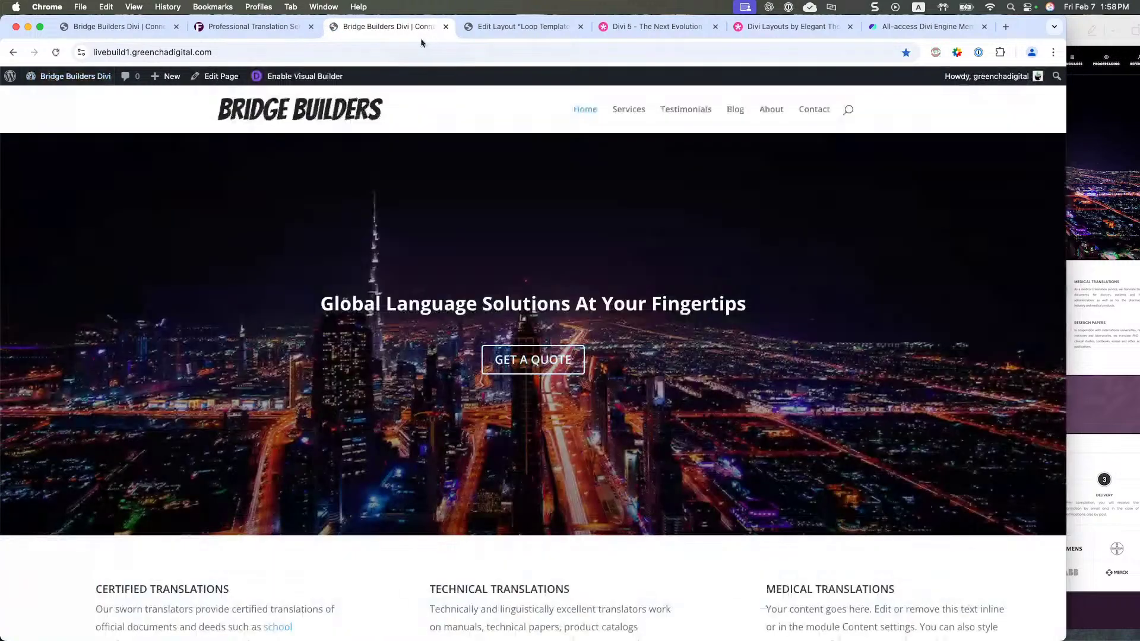
left_click_drag(404, 27, 308, 34)
scroll(356, 327, "down", 12)
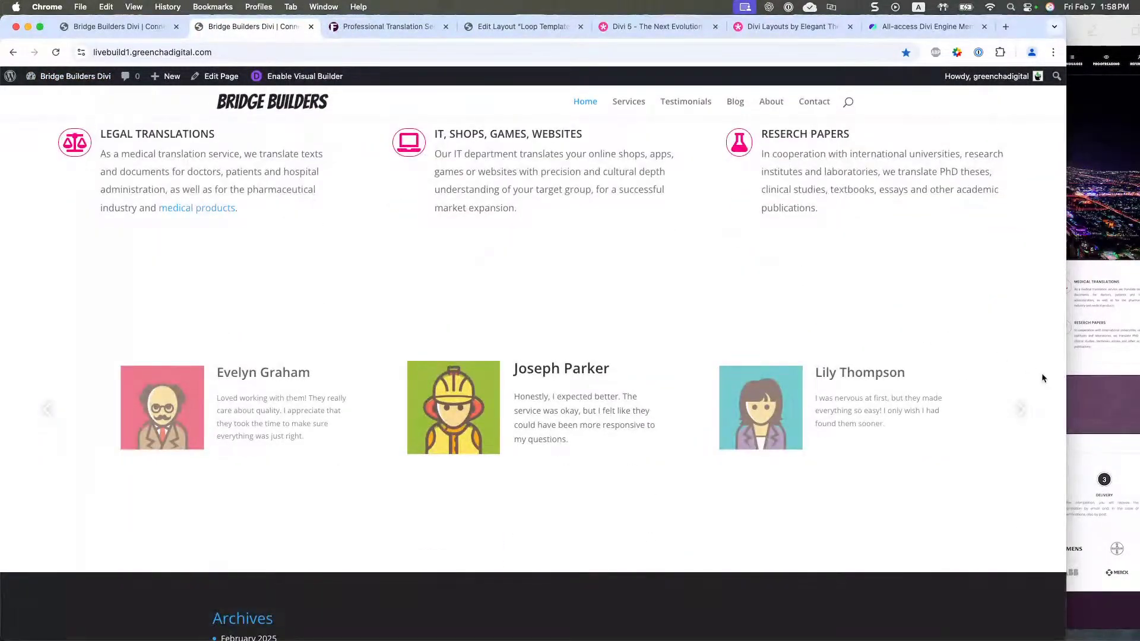
left_click(1022, 412)
left_click(1022, 414)
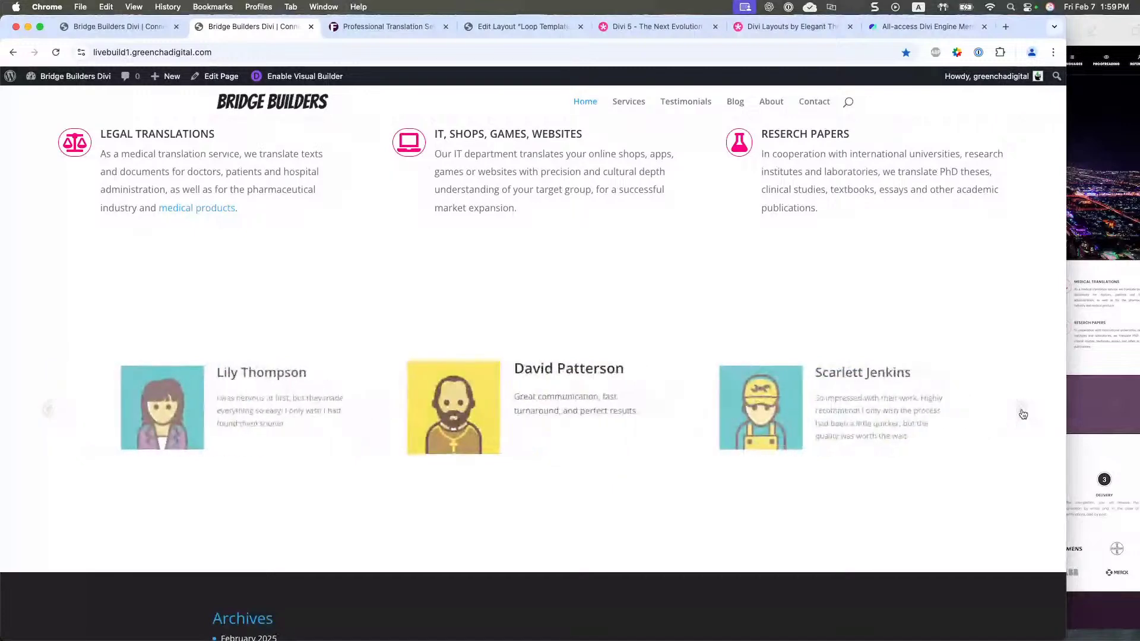
left_click(1022, 412)
left_click(1022, 413)
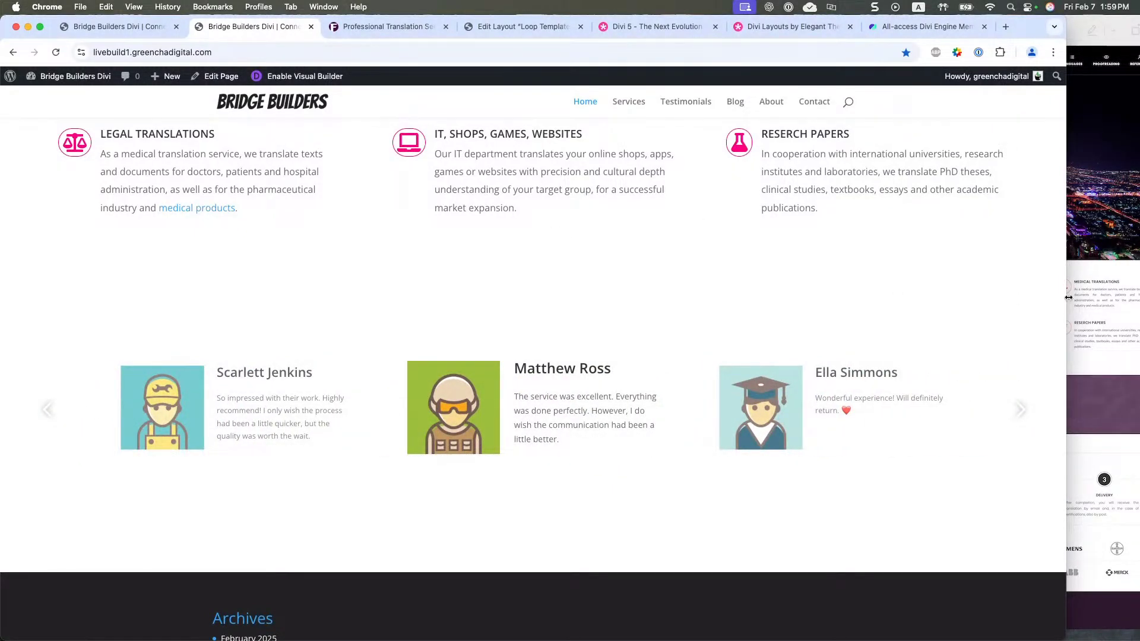
left_click_drag(1069, 297, 451, 295)
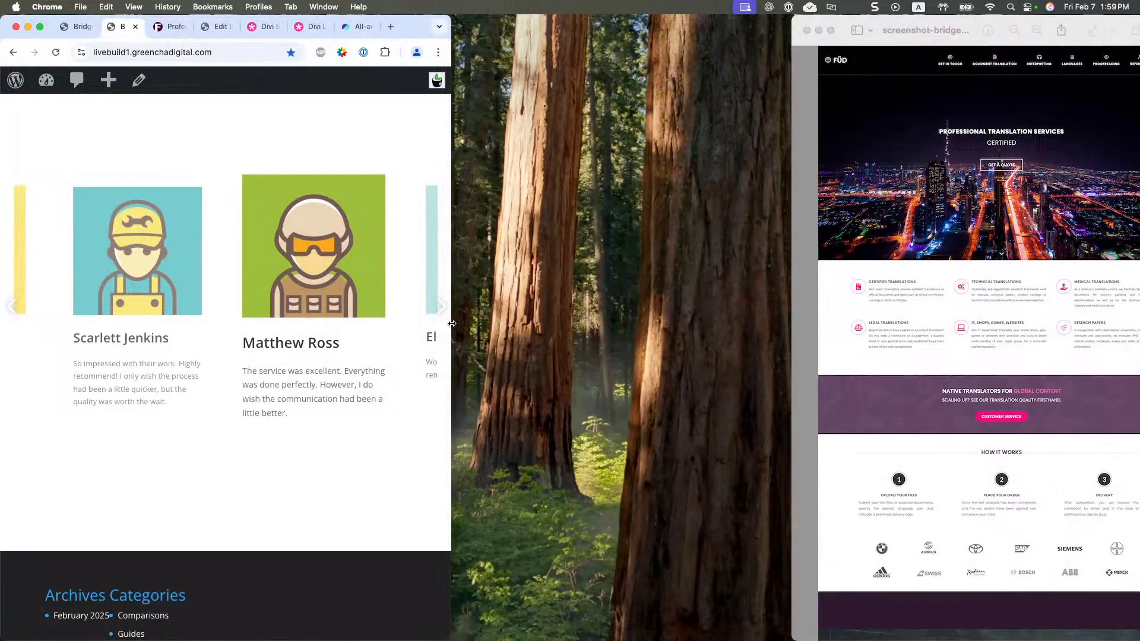
- Widen the browser window to nearly full width and advance the homepage testimonial slider by two testimonials to check its layout
left_click_drag(452, 324, 979, 309)
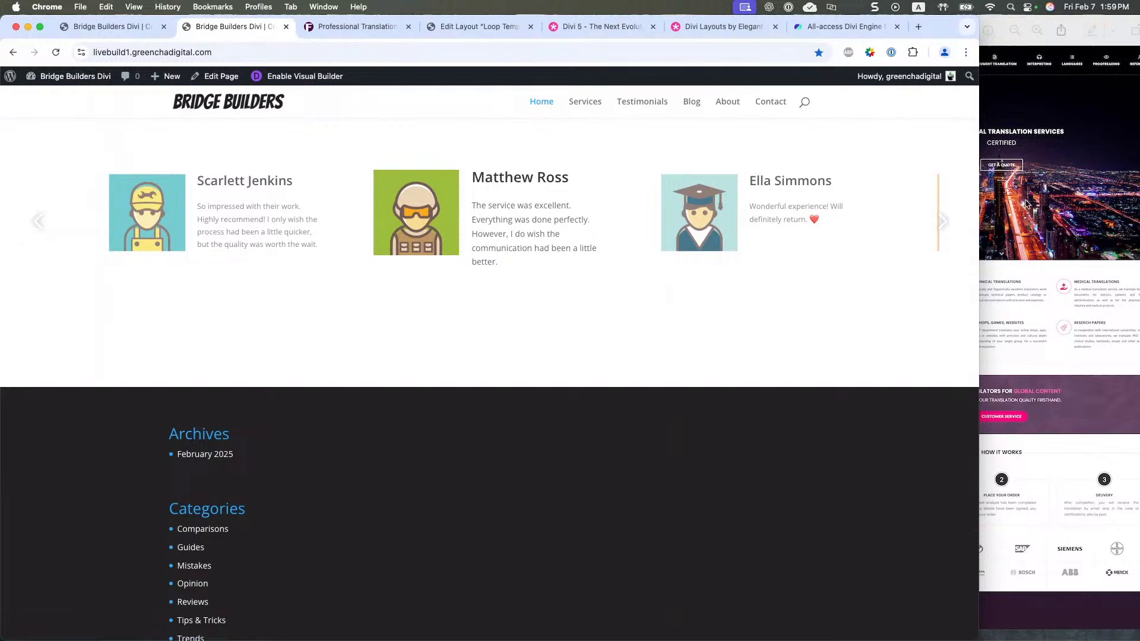
left_click_drag(978, 195, 1127, 196)
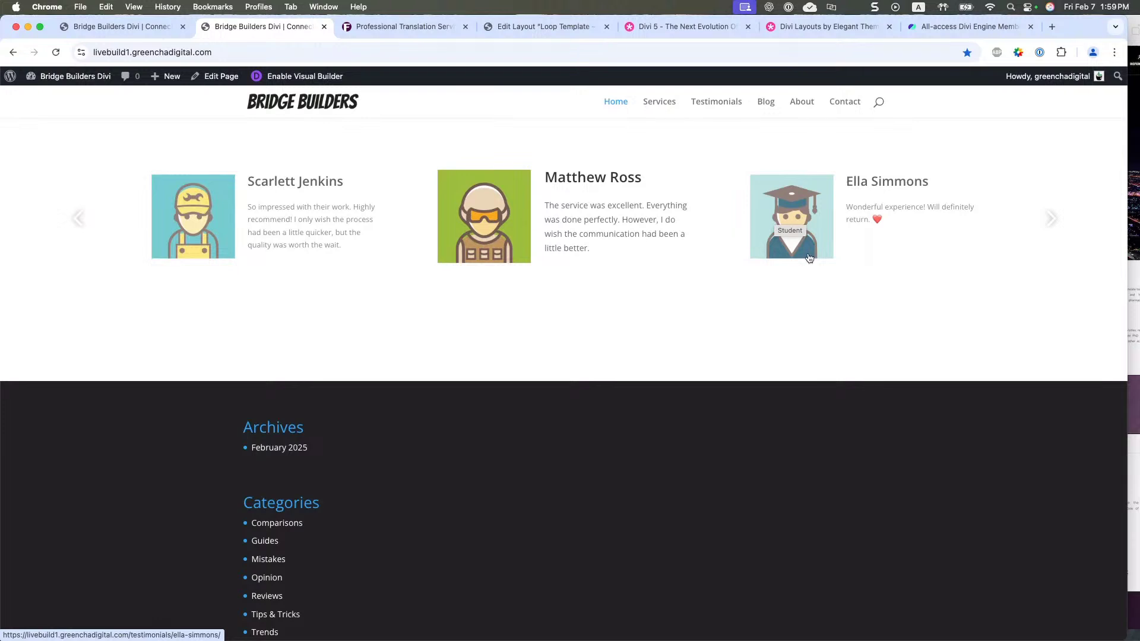
left_click(1052, 225)
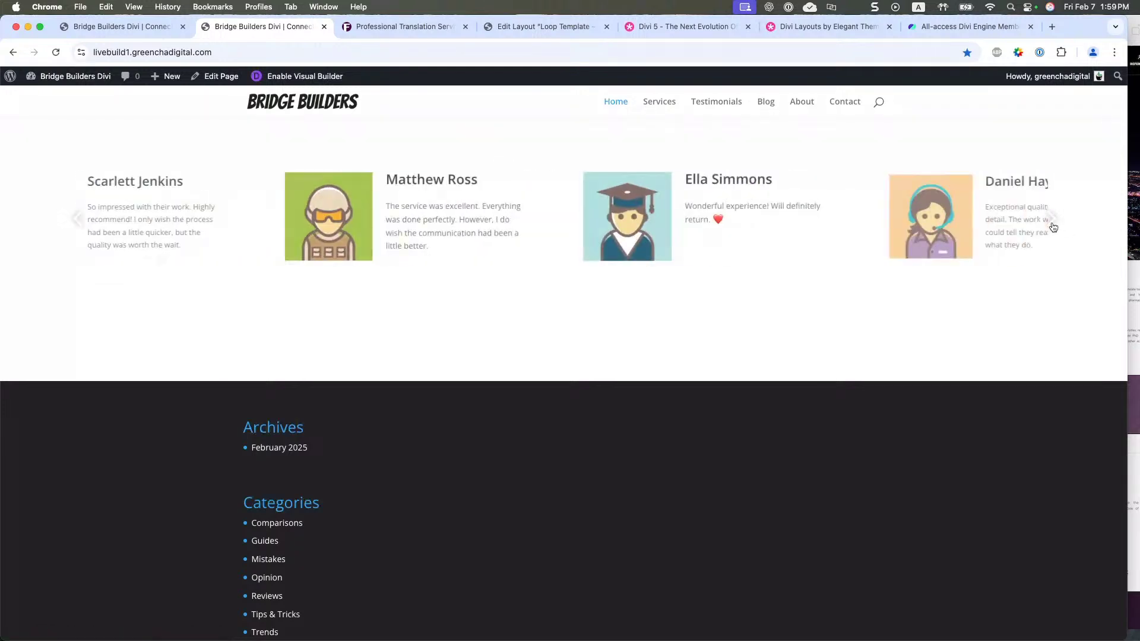
left_click(1052, 225)
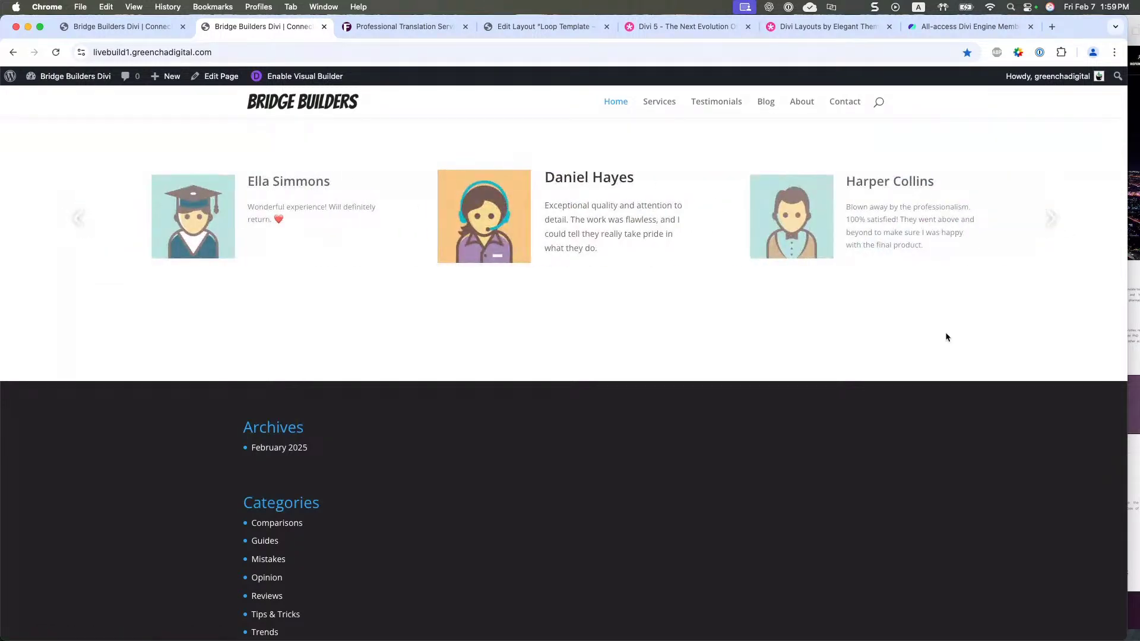
- Review the Loop Template - Testimonials layout in the builder's desktop preview
left_click(149, 30)
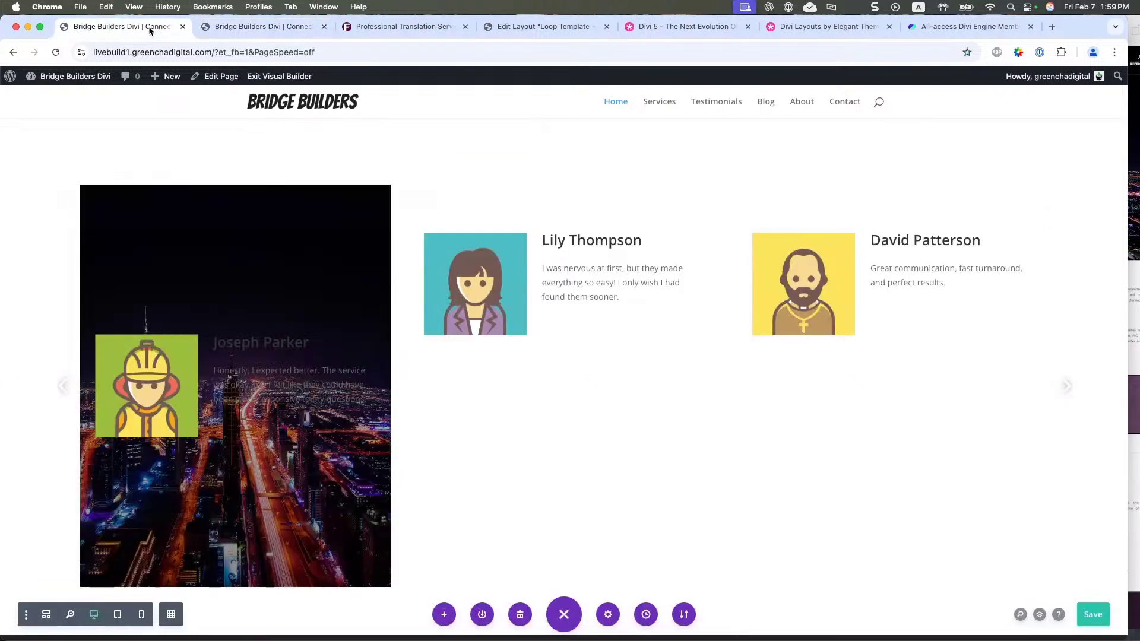
left_click(525, 35)
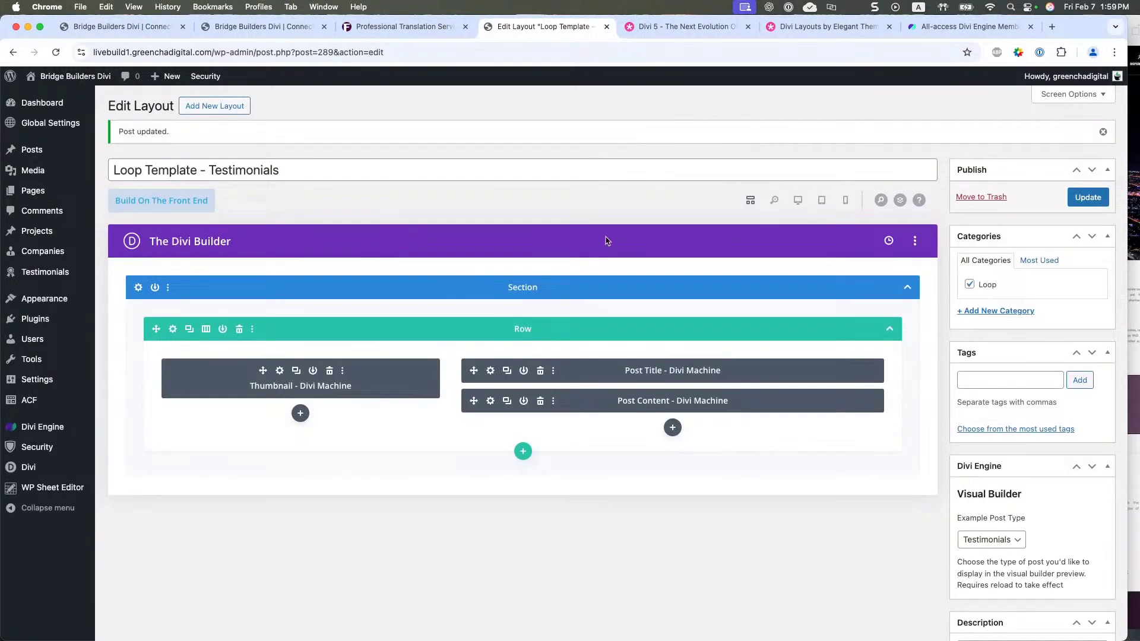
left_click(798, 200)
scroll(394, 349, "down", 4)
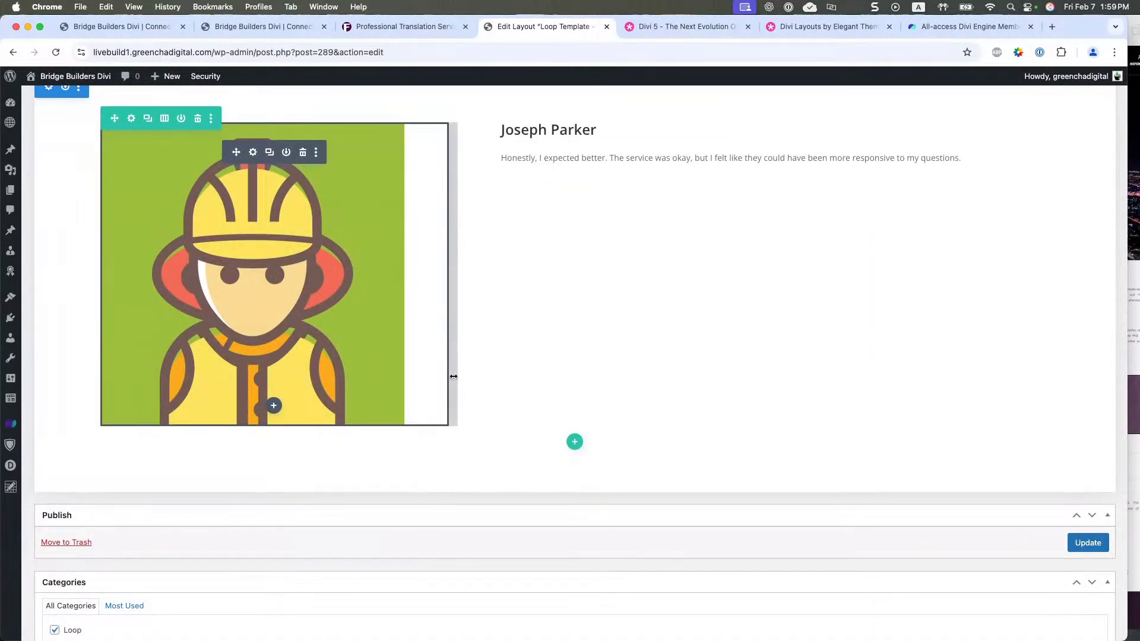
scroll(485, 378, "up", 3)
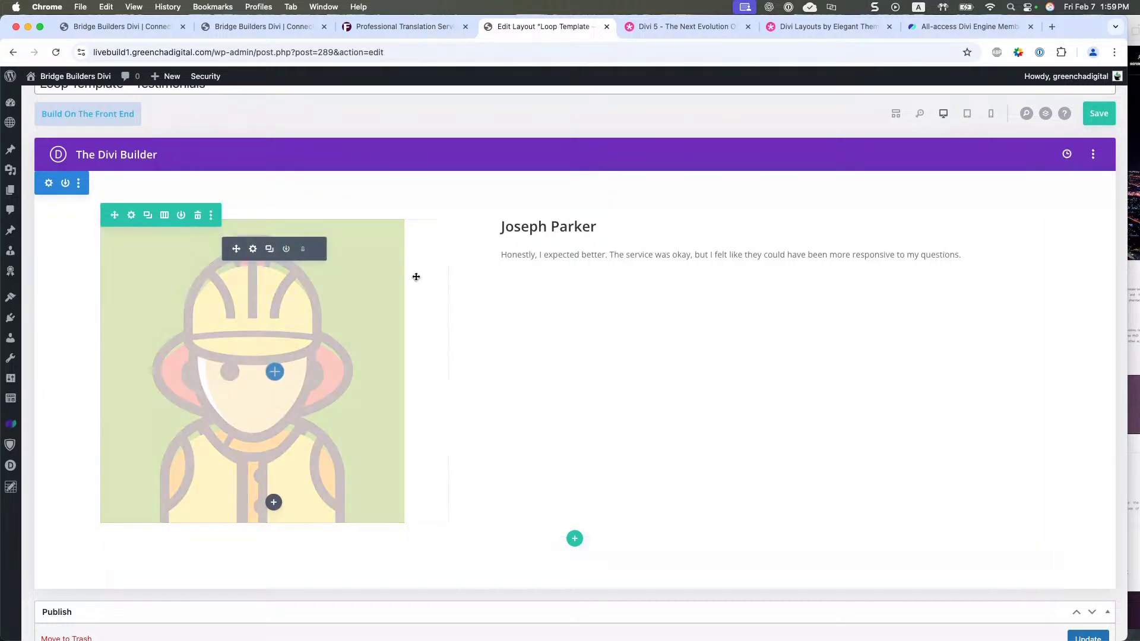
- Check the single page of a testimonial from the slider and return to the live homepage
left_click(375, 30)
left_click(291, 31)
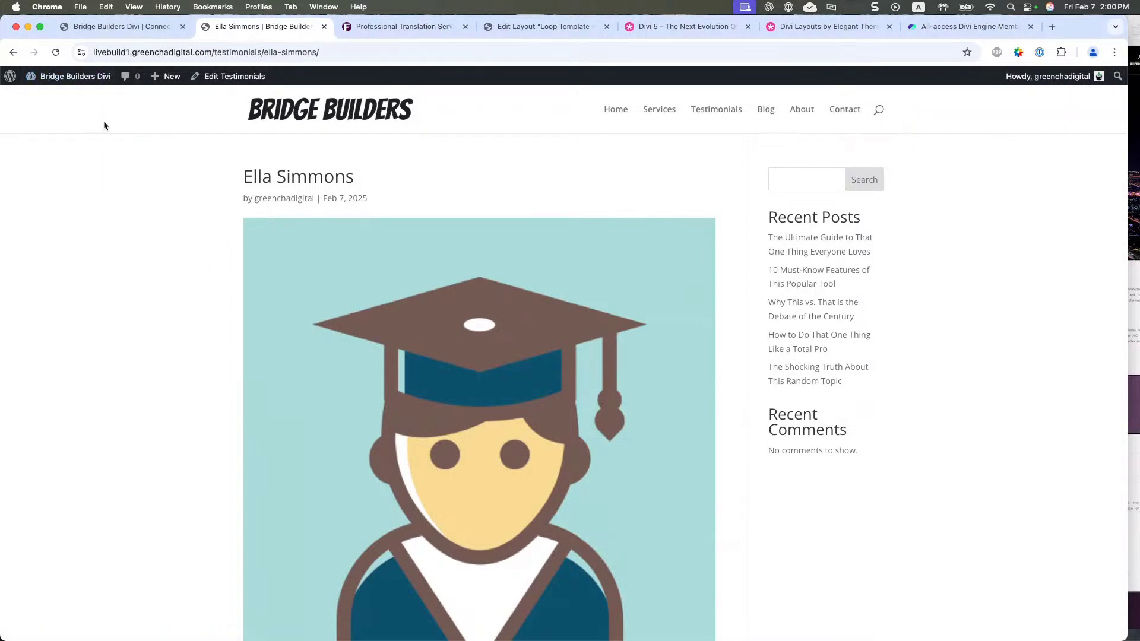
left_click(13, 54)
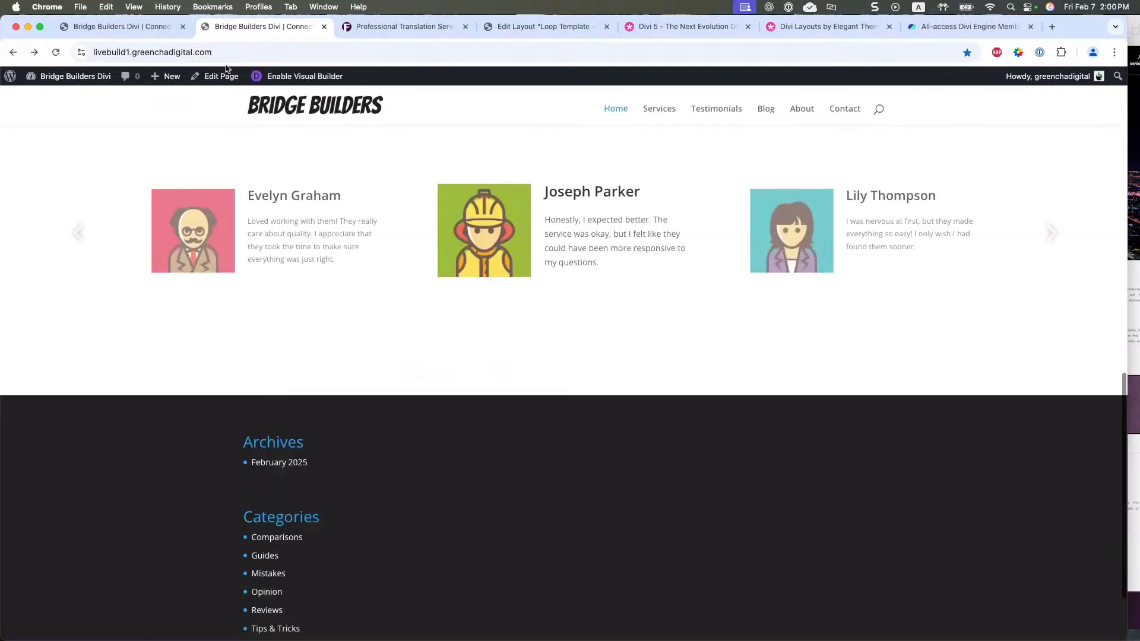
- Open the site's WordPress dashboard in a separate tab and go to the Divi Theme Builder
left_click(110, 30)
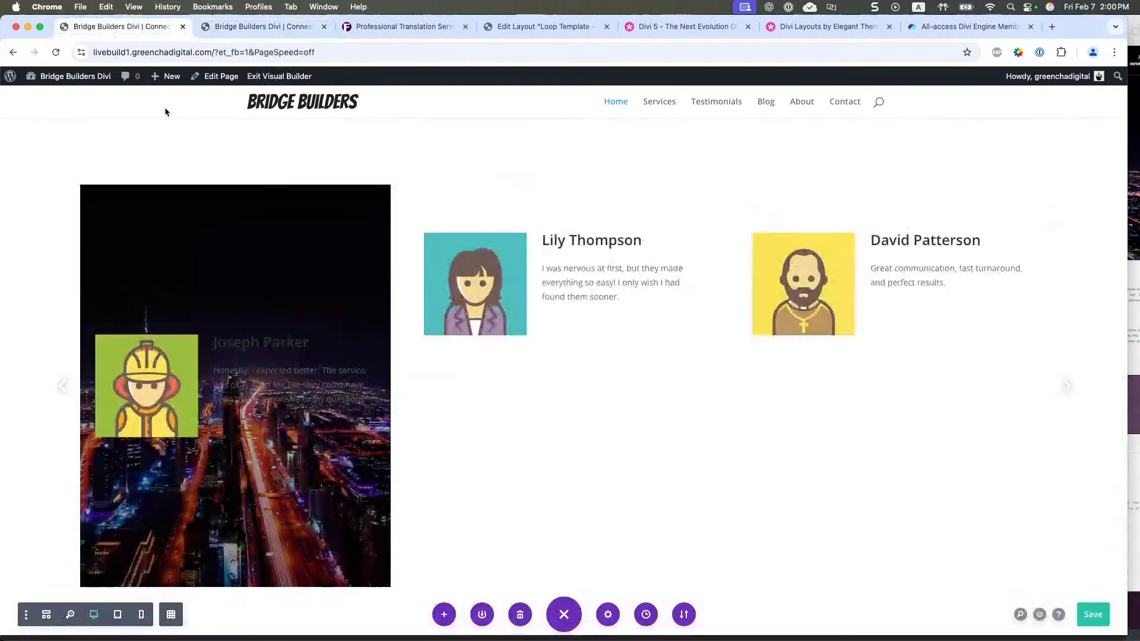
left_click(77, 82)
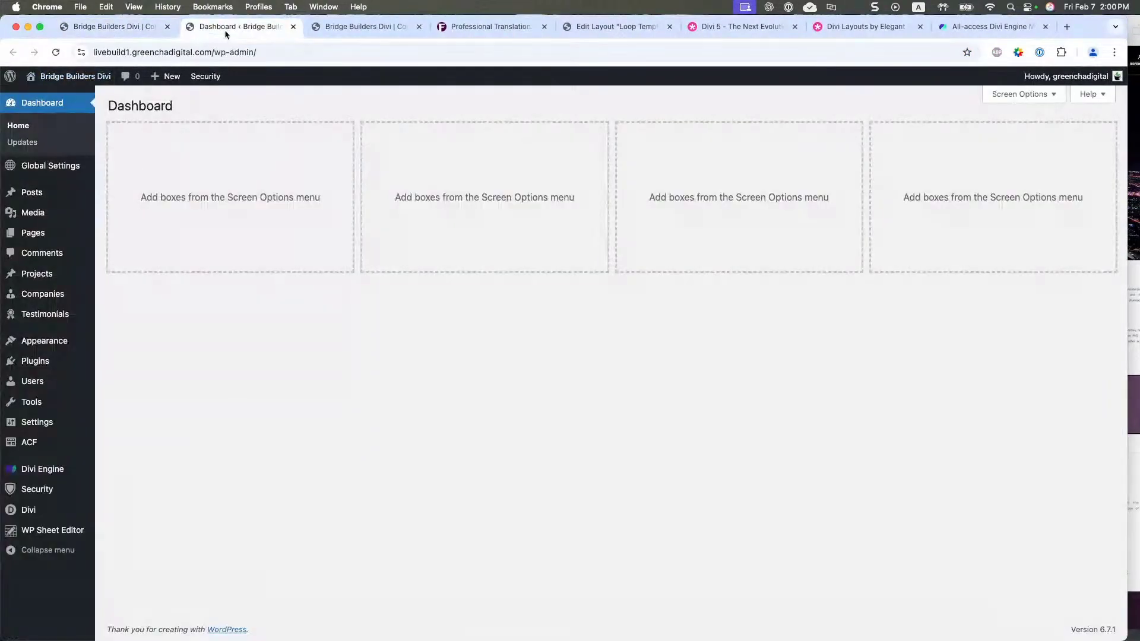
mouse_move(29, 510)
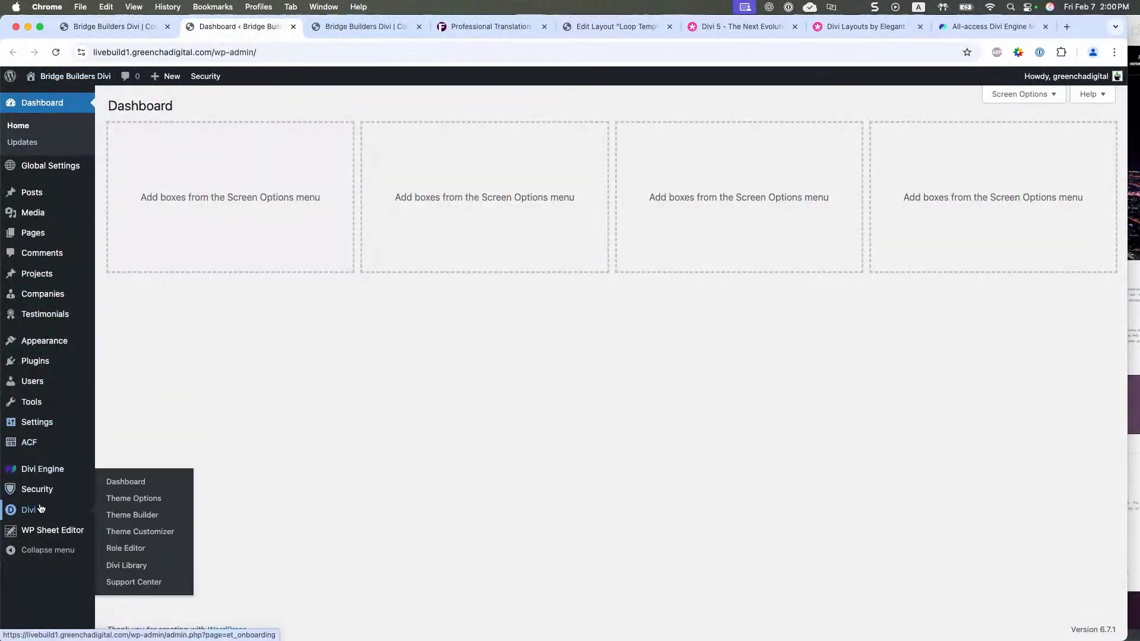
left_click(131, 517)
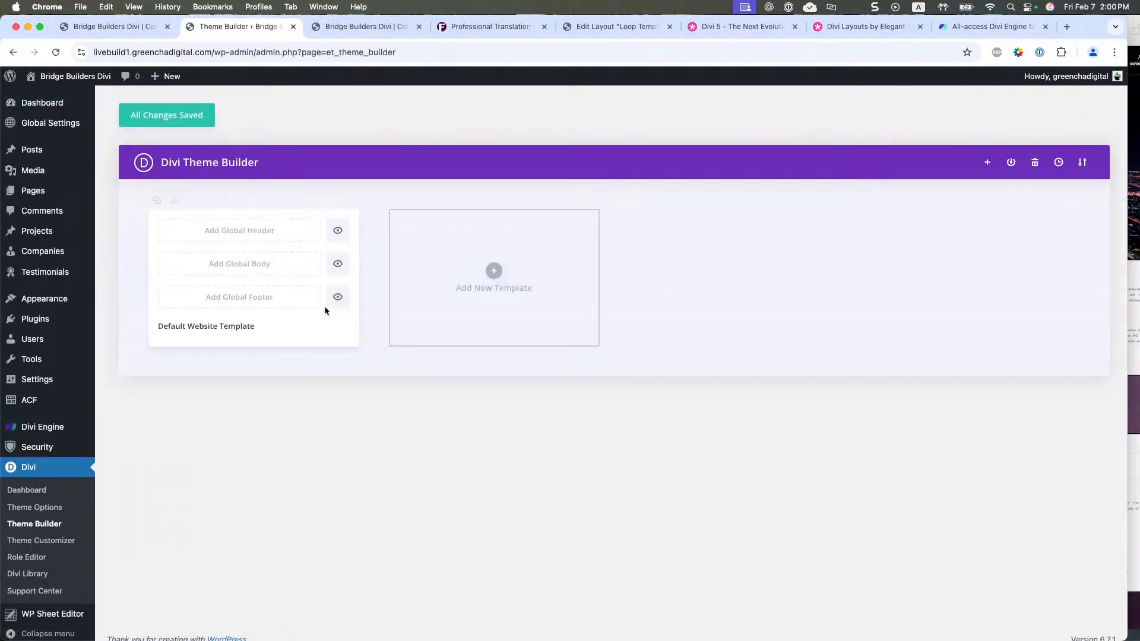
- Create a new theme template assigned to All Testimonials
left_click(493, 271)
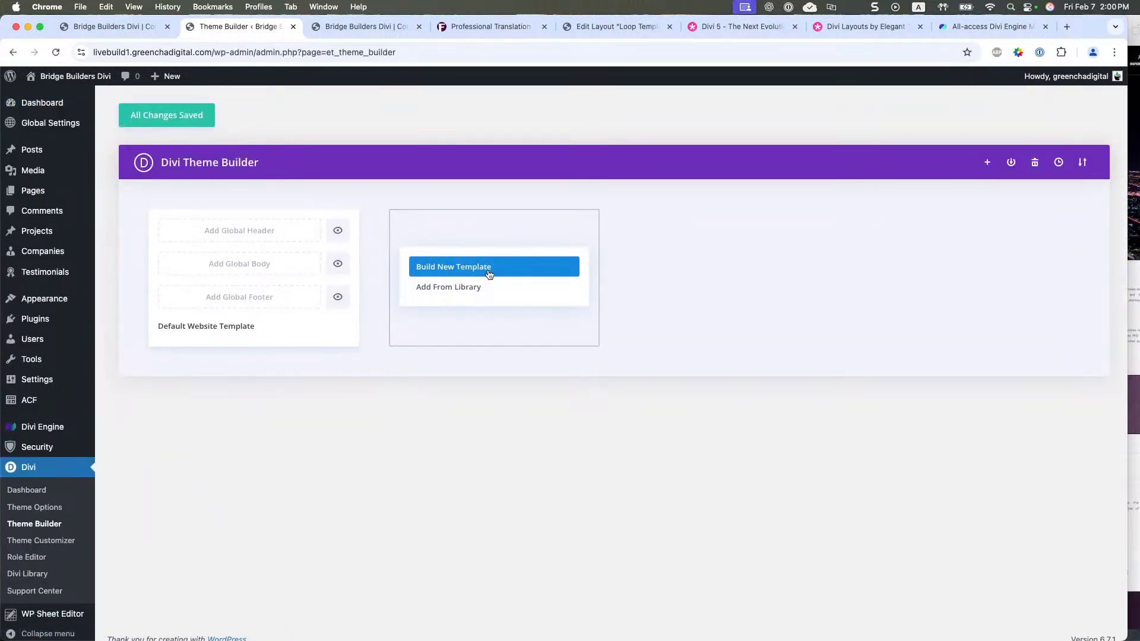
left_click(489, 272)
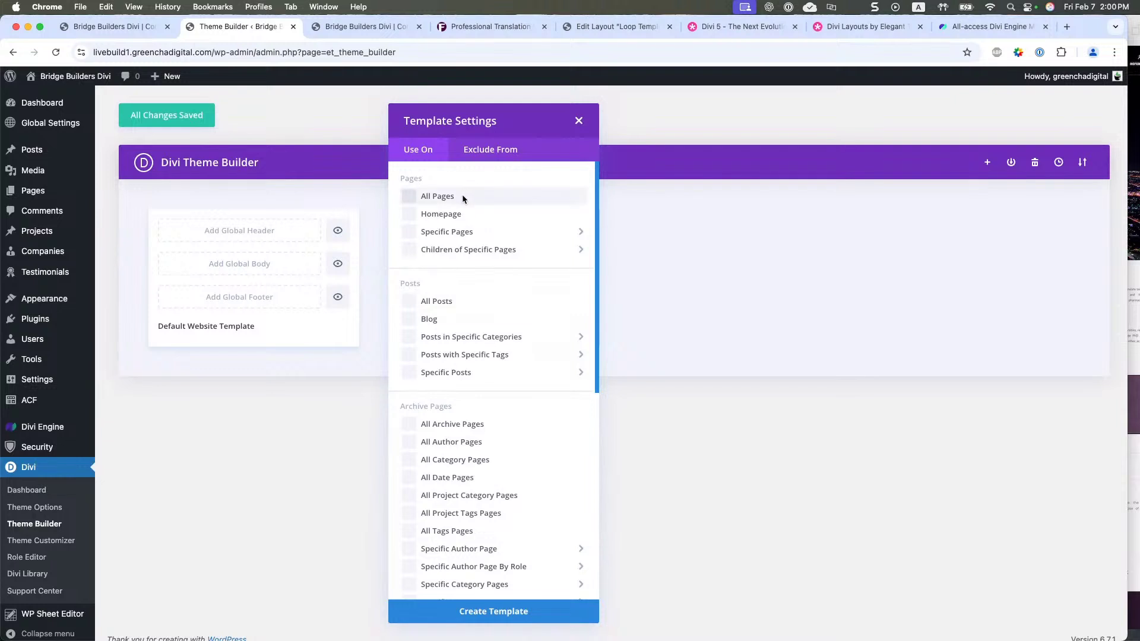
scroll(458, 333, "down", 5)
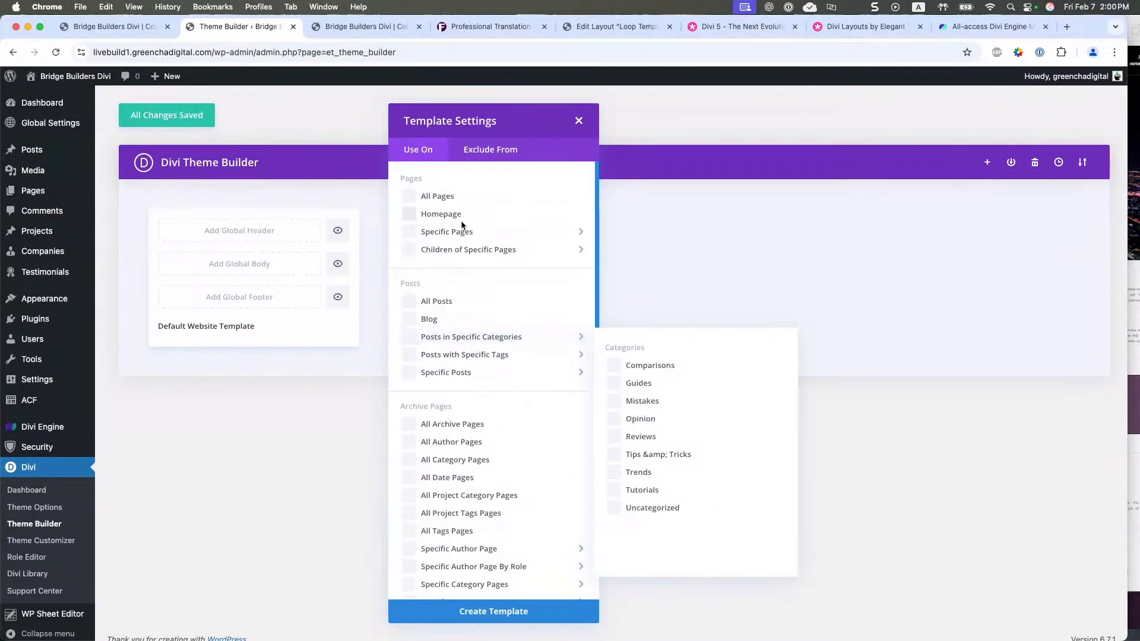
scroll(476, 531, "down", 2)
scroll(476, 534, "up", 2)
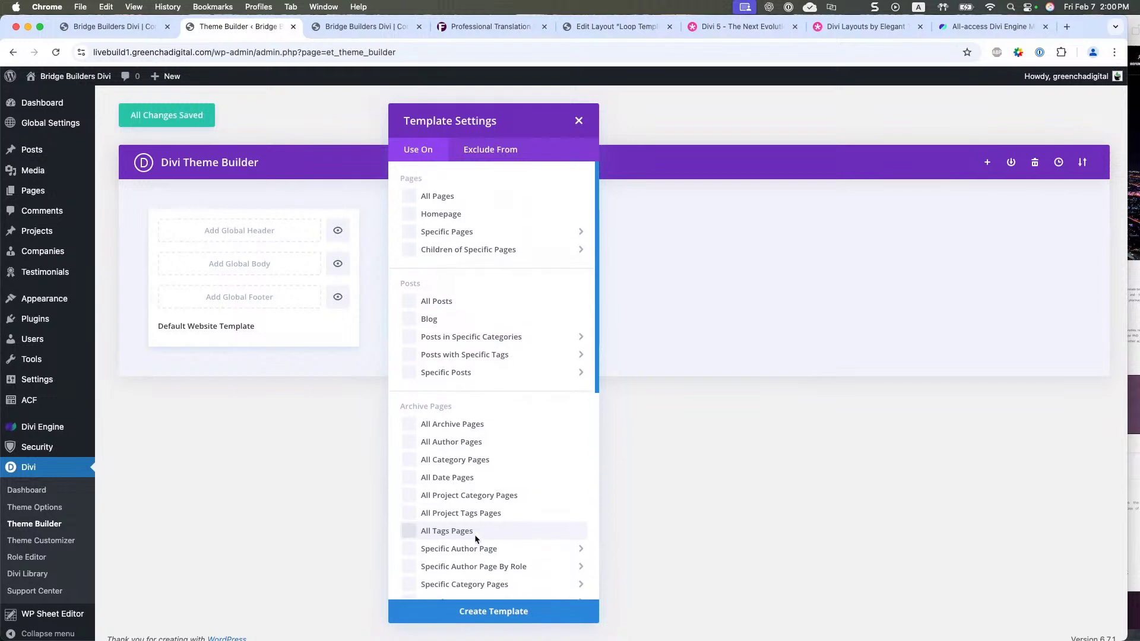
scroll(420, 410, "down", 20)
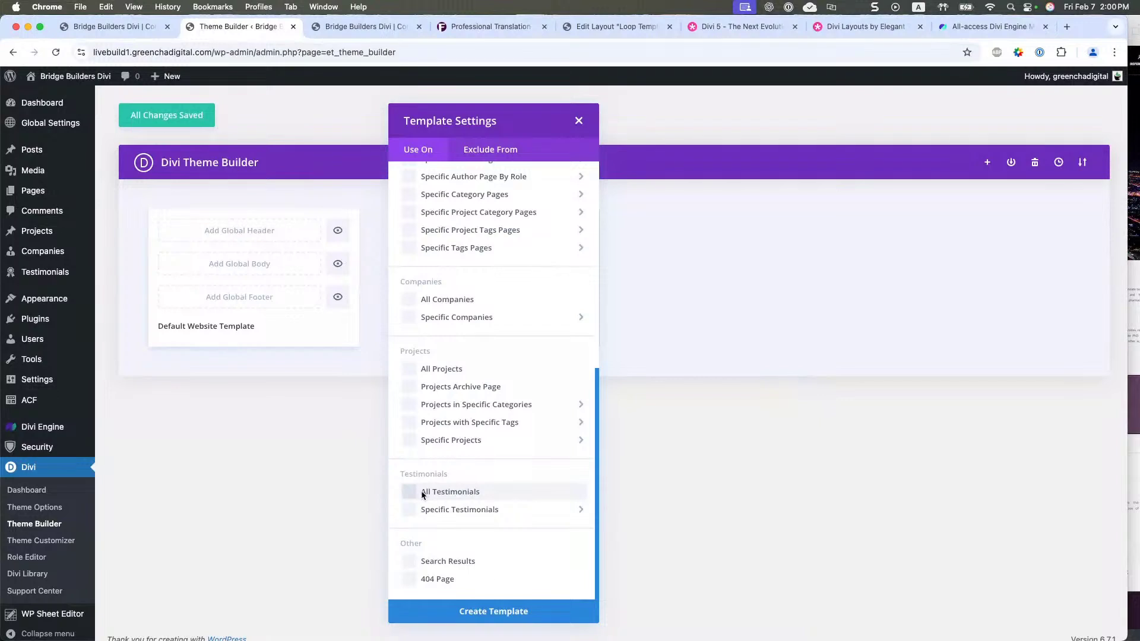
left_click(481, 149)
scroll(418, 425, "down", 2)
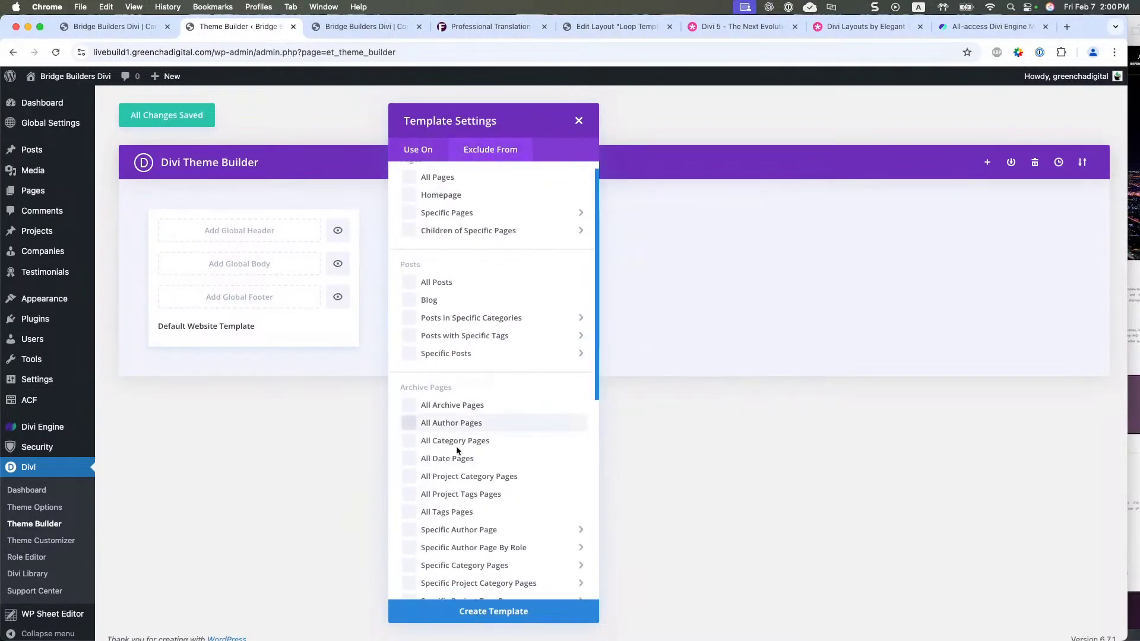
left_click(418, 149)
scroll(423, 419, "down", 10)
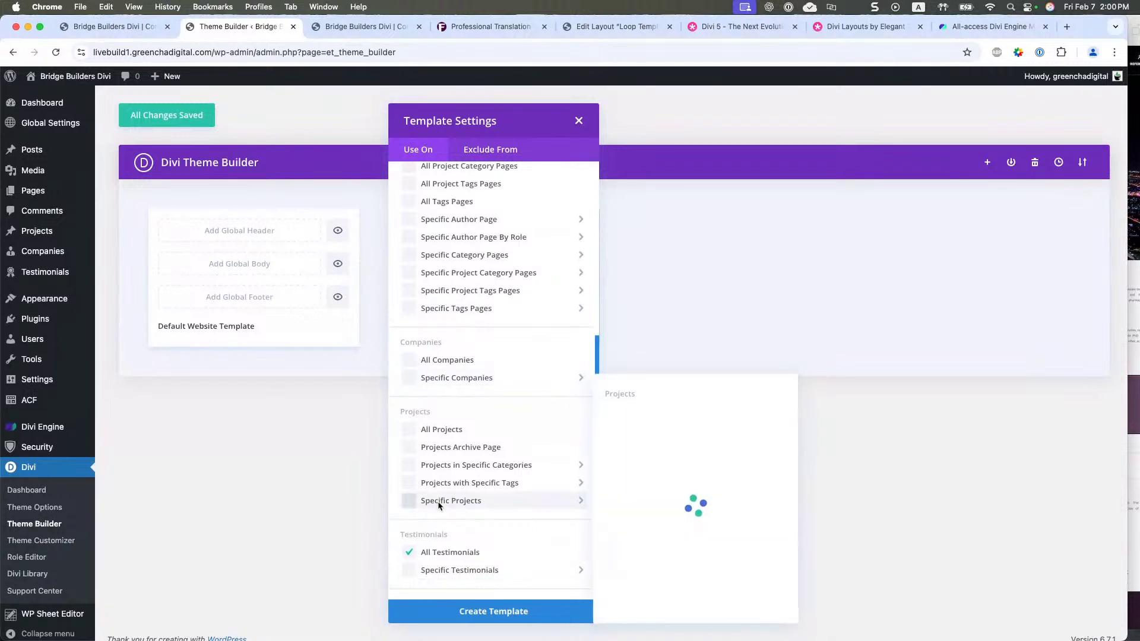
mouse_move(493, 570)
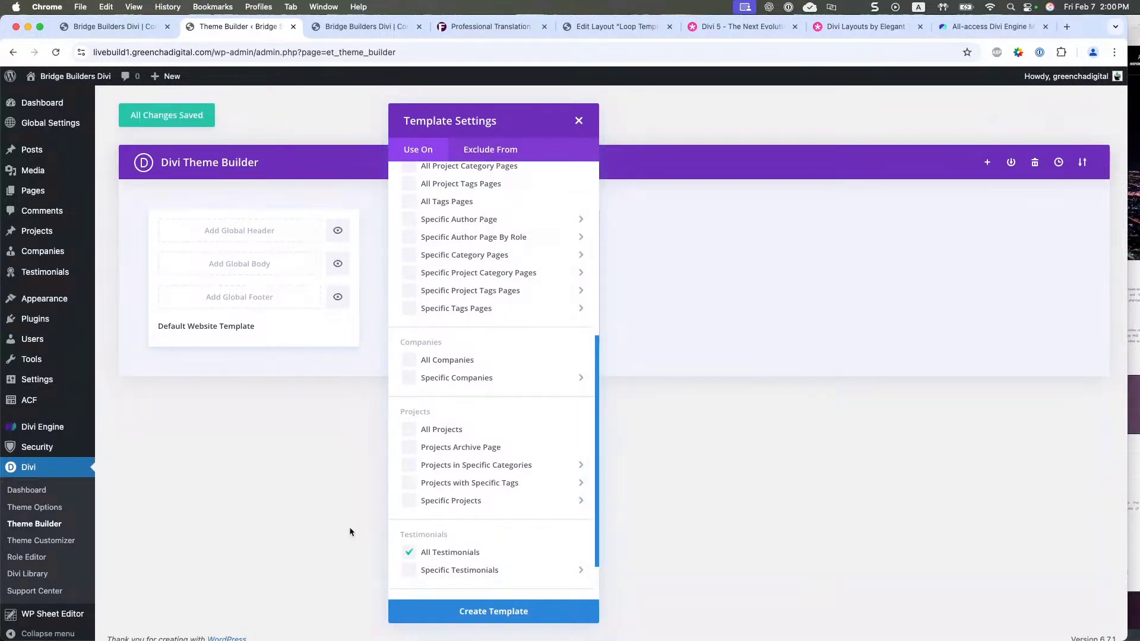
left_click(414, 608)
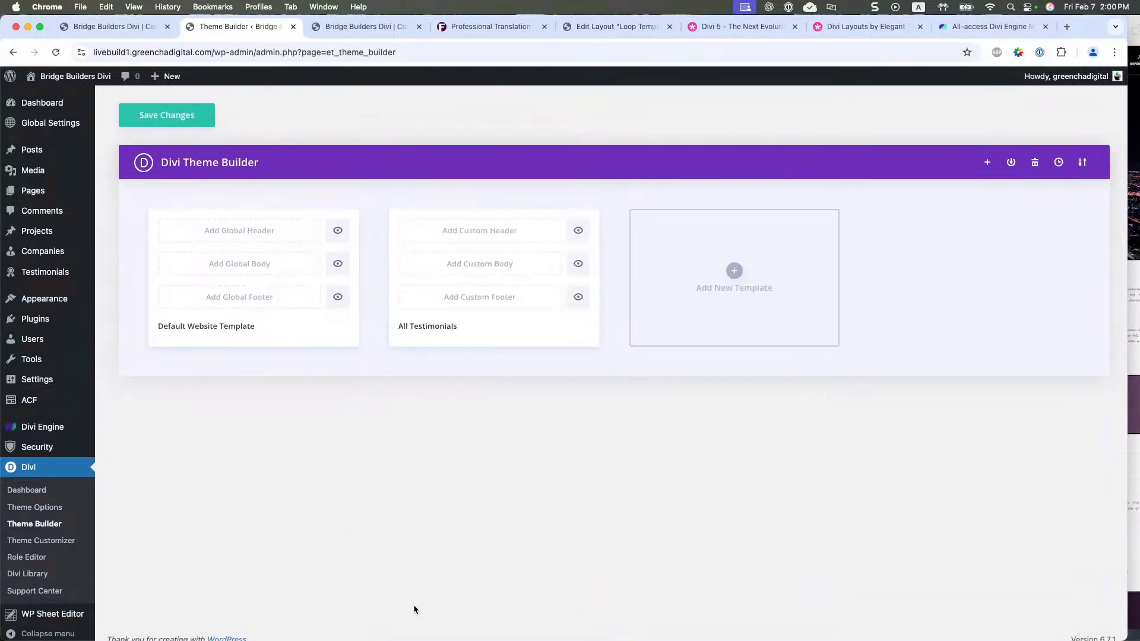
- Start a custom body for the All Testimonials template and choose to build its layout with AI
left_click(483, 271)
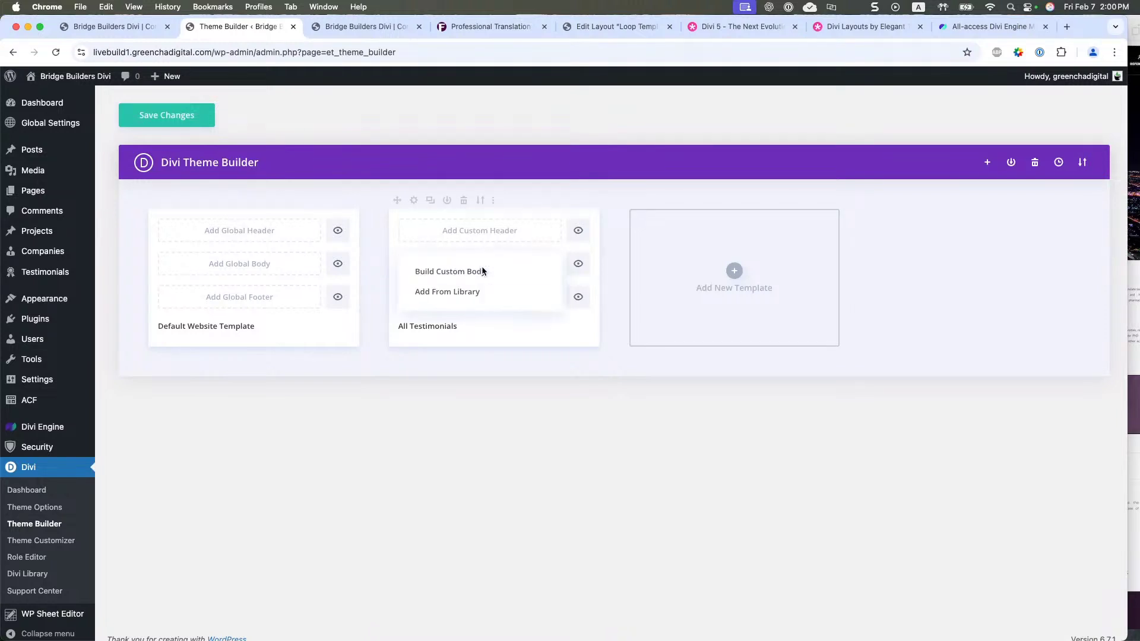
left_click(481, 274)
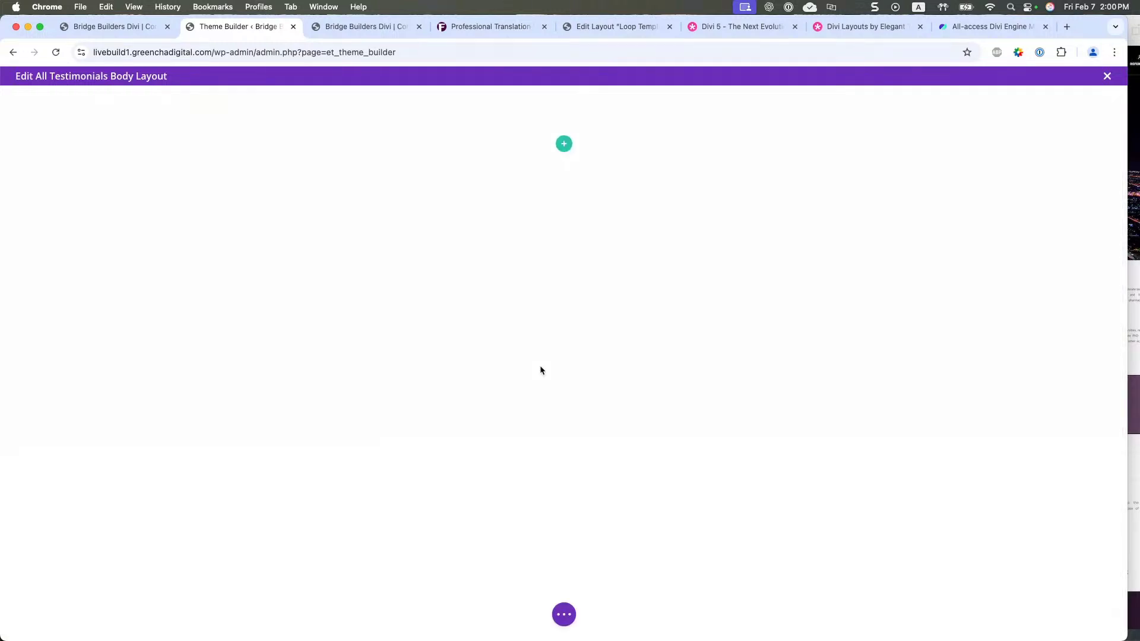
left_click(563, 617)
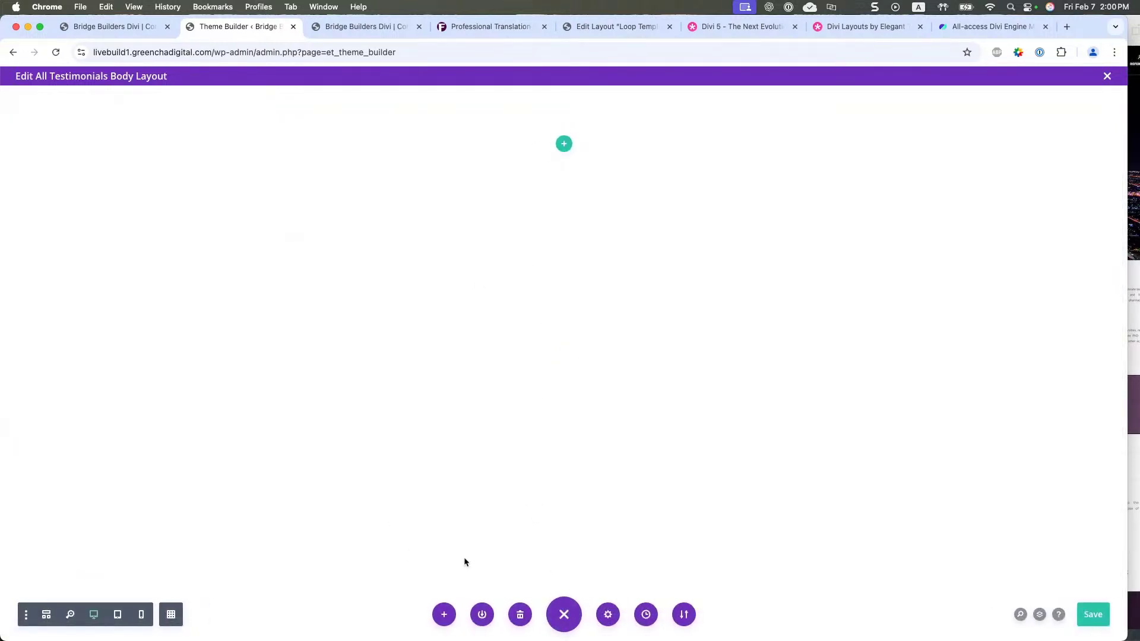
left_click(482, 615)
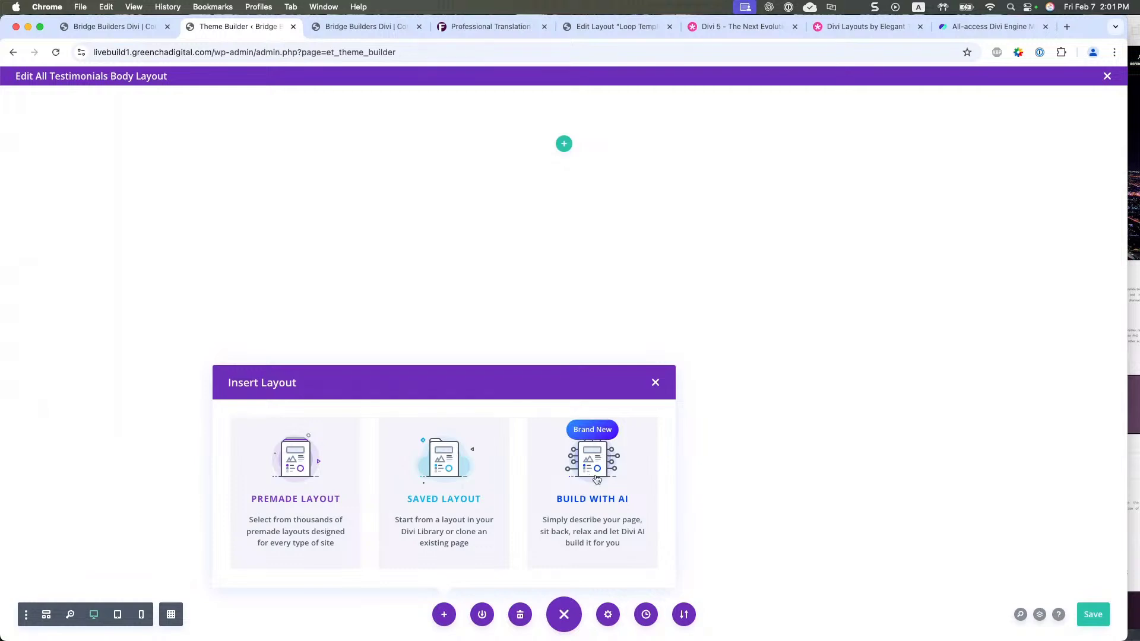
left_click(597, 479)
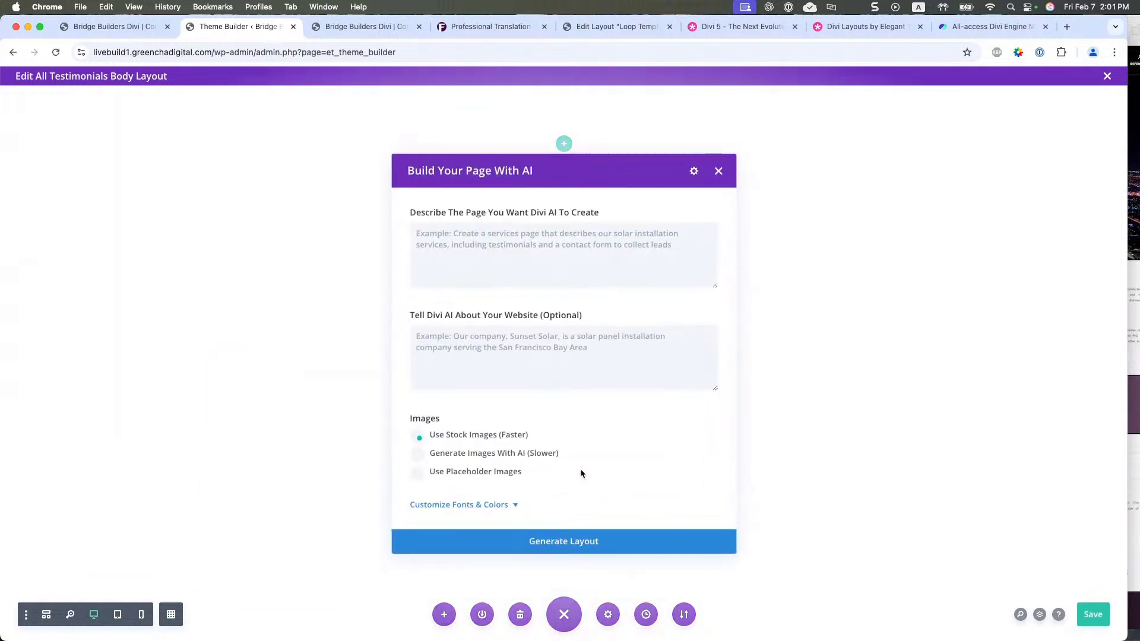
- Describe the page as "testimonial single page that shows the testimonial person photo name and testimonial." and the website as "translation services"
left_click(496, 253)
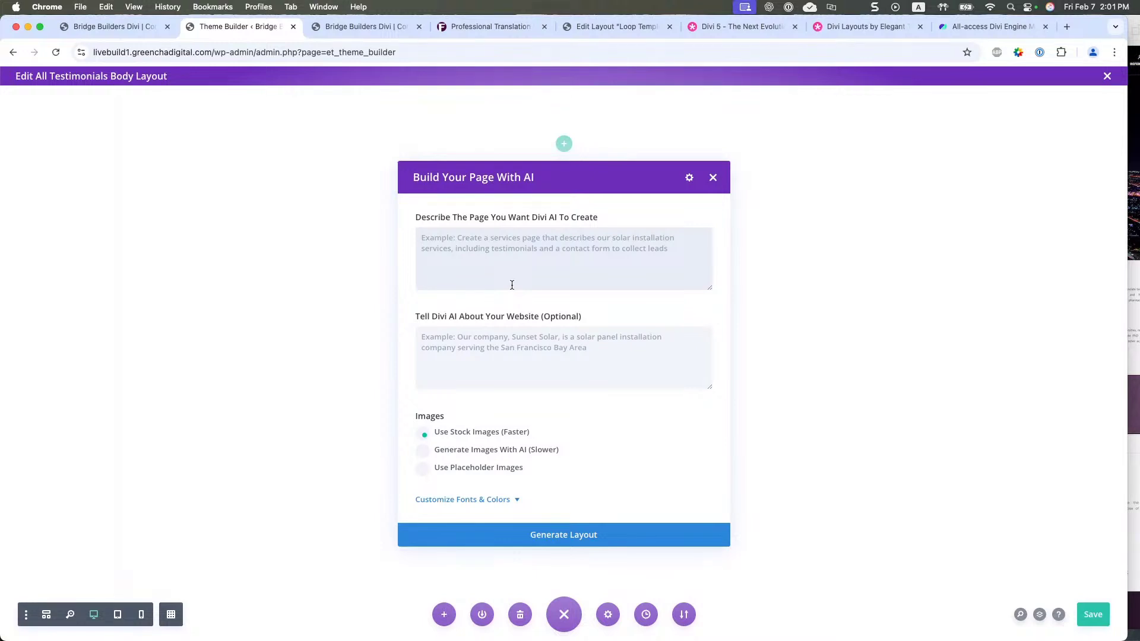
type("testimonial single page that shows the testimonial person photo name and testimonial.")
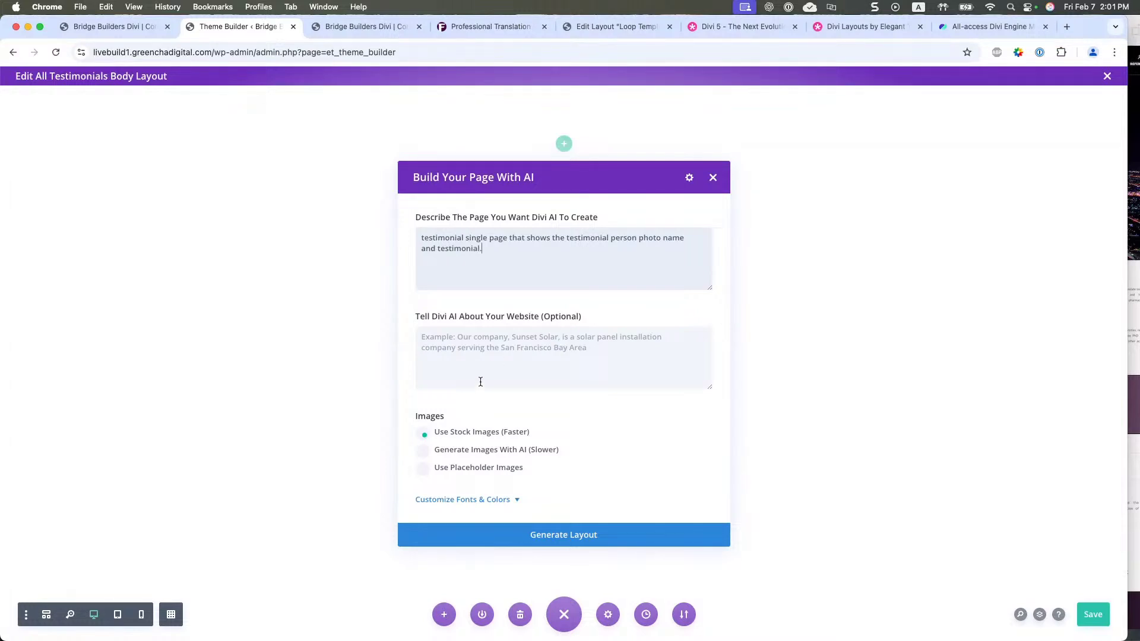
left_click(481, 368)
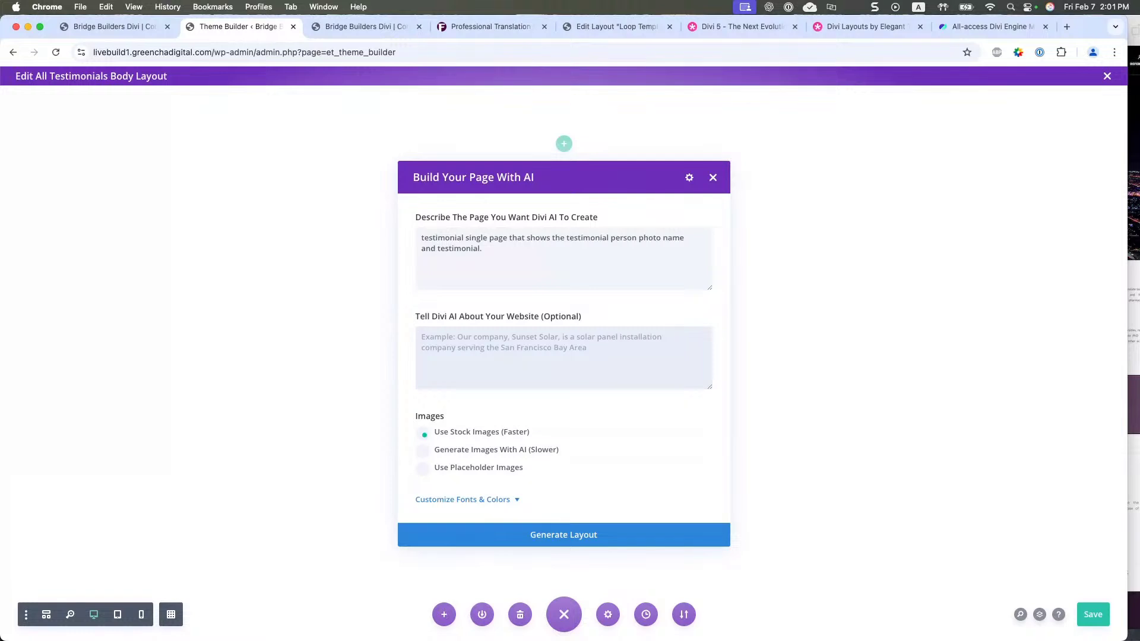
type("I")
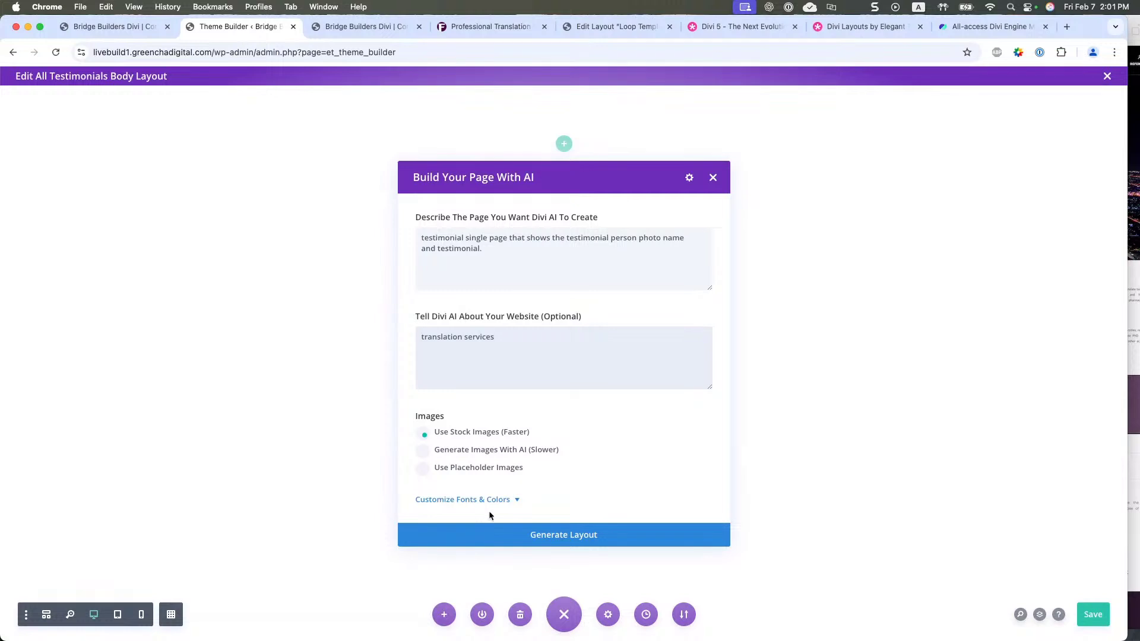
- Generate the AI layout with stock images, letting AI choose all fonts and colors, and look over the generated sections
left_click(506, 501)
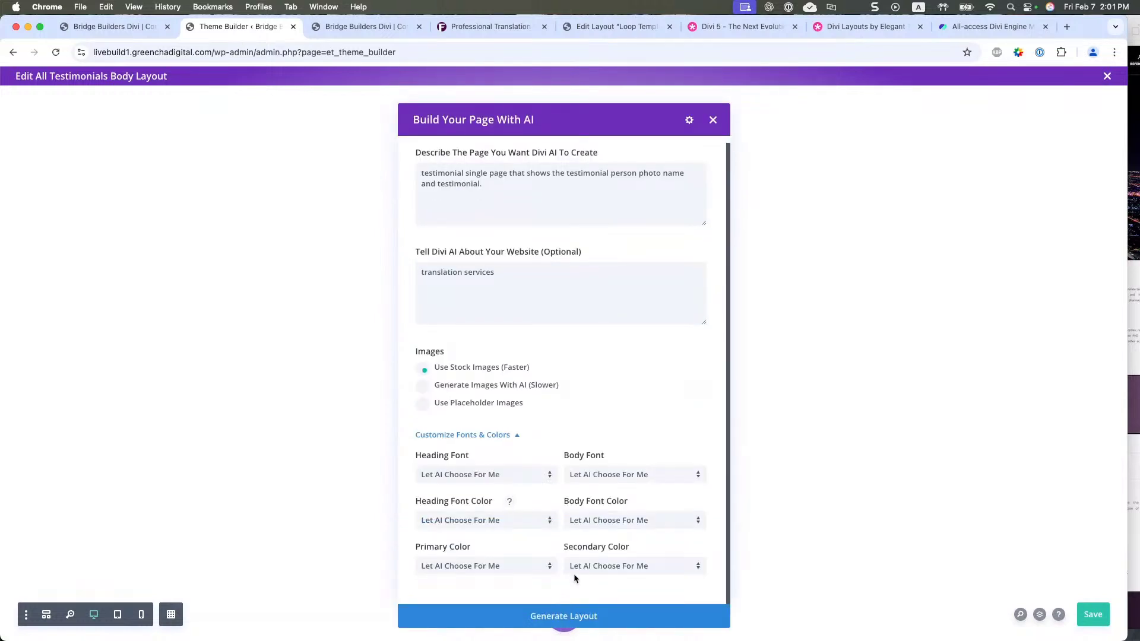
left_click(574, 616)
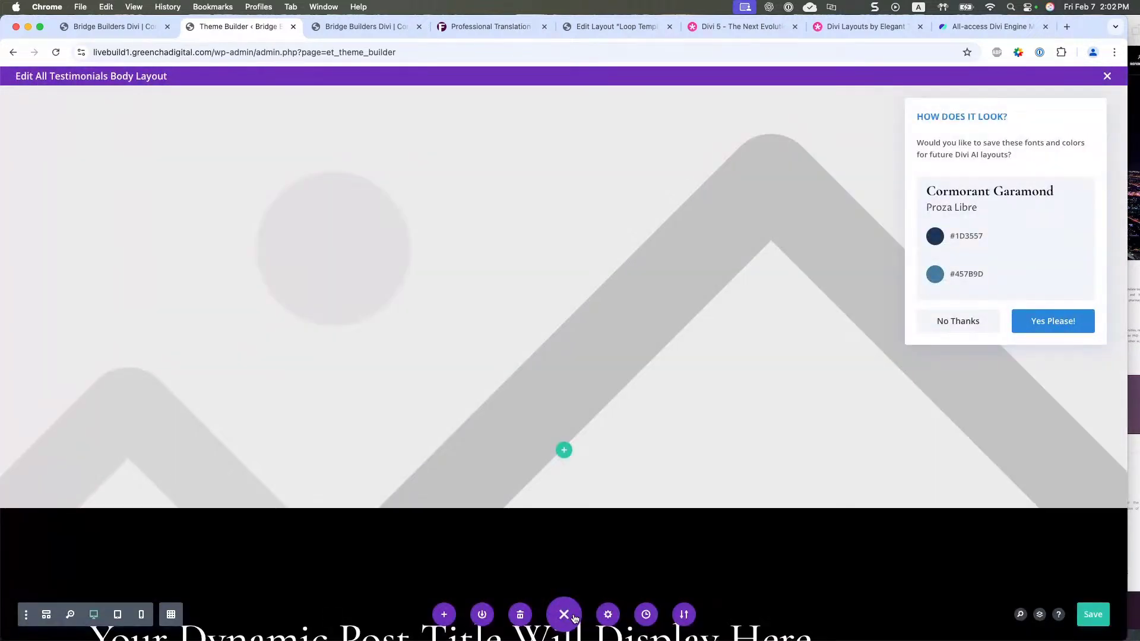
scroll(656, 505, "down", 10)
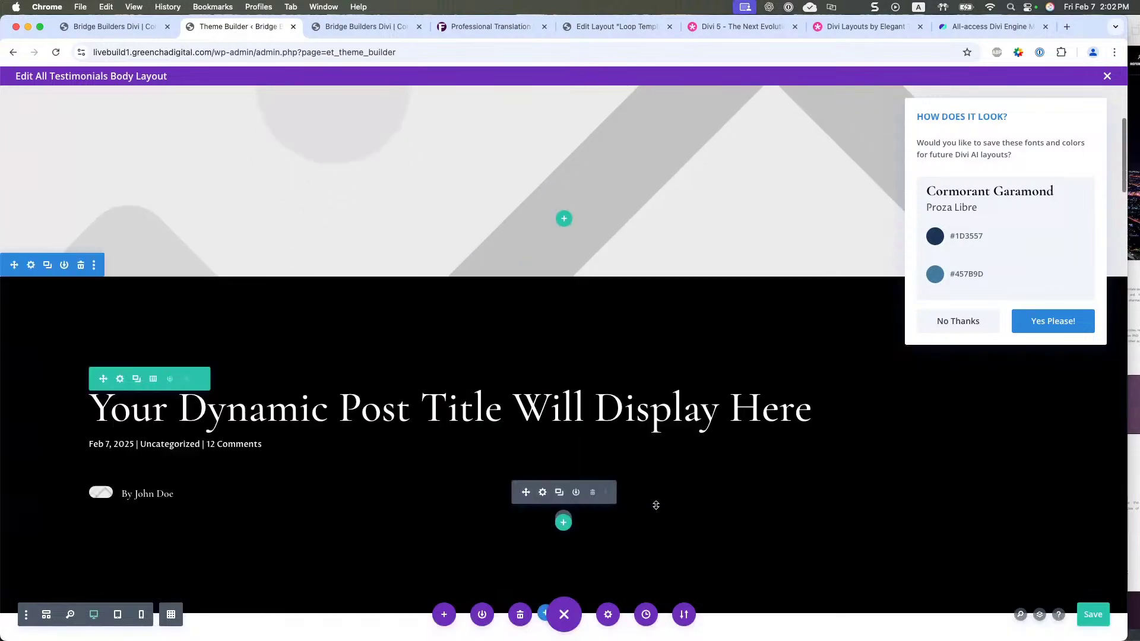
- Look over the generated layout and save its suggested fonts and colors for future Divi AI layouts
scroll(656, 505, "down", 15)
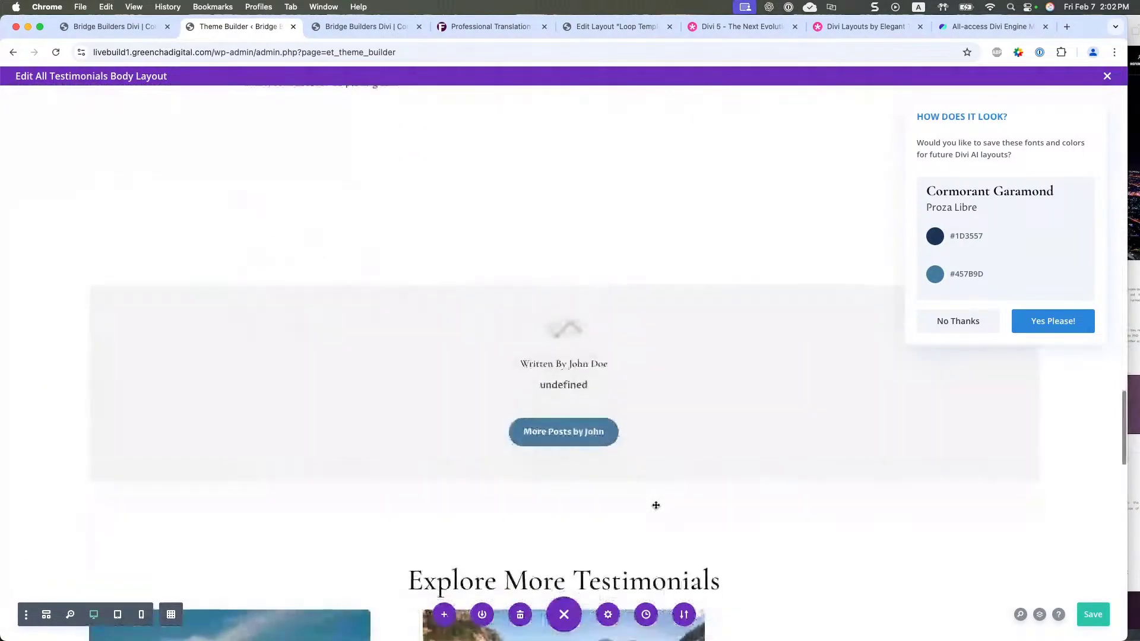
scroll(656, 505, "down", 5)
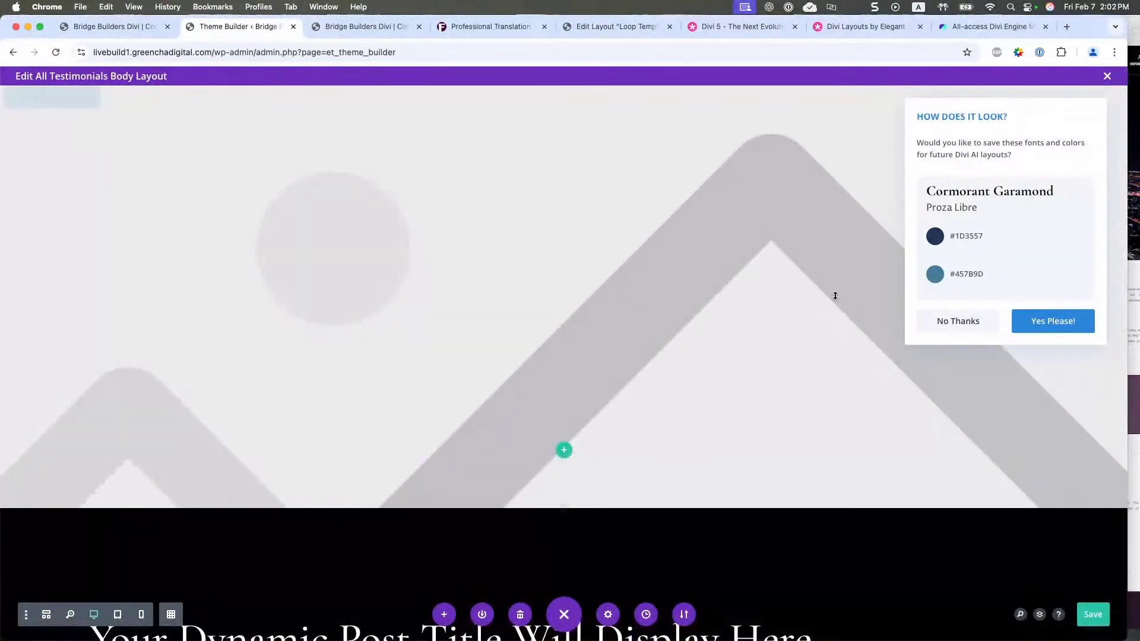
left_click(1037, 325)
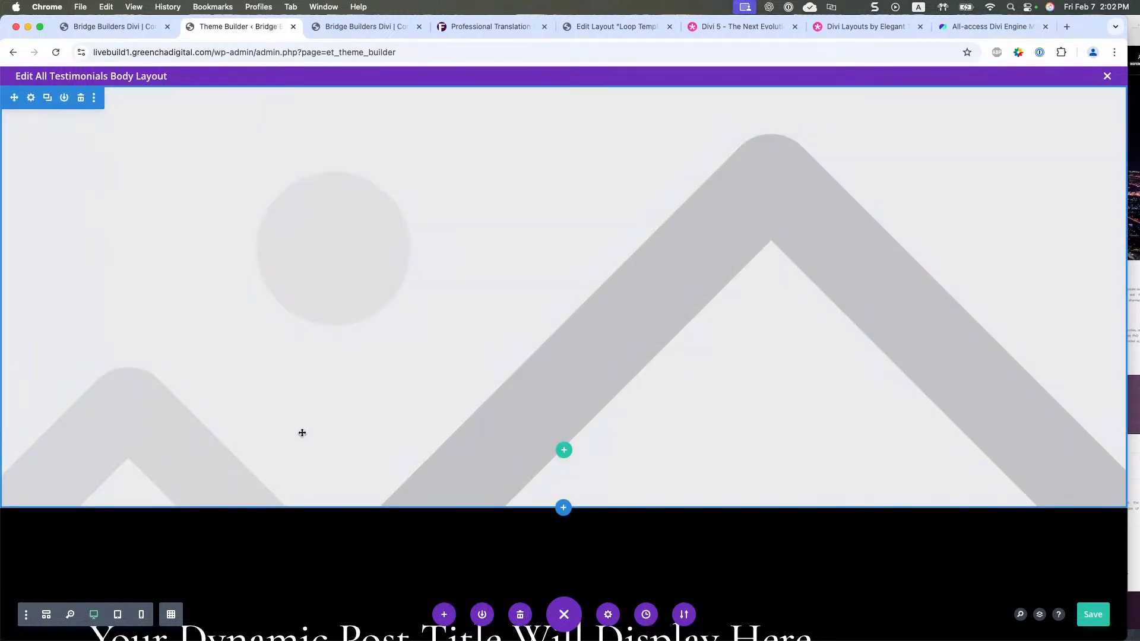
- Replace the first section's background image with the dynamic Featured Image and save the section settings
left_click(31, 97)
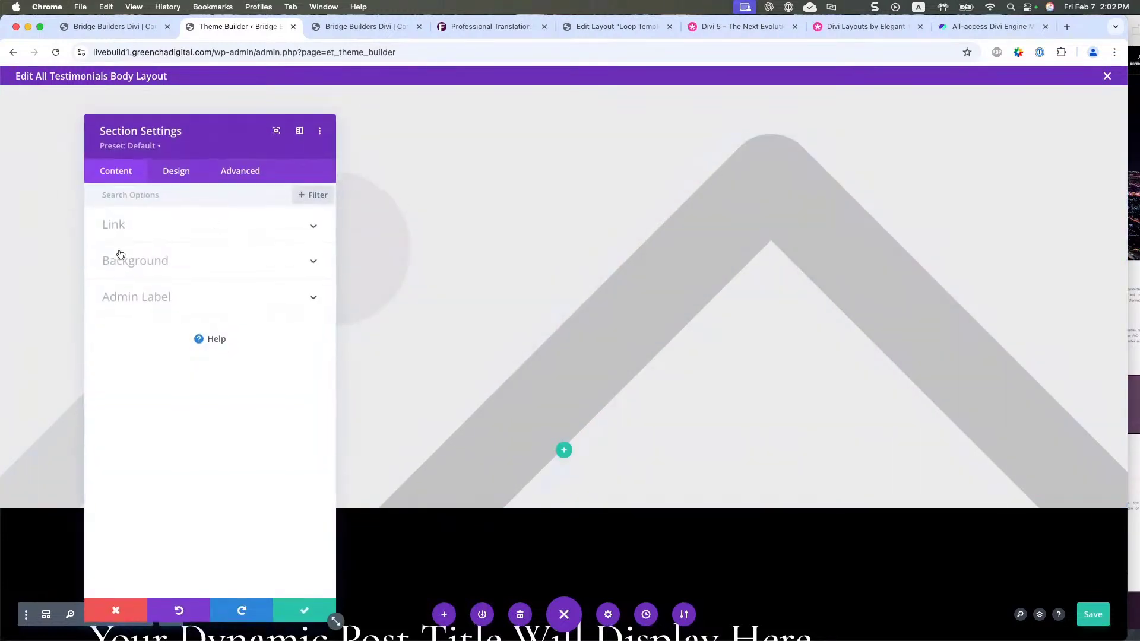
left_click(157, 260)
left_click(190, 301)
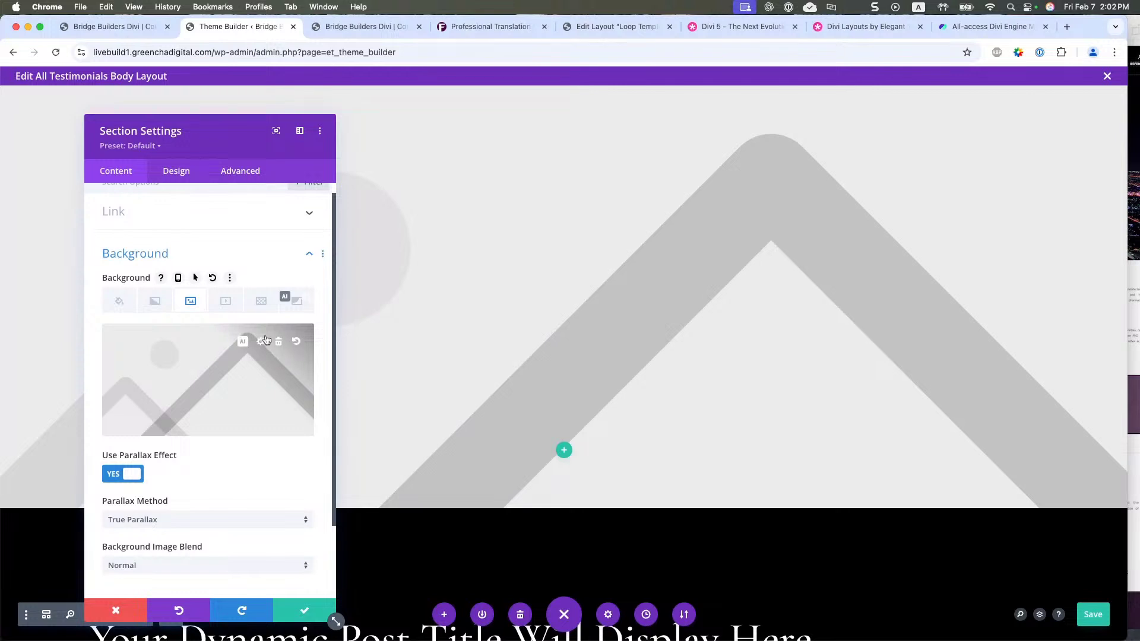
left_click(279, 342)
left_click(301, 336)
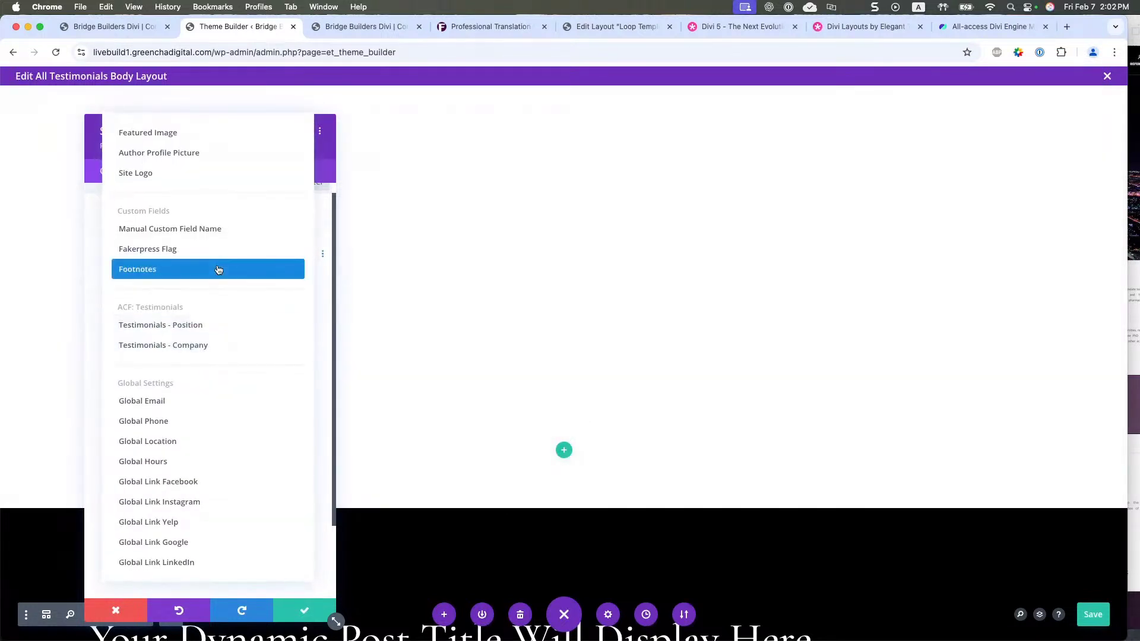
left_click(215, 132)
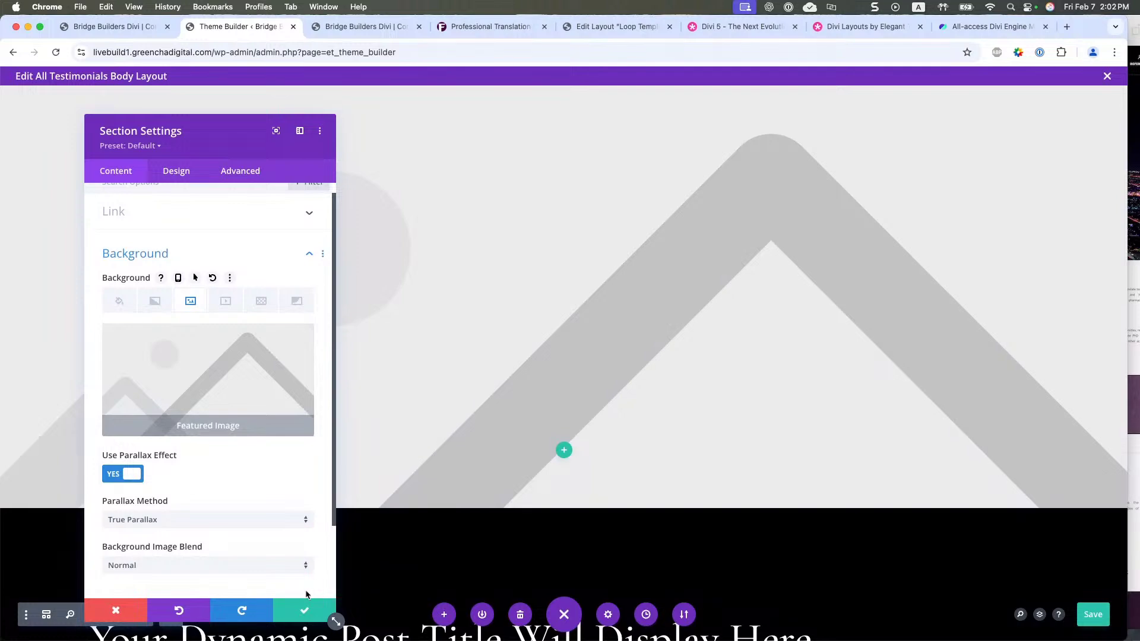
left_click(300, 611)
- Turn off the date, post categories, comments count and meta for the post title in the black section
scroll(369, 463, "down", 10)
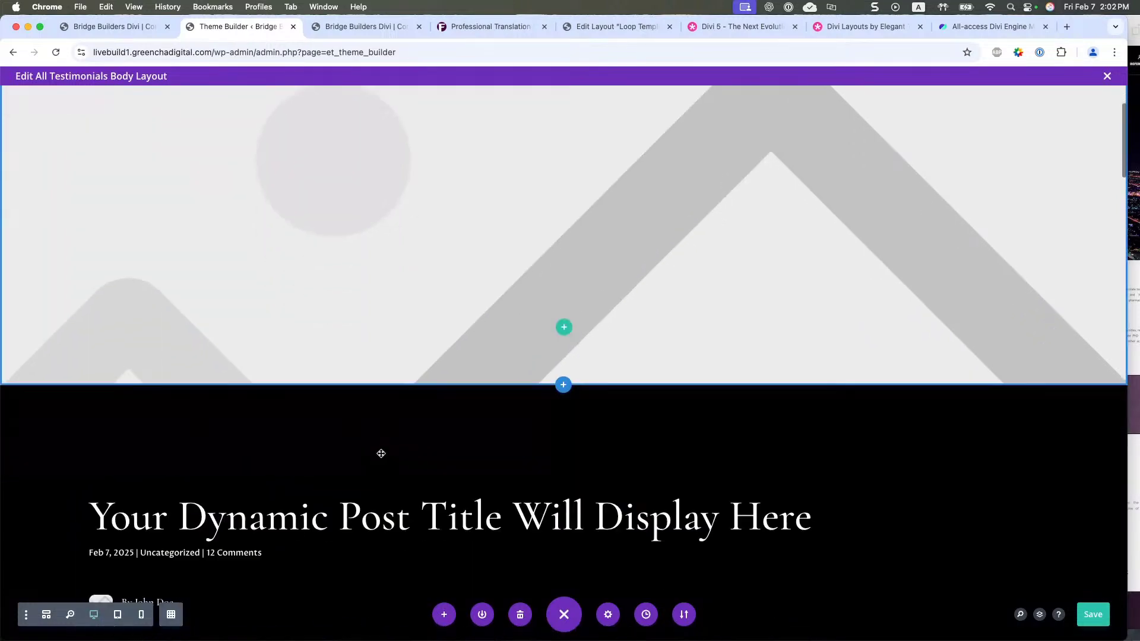
scroll(380, 458, "up", 3)
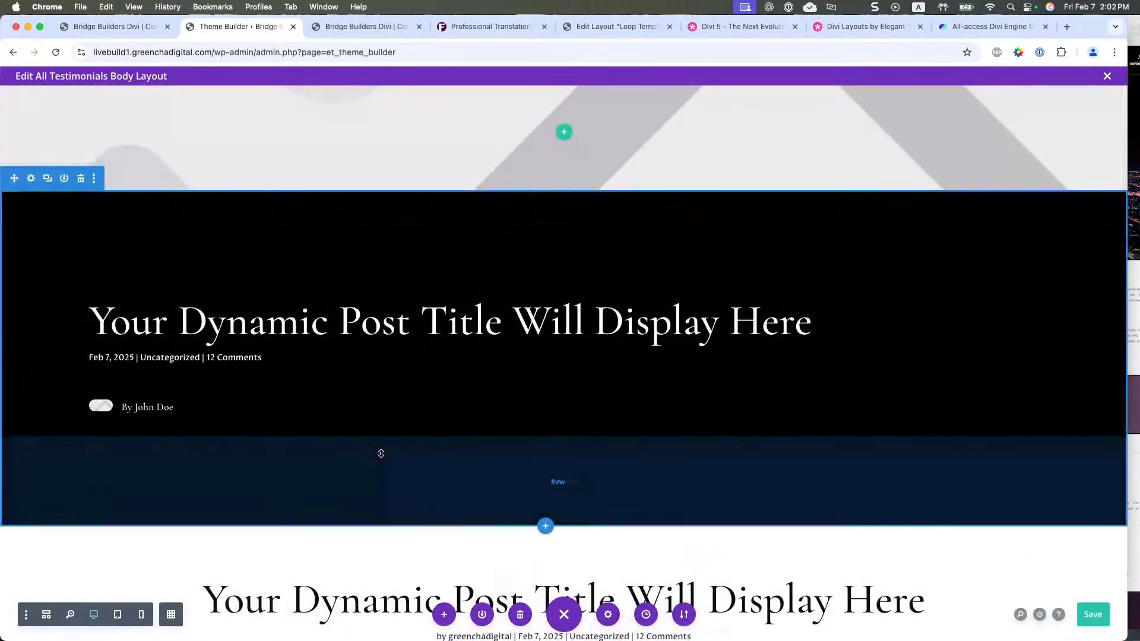
left_click(542, 326)
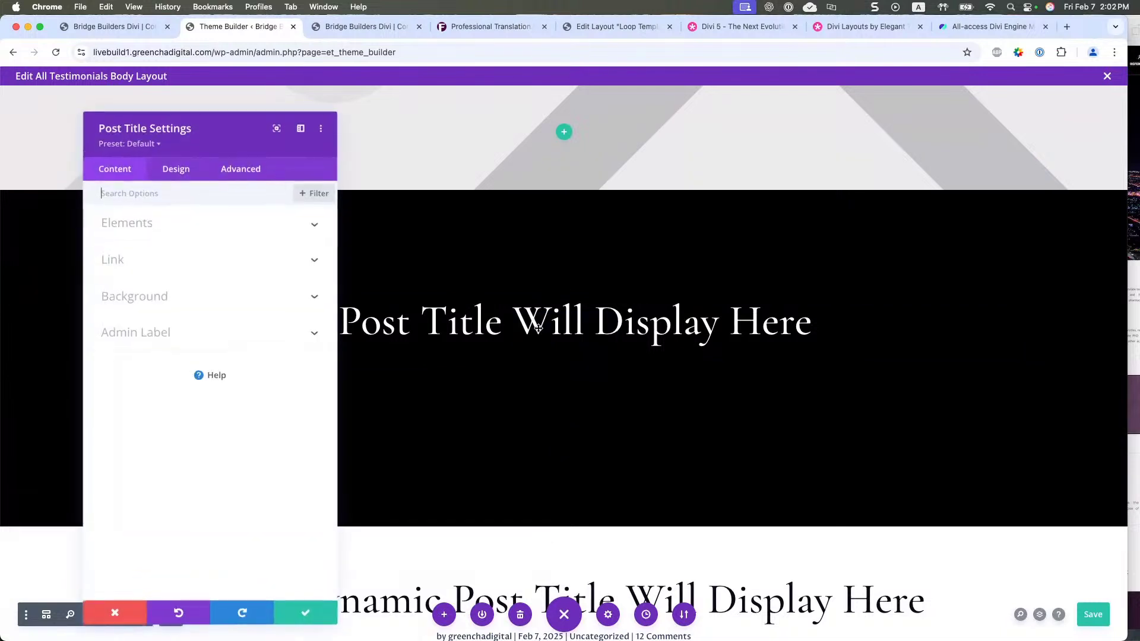
left_click(136, 229)
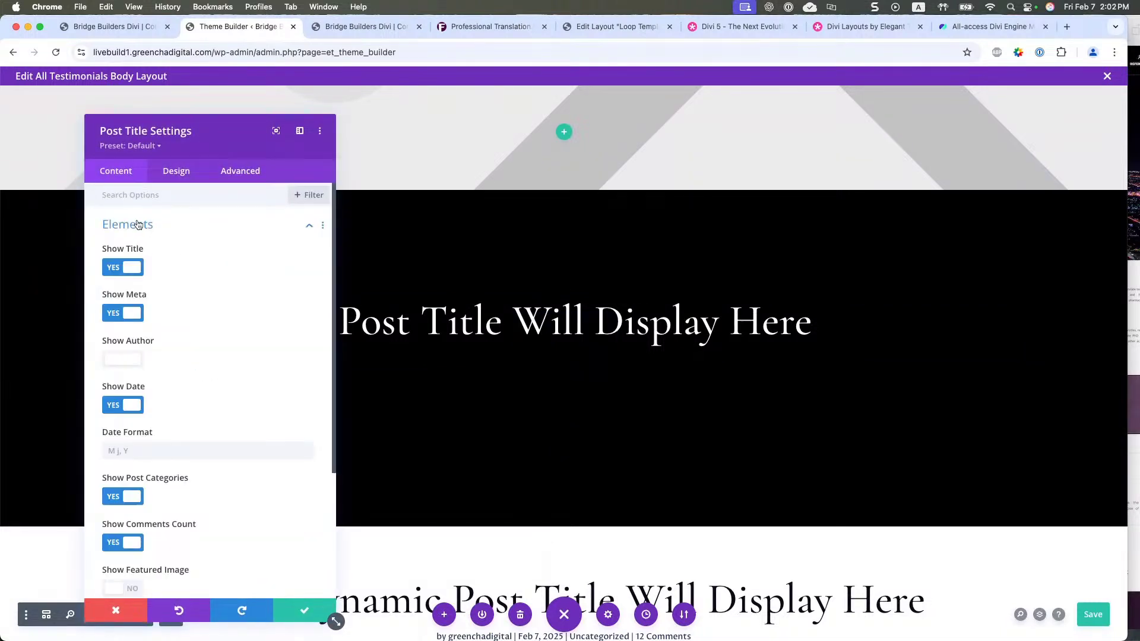
left_click(136, 228)
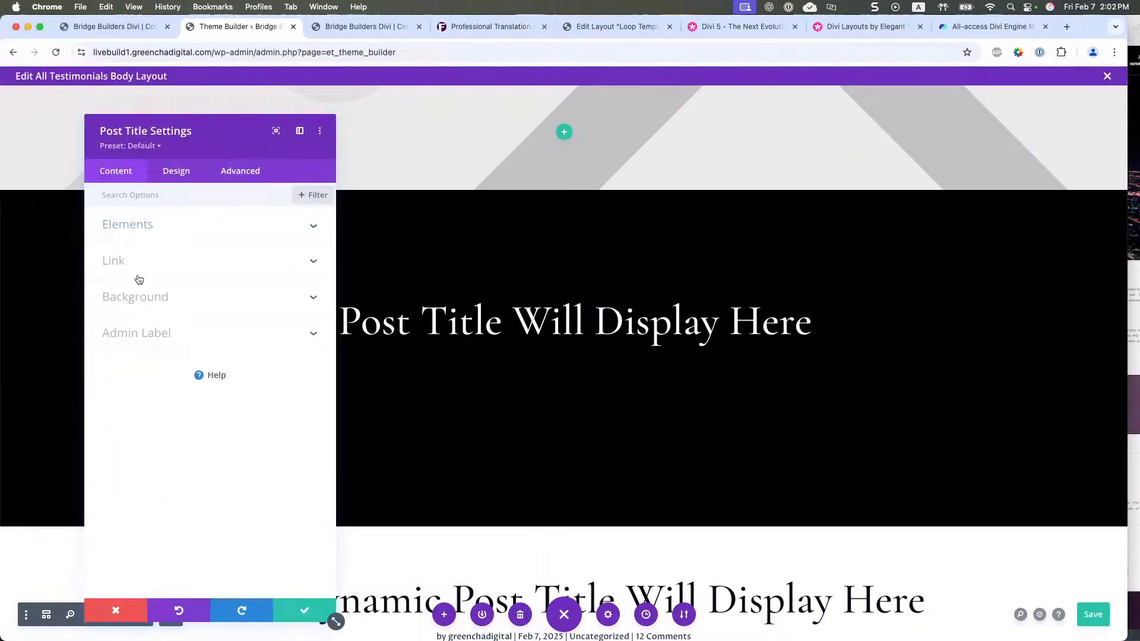
left_click(142, 229)
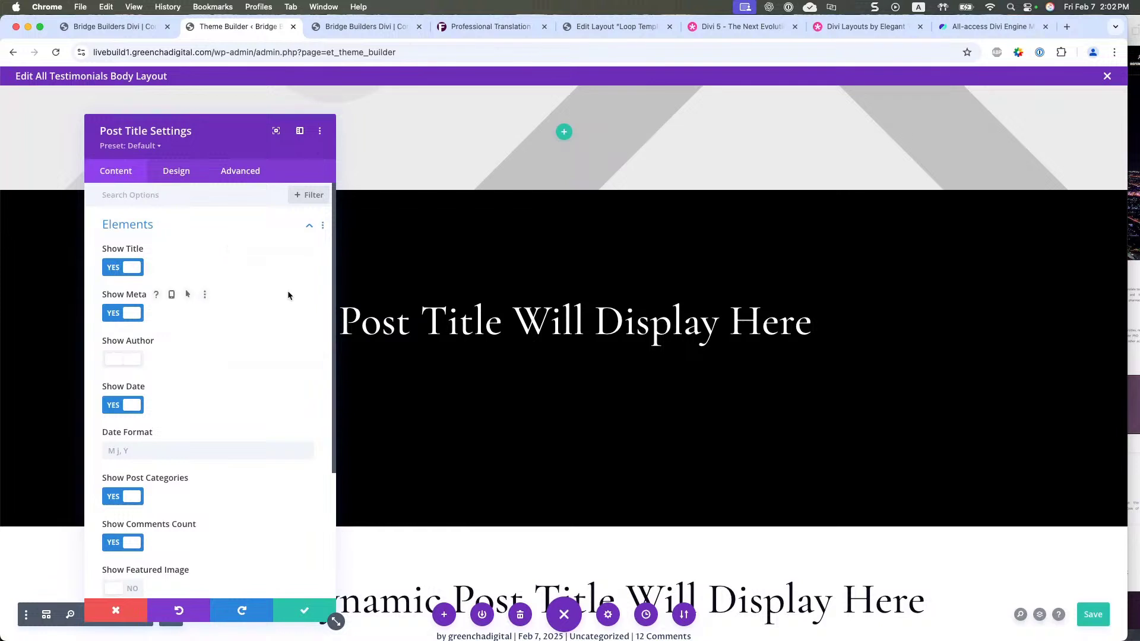
left_click(126, 408)
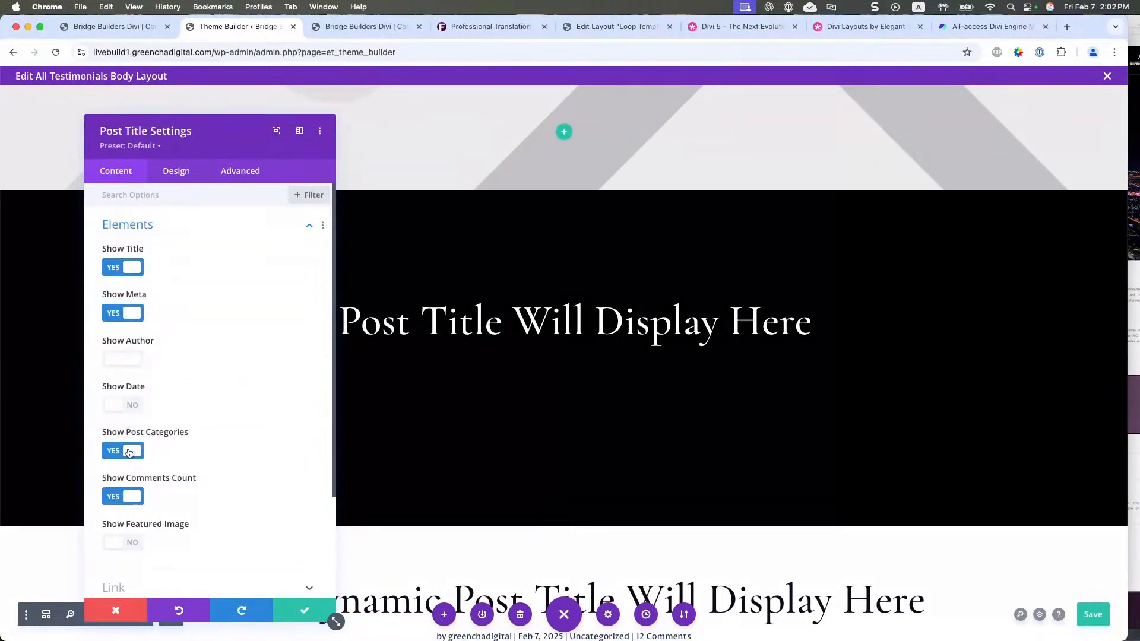
left_click(129, 452)
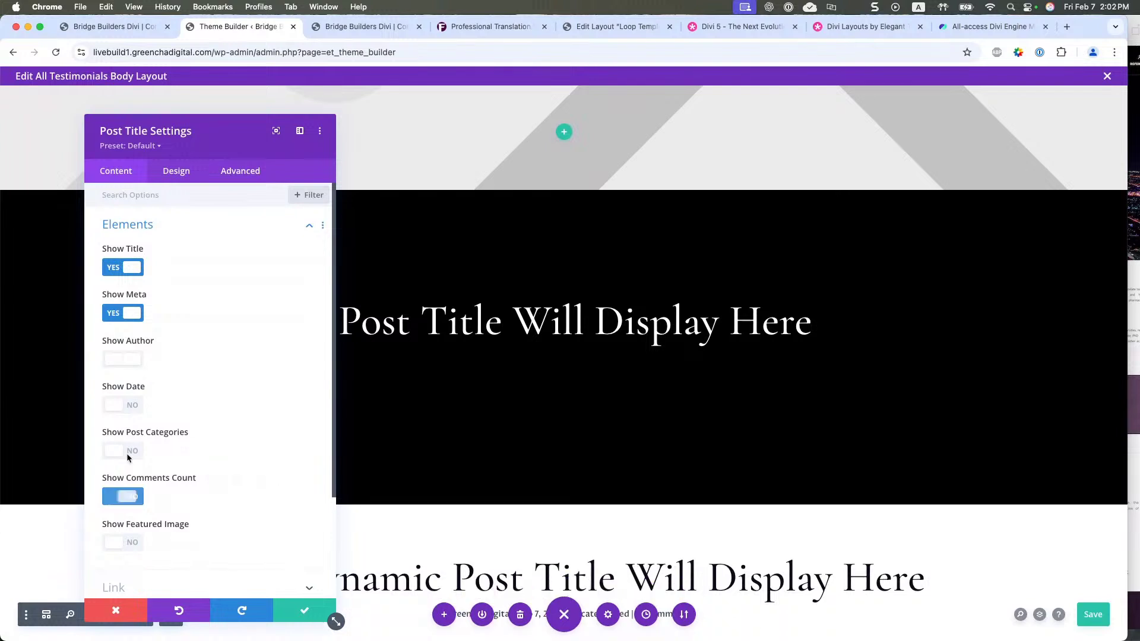
left_click(126, 315)
left_click(304, 611)
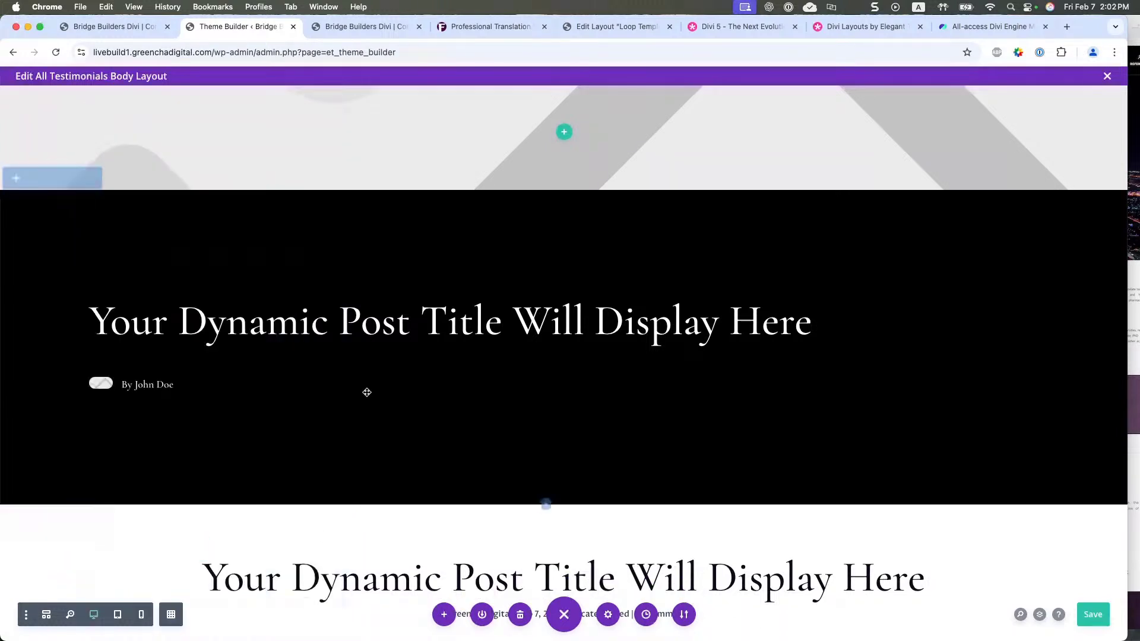
- Delete the author line from the black section and the duplicate post title in the white section beneath it
scroll(367, 392, "down", 3)
left_click(592, 227)
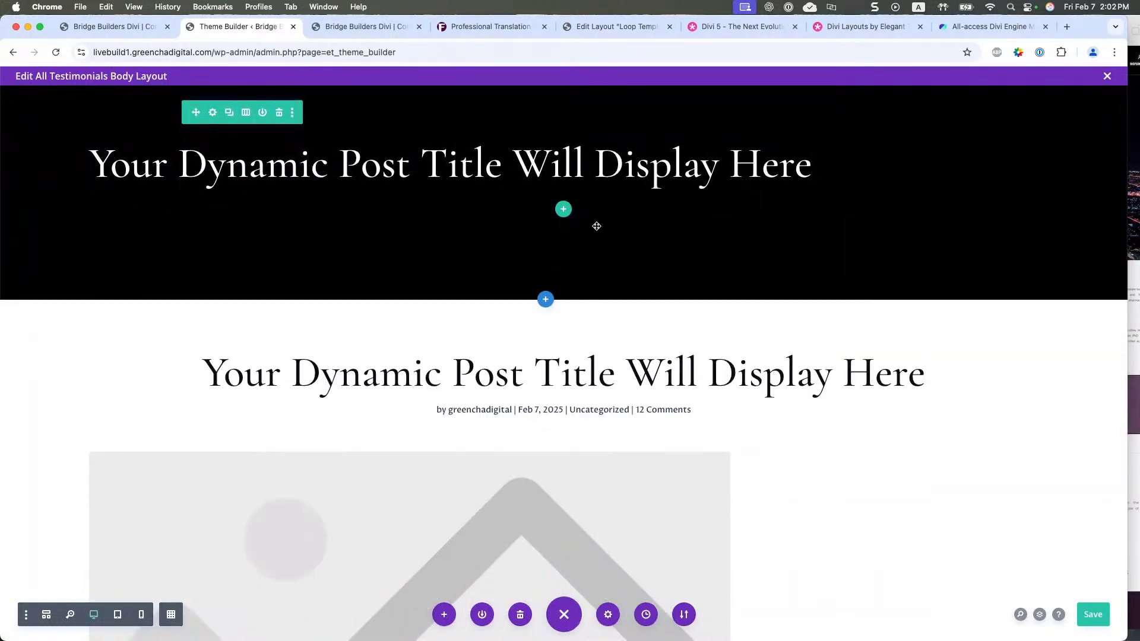
scroll(594, 237, "down", 1)
left_click(592, 318)
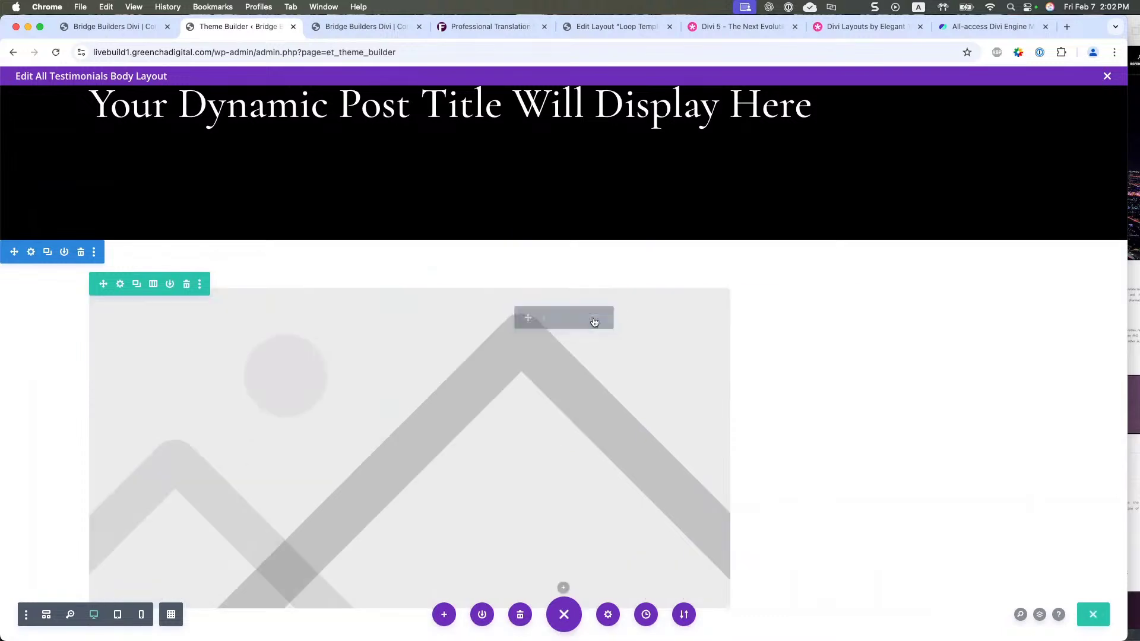
- Delete the featured image above the post content together with its empty row
scroll(491, 364, "down", 3)
left_click(586, 167)
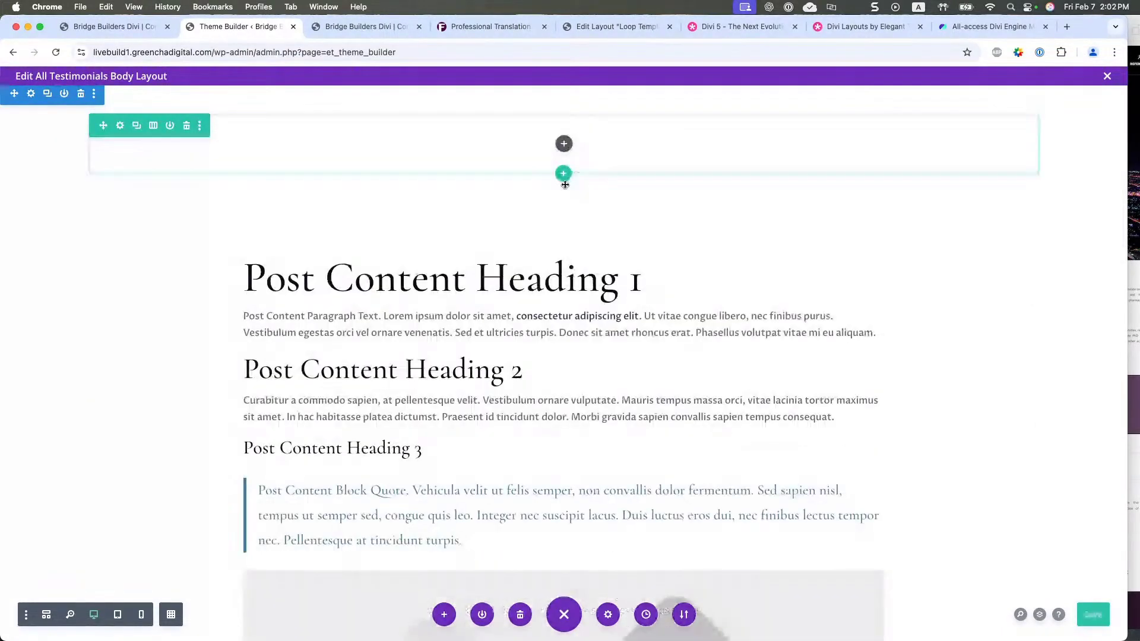
scroll(521, 236, "up", 1)
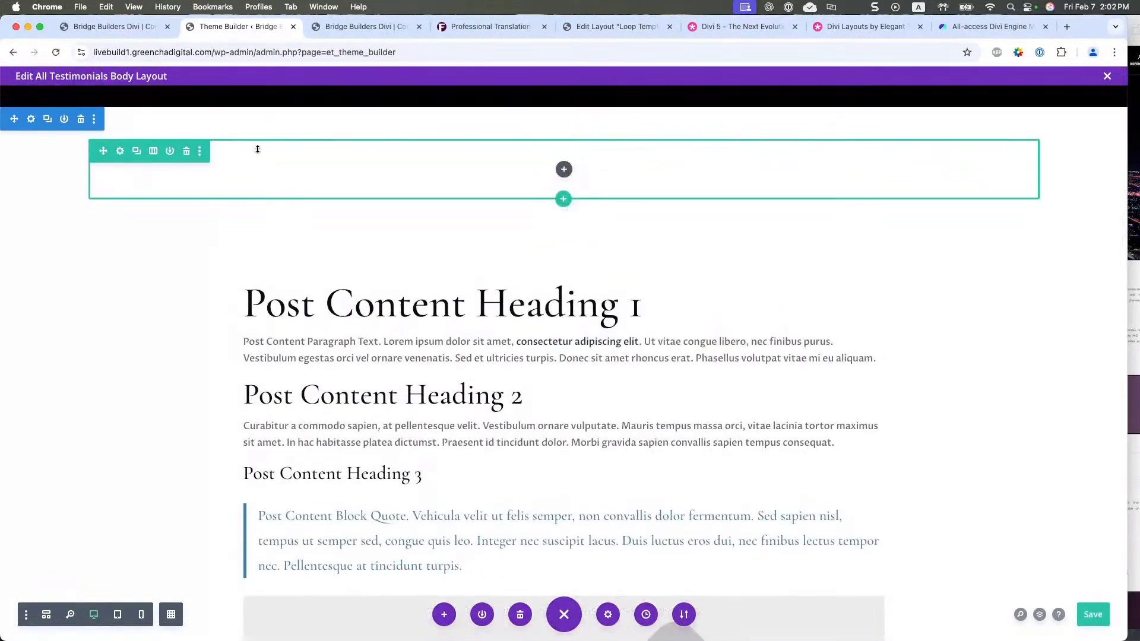
left_click(188, 152)
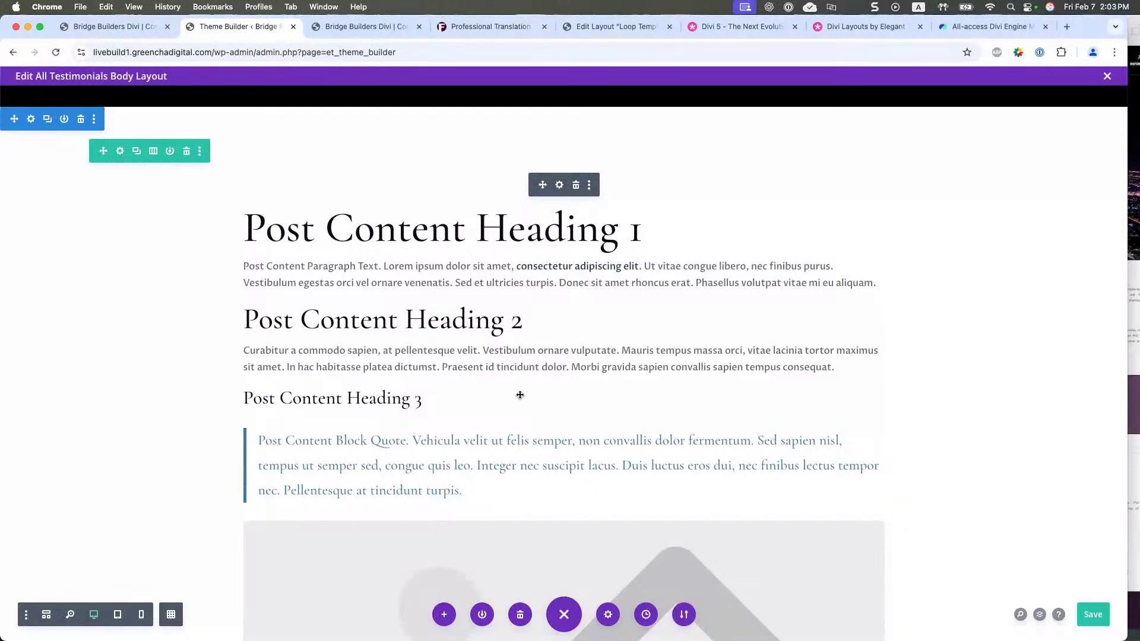
- Delete the comments section at the end of the testimonial layout
scroll(520, 395, "down", 15)
scroll(519, 395, "down", 10)
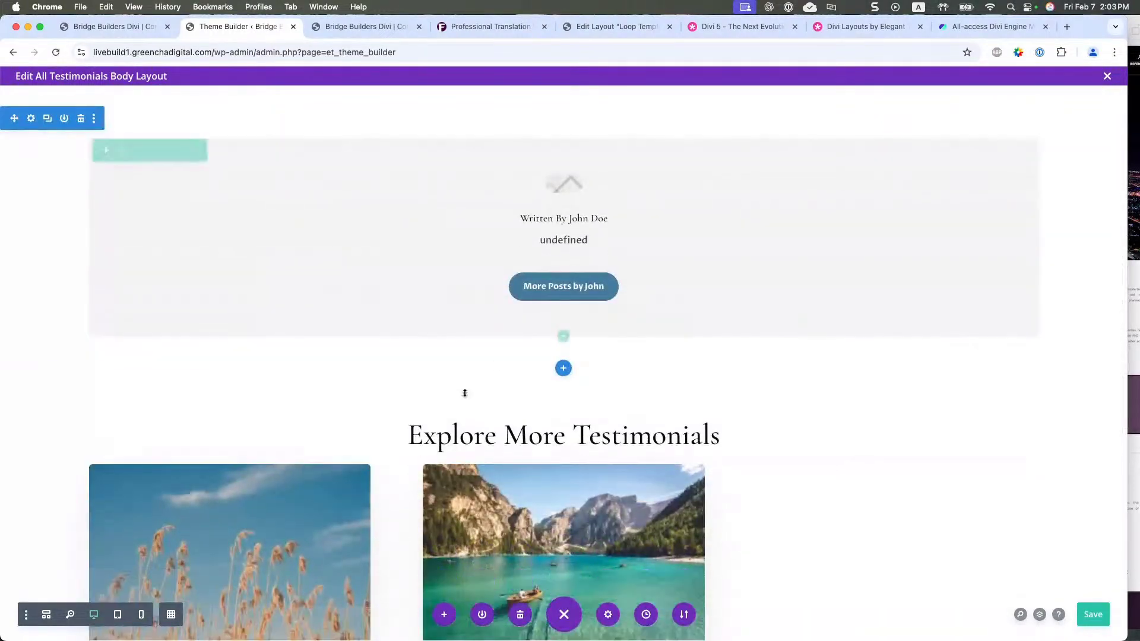
scroll(438, 407, "up", 5)
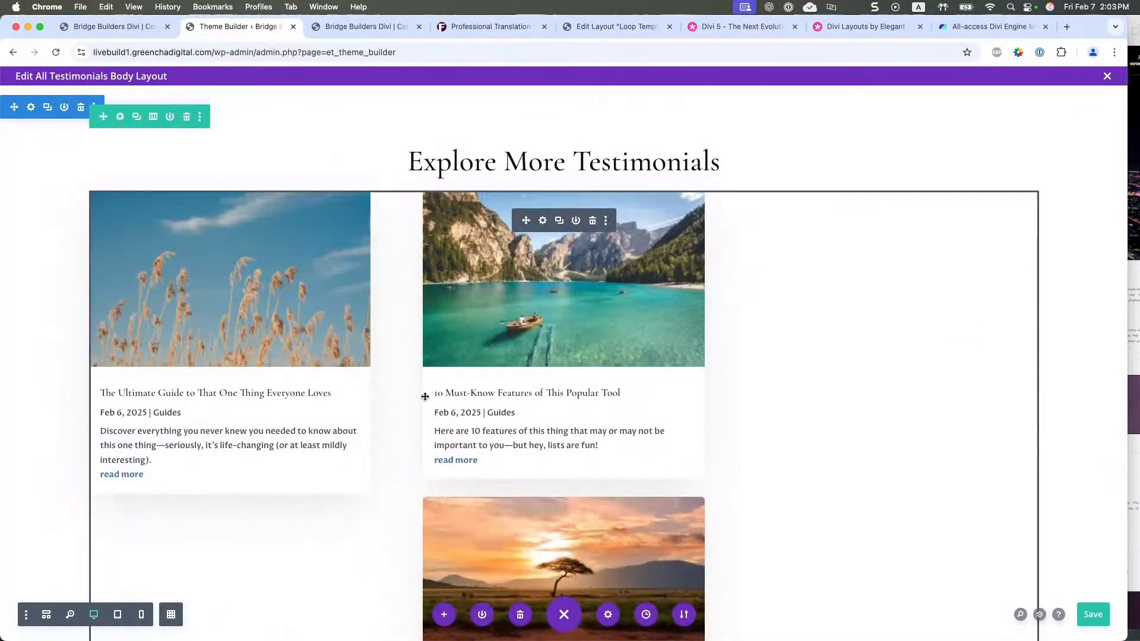
scroll(425, 395, "down", 8)
scroll(974, 454, "up", 2)
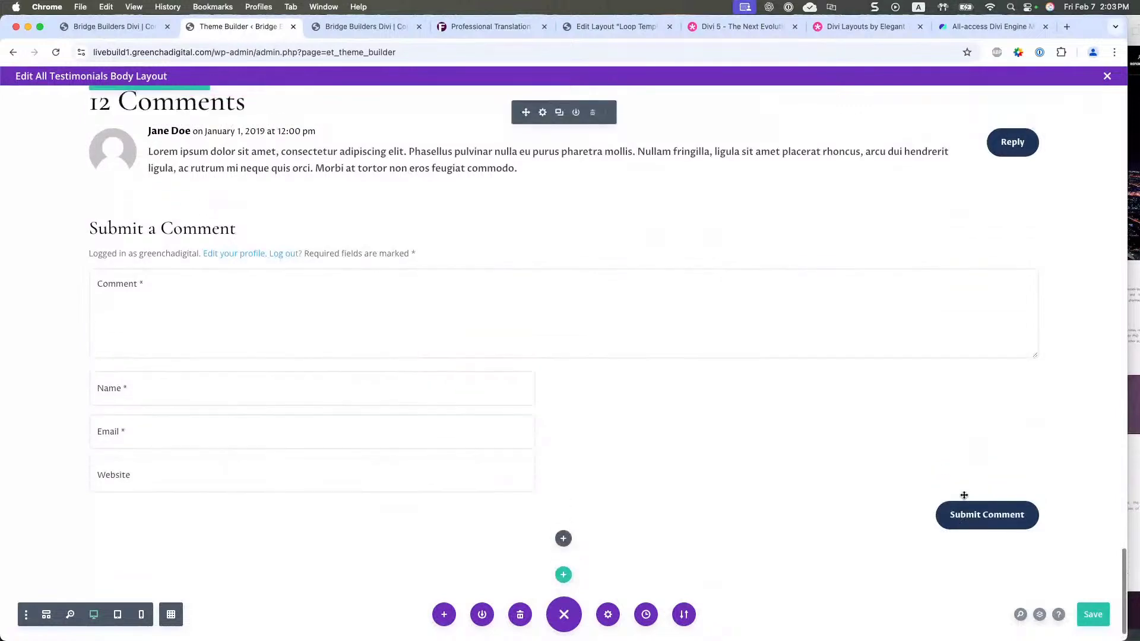
left_click(77, 102)
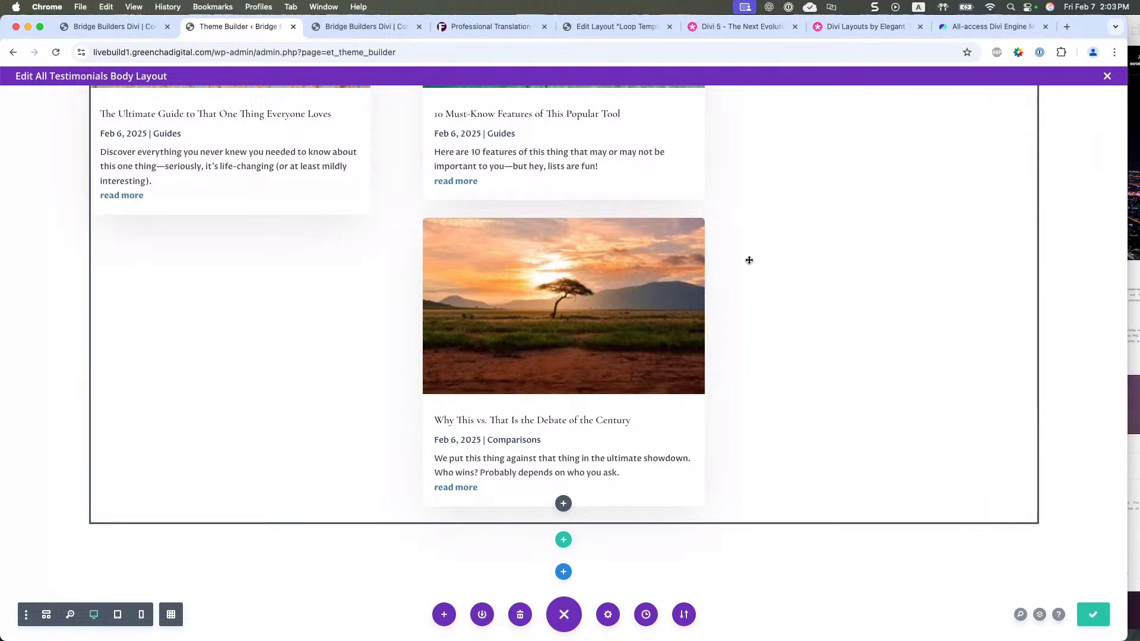
- Close the testimonial body layout editor and save the Theme Builder changes
scroll(741, 231, "up", 1)
scroll(745, 220, "up", 10)
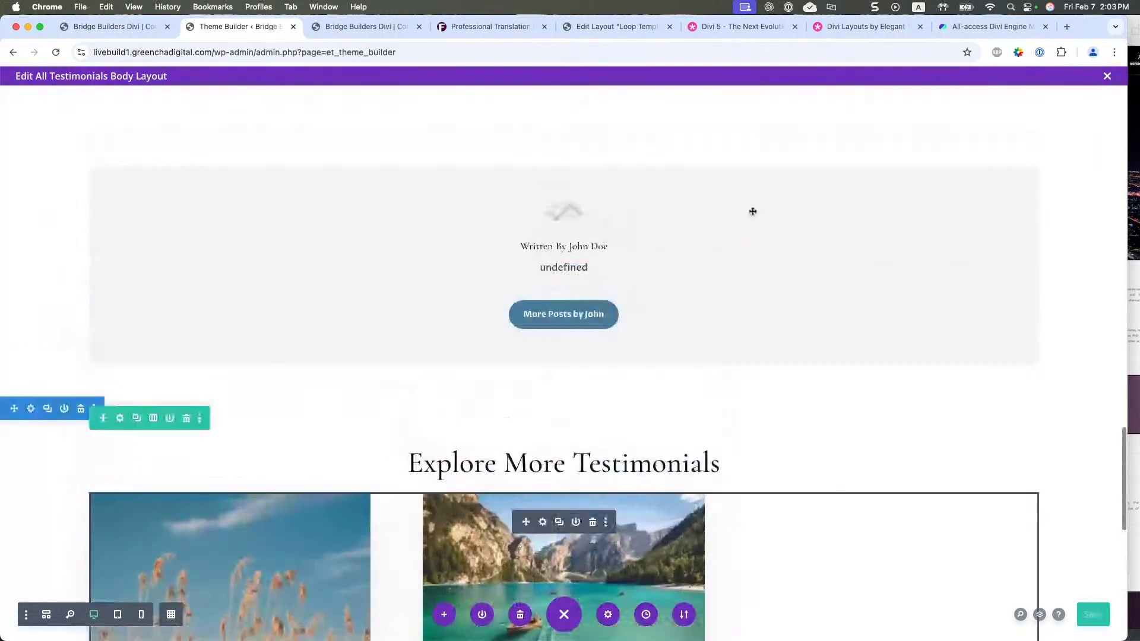
left_click(1108, 76)
left_click(169, 127)
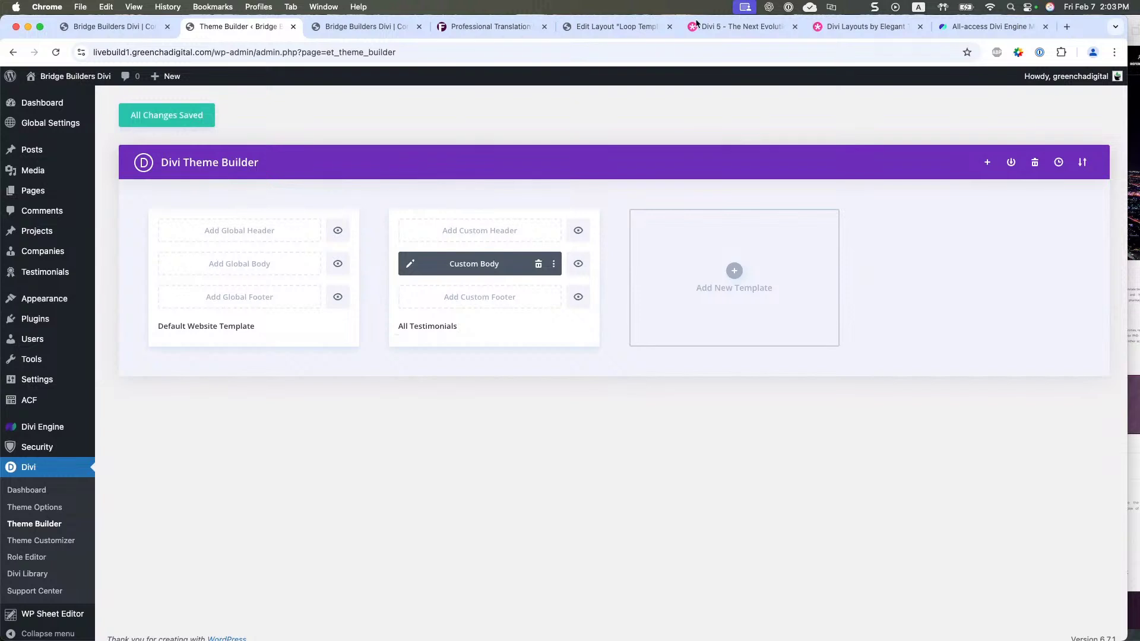
- Open the testimonial with the teal portrait from the live home page carousel and review its single page
left_click(380, 27)
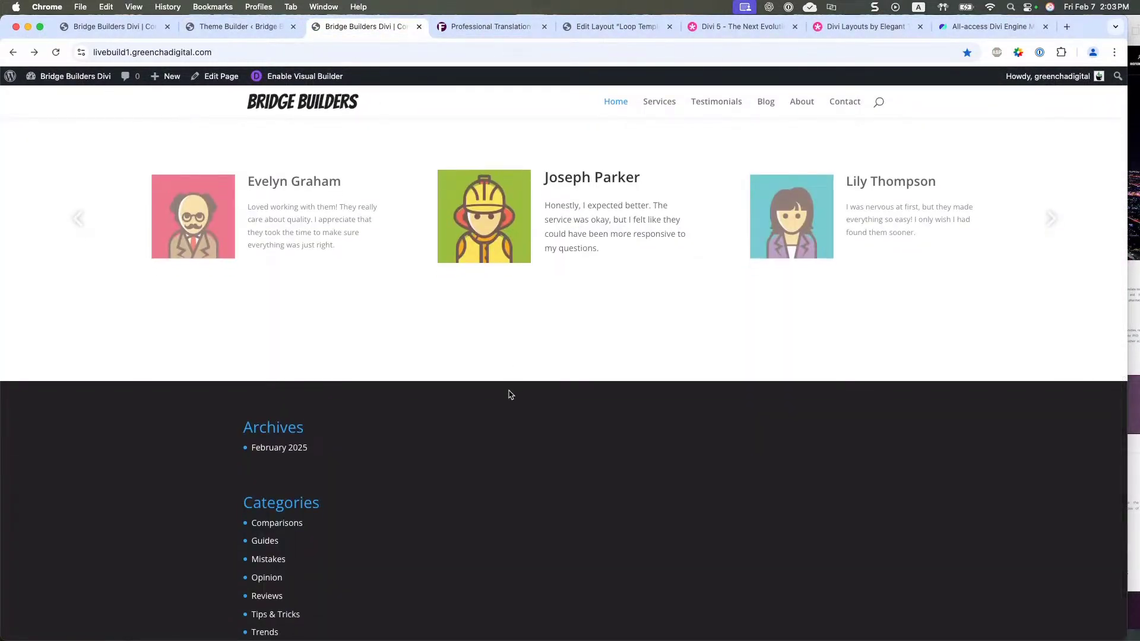
scroll(487, 380, "up", 2)
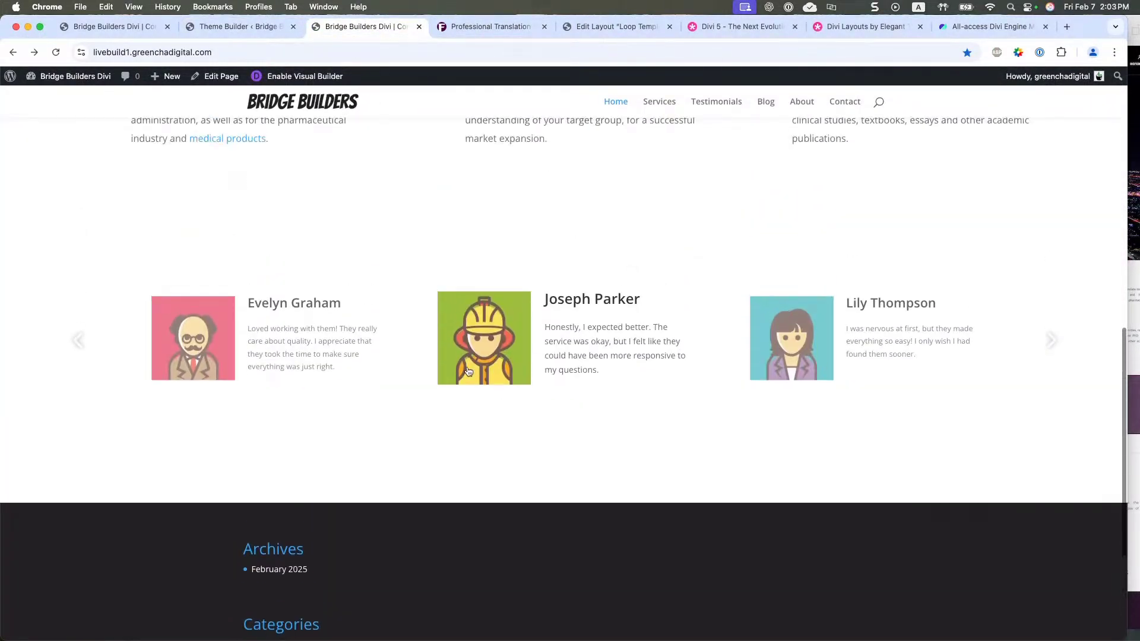
left_click(786, 333)
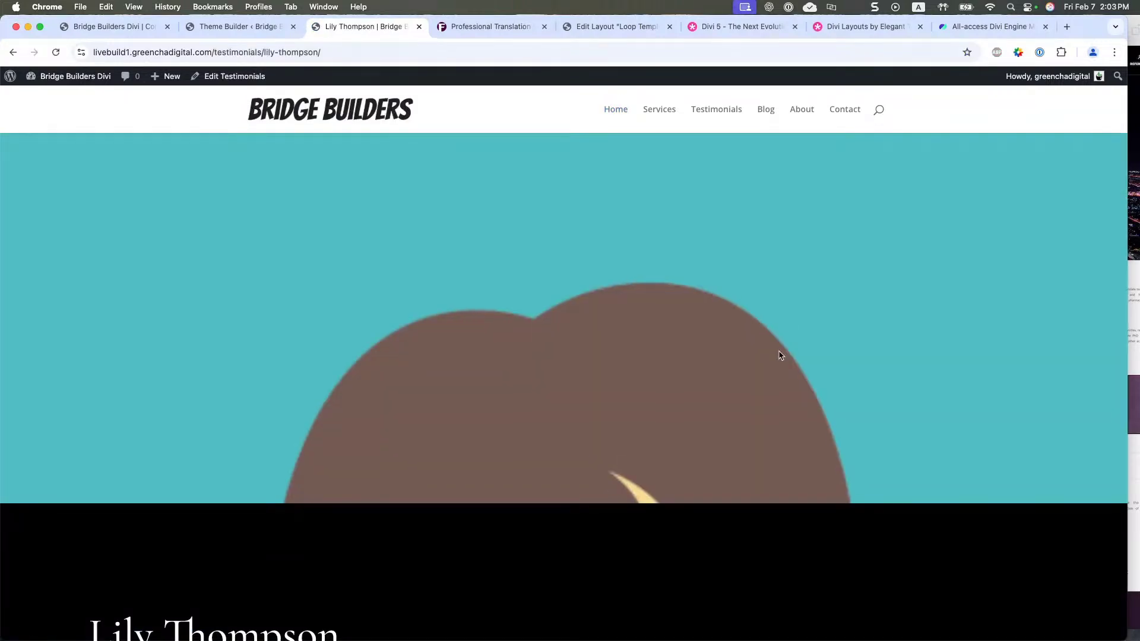
scroll(783, 344, "down", 4)
scroll(781, 355, "down", 15)
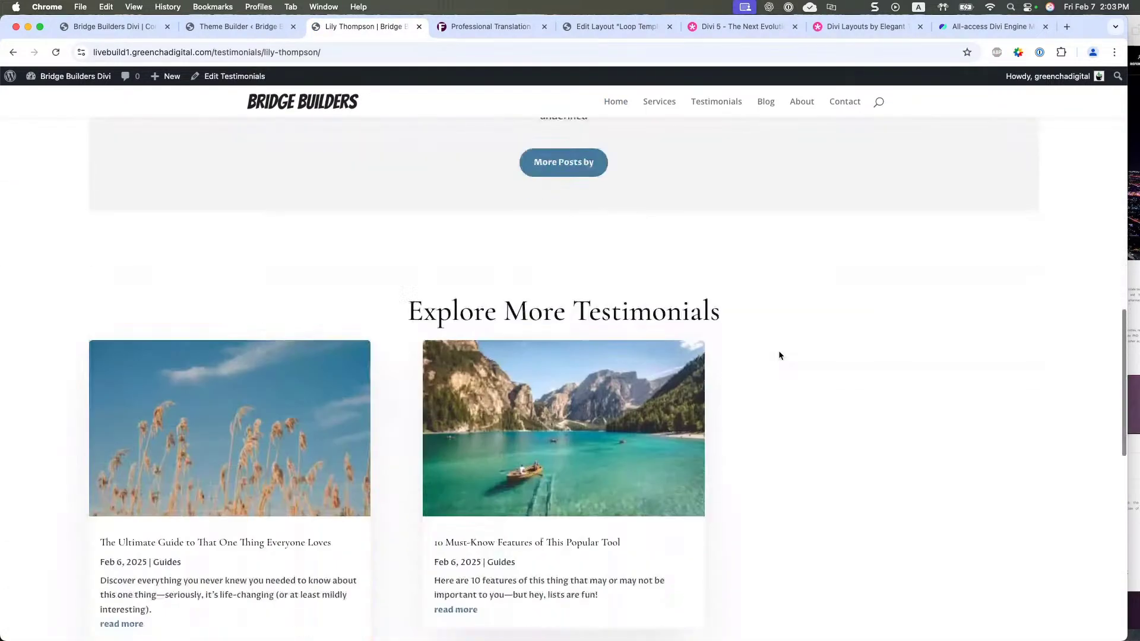
scroll(780, 356, "up", 17)
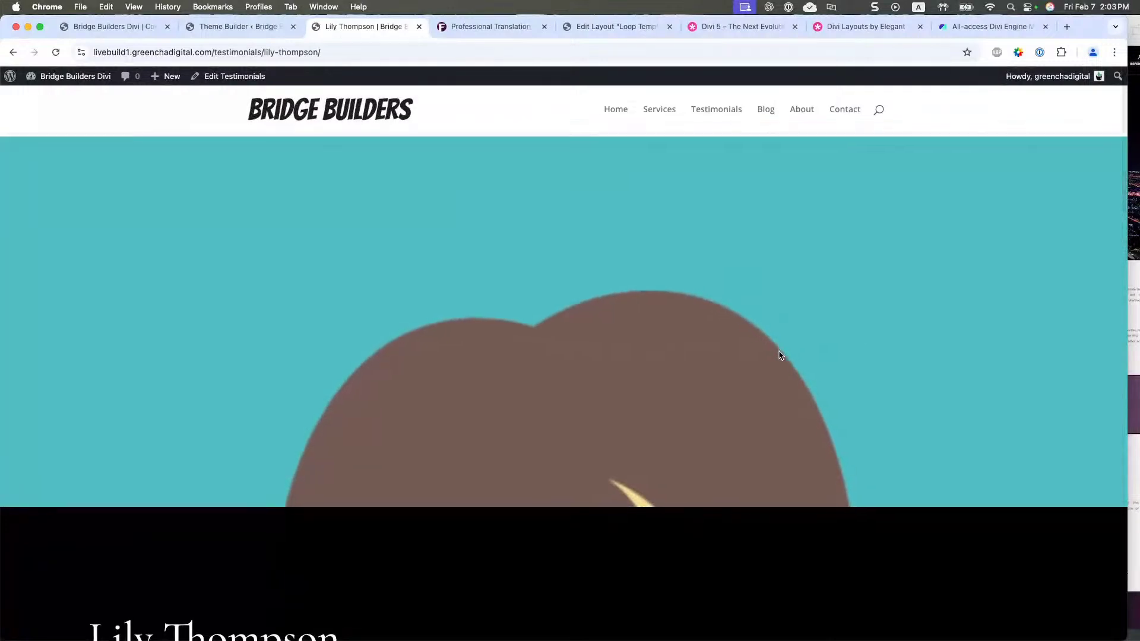
scroll(781, 356, "down", 1)
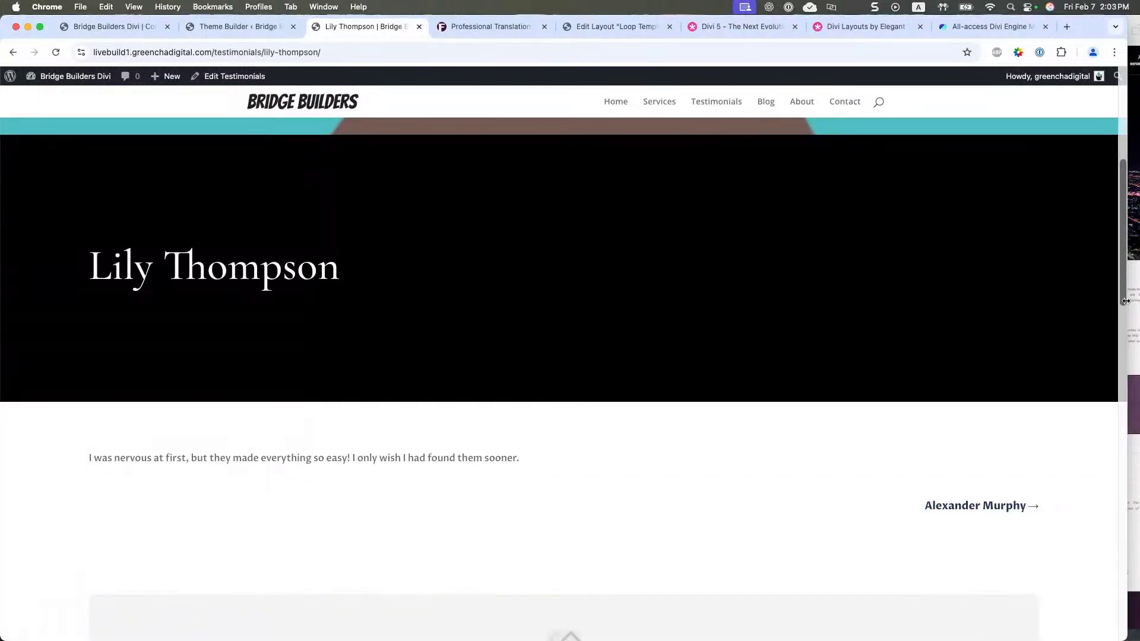
- Check the testimonial page's responsive layout by narrowing the browser window to phone width and widening it to tablet width
left_click_drag(1127, 301, 297, 309)
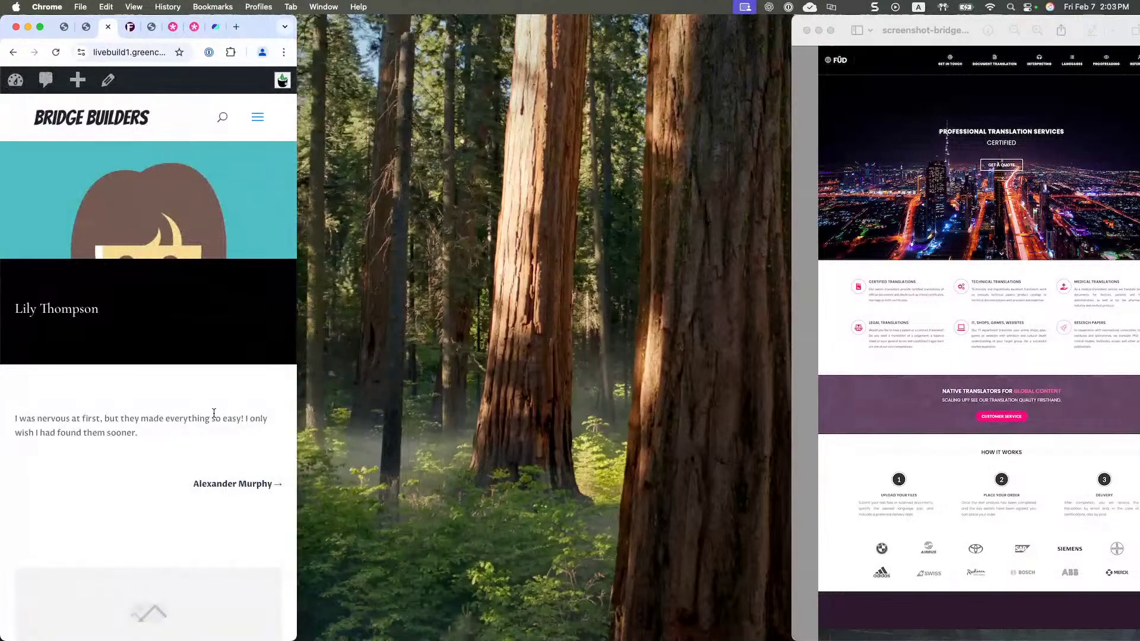
scroll(214, 417, "down", 5)
scroll(226, 416, "up", 5)
left_click_drag(297, 397, 546, 385)
scroll(112, 461, "down", 10)
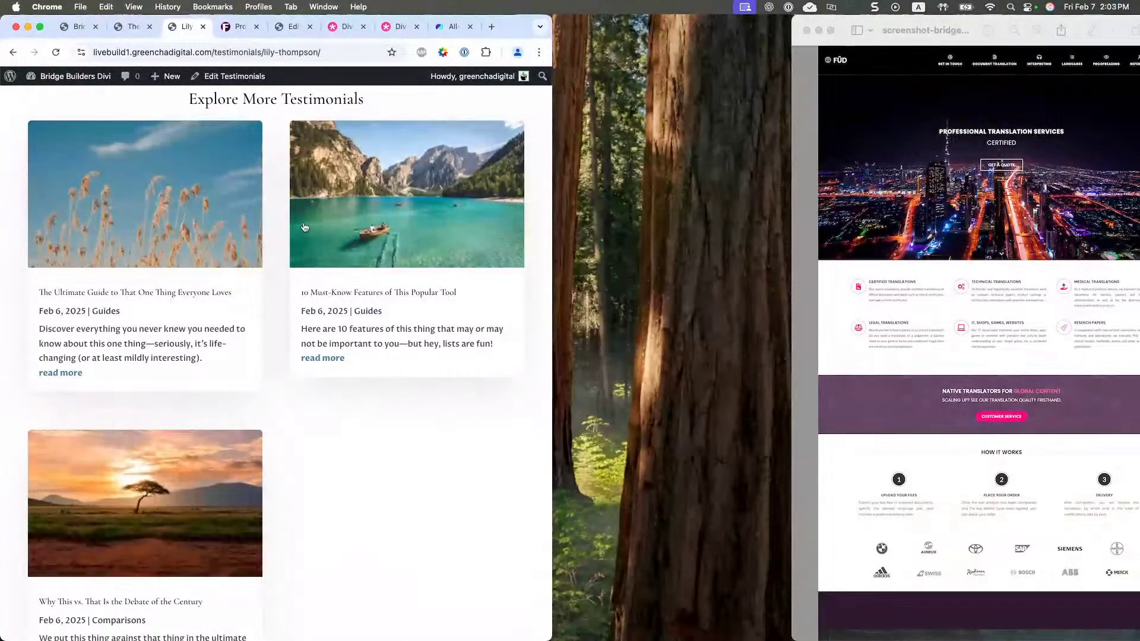
- Widen the browser window back to desktop width and return to the live home page to review the testimonial carousel
left_click_drag(554, 202, 1050, 178)
scroll(891, 285, "up", 15)
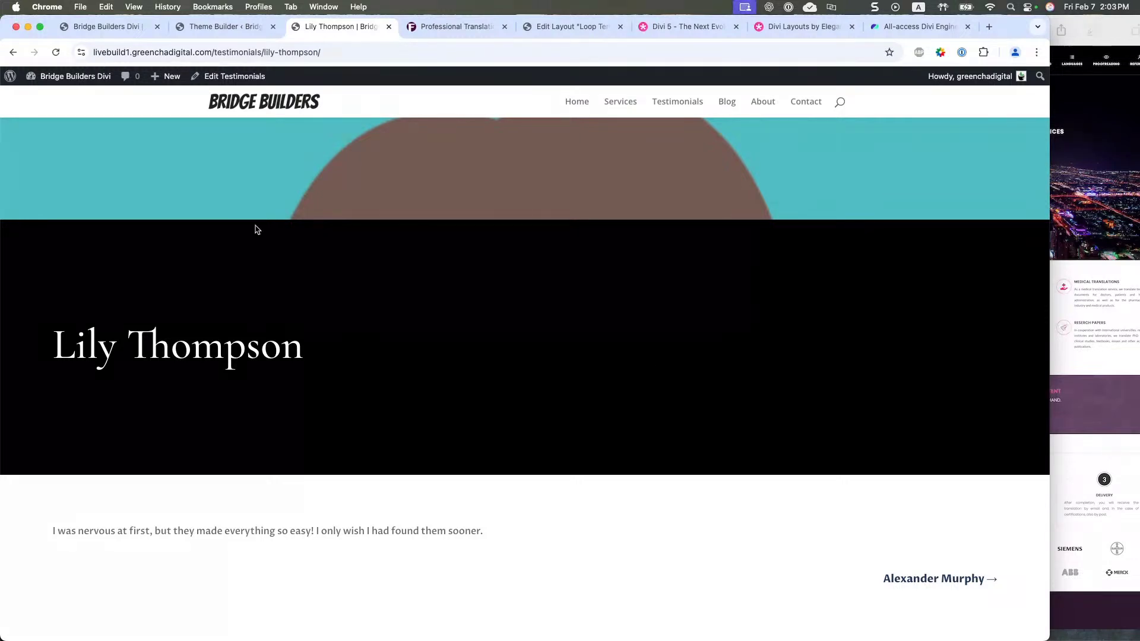
left_click(215, 30)
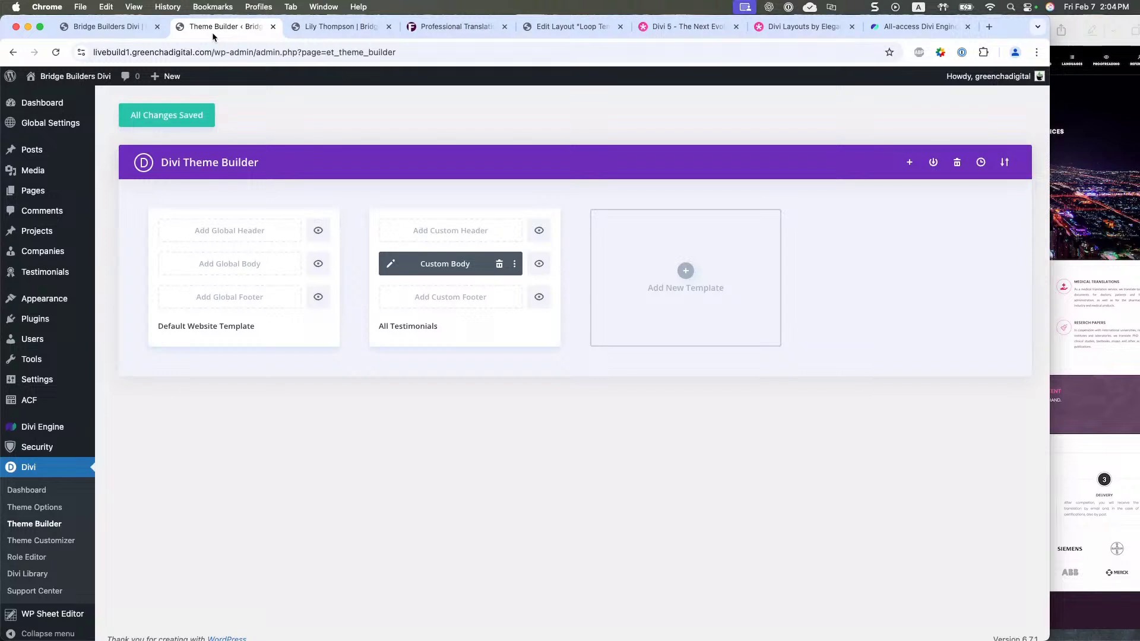
mouse_move(84, 82)
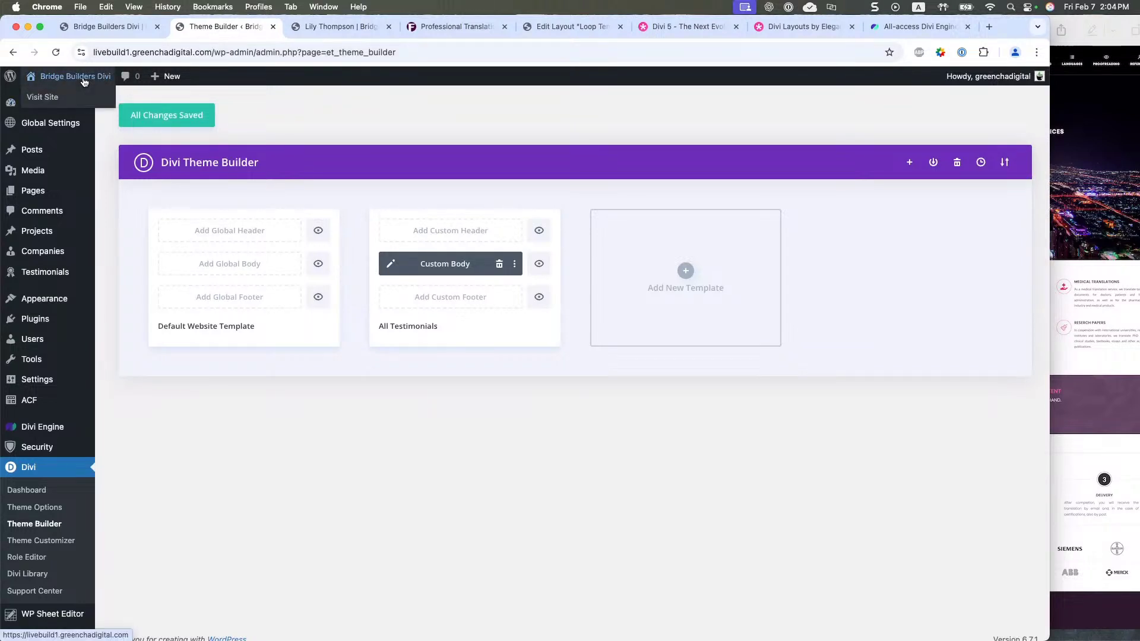
left_click(333, 27)
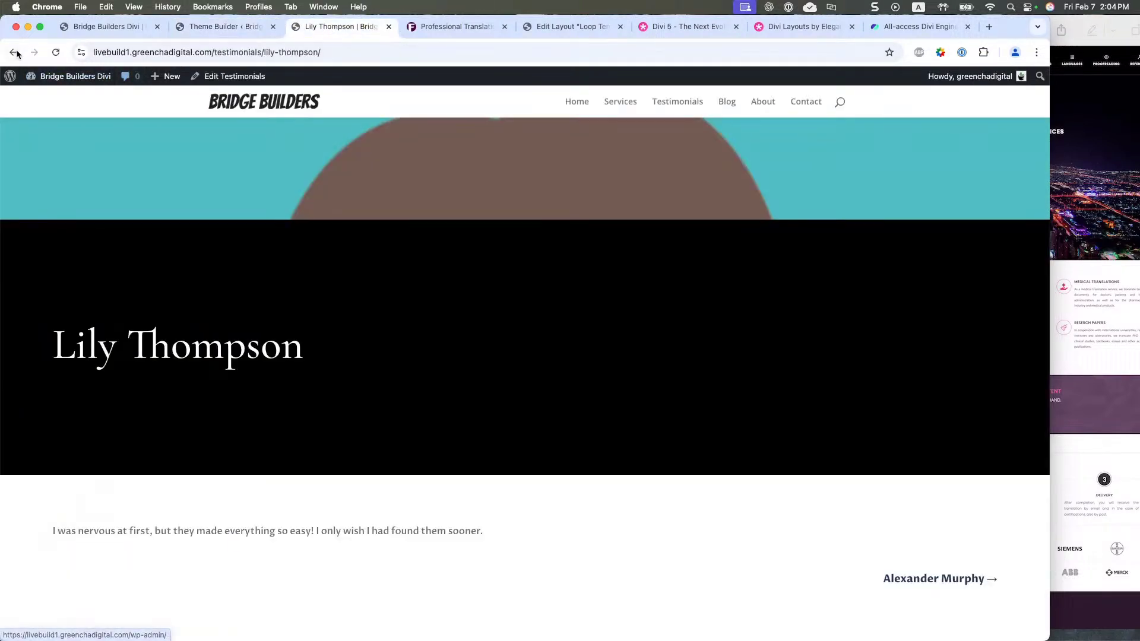
scroll(441, 449, "up", 10)
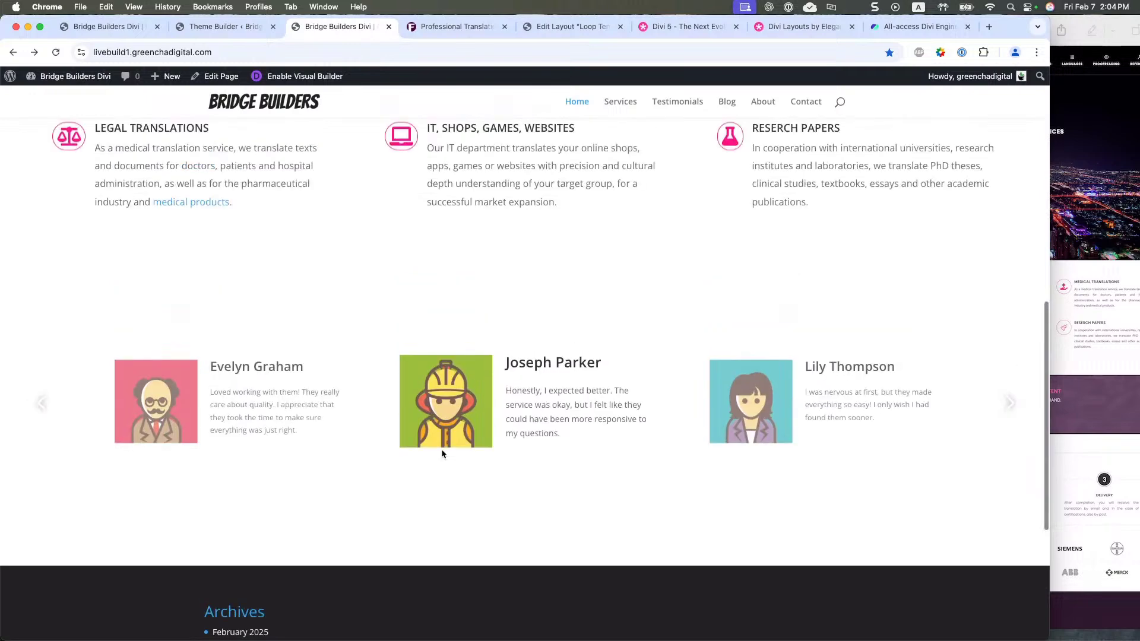
scroll(442, 454, "down", 8)
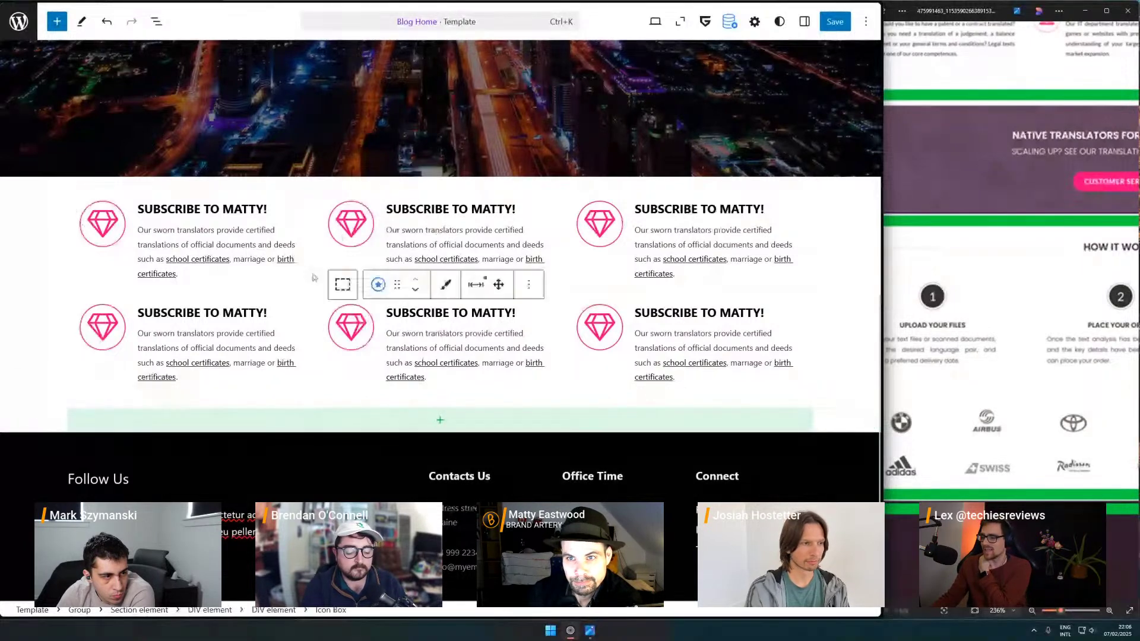
left_click(351, 323)
left_click(416, 341)
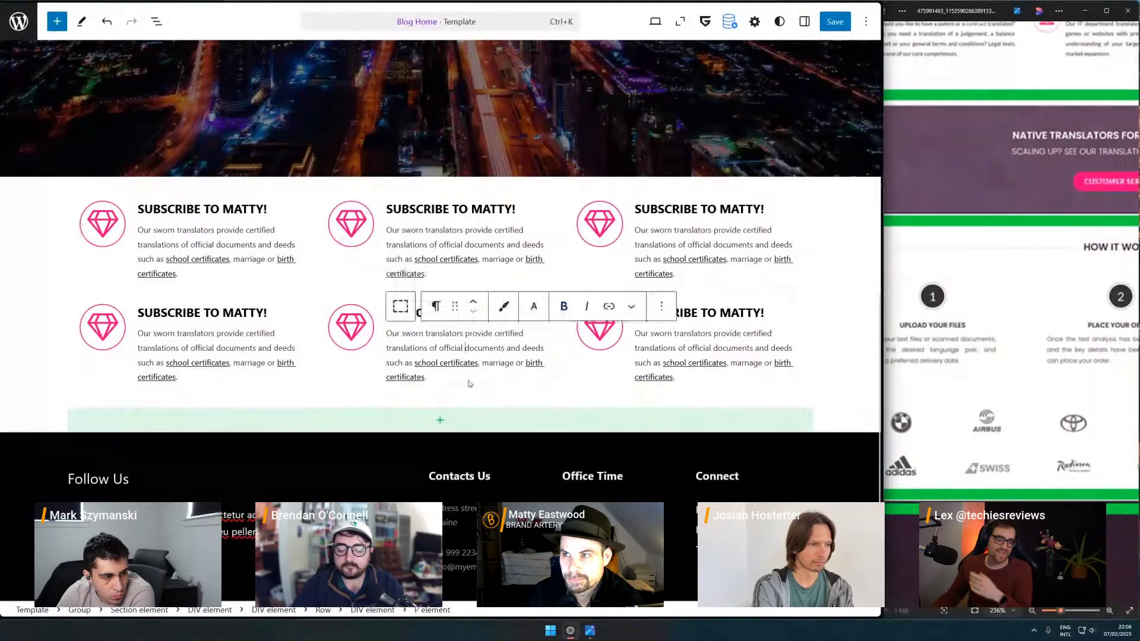
left_click(359, 428)
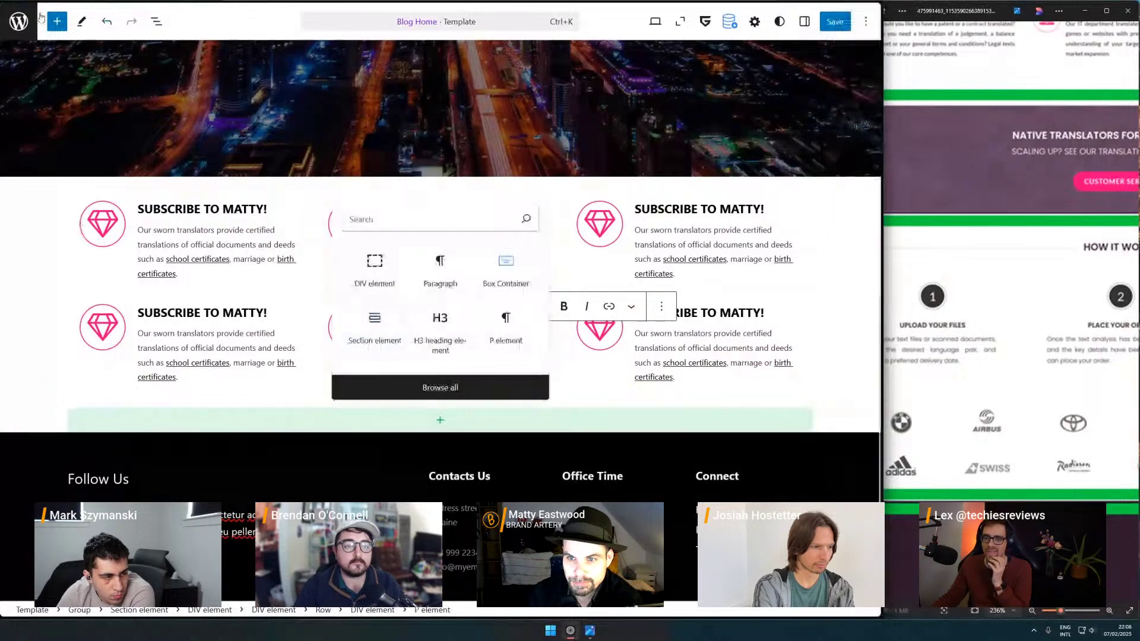
left_click(57, 21)
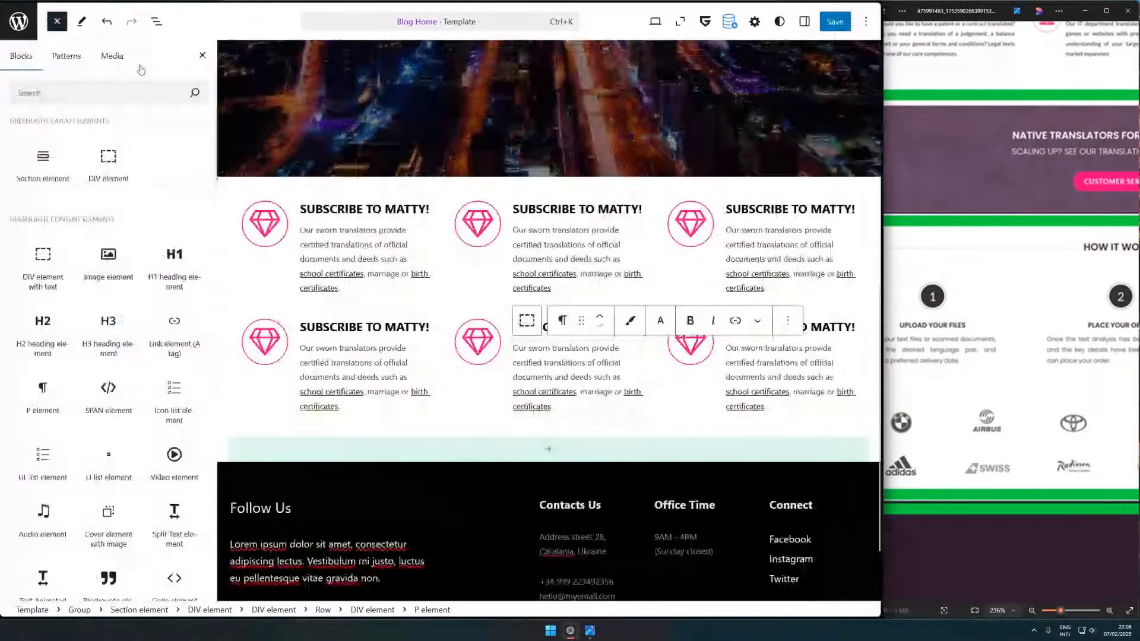
- Leave the Blog Home template and reload the site editor's Design overview
left_click(19, 22)
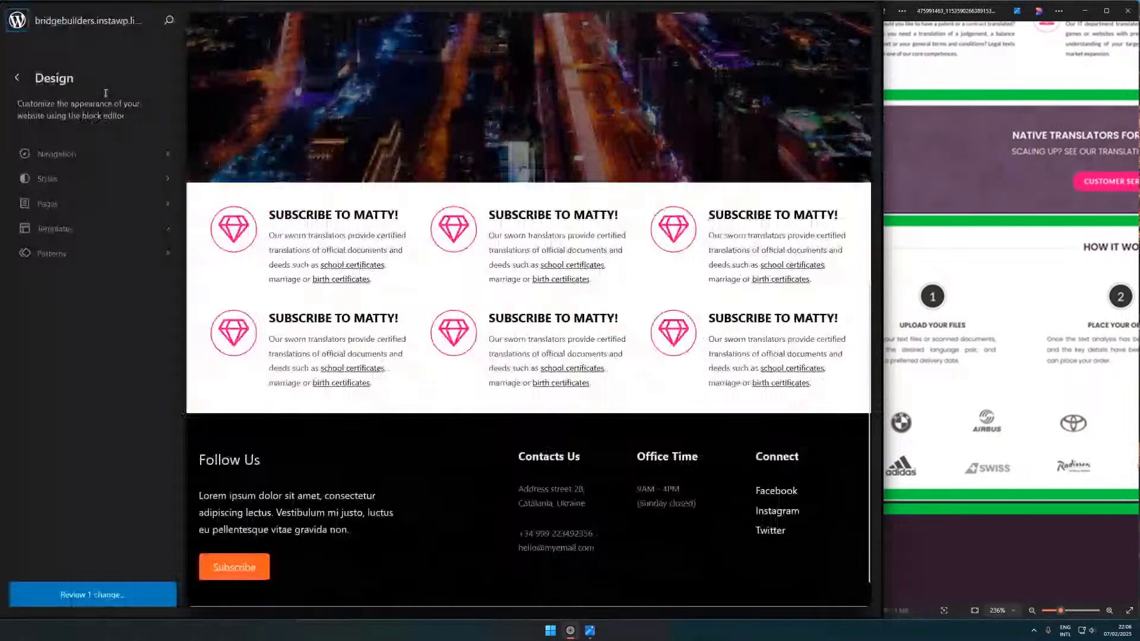
key("ctrl+t")
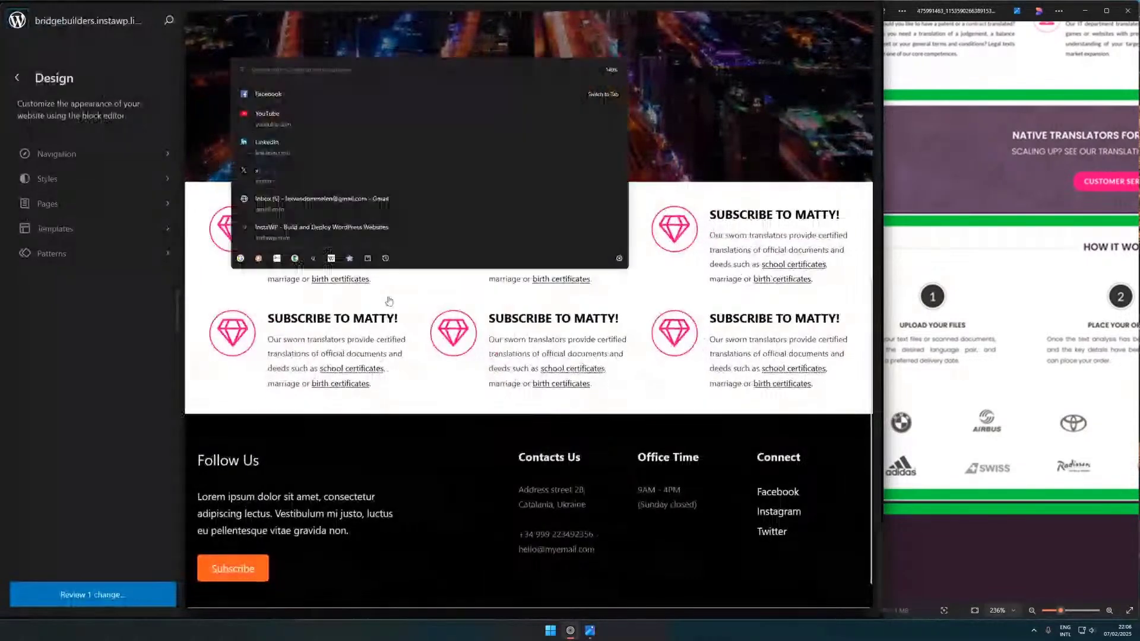
key("Escape")
mouse_move(800, 71)
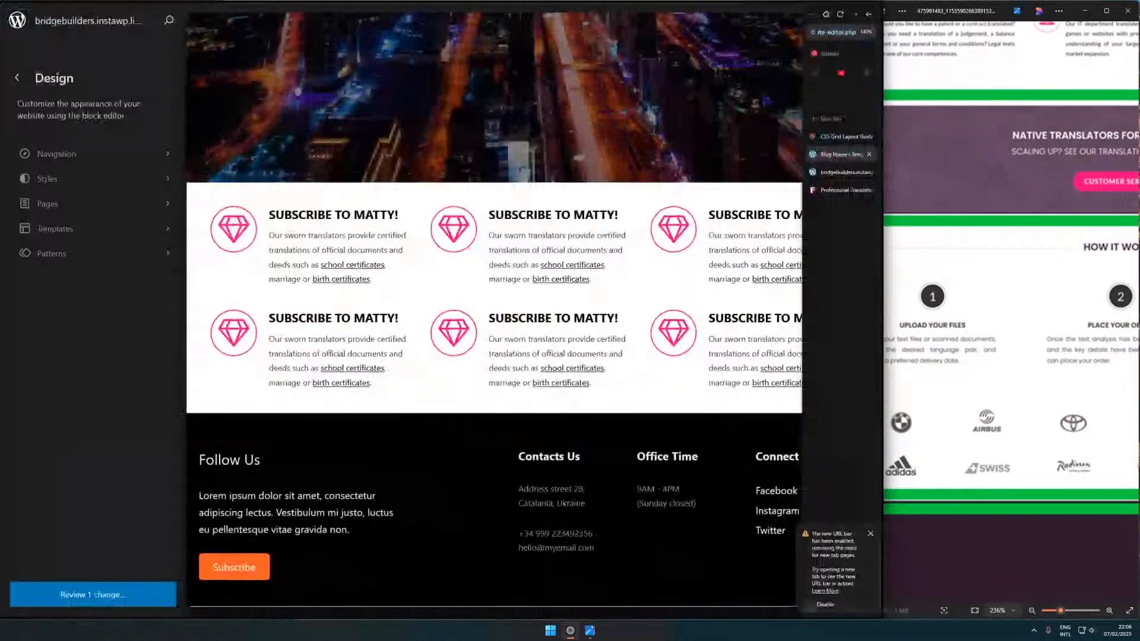
key("ctrl+t")
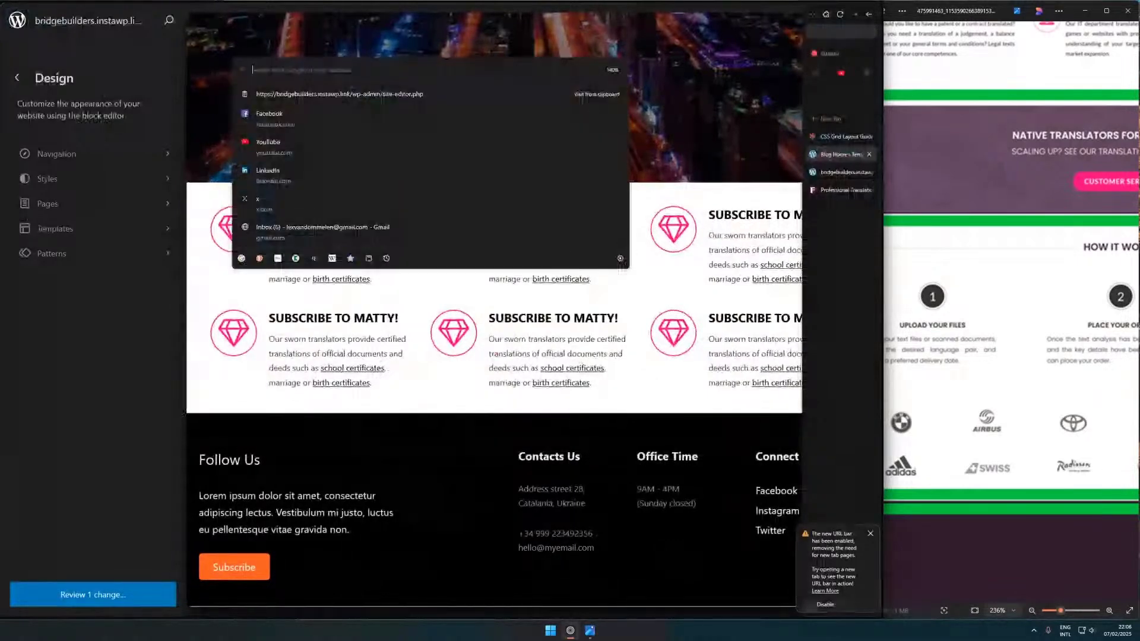
key("Return")
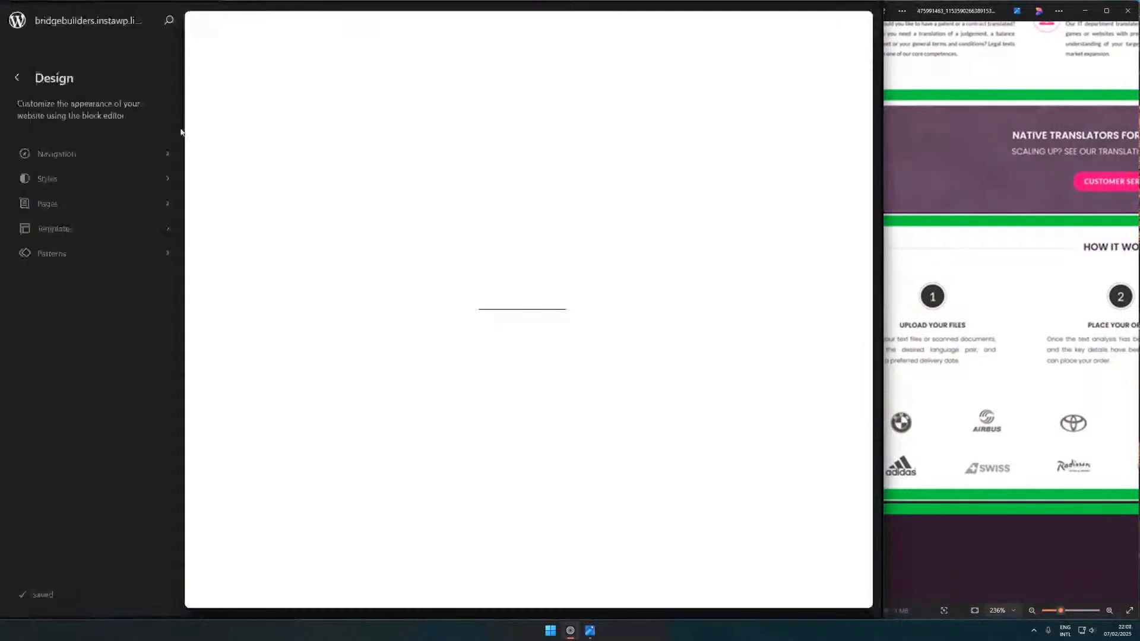
- Find ACPT with the command search and open its registered custom post types
key("ctrl+k")
type("sear")
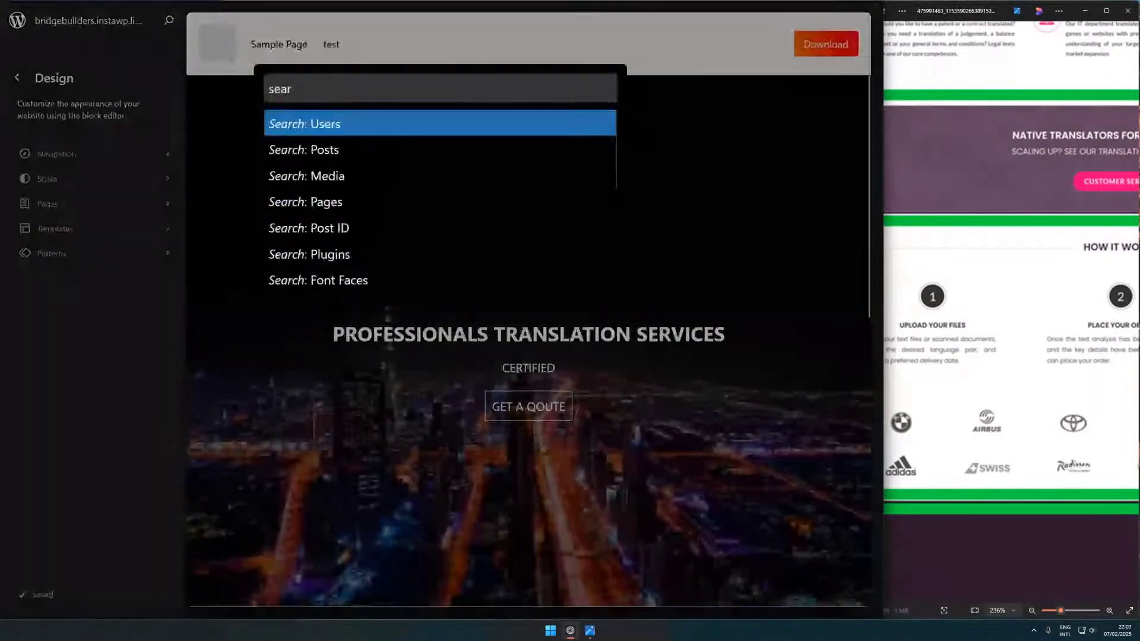
key("ctrl+a")
type("acp")
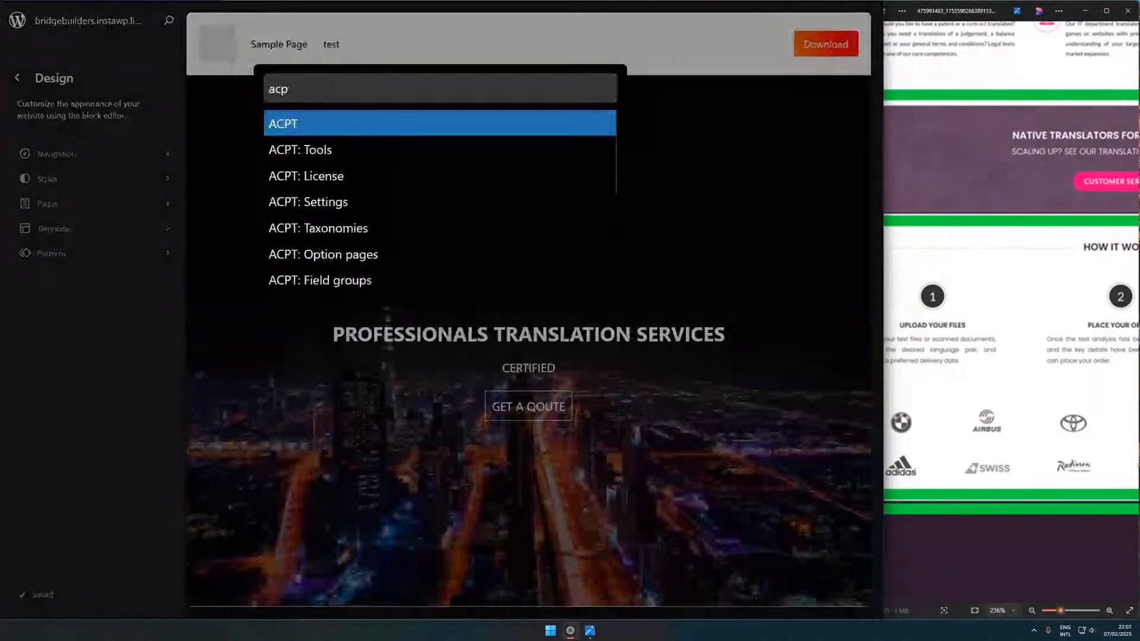
key("Return")
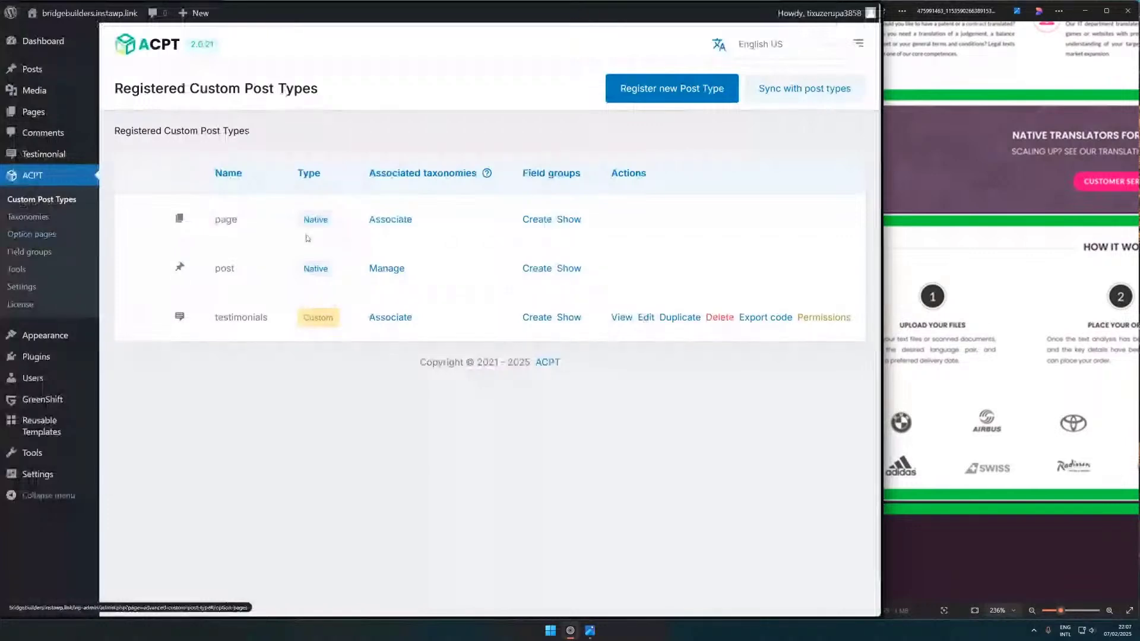
- Open the testimonials custom post type for editing and review its basic settings and supported features
left_click(646, 318)
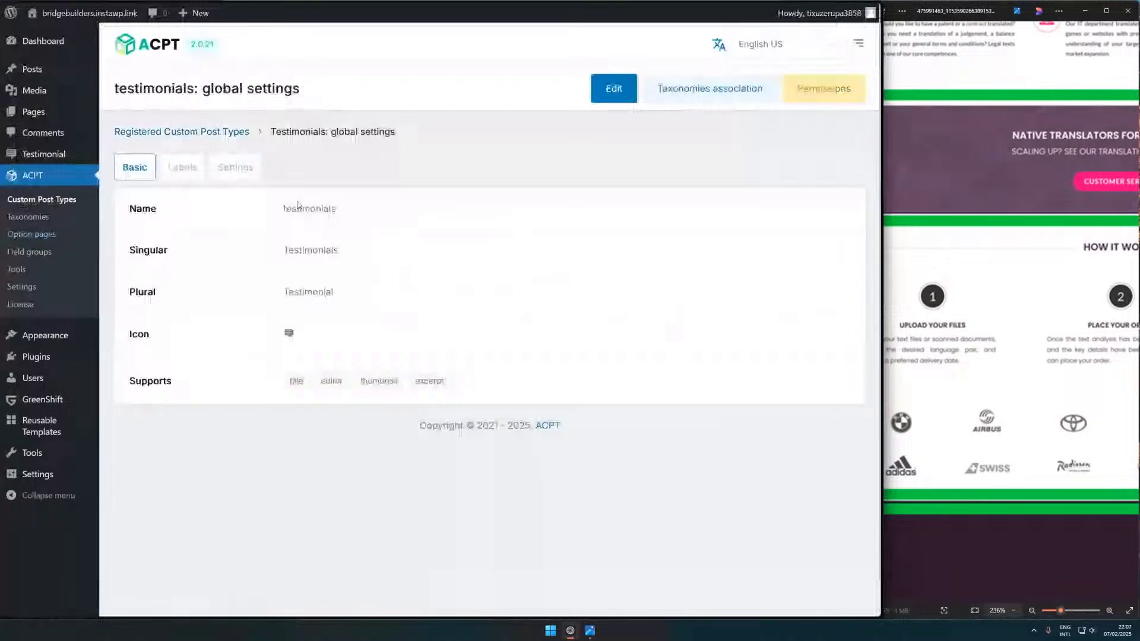
key("alt+Left")
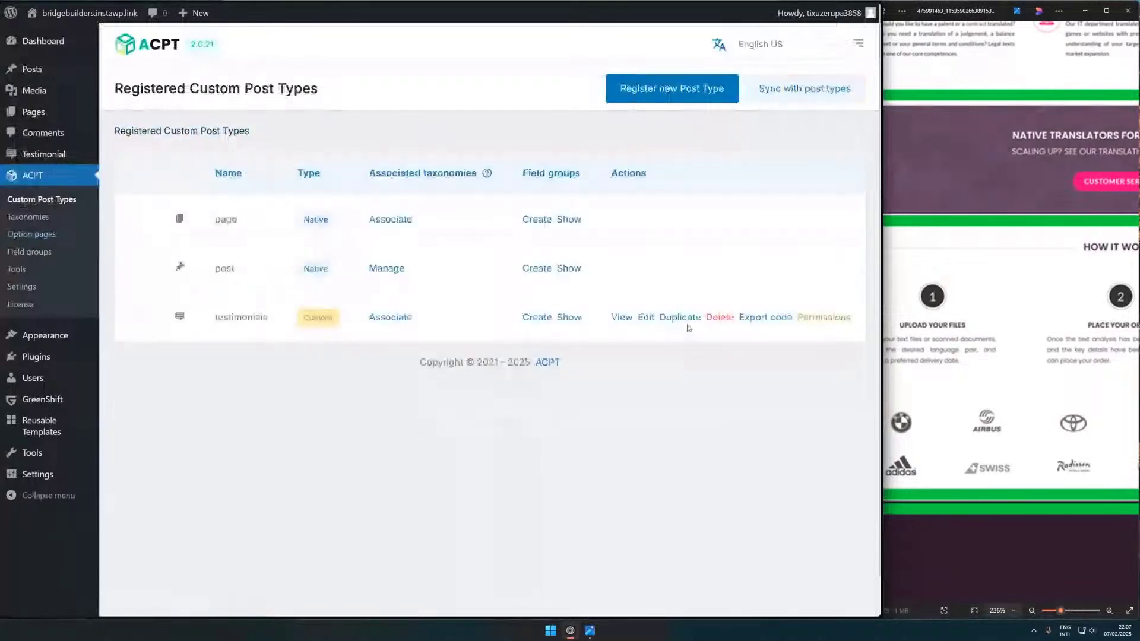
left_click(647, 317)
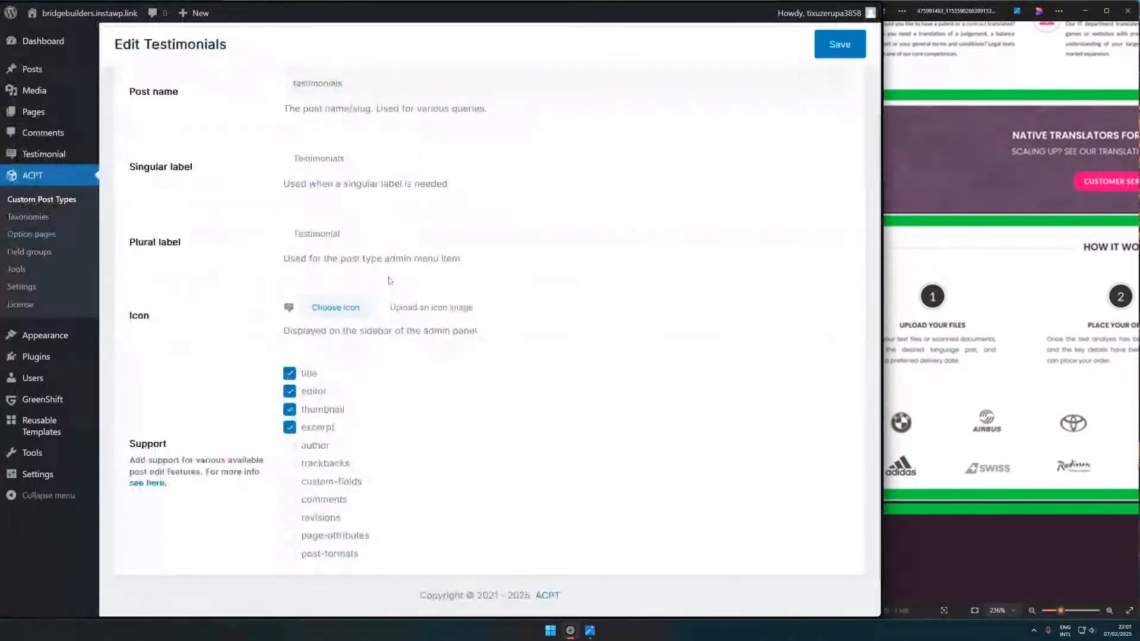
scroll(389, 280, "down", 1)
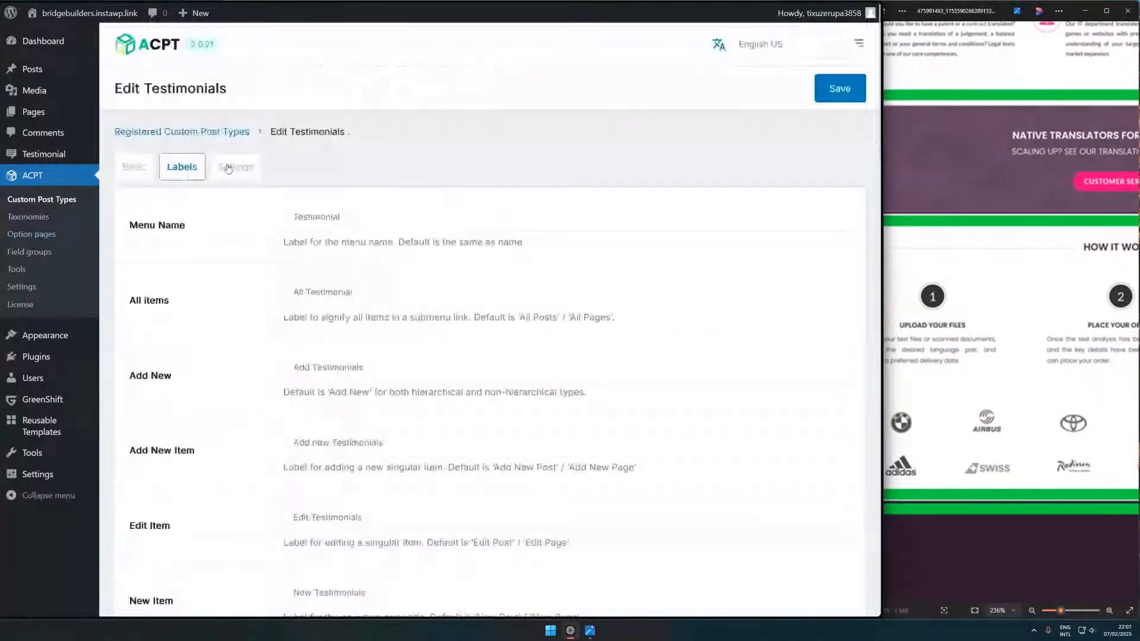
- Review the testimonials post type's labels, including the avatar image wording used for the featured image
scroll(458, 334, "down", 10)
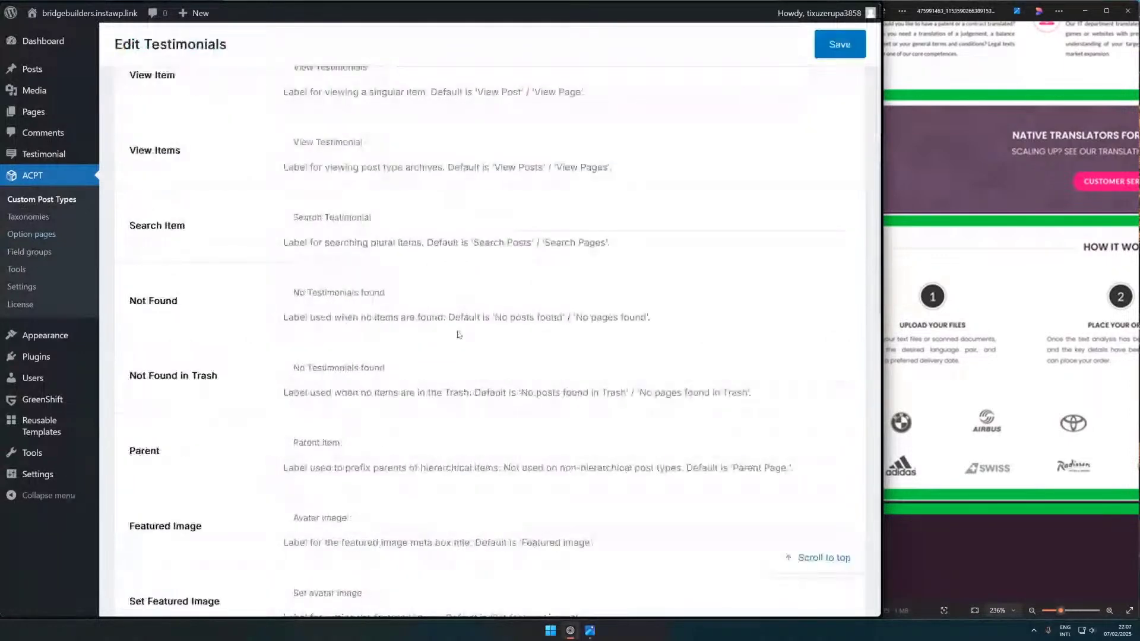
scroll(459, 334, "down", 5)
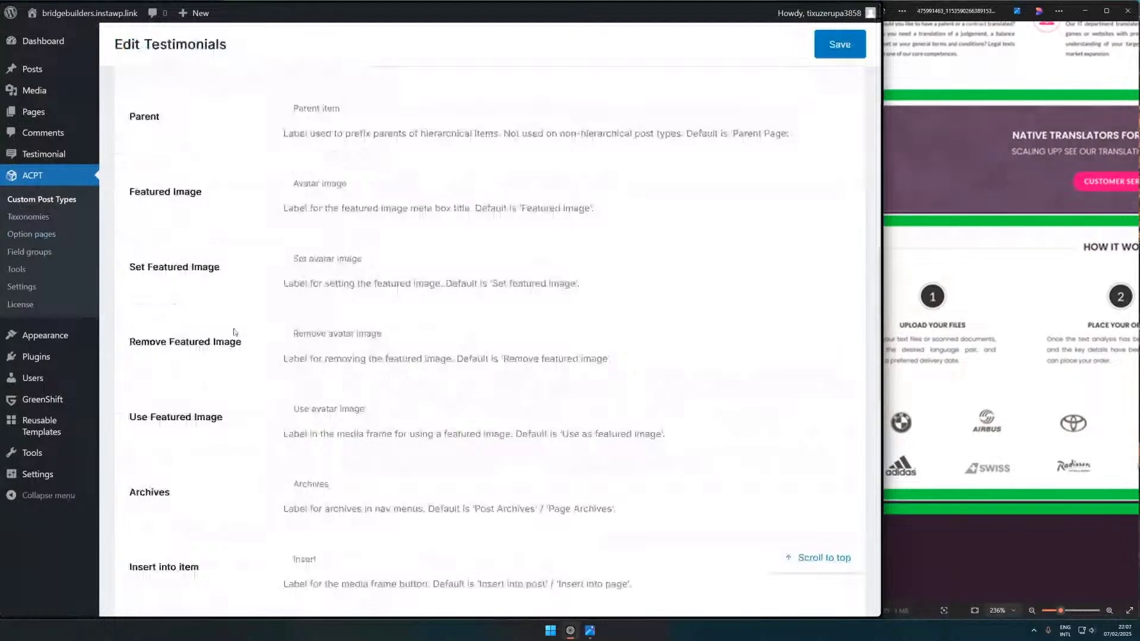
key("Tab")
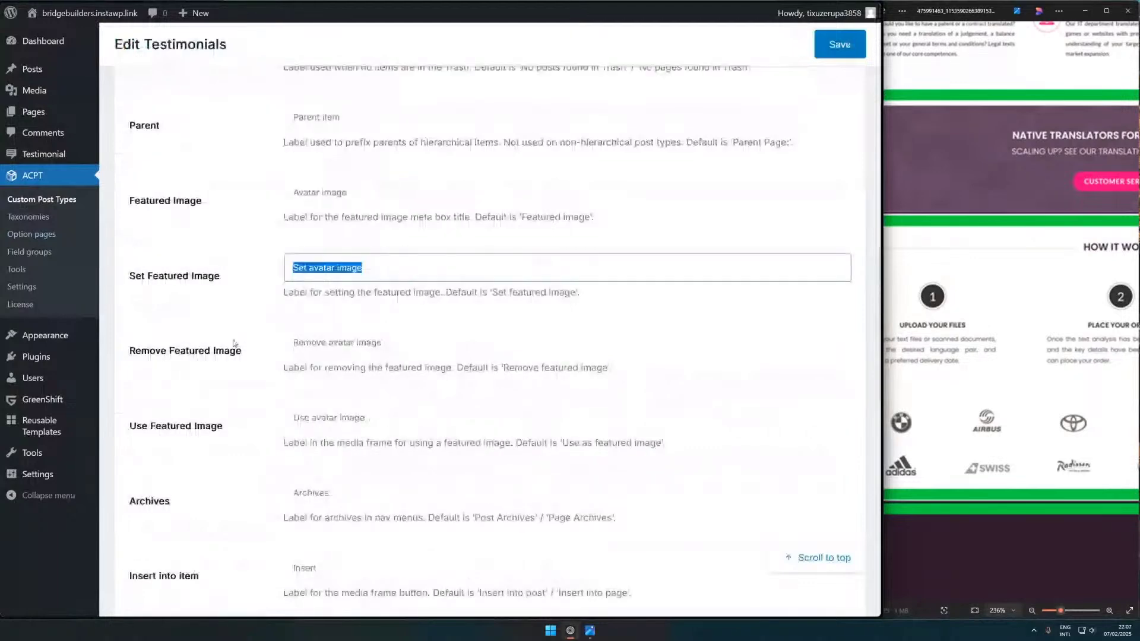
left_click(235, 344)
- Open the testimonials_group_name field group from the ACPT field groups and review its Rating field
scroll(129, 272, "up", 2)
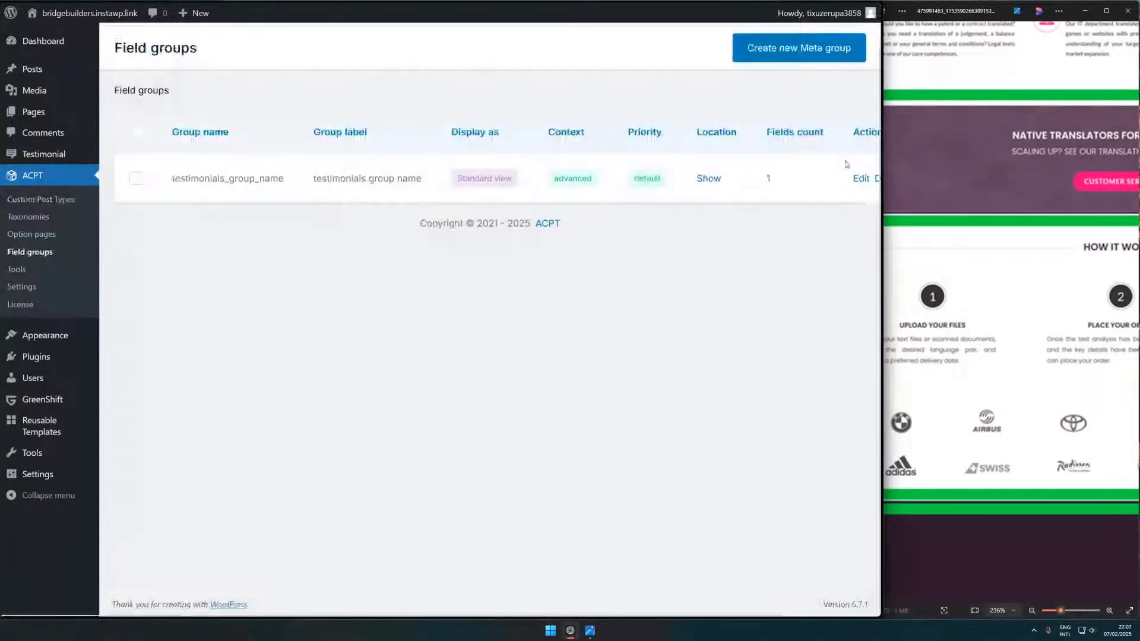
left_click(861, 178)
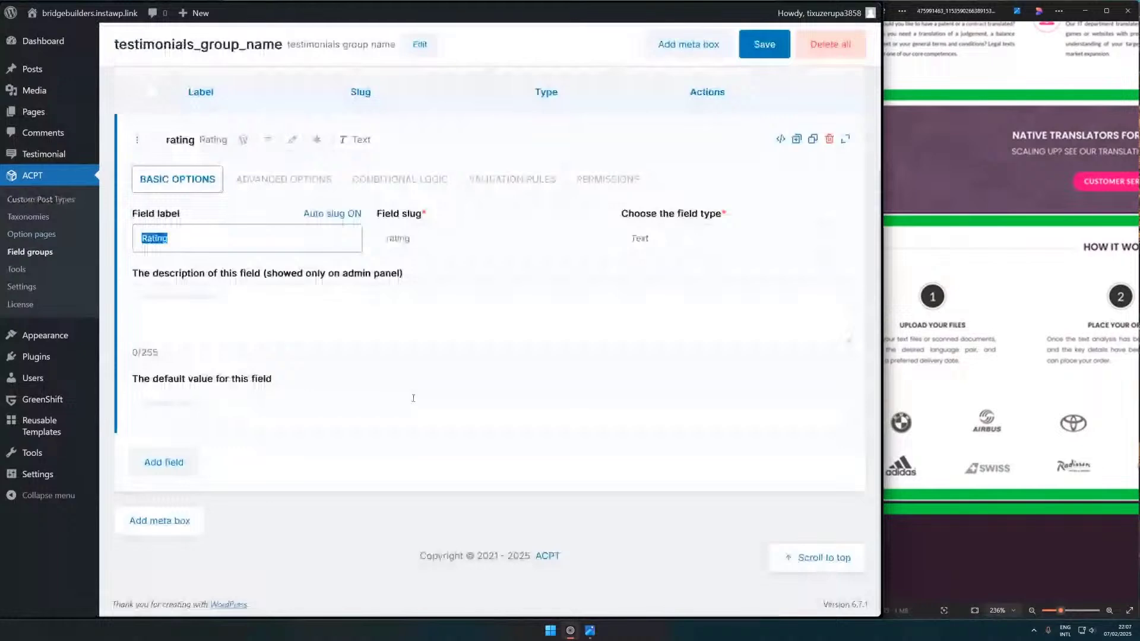
- Open the last testimonial in the testimonials list and examine its title and Rating field
mouse_move(156, 159)
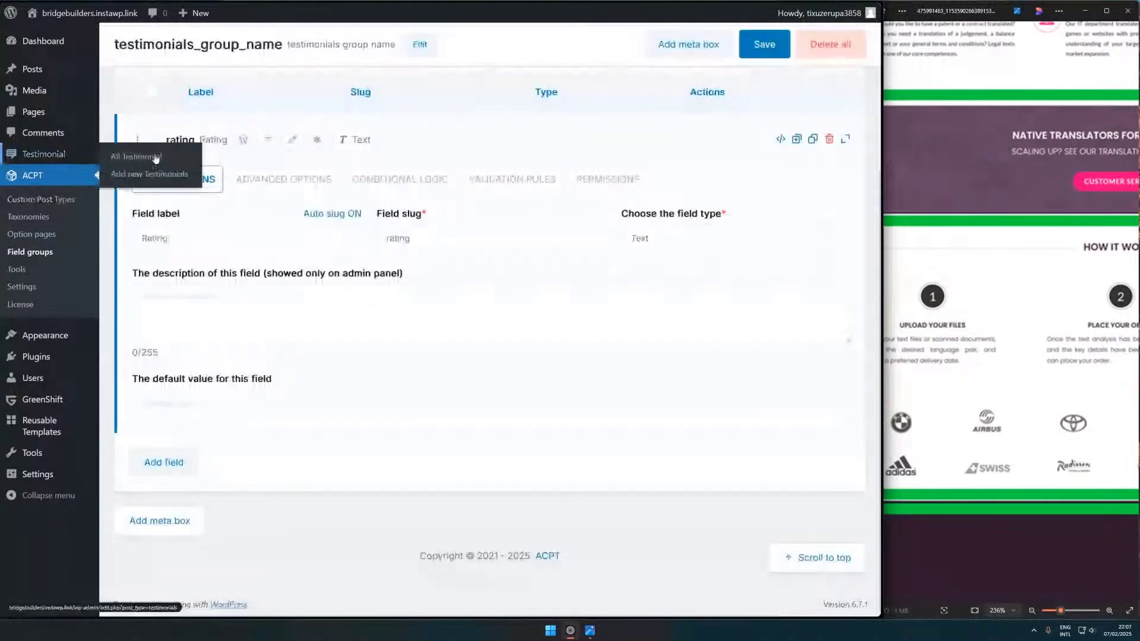
left_click(156, 158)
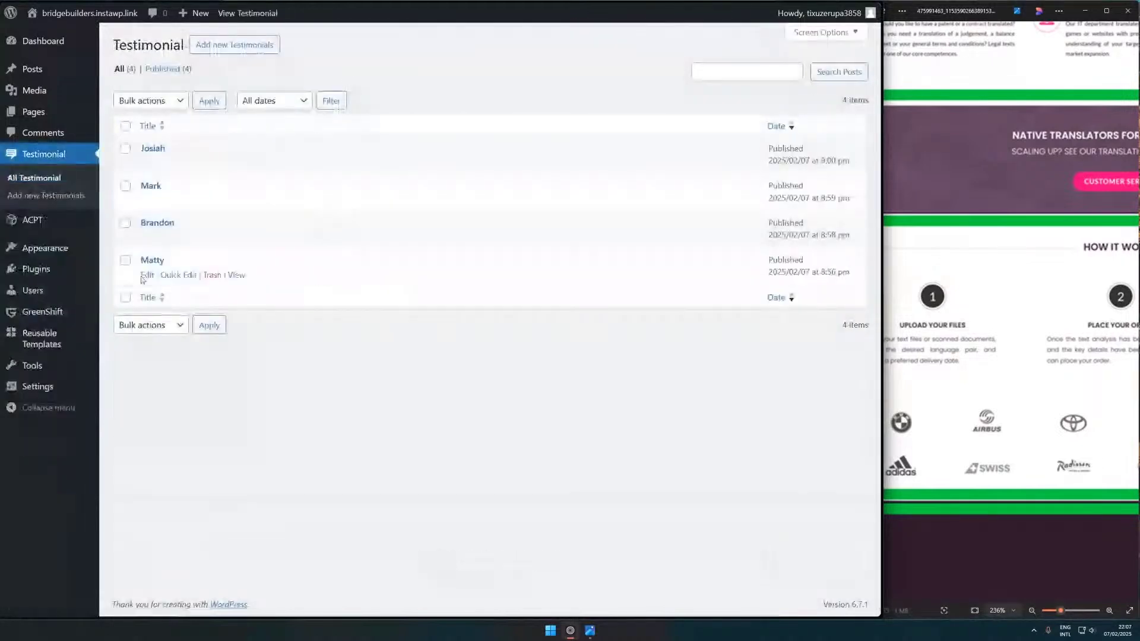
left_click(152, 261)
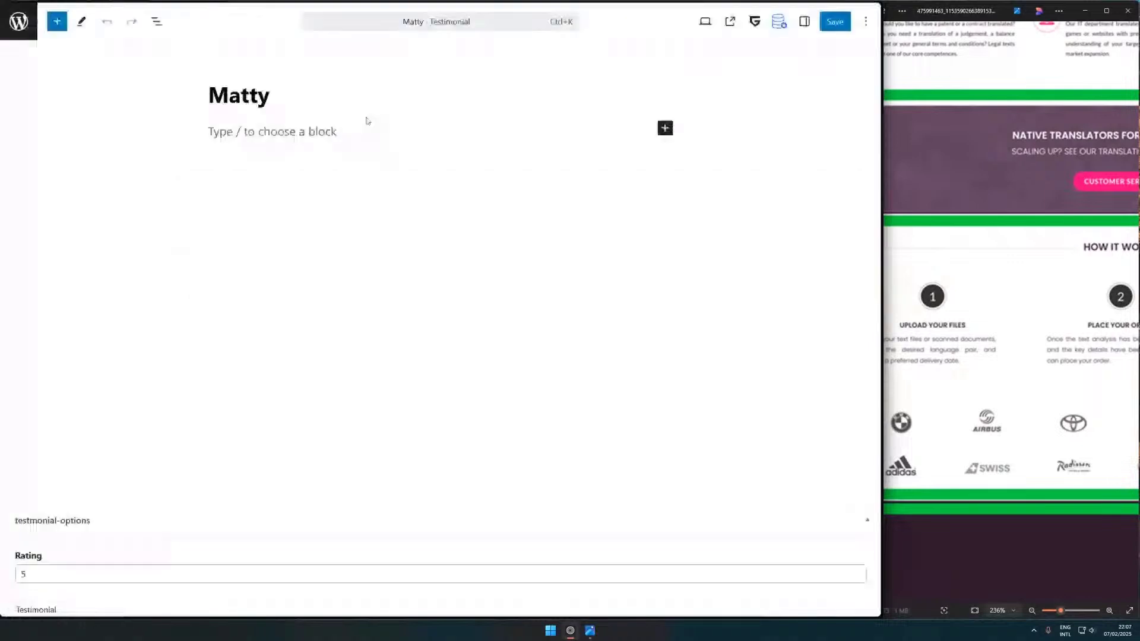
double_click(266, 98)
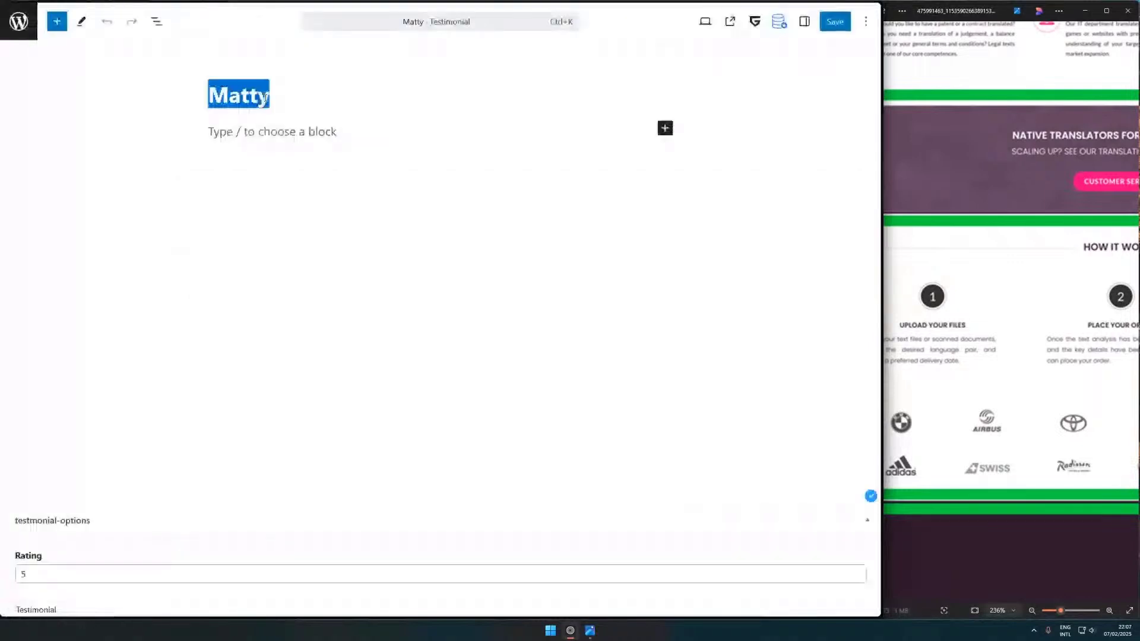
left_click(178, 309)
left_click(34, 572)
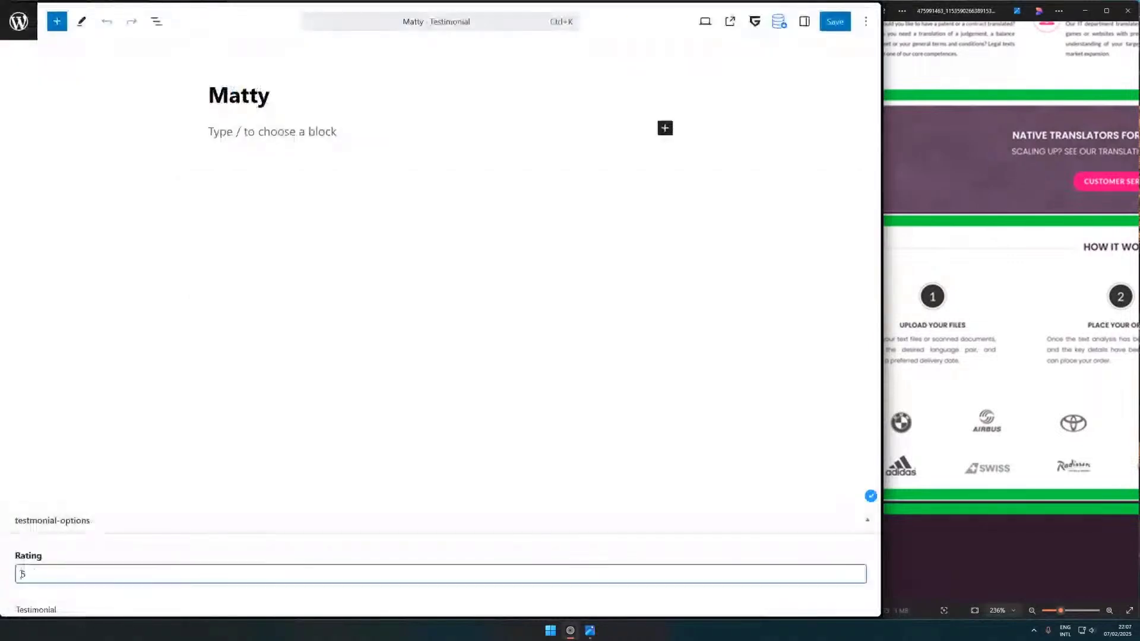
key("ctrl+a")
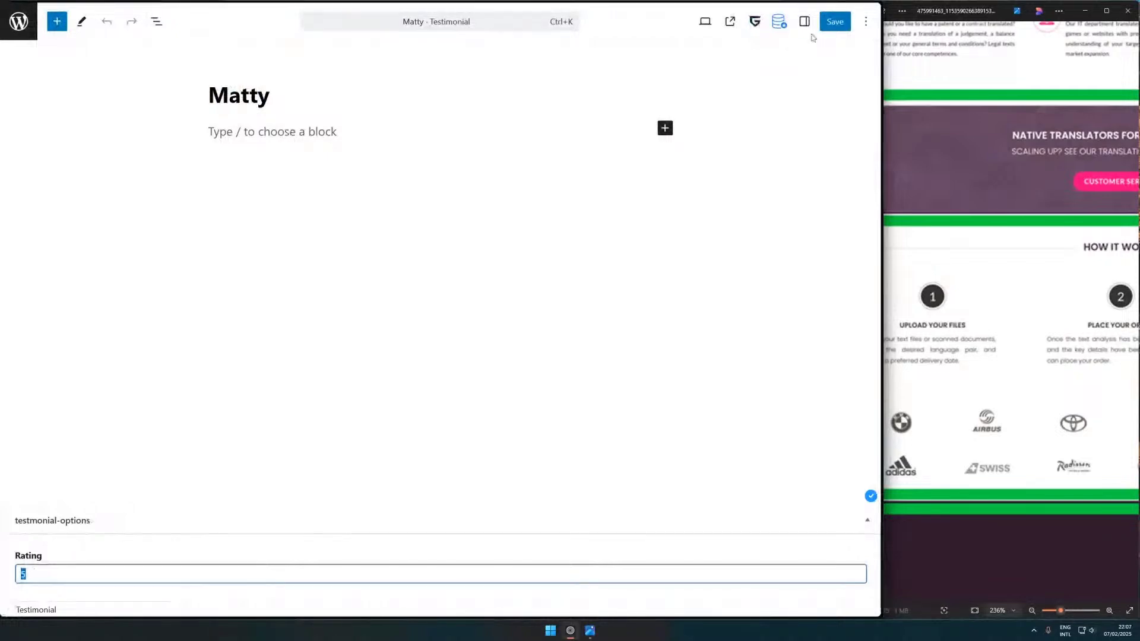
- Show the testimonial's settings to review its avatar image and excerpt, and return to the testimonials list
left_click(805, 22)
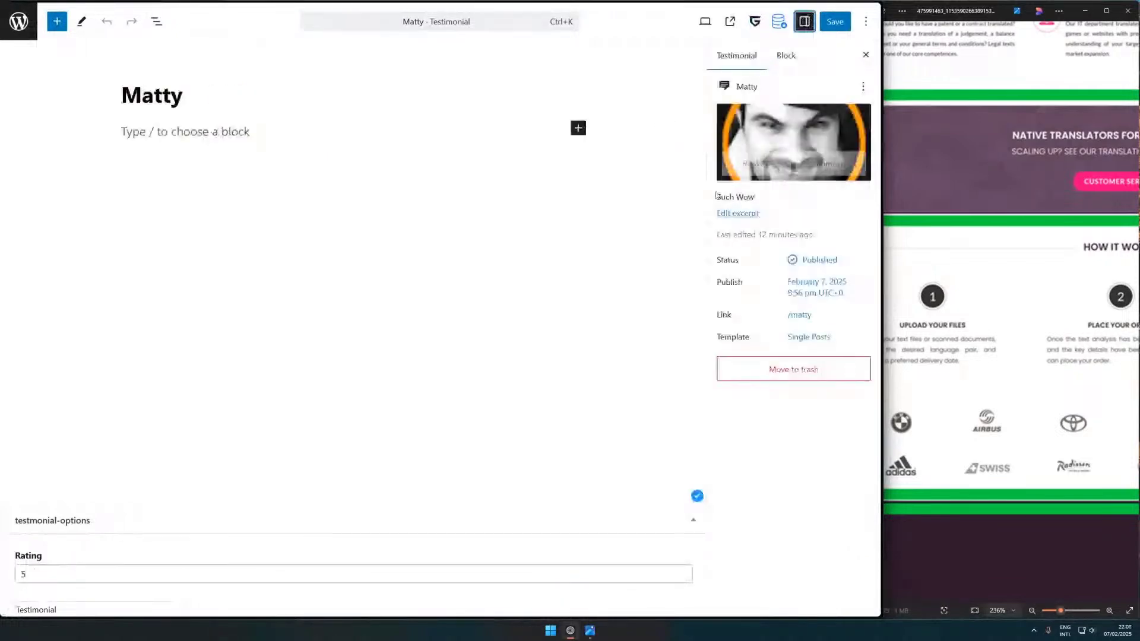
left_click_drag(717, 196, 758, 197)
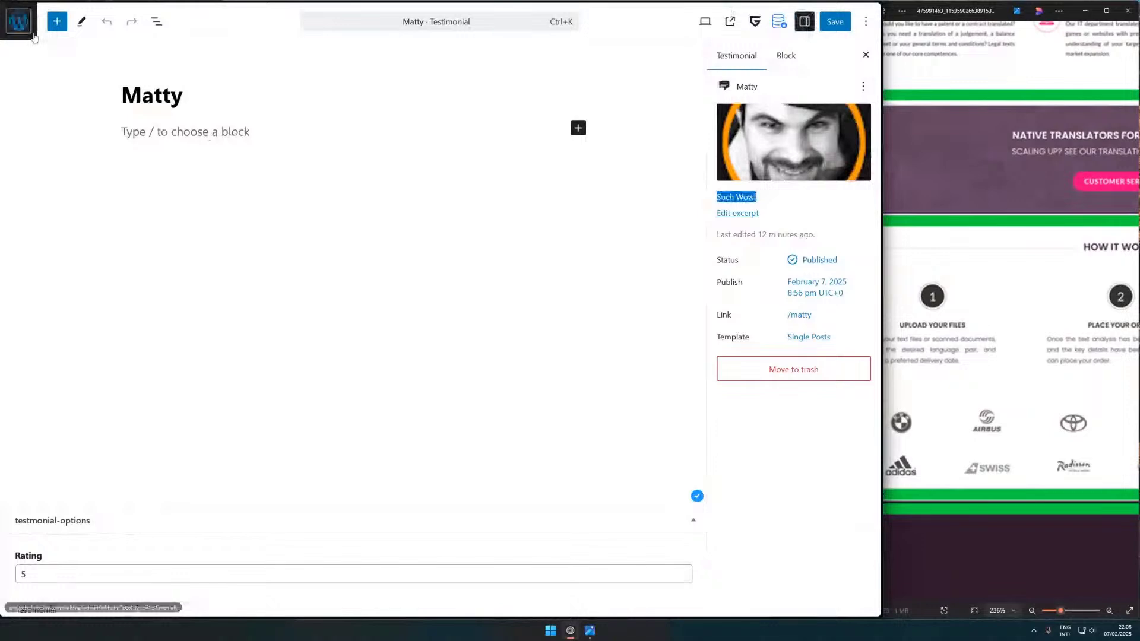
left_click(19, 22)
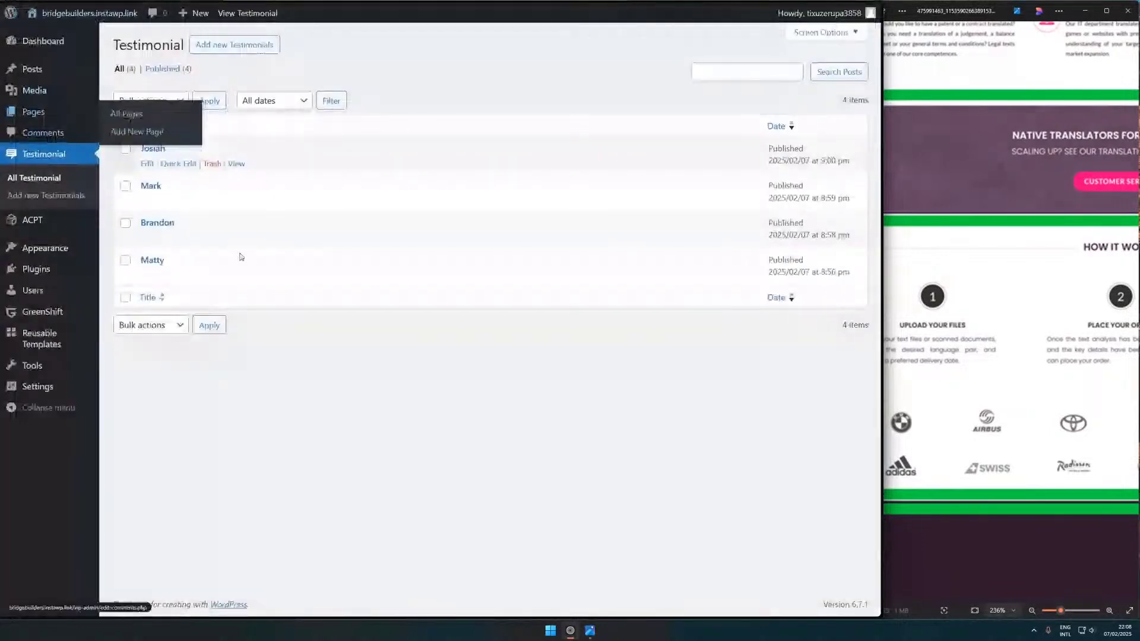
- Switch to the Blog Home template in the site editor and open it for editing
mouse_move(847, 176)
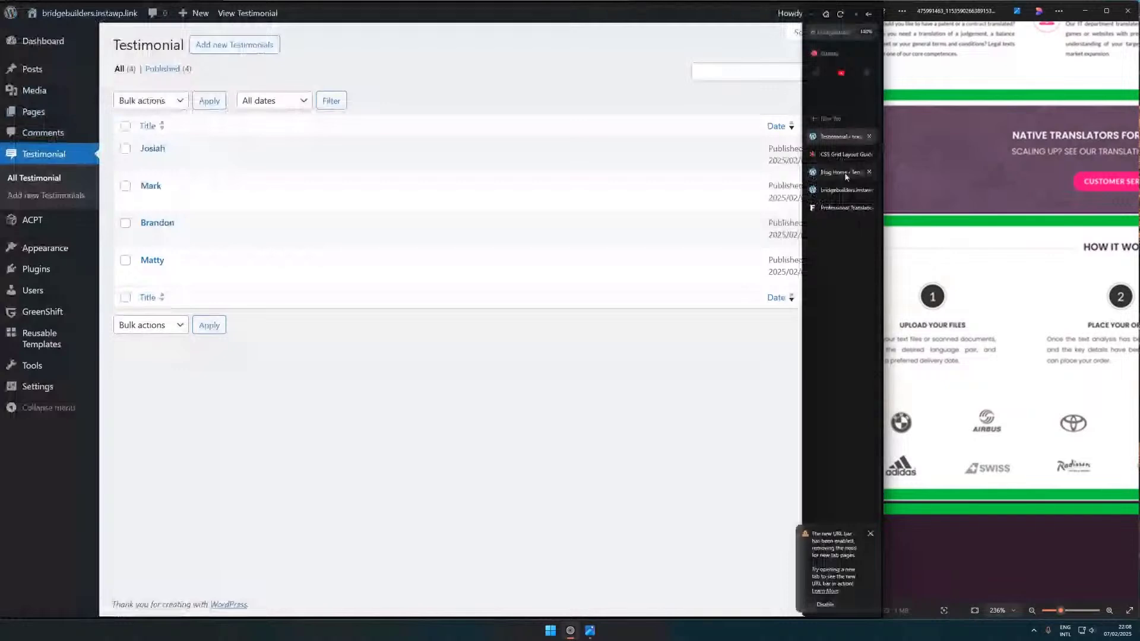
left_click(849, 174)
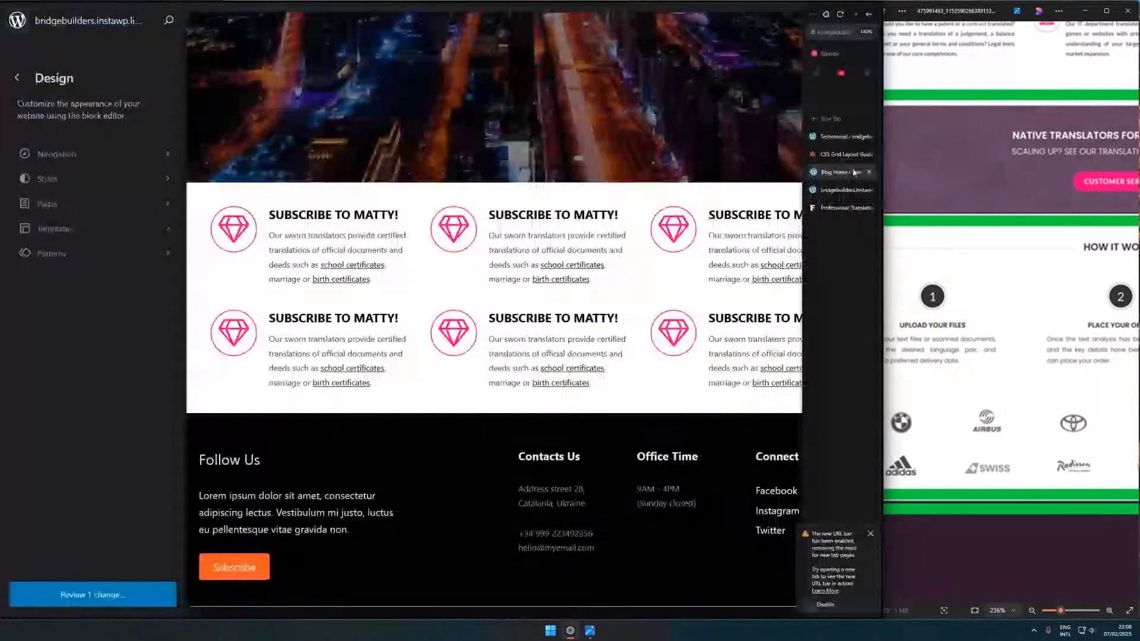
left_click(356, 164)
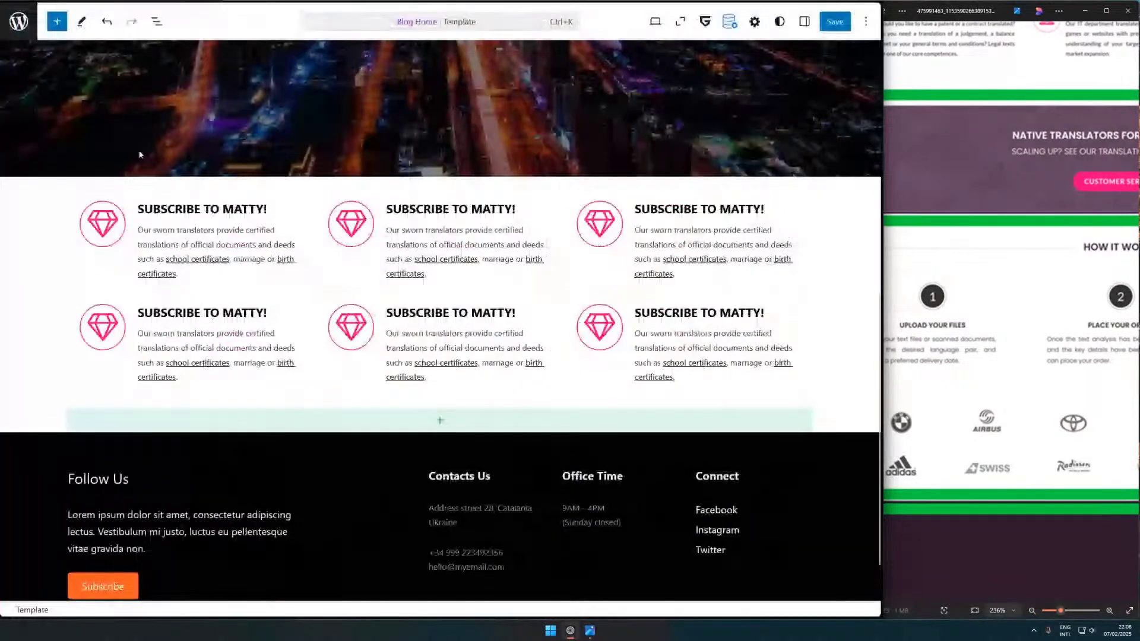
- Search the block library for query and insert a Query Loop Builder block below the icon box grid
left_click(56, 22)
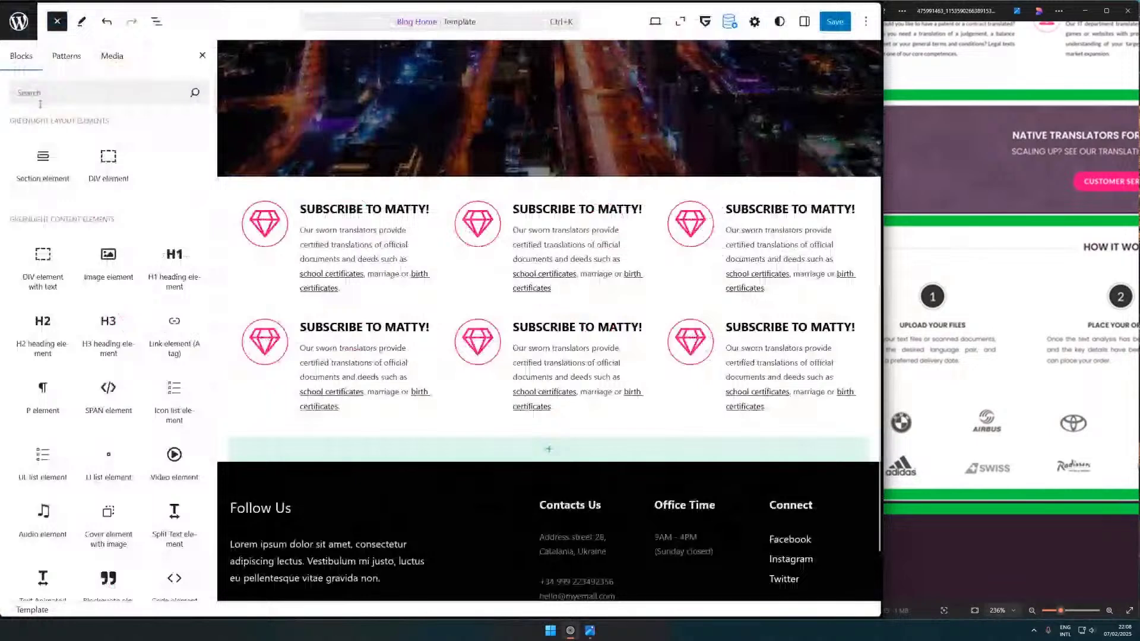
type("query")
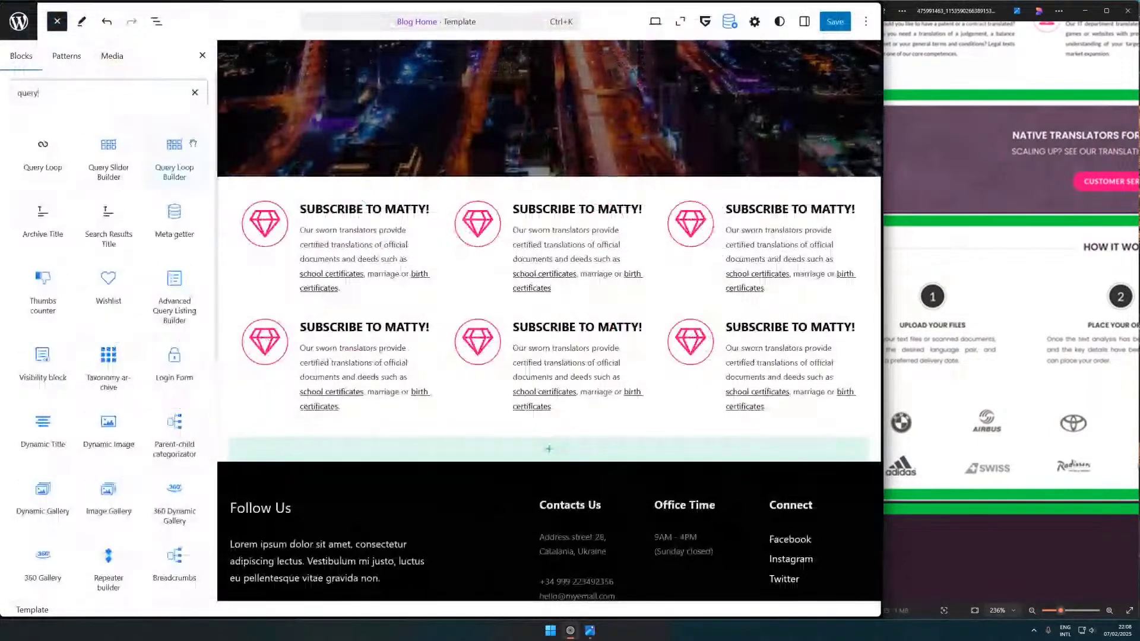
mouse_move(118, 176)
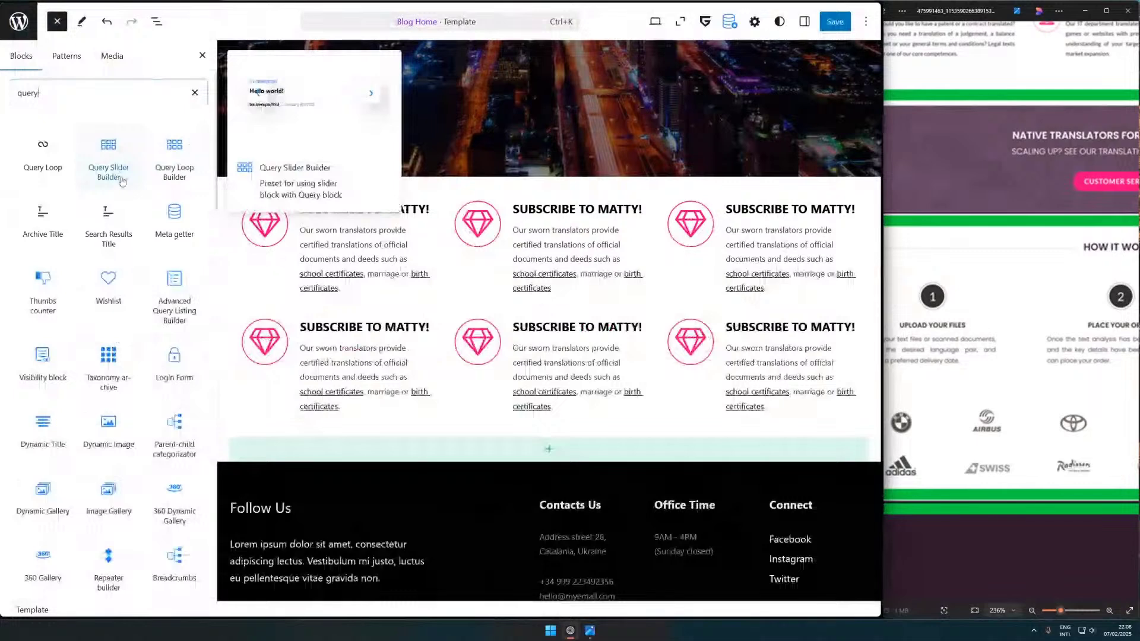
left_click(176, 151)
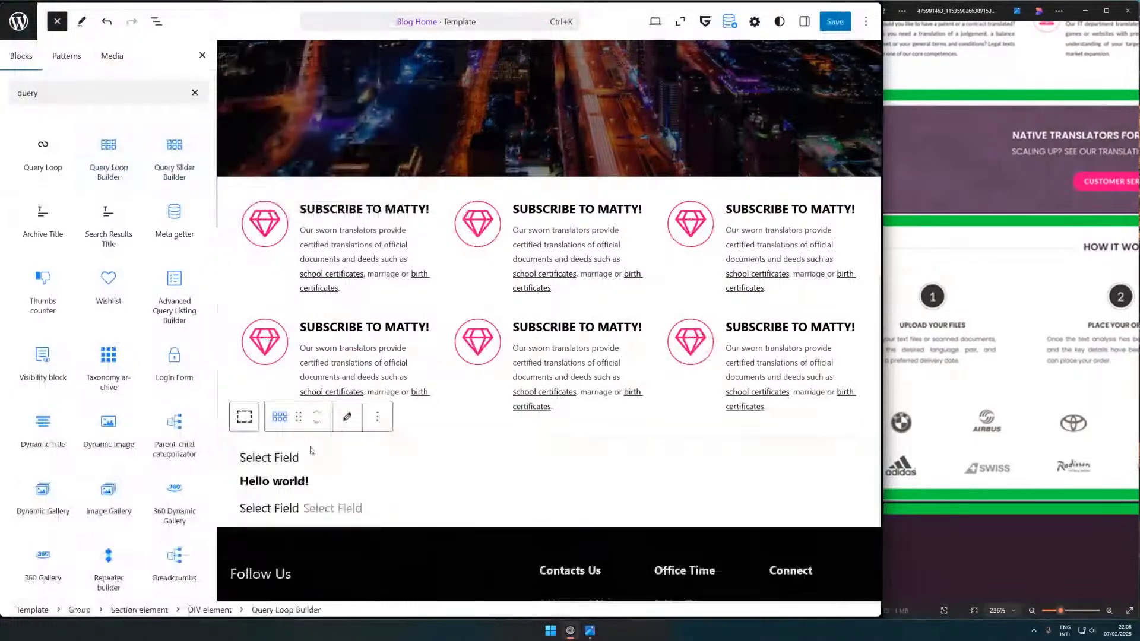
- Show the query loop's settings and set its data query to Custom post type and taxonomy with testimonials as the post type
scroll(311, 451, "down", 3)
left_click(280, 255)
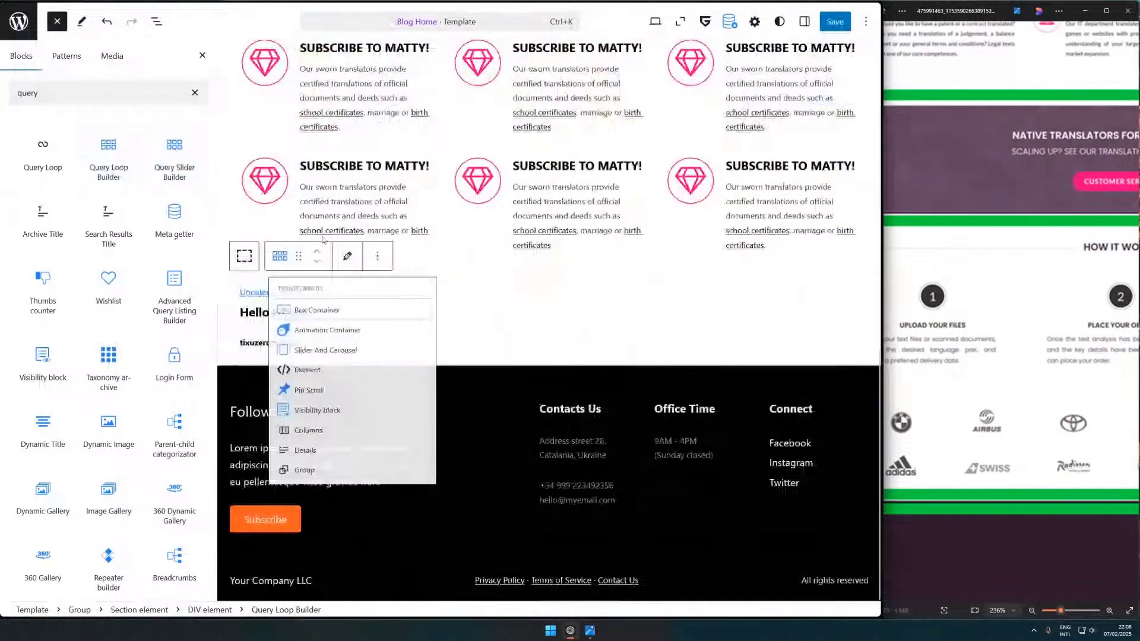
left_click(809, 22)
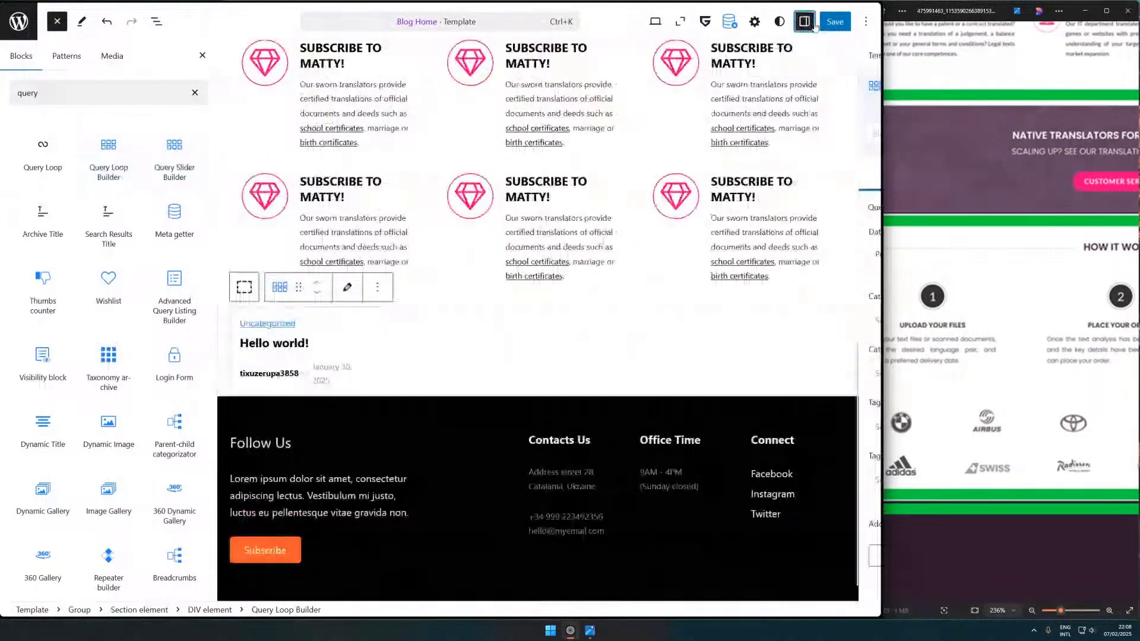
left_click(790, 260)
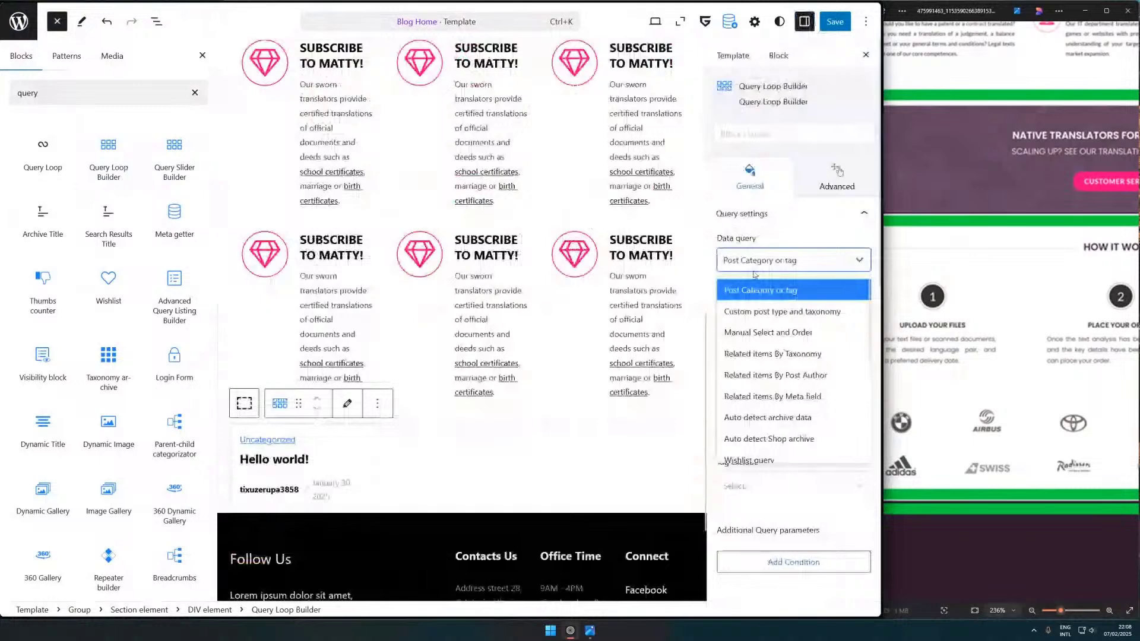
left_click(766, 313)
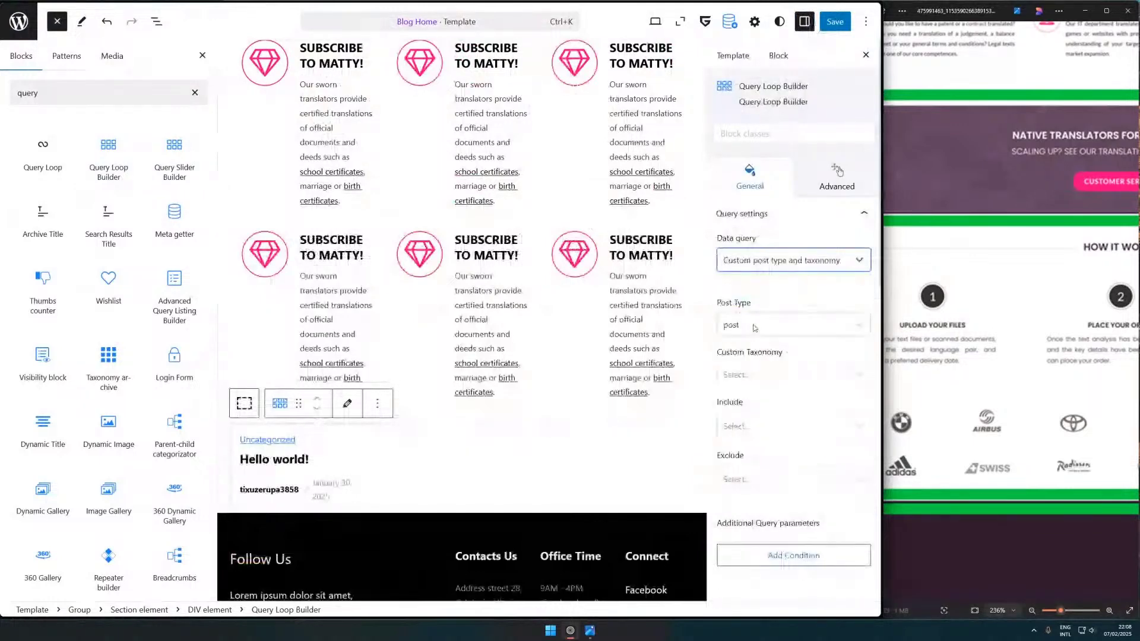
left_click(755, 328)
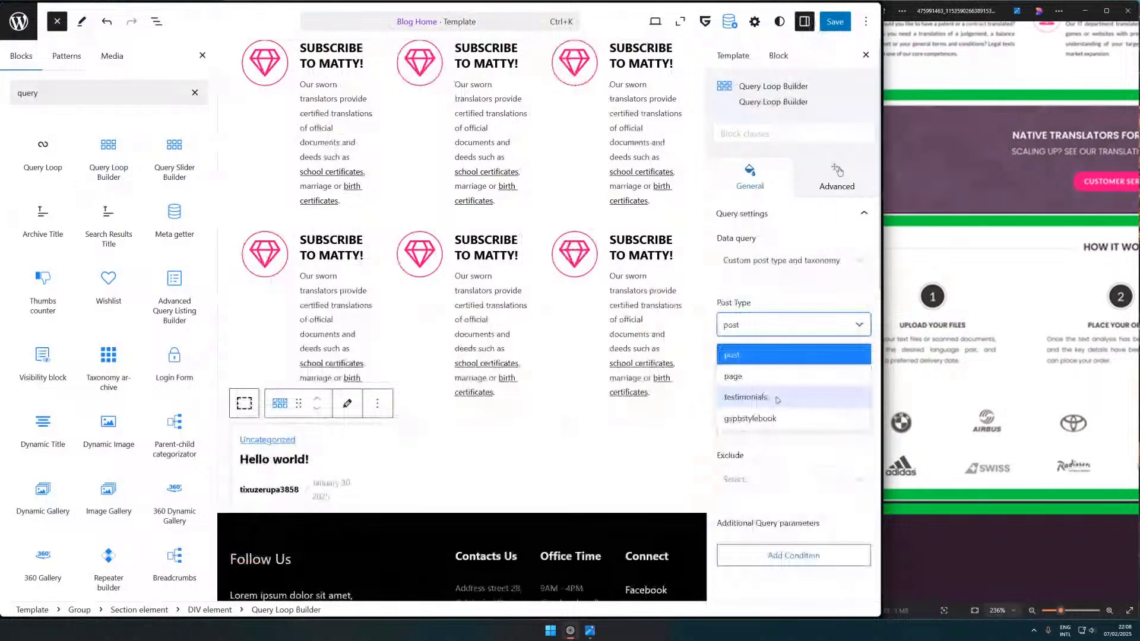
left_click(777, 398)
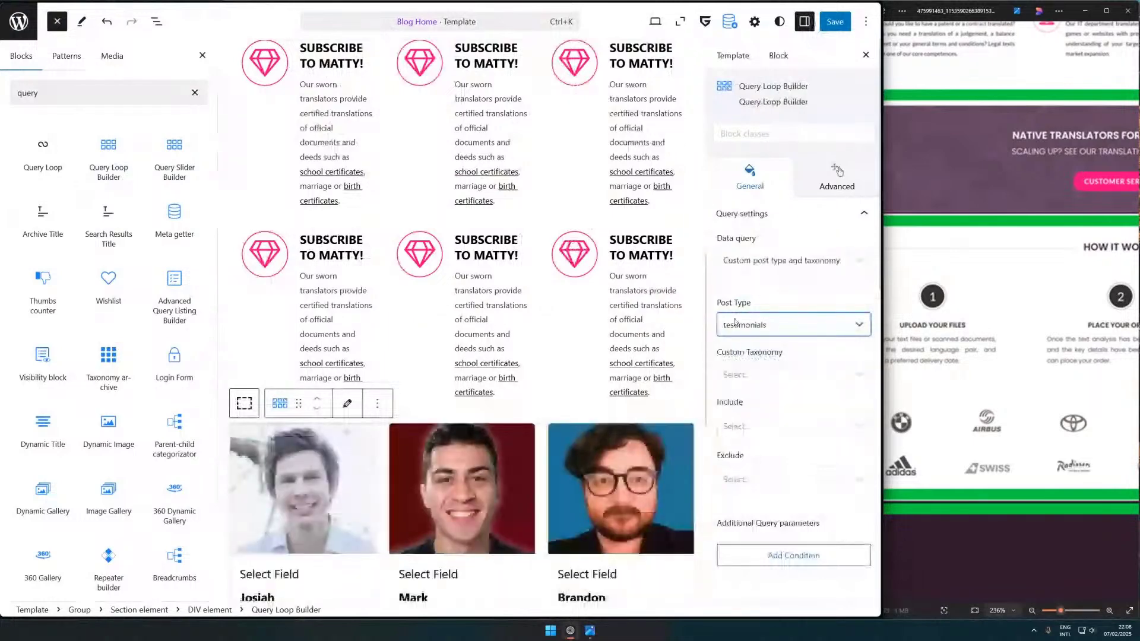
scroll(735, 322, "down", 2)
scroll(562, 397, "down", 4)
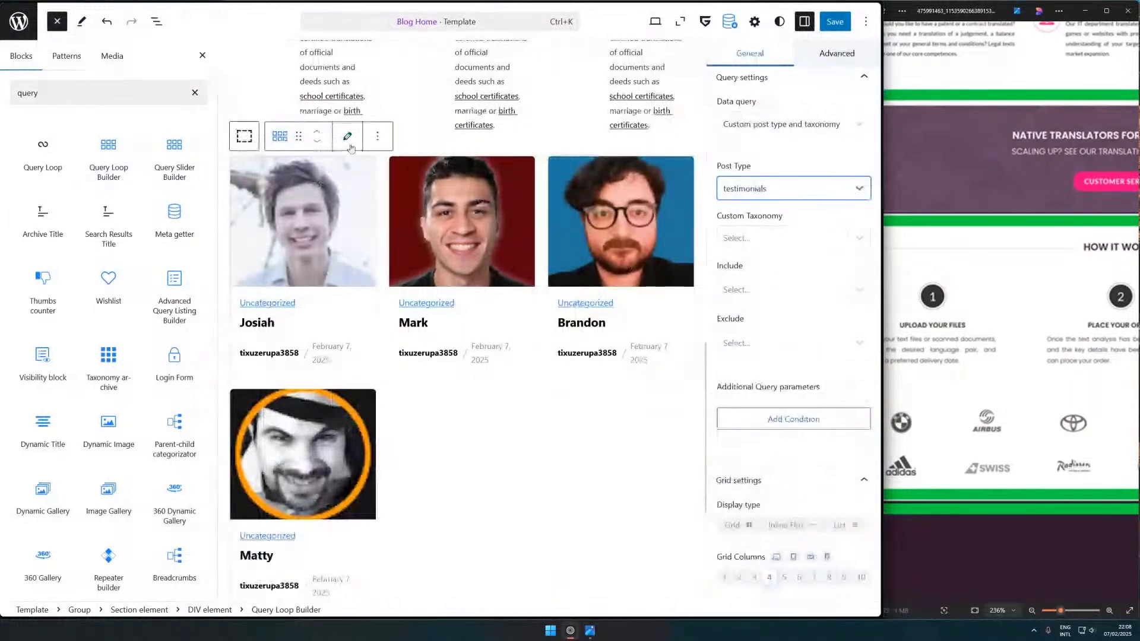
left_click(347, 136)
left_click(326, 304)
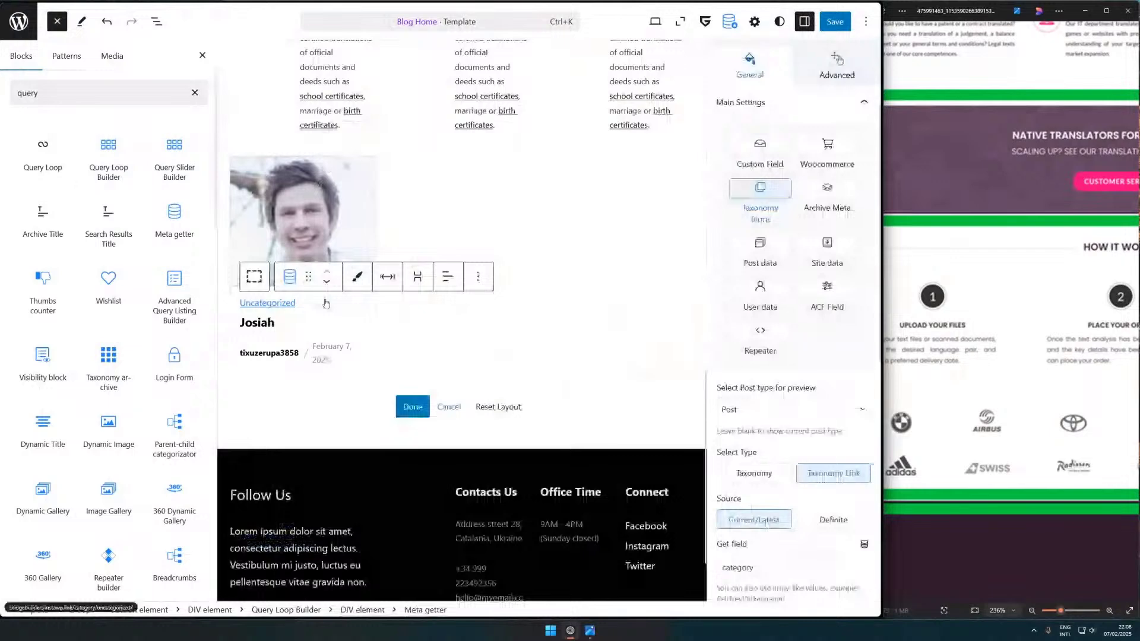
left_click(326, 304)
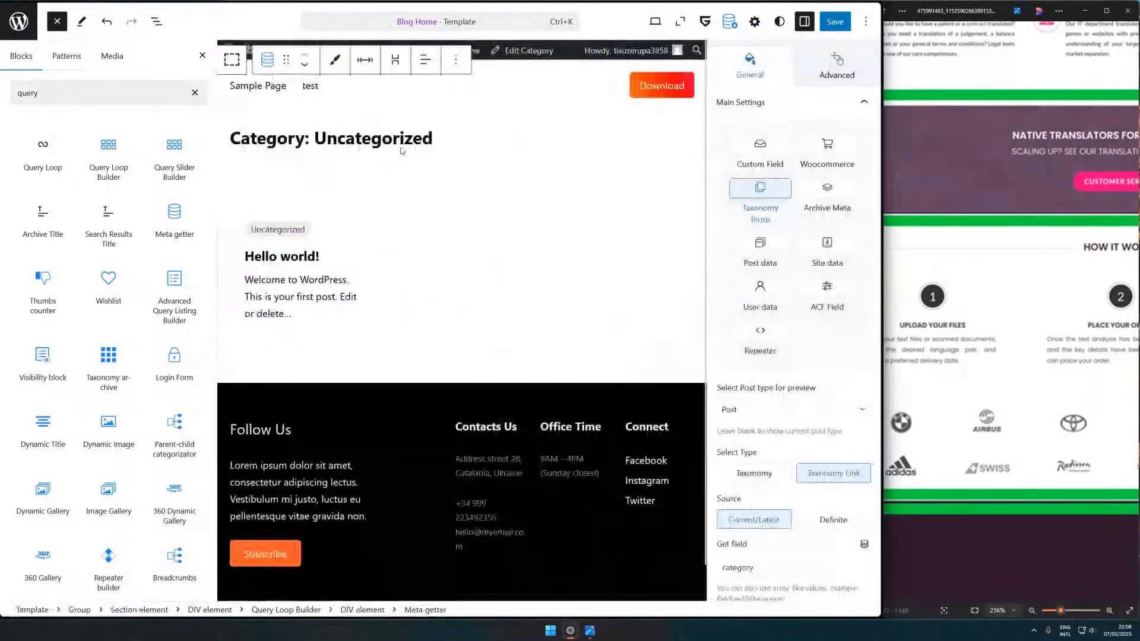
left_click(395, 310)
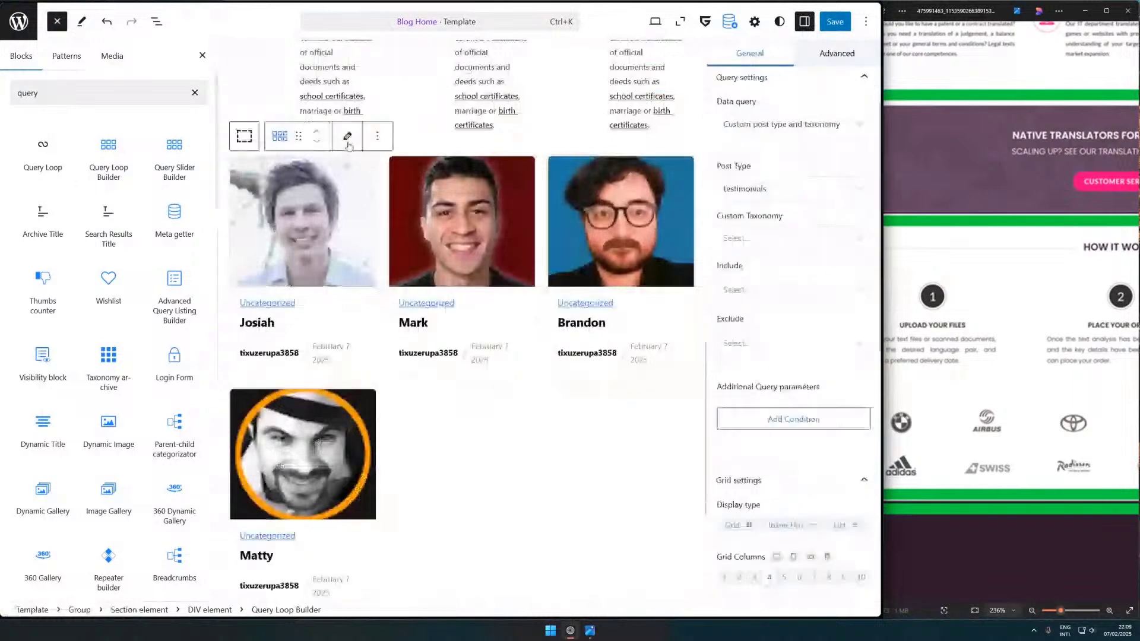
- Edit the loop item layout and delete the category, author and date elements, keeping the image and title
left_click(348, 137)
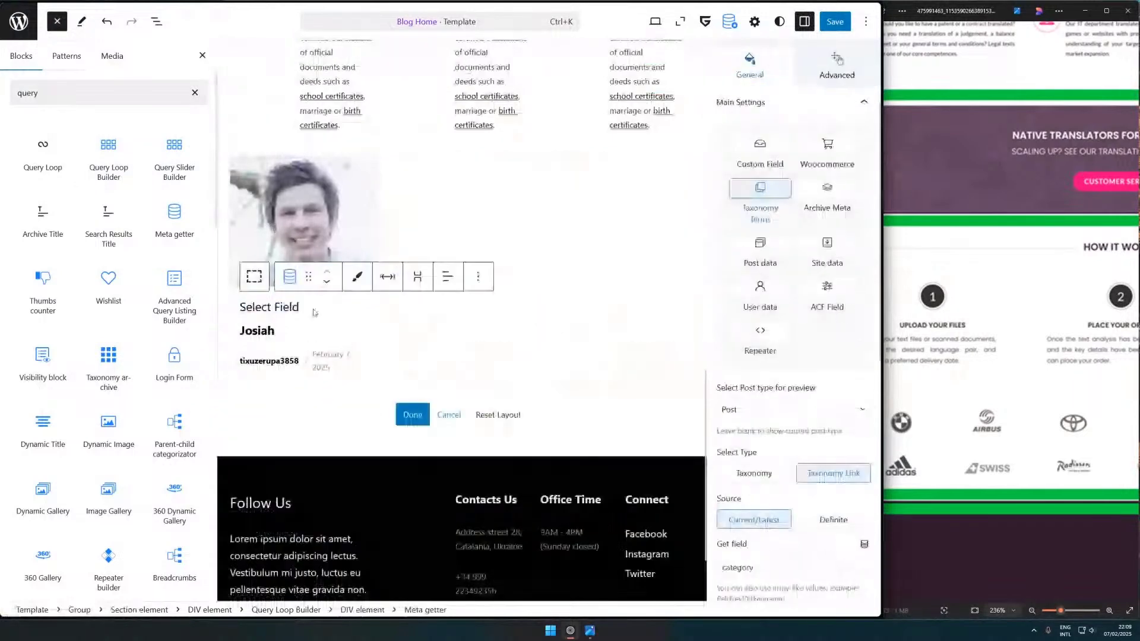
left_click(295, 416)
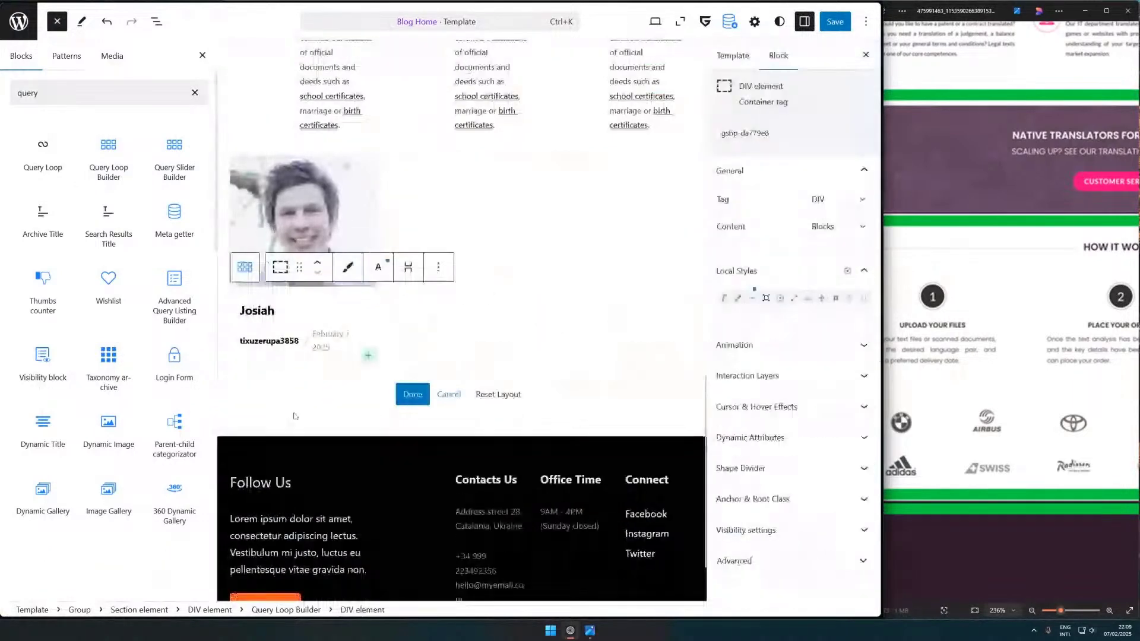
right_click(510, 400)
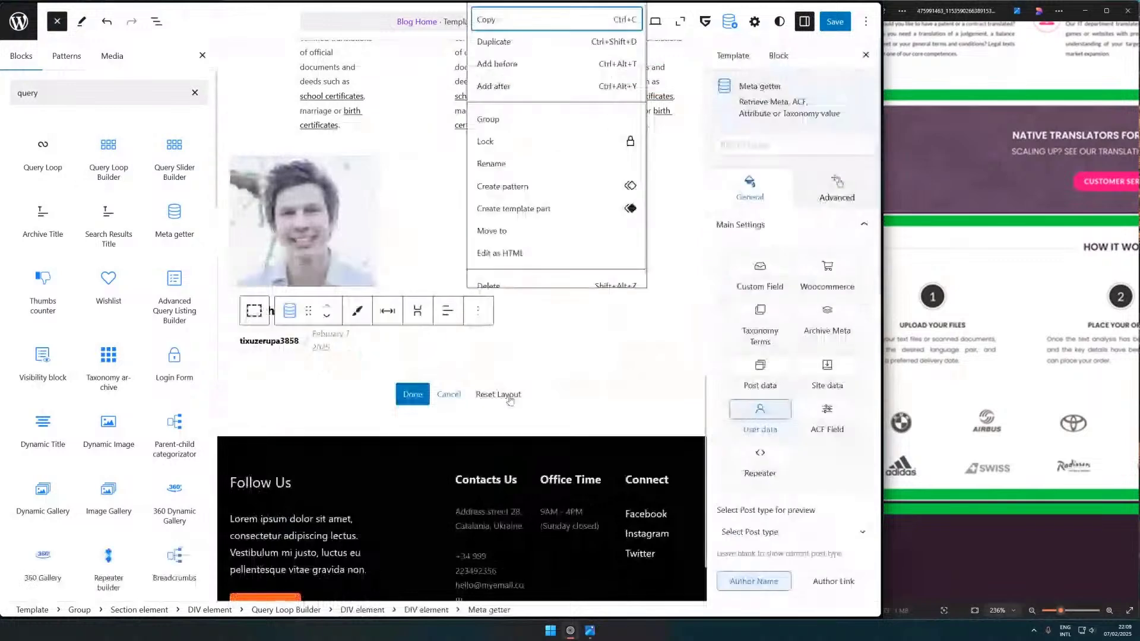
left_click(515, 286)
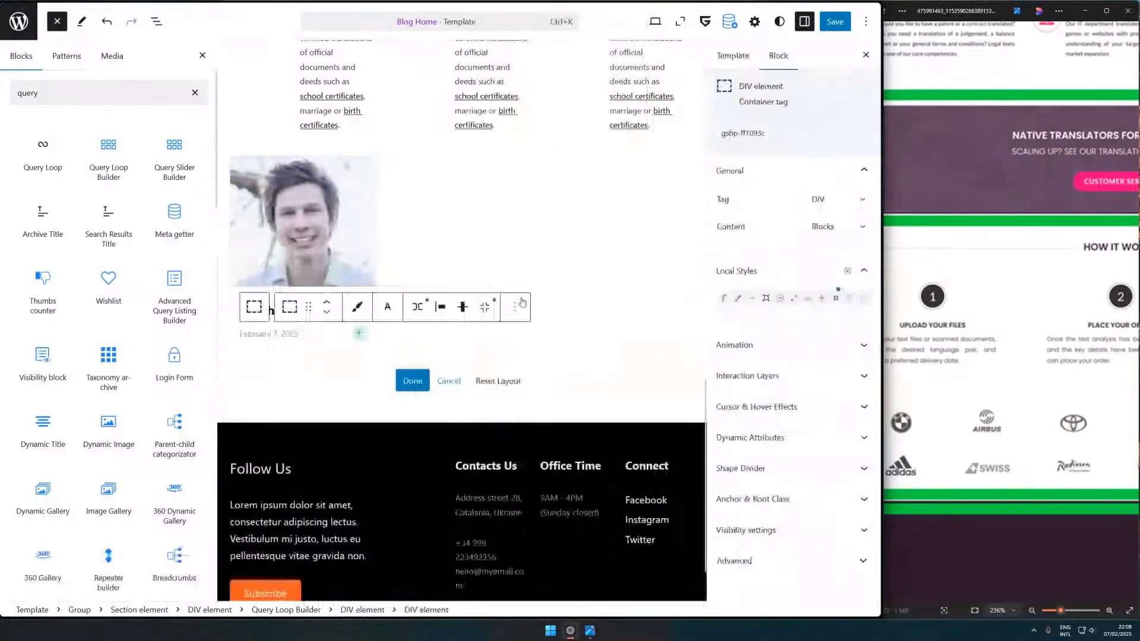
left_click(334, 292)
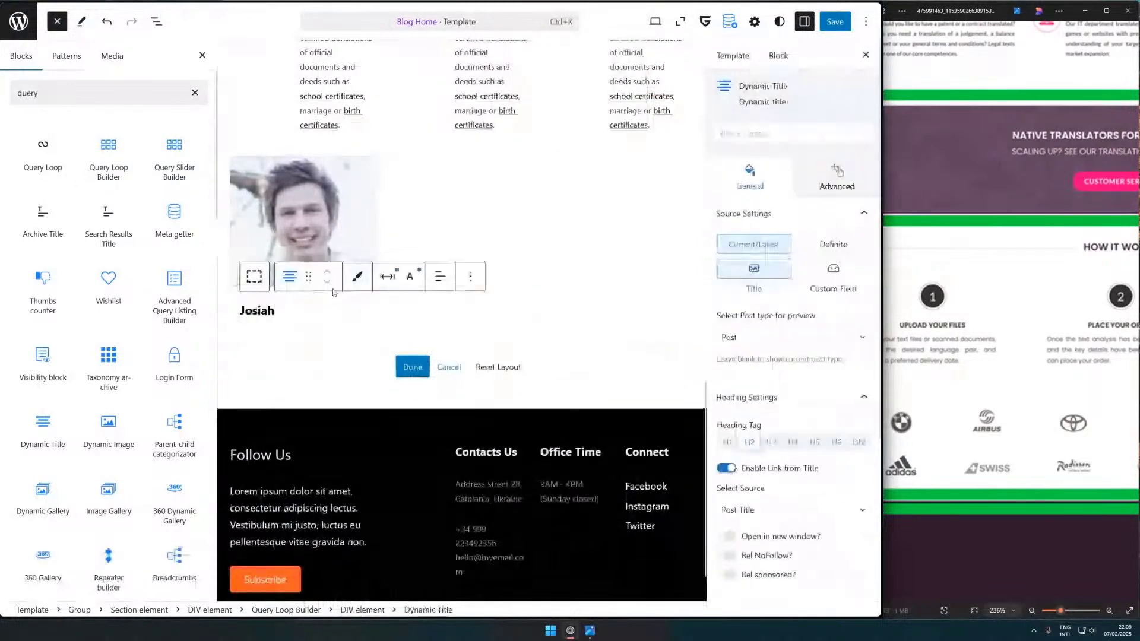
- Add a P element below the loop item's title and enable its dynamic text value
key("Return")
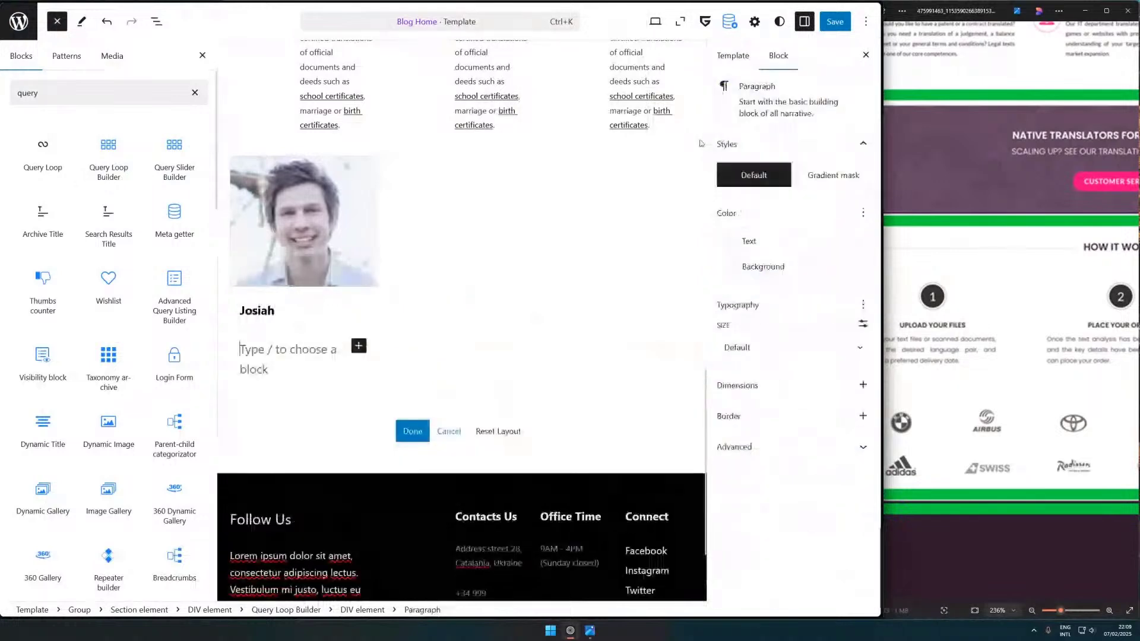
type("/")
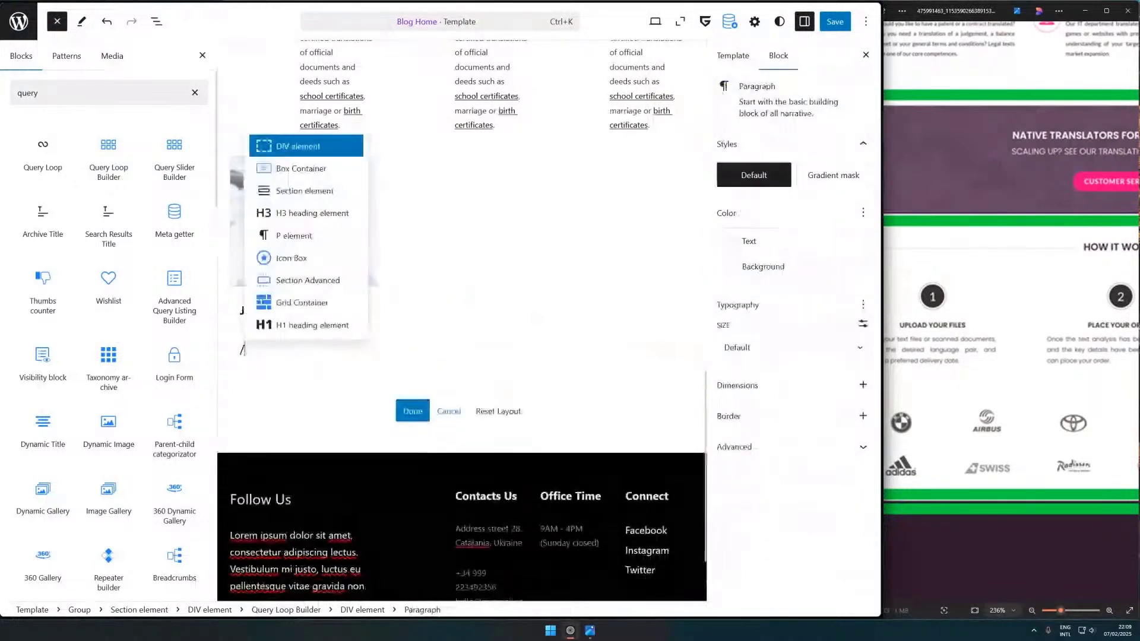
left_click(294, 236)
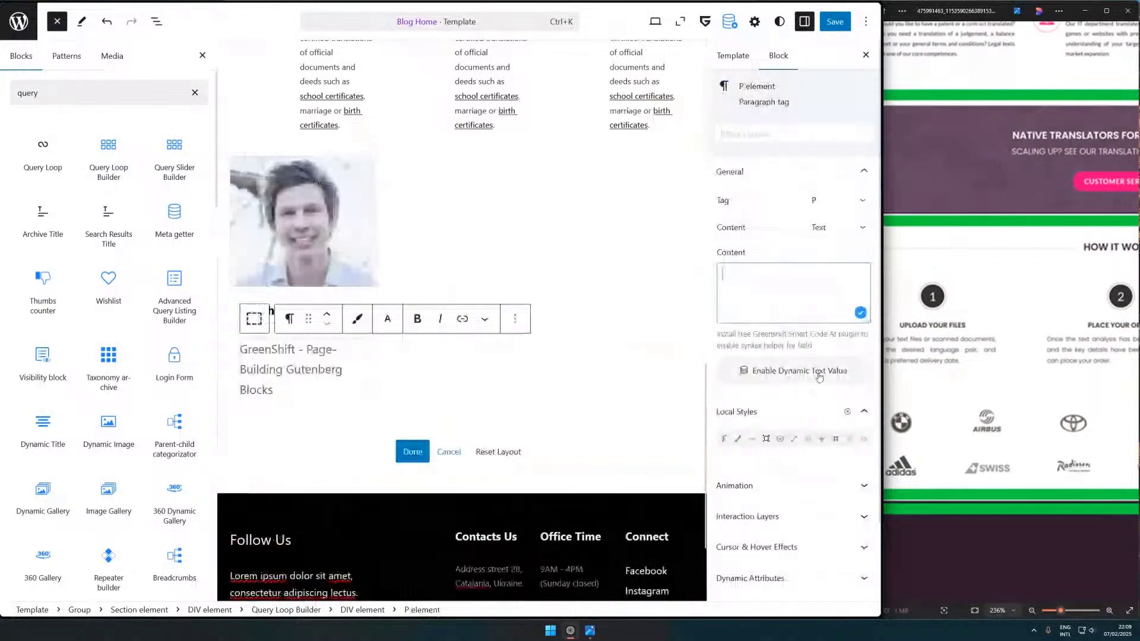
left_click(799, 371)
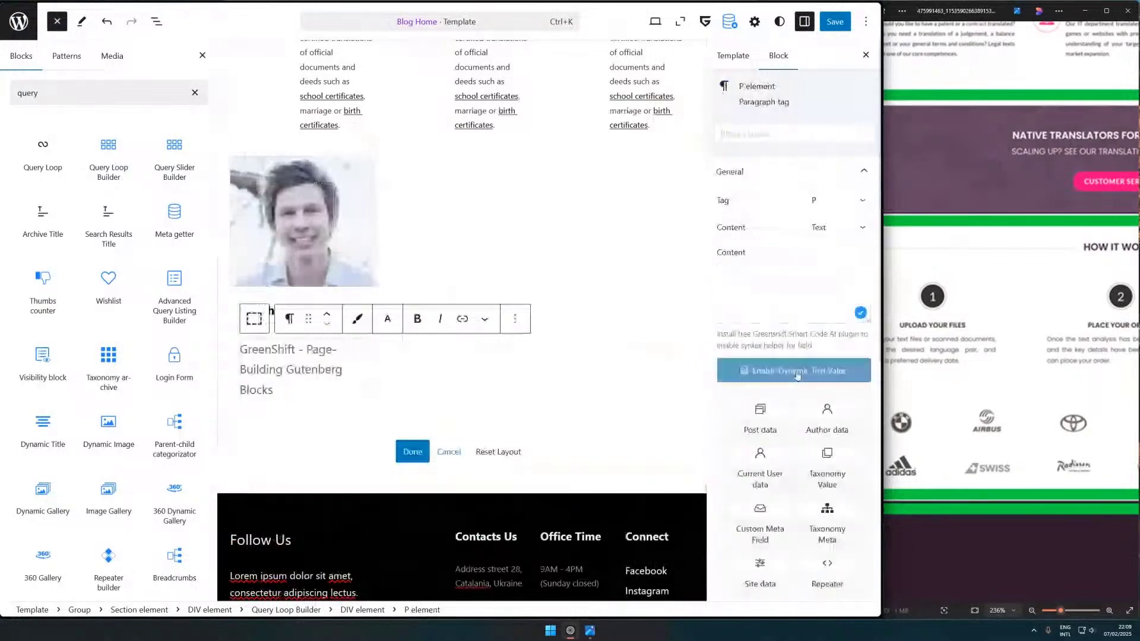
- Set the P element's dynamic text to use a custom meta field from the Current/Latest source
scroll(797, 375, "down", 3)
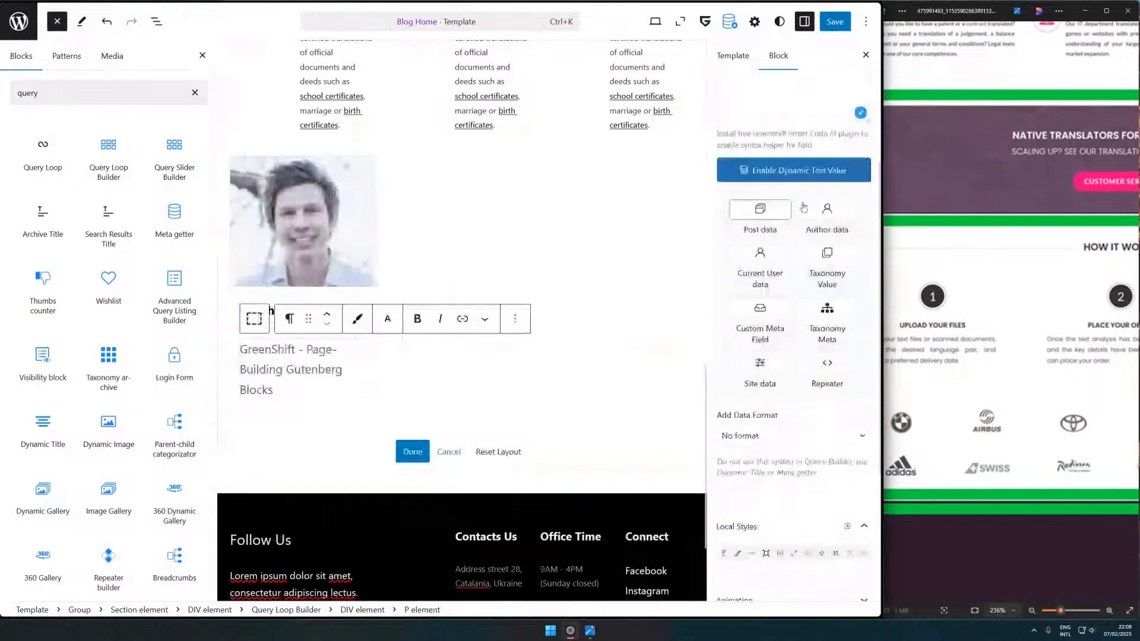
left_click(819, 231)
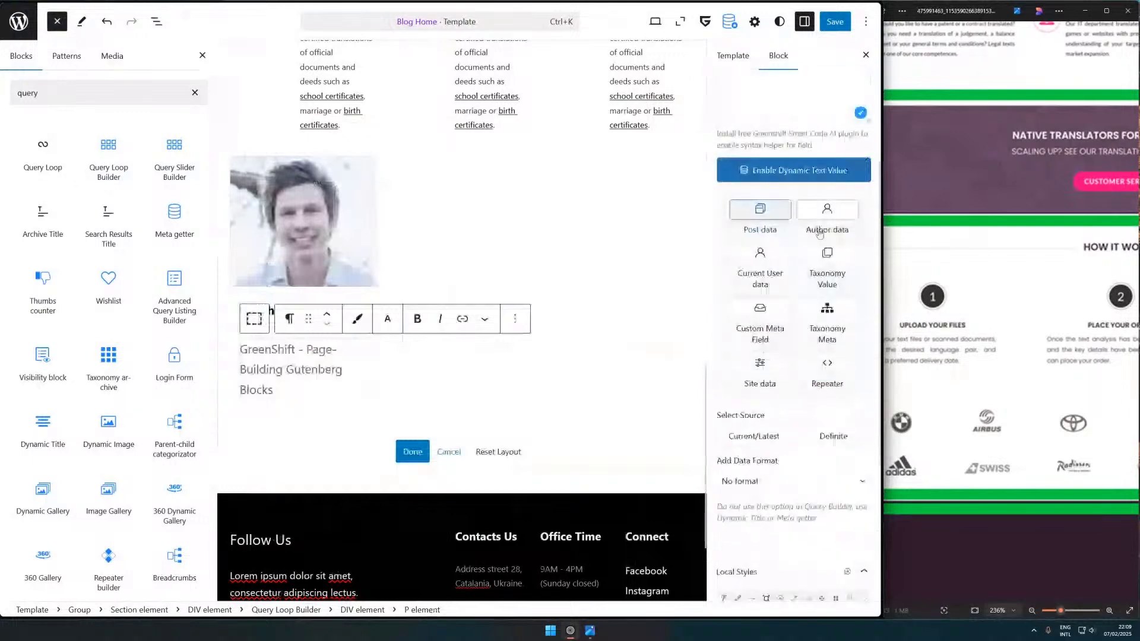
scroll(794, 331, "down", 2)
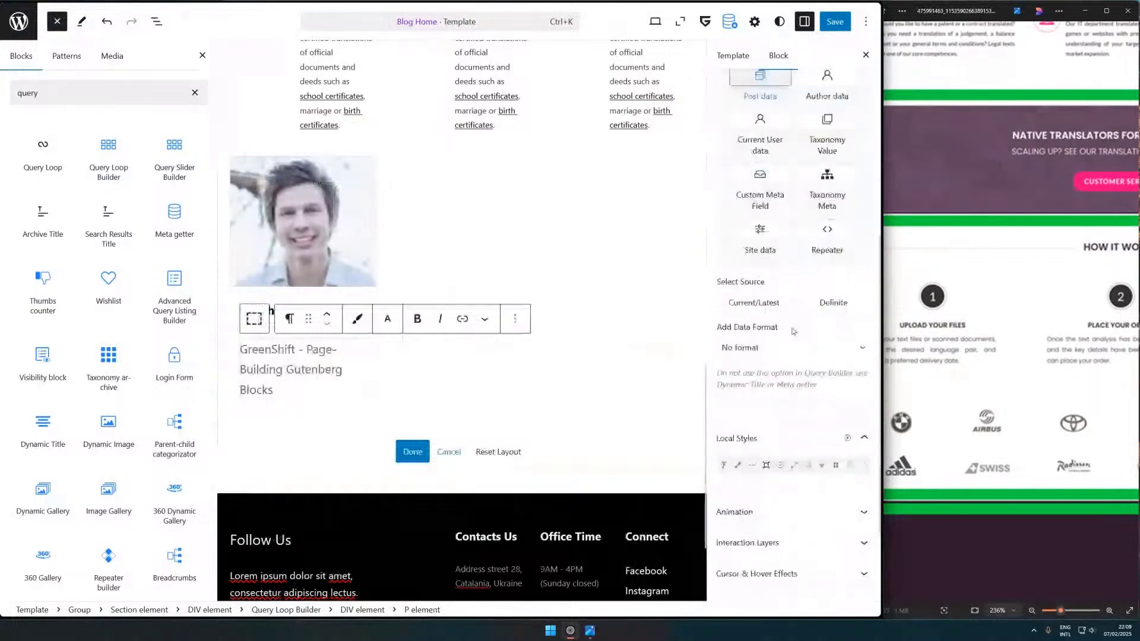
scroll(806, 461, "up", 1)
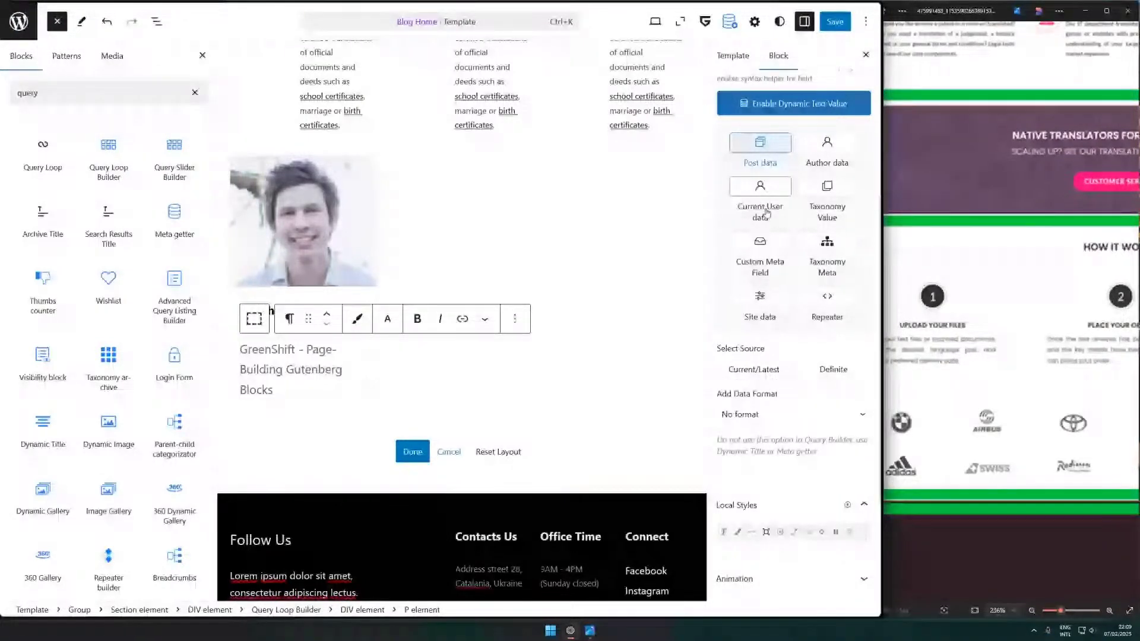
left_click(764, 245)
left_click(775, 416)
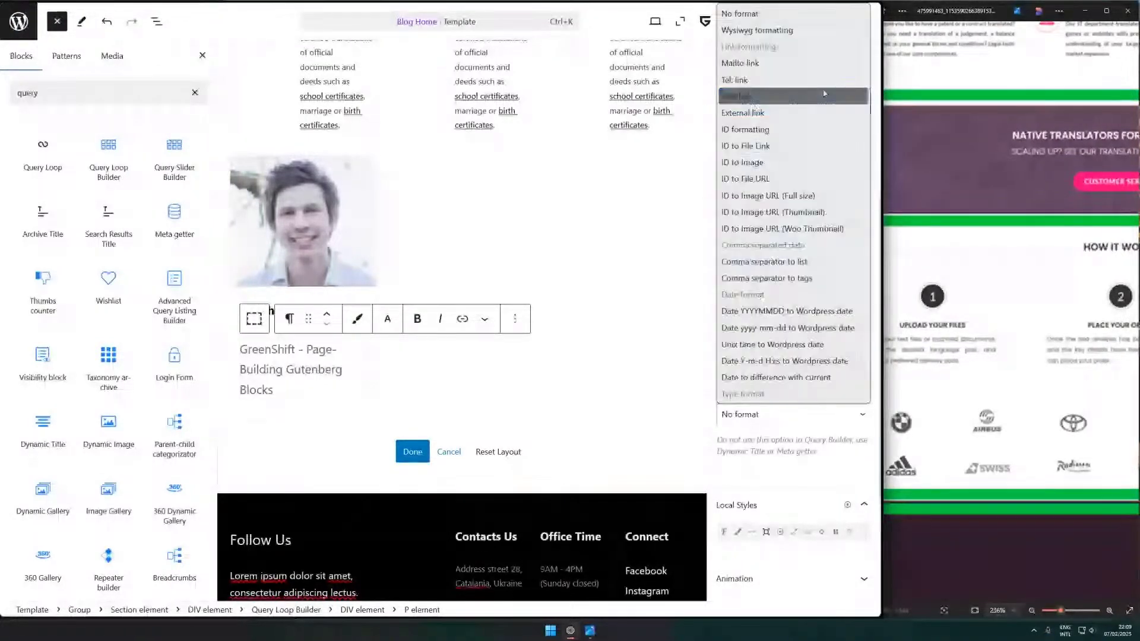
scroll(806, 396, "down", 1)
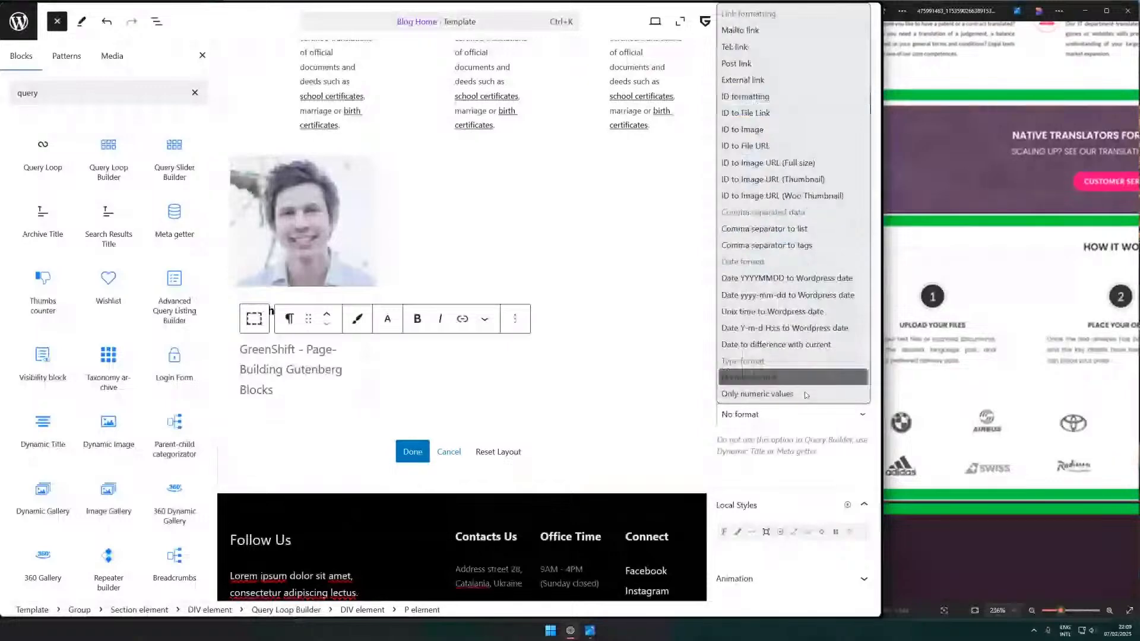
left_click(760, 369)
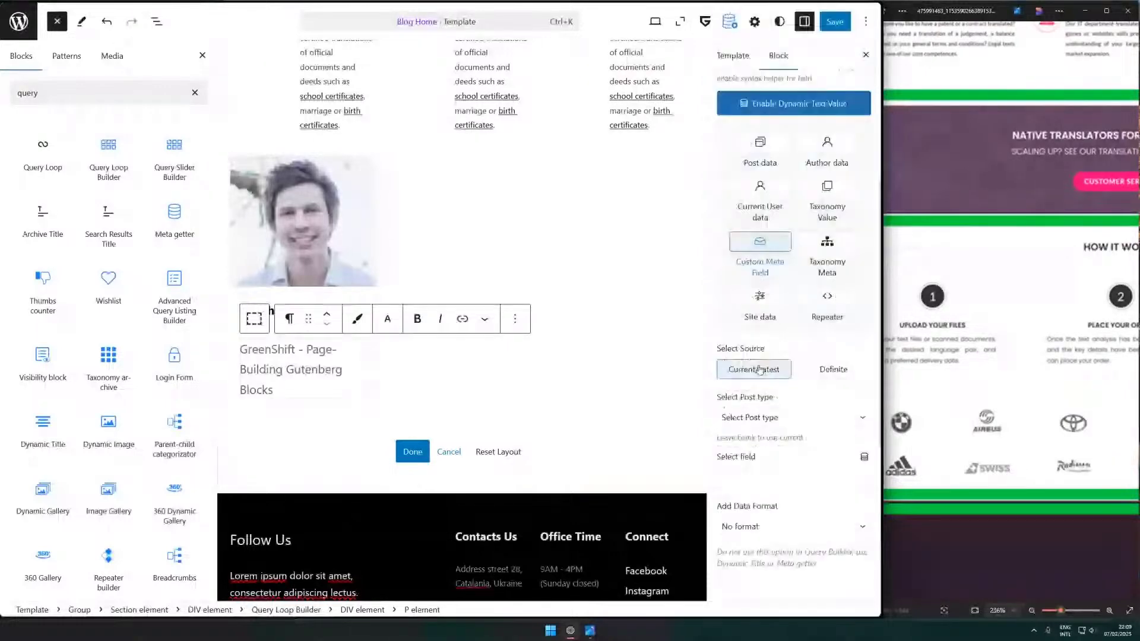
- Set the meta field's post type to Testimonial and choose testimonial-options_rating as the custom field
scroll(758, 373, "down", 2)
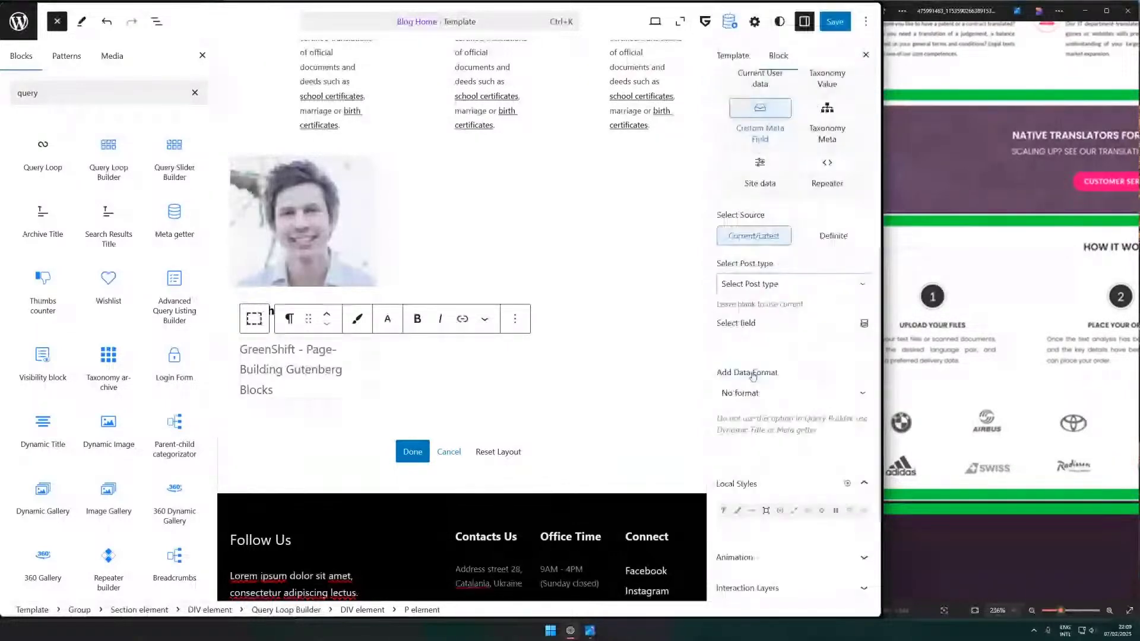
left_click(753, 376)
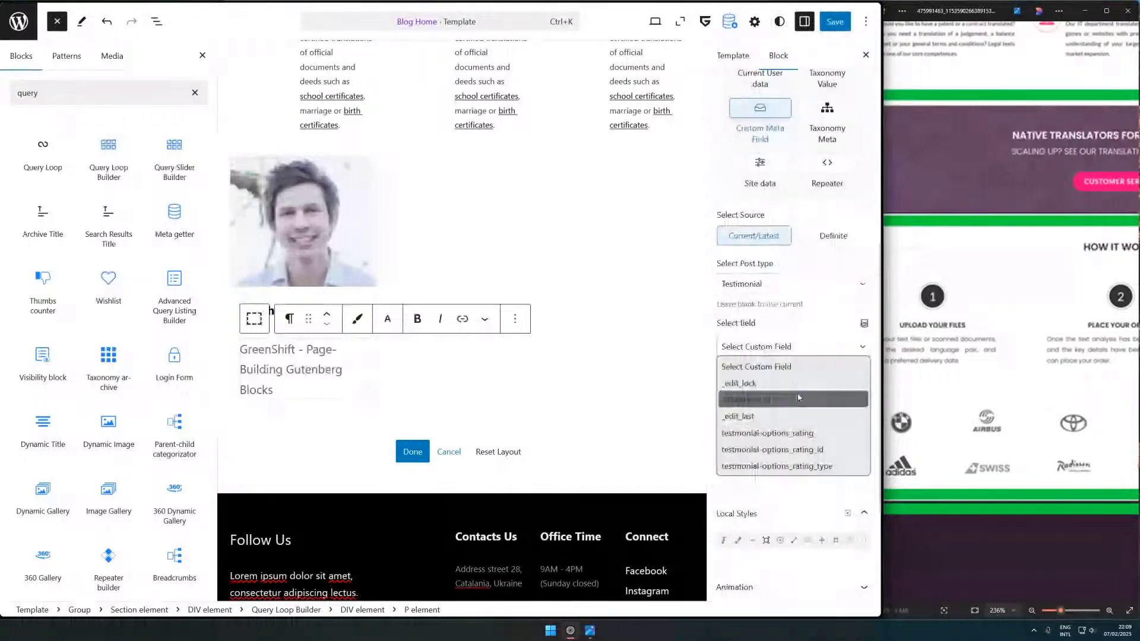
left_click(832, 433)
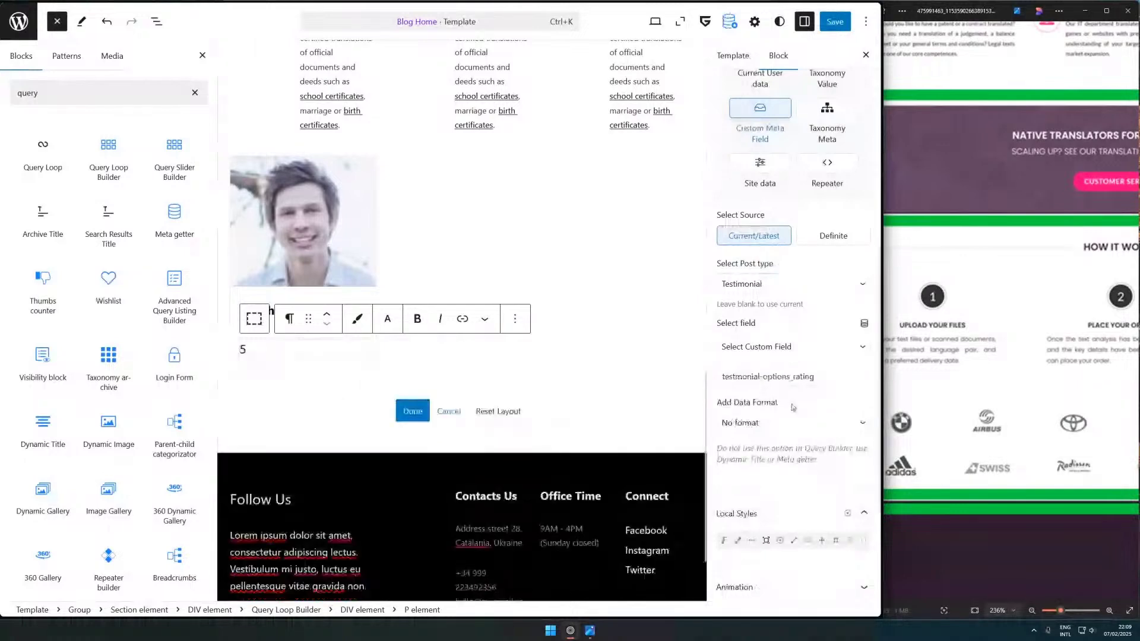
- Search the block library for rating and insert a Progress Bar/Rating block below the rating paragraph in the loop item
left_click(351, 361)
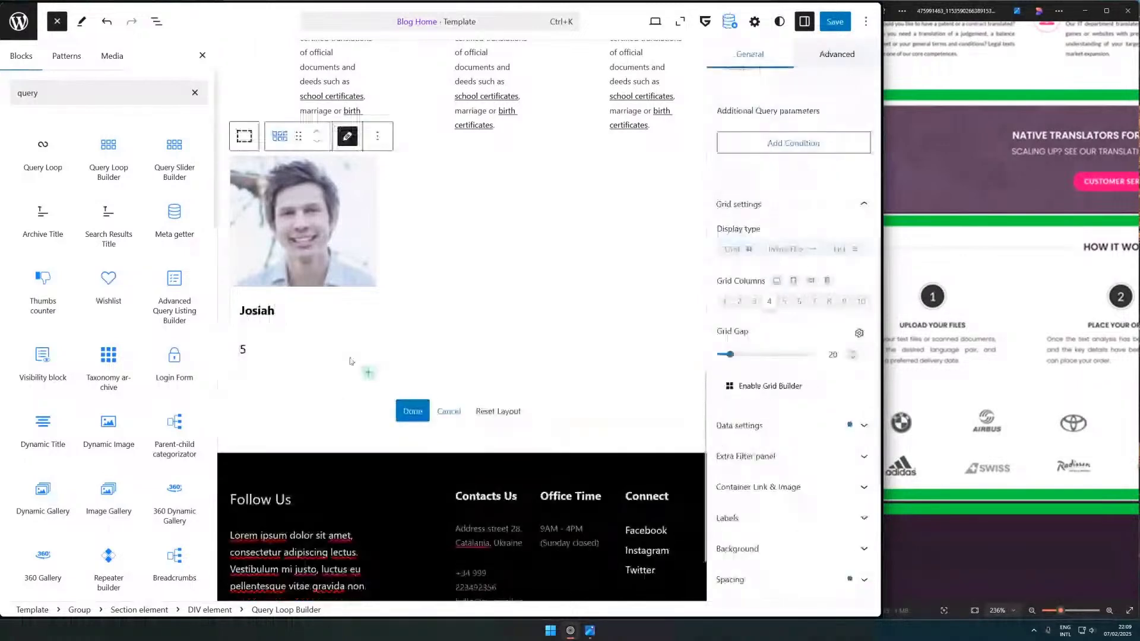
left_click(350, 361)
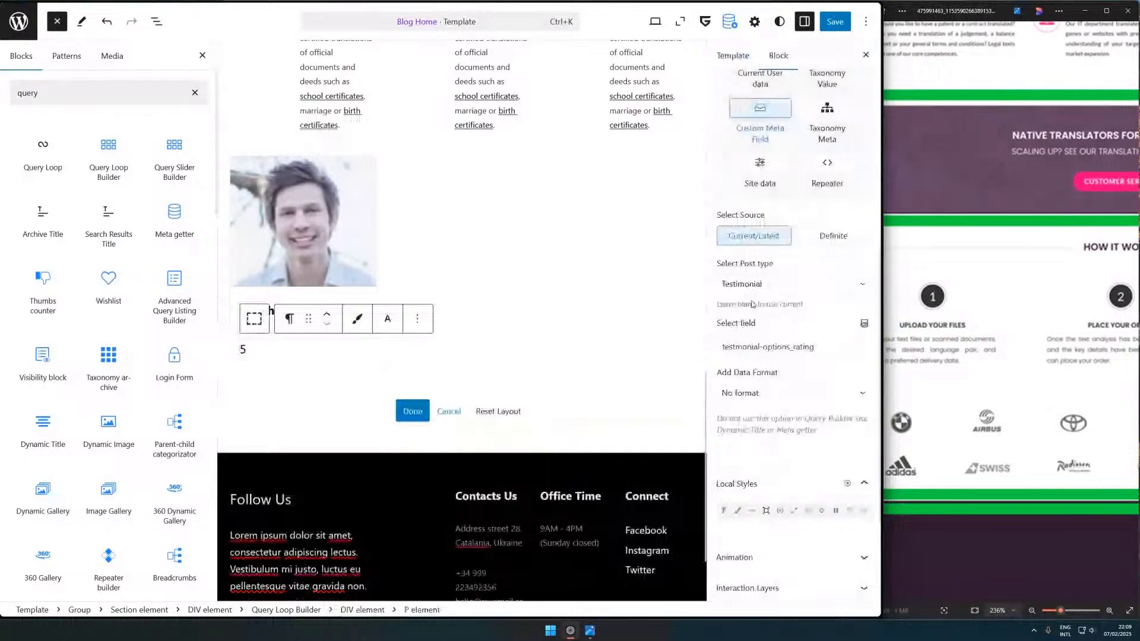
scroll(772, 291, "down", 3)
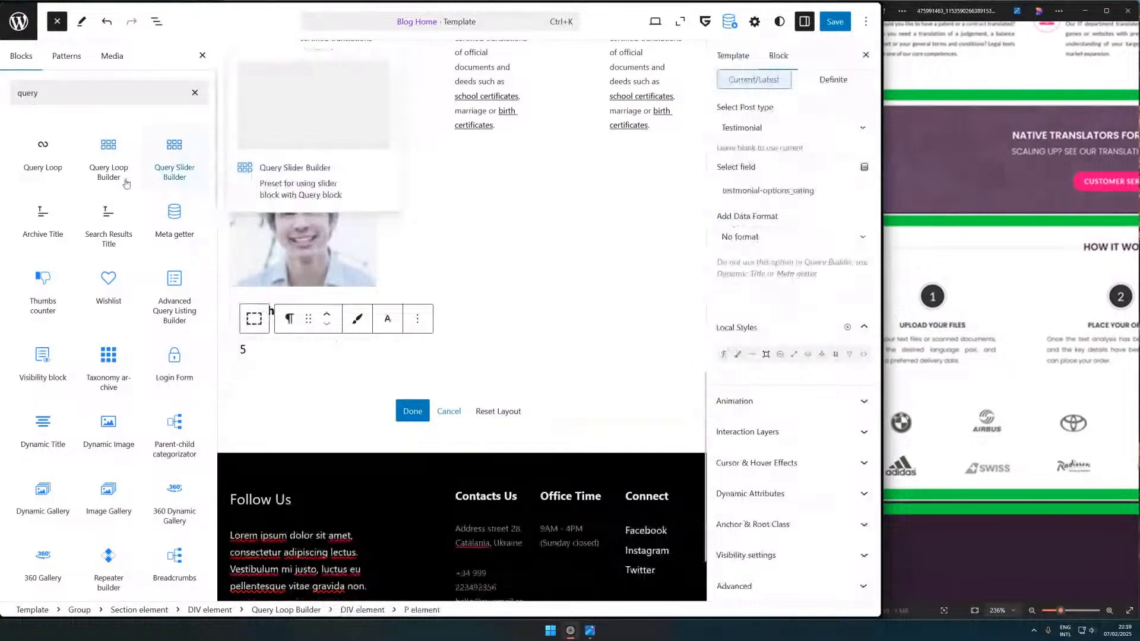
double_click(28, 92)
type("rating")
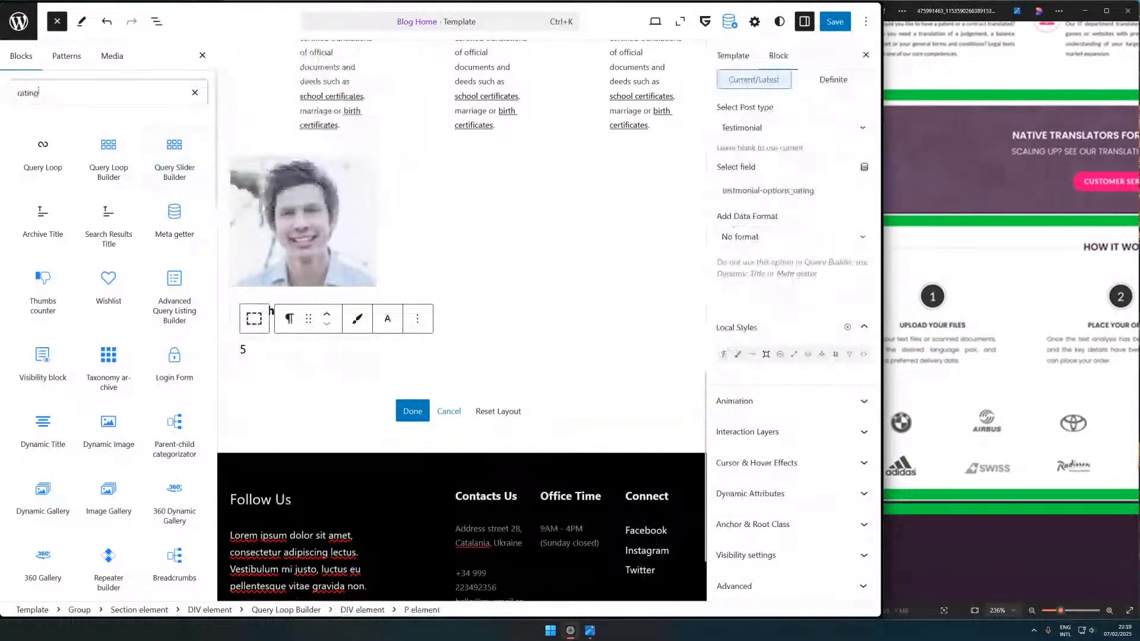
left_click(45, 155)
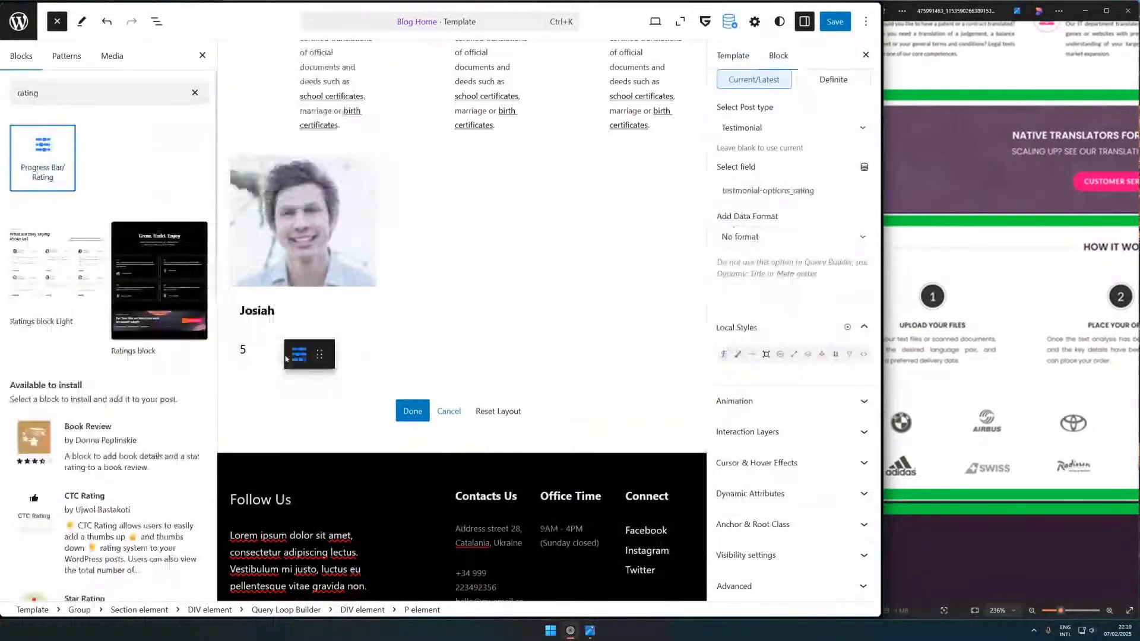
left_click_drag(286, 359, 264, 347)
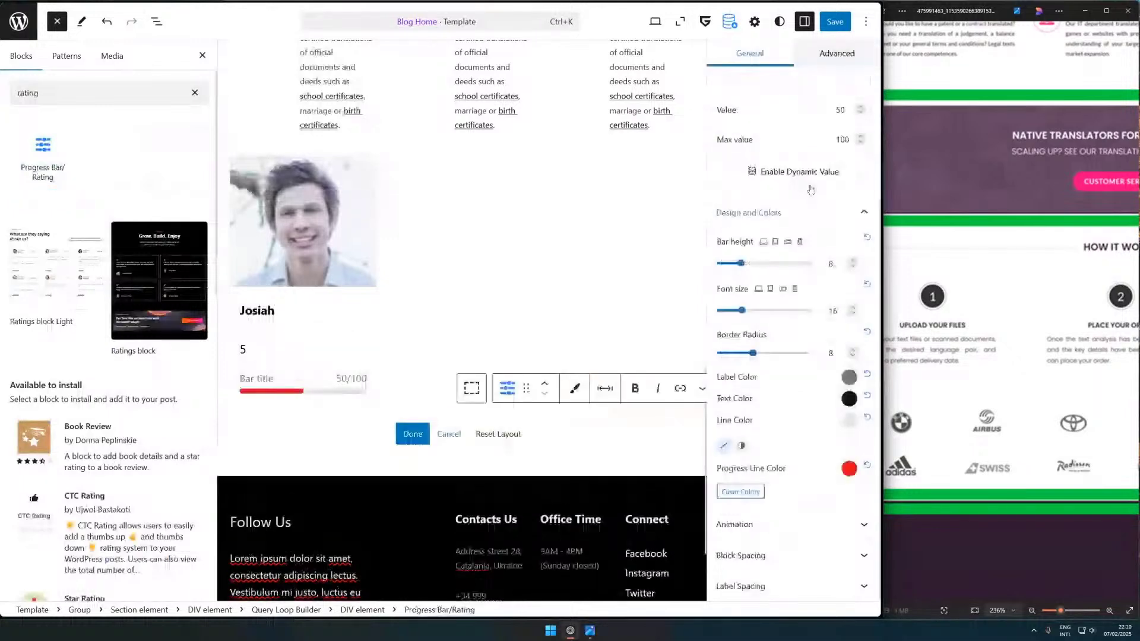
- Enable the progress bar's dynamic value with Testimonial as the preview post type and testimonial-options_rating as the field
scroll(756, 216, "up", 4)
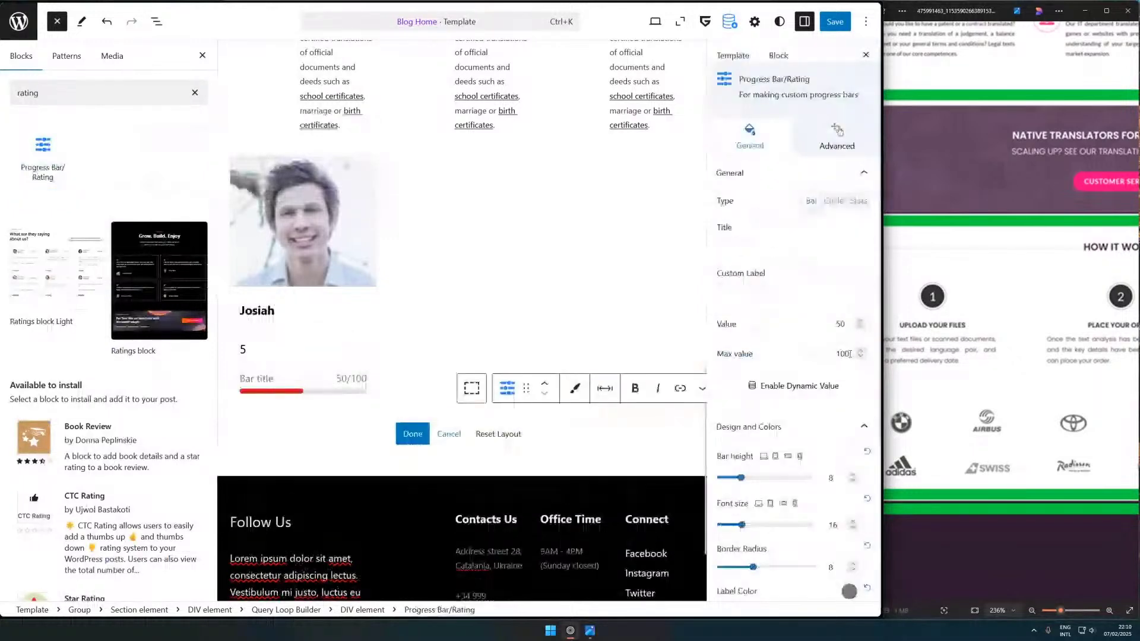
scroll(772, 208, "down", 3)
left_click(749, 245)
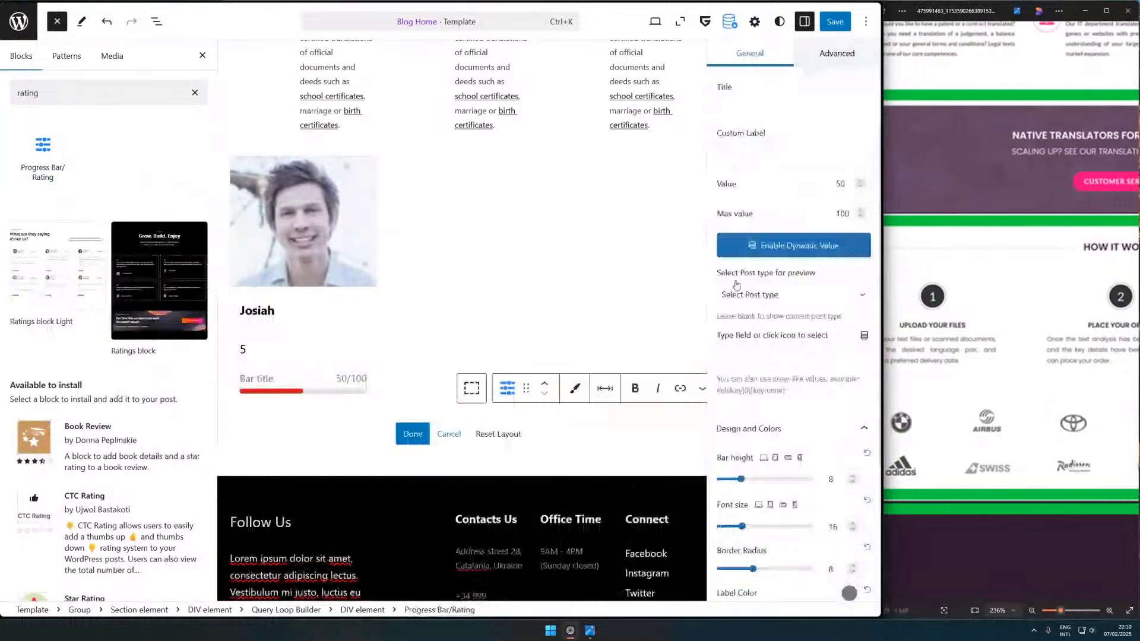
scroll(736, 285, "down", 2)
left_click(790, 161)
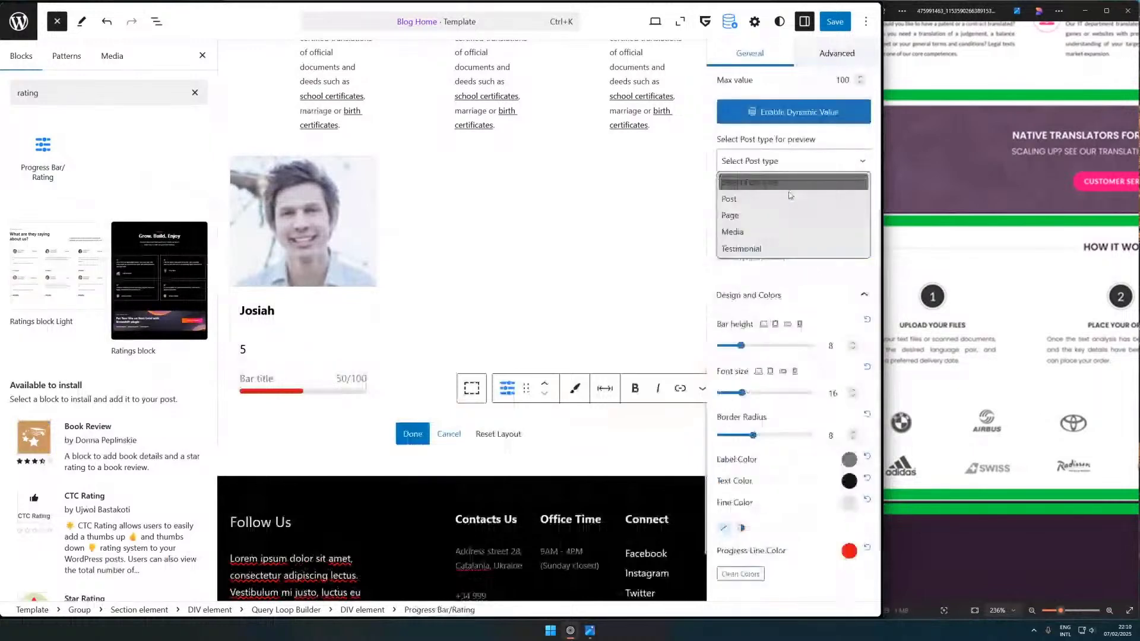
left_click(741, 249)
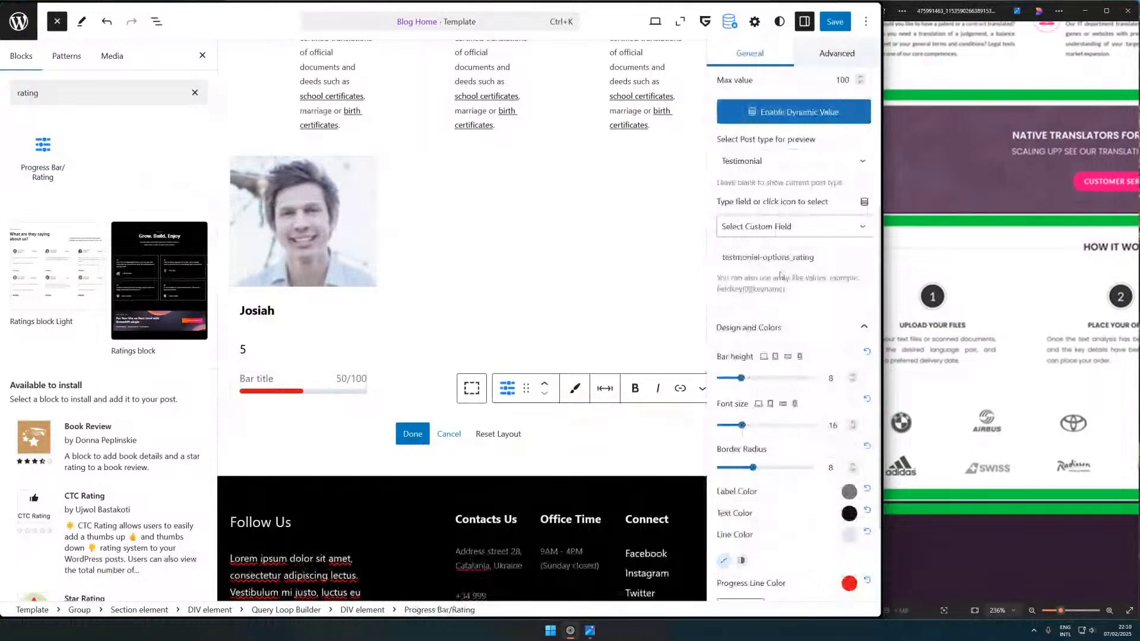
- Set the progress bar's maximum value to 10 and finish editing the loop item layout
scroll(814, 262, "up", 2)
double_click(843, 209)
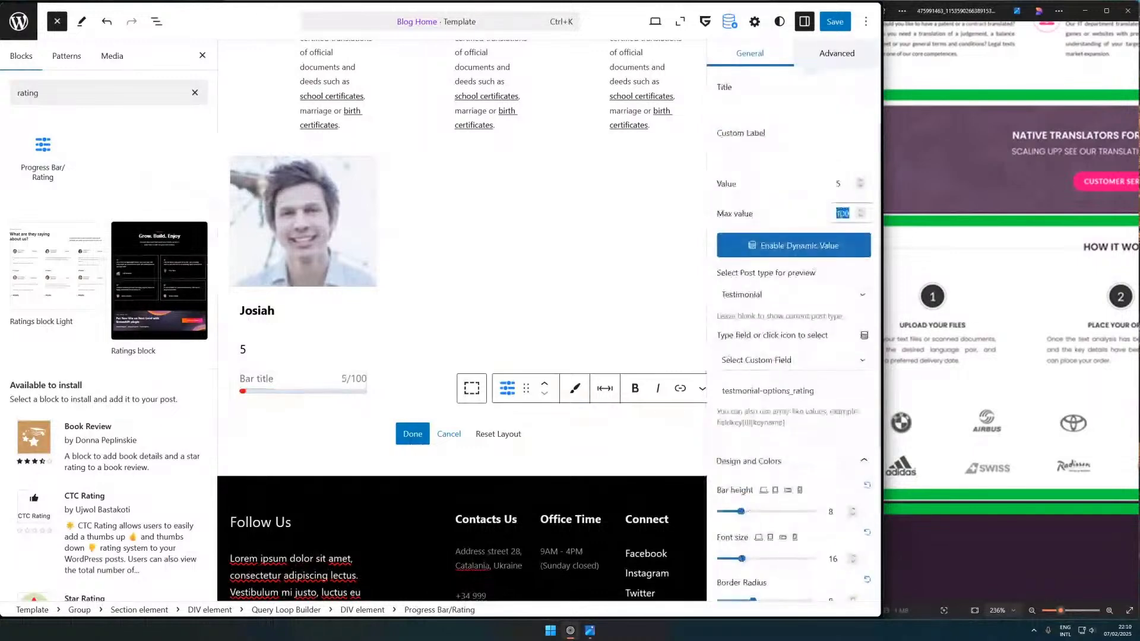
type("5")
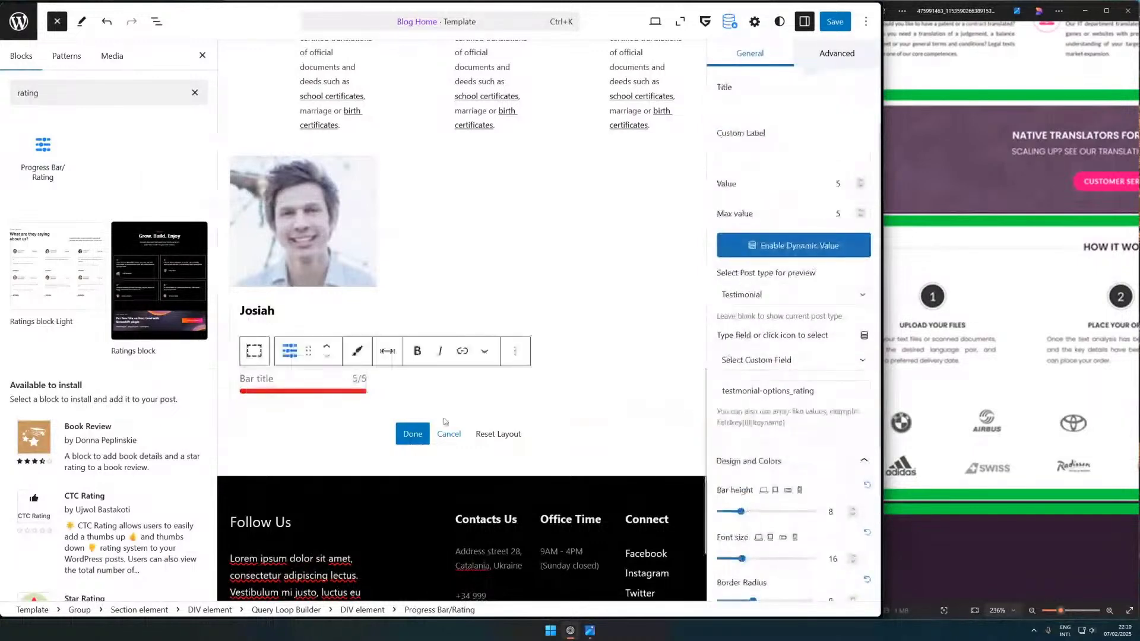
double_click(838, 213)
type("10")
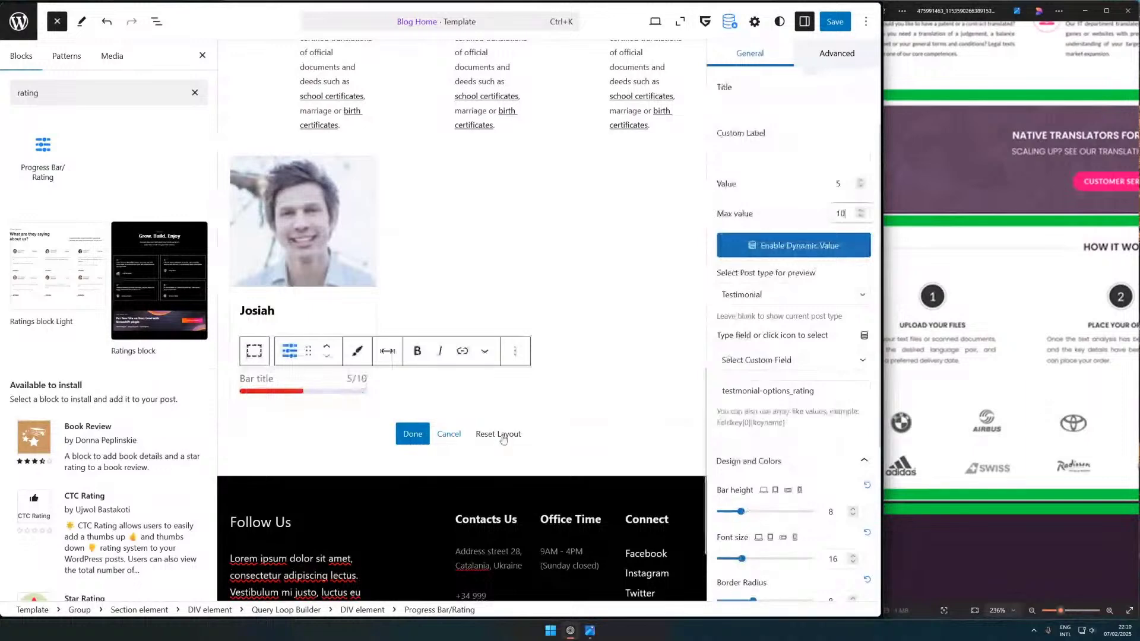
left_click(412, 433)
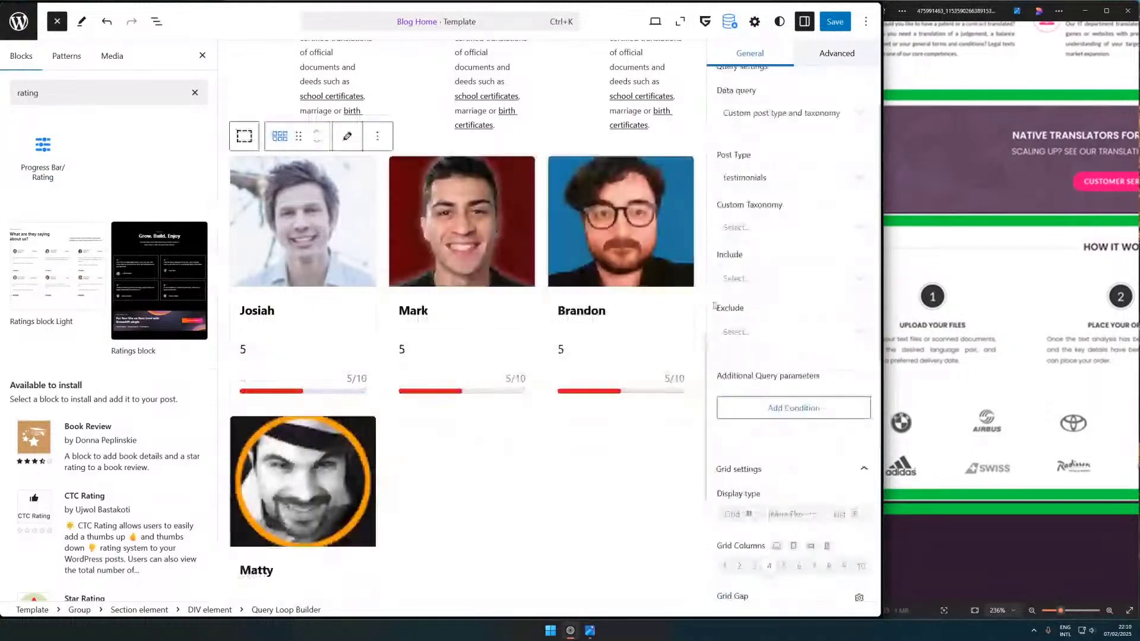
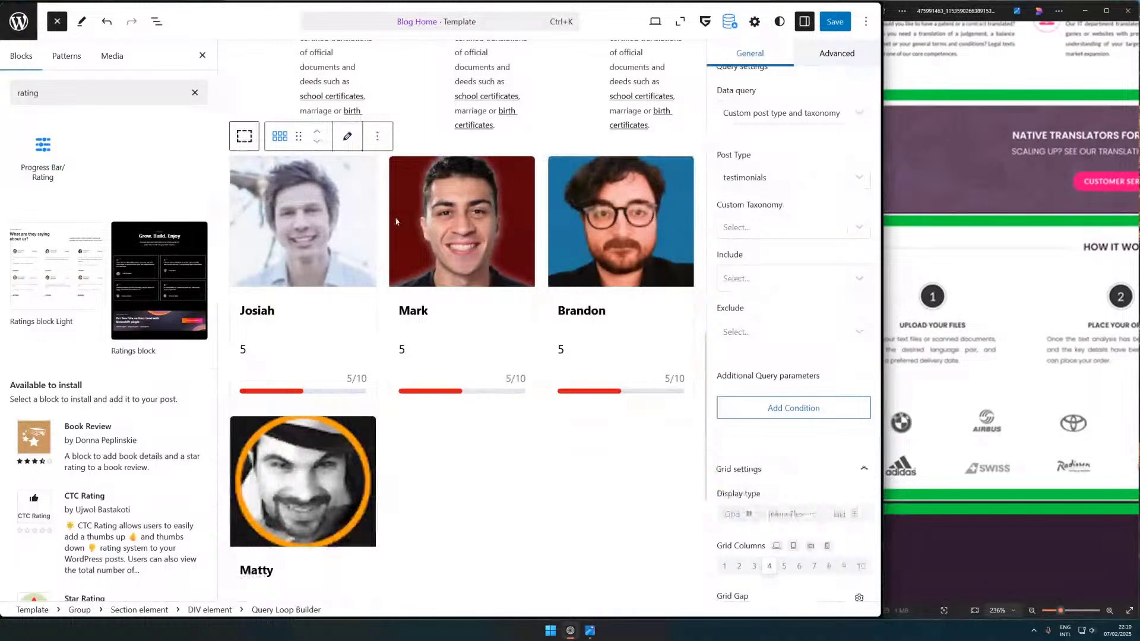
- Reopen the loop item layout for editing, show the template's block list and select the loop's Dynamic Image
left_click(347, 136)
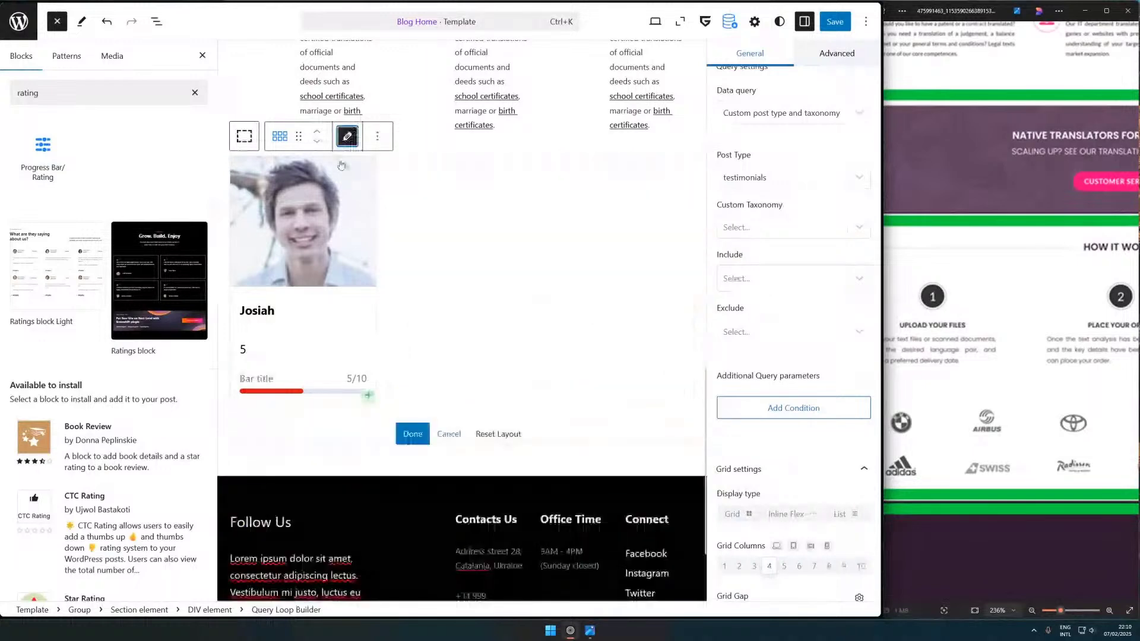
left_click(304, 319)
left_click(336, 365)
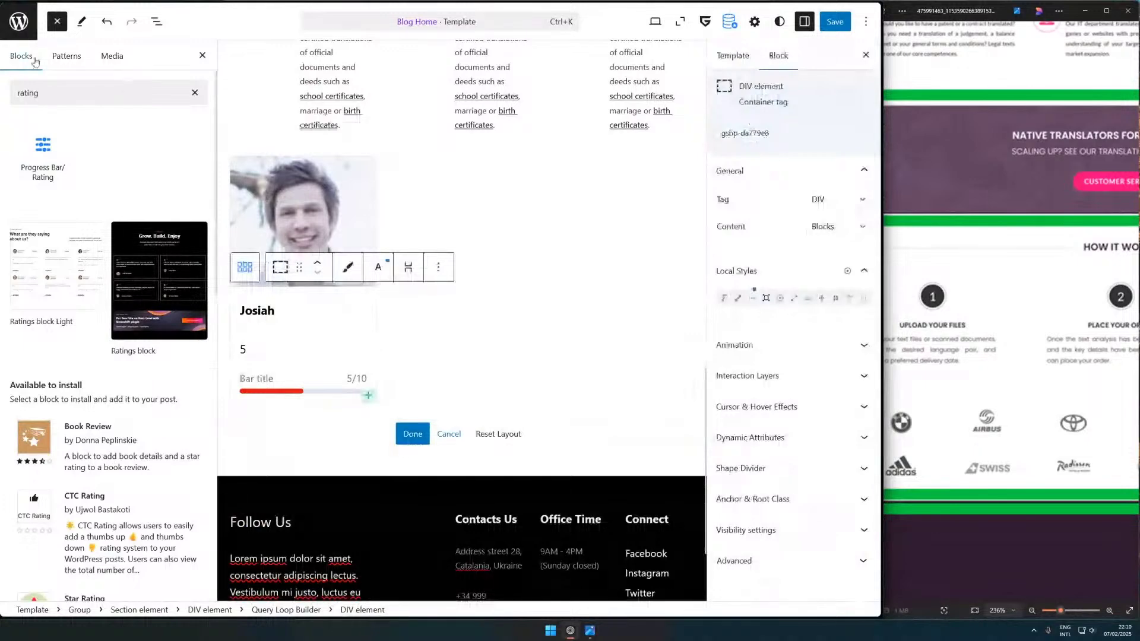
key("shift+alt+o")
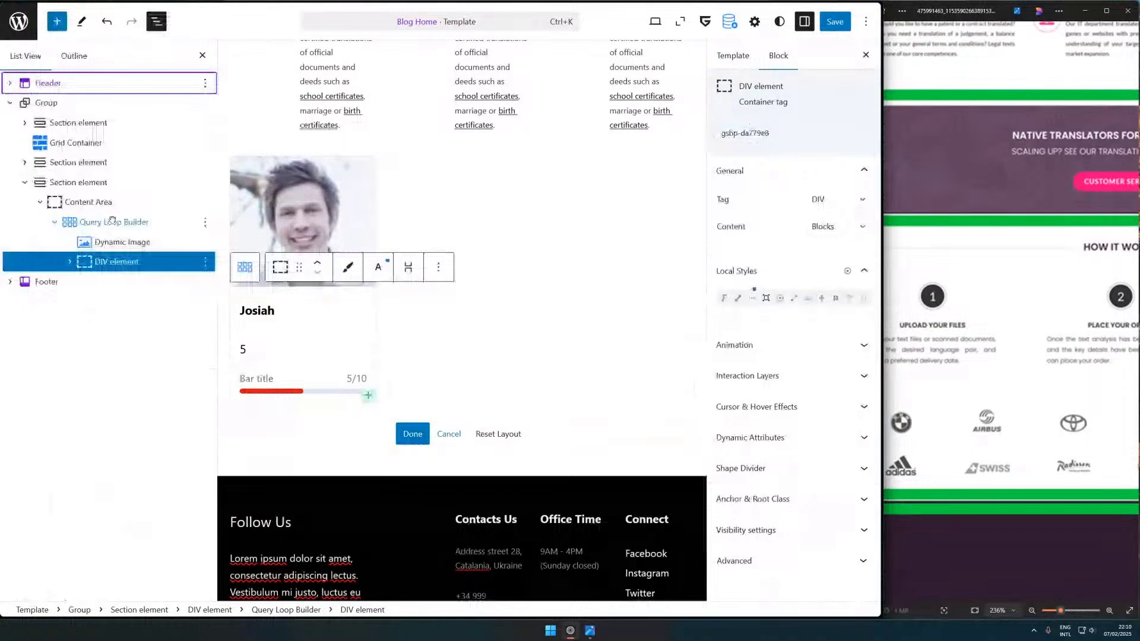
left_click(130, 242)
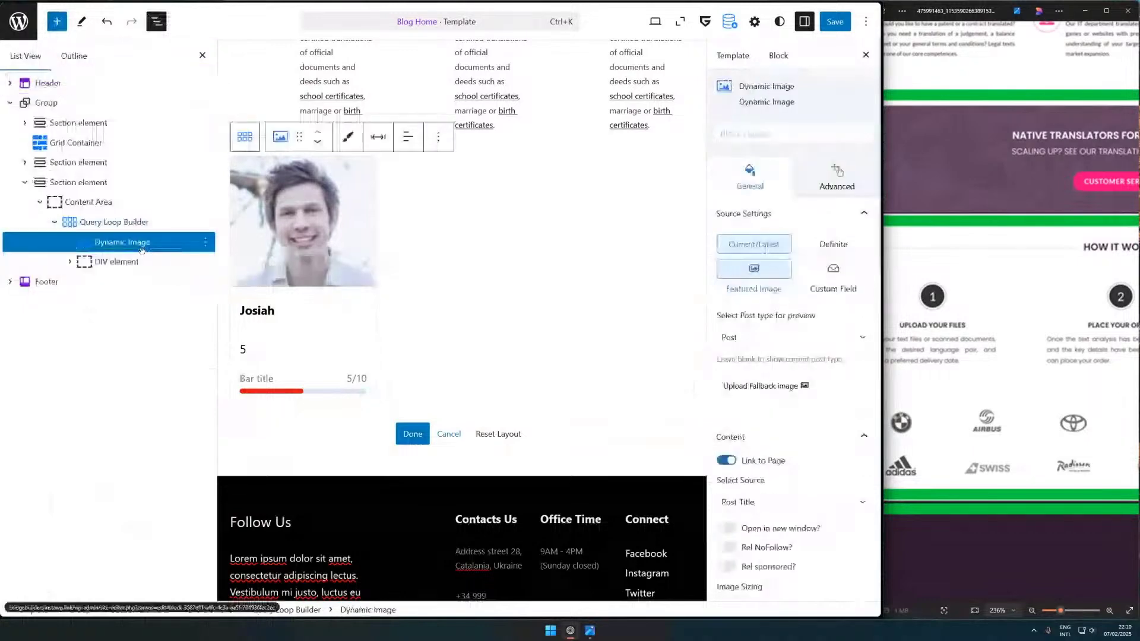
left_click(114, 222)
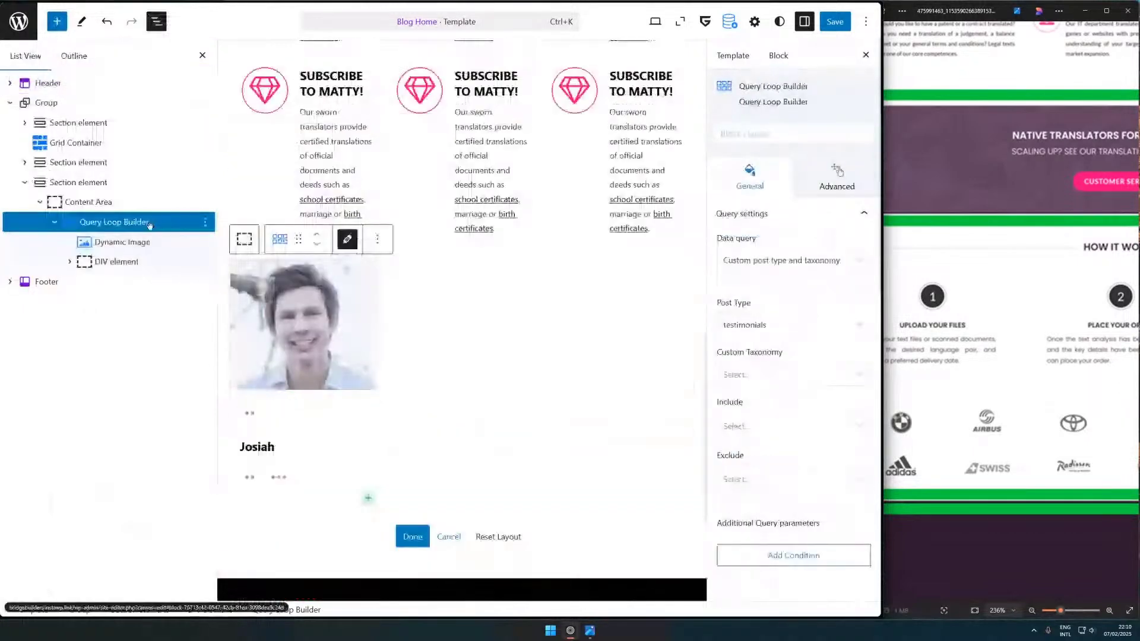
left_click(205, 225)
left_click(160, 288)
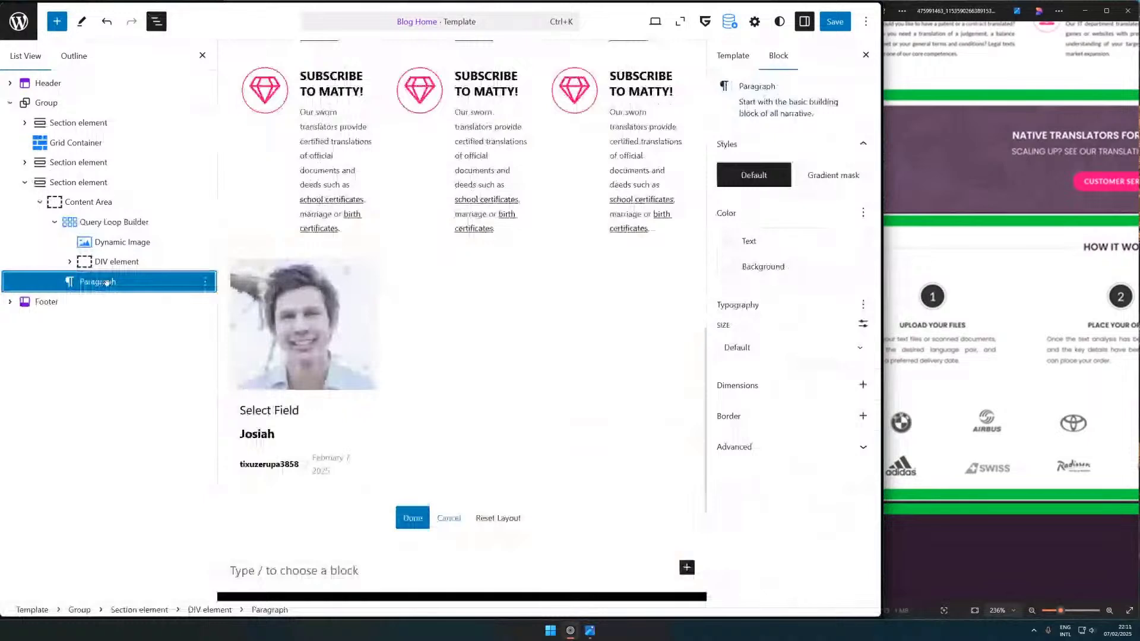
key("Delete")
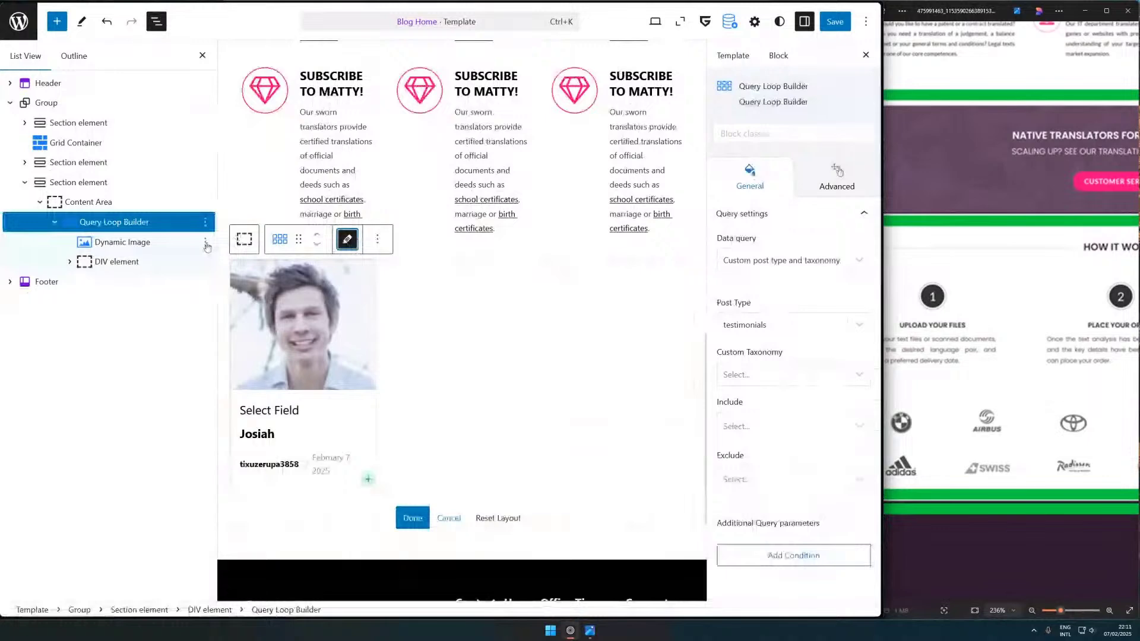
- Insert a DIV element directly after the Dynamic Image inside the Query Loop Builder
left_click(206, 241)
left_click(227, 344)
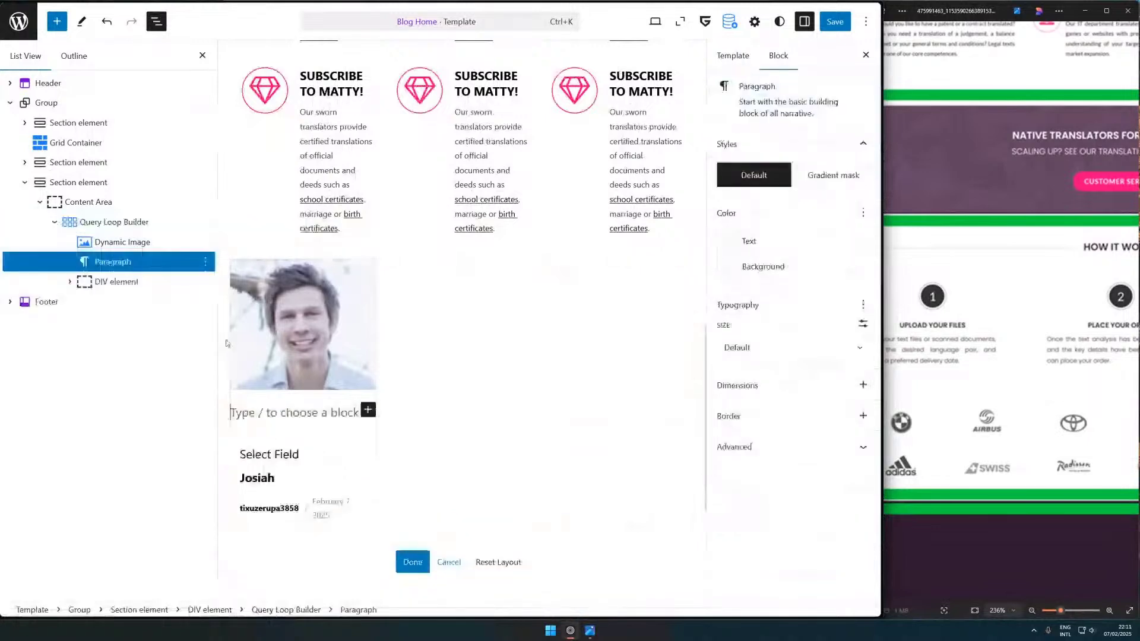
type("/div")
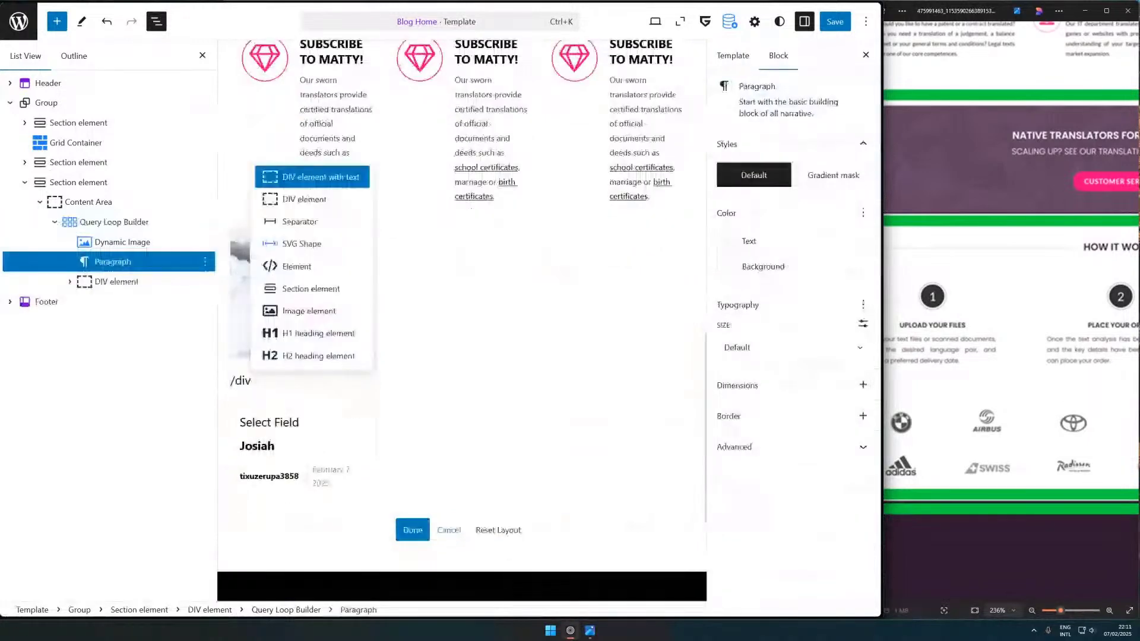
key("Return")
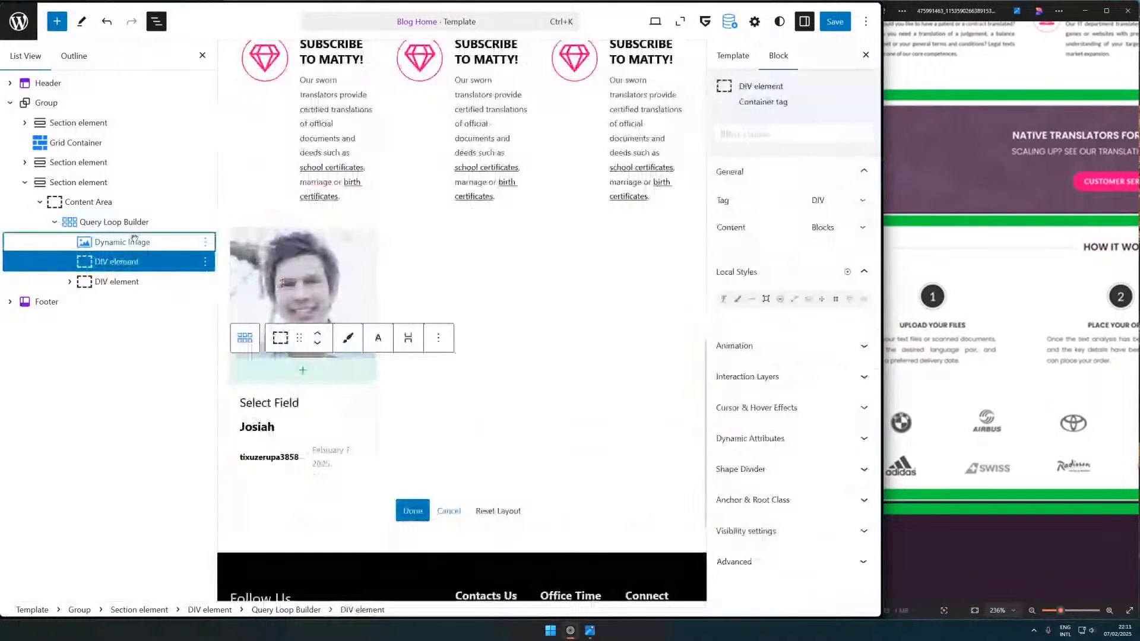
- Delete the loop's Dynamic Image and filled content DIV, and insert an Image element inside the remaining empty DIV
left_click(134, 241)
key("Delete")
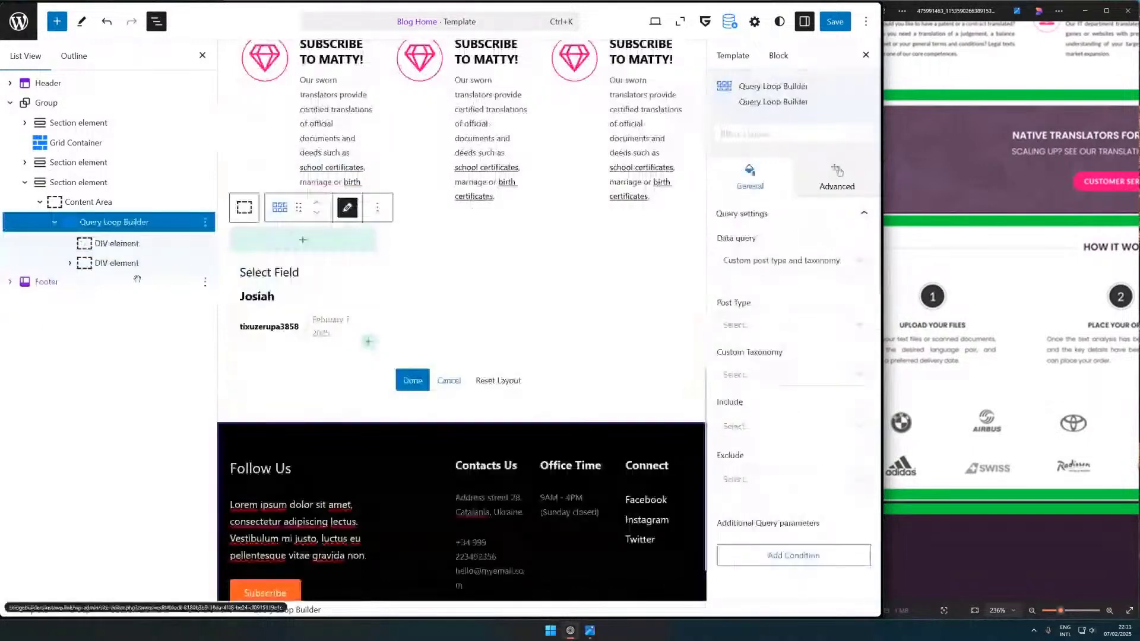
left_click(325, 263)
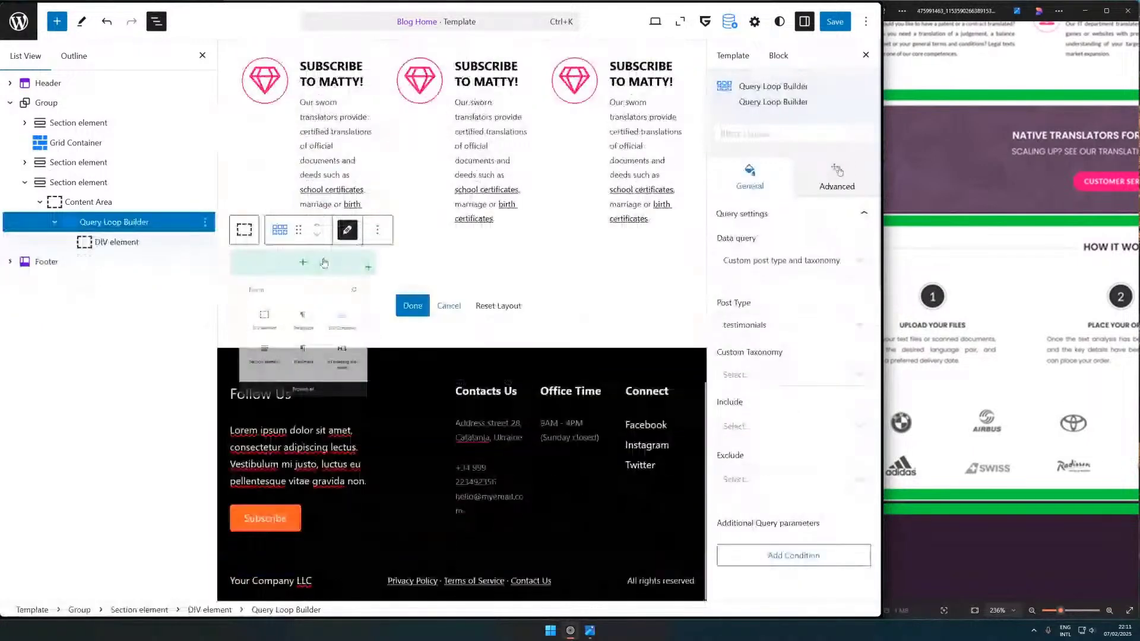
type("imag")
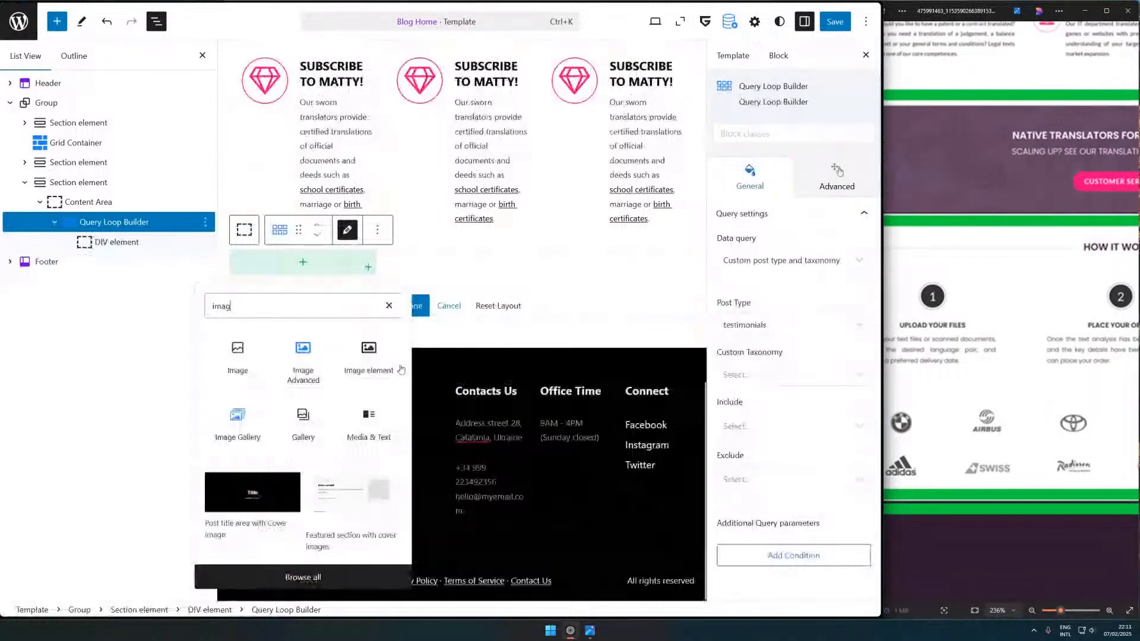
left_click(369, 356)
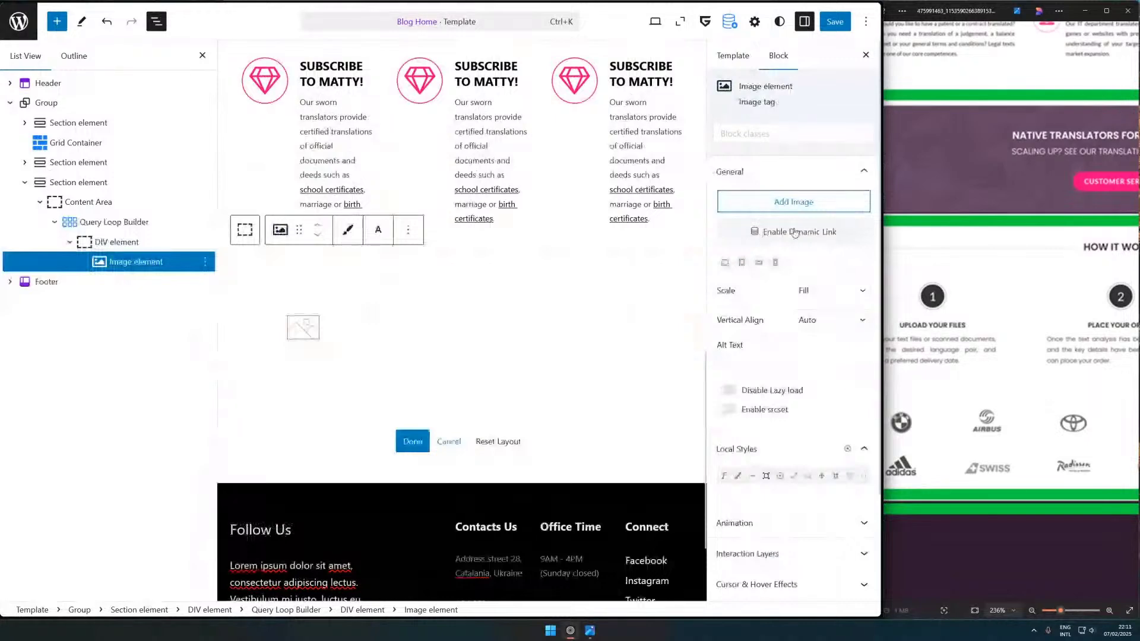
- Try to feed the Image element dynamically from the Testimonial post type's custom meta field _thumbnail_id, using the Current/Latest source
left_click(795, 233)
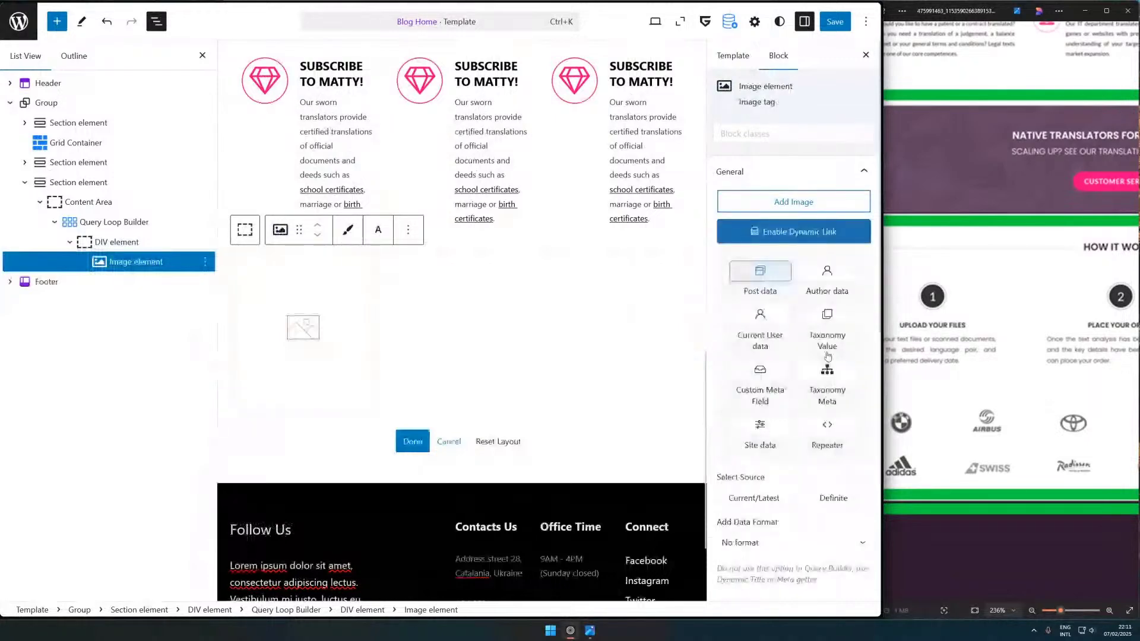
scroll(790, 237, "down", 2)
scroll(778, 237, "down", 1)
left_click(790, 342)
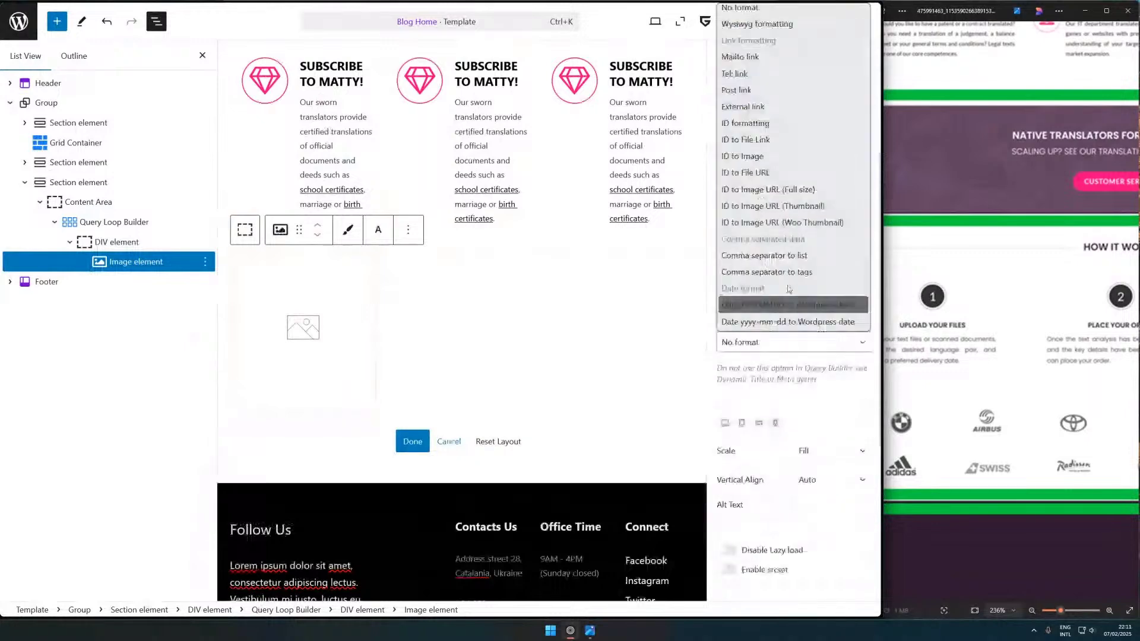
left_click(768, 343)
left_click(742, 432)
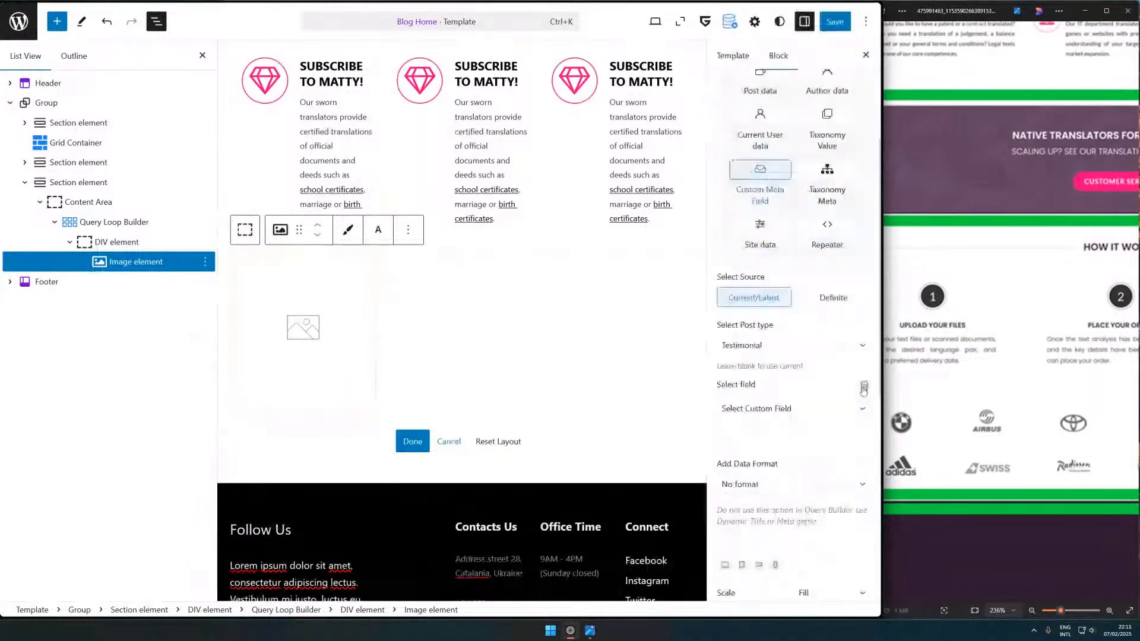
left_click(837, 409)
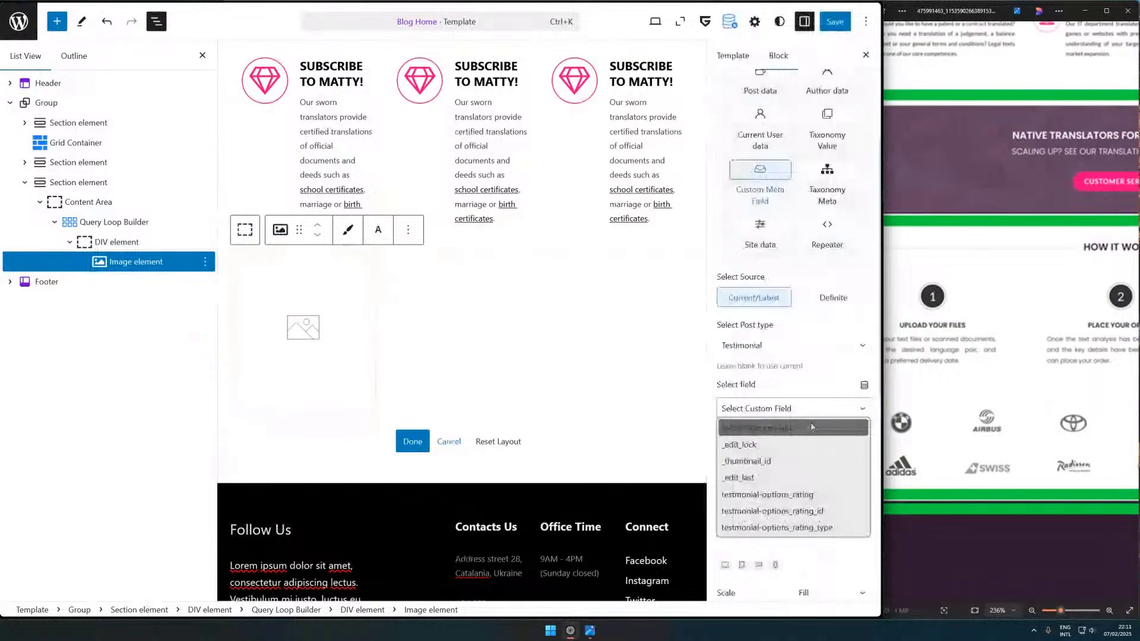
left_click(836, 462)
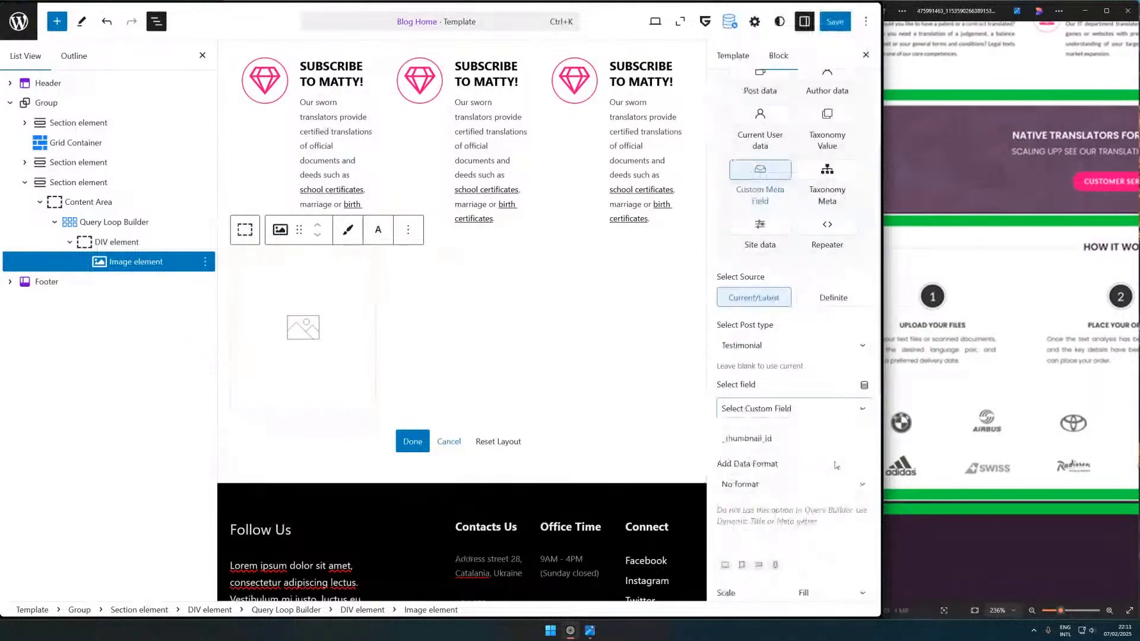
scroll(831, 471, "down", 1)
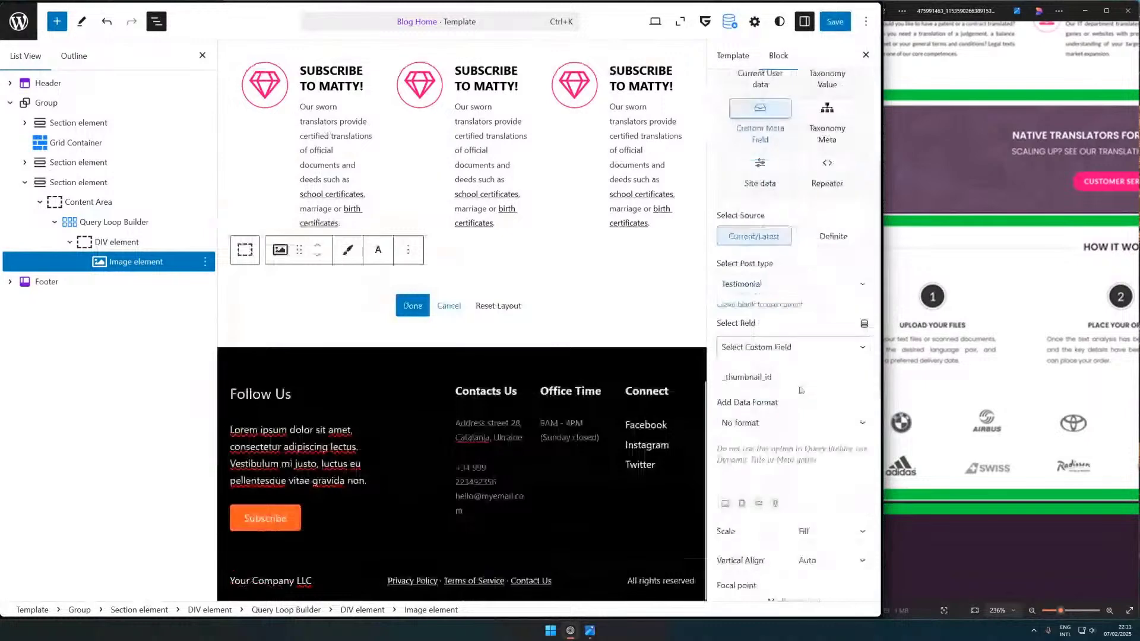
left_click(803, 386)
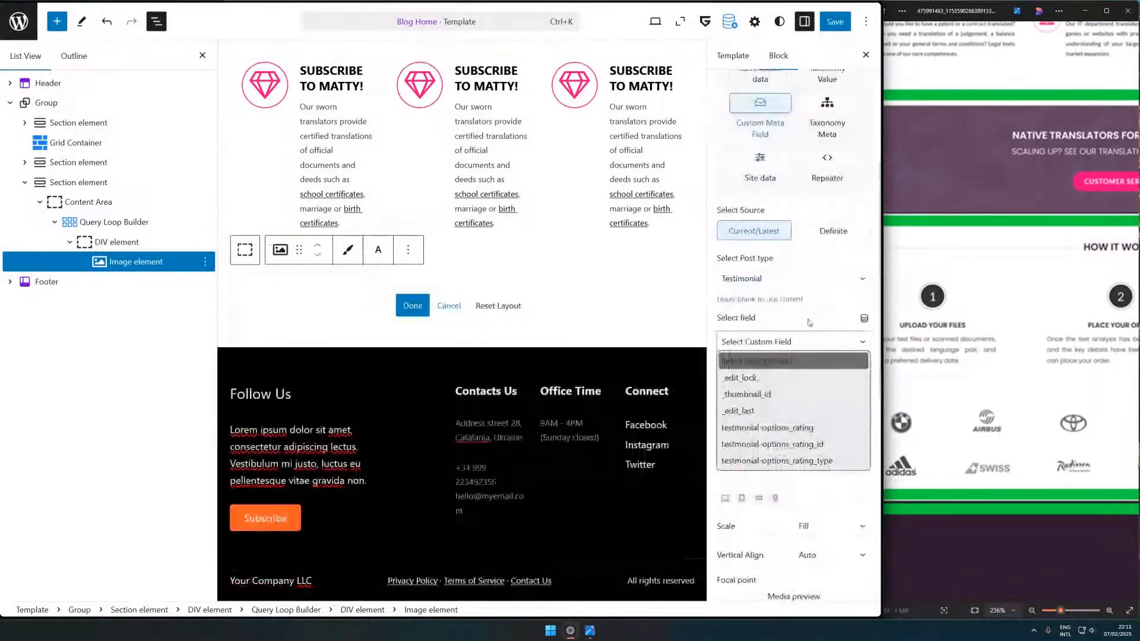
left_click(747, 395)
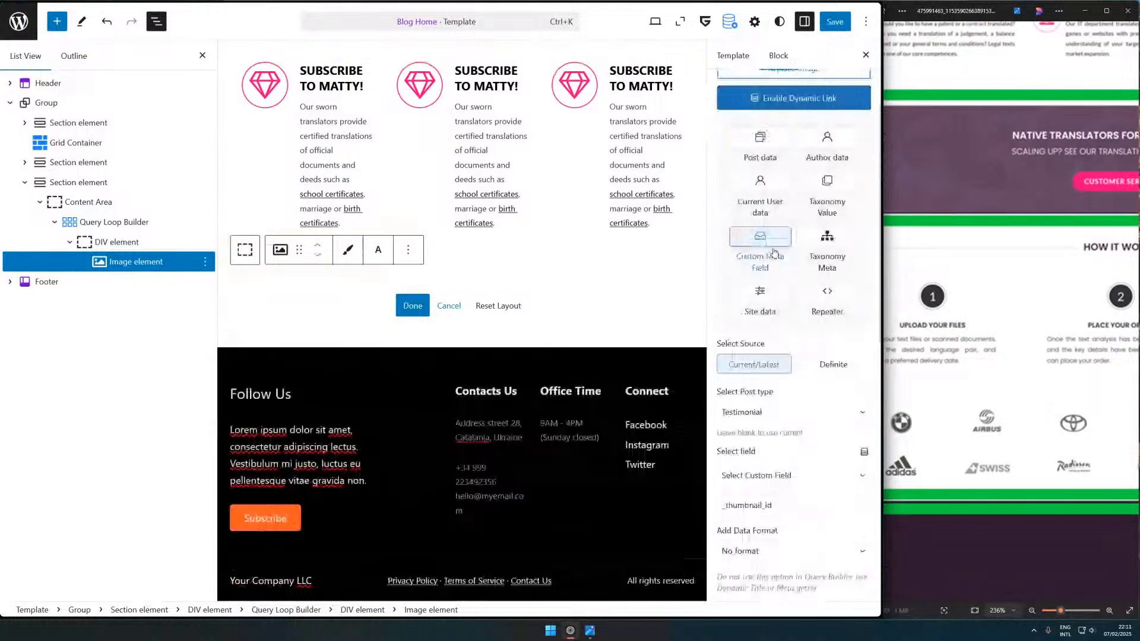
scroll(787, 209, "up", 3)
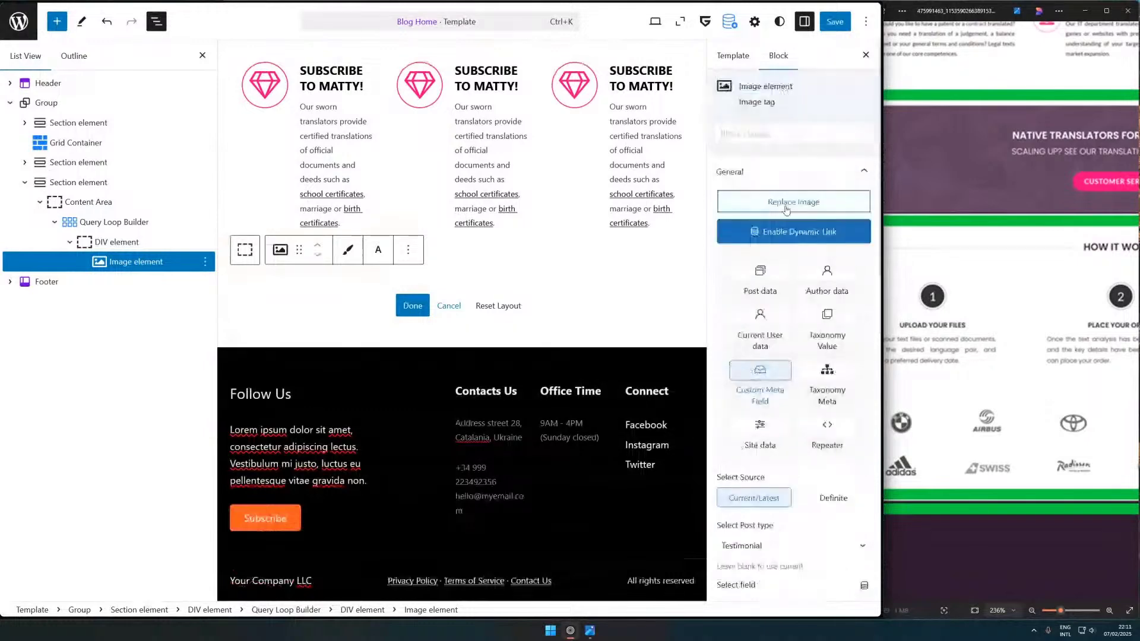
scroll(827, 343, "down", 3)
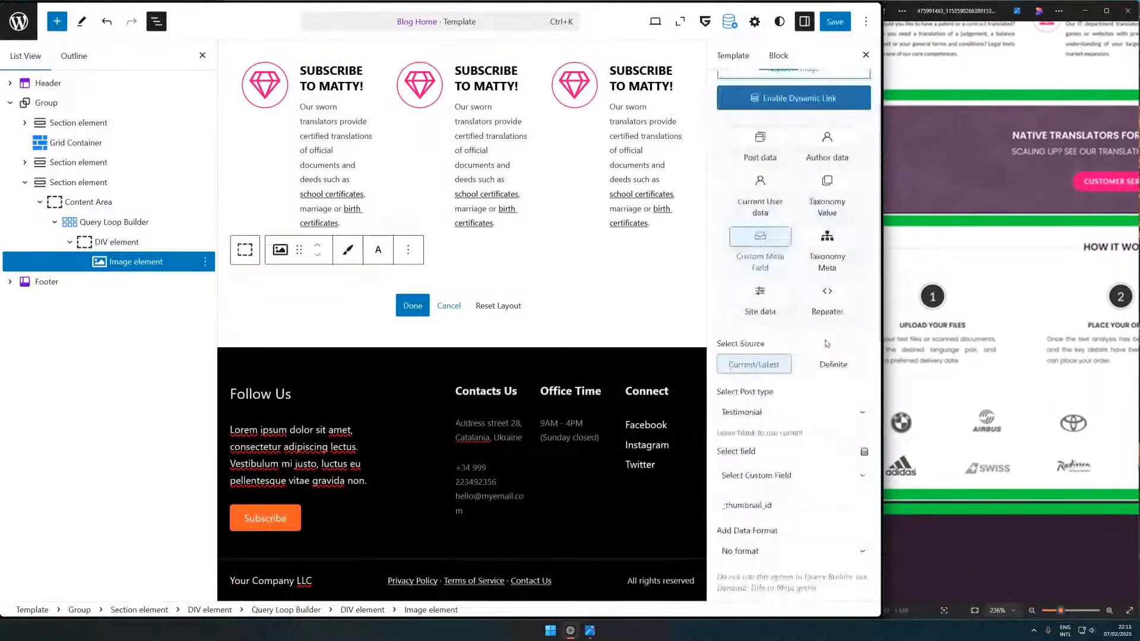
scroll(827, 343, "down", 4)
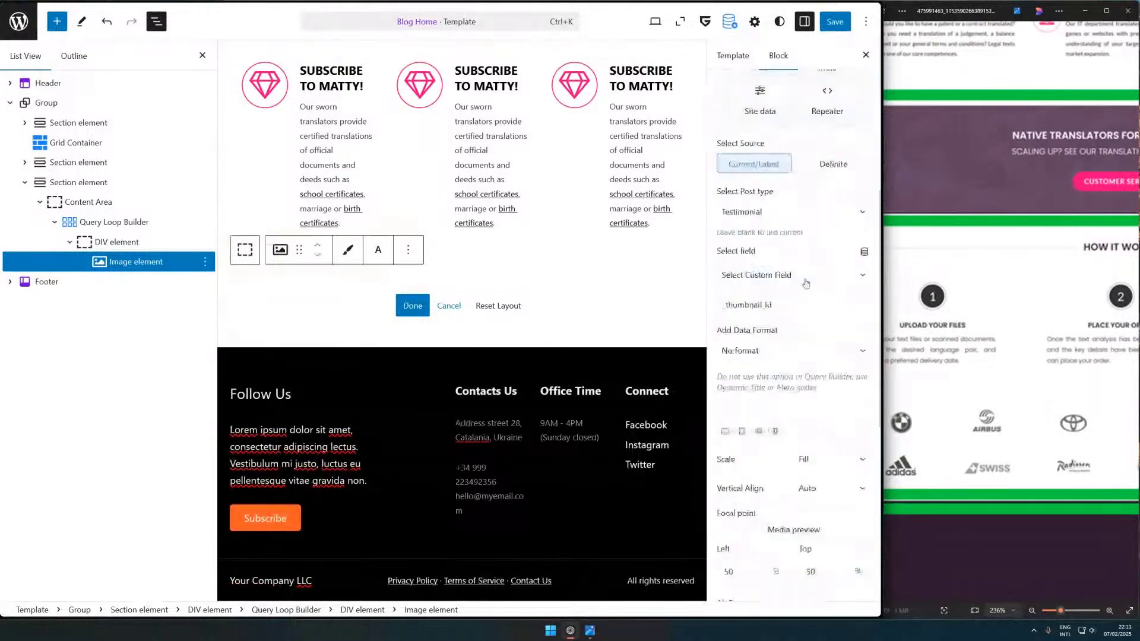
- Add an Image Advanced block before the Image element inside the loop's DIV
left_click(208, 267)
left_click(268, 340)
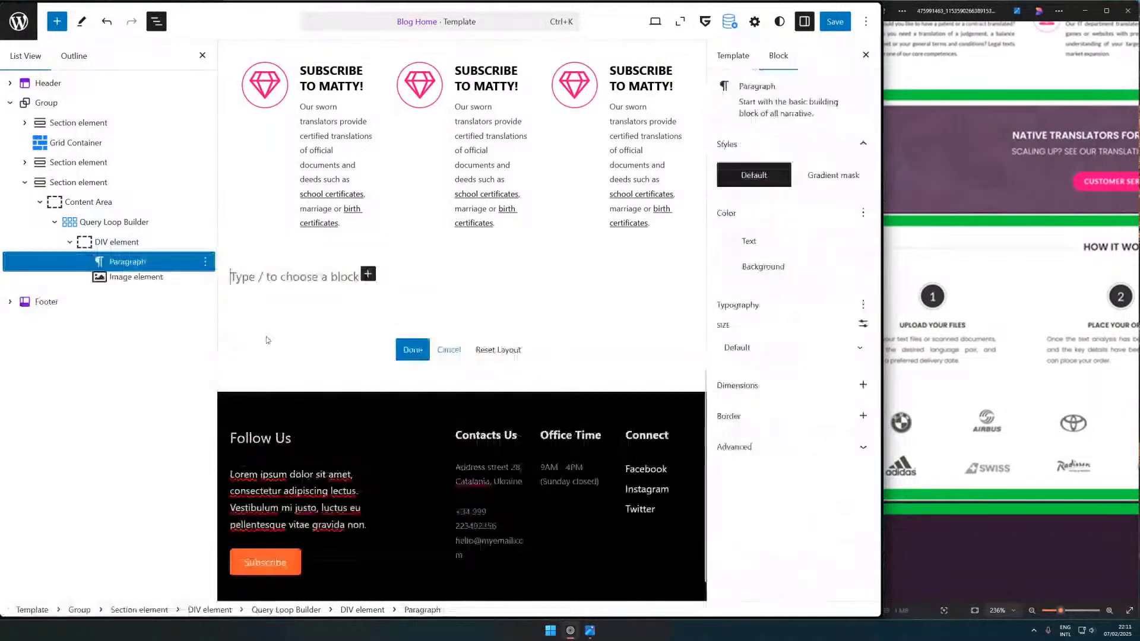
type("/")
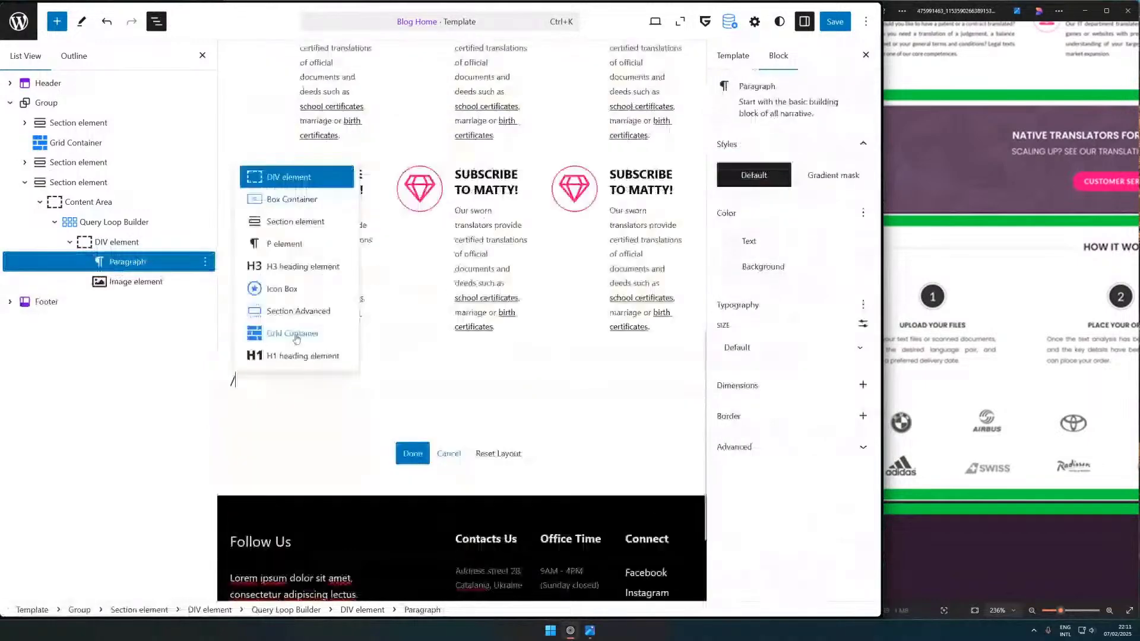
type("image")
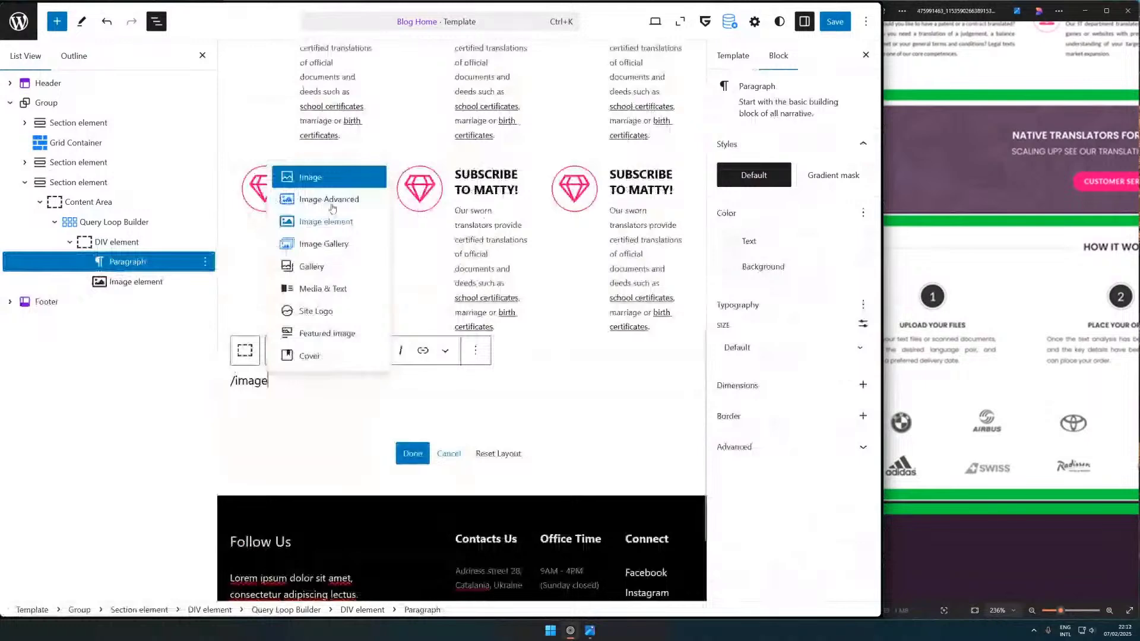
left_click(332, 201)
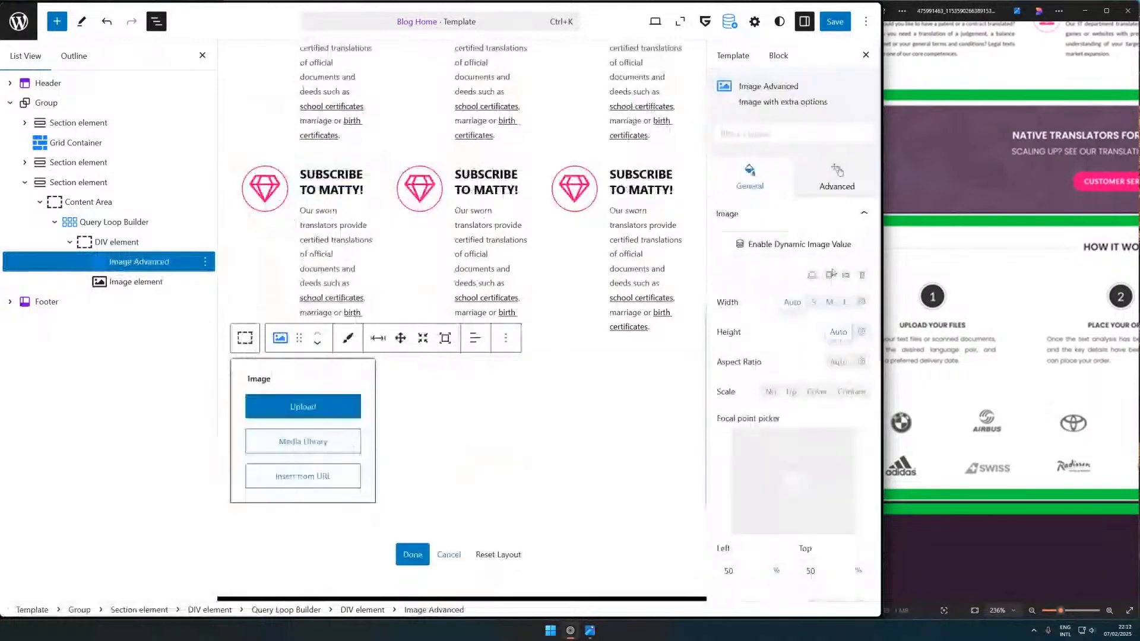
- Examine the settings of the Image Advanced block and the Image element, including the latter with its dynamic link off
scroll(736, 344, "down", 5)
scroll(736, 344, "down", 2)
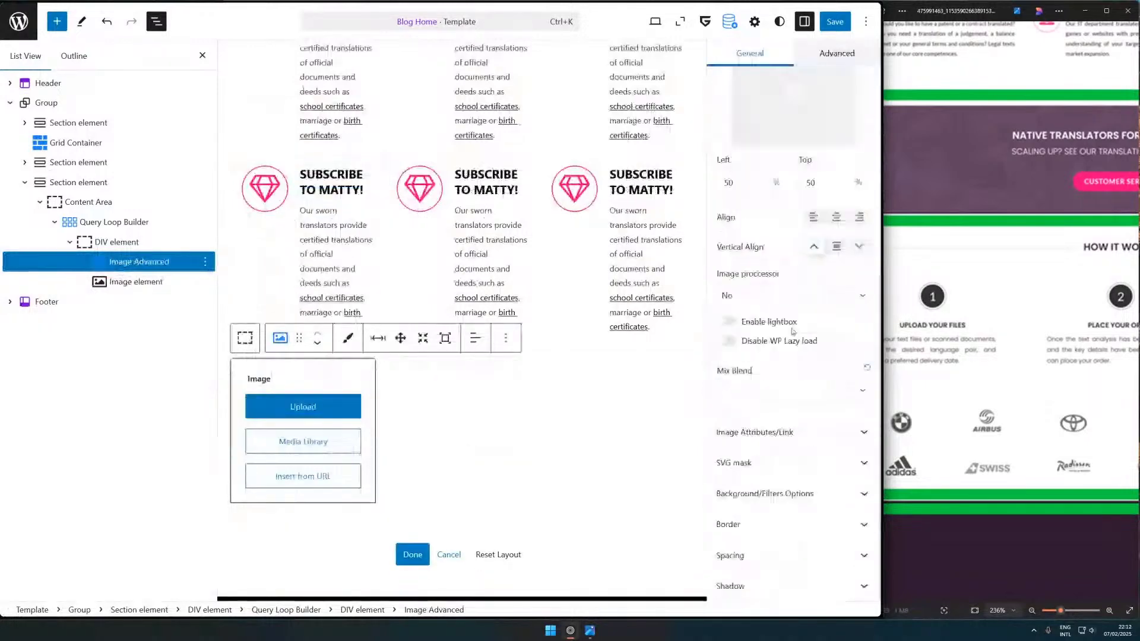
left_click(496, 257)
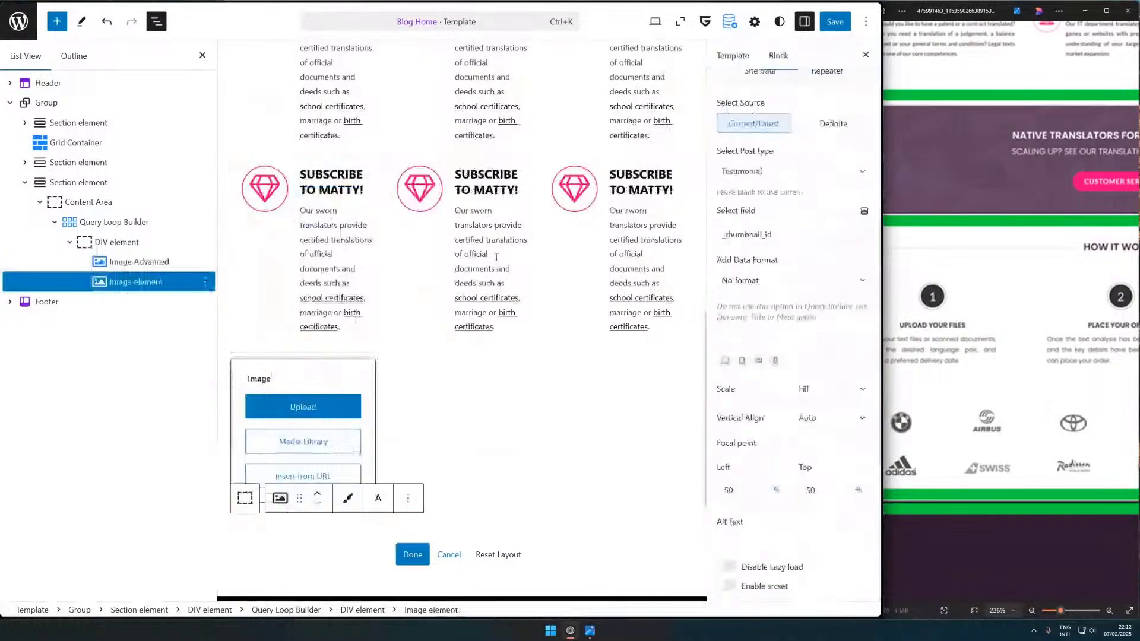
scroll(807, 209, "up", 7)
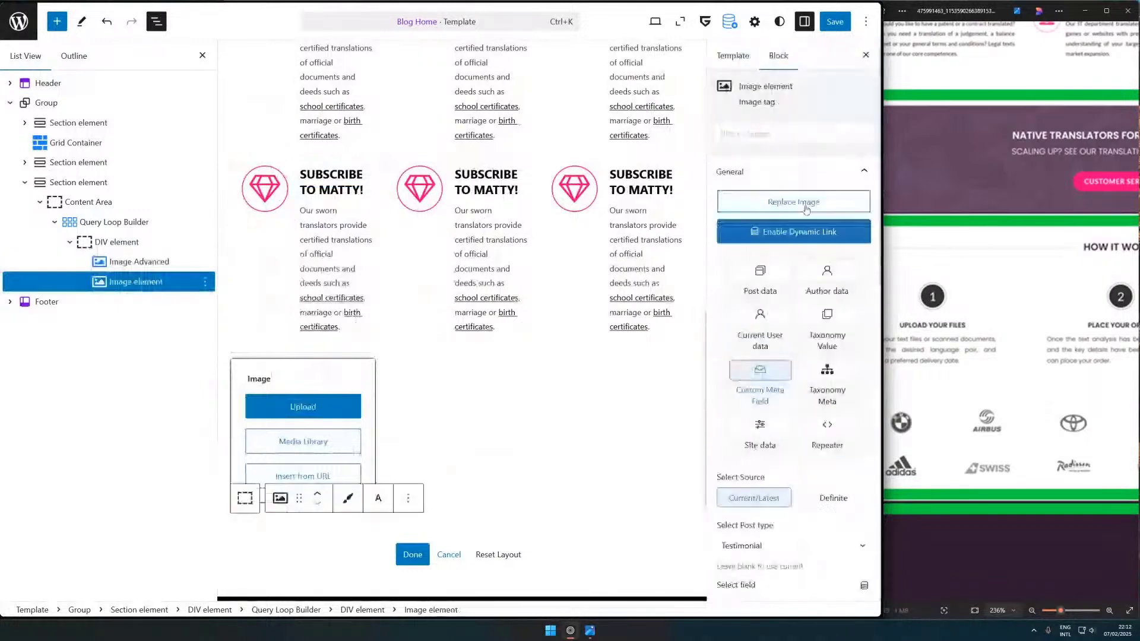
left_click(796, 231)
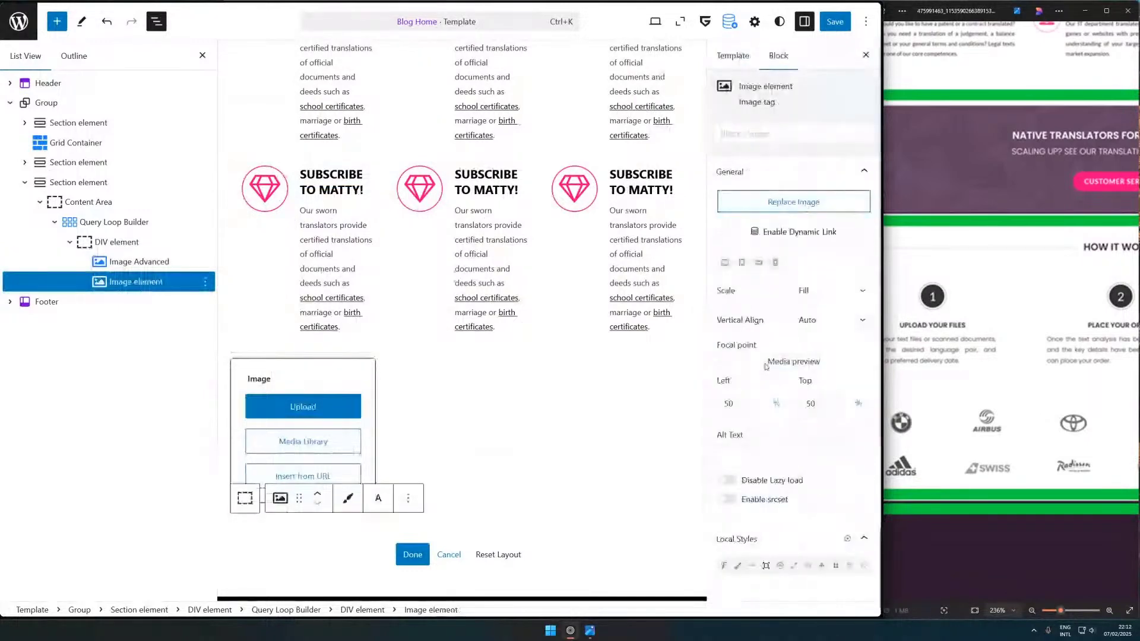
scroll(784, 416, "down", 4)
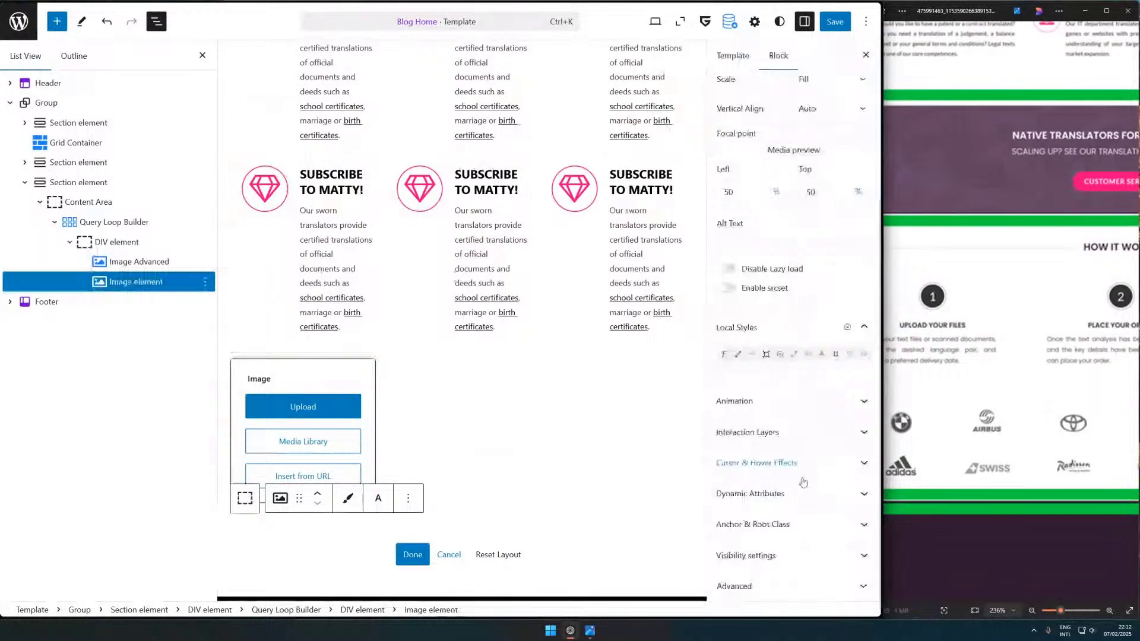
scroll(803, 482, "up", 4)
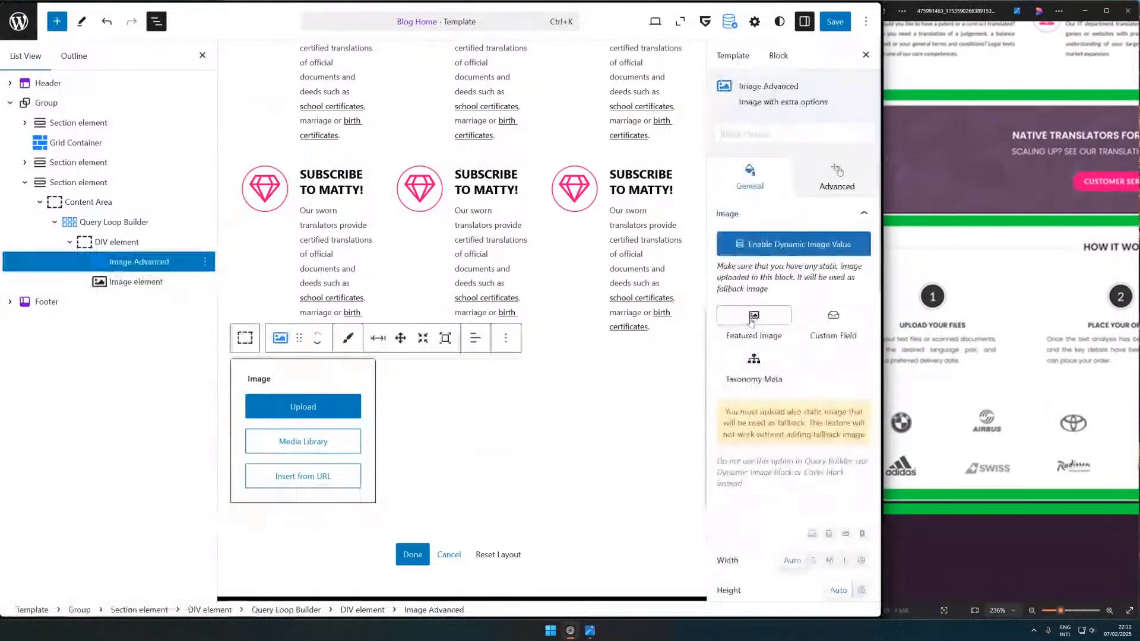
- Set the Image Advanced block's dynamic image value to Featured Image from the Current/Latest Testimonial post
left_click(752, 321)
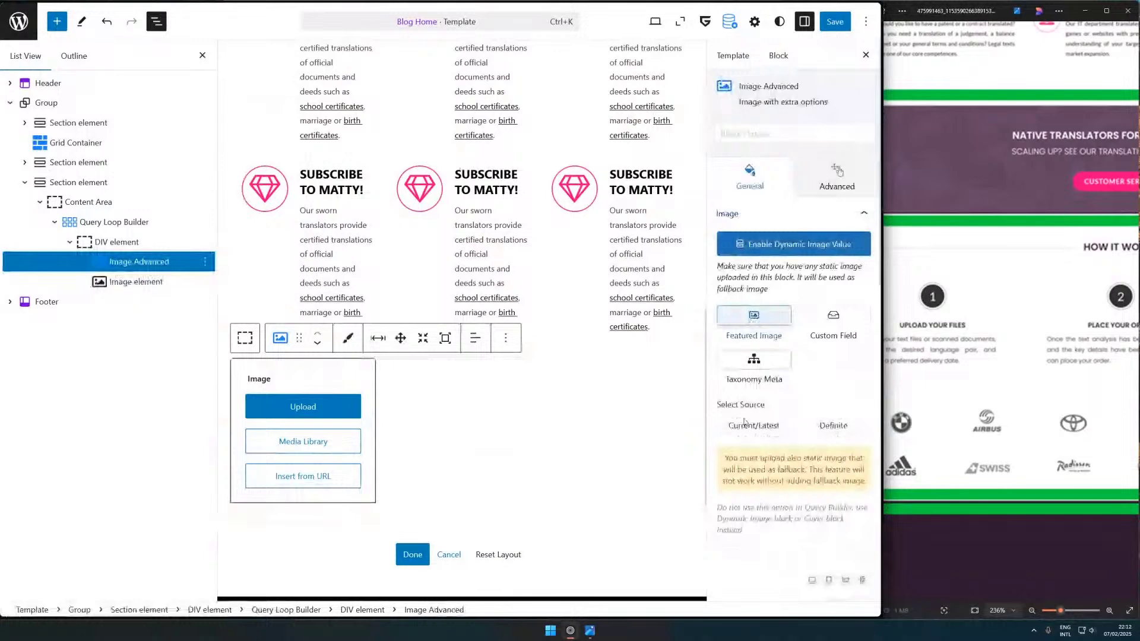
left_click(749, 425)
scroll(775, 261, "down", 3)
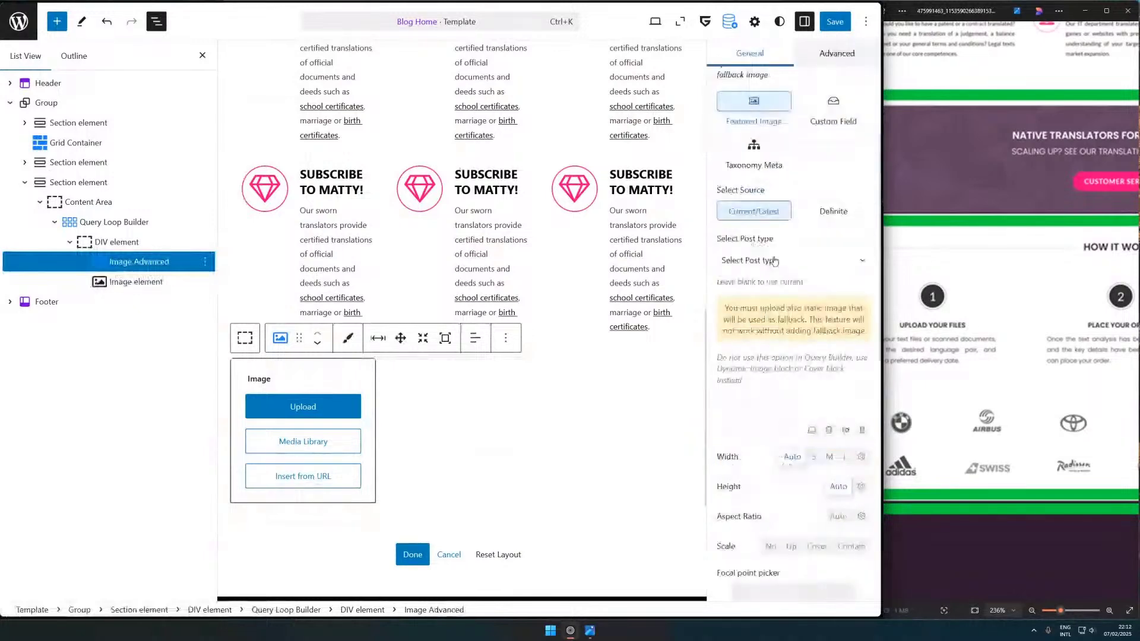
left_click(775, 262)
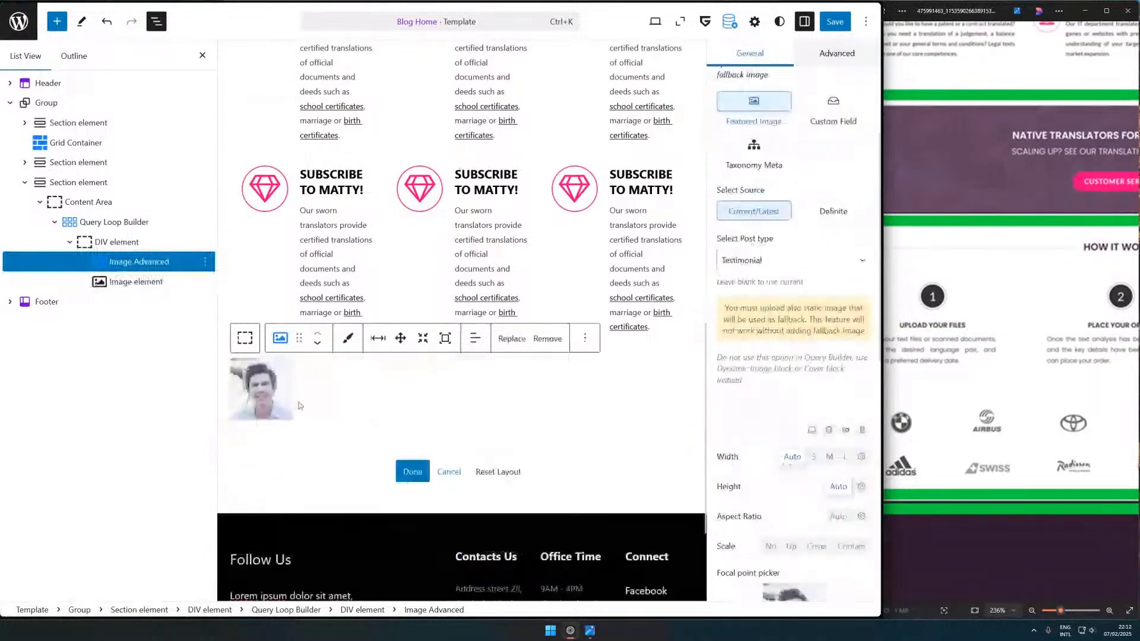
- Try Post data for the Testimonial post type as the Image element's dynamic source, and turn its dynamic link off
left_click(299, 406)
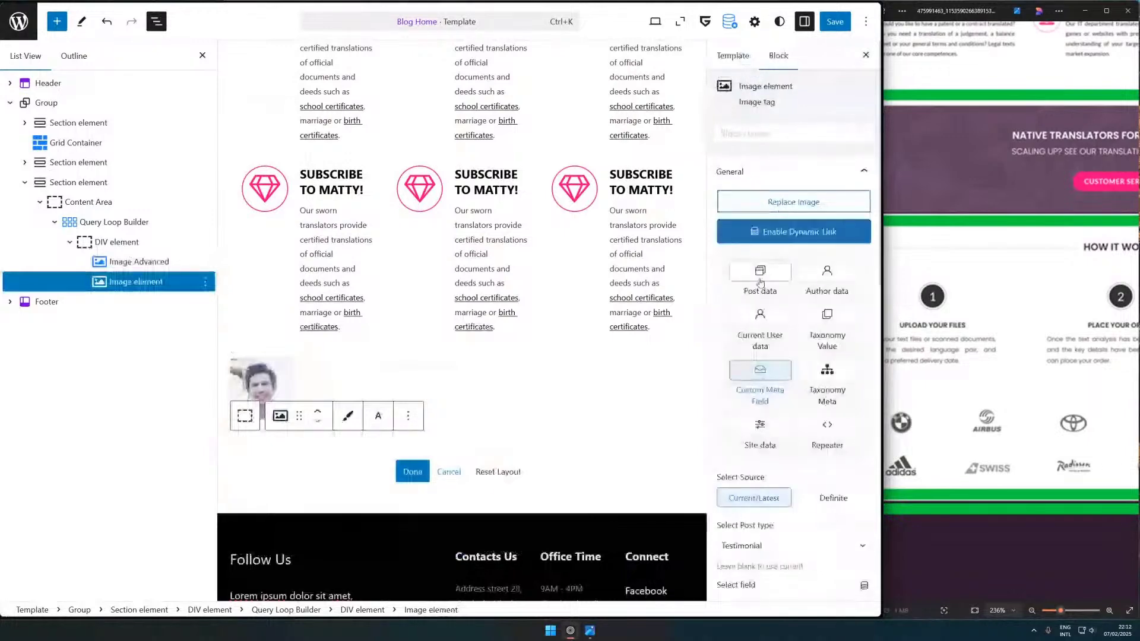
left_click(760, 282)
scroll(766, 356, "down", 2)
left_click(773, 421)
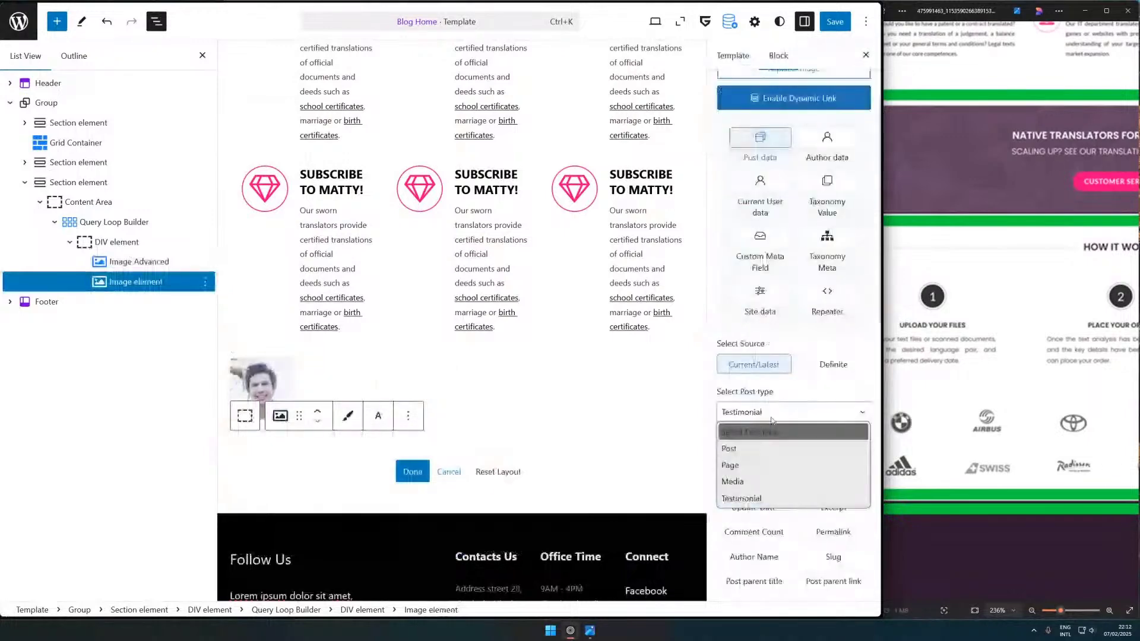
scroll(831, 355, "down", 2)
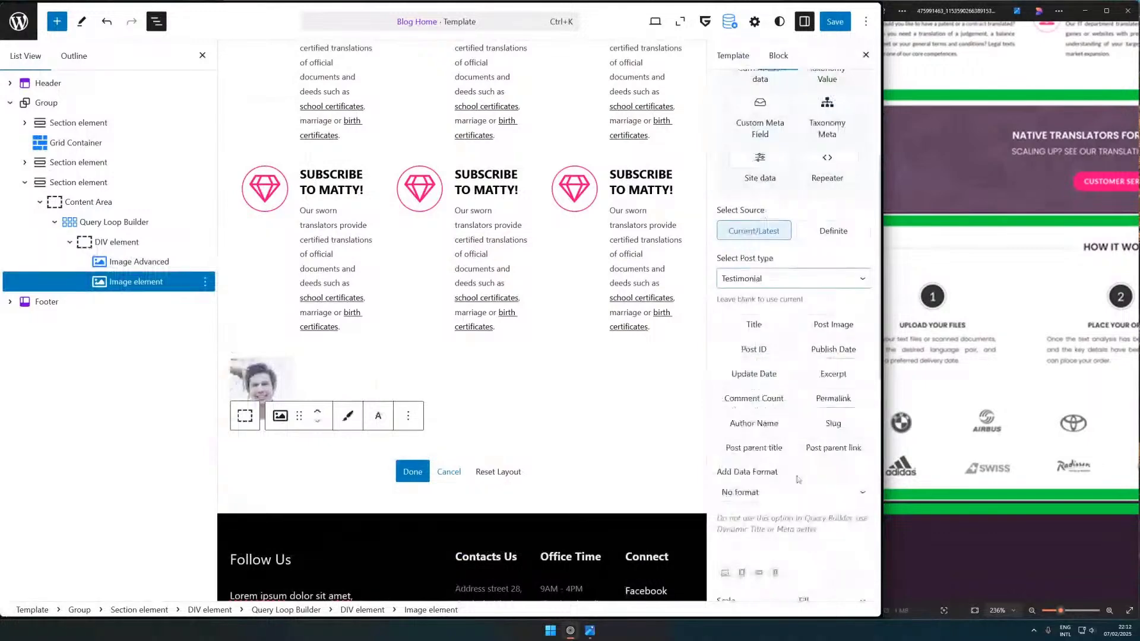
scroll(799, 478, "down", 3)
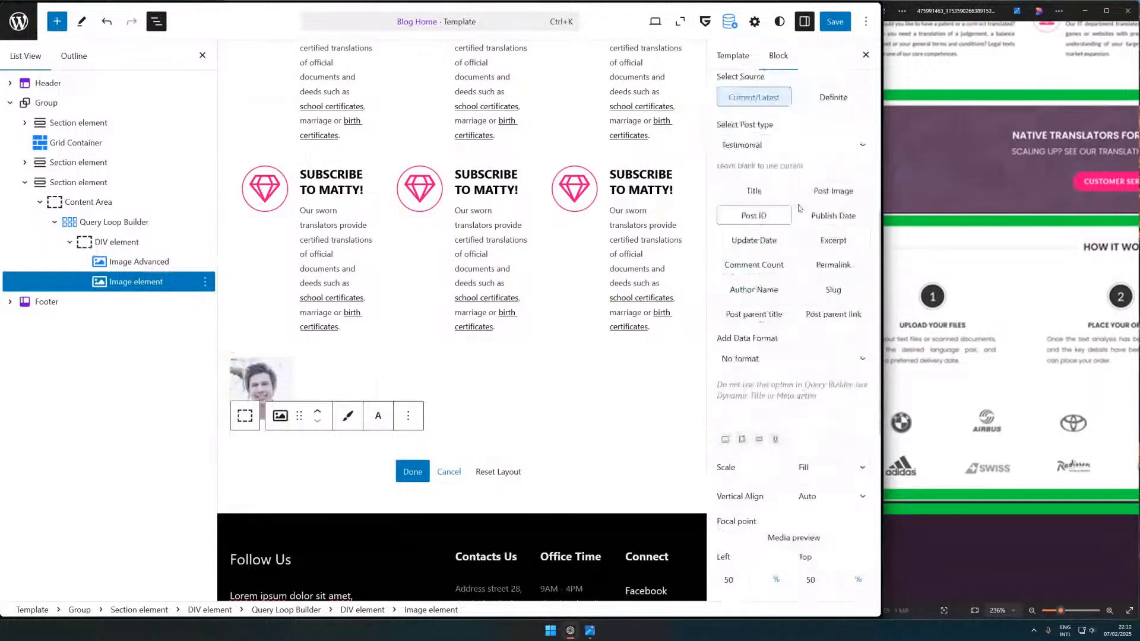
scroll(759, 176, "up", 4)
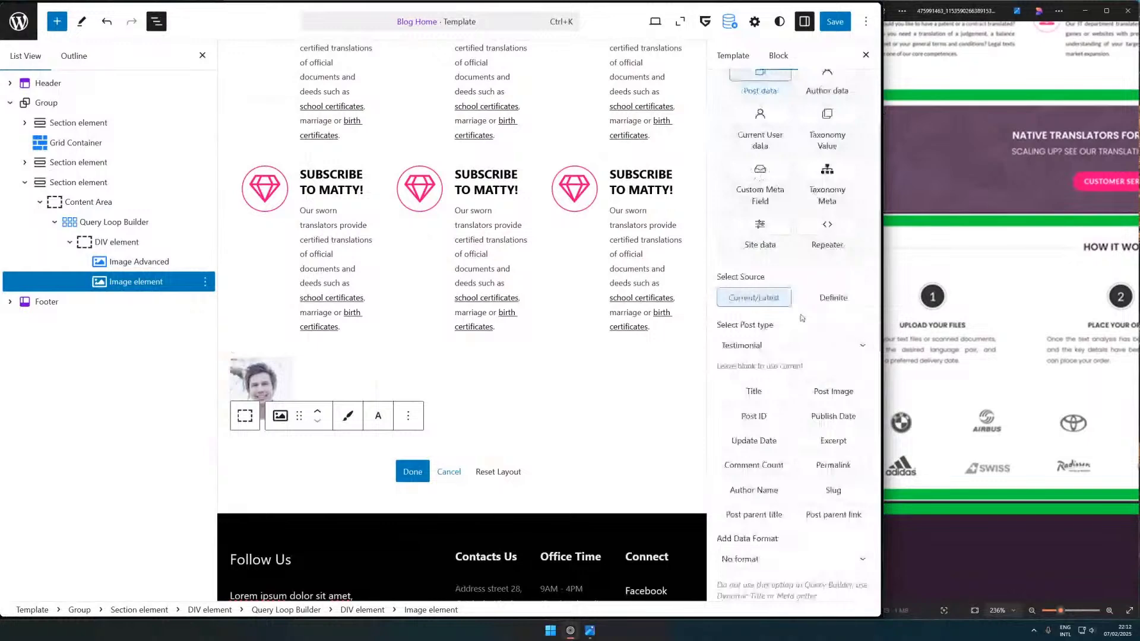
scroll(762, 371, "up", 4)
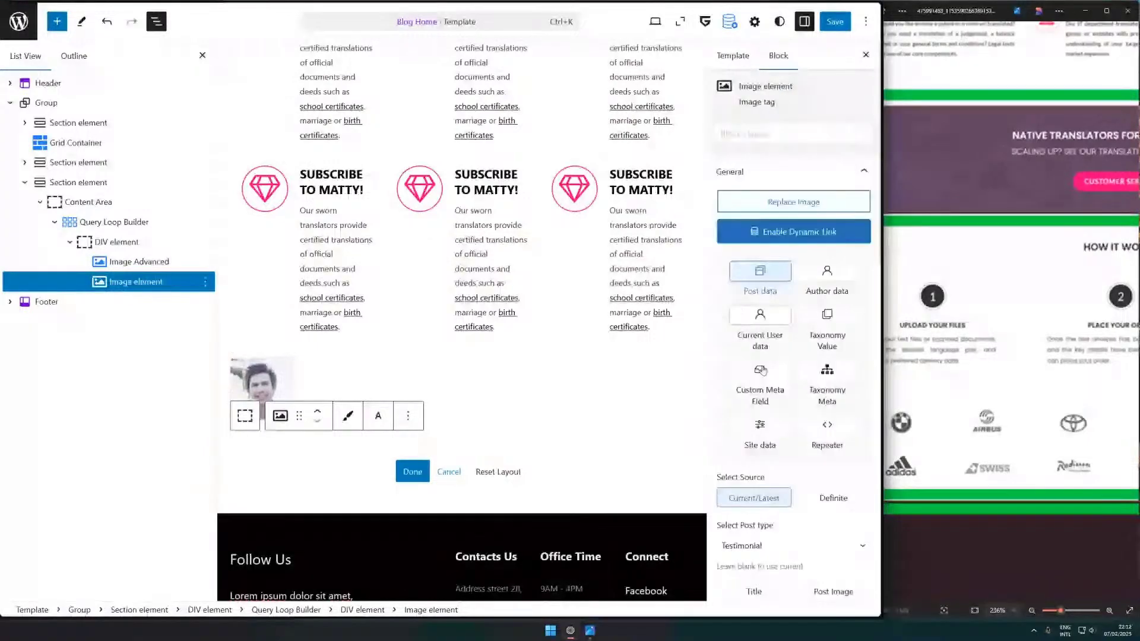
left_click(806, 237)
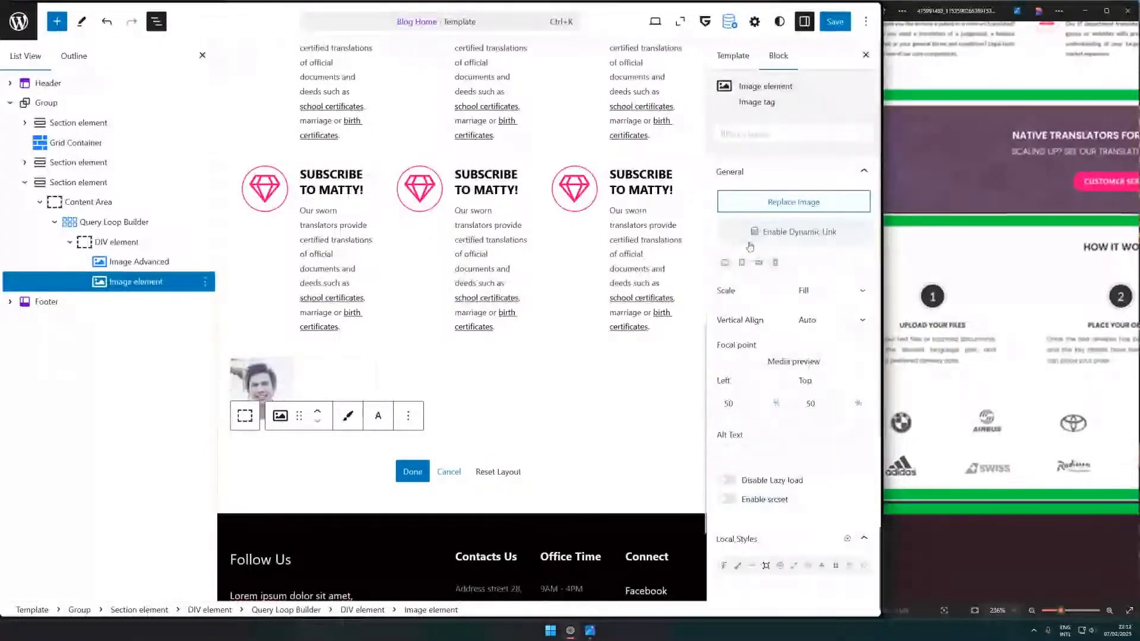
- Delete the Image element from the query loop's DIV, keeping the Image Advanced block
left_click(802, 201)
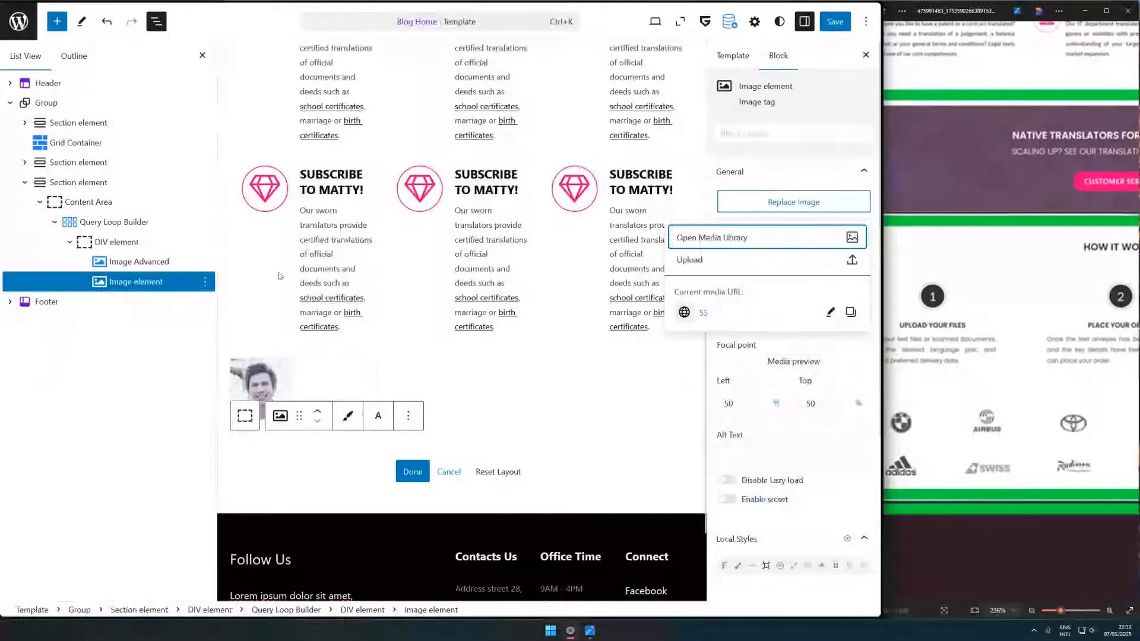
left_click(205, 281)
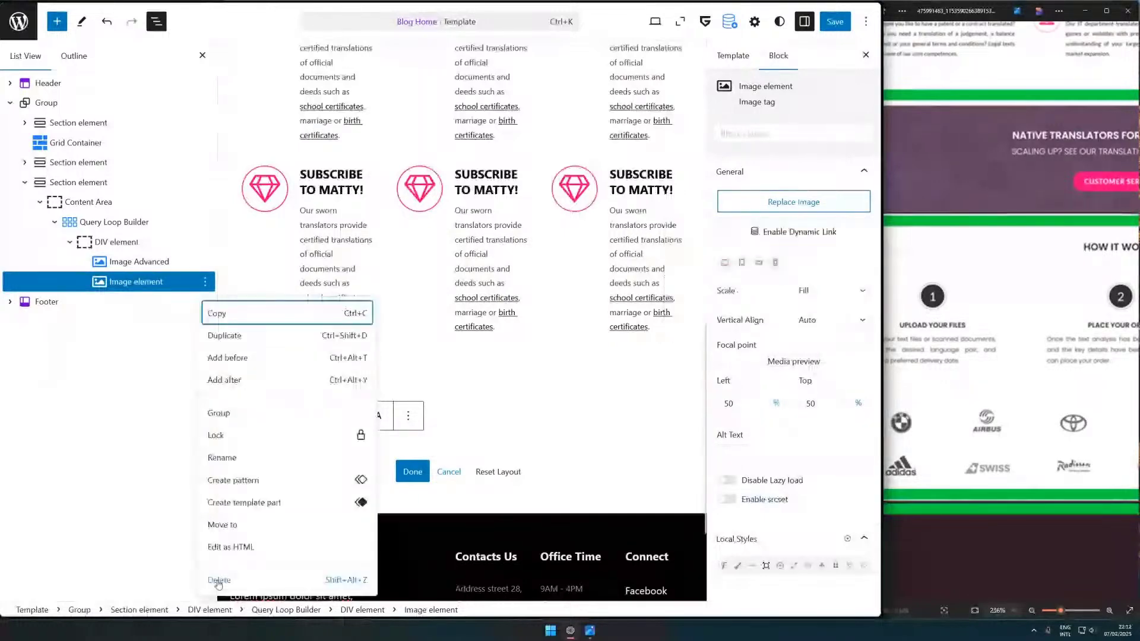
left_click(218, 581)
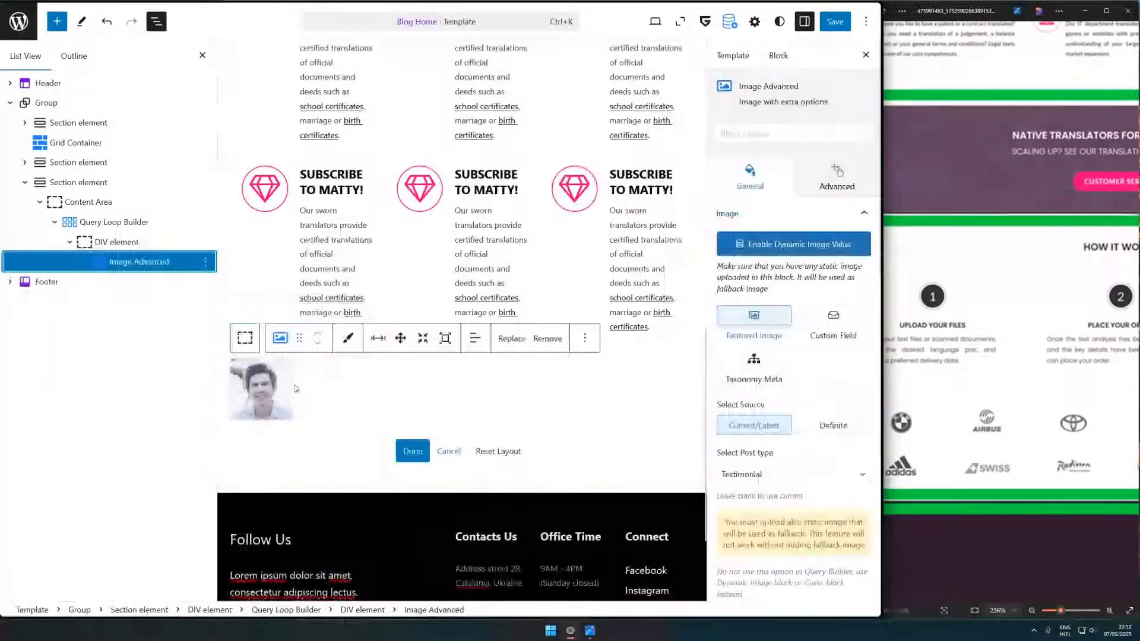
- Add an H3 heading element directly after the Image Advanced block in the query loop's DIV
left_click(205, 261)
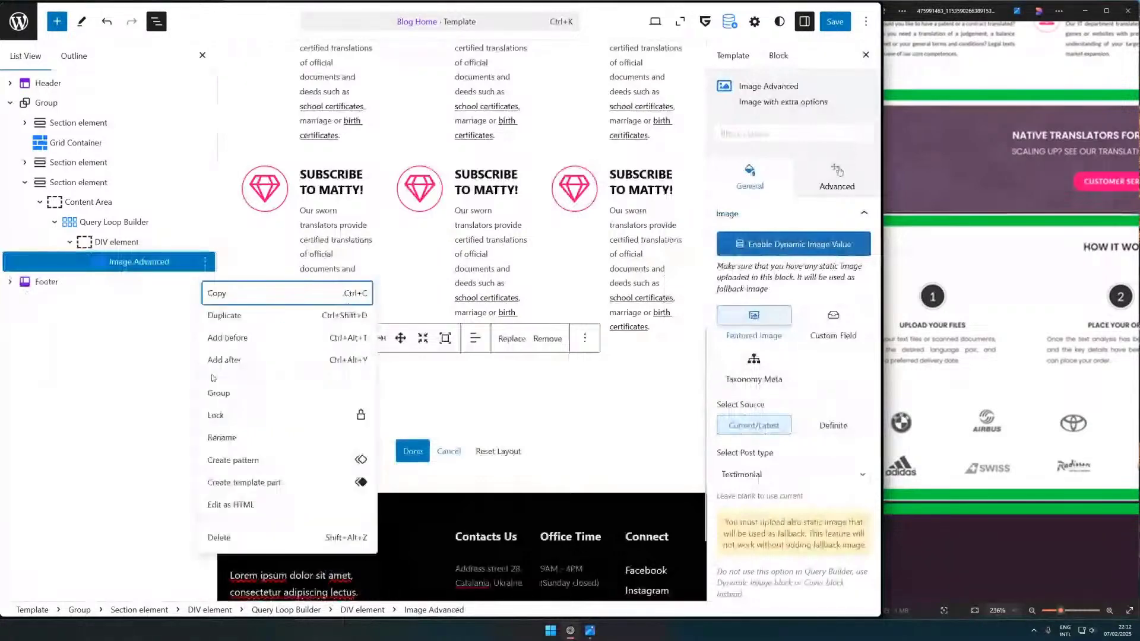
left_click(224, 360)
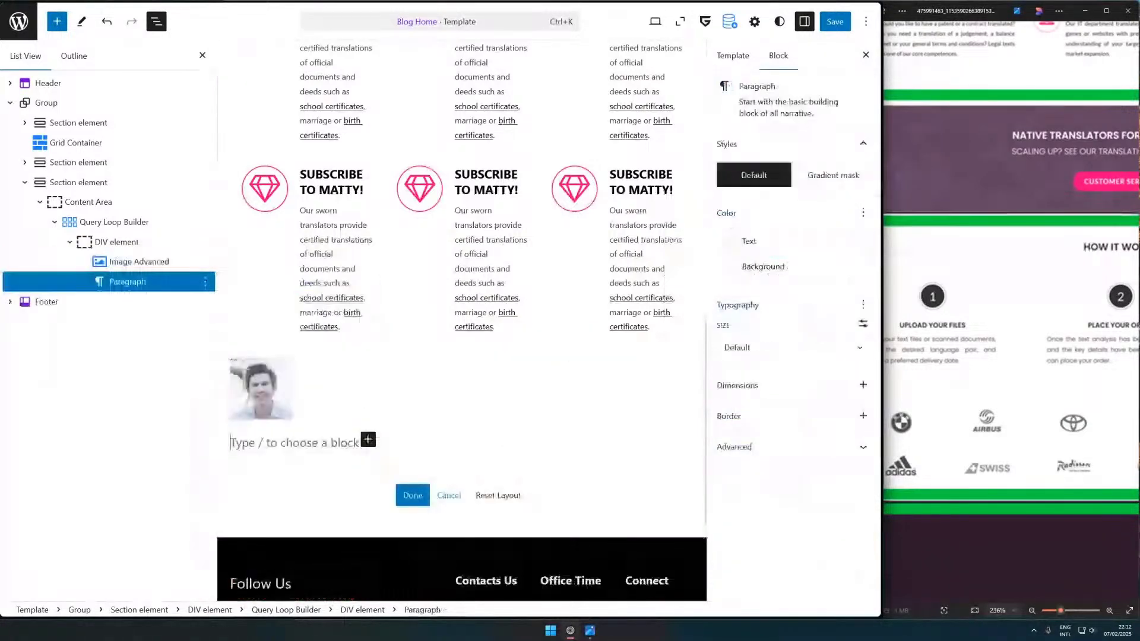
type("/h3")
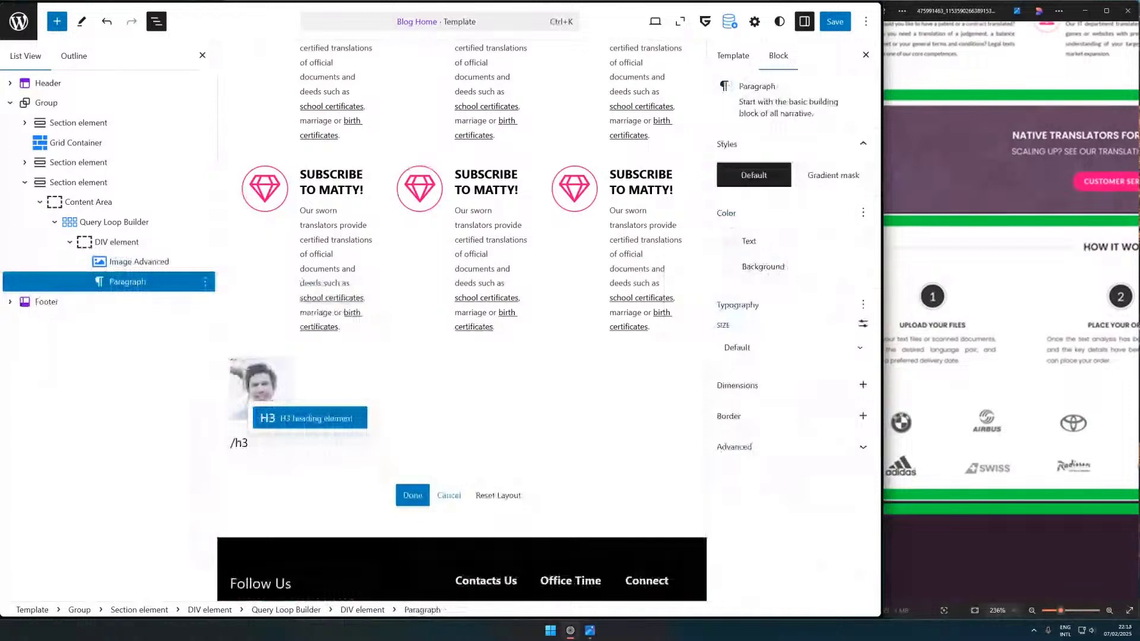
key("Return")
- Enable the H3 heading's dynamic text value and source it from the Title of the Current/Latest Testimonial post
left_click(796, 371)
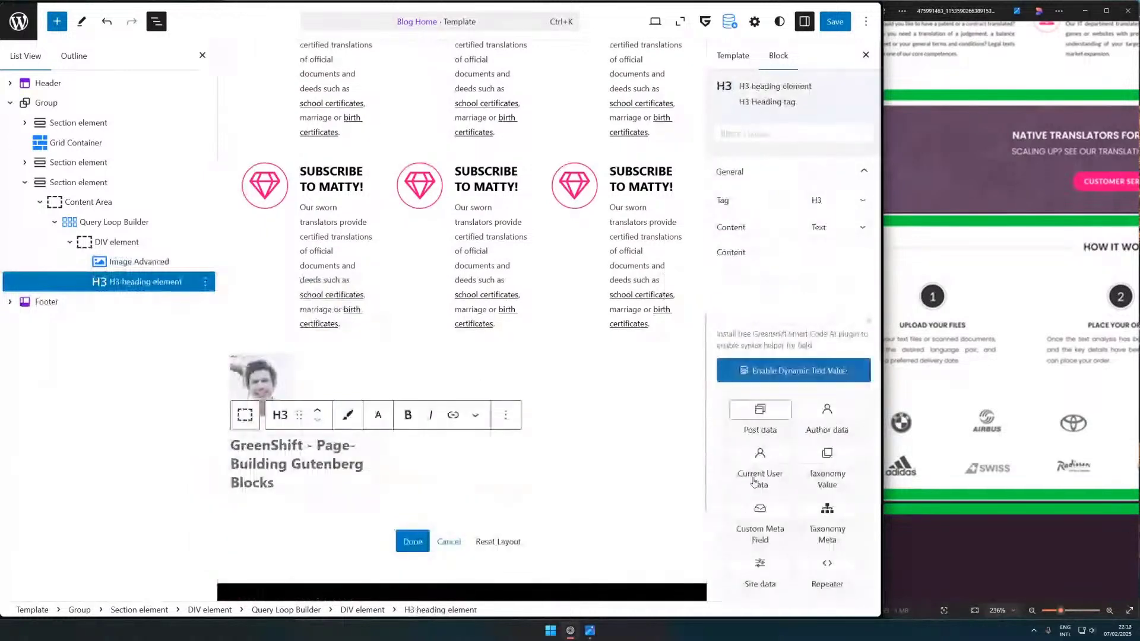
scroll(760, 386, "down", 3)
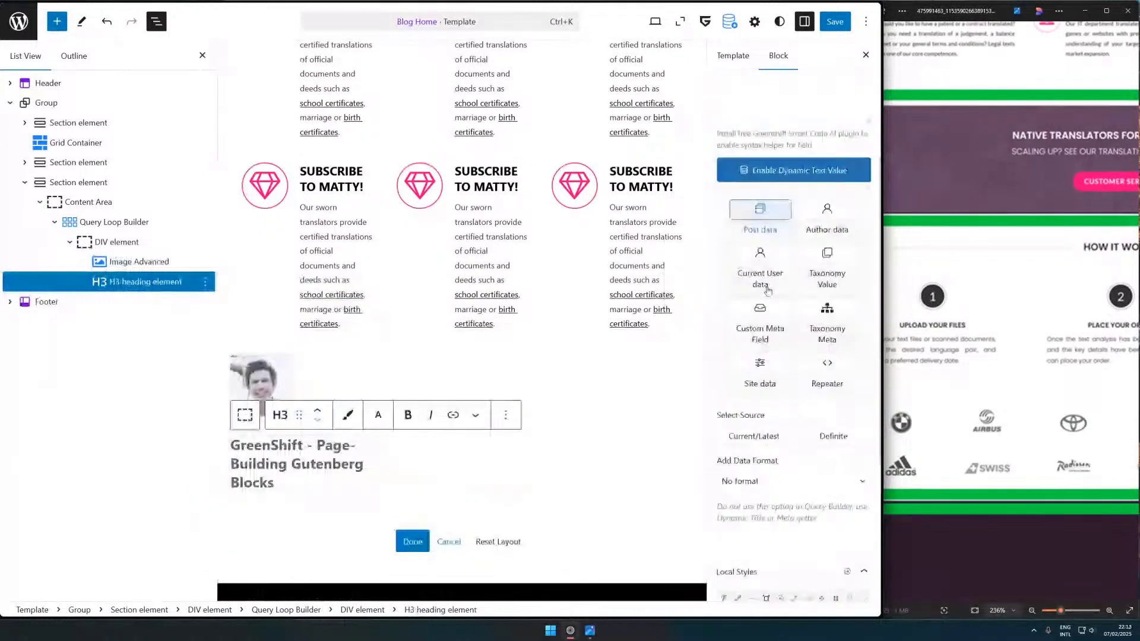
scroll(769, 414, "down", 1)
left_click(769, 413)
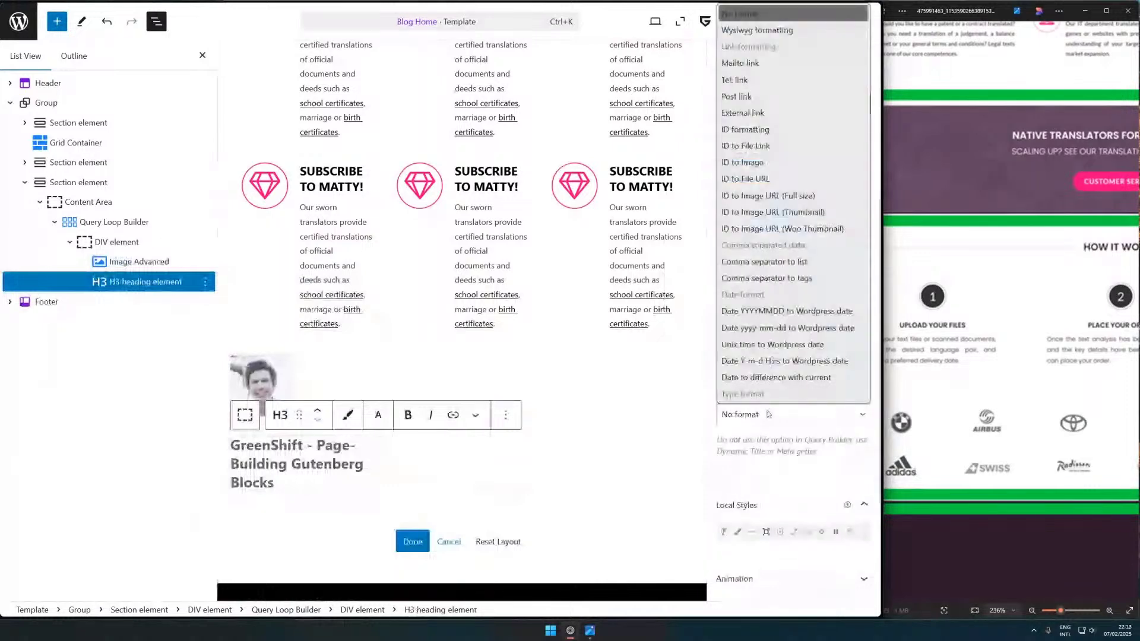
scroll(771, 398, "up", 3)
scroll(773, 385, "down", 2)
left_click(772, 284)
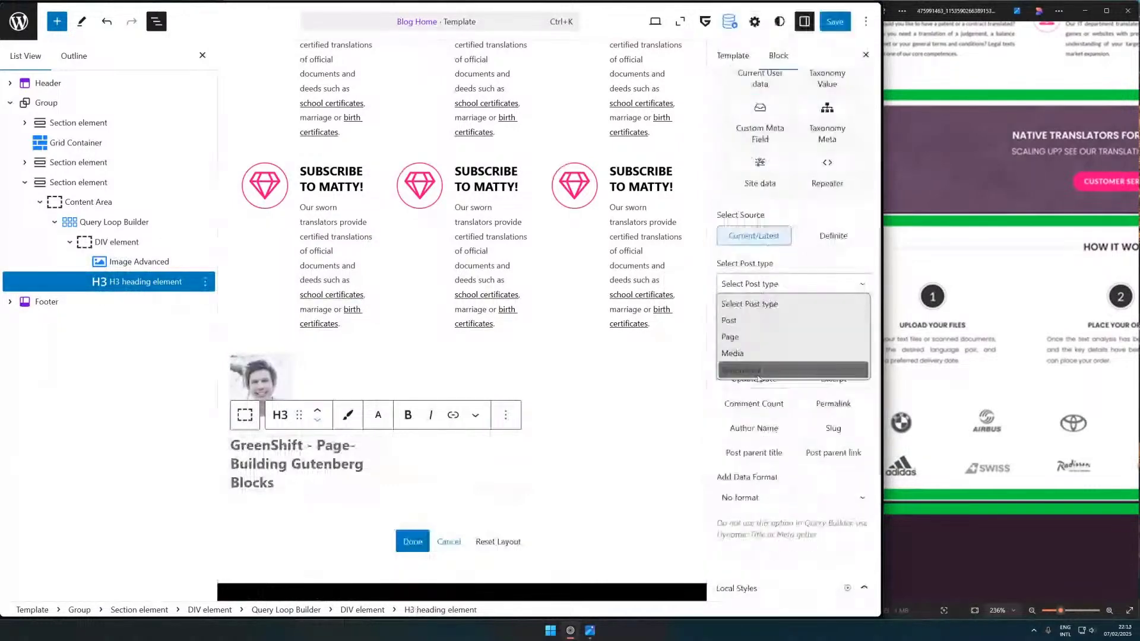
left_click(758, 374)
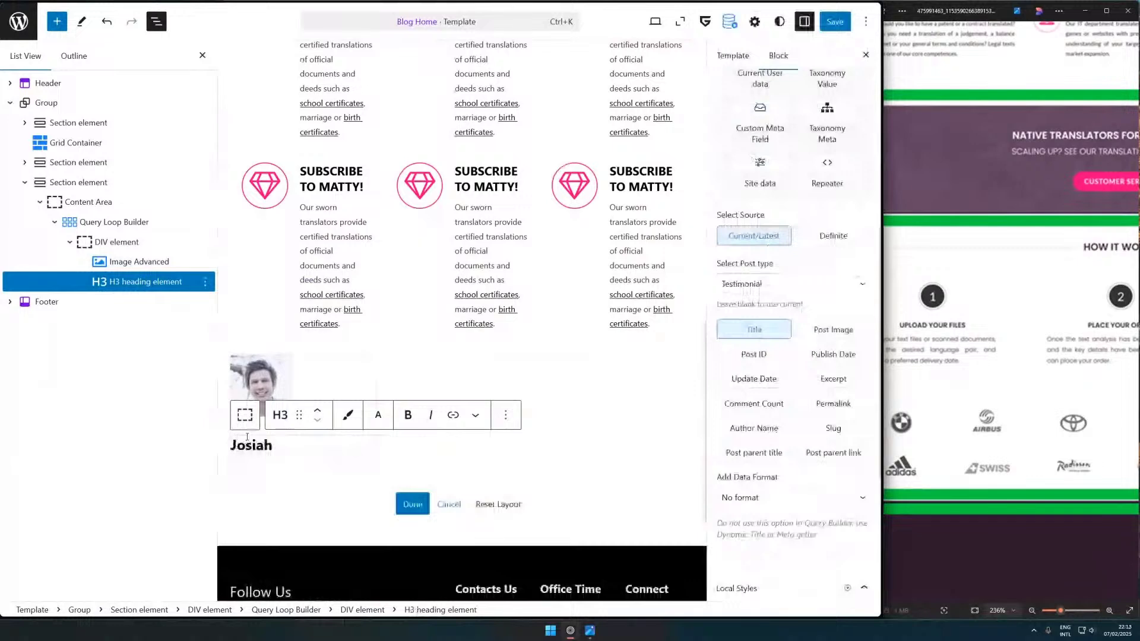
- Add a P element directly after the H3 heading in the query loop's DIV
left_click(205, 282)
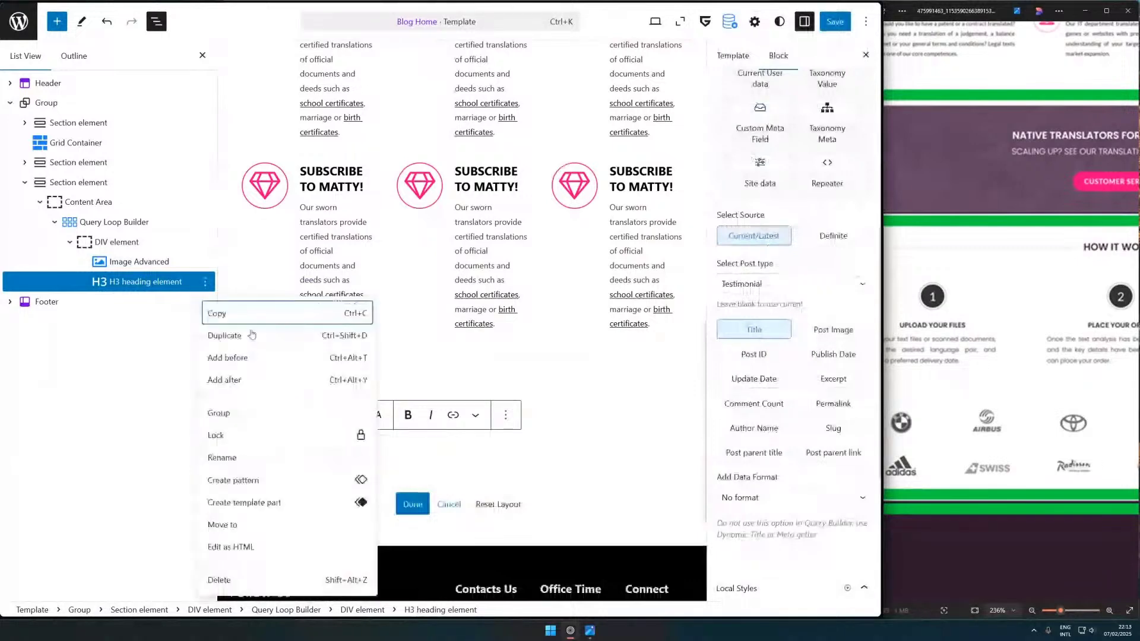
left_click(225, 380)
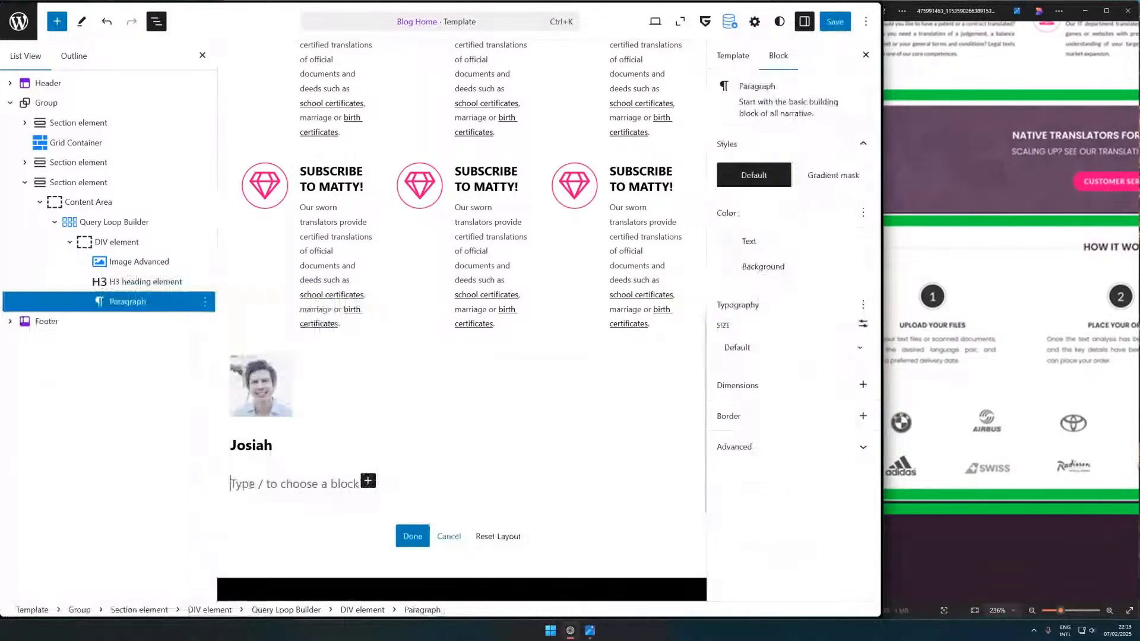
type("/p e")
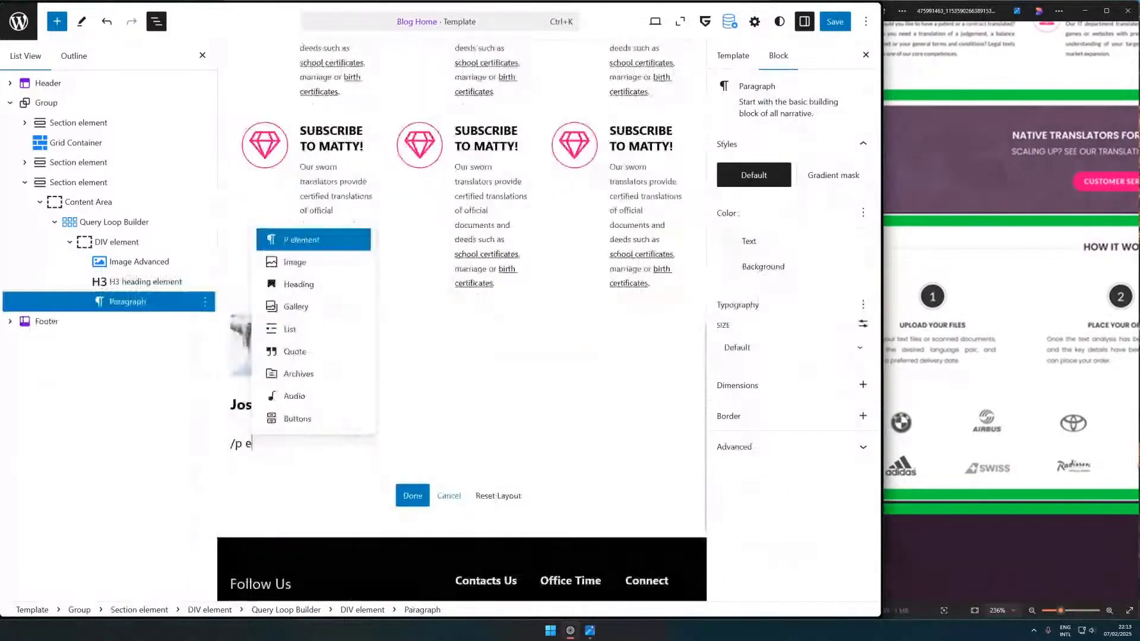
key("Return")
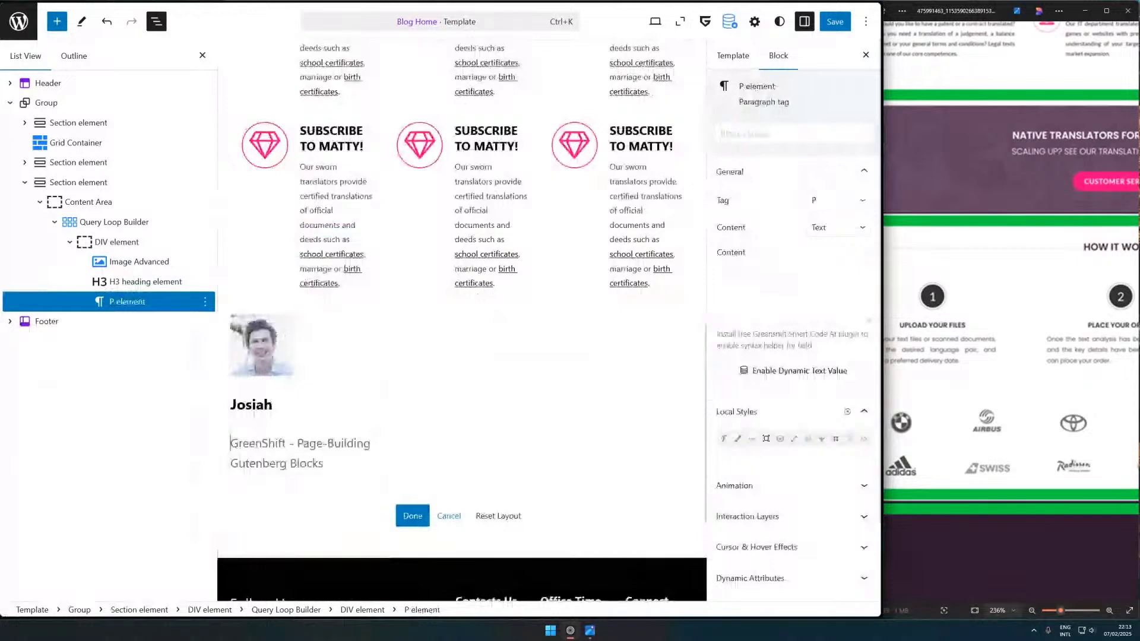
- Enable the P element's dynamic text from the Testimonial post type's custom meta field testmonial-options_rating
left_click(791, 377)
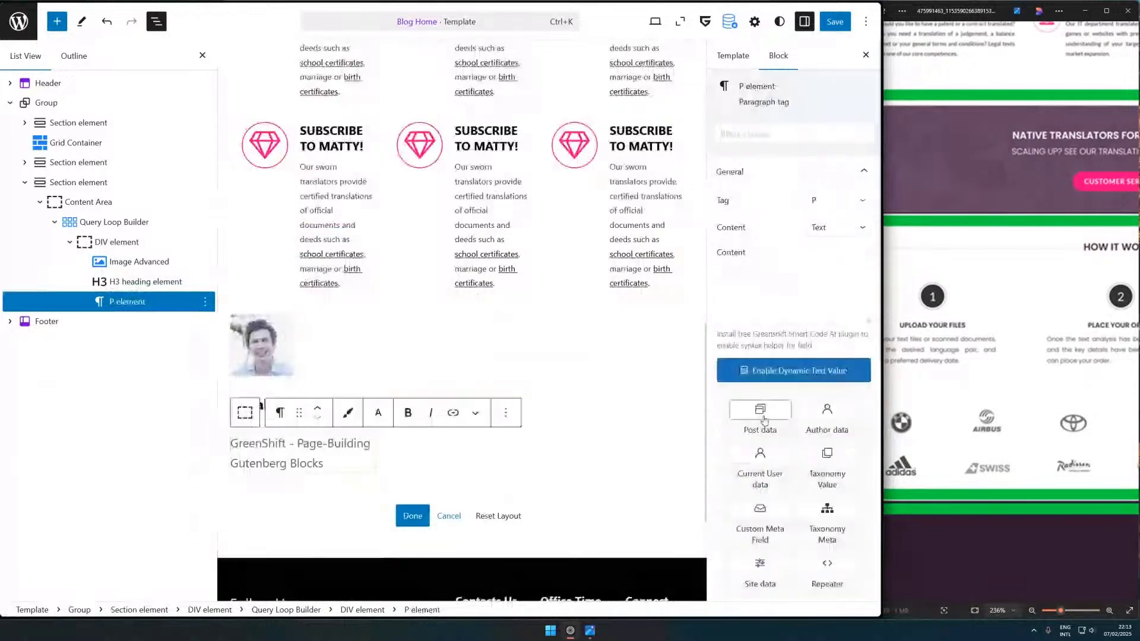
left_click(764, 420)
left_click(802, 349)
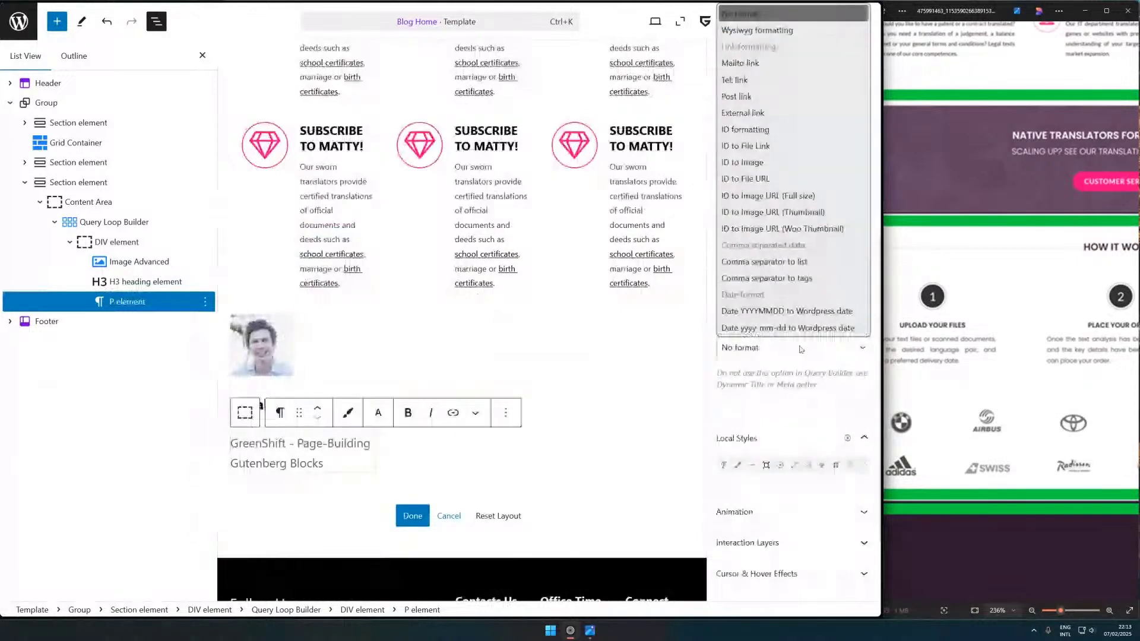
left_click(769, 351)
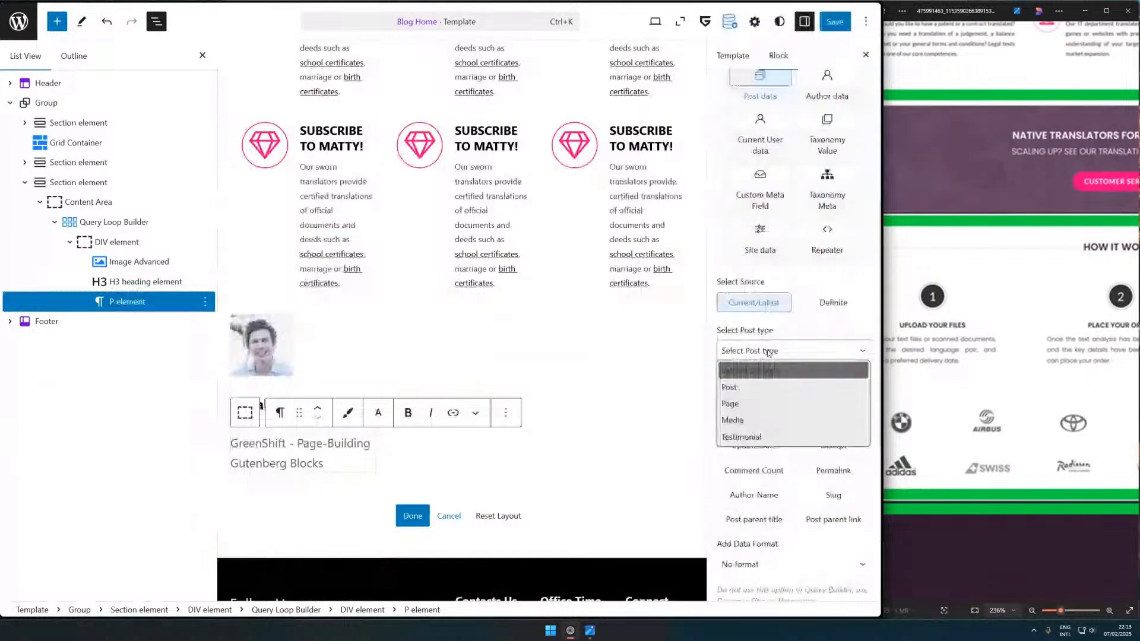
left_click(742, 438)
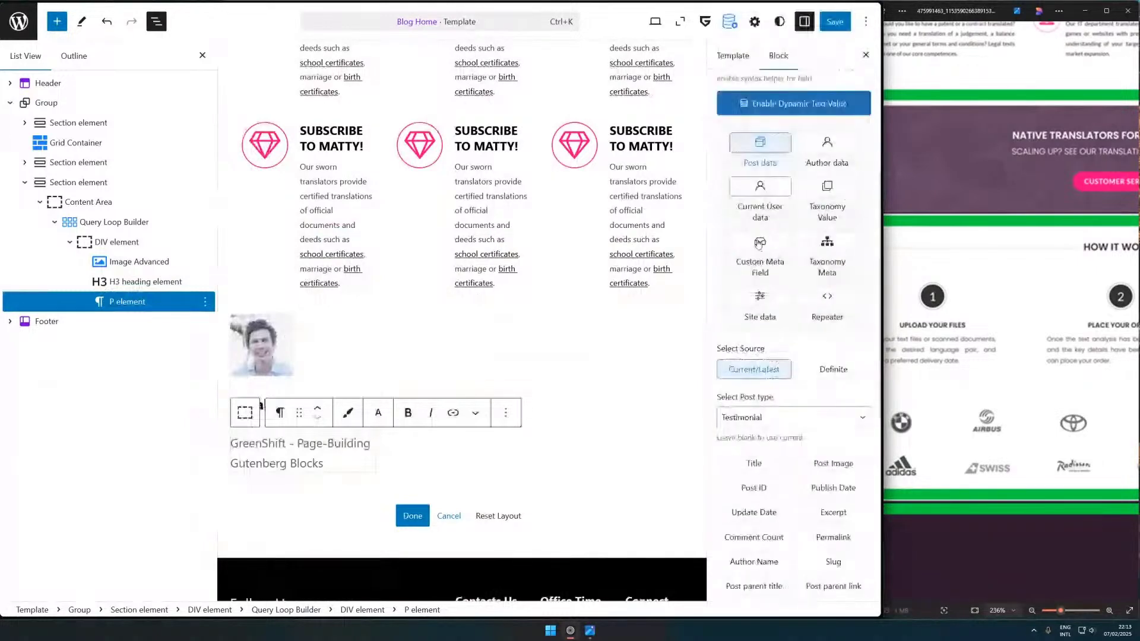
left_click(759, 243)
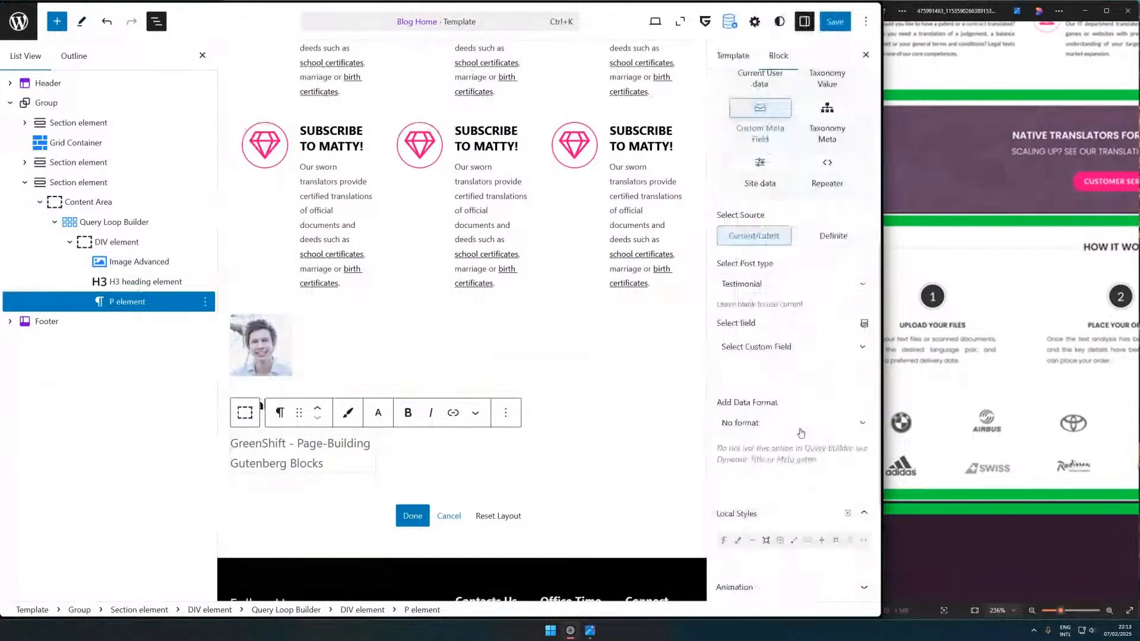
left_click(792, 347)
left_click(728, 433)
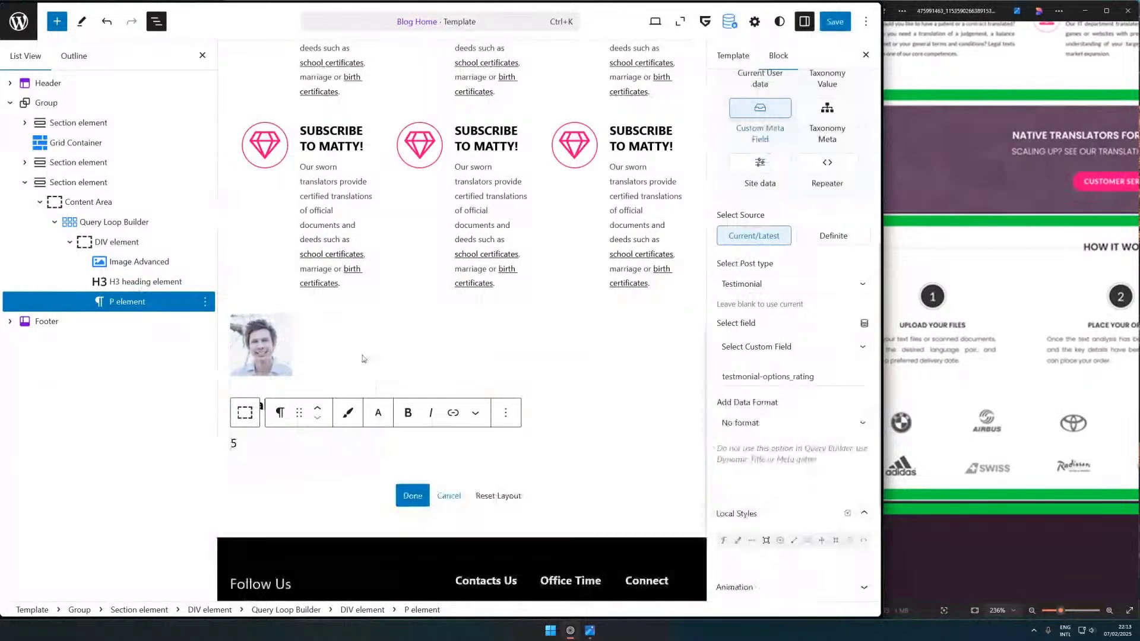
- Insert a new DIV element between the Image Advanced block and the H3 heading
left_click(272, 375)
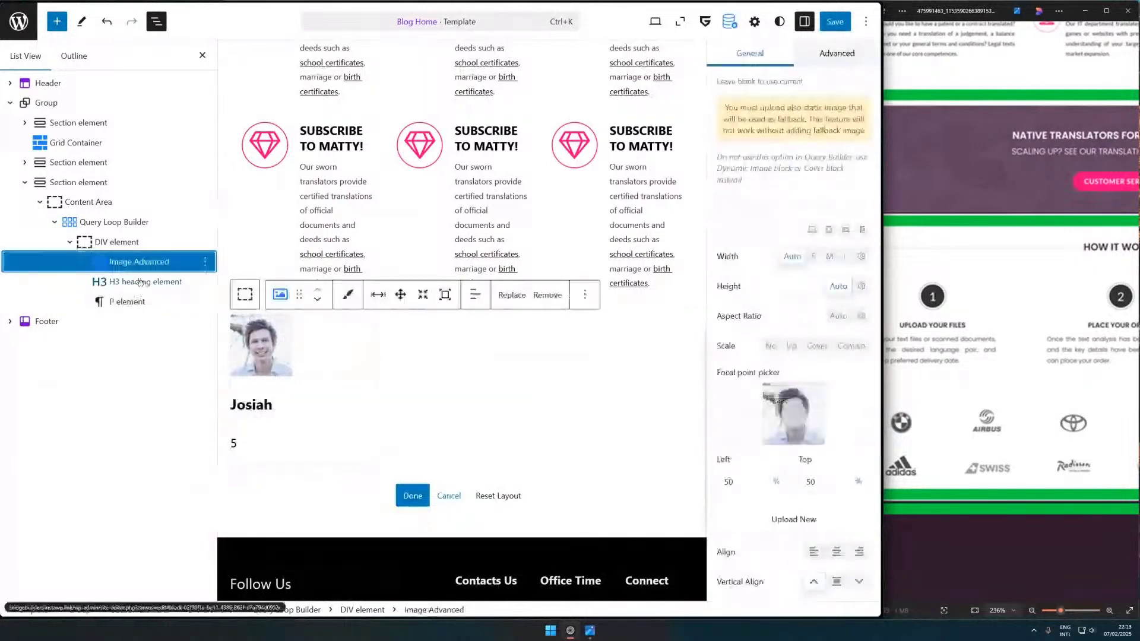
left_click(210, 270)
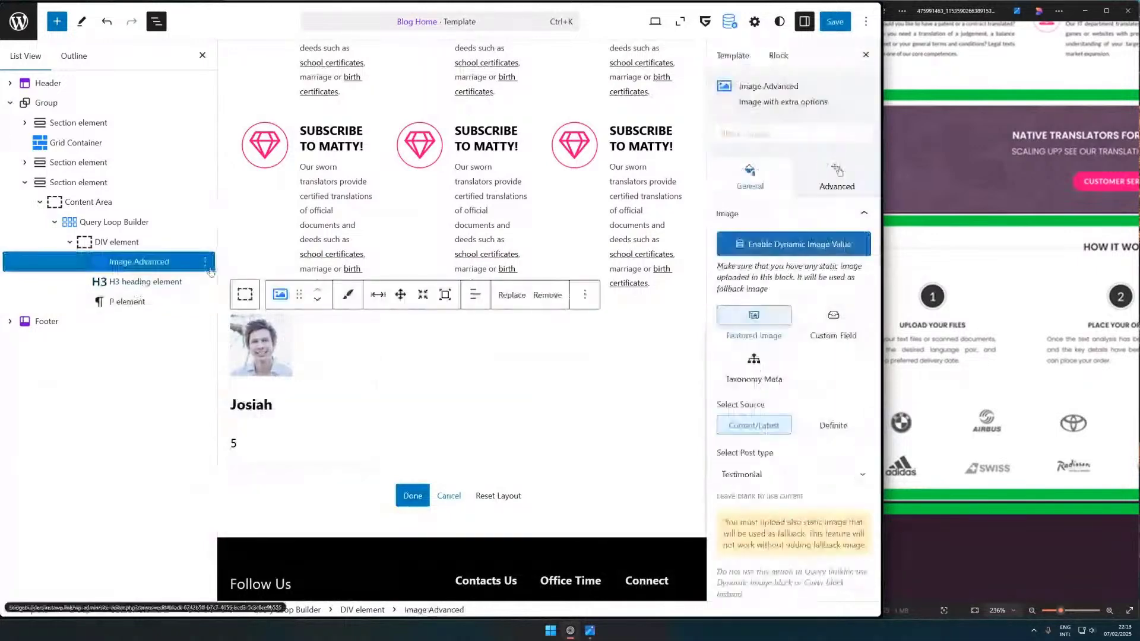
key("Return")
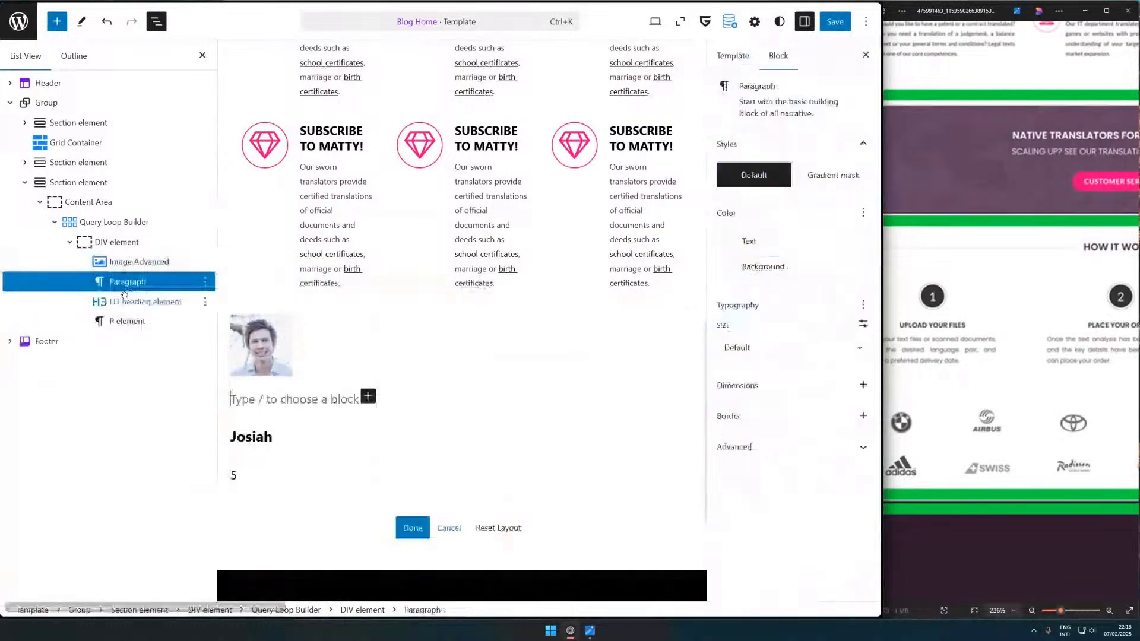
type("/")
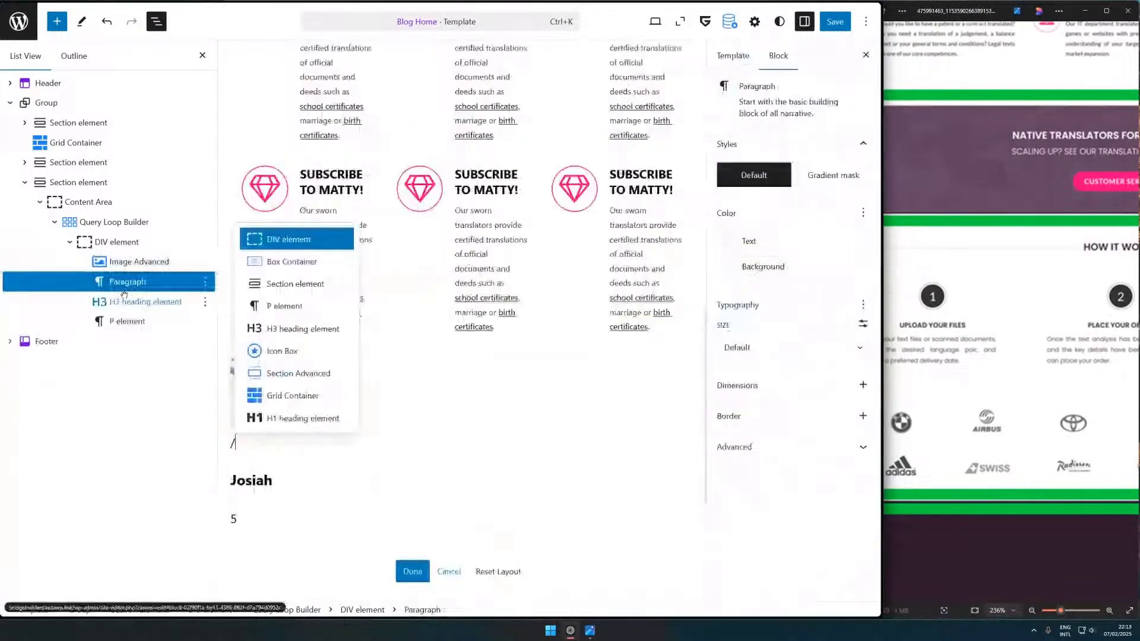
key("Return")
- Duplicate the inner DIV, placing Image Advanced in the first copy and the H3 heading and P element in the second
key("ctrl+d")
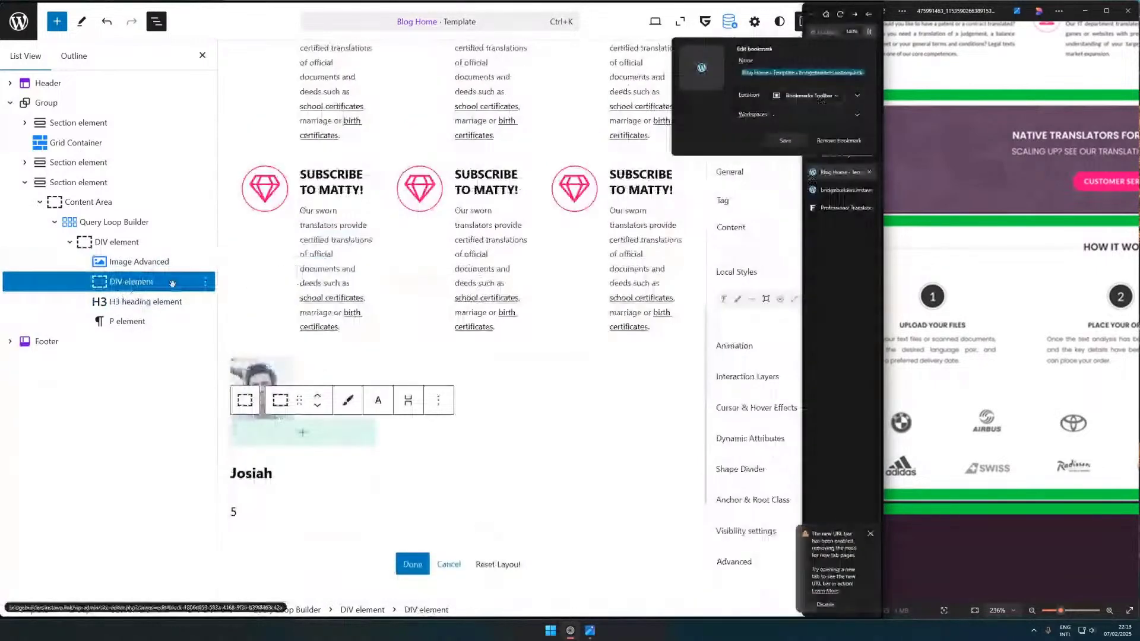
left_click_drag(173, 284, 169, 264)
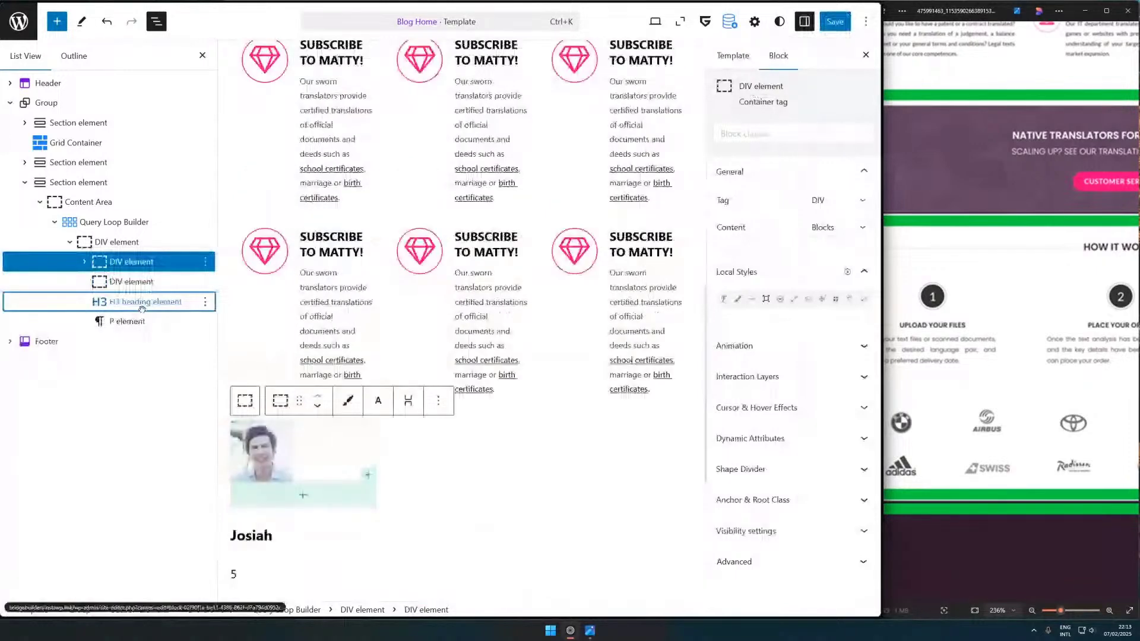
left_click_drag(142, 308, 101, 274)
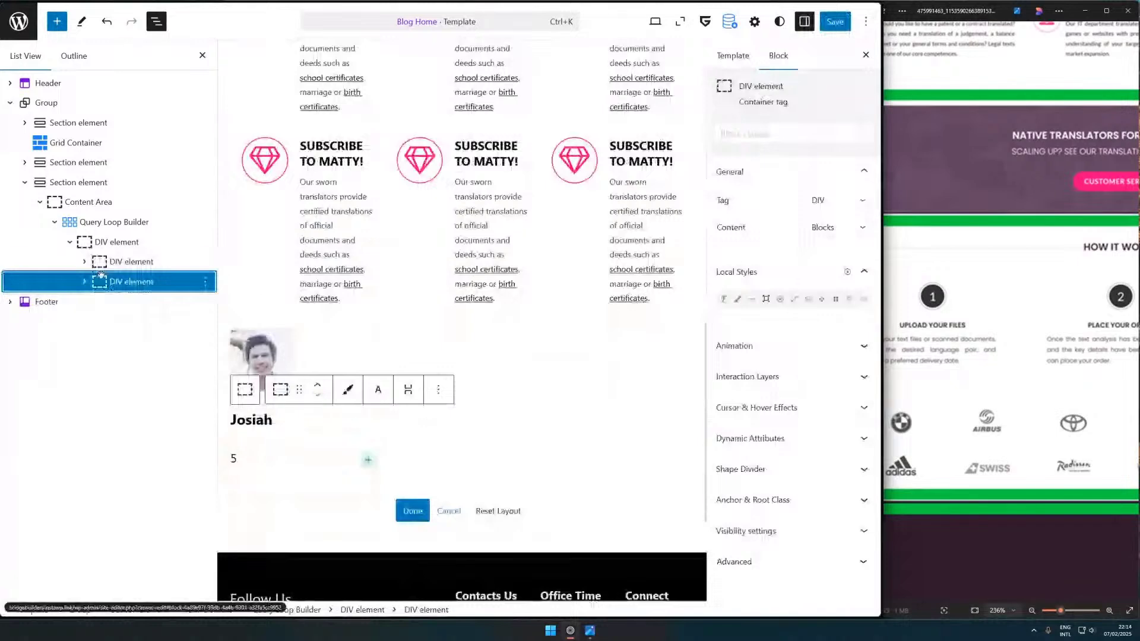
left_click(101, 263)
left_click(95, 302)
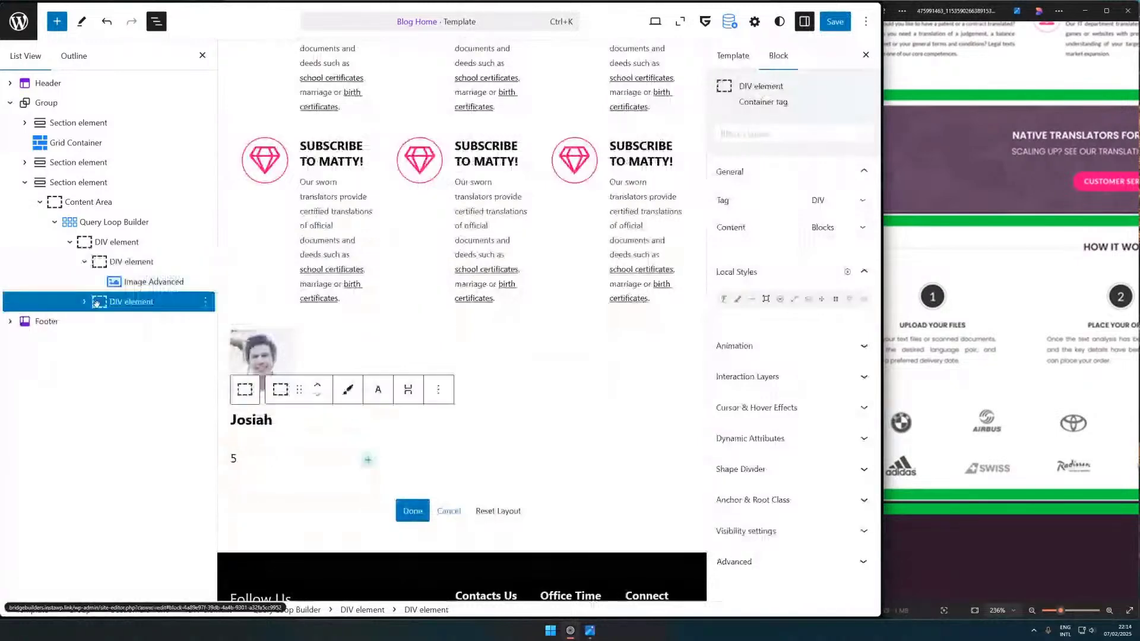
left_click(96, 302)
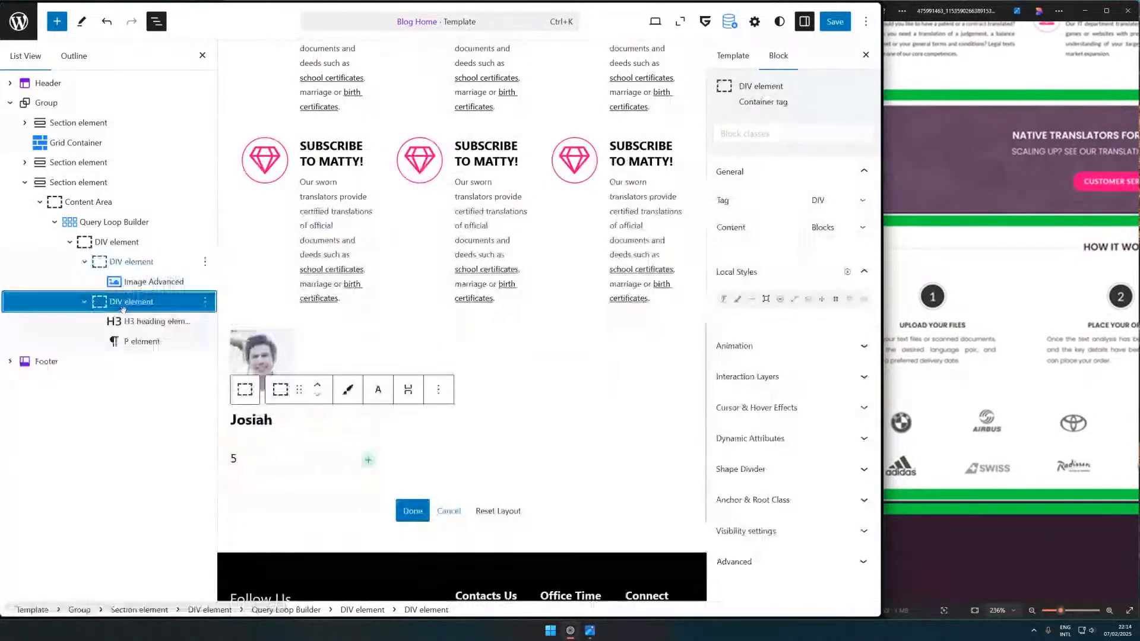
- Reset the Query Loop Builder's border settings, clearing its border and corner radius
left_click(114, 222)
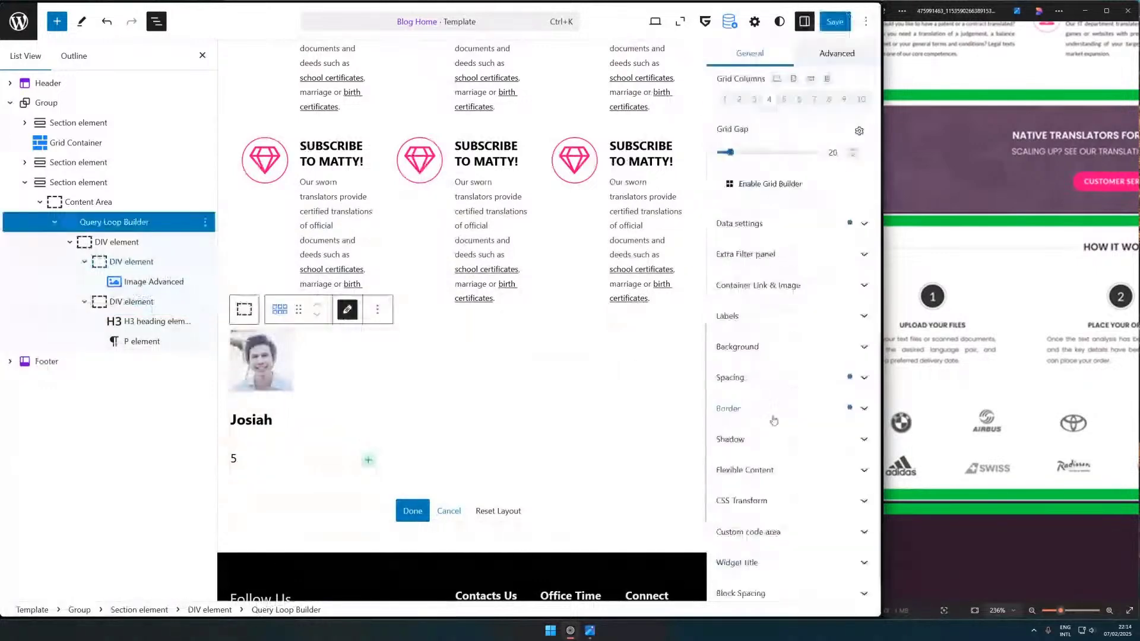
scroll(781, 445, "down", 1)
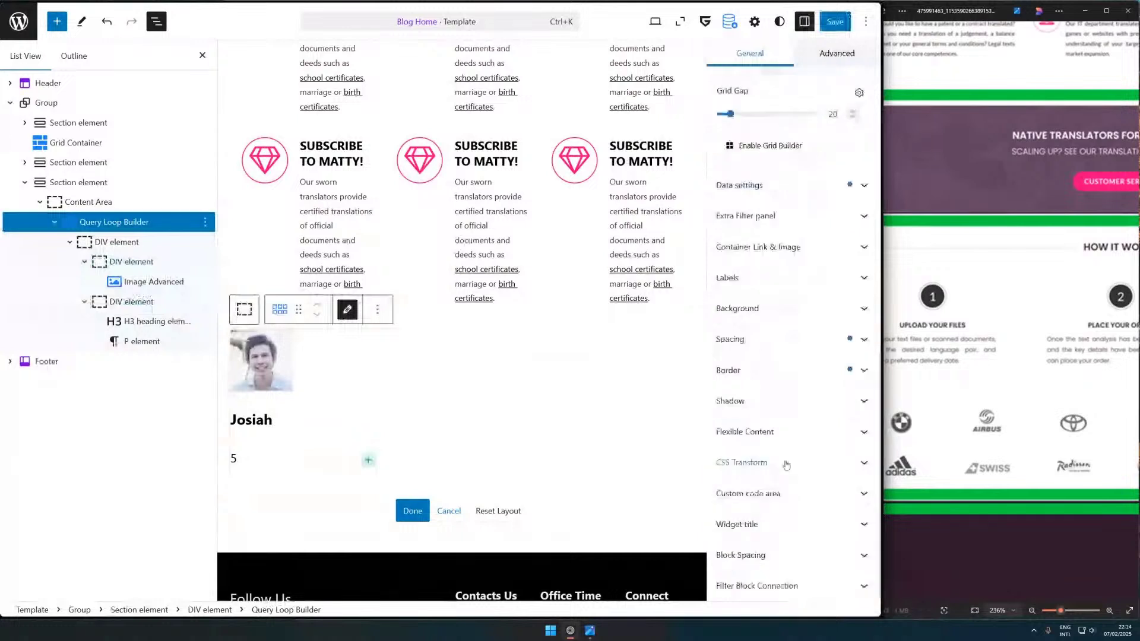
left_click(789, 370)
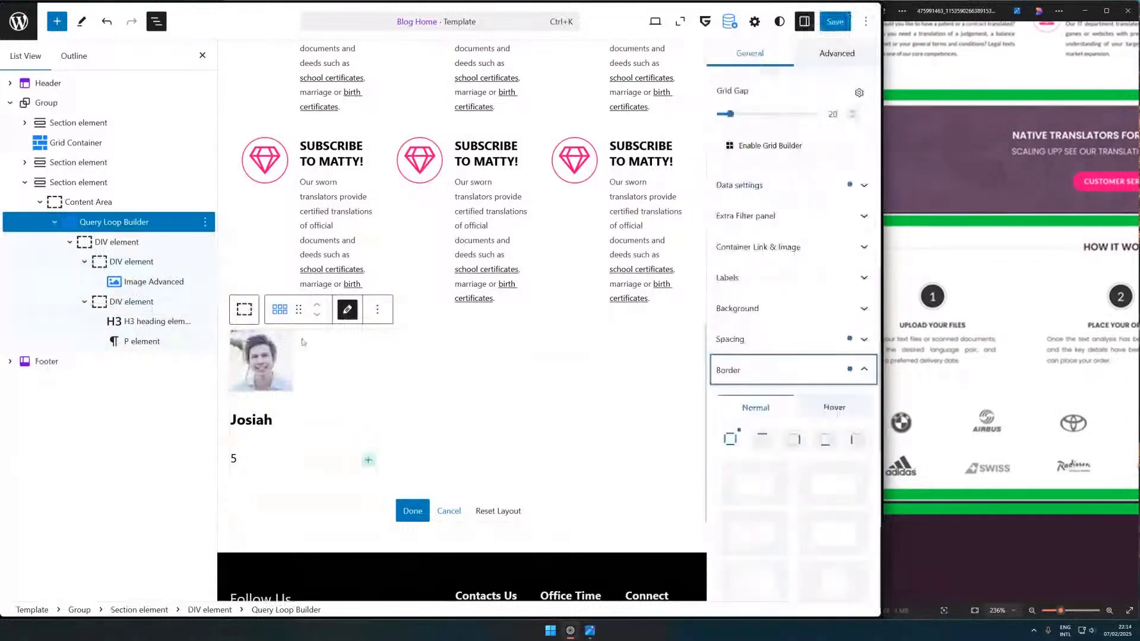
scroll(808, 442, "down", 5)
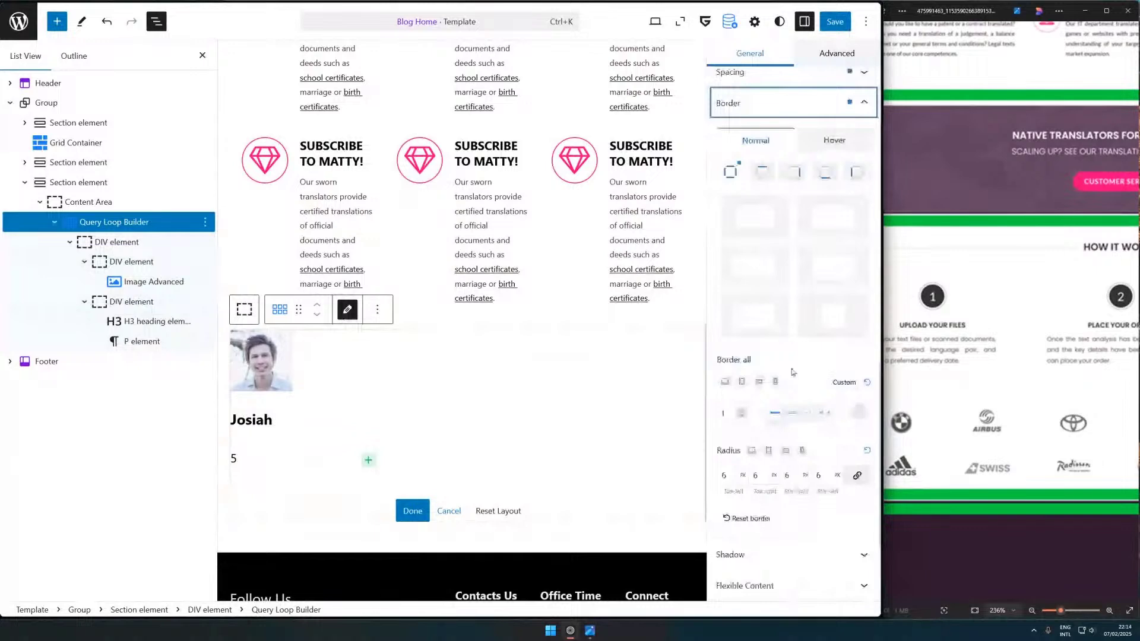
left_click(764, 518)
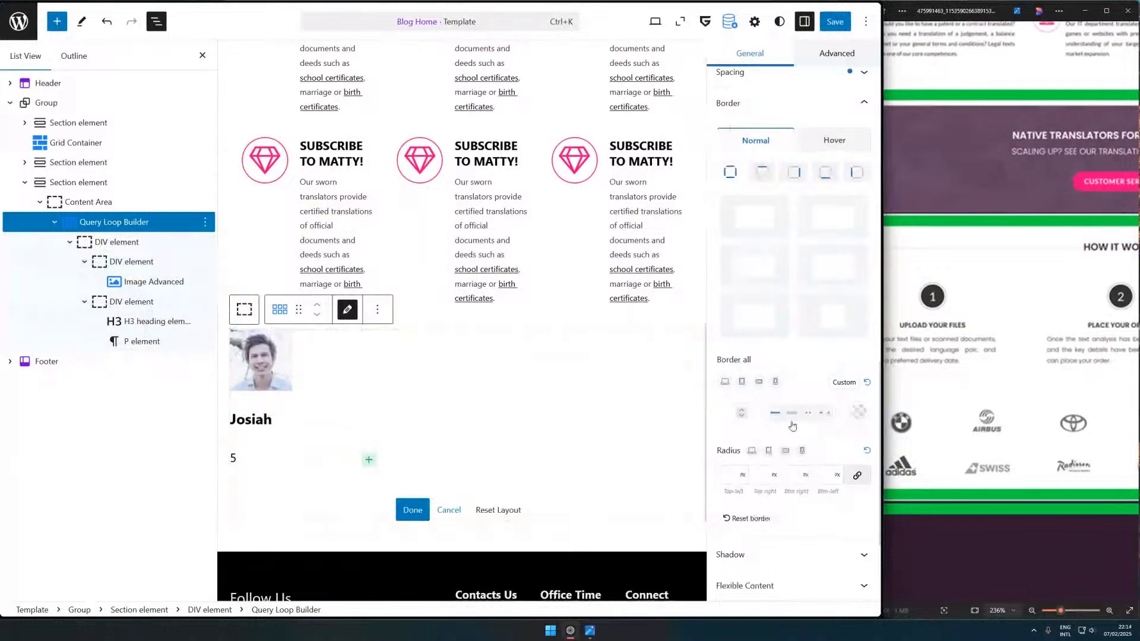
- Give the Query Loop Builder items a solid border of width 2 in black #000000
scroll(680, 359, "down", 1)
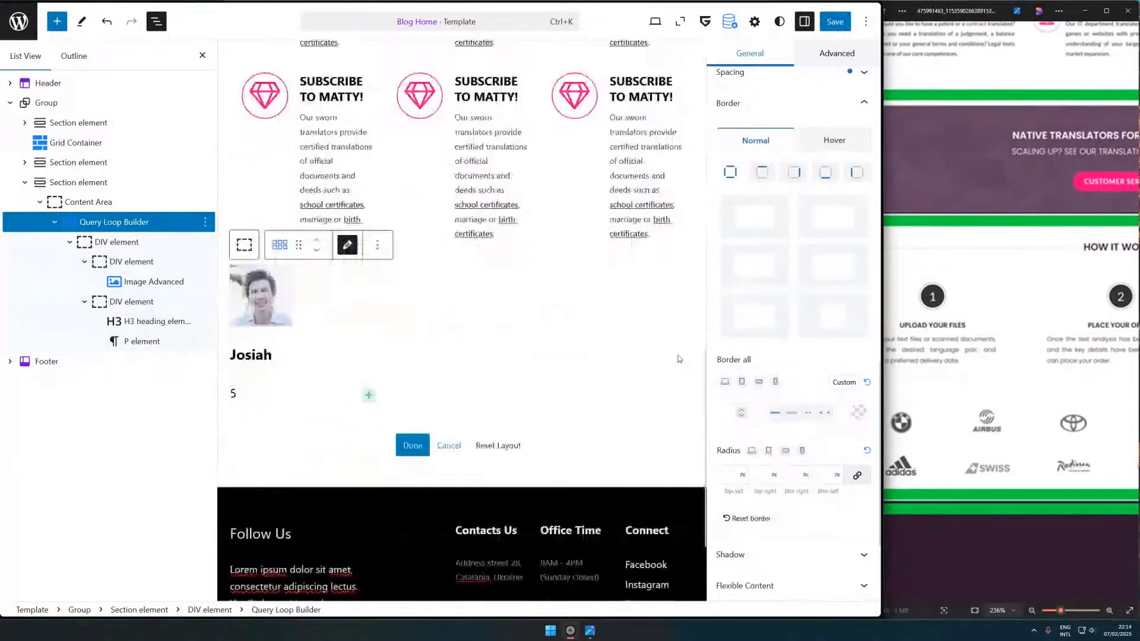
left_click(775, 412)
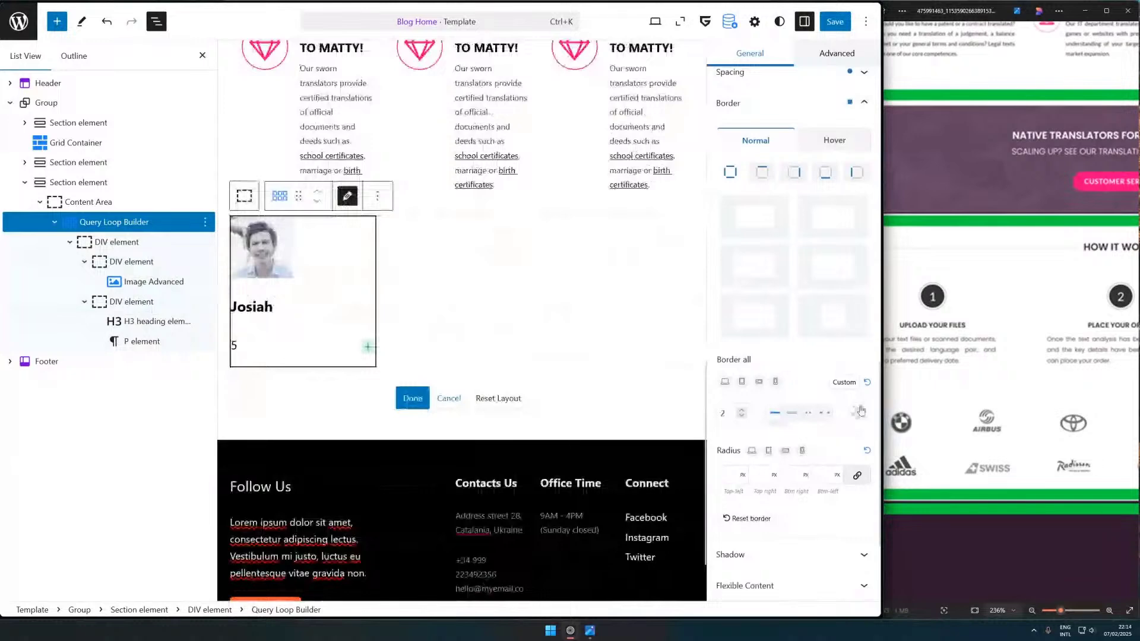
left_click(860, 411)
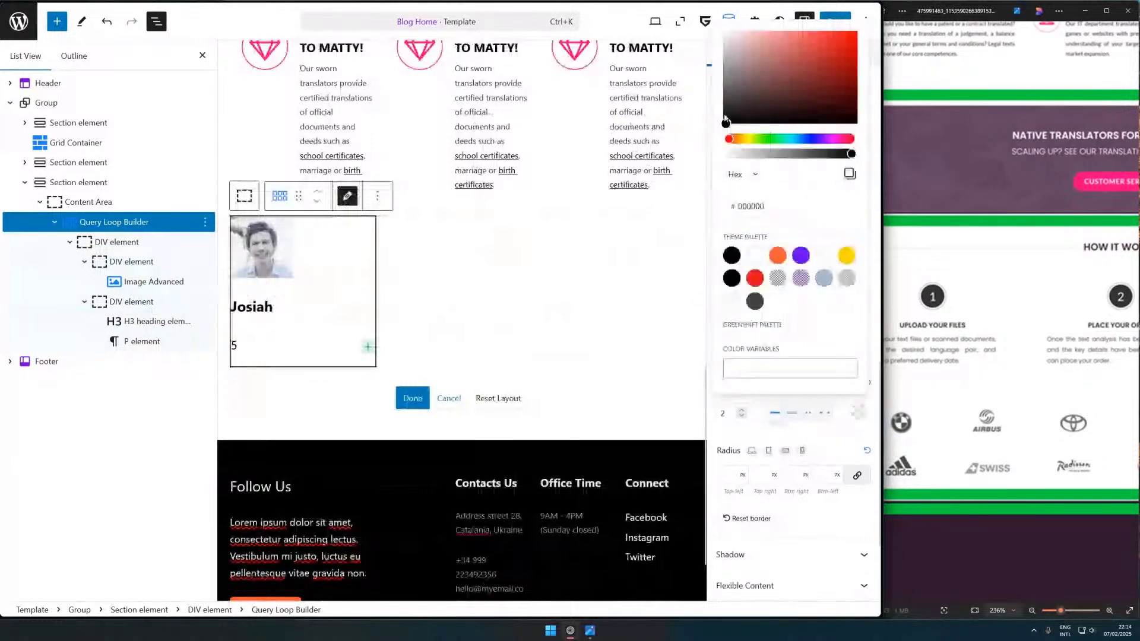
left_click(725, 121)
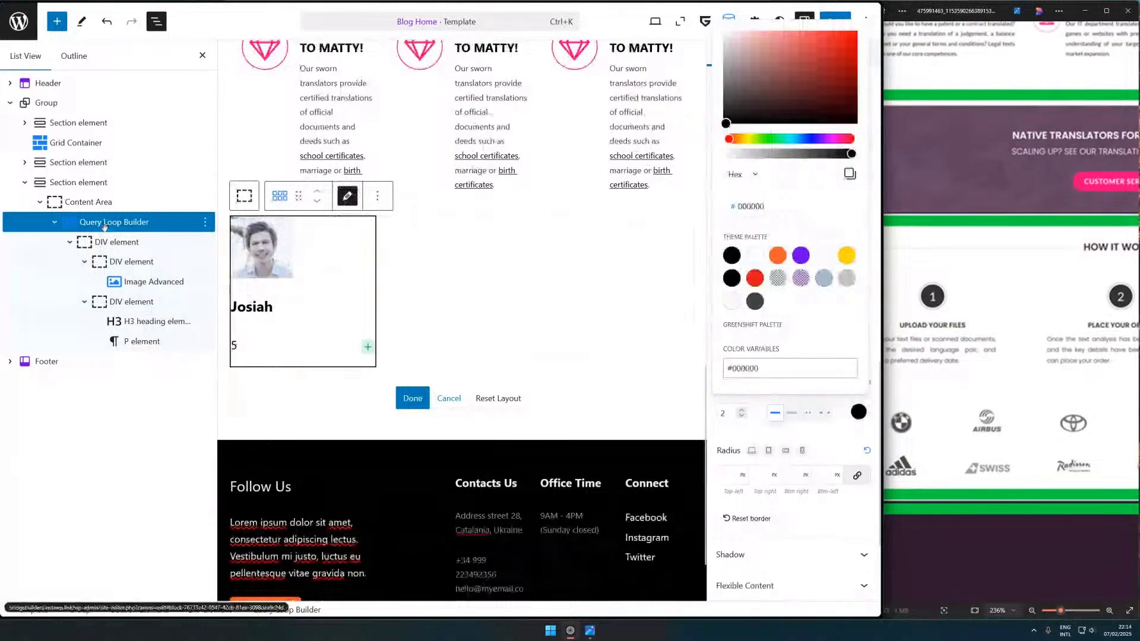
left_click(356, 254)
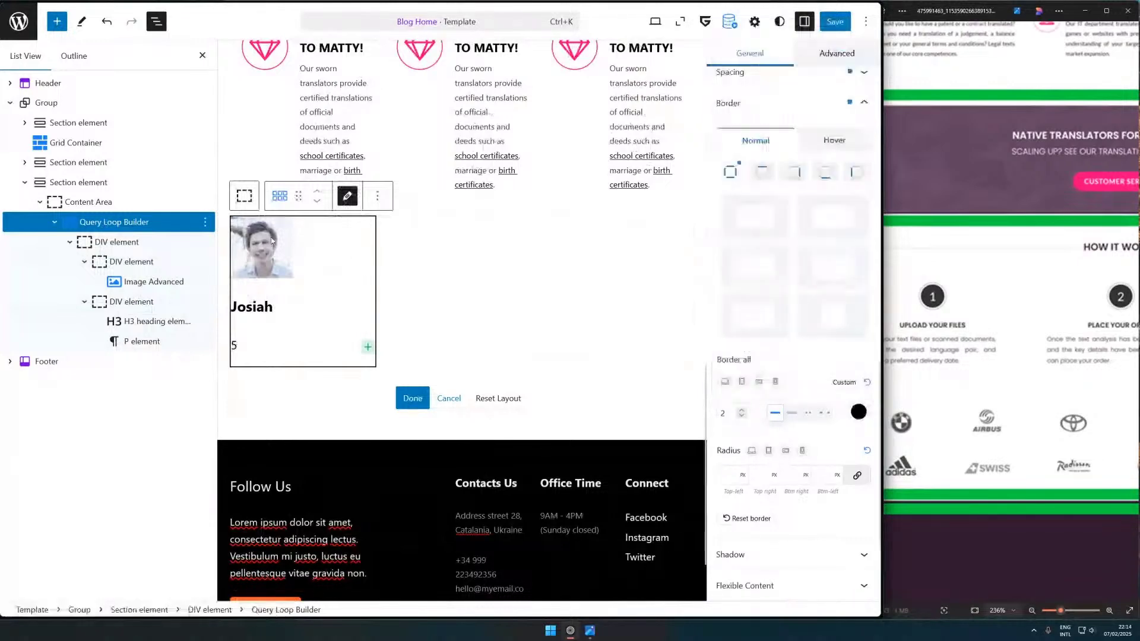
- Save the Blog Home template and check the testimonial cards on the published page
left_click(173, 281)
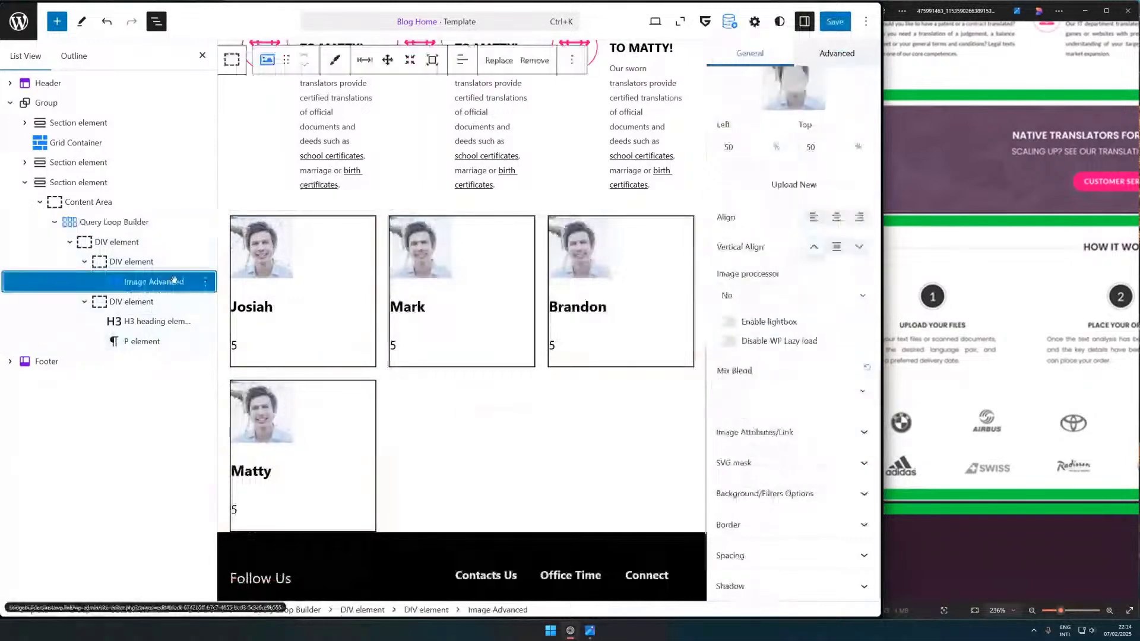
scroll(398, 187, "up", 2)
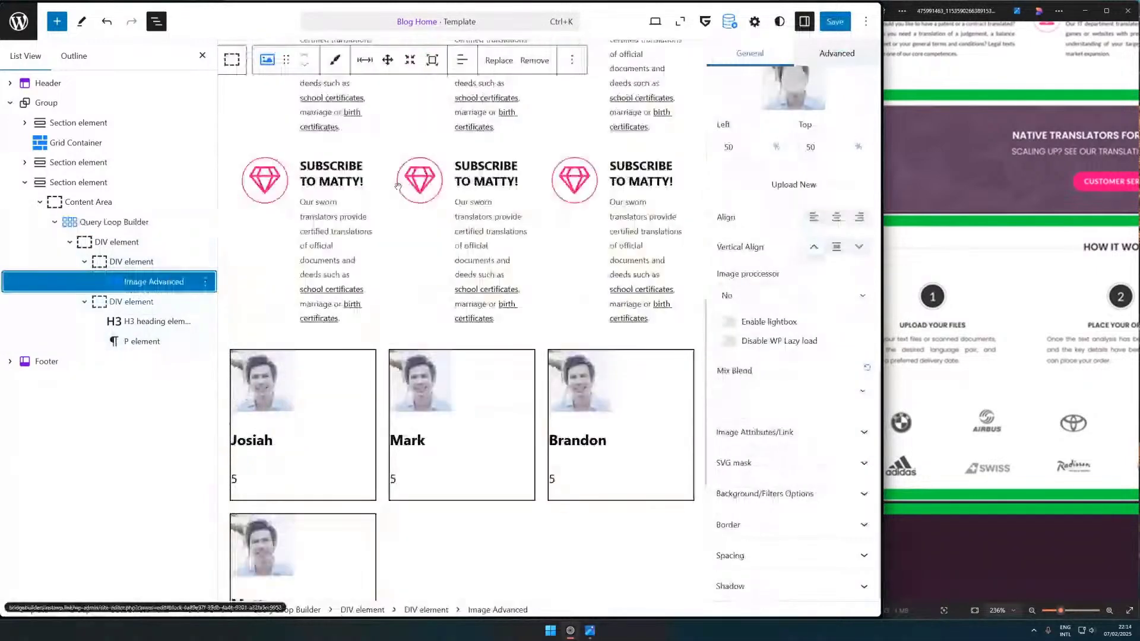
key("ctrl+s")
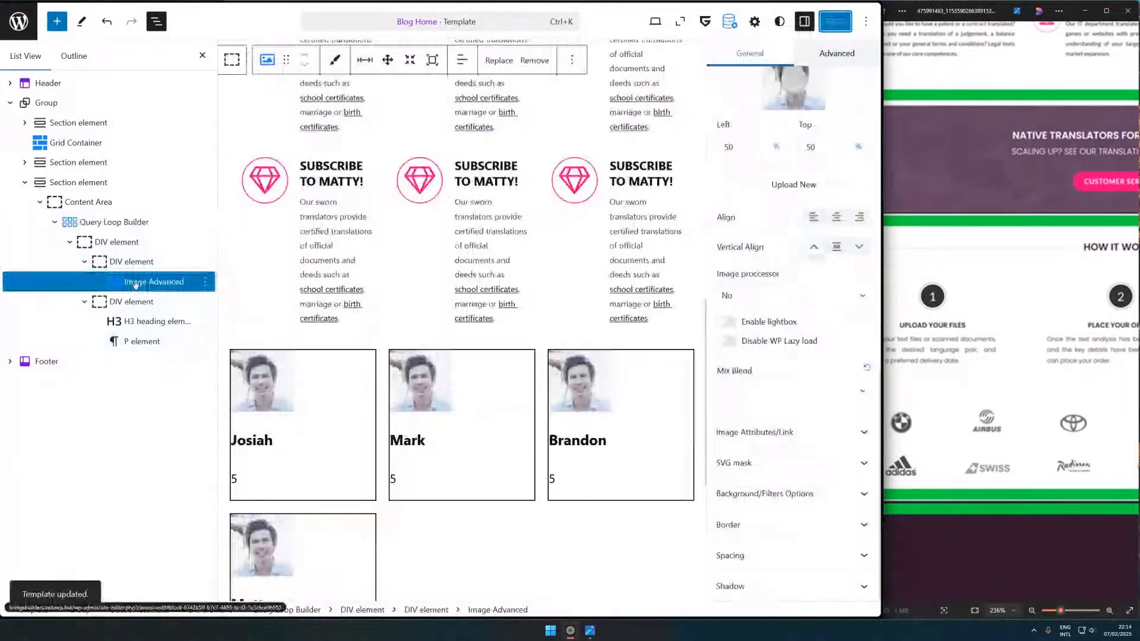
scroll(417, 365, "down", 3)
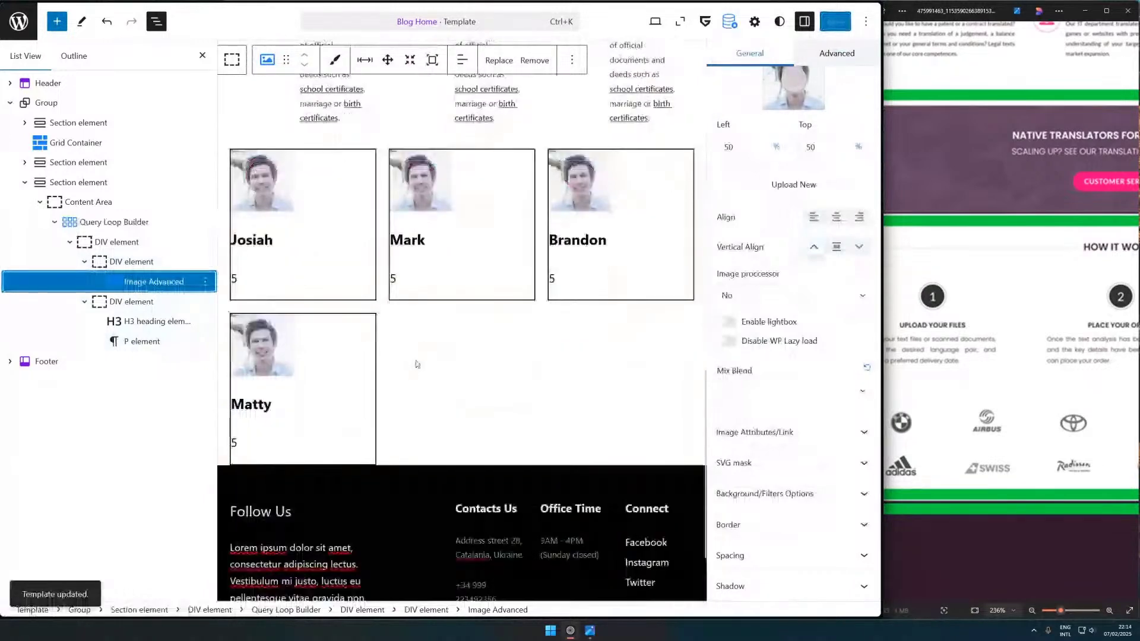
left_click(846, 194)
left_click(841, 14)
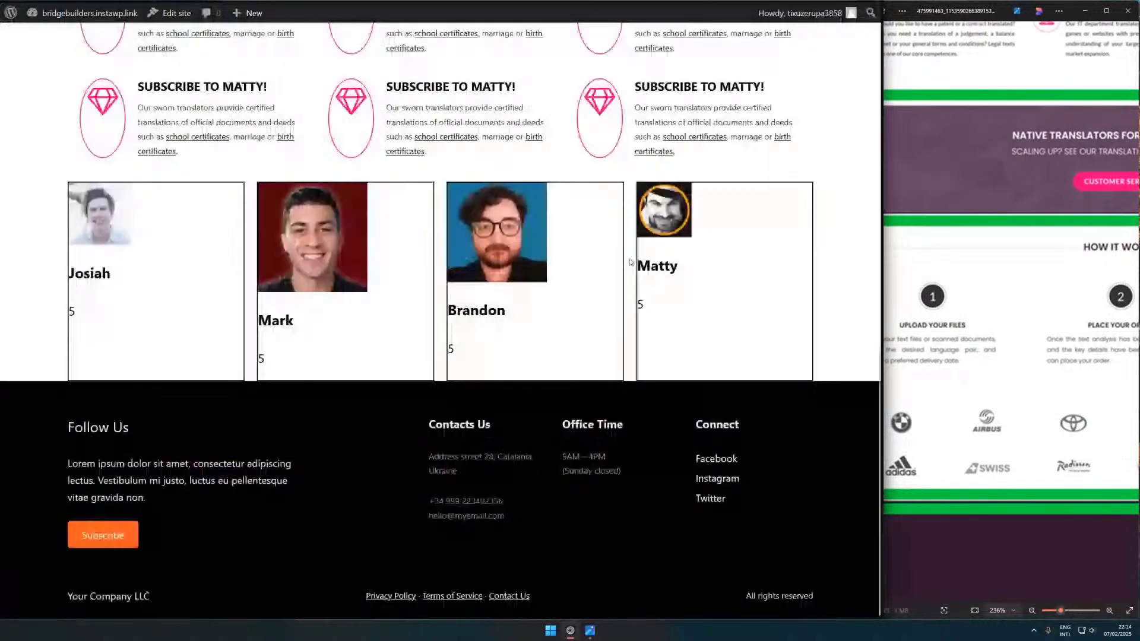
mouse_move(851, 188)
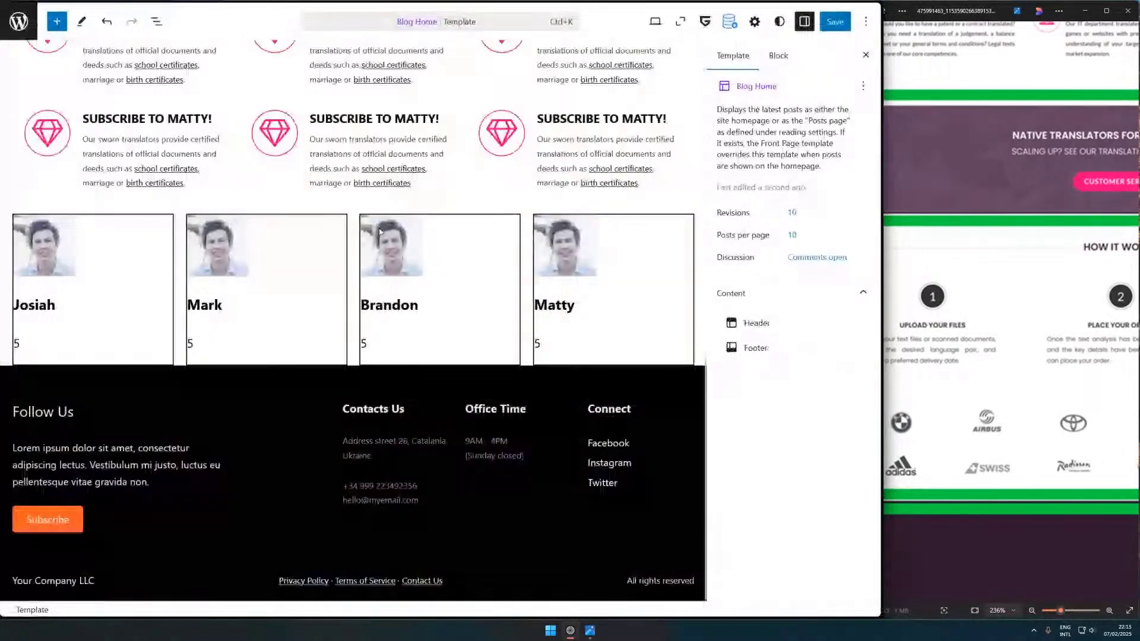
- Reset the border of the Query Loop Builder to remove the black outline from the testimonial cards
left_click(380, 231)
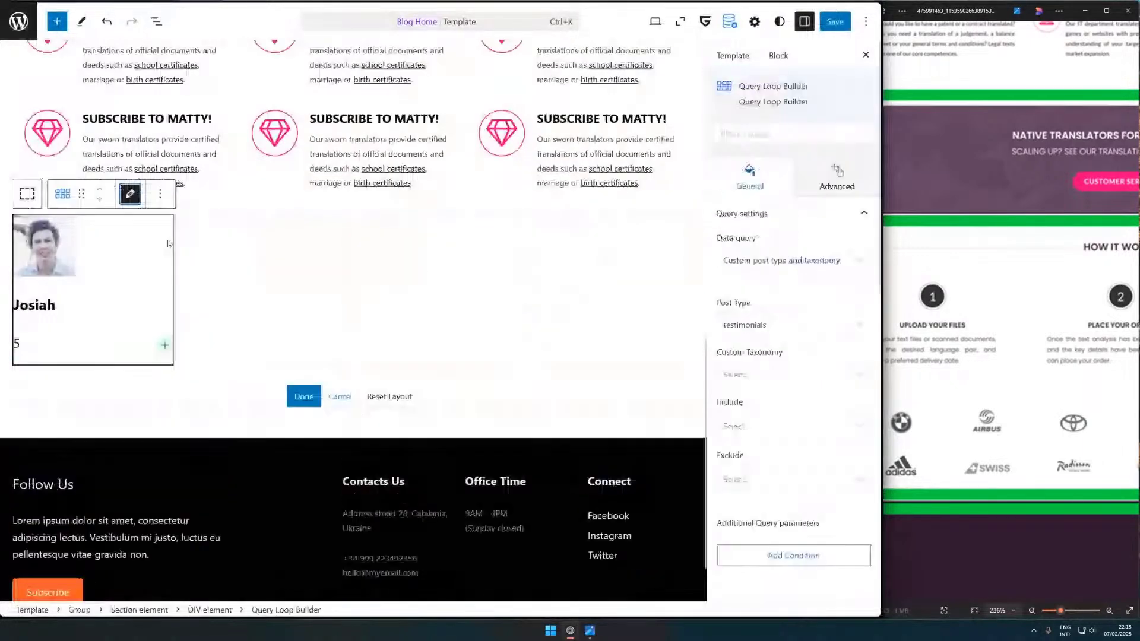
left_click(76, 344)
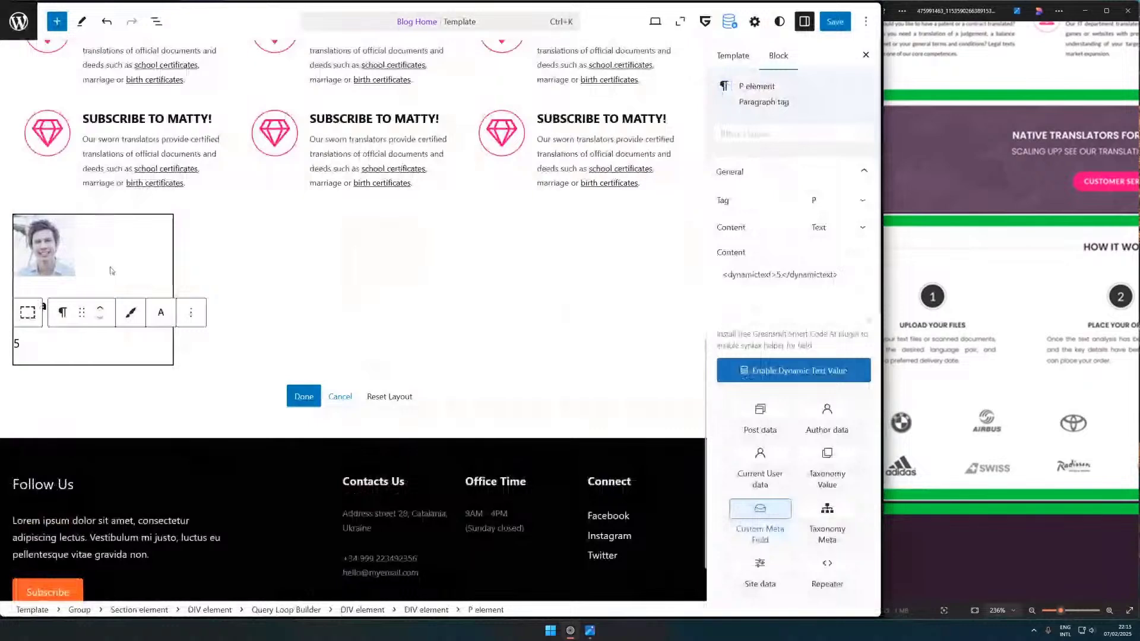
left_click(110, 270)
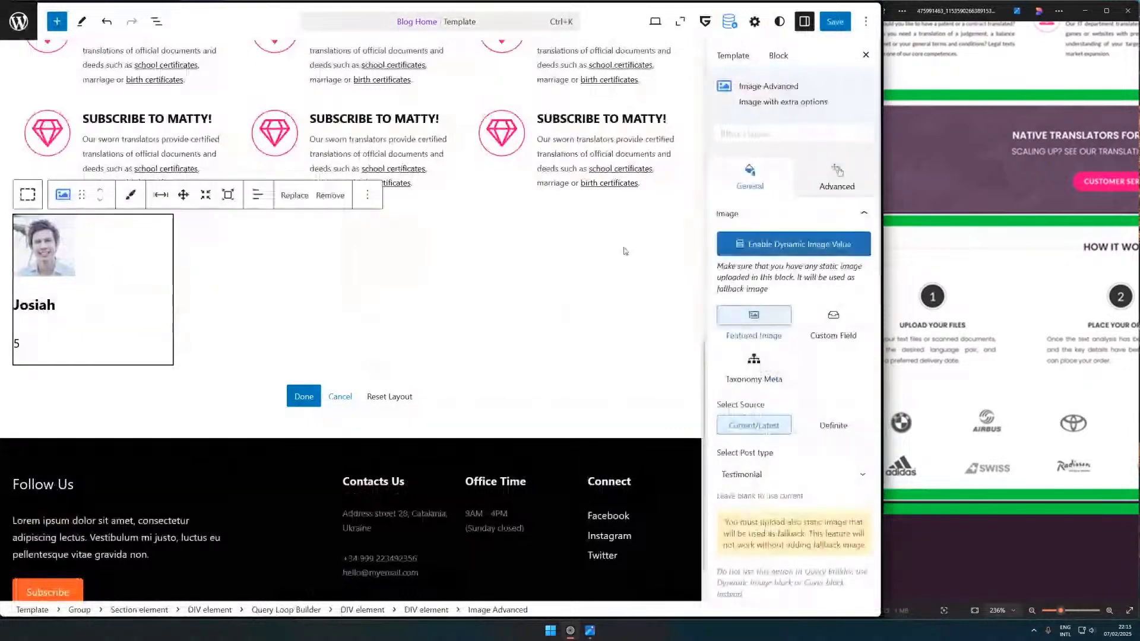
key("shift+alt+o")
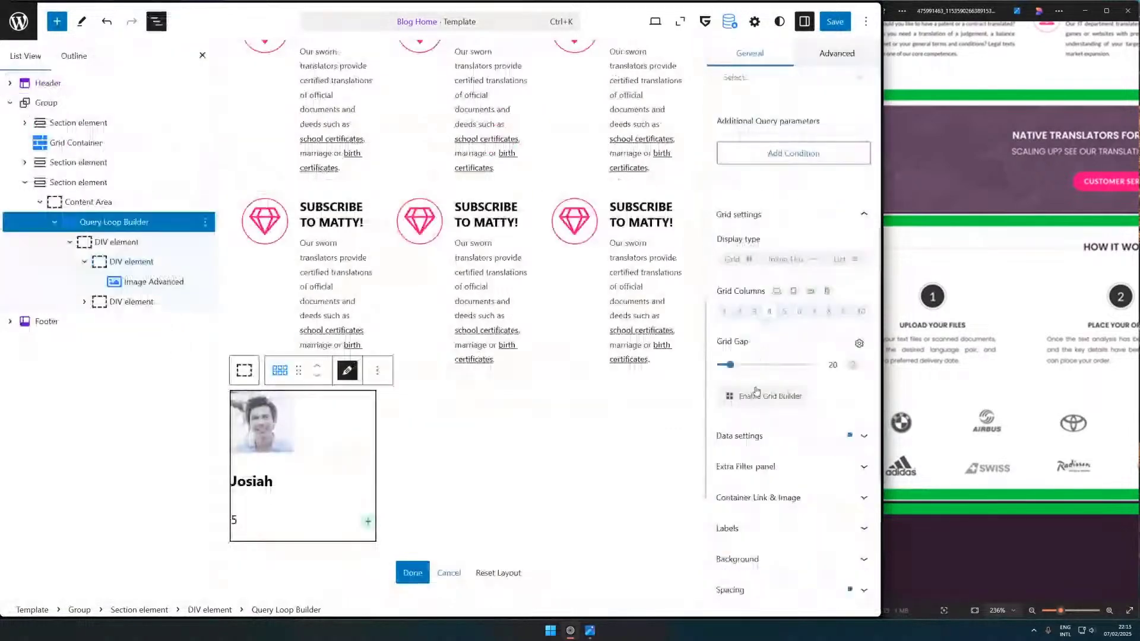
scroll(798, 383, "down", 4)
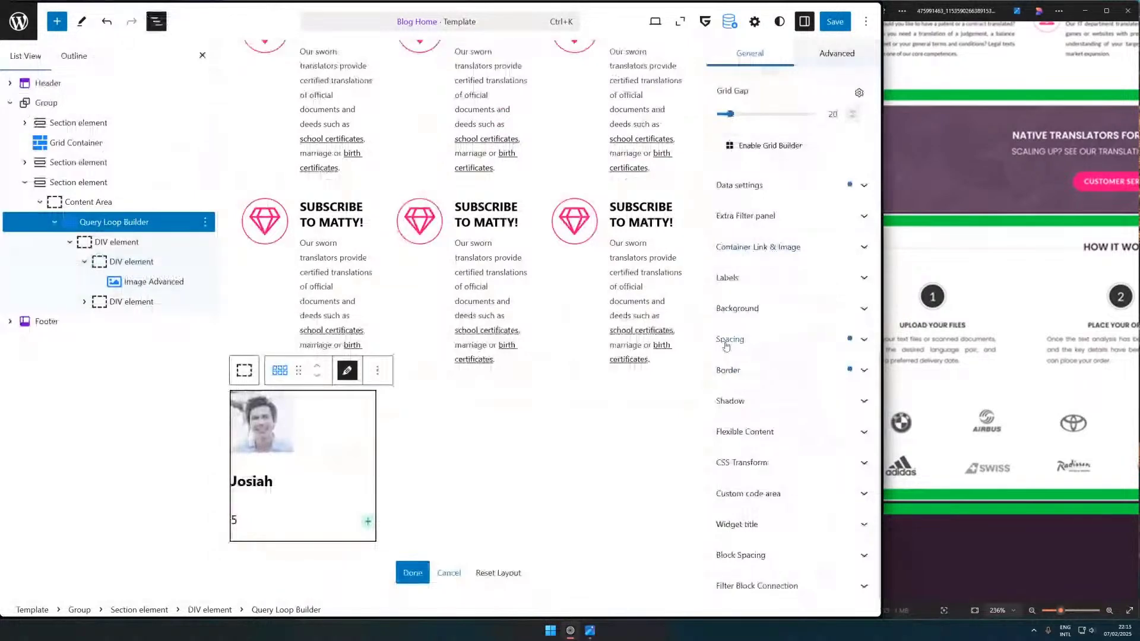
left_click(736, 370)
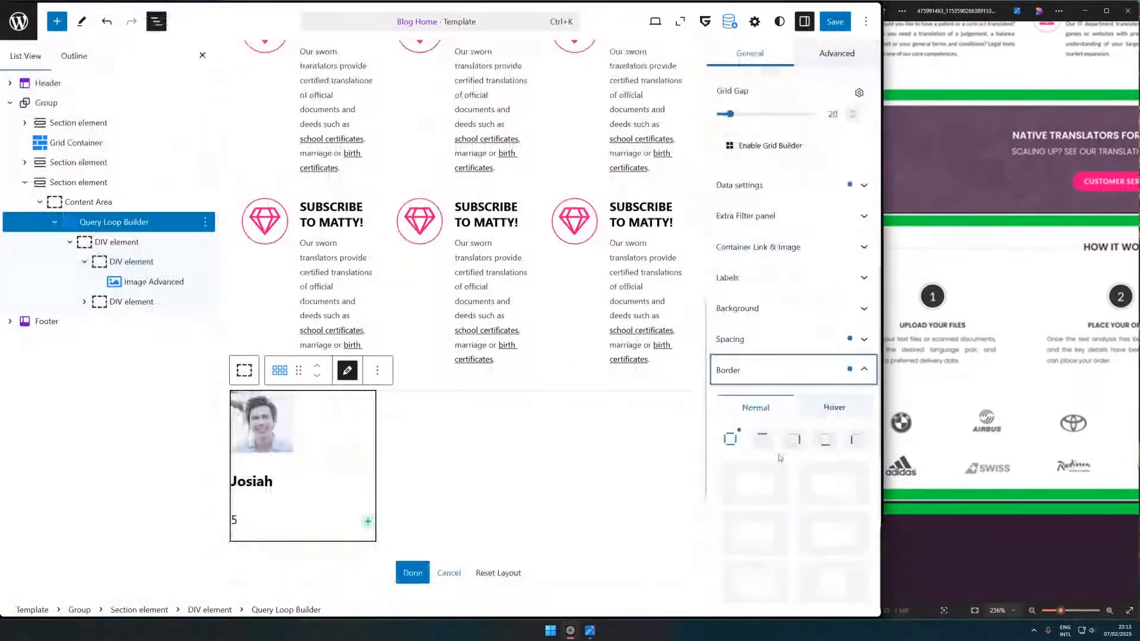
scroll(780, 457, "down", 4)
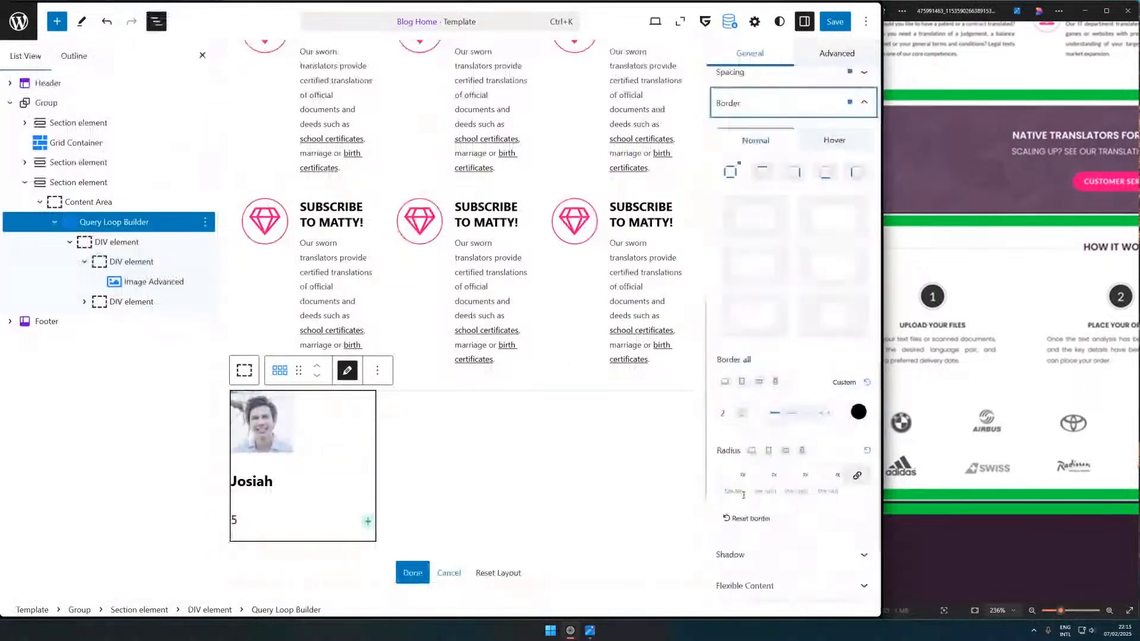
left_click(289, 436)
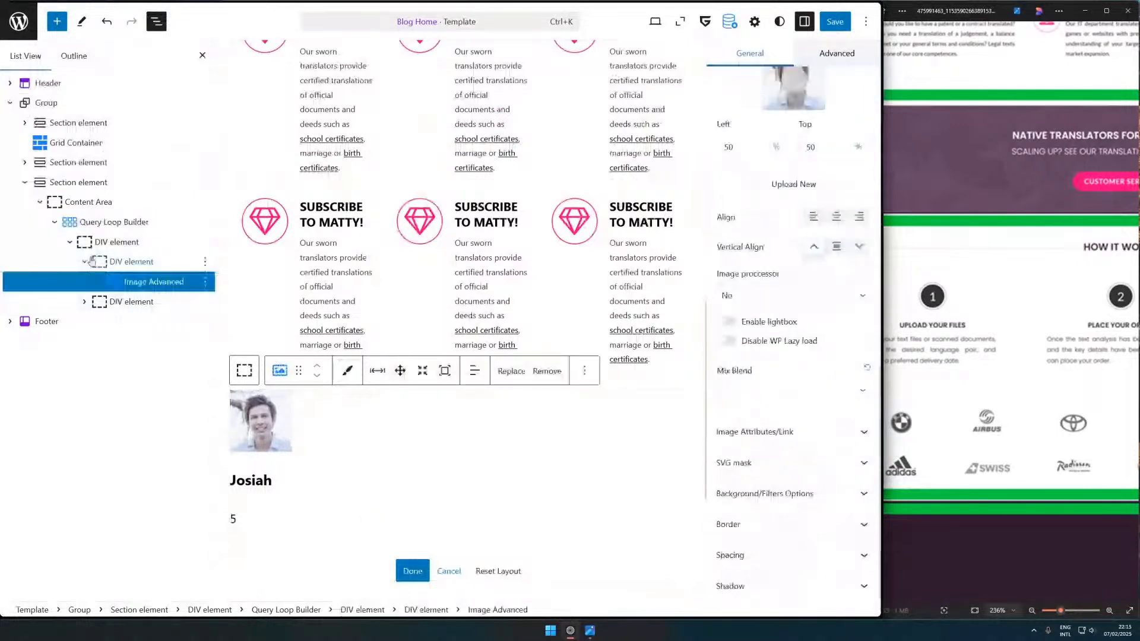
- Set the display of the outer DIV inside the Query Loop Builder to flex, placing image and text side by side
left_click(92, 261)
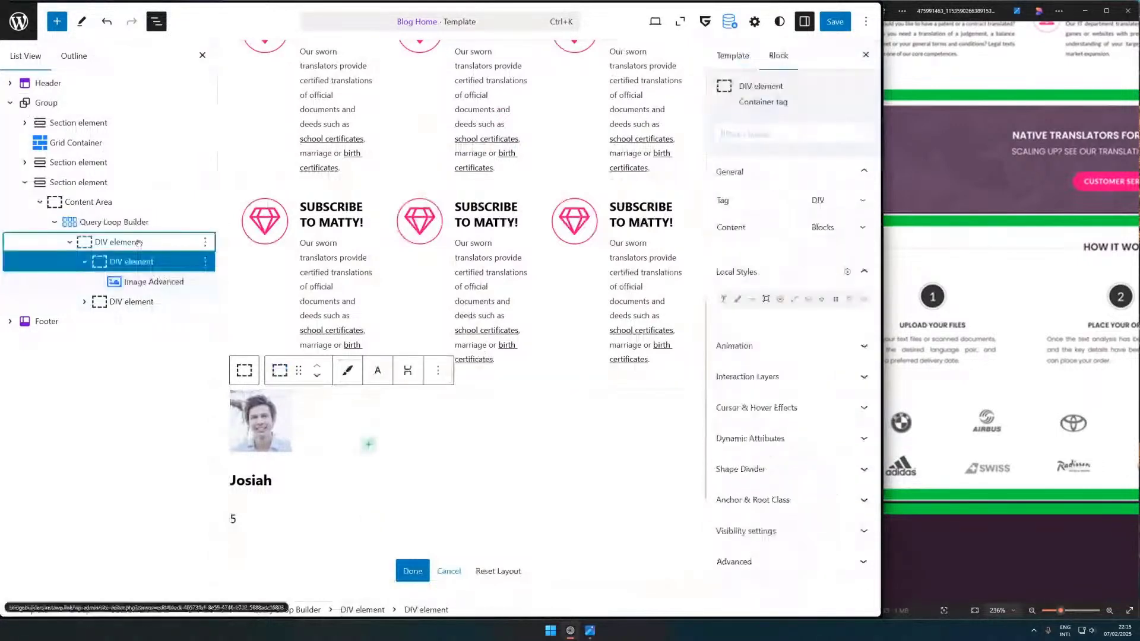
left_click(139, 242)
left_click(724, 330)
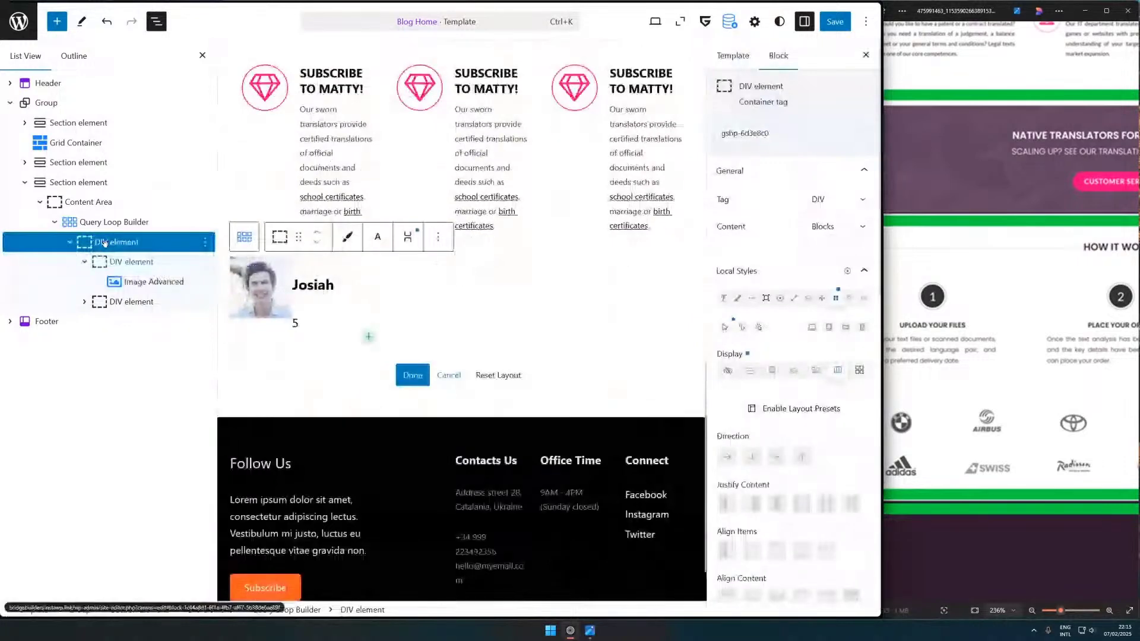
- Set the H3 heading element's top and bottom margins to 0 in its quick appearance settings
left_click(318, 285)
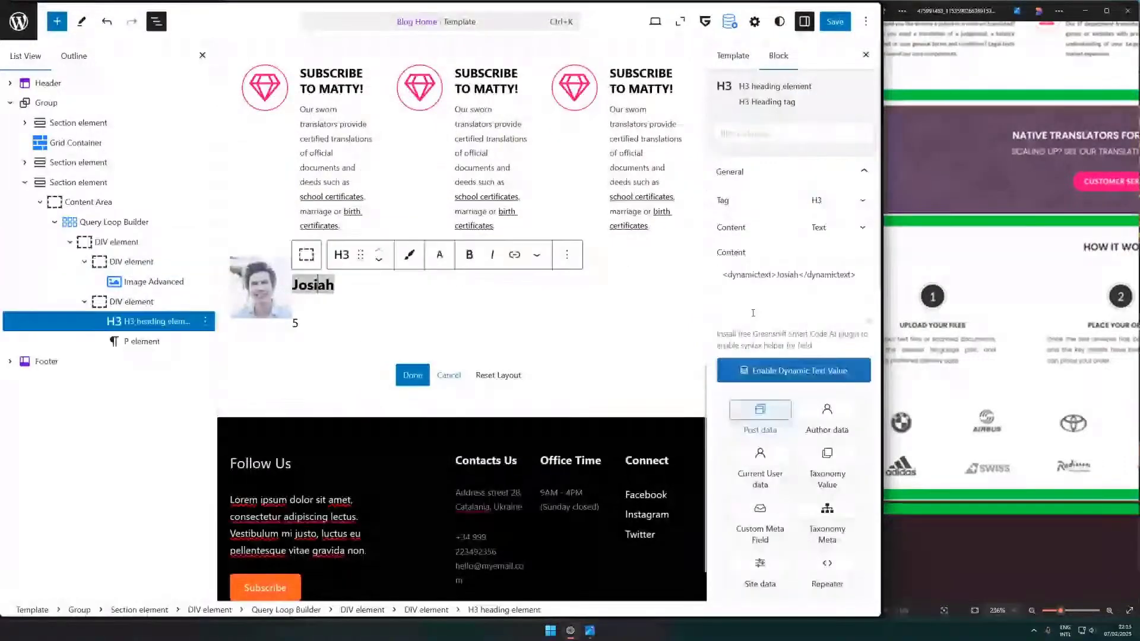
left_click(409, 255)
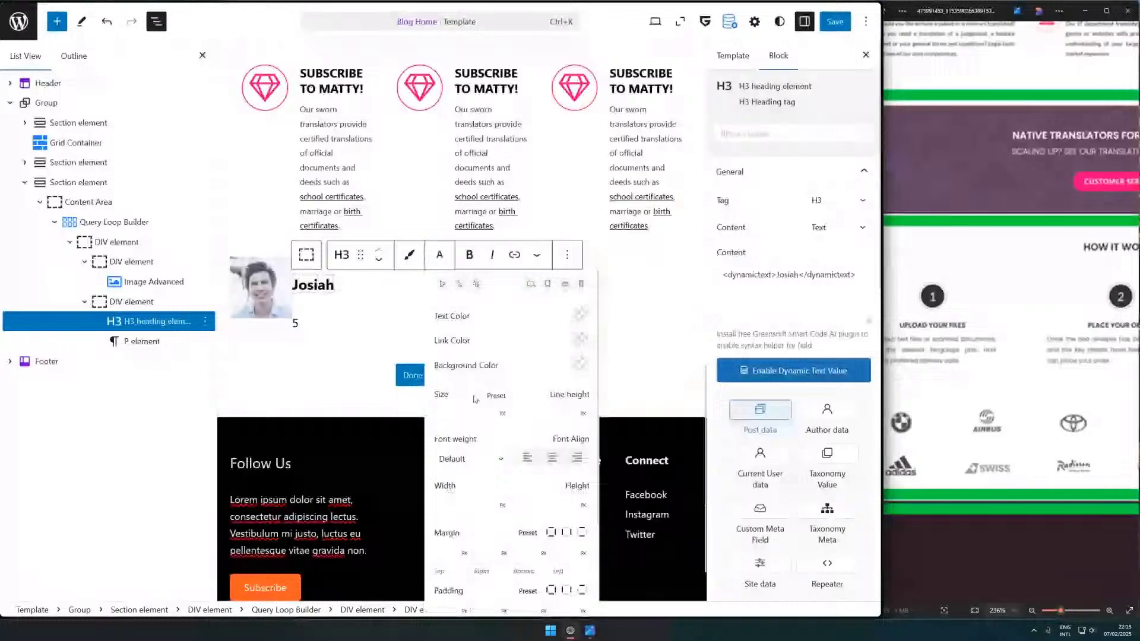
scroll(475, 399, "down", 2)
left_click(445, 447)
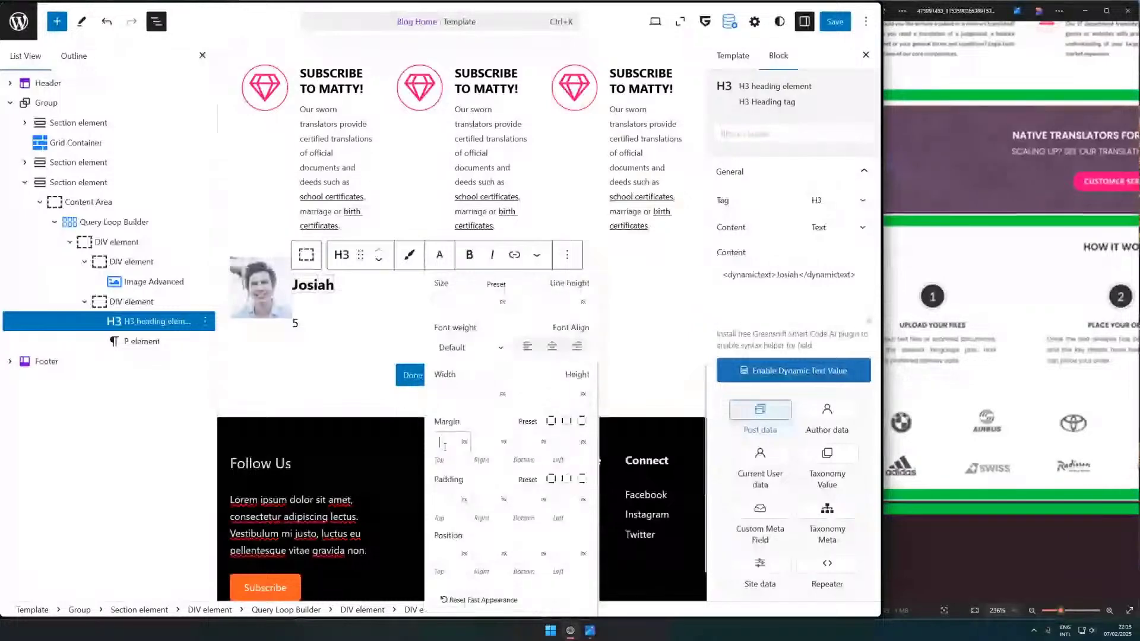
type("0")
key("Tab")
key("Tab")
type("0")
- Set the P rating element's top margin to 0 in its quick appearance settings
left_click(143, 342)
left_click(409, 267)
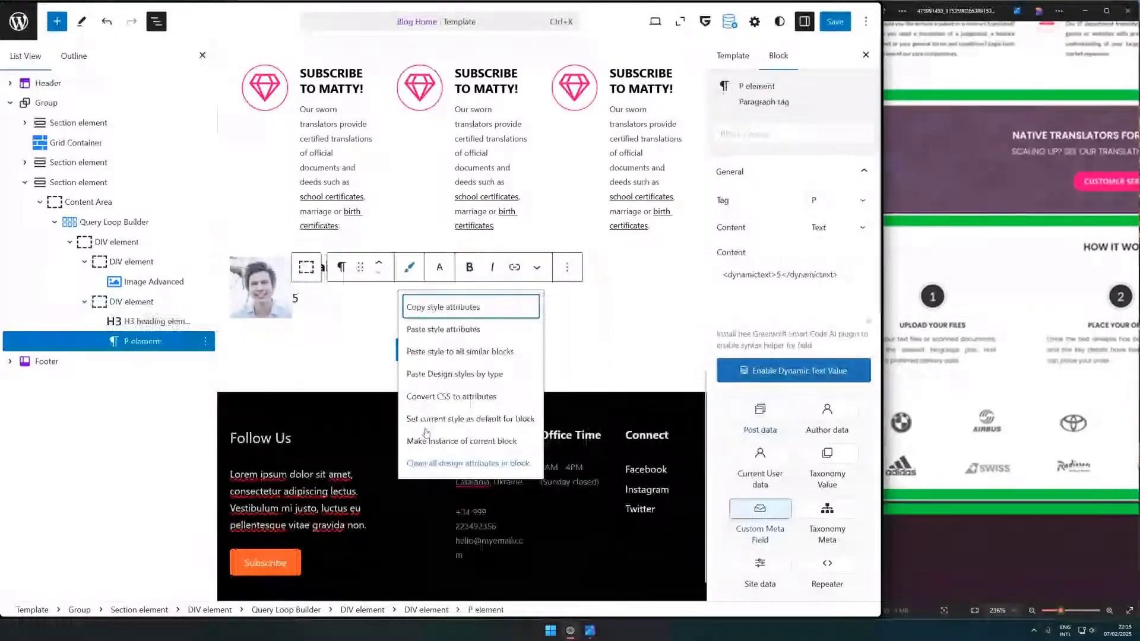
left_click(426, 433)
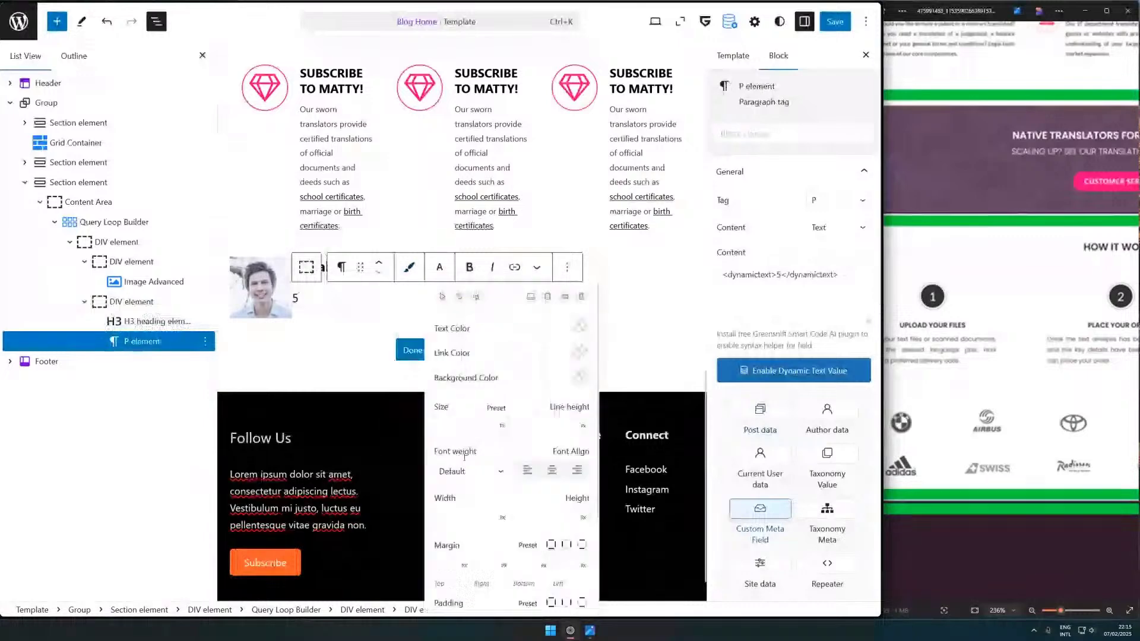
left_click(449, 517)
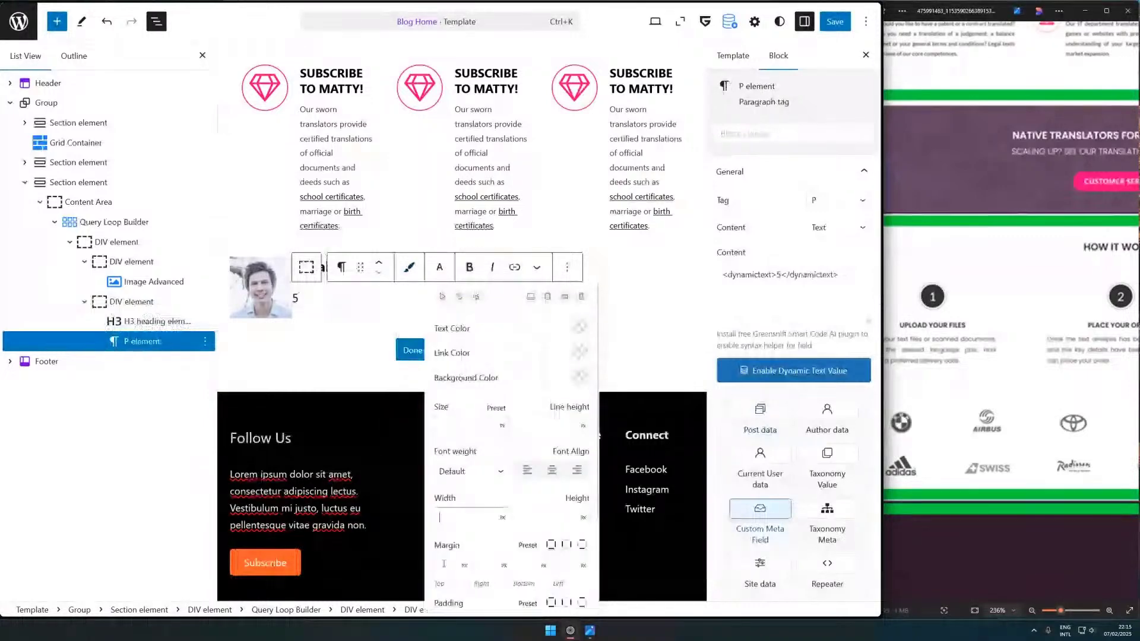
left_click(444, 564)
type("0")
left_click(522, 551)
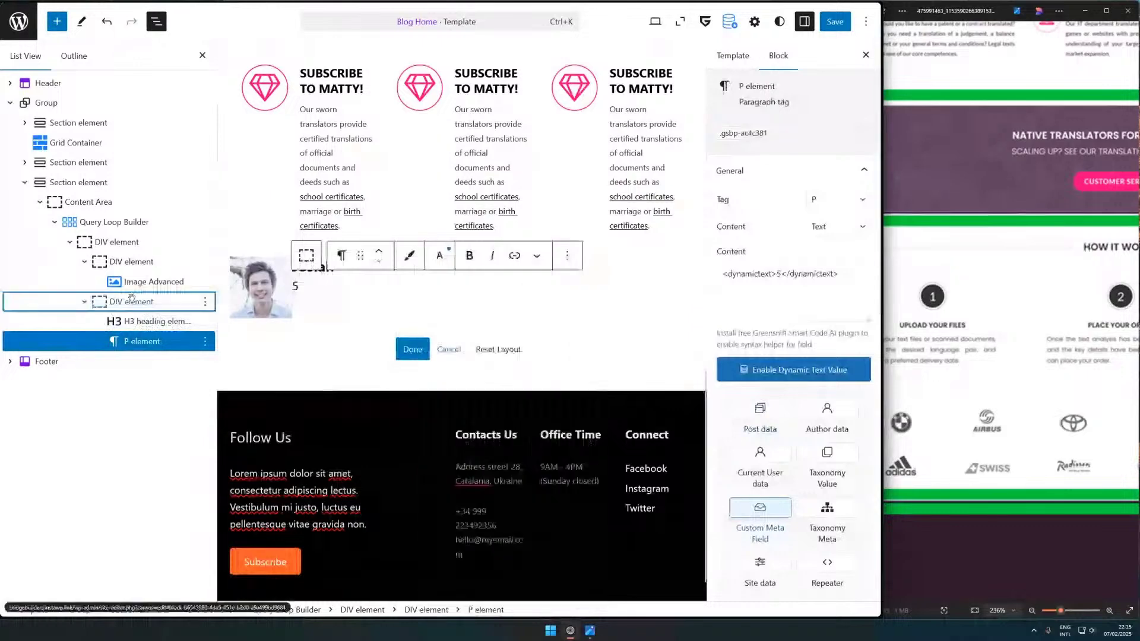
- Give the inner DIV holding Image Advanced a light grey background color, #D6D6D6
left_click(368, 297)
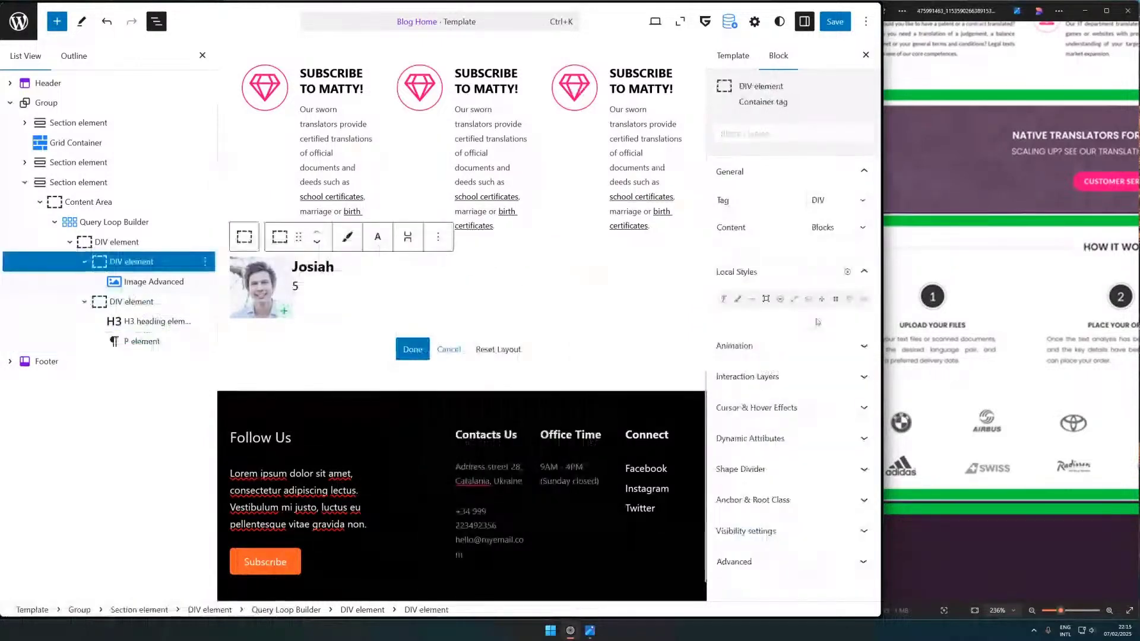
left_click(738, 299)
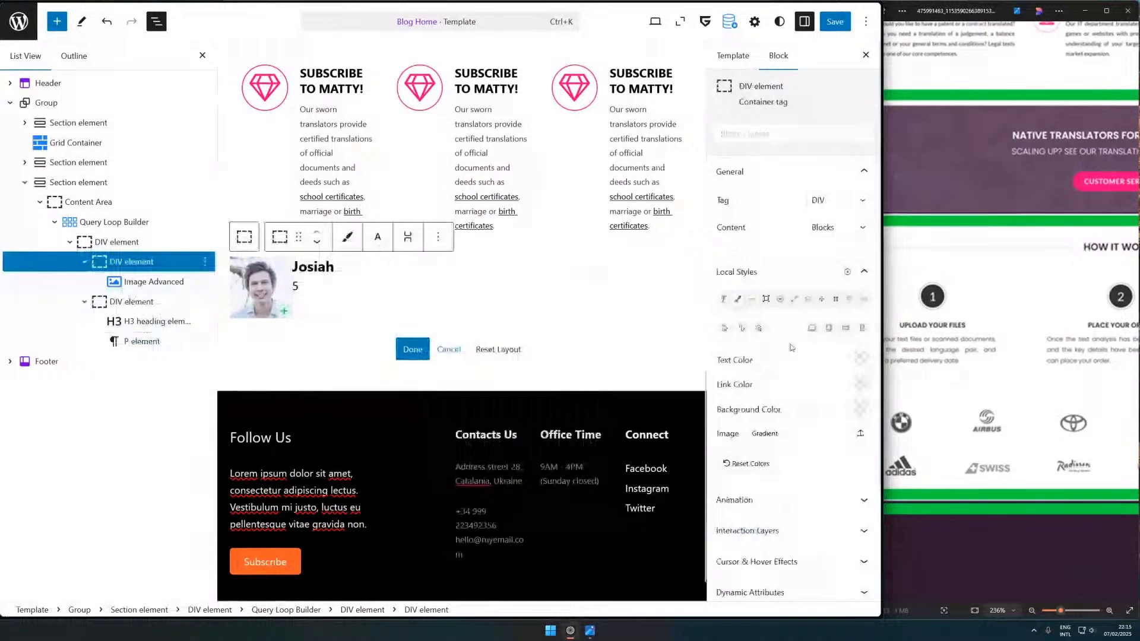
left_click(861, 409)
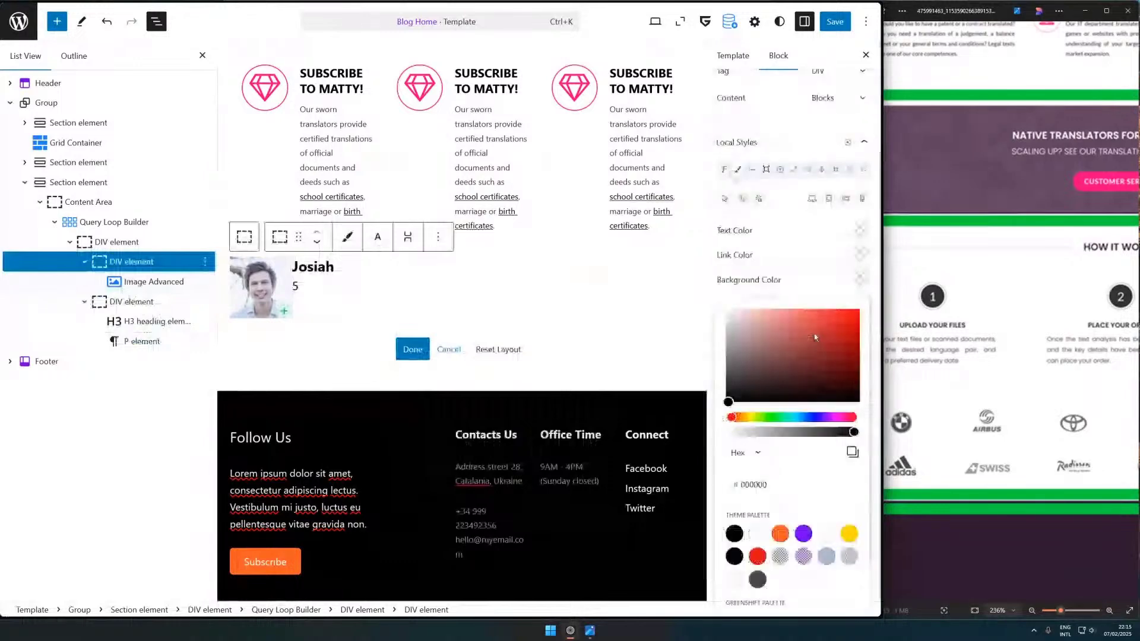
left_click_drag(814, 337, 722, 325)
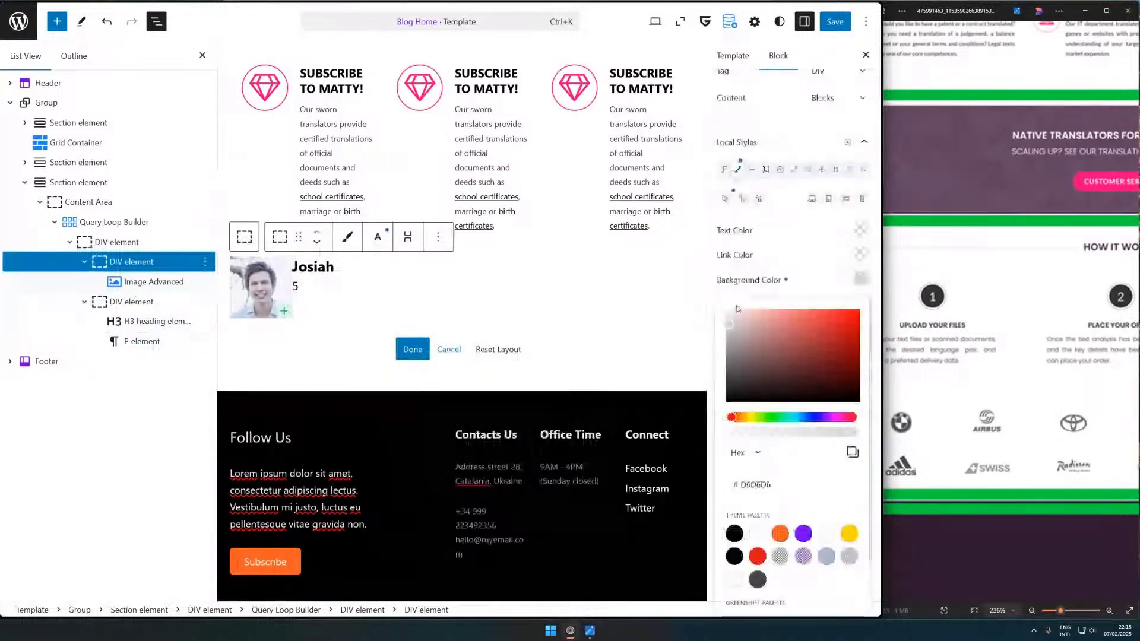
- Give the outer DIV inside the Query Loop Builder a light grey background color, #EBEBEB
left_click(193, 243)
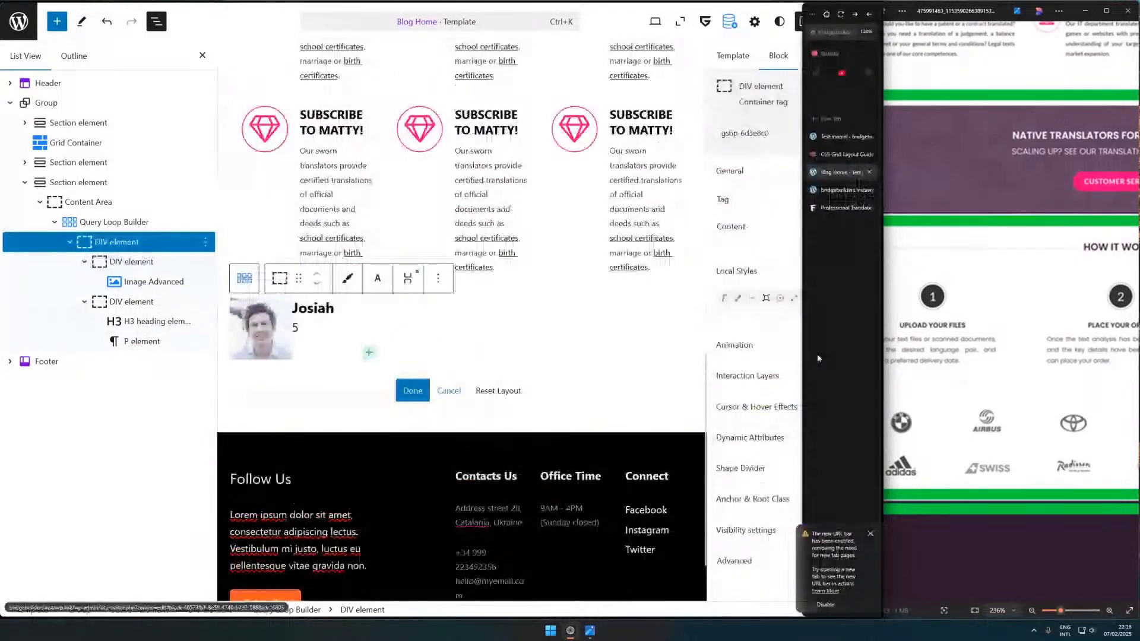
scroll(771, 321, "down", 3)
scroll(770, 321, "down", 3)
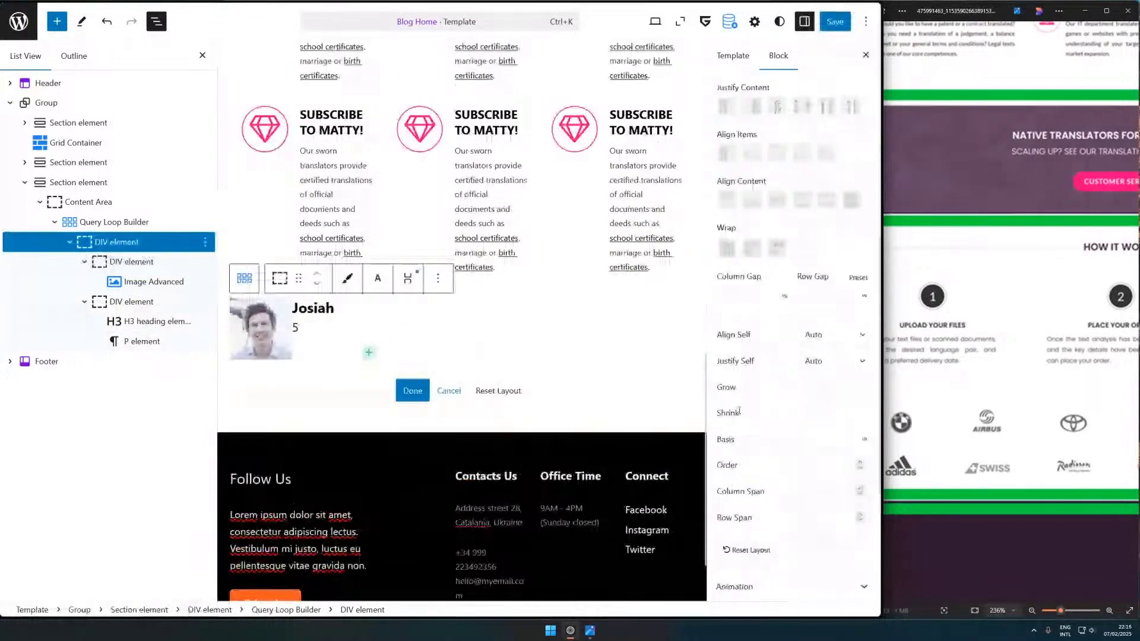
scroll(746, 404, "up", 6)
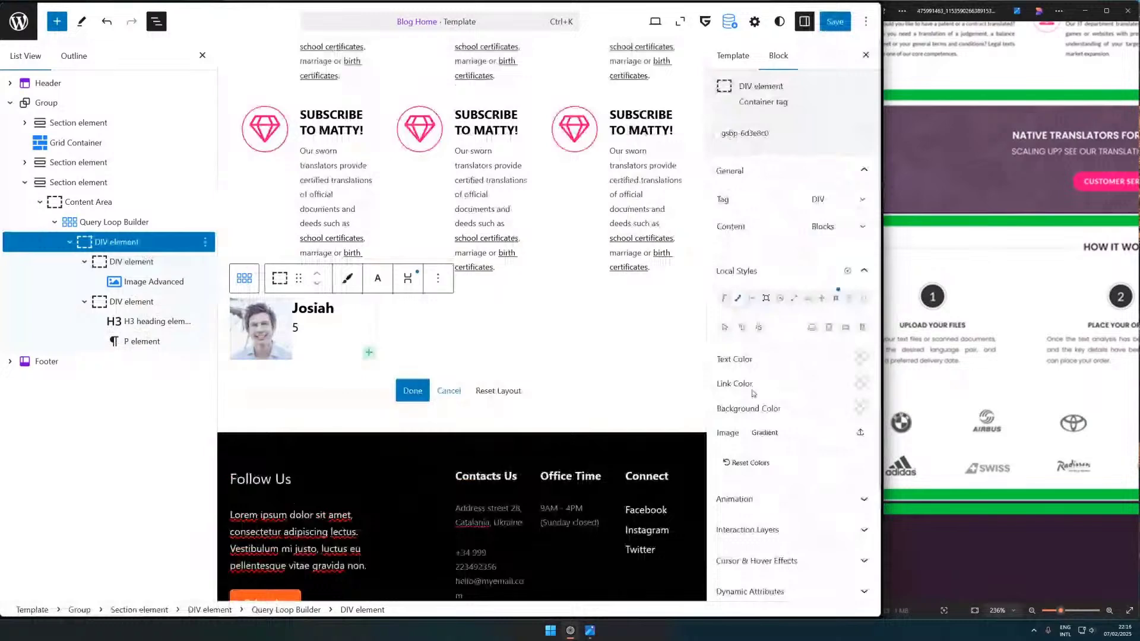
left_click(753, 391)
left_click(735, 30)
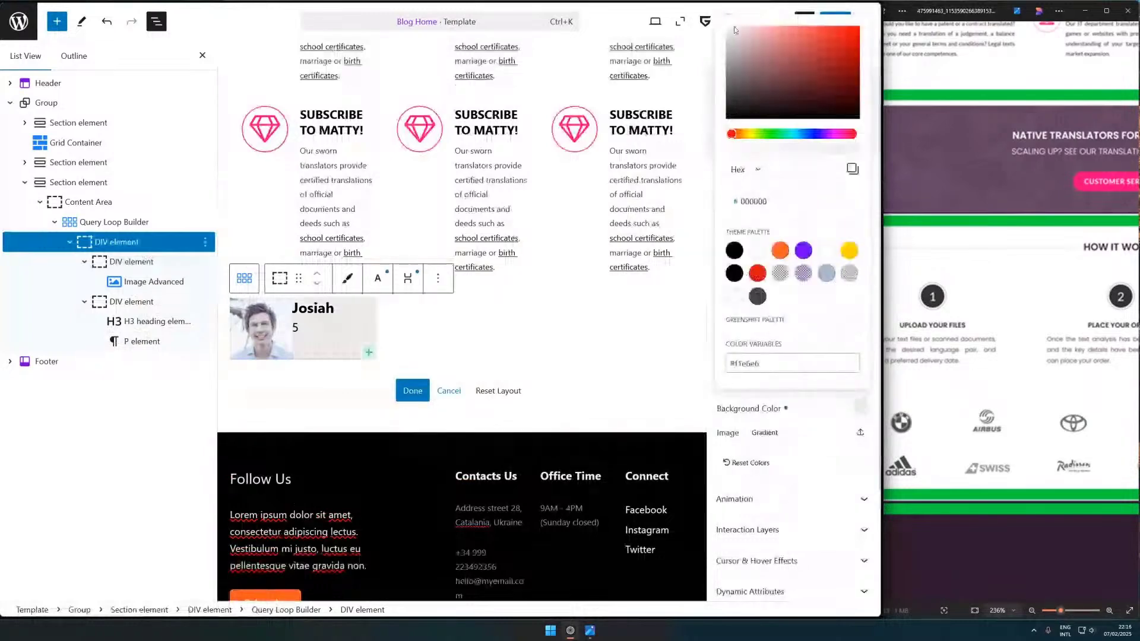
left_click(733, 40)
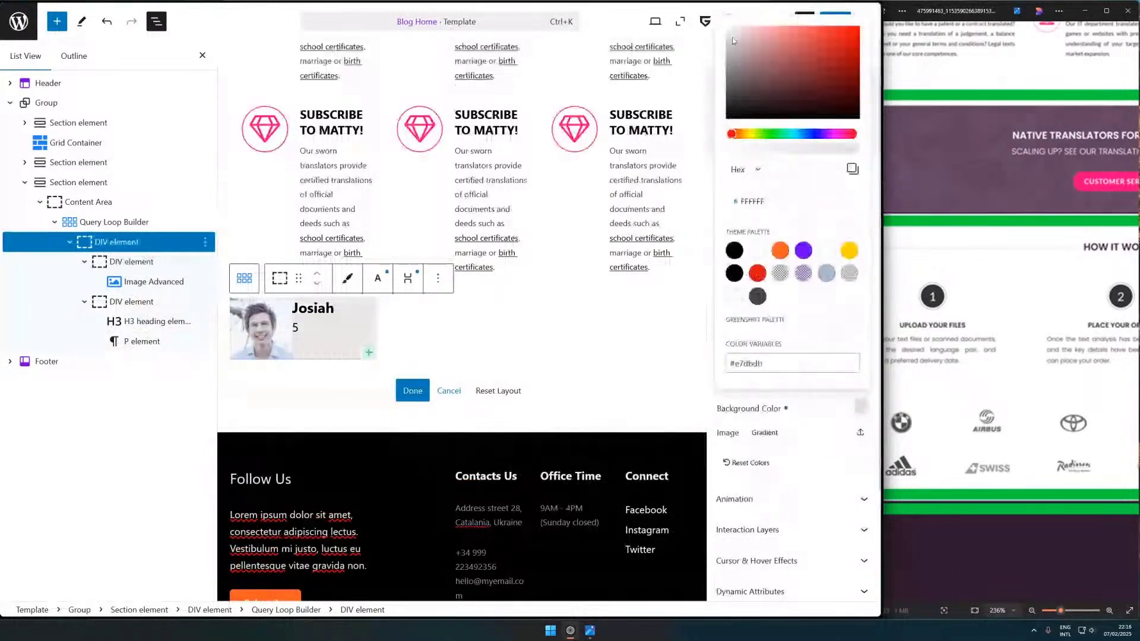
left_click_drag(733, 41, 706, 34)
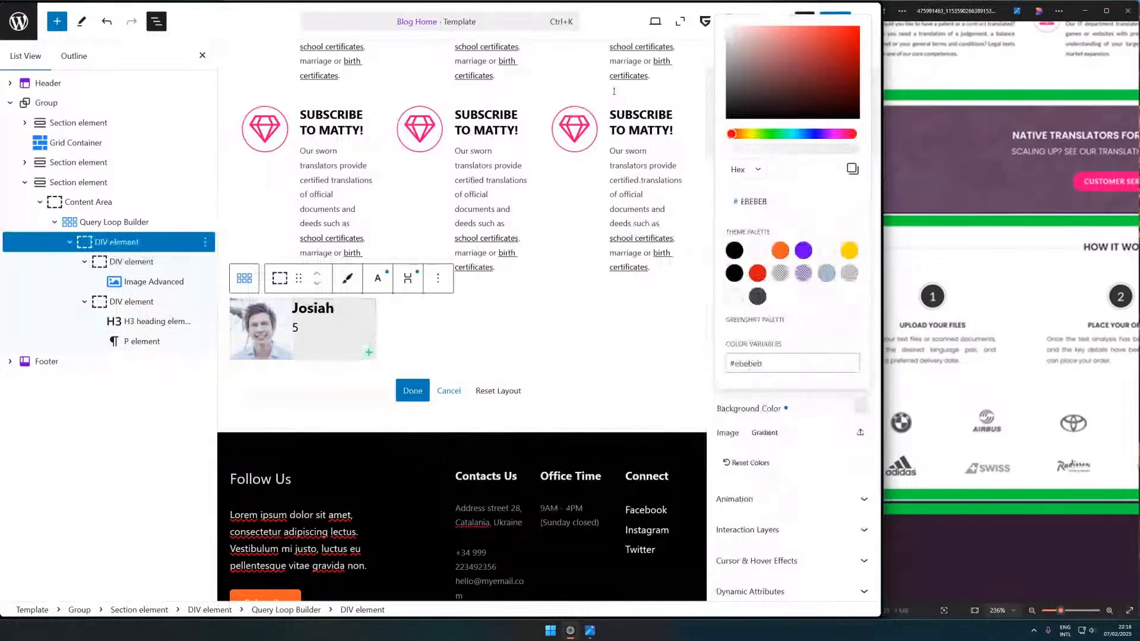
- Duplicate the P rating element below the H3 heading in the testimonial card
left_click(308, 335)
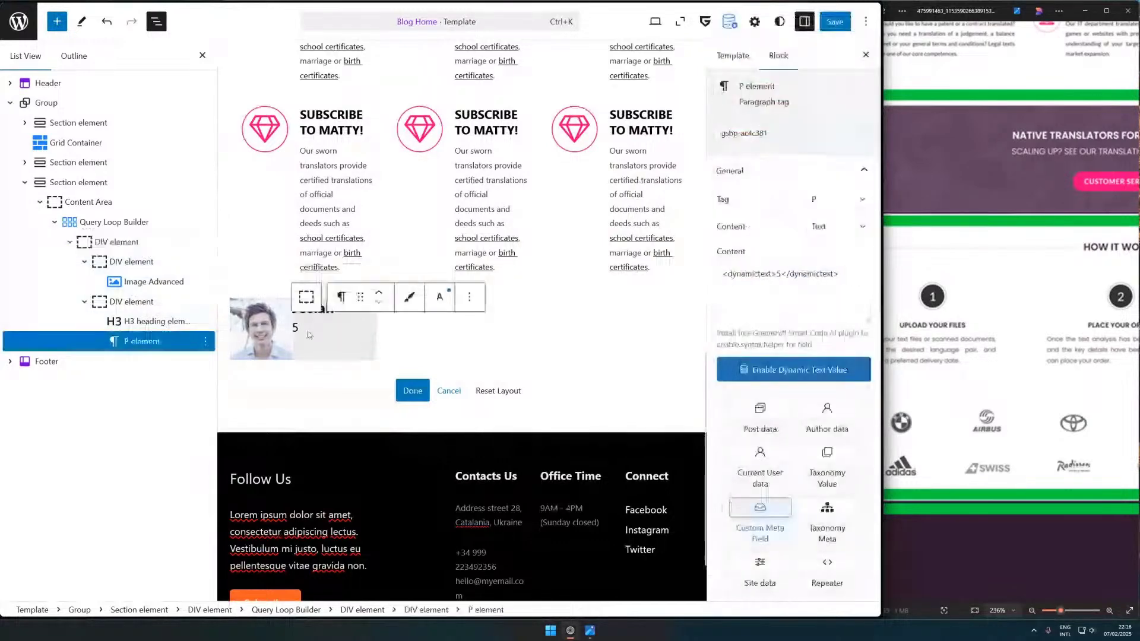
left_click(470, 296)
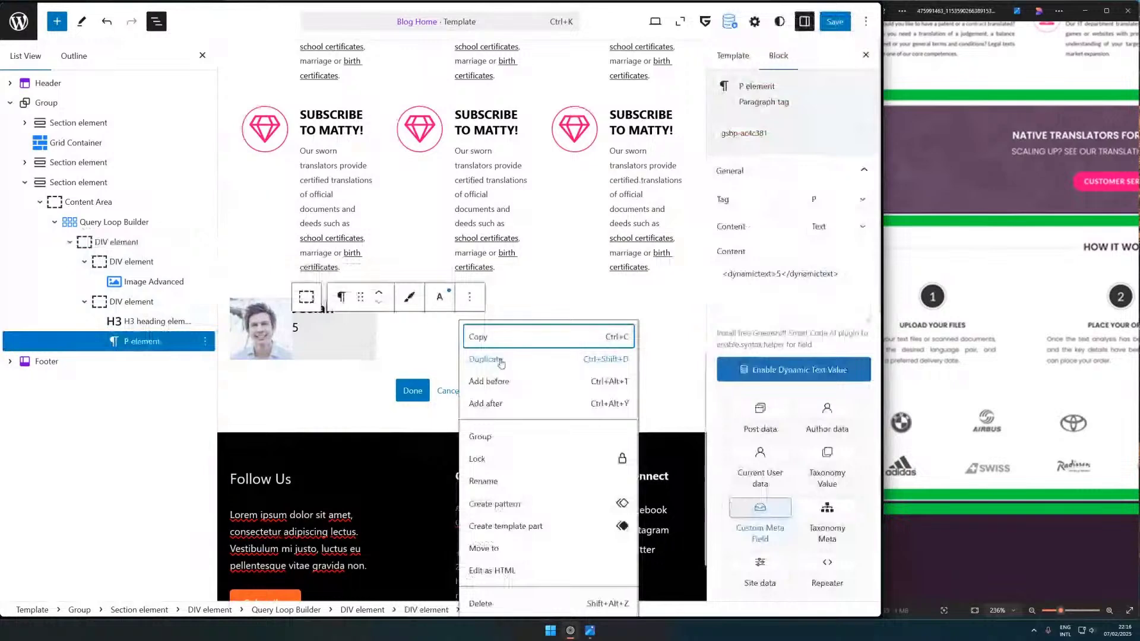
left_click(500, 361)
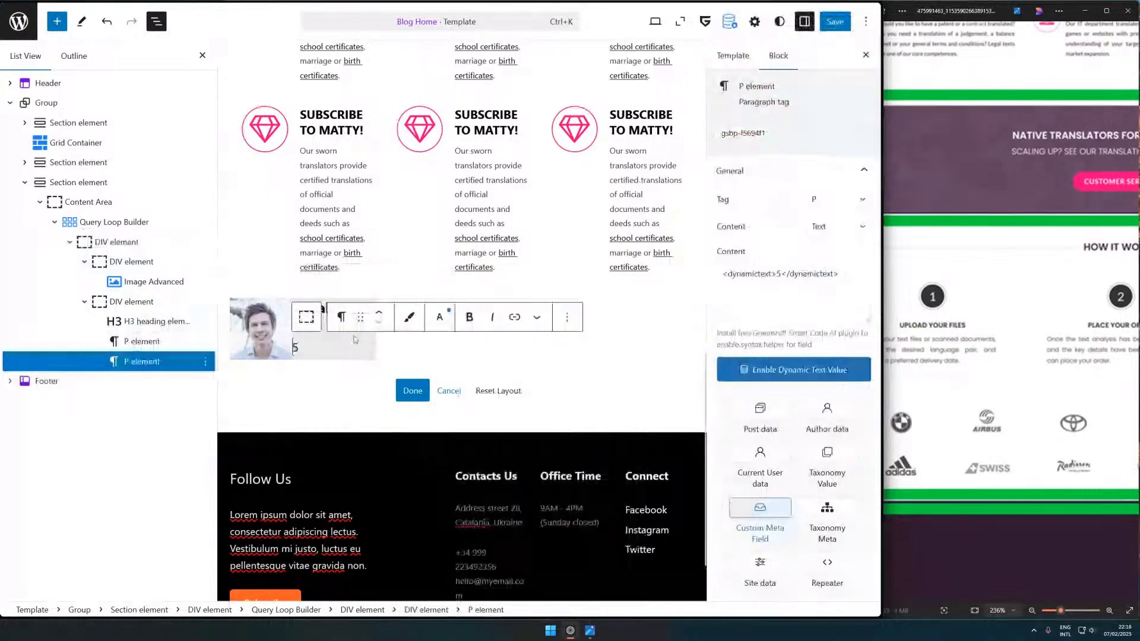
- Switch the first P element's dynamic text source to Post data so it outputs the testimonial's text instead of the rating
key("Up")
scroll(797, 433, "down", 1)
scroll(797, 434, "down", 1)
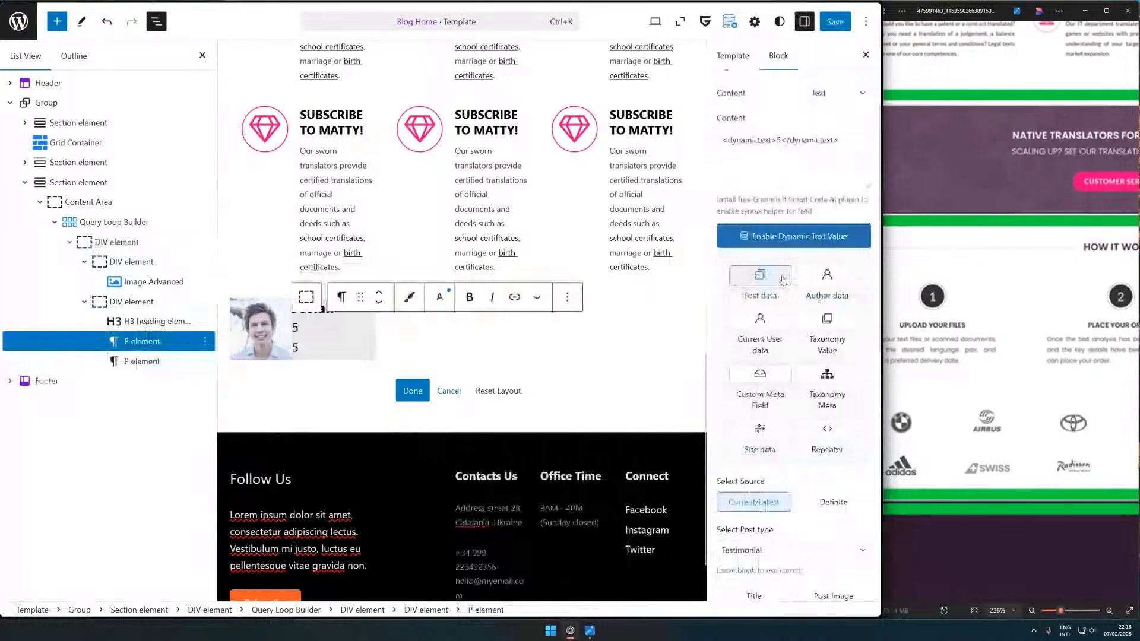
scroll(775, 392, "down", 4)
scroll(775, 392, "up", 4)
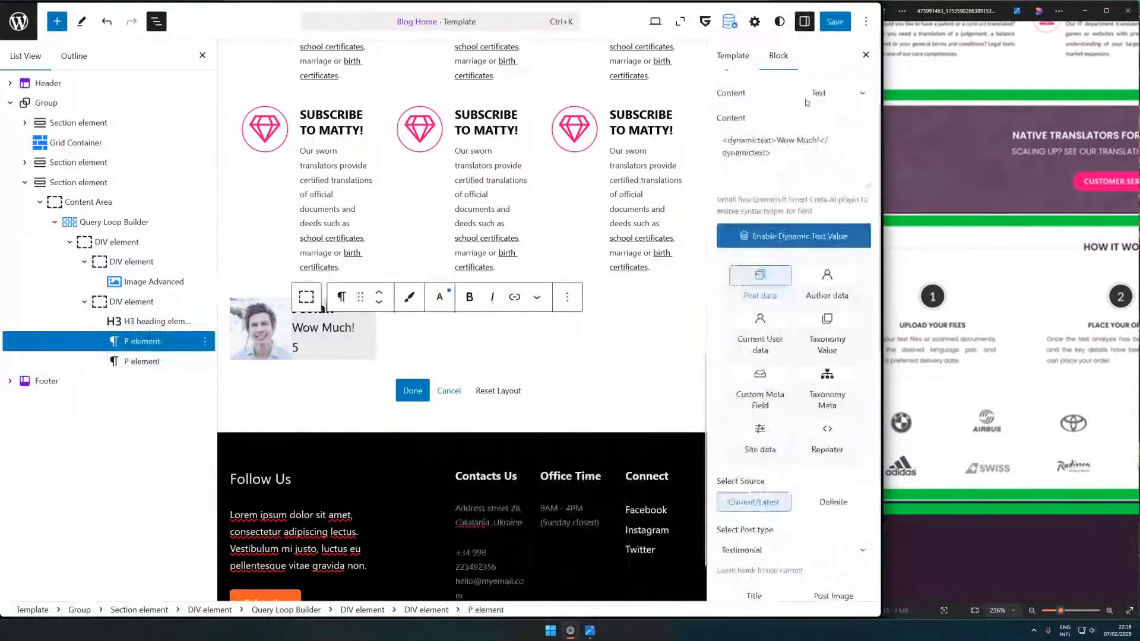
- Set the font size of the second P element, the rating, to .8 em in its quick appearance settings
left_click(290, 354)
left_click(294, 349)
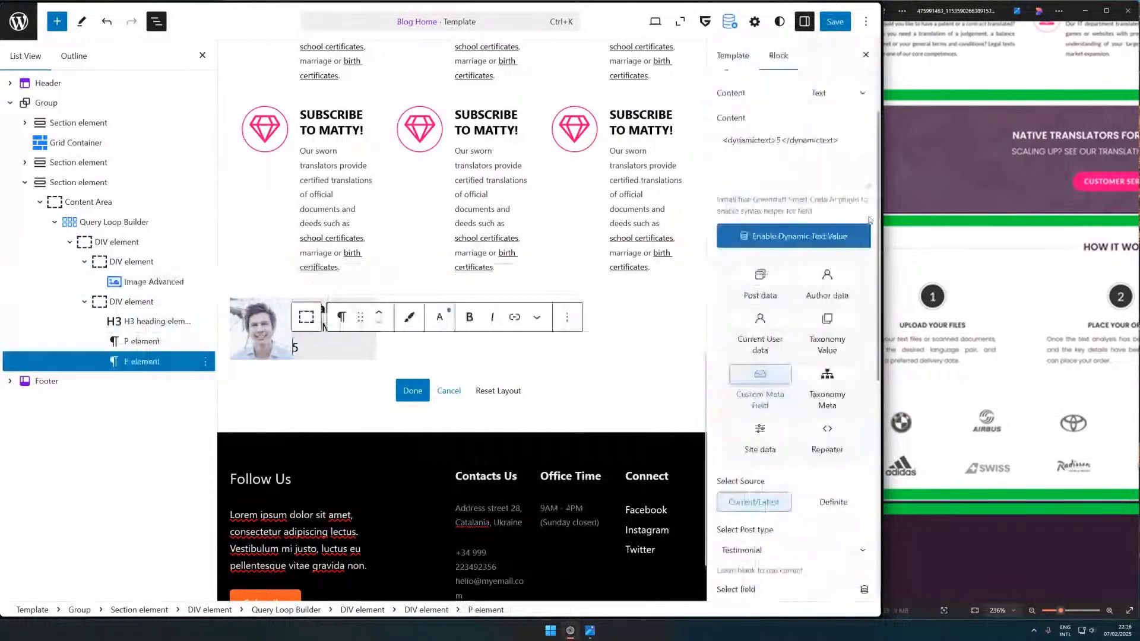
scroll(816, 404, "down", 2)
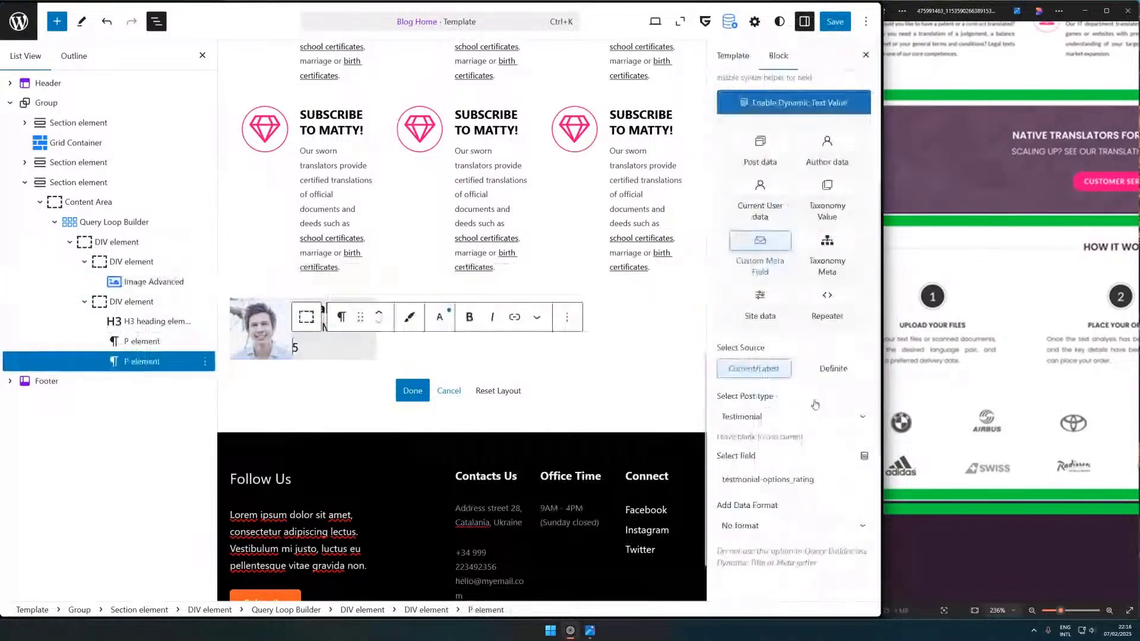
left_click(440, 317)
left_click(469, 392)
type(".8")
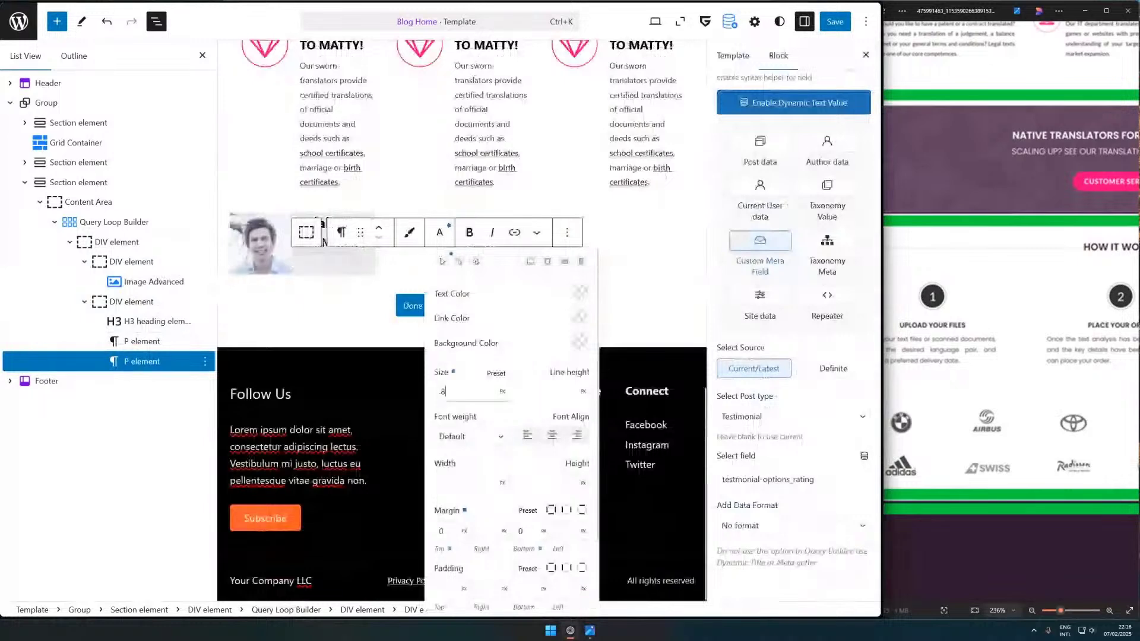
key("Tab")
key("e")
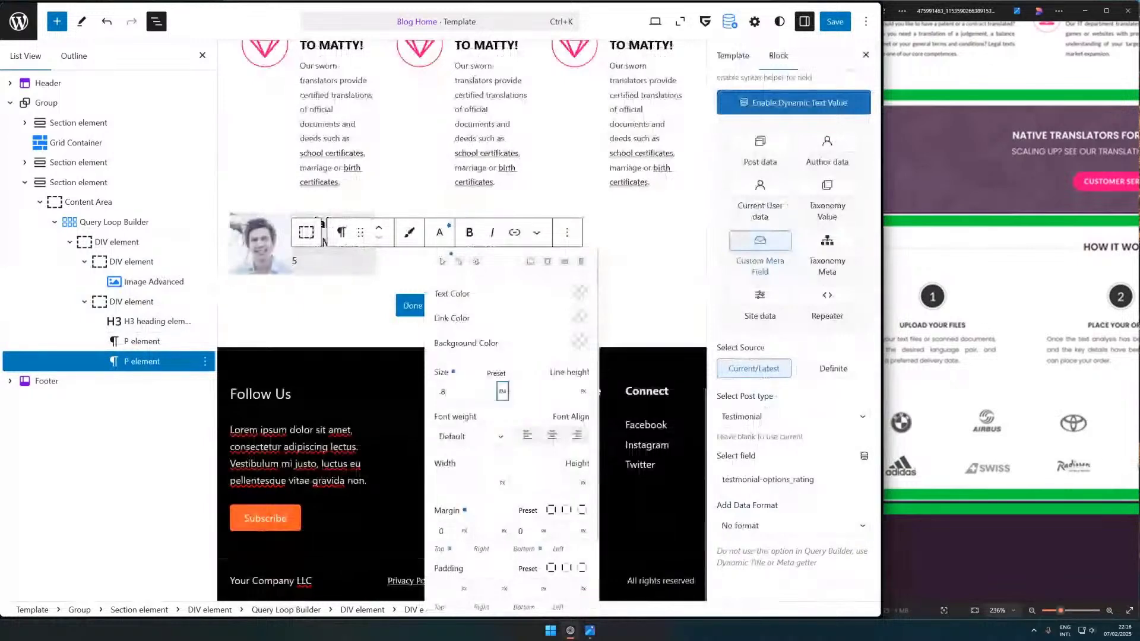
key("Escape")
- Apply the Medium border radius preset to all four corners of the outer DIV inside the Query Loop Builder
left_click(118, 243)
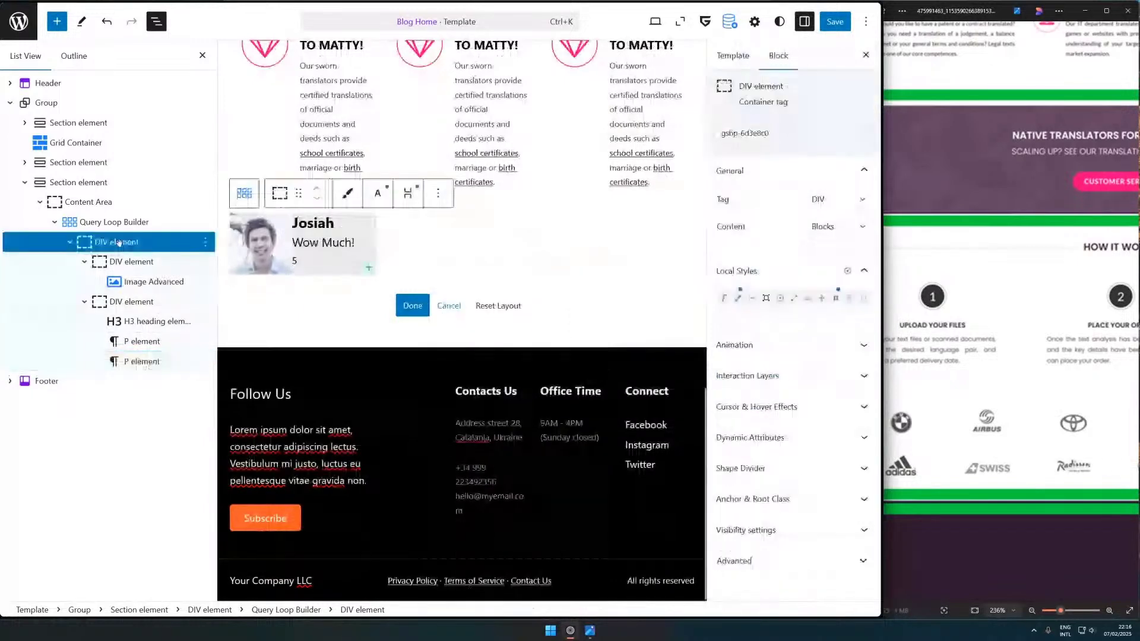
mouse_move(799, 304)
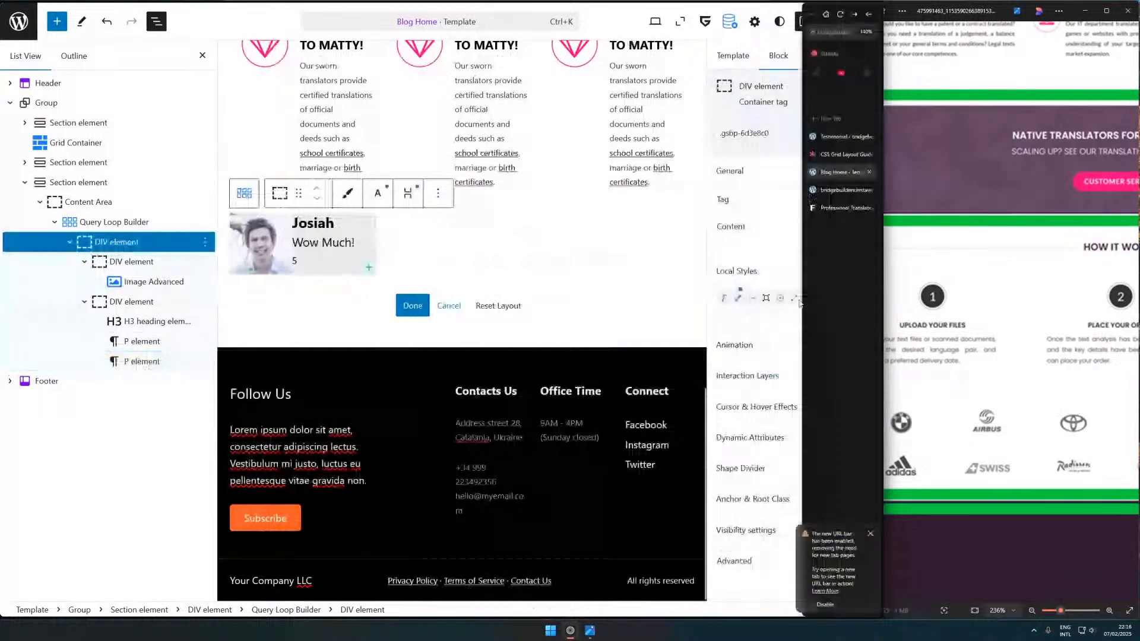
left_click(767, 299)
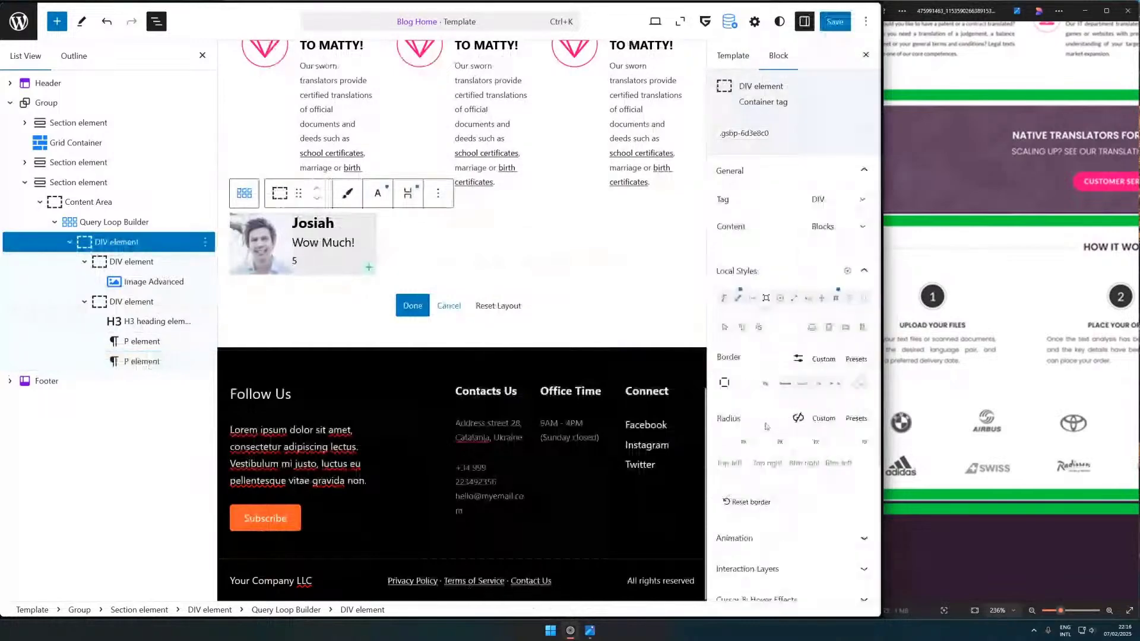
left_click(727, 444)
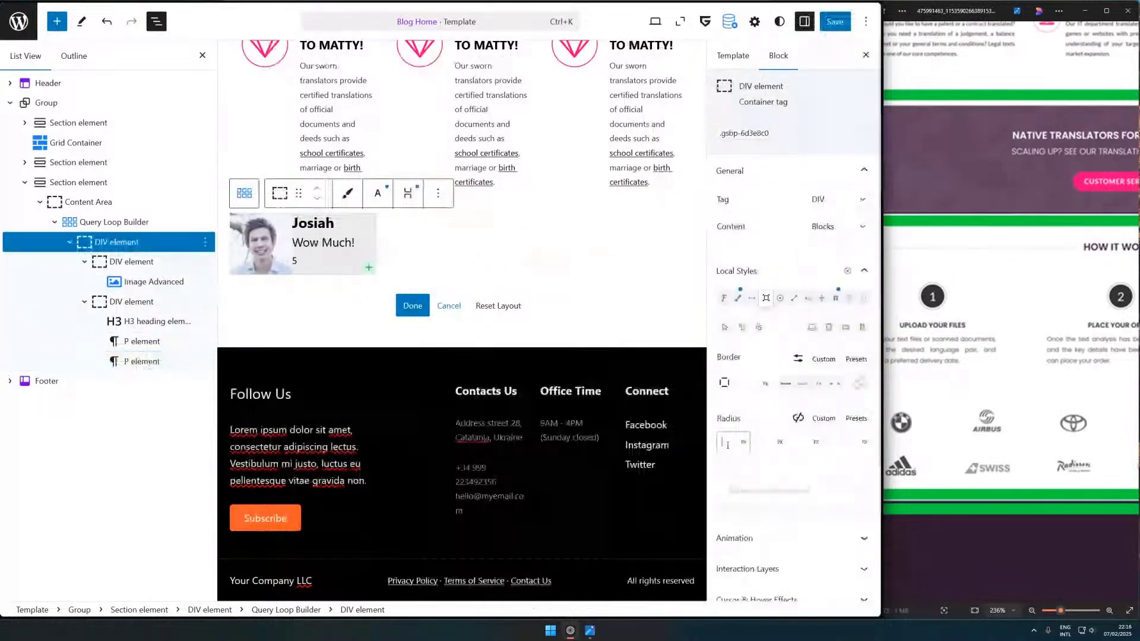
left_click(728, 444)
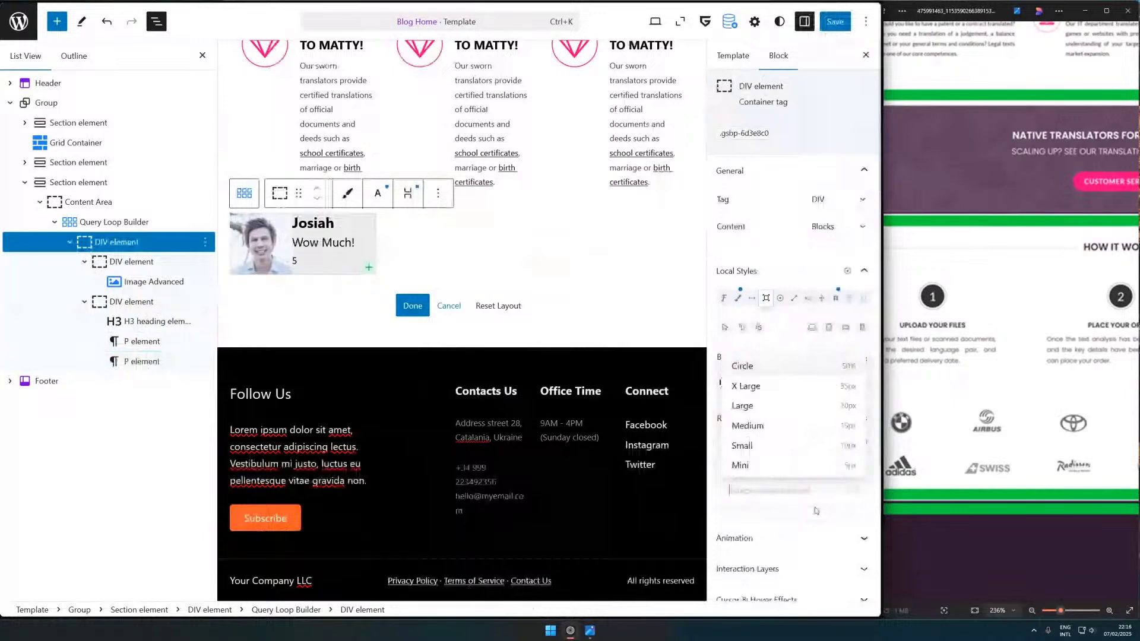
left_click(790, 432)
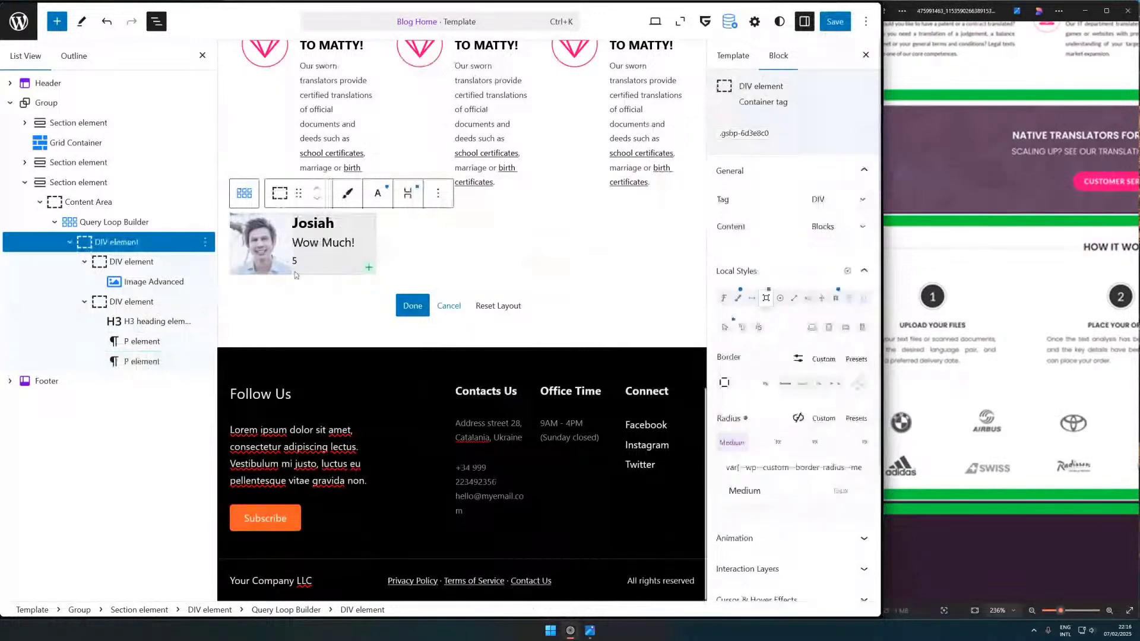
left_click(756, 444)
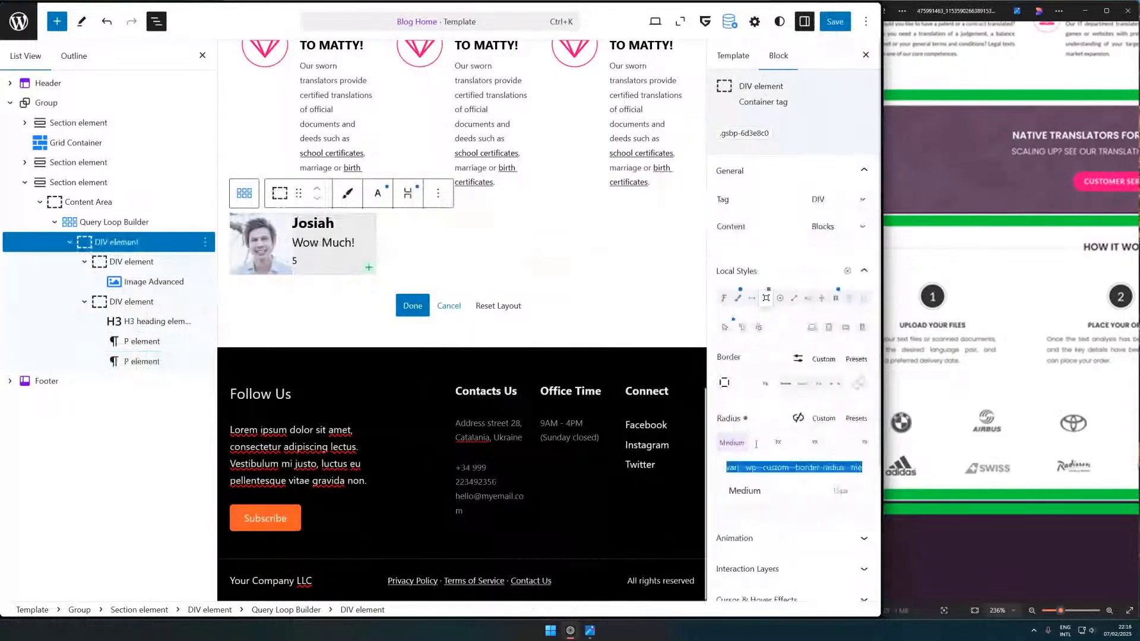
key("BackSpace")
left_click(787, 463)
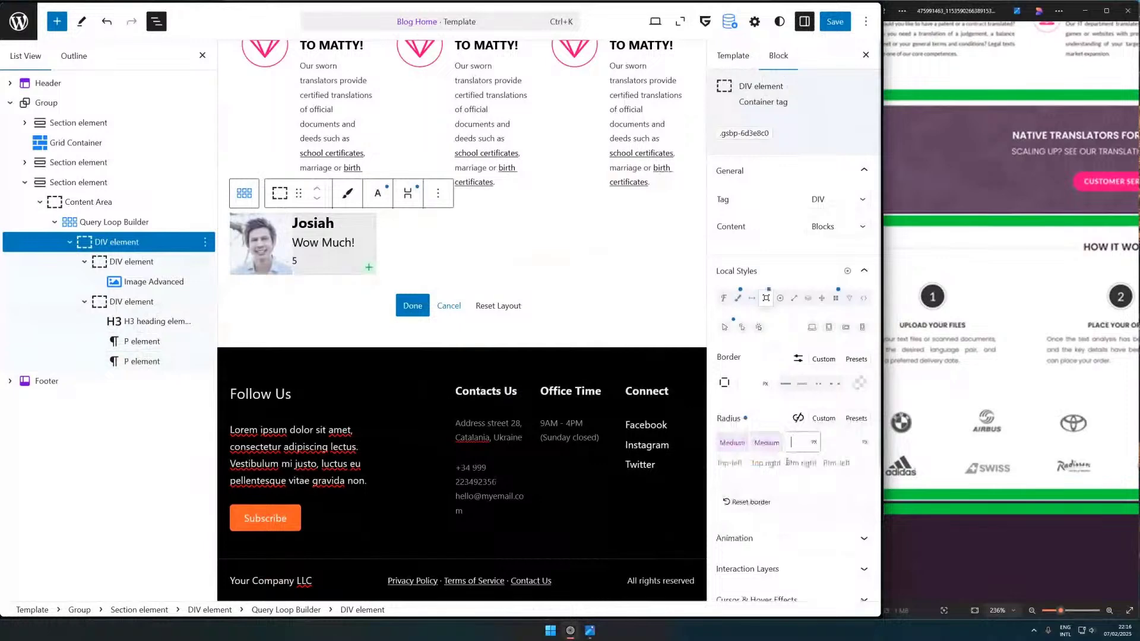
left_click(798, 418)
left_click(800, 450)
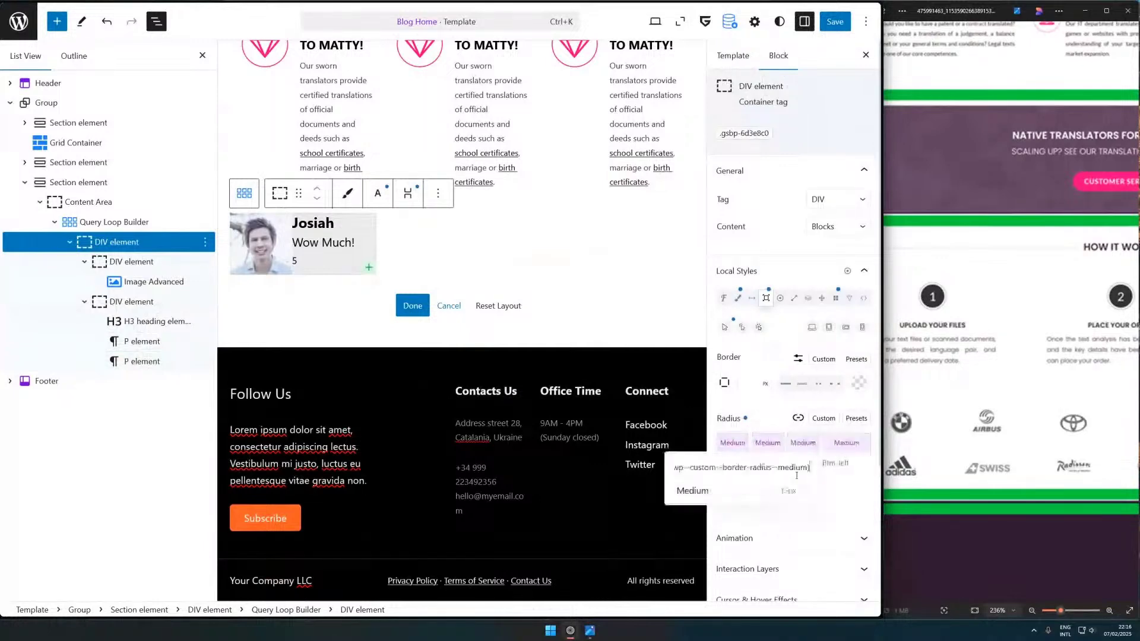
left_click(797, 475)
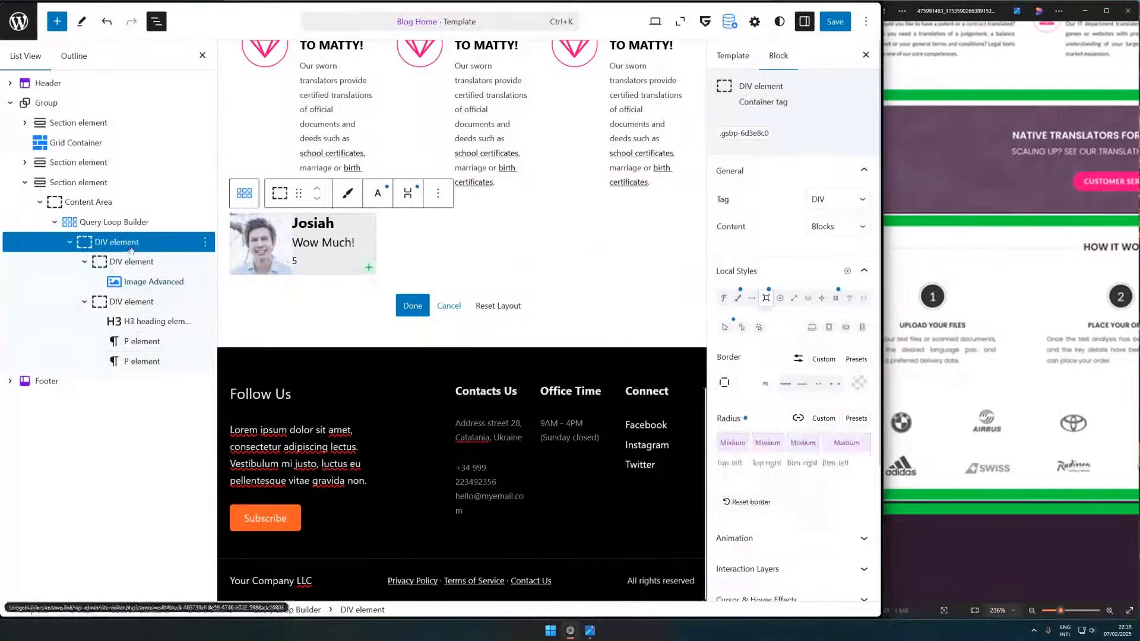
- Apply a spacing preset to the top padding of the DIV holding the name, text and rating, trying Regular and settling on X Small
left_click(136, 303)
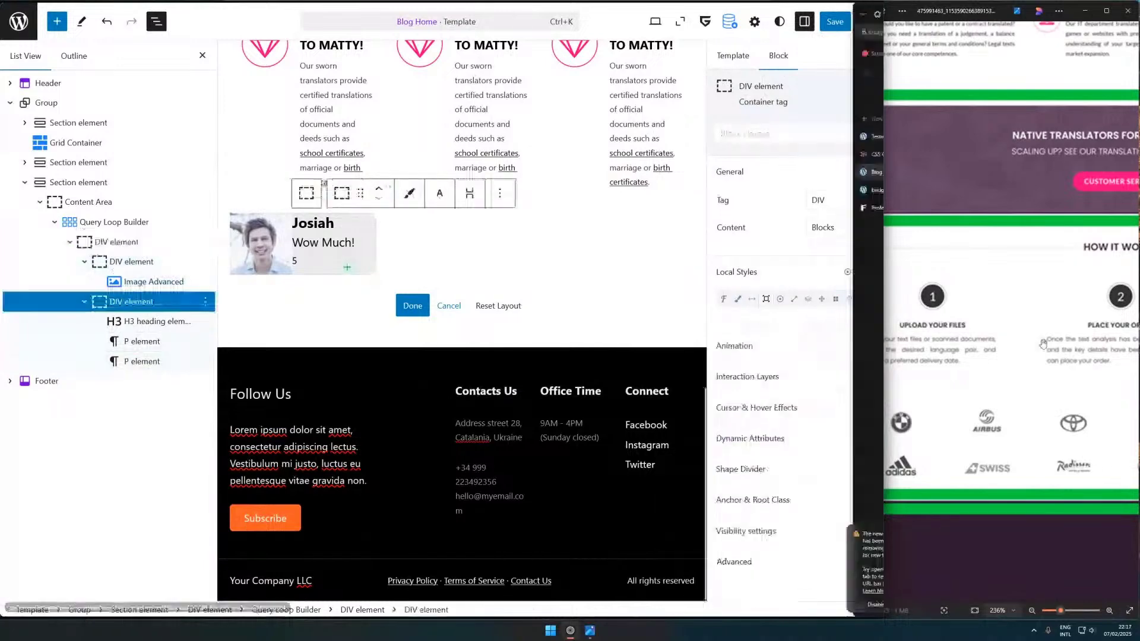
left_click(753, 300)
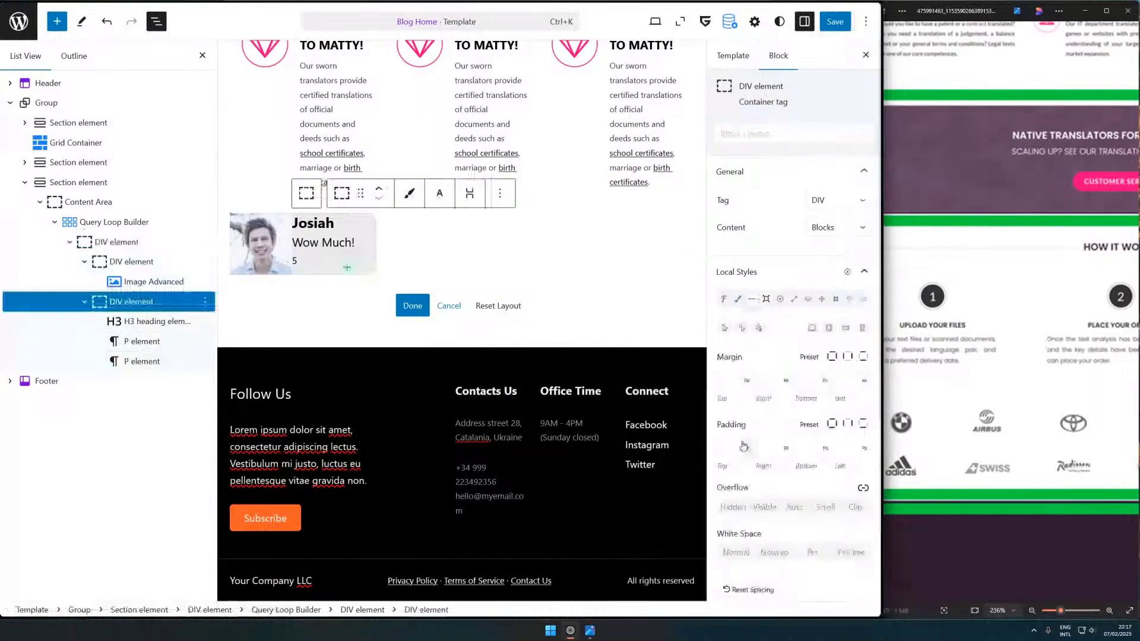
left_click(743, 447)
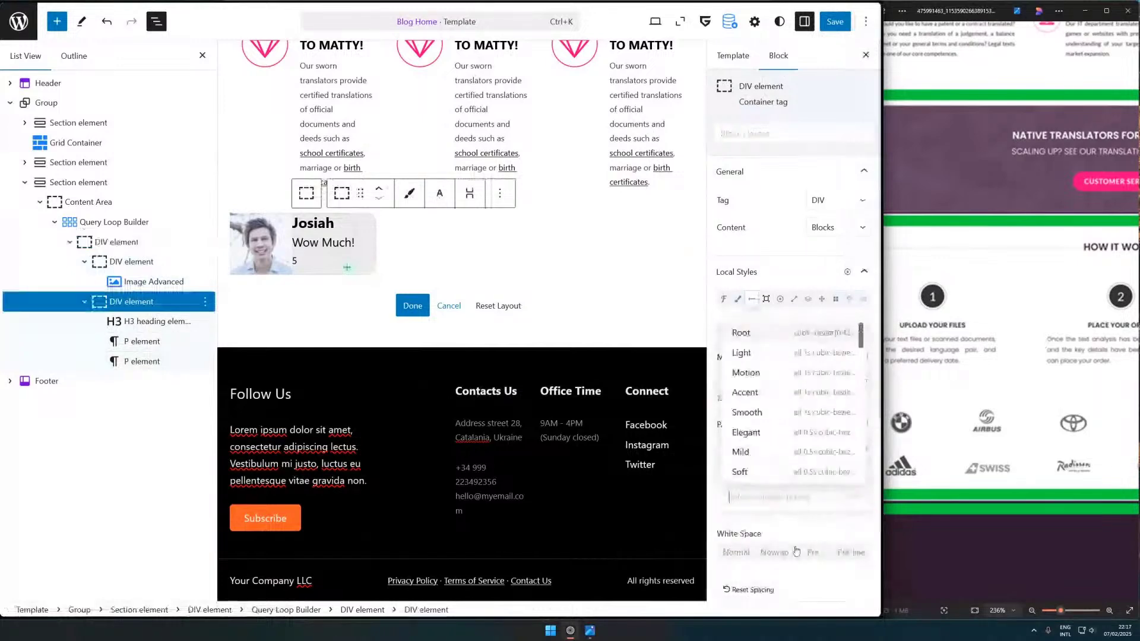
scroll(779, 428, "down", 3)
scroll(780, 428, "down", 3)
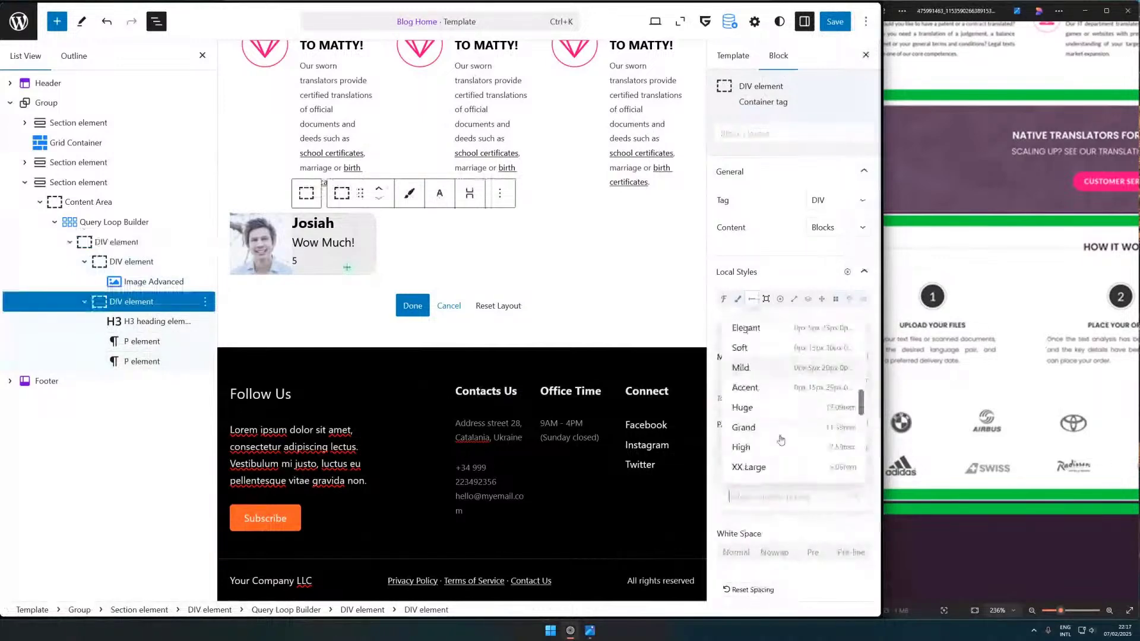
type("spacinmg")
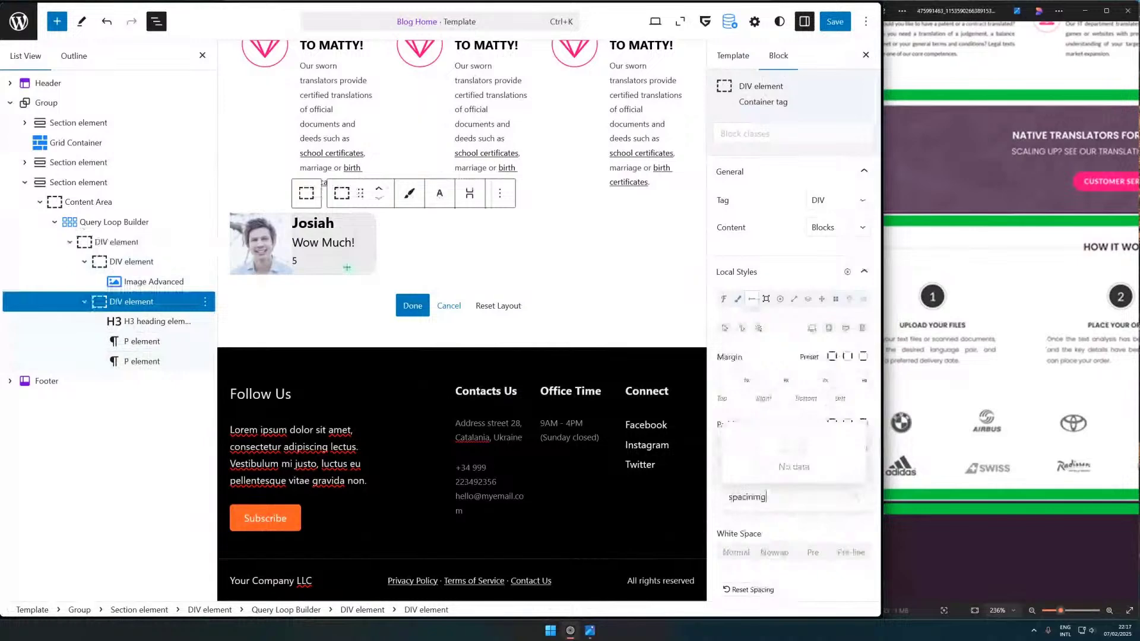
key("BackSpace")
key("BackSpace")
key("BackSpace")
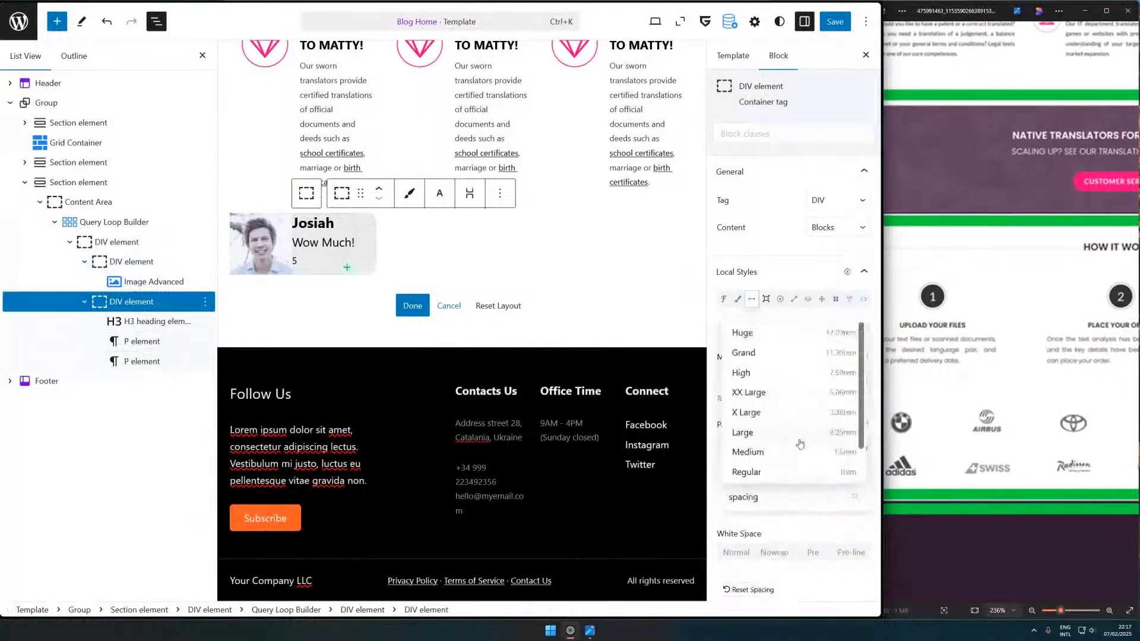
left_click(795, 472)
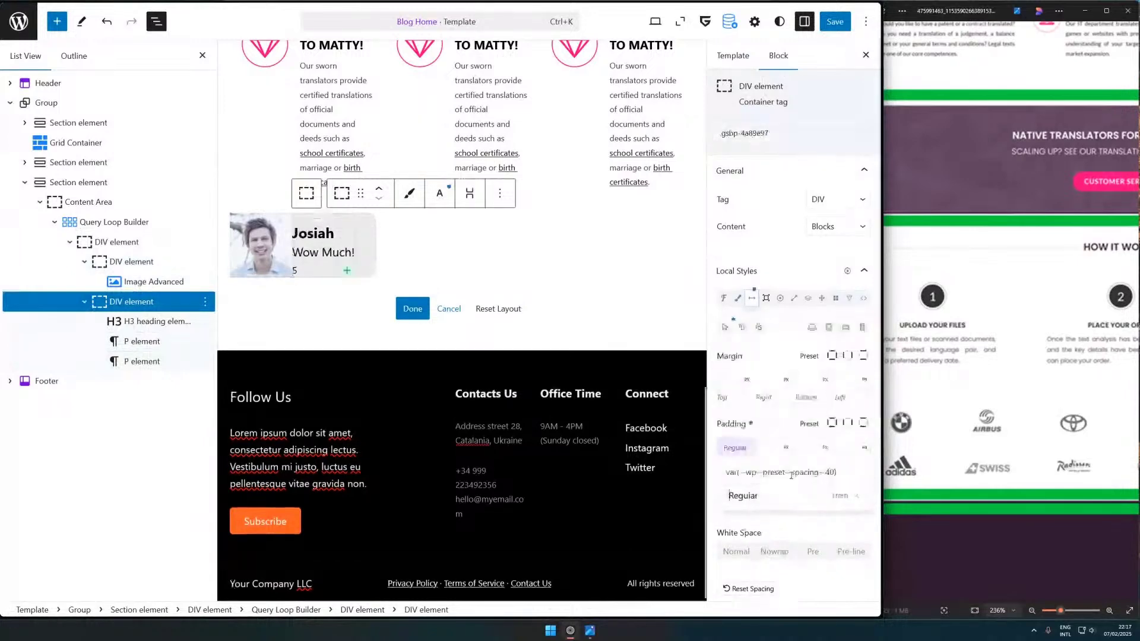
left_click(849, 483)
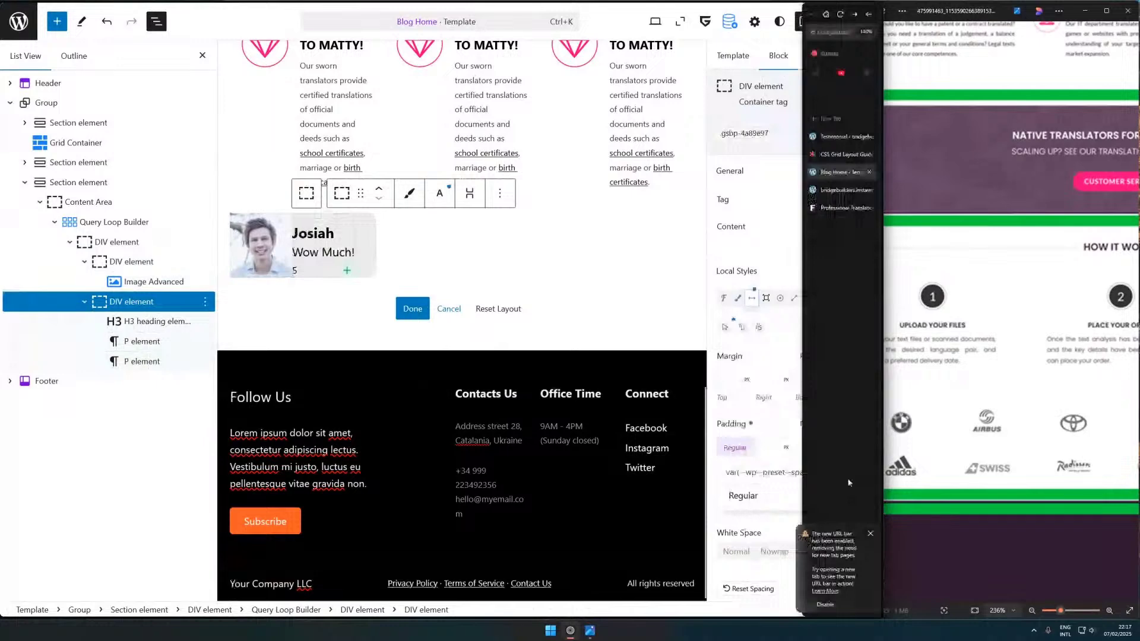
left_click(829, 472)
- Set the right, bottom and left padding of the DIV holding the name, text and rating to the X Small preset
left_click(774, 451)
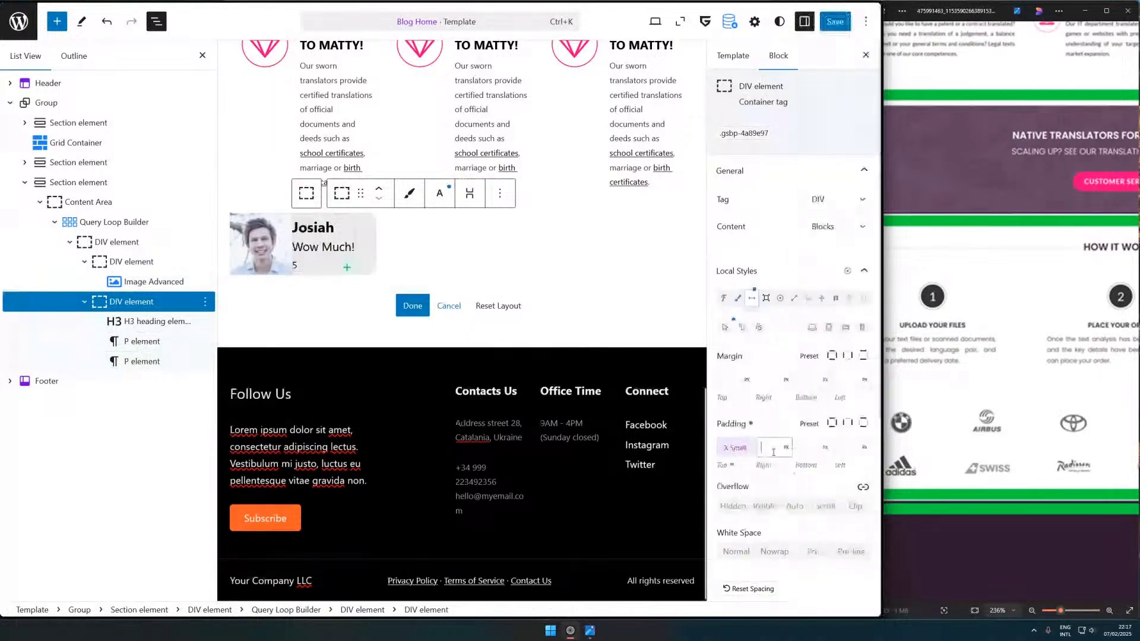
left_click(792, 480)
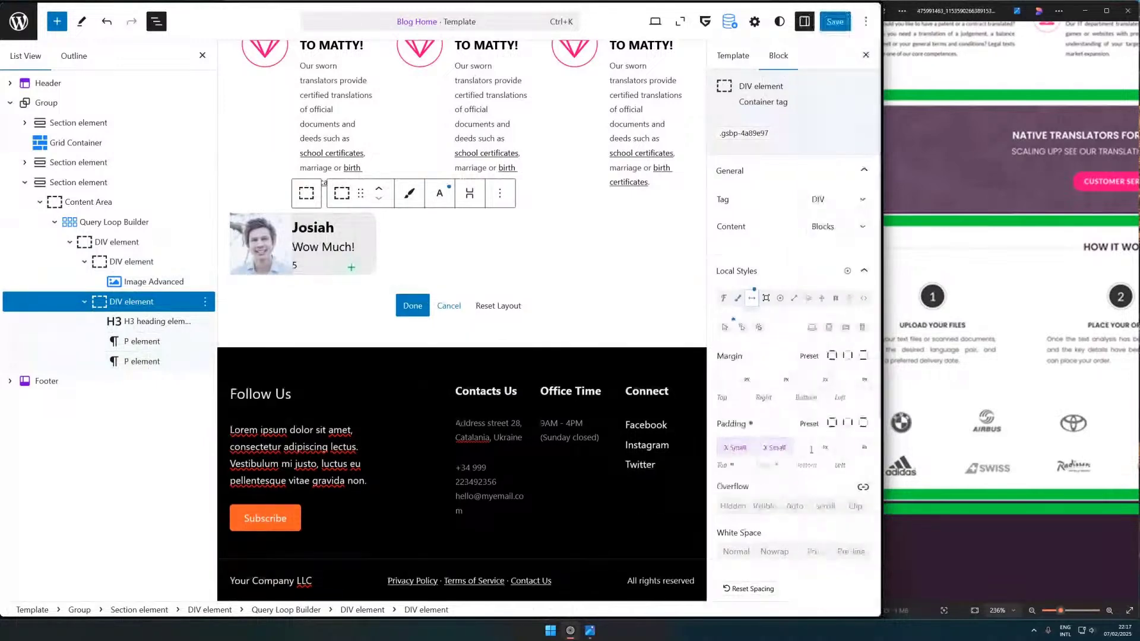
type("var(--wp--preset--spacing--20)")
left_click(850, 449)
left_click(814, 471)
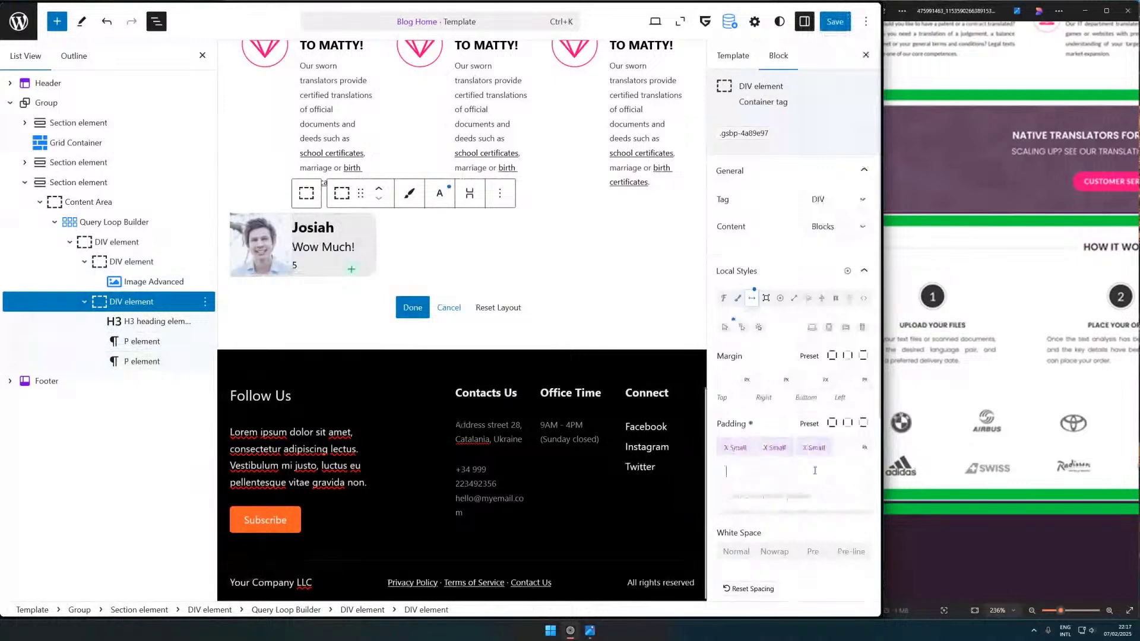
type("var(--wp--preset--spacing--20)")
left_click(783, 420)
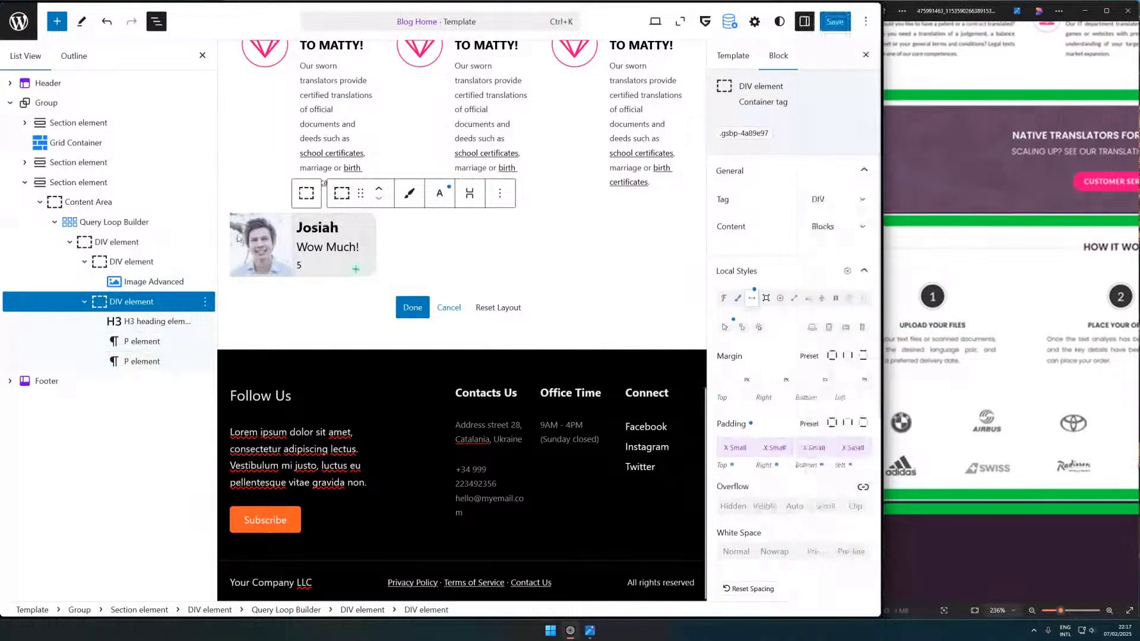
- Examine the layout settings of the outer DIV inside the Query Loop Builder, including its alignment, gap and span options
left_click(238, 238)
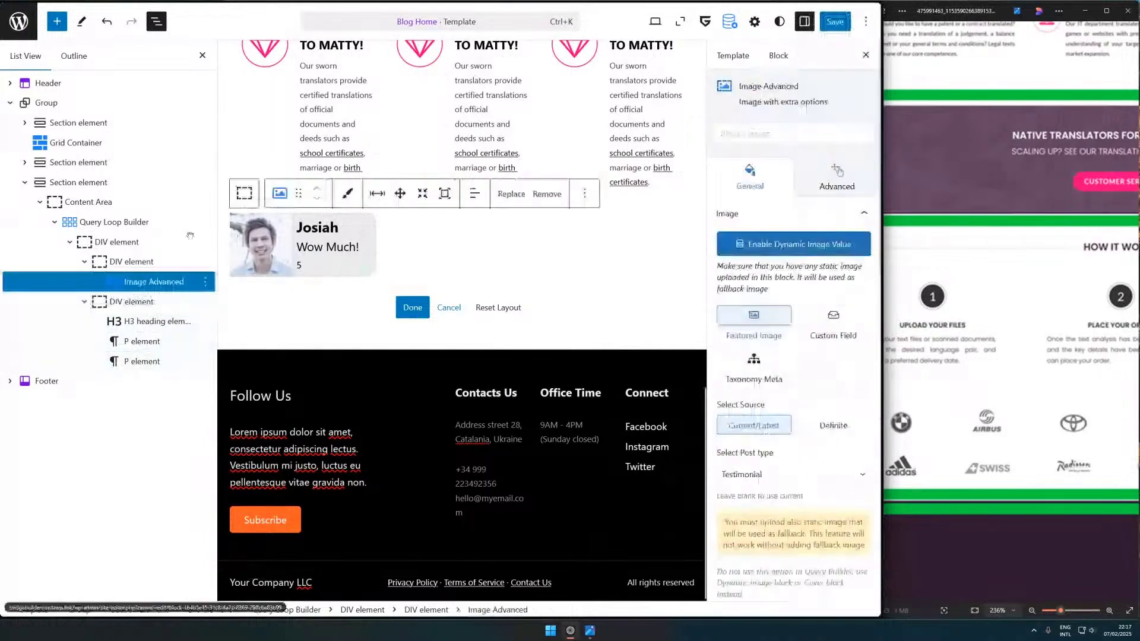
left_click(151, 261)
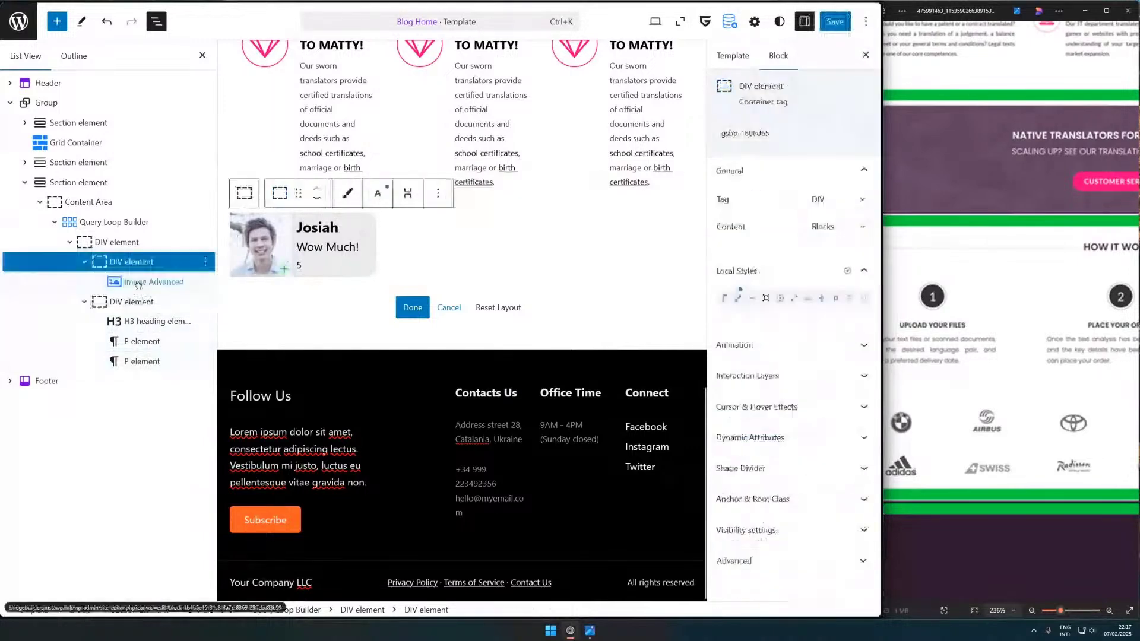
left_click(113, 242)
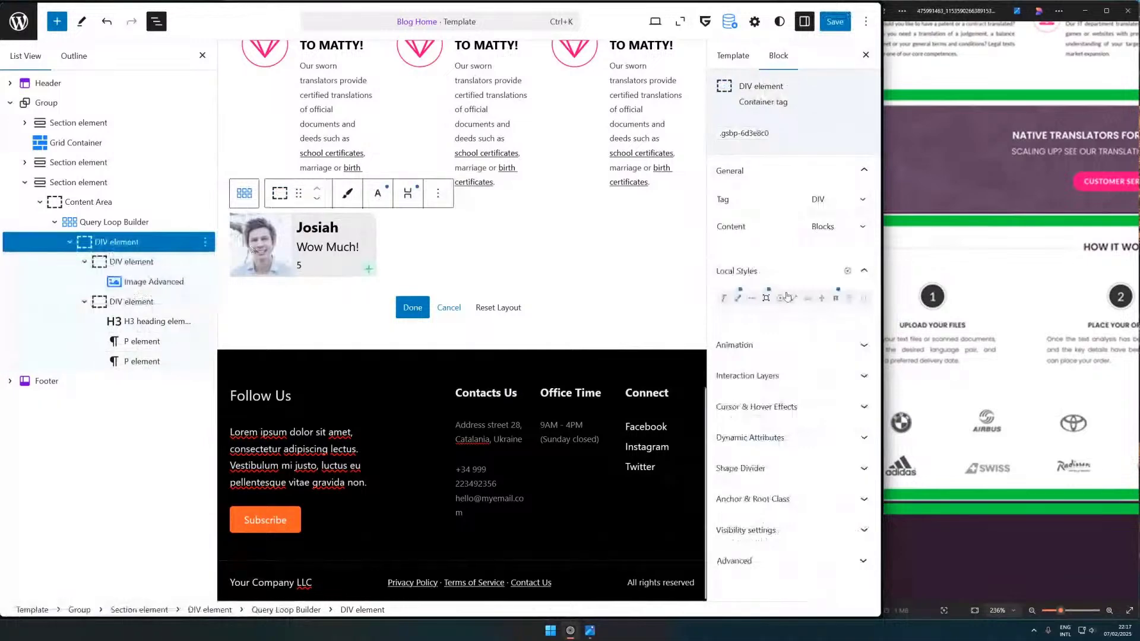
left_click(835, 299)
scroll(857, 416, "down", 1)
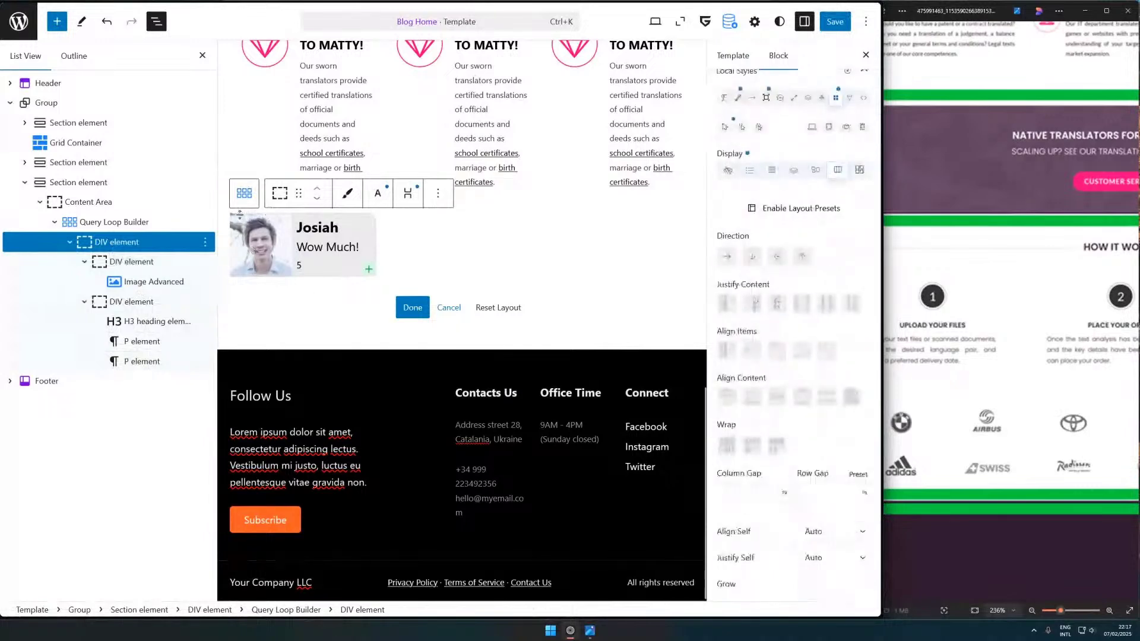
scroll(822, 442, "down", 4)
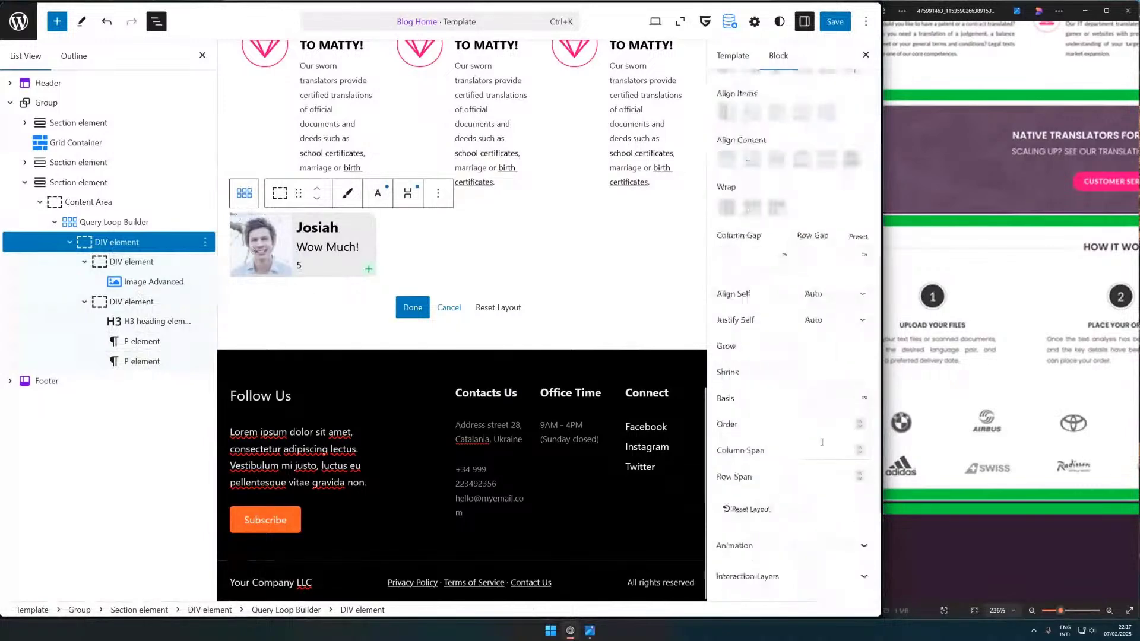
scroll(821, 442, "up", 2)
scroll(790, 467, "down", 2)
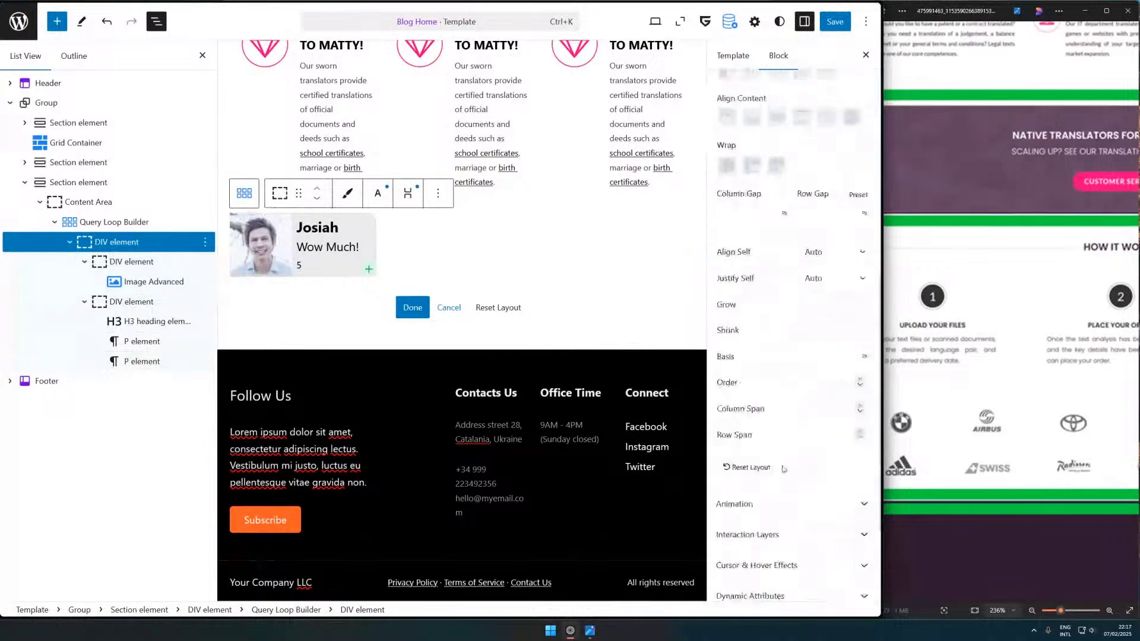
scroll(734, 473, "up", 3)
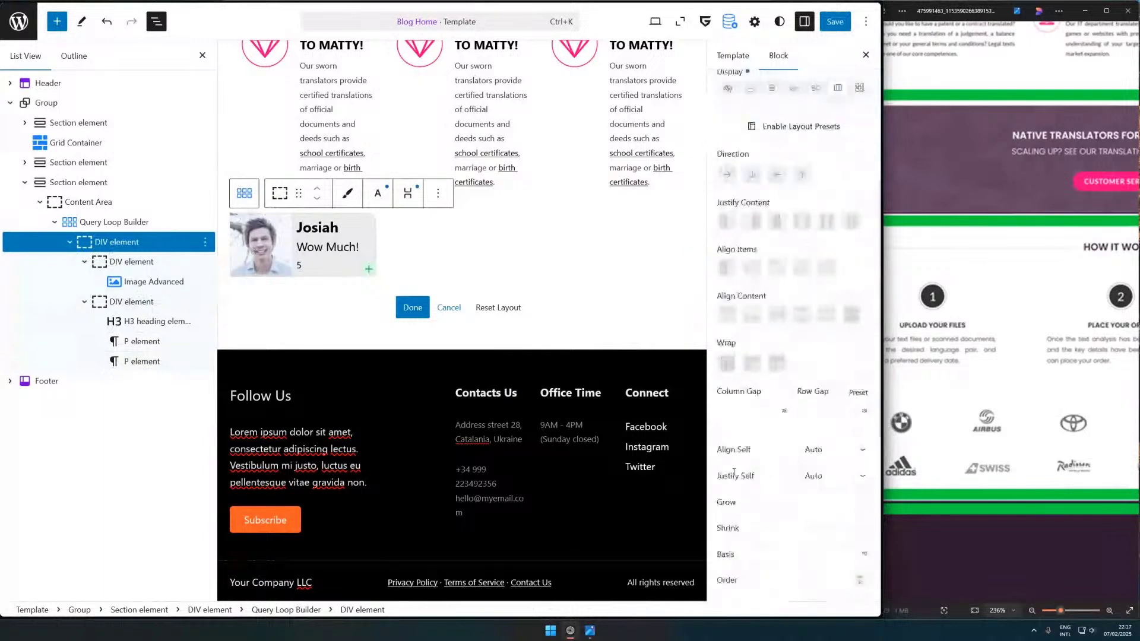
scroll(735, 472, "down", 3)
scroll(756, 462, "up", 6)
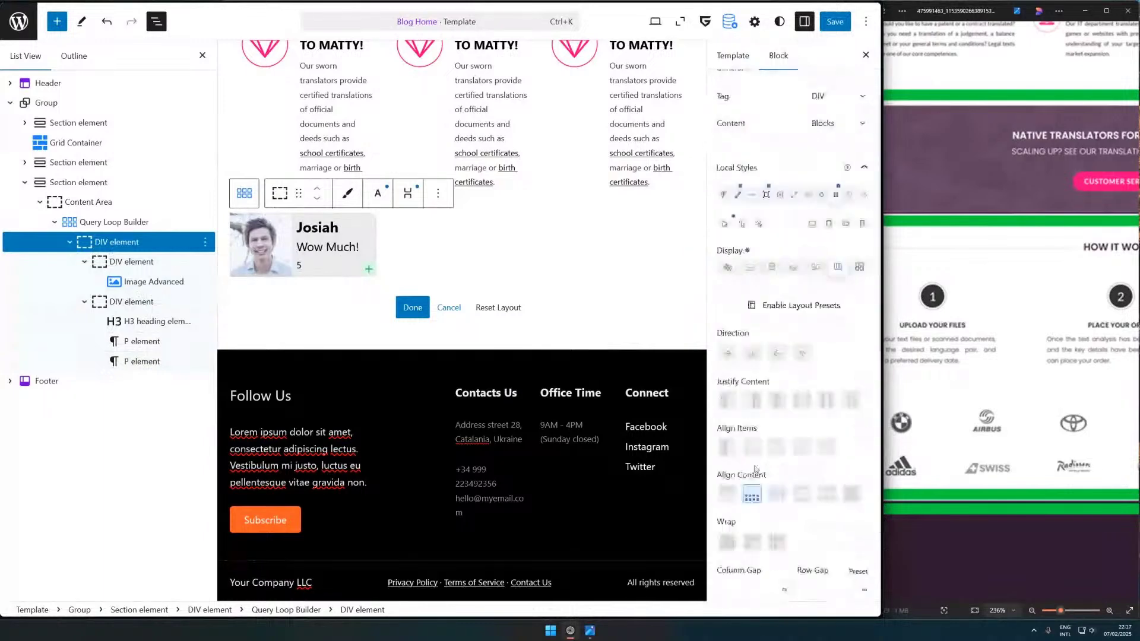
scroll(786, 280, "up", 1)
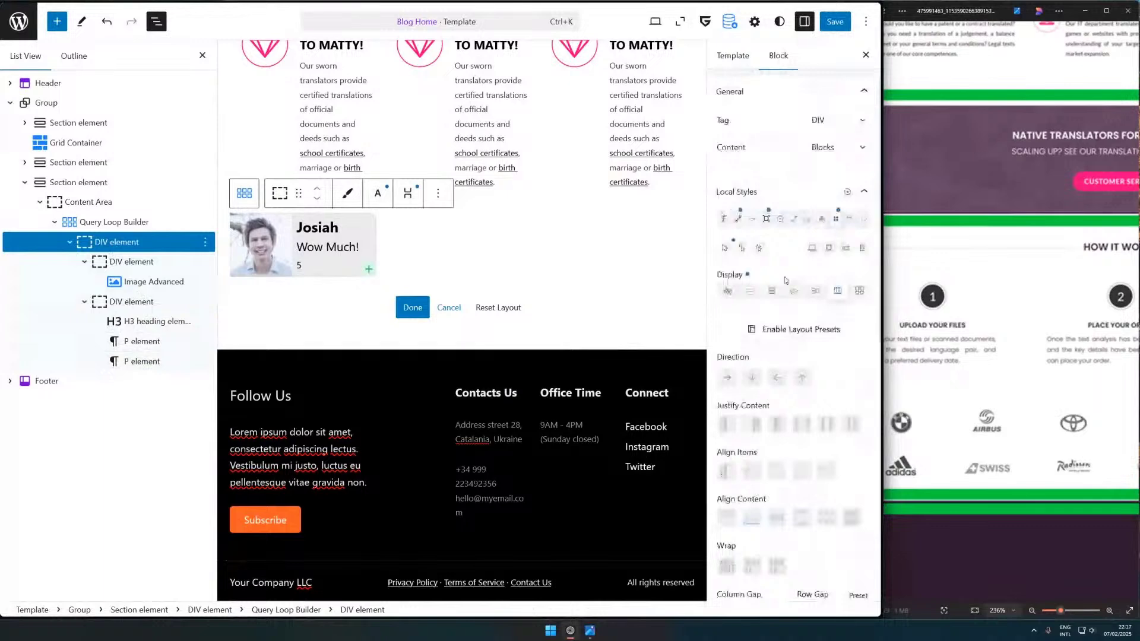
scroll(796, 321, "down", 8)
scroll(796, 333, "down", 1)
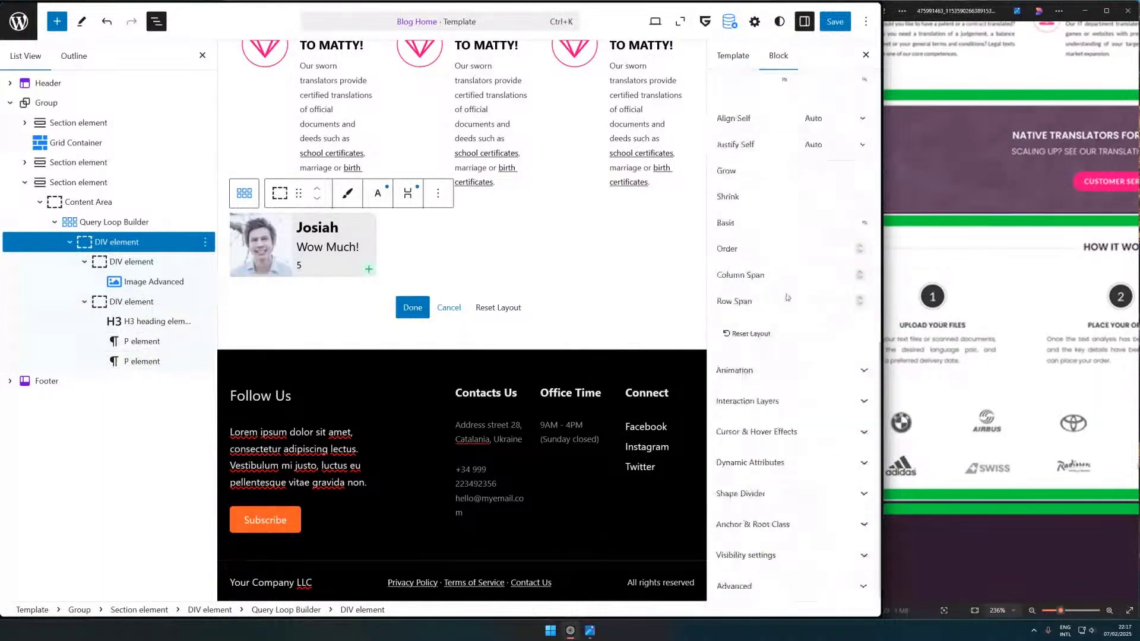
scroll(820, 300, "up", 10)
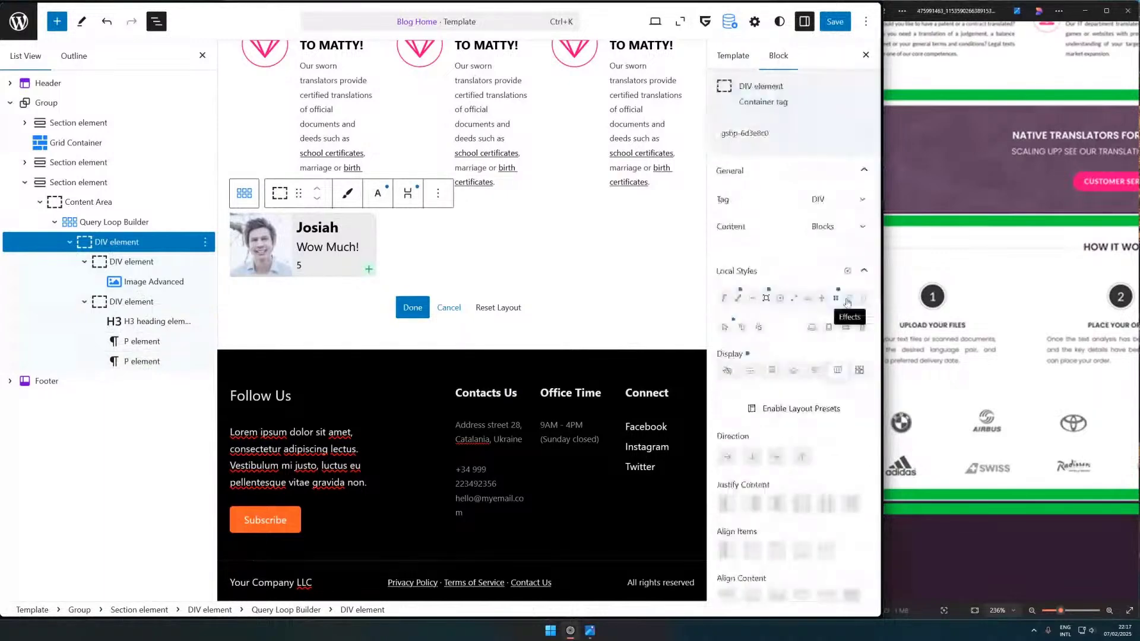
- Look through the outer DIV's effects and its transition and transform settings
left_click(847, 302)
scroll(796, 385, "down", 1)
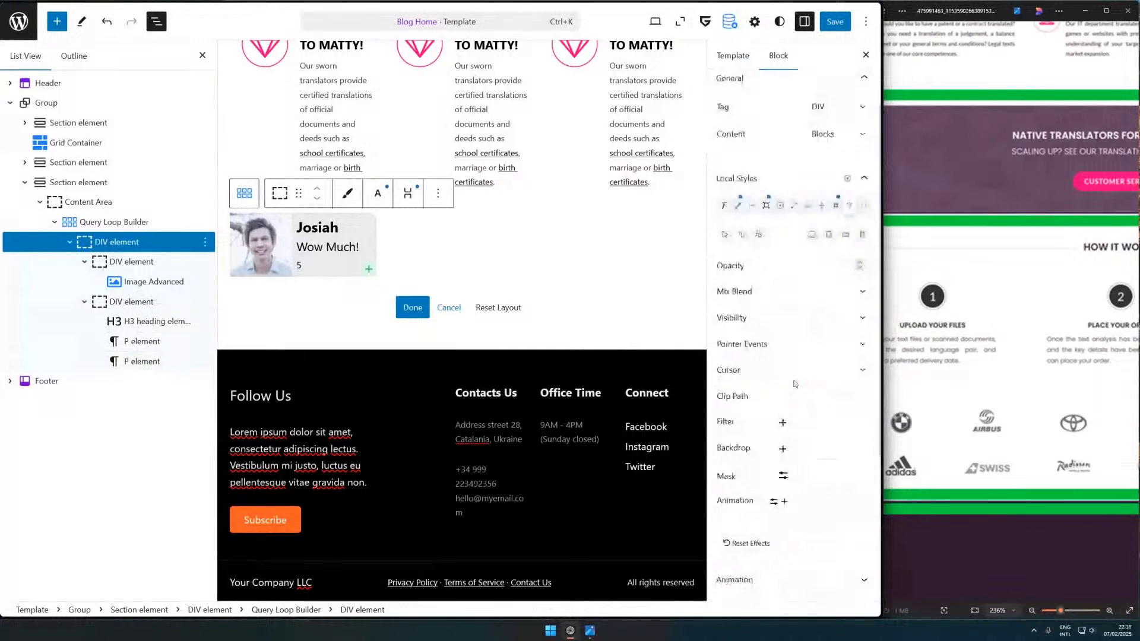
scroll(783, 357, "down", 1)
scroll(772, 324, "down", 1)
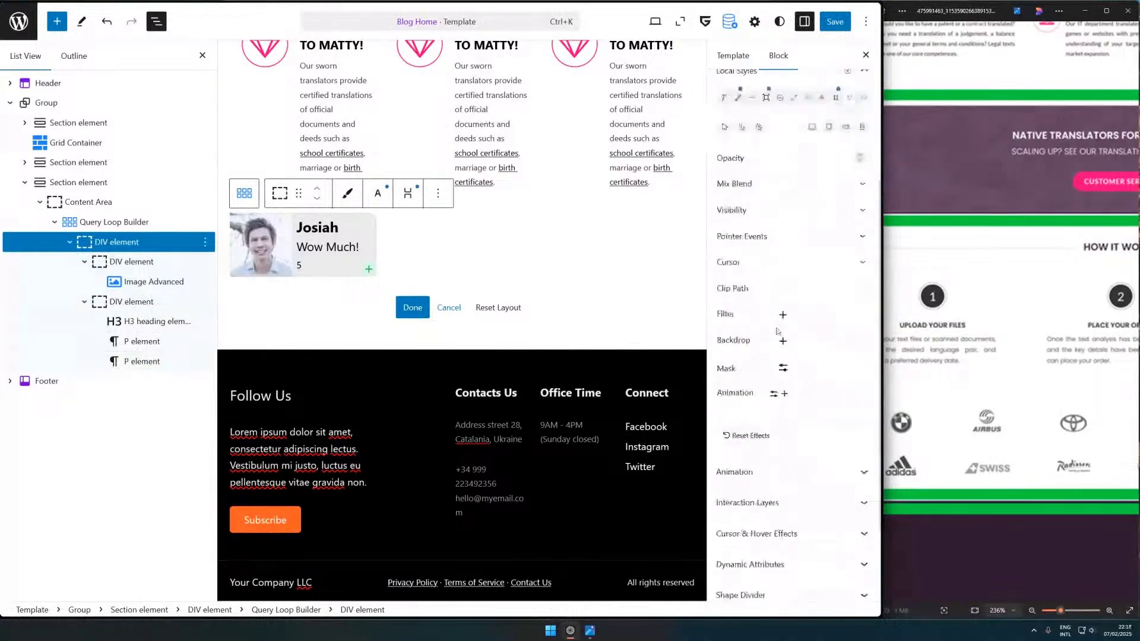
scroll(851, 295, "up", 3)
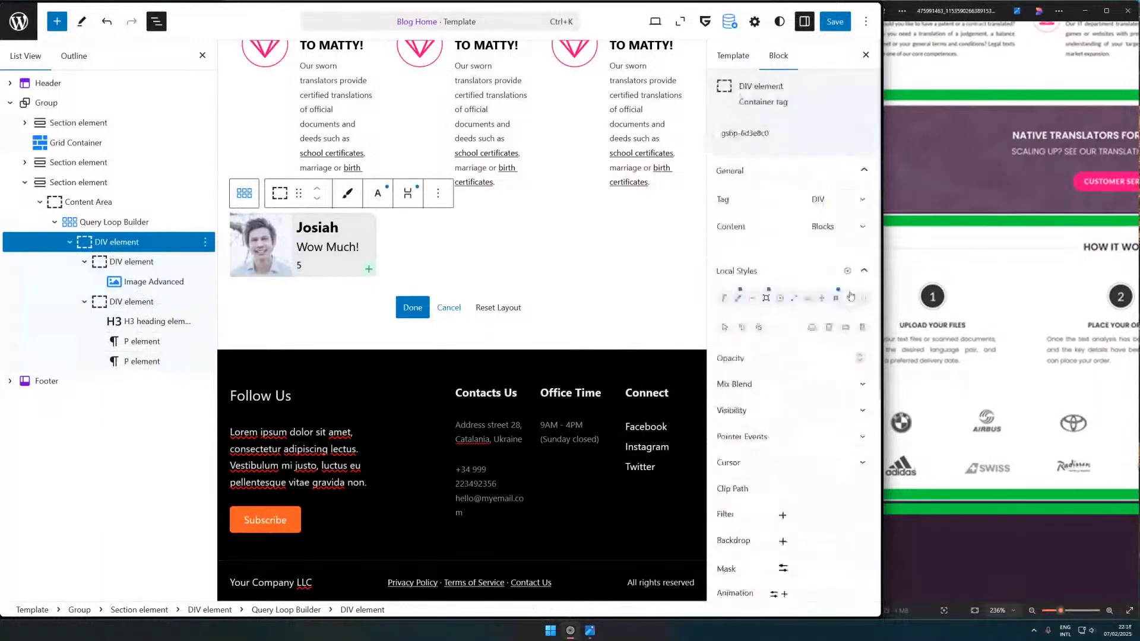
left_click(851, 295)
left_click(814, 301)
left_click(822, 299)
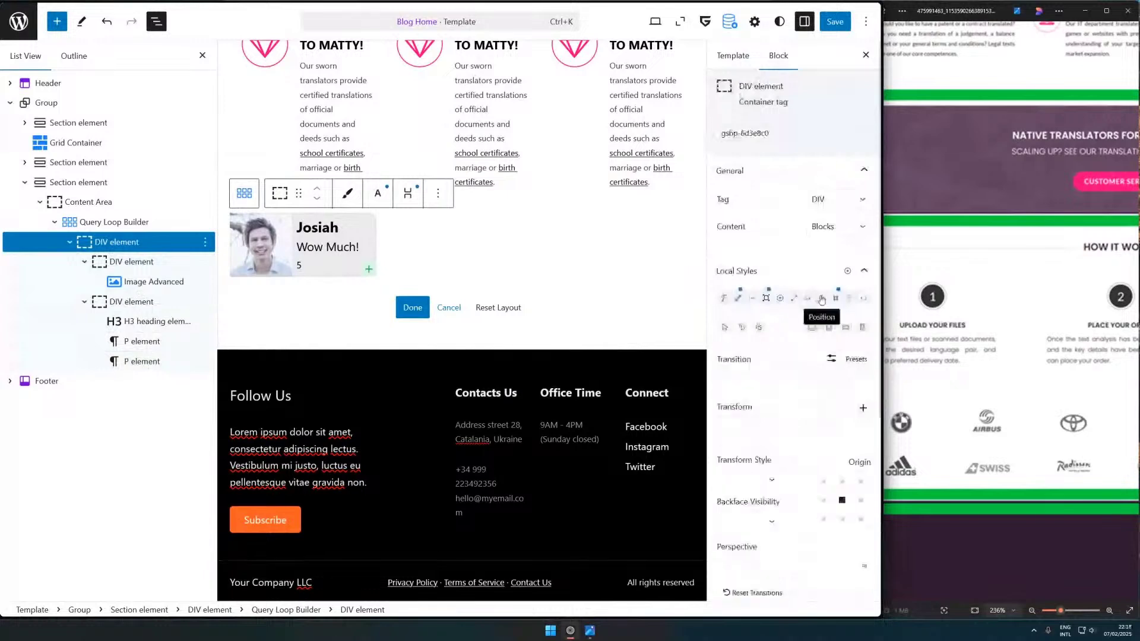
- Review the outer DIV's position settings and the available position types without changing the default
left_click(822, 299)
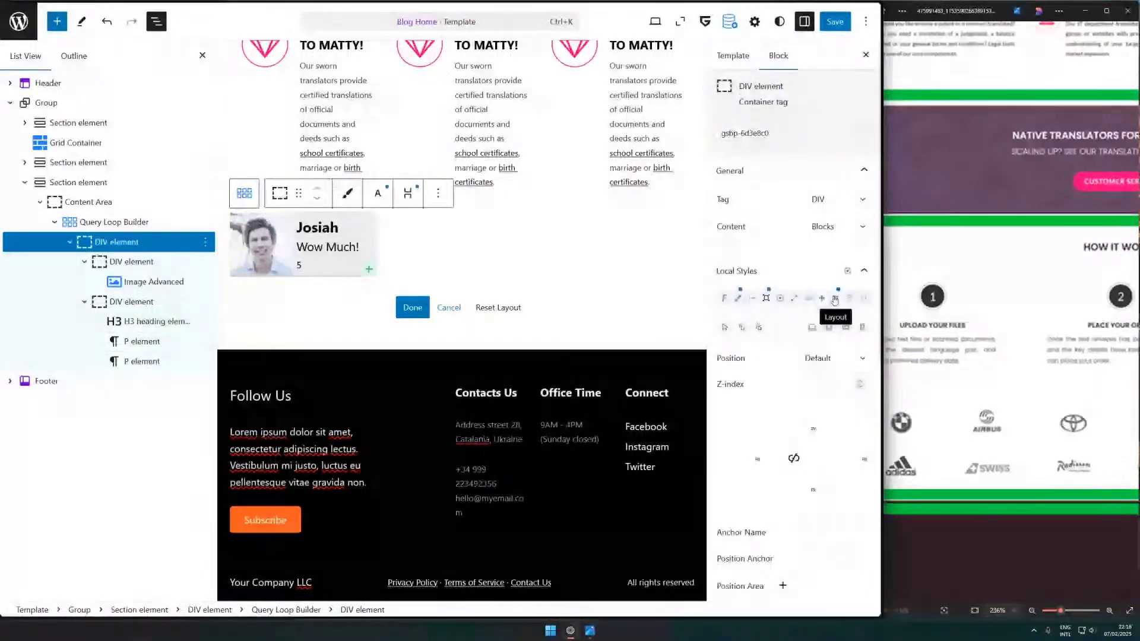
scroll(809, 176, "down", 3)
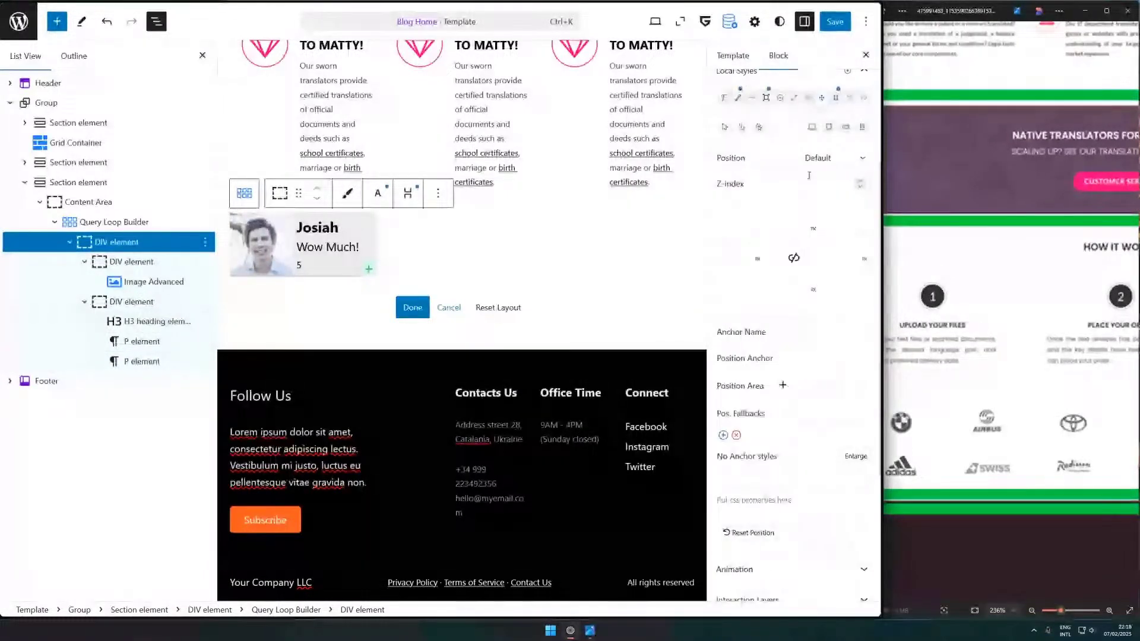
left_click(832, 158)
mouse_move(879, 238)
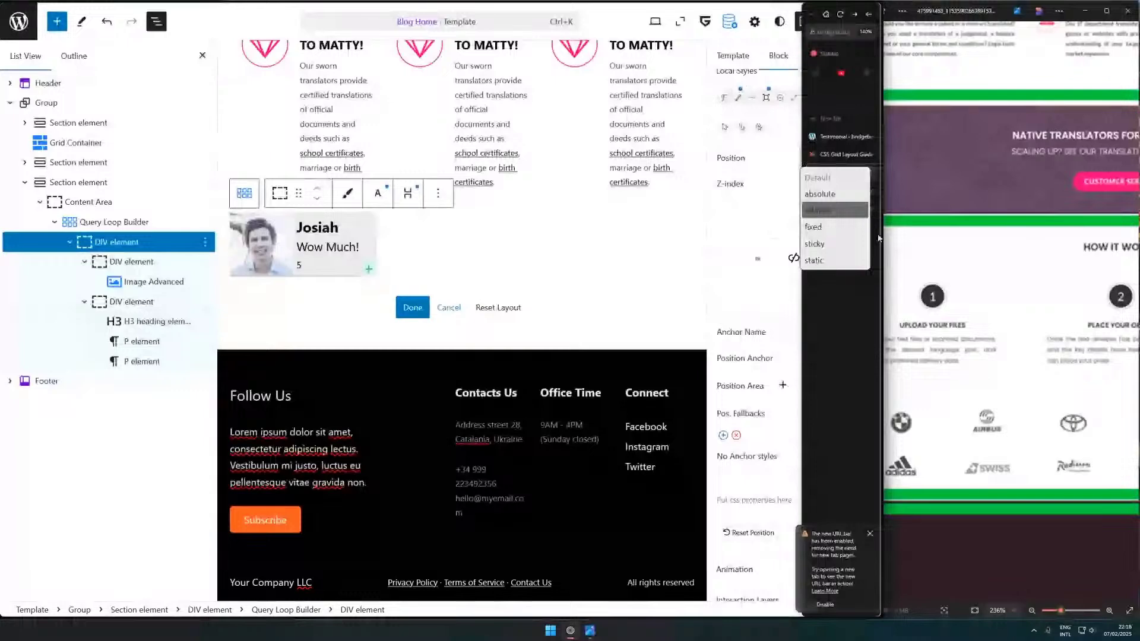
left_click(768, 174)
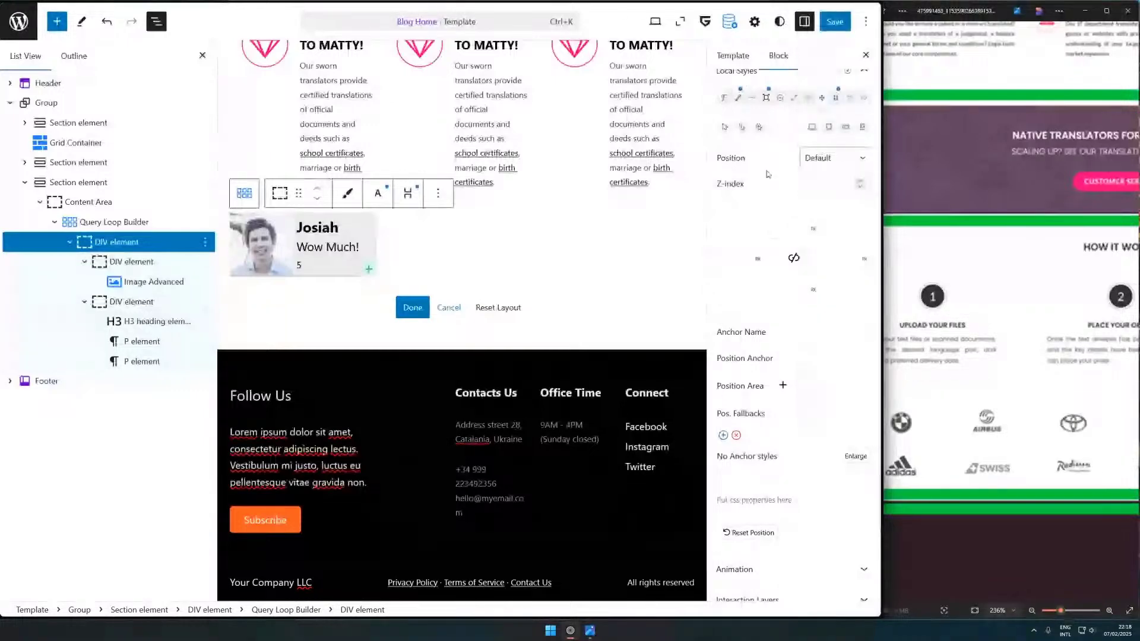
scroll(776, 236, "down", 3)
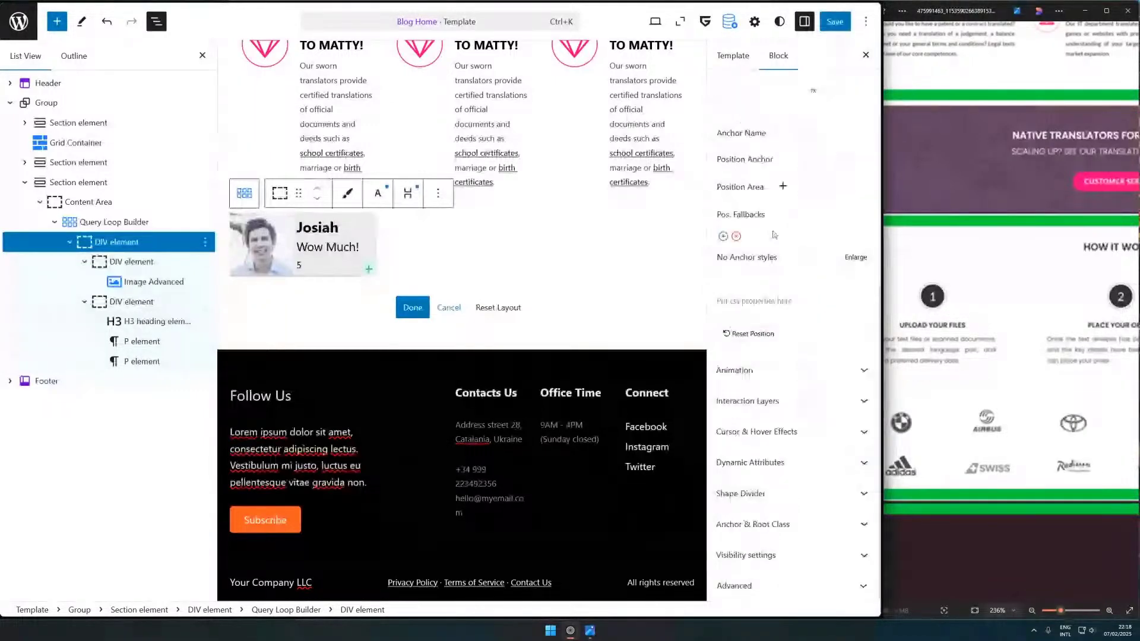
scroll(785, 336, "up", 2)
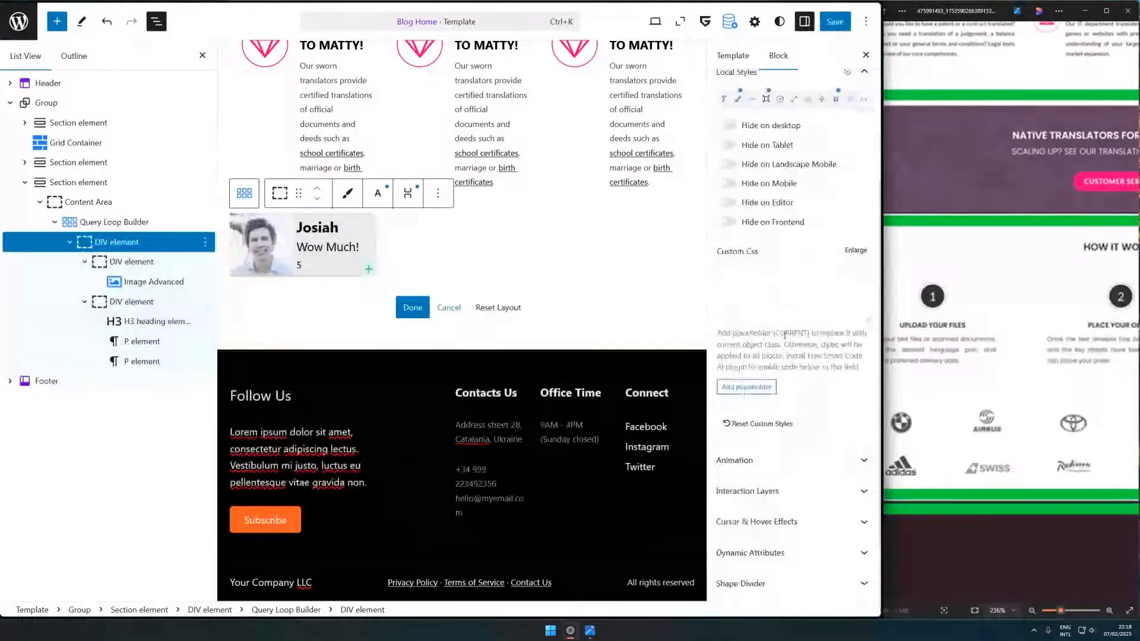
- Try a "display: hidden;" rule for {CURRENT} in the custom CSS of the outer DIV inside the Query Loop Builder
left_click(750, 293)
type("displ")
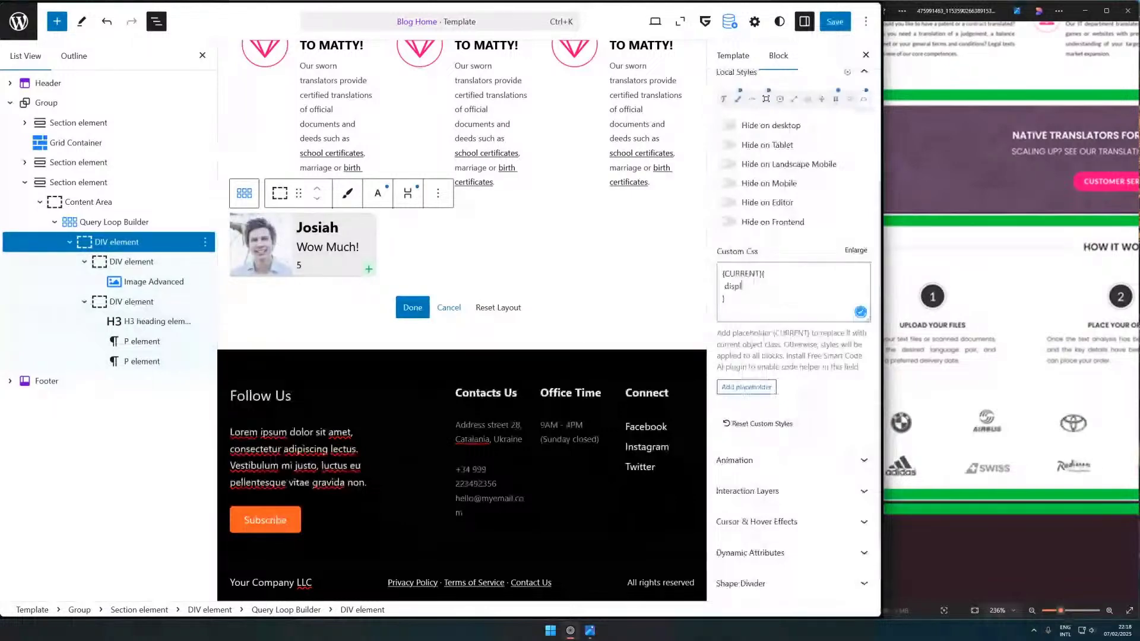
type("at")
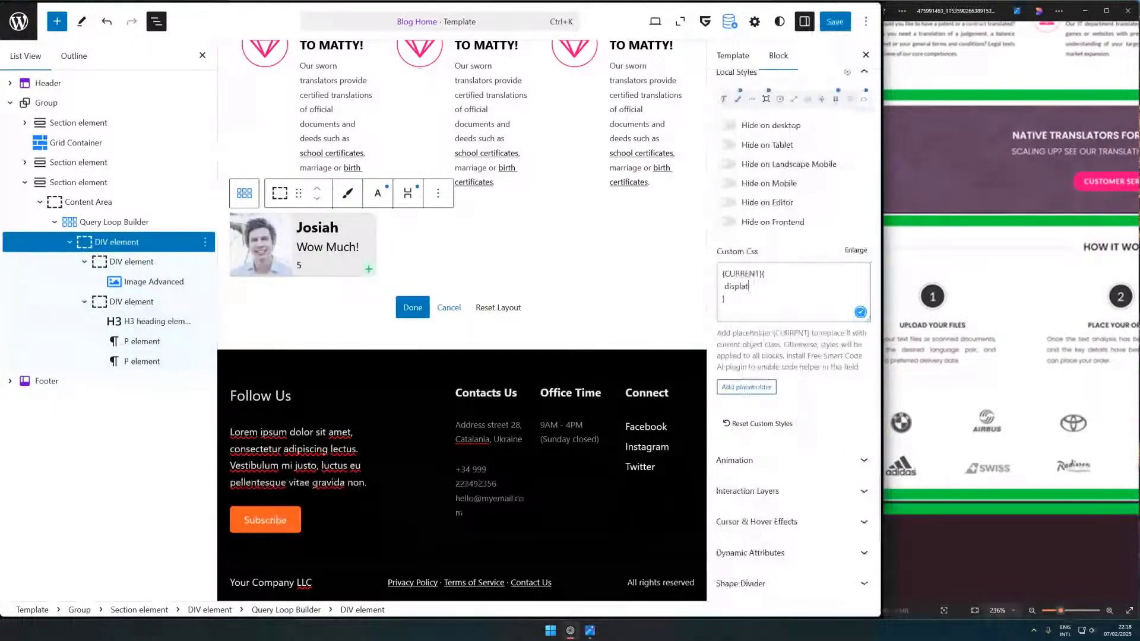
key("BackSpace")
type("y")
type(": clip")
type(";")
key("BackSpace")
key("BackSpace")
key("BackSpace")
key("BackSpace")
key("BackSpace")
type("hidden;")
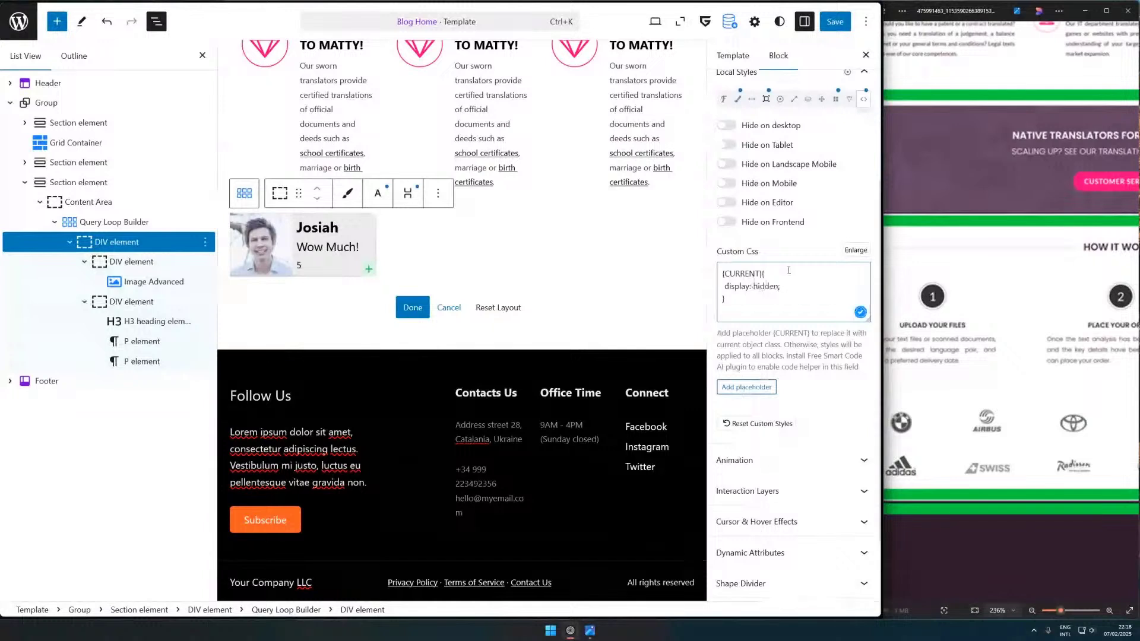
key("BackSpace")
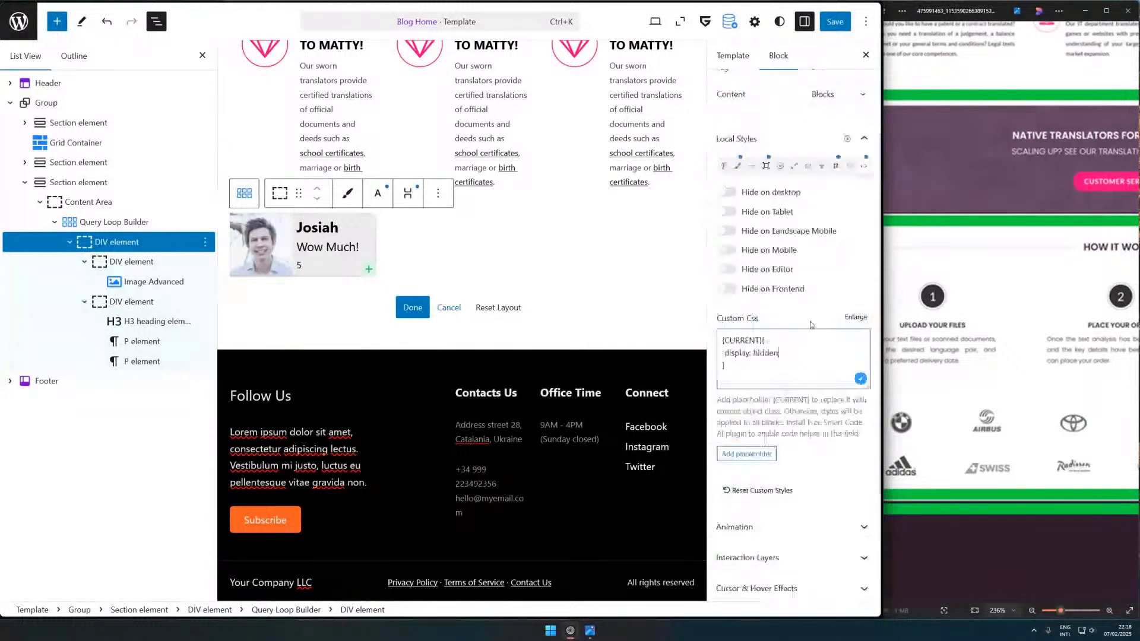
type(";")
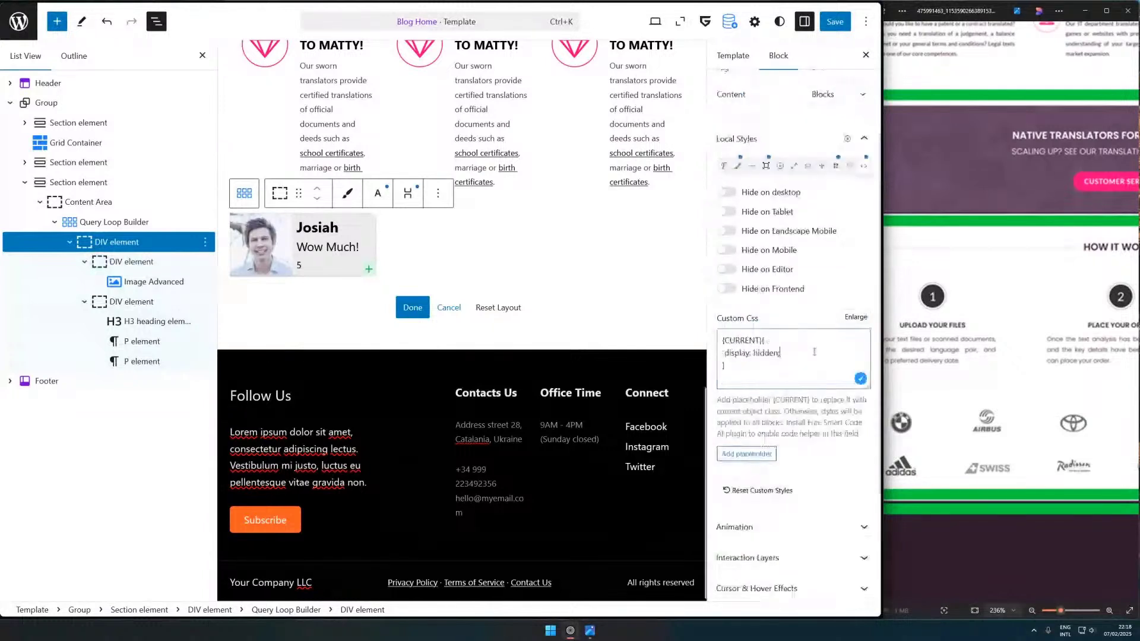
- Try replacing the outer DIV's custom CSS rule with "visibility: hidden"
left_click_drag(815, 351, 705, 357)
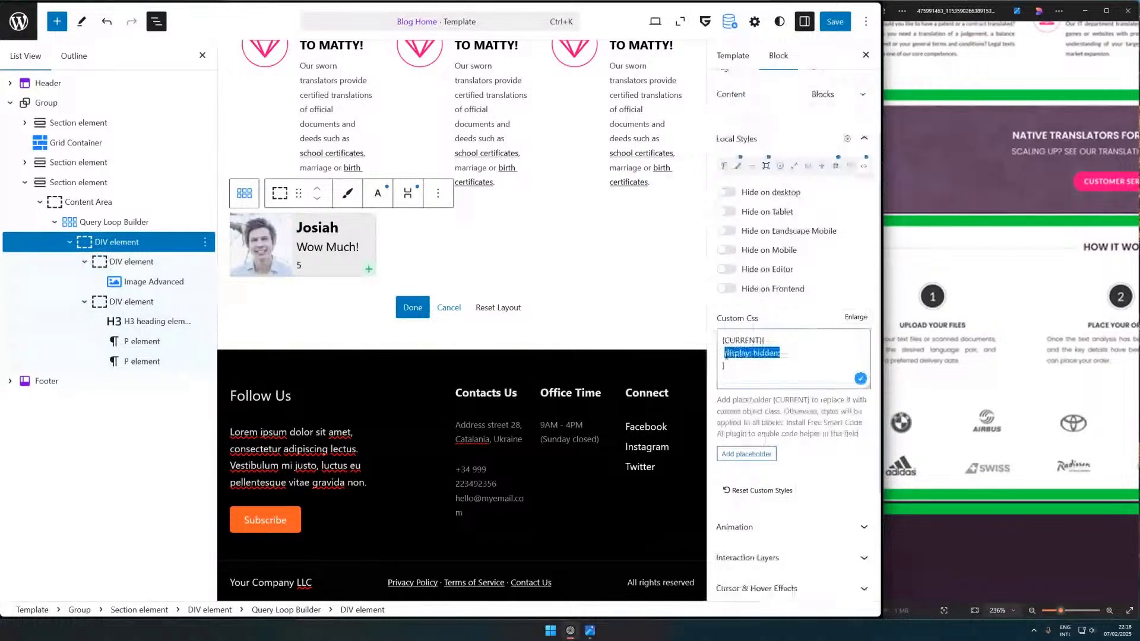
type("visibil")
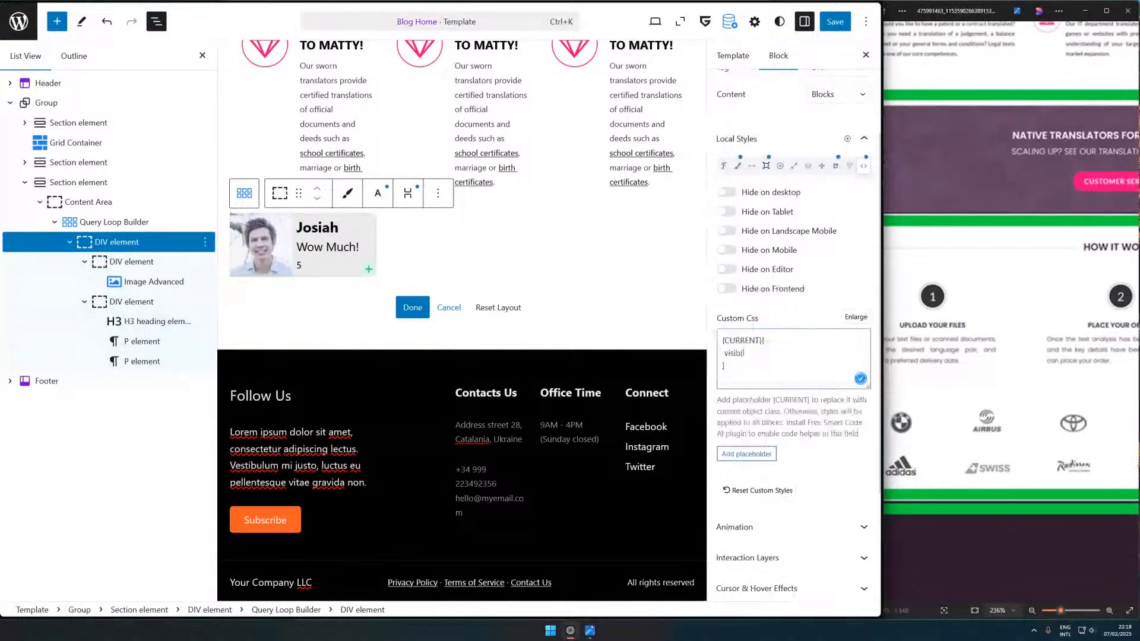
type("ity: hidden")
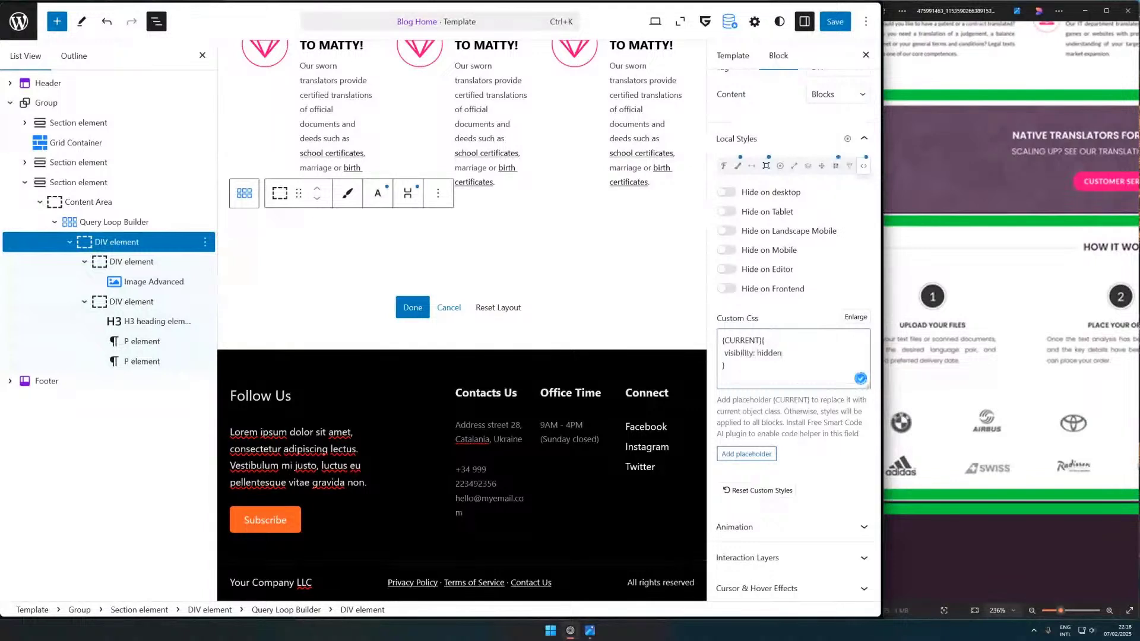
- Change the outer DIV's custom CSS rule to "overflow: clip;" and save the template
left_click(724, 366)
double_click(739, 352)
type("overflow")
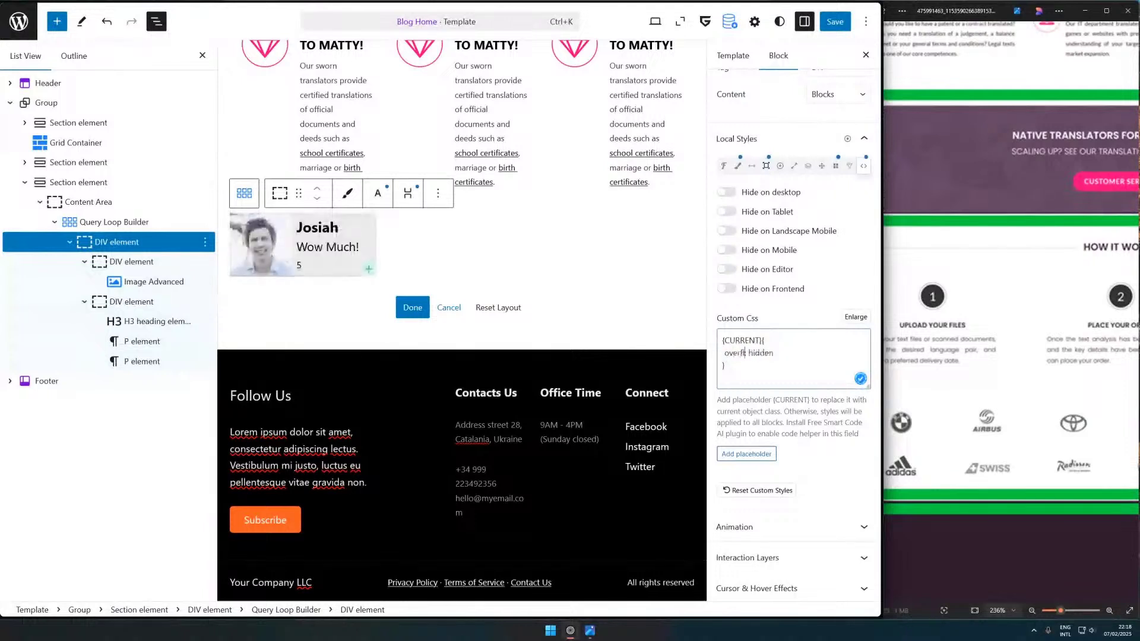
double_click(764, 353)
type("c")
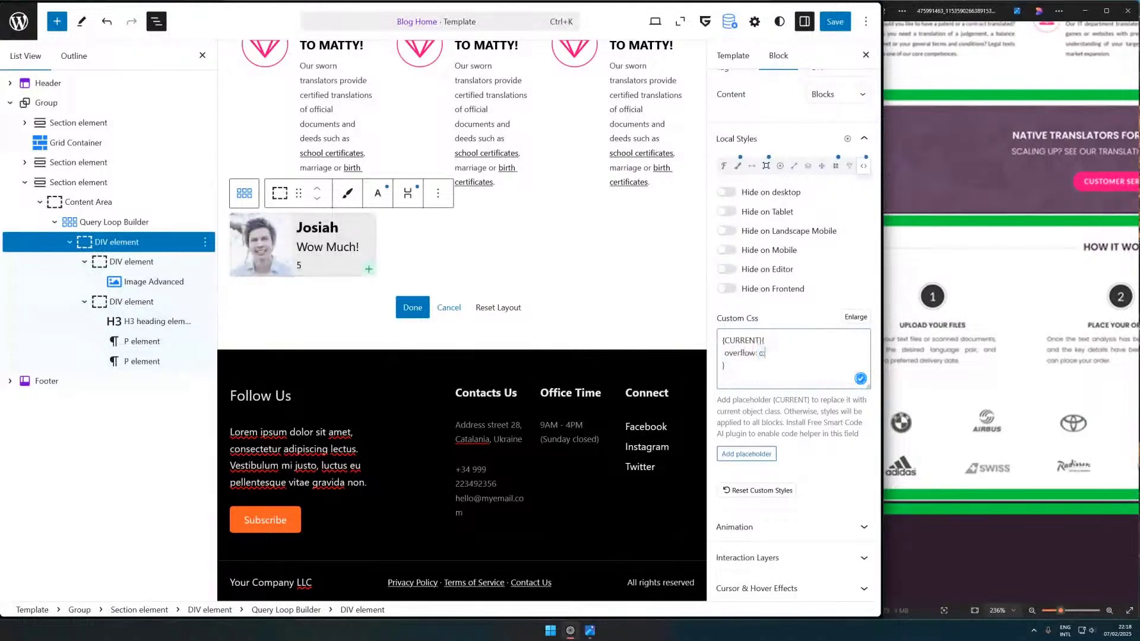
type("lip;")
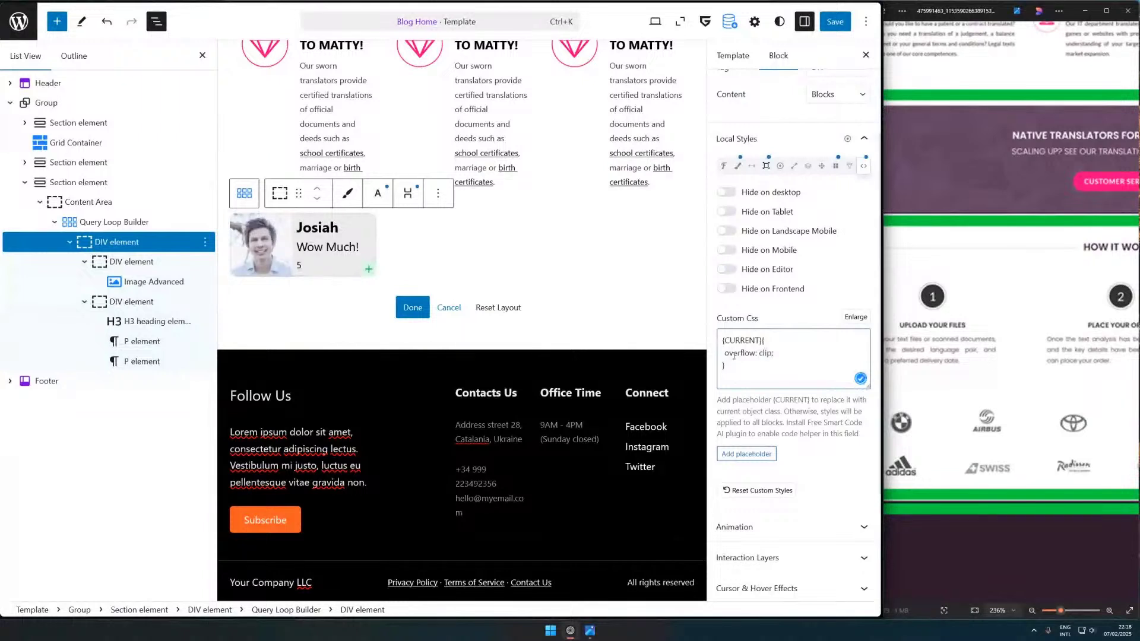
double_click(765, 353)
left_click(842, 28)
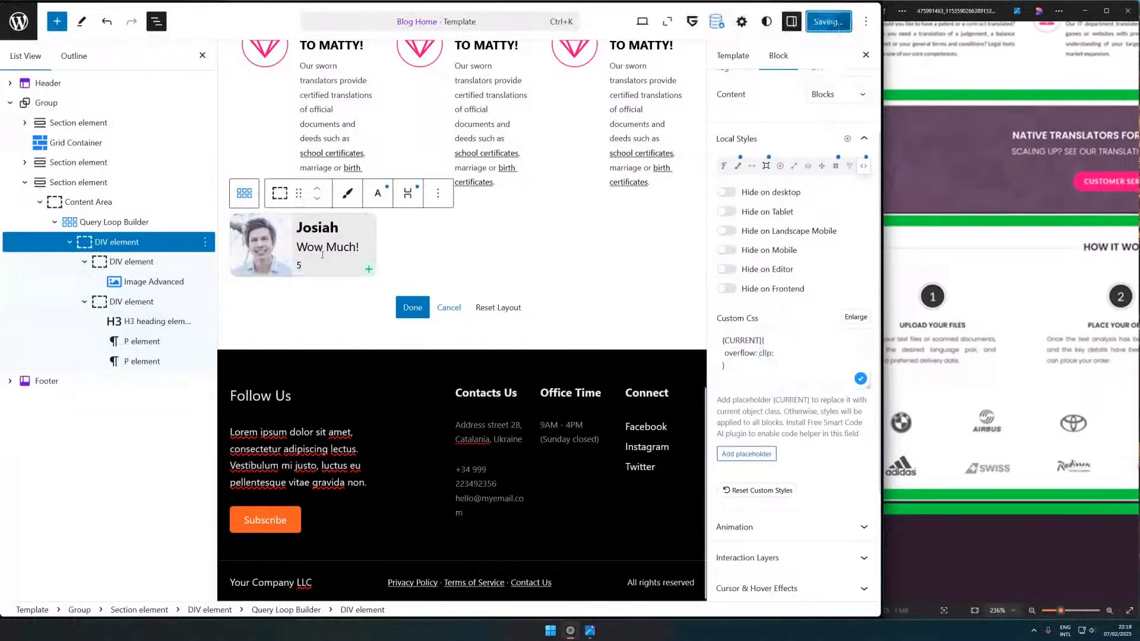
- Set the font size of the testimonial card's H3 name heading to .8
left_click_drag(136, 243, 169, 249)
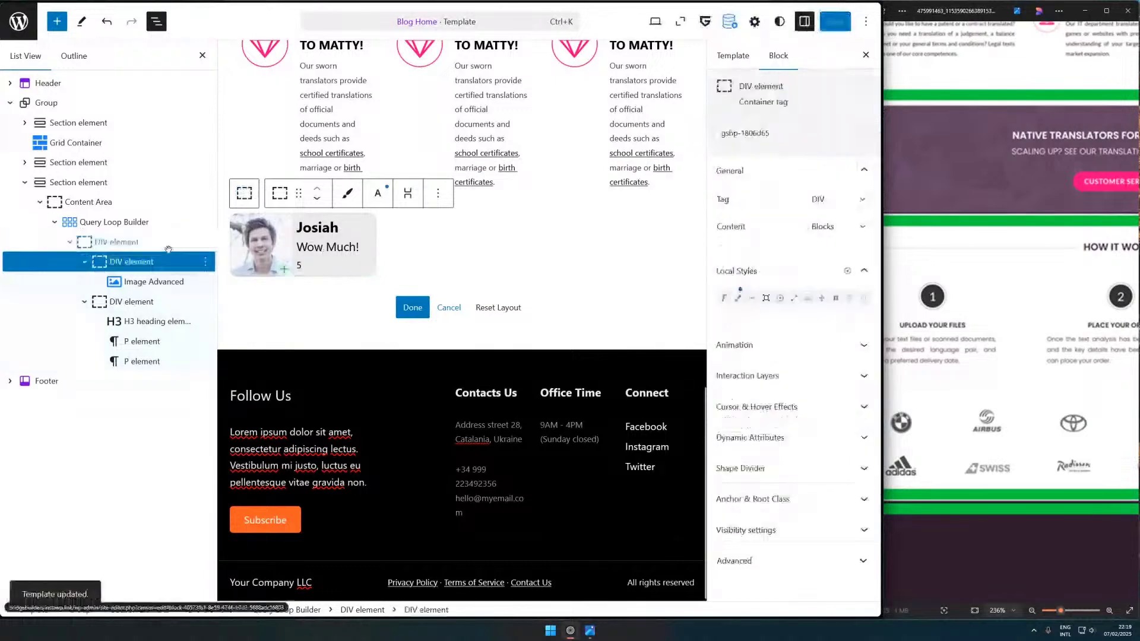
left_click(317, 228)
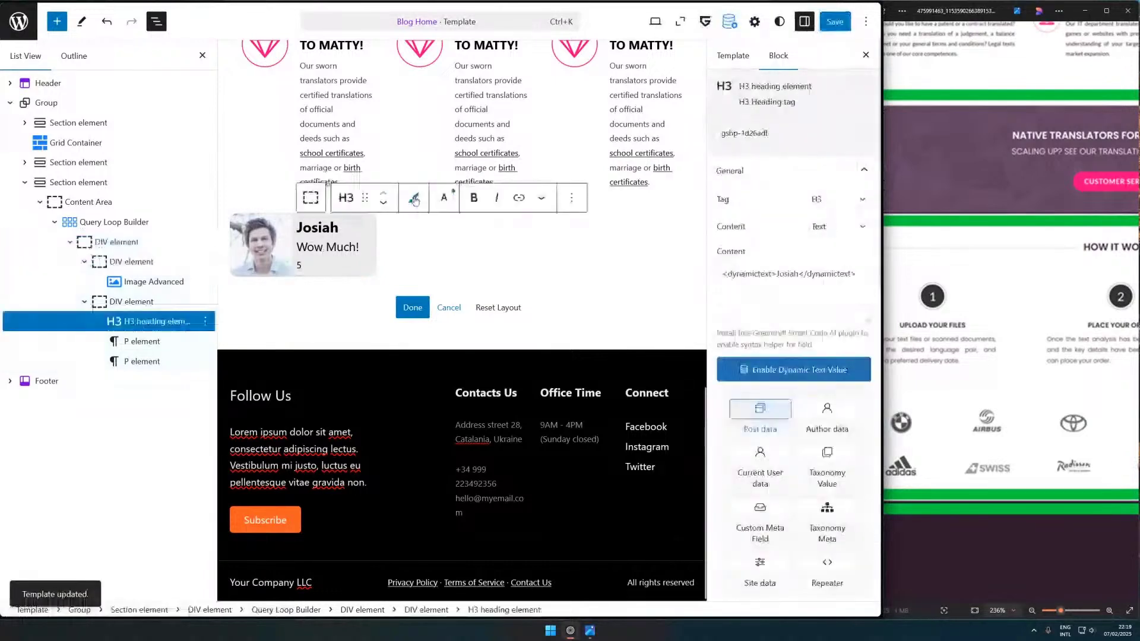
left_click(416, 201)
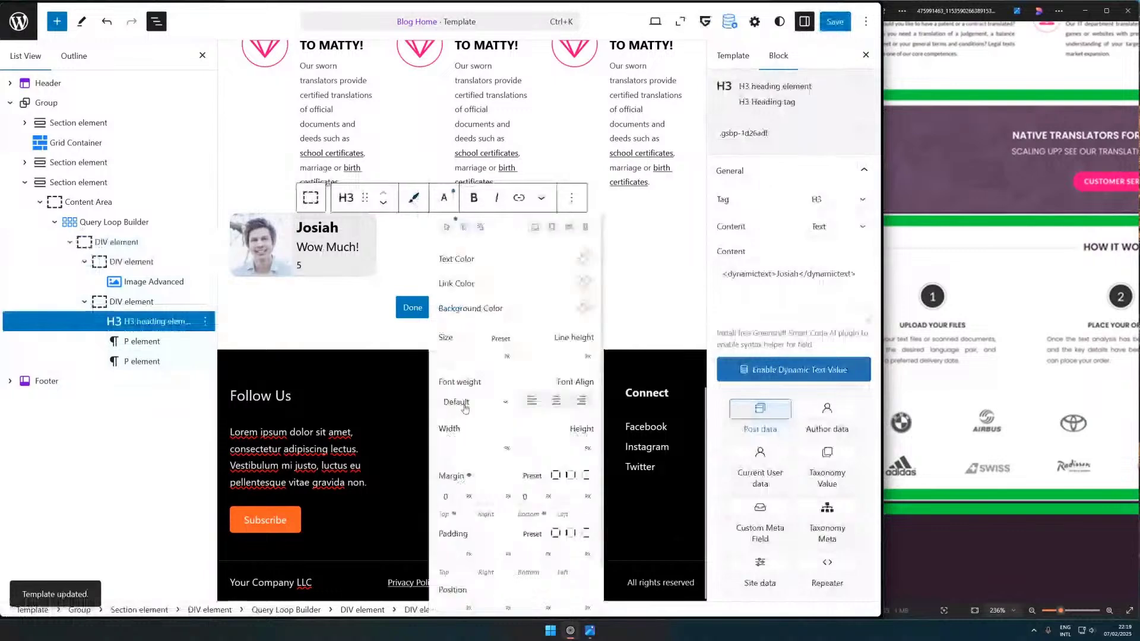
left_click(473, 354)
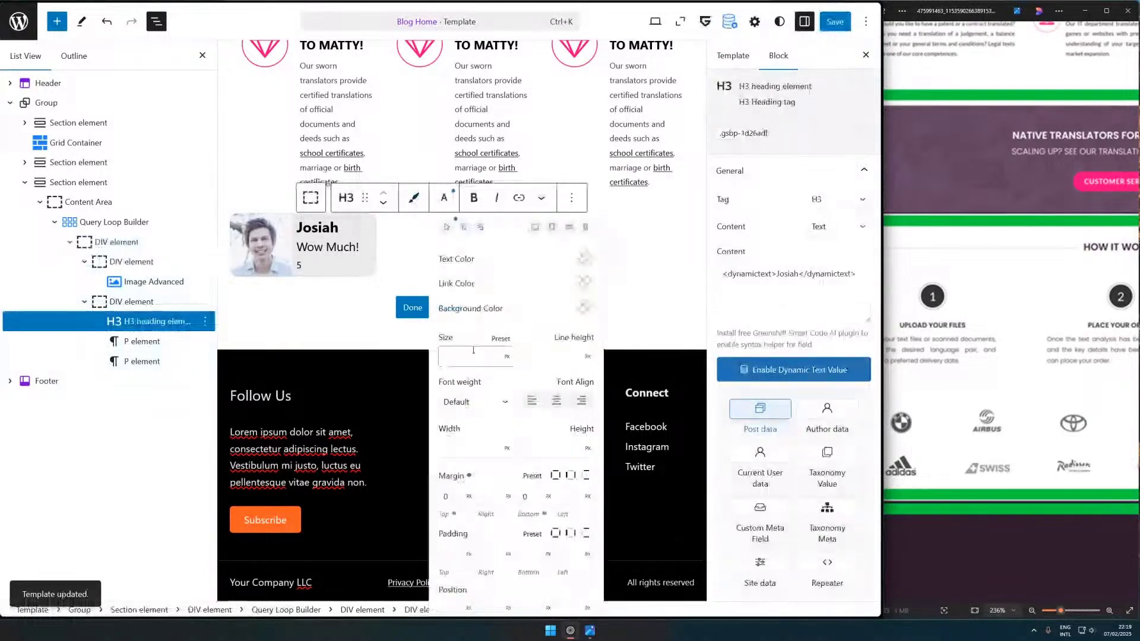
type("8")
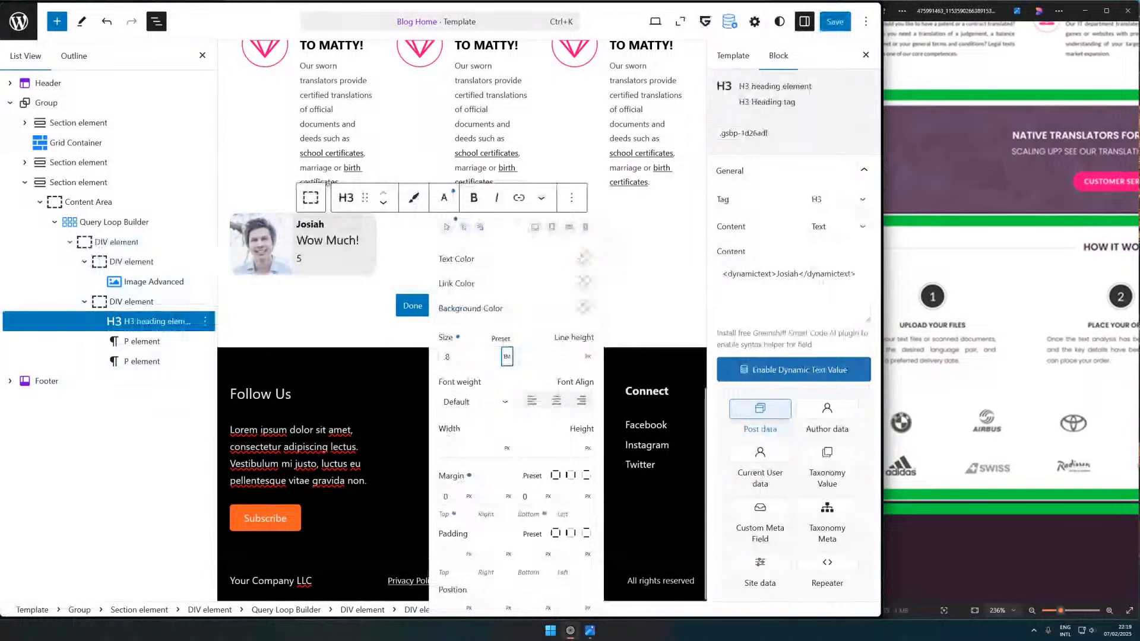
- Lay out the DIV holding the name, text and rating as a vertically centered flex column, then finish the loop layout and save
left_click(326, 265)
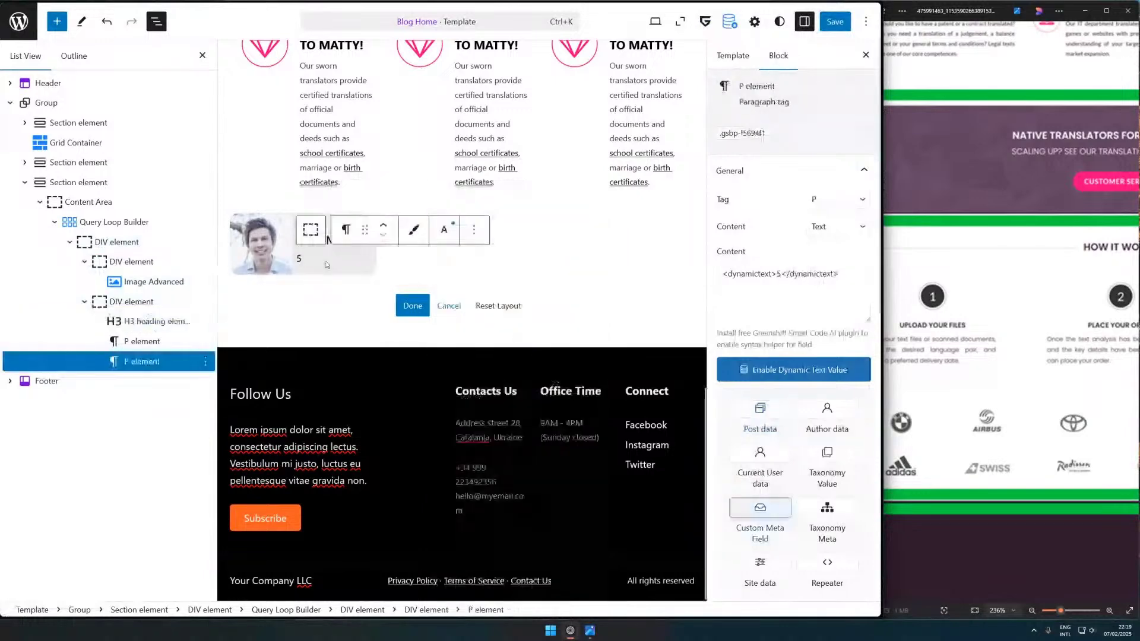
left_click(325, 265)
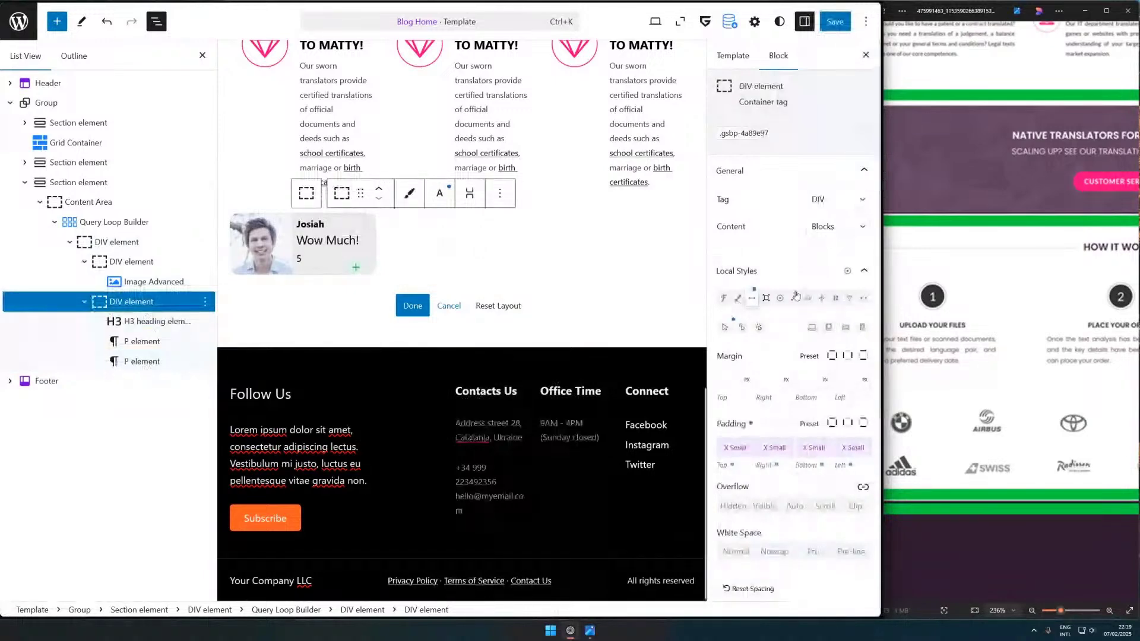
left_click(835, 298)
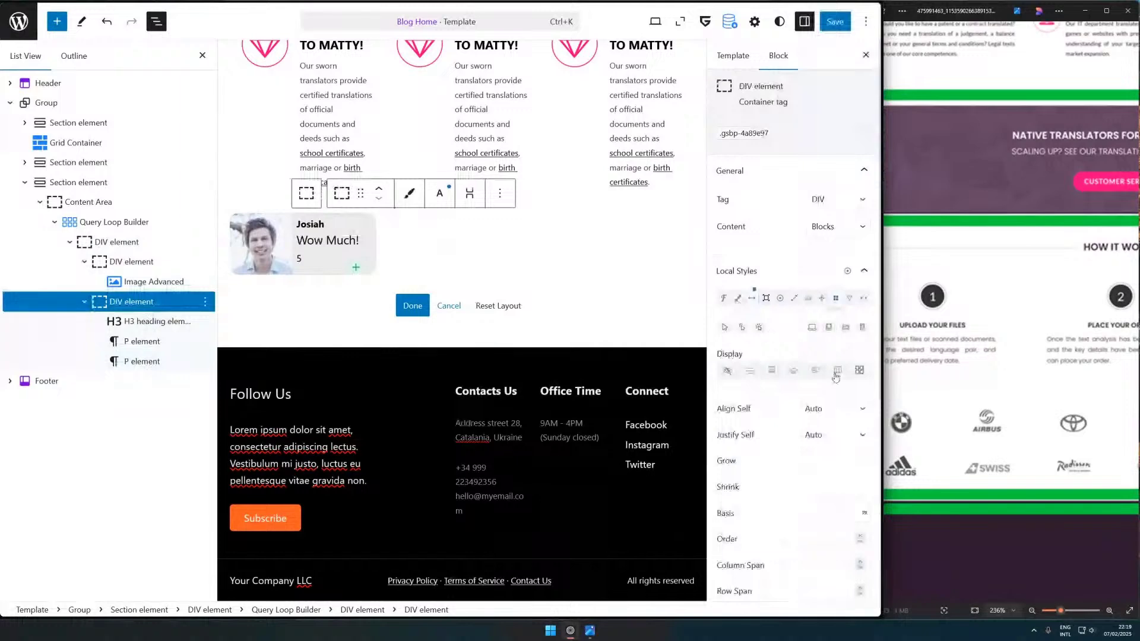
left_click(837, 372)
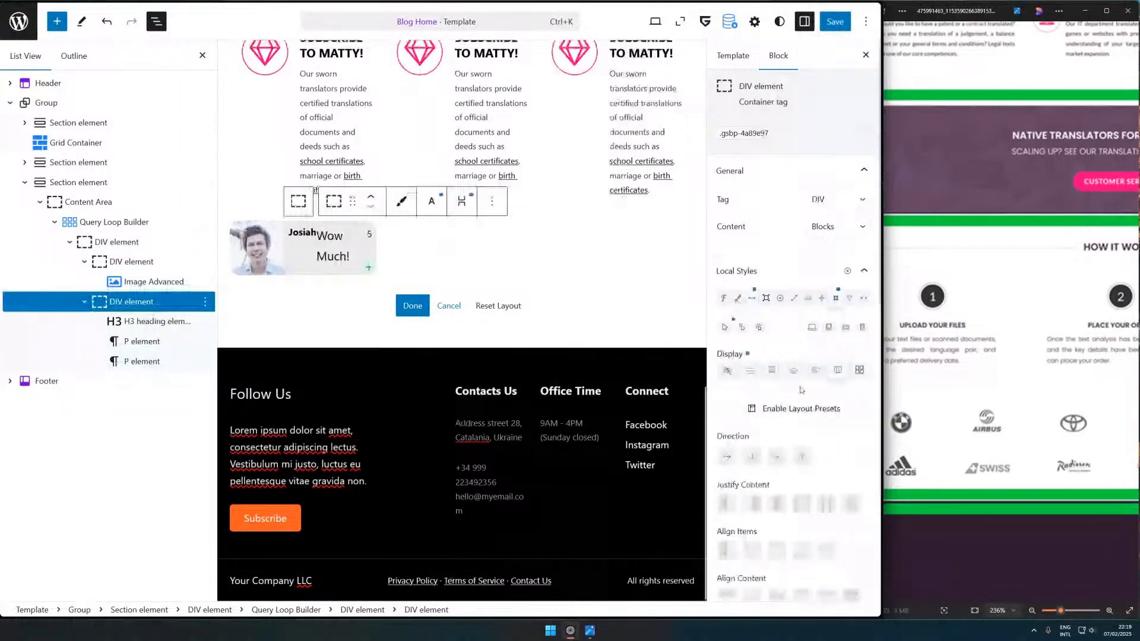
scroll(767, 329, "down", 2)
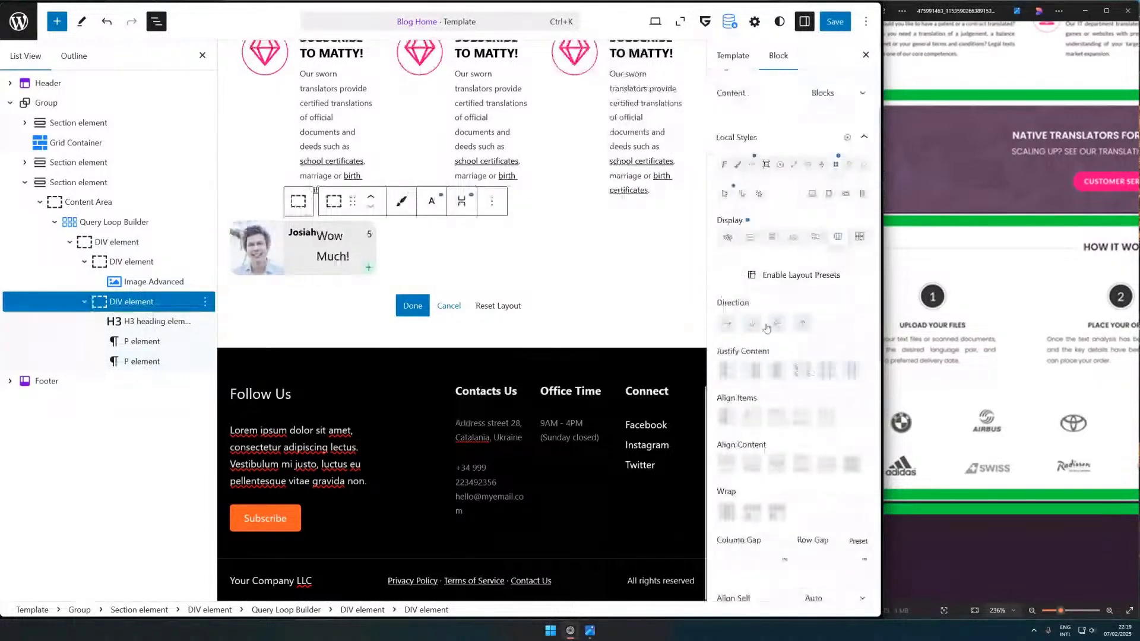
left_click(752, 324)
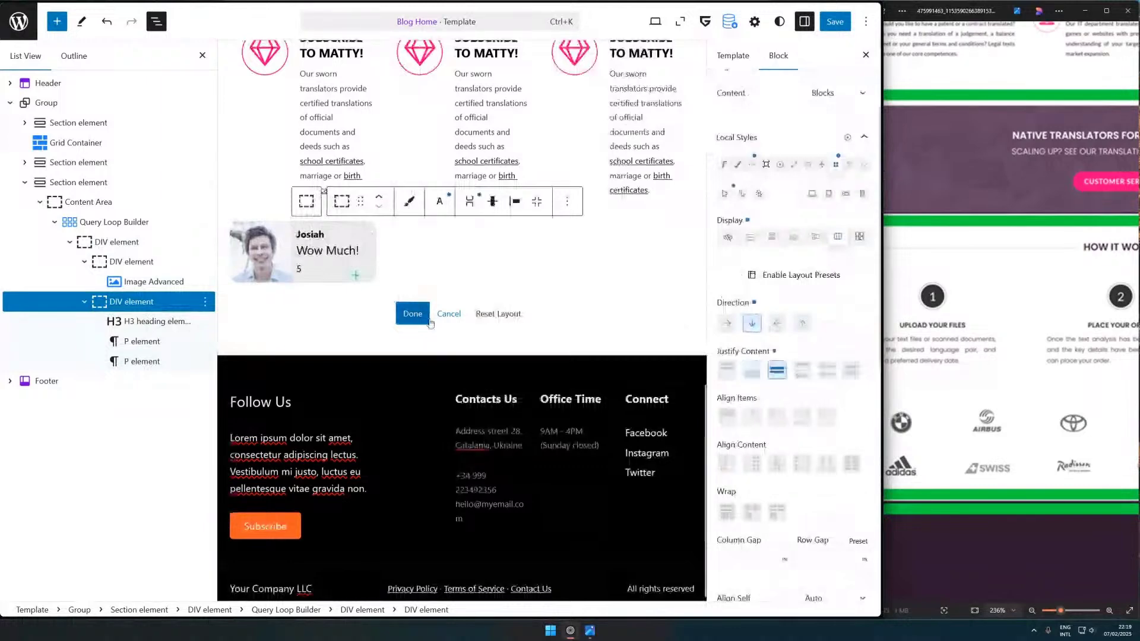
left_click(413, 315)
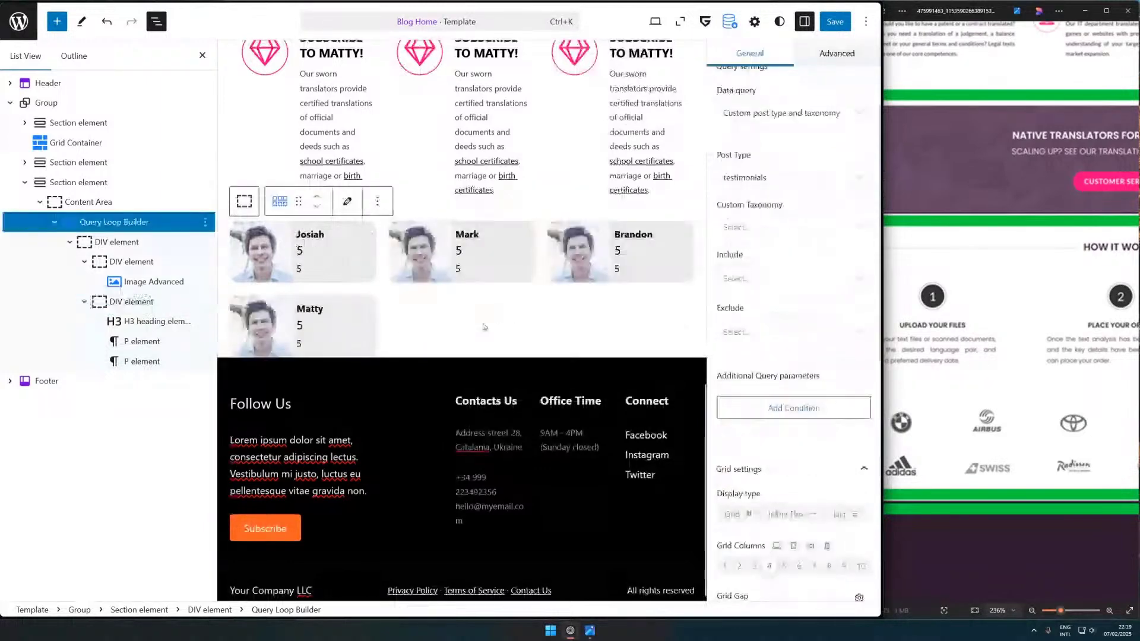
key("ctrl+s")
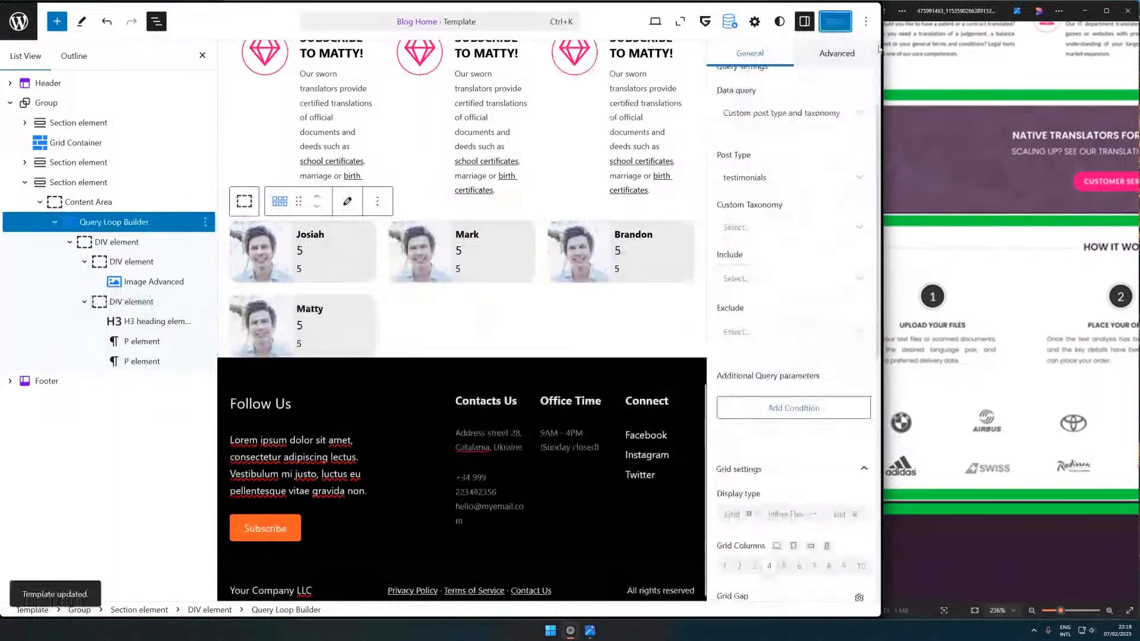
- Reload the Bridge Builders front-end page and check how the testimonial cards render
left_click(841, 190)
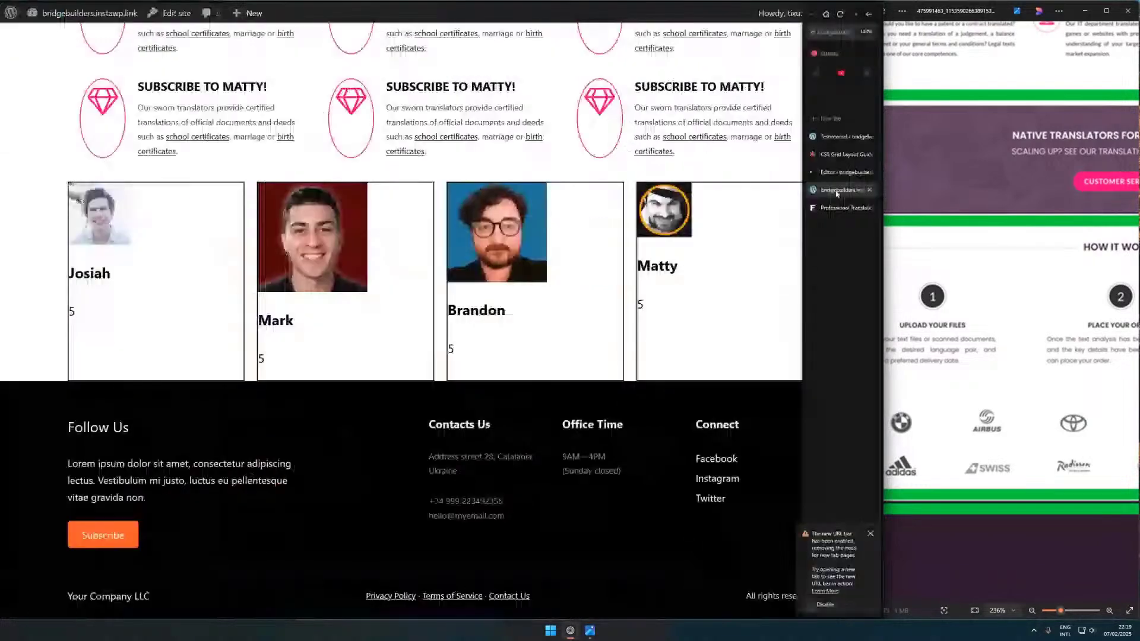
left_click(841, 14)
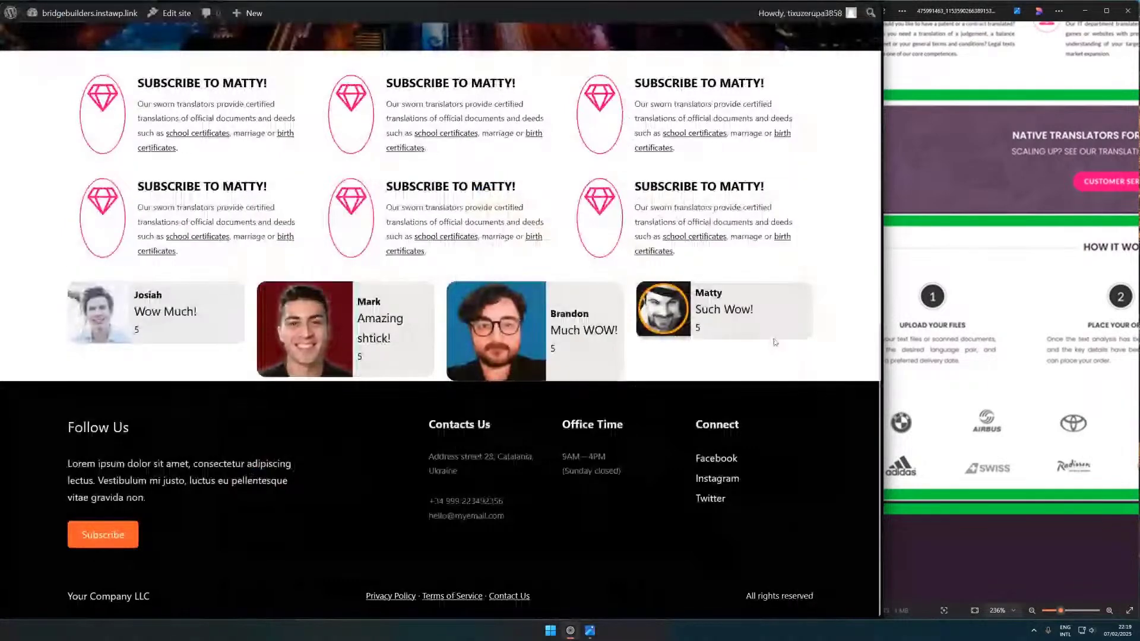
left_click_drag(774, 342, 397, 212)
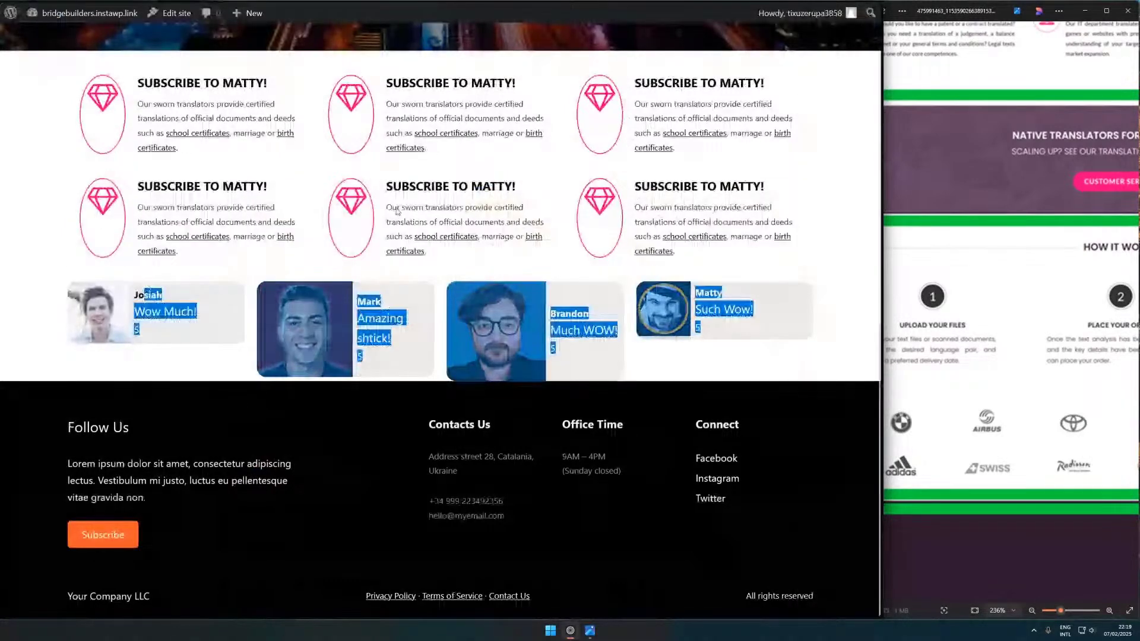
left_click(707, 288)
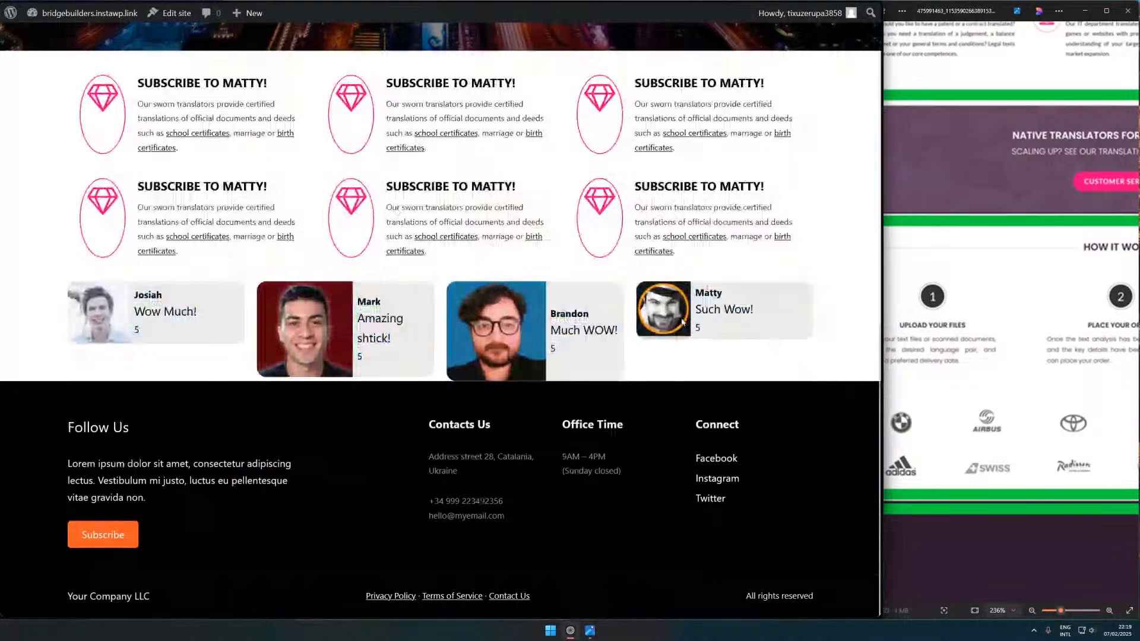
- Return to the Blog Home template editor and expand the block list down to the testimonial card's Image Advanced block
mouse_move(847, 183)
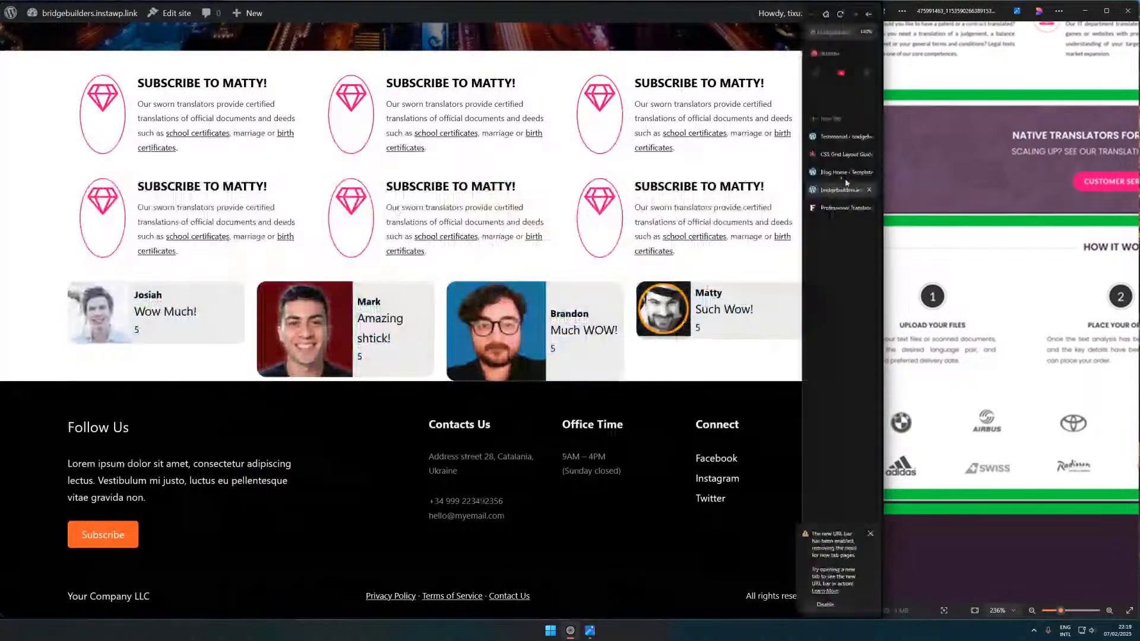
left_click(846, 173)
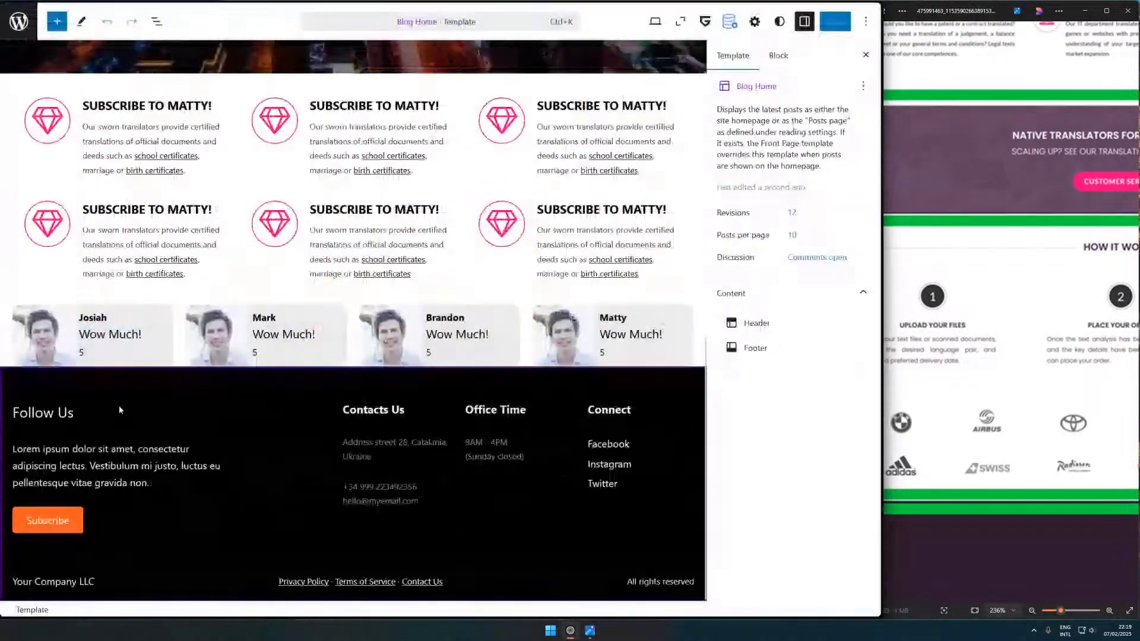
left_click(126, 335)
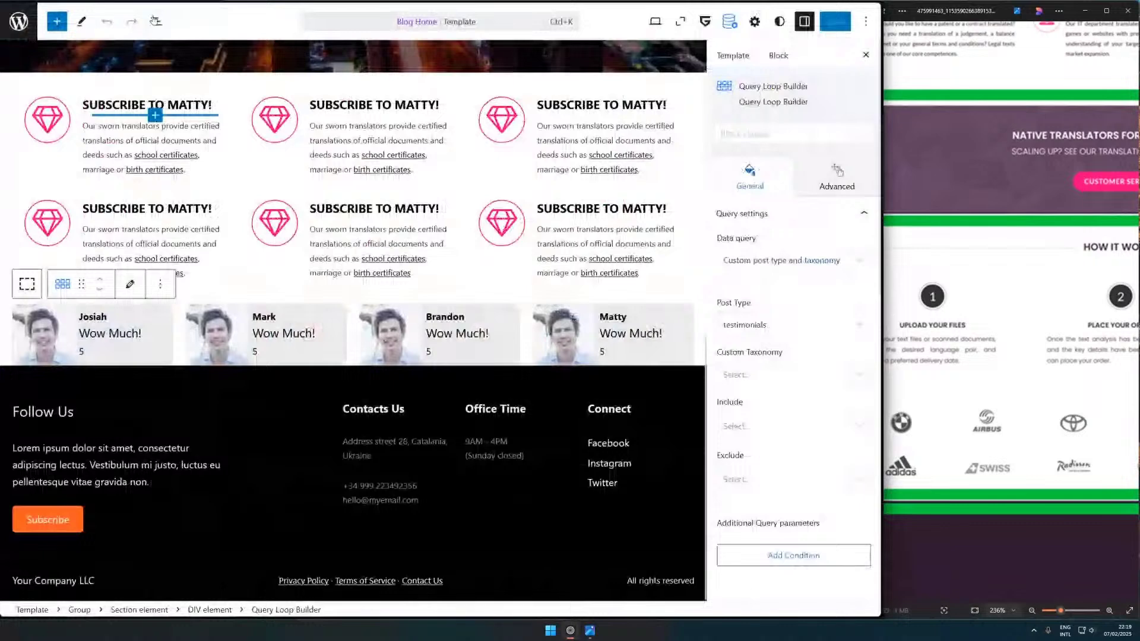
left_click(155, 20)
left_click(55, 222)
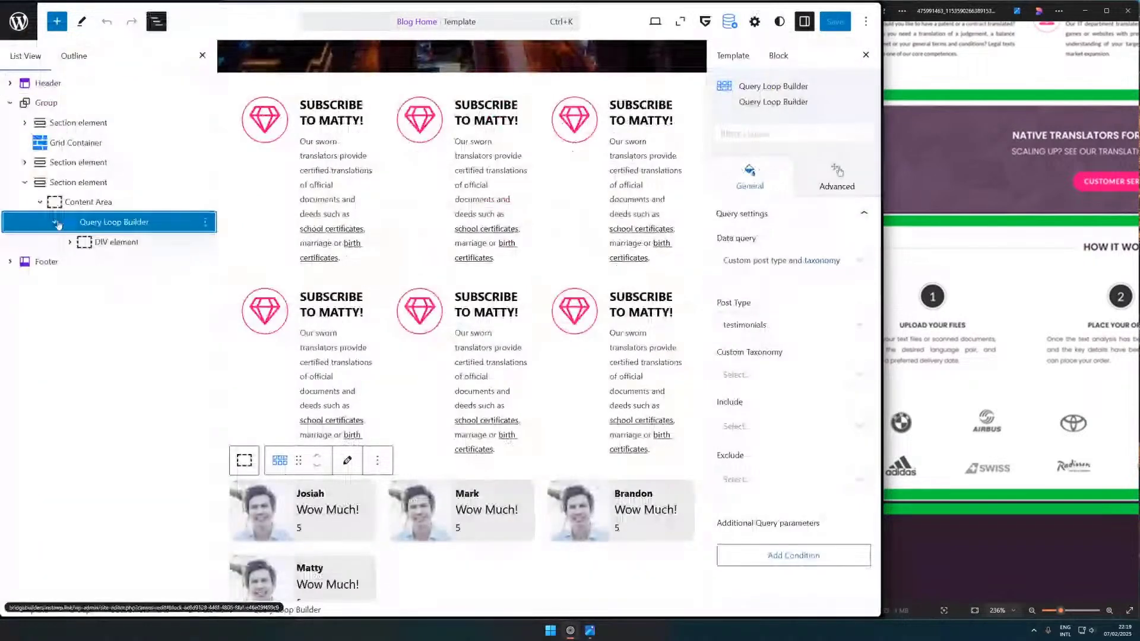
left_click(70, 243)
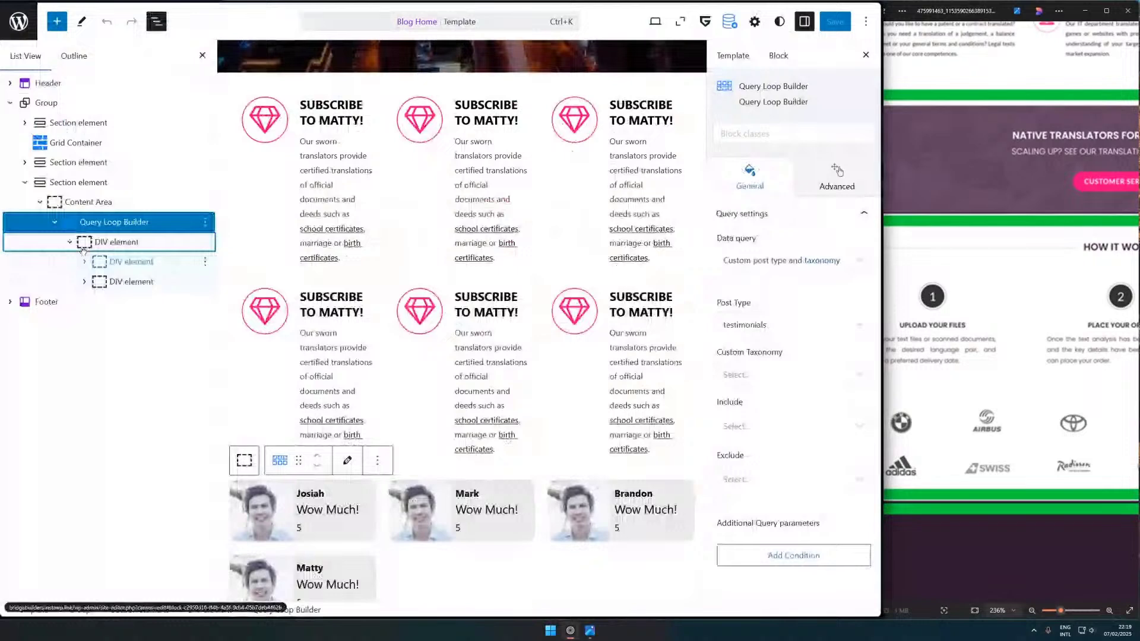
left_click(84, 262)
left_click(150, 283)
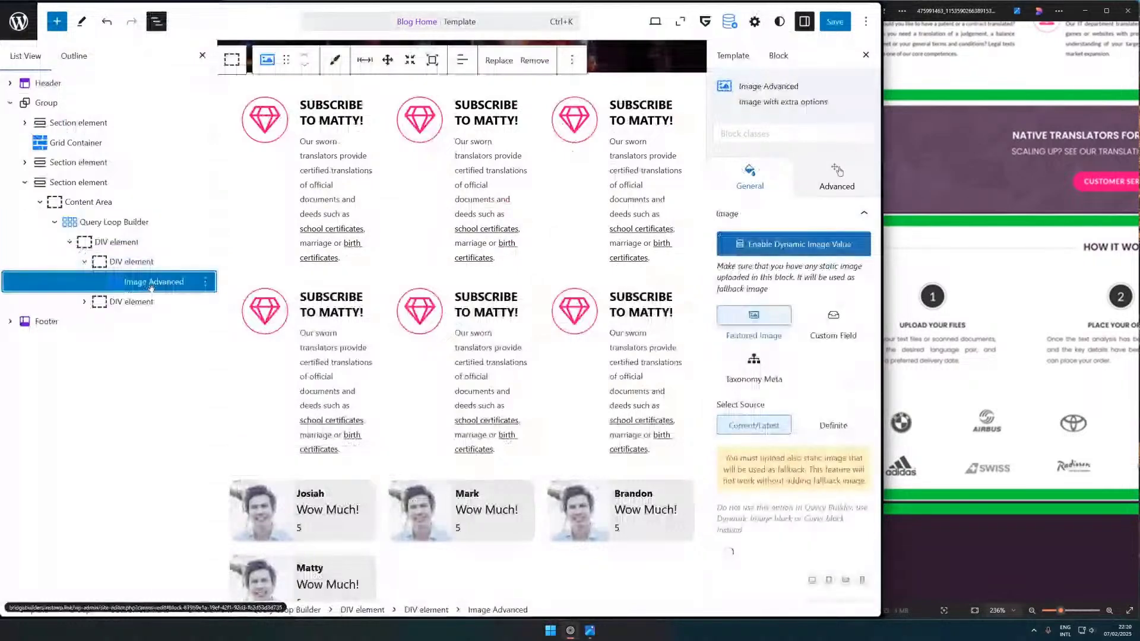
- Open the testimonials Query Loop Builder layout for editing and select the image in its card
scroll(383, 346, "down", 3)
left_click(425, 375)
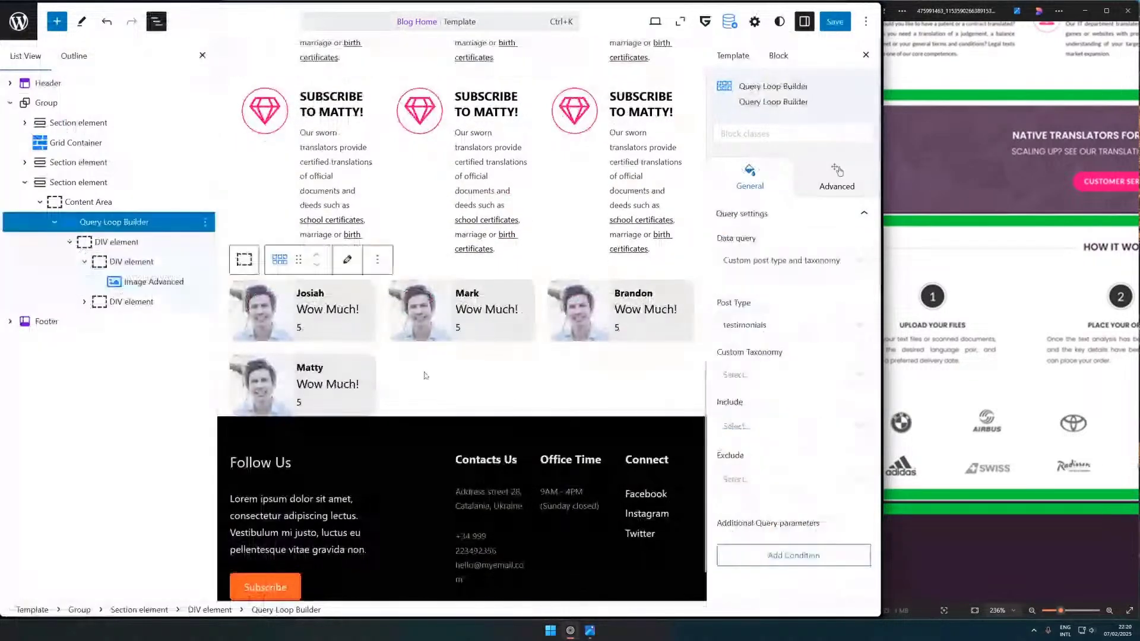
left_click(347, 260)
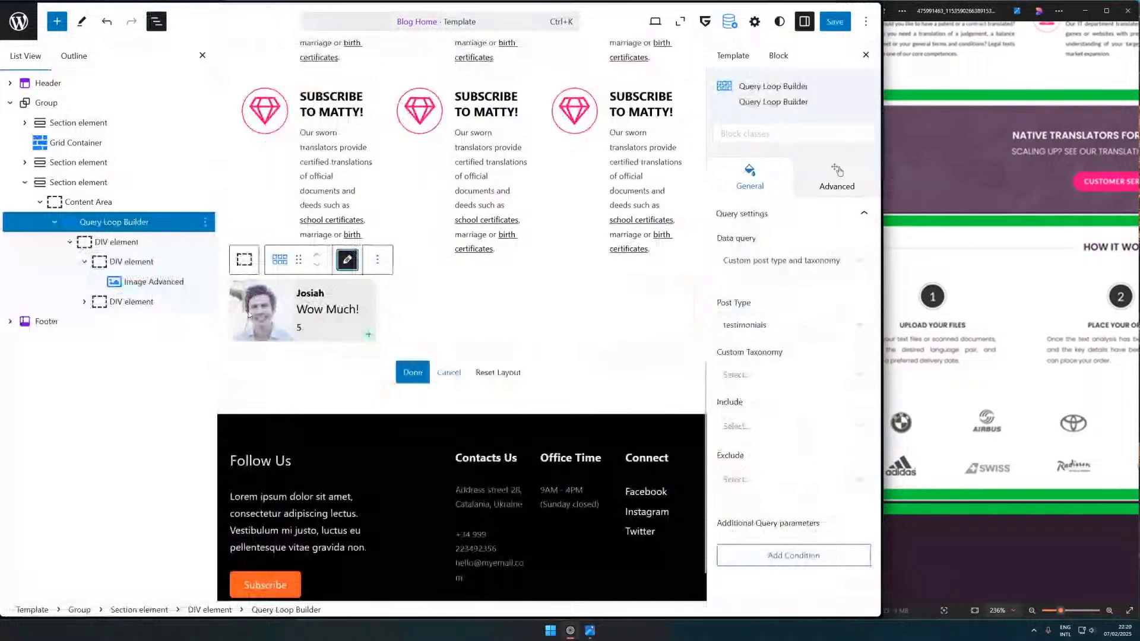
left_click(248, 315)
mouse_move(804, 295)
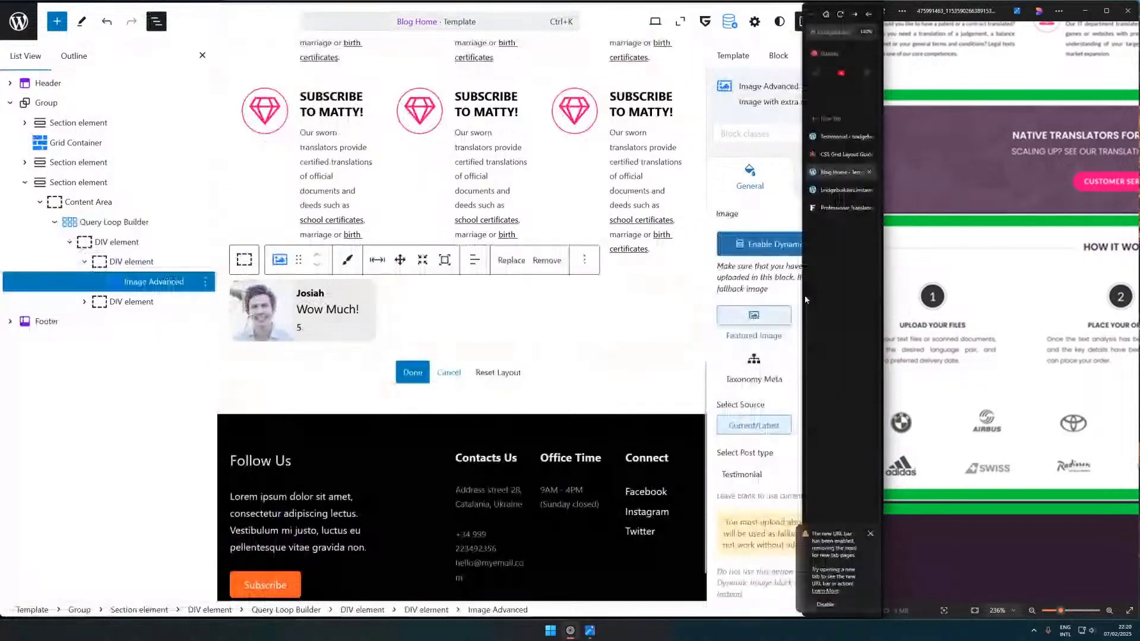
scroll(833, 325, "down", 2)
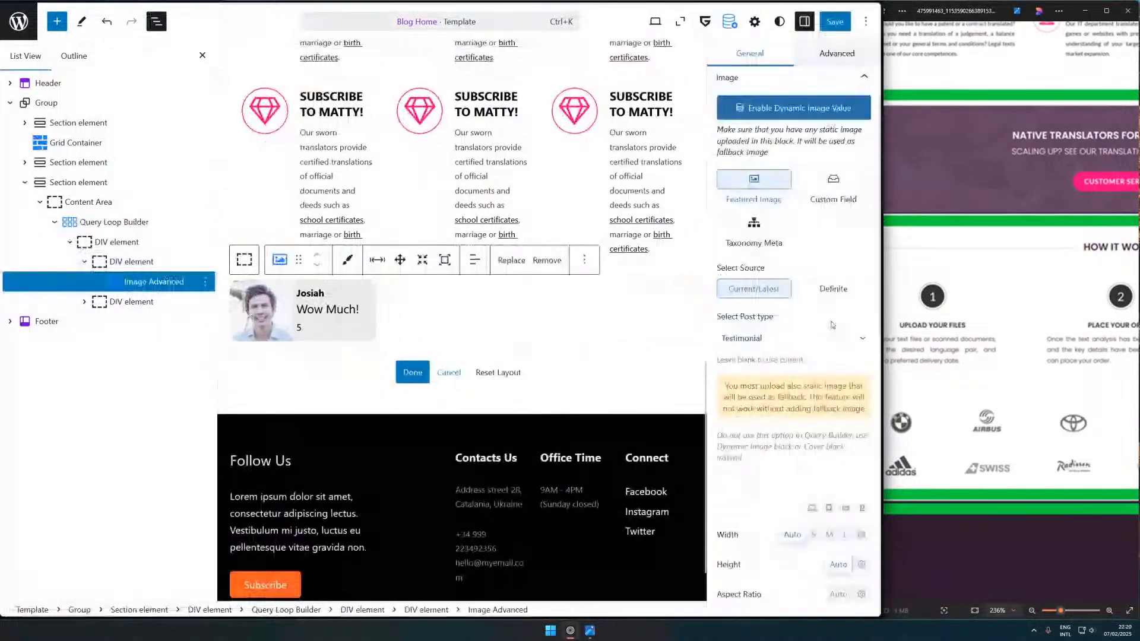
scroll(832, 325, "down", 3)
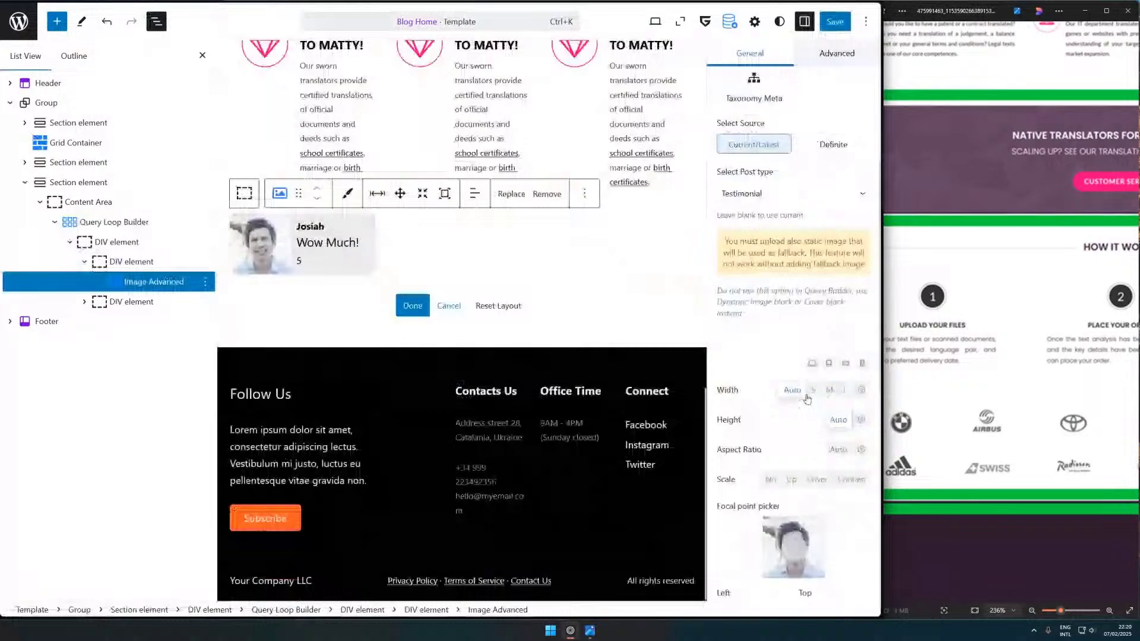
scroll(808, 399, "down", 4)
left_click(862, 191)
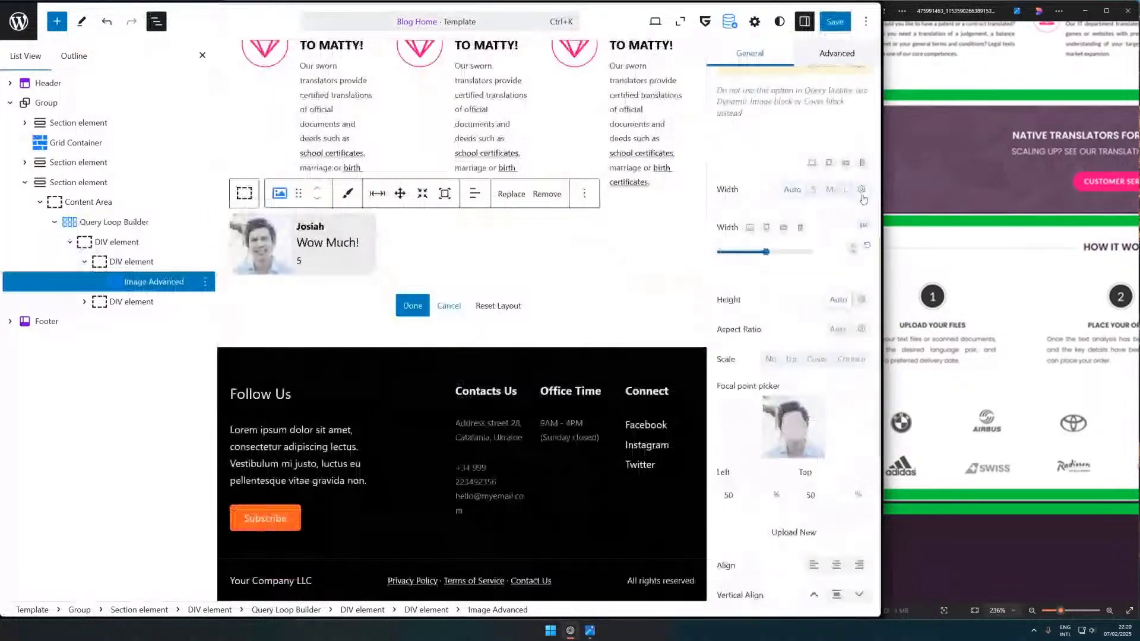
left_click(784, 190)
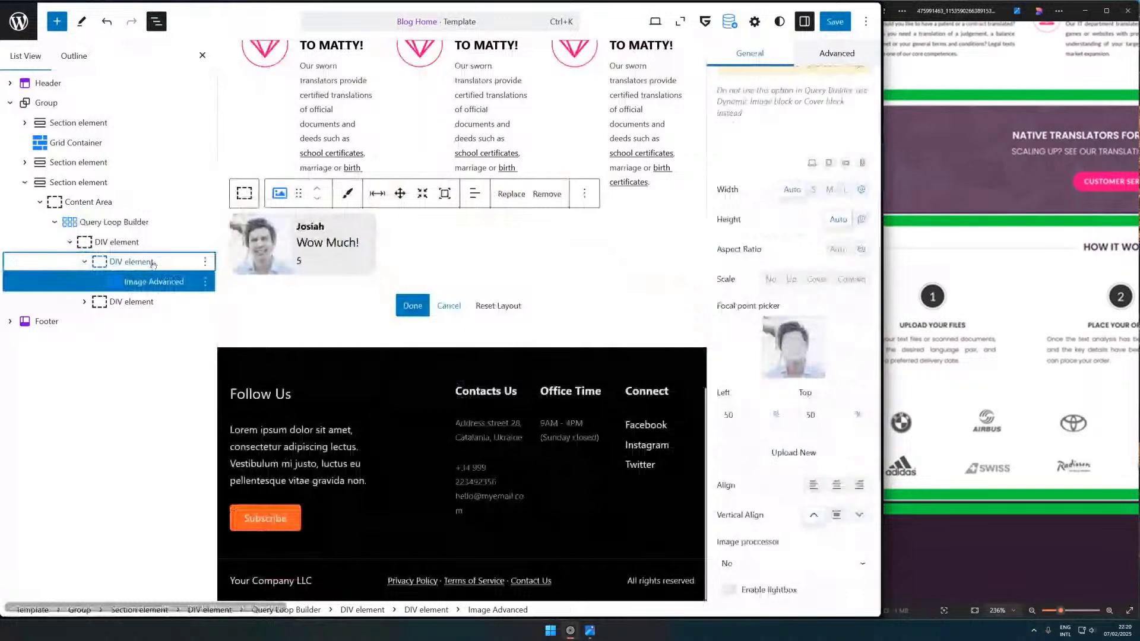
- Set both the width and the height of the DIV wrapping the testimonial image to 50 px
left_click(153, 264)
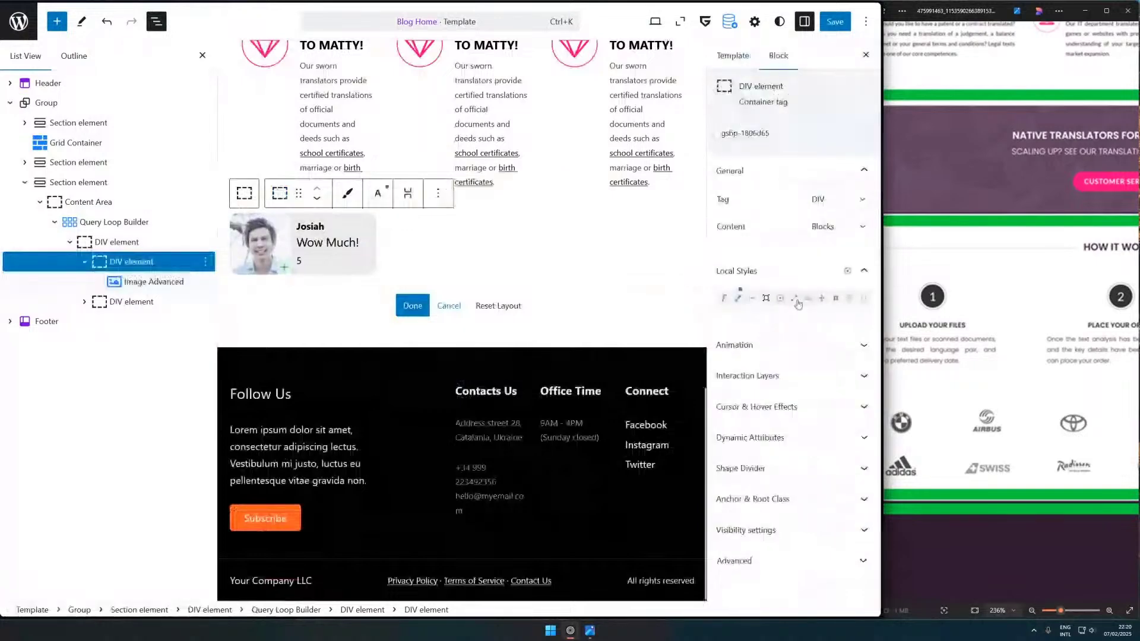
left_click(796, 298)
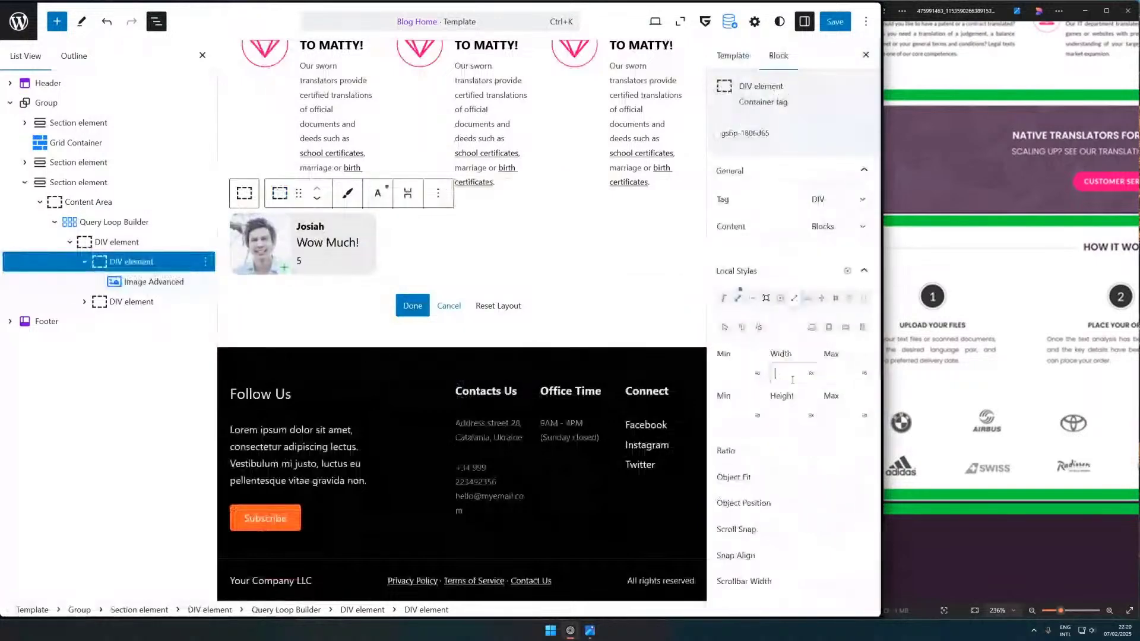
type("50")
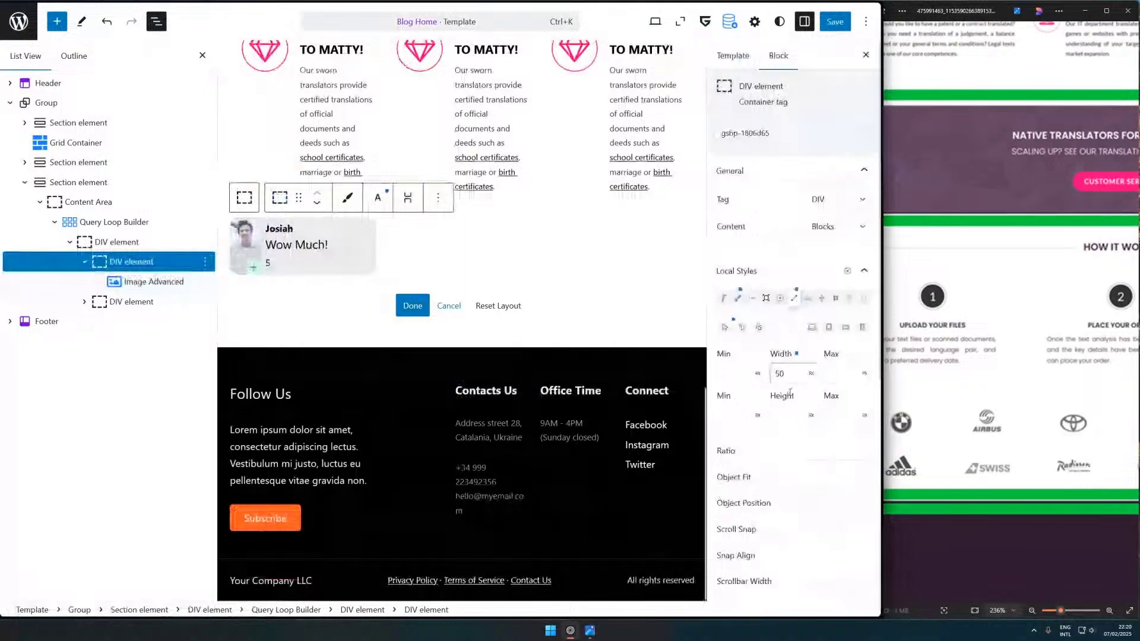
left_click(796, 415)
type("50")
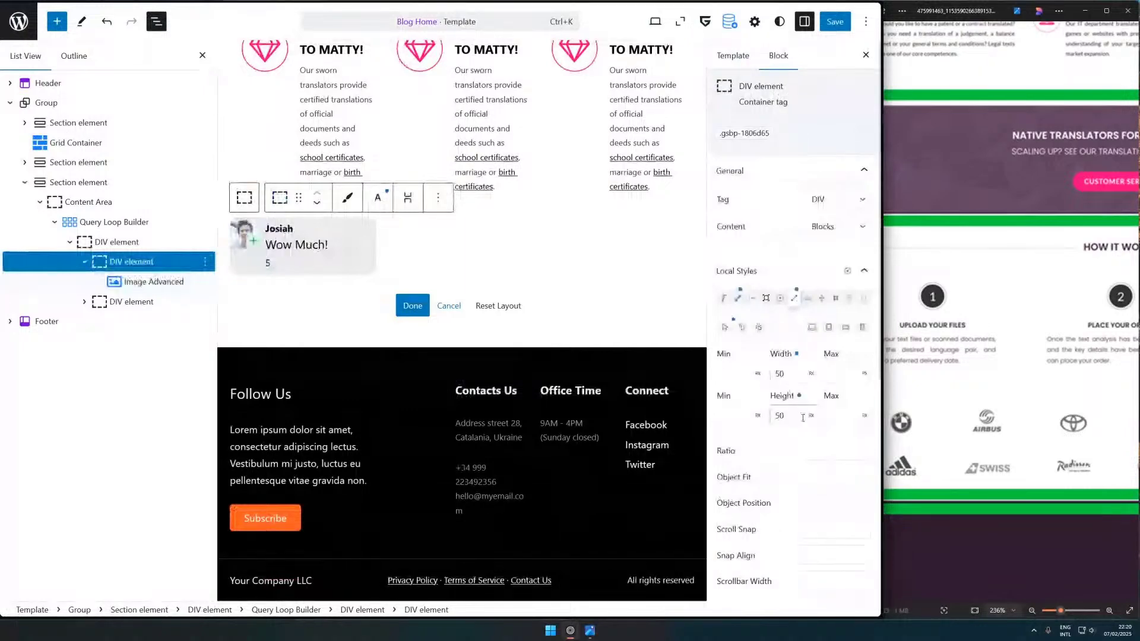
- Set the height and the width of the image's wrapping DIV to 200 px each
left_click_drag(803, 418, 753, 411)
type("5220")
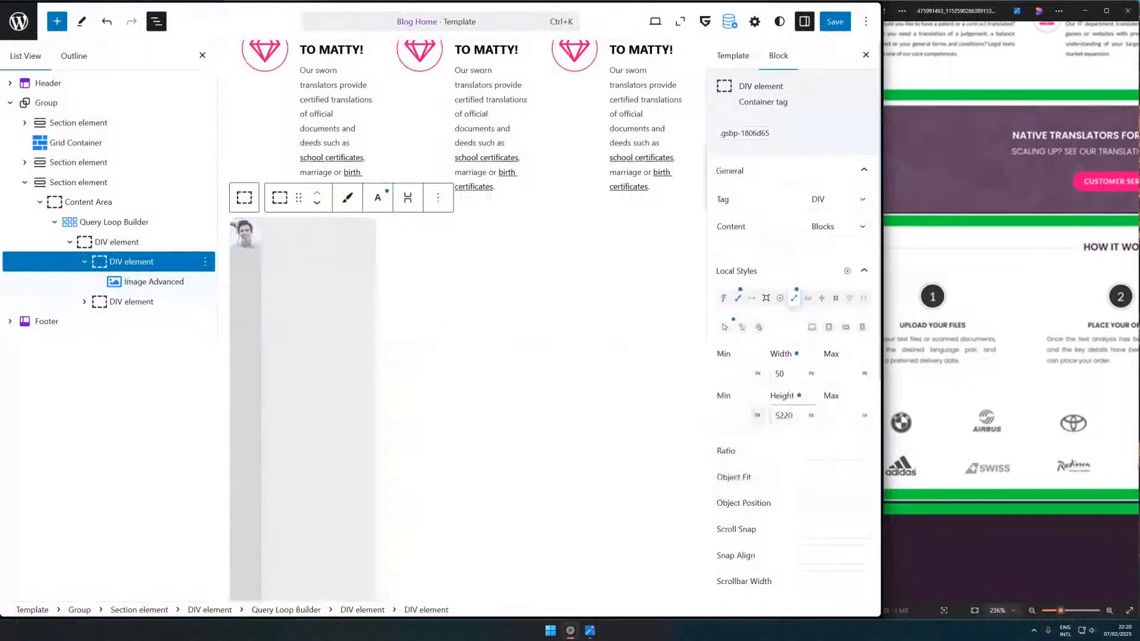
key("ctrl+a")
type("200")
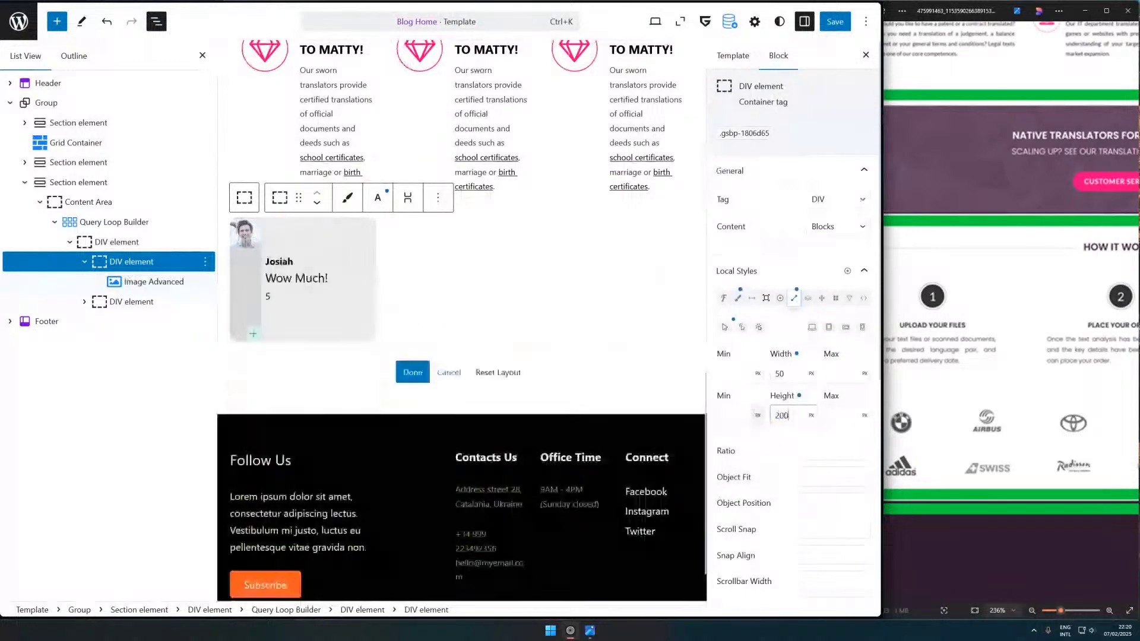
left_click(794, 376)
key("ctrl+a")
type("200")
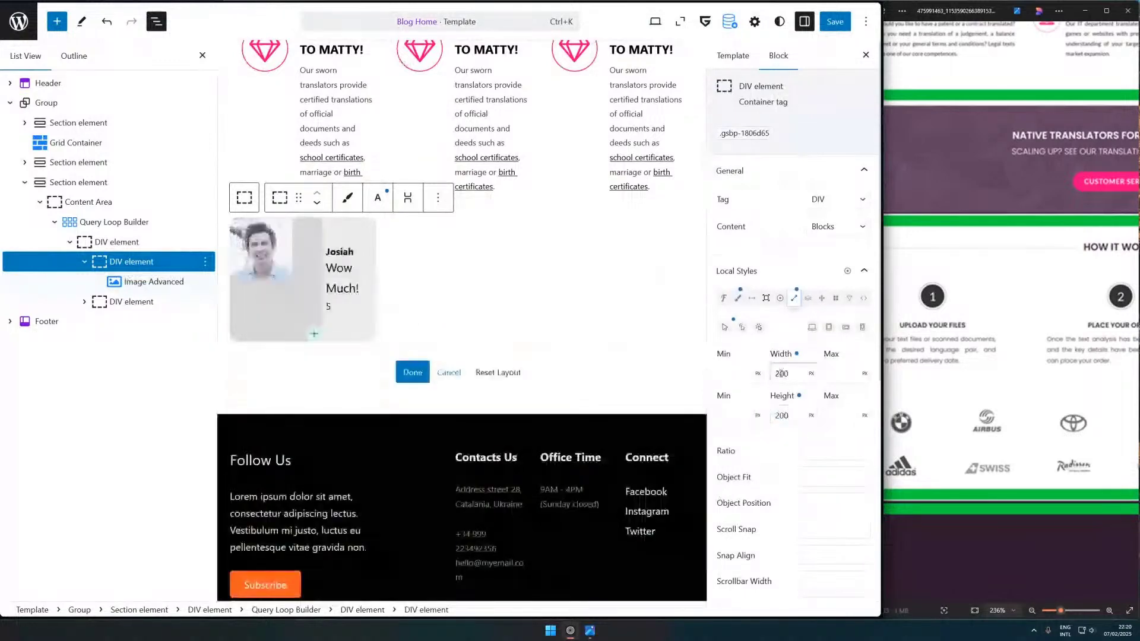
- Set the width and height of the DIV wrapping the testimonial image to 100 px each
key("BackSpace")
type("1")
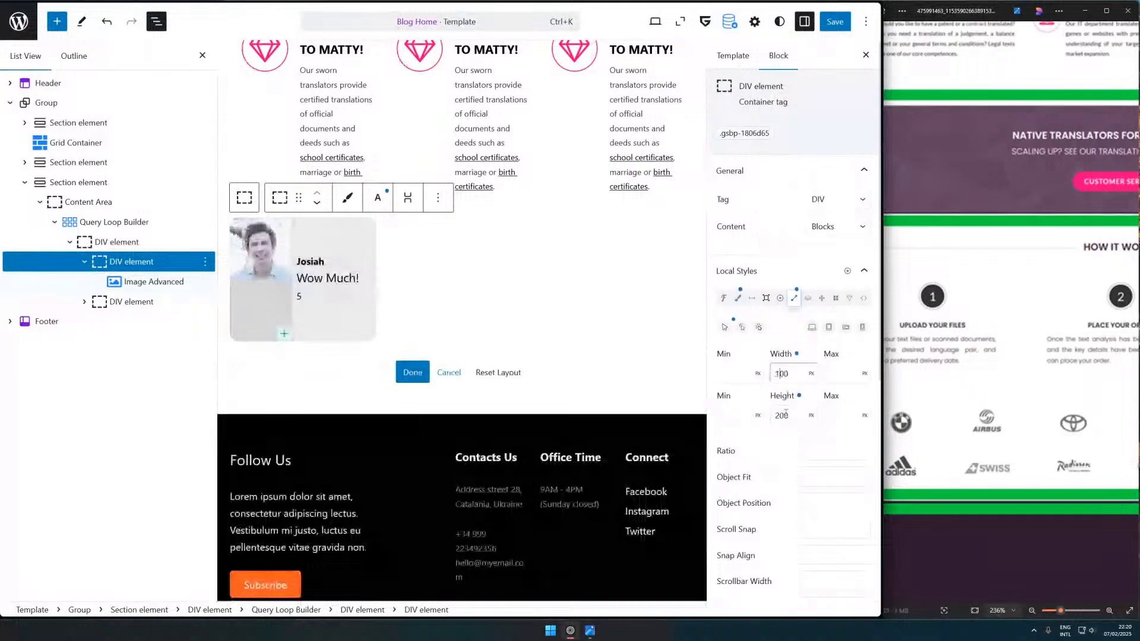
left_click(778, 417)
key("BackSpace")
type("1")
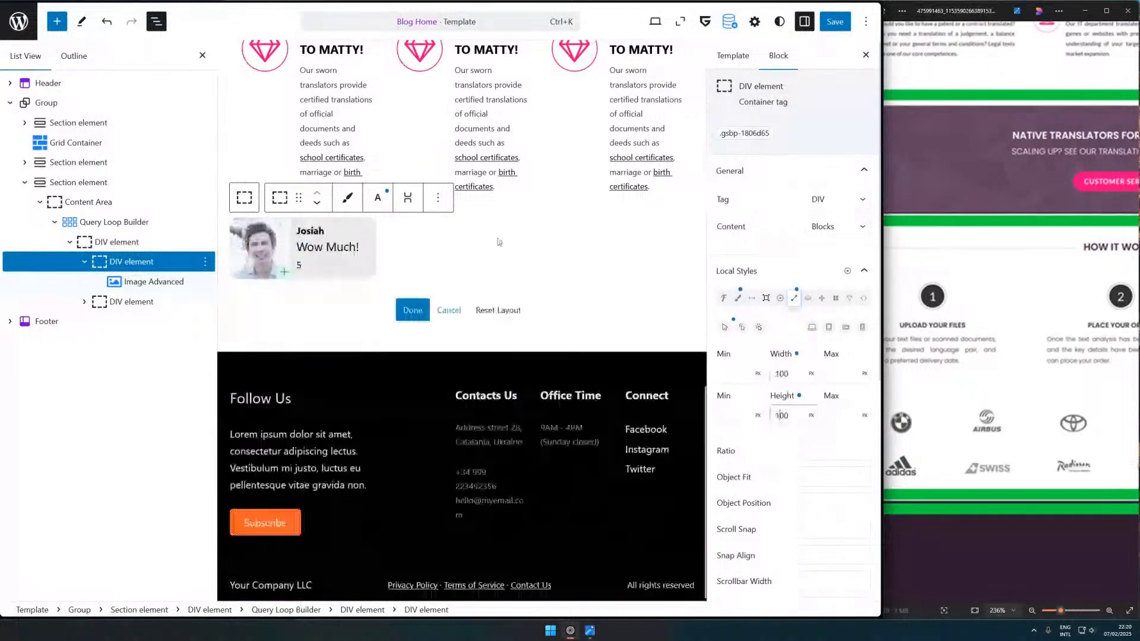
- Set the scale of the testimonial card's Image Advanced block to Cover and save the template
left_click(265, 248)
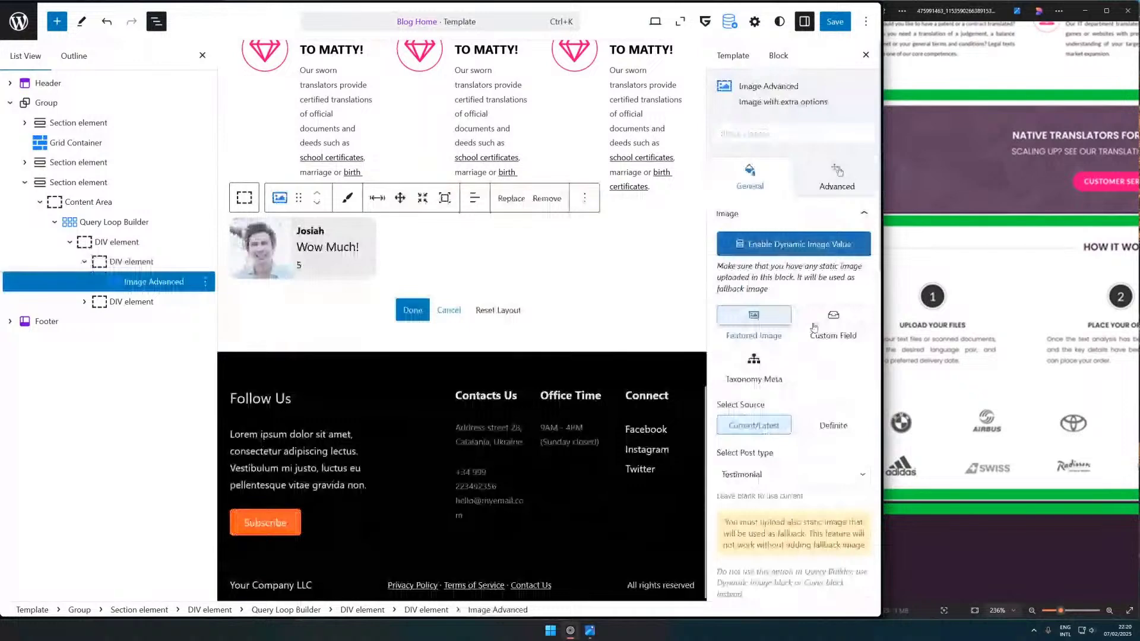
scroll(814, 327, "down", 5)
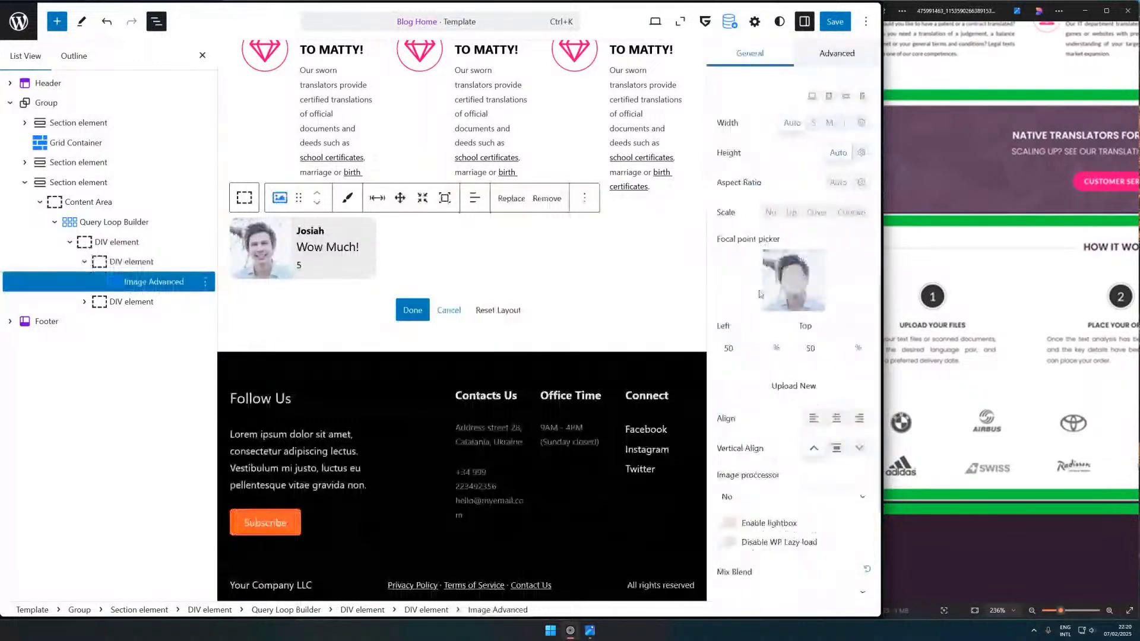
left_click(824, 212)
left_click(846, 26)
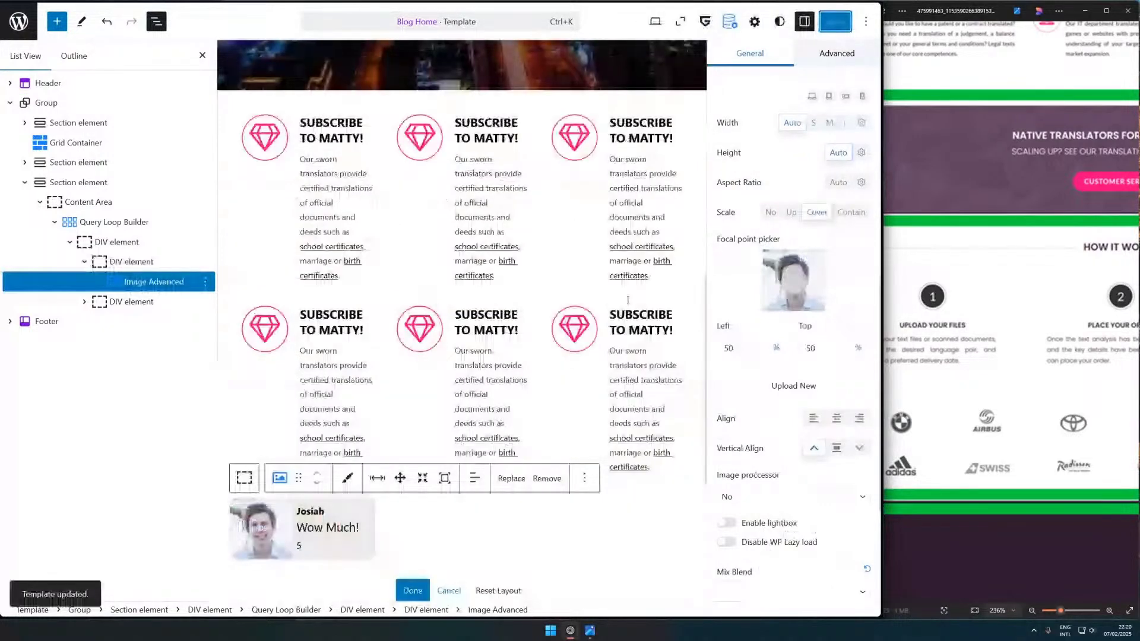
- Hide the block list and settings sidebar, finish the loop layout, and check the testimonial cards on the front-end page
left_click(157, 21)
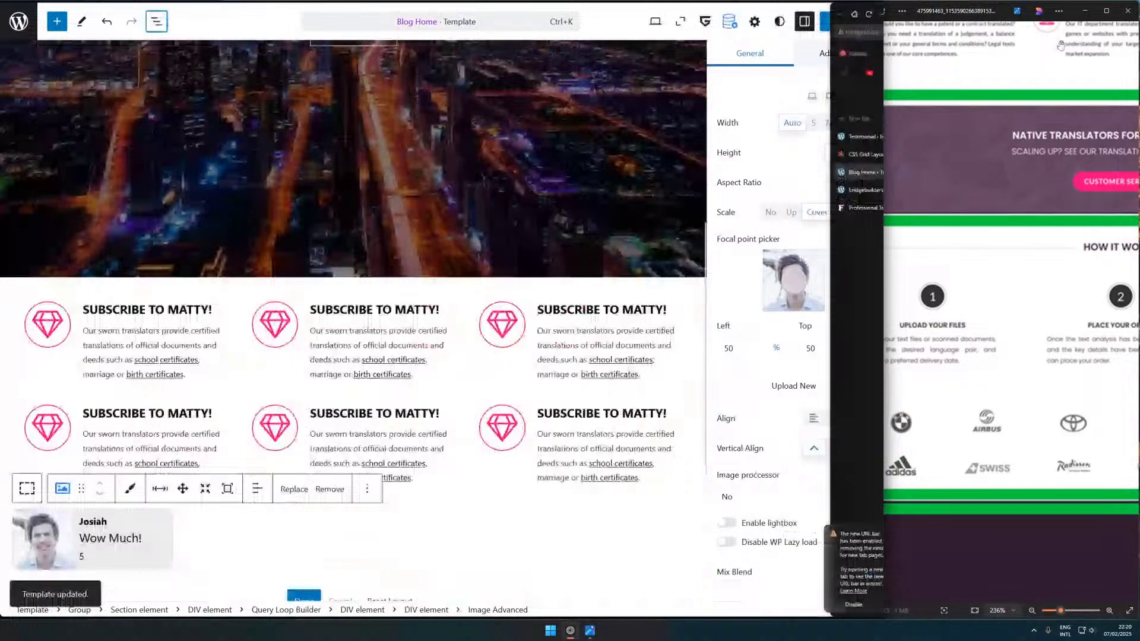
left_click(804, 22)
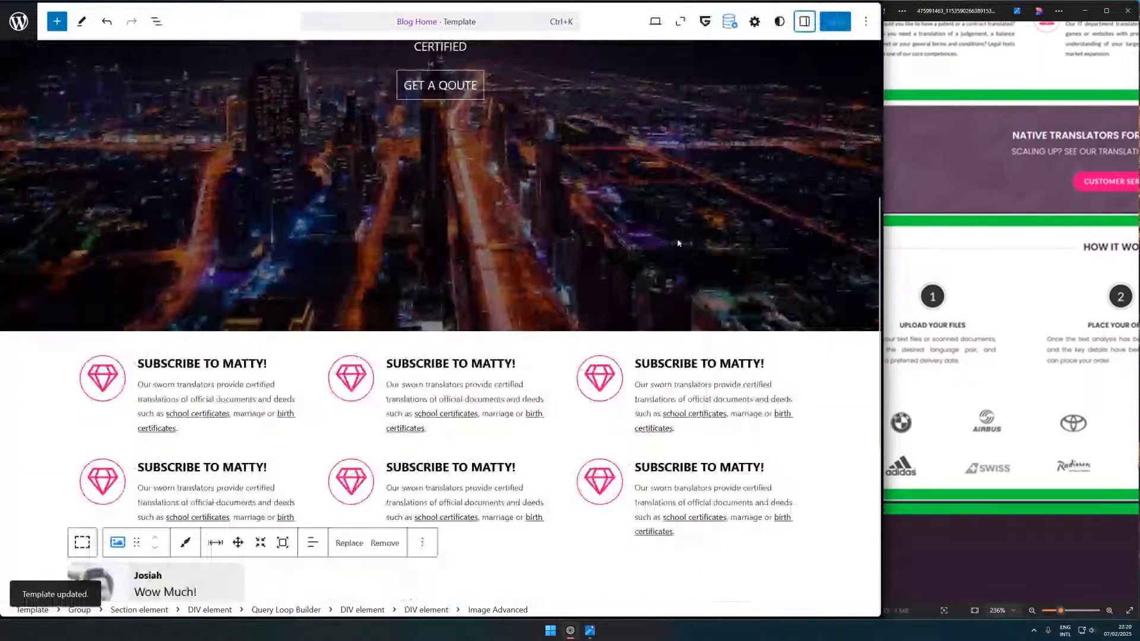
scroll(679, 243, "down", 3)
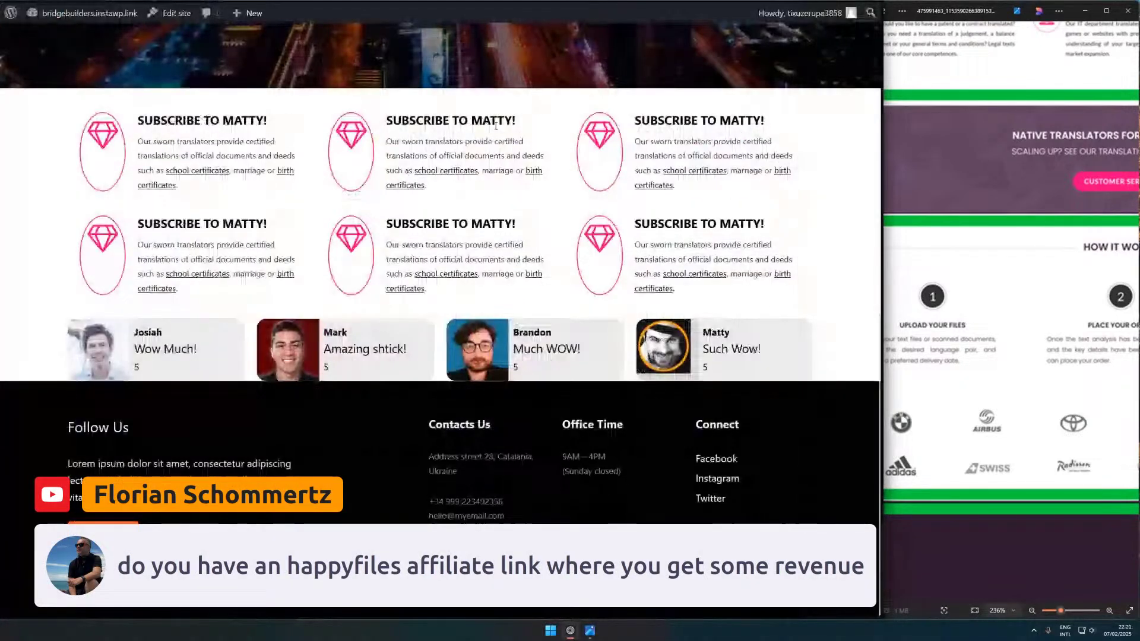
mouse_move(885, 254)
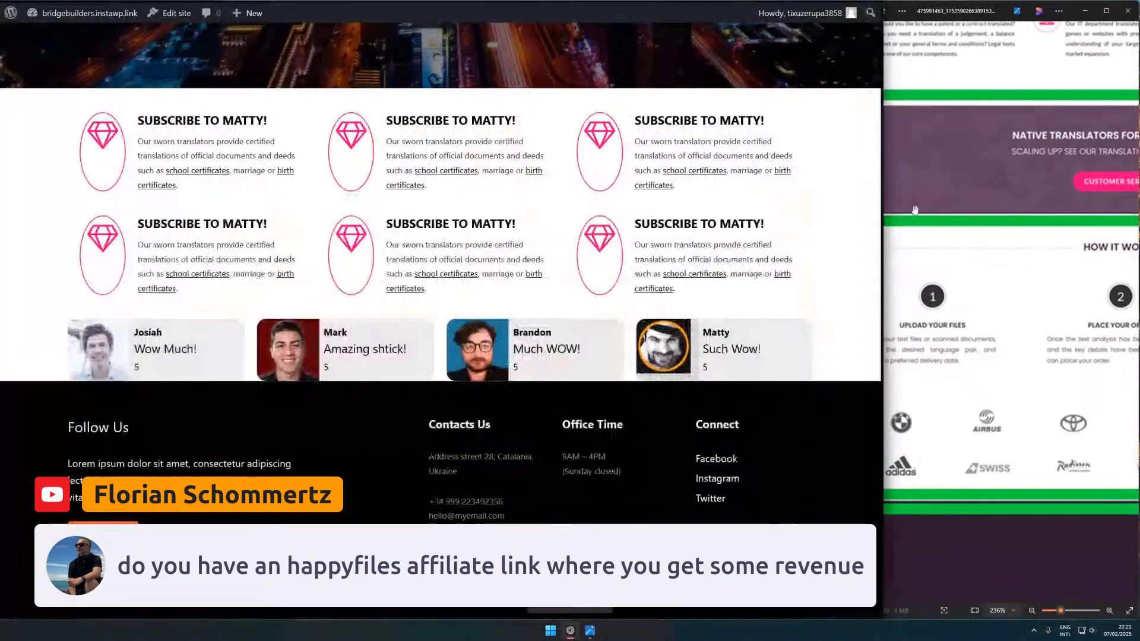
- In the Blog Home template, set the testimonials Section element's top and bottom margins to 20 px and save
left_click(838, 172)
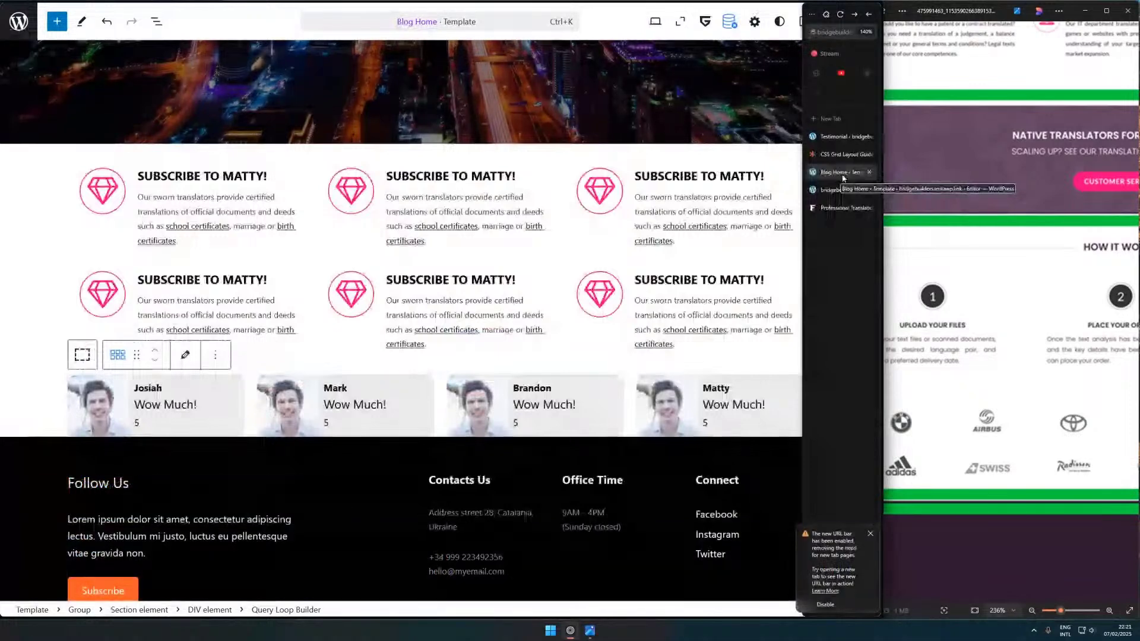
left_click(539, 378)
left_click(177, 358)
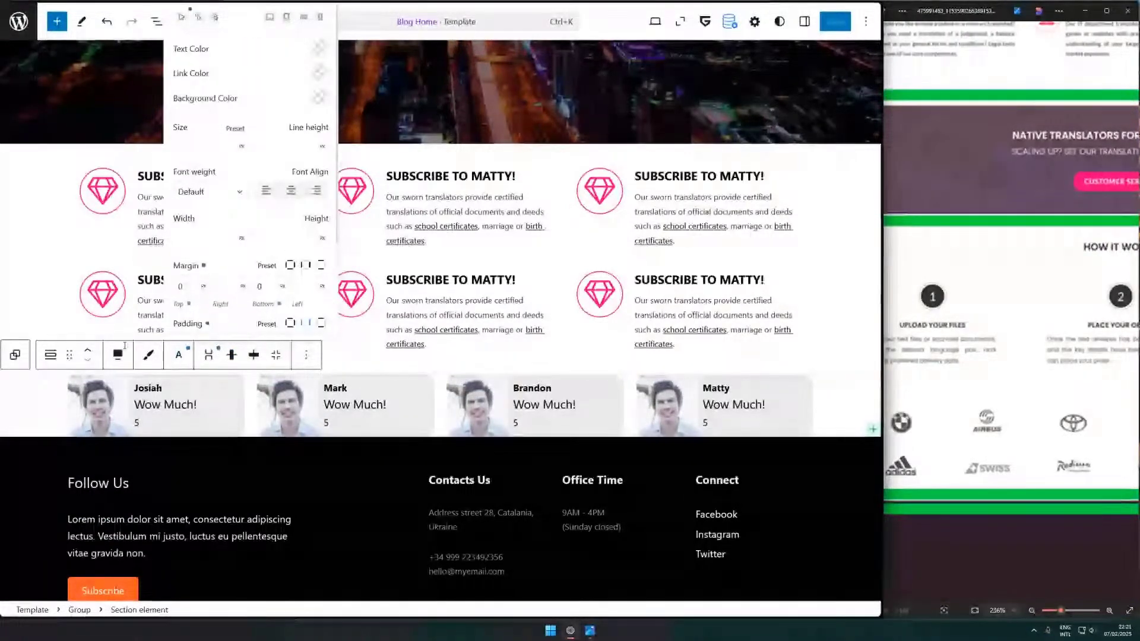
double_click(186, 291)
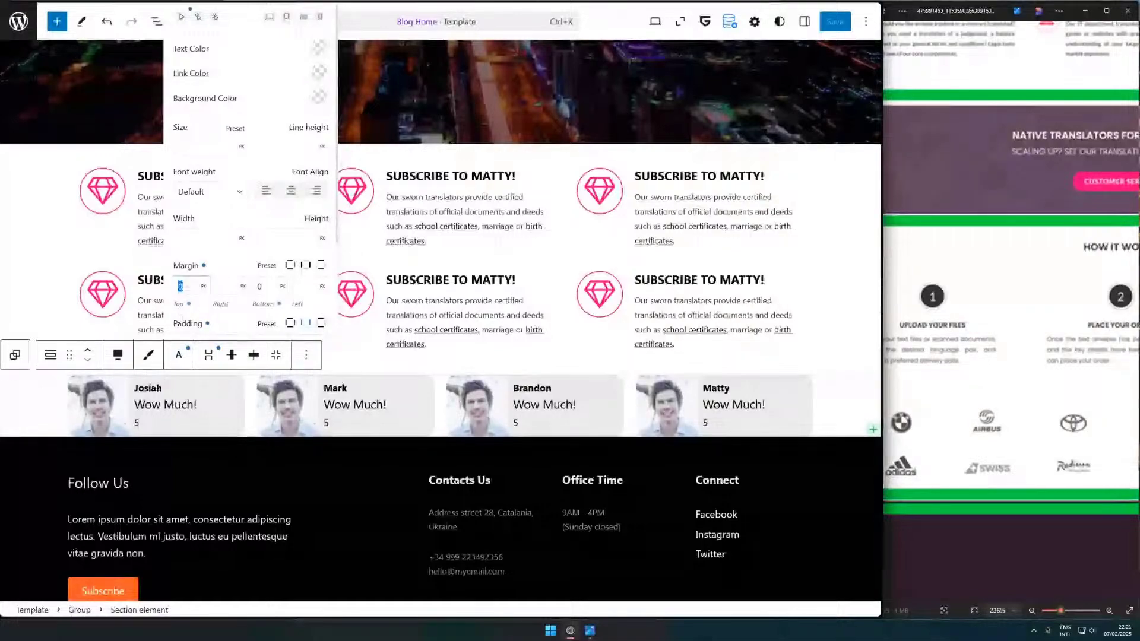
type("20")
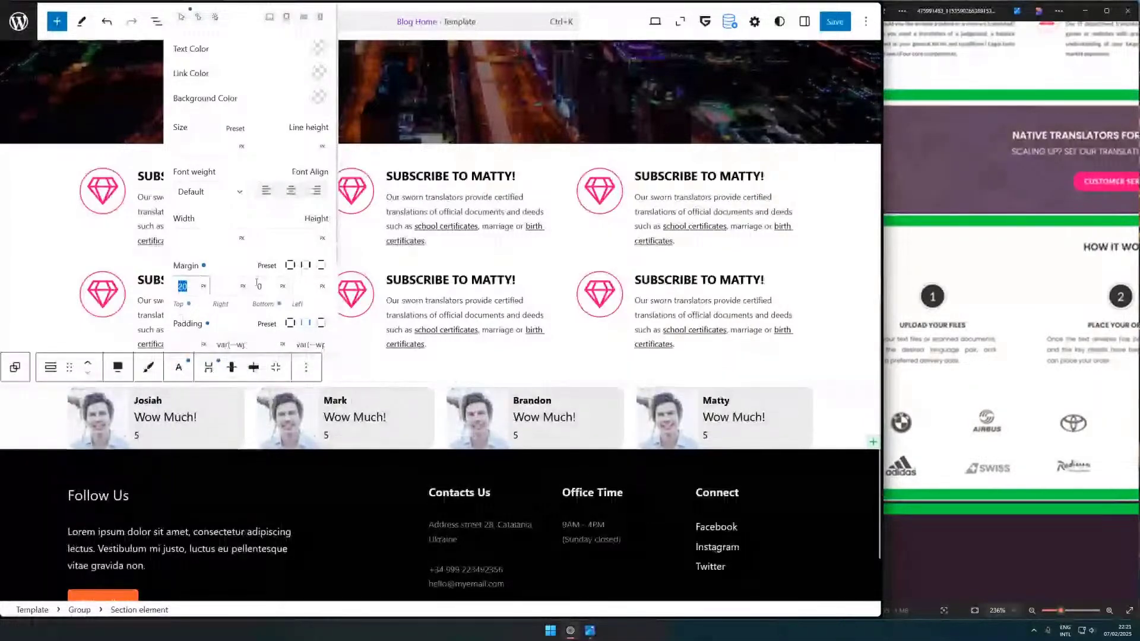
double_click(257, 285)
type("200")
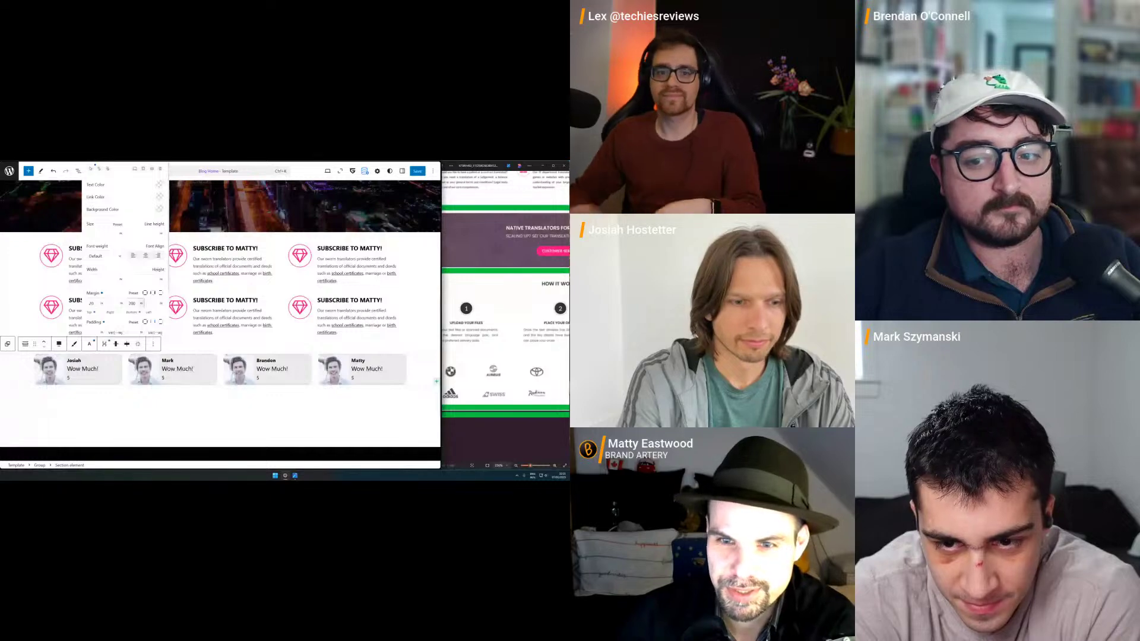
key("BackSpace")
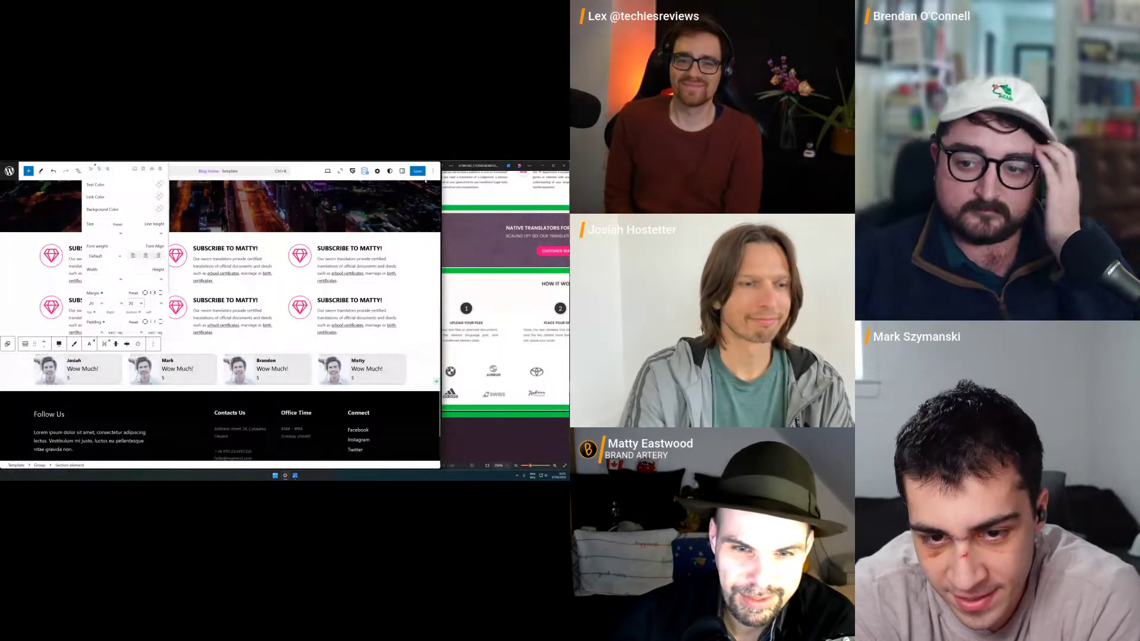
left_click(418, 172)
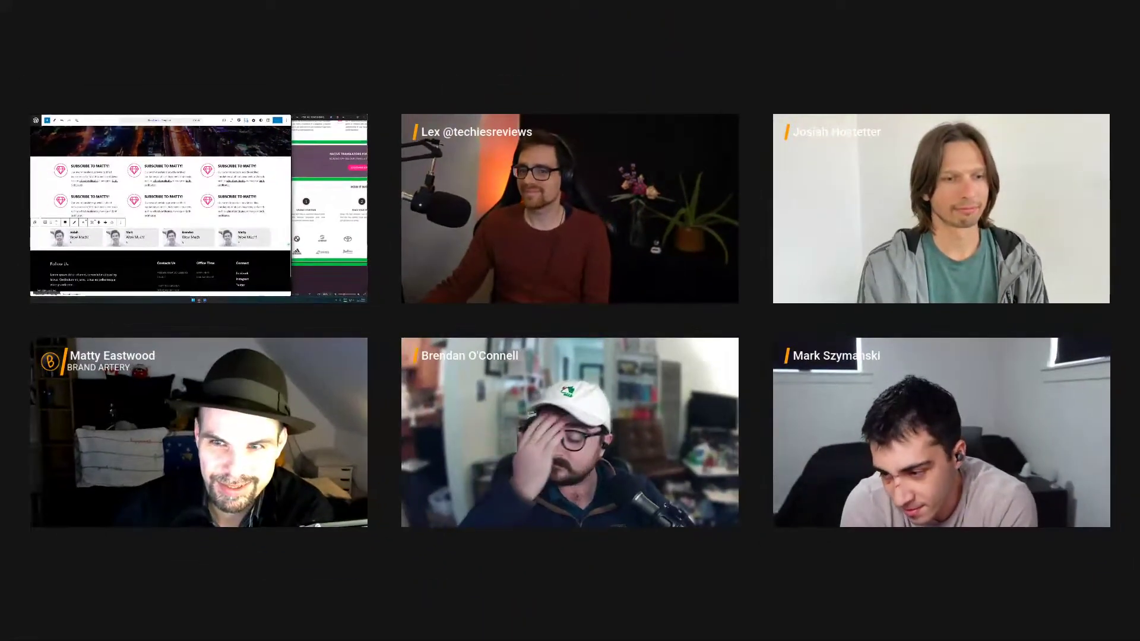